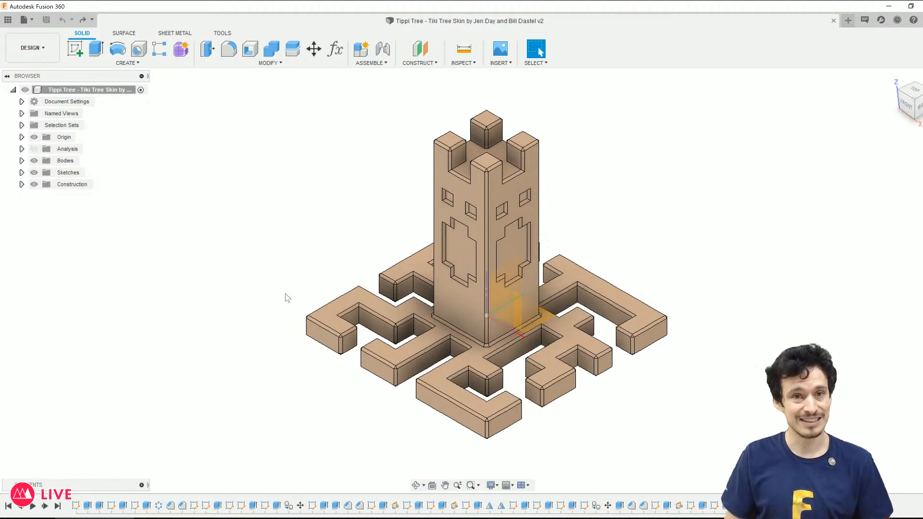
middle_click_drag(282, 259, 605, 318, "shift")
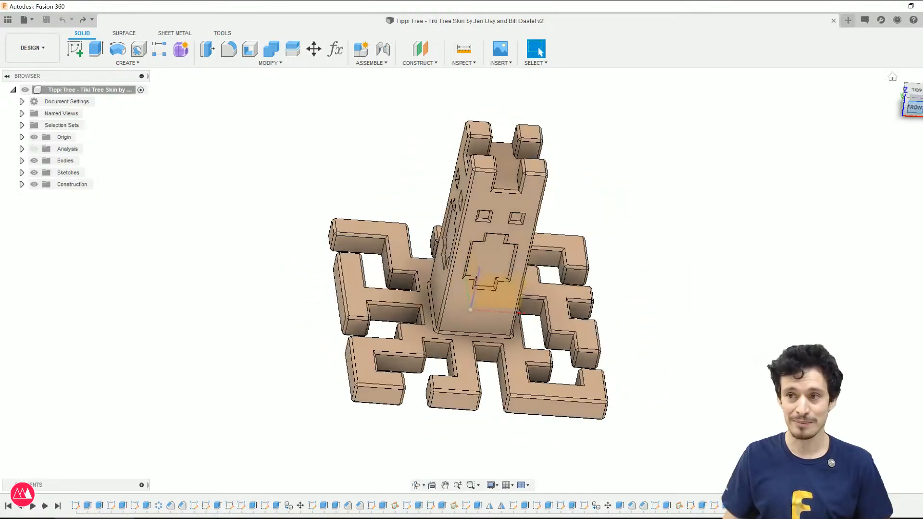
left_click(893, 77)
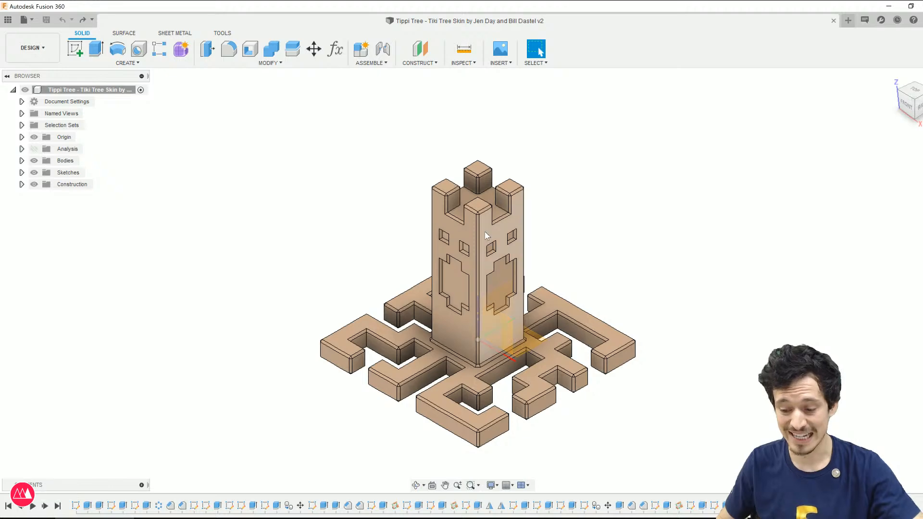
left_click(907, 105)
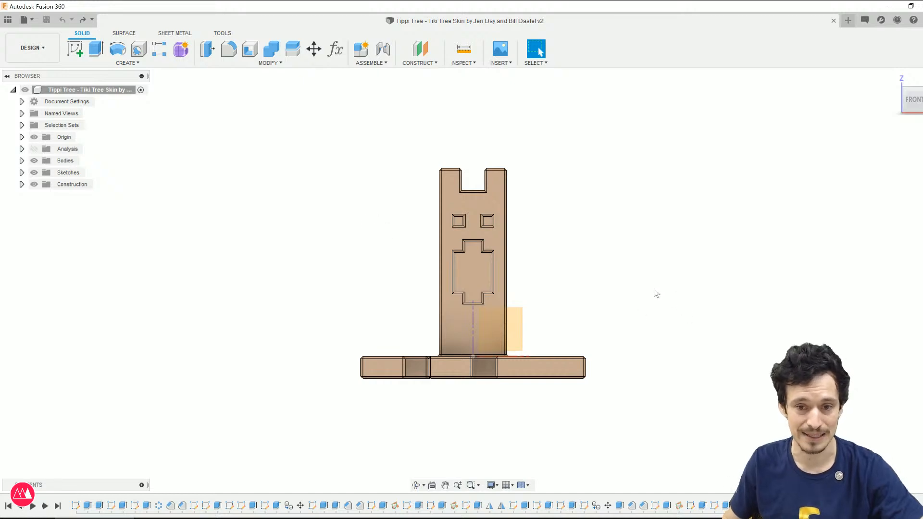
left_click(520, 328)
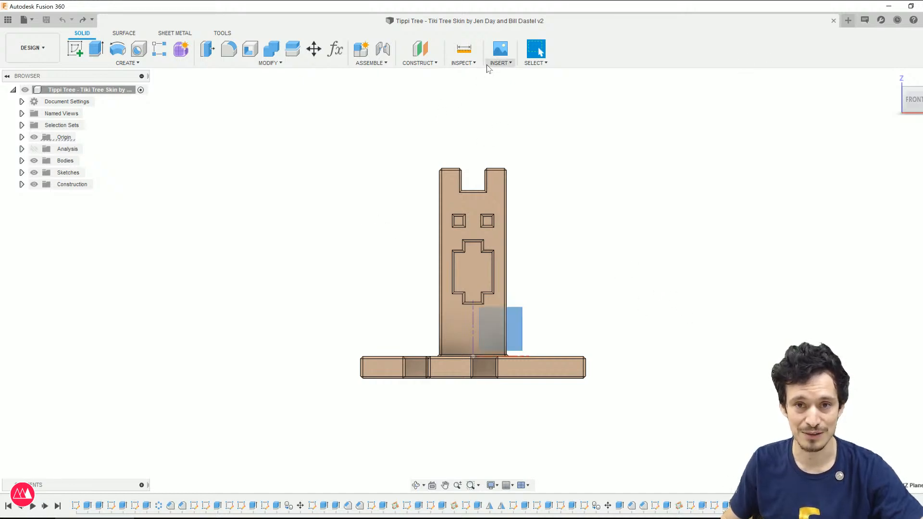
left_click(503, 63)
left_click(823, 260)
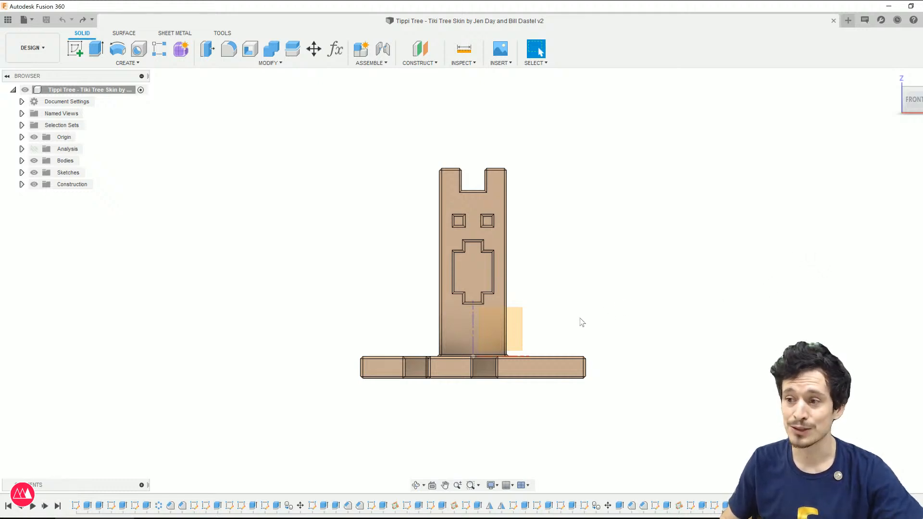
middle_click_drag(554, 288, 497, 322, "shift")
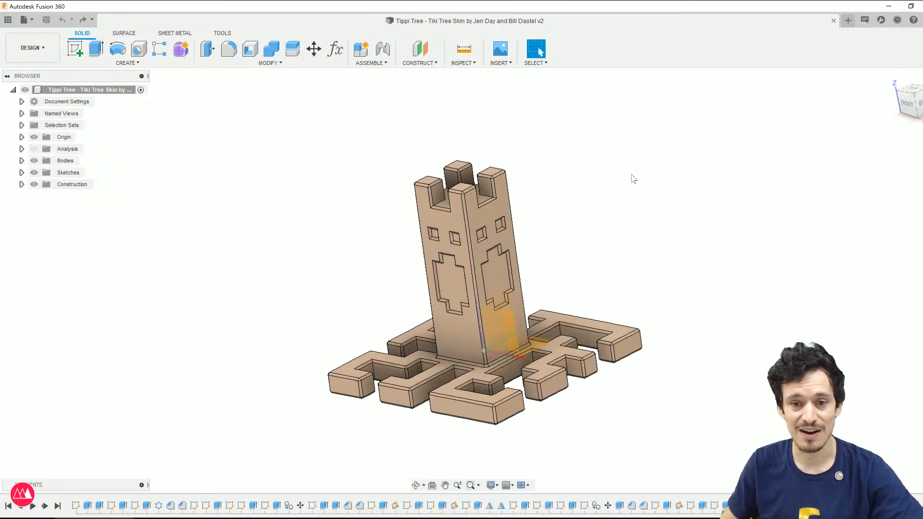
Step: Insert the FRONT image from the computer's Tiki Tree folder as a canvas on the front XZ origin plane
left_click(904, 106)
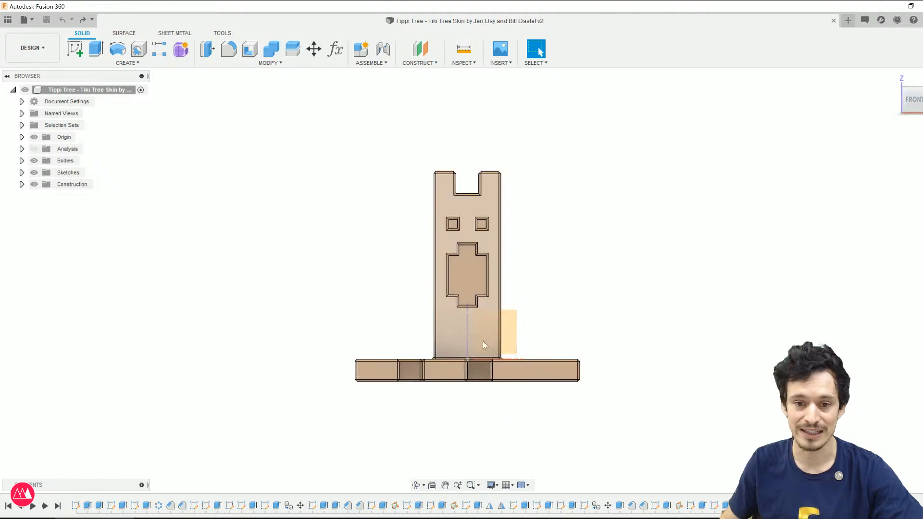
left_click(504, 63)
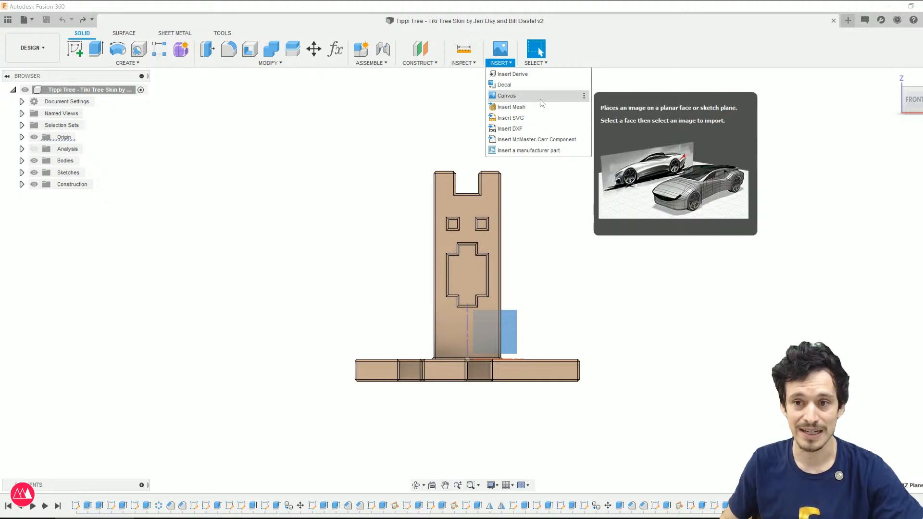
left_click(519, 98)
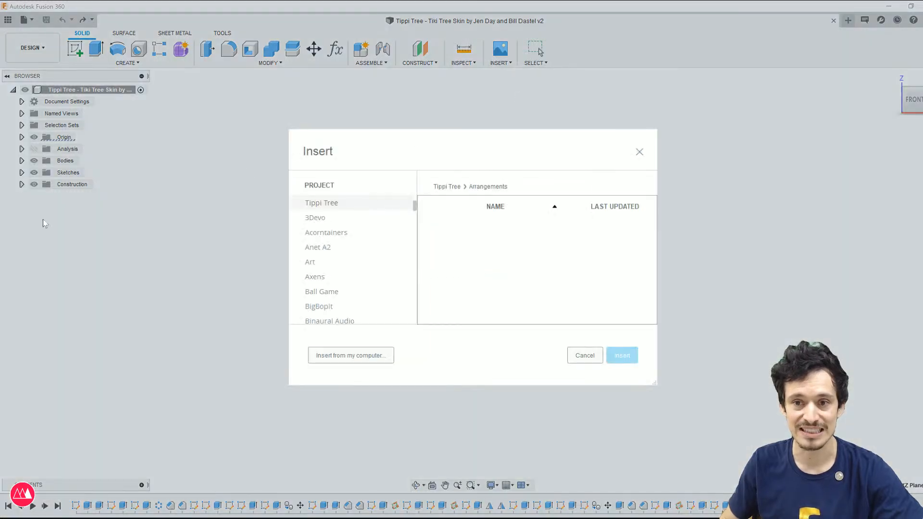
left_click(350, 355)
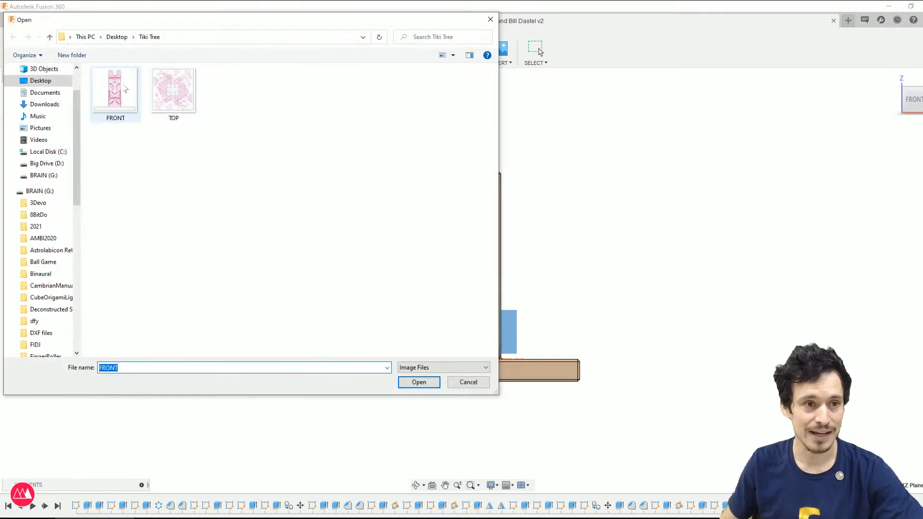
double_click(117, 96)
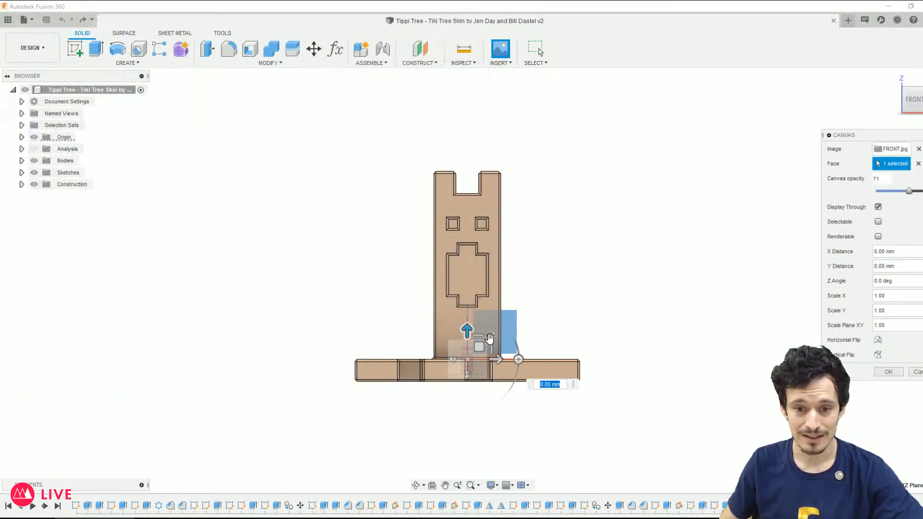
Step: Enlarge the FRONT canvas to about six times its size and move it up so its artwork covers the tower and base
left_click_drag(489, 340, 832, 168)
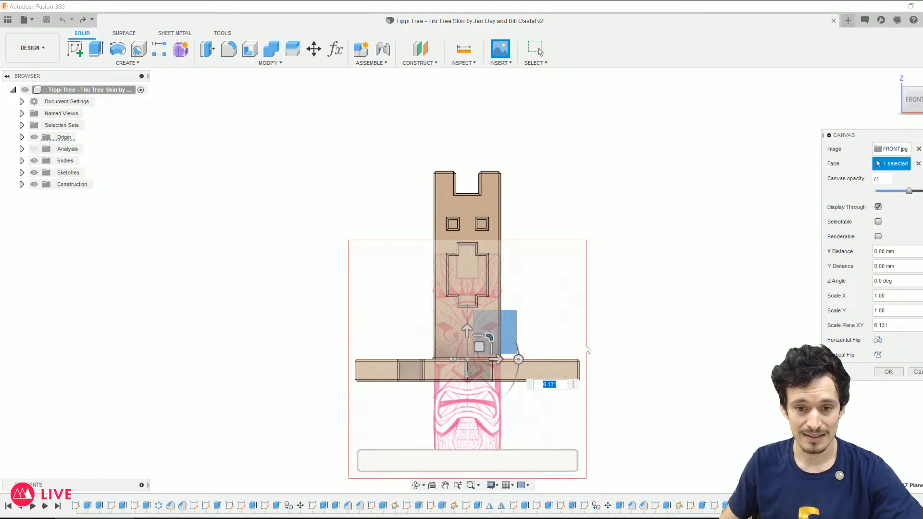
left_click_drag(468, 332, 497, 279)
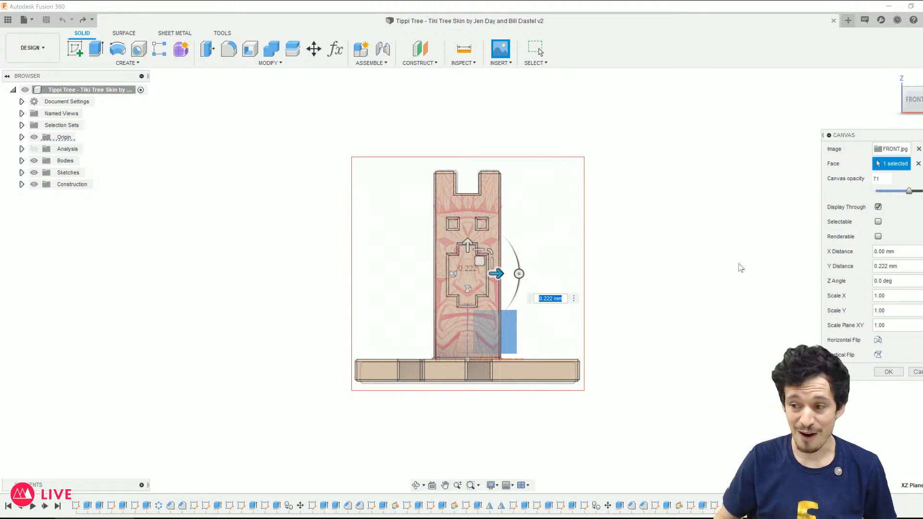
left_click(888, 371)
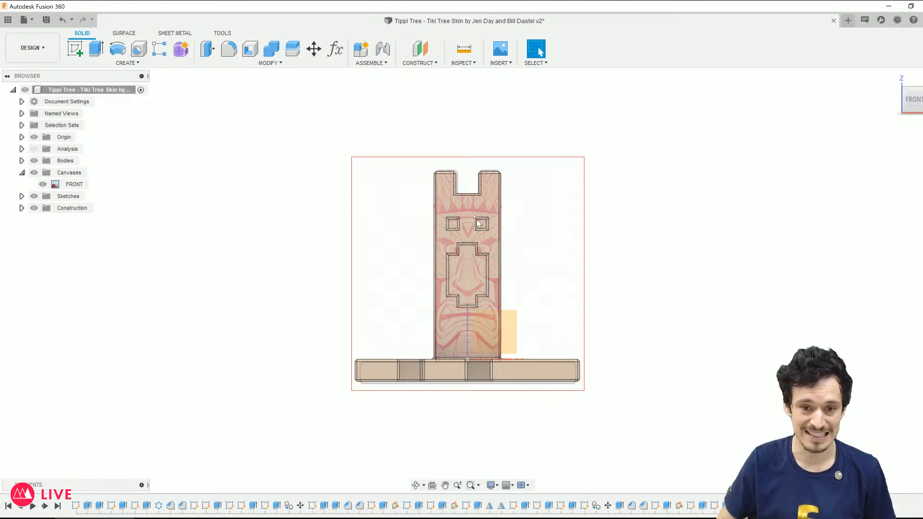
middle_click_drag(502, 285, 486, 269, "shift")
scroll(479, 289, "up", 1)
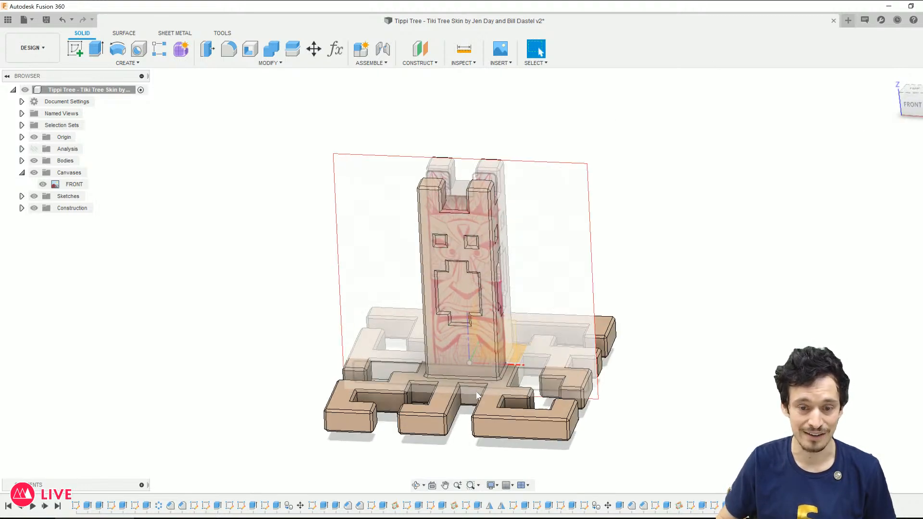
mouse_move(537, 361)
middle_mouse_down("shift")
mouse_move(551, 316)
mouse_move(538, 356)
middle_mouse_up("shift")
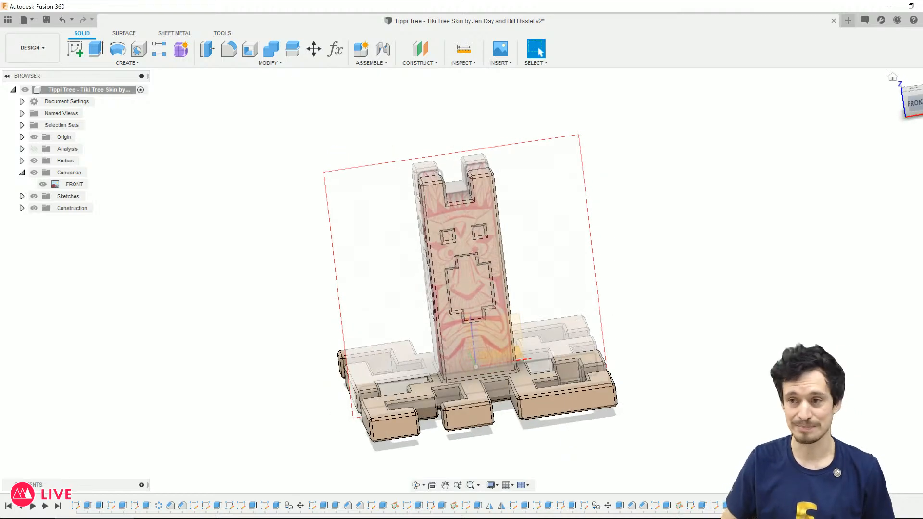
left_click(913, 102)
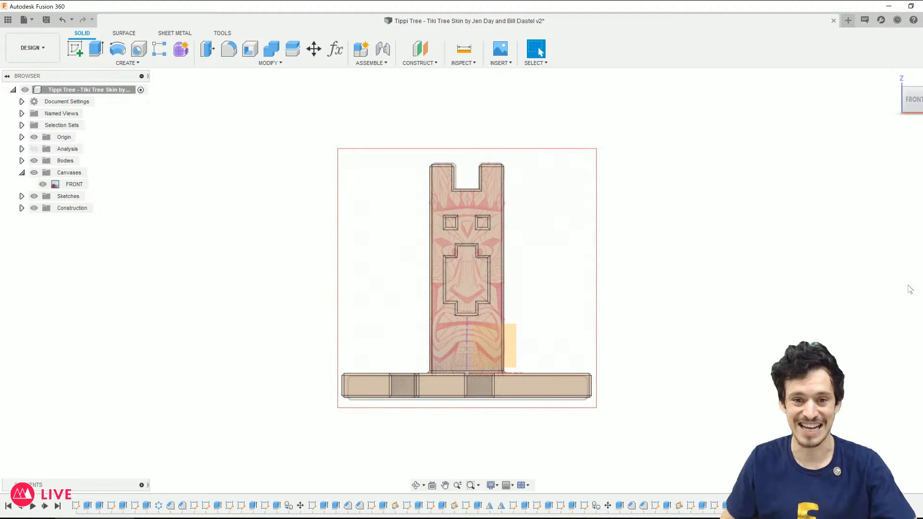
Step: Sketch a two-point rectangle on the tower's front face, enclosing both eye recesses and the mouth recess
middle_click_drag(474, 326, 488, 366, "shift")
middle_click_drag(511, 326, 529, 309, "shift")
left_click(453, 347)
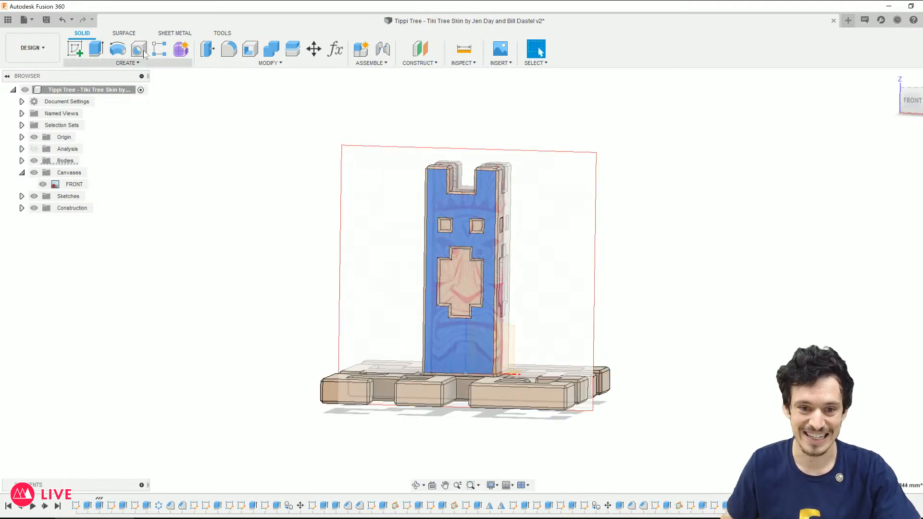
left_click(80, 53)
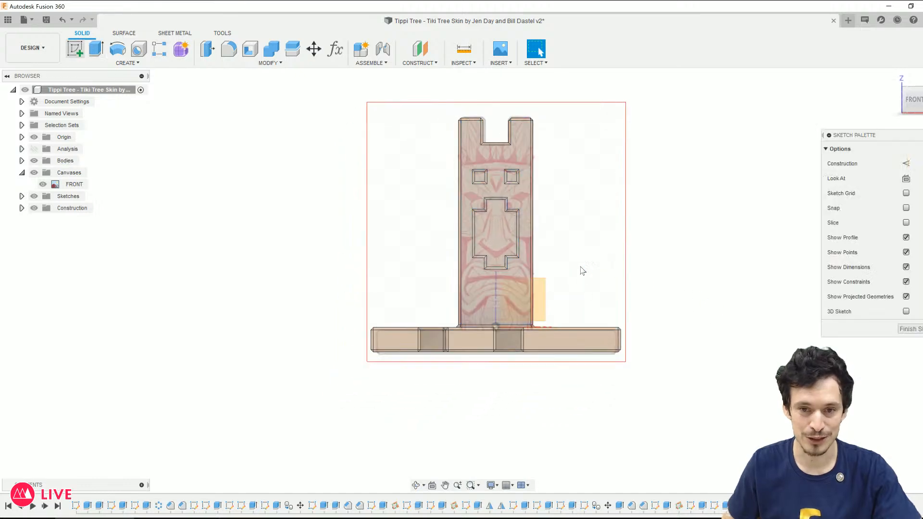
key("r")
left_click(466, 151)
left_click(523, 286)
Step: Start an Extrude with the rectangle profile plus the mouth and both eye profiles on the tower's front face
key("e")
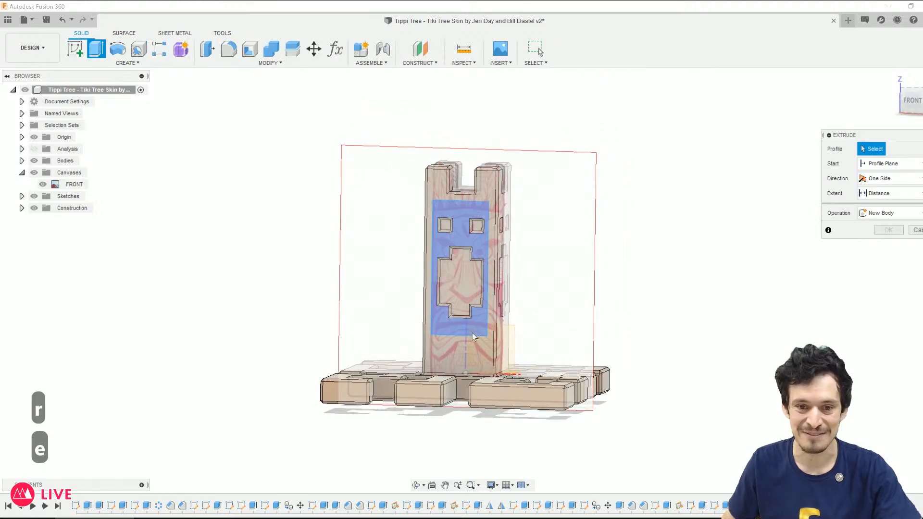
left_click(464, 290)
left_click(476, 224)
left_click(445, 224)
middle_click_drag(508, 255, 474, 266, "shift")
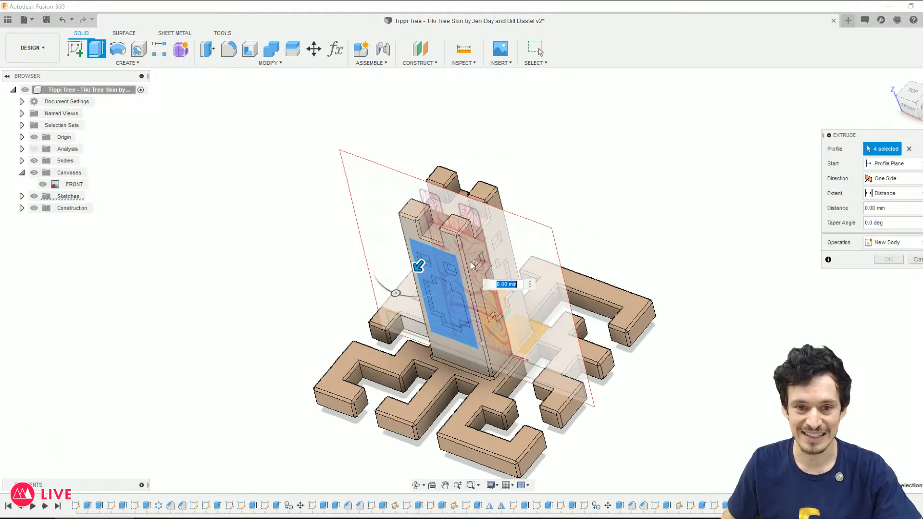
scroll(474, 269, "up", 3)
left_click(441, 273)
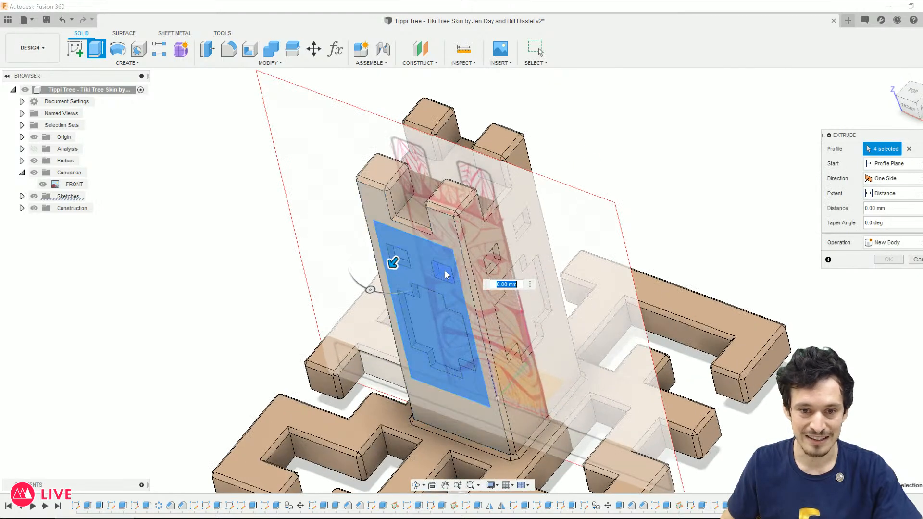
left_click(444, 267)
Step: Extrude the selected front-face profiles about -3.16 mm into the tower with the Join operation, filling the face recesses
left_click_drag(434, 287, 454, 258)
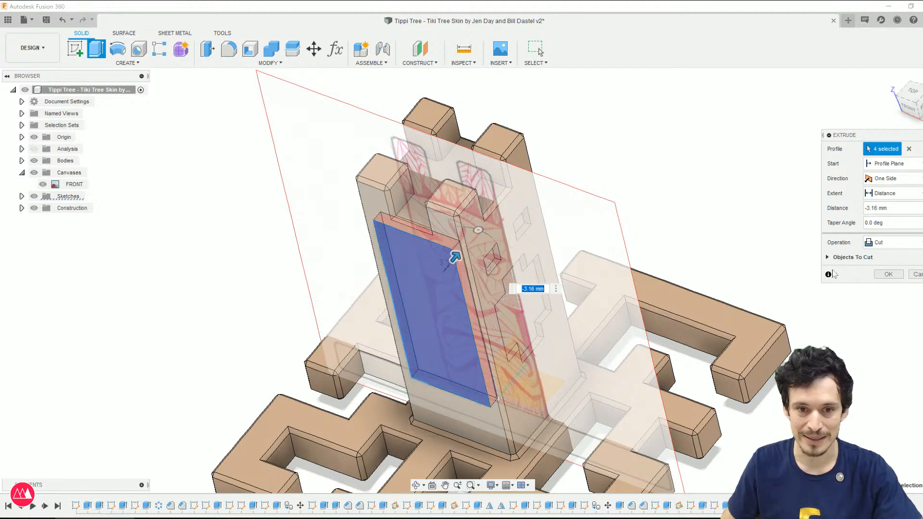
left_click(881, 245)
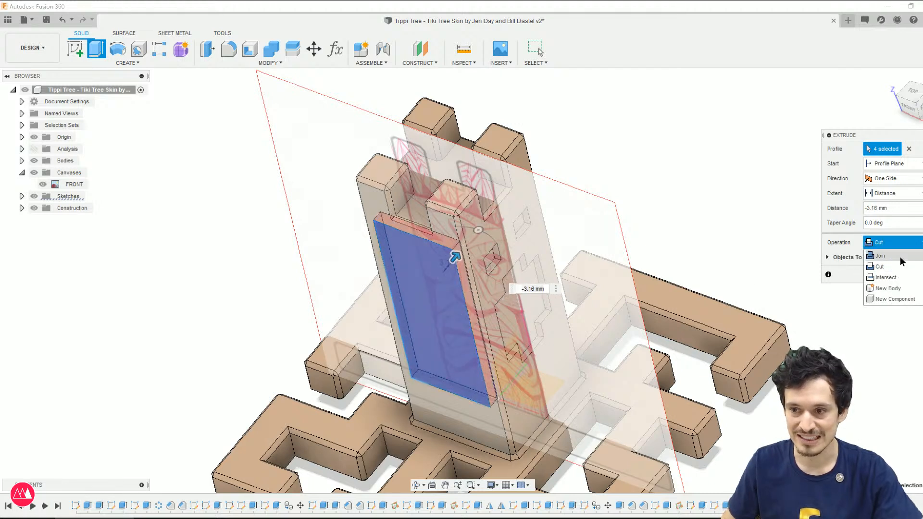
left_click(900, 257)
middle_click_drag(639, 240, 682, 154, "shift")
left_click(888, 259)
Step: Hide the FRONT canvas
scroll(544, 372, "down", 3)
left_click(43, 184)
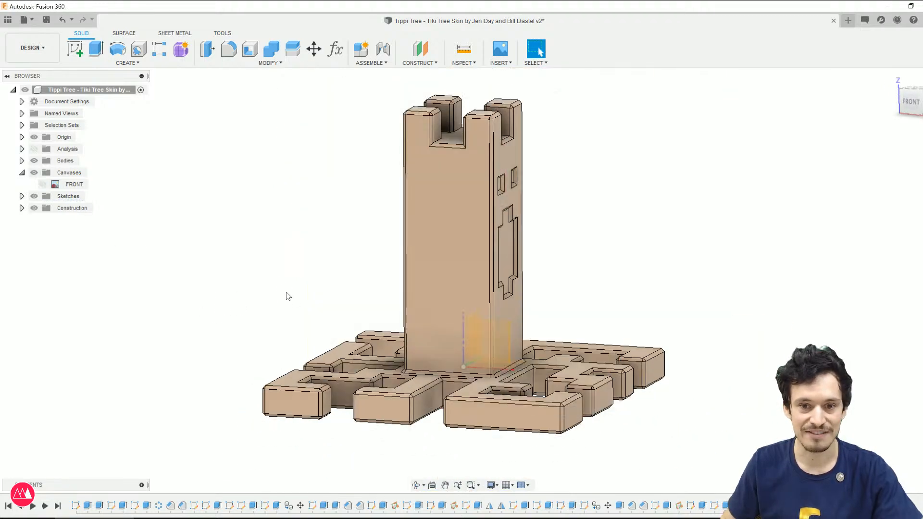
middle_click_drag(289, 294, 461, 265, "shift")
middle_click_drag(688, 265, 592, 246, "shift")
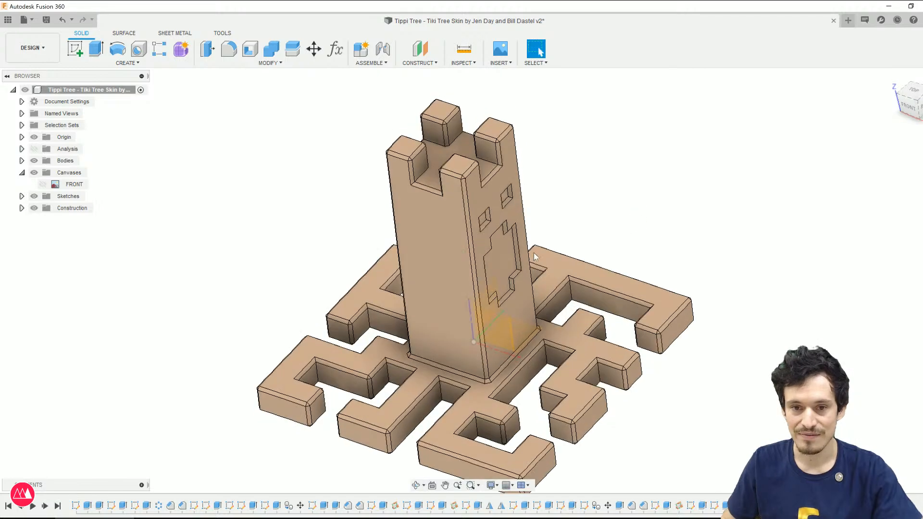
Step: Start a Circular Pattern of type Features and choose the extrusion that fills the front face as its object
left_click(126, 63)
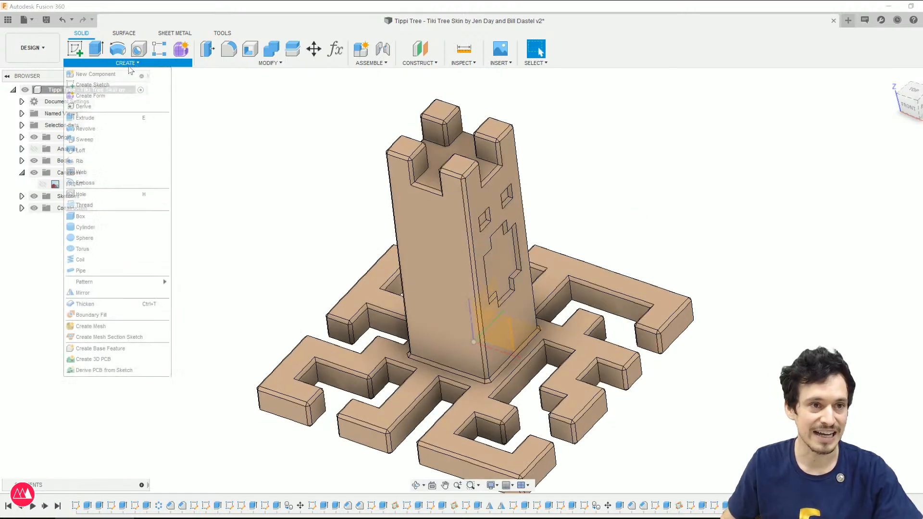
mouse_move(136, 282)
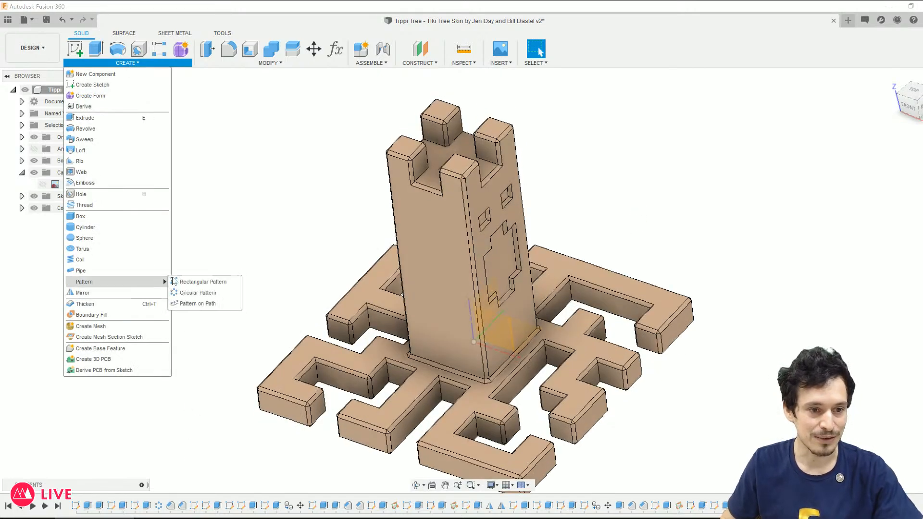
left_click(197, 293)
left_click(897, 149)
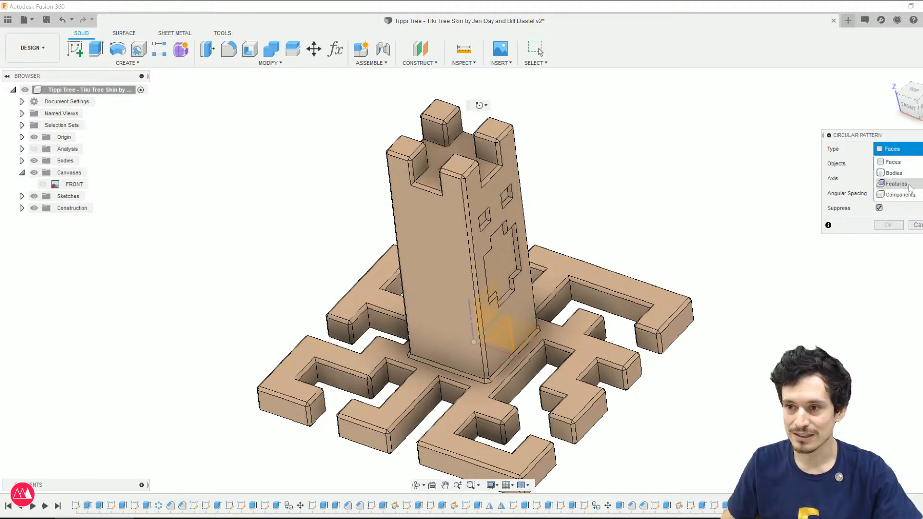
left_click(896, 184)
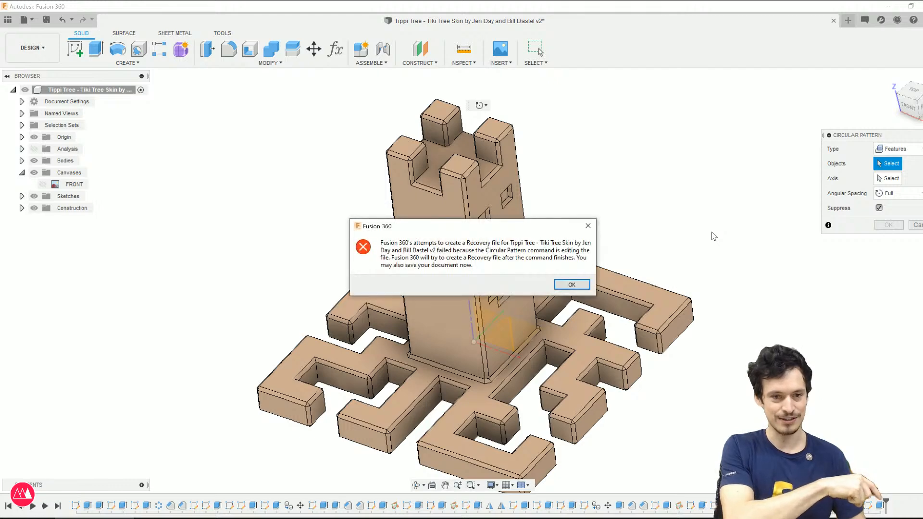
left_click(580, 287)
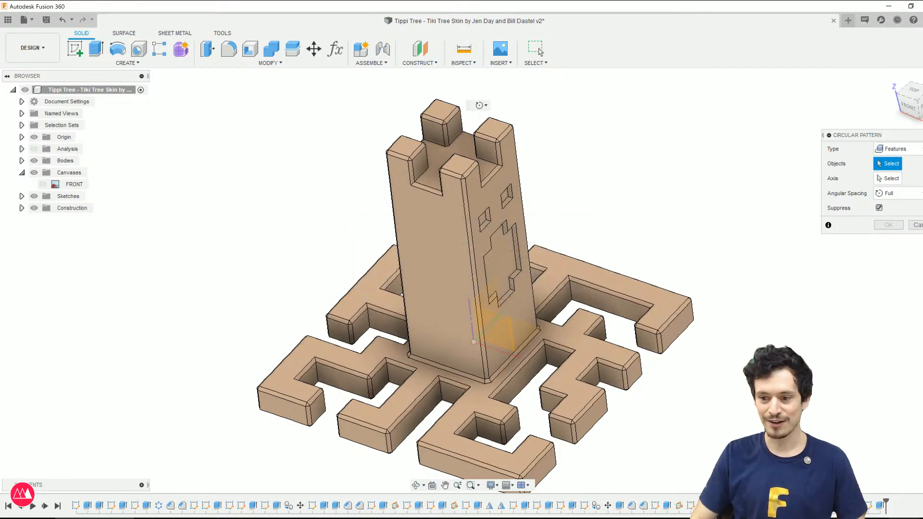
left_click(882, 506)
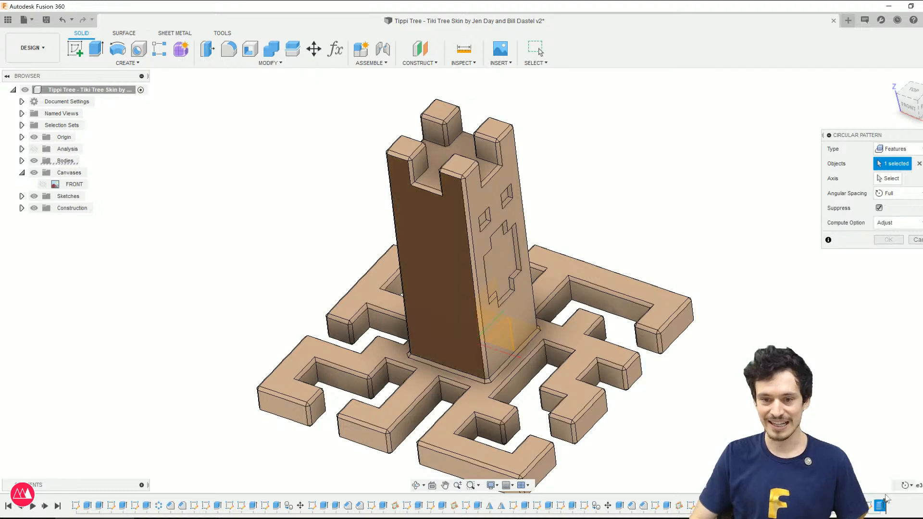
Step: Pattern the filling extrusion around the vertical Z origin axis with full angular spacing and a quantity of 4
left_click(899, 180)
middle_click_drag(753, 397, 704, 377, "shift")
scroll(474, 321, "down", 1)
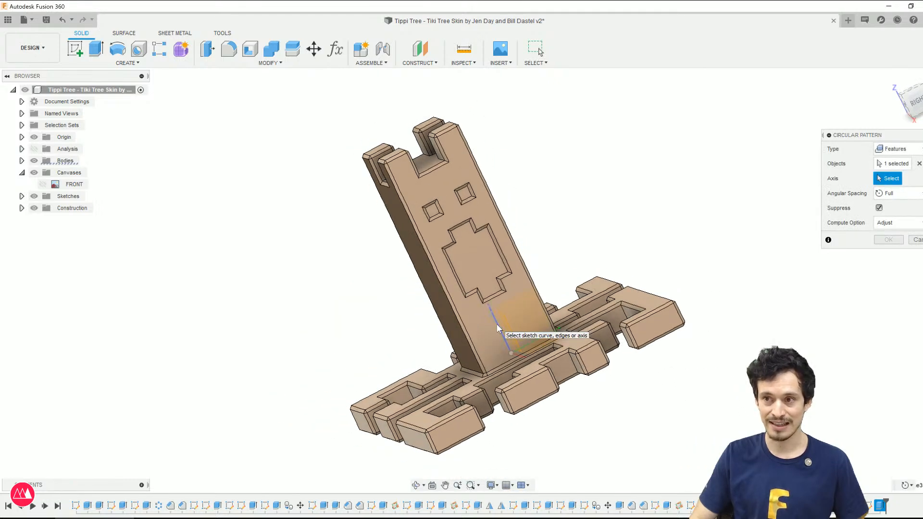
left_click(496, 324)
middle_click_drag(540, 412, 696, 398, "shift")
type("4")
middle_click_drag(600, 333, 532, 268, "shift")
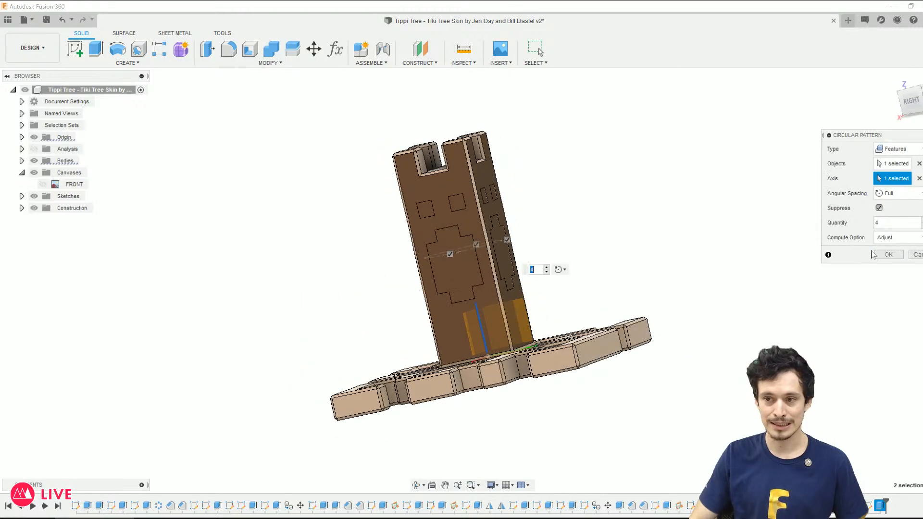
left_click(884, 255)
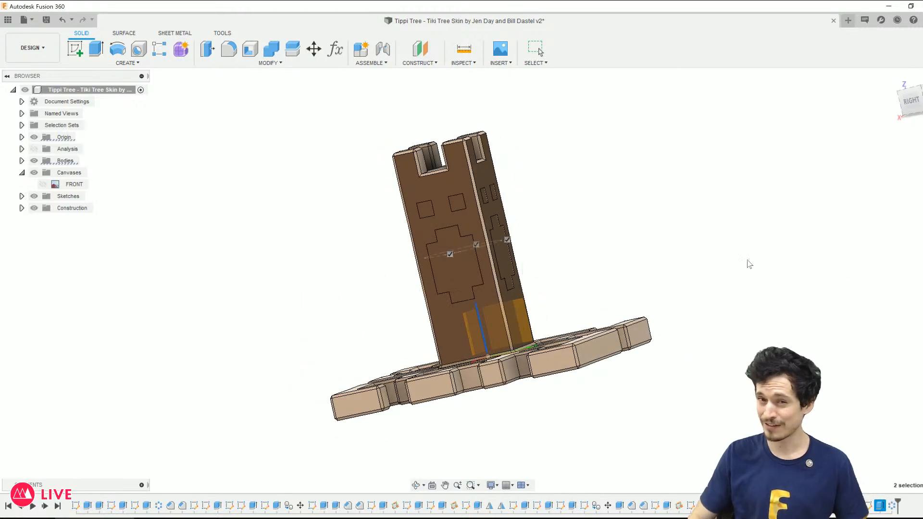
Step: Start a sketch on the top face of the maze-shaped base and project one outermost edge from each of its four sides
middle_click_drag(640, 217, 397, 264, "shift")
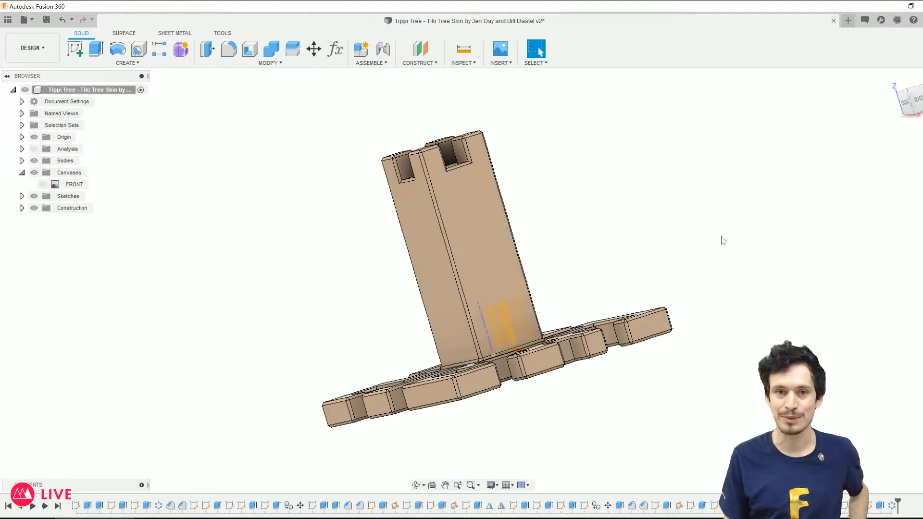
middle_click_drag(579, 296, 163, 287, "shift")
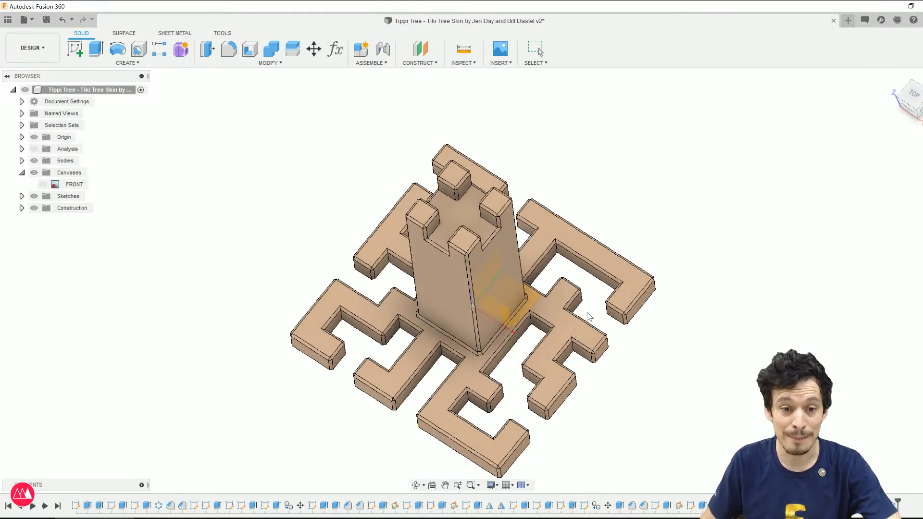
left_click(315, 327)
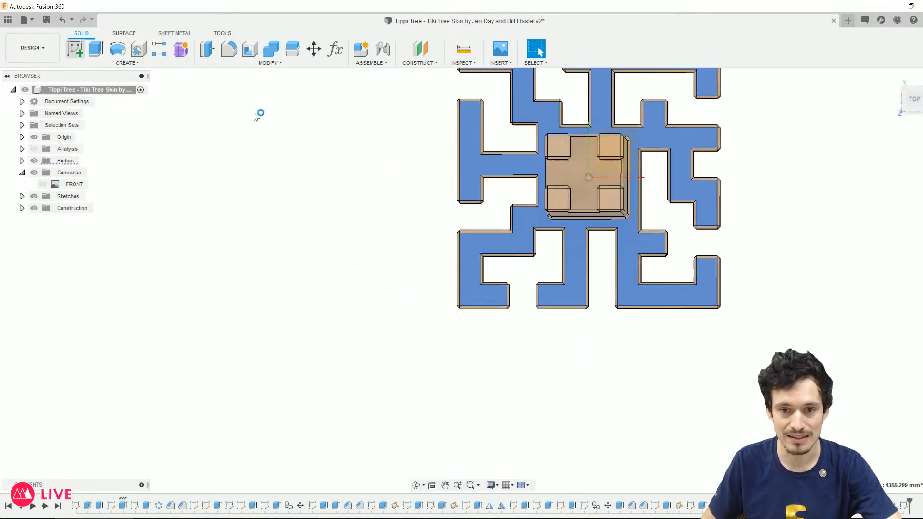
middle_click_drag(655, 261, 522, 393)
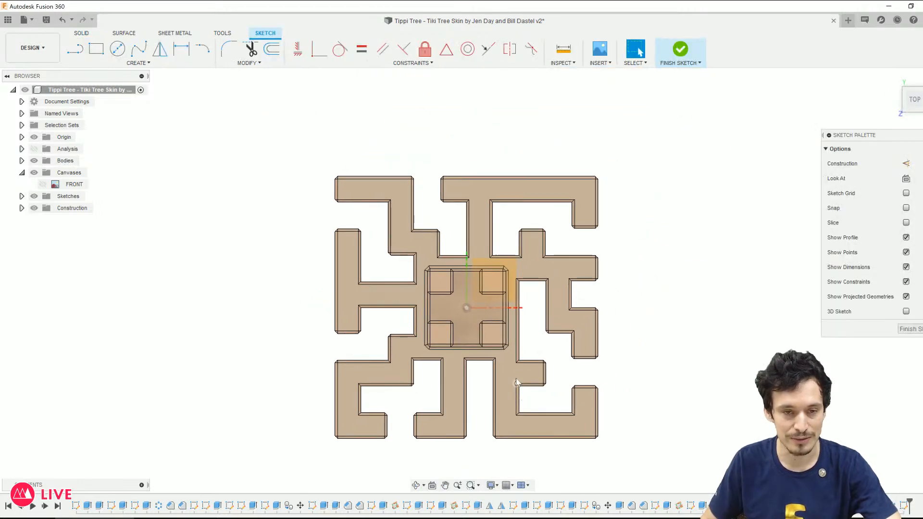
key("p")
left_click(540, 192)
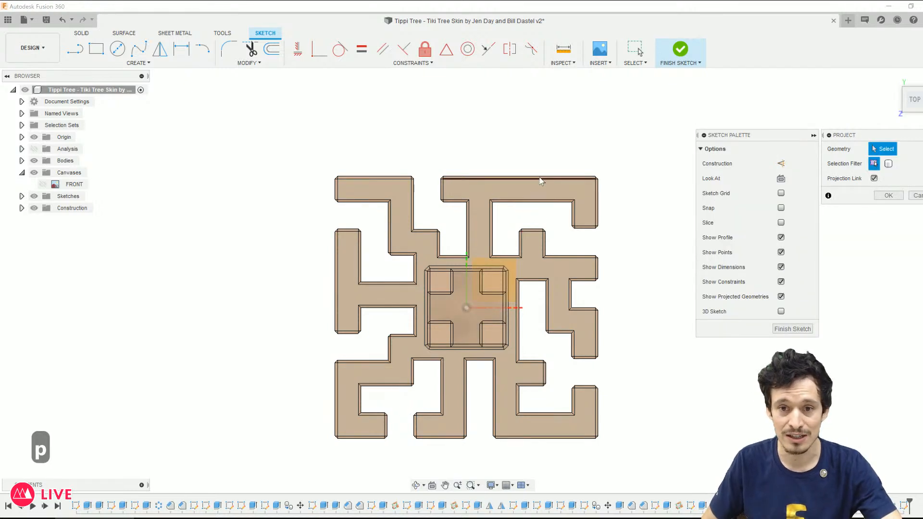
left_click(541, 177)
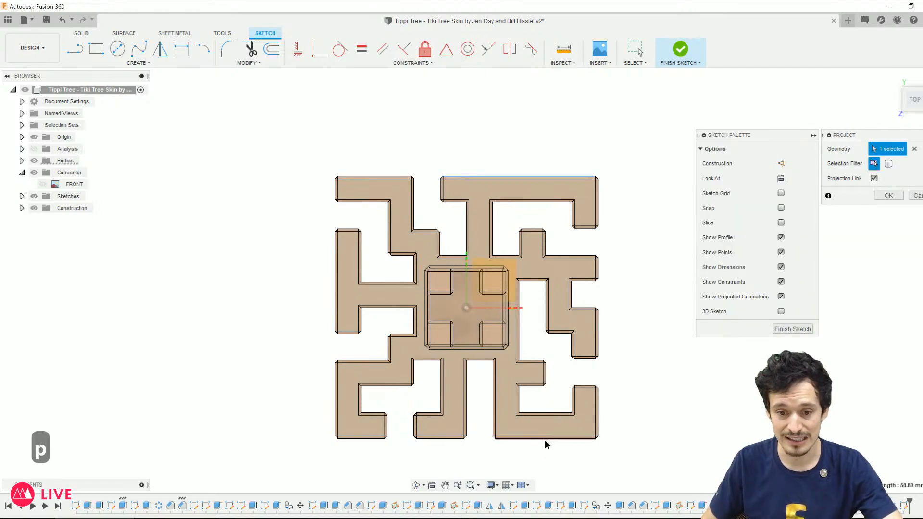
left_click(335, 269)
key("Return")
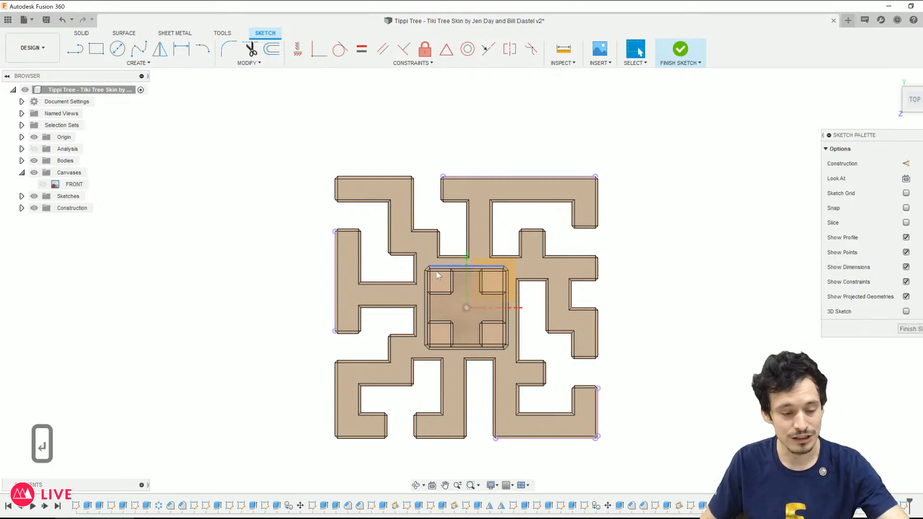
Step: Sketch a two-point rectangle about 120 mm wide and 119 mm high around the whole base
key("r")
left_click(317, 156)
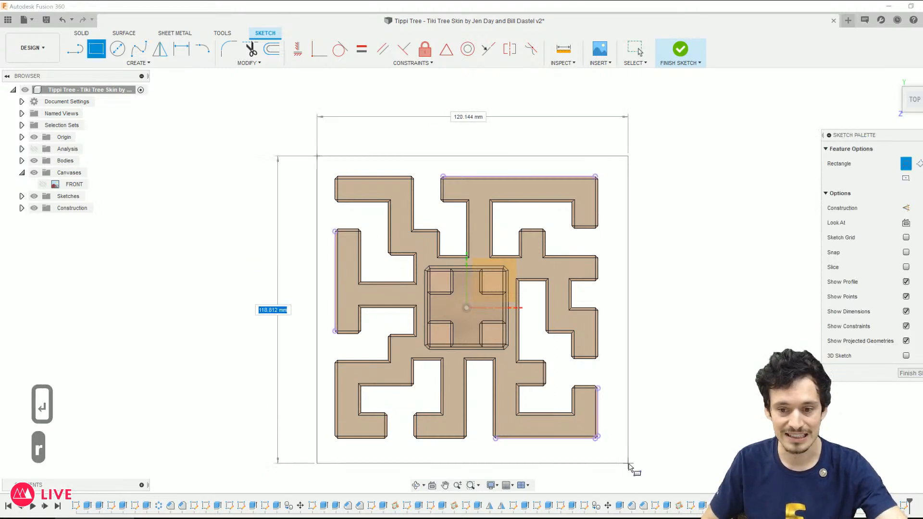
left_click(628, 464)
key("Escape")
Step: Make each of the rectangle's four sides collinear with the projected base edge on the same side
right_click(547, 465)
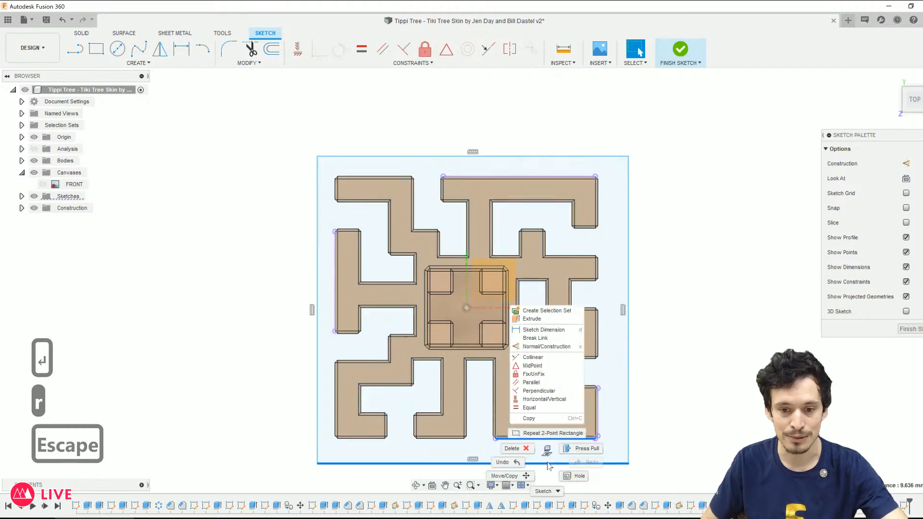
left_click(548, 361)
left_click(596, 404)
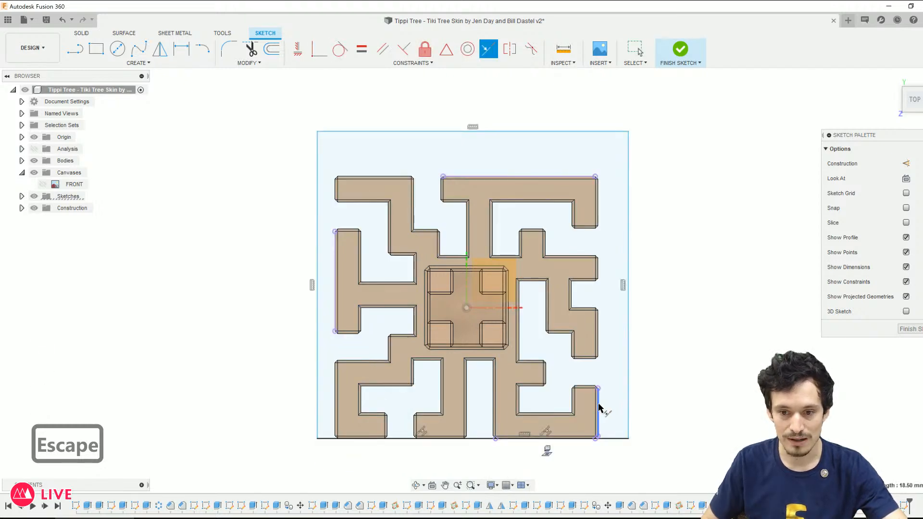
left_click(628, 390)
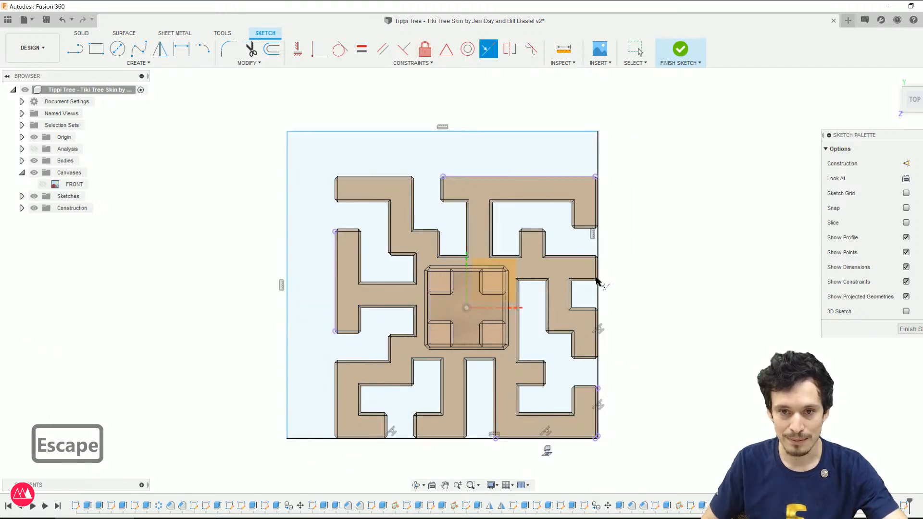
left_click(481, 177)
left_click(477, 132)
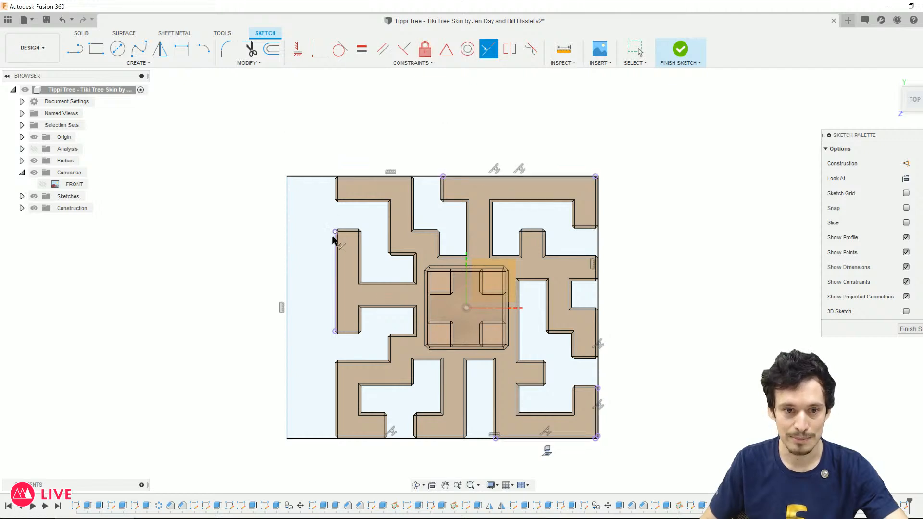
left_click(335, 245)
left_click(288, 262)
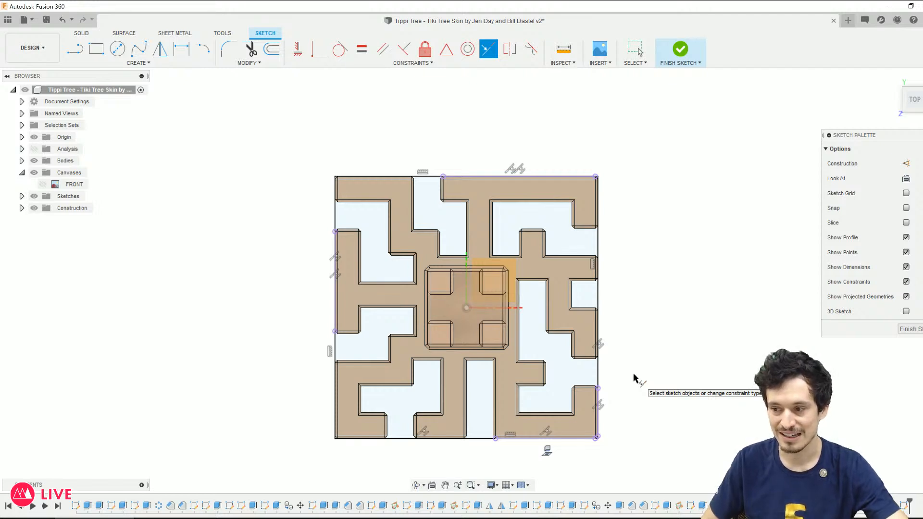
Step: Start an Extrude and choose the two sketch profiles that together cover the square base outline
key("e")
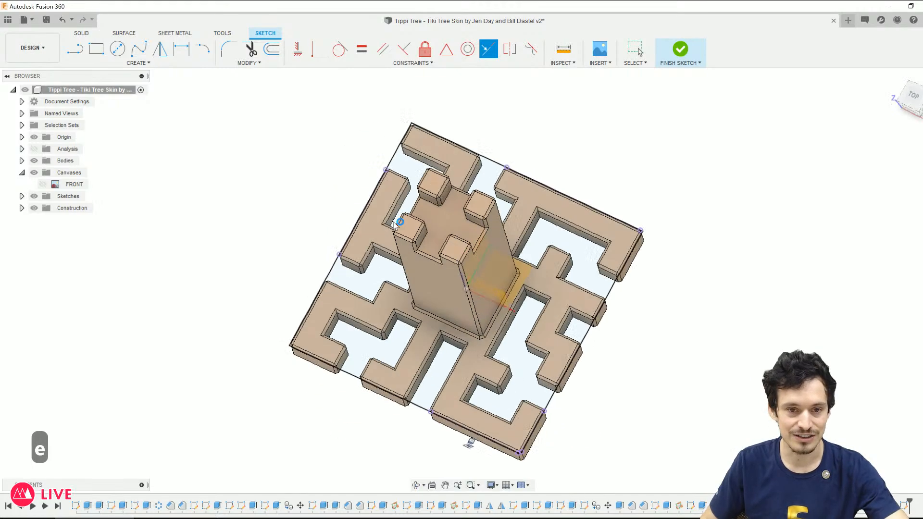
left_click(917, 98)
middle_click_drag(508, 384, 536, 427)
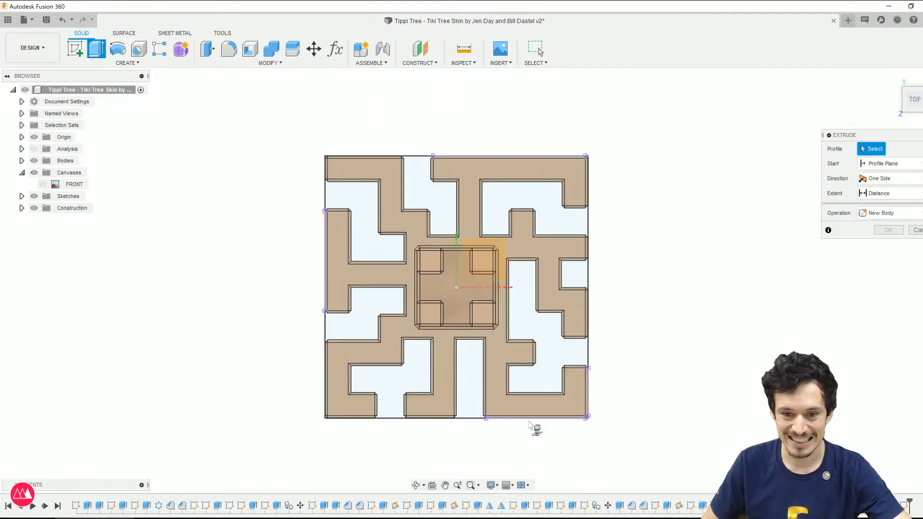
scroll(531, 425, "up", 5)
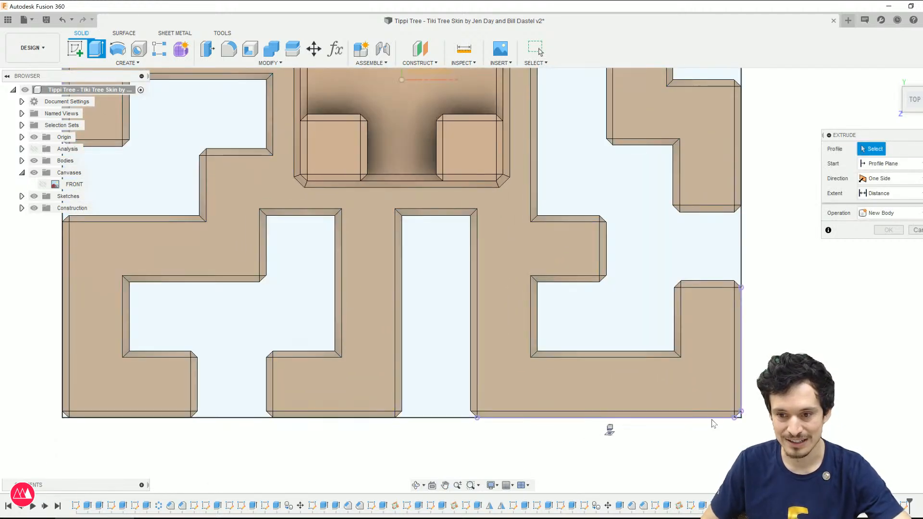
scroll(696, 259, "down", 5)
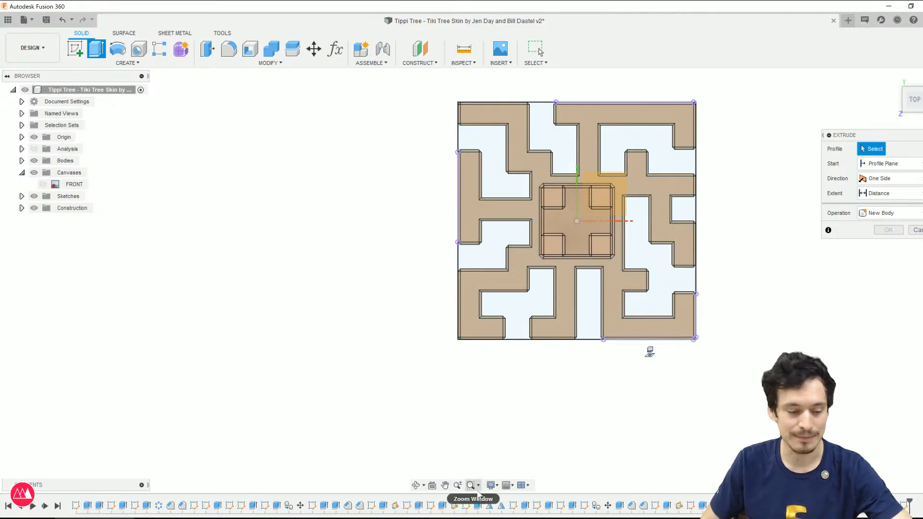
key("e")
left_click(483, 322)
left_click(506, 304)
Step: Extrude the chosen base profiles -10 mm with the Join operation to fill the gaps into a solid square plate
middle_click_drag(616, 394, 615, 326, "shift")
scroll(692, 346, "up", 8)
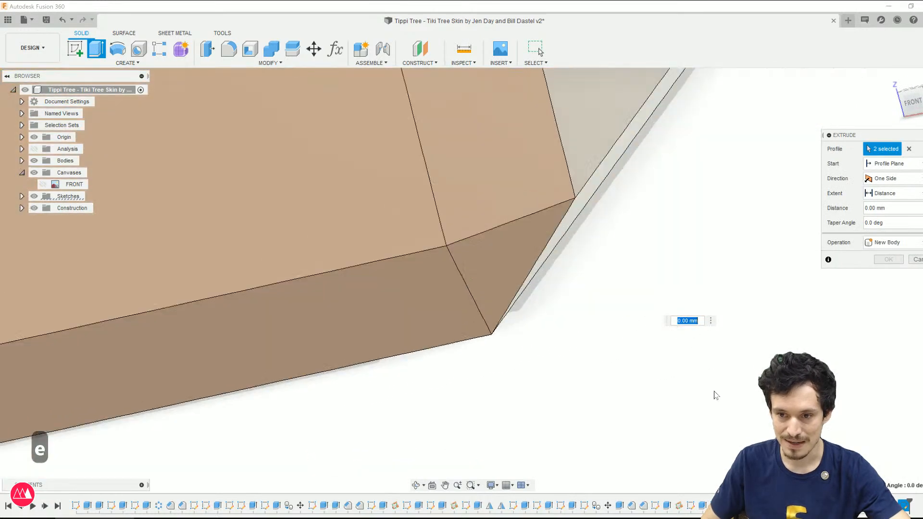
scroll(714, 392, "up", 3)
scroll(714, 391, "down", 2)
left_click_drag(369, 312, 416, 360)
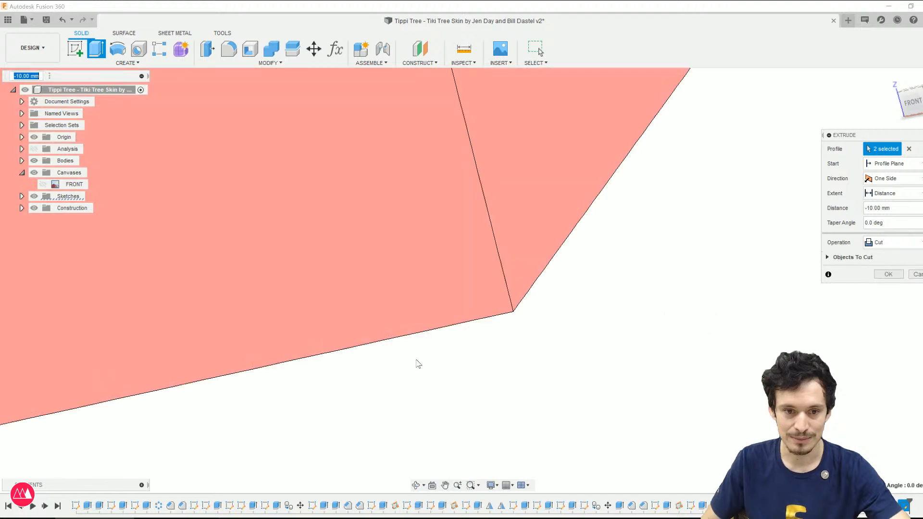
scroll(428, 375, "down", 6)
middle_click_drag(484, 397, 678, 389)
left_click(891, 243)
left_click(882, 254)
key("Return")
middle_click_drag(598, 313, 528, 382, "shift")
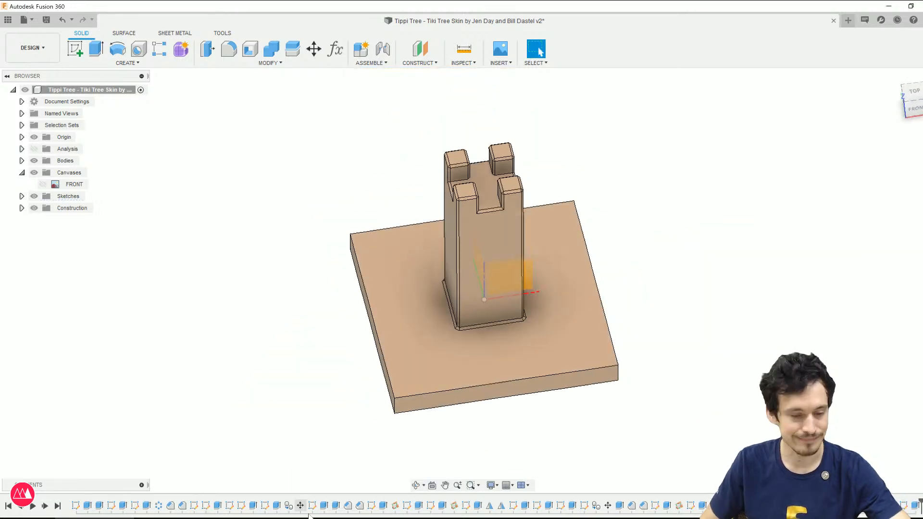
Step: Start an equal-distance Chamfer on the edges and four side faces of the square base and set its distance to 1 mm
key("f")
key("Escape")
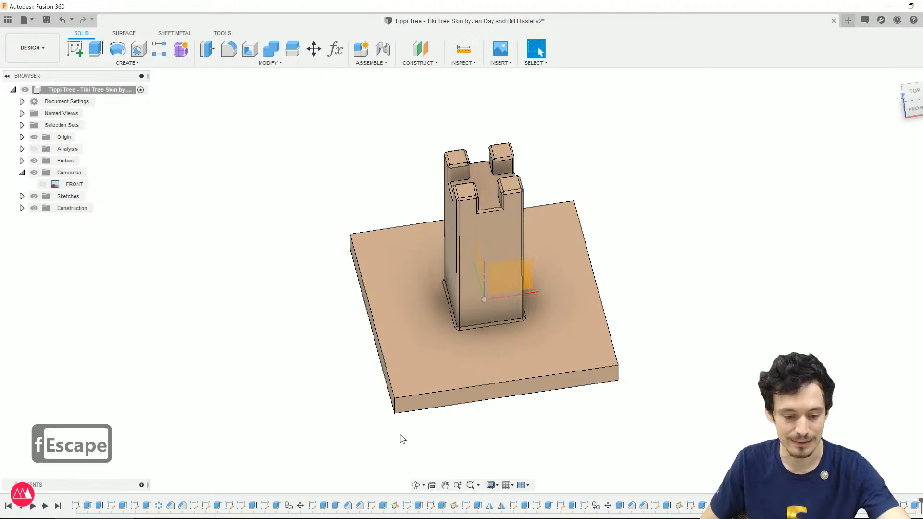
key("f")
middle_click_drag(400, 428, 400, 420, "shift")
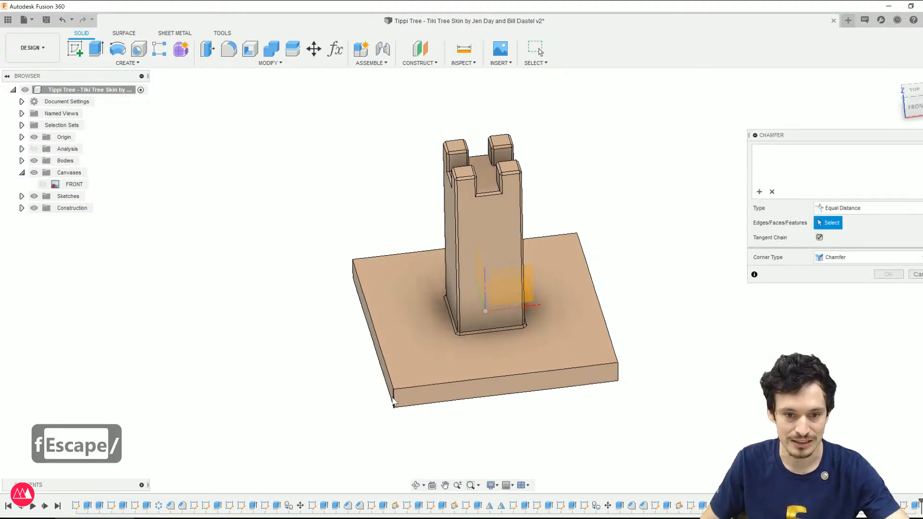
left_click(391, 384)
left_click(406, 404)
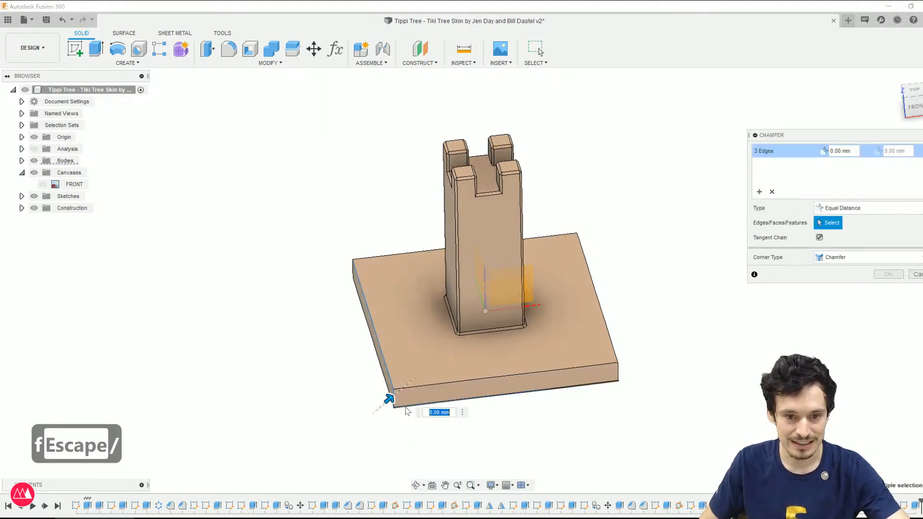
left_click(406, 400)
middle_click_drag(406, 400, 458, 365, "shift")
left_click(408, 349)
left_click(451, 368)
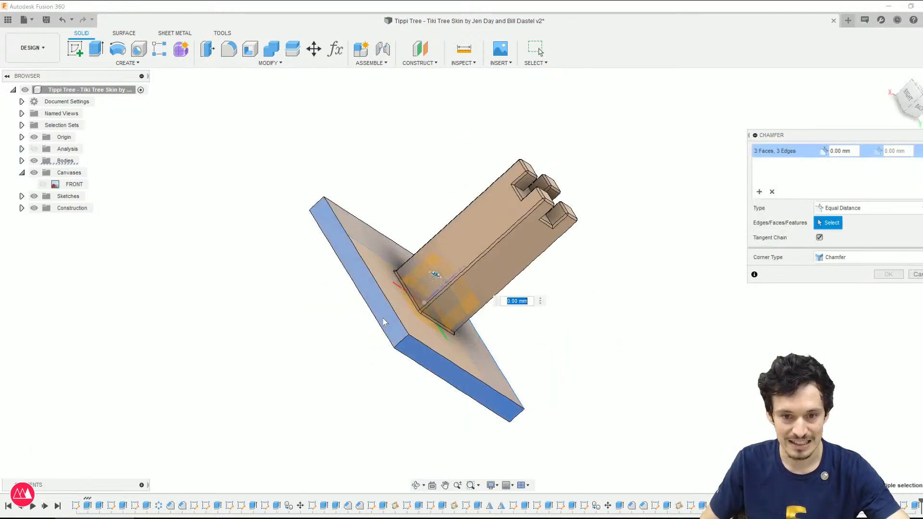
left_click(383, 320)
type("1")
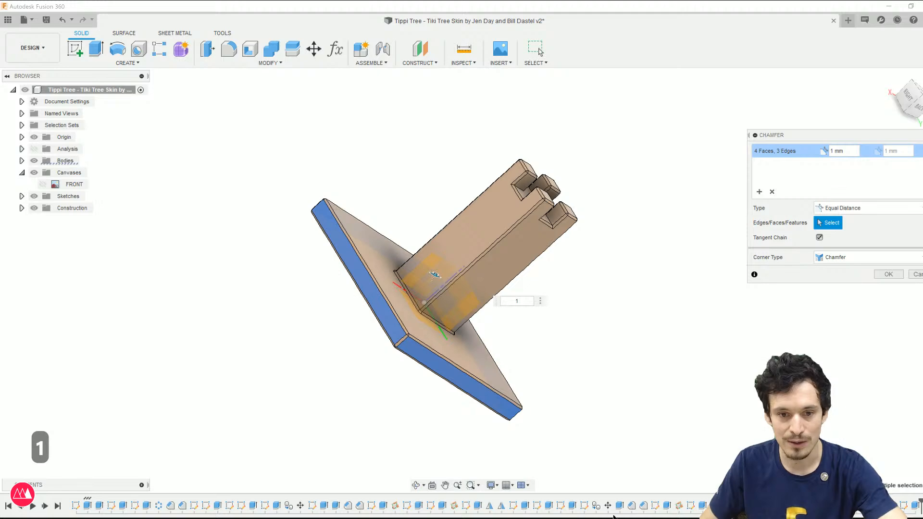
Step: Try the Miter and Blend corner types on the base chamfer
middle_click_drag(473, 422, 540, 431, "shift")
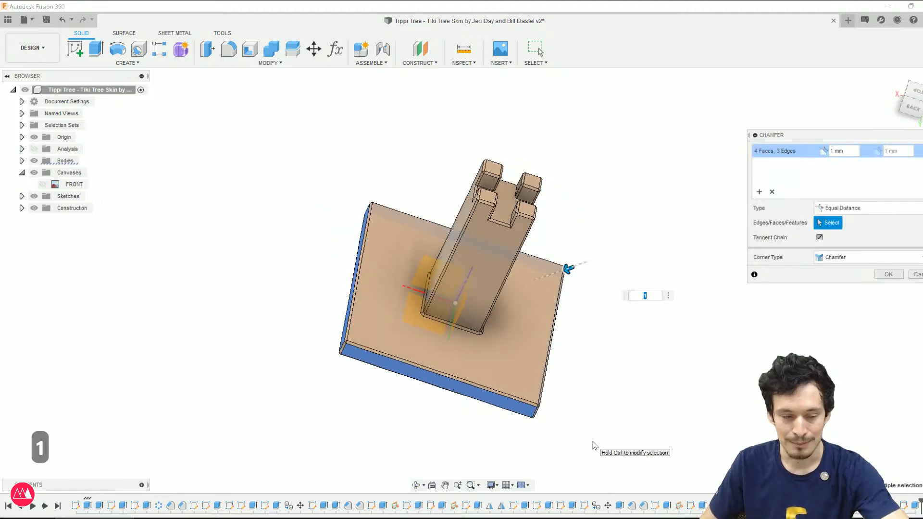
middle_click_drag(550, 377, 508, 391, "shift")
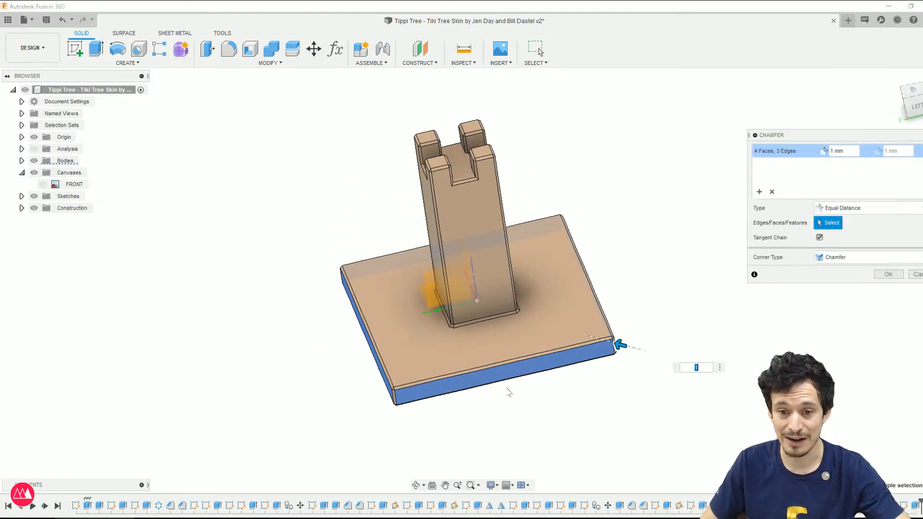
scroll(509, 391, "up", 2)
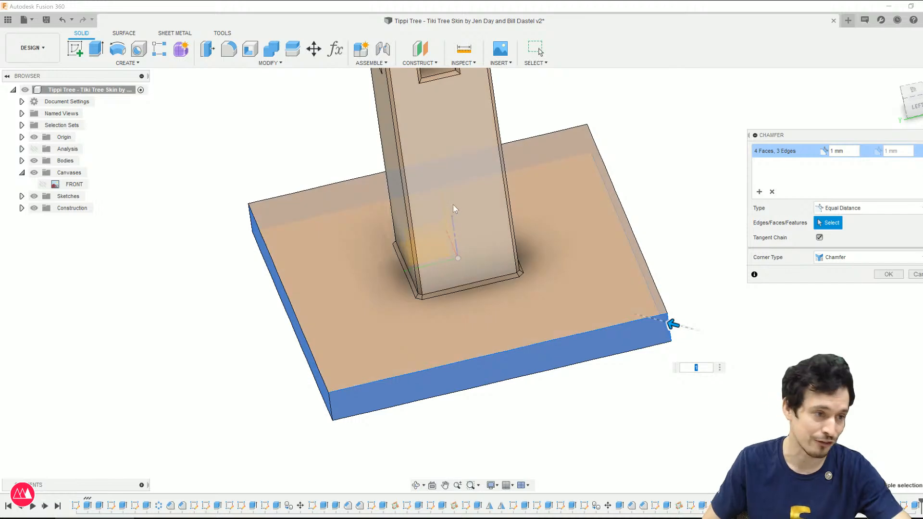
middle_click_drag(495, 432, 604, 437, "shift")
scroll(603, 437, "down", 2)
scroll(625, 107, "down", 3)
scroll(486, 273, "up", 2)
scroll(486, 273, "up", 4)
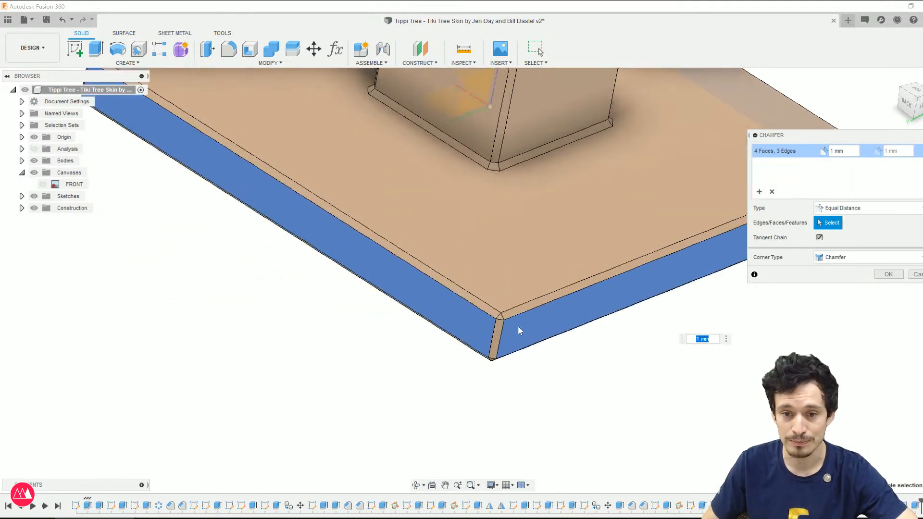
left_click(829, 258)
left_click(834, 282)
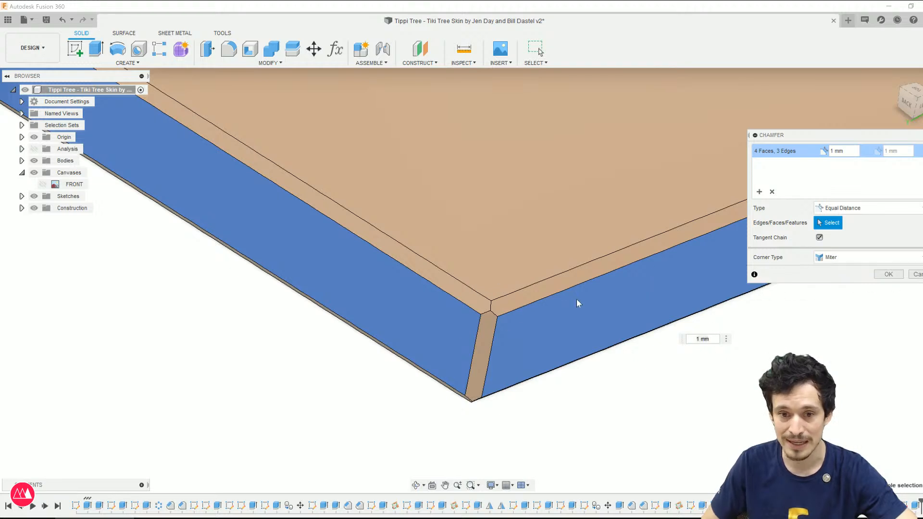
left_click(837, 257)
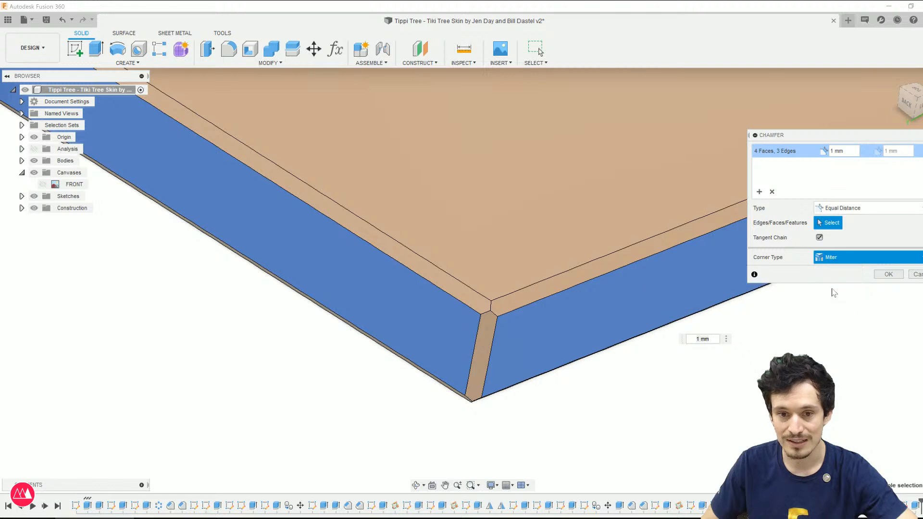
left_click(833, 290)
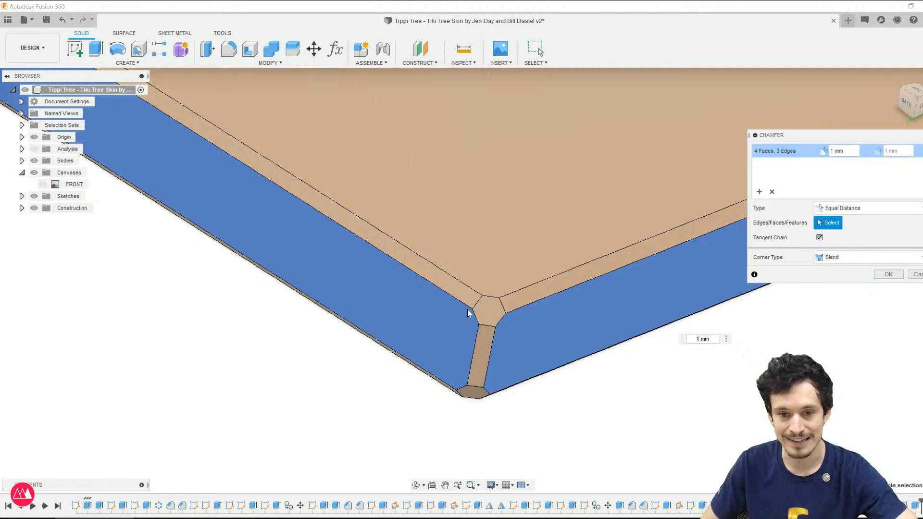
Step: Set the corner type of the base chamfer to Chamfer and apply it
left_click(846, 257)
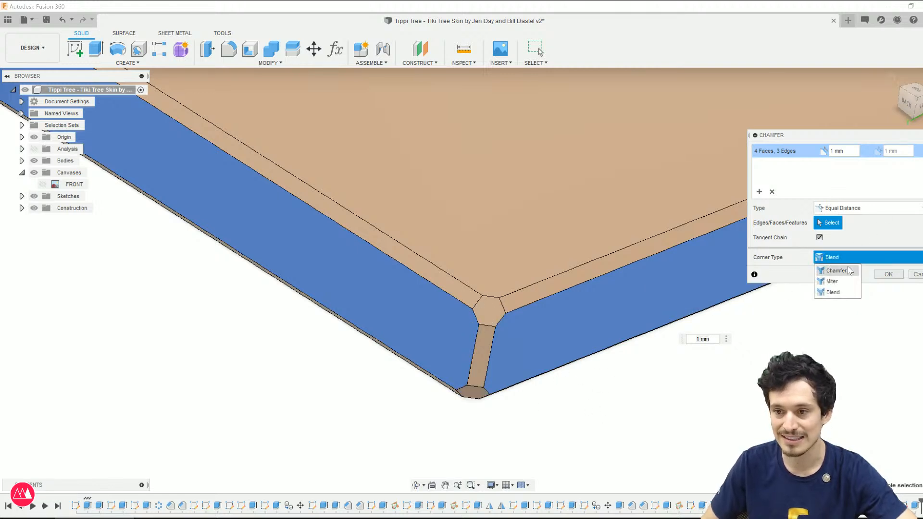
left_click(841, 272)
left_click(888, 274)
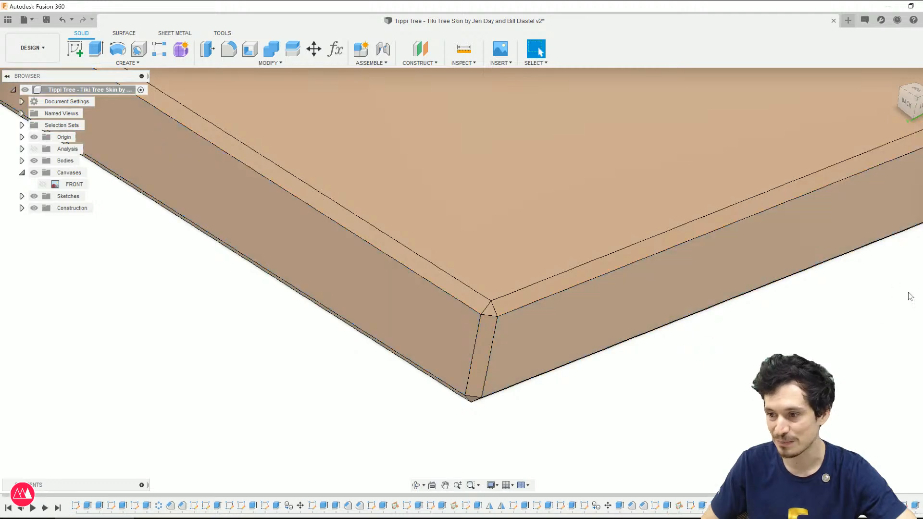
scroll(608, 386, "down", 10)
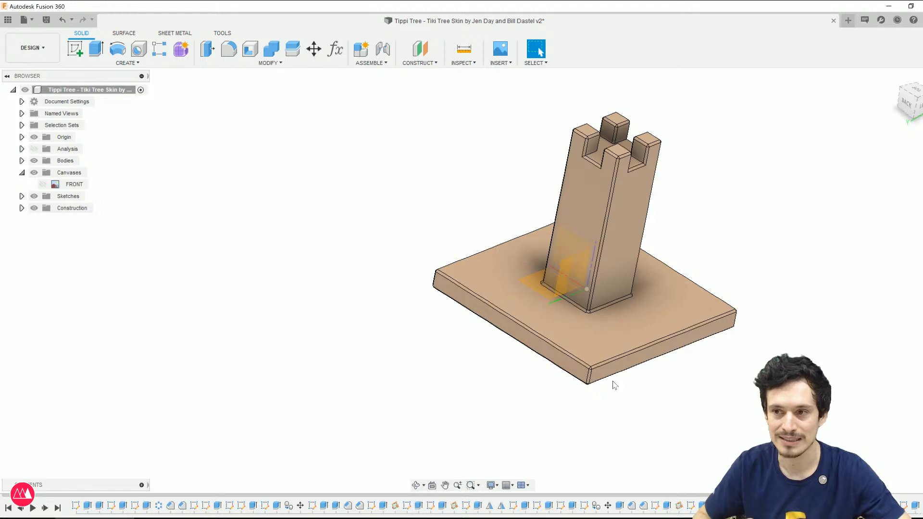
left_click(918, 101)
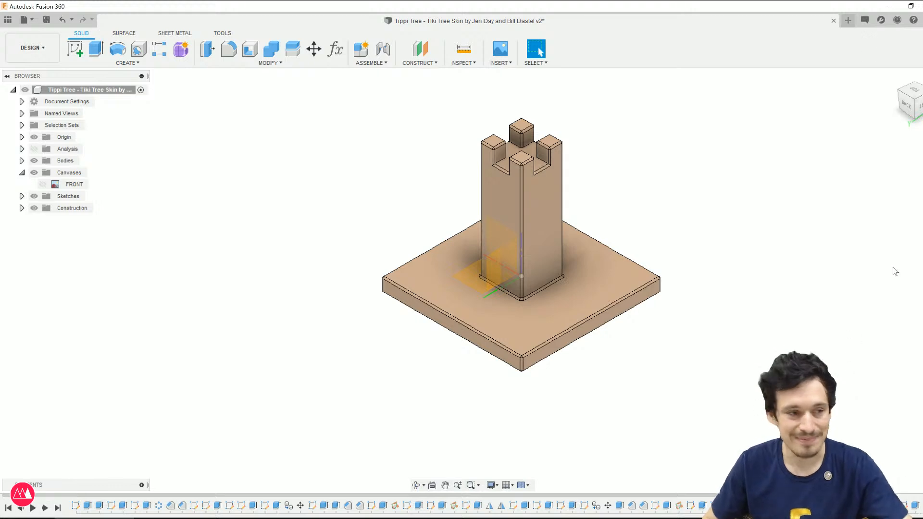
middle_click_drag(531, 233, 595, 225, "shift")
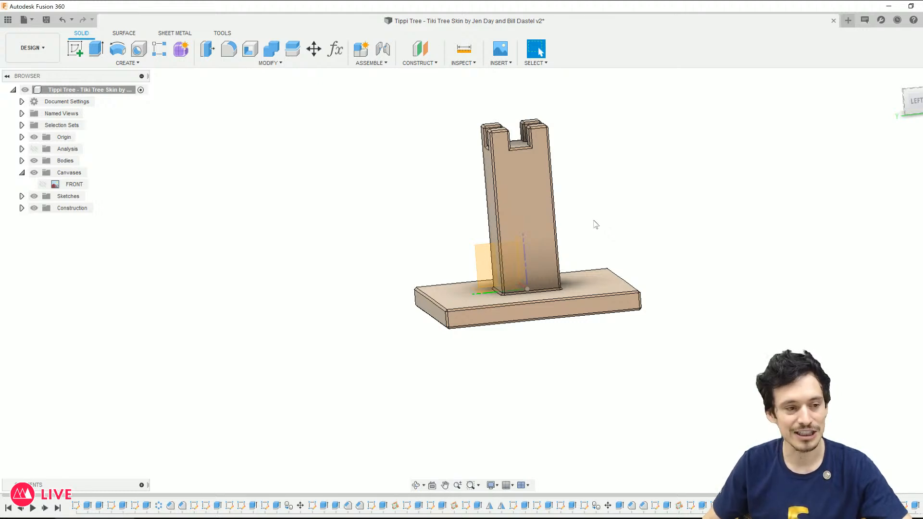
middle_click_drag(596, 224, 623, 296, "shift")
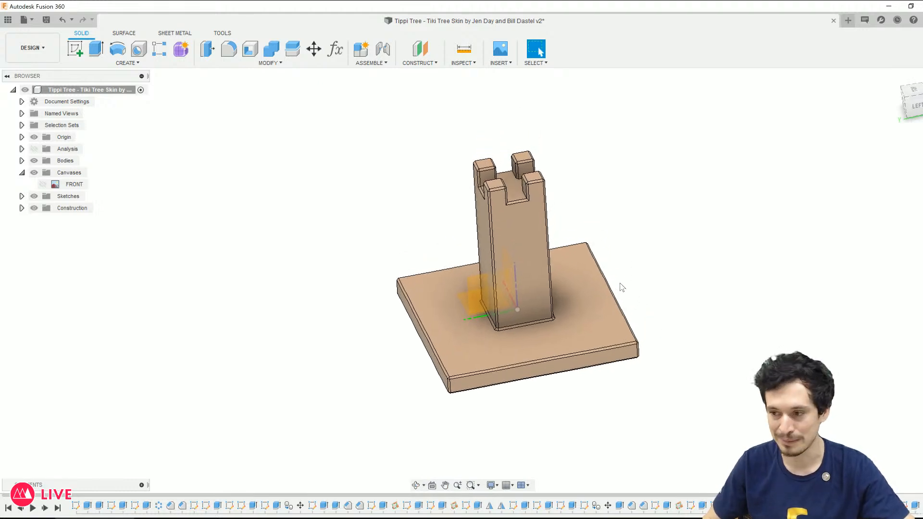
mouse_move(404, 378)
middle_mouse_down("shift")
mouse_move(404, 364)
mouse_move(411, 367)
middle_mouse_up("shift")
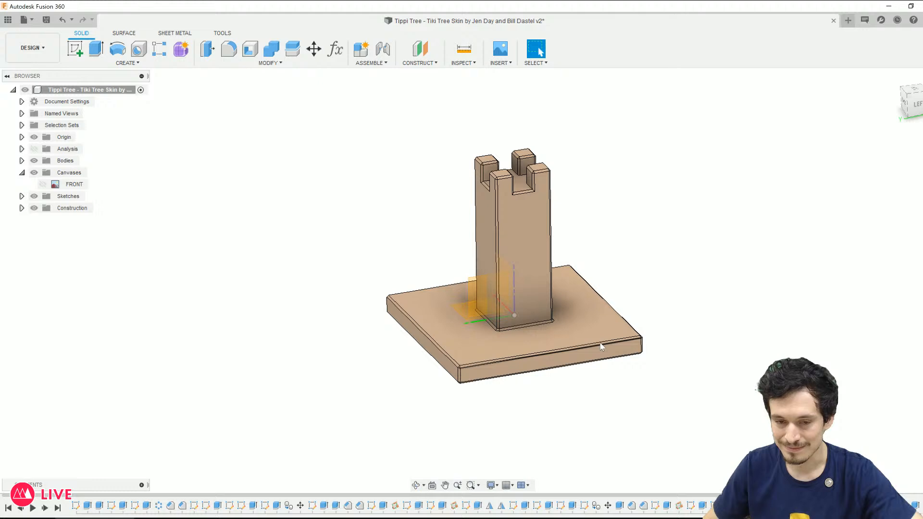
middle_click_drag(600, 347, 611, 214, "shift")
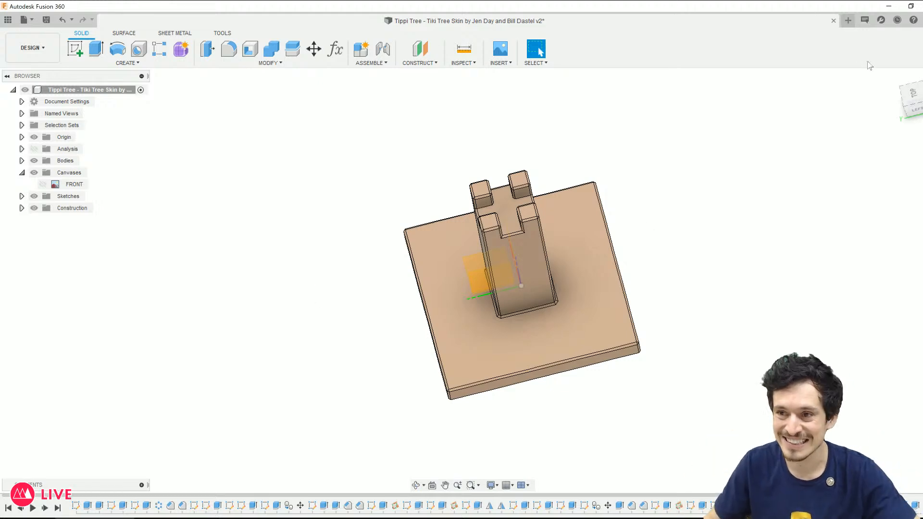
Step: Insert the image TOP.jpg from the computer as a canvas on the upper face of the square base plate
left_click(911, 98)
middle_click_drag(614, 388, 615, 355, "shift")
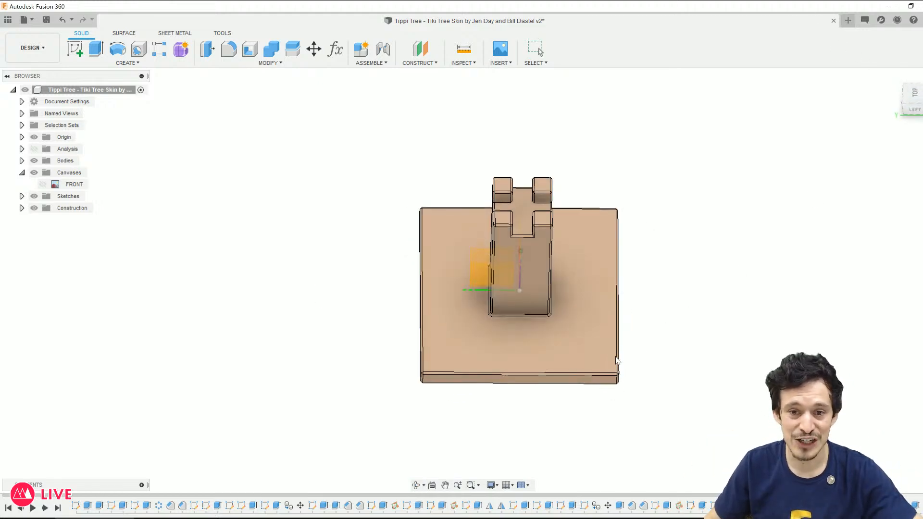
mouse_move(525, 367)
middle_mouse_down("shift")
mouse_move(511, 371)
mouse_move(525, 368)
middle_mouse_up("shift")
scroll(525, 367, "down", 1)
left_click(552, 343)
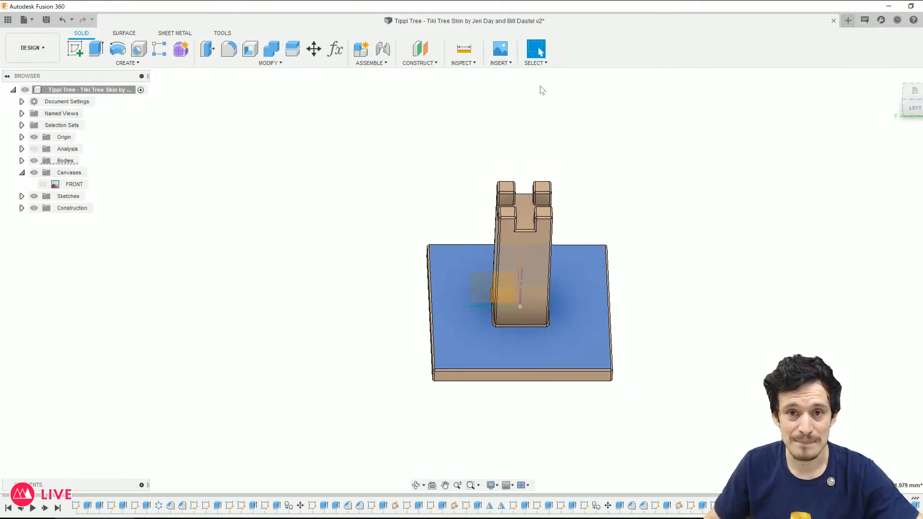
left_click(500, 63)
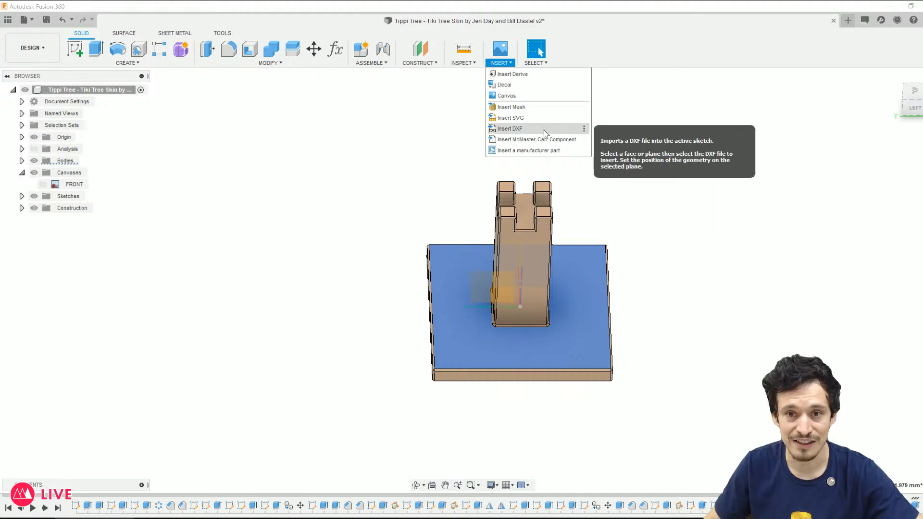
left_click(528, 96)
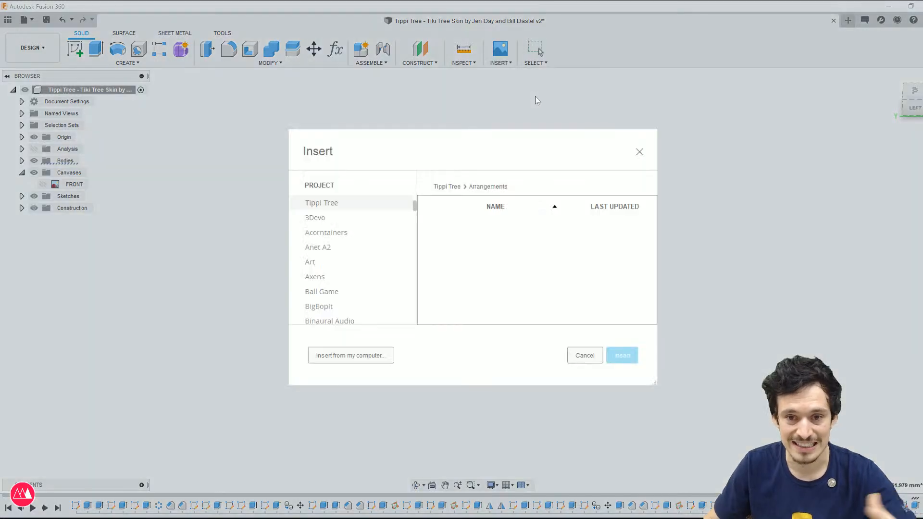
left_click(327, 355)
double_click(173, 93)
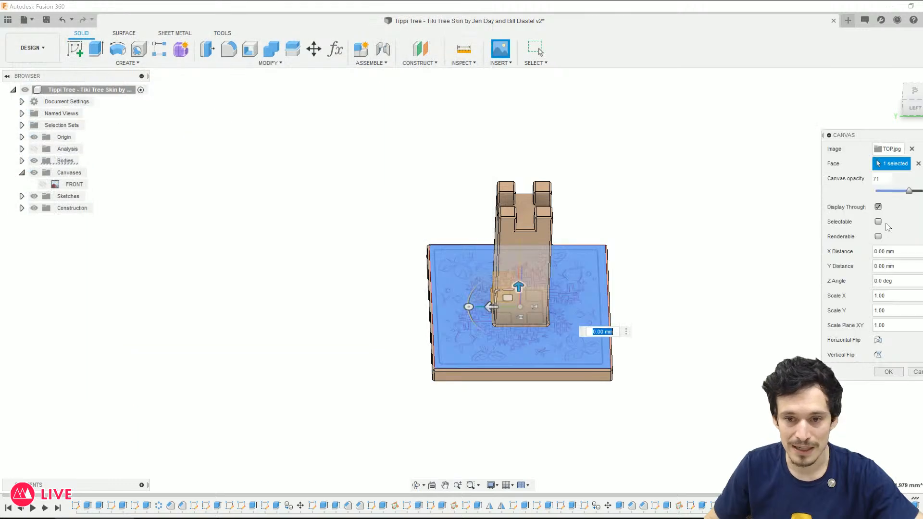
Step: Enlarge the TOP canvas slightly beyond the plate's edges, shift it to a Y distance of -1.214 mm and apply it
left_click(914, 92)
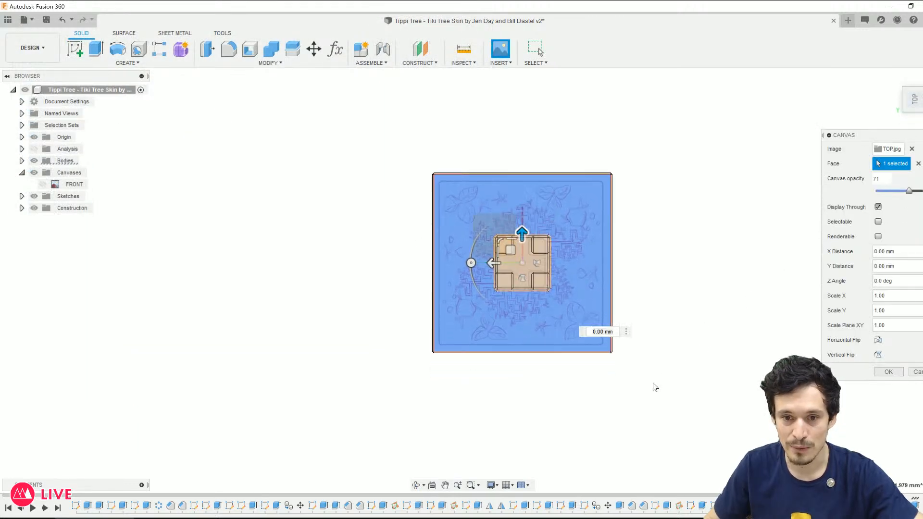
scroll(542, 249, "up", 3)
left_click_drag(505, 256, 505, 281)
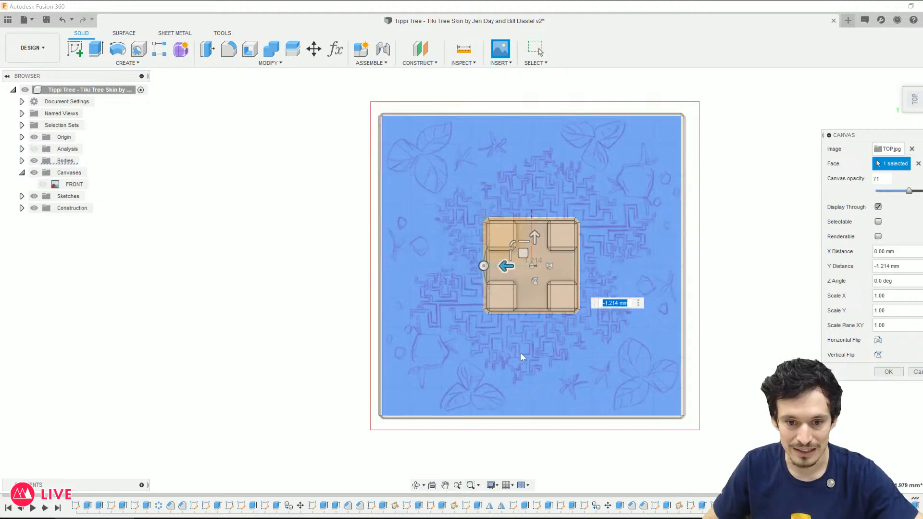
scroll(523, 377, "up", 5)
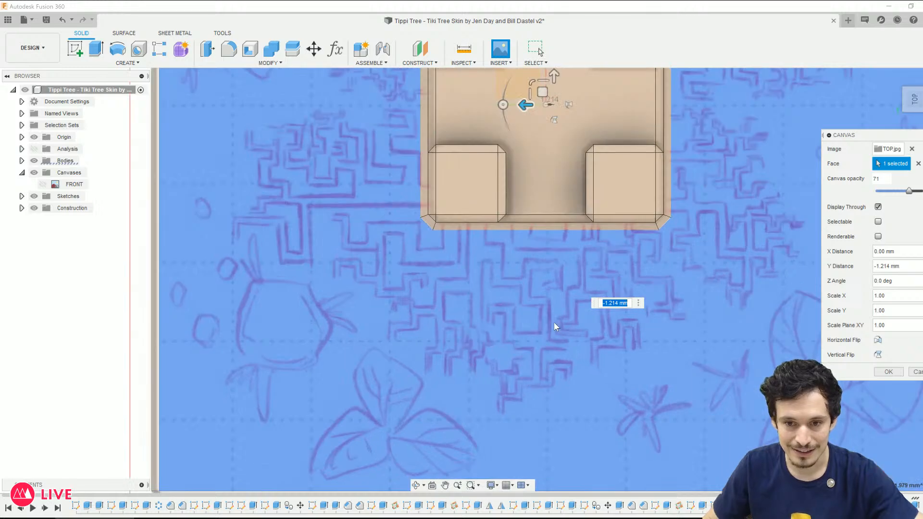
scroll(513, 338, "down", 6)
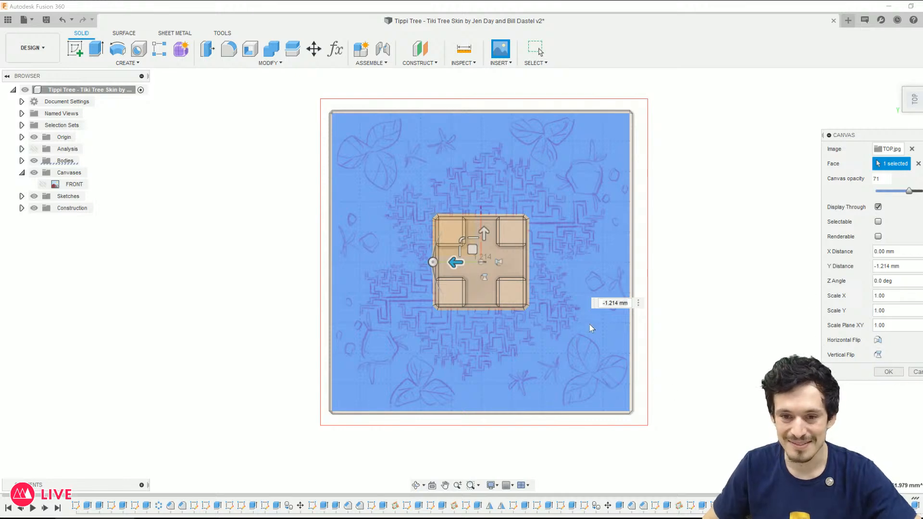
left_click(889, 372)
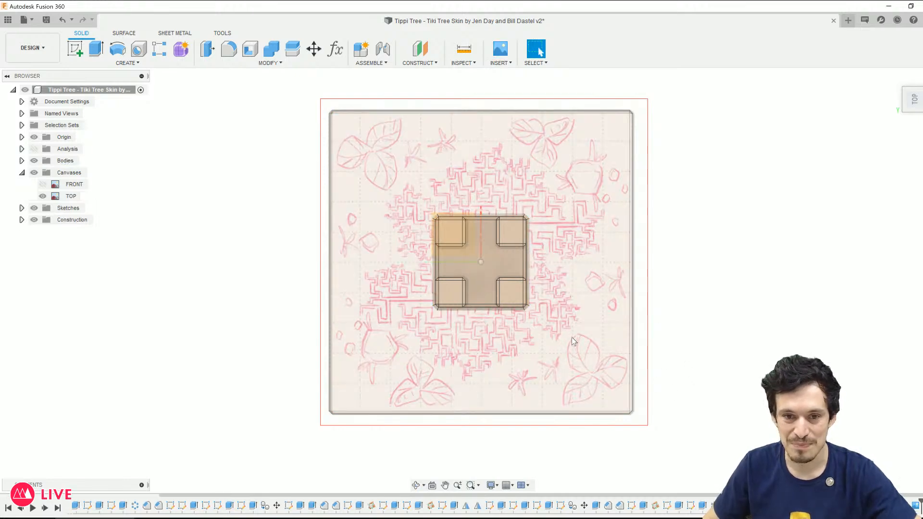
Step: Hide the TOP canvas and show the FRONT canvas with the tiki face on the tower
scroll(590, 393, "down", 2)
middle_click_drag(590, 393, 587, 336, "shift")
scroll(257, 225, "down", 1)
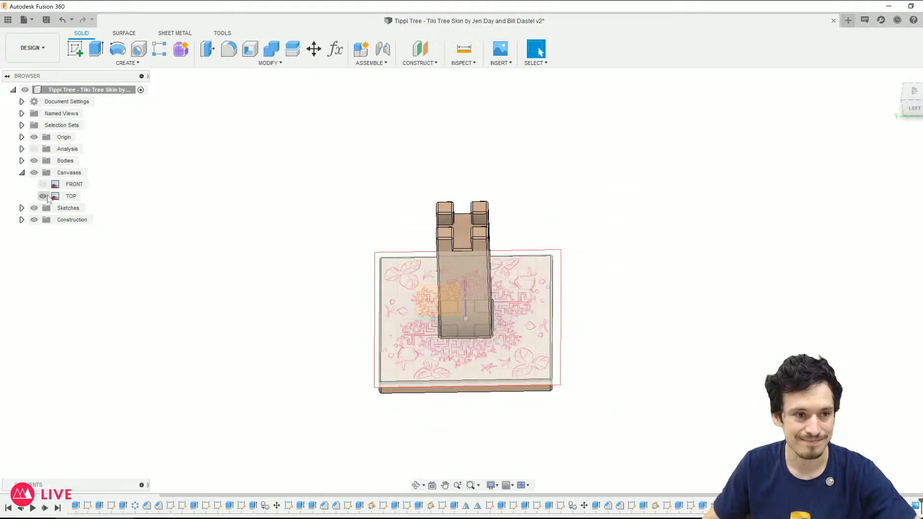
left_click(43, 196)
left_click(43, 185)
middle_click_drag(201, 315, 303, 303, "shift")
middle_click_drag(509, 271, 513, 214, "shift")
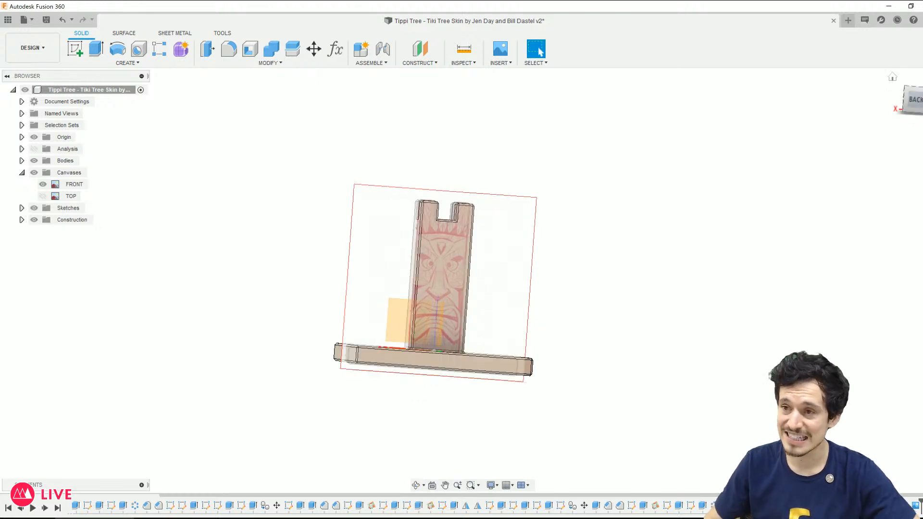
left_click(914, 96)
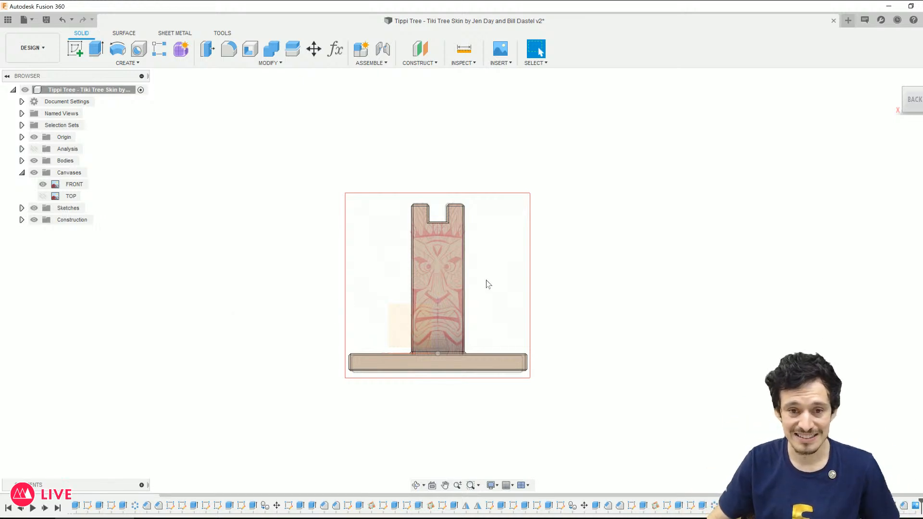
Step: Examine how the tiki face drawing lines up with the tower's outline in the back view
left_click(428, 321)
scroll(324, 246, "up", 3)
scroll(725, 348, "up", 4)
left_click(710, 312)
scroll(682, 313, "down", 1)
middle_click_drag(682, 312, 766, 325)
scroll(613, 337, "down", 1)
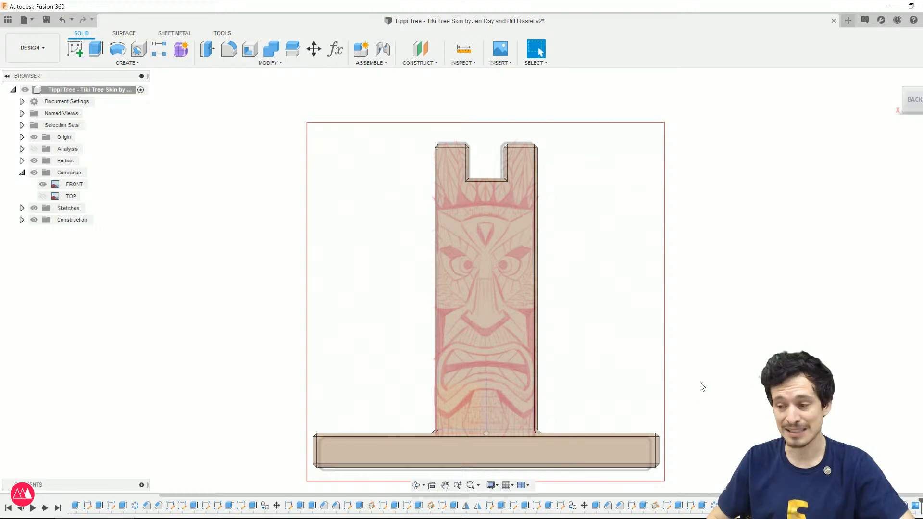
middle_click_drag(699, 381, 713, 380, "shift")
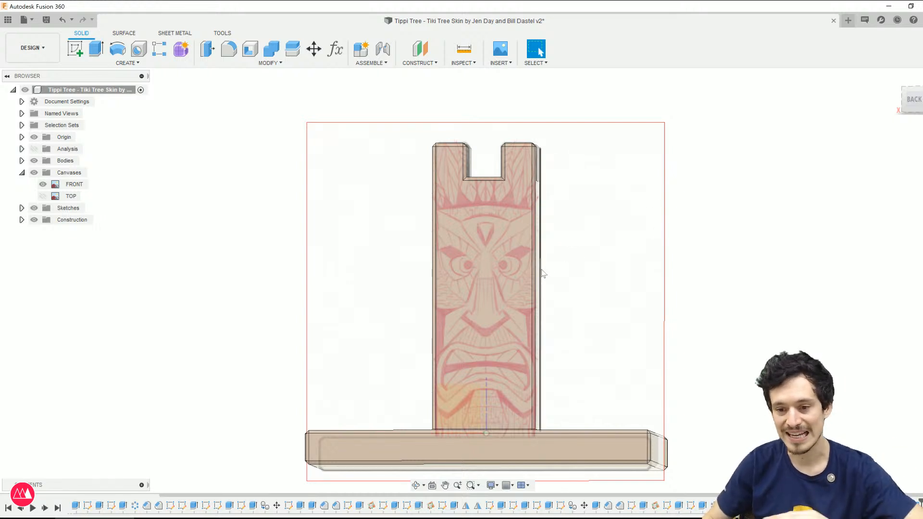
Step: Start a sketch on the tower's back face for tracing the tiki drawing
left_click(491, 262)
left_click(75, 48)
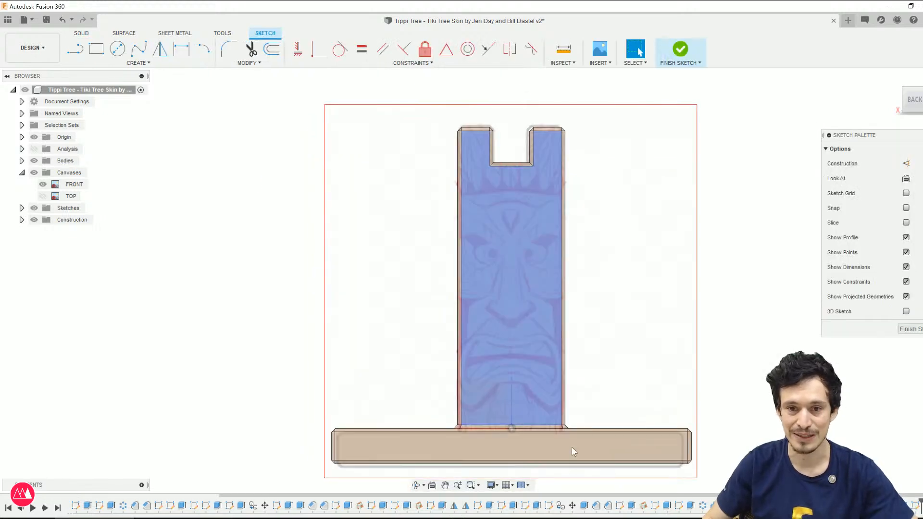
scroll(521, 332, "up", 4)
scroll(646, 358, "down", 2)
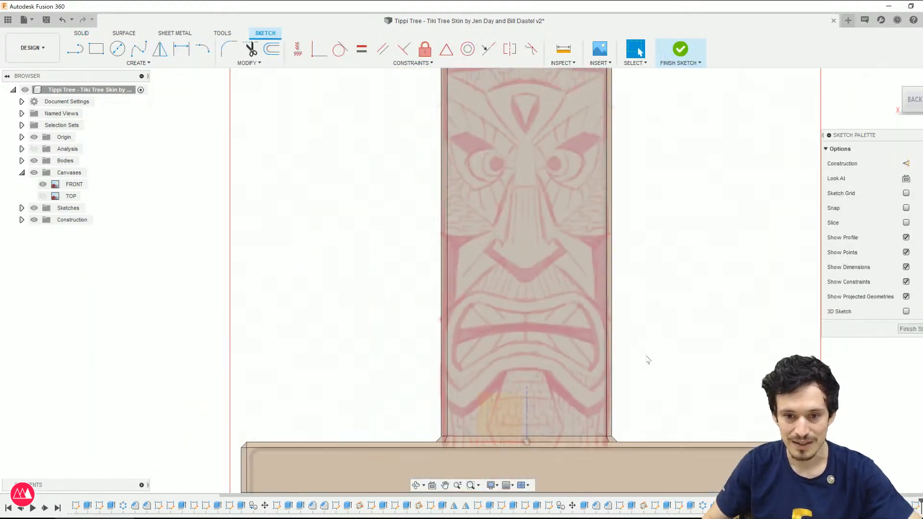
scroll(624, 306, "down", 2)
middle_click_drag(633, 288, 633, 340)
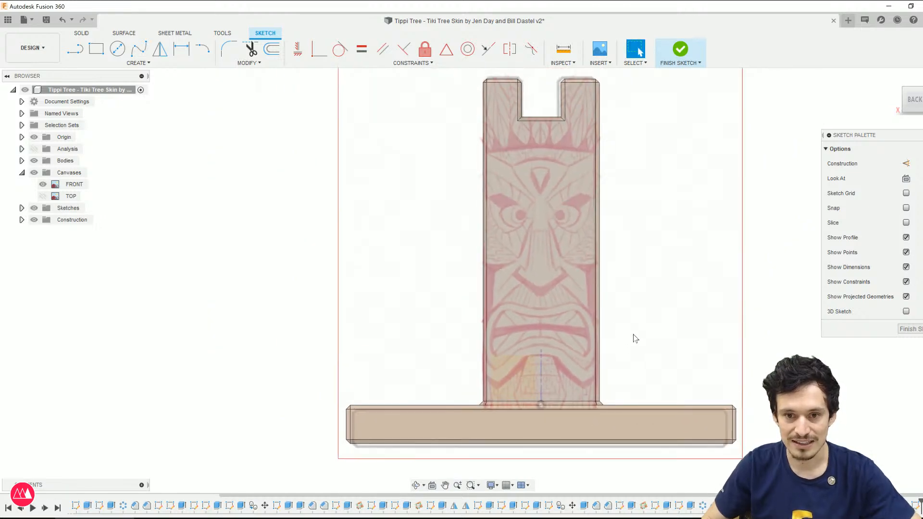
scroll(544, 377, "up", 3)
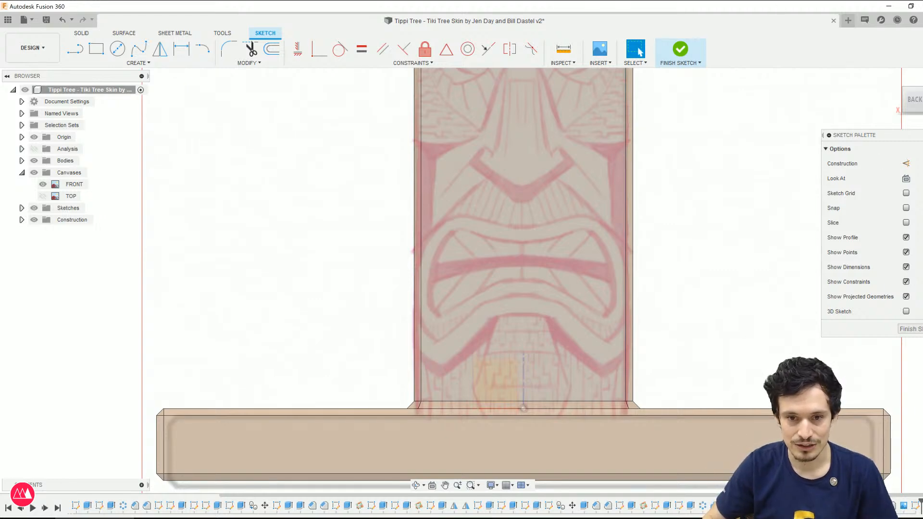
scroll(727, 303, "down", 2)
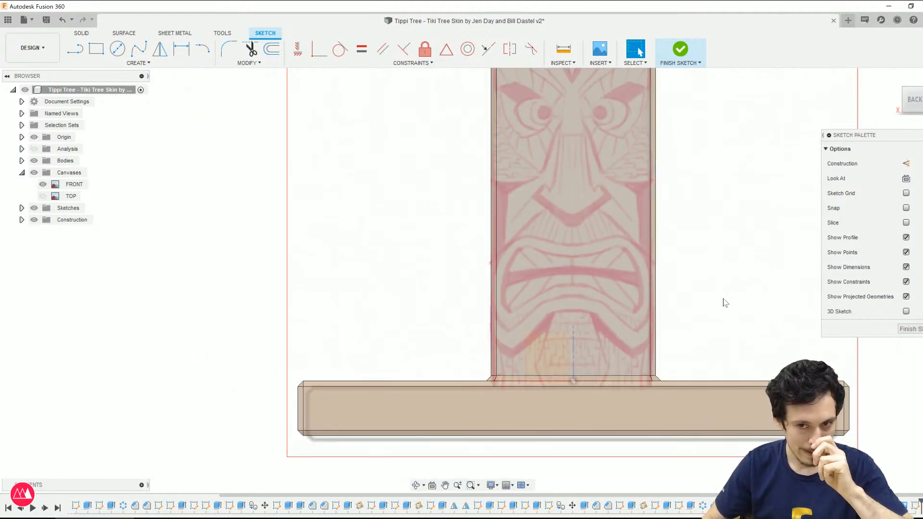
middle_click_drag(717, 295, 721, 303, "shift")
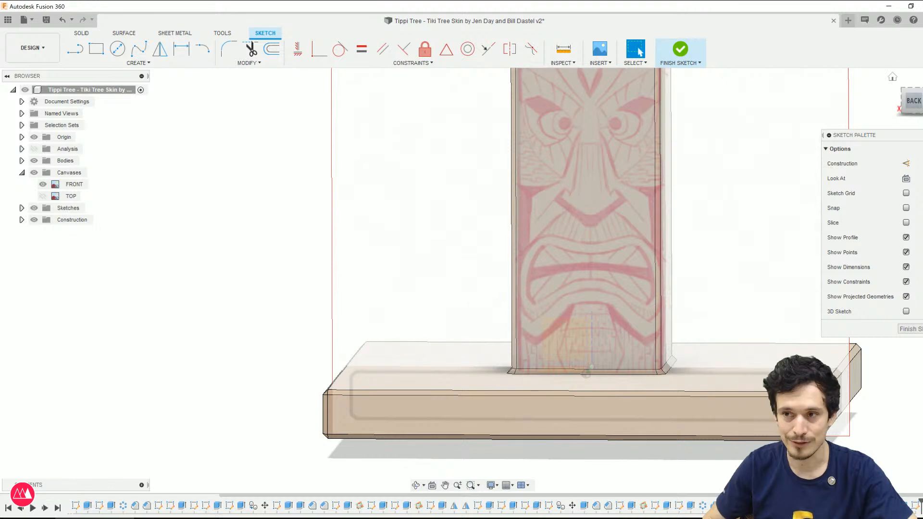
left_click(911, 105)
middle_click_drag(384, 227, 284, 267)
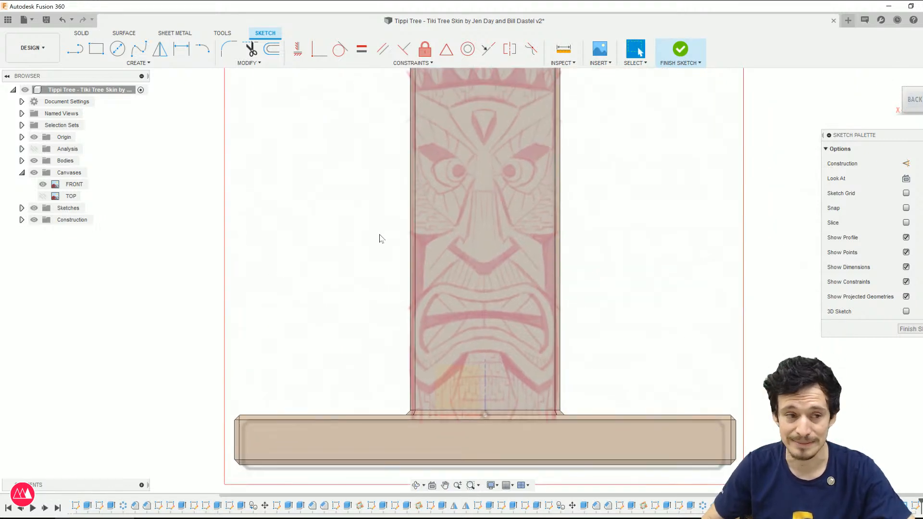
left_click(139, 50)
scroll(454, 316, "up", 5)
scroll(459, 285, "down", 8)
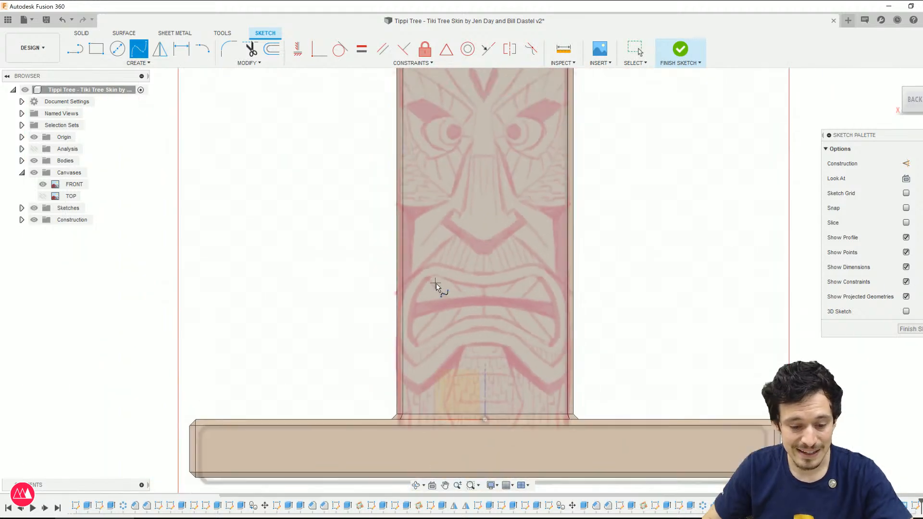
Step: Draw a vertical centre line from the origin at the tower's foot to just above its battlements
key("l")
scroll(507, 378, "down", 2)
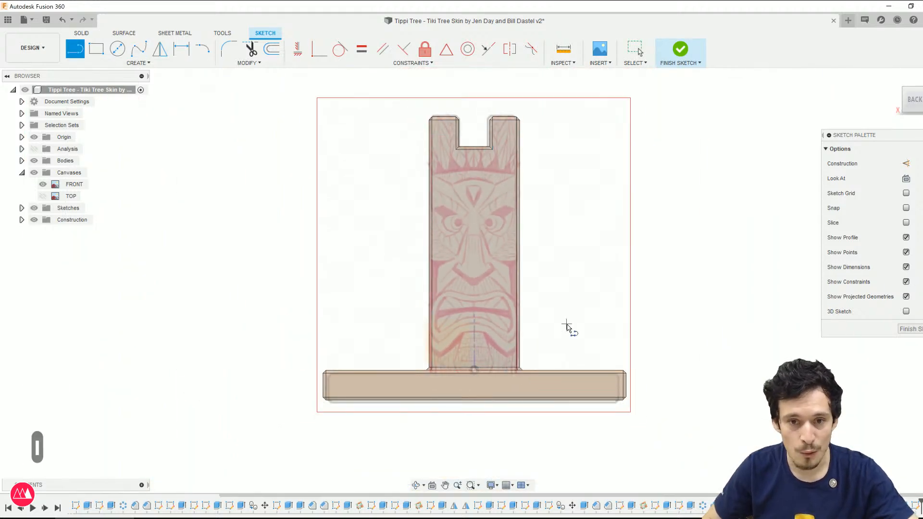
left_click(473, 370)
left_click(474, 104)
key("Escape")
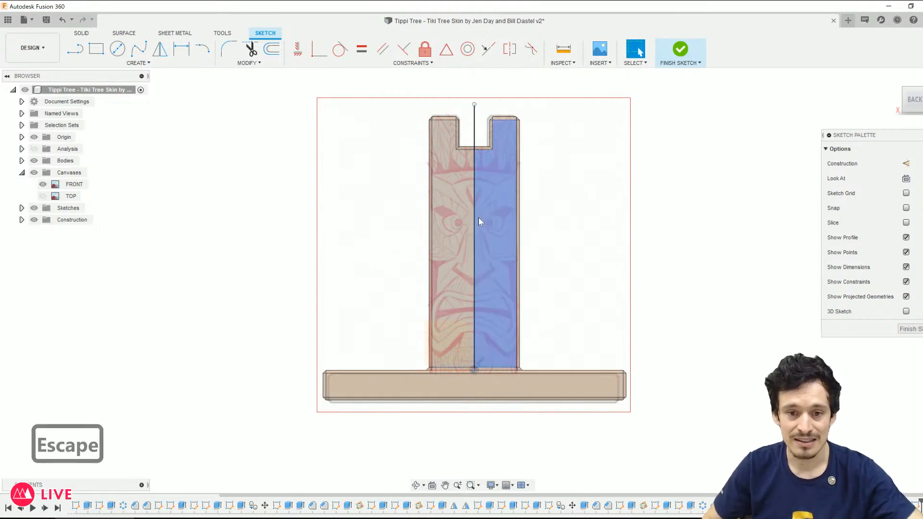
Step: Trace the mouth's outer upper lip with a fit point spline from the centre line around the side to the lower corner
scroll(477, 222, "up", 2)
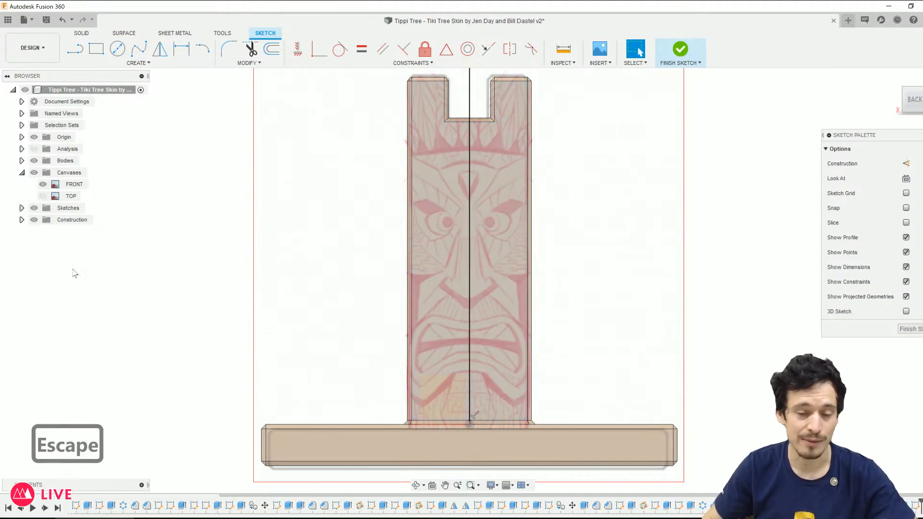
scroll(440, 389, "up", 3)
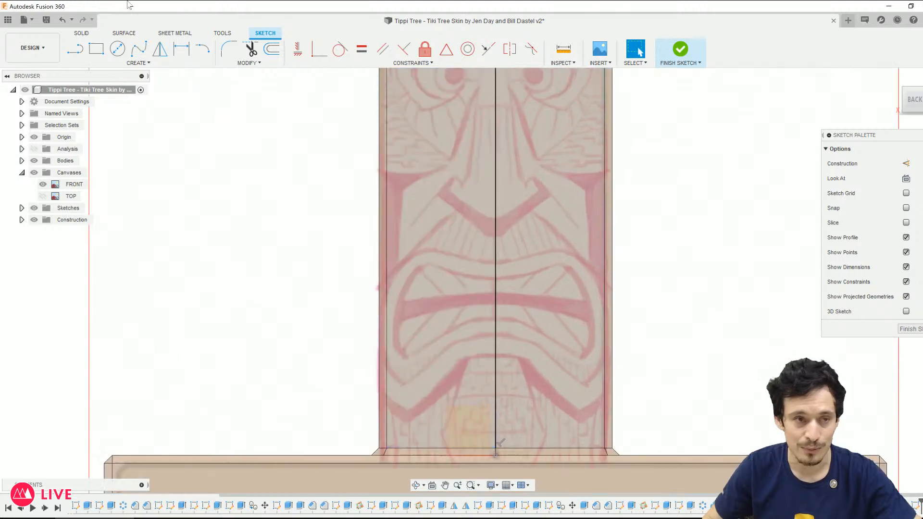
left_click(139, 49)
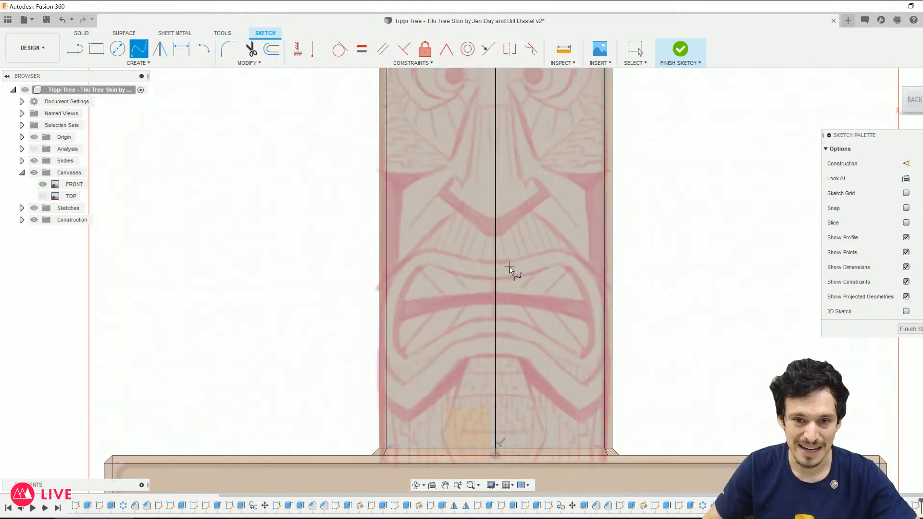
left_click(496, 263)
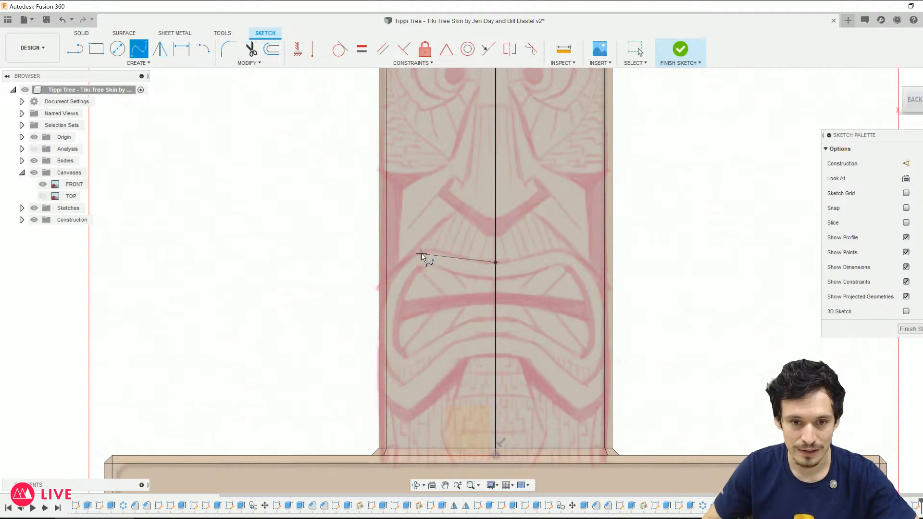
left_click(380, 328)
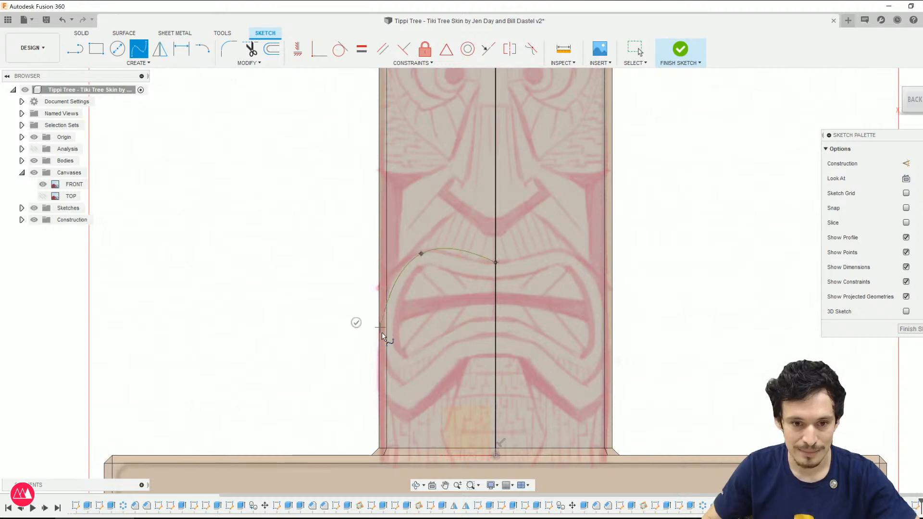
left_click(402, 385)
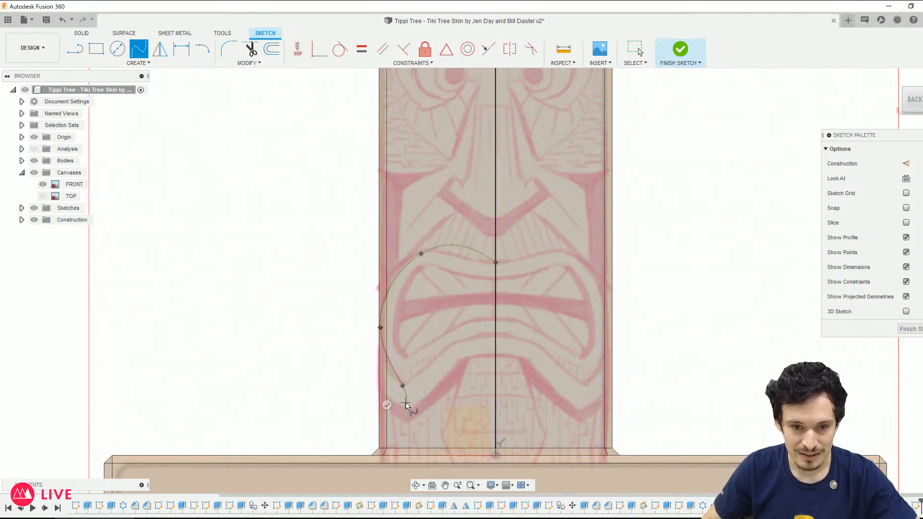
left_click(387, 405)
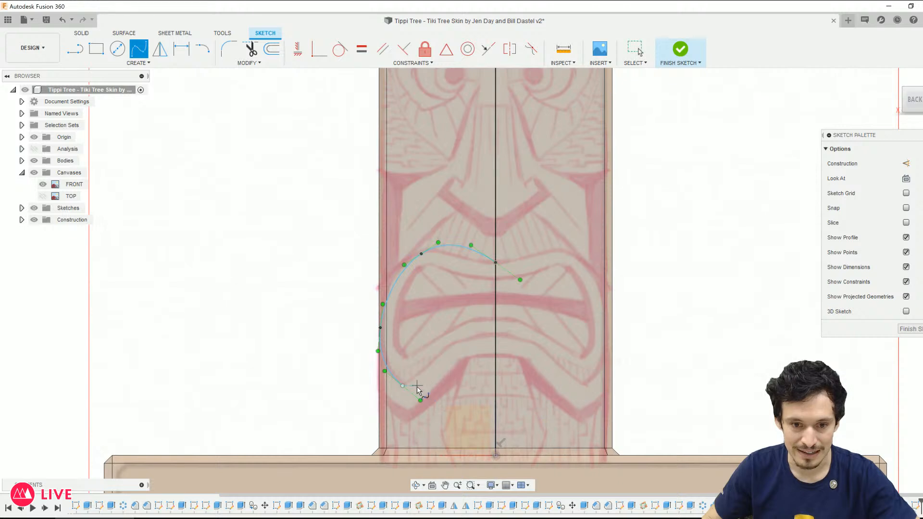
Step: Trace the mouth's outer lower lip with a second fit point spline from the lower corner back to the centre line
left_click(402, 385)
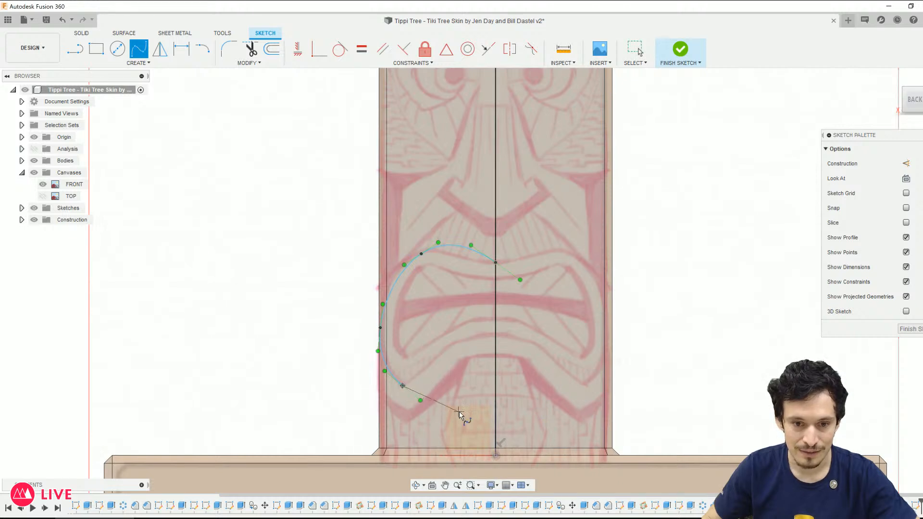
left_click(449, 347)
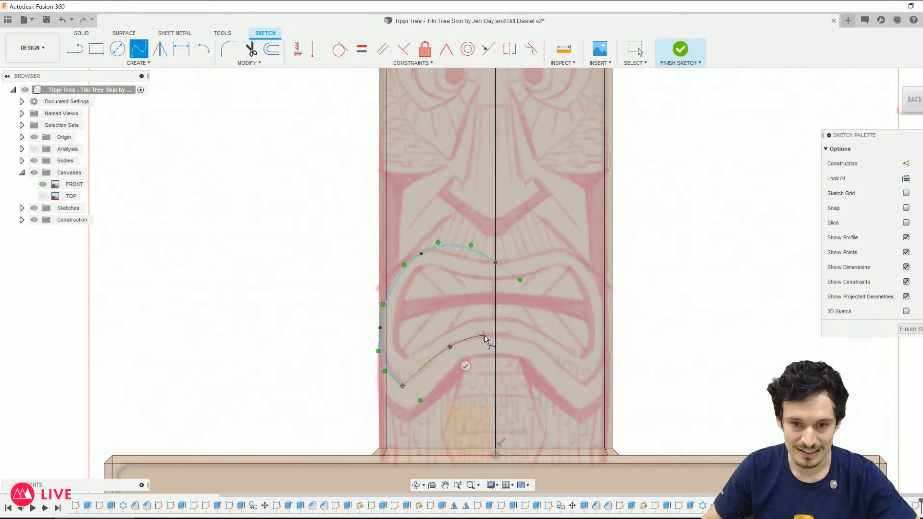
left_click(495, 336)
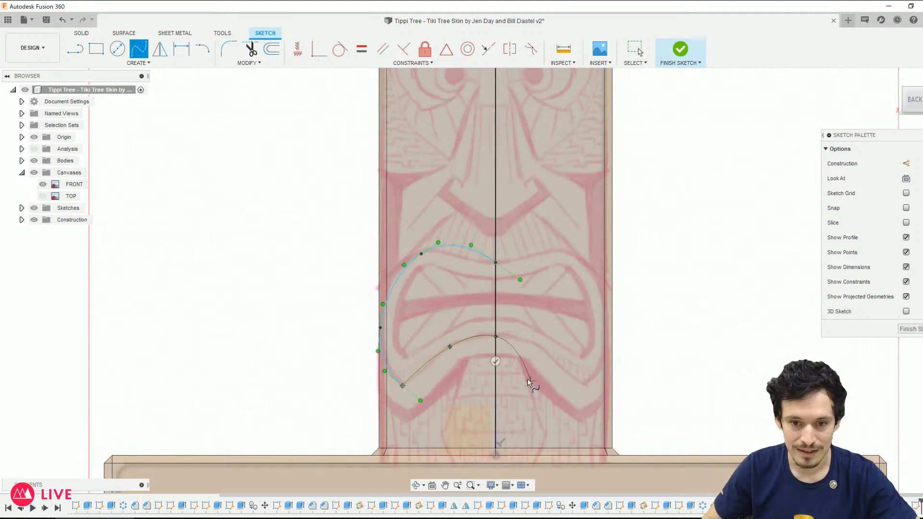
left_click(495, 361)
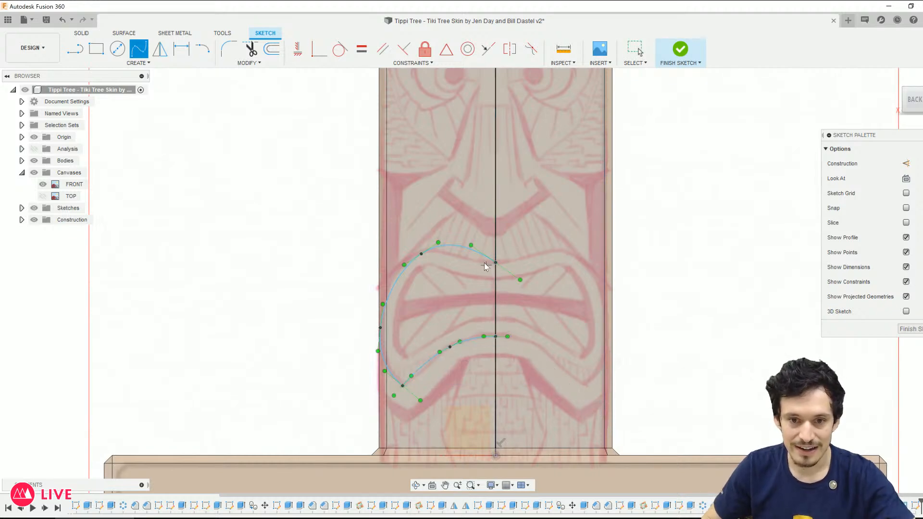
key("Escape")
Step: Adjust the upper lip spline's tangent handle at the centre line to the drawing and constrain it horizontal
left_click_drag(471, 246, 465, 255)
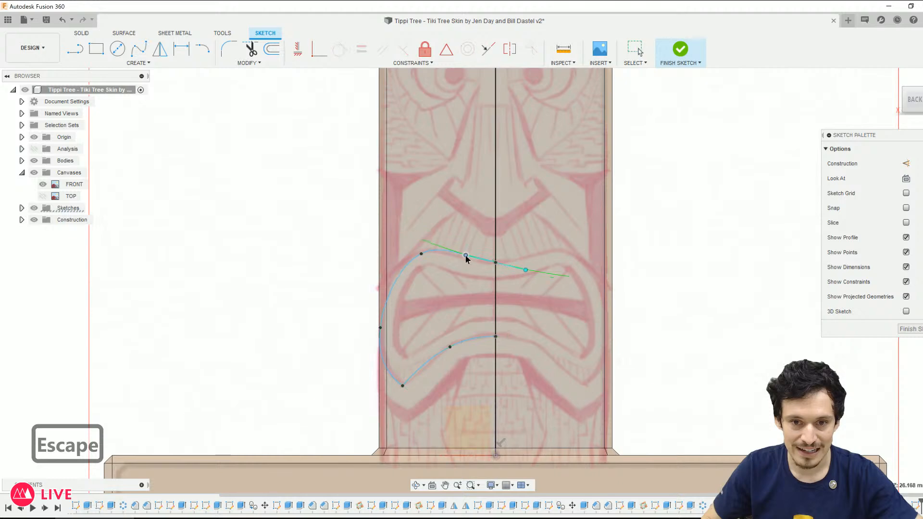
scroll(469, 259, "up", 5)
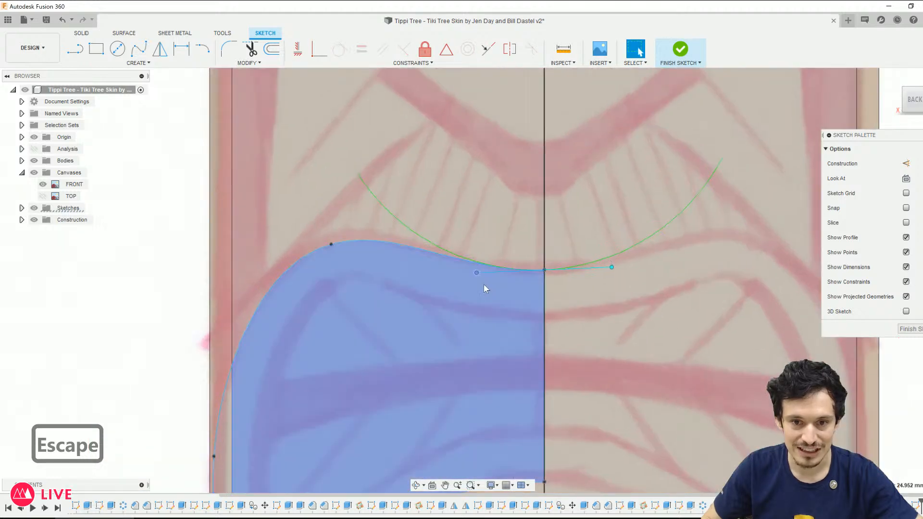
scroll(543, 269, "down", 2)
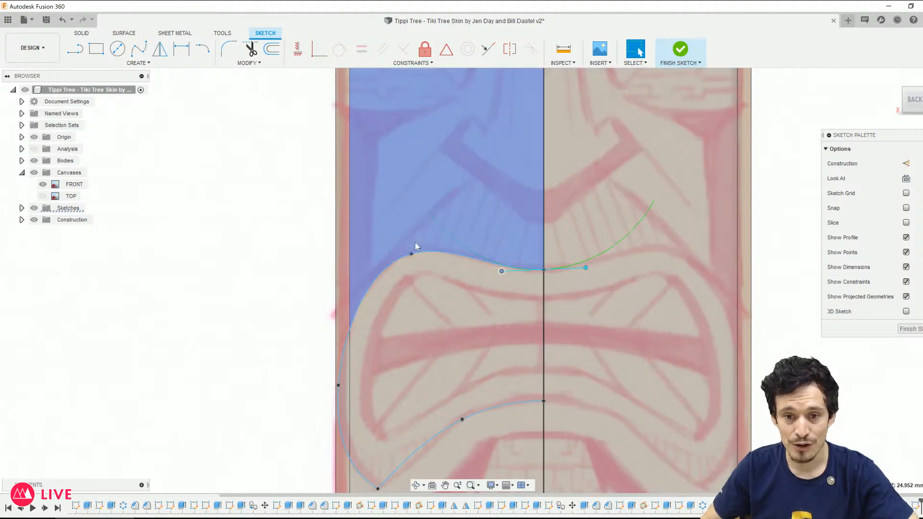
left_click_drag(585, 268, 580, 287)
left_click(563, 271)
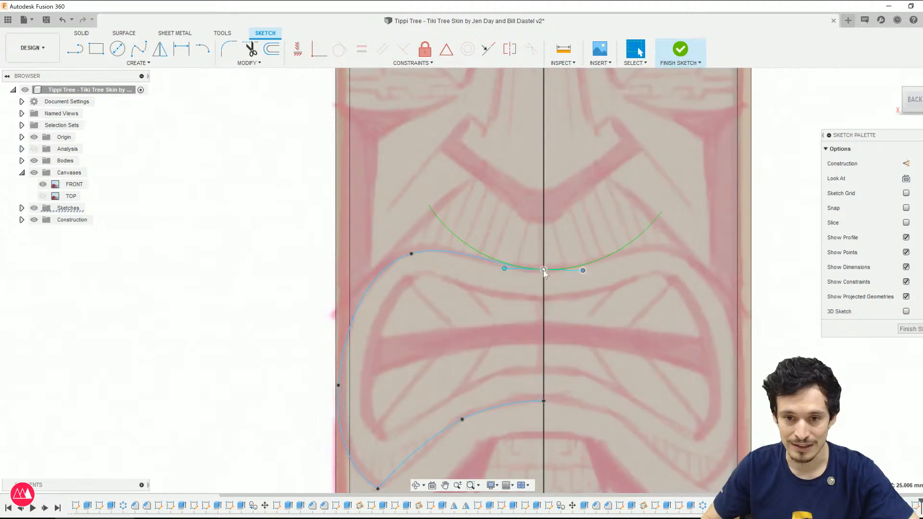
left_click(550, 269)
right_click(572, 272)
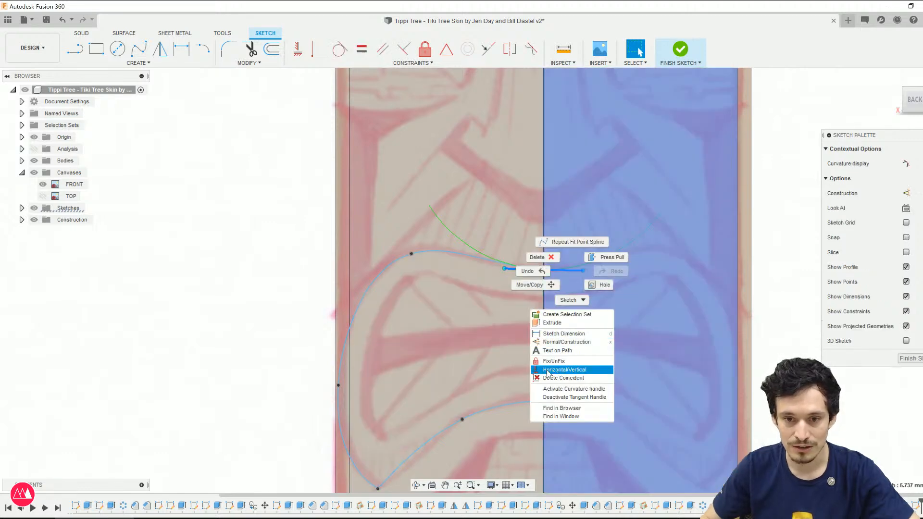
left_click(564, 369)
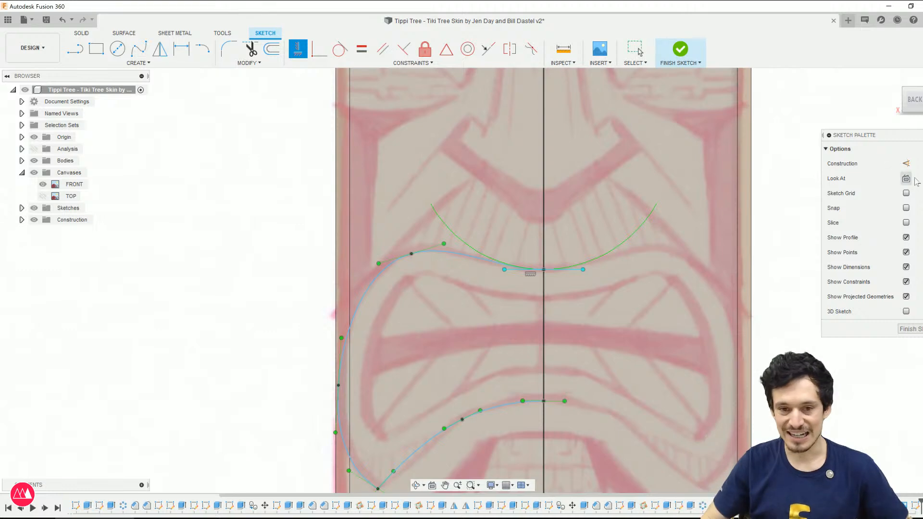
scroll(545, 262, "up", 3)
key("Escape")
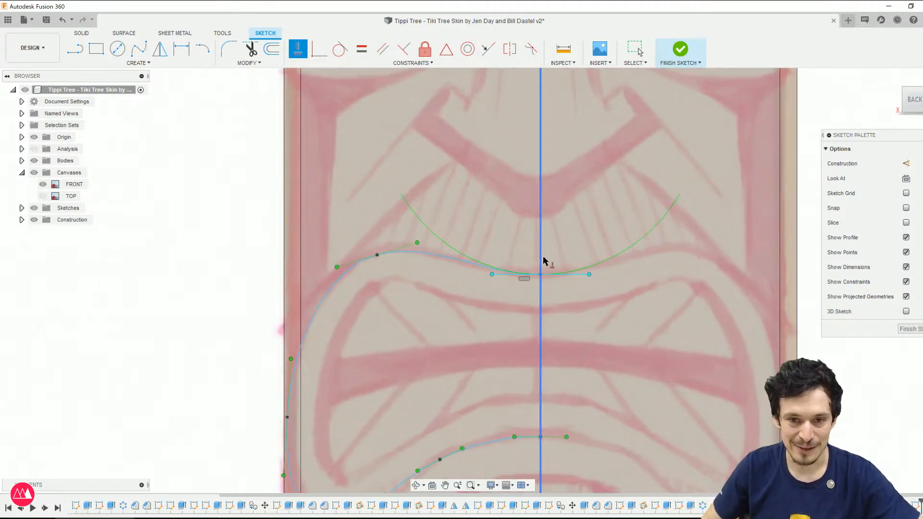
Step: Shift the upper lip spline's end point down the centre line and fine-tune its peak point to match the drawing
left_click_drag(541, 274, 541, 279)
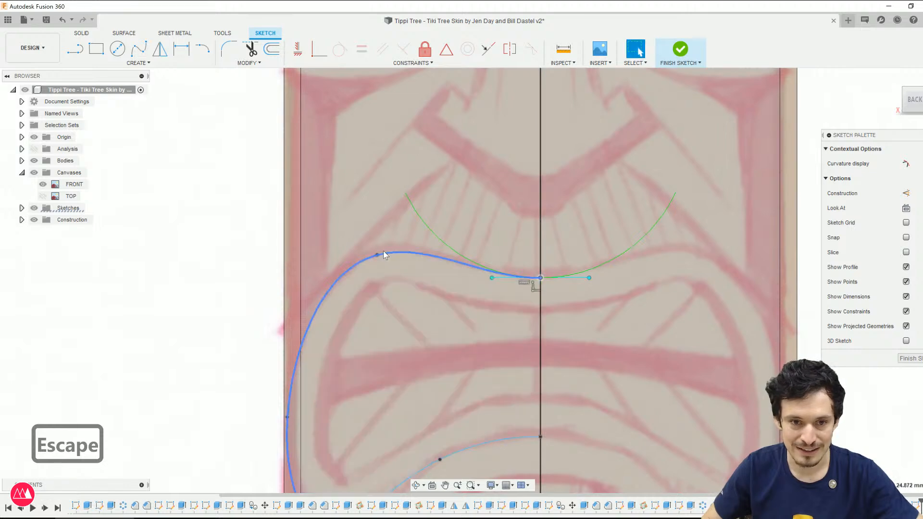
left_click(378, 257)
scroll(271, 359, "down", 3)
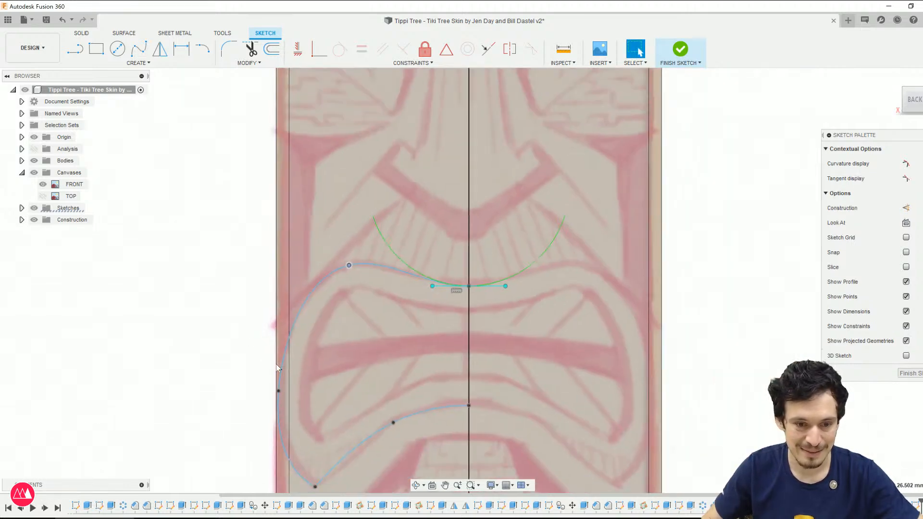
Step: Move the lower lip spline's middle fit point up and constrain its tangent handle at the centre line horizontal
scroll(339, 282, "up", 3)
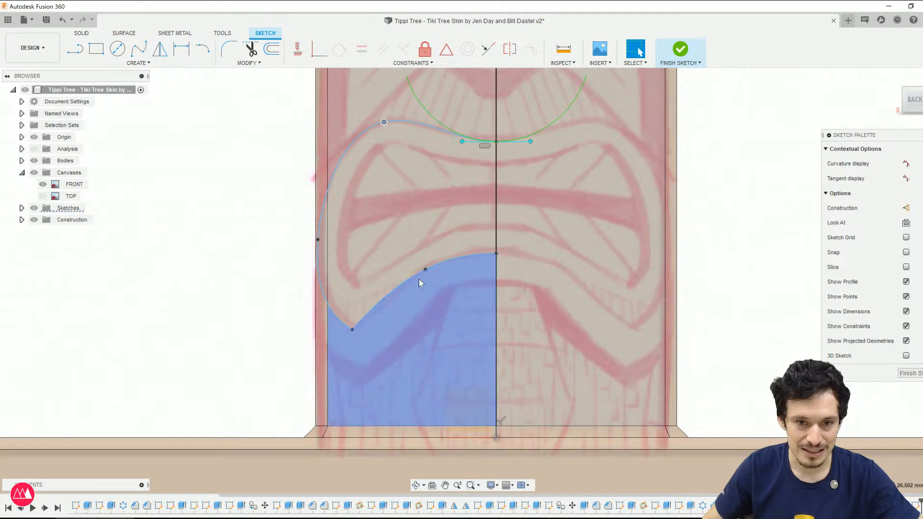
left_click(437, 261)
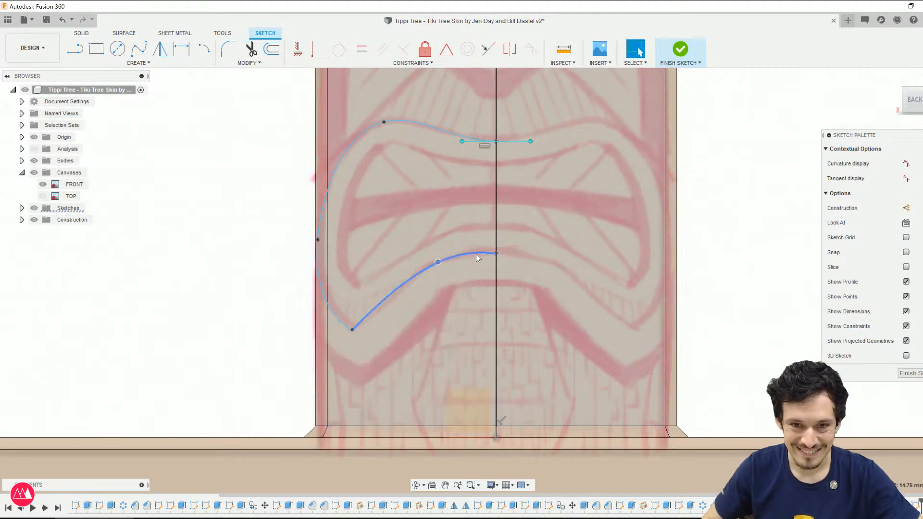
left_click(507, 256)
right_click(508, 255)
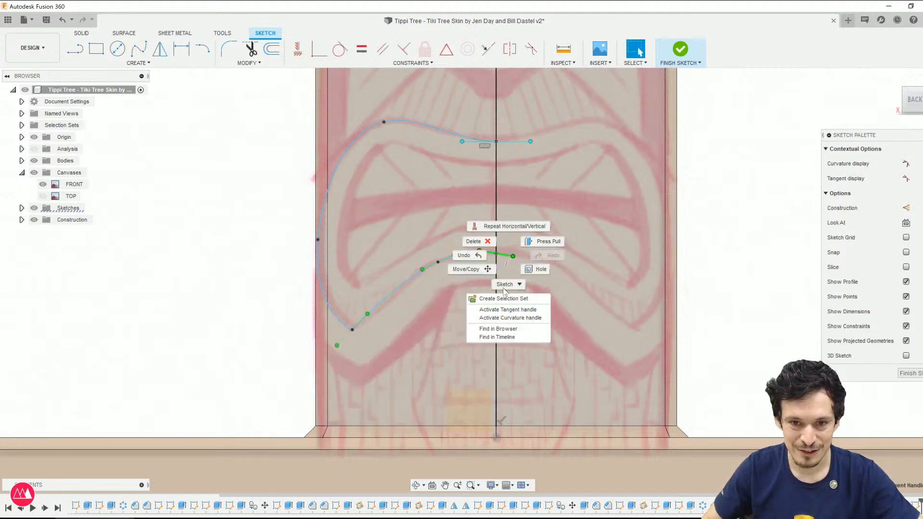
key("Escape")
left_click_drag(508, 258, 518, 235)
key("Escape")
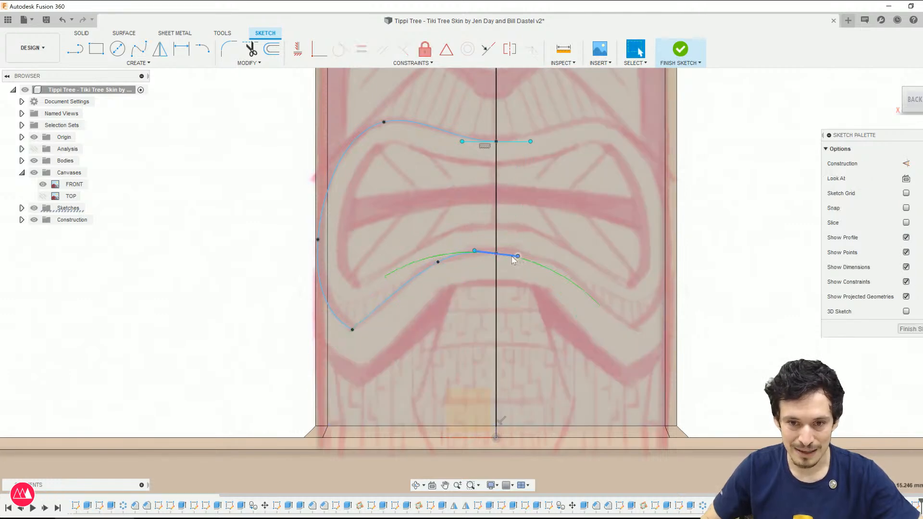
scroll(489, 266, "up", 4)
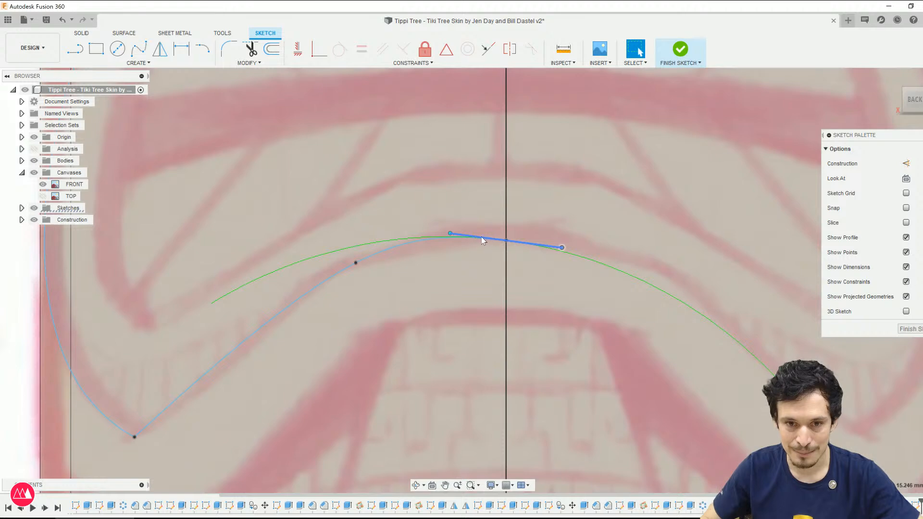
right_click(478, 235)
left_click(476, 347)
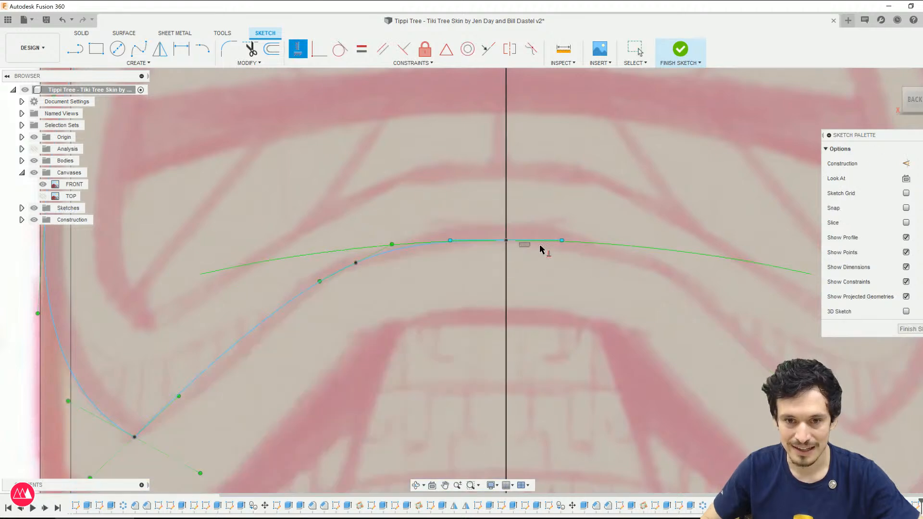
scroll(541, 249, "down", 5)
key("Escape")
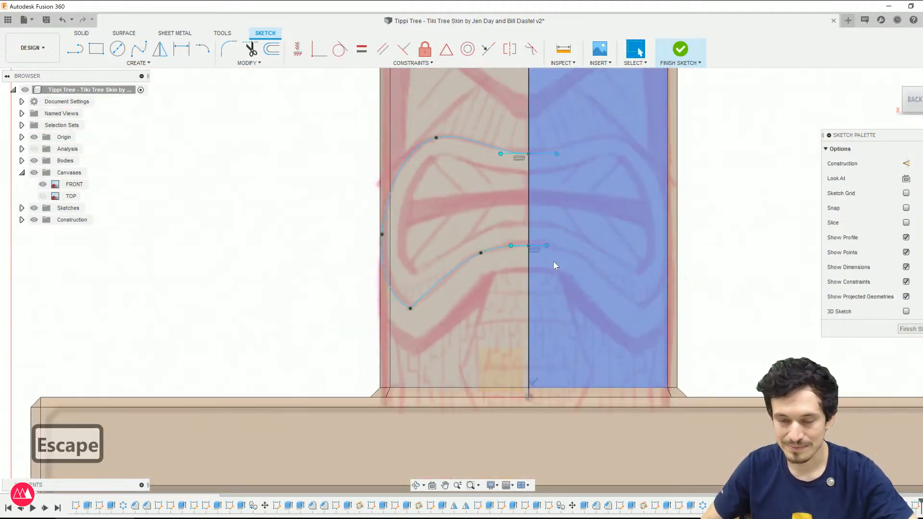
Step: Reshape the lower lip spline with the tangent handles at its middle point and mouth corner to follow the drawing
left_click(545, 246)
scroll(456, 273, "up", 1)
scroll(456, 273, "up", 2)
left_click(495, 242)
mouse_move(470, 268)
left_mouse_down()
mouse_move(480, 251)
mouse_move(453, 264)
mouse_move(471, 253)
left_mouse_up()
left_click(470, 250)
left_click(369, 343)
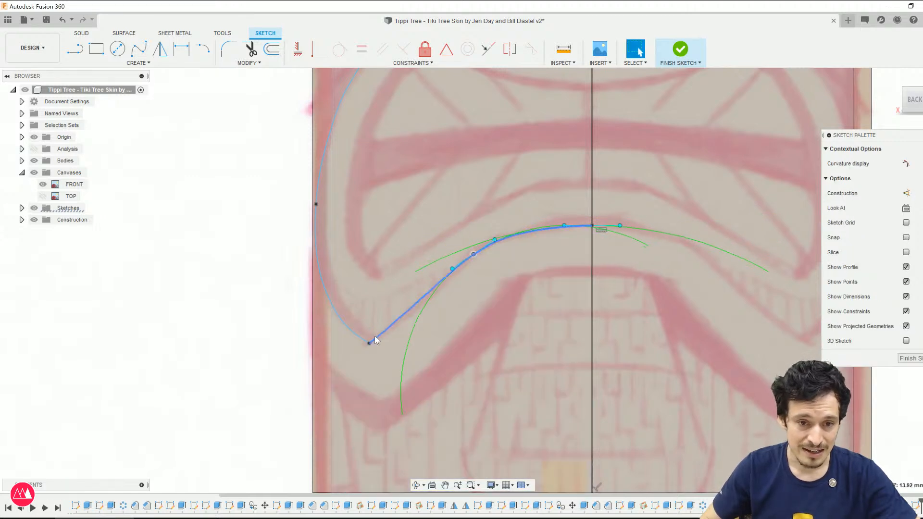
left_click_drag(394, 322, 406, 316)
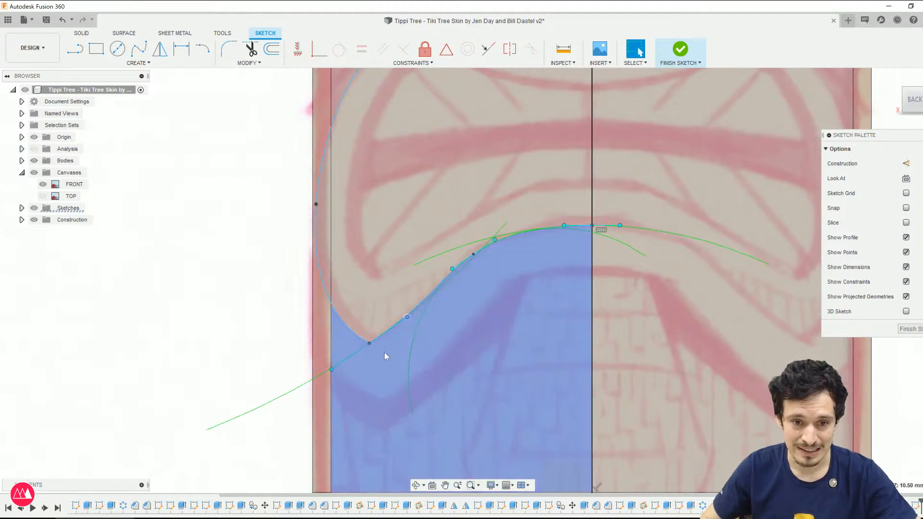
Step: Move the outer lip spline's side fit point slightly upward along the tower's edge to match the drawn lip
scroll(331, 181, "down", 2)
mouse_move(331, 180)
middle_mouse_down()
mouse_move(367, 309)
mouse_move(362, 327)
middle_mouse_up()
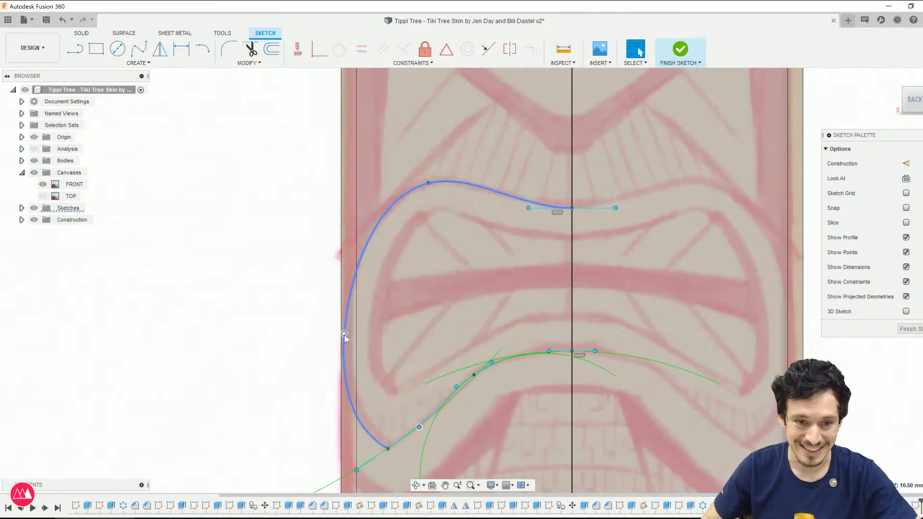
left_click(344, 322)
left_click_drag(345, 324, 341, 328)
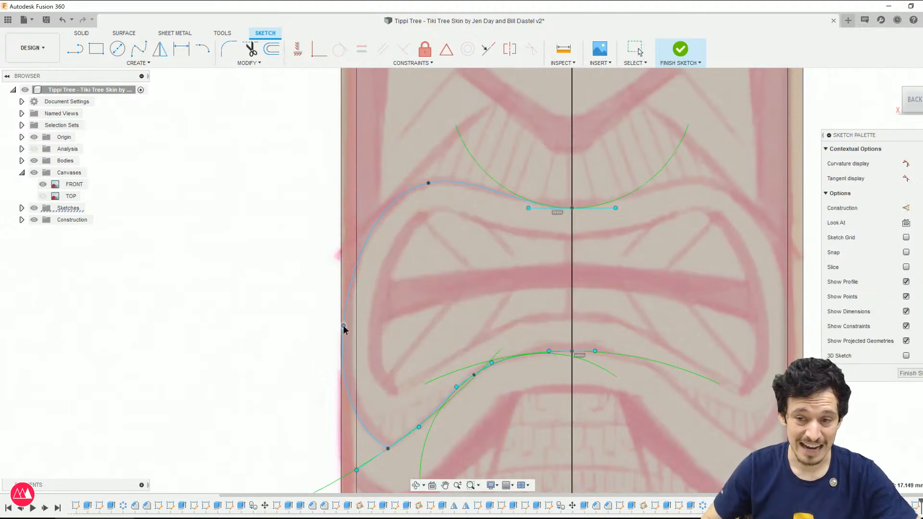
Step: Trace half of the inner mouth outline with a fit point spline that starts and ends on the centre line
scroll(510, 264, "down", 4)
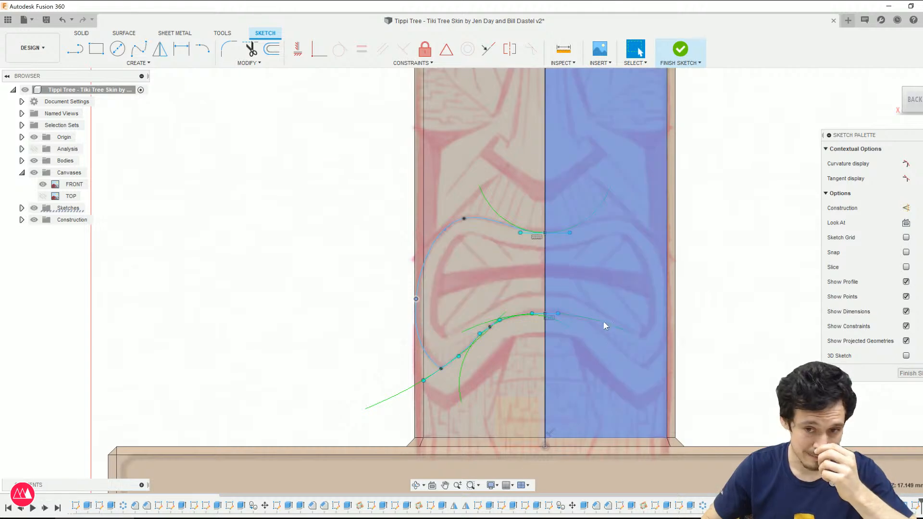
scroll(509, 267, "up", 3)
scroll(508, 264, "up", 1)
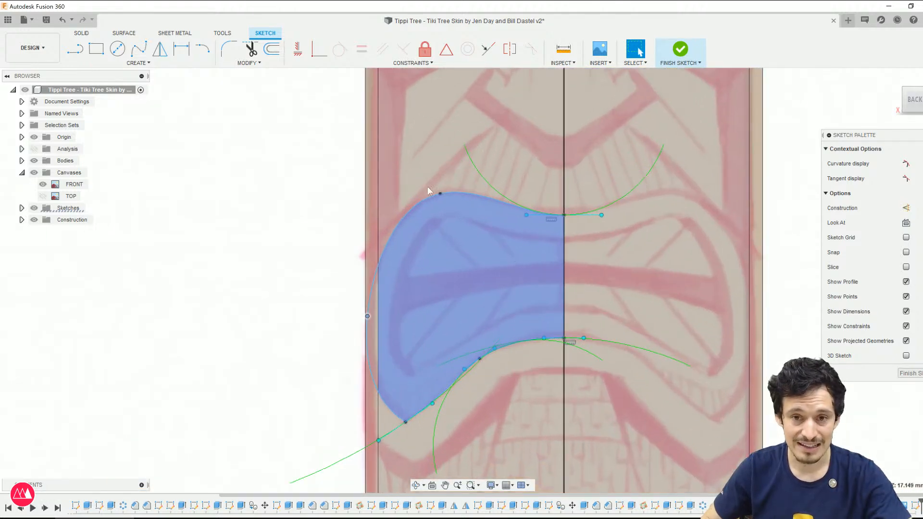
left_click(143, 54)
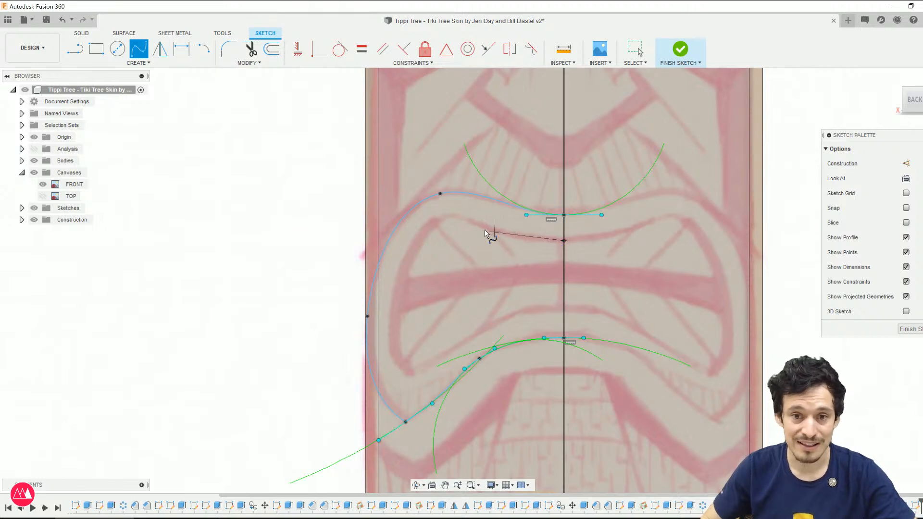
left_click(442, 215)
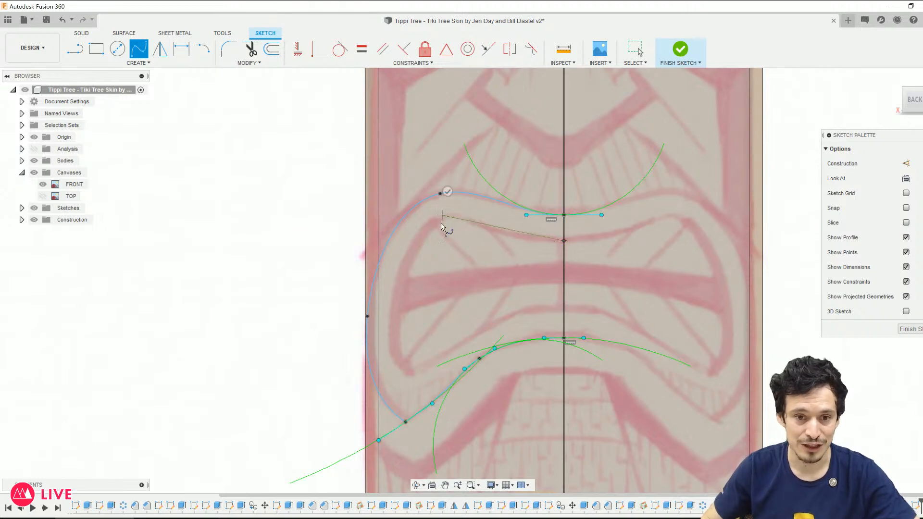
left_click(409, 375)
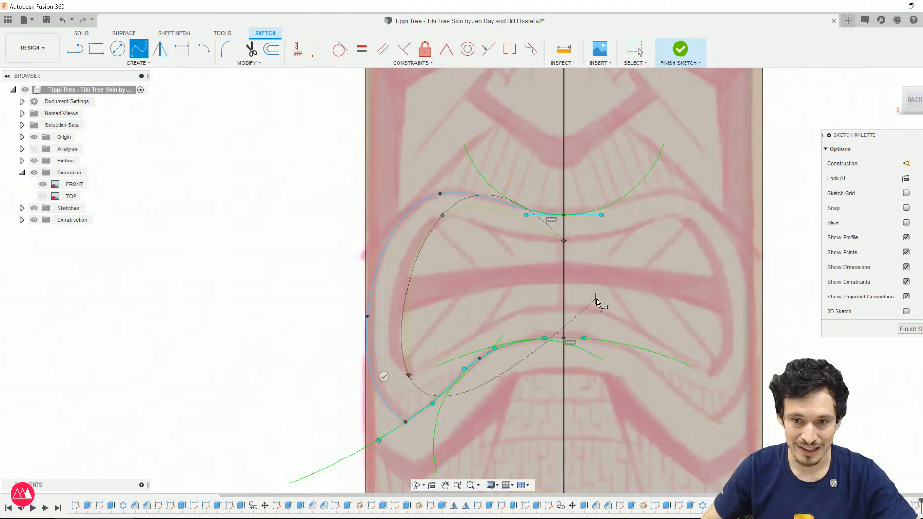
left_click(564, 308)
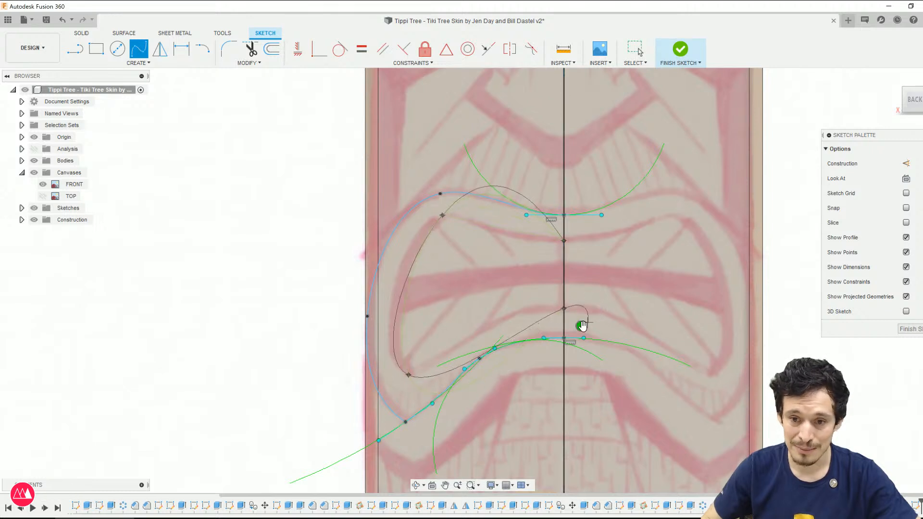
key("Escape")
Step: Constrain the inner mouth spline's lower tangent handle at the centre line horizontal and adjust its length to the drawn lip
left_click_drag(620, 276, 621, 310)
right_click(610, 314)
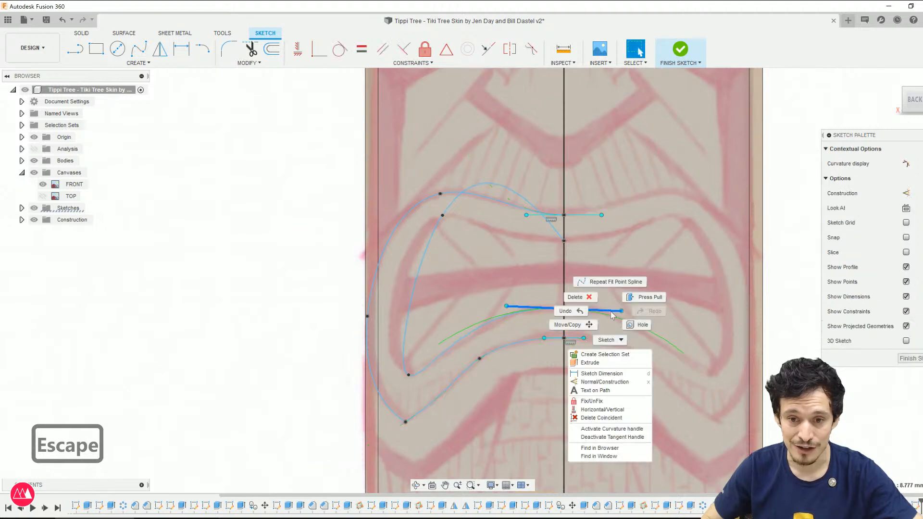
left_click(602, 410)
left_click_drag(622, 309, 610, 313)
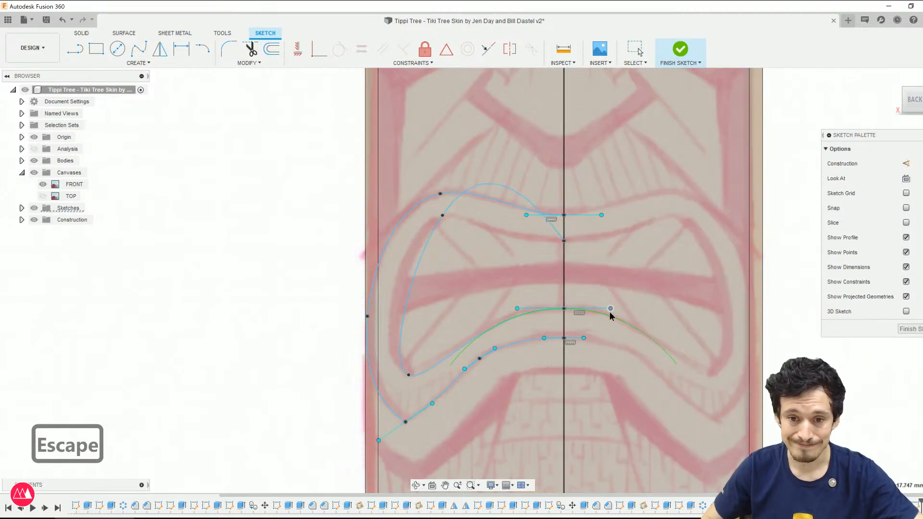
Step: Move the inner mouth spline's side fit points along the drawn lip and constrain its upper centre-line tangent handle horizontal
left_click(406, 371)
left_click_drag(442, 215, 421, 238)
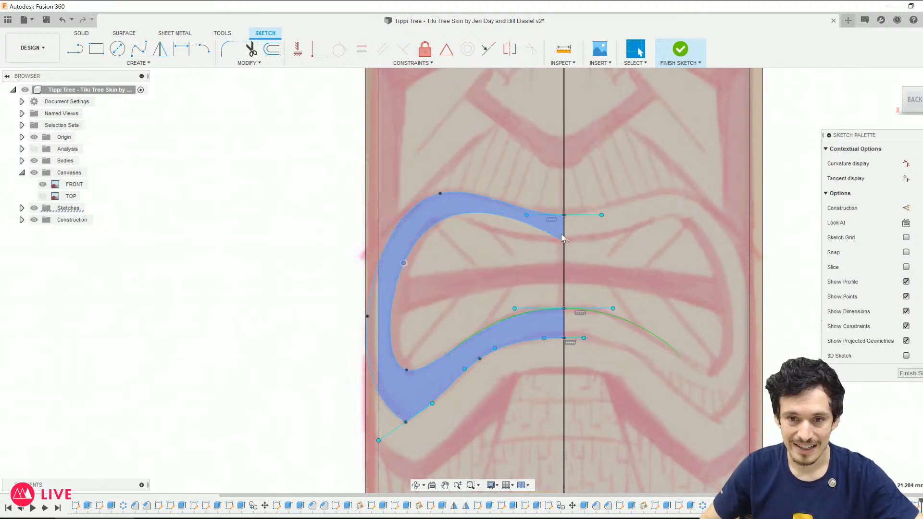
left_click(550, 244)
left_click_drag(514, 213, 520, 240)
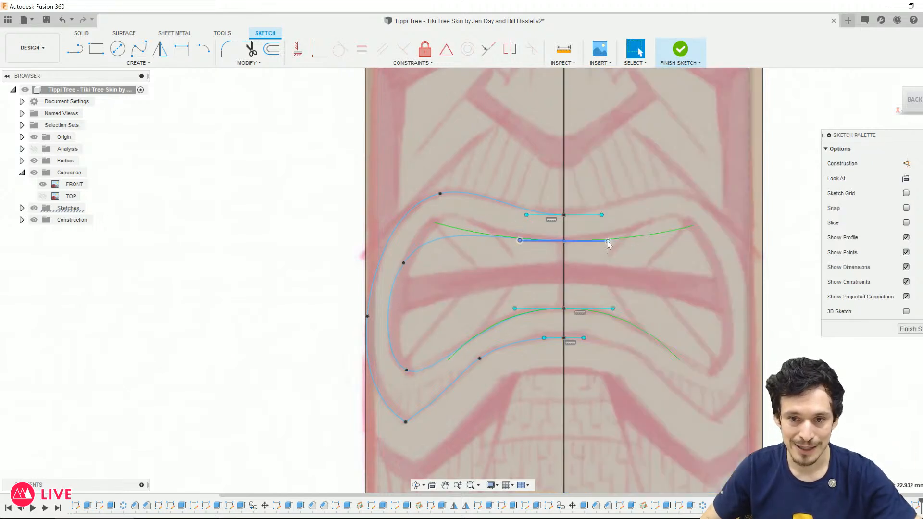
left_click(602, 241)
right_click(602, 241)
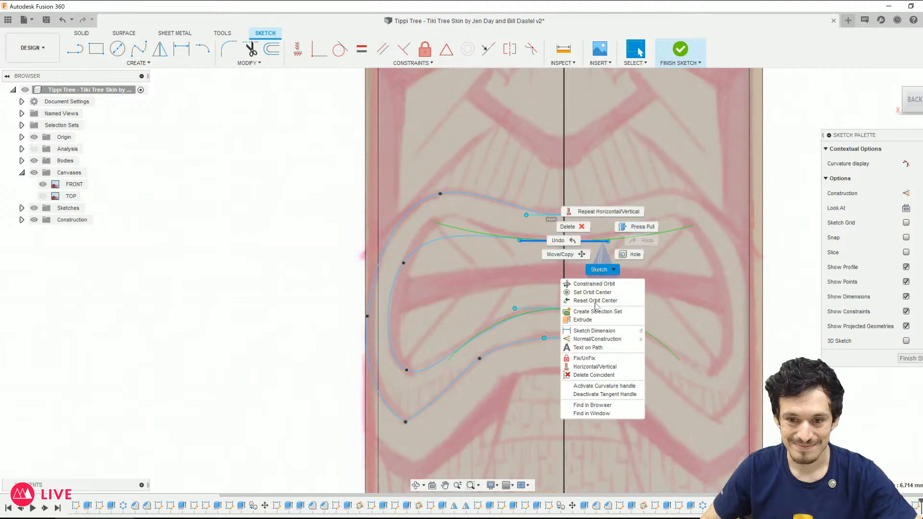
left_click(595, 370)
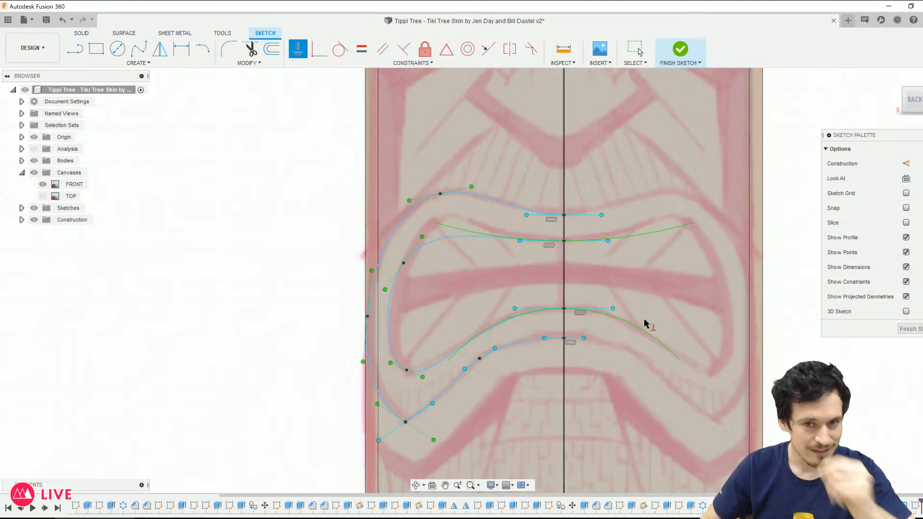
Step: Reposition the inner mouth spline's upper and lower corner fit points and lengthen its lower centre-line tangent handle
key("Escape")
left_click(425, 237)
left_click_drag(426, 229, 424, 225)
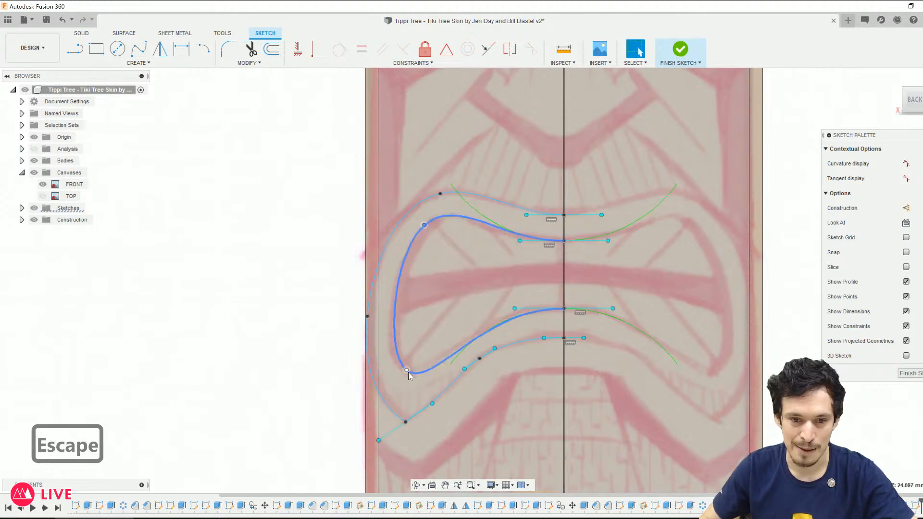
left_click_drag(408, 372, 401, 371)
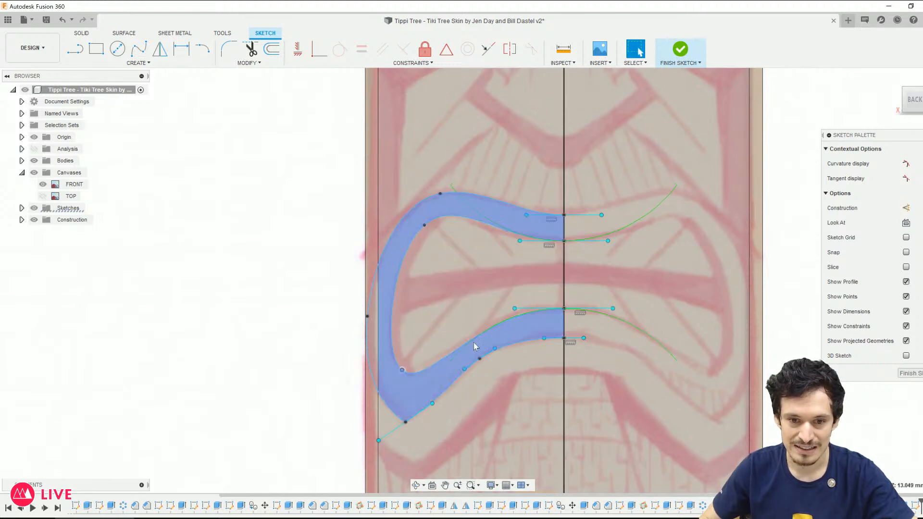
mouse_move(404, 369)
left_mouse_down()
mouse_move(410, 361)
mouse_move(400, 367)
left_mouse_up()
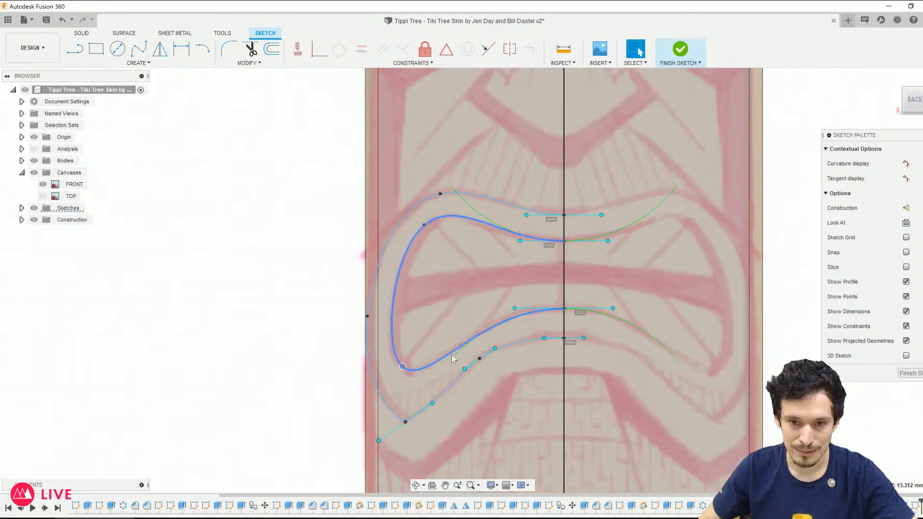
mouse_move(516, 308)
left_mouse_down()
mouse_move(523, 316)
mouse_move(512, 315)
left_mouse_up()
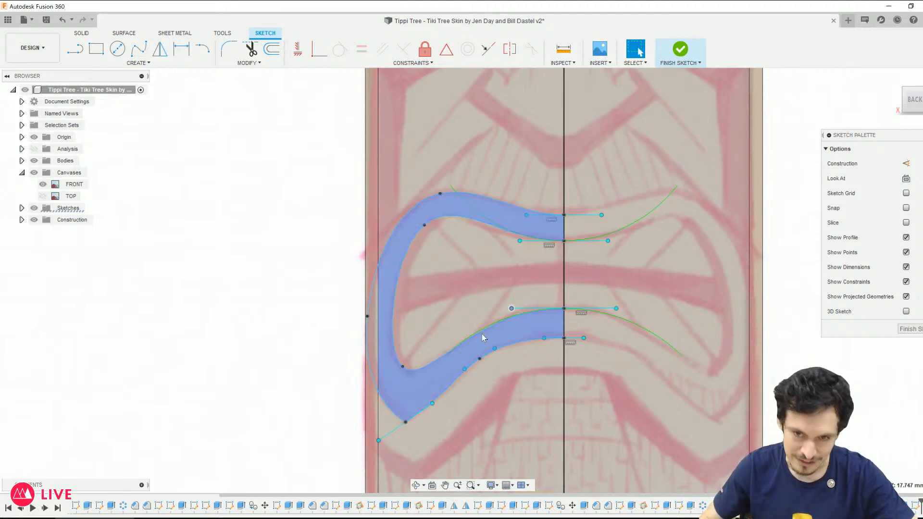
Step: Insert a fit point on the lower stretch of the inner mouth spline, midway between the mouth corner and the centre line
scroll(521, 318, "up", 3)
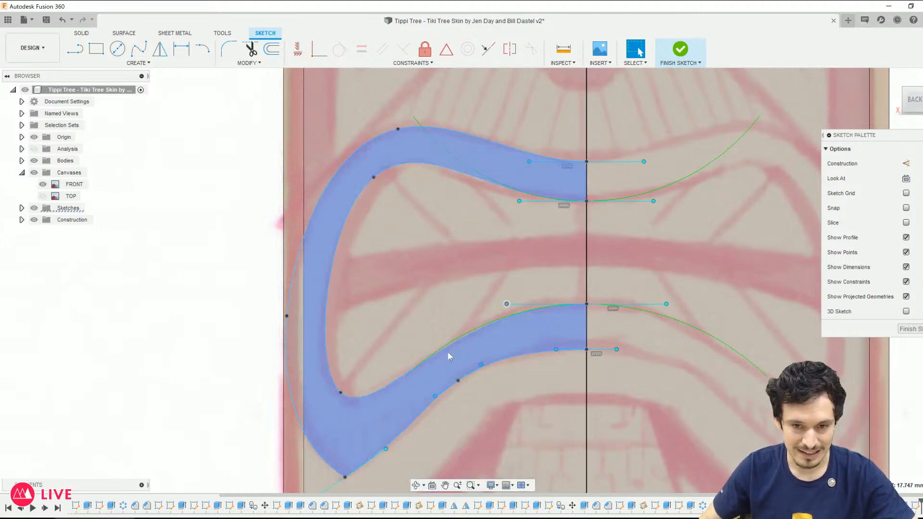
left_click(443, 348)
right_click(443, 350)
left_click(441, 450)
left_click(442, 351)
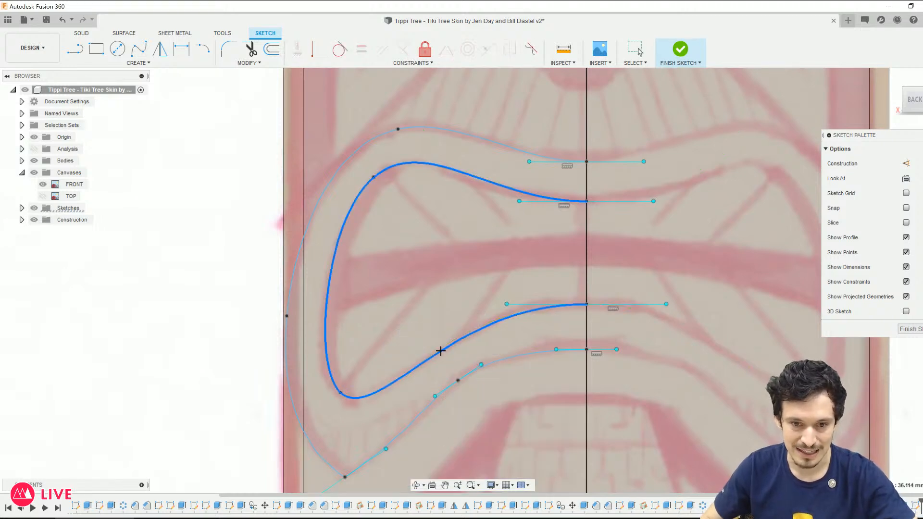
key("Escape")
right_click(457, 347)
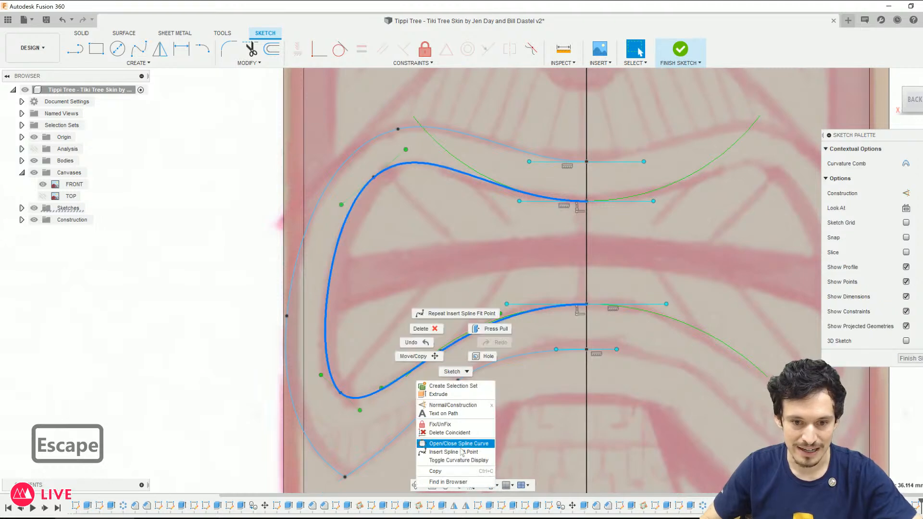
left_click(471, 453)
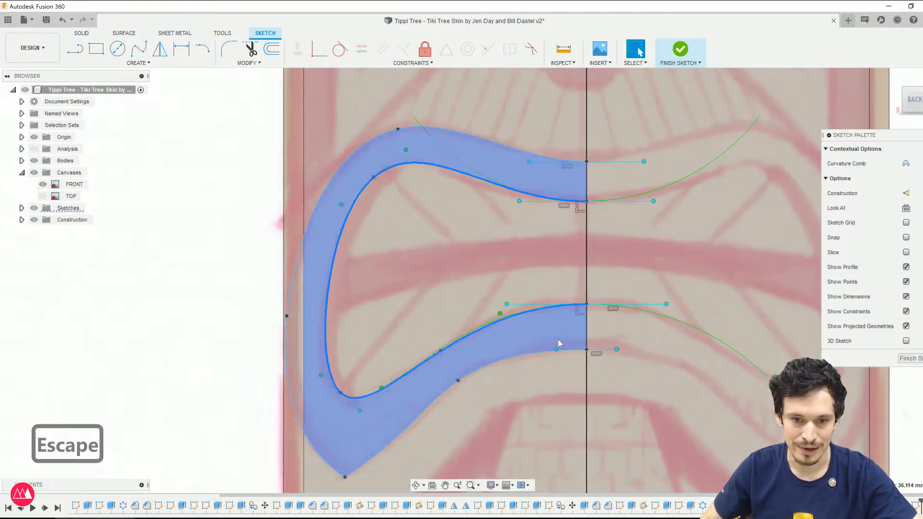
Step: Shape the inner mouth spline's lower stretch with the inserted fit point and its tangent handle to follow the drawing
left_click(441, 351)
left_click_drag(440, 351, 421, 303)
left_click_drag(445, 347, 443, 360)
left_click(440, 351)
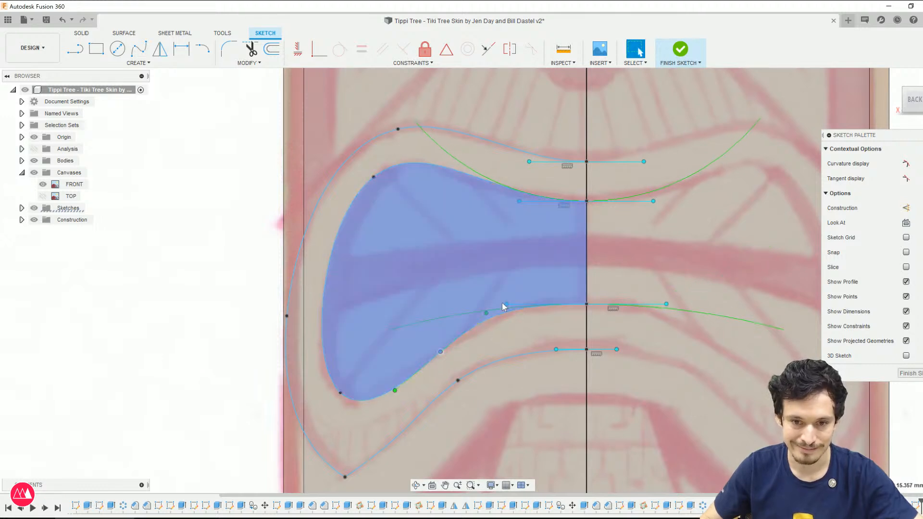
left_click_drag(486, 313, 474, 329)
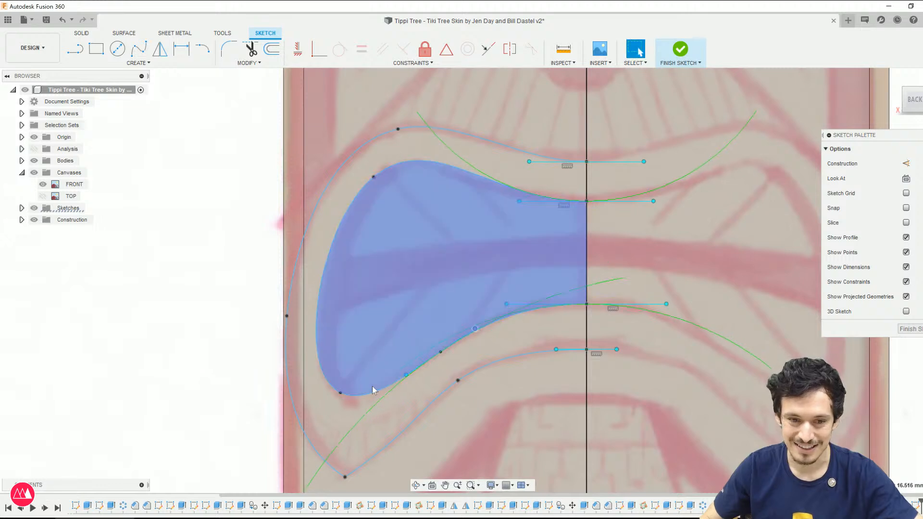
Step: Fine-tune the inner mouth spline's corner and lower fit points and lengthen its upper centre-line handle to match the drawn lip
left_click_drag(341, 393, 345, 398)
left_click_drag(440, 351, 442, 346)
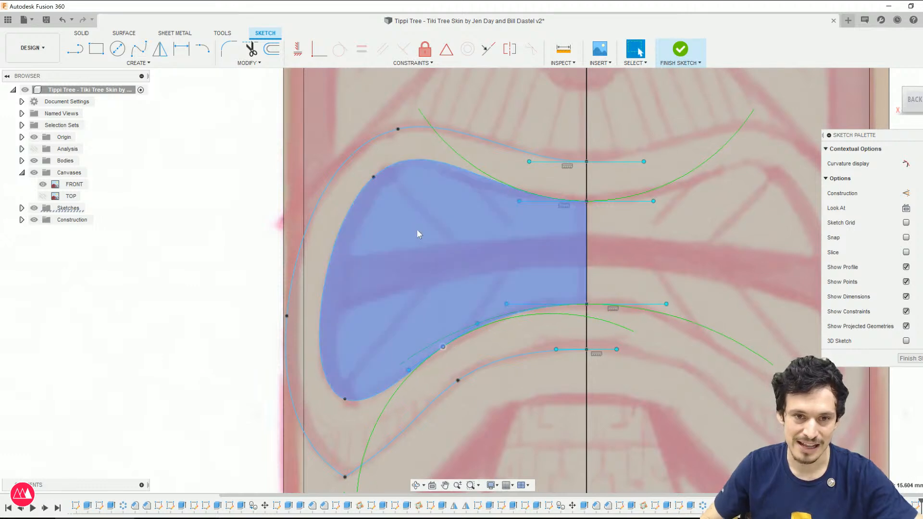
left_click(380, 178)
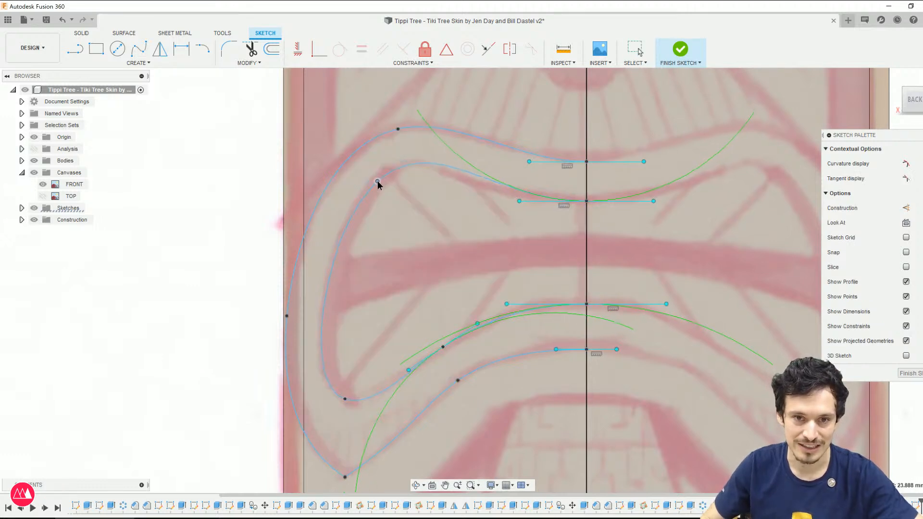
left_click_drag(519, 200, 501, 211)
left_click_drag(378, 181, 370, 194)
Step: Mirror the inner and outer mouth splines across the vertical centre line to complete the mouth
scroll(527, 442, "down", 3)
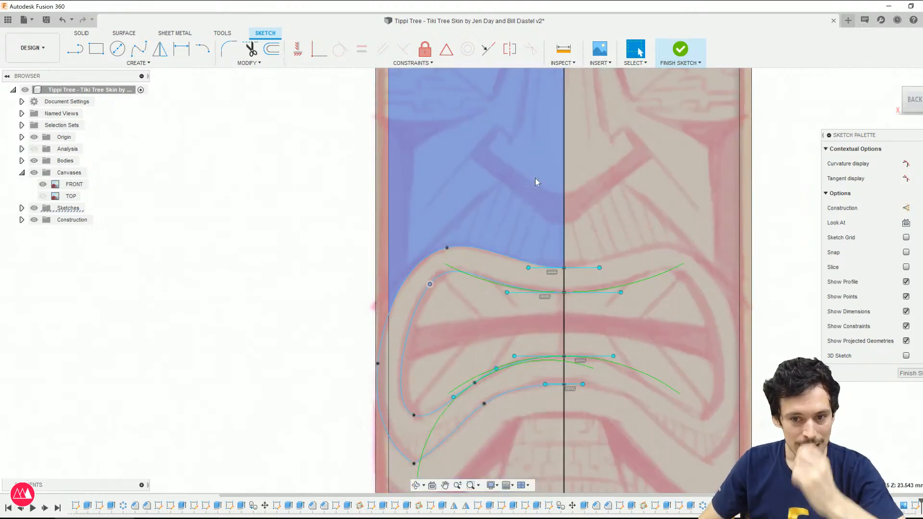
scroll(535, 188, "down", 1)
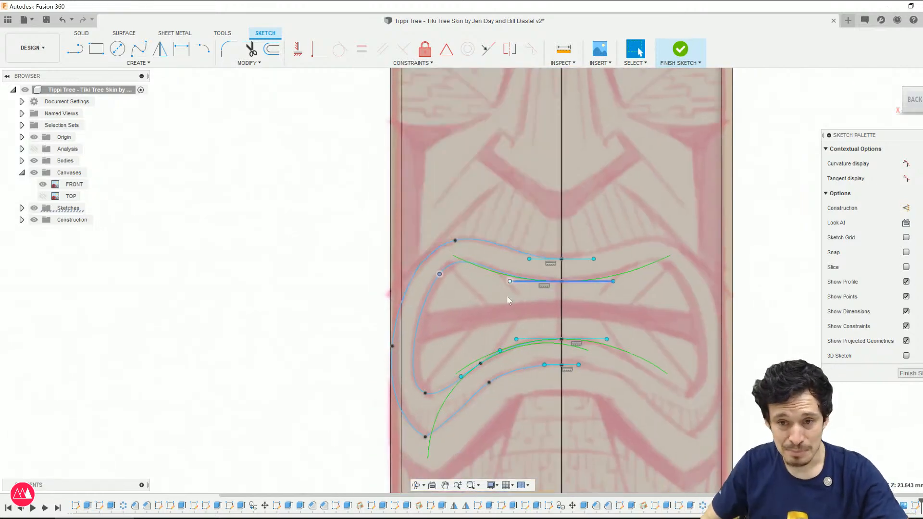
scroll(519, 267, "up", 3)
key("Escape")
left_click(478, 260)
left_click(478, 205)
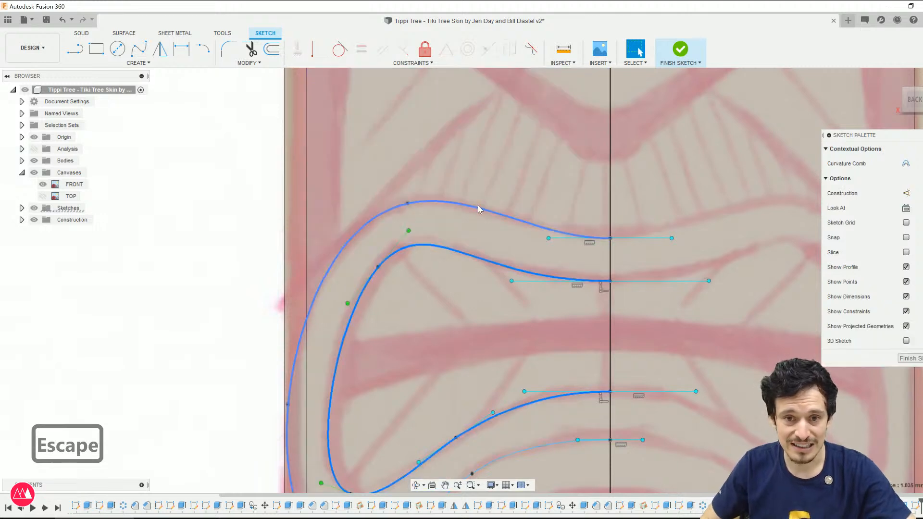
scroll(456, 189, "down", 3)
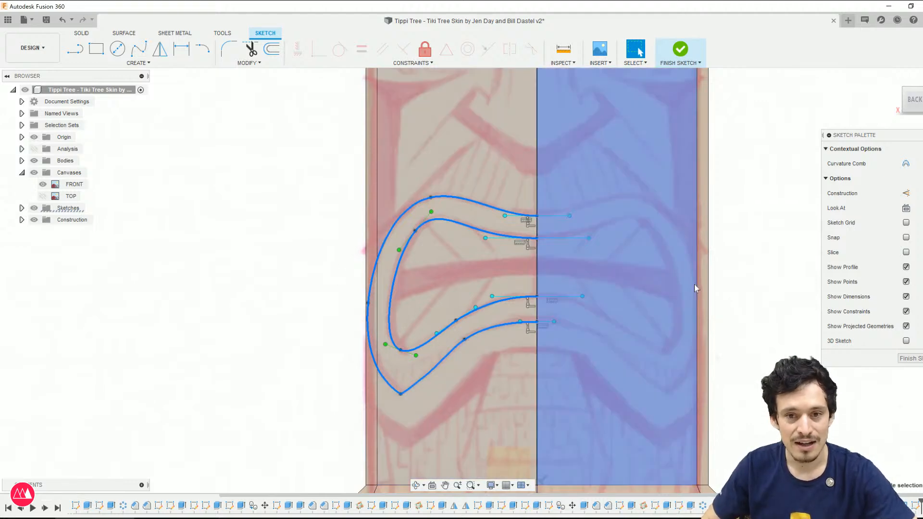
scroll(431, 323, "down", 3)
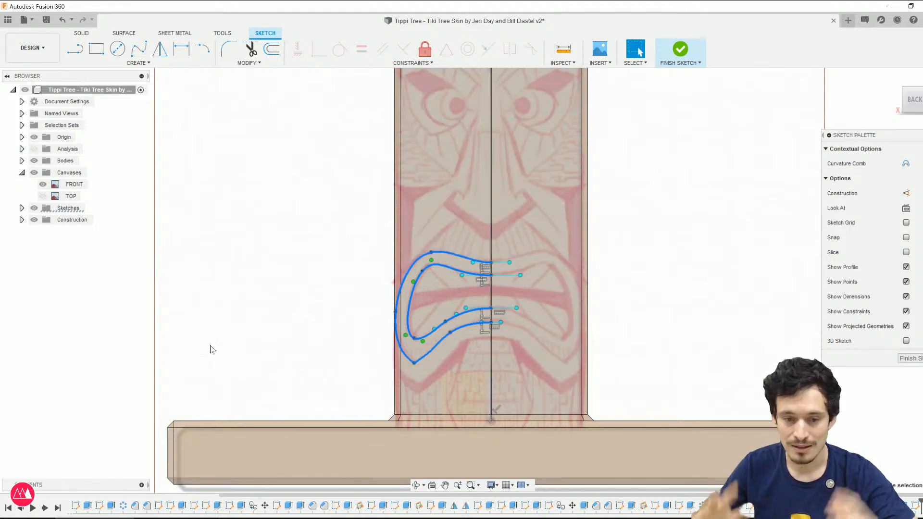
left_click(142, 64)
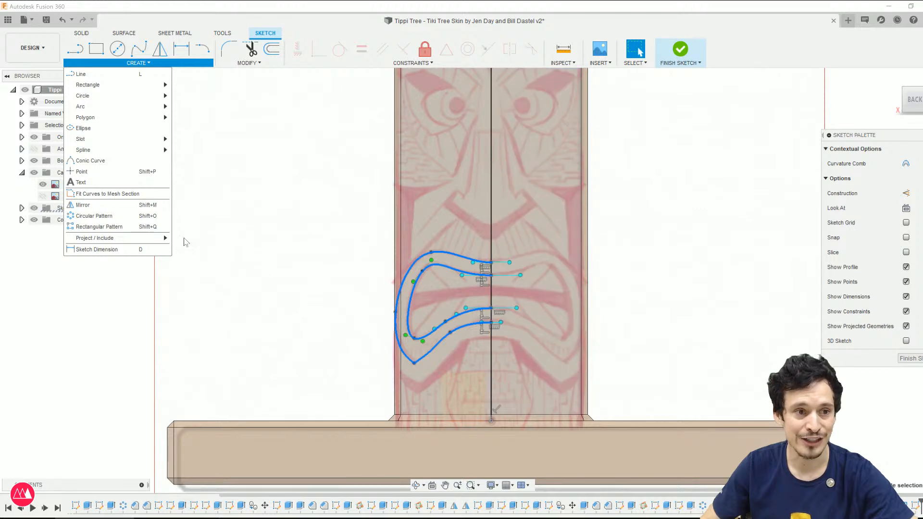
left_click(360, 121)
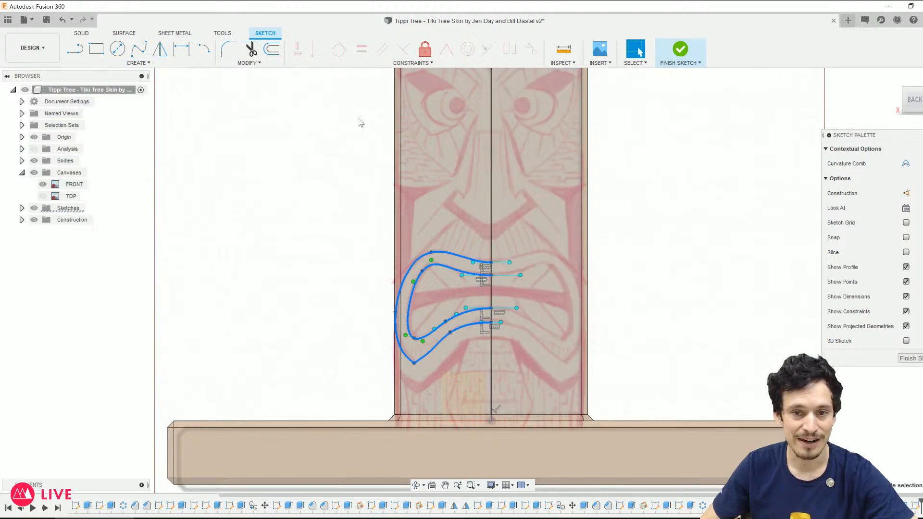
double_click(436, 348)
left_click(408, 335, "shift")
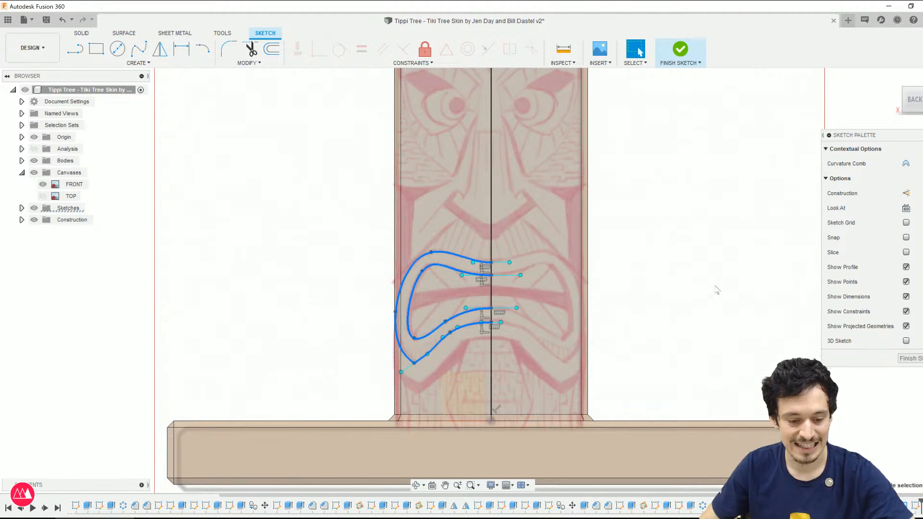
key("m")
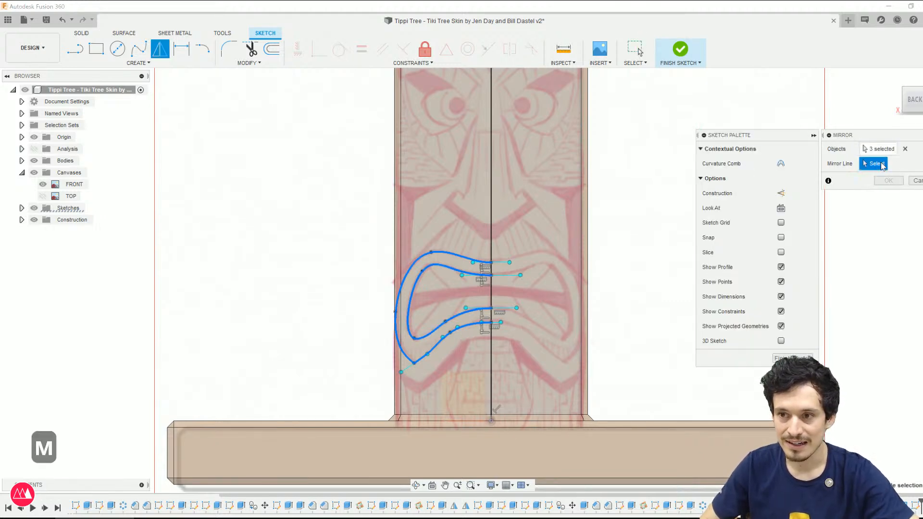
left_click(490, 190)
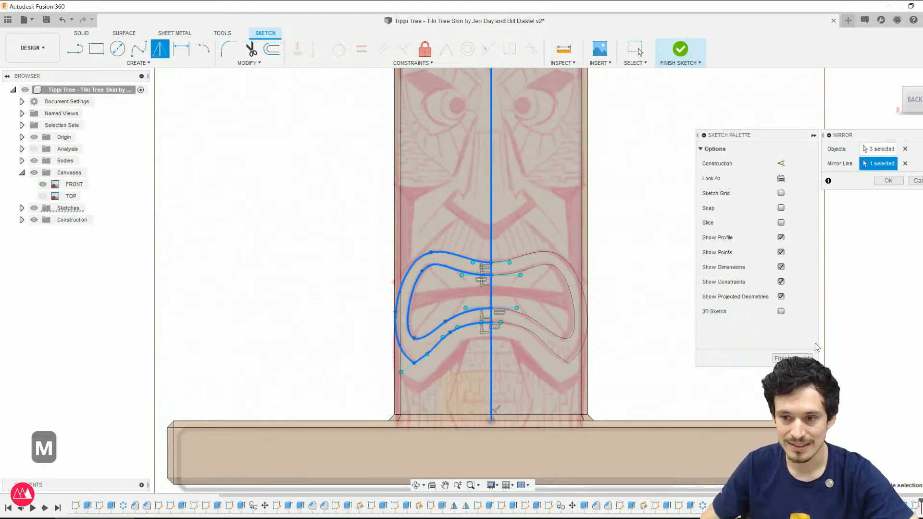
left_click(887, 181)
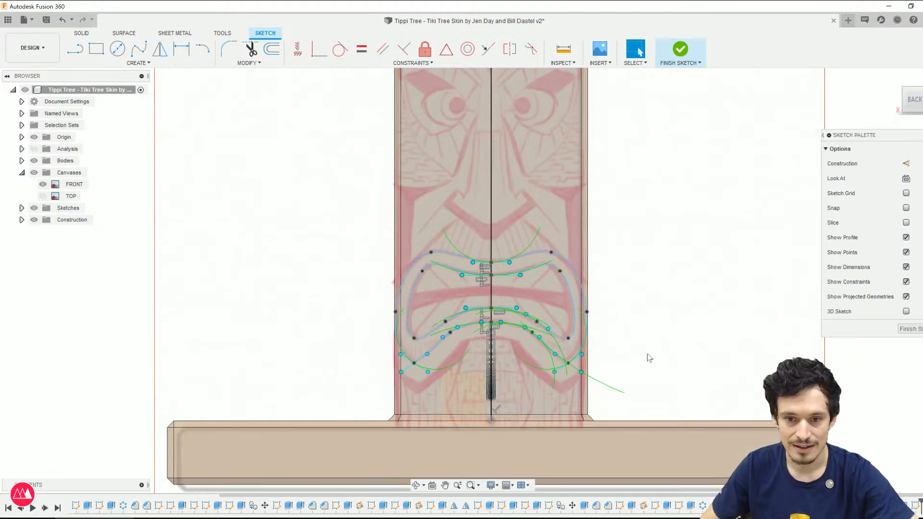
Step: Reshape the inner mouth spline by adjusting its lower fit point, the mouth corner's tangent handle and its upper fit point to the drawing
scroll(622, 373, "up", 5)
scroll(589, 394, "down", 5)
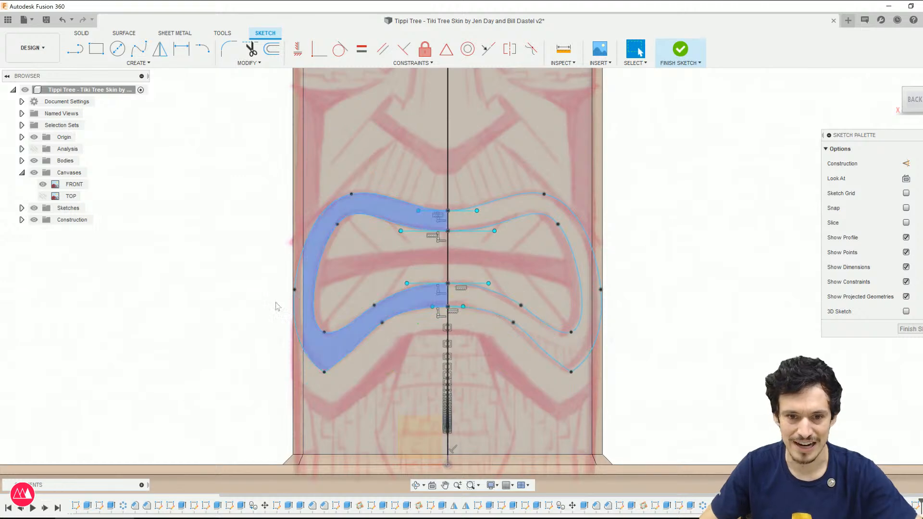
scroll(401, 286, "up", 3)
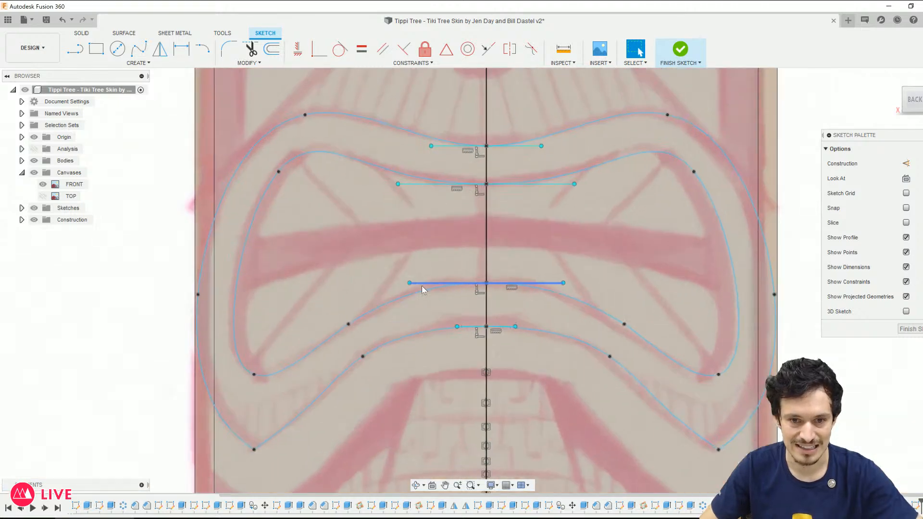
left_click(368, 314)
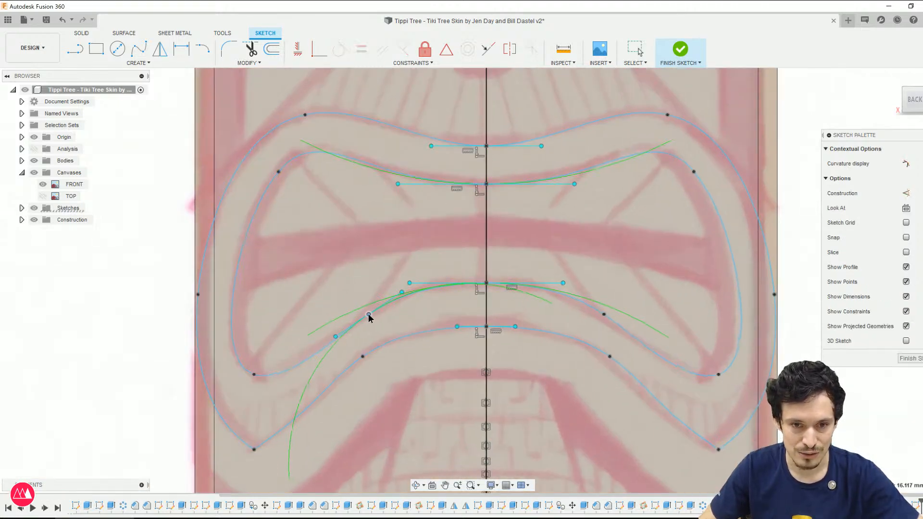
left_click(254, 374)
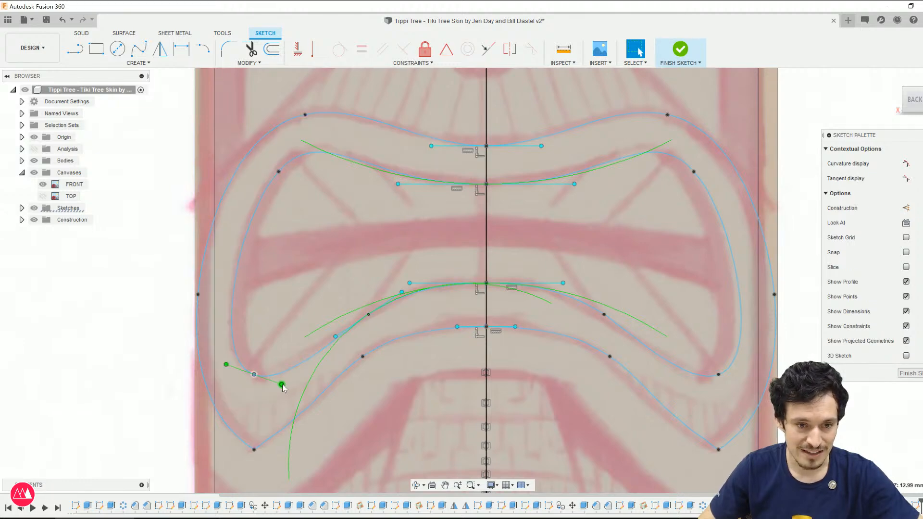
left_click_drag(283, 389, 275, 382)
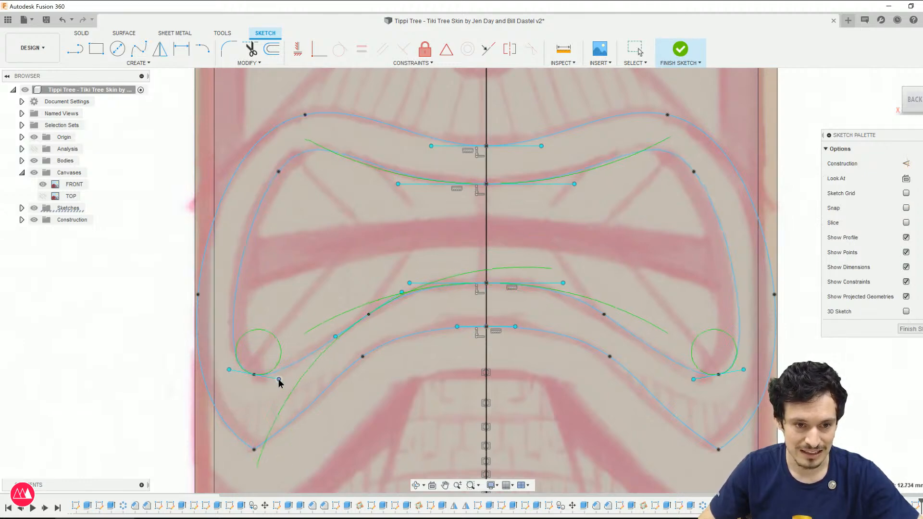
left_click_drag(278, 173, 272, 178)
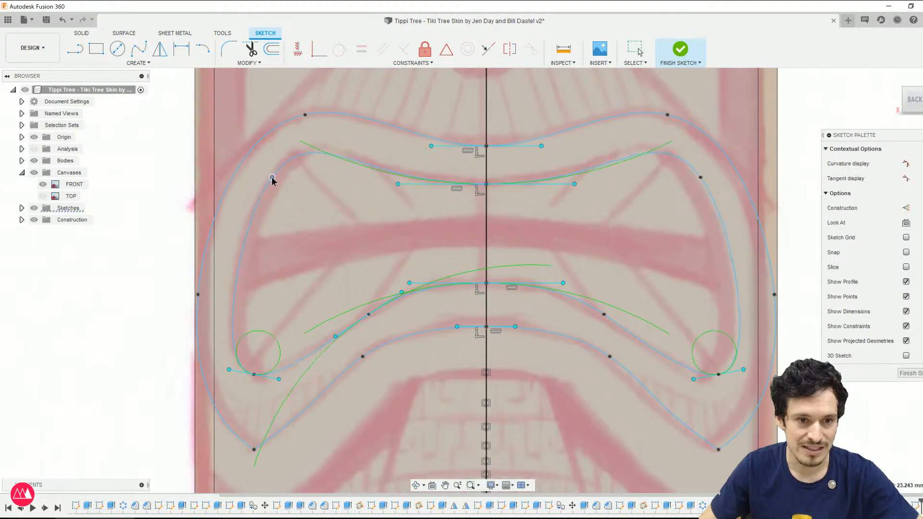
Step: Fine-tune the outer mouth spline's lower fit point and the inner spline's lower centre-line handle to match the drawn lip
scroll(334, 250, "down", 4)
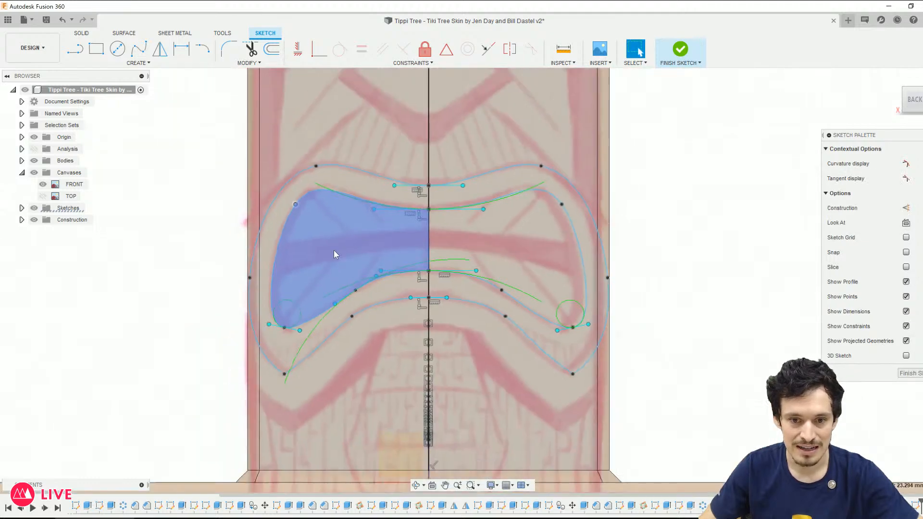
scroll(364, 309, "up", 3)
left_click_drag(340, 303, 355, 300)
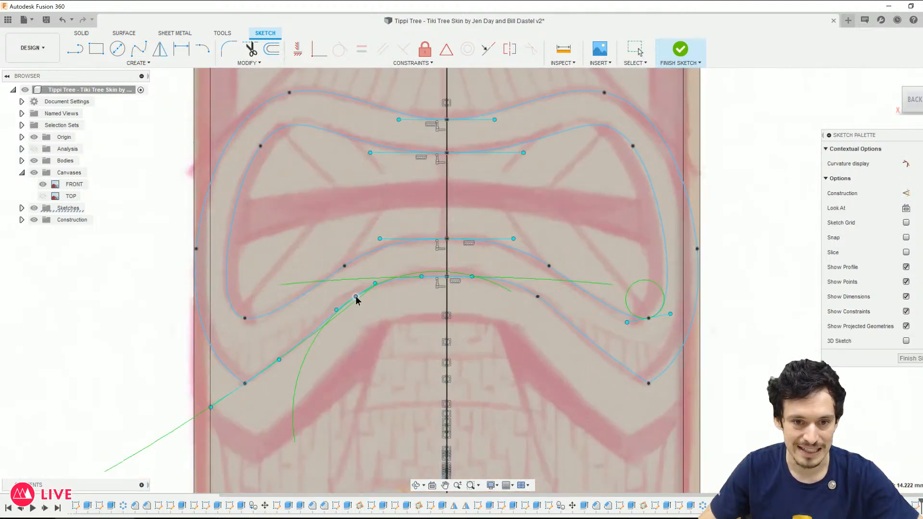
scroll(406, 275, "down", 2)
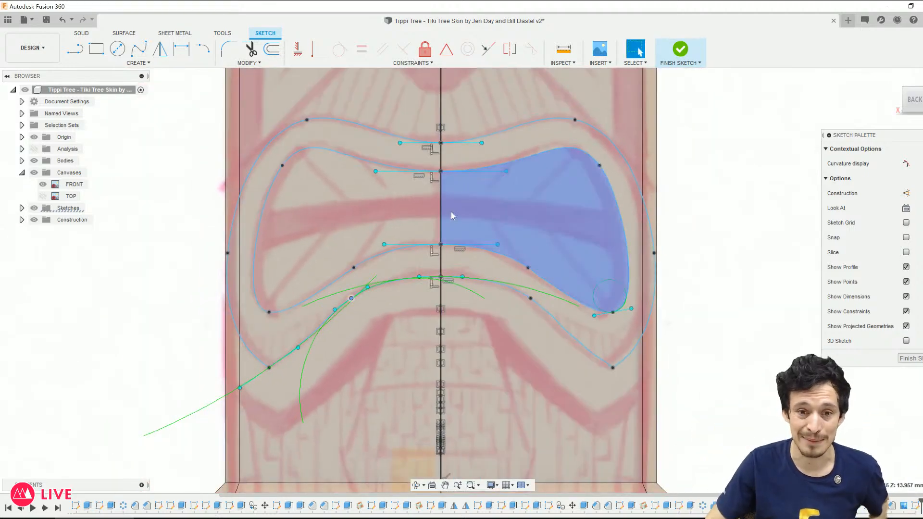
scroll(406, 240, "up", 3)
left_click_drag(352, 254, 356, 254)
scroll(368, 300, "down", 3)
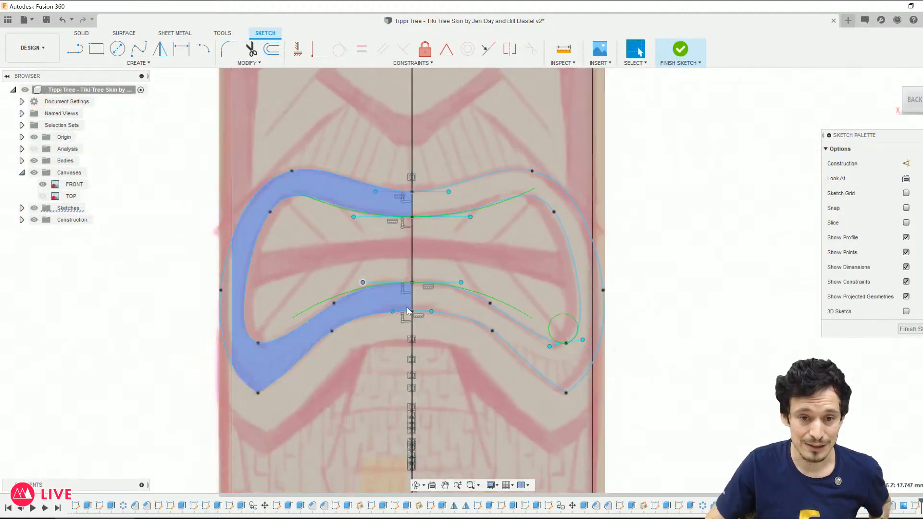
Step: Start an extrusion of both halves of the lip profile with a distance of 2 mm outward from the tower face
key("e")
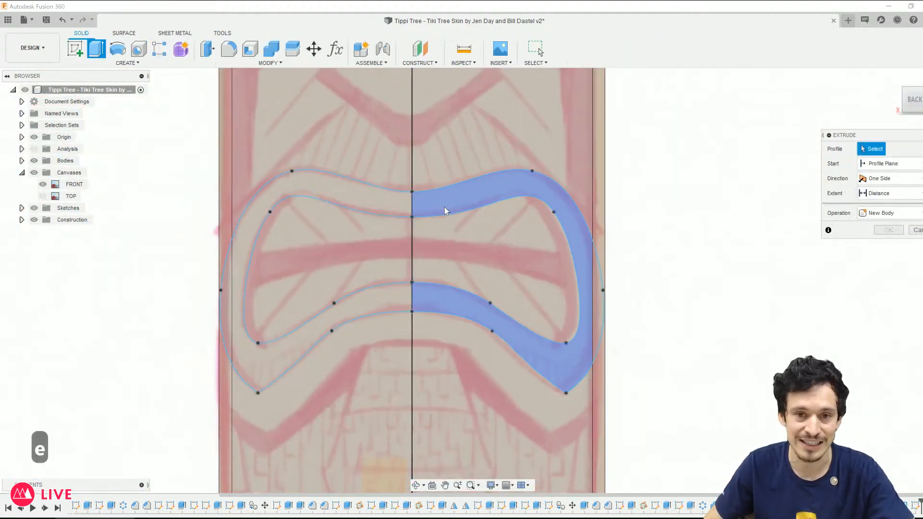
left_click(444, 207)
left_click(396, 208)
mouse_move(403, 418)
middle_mouse_down("shift")
mouse_move(402, 377)
mouse_move(403, 418)
middle_mouse_up("shift")
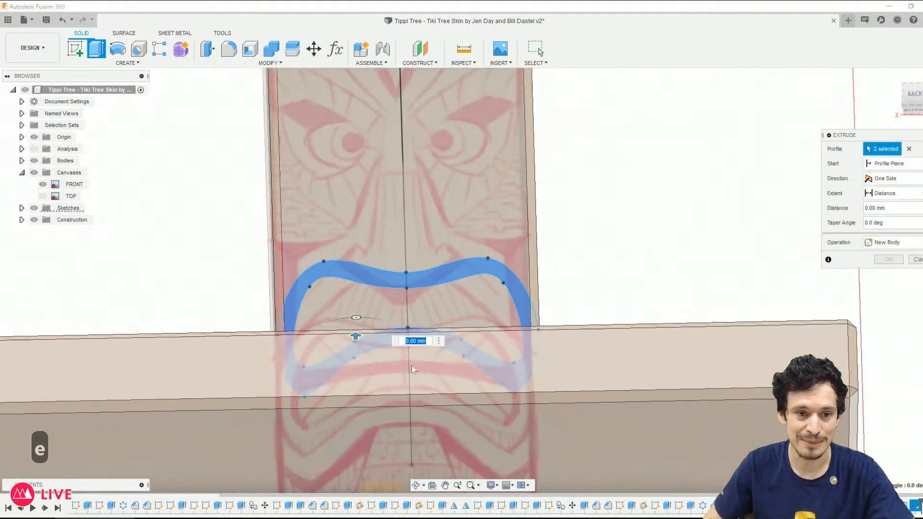
middle_click_drag(607, 193, 469, 288, "shift")
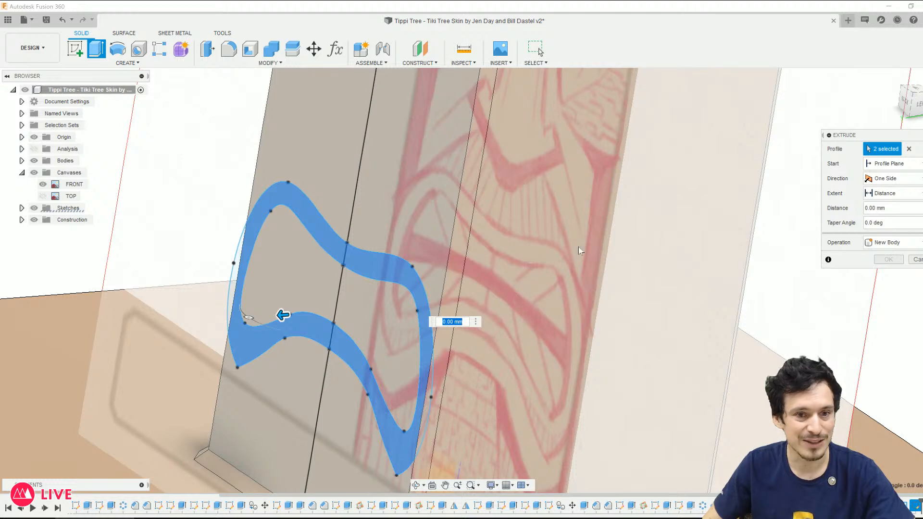
scroll(622, 252, "down", 2)
middle_click_drag(391, 298, 311, 296, "shift")
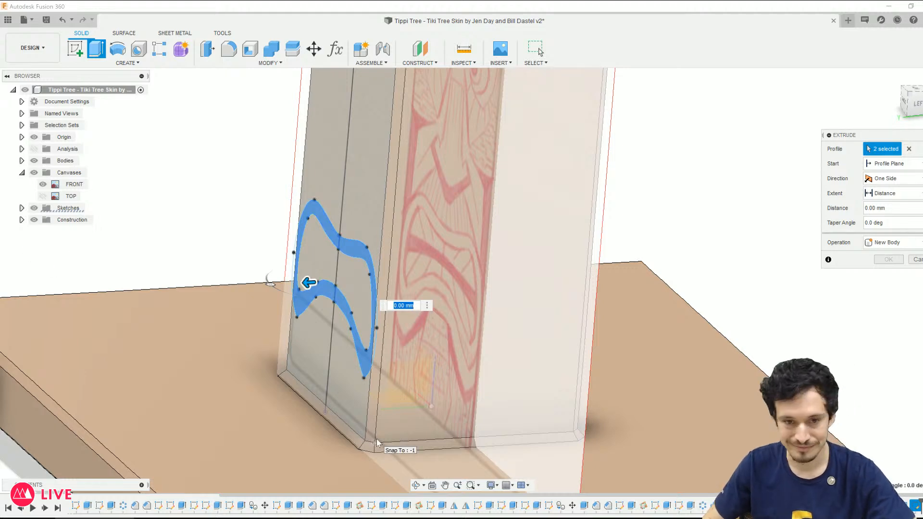
type("2")
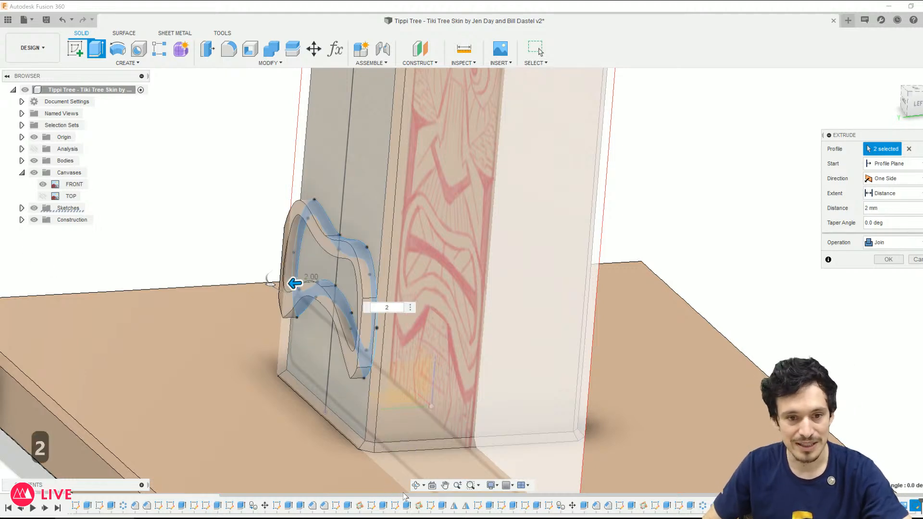
Step: Give the lip extrusion a taper angle of -45 degrees and complete it as a join
middle_click_drag(418, 452, 481, 413, "shift")
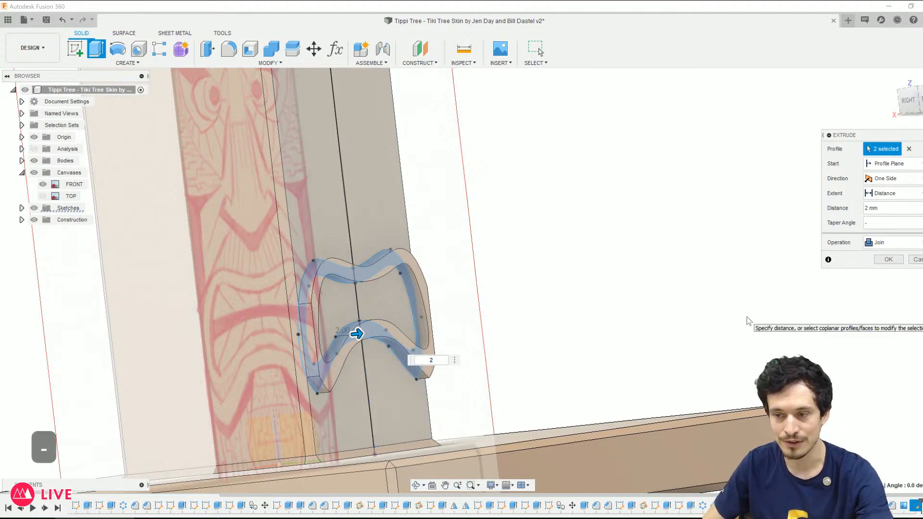
key("BackSpace")
type("45")
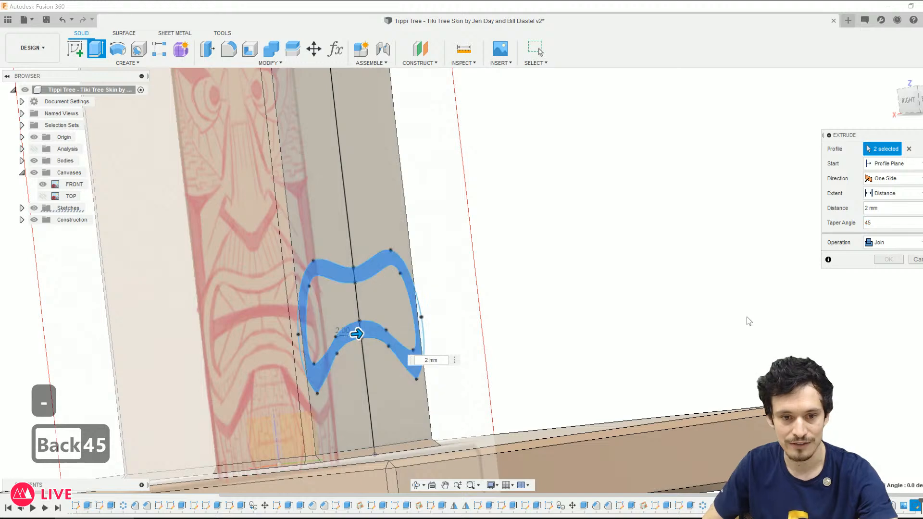
key("Left")
key("Left")
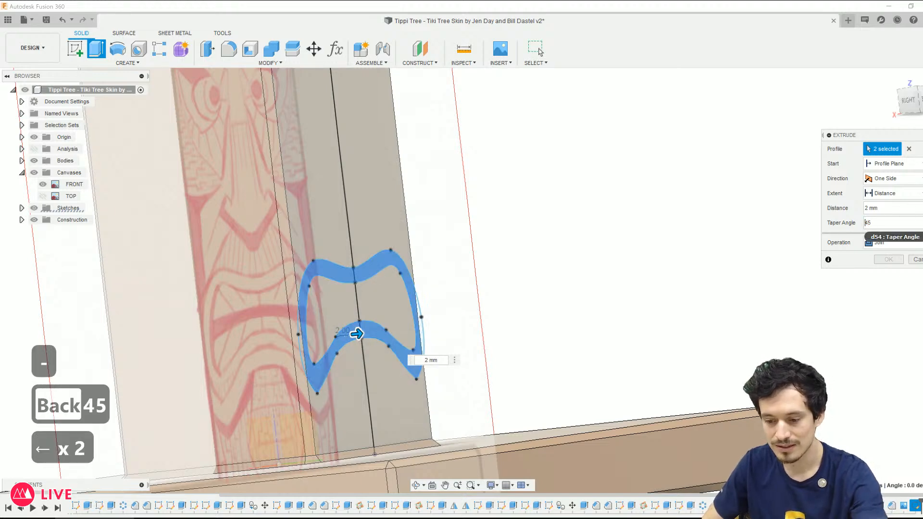
middle_click_drag(426, 283, 397, 268, "shift")
scroll(403, 264, "down", 2)
scroll(168, 343, "up", 5)
middle_click_drag(161, 343, 303, 318, "shift")
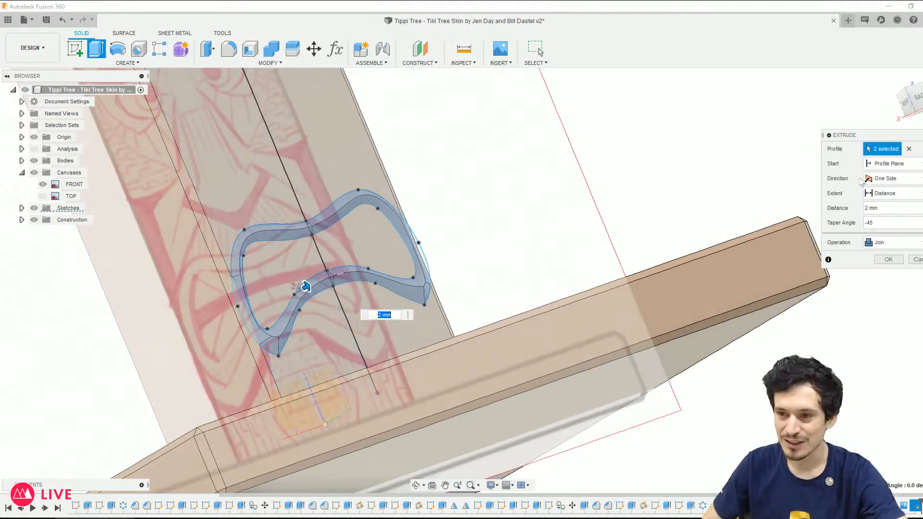
left_click(887, 260)
Step: Hide the FRONT canvas and switch the visual style to Shaded without edges
middle_click_drag(684, 165, 620, 192, "shift")
left_click(43, 184)
scroll(483, 241, "down", 3)
middle_click_drag(484, 242, 337, 360)
middle_click_drag(336, 360, 458, 317, "shift")
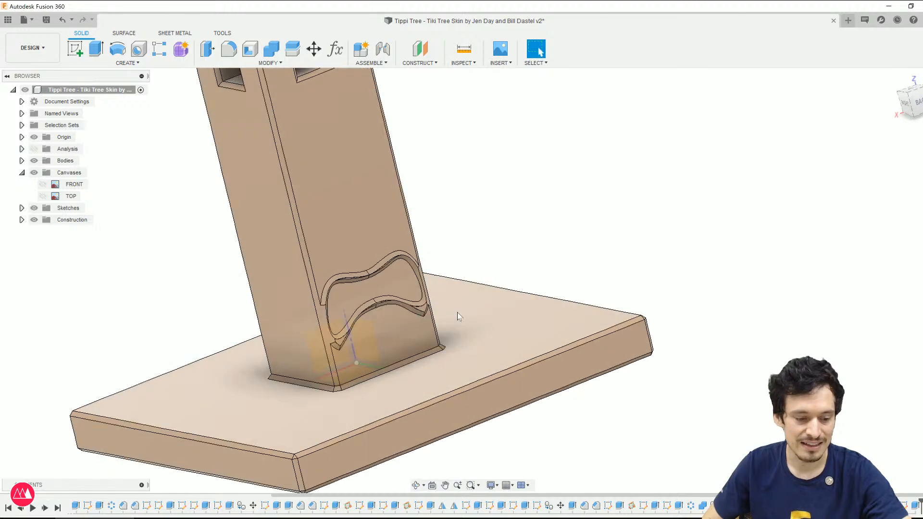
left_click(493, 485)
mouse_move(570, 400)
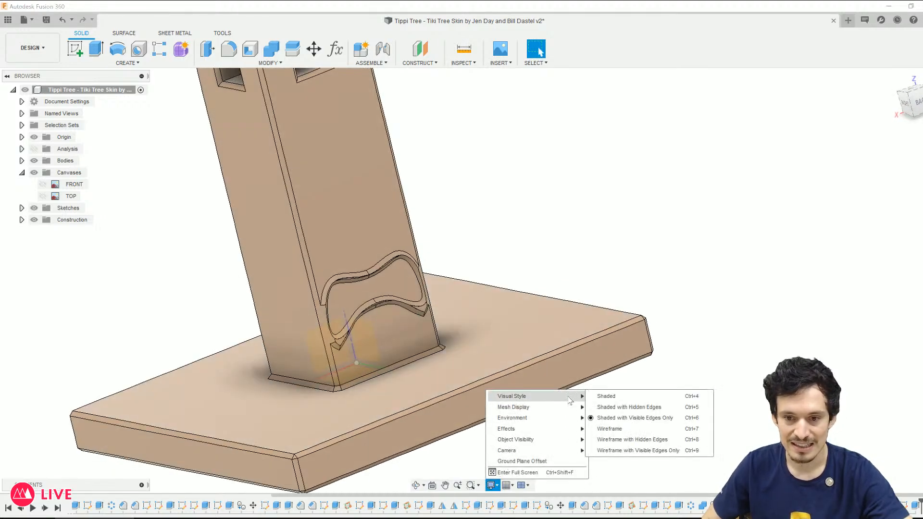
left_click(658, 407)
key("ctrl+4")
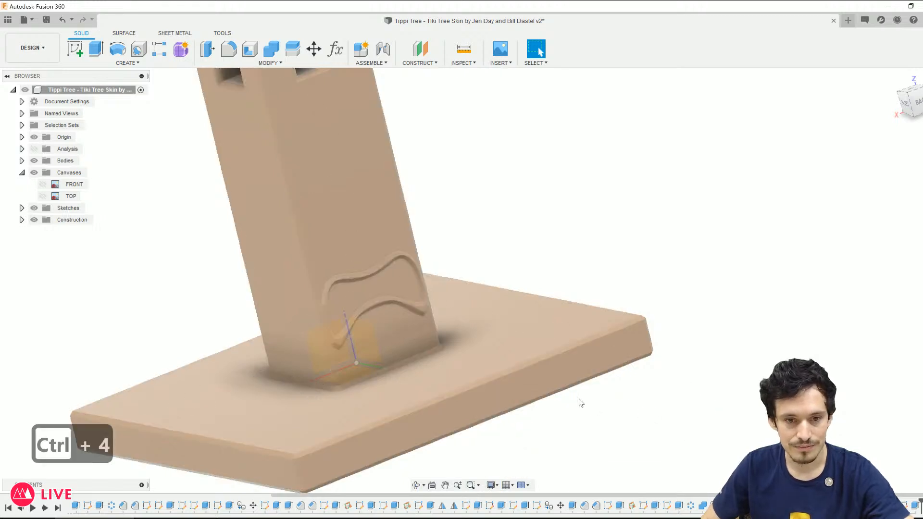
Step: Examine the raised mouth from the front and the side to judge its profile against the tower face
mouse_move(624, 300)
middle_mouse_down("shift")
mouse_move(598, 288)
mouse_move(809, 182)
mouse_move(653, 283)
mouse_move(672, 298)
mouse_move(669, 308)
mouse_move(680, 288)
mouse_move(630, 301)
mouse_move(625, 320)
mouse_move(628, 300)
mouse_move(615, 305)
middle_mouse_up("shift")
scroll(601, 302, "down", 1)
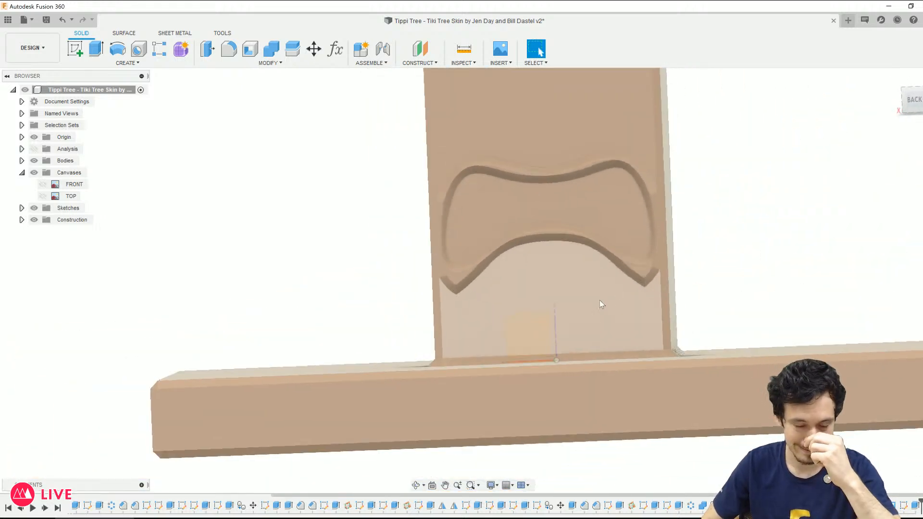
middle_click_drag(599, 304, 586, 317, "shift")
middle_click_drag(677, 306, 671, 309, "shift")
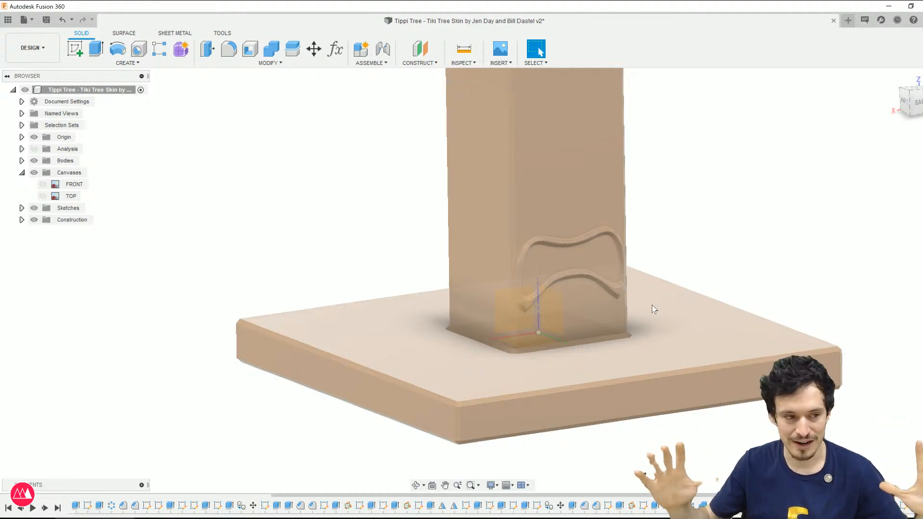
middle_click_drag(624, 284, 543, 274, "shift")
scroll(544, 274, "up", 3)
mouse_move(570, 317)
middle_mouse_down("shift")
mouse_move(533, 315)
mouse_move(560, 308)
middle_mouse_up("shift")
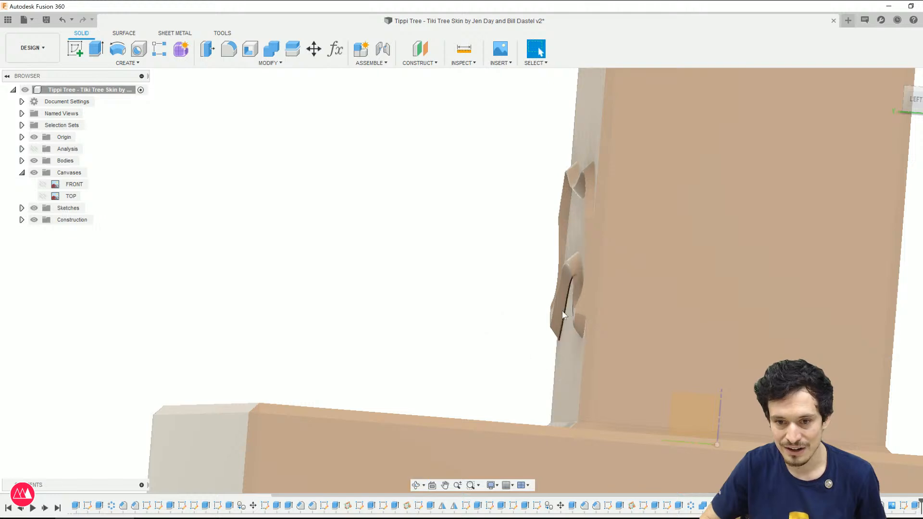
middle_click_drag(500, 343, 613, 268, "shift")
scroll(398, 267, "down", 3)
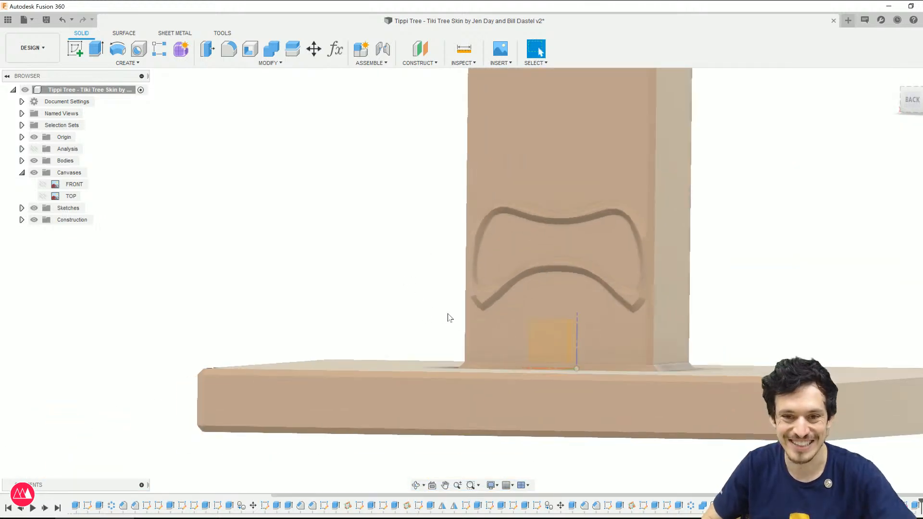
middle_click_drag(454, 322, 495, 366, "shift")
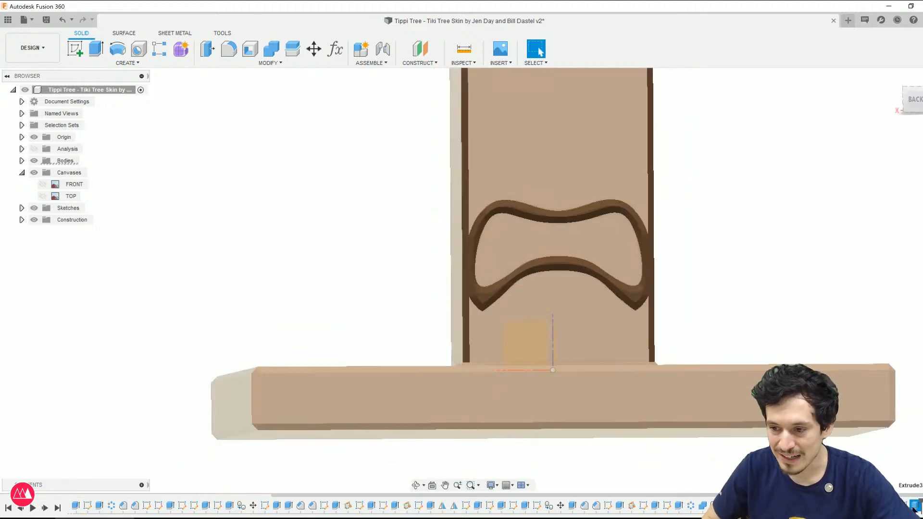
Step: Edit the mouth extrusion, setting its taper angle to -40 degrees and fine-tuning its distance
left_click(875, 408)
middle_click_drag(693, 297, 640, 294, "shift")
scroll(640, 294, "up", 6)
scroll(640, 294, "up", 1)
scroll(665, 307, "down", 2)
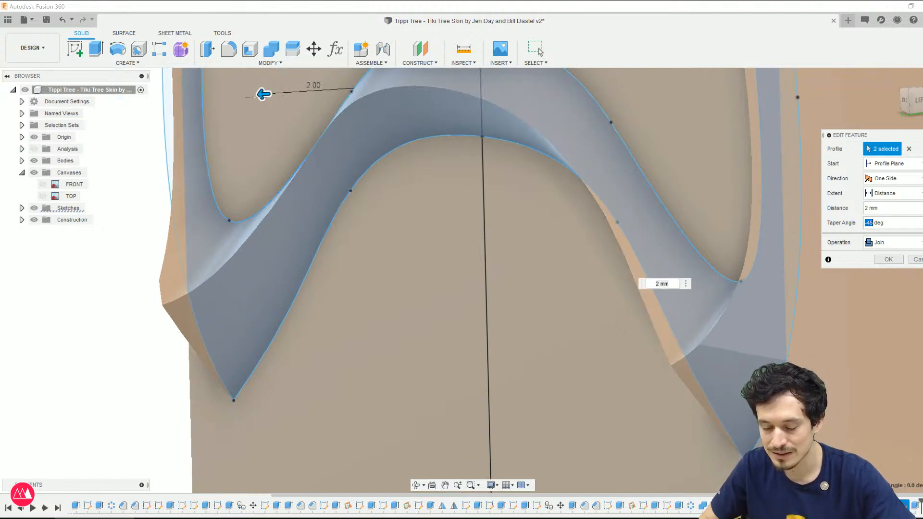
type("-")
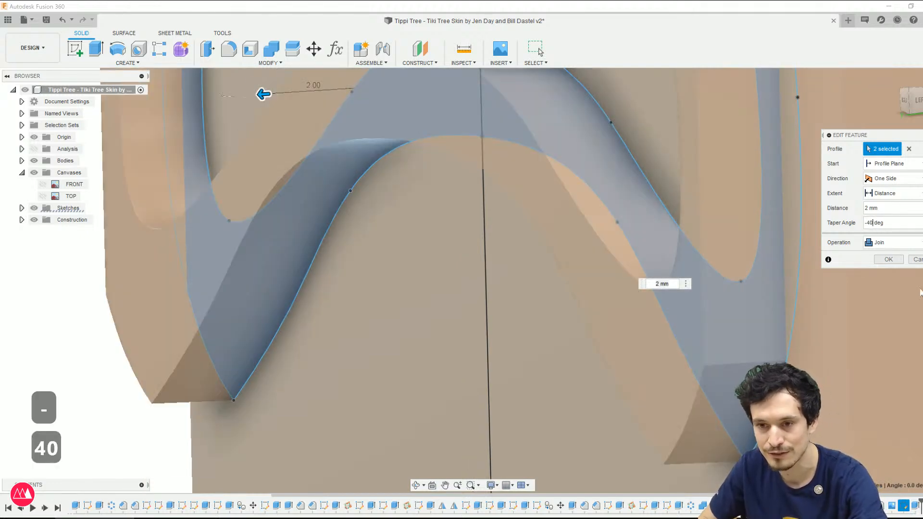
scroll(639, 363, "down", 3)
middle_click_drag(639, 362, 618, 358, "shift")
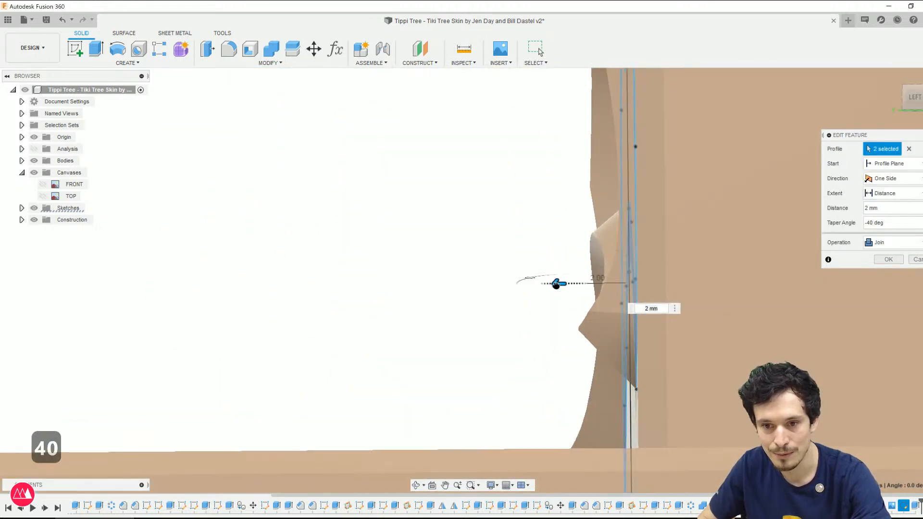
left_click_drag(538, 285, 541, 284)
scroll(530, 377, "down", 2)
middle_click_drag(530, 376, 715, 378, "shift")
left_click(888, 259)
Step: Examine how the mouth meets the tower's chamfered edges with visible edges displayed, and return to the Shaded style
scroll(734, 327, "down", 2)
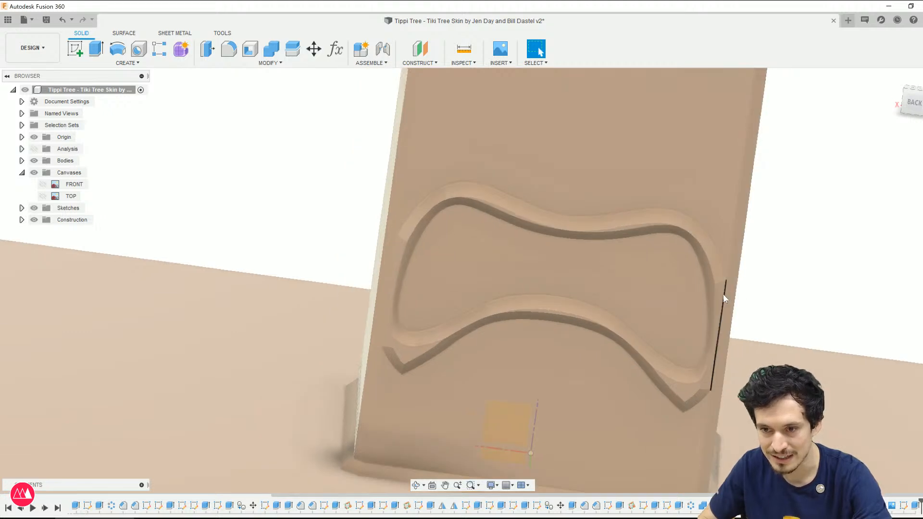
key("ctrl+6")
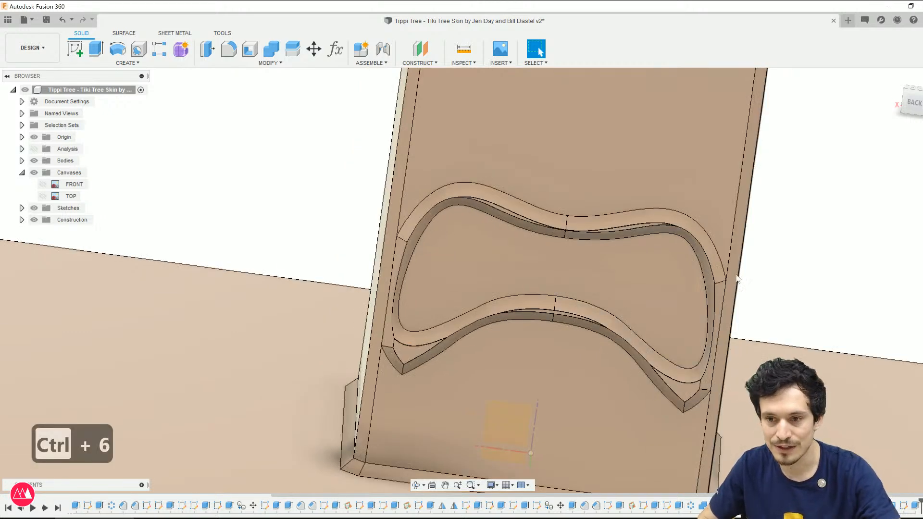
middle_click_drag(721, 384, 729, 331, "shift")
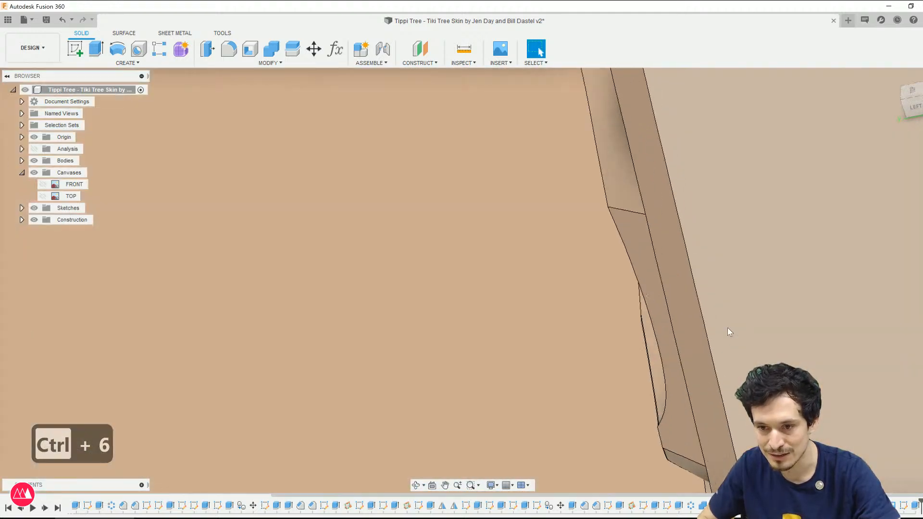
scroll(727, 329, "up", 1)
middle_click_drag(659, 262, 681, 318, "shift")
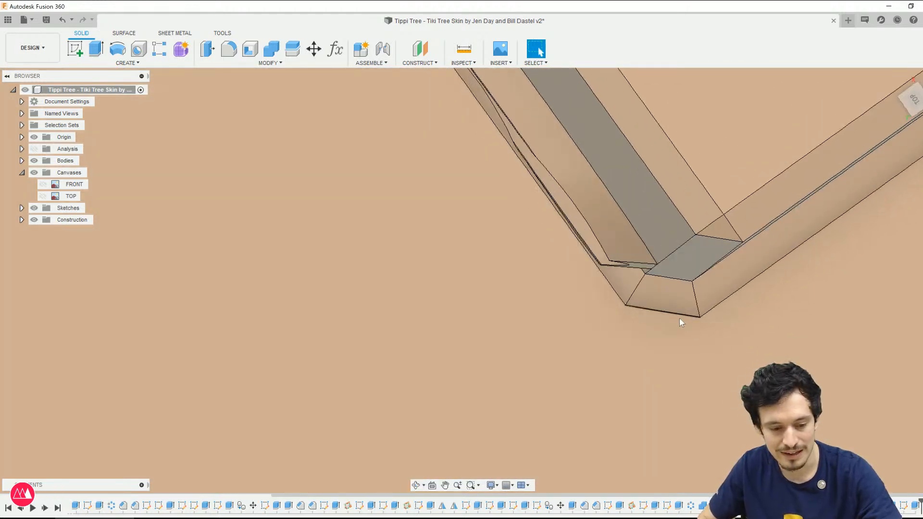
key("ctrl+4")
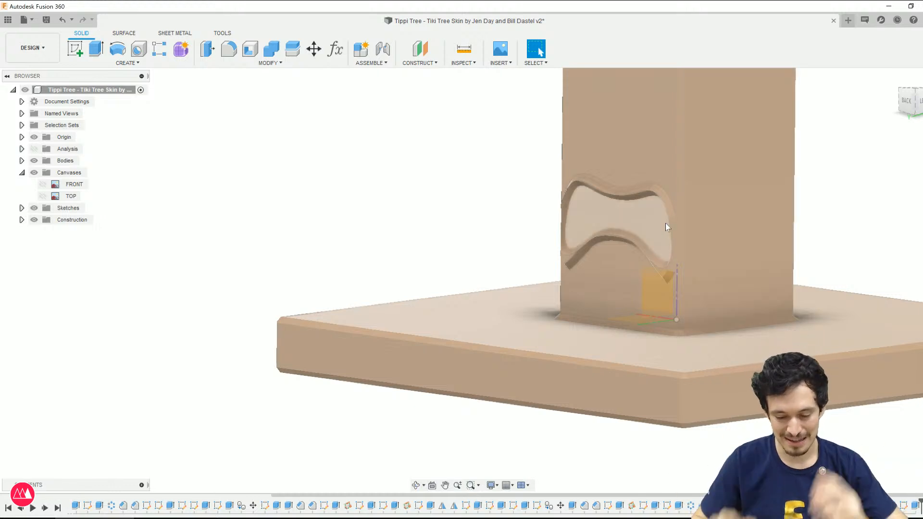
Step: Start a fillet on the inner upper edge of the mouth's raised rim and display the model with visible edges
scroll(634, 182, "up", 6)
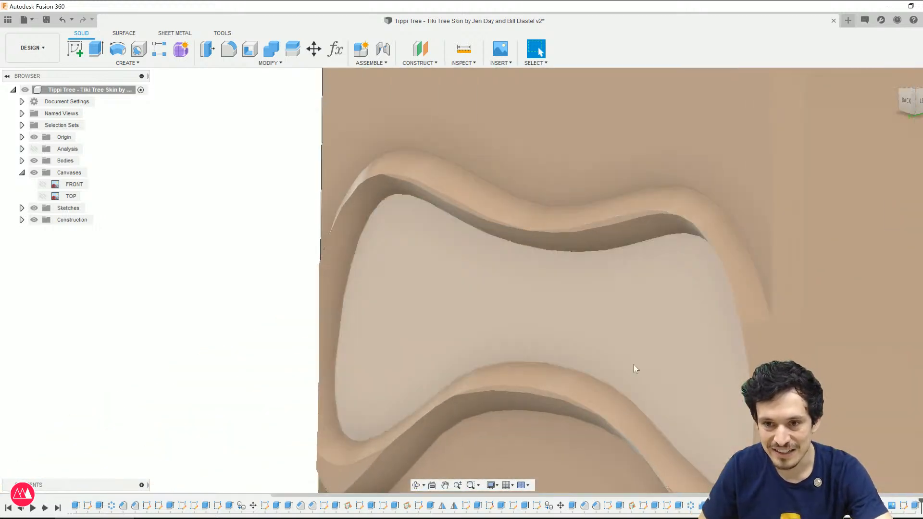
scroll(687, 431, "down", 3)
middle_click_drag(688, 431, 658, 394, "shift")
left_click(723, 308)
key("f")
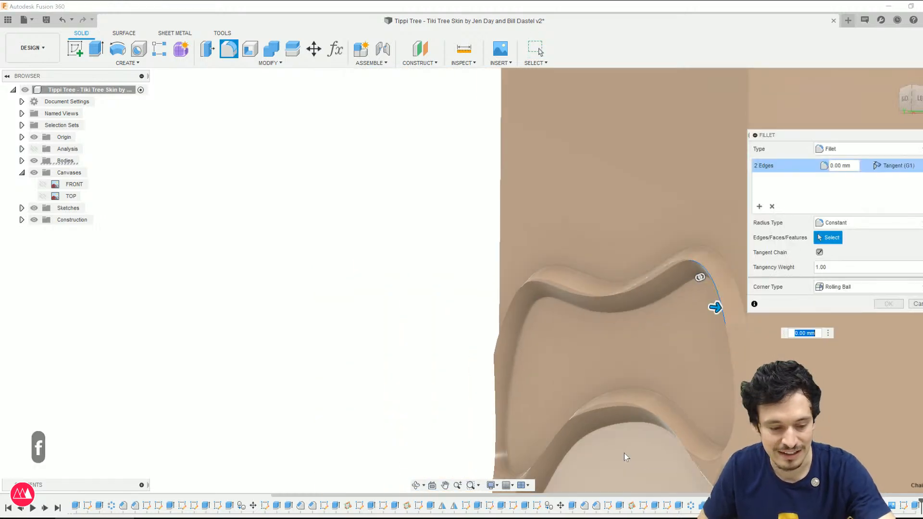
key("ctrl+6")
scroll(736, 241, "up", 5)
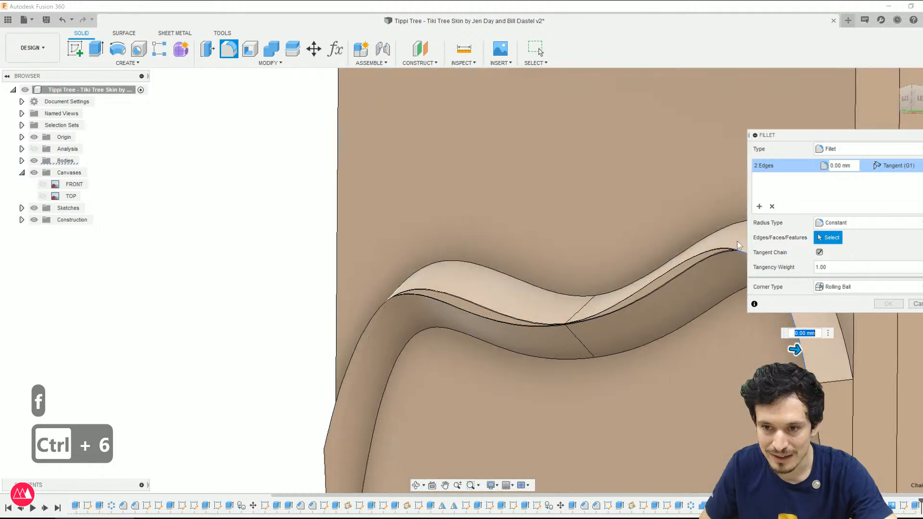
middle_click_drag(482, 304, 618, 354, "shift")
scroll(464, 321, "down", 2)
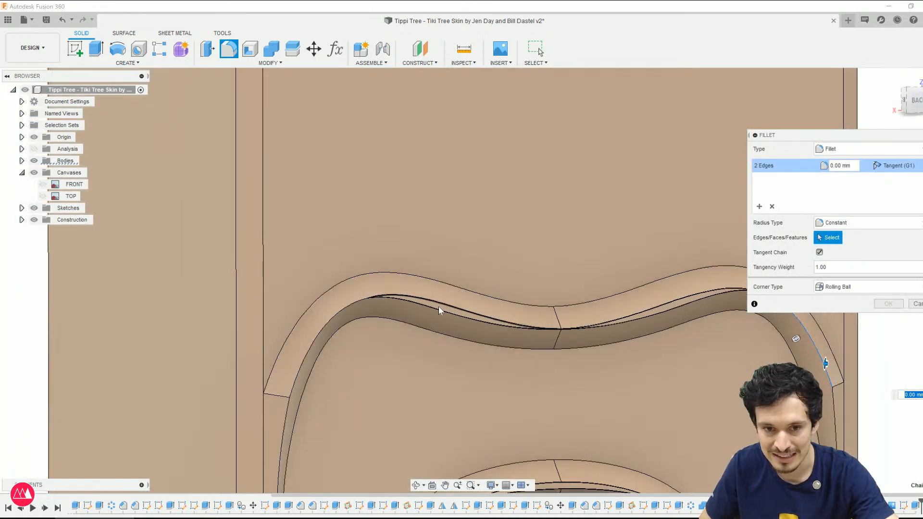
Step: Try a 1 mm radius for the fillet on the mouth rim's inner upper edge
scroll(481, 327, "down", 3)
scroll(571, 398, "up", 4)
type("1")
key("Return")
middle_click_drag(514, 394, 451, 426, "shift")
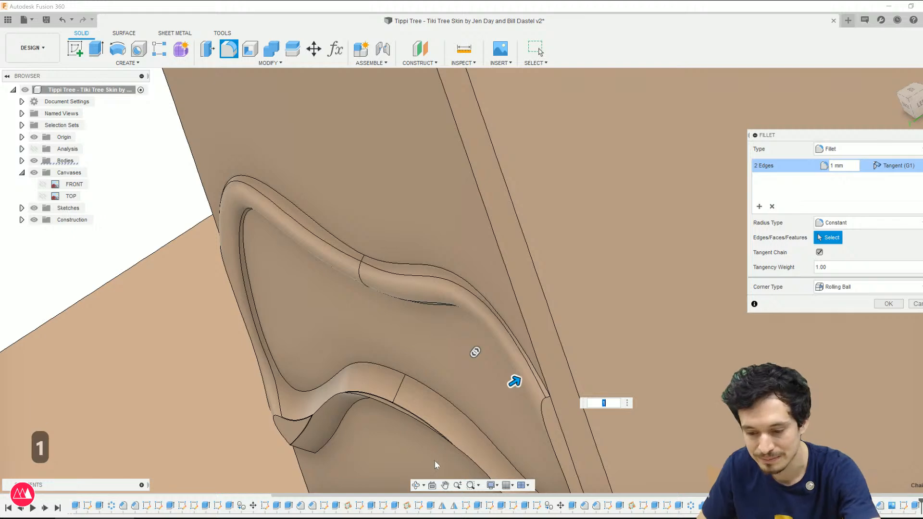
Step: Set the fillet radius to 0.6 mm and add the crest edges of the mouth's lower lip to the selection
type(".6")
middle_click_drag(342, 239, 338, 357, "shift")
left_click(338, 356)
left_click(427, 398)
middle_click_drag(305, 401, 441, 192, "shift")
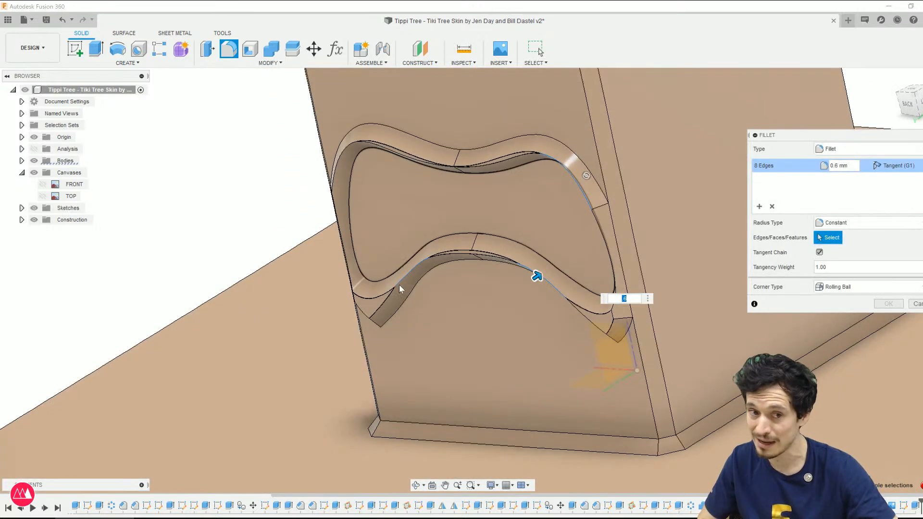
Step: Add the narrow sliver edges at the lower lip's left corner to the fillet selection
middle_click_drag(399, 272, 430, 291, "shift")
scroll(408, 274, "up", 5)
scroll(413, 289, "up", 8)
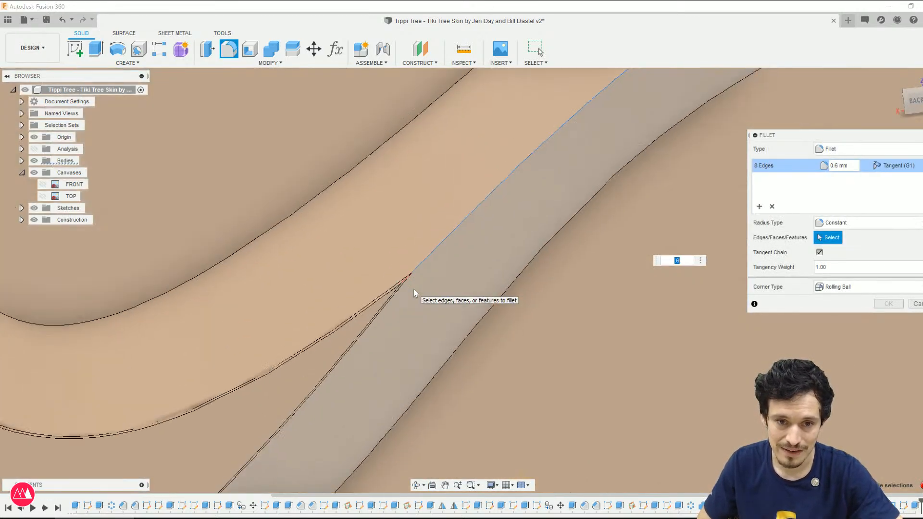
left_click(381, 267)
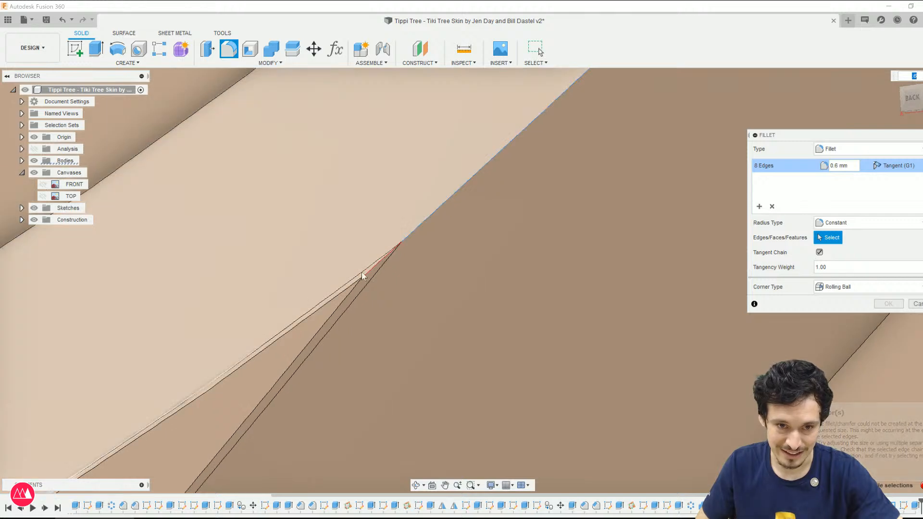
left_click(350, 291)
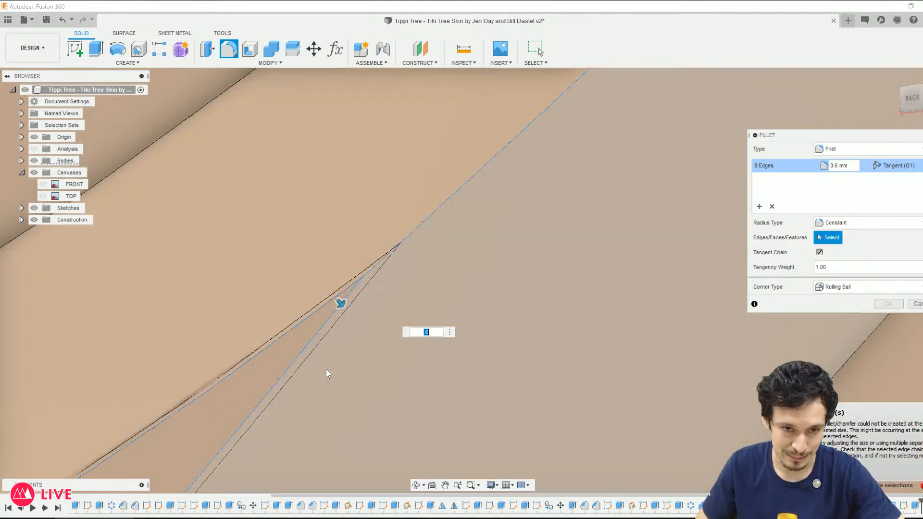
Step: Add the matching sliver edges at the lower lip's right corner to the fillet selection
scroll(326, 370, "down", 8)
scroll(544, 343, "up", 6)
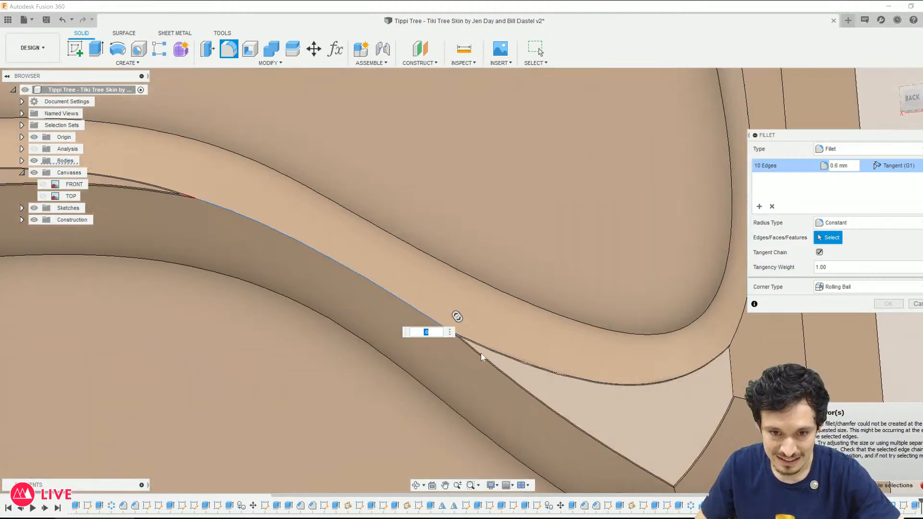
scroll(489, 359, "up", 5)
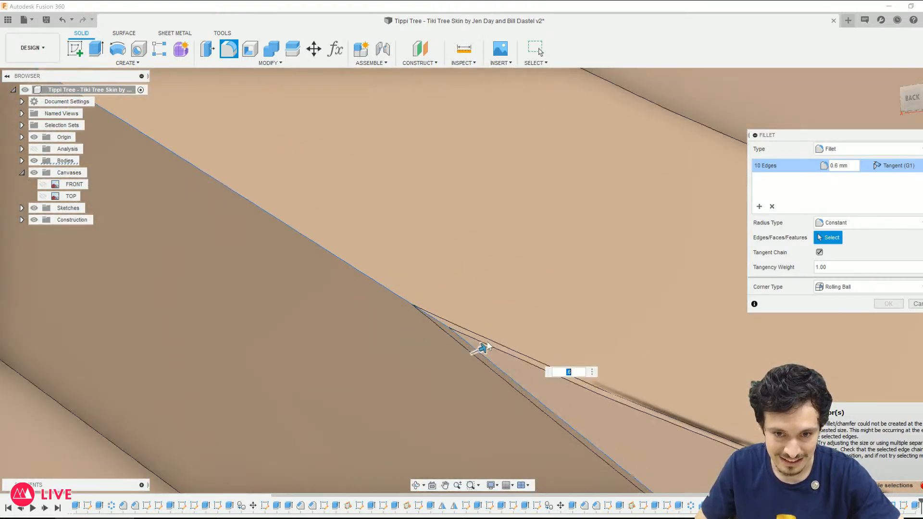
left_click(481, 344)
scroll(280, 270, "down", 8)
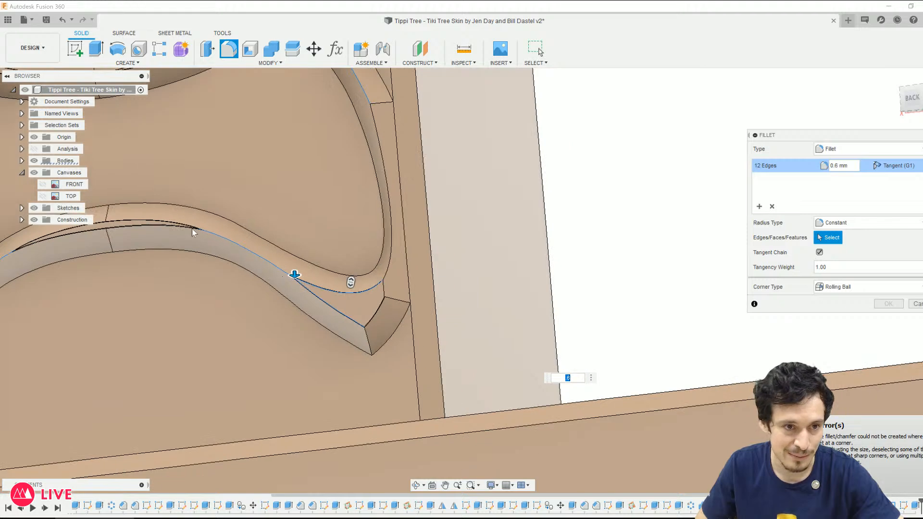
Step: Add both edges of the thin flat strip at the middle of the lower lip to the fillet selection
scroll(195, 231, "up", 8)
scroll(139, 226, "up", 3)
left_click(196, 269)
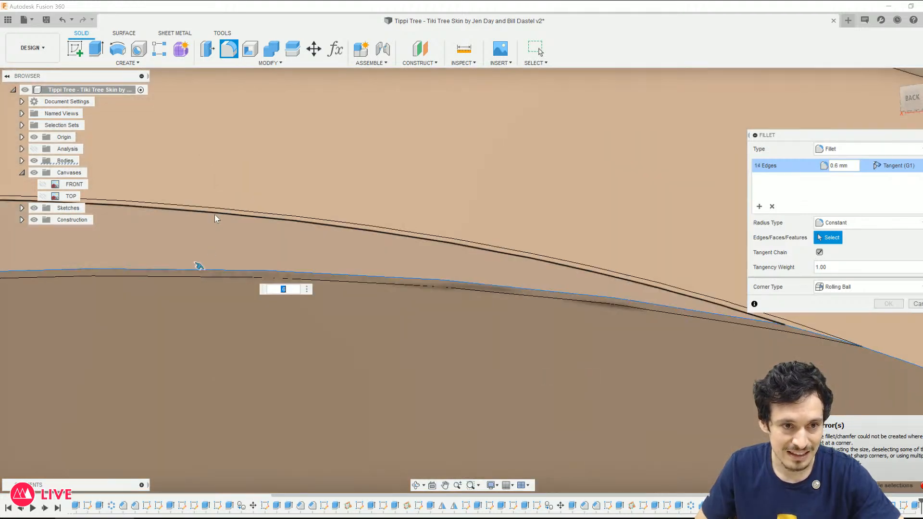
scroll(435, 358, "down", 10)
scroll(481, 328, "up", 3)
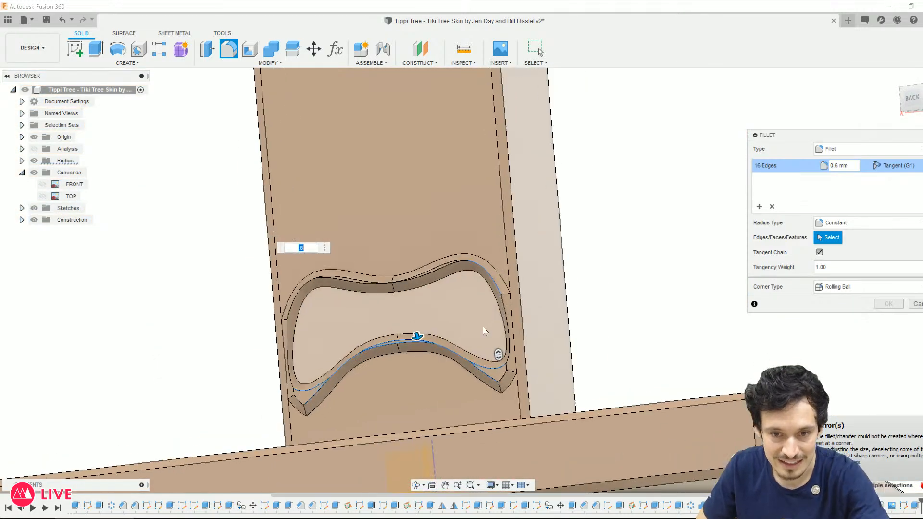
Step: Try a 0.1 mm fillet radius and add the upper lip's left inner edge and its central strip edges
scroll(597, 327, "up", 2)
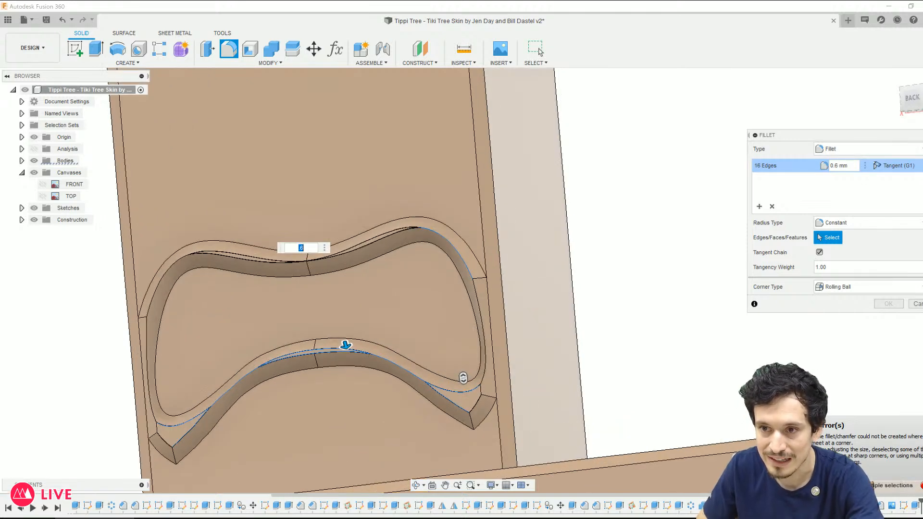
middle_click_drag(401, 324, 414, 314, "shift")
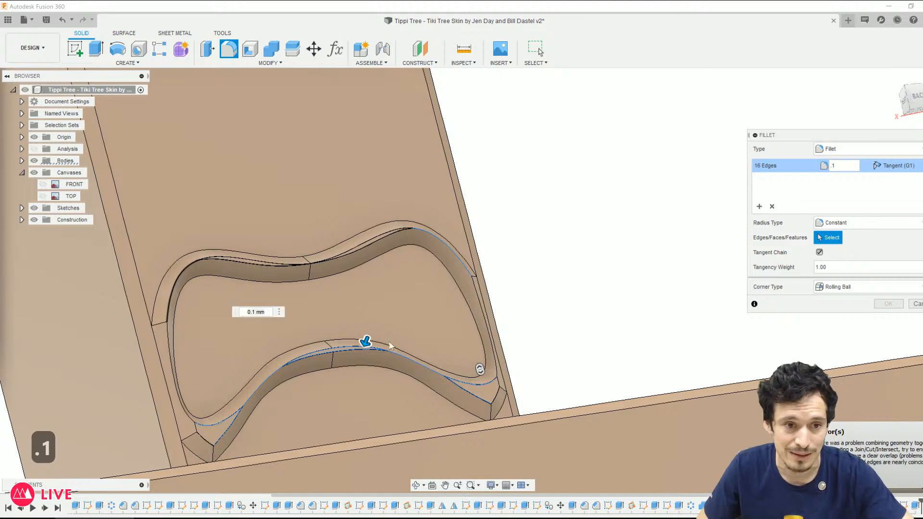
left_click(175, 289)
scroll(162, 311, "up", 4)
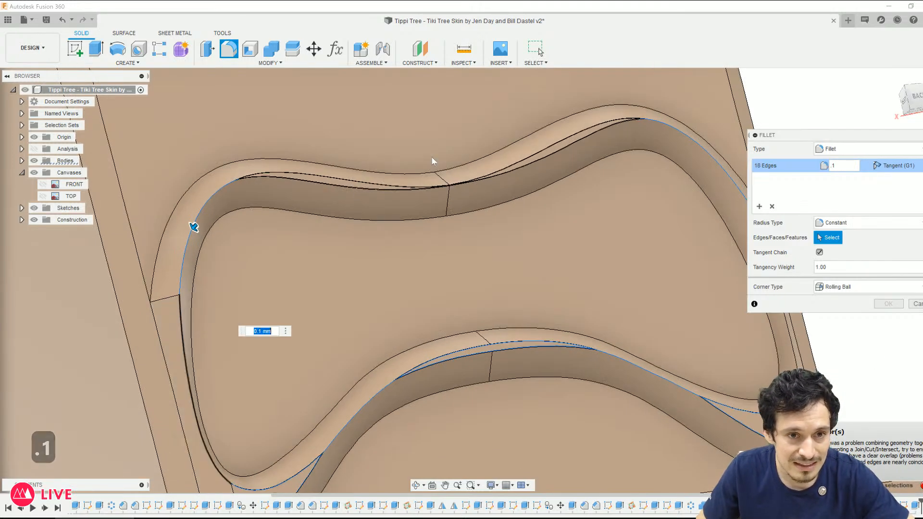
scroll(419, 162, "up", 3)
left_click(384, 210)
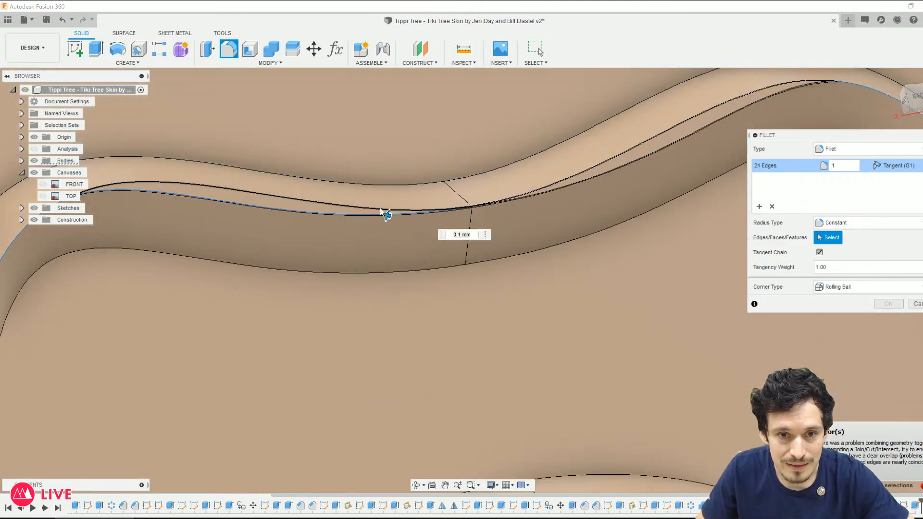
left_click(513, 194)
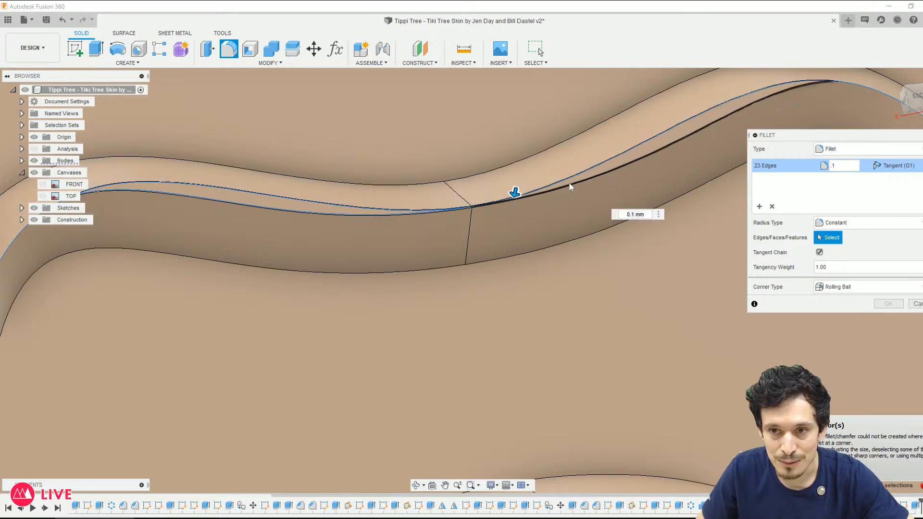
Step: Add the upper lip's remaining strip edge and the inner edge down the mouth's right side to the fillet selection
middle_click_drag(572, 184, 115, 293)
left_click(579, 408)
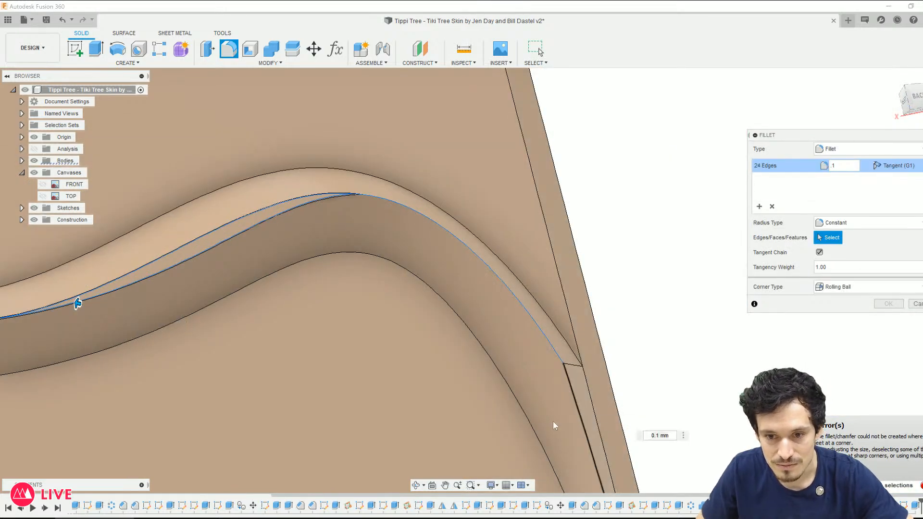
left_click(577, 413)
middle_click_drag(407, 404, 356, 230)
scroll(351, 260, "down", 4)
middle_click_drag(338, 315, 479, 277)
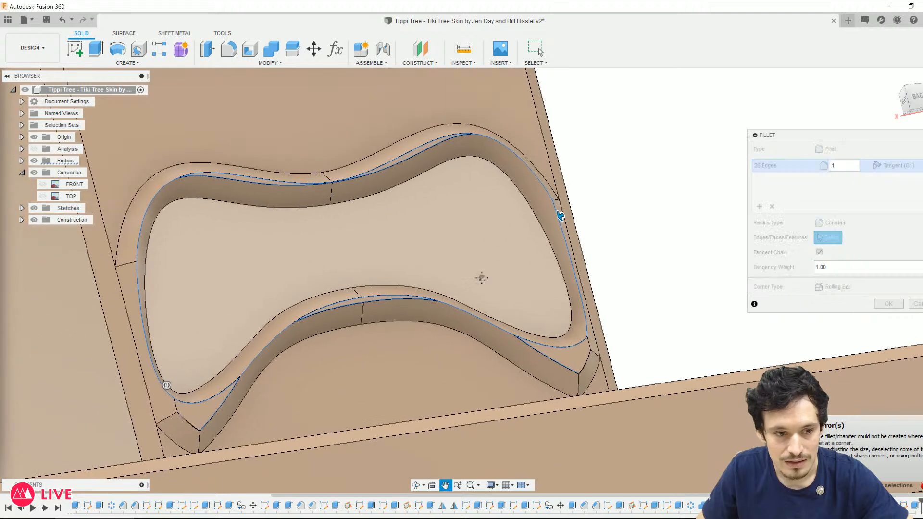
Step: Try adding the short end edges at both lower mouth corners to the fillet, and abandon the fillet
scroll(282, 404, "down", 1)
left_click(203, 436)
scroll(206, 430, "up", 2)
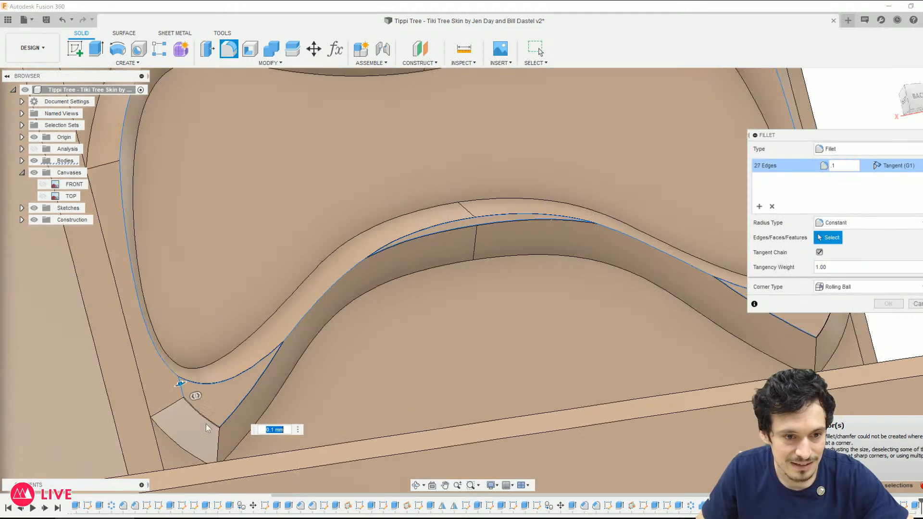
middle_click_drag(599, 324, 378, 358)
left_click(571, 361)
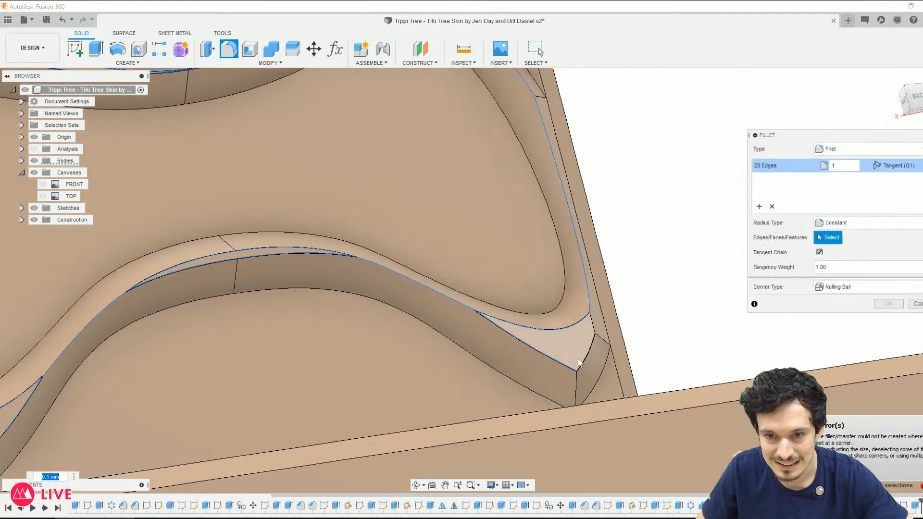
left_click(526, 350)
scroll(527, 350, "down", 2)
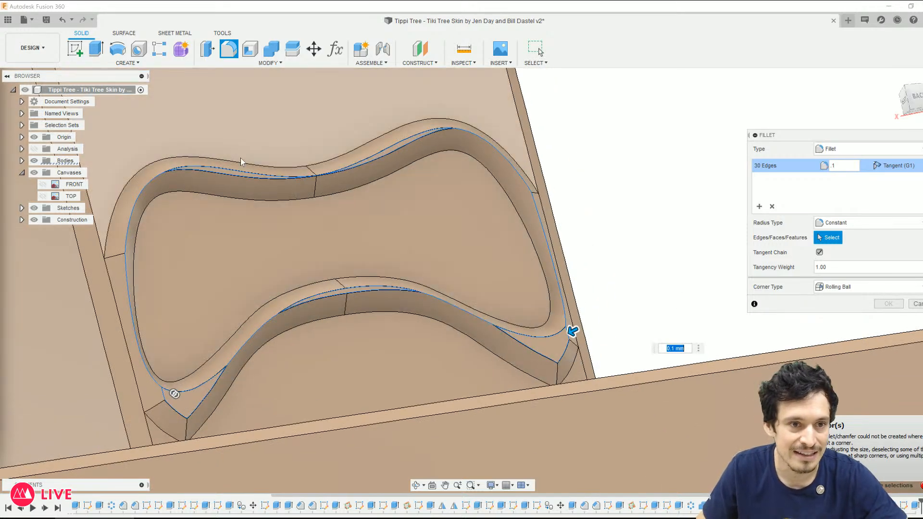
middle_click_drag(249, 239, 191, 255, "shift")
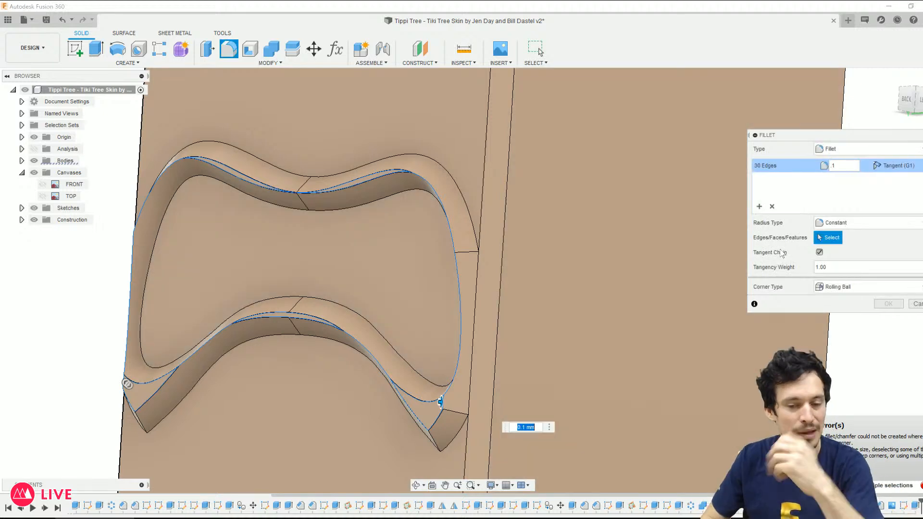
left_click(916, 304)
Step: Examine the mouth's relief from the side and the front of the whole tower in the Shaded style without edges
middle_click_drag(333, 209, 267, 191, "shift")
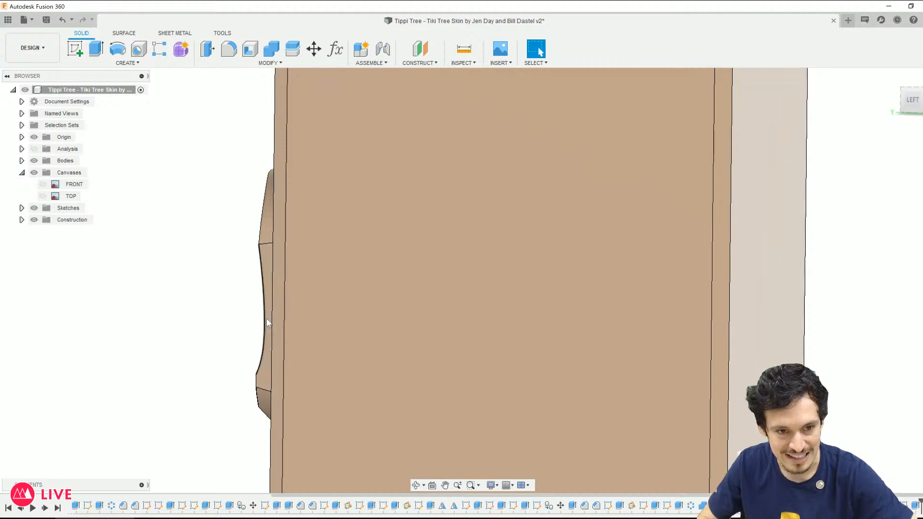
middle_click_drag(267, 319, 567, 300, "shift")
scroll(501, 306, "down", 3)
key("ctrl+4")
mouse_move(501, 306)
middle_mouse_down("shift")
mouse_move(510, 269)
mouse_move(570, 198)
mouse_move(581, 288)
mouse_move(540, 285)
mouse_move(560, 288)
middle_mouse_up("shift")
scroll(584, 181, "down", 3)
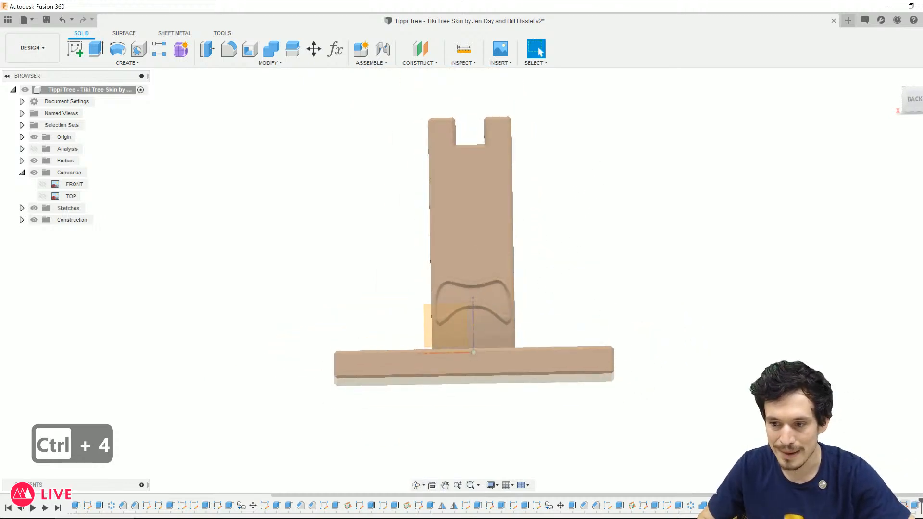
Step: Open the mouth sketch for editing and shift the inner outline's lower-left spline point slightly outward and down
double_click(904, 505)
left_click(897, 414)
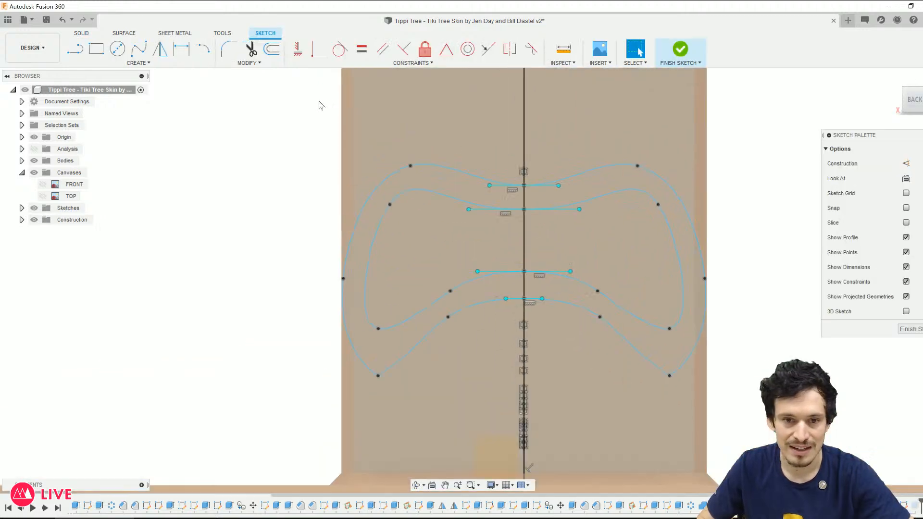
left_click(481, 333)
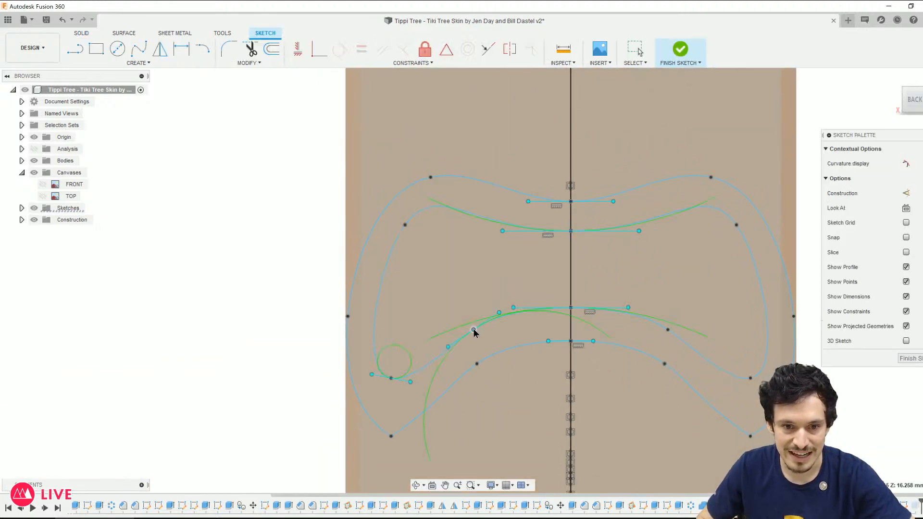
left_click_drag(474, 330, 464, 334)
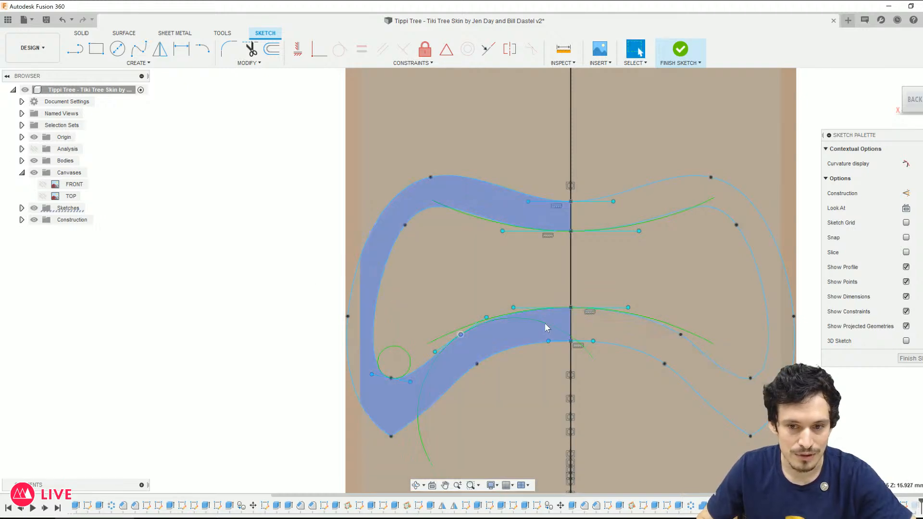
Step: Show the FRONT canvas and adjust the inner mouth outline's spline points to follow the drawn mouth
left_click(22, 160)
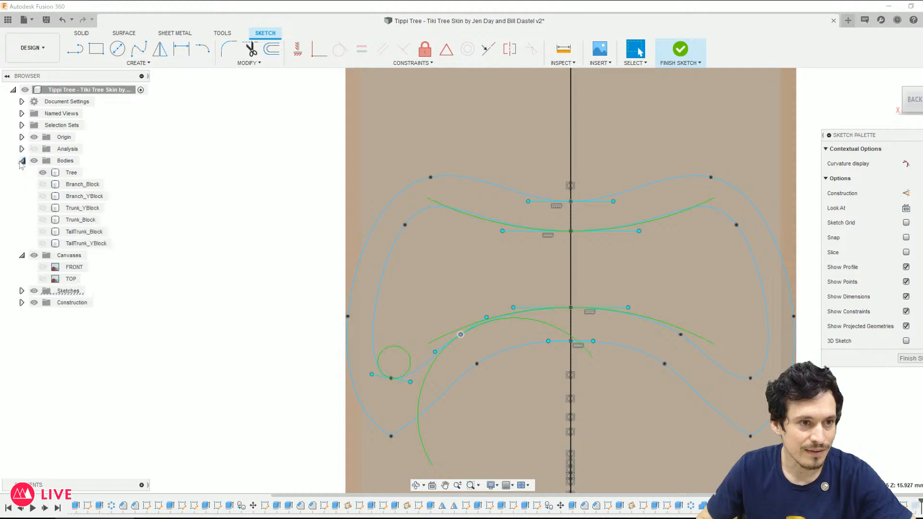
left_click(22, 161)
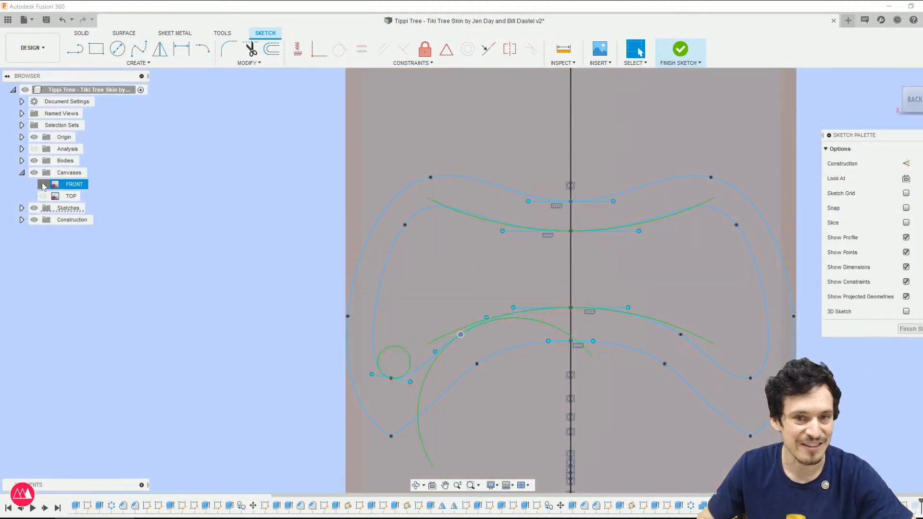
left_click(43, 184)
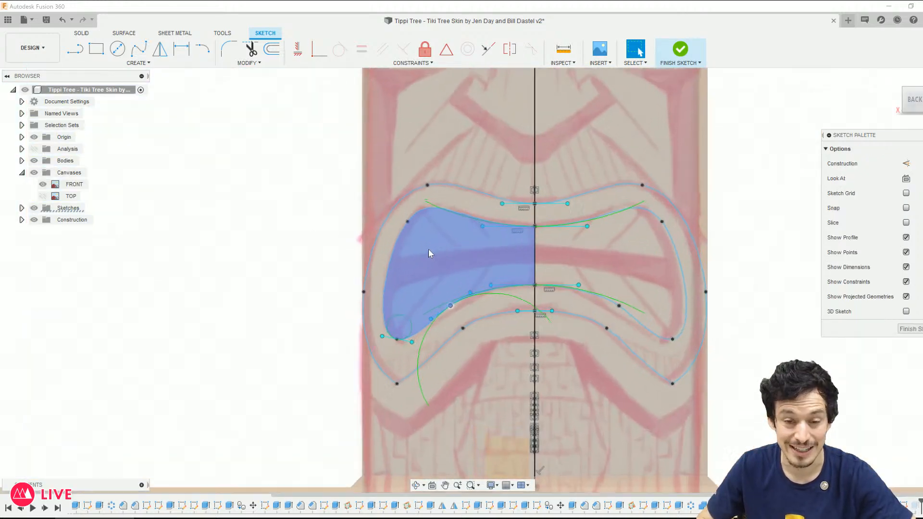
left_click_drag(402, 218, 407, 225)
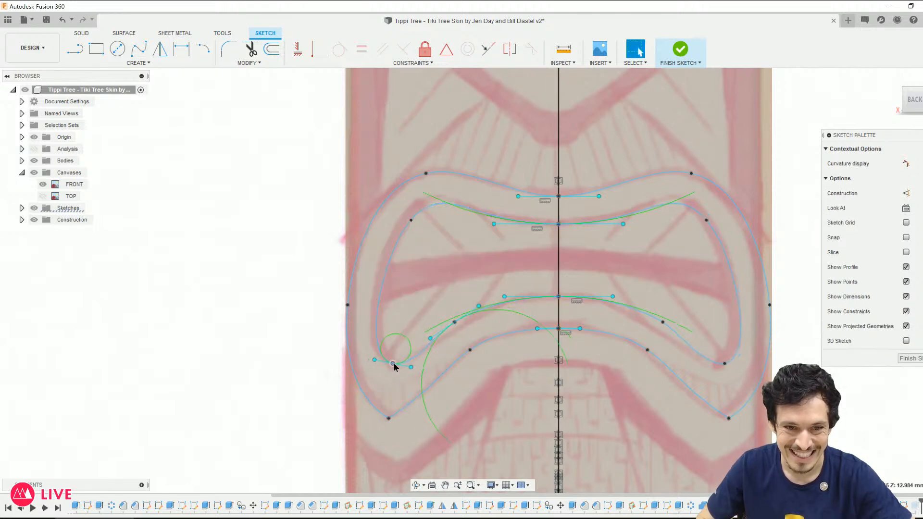
left_click_drag(388, 364, 391, 361)
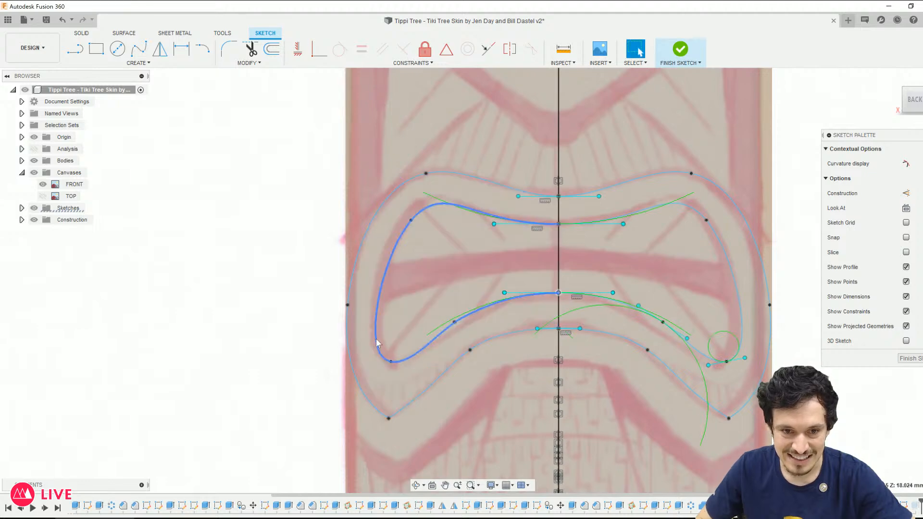
Step: Nudge the outer mouth outline's upper-left spline point slightly to match the canvas and finish the sketch
scroll(376, 338, "up", 6)
scroll(466, 291, "down", 8)
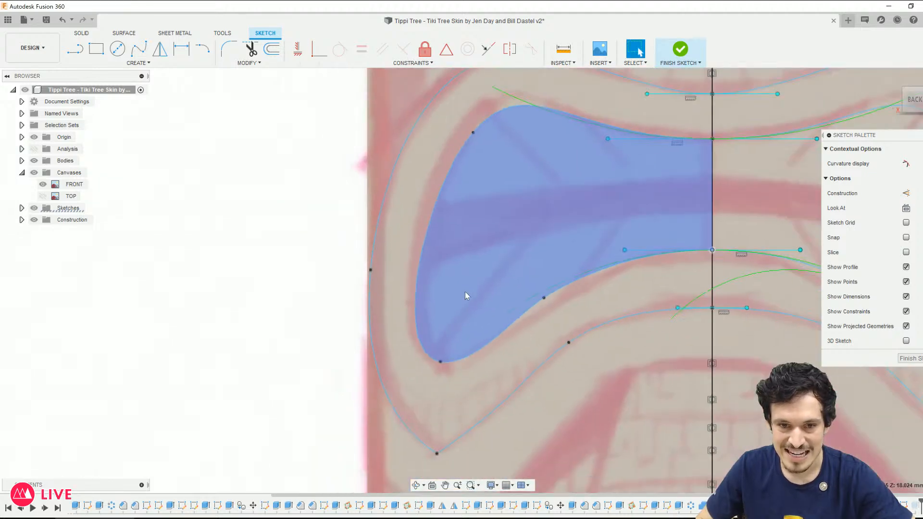
scroll(479, 282, "down", 4)
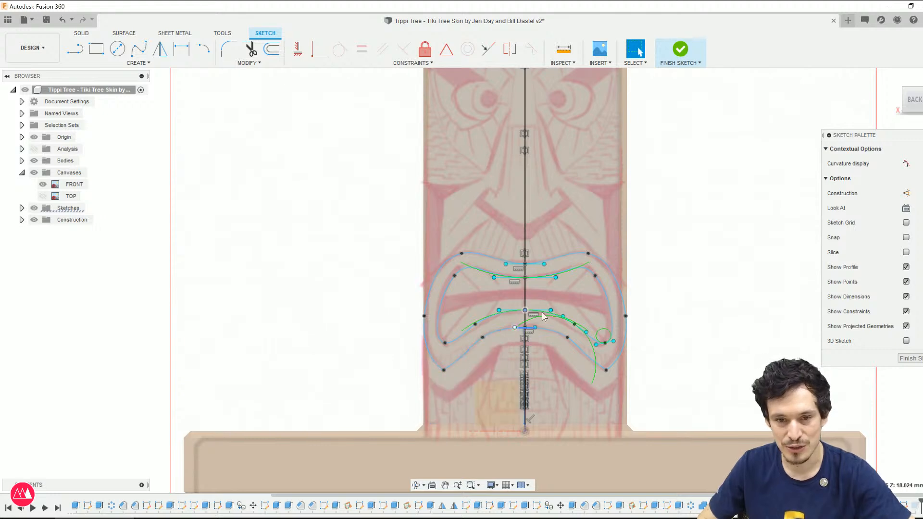
scroll(497, 290, "up", 3)
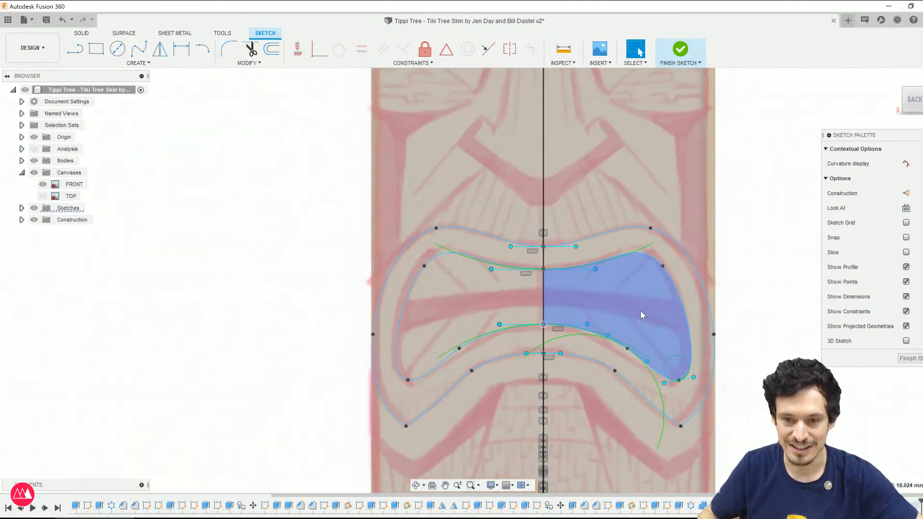
scroll(573, 288, "up", 2)
scroll(390, 268, "up", 3)
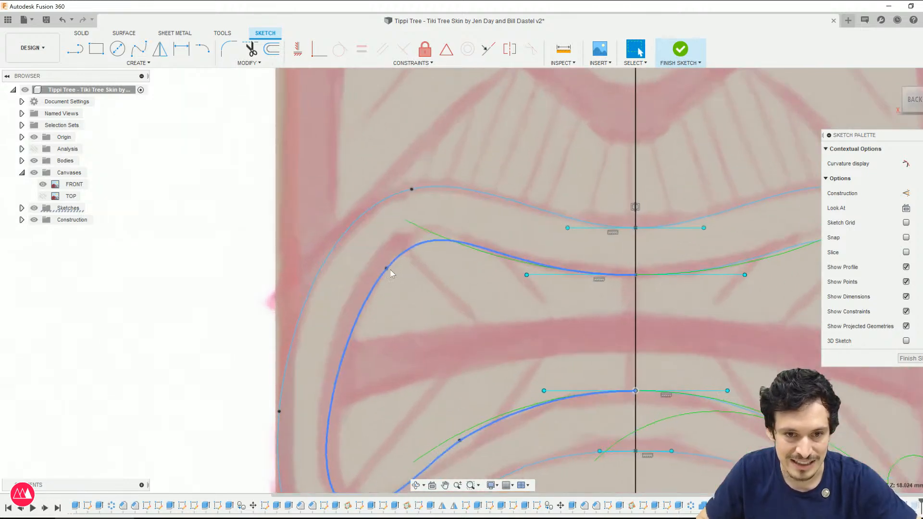
scroll(653, 268, "down", 3)
scroll(652, 272, "down", 1)
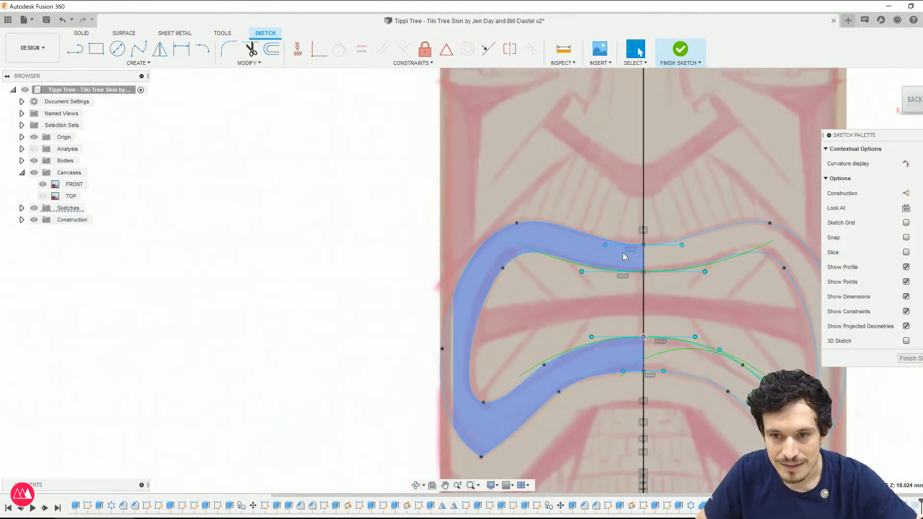
left_click(515, 222)
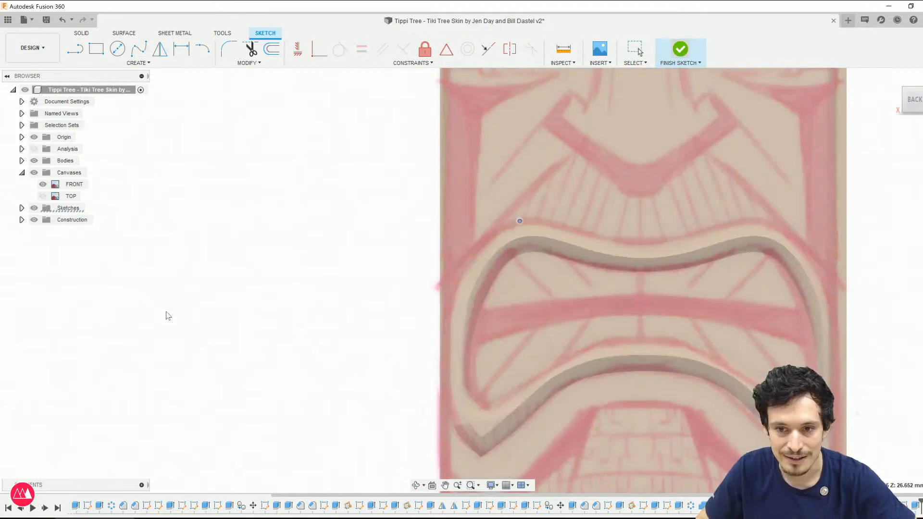
Step: Hide the FRONT canvas and examine the updated mouth relief on the tower from the front and from above
left_click(43, 184)
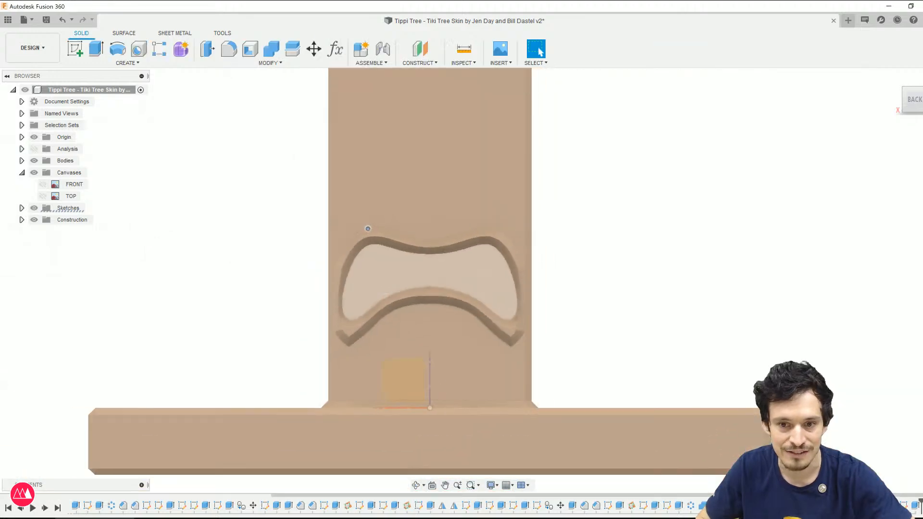
middle_click_drag(625, 345, 713, 342)
scroll(434, 276, "up", 3)
middle_click_drag(434, 276, 457, 270, "shift")
scroll(531, 330, "down", 3)
middle_click_drag(532, 331, 566, 324, "shift")
scroll(585, 356, "down", 4)
scroll(566, 324, "up", 4)
middle_click_drag(728, 233, 716, 277, "shift")
middle_click_drag(681, 248, 645, 287, "shift")
middle_click_drag(739, 264, 772, 220, "shift")
scroll(649, 328, "up", 4)
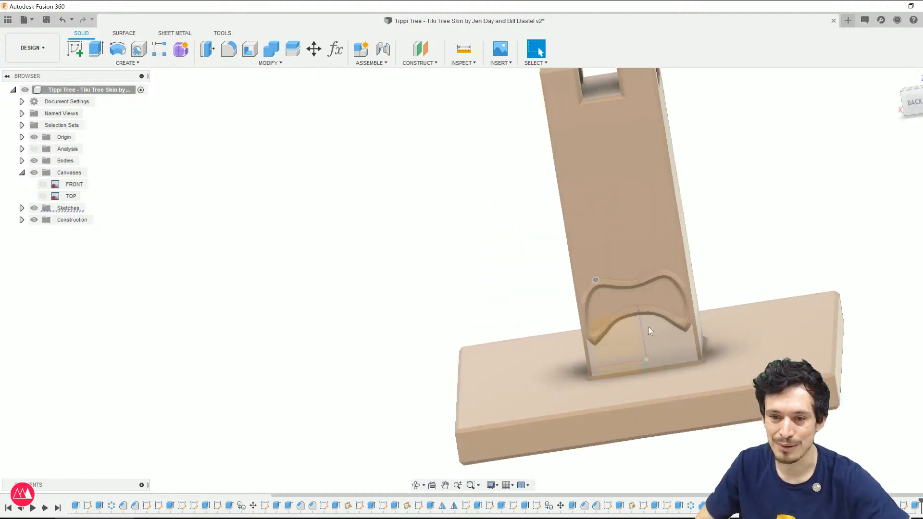
left_click(43, 185)
left_click(41, 183)
scroll(500, 315, "down", 3)
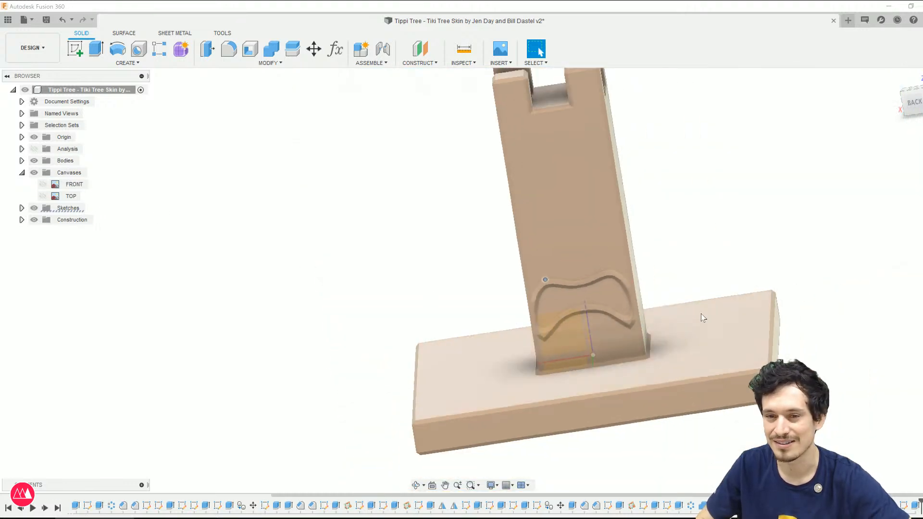
scroll(687, 320, "down", 1)
middle_click_drag(709, 304, 680, 284, "shift")
middle_click_drag(607, 225, 492, 333, "shift")
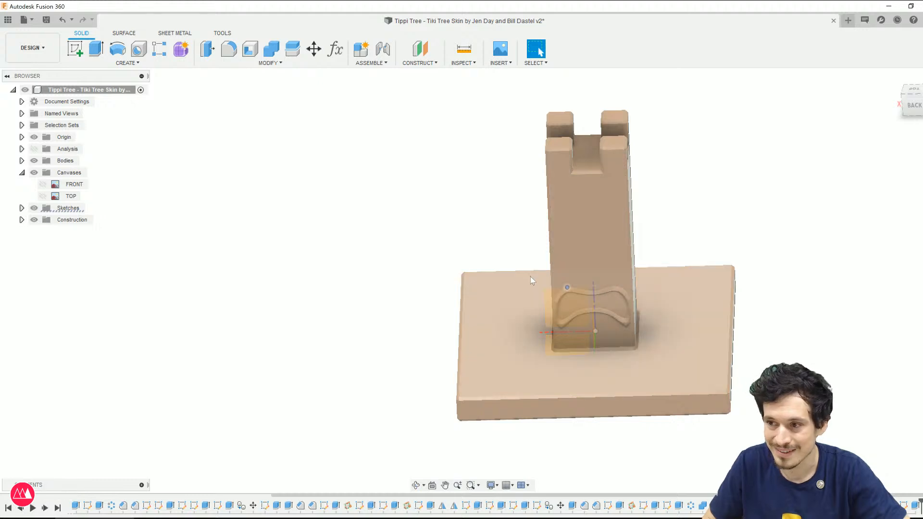
scroll(628, 304, "down", 1)
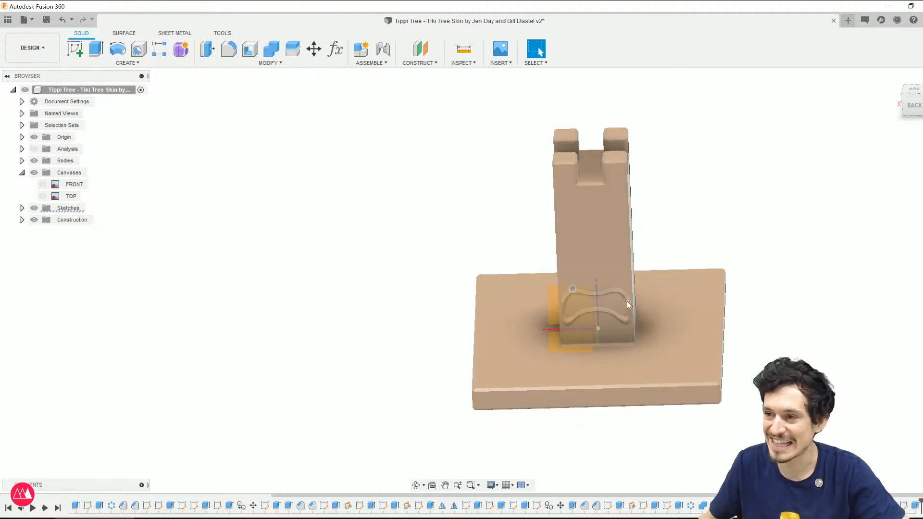
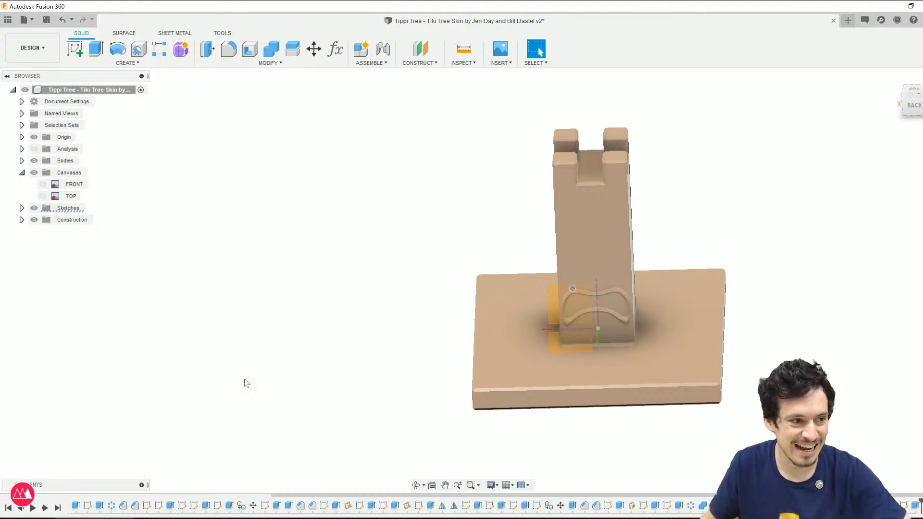
Step: Reopen the mouth sketch for editing and show the FRONT canvas over the face
scroll(529, 274, "up", 3)
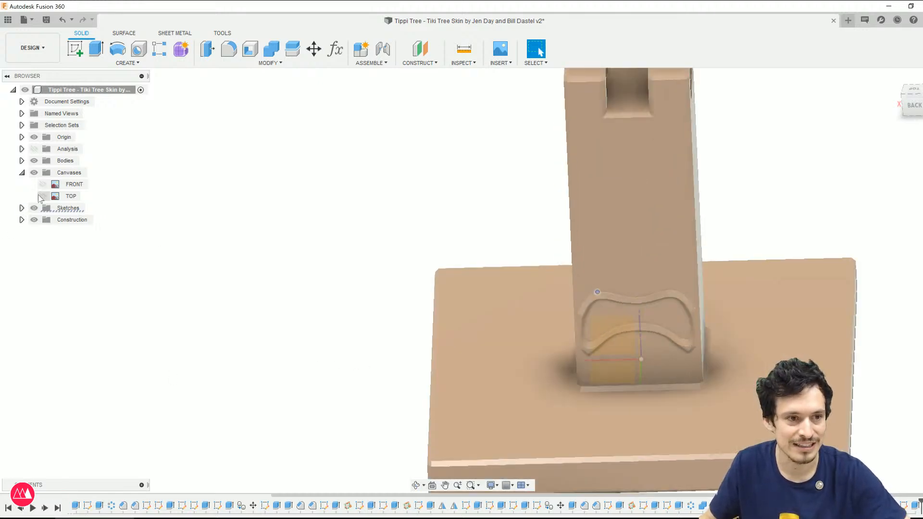
middle_click_drag(678, 347, 519, 325)
scroll(519, 325, "down", 1)
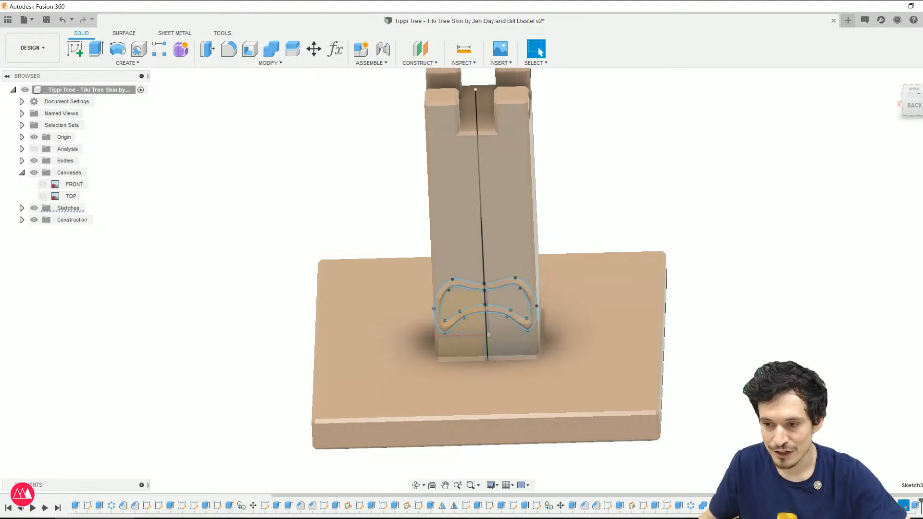
right_click(903, 505)
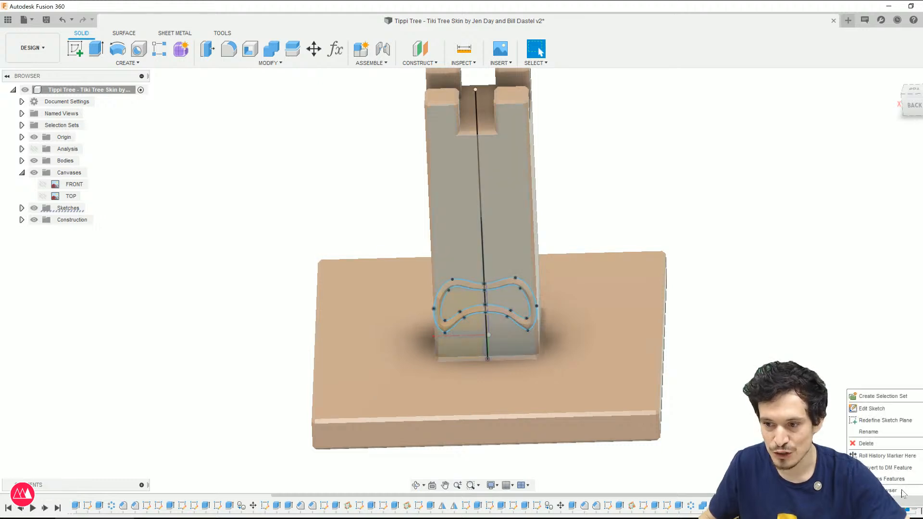
left_click(872, 409)
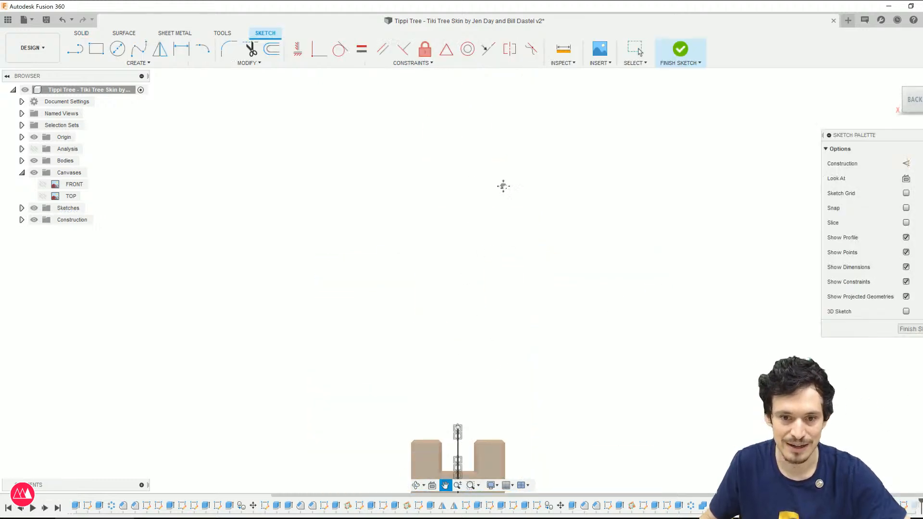
left_click(42, 184)
scroll(462, 359, "up", 8)
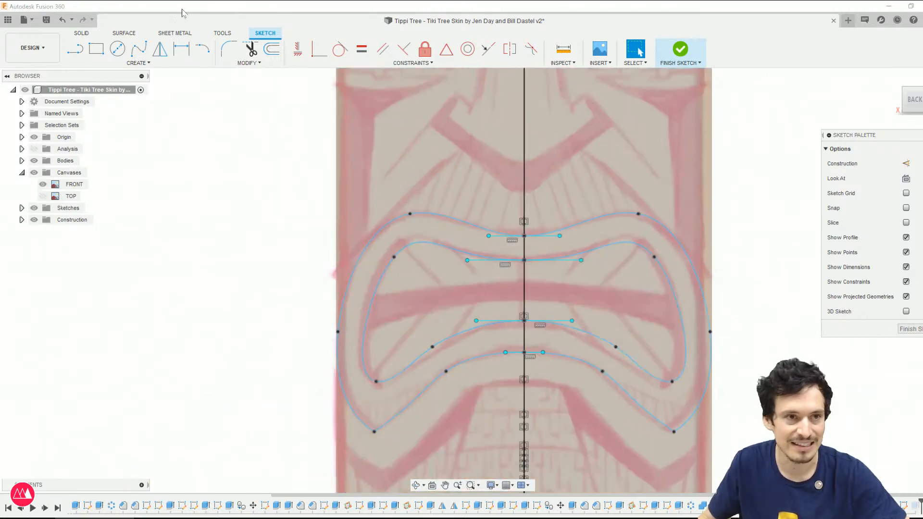
Step: Trace the upper and lower edges of the bar inside the mouth with two fit point splines from the inner outline's left side to the centre line
left_click(135, 48)
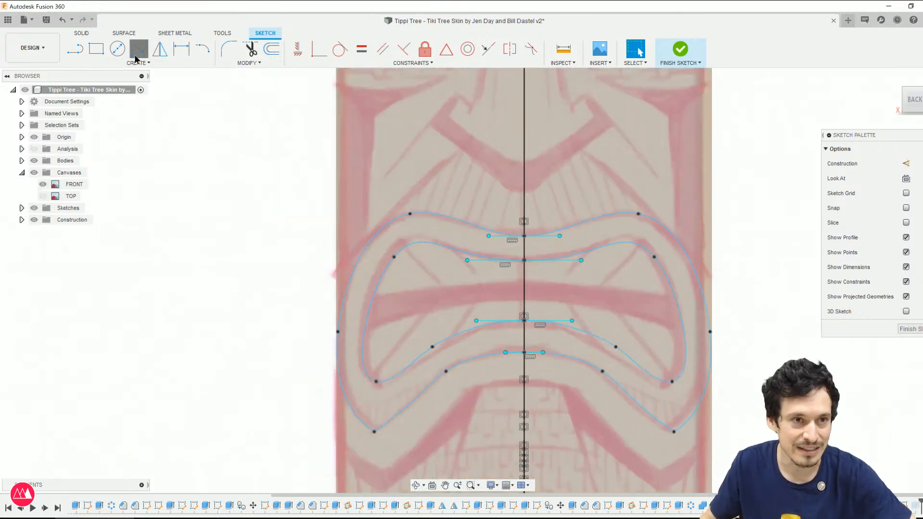
left_click(373, 297)
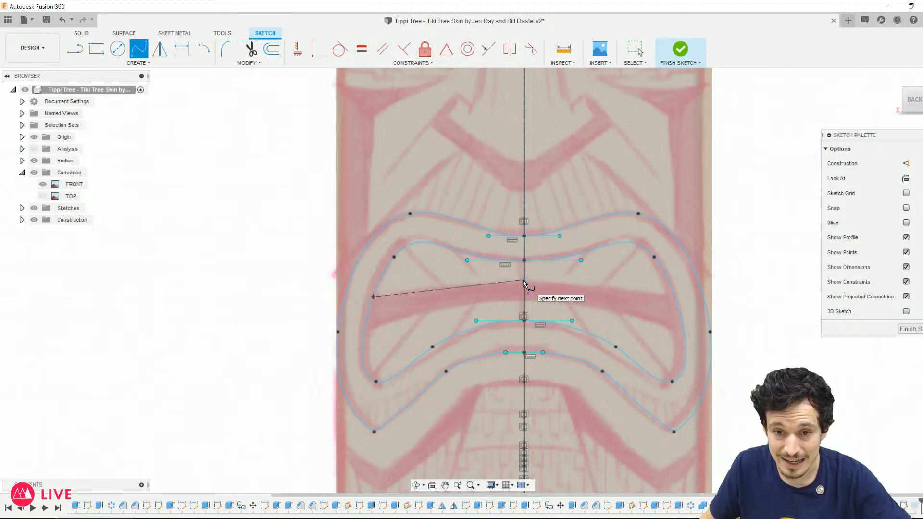
double_click(523, 279)
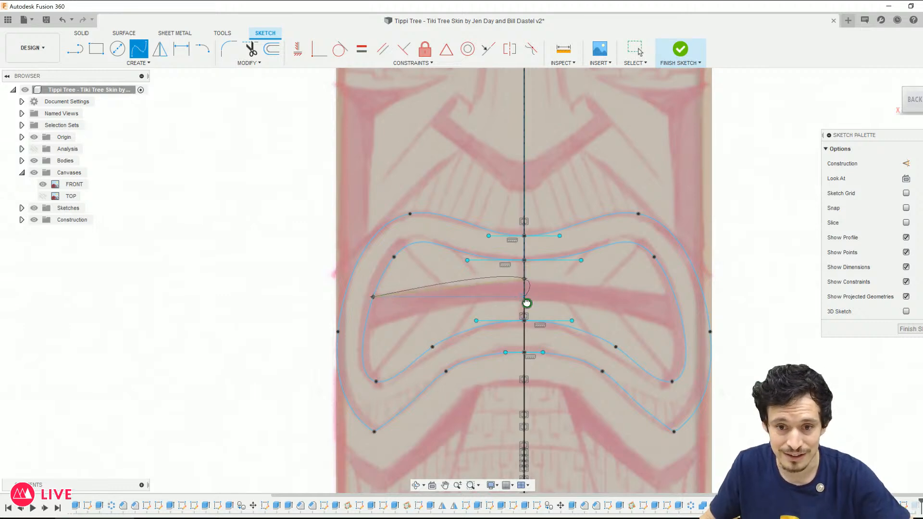
scroll(512, 305, "up", 3)
left_click(533, 298)
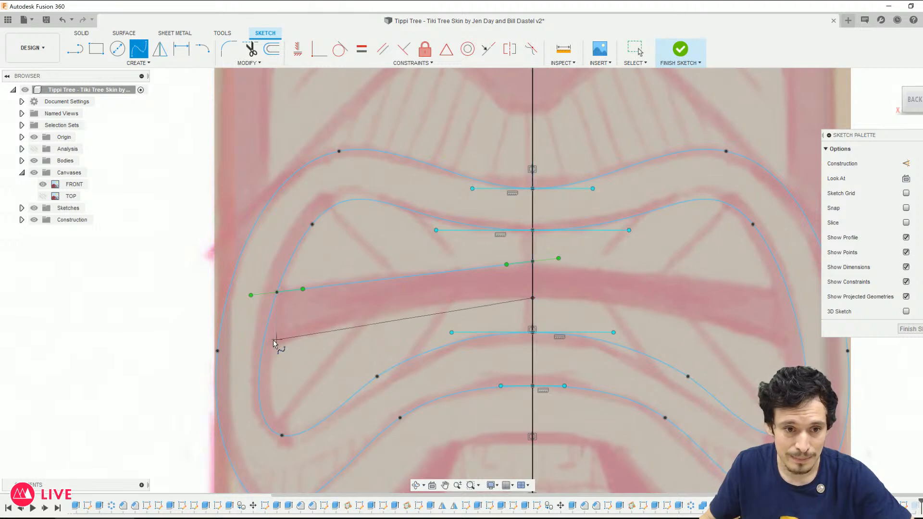
left_click(262, 352)
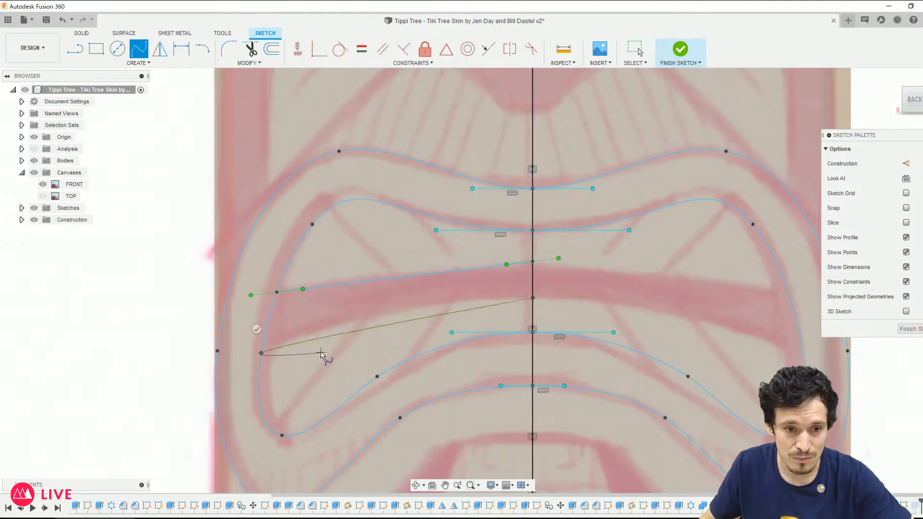
key("Escape")
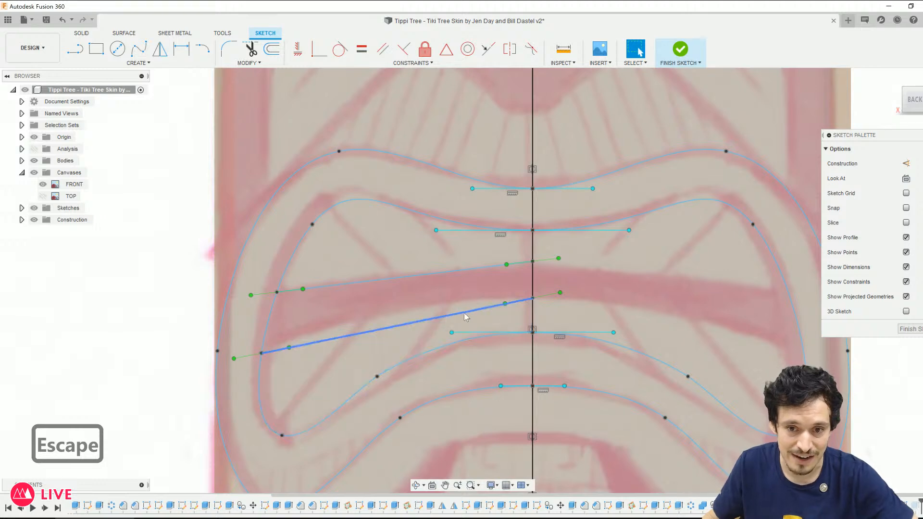
Step: Bend the bar's lower spline to the canvas with its centre tangent handle and constrain that handle horizontal
left_click_drag(504, 304, 483, 302)
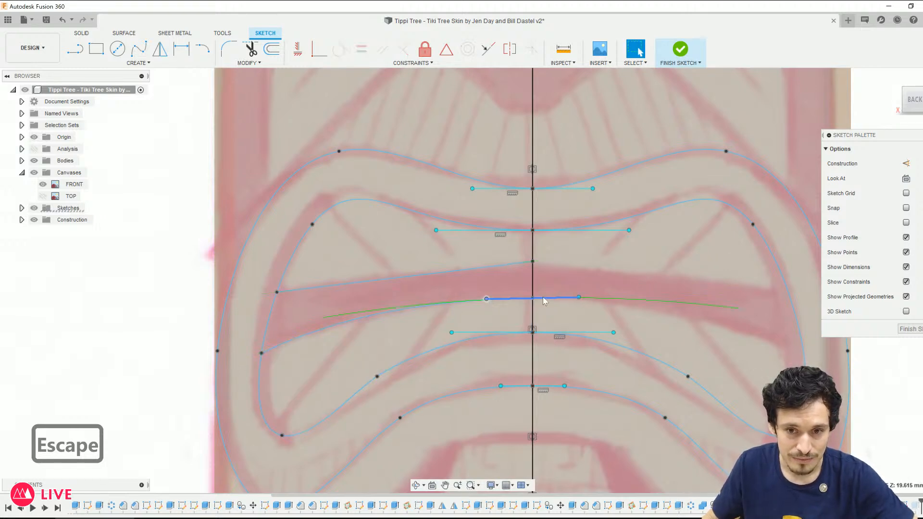
left_click(567, 297)
right_click(564, 299)
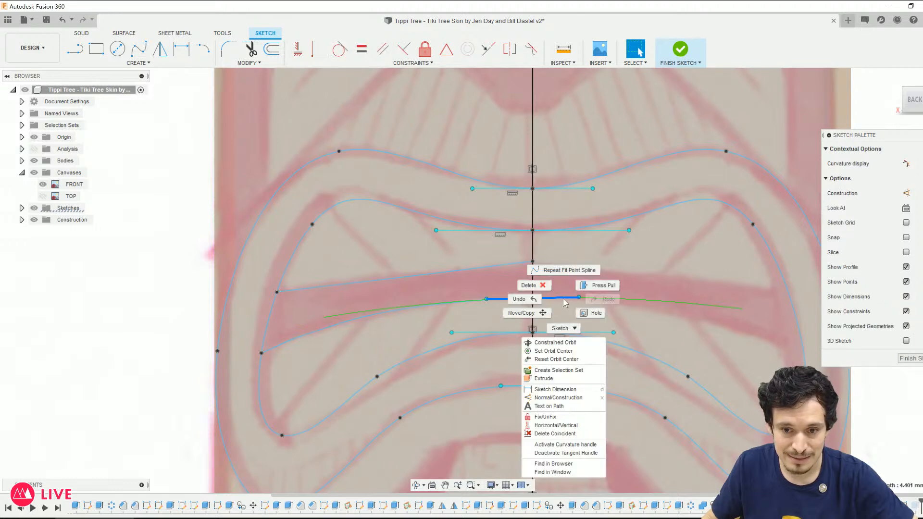
left_click(556, 426)
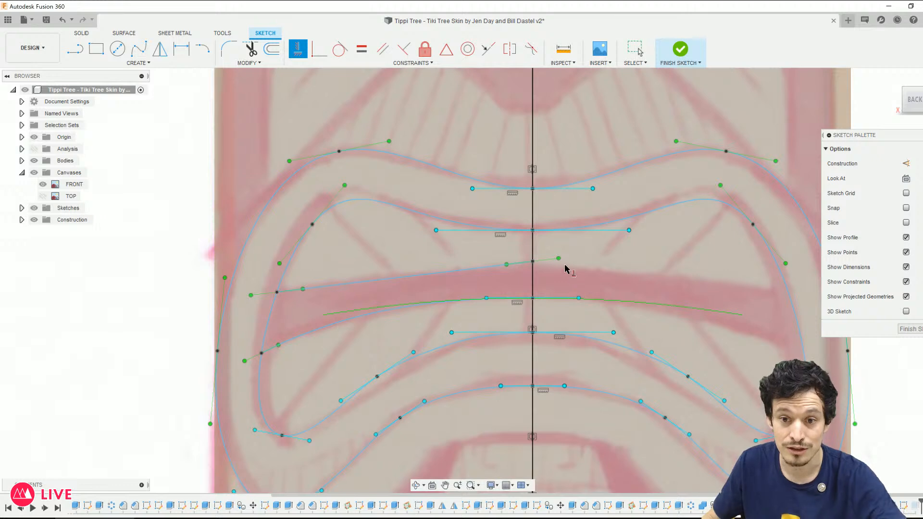
key("Escape")
Step: Curve the bar's upper spline with its tangent handle at the centre line and constrain that handle horizontal
left_click(520, 264)
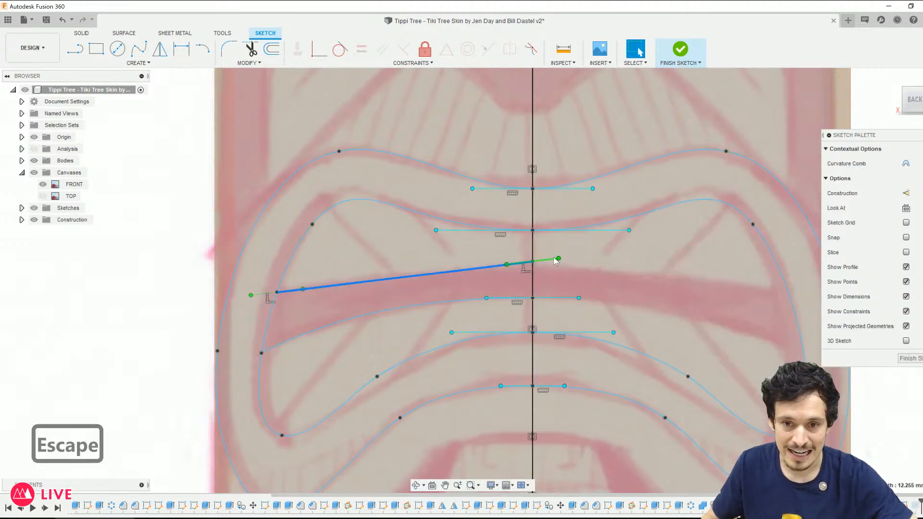
mouse_move(556, 258)
left_mouse_down()
mouse_move(571, 261)
mouse_move(561, 265)
left_mouse_up()
left_click(560, 262)
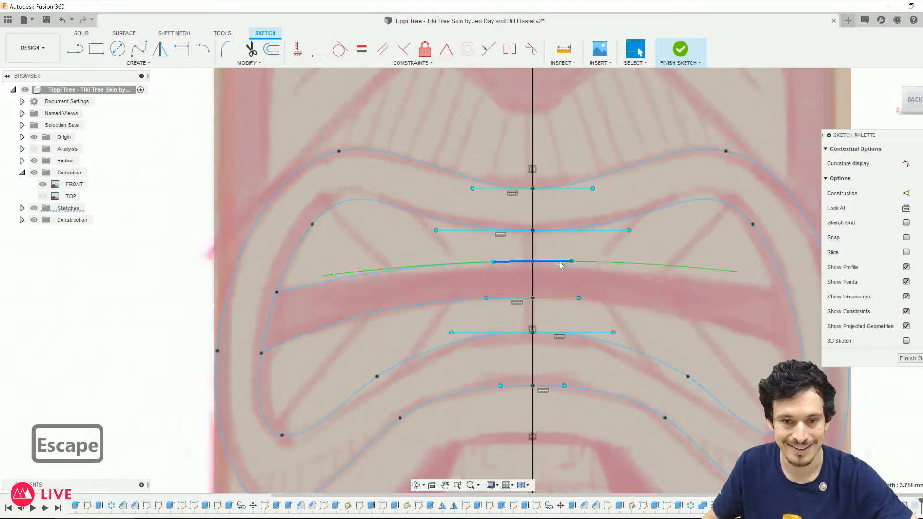
right_click(559, 262)
left_click(555, 389)
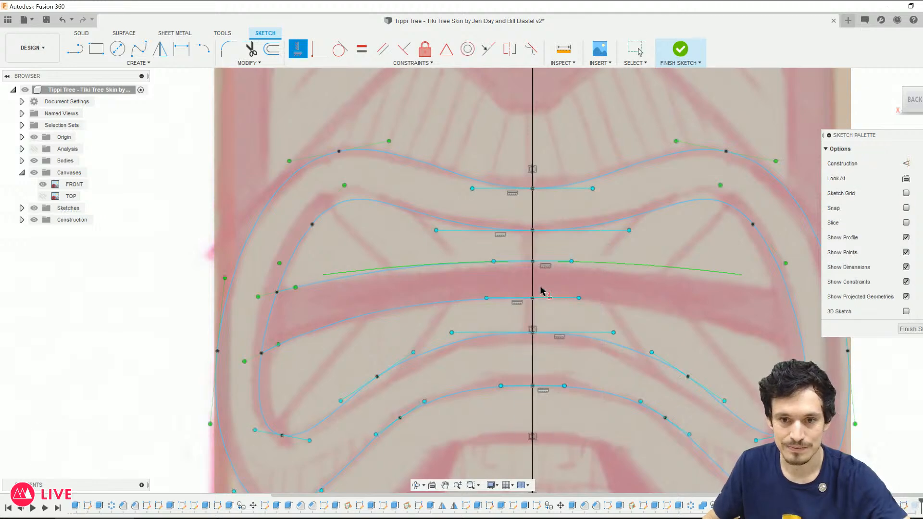
key("Escape")
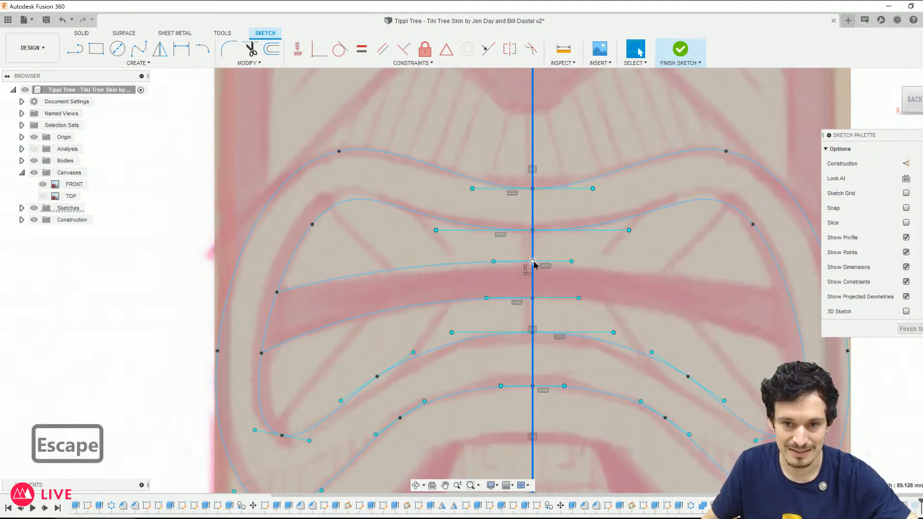
Step: Move the bar's upper spline end point on the centre line down to the upper edge of the canvas bar
left_click(533, 263)
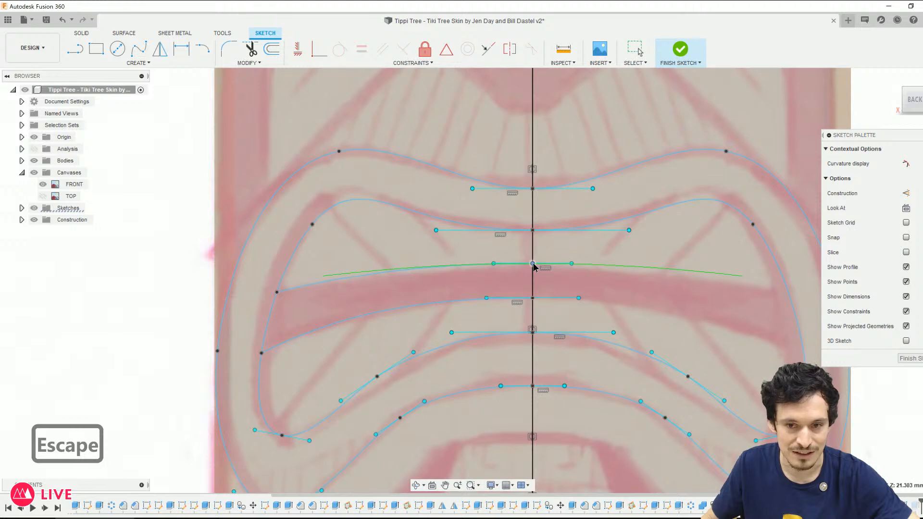
left_click_drag(533, 264, 534, 266)
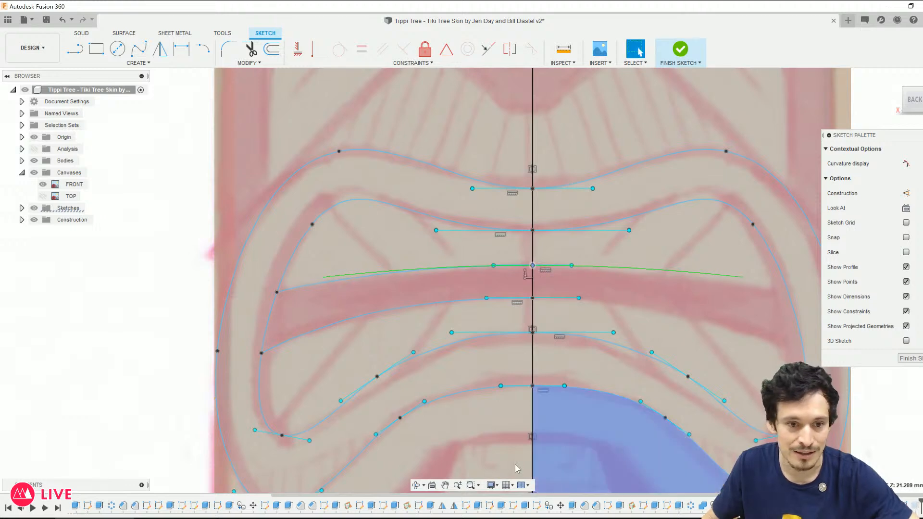
left_click(387, 310)
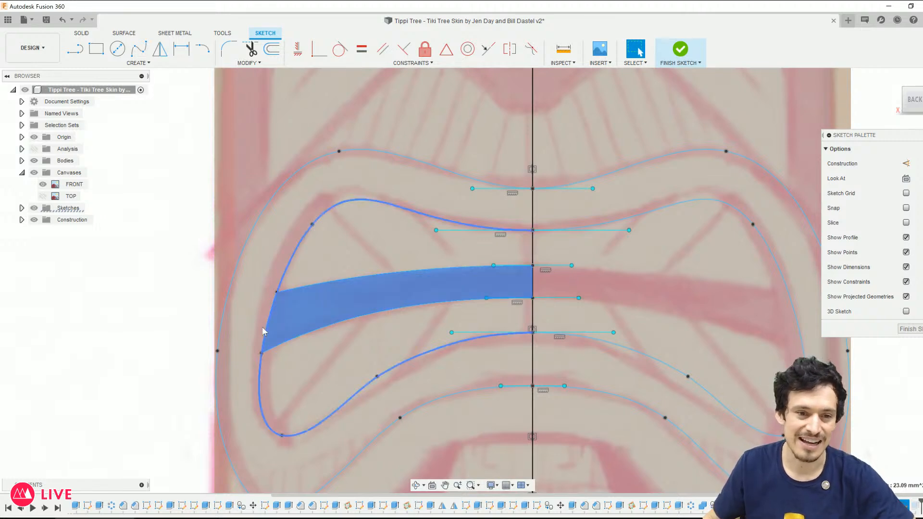
Step: Mirror the bar's upper and lower splines about the vertical centre line
left_click(340, 326)
left_click(362, 276)
key("m")
left_click(873, 164)
left_click(532, 290)
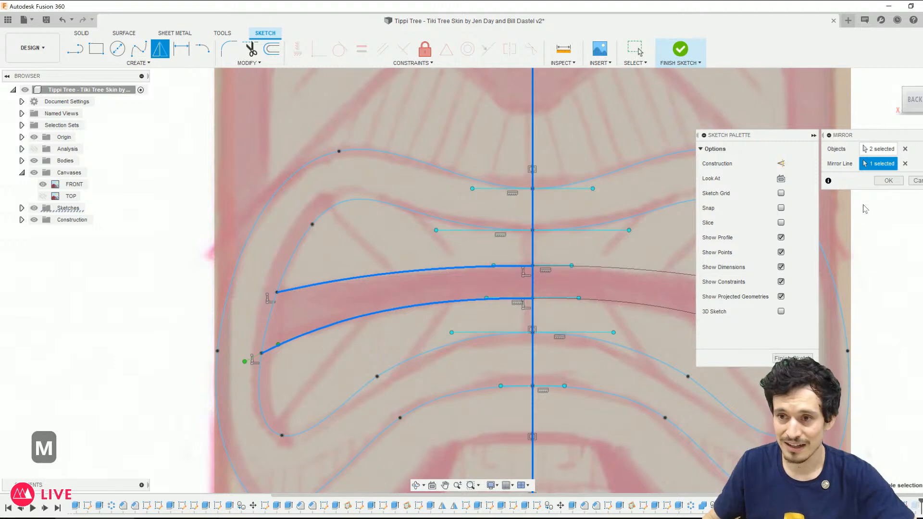
left_click(885, 181)
scroll(331, 288, "down", 3)
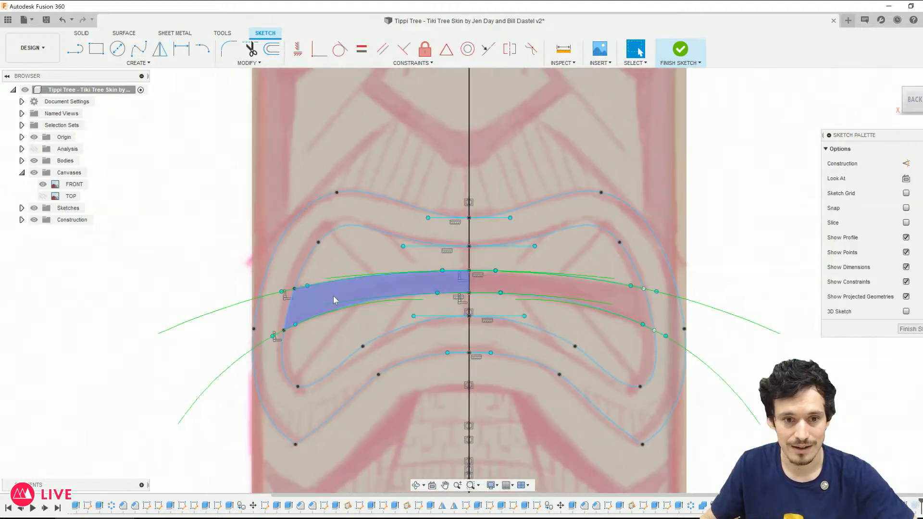
scroll(387, 432, "up", 1)
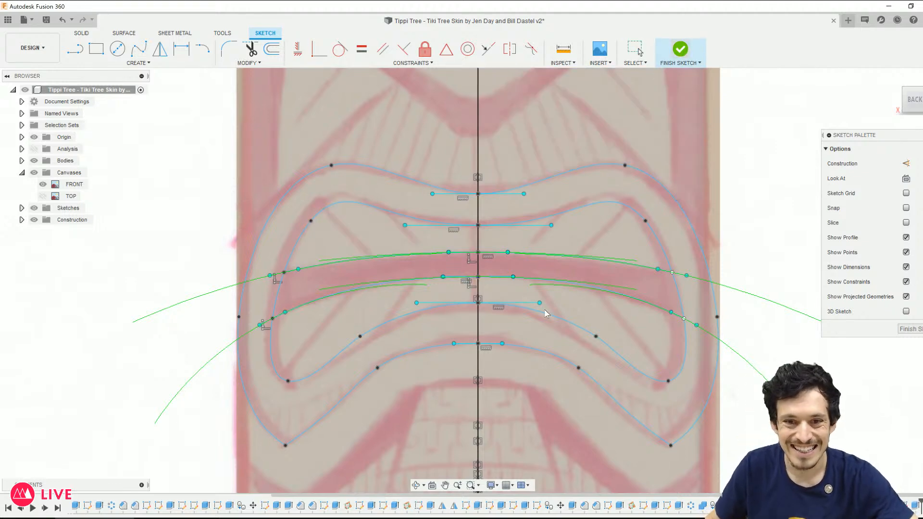
Step: Finish the sketch, hide the FRONT canvas and show the mouth sketch, Sketch31
right_click_drag(563, 277, 336, 342)
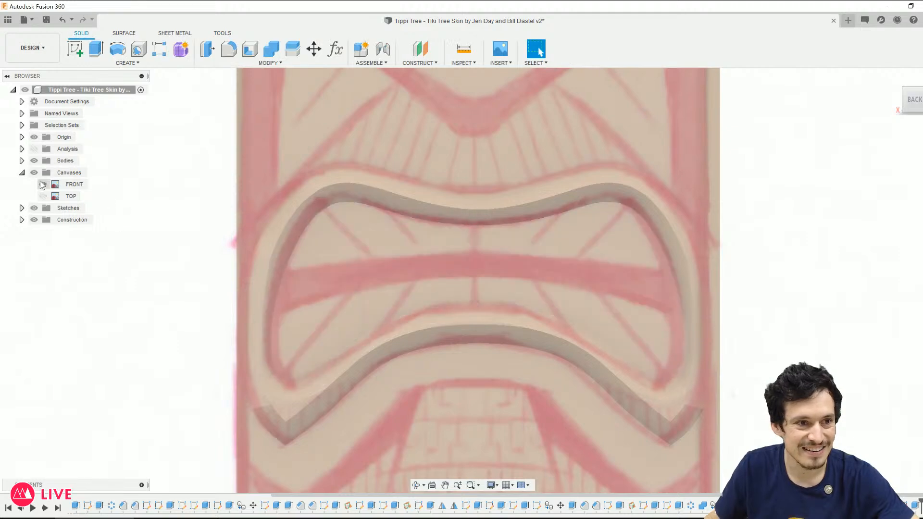
left_click(42, 183)
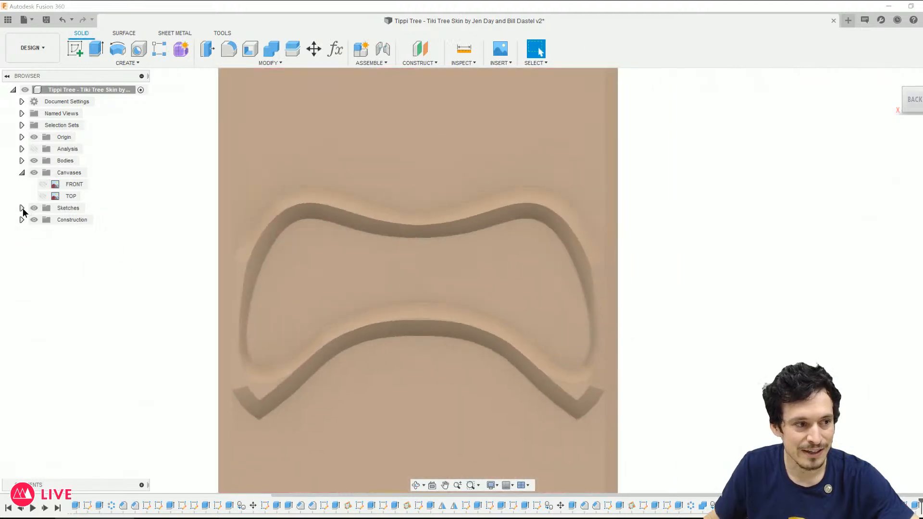
left_click(22, 208)
left_click(40, 456)
left_click(42, 456)
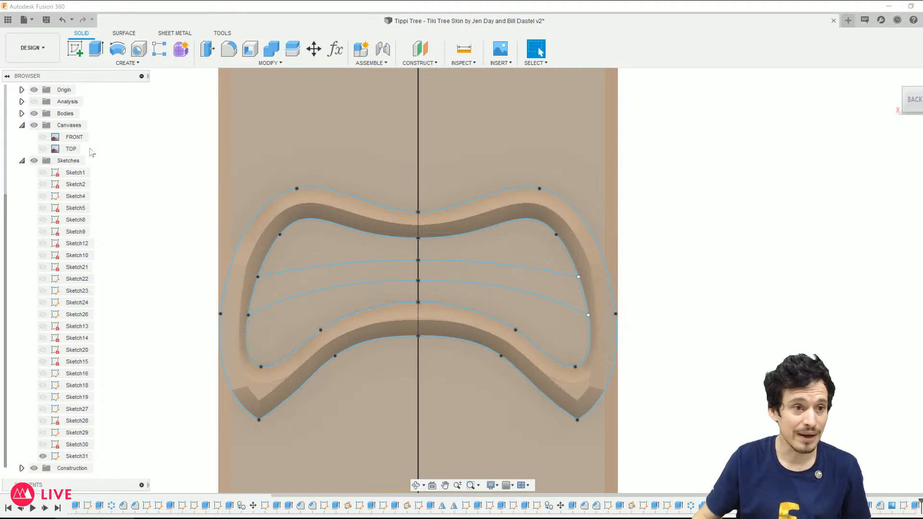
Step: Rename Sketch31 as Mouth
right_click(75, 456)
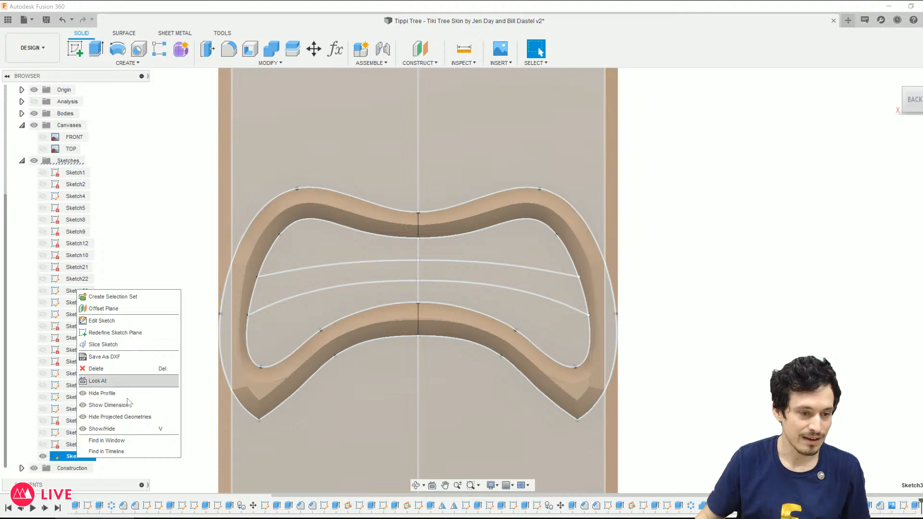
left_click(70, 460)
key("ctrl+a")
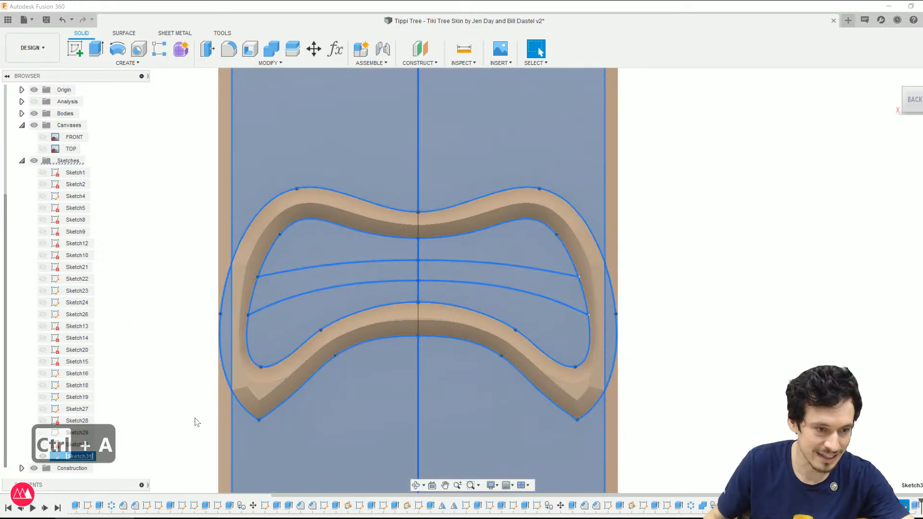
type("Mouth")
key("Return")
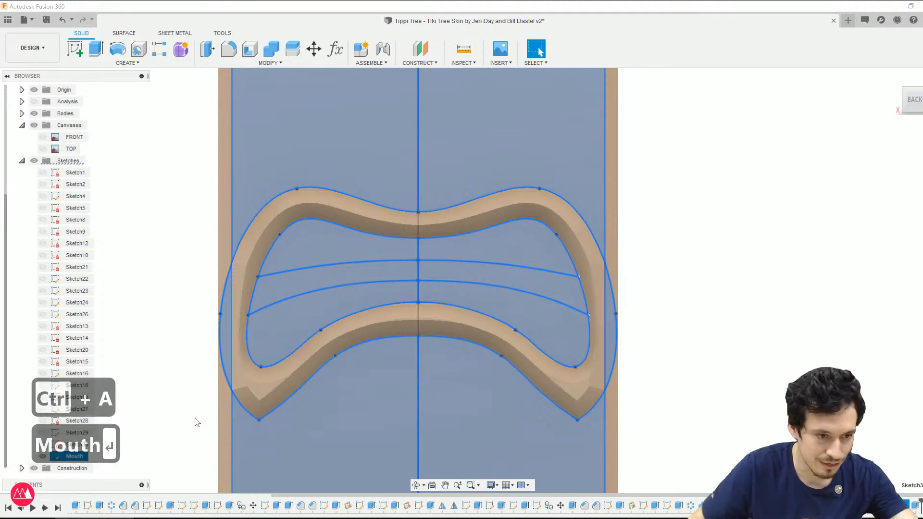
left_click(188, 381)
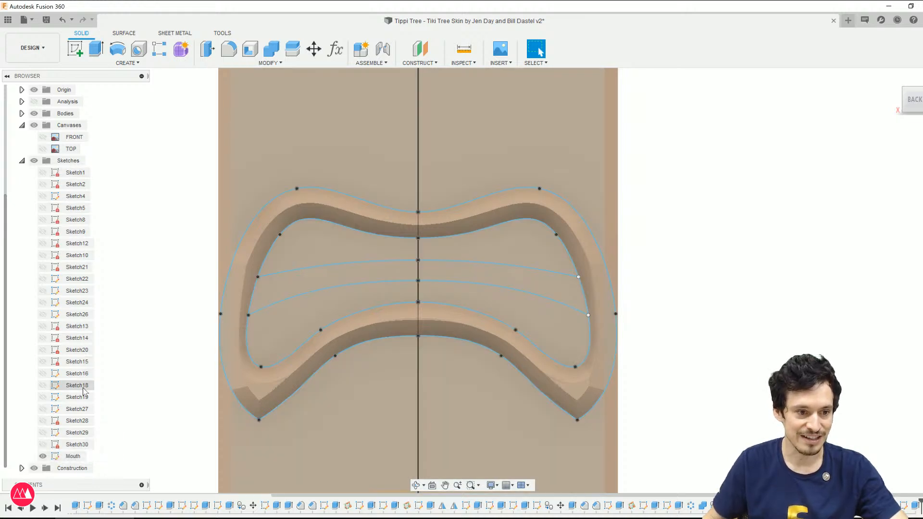
Step: Start an Extrude cut of both halves of the mouth bar with a distance of -3 mm
scroll(114, 284, "down", 3)
scroll(233, 296, "up", 4)
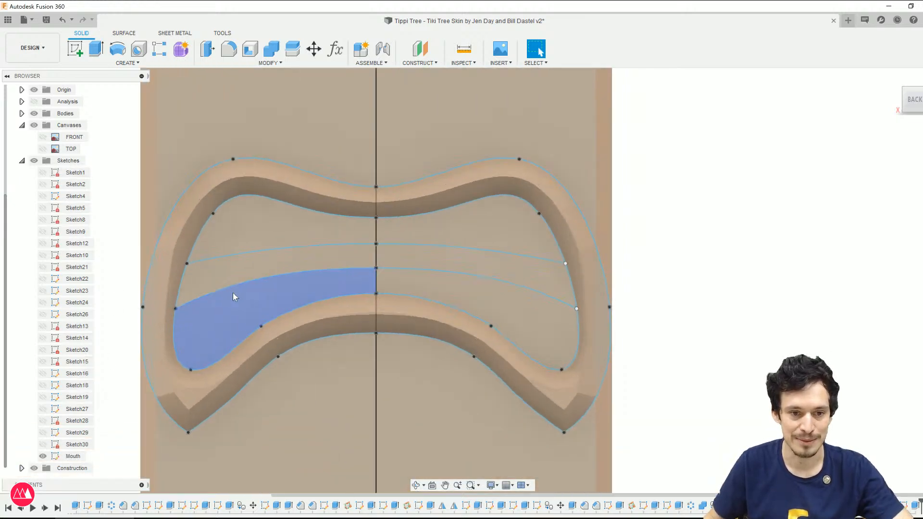
middle_click_drag(664, 229, 737, 251)
key("e")
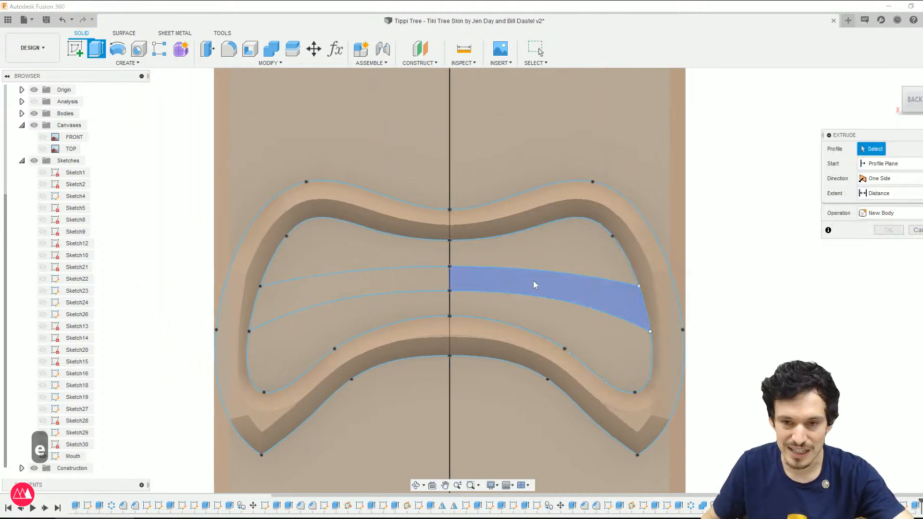
left_click(528, 287)
left_click(383, 295)
scroll(525, 322, "down", 2)
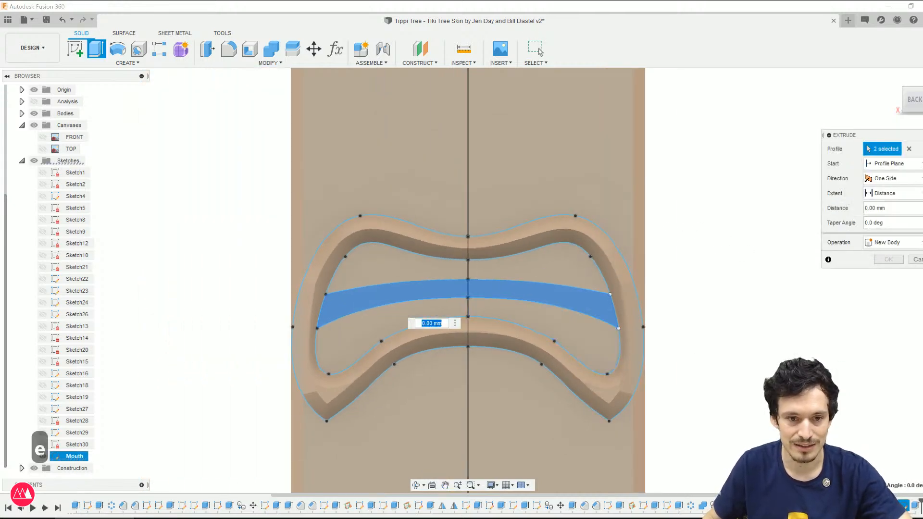
middle_click_drag(526, 322, 455, 312, "shift")
middle_click_drag(351, 319, 346, 319, "shift")
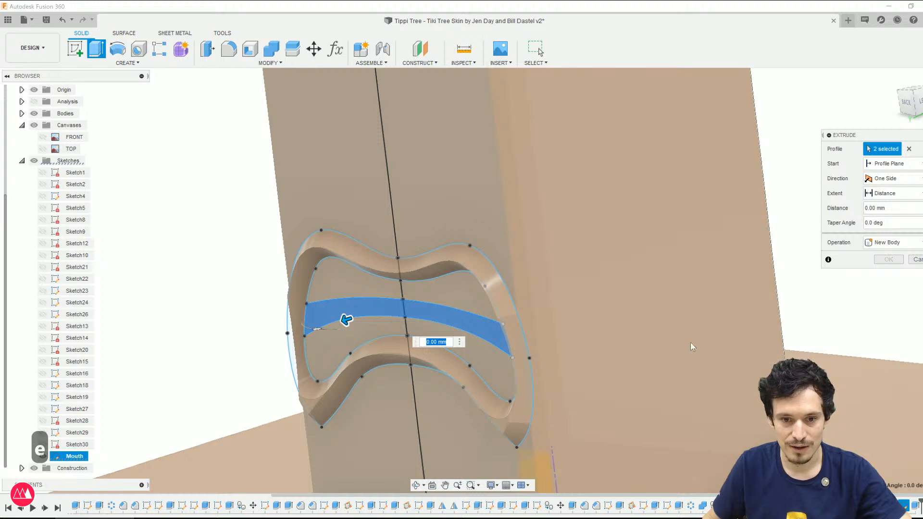
type("-")
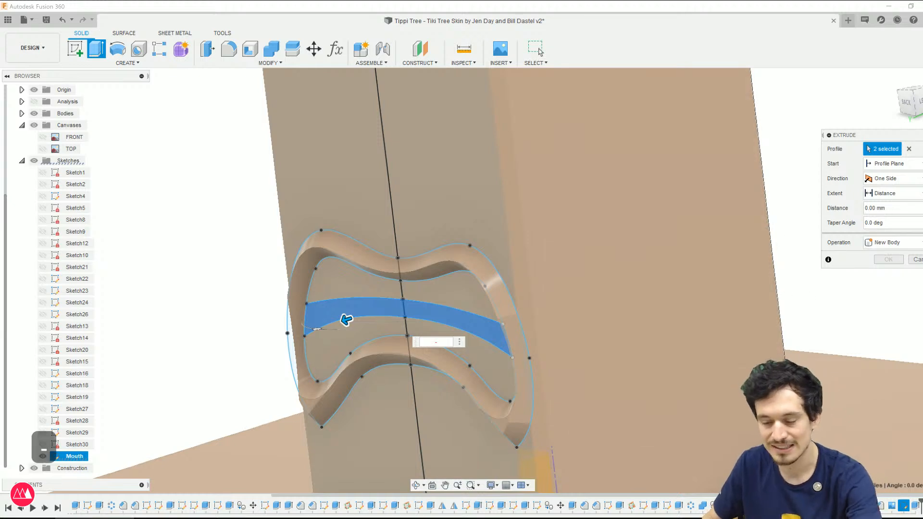
type("3")
mouse_move(374, 333)
middle_mouse_down("shift")
mouse_move(395, 313)
mouse_move(383, 321)
middle_mouse_up("shift")
key("Tab")
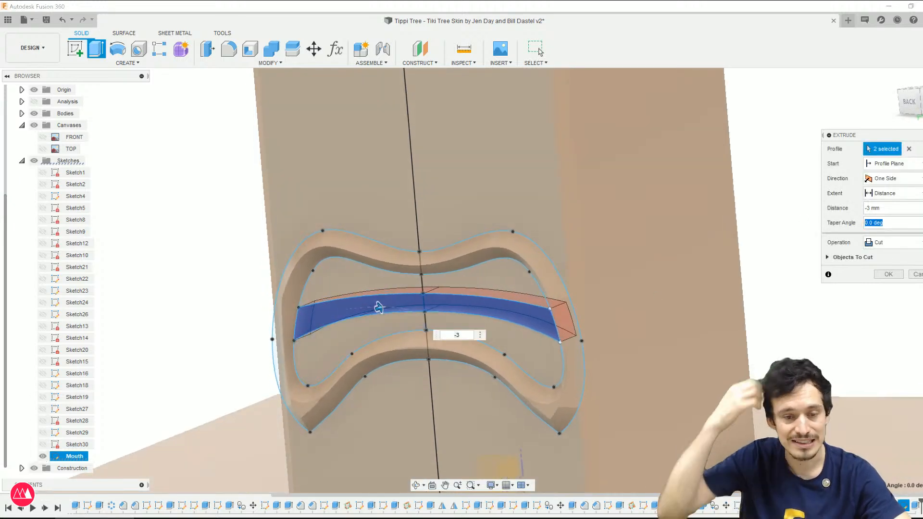
Step: Set the bar cut's taper angle to -40 degrees so that it narrows inward
type("40")
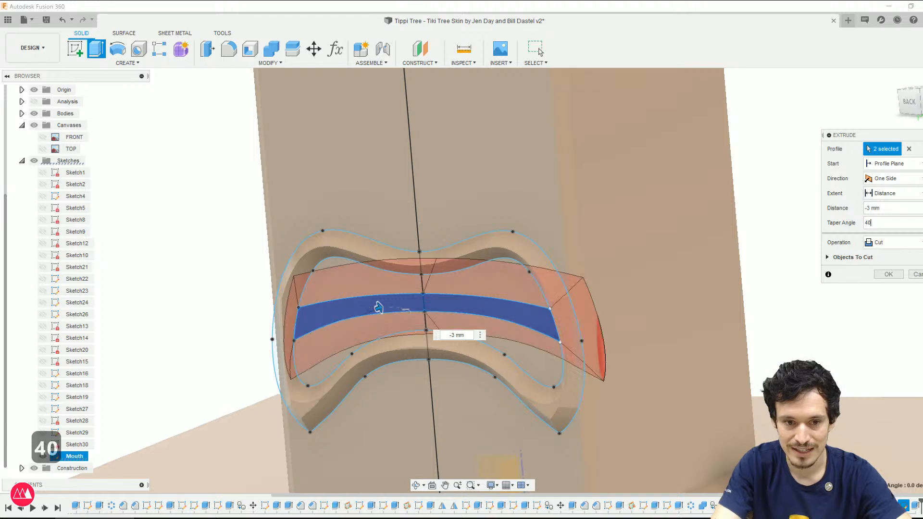
key("Left")
key("Left")
key("Left")
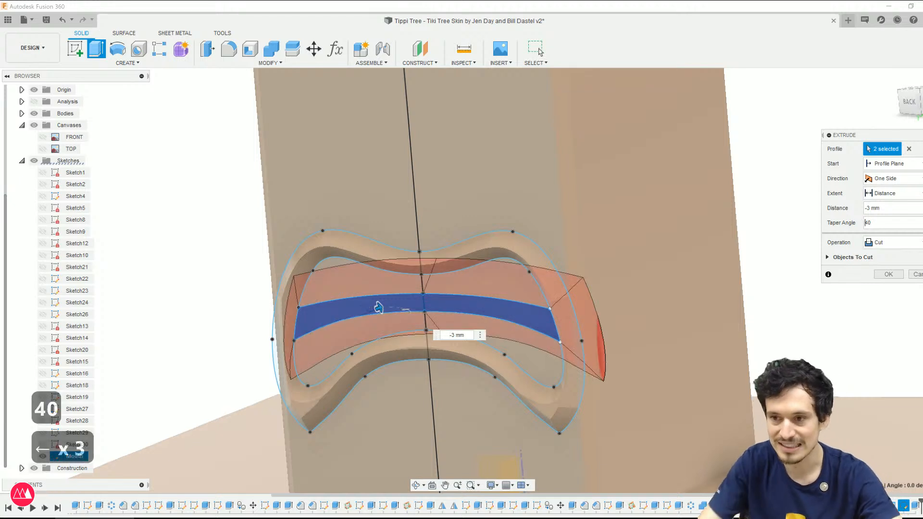
type("-")
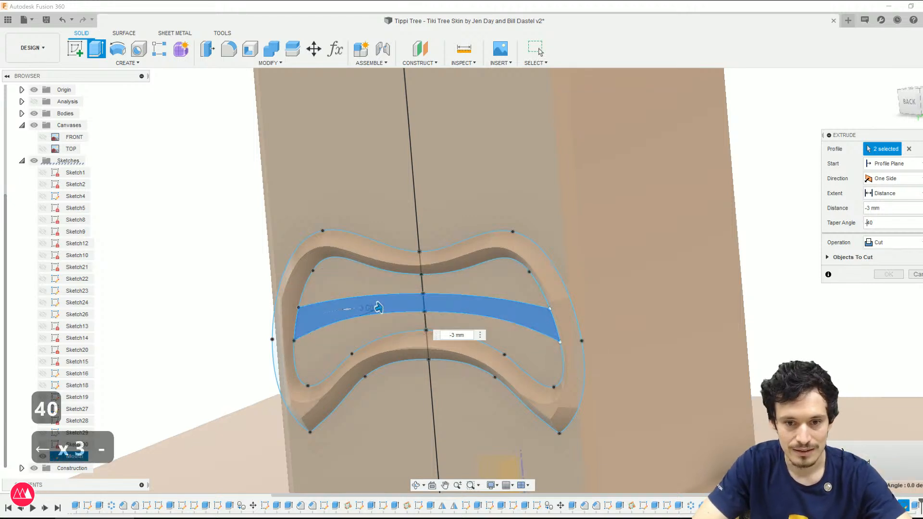
Step: Reduce the bar cut's distance to about -0.869 mm and complete the extrusion
mouse_move(370, 313)
left_mouse_down()
mouse_move(375, 307)
mouse_move(367, 313)
left_mouse_up()
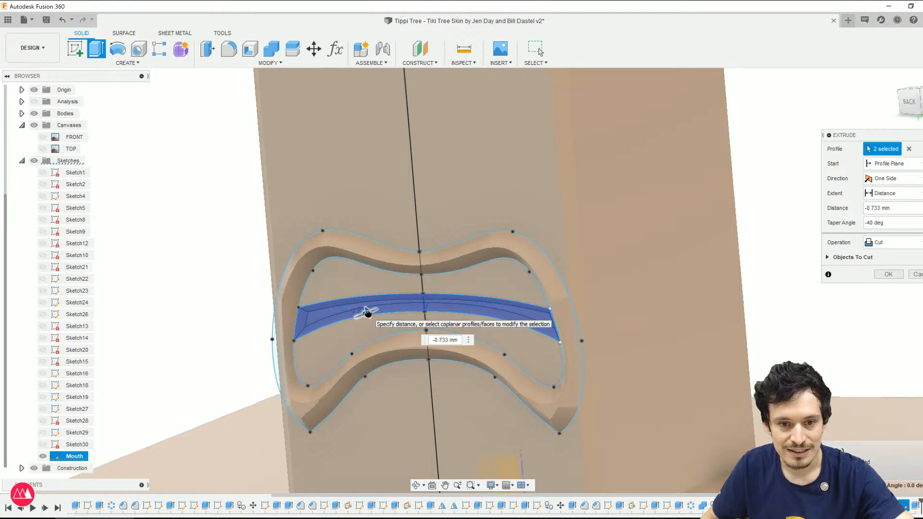
scroll(428, 308, "up", 5)
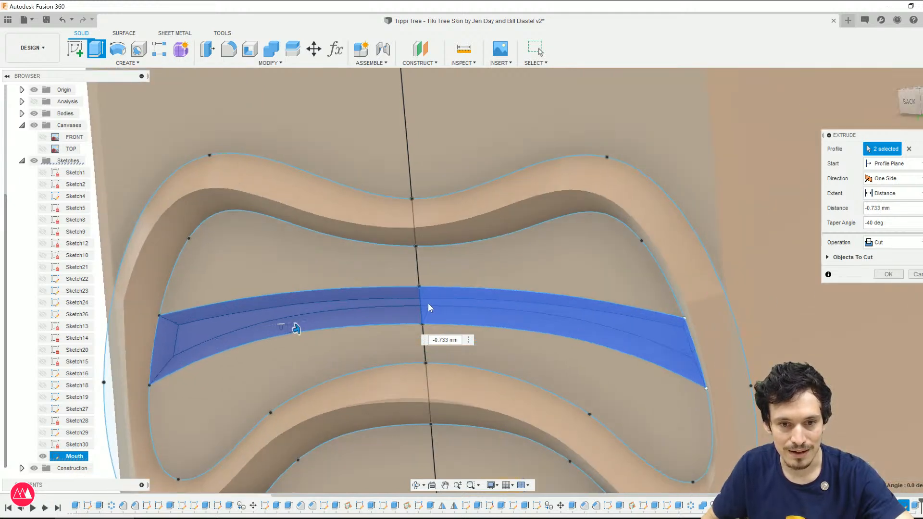
left_click_drag(297, 327, 298, 326)
scroll(300, 321, "down", 5)
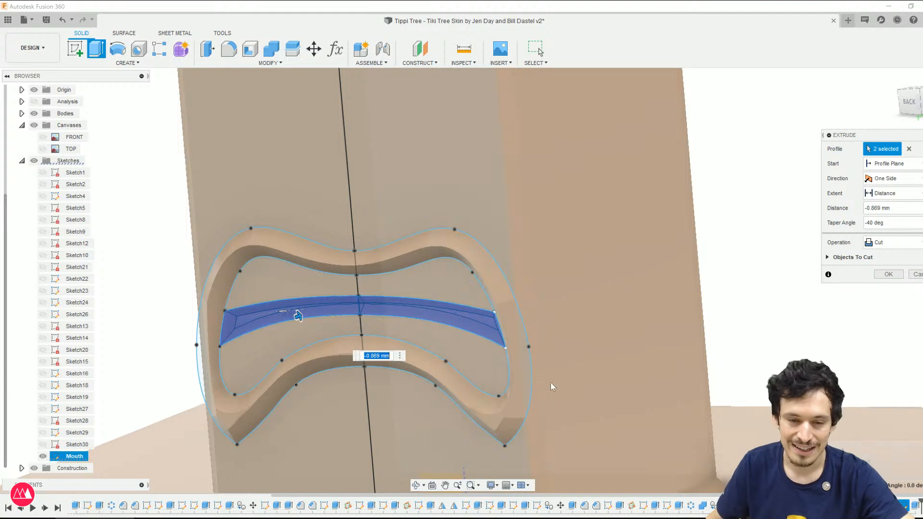
middle_click_drag(224, 362, 264, 358, "shift")
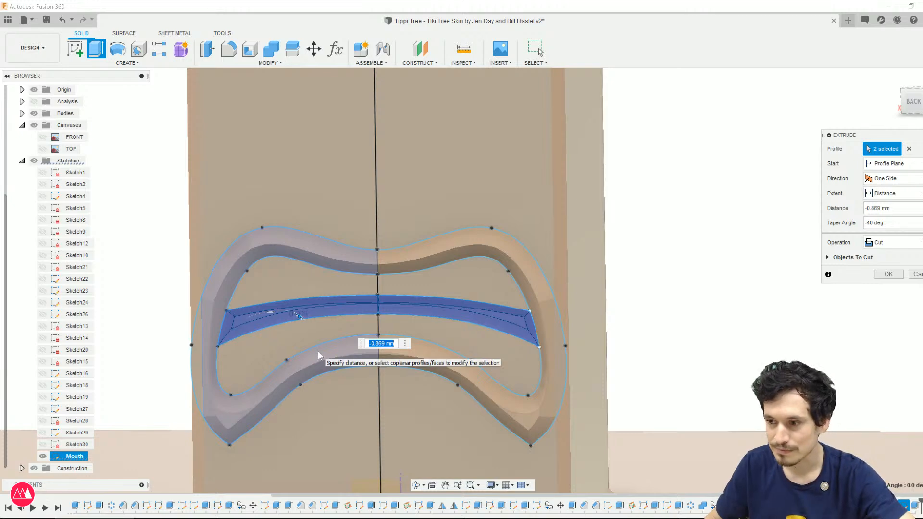
middle_click_drag(250, 349, 251, 312, "shift")
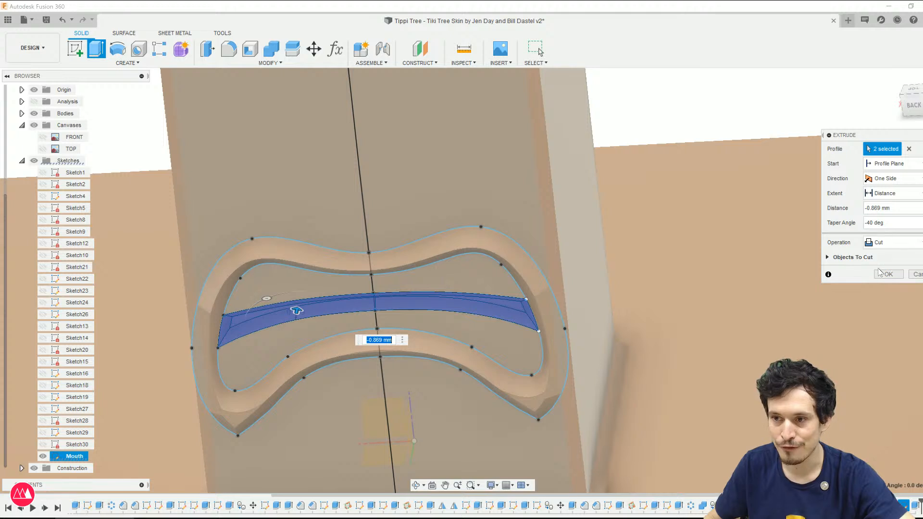
left_click(884, 273)
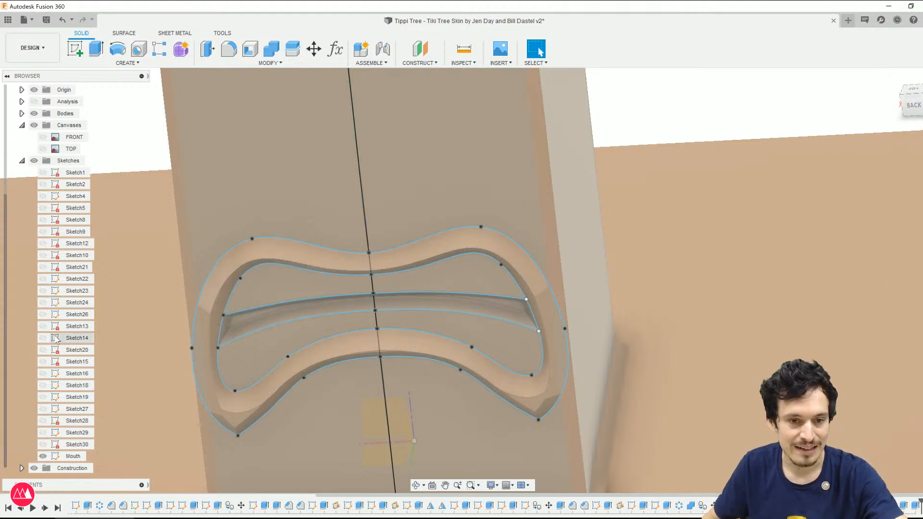
Step: Hide the Mouth sketch and examine the tapered bar recess with visible edges, with hidden edges and plain shaded
left_click(42, 456)
scroll(222, 328, "up", 5)
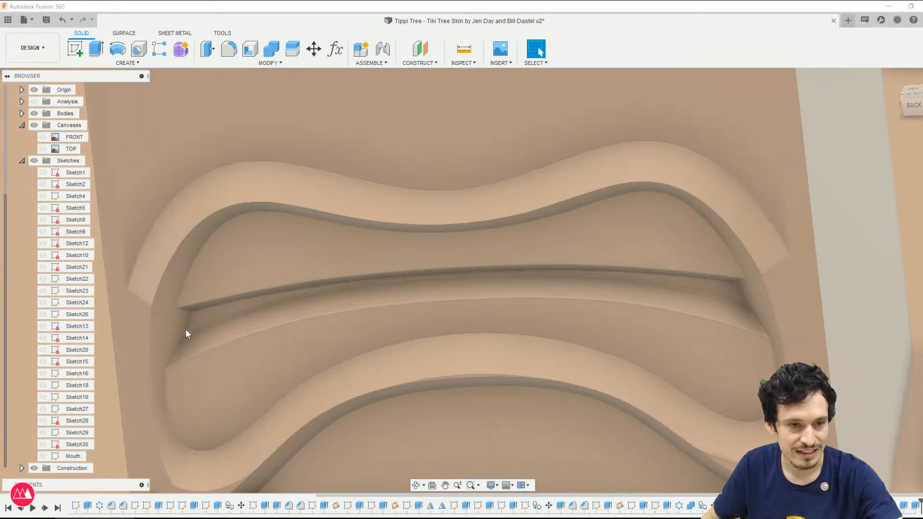
key("ctrl+6")
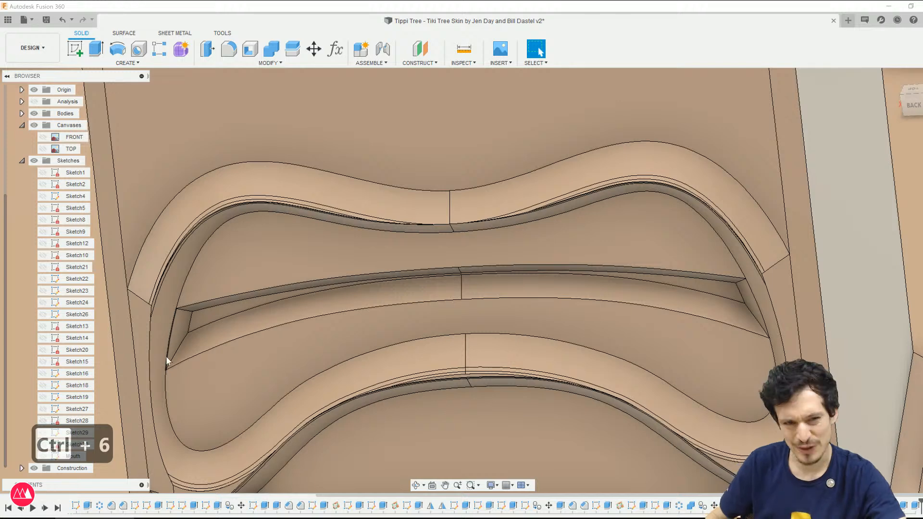
scroll(578, 318, "down", 3)
key("ctrl+5")
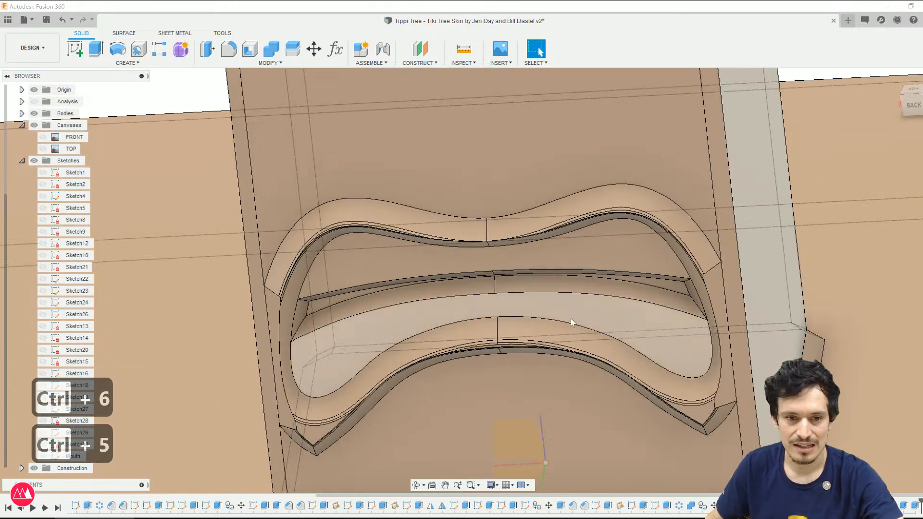
key("ctrl+4")
mouse_move(563, 324)
middle_mouse_down("shift")
mouse_move(631, 352)
mouse_move(636, 323)
middle_mouse_up("shift")
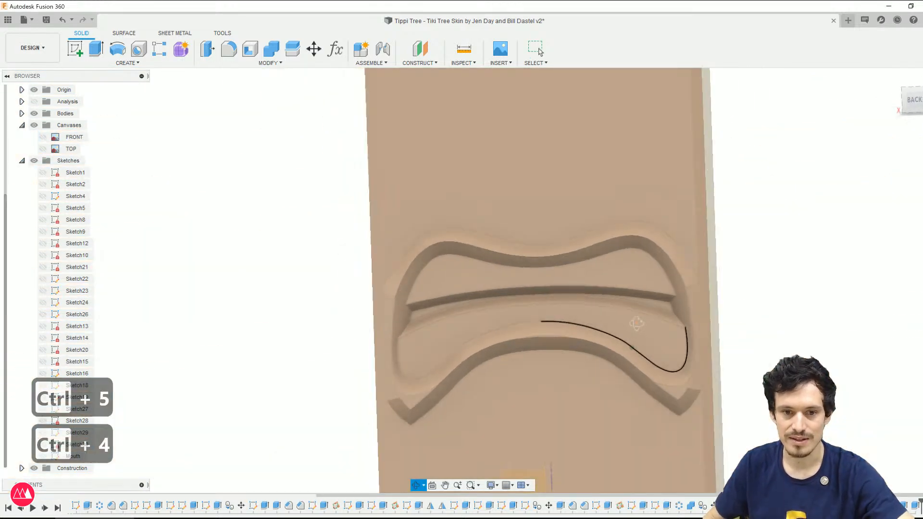
scroll(740, 327, "down", 4)
middle_click_drag(858, 327, 675, 318)
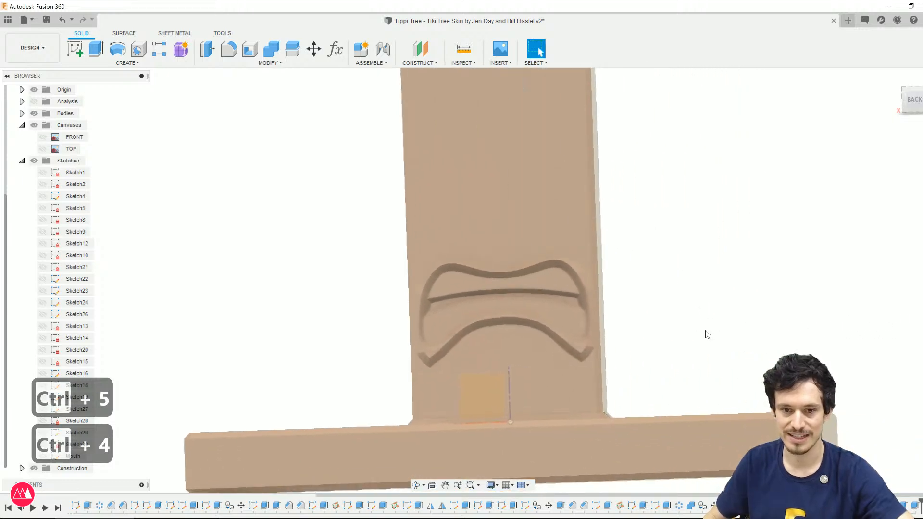
scroll(519, 324, "up", 2)
mouse_move(519, 324)
middle_mouse_down("shift")
mouse_move(557, 343)
mouse_move(522, 316)
middle_mouse_up("shift")
middle_click_drag(502, 308, 516, 342, "shift")
Step: Try to fillet the upper inner rim edges of the mouth relief with a 0.4 mm radius
key("ctrl+6")
scroll(465, 230, "up", 5)
middle_click_drag(445, 264, 397, 202, "shift")
left_click(410, 214)
key("f")
scroll(387, 255, "down", 6)
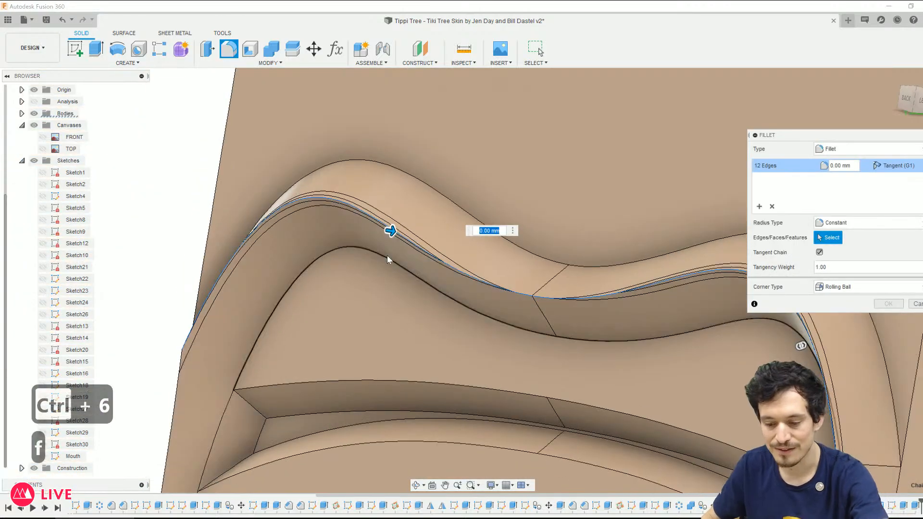
type(".4")
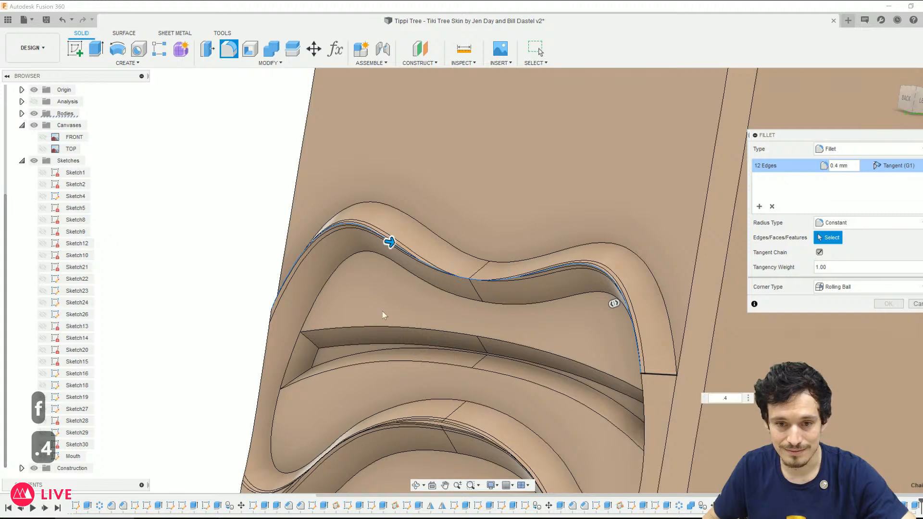
middle_click_drag(311, 307, 302, 308, "shift")
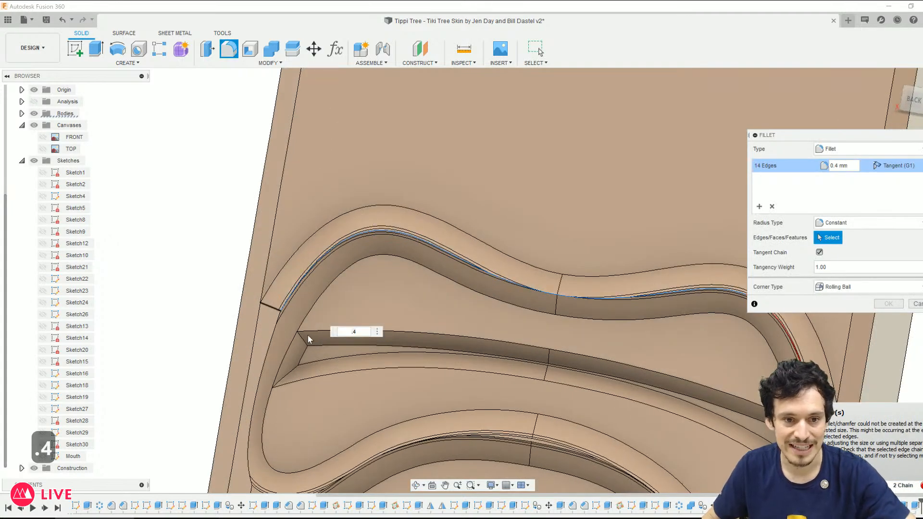
Step: Try extending the 0.4 mm fillet selection around both side edges of the mouth relief, and abandon the fillet
left_click(268, 340)
middle_click_drag(607, 285, 457, 190)
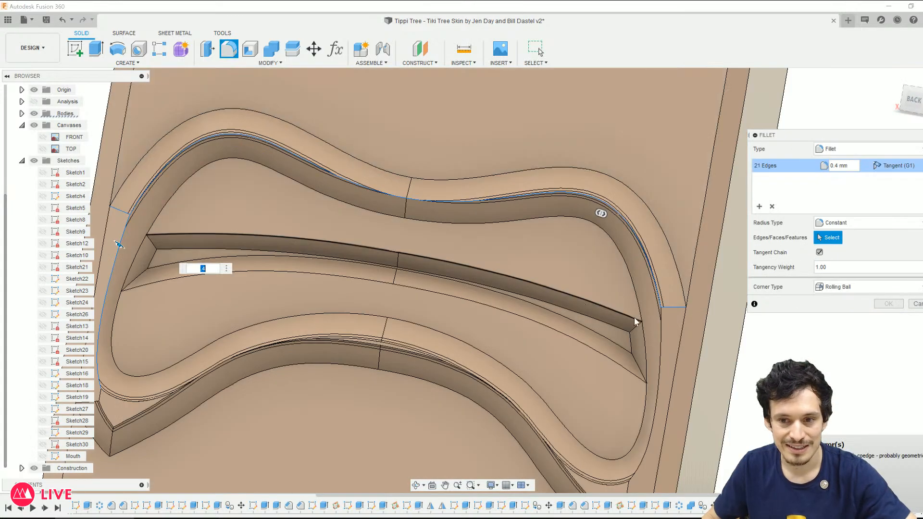
left_click(663, 333)
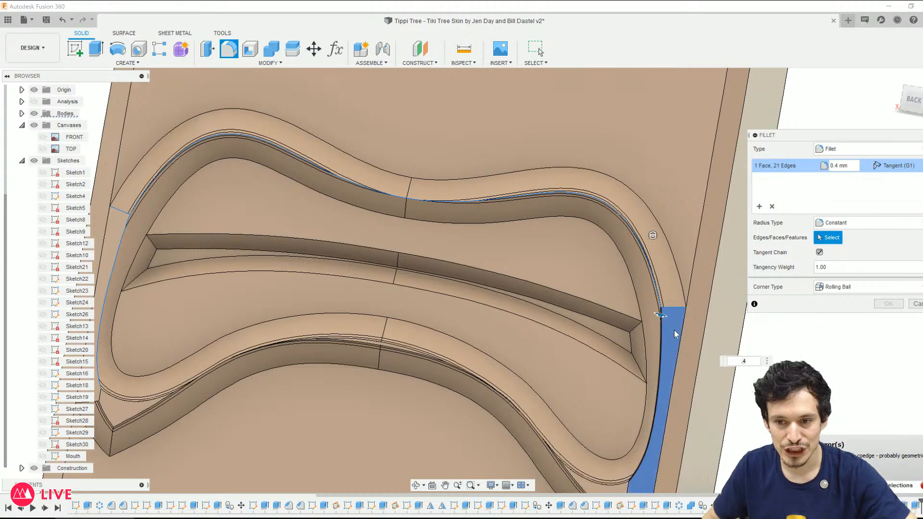
left_click(660, 309)
scroll(442, 284, "up", 4)
middle_click_drag(607, 487, 454, 255)
middle_click_drag(437, 179, 479, 262)
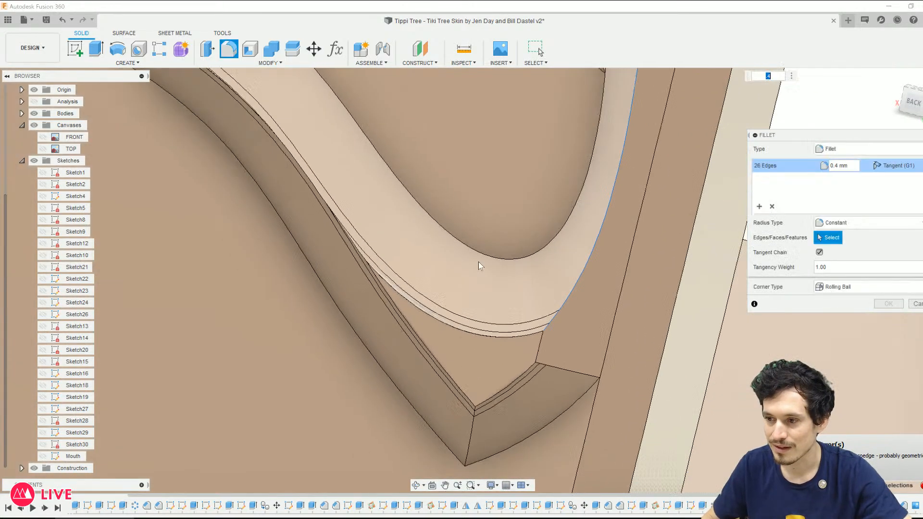
scroll(478, 265, "down", 3)
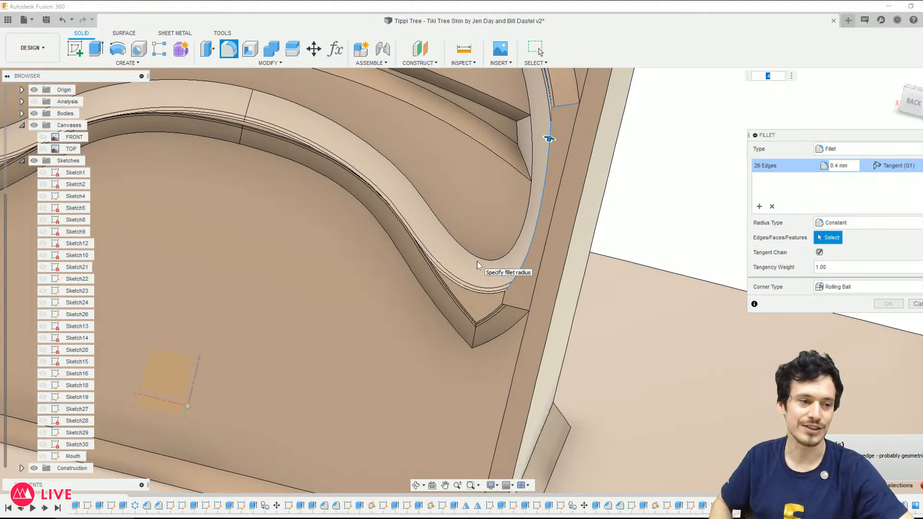
scroll(478, 264, "down", 8)
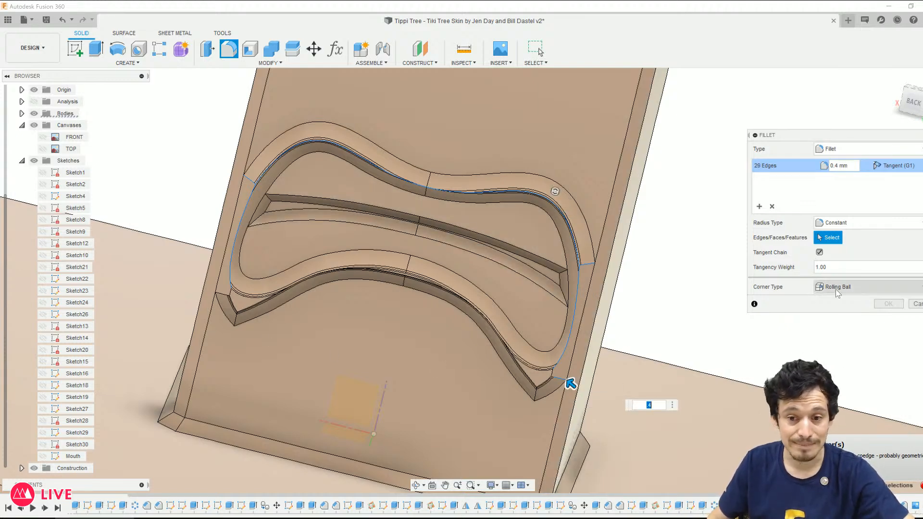
left_click(913, 304)
Step: Examine the mouth relief's upper edges and narrow rim faces from the front and the side
scroll(669, 305, "down", 1)
middle_click_drag(672, 332, 543, 316, "shift")
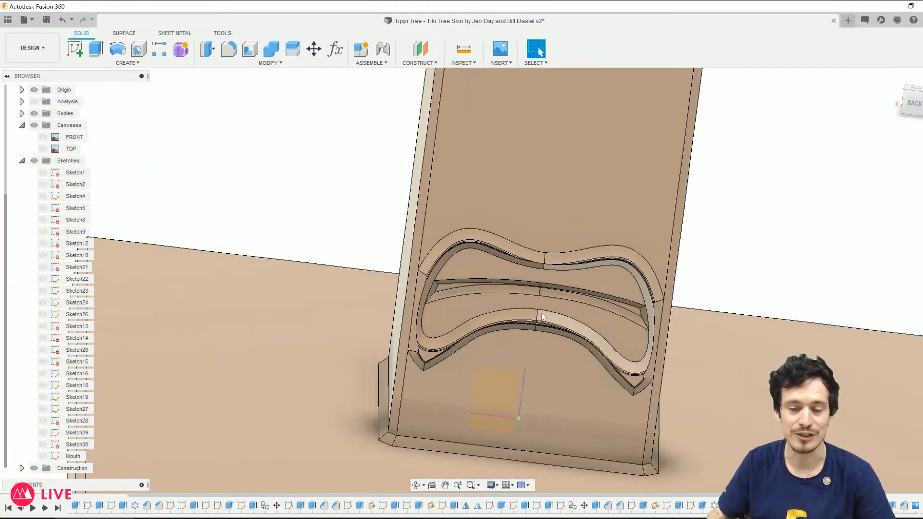
scroll(658, 306, "up", 4)
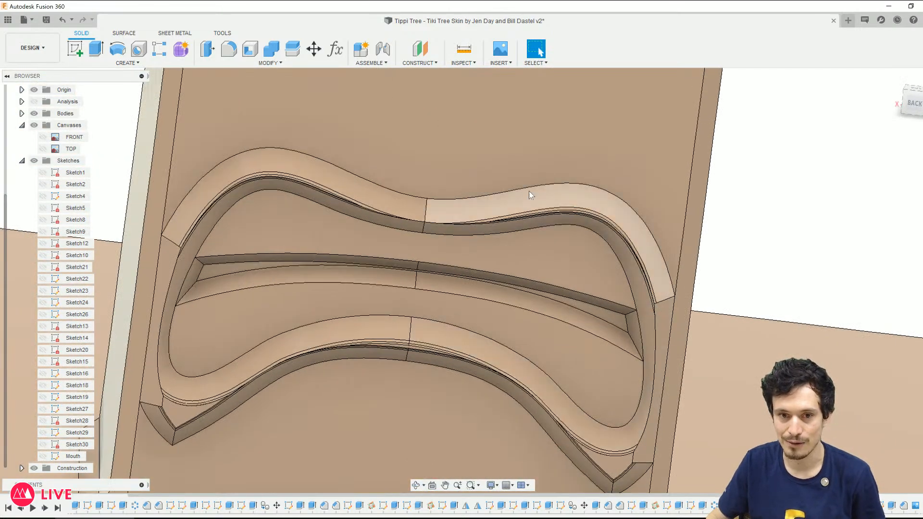
left_click(671, 280)
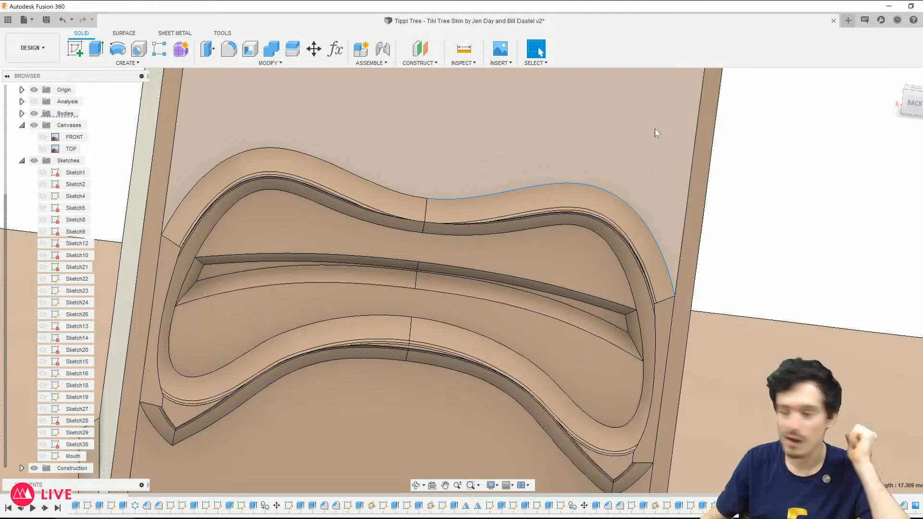
scroll(400, 294, "down", 2)
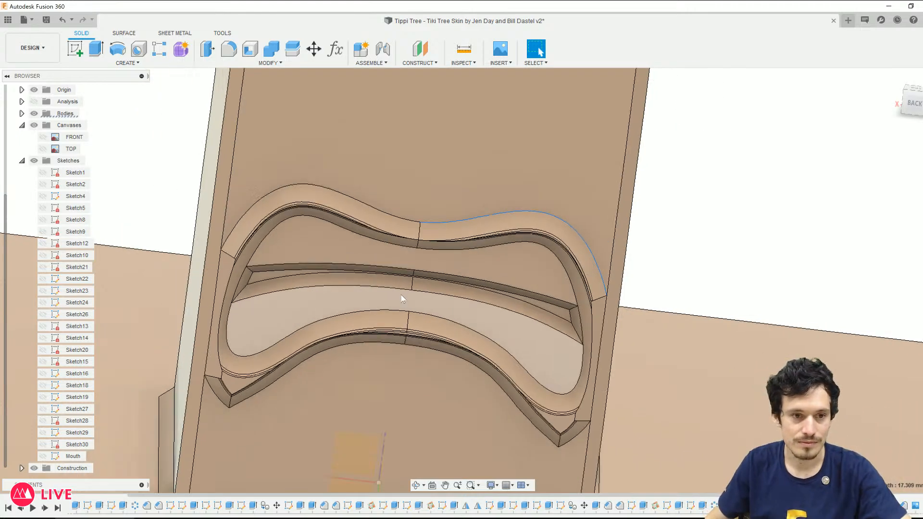
middle_click_drag(503, 350, 505, 341, "shift")
middle_click_drag(707, 336, 613, 342, "shift")
scroll(535, 215, "up", 5)
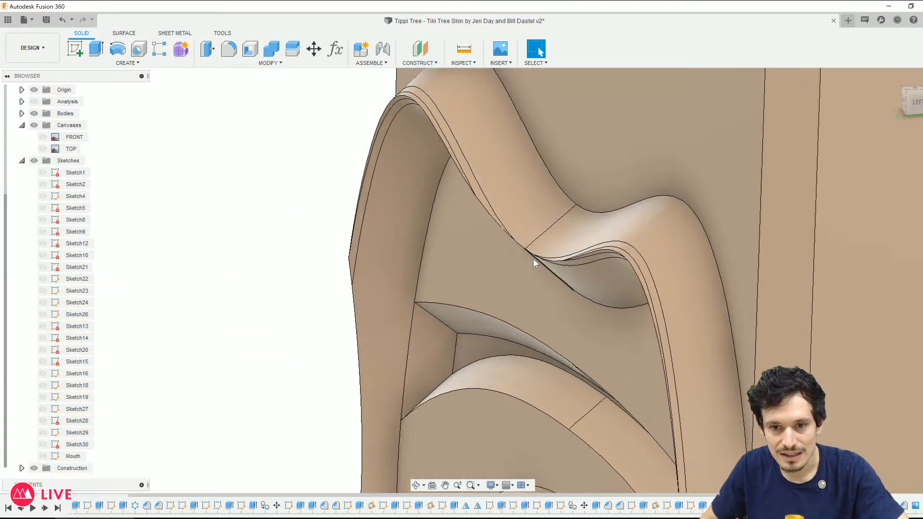
left_click(552, 244)
scroll(544, 303, "down", 4)
scroll(544, 312, "down", 1)
middle_click_drag(580, 321, 616, 236)
Step: Edit the extrusion that joins the mouth relief to the tower and set its taper angle to 0 degrees
left_click(893, 505)
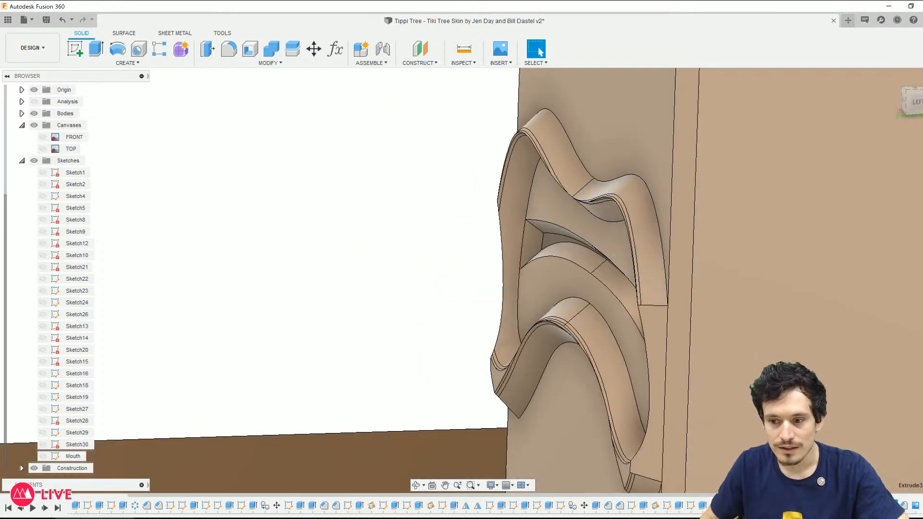
left_click(645, 463)
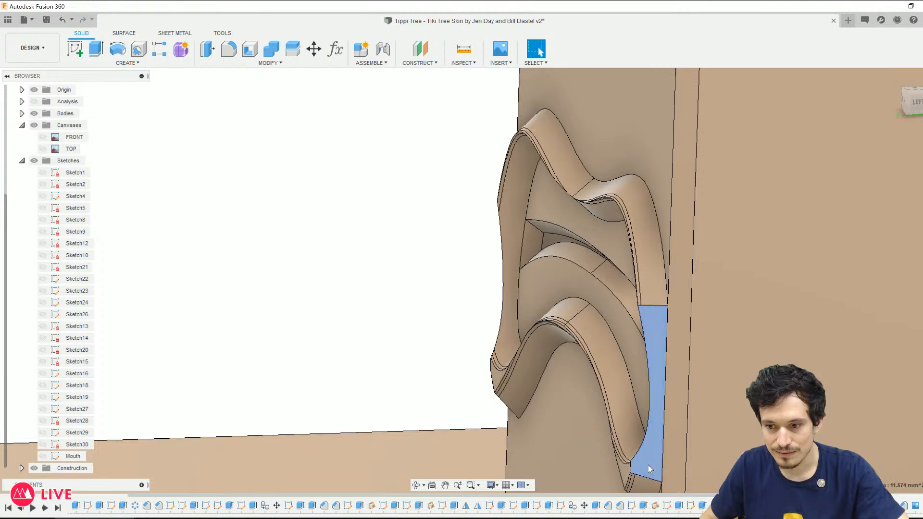
left_click(645, 483)
middle_click_drag(691, 377, 705, 203)
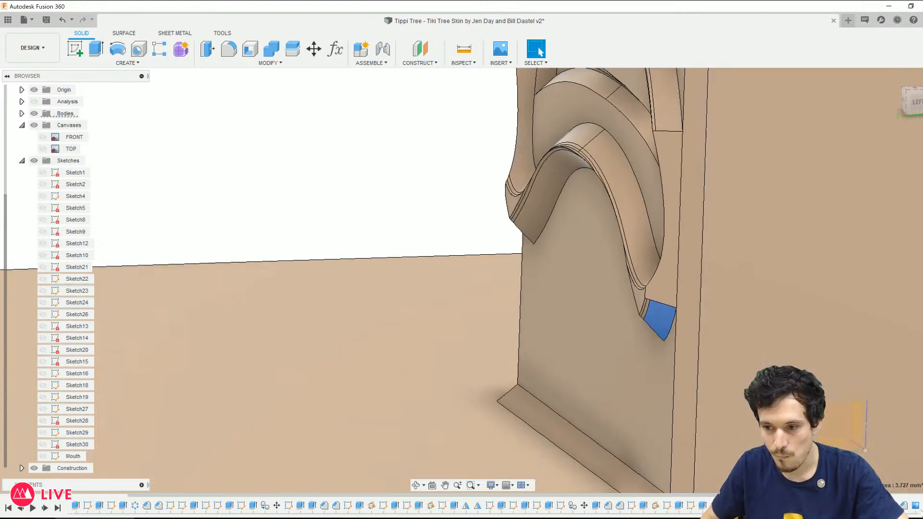
scroll(920, 512, "down", 3)
right_click(915, 505)
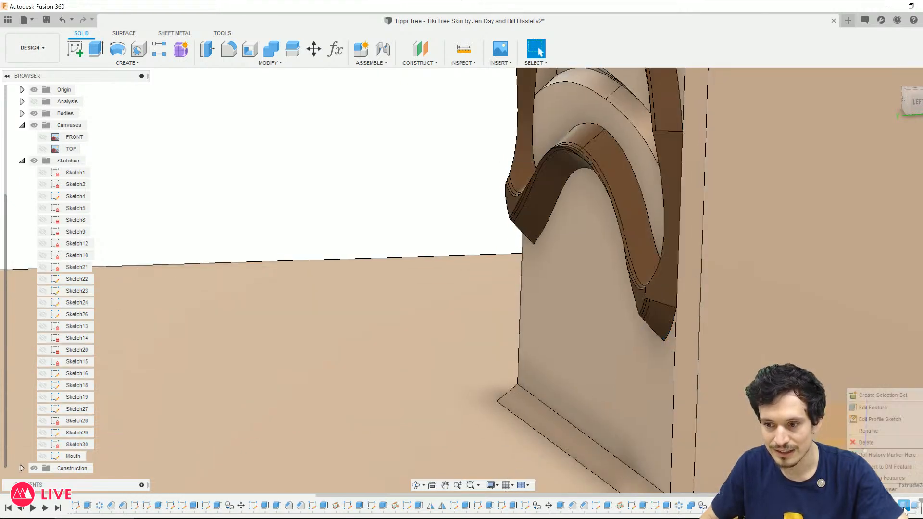
left_click(872, 407)
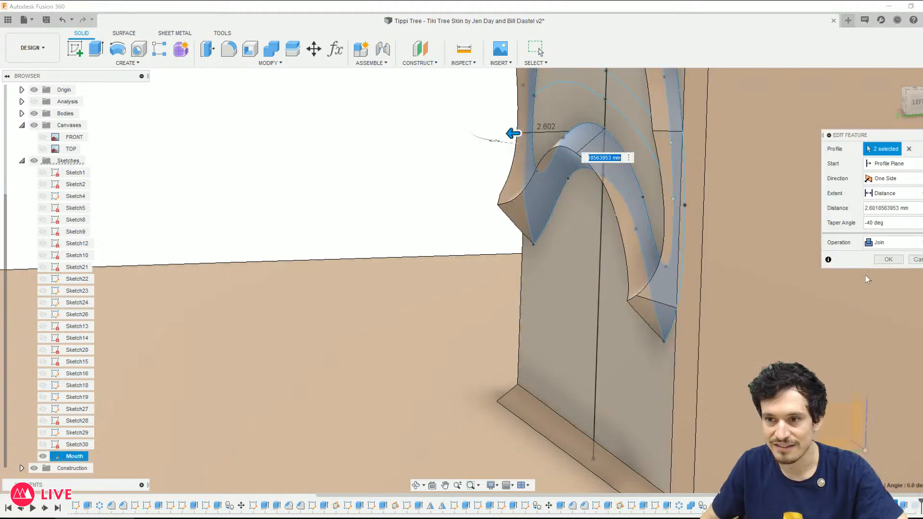
type("0")
middle_click_drag(729, 325, 646, 372, "shift")
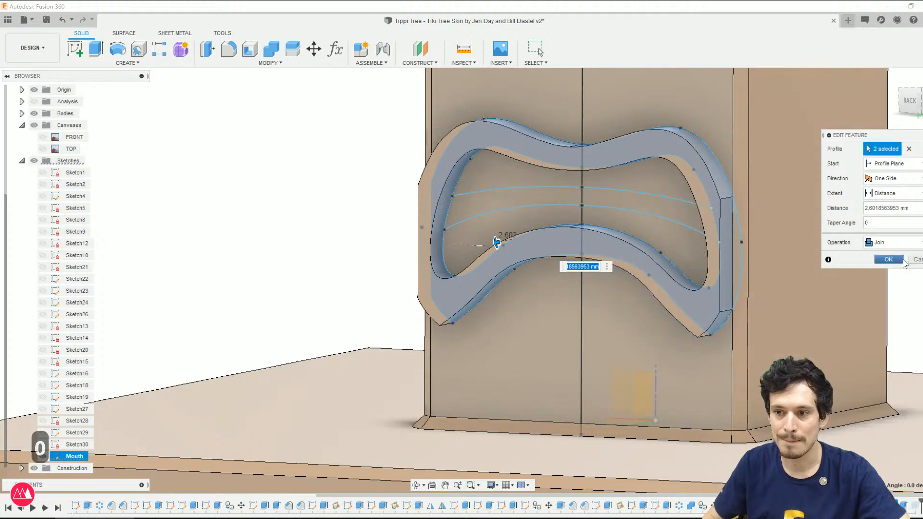
key("Return")
Step: Start an equal-distance chamfer on the mouth relief's lower edges where it meets the tower face, including both end corners
mouse_move(750, 357)
middle_mouse_down("shift")
mouse_move(687, 351)
mouse_move(697, 380)
mouse_move(770, 374)
mouse_move(735, 361)
middle_mouse_up("shift")
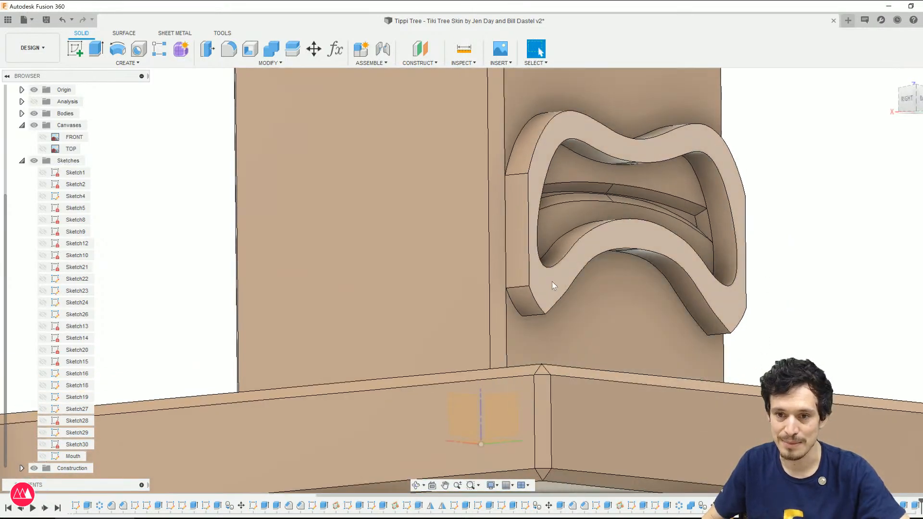
key("slash")
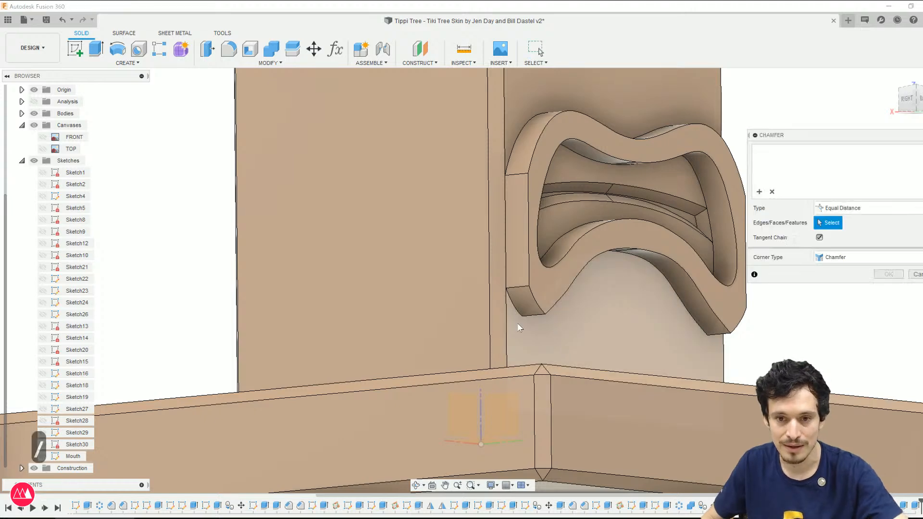
left_click(515, 308)
middle_click_drag(601, 329, 552, 317, "shift")
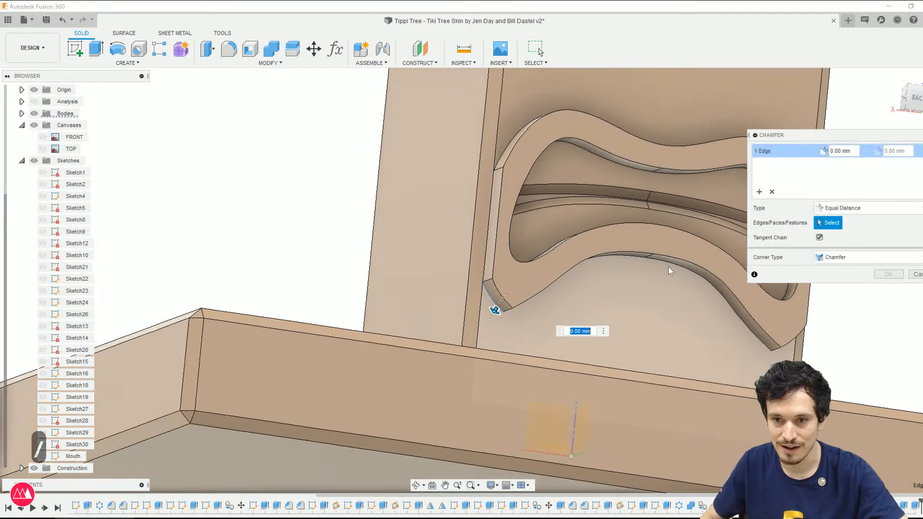
left_click(670, 264)
mouse_move(685, 346)
middle_mouse_down()
mouse_move(708, 356)
mouse_move(674, 352)
middle_mouse_up()
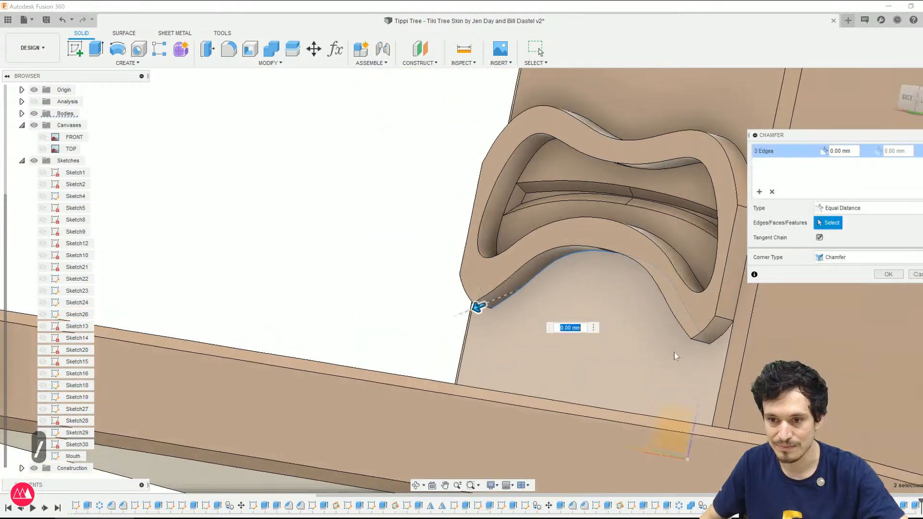
left_click(716, 342)
Step: Pull the chamfer out to about 2.552 mm and set its distance to 2.6 mm
left_click_drag(478, 306, 461, 316)
scroll(649, 365, "up", 3)
middle_click_drag(410, 325, 500, 249, "shift")
scroll(499, 250, "up", 3)
scroll(500, 249, "up", 3)
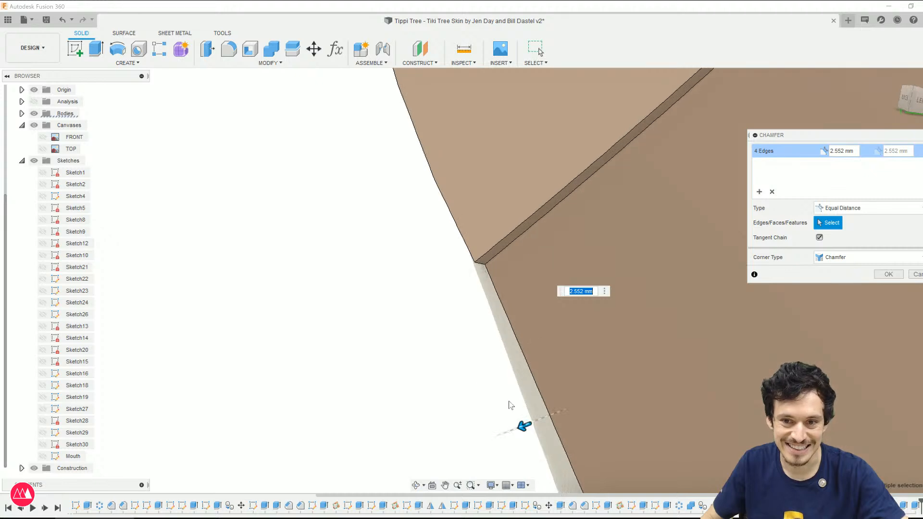
type("2.6")
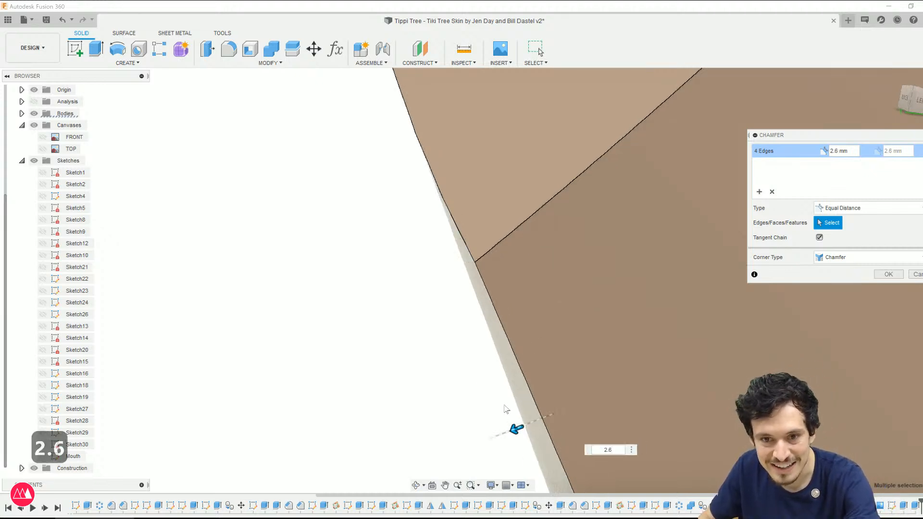
Step: Inspect the chamfered corner closely, try a distance of 2.61 mm and set it to 2.601 mm
middle_click_drag(483, 253, 511, 280, "shift")
type("2")
key("BackSpace")
type("1")
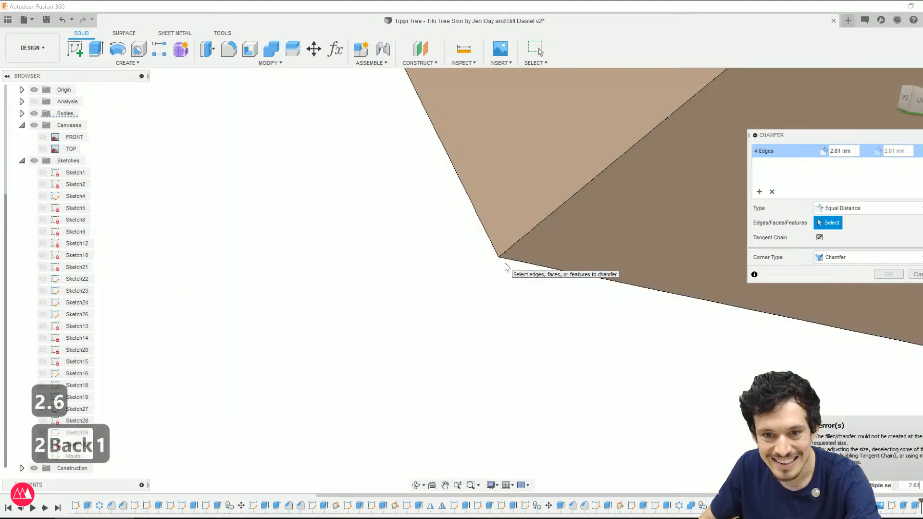
key("BackSpace")
type("01")
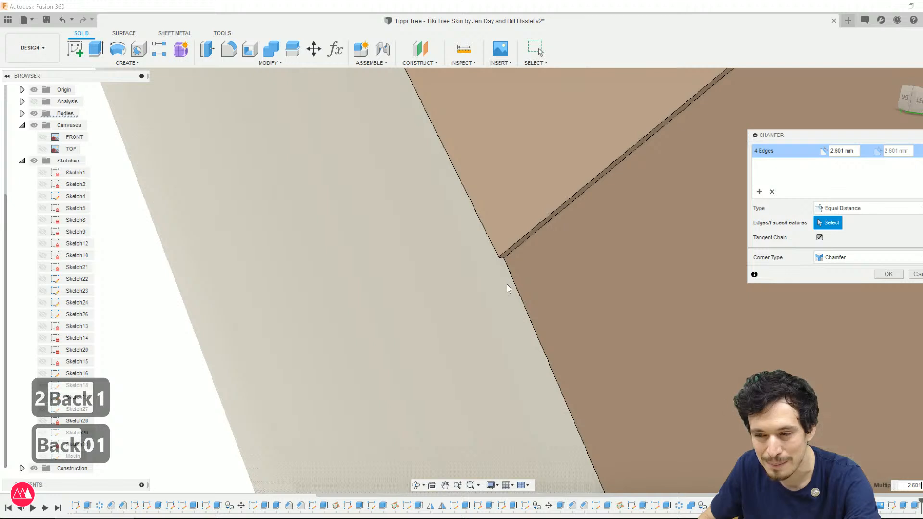
Step: Try chamfer distances of 2.602, 2.6015, 2.6016 and 2.6017 mm, and set the distance to 2.6018 mm
key("BackSpace")
type("2")
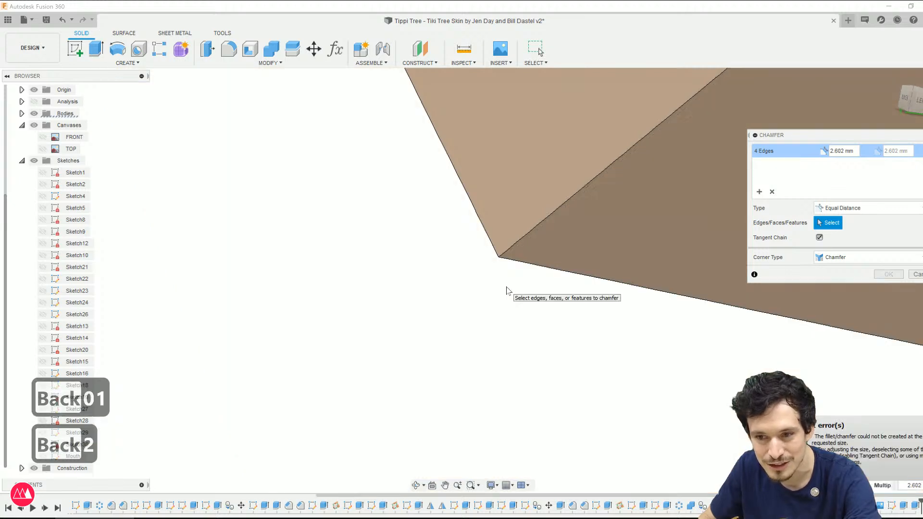
key("BackSpace")
type("15")
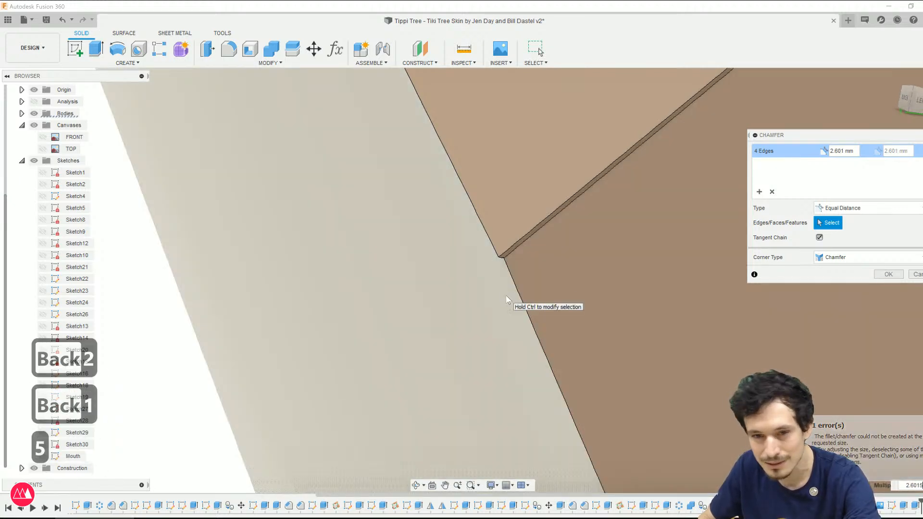
key("BackSpace")
type("6")
key("BackSpace")
type("7")
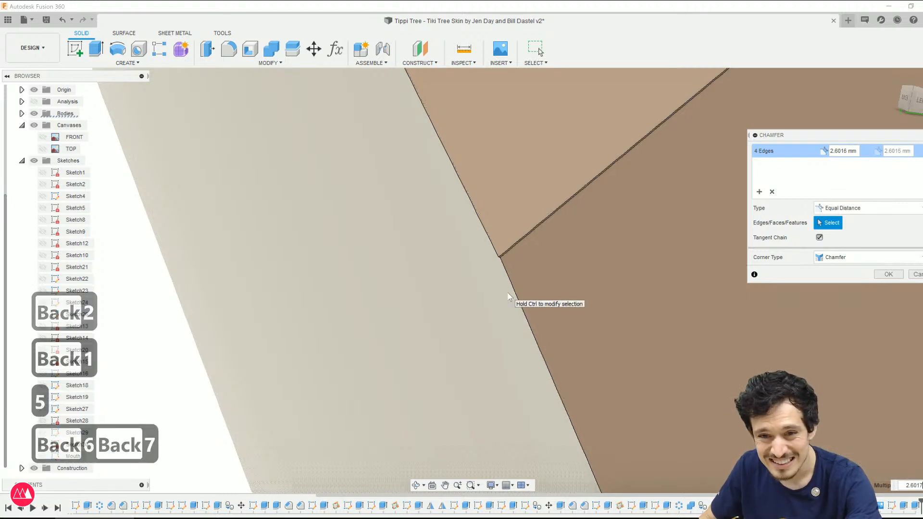
key("BackSpace")
type("8")
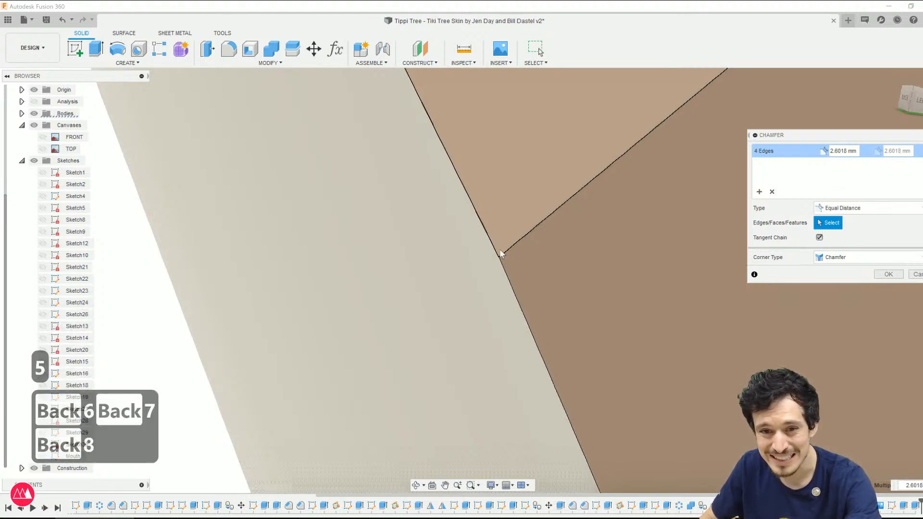
Step: Try a chamfer distance of 2.6019 mm and refine it in 0.00001 mm increments from 2.60181 to 2.60185 mm
key("BackSpace")
type("9")
key("BackSpace")
type("8")
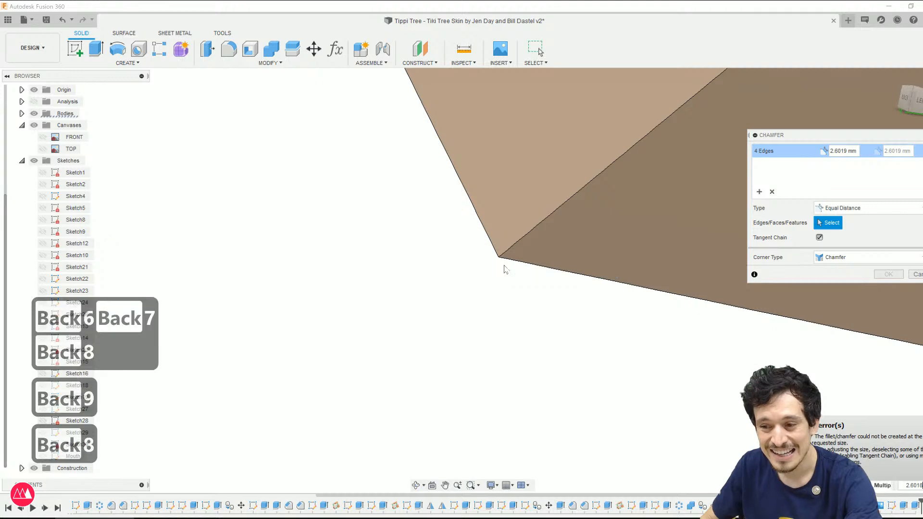
type("1")
key("BackSpace")
type("2")
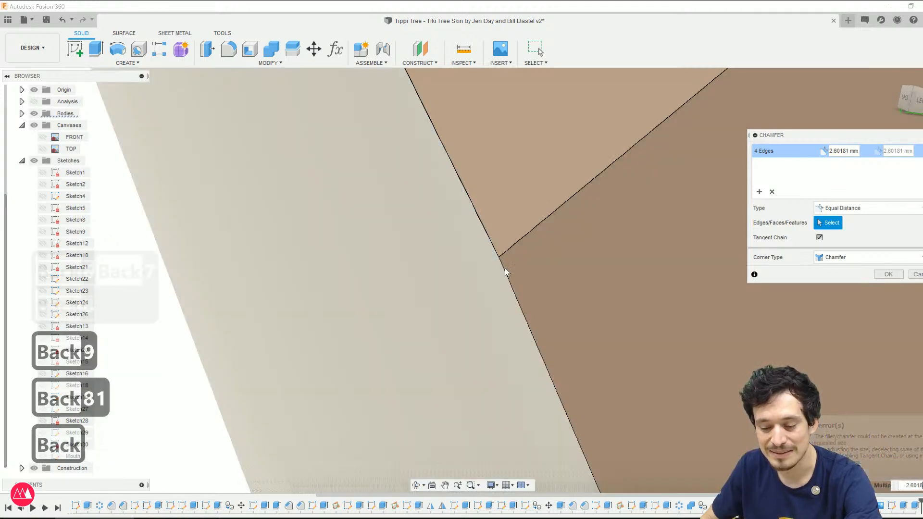
key("BackSpace")
type("3")
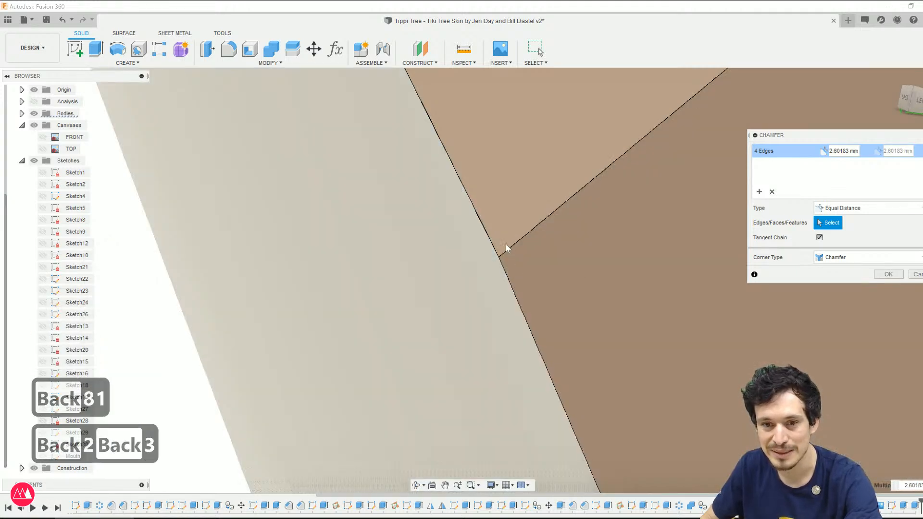
key("BackSpace")
type("4")
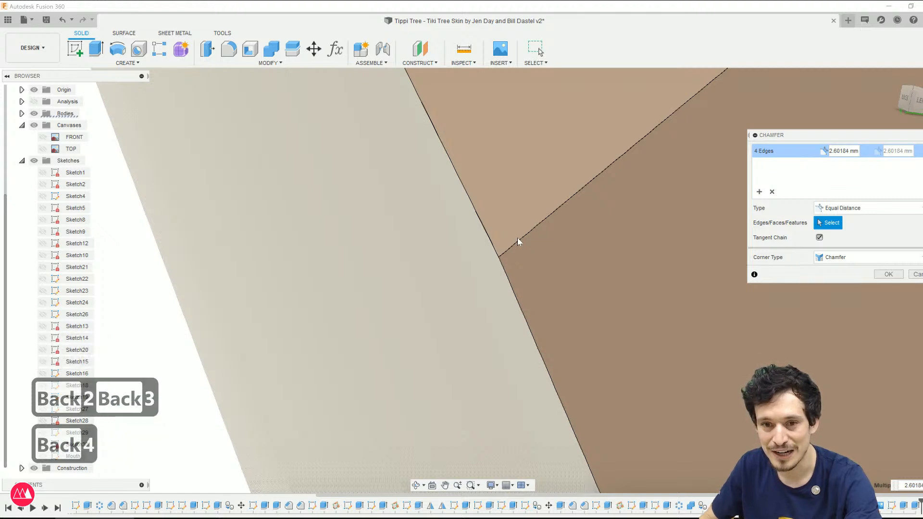
key("BackSpace")
type("5")
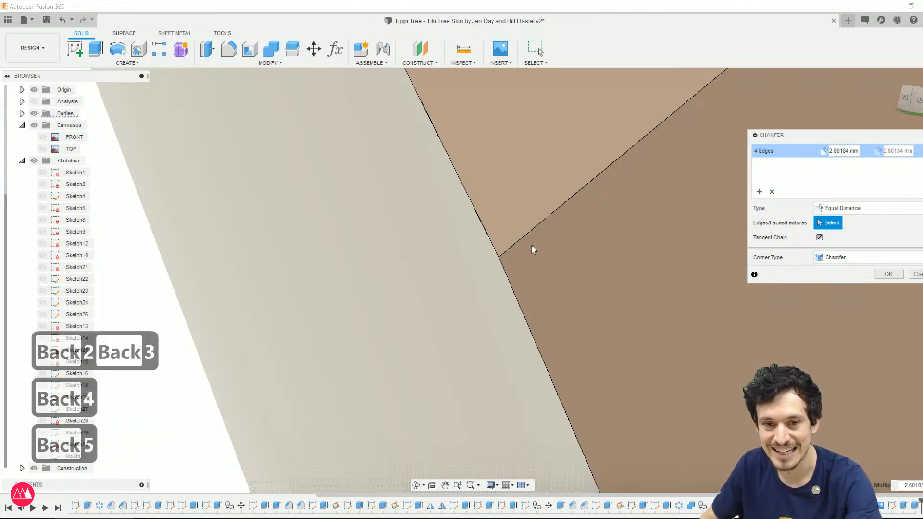
Step: Try chamfer distances of 2.60186, 2.60187 and 2.601865 mm, and set the distance to 2.601866 mm
key("BackSpace")
type("6")
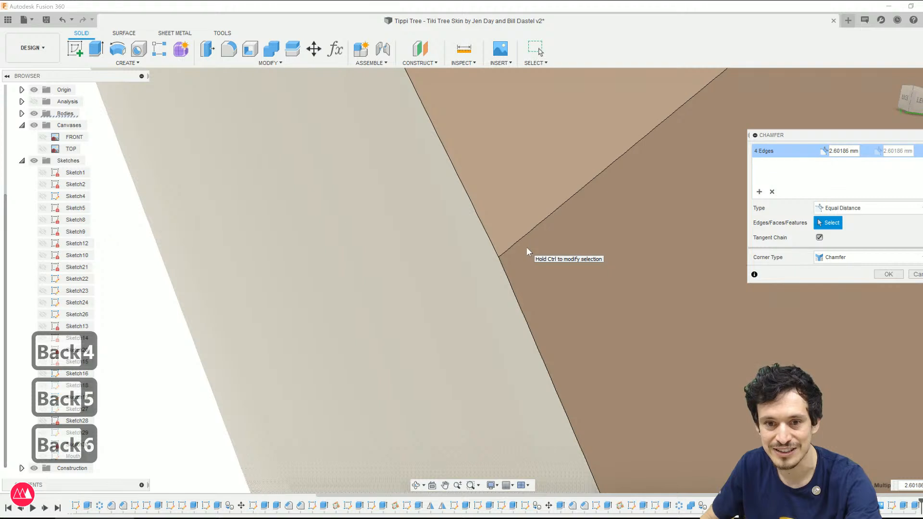
key("BackSpace")
type("7")
key("BackSpace")
type("65")
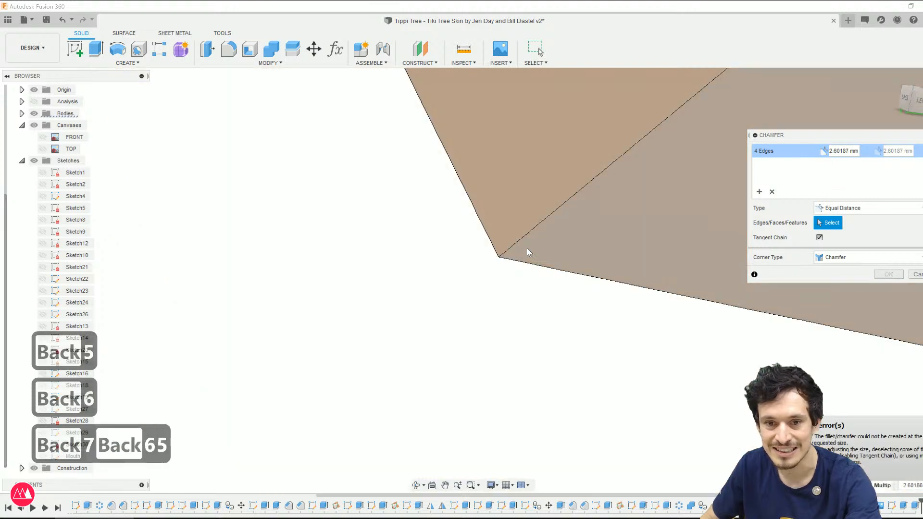
key("BackSpace")
type("66")
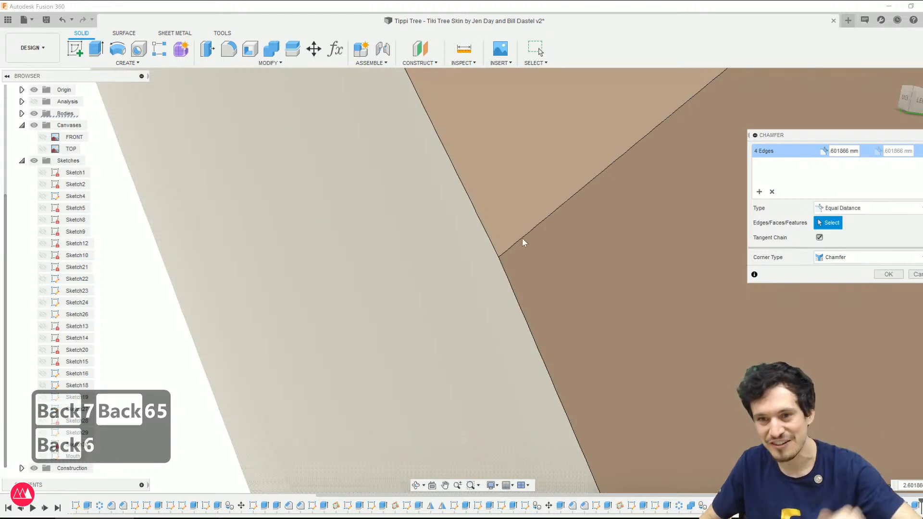
Step: Try including the mouth opening's upper inner edges in the chamfer, deselect them and finish the chamfer on the lower outer edges
scroll(517, 249, "down", 6)
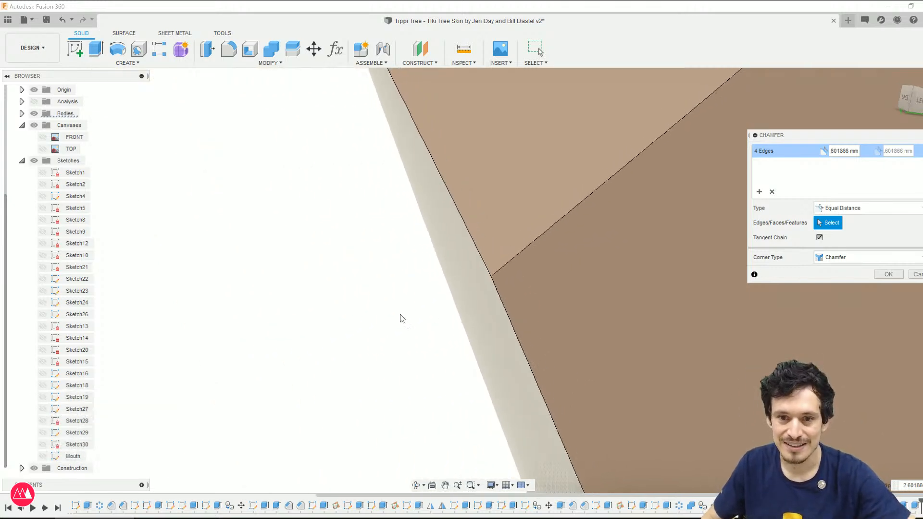
scroll(373, 333, "down", 4)
middle_click_drag(375, 336, 526, 383, "shift")
middle_click_drag(453, 365, 385, 371, "shift")
mouse_move(478, 386)
middle_mouse_down("shift")
mouse_move(439, 385)
mouse_move(470, 383)
middle_mouse_up("shift")
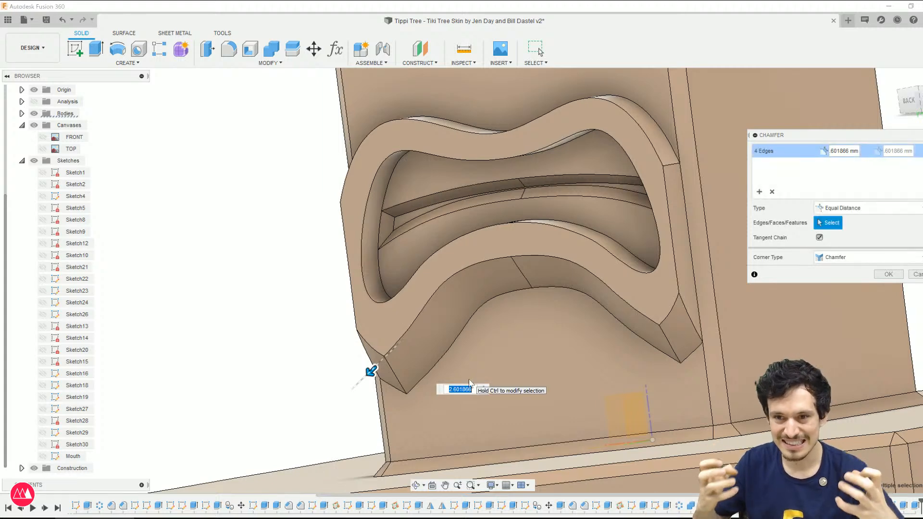
scroll(658, 284, "down", 2)
middle_click_drag(640, 296, 638, 256, "shift")
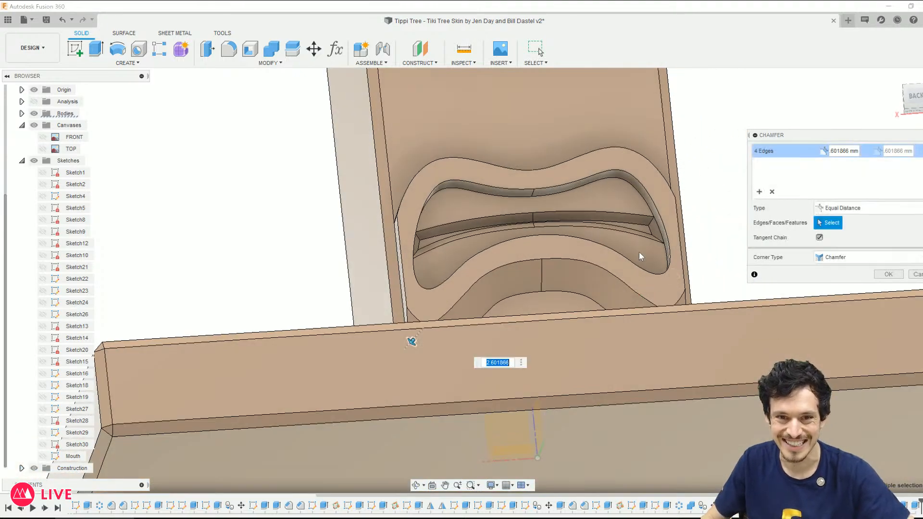
left_click(532, 196)
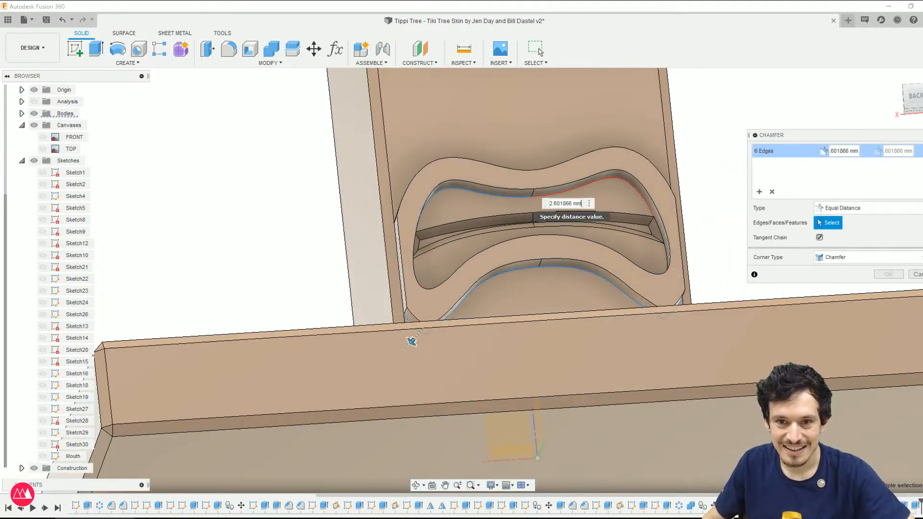
left_click(515, 195)
middle_click_drag(609, 280, 714, 298, "shift")
left_click(887, 274)
Step: Display the FRONT canvas and toggle the bodies off and on to compare the mouth relief with the face drawing
middle_click_drag(720, 111, 643, 250)
middle_click_drag(643, 250, 639, 231, "shift")
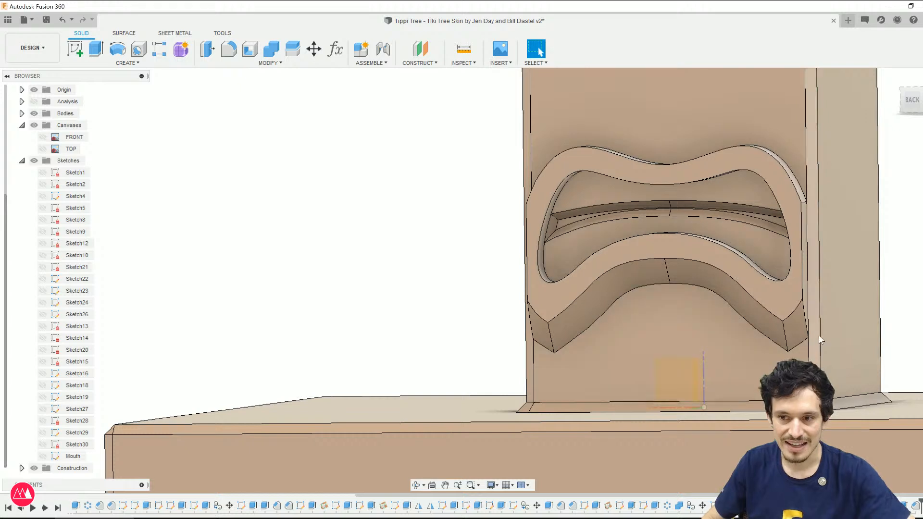
left_click(43, 137)
left_click(34, 125)
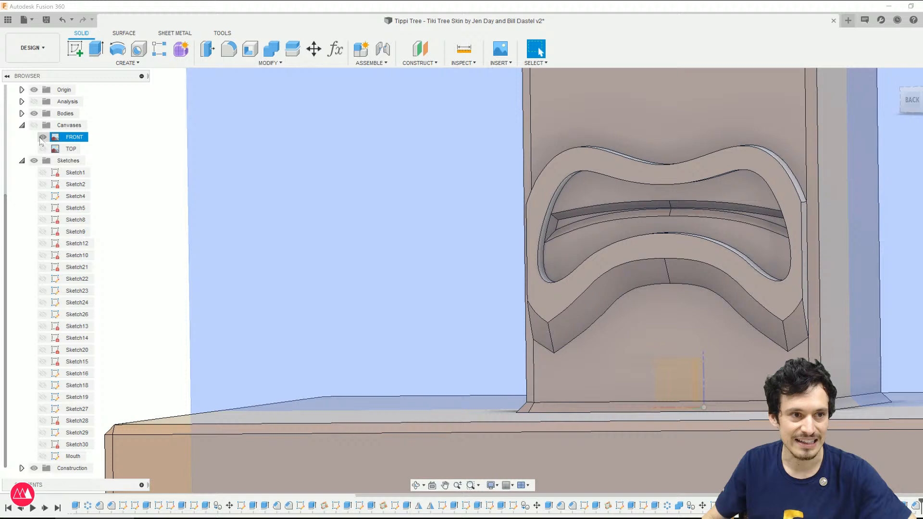
left_click(42, 137)
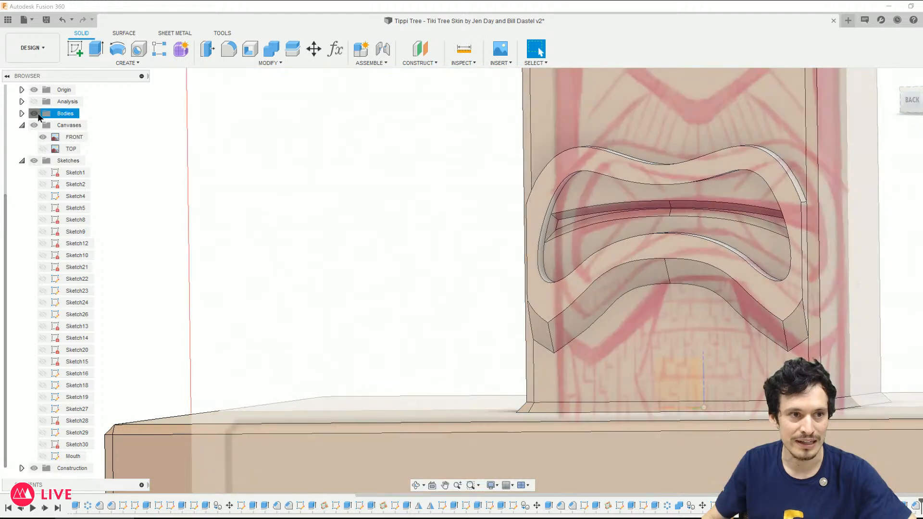
left_click(35, 114)
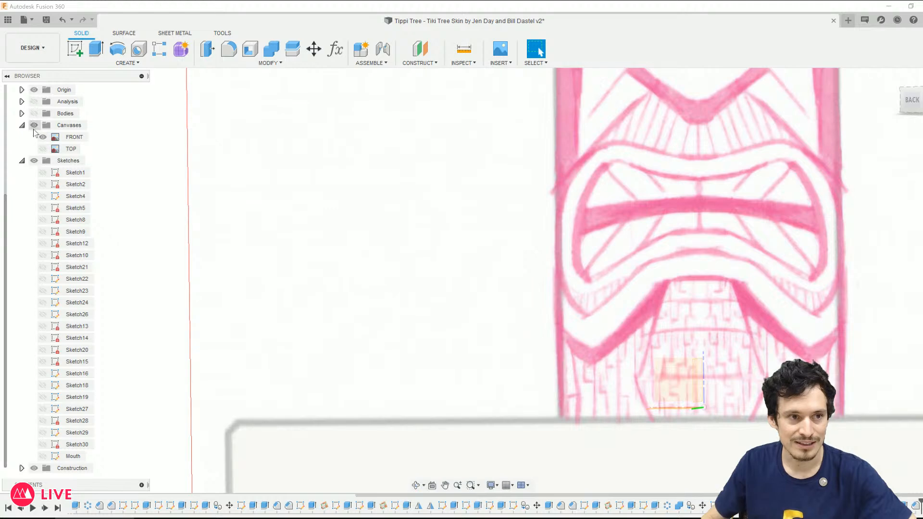
left_click(34, 114)
scroll(607, 357, "up", 5)
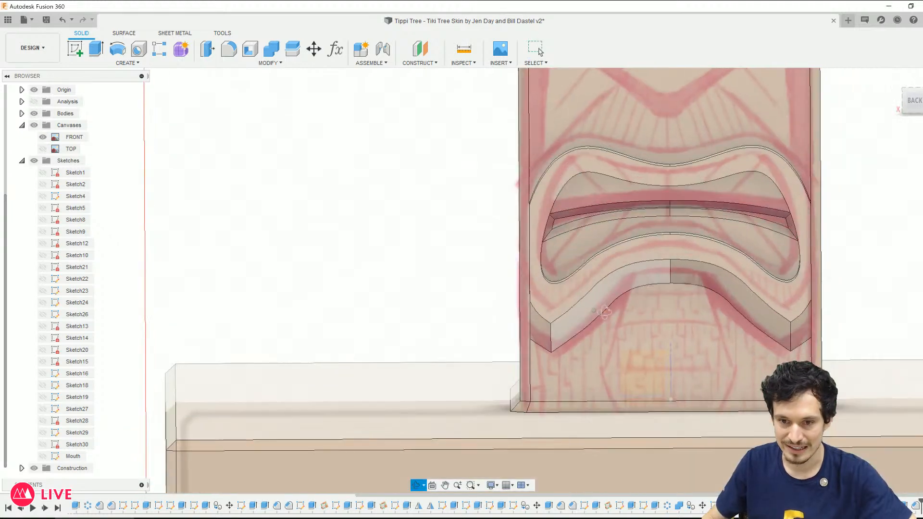
scroll(649, 222, "down", 5)
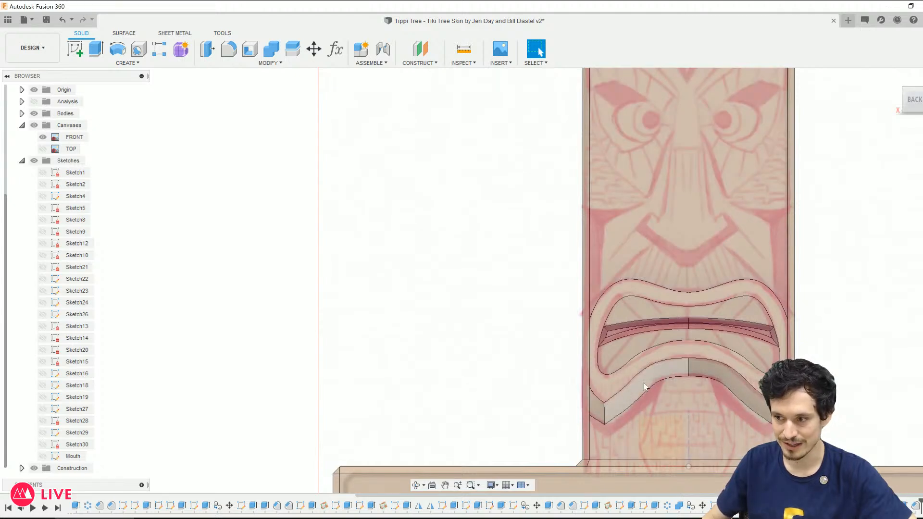
middle_click_drag(841, 355, 806, 355, "shift")
scroll(791, 368, "down", 1)
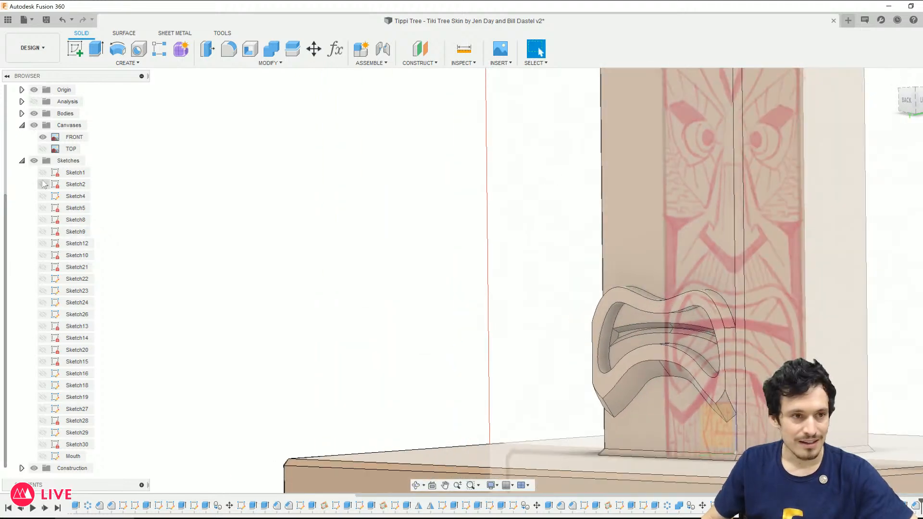
Step: Check the face drawing at an angle with the bodies hidden, show the bodies again and hide the FRONT canvas
left_click(34, 114)
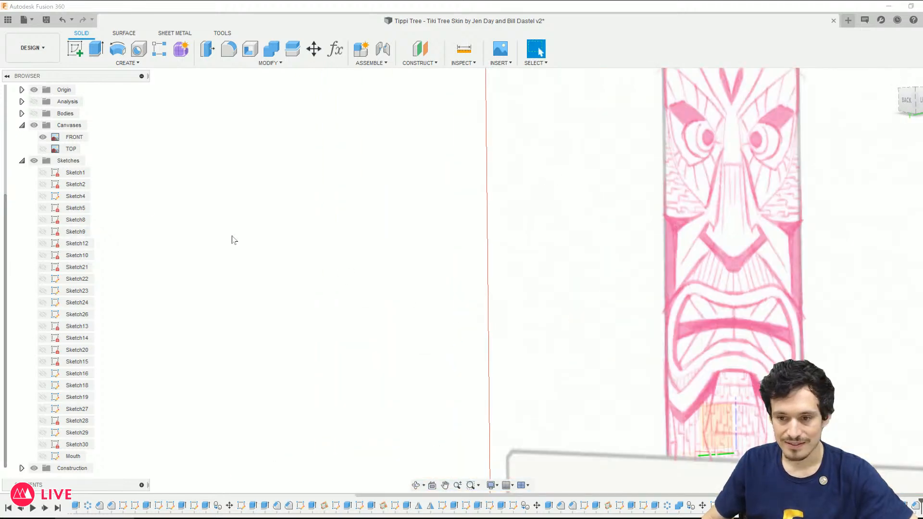
left_click(34, 114)
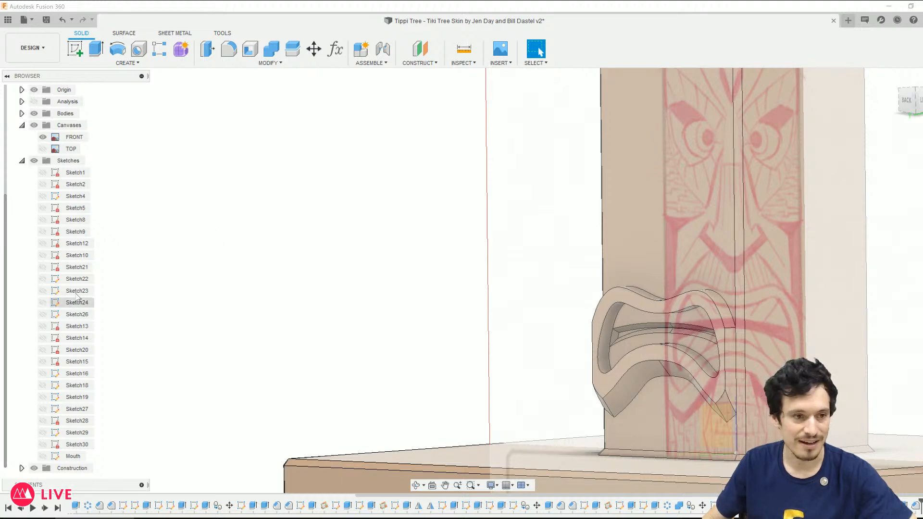
middle_click_drag(602, 376, 458, 376)
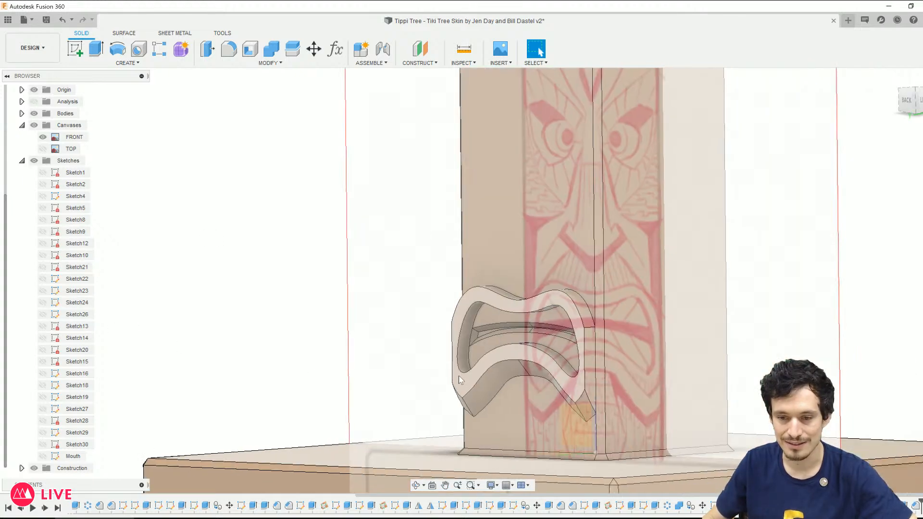
scroll(427, 261, "down", 2)
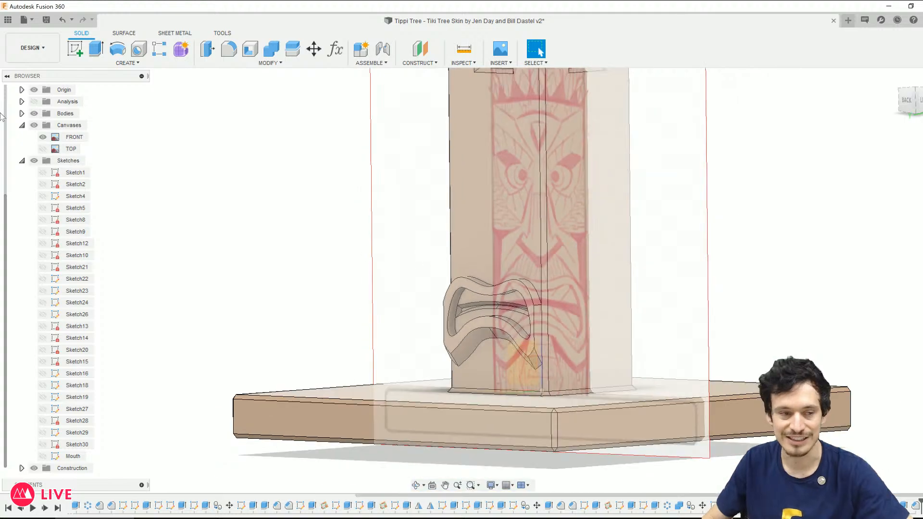
left_click(43, 137)
scroll(210, 211, "down", 2)
middle_click_drag(210, 210, 229, 221, "shift")
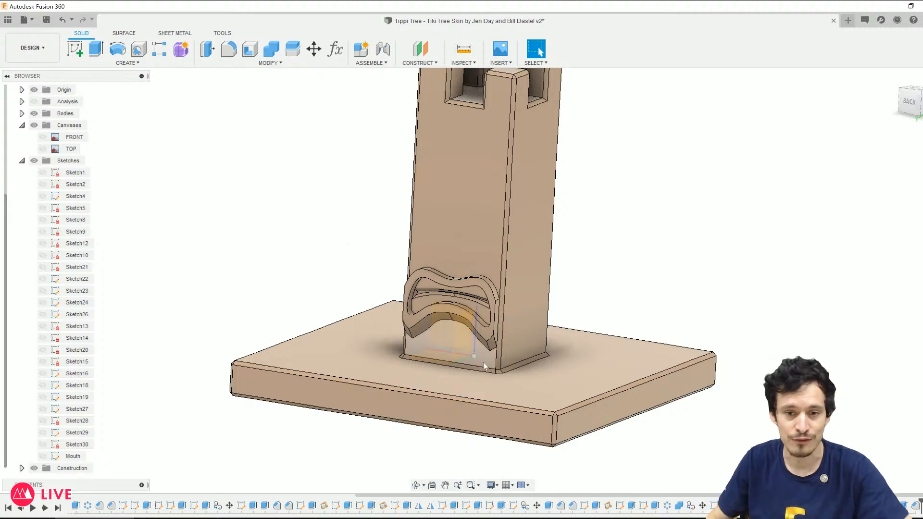
Step: Start a fillet on the mouth relief's outer corner edge between its curved top and straight side, pulling the radius to about 7.245 mm
scroll(495, 337, "up", 4)
scroll(508, 313, "up", 3)
middle_click_drag(509, 312, 632, 356, "shift")
scroll(494, 278, "down", 1)
middle_click_drag(632, 356, 472, 312, "shift")
scroll(491, 305, "down", 3)
scroll(475, 315, "up", 3)
middle_click_drag(527, 365, 530, 341, "shift")
key("f")
left_click(521, 345)
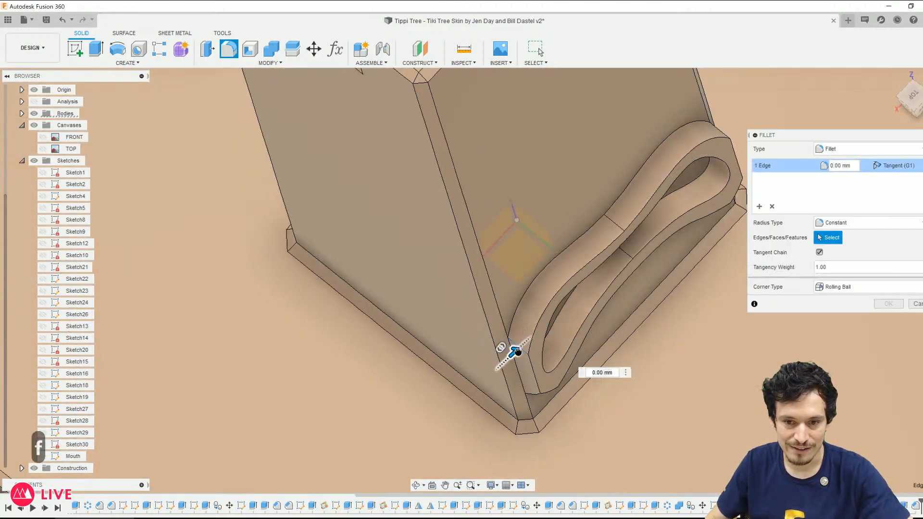
left_click_drag(519, 349, 523, 345)
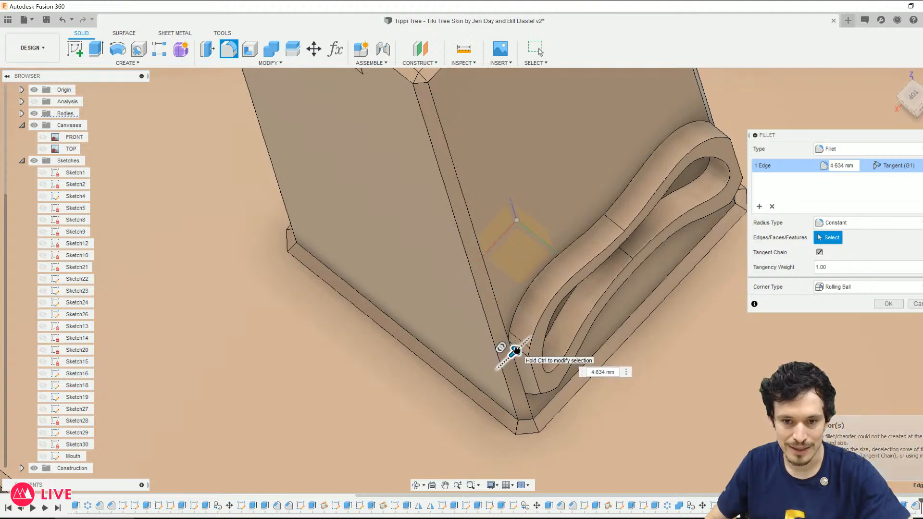
middle_click_drag(518, 369, 476, 316, "shift")
scroll(477, 316, "up", 2)
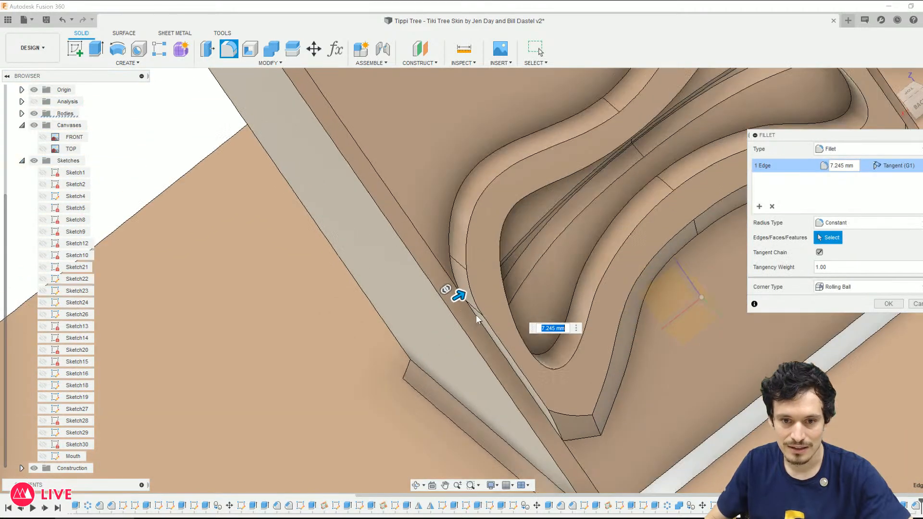
Step: Try fillet radii of 10 and 7 mm on the corner edge and set the radius to 8 mm
type("10")
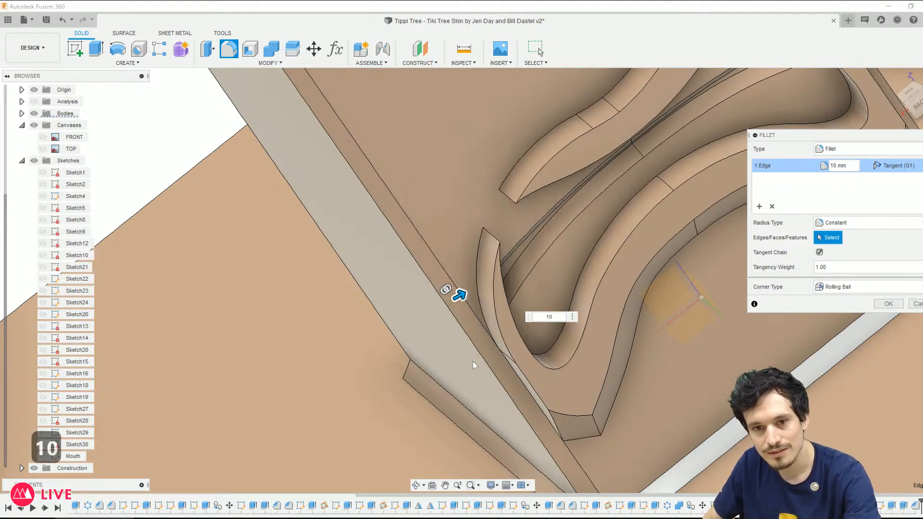
key("BackSpace")
key("BackSpace")
type("8")
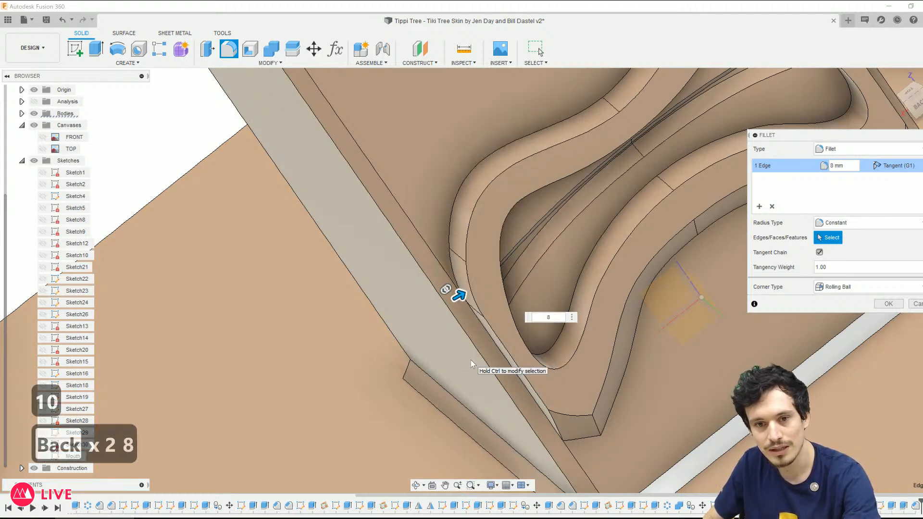
key("BackSpace")
type("7")
middle_click_drag(469, 359, 457, 371, "shift")
key("BackSpace")
type("8")
Step: Try adding the relief's lower end corner edge to the 8 mm fillet and deselect it
scroll(460, 374, "up", 4)
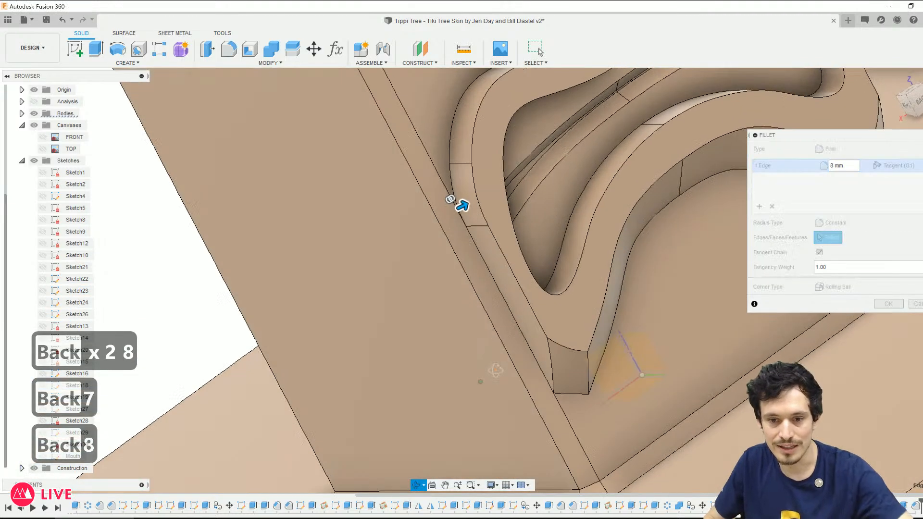
left_click(551, 364)
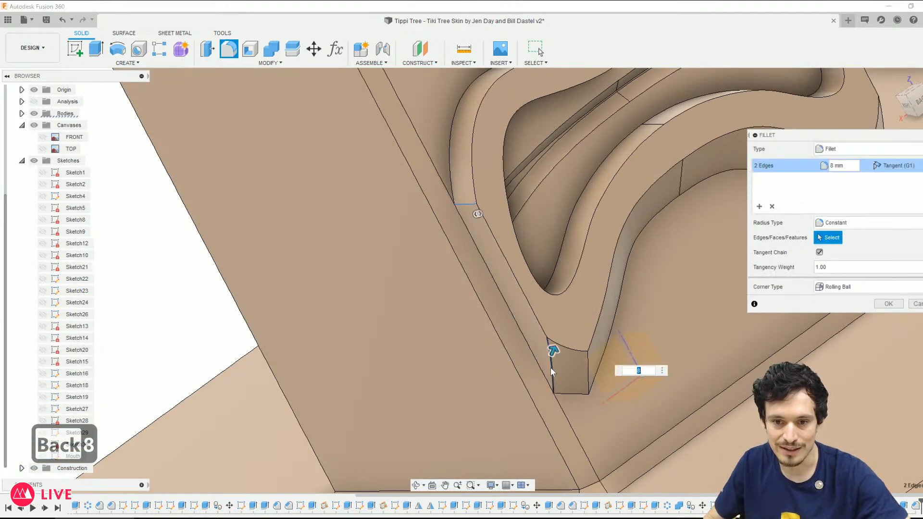
left_click(551, 376)
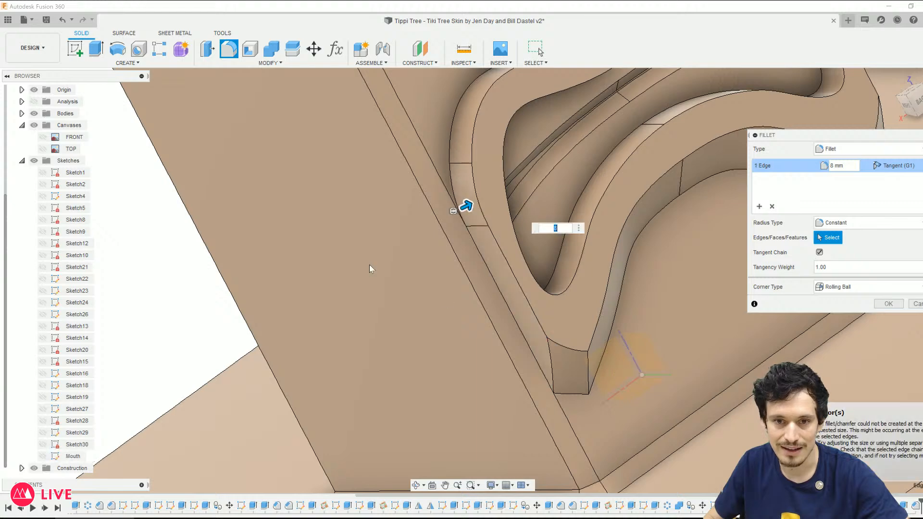
Step: Add the matching upper corner edge on the opposite side of the mouth relief to the 8 mm fillet
scroll(369, 266, "down", 4)
middle_click_drag(384, 264, 545, 231, "shift")
left_click(559, 153)
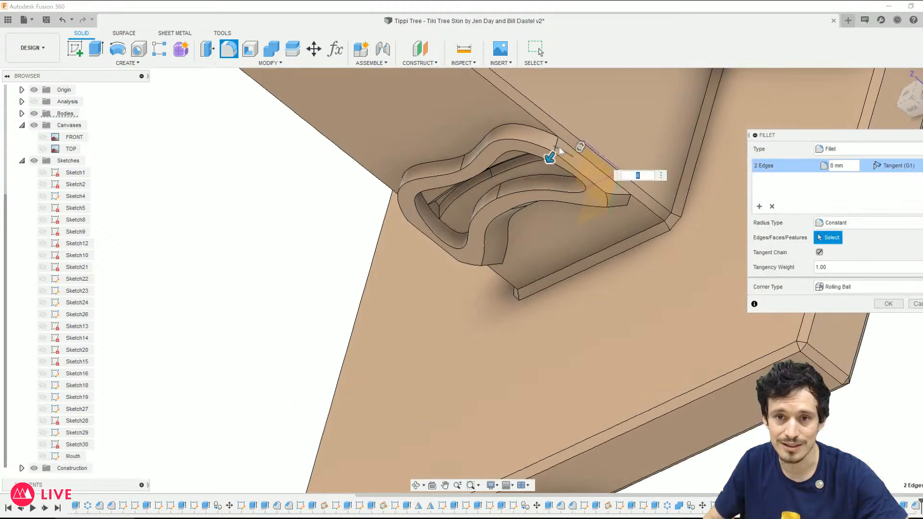
Step: Apply an 8 mm constant-radius tangent fillet to the two selected edges of the mouth lip
middle_click_drag(490, 266, 513, 224, "shift")
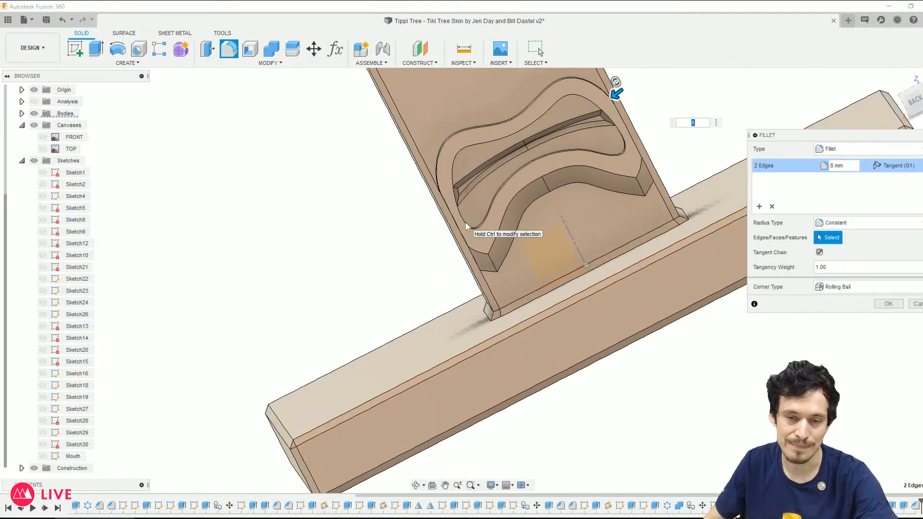
key("Return")
Step: Measure the wall thickness between the lip's straight outer edge and the inner mouth edge near the lower corner
scroll(487, 269, "up", 6)
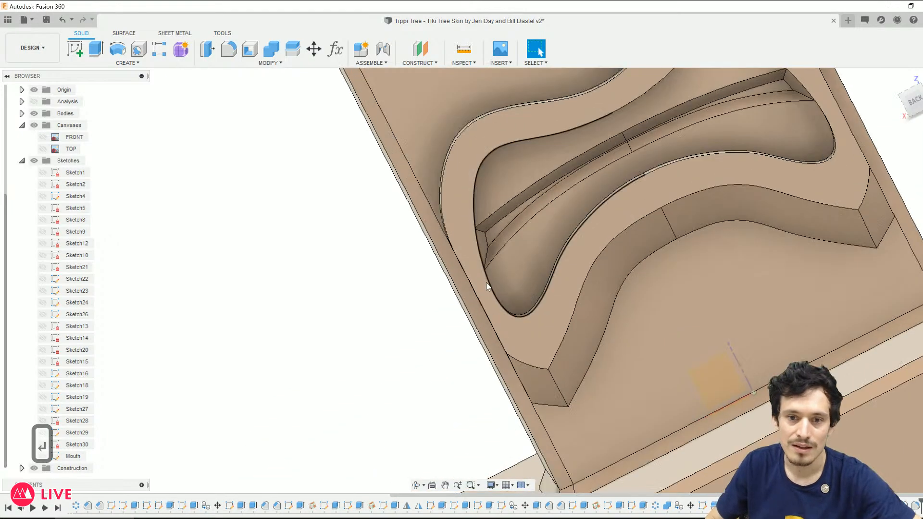
mouse_move(486, 314)
middle_mouse_down("shift")
mouse_move(495, 303)
mouse_move(487, 295)
middle_mouse_up("shift")
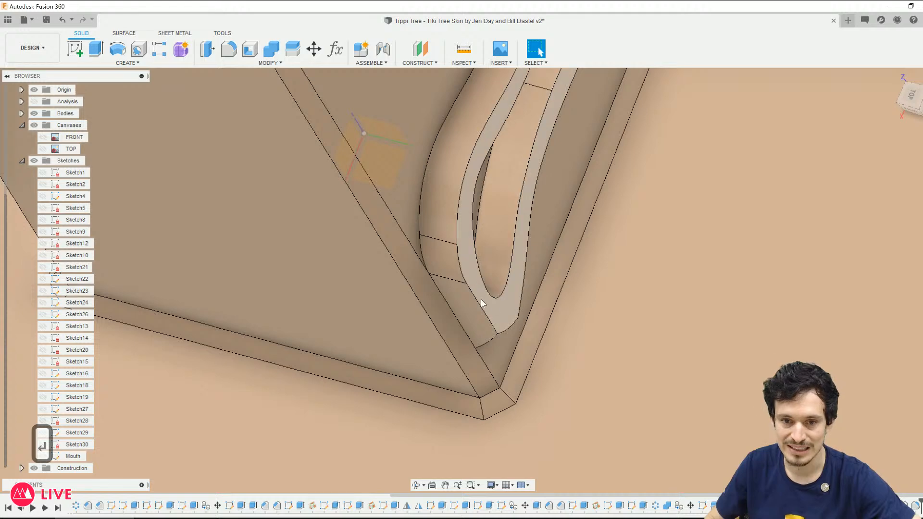
left_click(464, 49)
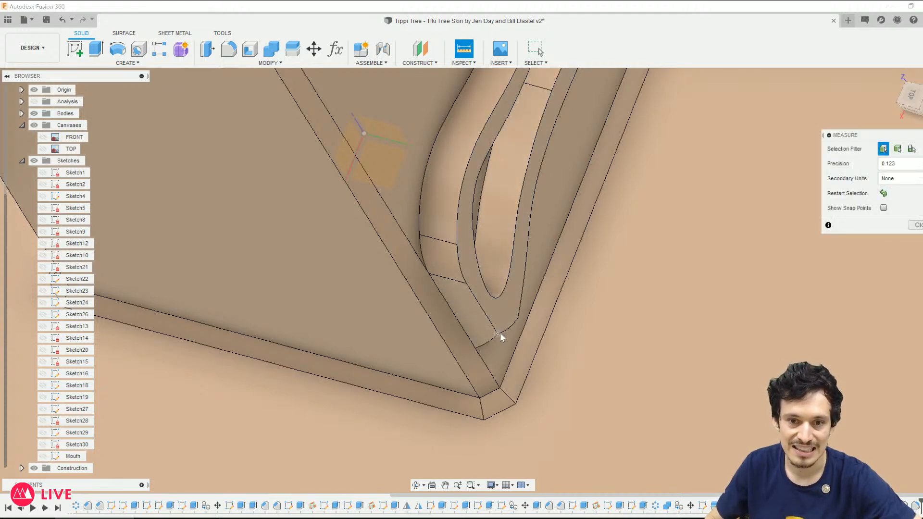
left_click(484, 314)
left_click(490, 299)
scroll(498, 312, "up", 5)
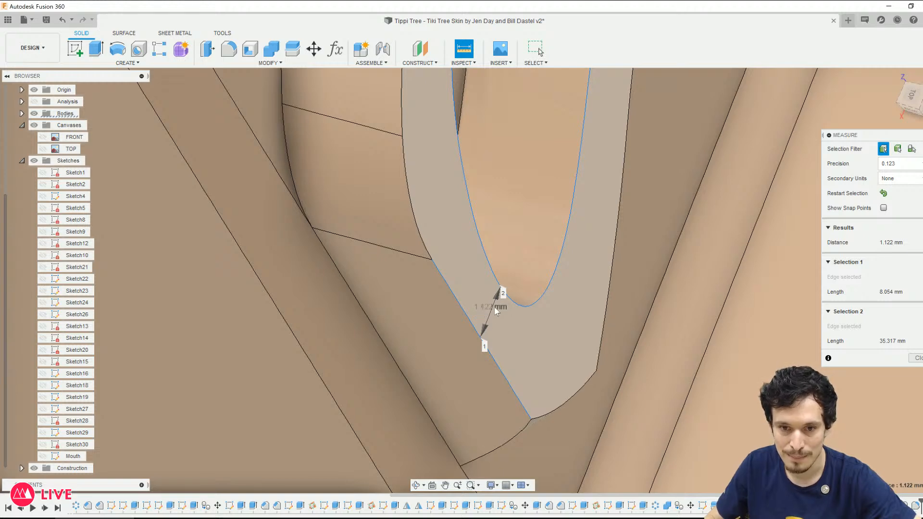
middle_click_drag(543, 333, 486, 323, "shift")
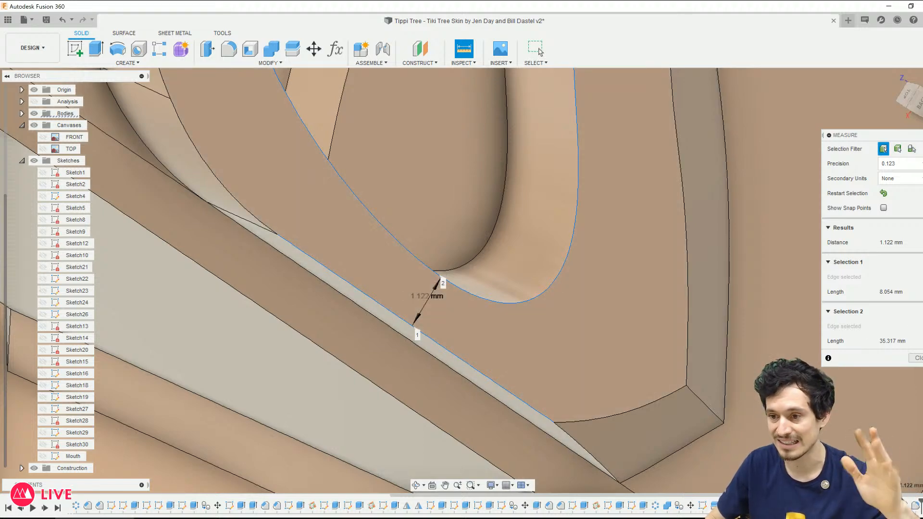
key("Escape")
Step: Edit the lip extrusion made from the Mouth sketch and add the missing sliver at the lip's outer side as a fourth profile
scroll(604, 244, "down", 5)
middle_click_drag(483, 296, 729, 383, "shift")
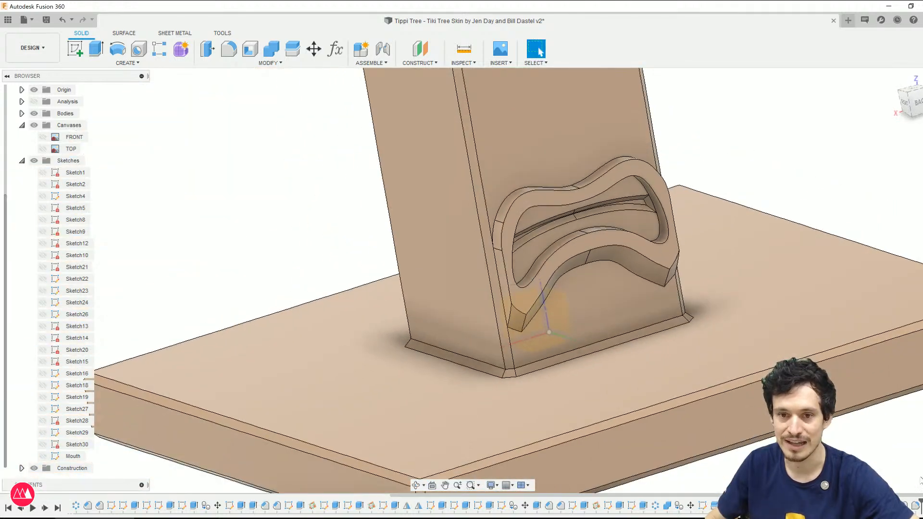
left_click(73, 456)
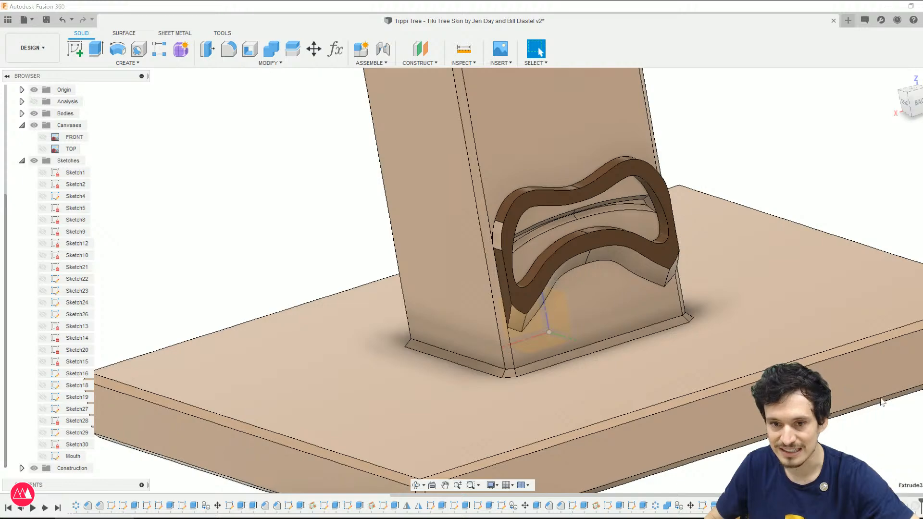
scroll(491, 267, "up", 3)
middle_click_drag(480, 261, 298, 269)
middle_click_drag(532, 224, 625, 181, "shift")
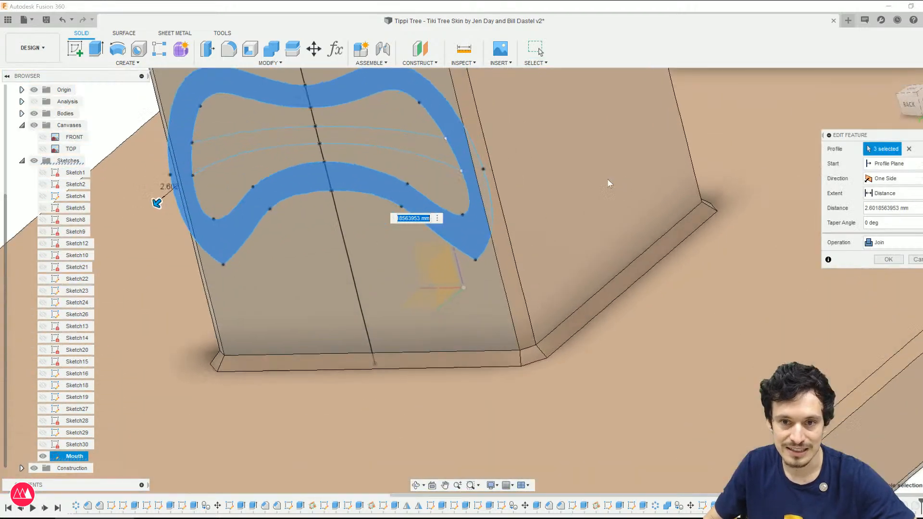
left_click(470, 196)
scroll(501, 307, "down", 3)
middle_click_drag(459, 297, 511, 262, "shift")
Step: Change the lip extrusion's direction to Two Sides with a 1 mm distance on the second side
left_click(877, 177)
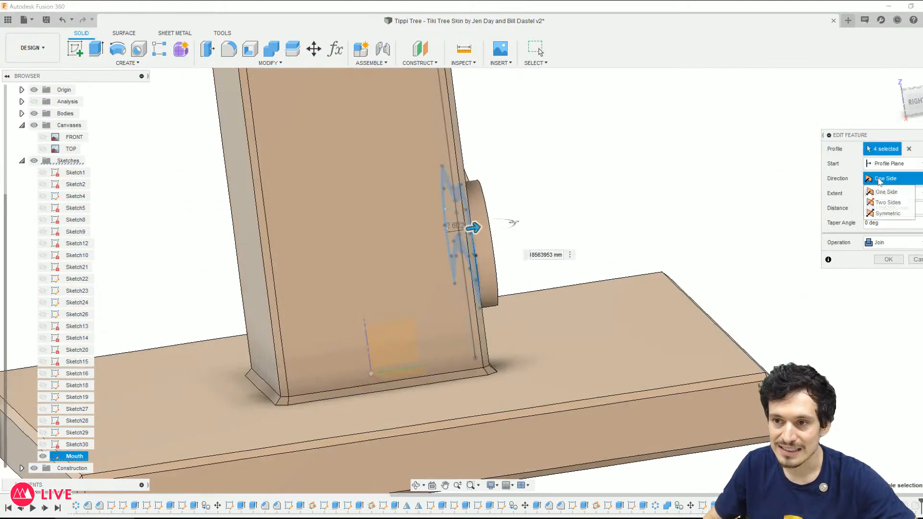
left_click(887, 202)
scroll(494, 262, "up", 5)
middle_click_drag(433, 235, 493, 210, "shift")
scroll(585, 152, "down", 2)
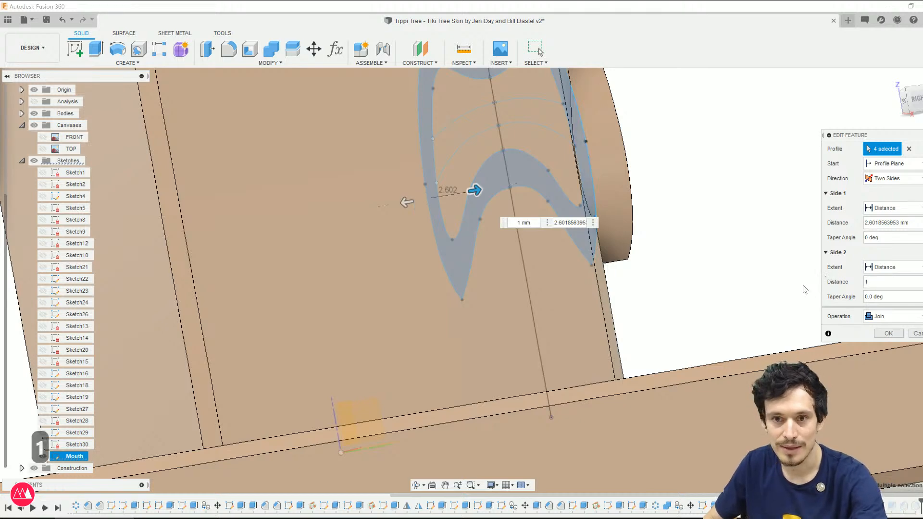
key("Return")
Step: Inspect how the lip meets the trunk's side and delete the last fillet feature from the design history
scroll(581, 186, "up", 5)
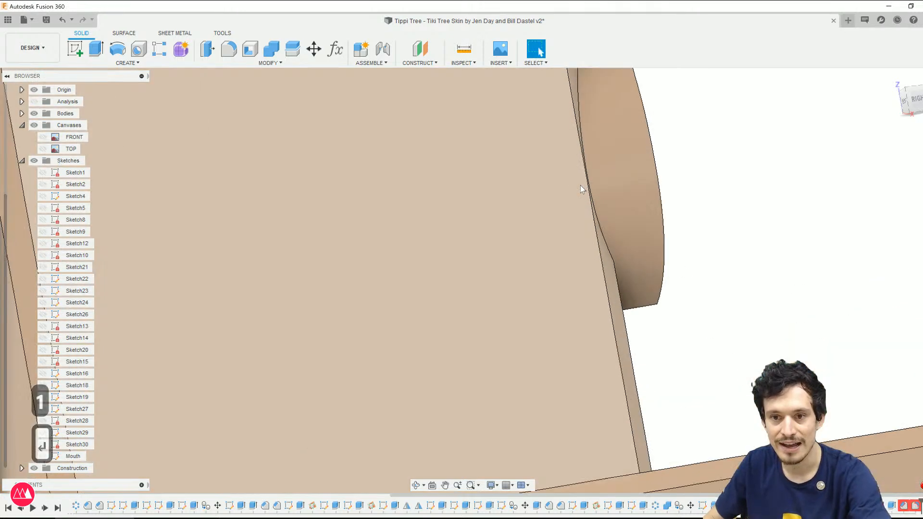
scroll(620, 219, "down", 5)
scroll(690, 319, "up", 3)
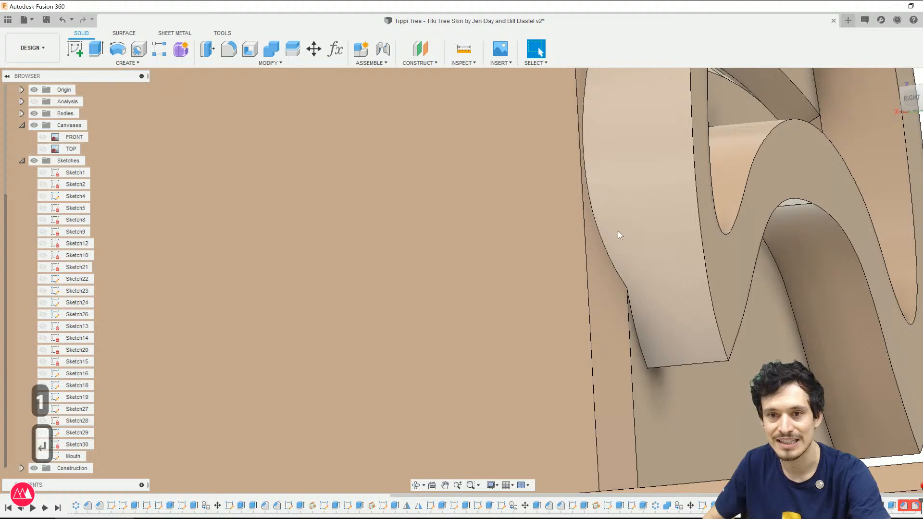
scroll(572, 180, "down", 8)
middle_click_drag(682, 278, 587, 284, "shift")
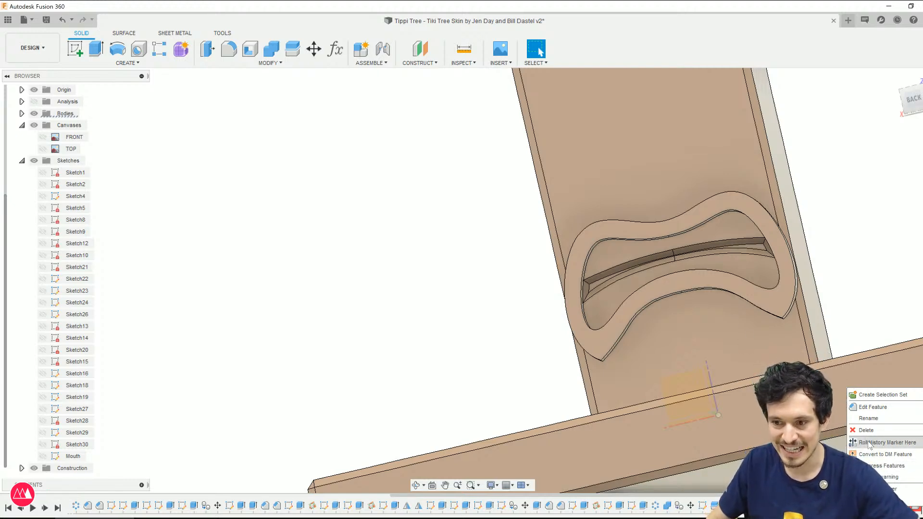
middle_click_drag(387, 331, 435, 284, "shift")
right_click(915, 508)
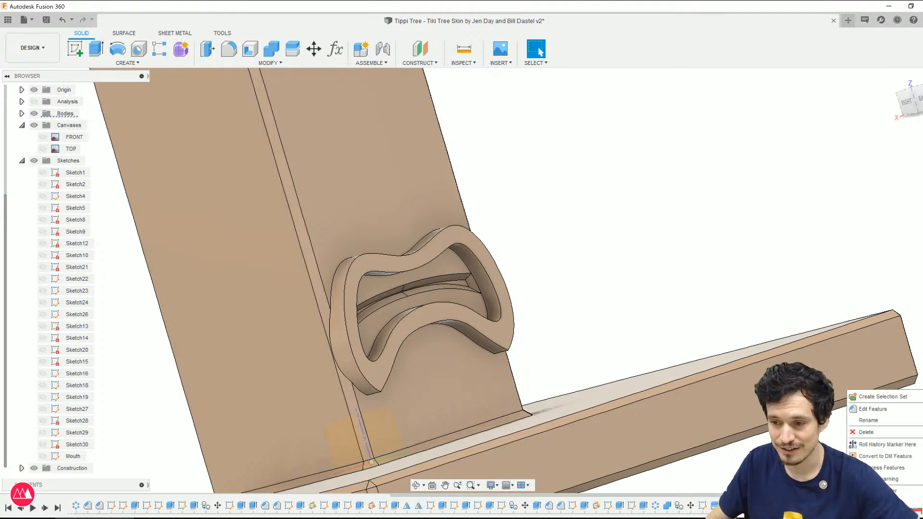
left_click(899, 434)
Step: Try to add the lip's outer side edges to the existing 2.601866 mm equal-distance chamfer
right_click(918, 505)
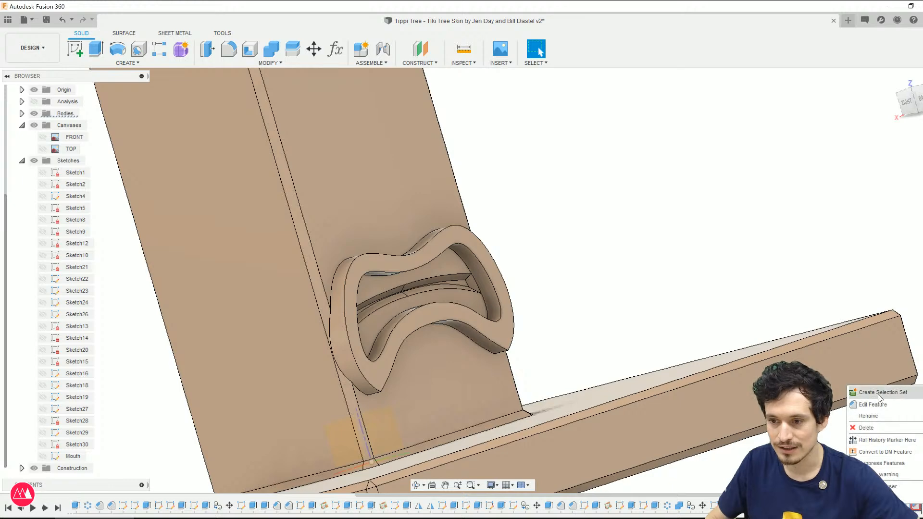
middle_click_drag(395, 399, 357, 379, "shift")
scroll(357, 379, "up", 4)
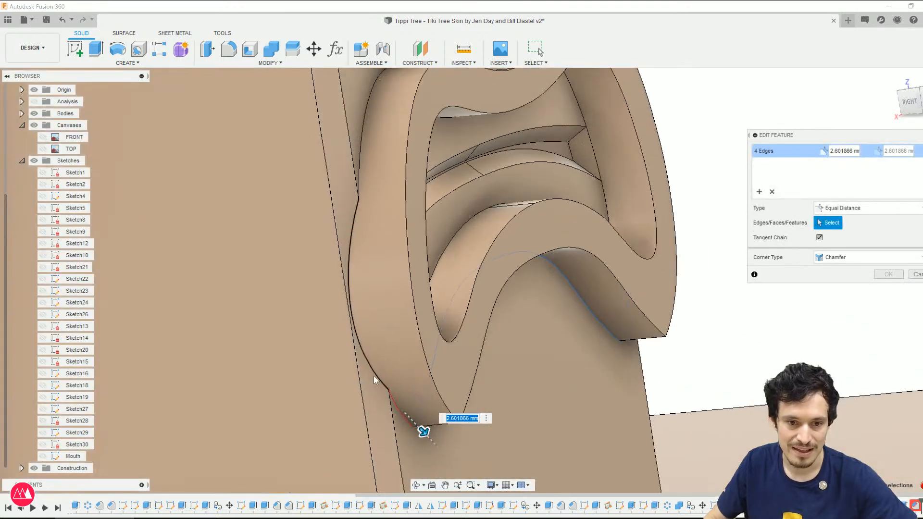
left_click(373, 377)
scroll(373, 384, "down", 2)
left_click(368, 373)
middle_click_drag(509, 357, 384, 379, "shift")
left_click(581, 312)
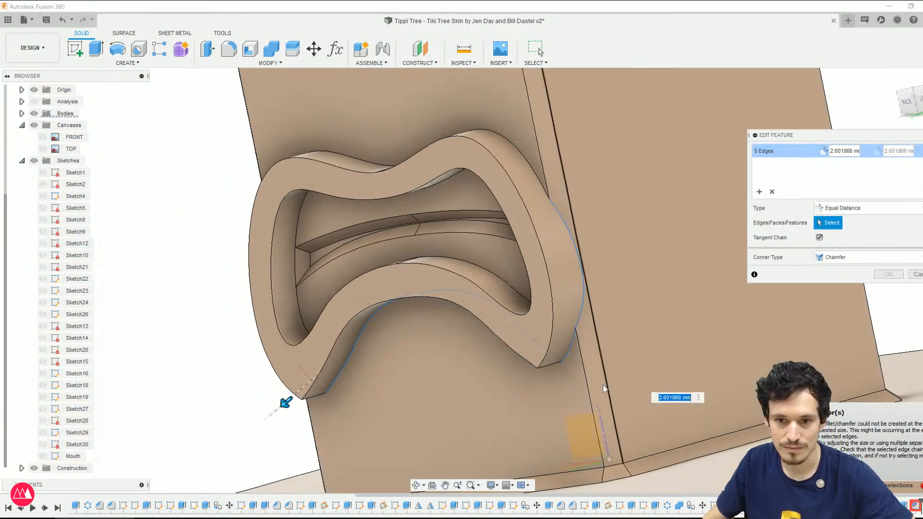
scroll(539, 374, "down", 3)
middle_click_drag(539, 375, 624, 374, "shift")
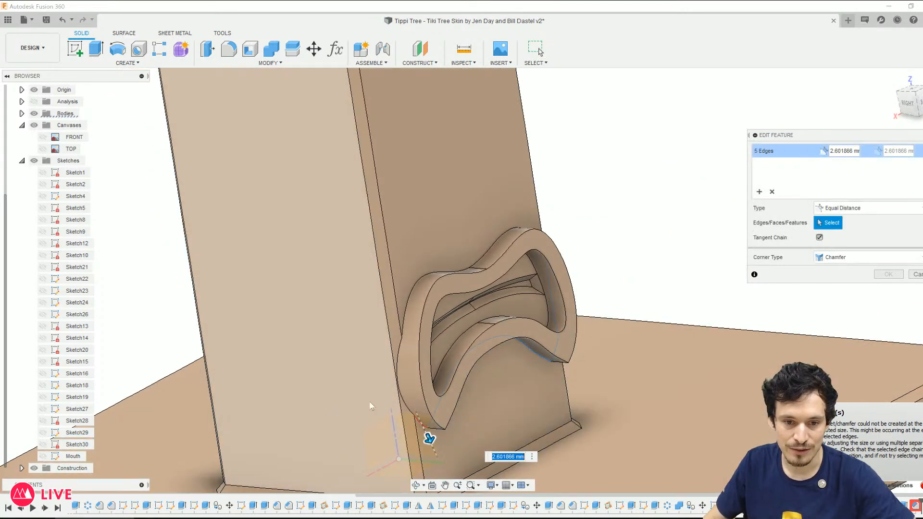
scroll(413, 380, "up", 3)
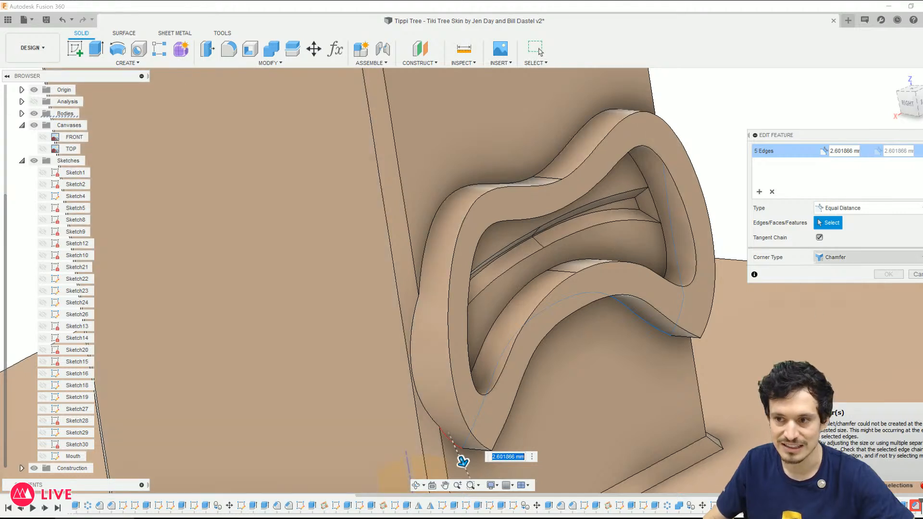
left_click(915, 274)
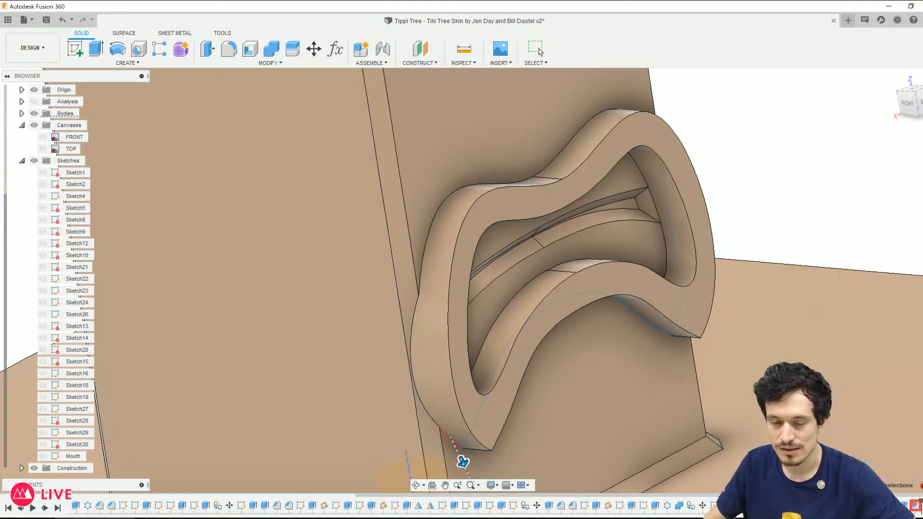
Step: Edit the lip extrusion again and set its direction to One Side
right_click(903, 506)
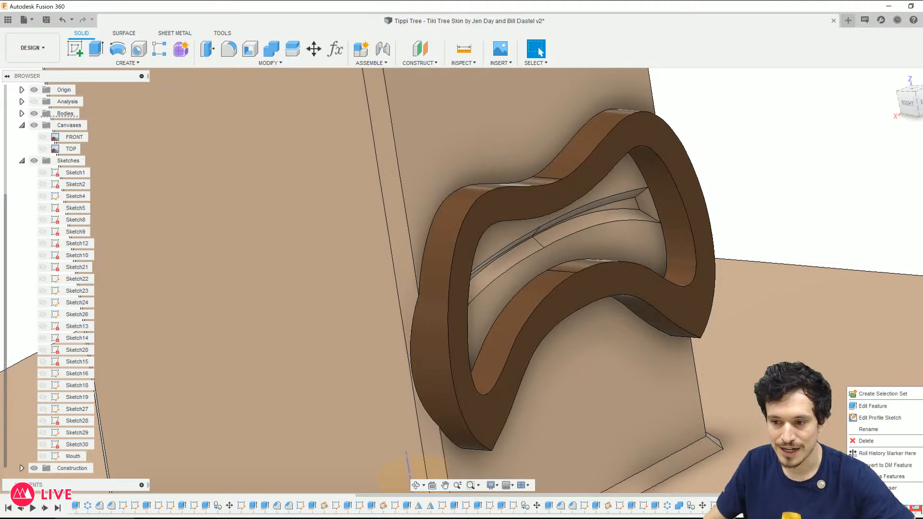
key("Escape")
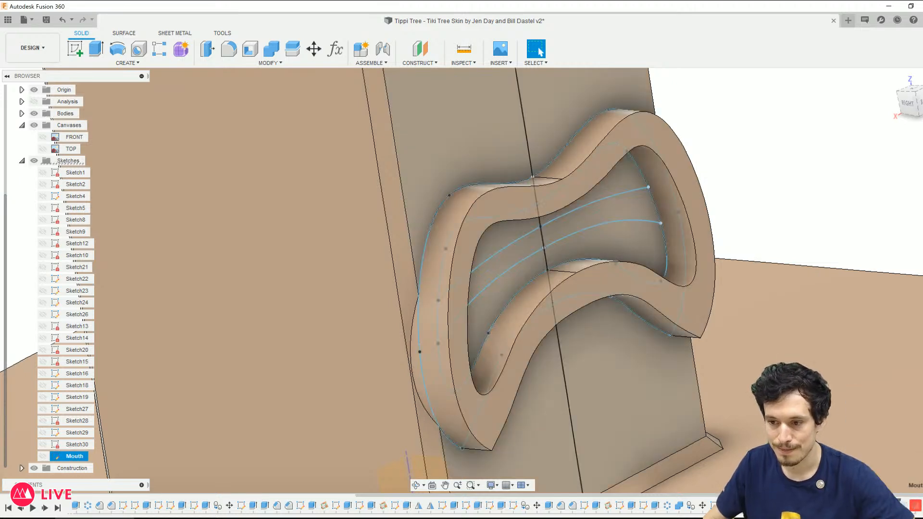
right_click(903, 506)
left_click(894, 409)
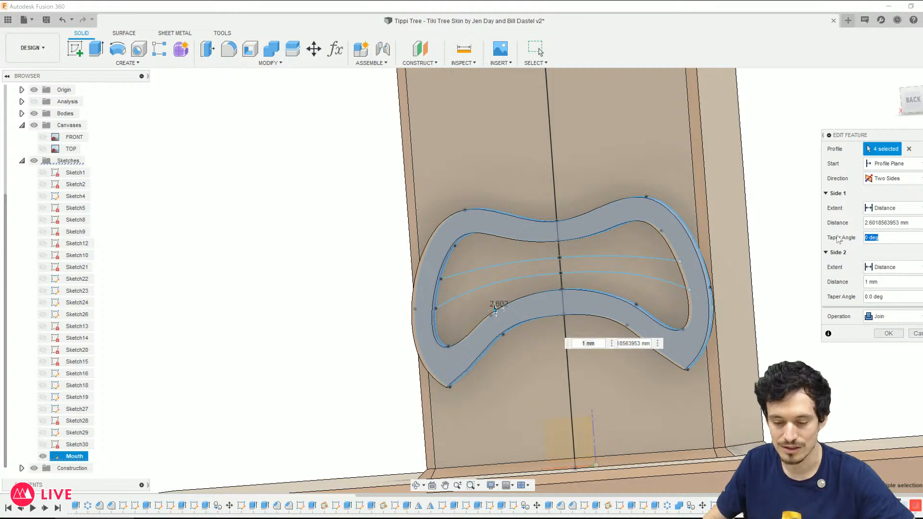
middle_click_drag(625, 284, 613, 329, "shift")
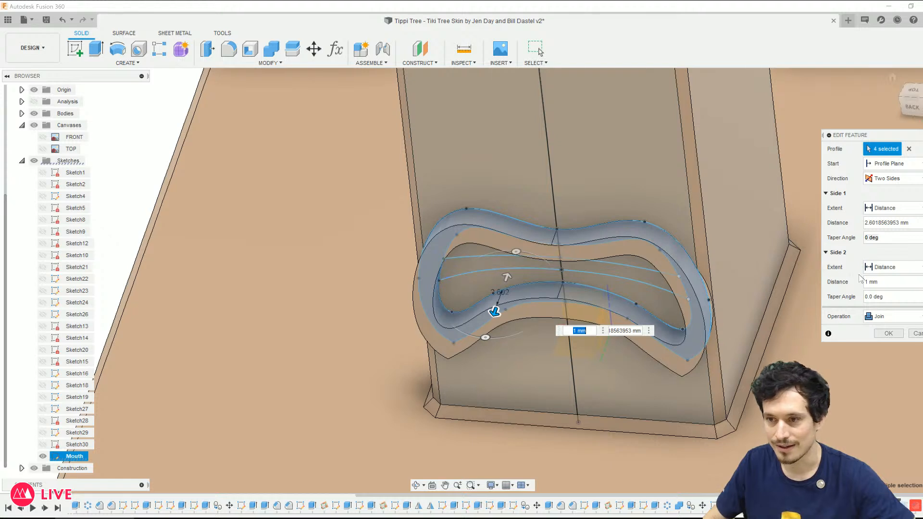
left_click(893, 267)
left_click(886, 280)
left_click(887, 179)
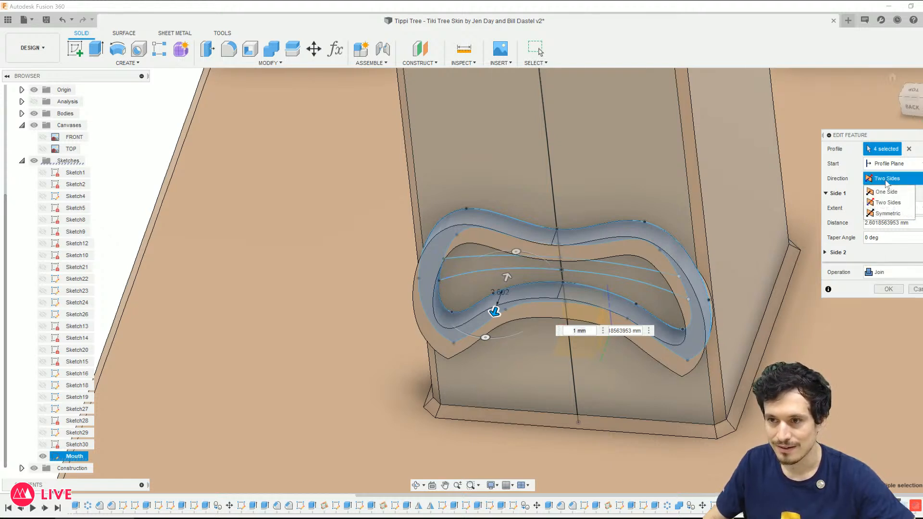
left_click(888, 192)
Step: Start the lip extrusion from an offset plane with a 2 mm offset
left_click(888, 164)
left_click(890, 187)
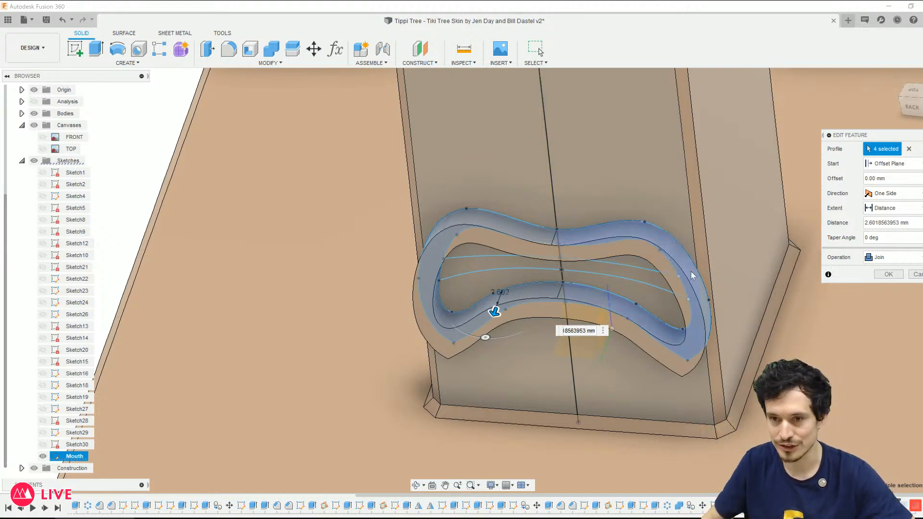
middle_click_drag(740, 260, 813, 226, "shift")
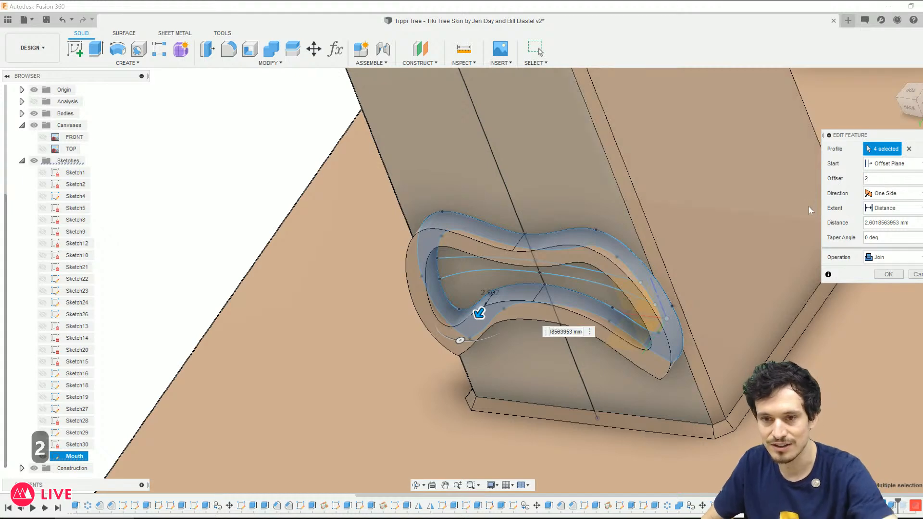
key("Return")
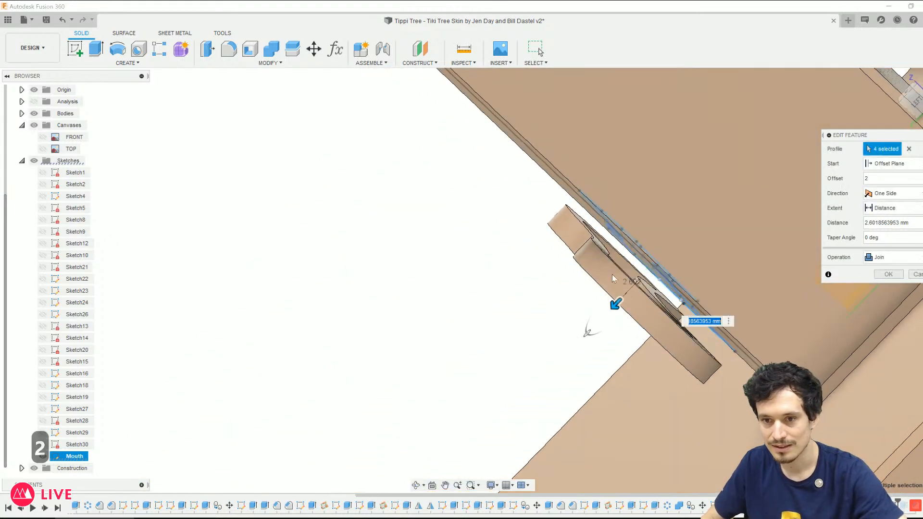
Step: Reverse the lip extrusion into the trunk to a distance of -7.507 mm and set a 40 degree taper angle
left_click_drag(617, 305, 687, 238)
middle_click_drag(687, 238, 659, 309, "shift")
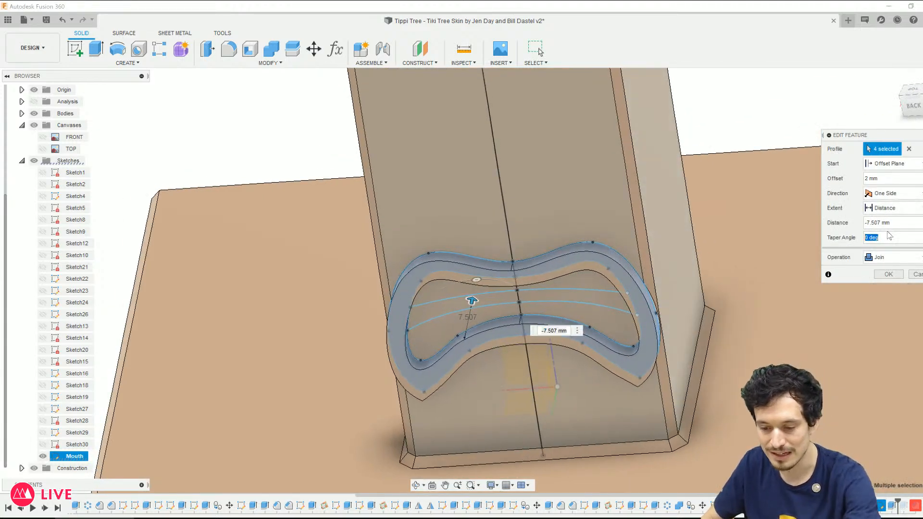
type("40")
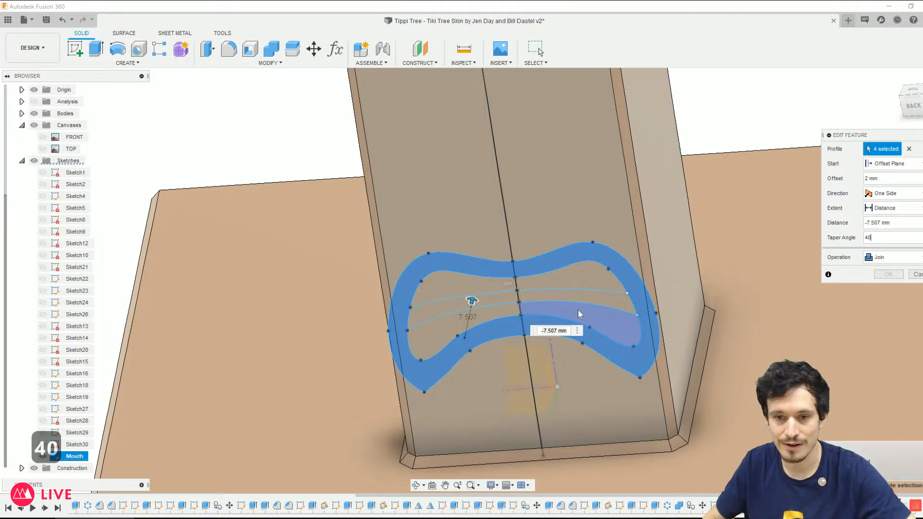
Step: Add all the inner mouth regions to the extrusion's profile selection so the whole mouth shape is filled
left_click(460, 321)
left_click(569, 312)
left_click(578, 299)
left_click(575, 279)
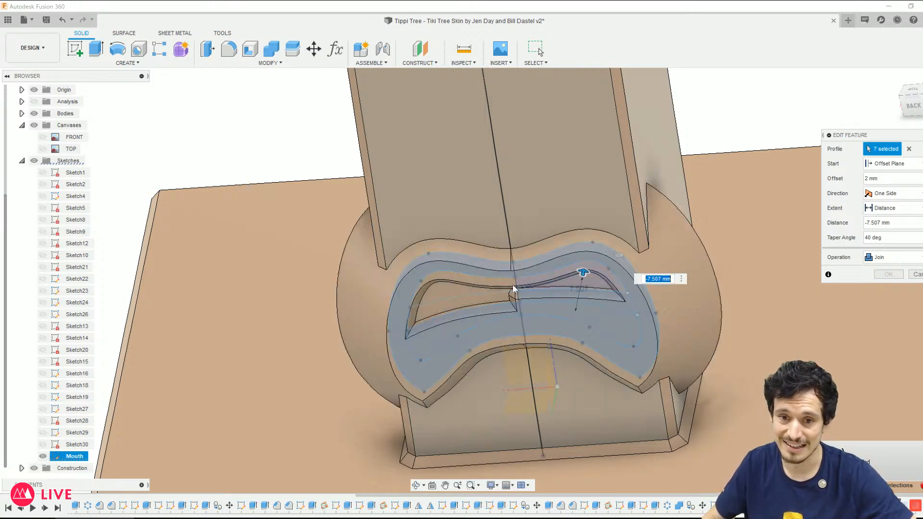
left_click(459, 292)
Step: Set the mouth extrusion's operation to New Body and apply the edited feature
middle_click_drag(622, 405, 717, 357, "shift")
left_click(903, 258)
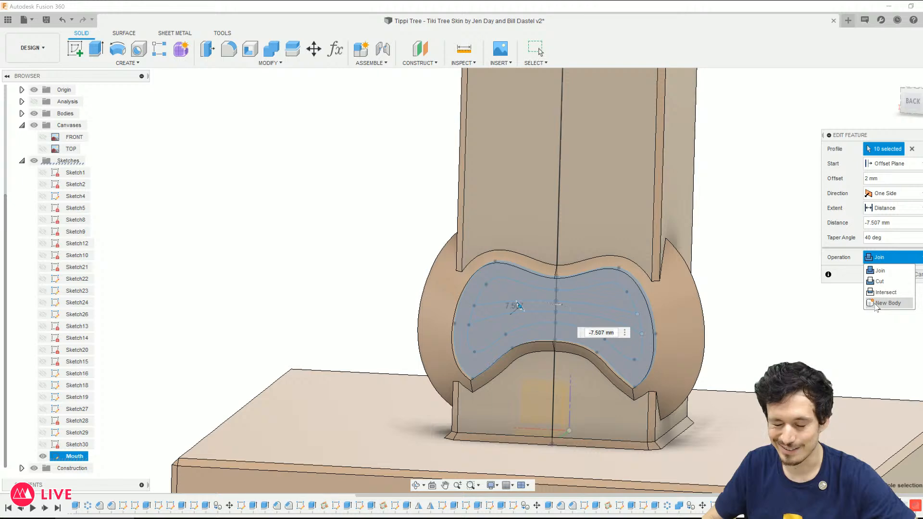
left_click(882, 303)
middle_click_drag(764, 316, 740, 315, "shift")
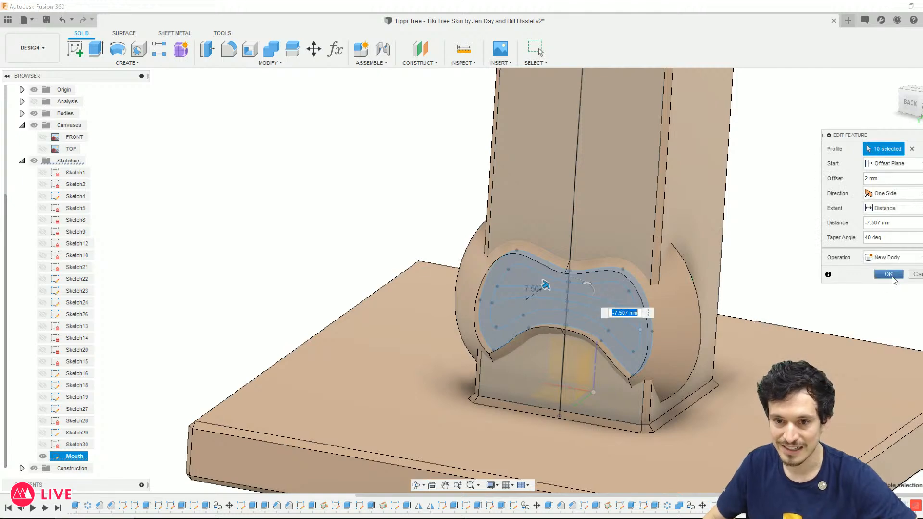
left_click(888, 275)
middle_click_drag(498, 422, 510, 402, "shift")
scroll(693, 415, "down", 2)
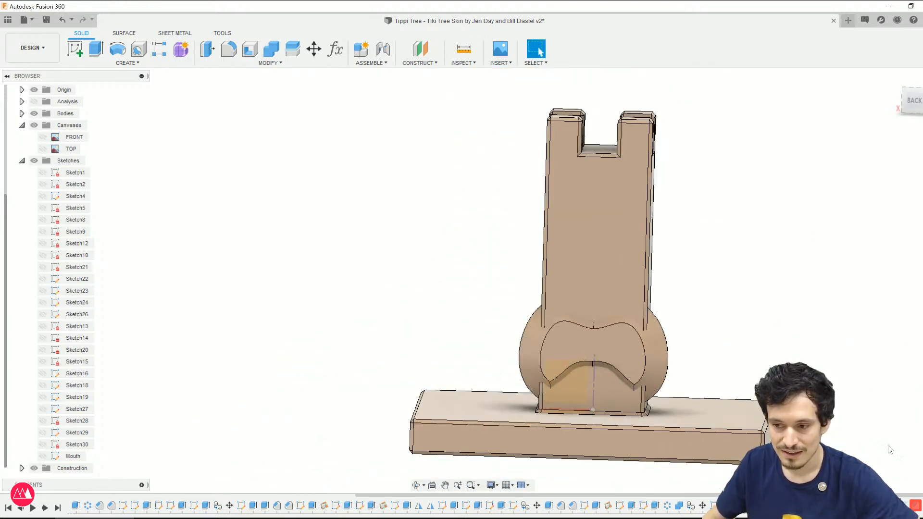
Step: Show the Mouth sketch and start an extrusion with all six inner mouth regions as the profile
left_click(43, 456)
scroll(557, 356, "up", 4)
key("e")
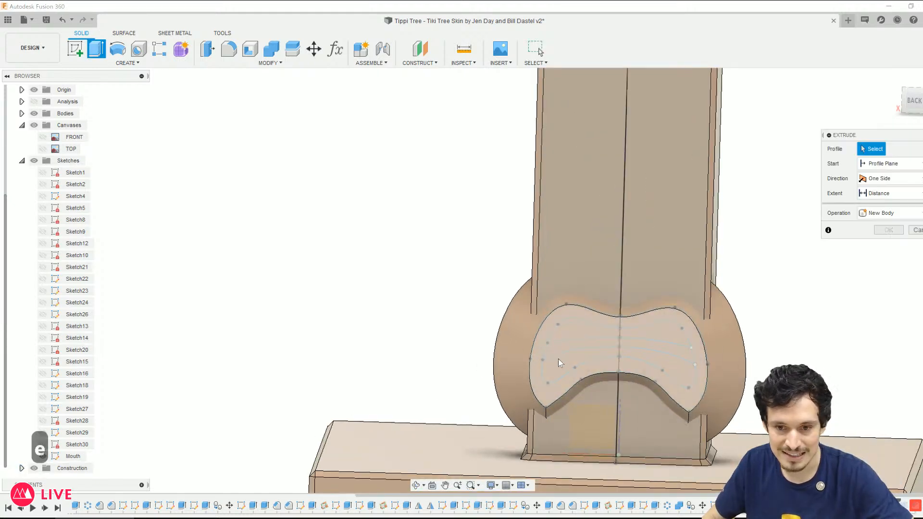
left_click(569, 364)
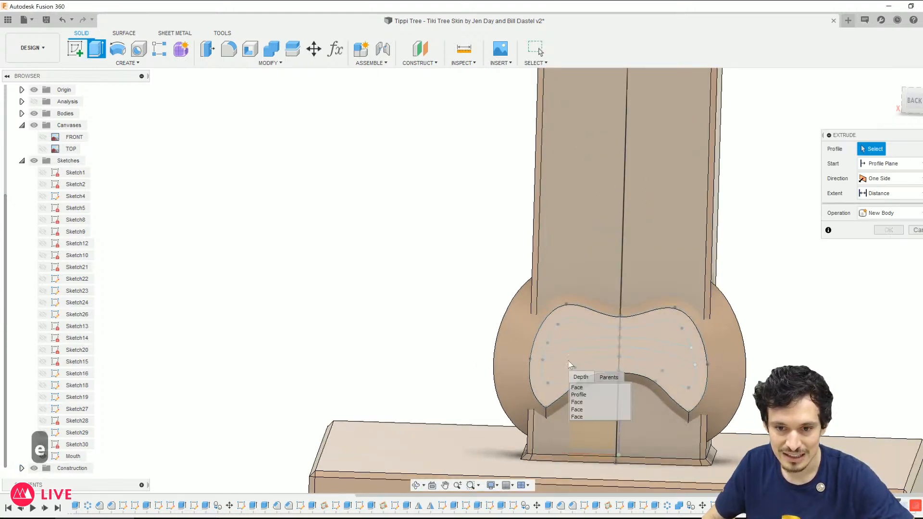
key("Escape")
mouse_move(432, 329)
middle_mouse_down("shift")
mouse_move(376, 323)
mouse_move(425, 366)
mouse_move(464, 344)
mouse_move(397, 349)
middle_mouse_up("shift")
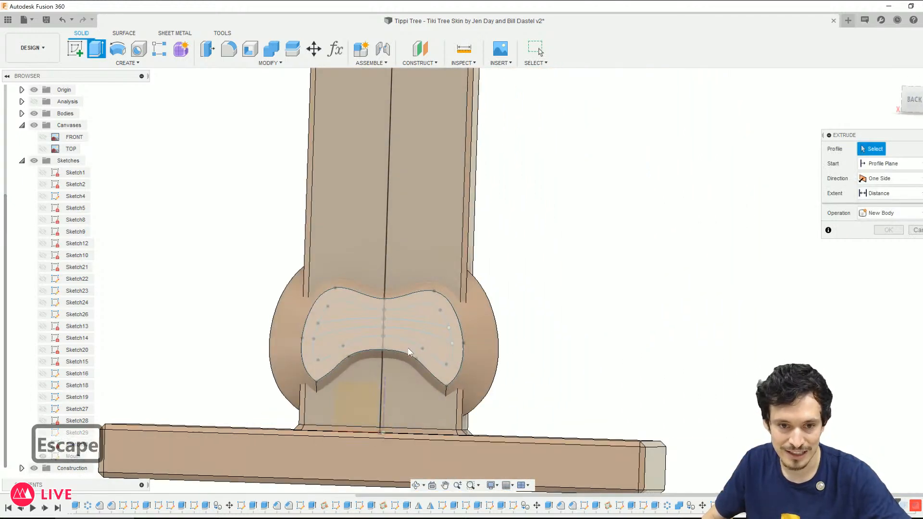
middle_click_drag(360, 326, 547, 361)
scroll(546, 364, "up", 2)
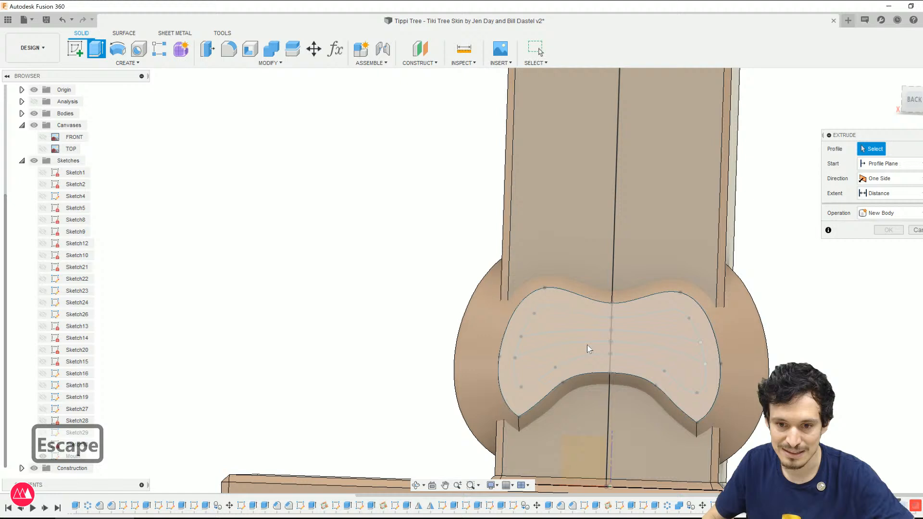
left_click(547, 363)
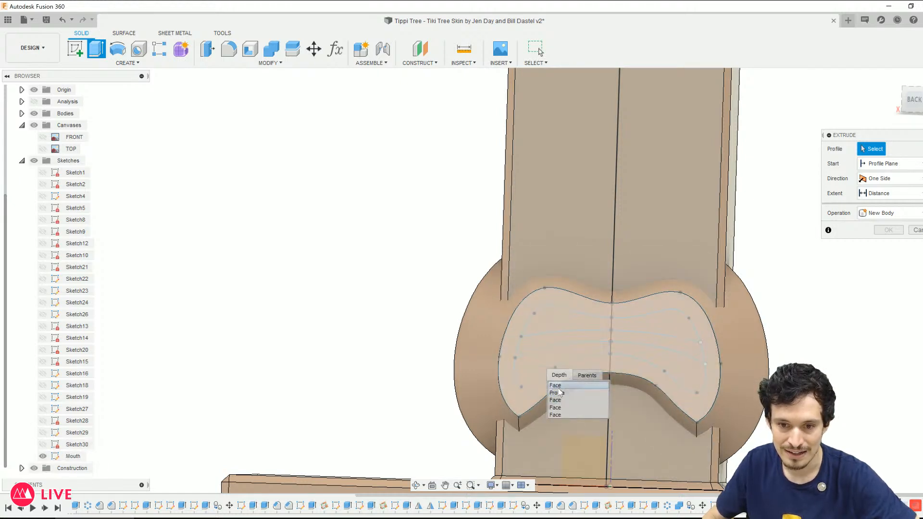
left_click(557, 392)
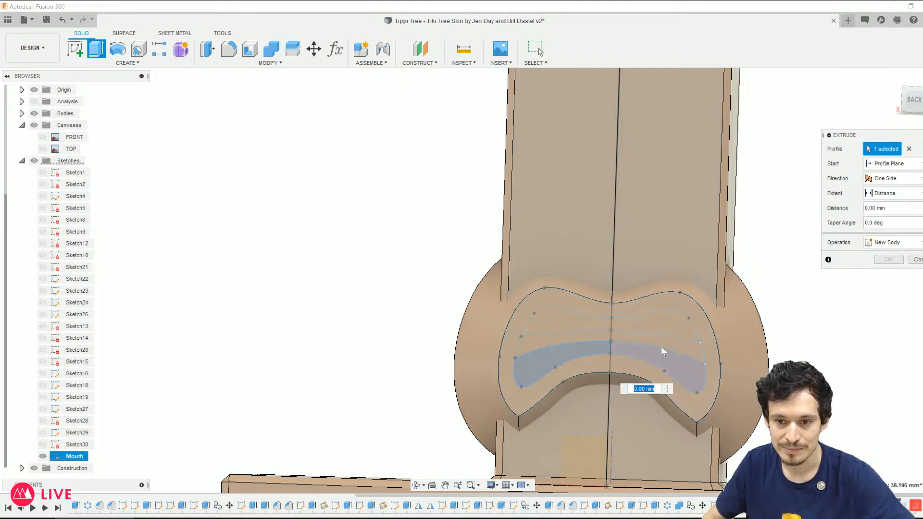
left_click(546, 337)
left_click(547, 328)
left_click(642, 323)
left_click(692, 350)
left_click(682, 364)
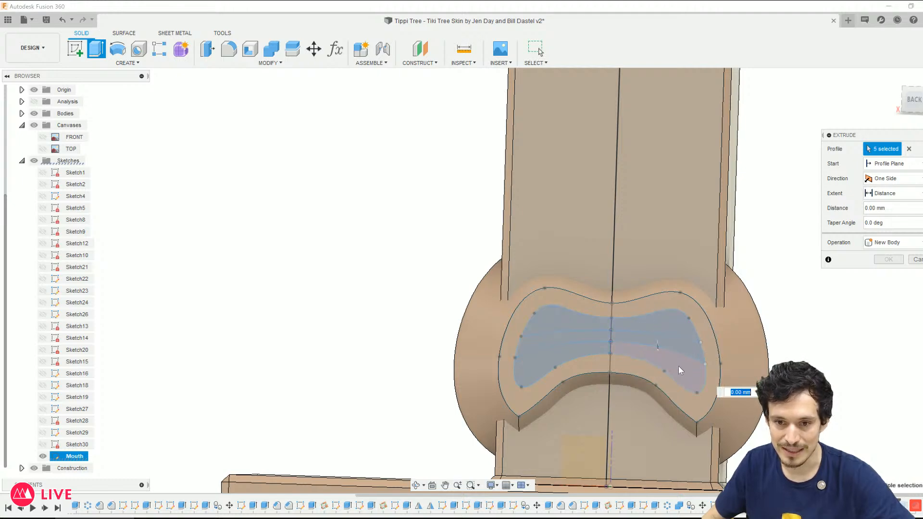
middle_click_drag(698, 431, 616, 394, "shift")
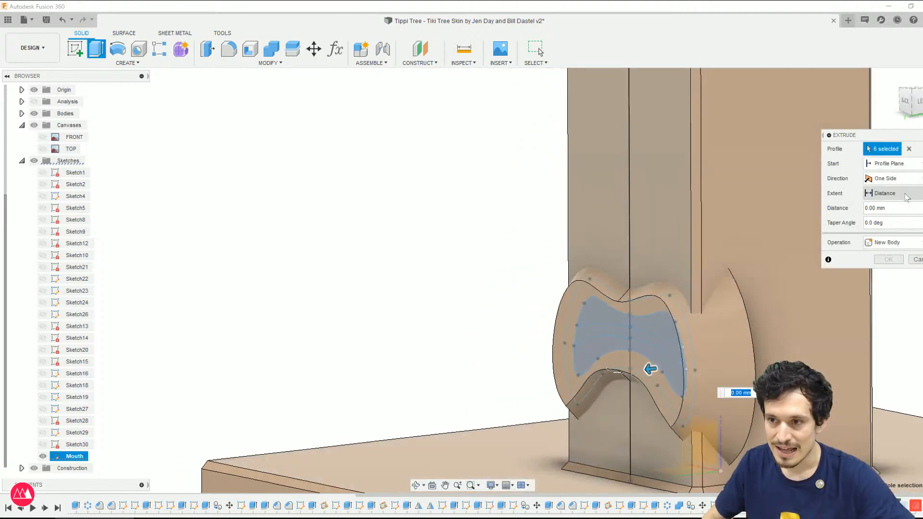
Step: Cut the inner mouth opening on two sides, 33.052 mm and 17.243 mm, through the lip body only, excluding the Tree body
left_click_drag(650, 369, 453, 392)
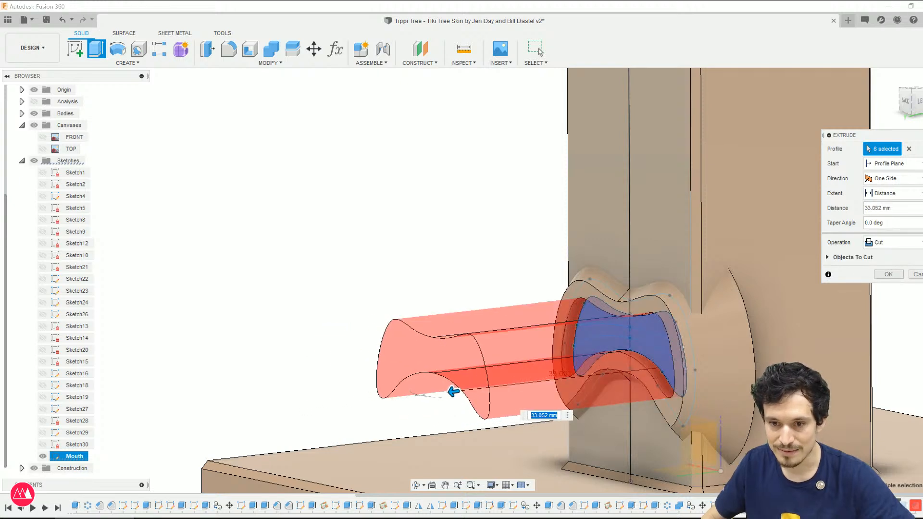
left_click(895, 193)
left_click(894, 181)
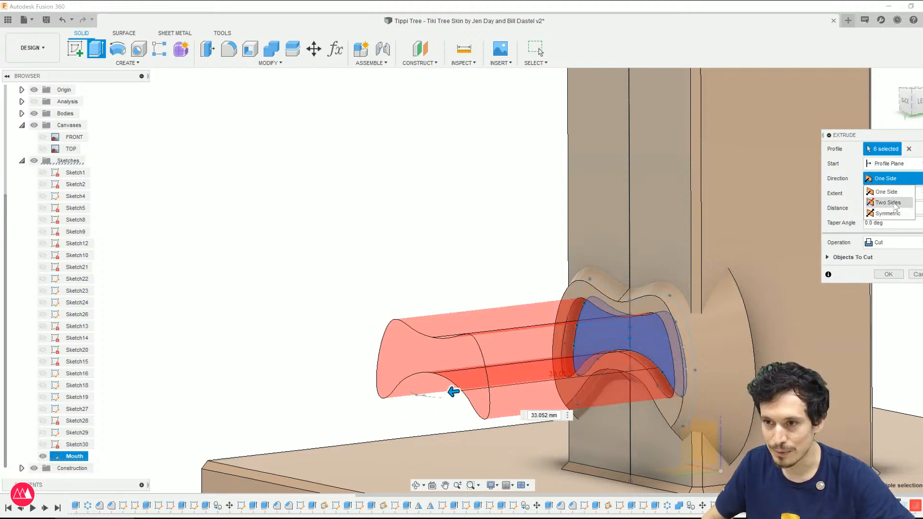
left_click(891, 202)
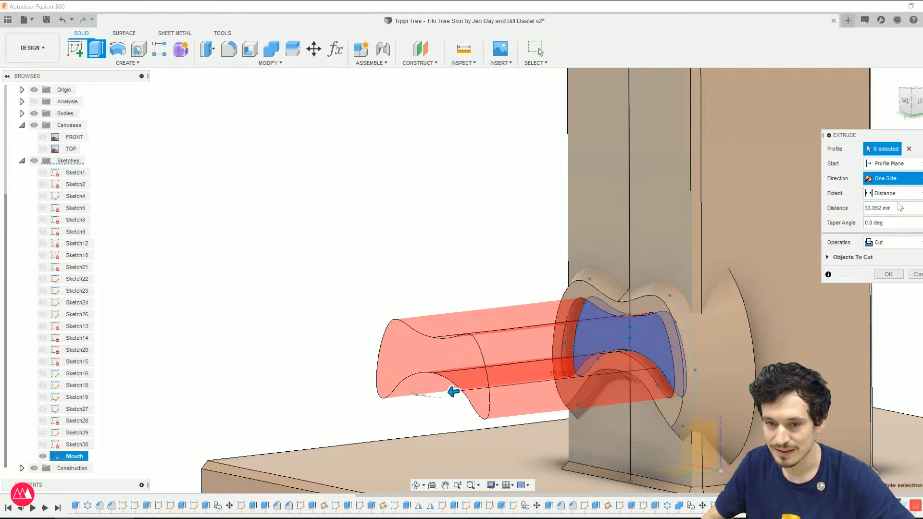
left_click_drag(666, 367, 762, 355)
middle_click_drag(767, 332, 707, 311, "shift")
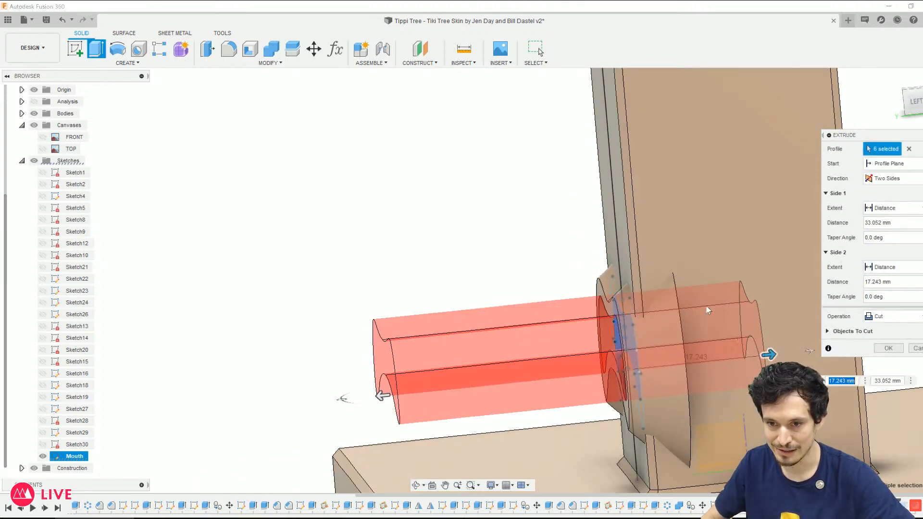
left_click(827, 332)
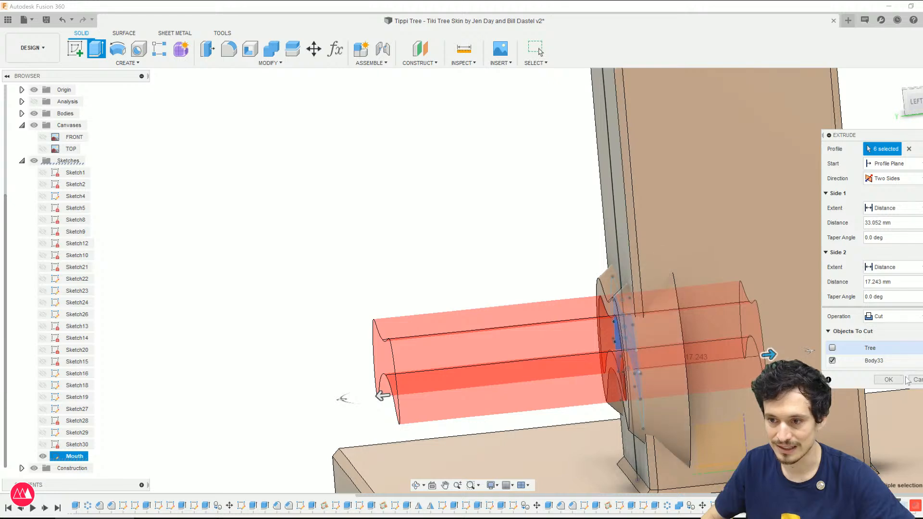
left_click(889, 379)
Step: Hide the Tree body to inspect the hollowed lip ring from the back, and show the tree again
scroll(578, 320, "down", 2)
middle_click_drag(578, 319, 583, 228, "shift")
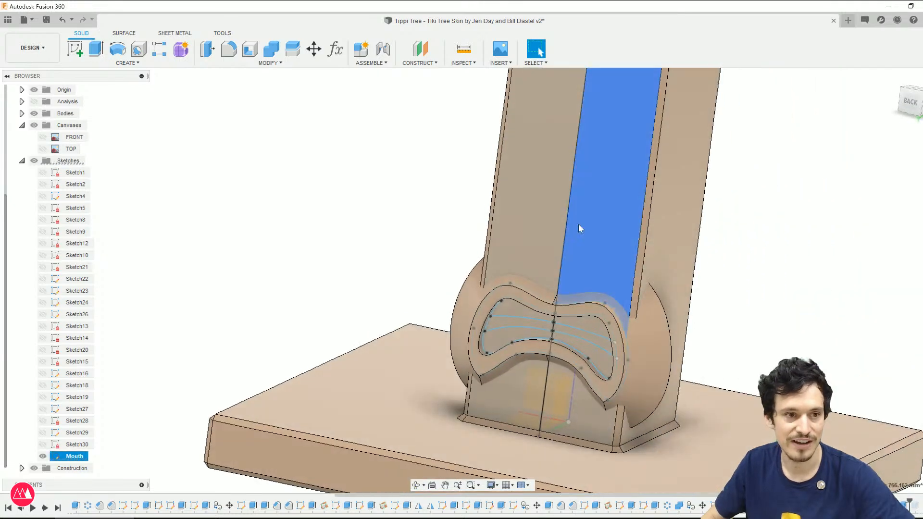
left_click(673, 140)
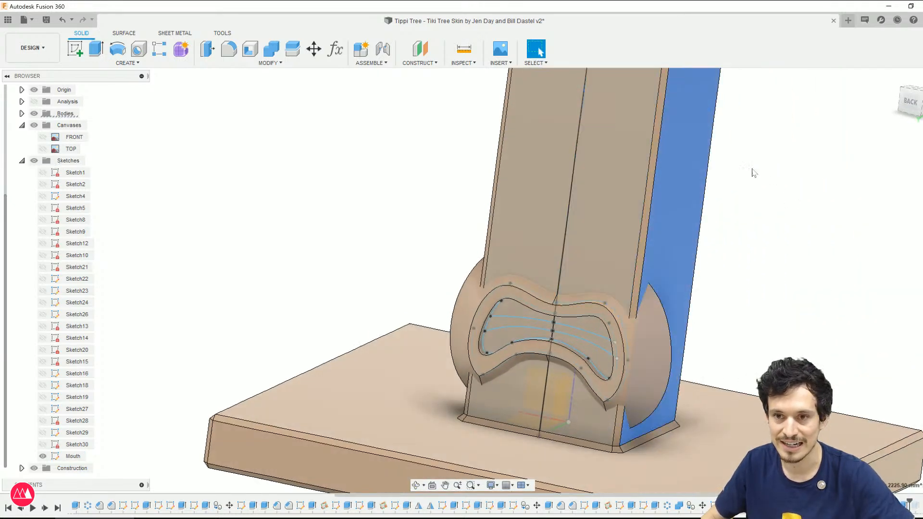
key("v")
middle_click_drag(664, 197, 600, 201, "shift")
middle_click_drag(673, 340, 741, 298, "shift")
scroll(736, 373, "down", 2)
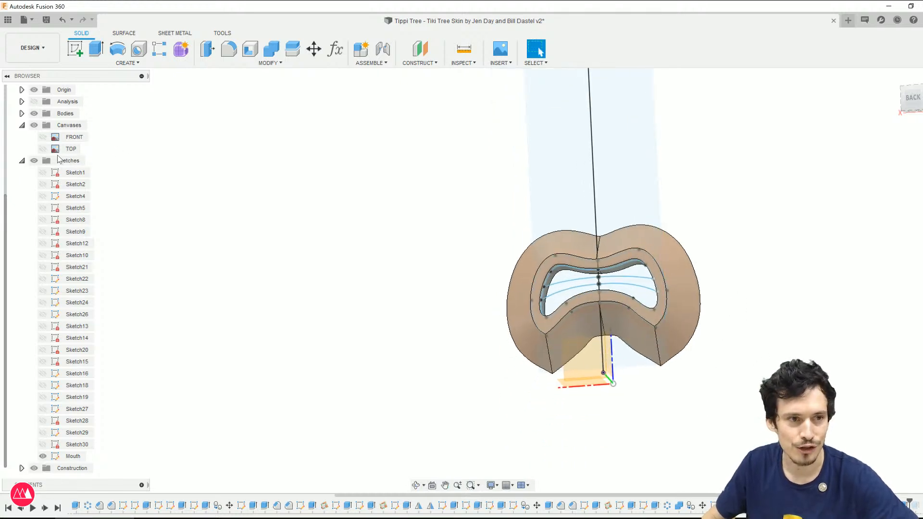
left_click(22, 113)
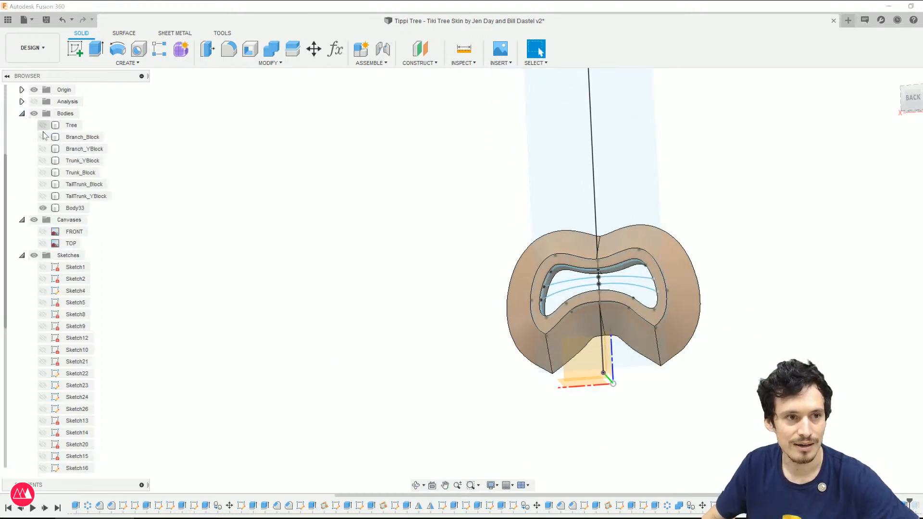
left_click(43, 125)
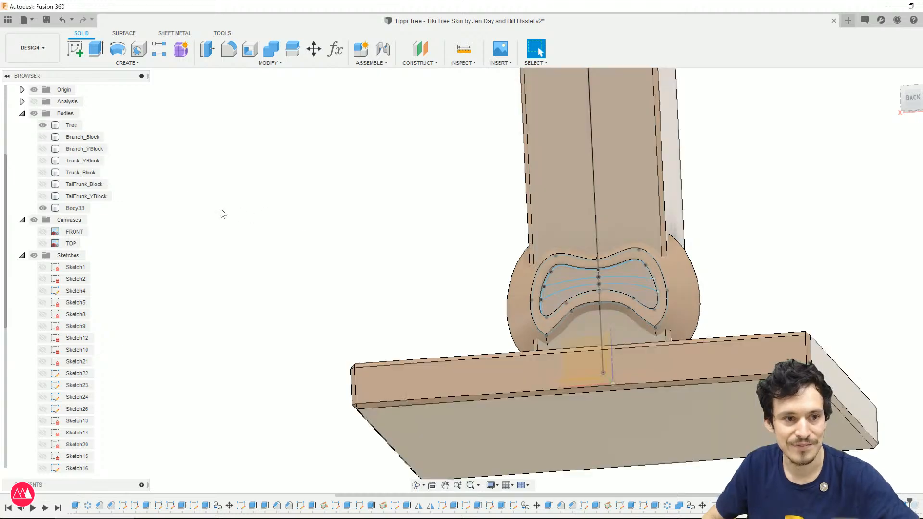
Step: Show the six branch and trunk block bodies from Branch_Block to TallTrunk_YBlock for a look, and hide them again
left_click(91, 196)
left_click(82, 137, "shift")
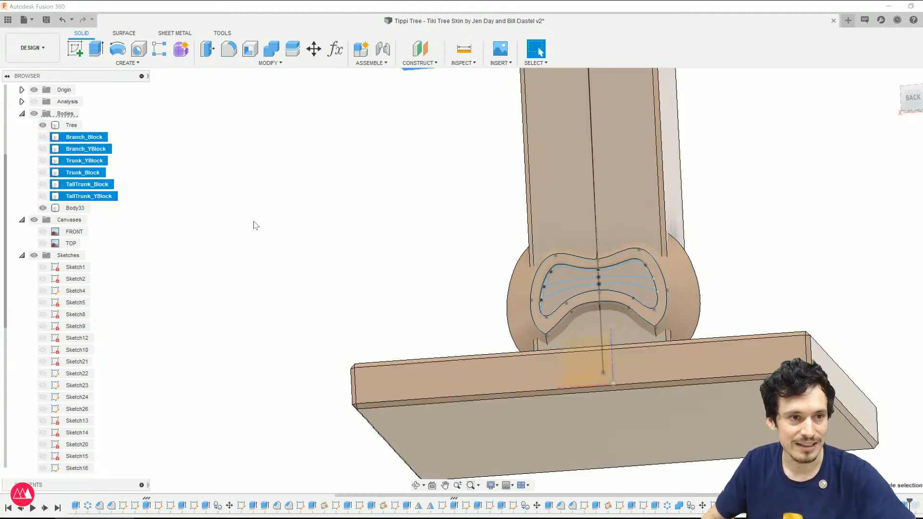
scroll(259, 227, "down", 5)
scroll(331, 233, "down", 2)
key("v")
middle_click_drag(479, 253, 571, 291)
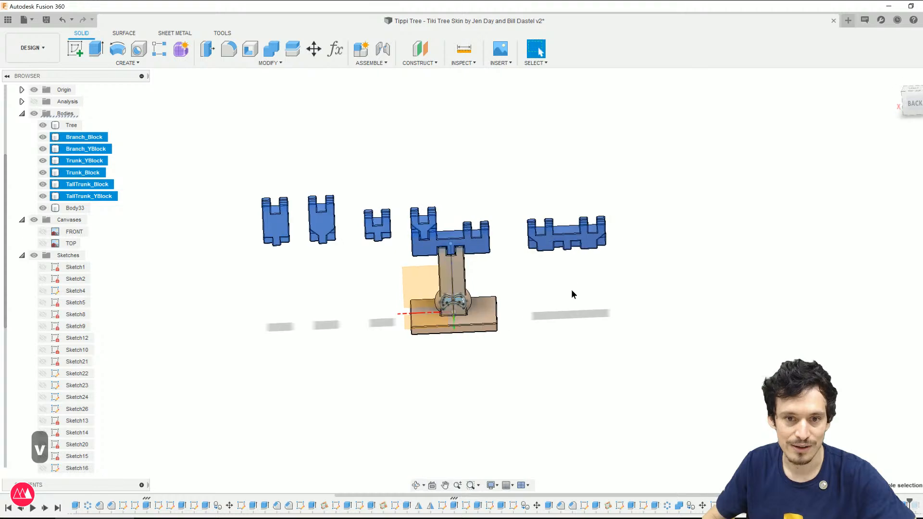
left_click(298, 158)
left_click(115, 196)
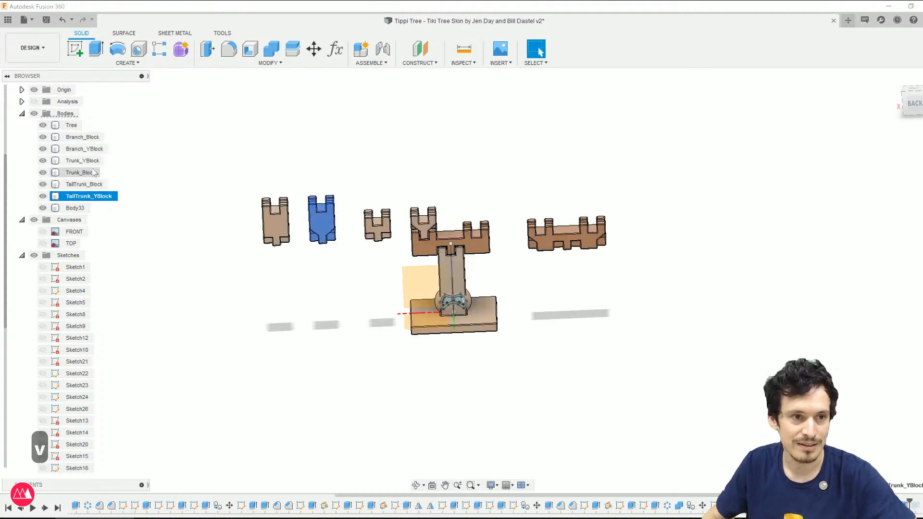
left_click(83, 137, "shift")
key("v")
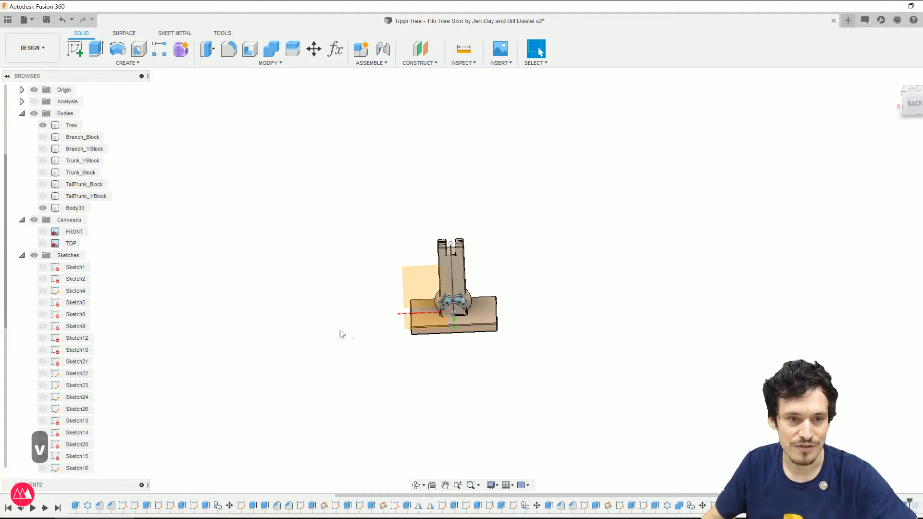
Step: Save the design with the hollowed mouth lip on the trunk
scroll(504, 323, "up", 2)
scroll(359, 213, "up", 2)
scroll(458, 394, "up", 3)
mouse_move(464, 385)
middle_mouse_down("shift")
mouse_move(439, 388)
mouse_move(455, 390)
middle_mouse_up("shift")
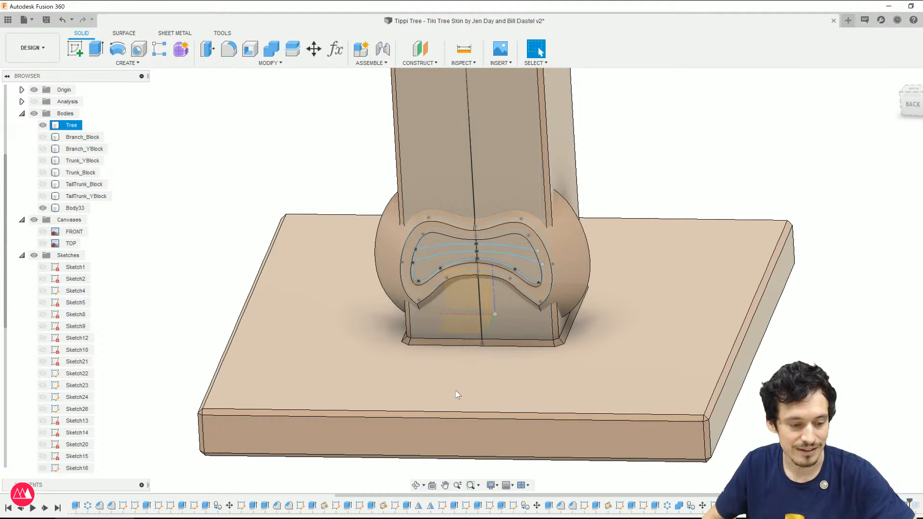
key("ctrl+s")
left_click(469, 278)
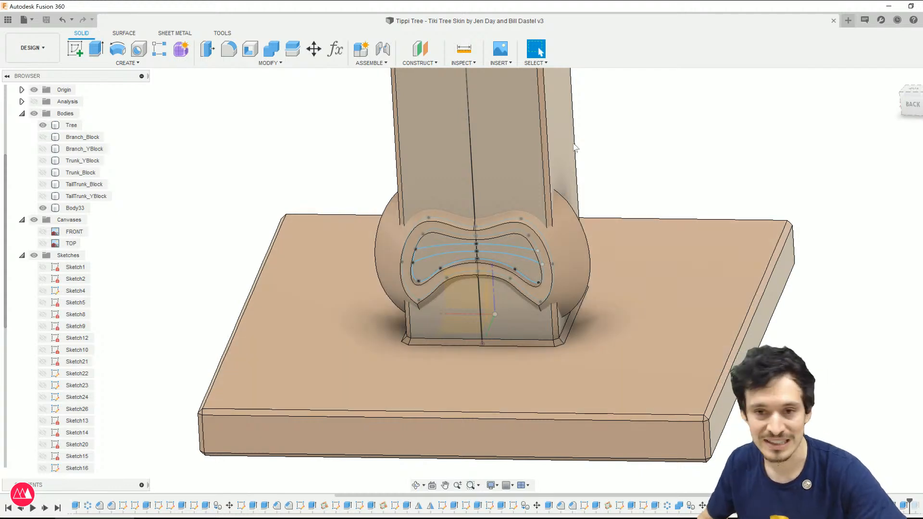
Step: Start an equal-distance chamfer on the lip body's outer back edges, pulled in to about 8.2 mm
scroll(510, 189, "down", 2)
middle_click_drag(511, 190, 551, 228, "shift")
scroll(399, 254, "up", 2)
left_click(402, 257)
middle_click_drag(600, 335, 581, 315, "shift")
key("/")
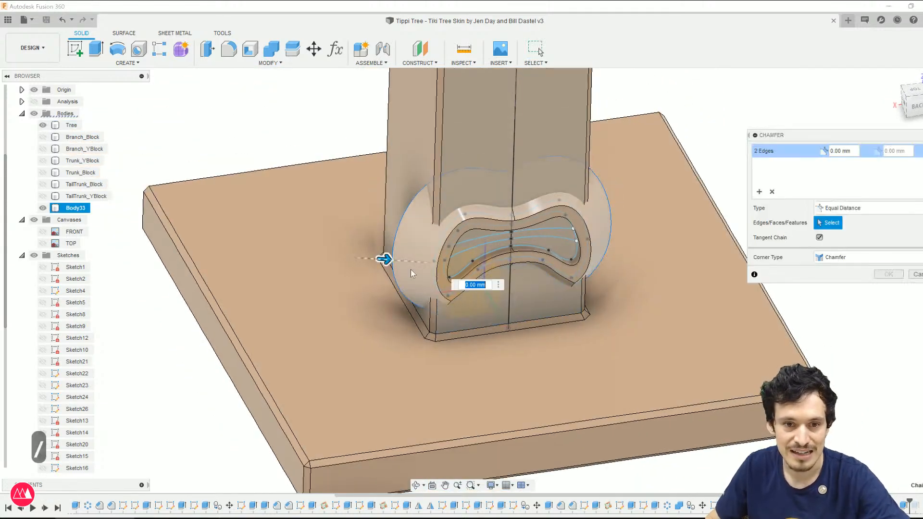
left_click_drag(384, 259, 418, 275)
middle_click_drag(418, 276, 431, 293, "shift")
scroll(460, 309, "up", 3)
left_click_drag(464, 313, 479, 310)
scroll(479, 310, "down", 2)
middle_click_drag(478, 311, 527, 394, "shift")
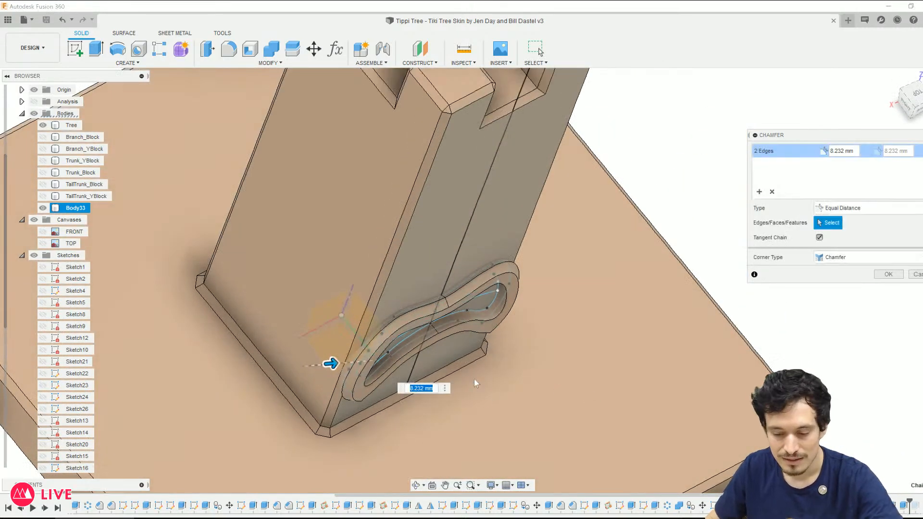
Step: Set the lip body's chamfer distance to 8 mm and apply it
type("8")
middle_click_drag(391, 404, 454, 258, "shift")
key("Return")
scroll(428, 300, "down", 1)
scroll(733, 302, "down", 5)
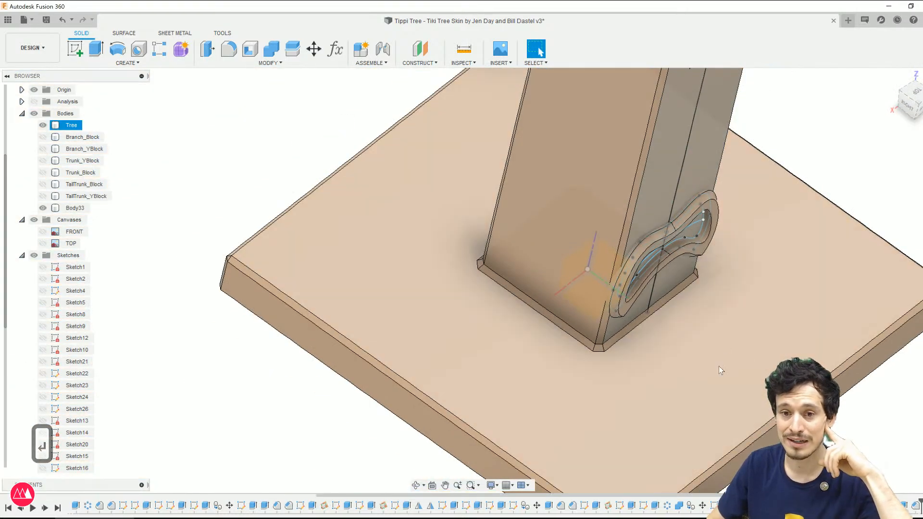
Step: Start a circular pattern of type Bodies with the mouth lip body as its object
scroll(719, 371, "down", 3)
middle_click_drag(717, 366, 627, 327, "shift")
left_click(396, 157)
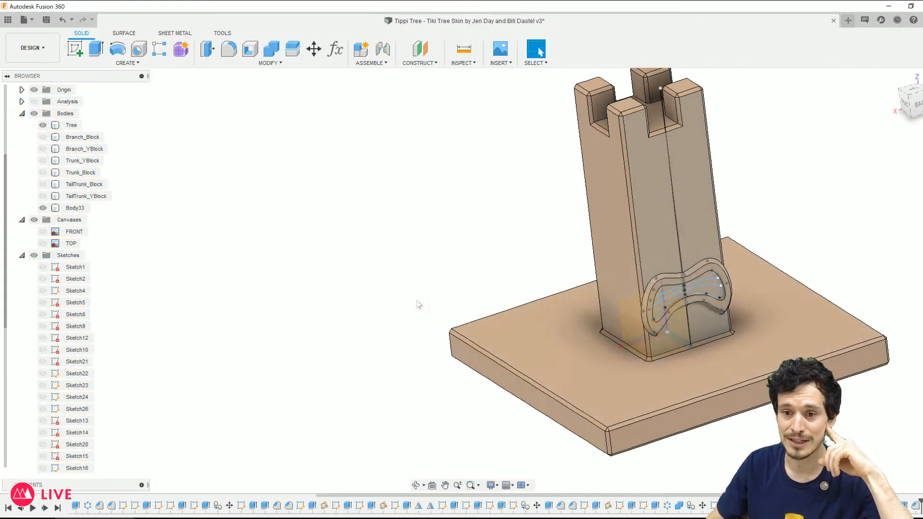
left_click(620, 368)
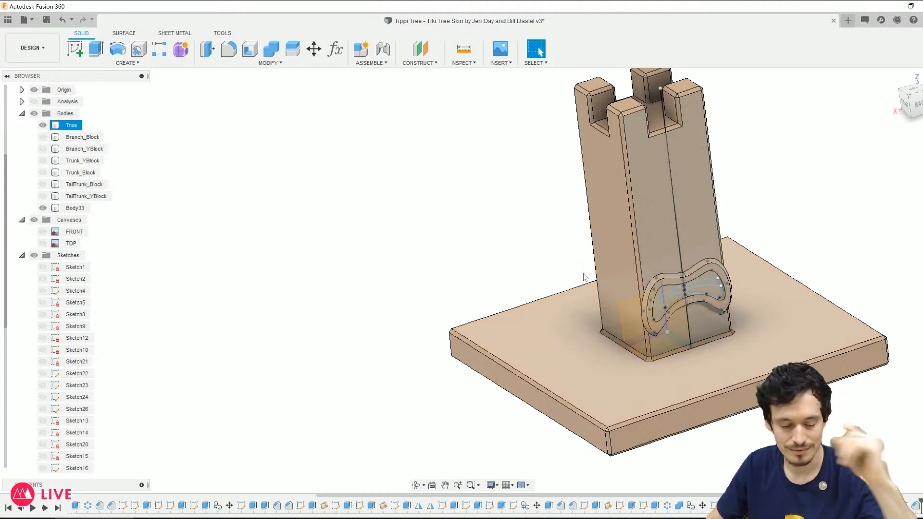
left_click(582, 219)
left_click(125, 63)
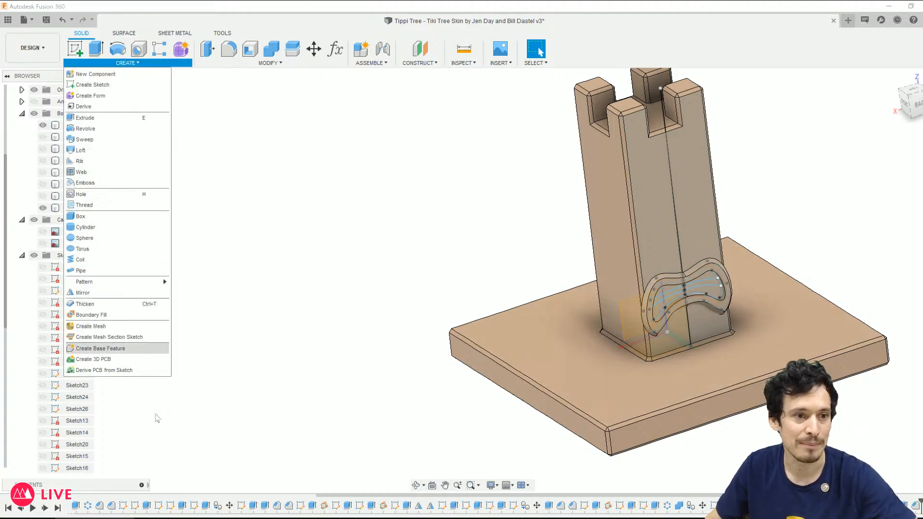
mouse_move(144, 281)
left_click(197, 294)
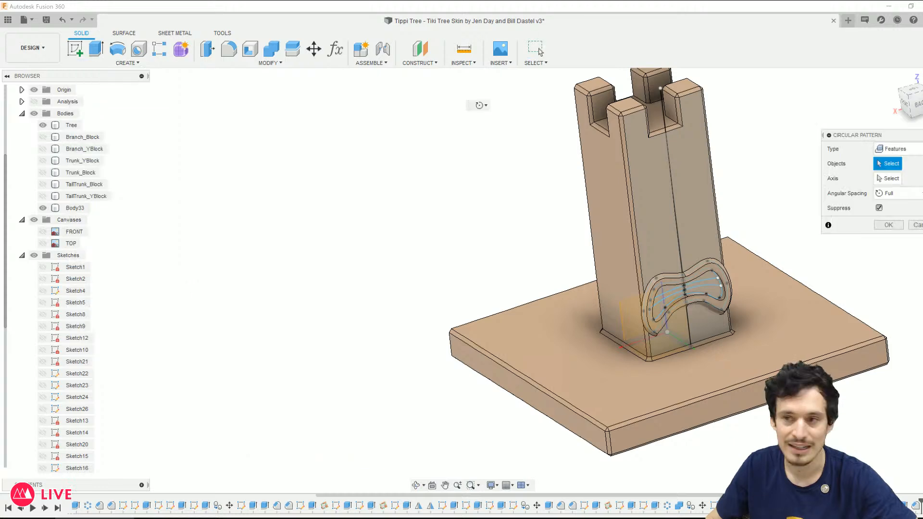
left_click(893, 149)
left_click(893, 173)
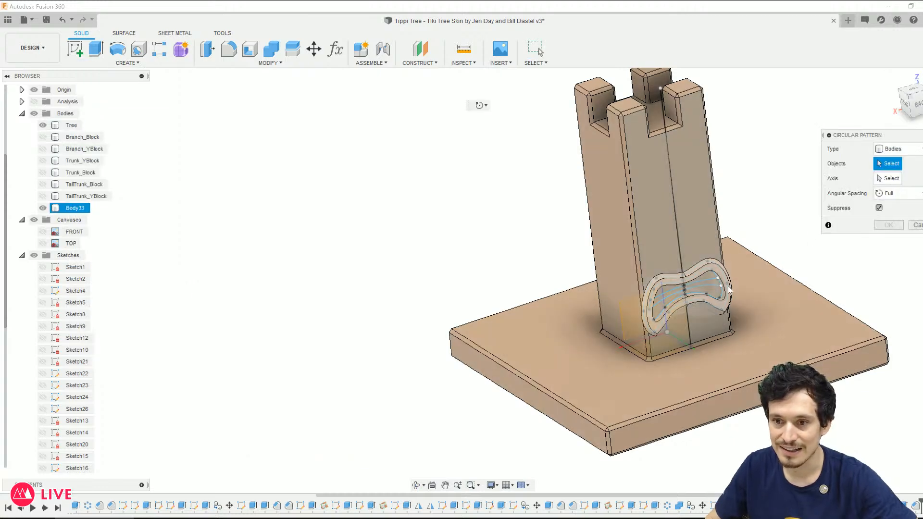
Step: Pattern the lip body around the trunk's vertical axis with full angular spacing and a quantity of 4
left_click(888, 179)
middle_click_drag(745, 216, 596, 287, "shift")
left_click(596, 286)
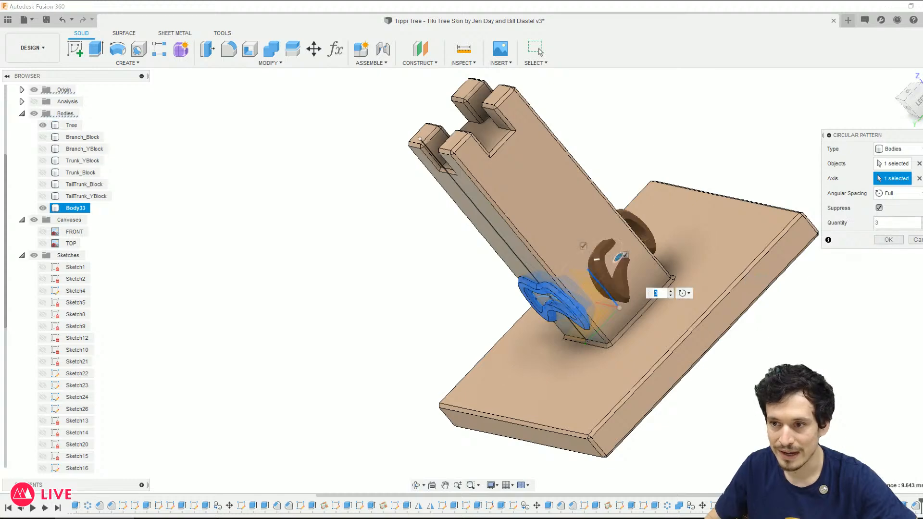
type("4")
left_click(888, 240)
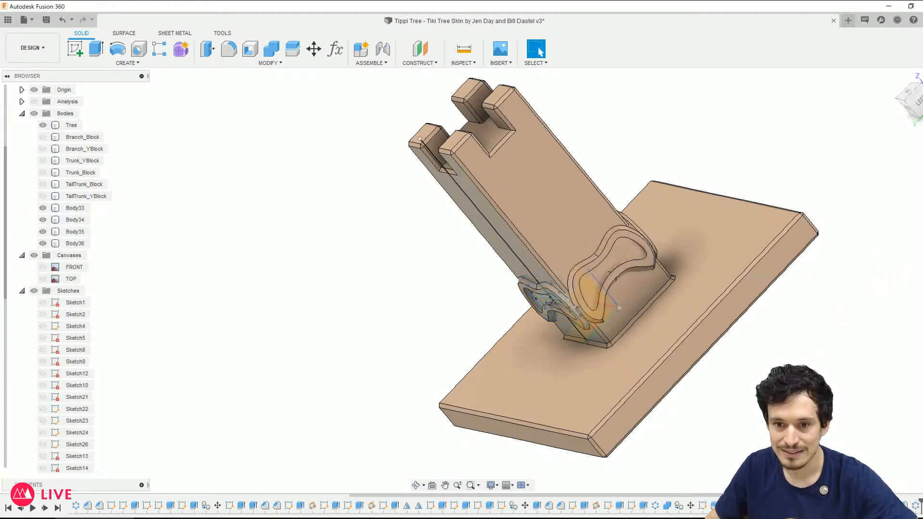
Step: Switch the visual style to plain shaded without edges for a close view of the patterned lips
scroll(634, 350, "up", 5)
mouse_move(633, 351)
middle_mouse_down("shift")
mouse_move(627, 319)
mouse_move(614, 336)
mouse_move(610, 387)
middle_mouse_up("shift")
scroll(612, 386, "up", 1)
key("ctrl+4")
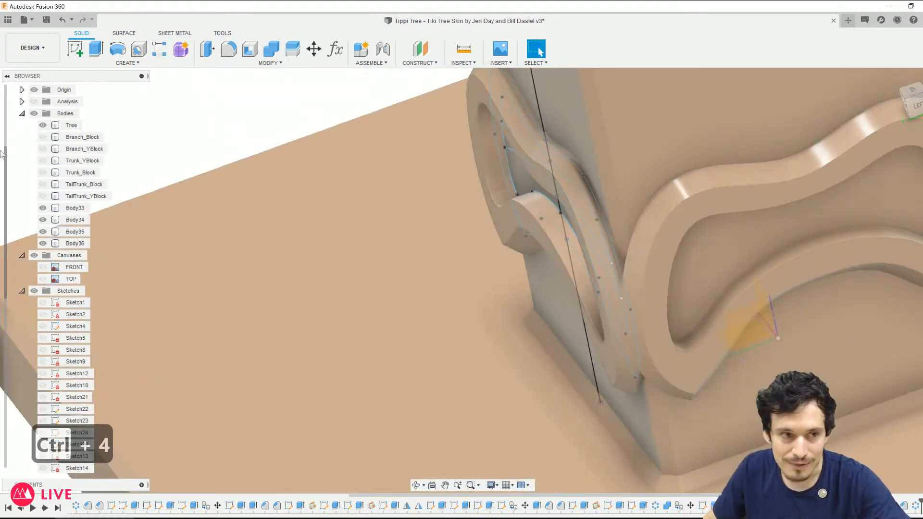
Step: Hide all the sketches so only the trunk and the patterned lip bodies are displayed
left_click(43, 125)
left_click(44, 125)
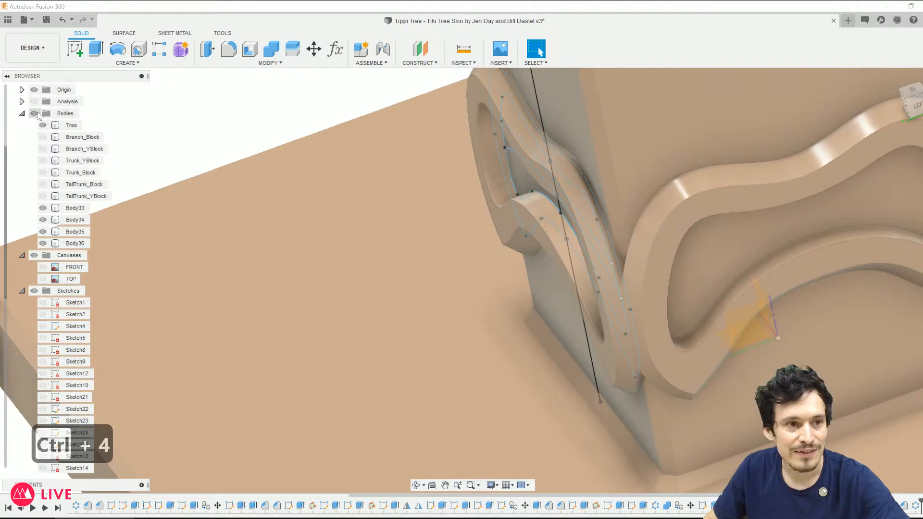
left_click(34, 291)
Step: Examine the four patterned lips around the base of the trunk from several angles and distances
scroll(265, 315, "down", 2)
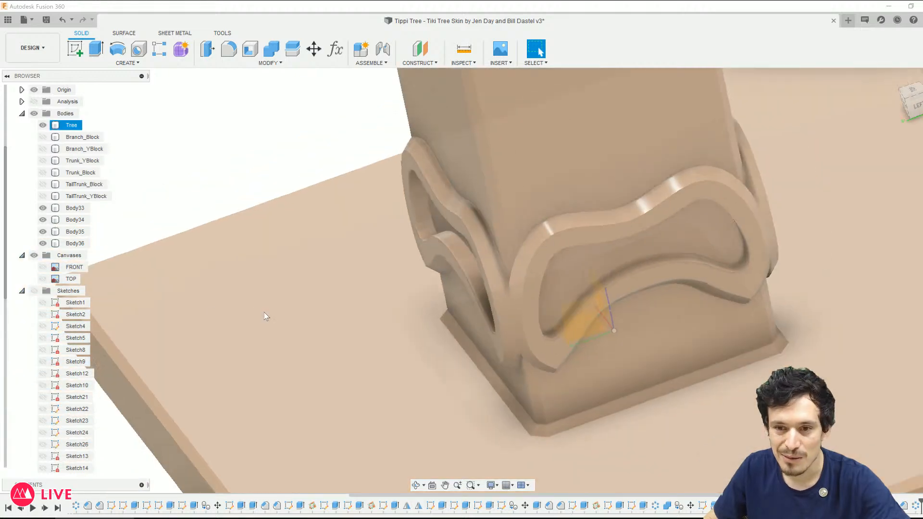
middle_click_drag(224, 179, 245, 156, "shift")
scroll(351, 361, "down", 4)
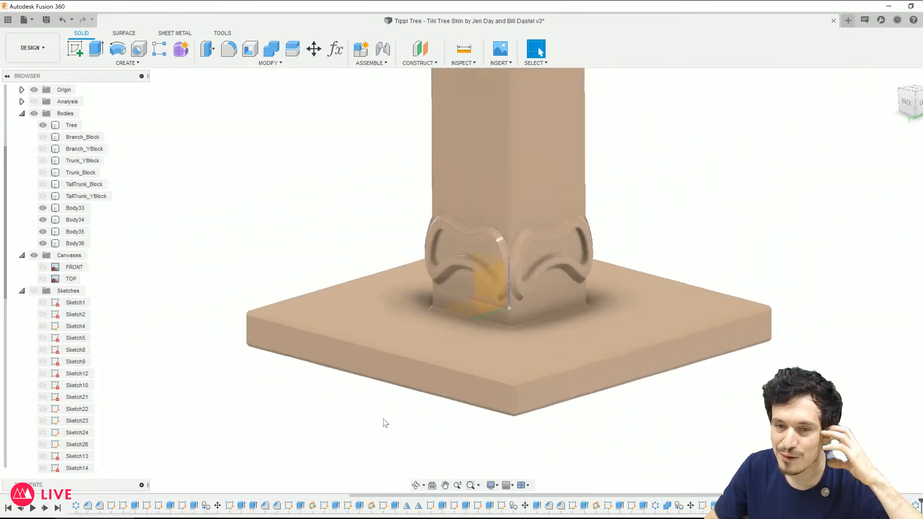
scroll(590, 308, "up", 3)
middle_click_drag(589, 307, 630, 288, "shift")
scroll(605, 298, "down", 1)
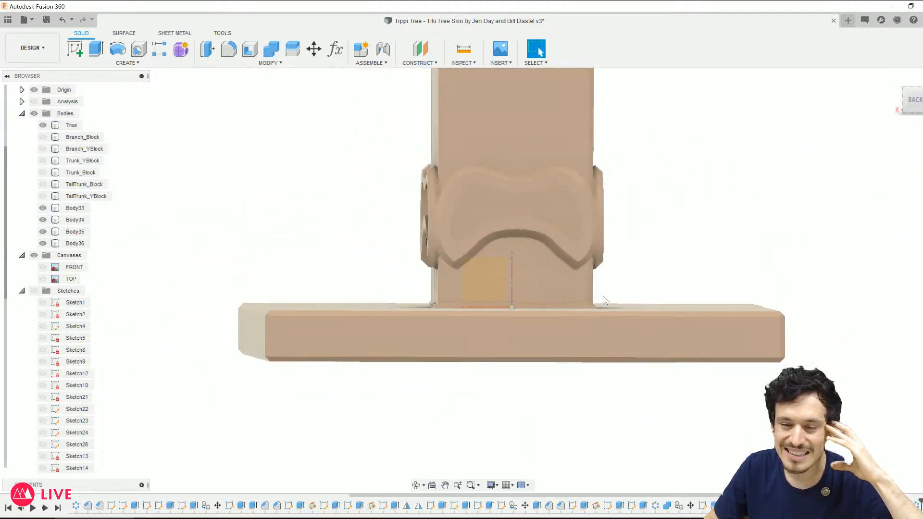
scroll(604, 299, "down", 2)
mouse_move(597, 246)
middle_mouse_down("shift")
mouse_move(519, 147)
mouse_move(629, 192)
middle_mouse_up("shift")
scroll(630, 207, "down", 3)
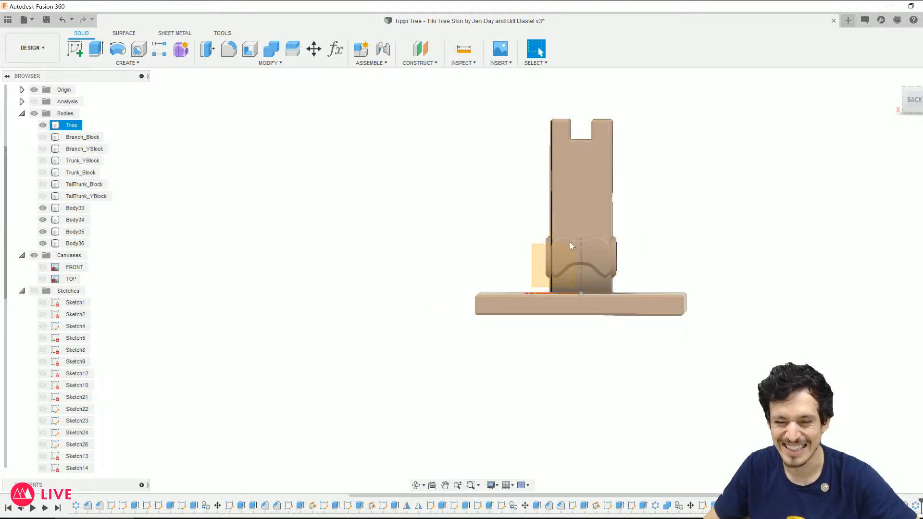
scroll(621, 255, "up", 3)
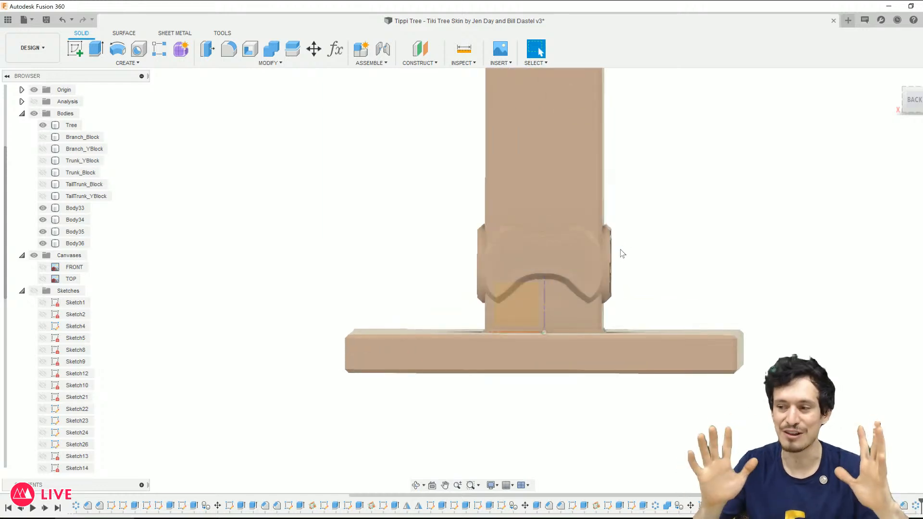
left_click(604, 214)
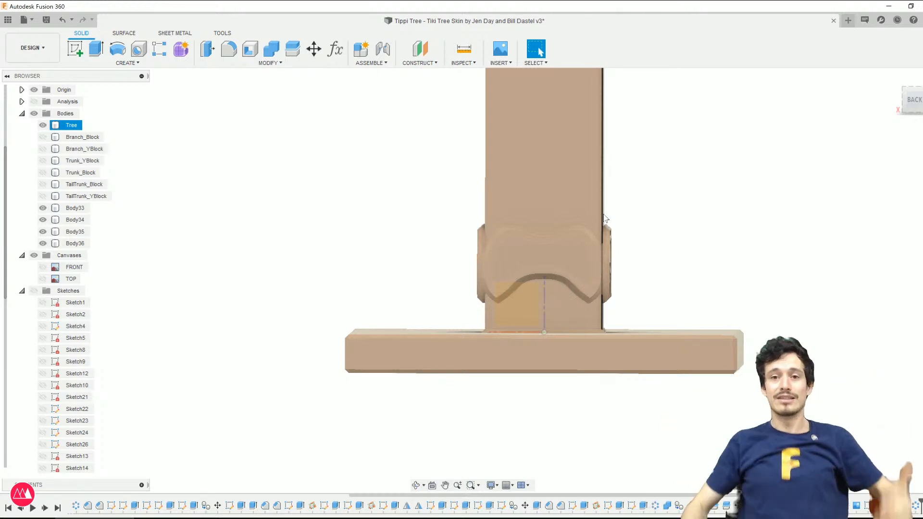
scroll(567, 193, "down", 3)
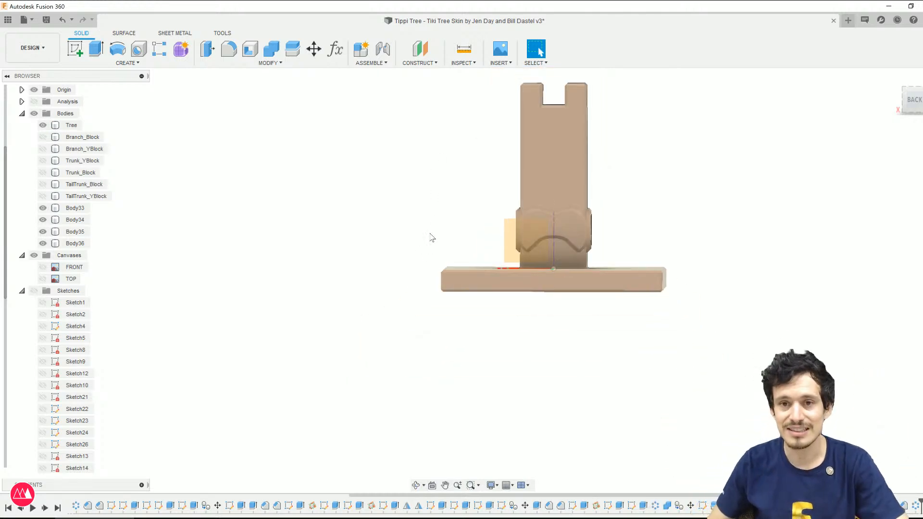
middle_click_drag(432, 238, 444, 272, "shift")
middle_click_drag(660, 240, 642, 316)
mouse_move(699, 375)
middle_mouse_down("shift")
mouse_move(708, 378)
mouse_move(705, 368)
middle_mouse_up("shift")
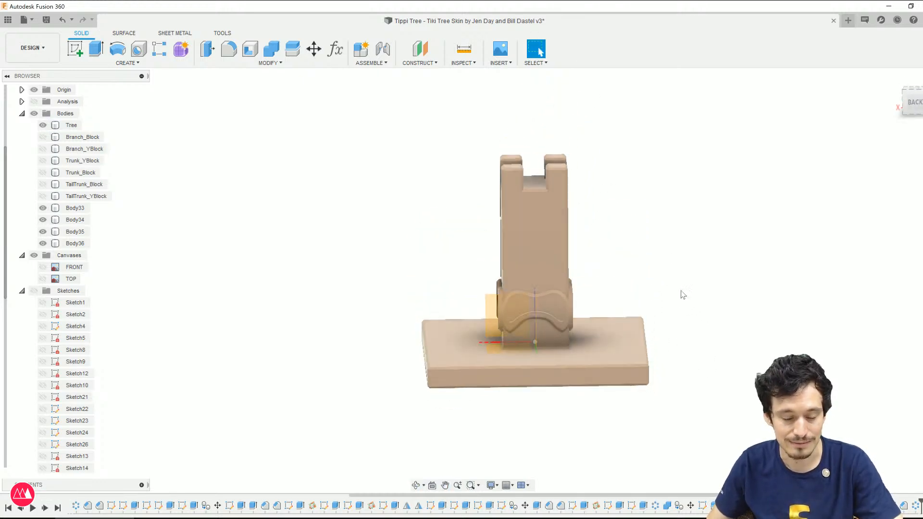
scroll(238, 324, "down", 3)
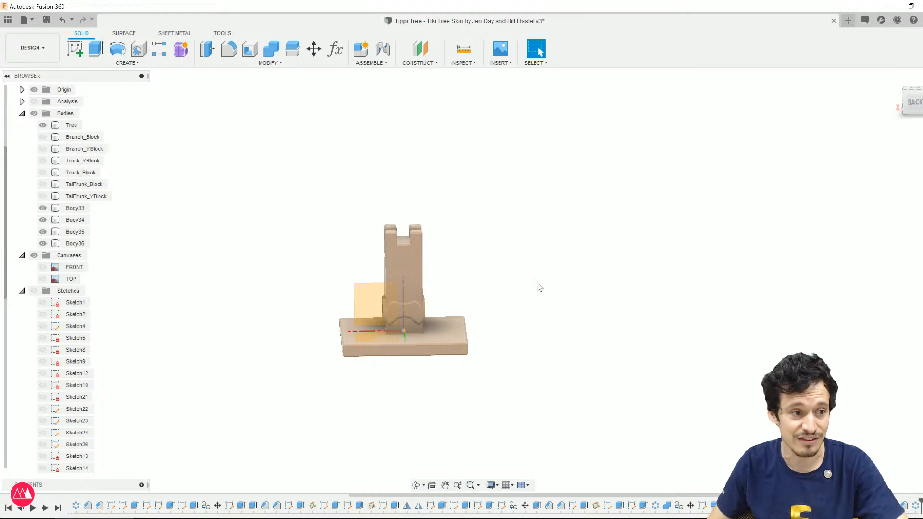
middle_click_drag(540, 288, 619, 315)
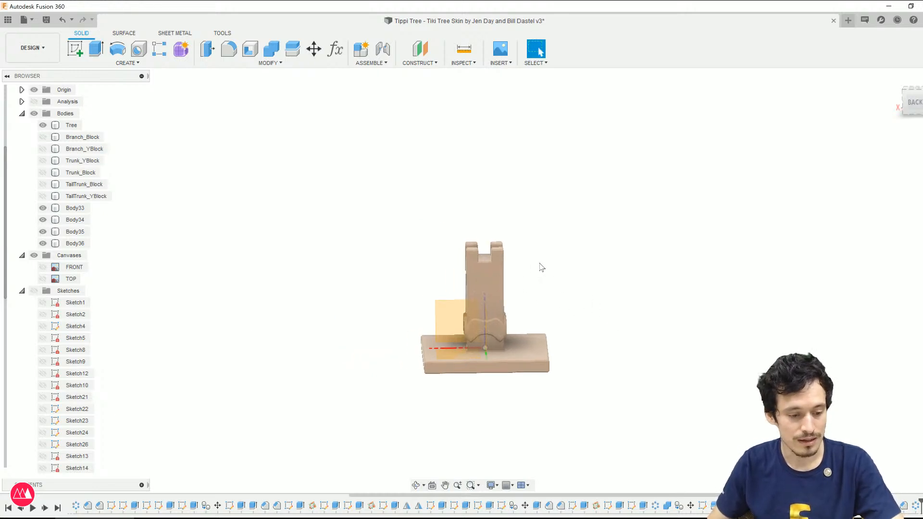
Step: Try to scale the Tree body uniformly about the origin point by a factor of 2
key("s")
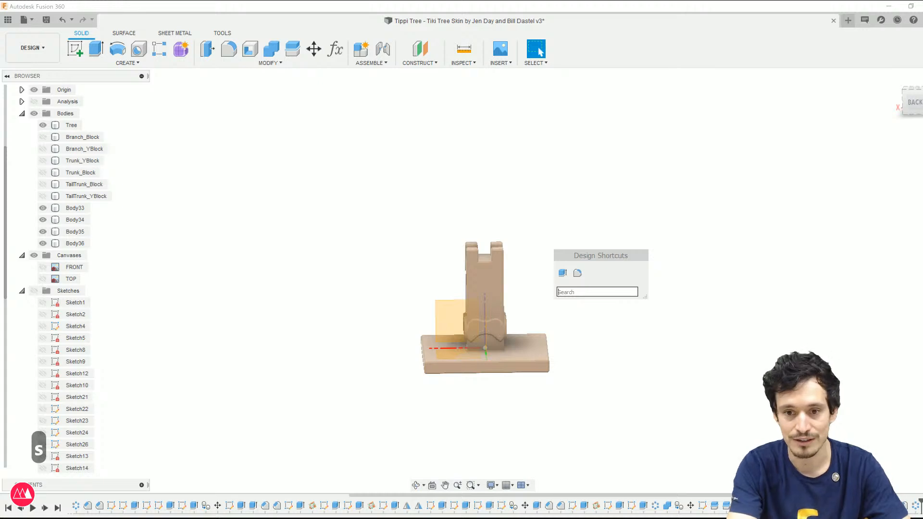
type("scale")
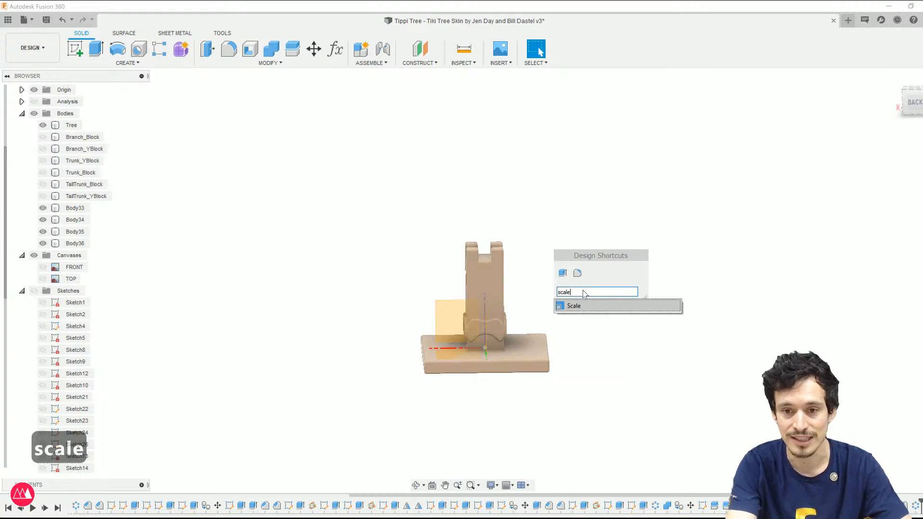
left_click(585, 308)
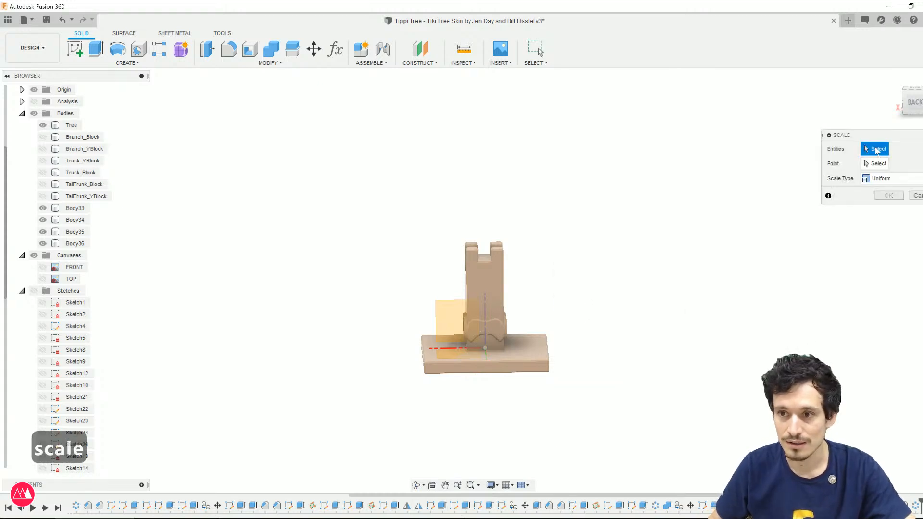
left_click(486, 282)
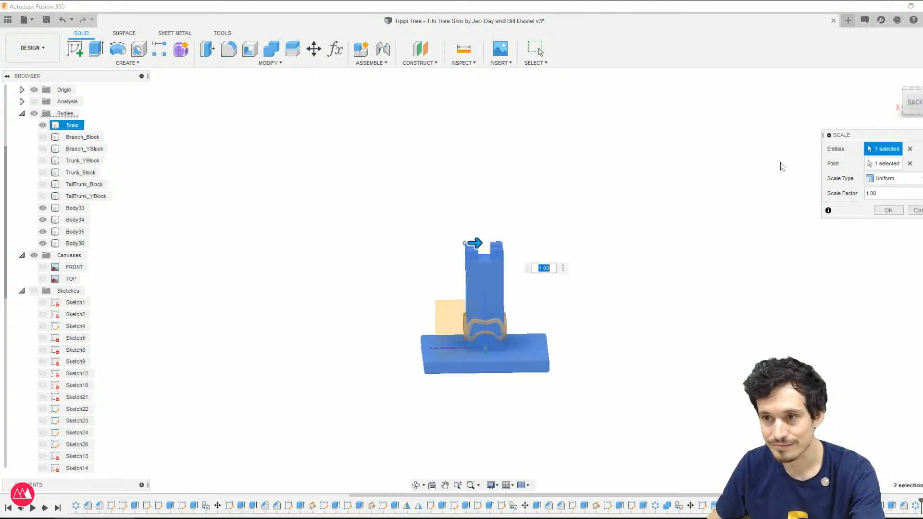
left_click(887, 164)
left_click(485, 349)
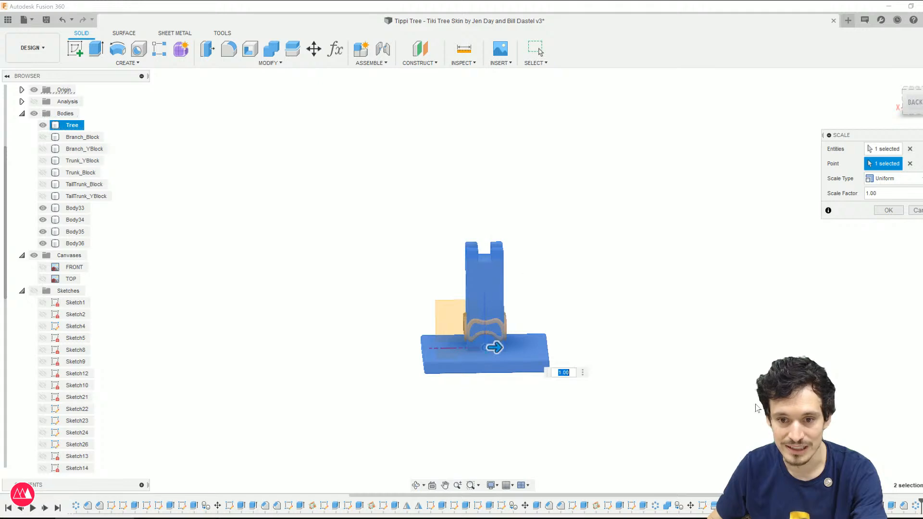
type("2")
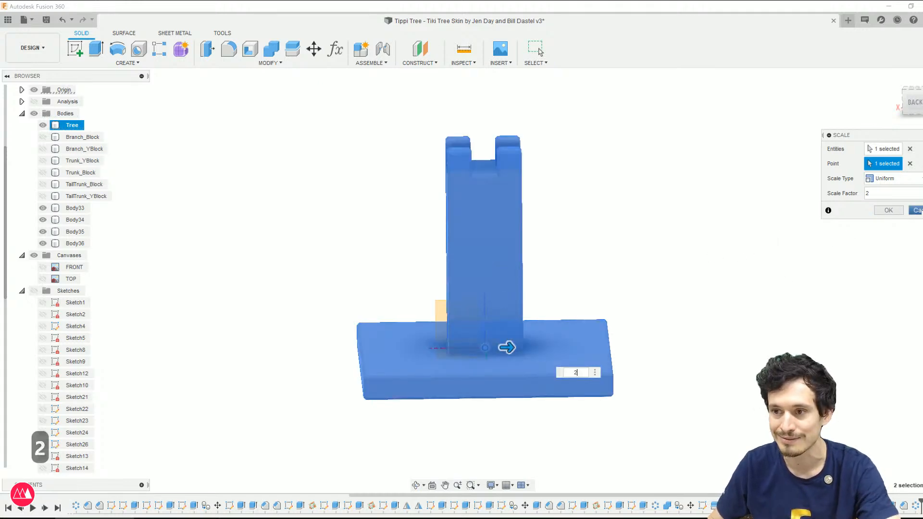
left_click(915, 210)
Step: Delete the circular pattern feature of the lip bodies so only the original lip is kept
scroll(577, 307, "up", 6)
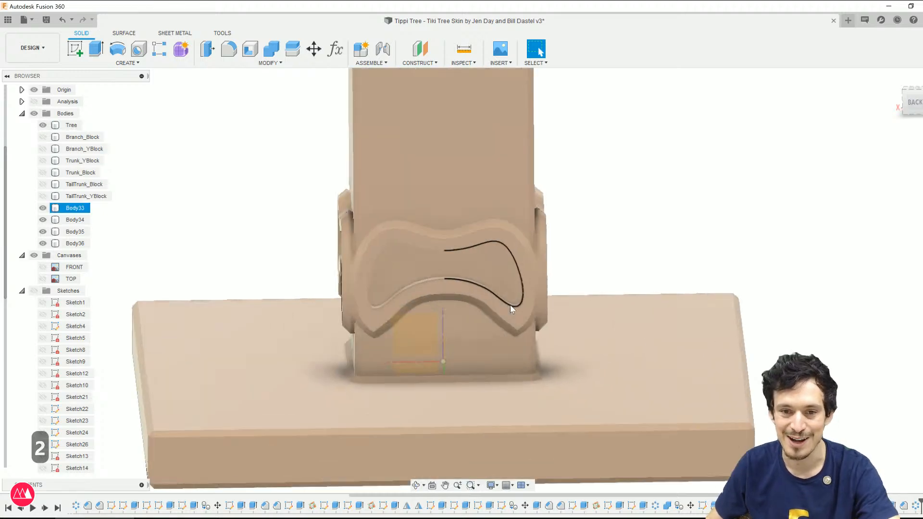
middle_click_drag(705, 310, 696, 310, "shift")
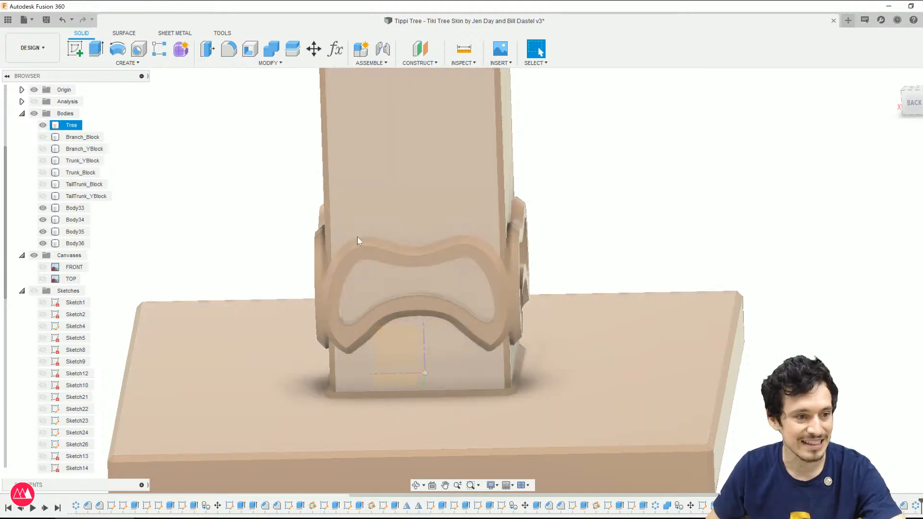
scroll(491, 239, "down", 2)
left_click(491, 239)
scroll(504, 239, "up", 1)
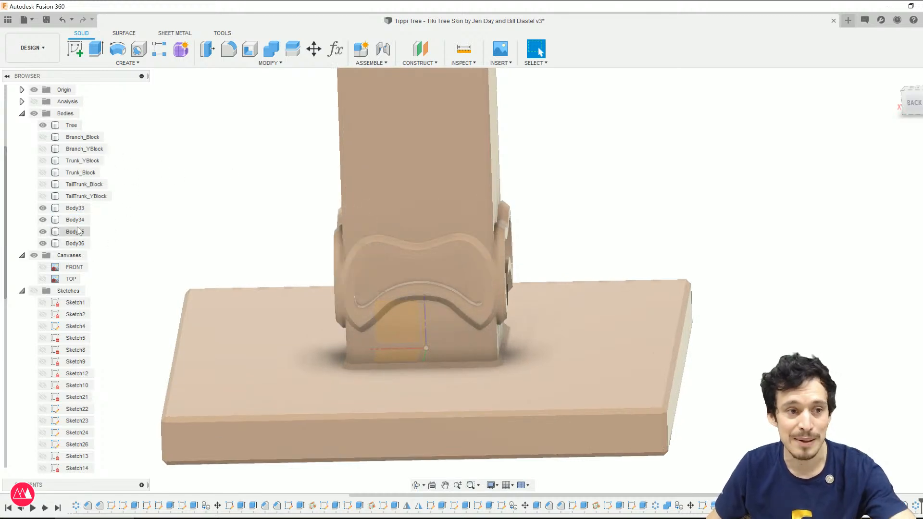
right_click(915, 506)
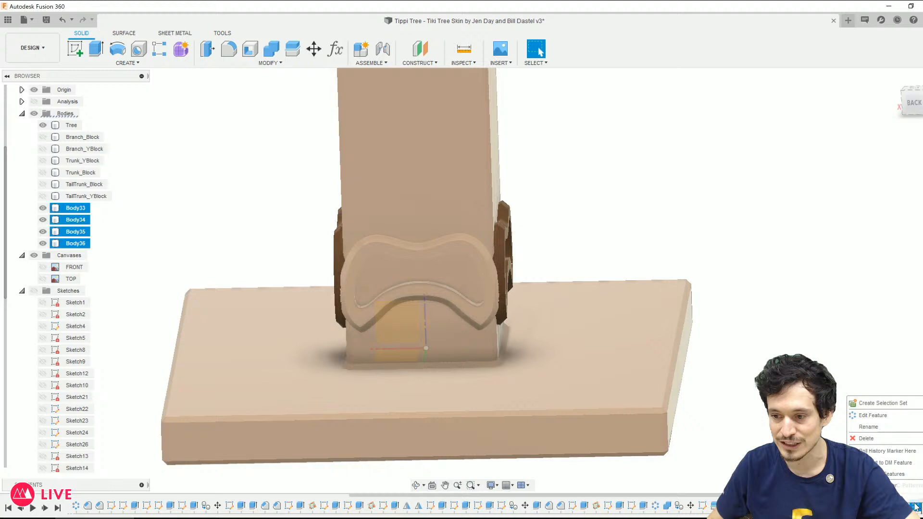
left_click(891, 439)
scroll(737, 351, "down", 3)
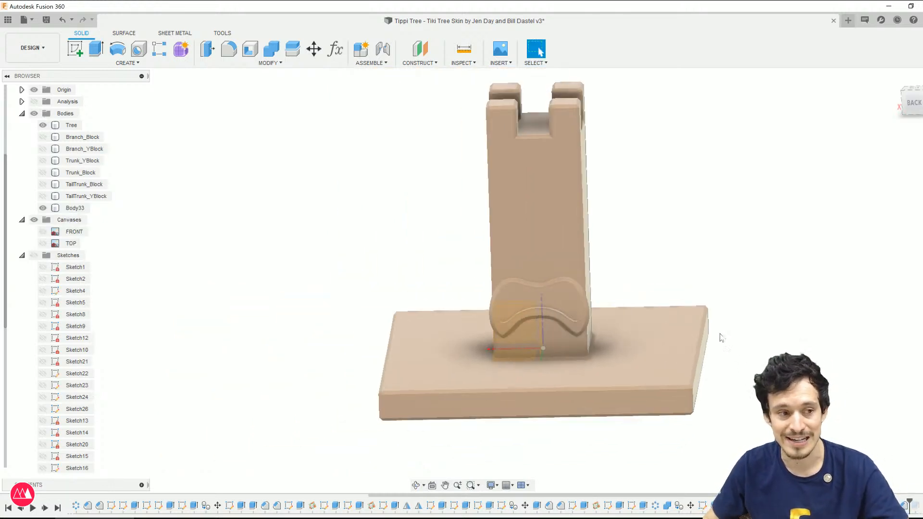
Step: Switch the visual style to shaded with visible edges for a closer view of the remaining lip
left_click(708, 318)
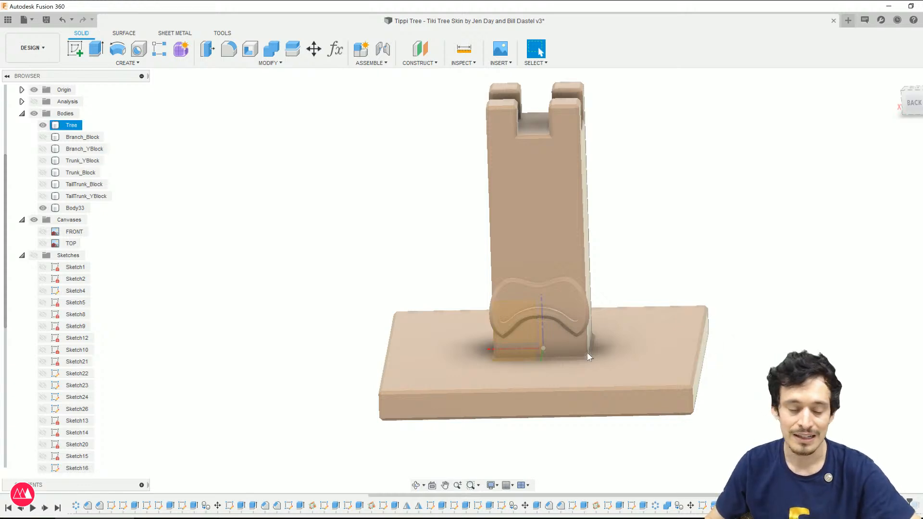
key("ctrl+6")
scroll(586, 320, "up", 3)
middle_click_drag(567, 317, 547, 317, "shift")
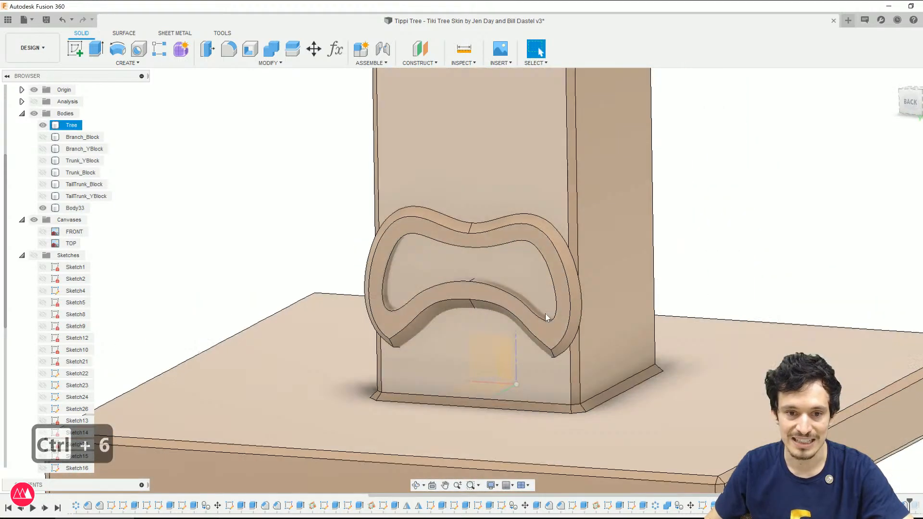
Step: Start a chamfer on the front inner edges of the lip's opening with a distance of 1 mm
scroll(473, 271, "up", 3)
middle_click_drag(351, 263, 510, 310, "shift")
key("slash")
left_click(348, 342)
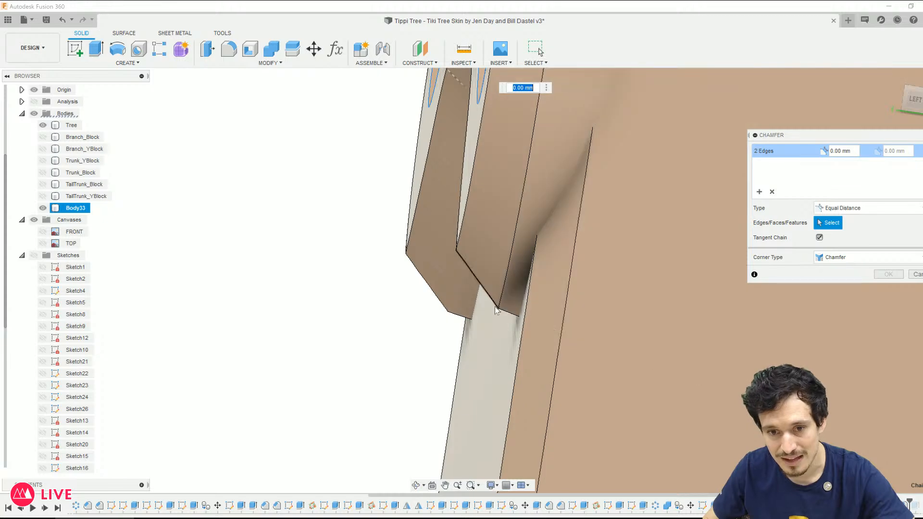
middle_click_drag(488, 319, 515, 354, "shift")
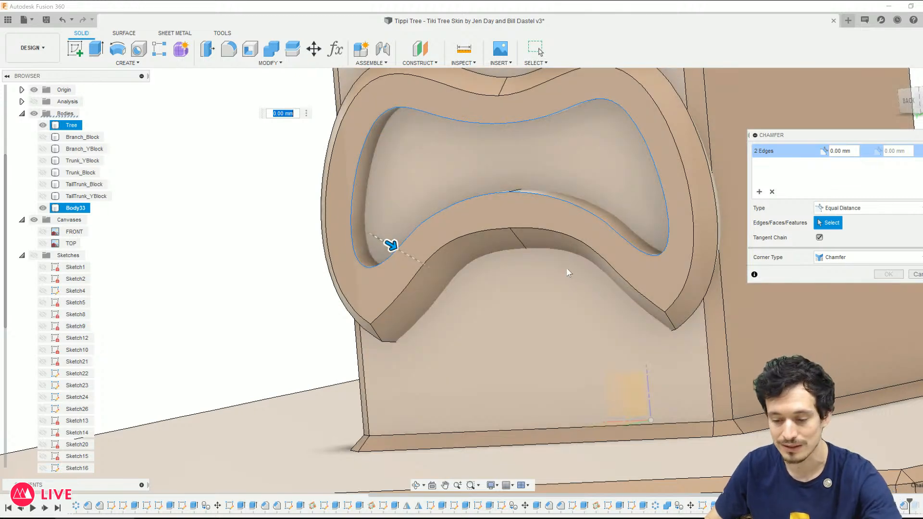
scroll(475, 313, "down", 3)
scroll(380, 279, "up", 2)
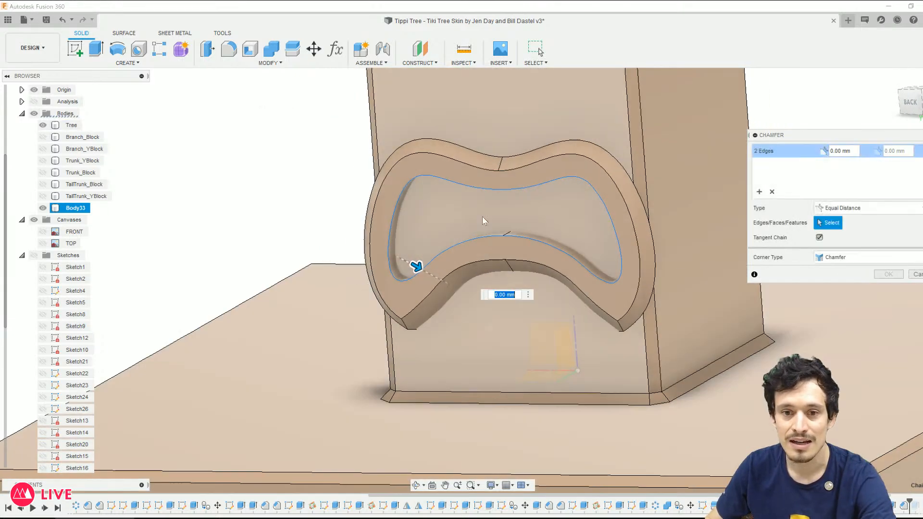
type("1")
middle_click_drag(409, 323, 428, 313, "shift")
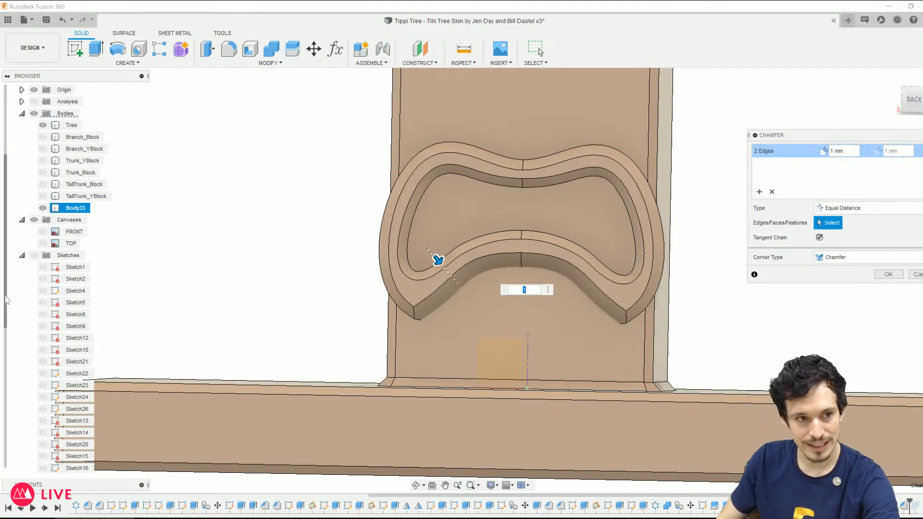
Step: Show the FRONT canvas for comparison, set the inner edge chamfer to 0.6 mm and apply it
left_click(43, 233)
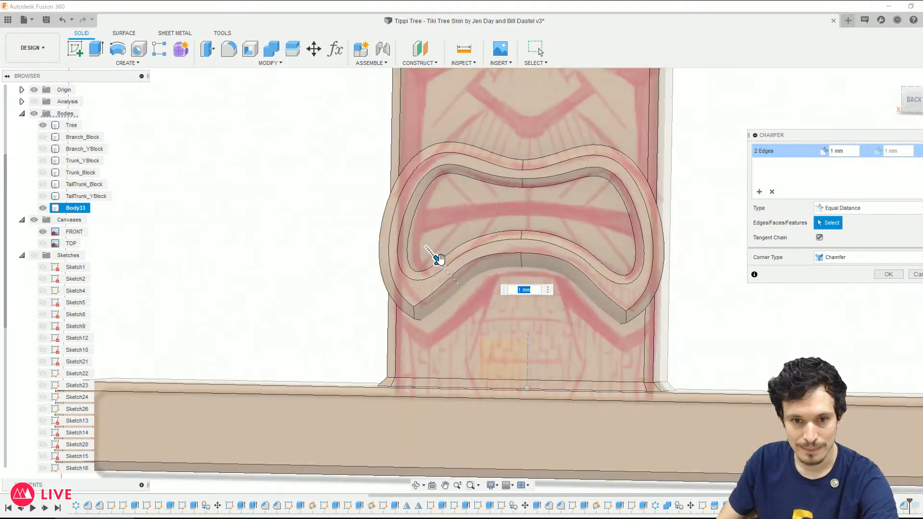
left_click_drag(438, 259, 437, 258)
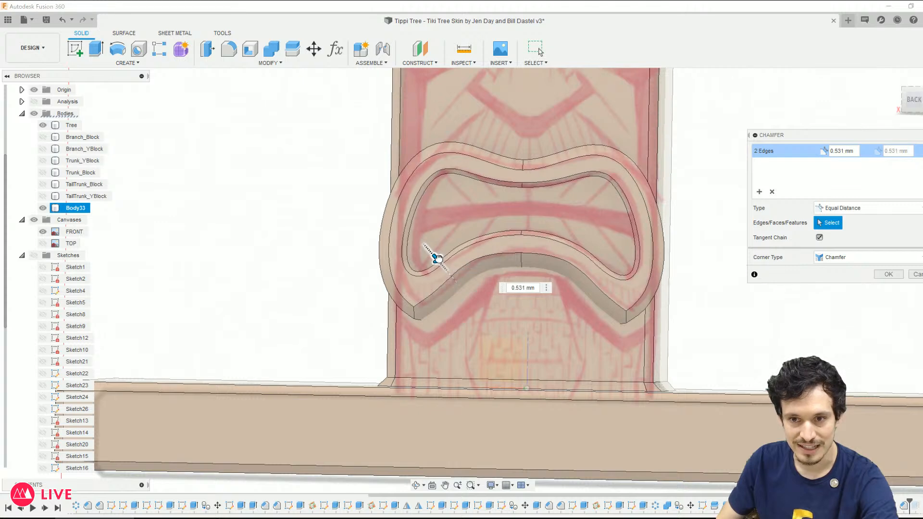
type(".6")
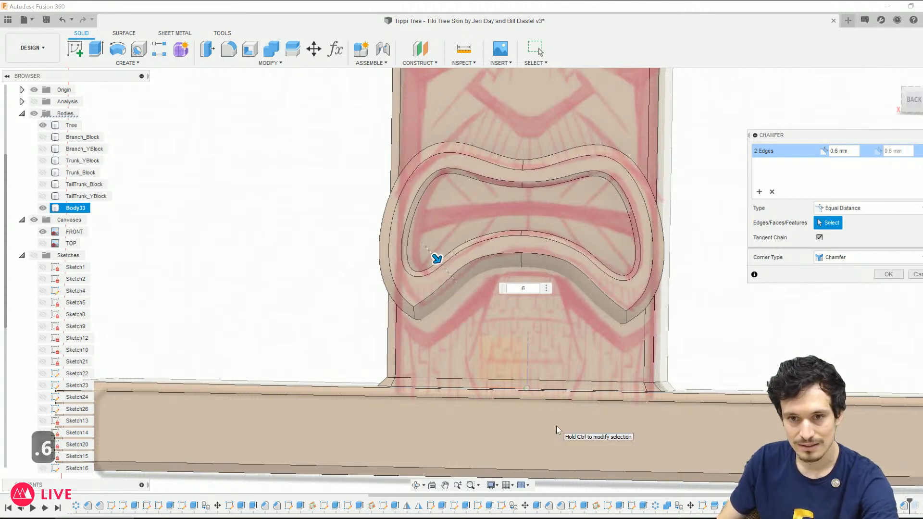
key("Return")
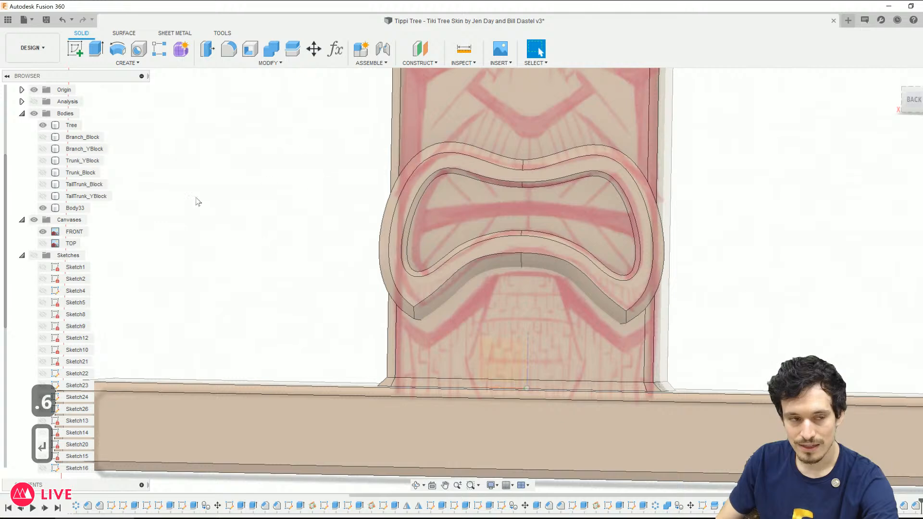
Step: Hide the FRONT reference canvas
left_click(38, 115)
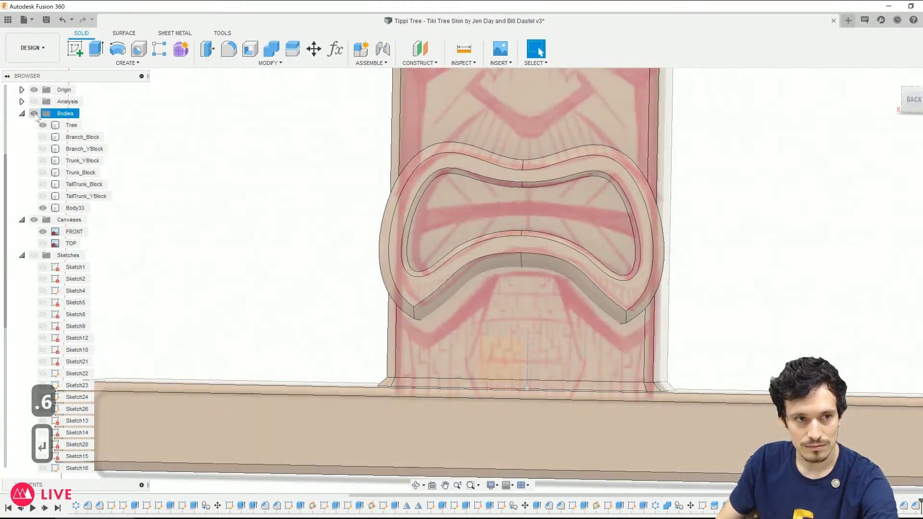
left_click(43, 232)
middle_click_drag(240, 249, 235, 255, "shift")
scroll(596, 301, "up", 5)
middle_click_drag(603, 303, 574, 303, "shift")
key("slash")
left_click(652, 323)
left_click_drag(654, 328, 657, 312)
middle_click_drag(657, 312, 597, 319, "shift")
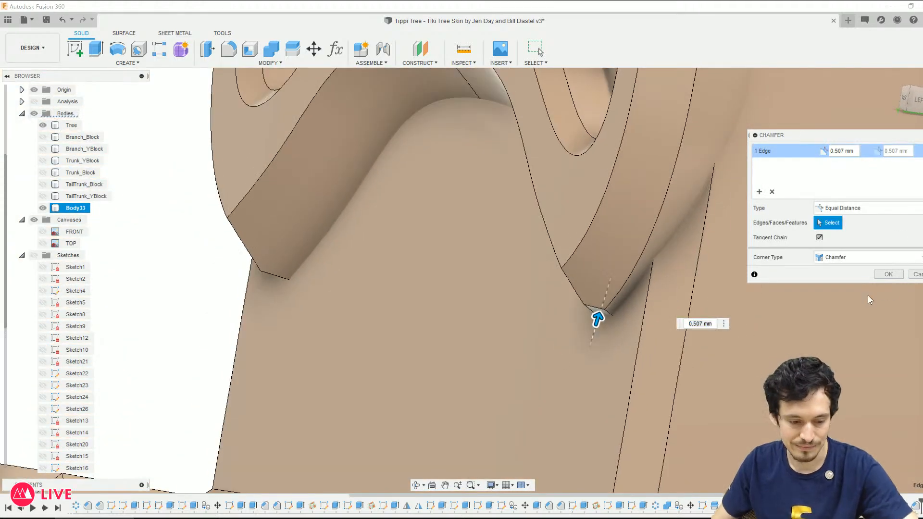
left_click(916, 275)
Step: Try a 1.206 mm fillet on the bottom corner edges of the mouth lip's two lower tips
key("f")
left_click(602, 321)
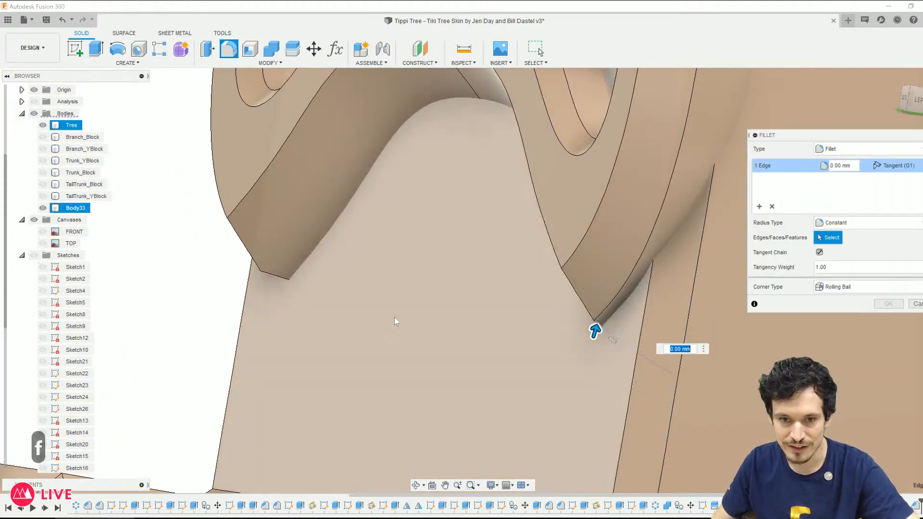
left_click(282, 285)
left_click_drag(282, 288, 294, 271)
middle_click_drag(294, 270, 397, 346, "shift")
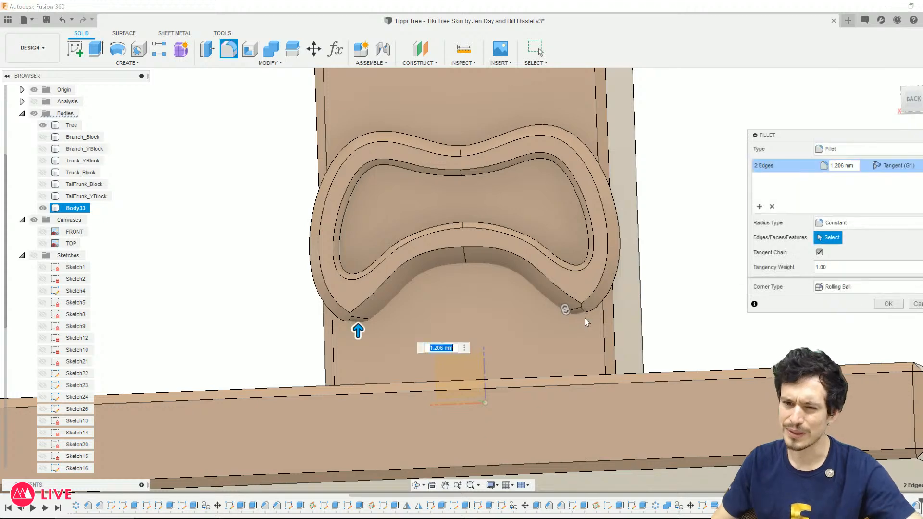
Step: Adjust the fillet's tangency weight to 0.417 and add the remaining corner edges at both lower tips of the lip
scroll(585, 317, "up", 5)
middle_click_drag(544, 287, 468, 309, "shift")
left_click_drag(531, 320, 531, 320)
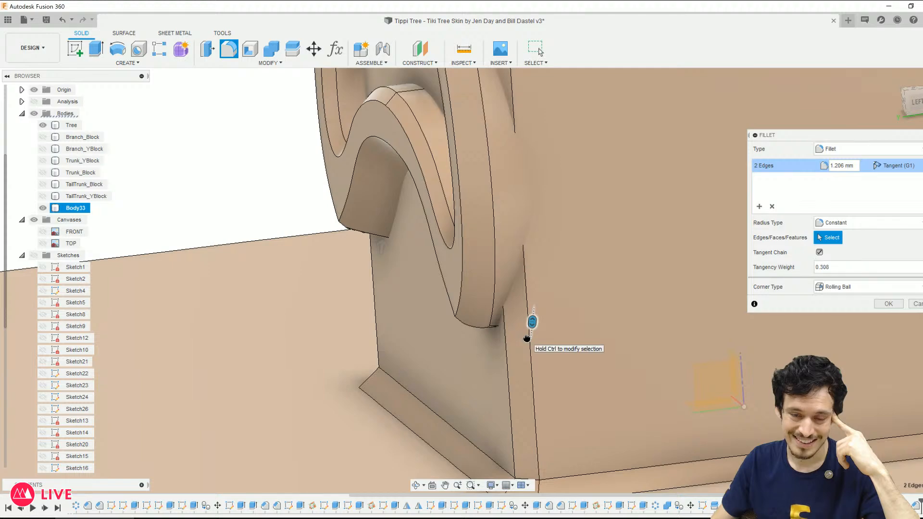
mouse_move(391, 340)
middle_mouse_down("shift")
mouse_move(414, 330)
mouse_move(483, 337)
mouse_move(480, 323)
mouse_move(444, 326)
mouse_move(353, 272)
mouse_move(308, 289)
mouse_move(433, 278)
mouse_move(515, 238)
middle_mouse_up("shift")
left_click_drag(487, 277, 481, 264)
mouse_move(532, 255)
middle_mouse_down("shift")
mouse_move(490, 241)
mouse_move(561, 205)
mouse_move(521, 262)
mouse_move(565, 275)
mouse_move(517, 282)
mouse_move(519, 265)
middle_mouse_up("shift")
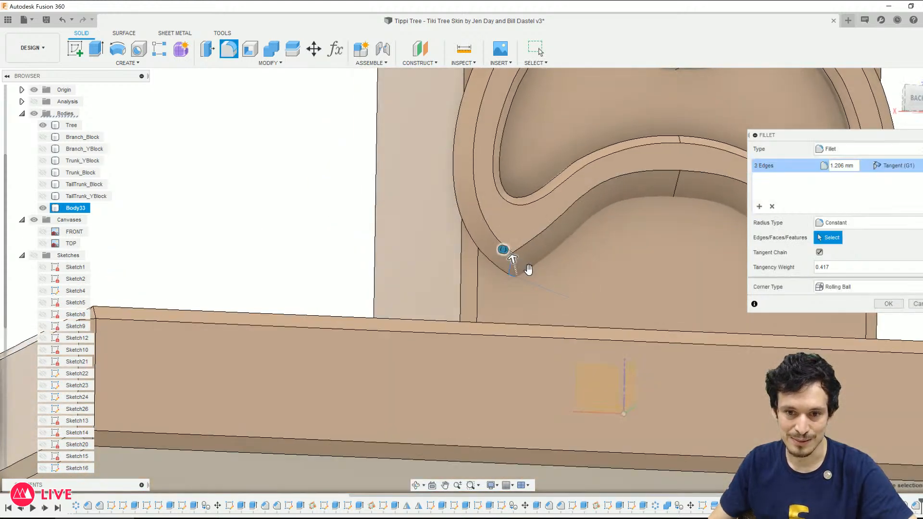
middle_click_drag(515, 255, 279, 258)
middle_click_drag(367, 242, 339, 246)
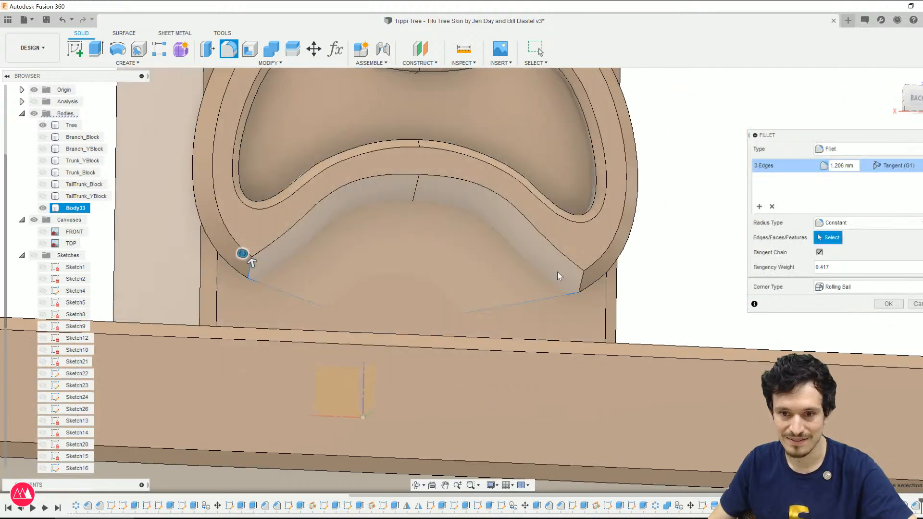
left_click(579, 287)
scroll(583, 308, "down", 3)
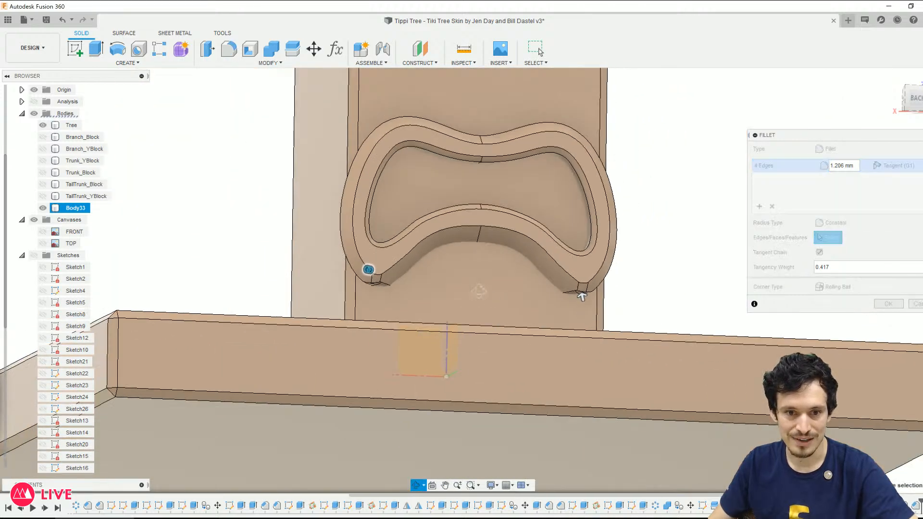
Step: Inspect the fillet preview on the lip's tips with visible edges off and on again, and discard the fillet
middle_click_drag(478, 289, 478, 294, "shift")
scroll(478, 293, "down", 1)
key("ctrl+4")
scroll(374, 293, "up", 5)
middle_click_drag(377, 294, 417, 295, "shift")
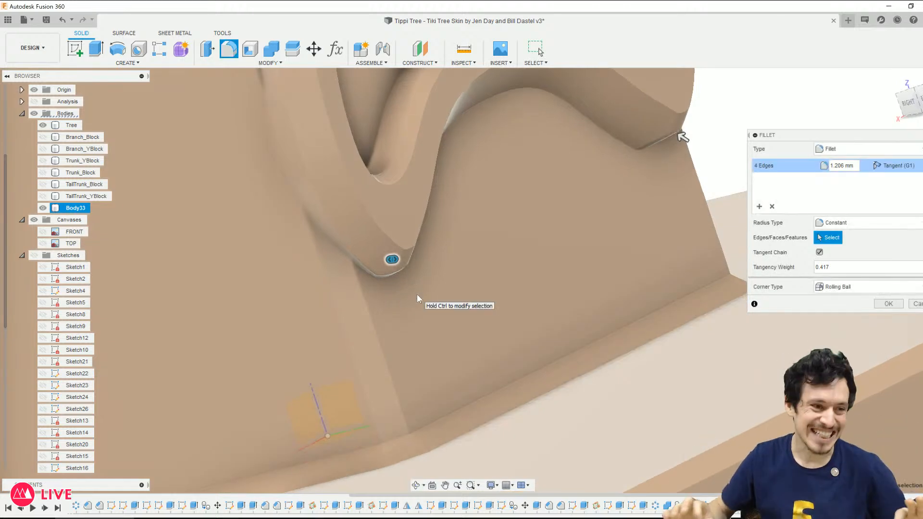
middle_click_drag(391, 230, 493, 385, "shift")
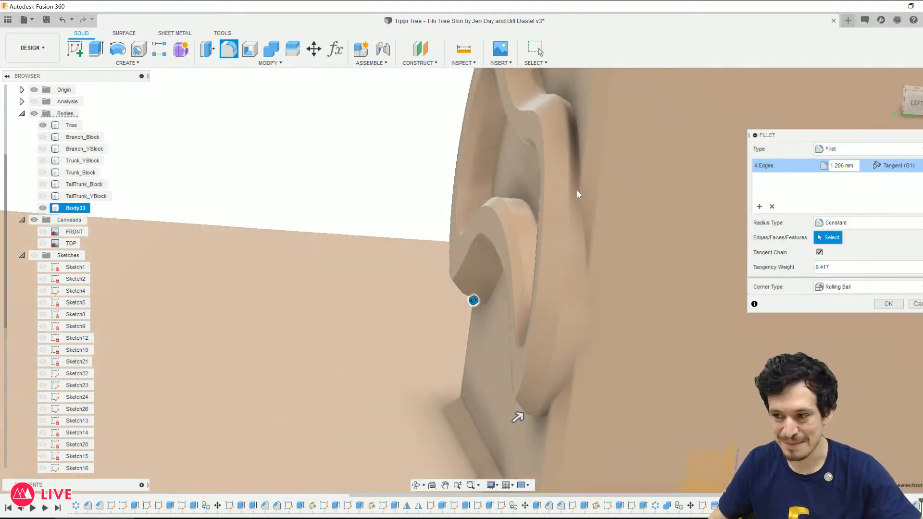
middle_click_drag(428, 301, 335, 384, "shift")
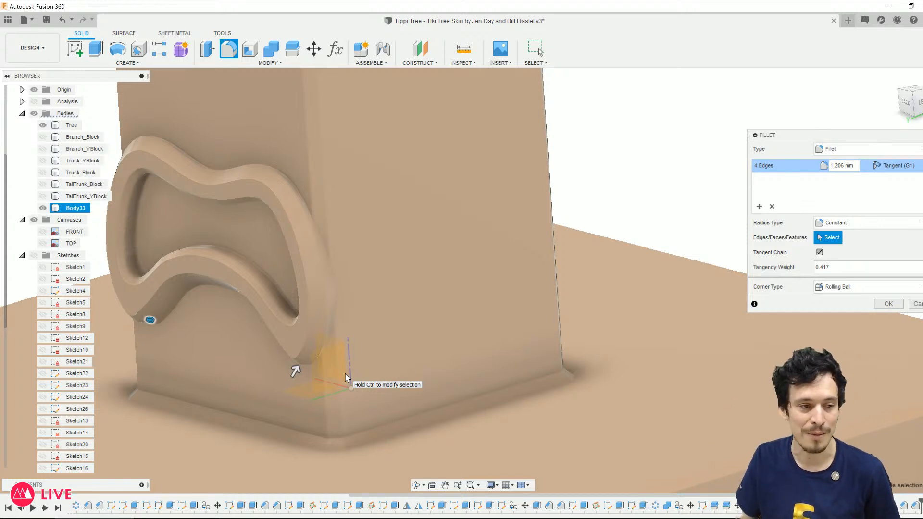
scroll(490, 370, "down", 4)
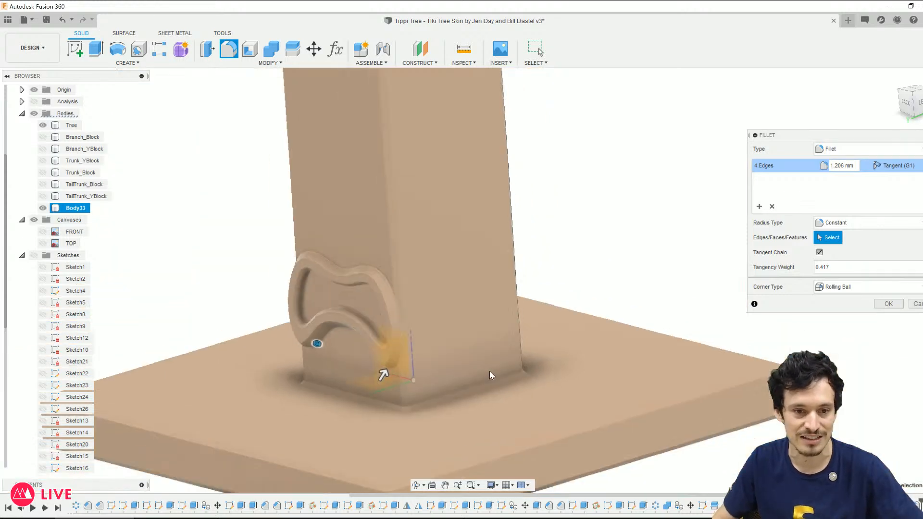
middle_click_drag(358, 316, 503, 354)
scroll(503, 353, "down", 2)
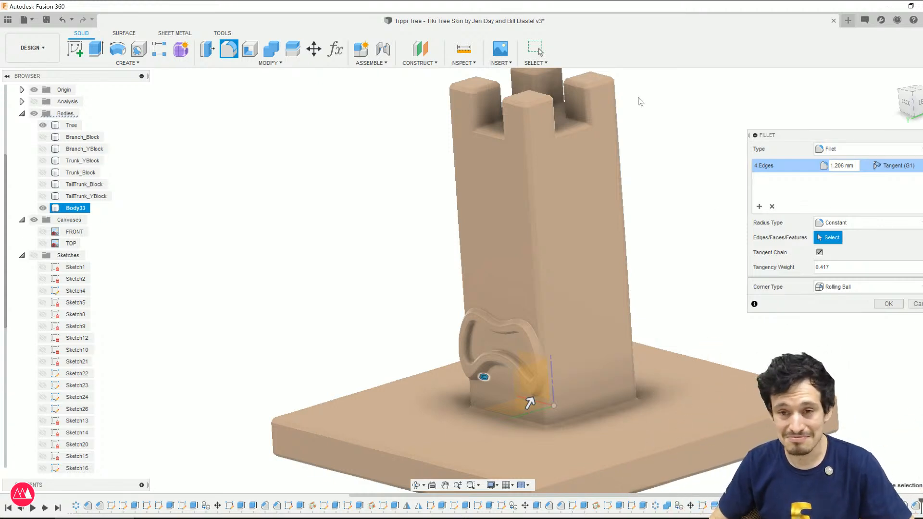
scroll(543, 404, "up", 4)
middle_click_drag(544, 404, 492, 360, "shift")
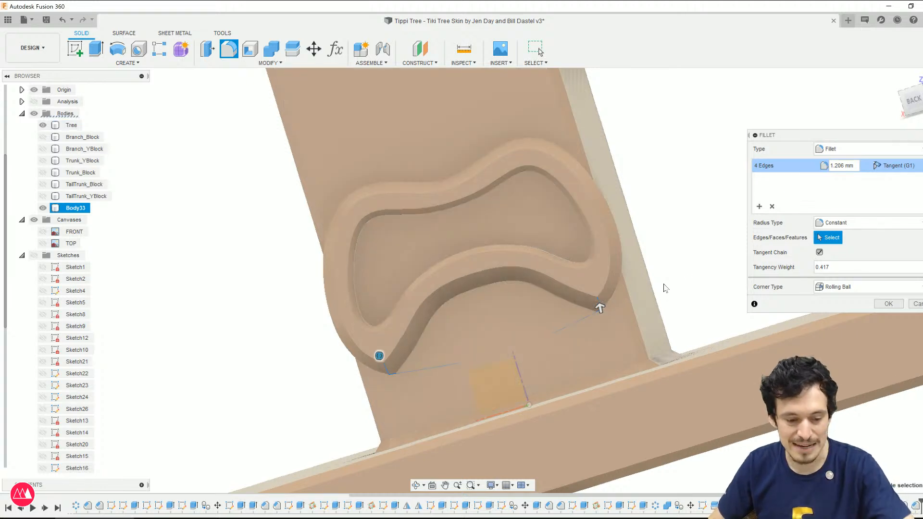
key("ctrl+6")
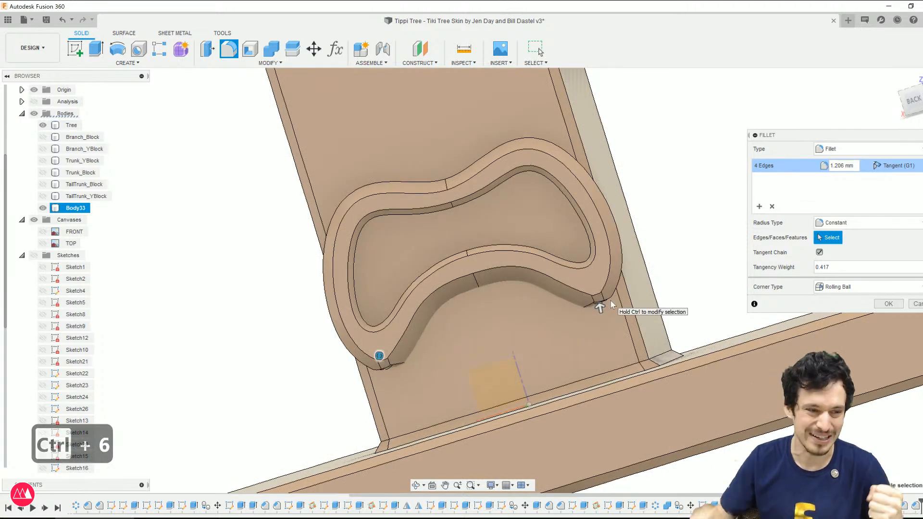
left_click(899, 304)
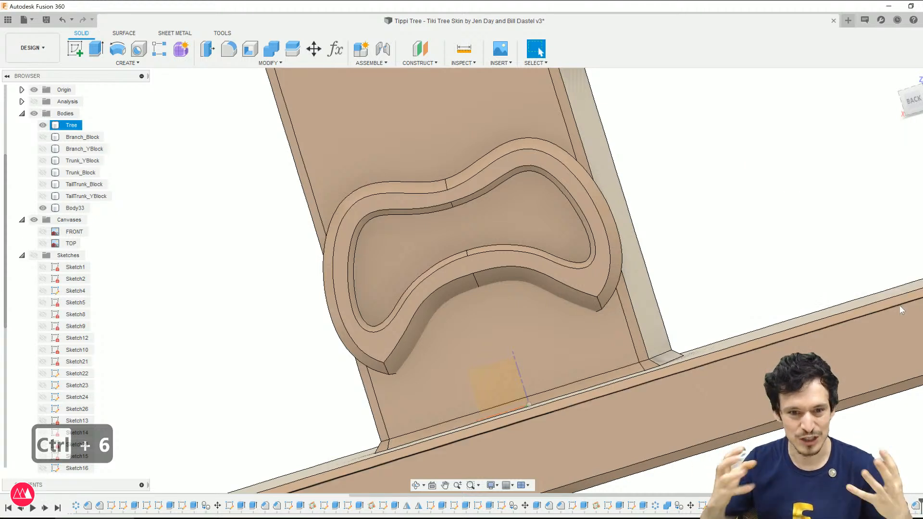
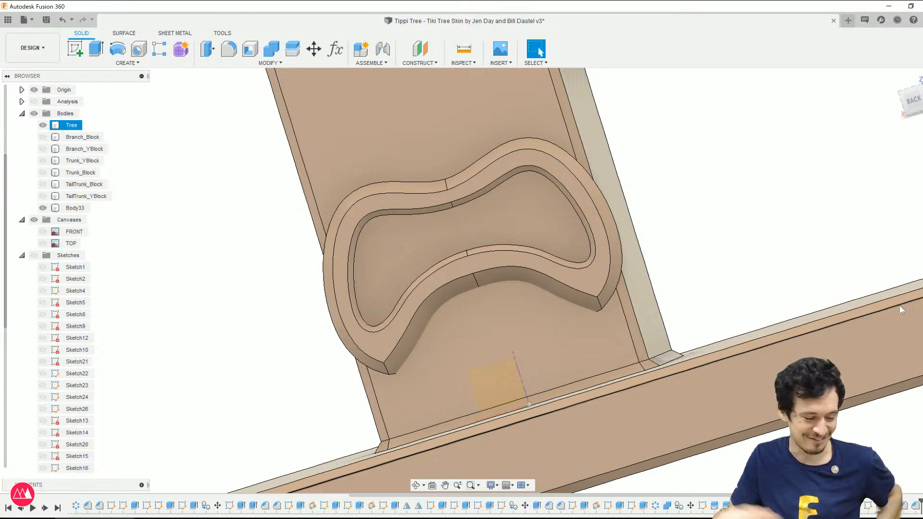
Step: Examine the mouth lip and its lower tips against the trunk, close up and with the whole base in view
left_click(377, 260)
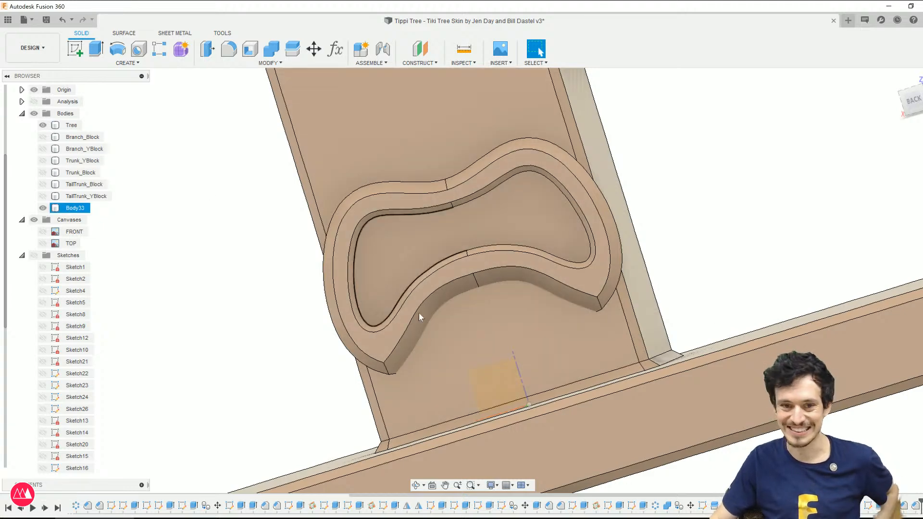
scroll(382, 359, "up", 3)
scroll(381, 354, "down", 3)
middle_click_drag(381, 353, 462, 263, "shift")
scroll(564, 363, "up", 2)
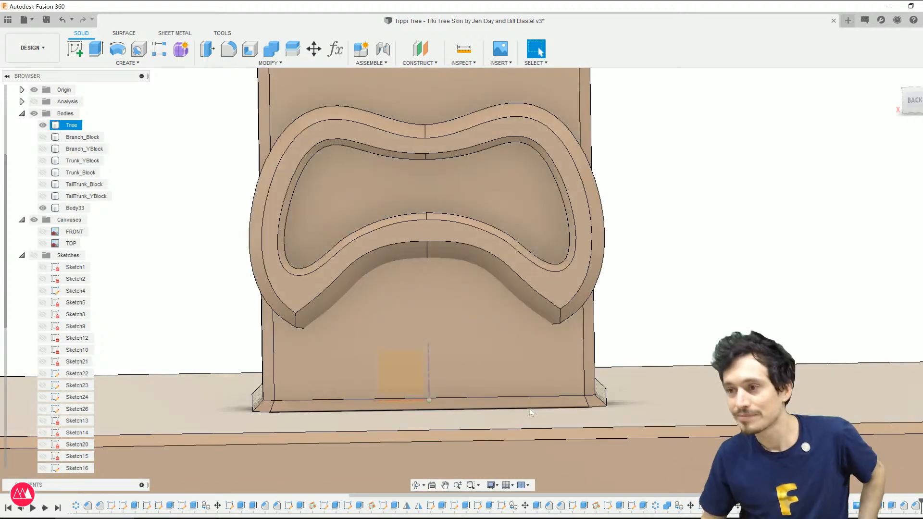
middle_click_drag(547, 419, 560, 411, "shift")
scroll(503, 323, "down", 3)
scroll(455, 353, "down", 2)
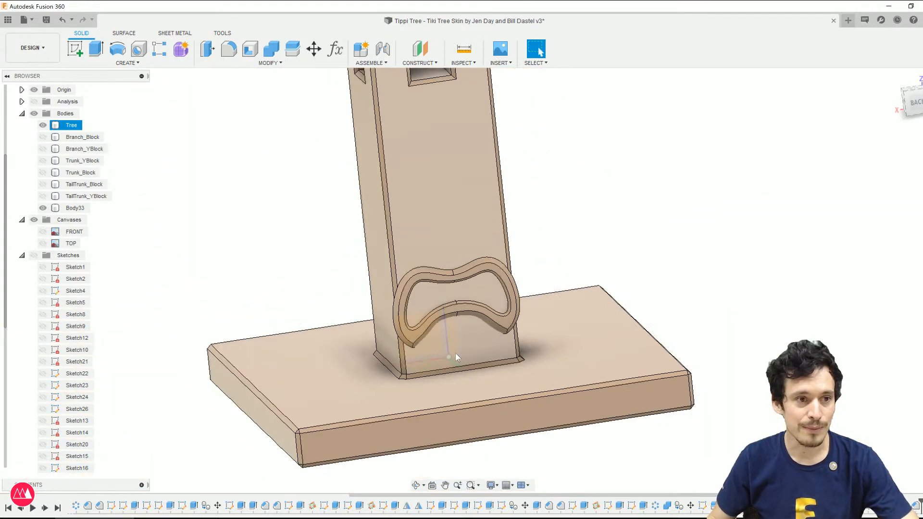
Step: Start a section analysis from the base's top face and raise the cutting plane to 18.293 mm
left_click(557, 315)
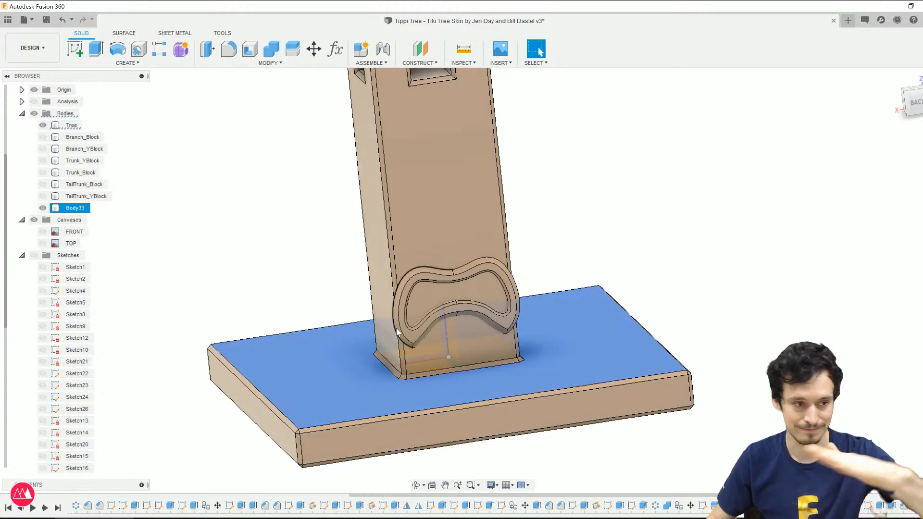
middle_click_drag(682, 297, 720, 266, "shift")
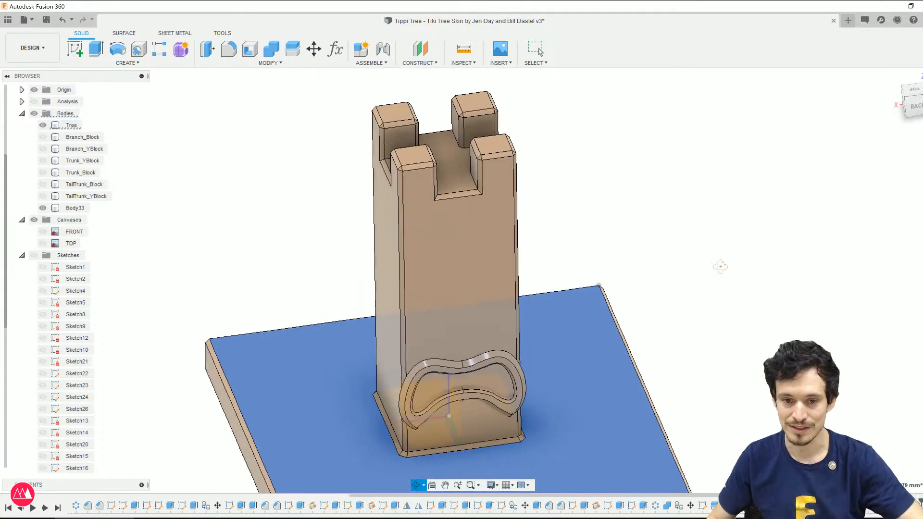
left_click(462, 63)
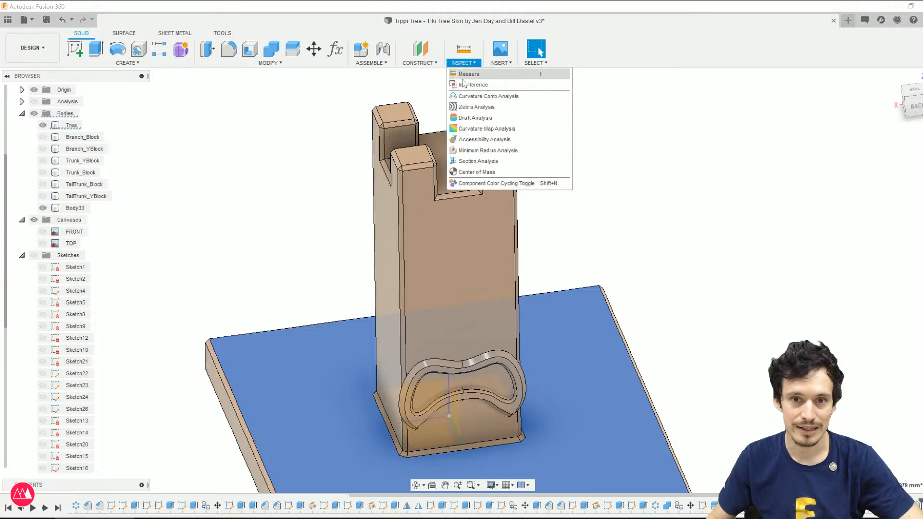
left_click(492, 165)
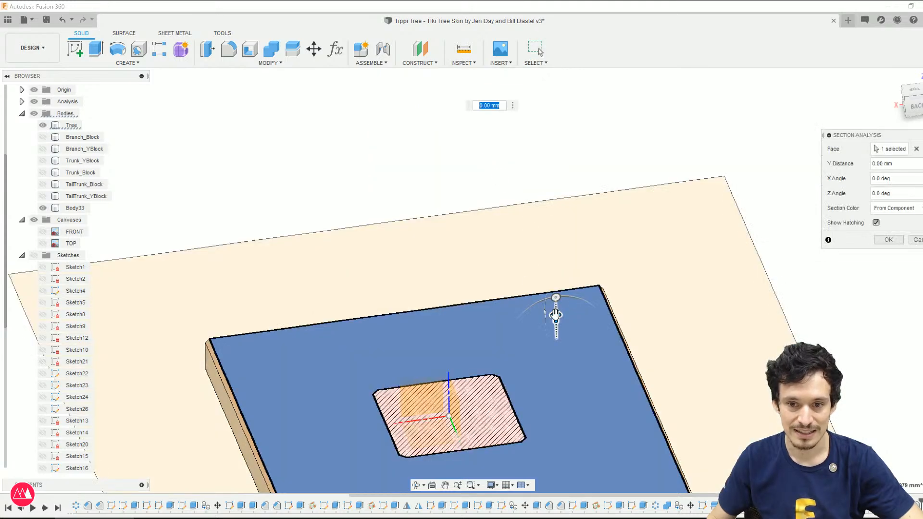
left_click_drag(555, 316, 536, 255)
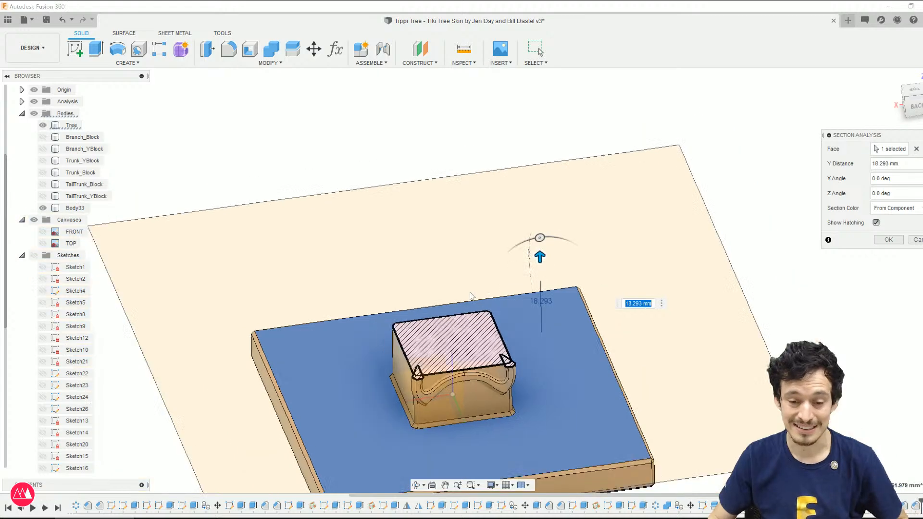
scroll(447, 378, "up", 2)
middle_click_drag(471, 188, 472, 210, "shift")
scroll(453, 151, "down", 3)
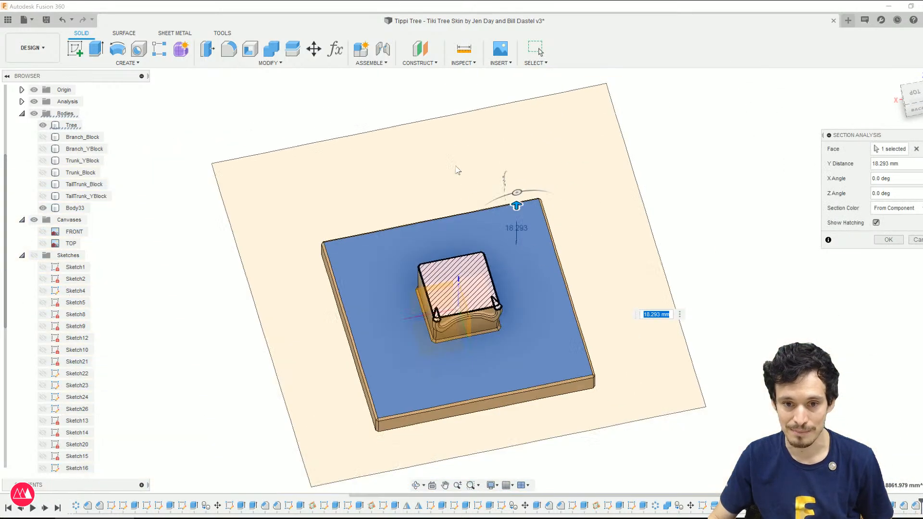
Step: Examine in the section how the two sides of the mouth lip run into the trunk
scroll(467, 384, "up", 3)
scroll(467, 378, "up", 2)
scroll(498, 325, "down", 3)
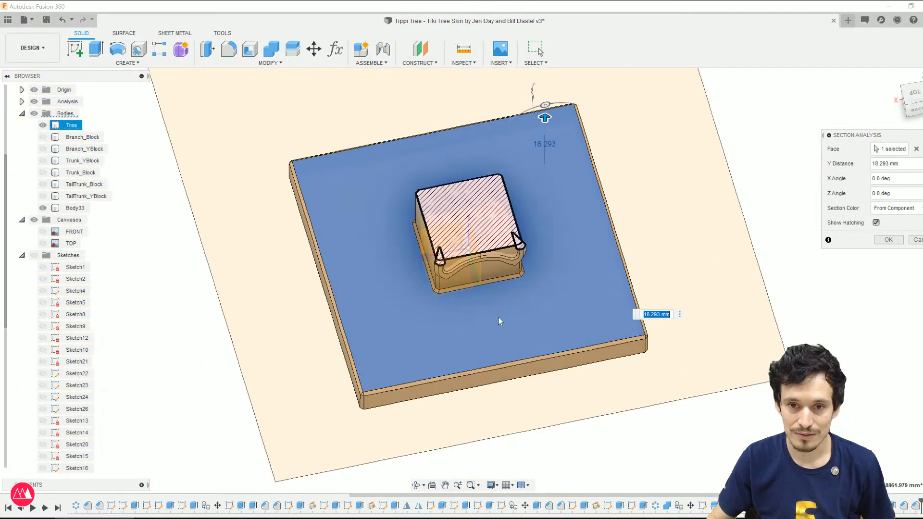
scroll(518, 148, "up", 5)
scroll(431, 289, "down", 1)
scroll(420, 380, "up", 3)
scroll(423, 367, "down", 1)
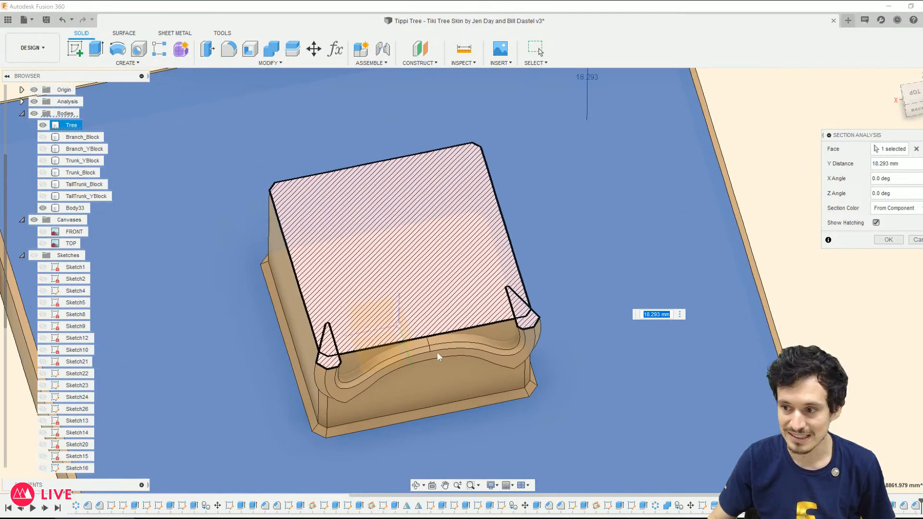
scroll(523, 284, "down", 1)
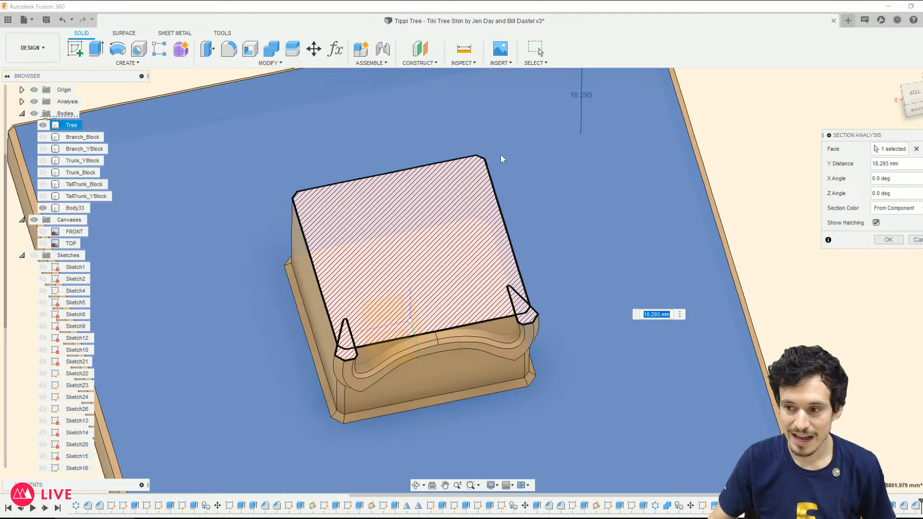
scroll(548, 153, "down", 2)
Step: Shift the section plane to a distance of 18.176 mm and check the lip's cut profile from a lower angle
mouse_move(570, 86)
left_mouse_down()
mouse_move(570, 120)
mouse_move(593, 97)
mouse_move(594, 62)
left_mouse_up()
scroll(506, 144, "up", 1)
scroll(511, 149, "up", 1)
scroll(508, 416, "down", 2)
middle_click_drag(508, 416, 510, 367, "shift")
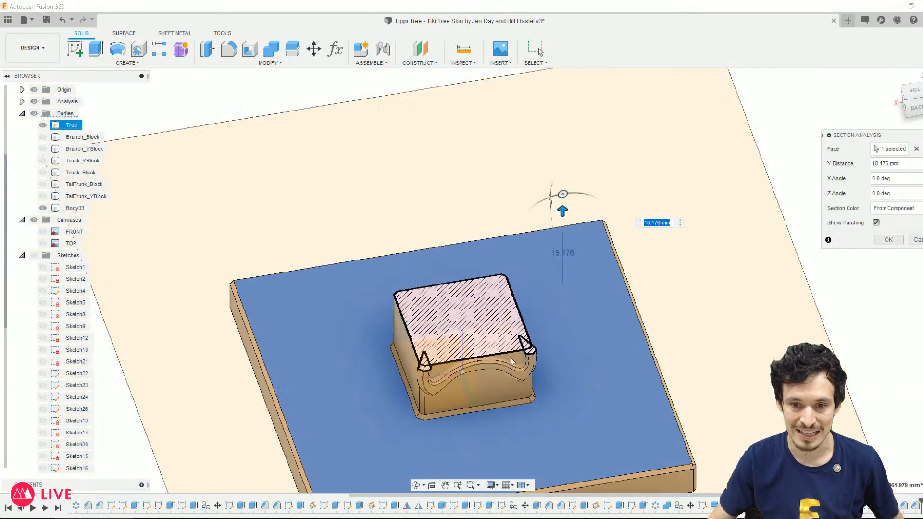
Step: Lower the section plane to 7.719 mm, inspect how the lip's tip meets the trunk face, and discard the section analysis
scroll(503, 387, "up", 2)
mouse_move(599, 117)
left_mouse_down()
mouse_move(608, 80)
mouse_move(621, 170)
left_mouse_up()
scroll(515, 433, "down", 2)
scroll(518, 417, "up", 5)
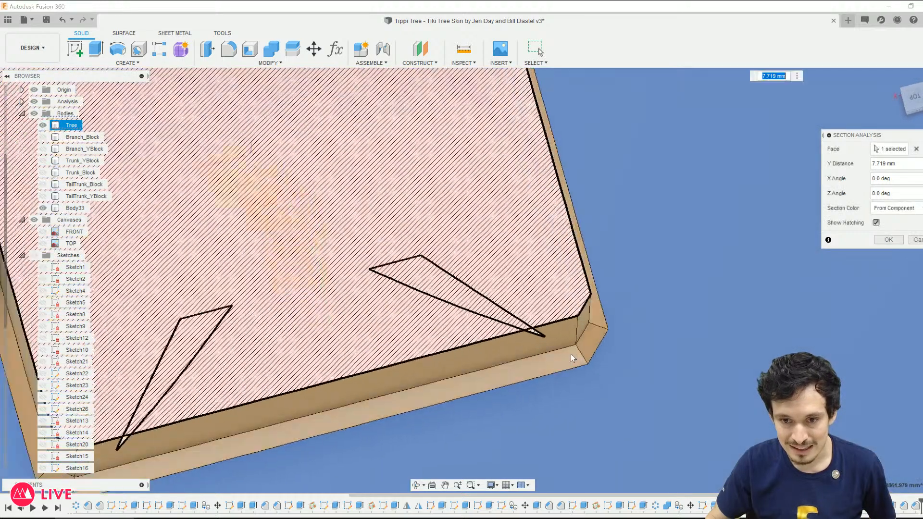
scroll(575, 356, "up", 3)
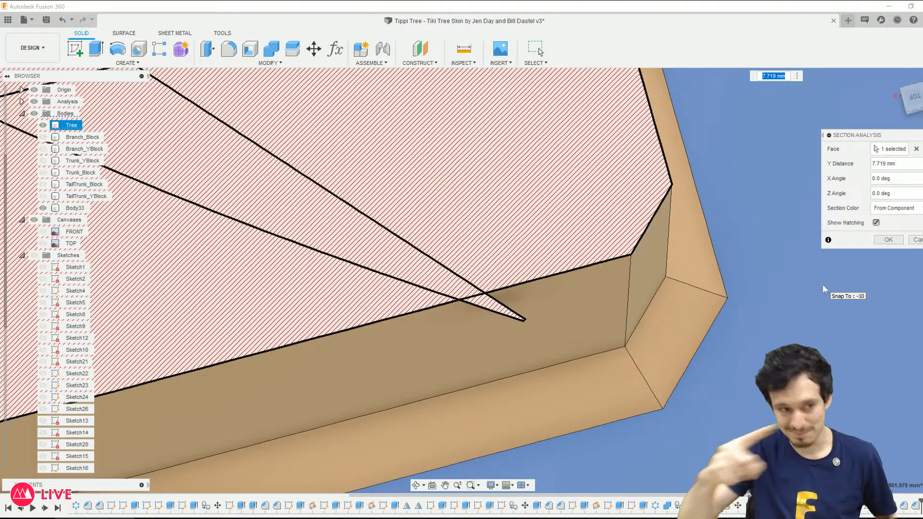
mouse_move(483, 323)
middle_mouse_down("shift")
mouse_move(534, 276)
mouse_move(547, 224)
mouse_move(540, 243)
mouse_move(454, 224)
mouse_move(537, 240)
middle_mouse_up("shift")
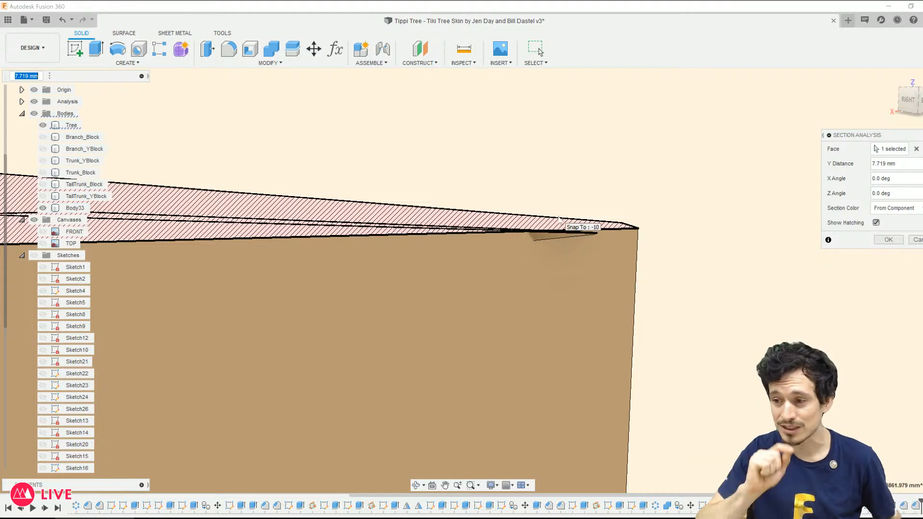
middle_click_drag(541, 207, 567, 234, "shift")
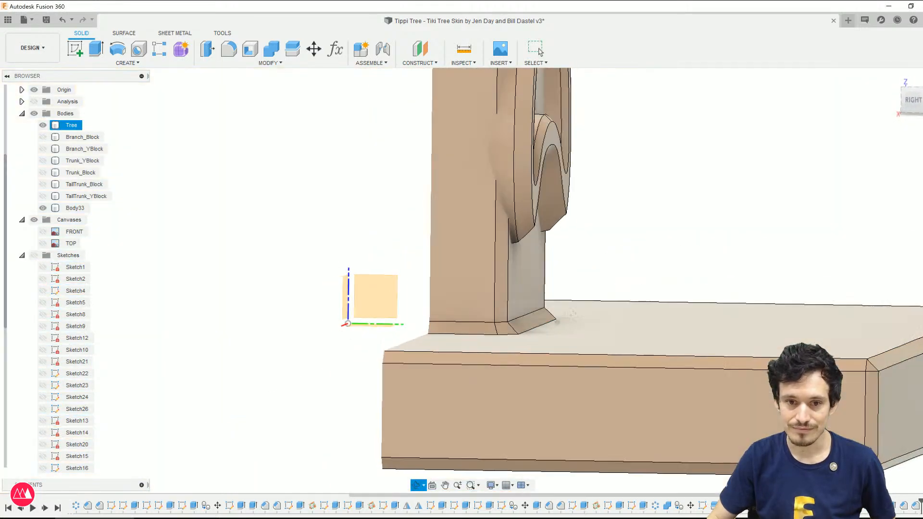
Step: Reopen the extrusion behind the mouth lip body and set its taper angle to 45 degrees
middle_click_drag(572, 313, 573, 316, "shift")
scroll(544, 230, "up", 2)
scroll(543, 230, "down", 3)
middle_click_drag(544, 232, 493, 356, "shift")
scroll(493, 356, "up", 3)
left_click(441, 277)
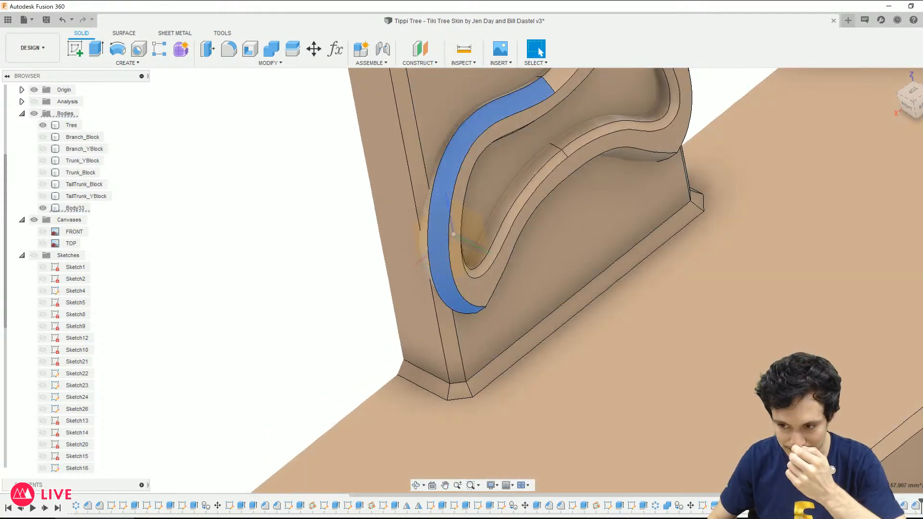
right_click(903, 505)
left_click(876, 408)
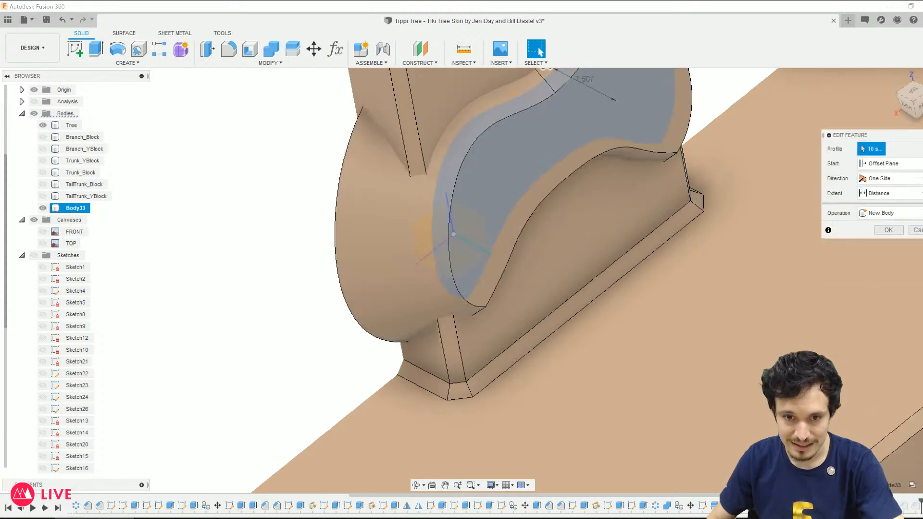
left_click_drag(883, 238, 796, 241)
type("45")
middle_click_drag(665, 297, 684, 274, "shift")
scroll(593, 215, "up", 3)
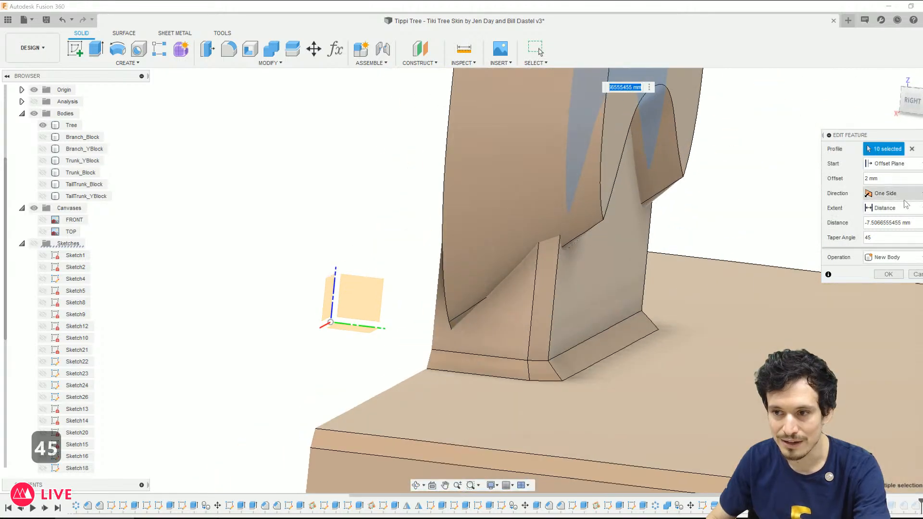
Step: Increase the lip extrusion's taper angle to 50 degrees and accept the edit
left_click_drag(885, 238, 860, 242)
left_click(863, 240)
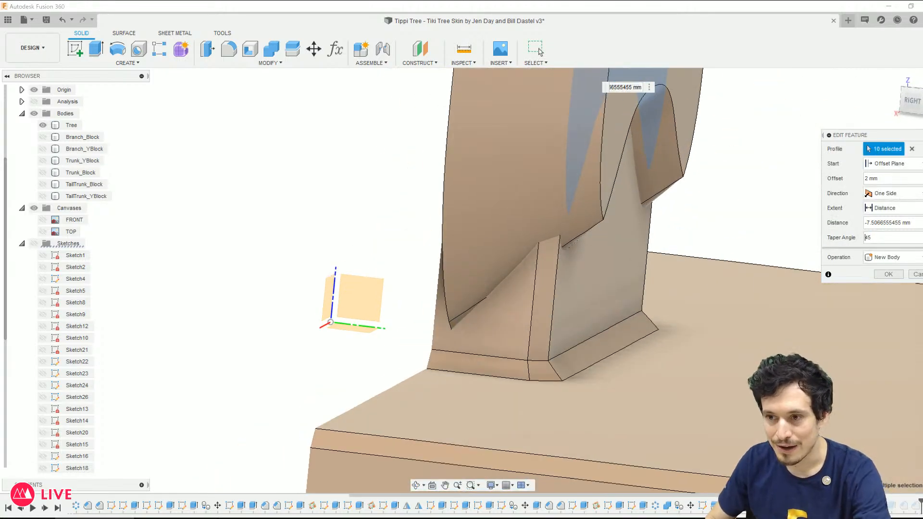
type("50")
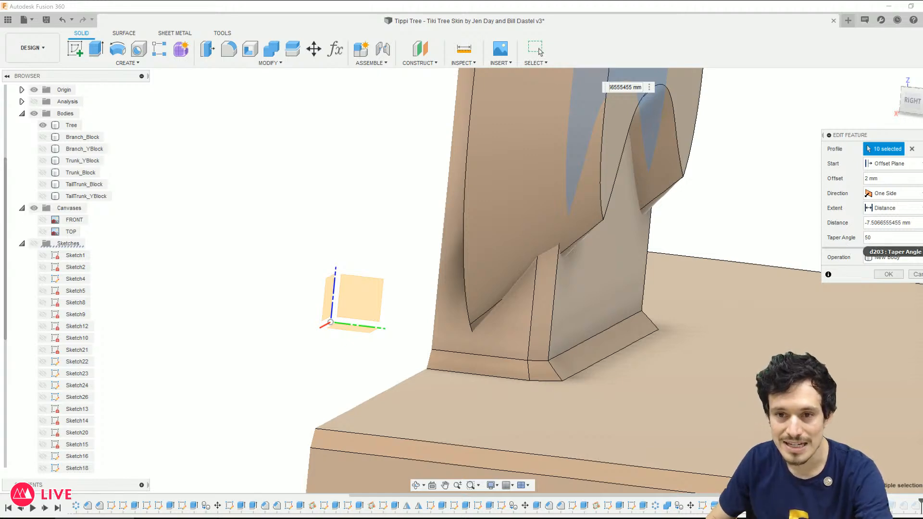
middle_click_drag(439, 387, 397, 390, "shift")
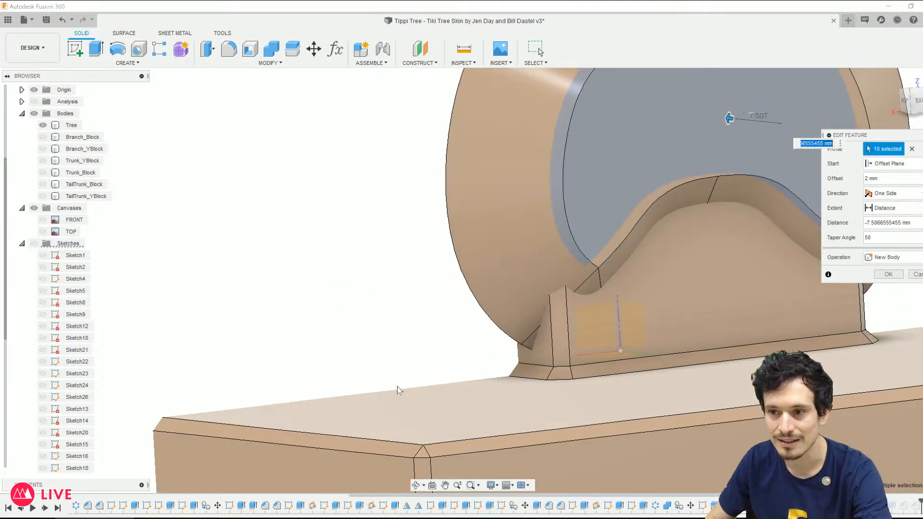
left_click(889, 274)
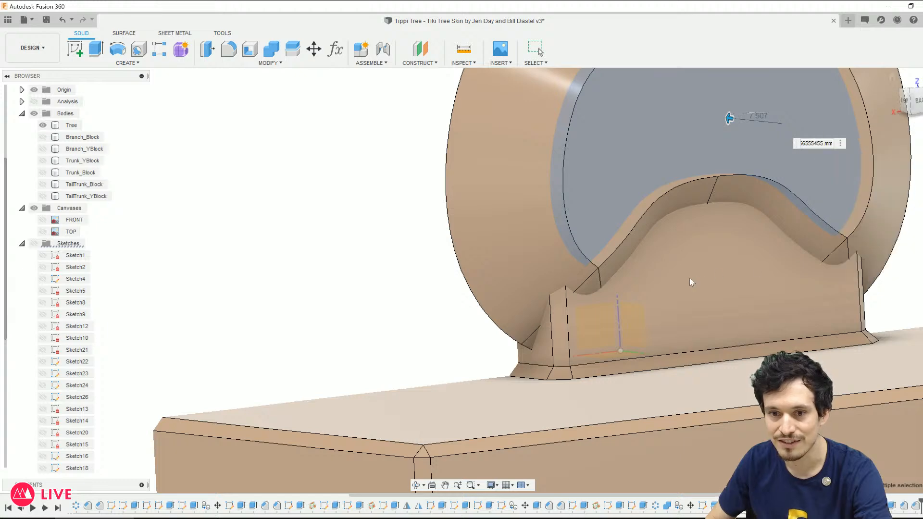
Step: Try to reduce the equal-distance chamfer on the lip's two outer edges to 0.66 mm
scroll(667, 318, "down", 2)
right_click(903, 506)
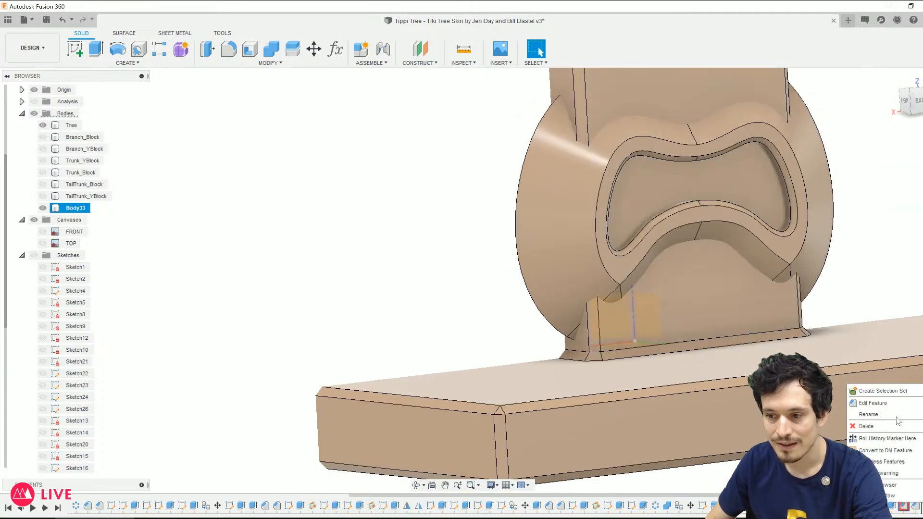
left_click(880, 403)
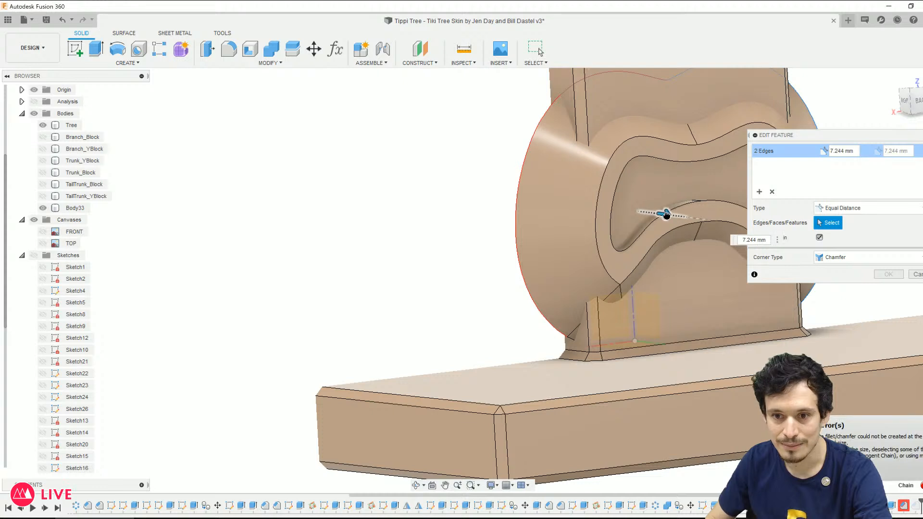
left_click_drag(656, 216, 622, 220)
middle_click_drag(634, 257, 607, 261, "shift")
scroll(606, 261, "down", 1)
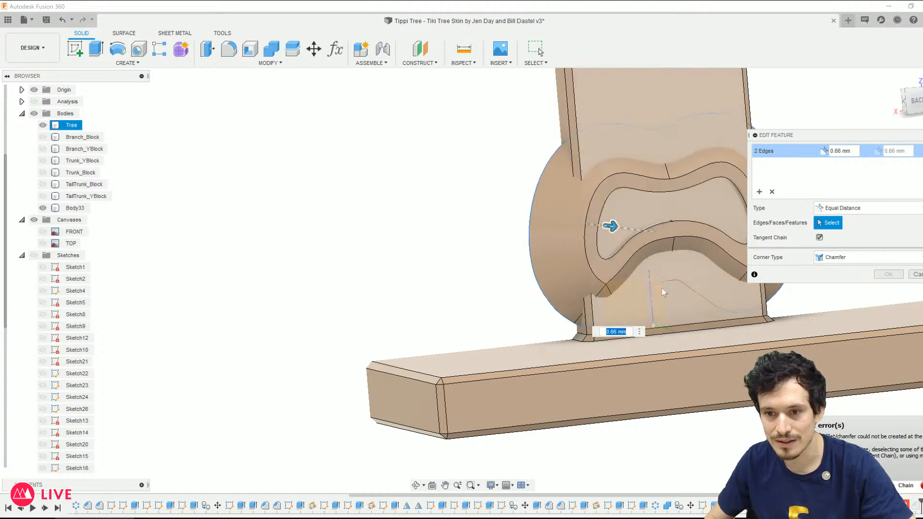
Step: Hide the Tree body, examine the lip's selected chamfer edges from behind and below, and discard the chamfer edit
scroll(654, 288, "up", 2)
scroll(655, 285, "up", 2)
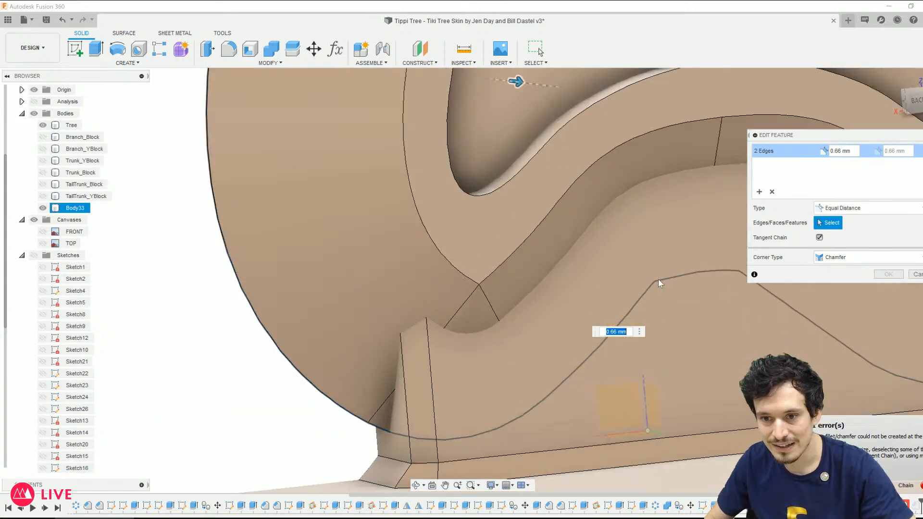
middle_click_drag(655, 281, 711, 278, "shift")
left_click(42, 125)
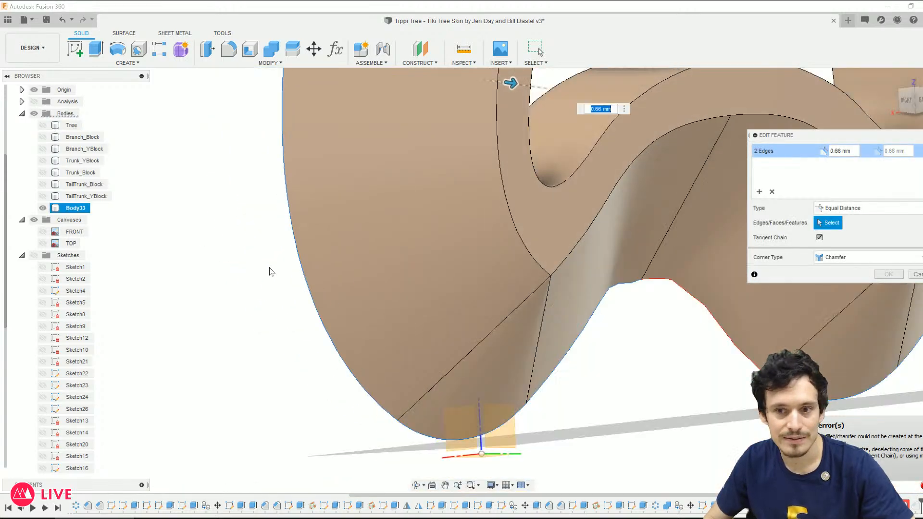
scroll(320, 300, "down", 1)
middle_click_drag(427, 319, 599, 319, "shift")
scroll(593, 368, "down", 2)
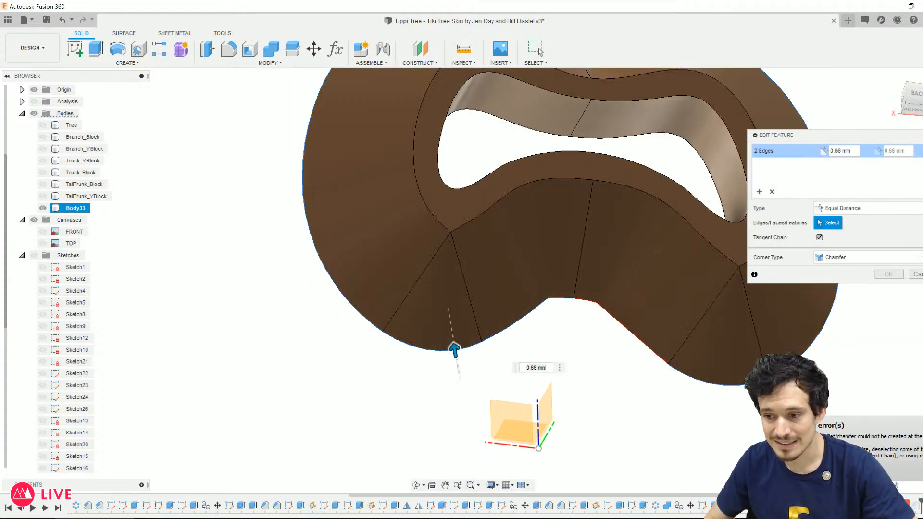
key("Escape")
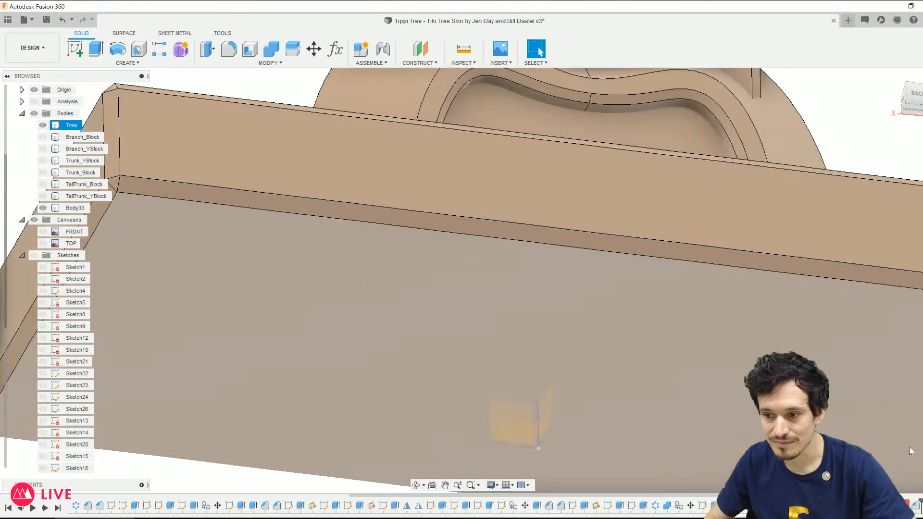
Step: Edit the lip extrusion again and set its distance to -3.6 mm
right_click(906, 505)
left_click(873, 408)
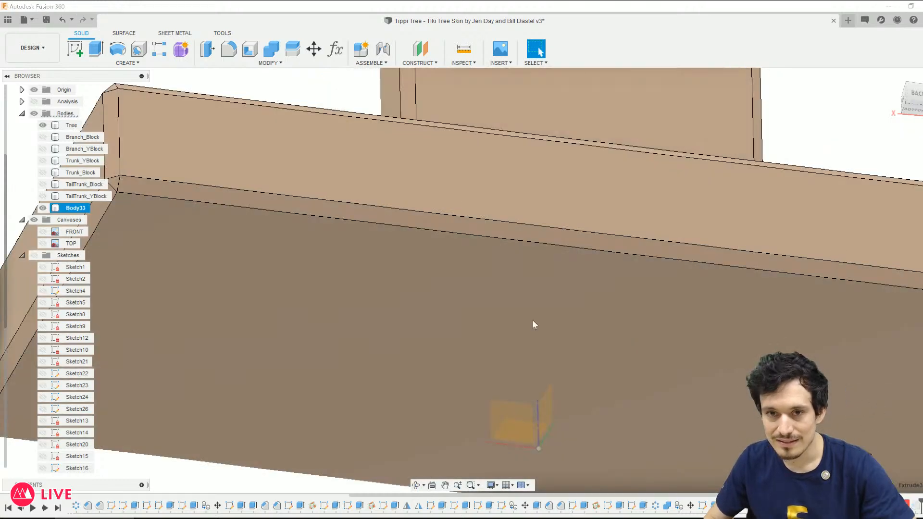
scroll(518, 309, "down", 1)
scroll(518, 309, "down", 2)
middle_click_drag(404, 120, 474, 148, "shift")
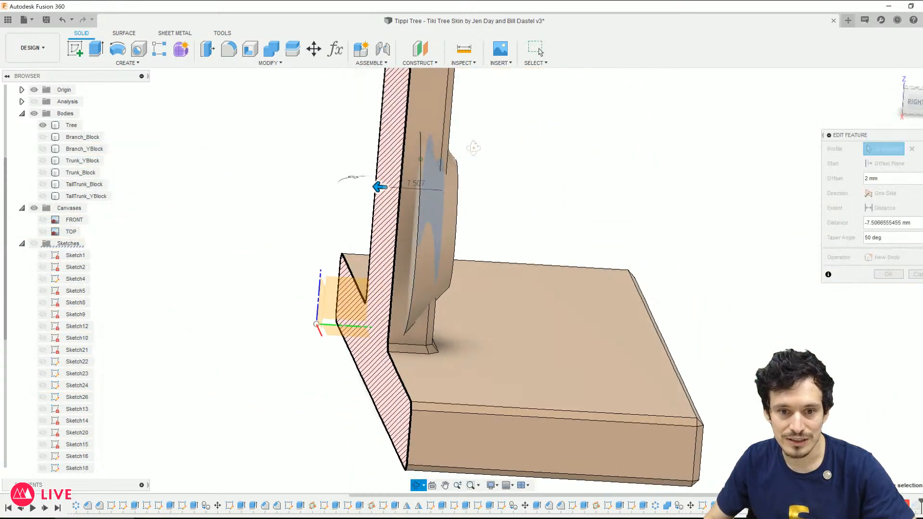
scroll(471, 147, "up", 1)
scroll(440, 171, "up", 1)
left_click_drag(346, 204, 392, 213)
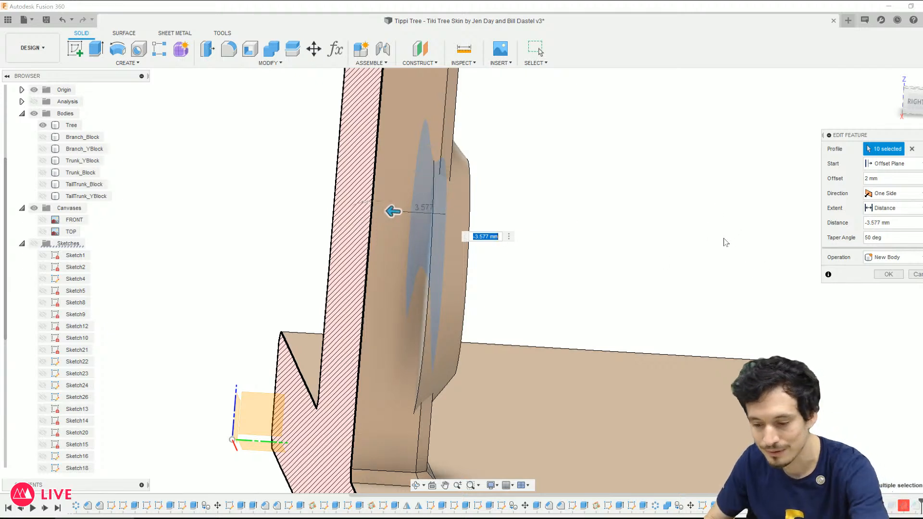
type("-3.6")
key("Return")
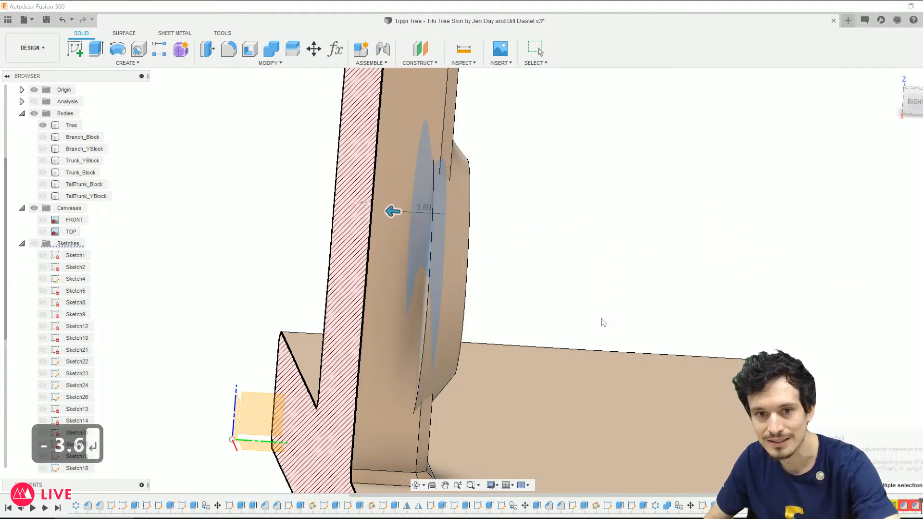
Step: Edit the lip's two-edge chamfer, try 2 mm, and set its distance to 4.404 mm
right_click(915, 505)
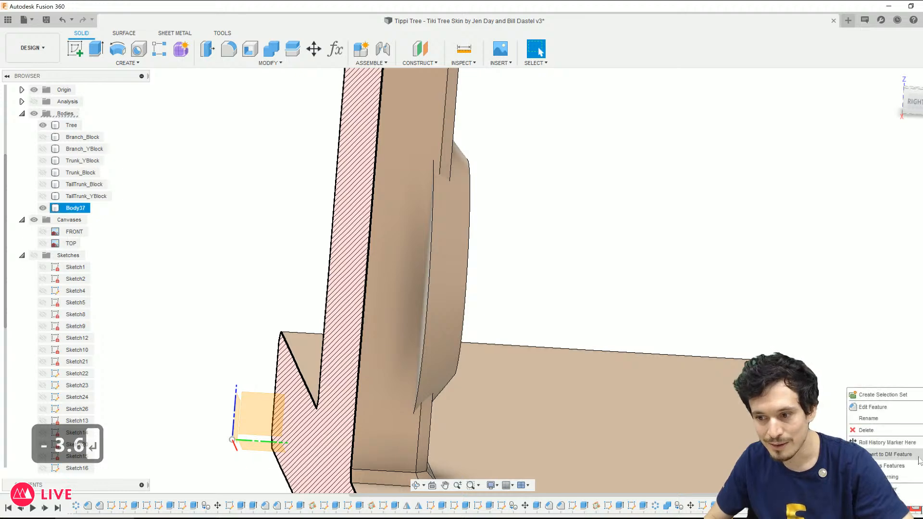
left_click(909, 407)
middle_click_drag(517, 337, 475, 351, "shift")
scroll(471, 347, "down", 1)
middle_click_drag(248, 372, 416, 130)
scroll(417, 130, "down", 1)
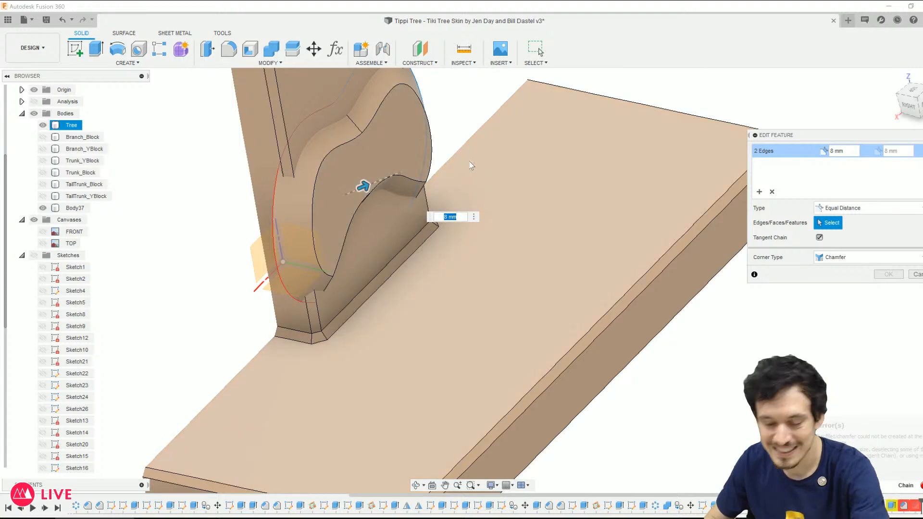
scroll(295, 224, "up", 2)
middle_click_drag(266, 290, 291, 278, "shift")
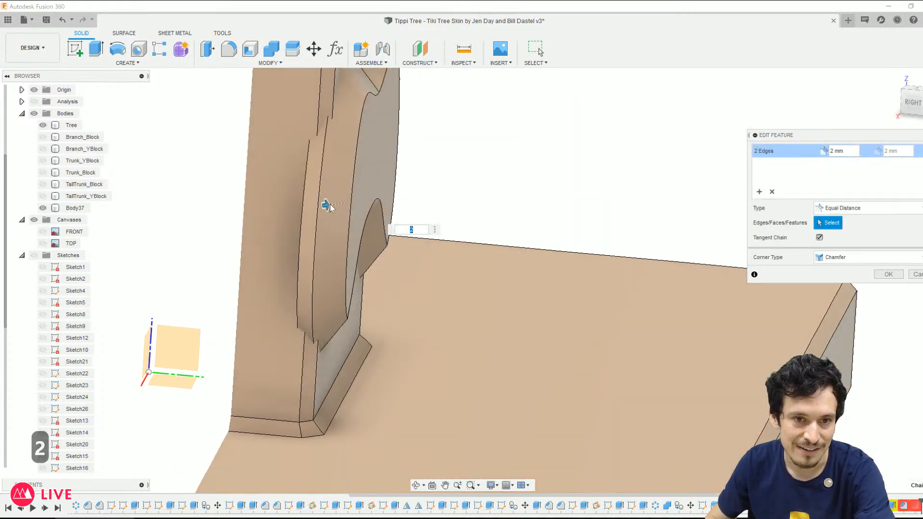
left_click_drag(327, 206, 338, 203)
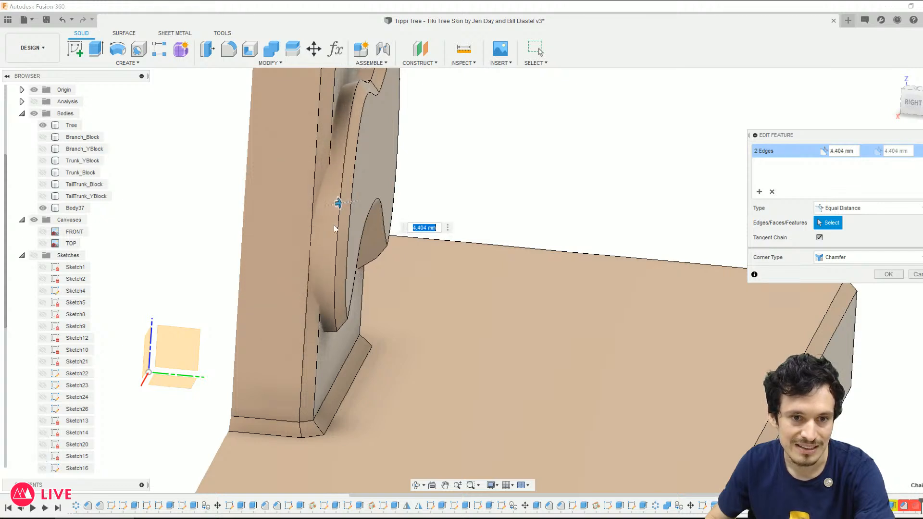
middle_click_drag(321, 282, 384, 342, "shift")
left_click(888, 274)
Step: Reopen the two-sided cut of the mouth opening, reapply it as it is, and check the lip against the trunk
scroll(625, 260, "down", 3)
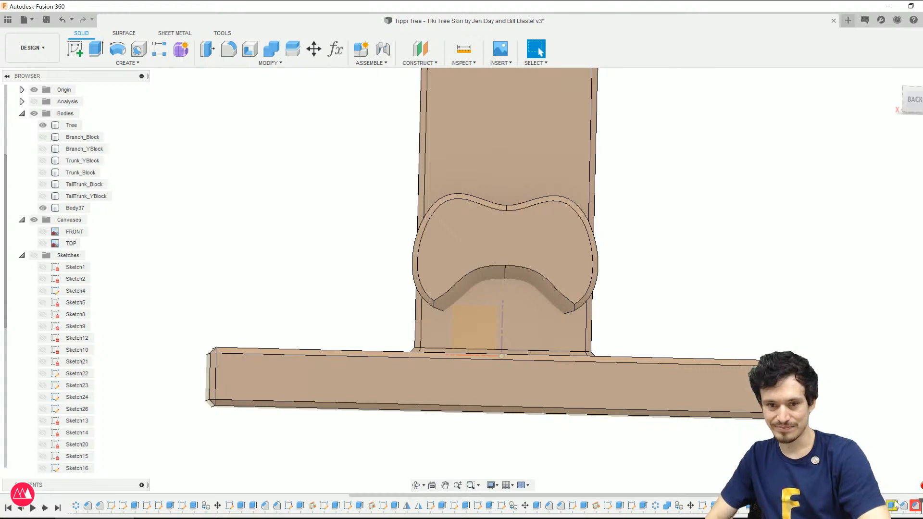
left_click(873, 389)
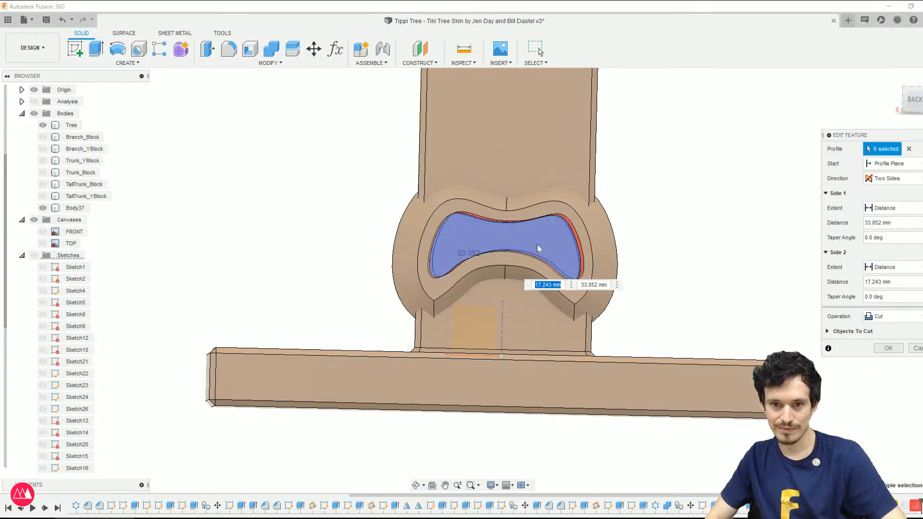
left_click(889, 348)
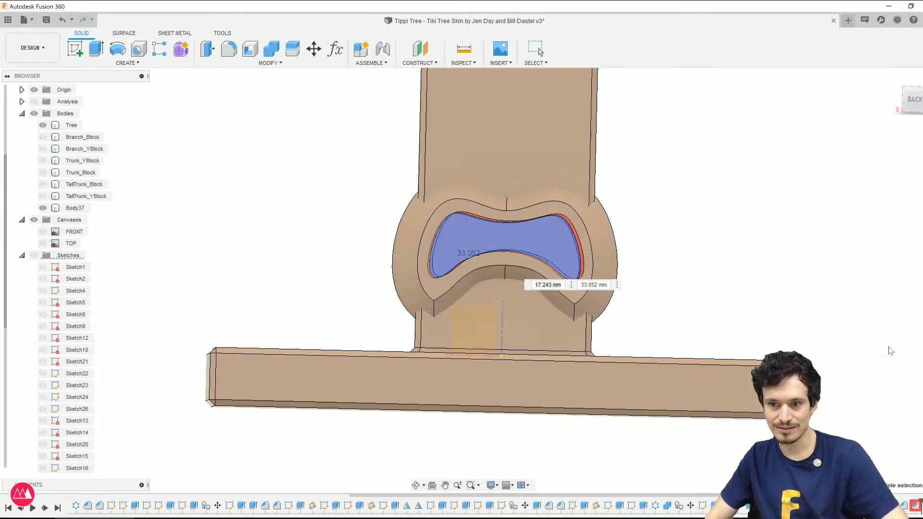
middle_click_drag(784, 343, 739, 301, "shift")
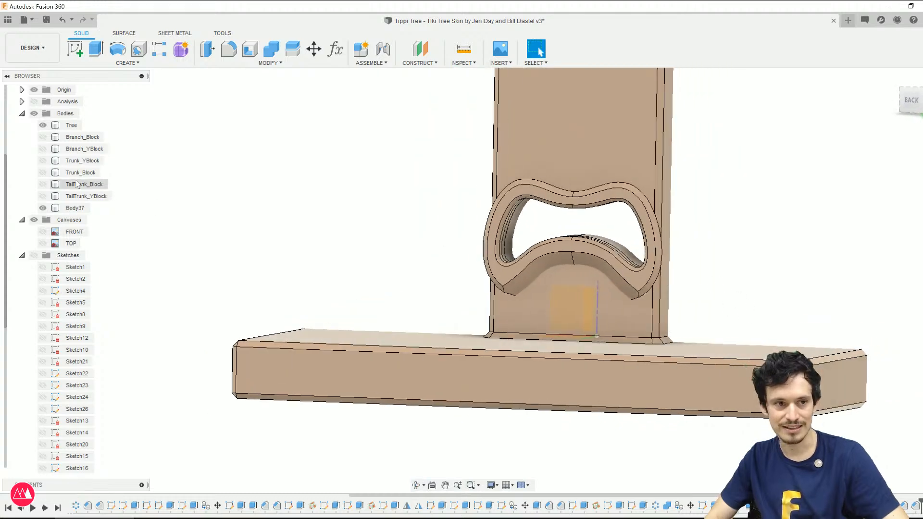
scroll(438, 232, "down", 2)
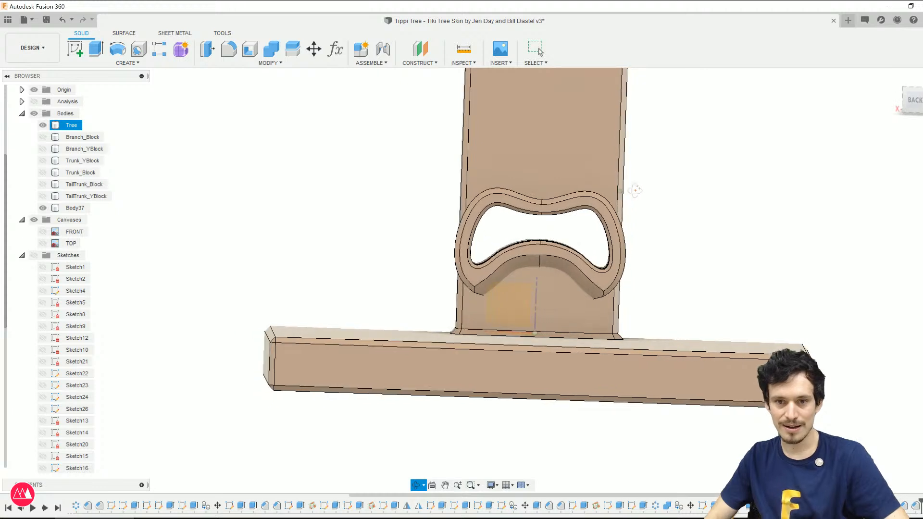
Step: Undo the recent lip extrusion, chamfer and cut edits, and redo the last two changes undone too far
key("ctrl+z")
key("ctrl+z")
key("ctrl+z")
key("ctrl+z")
key("ctrl+z")
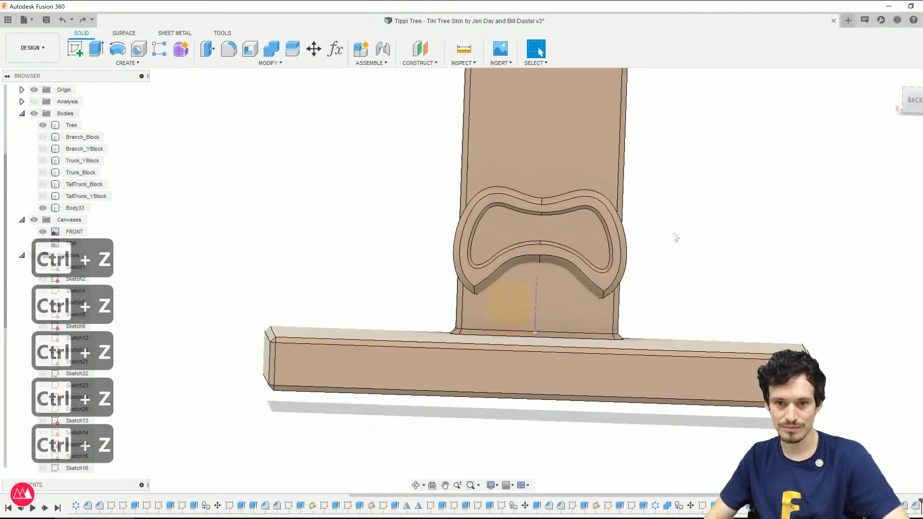
key("ctrl+z")
key("ctrl+z")
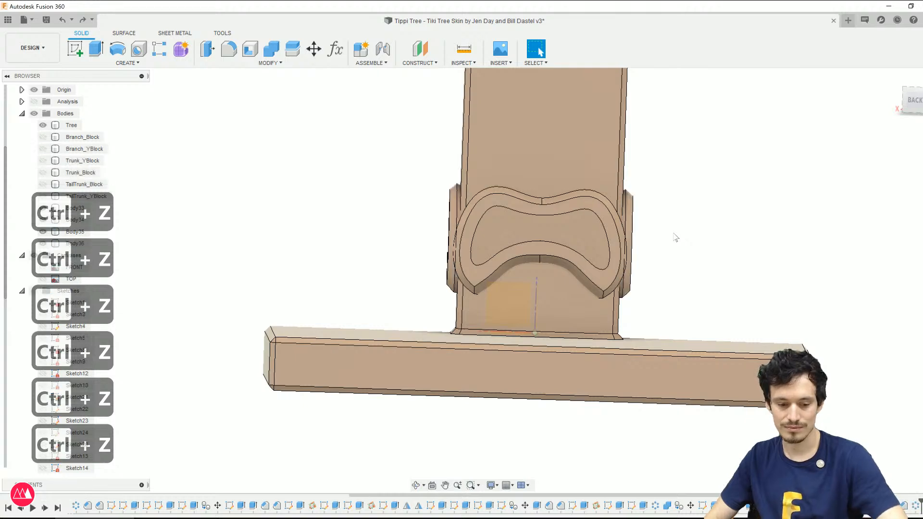
key("ctrl+y")
key("ctrl+y")
Step: Edit the extrusion behind the lip's outer side face and set its taper angle to 35 degrees
middle_click_drag(448, 286, 491, 290, "shift")
scroll(487, 288, "up", 3)
left_click(457, 292)
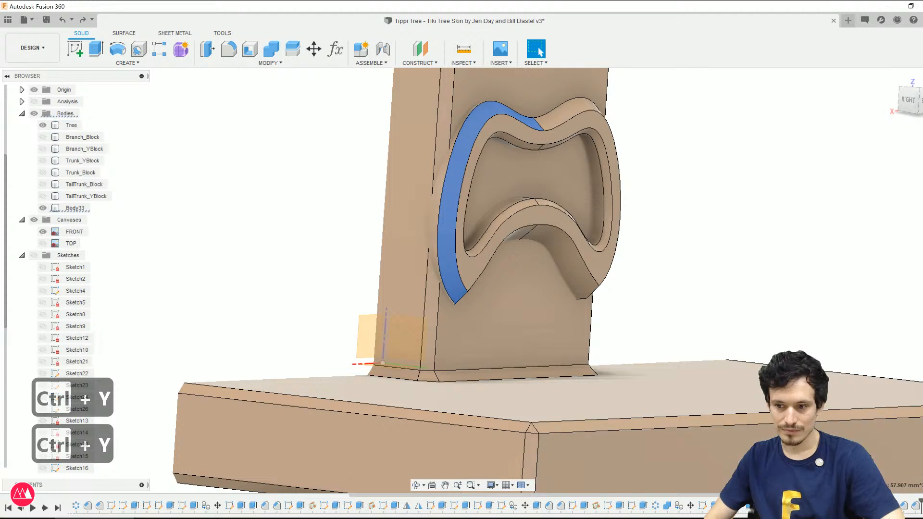
right_click(850, 393)
left_click(888, 410)
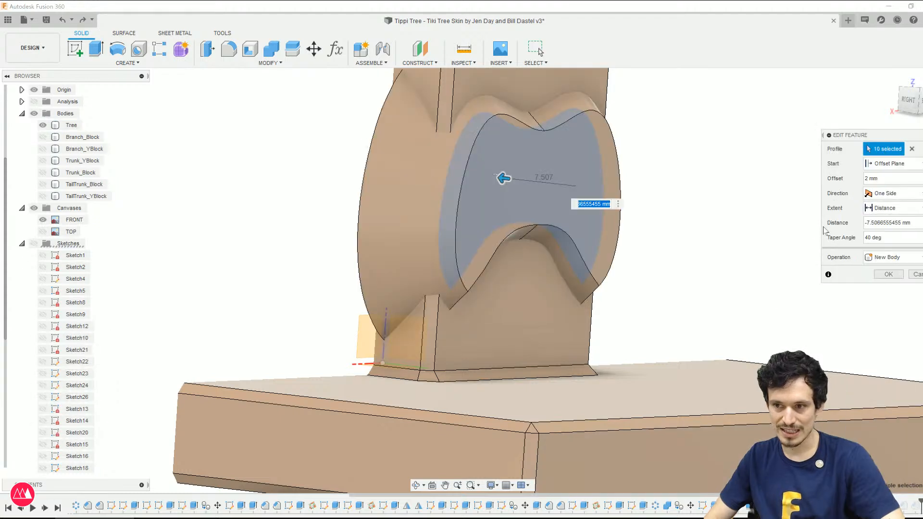
key("ctrl+a")
type("35")
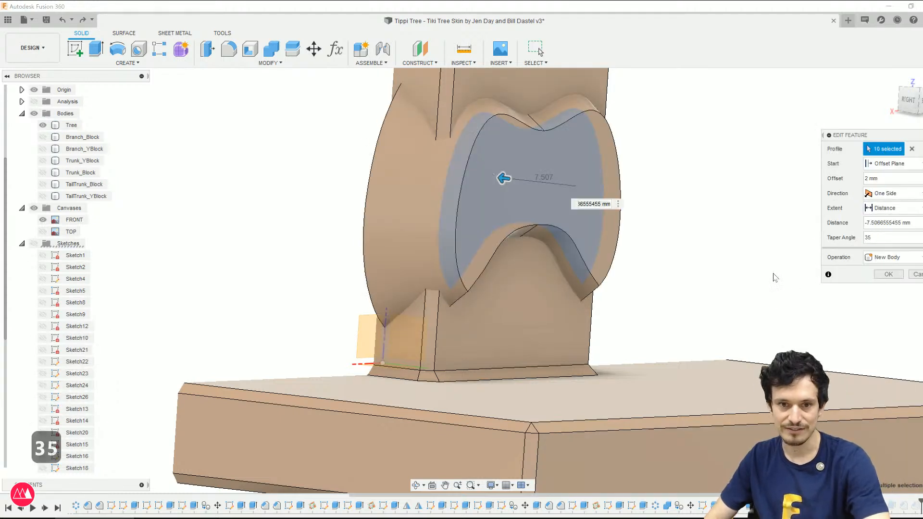
middle_click_drag(598, 295, 558, 289, "shift")
key("Return")
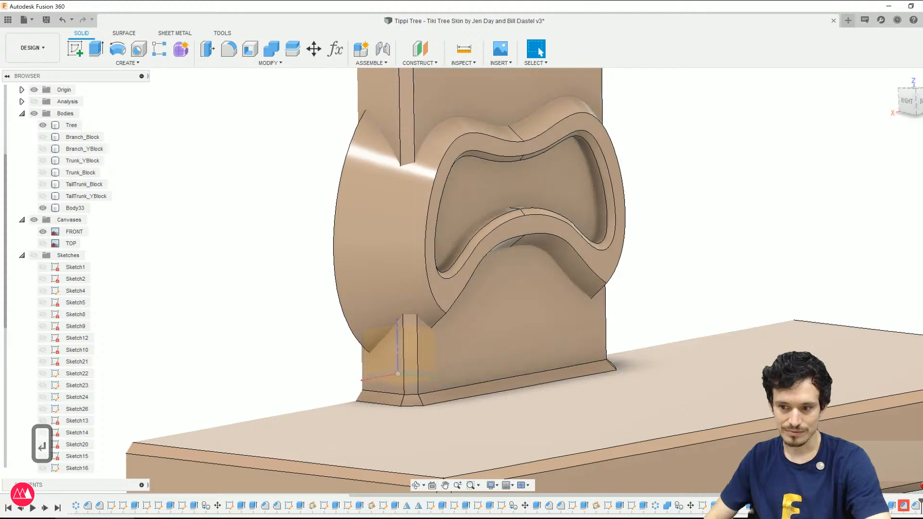
right_click(902, 509)
left_click(865, 406)
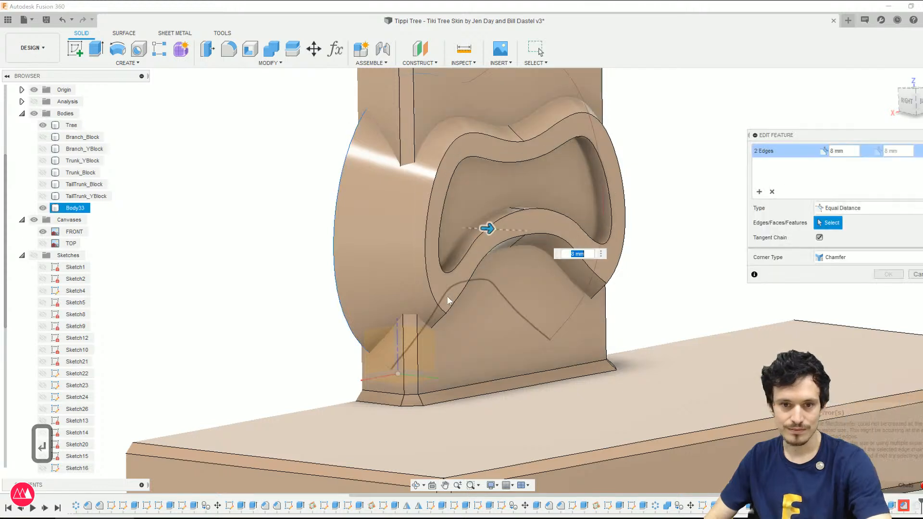
left_click(916, 275)
Step: Reopen the lip's chamfer for editing, and hide the section analysis and the Tree body to expose the lip
right_click(902, 509)
left_click(865, 406)
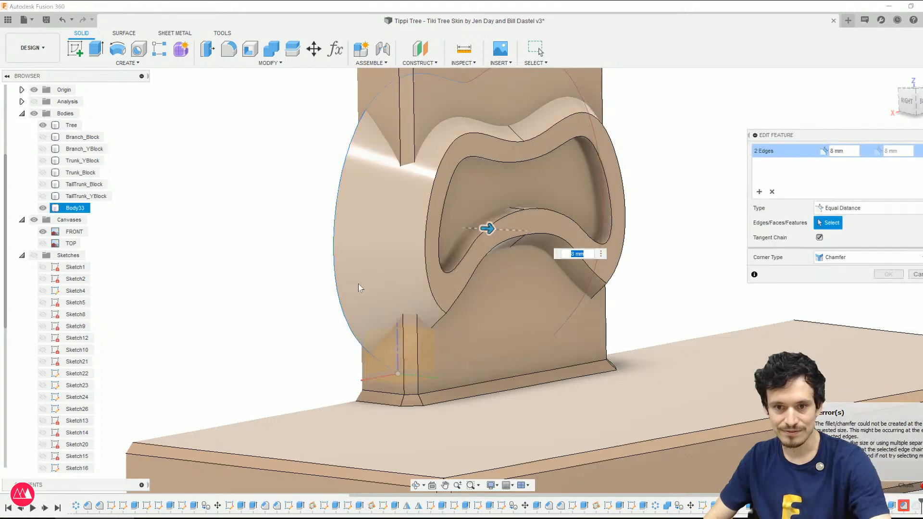
mouse_move(338, 327)
middle_mouse_down("shift")
mouse_move(416, 330)
mouse_move(391, 336)
middle_mouse_up("shift")
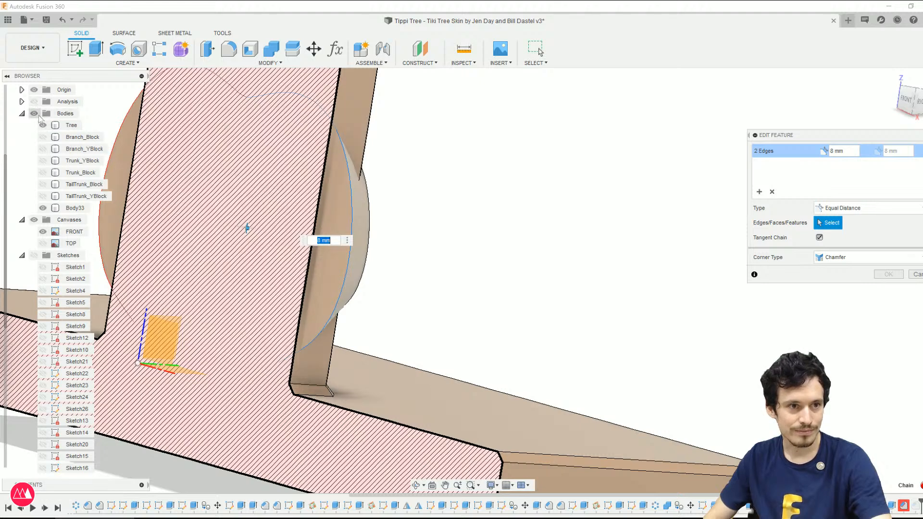
left_click(33, 101)
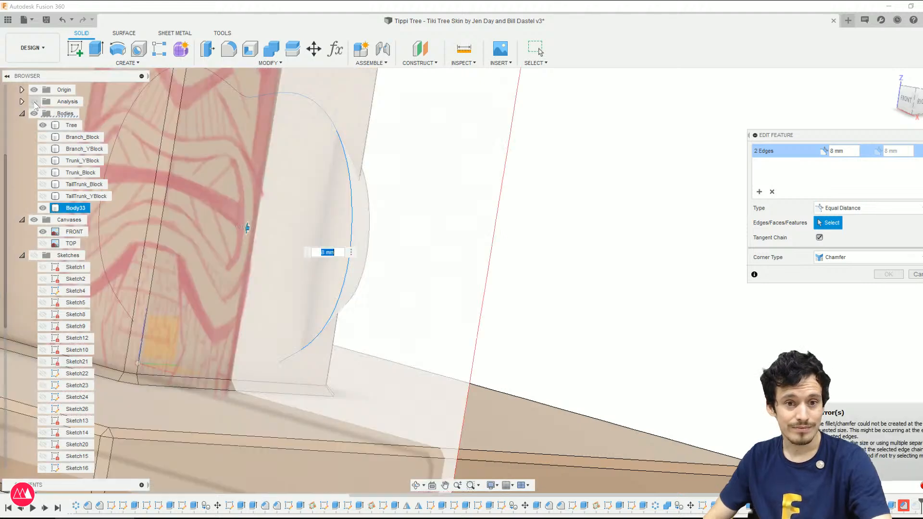
left_click(42, 125)
Step: Add the lip's other outer edge chain to the chamfer and set the distance to 5 mm
middle_click_drag(459, 307, 361, 307, "shift")
left_click(682, 451)
middle_click_drag(686, 450, 594, 310)
scroll(580, 351, "up", 3)
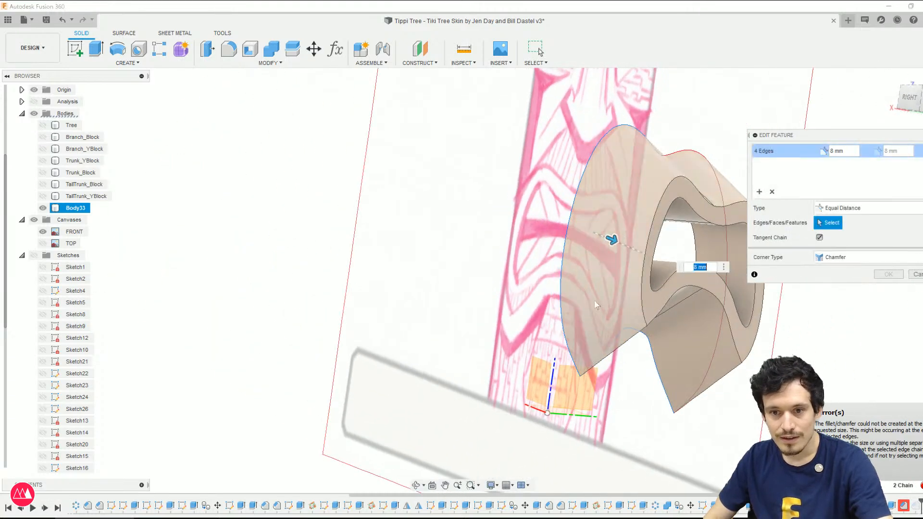
type("5")
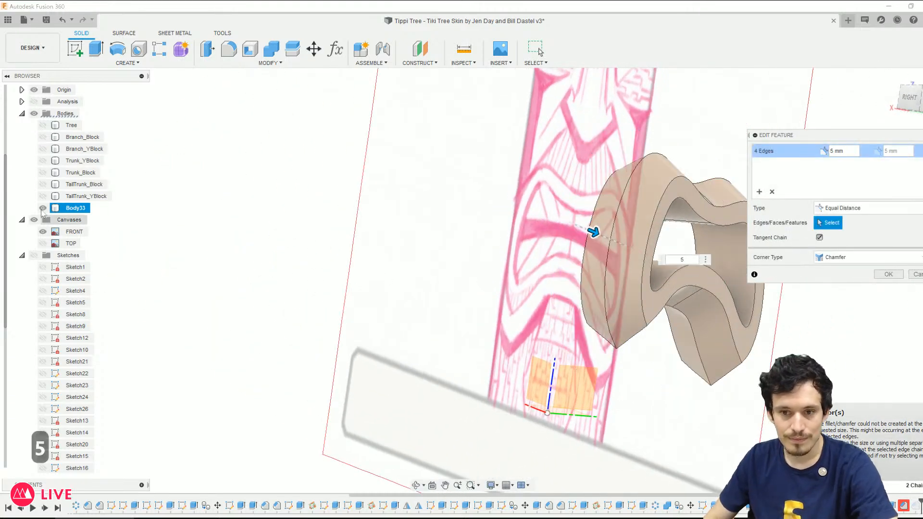
Step: Show the Tree body and the section analysis again while the chamfer is open
left_click(43, 125)
scroll(390, 226, "down", 2)
scroll(390, 227, "down", 3)
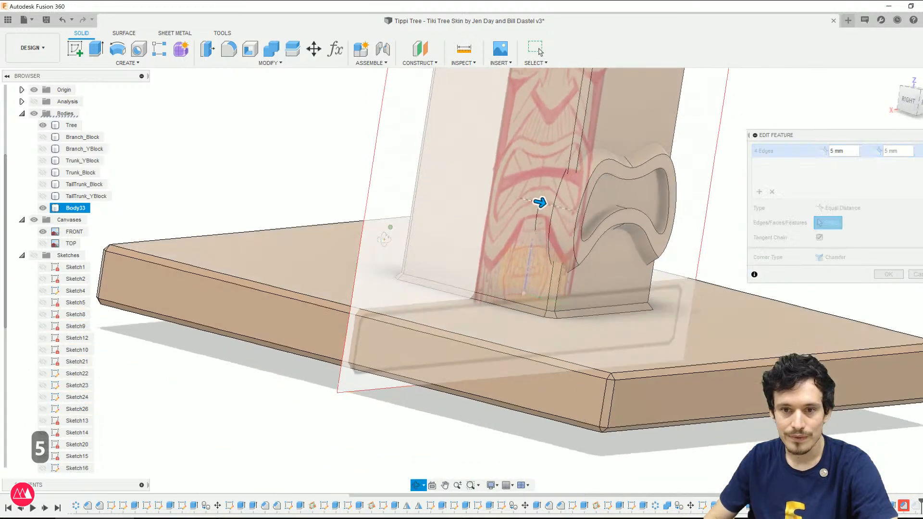
left_click(34, 102)
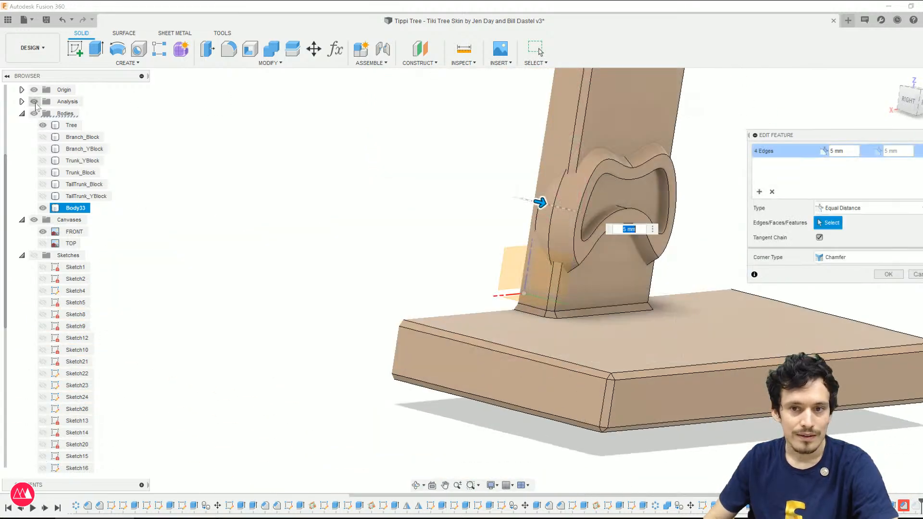
Step: Increase the four-edge chamfer distance to 6.631 mm and inspect the lip where it meets the trunk corner
middle_click_drag(562, 201, 562, 212, "shift")
scroll(562, 212, "up", 2)
left_click_drag(541, 209, 552, 213)
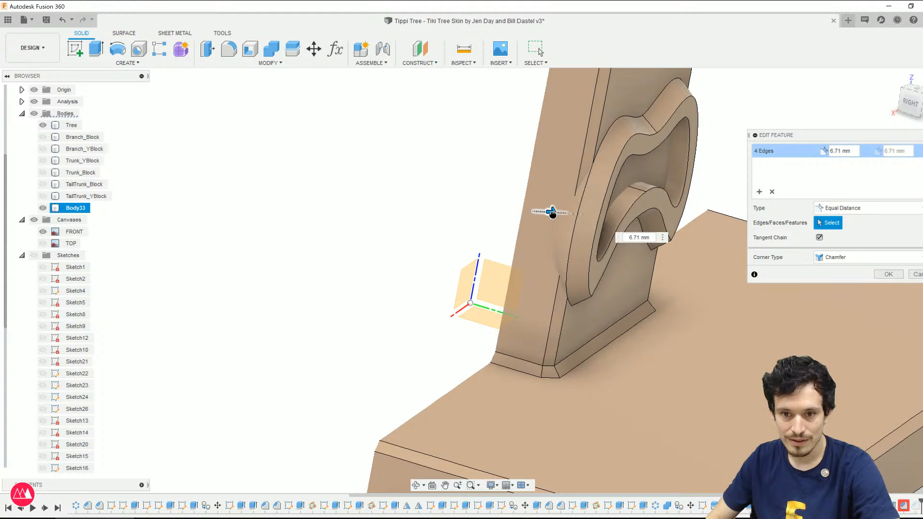
left_click_drag(551, 213, 552, 214)
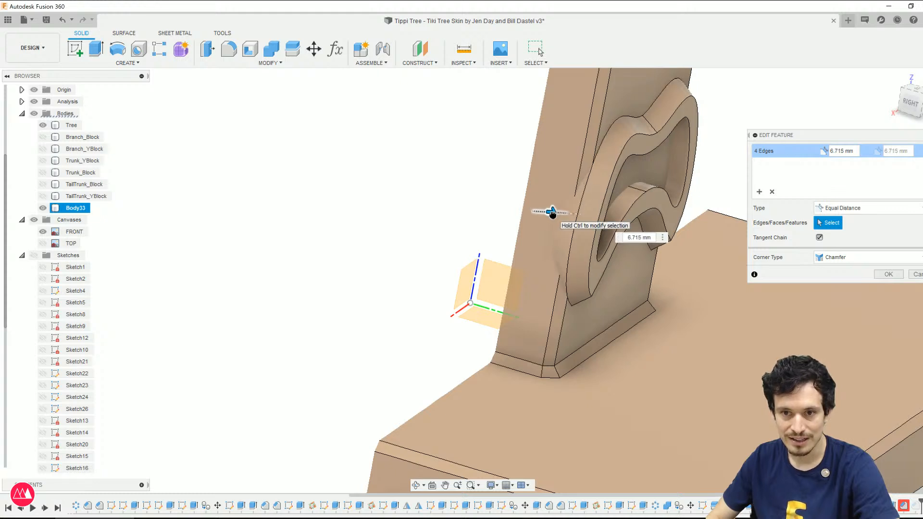
scroll(562, 161, "up", 5)
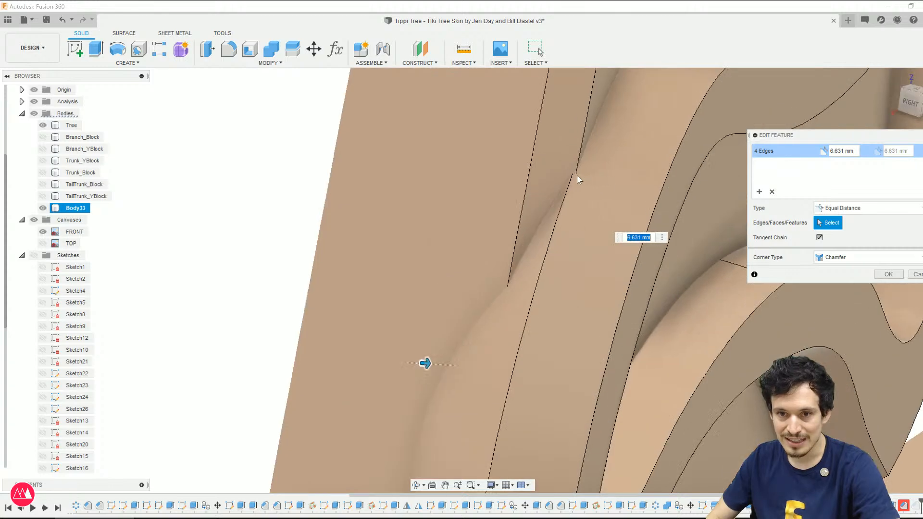
scroll(467, 125, "down", 6)
Step: Try a chamfer distance of 6.968 mm and inspect the lower tip of the lip against the trunk
middle_click_drag(523, 324, 498, 169, "shift")
scroll(513, 296, "up", 3)
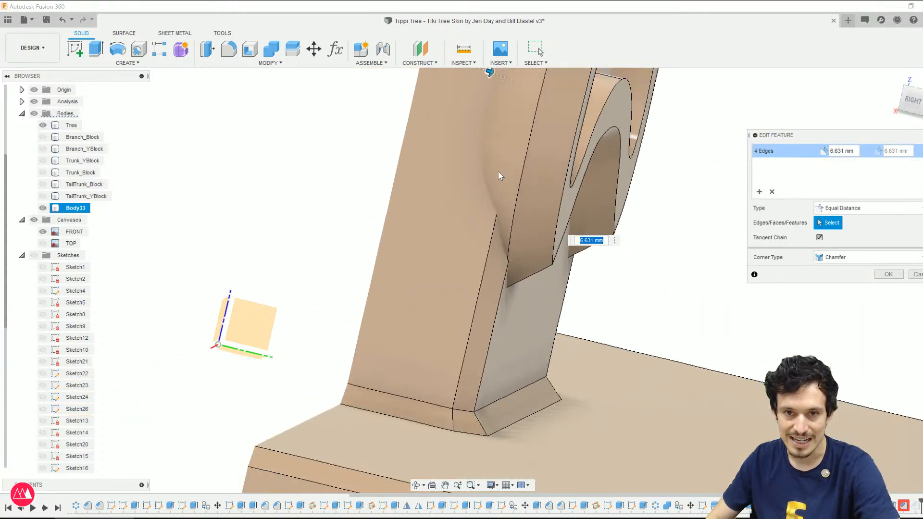
mouse_move(491, 72)
left_mouse_down()
mouse_move(500, 80)
mouse_move(487, 80)
left_mouse_up()
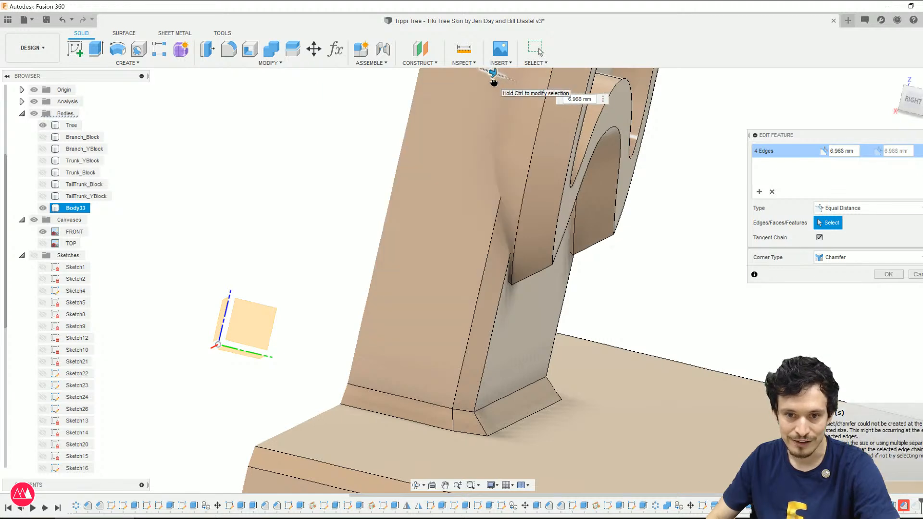
scroll(512, 285, "up", 5)
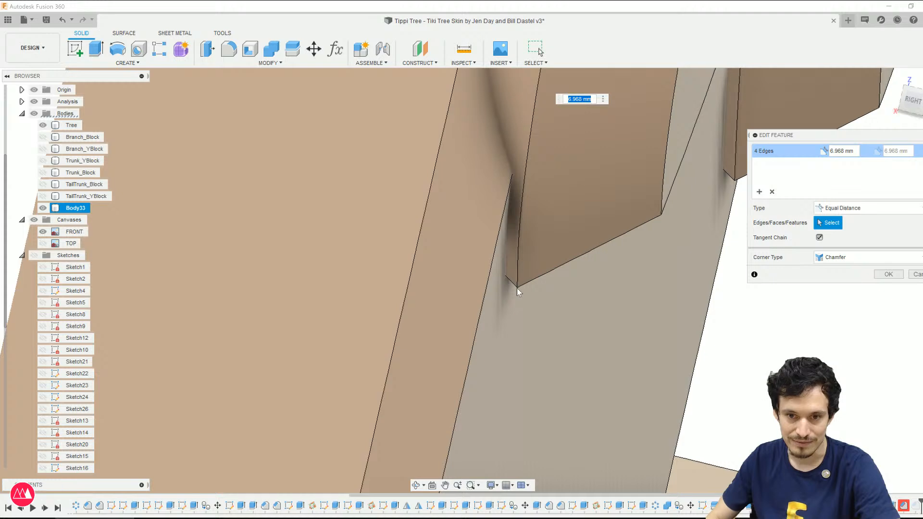
scroll(516, 286, "down", 8)
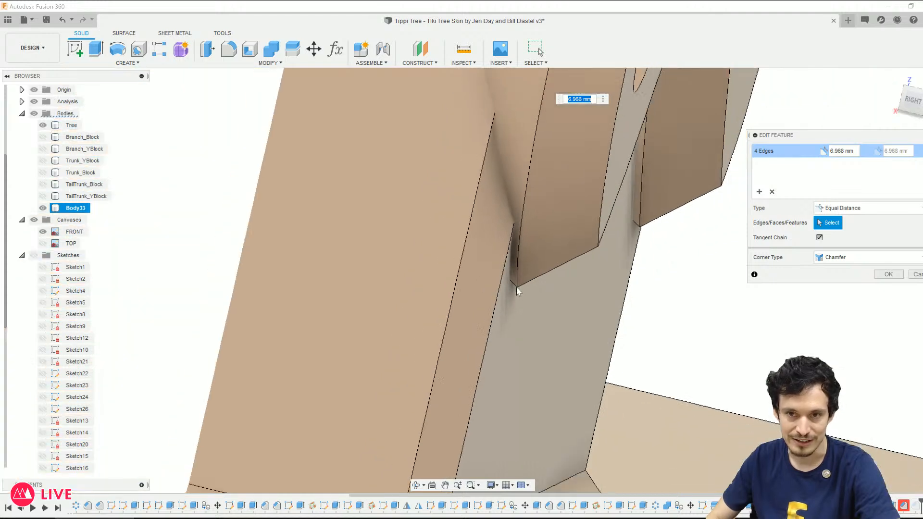
Step: Reduce the chamfer distance to 6.722 mm and examine closely where its edge meets the trunk corner
left_click_drag(505, 92, 507, 91)
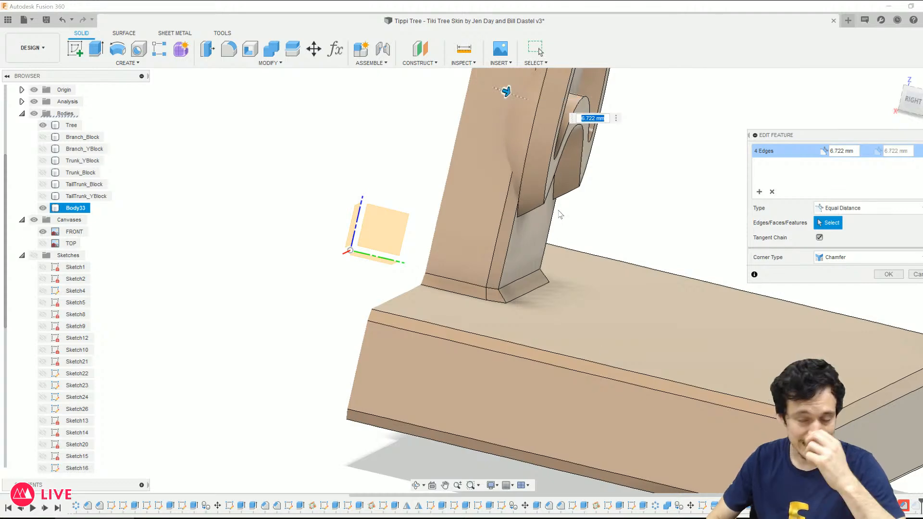
scroll(506, 196, "up", 8)
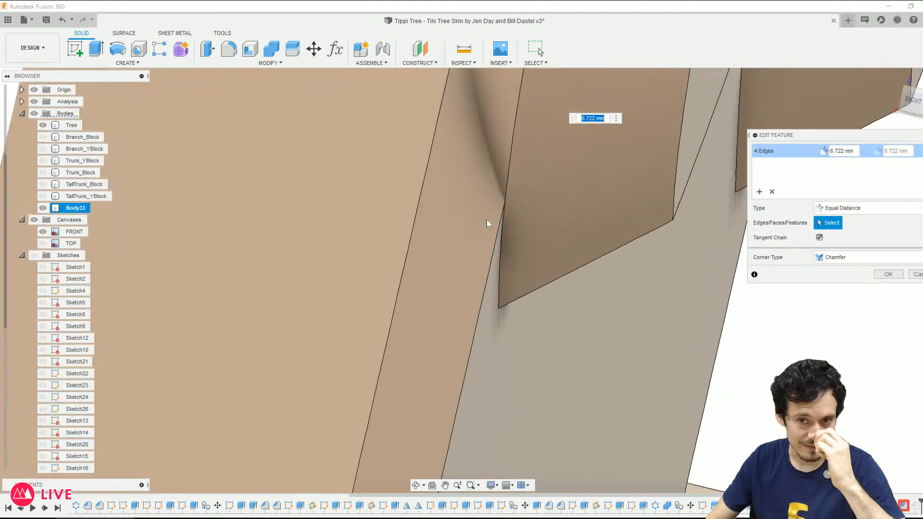
scroll(501, 200, "up", 6)
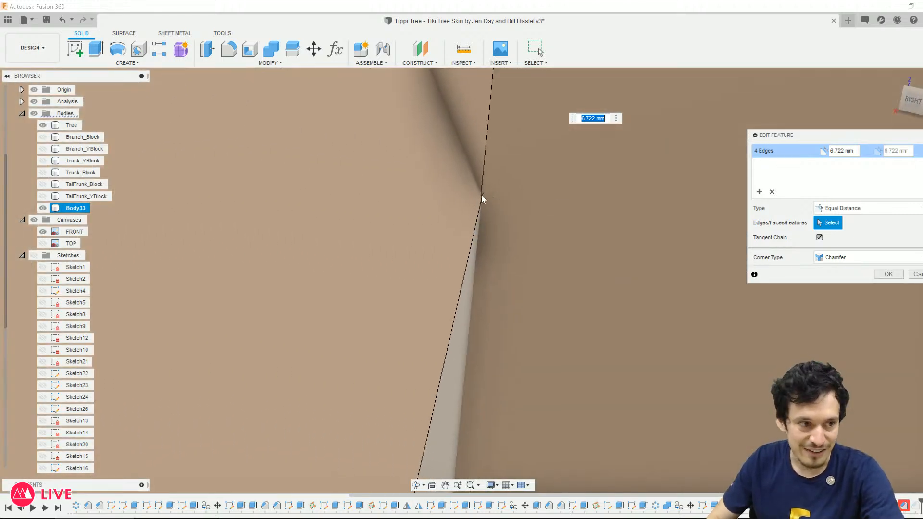
scroll(481, 195, "up", 2)
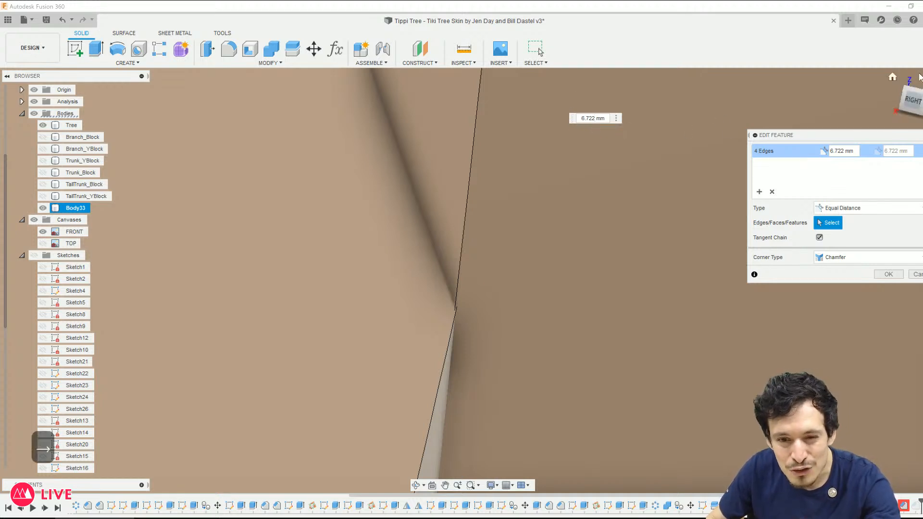
Step: Fine-tune the chamfer distance to 6.72235 mm so its edge meets the trunk corner, and apply the edit
type("1")
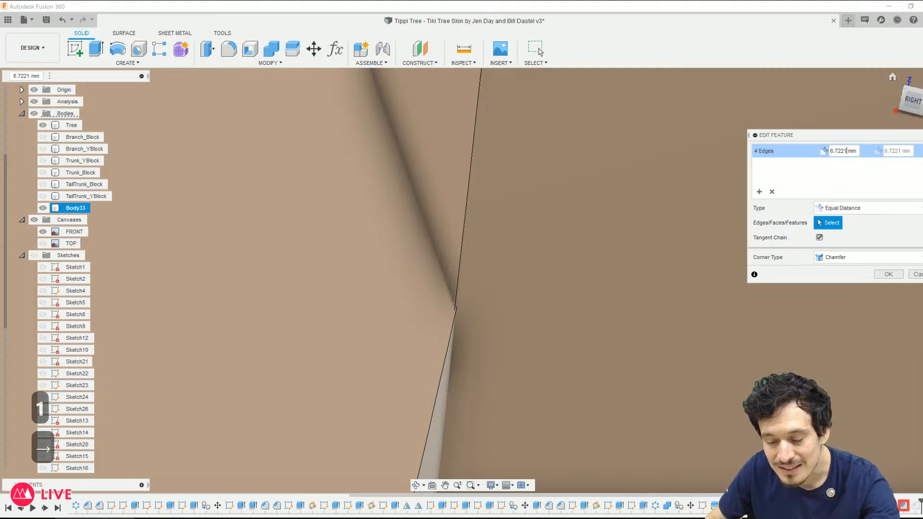
key("BackSpace")
key("BackSpace")
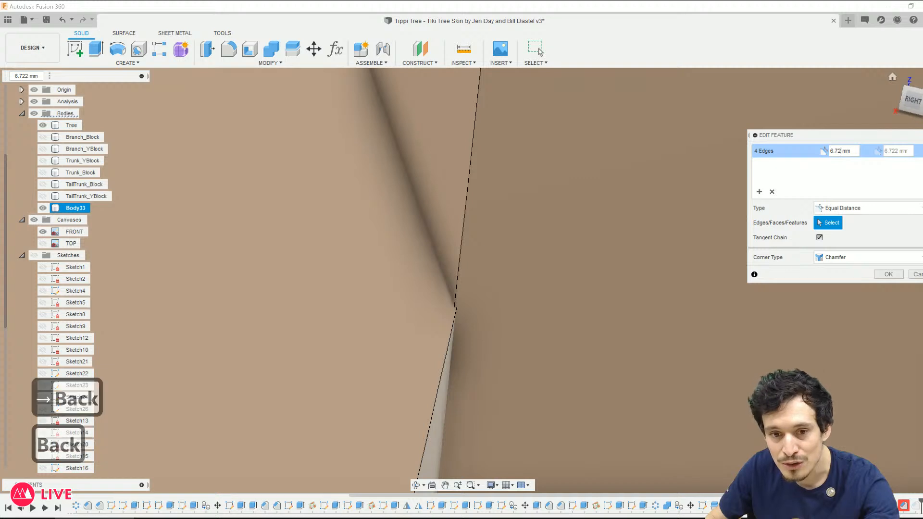
key("BackSpace")
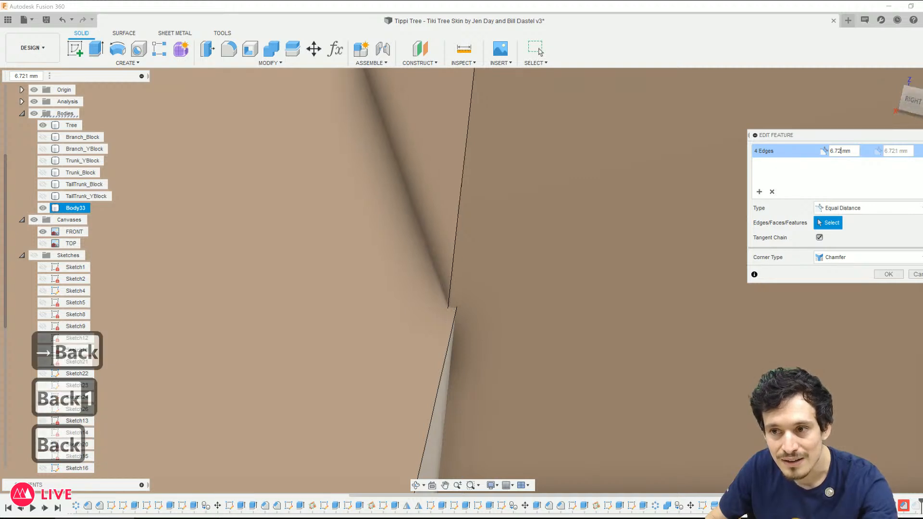
type("3")
key("BackSpace")
type("25")
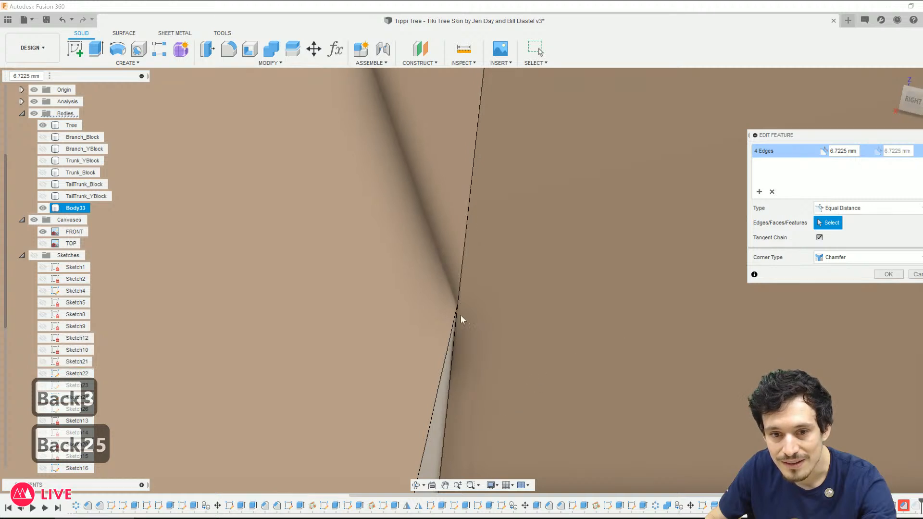
key("BackSpace")
type("4")
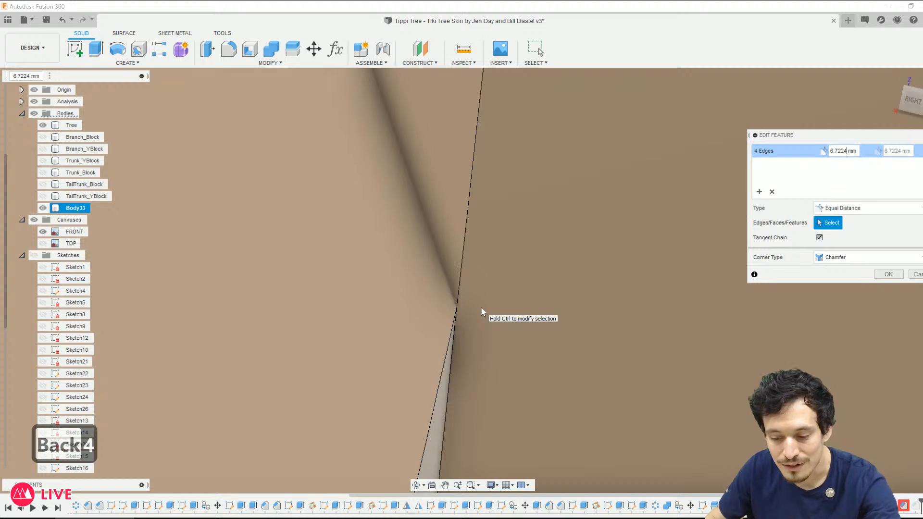
key("BackSpace")
type("35")
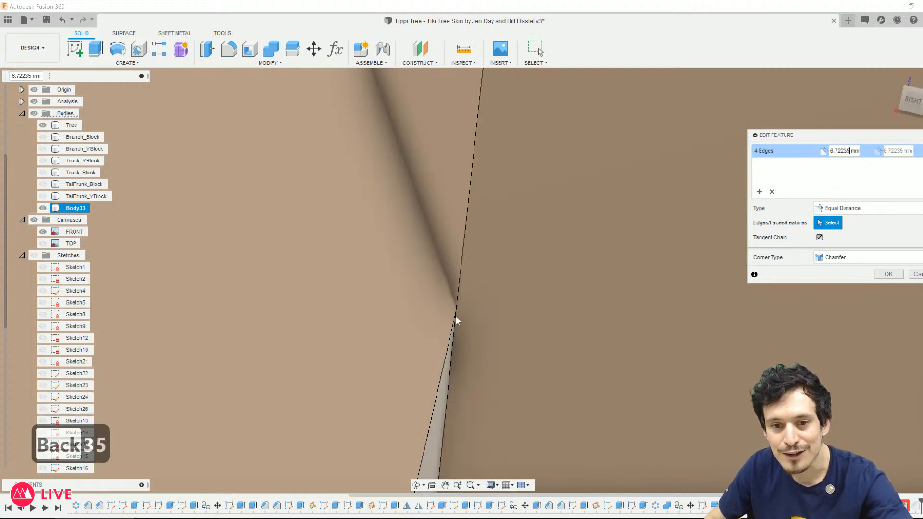
key("Return")
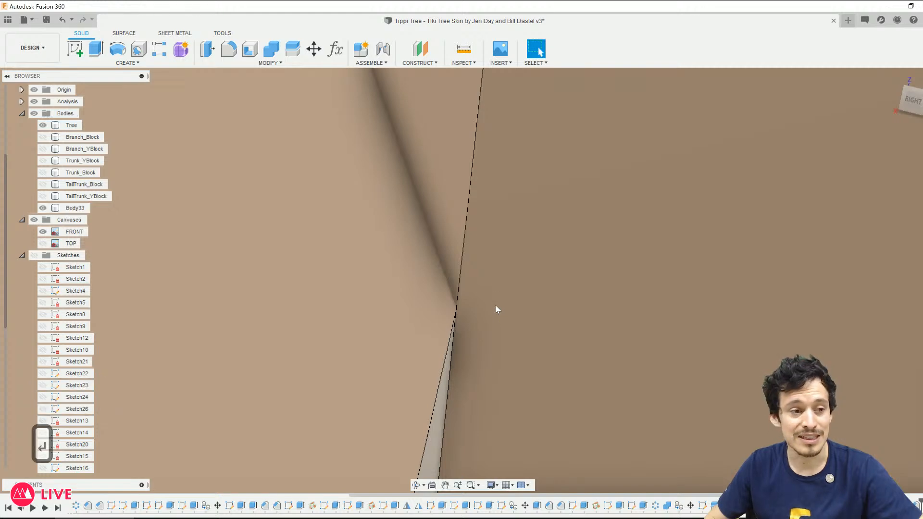
Step: Examine the chamfered lip against the trunk from several angles, hiding and showing the Tree body to compare
scroll(457, 305, "down", 10)
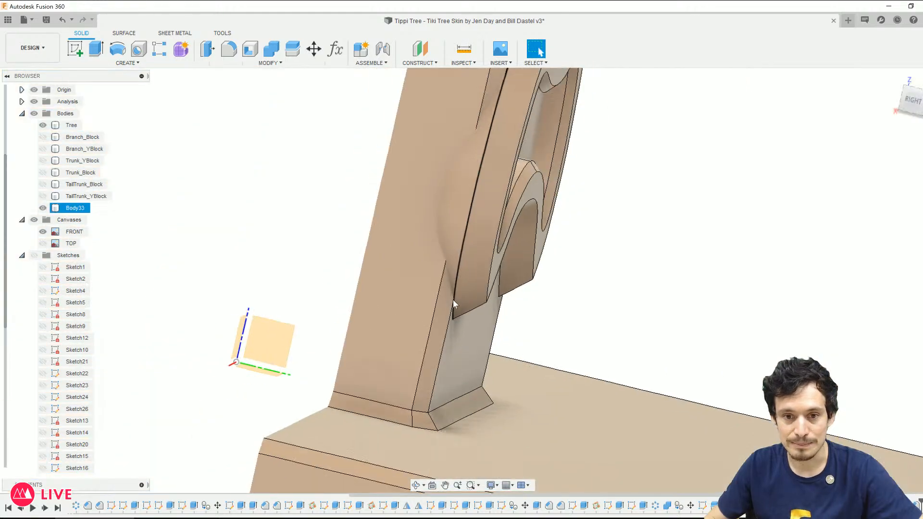
middle_click_drag(643, 290, 627, 304, "shift")
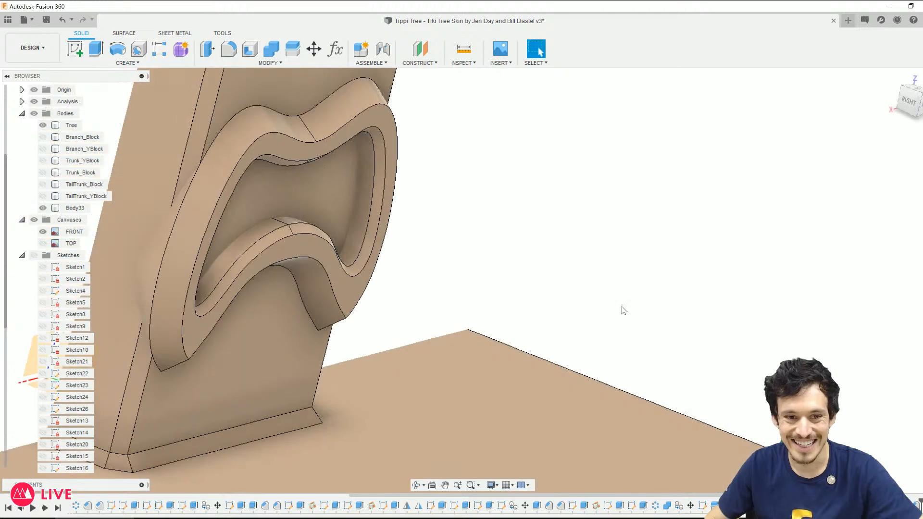
scroll(443, 324, "down", 1)
scroll(189, 330, "up", 6)
scroll(186, 330, "down", 6)
middle_click_drag(356, 338, 578, 305)
scroll(516, 335, "up", 3)
middle_click_drag(512, 342, 539, 330)
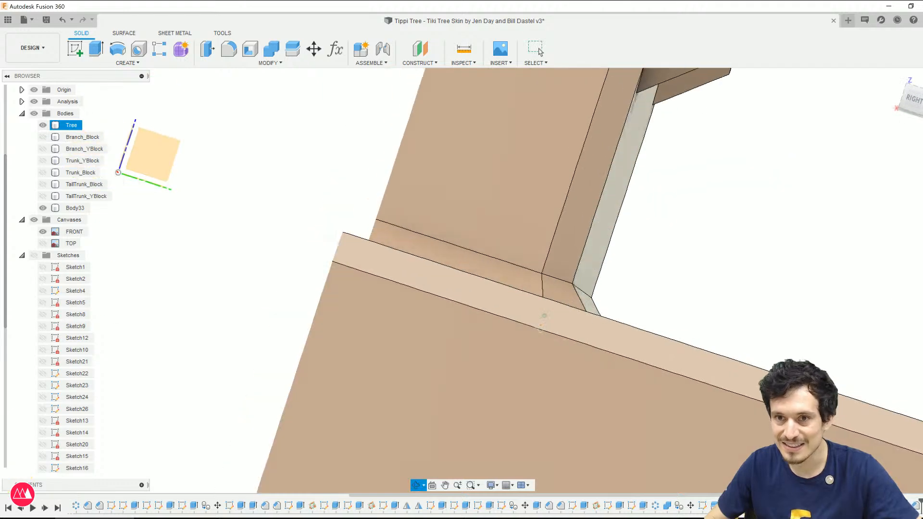
scroll(544, 325, "down", 5)
left_click(607, 292)
middle_click_drag(607, 291, 446, 278, "shift")
left_click(43, 125)
left_click(44, 125)
left_click(43, 125)
left_click(43, 125)
Step: Start a chamfer on the outer front edges of the lip body with a distance of about 1.087 mm
scroll(559, 235, "down", 3)
middle_click_drag(559, 234, 432, 290)
middle_click_drag(548, 300, 486, 307, "shift")
scroll(486, 307, "up", 6)
scroll(457, 310, "up", 1)
key("slash")
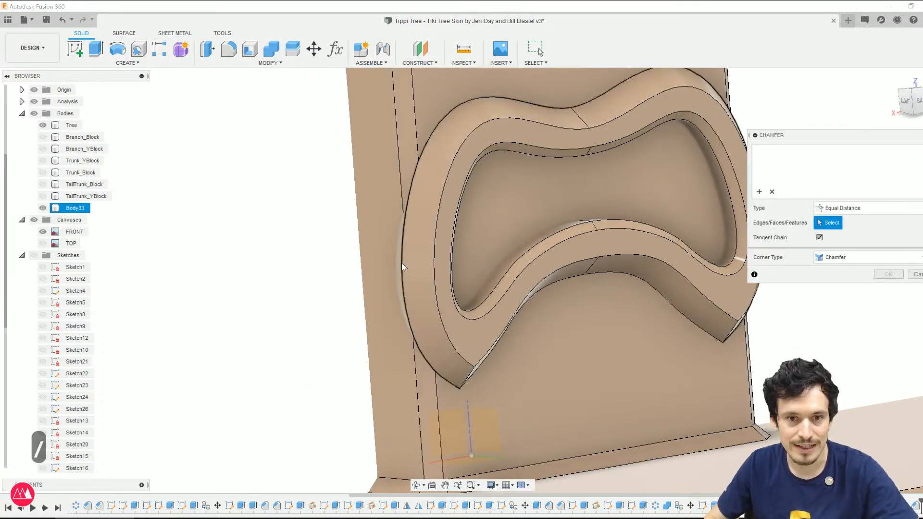
left_click(402, 262)
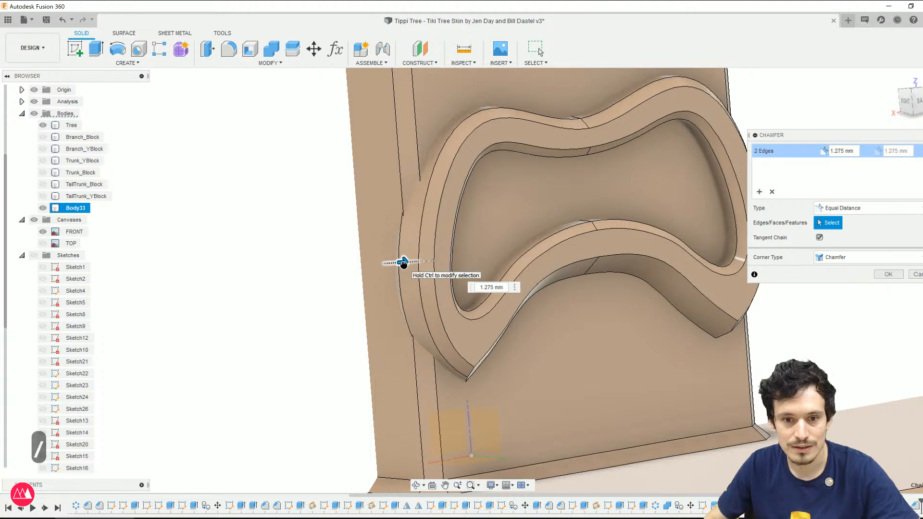
left_click_drag(403, 264, 402, 262)
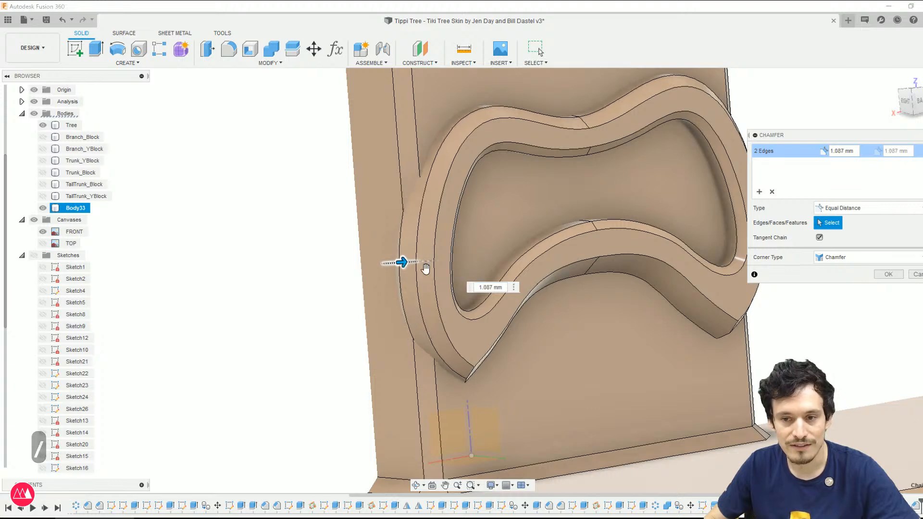
Step: Examine the outer-edge chamfer preview on the lip from the back and at an angle against the trunk
scroll(402, 262, "down", 4)
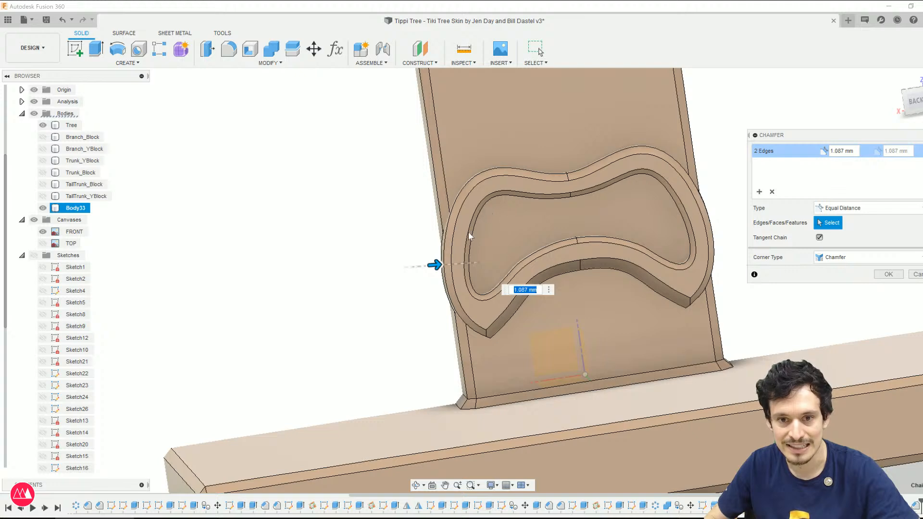
left_click(909, 107)
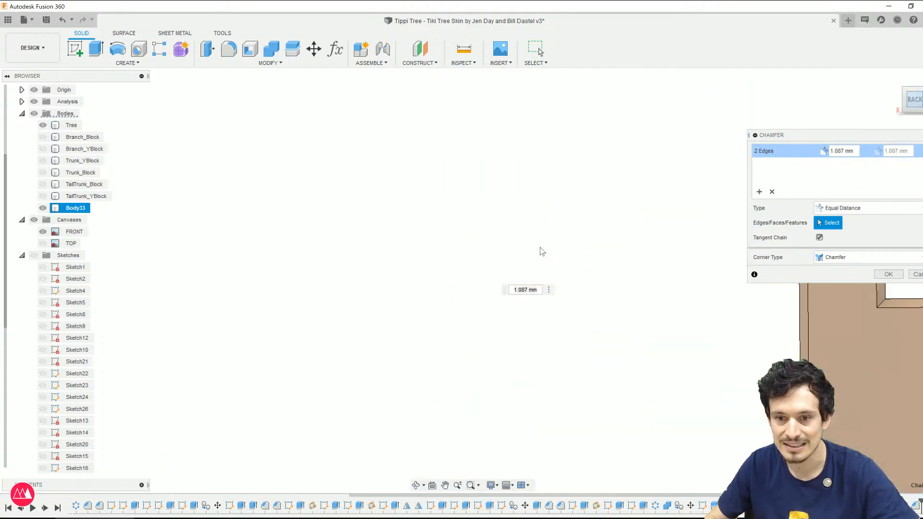
scroll(505, 418, "up", 5)
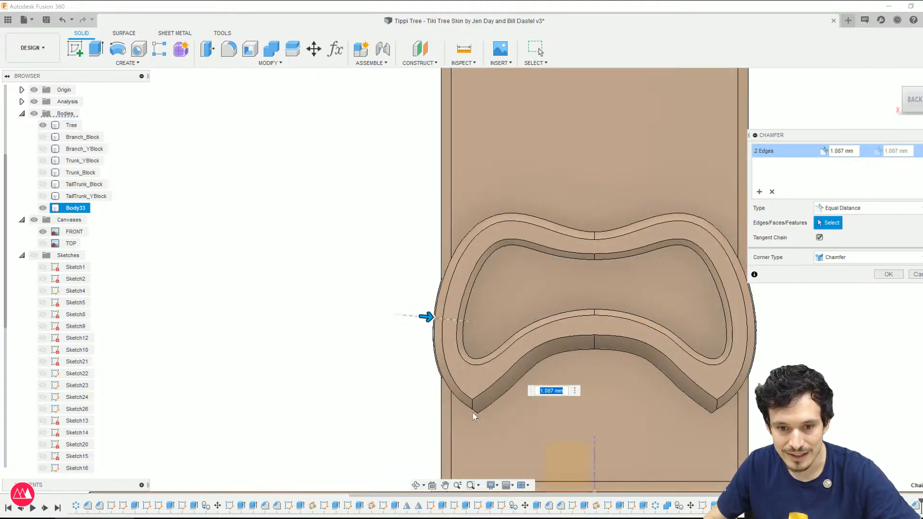
left_click(486, 408)
middle_click_drag(491, 417, 484, 390, "shift")
left_click(480, 378)
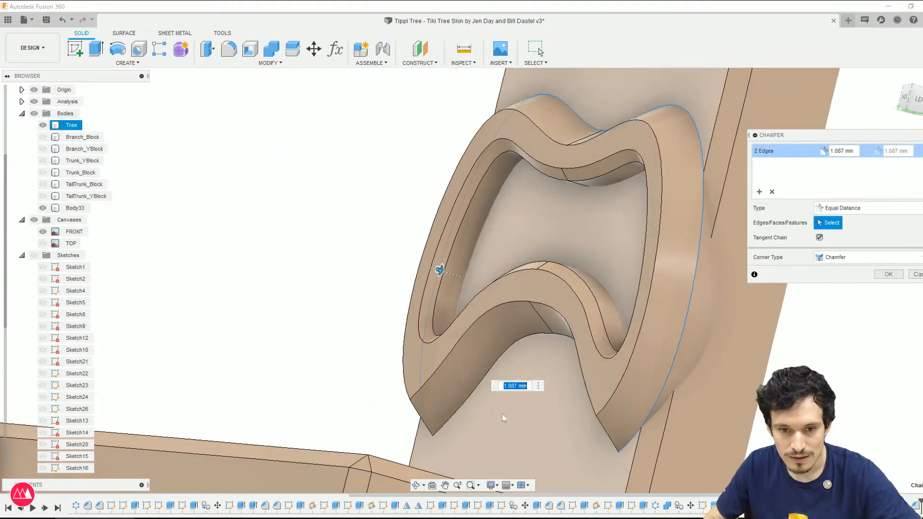
middle_click_drag(488, 424, 529, 410, "shift")
scroll(553, 426, "down", 1)
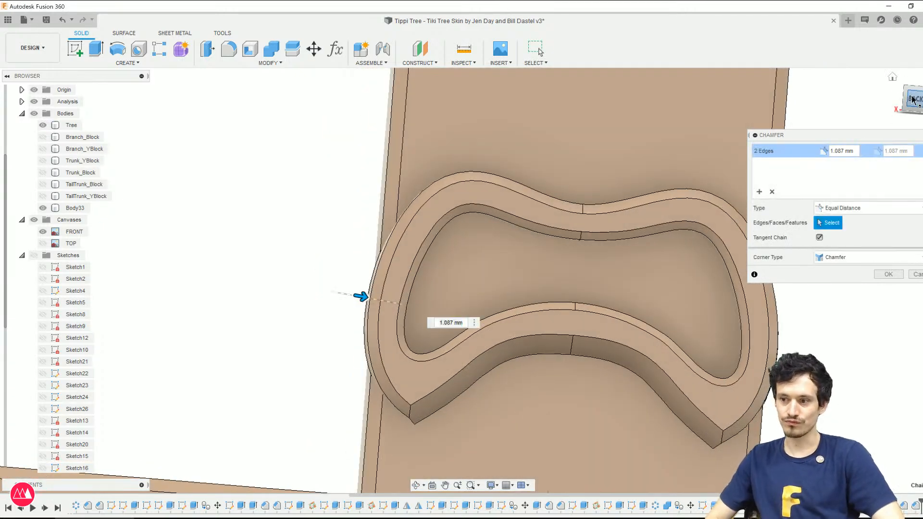
left_click(913, 99)
scroll(361, 242, "down", 1)
middle_click_drag(371, 240, 82, 384)
scroll(192, 340, "down", 2)
middle_click_drag(361, 263, 346, 436)
scroll(356, 432, "up", 1)
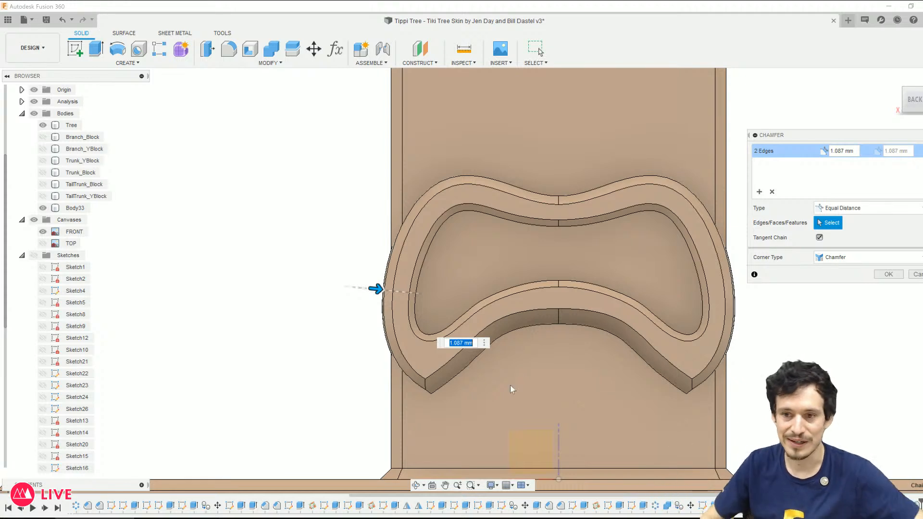
Step: Try chamfer distances of 2 mm, 1.5 mm and 1.6 mm on the lip's outer edges
type("2")
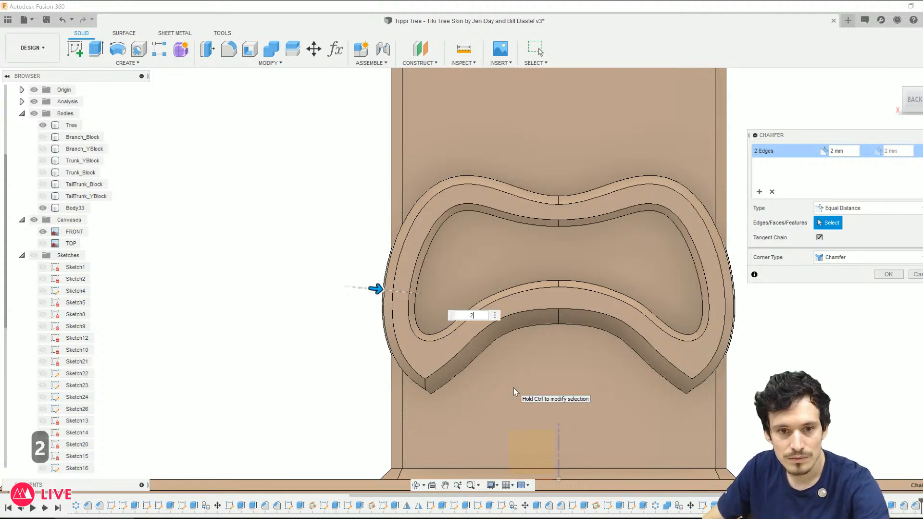
key("Return")
key("BackSpace")
type("1.5")
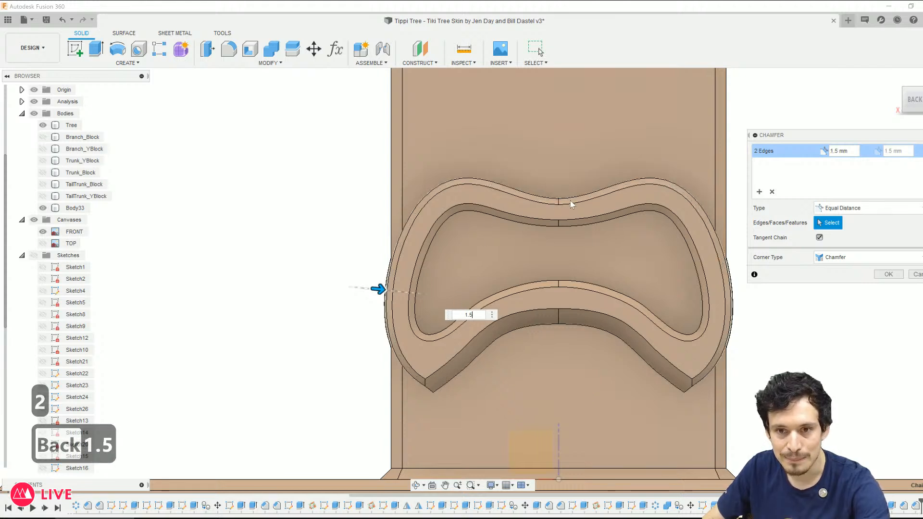
key("BackSpace")
type("6")
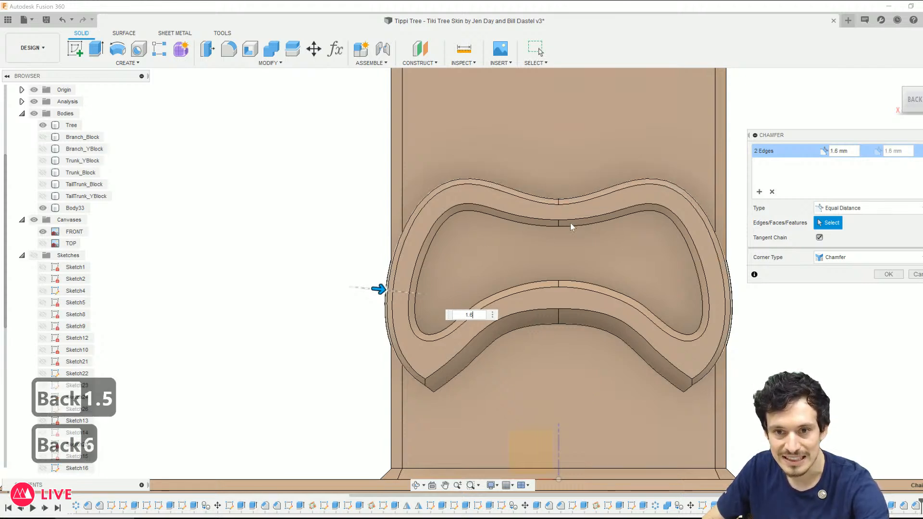
Step: Set the outer-edge chamfer distance to 1.4 mm and apply the chamfer
key("BackSpace")
type("4")
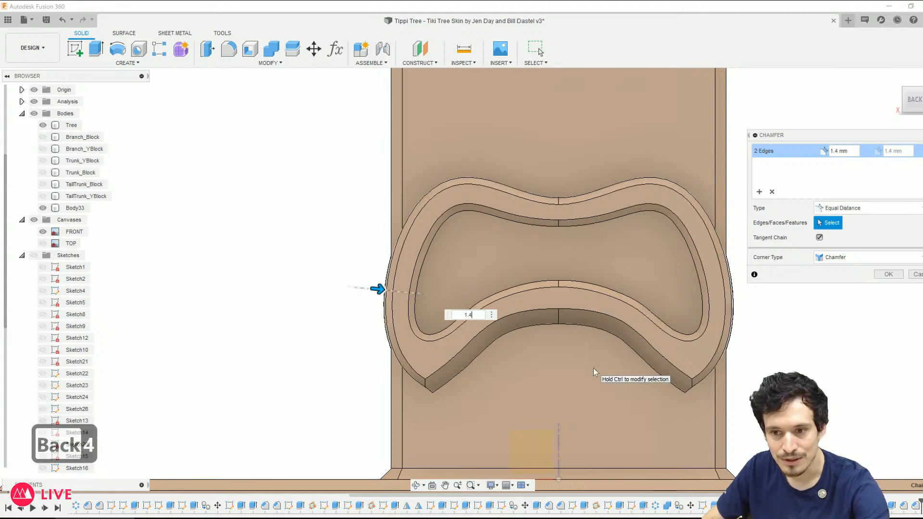
key("Return")
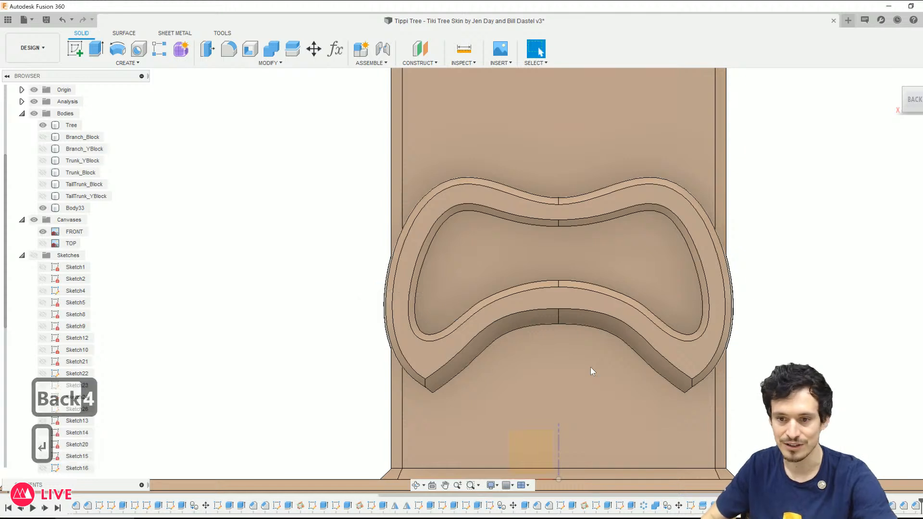
Step: Start a fillet on one pointed edge at each lower tip of the lip, with a radius of about 0.491 mm
scroll(482, 351, "down", 2)
scroll(483, 355, "down", 2)
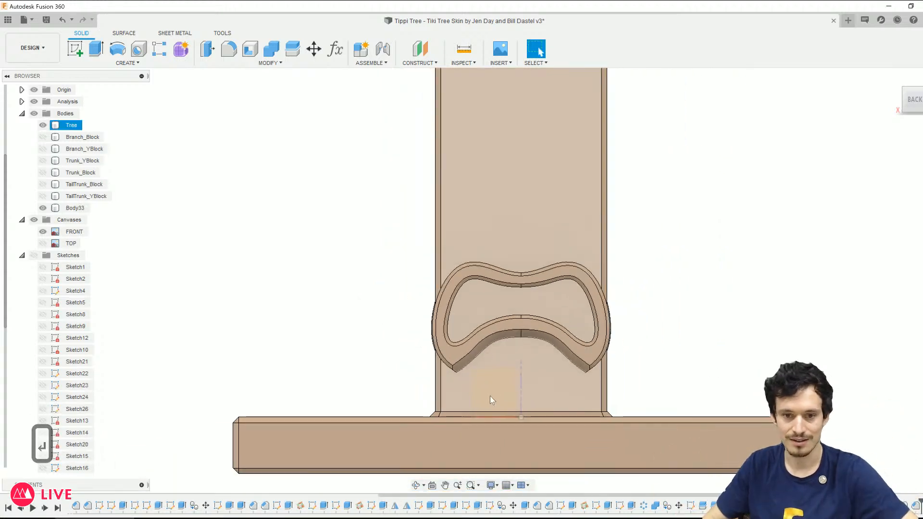
scroll(490, 396, "up", 6)
middle_click_drag(447, 375, 423, 333, "shift")
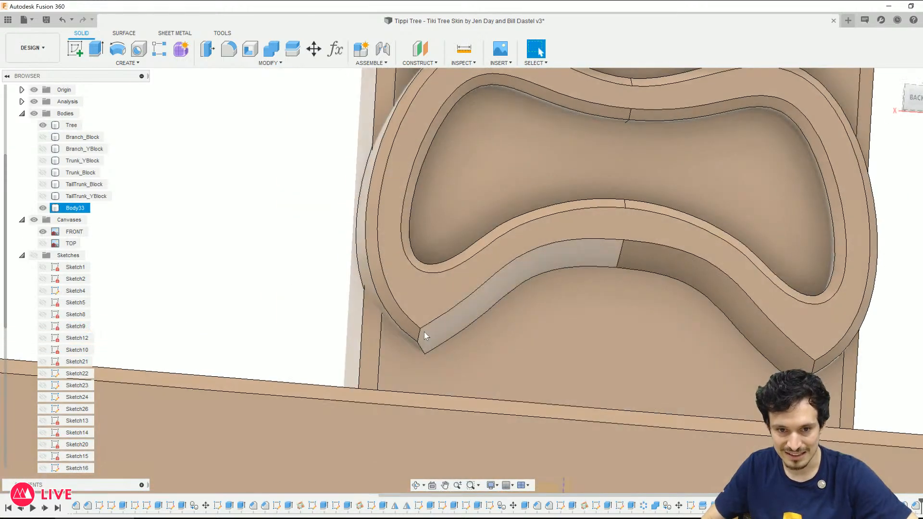
key("f")
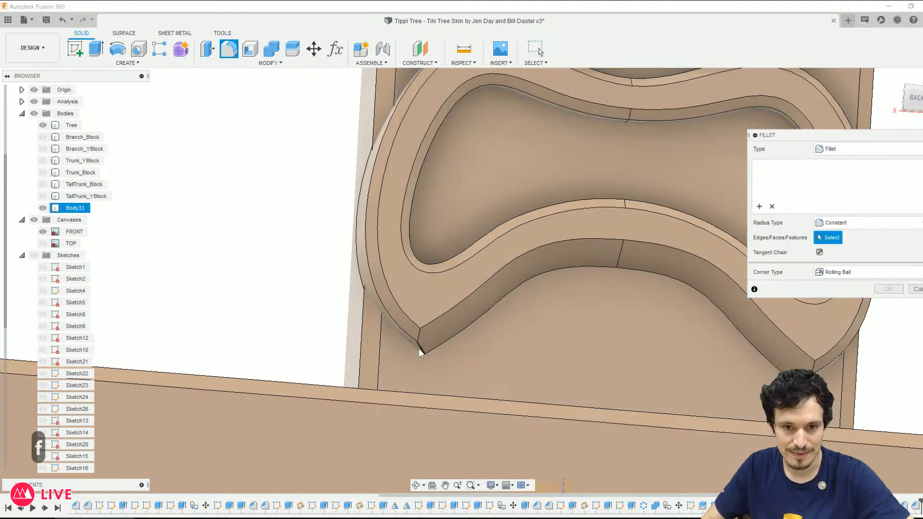
left_click(420, 355)
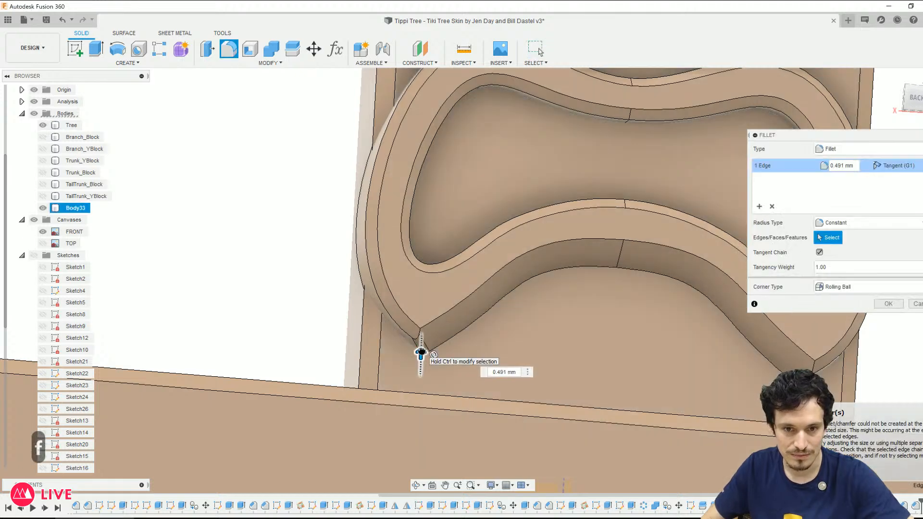
left_click(420, 343)
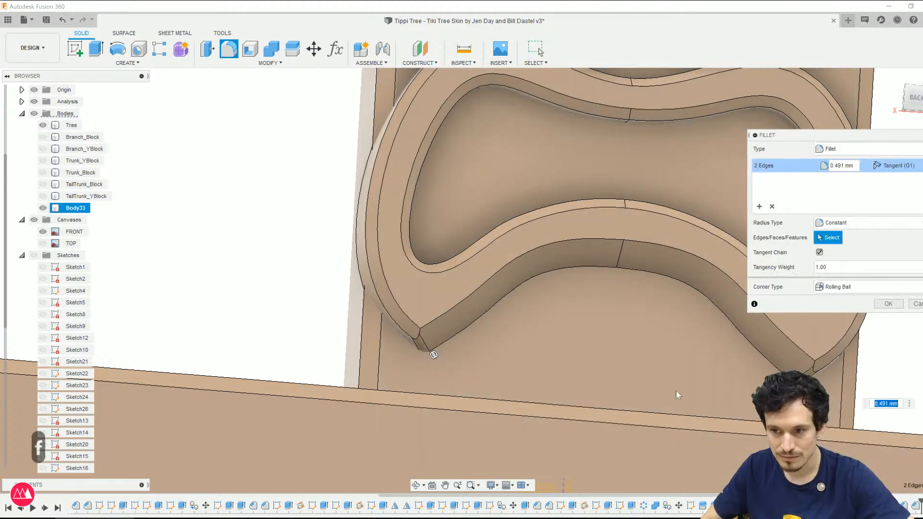
Step: Adjust the tip fillet's tangency weight to 0.855, using the Rolling Ball corner type
scroll(435, 351, "up", 6)
left_click_drag(363, 343, 364, 340)
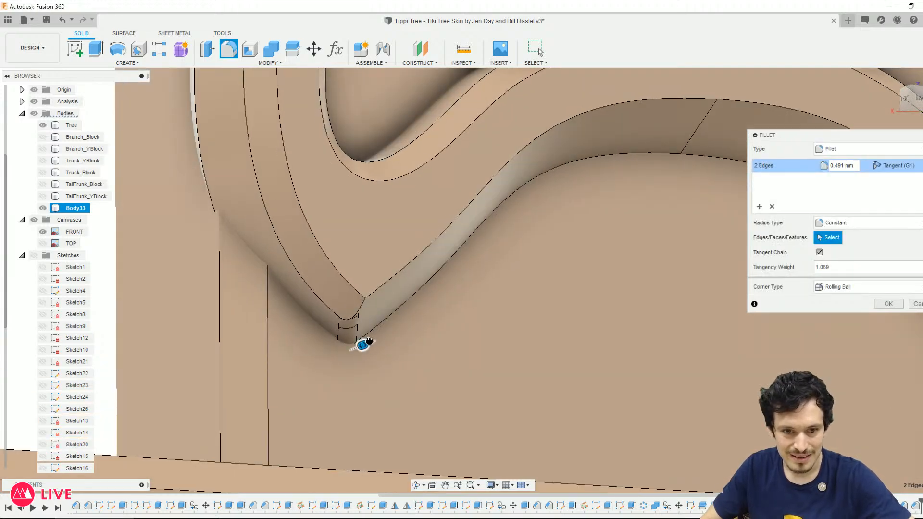
scroll(321, 310, "up", 4)
middle_click_drag(404, 311, 365, 310, "shift")
left_click(860, 289)
left_click(846, 298)
left_click(844, 288)
left_click(835, 311)
left_click(832, 290)
Step: Add the adjoining chamfer edge at each lower lip tip to the fillet selection
middle_click_drag(387, 360, 423, 289, "shift")
scroll(420, 226, "down", 8)
scroll(257, 299, "down", 2)
mouse_move(555, 312)
middle_mouse_down()
mouse_move(522, 324)
mouse_move(548, 320)
middle_mouse_up()
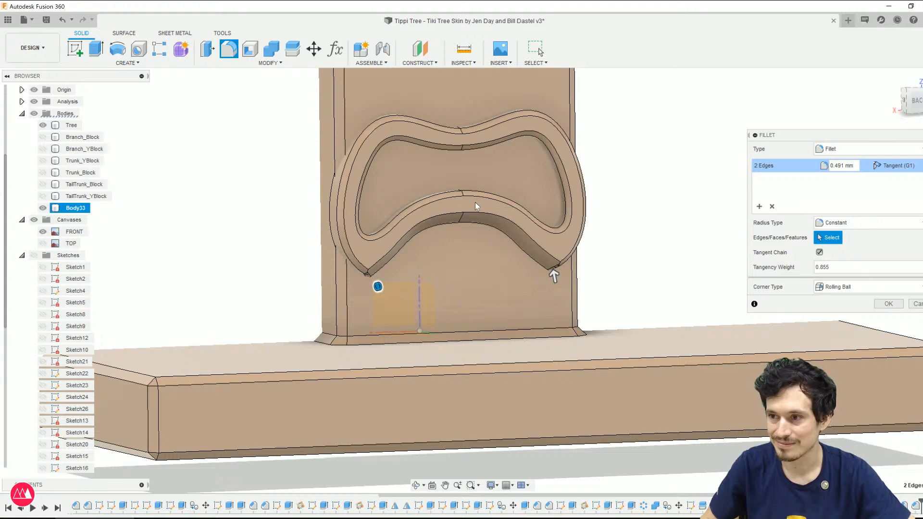
scroll(436, 196, "up", 2)
middle_click_drag(535, 311, 514, 307, "shift")
scroll(515, 307, "down", 1)
scroll(557, 284, "up", 6)
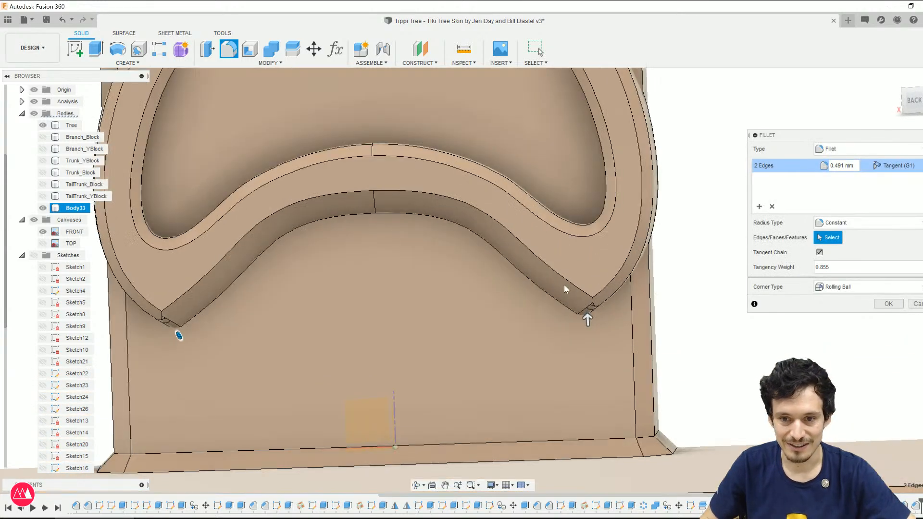
left_click(616, 316, "ctrl")
scroll(288, 322, "down", 6)
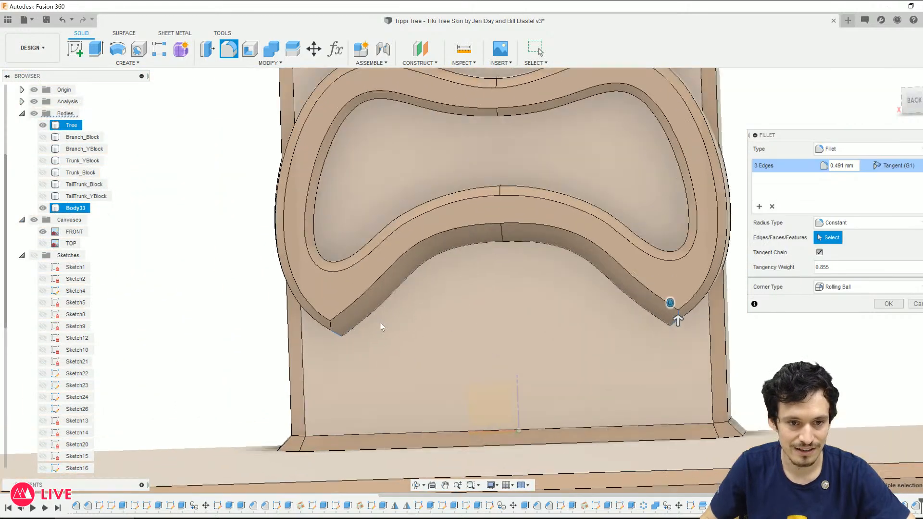
scroll(332, 332, "up", 5)
left_click(308, 332, "ctrl")
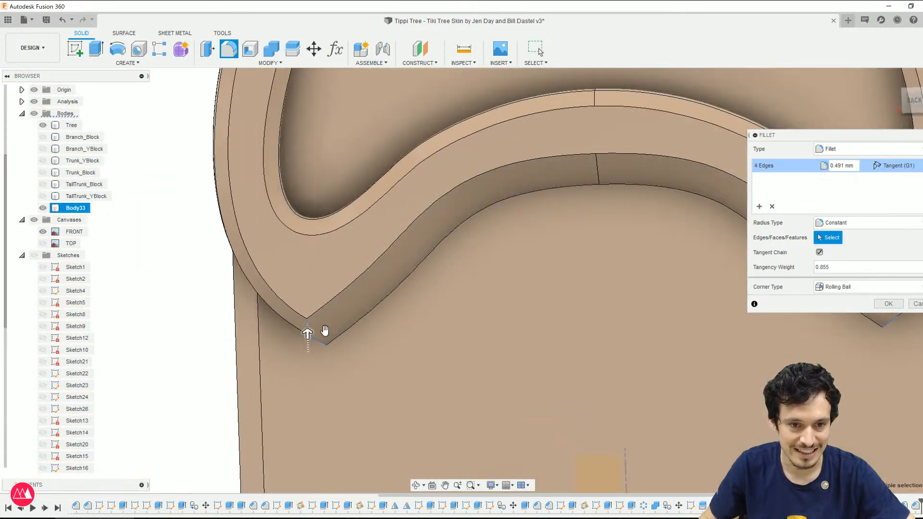
Step: Try a fillet radius of 1.398 mm on the four tip edges and examine the rounded tips from the back
middle_click_drag(333, 342, 335, 337, "shift")
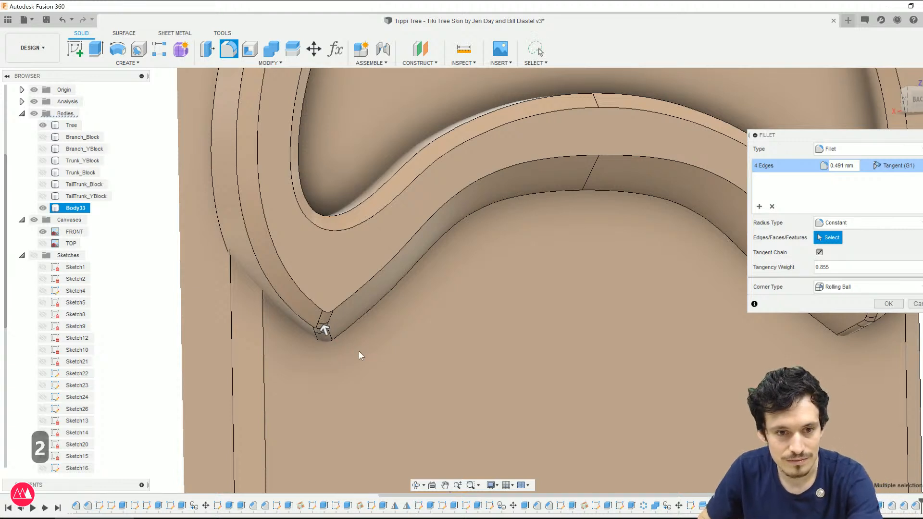
left_click_drag(323, 329, 323, 329)
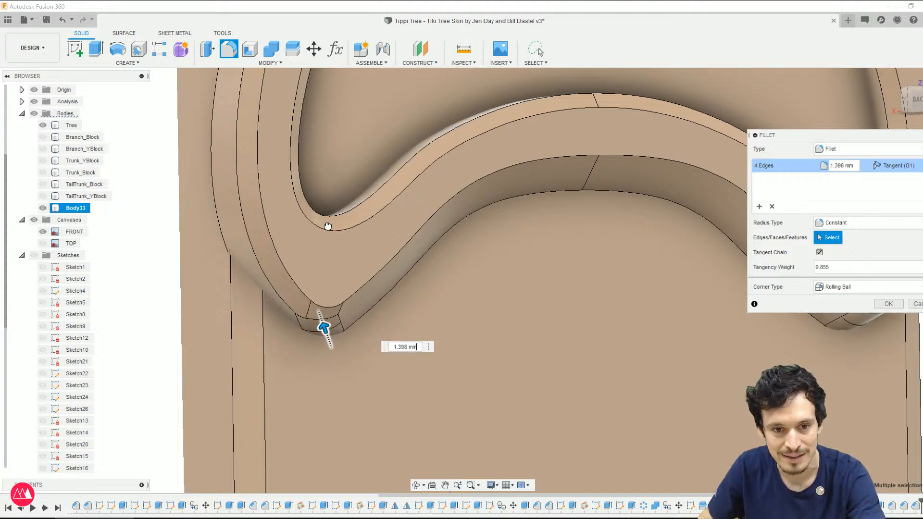
scroll(329, 229, "down", 3)
scroll(328, 226, "down", 3)
left_click(914, 99)
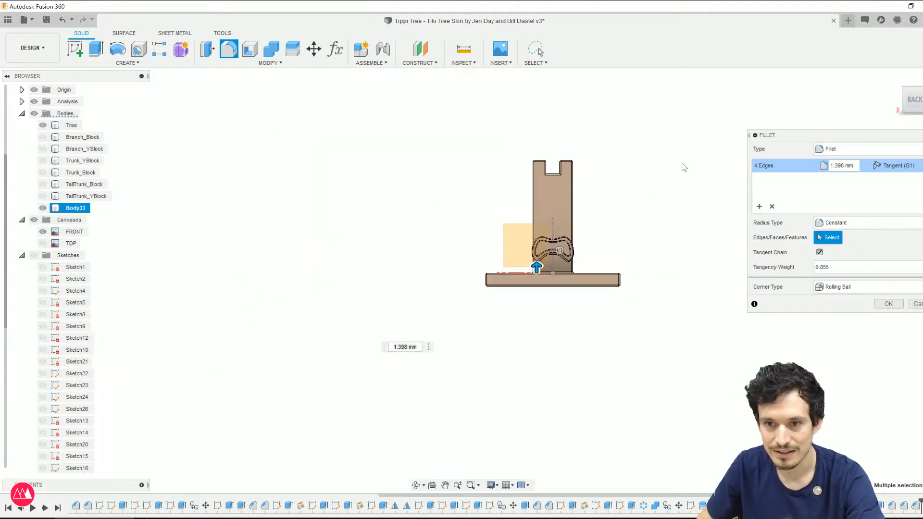
scroll(686, 200, "up", 5)
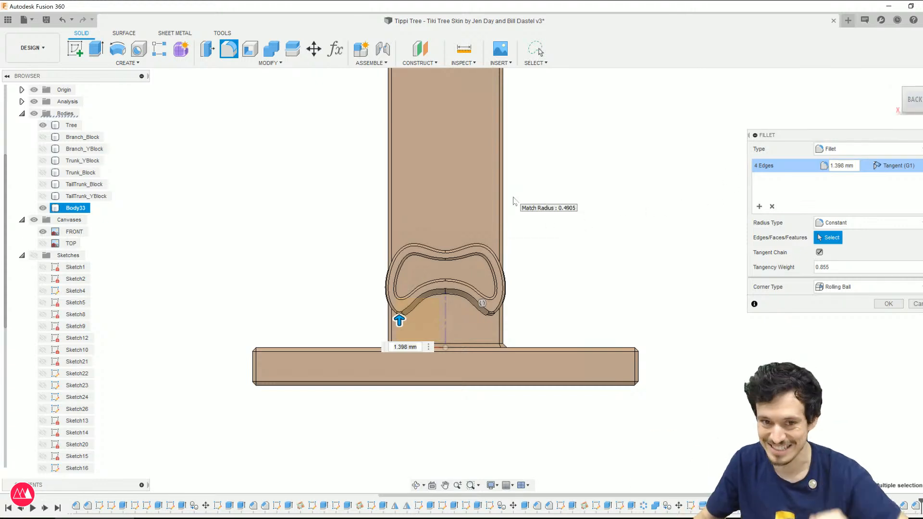
scroll(398, 307, "up", 4)
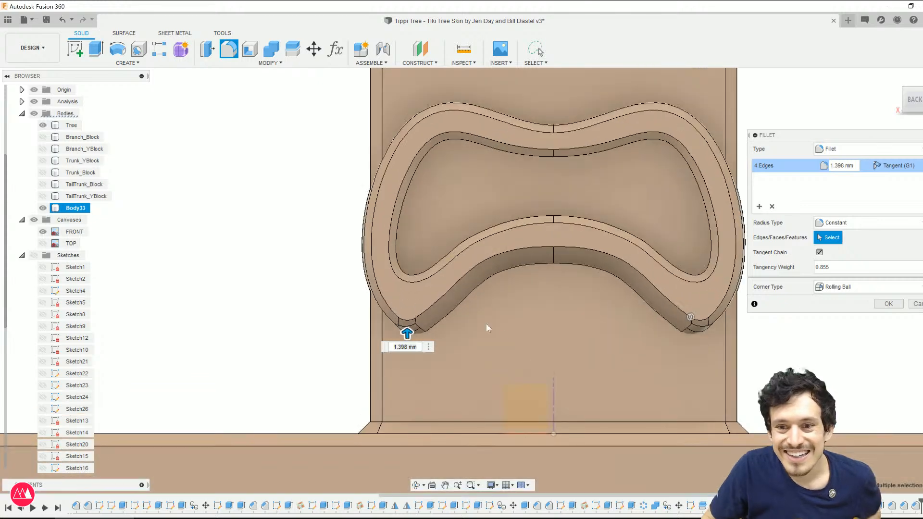
scroll(508, 364, "up", 3)
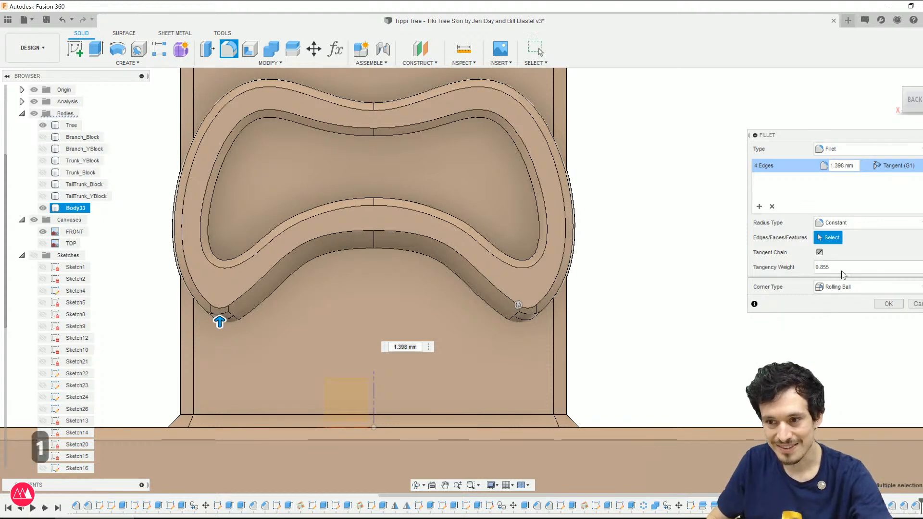
Step: Set the tip fillet radius to 1 mm and apply the fillet
left_click(824, 266)
left_click(854, 164)
type("1")
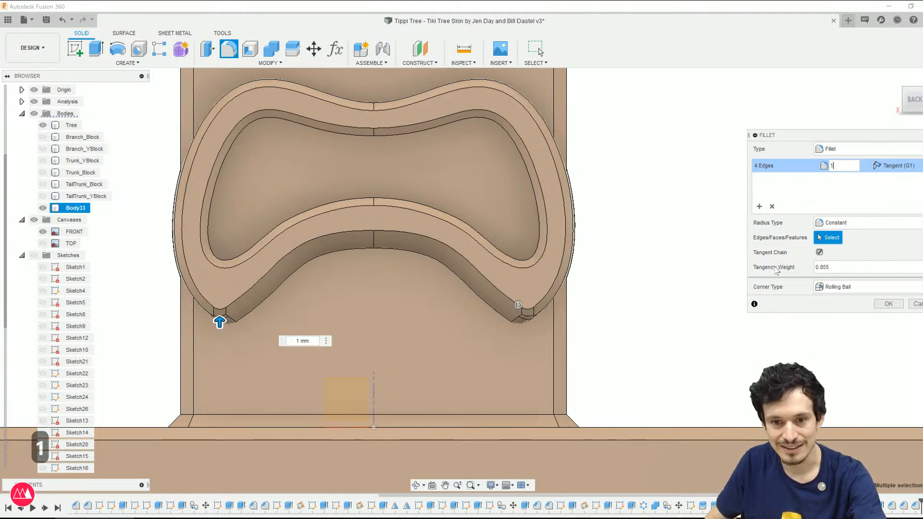
key("Return")
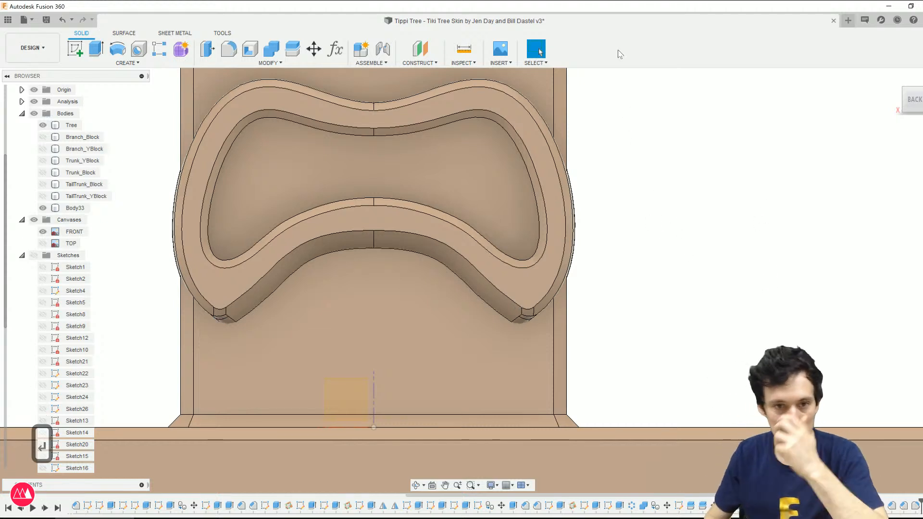
left_click(471, 212)
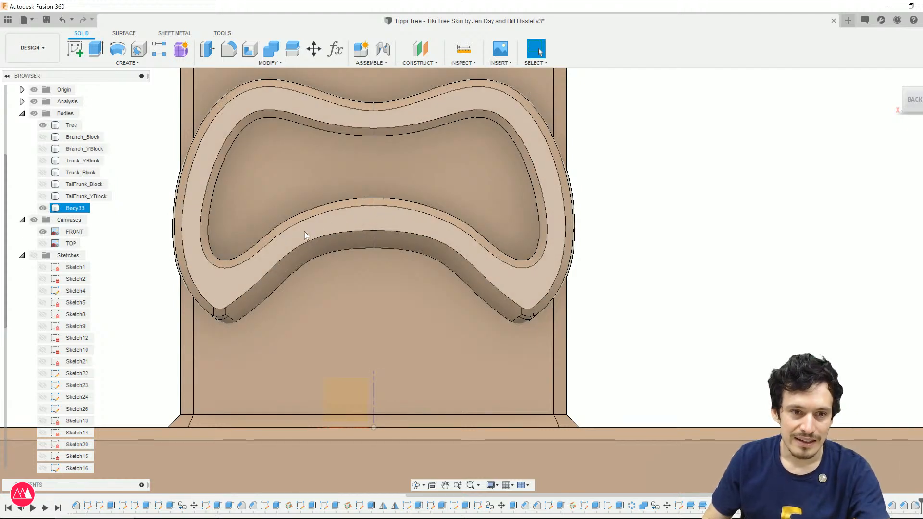
scroll(451, 259, "down", 2)
left_click(710, 325)
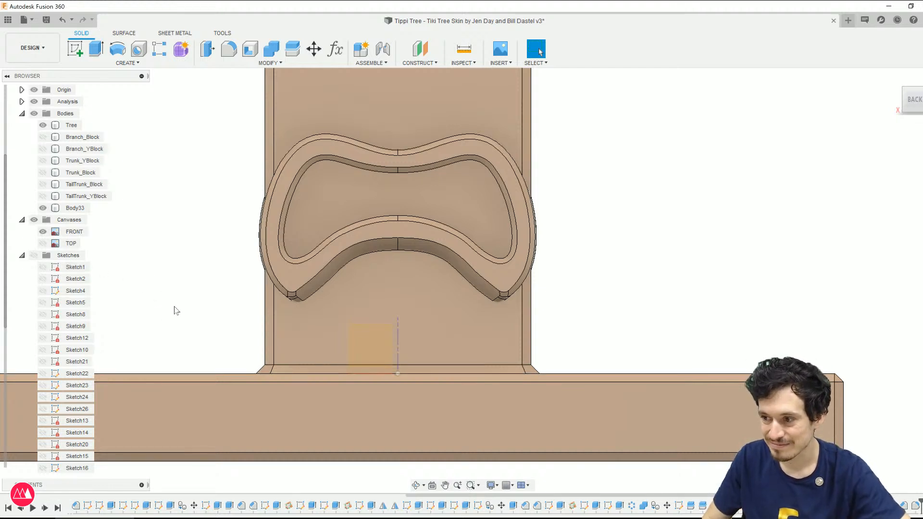
left_click(737, 401)
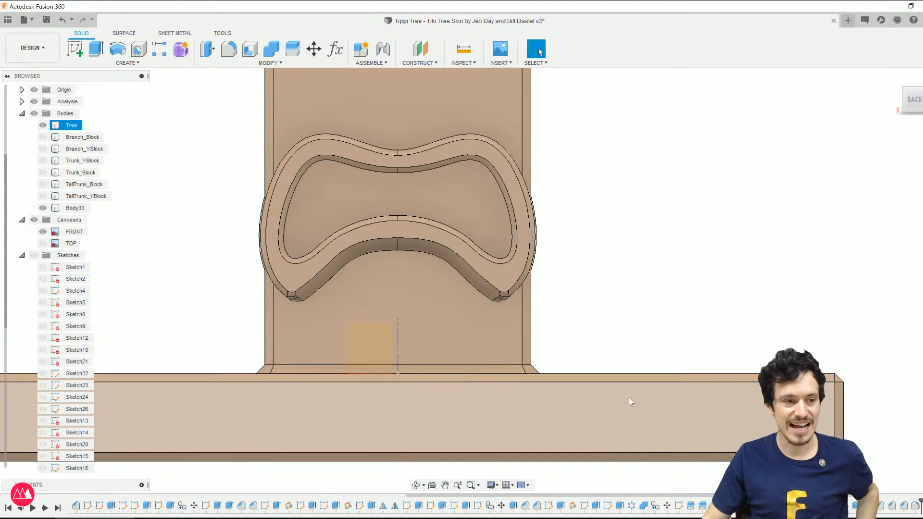
Step: Convert the vertical centreline of the Mouth sketch to construction geometry and finish the sketch
key("Escape")
right_click(847, 506)
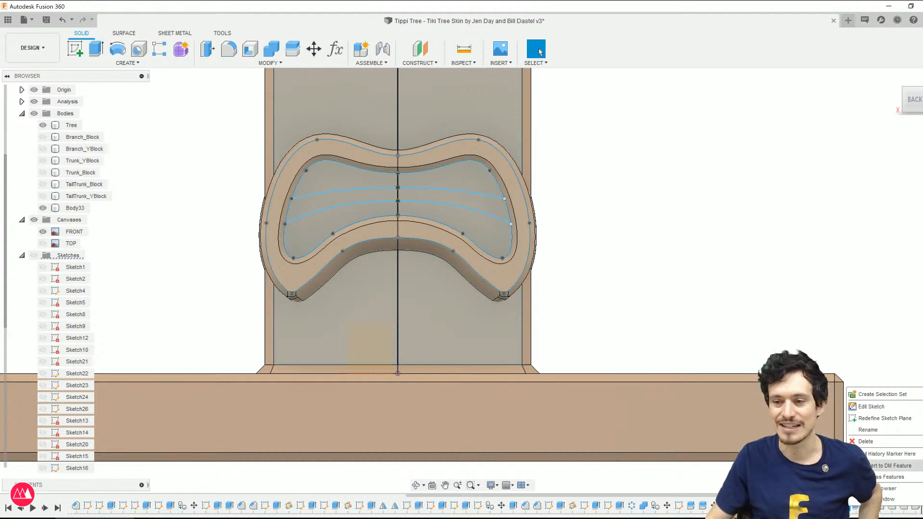
left_click(871, 407)
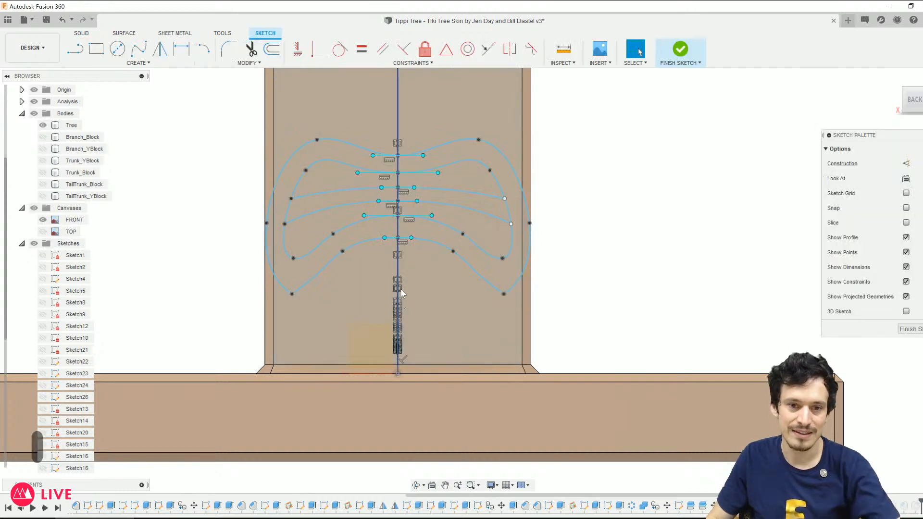
key("x")
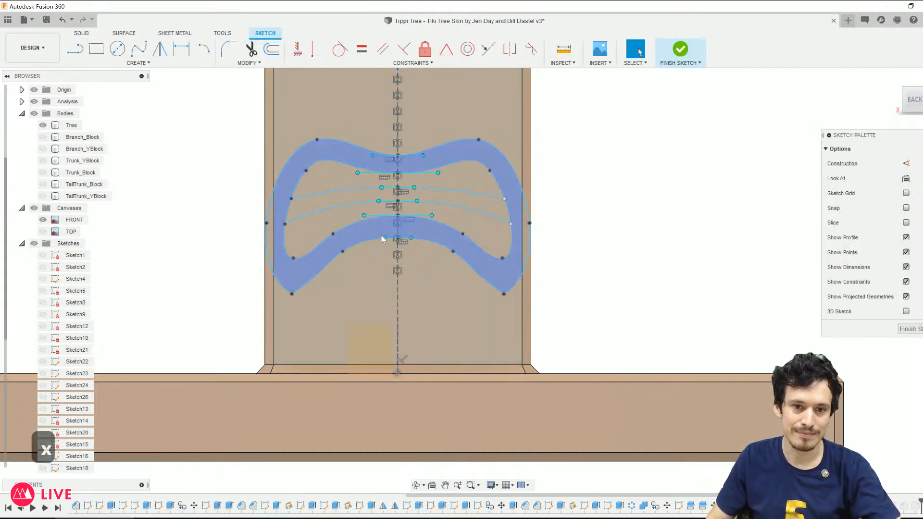
left_click(398, 250)
key("x")
left_click(687, 327)
scroll(402, 171, "up", 4)
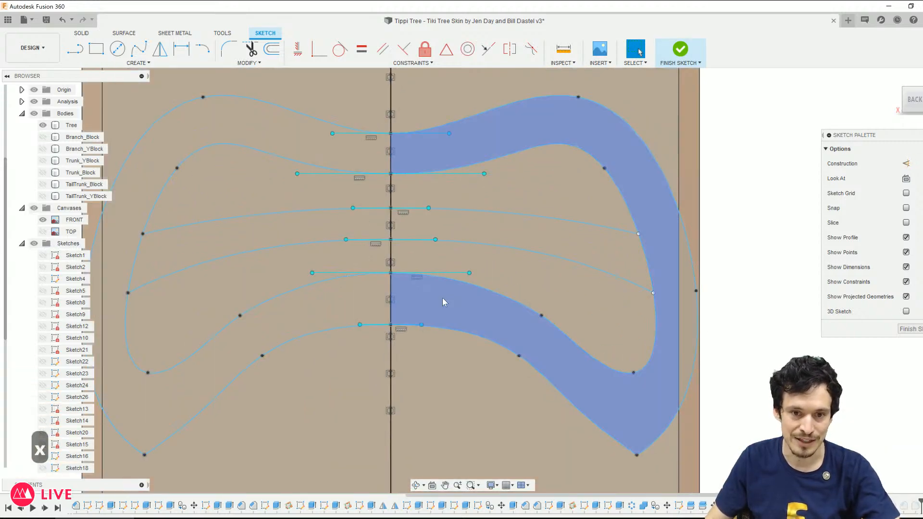
left_click(387, 290)
key("x")
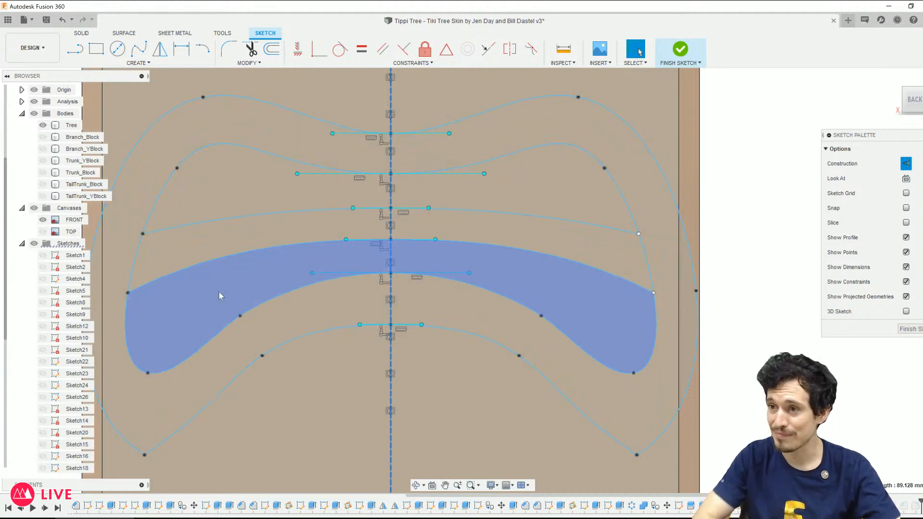
scroll(425, 277, "down", 3)
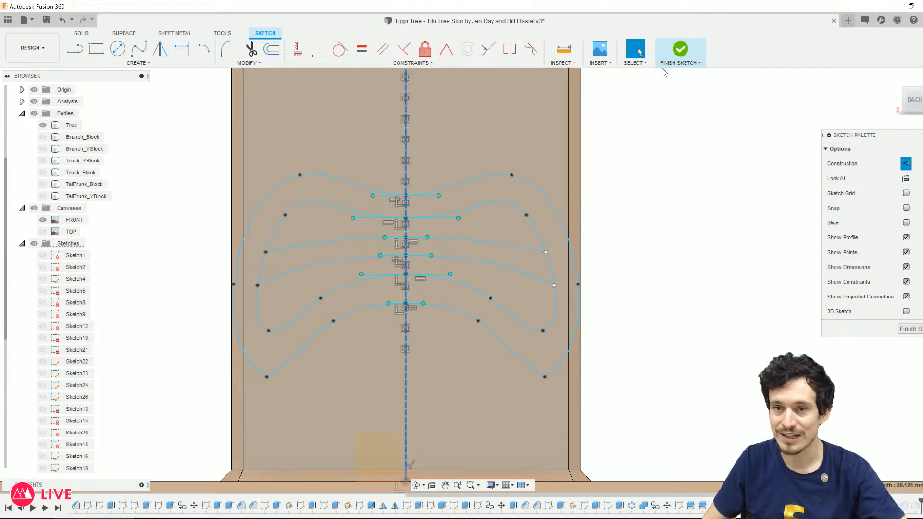
left_click(680, 50)
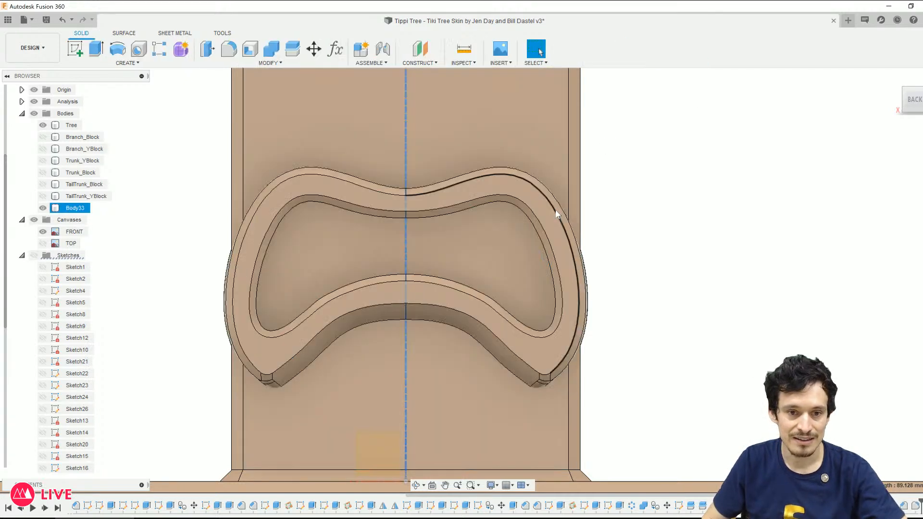
middle_click_drag(612, 327, 603, 361, "shift")
scroll(602, 365, "up", 1)
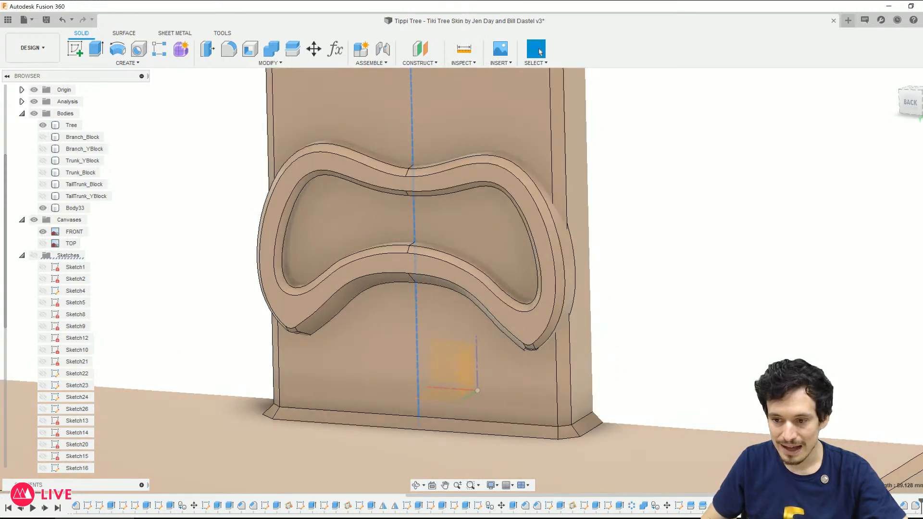
left_click(316, 192)
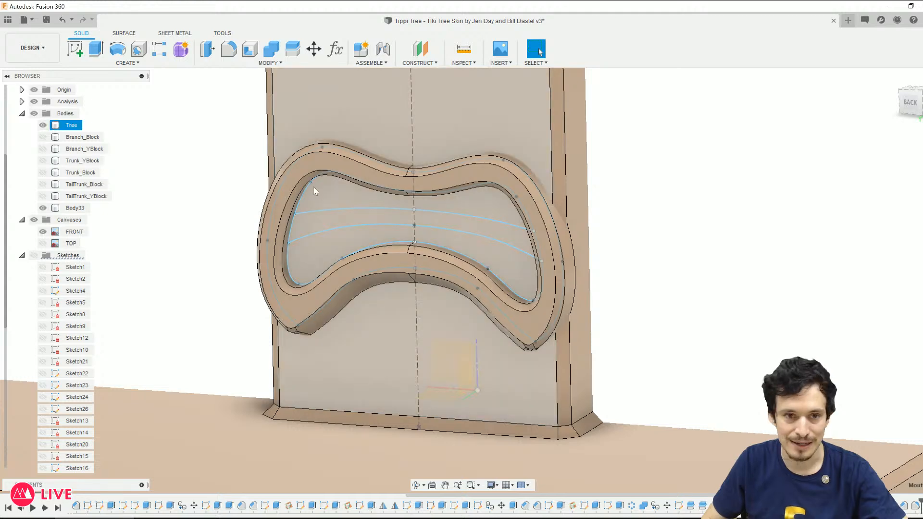
left_click(303, 229)
left_click(170, 178)
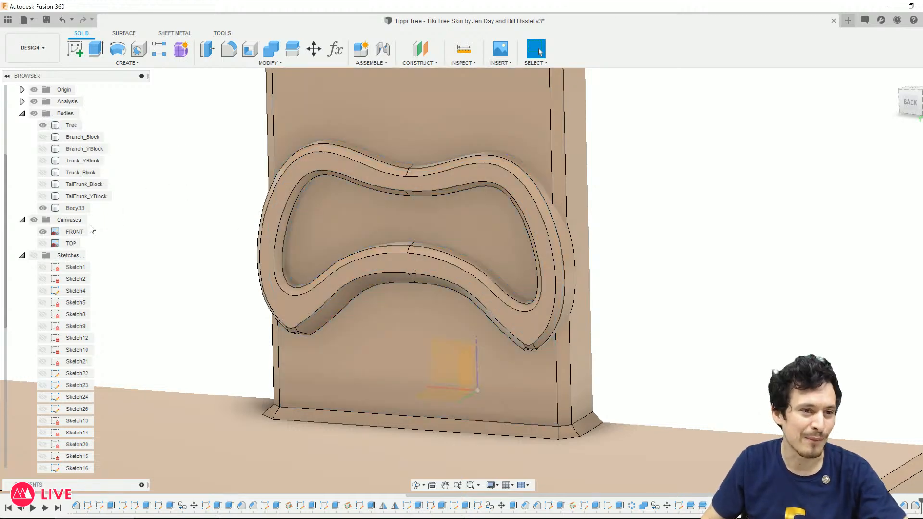
left_click(44, 244)
left_click(43, 244)
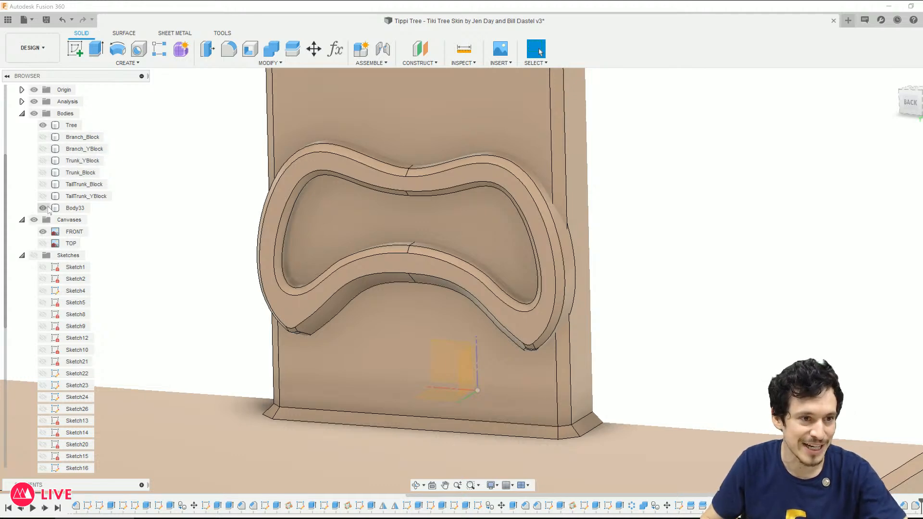
scroll(53, 431, "down", 4)
left_click(43, 434)
left_click(43, 445)
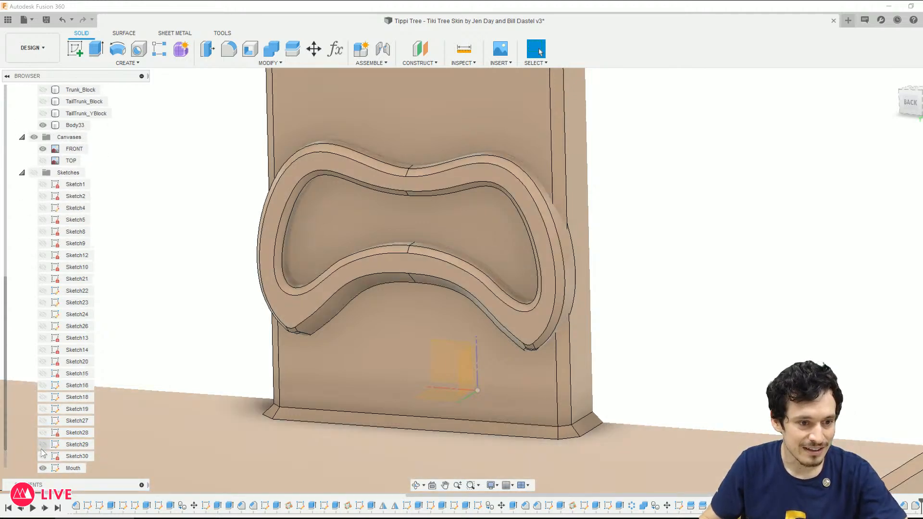
Step: Hide the section analysis and the FRONT canvas
middle_click_drag(284, 281, 235, 290, "shift")
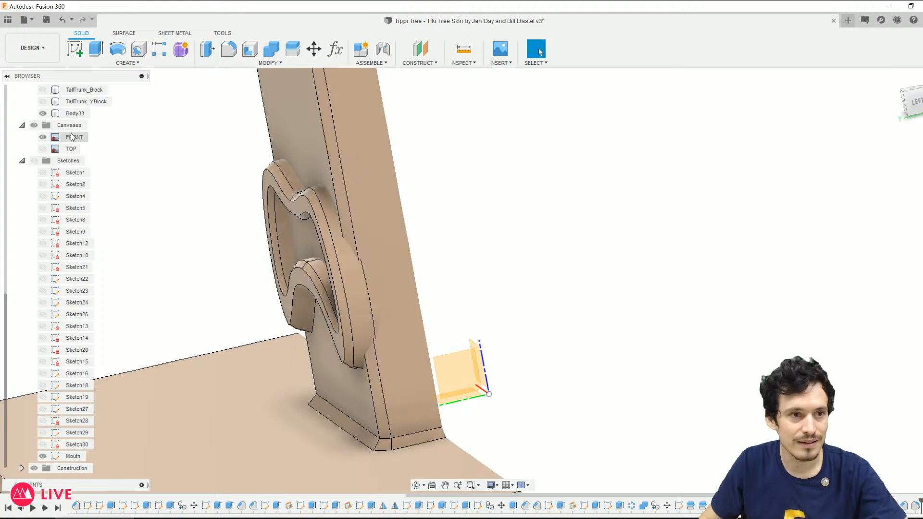
scroll(48, 148, "up", 6)
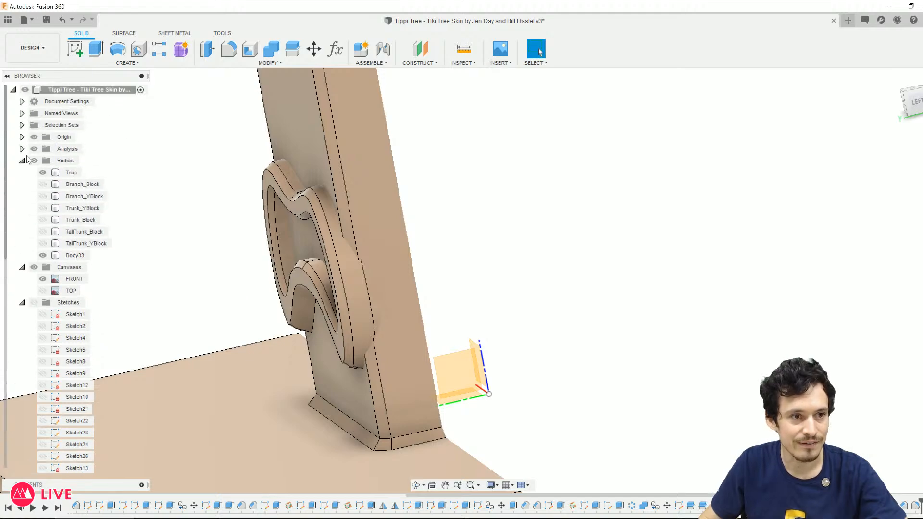
left_click(34, 149)
scroll(387, 257, "down", 3)
middle_click_drag(390, 253, 432, 240, "shift")
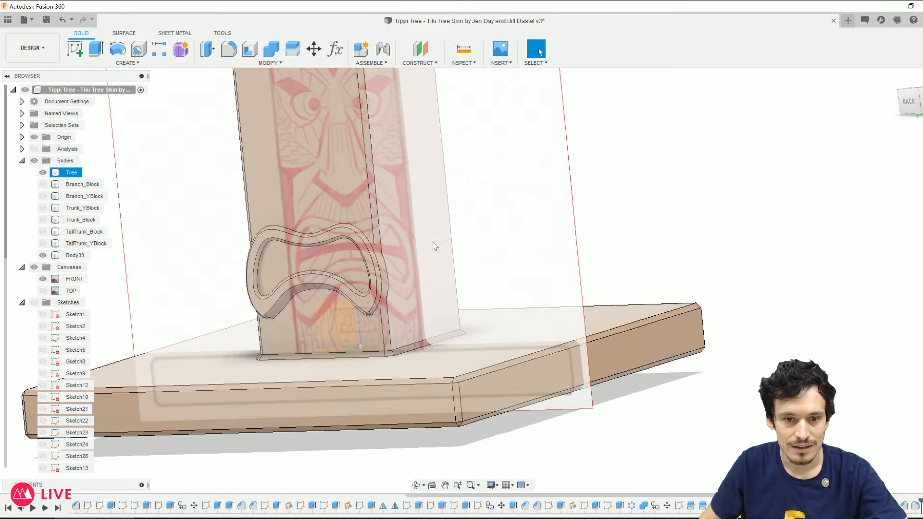
left_click(43, 278)
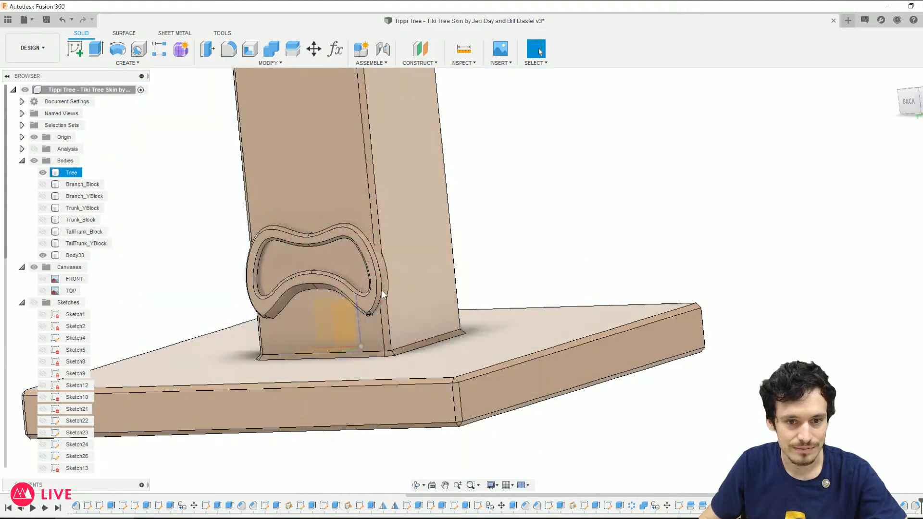
Step: Roll the history marker forward past the mouth slot cut and display the model shaded without edges
scroll(404, 288, "up", 3)
middle_click_drag(248, 239, 284, 244, "shift")
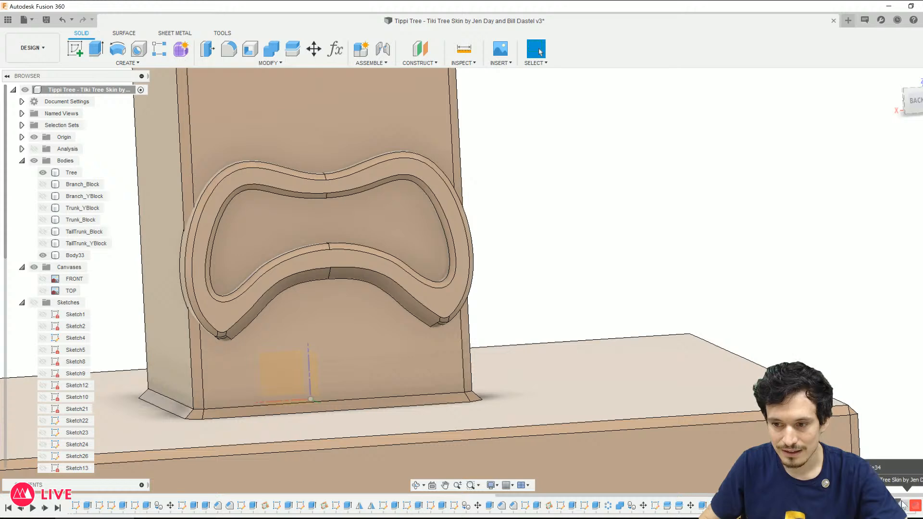
left_click_drag(904, 500, 905, 503)
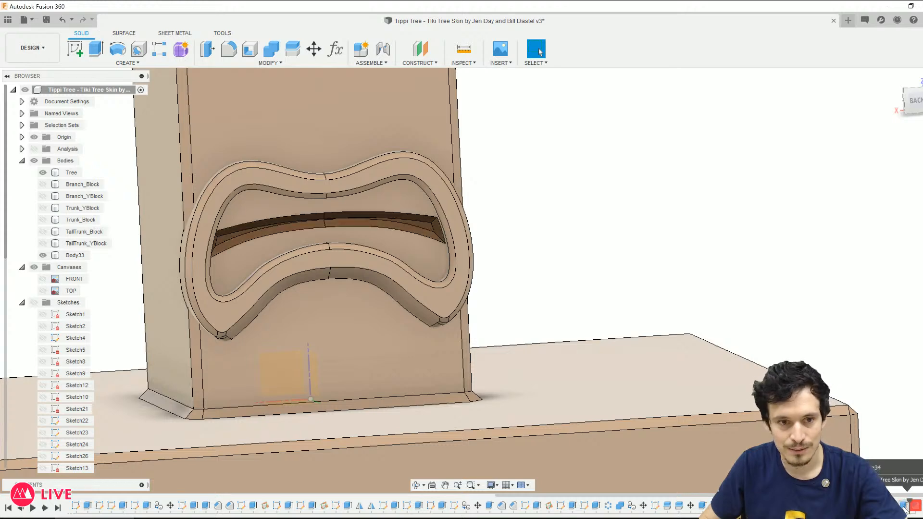
middle_click_drag(571, 222, 529, 224, "shift")
scroll(244, 257, "up", 6)
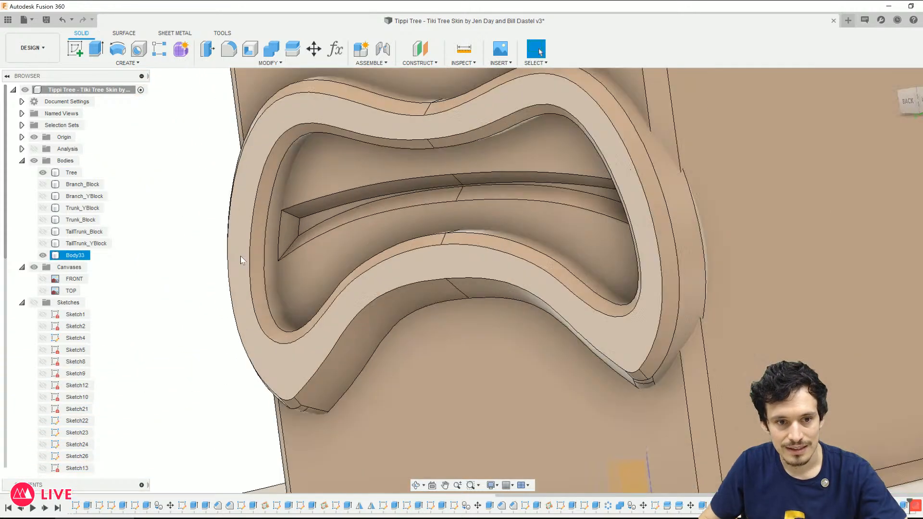
scroll(274, 244, "down", 10)
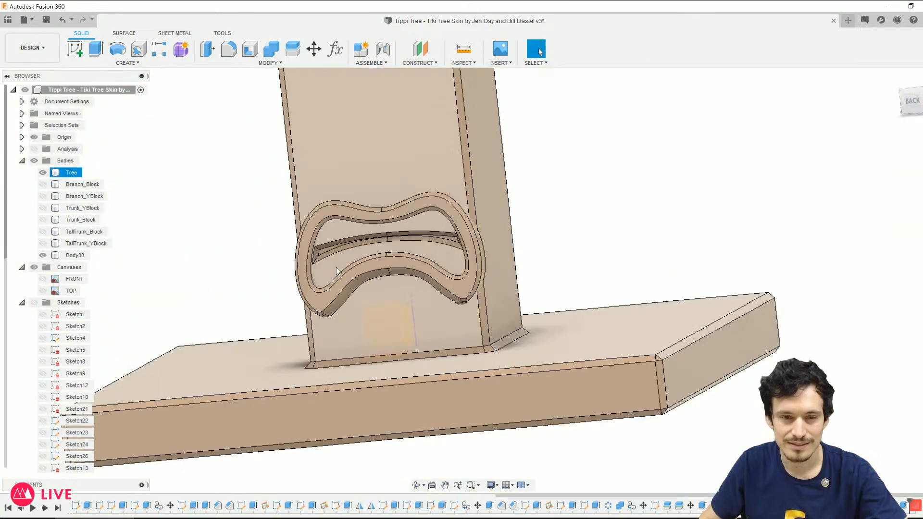
key("ctrl+4")
middle_click_drag(572, 255, 709, 278, "shift")
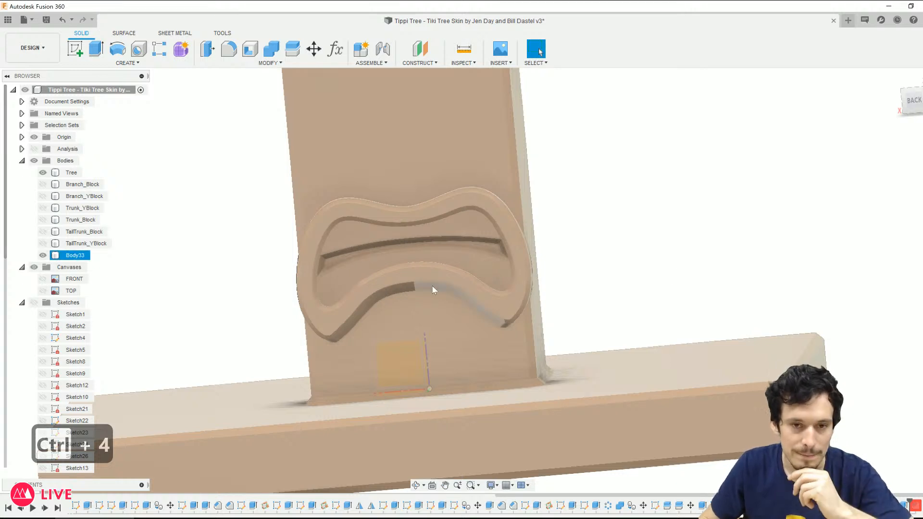
Step: Edit the mouth slot cut, setting its taper angle to 0 degrees and its distance to -2 mm
right_click(915, 507)
left_click(894, 407)
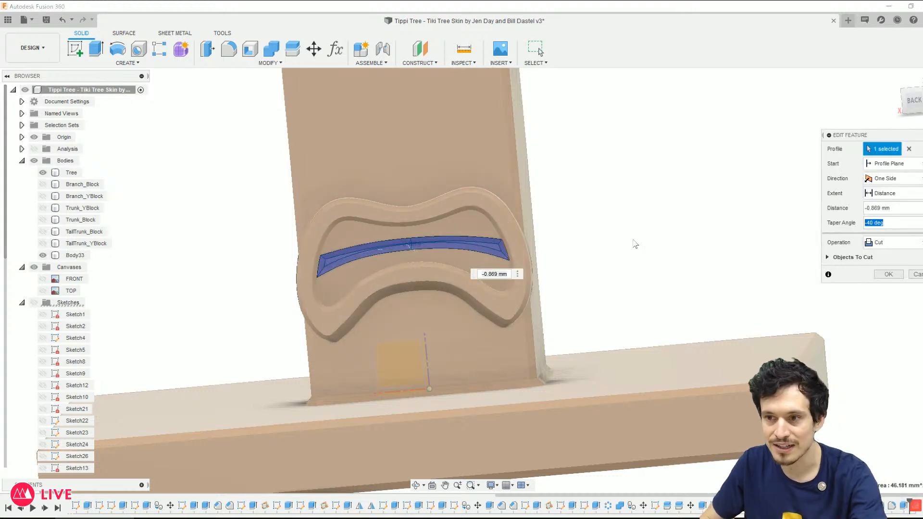
scroll(324, 261, "up", 8)
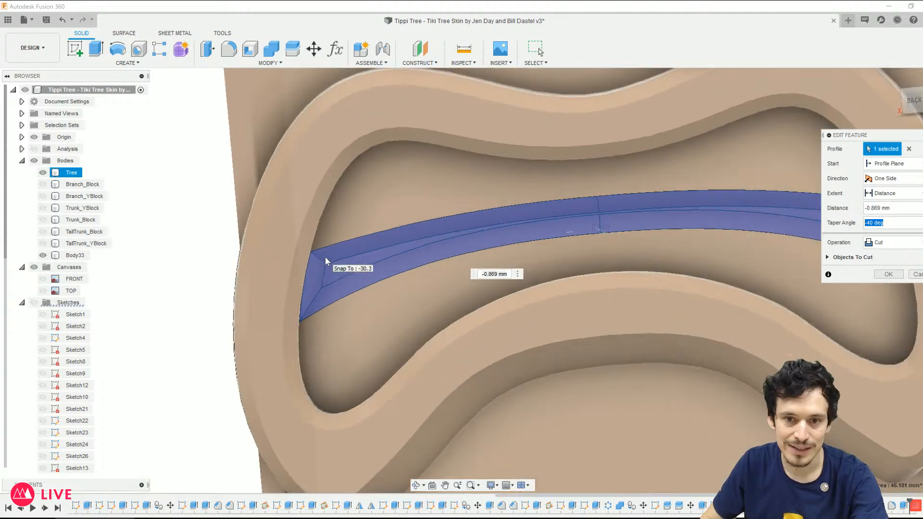
middle_click_drag(538, 218, 447, 245, "shift")
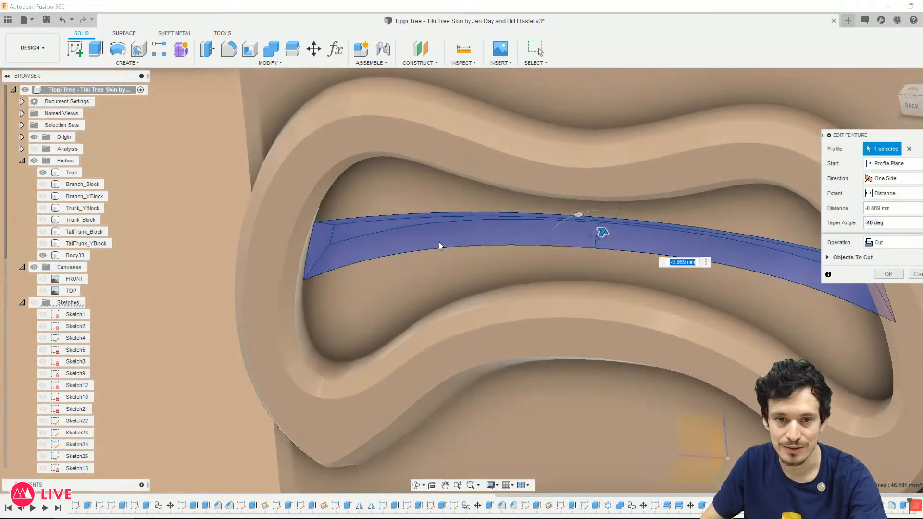
scroll(417, 251, "down", 1)
type("0")
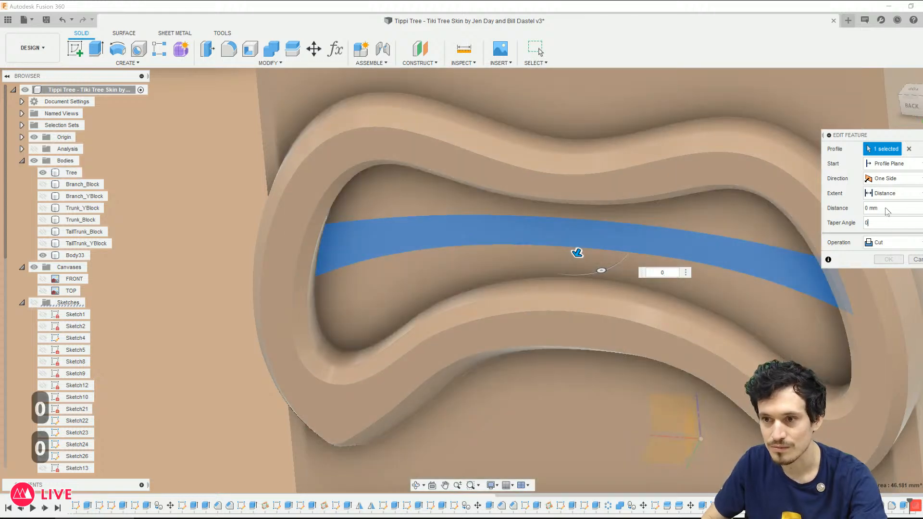
type("-2")
middle_click_drag(521, 259, 362, 223, "shift")
key("Return")
Step: Select the slot's two inner upper edges for a chamfer, try an equal distance of 1.286 mm, and display visible model edges
middle_click_drag(639, 202, 465, 266, "shift")
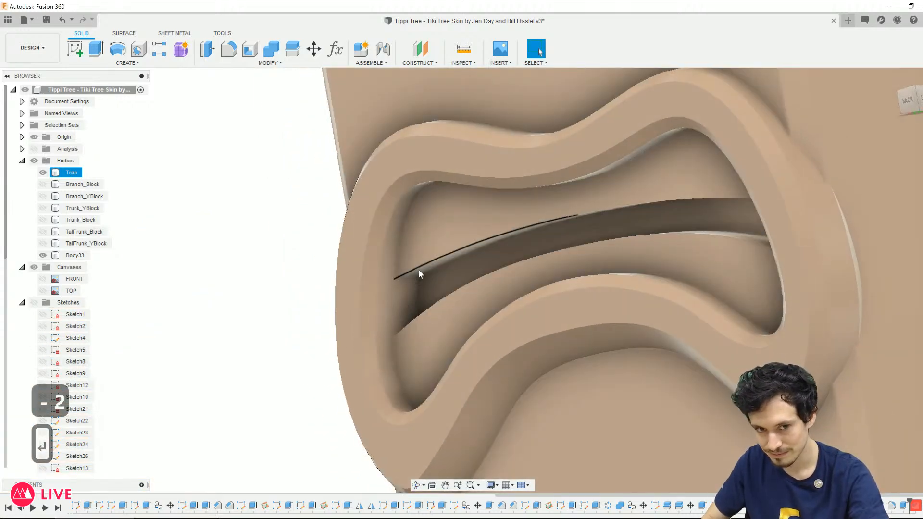
middle_click_drag(406, 269, 600, 226, "shift")
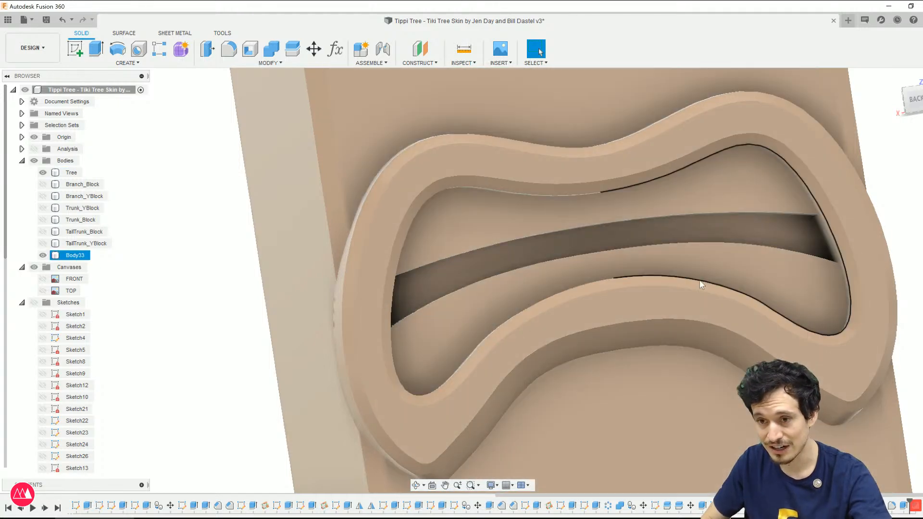
scroll(700, 285, "down", 3)
middle_click_drag(700, 285, 619, 251, "shift")
scroll(656, 247, "up", 4)
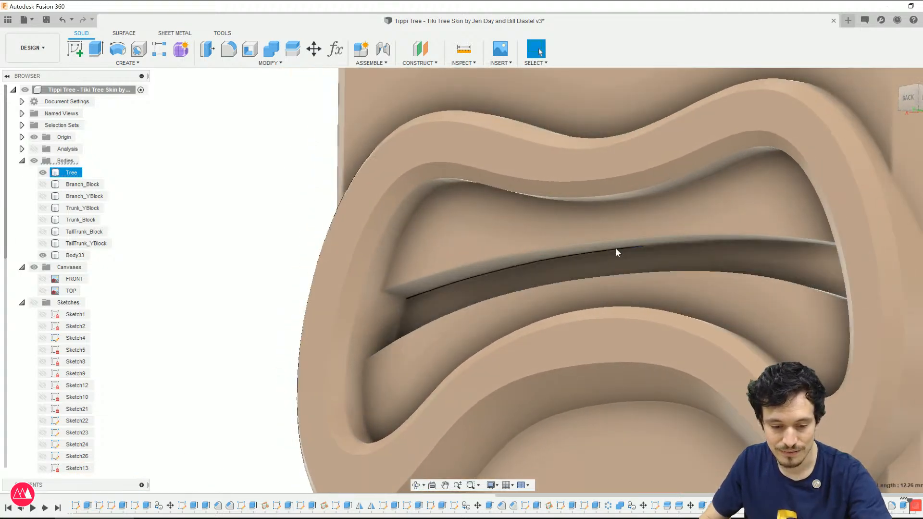
key("slash")
left_click(647, 247)
left_click(641, 248)
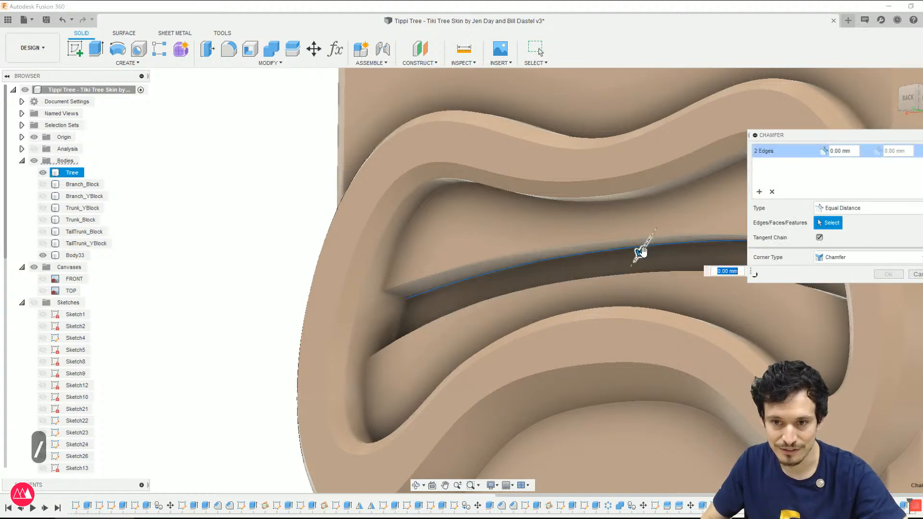
left_click_drag(641, 254, 633, 262)
key("ctrl+7")
key("ctrl+6")
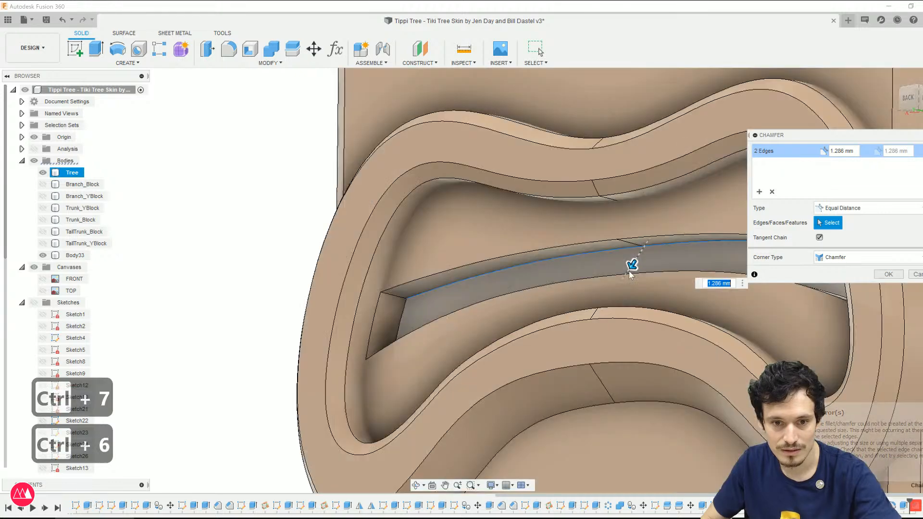
Step: Switch the slot chamfer to Distance and Angle and try about 1.329 mm at 24.7 degrees
mouse_move(612, 288)
middle_mouse_down("shift")
mouse_move(613, 304)
mouse_move(622, 302)
middle_mouse_up("shift")
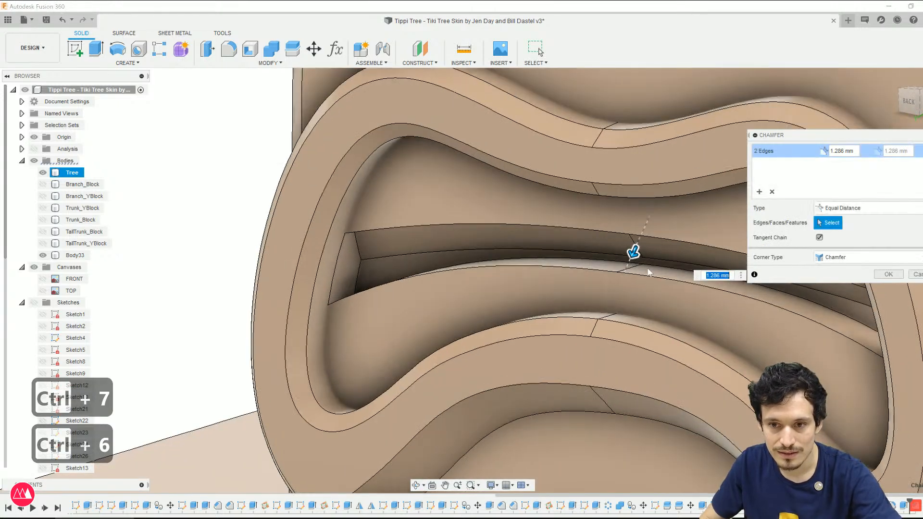
left_click(846, 208)
left_click(846, 243)
middle_click_drag(611, 269, 593, 252, "shift")
left_click_drag(598, 225, 593, 226)
middle_click_drag(587, 253, 575, 281, "shift")
scroll(606, 222, "up", 2)
mouse_move(597, 215)
left_mouse_down()
mouse_move(585, 210)
mouse_move(602, 213)
left_mouse_up()
left_click_drag(641, 249, 653, 245)
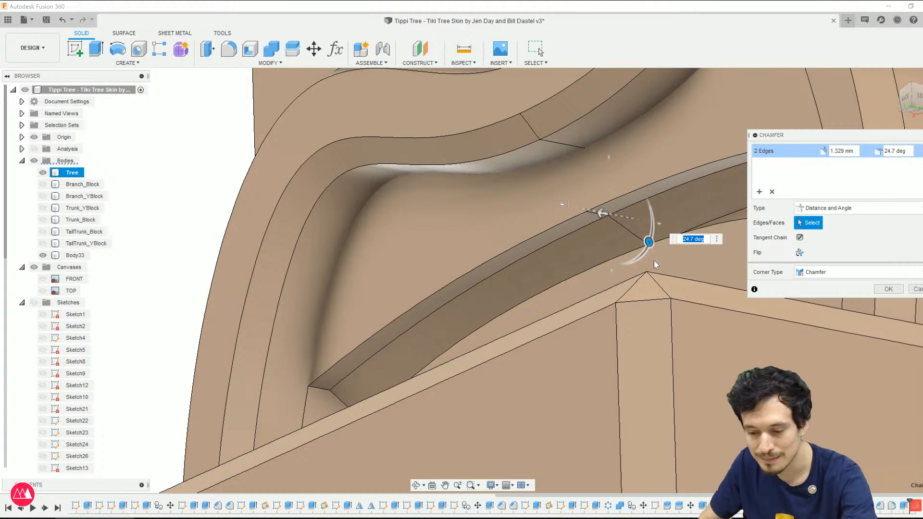
Step: Set the slot chamfer's angle to 35 degrees and its distance to 2 mm
type("35")
left_click(599, 214)
left_click_drag(599, 214, 583, 202)
scroll(582, 202, "up", 8)
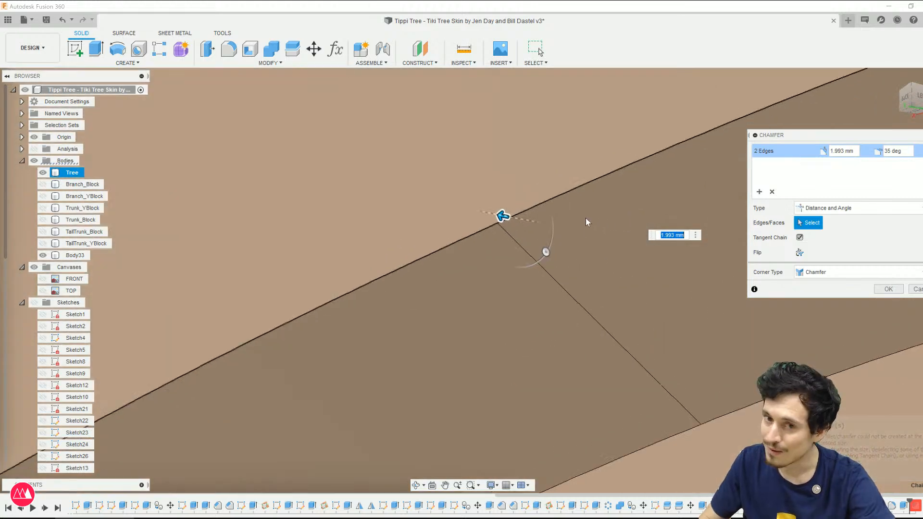
scroll(425, 247, "up", 4)
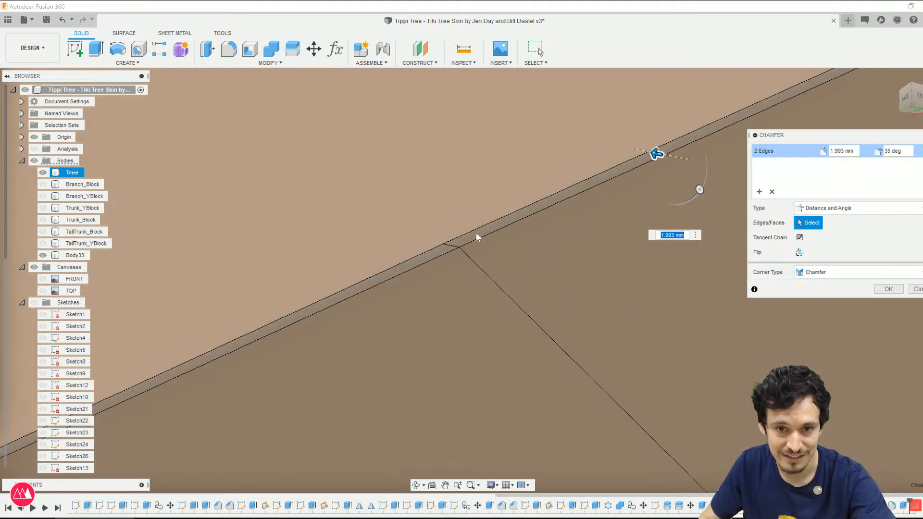
key("Return")
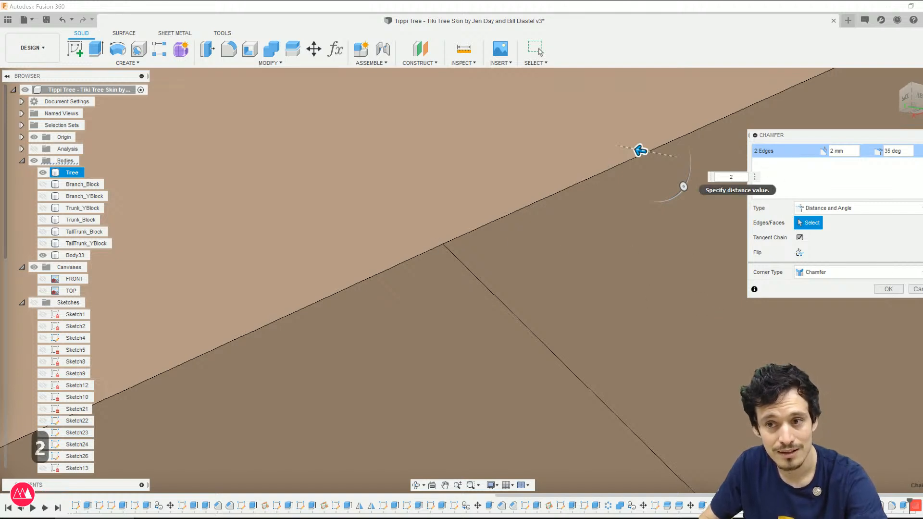
Step: Accept the slot chamfer and fillet the mouth slot's two inner edges with a 1.47 mm radius
scroll(391, 219, "down", 5)
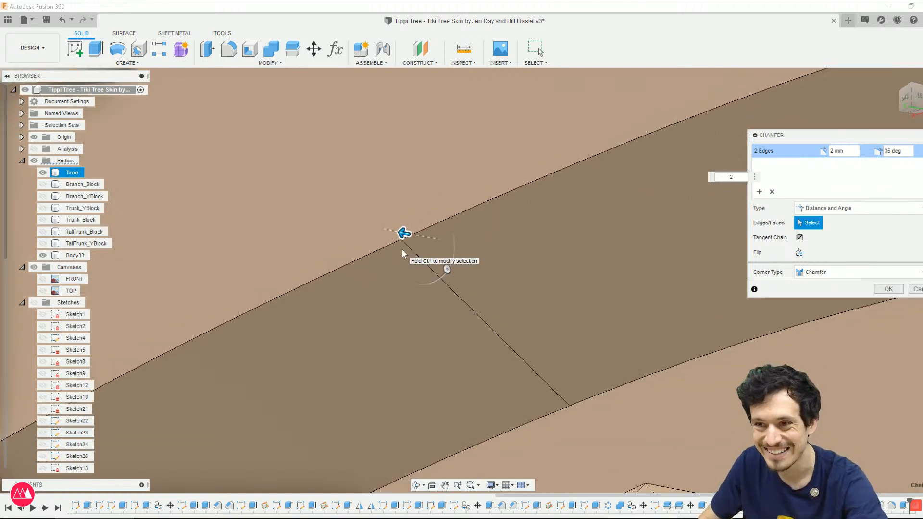
scroll(439, 240, "up", 2)
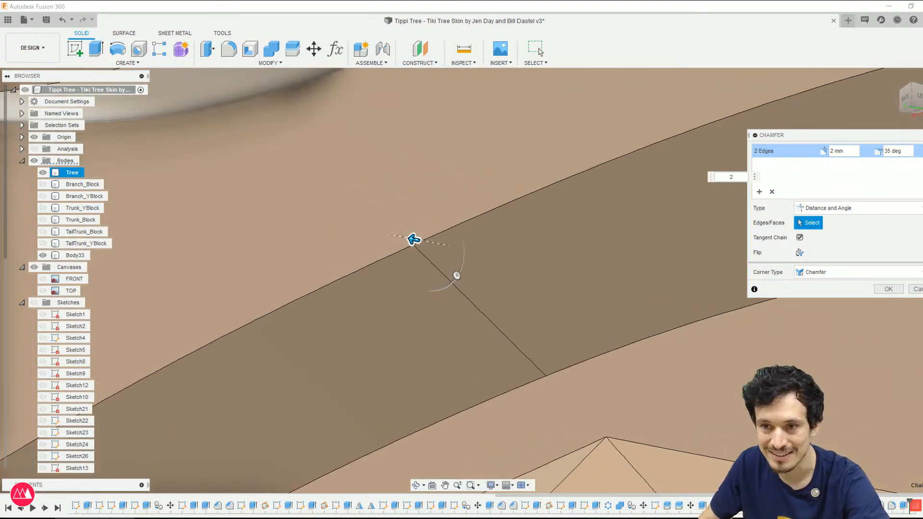
key("Return")
scroll(435, 243, "down", 3)
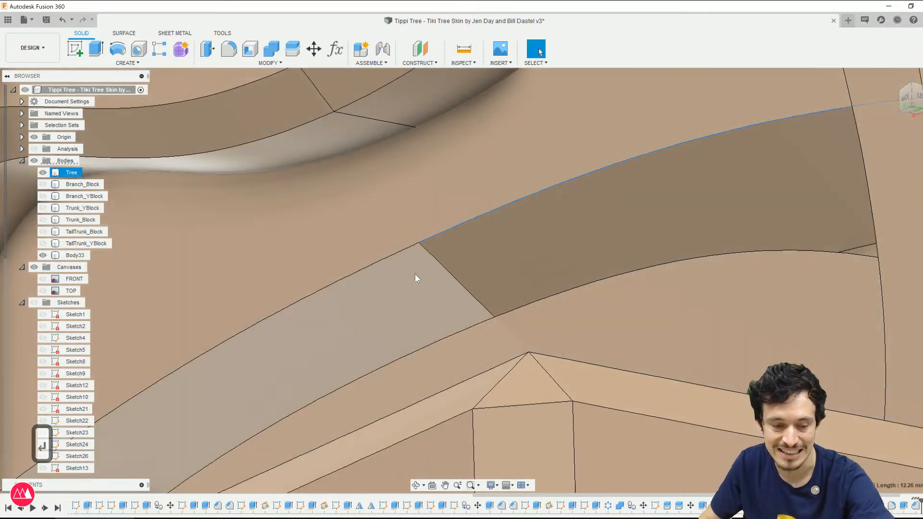
key("f")
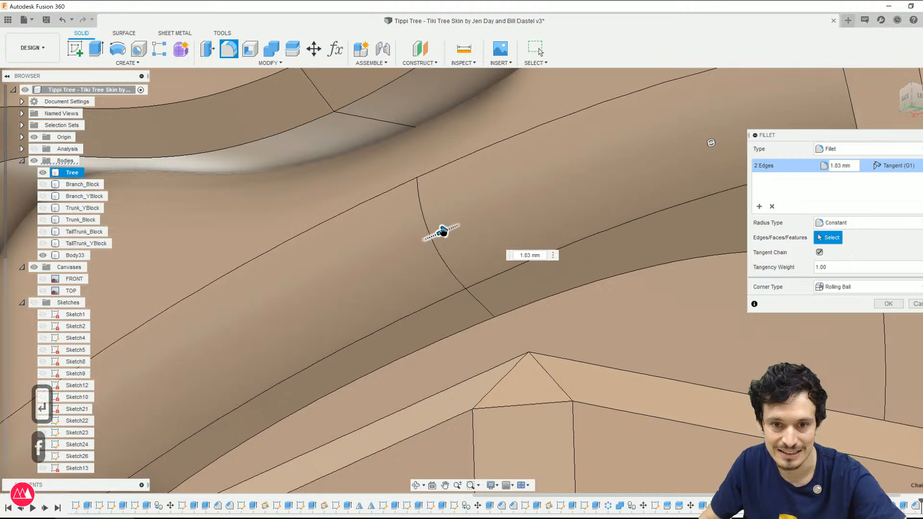
scroll(442, 232, "down", 5)
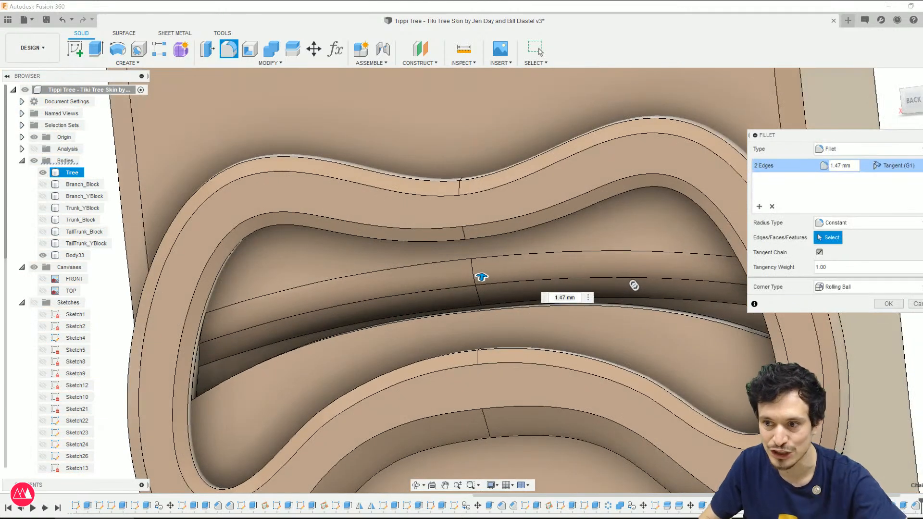
key("Return")
Step: Inspect the mouth slot from several angles, hiding and restoring the model edges and then the lip body
scroll(718, 270, "down", 6)
middle_click_drag(719, 269, 719, 274, "shift")
key("ctrl+4")
mouse_move(727, 346)
middle_mouse_down("shift")
mouse_move(708, 270)
mouse_move(717, 274)
mouse_move(692, 284)
middle_mouse_up("shift")
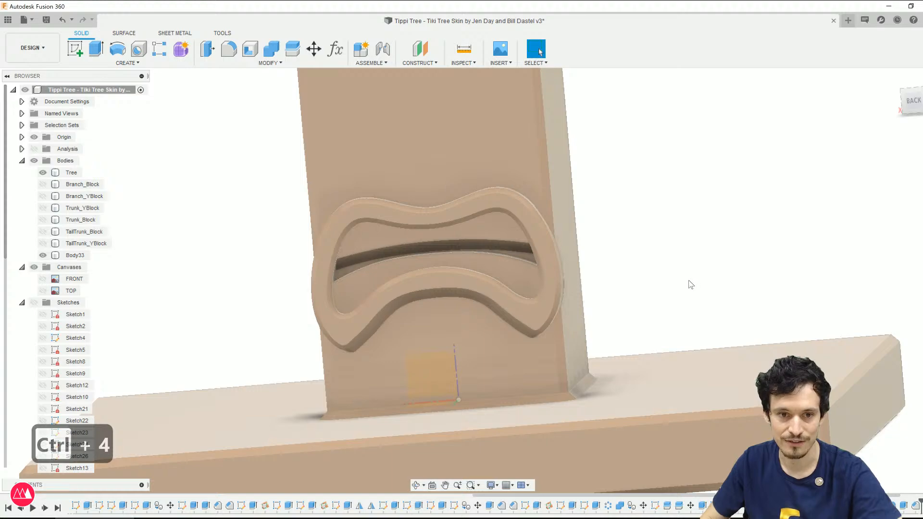
key("ctrl+6")
scroll(392, 302, "up", 6)
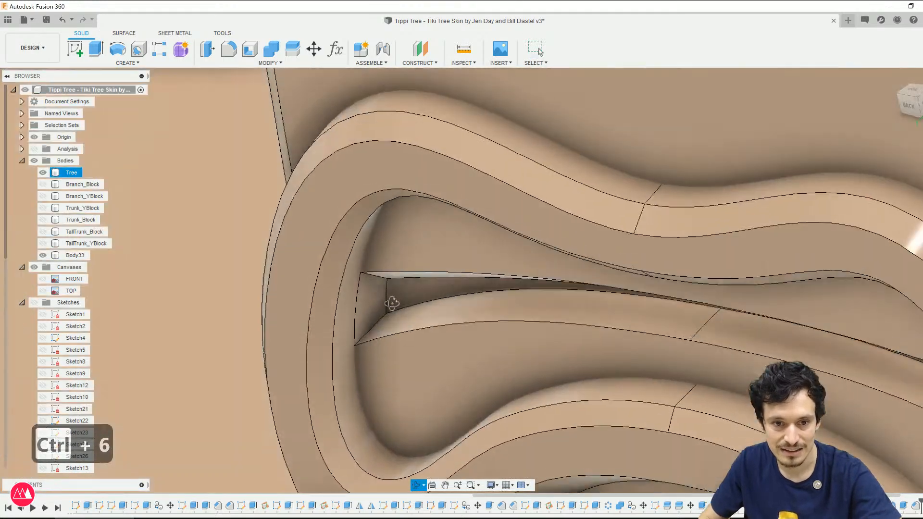
middle_click_drag(391, 302, 357, 320, "shift")
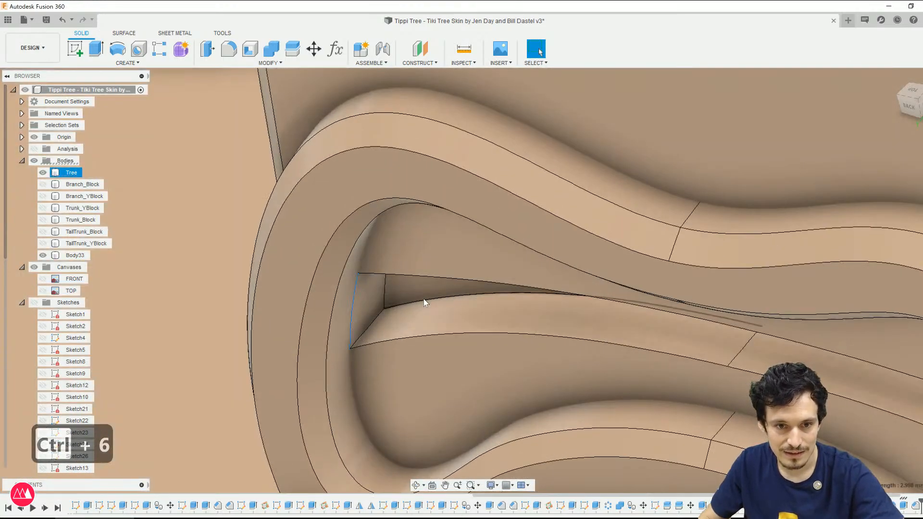
scroll(162, 284, "down", 3)
middle_click_drag(163, 283, 188, 262, "shift")
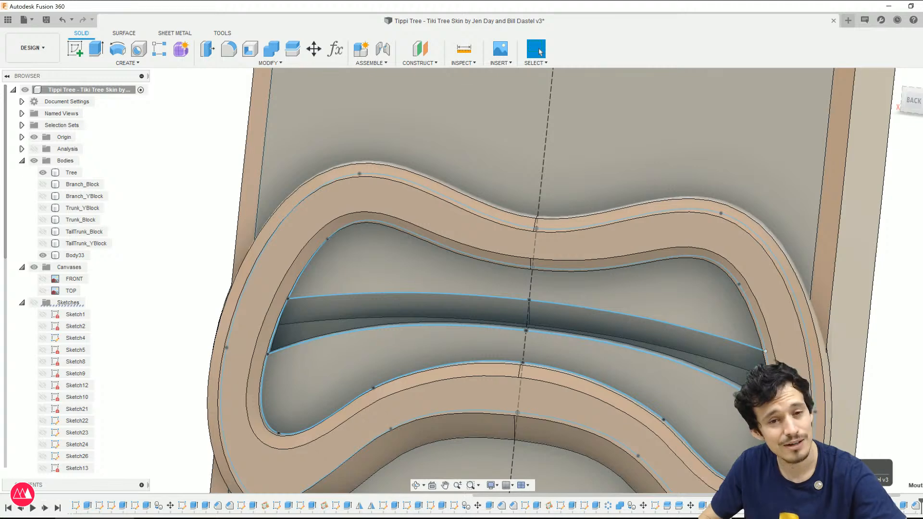
scroll(419, 188, "down", 3)
middle_click_drag(483, 241, 470, 255, "shift")
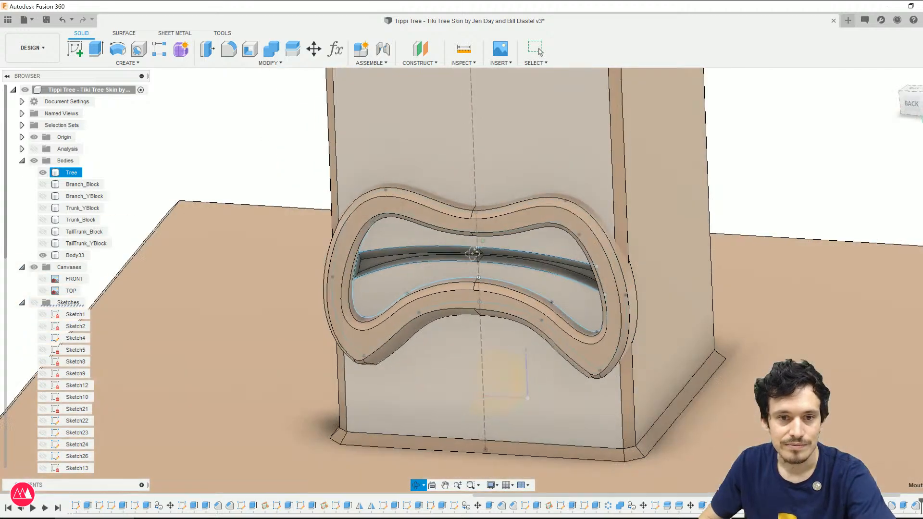
left_click(42, 255)
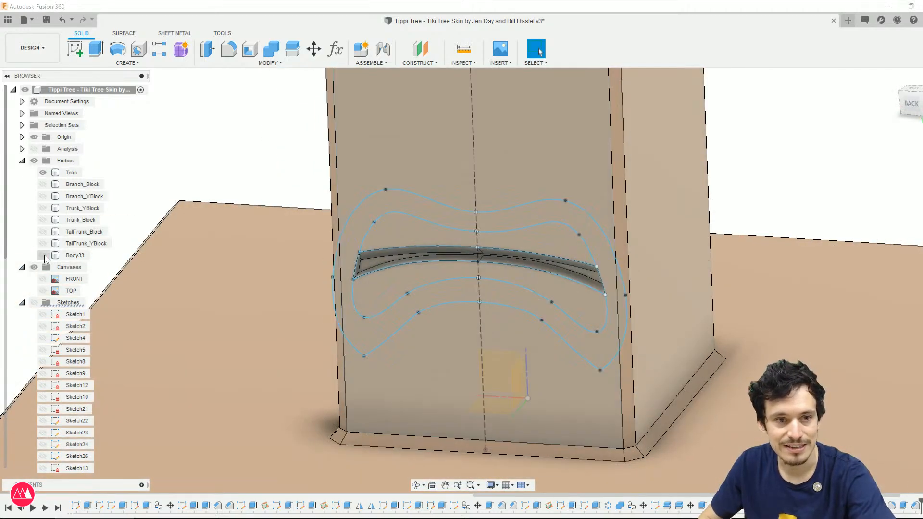
left_click(42, 255)
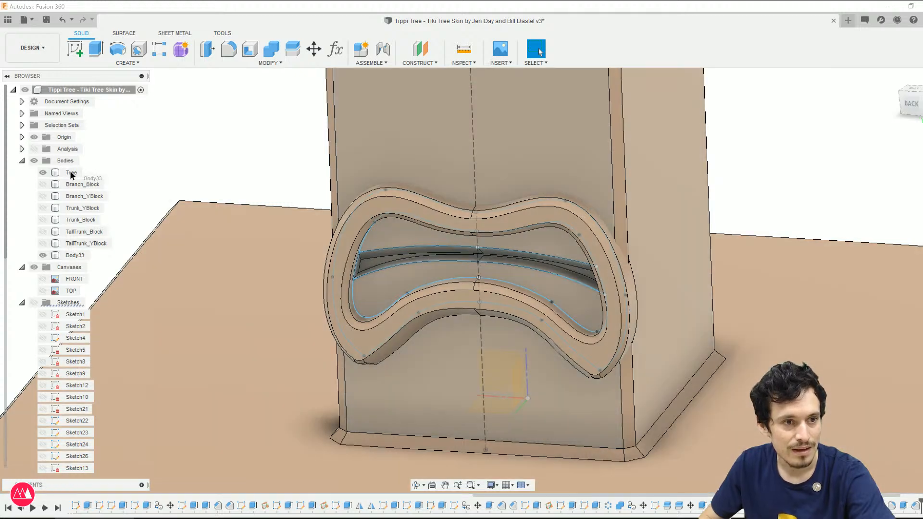
left_click_drag(56, 173, 109, 257)
Step: Apply the orange appearance already used in this design to the mouth lip body
scroll(233, 154, "down", 5)
middle_click_drag(580, 243, 679, 340)
key("a")
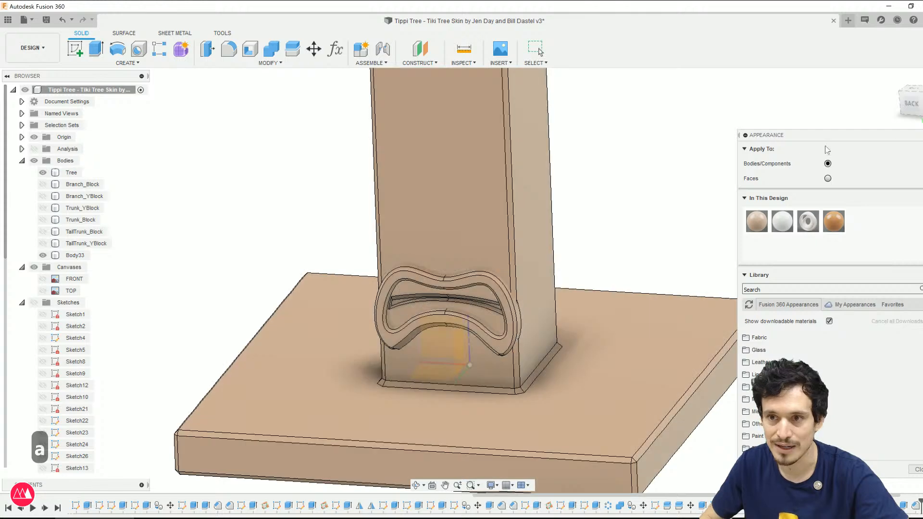
left_click_drag(834, 221, 505, 310)
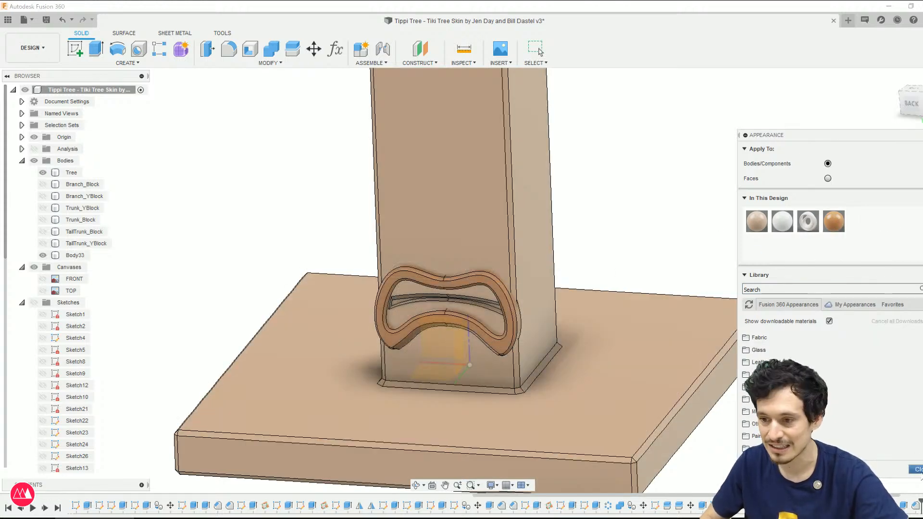
left_click(918, 469)
middle_click_drag(659, 399, 731, 363, "shift")
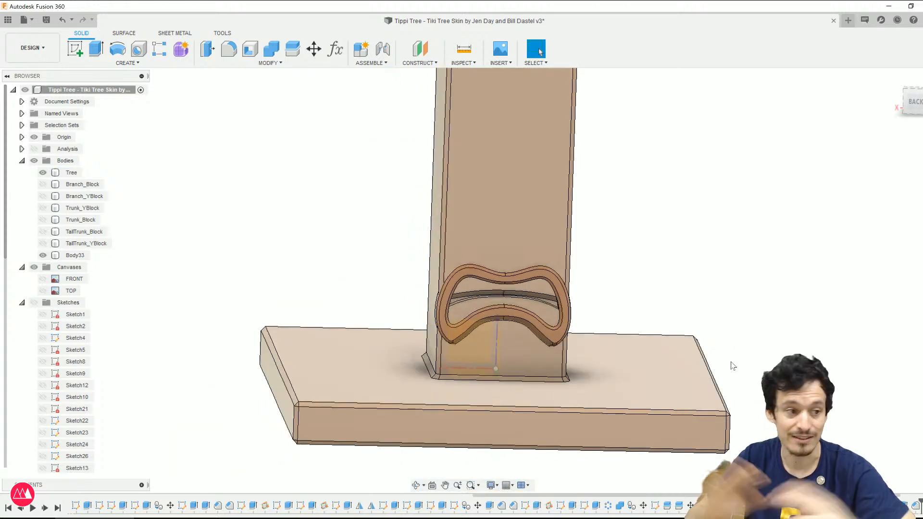
Step: Examine the orange lip body and the slot inside it from several angles
left_click(559, 183)
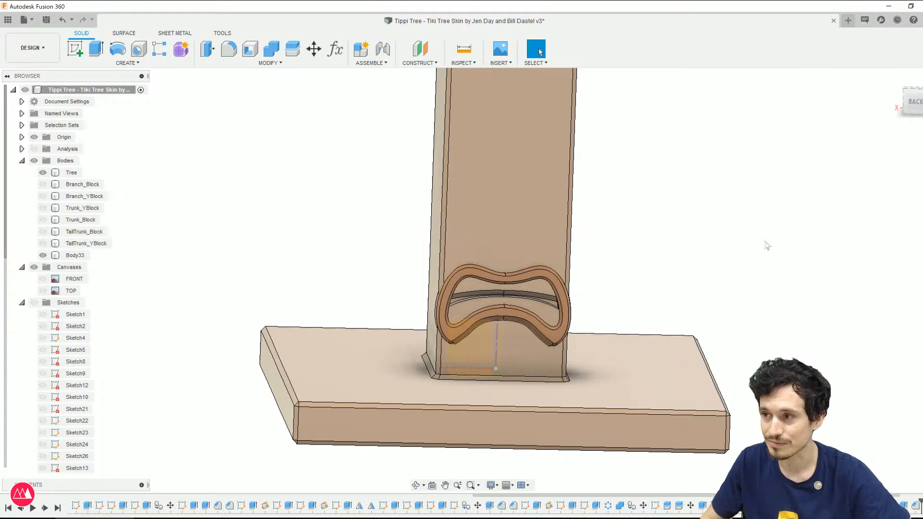
scroll(331, 382, "up", 3)
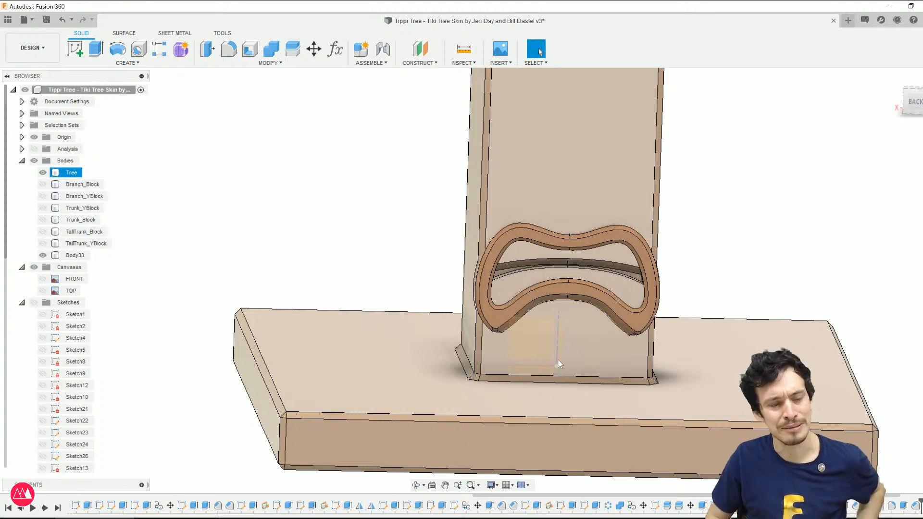
middle_click_drag(559, 364, 582, 267, "shift")
scroll(579, 267, "up", 3)
middle_click_drag(517, 276, 446, 298, "shift")
scroll(418, 282, "up", 2)
scroll(389, 283, "up", 2)
scroll(440, 296, "down", 4)
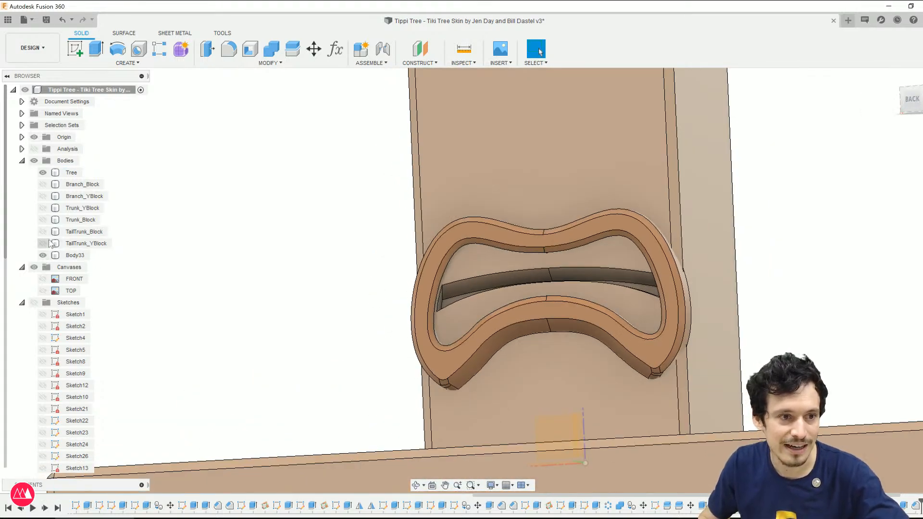
Step: Hide the lip body and start a sketch on the trunk face with the mouth slot, showing the FRONT canvas
left_click(43, 255)
middle_click_drag(255, 275, 269, 281, "shift")
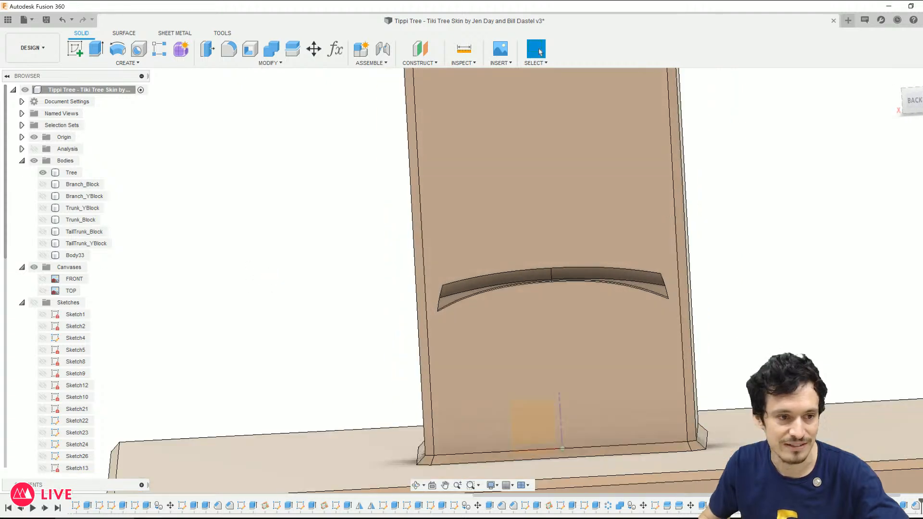
left_click(43, 259)
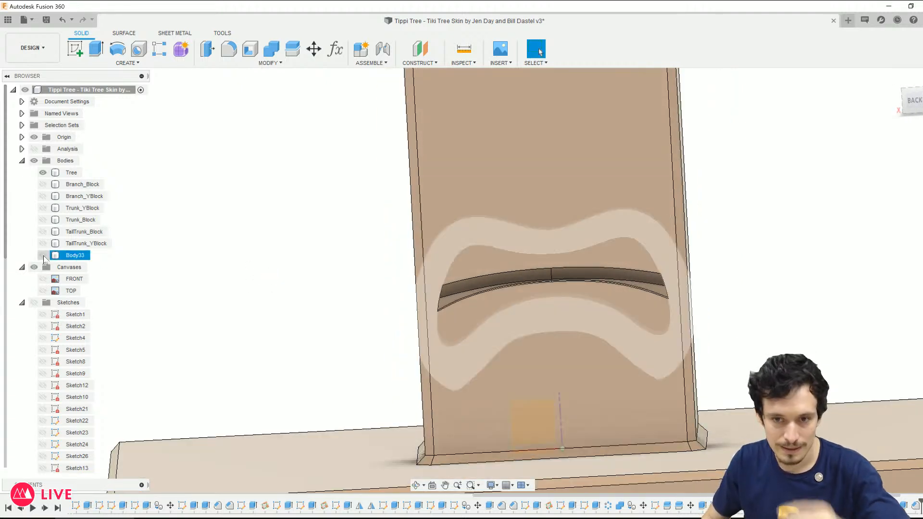
left_click(458, 334)
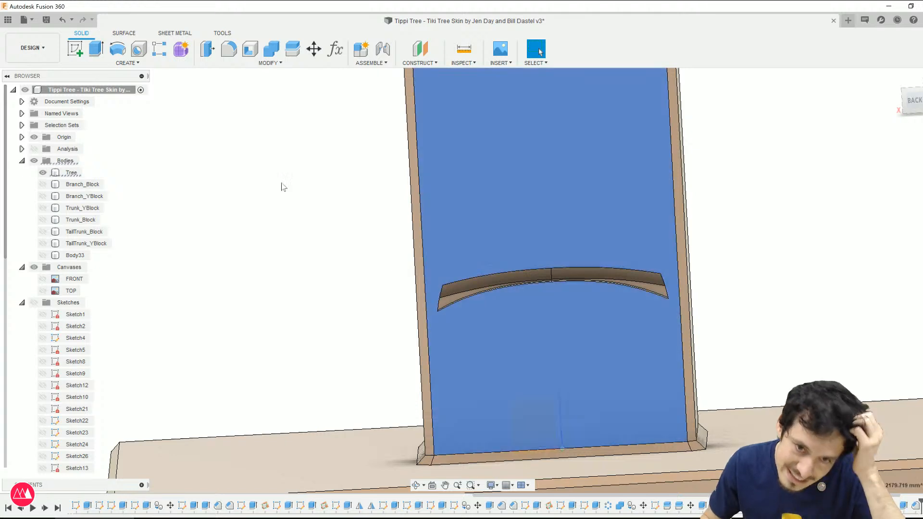
left_click(70, 51)
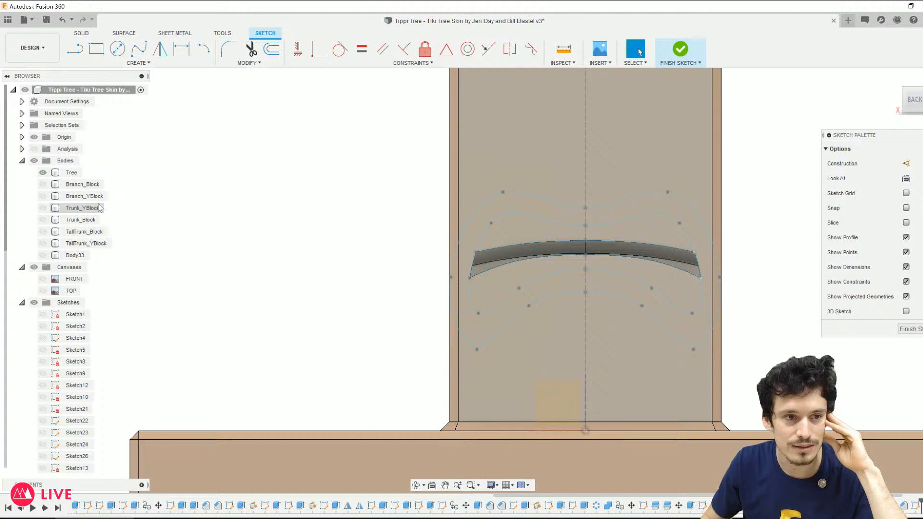
left_click(43, 279)
Step: Sketch a vertical centre line from the origin up past the mouth slot to the nose area of the canvas
scroll(581, 244, "up", 3)
scroll(485, 217, "up", 2)
scroll(499, 233, "down", 3)
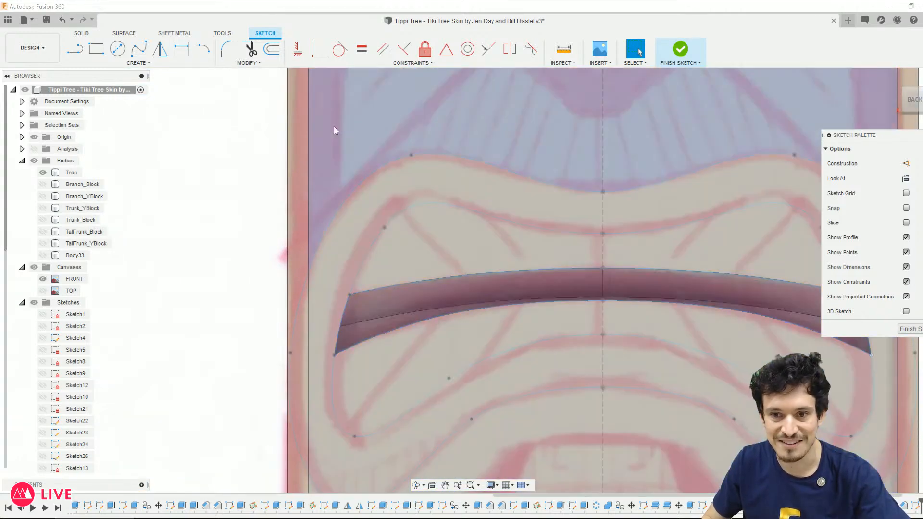
scroll(453, 310, "down", 5)
key("l")
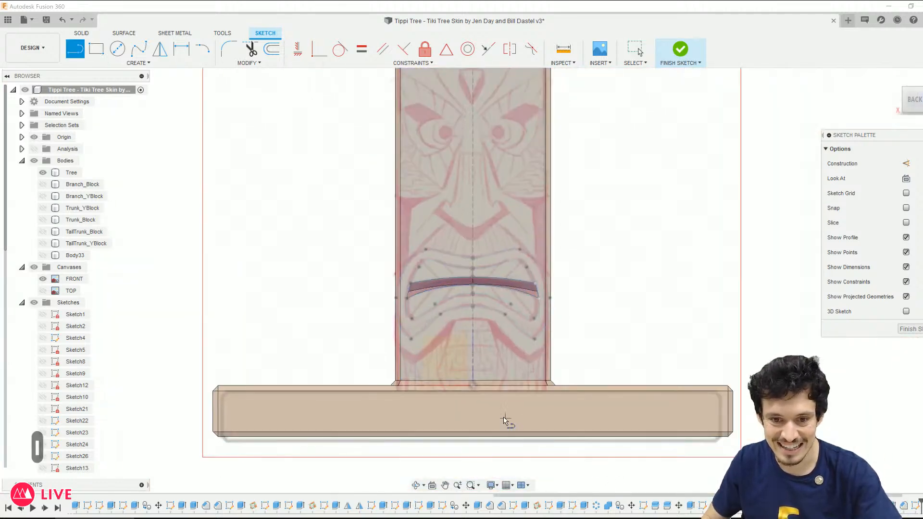
left_click(472, 384)
left_click(474, 194)
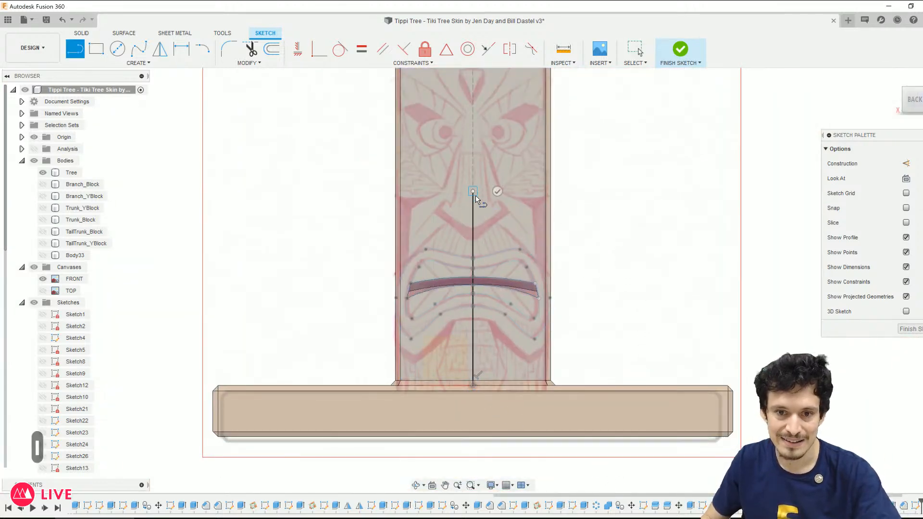
key("Escape")
scroll(466, 276, "up", 3)
scroll(392, 329, "up", 4)
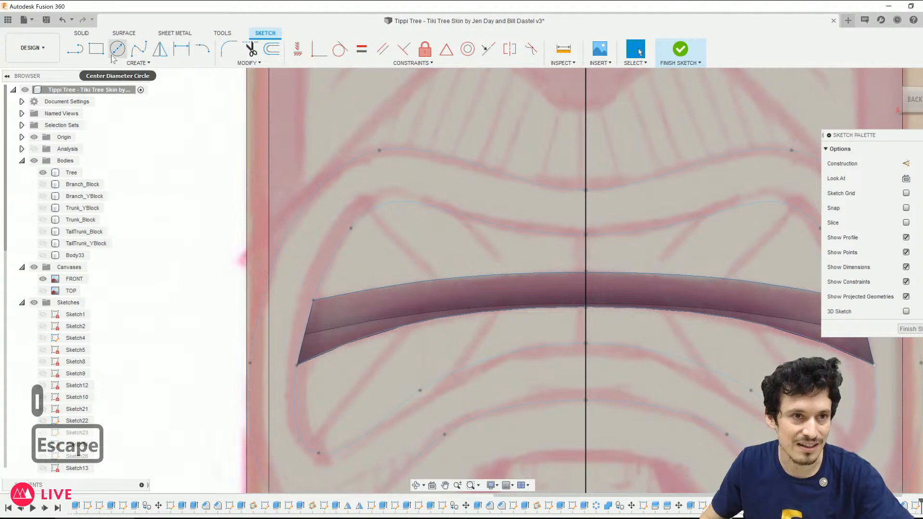
left_click(136, 53)
scroll(406, 250, "down", 3)
scroll(394, 240, "up", 3)
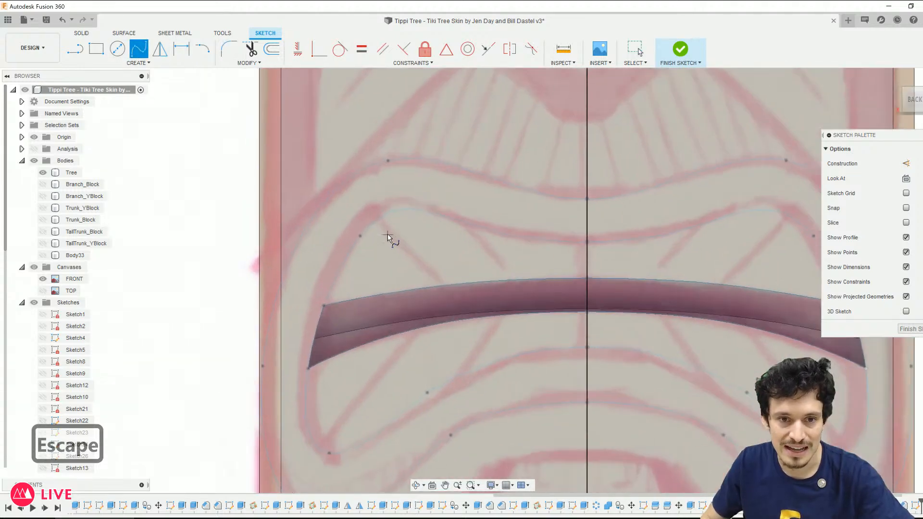
scroll(443, 292, "down", 3)
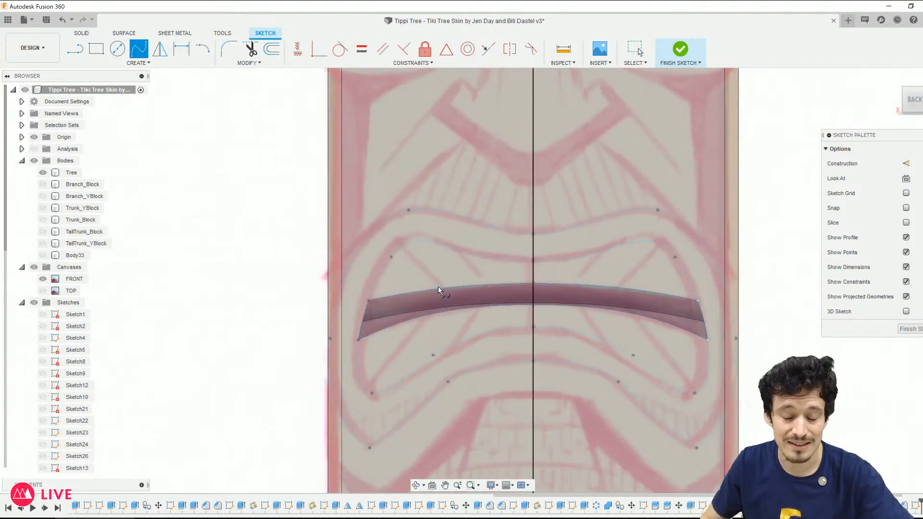
scroll(413, 278, "up", 3)
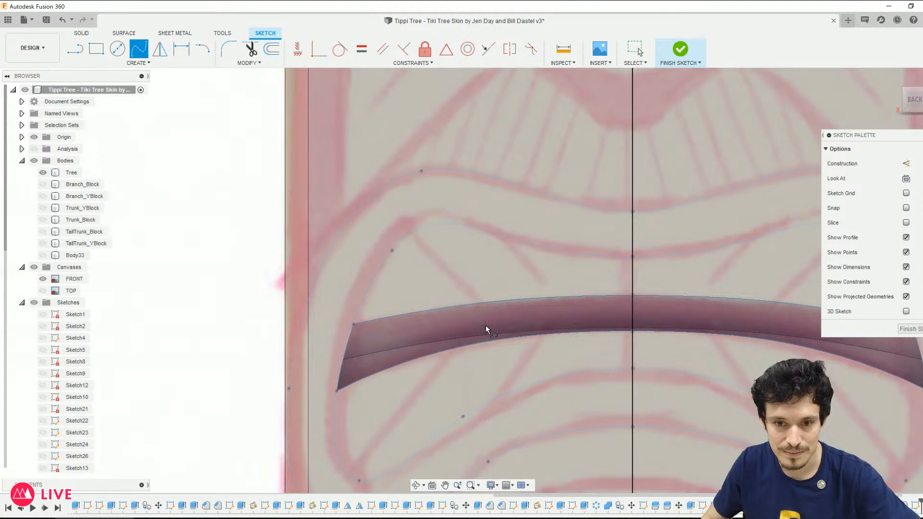
left_click(345, 356)
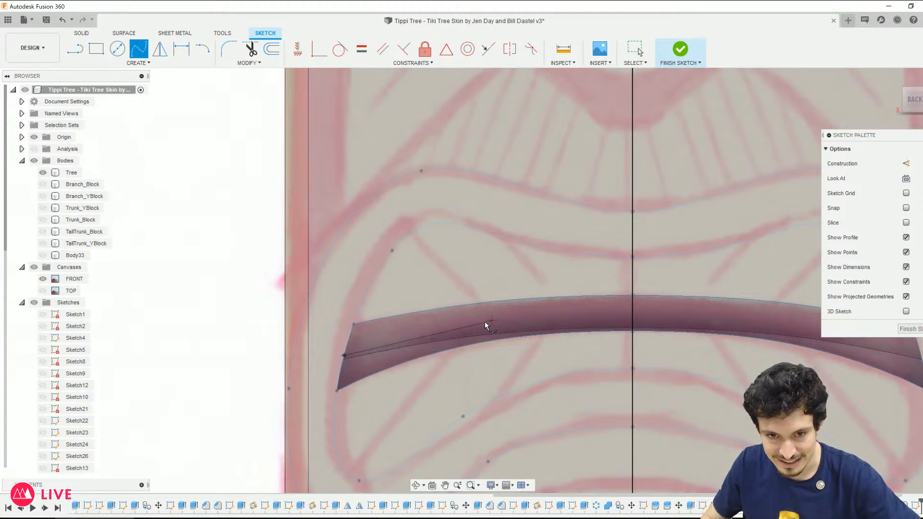
left_click(462, 328)
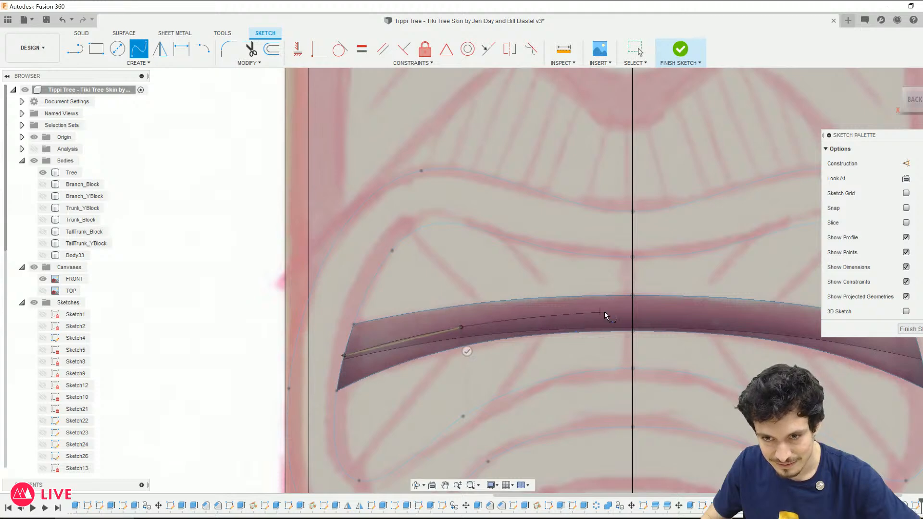
left_click(633, 312)
scroll(633, 313, "down", 3)
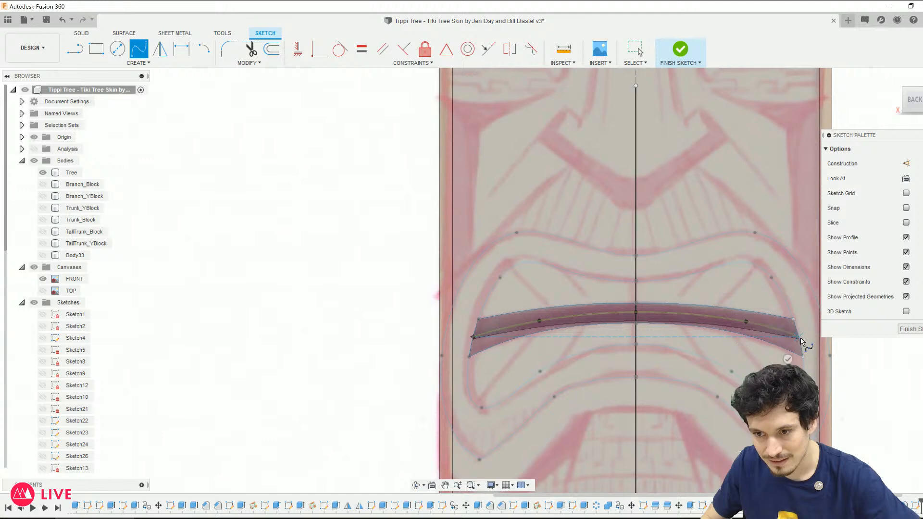
key("Escape")
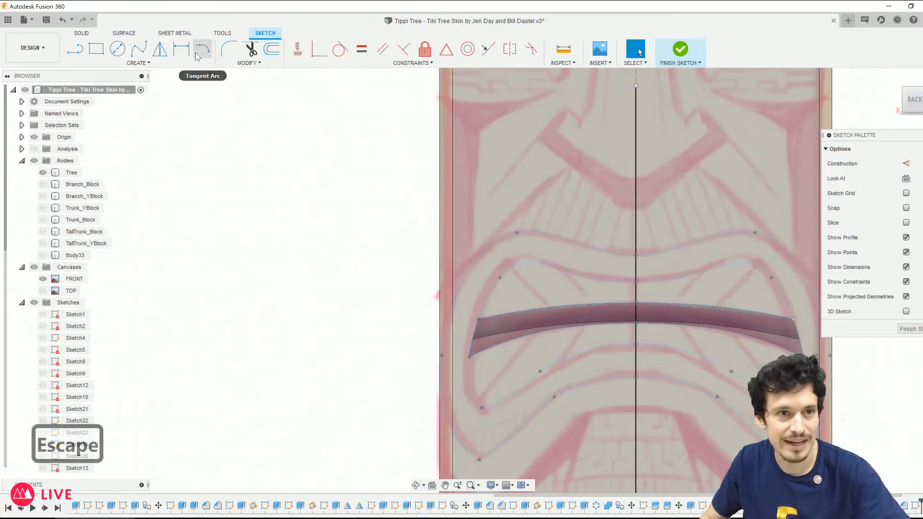
Step: Draw a fit point spline along the middle of the mouth slot, from its left end through the centre line to its right end
left_click(138, 49)
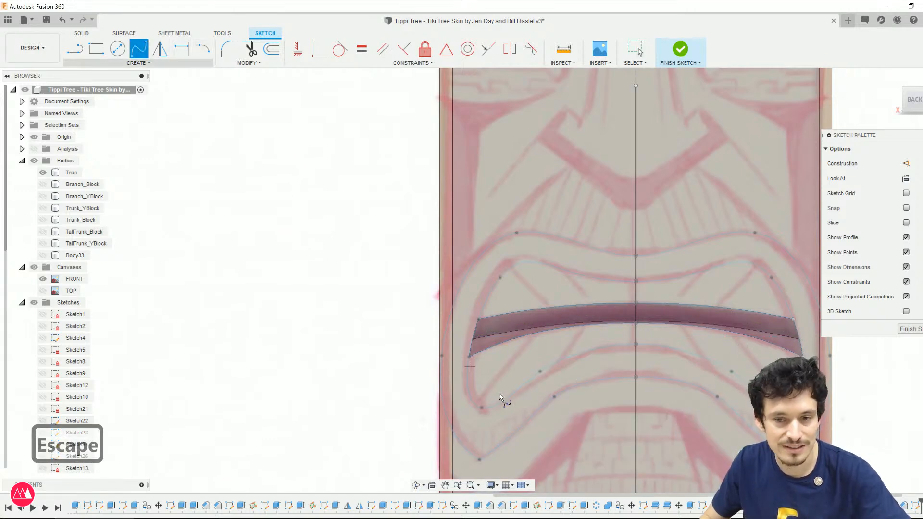
left_click(475, 332)
left_click(797, 334)
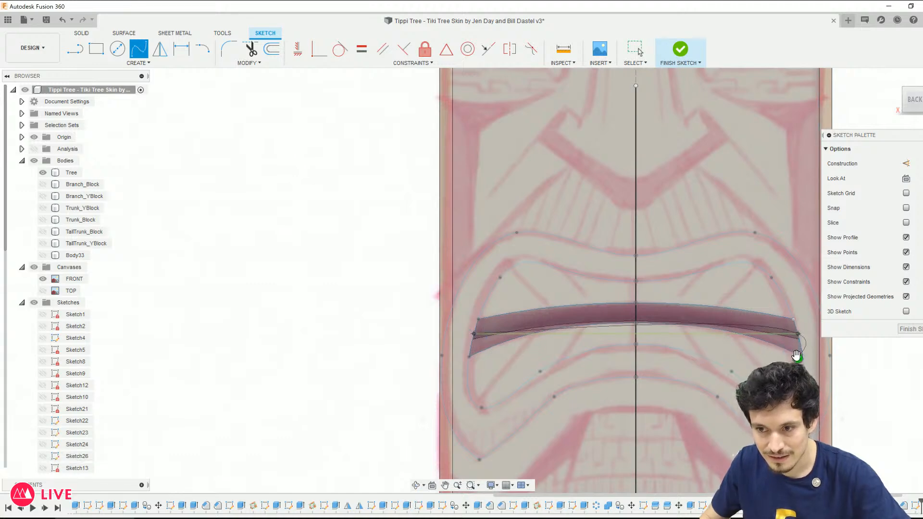
key("ctrl+z")
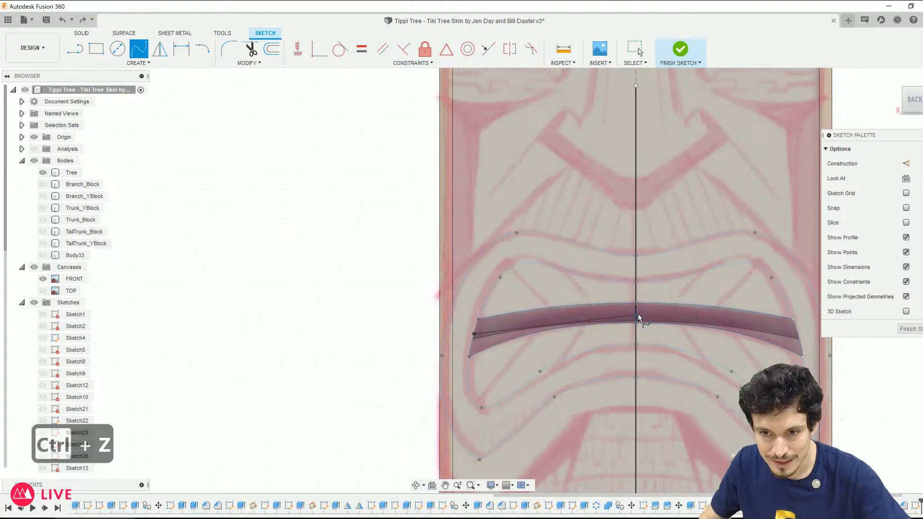
left_click(636, 313)
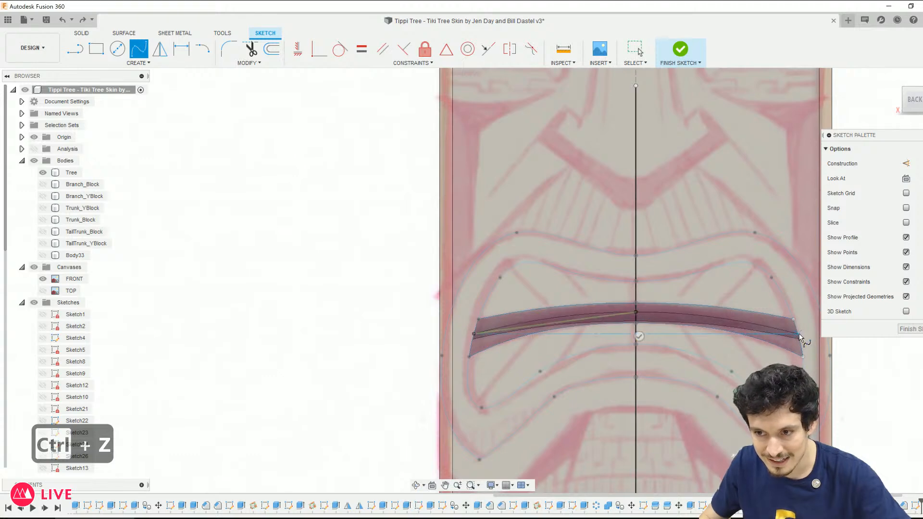
left_click(798, 334)
left_click(791, 358)
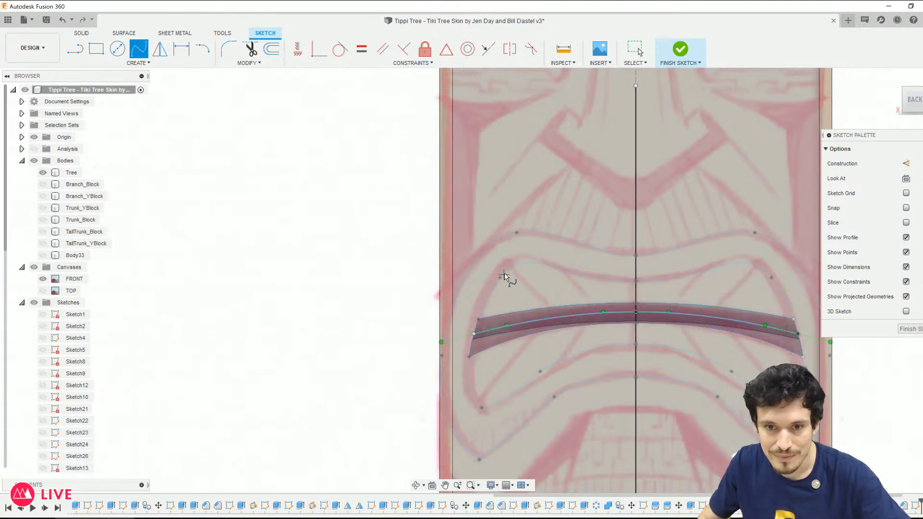
Step: Draw a three-point spline within the canvas's upper lip, from the left mouth corner over the lip's peak to the vertical centre line
scroll(505, 267, "up", 3)
scroll(506, 267, "down", 2)
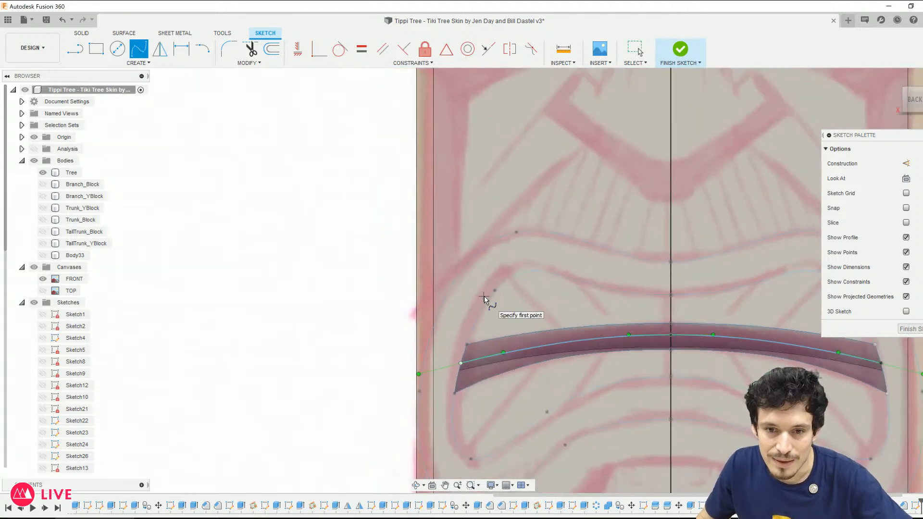
left_click(461, 304)
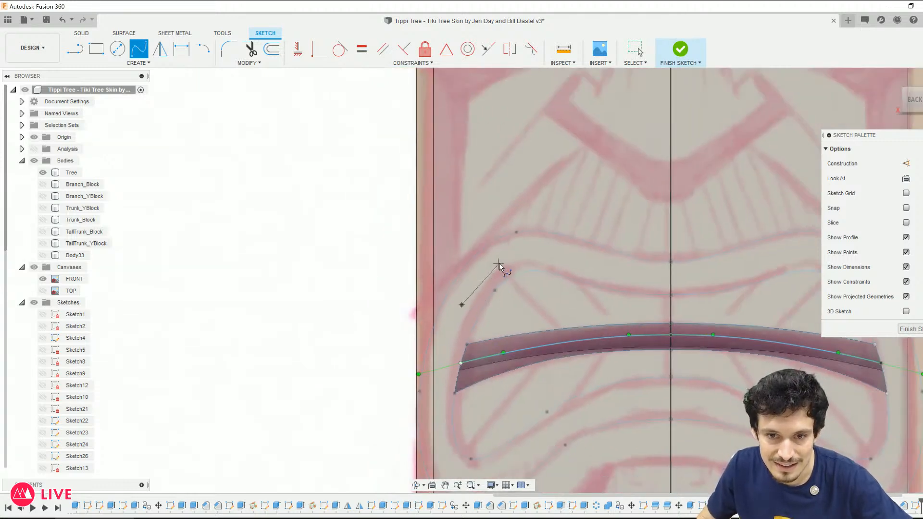
left_click(508, 252)
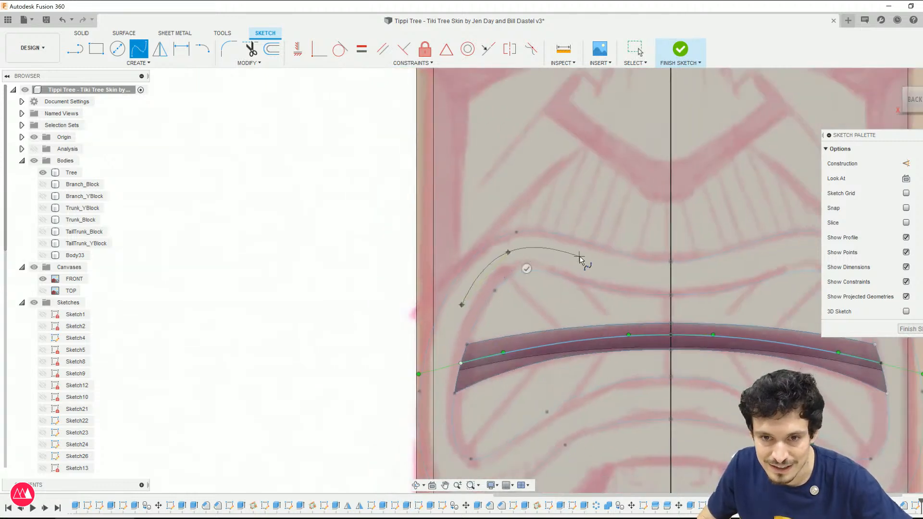
left_click(672, 279)
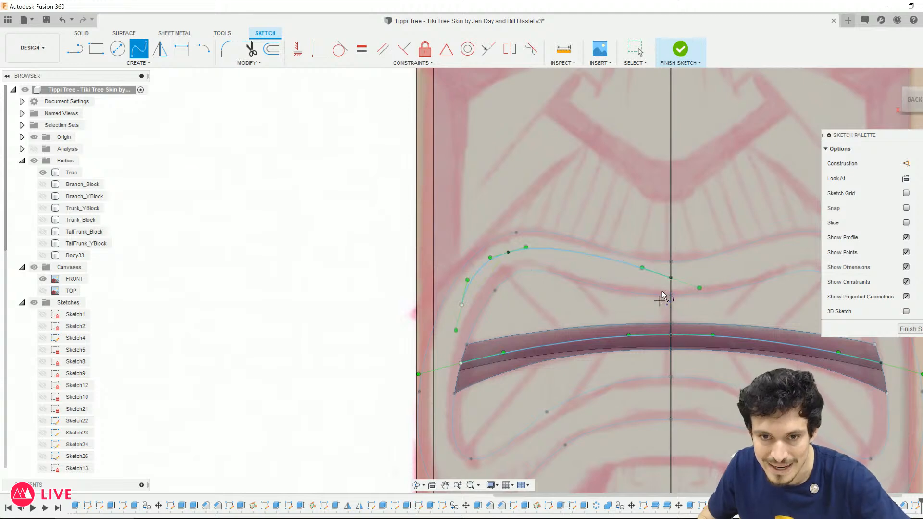
key("Escape")
Step: Adjust the upper lip spline's tangent handle at the centre line and constrain it horizontal
left_click(636, 270)
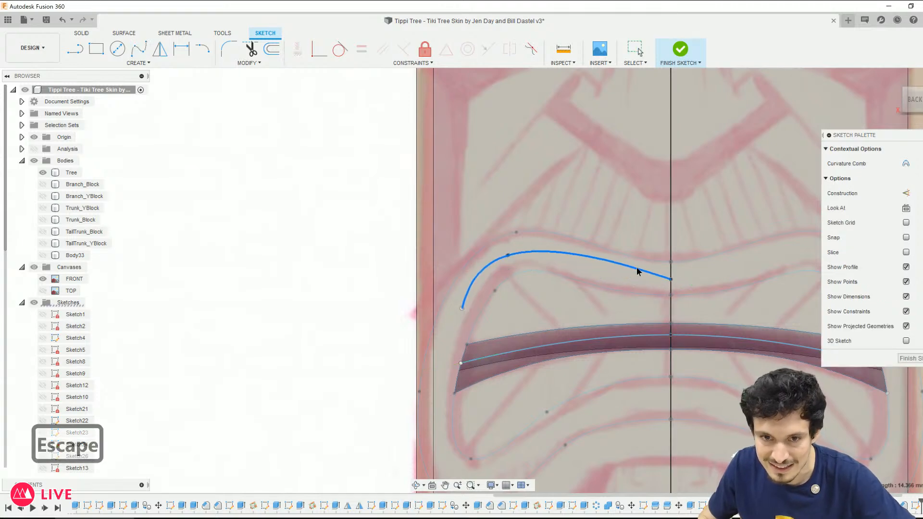
left_click_drag(699, 289, 695, 280)
right_click(688, 281)
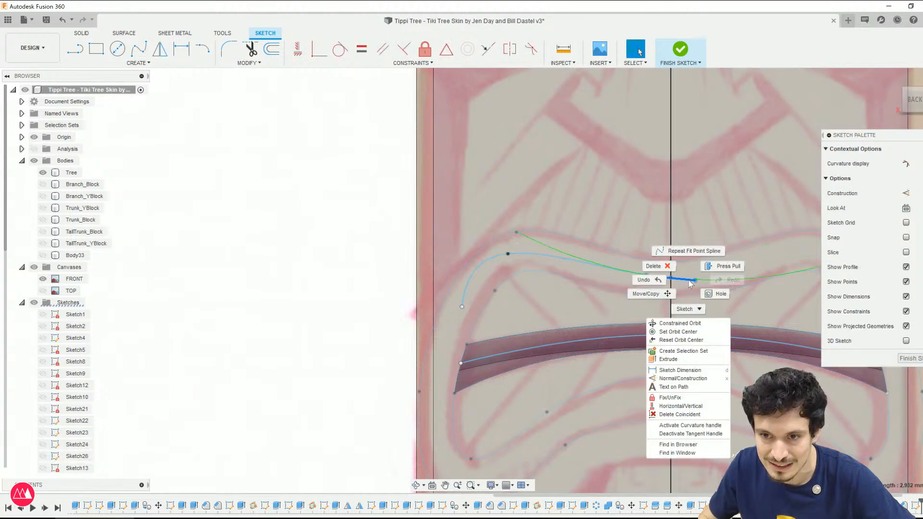
left_click(672, 412)
key("Escape")
Step: Reshape the upper lip spline by lowering its outer end beside the slot's left end and shifting its peak point towards the centre line
left_click_drag(461, 307, 449, 350)
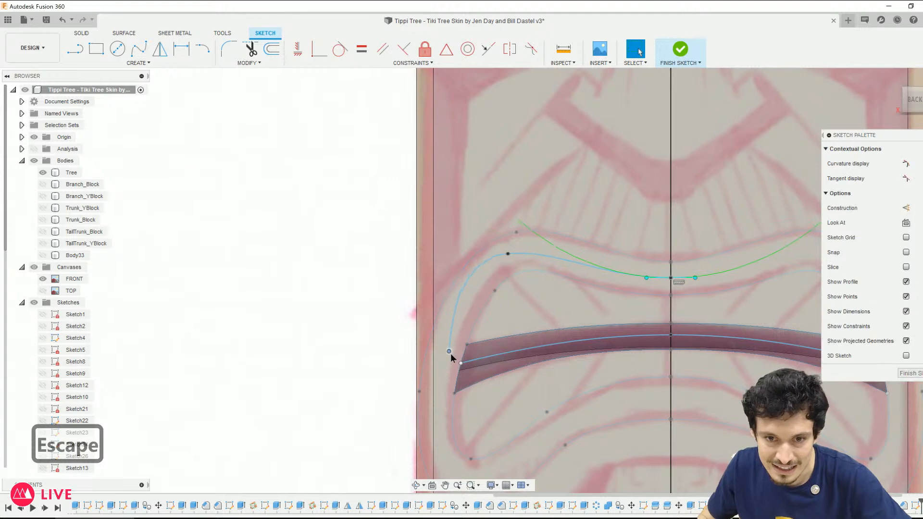
left_click_drag(508, 254, 531, 252)
left_click_drag(449, 348, 444, 349)
scroll(501, 412, "down", 1)
middle_click_drag(501, 413, 494, 339)
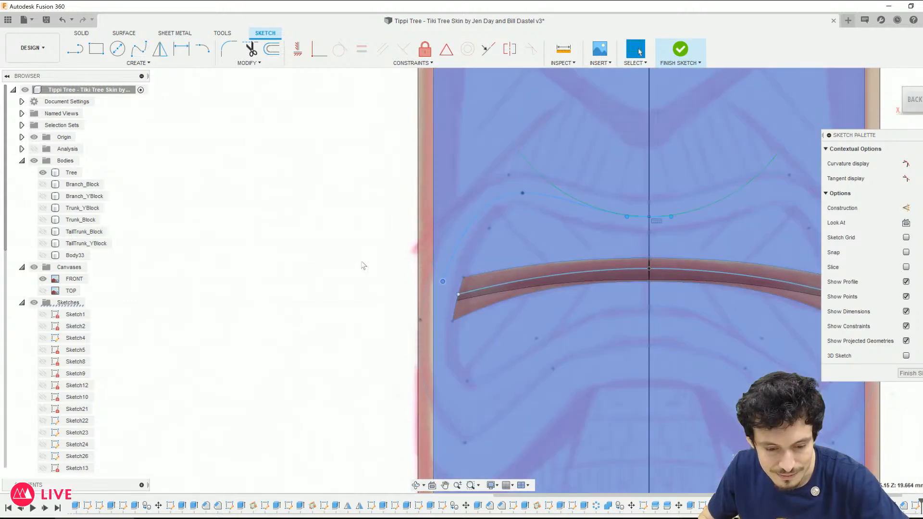
key("Escape")
left_click(99, 50)
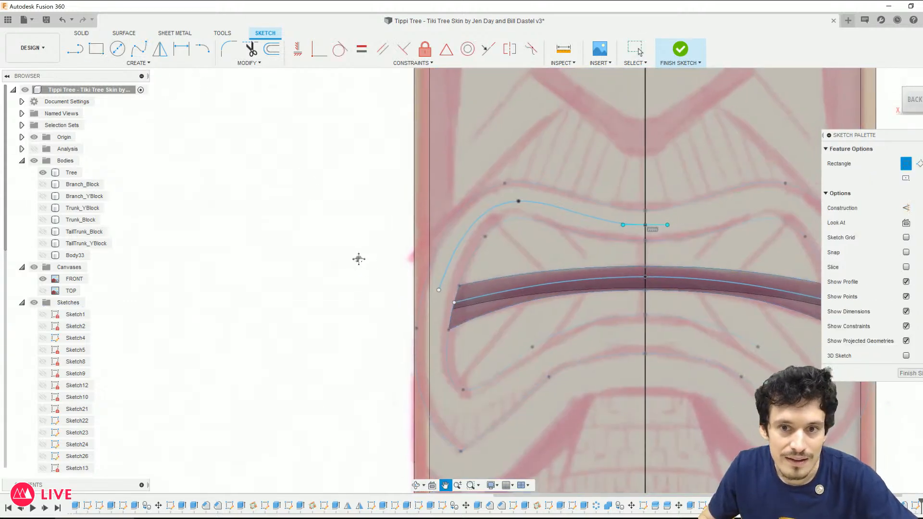
scroll(562, 277, "up", 2)
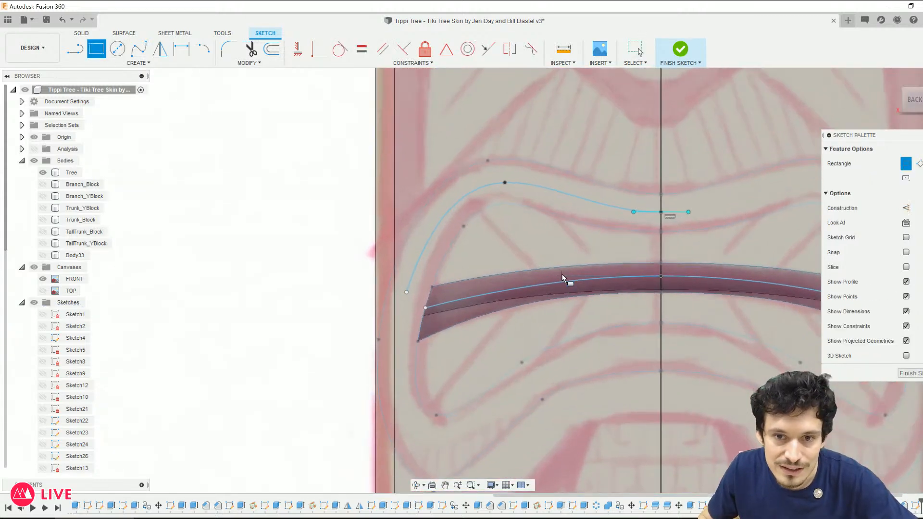
left_click(464, 196)
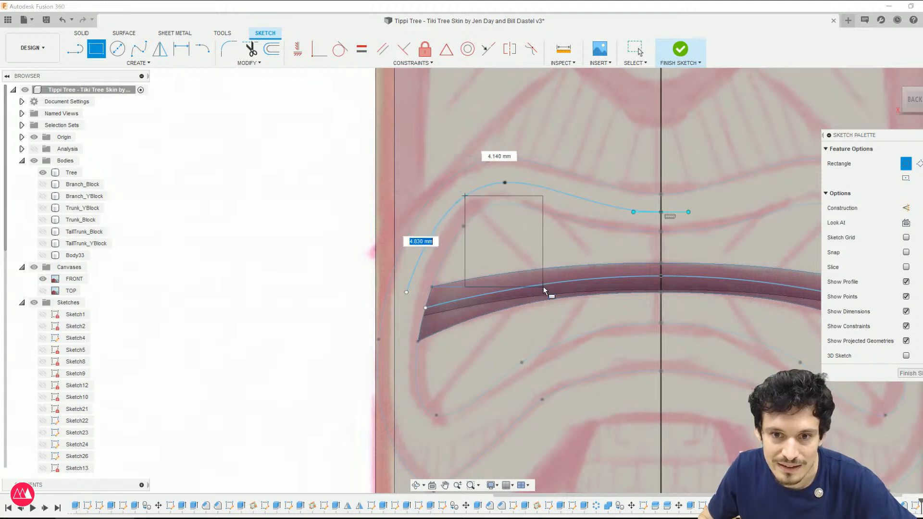
key("Escape")
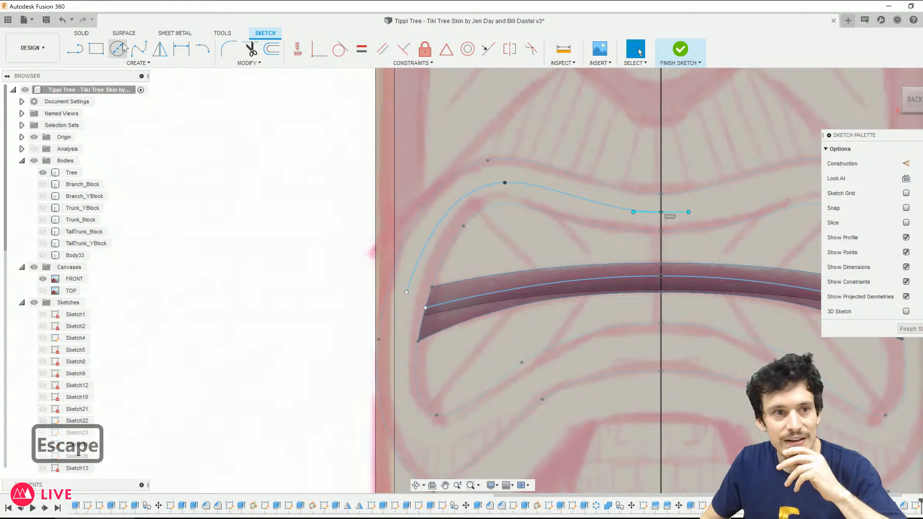
Step: Draw three straight tooth divider lines from the upper lip spline down to the slot spline, two slanted and one vertical beside the centre line
left_click(75, 48)
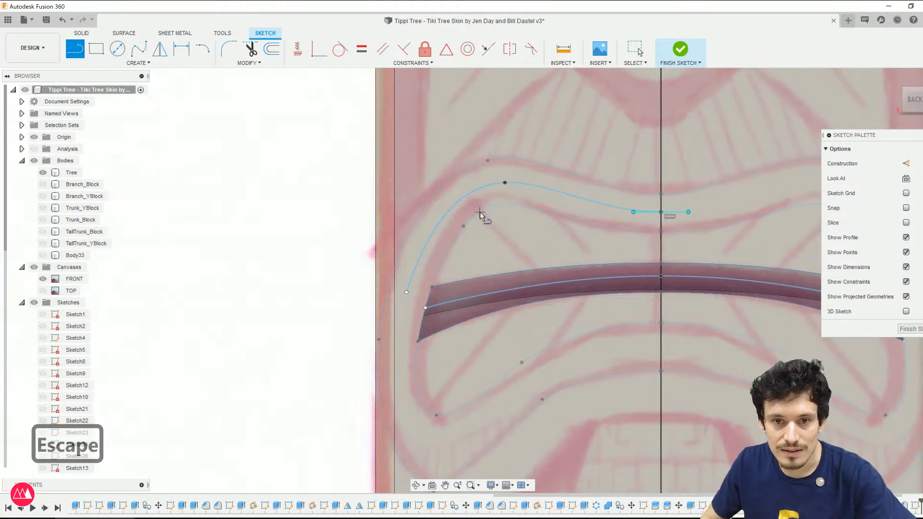
left_click(464, 196)
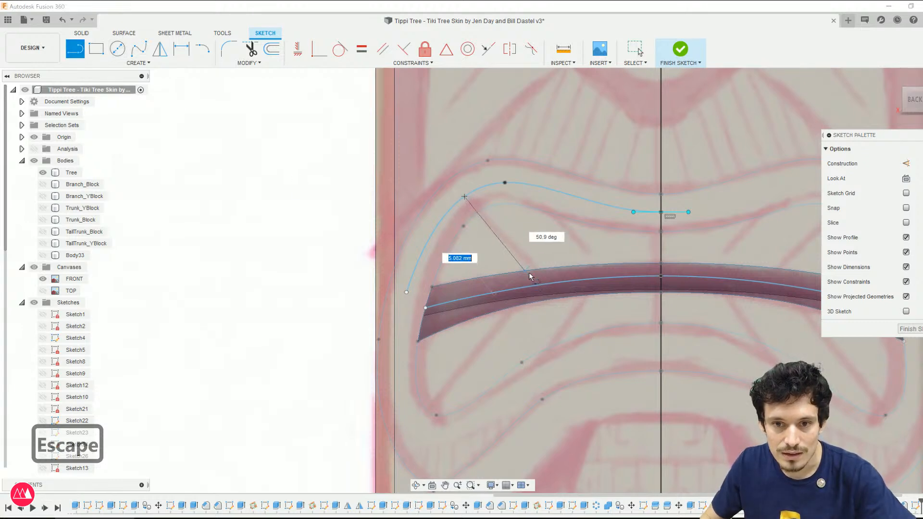
left_click(544, 285)
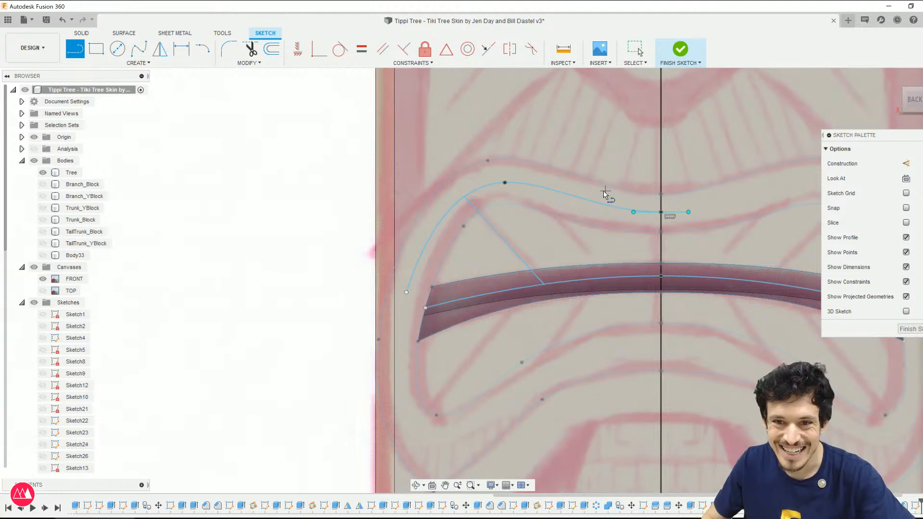
left_click(541, 188)
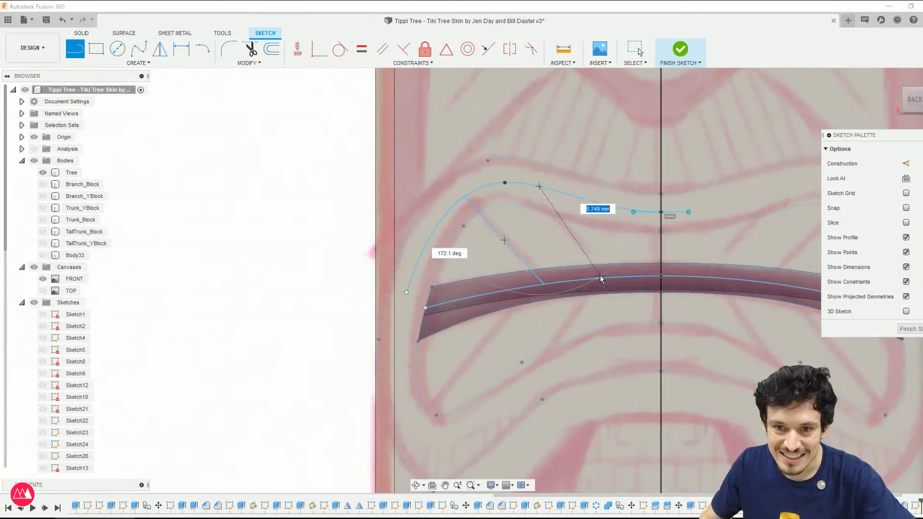
left_click(595, 278)
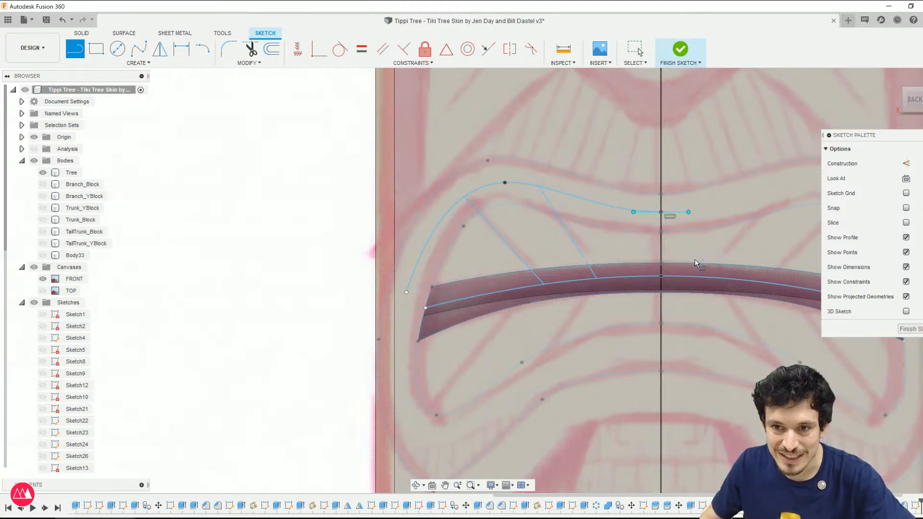
left_click(655, 212)
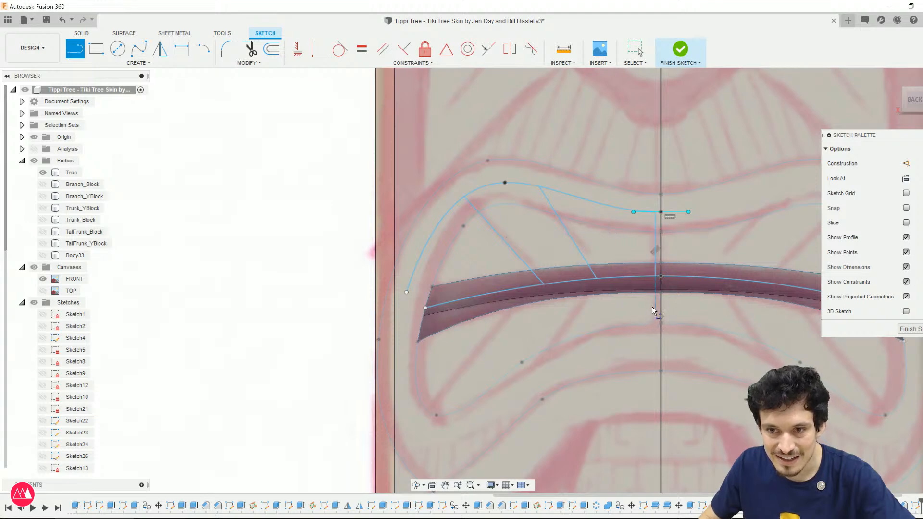
scroll(649, 308, "up", 2)
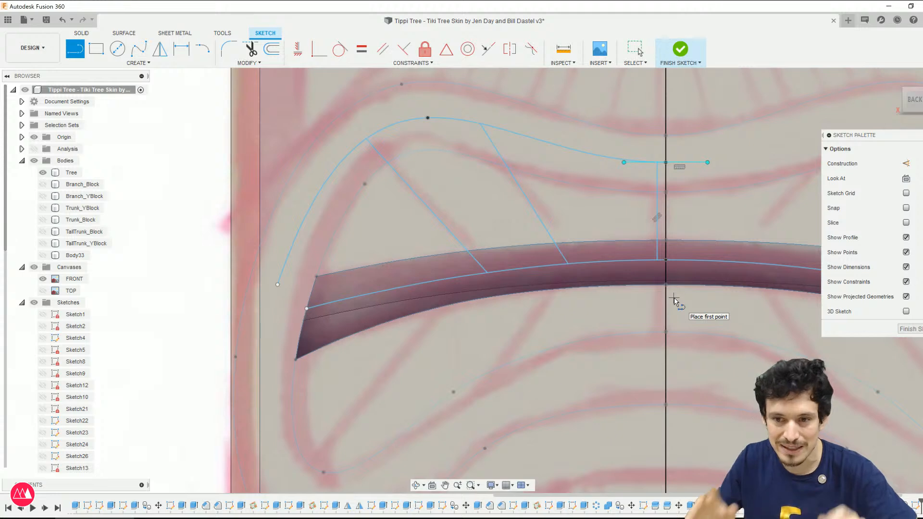
Step: Undo the three straight tooth divider lines
key("ctrl+z")
key("ctrl+z")
key("ctrl+z")
key("ctrl+z")
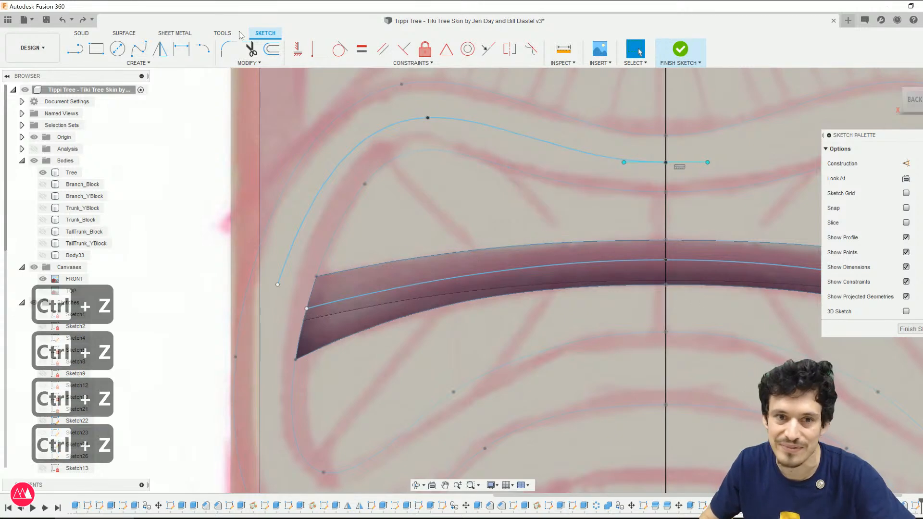
Step: Draw a two-point spline along the canvas's outermost slanted tooth line, from lip spline to slot spline, and move its lower tangent handle to the slot's upper edge
left_click(139, 48)
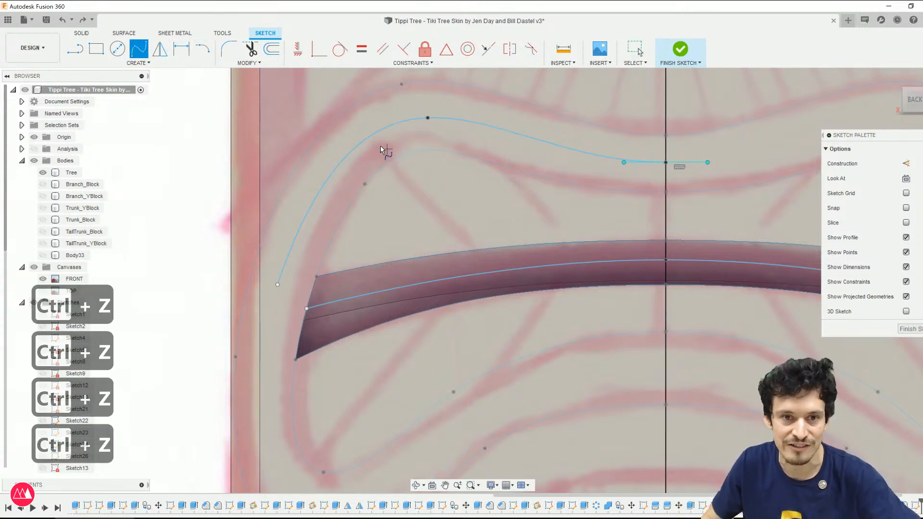
left_click(488, 272)
key("Escape")
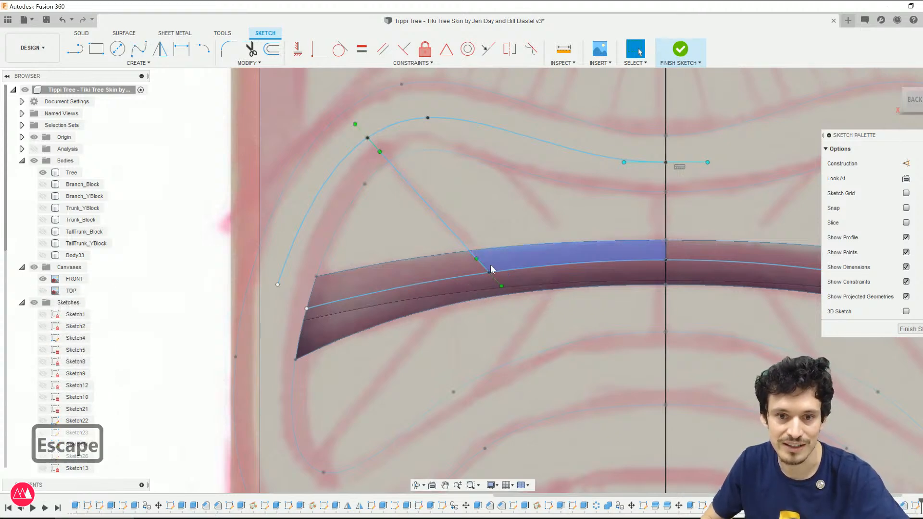
mouse_move(458, 239)
left_mouse_down()
mouse_move(443, 227)
mouse_move(447, 240)
left_mouse_up()
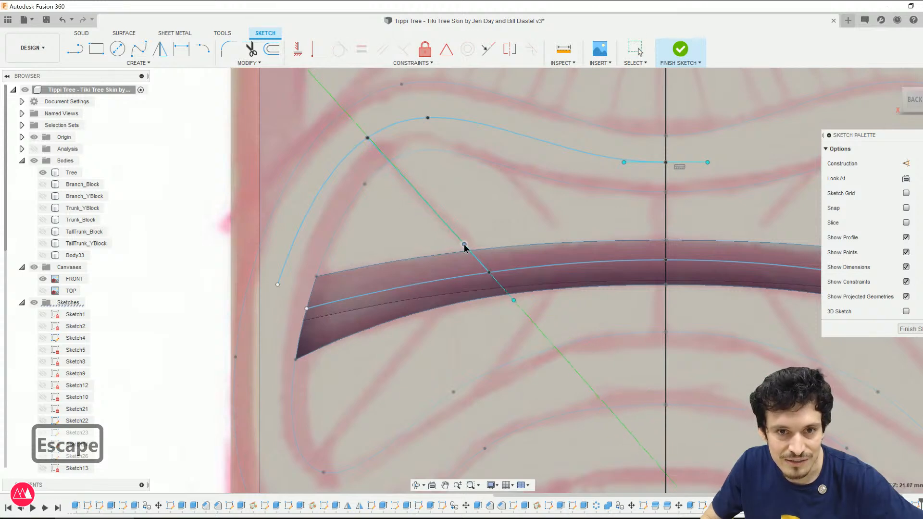
left_click_drag(462, 243, 469, 250)
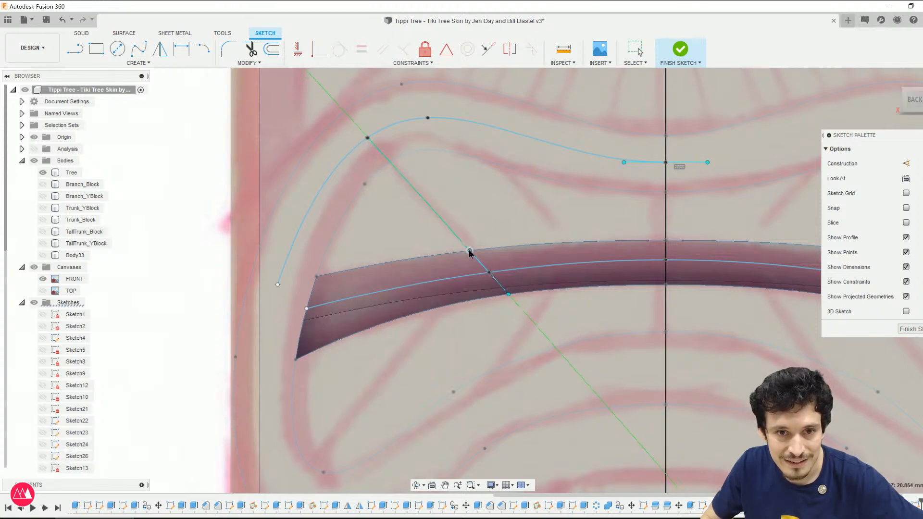
Step: Offset the slanted tooth spline by -0.4 mm towards the centre line
left_click(438, 216)
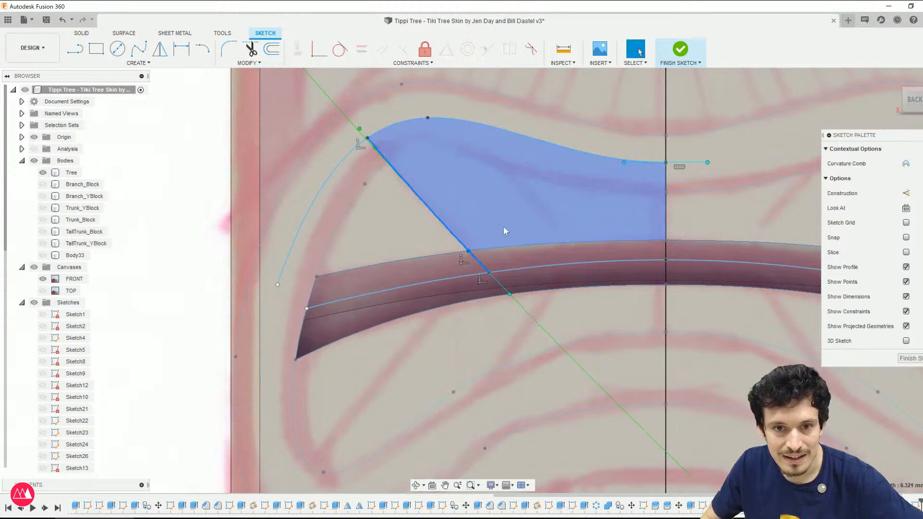
key("o")
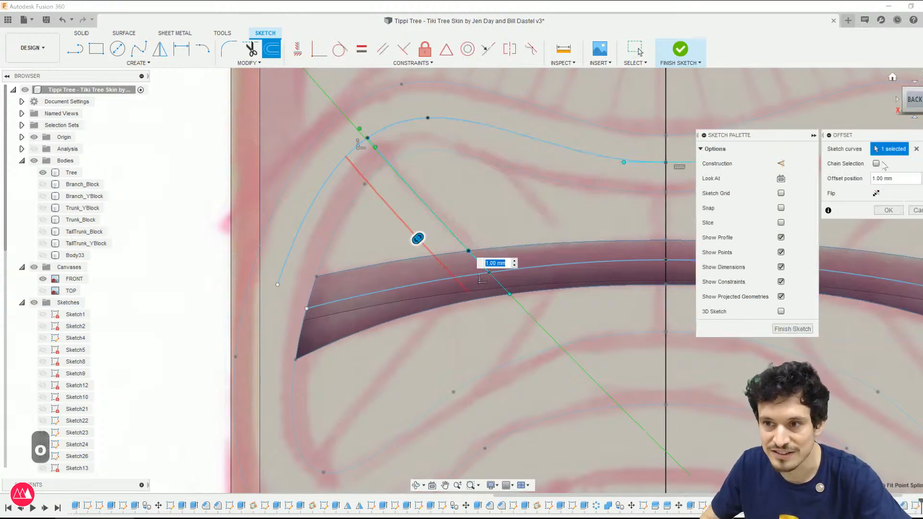
left_click(877, 194)
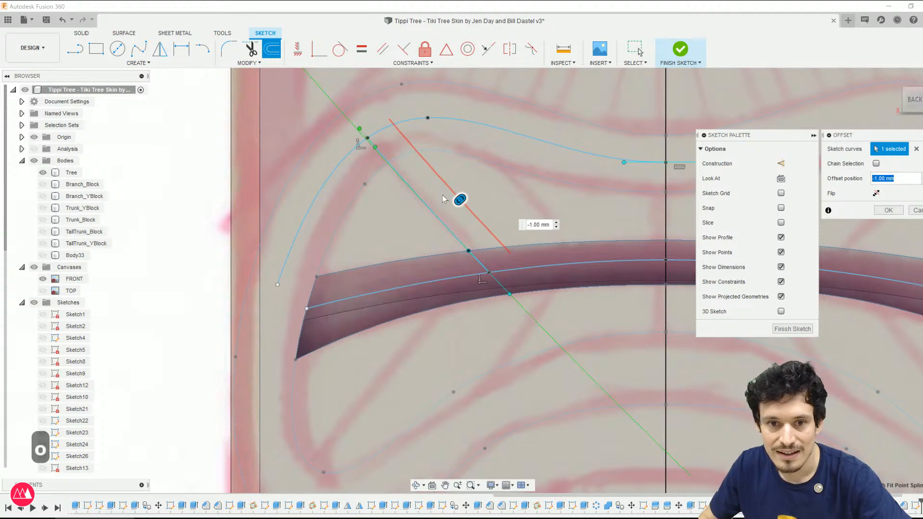
mouse_move(460, 199)
left_mouse_down()
mouse_move(438, 209)
mouse_move(447, 212)
left_mouse_up()
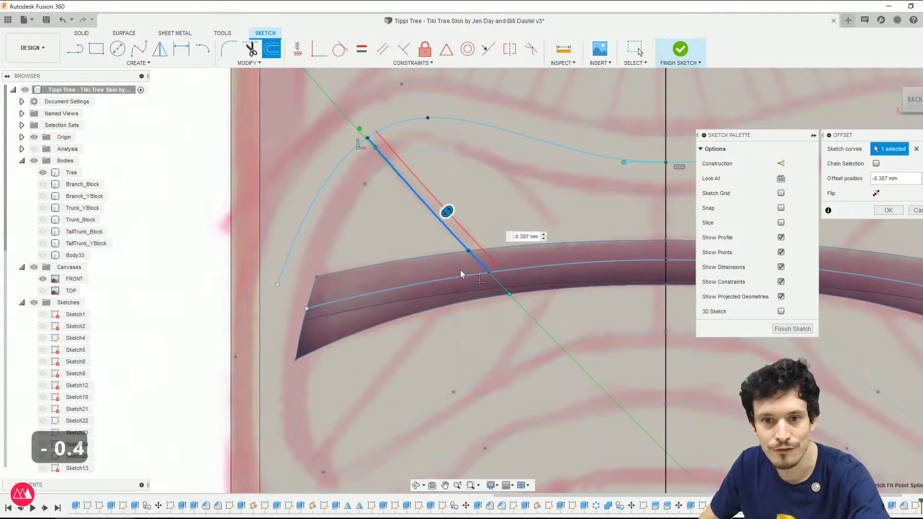
type("4")
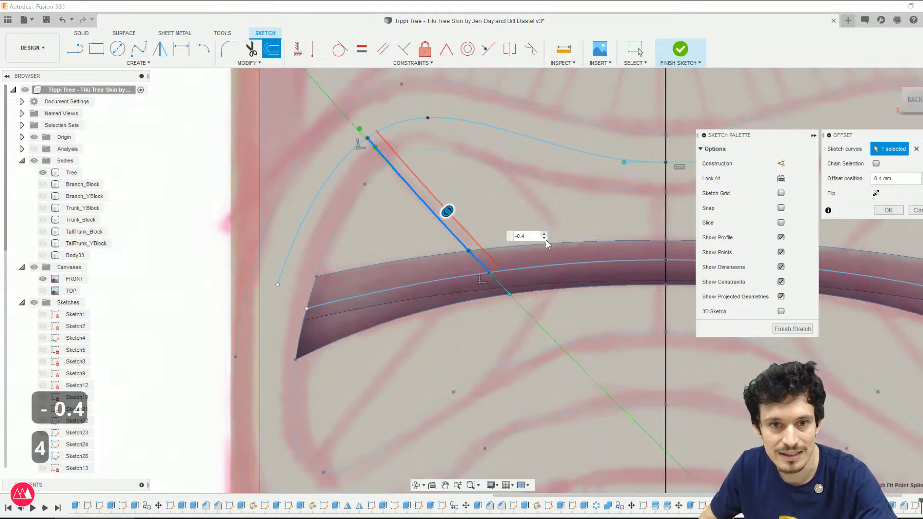
key("Return")
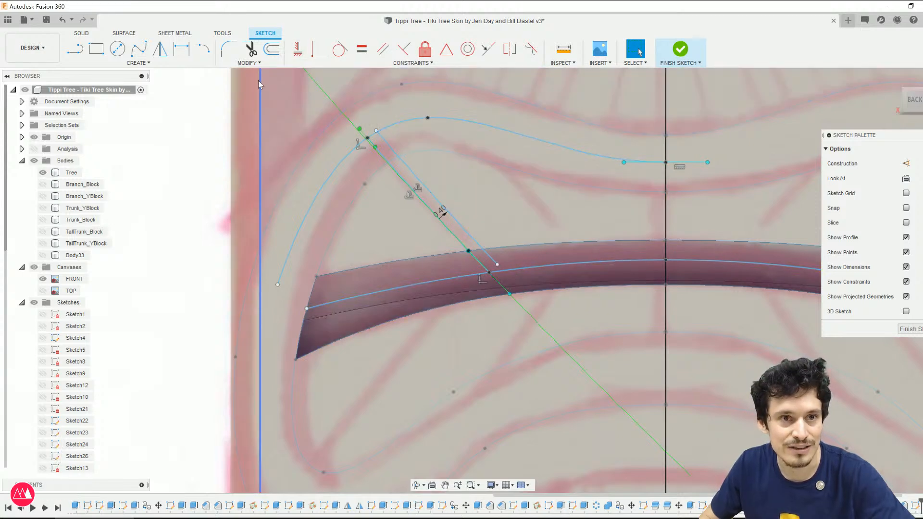
Step: Extend the lower end of the offset slanted tooth spline to the slot spline
left_click(250, 62)
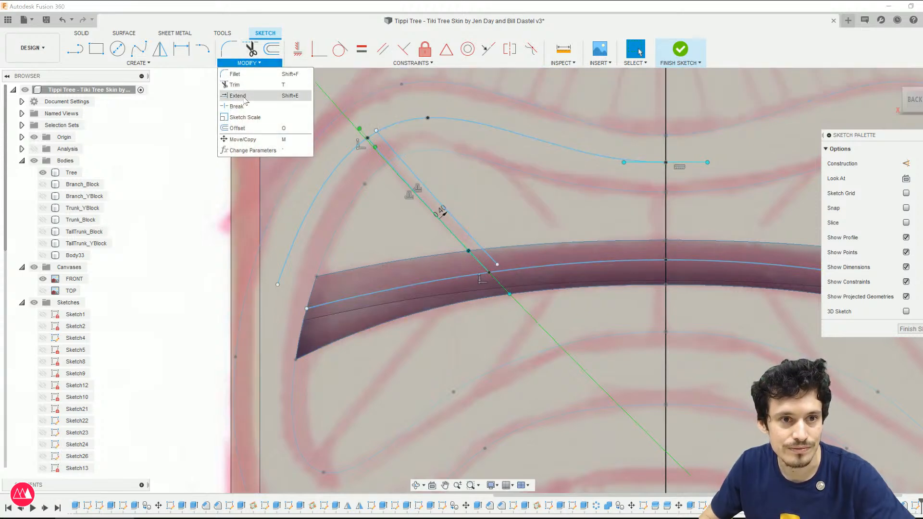
left_click(290, 95)
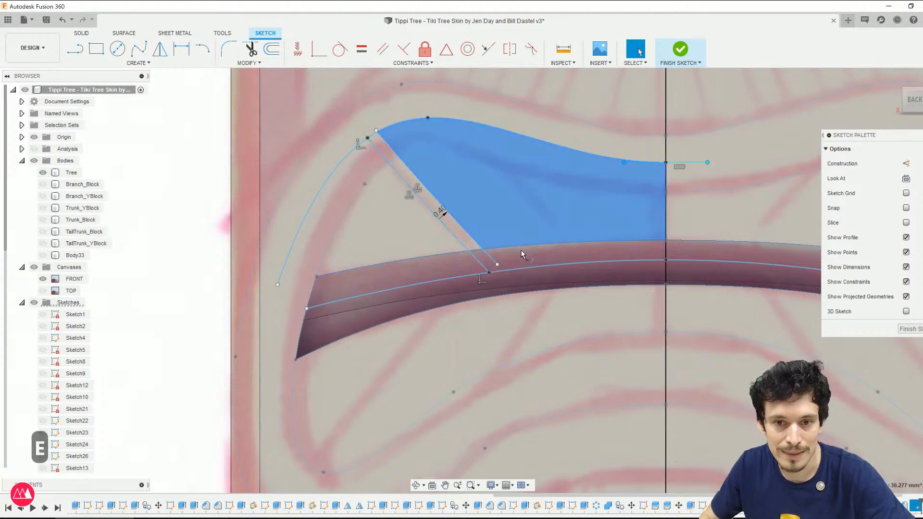
left_click(491, 258)
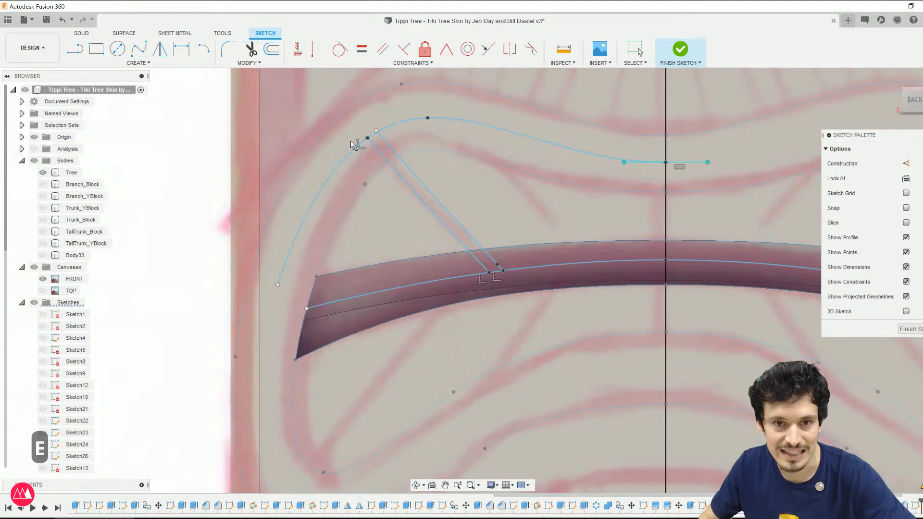
key("Escape")
Step: Extrude the narrow slanted tooth divider profile into the tree as a one-sided cut, bringing its depth to about 1.08 mm
left_click(406, 172)
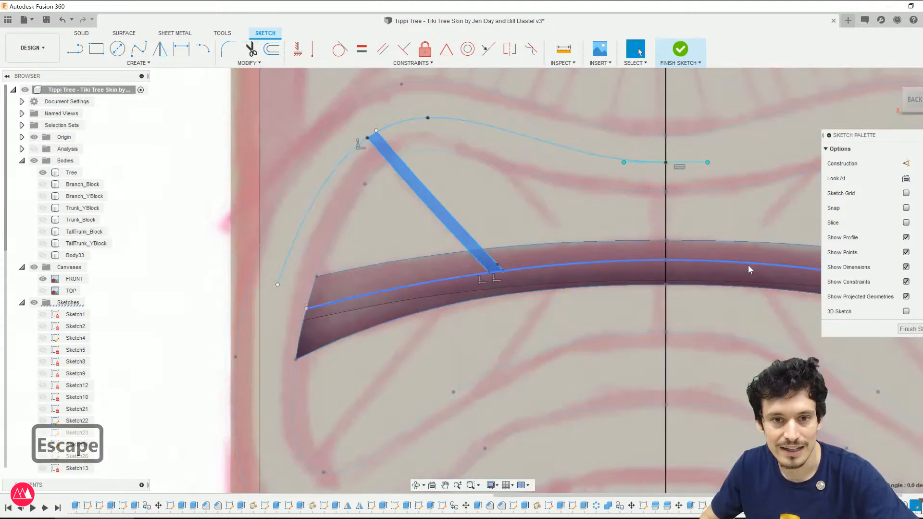
scroll(479, 251, "down", 3)
mouse_move(479, 251)
middle_mouse_down("shift")
mouse_move(533, 235)
mouse_move(477, 232)
middle_mouse_up("shift")
key("e")
middle_click_drag(567, 240, 454, 260, "shift")
mouse_move(454, 260)
left_mouse_down()
mouse_move(481, 264)
mouse_move(452, 268)
mouse_move(451, 260)
left_mouse_up()
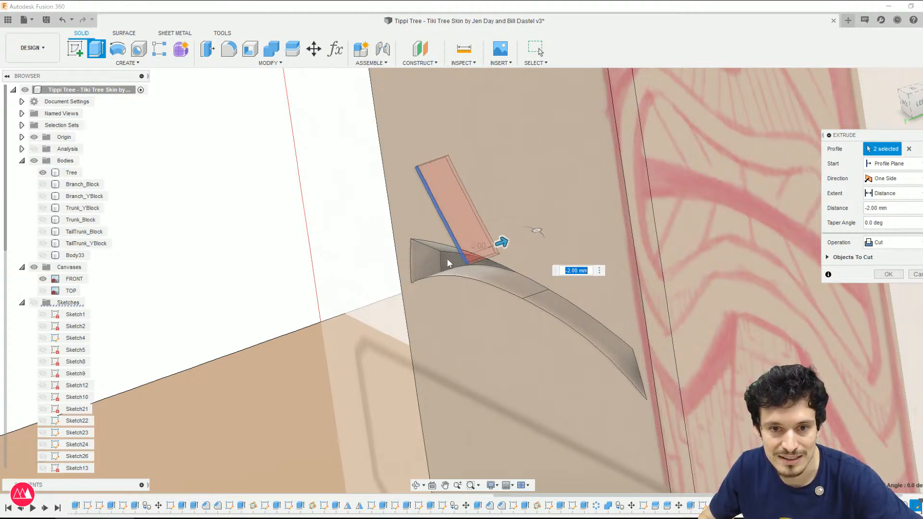
mouse_move(453, 262)
middle_mouse_down("shift")
mouse_move(494, 237)
mouse_move(547, 236)
mouse_move(521, 232)
middle_mouse_up("shift")
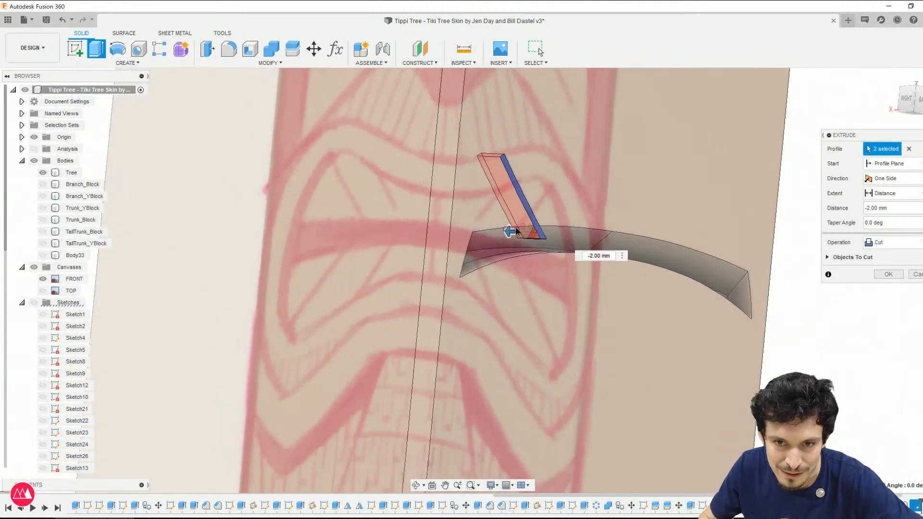
scroll(507, 232, "up", 5)
left_click_drag(503, 208, 533, 208)
middle_click_drag(533, 206, 565, 226, "shift")
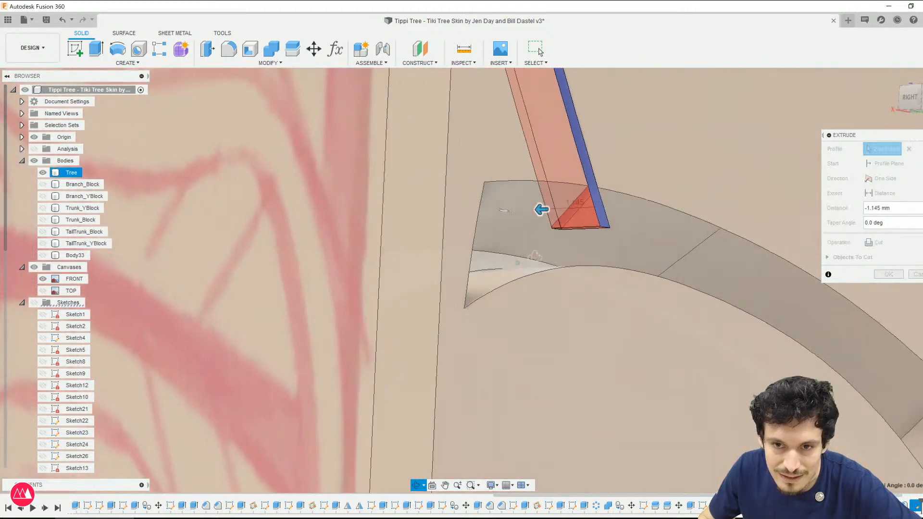
scroll(554, 229, "up", 4)
mouse_move(535, 180)
left_mouse_down()
mouse_move(513, 192)
mouse_move(539, 192)
left_mouse_up()
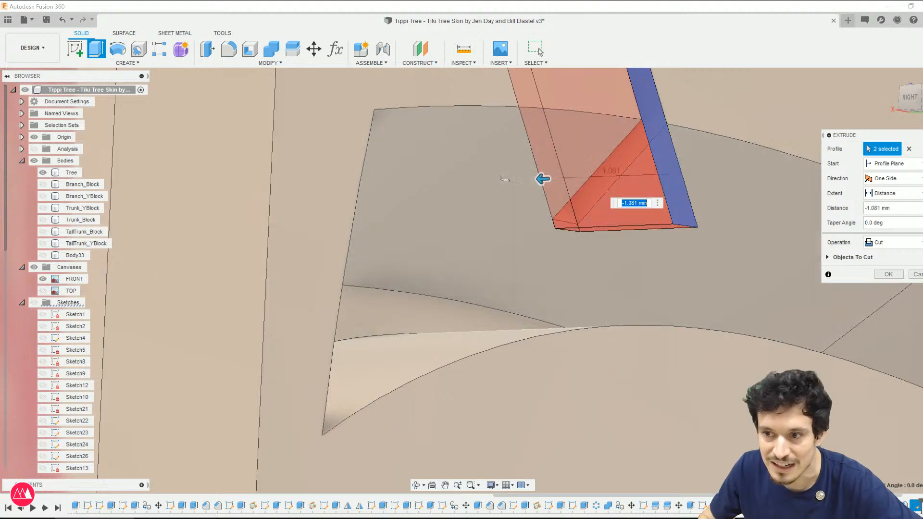
key("Return")
Step: Reopen the tooth divider sketch behind the new cut for editing
scroll(662, 309, "up", 1)
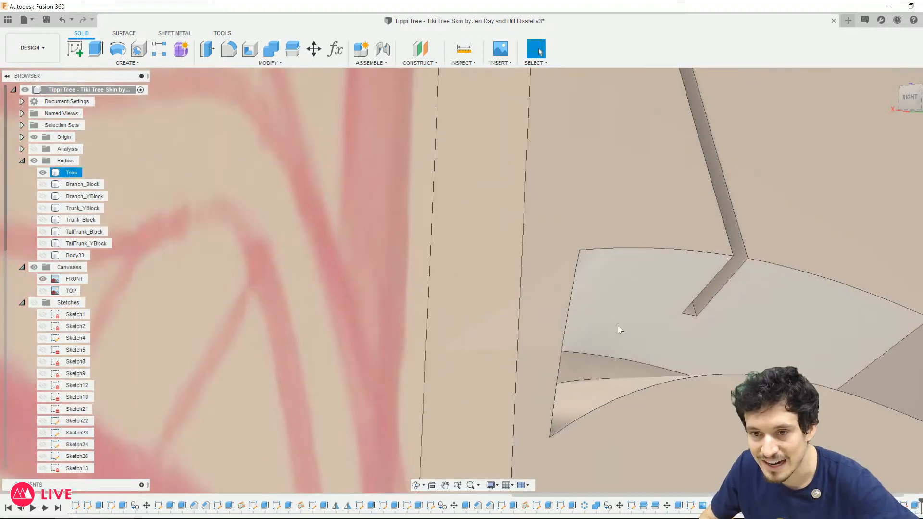
scroll(793, 348, "down", 3)
middle_click_drag(650, 363, 629, 386, "shift")
key("Escape")
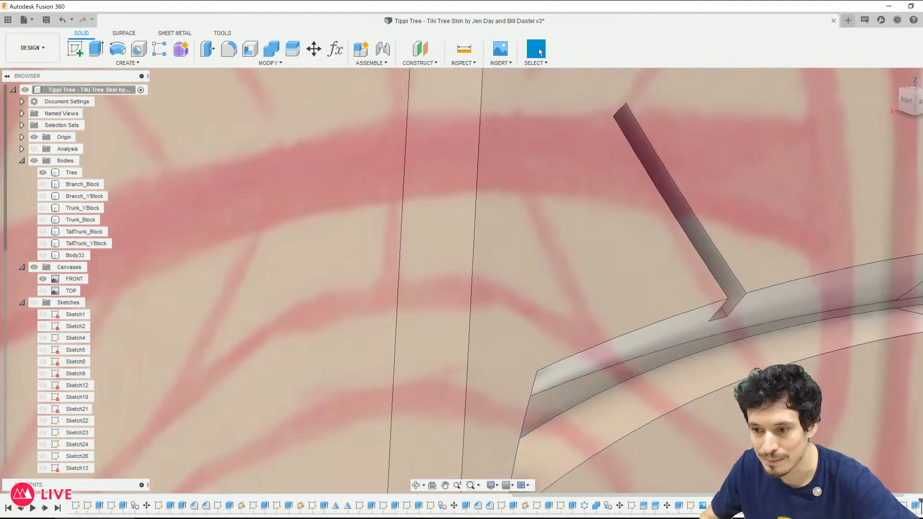
right_click(902, 505)
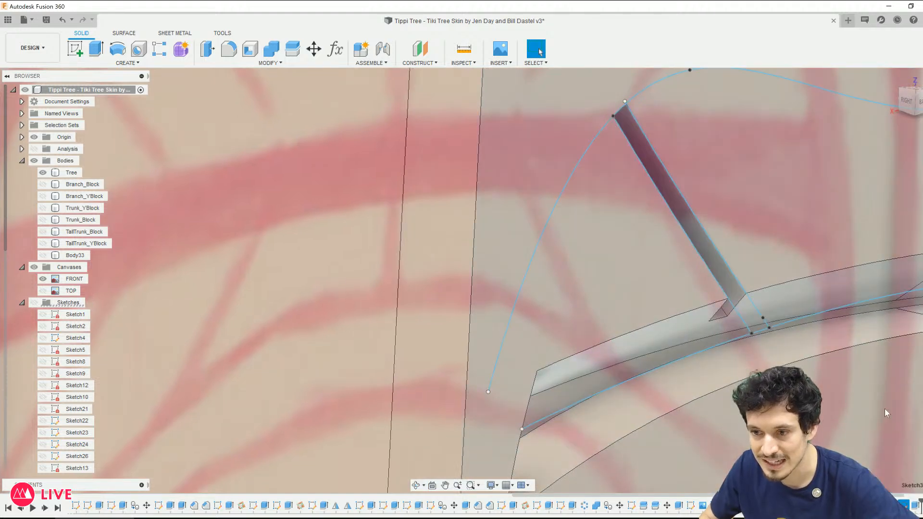
left_click(871, 407)
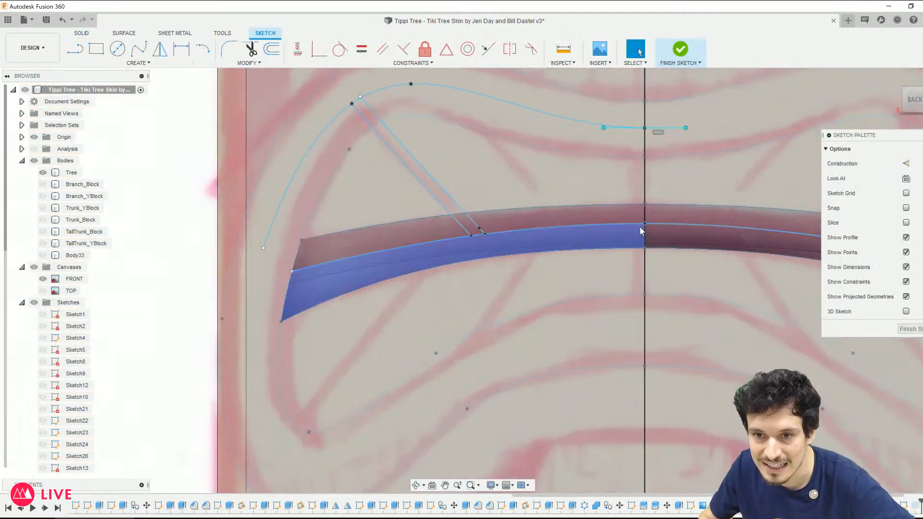
Step: Try to lower the slot spline's centre point and outer end point towards the slot's inner crease
left_click(644, 226)
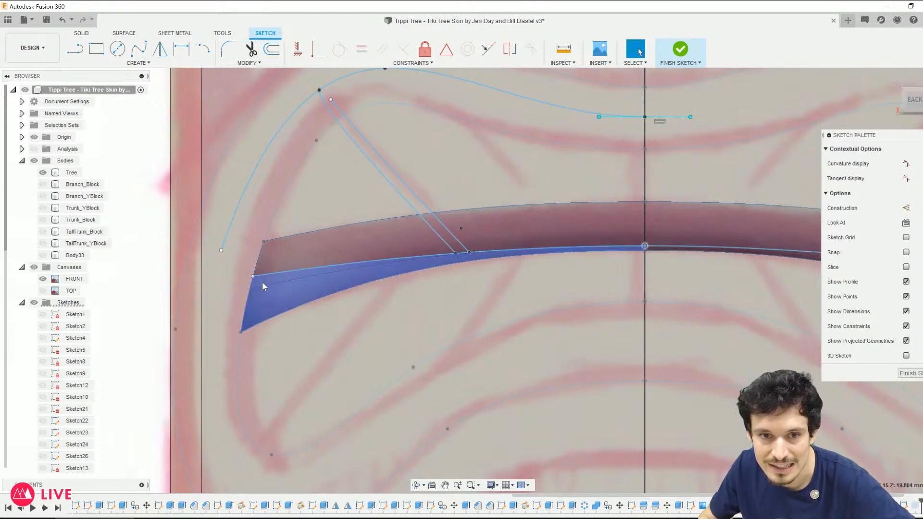
scroll(248, 278, "up", 4)
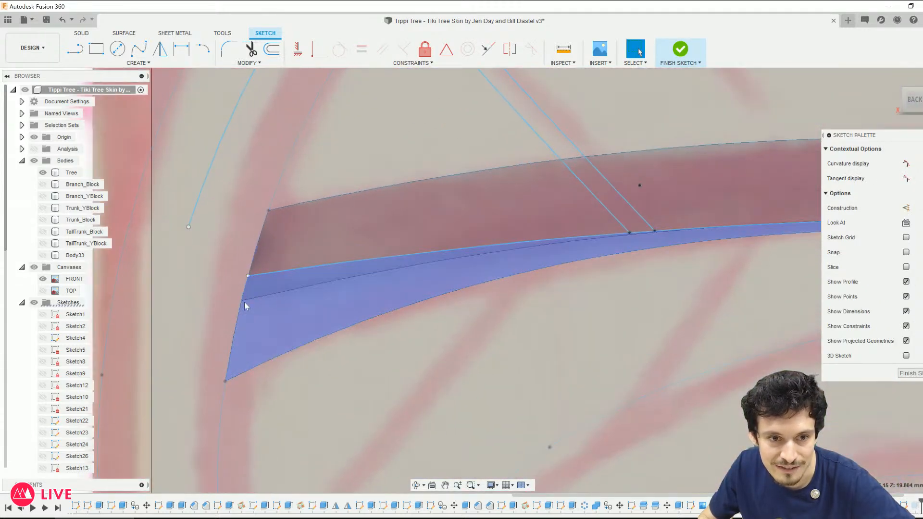
left_click_drag(247, 276, 242, 311)
Step: Replace the slot spline with the slot's inner crease projected from both halves of the mouth, and finish the sketch
scroll(305, 224, "down", 4)
key("Delete")
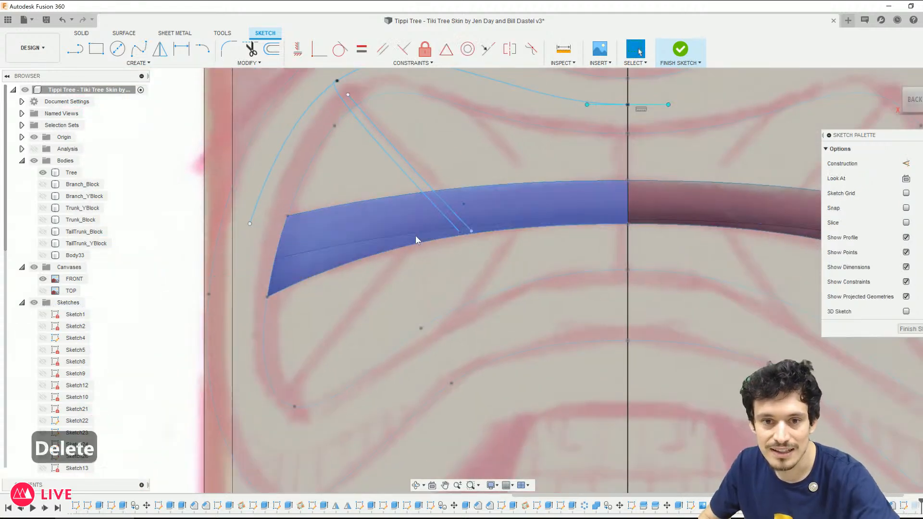
key("p")
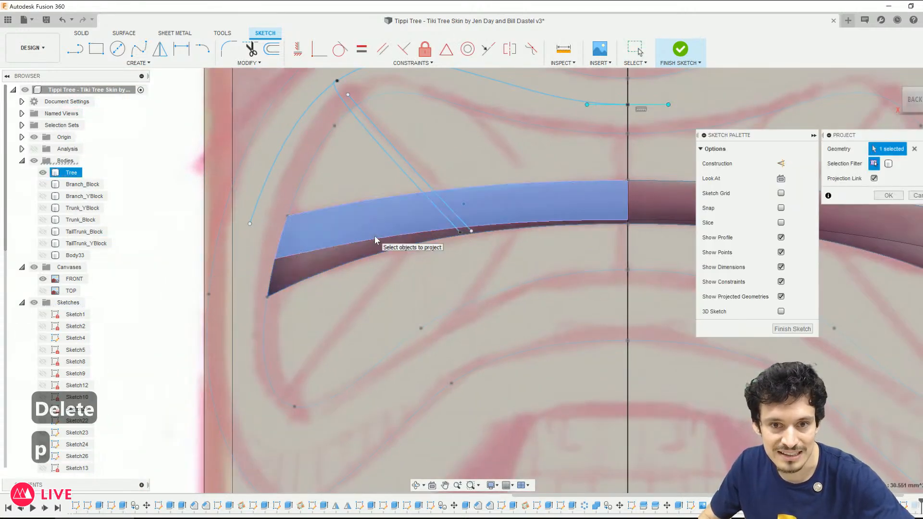
left_click(374, 236)
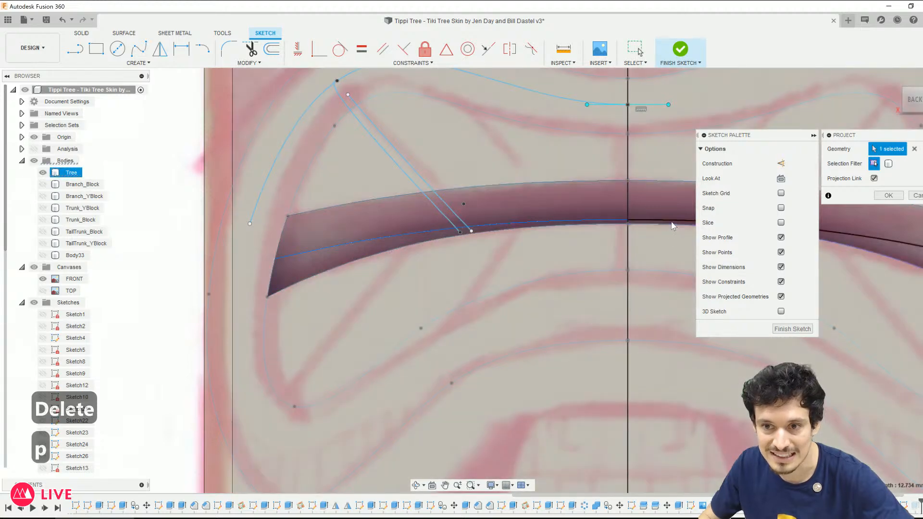
key("Return")
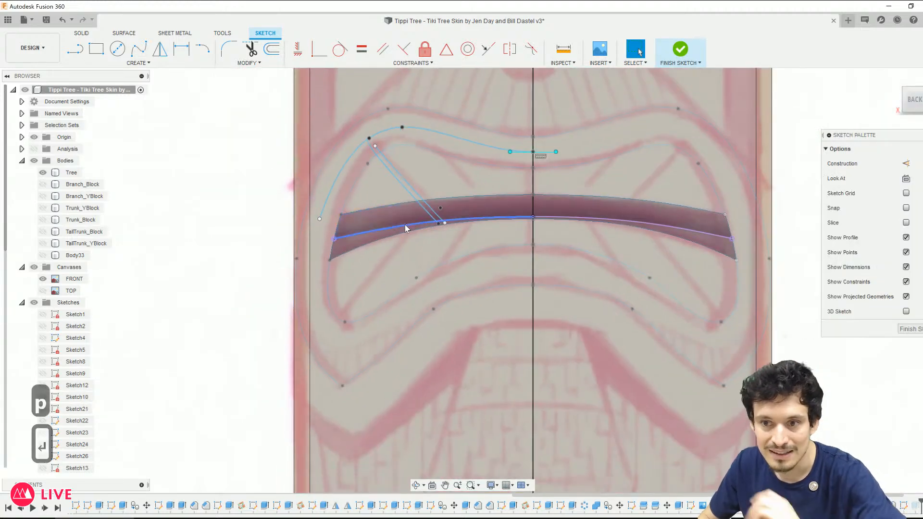
scroll(418, 211, "up", 5)
left_click(459, 263)
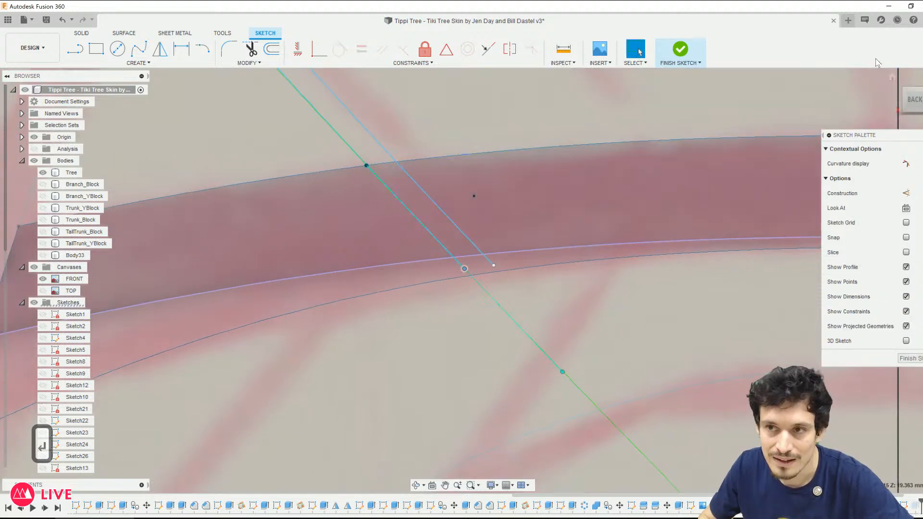
left_click(690, 53)
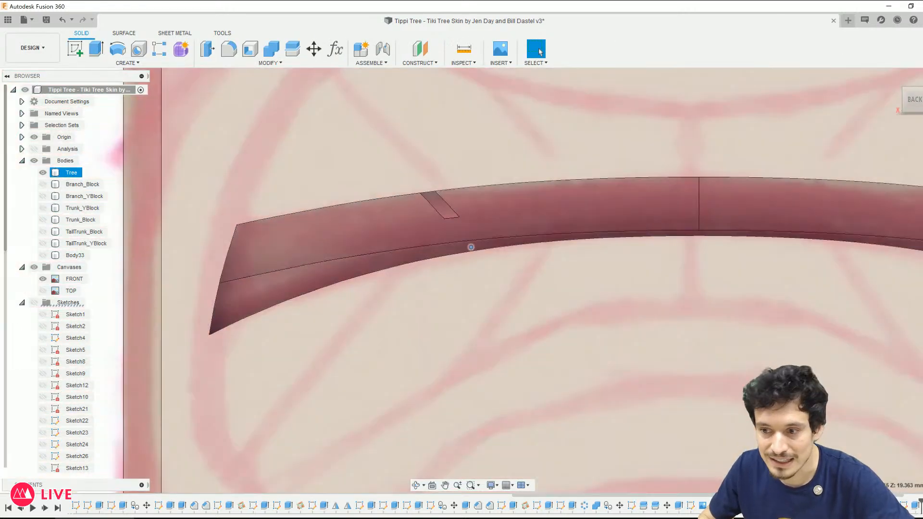
Step: Open the divider's cut extrusion for editing, show the sketches to check its profiles against them, and accept it at -2.00 mm
right_click(917, 506)
left_click(875, 404)
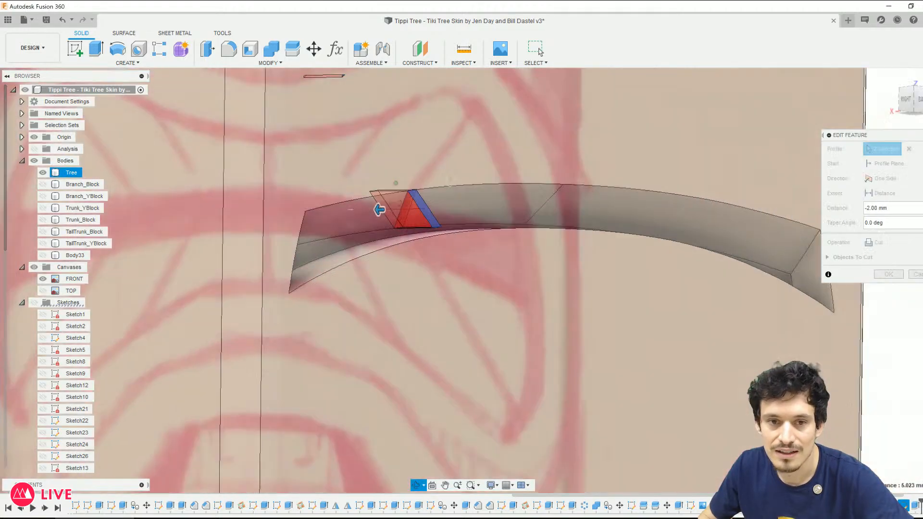
middle_click_drag(377, 192, 474, 180, "shift")
scroll(50, 399, "down", 1)
scroll(50, 399, "down", 4)
left_click(55, 456)
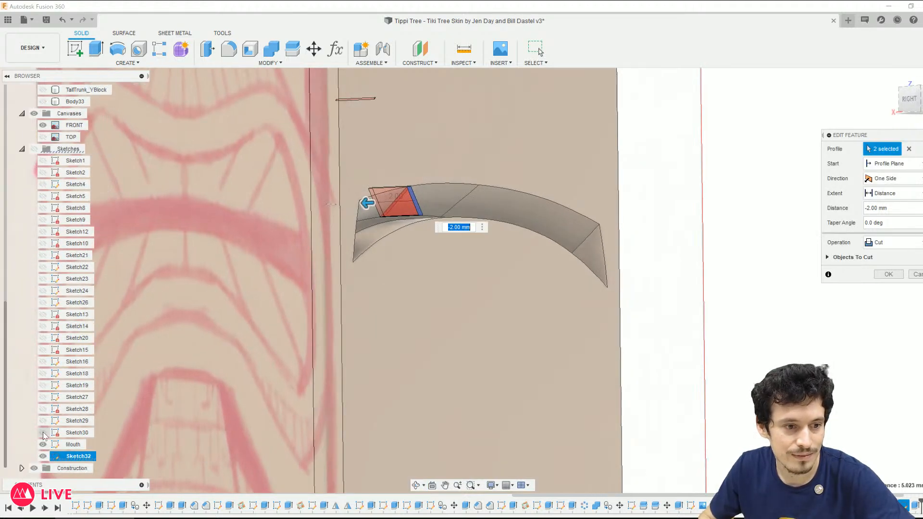
scroll(480, 356, "down", 10)
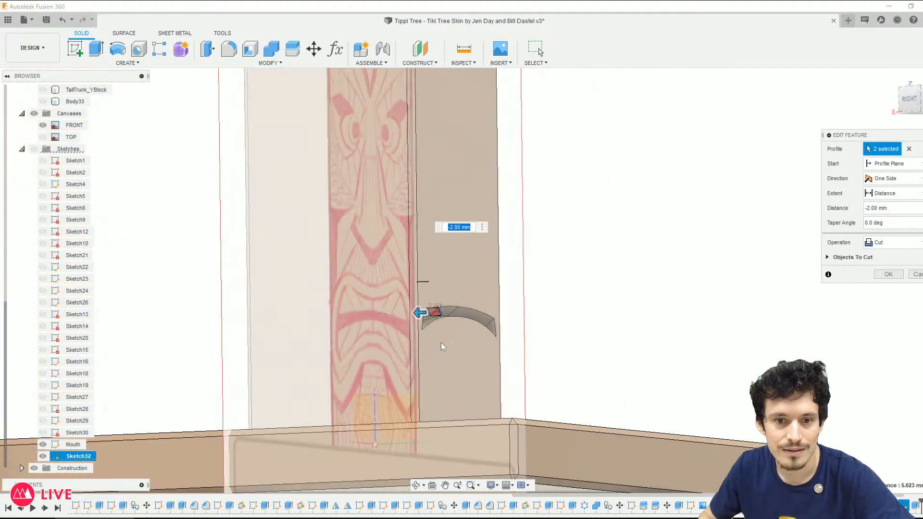
middle_click_drag(510, 350, 289, 253, "shift")
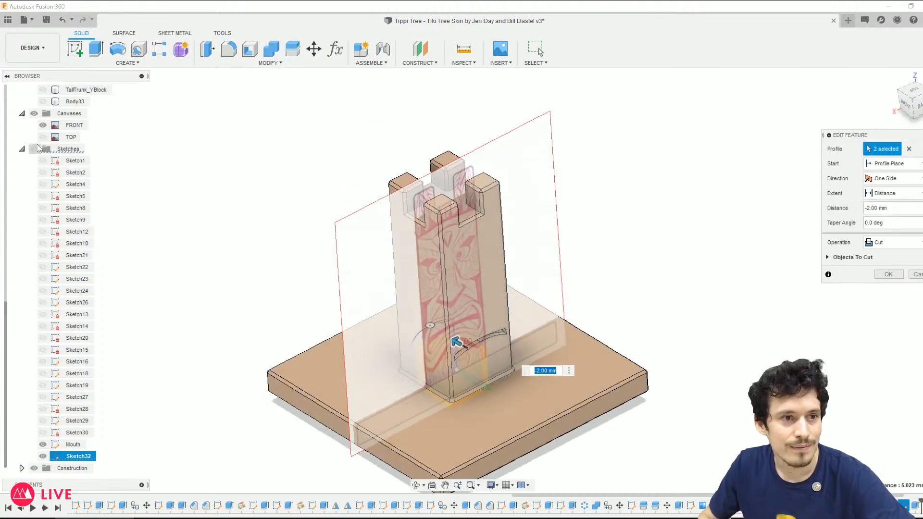
scroll(469, 363, "up", 10)
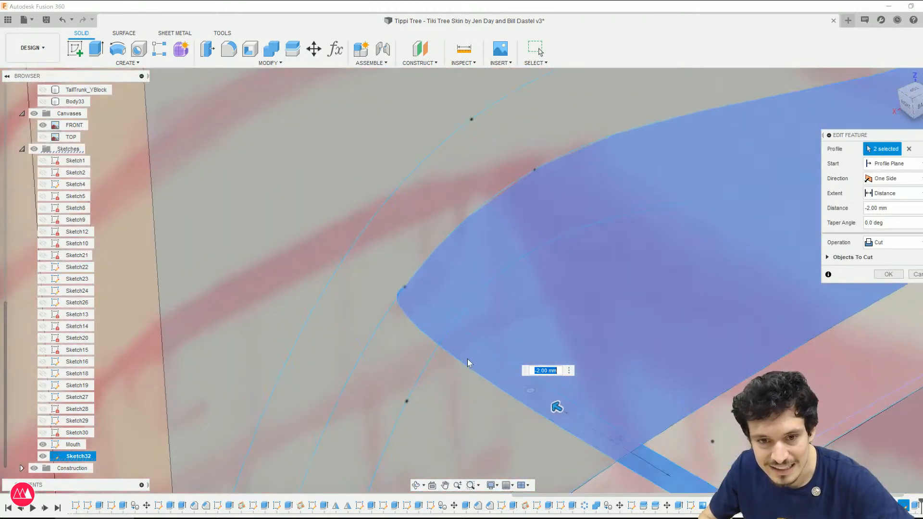
mouse_move(469, 362)
middle_mouse_down("shift")
mouse_move(495, 432)
mouse_move(462, 308)
mouse_move(437, 344)
mouse_move(424, 337)
middle_mouse_up("shift")
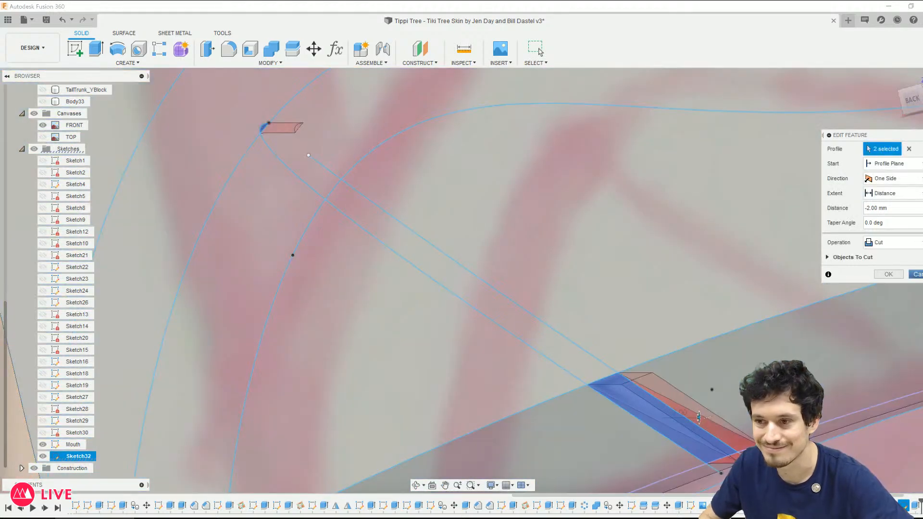
key("Return")
Step: Open the tooth divider sketch again for editing
right_click(903, 505)
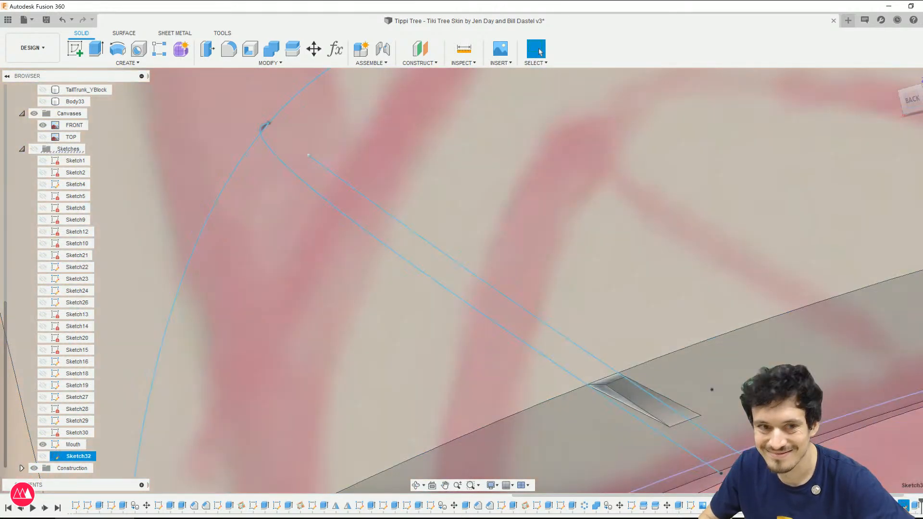
Step: Open Sketch32 for editing and reshape the slanted tooth-line spline with the tangent handles at its upper and lower ends
left_click(890, 408)
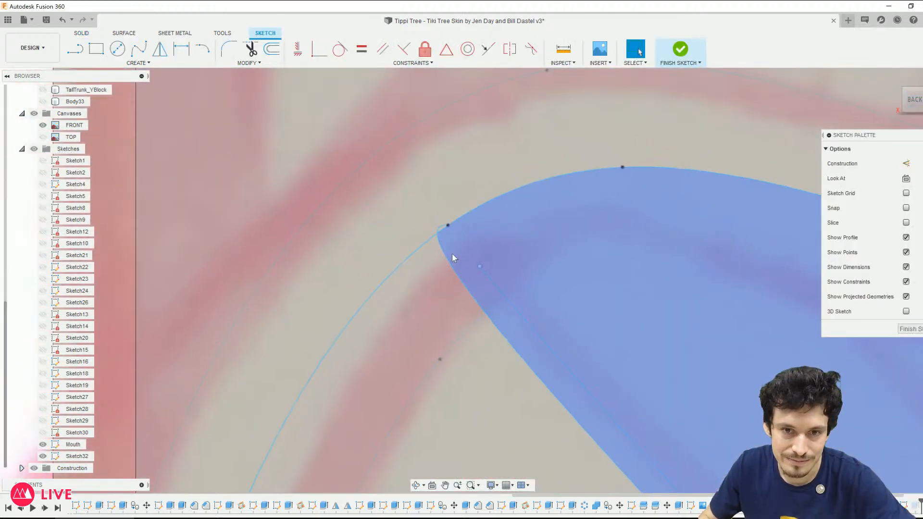
left_click(445, 256)
left_click_drag(452, 227, 449, 202)
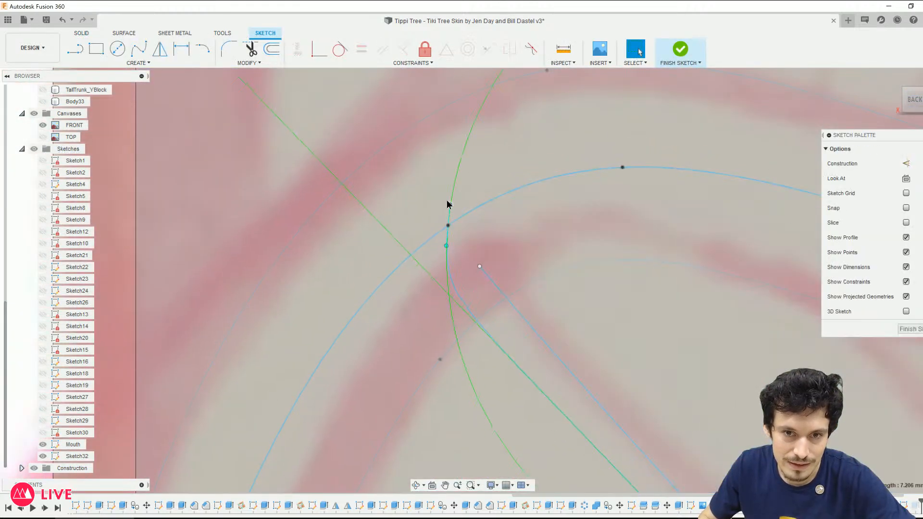
scroll(476, 305, "down", 3)
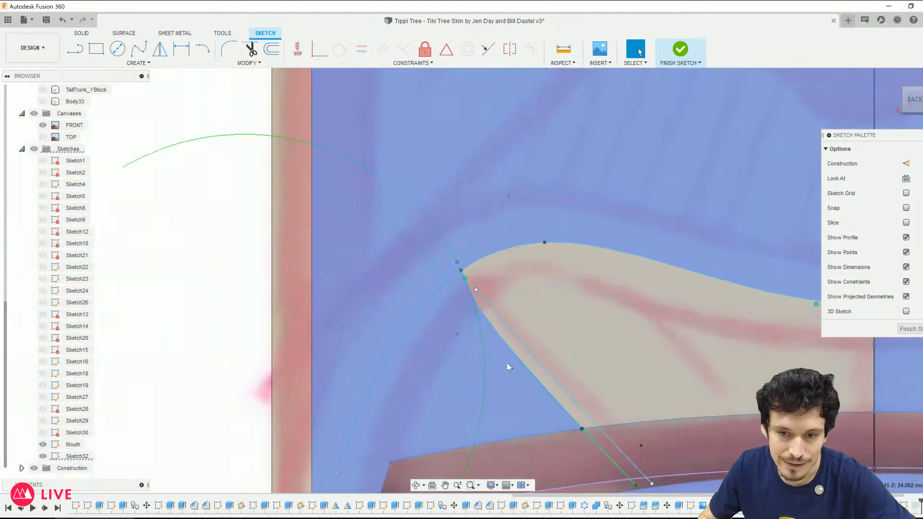
middle_click_drag(511, 371, 389, 211)
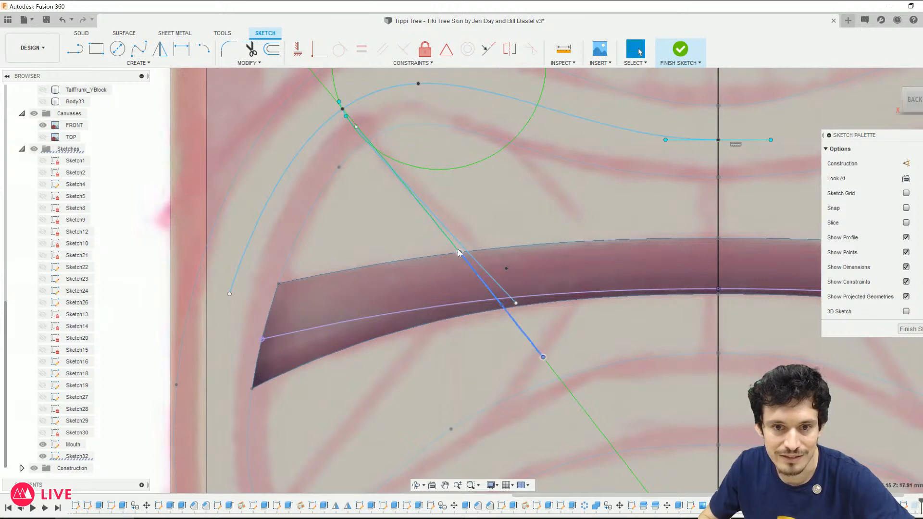
key("ctrl+z")
key("Delete")
left_click_drag(461, 253, 471, 280)
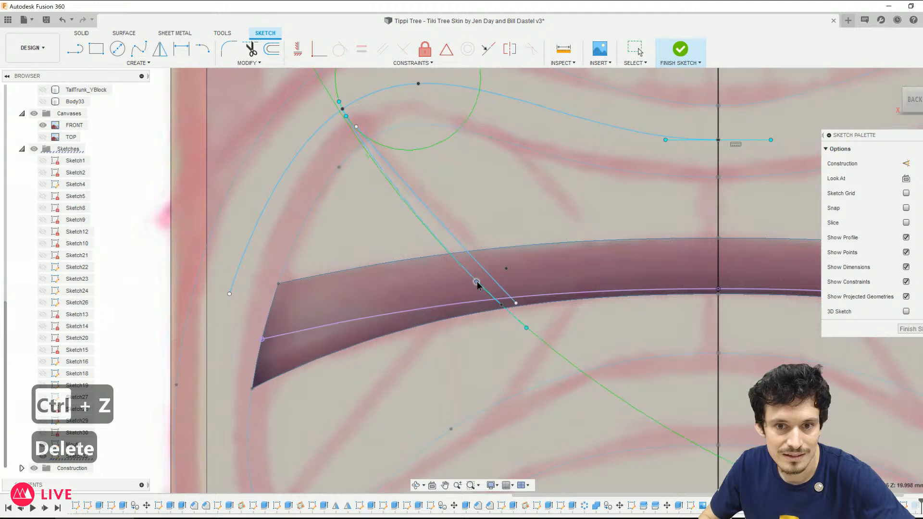
Step: Replace the spline's old parallel curve with a 0.4 mm offset on its inner side, extend it, and finish the sketch
key("Delete")
left_click(473, 274)
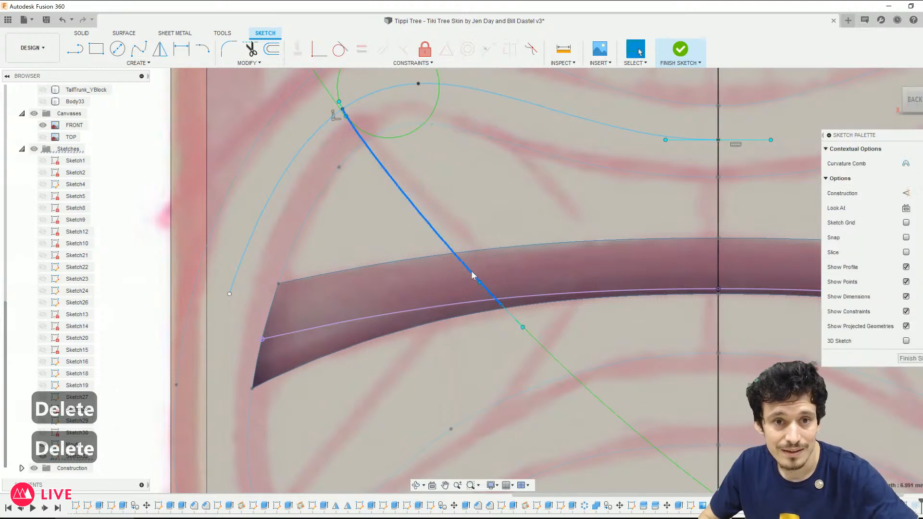
type("o")
type(".4")
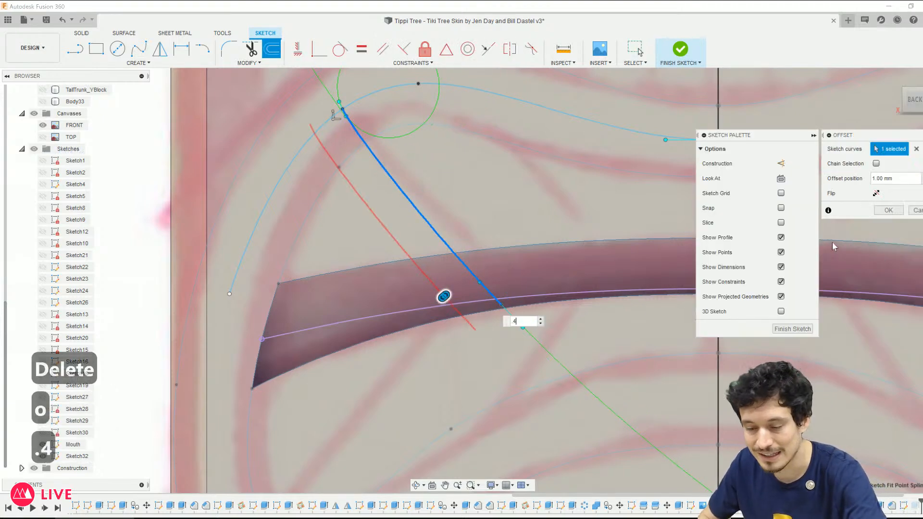
key("Return")
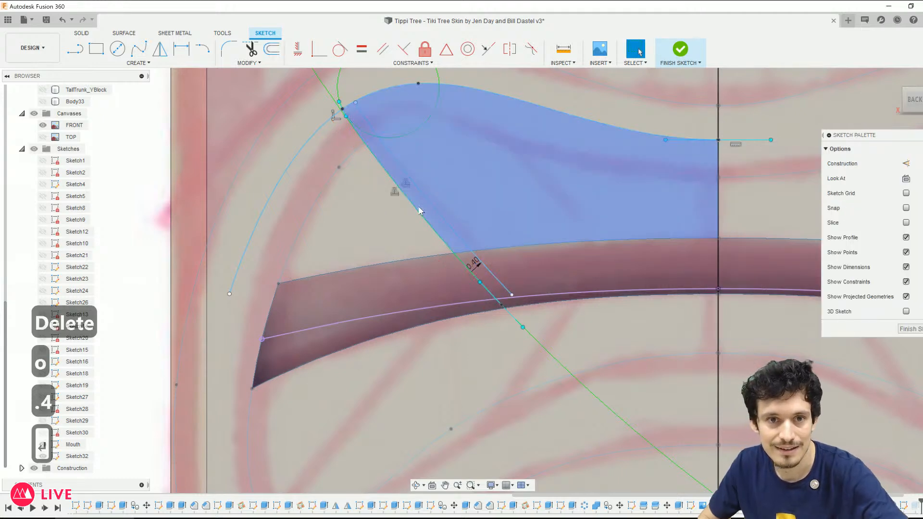
key("e")
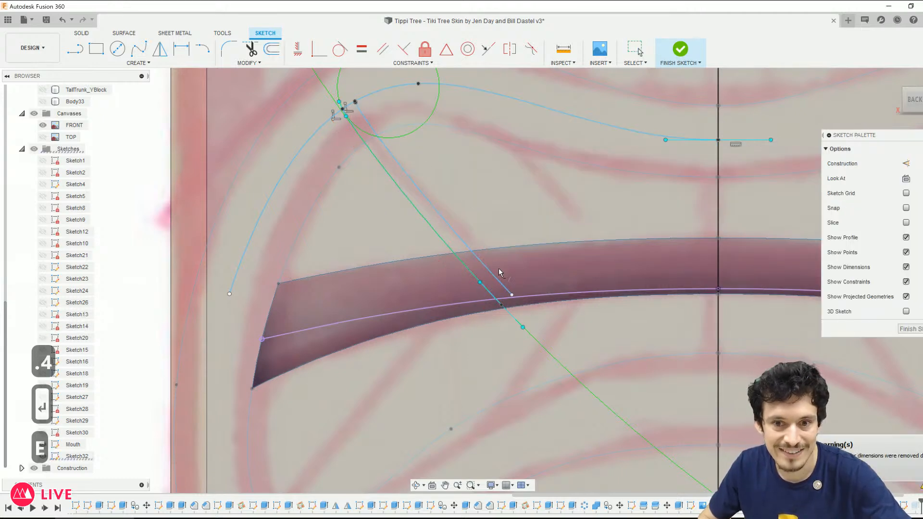
left_click(684, 52)
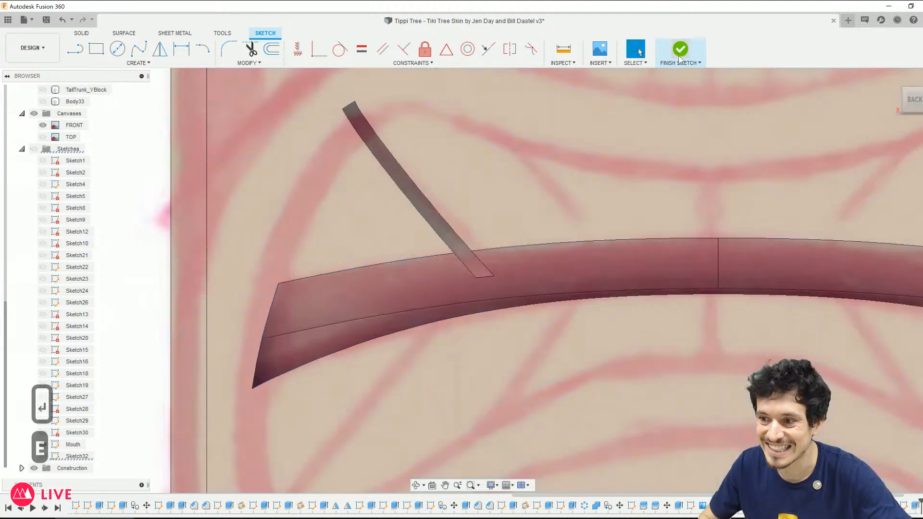
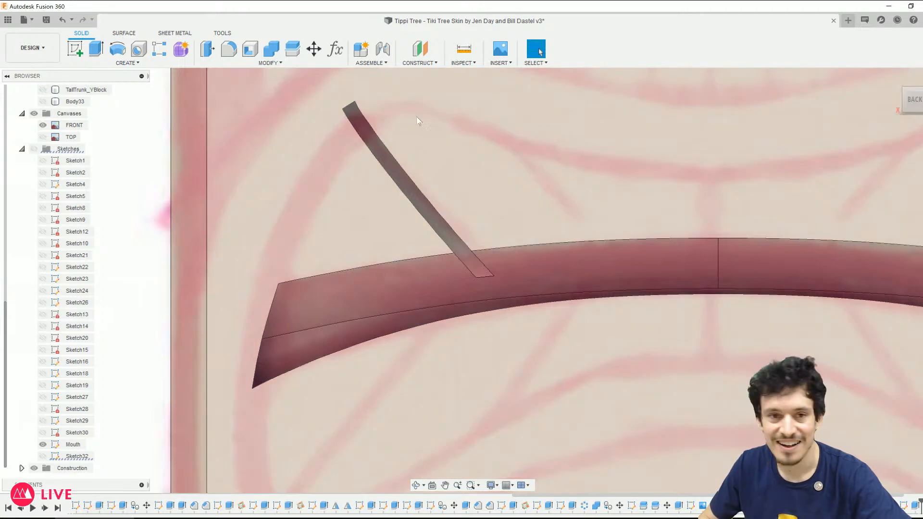
Step: Edit the tooth-line cut extrusion and set its distance to -2 mm
scroll(660, 428, "down", 3)
right_click(915, 505)
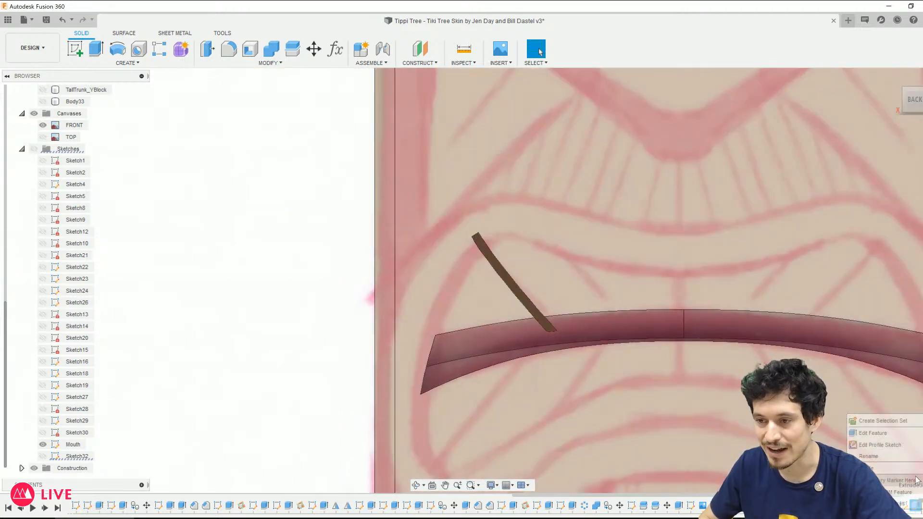
left_click(872, 433)
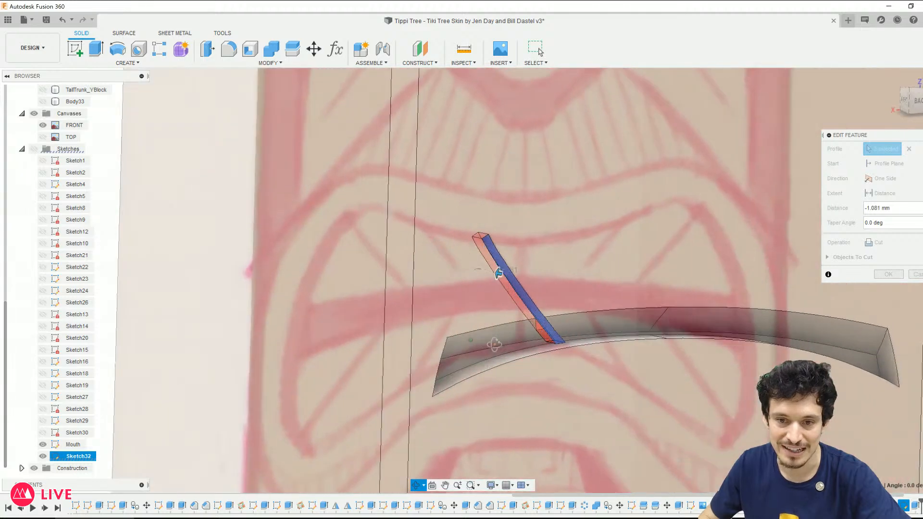
type("-2")
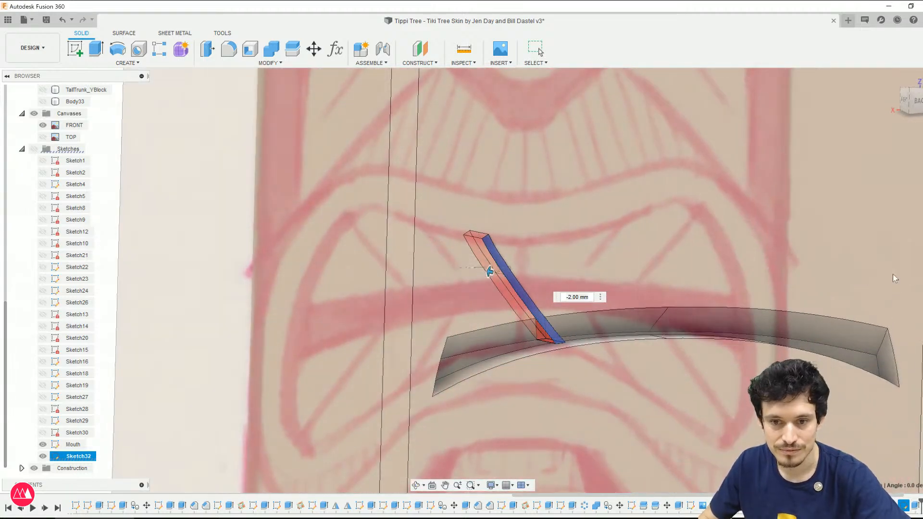
key("Return")
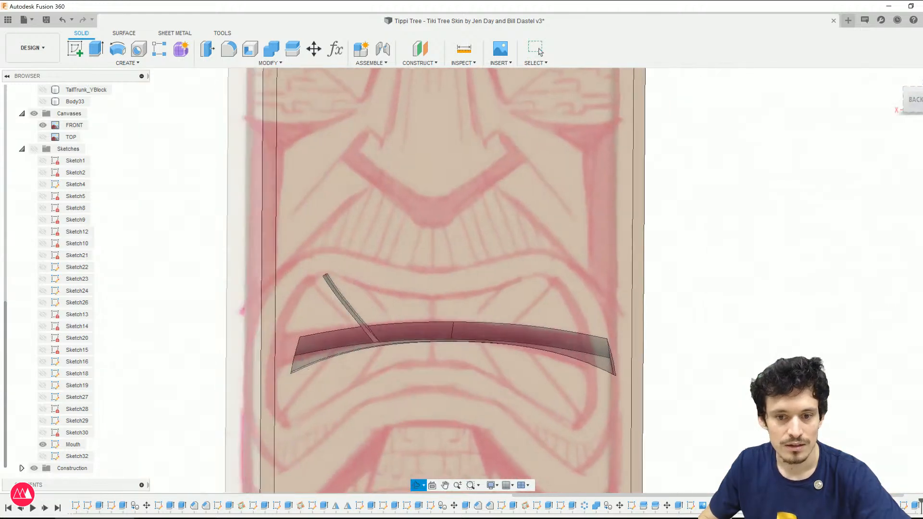
Step: Hide the FRONT canvas and show Body33 to view the lips over the mouth cuts
mouse_move(726, 384)
middle_mouse_down("shift")
mouse_move(697, 413)
mouse_move(733, 390)
middle_mouse_up("shift")
scroll(356, 348, "up", 5)
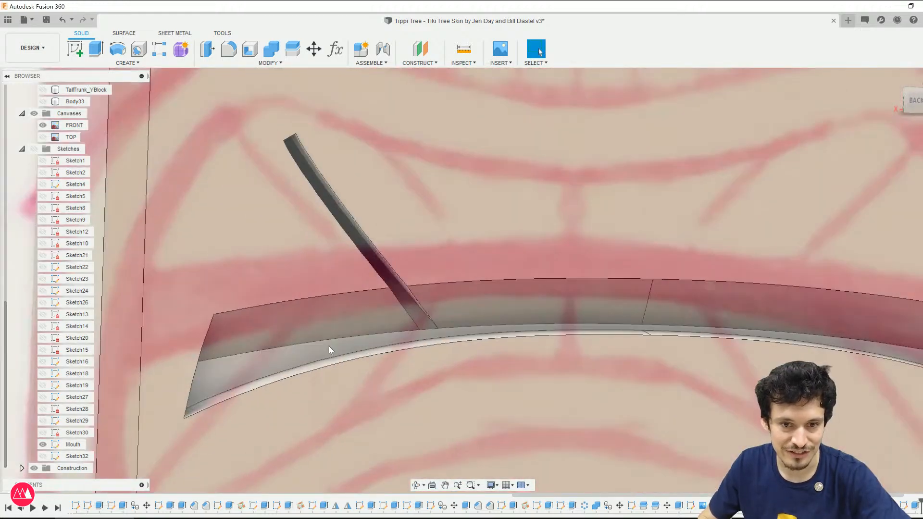
scroll(328, 345, "down", 5)
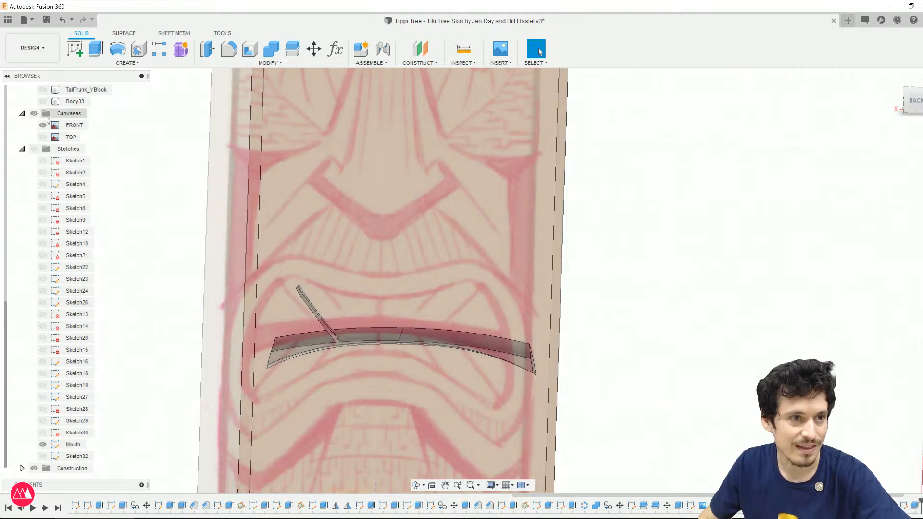
left_click(43, 125)
scroll(56, 180, "up", 4)
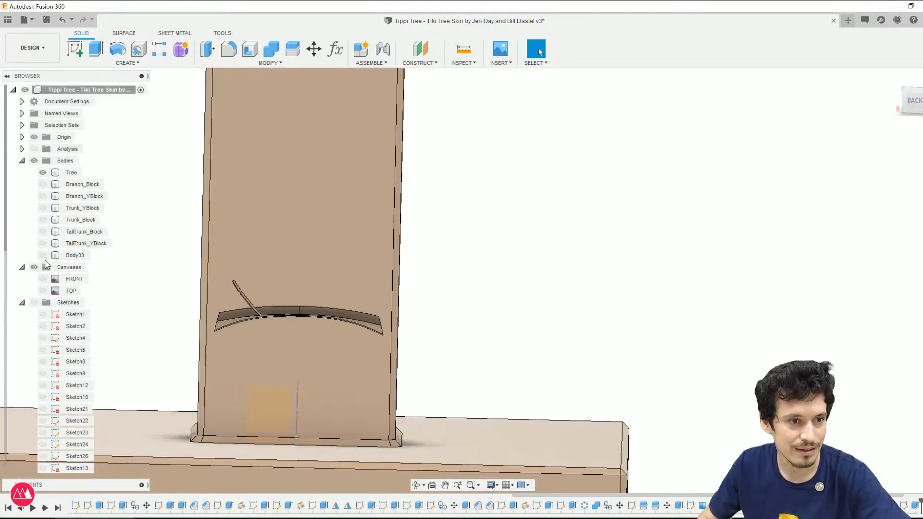
left_click(42, 256)
scroll(231, 344, "up", 3)
middle_click_drag(219, 317, 240, 291, "shift")
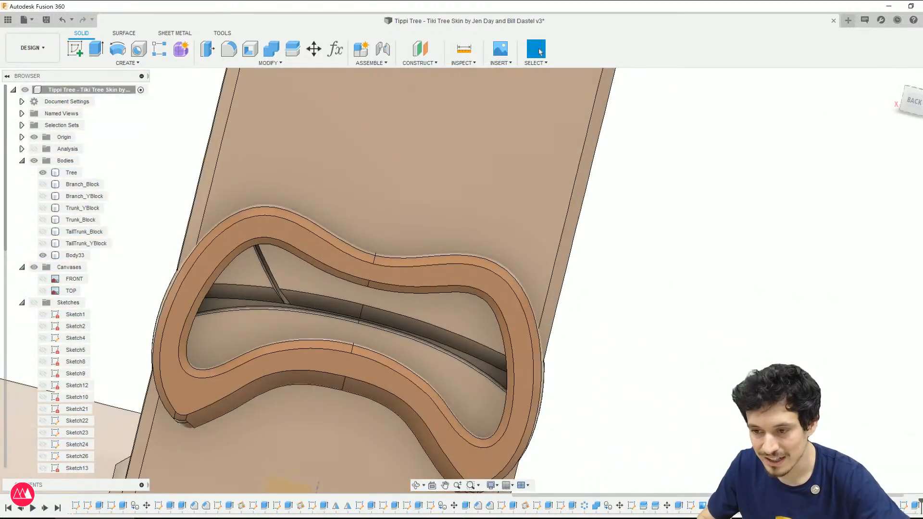
Step: Reopen the tooth-line cut's sketch for editing and show the FRONT canvas again
right_click(904, 505)
left_click(871, 411)
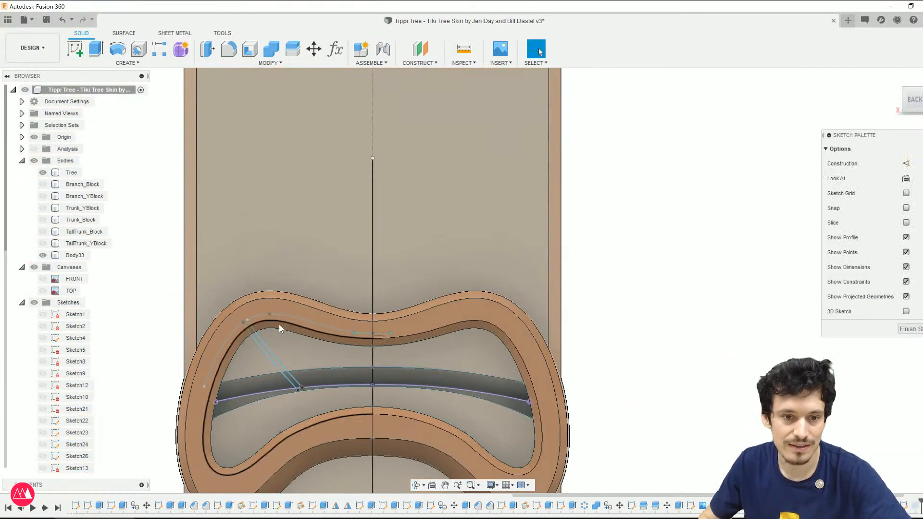
left_click(42, 279)
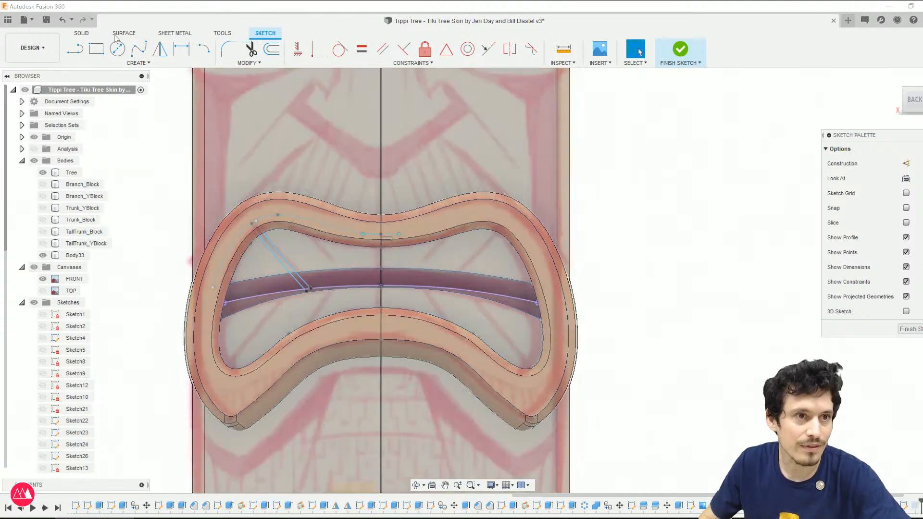
Step: Draw a second two-point spline from the upper lip curve to the mouth line and adjust its ends to follow the traced tooth line
left_click(139, 48)
scroll(328, 294, "up", 5)
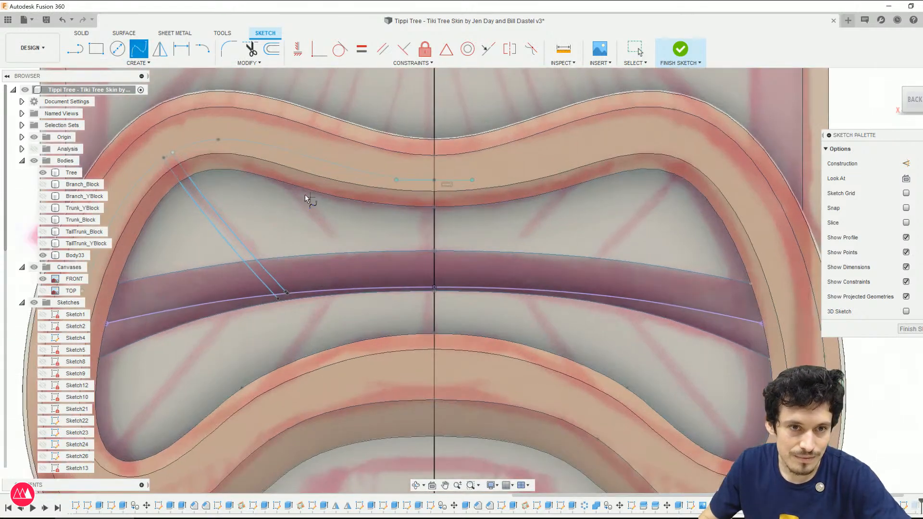
left_click(259, 143)
left_click(351, 290)
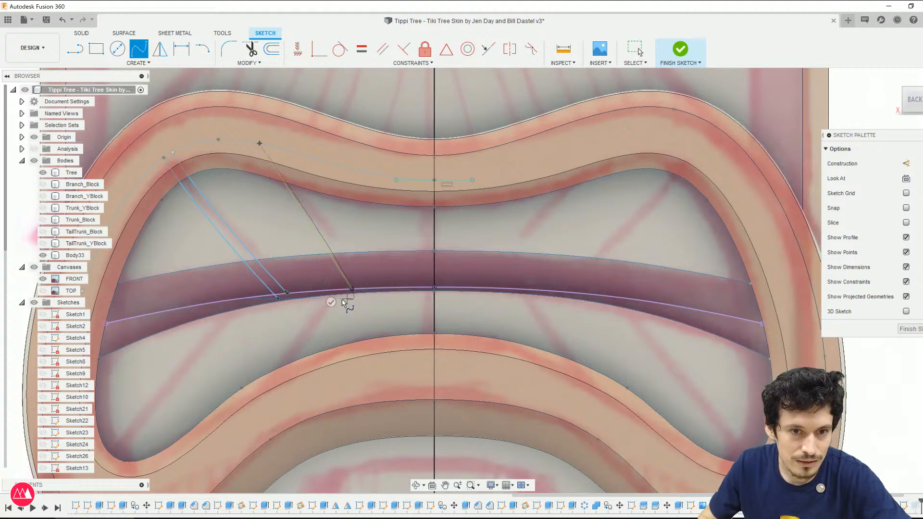
key("Escape")
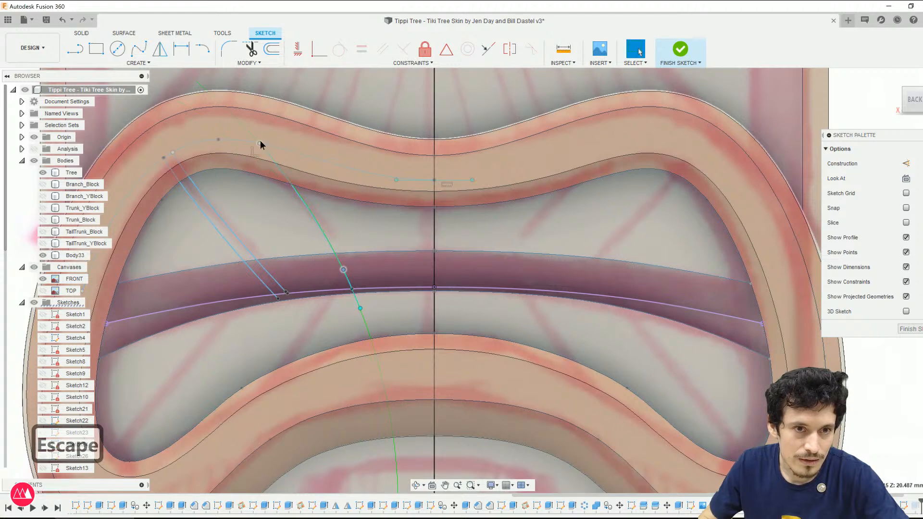
left_click_drag(260, 144, 246, 142)
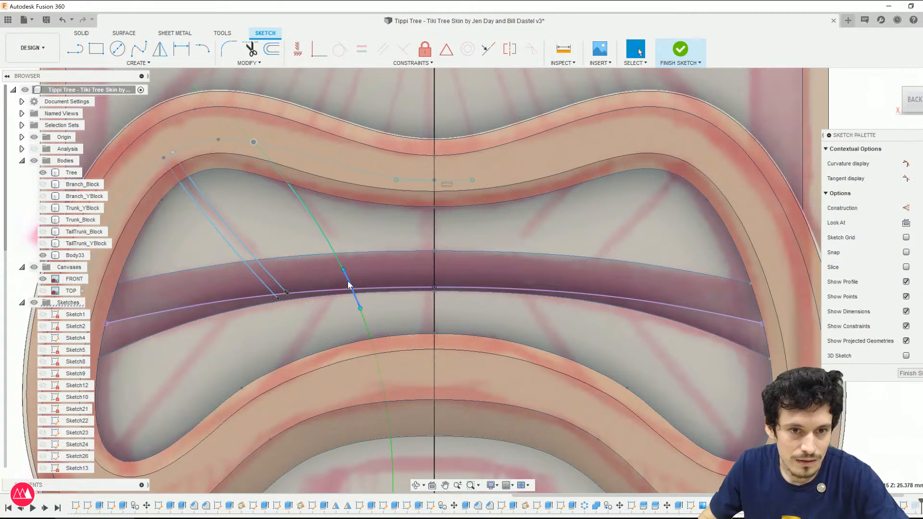
left_click_drag(355, 293, 358, 293)
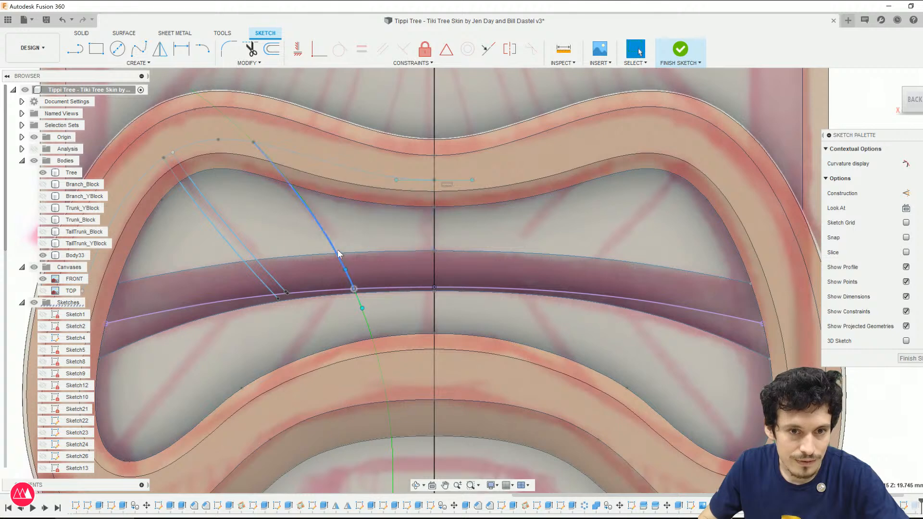
Step: Offset the second tooth-line spline by -0.4 mm toward the mouth's centre and extend the offset curve to the mouth line
left_click(344, 271)
type("o")
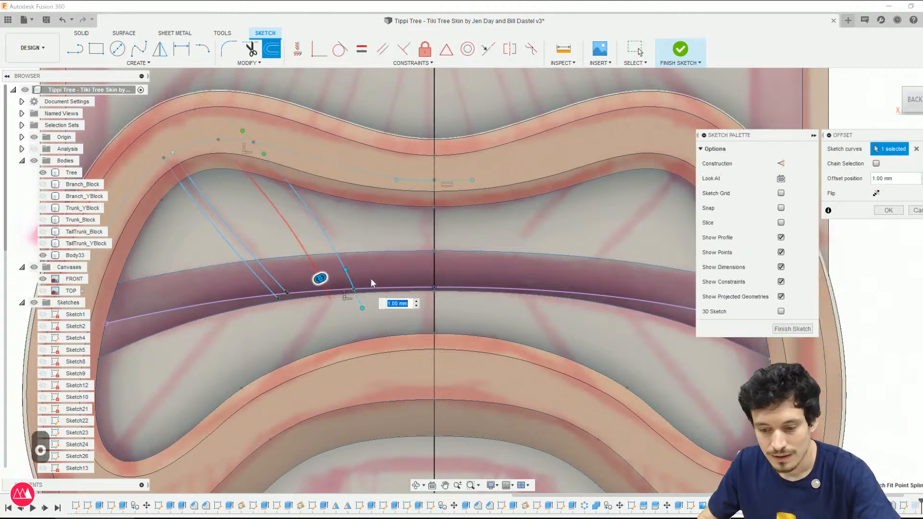
type(".4")
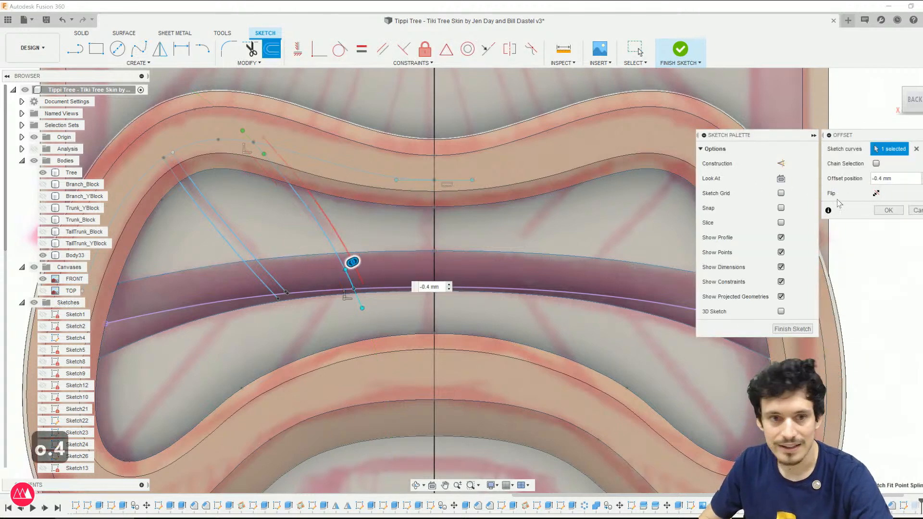
key("Return")
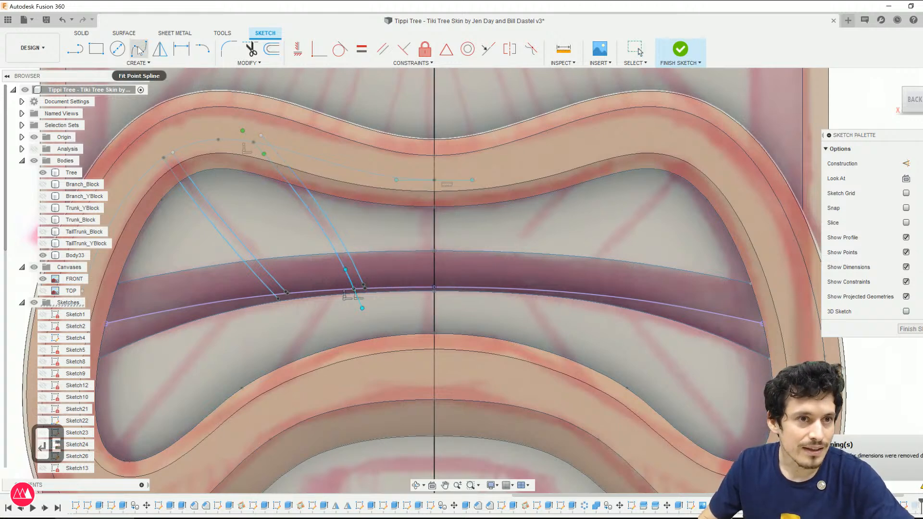
Step: Draw a third two-point spline beside the centreline from the upper lip curve to the mouth line and lengthen its lower tangent handle
left_click(423, 179)
scroll(432, 265, "up", 3)
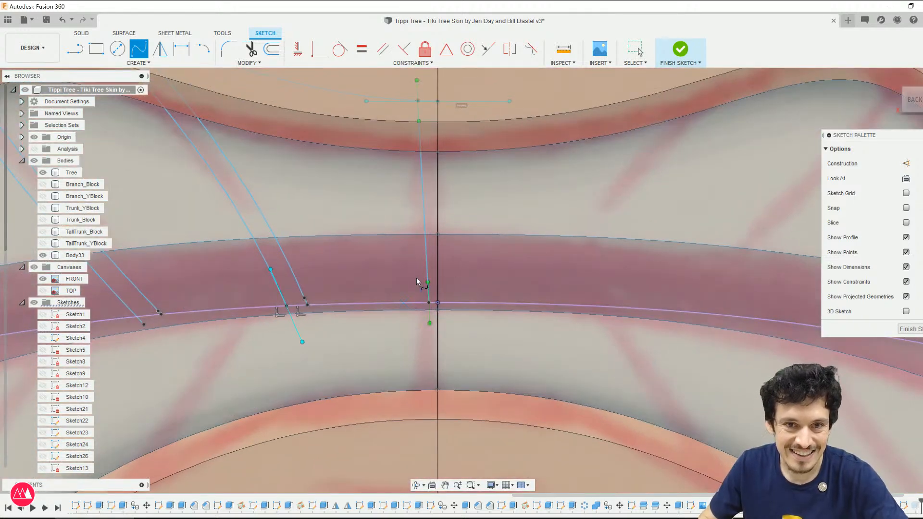
key("Escape")
key("Escape")
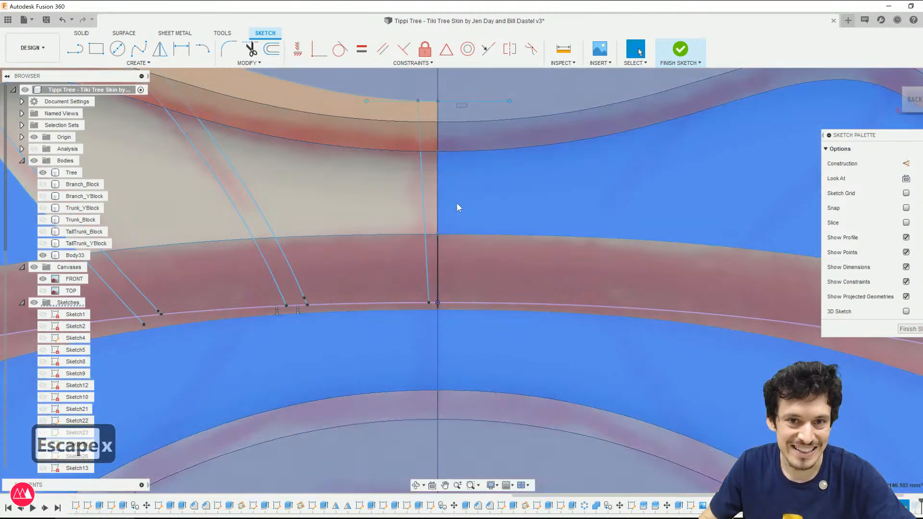
key("x")
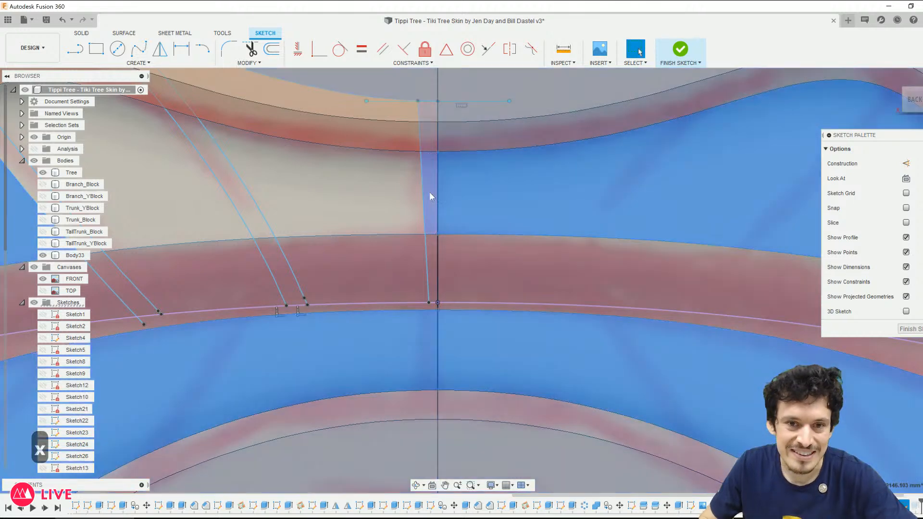
left_click(423, 201)
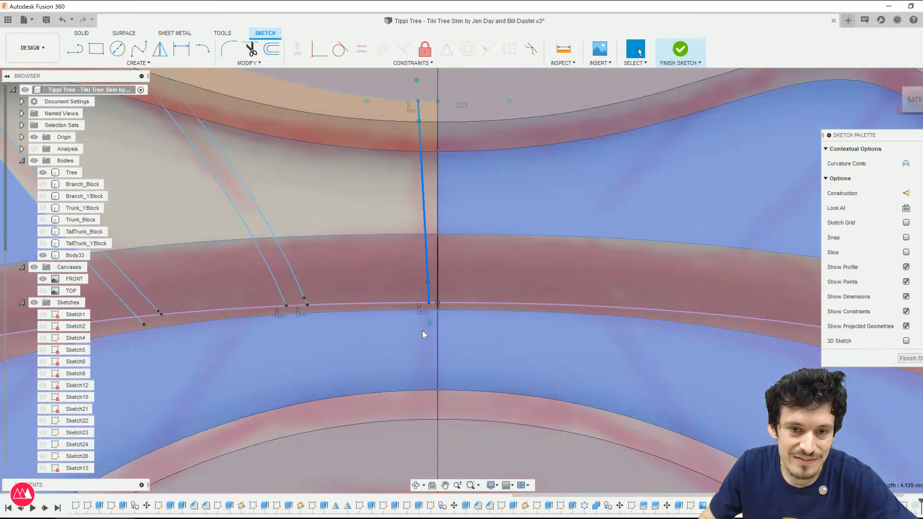
left_click_drag(429, 323, 430, 350)
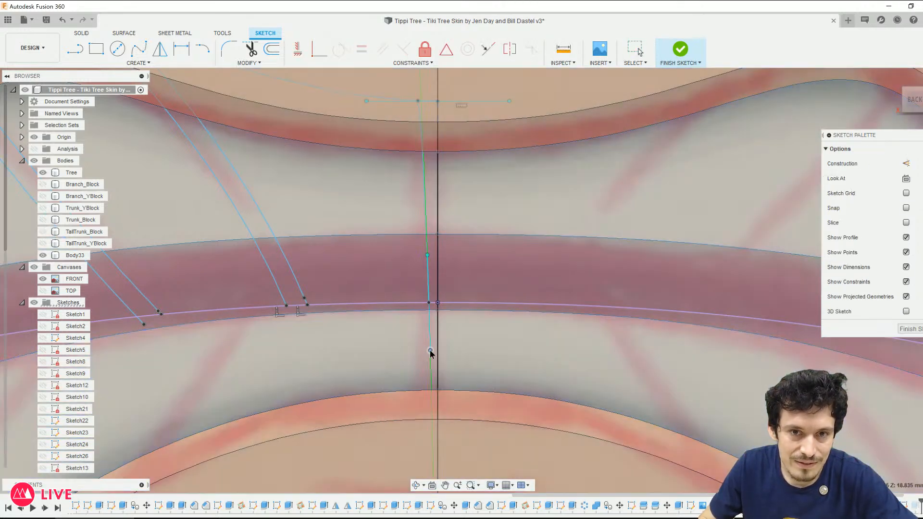
scroll(430, 351, "down", 6)
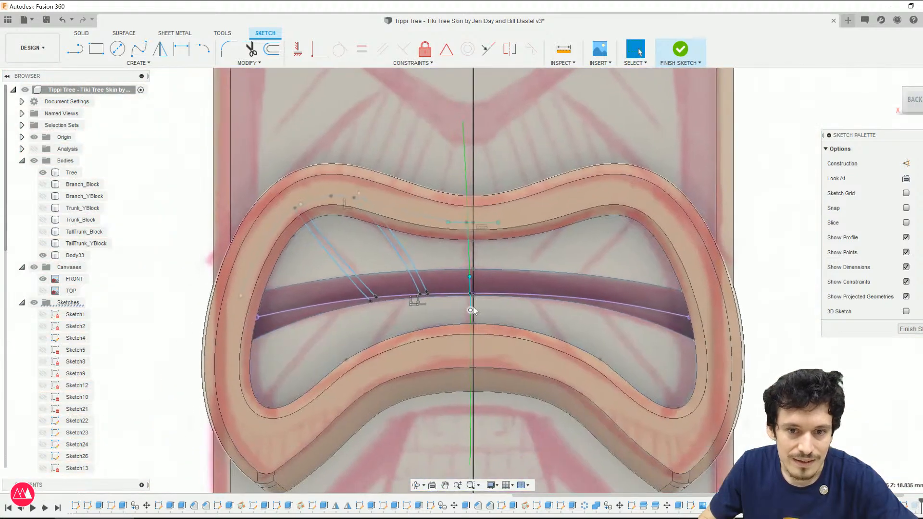
Step: Draw a two-point spline from the mouth line along the outer lower tooth line and a guide spline through the lower lip to the centreline
key("Escape")
middle_click_drag(548, 320, 563, 304)
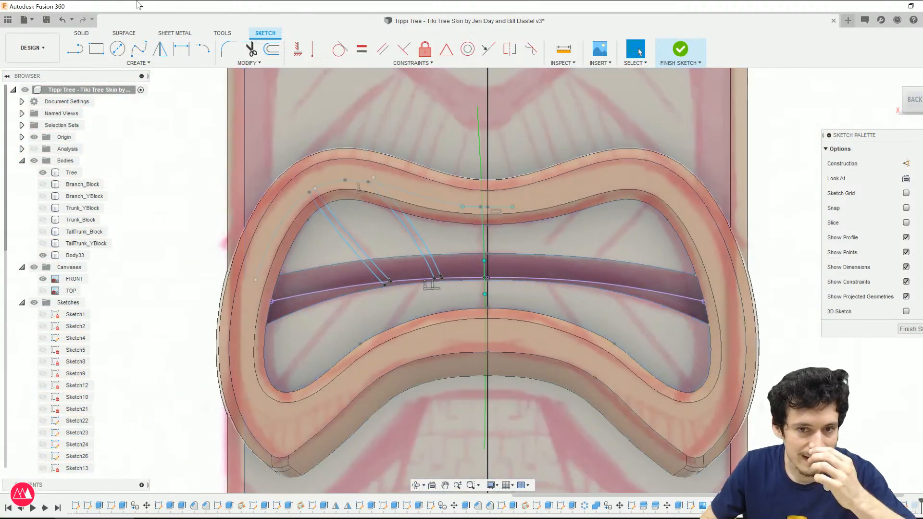
left_click(139, 49)
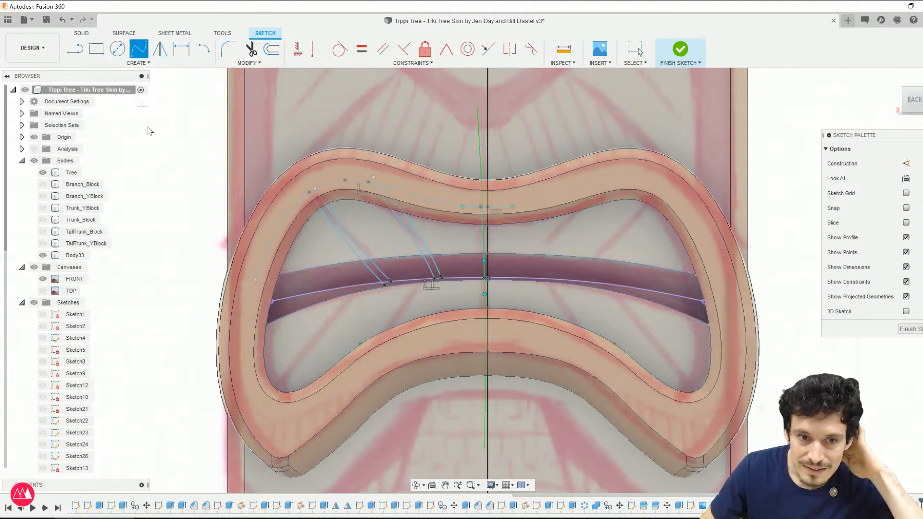
scroll(333, 330, "up", 3)
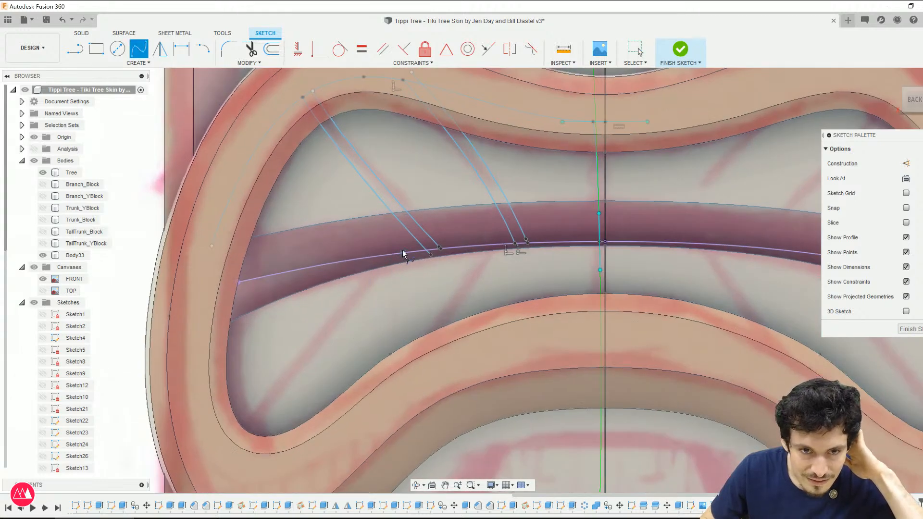
scroll(254, 436, "down", 3)
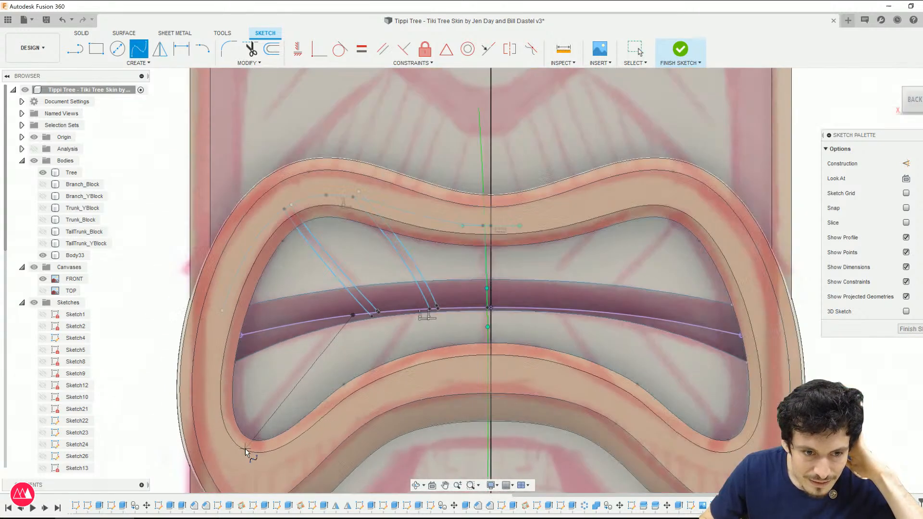
double_click(235, 471)
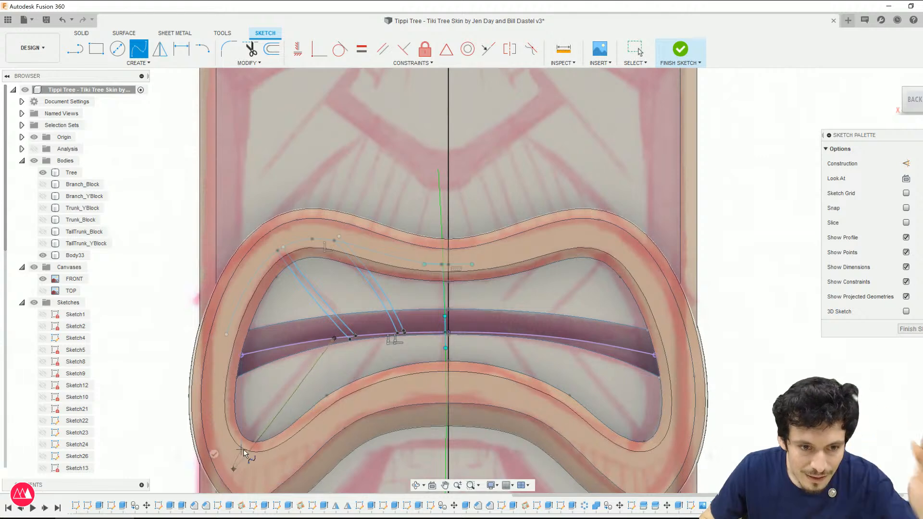
left_click(447, 388)
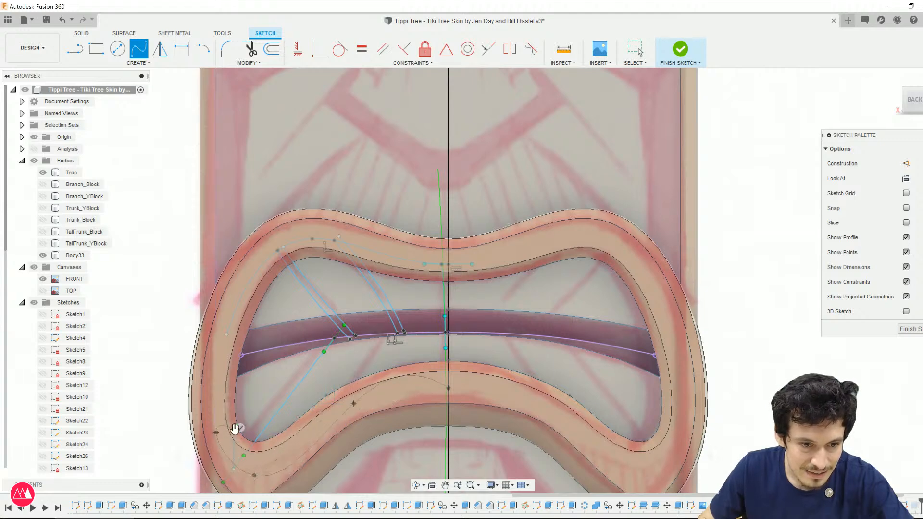
key("Escape")
Step: Adjust the lower lip guide spline's point and the outer lower tooth spline's end and tangent handle to follow the traced tooth line
middle_click_drag(260, 465, 309, 369)
scroll(310, 365, "up", 3)
left_click_drag(295, 398, 316, 387)
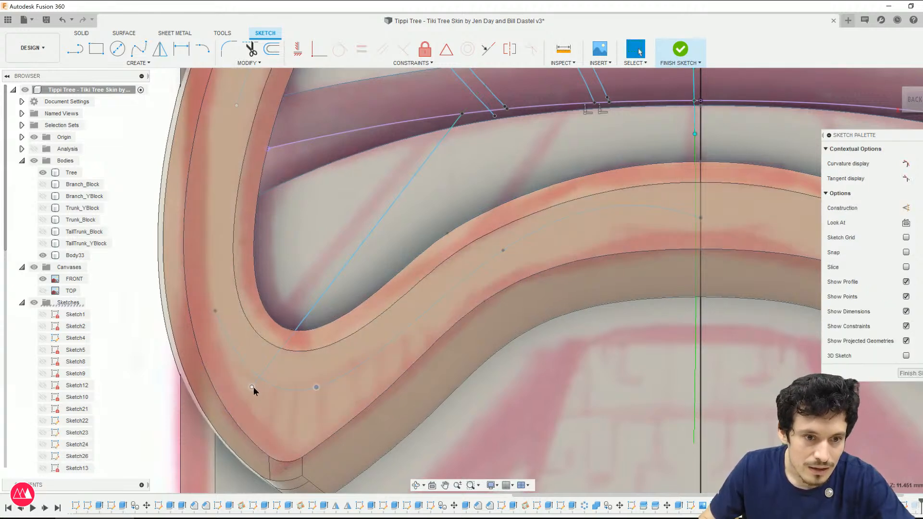
left_click(252, 387)
left_click_drag(273, 359, 290, 335)
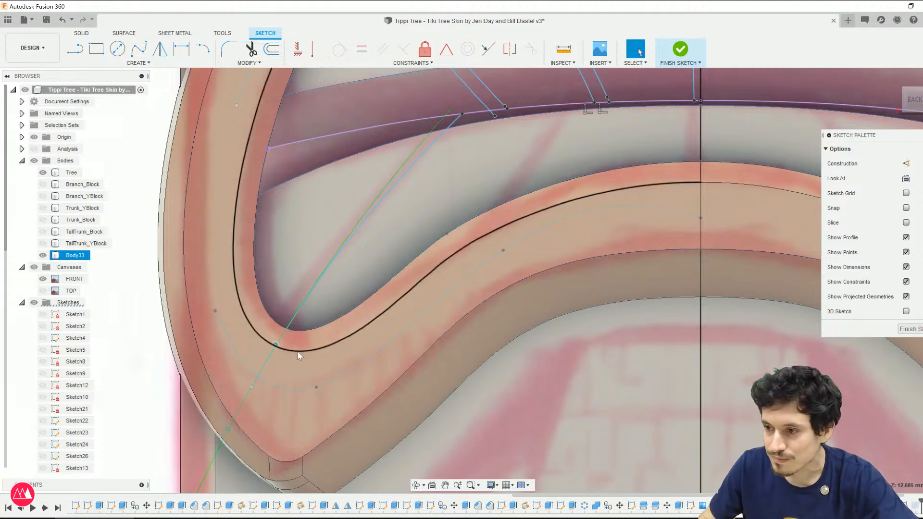
Step: Offset the outer lower tooth spline by 0.4 mm toward the mouth's outer corner
left_click(353, 238)
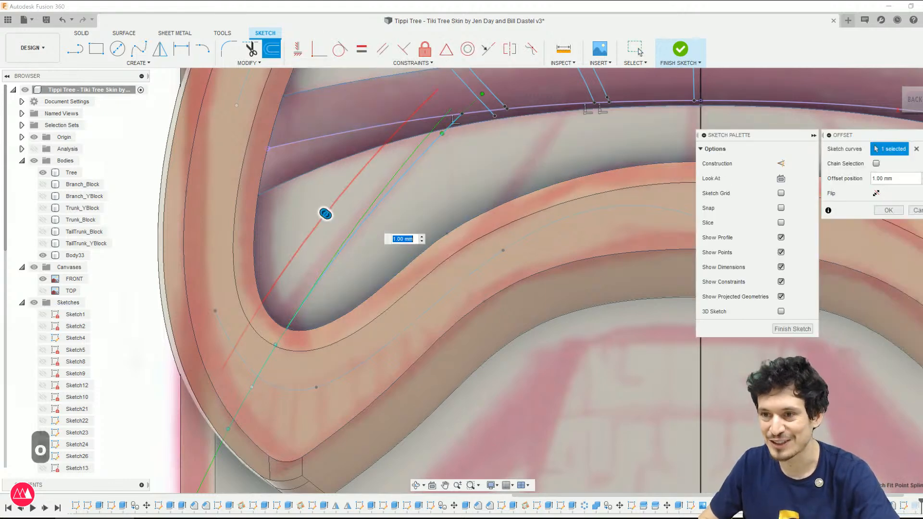
type(".4")
left_click(876, 193)
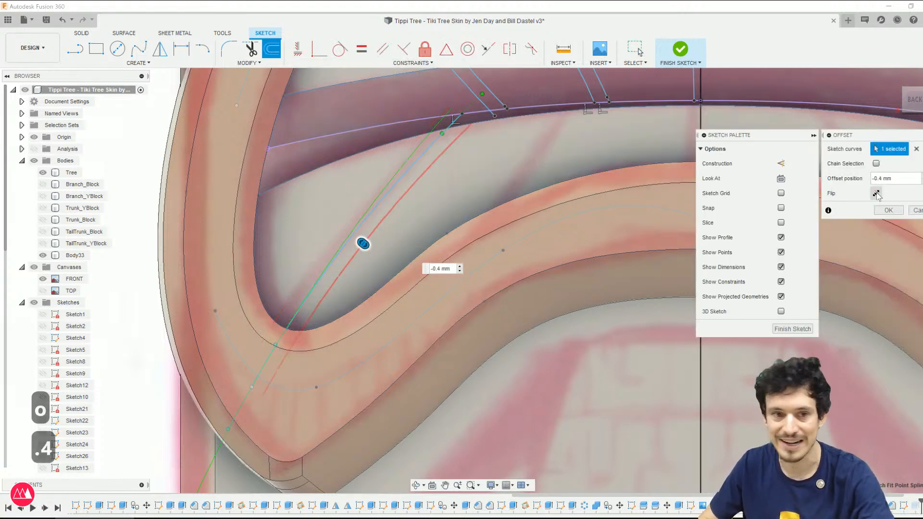
left_click(876, 194)
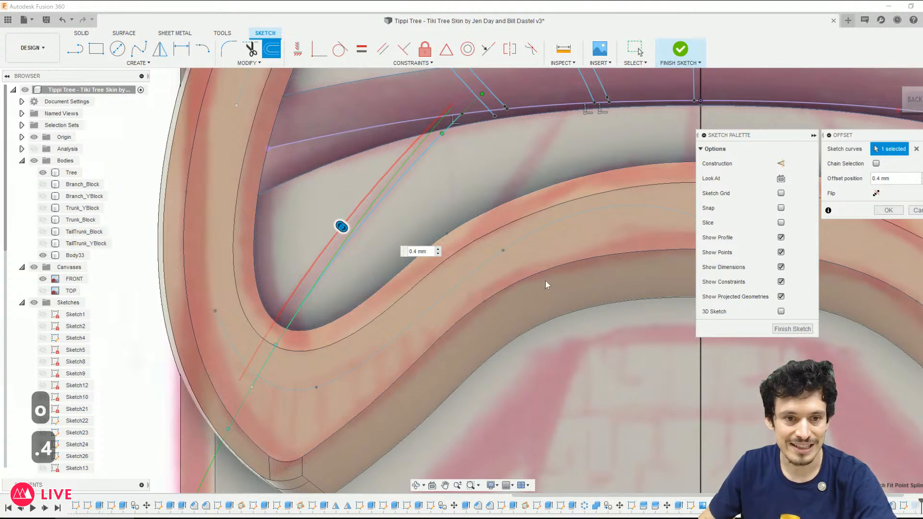
key("Return")
Step: Draw a second lower tooth spline between the lower lip guide curve and the mouth line and adjust its tangent handle to the traced line
left_click(138, 48)
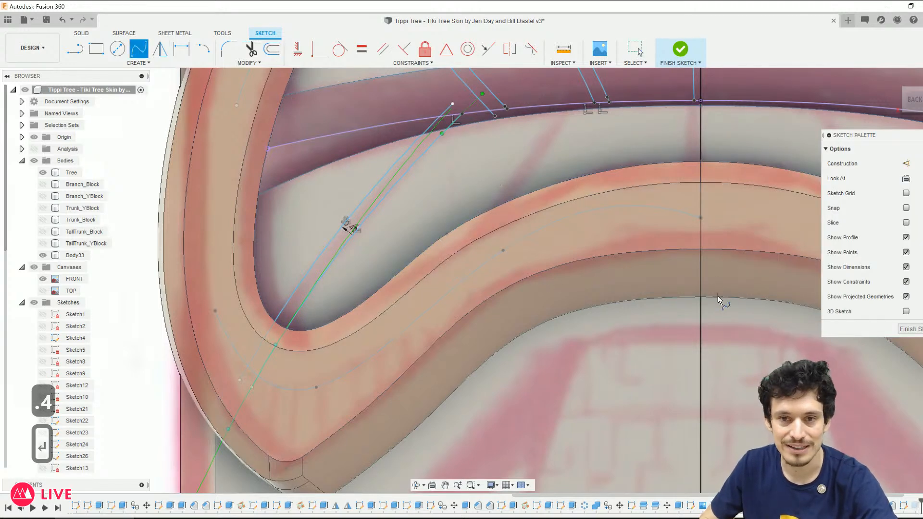
left_click(492, 258)
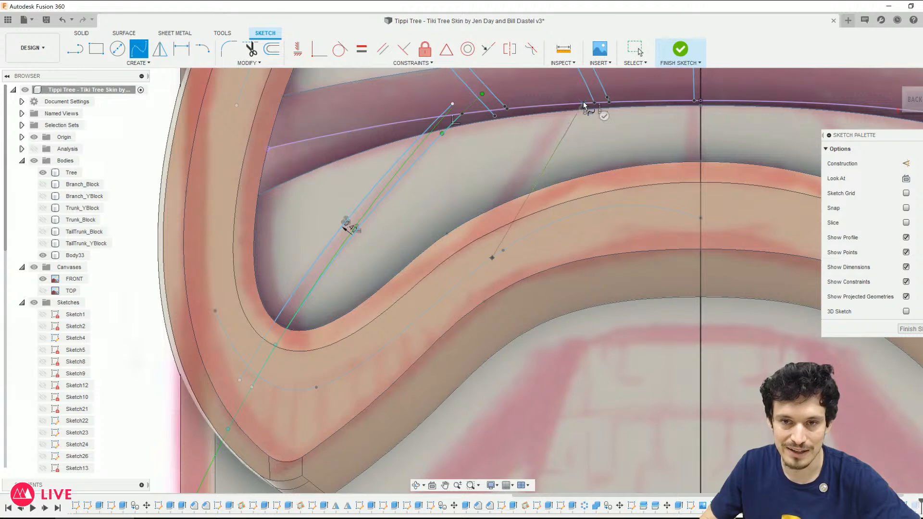
key("Escape")
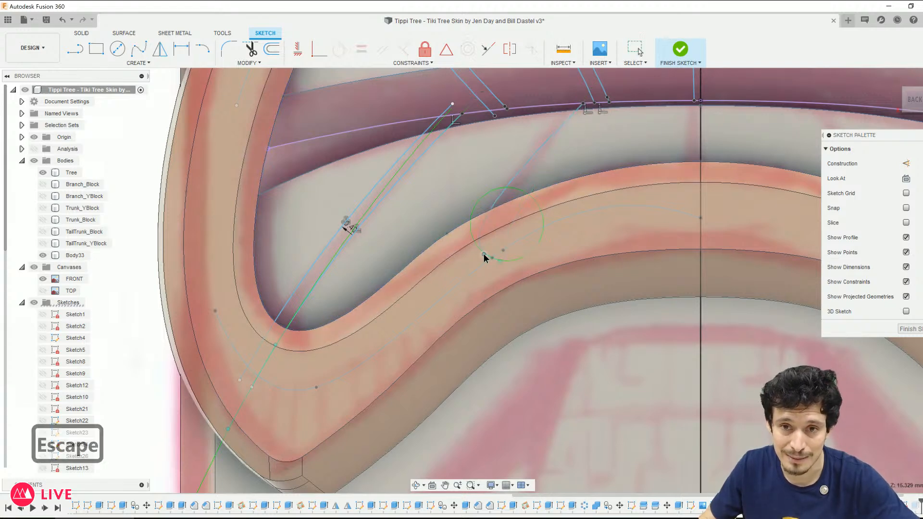
mouse_move(503, 233)
left_mouse_down()
mouse_move(494, 256)
mouse_move(476, 252)
mouse_move(482, 245)
left_mouse_up()
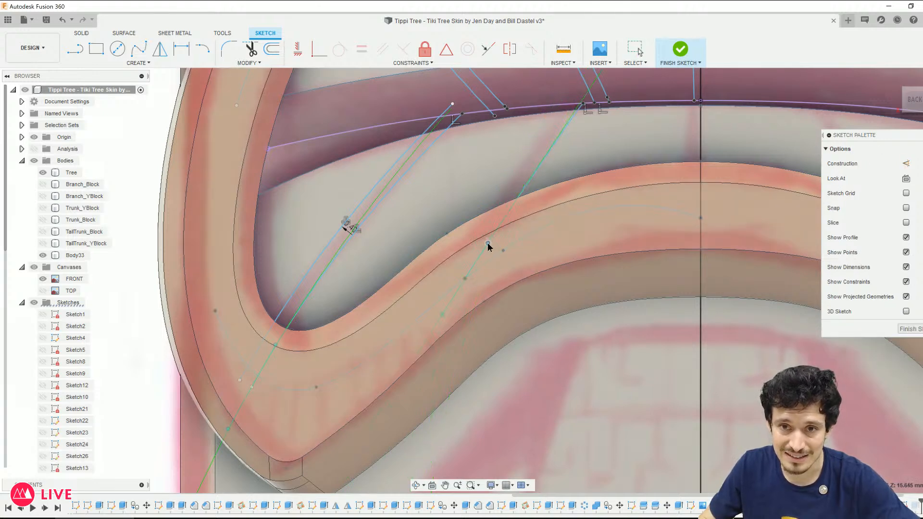
Step: Offset the second lower tooth spline by 0.4 mm toward the mouth's outer corner and extend the offset curve past the lower lip guide curve
left_click(491, 234)
key("o")
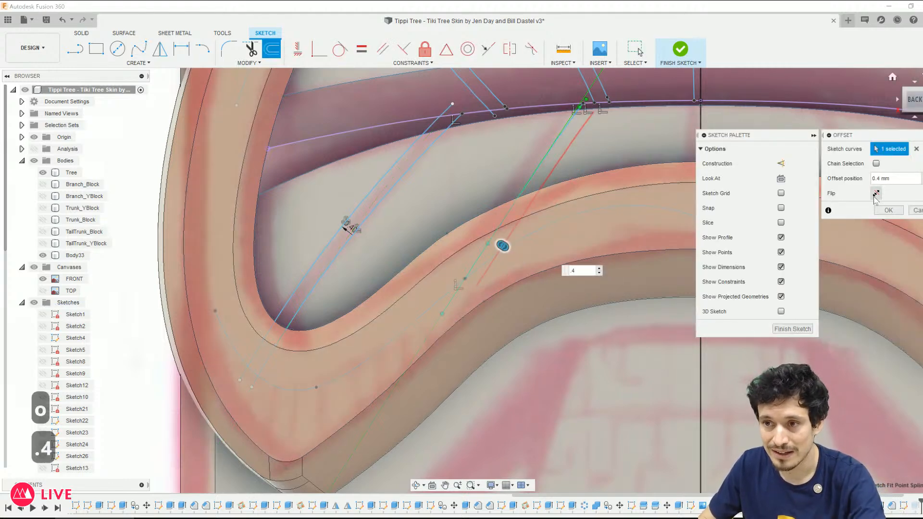
key("Return")
key("e")
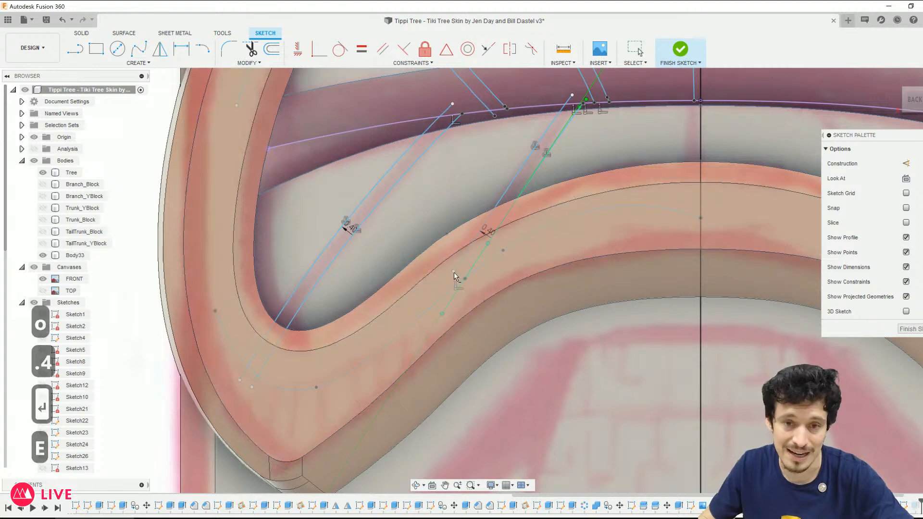
left_click(464, 261)
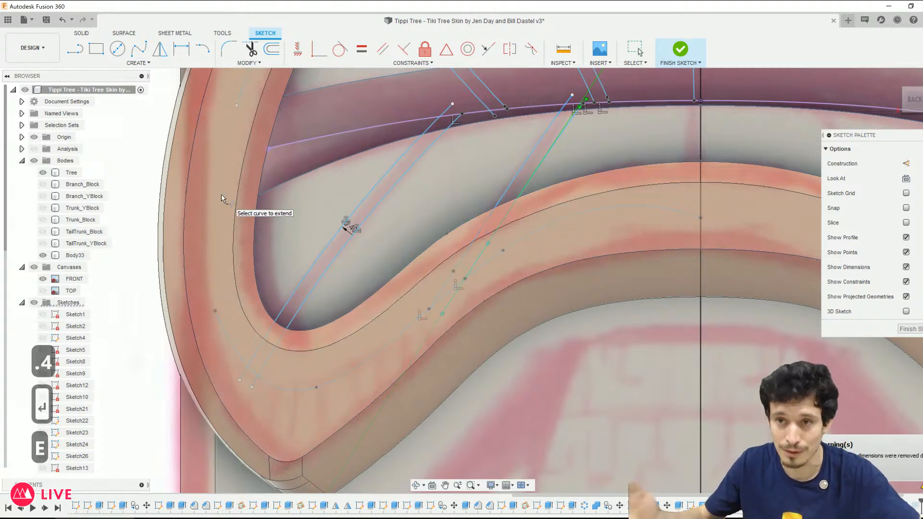
Step: Draw a third lower tooth spline beside the centreline from the mouth line to the lower lip guide curve and adjust its tangent handles for a smooth line
left_click(138, 49)
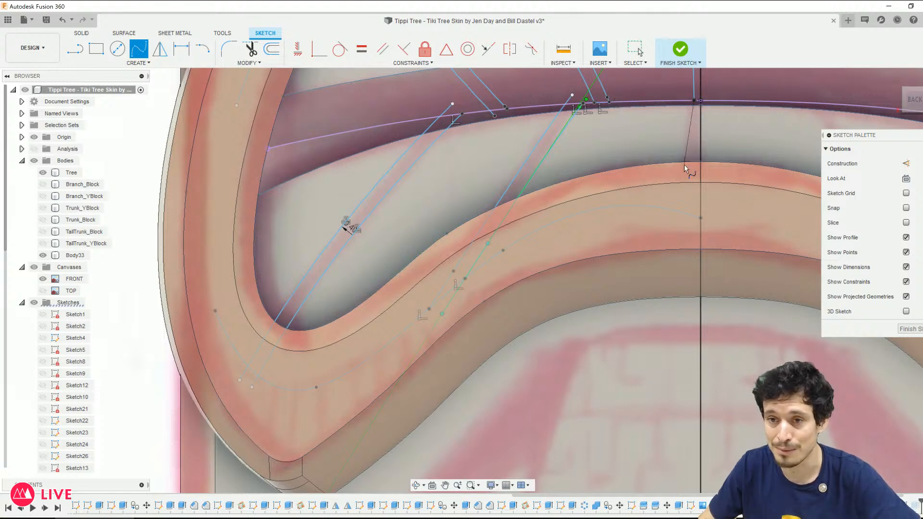
left_click(684, 213)
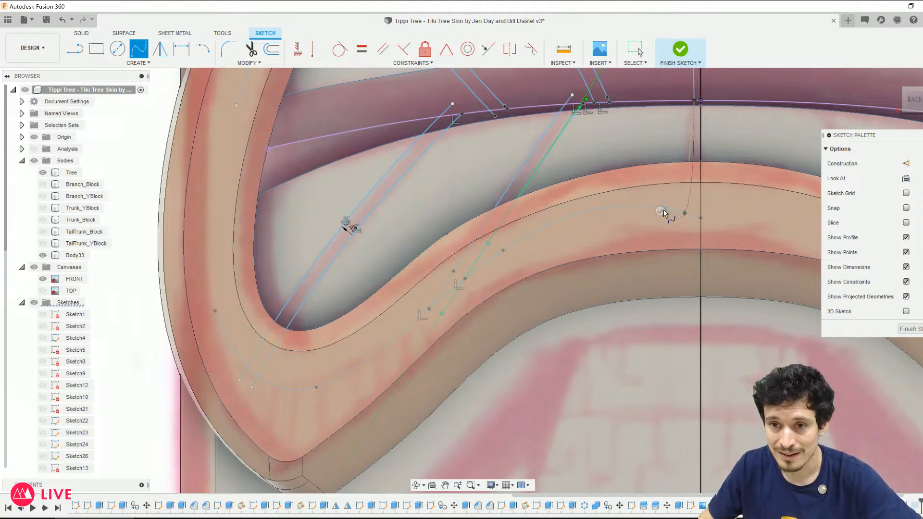
key("Escape")
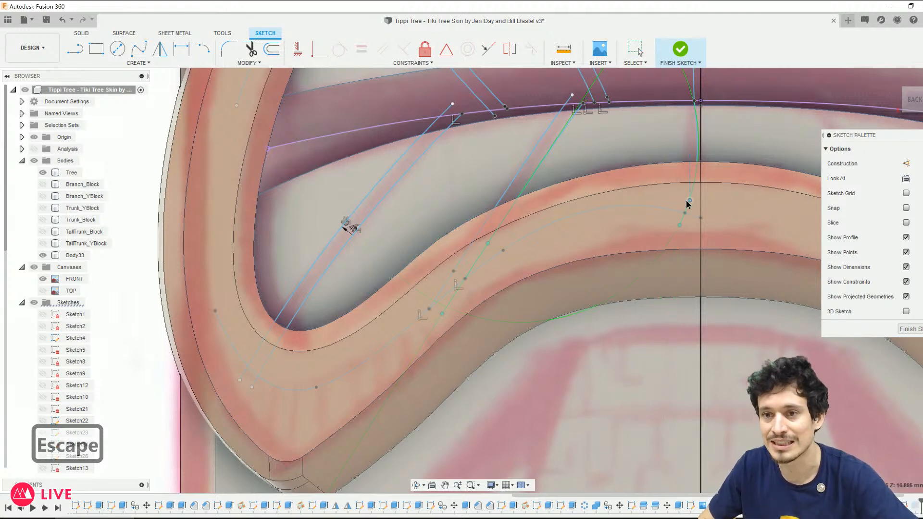
left_click(693, 101)
left_click(696, 117)
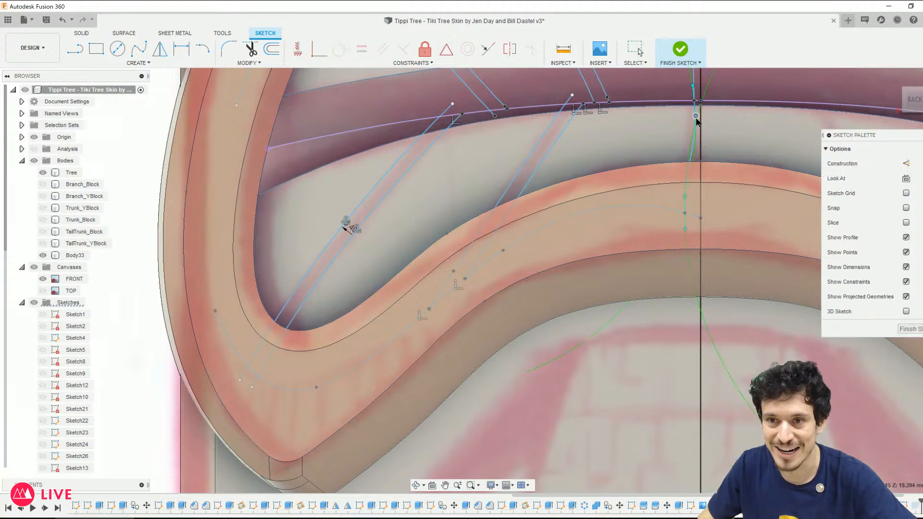
left_click_drag(685, 196, 687, 197)
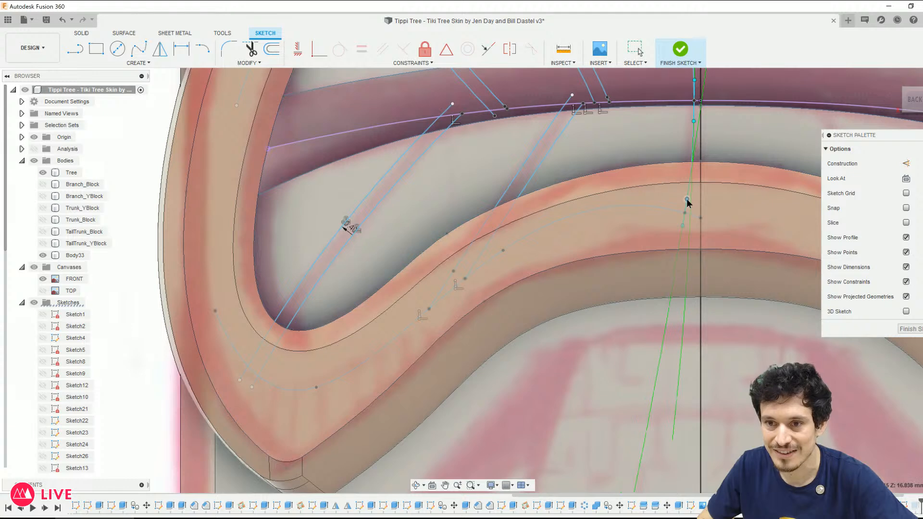
Step: Mirror the tooth splines, their offsets and the lip guide curves about the vertical centreline and finish the sketch
scroll(670, 169, "down", 3)
middle_click_drag(670, 168, 596, 297)
scroll(605, 298, "down", 1)
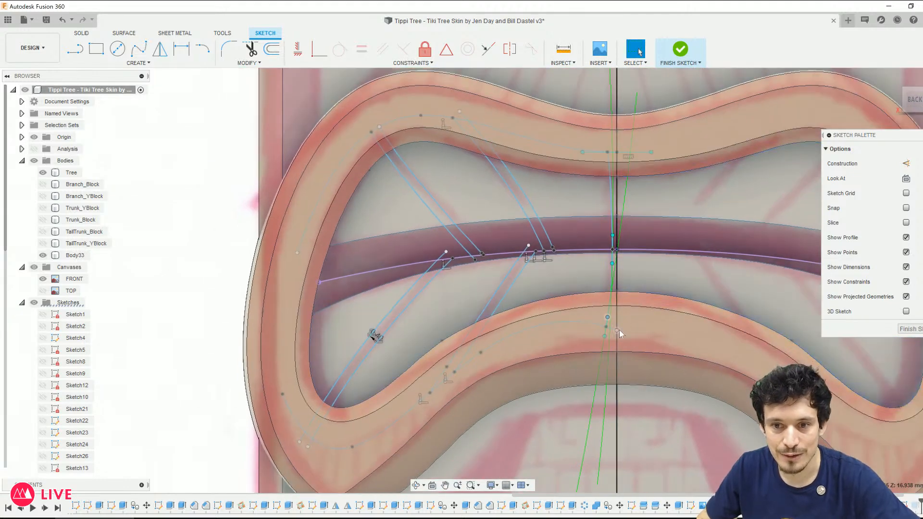
left_click(612, 288)
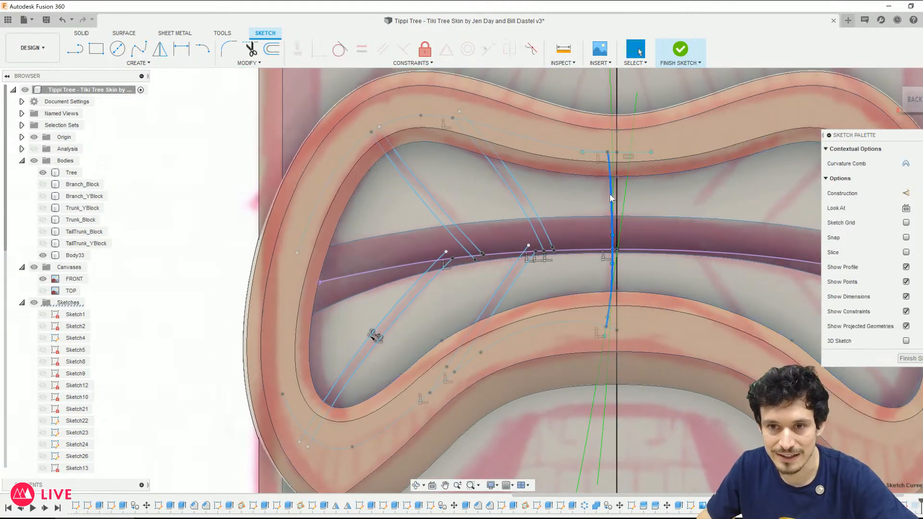
left_click(527, 205, "shift")
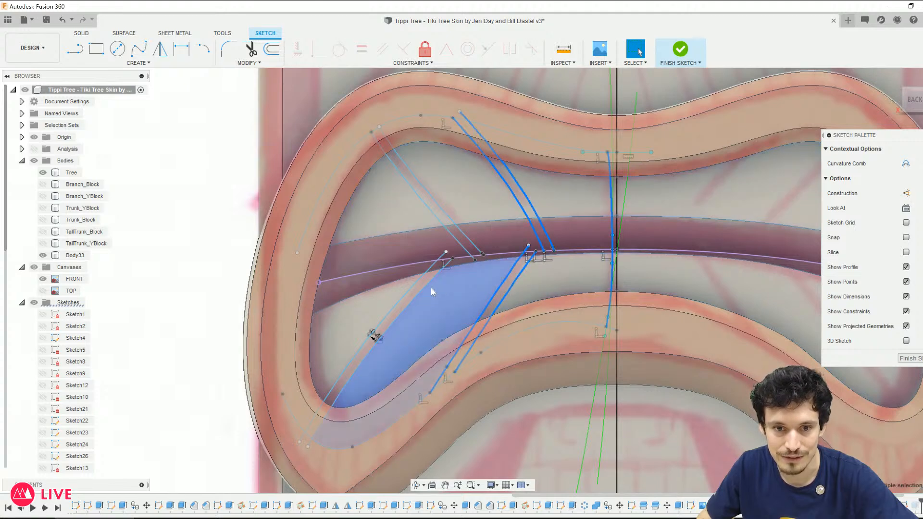
left_click(432, 270, "shift")
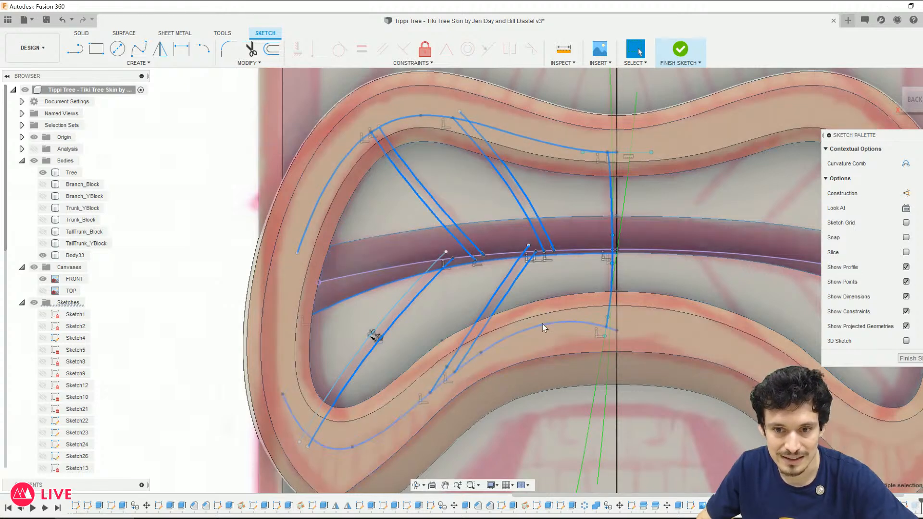
scroll(489, 313, "down", 3)
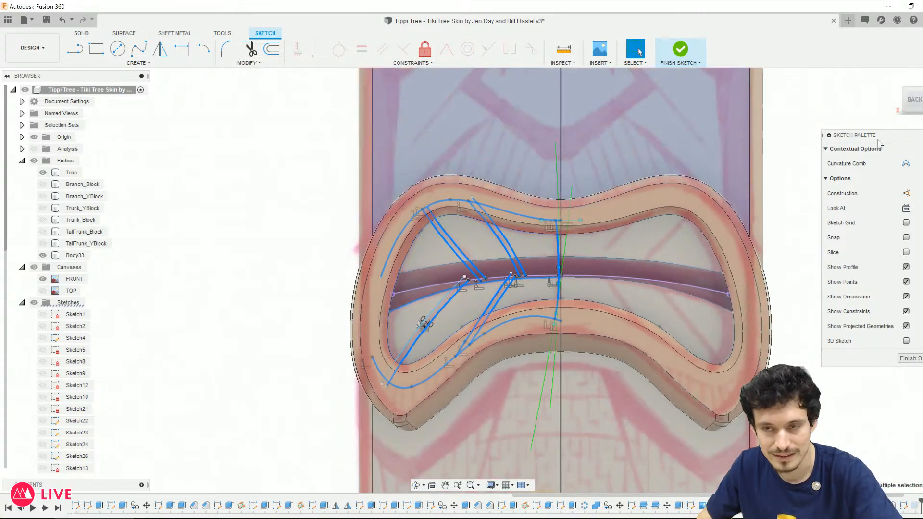
key("m")
left_click(562, 144)
key("Return")
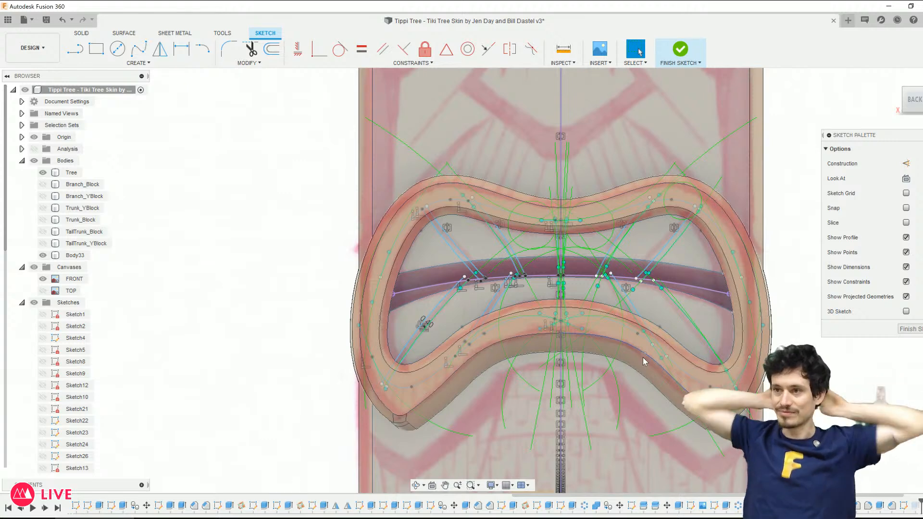
scroll(552, 213, "up", 4)
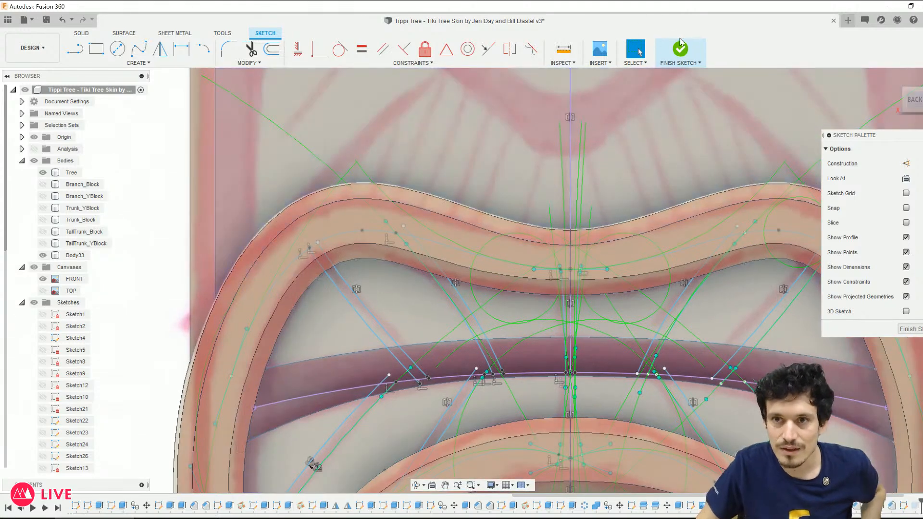
left_click(680, 48)
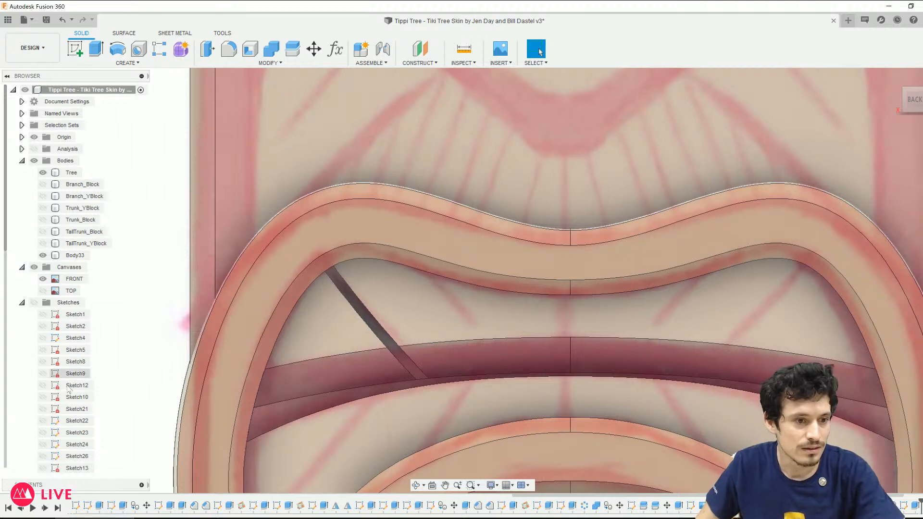
Step: Rename the tooth-line sketch as Teeth and save the design
scroll(66, 377, "down", 5)
left_click(77, 459)
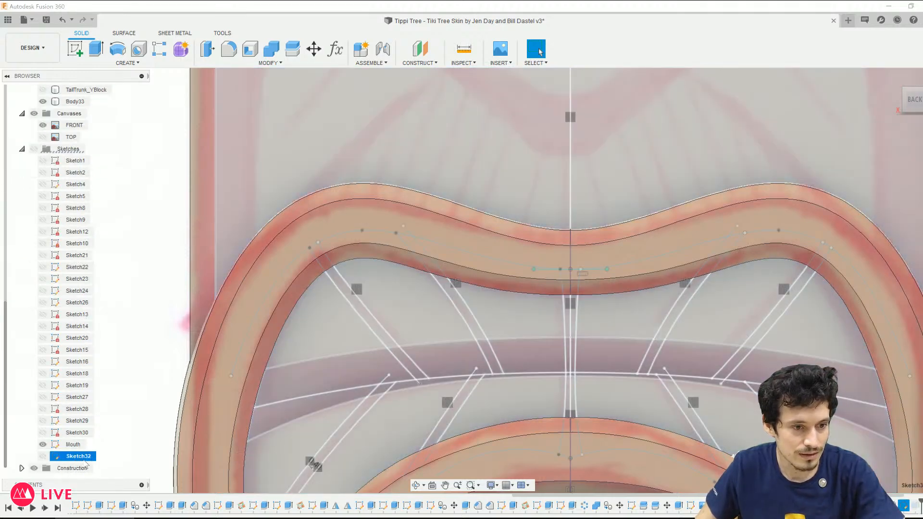
double_click(84, 459)
left_click(85, 459)
type("Teet")
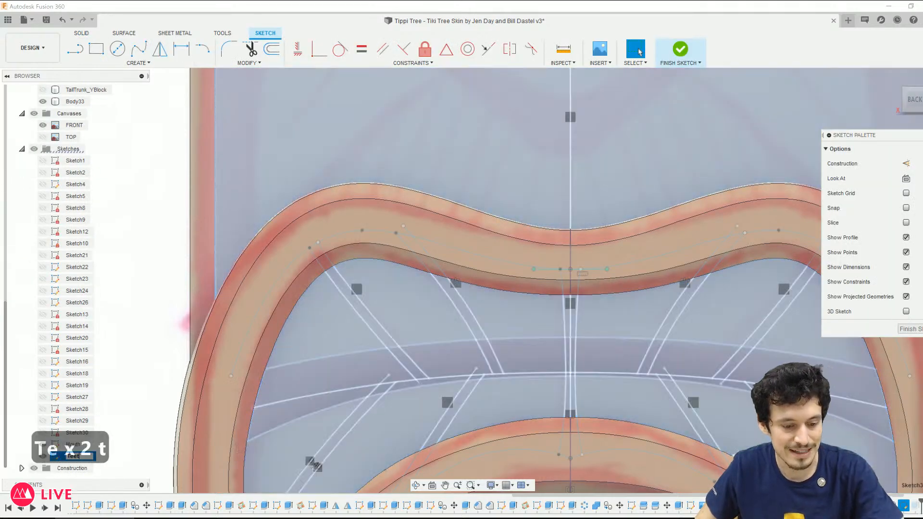
type("h")
key("Return")
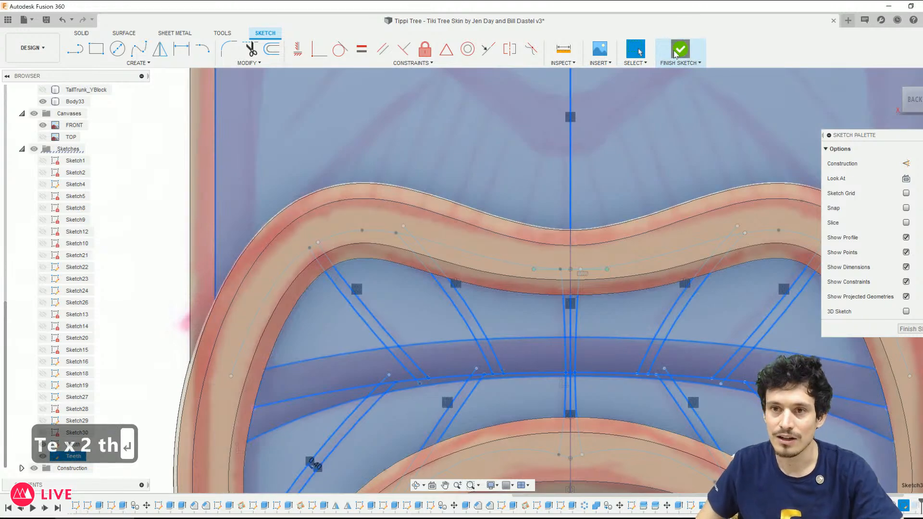
key("ctrl+s")
left_click(462, 278)
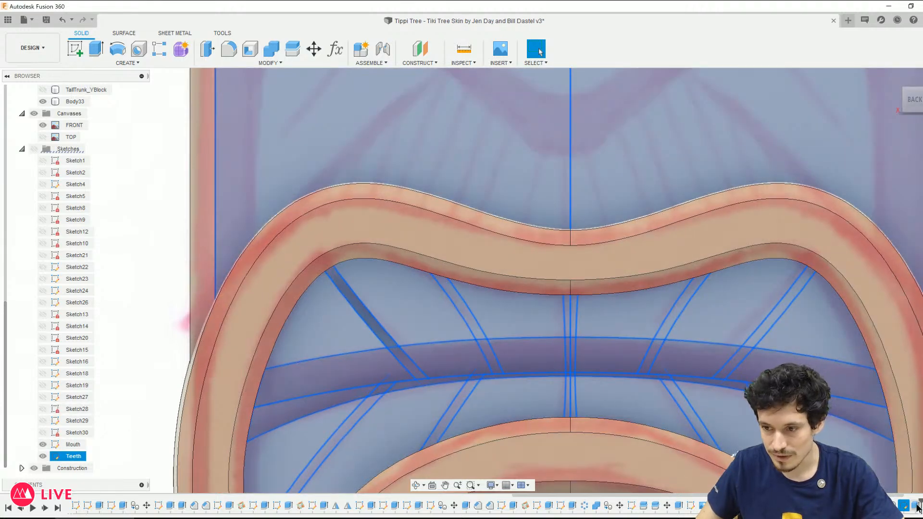
Step: Reopen the tooth-groove cut for editing, show the sketches and add the second upper tooth groove's profiles to the cut
right_click(916, 505)
left_click(884, 404)
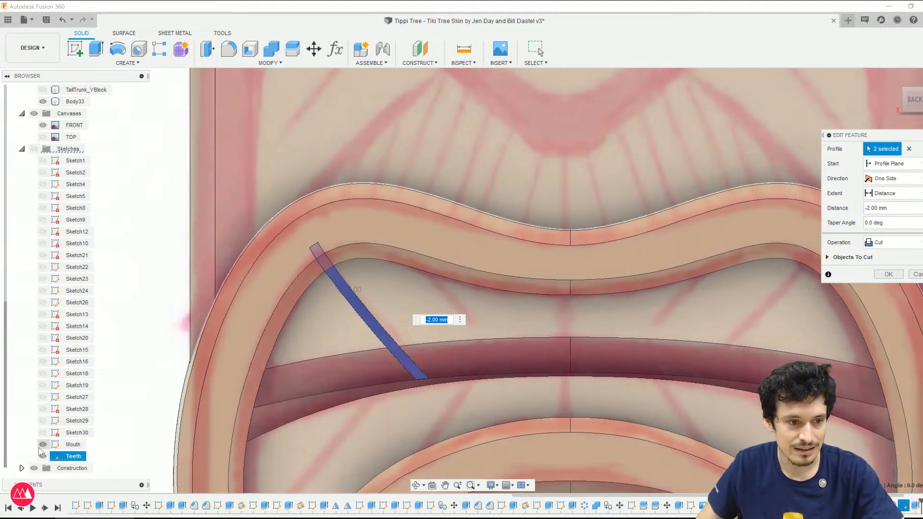
left_click(34, 149)
left_click(454, 299)
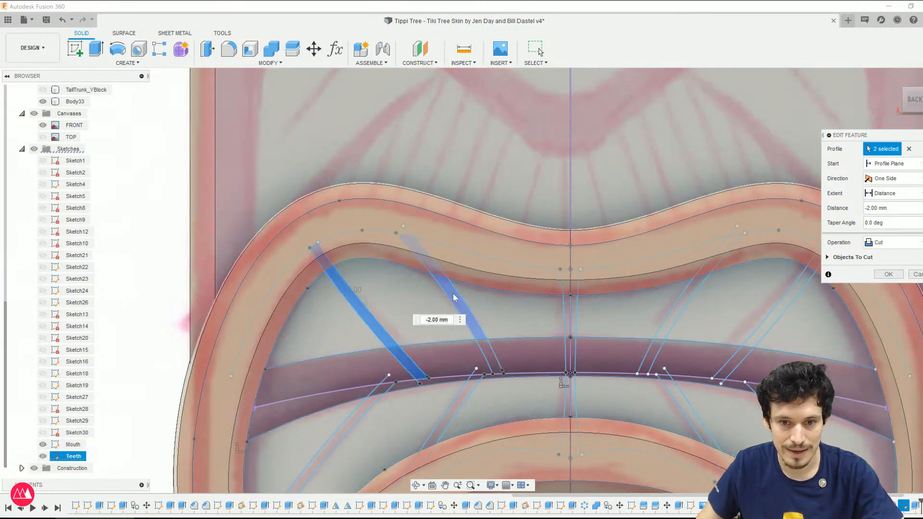
left_click(556, 343)
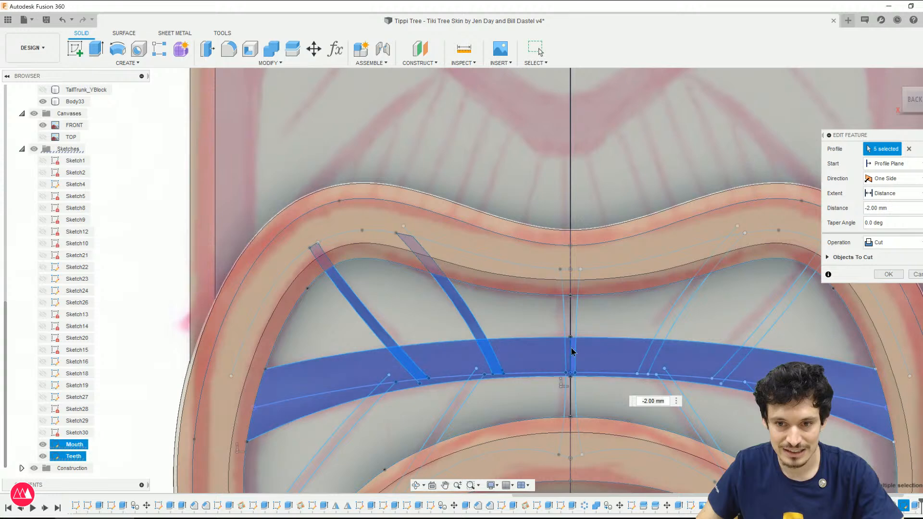
Step: Add both halves of the central upper tooth groove, down to the mouth line, to the cut profiles
left_click(570, 351)
left_click(571, 307)
scroll(571, 325, "up", 3)
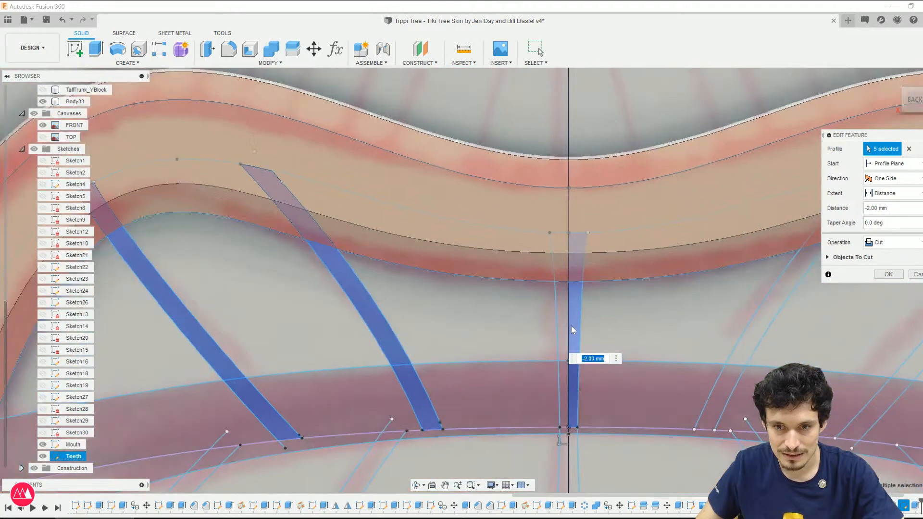
left_click_drag(563, 332, 564, 379)
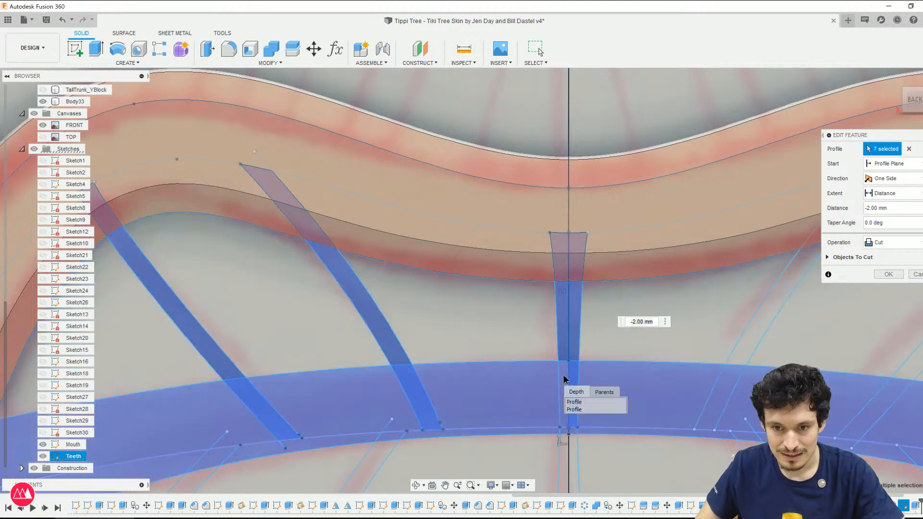
left_click(568, 405)
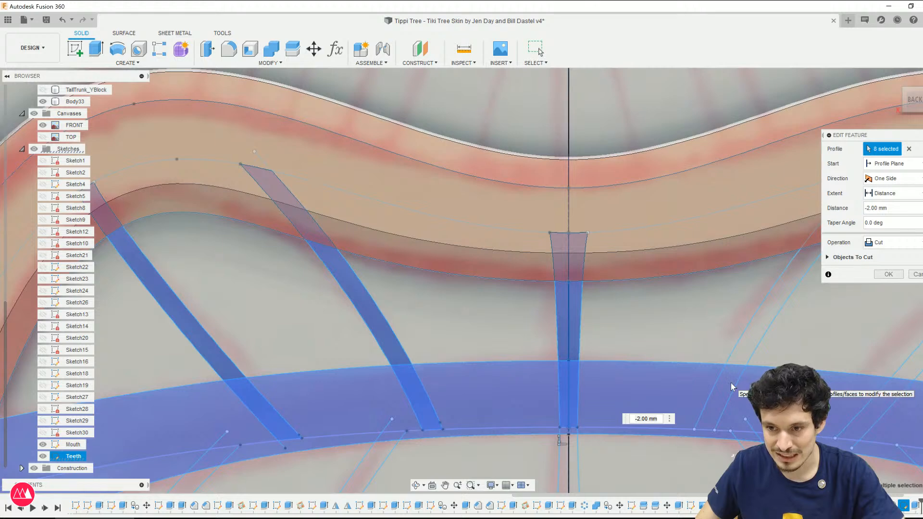
Step: Add the two mirrored upper tooth grooves on the opposite half of the mouth to the cut profiles
left_click(738, 414)
left_click(740, 363)
middle_click_drag(787, 319, 373, 256)
left_click(500, 303)
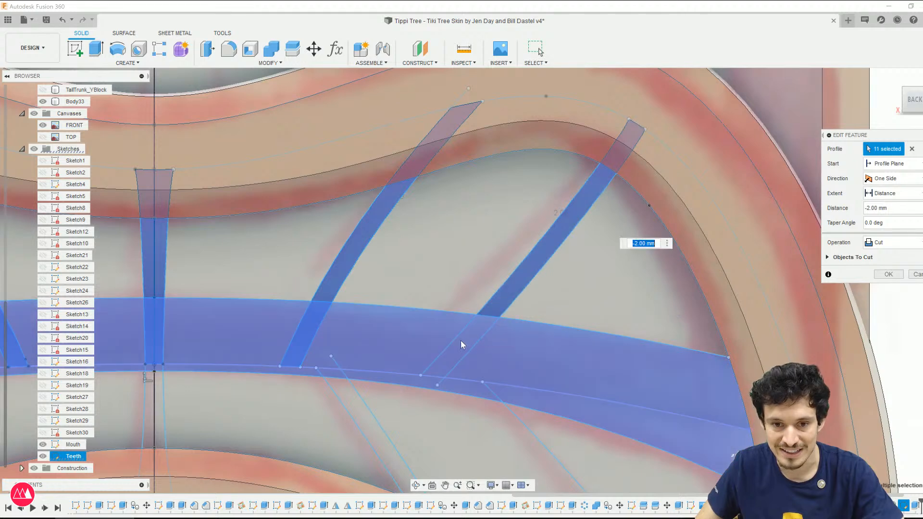
left_click(462, 355)
left_click(474, 385)
Step: Add the mirrored inner lower tooth groove, including its short section at the mouth line, to the cut profiles
middle_click_drag(444, 283, 474, 162)
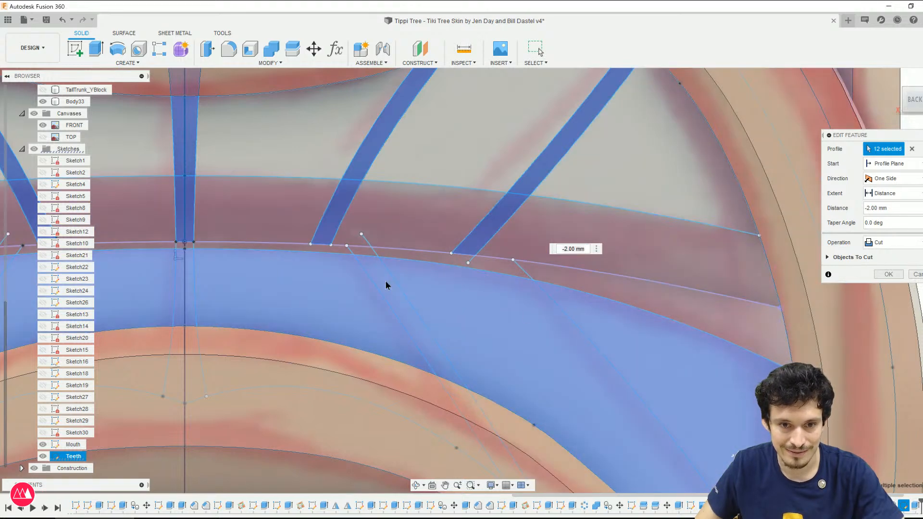
left_click(387, 286)
left_click(405, 315)
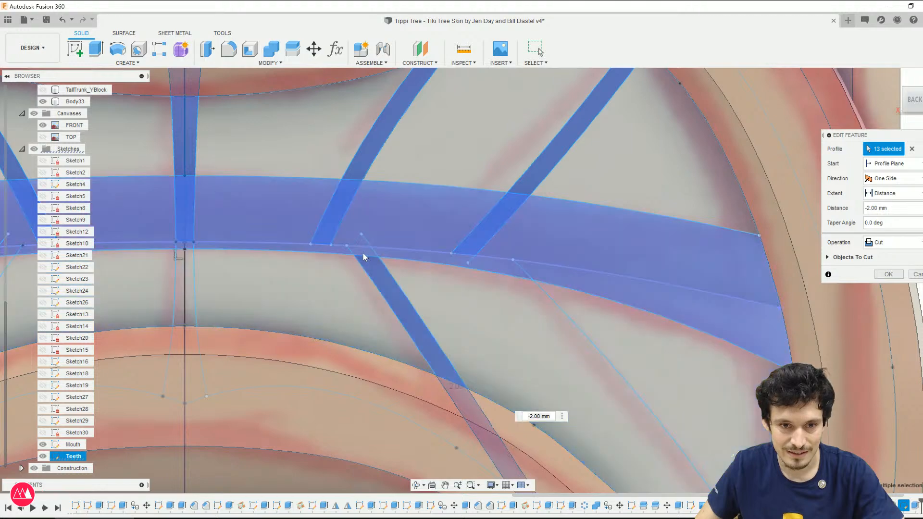
left_click(363, 256)
left_click(378, 286)
Step: Add the inner and outer lower tooth grooves on the originally traced half of the mouth to the cut profiles
middle_click_drag(464, 349, 671, 286)
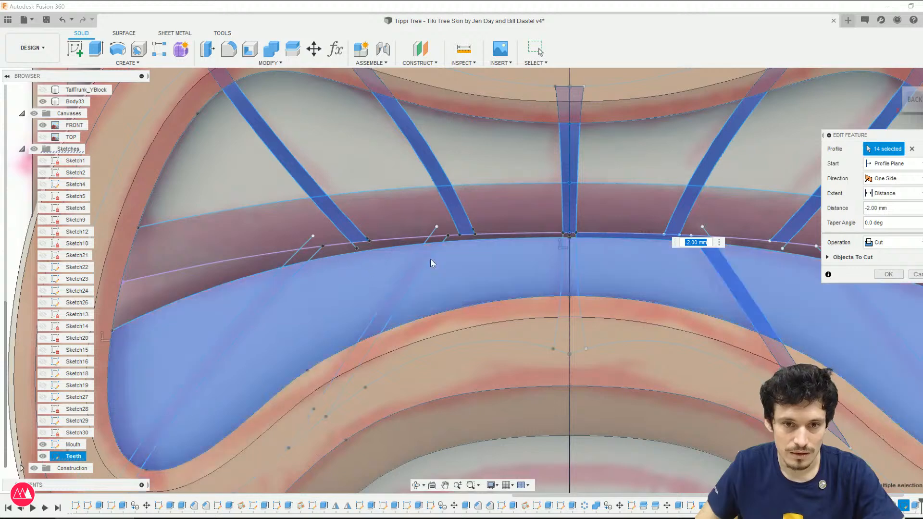
left_click(431, 246)
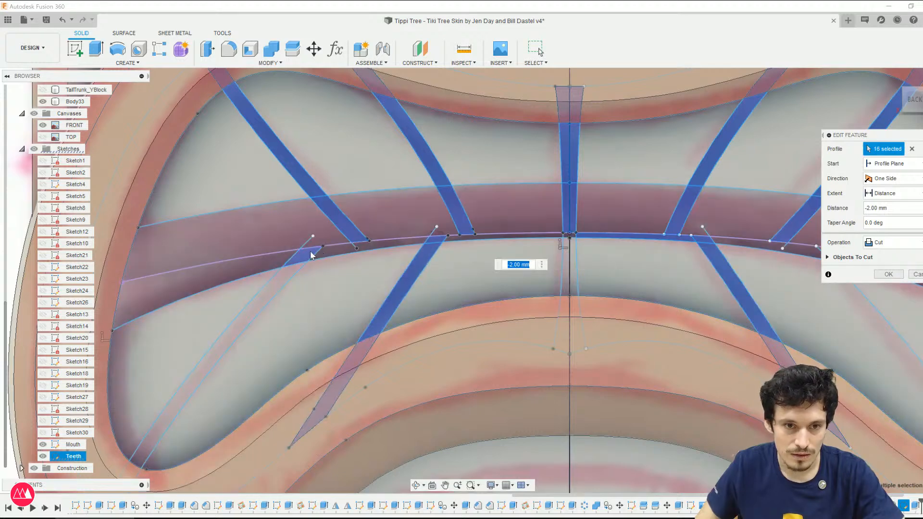
left_click(288, 257)
left_click(285, 278)
Step: Add both halves of the central lower tooth groove and its small sections at the mouth line to the cut profiles
scroll(432, 221, "down", 2)
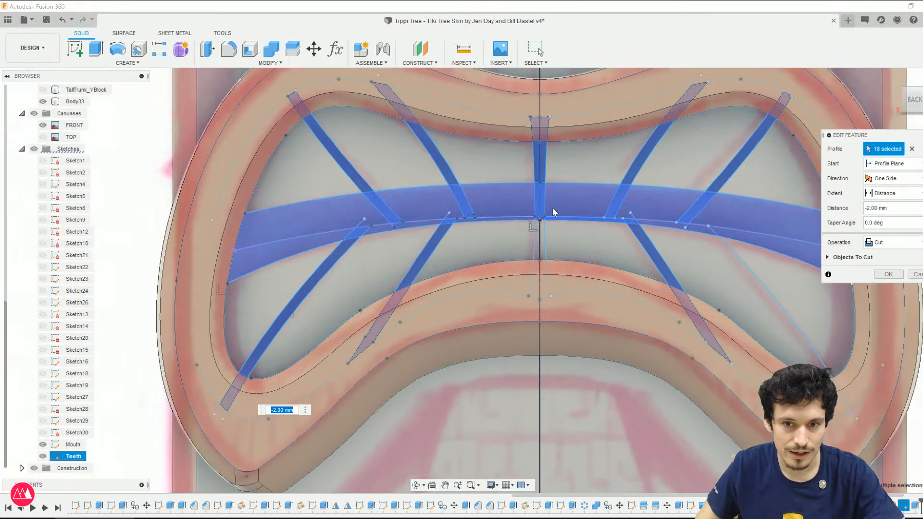
left_click(545, 250)
scroll(541, 253, "up", 3)
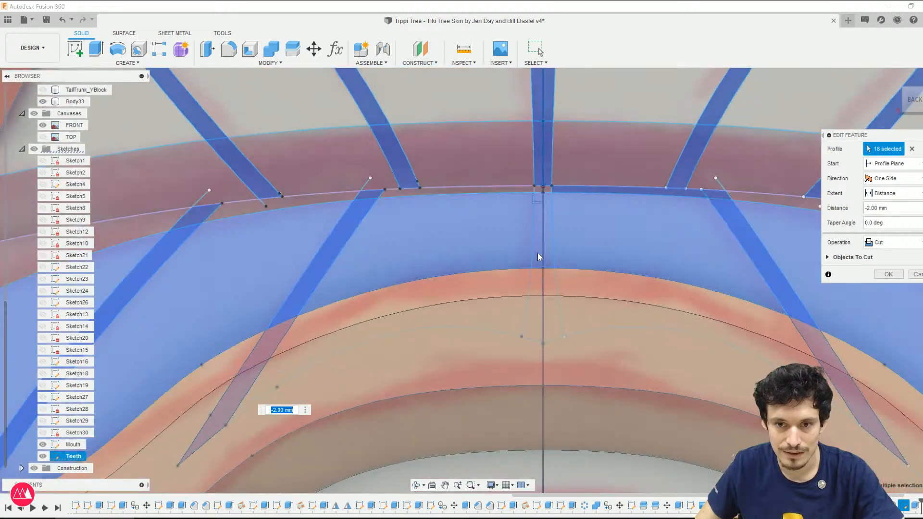
left_click(549, 219)
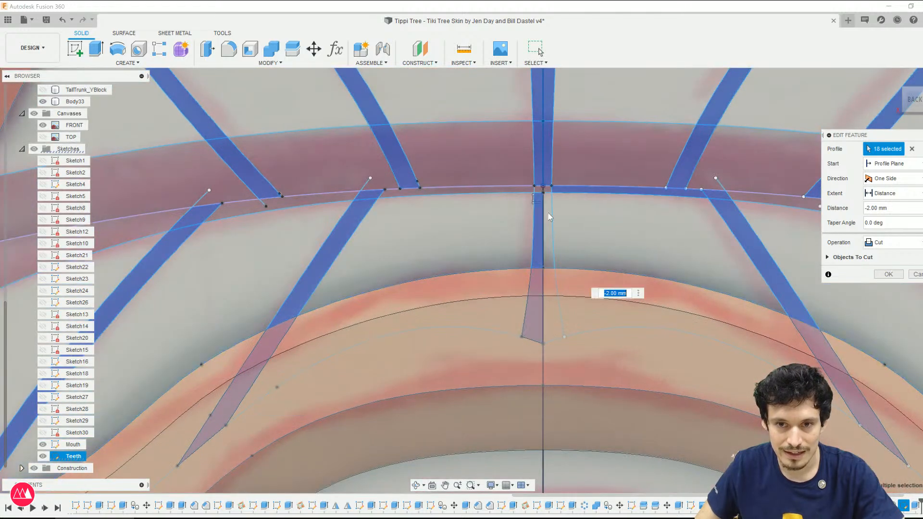
left_click(550, 236)
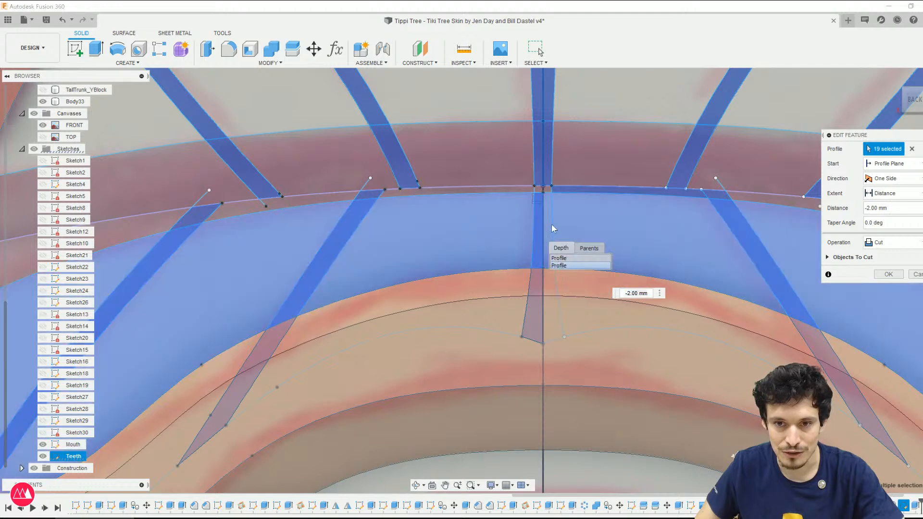
left_click(559, 259)
left_click(549, 195)
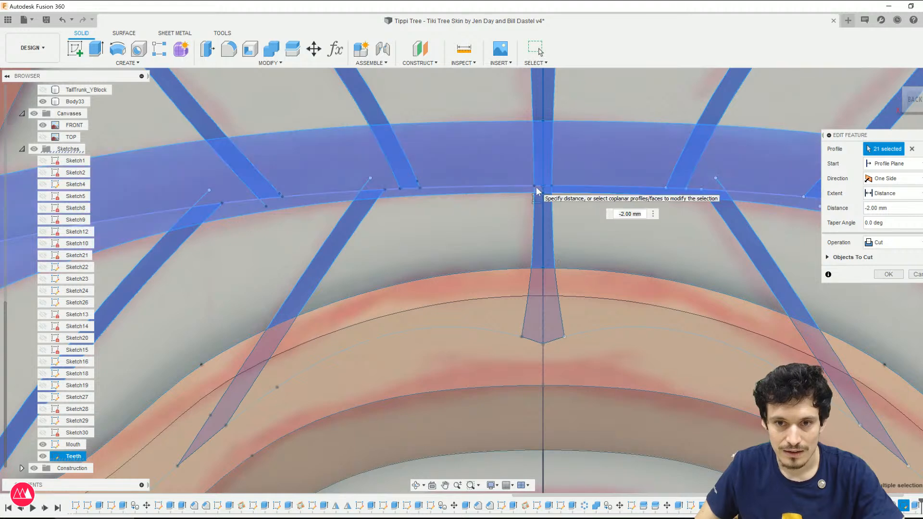
left_click(539, 195)
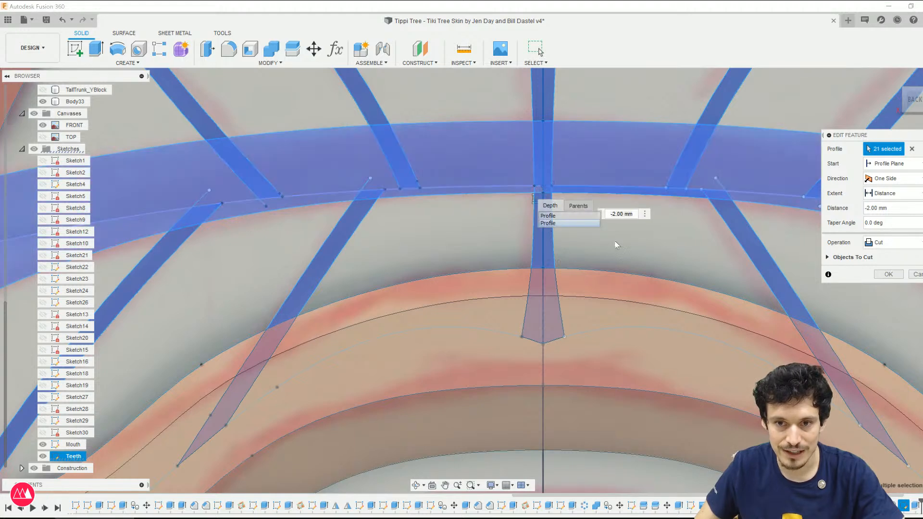
left_click(550, 223)
Step: Remove the stray thin strip along the mouth line beside the centreline from the profiles and apply the groove cut
scroll(481, 255, "down", 5)
middle_click_drag(541, 266, 750, 277, "shift")
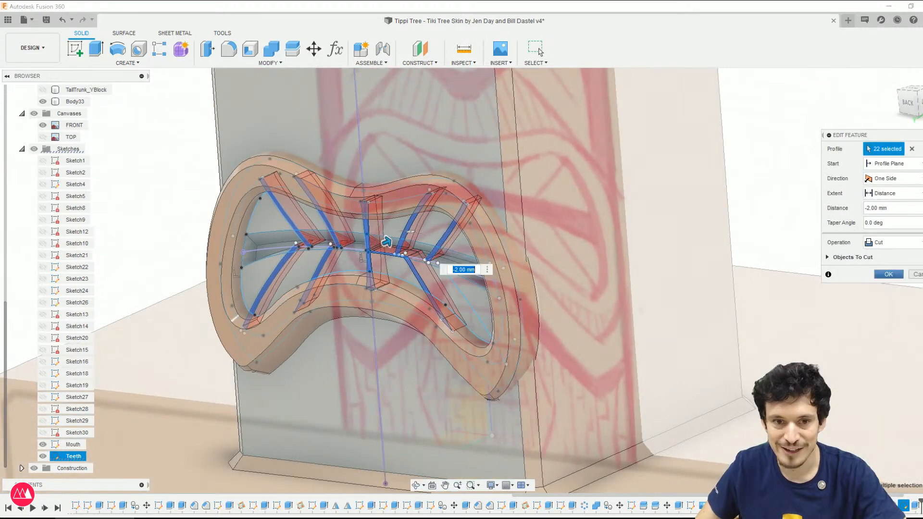
scroll(405, 261, "up", 8)
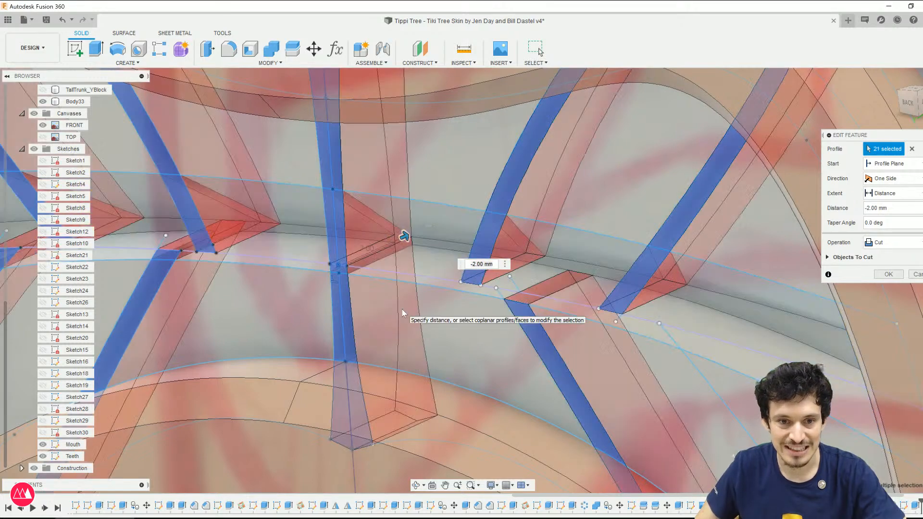
scroll(461, 255, "down", 4)
middle_click_drag(412, 272, 437, 251, "shift")
scroll(438, 252, "up", 2)
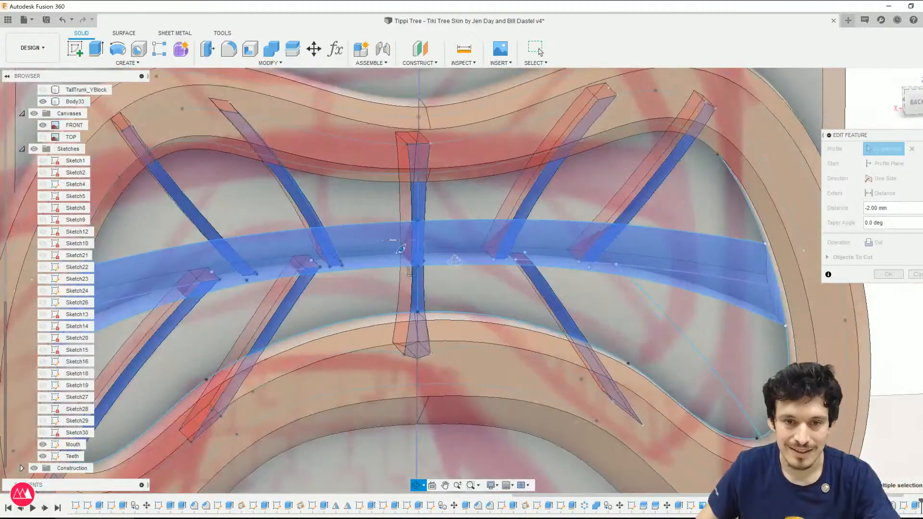
key("Return")
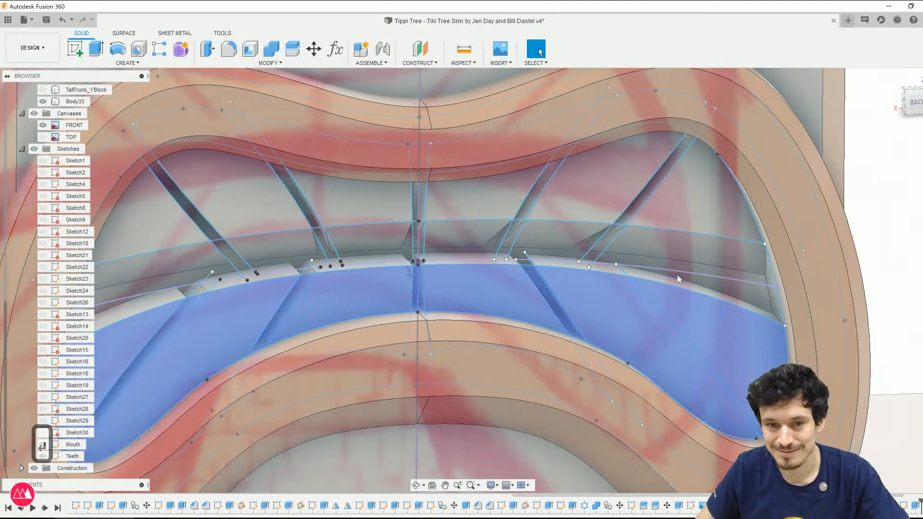
Step: Open the Teeth sketch for editing
left_click(906, 505)
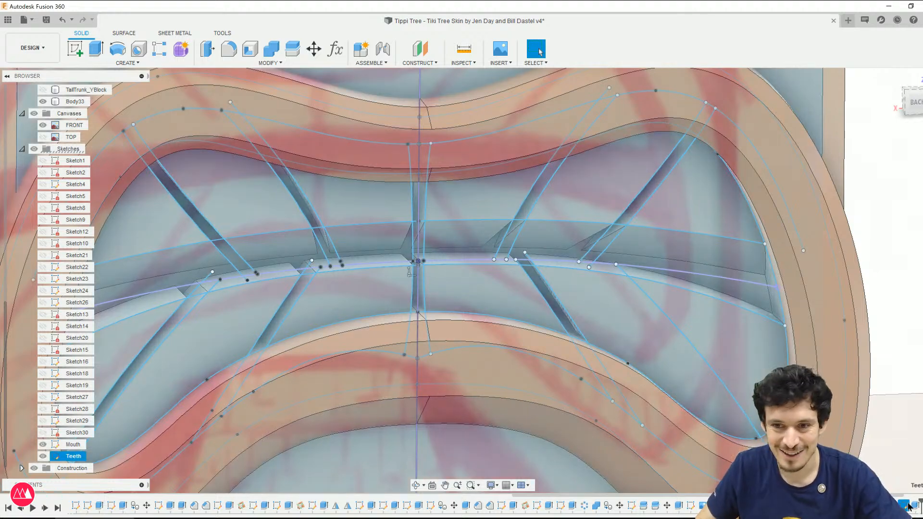
right_click(906, 505)
left_click(904, 403)
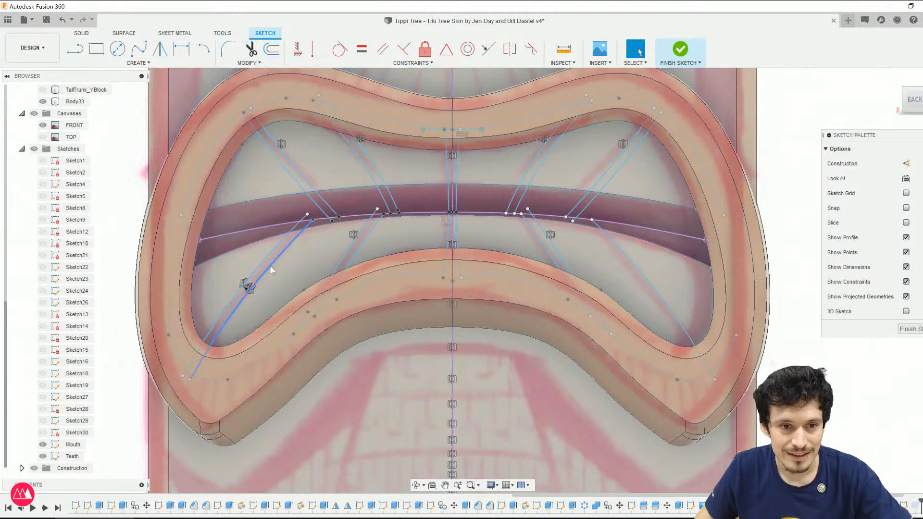
Step: Try to mirror the inner curve of the outermost lower tooth line about the vertical centreline
left_click(272, 270)
key("m")
left_click(877, 165)
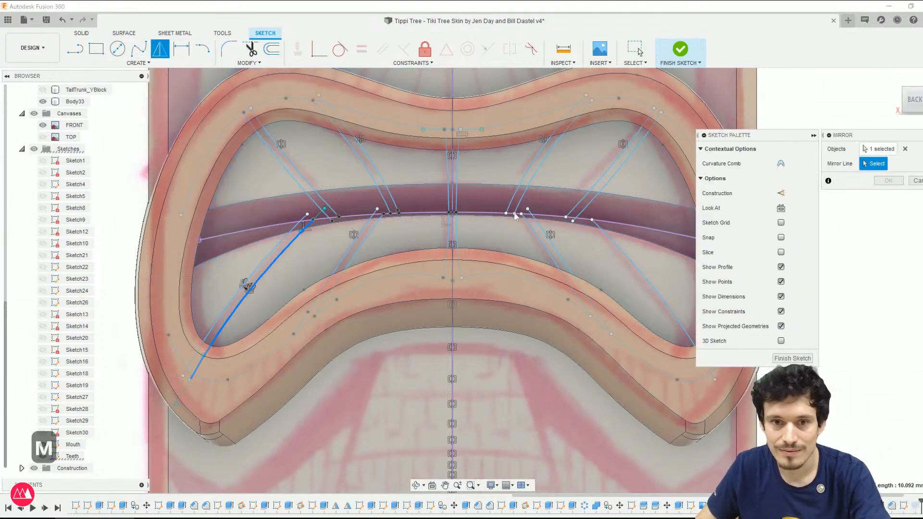
key("Return")
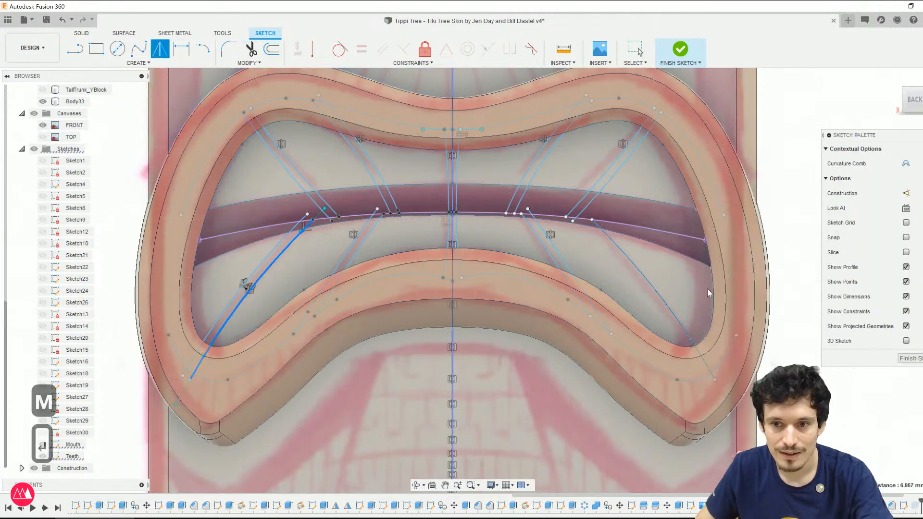
key("ctrl+z")
Step: Mirror the outer curve of the outermost lower tooth line about the vertical centreline and finish the sketch
left_click(247, 285)
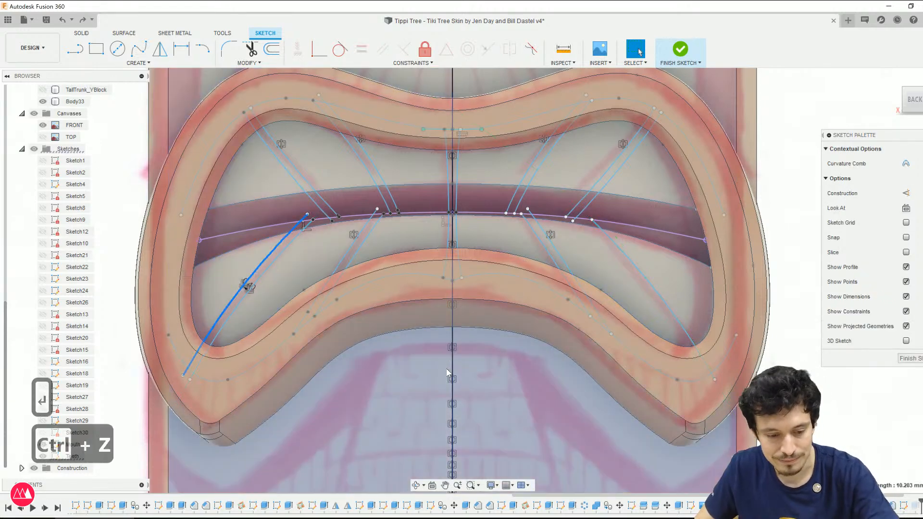
key("m")
left_click(452, 199)
key("Return")
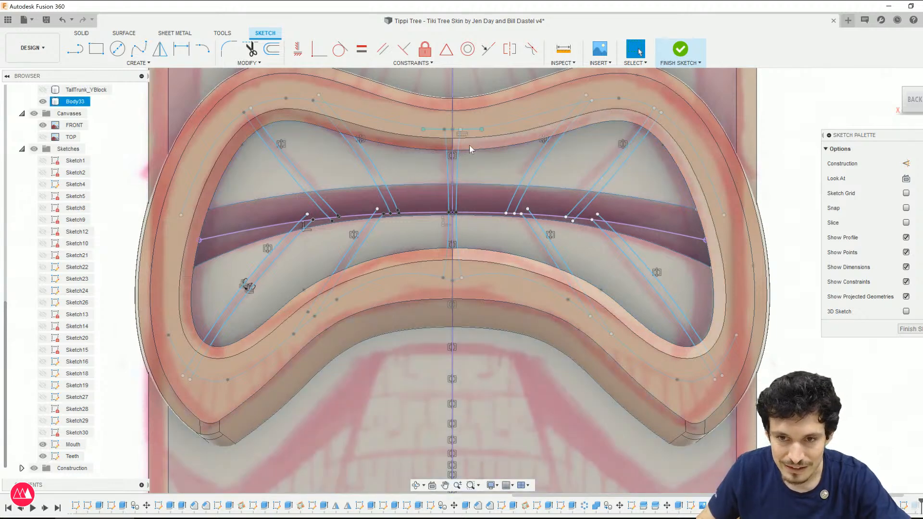
left_click(681, 49)
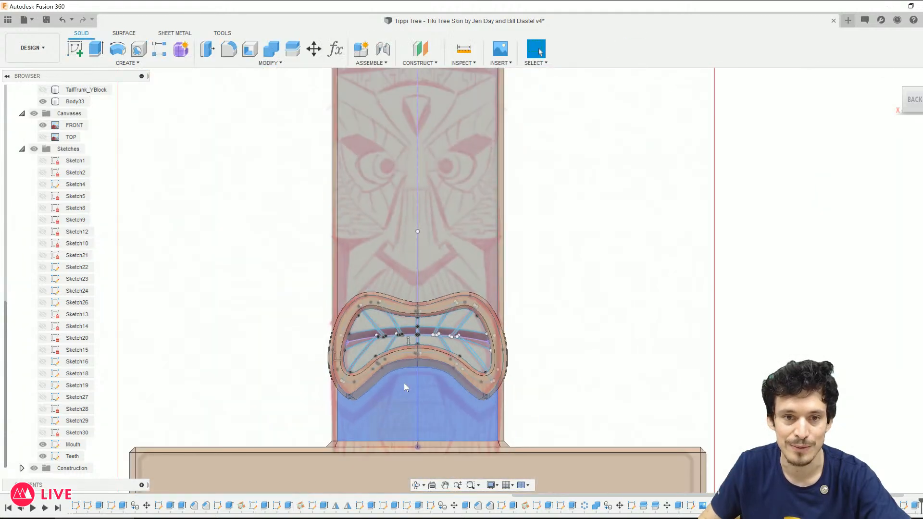
Step: Examine the mouth and teeth against the rest of the tiki face on the FRONT canvas
scroll(403, 386, "down", 1)
scroll(392, 115, "up", 5)
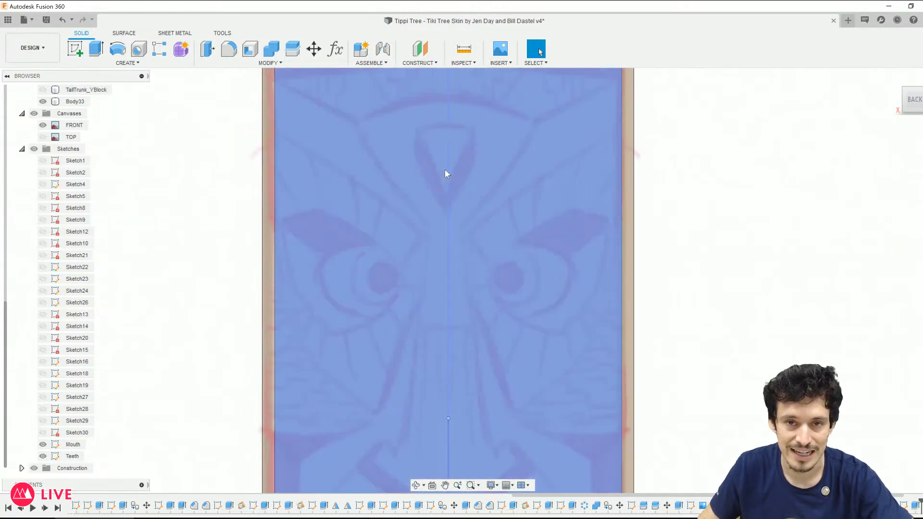
scroll(445, 173, "down", 5)
scroll(519, 346, "up", 5)
scroll(318, 312, "down", 4)
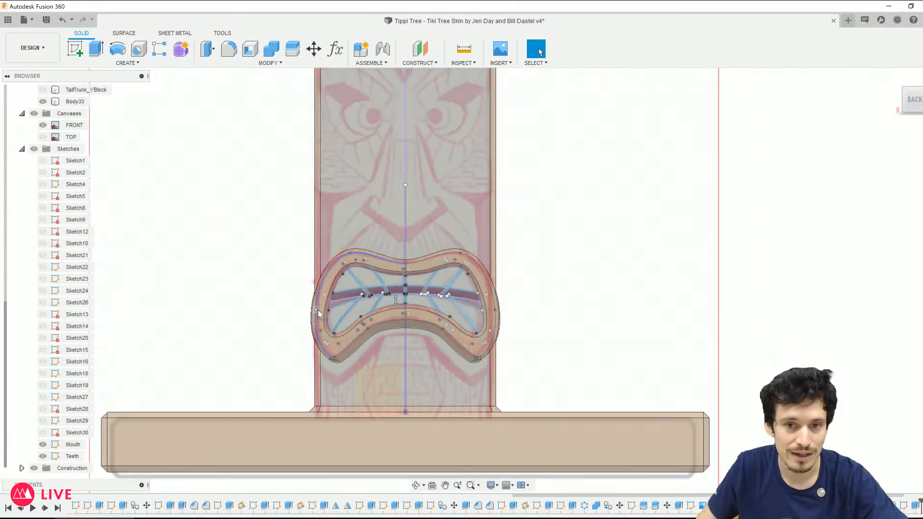
scroll(610, 353, "down", 2)
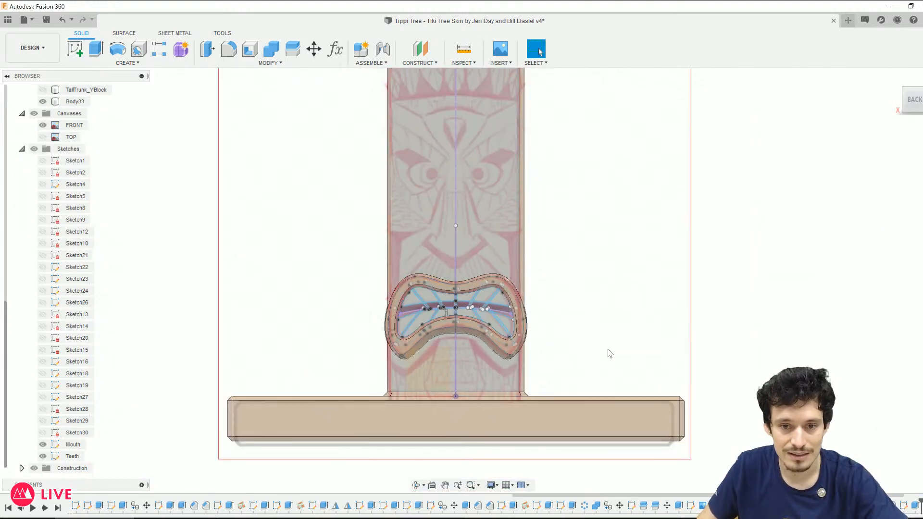
Step: Hide the FRONT canvas so that only the modelled mouth and sketches show
scroll(96, 297, "up", 2)
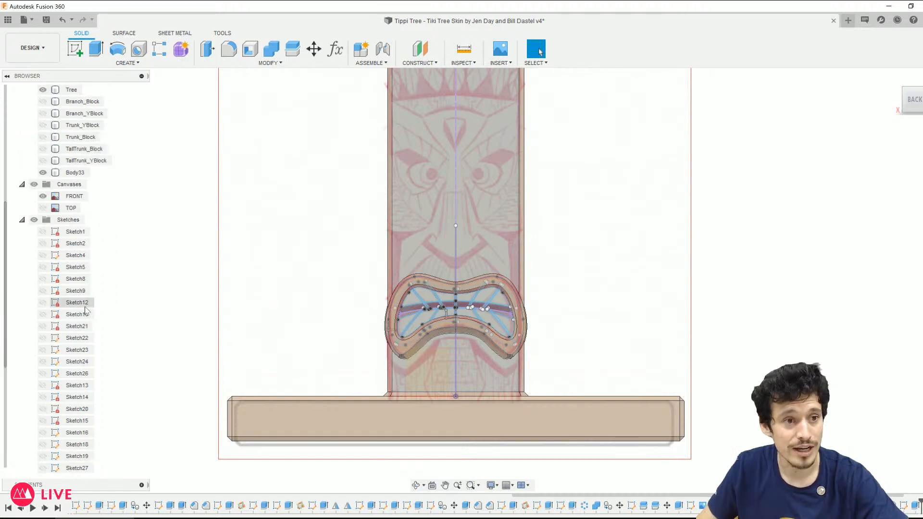
scroll(86, 310, "up", 2)
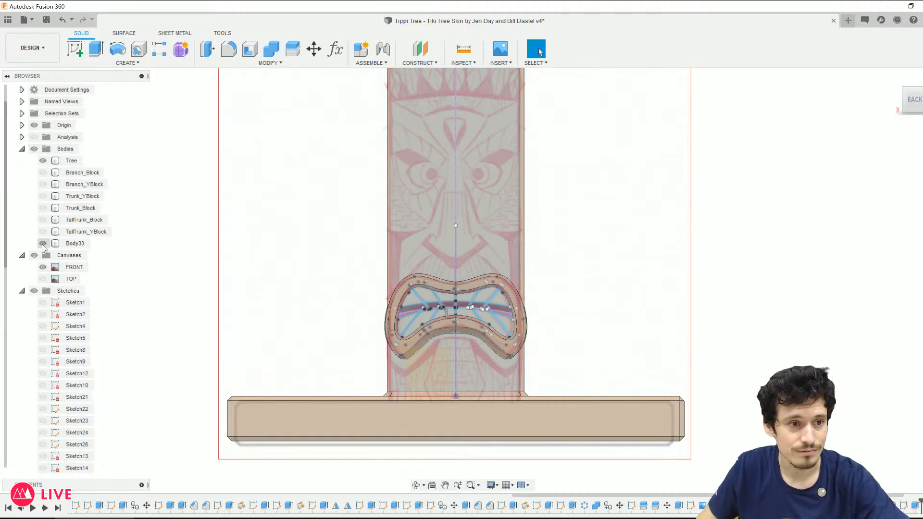
left_click(43, 267)
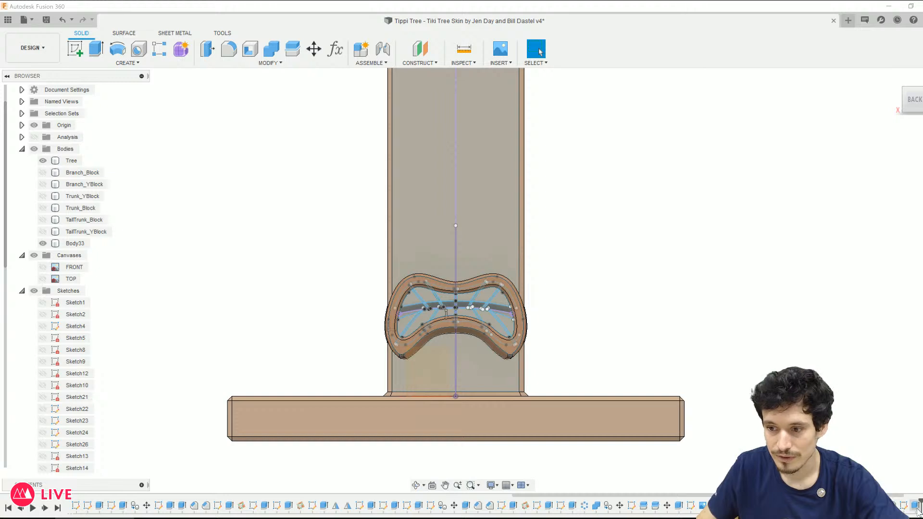
Step: Edit the 2 mm tooth-groove cut to include the profiles of the outermost lower tooth line
right_click(919, 511)
left_click(902, 503)
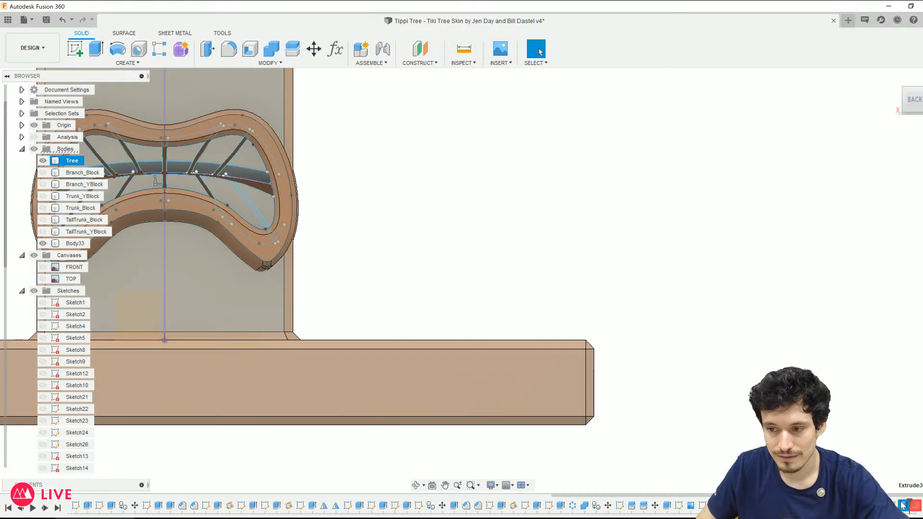
right_click(901, 508)
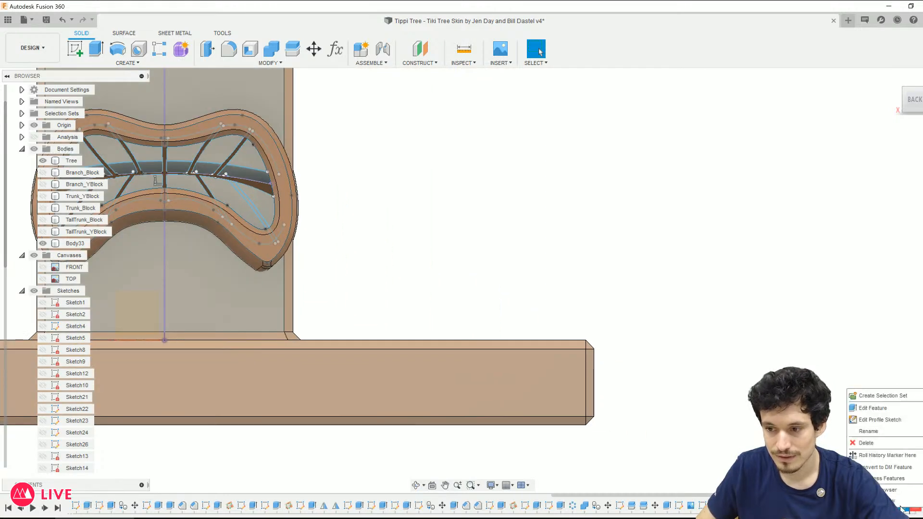
left_click(896, 409)
scroll(227, 158, "up", 4)
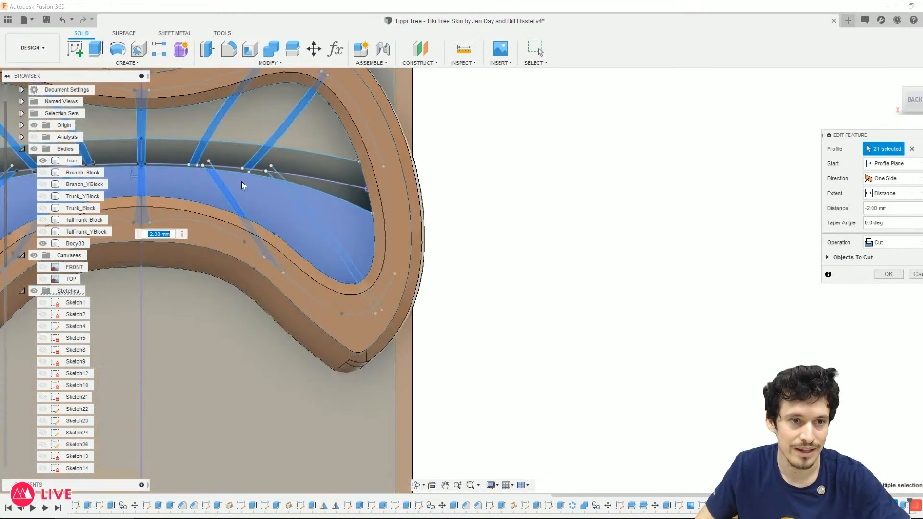
left_click(286, 189)
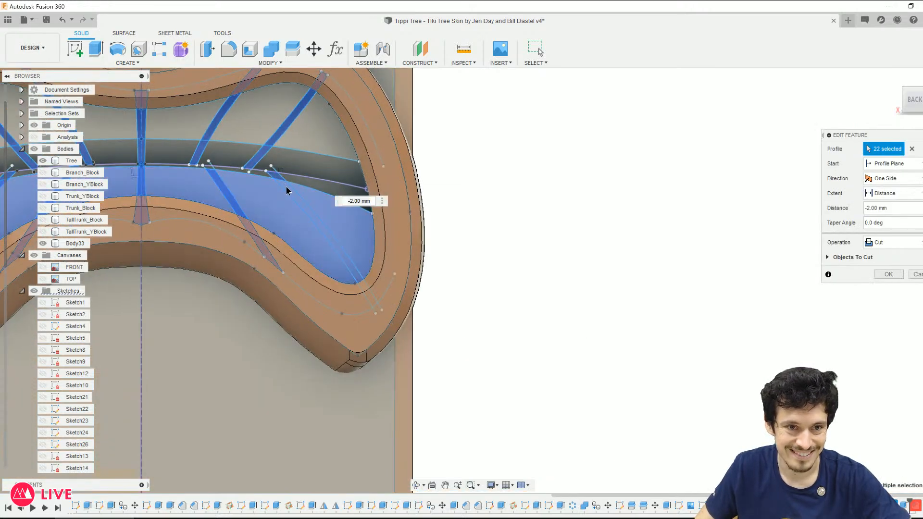
left_click(310, 223)
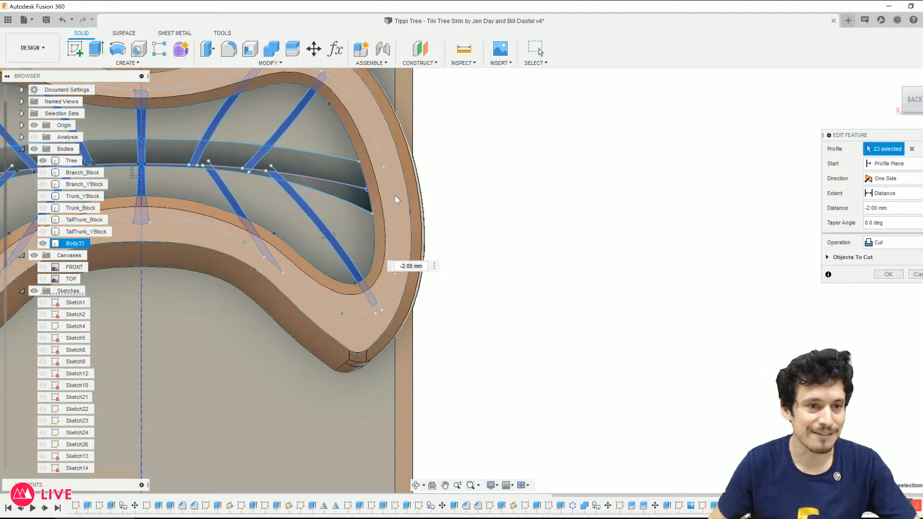
scroll(264, 239, "down", 1)
mouse_move(264, 238)
middle_mouse_down("shift")
mouse_move(288, 272)
mouse_move(259, 252)
middle_mouse_up("shift")
left_click(889, 274)
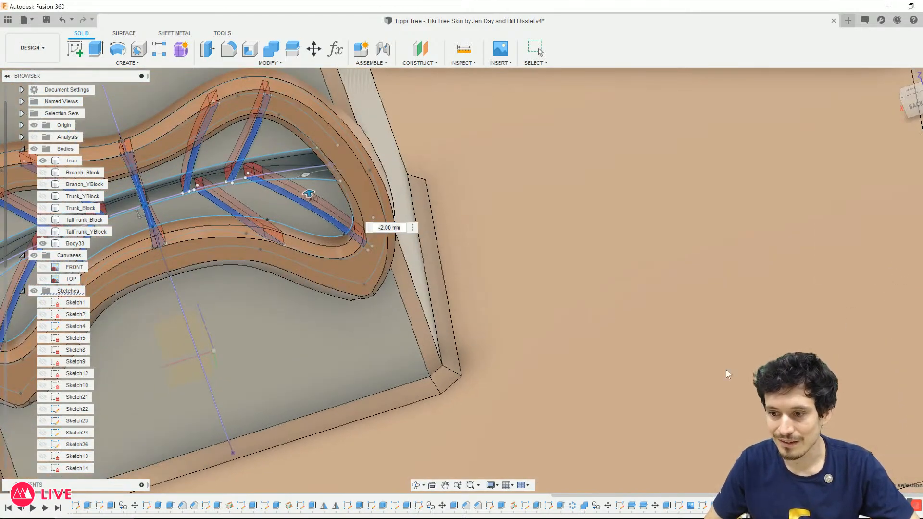
Step: Hide the Mouth and Teeth sketches
scroll(454, 369, "down", 3)
middle_click_drag(417, 358, 438, 310, "shift")
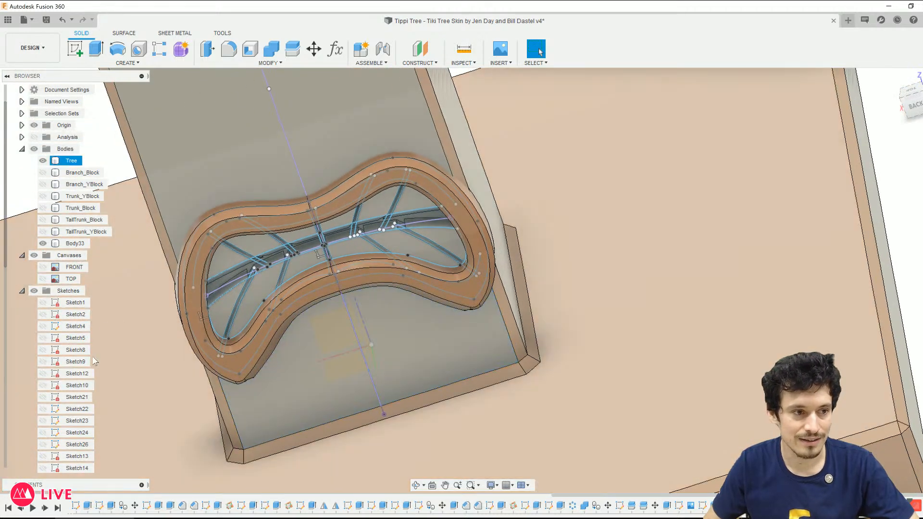
scroll(77, 380, "down", 4)
left_click(43, 432)
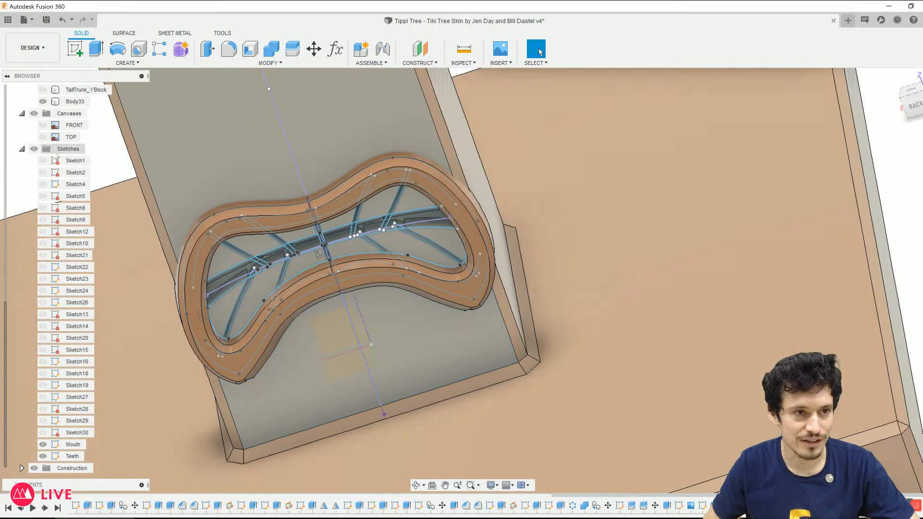
scroll(48, 240, "up", 2)
left_click(44, 150)
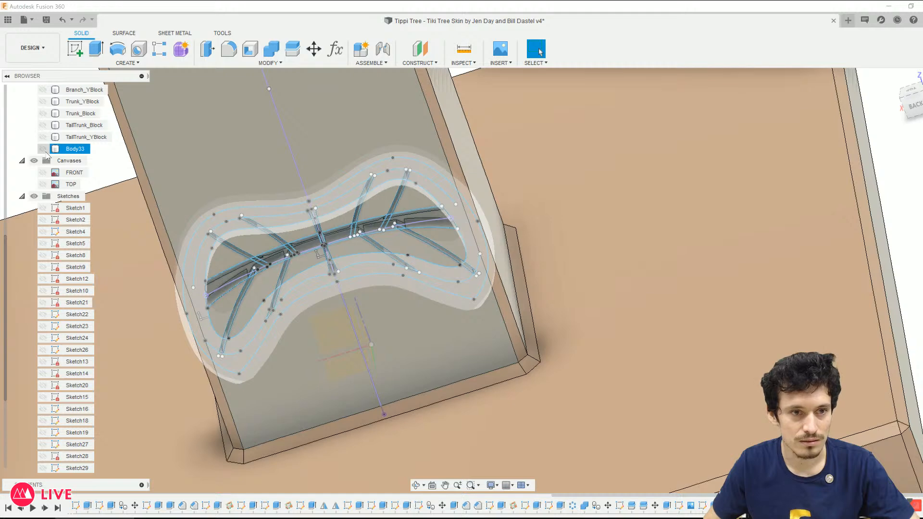
scroll(67, 211, "up", 3)
scroll(65, 339, "down", 5)
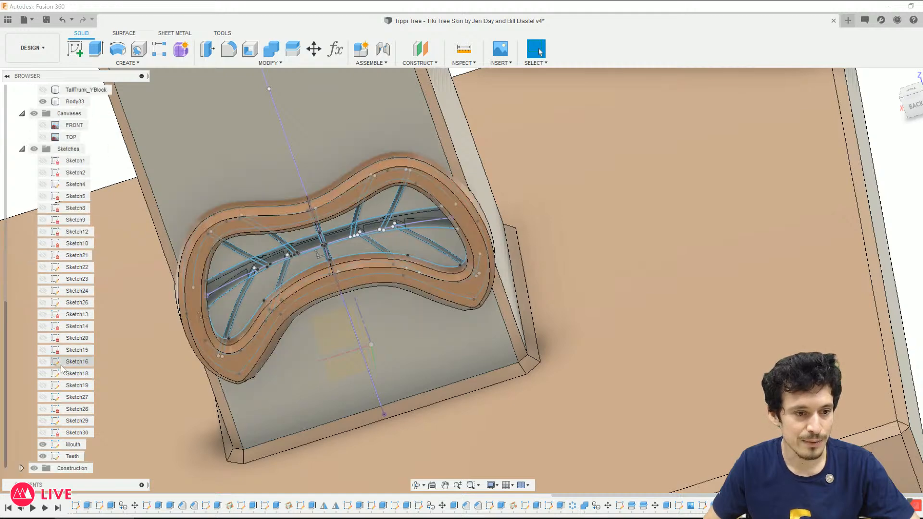
left_click(43, 444)
left_click(43, 456)
scroll(395, 390, "down", 3)
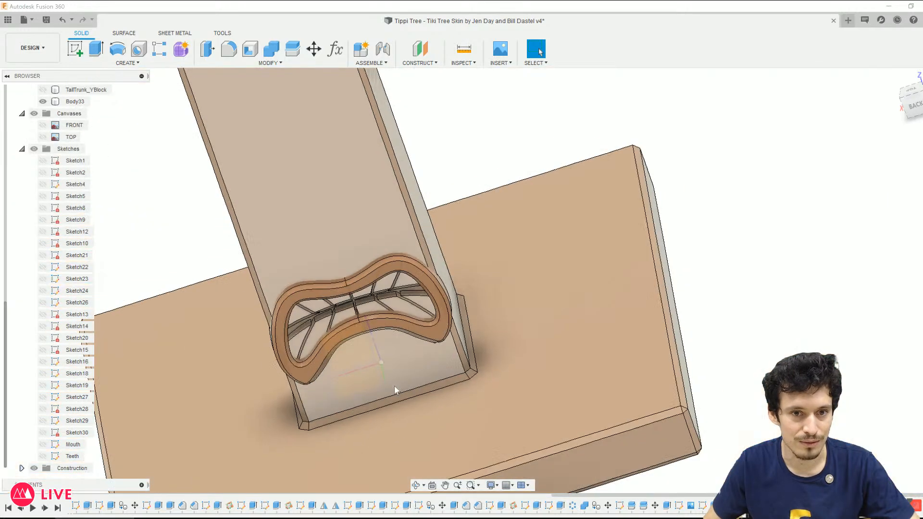
Step: Edit the tooth-groove cut and set its taper angle to -5 deg
mouse_move(609, 316)
middle_mouse_down("shift")
mouse_move(620, 286)
mouse_move(610, 301)
middle_mouse_up("shift")
scroll(480, 250, "up", 8)
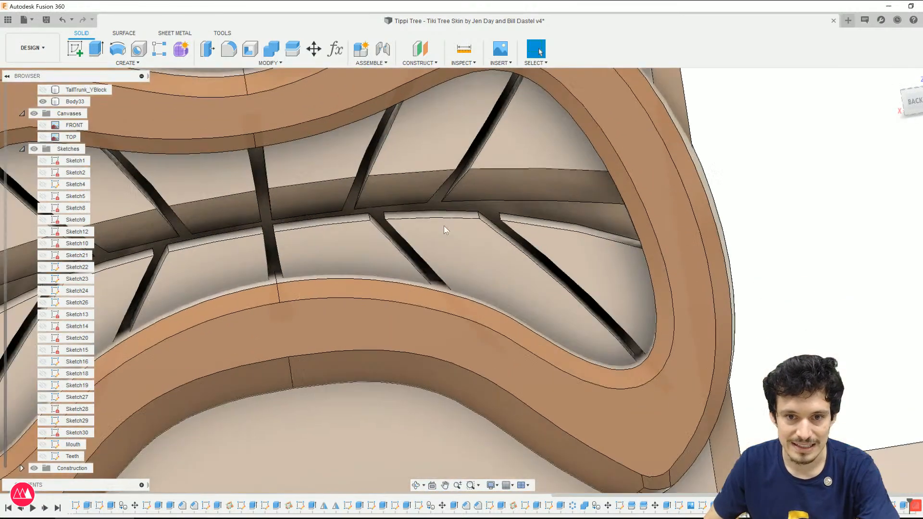
middle_click_drag(443, 226, 486, 237, "shift")
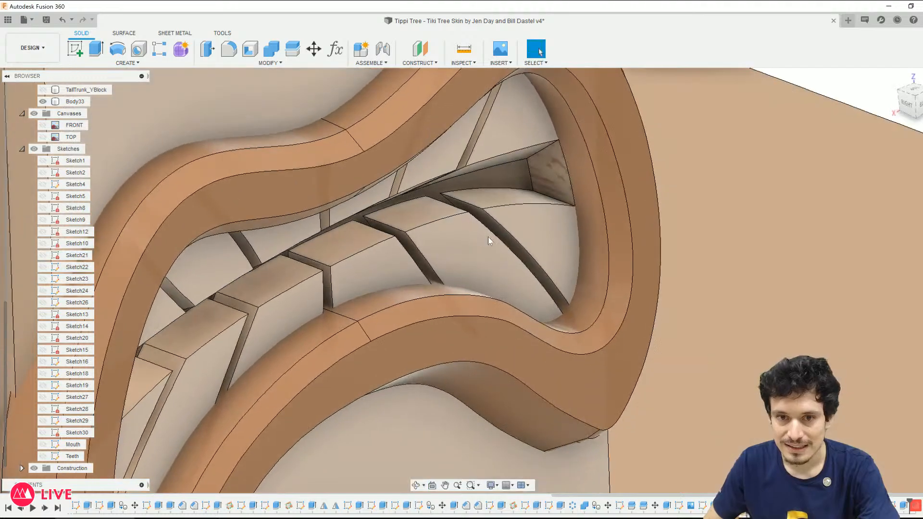
middle_click_drag(506, 274, 463, 263, "shift")
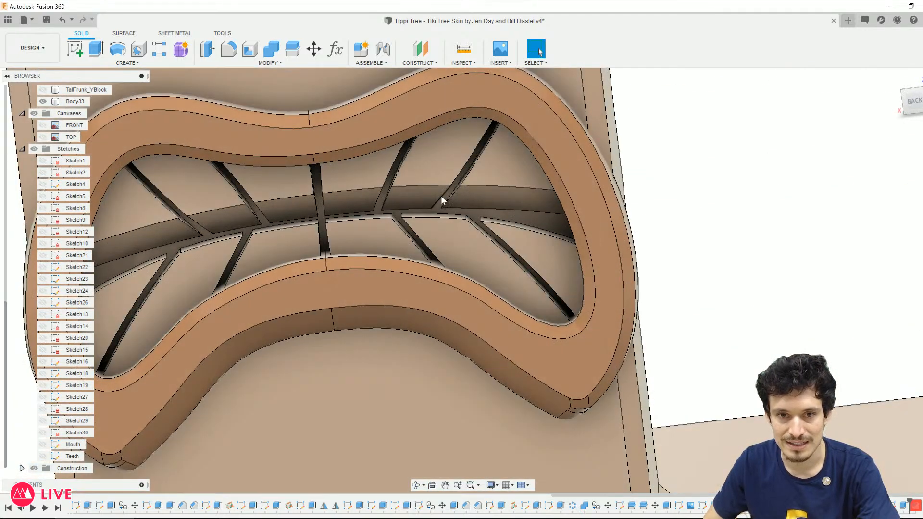
right_click(910, 505)
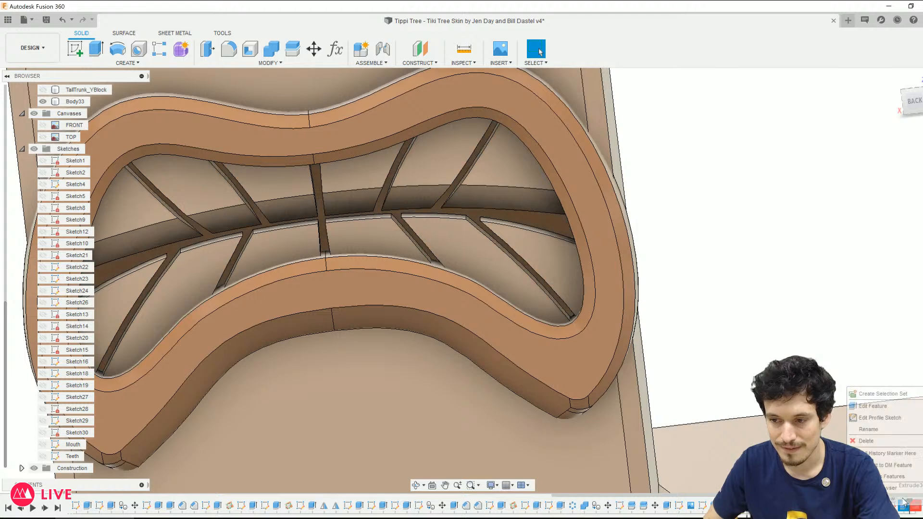
left_click(865, 403)
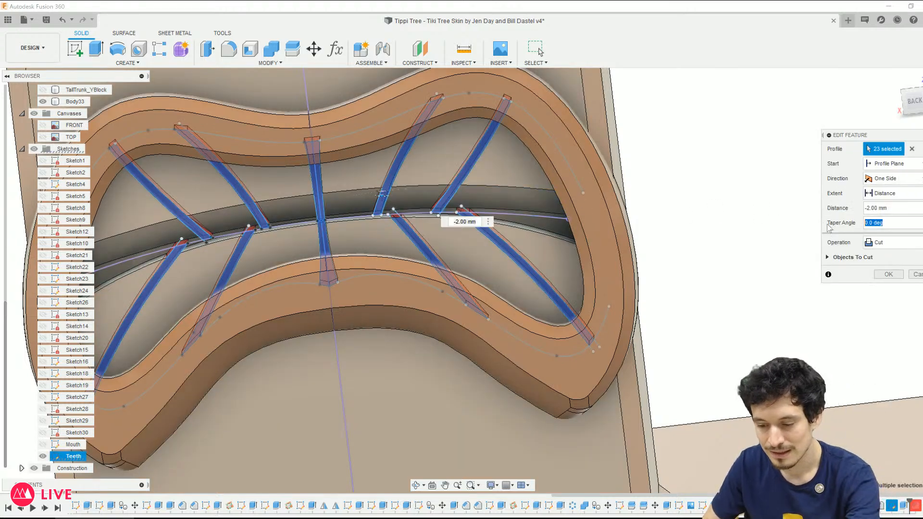
key("BackSpace")
type("-5")
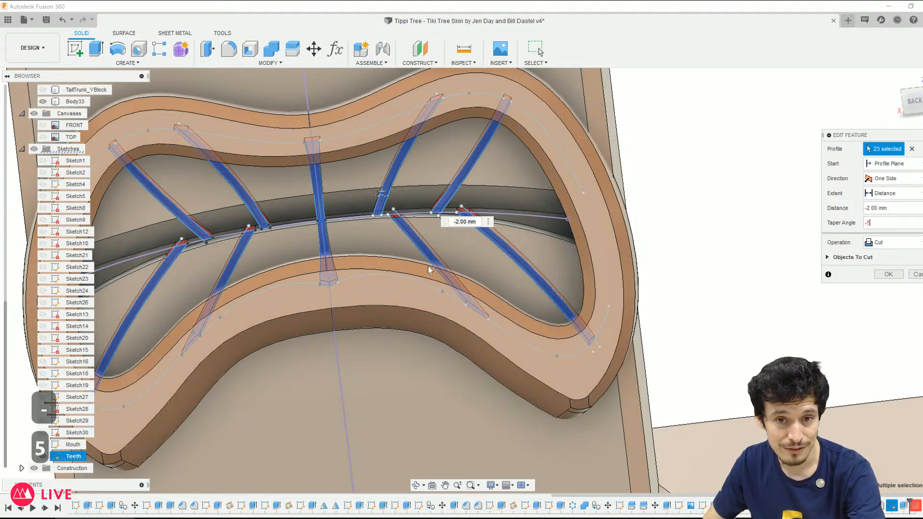
scroll(430, 270, "up", 5)
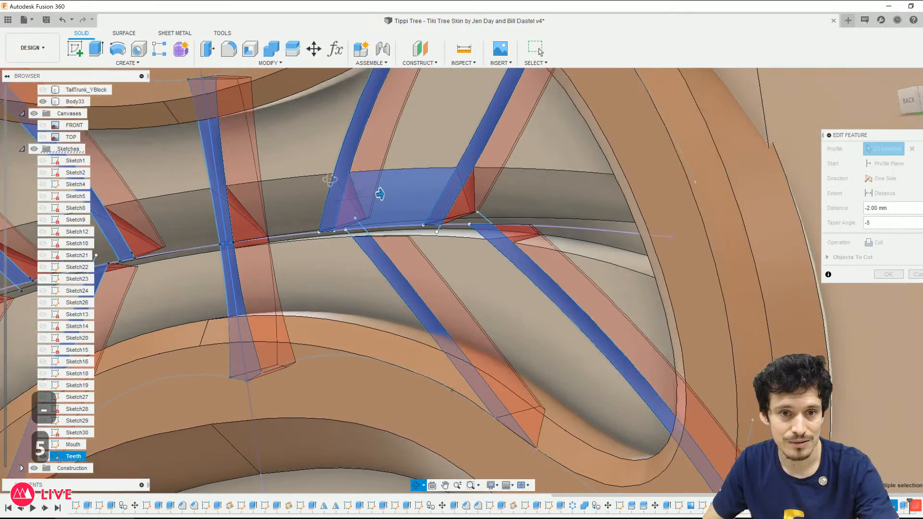
middle_click_drag(330, 179, 350, 181, "shift")
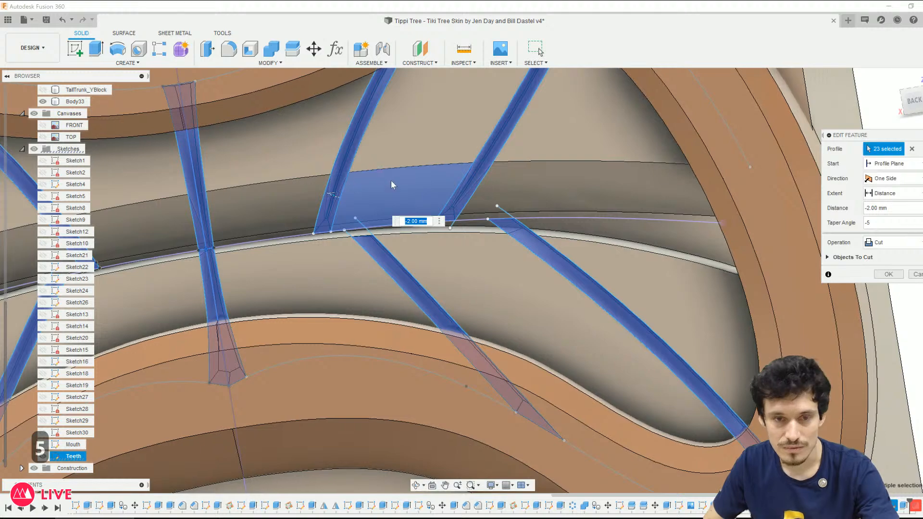
key("Return")
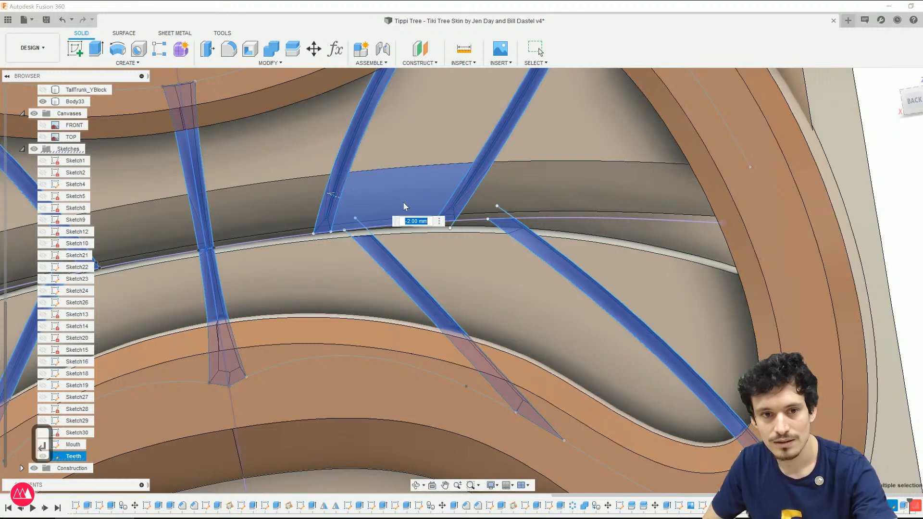
Step: Set the taper angle of the tooth-groove cut back to 0 deg
scroll(331, 238, "down", 4)
middle_click_drag(331, 239, 383, 224, "shift")
scroll(357, 251, "down", 4)
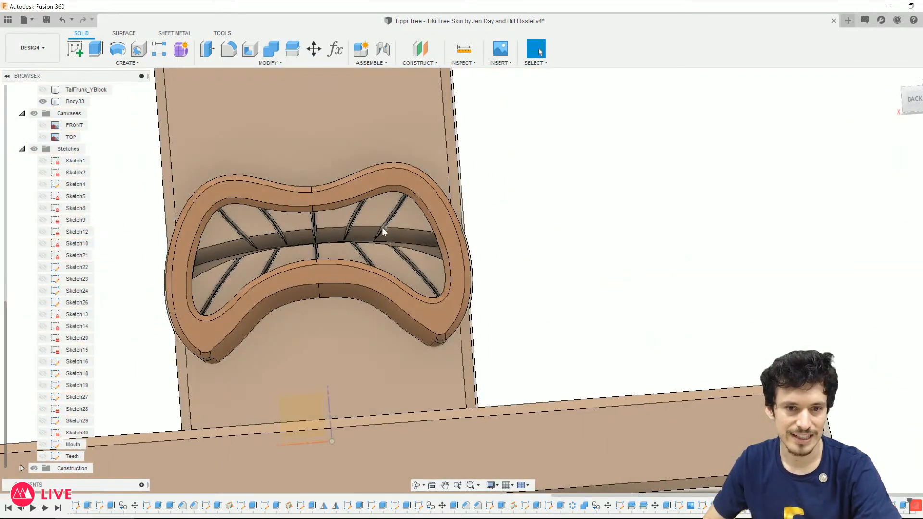
middle_click_drag(306, 232, 303, 240, "shift")
scroll(337, 245, "up", 5)
scroll(394, 222, "up", 1)
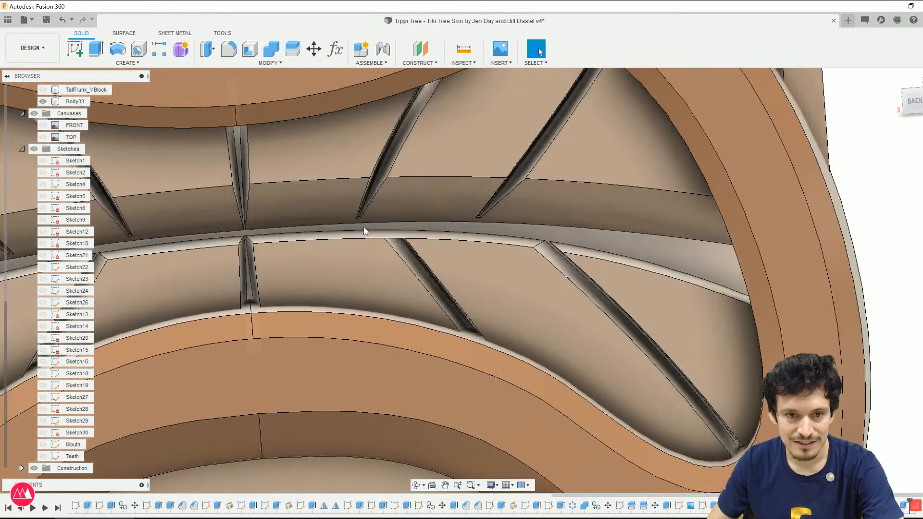
right_click(903, 505)
left_click(871, 404)
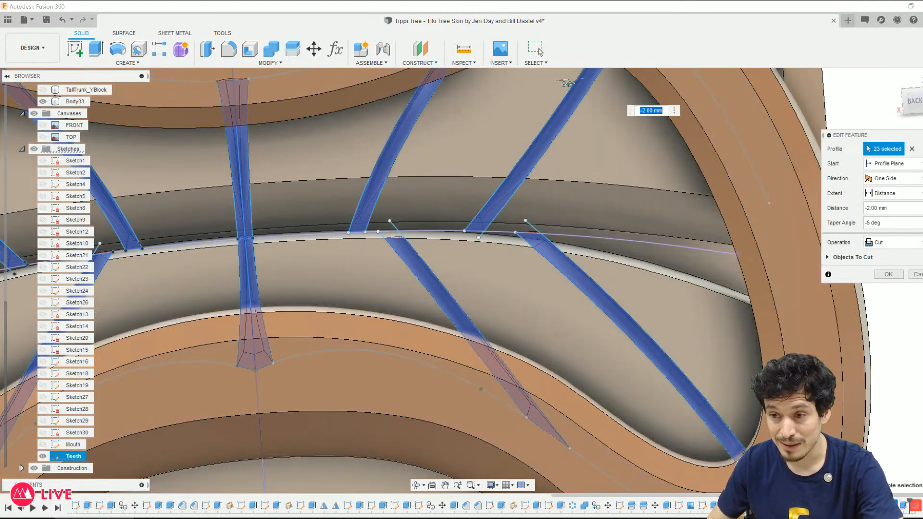
key("Tab")
type("0")
key("Return")
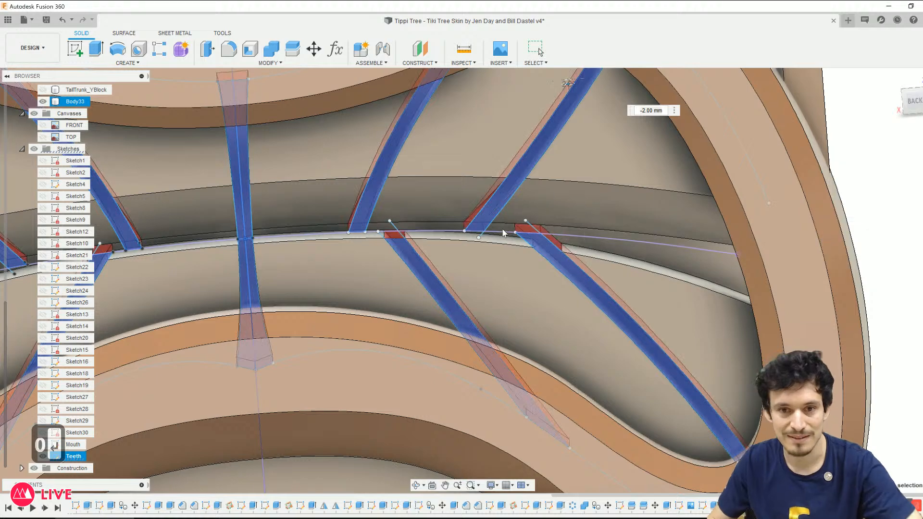
Step: Start a 0.6 mm chamfer on the tooth corner edge beside each of the four slanted lower grooves
scroll(497, 265, "down", 5)
scroll(473, 328, "down", 2)
middle_click_drag(472, 328, 405, 333, "shift")
scroll(405, 320, "down", 1)
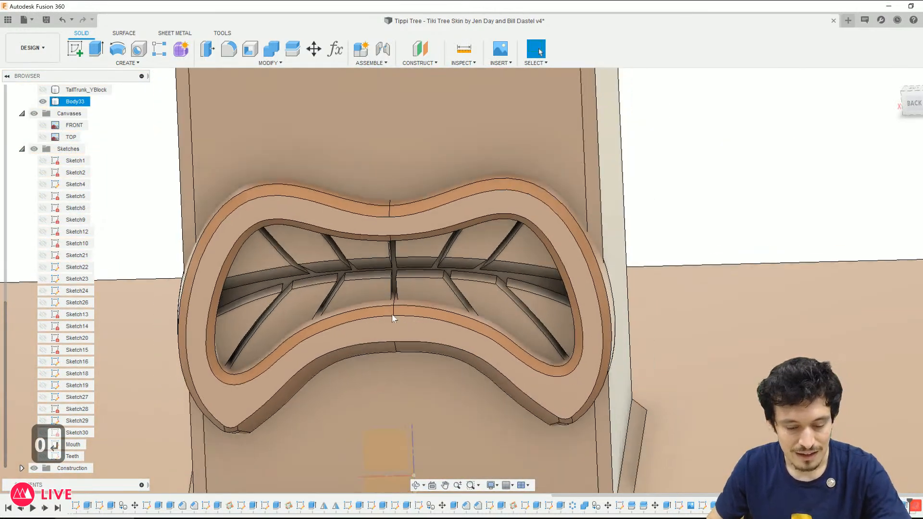
key("slash")
scroll(295, 275, "up", 7)
left_click(270, 298)
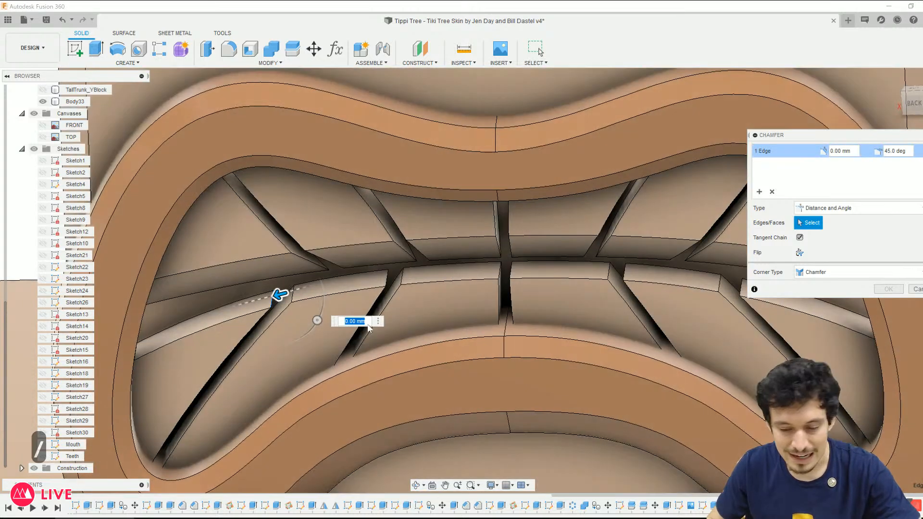
type(".6")
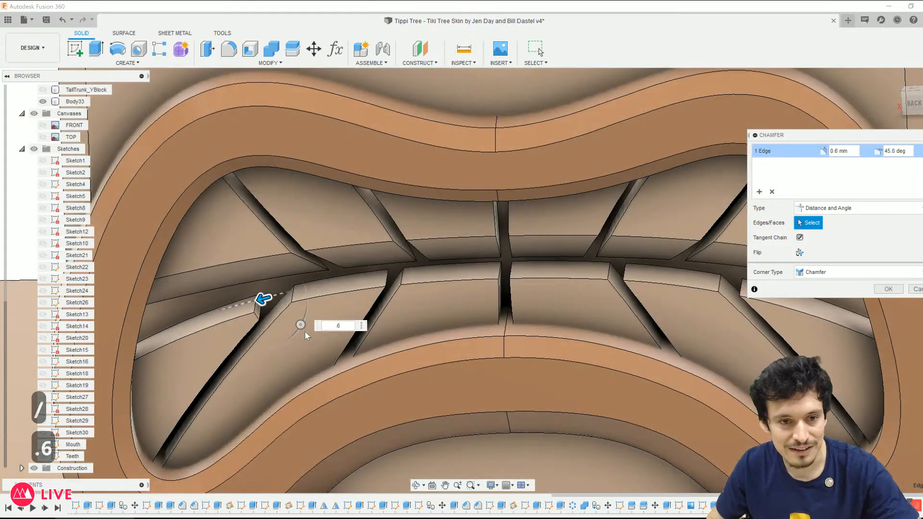
left_click(633, 278)
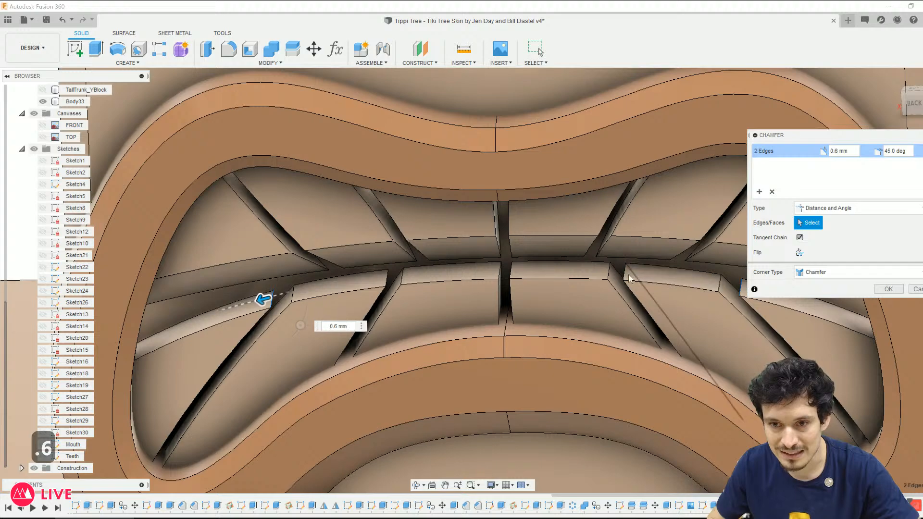
left_click(621, 275)
left_click(387, 275)
middle_click_drag(387, 365, 391, 340, "shift")
scroll(384, 339, "down", 5)
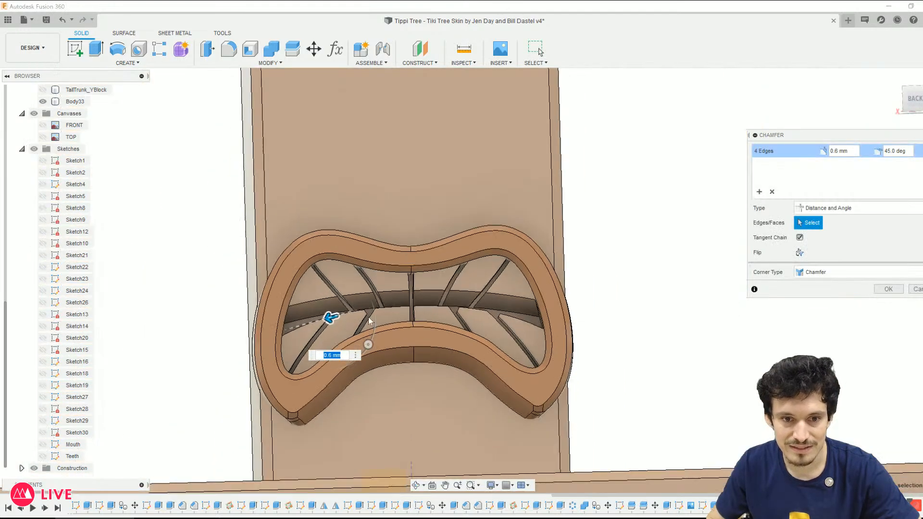
Step: Add the four tooth corner edges around the central vertical groove to the chamfer
scroll(399, 310, "up", 3)
scroll(409, 310, "up", 4)
left_click(417, 324)
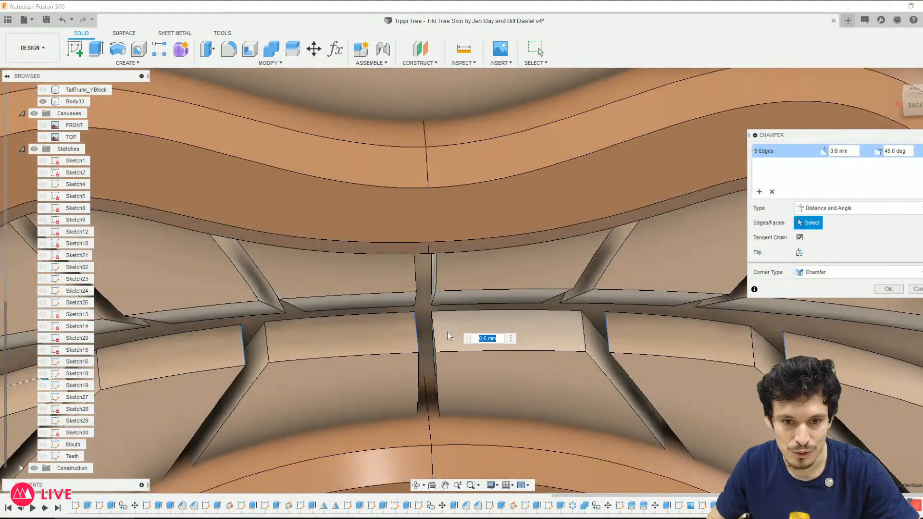
left_click(435, 329)
left_click(435, 302)
left_click(417, 297)
Step: Set the chamfer distance to 0.5 mm
type(".6")
key("BackSpace")
type("5")
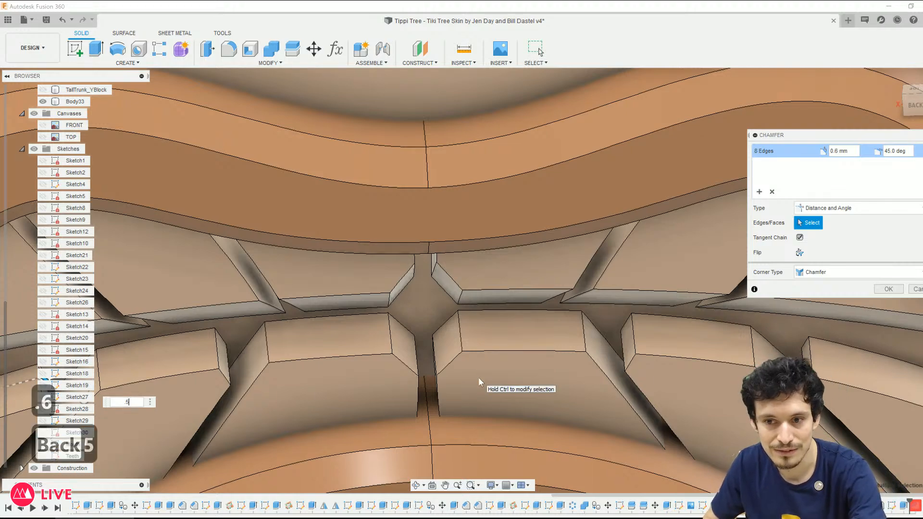
Step: Remove the four corner edges around the central groove from the chamfer selection
scroll(390, 354, "down", 3)
middle_click_drag(391, 355, 380, 329, "shift")
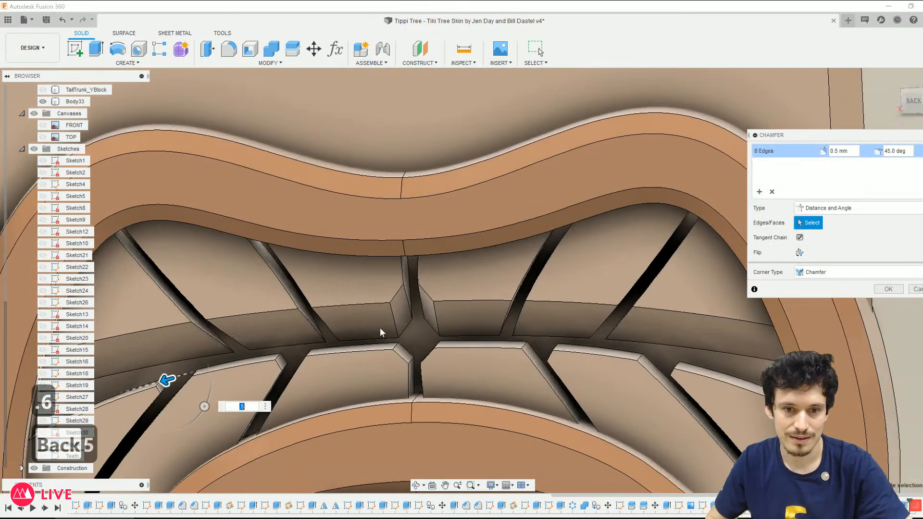
left_click(409, 317)
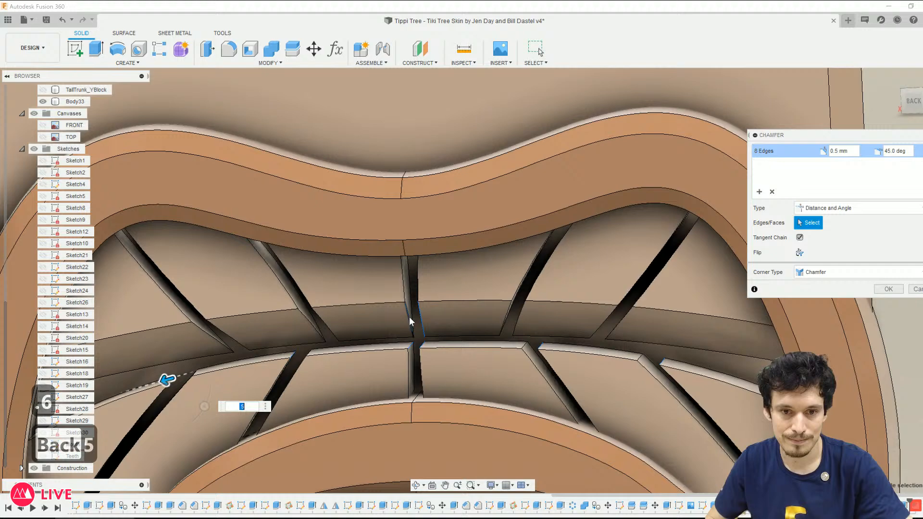
left_click(423, 348)
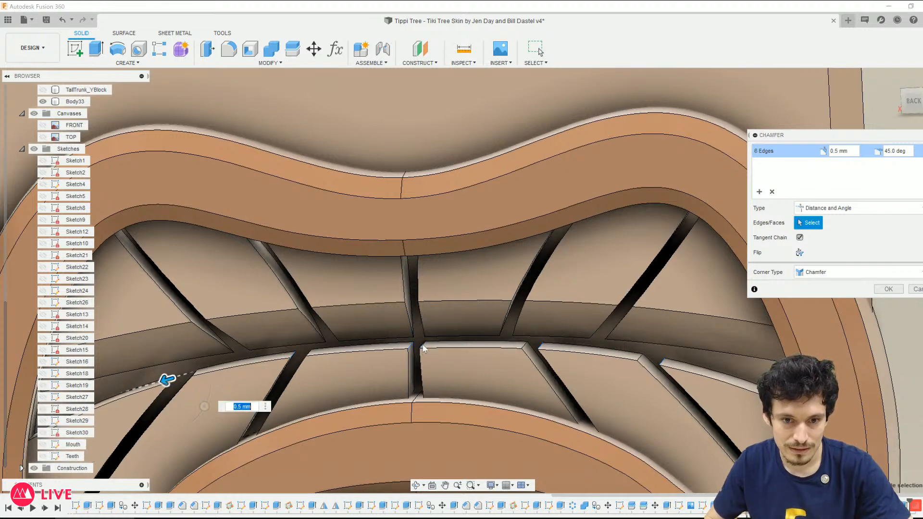
left_click(411, 344)
scroll(332, 345, "down", 3)
mouse_move(349, 349)
middle_mouse_down("shift")
mouse_move(361, 348)
mouse_move(355, 353)
middle_mouse_up("shift")
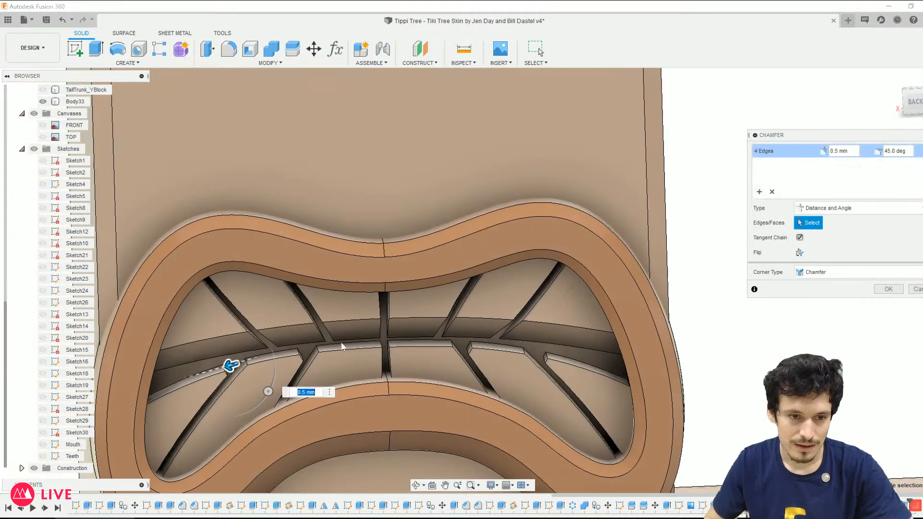
Step: Add the outer tooth corner edge beside each of the four slanted upper grooves to the chamfer
left_click(257, 336)
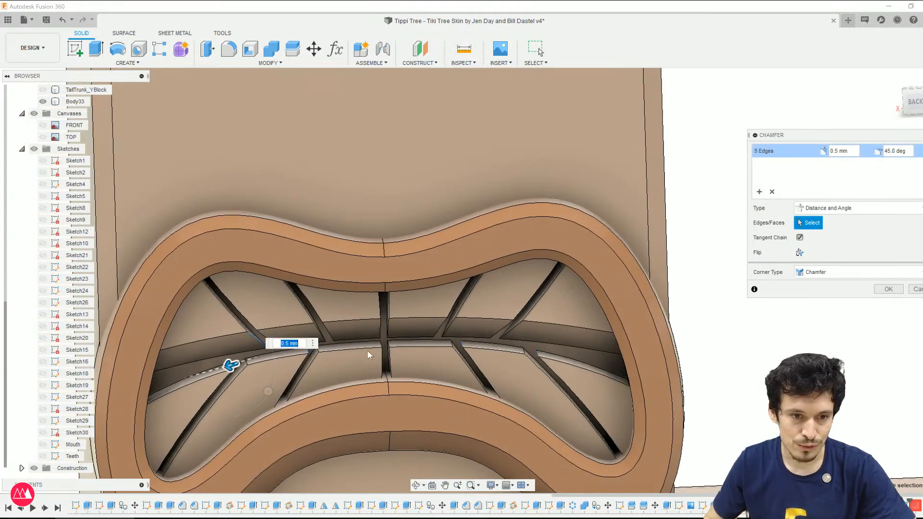
left_click(512, 332)
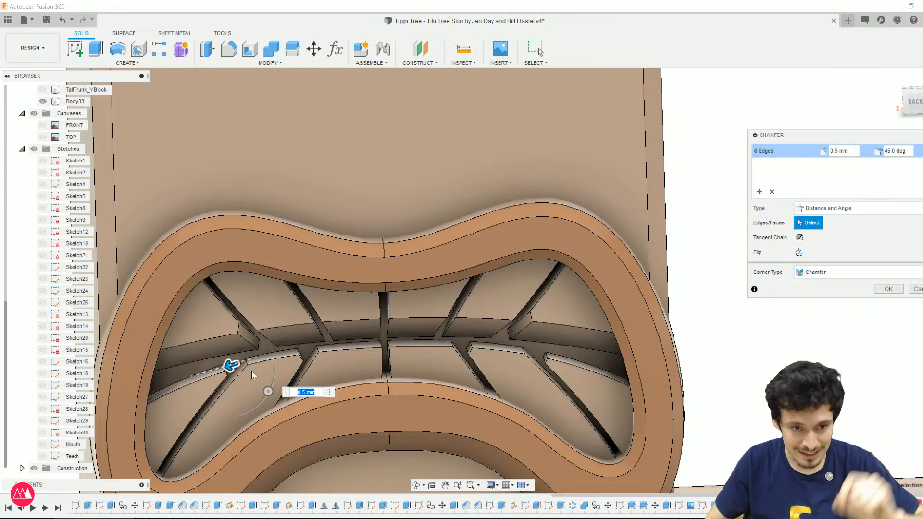
scroll(215, 344, "up", 5)
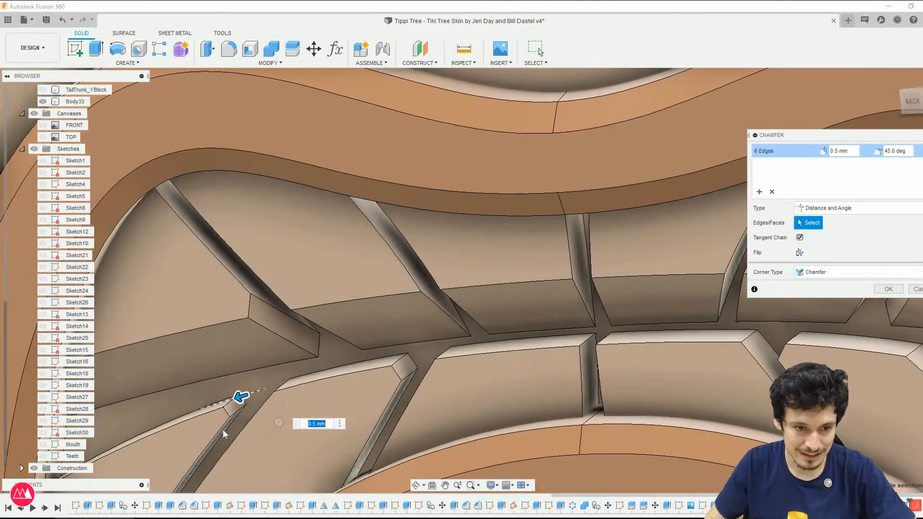
middle_click_drag(229, 423, 404, 236)
middle_click_drag(392, 267, 402, 267, "shift")
scroll(402, 268, "down", 4)
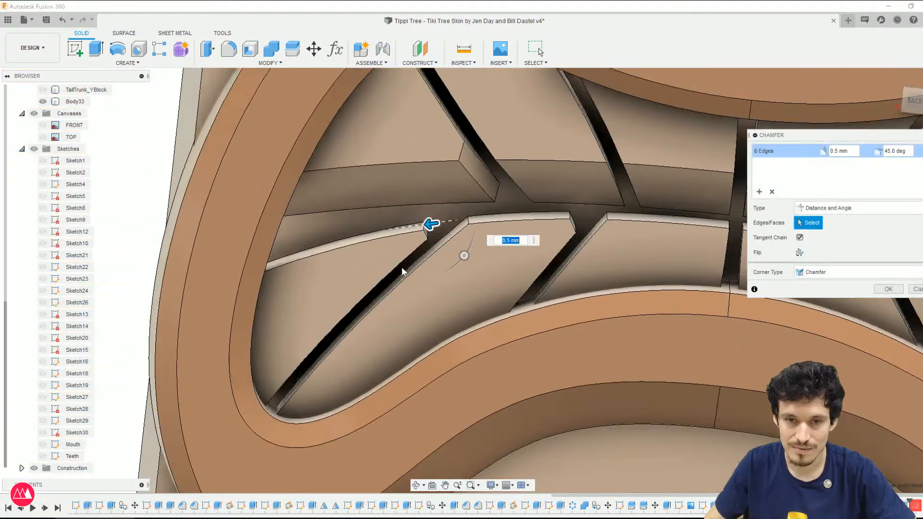
middle_click_drag(476, 305, 348, 315)
middle_click_drag(507, 241, 497, 261, "shift")
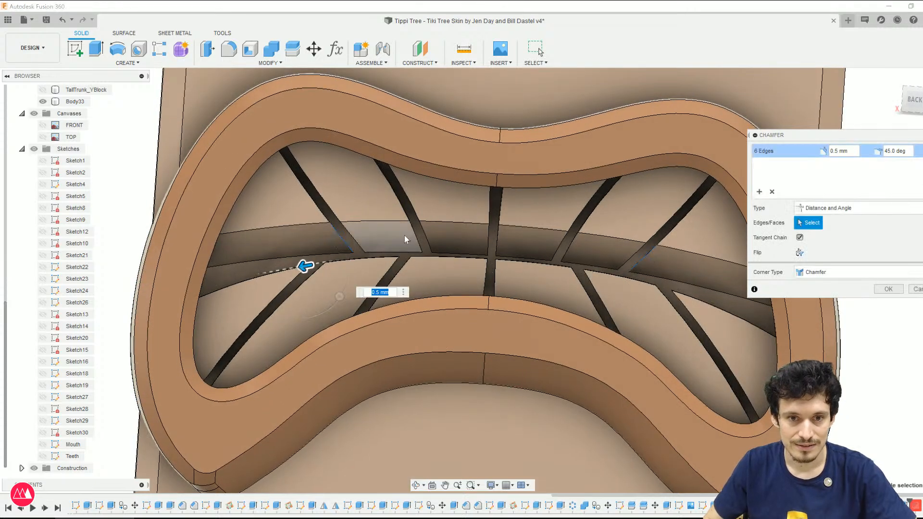
left_click(420, 241)
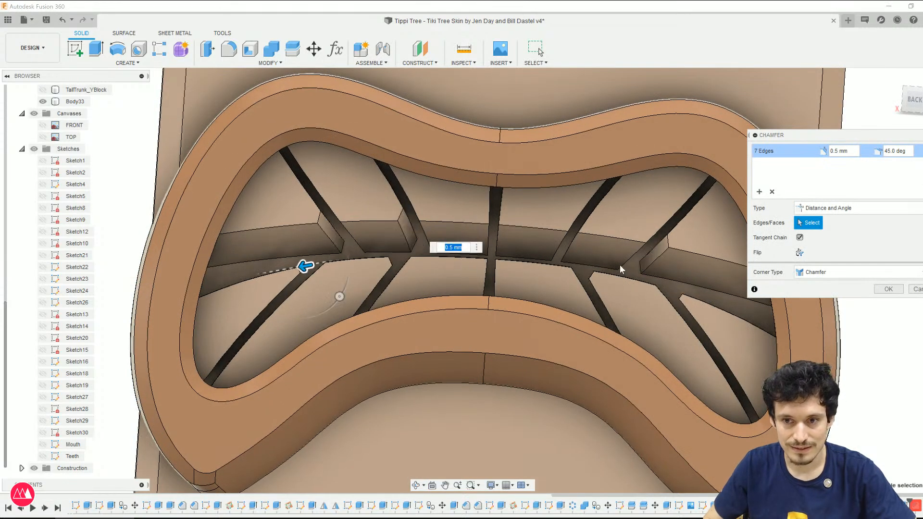
left_click(567, 258)
middle_click_drag(486, 296, 484, 305, "shift")
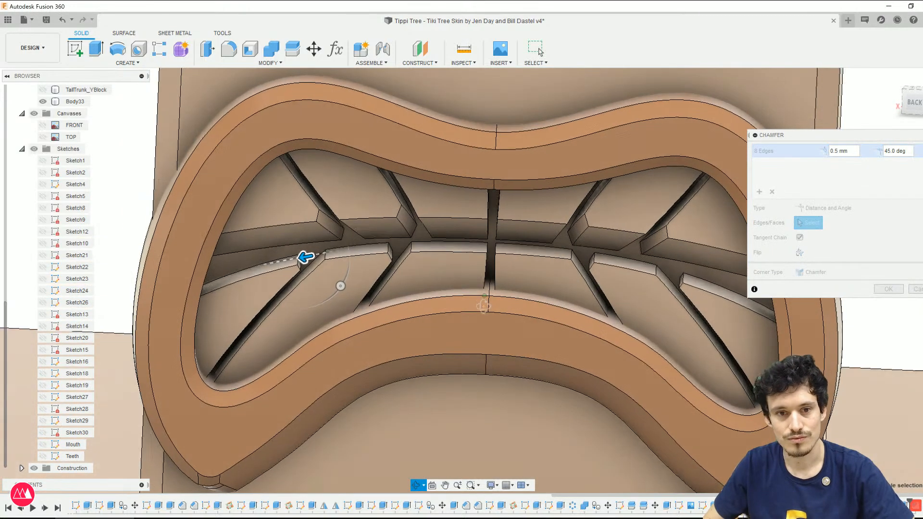
Step: Add the long biting edges of all upper and lower teeth to the same 0.5 mm chamfer
left_click(374, 217)
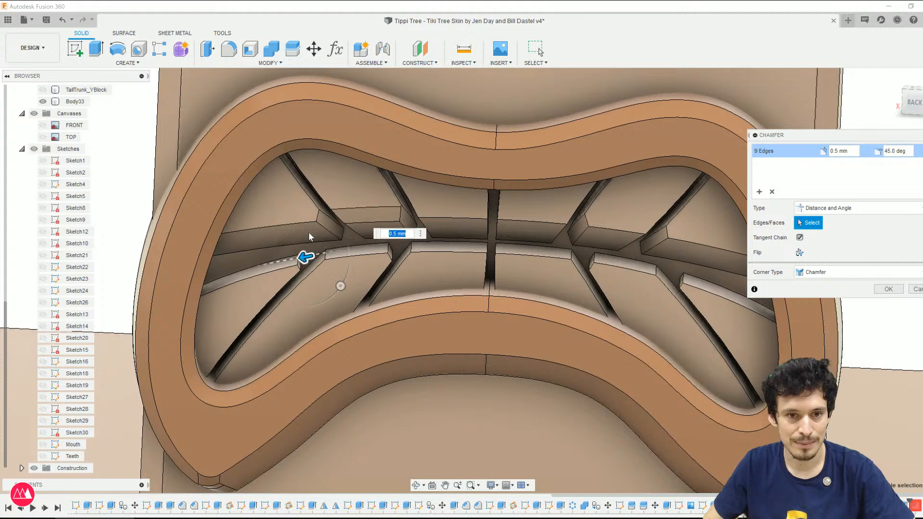
left_click(295, 226)
left_click(245, 278)
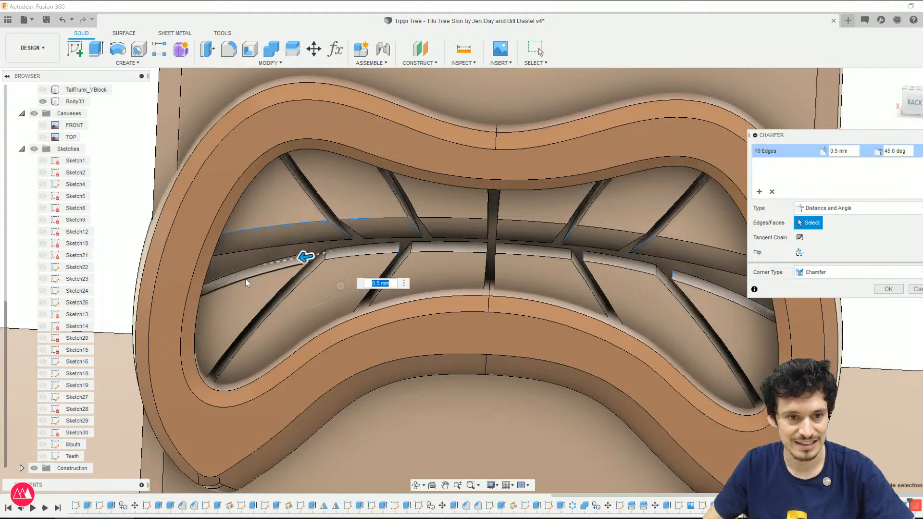
left_click(369, 253)
left_click(437, 239)
left_click(443, 222)
left_click(534, 224)
left_click(535, 254)
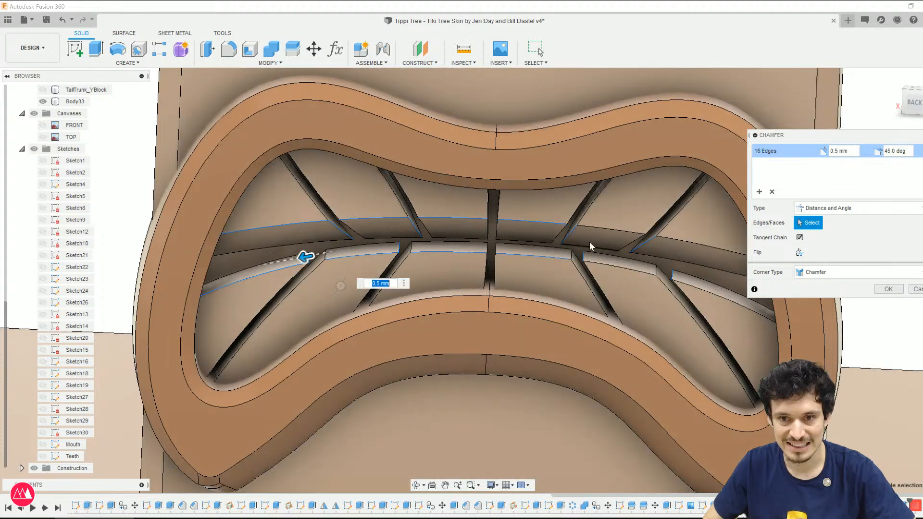
left_click(603, 228)
left_click(617, 258)
left_click(697, 284)
left_click(457, 269)
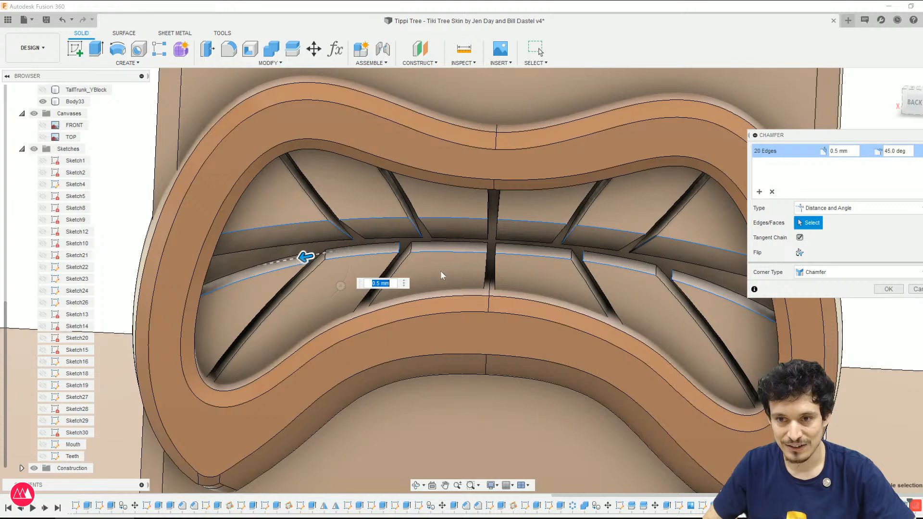
Step: Examine the chamfer preview on the corners and biting edges of both rows of teeth
scroll(394, 275, "down", 3)
scroll(394, 275, "down", 2)
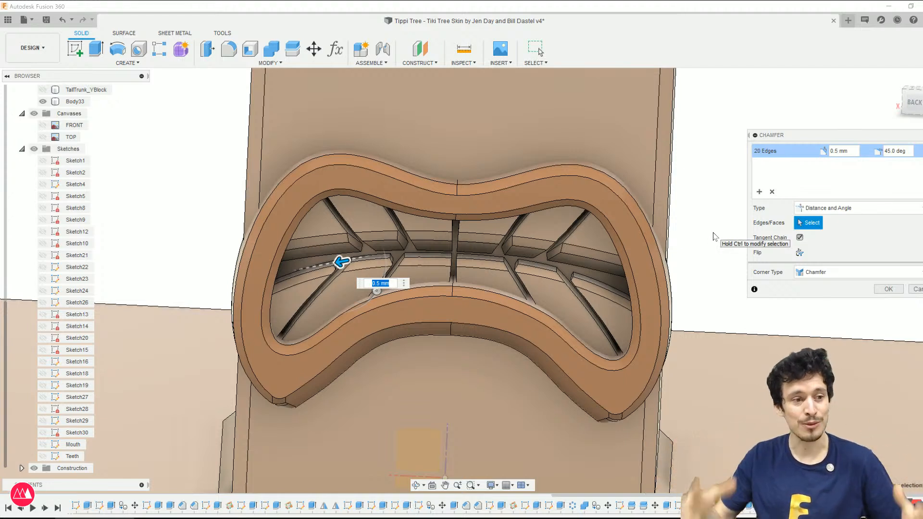
scroll(314, 281, "up", 8)
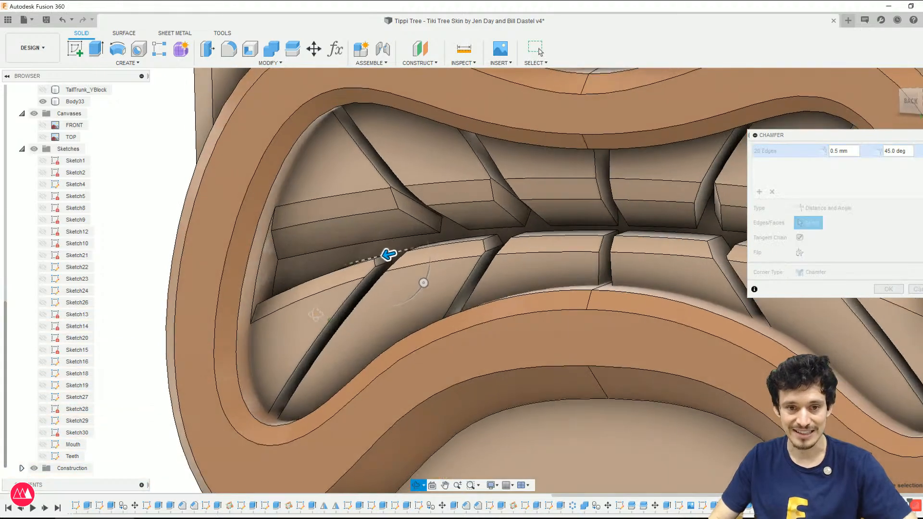
left_click(375, 280)
key("ctrl+z")
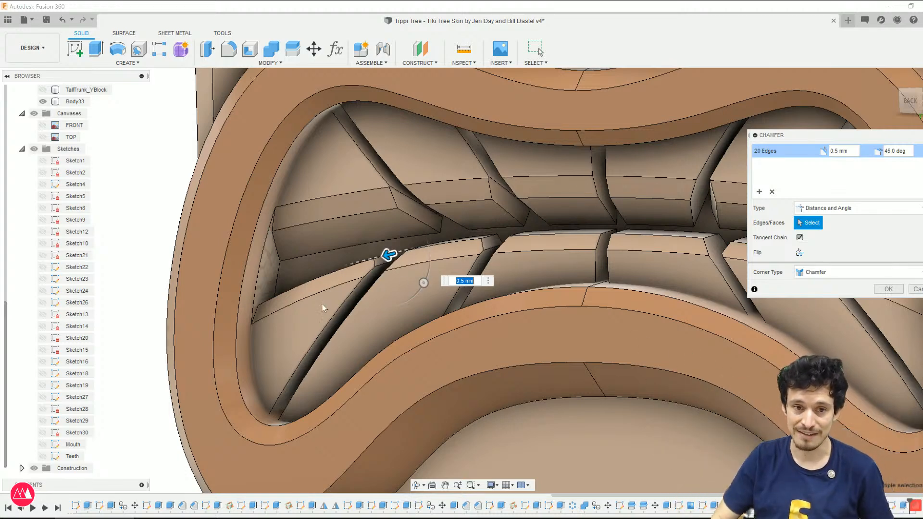
scroll(336, 225, "down", 5)
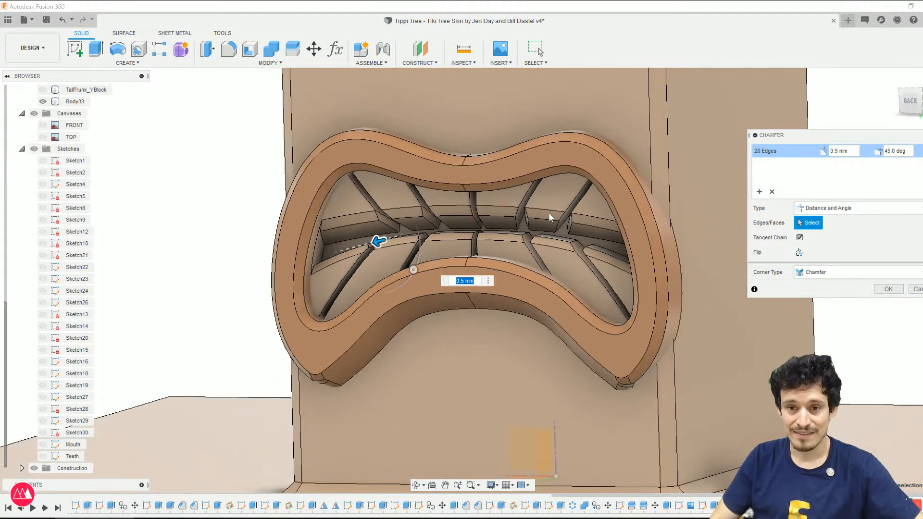
scroll(473, 228, "down", 1)
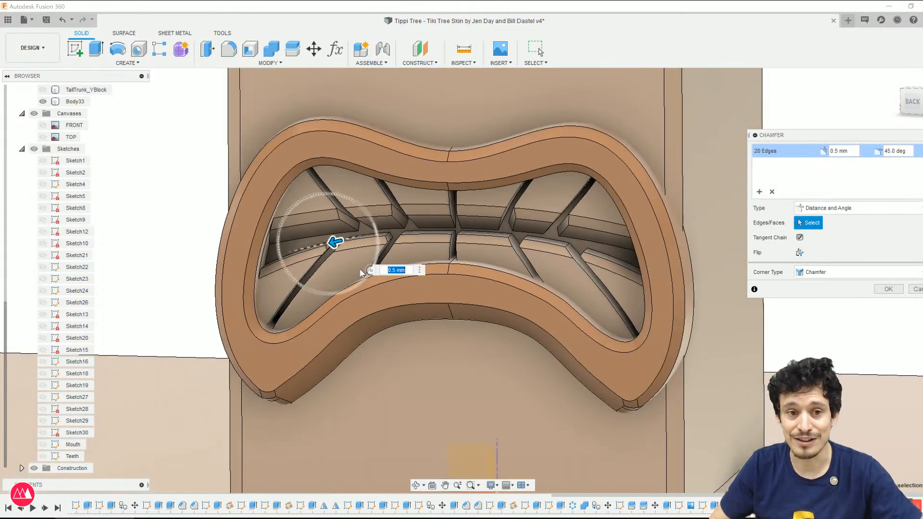
Step: Try to extend the chamfer to the slanted groove edges of the upper teeth
scroll(330, 205, "up", 2)
left_click(434, 219)
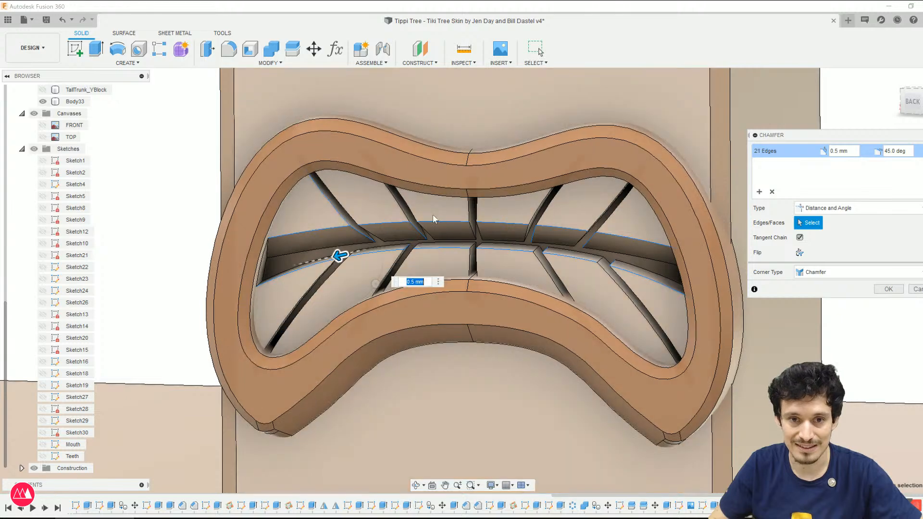
left_click(603, 226)
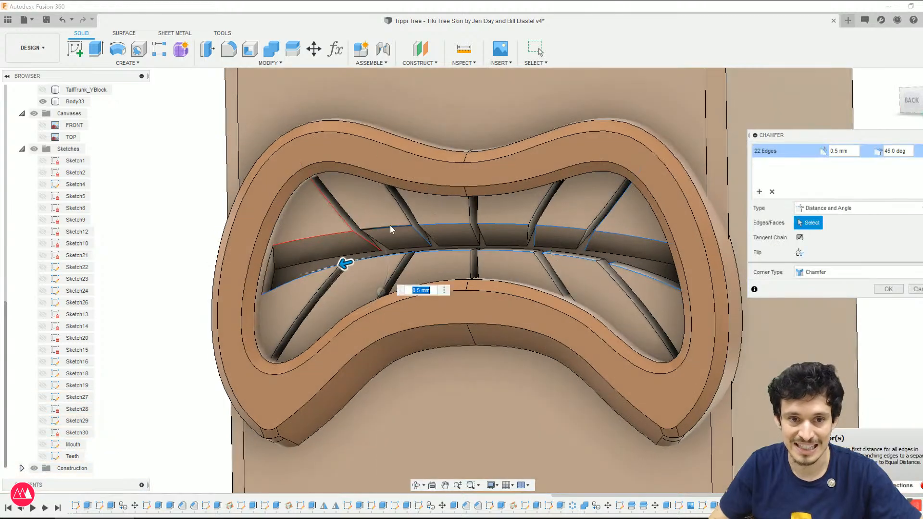
left_click(607, 213)
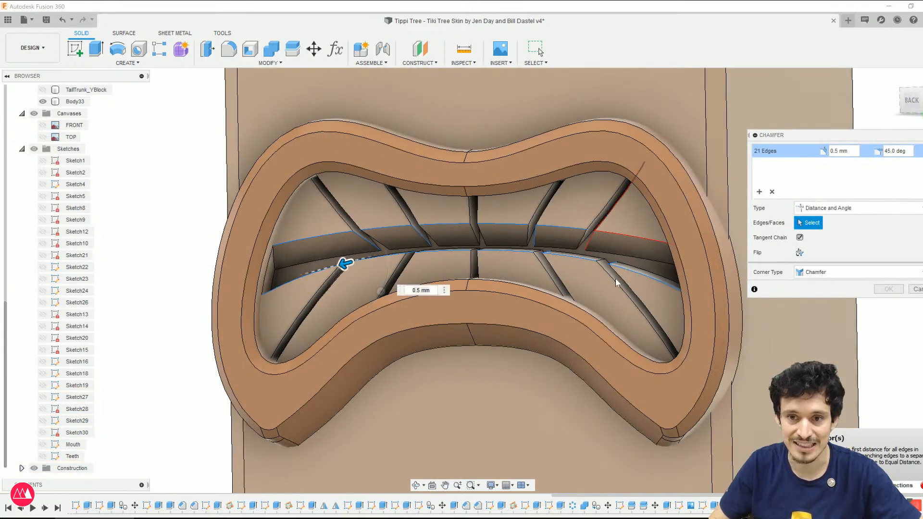
left_click(546, 269)
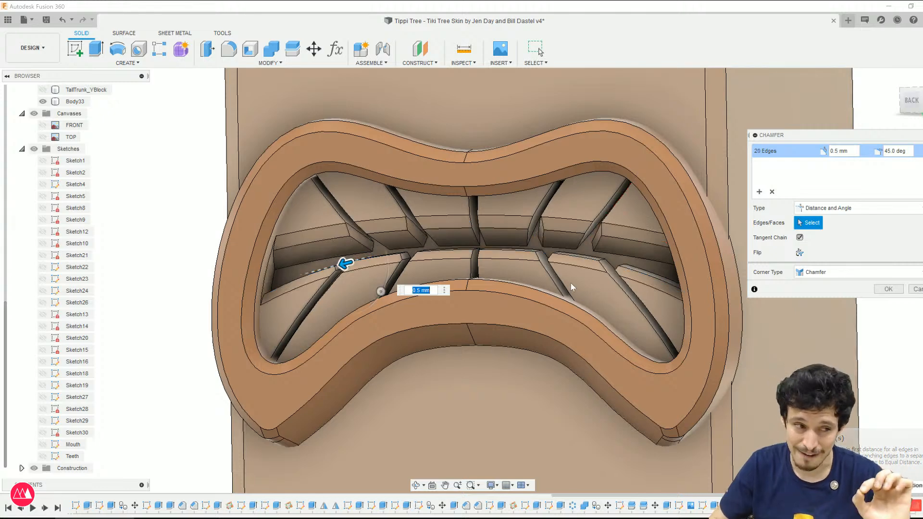
Step: Inspect the chamfered teeth with the model shaded without edges, and restore the visible-edge display
scroll(478, 278, "up", 2)
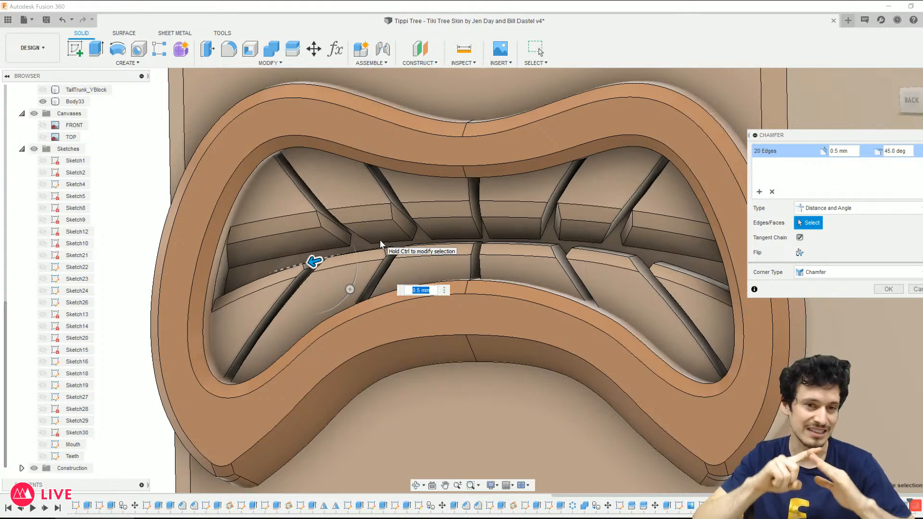
scroll(532, 248, "down", 2)
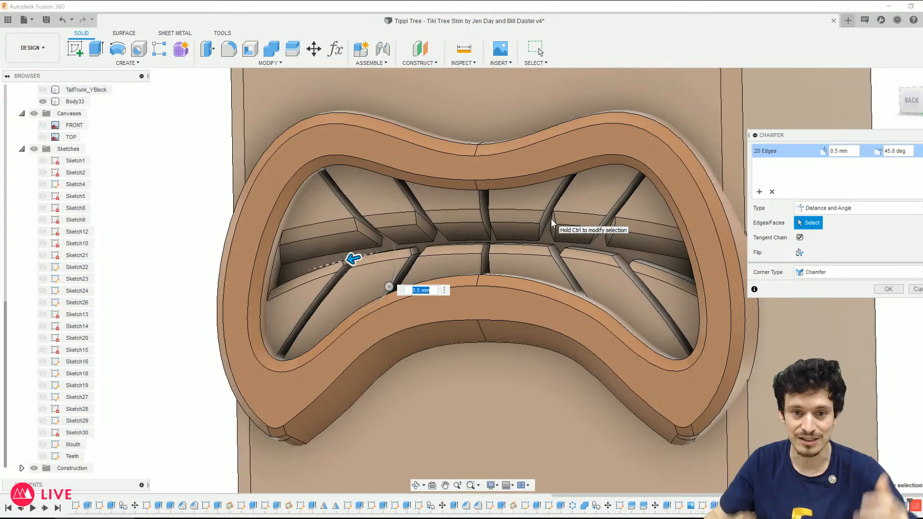
scroll(557, 257, "down", 5)
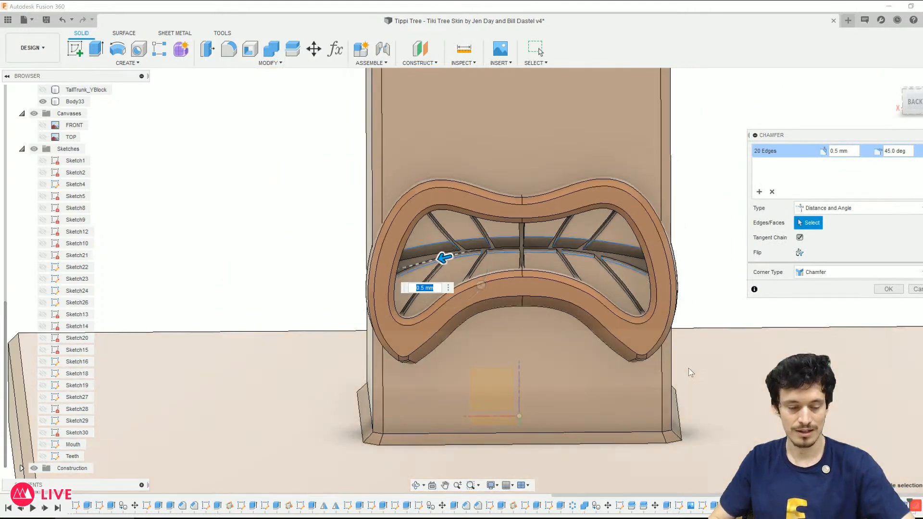
key("ctrl+4")
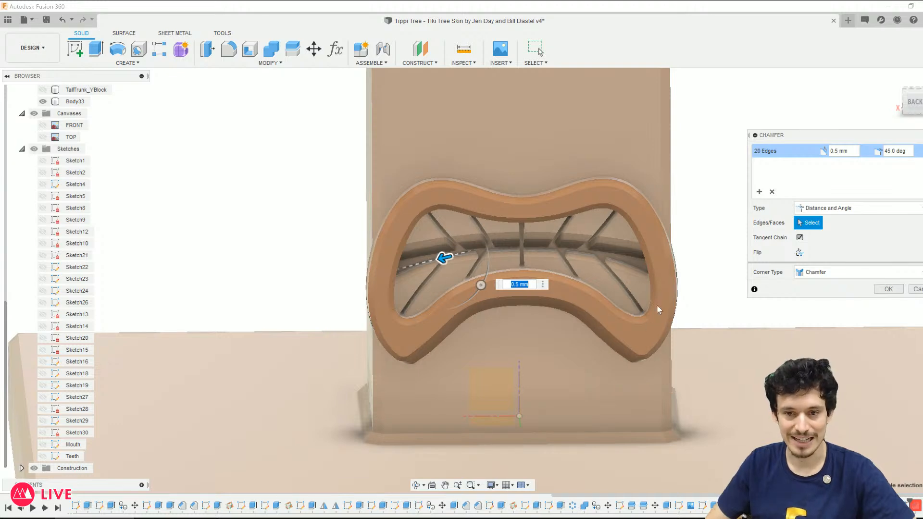
scroll(482, 283, "up", 3)
middle_click_drag(396, 257, 405, 298, "shift")
scroll(405, 298, "down", 3)
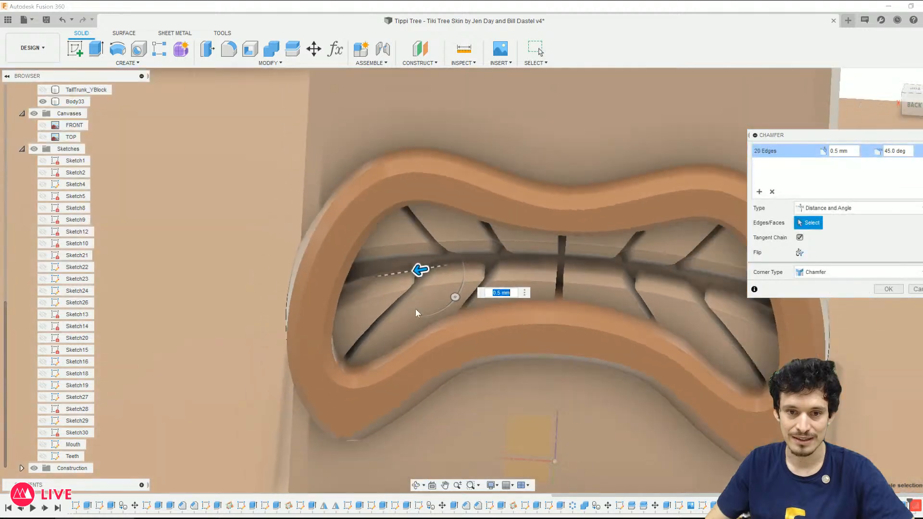
middle_click_drag(498, 366, 537, 352, "shift")
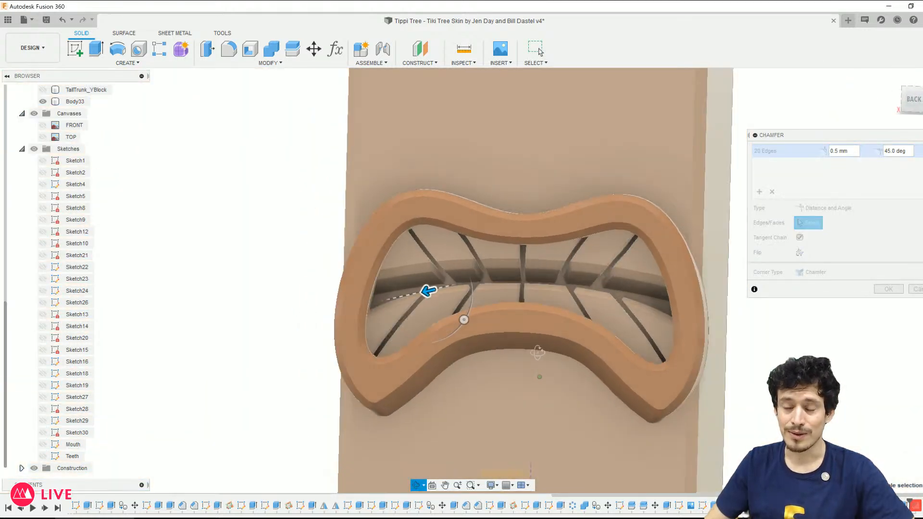
middle_click_drag(537, 353, 539, 351, "shift")
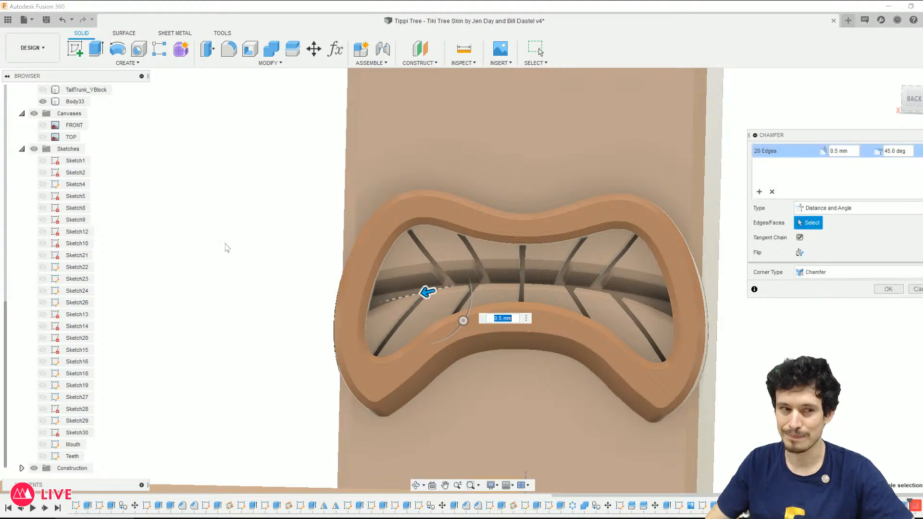
scroll(433, 279, "up", 5)
key("ctrl+6")
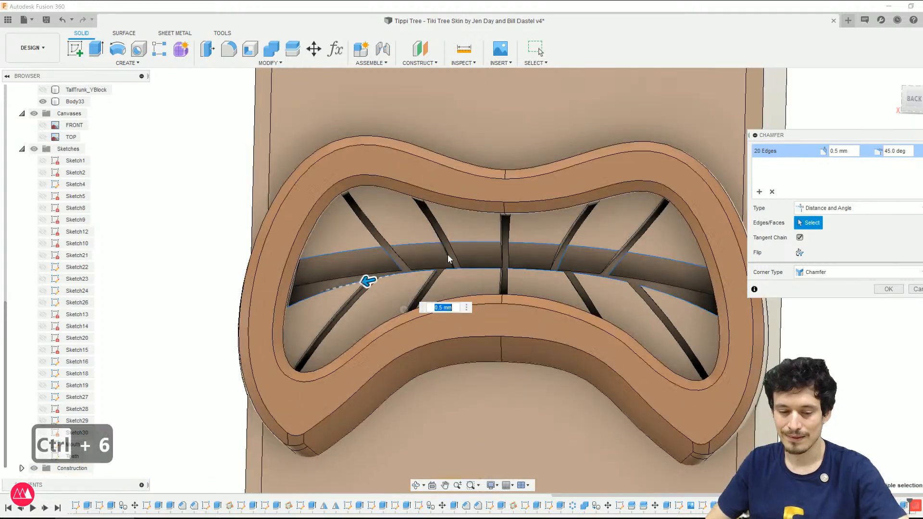
Step: Try to extend the 0.5 mm chamfer to the upright edges of the centre groove and the nearby slanted lower groove edges
left_click(499, 284)
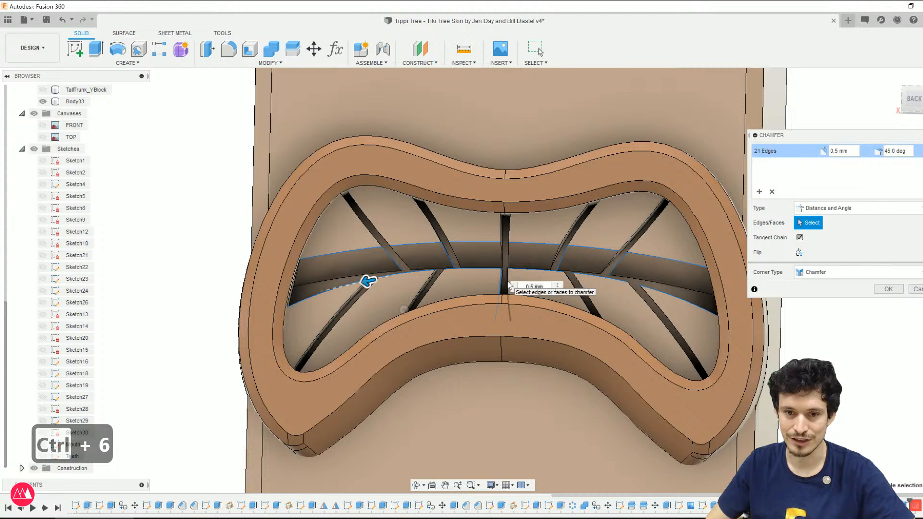
left_click(511, 231)
left_click(501, 226)
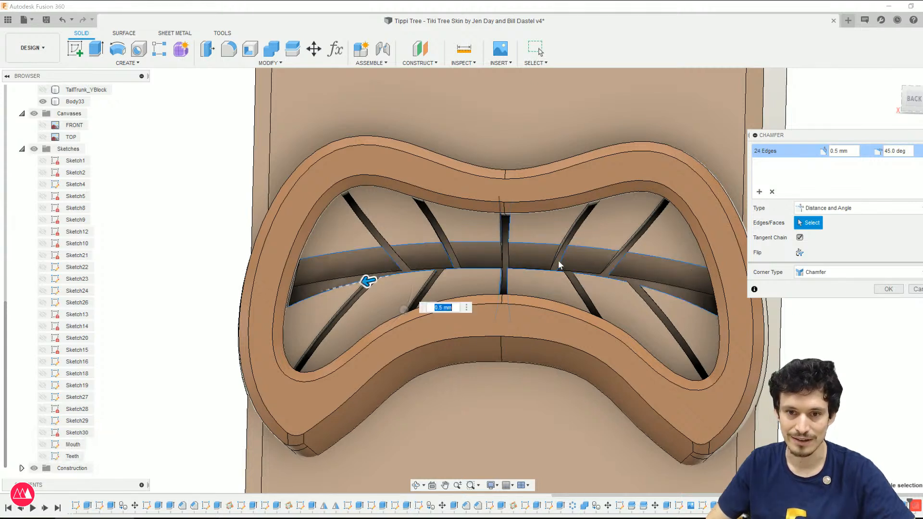
middle_click_drag(493, 276, 424, 291, "shift")
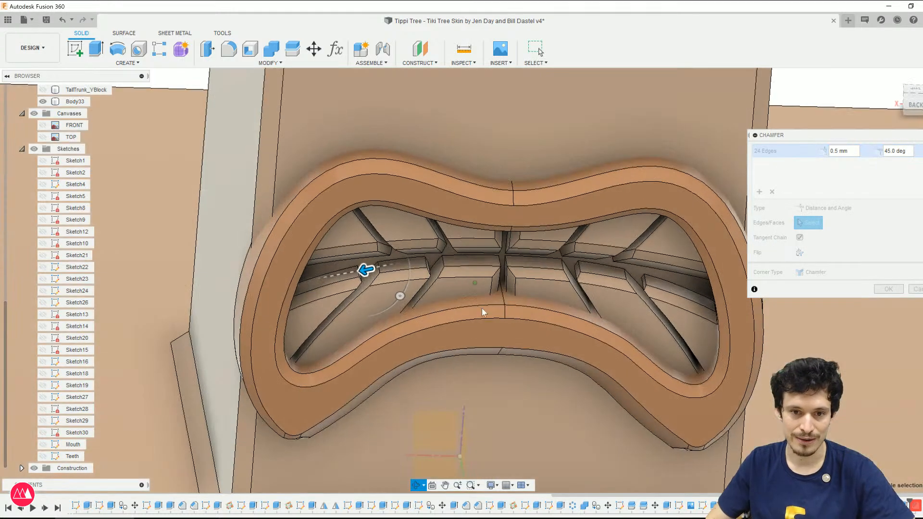
left_click(429, 284)
left_click(356, 295)
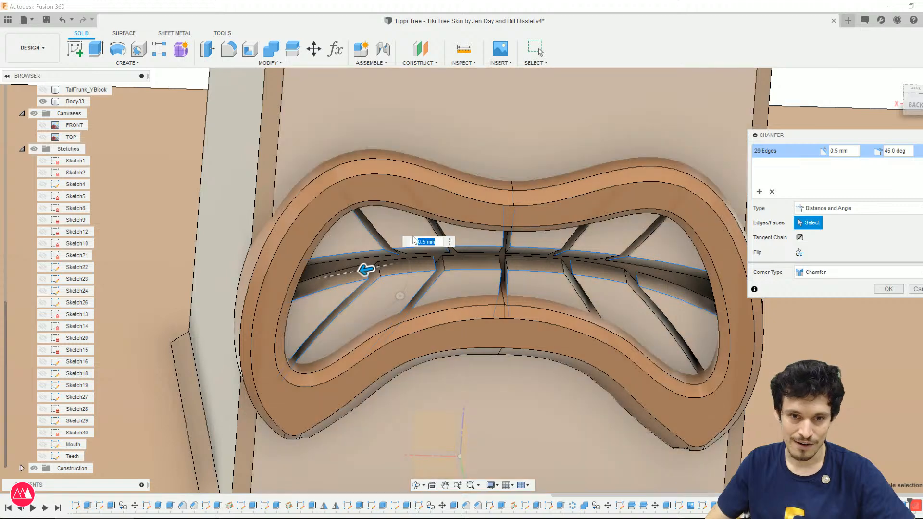
Step: Try to add the upper teeth's slanted groove edges on both sides of the centre to the same chamfer
left_click(432, 230)
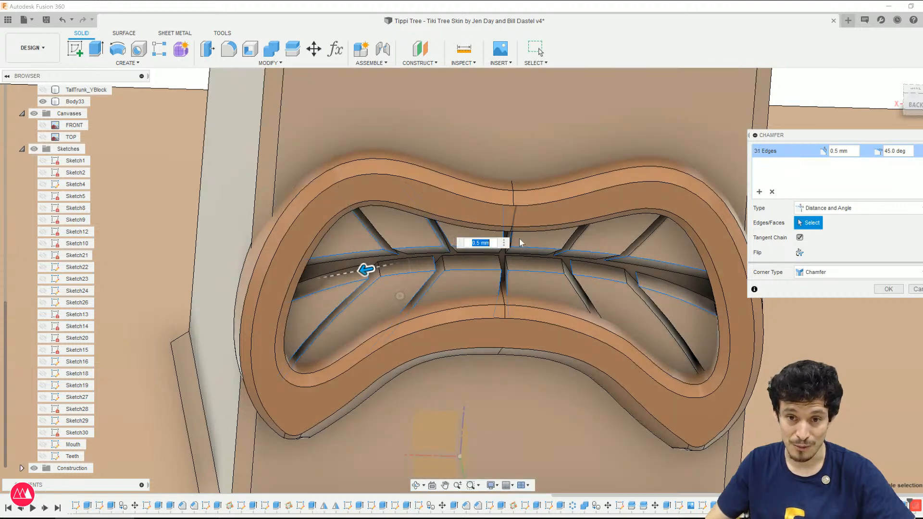
left_click(572, 238)
left_click(576, 238)
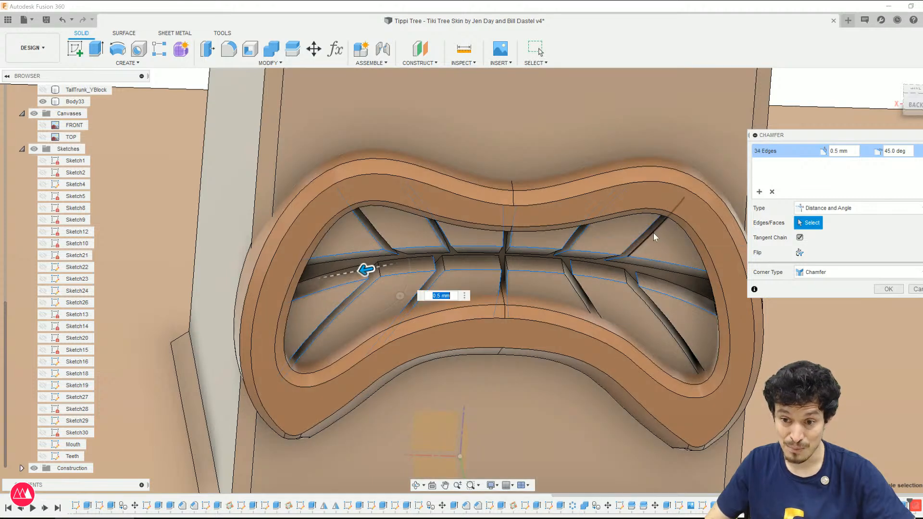
left_click(653, 233)
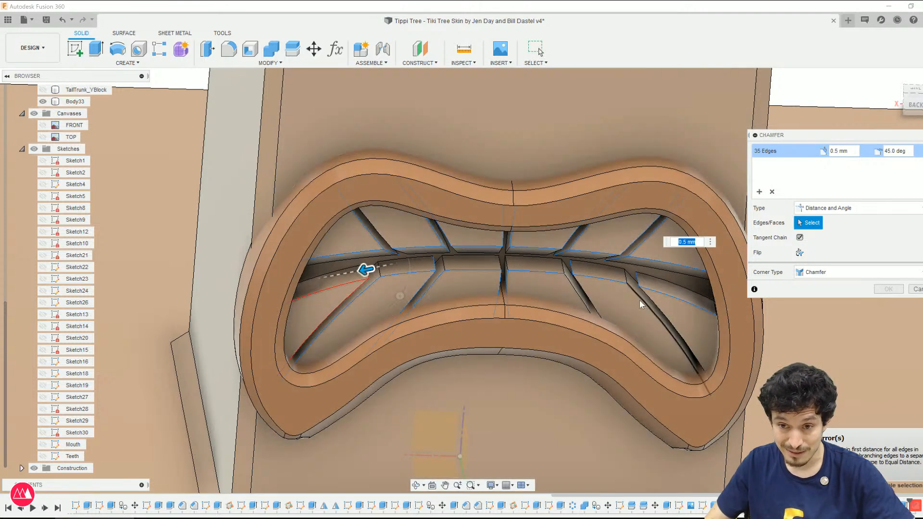
Step: Try to add the slanted groove edges between the lower teeth on the other half of the mouth to the chamfer
left_click(641, 302)
left_click(590, 295)
middle_click_drag(470, 328, 469, 374, "shift")
scroll(644, 296, "down", 1)
left_click(645, 314)
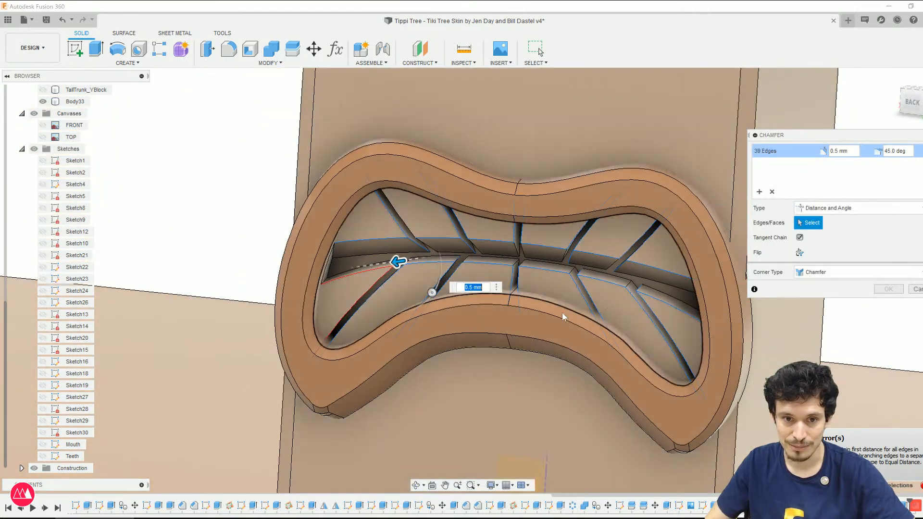
Step: Try to resolve the chamfer conflict by deselecting the biting edges of the outer lower teeth
left_click(361, 298)
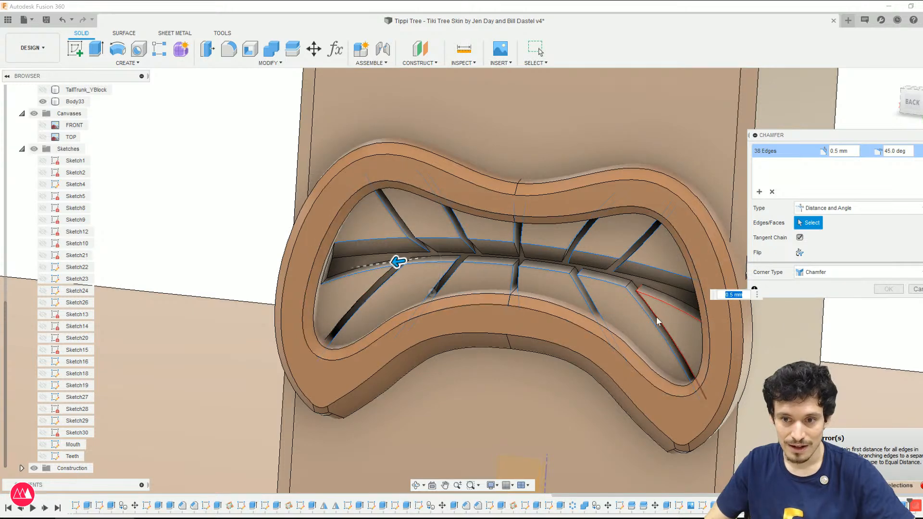
left_click(656, 300)
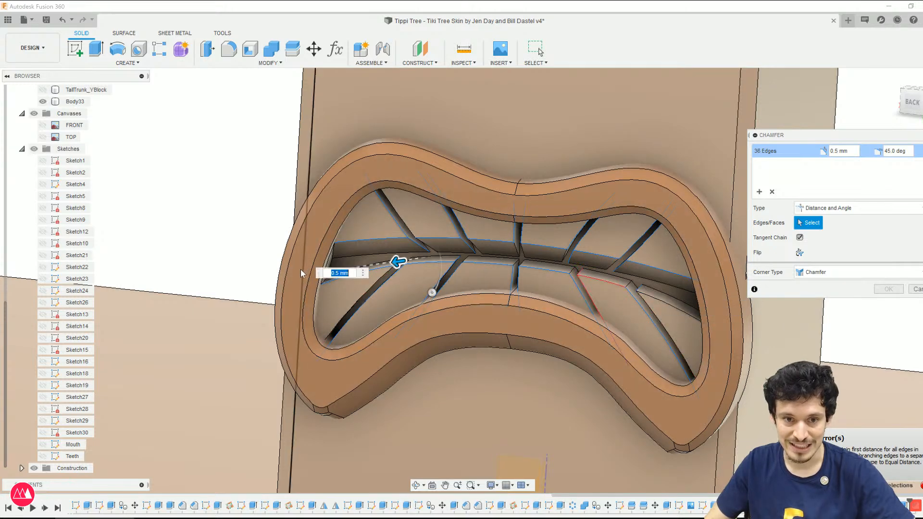
left_click(327, 283)
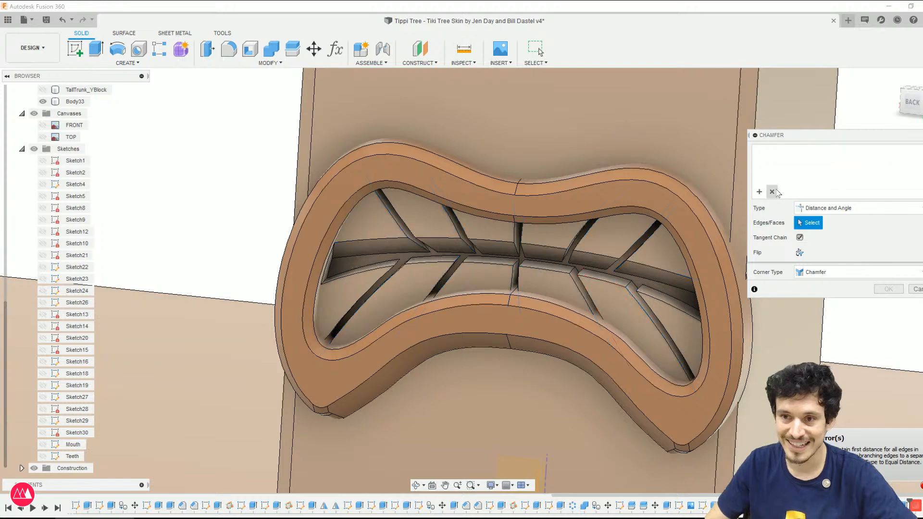
Step: Clear the whole chamfer edge set and chamfer only the inner corners of the two outermost lower teeth by 0.5 mm
left_click(772, 191)
scroll(311, 276, "up", 5)
left_click(512, 255)
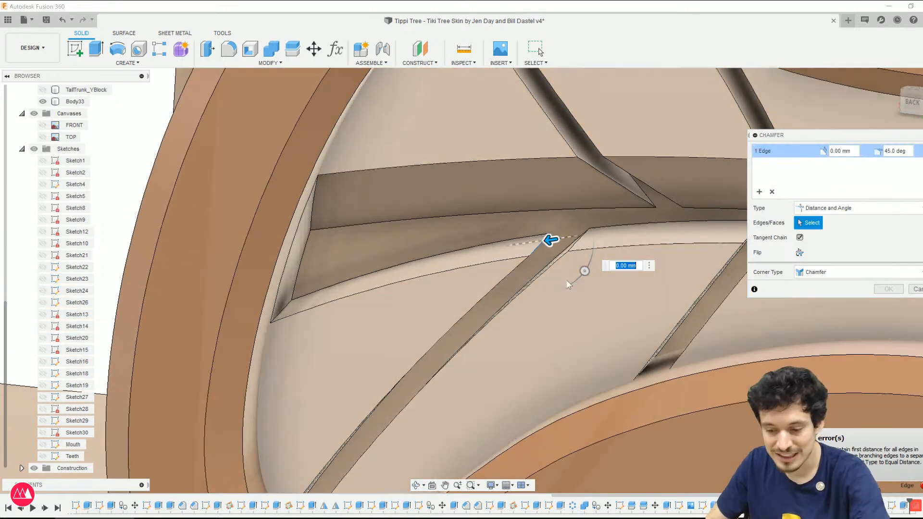
type(".5")
scroll(311, 246, "down", 8)
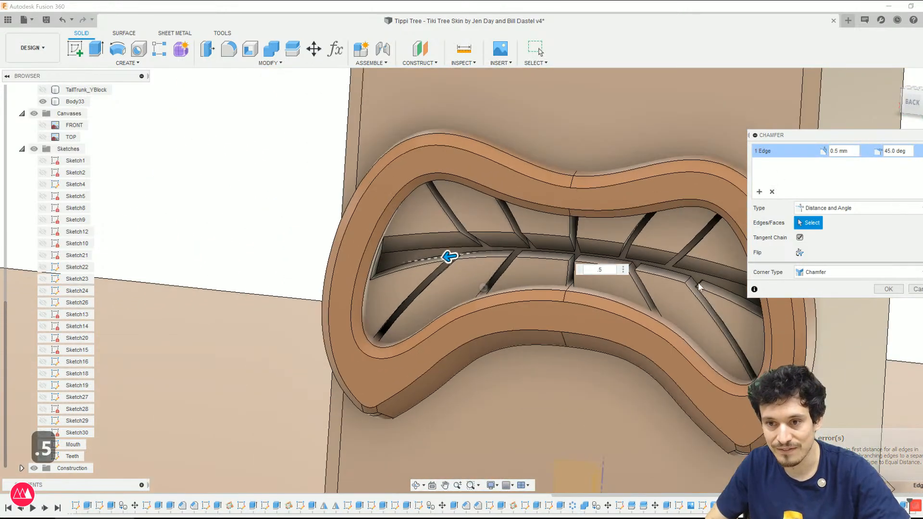
left_click(698, 283)
scroll(699, 287, "up", 5)
Step: Change the corner chamfer to the Two Distance type with both distances set to 0.5 mm
left_click(846, 208)
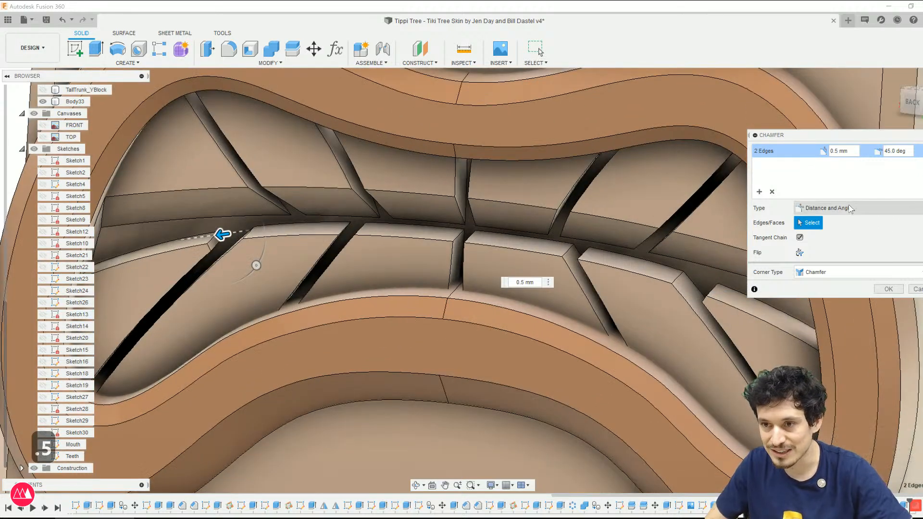
left_click(845, 232)
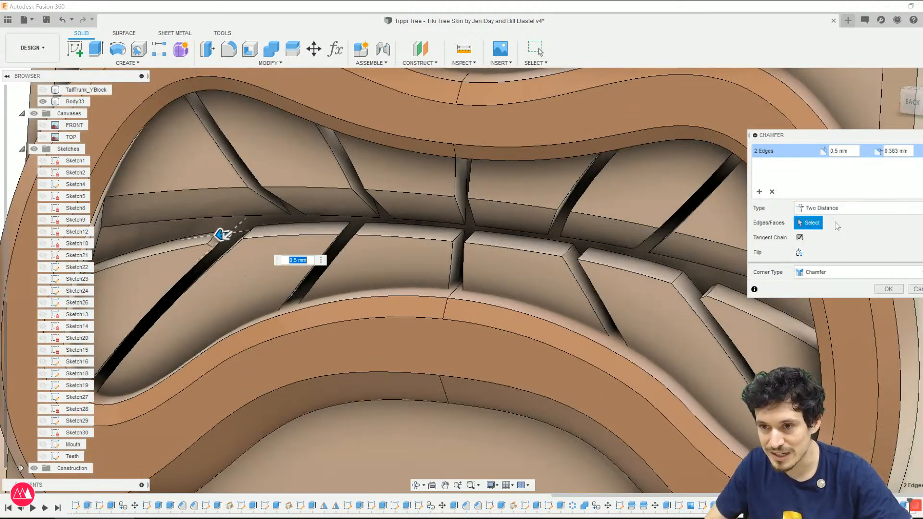
left_click_drag(850, 151, 824, 151)
left_click_drag(910, 151, 865, 151)
type(".5")
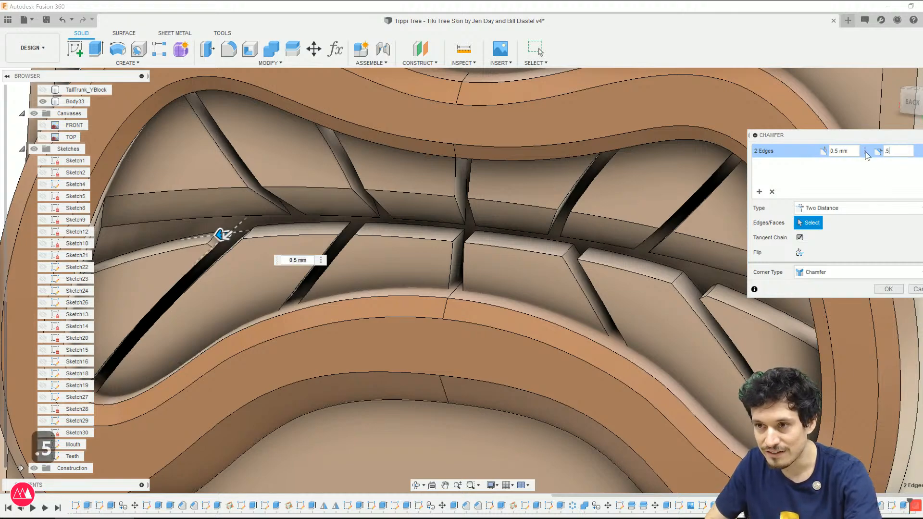
Step: Add the corners of the second lower teeth and of the outer and second upper teeth to the 0.5 mm chamfer
left_click(586, 255)
middle_click_drag(588, 290, 569, 270, "shift")
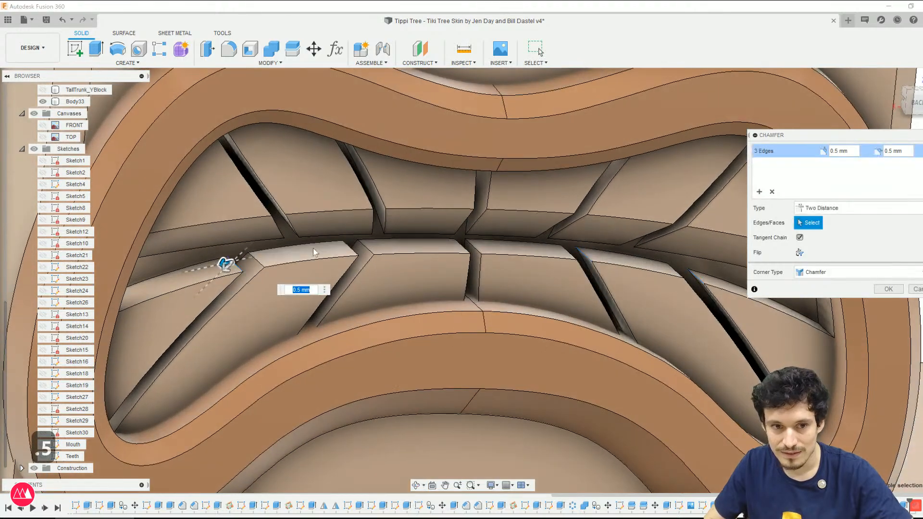
left_click(346, 249)
middle_click_drag(345, 260, 307, 278, "shift")
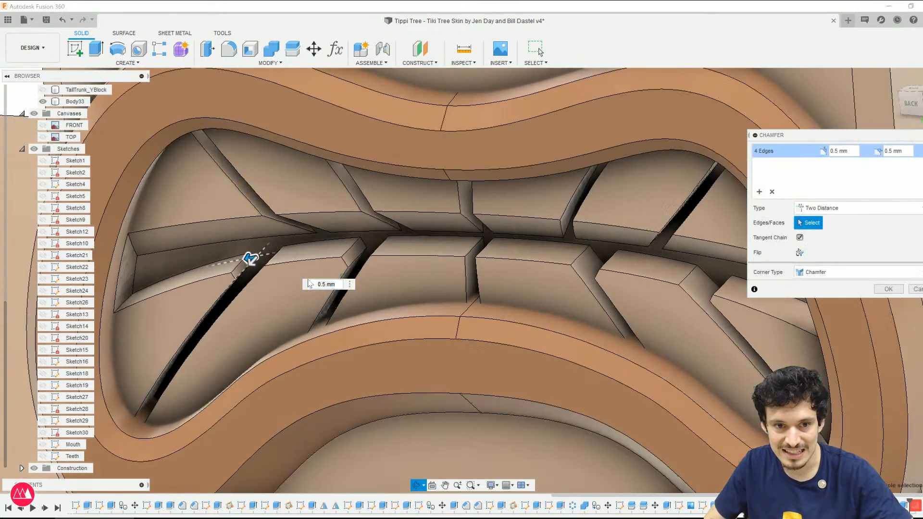
scroll(316, 266, "up", 3)
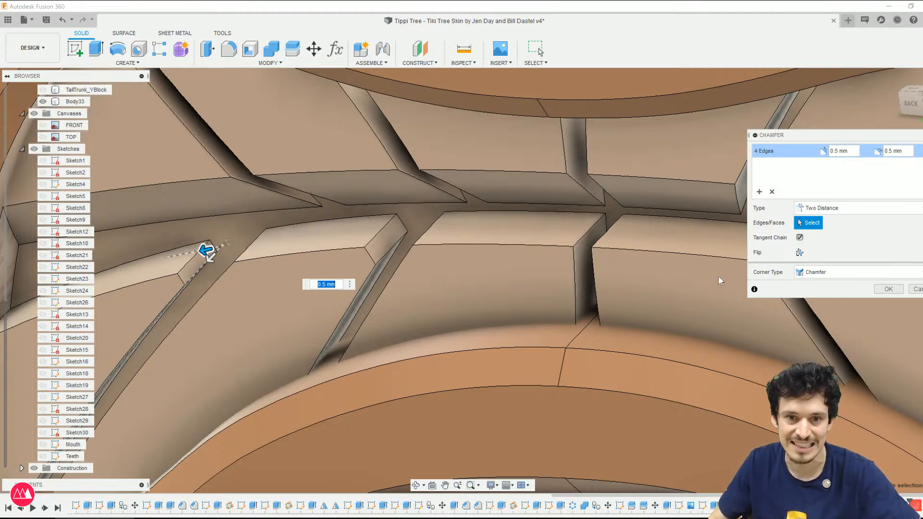
scroll(337, 241, "down", 3)
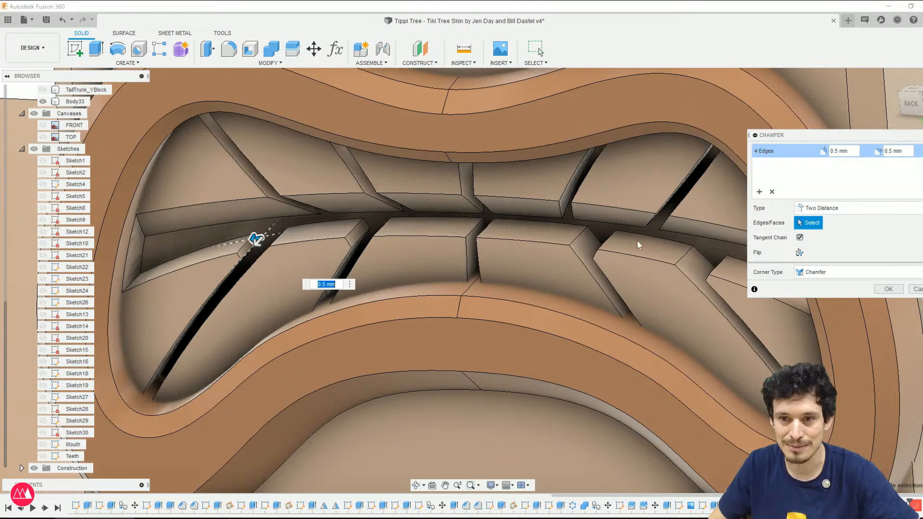
left_click(665, 224)
left_click(278, 202)
left_click(372, 199)
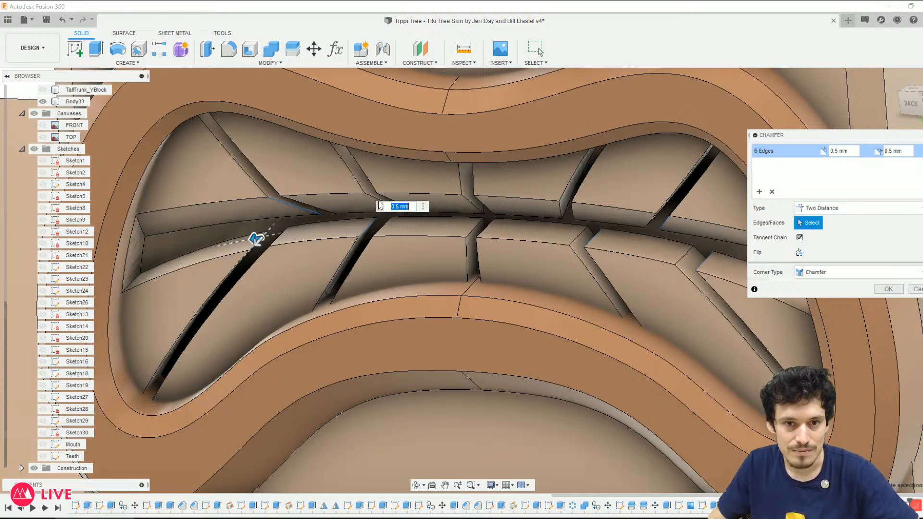
left_click(575, 210)
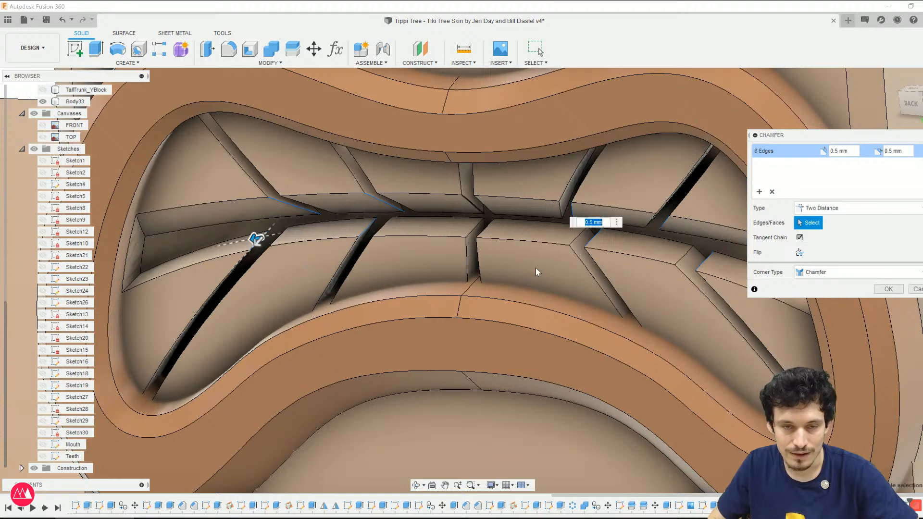
Step: Try adding the upper and lower tooth corners beside the centre groove to the chamfer and check the result from several distances
scroll(469, 287, "down", 5)
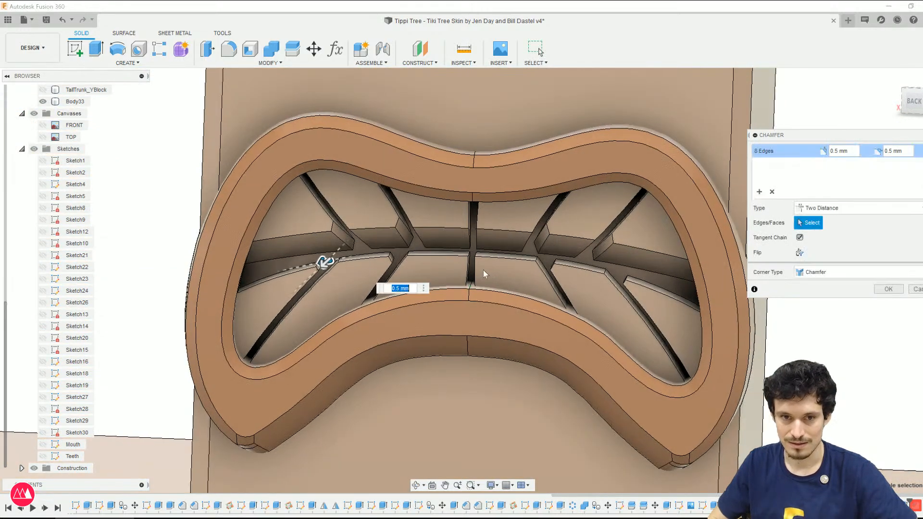
scroll(461, 239, "up", 5)
left_click(479, 241)
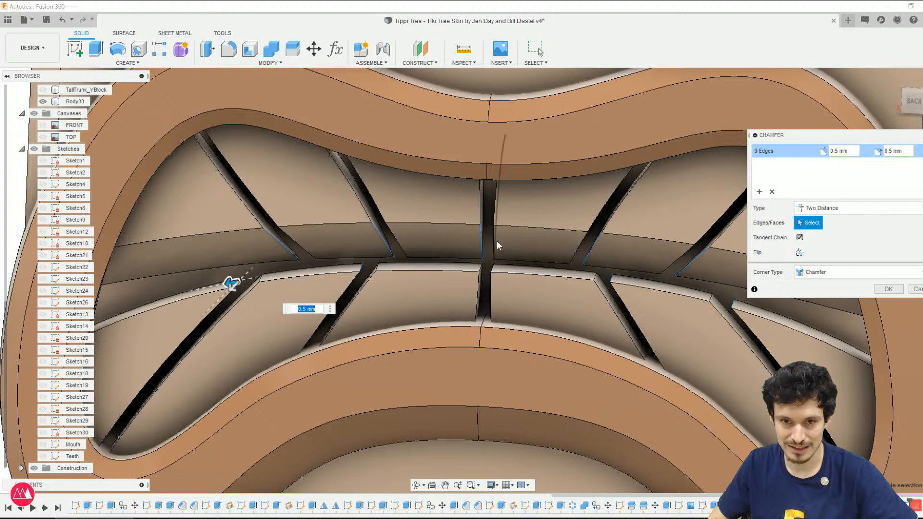
left_click(495, 241)
left_click(482, 269)
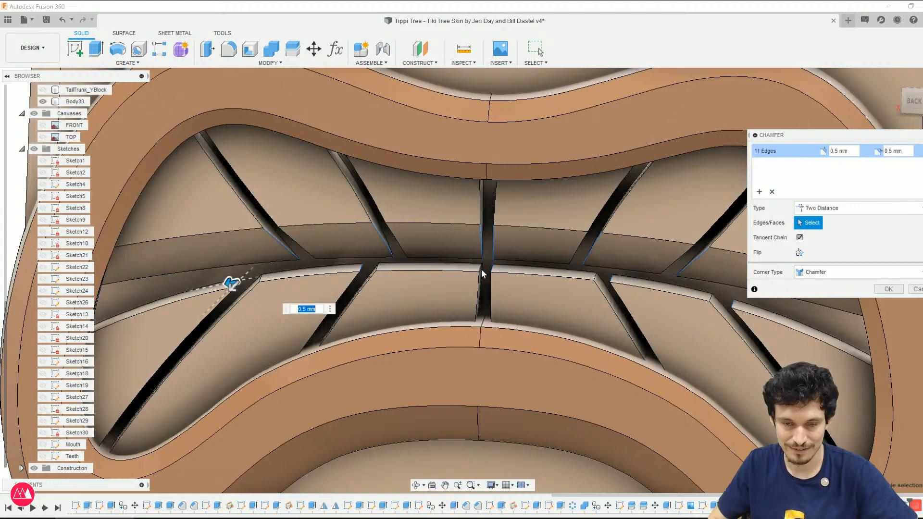
left_click(501, 330)
scroll(501, 330, "down", 5)
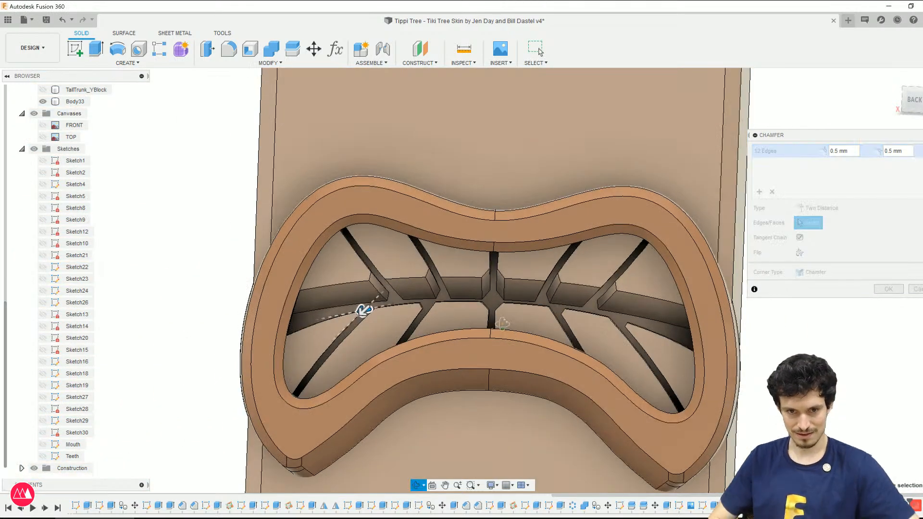
scroll(502, 323, "down", 5)
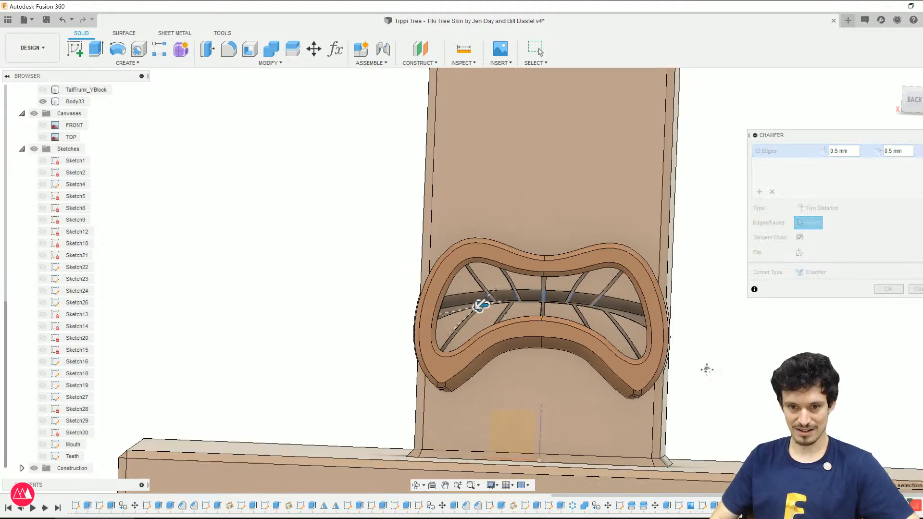
scroll(548, 287, "up", 5)
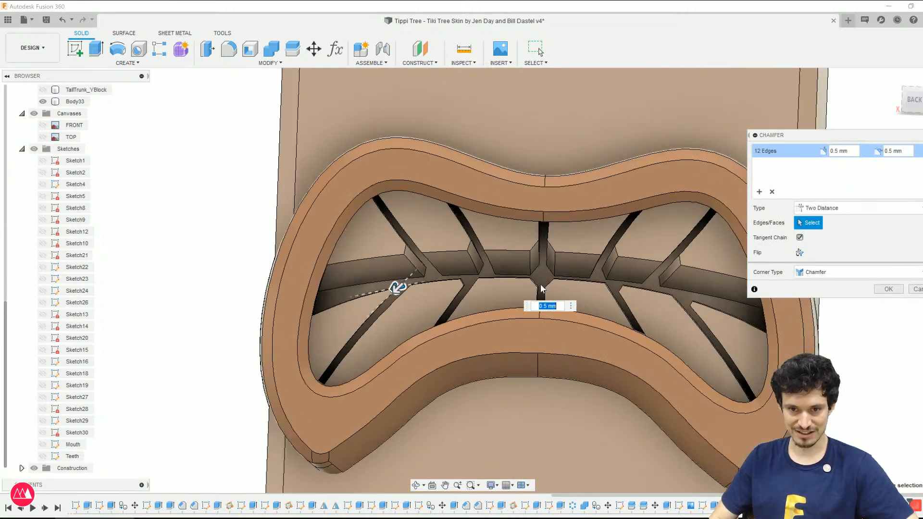
middle_click_drag(485, 277, 523, 283, "shift")
left_click(535, 279)
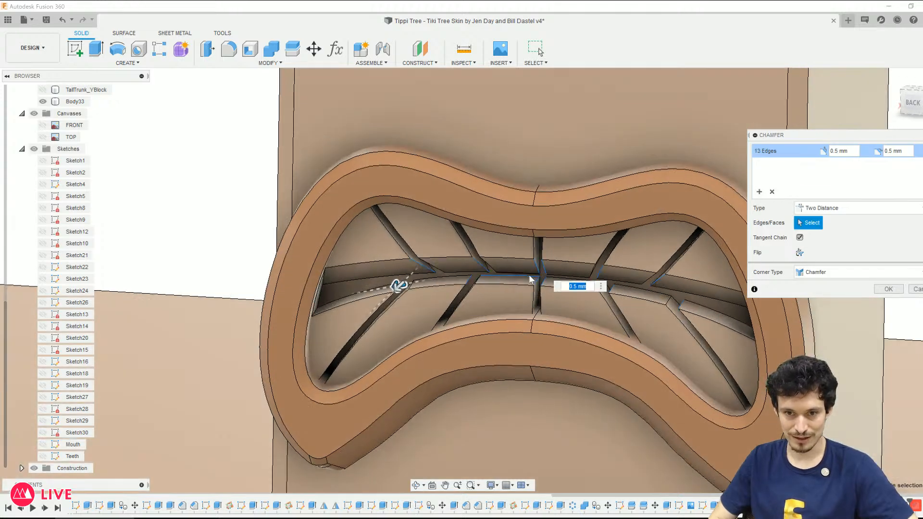
Step: Remove the tooth corners beside the centre groove from the chamfer selection
scroll(526, 278, "up", 2)
left_click(542, 284)
left_click(553, 286)
left_click(553, 269)
left_click(545, 264)
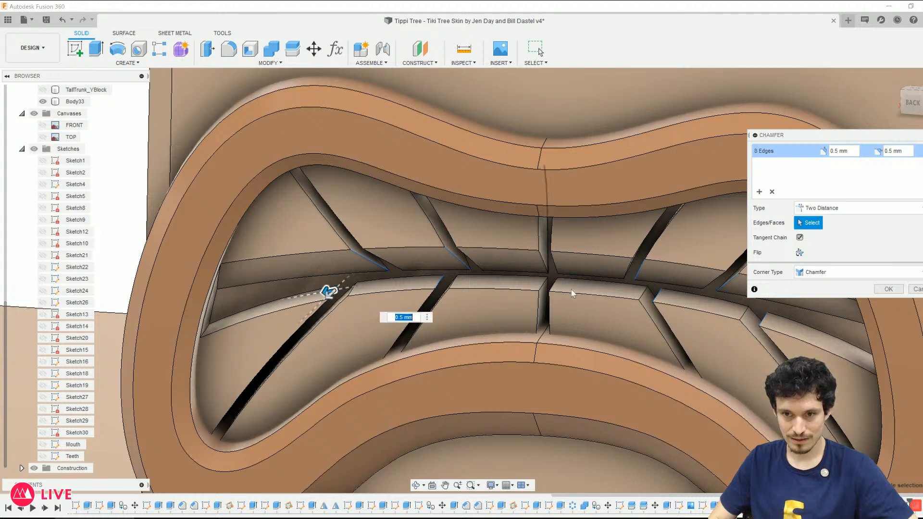
Step: Remove the corners of the second upper and lower teeth from the 0.5 mm set, keeping only the four outermost teeth
scroll(618, 325, "down", 3)
left_click(634, 290)
left_click(645, 306)
scroll(499, 298, "up", 2)
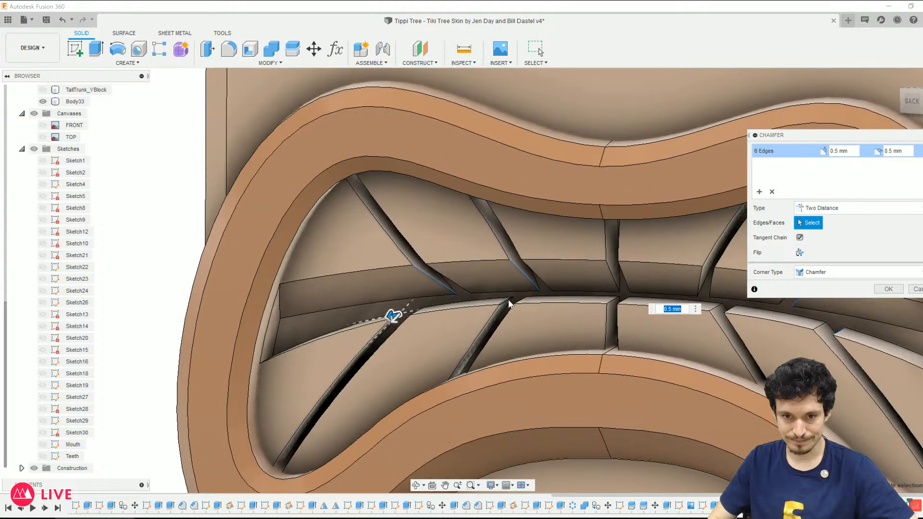
left_click(516, 276)
left_click(435, 280)
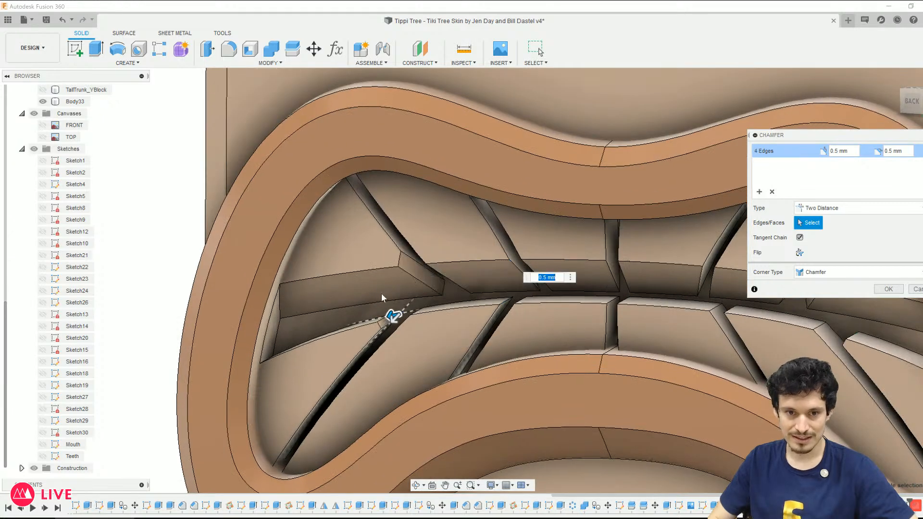
Step: Add a second chamfer set of 0.4 mm on the corners of the second upper and lower teeth on both sides
left_click(758, 192)
left_click(508, 302)
type(".4")
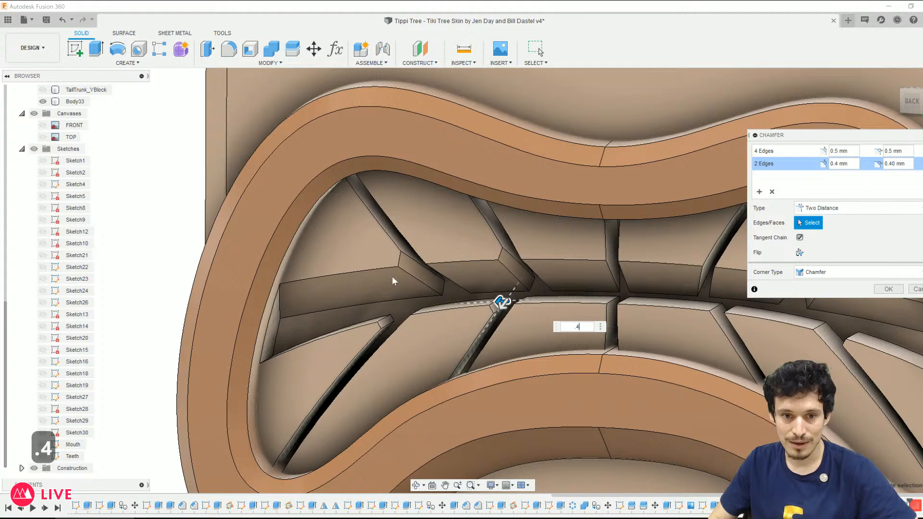
scroll(500, 259, "up", 2)
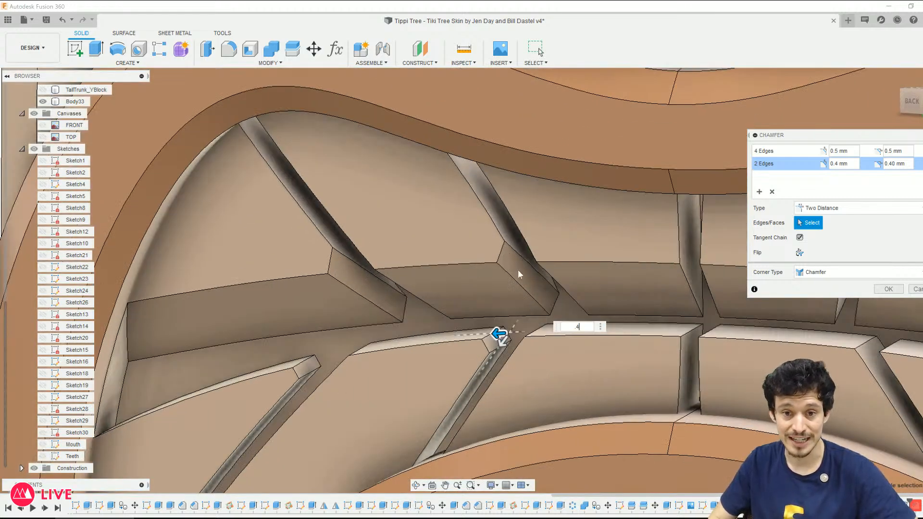
scroll(500, 264, "down", 3)
middle_click_drag(469, 328, 593, 342, "shift")
scroll(668, 298, "up", 2)
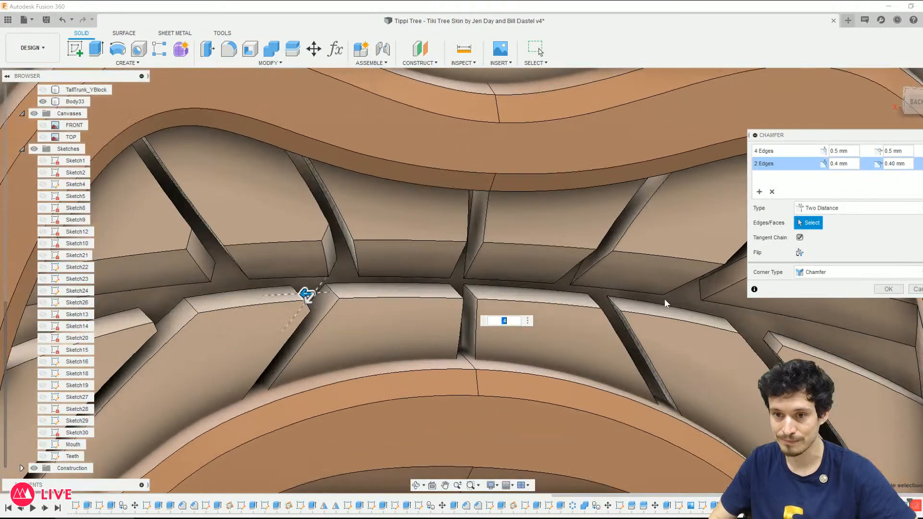
left_click(615, 306)
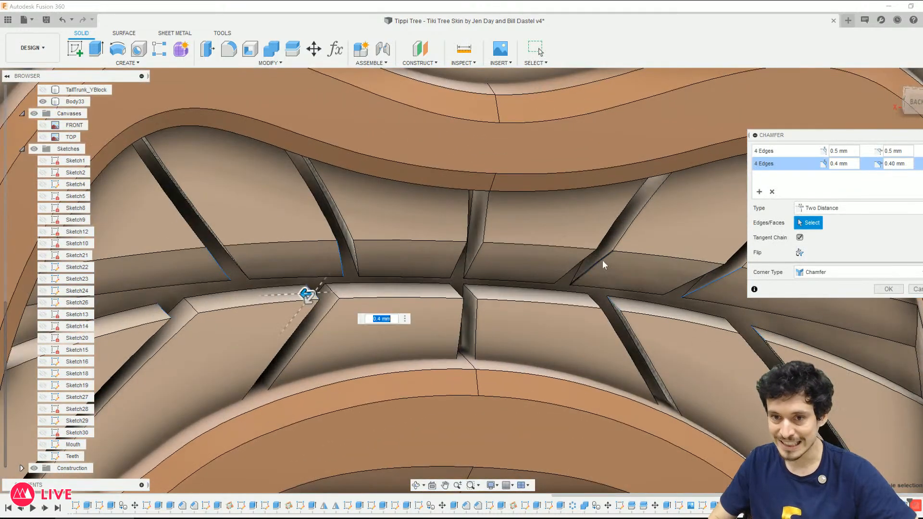
left_click(602, 259)
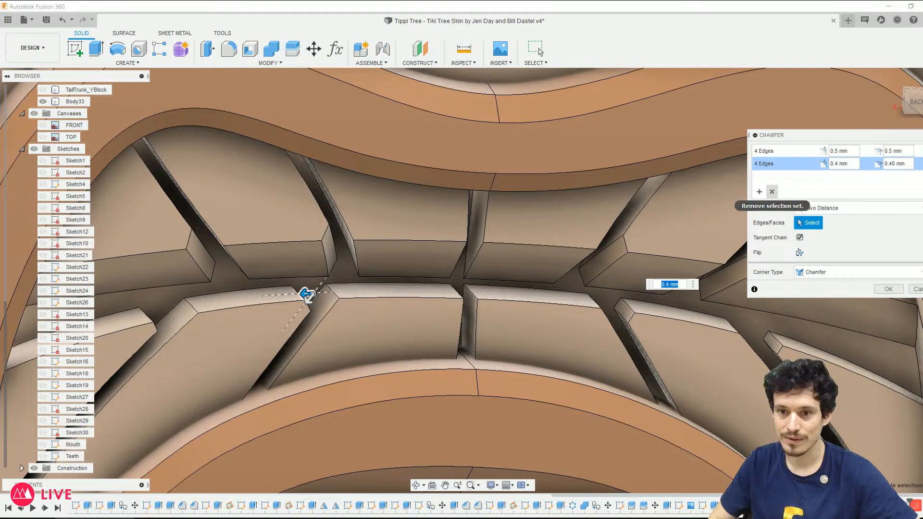
Step: Add a third chamfer set of 0.3 mm on the four tooth corners beside the centre groove and finish the chamfer
left_click(759, 191)
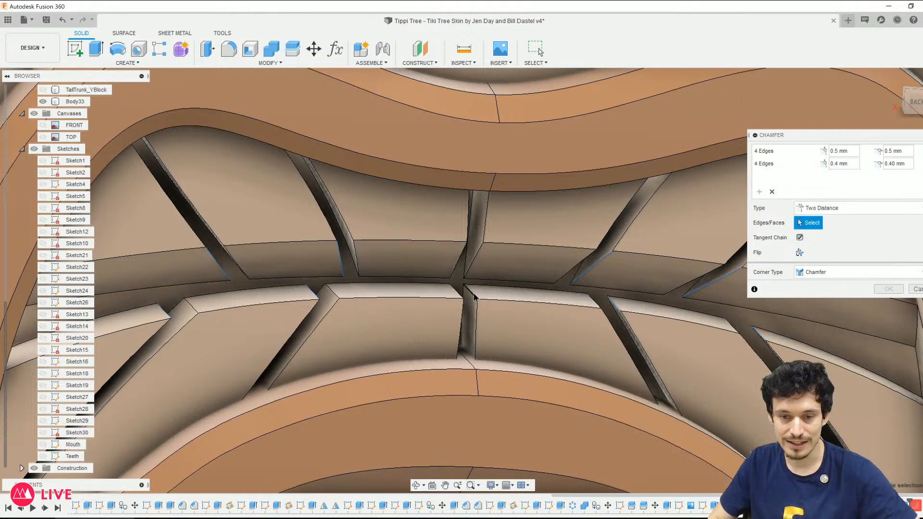
left_click(474, 294)
type(".3")
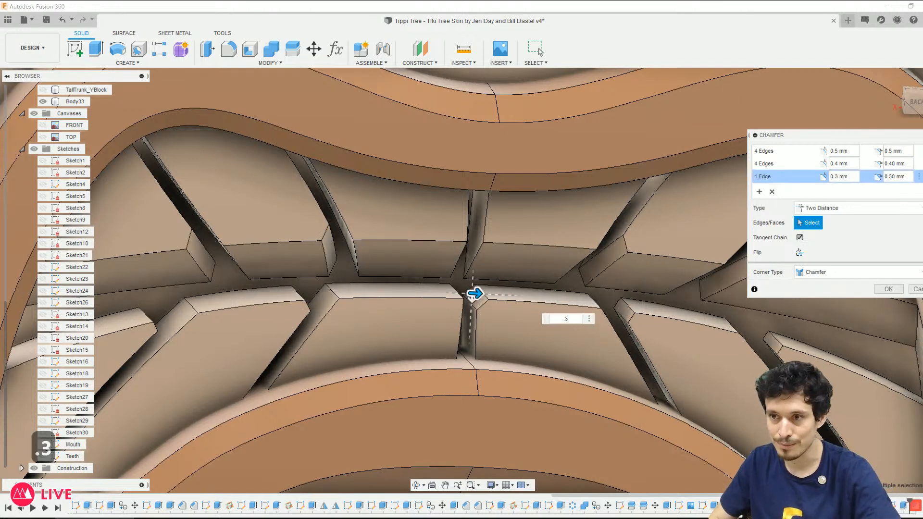
left_click(456, 290)
left_click(456, 265)
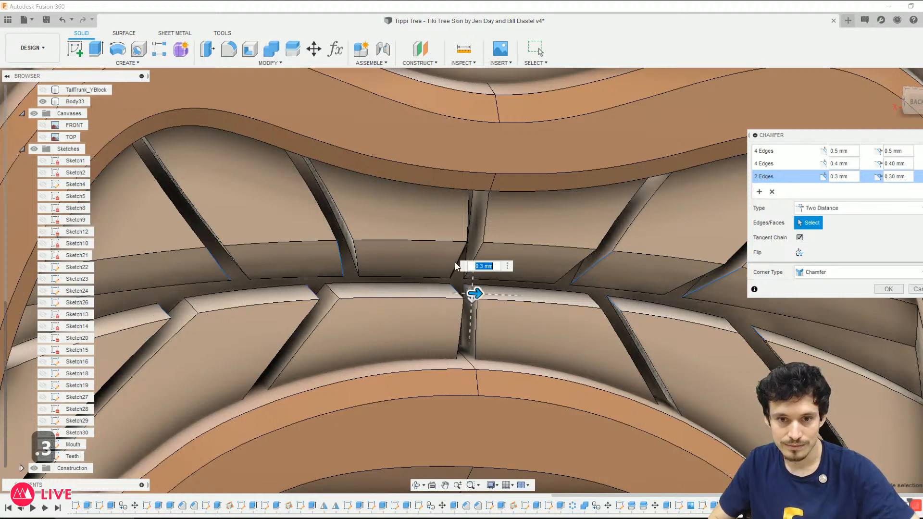
left_click(472, 262)
mouse_move(462, 330)
middle_mouse_down("shift")
mouse_move(428, 334)
mouse_move(464, 331)
mouse_move(446, 327)
middle_mouse_up("shift")
scroll(433, 308, "down", 5)
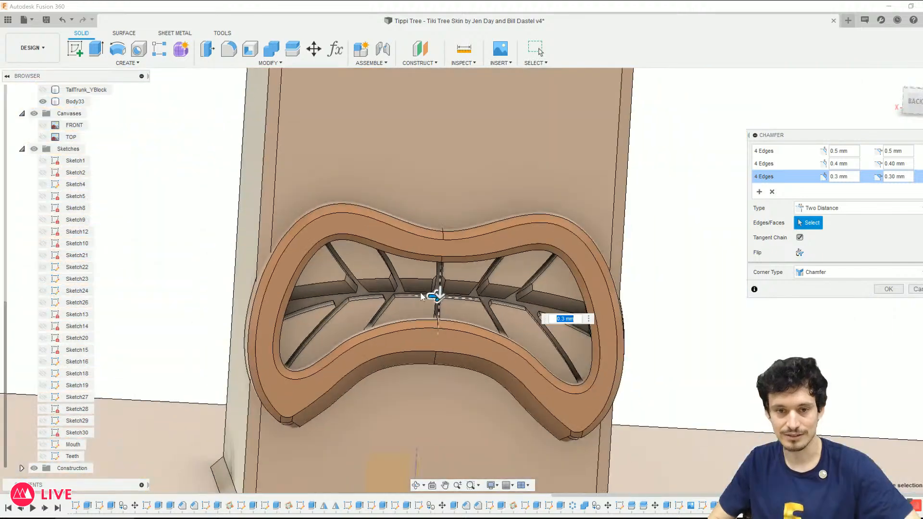
key("Return")
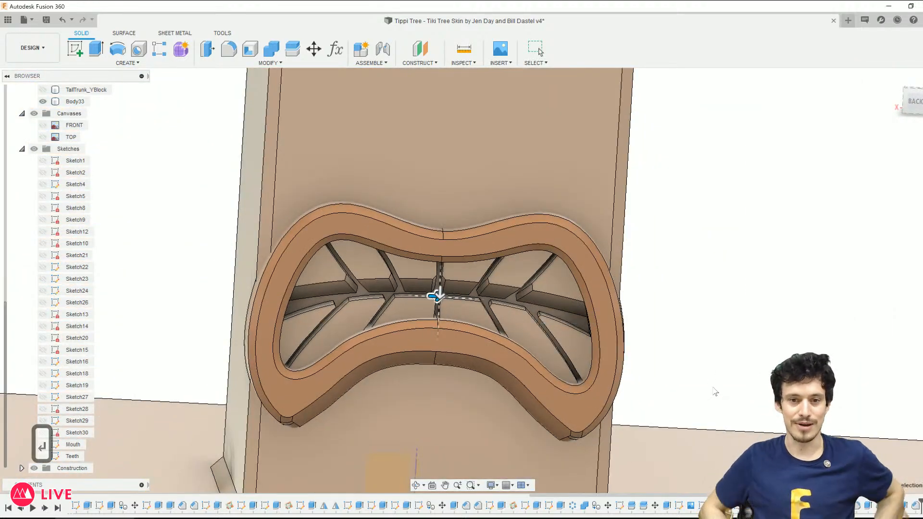
Step: Change the visual style to plain shading without edge lines and clear the body selection
scroll(716, 213, "down", 3)
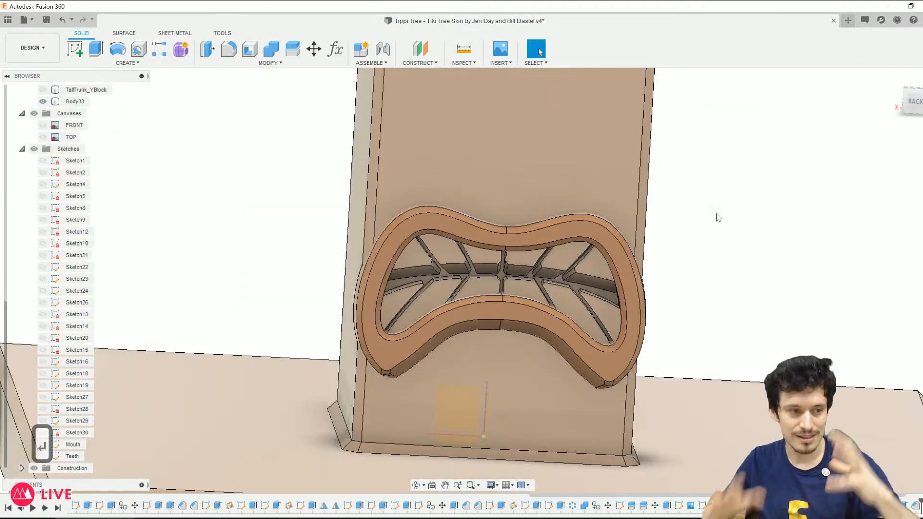
left_click(630, 246)
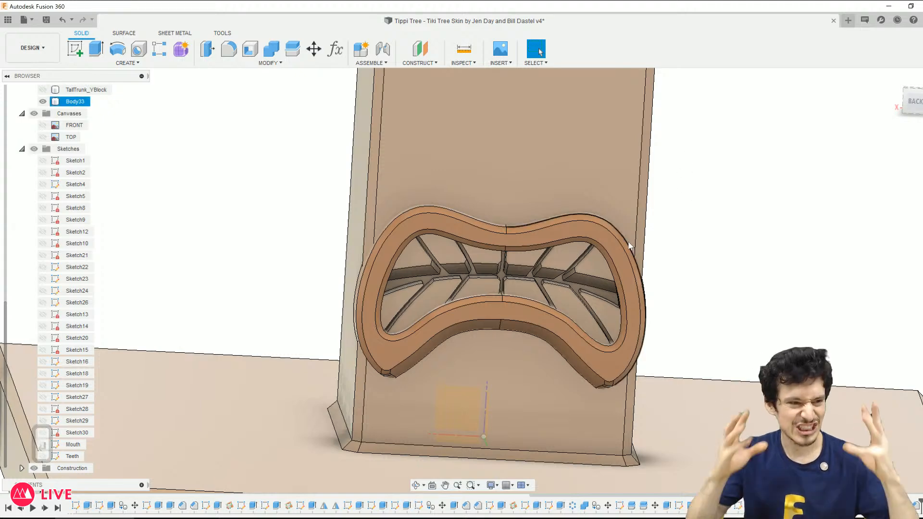
key("ctrl+6")
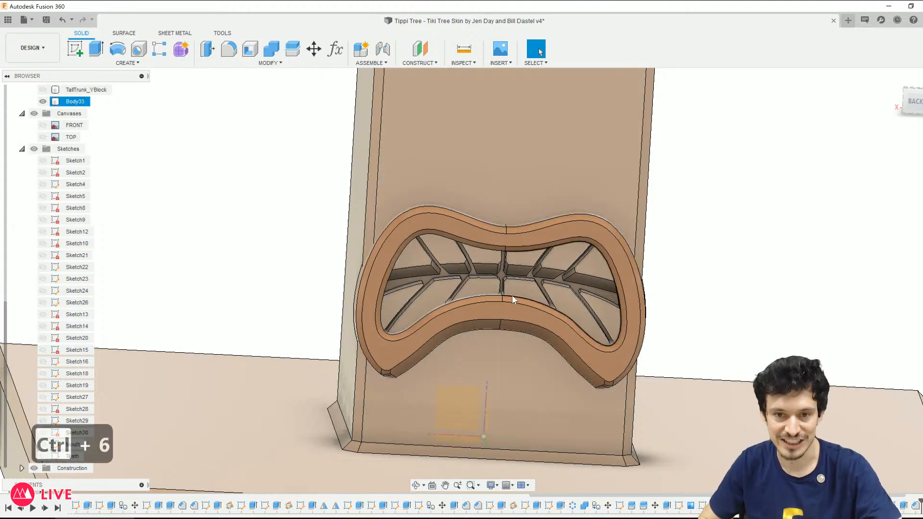
key("ctrl+7")
key("ctrl+4")
mouse_move(531, 291)
middle_mouse_down("shift")
mouse_move(719, 290)
mouse_move(694, 288)
mouse_move(711, 282)
mouse_move(723, 295)
mouse_move(686, 294)
mouse_move(701, 290)
mouse_move(605, 270)
middle_mouse_up("shift")
key("Escape")
Step: Examine the chamfered teeth and mouth rim up close in the shaded view
scroll(416, 307, "down", 3)
middle_click_drag(710, 314, 483, 299, "shift")
scroll(713, 309, "down", 3)
scroll(384, 252, "up", 4)
scroll(707, 311, "up", 4)
scroll(234, 224, "down", 2)
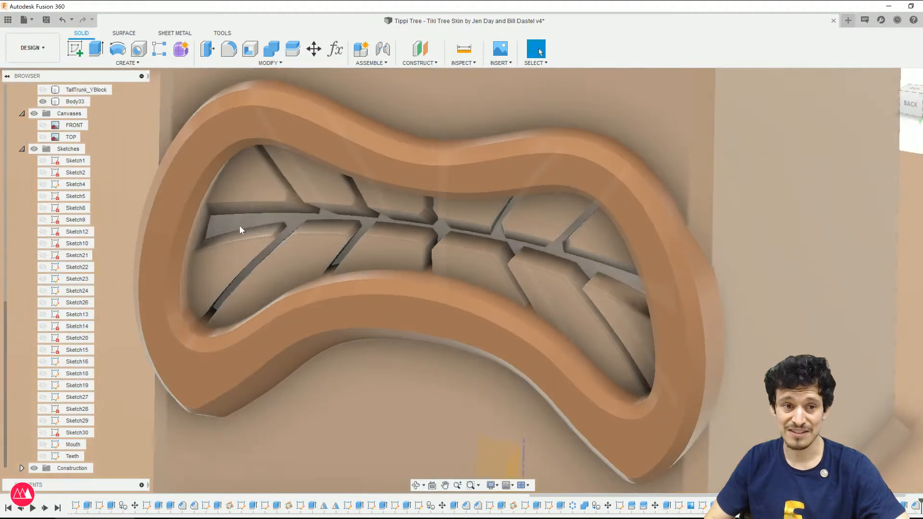
left_click(253, 218)
Step: Examine the whole trunk, base and mouth from the back and from above to judge their proportions
scroll(428, 373, "down", 3)
mouse_move(430, 373)
middle_mouse_down("shift")
mouse_move(471, 365)
mouse_move(444, 374)
mouse_move(395, 364)
mouse_move(423, 362)
middle_mouse_up("shift")
scroll(423, 363, "down", 4)
left_click(740, 259)
middle_click_drag(663, 219, 684, 216, "shift")
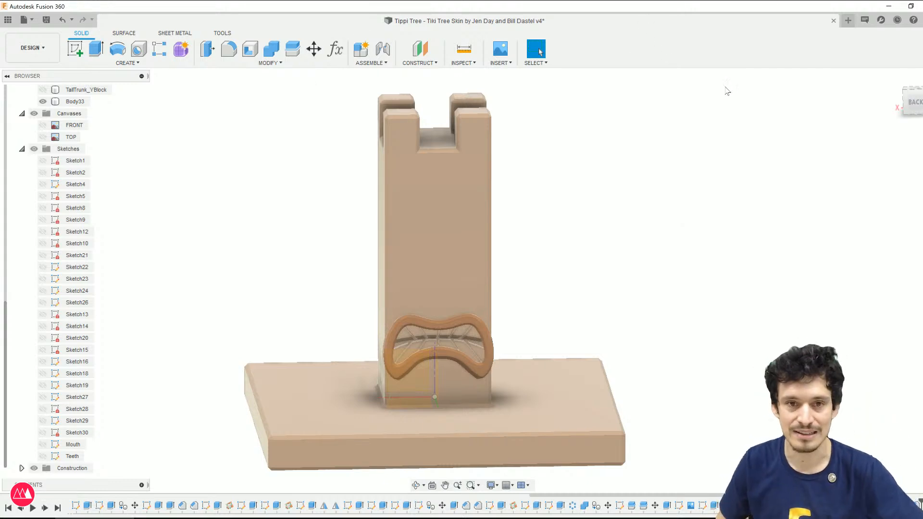
middle_click_drag(517, 212, 491, 253, "shift")
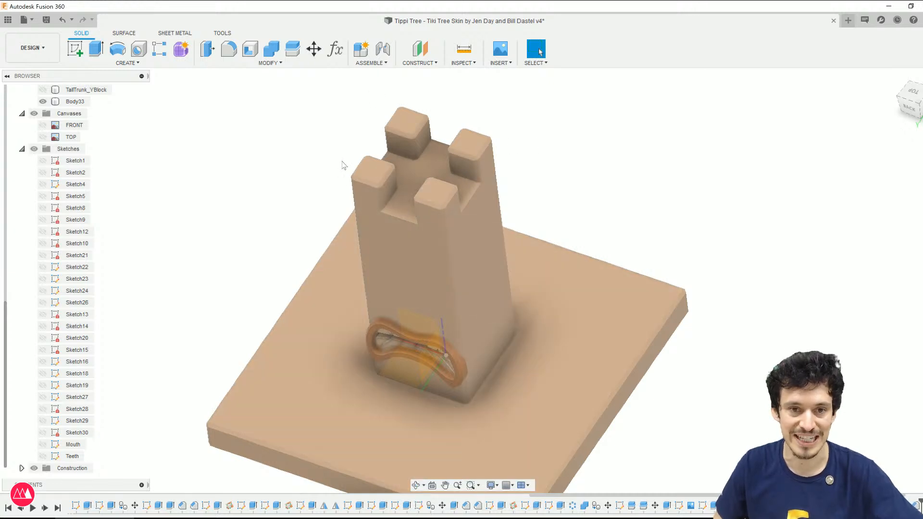
middle_click_drag(412, 303, 446, 256, "shift")
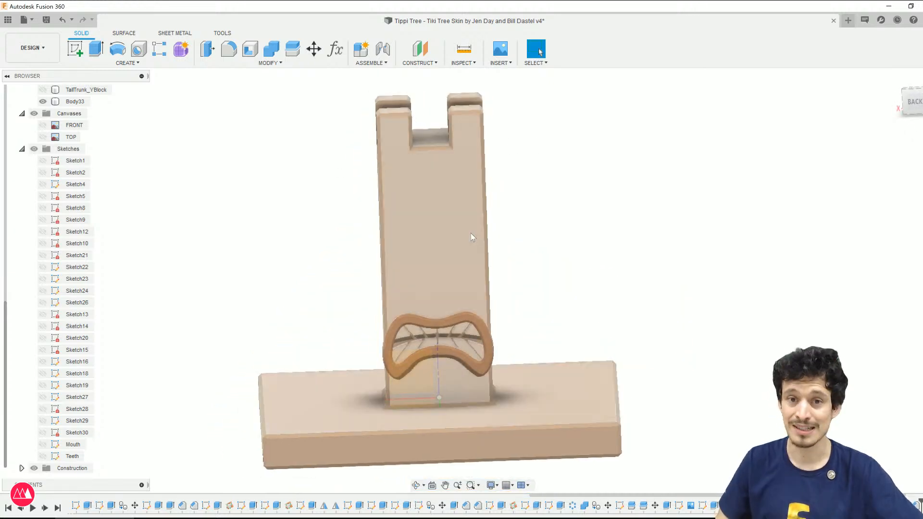
scroll(507, 353, "down", 3)
scroll(506, 239, "up", 2)
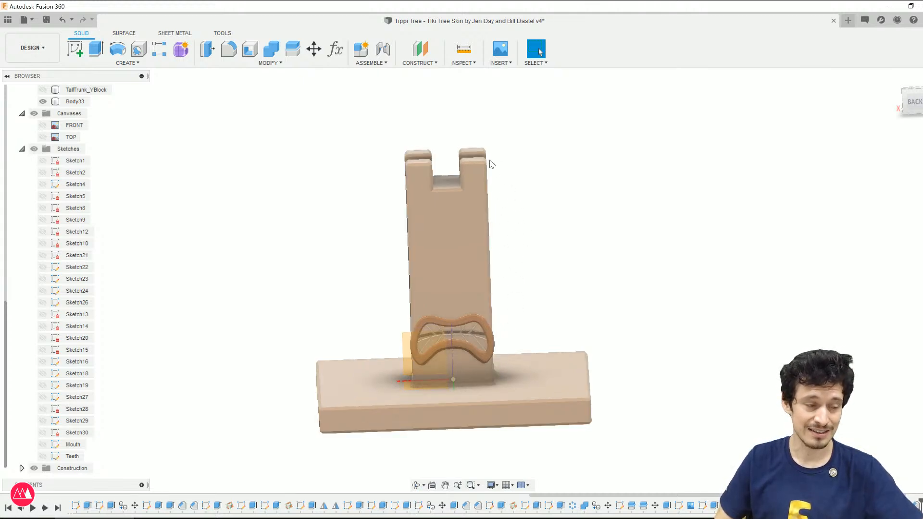
Step: Combine the mouth rim body with the tree trunk as target, using the Join operation
scroll(517, 334, "up", 3)
middle_click_drag(517, 333, 505, 323, "shift")
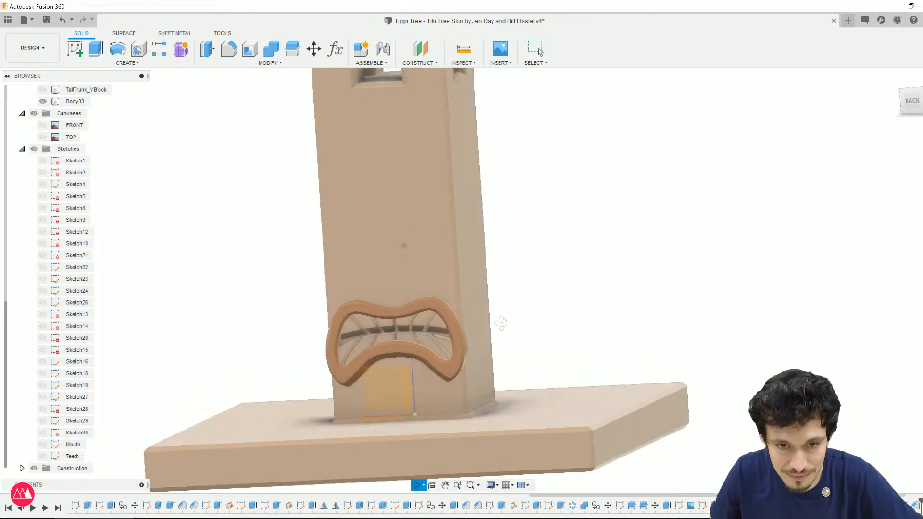
scroll(482, 335, "up", 3)
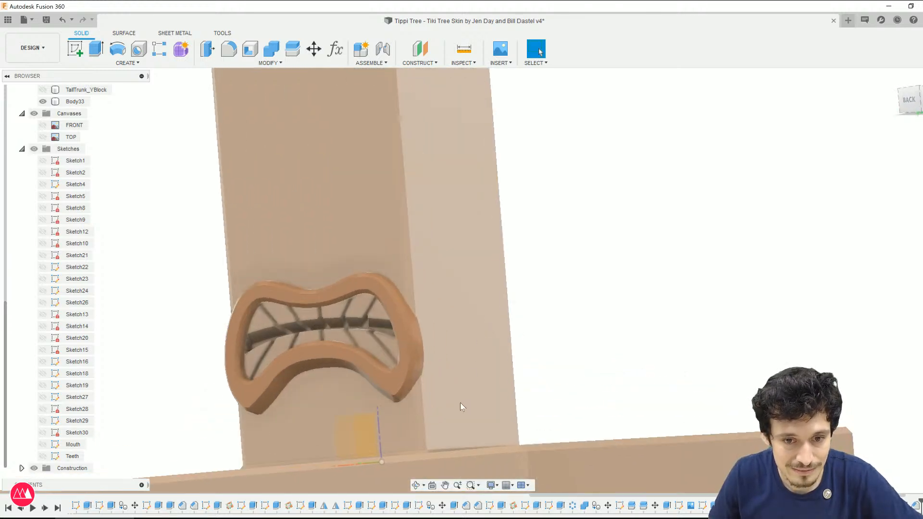
key("c")
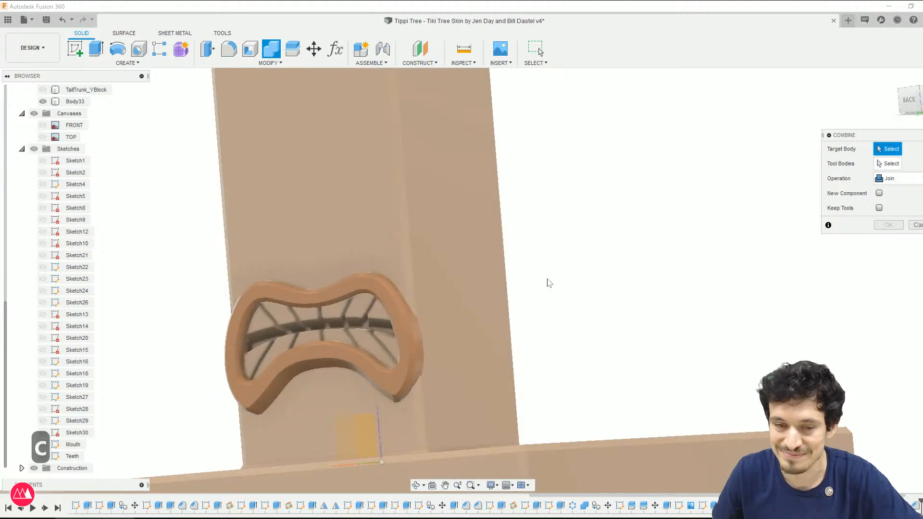
left_click(461, 300)
left_click(412, 366)
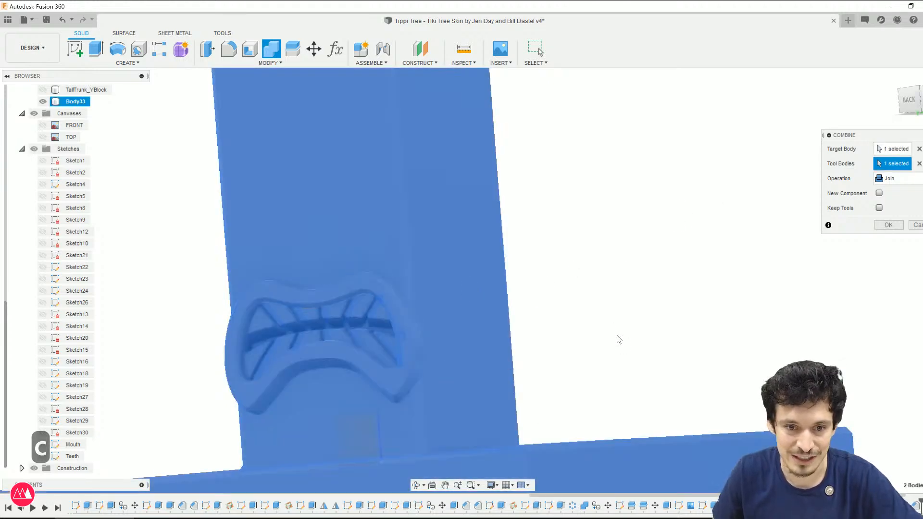
left_click(888, 224)
Step: Save the design as a new version with the description "User Saved"
middle_click_drag(577, 317, 606, 328, "shift")
key("ctrl+s")
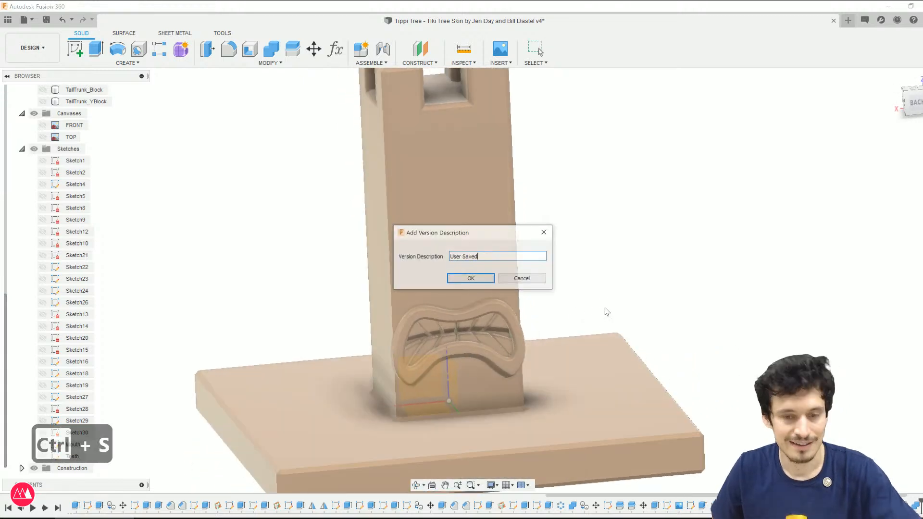
key("Return")
Step: Switch to the Render workspace and start an in-canvas render framed on the mouth
left_click(33, 48)
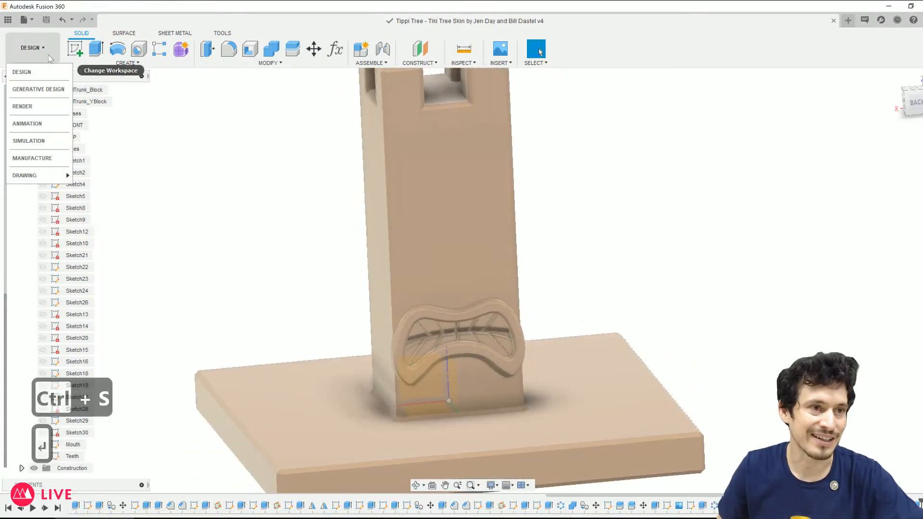
left_click(30, 105)
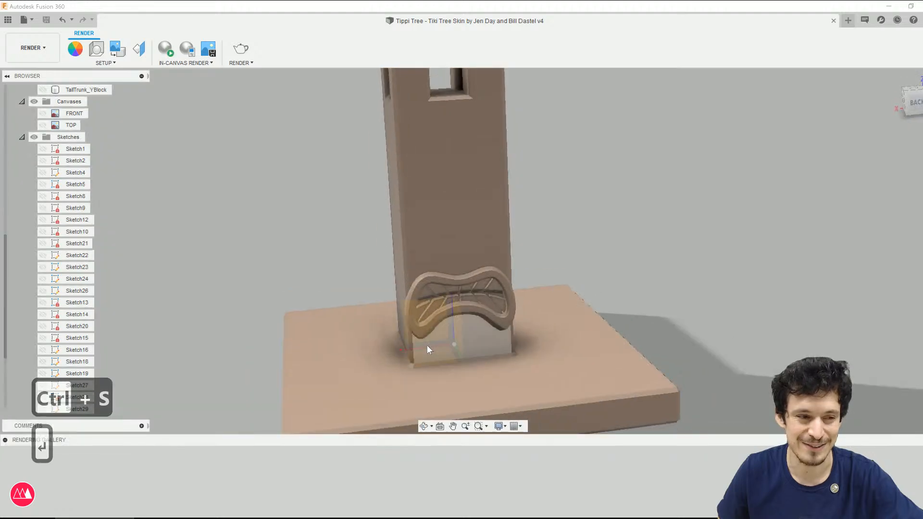
scroll(425, 339, "up", 2)
middle_click_drag(422, 335, 572, 318, "shift")
left_click(162, 54)
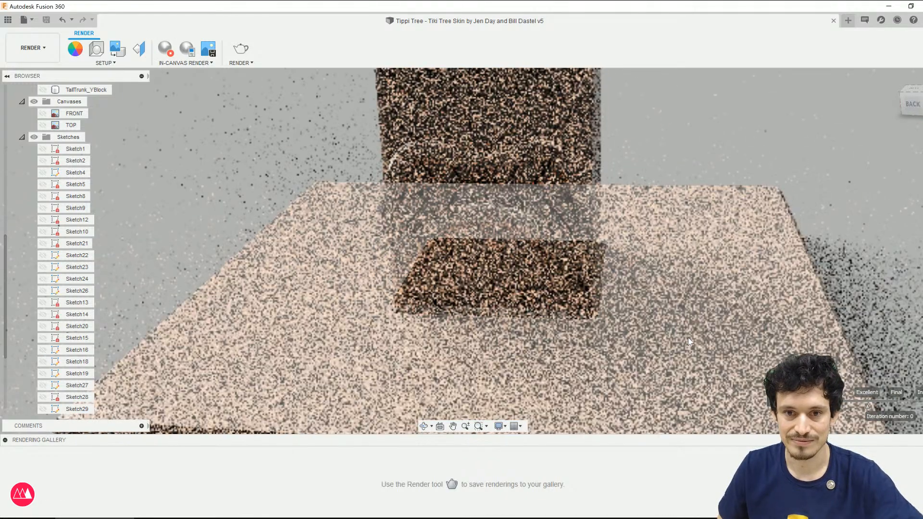
middle_click_drag(628, 228, 626, 264)
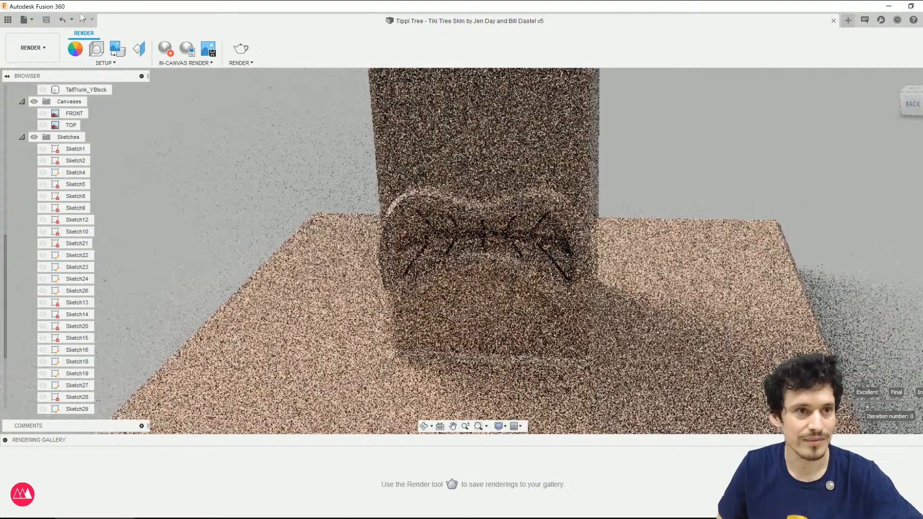
Step: Review the environment, ground and camera options in the scene settings
left_click(95, 50)
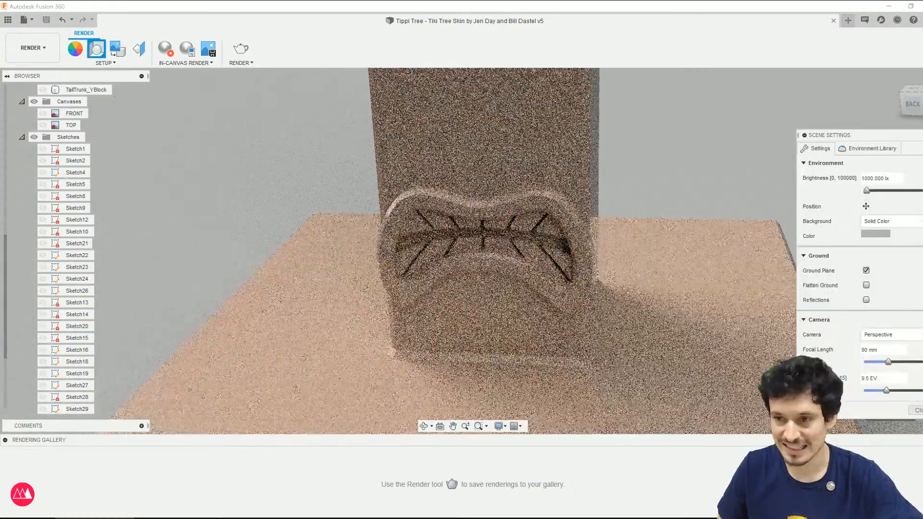
scroll(860, 270, "down", 3)
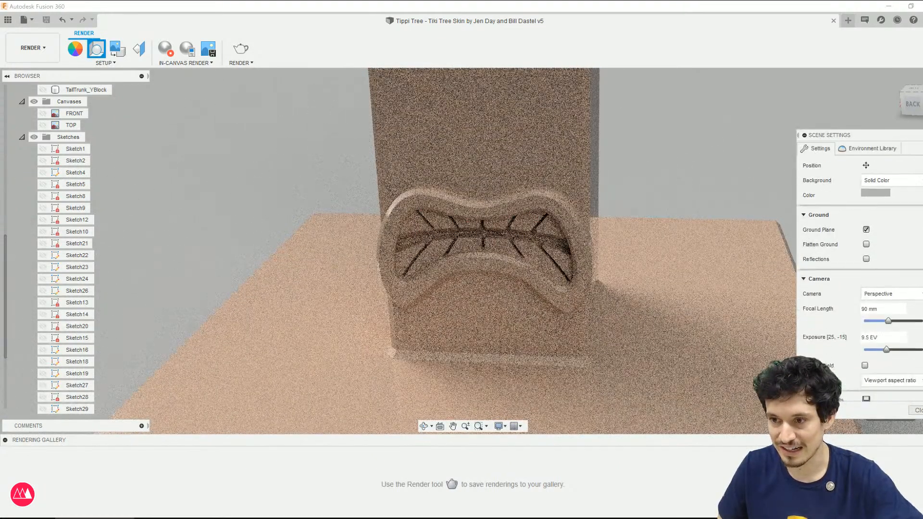
scroll(860, 269, "up", 3)
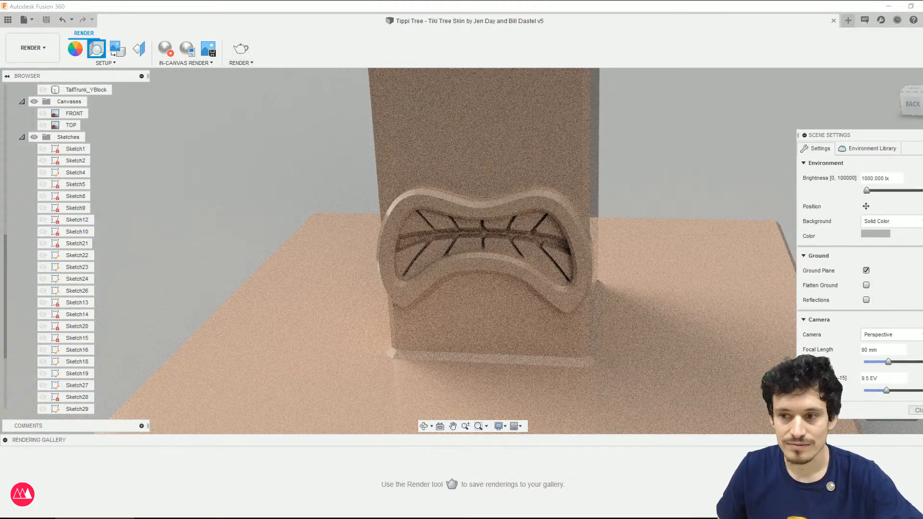
Step: Set the in-canvas render performance to Fast
left_click(187, 48)
left_click(778, 187)
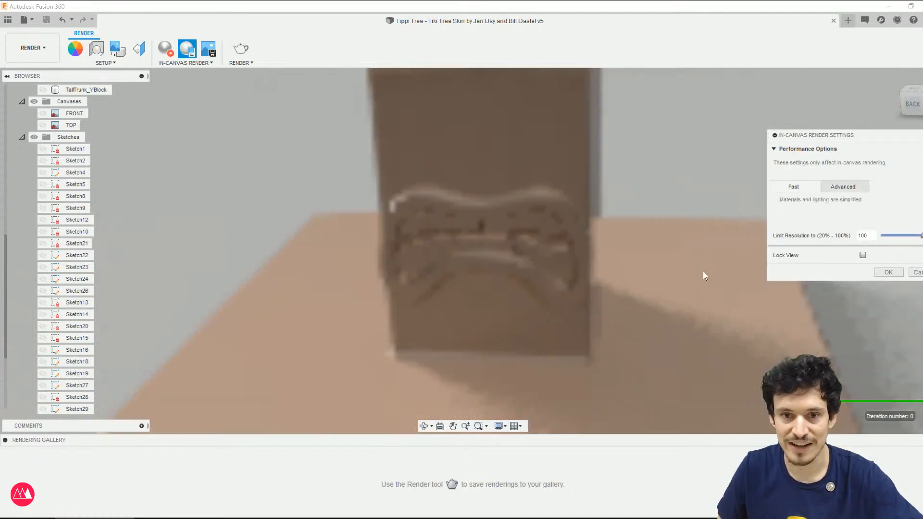
middle_click_drag(691, 360, 603, 225, "shift")
scroll(698, 389, "down", 1)
left_click(888, 272)
Step: Raise the roughness of the Plastic - Glossy (Grey) appearance to 0.542
middle_click_drag(570, 262, 693, 228, "shift")
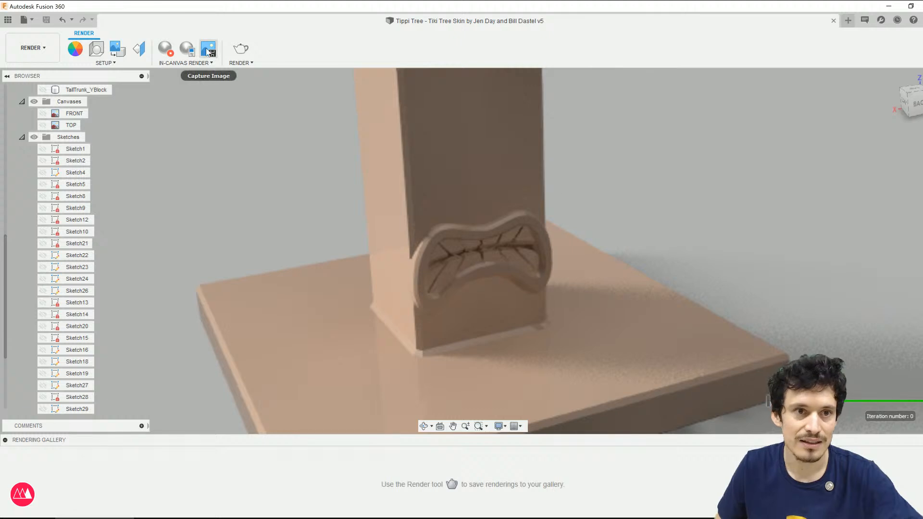
key("a")
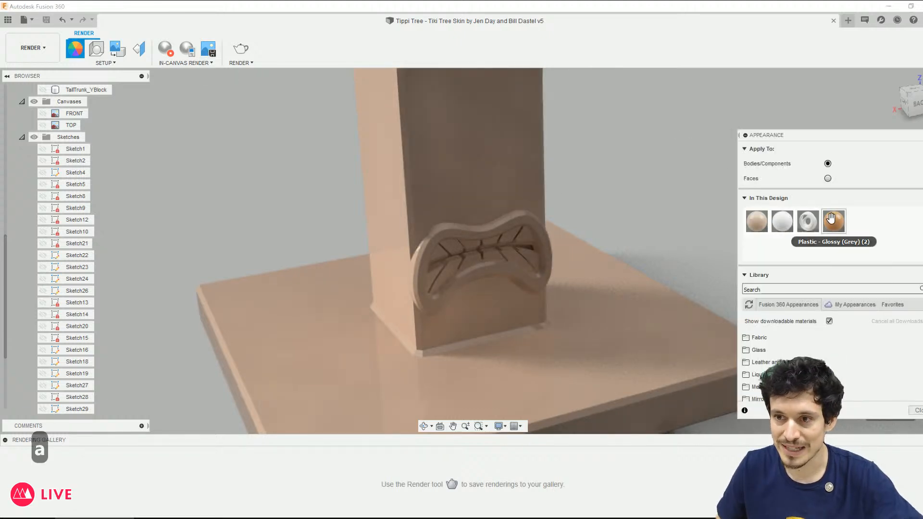
double_click(756, 221)
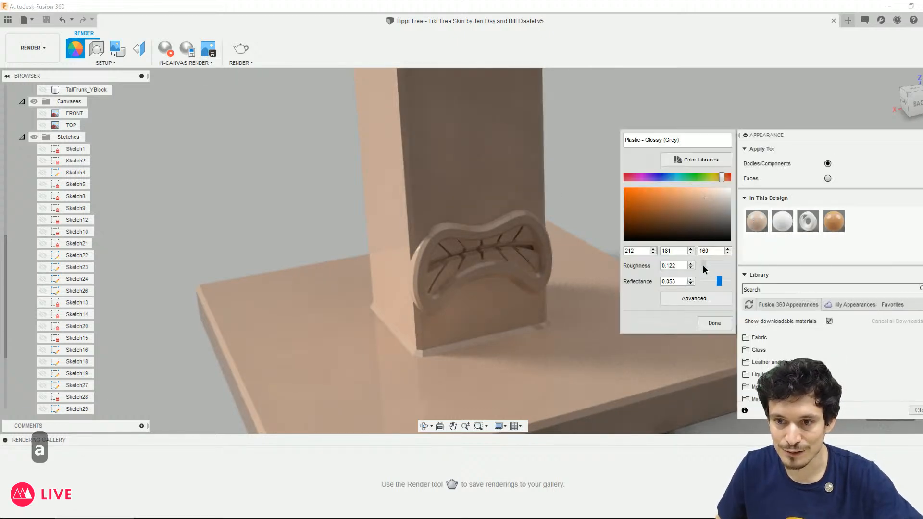
left_click_drag(703, 265, 716, 265)
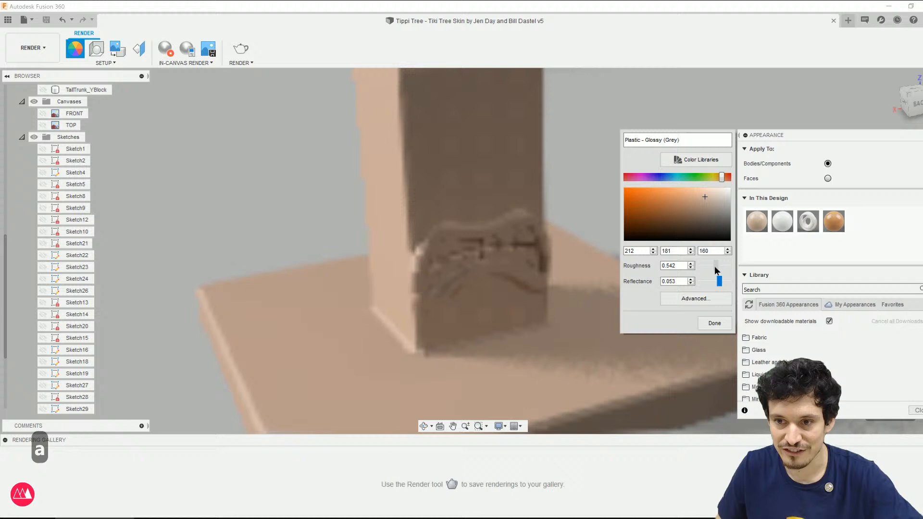
left_click(714, 323)
left_click(915, 410)
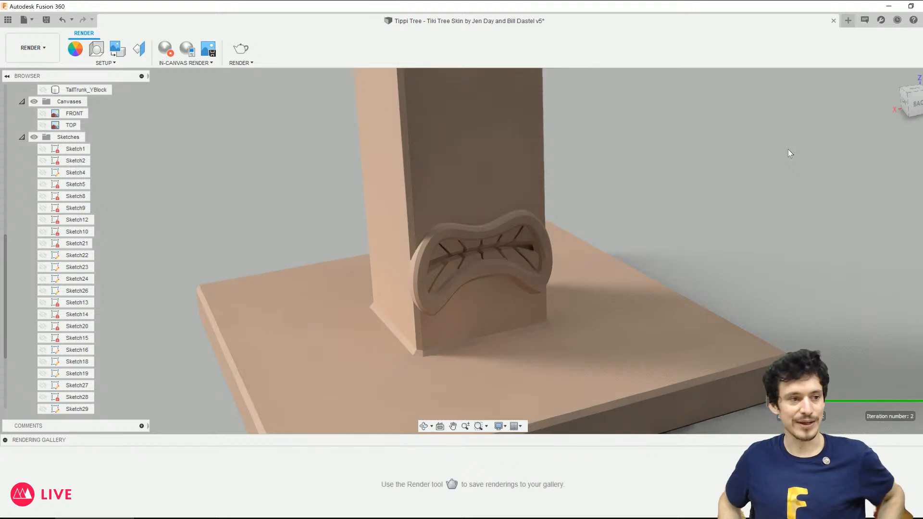
Step: Examine the mouth and teeth up close in the in-canvas render
scroll(517, 335, "up", 3)
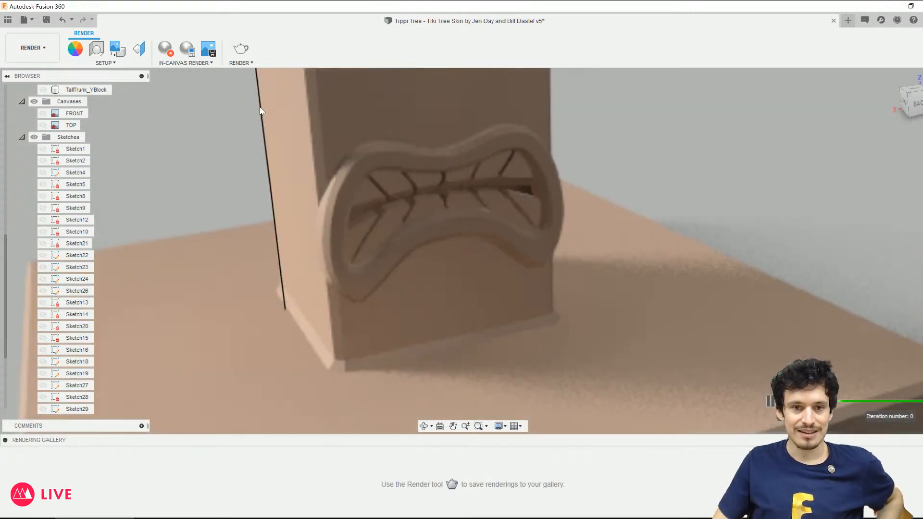
scroll(255, 120, "up", 2)
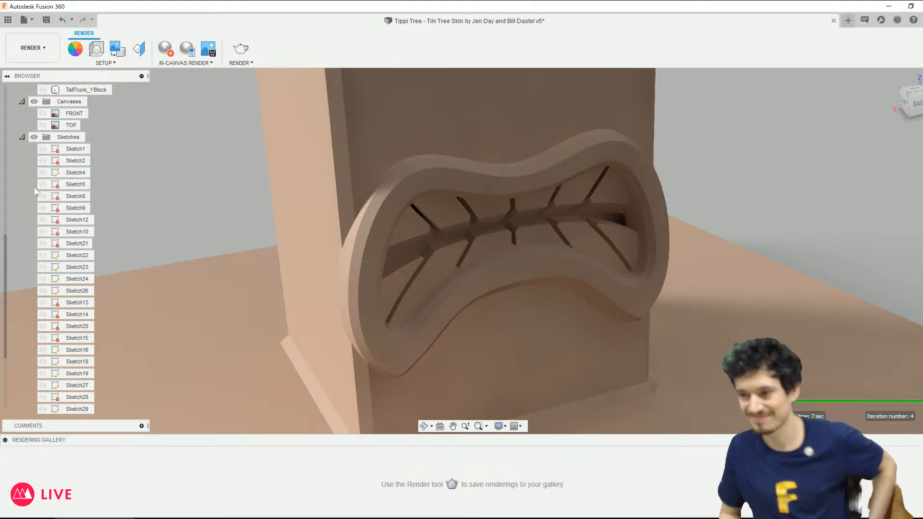
scroll(66, 93, "up", 1)
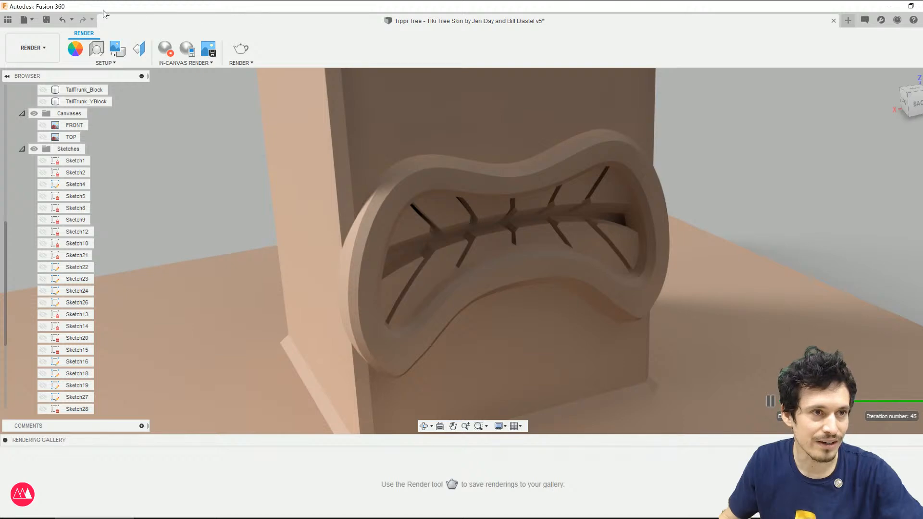
Step: Return to the Design workspace and display the FRONT canvas over the tree, checking it against the mouth from the back view
left_click(32, 47)
left_click(27, 72)
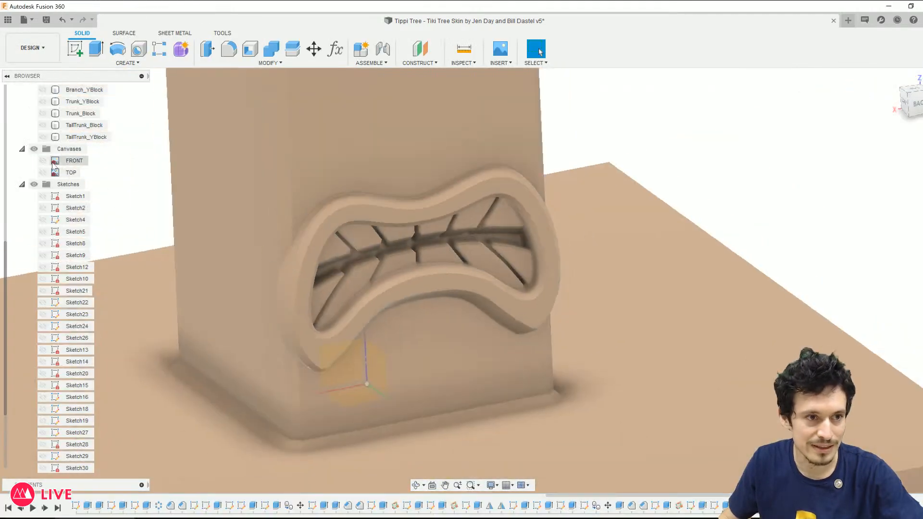
left_click(43, 160)
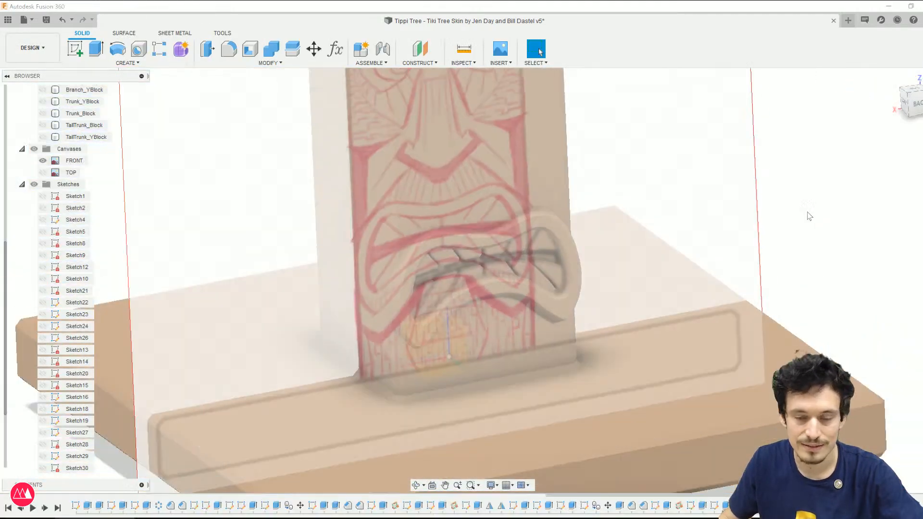
scroll(695, 262, "up", 1)
left_click(916, 108)
scroll(558, 240, "down", 3)
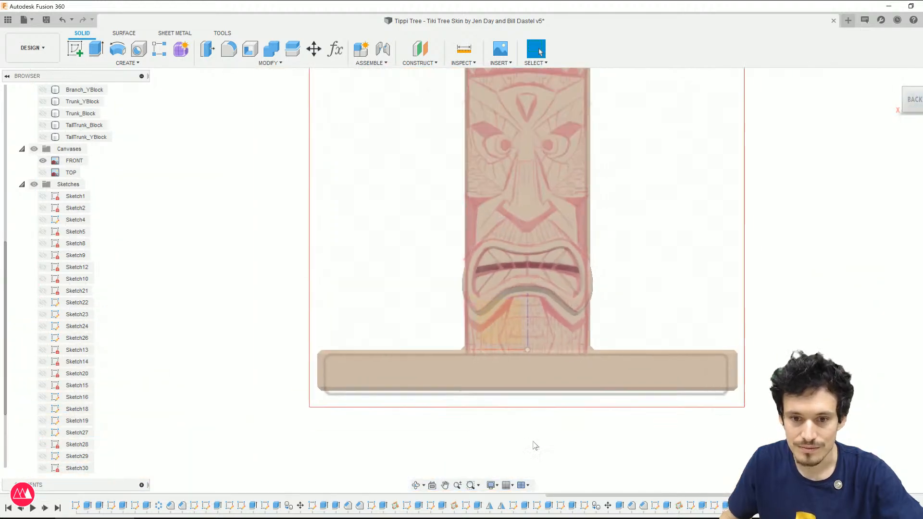
scroll(533, 437, "up", 3)
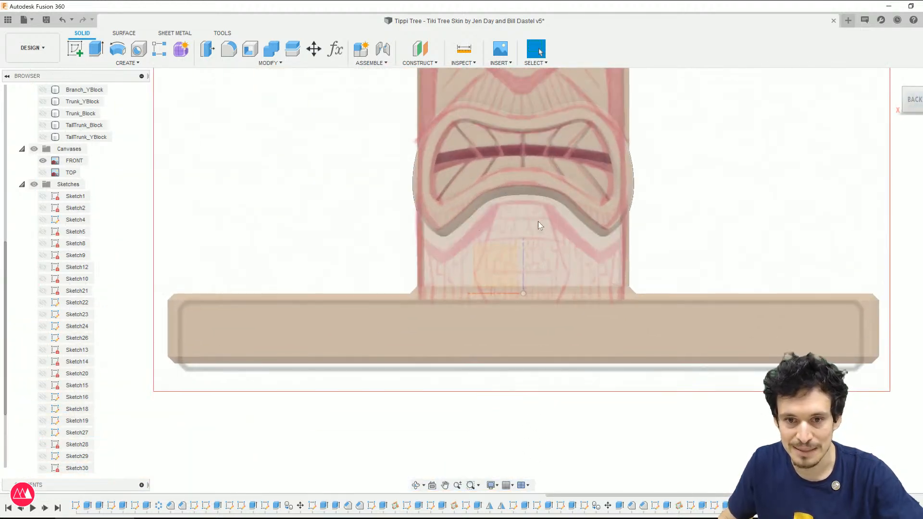
middle_click_drag(489, 368, 503, 284, "shift")
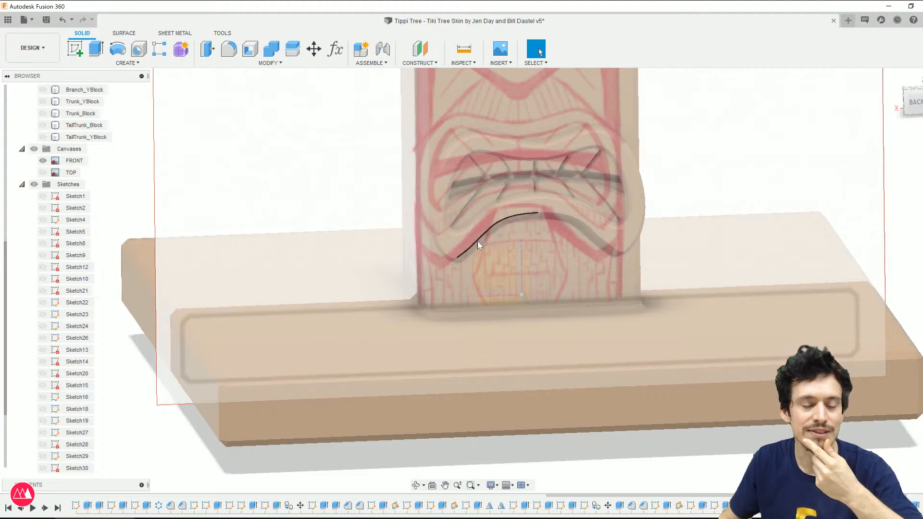
Step: Hide the Tree body and examine the chin, mouth, nose and cheek areas of the tiki drawing on the FRONT canvas
left_click(43, 160)
left_click(42, 160)
scroll(40, 188, "up", 3)
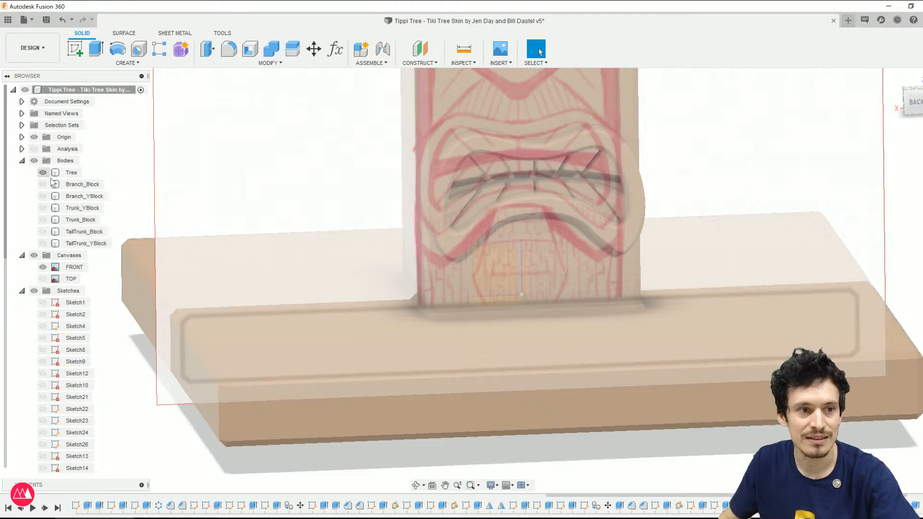
left_click(43, 173)
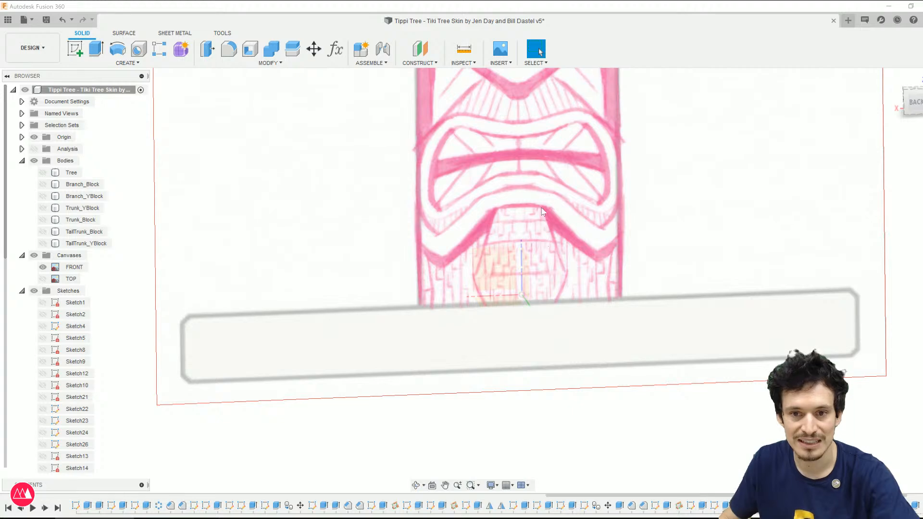
scroll(590, 317, "down", 5)
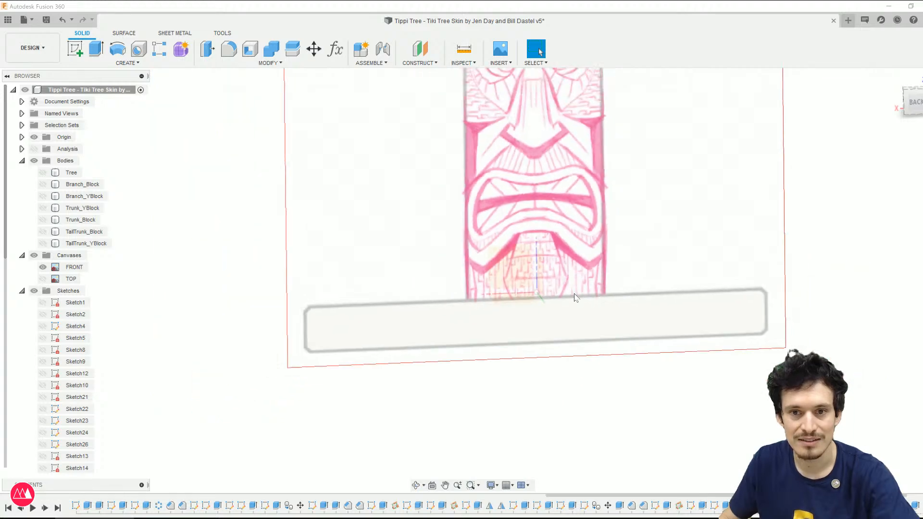
scroll(634, 355, "up", 6)
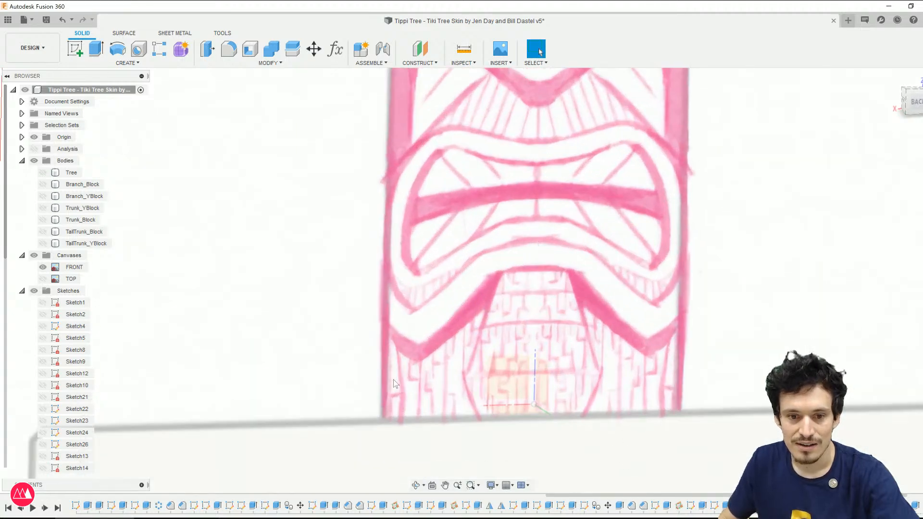
scroll(387, 381, "down", 4)
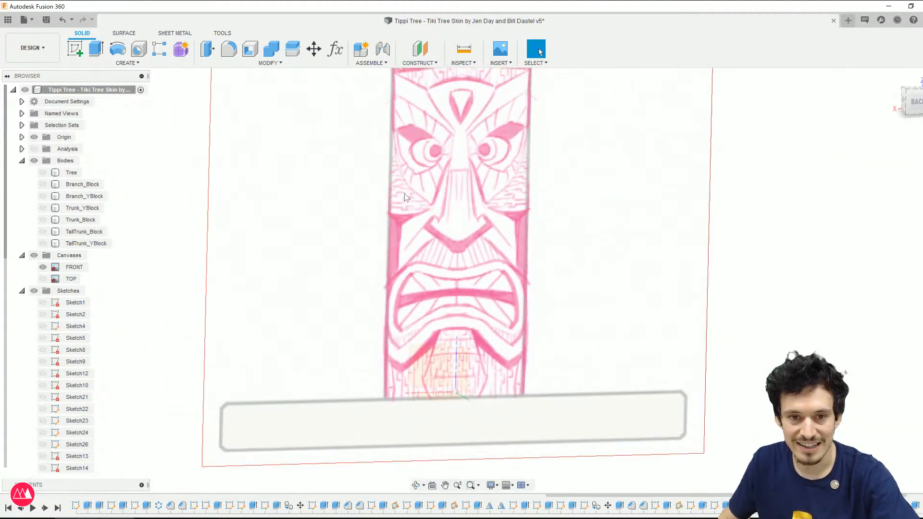
scroll(403, 199, "up", 5)
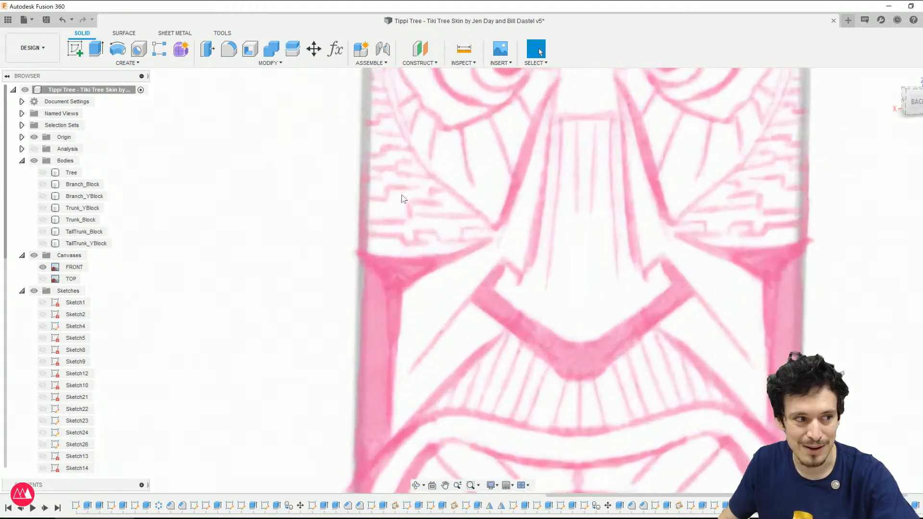
scroll(409, 209, "down", 2)
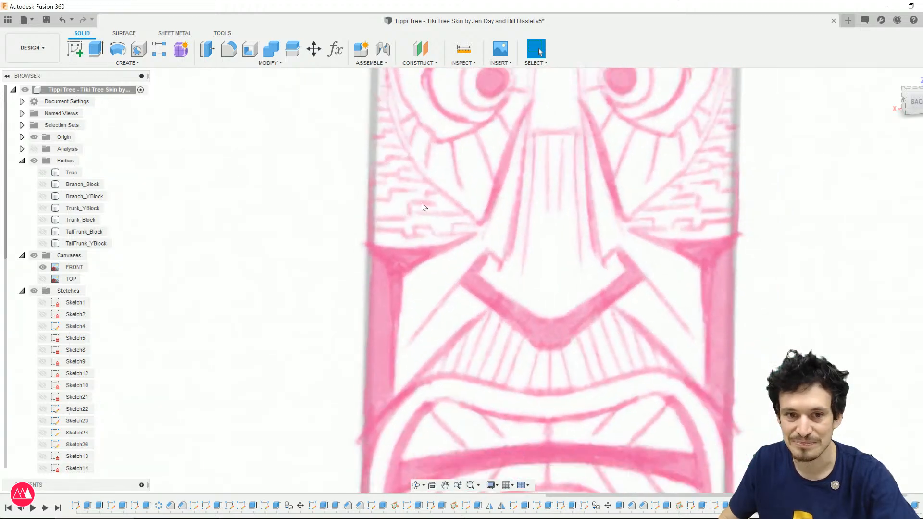
scroll(451, 230, "down", 2)
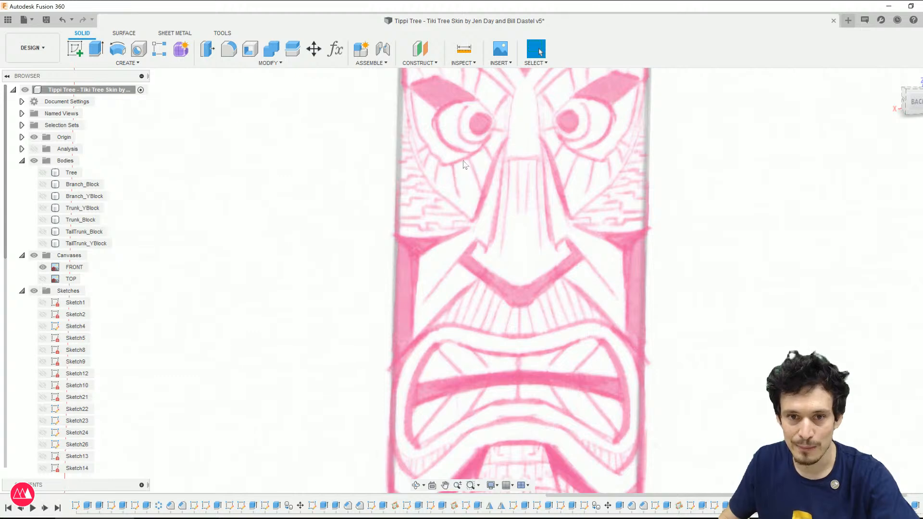
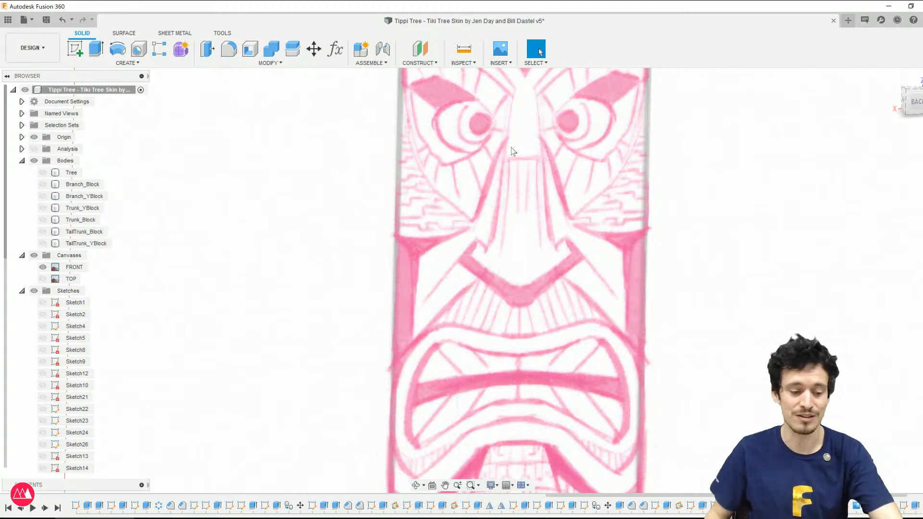
Step: Save the design as a new version and show the Tree body again
key("ctrl+s")
key("Return")
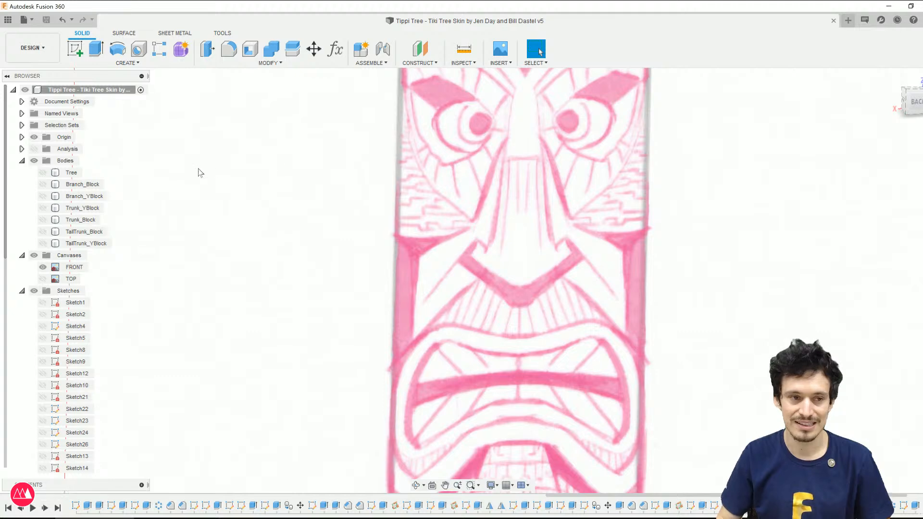
left_click(42, 172)
scroll(317, 274, "down", 4)
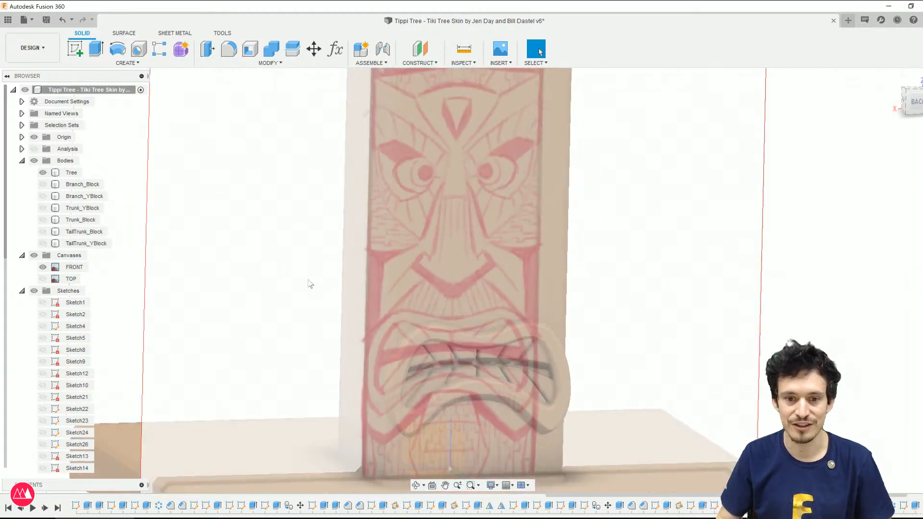
Step: Toggle the FRONT canvas off and on to compare the modelled tree with the tiki drawing from several angles
mouse_move(297, 288)
middle_mouse_down("shift")
mouse_move(289, 253)
mouse_move(299, 300)
middle_mouse_up("shift")
left_click(56, 267)
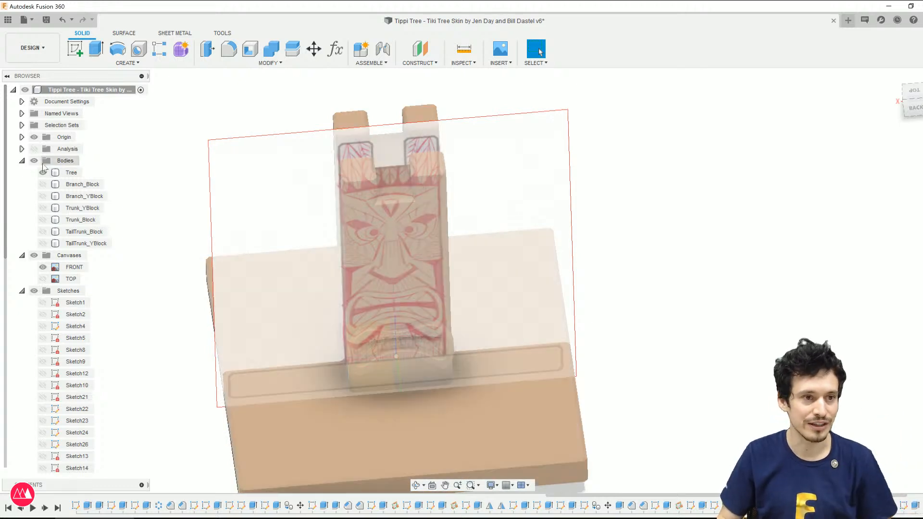
left_click(43, 268)
middle_click_drag(598, 317, 605, 289, "shift")
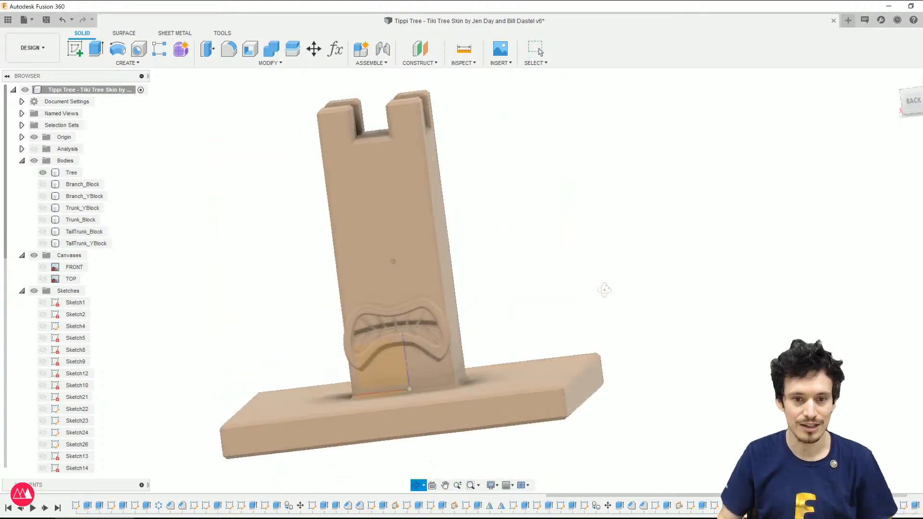
left_click(43, 267)
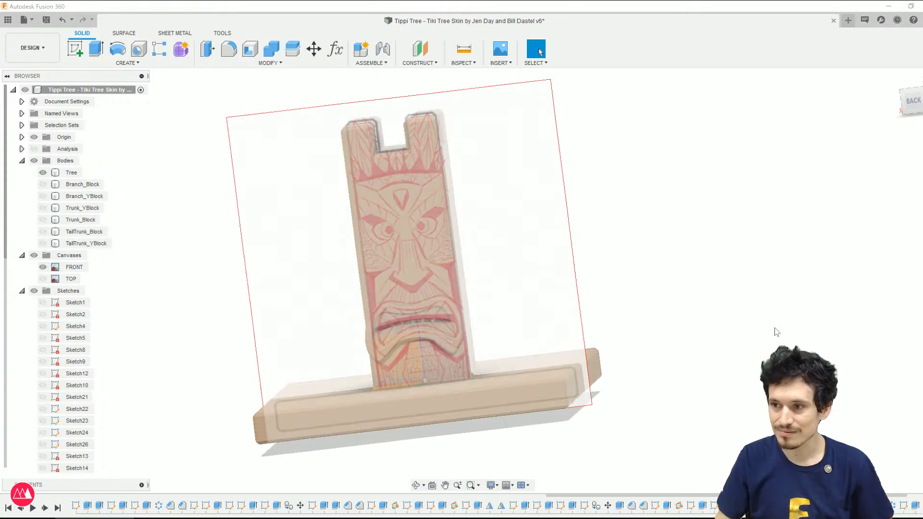
middle_click_drag(591, 365, 206, 288, "shift")
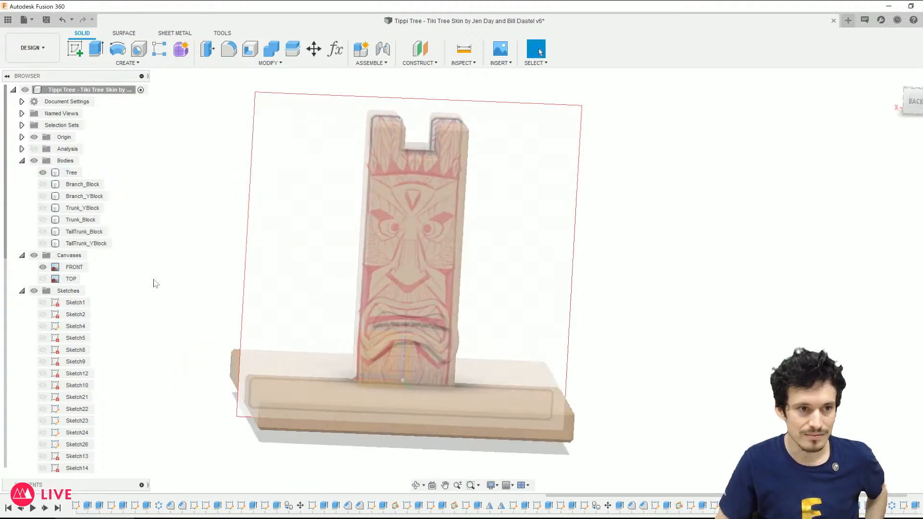
left_click(429, 271)
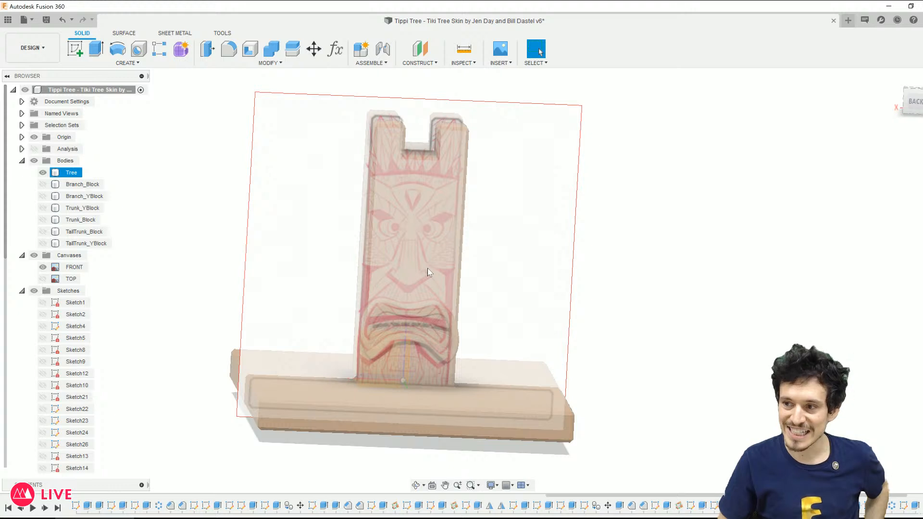
left_click(224, 173)
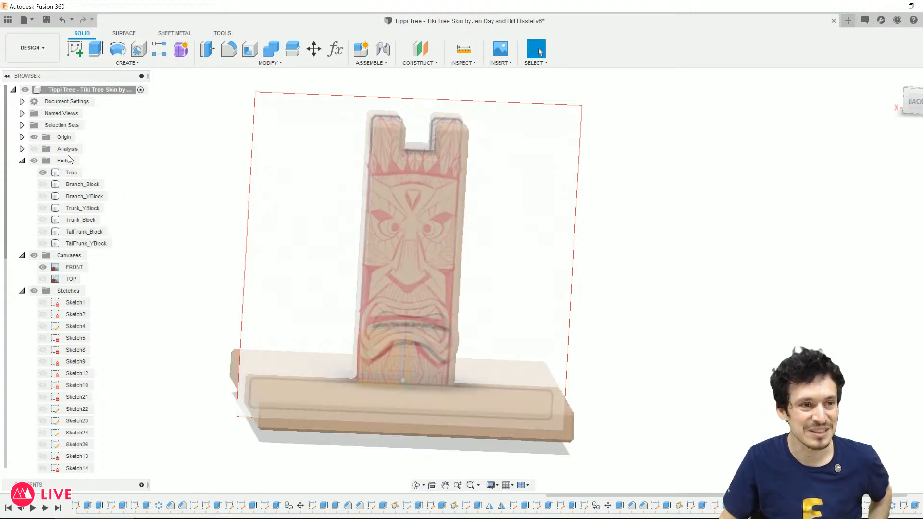
left_click(43, 266)
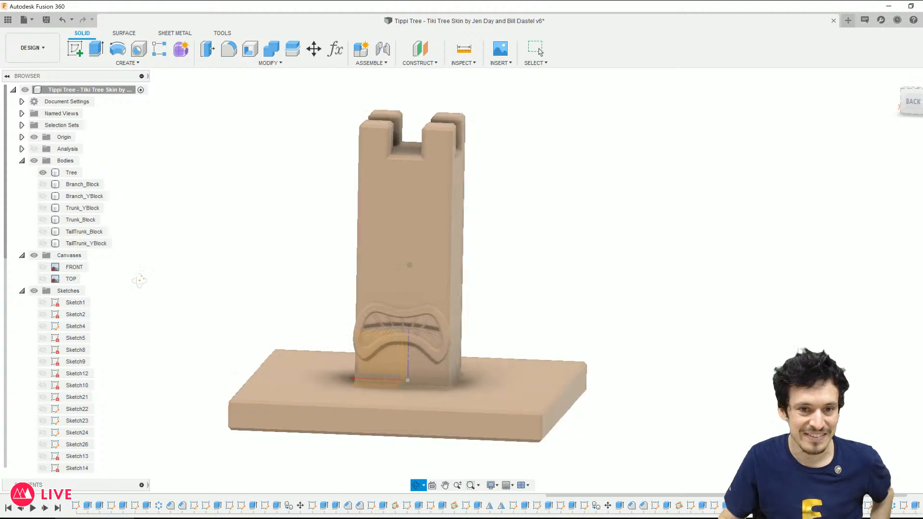
left_click(43, 267)
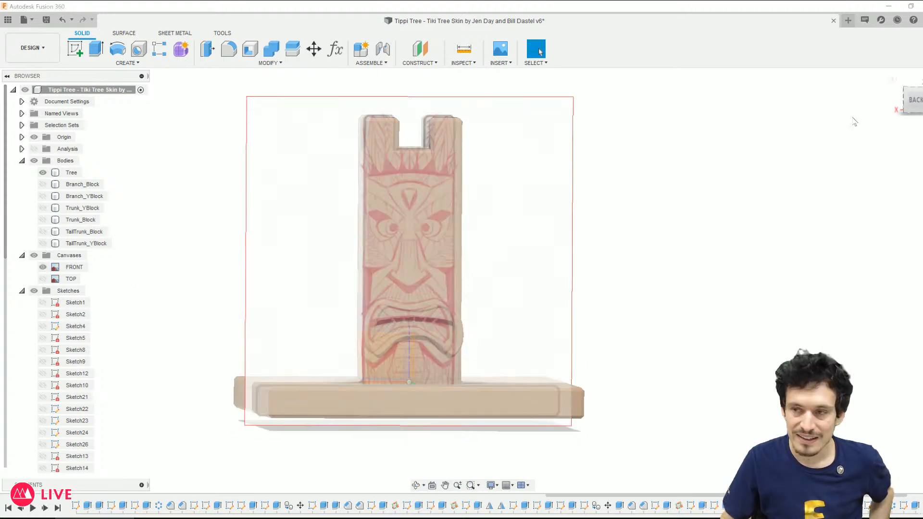
Step: Examine how the modelled mouth and the surrounding face line up with the FRONT canvas in the straight back view
left_click(912, 100)
scroll(413, 321, "up", 5)
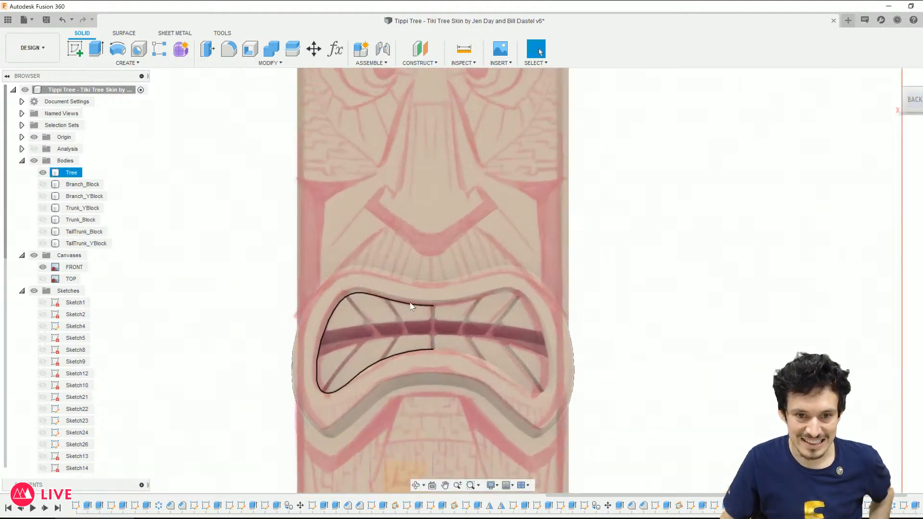
scroll(417, 303, "down", 1)
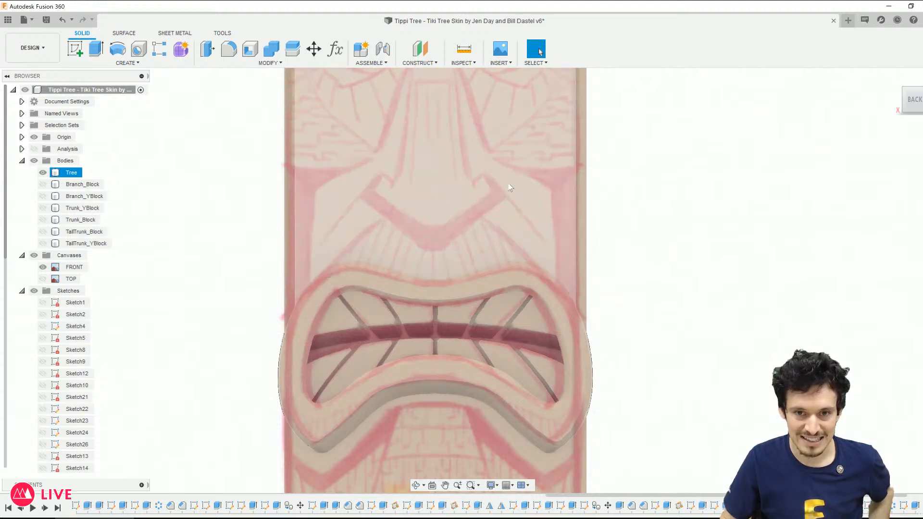
scroll(509, 202, "down", 3)
scroll(505, 199, "up", 2)
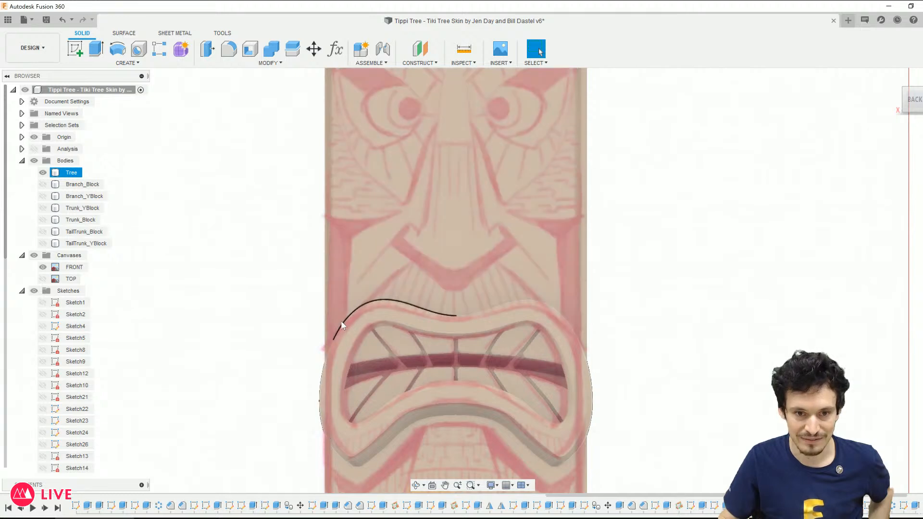
Step: Start a new sketch on the vertical plane facing the back view of the tree, over the FRONT canvas
key("Escape")
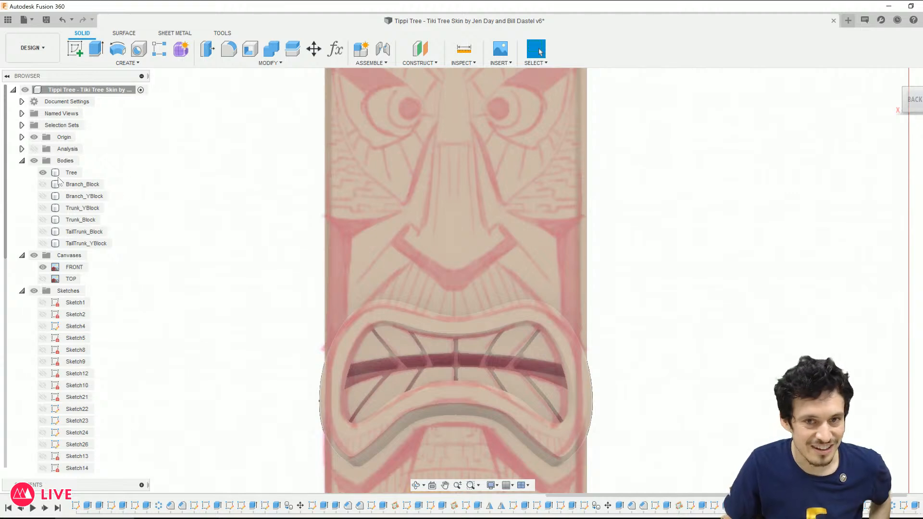
scroll(466, 470, "down", 2)
scroll(419, 190, "up", 3)
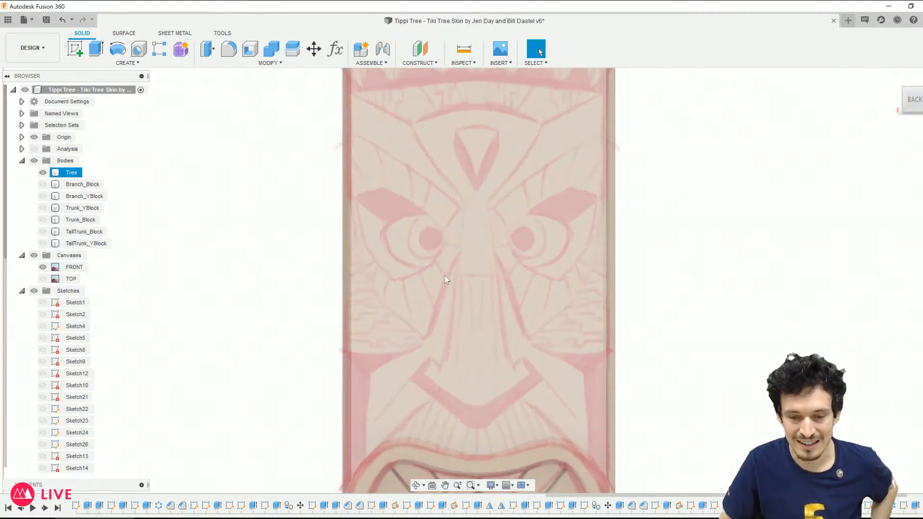
left_click(74, 49)
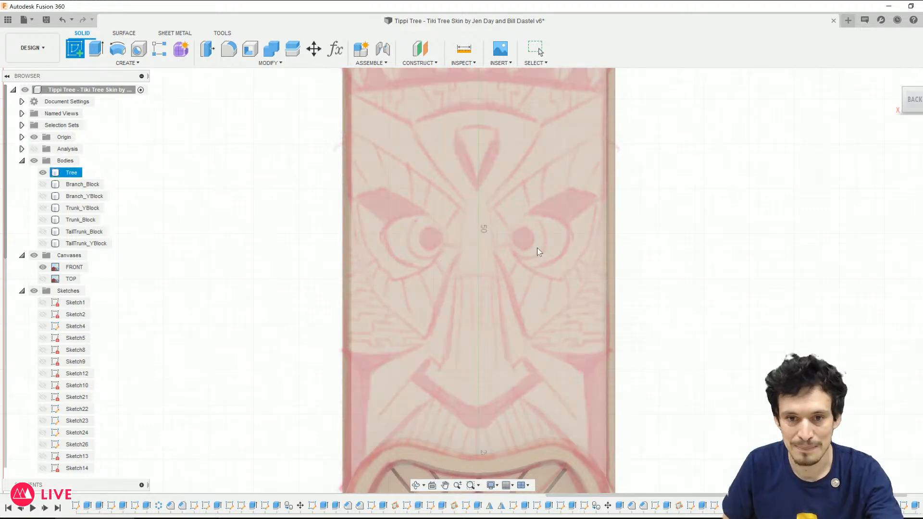
left_click(538, 248)
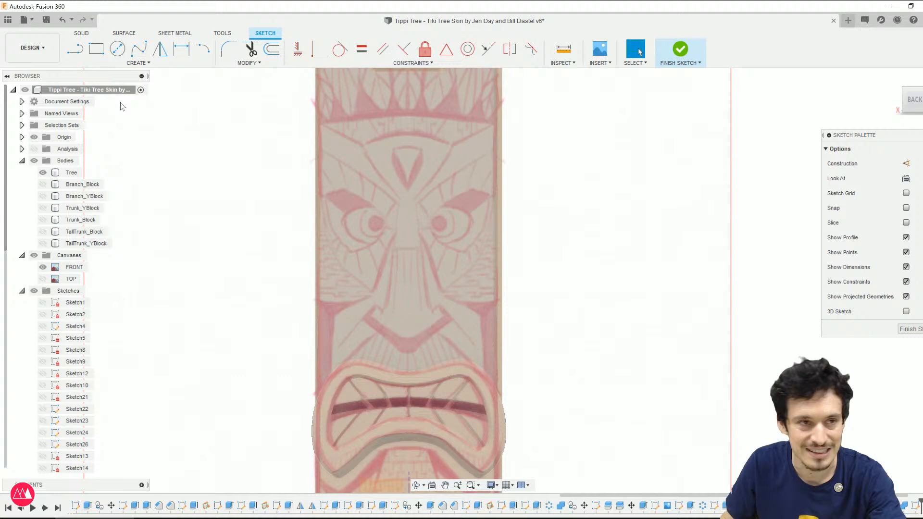
Step: Draw a vertical centreline about 84 mm long from the origin up through the tree and convert it to construction geometry
left_click(75, 49)
scroll(400, 203, "down", 3)
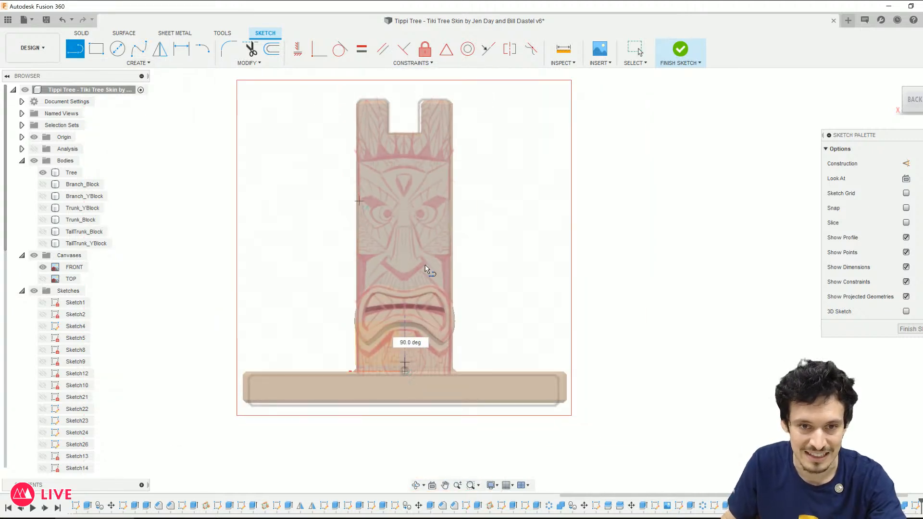
left_click(405, 371)
left_click(405, 104)
key("Escape")
left_click(406, 121)
key("x")
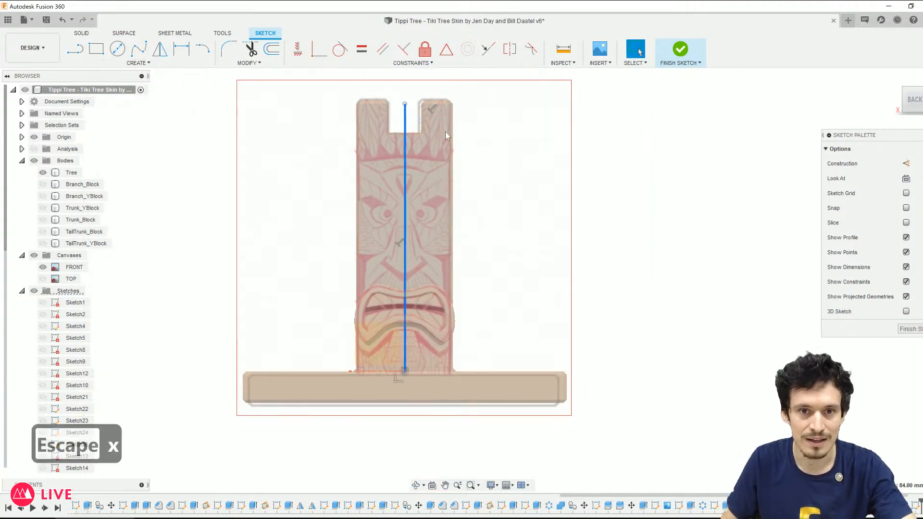
scroll(428, 255, "up", 3)
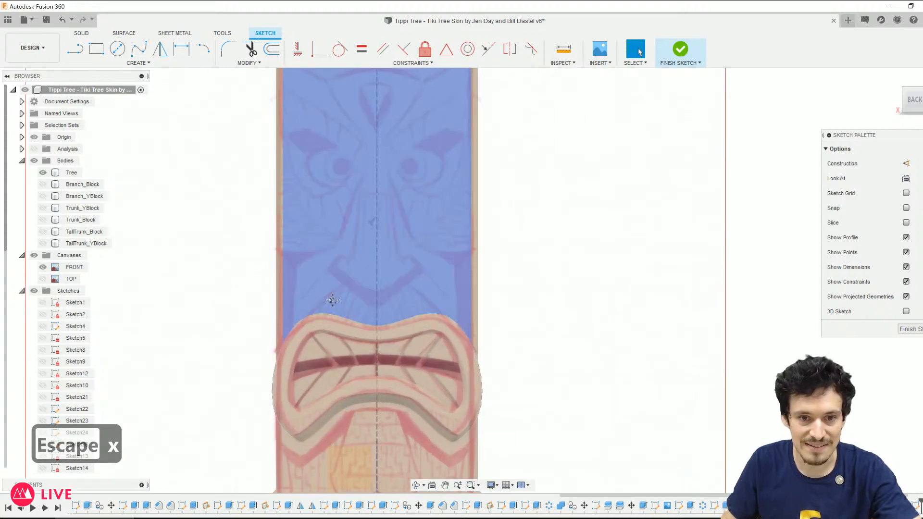
middle_click_drag(343, 303, 435, 341)
scroll(434, 341, "up", 2)
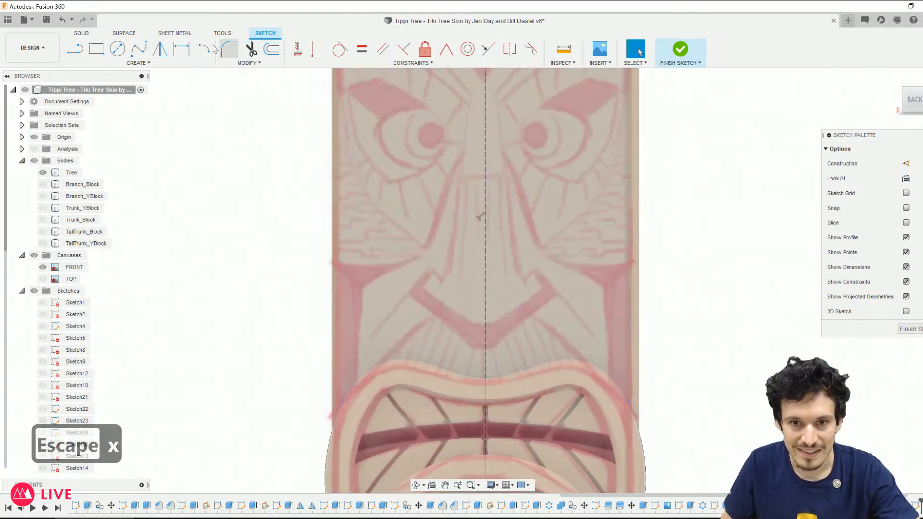
left_click(74, 49)
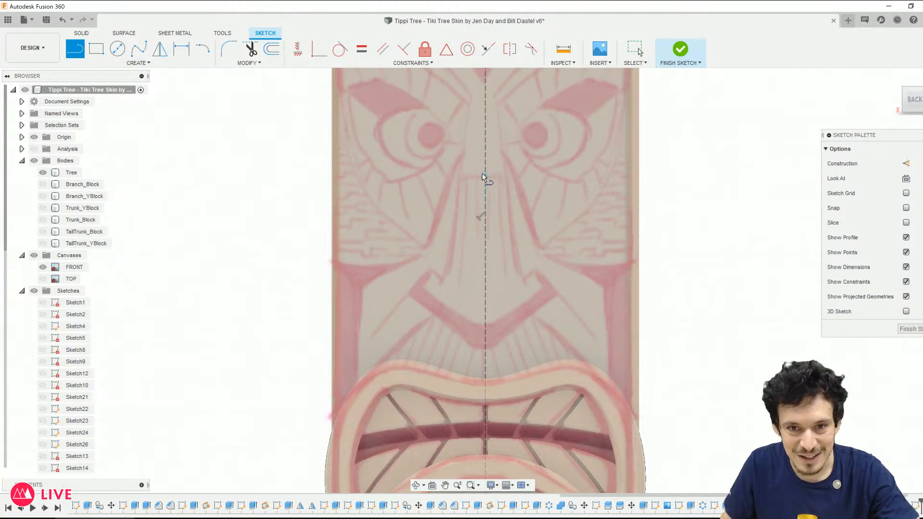
scroll(485, 325, "up", 2)
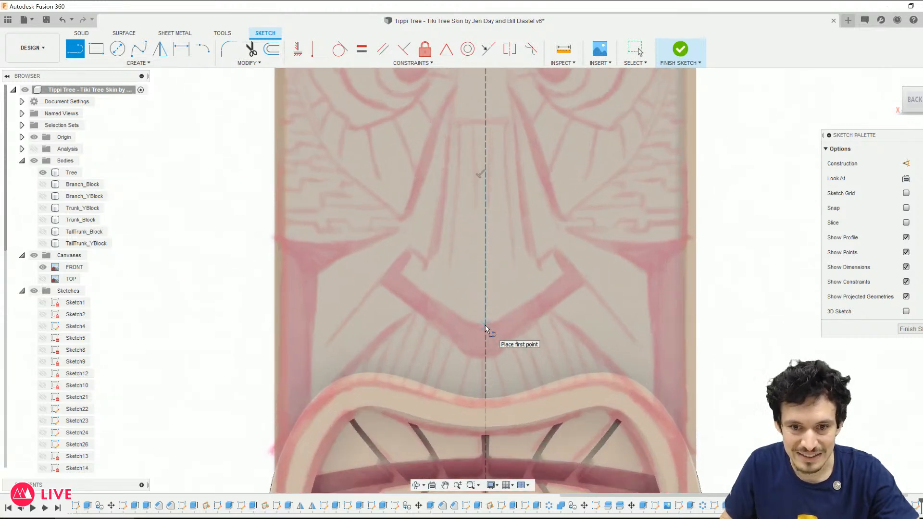
left_click(472, 323)
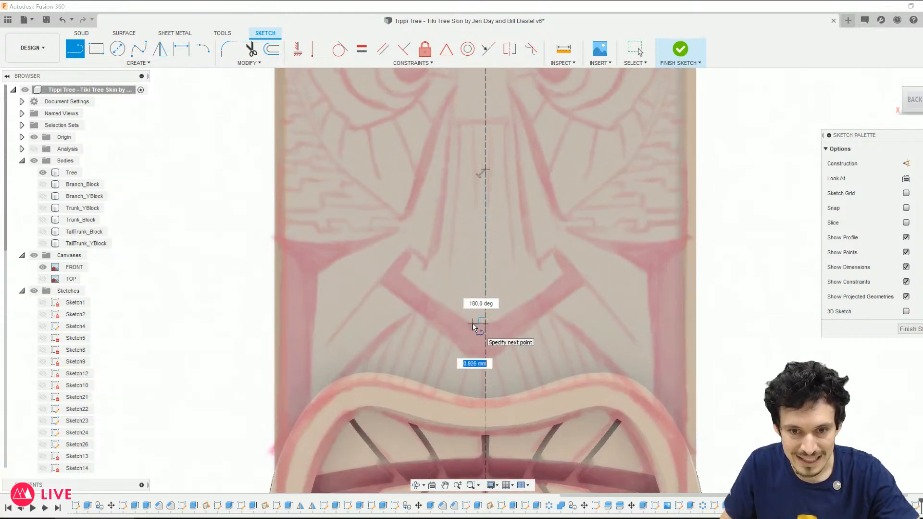
key("Escape")
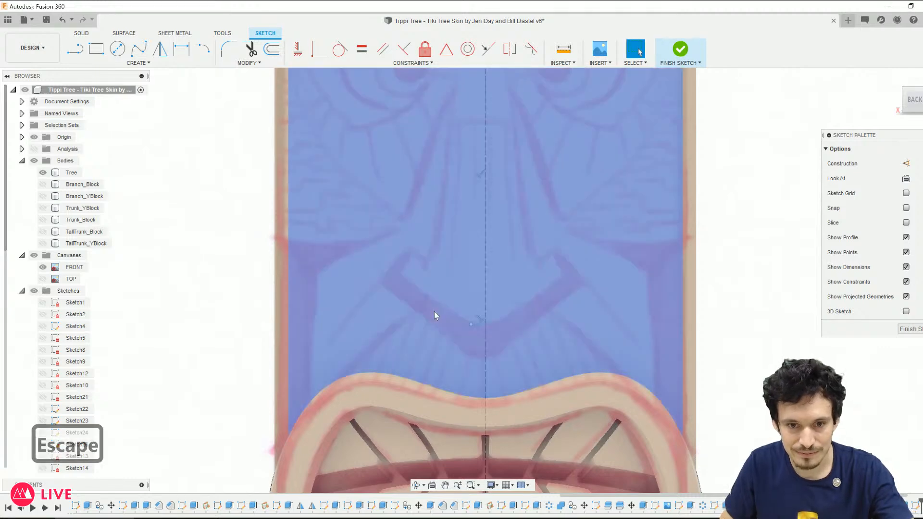
left_click(471, 323)
key("Delete")
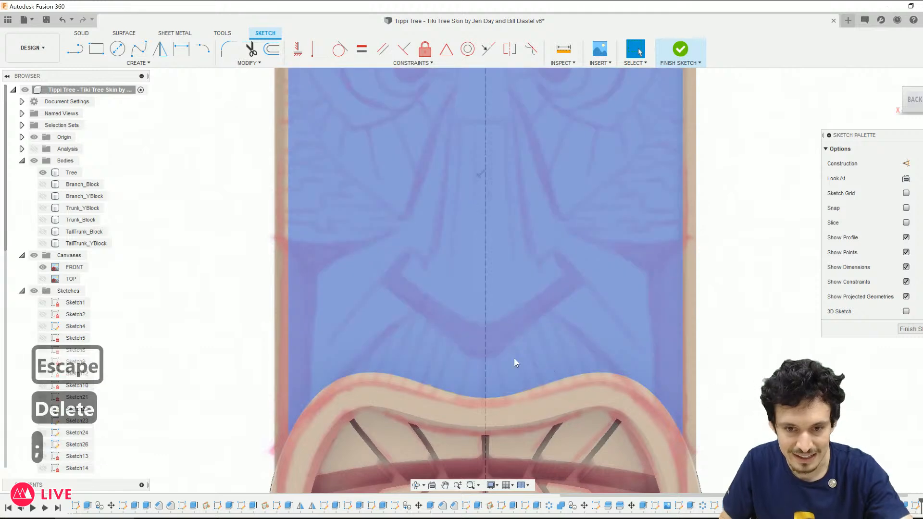
Step: Trace the nose's lower left half with connected lines from the centreline, out and up around the nostril, ending at its inner point
key("semicolon")
key("l")
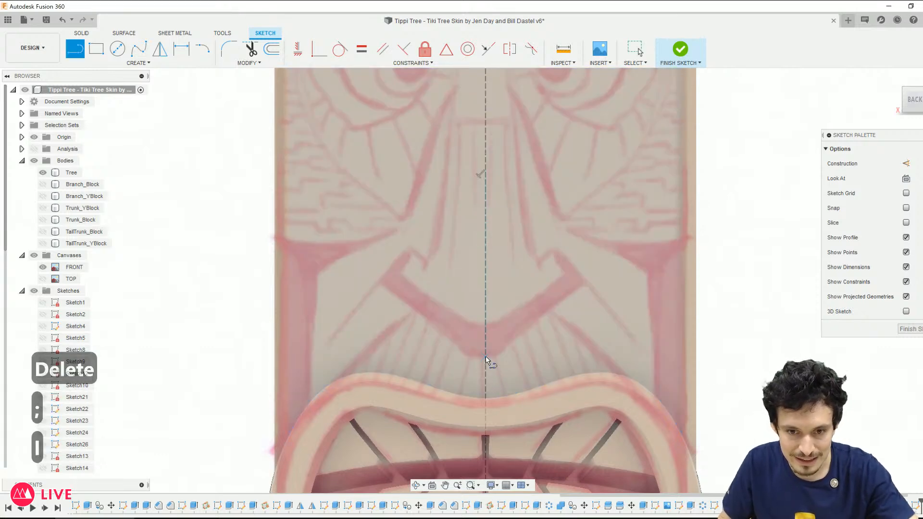
left_click(466, 356)
left_click(379, 282)
left_click(408, 247)
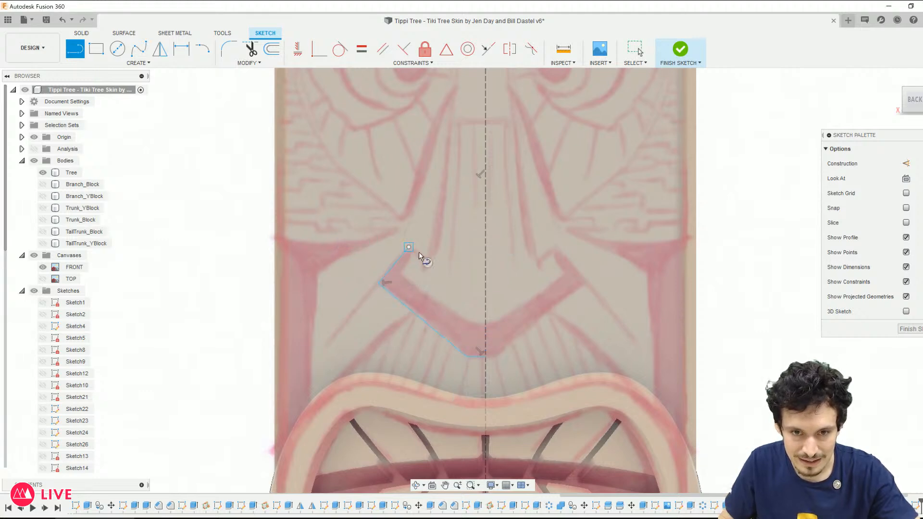
left_click(428, 254)
middle_click_drag(429, 312, 386, 402)
key("Escape")
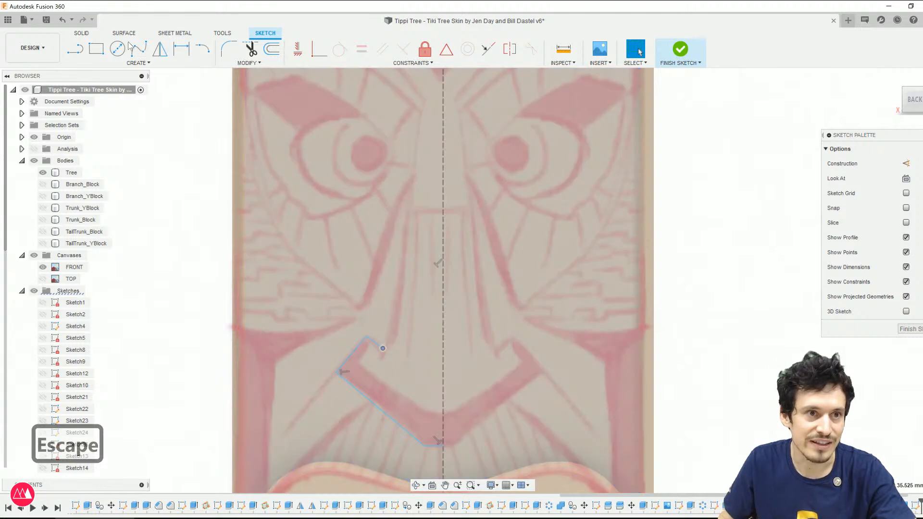
Step: Draw a two-point fit point spline from the nostril's inner end up the side of the nose to the brow
left_click(138, 49)
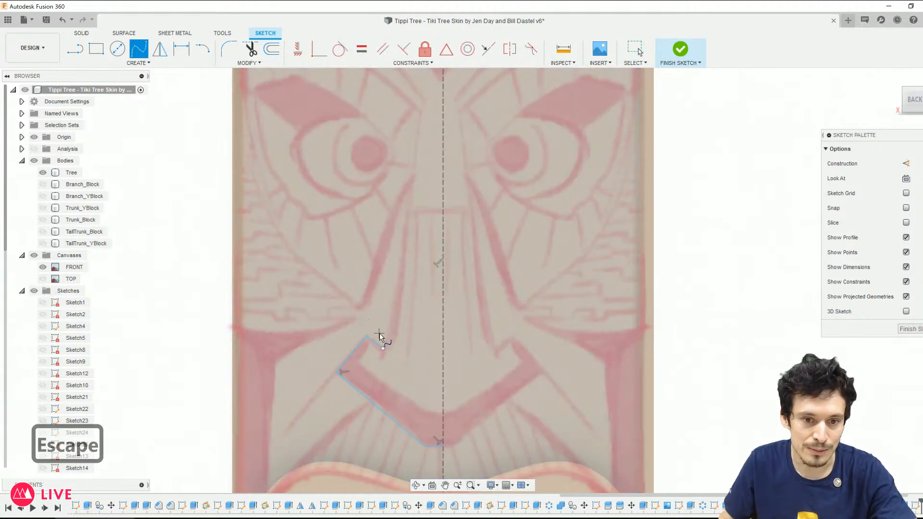
left_click(382, 348)
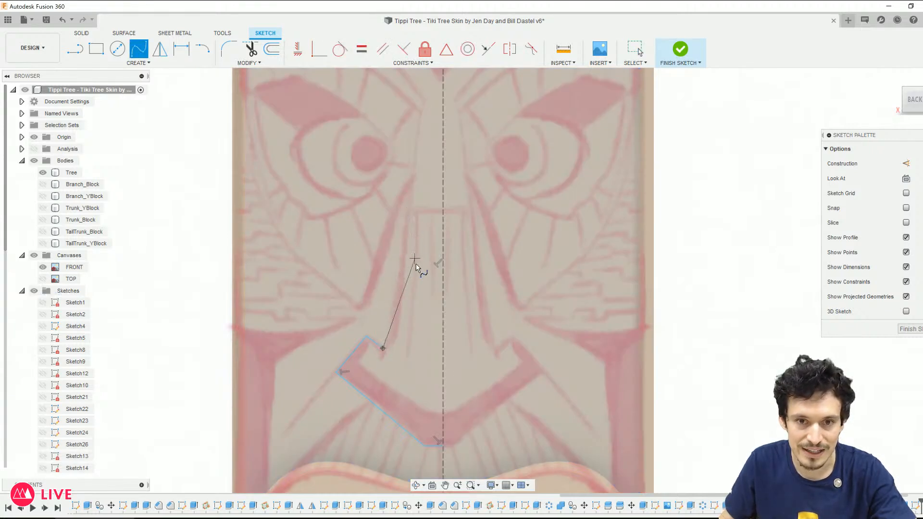
middle_click_drag(414, 255, 394, 345)
scroll(394, 345, "down", 2)
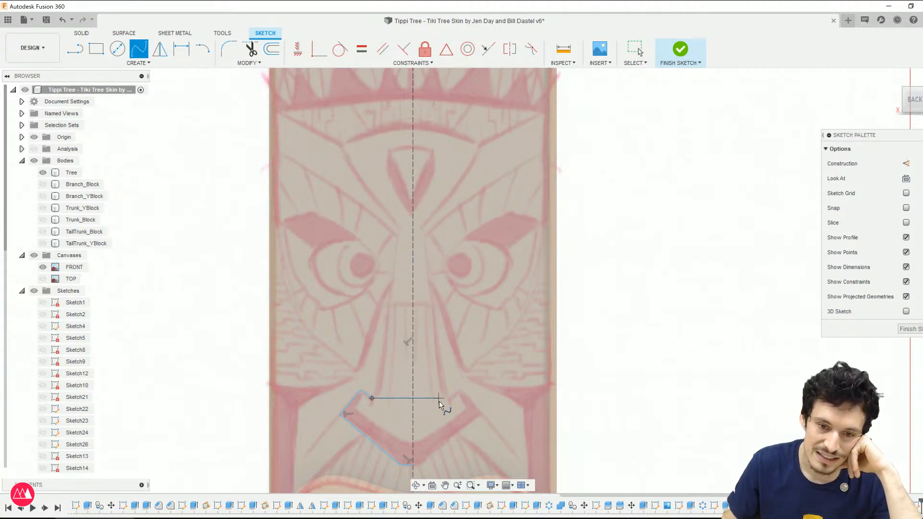
left_click(399, 227)
left_click(422, 232)
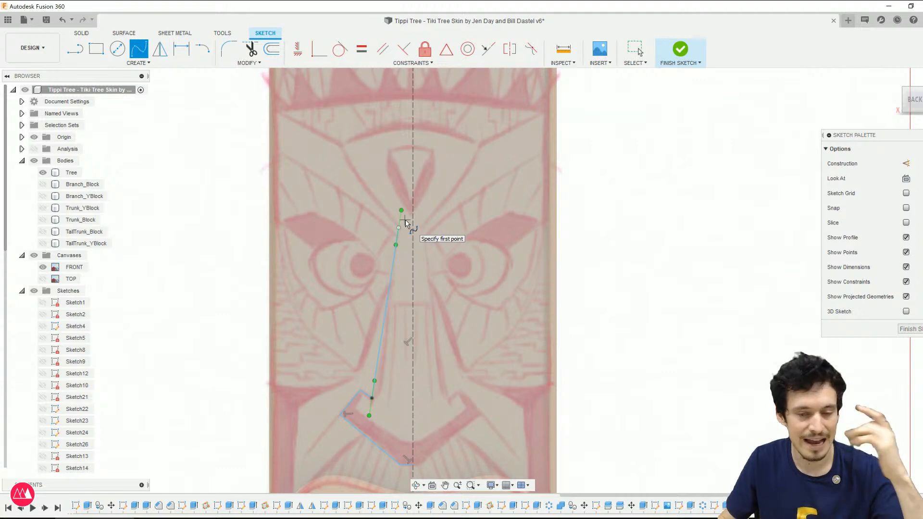
key("Escape")
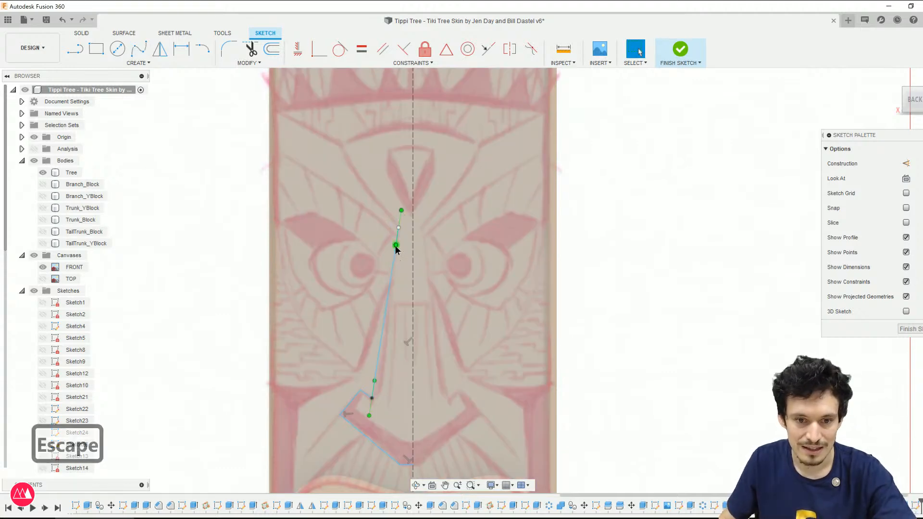
Step: Adjust the tangent handles at both ends of the nose-side spline so it follows the drawn nose edge
left_click(396, 253)
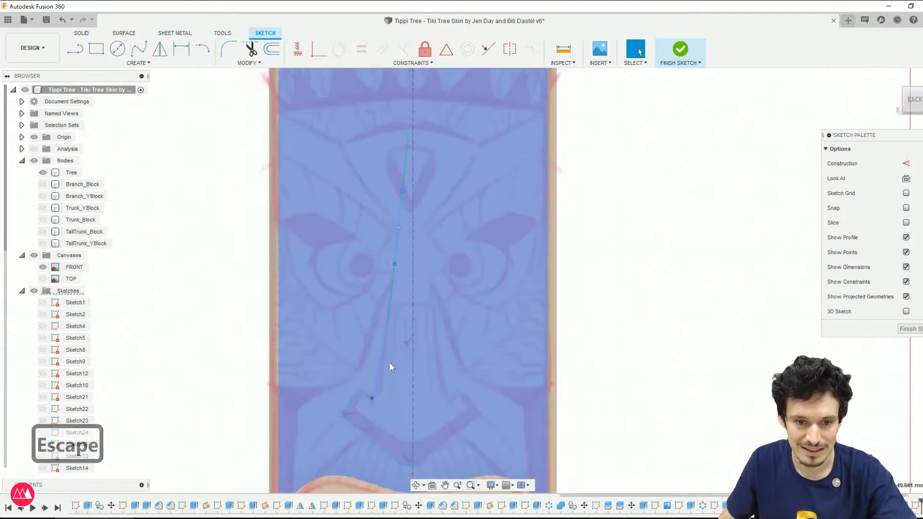
scroll(348, 399, "up", 2)
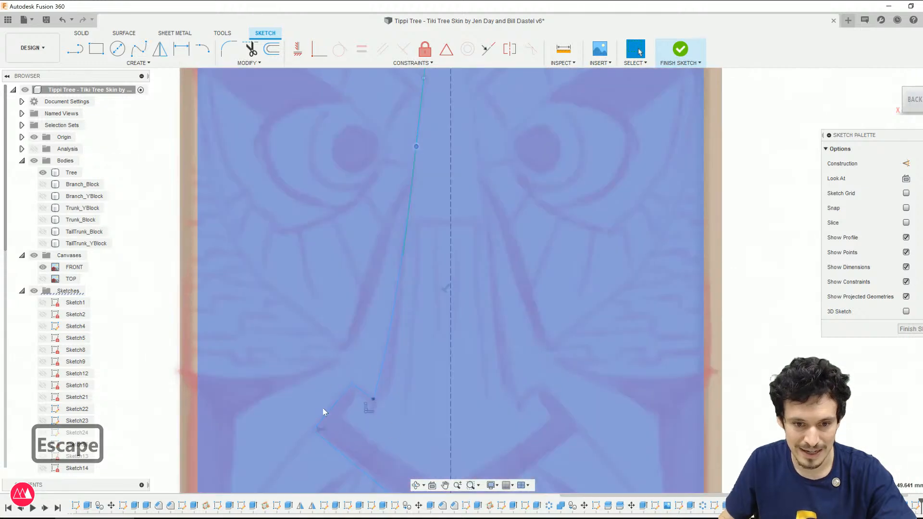
scroll(391, 384, "down", 2)
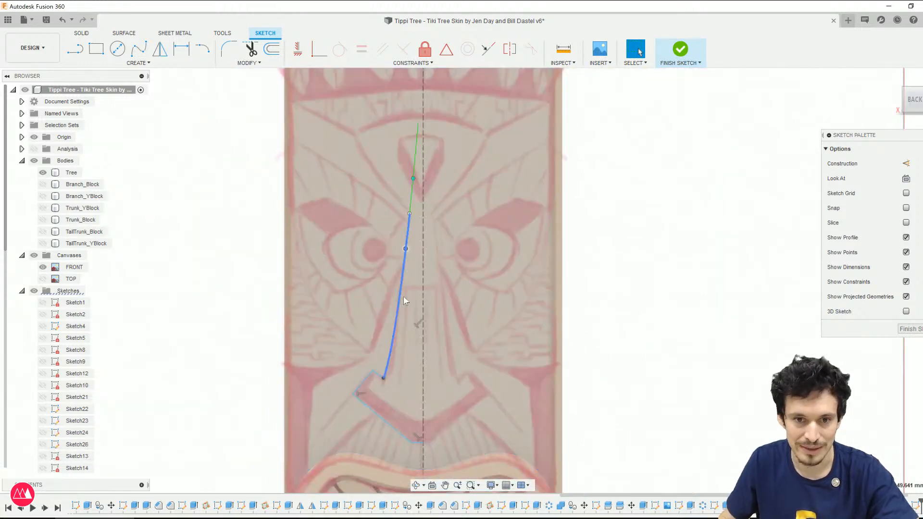
left_click(392, 356)
left_click_drag(376, 396, 377, 399)
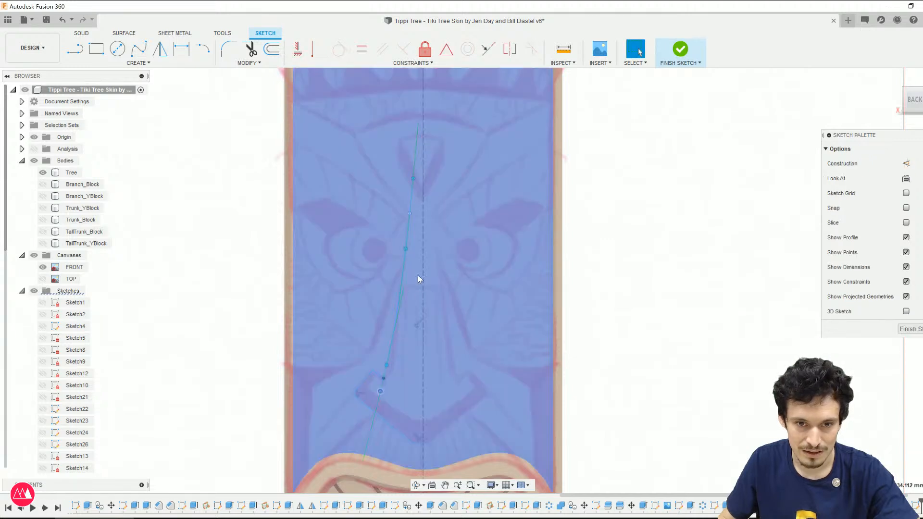
scroll(408, 251, "up", 2)
left_click_drag(405, 243, 405, 231)
scroll(418, 282, "down", 3)
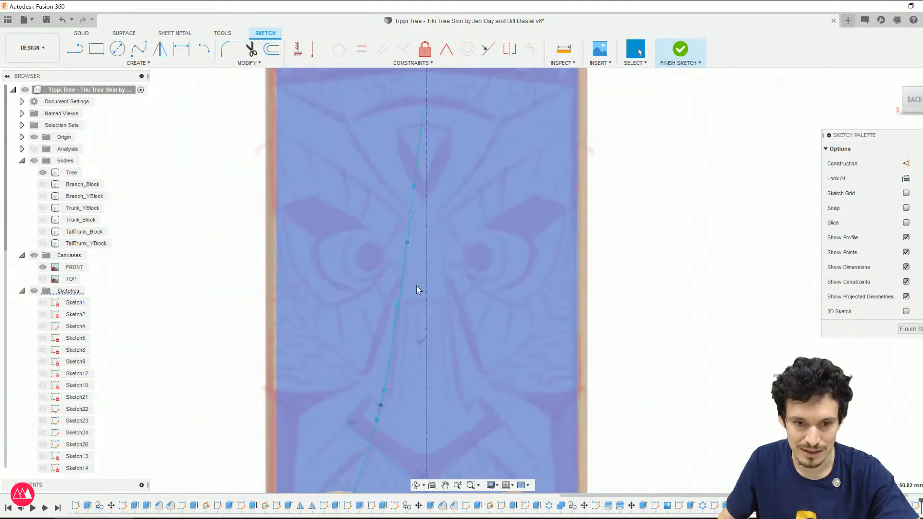
Step: Draw a fit point spline from the brow point up to the outer forehead corner and adjust its upper tangent handle to match the drawing
left_click(138, 49)
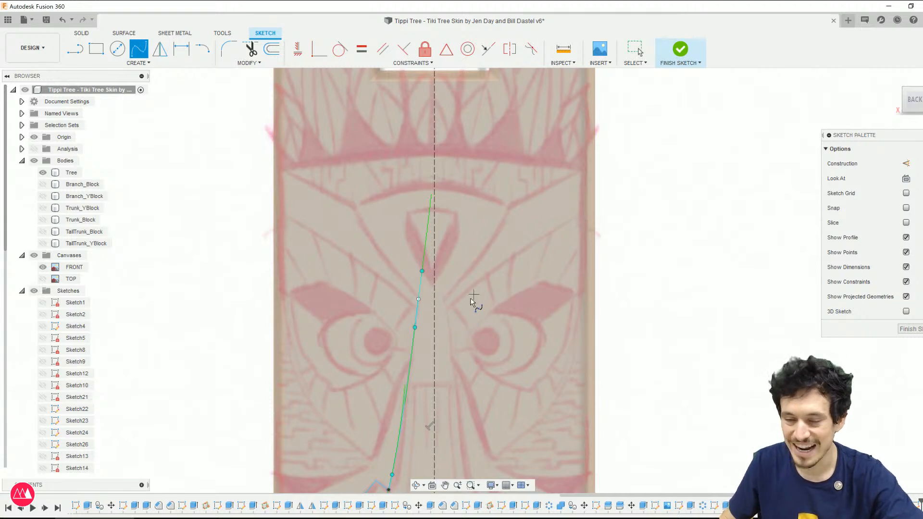
left_click(418, 300)
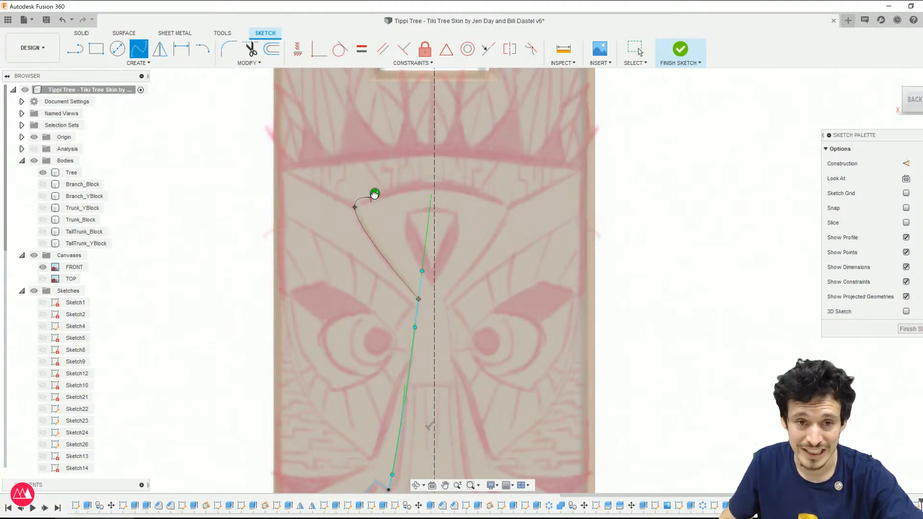
left_click(361, 217)
key("Escape")
mouse_move(364, 218)
left_mouse_down()
mouse_move(367, 234)
mouse_move(359, 221)
left_mouse_up()
key("Escape")
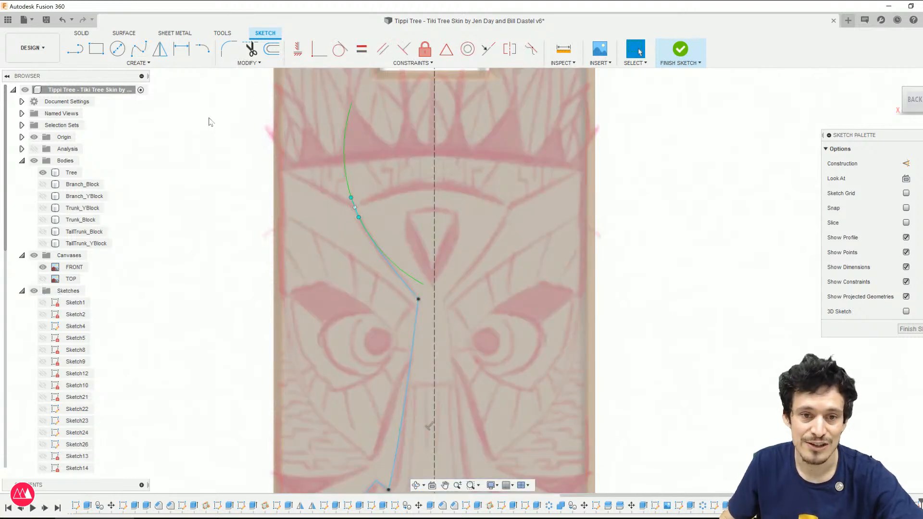
Step: Draw a fit point spline from the outer forehead corner to the centreline along the forehead arch
left_click(139, 47)
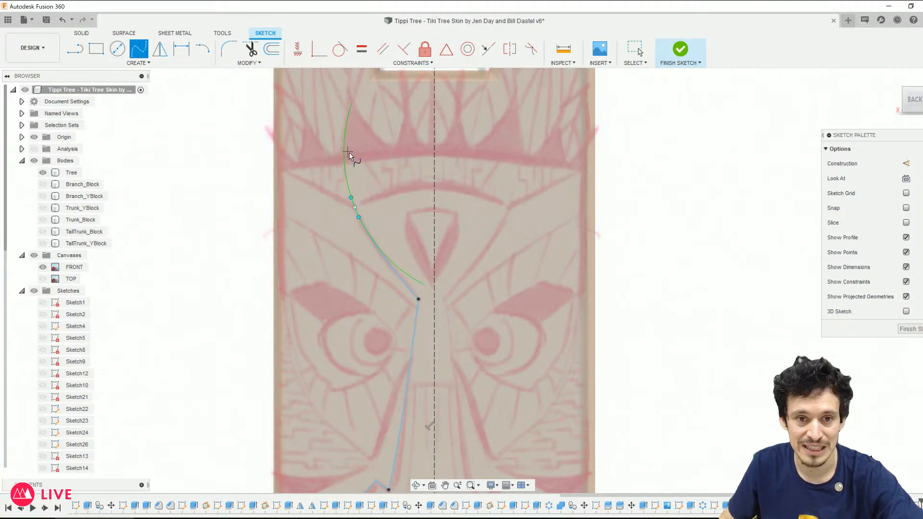
left_click(355, 207)
left_click(434, 181)
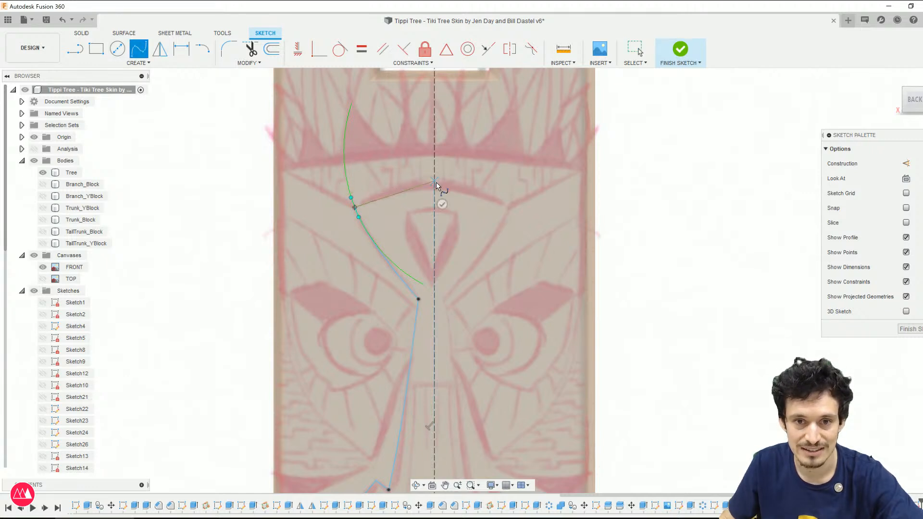
key("Escape")
Step: Shorten the forehead spline's tangent handle at the centreline and constrain it horizontal
left_click(426, 183)
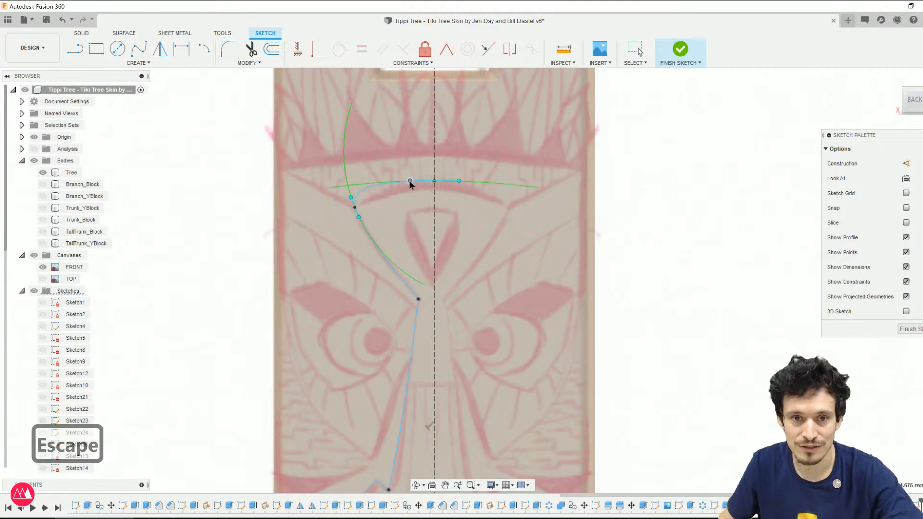
left_click_drag(415, 185, 420, 184)
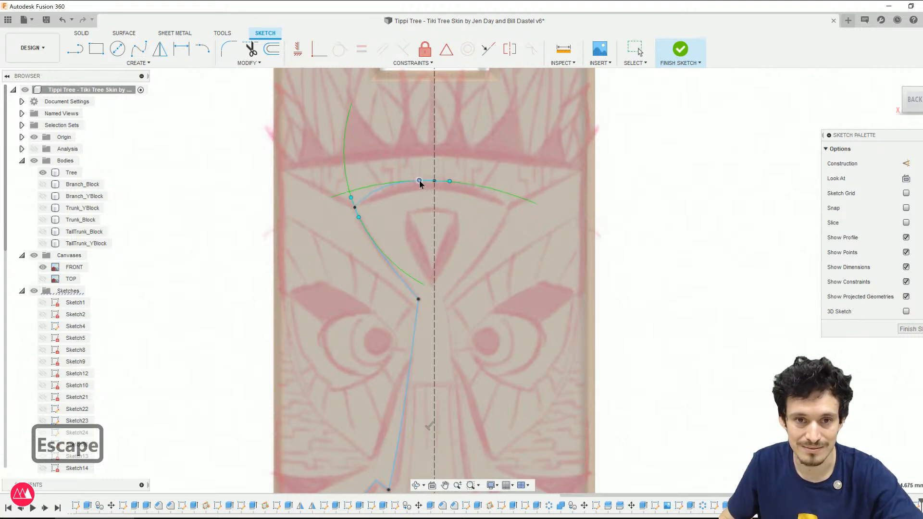
right_click(428, 180)
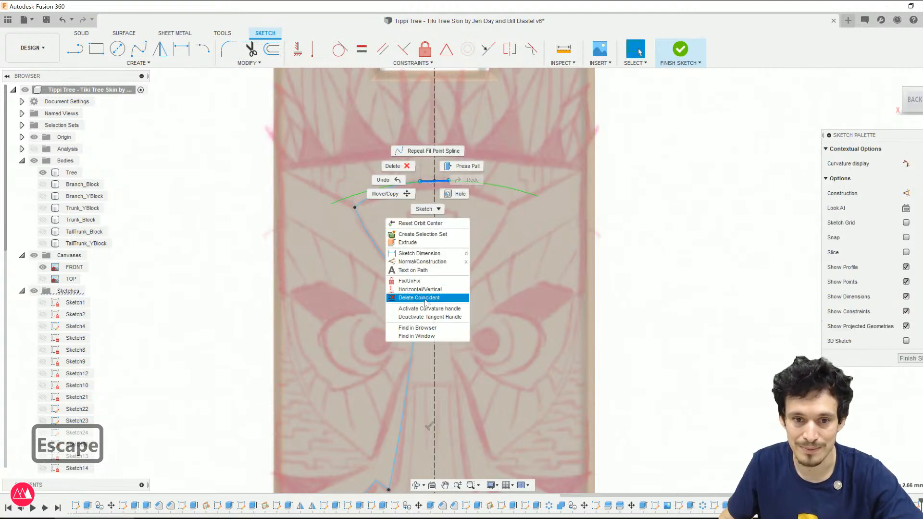
left_click(428, 290)
key("Escape")
scroll(431, 187, "up", 2)
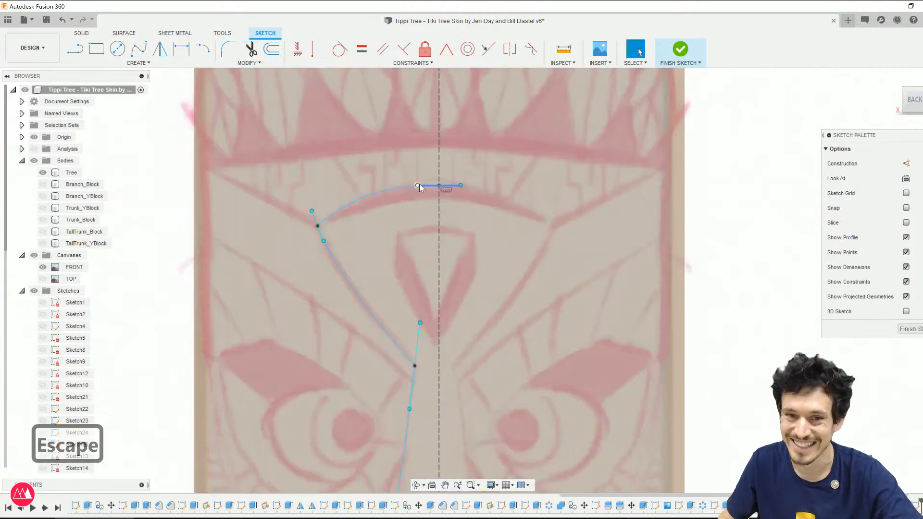
Step: Adjust the forehead spline's tangent handle at the outer forehead corner so the curve follows the drawn arch
left_click(357, 207)
scroll(356, 211, "down", 1)
left_click_drag(336, 223, 335, 221)
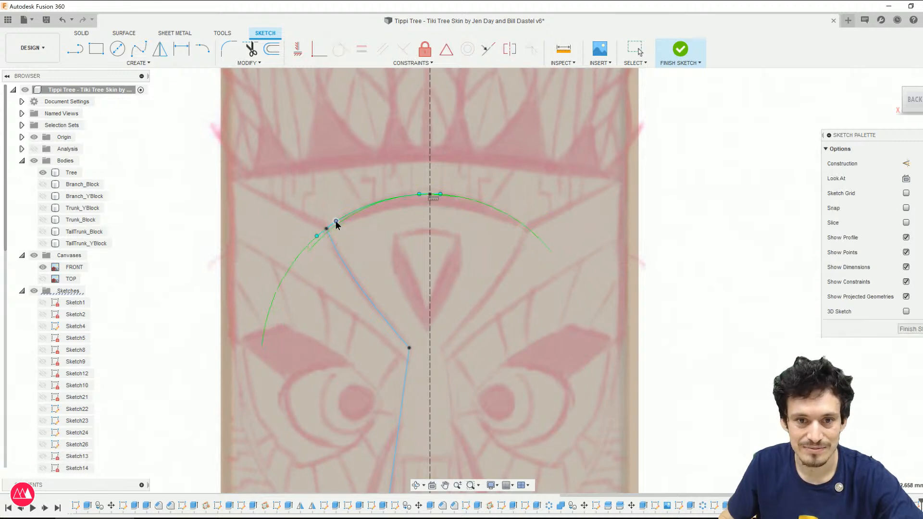
left_click(336, 221)
scroll(335, 221, "up", 3)
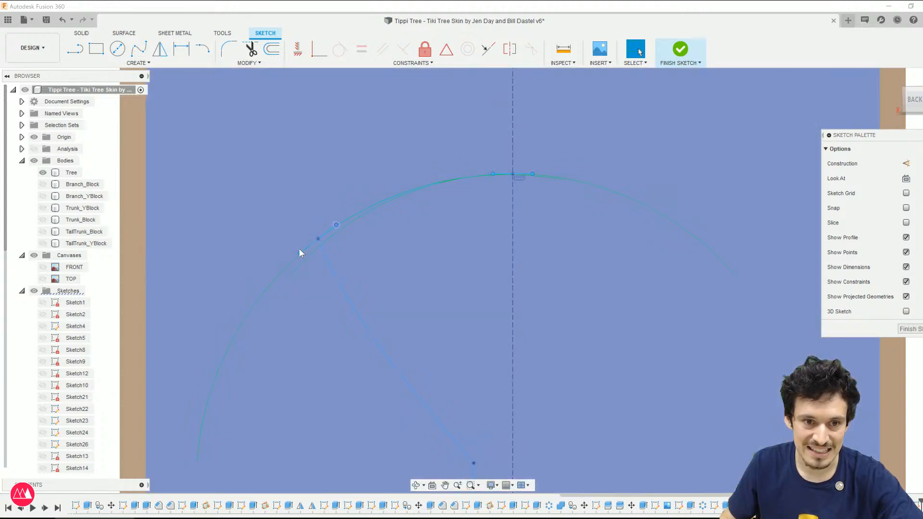
left_click(294, 254)
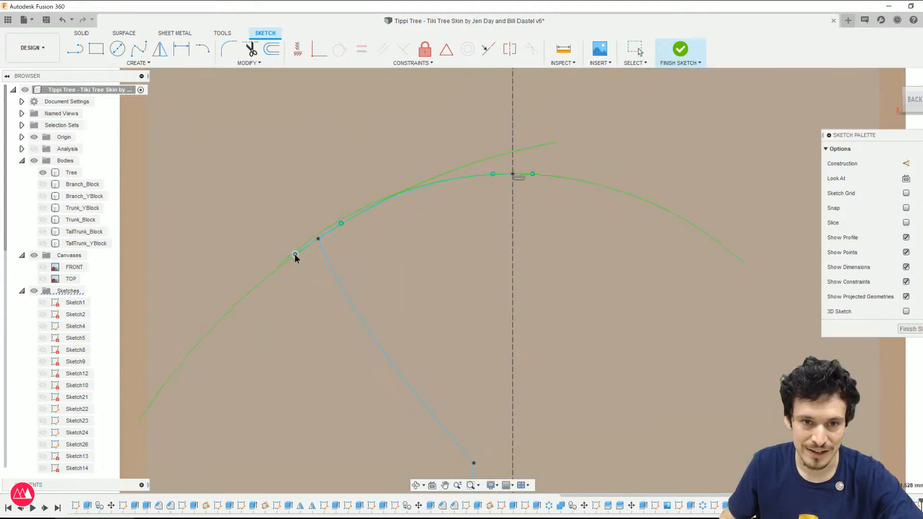
left_click_drag(296, 255, 300, 253)
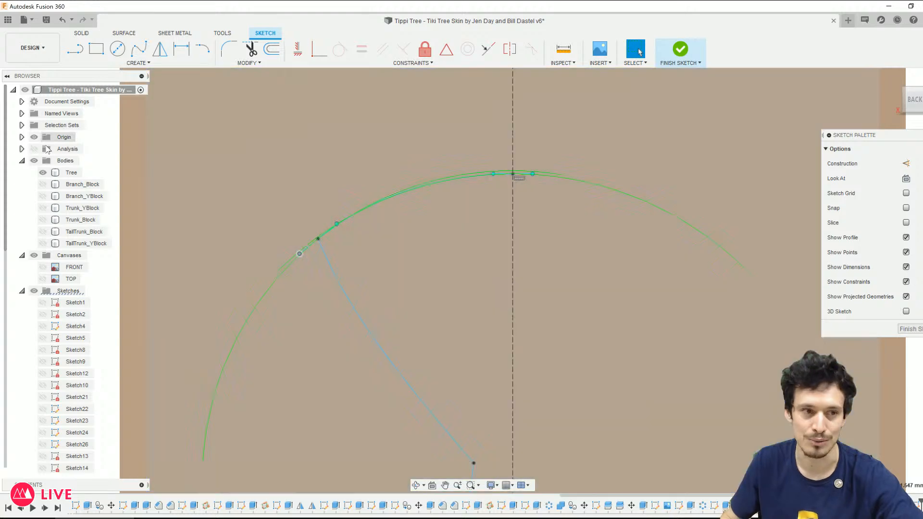
Step: Show the FRONT canvas and compare the traced half profile with the drawing from forehead to nose tip
left_click(48, 272)
left_click(43, 267)
scroll(295, 151, "down", 8)
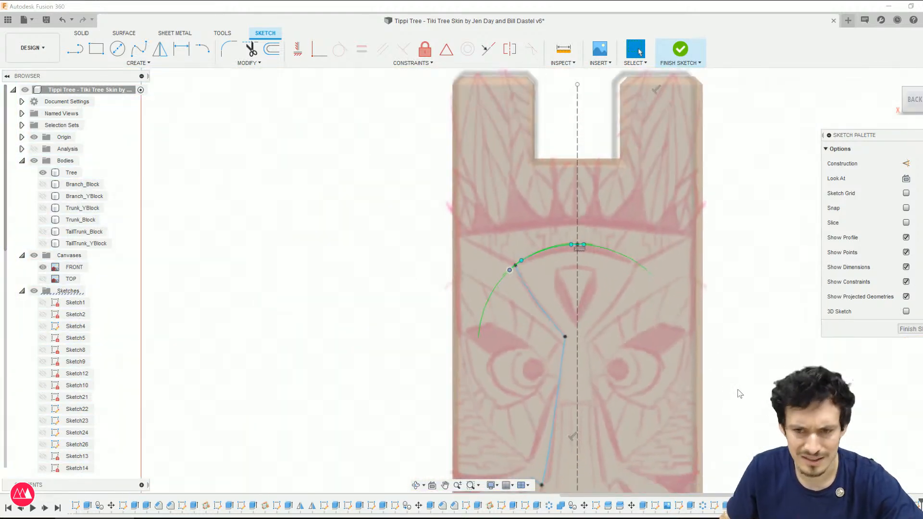
middle_click_drag(734, 395, 696, 272)
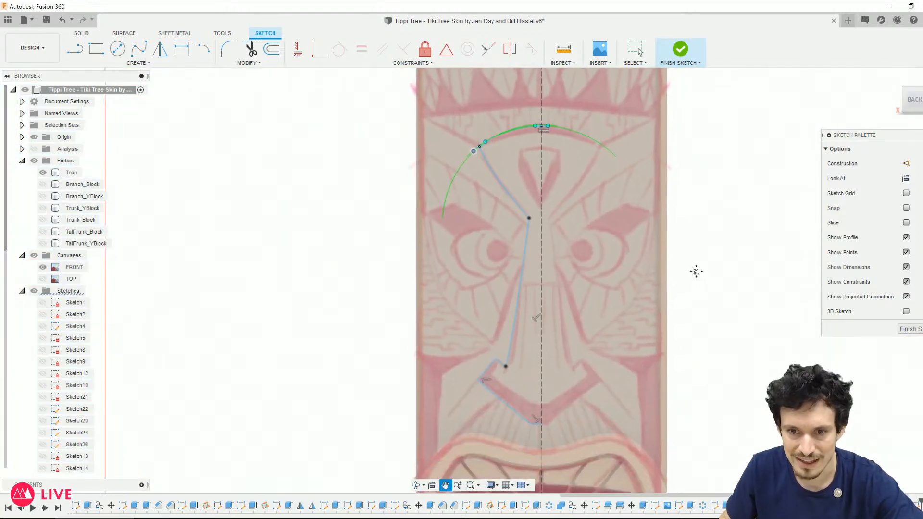
scroll(500, 408, "up", 2)
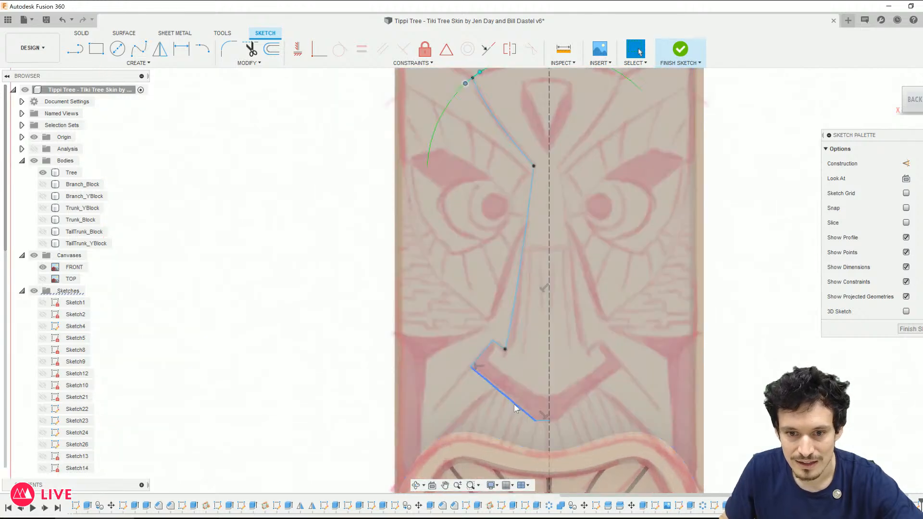
Step: Mirror the seven connected curves of the nose and forehead half profile about the vertical centreline
left_click(542, 421)
scroll(485, 429, "down", 3)
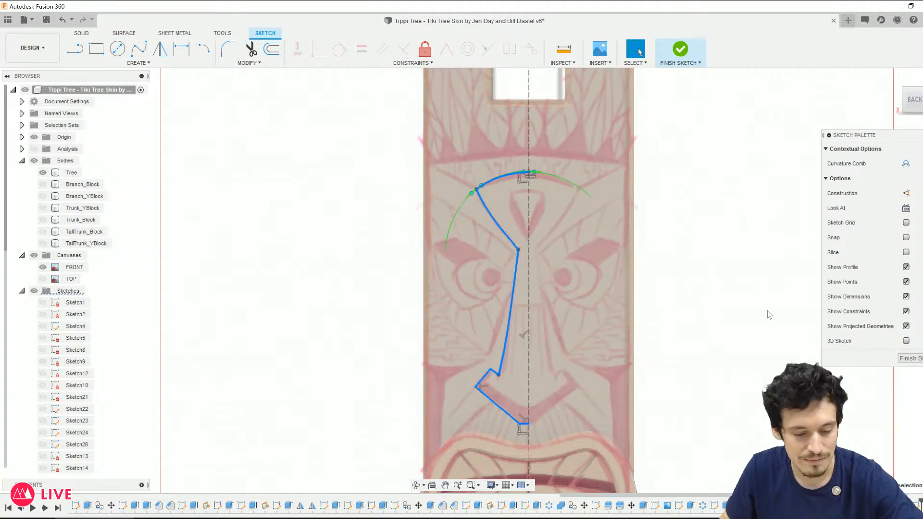
key("m")
left_click(872, 164)
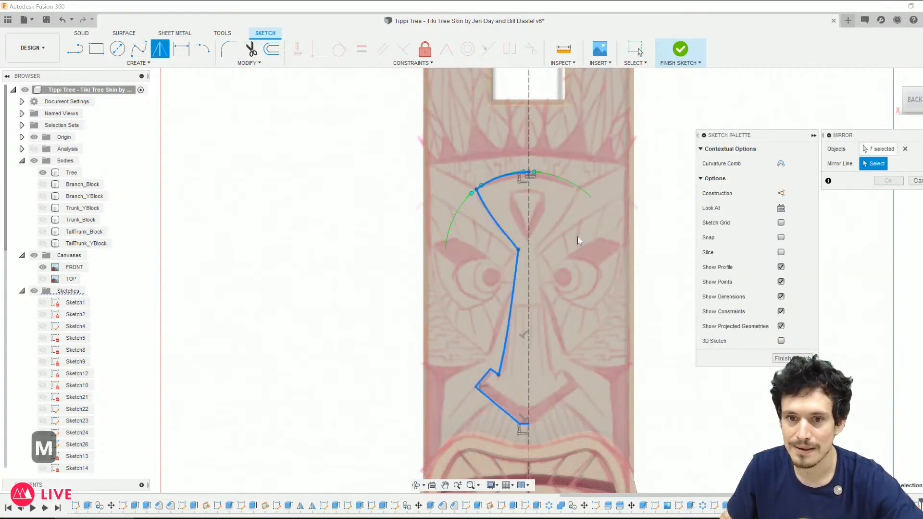
left_click(530, 230)
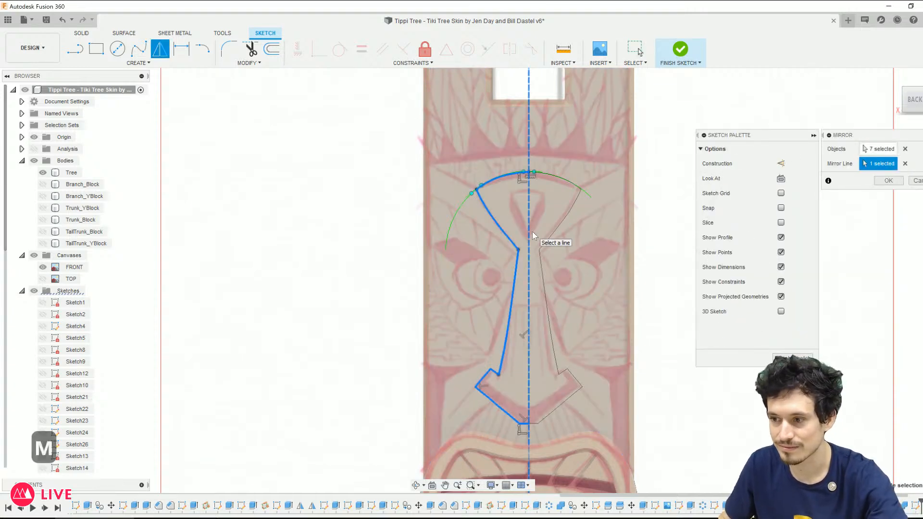
key("Return")
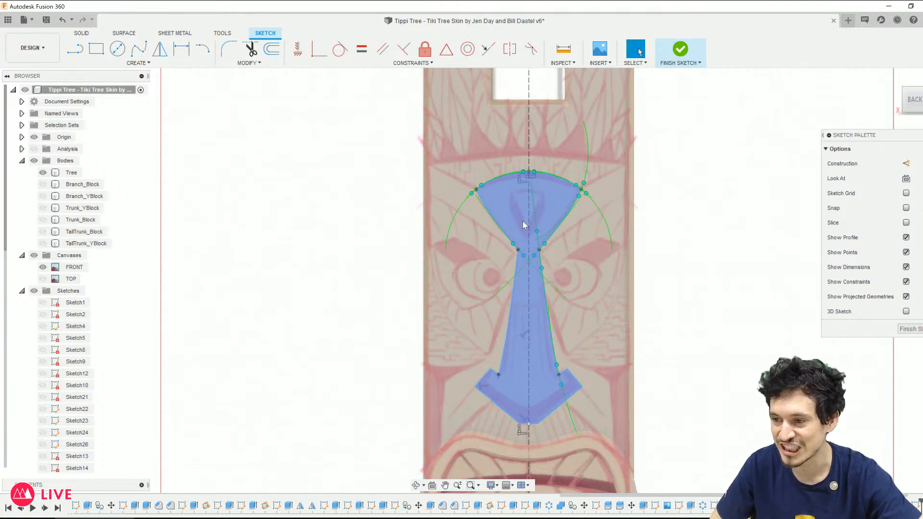
scroll(529, 173, "up", 5)
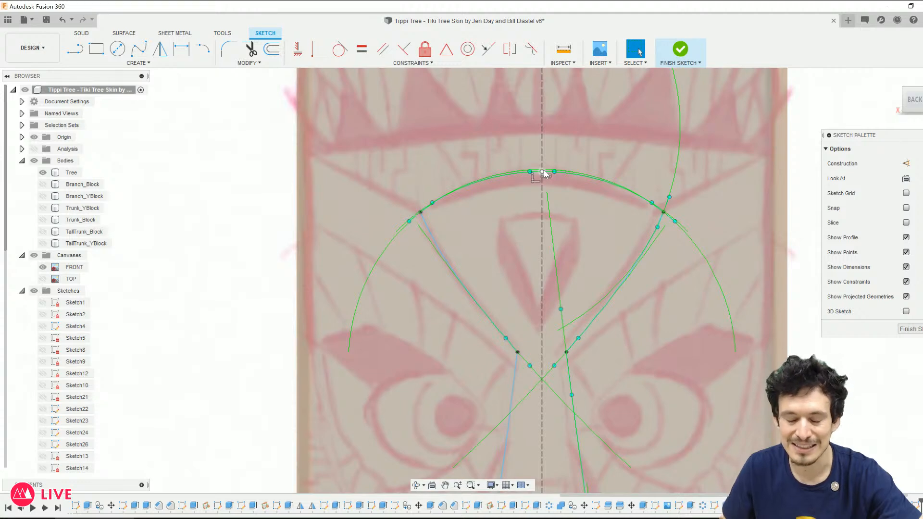
scroll(491, 271, "down", 6)
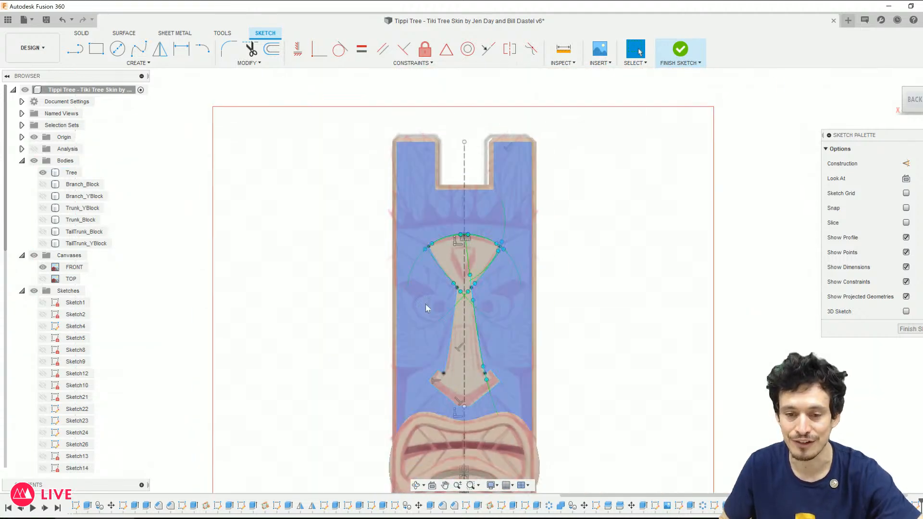
Step: Extrude the closed nose and forehead profile outward from the trunk face by about 11.6 mm as a new body
middle_click_drag(480, 375, 417, 422, "shift")
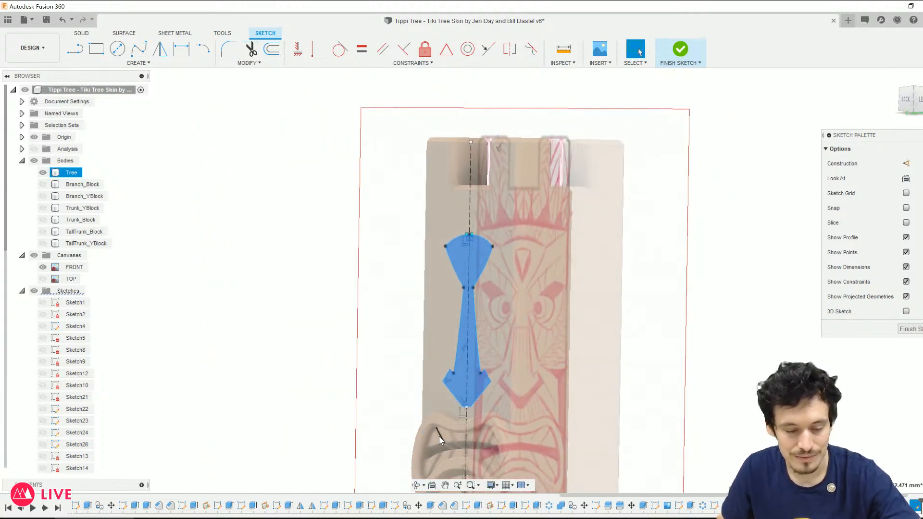
key("e")
left_click_drag(460, 319, 418, 319)
left_click(893, 242)
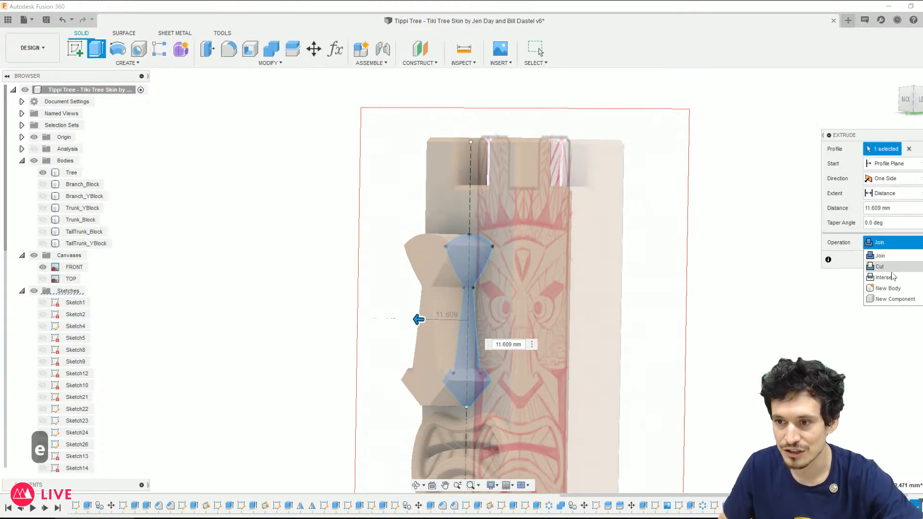
left_click(892, 288)
Step: Examine the extrusion preview from the side and at an angle, comparing the nose depth with the mouth's protrusion
scroll(358, 390, "down", 3)
middle_click_drag(358, 389, 476, 371, "shift")
middle_click_drag(557, 312, 558, 315, "shift")
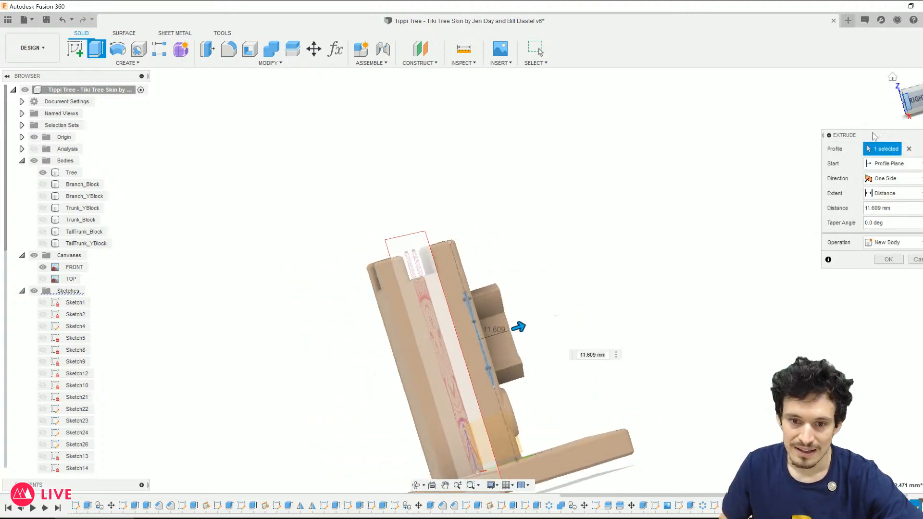
left_click(905, 102)
scroll(468, 389, "up", 2)
scroll(472, 388, "down", 2)
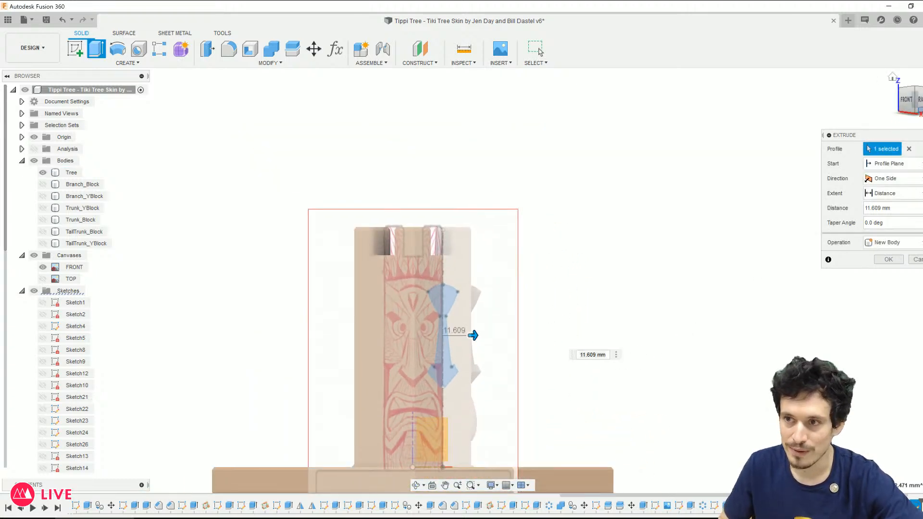
left_click(918, 100)
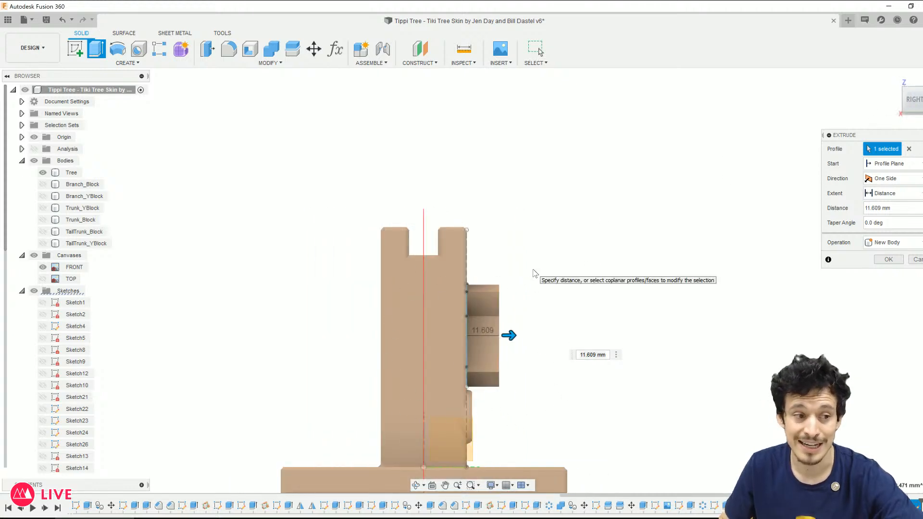
scroll(549, 362, "up", 3)
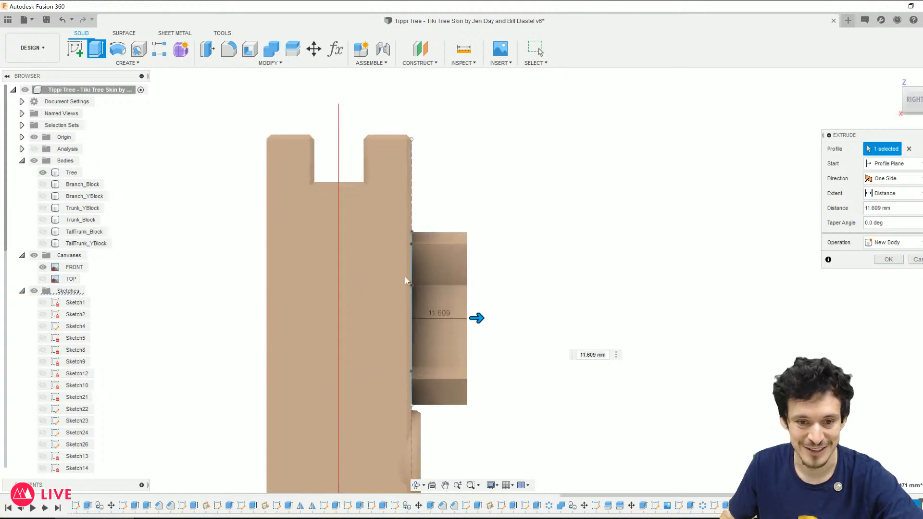
scroll(384, 240, "down", 2)
scroll(406, 276, "up", 3)
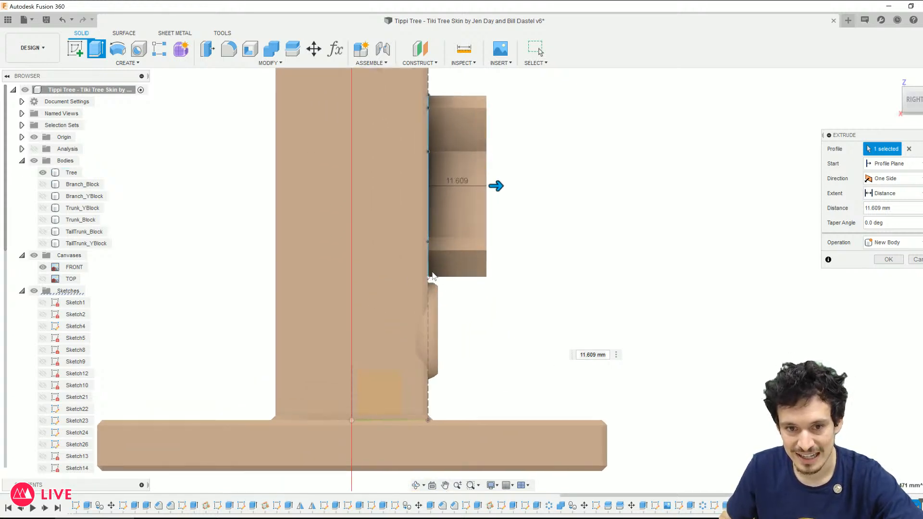
middle_click_drag(465, 256, 496, 258, "shift")
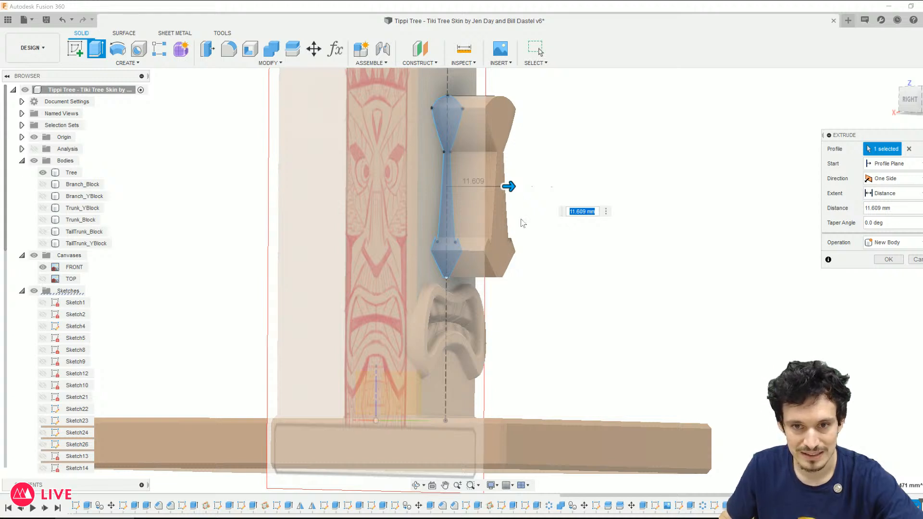
Step: Set the nose and forehead extrusion distance to 6 mm and complete the new body
left_click(906, 106)
left_click_drag(488, 186, 471, 186)
type("8")
key("BackSpace")
type("6")
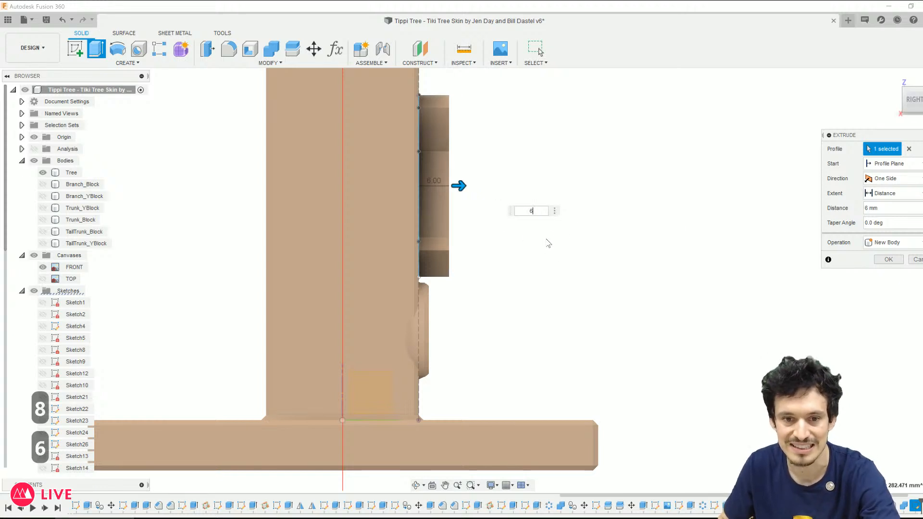
key("Return")
Step: Hide the FRONT canvas and view the extruded nose body on the trunk
middle_click_drag(563, 236, 493, 231, "shift")
scroll(493, 231, "down", 2)
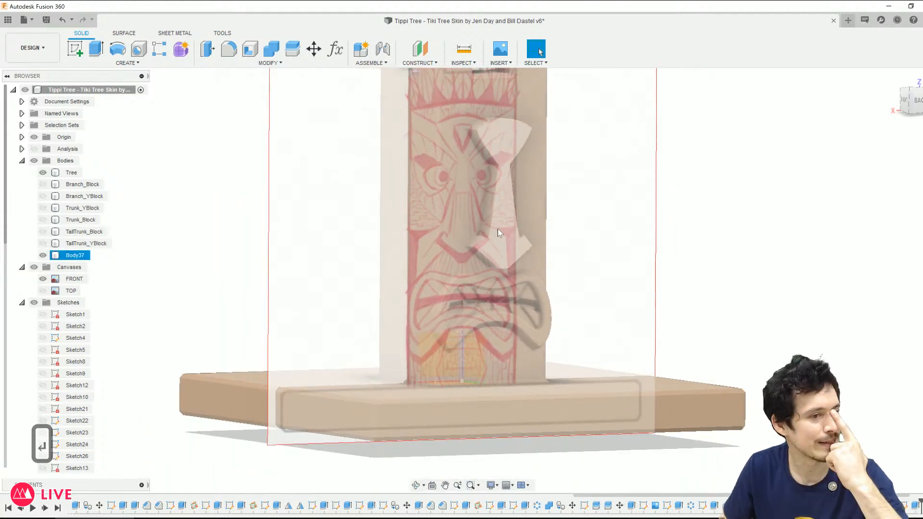
scroll(653, 241, "down", 3)
middle_click_drag(653, 241, 42, 281, "shift")
left_click(43, 279)
middle_click_drag(247, 260, 381, 278, "shift")
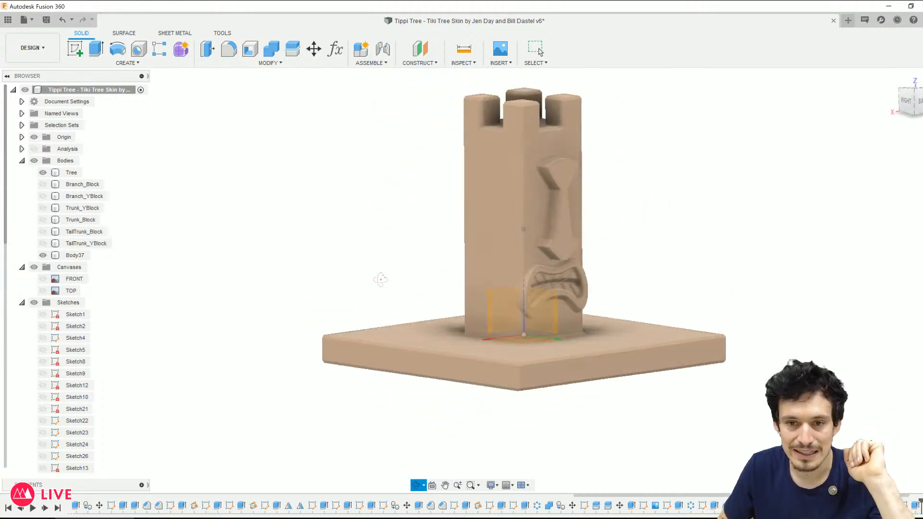
Step: Apply the orange appearance already used in this design to the nose and forehead body
left_click(71, 172)
middle_click_drag(509, 191, 490, 326, "shift")
scroll(490, 326, "up", 3)
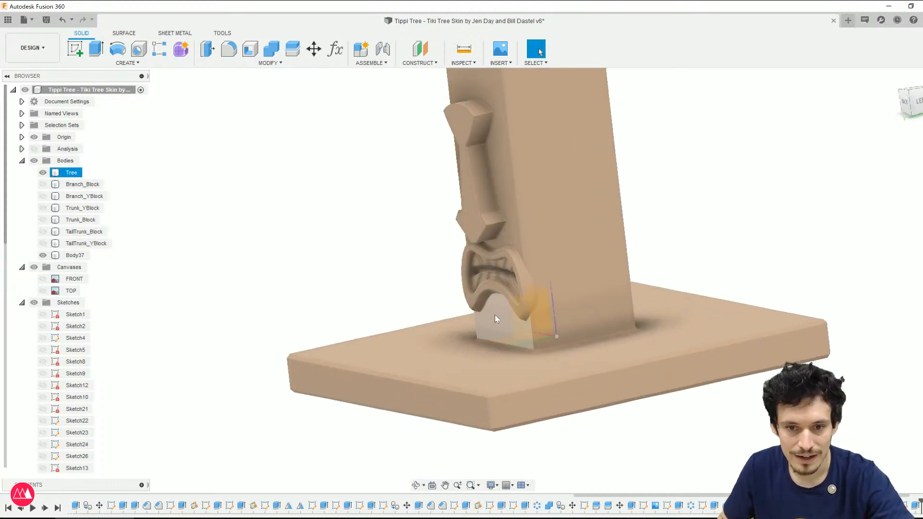
scroll(497, 318, "down", 2)
key("a")
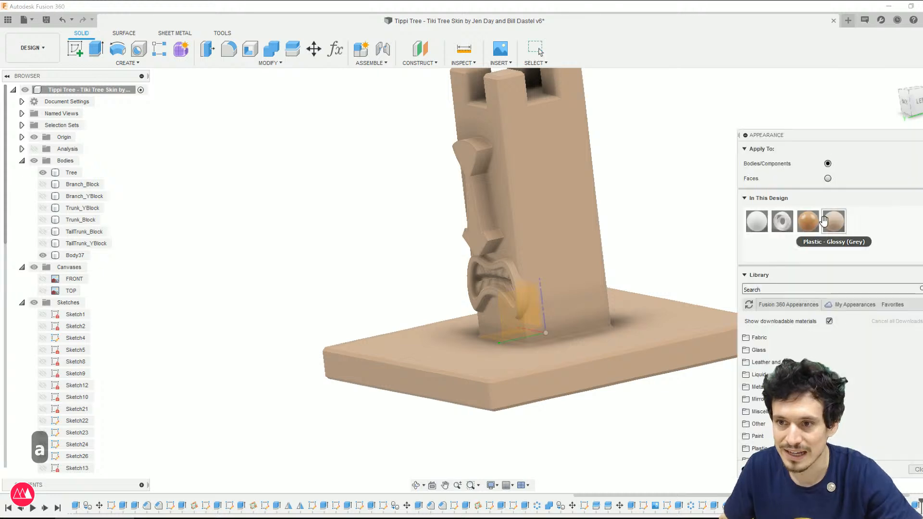
left_click(495, 229)
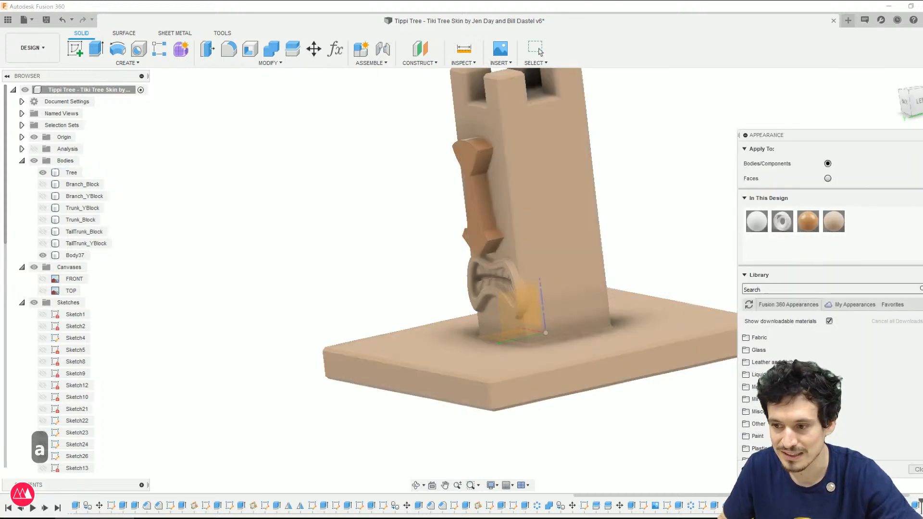
key("Escape")
Step: Start a new sketch on the YZ origin plane, viewed from the left side
middle_click_drag(716, 206, 686, 211, "shift")
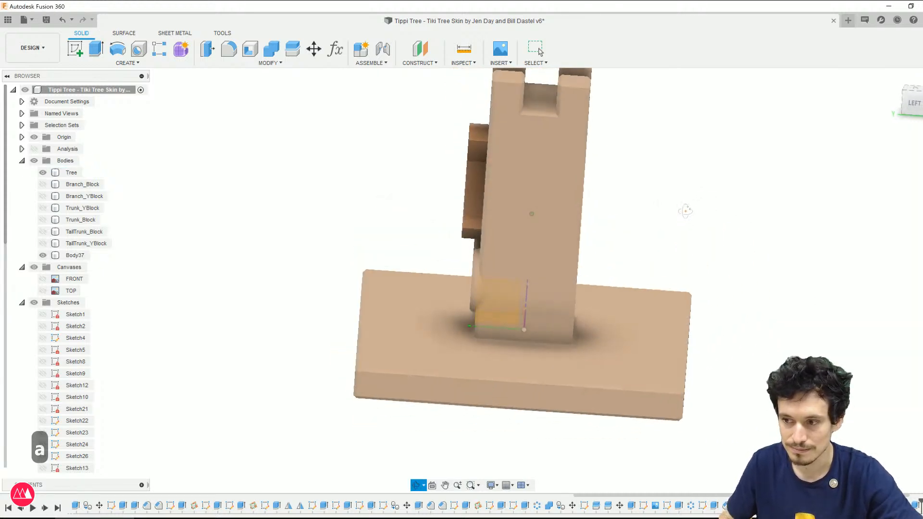
left_click(915, 103)
scroll(737, 334, "down", 2)
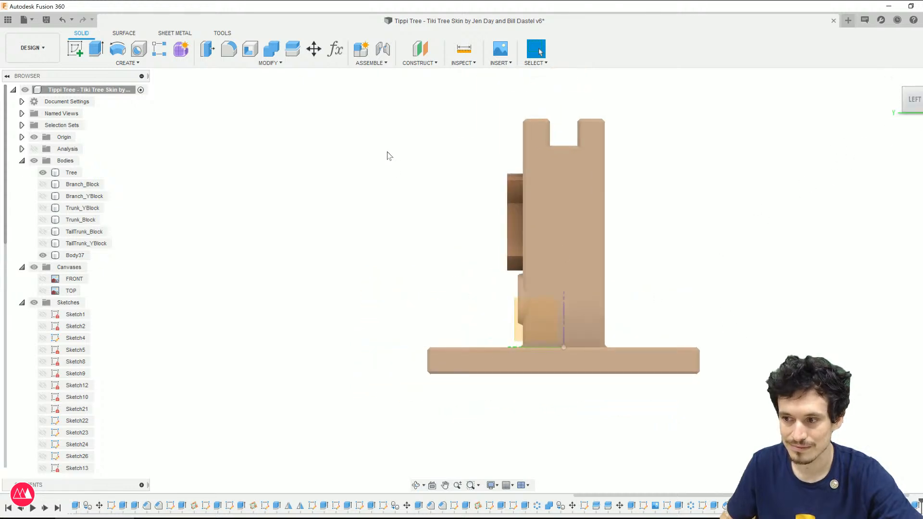
scroll(676, 344, "up", 5)
scroll(530, 302, "down", 5)
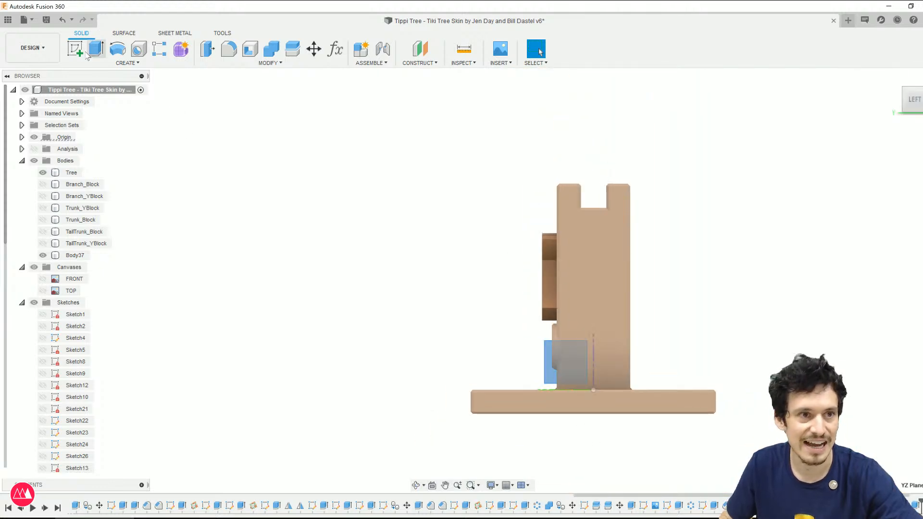
left_click(75, 49)
Step: Examine the nose body's lower tip and its flat bottom edge above the mouth
scroll(474, 162, "up", 3)
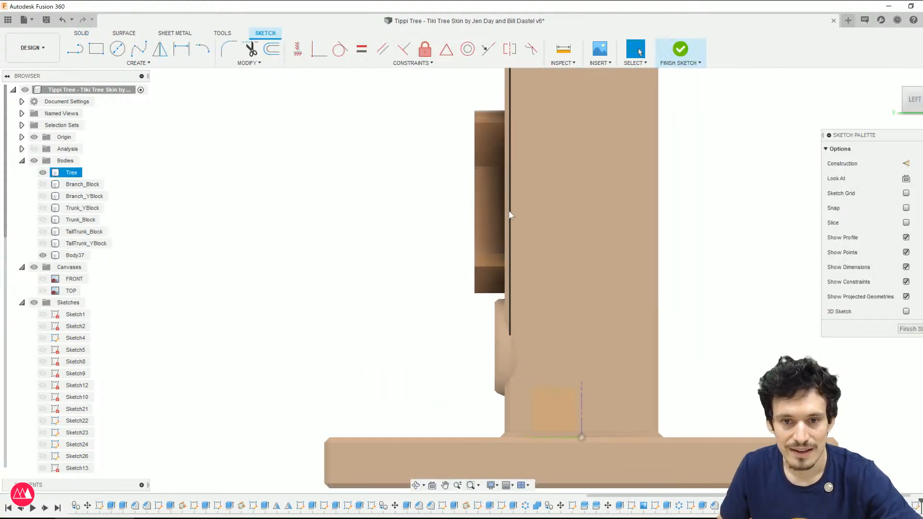
scroll(511, 212, "up", 2)
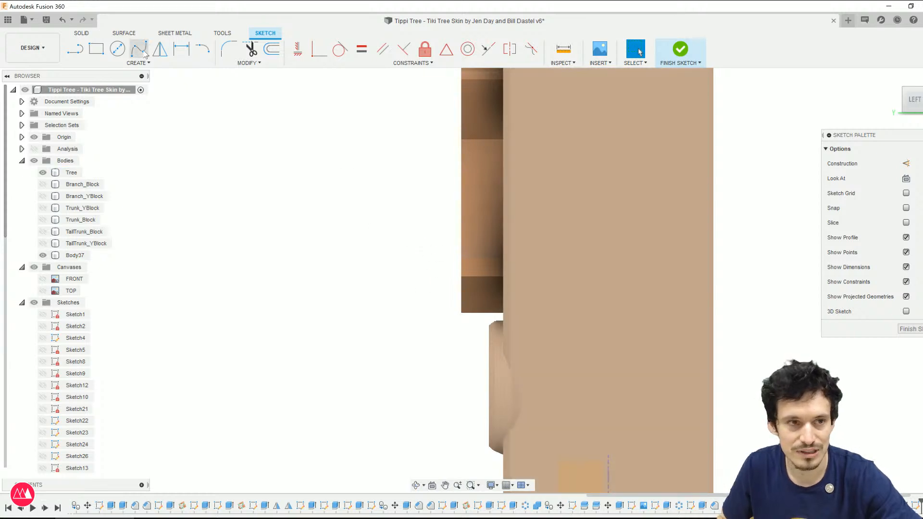
middle_click_drag(370, 313, 385, 258, "shift")
scroll(467, 272, "up", 2)
scroll(468, 273, "up", 1)
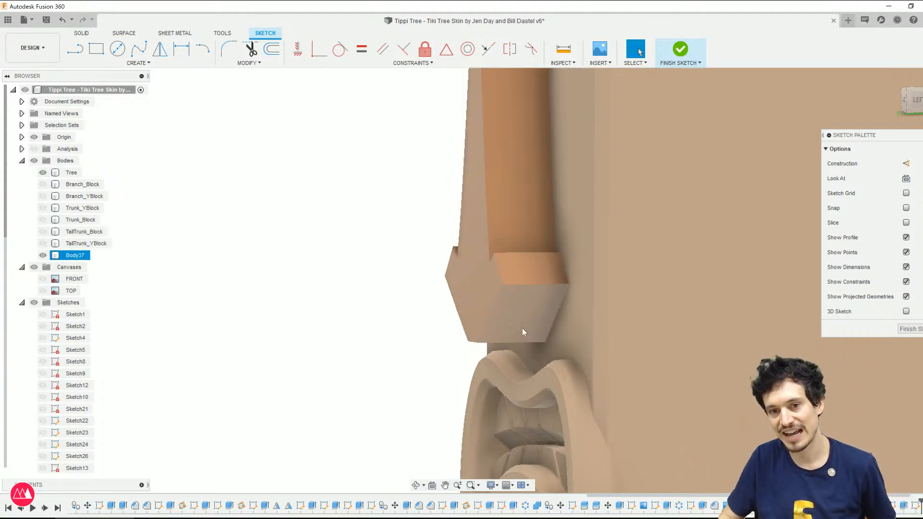
middle_click_drag(512, 370, 537, 370, "shift")
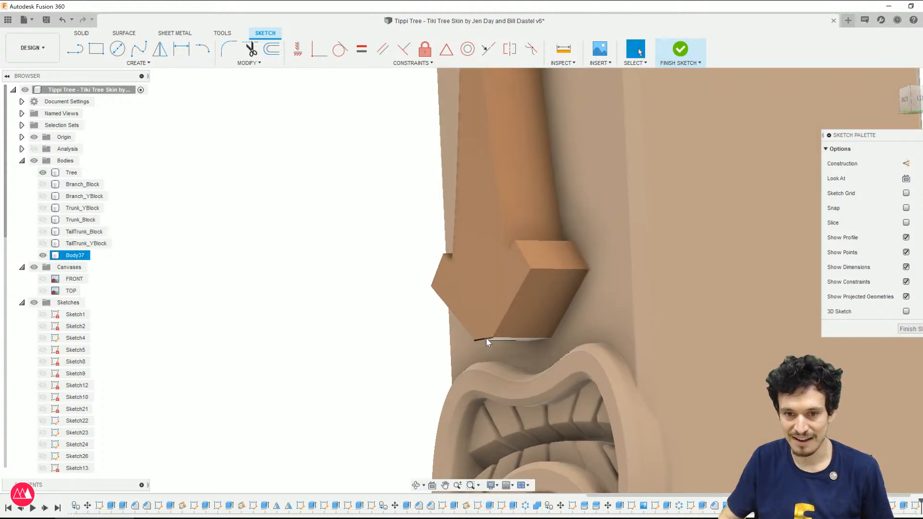
mouse_move(537, 383)
middle_mouse_down("shift")
mouse_move(548, 383)
mouse_move(519, 384)
middle_mouse_up("shift")
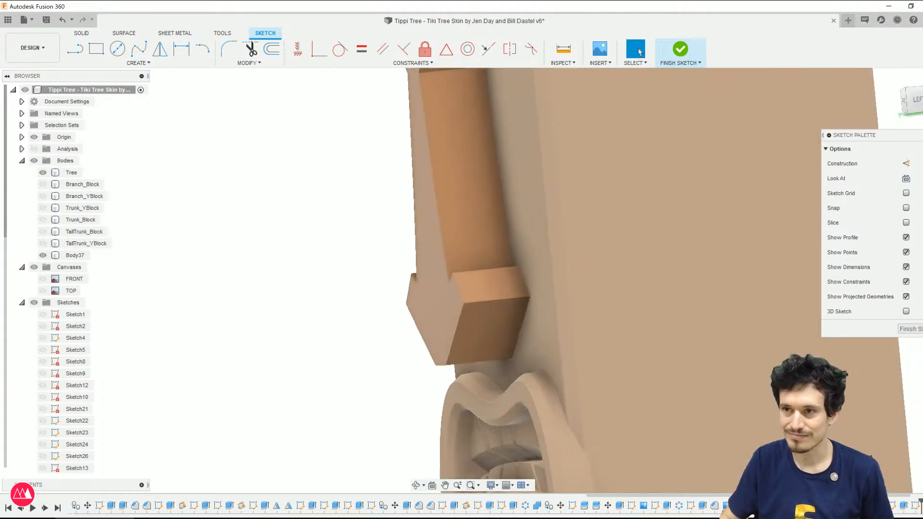
Step: Finish the empty YZ-plane sketch without drawing anything in it
left_click(917, 103)
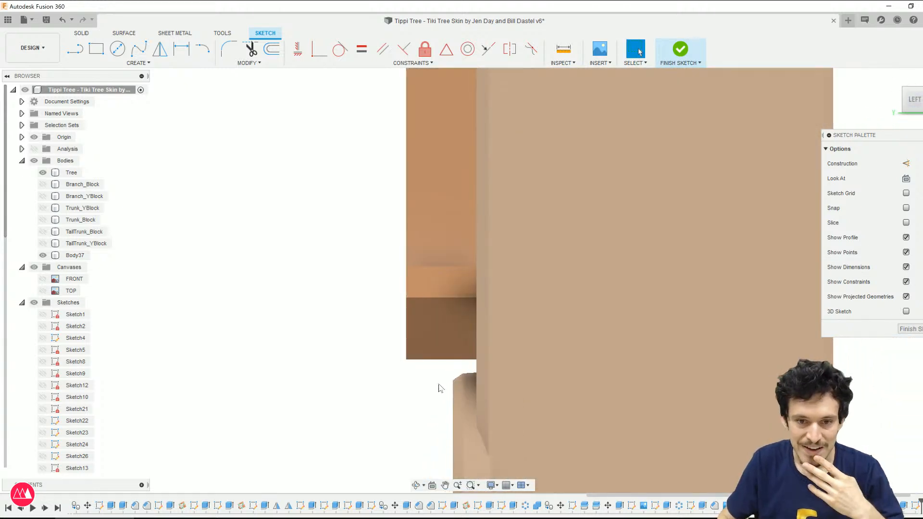
left_click(913, 330)
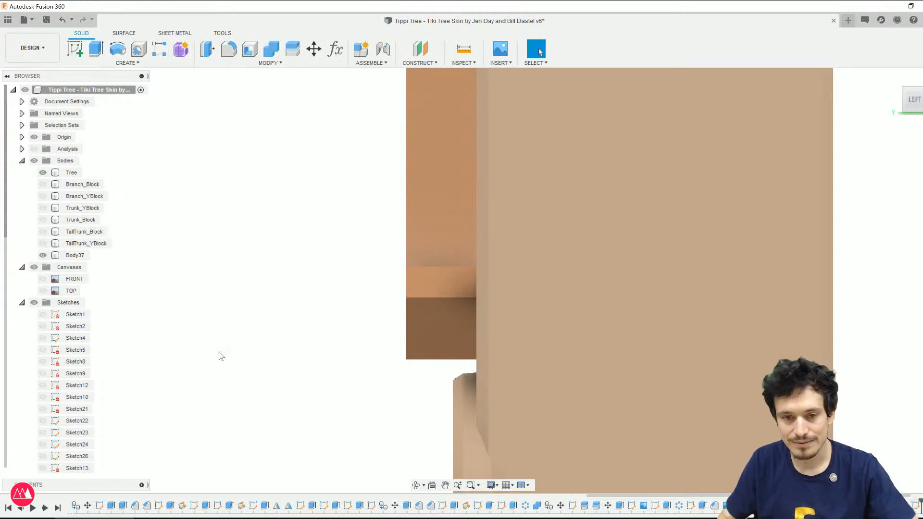
Step: Try an equal-distance chamfer of about 5.9 mm on the front edge of the nose's flat bottom tip
middle_click_drag(209, 357, 341, 358, "shift")
left_click(341, 358)
key("slash")
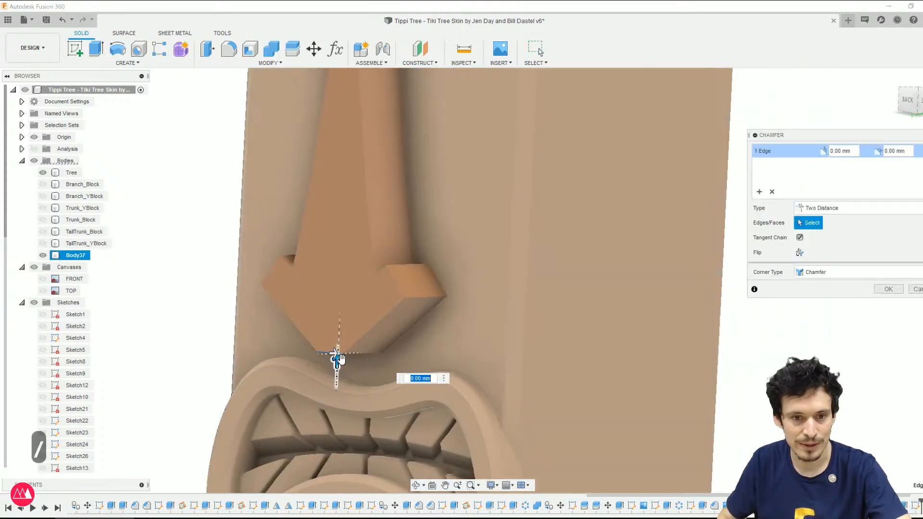
left_click(858, 208)
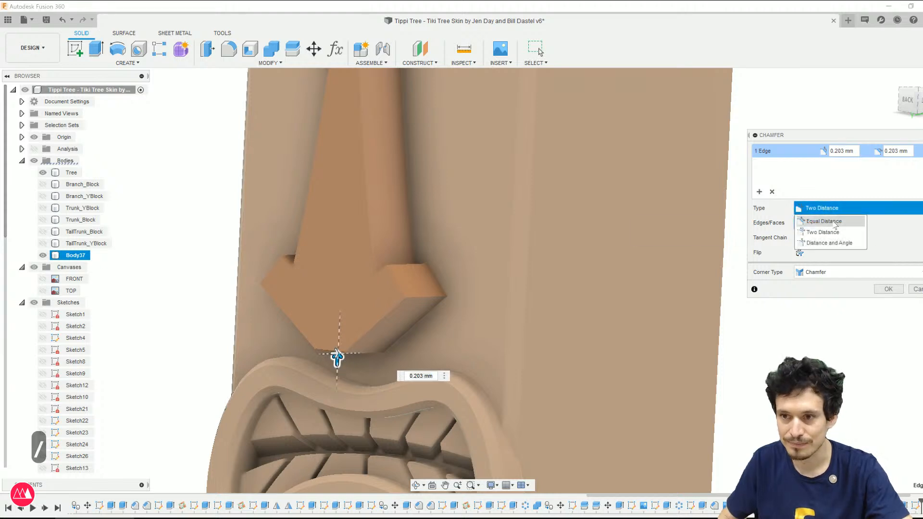
left_click(838, 217)
left_click_drag(336, 360, 356, 326)
scroll(355, 328, "down", 2)
middle_click_drag(354, 330, 413, 325, "shift")
scroll(400, 323, "down", 4)
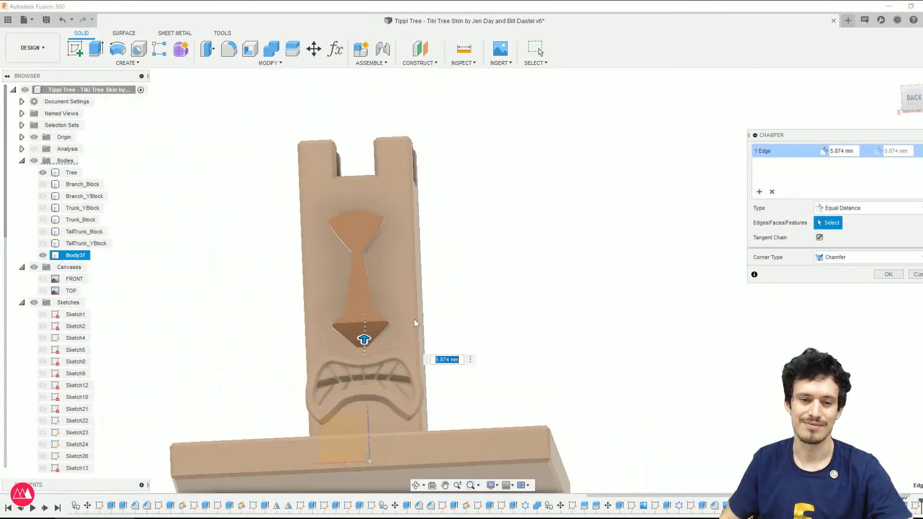
Step: Try an equal-distance chamfer of about 1.7 mm on the nose's two slanted lower front edges, then cancel it
scroll(360, 342, "up", 2)
middle_click_drag(354, 351, 371, 339, "shift")
scroll(365, 345, "up", 1)
left_click(358, 337)
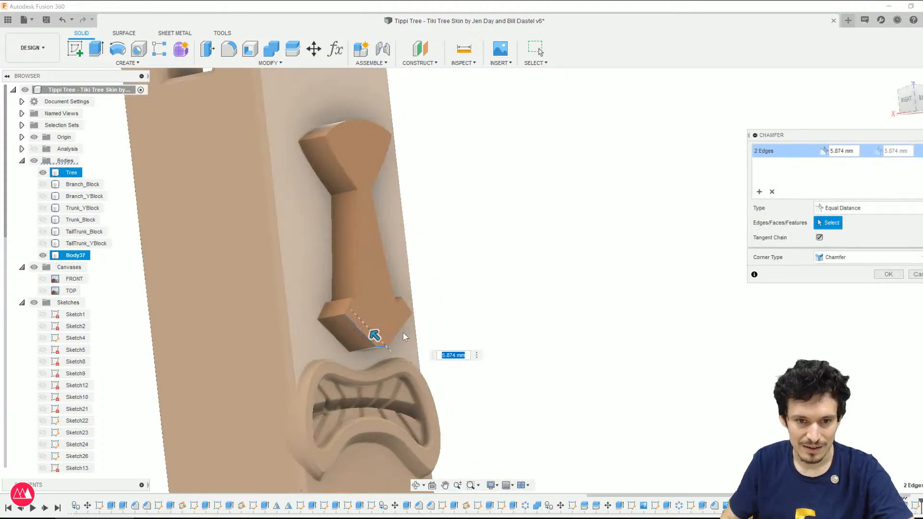
middle_click_drag(376, 365, 358, 293, "shift")
scroll(361, 362, "up", 2)
left_click(378, 347)
mouse_move(363, 291)
left_mouse_down()
mouse_move(336, 306)
mouse_move(365, 289)
mouse_move(373, 298)
mouse_move(364, 297)
left_mouse_up()
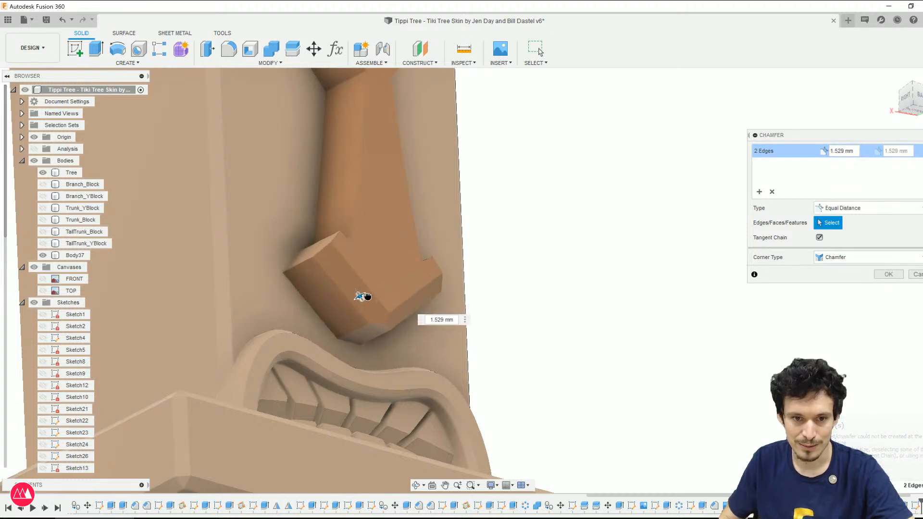
middle_click_drag(364, 296, 322, 361, "shift")
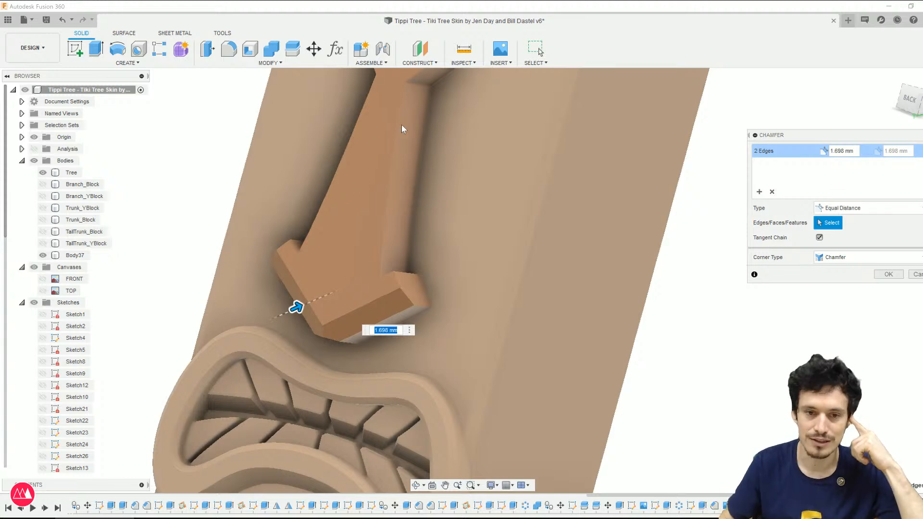
middle_click_drag(596, 229, 644, 234, "shift")
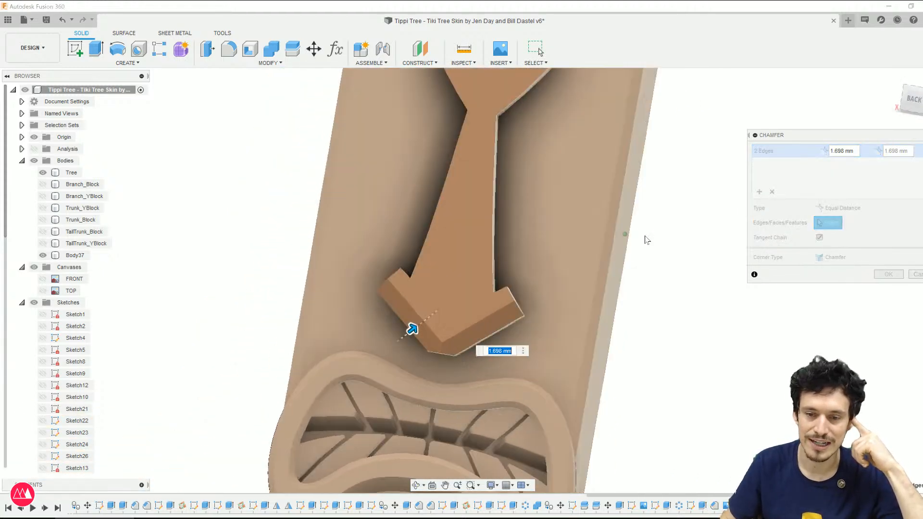
left_click(915, 274)
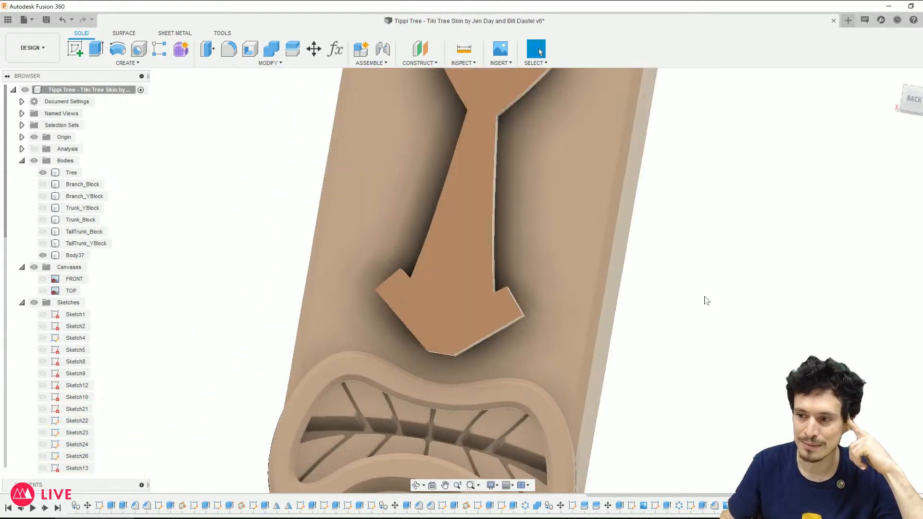
left_click(497, 330)
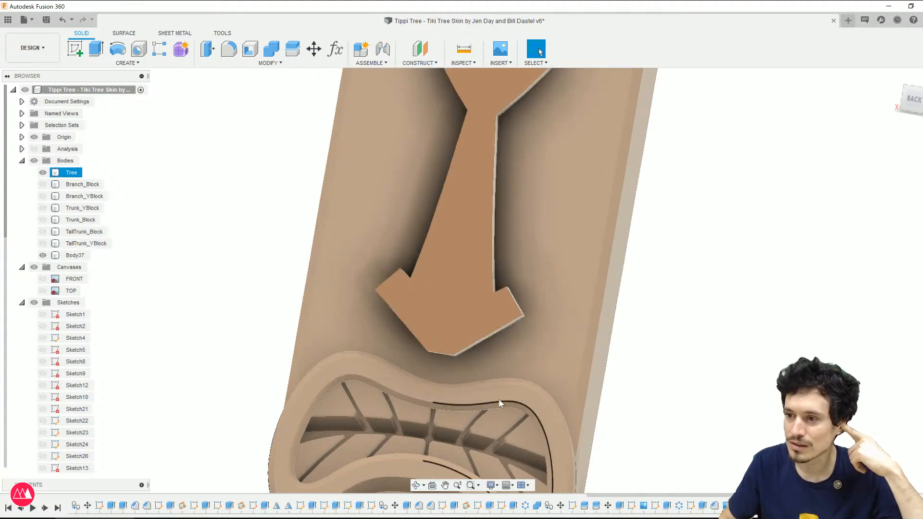
middle_click_drag(503, 369, 450, 352, "shift")
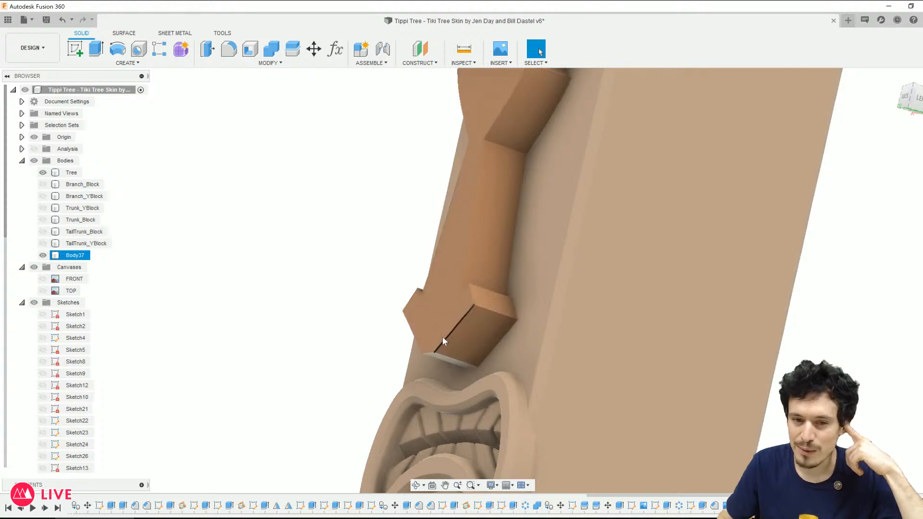
scroll(426, 365, "up", 3)
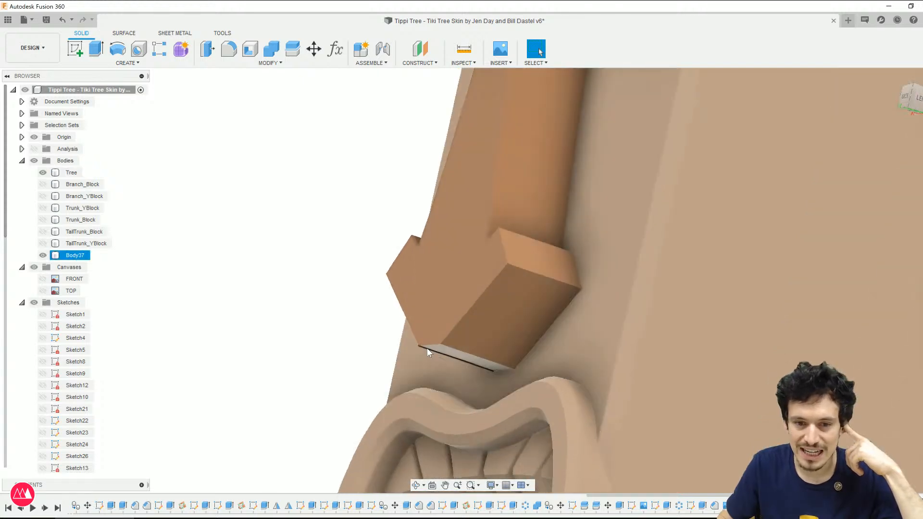
key("slash")
left_click(500, 369)
mouse_move(498, 376)
left_mouse_down()
mouse_move(485, 332)
mouse_move(495, 377)
left_mouse_up()
key("Escape")
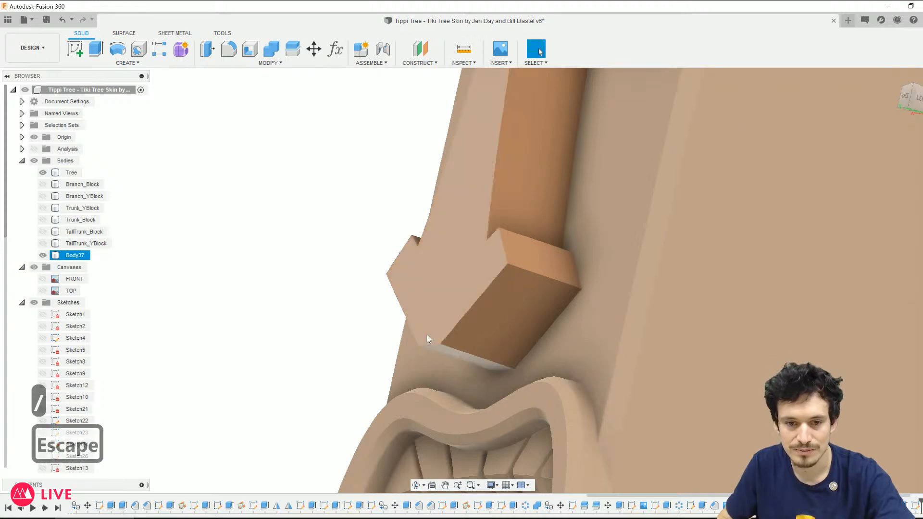
Step: Try a distance-and-angle chamfer of about 3.2 mm at 60 degrees on the front edge of the nose's bottom tip
left_click(425, 347)
key("slash")
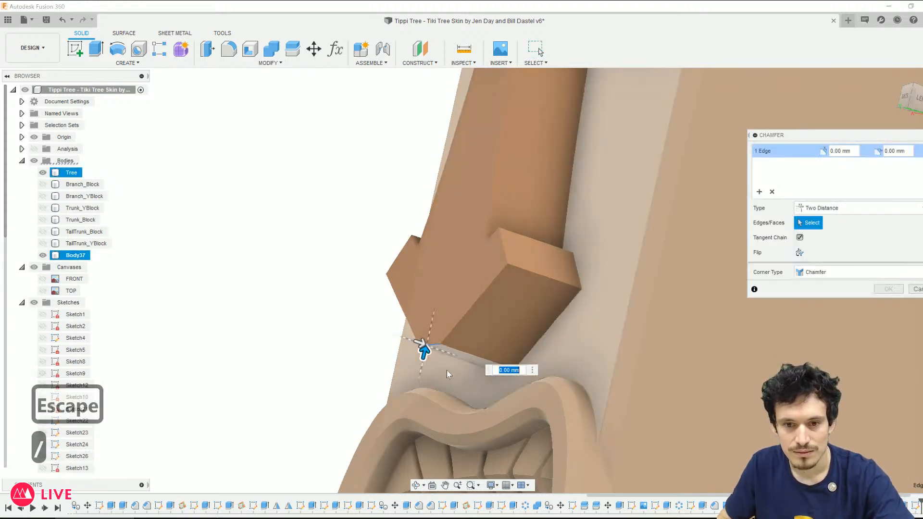
left_click_drag(423, 350, 434, 306)
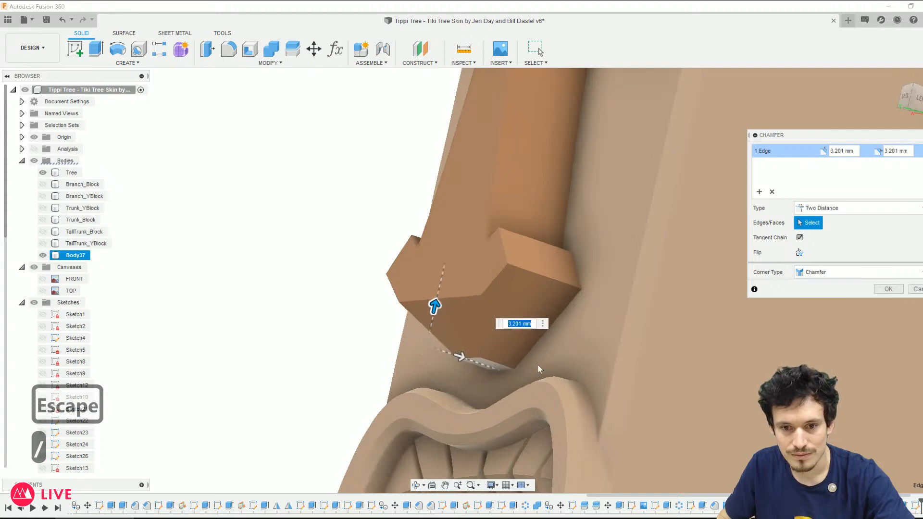
left_click(836, 207)
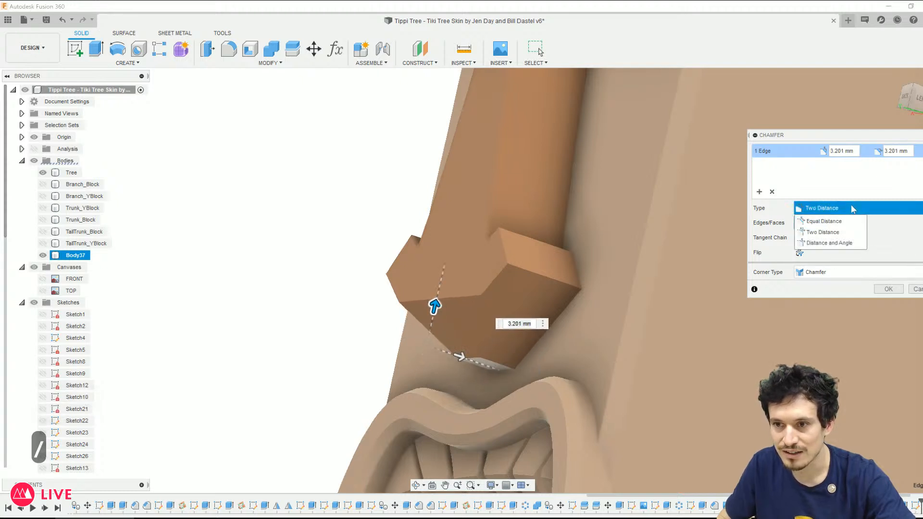
left_click(837, 242)
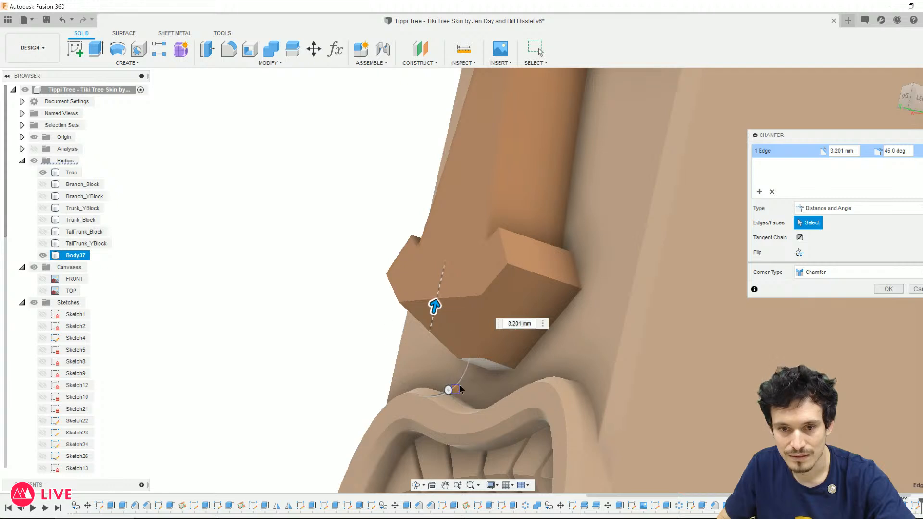
left_click_drag(449, 389, 464, 375)
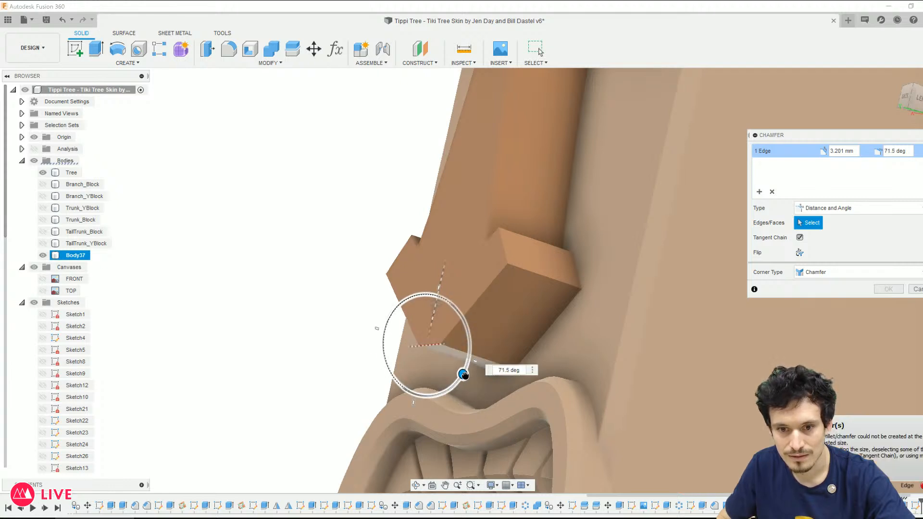
type("60")
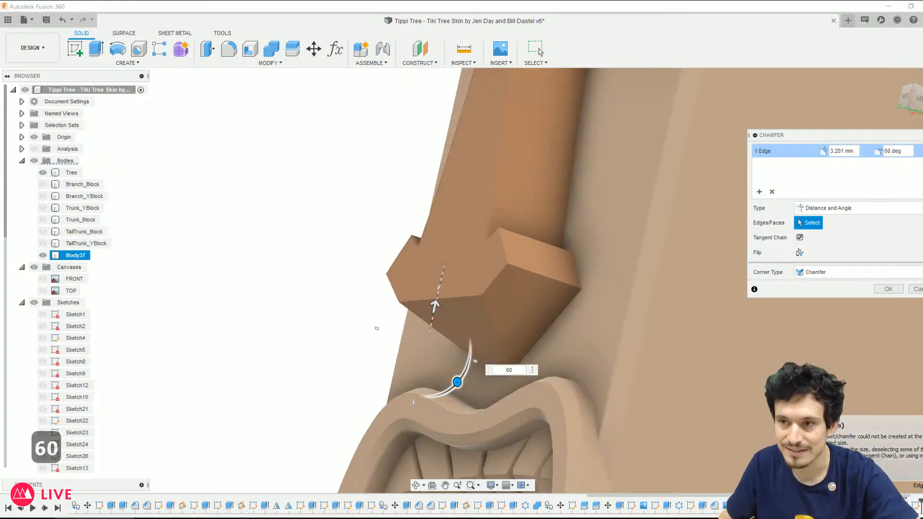
Step: Increase the nose tip chamfer's distance to about 3.5 mm and check its shape from the side and front
left_click(917, 98)
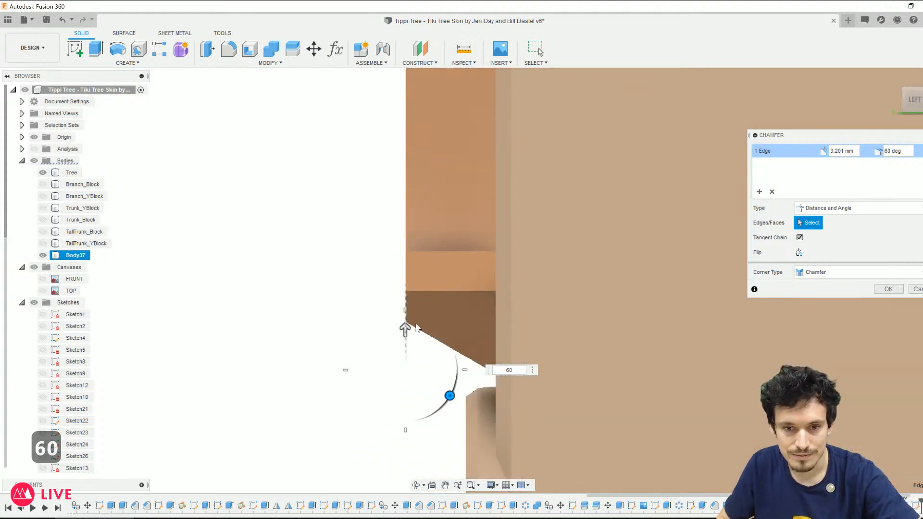
left_click_drag(405, 340, 412, 324)
middle_click_drag(307, 373, 422, 384, "shift")
scroll(399, 384, "down", 3)
scroll(422, 386, "down", 2)
middle_click_drag(376, 429, 391, 416, "shift")
scroll(365, 394, "up", 2)
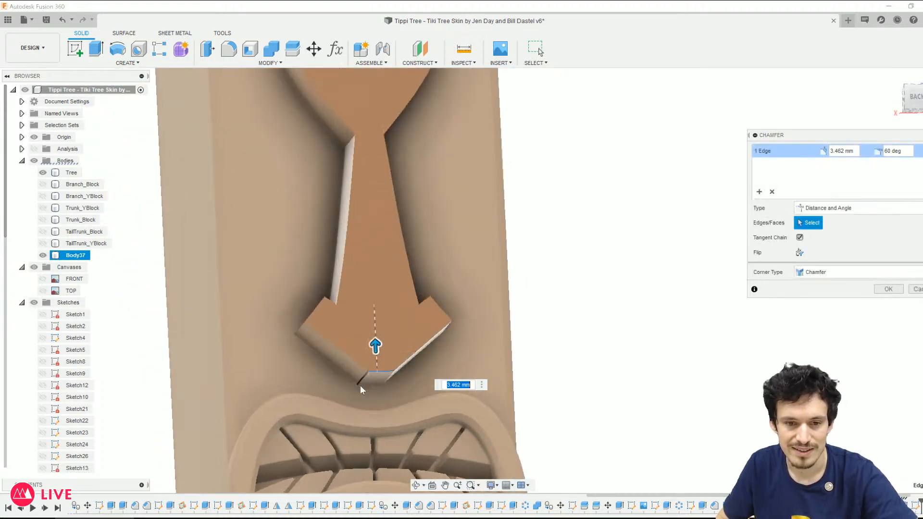
Step: Try a 3 mm, 45-degree chamfer on all three lower front edges of the nose instead of the bottom edge alone
left_click(376, 372)
left_click(358, 363)
left_click(411, 355)
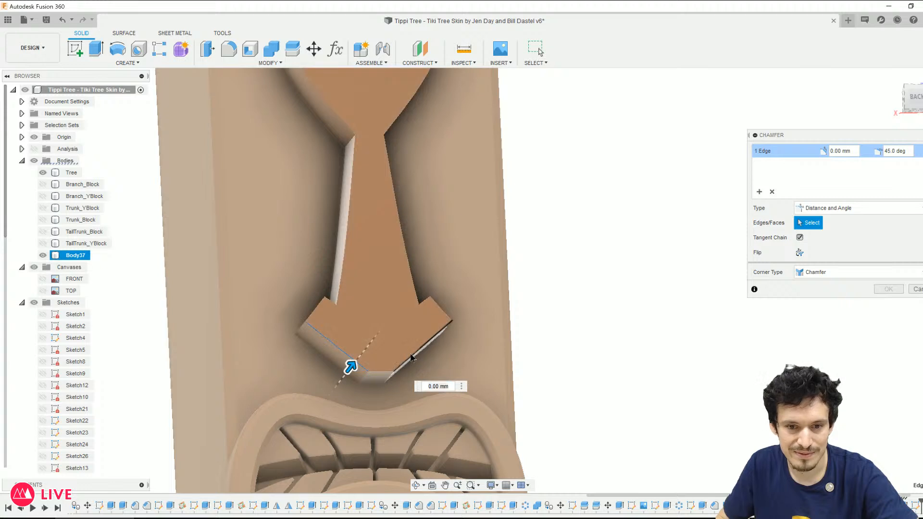
left_click(379, 371)
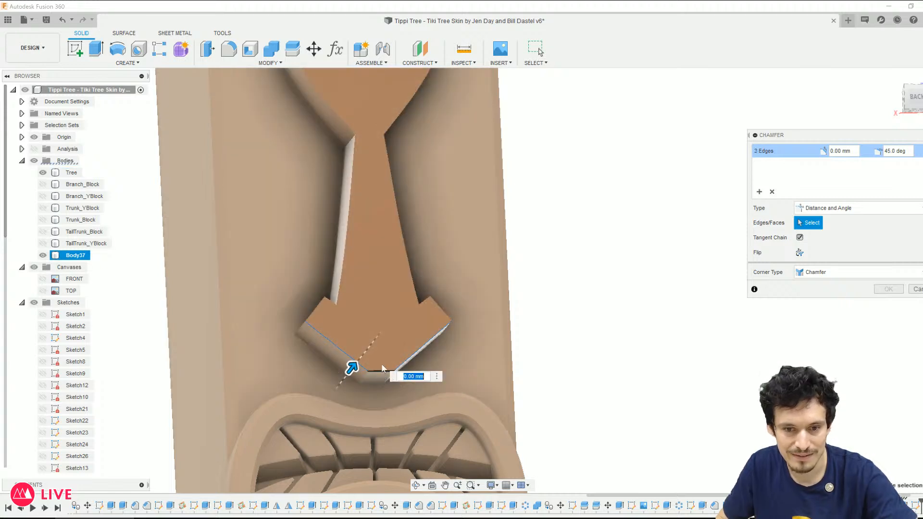
type("3")
middle_click_drag(339, 417, 412, 378, "shift")
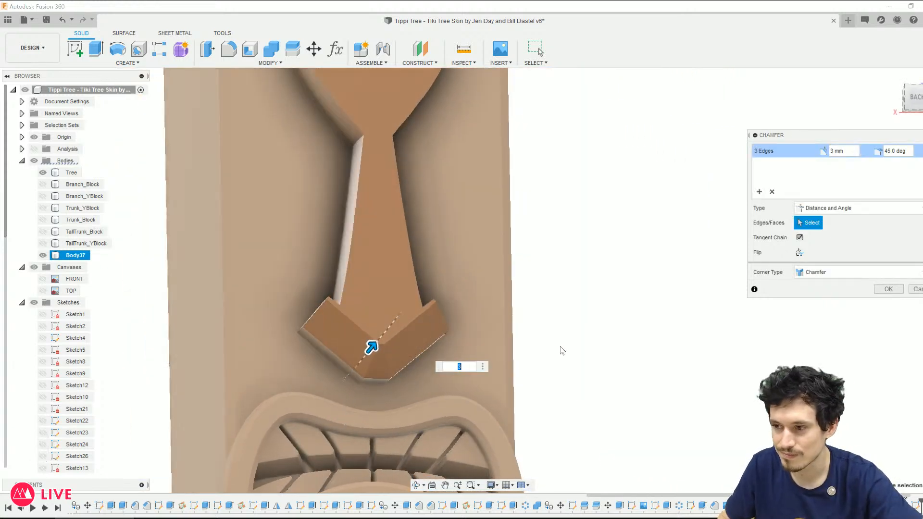
scroll(559, 346, "up", 1)
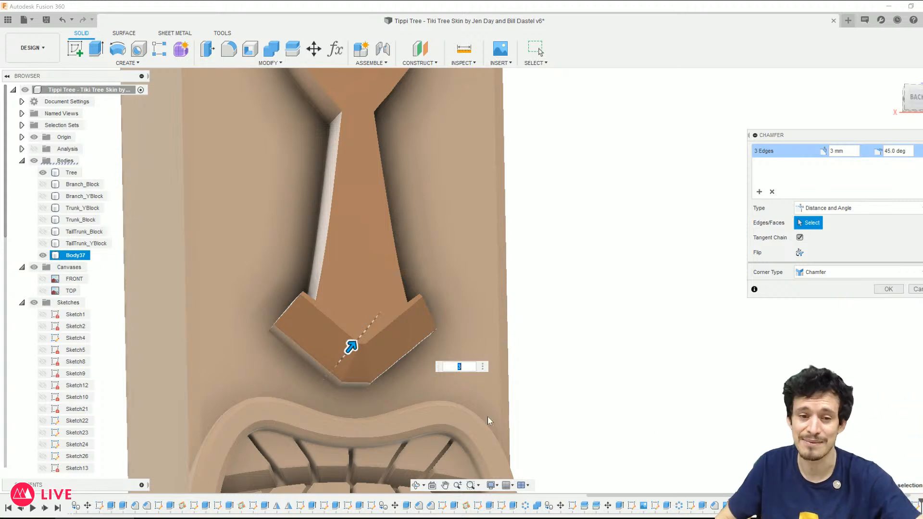
Step: Remove the two slanted edges from the 3 mm chamfer selection and close the Chamfer command
left_click(322, 351, "ctrl")
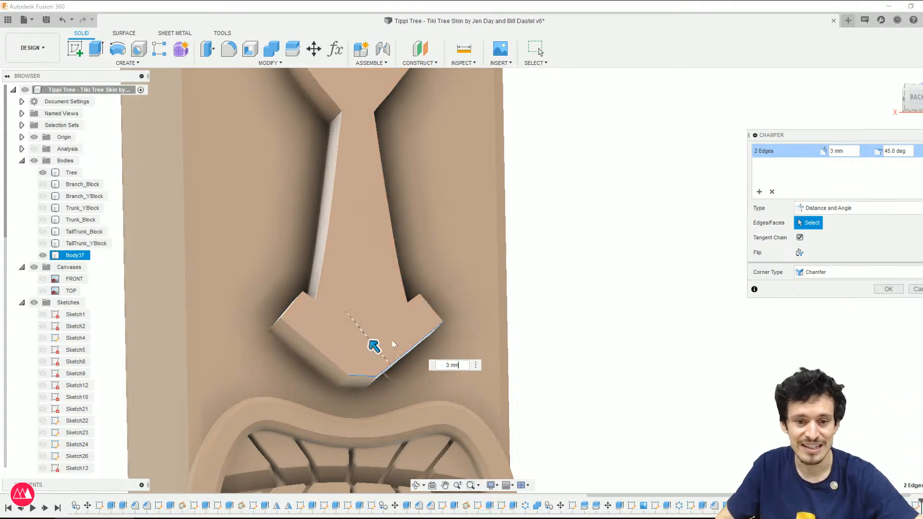
left_click(417, 343, "ctrl")
middle_click_drag(443, 345, 332, 345, "shift")
left_click(392, 393)
key("Return")
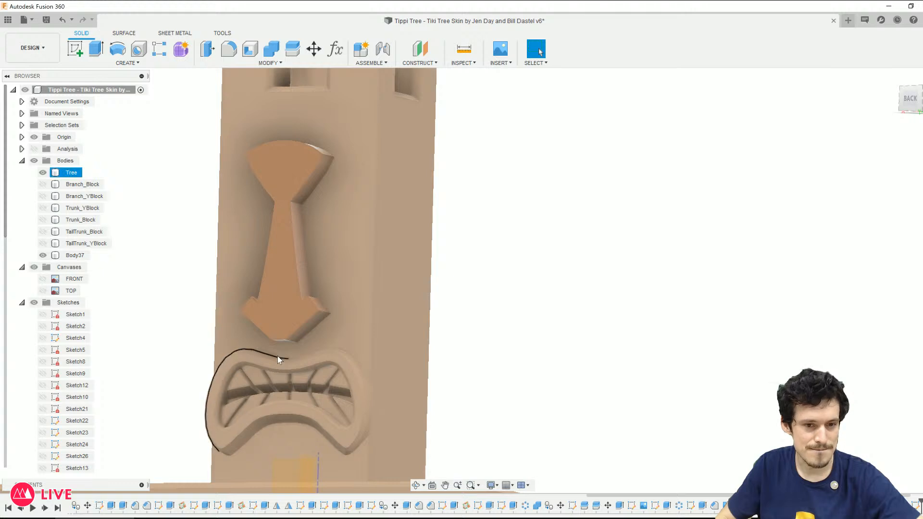
Step: Compare the nose and mouth on the trunk with the FRONT canvas, toggling the visibility of the canvas and the Tree body
left_click(44, 278)
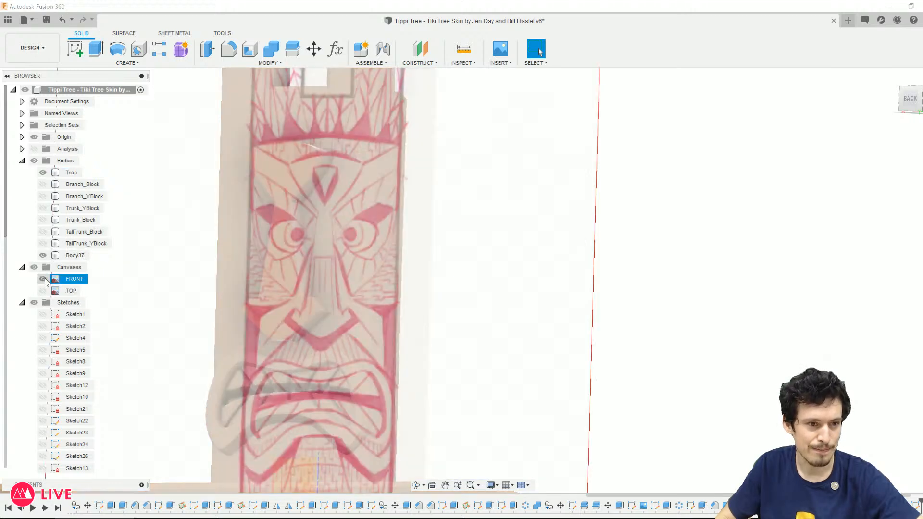
mouse_move(170, 336)
middle_mouse_down("shift")
mouse_move(188, 337)
mouse_move(159, 347)
middle_mouse_up("shift")
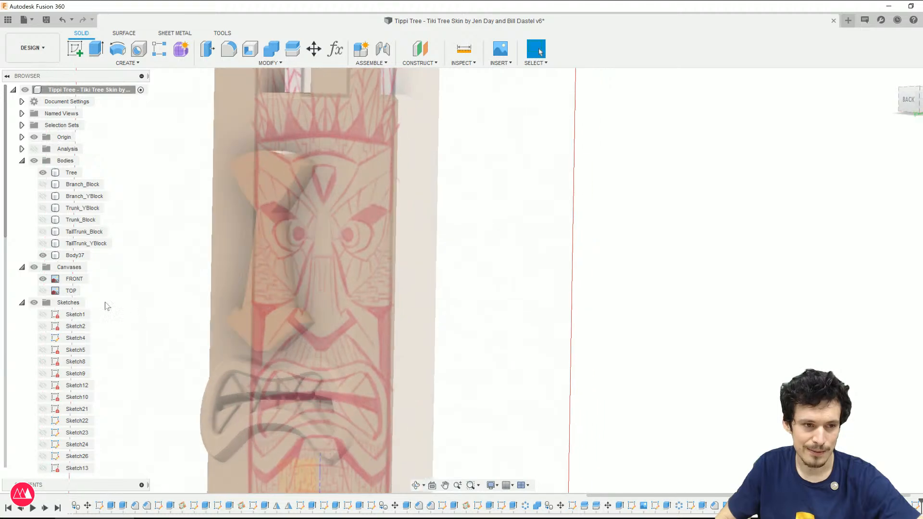
left_click(43, 279)
left_click(39, 283)
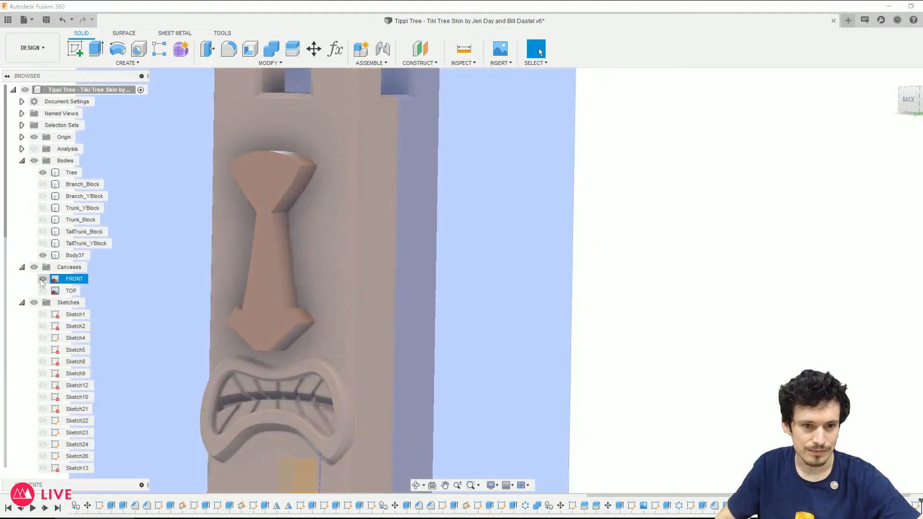
left_click(42, 280)
middle_click_drag(331, 317, 390, 320, "shift")
left_click(43, 279)
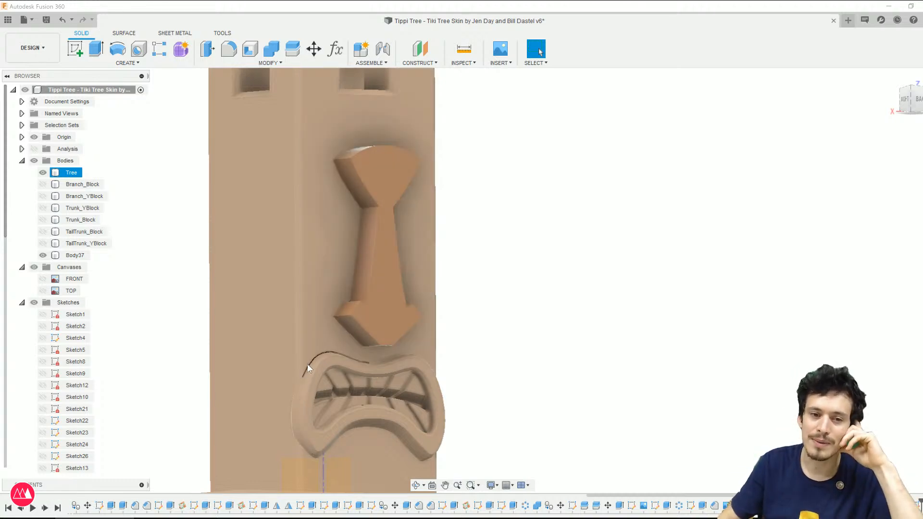
left_click(336, 321)
left_click(332, 316)
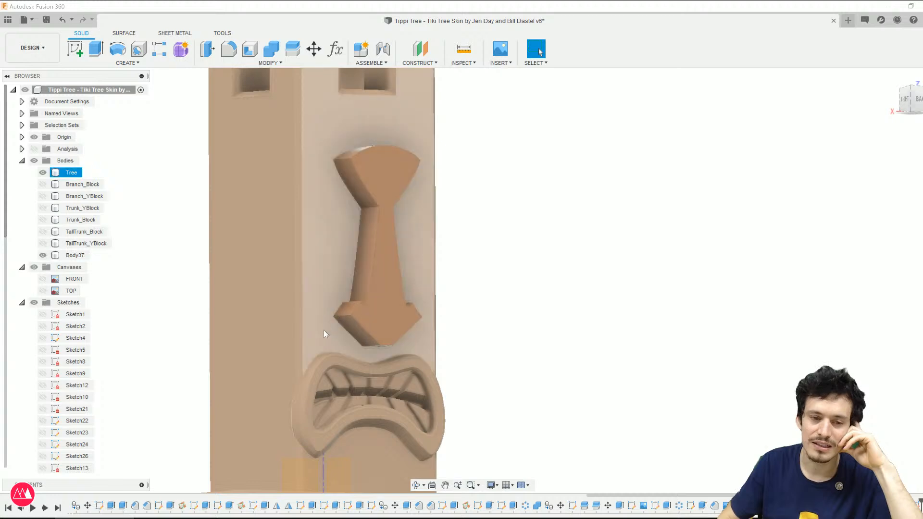
left_click(43, 279)
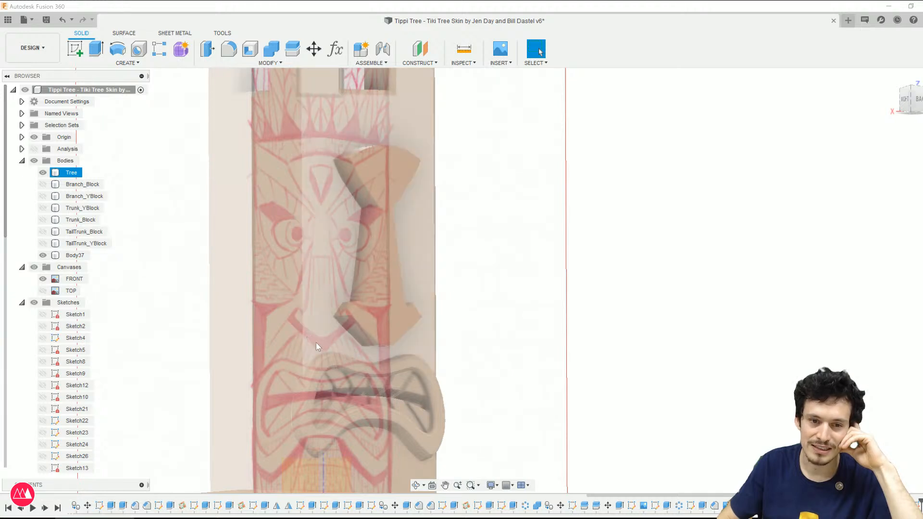
mouse_move(318, 342)
middle_mouse_down("shift")
mouse_move(274, 334)
mouse_move(321, 334)
middle_mouse_up("shift")
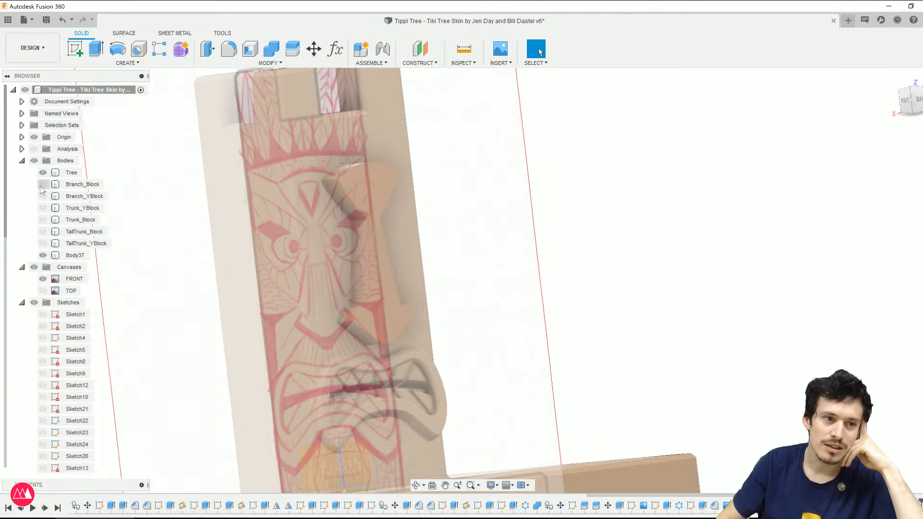
left_click(41, 175)
left_click(41, 172)
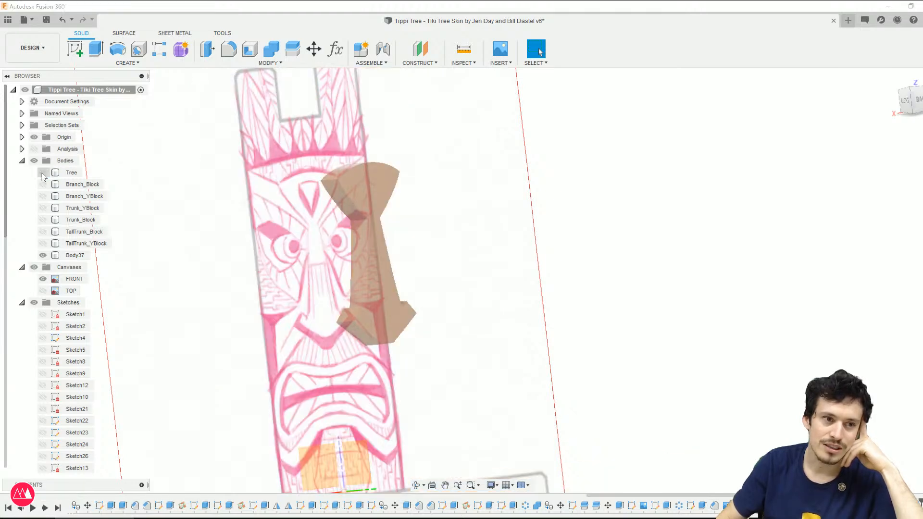
left_click(42, 175)
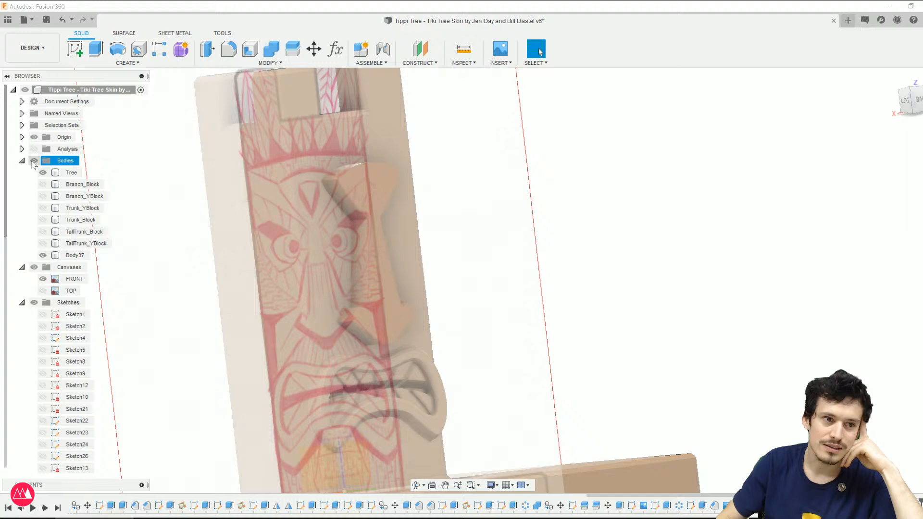
left_click(41, 279)
middle_click_drag(165, 307, 146, 313, "shift")
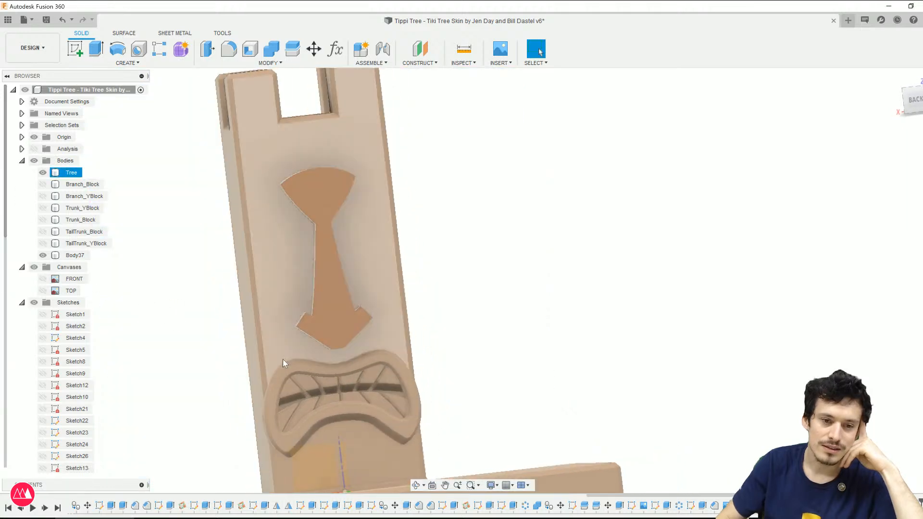
Step: Open Move/Copy in the right side view and select the whole nose body, with Bodies as the object type
left_click(254, 310)
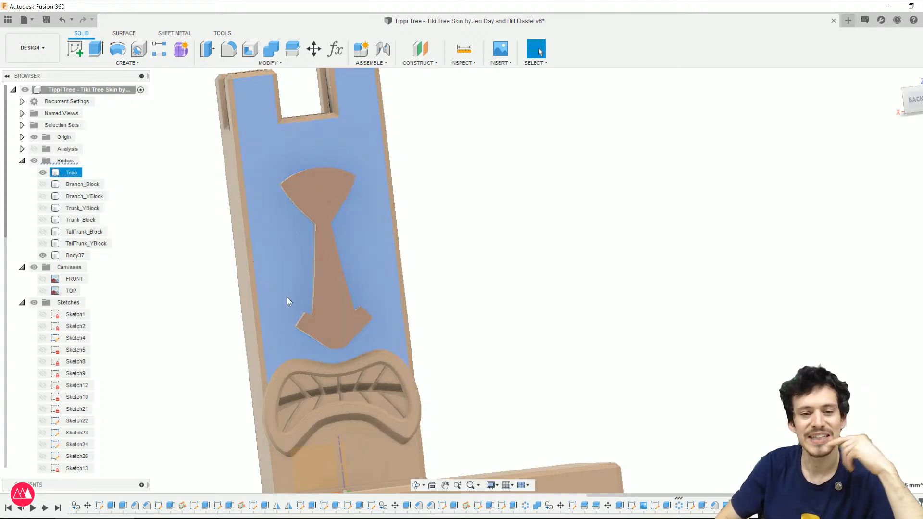
middle_click_drag(207, 265, 304, 263, "shift")
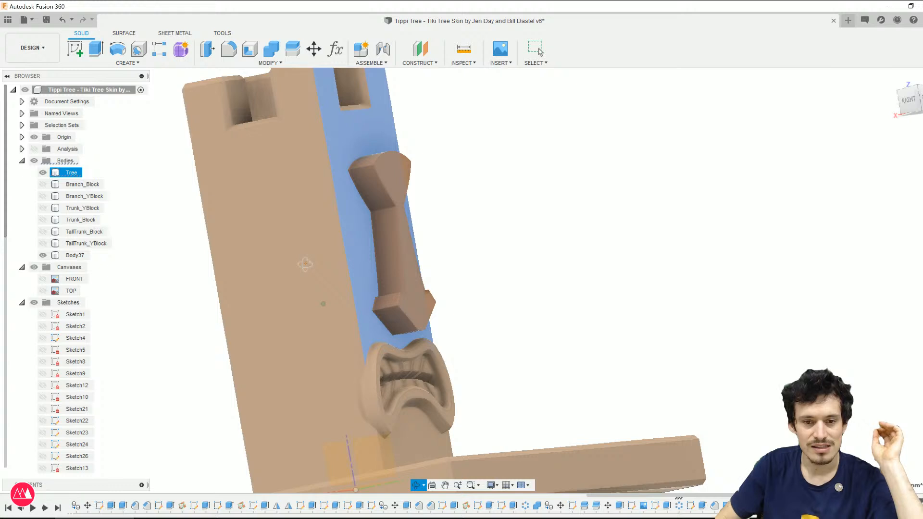
middle_click_drag(304, 264, 327, 259, "shift")
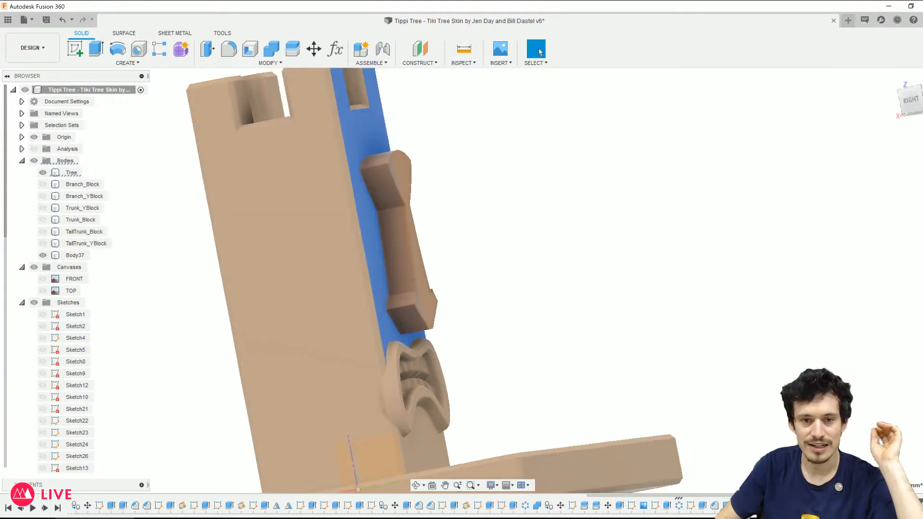
left_click(911, 102)
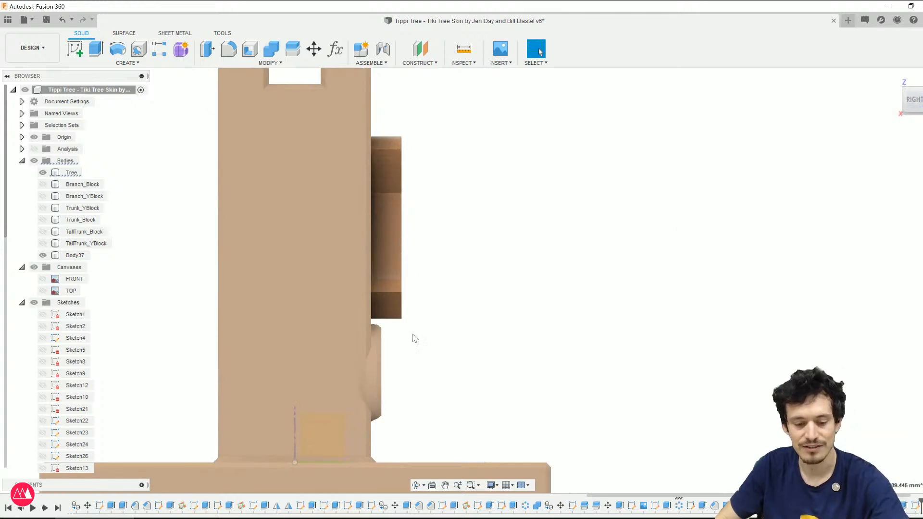
key("m")
left_click(389, 245)
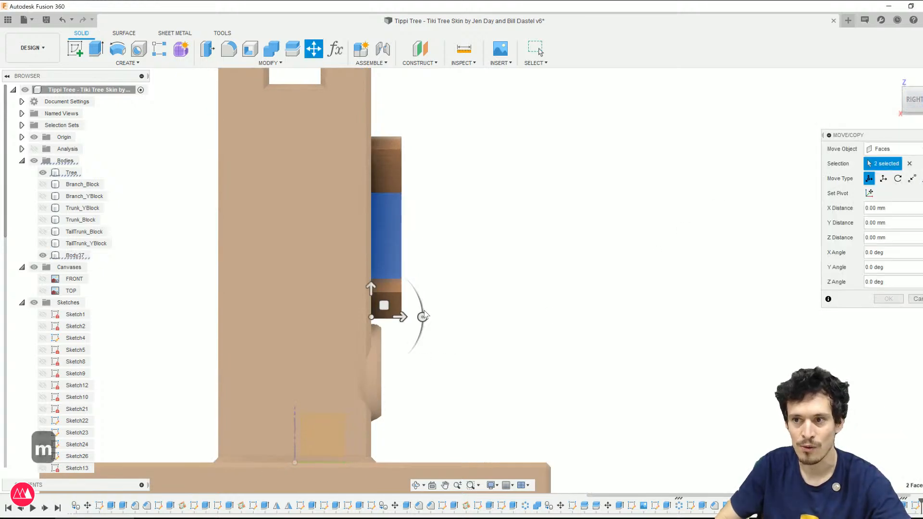
left_click(884, 149)
left_click(882, 159)
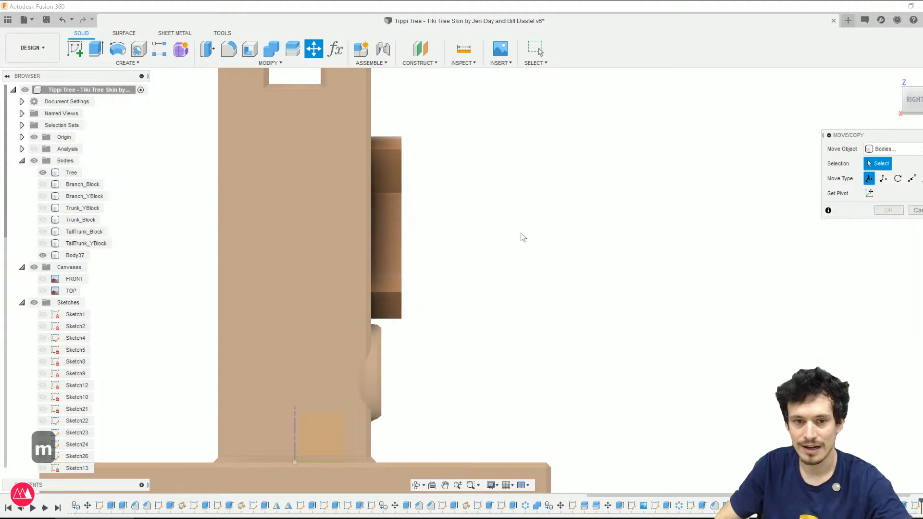
left_click(390, 267)
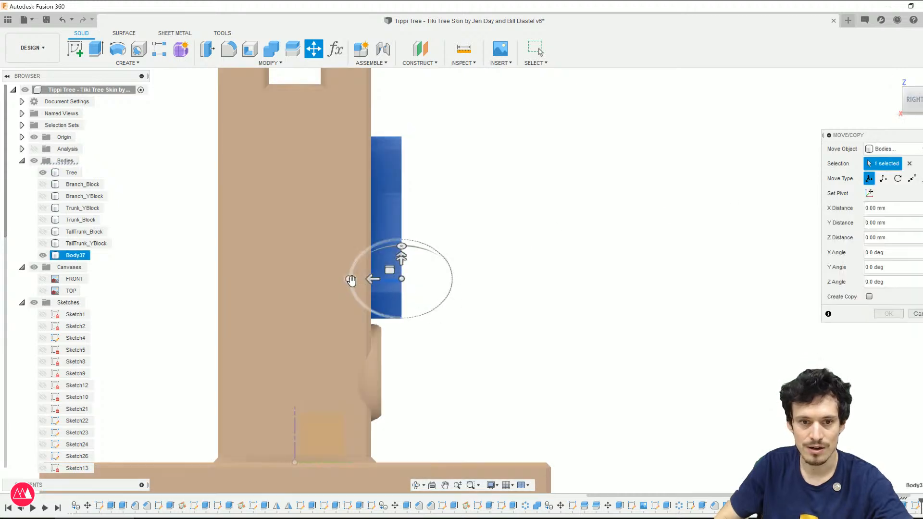
Step: Set the move pivot at the nose's lower tip and try tilting the nose toward the trunk by -9.7 degrees about X
middle_click_drag(798, 211, 679, 229, "shift")
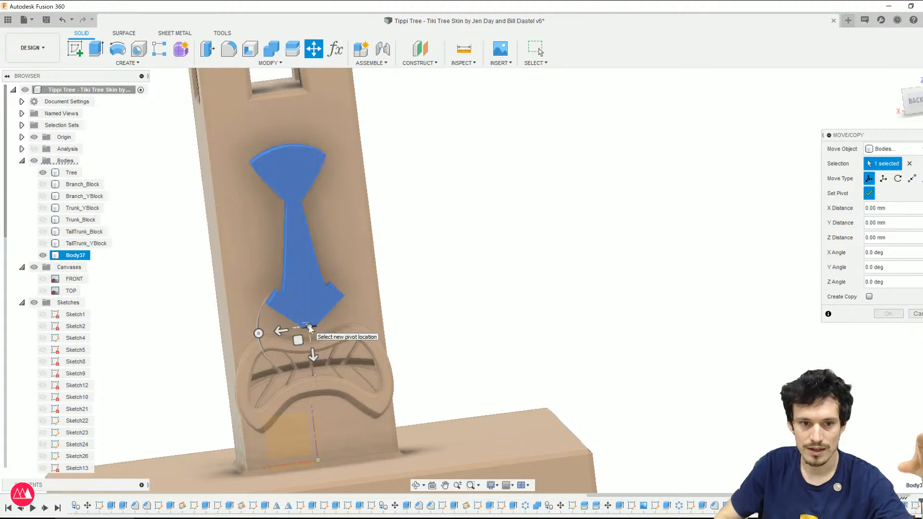
left_click(310, 327)
middle_click_drag(514, 188, 601, 224, "shift")
scroll(544, 274, "down", 1)
left_click_drag(466, 310, 464, 301)
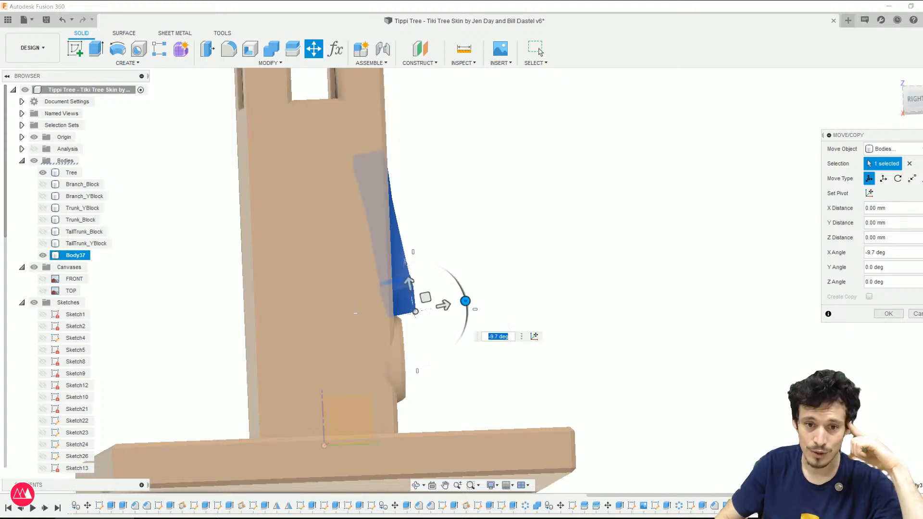
left_click(917, 83)
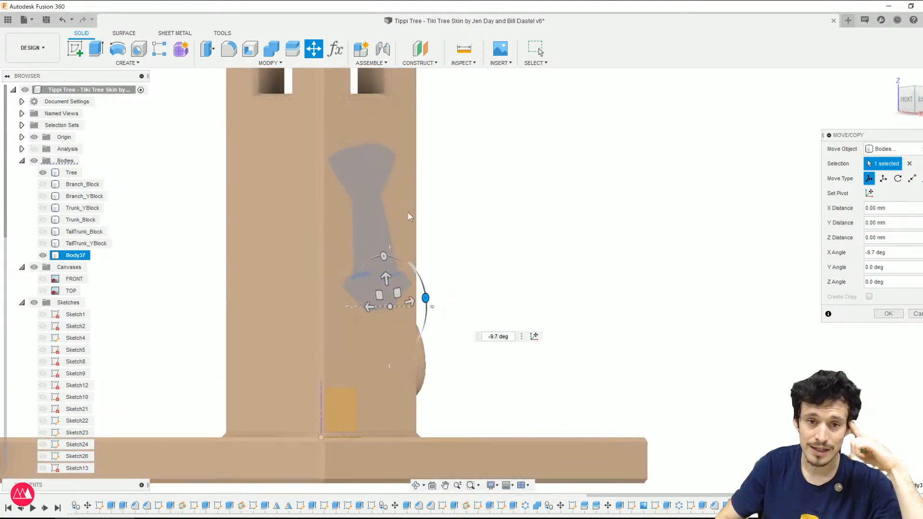
left_click(921, 100)
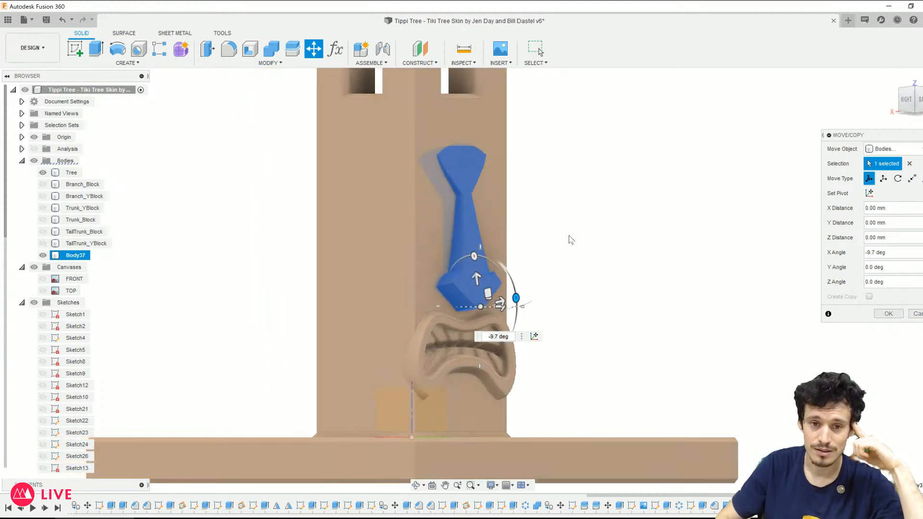
Step: Try increasing the nose's tilt to -12.5 degrees about X and cancel the move
middle_click_drag(627, 260, 429, 187, "shift")
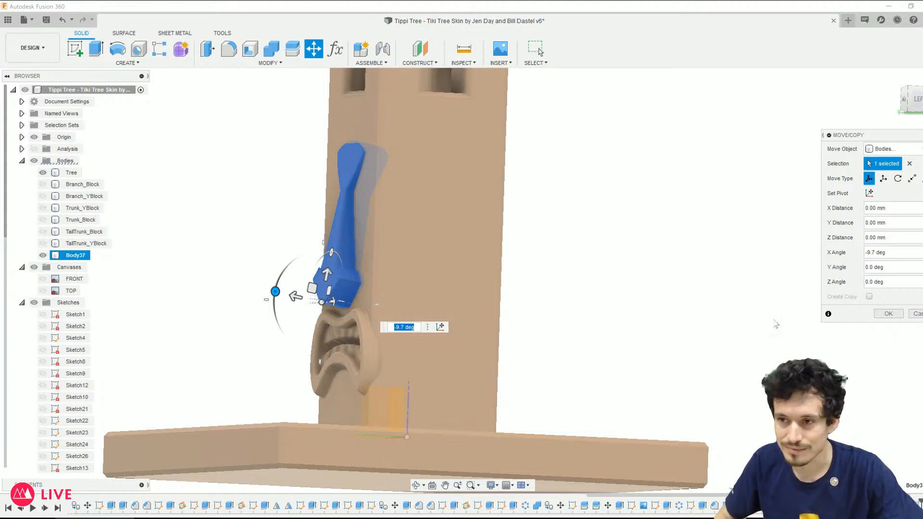
middle_click_drag(310, 349, 275, 325, "shift")
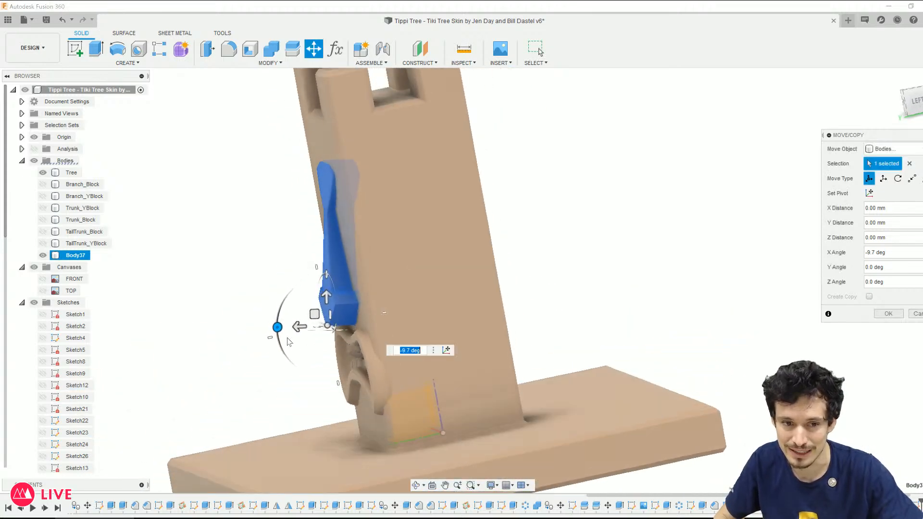
left_click_drag(273, 324, 253, 325)
middle_click_drag(252, 326, 380, 342, "shift")
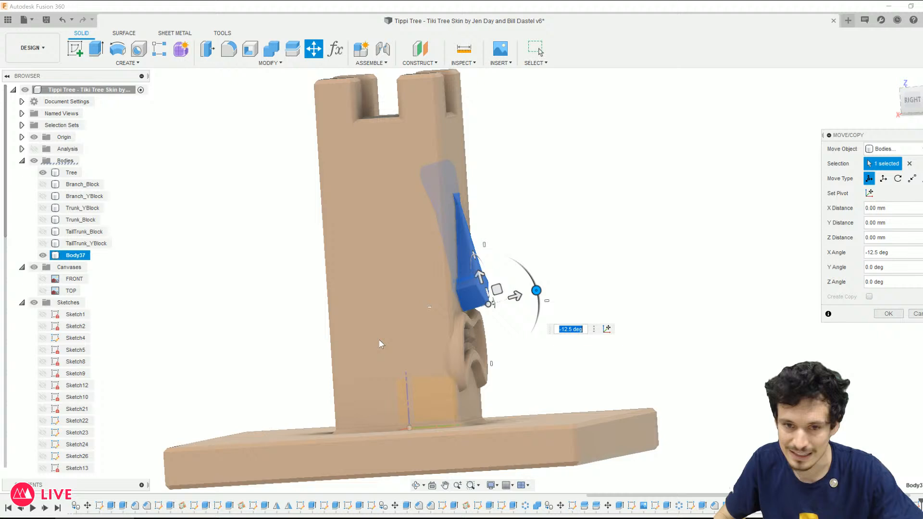
left_click(917, 314)
Step: Review the profile and settings of the nose extrusion
right_click(911, 505)
left_click(906, 412)
middle_click_drag(650, 371, 630, 237, "shift")
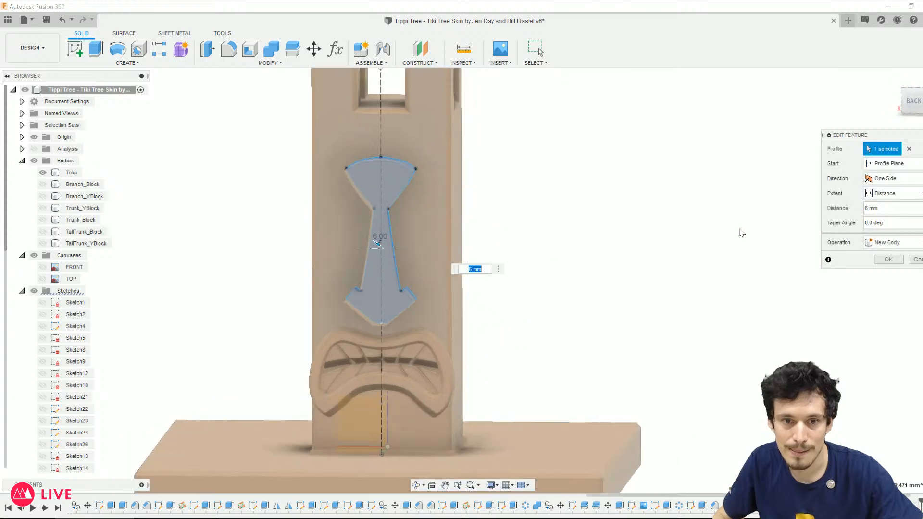
key("Return")
Step: Add a horizontal line about 3 mm long across the narrow neck of the nose sketch and finish the sketch
right_click(913, 504)
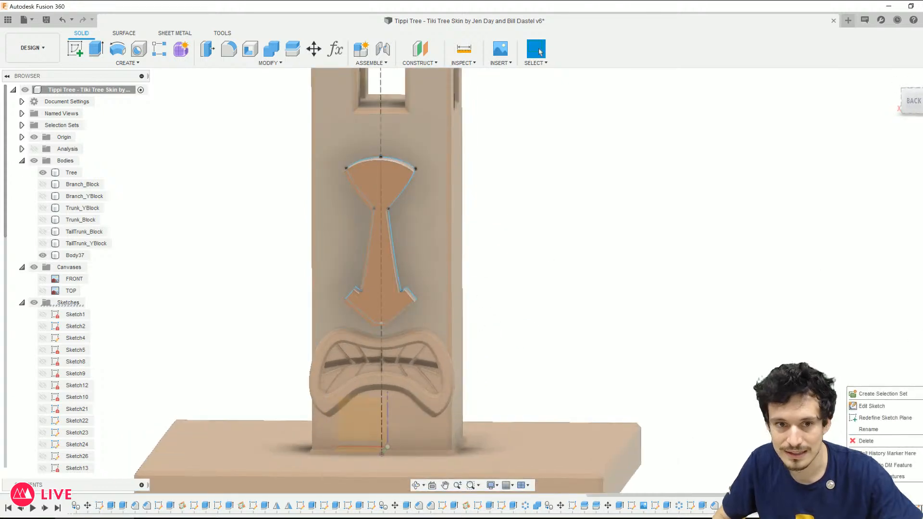
left_click(886, 417)
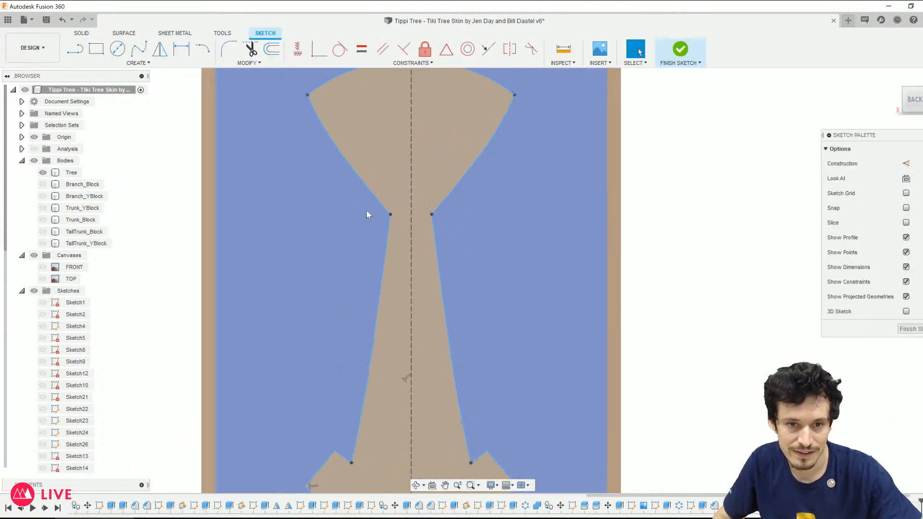
scroll(365, 212, "up", 5)
left_click(392, 215)
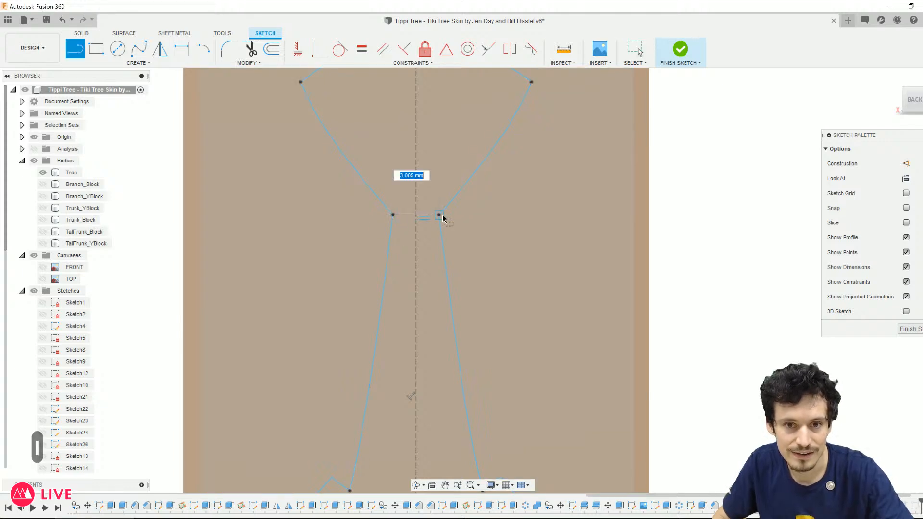
key("Escape")
scroll(553, 364, "down", 5)
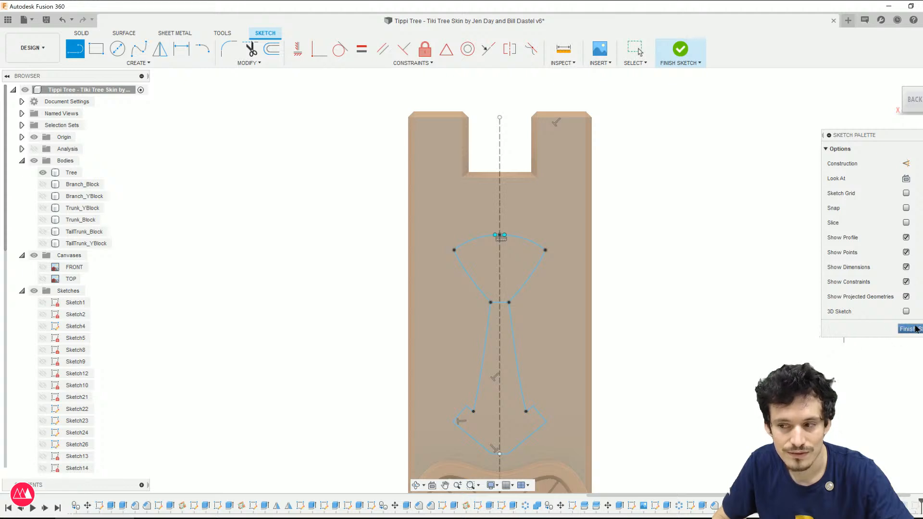
left_click(913, 329)
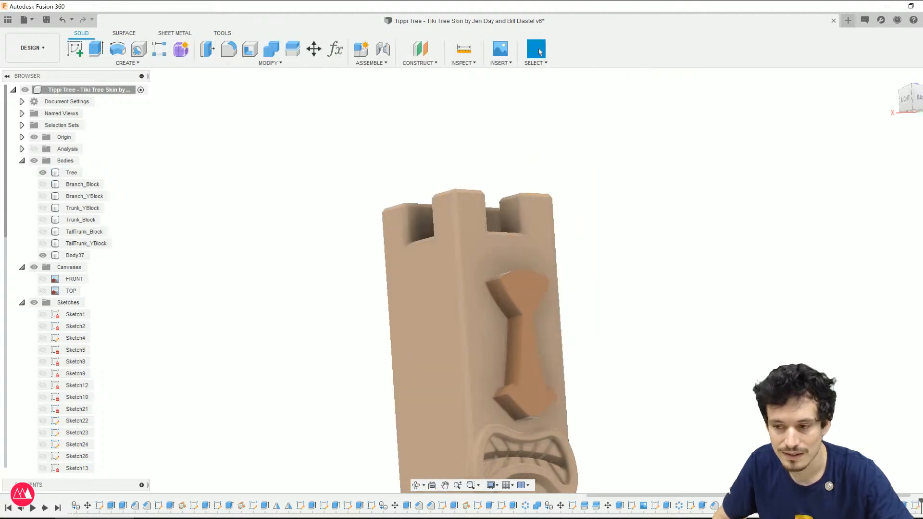
Step: Edit the nose extrusion to exclude the flared profile above the neck line
right_click(904, 505)
left_click(884, 408)
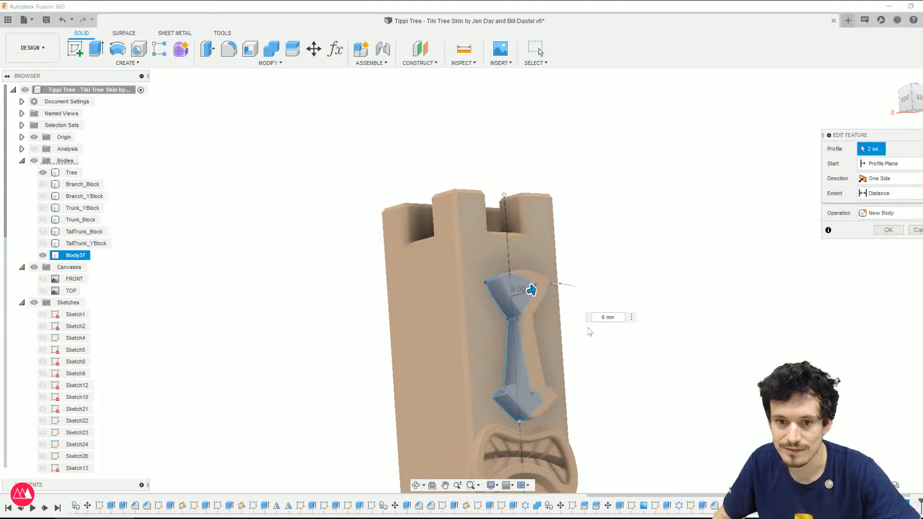
left_click(515, 285)
left_click(879, 260)
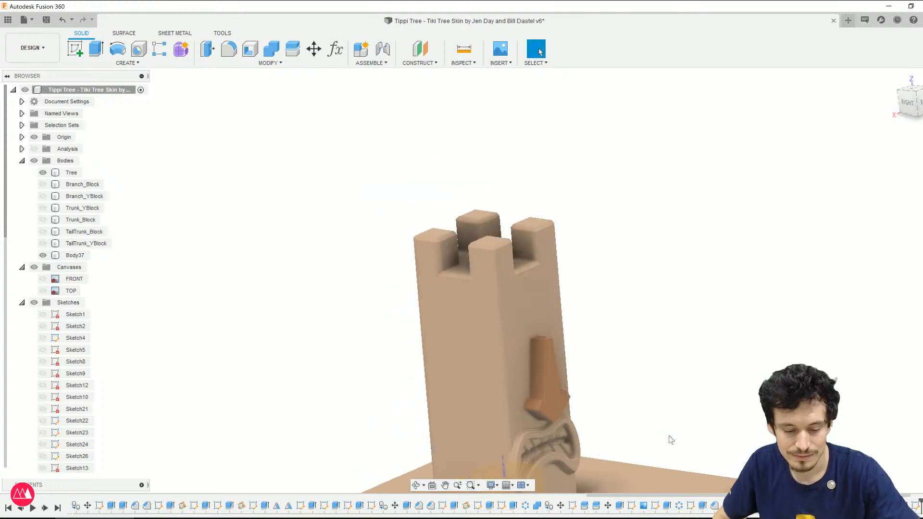
Step: Move the nose body, tilting its top into the trunk and shifting it about 0.97 mm in Y and -1.62 mm in Z
key("m")
left_click(901, 99)
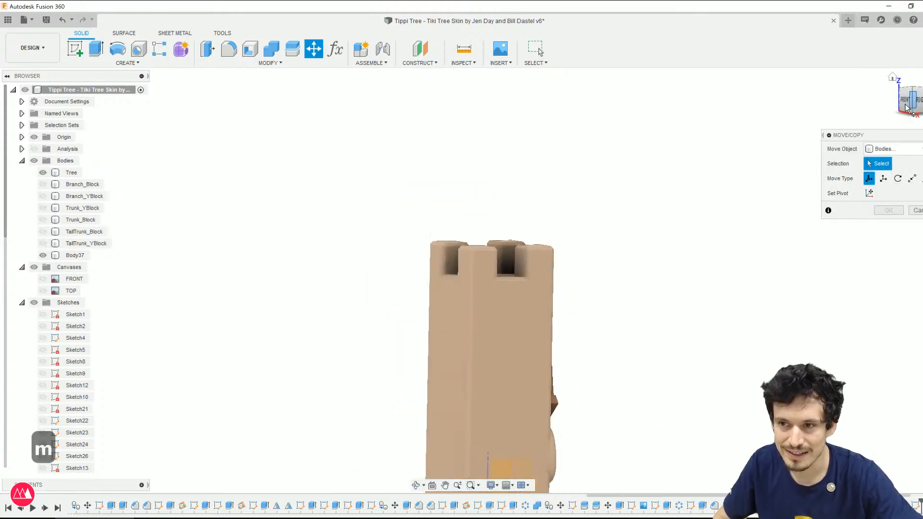
left_click(560, 407)
scroll(561, 409, "up", 3)
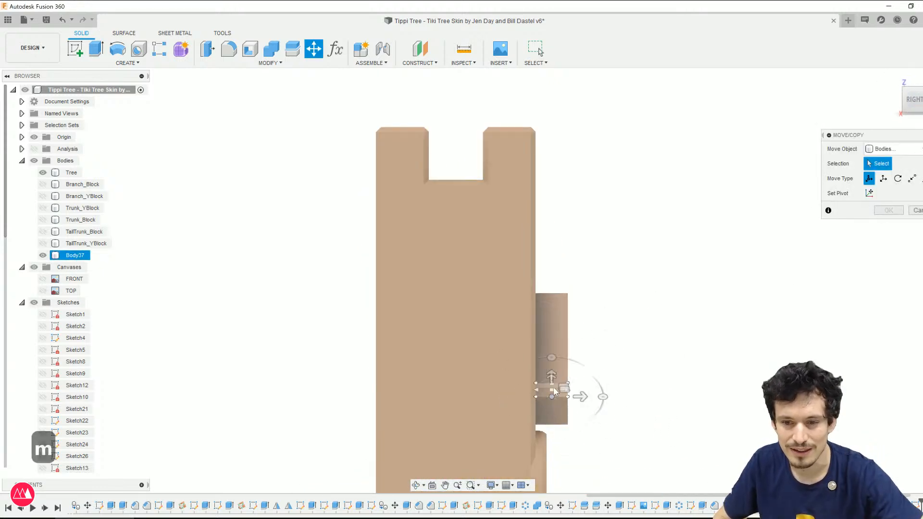
middle_click_drag(569, 384, 584, 395, "shift")
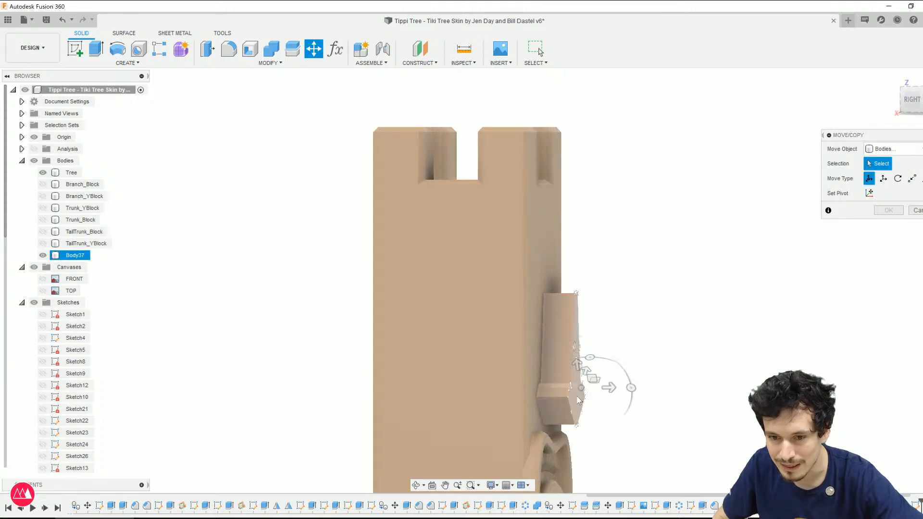
left_click(911, 103)
left_click_drag(618, 395, 570, 380)
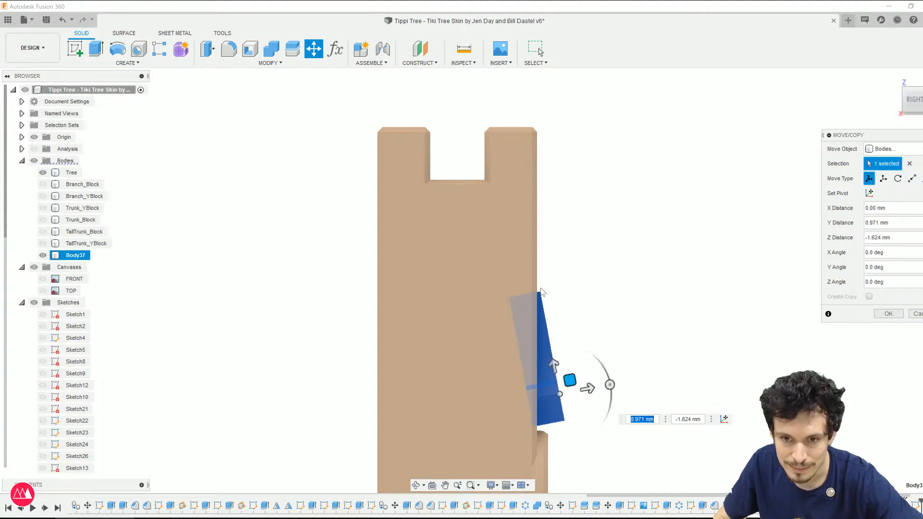
Step: Refine the nose's tilt and shift it about 0.62 mm in Y and 0.03 mm in Z so its upper front edge meets the trunk face
scroll(539, 294, "up", 4)
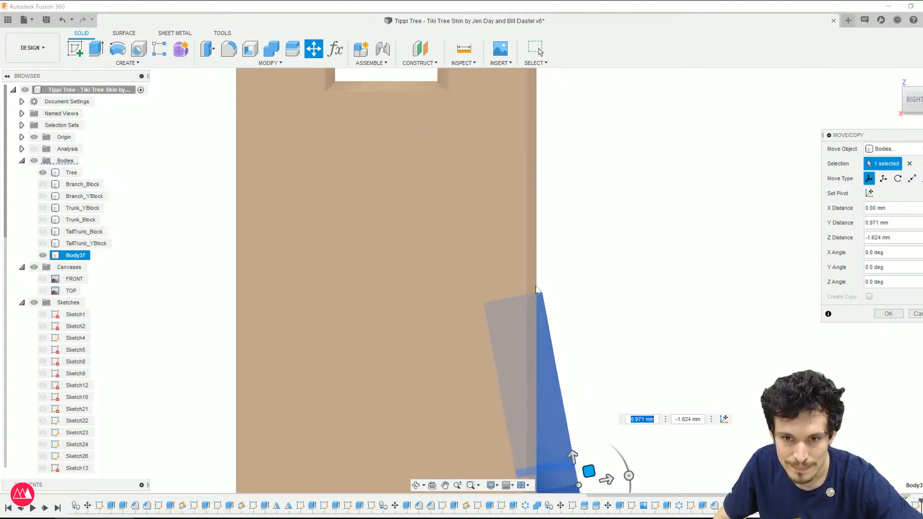
scroll(536, 298, "down", 5)
scroll(568, 434, "up", 4)
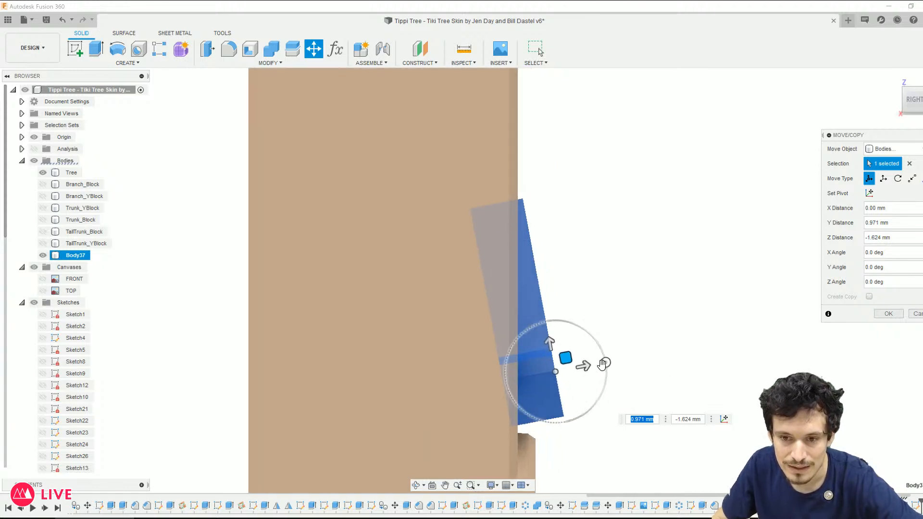
mouse_move(564, 358)
left_mouse_down()
mouse_move(610, 362)
mouse_move(567, 359)
mouse_move(567, 351)
left_mouse_up()
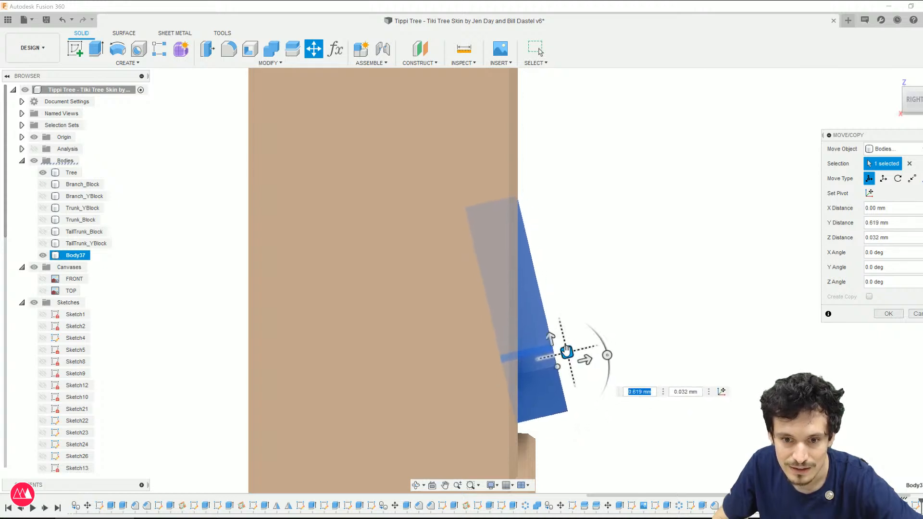
scroll(584, 283, "down", 3)
Step: Show the FRONT reference canvas and finish the move by lowering the nose about 0.65 mm to align with the drawing
middle_click_drag(726, 136, 602, 153, "shift")
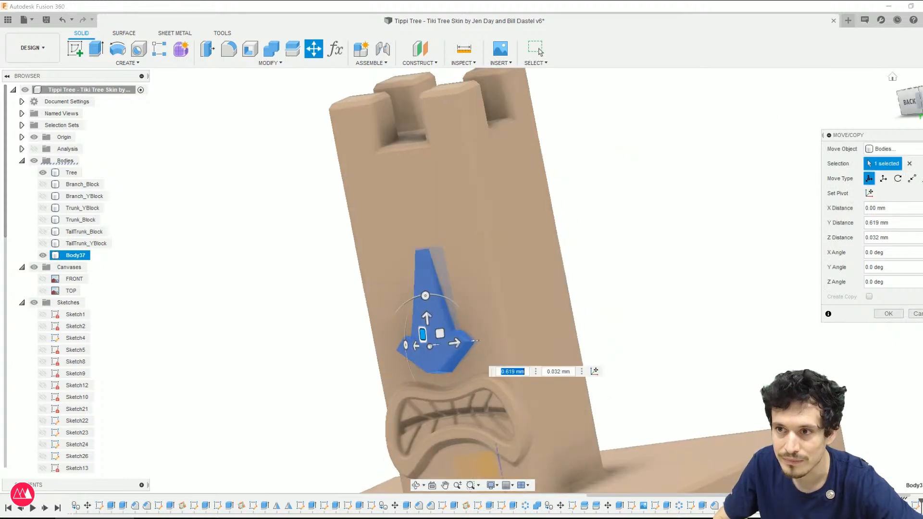
left_click(907, 103)
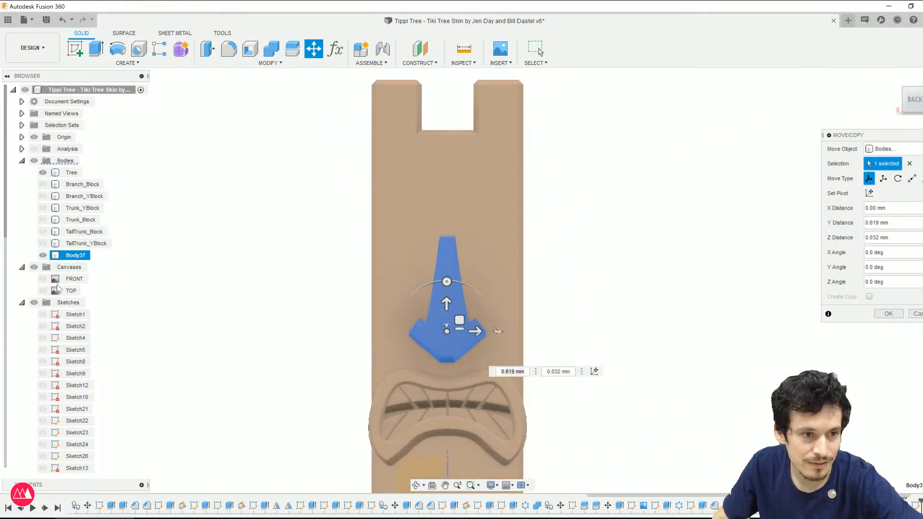
left_click(43, 279)
scroll(519, 425, "up", 2)
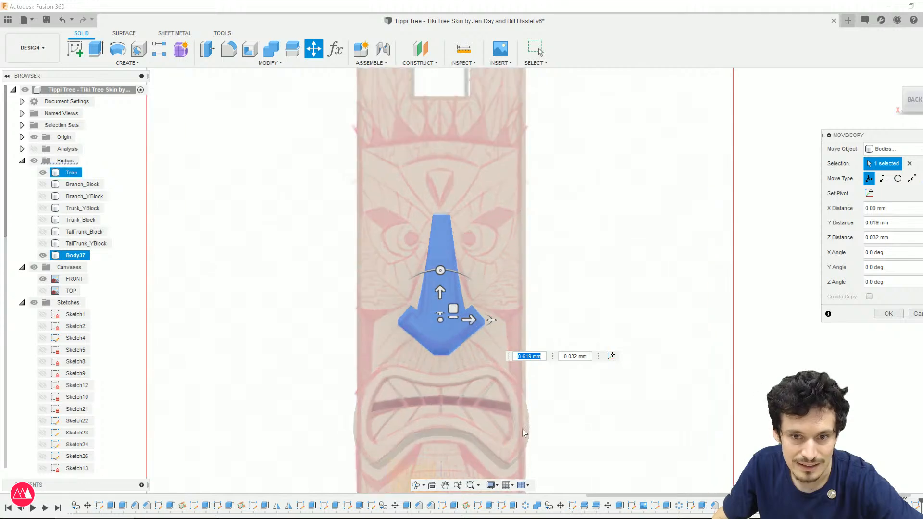
left_click_drag(430, 280, 432, 286)
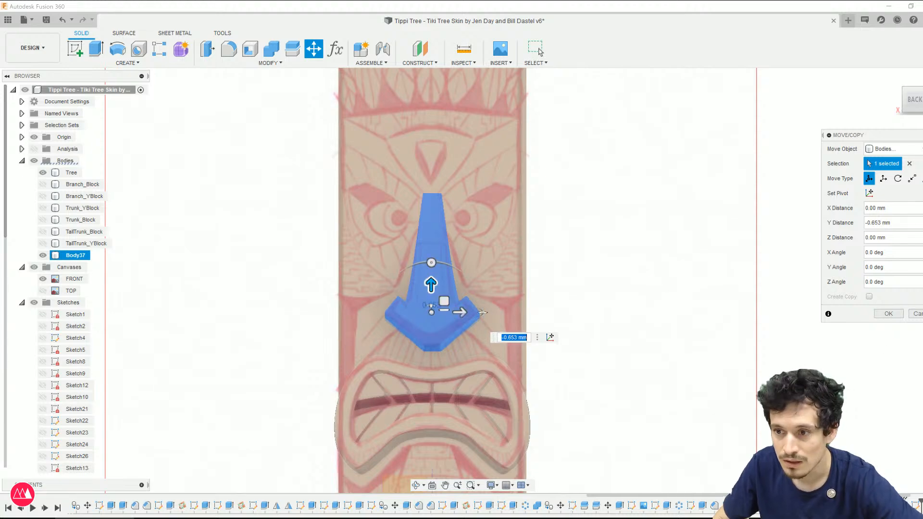
key("Return")
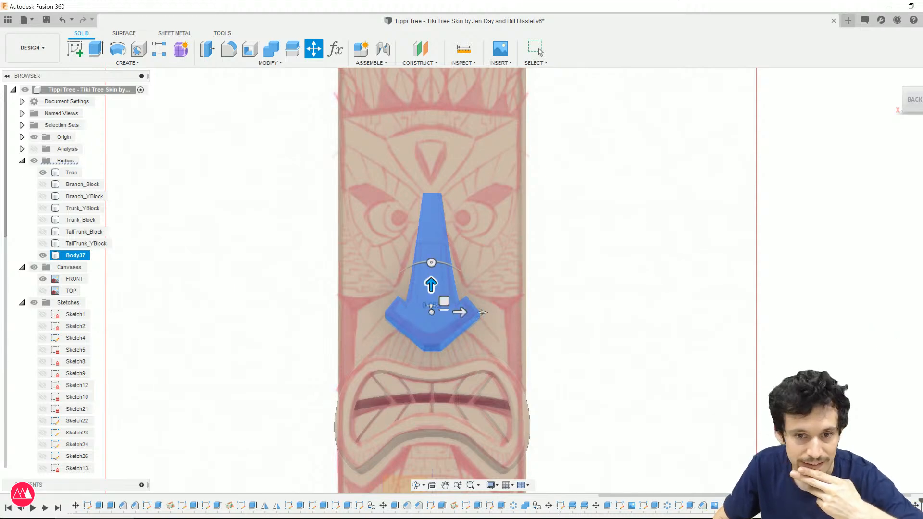
Step: Draft the narrow bottom face of the nose by 10 degrees, using the nose's front face as the pull direction
middle_click_drag(548, 432, 635, 360, "shift")
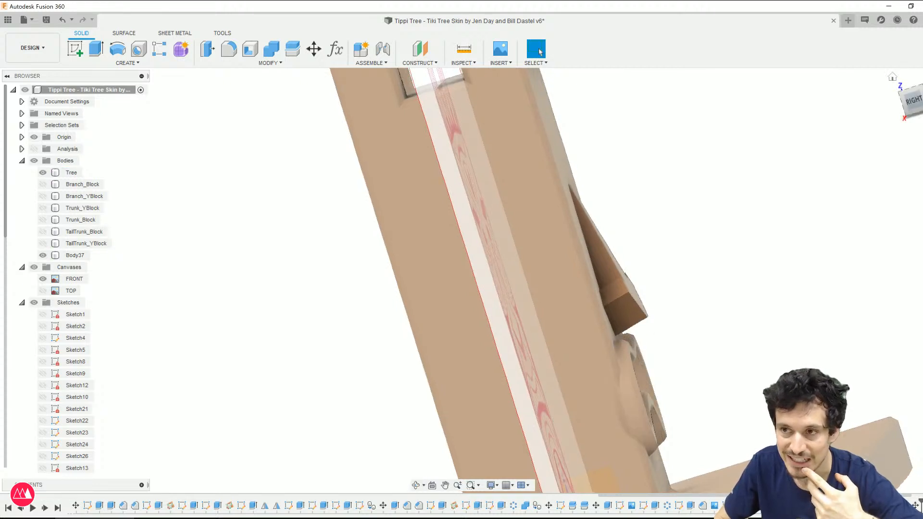
left_click(908, 107)
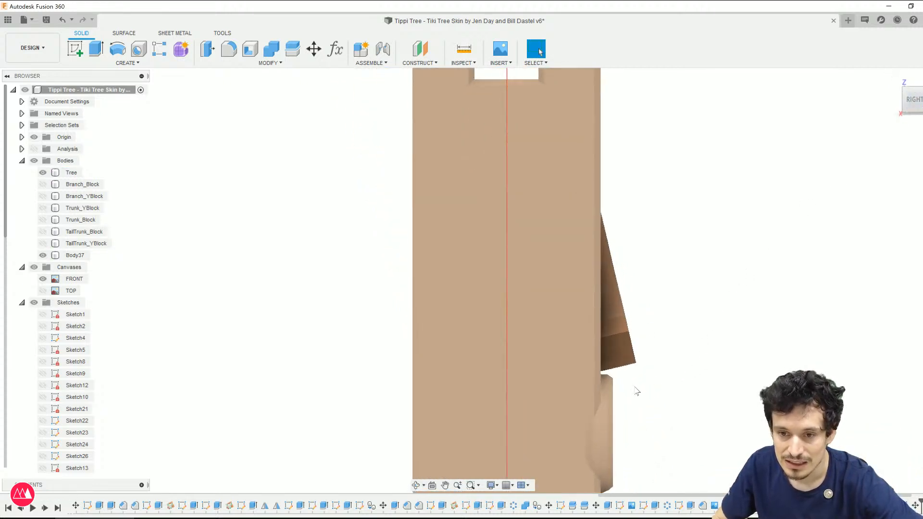
scroll(630, 382, "up", 4)
left_click(612, 333)
mouse_move(612, 333)
middle_mouse_down("shift")
mouse_move(614, 320)
mouse_move(621, 331)
middle_mouse_up("shift")
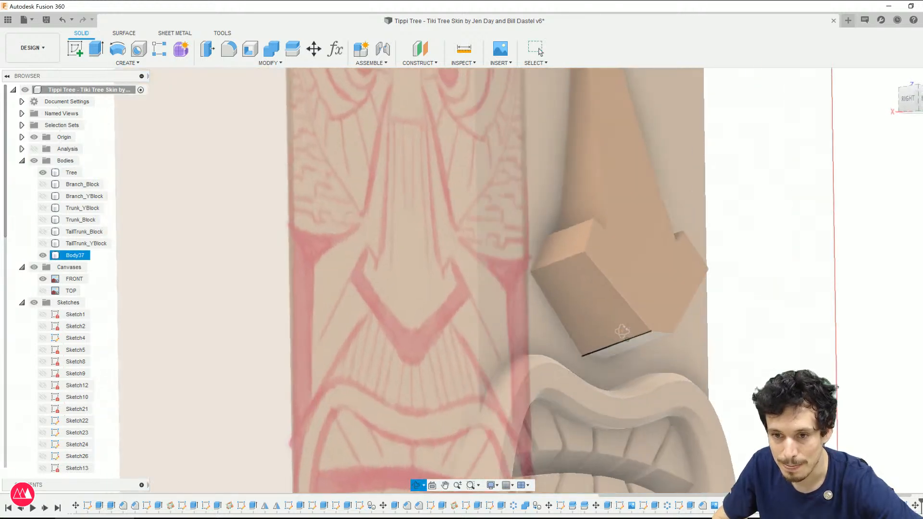
left_click(607, 407)
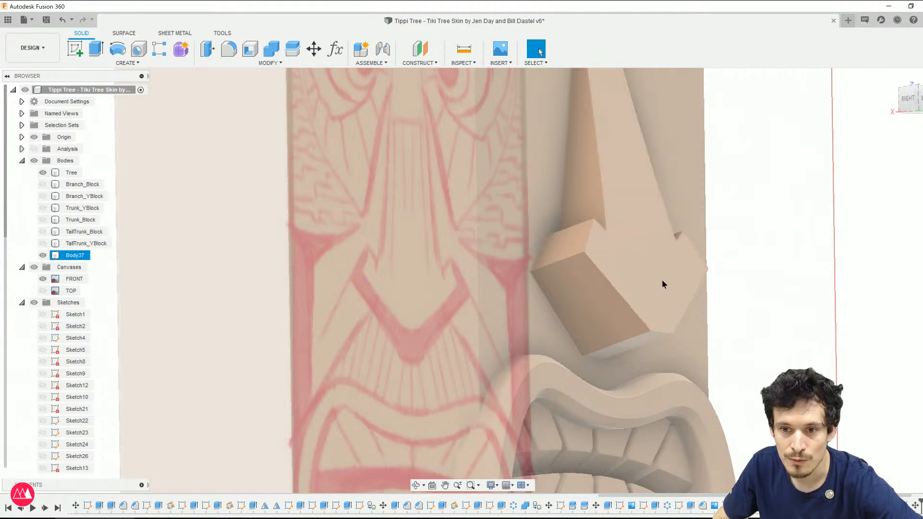
left_click(271, 63)
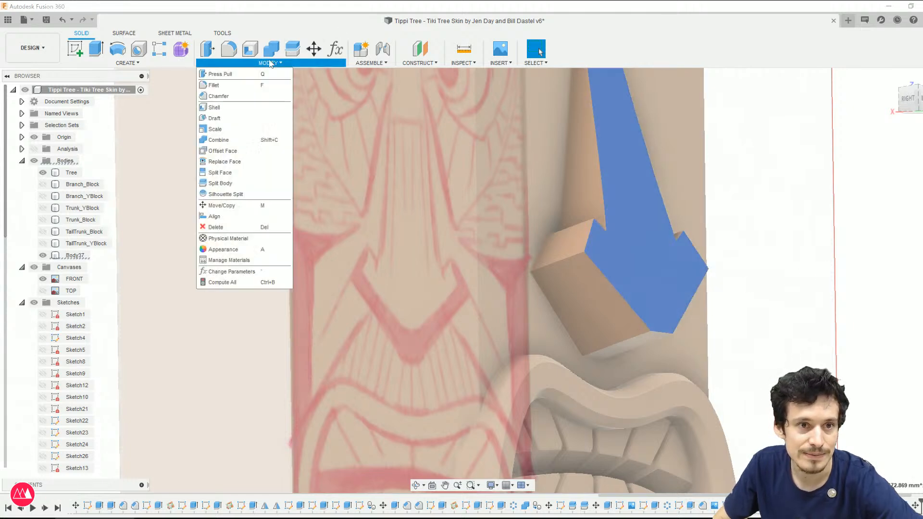
left_click(215, 118)
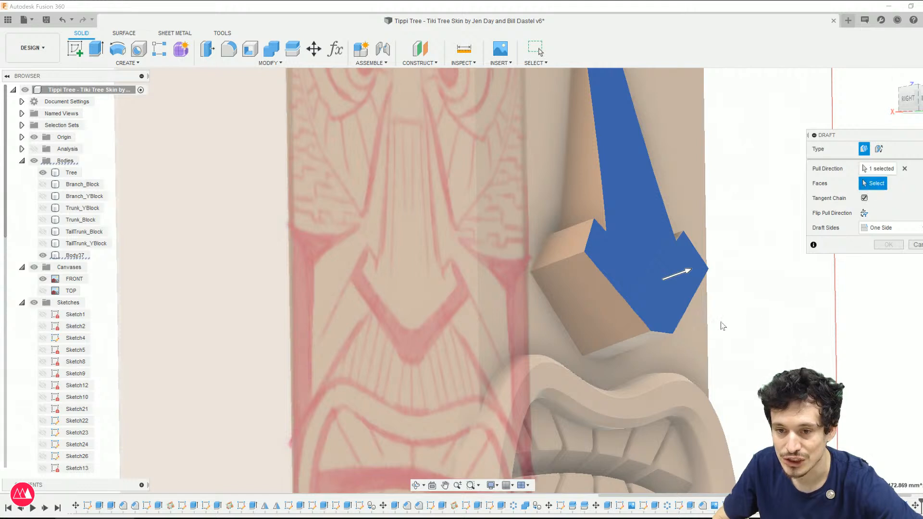
left_click(641, 341)
left_click_drag(702, 317, 702, 312)
scroll(604, 371, "up", 6)
middle_click_drag(603, 368, 672, 219, "shift")
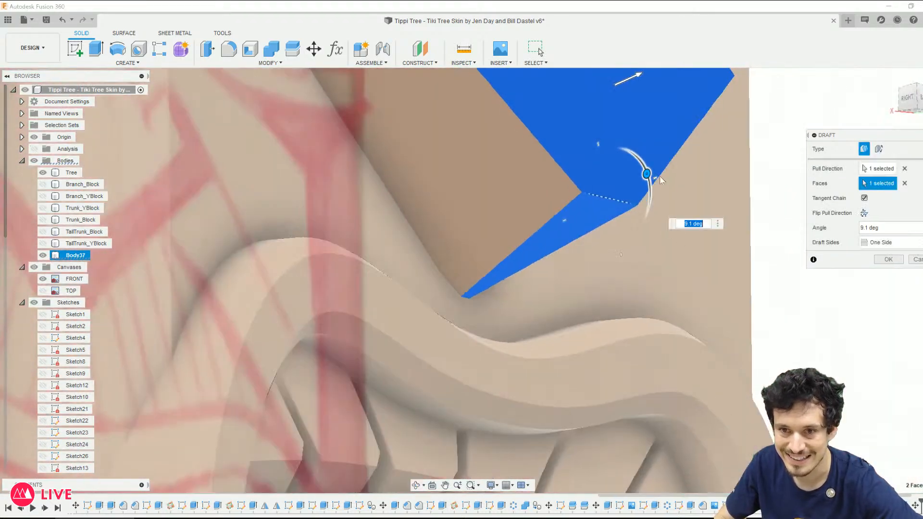
left_click_drag(647, 173, 647, 173)
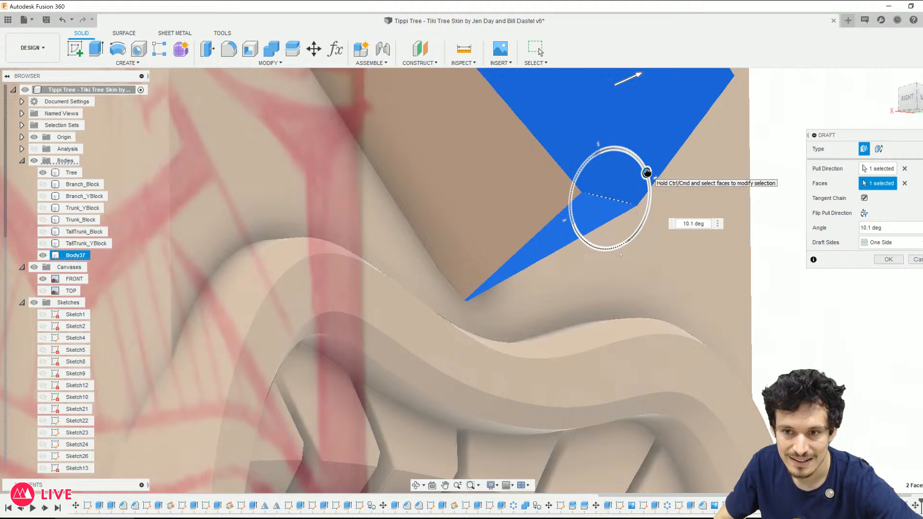
type("10")
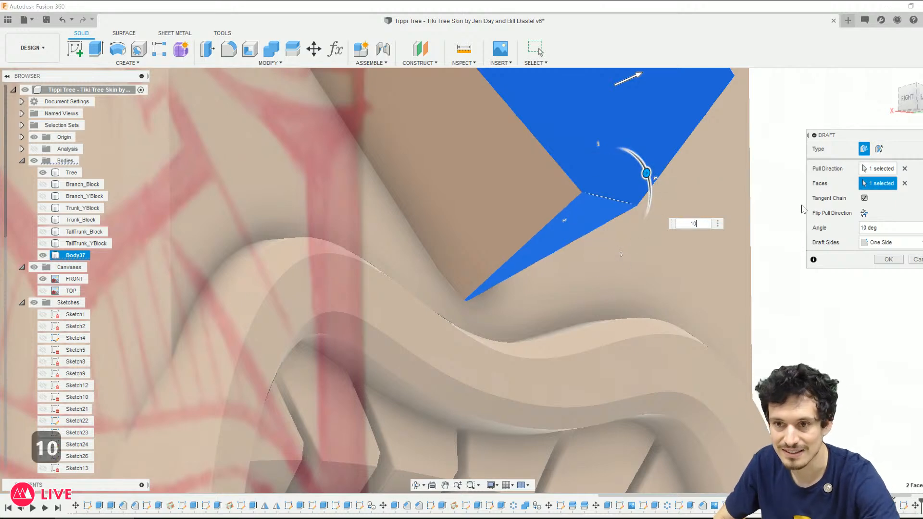
key("Return")
Step: Examine the side profile of the drafted nose against the trunk and mouth
scroll(711, 317, "down", 5)
middle_click_drag(729, 321, 773, 324, "shift")
scroll(737, 335, "down", 3)
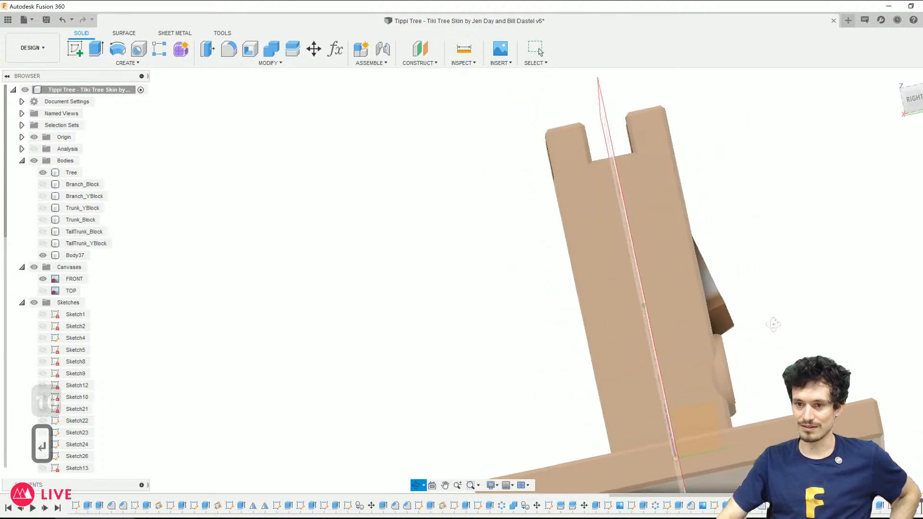
scroll(773, 325, "up", 4)
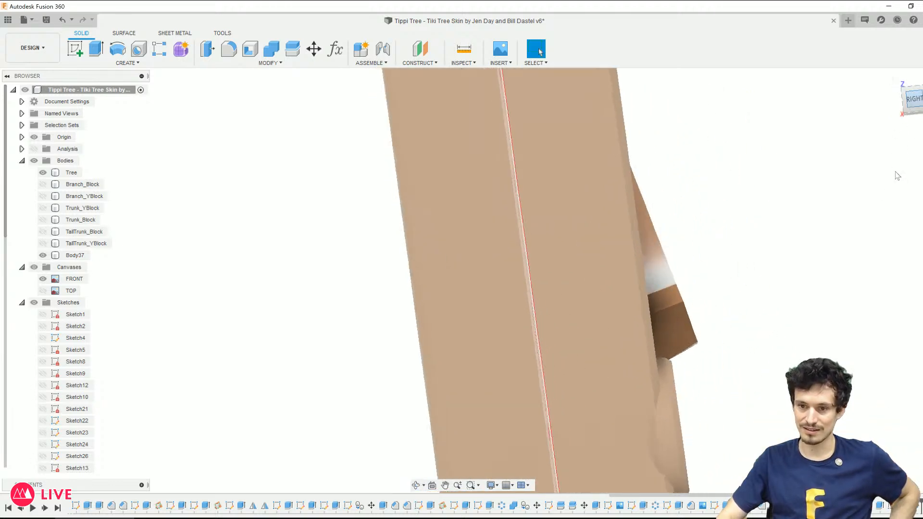
left_click(677, 376)
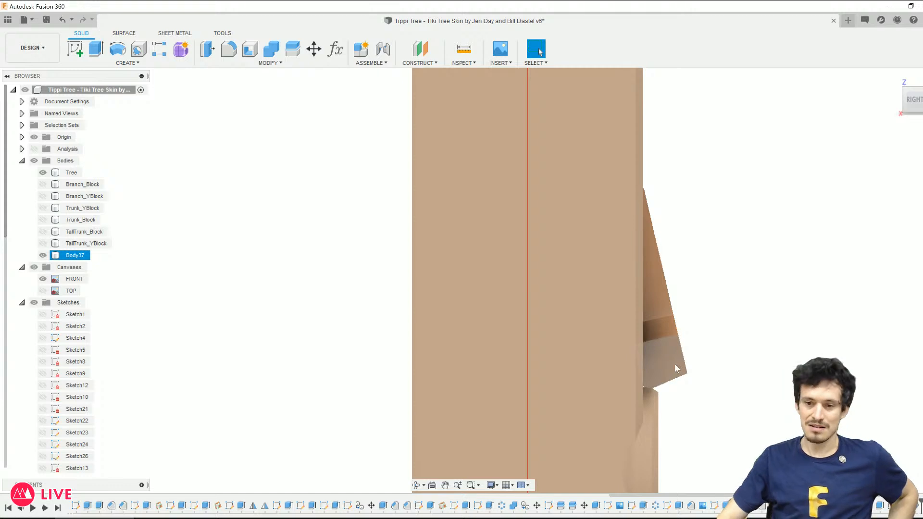
left_click(692, 332)
scroll(695, 359, "down", 2)
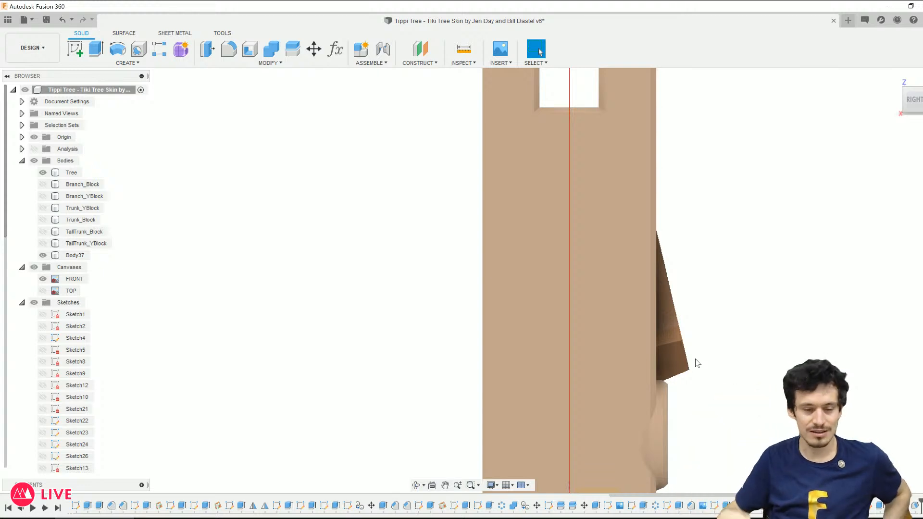
Step: Try extruding the nose's front face outward by about 6.6 mm, joined to the nose, and undo the extrusion
middle_click_drag(731, 175, 705, 307, "shift")
left_click(703, 304)
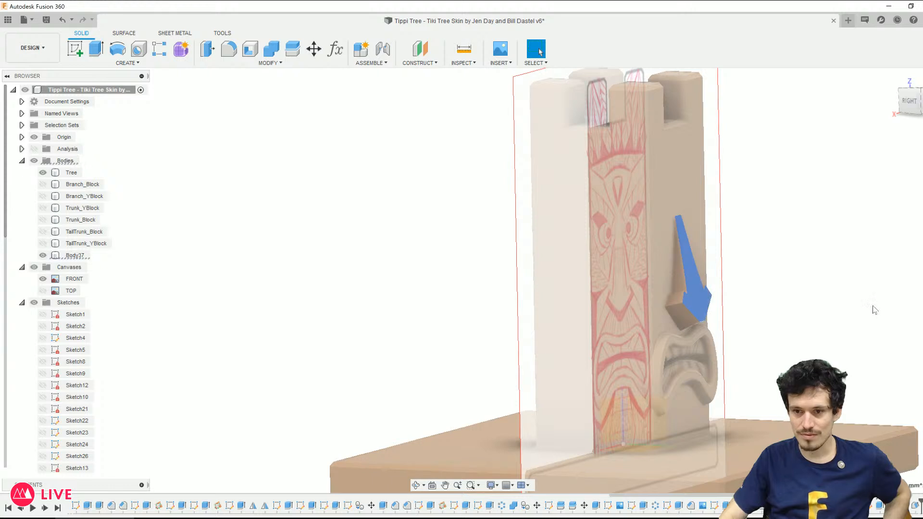
scroll(860, 327, "up", 3)
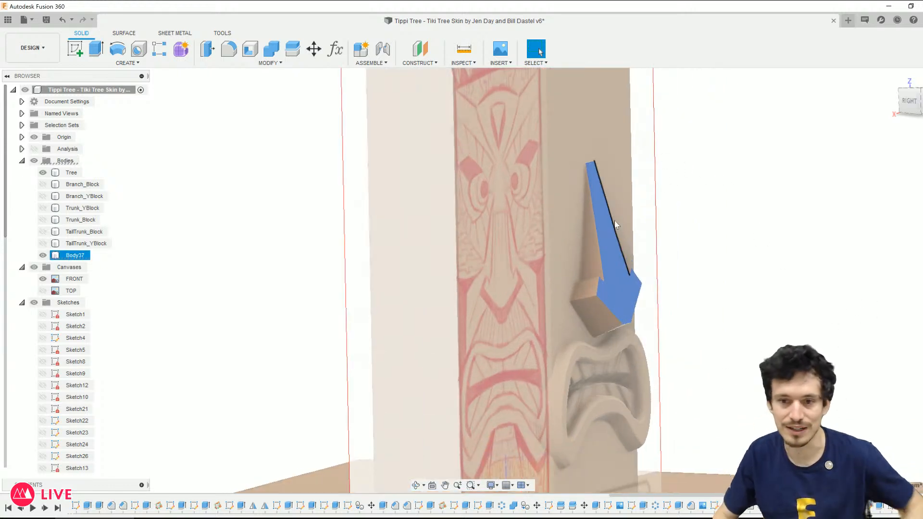
key("e")
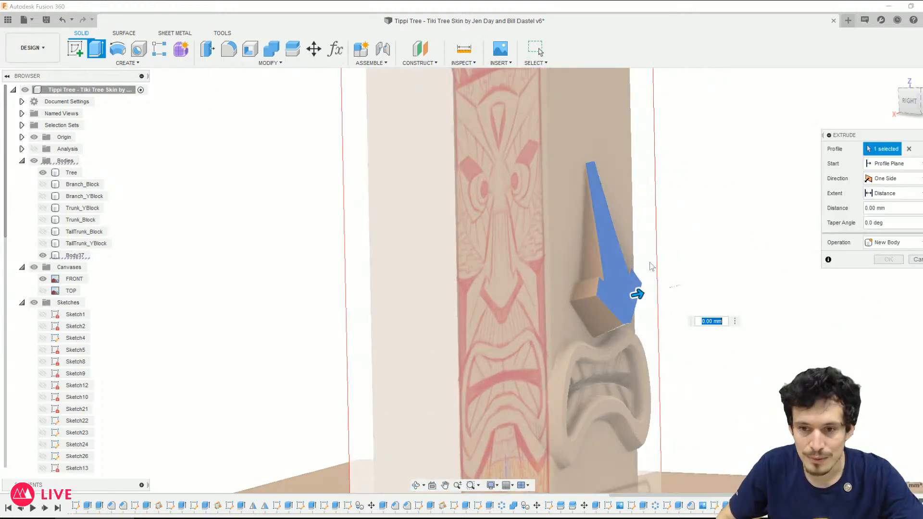
left_click_drag(638, 292, 674, 285)
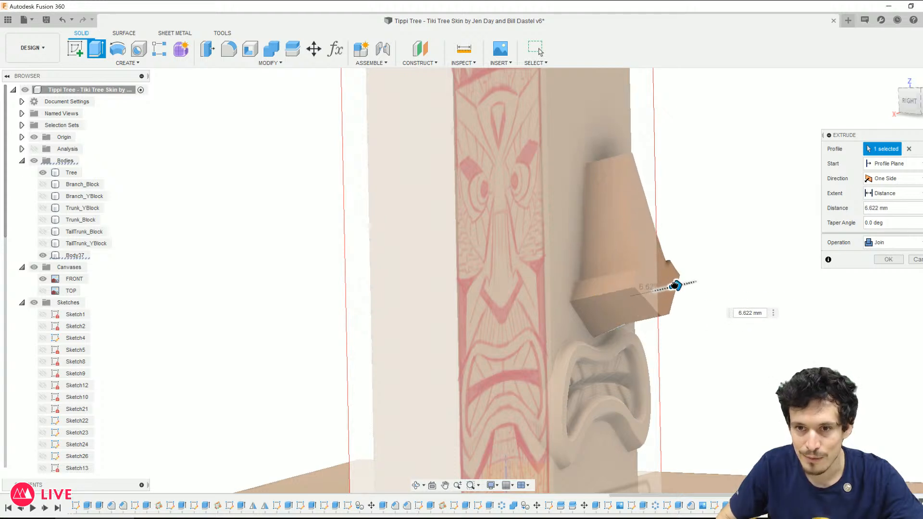
left_click(890, 263)
middle_click_drag(865, 289, 809, 295, "shift")
scroll(753, 334, "up", 2)
key("ctrl+z")
Step: Hide the FRONT reference canvas
left_click(627, 264)
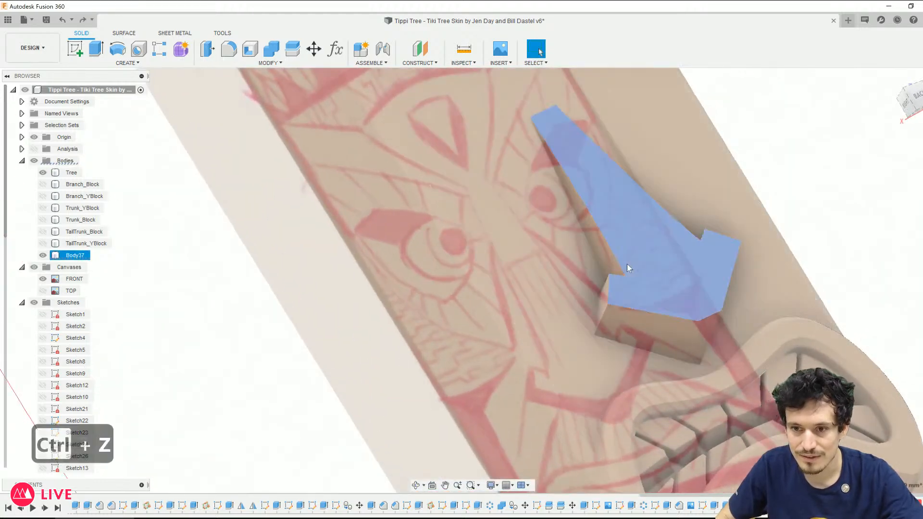
scroll(605, 245, "down", 3)
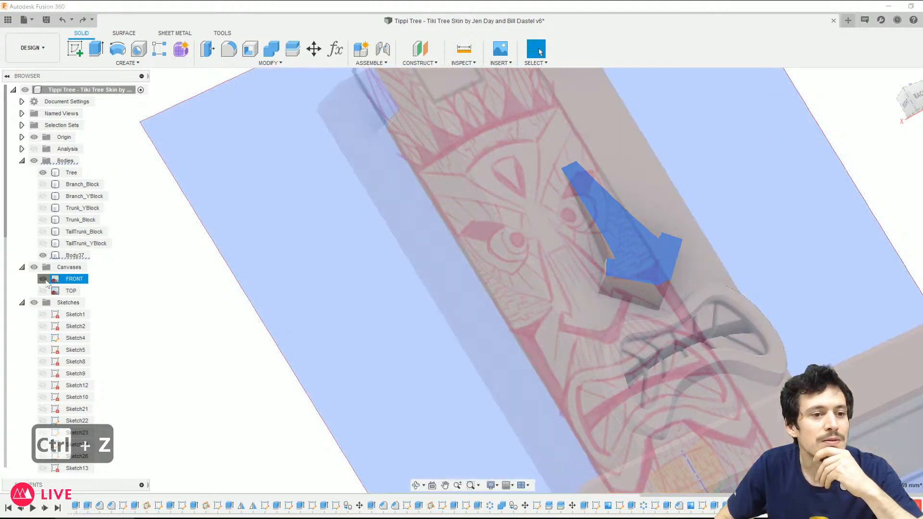
left_click(43, 279)
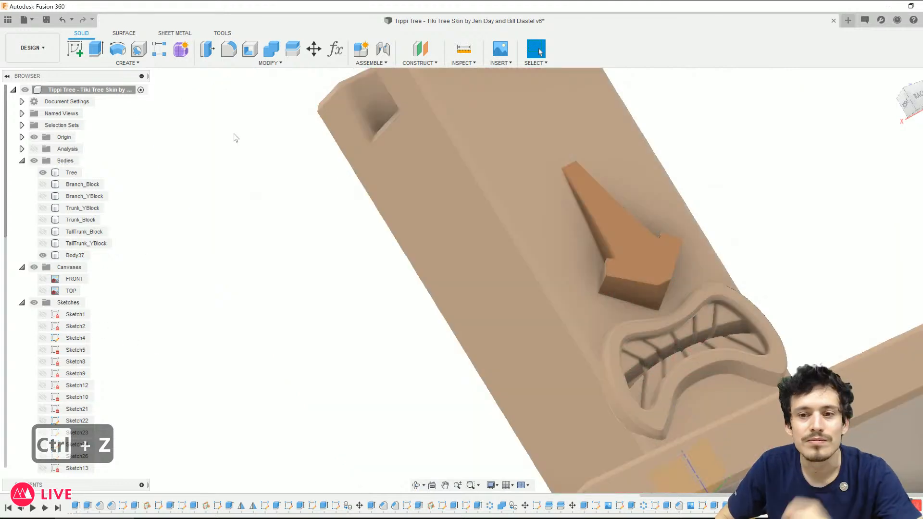
Step: Try offsetting the nose's front face outward by about 10.5 mm
left_click(207, 48)
left_click(654, 257)
left_click_drag(660, 259, 664, 239)
scroll(674, 269, "up", 3)
middle_click_drag(672, 267, 616, 250, "shift")
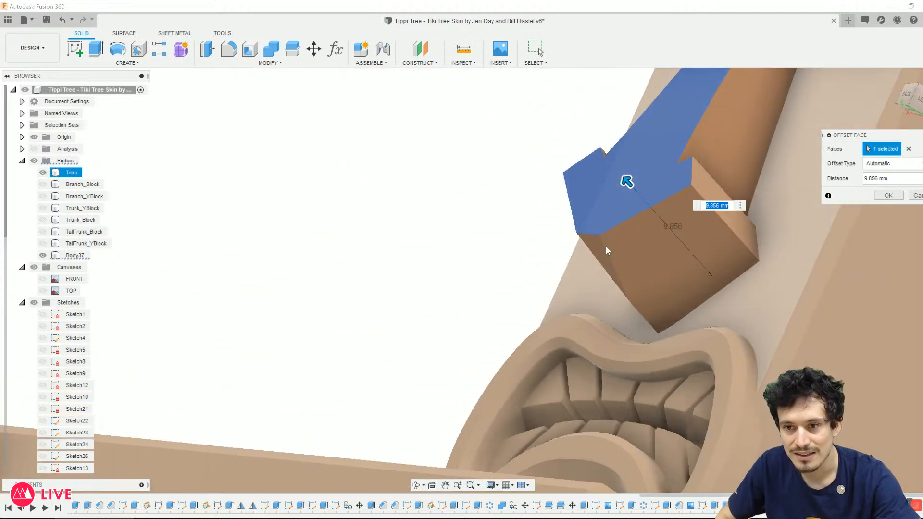
mouse_move(627, 182)
left_mouse_down()
mouse_move(639, 212)
mouse_move(621, 176)
left_mouse_up()
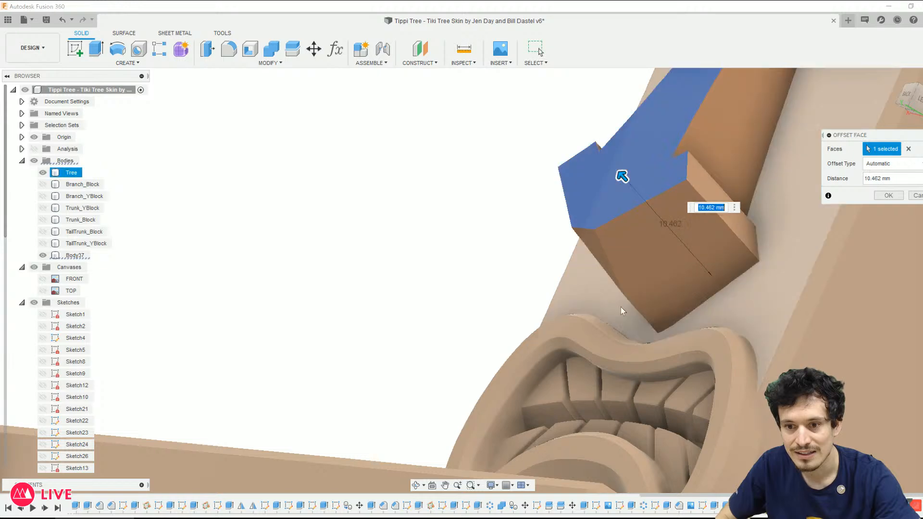
middle_click_drag(594, 262, 541, 337, "shift")
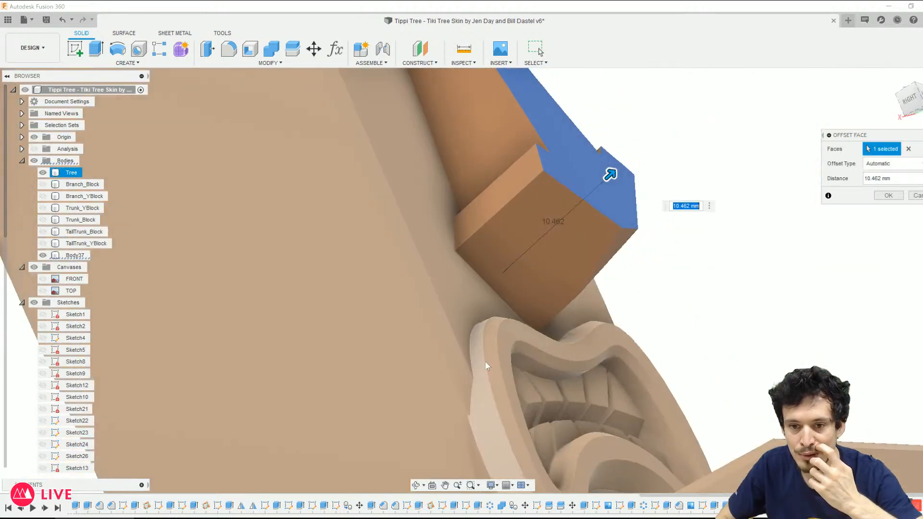
middle_click_drag(554, 298, 673, 295, "shift")
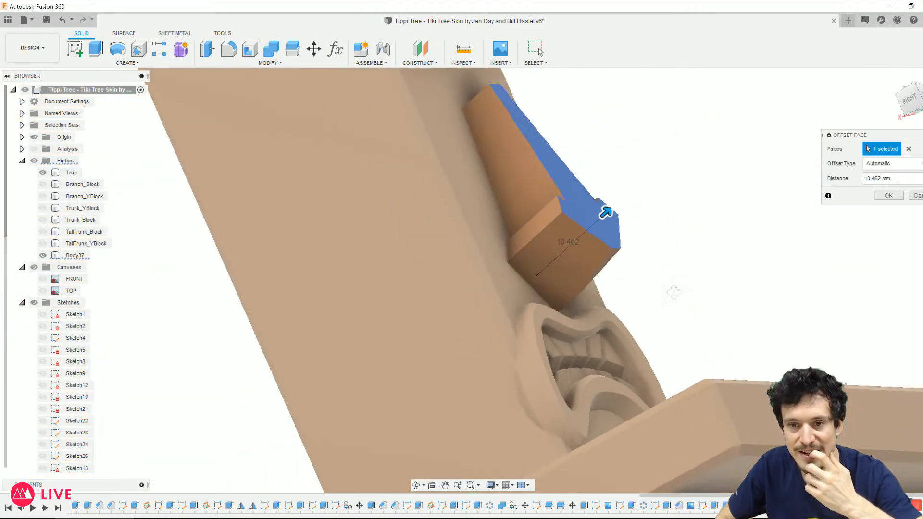
key("Return")
Step: Extrude the nose's front face outward by 10 mm as a new body
middle_click_drag(735, 264, 576, 288, "shift")
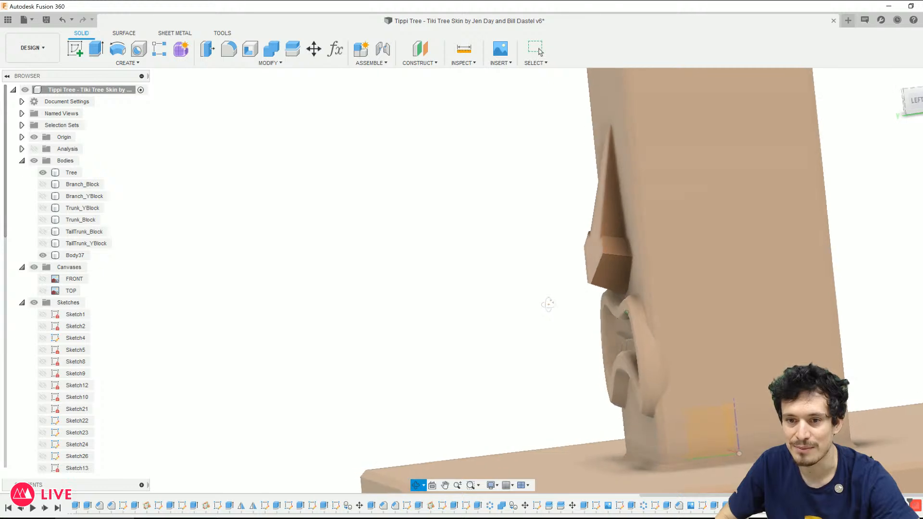
left_click(607, 266)
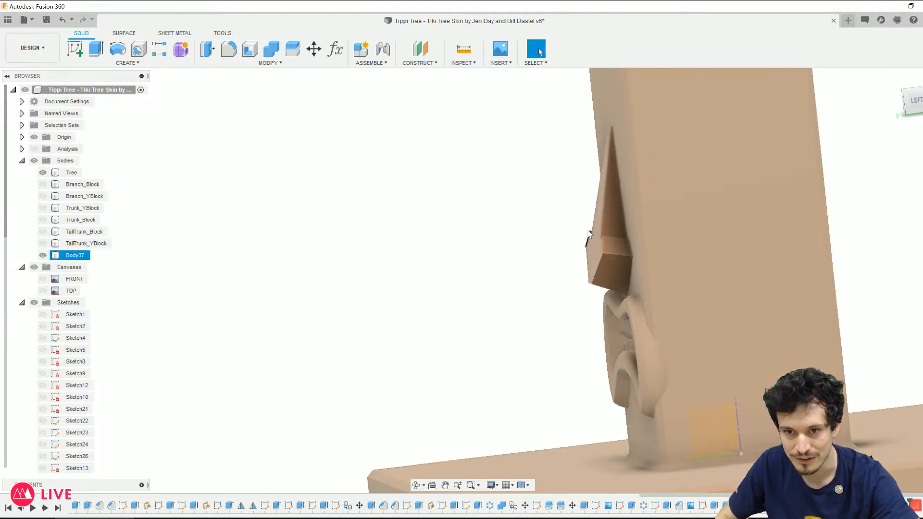
middle_click_drag(573, 319, 559, 315, "shift")
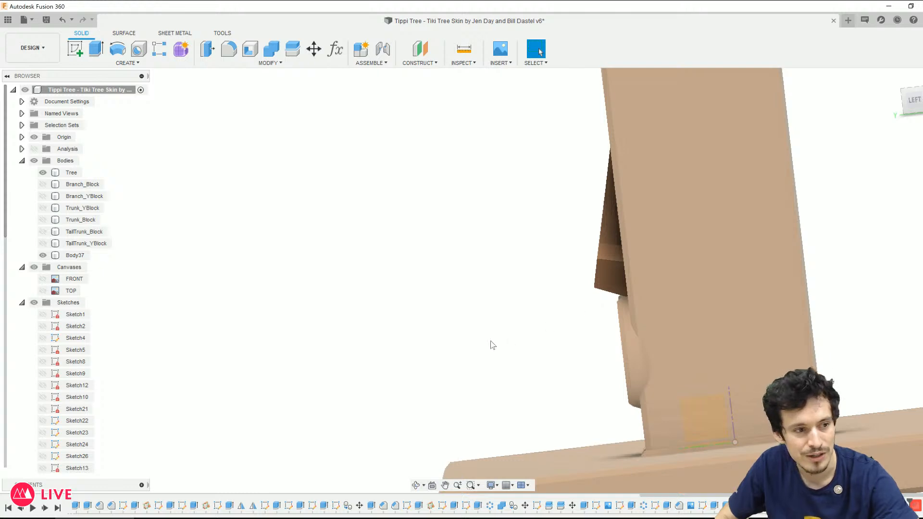
middle_click_drag(523, 320, 591, 274, "shift")
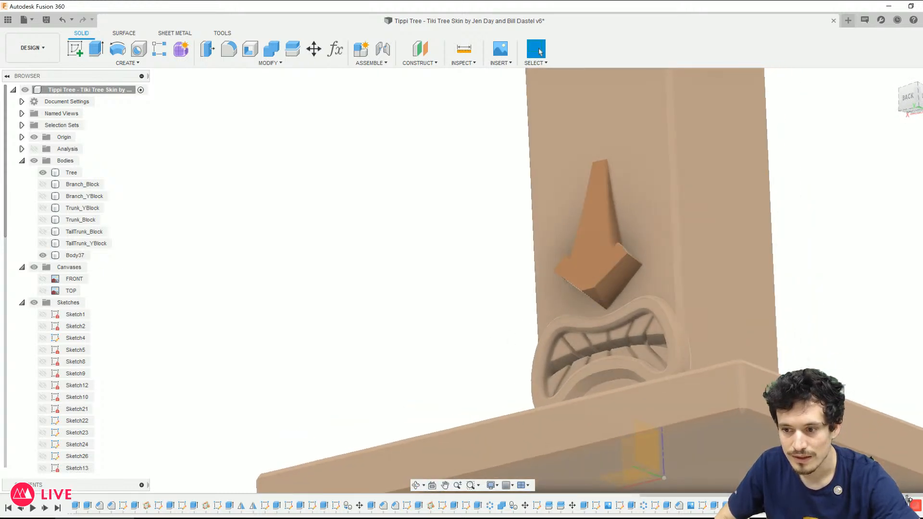
left_click(604, 264)
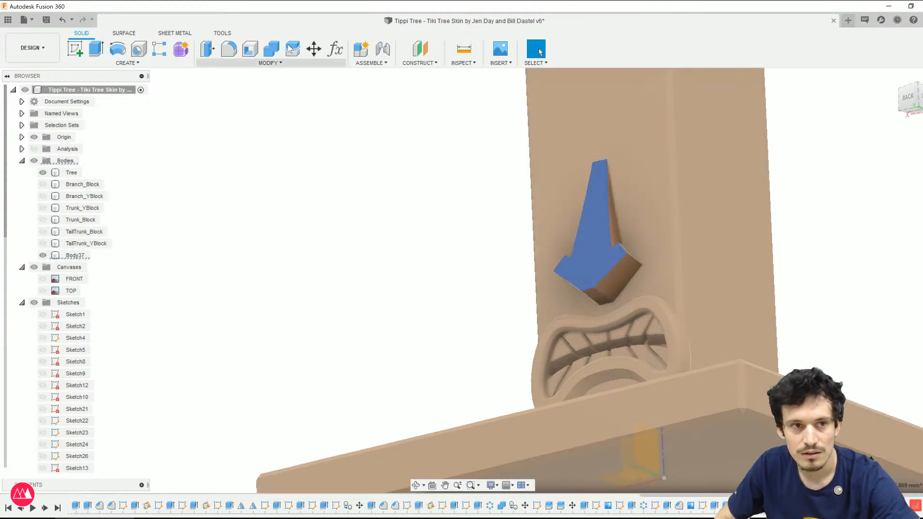
left_click(96, 50)
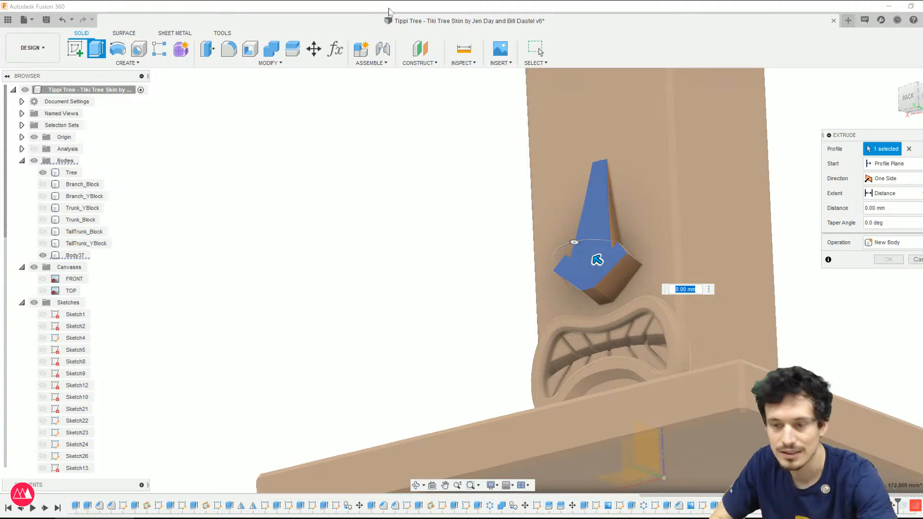
type("10")
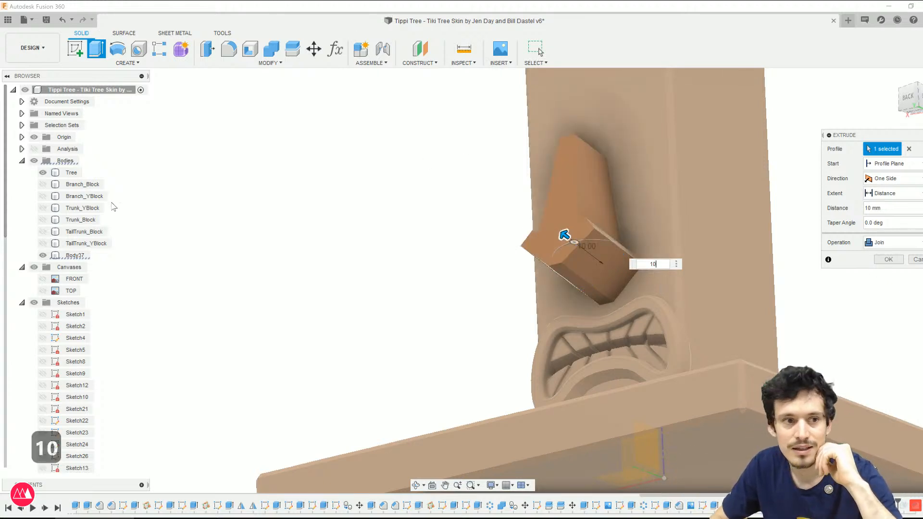
left_click(889, 243)
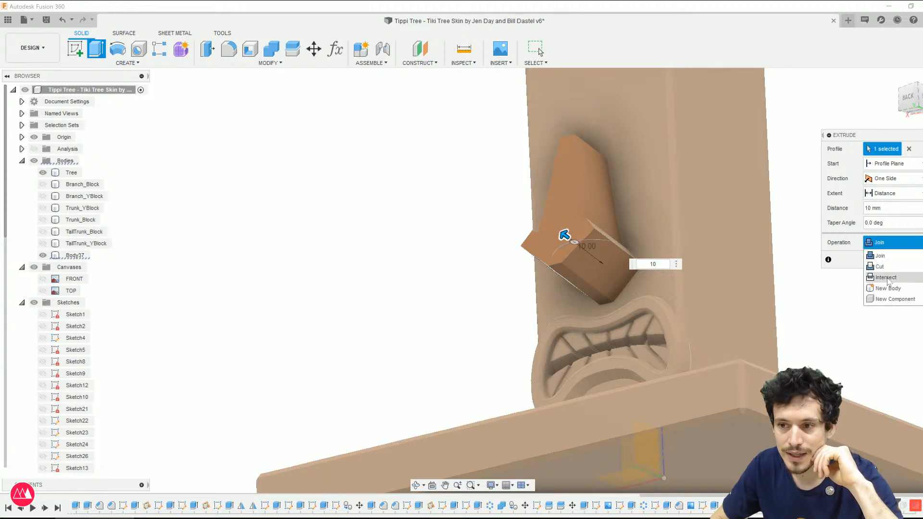
left_click(888, 284)
left_click(888, 259)
Step: Start a sketch on the YZ plane and project the top and bottom corner points of the original nose's front edge
middle_click_drag(878, 272, 856, 212, "shift")
left_click(914, 100)
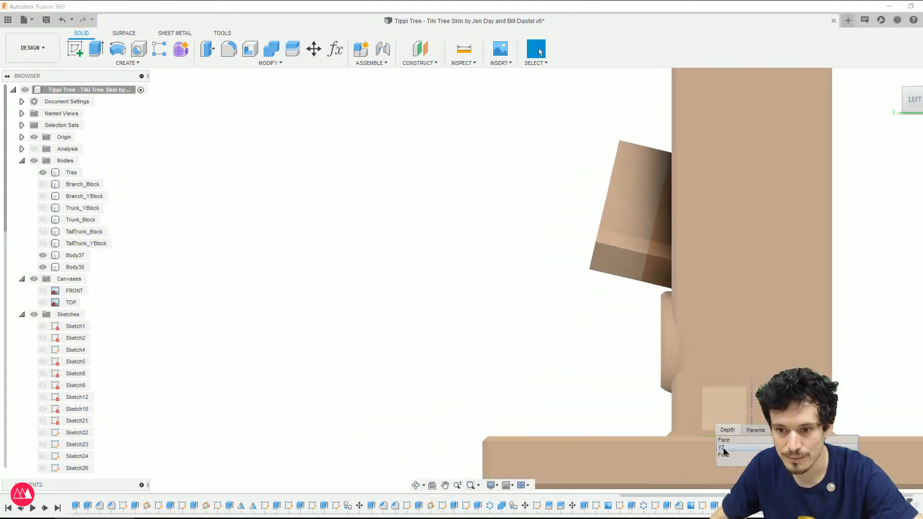
left_click(722, 448)
left_click(72, 50)
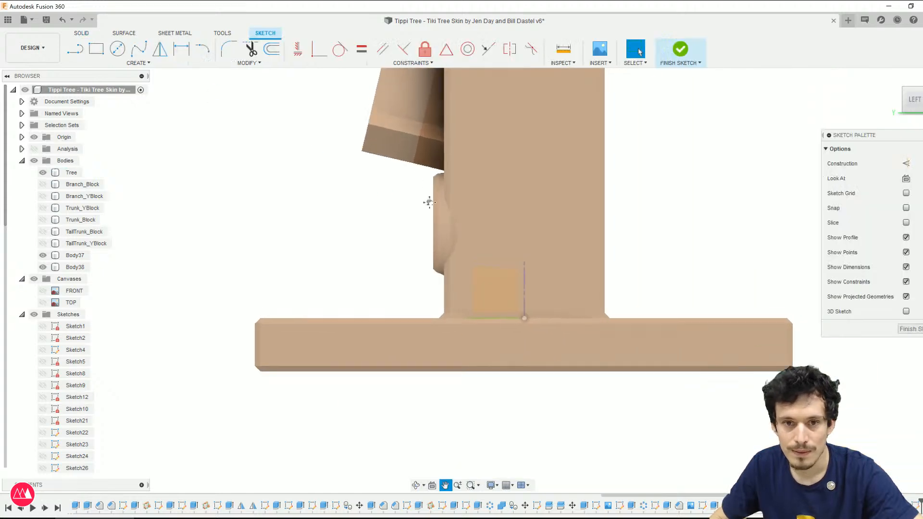
key("p")
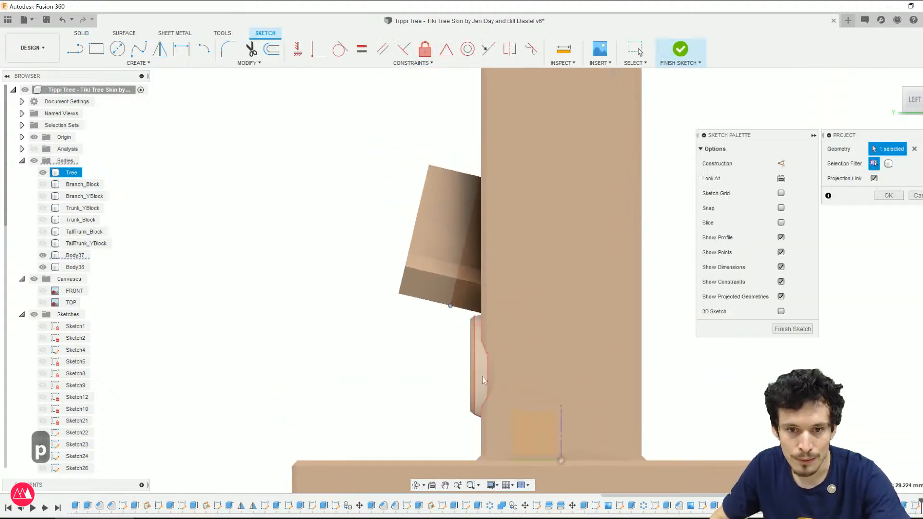
scroll(486, 169, "up", 3)
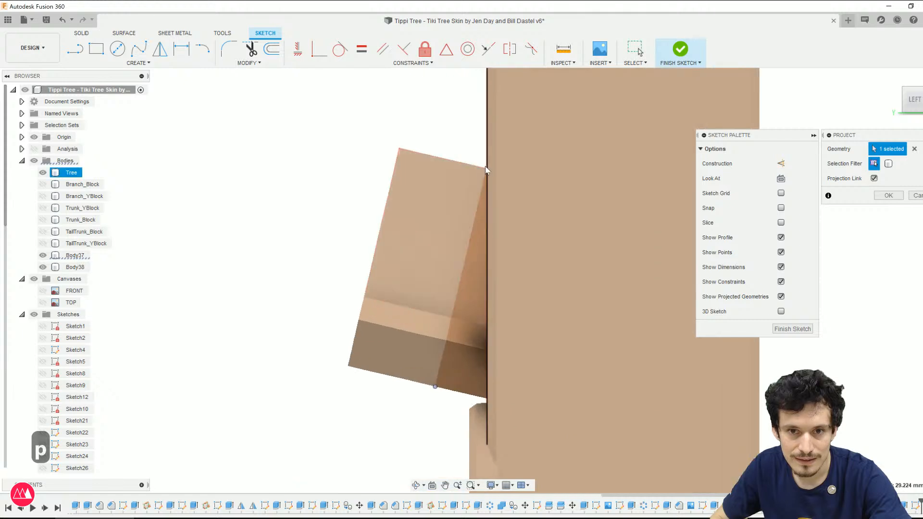
scroll(486, 170, "up", 3)
left_click(486, 171)
key("Return")
Step: Draw a two-segment line joining the projected top and bottom points, with its bend placed so the lower segment runs nearly vertical
scroll(350, 268, "down", 3)
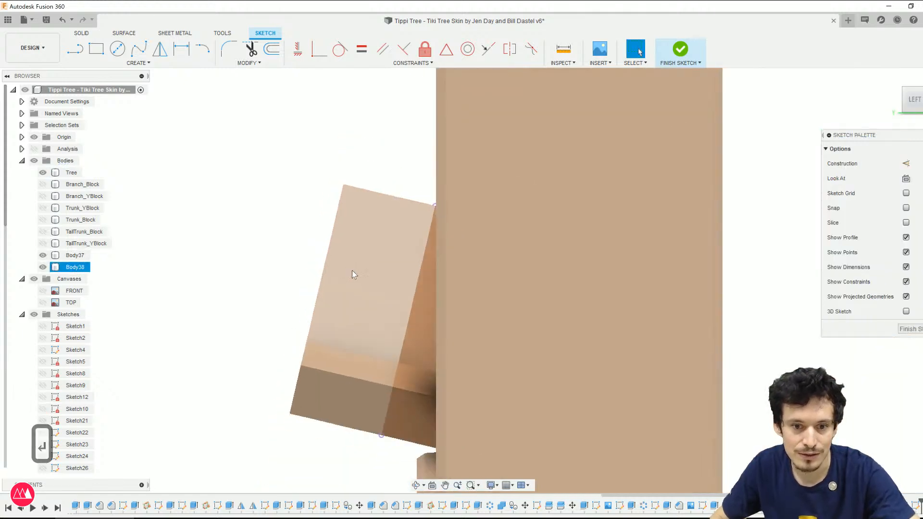
left_click(436, 206)
left_click(364, 324)
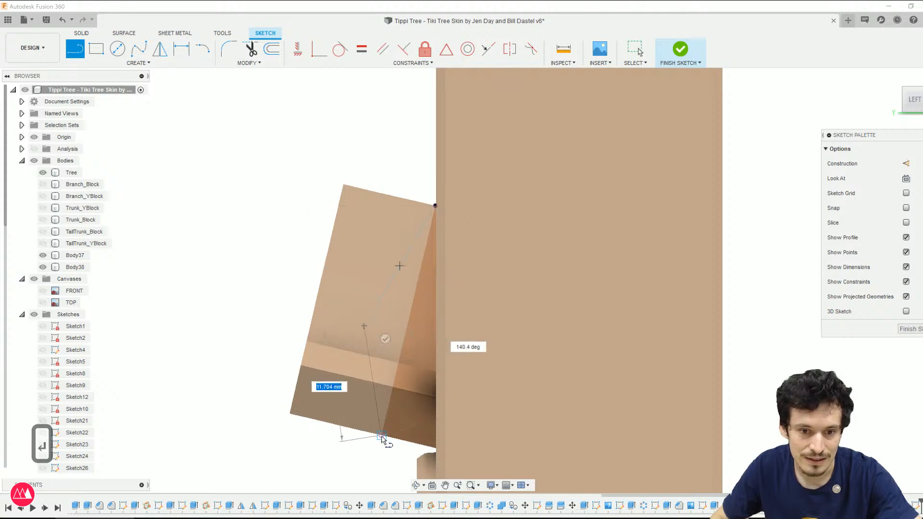
scroll(335, 195, "down", 3)
key("Escape")
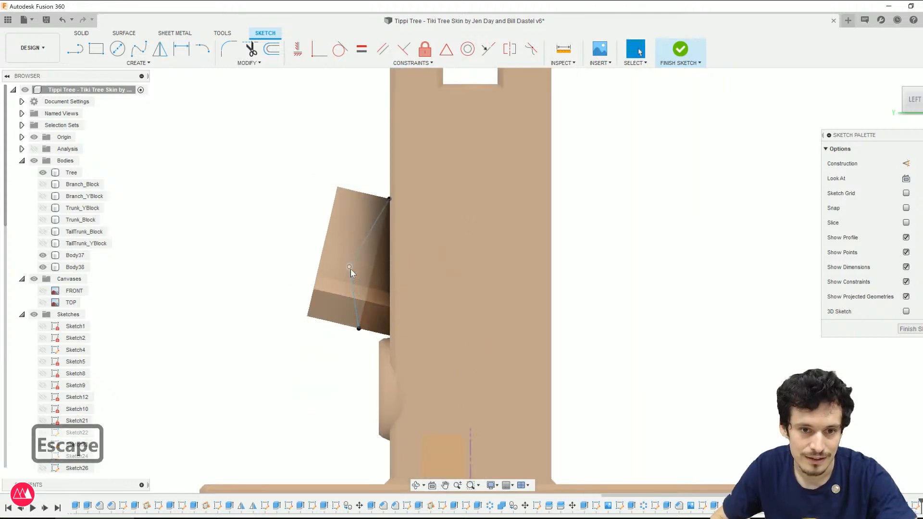
left_click_drag(351, 282, 357, 278)
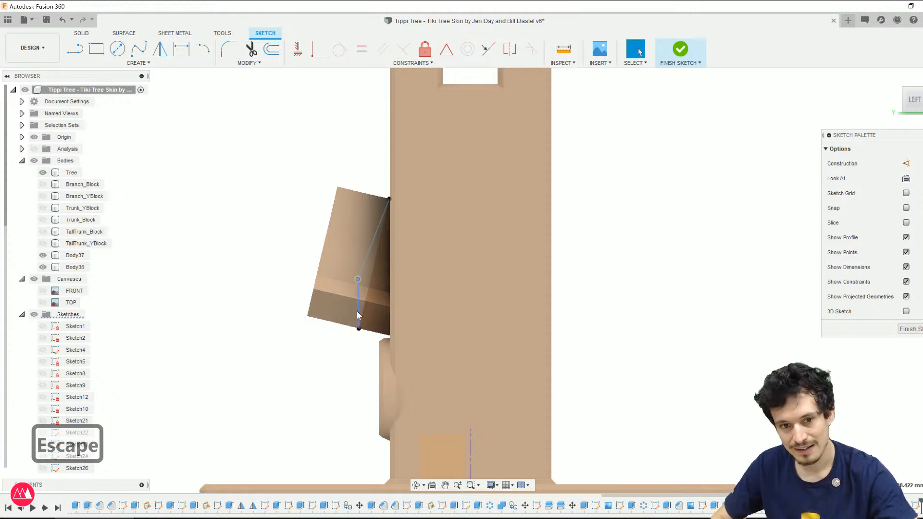
Step: Close the profile with a line chain from the bottom point around the front of the extruded block back to the top point
key("l")
left_click(359, 329)
left_click(326, 153)
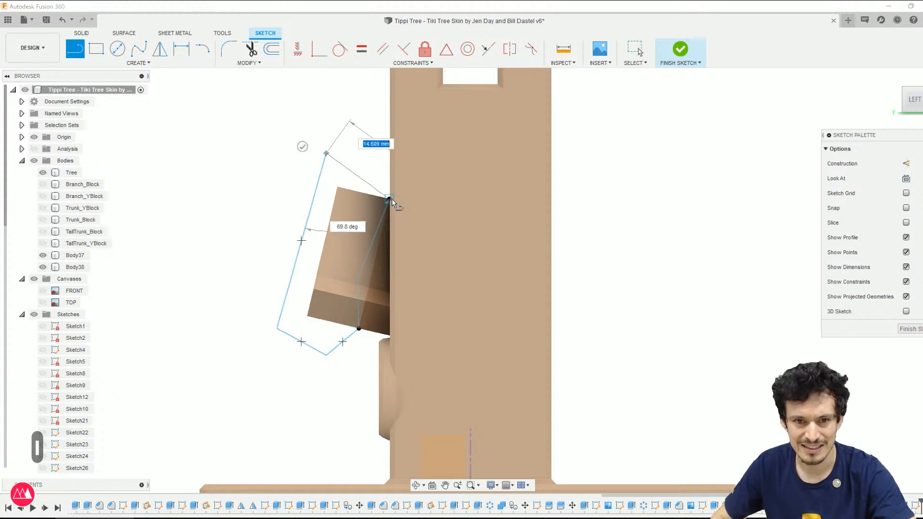
left_click(389, 198)
Step: Extrude the closed side profile about 41 mm in both directions as a cut to trim the front of the nose
key("e")
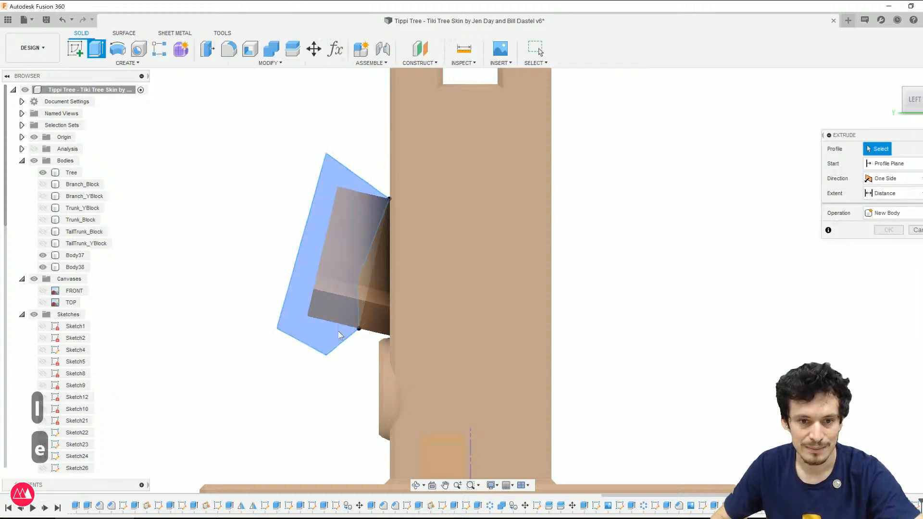
left_click(365, 342)
left_click_drag(358, 265, 224, 266)
left_click(893, 193)
left_click(894, 178)
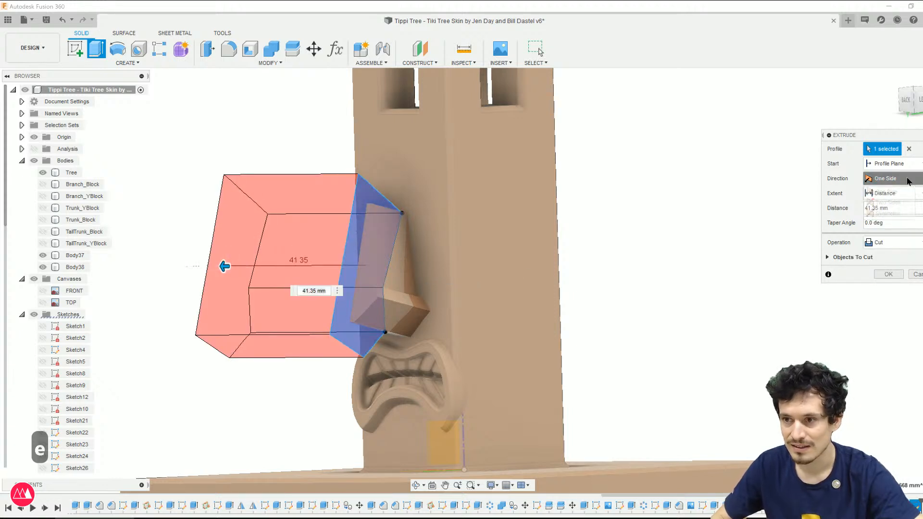
left_click(887, 213)
left_click(886, 288)
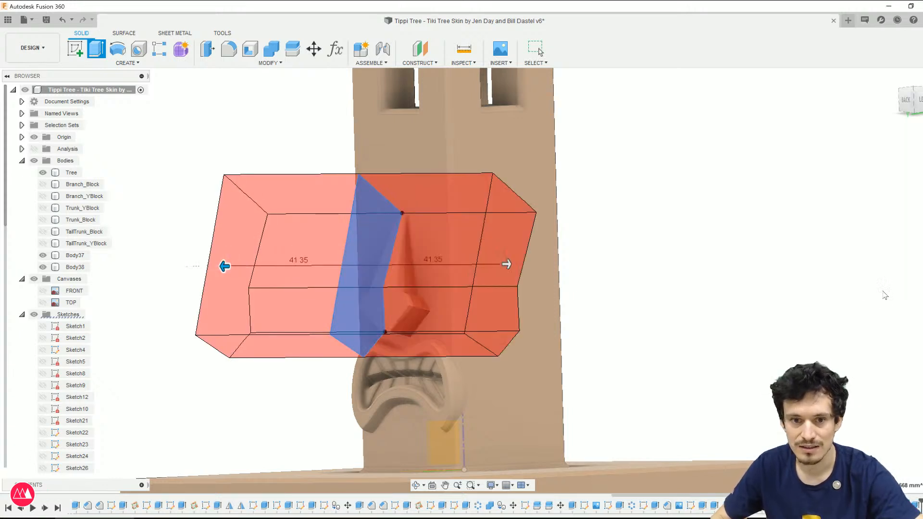
Step: Combine the trimmed block with the original nose body using the Join operation
middle_click_drag(727, 293, 701, 283, "shift")
middle_click_drag(692, 294, 711, 288, "shift")
key("c")
left_click(409, 328)
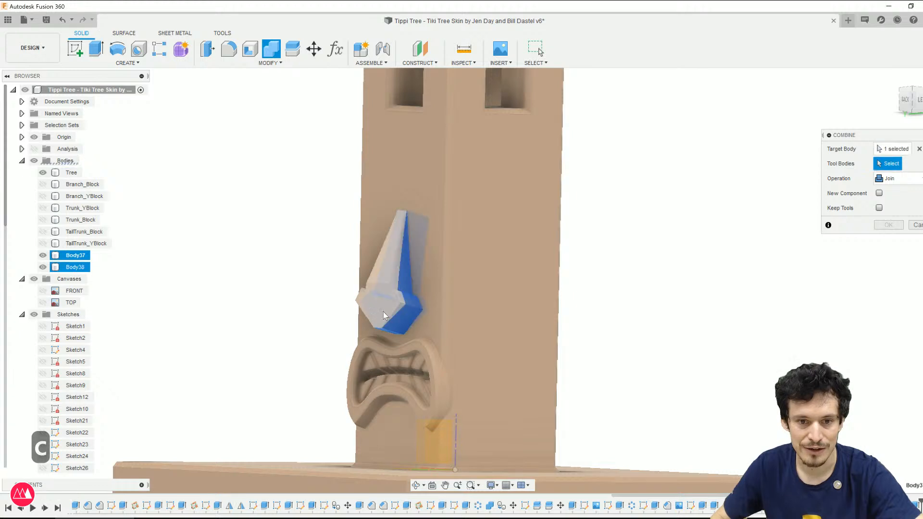
left_click(888, 225)
Step: Chamfer four edges on the nose's two nostrils by about 1.9 mm with the Two Distance type
middle_click_drag(548, 358, 602, 354, "shift")
scroll(440, 295, "up", 5)
scroll(495, 331, "down", 1)
key("slash")
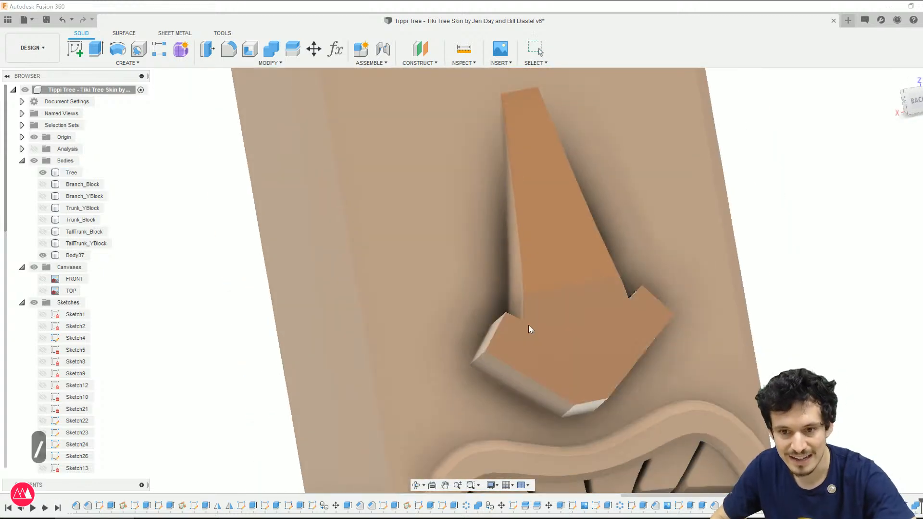
left_click(516, 317)
left_click_drag(520, 316, 509, 332)
left_click(633, 299)
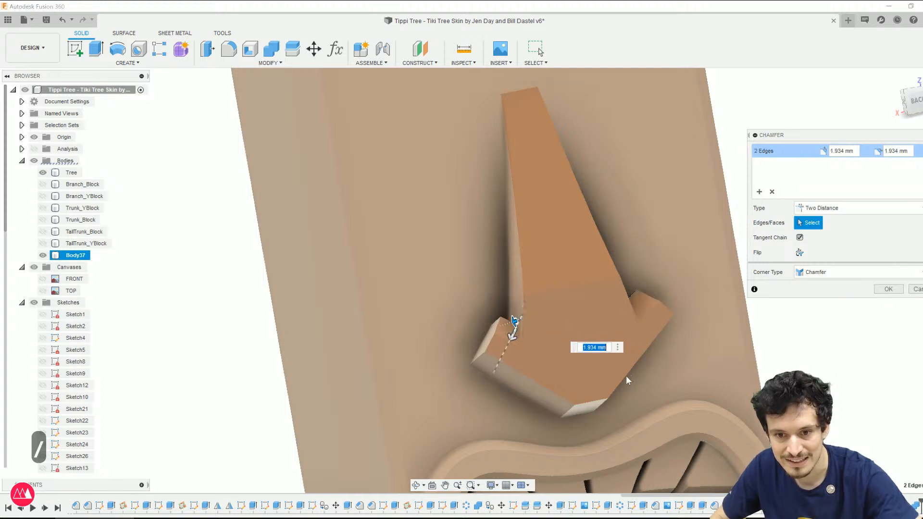
middle_click_drag(615, 376, 660, 327, "shift")
left_click(671, 312)
left_click(486, 318)
Step: Add a second chamfer set of 0.6 mm on four more edges of the two nostrils
middle_click_drag(486, 372, 549, 310, "shift")
left_click(548, 310)
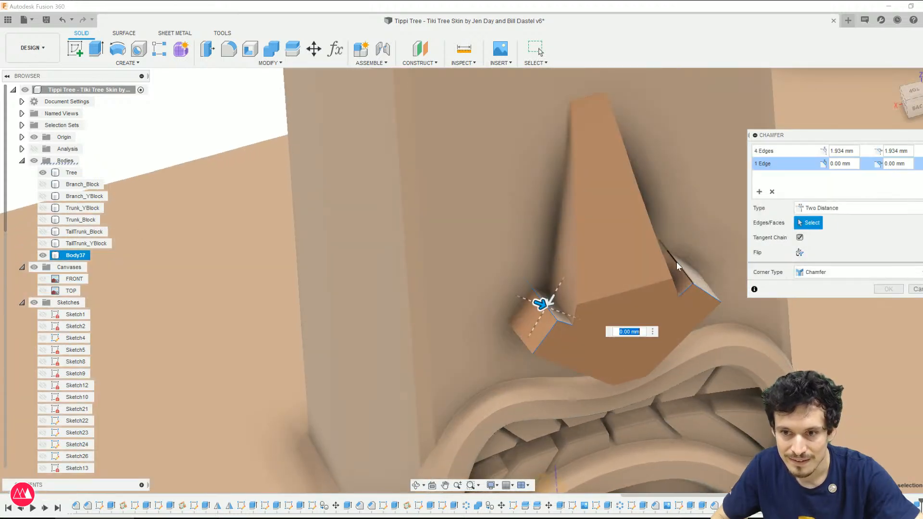
type(".6")
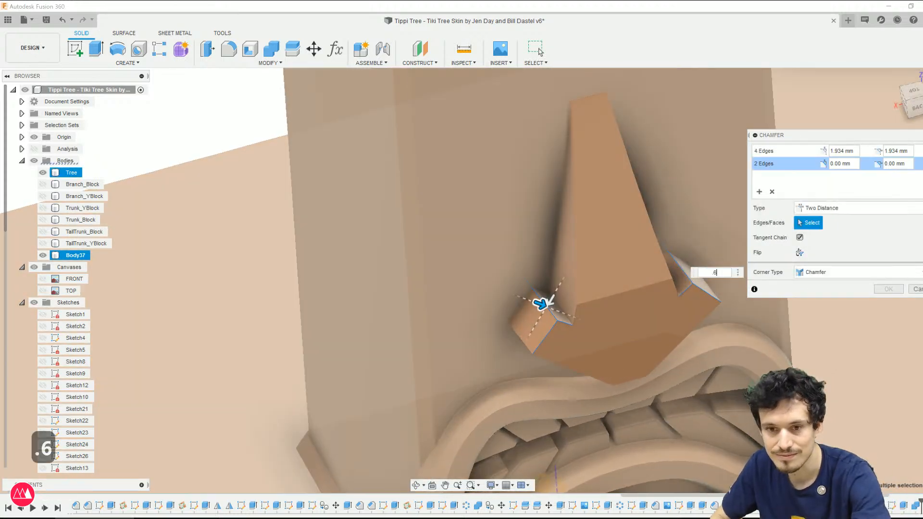
middle_click_drag(573, 373, 517, 345, "shift")
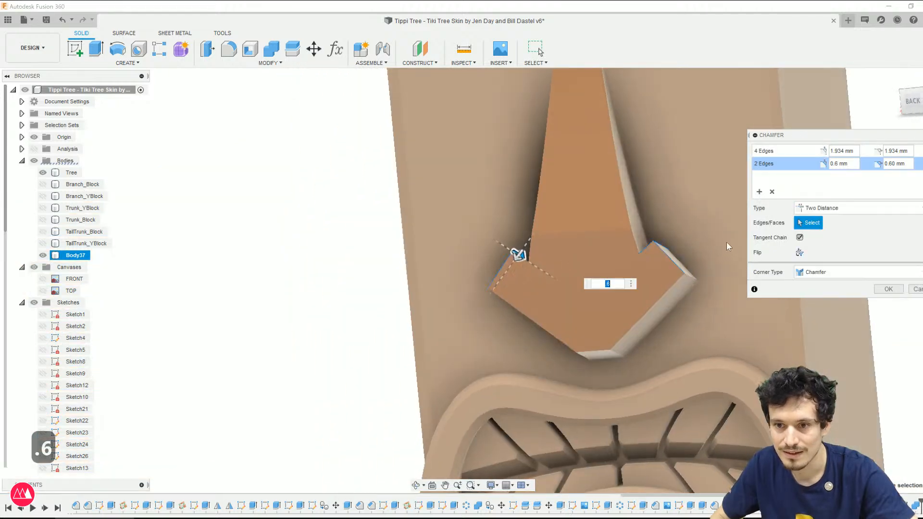
left_click(692, 276)
middle_click_drag(692, 276, 536, 292, "shift")
left_click(521, 290)
middle_click_drag(524, 343, 521, 275, "shift")
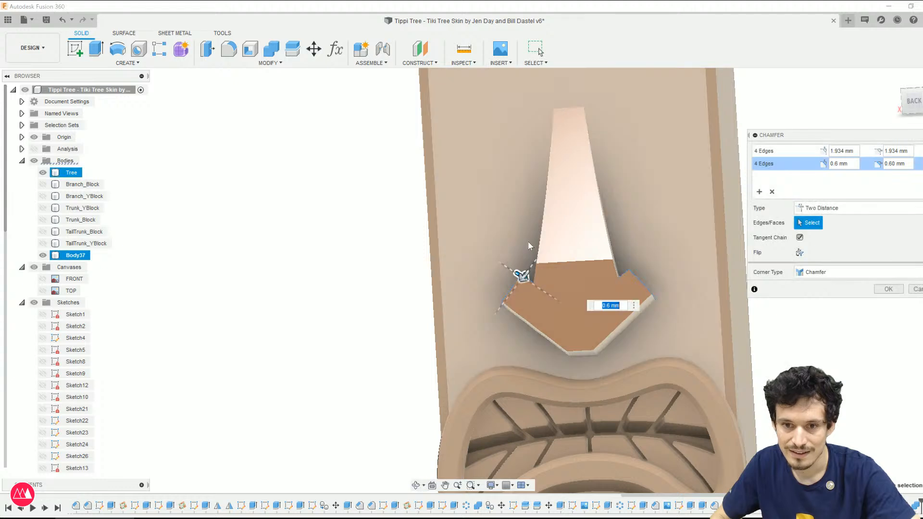
left_click(536, 276)
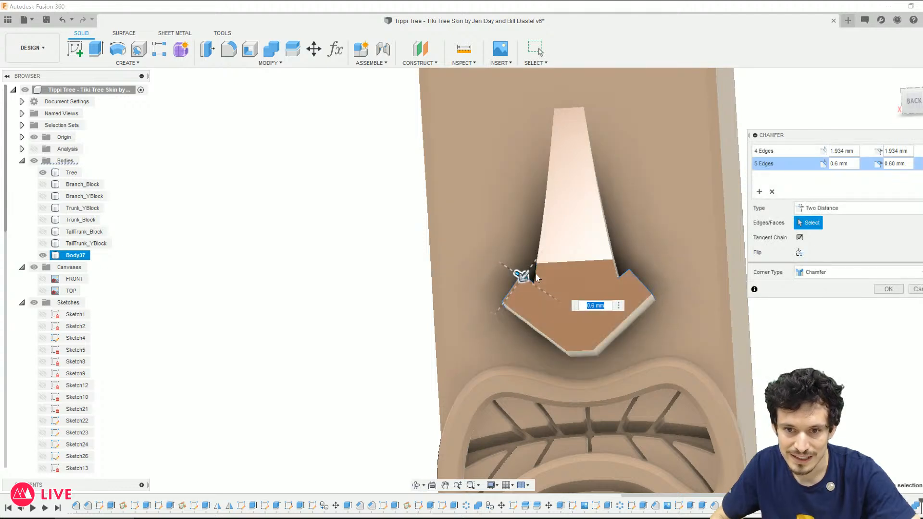
left_click(536, 273)
Step: Add a third chamfer set on four edges along the nose bridge, with a first distance of 1 mm
left_click(759, 194)
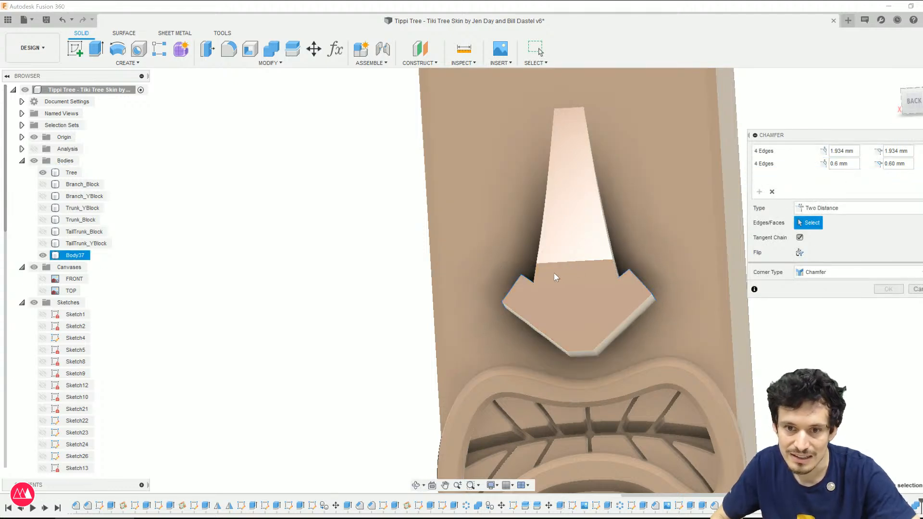
left_click(535, 275)
left_click(613, 268)
left_click(607, 242)
left_click(540, 239)
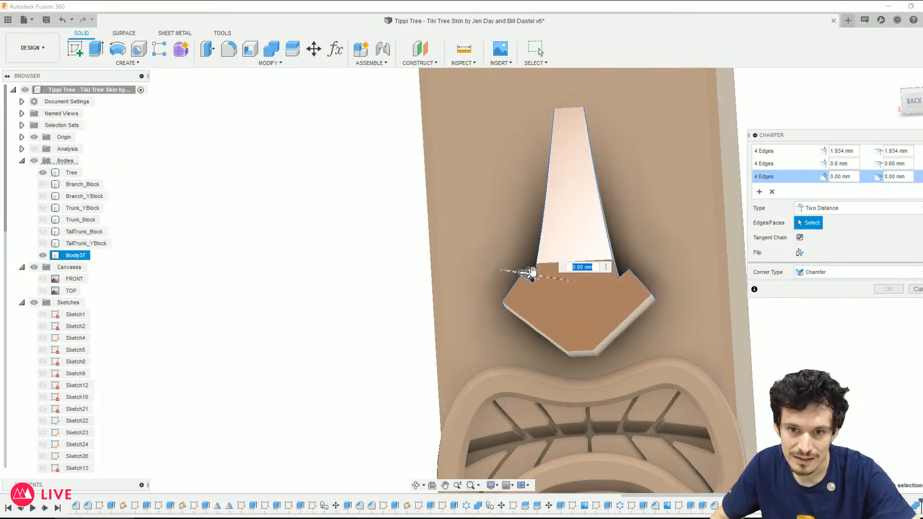
middle_click_drag(585, 301, 553, 284, "shift")
mouse_move(532, 275)
left_mouse_down()
mouse_move(538, 288)
mouse_move(539, 280)
left_mouse_up()
middle_click_drag(539, 280, 576, 281, "shift")
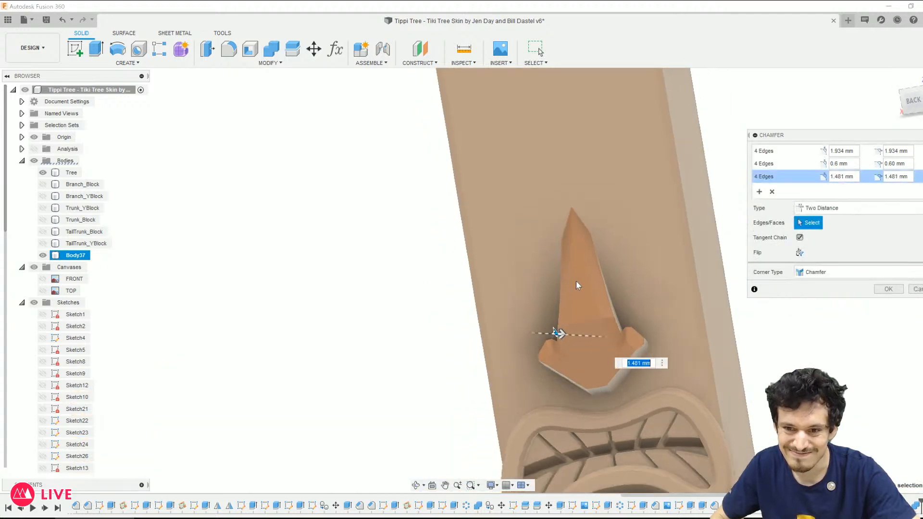
type("1")
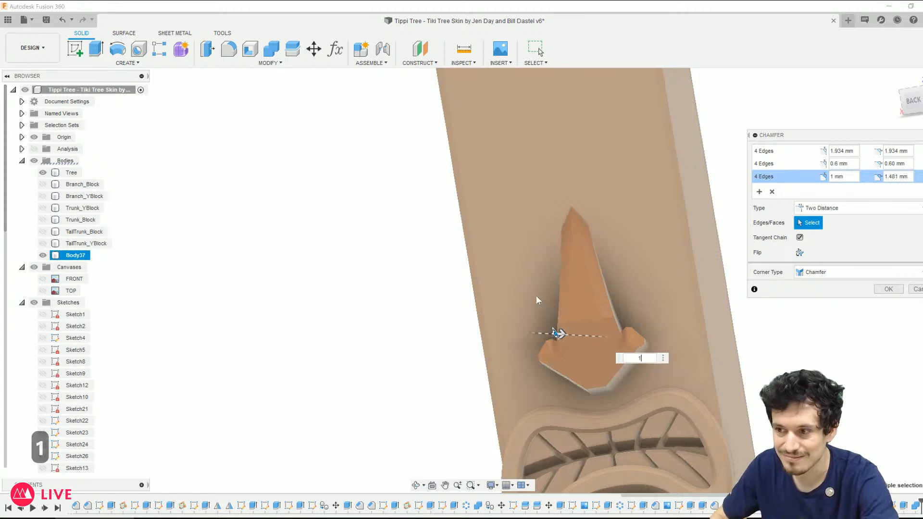
middle_click_drag(534, 294, 530, 275, "shift")
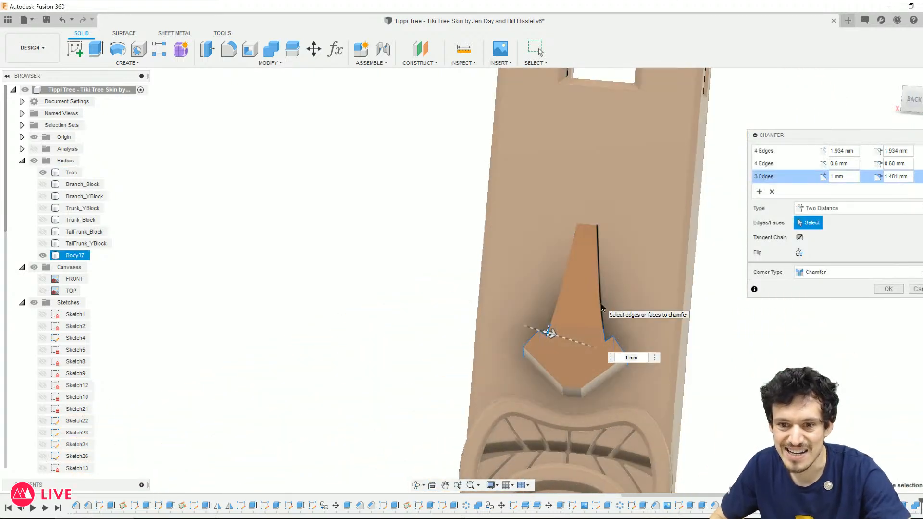
Step: Reduce the third chamfer set to the two long bridge edges, with distances of about 2.07 mm and 1.80 mm
left_click(600, 301)
middle_click_drag(572, 376, 538, 337, "shift")
scroll(536, 331, "up", 3)
left_click_drag(540, 354, 536, 335)
middle_click_drag(536, 335, 537, 363, "shift")
mouse_move(540, 364)
left_mouse_down()
mouse_move(527, 328)
mouse_move(536, 346)
left_mouse_up()
middle_click_drag(536, 345, 470, 267, "shift")
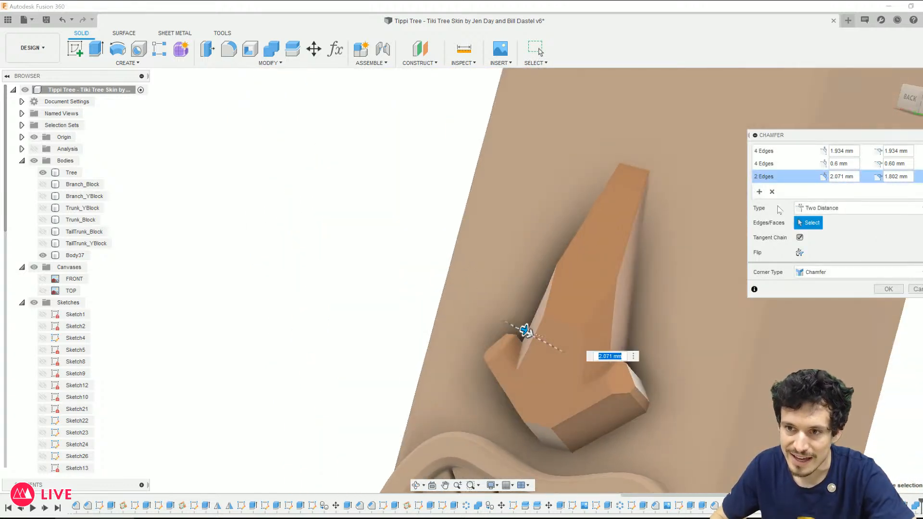
Step: Add a fourth chamfer set of about 0.92 mm on the single edge at the nose's lower tip and finish the chamfer
left_click(759, 192)
left_click(539, 432)
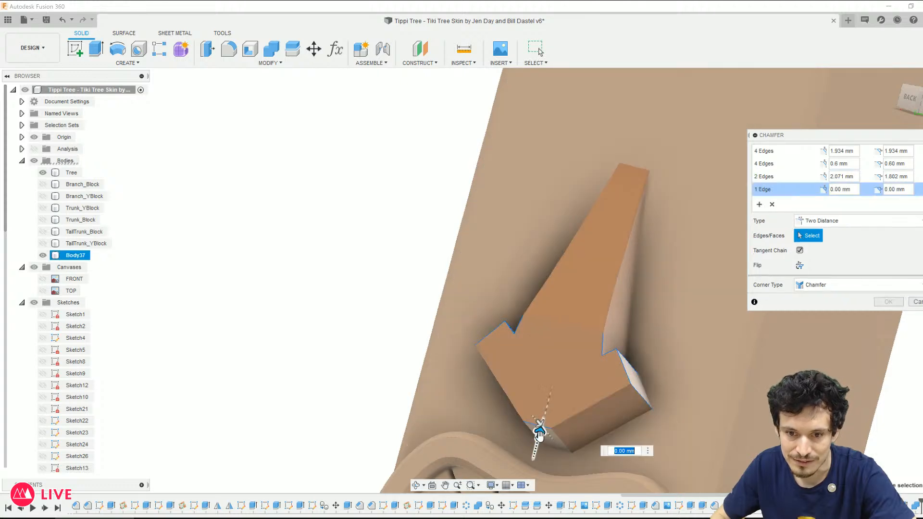
left_click_drag(544, 422, 542, 426)
middle_click_drag(573, 441, 554, 432, "shift")
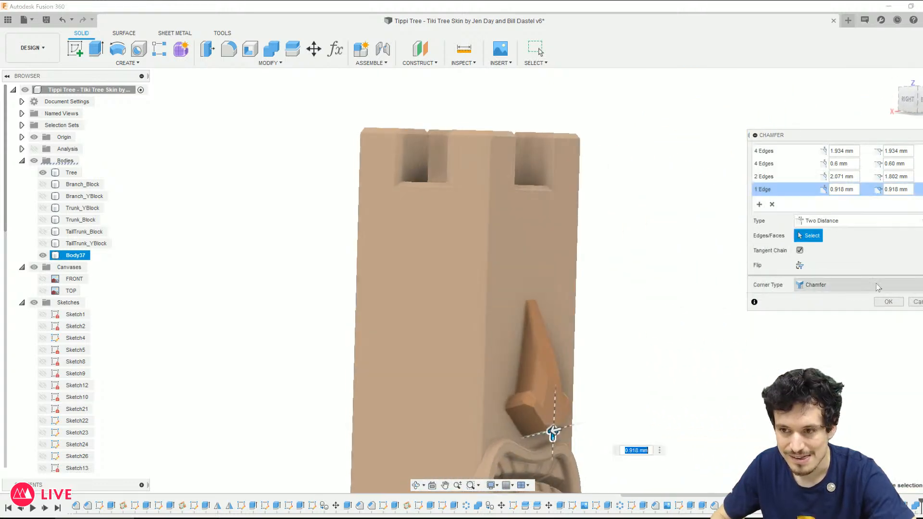
left_click(888, 302)
Step: Save the design as a new version with the description "User Saved"
scroll(661, 372, "down", 3)
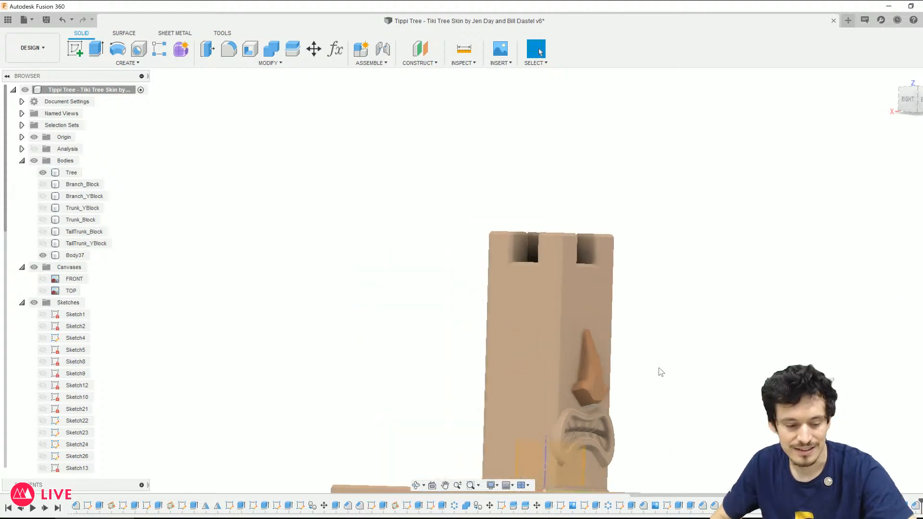
key("ctrl+s")
key("ctrl+d")
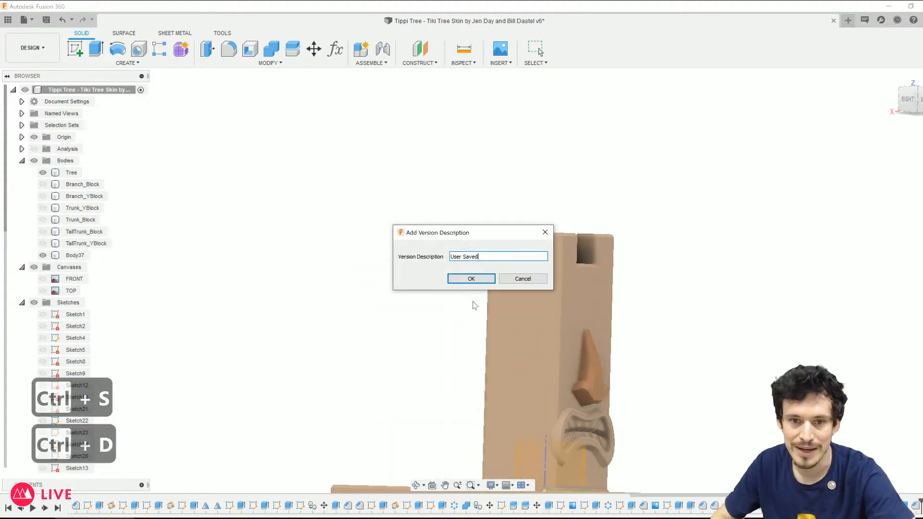
left_click(478, 281)
Step: Compare the nose with the FRONT canvas in the back view, leaving the canvas hidden
middle_click_drag(752, 395, 720, 333, "shift")
scroll(749, 270, "up", 1)
left_click(910, 106)
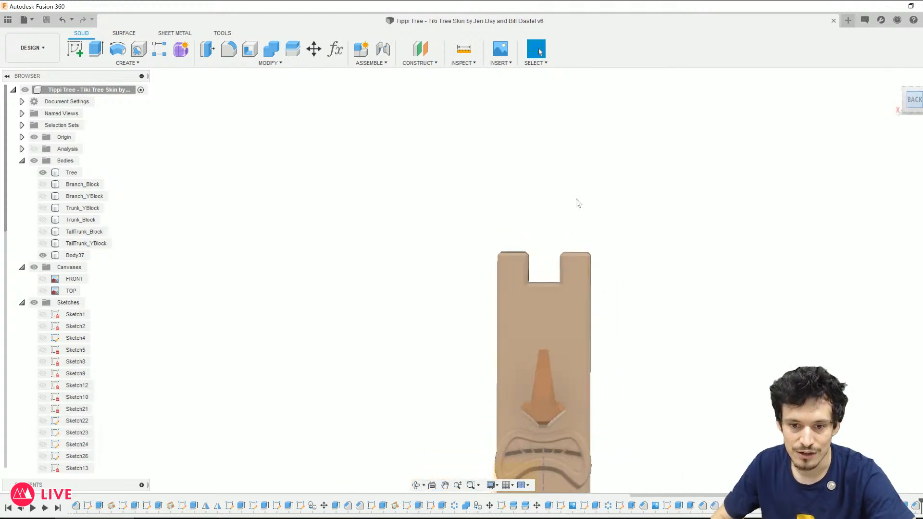
left_click(43, 279)
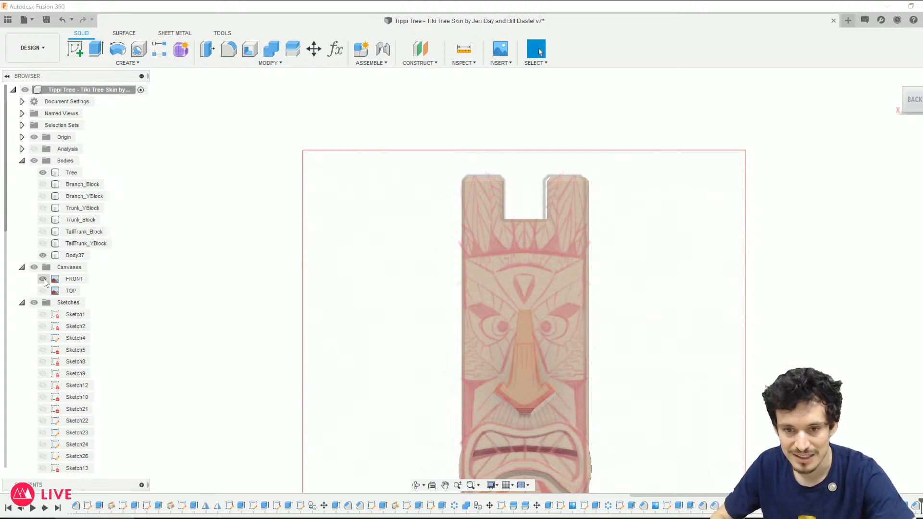
left_click(44, 279)
Step: Switch the visual style to shaded with visible edges and inspect the nose and mouth on the trunk
scroll(696, 240, "down", 2)
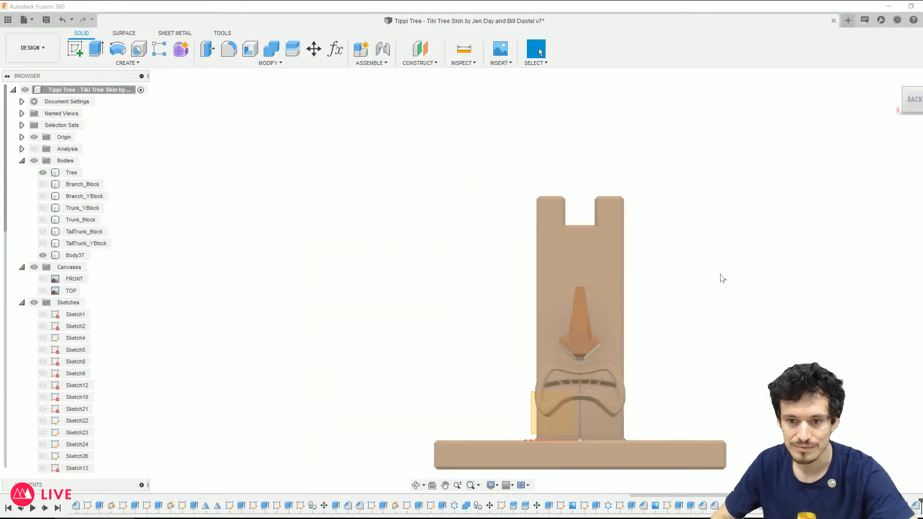
middle_click_drag(748, 353, 697, 291)
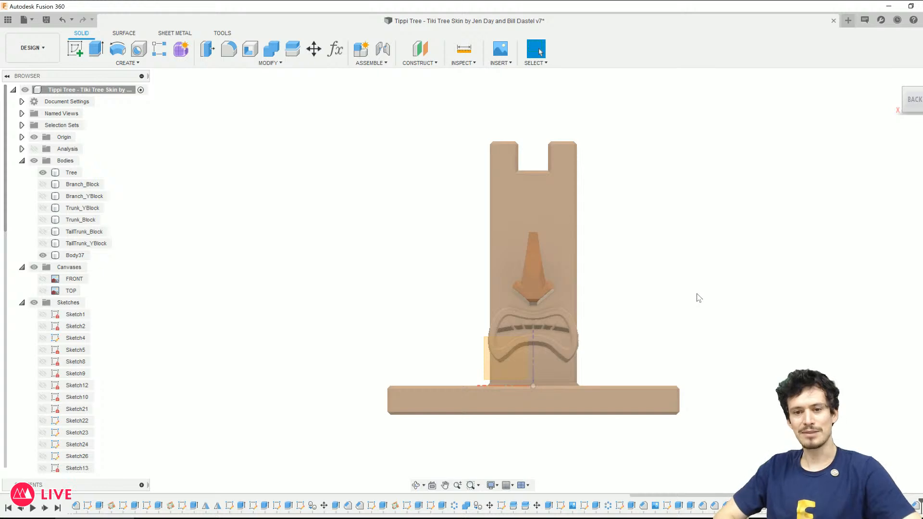
scroll(630, 235, "up", 2)
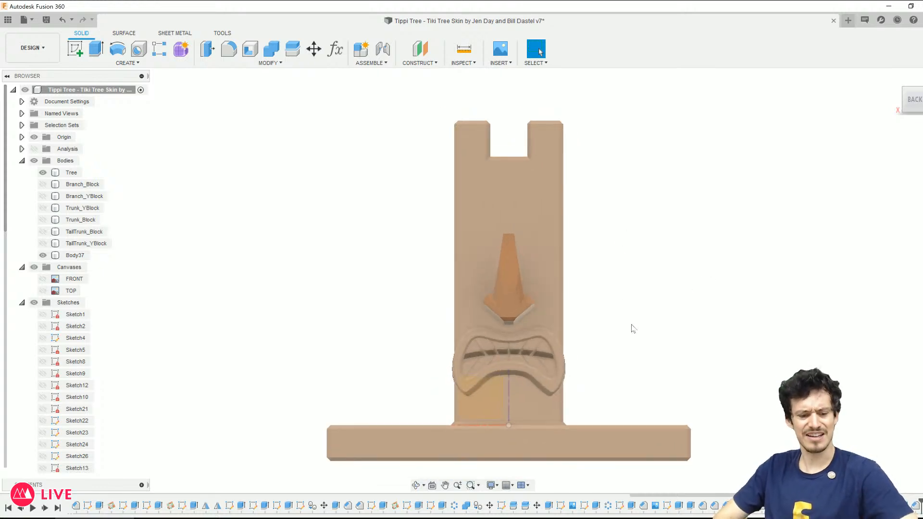
key("ctrl+6")
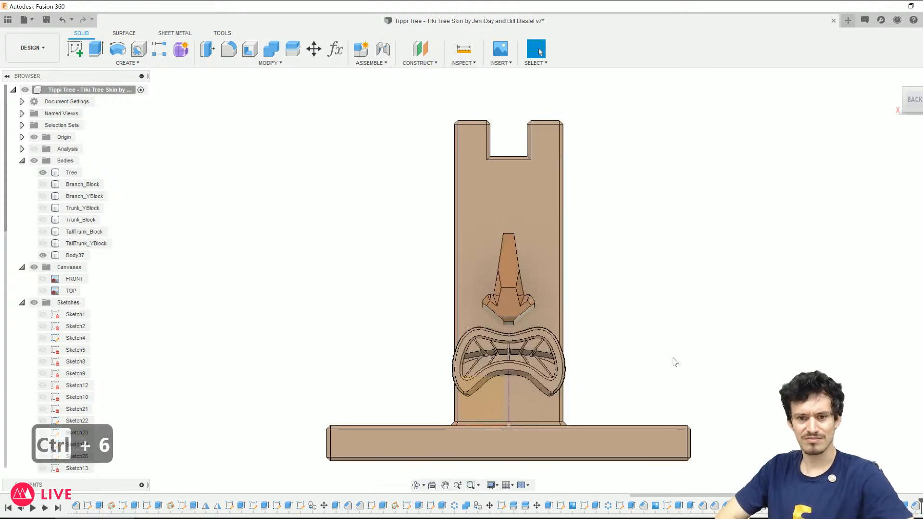
middle_click_drag(674, 361, 652, 268, "shift")
middle_click_drag(638, 350, 591, 346, "shift")
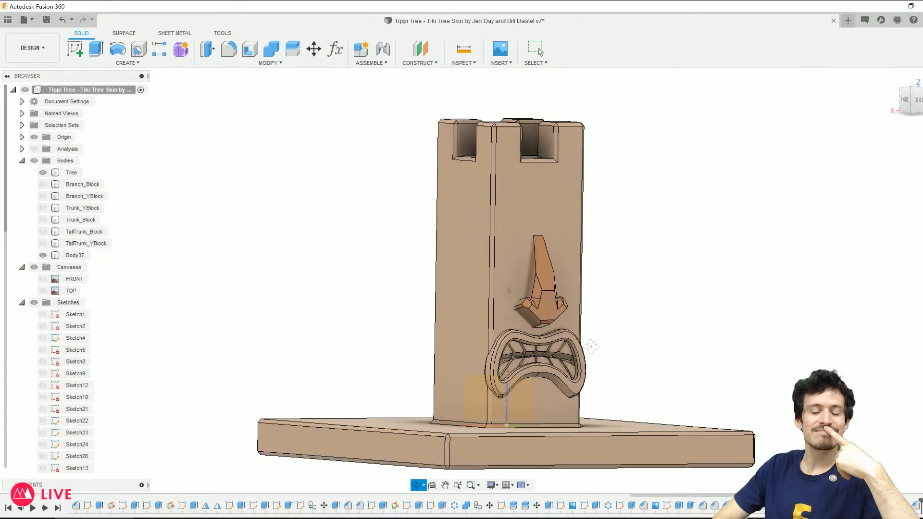
key("Escape")
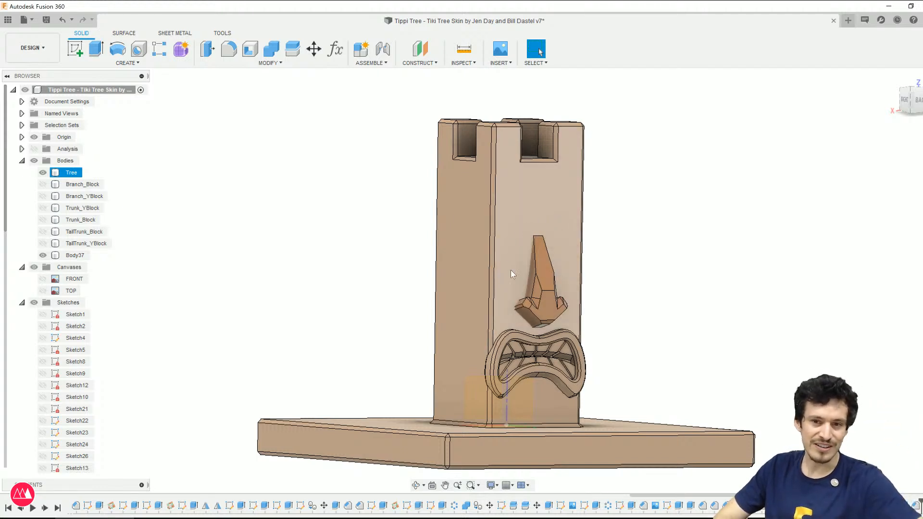
Step: Show the FRONT canvas and view the tiki face straight on from the back
left_click(44, 271)
left_click(43, 279)
middle_click_drag(313, 270, 233, 267, "shift")
left_click(913, 101)
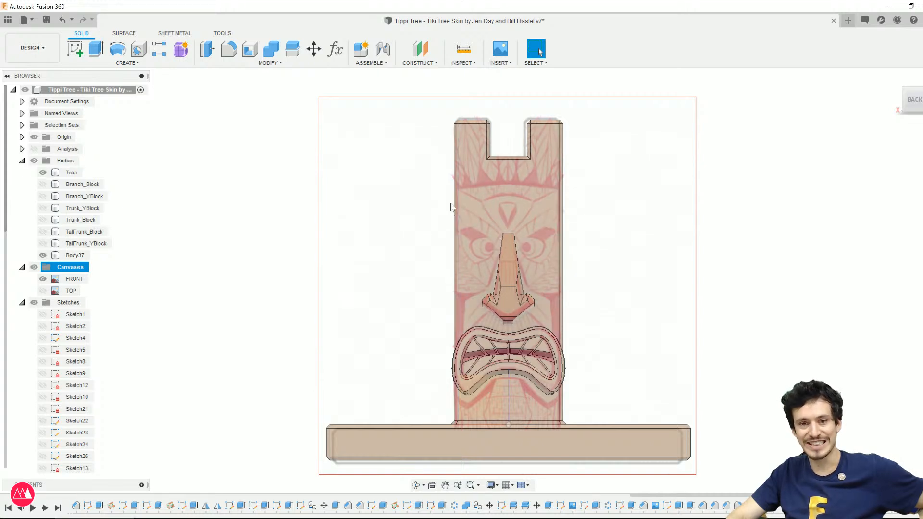
Step: Examine the canvas artwork for the eyes, brow and cheeks against the modelled nose and mouth
left_click(737, 323)
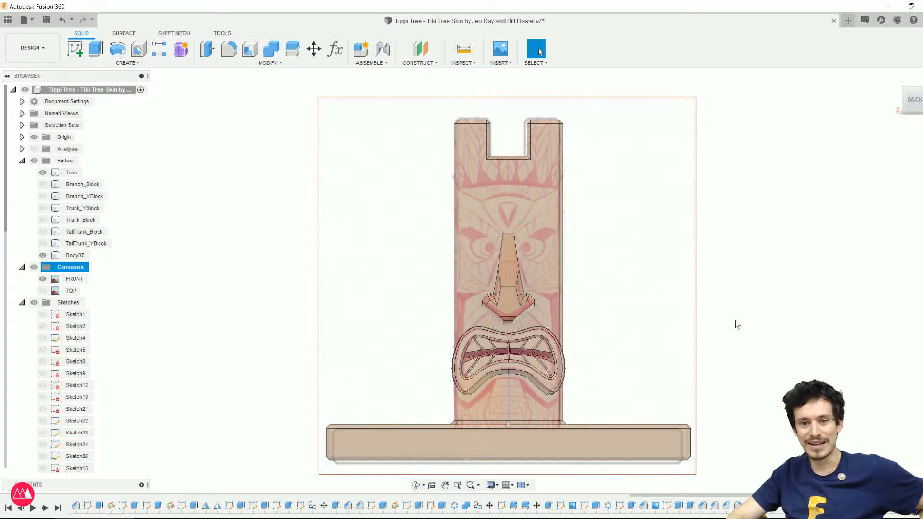
left_click(552, 226)
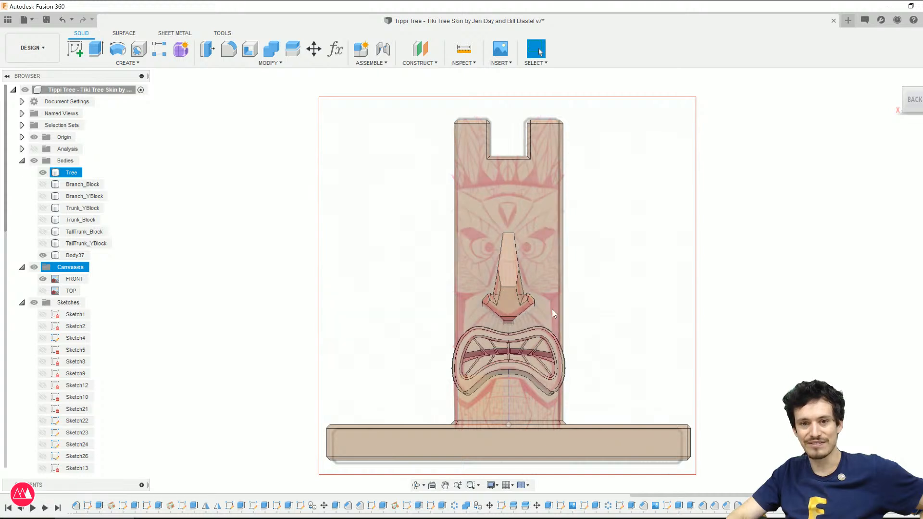
left_click(515, 235)
left_click(492, 212)
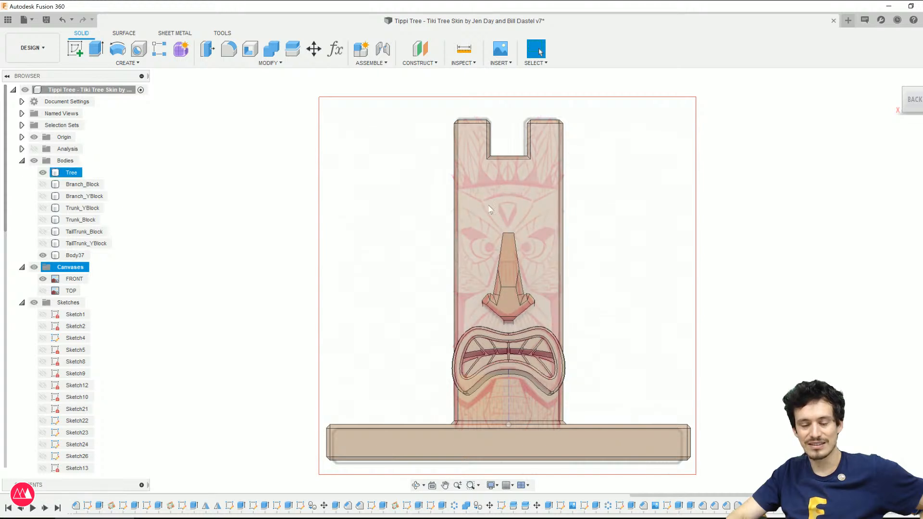
left_click(678, 295)
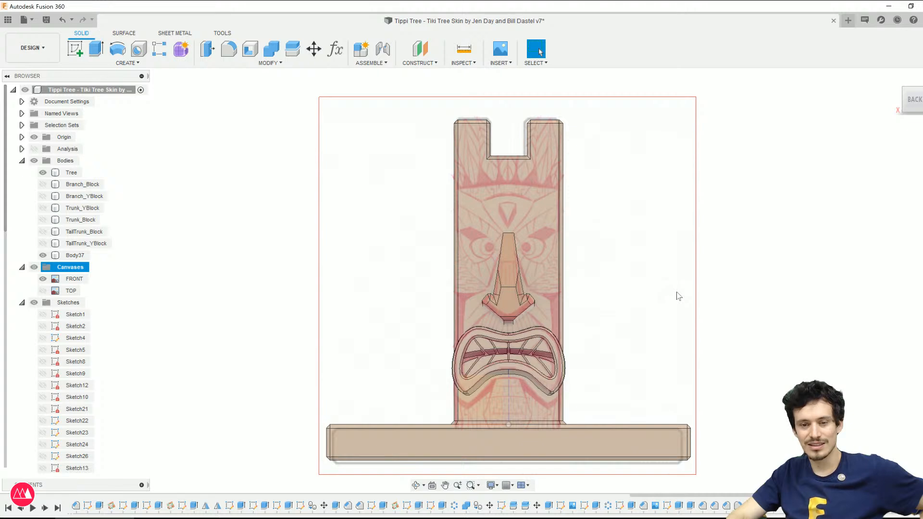
left_click(470, 312)
left_click(393, 319)
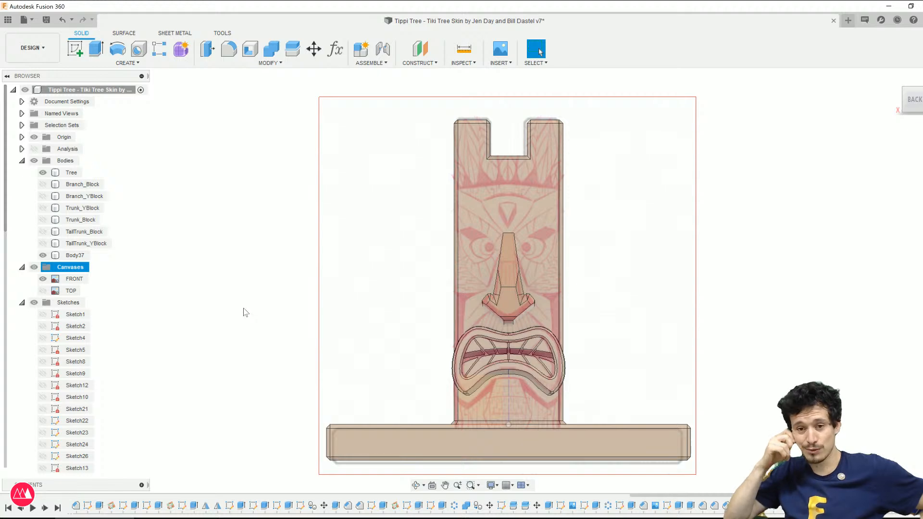
scroll(516, 215, "up", 3)
scroll(604, 222, "down", 2)
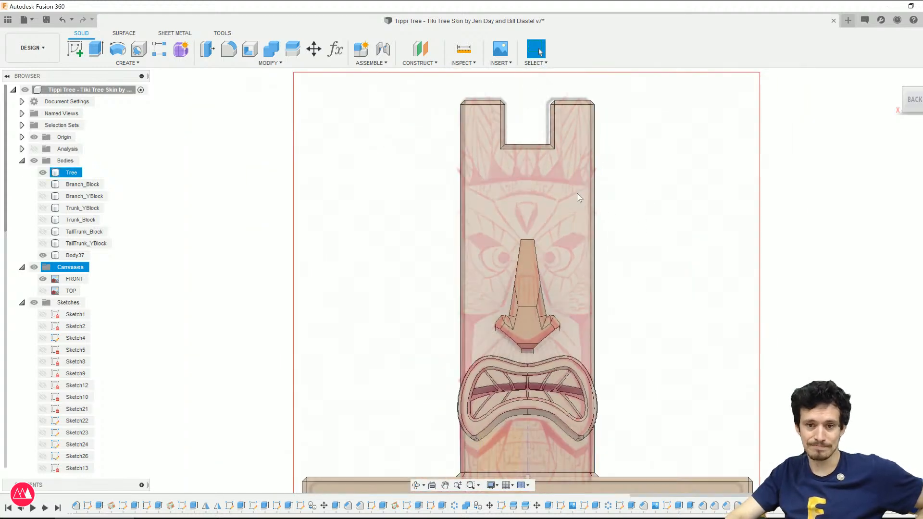
middle_click_drag(589, 196, 614, 223, "shift")
scroll(913, 432, "down", 2)
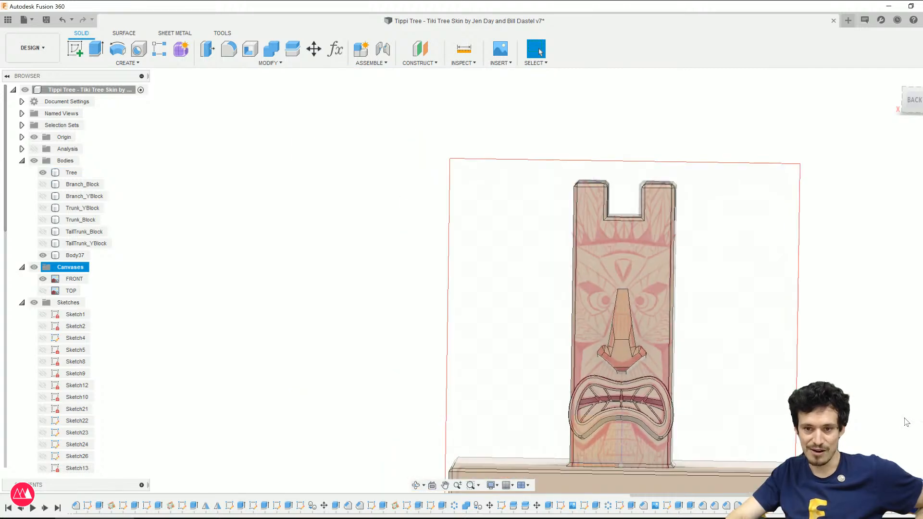
Step: Compare the cheek area beside the nose with and without the FRONT canvas, leaving the canvas shown
left_click(43, 279)
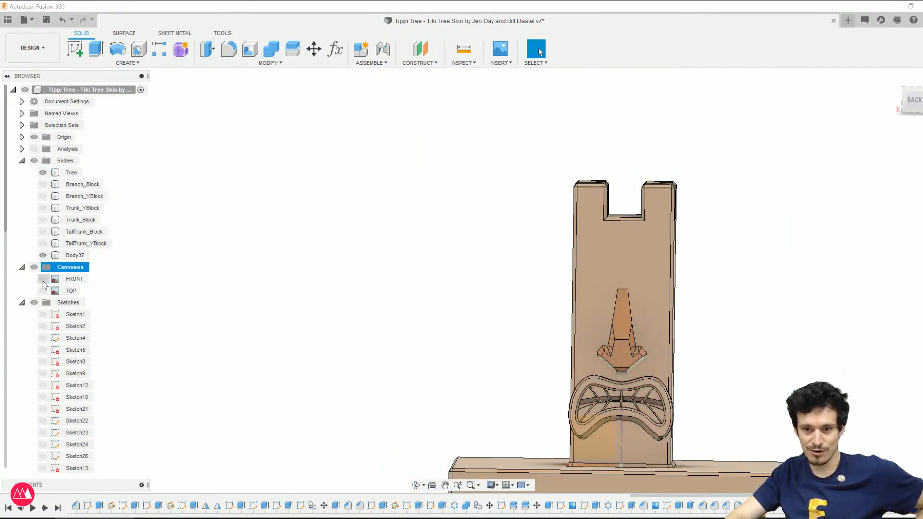
left_click(42, 279)
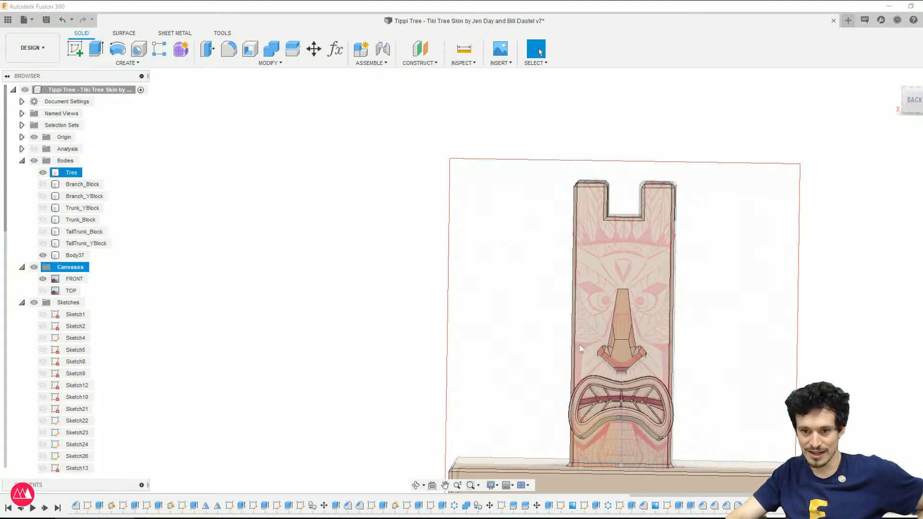
left_click(609, 337)
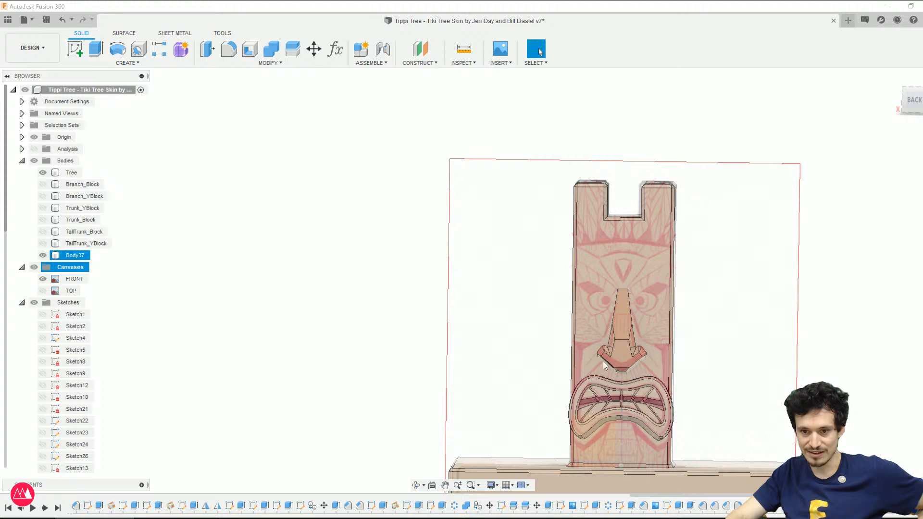
left_click(596, 360)
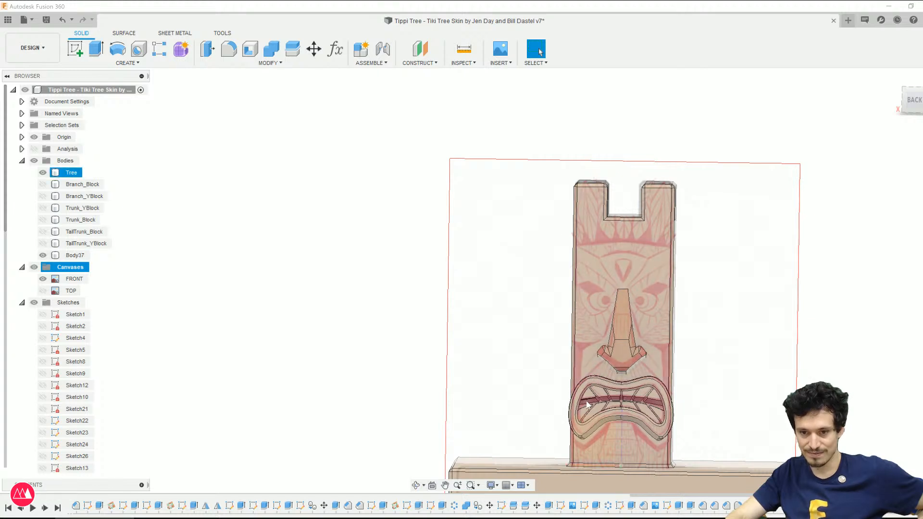
left_click(591, 363)
left_click(77, 48)
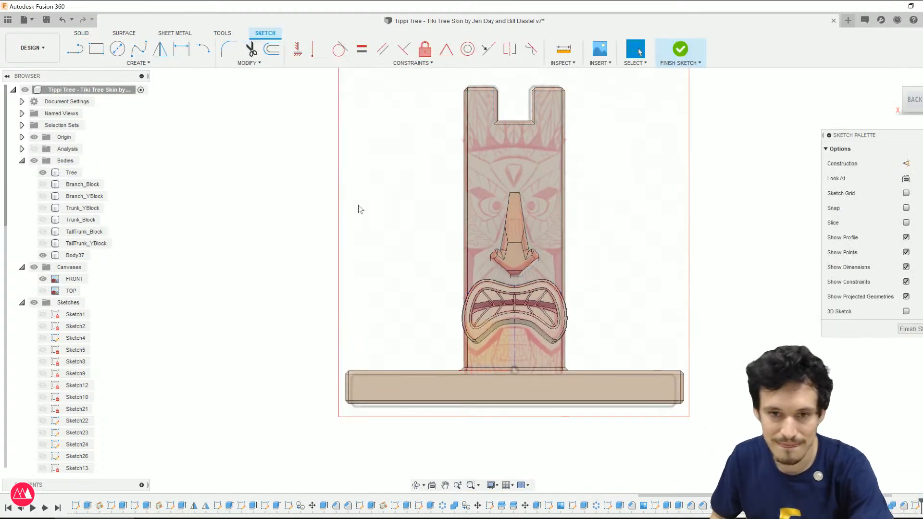
scroll(481, 271, "up", 3)
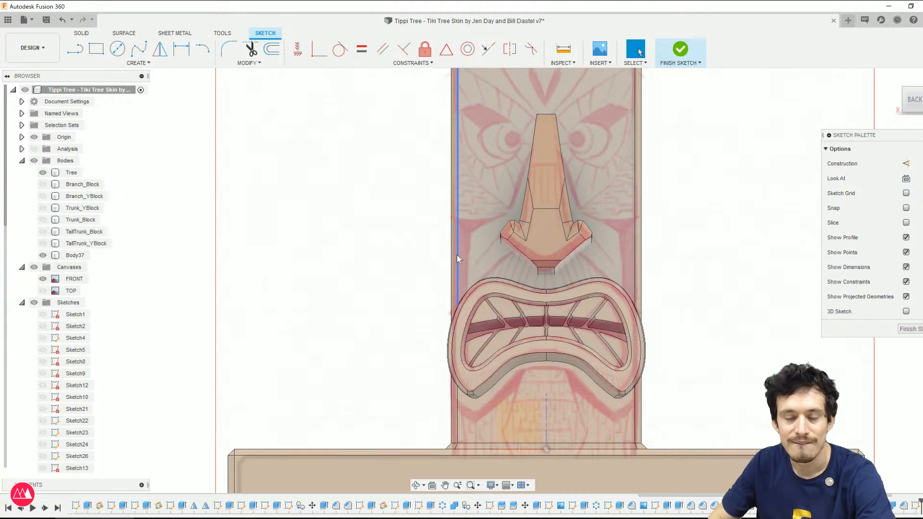
left_click(460, 313)
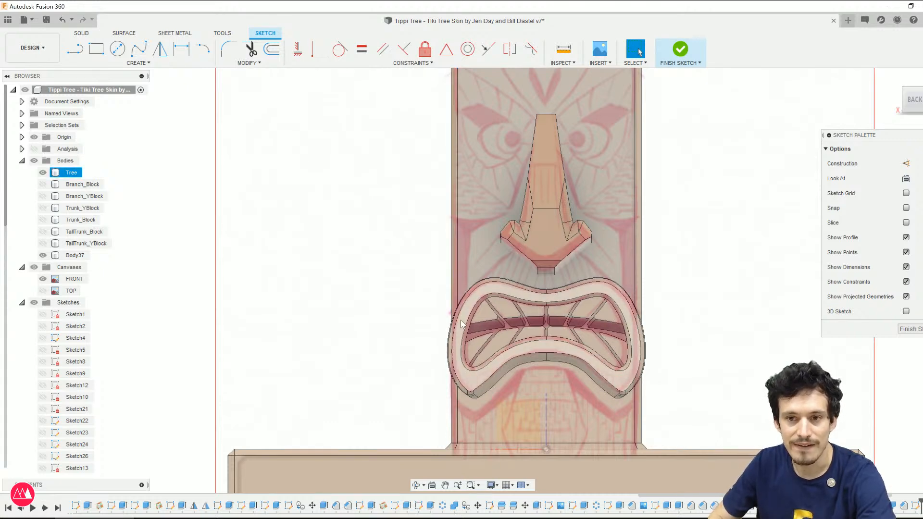
scroll(460, 323, "down", 1)
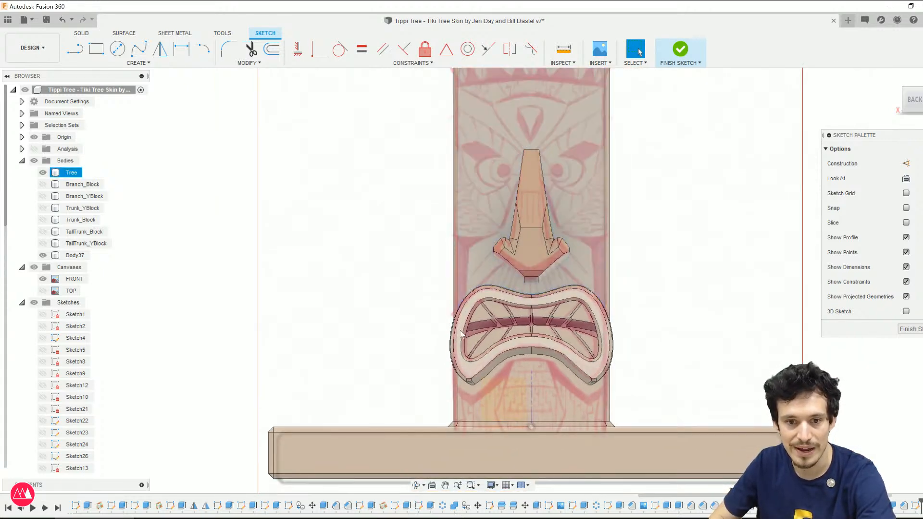
mouse_move(460, 326)
middle_mouse_down("shift")
mouse_move(467, 329)
mouse_move(461, 325)
middle_mouse_up("shift")
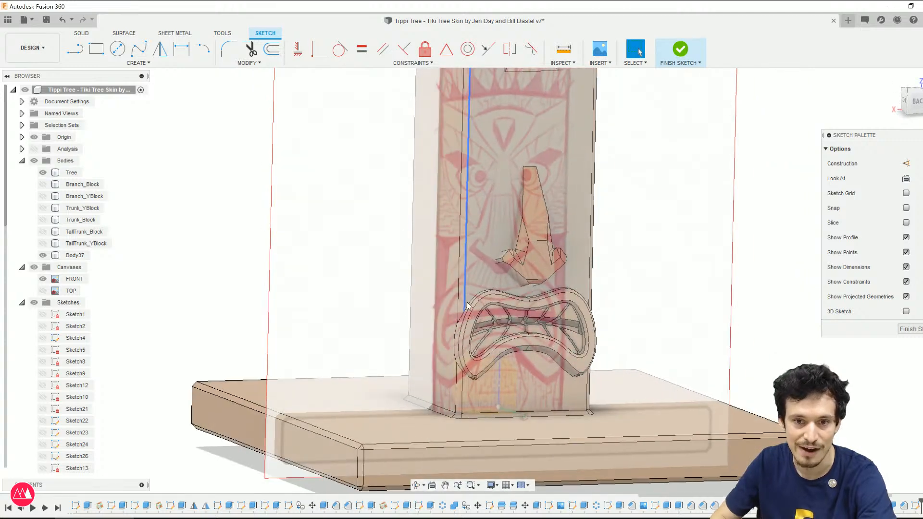
left_click(428, 240)
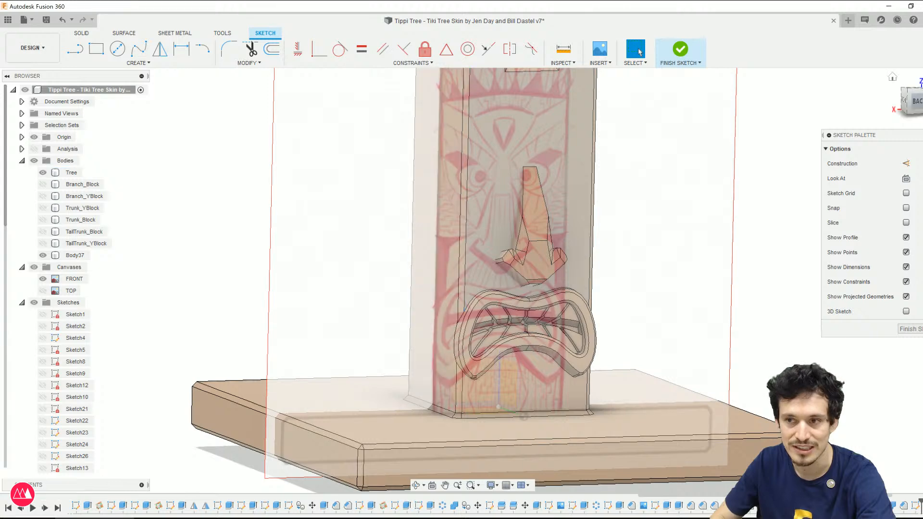
left_click(896, 107)
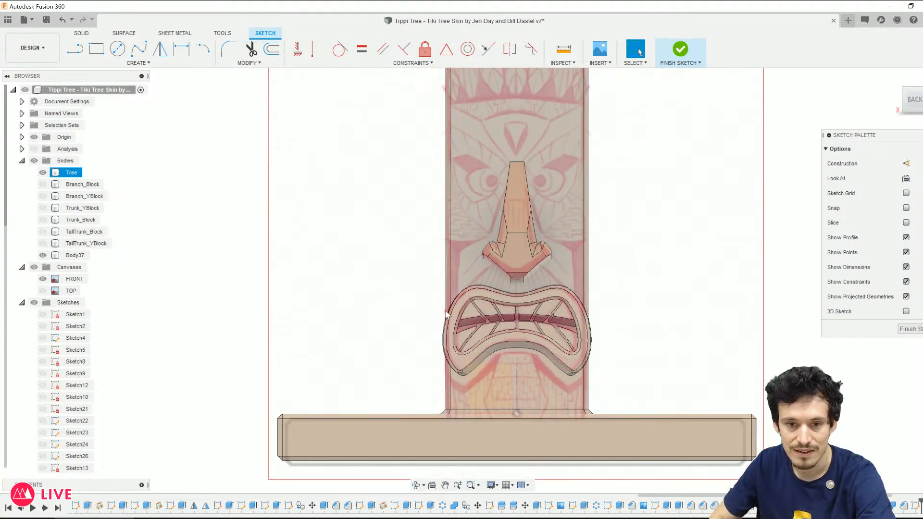
middle_click_drag(457, 286, 483, 298, "shift")
left_click(910, 329)
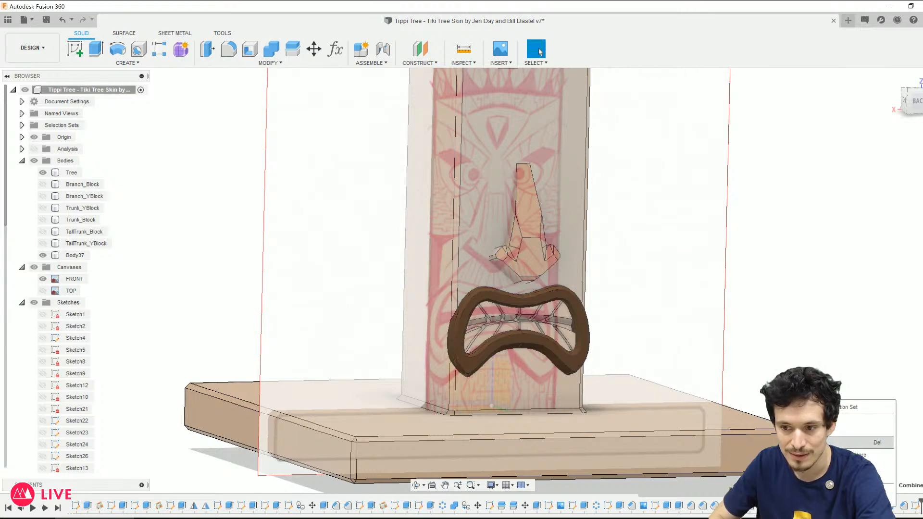
Step: Delete the Combine feature that joins the mouth body to the tree
left_click(843, 442)
mouse_move(844, 428)
middle_mouse_down("shift")
mouse_move(774, 425)
mouse_move(357, 337)
middle_mouse_up("shift")
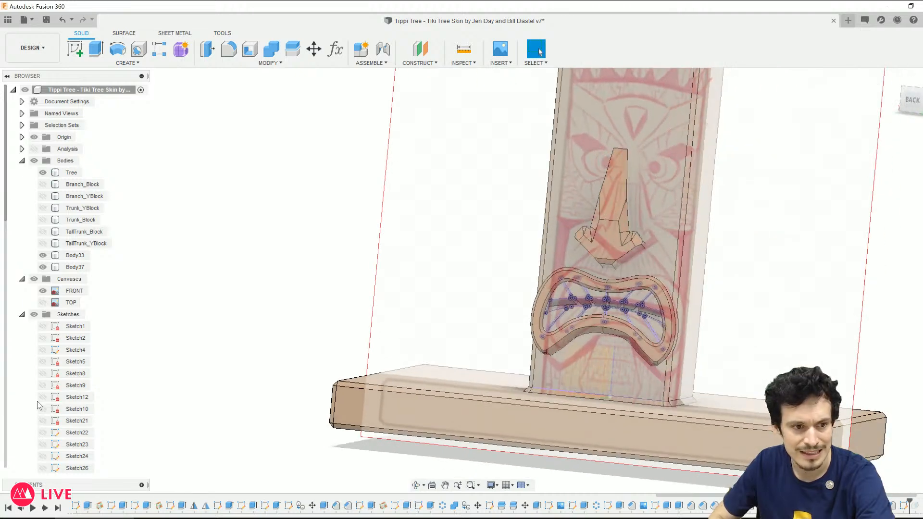
Step: Undo and redo the Combine deletion several times to compare the model with and without it, leaving the feature deleted
scroll(38, 405, "down", 3)
key("ctrl+z")
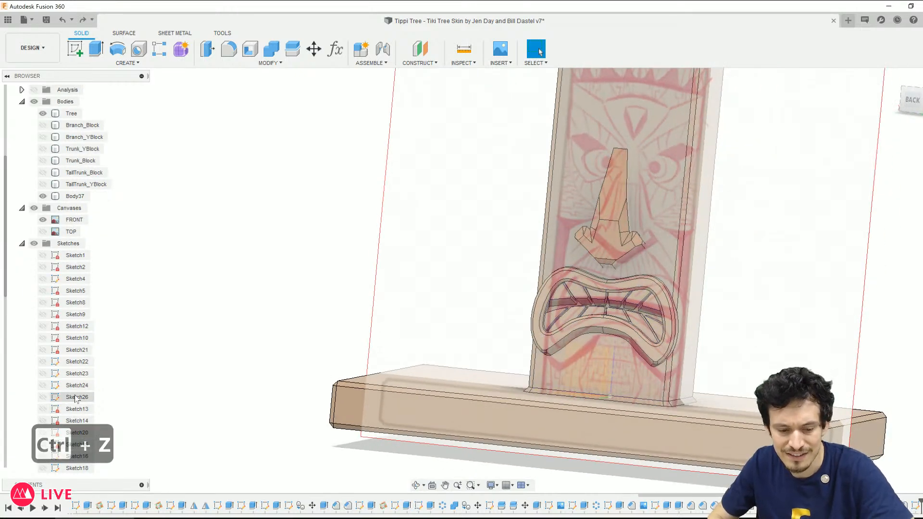
key("ctrl+y")
key("ctrl+z")
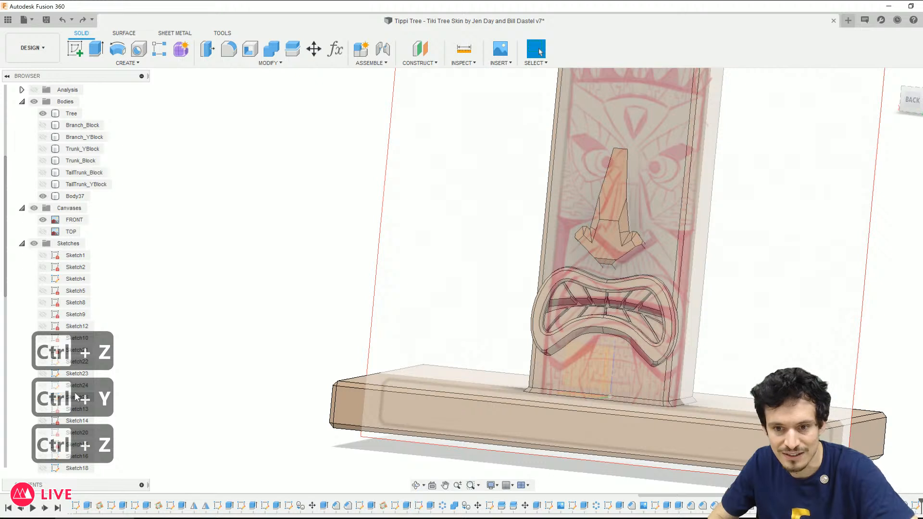
key("ctrl+y")
key("ctrl+z")
key("ctrl+u")
key("ctrl+u")
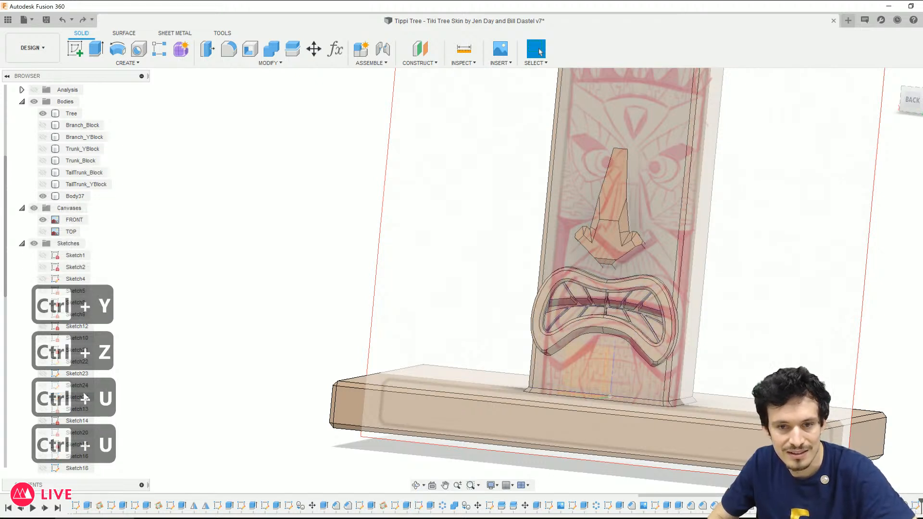
key("ctrl+z")
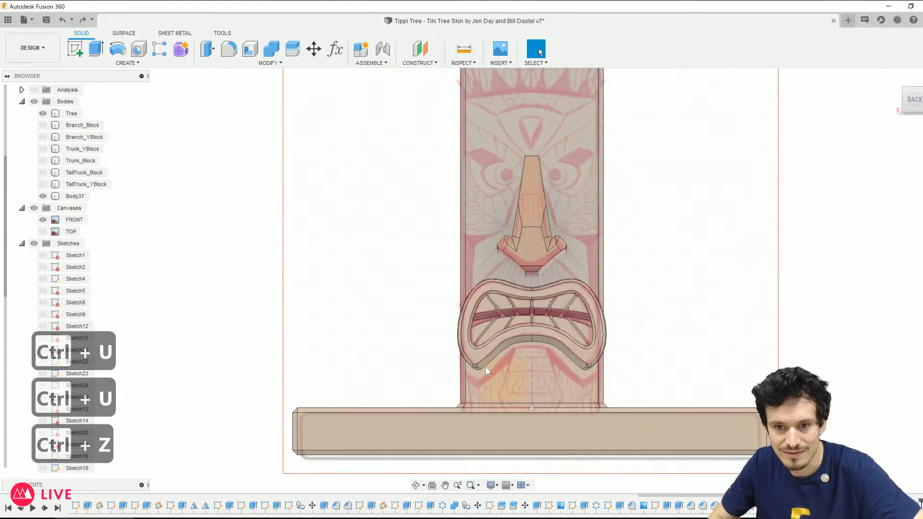
key("ctrl+z")
key("ctrl+y")
key("ctrl+y")
key("ctrl+y")
key("ctrl+y")
key("ctrl+y")
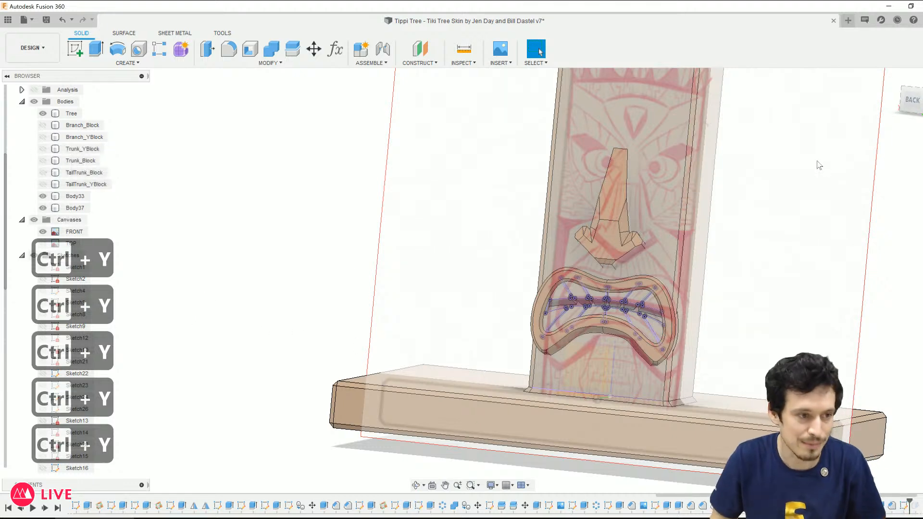
Step: Roll the history marker to the flagged Draft3 feature and view the nose from the front
mouse_move(807, 166)
middle_mouse_down("shift")
mouse_move(860, 166)
mouse_move(817, 168)
middle_mouse_up("shift")
scroll(916, 505, "down", 1)
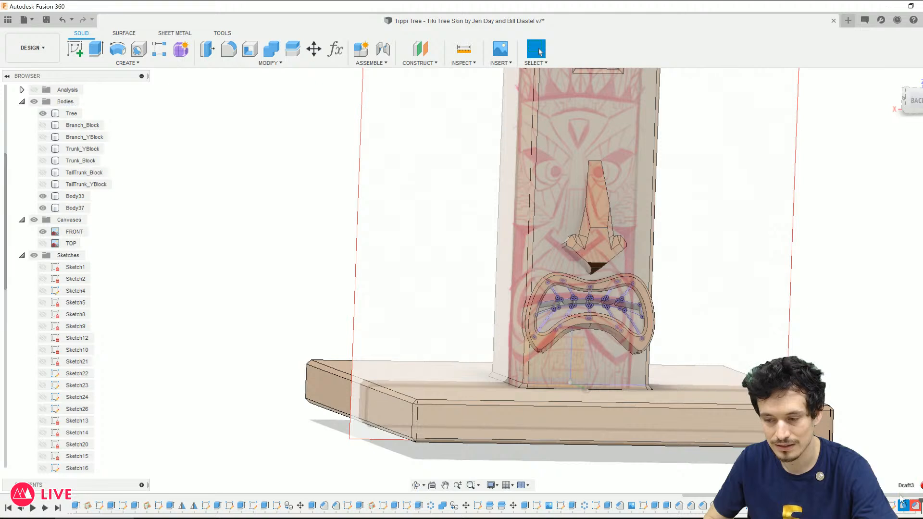
left_click(917, 462)
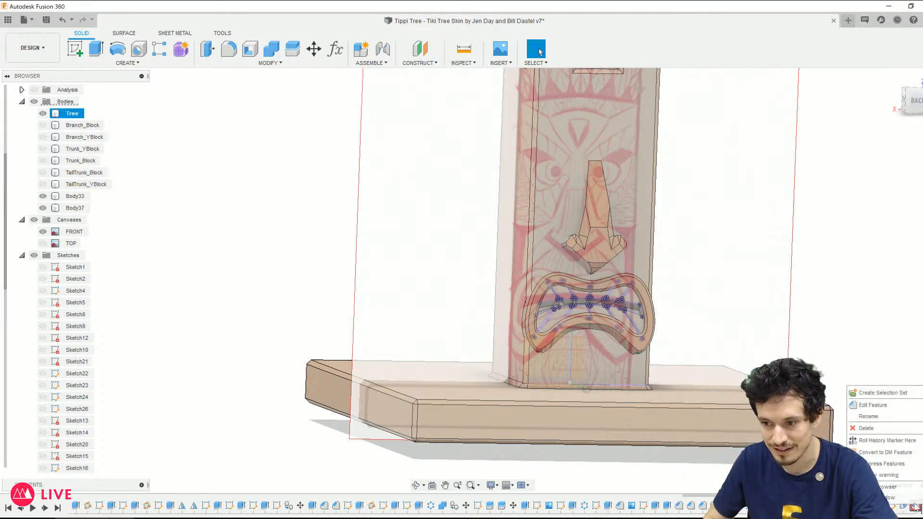
left_click(894, 439)
middle_click_drag(815, 291, 620, 281, "shift")
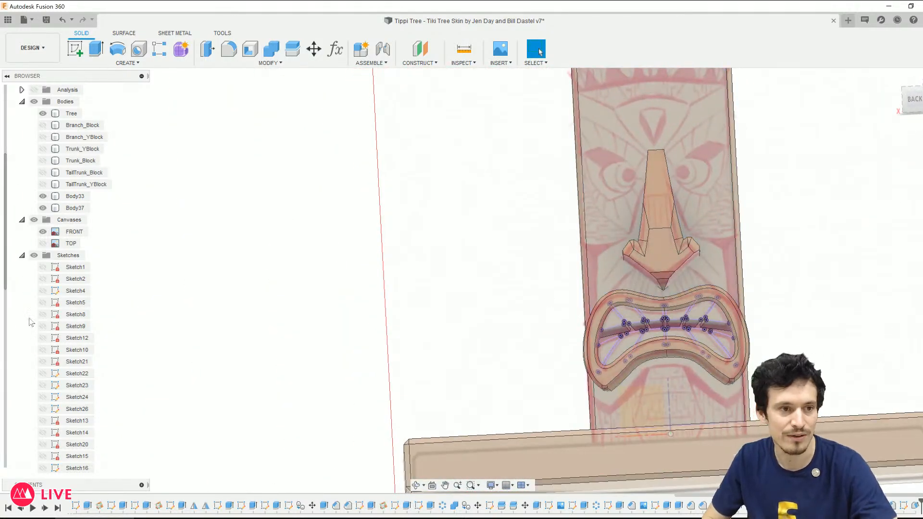
Step: Hide the FRONT canvas and switch the visual style to shaded without edges to inspect the nose and mouth
left_click(43, 232)
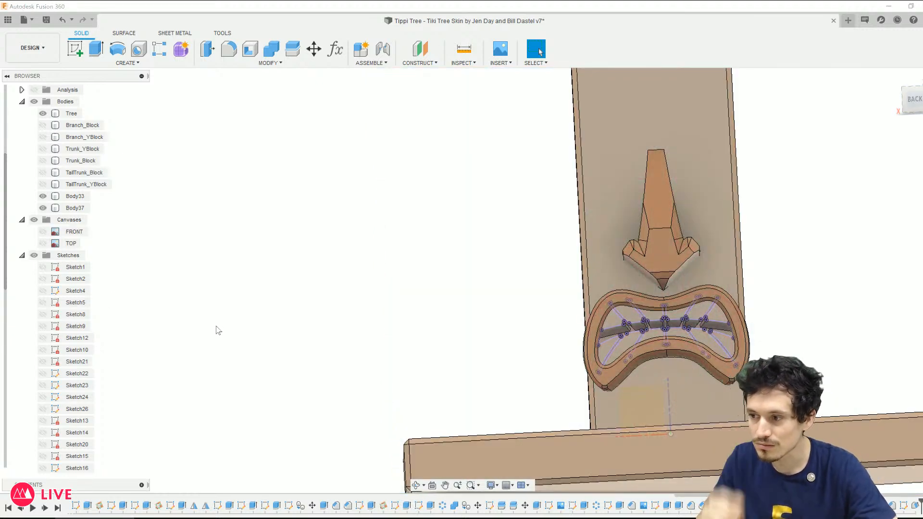
key("ctrl+4")
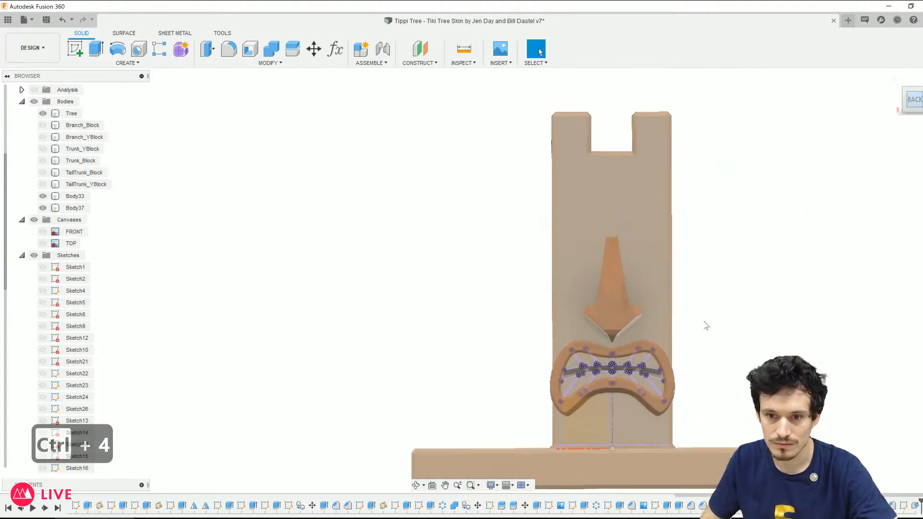
scroll(624, 353, "up", 5)
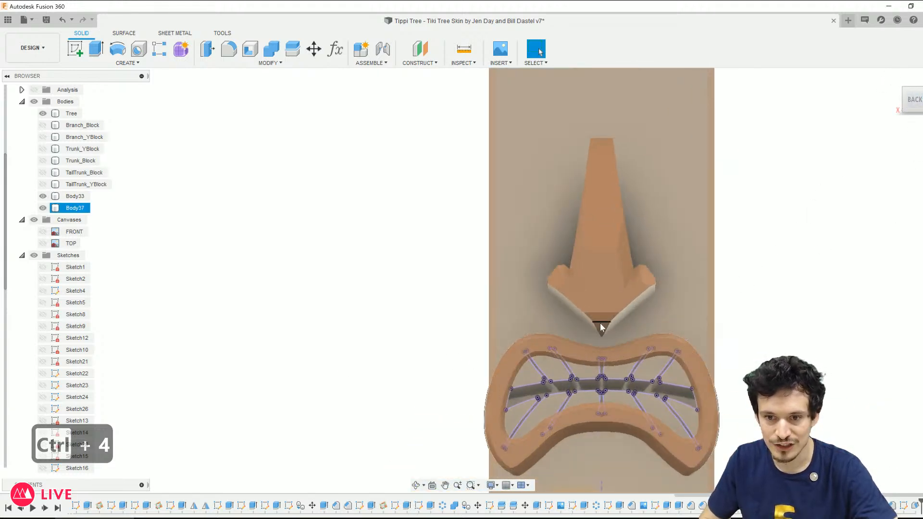
left_click(601, 337)
middle_click_drag(601, 338, 656, 314, "shift")
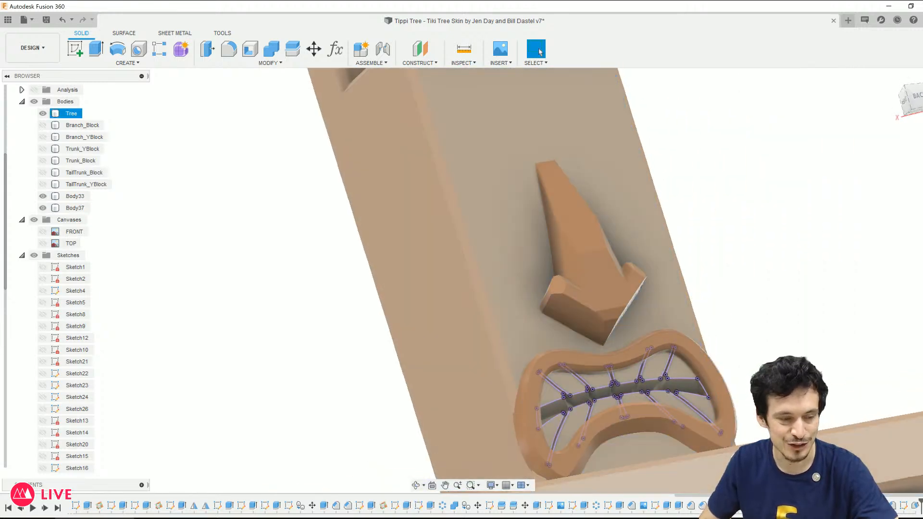
middle_click_drag(690, 408, 692, 336, "shift")
scroll(721, 270, "down", 2)
middle_click_drag(721, 270, 529, 259)
middle_click_drag(706, 327, 671, 349, "shift")
Step: Save the design as a new version with the description "User Saved"
key("ctrl+s")
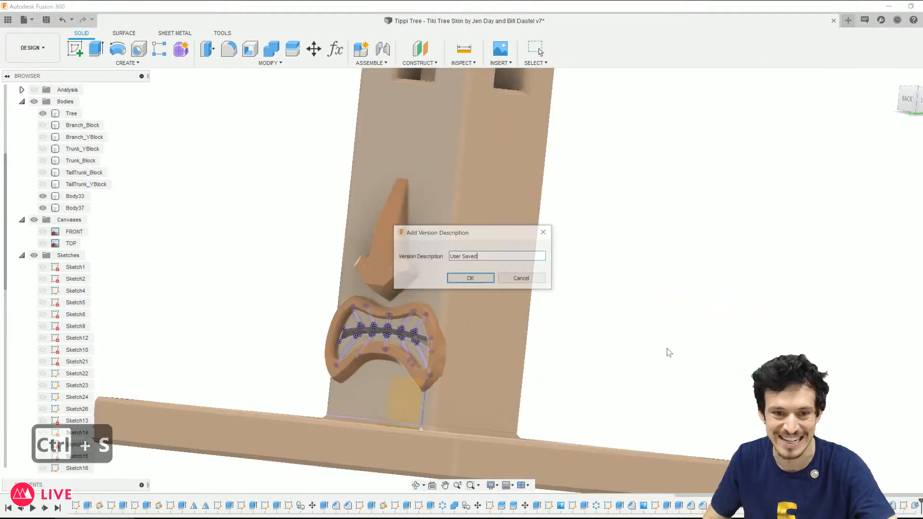
key("Return")
middle_click_drag(628, 231, 670, 237, "shift")
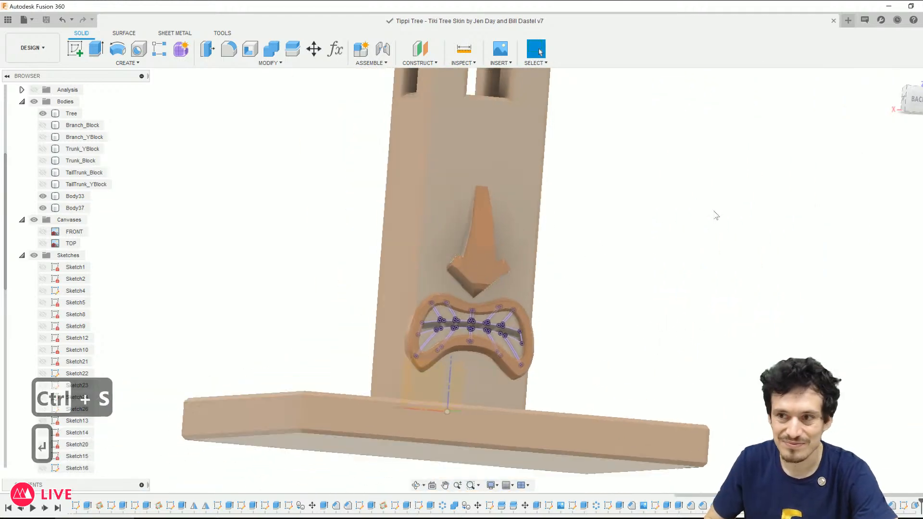
Step: Start a sketch on the trunk face that carries the nose and mouth, with the FRONT canvas shown
left_click(916, 99)
left_click(547, 263)
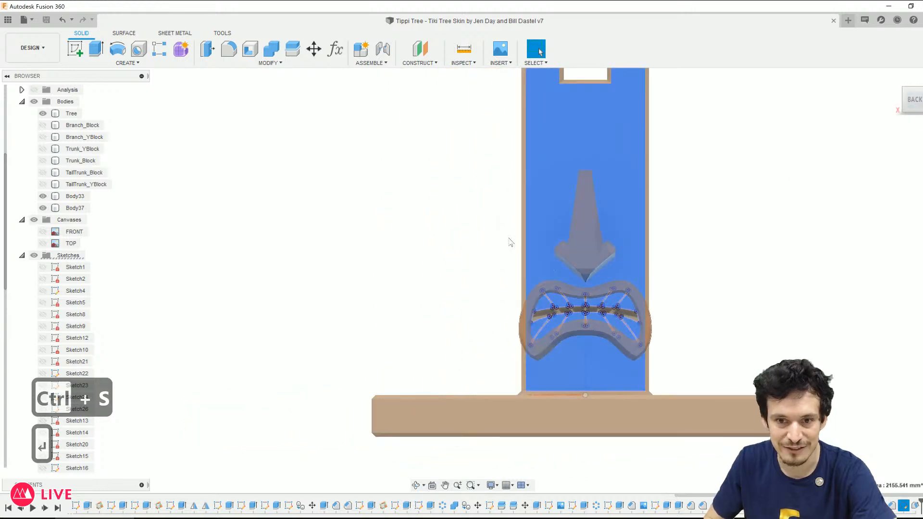
left_click(75, 48)
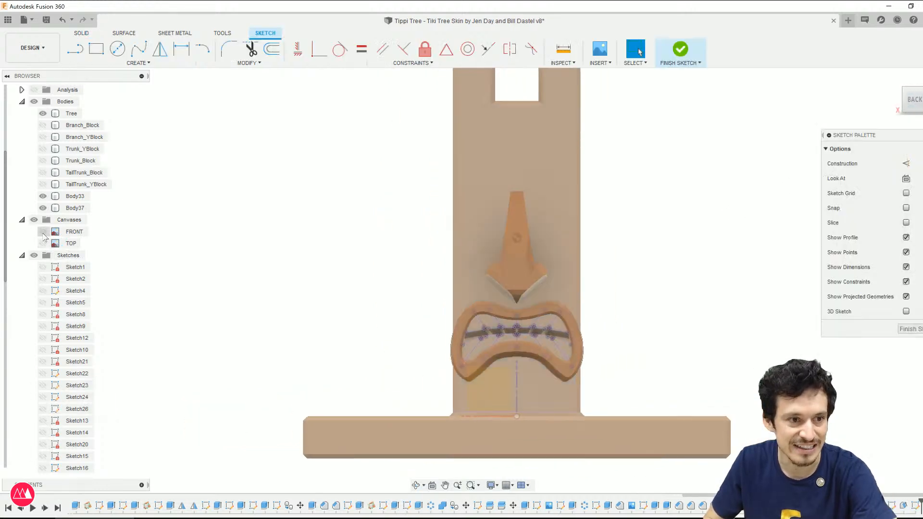
scroll(480, 288, "up", 3)
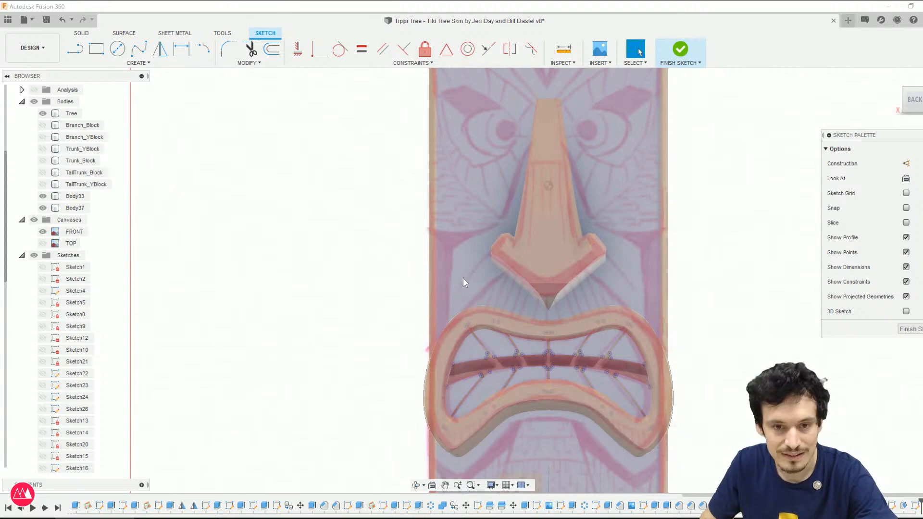
Step: Sketch a closed four-sided profile over one cheek, following the canvas line beside the nose and mouth and extending outside the trunk
left_click(75, 50)
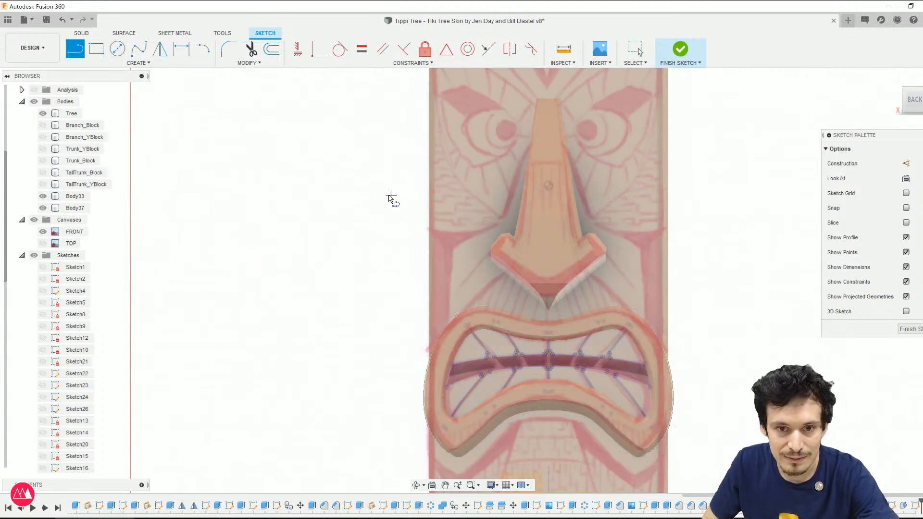
left_click(453, 252)
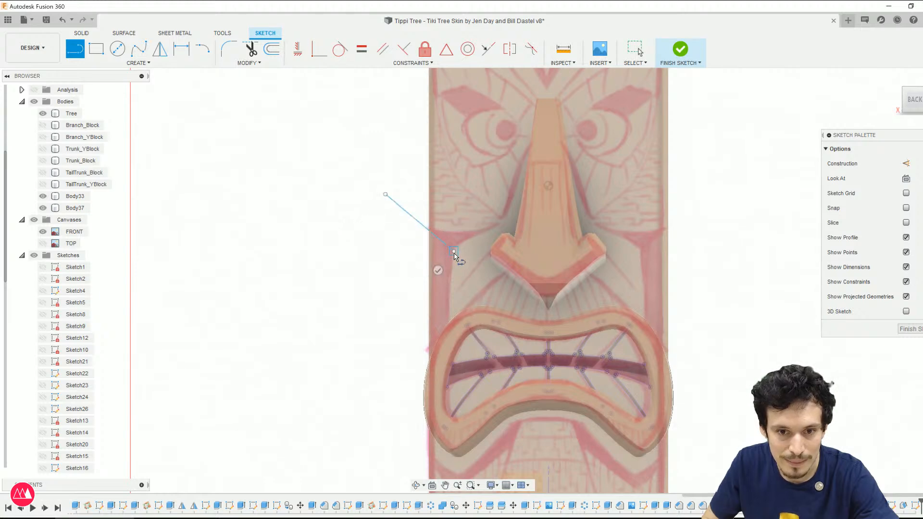
left_click(443, 363)
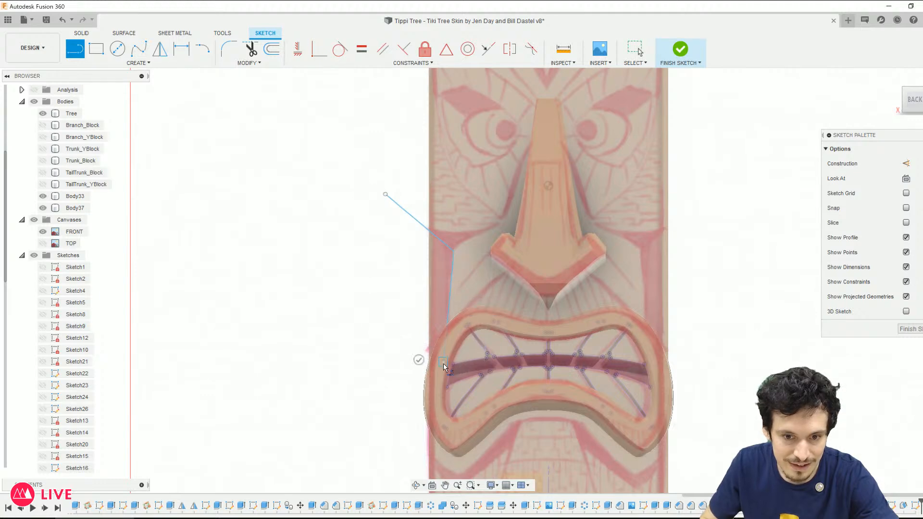
left_click(410, 449)
left_click(386, 194)
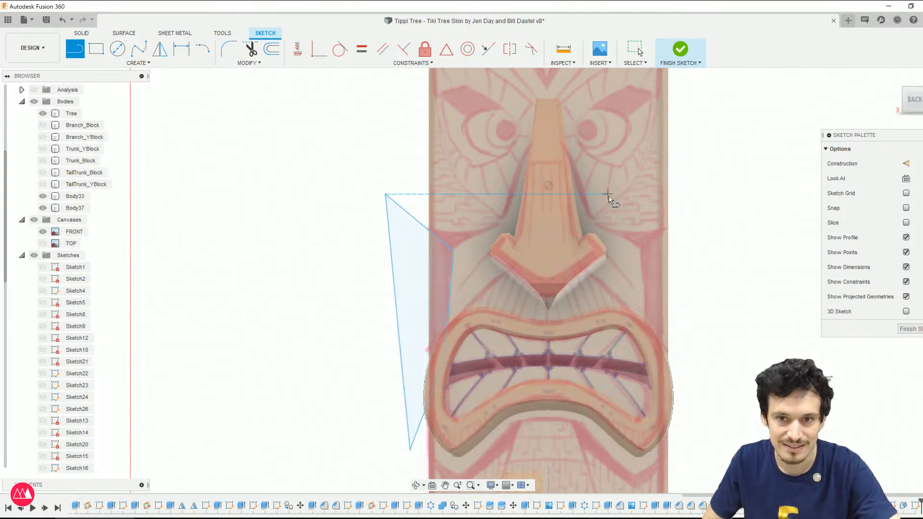
Step: Sketch a vertical centre line about 8 mm long down the nose and mirror the four-sided cheek profile across it
left_click(548, 186)
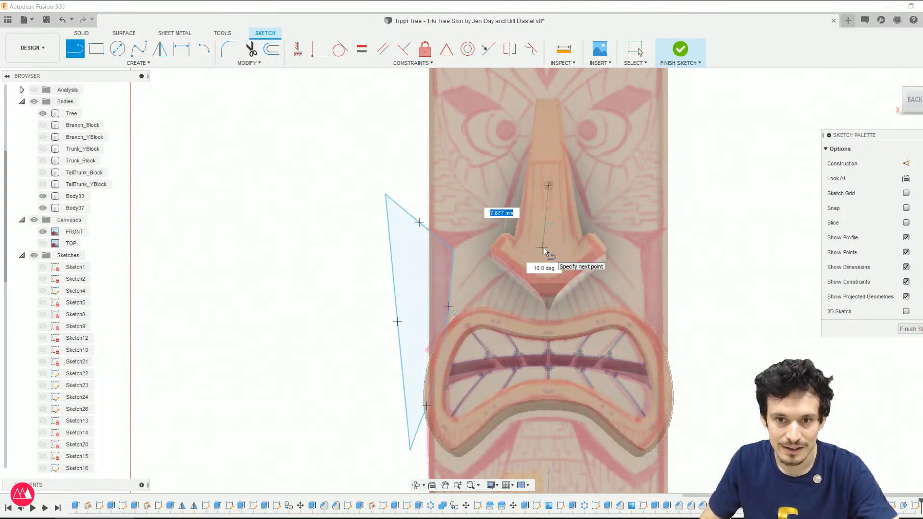
left_click(549, 253)
key("Escape")
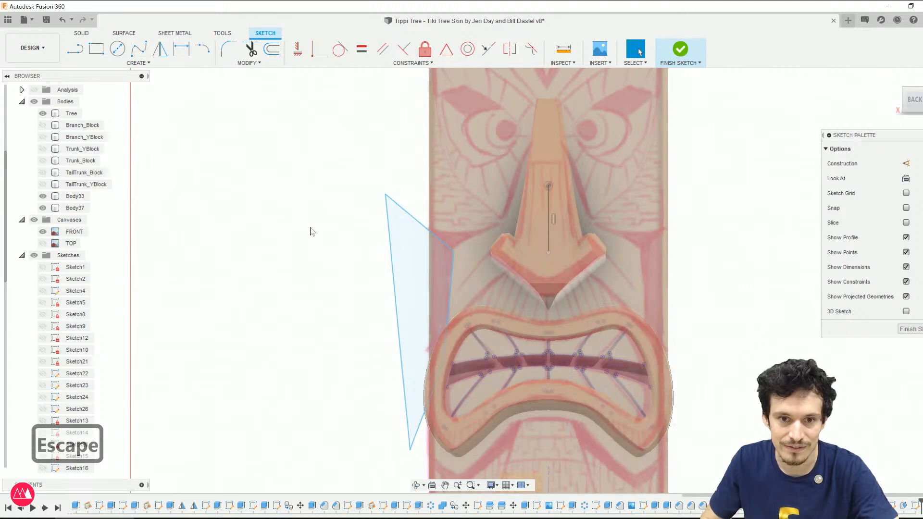
double_click(404, 210)
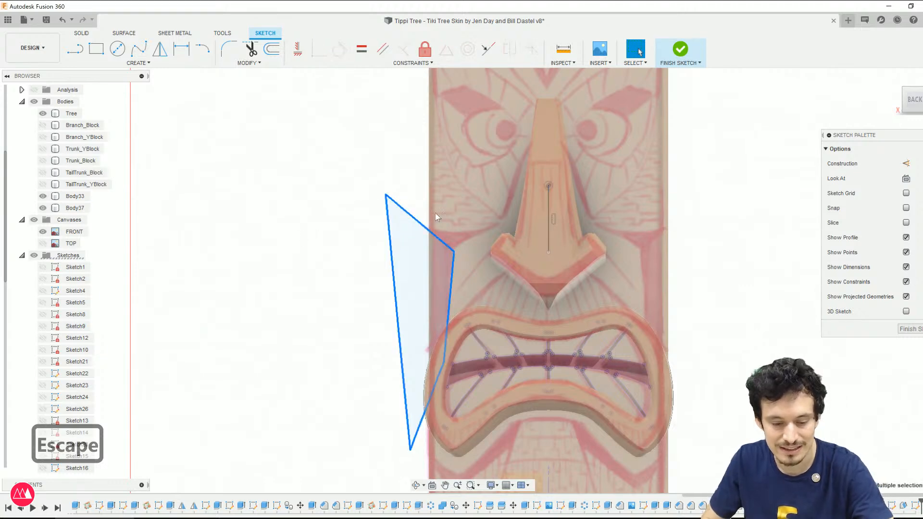
key("m")
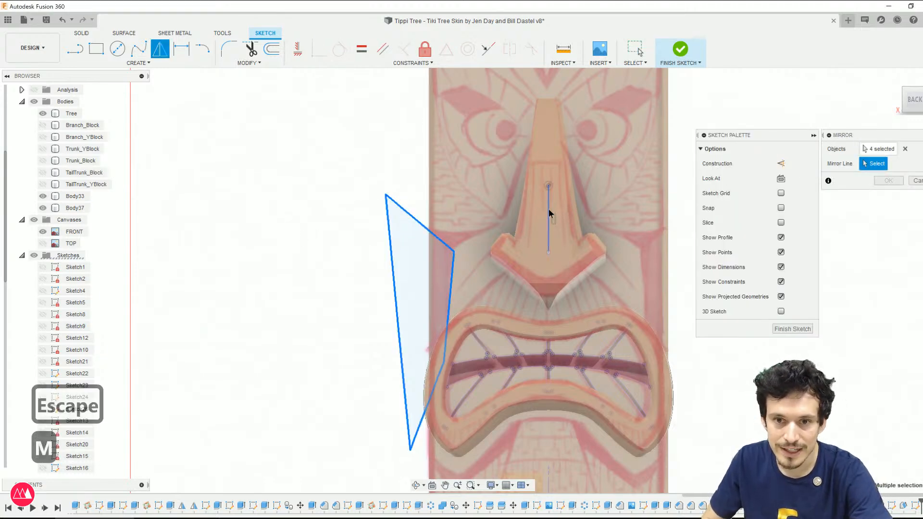
left_click(549, 209)
key("Return")
Step: Extrude both mirrored cheek profiles about 44.4 mm back through the trunk as a cut affecting Tree and Body33
key("e")
left_click(419, 294)
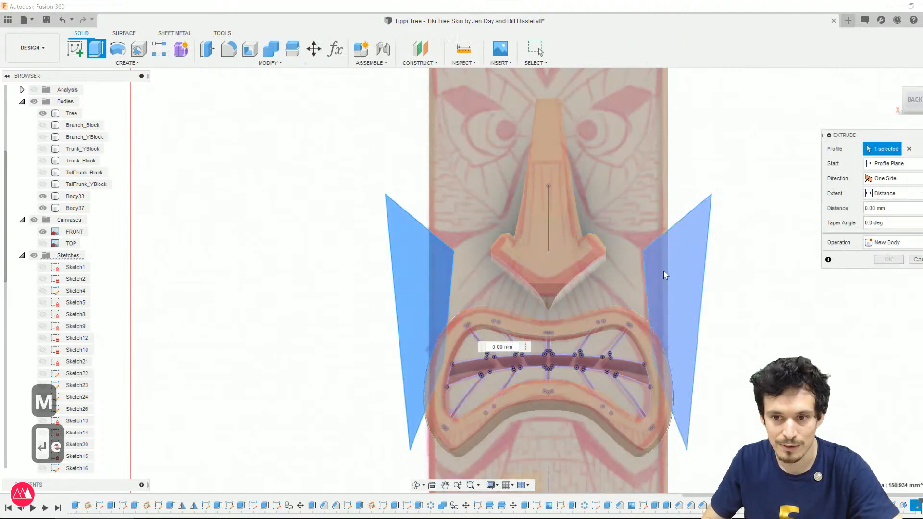
left_click(663, 271)
scroll(684, 298, "down", 2)
middle_click_drag(684, 298, 646, 310, "shift")
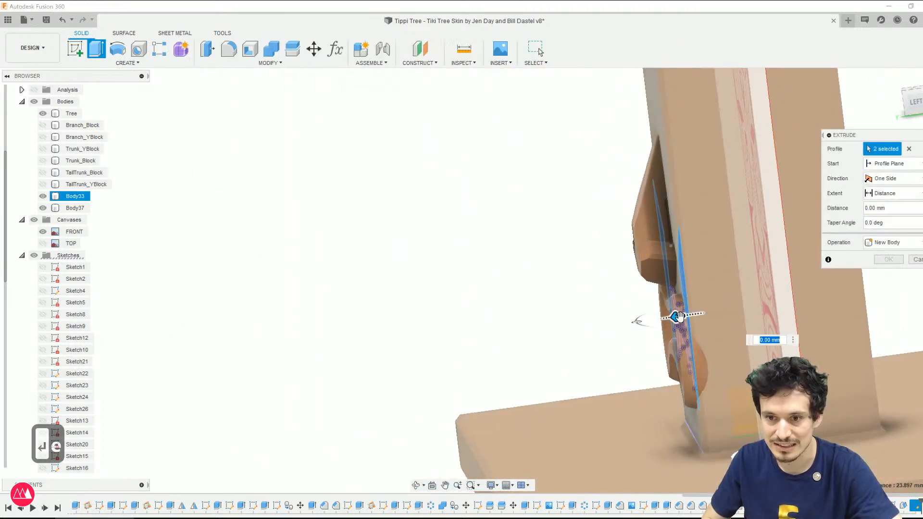
left_click_drag(678, 316, 675, 317)
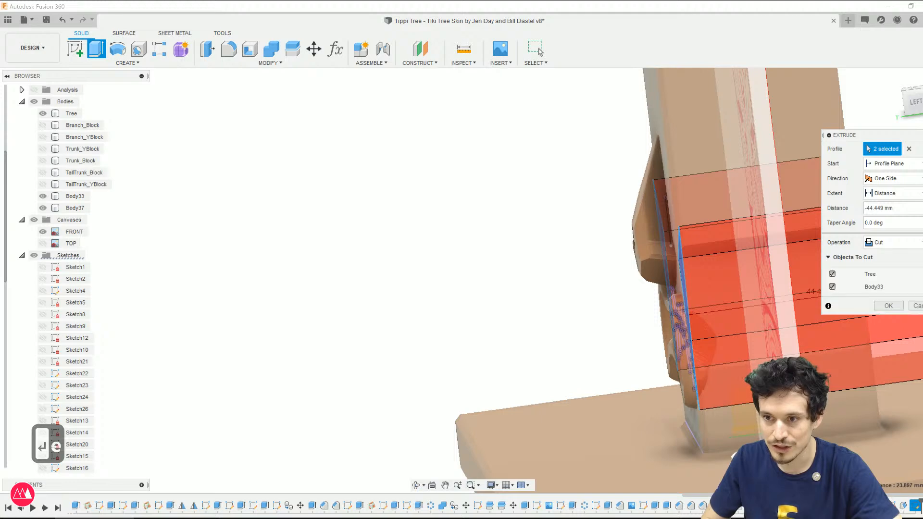
left_click(888, 305)
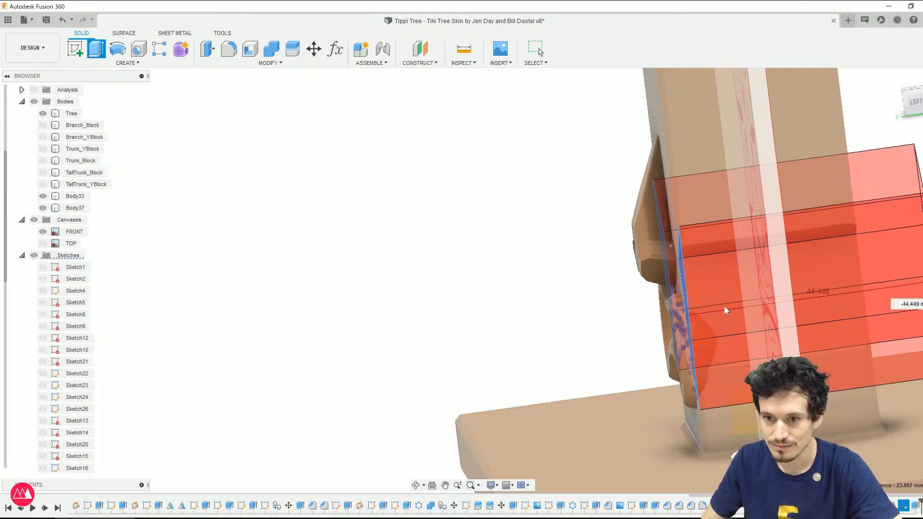
Step: Hide the FRONT canvas and inspect the cheek cuts on both sides of the trunk
middle_click_drag(414, 279, 485, 269, "shift")
left_click(43, 232)
middle_click_drag(340, 232, 301, 231, "shift")
scroll(340, 240, "down", 2)
scroll(445, 263, "down", 2)
middle_click_drag(445, 264, 503, 282, "shift")
scroll(454, 249, "up", 2)
scroll(503, 282, "down", 1)
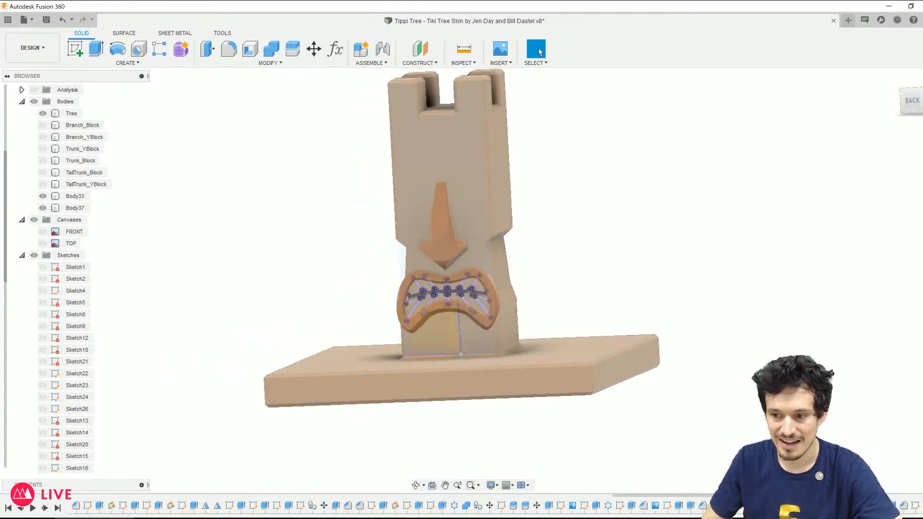
Step: Edit the cheek cut's taper angle, trying -30 and 15 degrees, and apply a taper that narrows the notches towards the back
right_click(904, 505)
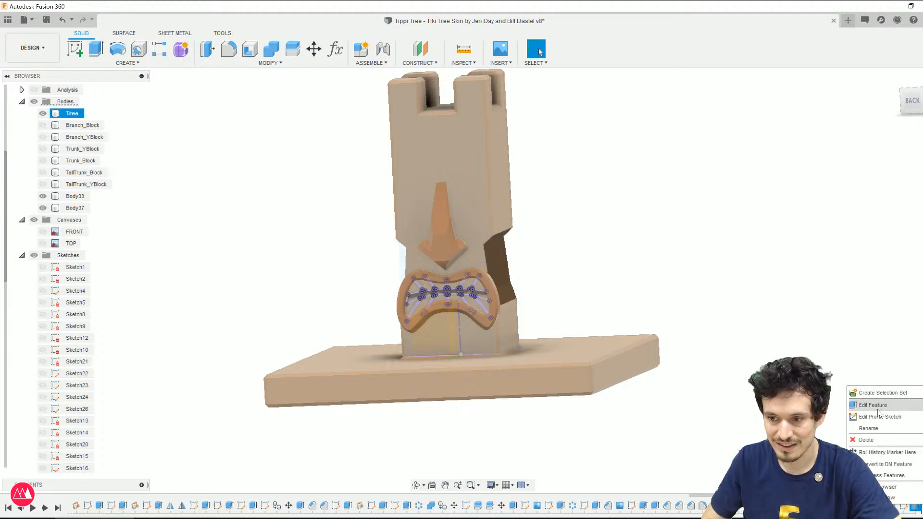
left_click(894, 404)
scroll(533, 269, "up", 4)
middle_click_drag(535, 268, 562, 217, "shift")
type("-")
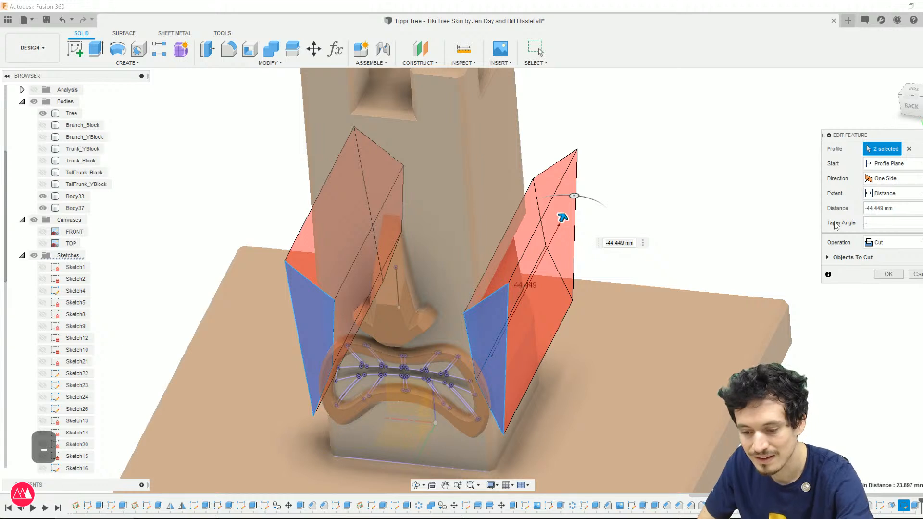
type("30")
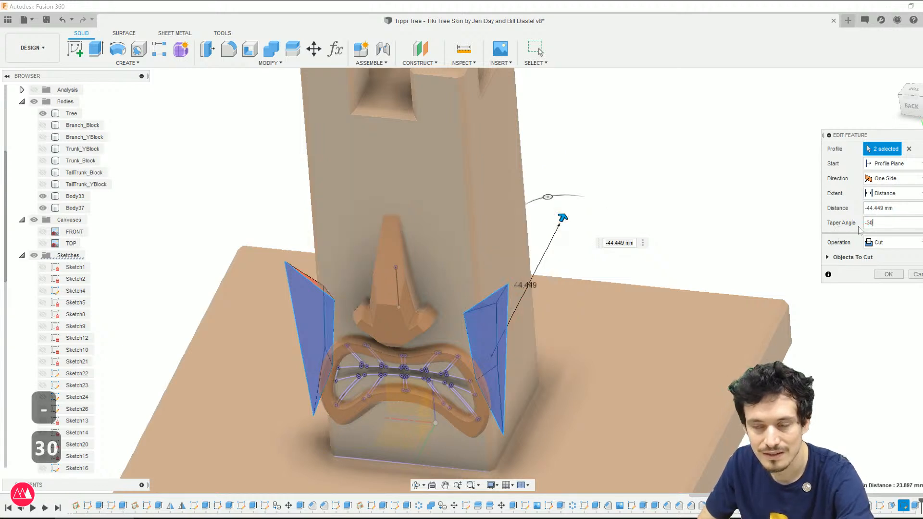
type("15")
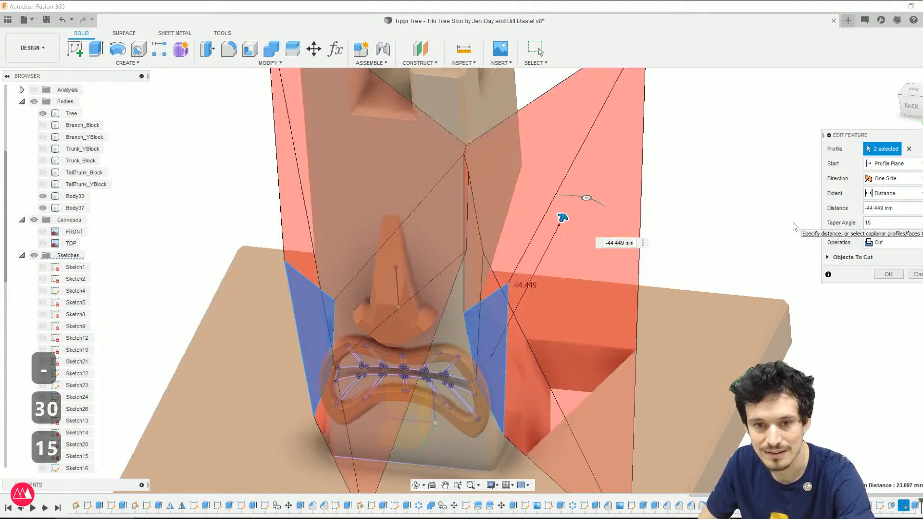
key("Left")
key("Left")
middle_click_drag(742, 337, 600, 321, "shift")
key("Return")
Step: Set the visual style to shaded with hidden edges and examine the tapered cheek notches
middle_click_drag(433, 336, 696, 325, "shift")
key("ctrl+5")
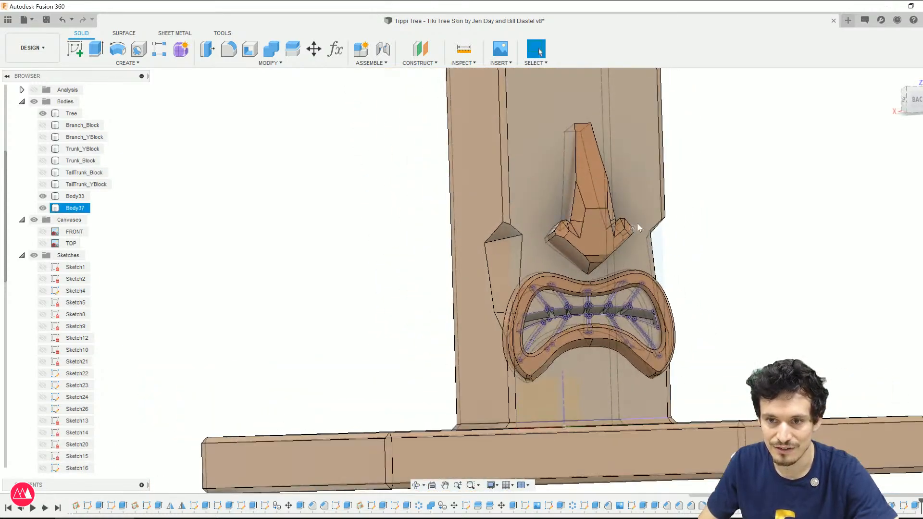
middle_click_drag(660, 233, 701, 338, "shift")
key("ctrl+4")
key("ctrl+5")
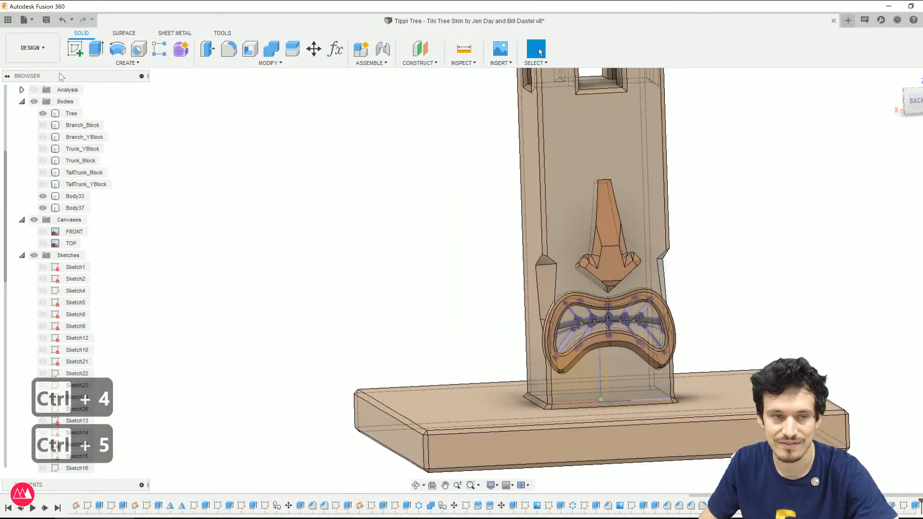
Step: Switch to the Render workspace, start the in-canvas render and set its performance option to Advanced
left_click(33, 49)
left_click(41, 108)
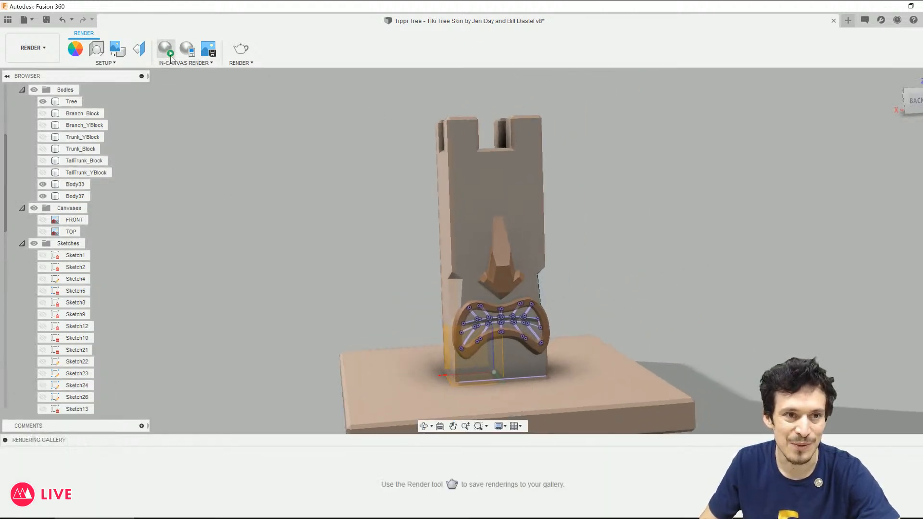
left_click(166, 48)
left_click(185, 50)
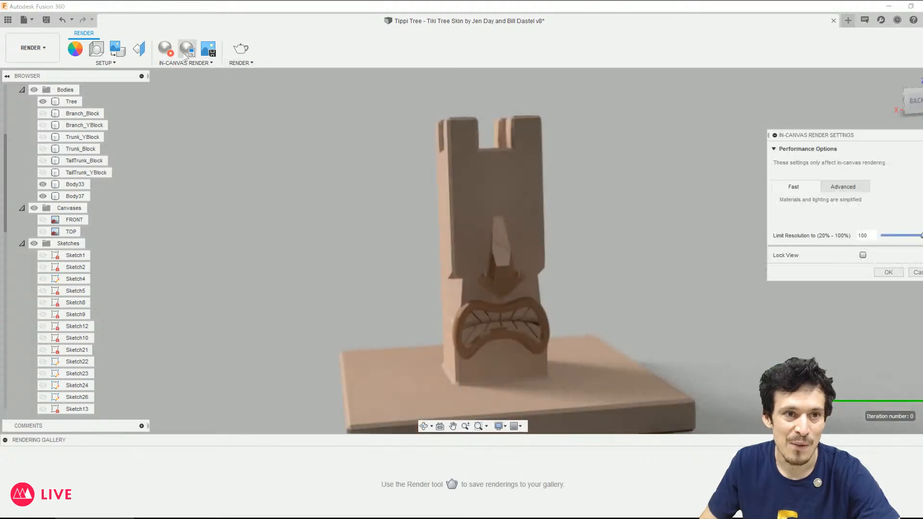
left_click(841, 188)
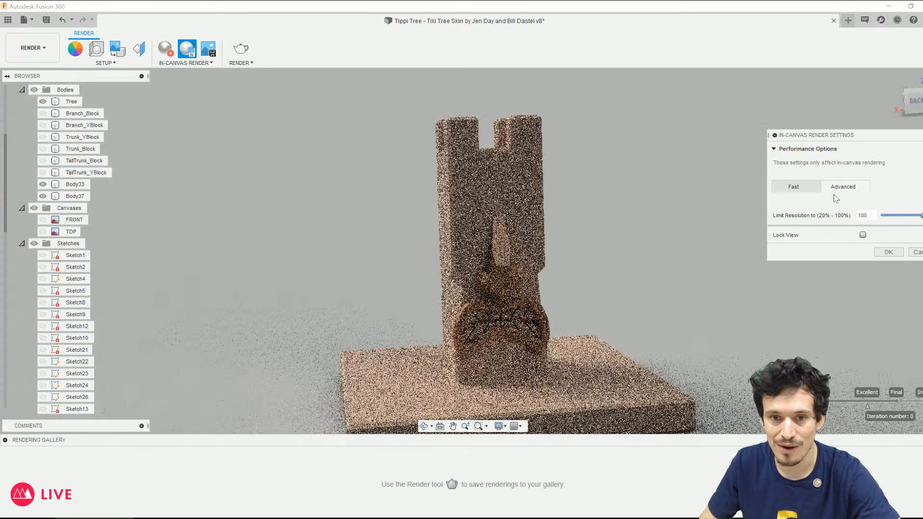
Step: Frame the tiki trunk from a raised angle for the render and collapse the rendering gallery
scroll(595, 292, "up", 2)
scroll(531, 246, "down", 1)
middle_click_drag(529, 246, 551, 296)
middle_click_drag(604, 354, 599, 349)
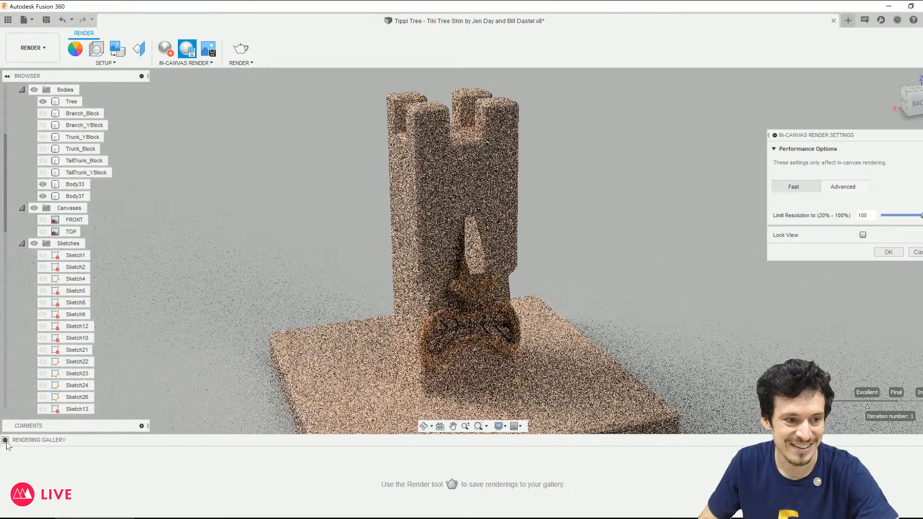
left_click(5, 440)
middle_click_drag(459, 366, 484, 379)
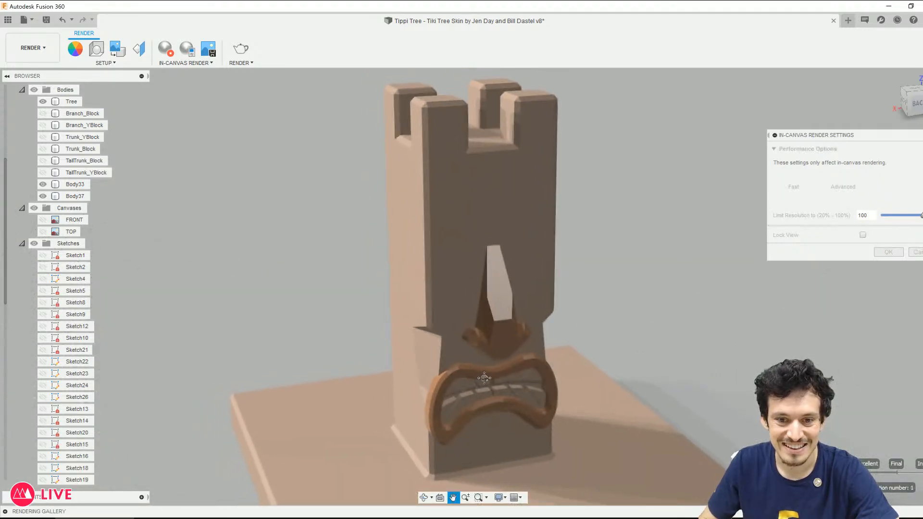
Step: Rotate the scene's lighting environment to -104.7 degrees so the light falls on the tiki's face
left_click(96, 48)
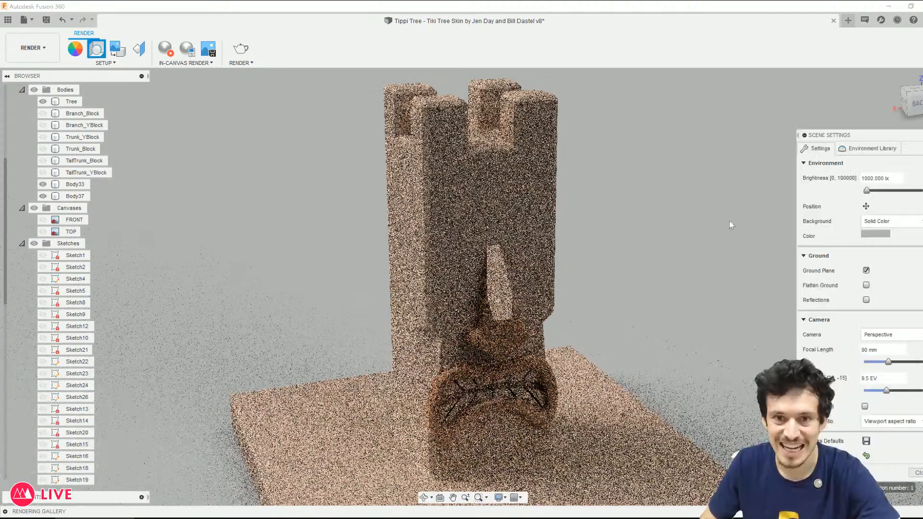
left_click(862, 149)
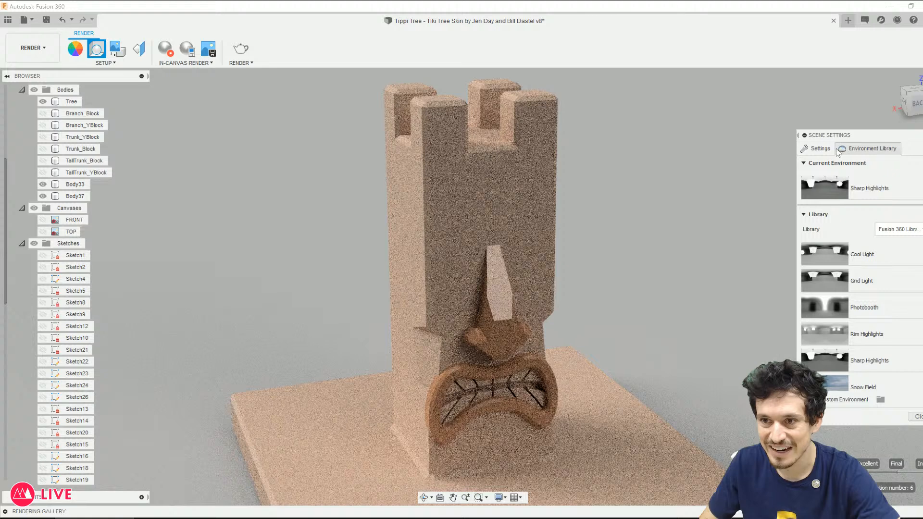
left_click(819, 150)
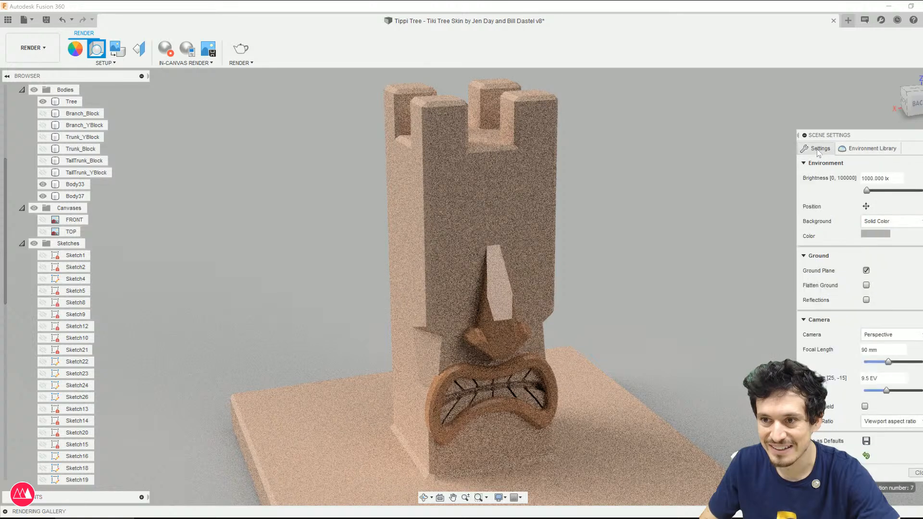
left_click(866, 206)
left_click_drag(685, 482, 702, 487)
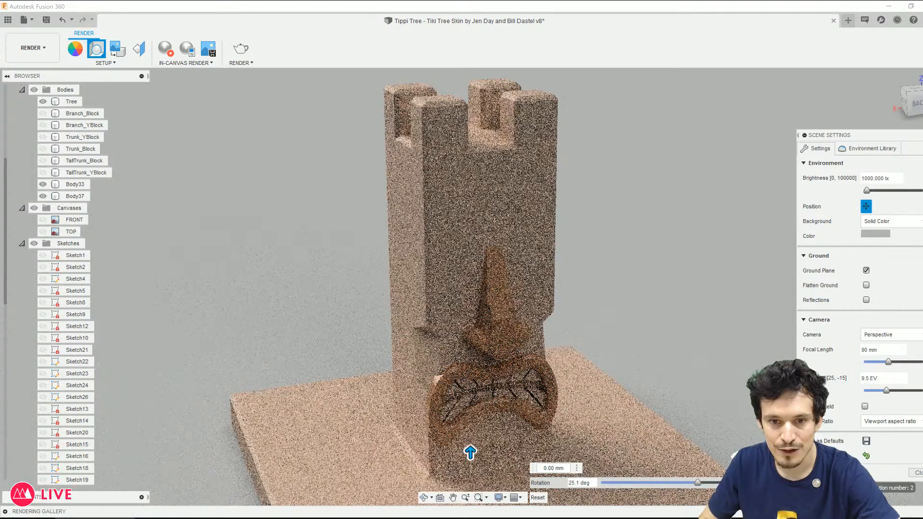
left_click_drag(639, 486, 626, 486)
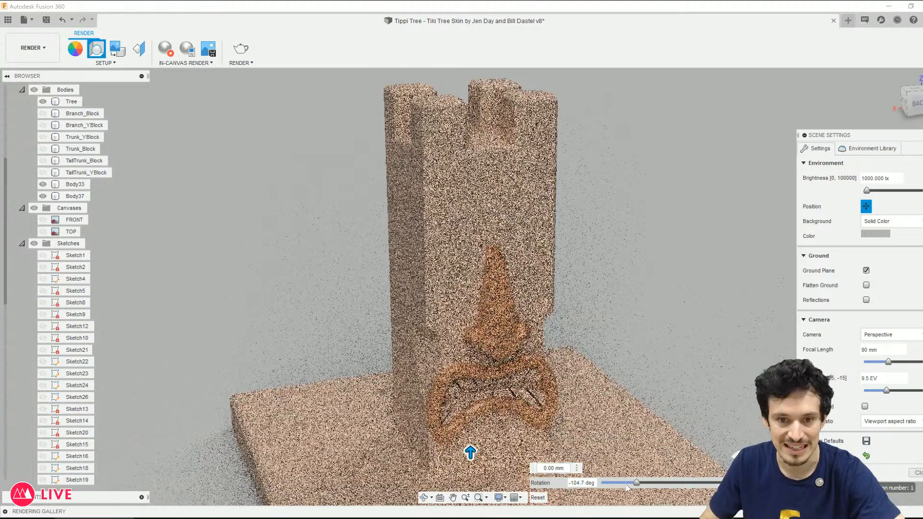
left_click(406, 292)
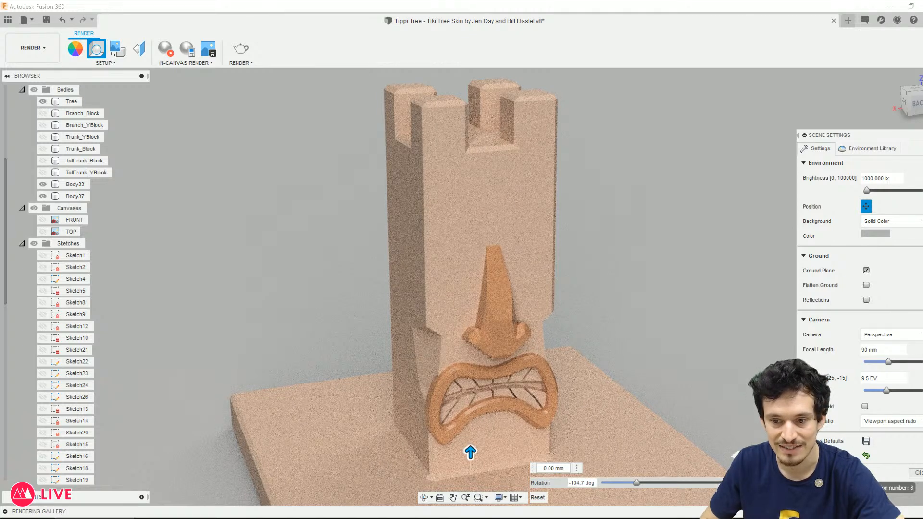
left_click(916, 472)
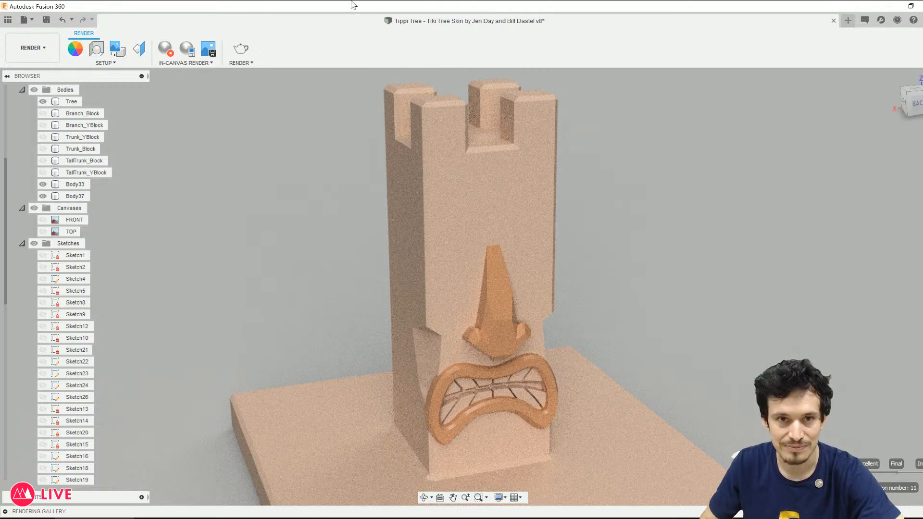
Step: Set the scene's solid background colour to green with RGB 126, 205, 114
left_click(96, 48)
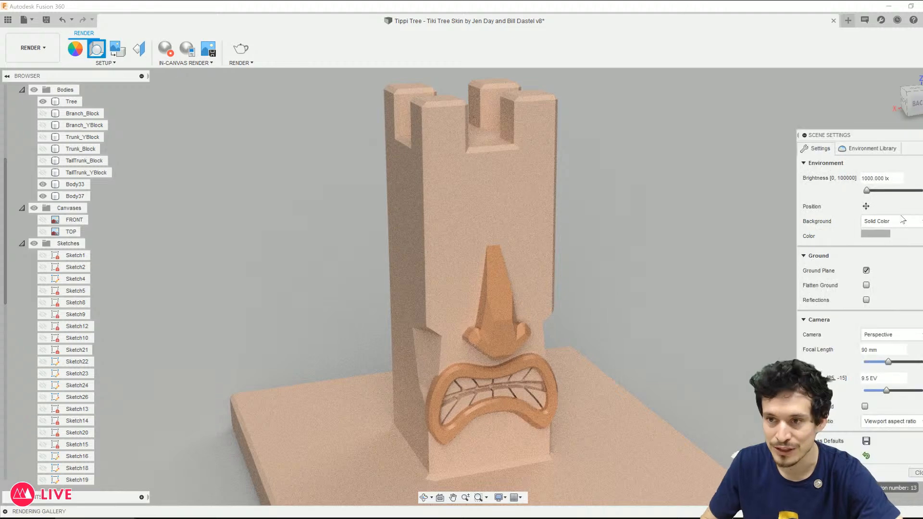
left_click(872, 235)
left_click_drag(786, 140, 757, 139)
left_click(745, 160)
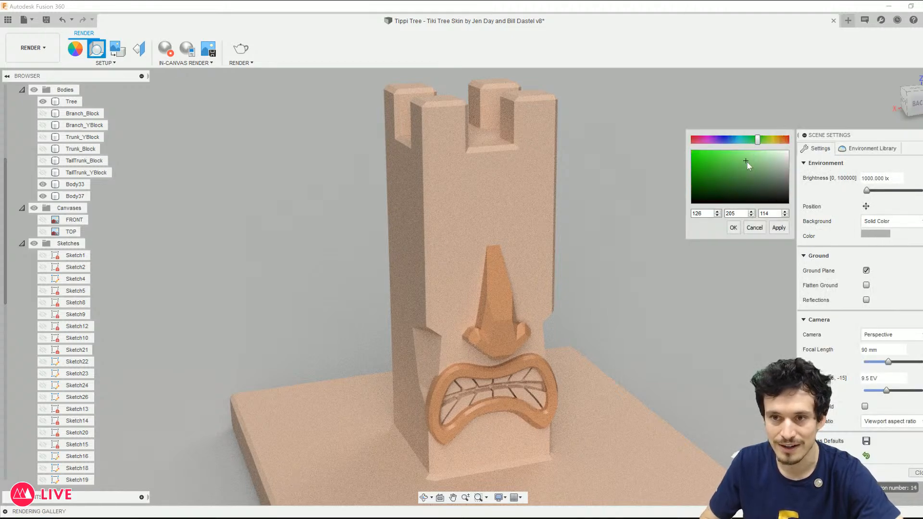
left_click(778, 227)
left_click(733, 228)
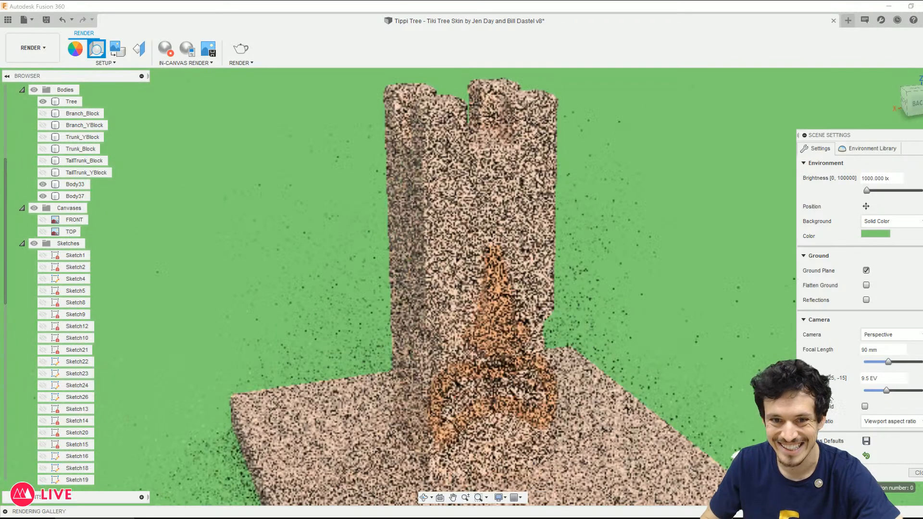
key("Escape")
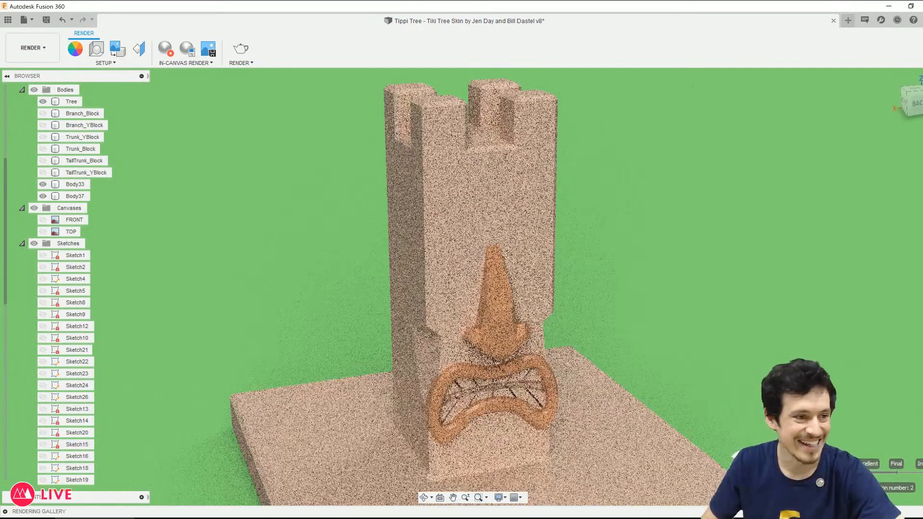
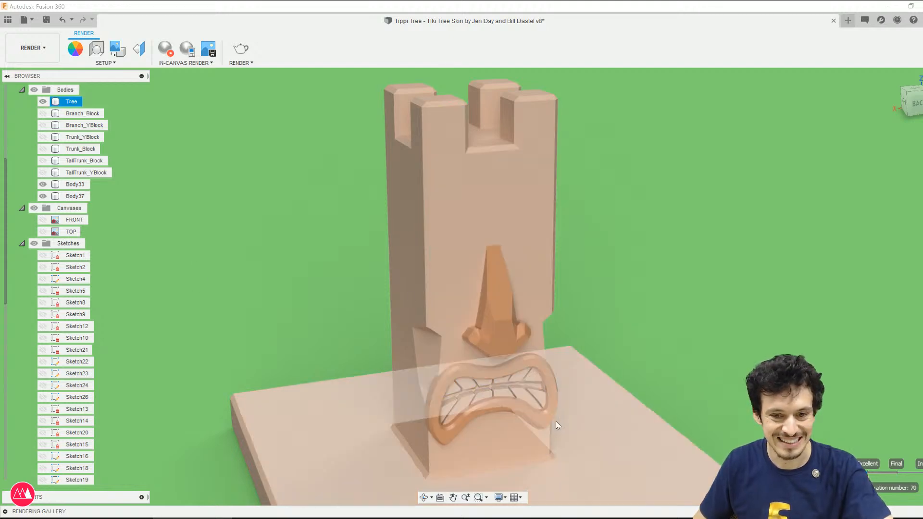
Step: Return to the Design workspace and turn the model to face the tiki's nose and mouth
left_click(39, 53)
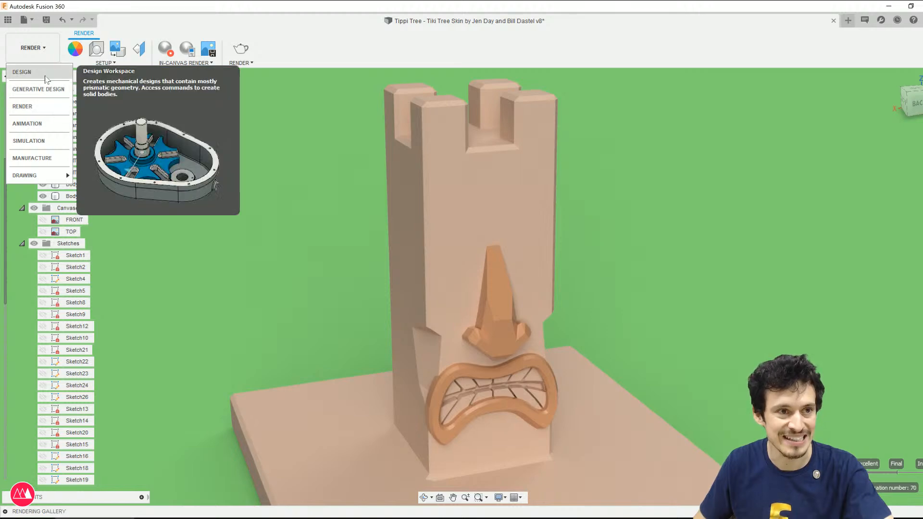
left_click(22, 72)
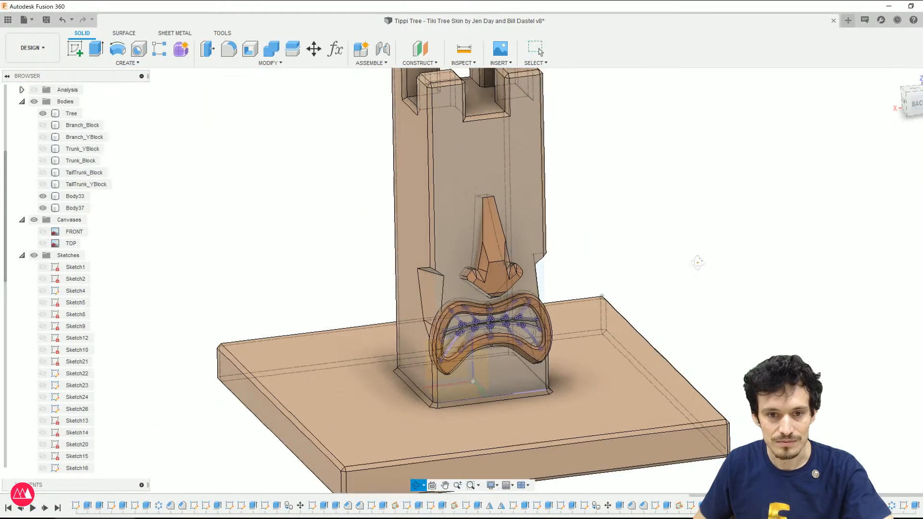
left_click(403, 295)
left_click(175, 154)
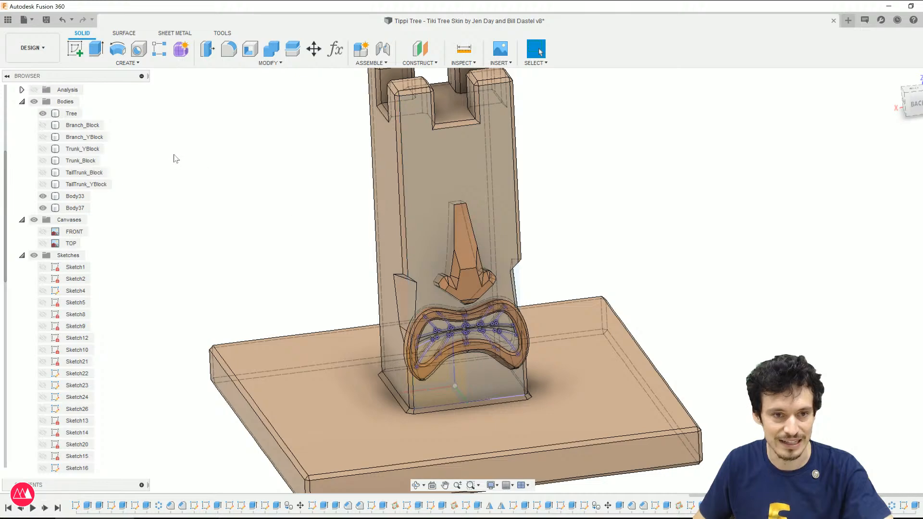
middle_click_drag(204, 200, 227, 195, "shift")
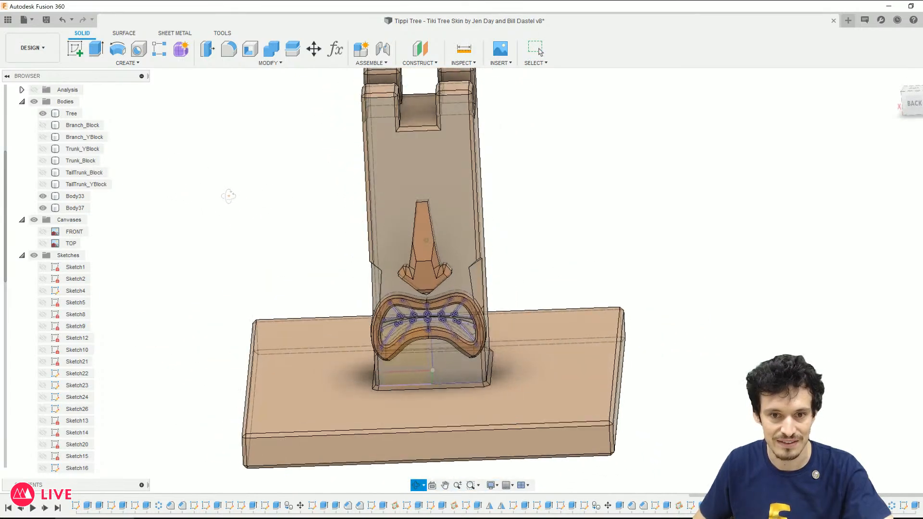
Step: Show the FRONT canvas over the tiki face and save the design as a new version described as "User Saved"
left_click(42, 232)
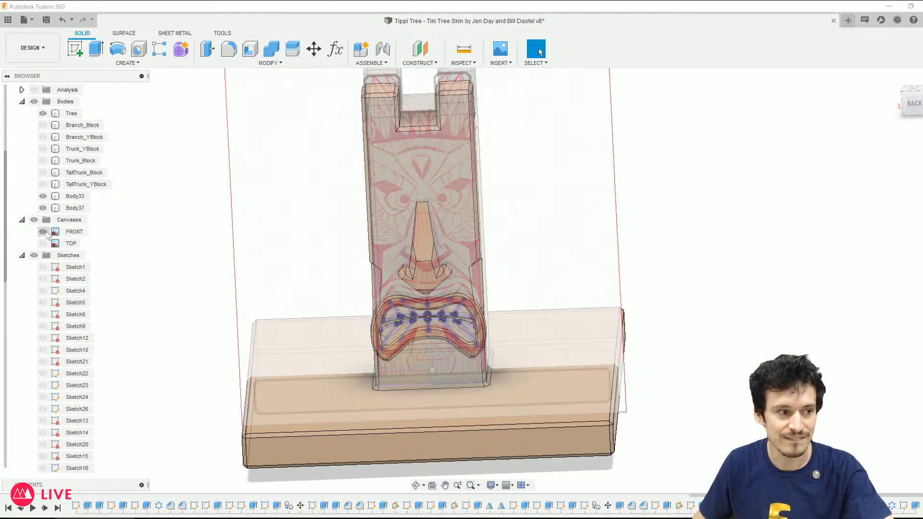
left_click(913, 103)
key("ctrl+s")
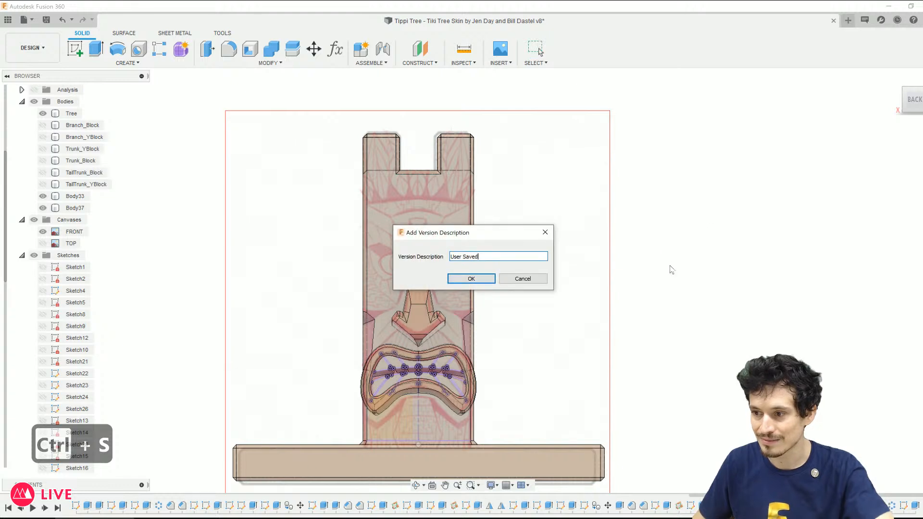
key("Return")
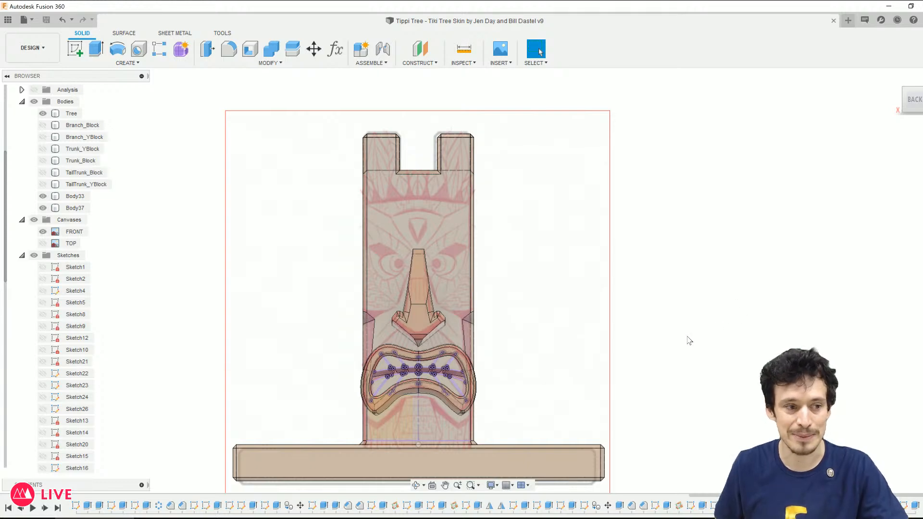
Step: Examine the nose, mouth and cheek notches at an angle and from the face side against the FRONT canvas
middle_click_drag(348, 277, 521, 321, "shift")
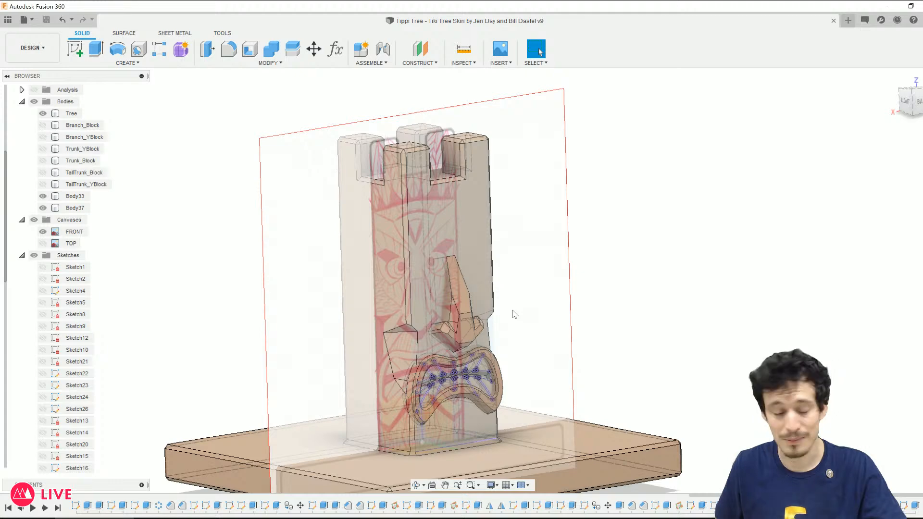
middle_click_drag(514, 316, 511, 339, "shift")
scroll(509, 334, "up", 3)
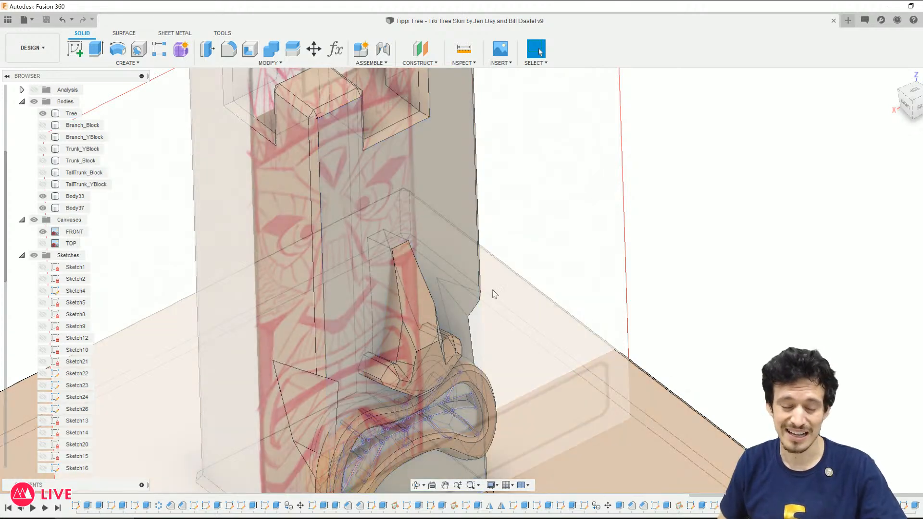
left_click(337, 275)
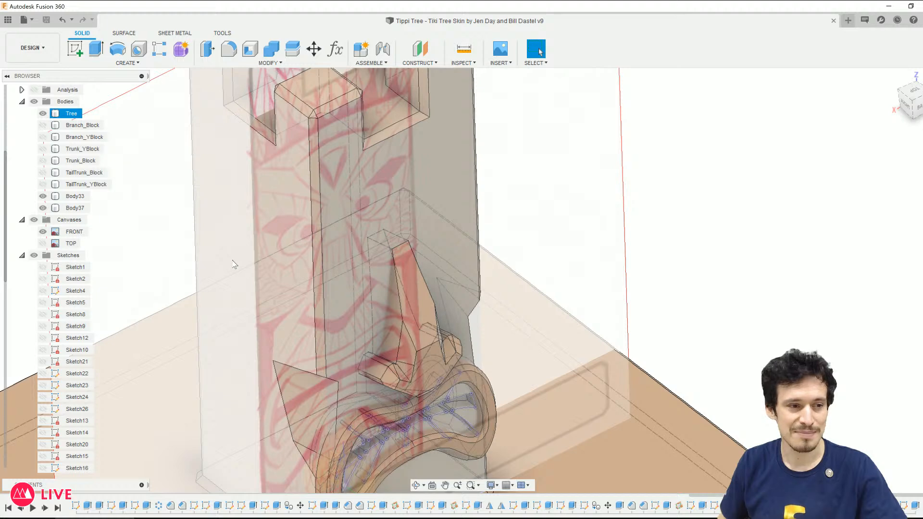
left_click(185, 299)
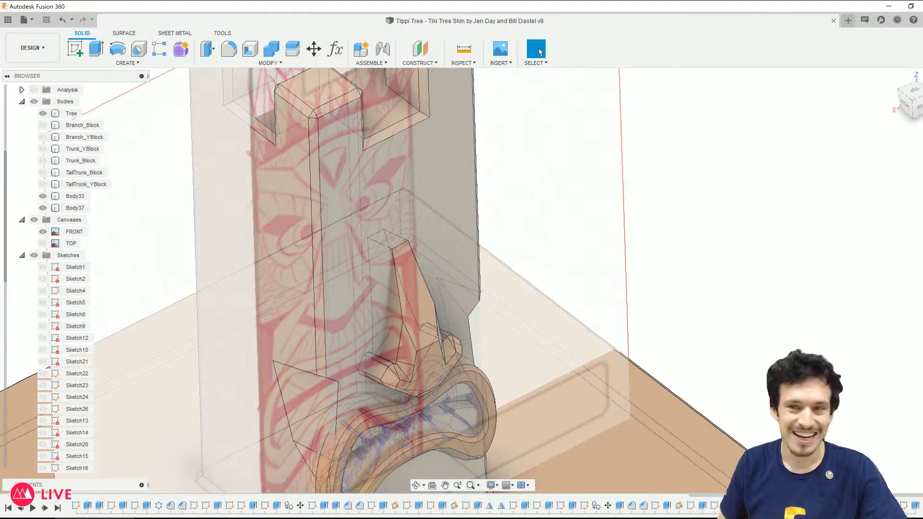
left_click(920, 108)
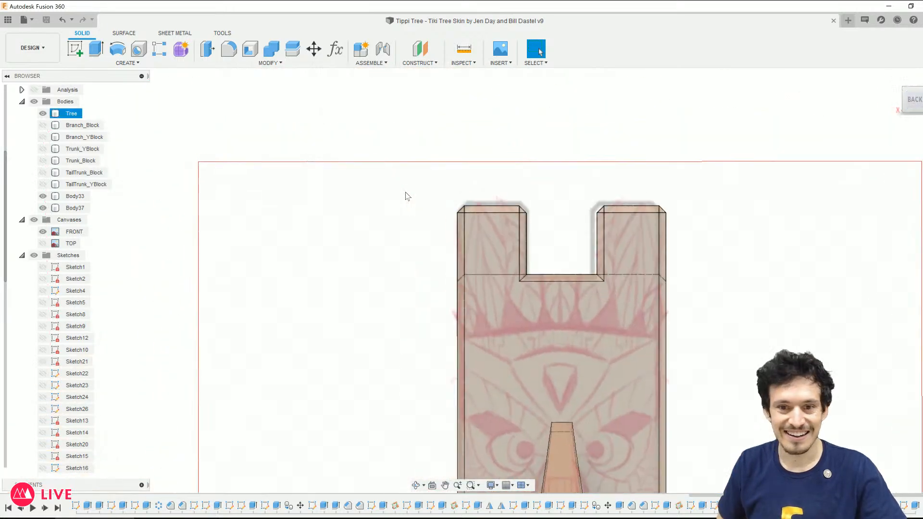
scroll(480, 269, "up", 5)
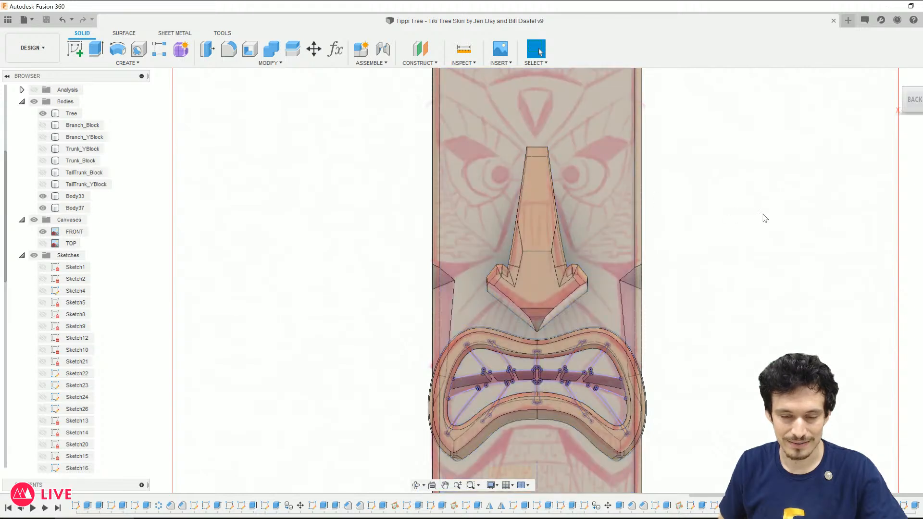
scroll(735, 255, "down", 1)
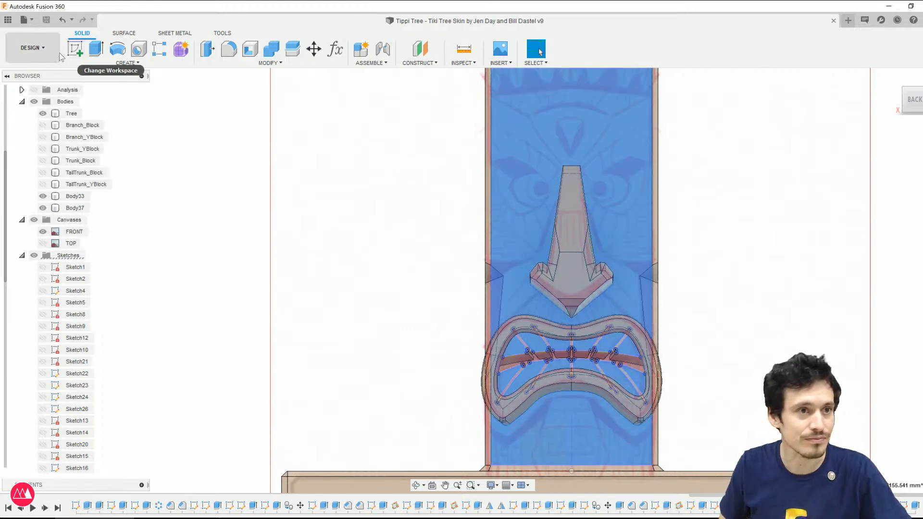
Step: Start a sketch on the trunk's flat face behind the nose and mouth, and reopen it squarely facing the view
left_click(74, 48)
left_click(624, 341)
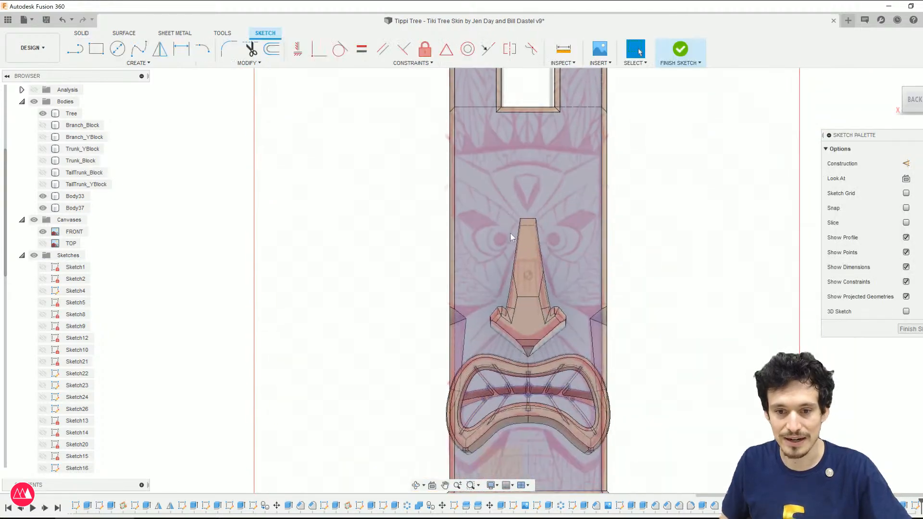
left_click(908, 329)
mouse_move(884, 346)
middle_mouse_down("shift")
mouse_move(748, 365)
mouse_move(884, 337)
middle_mouse_up("shift")
left_click(913, 103)
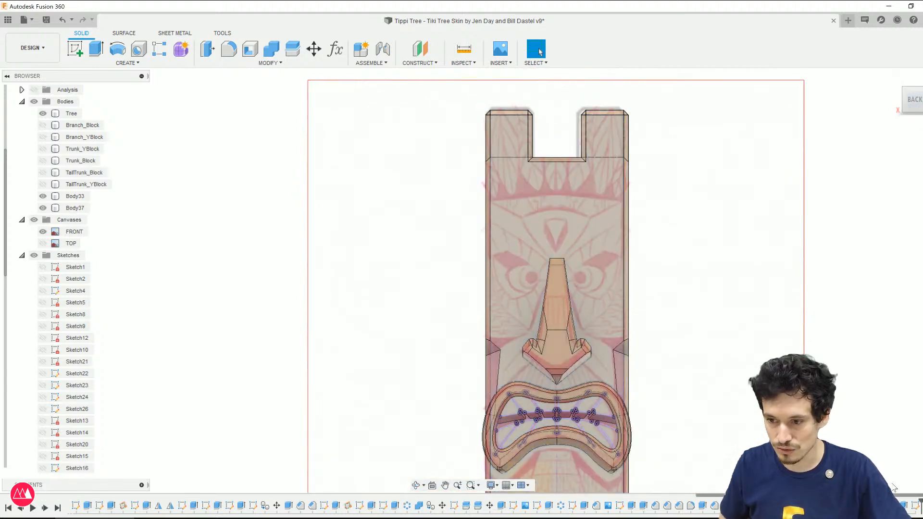
right_click(916, 507)
left_click(898, 407)
scroll(571, 409, "up", 2)
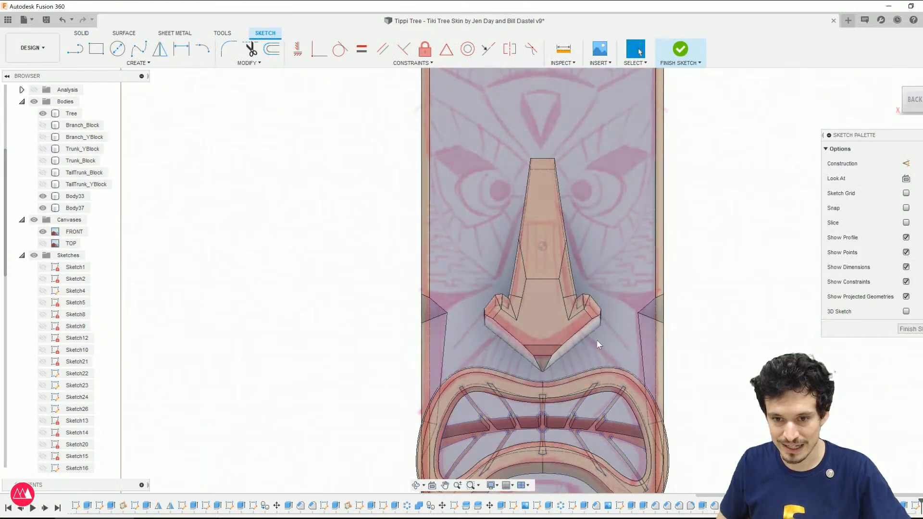
Step: Draw a spline from the mouth's upper corner up to the middle of the nose and reshape its upper end to follow the canvas
left_click(139, 49)
scroll(462, 375, "up", 5)
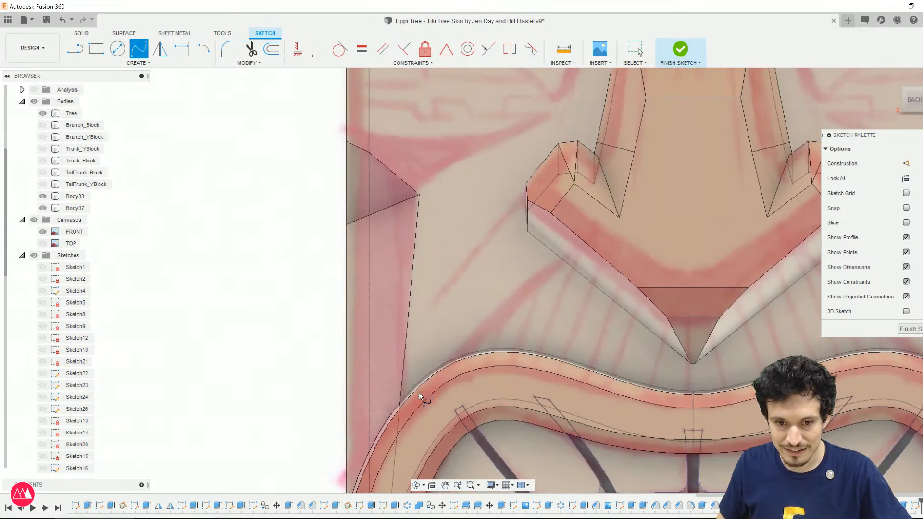
left_click(404, 412)
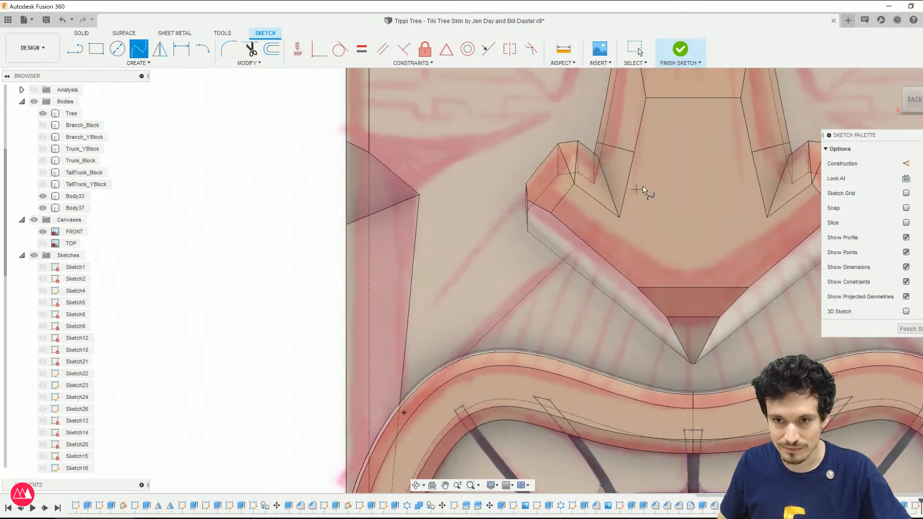
double_click(652, 167)
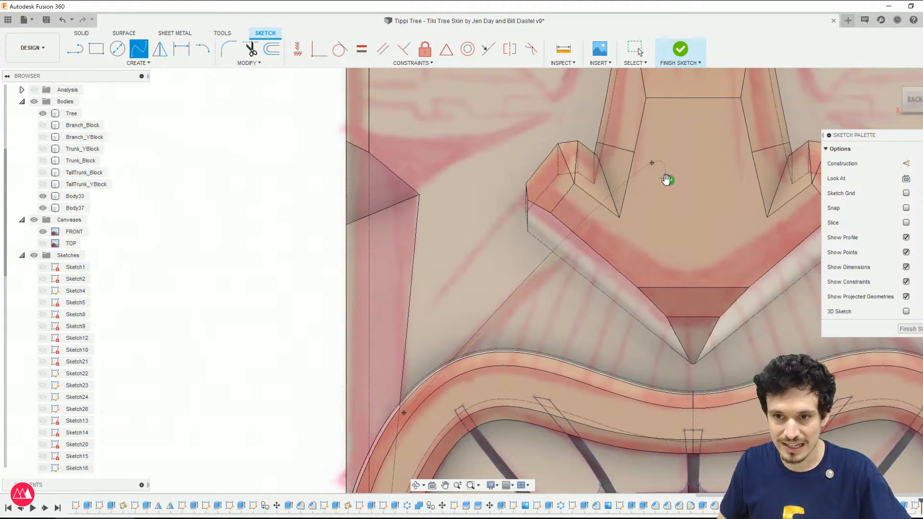
key("Escape")
left_click(442, 364)
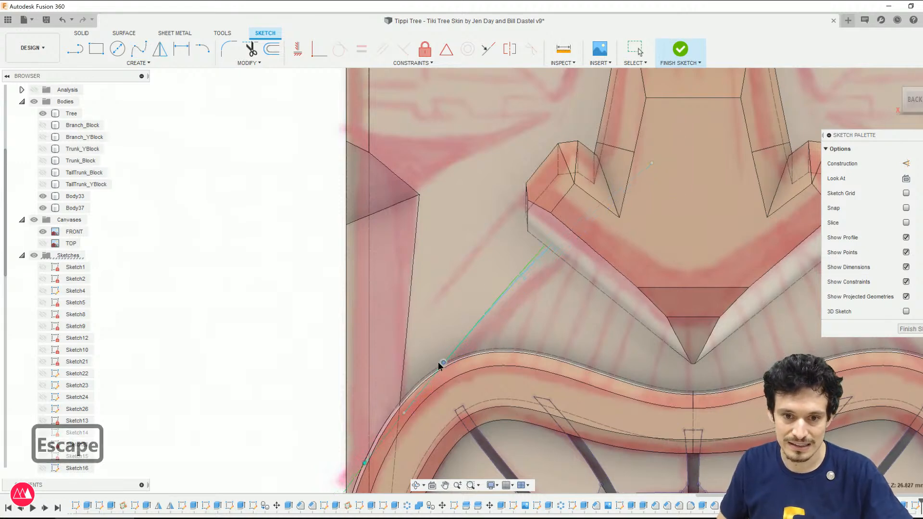
left_click(671, 185)
left_click_drag(653, 159, 658, 203)
scroll(654, 274, "down", 6)
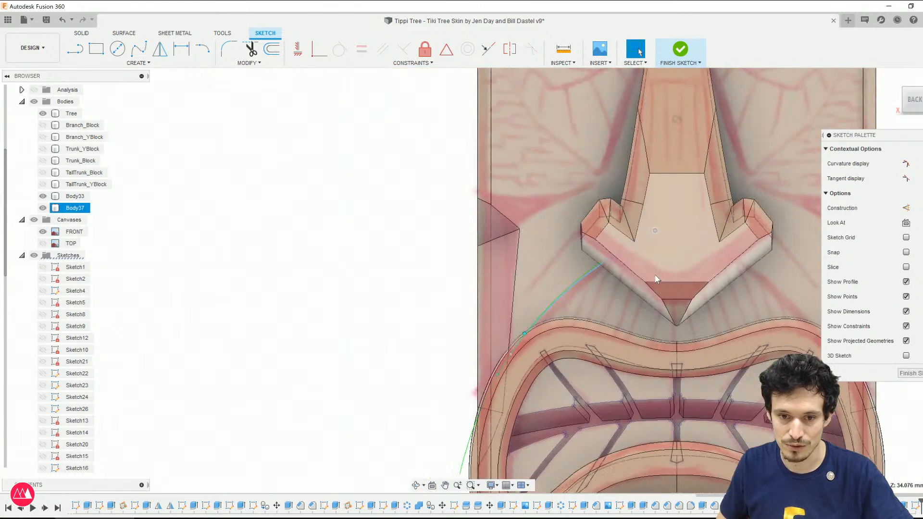
Step: Draw a vertical construction centreline from the nose to below the mouth, and join the spline's upper end to it with a short horizontal line
key("l")
left_click(666, 195)
left_click(665, 433)
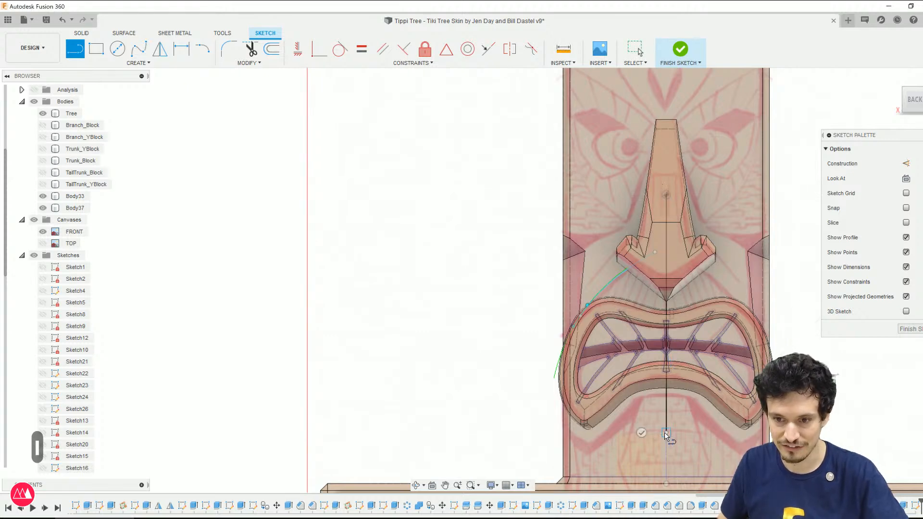
key("Escape")
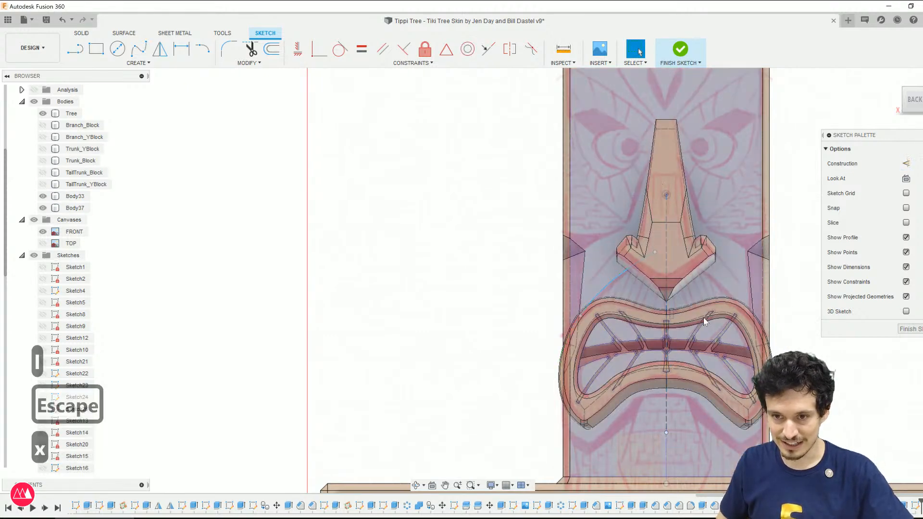
scroll(682, 298, "up", 3)
key("l")
left_click(638, 222)
key("Escape")
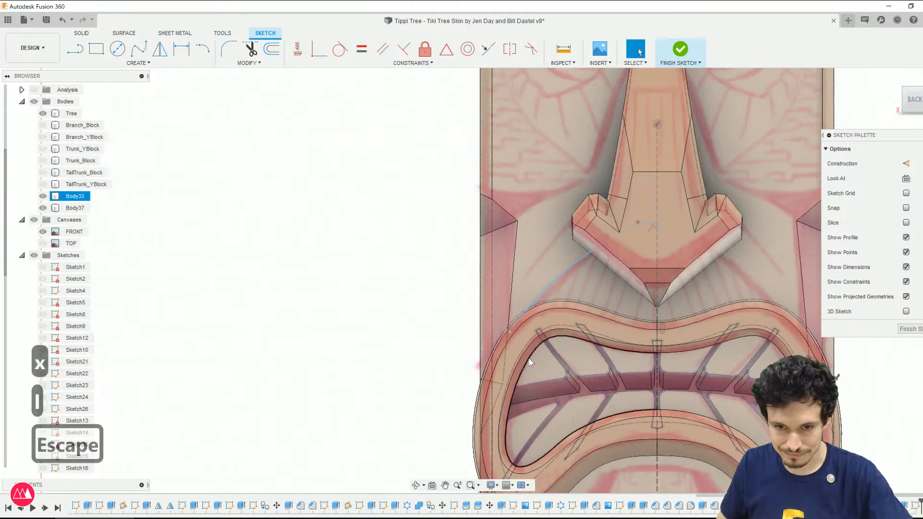
Step: Draw a short line about 1 mm long from the cheek spline's lower end into the upper lip
left_click(528, 332)
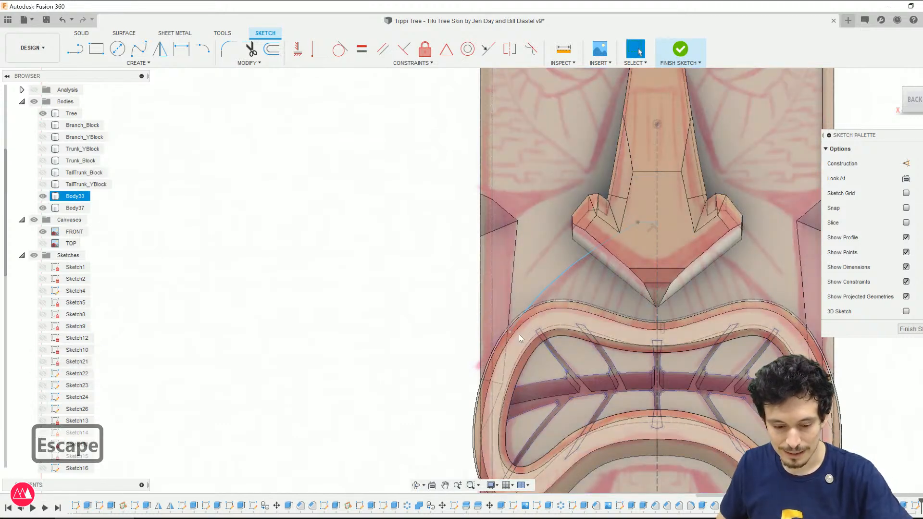
key("l")
left_click(512, 333)
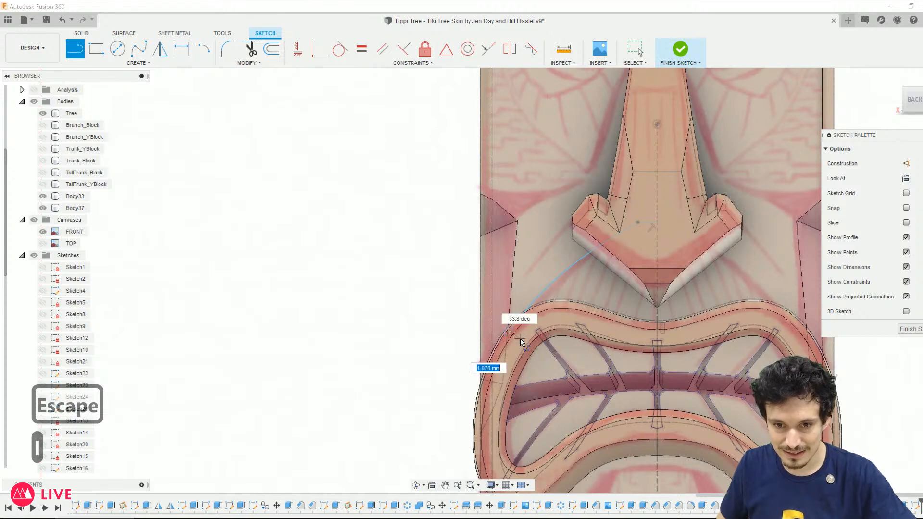
key("Escape")
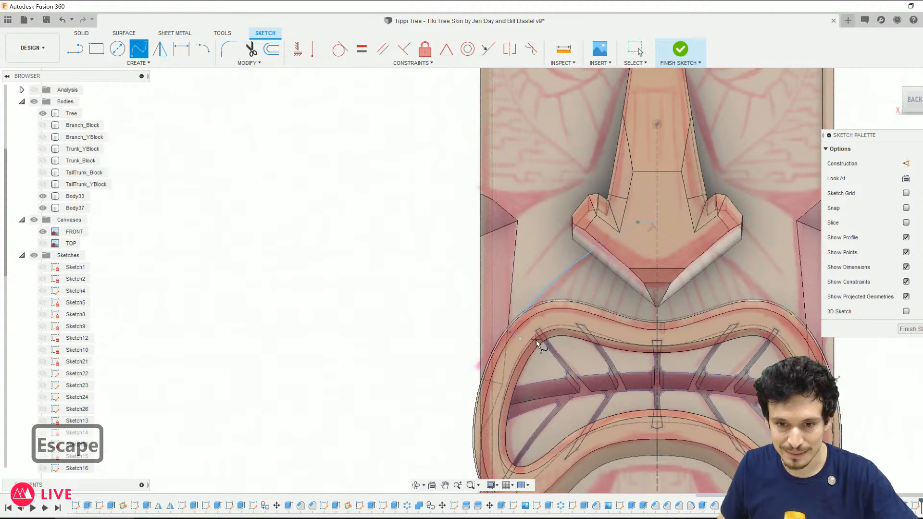
key("Escape")
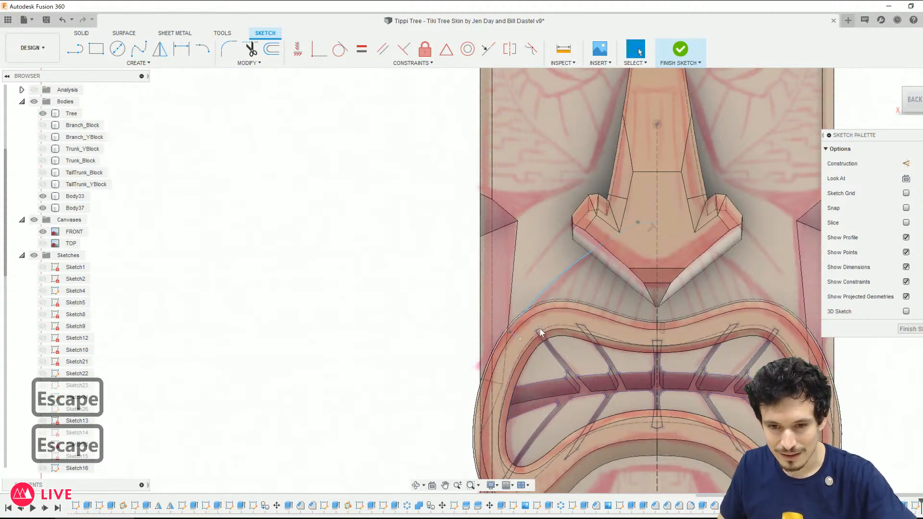
left_click(516, 338)
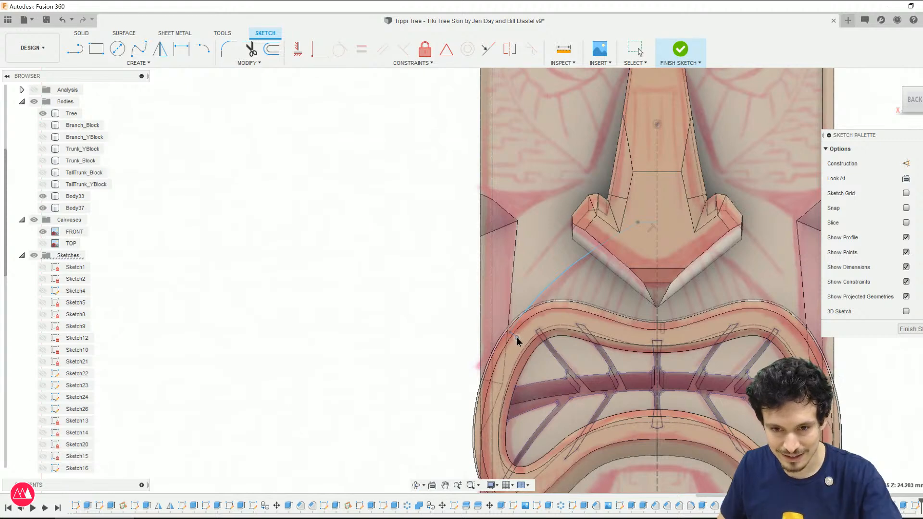
left_click(517, 338)
Step: Draw a spline along the upper lip from the short line's end to the centreline and make its end tangent handle horizontal
left_click(139, 49)
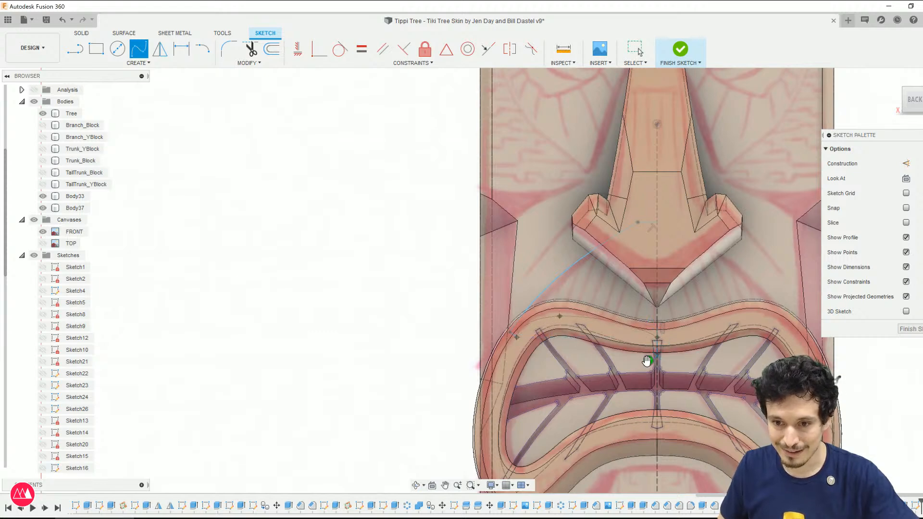
key("Escape")
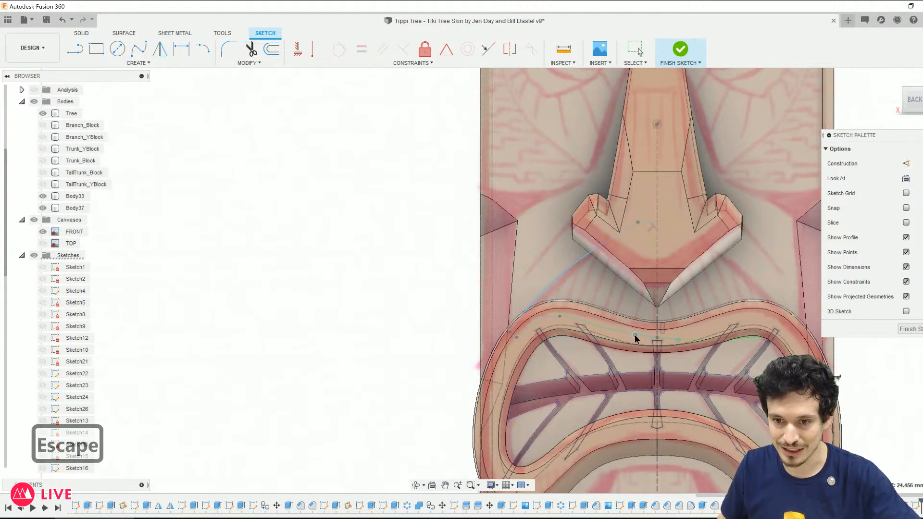
right_click(643, 339)
left_click(630, 426)
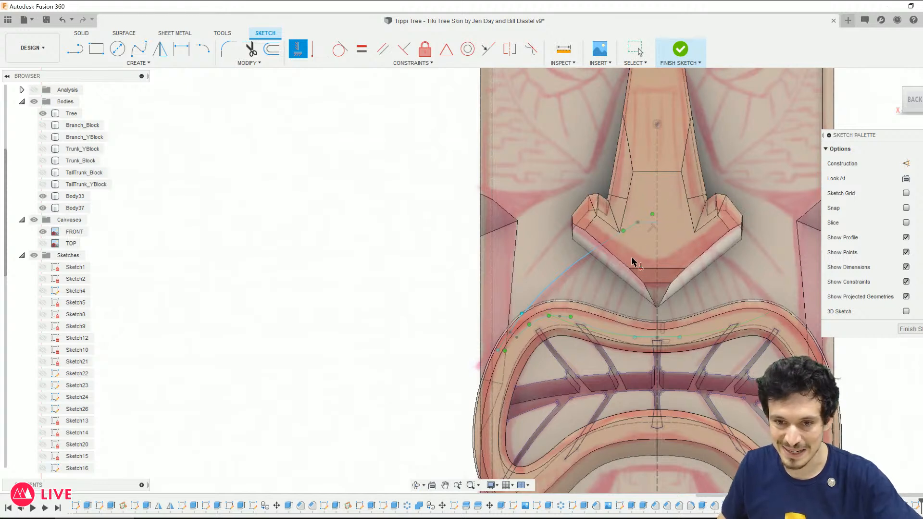
key("Escape")
Step: Mirror the two splines and two connecting lines across the construction centreline and finish the sketch
scroll(632, 262, "up", 2)
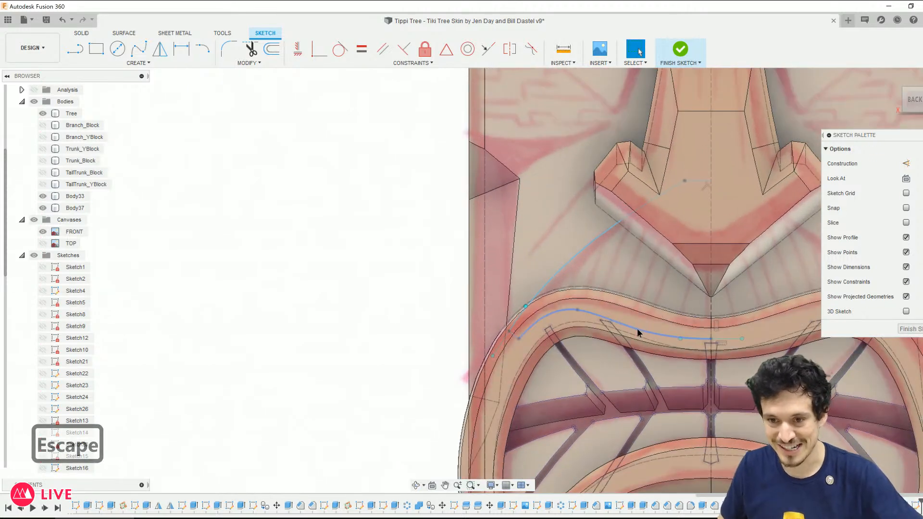
left_click(638, 332)
key("m")
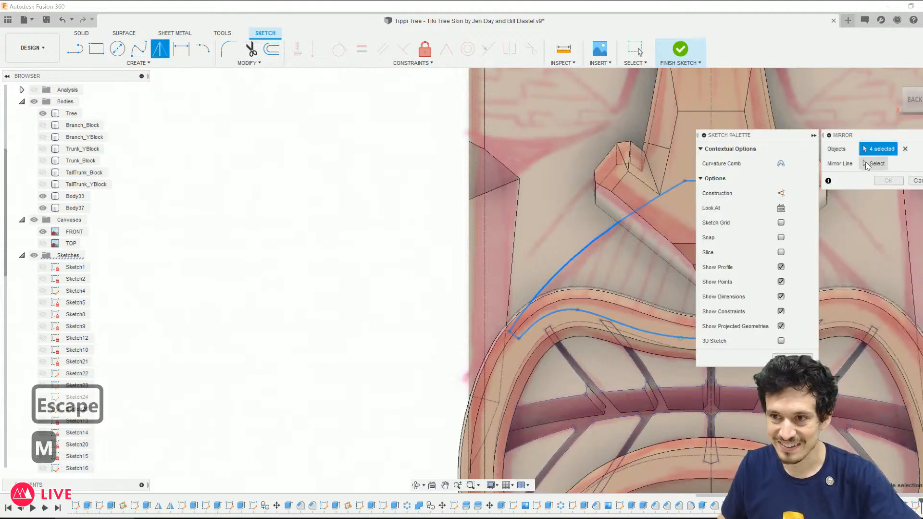
scroll(315, 268, "down", 2)
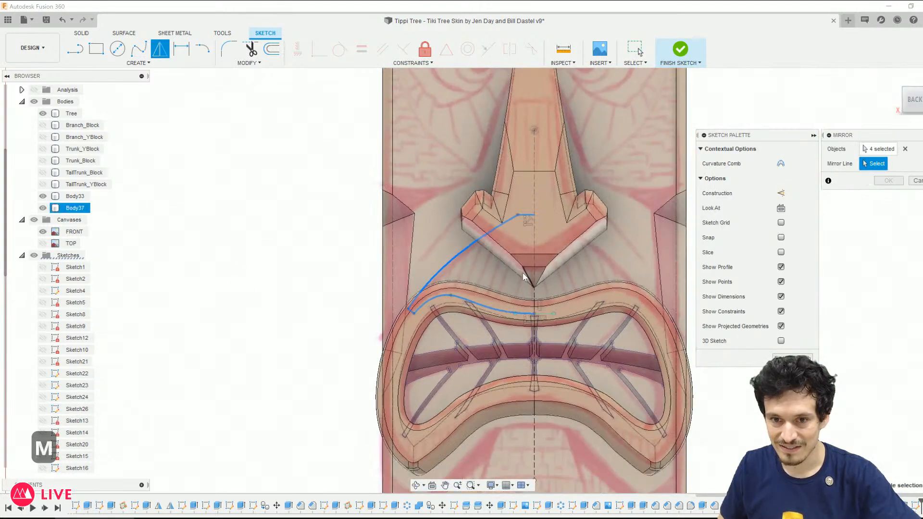
left_click(534, 294)
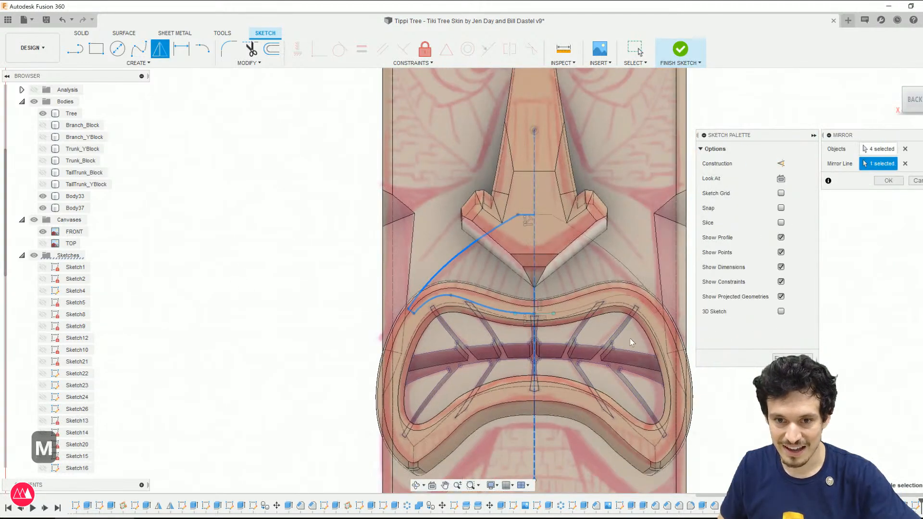
left_click(887, 180)
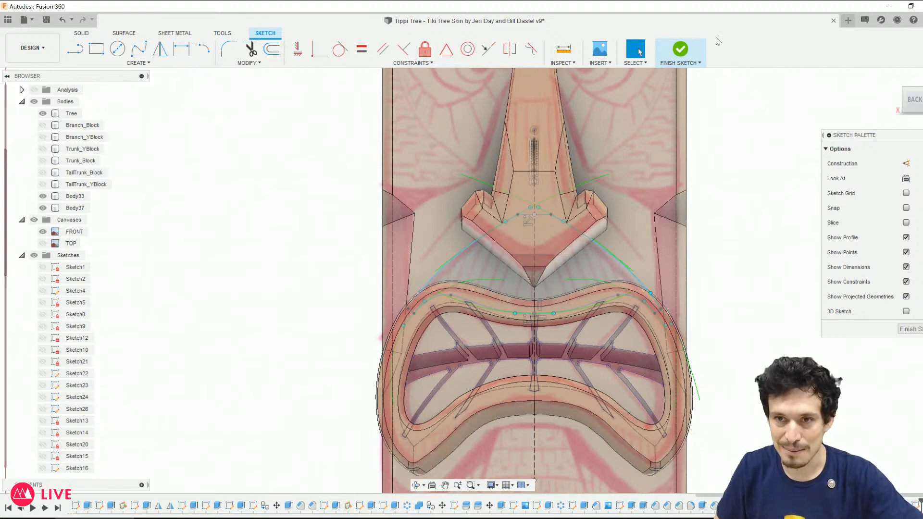
left_click(692, 57)
Step: Select the upper-lip profile between the nose and mouth and hide the FRONT canvas
mouse_move(737, 298)
middle_mouse_down("shift")
mouse_move(719, 300)
mouse_move(731, 298)
middle_mouse_up("shift")
left_click(554, 279)
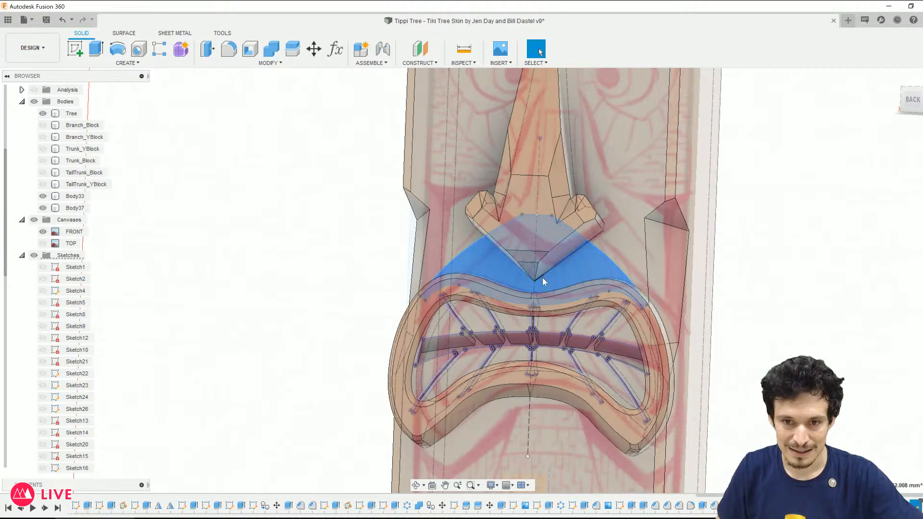
scroll(108, 245, "down", 2)
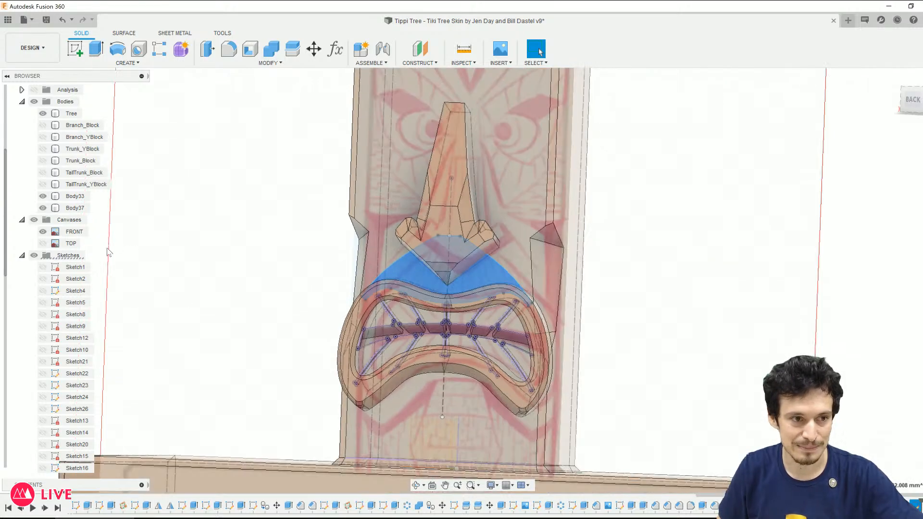
left_click(43, 232)
mouse_move(128, 267)
middle_mouse_down("shift")
mouse_move(169, 301)
mouse_move(182, 295)
mouse_move(151, 301)
middle_mouse_up("shift")
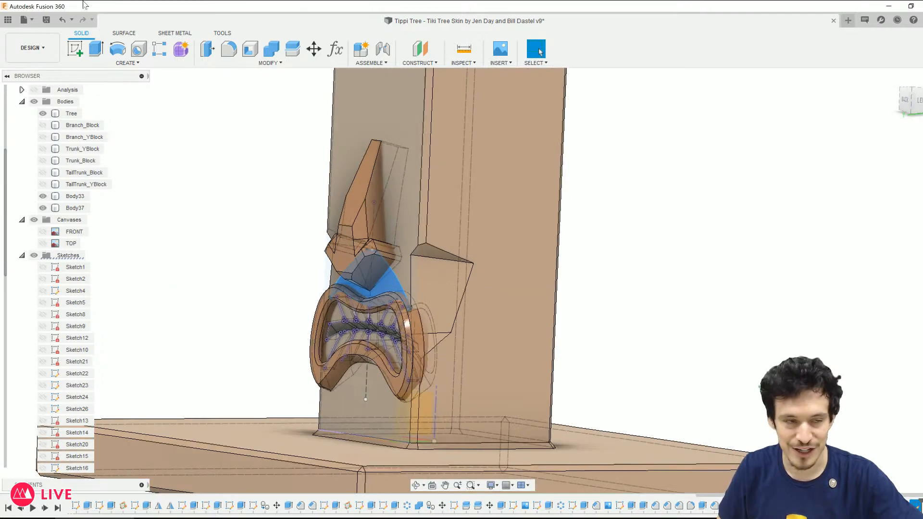
Step: Extrude the upper-lip profile on two sides as a new body, 3.394 mm outward and 6.006 mm into the trunk
left_click(91, 50)
left_click_drag(353, 279, 344, 279)
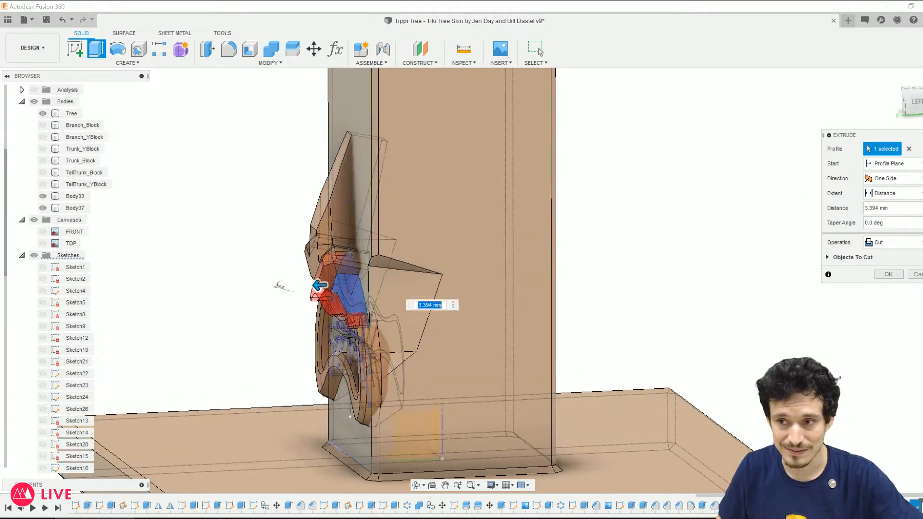
left_click(894, 178)
left_click(902, 204)
left_click_drag(368, 283, 396, 281)
left_click(900, 315)
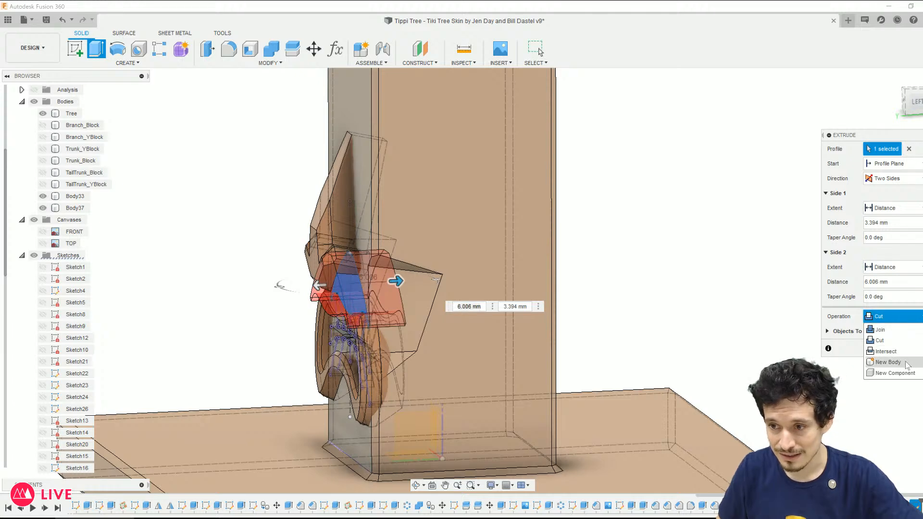
left_click(907, 364)
left_click(888, 333)
Step: Examine the new lip body against the nose, mouth and trunk from several angles
middle_click_drag(830, 346, 651, 258, "shift")
left_click(651, 258)
left_click(283, 189)
scroll(284, 190, "down", 3)
middle_click_drag(288, 196, 309, 202, "shift")
scroll(309, 204, "up", 1)
middle_click_drag(652, 75, 655, 273, "shift")
scroll(643, 239, "up", 4)
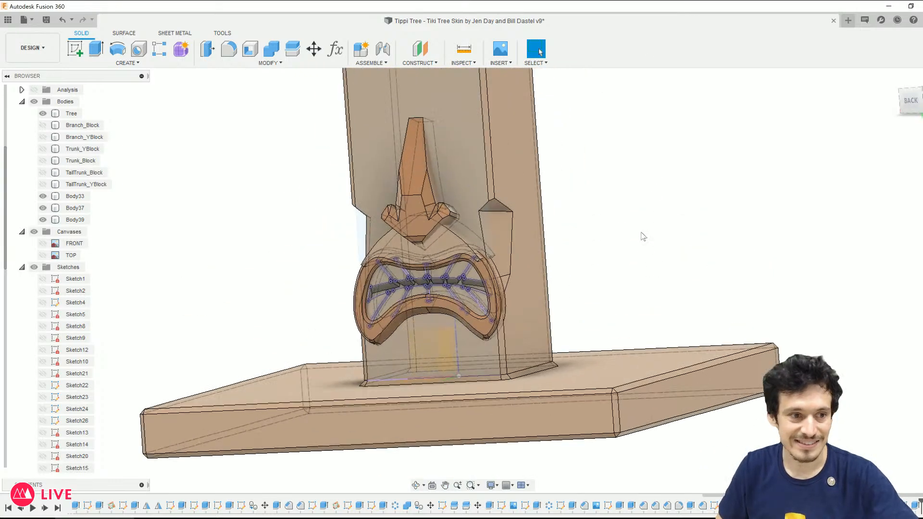
Step: Compare the shaded and wireframe visual styles and settle on shaded with visible edges only
key("ctrl+5")
key("ctrl+6")
key("ctrl+7")
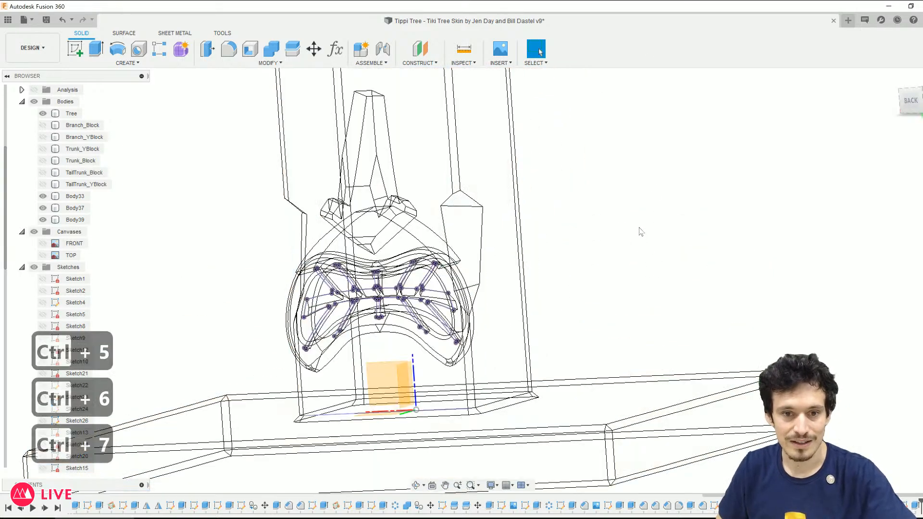
key("ctrl+7")
key("ctrl+5")
key("ctrl+4")
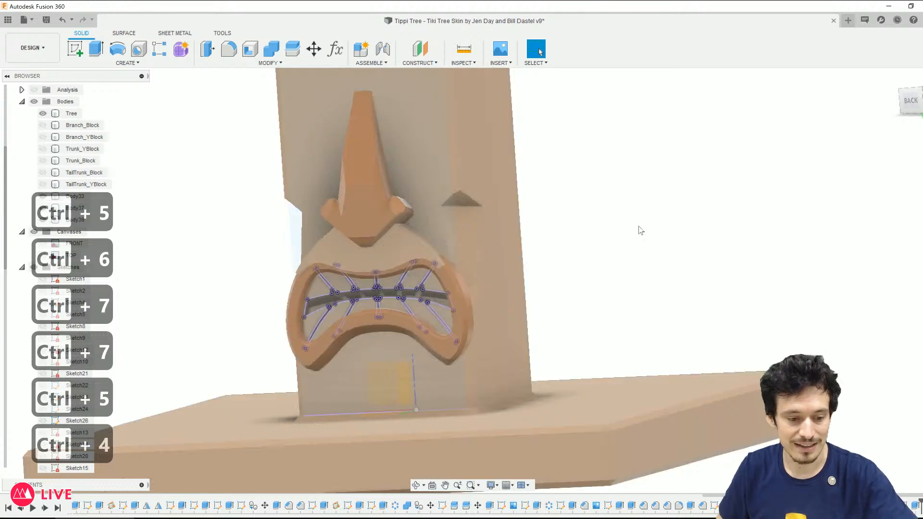
key("ctrl+5")
key("ctrl+6")
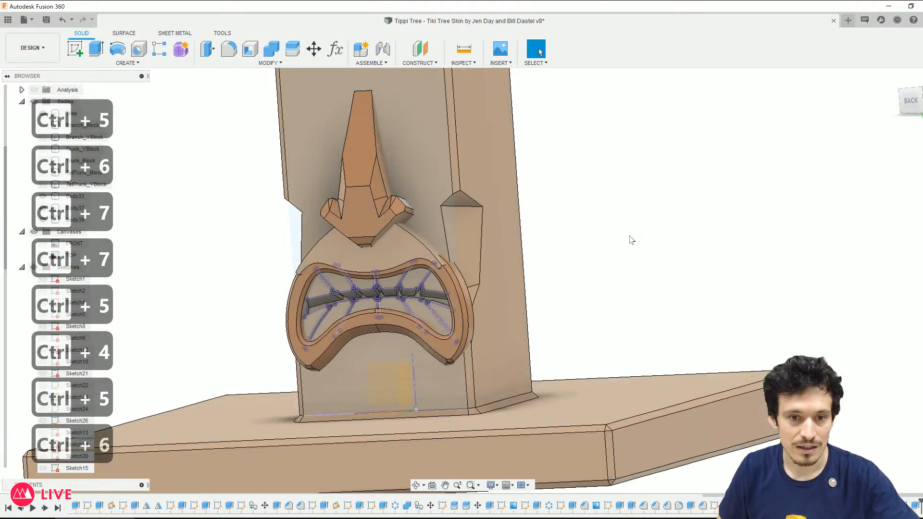
Step: Duplicate the orange-brown glossy plastic appearance, recolour the copy light blue (RGB 130, 207, 255) and apply it to the lip body
key("a")
right_click(808, 222)
left_click(818, 245)
double_click(859, 221)
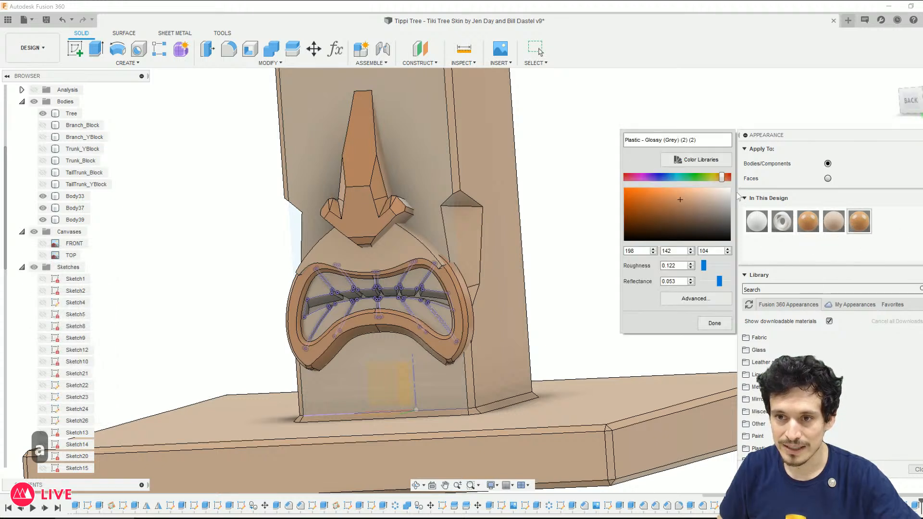
left_click_drag(719, 177, 671, 177)
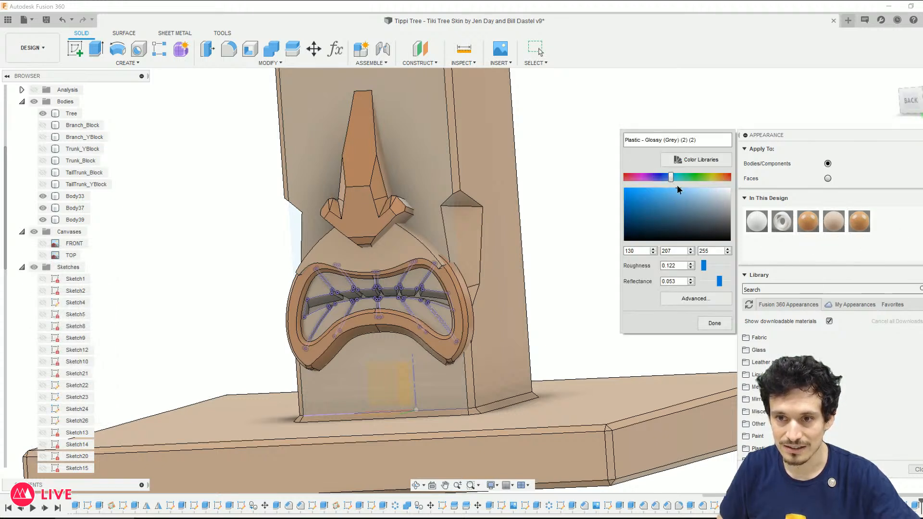
left_click(714, 324)
left_click_drag(571, 262, 383, 261)
left_click(917, 470)
Step: Cut the mouth and nose bodies out of the blue lip body with Combine, keeping the tool bodies
middle_click_drag(582, 216, 620, 213, "shift")
middle_click_drag(603, 250, 554, 274, "shift")
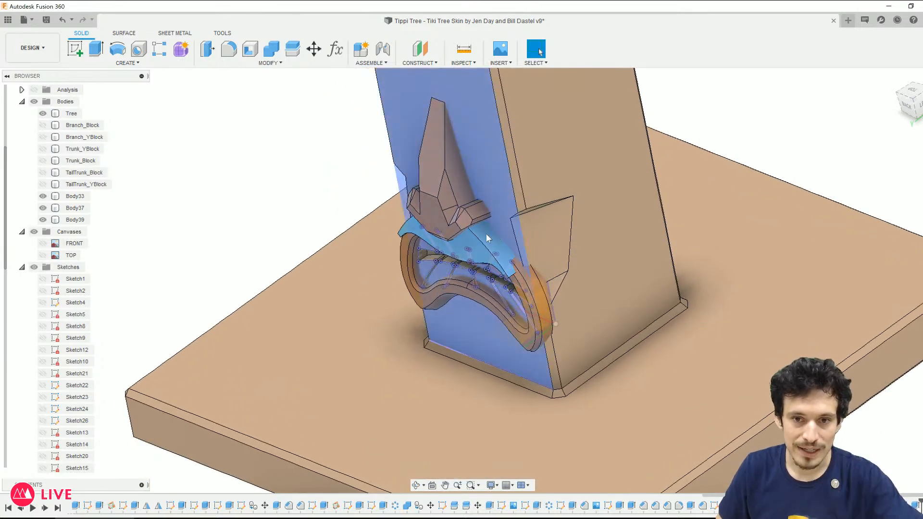
scroll(498, 237, "down", 1)
scroll(465, 276, "up", 3)
middle_click_drag(465, 276, 487, 256, "shift")
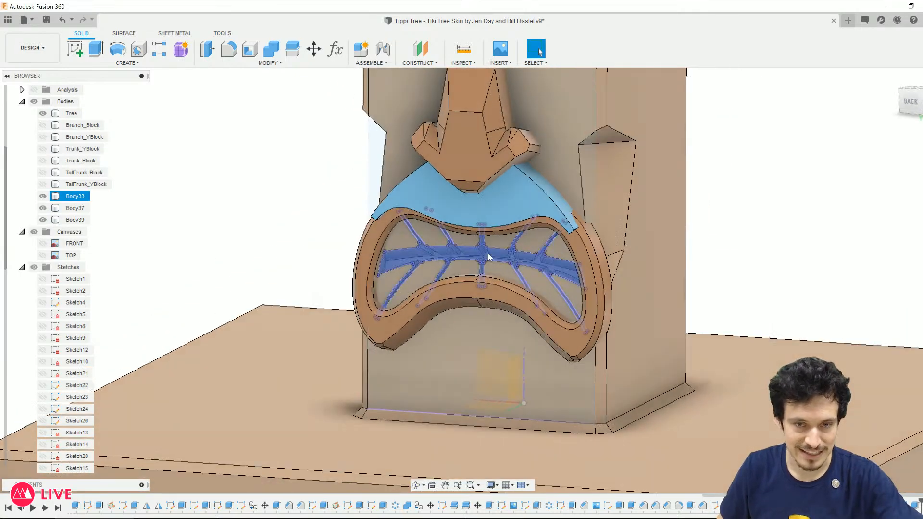
scroll(485, 256, "up", 1)
left_click(361, 423)
key("c")
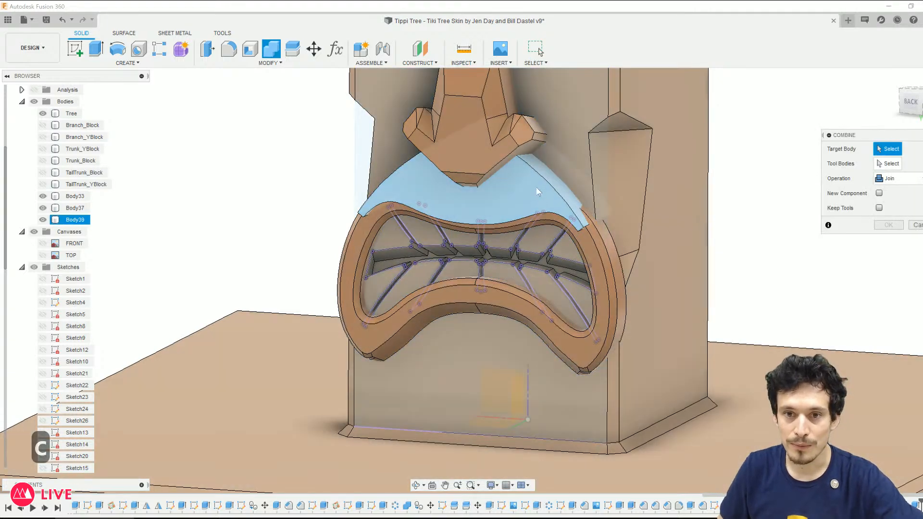
left_click(537, 189)
left_click(904, 178)
left_click(905, 202)
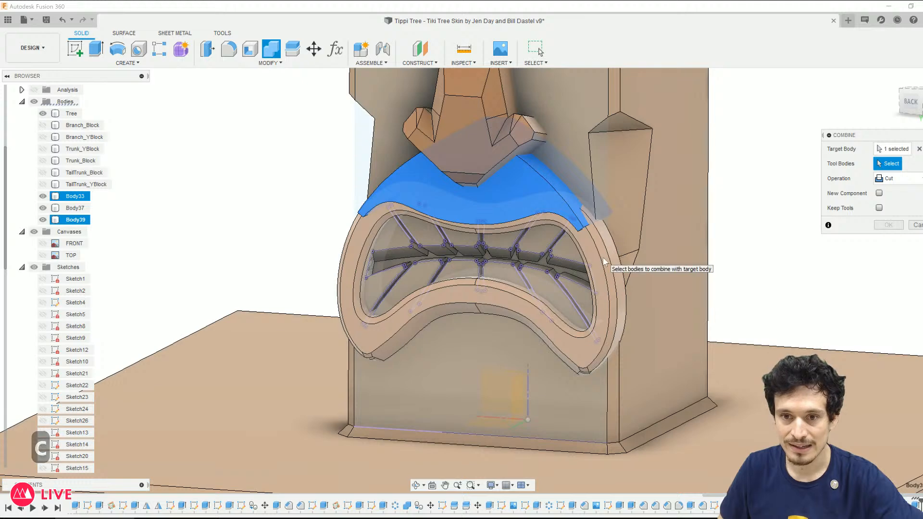
left_click(605, 259)
left_click(446, 113)
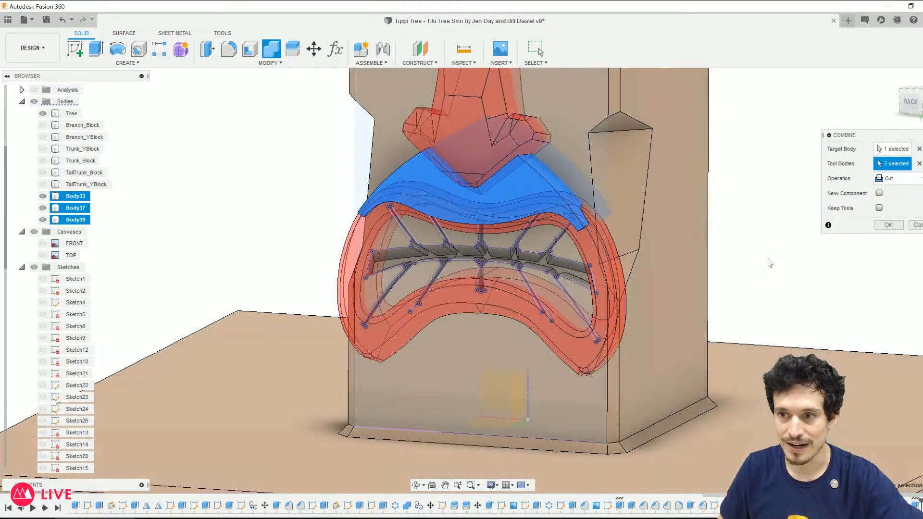
left_click(879, 207)
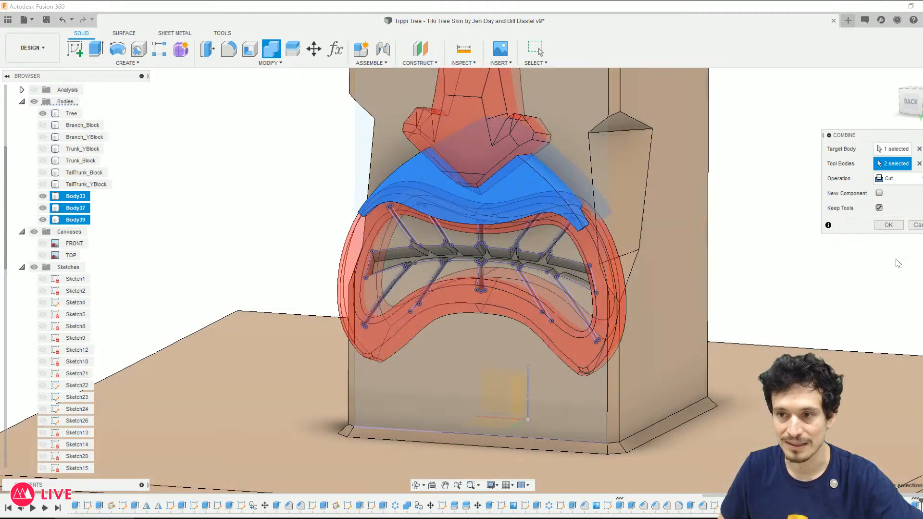
left_click(883, 229)
Step: Hide the nose and mouth bodies to examine the trimmed lip body, and show both again
scroll(500, 299, "down", 3)
middle_click_drag(500, 298, 541, 275, "shift")
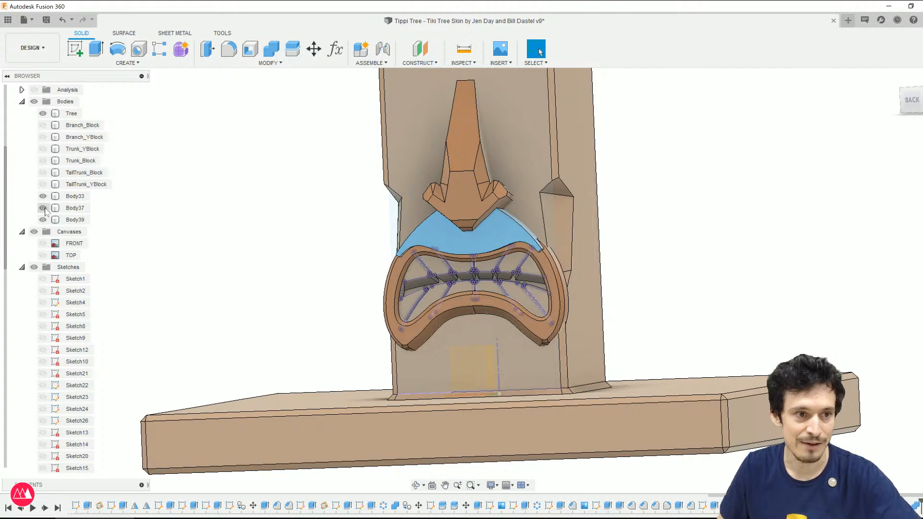
left_click(43, 208)
left_click(43, 197)
middle_click_drag(336, 206, 361, 276, "shift")
scroll(519, 222, "up", 2)
middle_click_drag(460, 240, 327, 240, "shift")
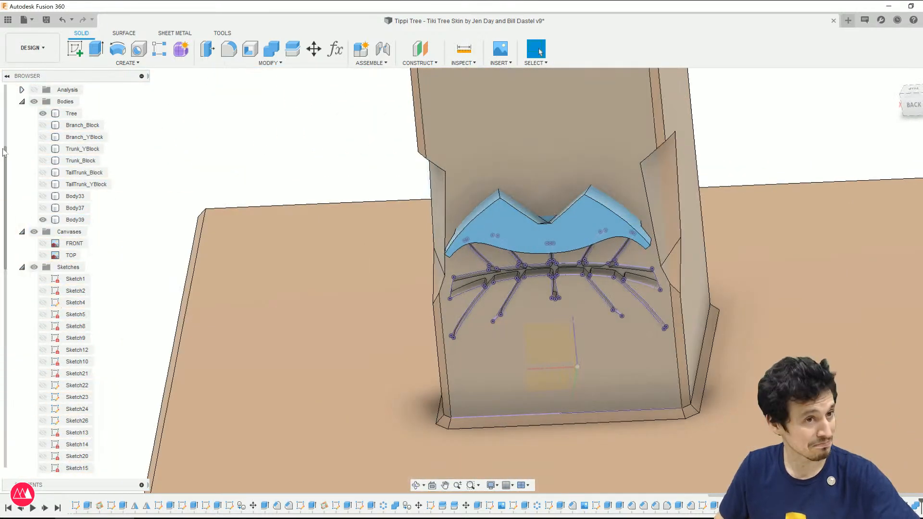
left_click(43, 208)
left_click(42, 197)
Step: Start a sketch on the recessed cross-shaped face at the top of the trunk and hide the Tree body
middle_click_drag(567, 307, 595, 377, "shift")
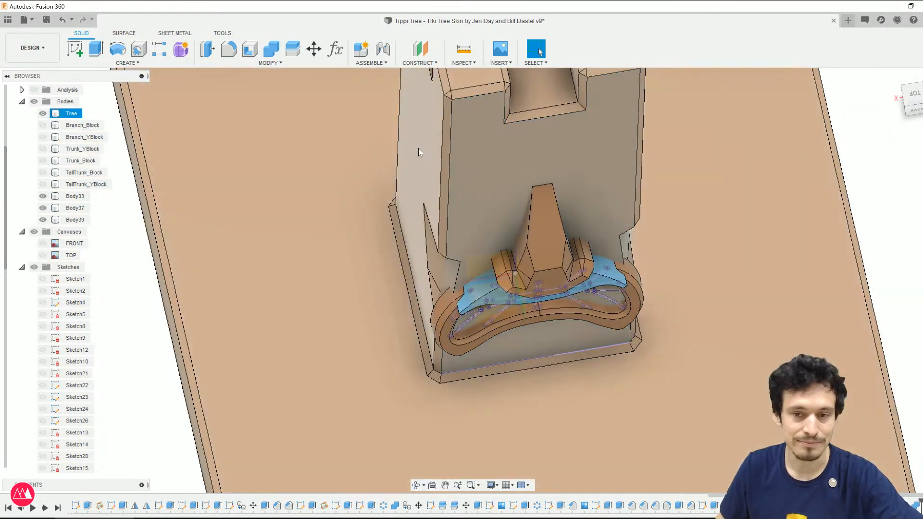
middle_click_drag(407, 120, 424, 168, "shift")
left_click(488, 148)
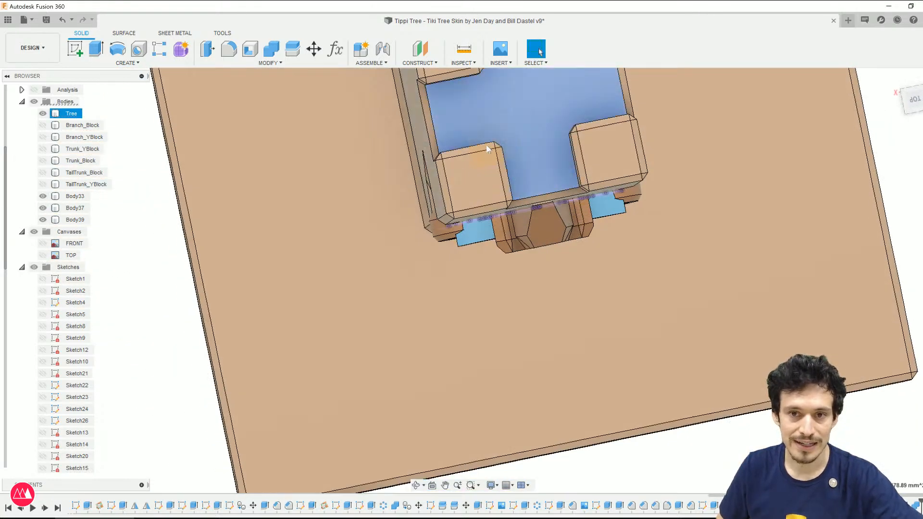
left_click(75, 50)
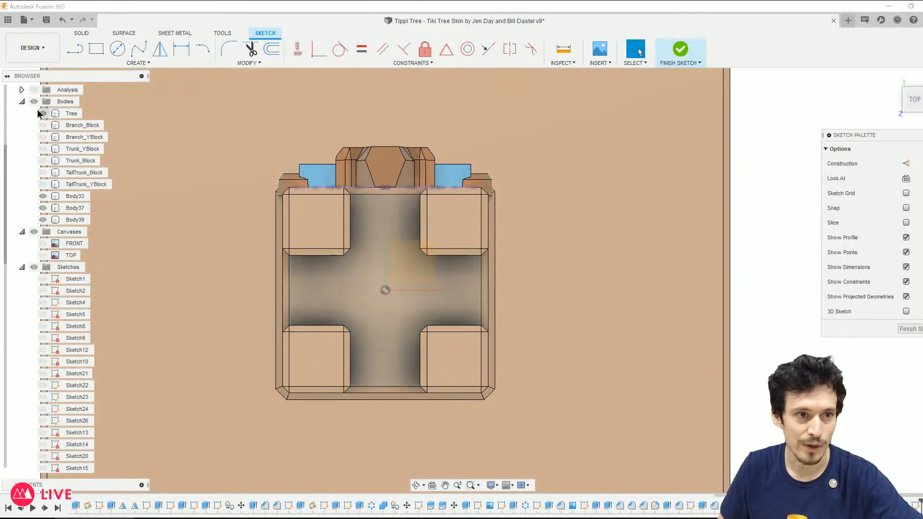
left_click(42, 113)
left_click(43, 113)
left_click(42, 114)
scroll(413, 265, "up", 2)
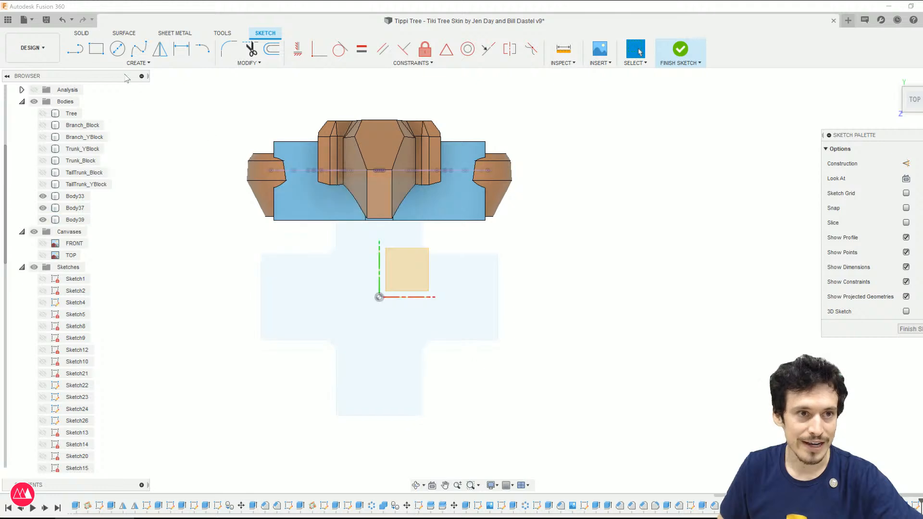
Step: Draw a vertical line about 17.6 mm long from the origin away from the face, and a circle about 65 mm in diameter centred on its end
left_click(117, 48)
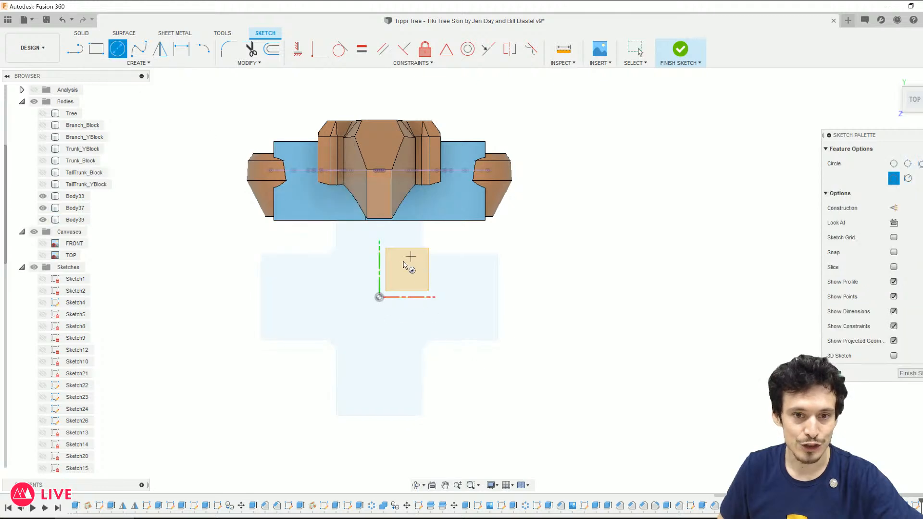
key("l")
left_click(379, 296)
left_click(379, 444)
key("c")
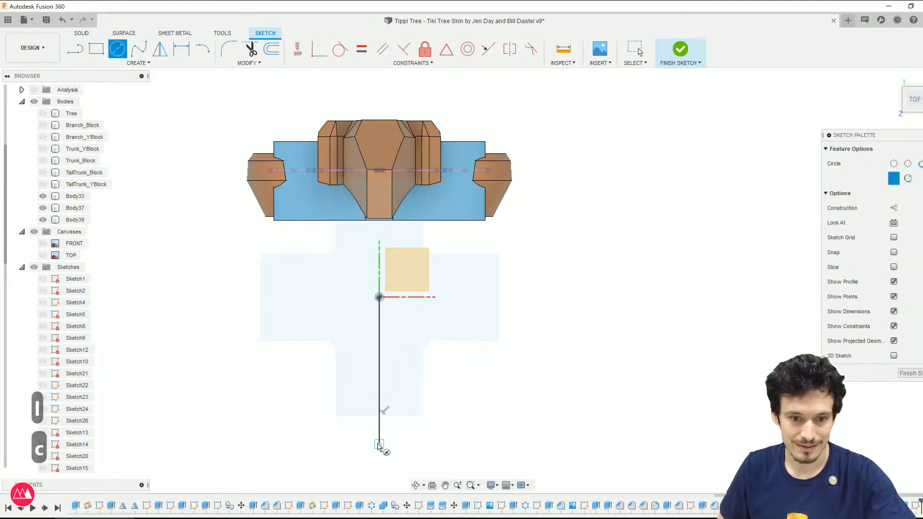
left_click(380, 444)
scroll(377, 171, "up", 10)
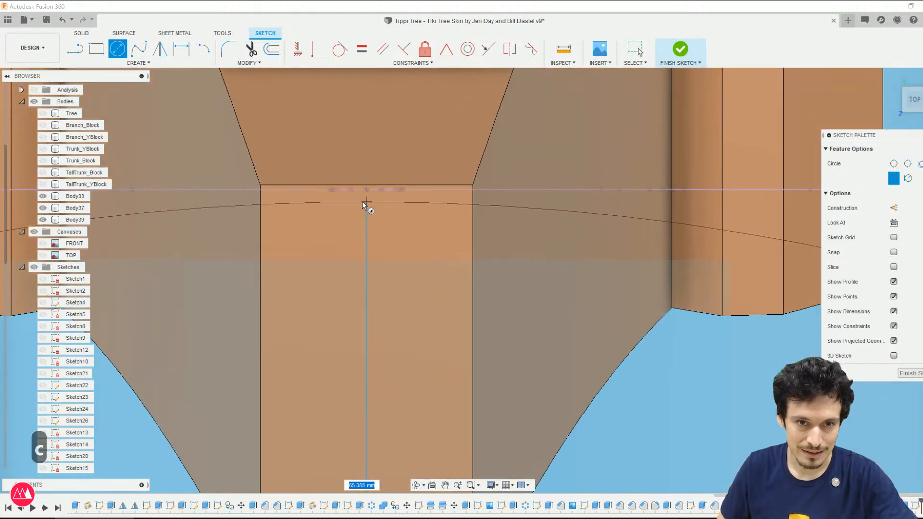
left_click(366, 202)
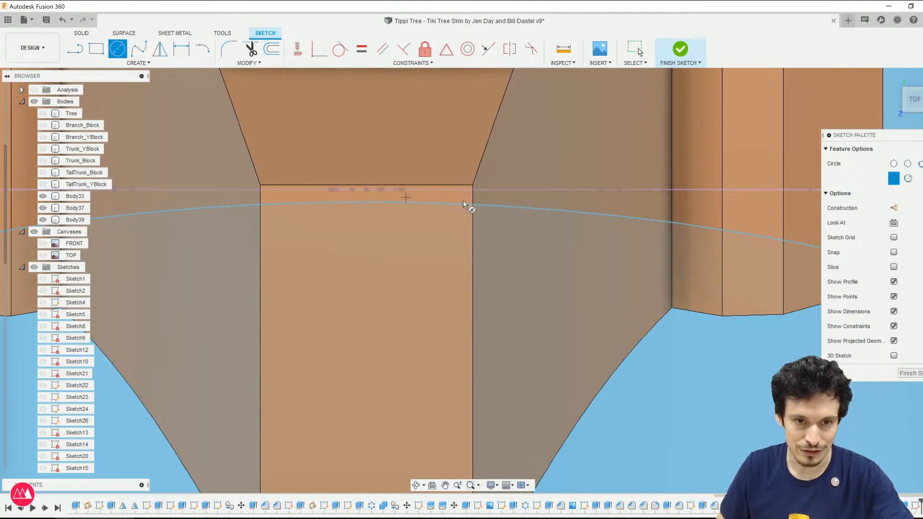
key("Escape")
scroll(472, 270, "down", 6)
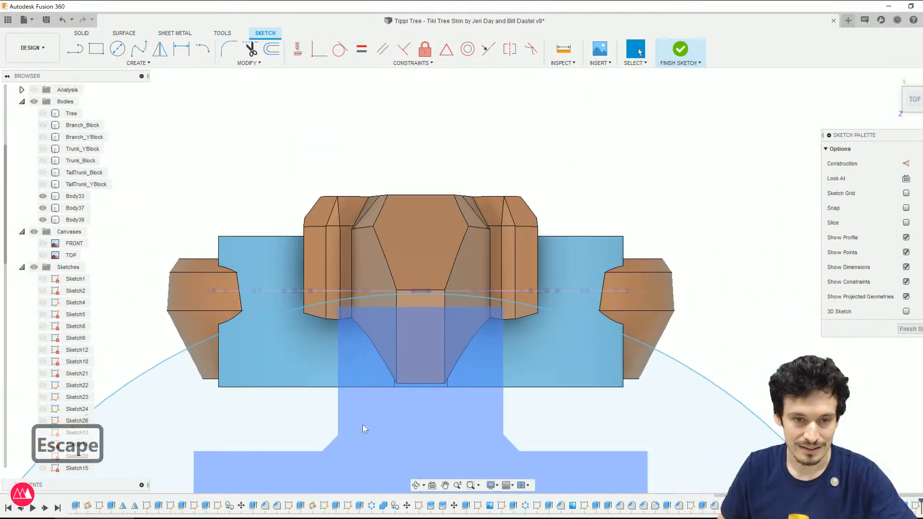
scroll(681, 268, "down", 5)
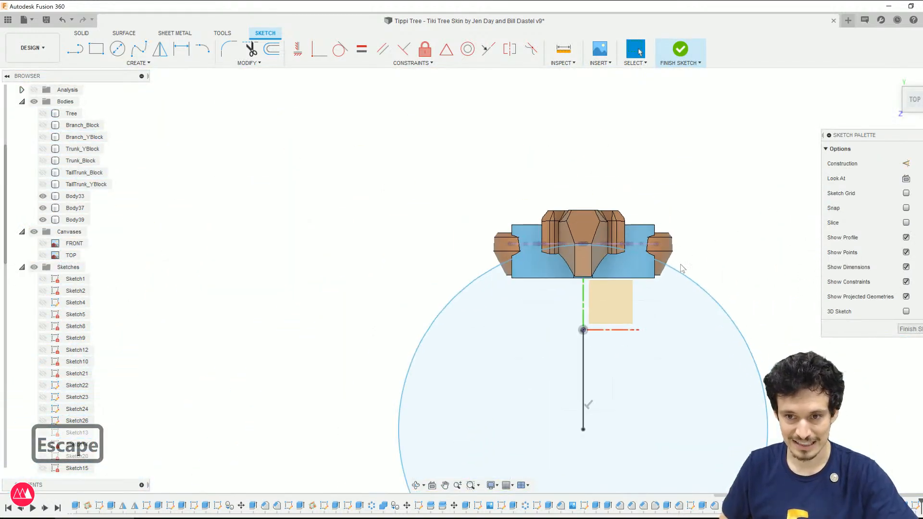
Step: Dimension the vertical line's length and the circle's diameter, accepting the proposed values
left_click(583, 387)
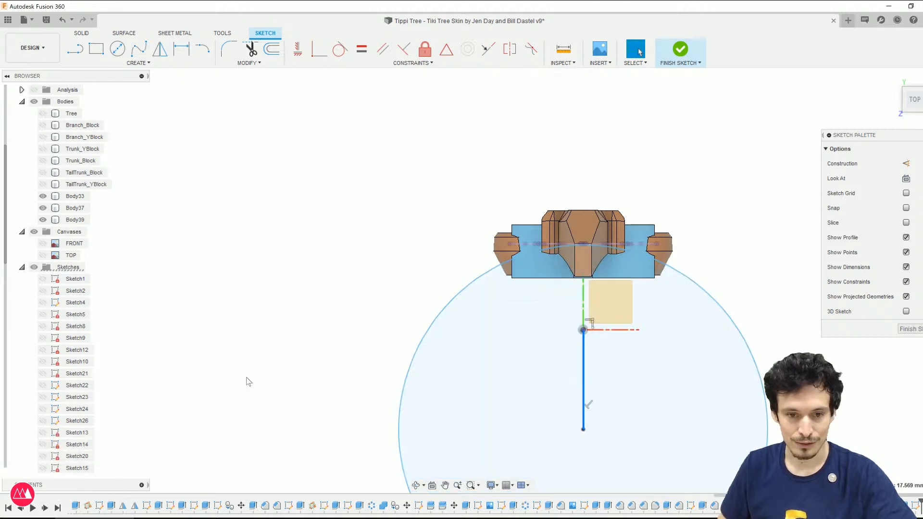
key("d")
left_click(338, 381)
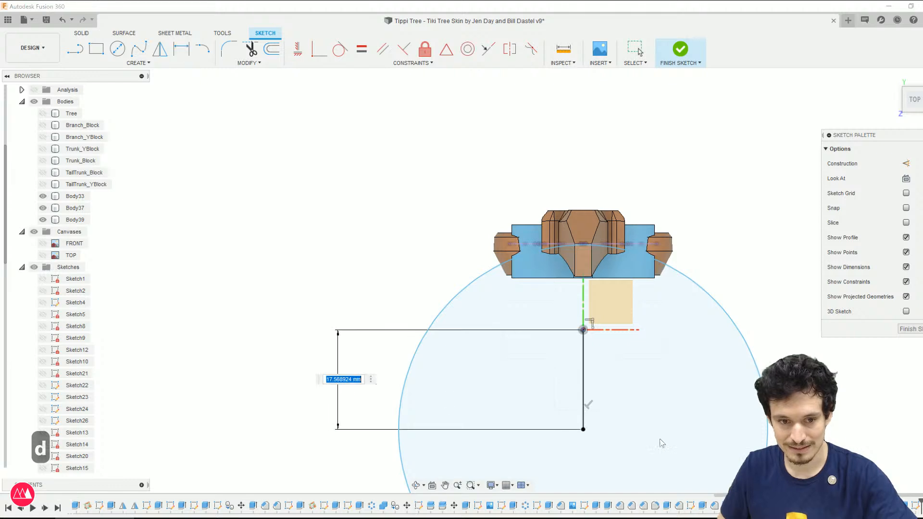
key("Return")
left_click(488, 288)
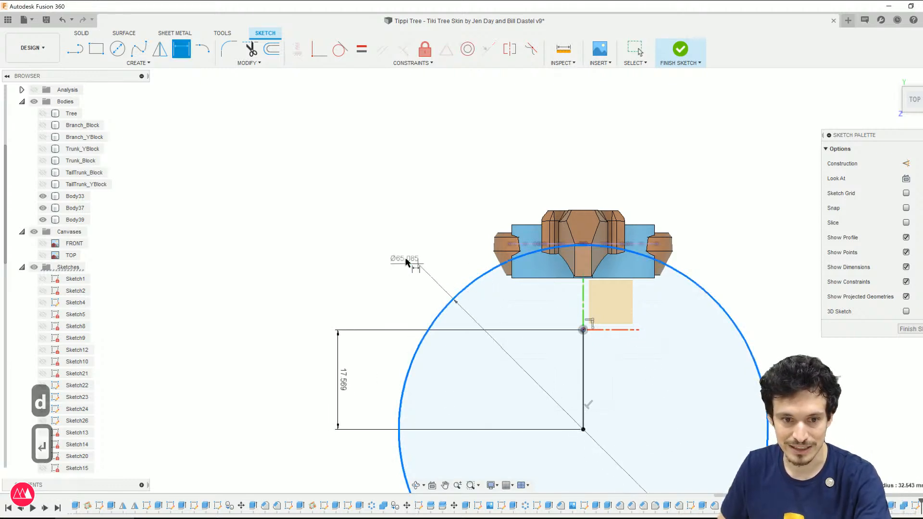
key("Return")
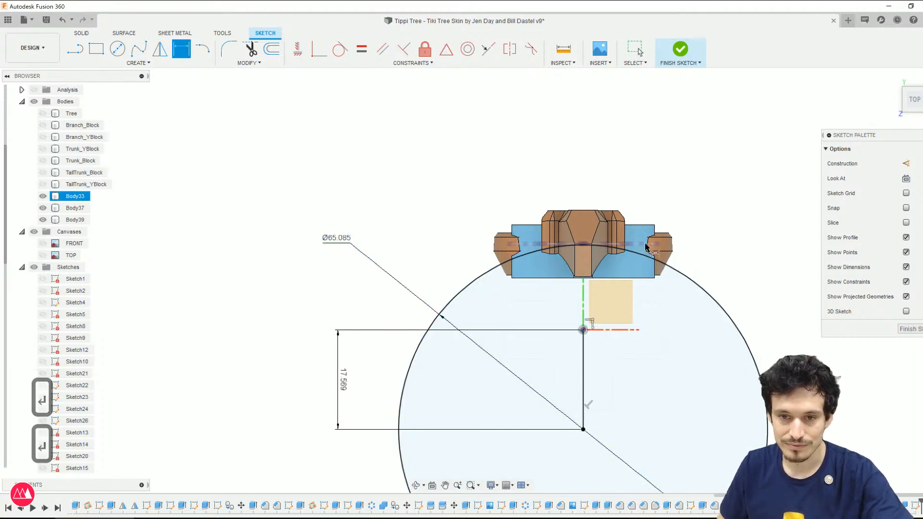
Step: Cut the sketched circle about 82 mm along the trunk through the upper-lip body only, excluding the nose and mouth bodies
key("e")
left_click(658, 321)
left_click_drag(620, 339, 197, 330)
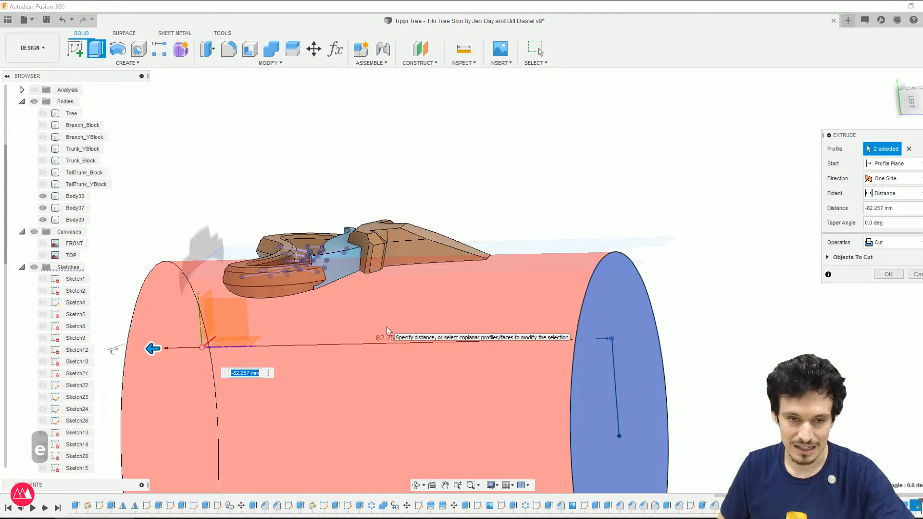
middle_click_drag(387, 330, 344, 281, "shift")
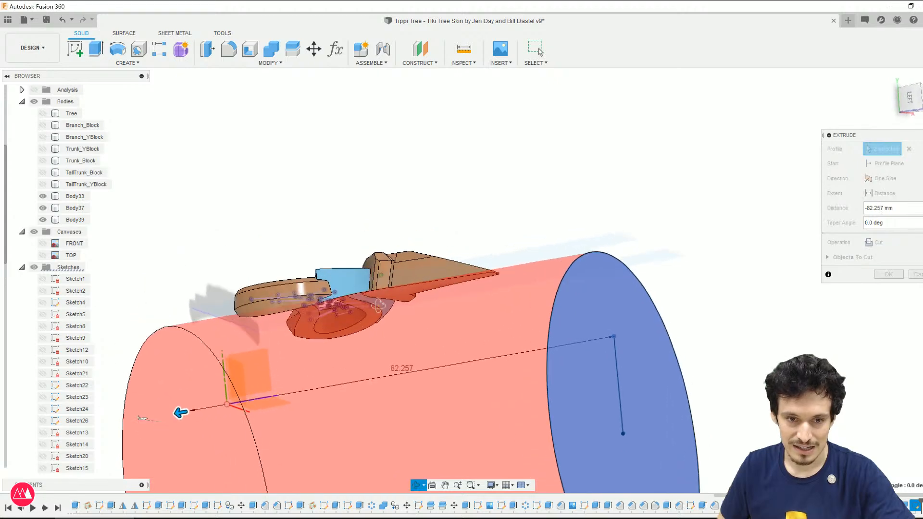
scroll(344, 282, "up", 2)
left_click(828, 257)
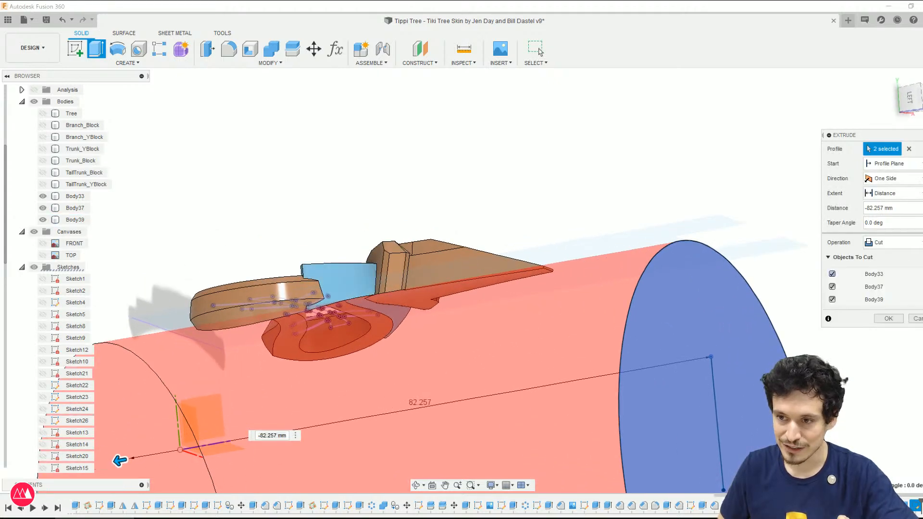
left_click(832, 274)
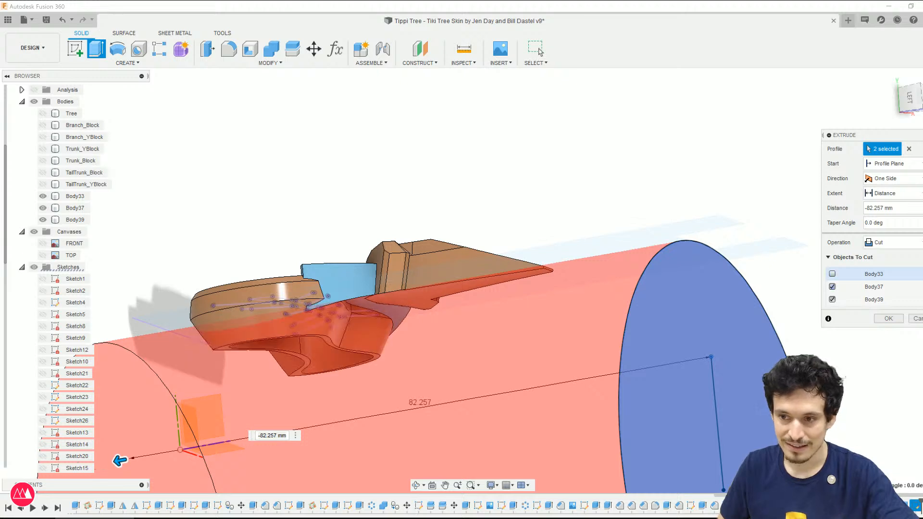
left_click(832, 286)
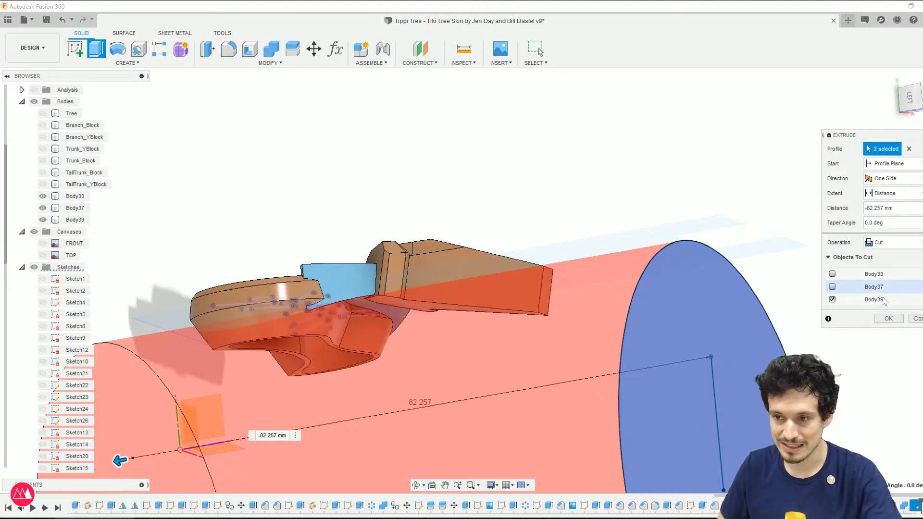
left_click(889, 318)
Step: Show the Tree body and use Combine to cut it with the upper-lip body, without keeping the tool body
middle_click_drag(459, 294, 321, 207, "shift")
scroll(6, 96, "up", 1)
left_click(42, 124)
scroll(397, 214, "down", 3)
middle_click_drag(528, 269, 524, 258, "shift")
key("c")
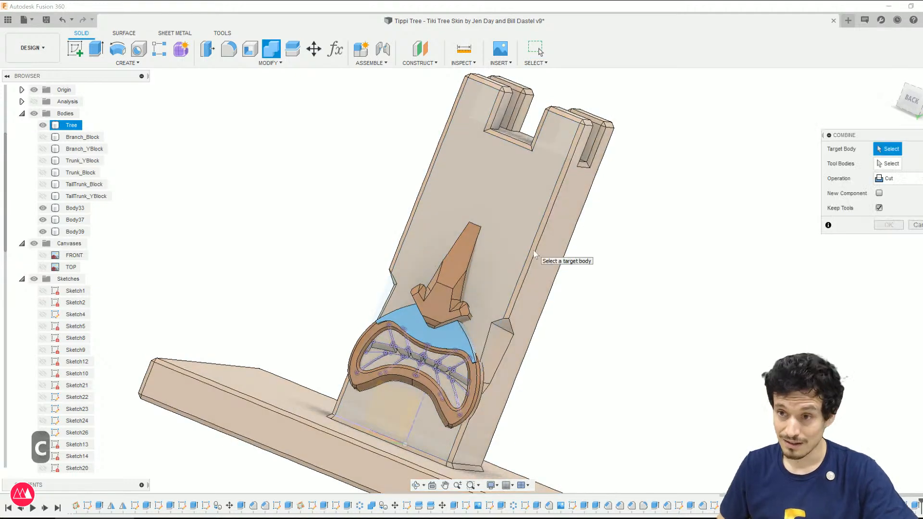
left_click(539, 256)
left_click(470, 313)
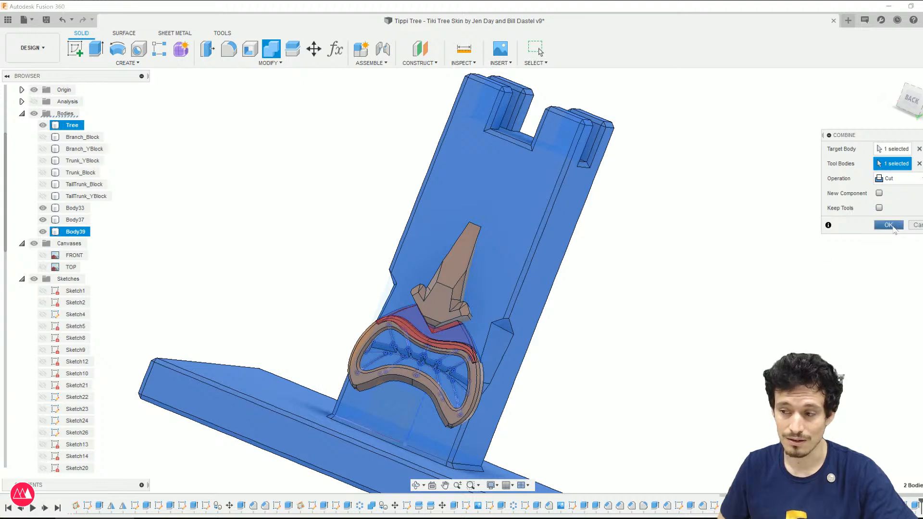
left_click(888, 225)
Step: Examine the upper-lip recess cut into the trunk between the nose and the mouth from several angles
middle_click_drag(633, 363, 596, 380, "shift")
scroll(402, 370, "up", 8)
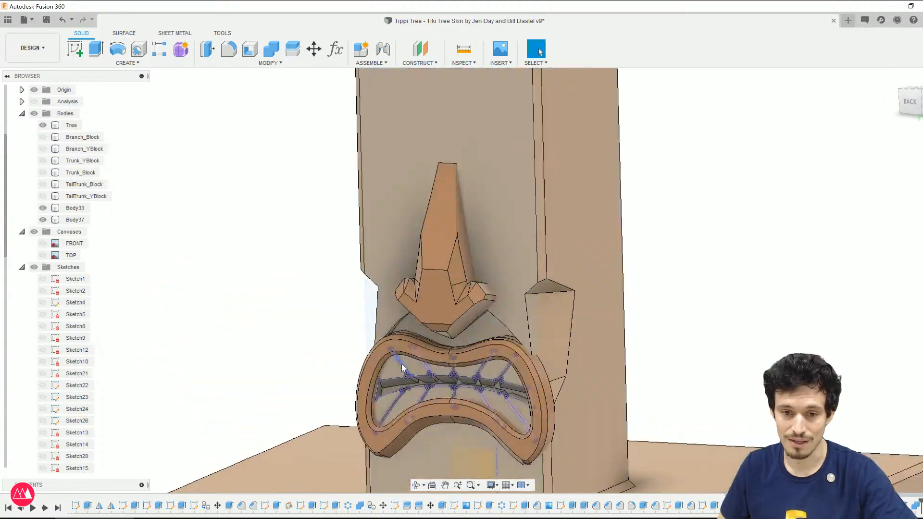
middle_click_drag(482, 330, 532, 289, "shift")
scroll(532, 290, "down", 3)
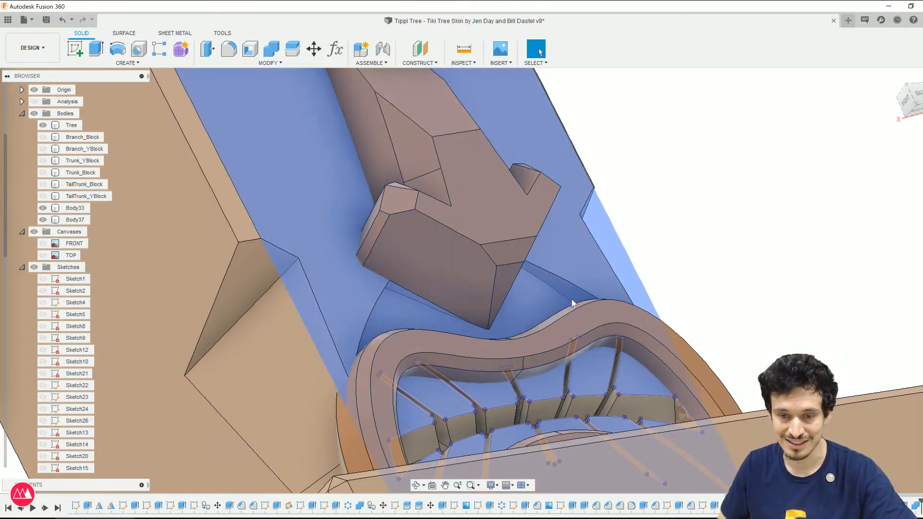
scroll(572, 303, "down", 4)
middle_click_drag(649, 289, 645, 321, "shift")
middle_click_drag(680, 315, 635, 339, "shift")
scroll(632, 303, "up", 3)
scroll(621, 298, "down", 1)
scroll(621, 300, "down", 3)
middle_click_drag(621, 299, 682, 373, "shift")
scroll(634, 287, "up", 3)
scroll(728, 334, "down", 4)
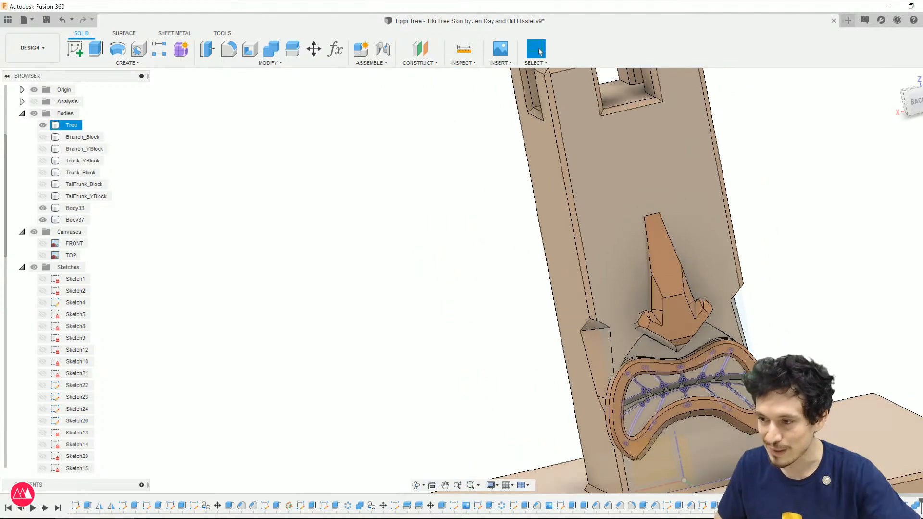
Step: Reopen the lip-cutting circle's sketch for editing and set the circle's diameter to 50 mm
right_click(904, 505)
left_click(871, 405)
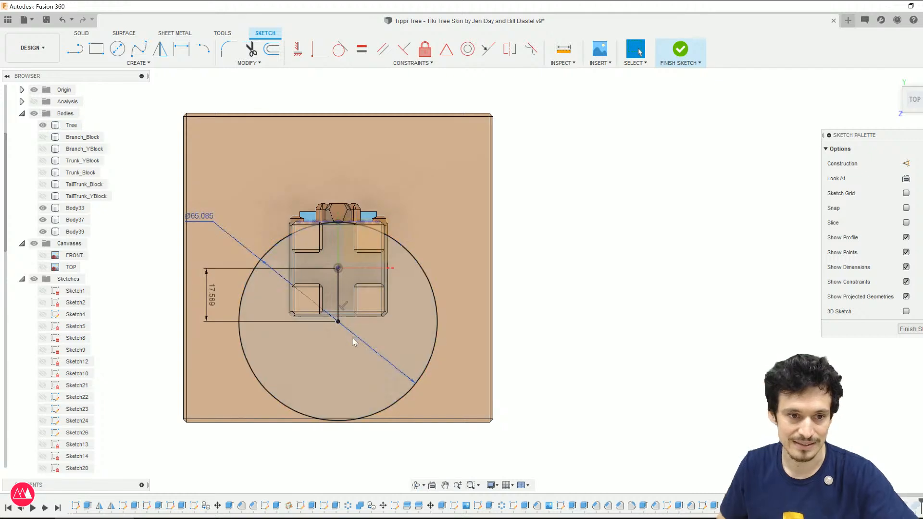
scroll(497, 235, "up", 5)
double_click(397, 175)
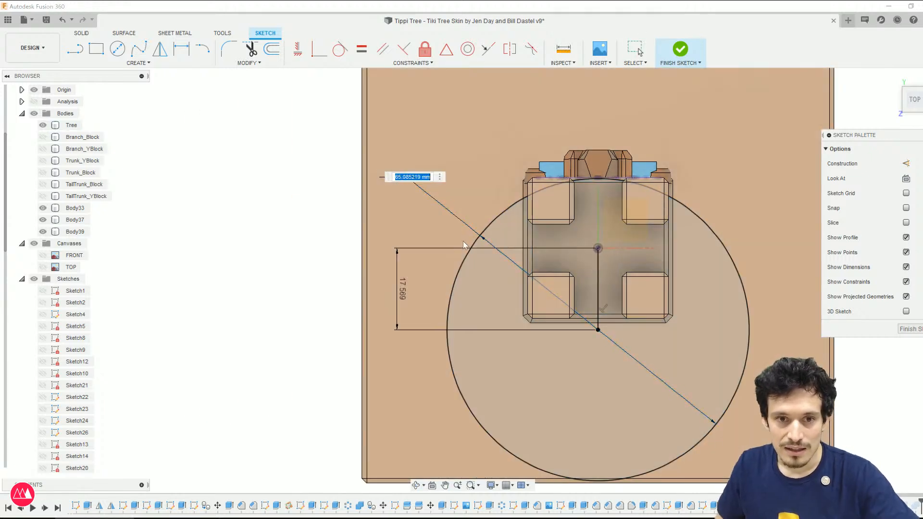
type("50")
key("Return")
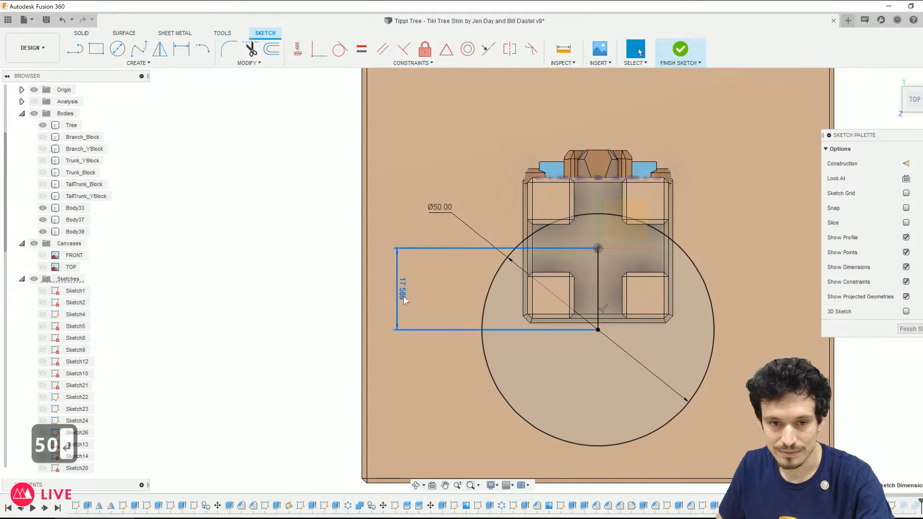
Step: Delete the vertical line's length dimension and move the circle's centre towards the origin until its edge meets the trunk's face
left_click(403, 293)
key("Delete")
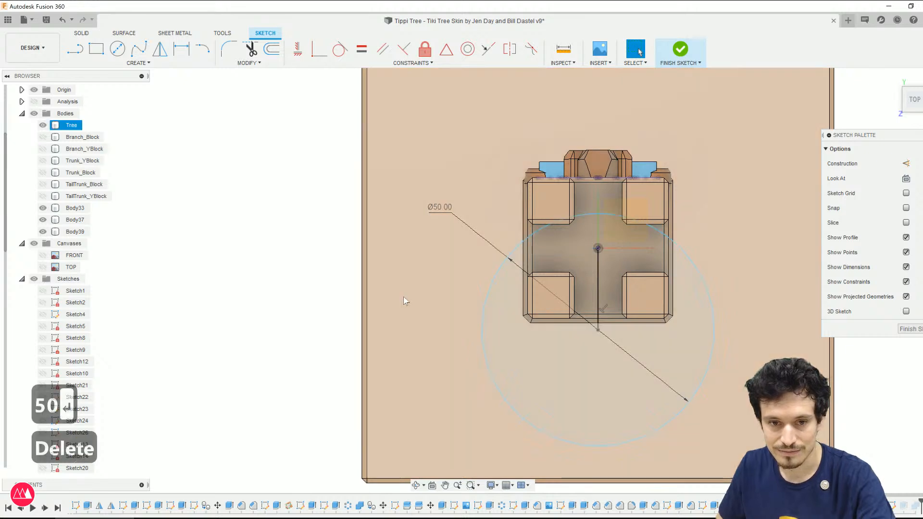
left_click_drag(598, 330, 602, 294)
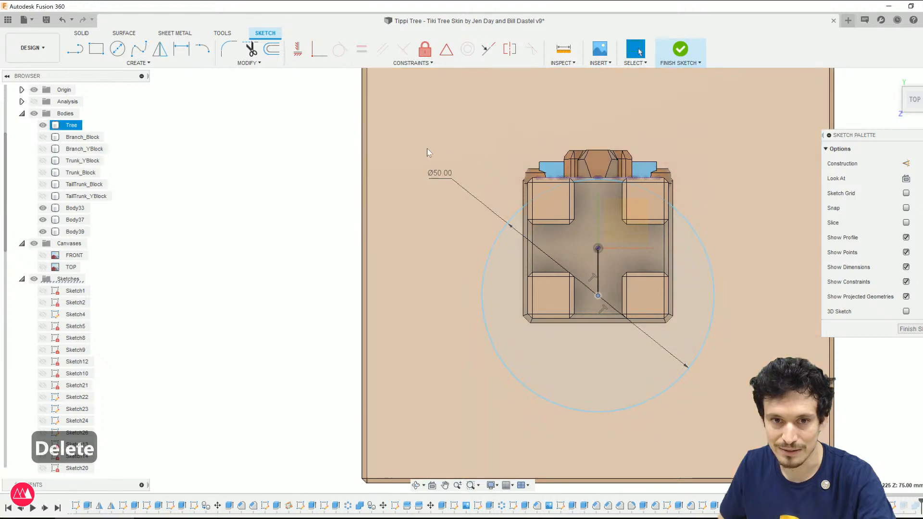
Step: Set the circle's diameter to 55 mm and move its centre away from the origin to meet the trunk's face, undoing the last nudge
double_click(439, 174)
type("55")
key("Return")
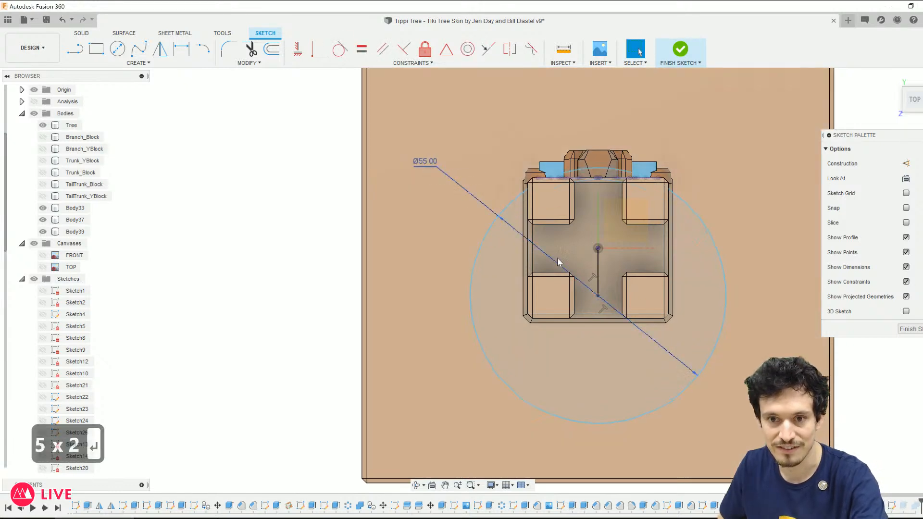
left_click_drag(597, 295, 597, 310)
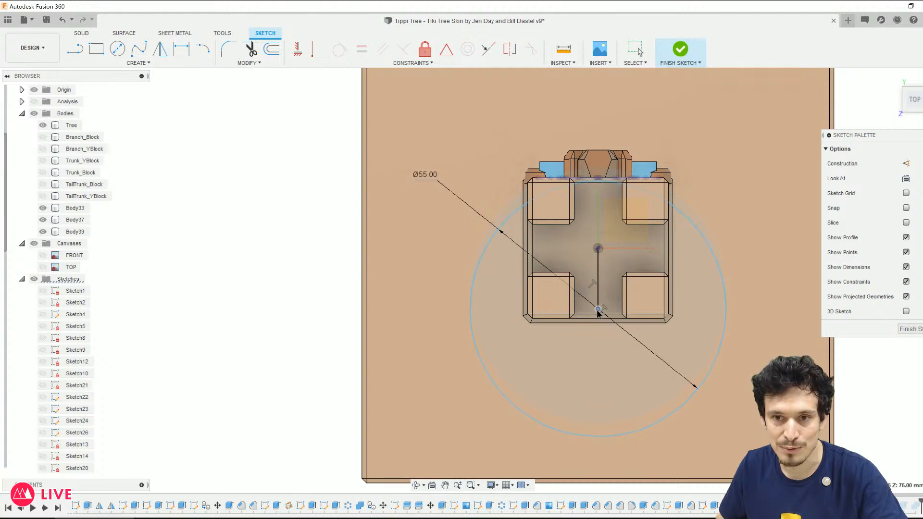
left_click_drag(597, 310, 598, 309)
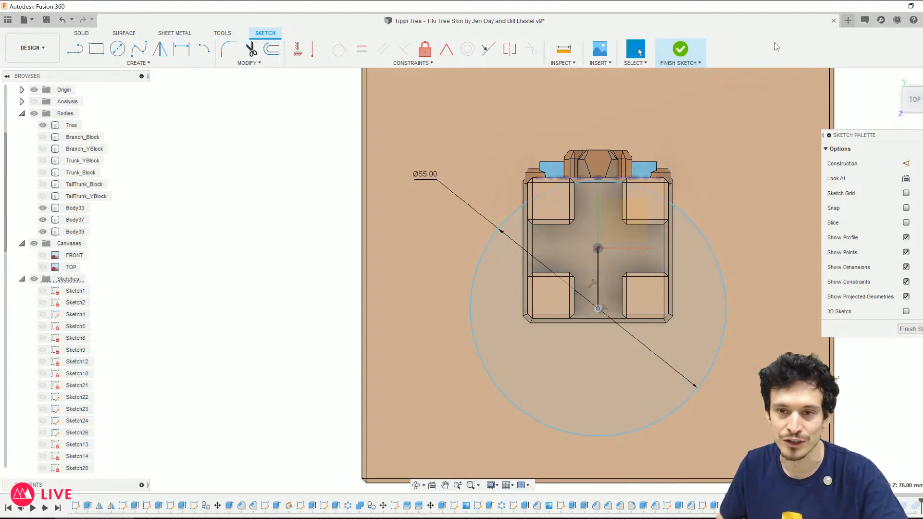
key("ctrl+z")
Step: Examine the gap between the nose tip, the lip recess and the mouth, switching to wireframe display and back to shaded with visible edges
mouse_move(552, 202)
middle_mouse_down("shift")
mouse_move(669, 216)
mouse_move(708, 82)
mouse_move(692, 120)
middle_mouse_up("shift")
scroll(673, 235, "down", 1)
middle_click_drag(675, 284, 538, 258, "shift")
scroll(594, 291, "up", 3)
scroll(530, 279, "up", 3)
left_click(542, 278)
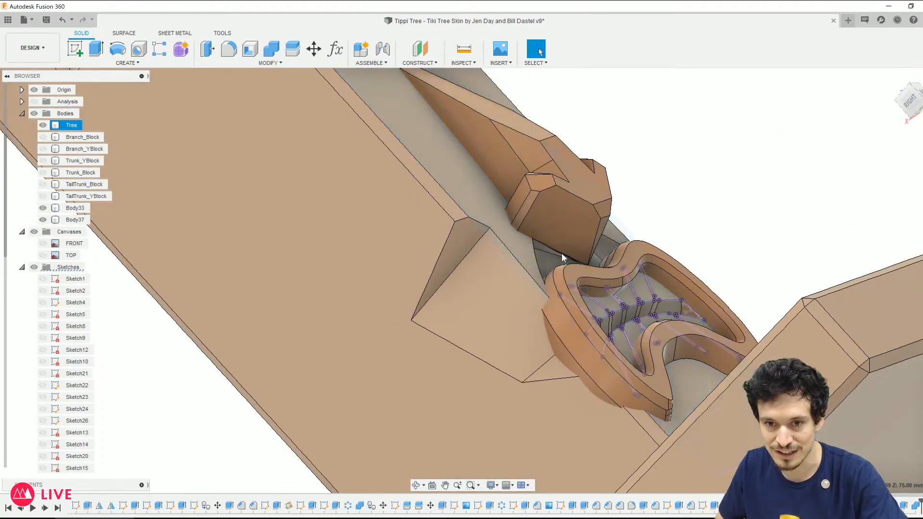
middle_click_drag(590, 267, 728, 374, "shift")
key("ctrl+6")
key("ctrl+7")
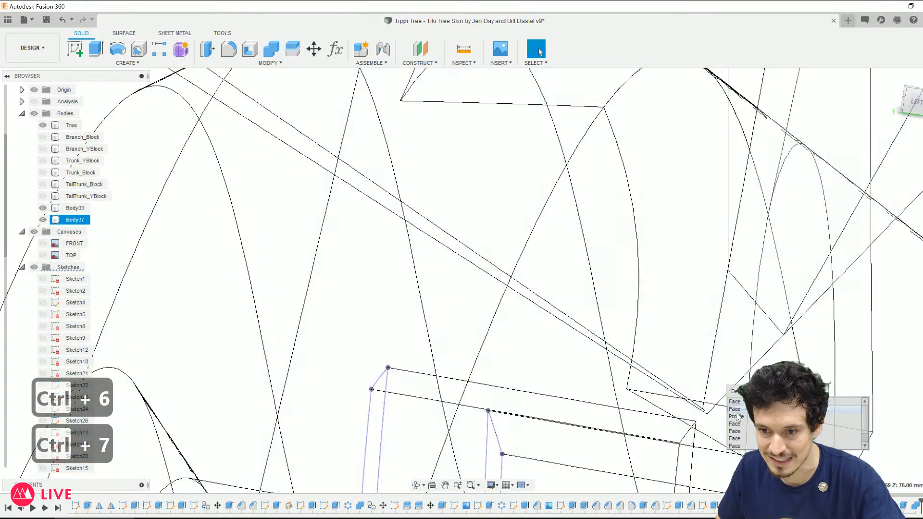
left_click(739, 447)
key("ctrl+6")
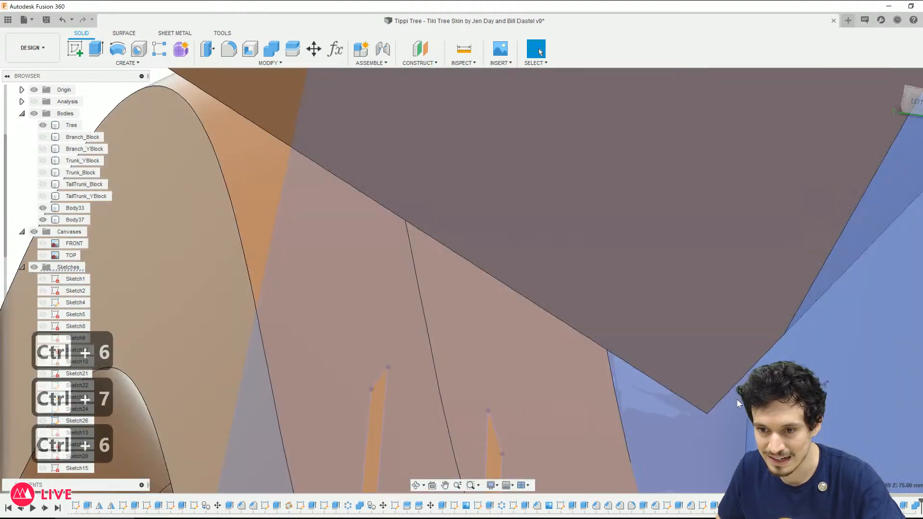
scroll(308, 275, "down", 5)
scroll(103, 177, "up", 1)
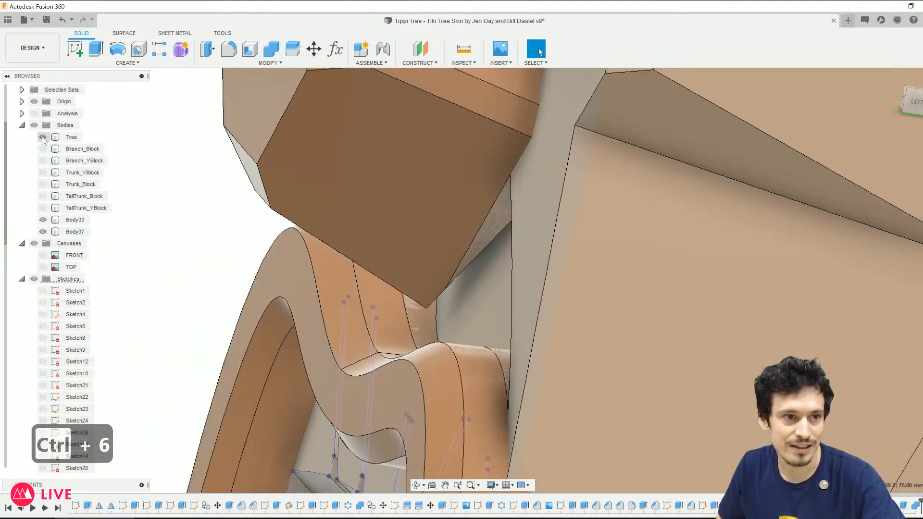
Step: Hide the Tree body, extrude the nose body's back face 6 mm as a join, and show the Tree body again
left_click(43, 137)
middle_click_drag(167, 201, 197, 214, "shift")
left_click(465, 186)
scroll(472, 212, "down", 5)
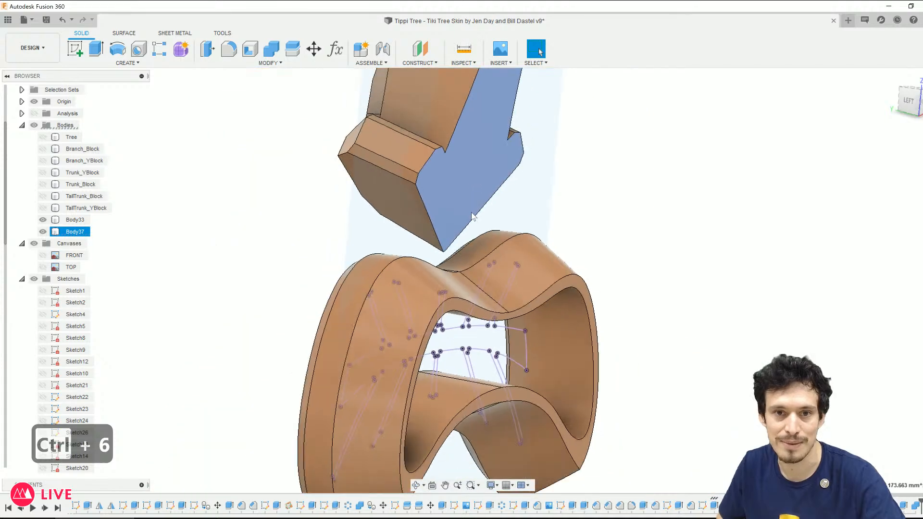
middle_click_drag(471, 218, 500, 206, "shift")
scroll(501, 212, "down", 1)
key("e")
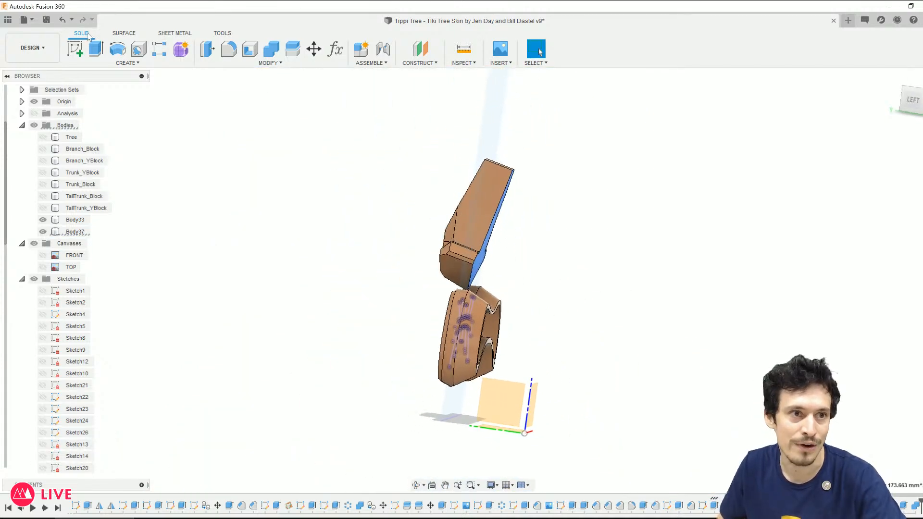
left_click_drag(480, 275, 513, 287)
type("6")
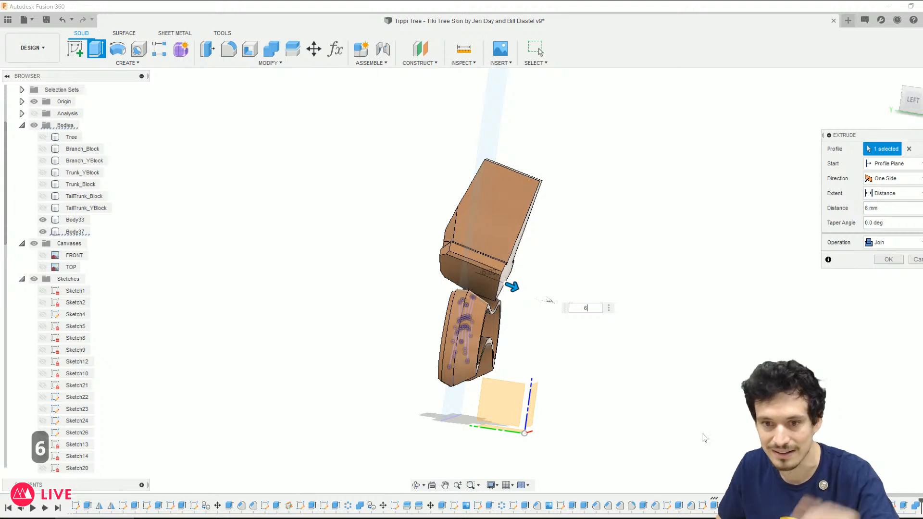
key("Return")
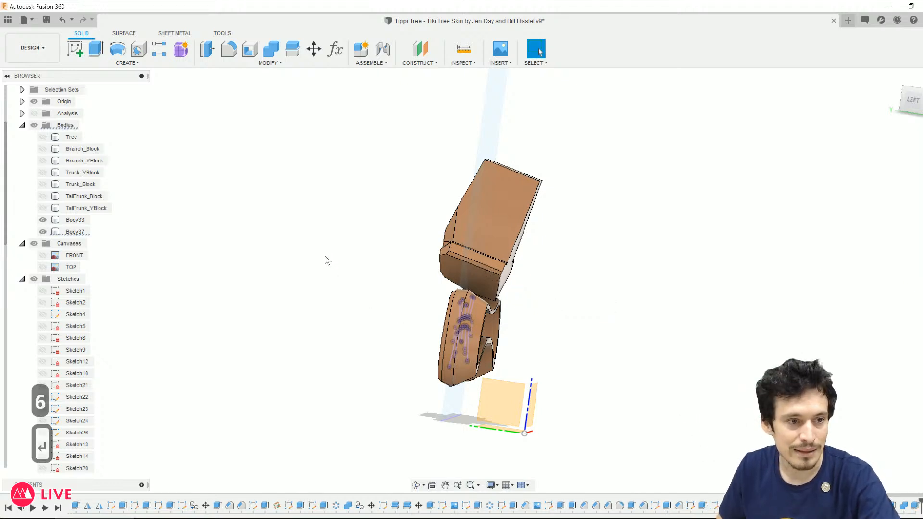
left_click(43, 137)
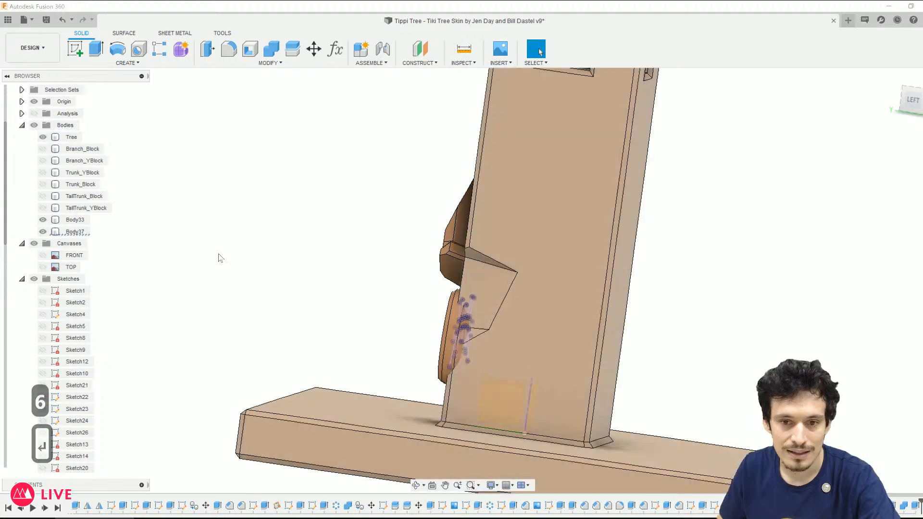
Step: Examine how the nose meets the lip recess and how the whole face sits on the trunk
scroll(625, 270, "up", 6)
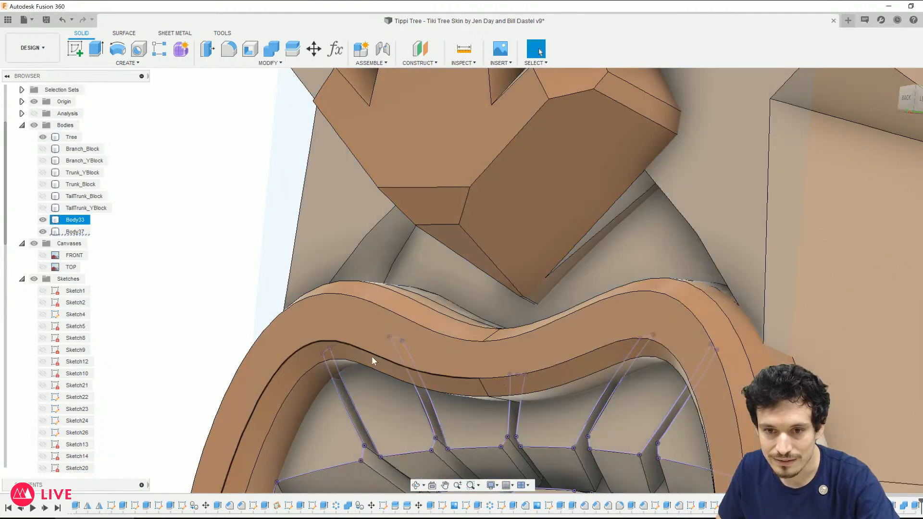
middle_click_drag(486, 306, 641, 338, "shift")
scroll(645, 344, "down", 7)
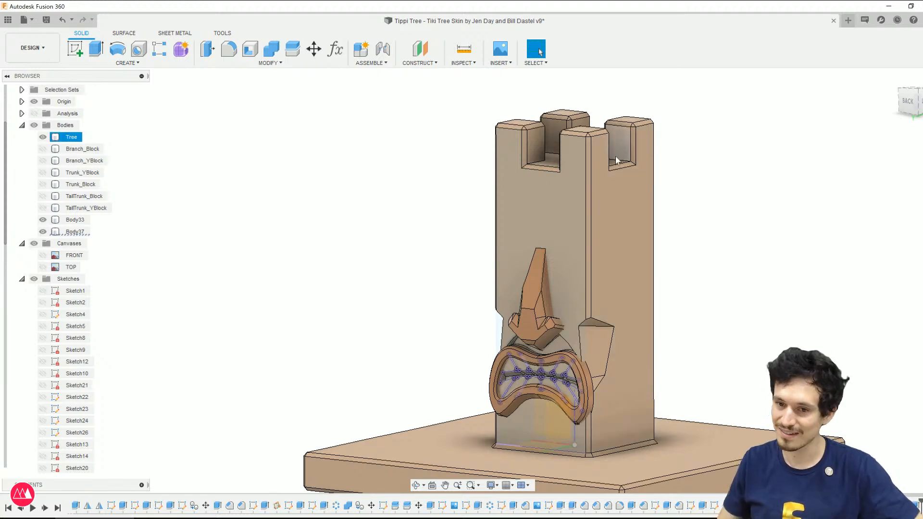
middle_click_drag(540, 318, 587, 307, "shift")
scroll(587, 307, "up", 4)
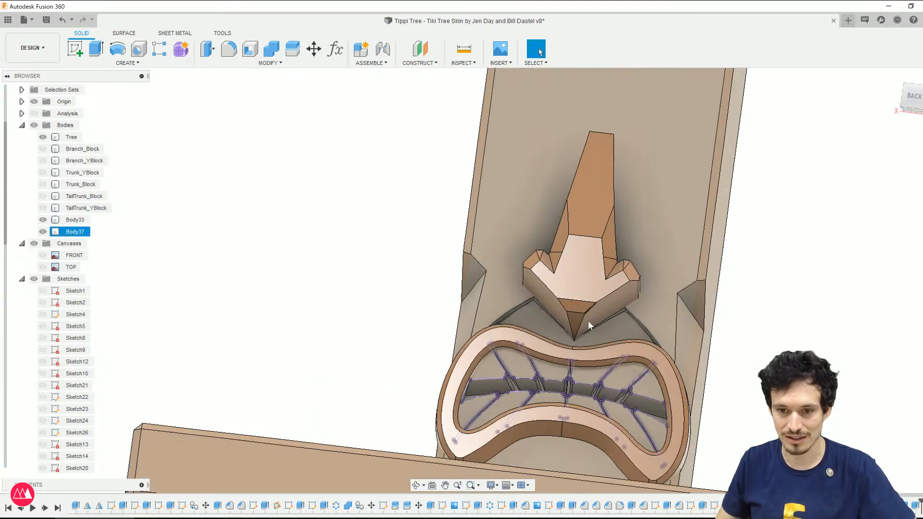
scroll(587, 308, "up", 4)
scroll(363, 342, "down", 6)
middle_click_drag(620, 346, 529, 369, "shift")
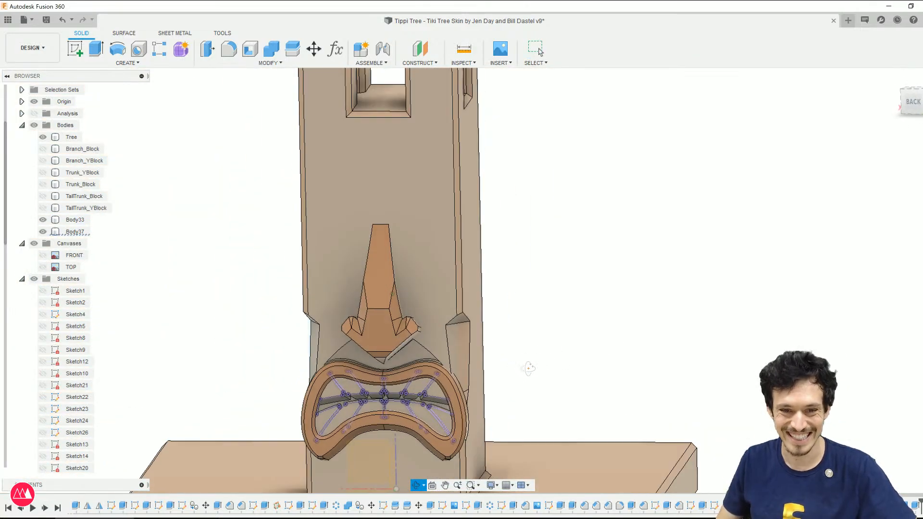
scroll(365, 400, "down", 3)
mouse_move(364, 399)
middle_mouse_down("shift")
mouse_move(366, 384)
mouse_move(362, 409)
mouse_move(366, 386)
middle_mouse_up("shift")
scroll(368, 380, "up", 1)
scroll(440, 331, "down", 1)
scroll(553, 308, "down", 3)
middle_click_drag(545, 298, 553, 250)
middle_click_drag(552, 250, 553, 268, "shift")
scroll(552, 266, "up", 1)
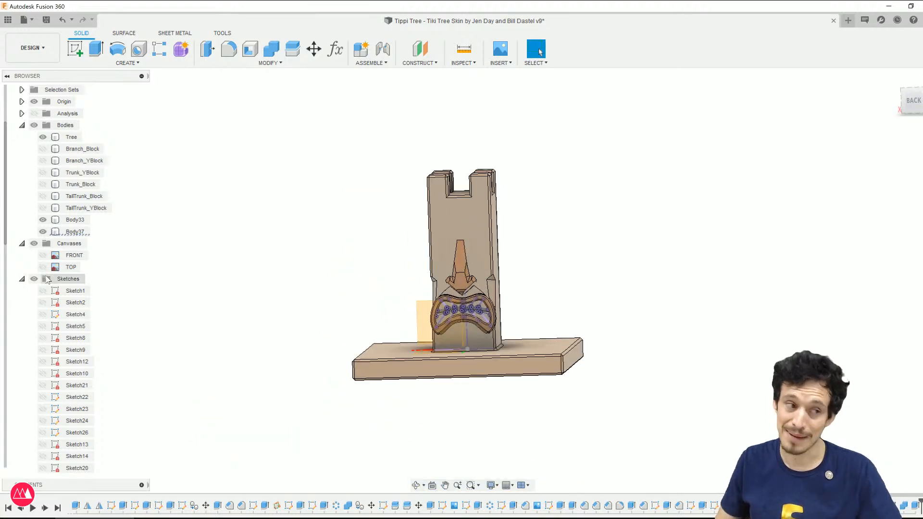
Step: Show the FRONT canvas and view the model straight from the back to compare the face with the reference artwork
left_click(41, 259)
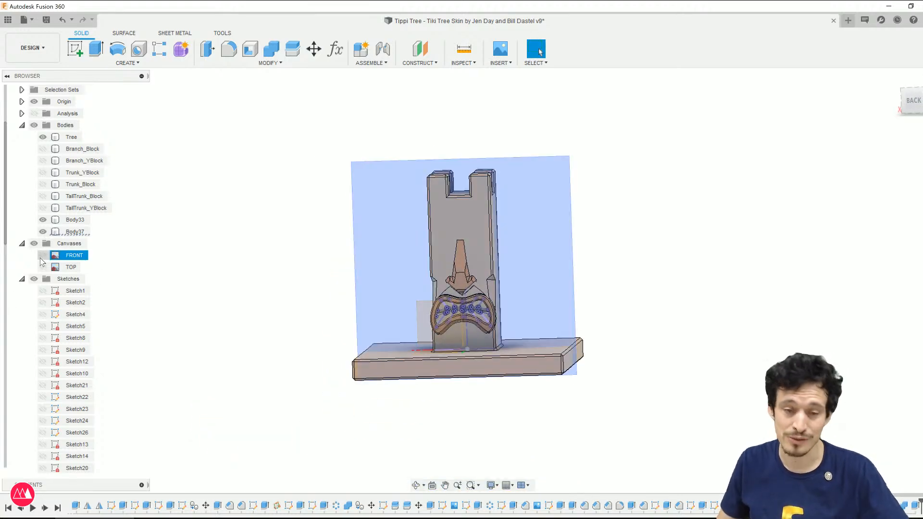
left_click(42, 257)
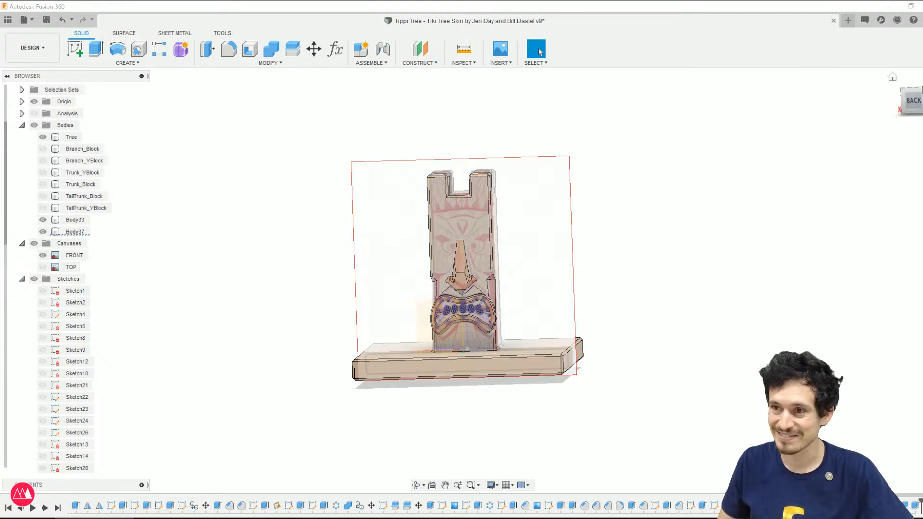
left_click(912, 104)
scroll(418, 416, "up", 3)
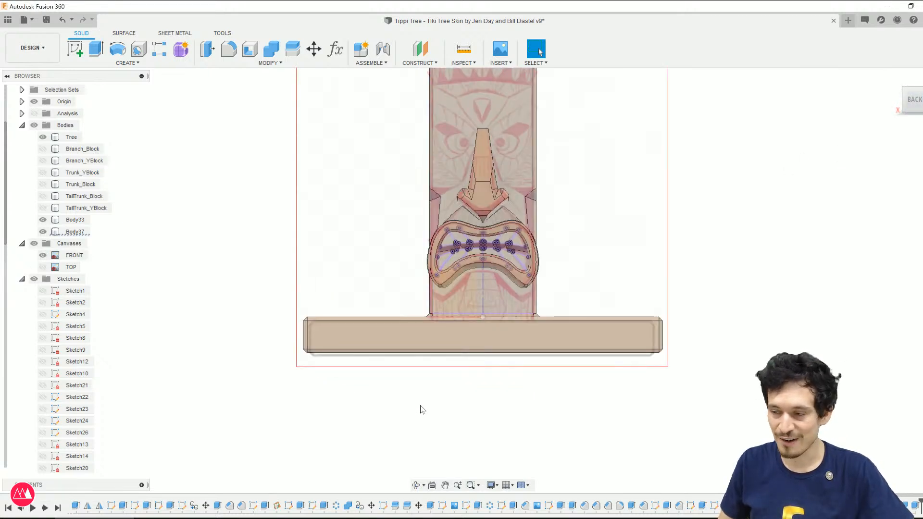
Step: Compare the nose, mouth and trunk with the reference artwork in the straight back view, from the base to the notched top
scroll(422, 409, "up", 1)
scroll(585, 165, "up", 2)
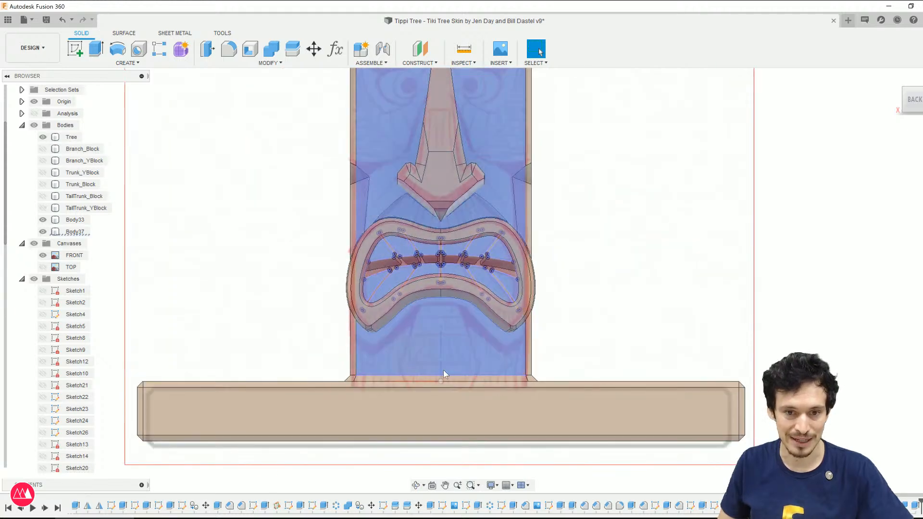
scroll(605, 295, "down", 2)
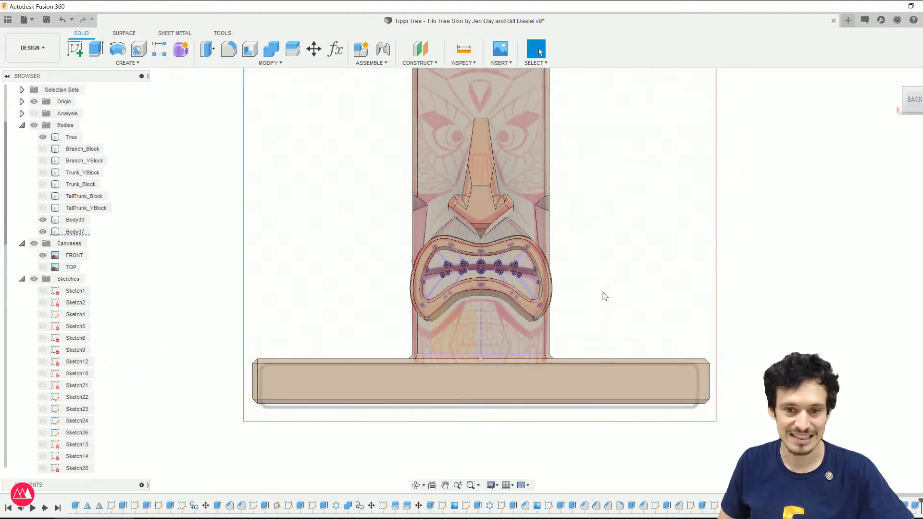
middle_click_drag(594, 365, 592, 452)
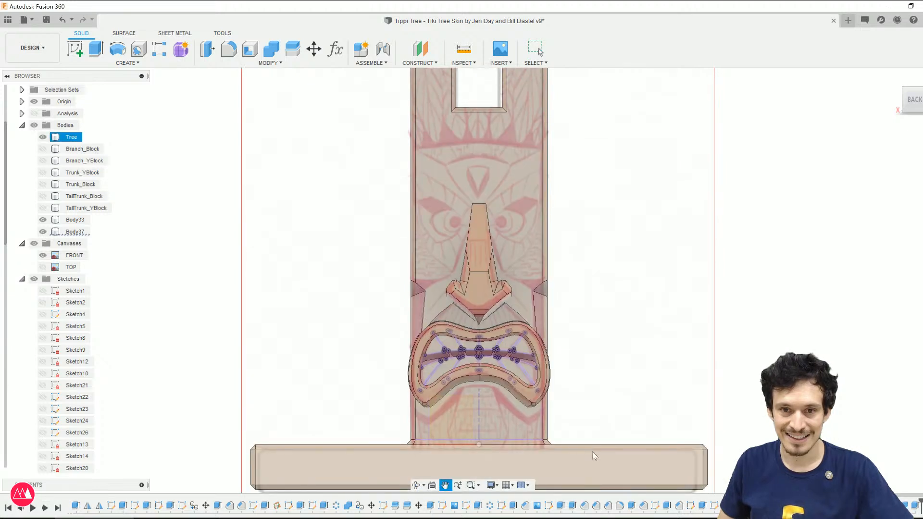
scroll(590, 452, "down", 1)
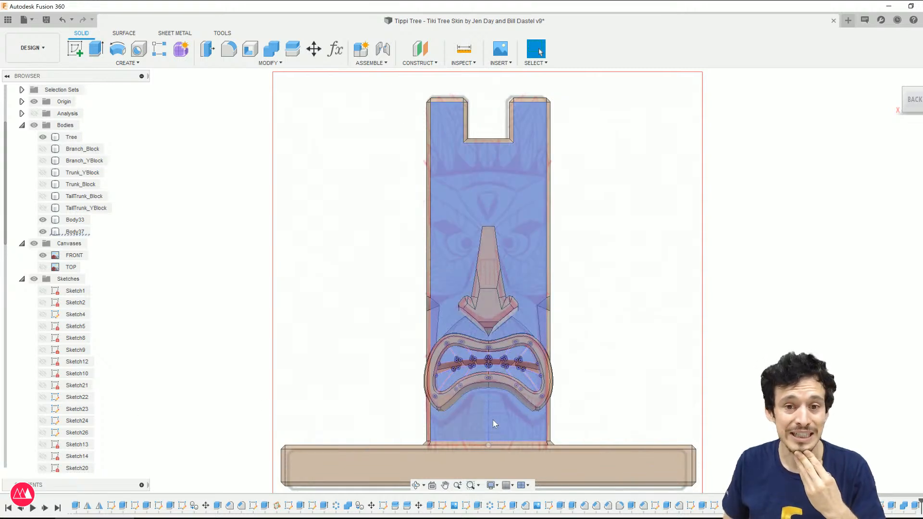
left_click(475, 165)
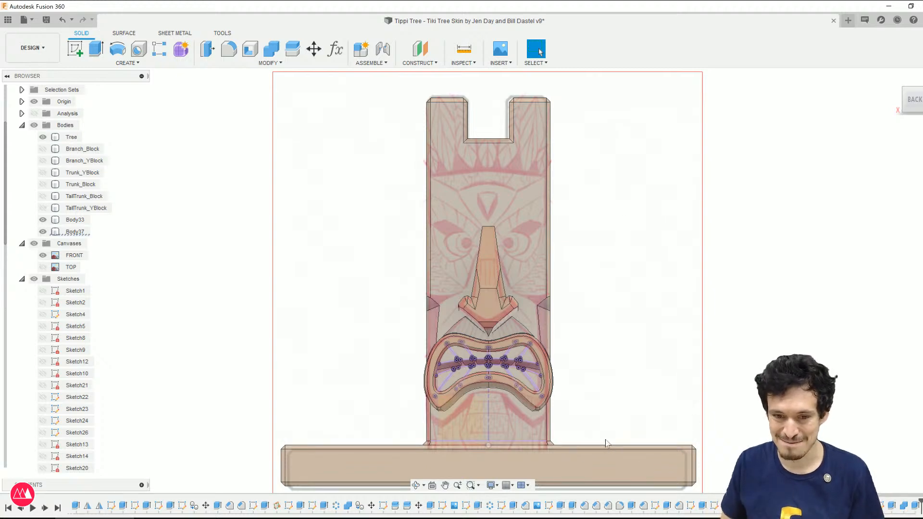
scroll(490, 433, "up", 3)
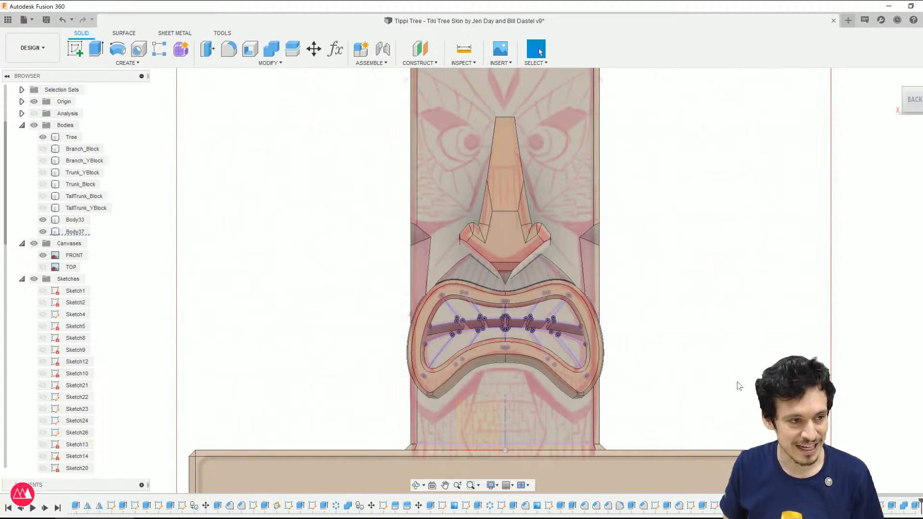
Step: Examine the chin area below the mouth and where the trunk meets the base, viewing them from several angles
middle_click_drag(676, 401, 590, 393, "shift")
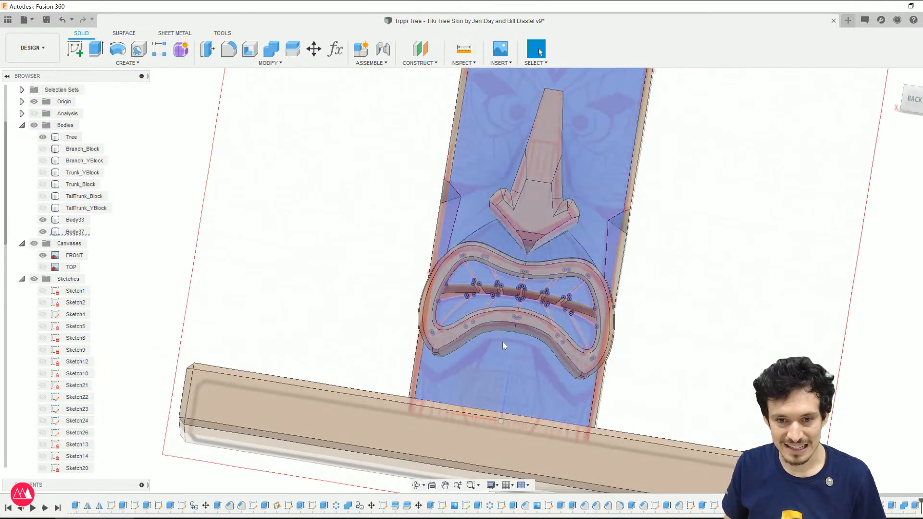
left_click(912, 102)
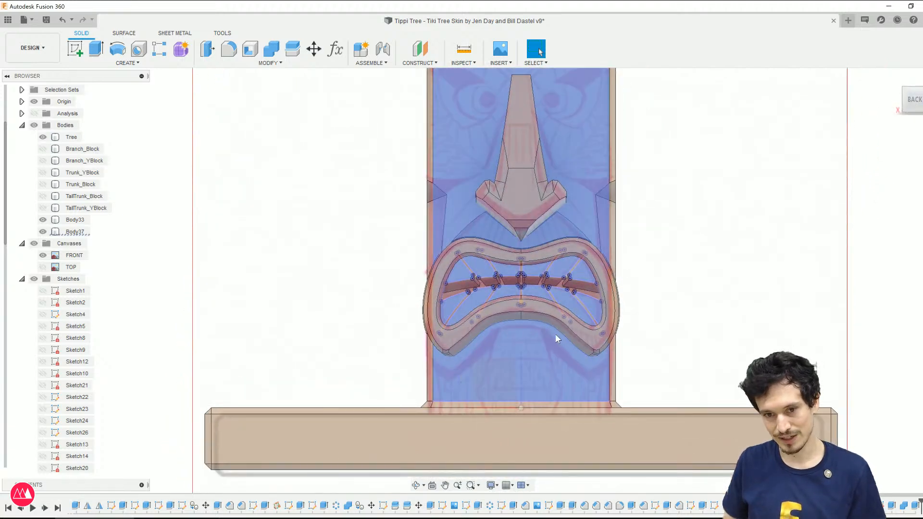
middle_click_drag(609, 358, 582, 392, "shift")
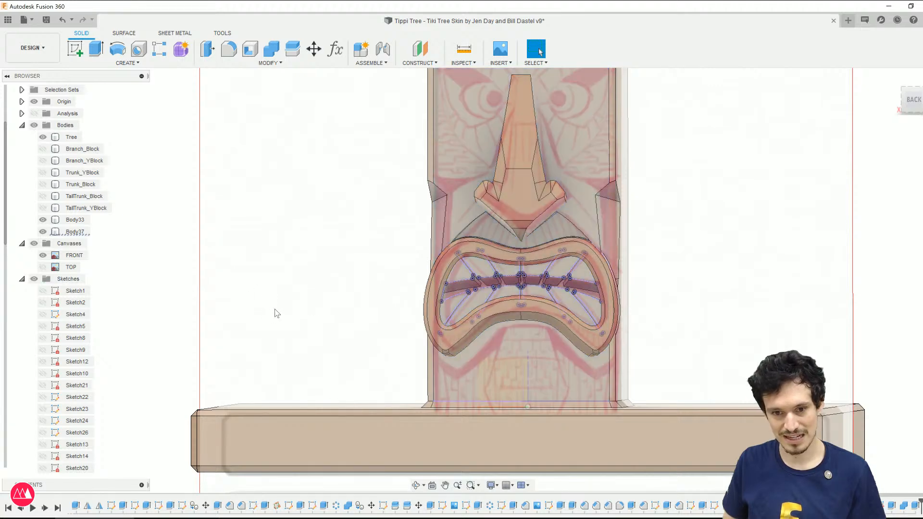
middle_click_drag(418, 386, 416, 381, "shift")
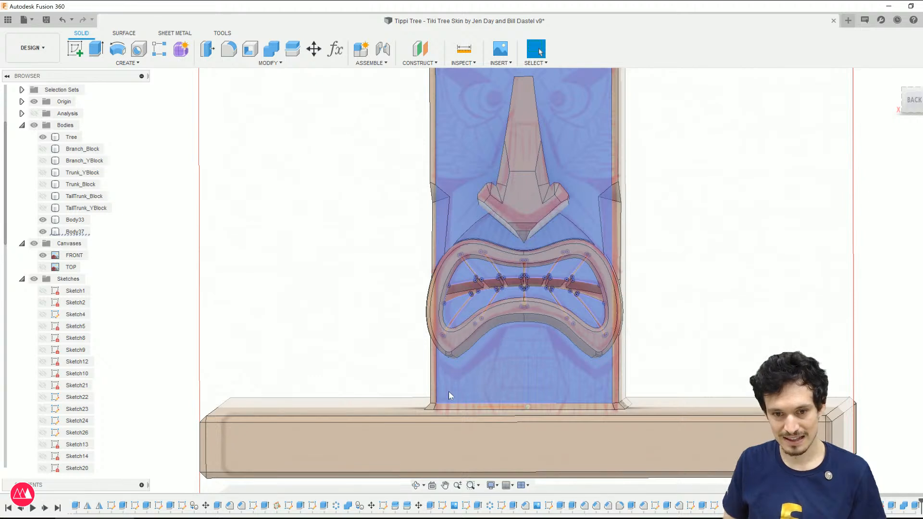
left_click(464, 393)
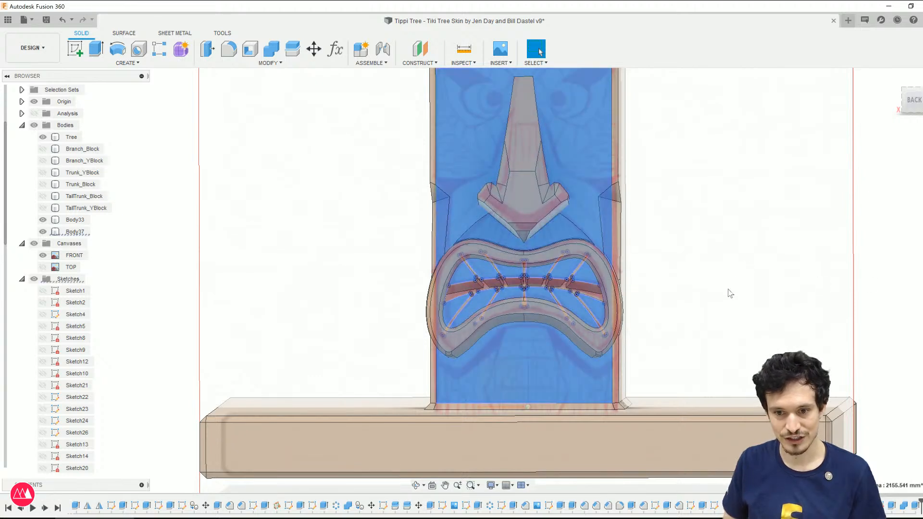
left_click(729, 289)
middle_click_drag(721, 312, 721, 322, "shift")
scroll(604, 388, "down", 1)
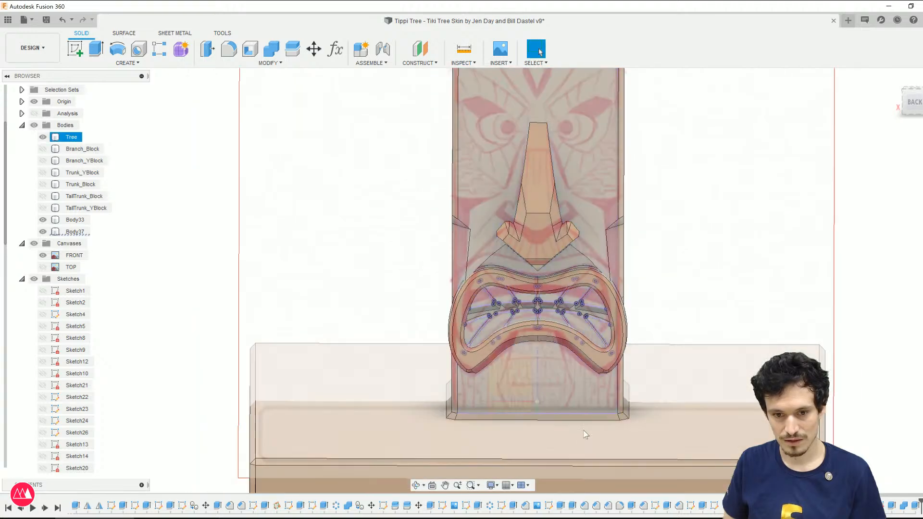
scroll(586, 432, "up", 3)
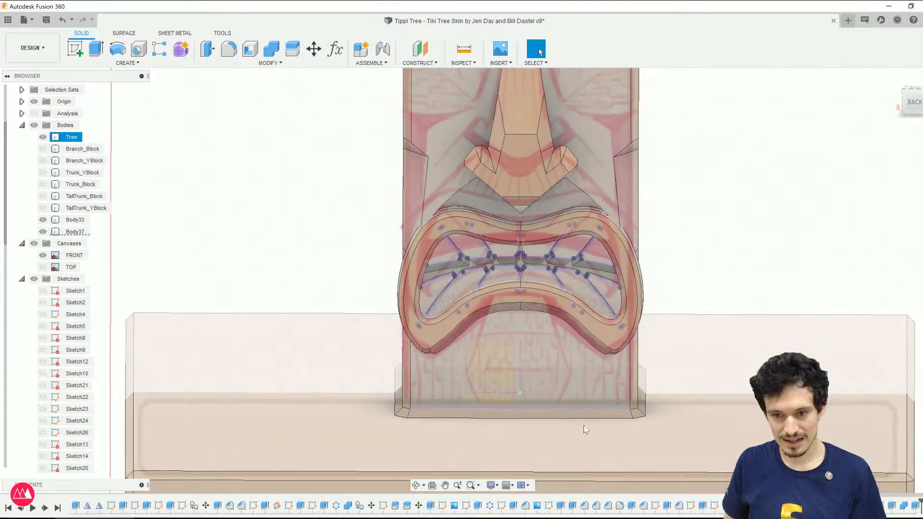
left_click(595, 416)
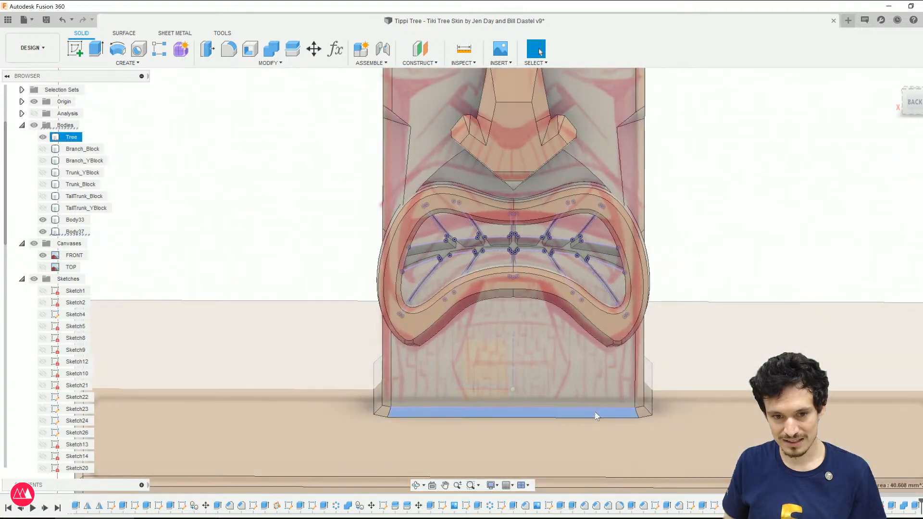
left_click(707, 252)
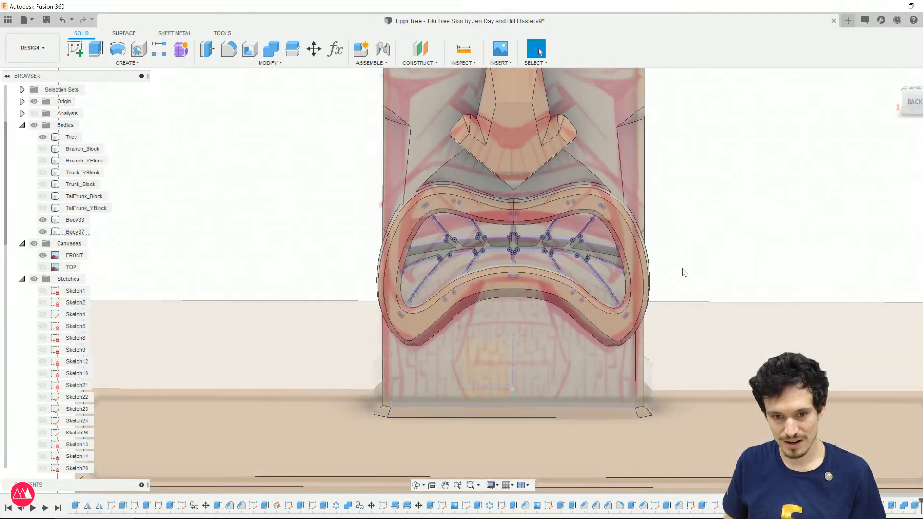
scroll(697, 267, "down", 3)
scroll(697, 274, "down", 1)
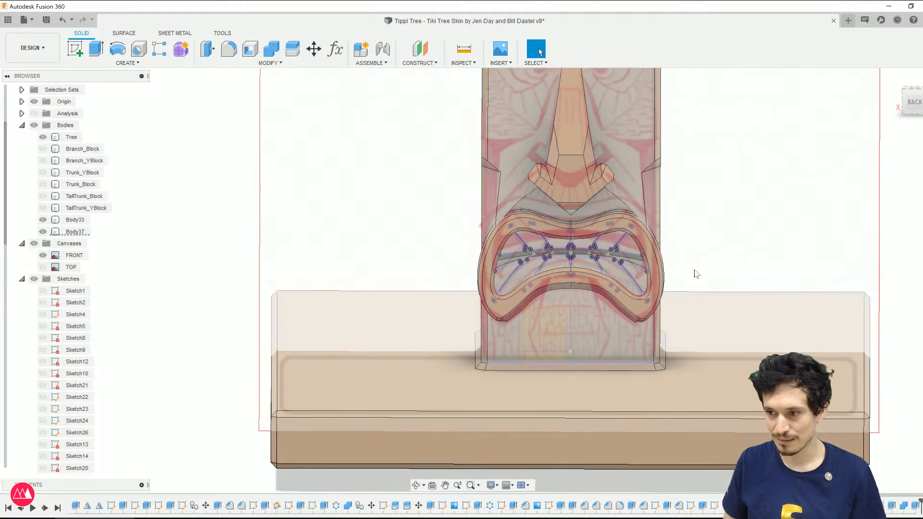
Step: Start a sketch on the trunk's face and draw a two-point spline from beside the mouth to the traced chin outline's lower corner
left_click(602, 353)
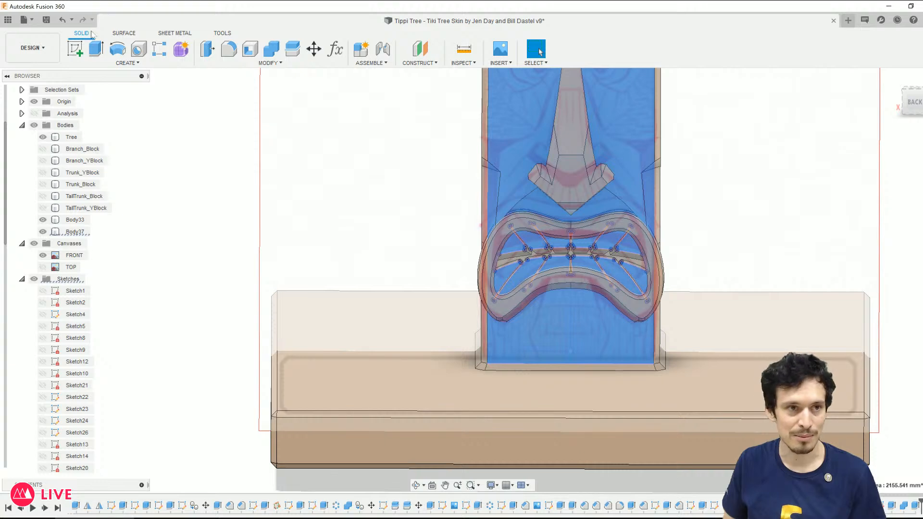
left_click(74, 48)
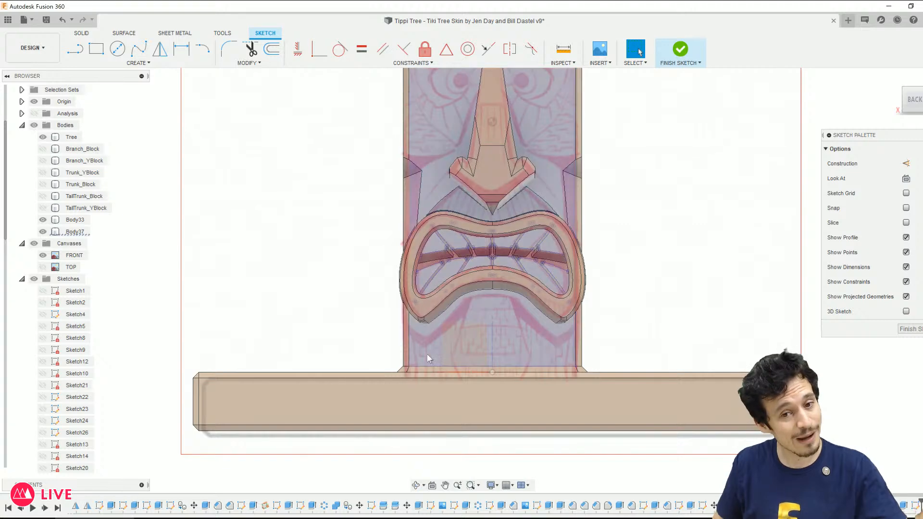
scroll(422, 347, "up", 3)
left_click(139, 49)
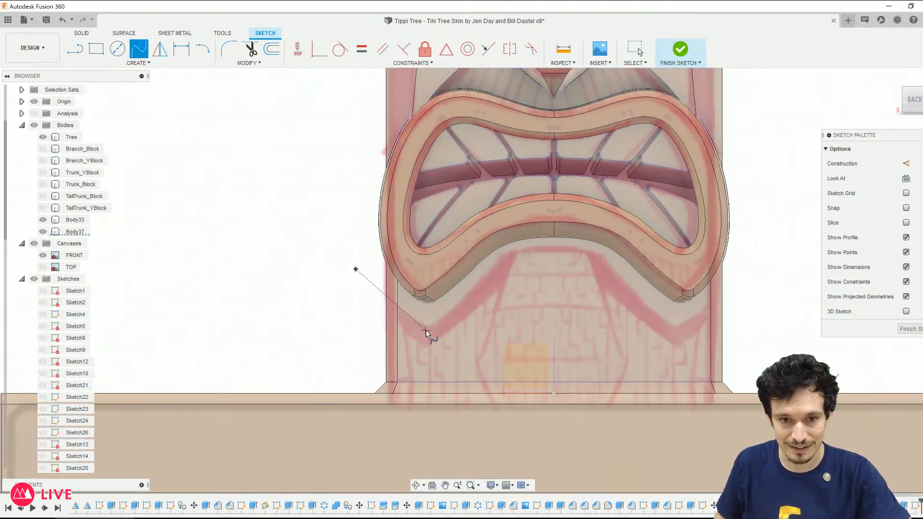
left_click(428, 327)
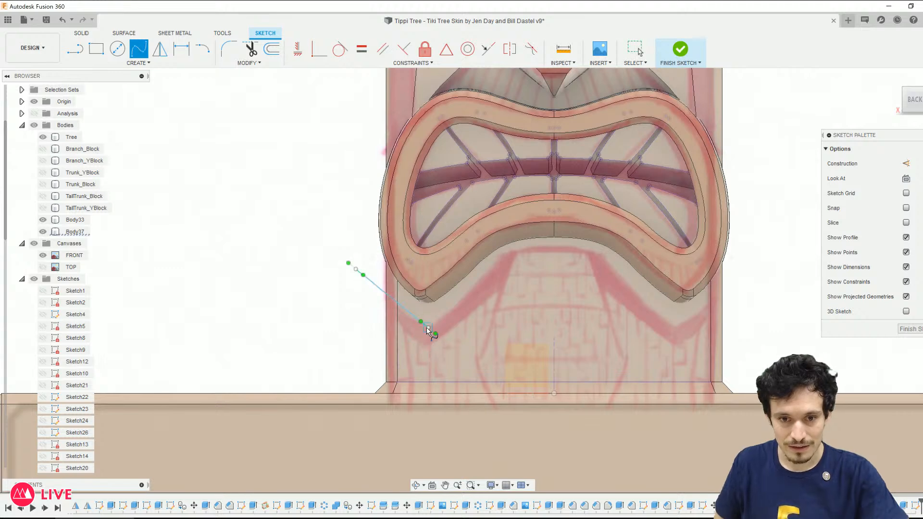
key("Escape")
Step: Reshape the spline beside the mouth by moving its outer end point and the tangent handle at the chin corner
left_click_drag(403, 310, 411, 320)
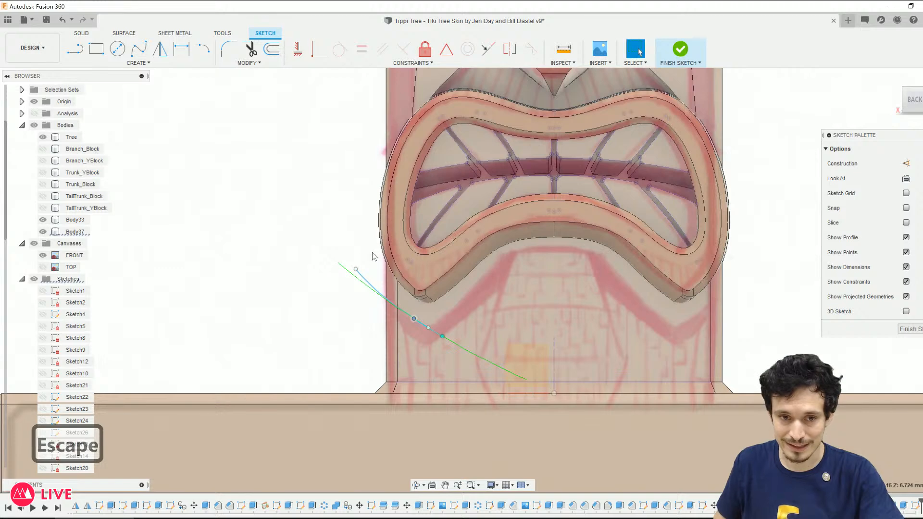
left_click_drag(356, 271, 349, 224)
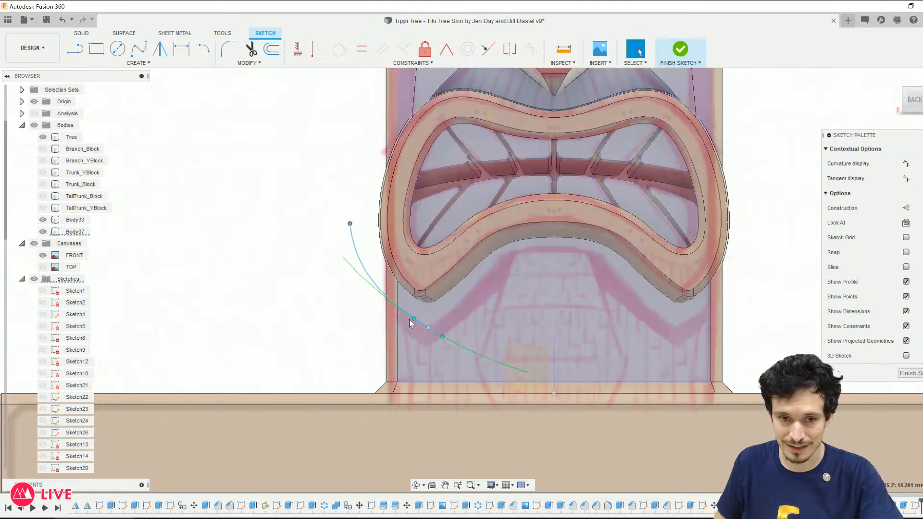
left_click_drag(414, 323, 418, 321)
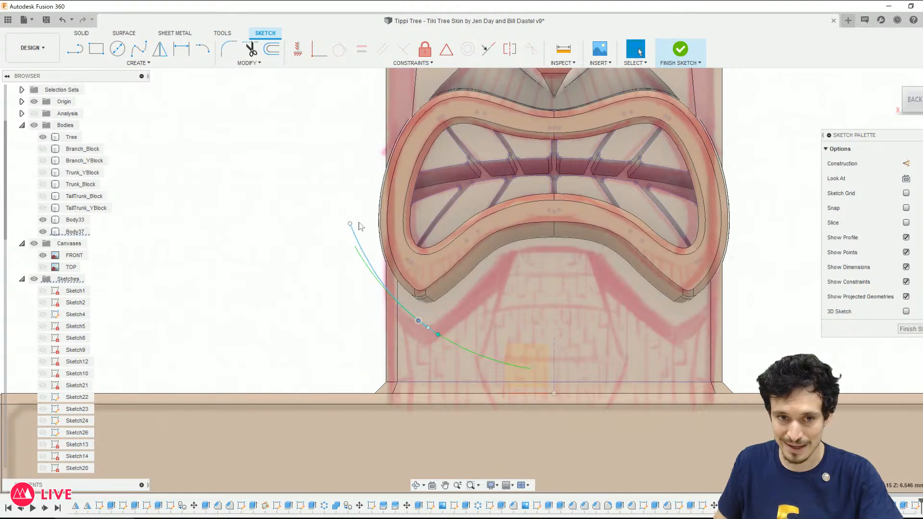
left_click_drag(351, 225, 345, 224)
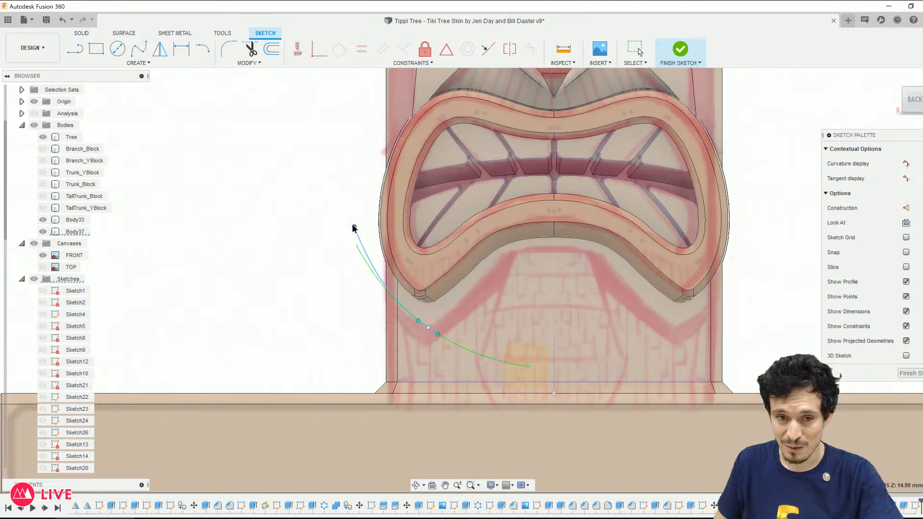
left_click_drag(368, 251, 363, 246)
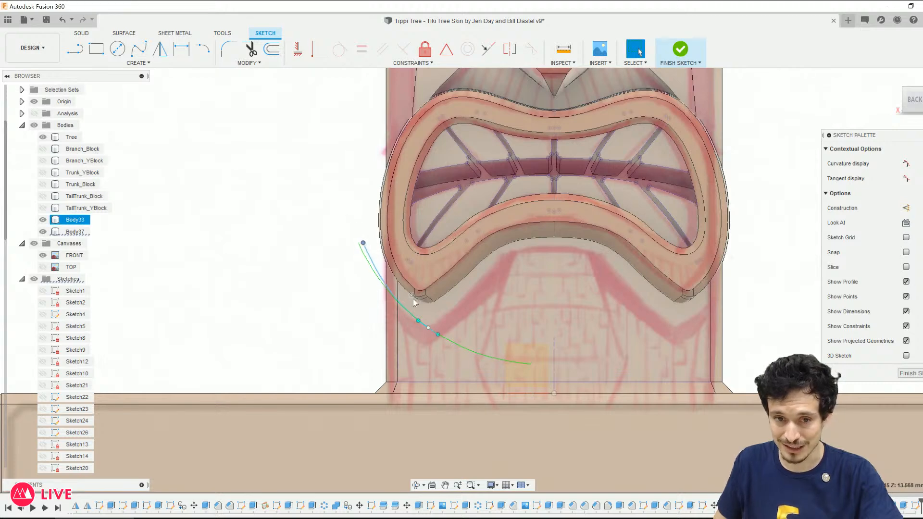
mouse_move(417, 320)
left_mouse_down()
mouse_move(411, 315)
mouse_move(419, 322)
left_mouse_up()
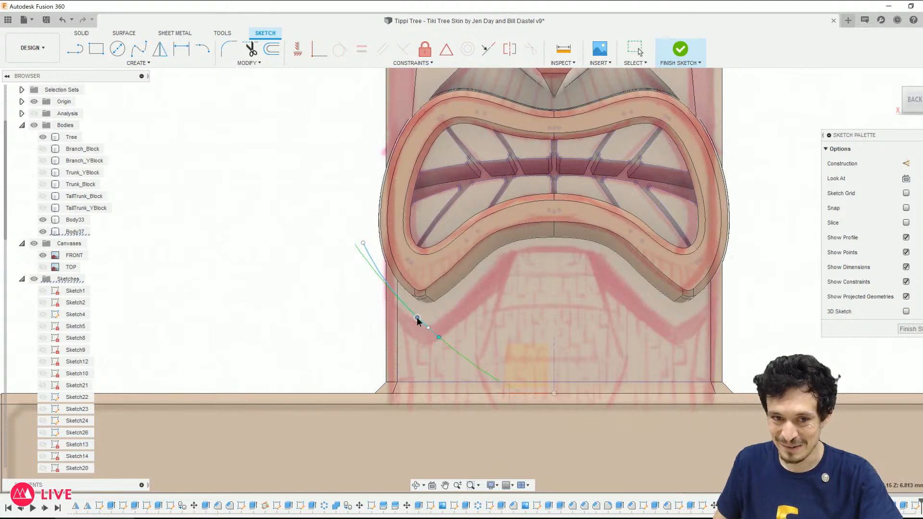
key("Escape")
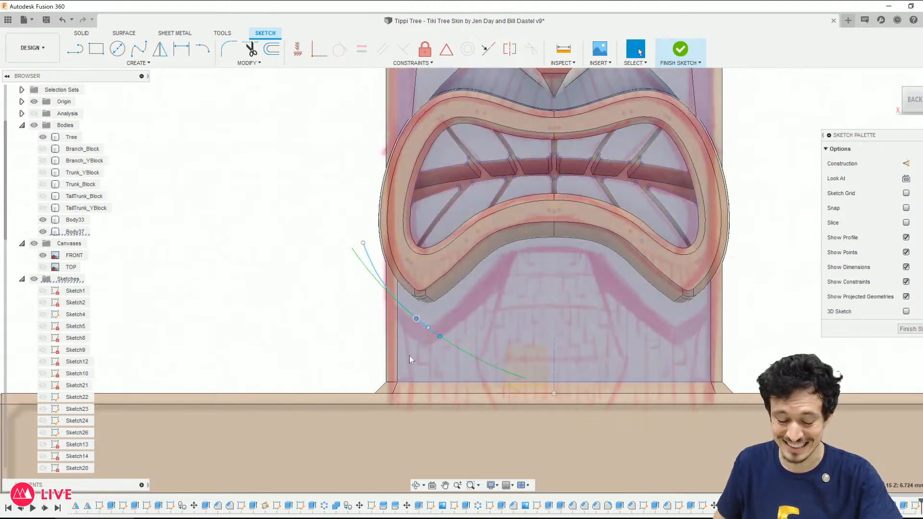
left_click(138, 49)
left_click(427, 329)
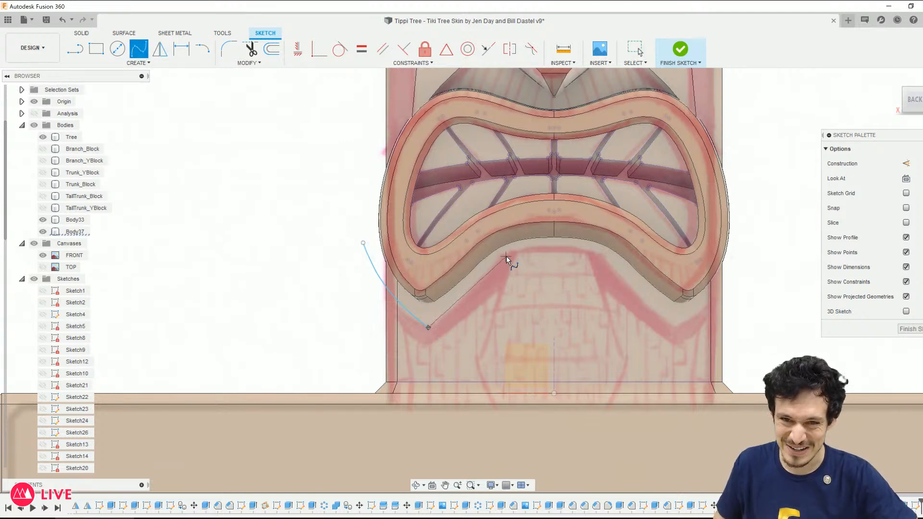
left_click(470, 295)
left_click(504, 253)
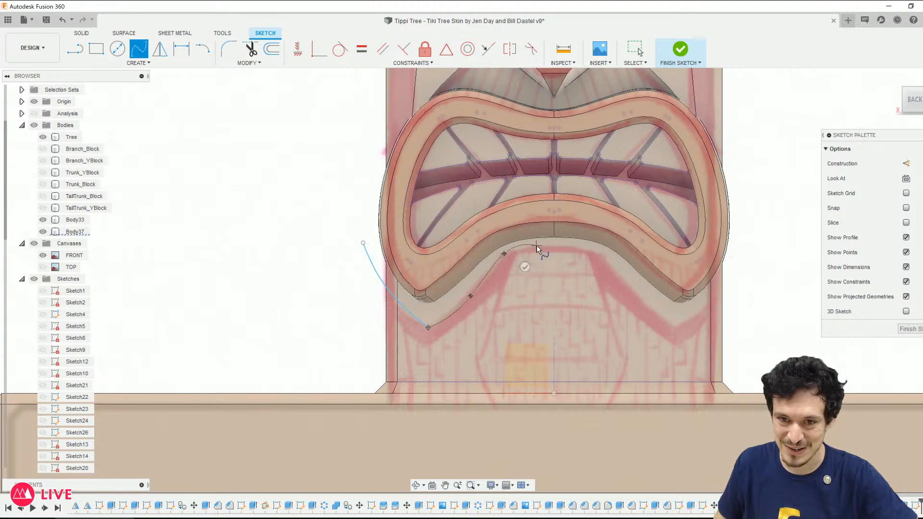
left_click(541, 251)
key("Escape")
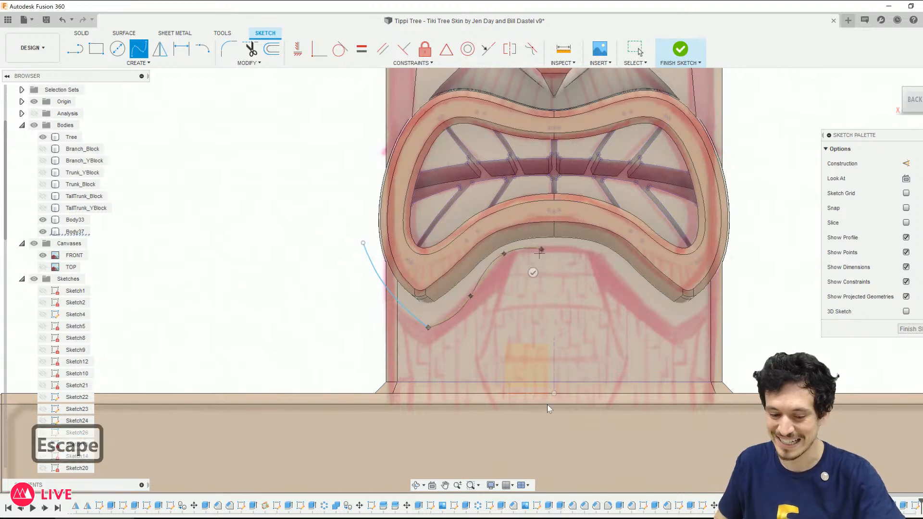
Step: Draw a vertical line down the trunk's centre from the nose through the base
key("l")
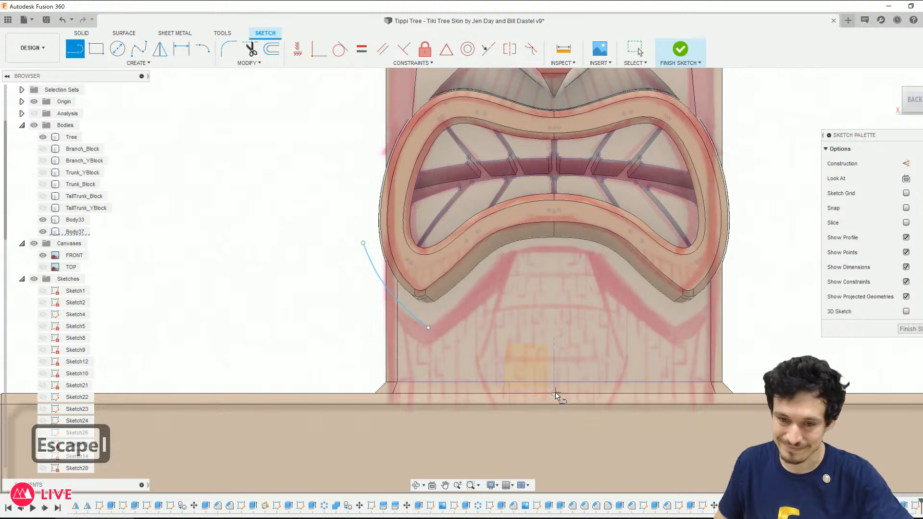
scroll(555, 405, "down", 4)
left_click(544, 224)
scroll(560, 401, "down", 1)
key("Escape")
scroll(551, 437, "up", 4)
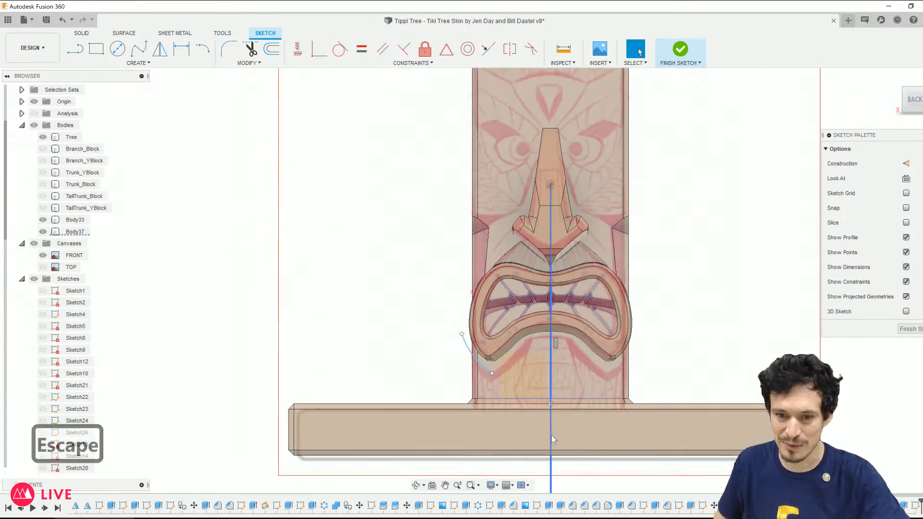
Step: Draw a three-point spline below the mouth from the centre line along the traced chin outline to the side spline's lower end
left_click(138, 48)
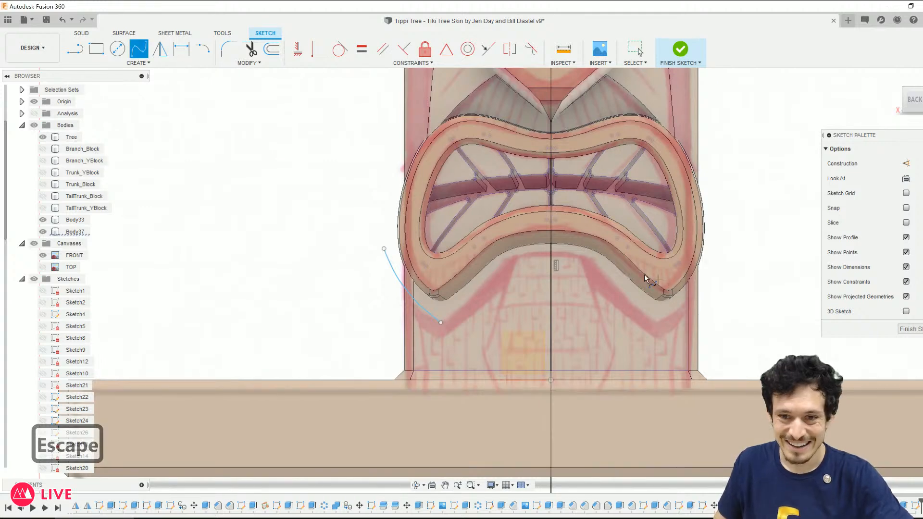
scroll(591, 257, "up", 2)
left_click(537, 249)
left_click(475, 261)
left_click(385, 346)
key("Escape")
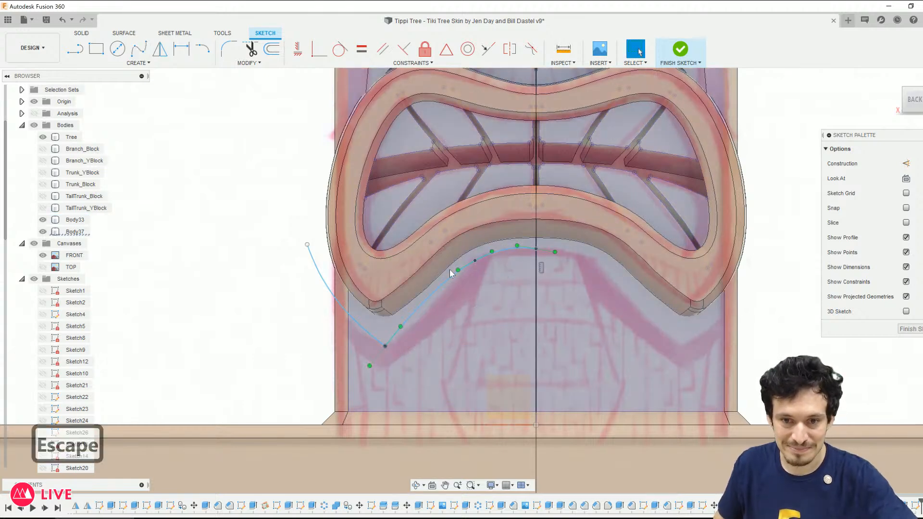
Step: Constrain the tangent handle of the spline below the mouth to be horizontal where it meets the centre line
scroll(513, 251, "up", 2)
left_click(520, 241)
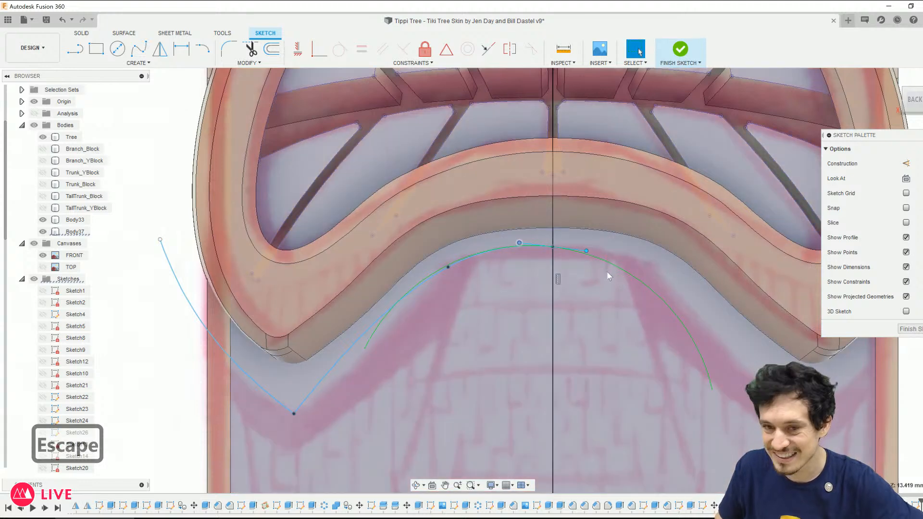
left_click(573, 249)
right_click(572, 249)
left_click(577, 375)
key("Escape")
scroll(454, 281, "down", 5)
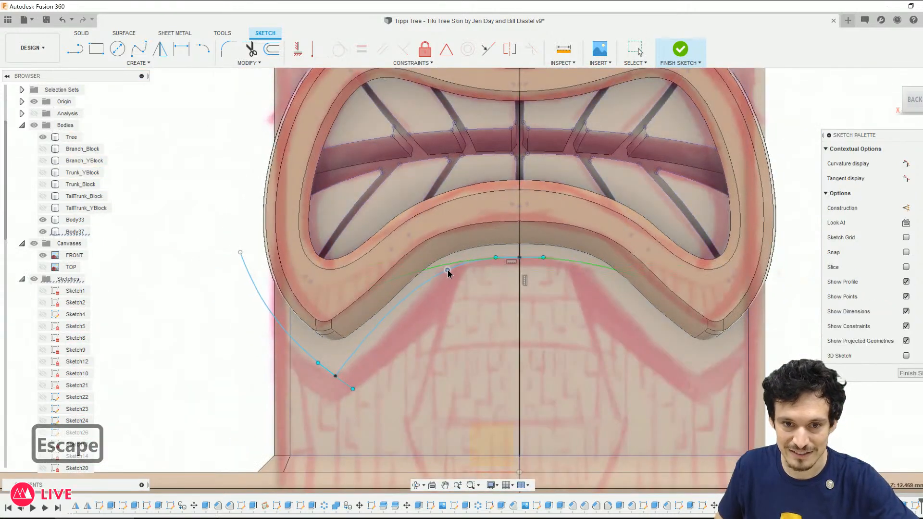
Step: Reshape the spline below the mouth by moving its middle point and the tangent handle at the chin corner to follow the traced outline
left_click(449, 271)
left_click_drag(447, 270, 445, 274)
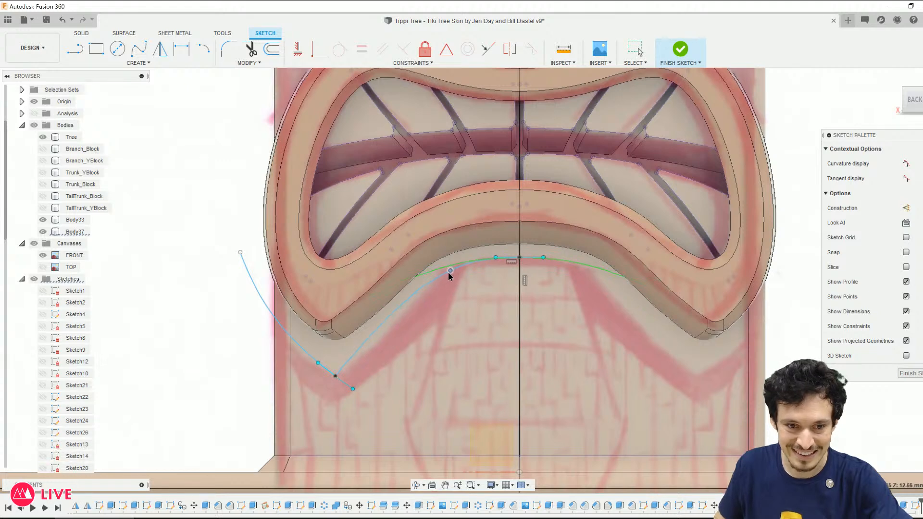
left_click_drag(353, 389, 373, 345)
left_click(460, 269)
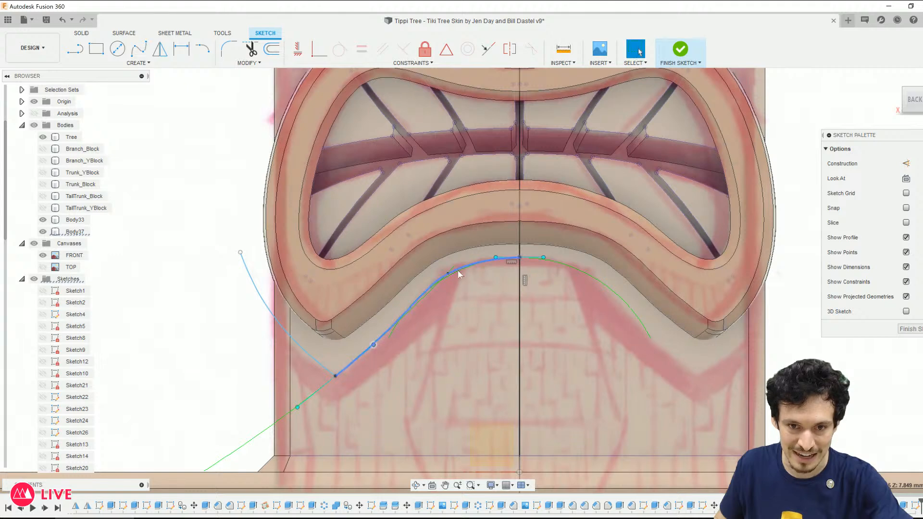
left_click_drag(450, 272, 451, 272)
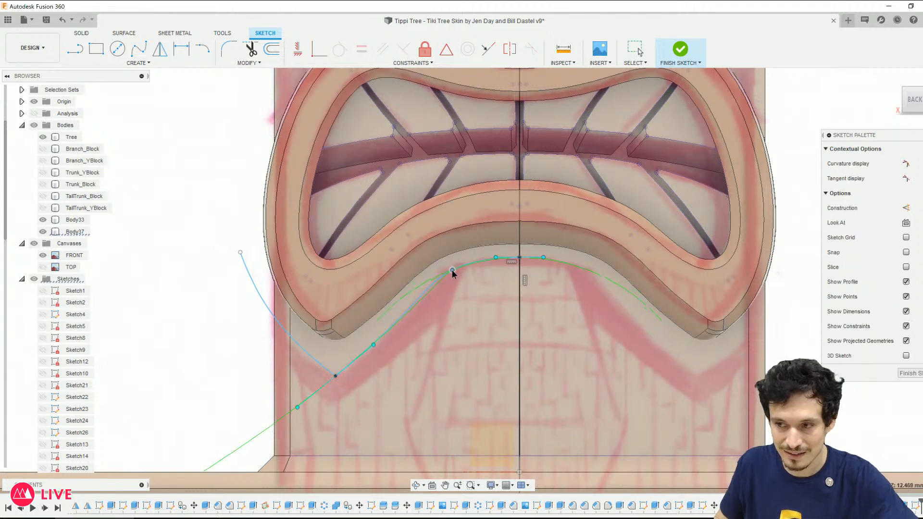
scroll(425, 295, "up", 3)
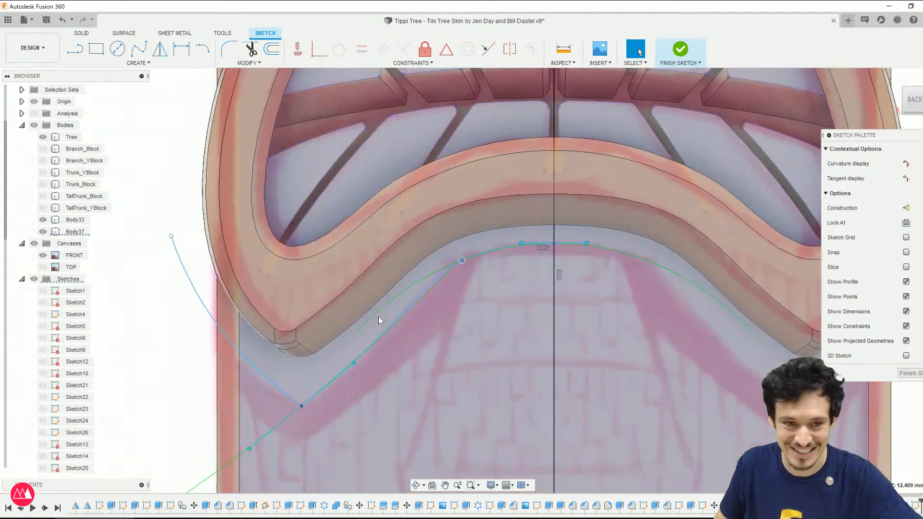
Step: Adjust the side spline's tangent handle at the chin corner so the curve bows along the traced outline
left_click(284, 396)
mouse_move(277, 387)
left_mouse_down()
mouse_move(270, 392)
mouse_move(282, 399)
left_mouse_up()
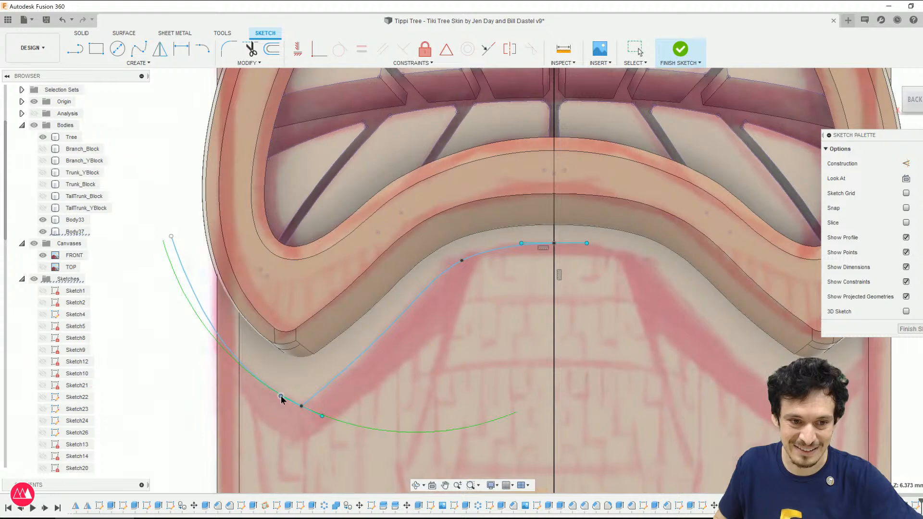
scroll(276, 332, "down", 3)
scroll(422, 280, "up", 5)
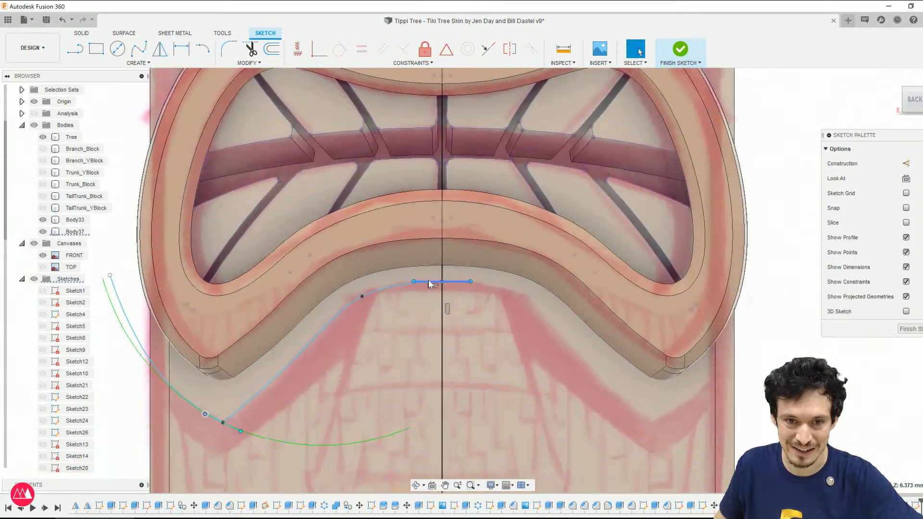
scroll(437, 283, "up", 1)
scroll(351, 321, "down", 5)
middle_click_drag(416, 373, 599, 286)
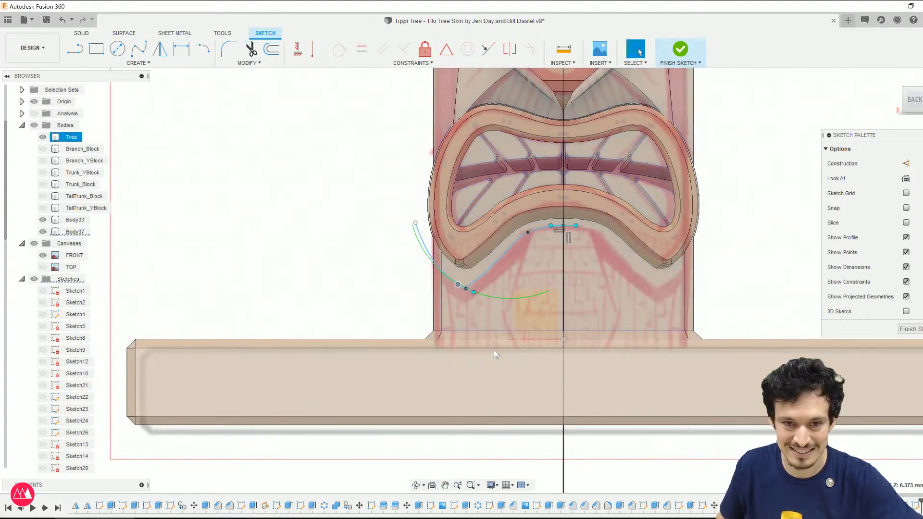
Step: Close the chin profile with lines running outward from the side spline's upper end, down beside the trunk, and about 25 mm across to the centre line
key("l")
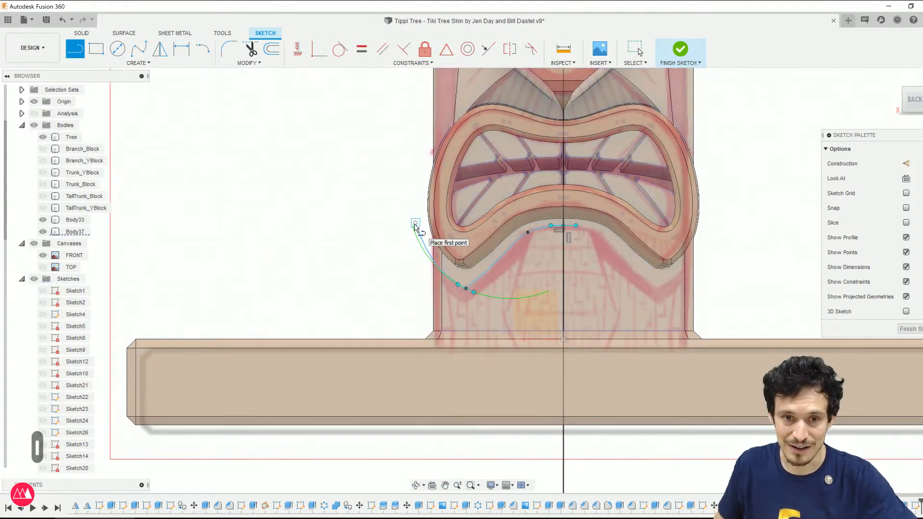
left_click(415, 223)
left_click(349, 223)
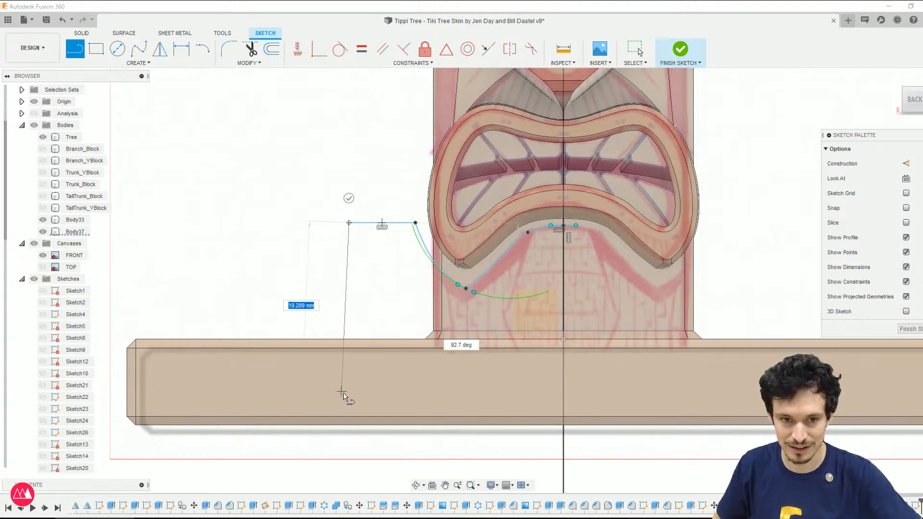
left_click(349, 376)
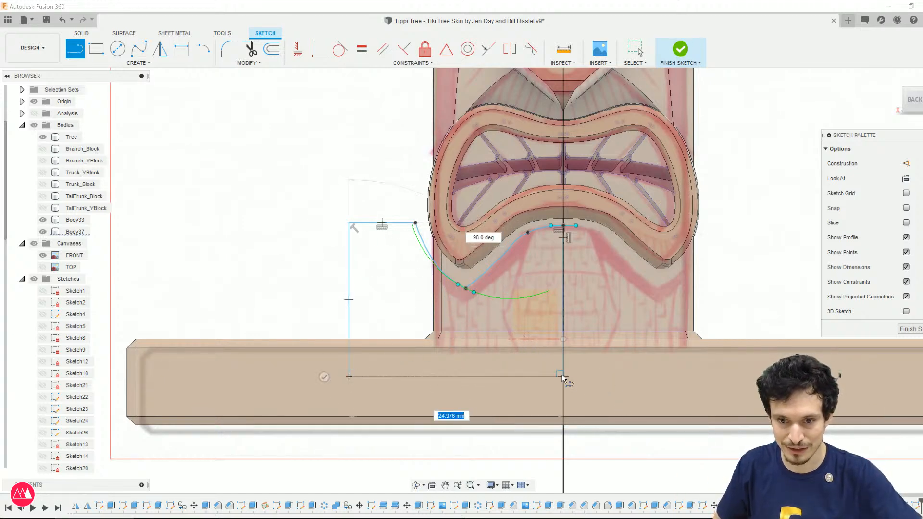
left_click(563, 377)
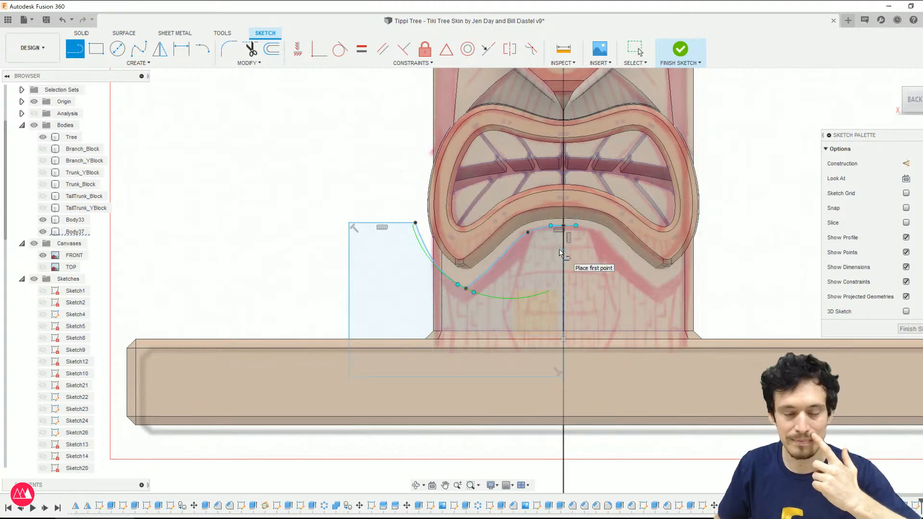
scroll(567, 286, "up", 1)
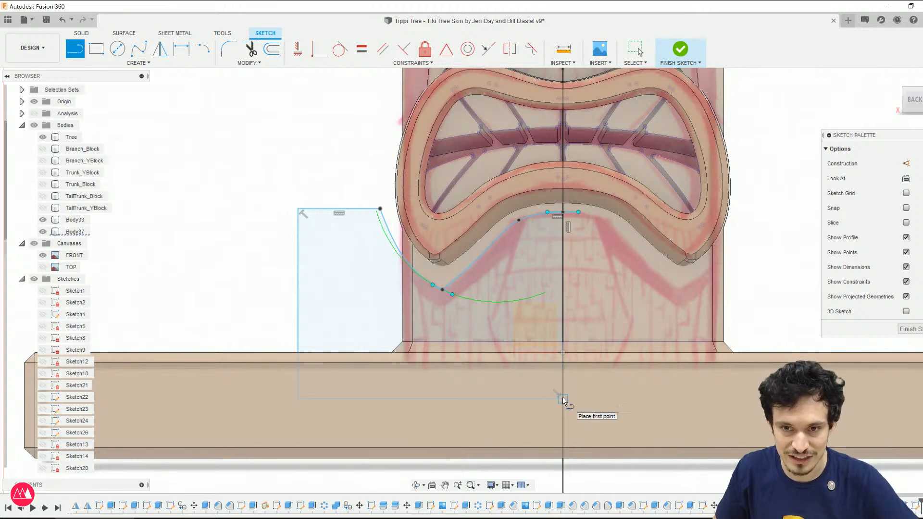
Step: Mirror the chain of chin splines and closing lines about the trunk's vertical centre line
key("Escape")
double_click(326, 209)
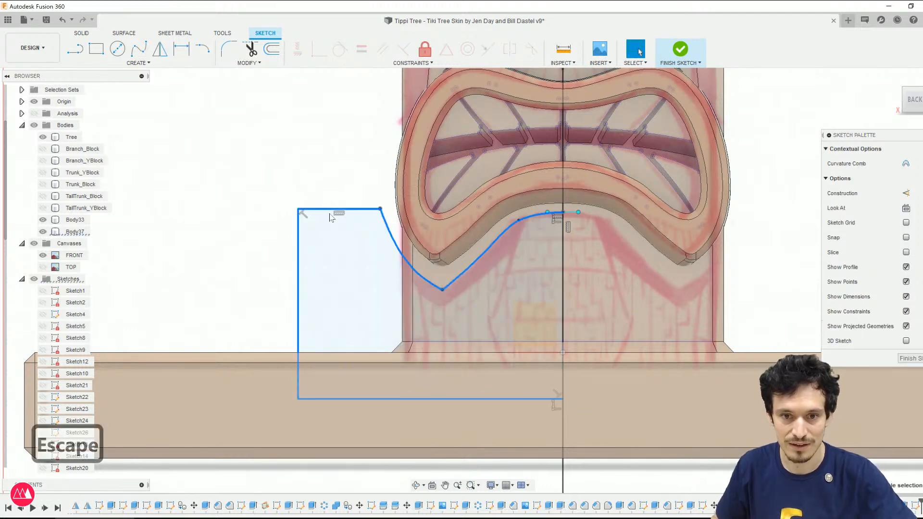
key("m")
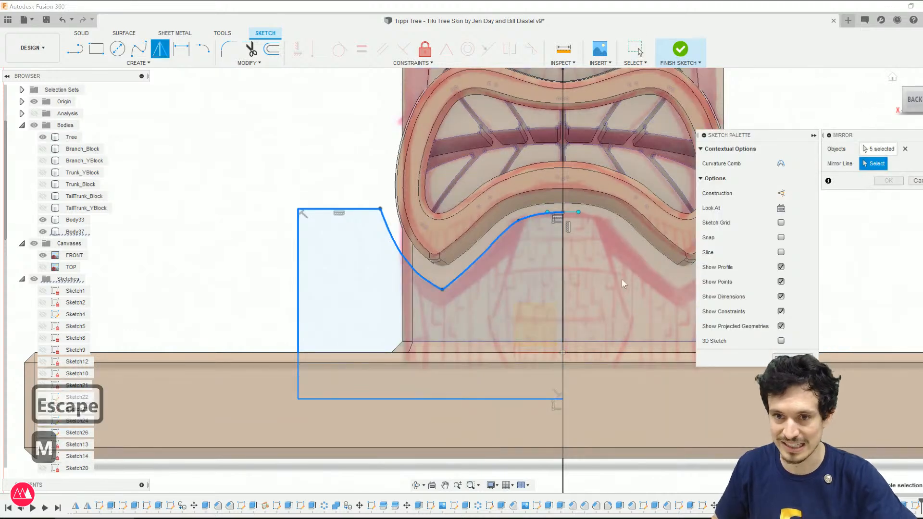
left_click(563, 273)
left_click(888, 181)
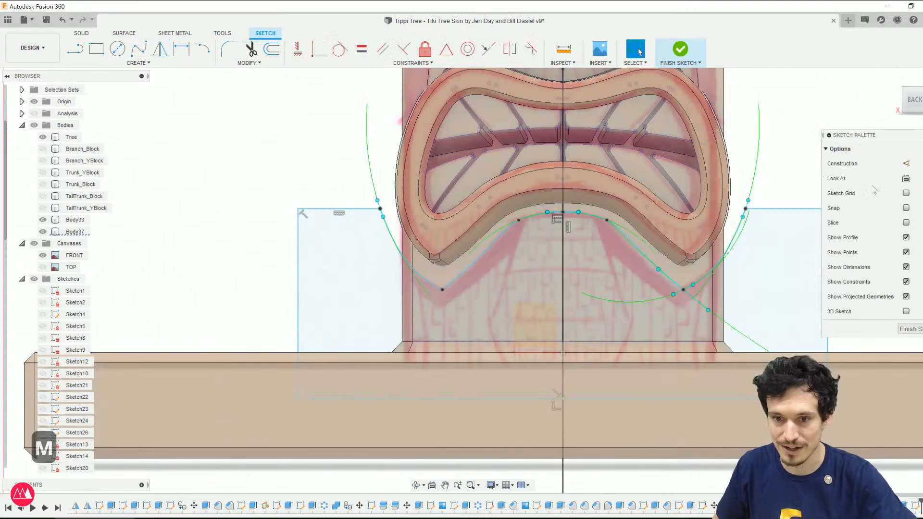
Step: Extrude both chin profiles as a new body on two sides, with distances of -3.145 mm and -4.166 mm
scroll(541, 354, "down", 2)
left_click(439, 339)
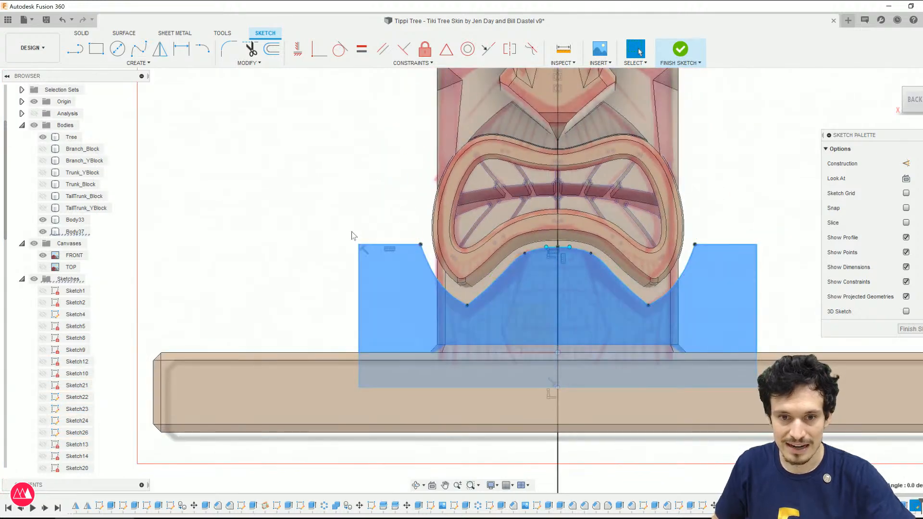
key("e")
left_click_drag(440, 295, 422, 291)
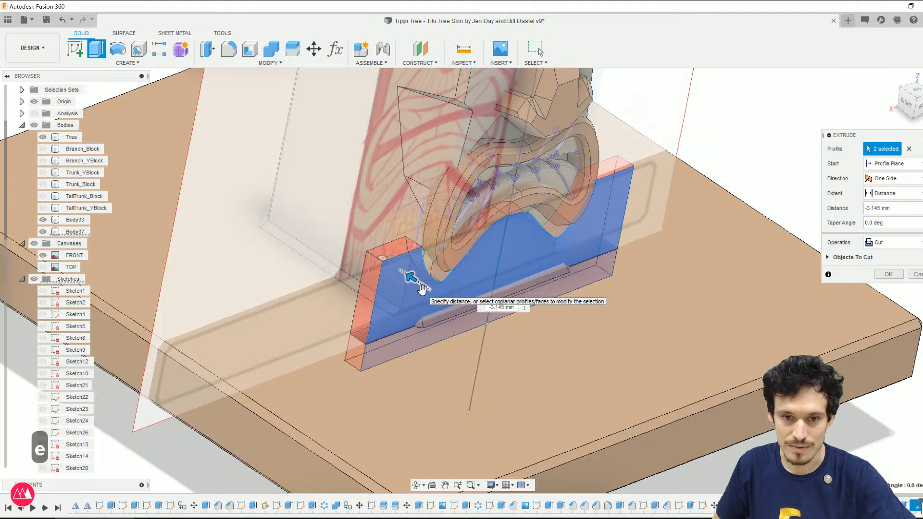
middle_click_drag(423, 375, 442, 322, "shift")
left_click(889, 179)
left_click(887, 202)
left_click_drag(416, 281, 476, 309)
left_click(436, 292)
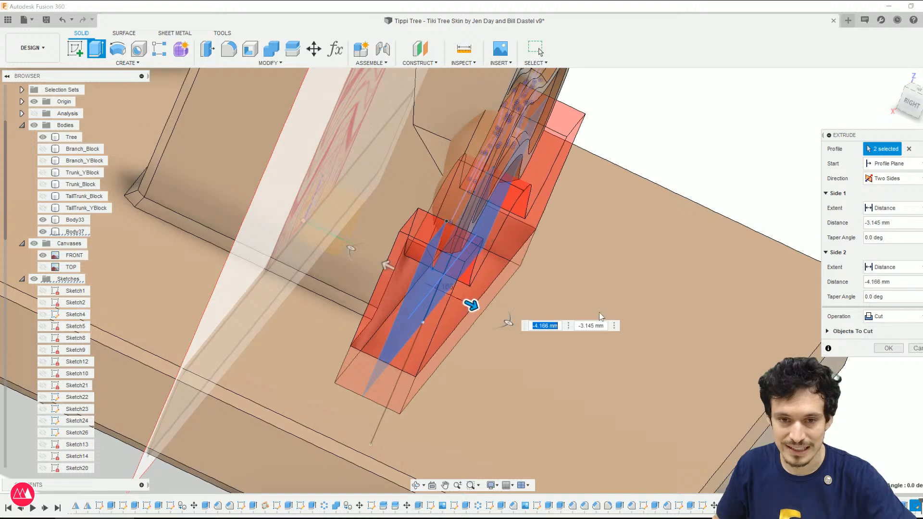
middle_click_drag(597, 312, 571, 310, "shift")
left_click(889, 317)
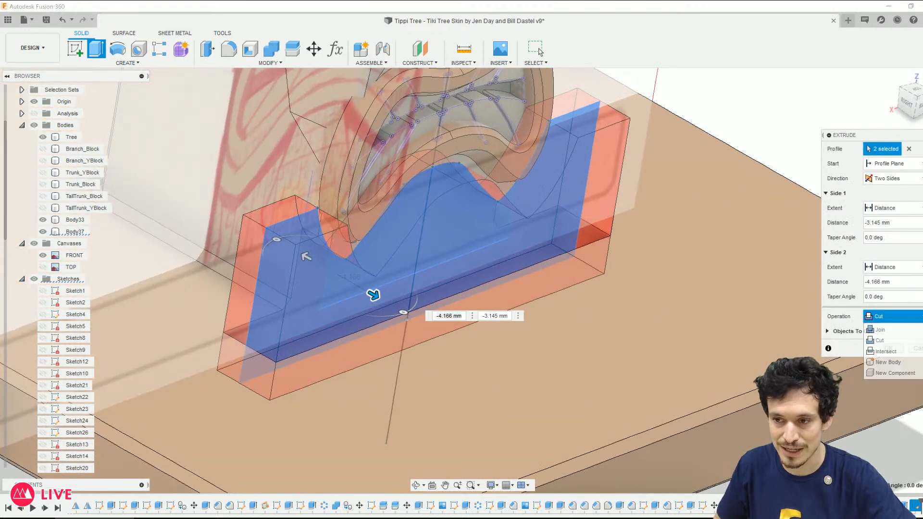
left_click(890, 356)
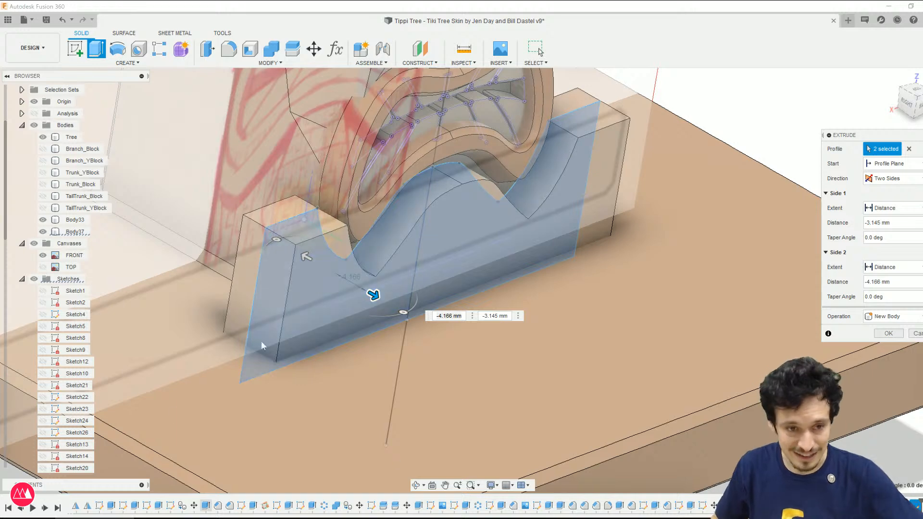
Step: Set the extrusion's taper angles to -45 degrees on side 1 and 45 degrees on side 2, and finish the extrusion
scroll(536, 192, "down", 3)
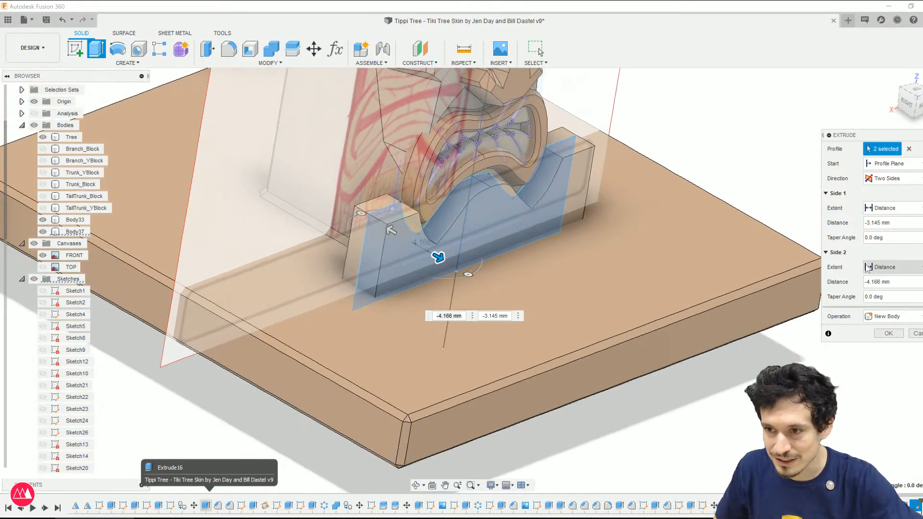
key("ctrl+a")
type("45")
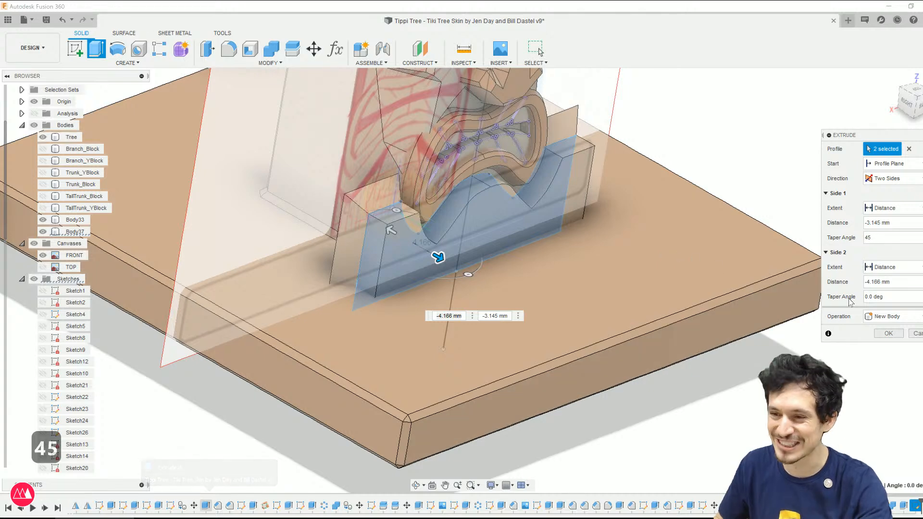
left_click_drag(872, 237, 754, 235)
type("-45")
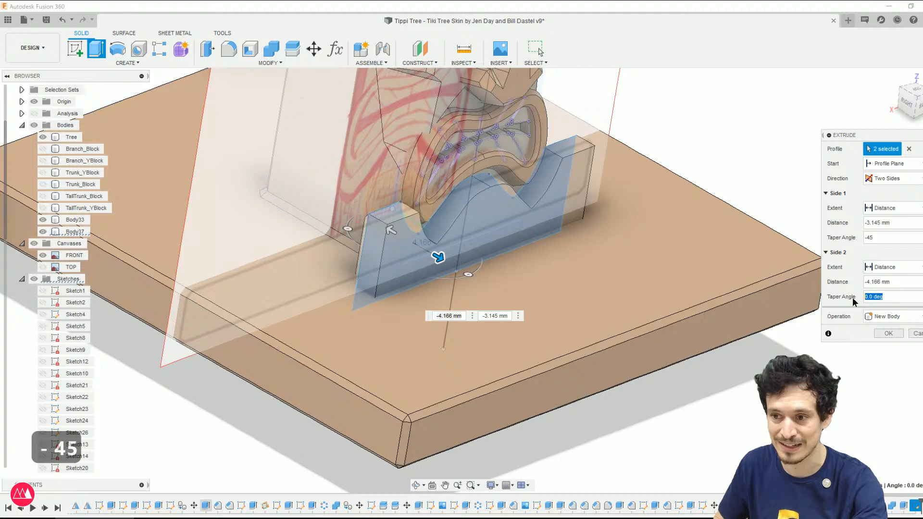
type("45")
middle_click_drag(610, 313, 453, 360, "shift")
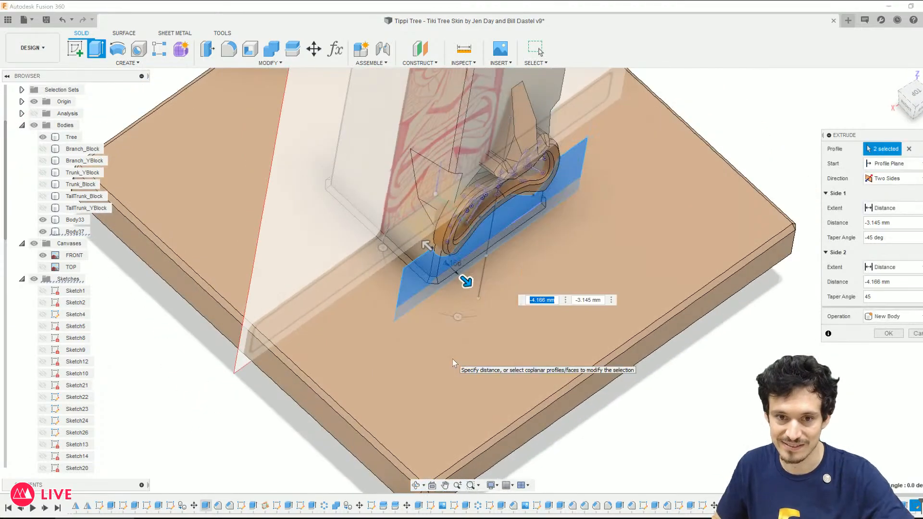
key("Return")
Step: Apply the blue appearance from this design to the new chin body
key("a")
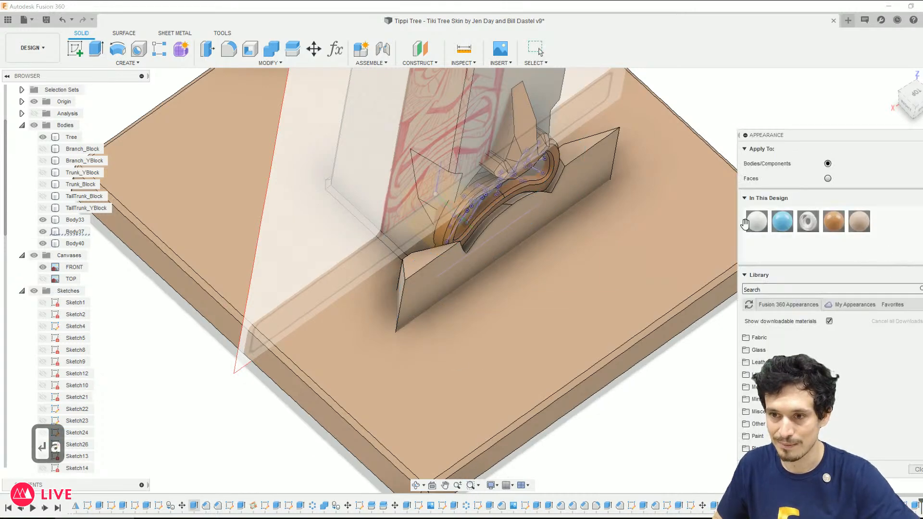
left_click_drag(782, 222, 500, 274)
left_click(920, 470)
Step: Start a sketch on the chin body's front face and project the base plate's top edge into it
middle_click_drag(697, 336, 633, 276, "shift")
left_click(633, 276)
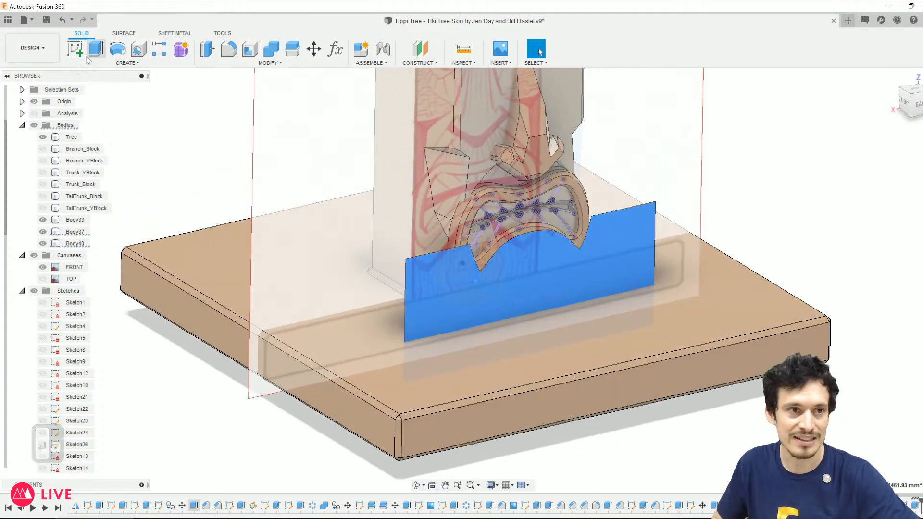
left_click(74, 48)
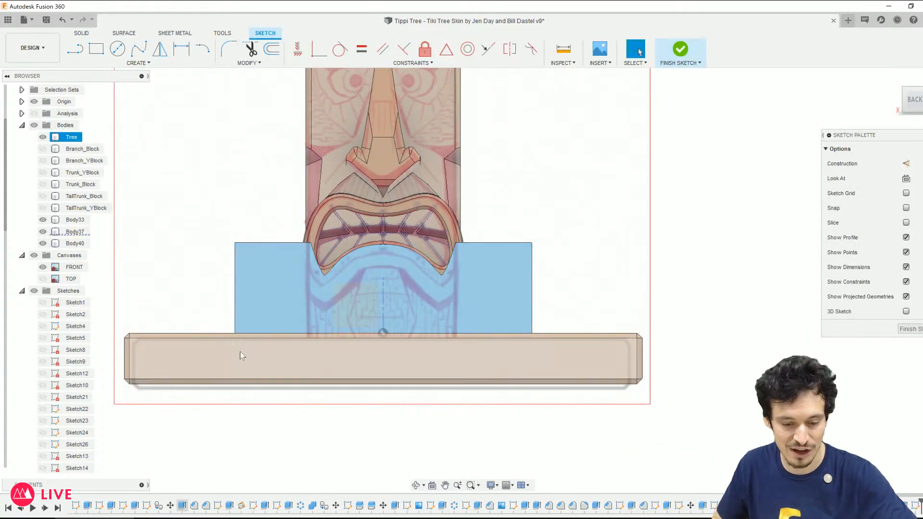
key("p")
left_click(196, 333)
key("Return")
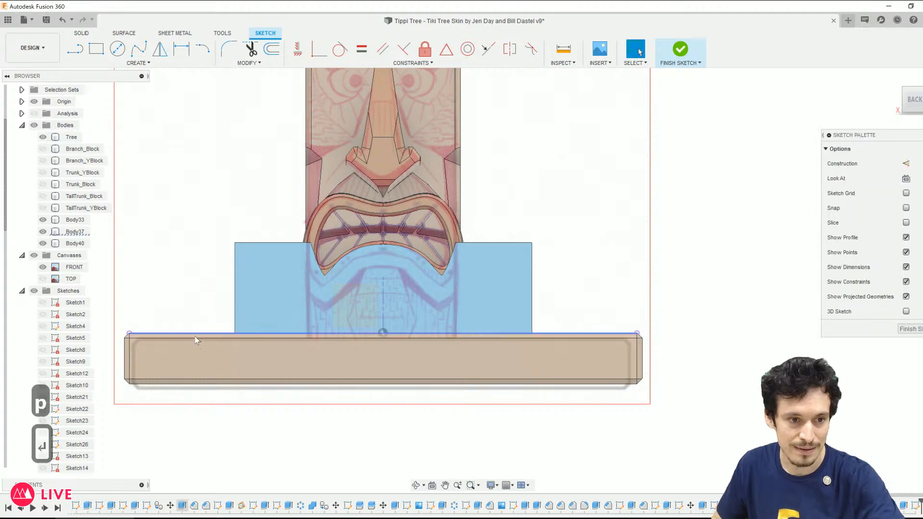
key("e")
key("Escape")
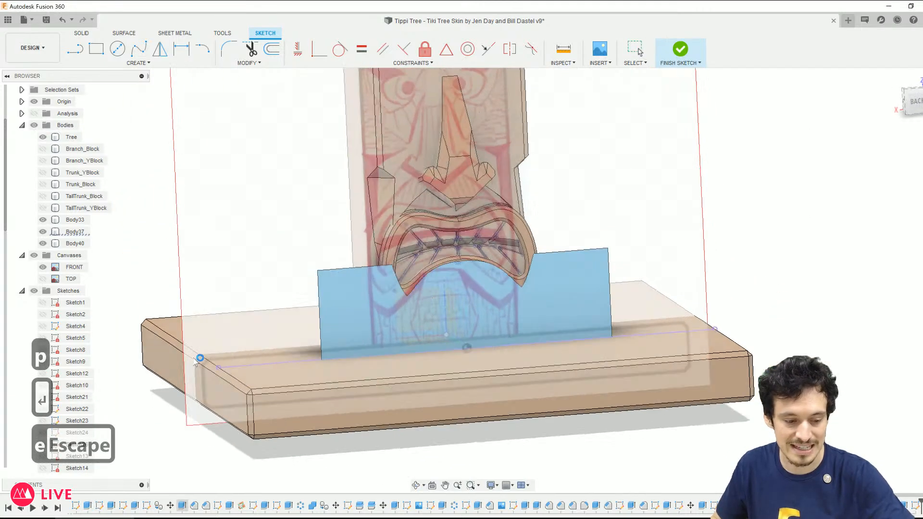
Step: Draw a two-point rectangle from one end of the projected base edge across the plate's width to below its underside
key("r")
left_click(132, 336)
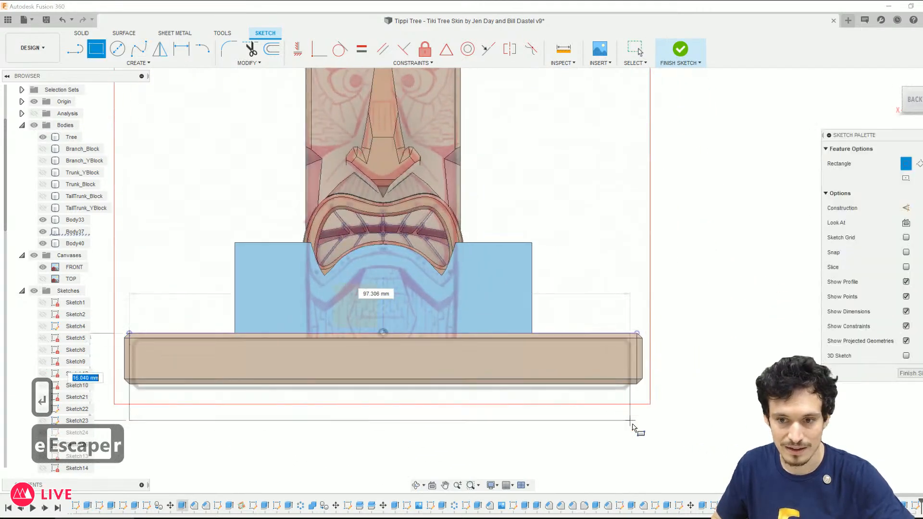
left_click(639, 433)
Step: Extrude the rectangle profiles as a two-sided cut, with side 1 set to -19.944 mm through the chin body's lower part
key("e")
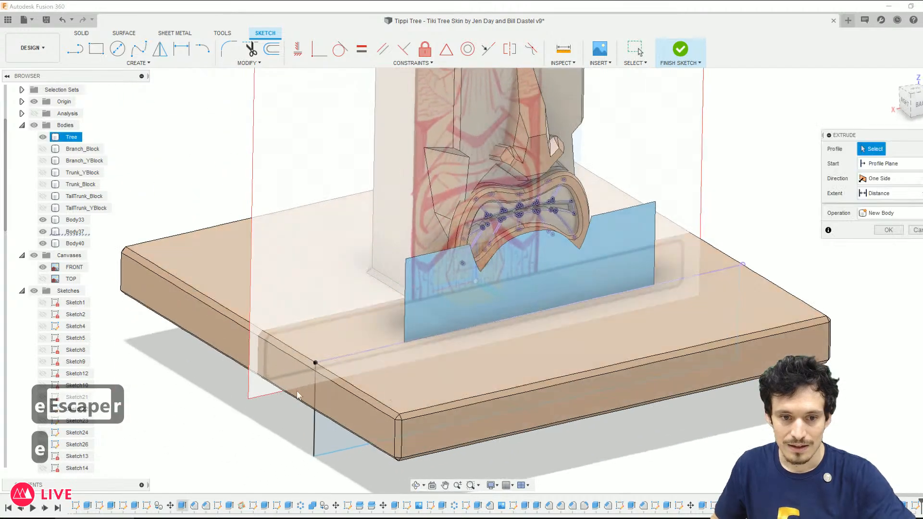
left_click(332, 435)
left_click(522, 345)
left_click_drag(528, 341, 472, 304)
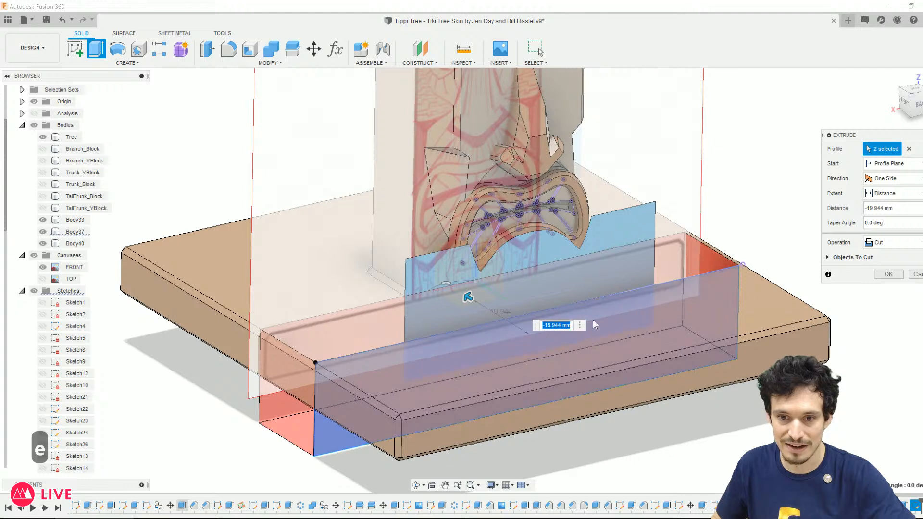
left_click(900, 178)
left_click(890, 215)
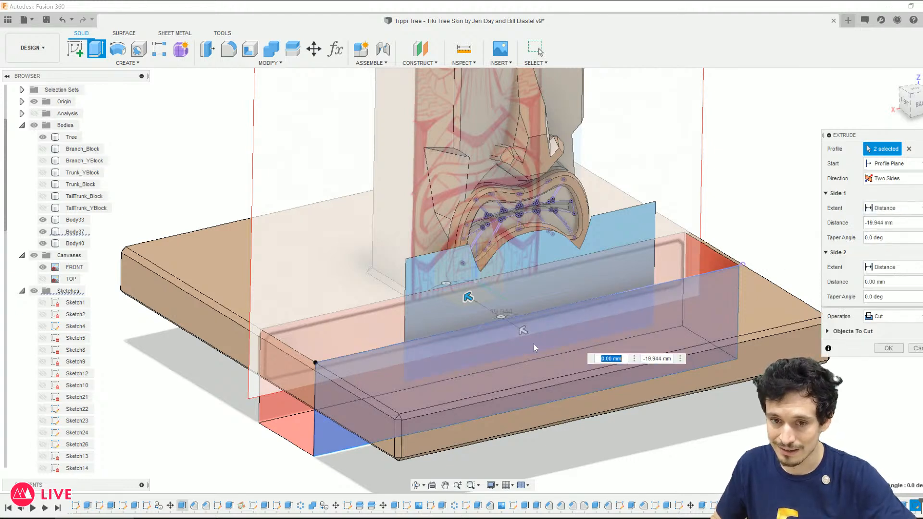
Step: Set the extrude cut's second side distance to about -9.8 mm, exclude the Tree body from the cut, and finish it
left_click_drag(525, 334, 561, 353)
left_click(828, 332)
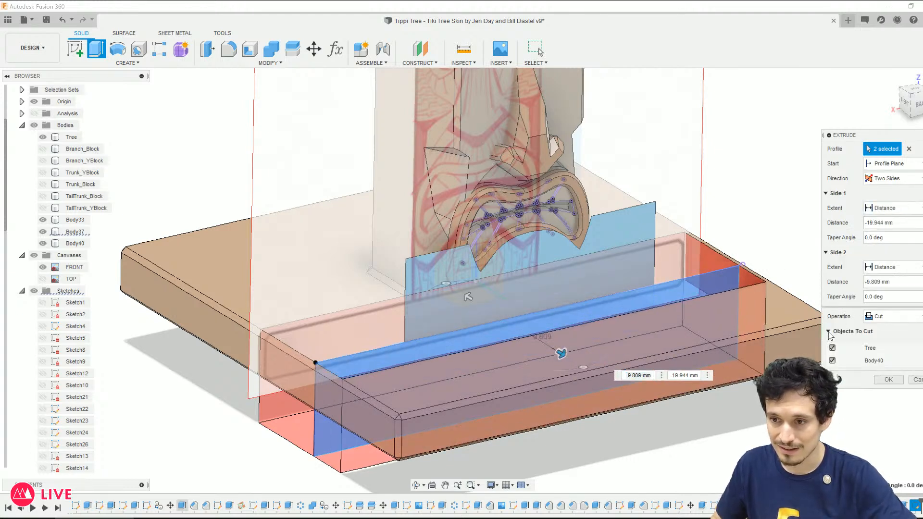
left_click(833, 347)
middle_click_drag(533, 379, 580, 389, "shift")
middle_click_drag(596, 382, 714, 390, "shift")
key("Return")
middle_click_drag(596, 360, 632, 358, "shift")
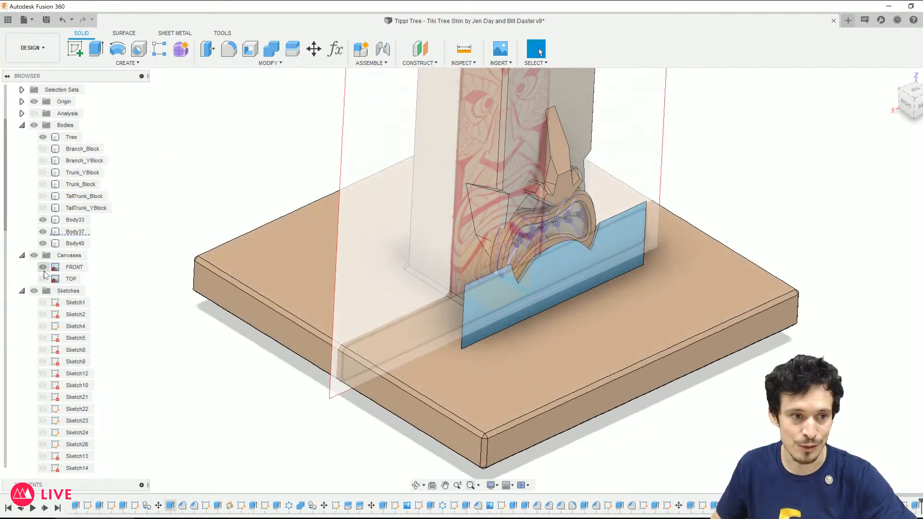
Step: Hide the FRONT canvas and subtract Body40 from the Tree body with Combine, without keeping the tool body
left_click(42, 267)
middle_click_drag(252, 363, 276, 363, "shift")
scroll(513, 216, "up", 3)
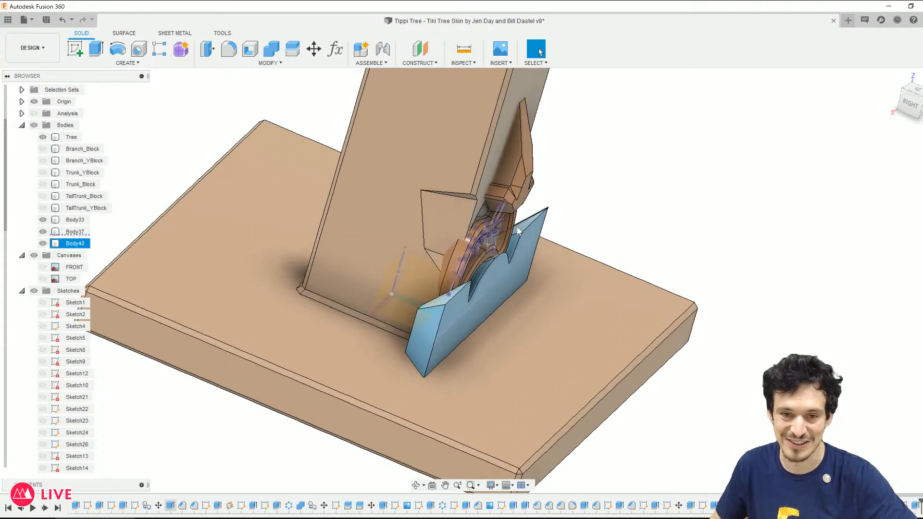
key("c")
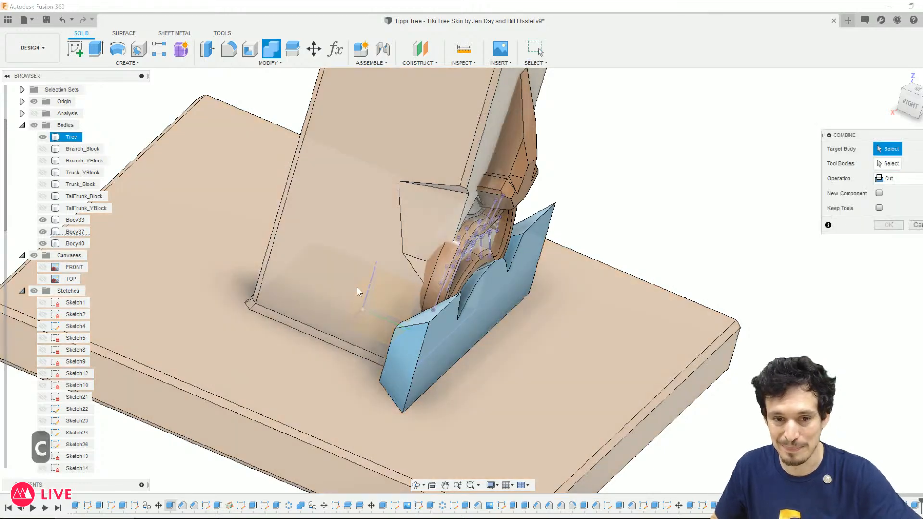
left_click(345, 232)
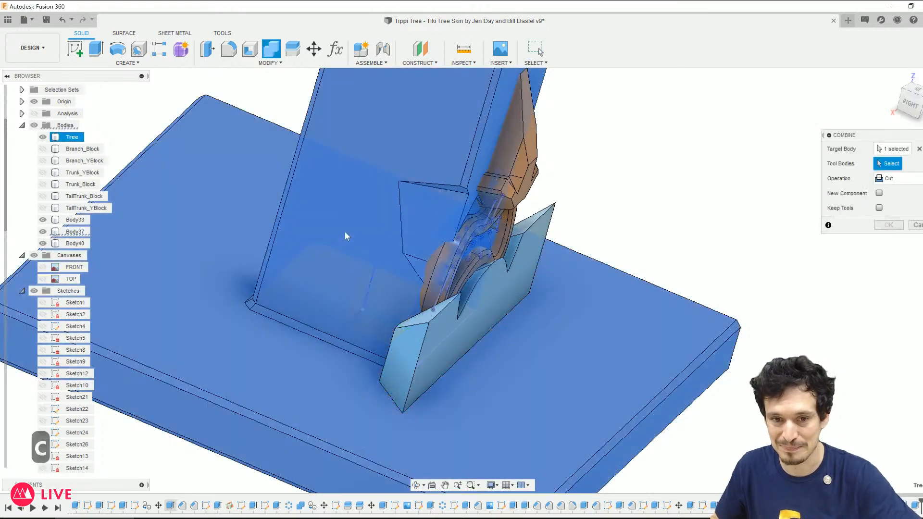
left_click(457, 356)
middle_click_drag(622, 388, 683, 375, "shift")
key("Return")
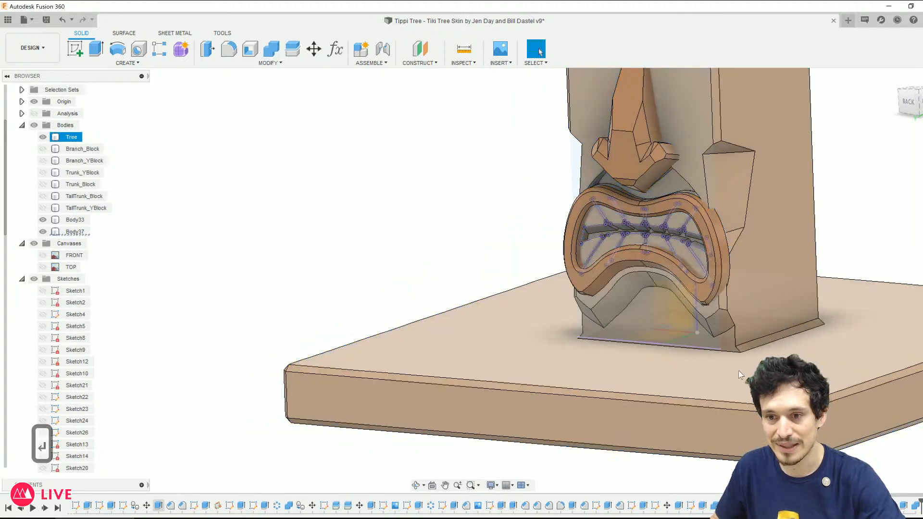
Step: Add a 1 mm chamfer along the edge below the mouth where the trunk meets the base
scroll(654, 288, "up", 5)
middle_click_drag(679, 356, 719, 356, "shift")
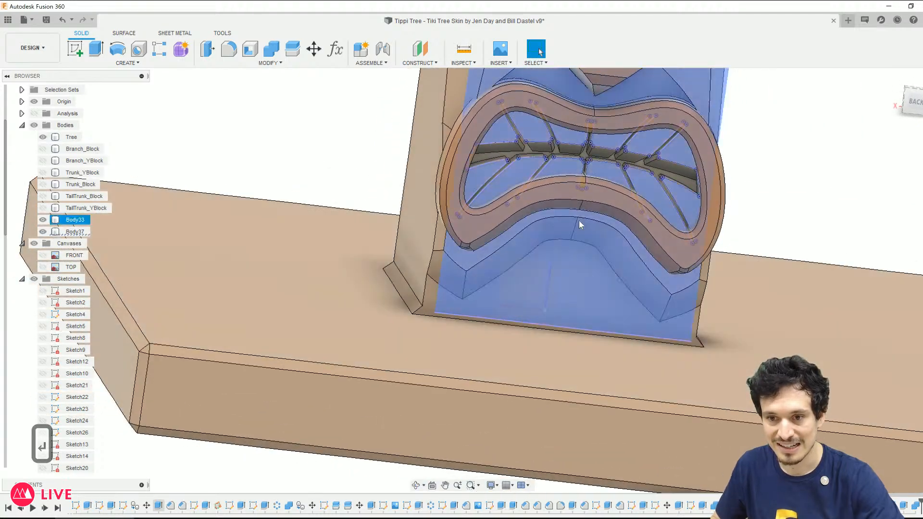
left_click(569, 269)
mouse_move(456, 275)
middle_mouse_down("shift")
mouse_move(542, 286)
mouse_move(533, 287)
middle_mouse_up("shift")
left_click(430, 295)
middle_click_drag(431, 295, 296, 334, "shift")
scroll(559, 357, "up", 3)
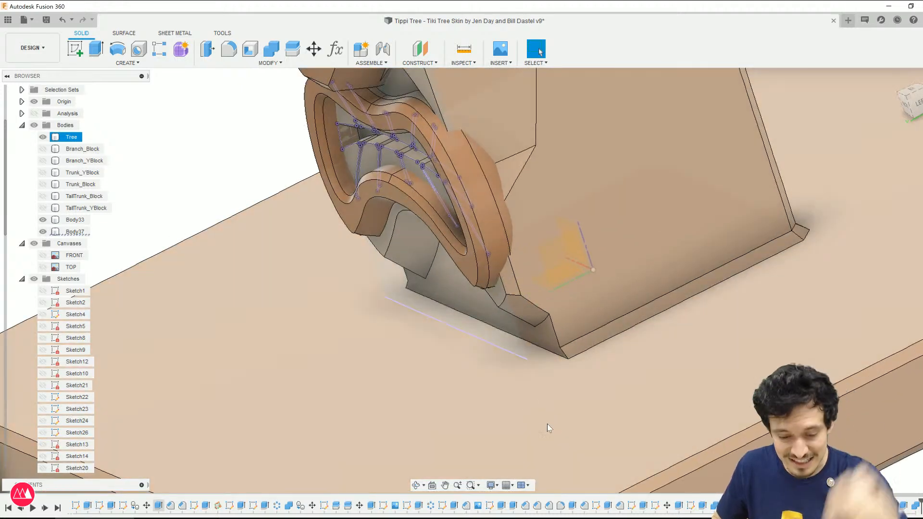
key("slash")
left_click(514, 335)
type("1")
middle_click_drag(581, 346, 573, 337, "shift")
key("Return")
Step: Show the FRONT canvas and compare the cut below the mouth with the reference drawing from the back view
scroll(459, 373, "down", 1)
middle_click_drag(460, 373, 494, 352, "shift")
left_click(912, 100)
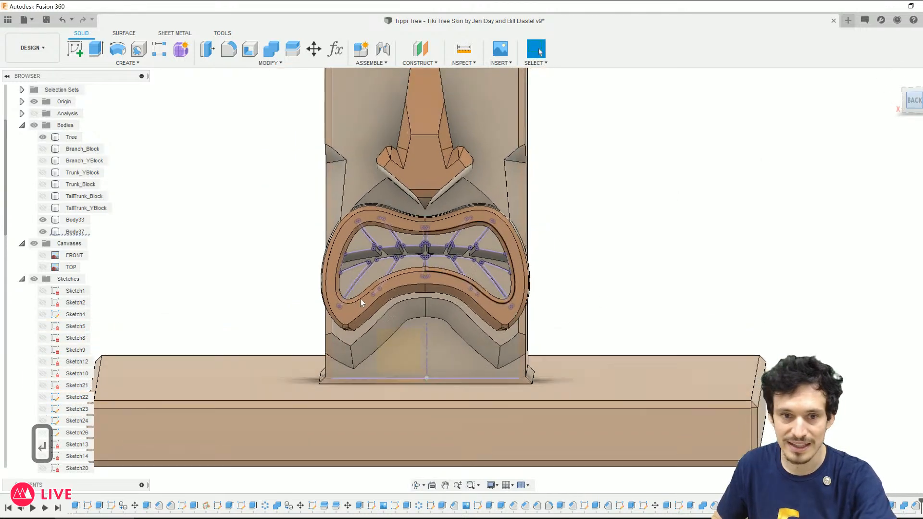
left_click(42, 255)
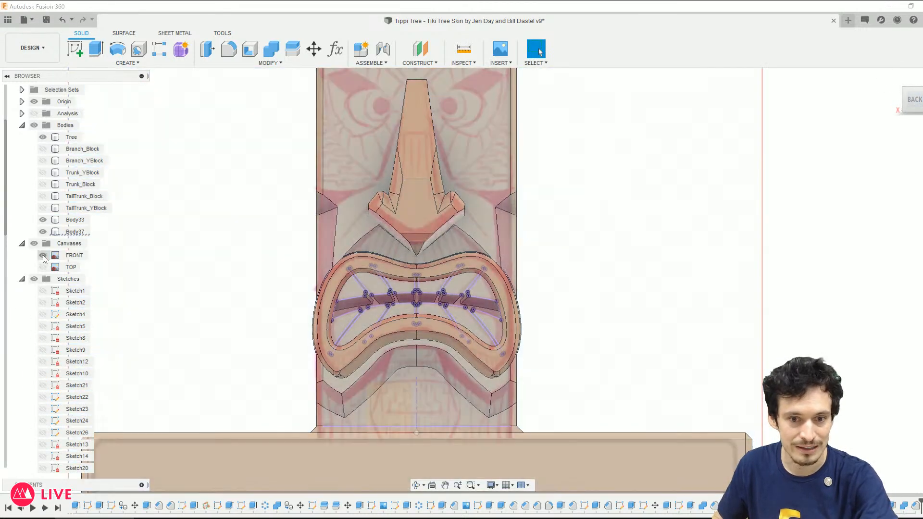
left_click(335, 392)
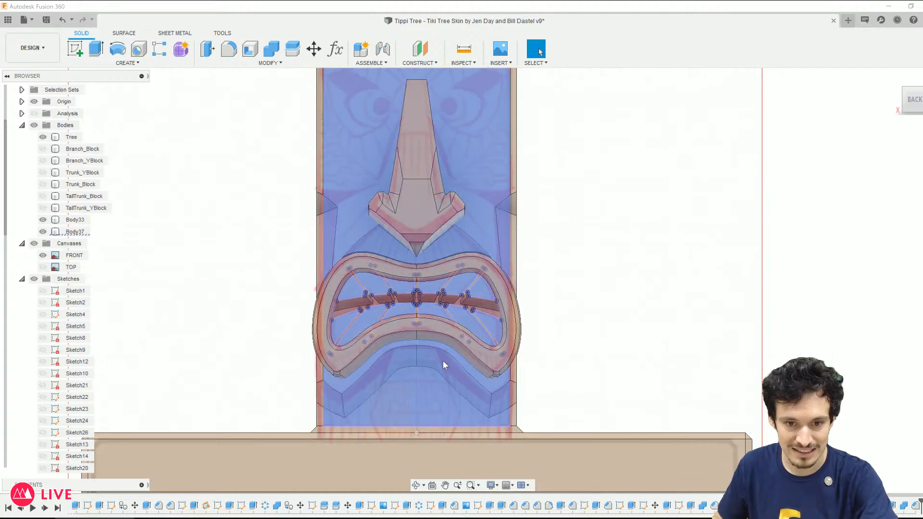
scroll(459, 377, "up", 3)
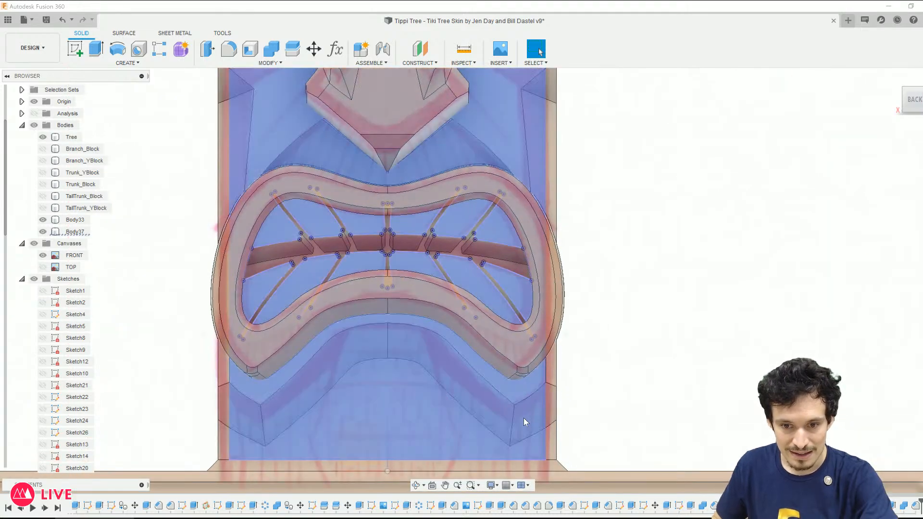
left_click(570, 402)
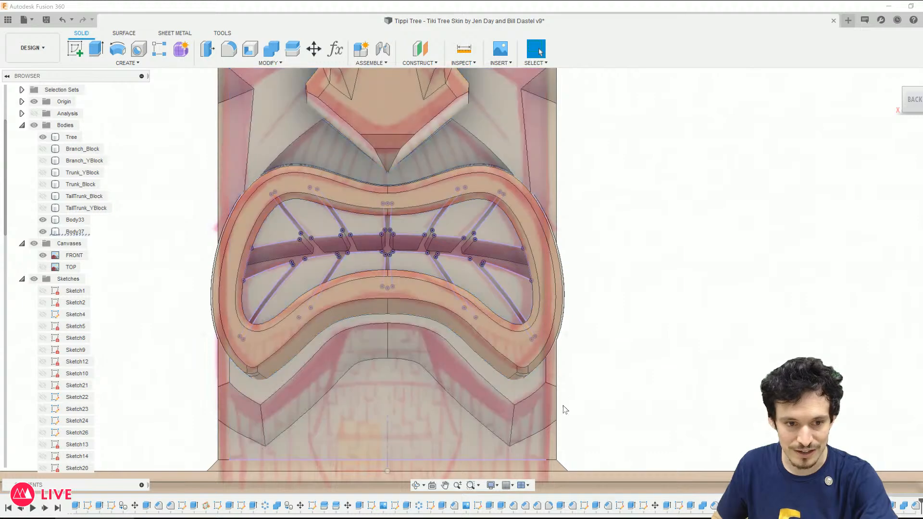
key("Escape")
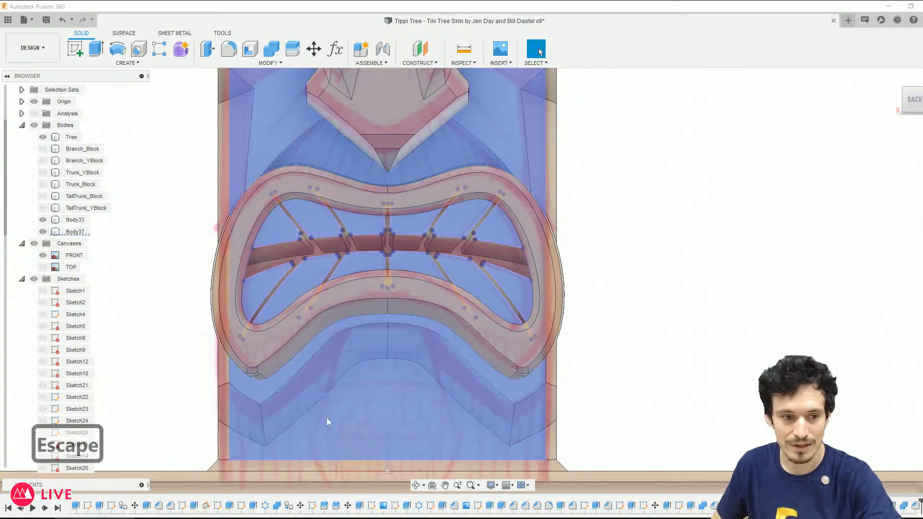
middle_click_drag(167, 354, 355, 414, "shift")
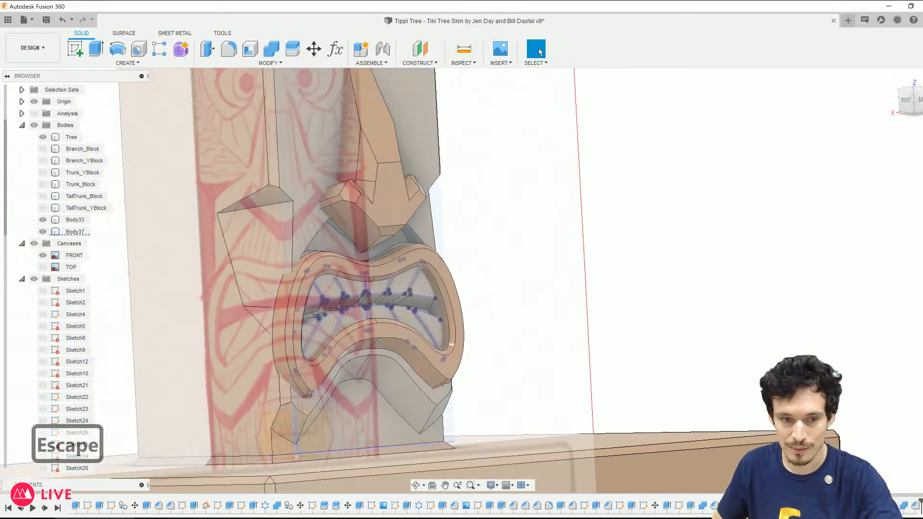
right_click(915, 507)
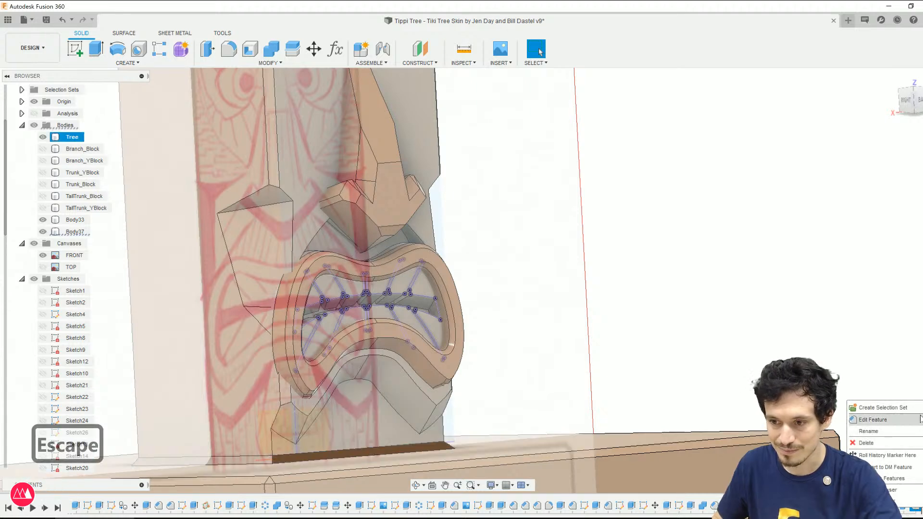
left_click(920, 419)
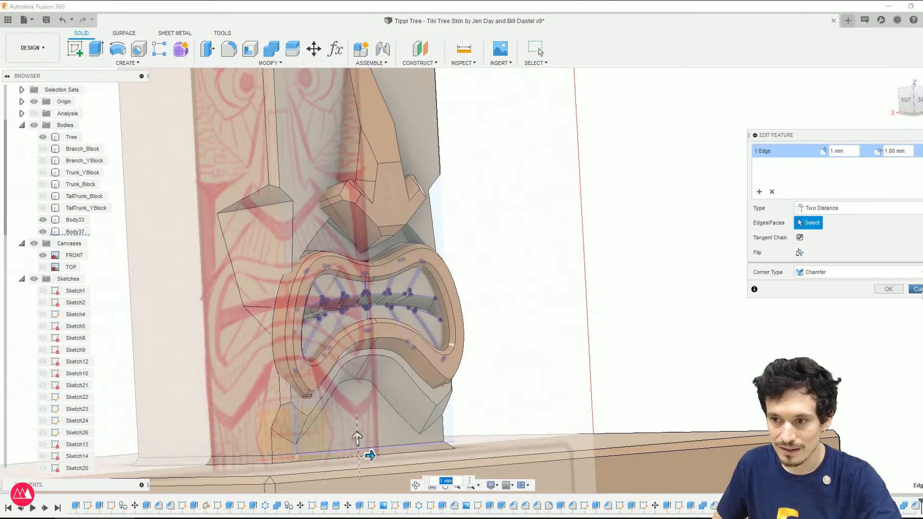
key("Escape")
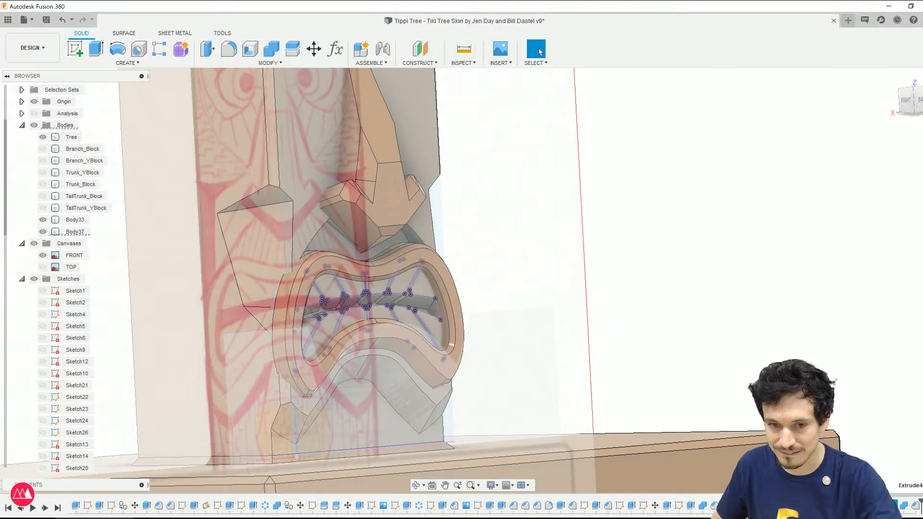
right_click(904, 506)
left_click(877, 408)
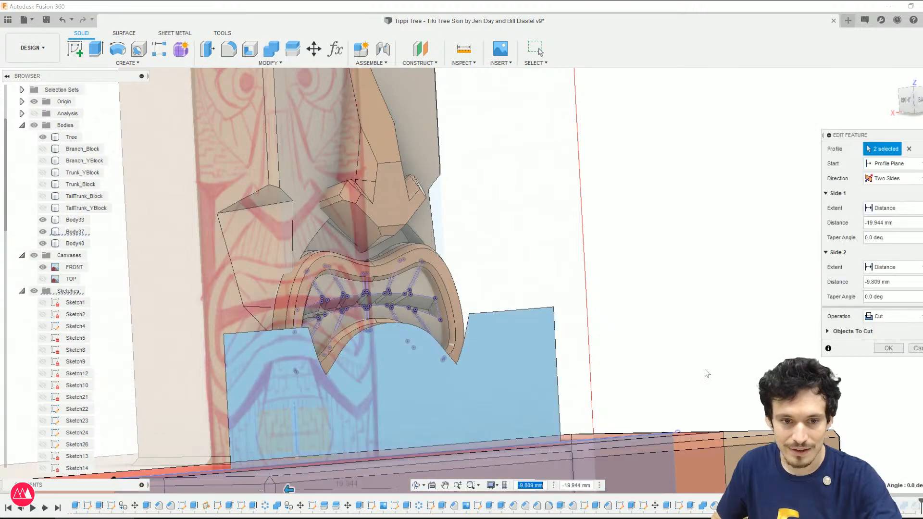
scroll(613, 280, "down", 3)
middle_click_drag(610, 322, 712, 418, "shift")
left_click(916, 348)
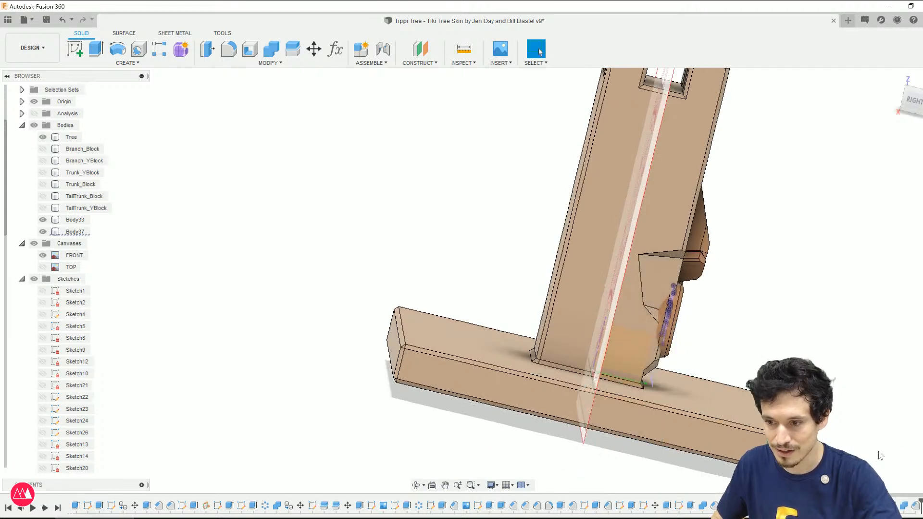
Step: Edit the two-sided extrusion that shapes the chin cut and set its second side's taper angle to 35 degrees
right_click(880, 505)
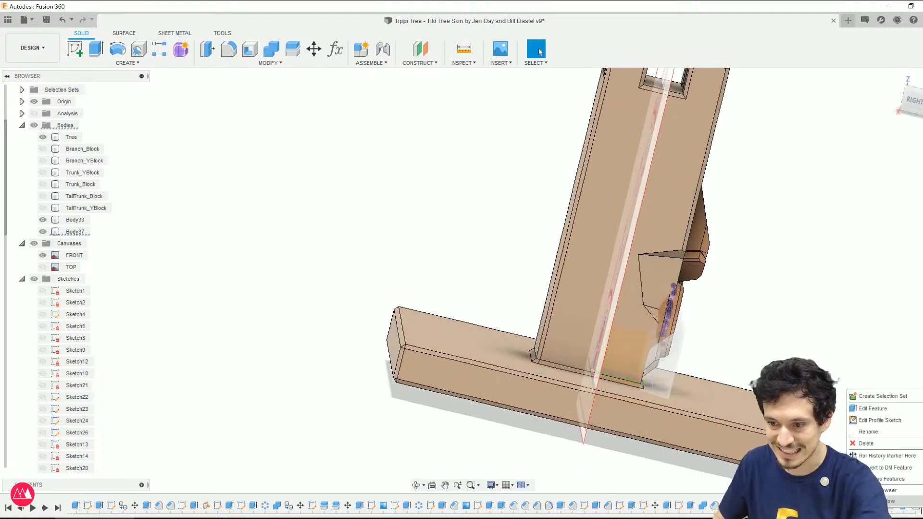
left_click(869, 409)
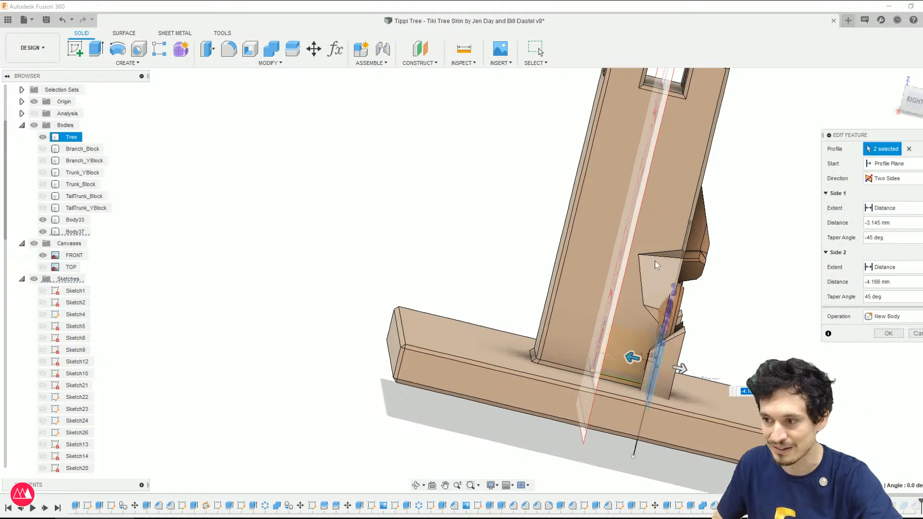
scroll(594, 243, "down", 2)
scroll(666, 396, "up", 5)
scroll(666, 363, "down", 1)
scroll(652, 366, "down", 2)
scroll(608, 153, "up", 2)
mouse_move(607, 153)
middle_mouse_down("shift")
mouse_move(624, 156)
mouse_move(606, 163)
middle_mouse_up("shift")
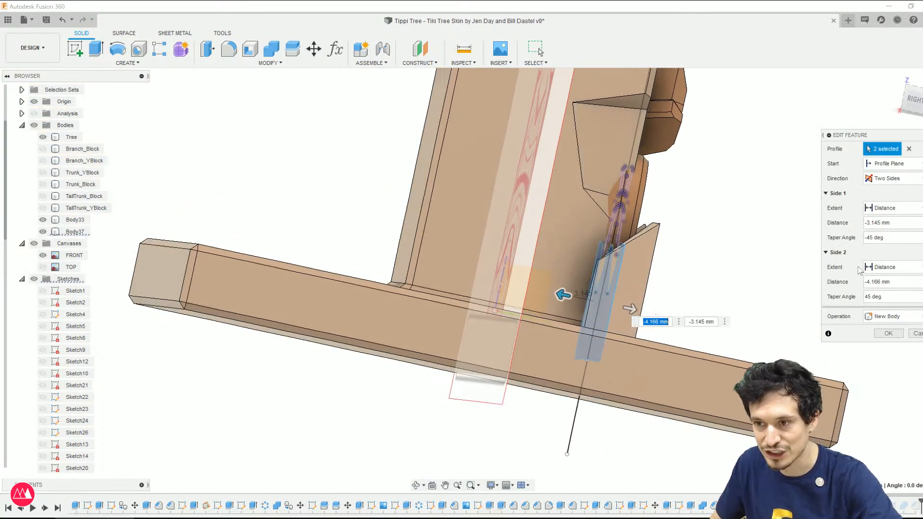
left_click(897, 296)
type("50")
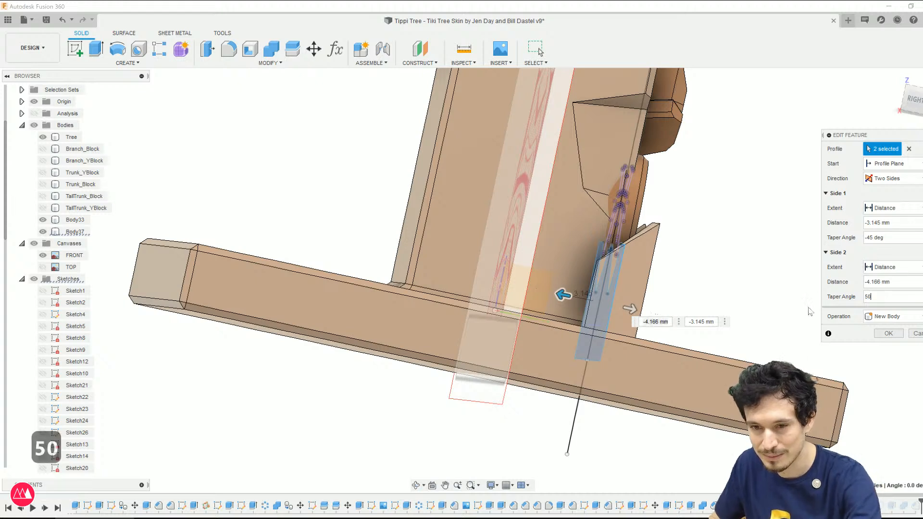
type("4035")
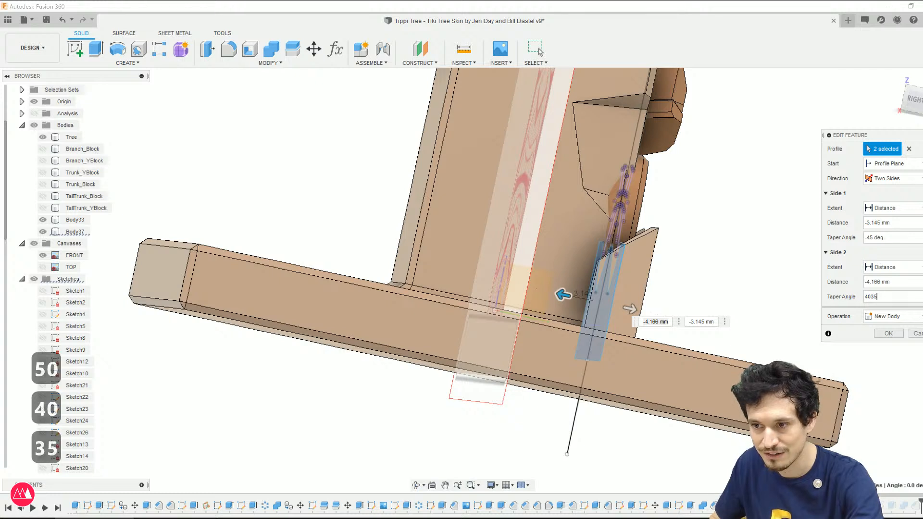
left_click_drag(881, 295, 847, 293)
type("35")
Step: Try a taper angle of -65 degrees on the first side of the chin extrusion
left_click(884, 238)
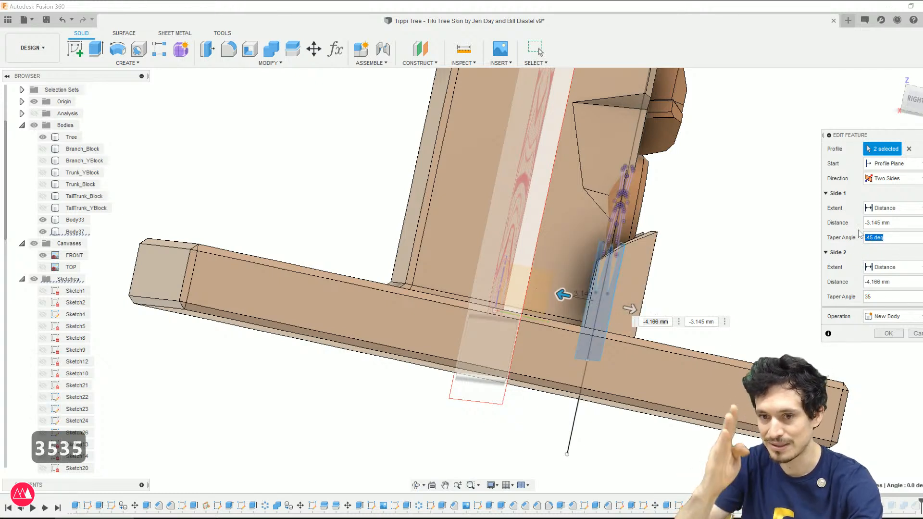
type("-65")
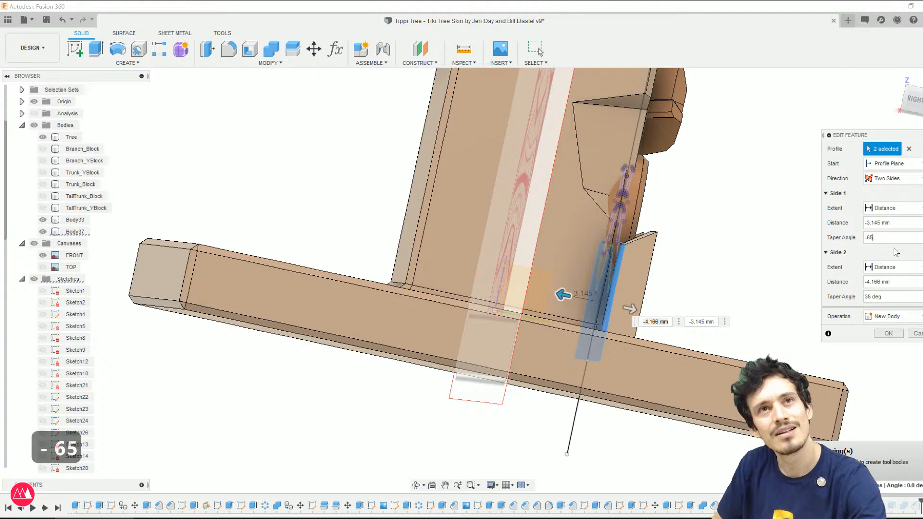
key("BackSpace")
key("BackSpace")
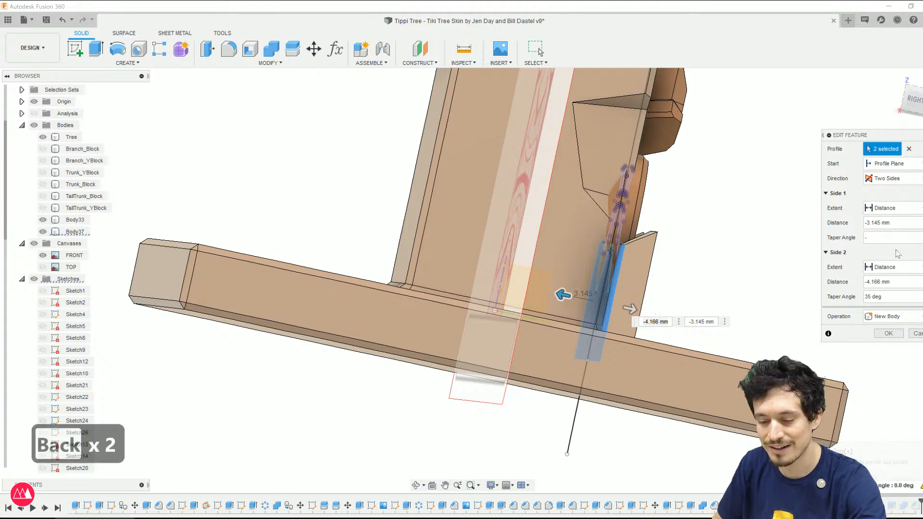
type("55")
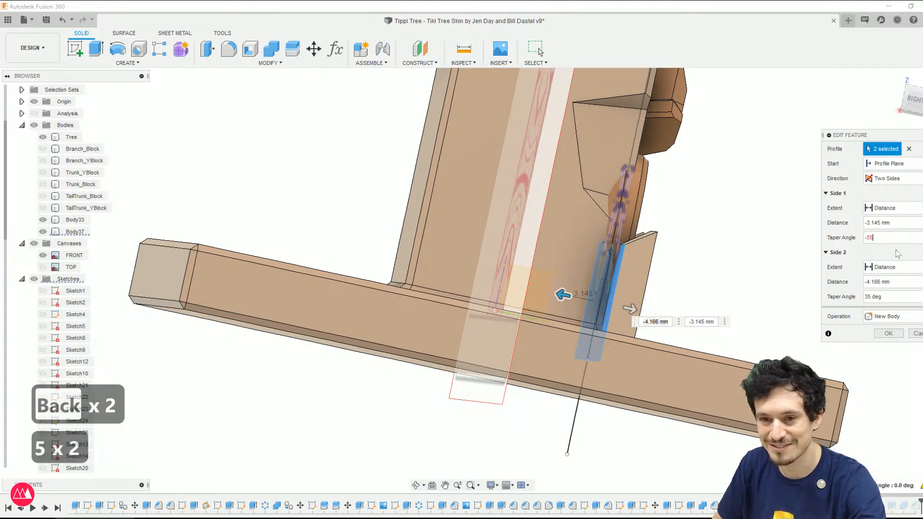
key("BackSpace")
type("6")
key("BackSpace")
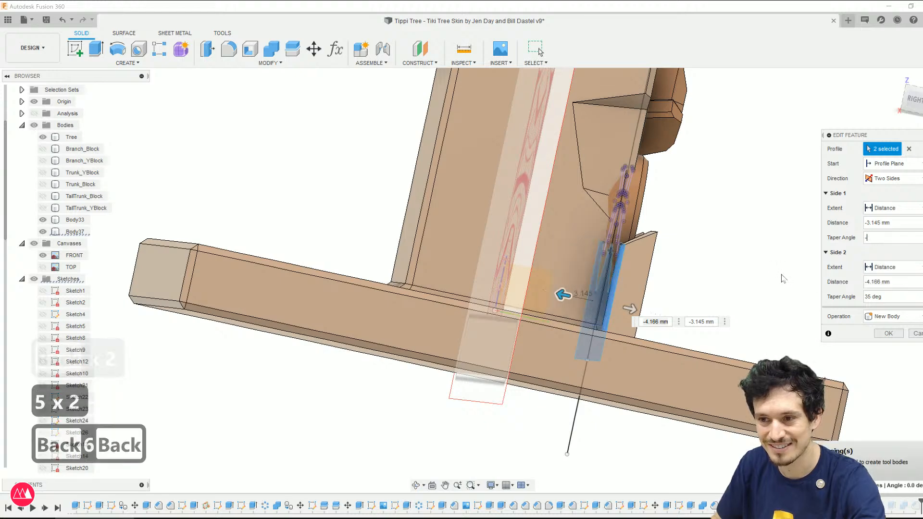
key("BackSpace")
type("65")
middle_click_drag(601, 298, 578, 314, "shift")
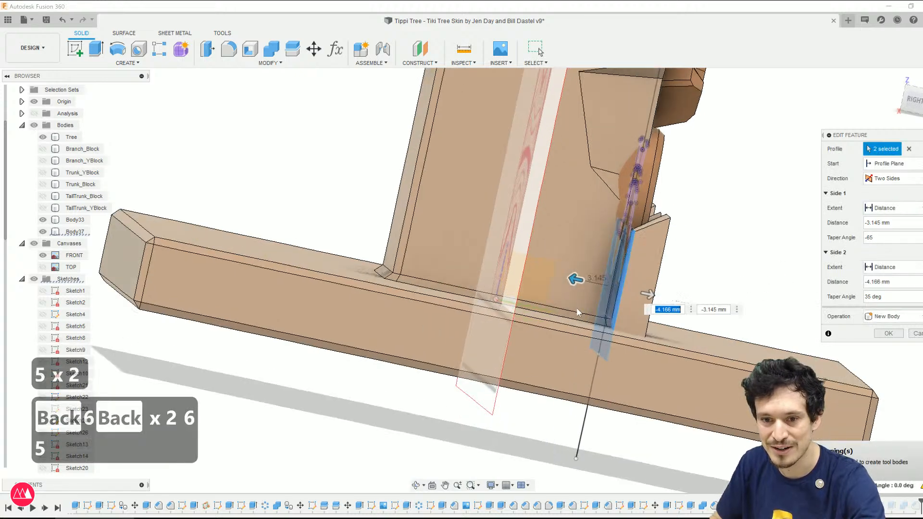
Step: Set the chin extrusion's first side to a -35 degree taper and a distance of about -3.1 mm, and finish the edit
left_click_drag(572, 280, 584, 280)
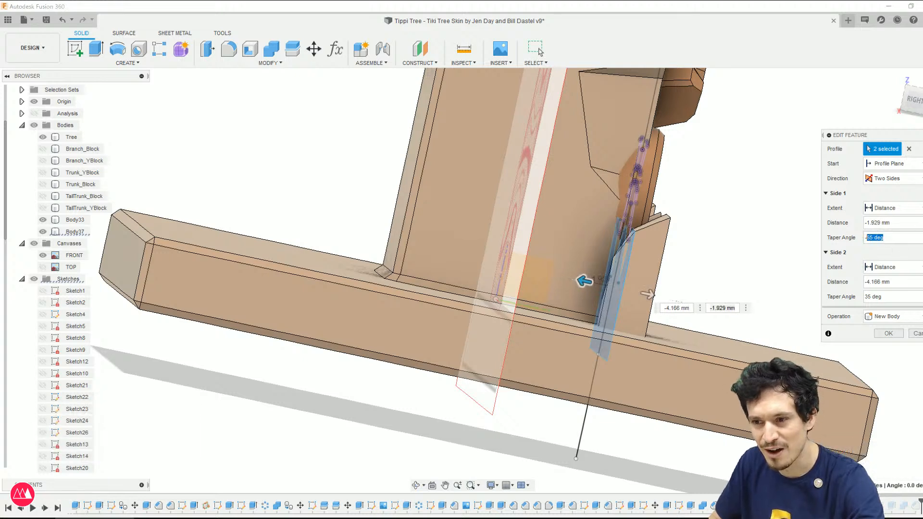
type("35")
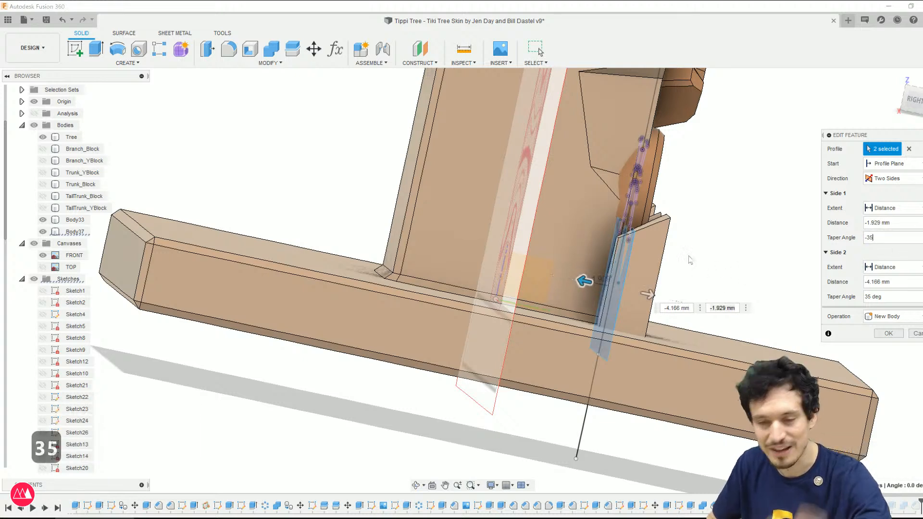
left_click_drag(579, 279, 572, 275)
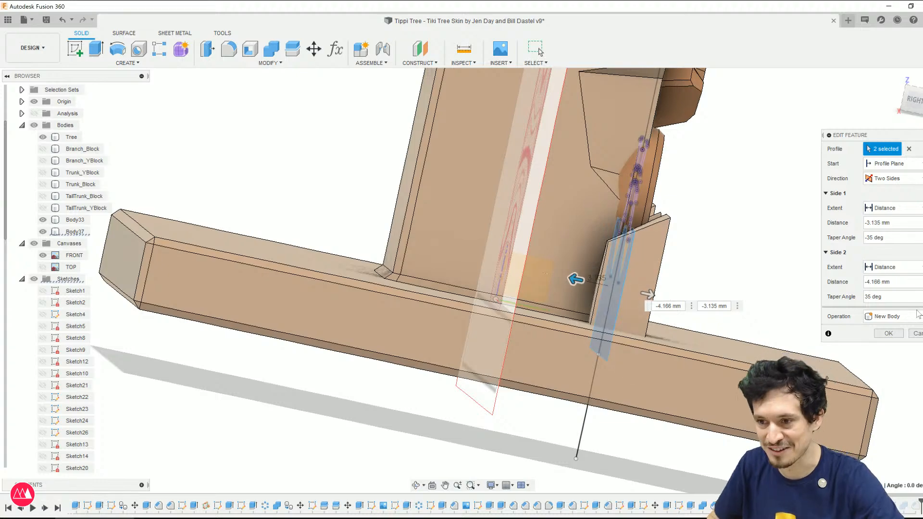
left_click(889, 334)
middle_click_drag(740, 286, 650, 304, "shift")
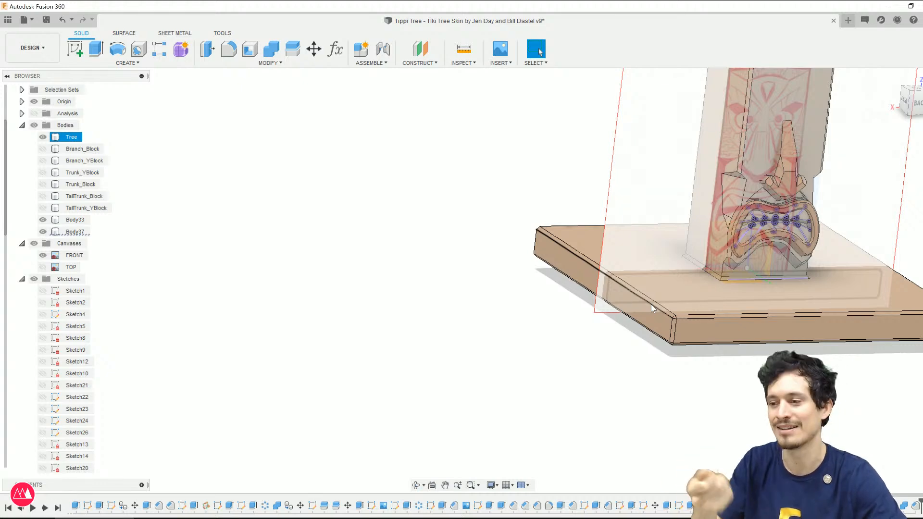
Step: Hide the Tree body temporarily to compare the nose and mouth bodies with the front reference drawing, and show it again
scroll(349, 297, "down", 3)
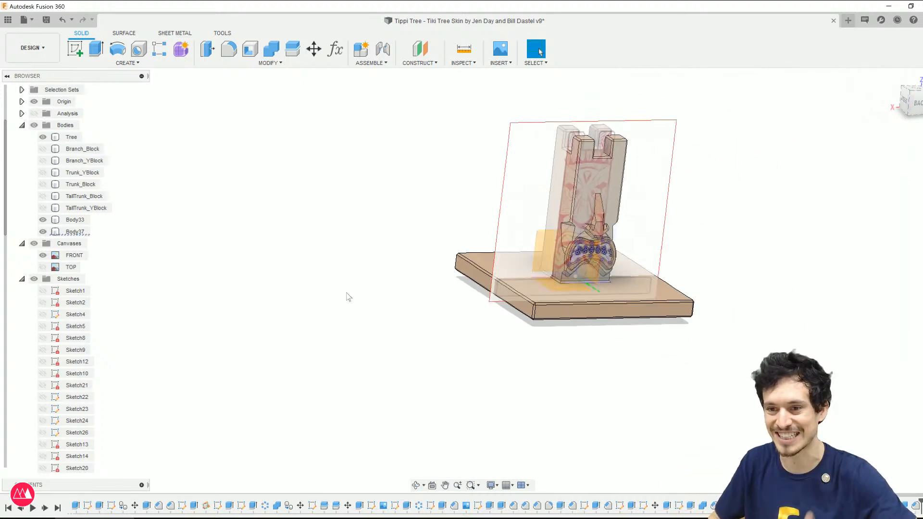
scroll(534, 277, "up", 5)
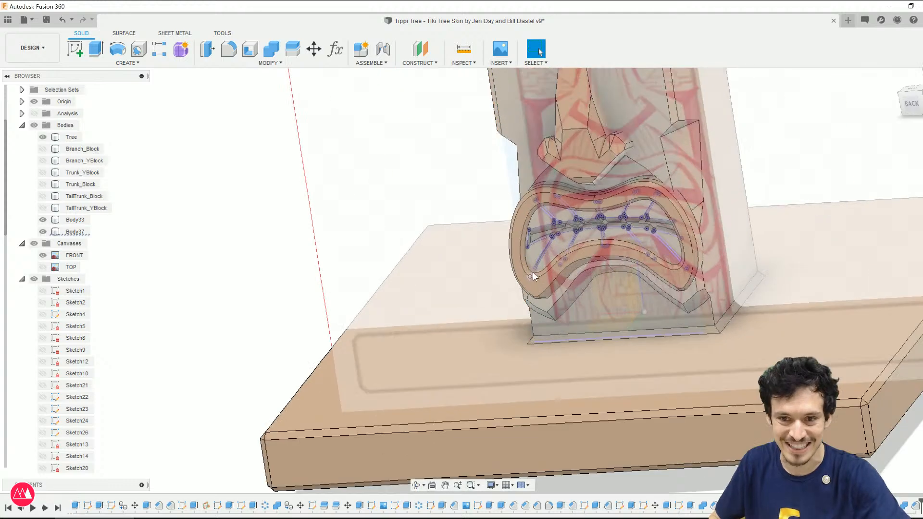
left_click(42, 221)
left_click(43, 220)
left_click(43, 137)
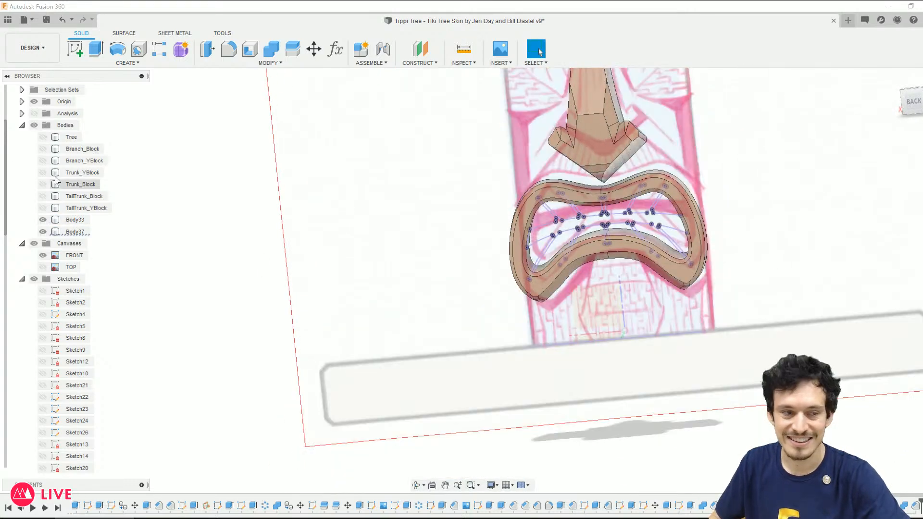
left_click(43, 137)
Step: Toggle the FRONT canvas off to inspect the carved mouth and chin from behind, and turn it back on in the back view
left_click(73, 255)
left_click(43, 255)
mouse_move(214, 299)
middle_mouse_down("shift")
mouse_move(218, 276)
mouse_move(227, 288)
middle_mouse_up("shift")
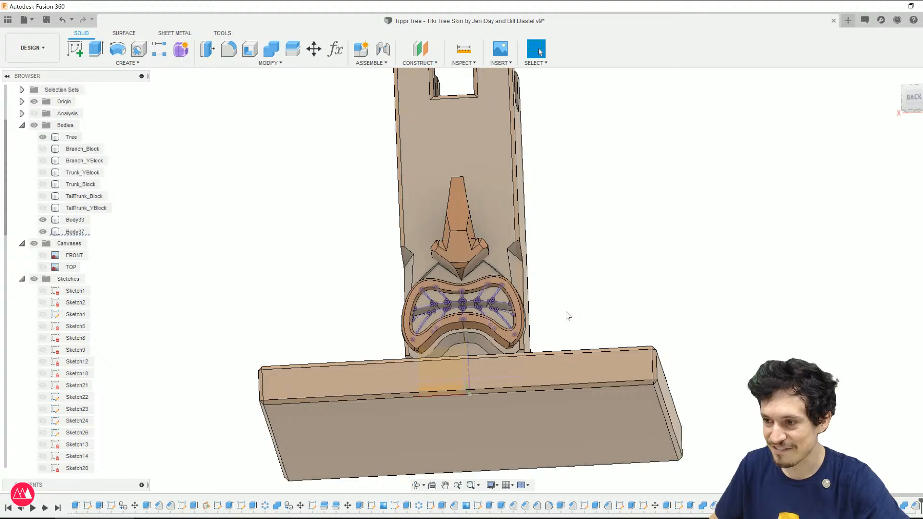
middle_click_drag(568, 316, 548, 383, "shift")
scroll(523, 384, "up", 10)
scroll(337, 341, "down", 1)
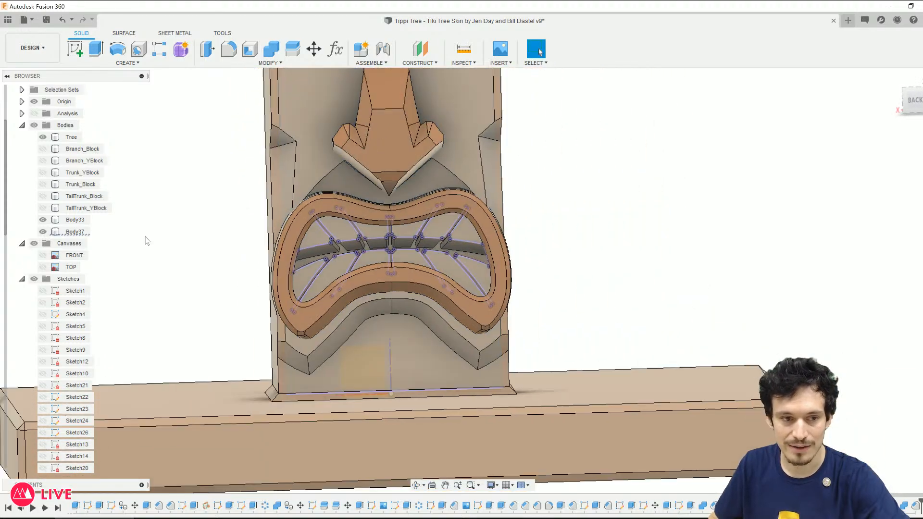
left_click(43, 255)
left_click(912, 105)
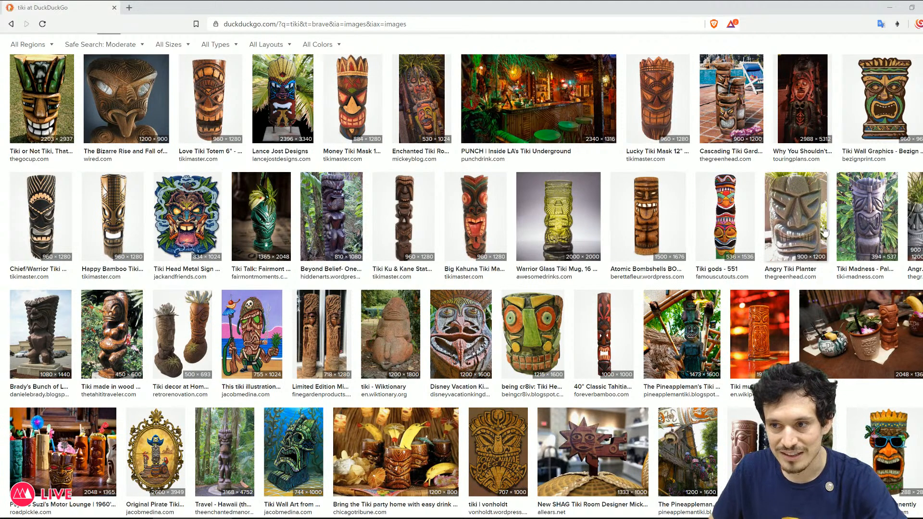
Step: Switch to the browser's tiki image results and enlarge the Tiki Madness, Atomic Bombshells and Disney Vacation Kingdom pictures to study their mouths
left_click(857, 222)
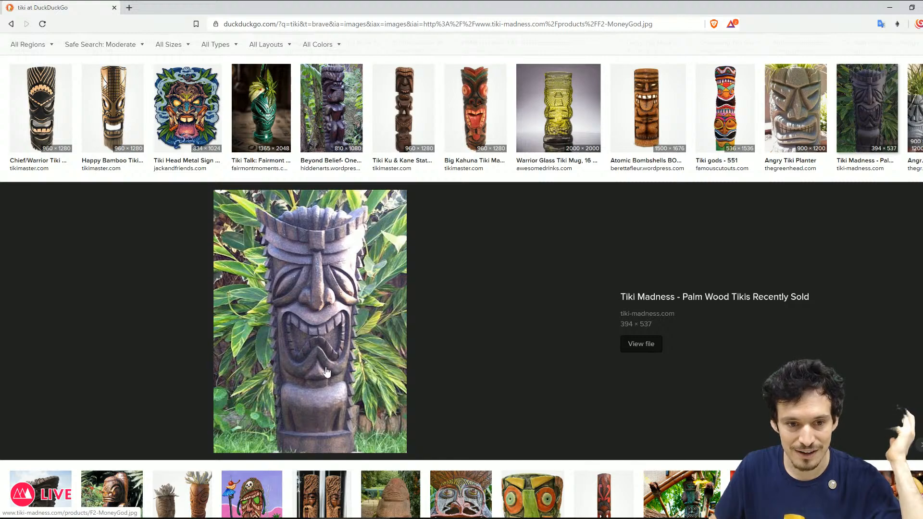
left_click(631, 128)
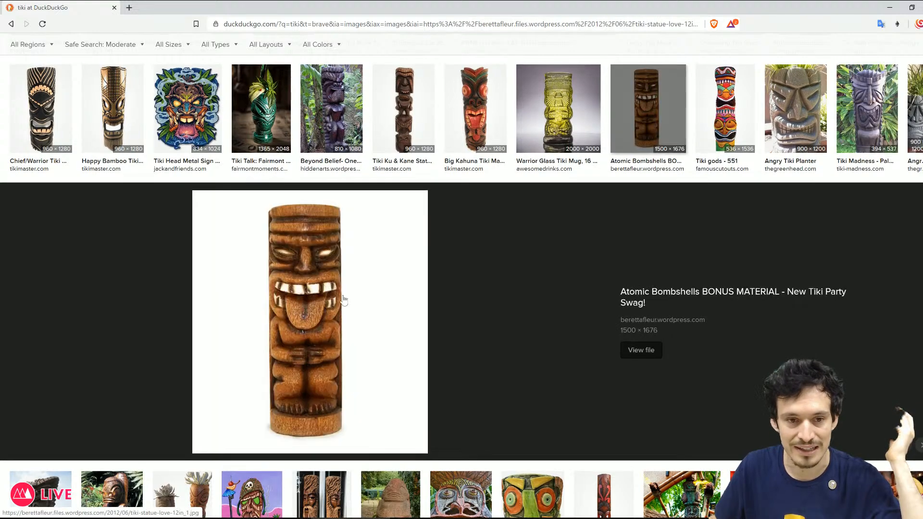
scroll(399, 381, "down", 2)
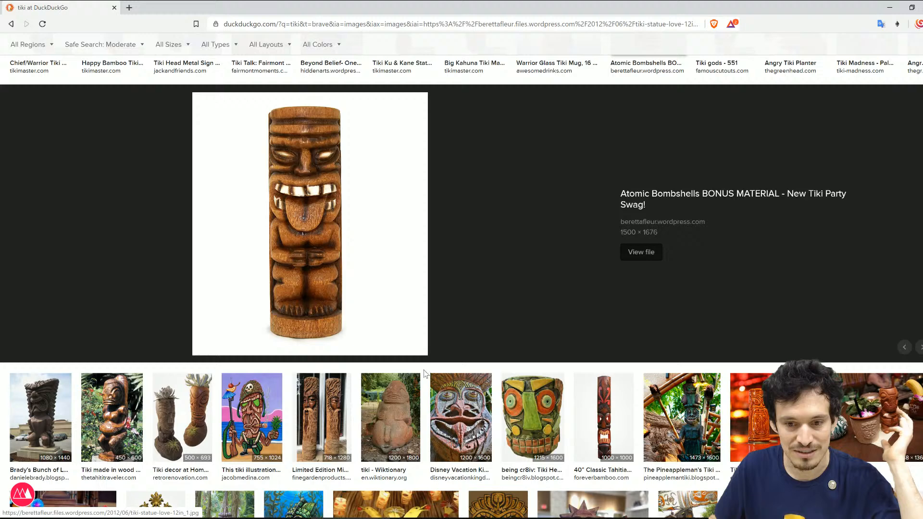
left_click(468, 423)
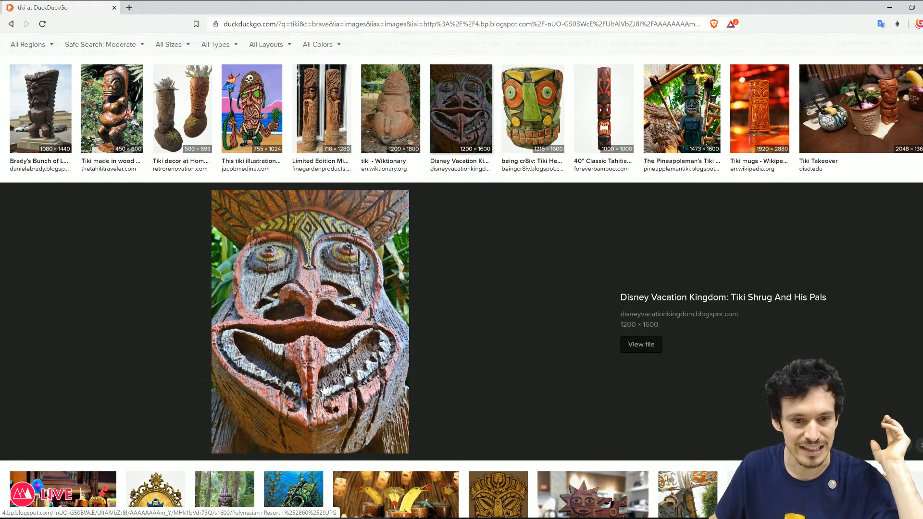
scroll(329, 390, "up", 2)
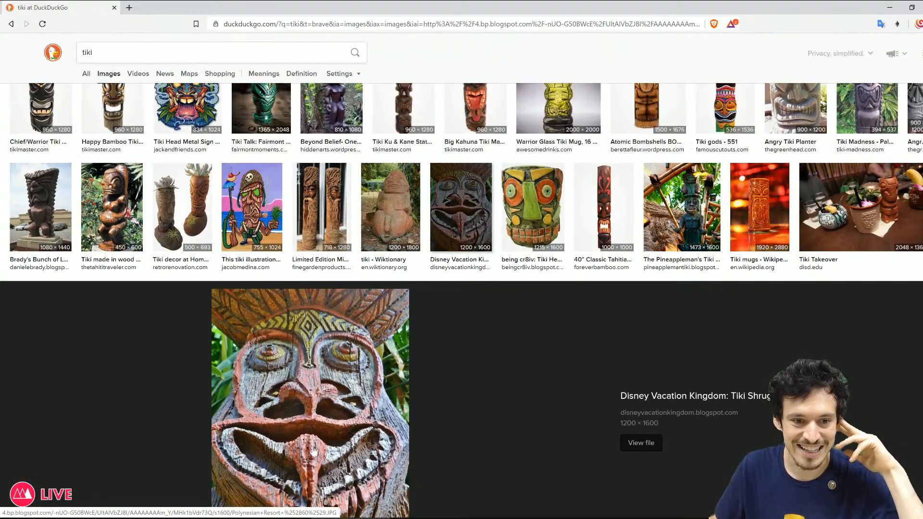
Step: Preview the Tiki Madness pineapple-topped palm wood carving and the Tiki Warrior Mens Costume among the tiki images
scroll(540, 332, "down", 3)
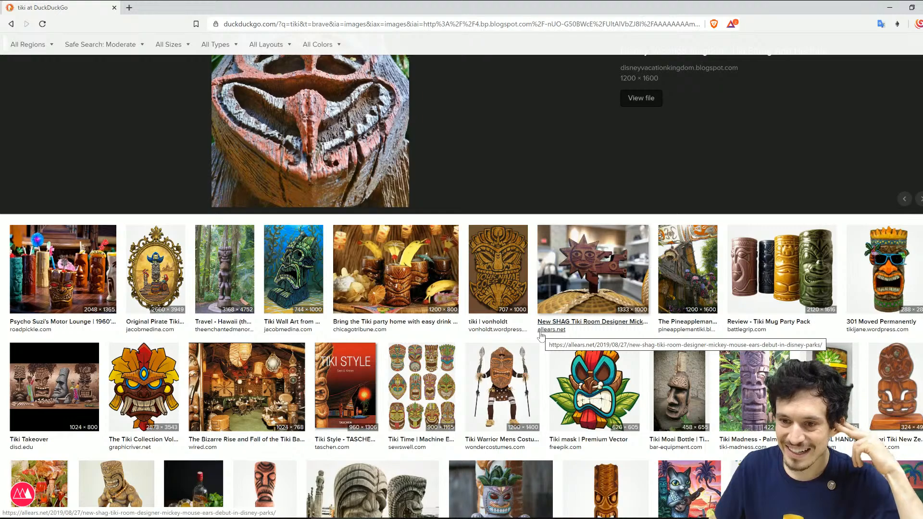
scroll(540, 335, "down", 2)
left_click(738, 291)
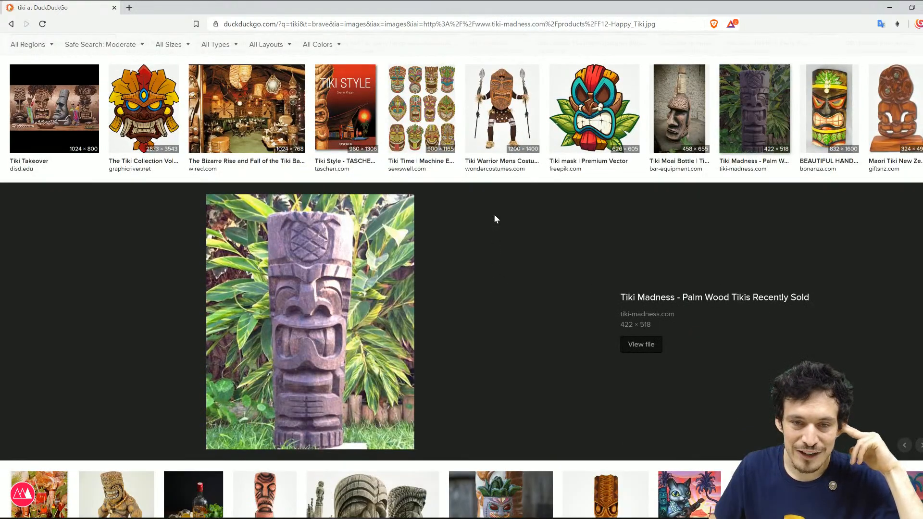
left_click(493, 129)
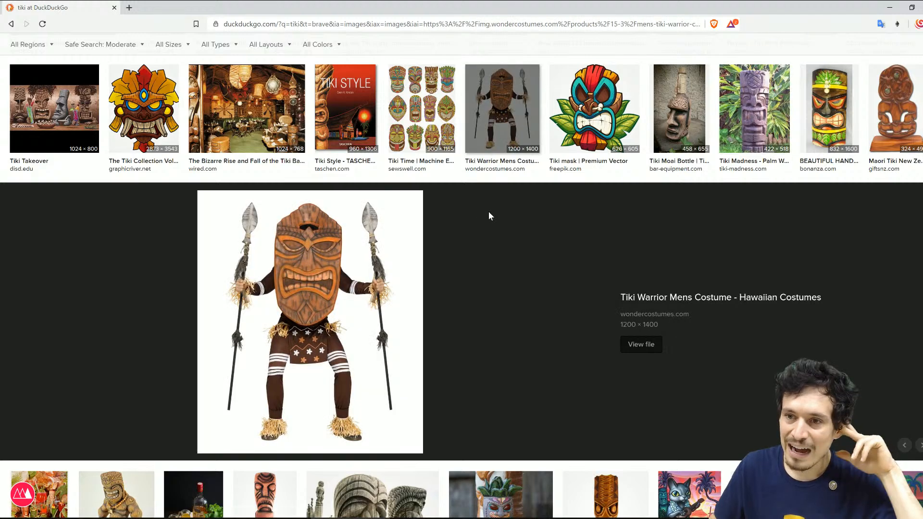
Step: Browse further through the tiki image results for carved faces that show how the mouth and chin are shaped
scroll(511, 235, "down", 3)
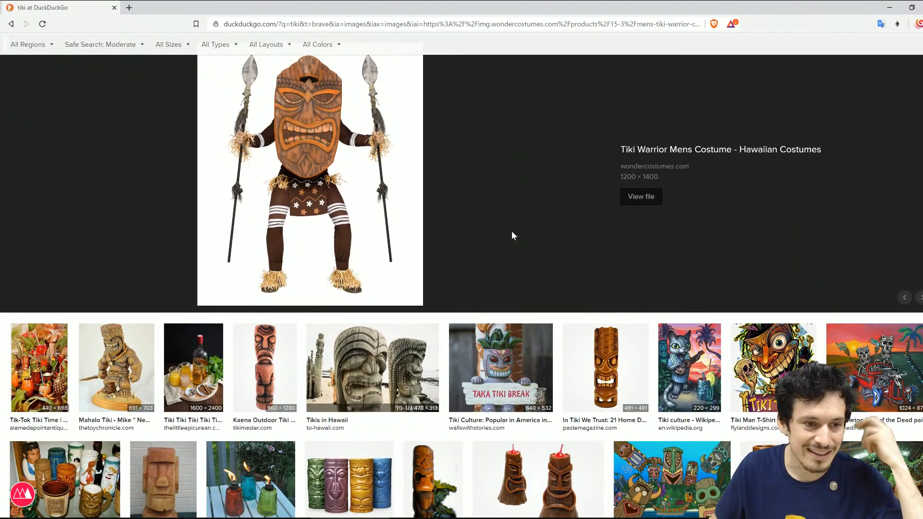
scroll(512, 235, "down", 2)
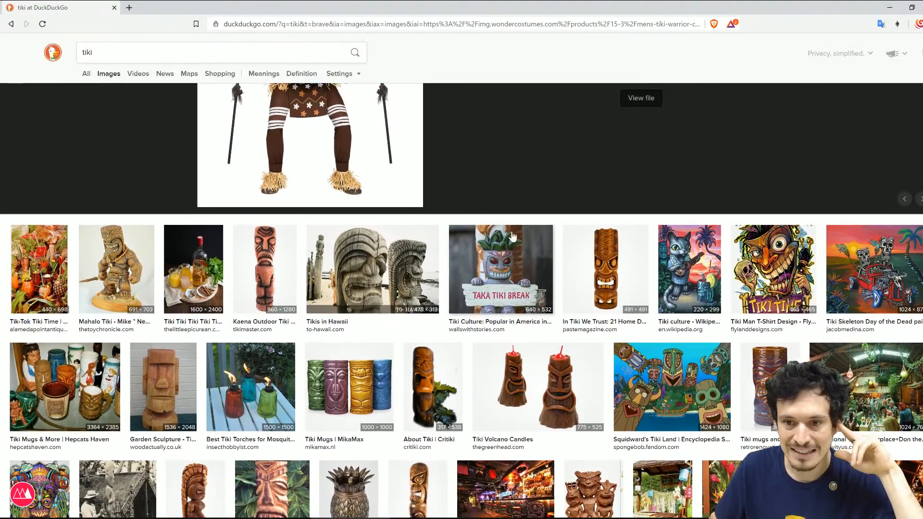
scroll(512, 235, "down", 2)
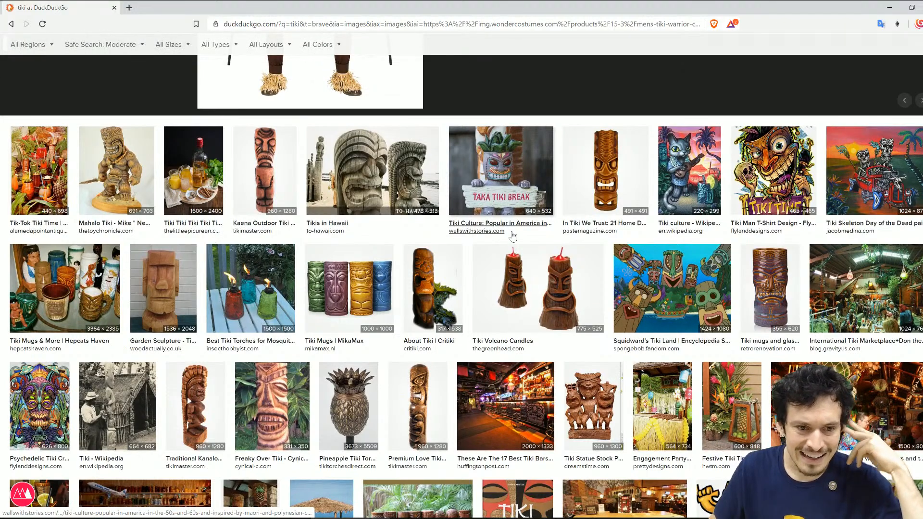
scroll(512, 235, "down", 2)
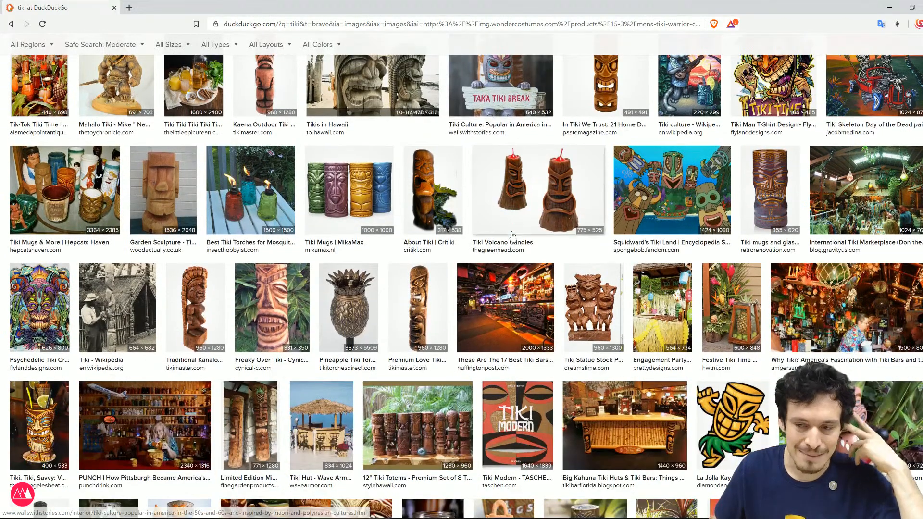
scroll(512, 235, "down", 3)
scroll(512, 235, "up", 2)
scroll(512, 235, "down", 3)
scroll(512, 235, "up", 3)
scroll(514, 235, "down", 2)
scroll(512, 234, "down", 3)
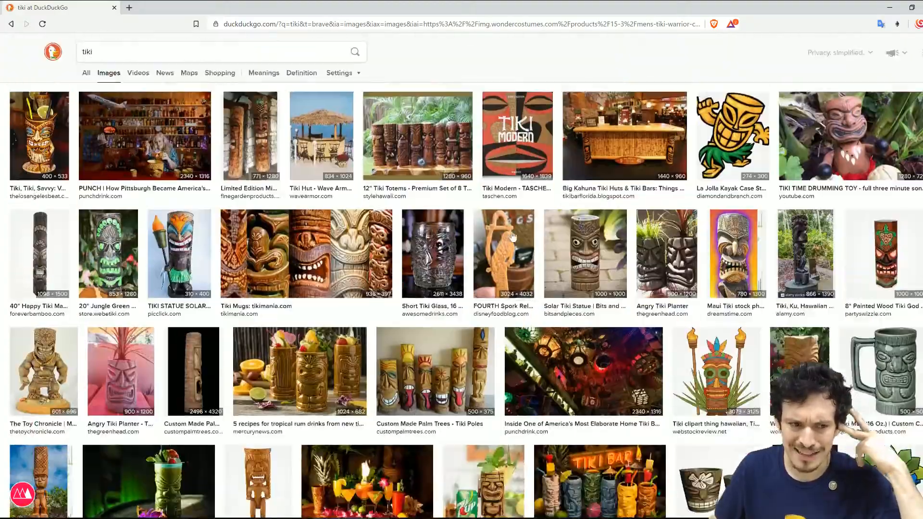
scroll(512, 234, "down", 3)
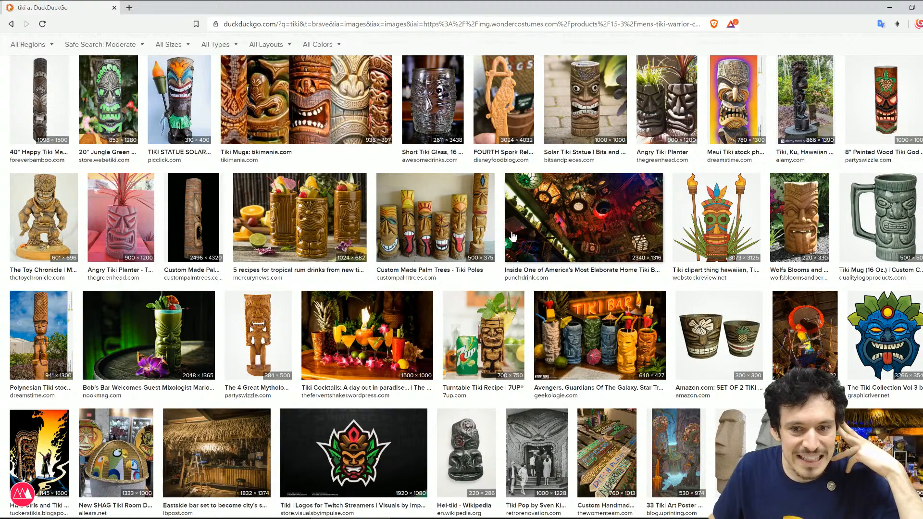
scroll(512, 234, "down", 1)
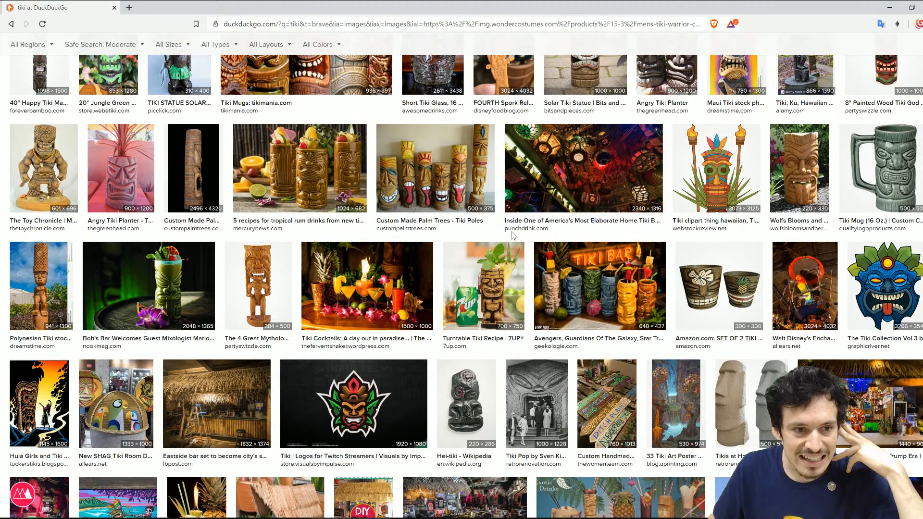
scroll(514, 235, "down", 2)
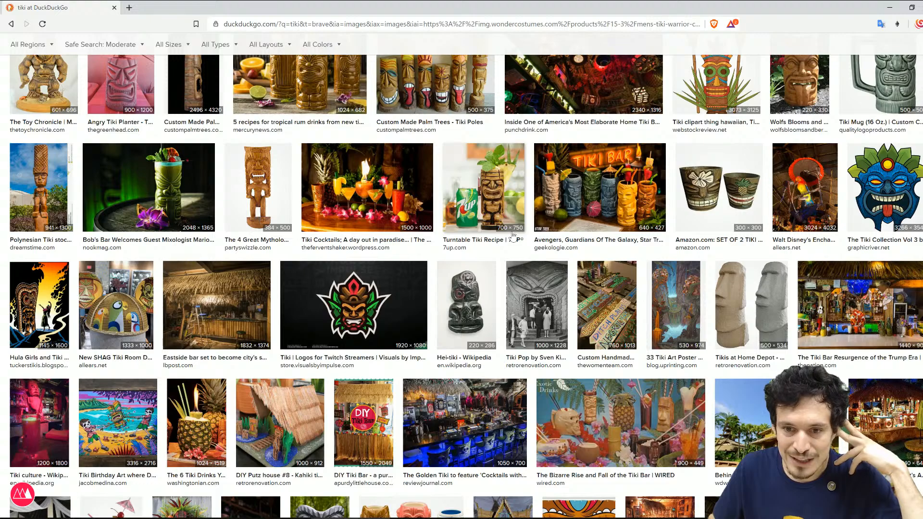
scroll(512, 234, "down", 5)
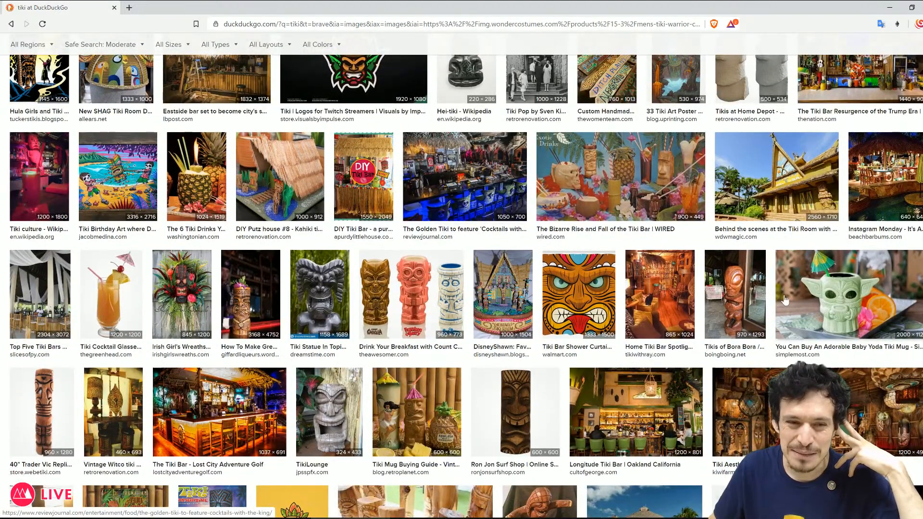
Step: Enlarge the Tiki Bar Shower Curtain mask image and look through the tiki results below it
left_click(548, 293)
scroll(550, 291, "down", 4)
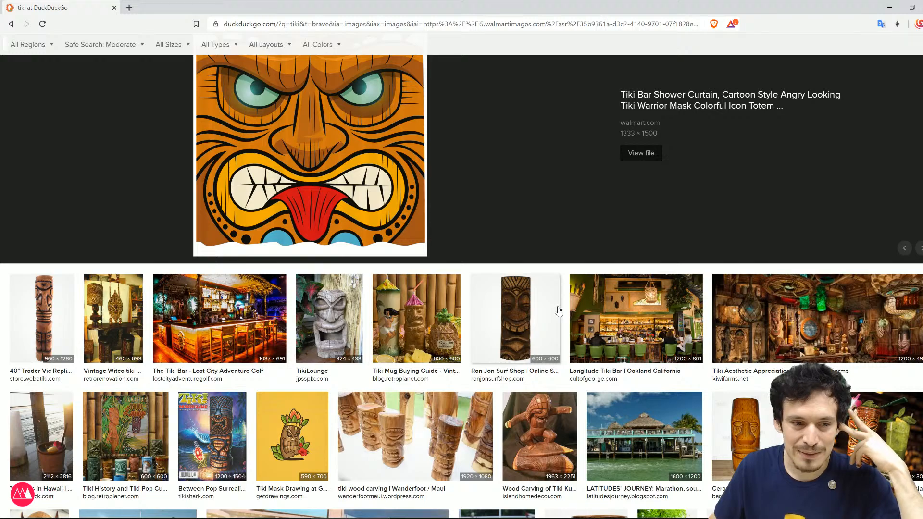
scroll(559, 311, "down", 6)
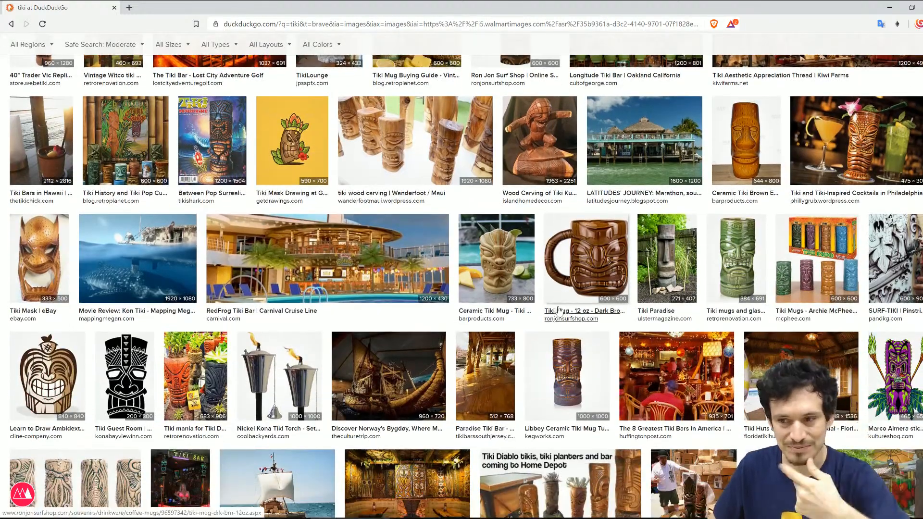
scroll(559, 310, "down", 5)
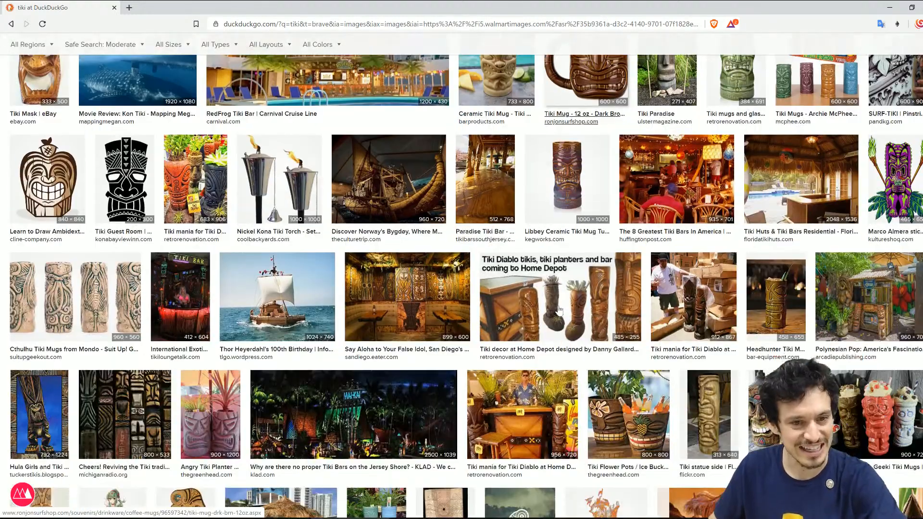
scroll(559, 310, "down", 1)
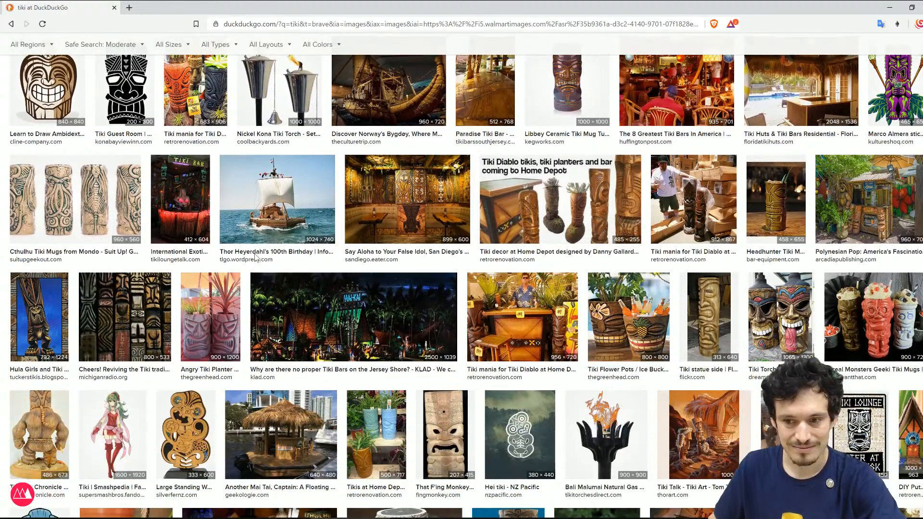
Step: Replace the tiki search with an image search for "king tut"
key("Home")
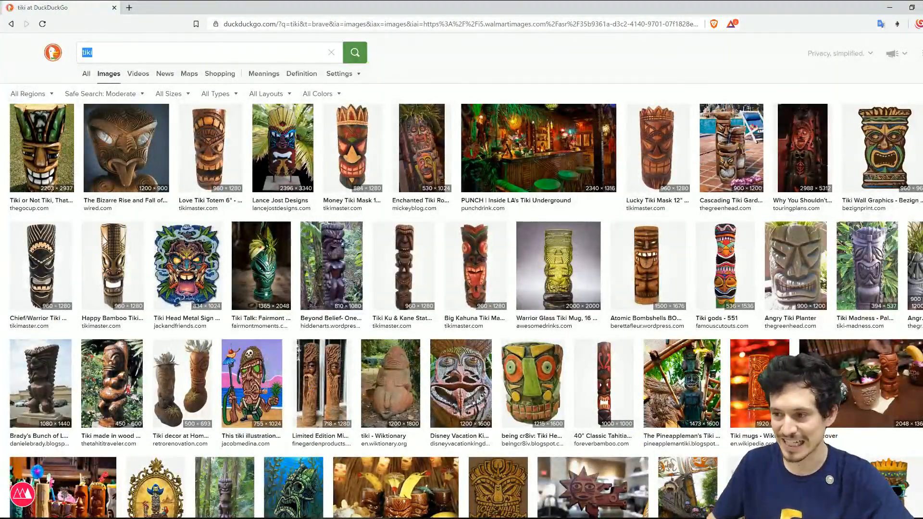
type("king tut")
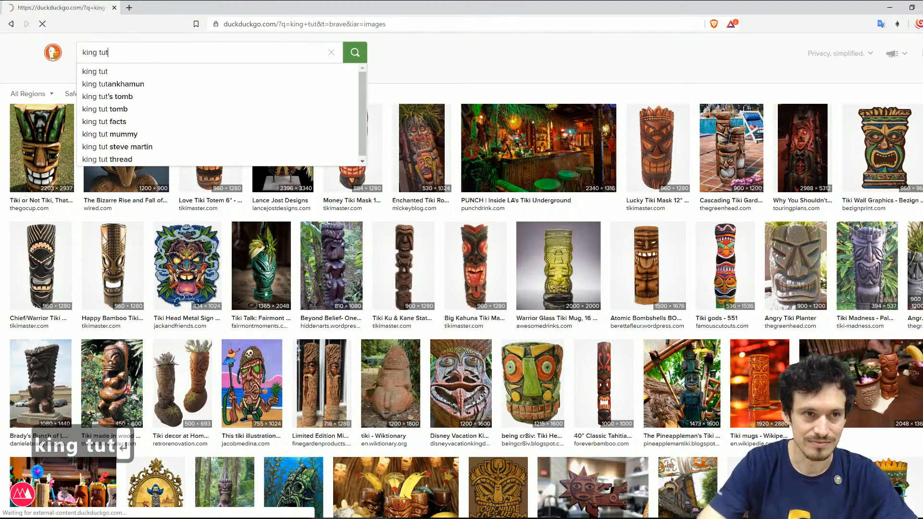
key("Return")
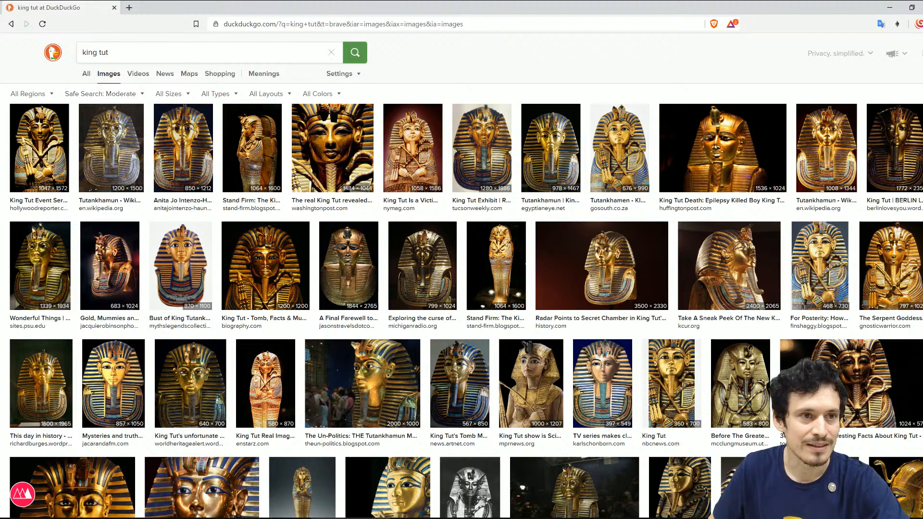
Step: Search images for "sphinx" and look over the statue's head and chin in the results
type("sphink")
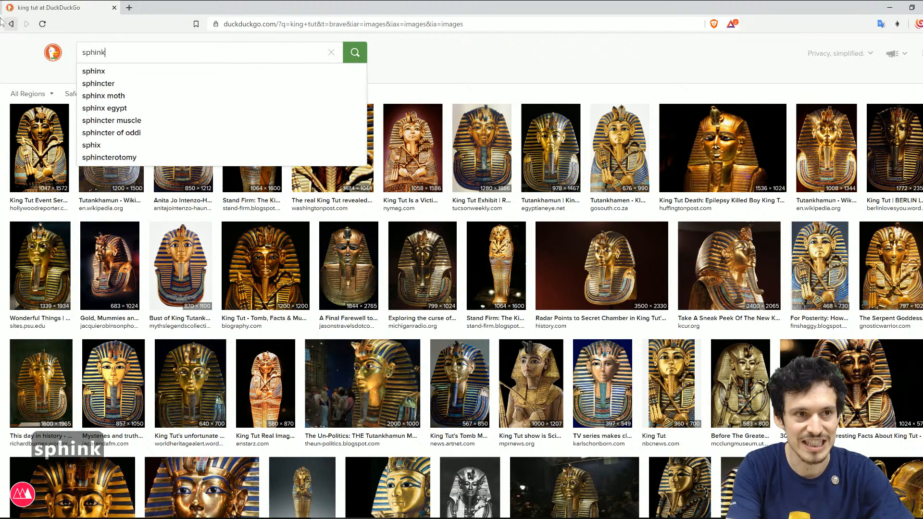
key("BackSpace")
type("x")
key("Return")
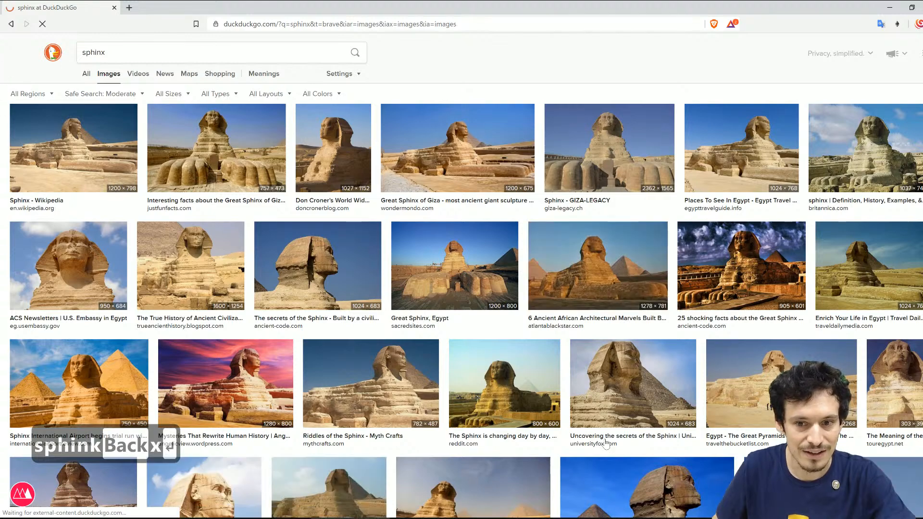
scroll(255, 219, "down", 4)
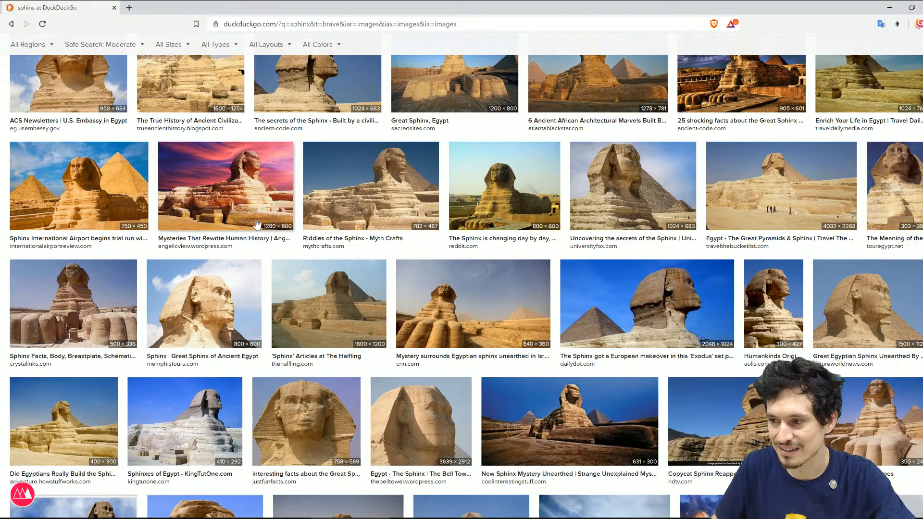
scroll(257, 225, "up", 4)
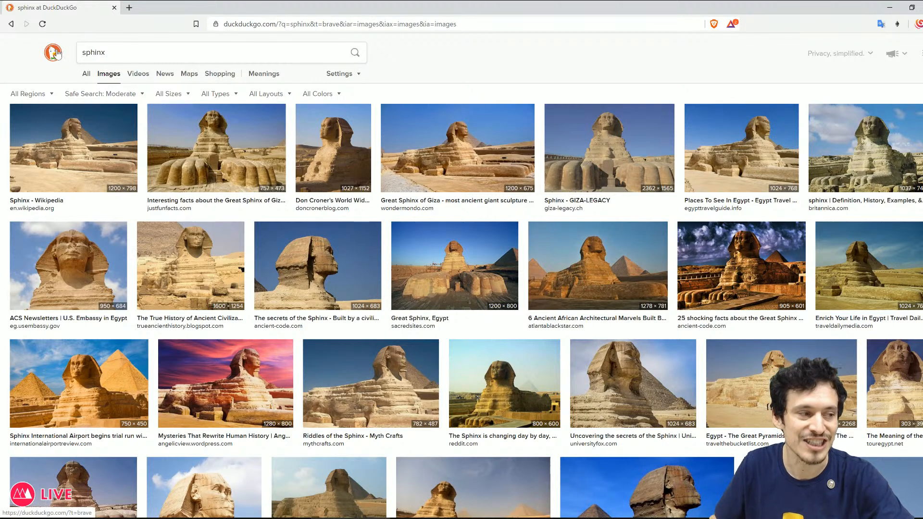
Step: Replace the sphinx search with an image search for "tiki"
double_click(93, 52)
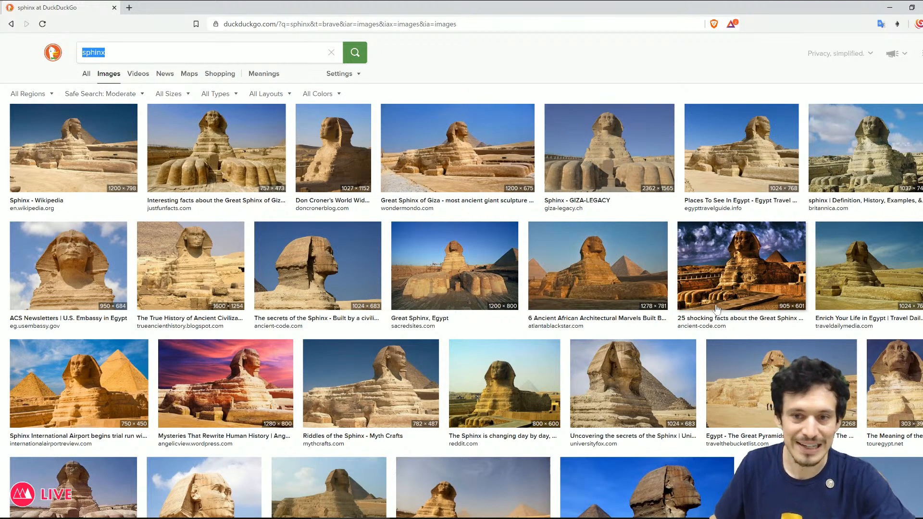
type("ti")
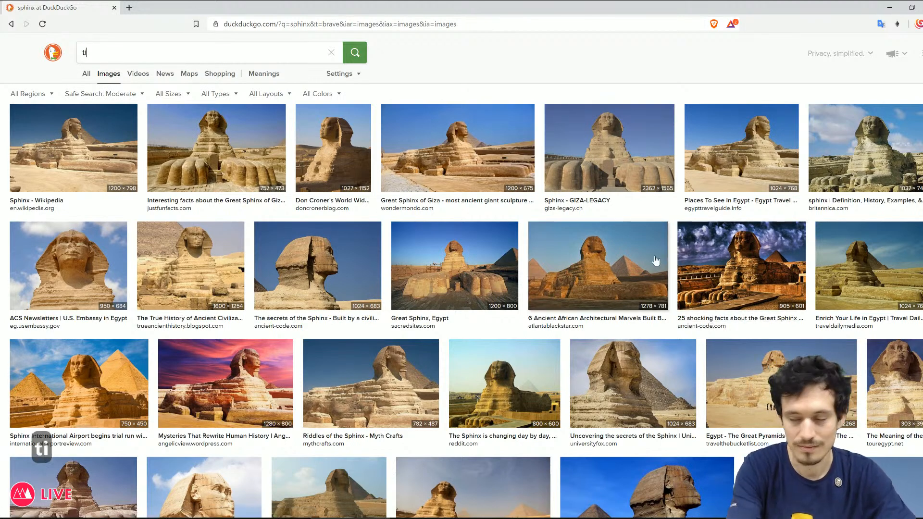
type("ki")
key("Return")
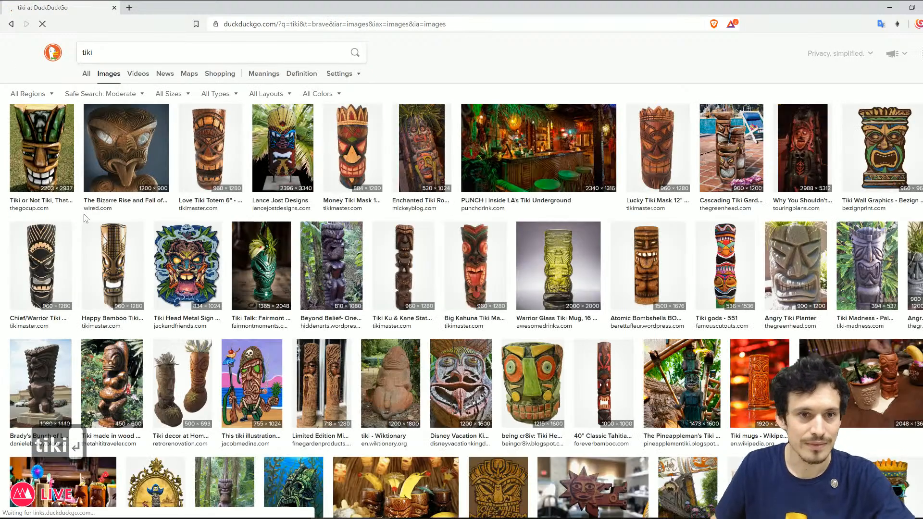
Step: Browse the tiki image results and enlarge the 40" Happy Tiki Mask to study its mouth and chin
scroll(143, 234, "down", 2)
scroll(143, 234, "down", 10)
scroll(143, 234, "down", 6)
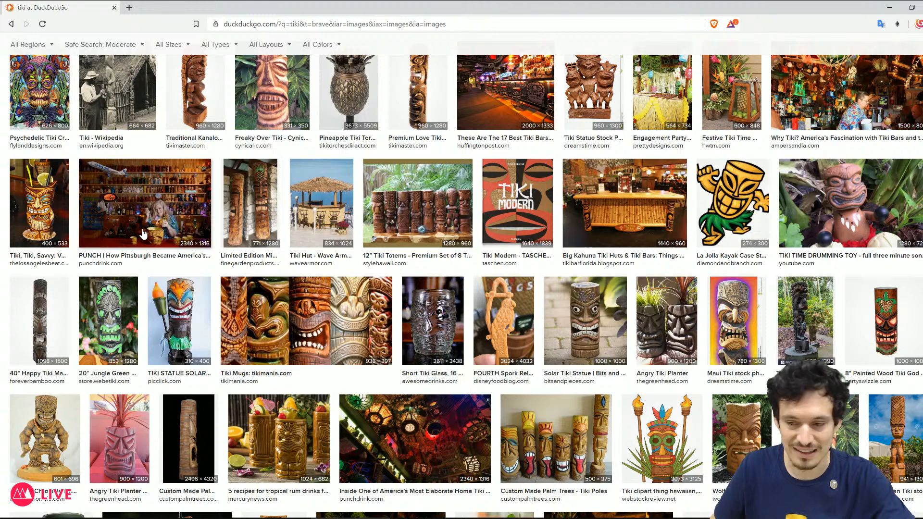
scroll(143, 234, "down", 2)
left_click(59, 235)
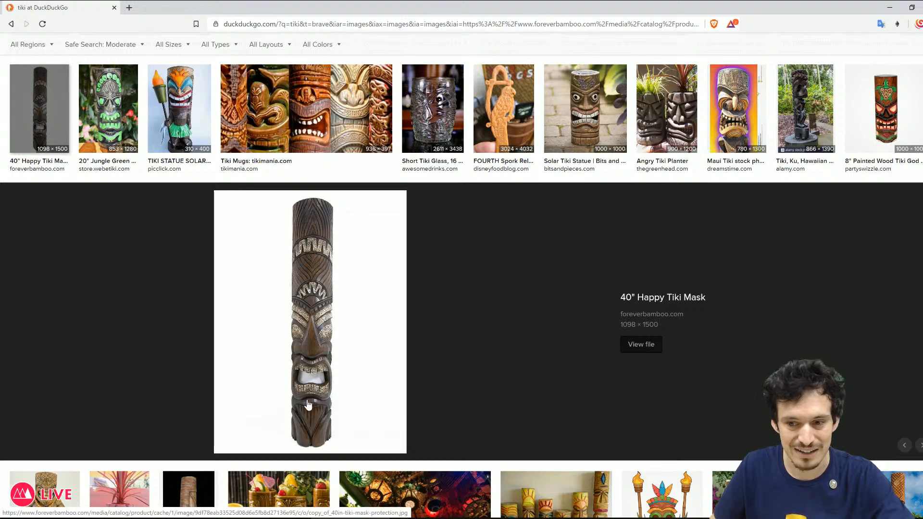
Step: Switch to Fusion 360 and examine the chin area below the mouth from the front and at an angle
key("alt+Tab")
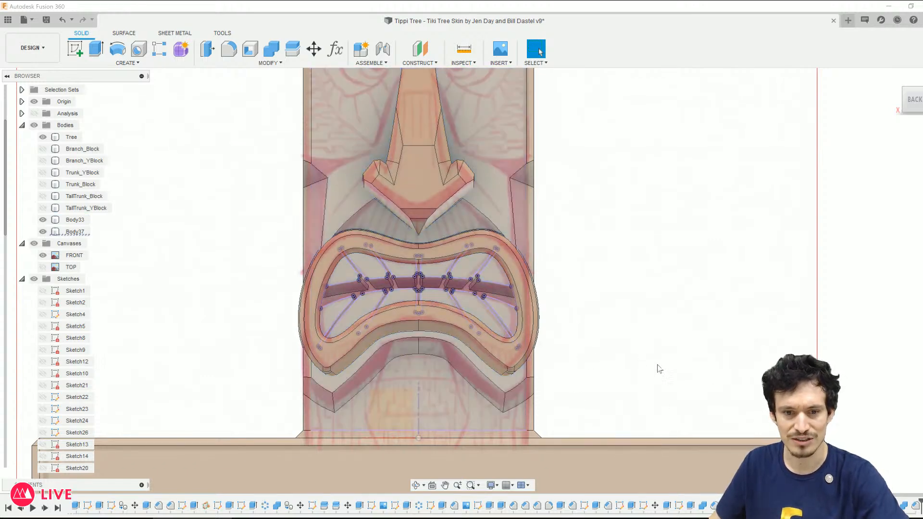
left_click(442, 245)
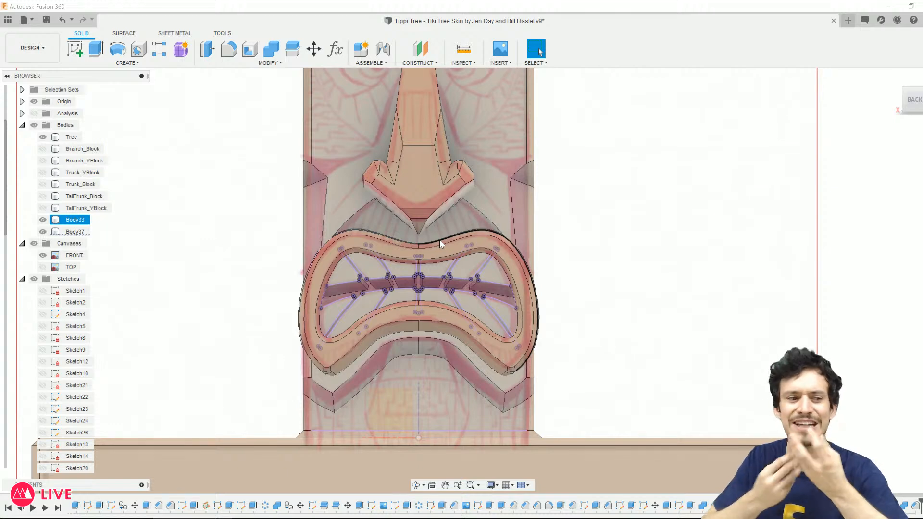
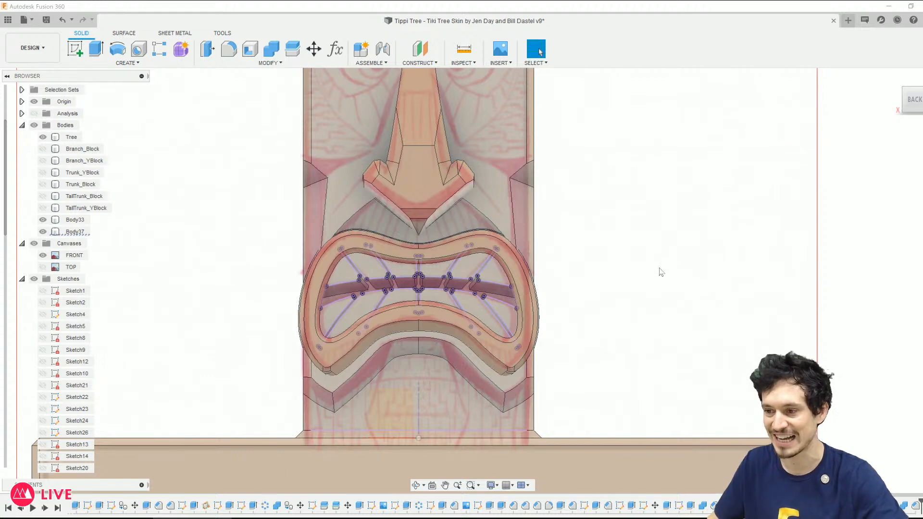
scroll(479, 341, "down", 3)
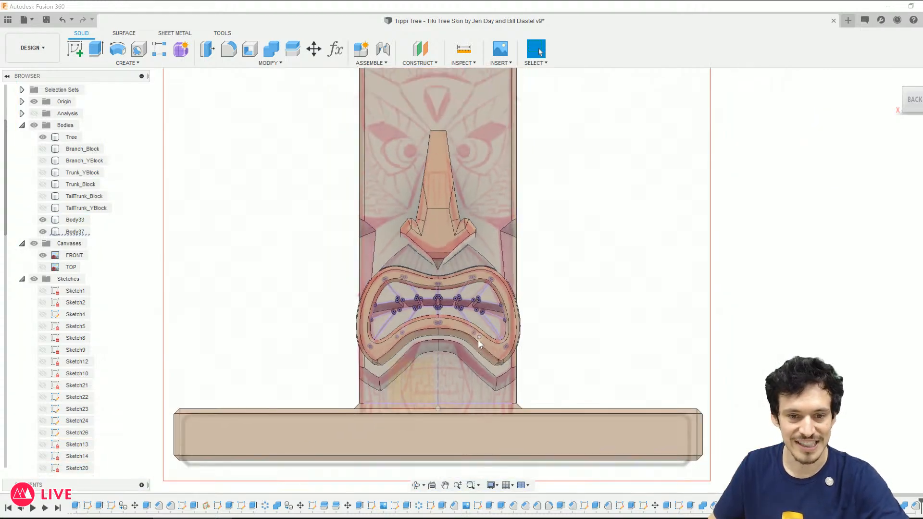
left_click(439, 392)
scroll(440, 392, "up", 3)
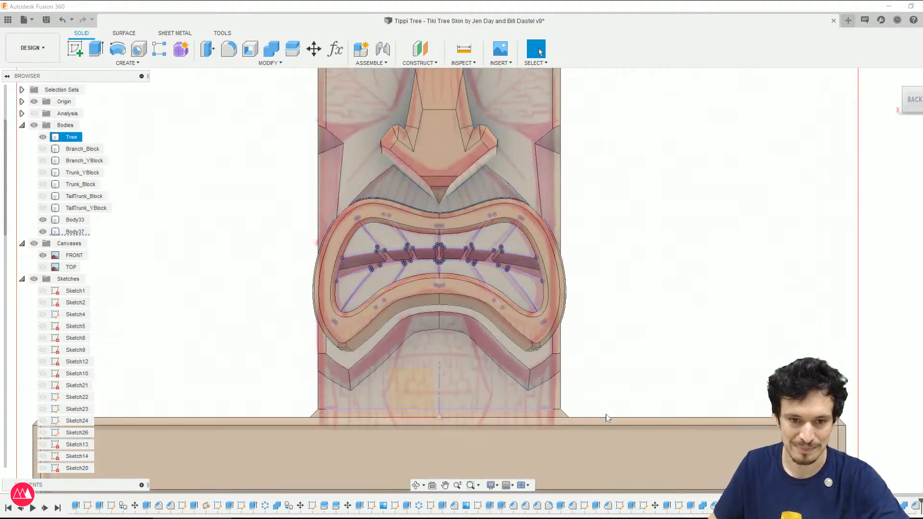
middle_click_drag(657, 377, 823, 265, "shift")
left_click(810, 249)
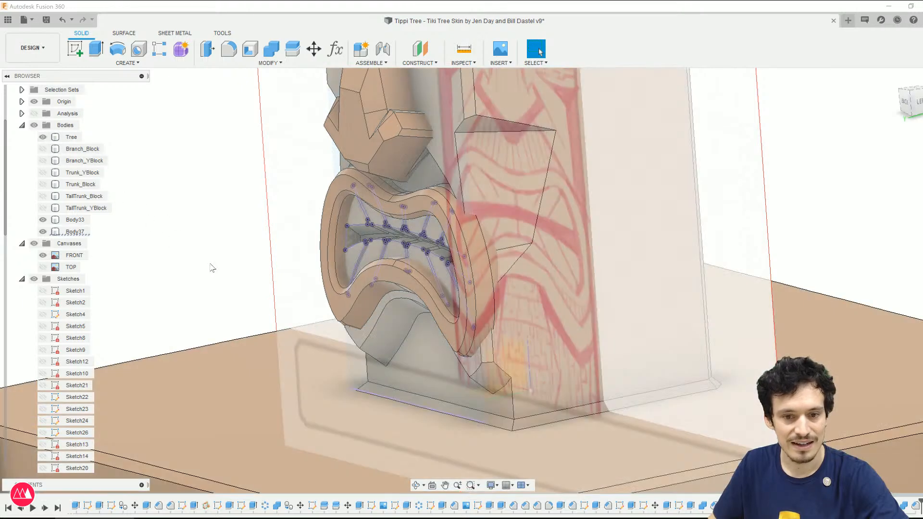
Step: Toggle the FRONT canvas off and on to compare the bare chin area with the reference drawing from an angle
scroll(224, 278, "down", 3)
left_click(43, 256)
left_click(71, 137)
middle_click_drag(441, 371, 476, 359, "shift")
key("Escape")
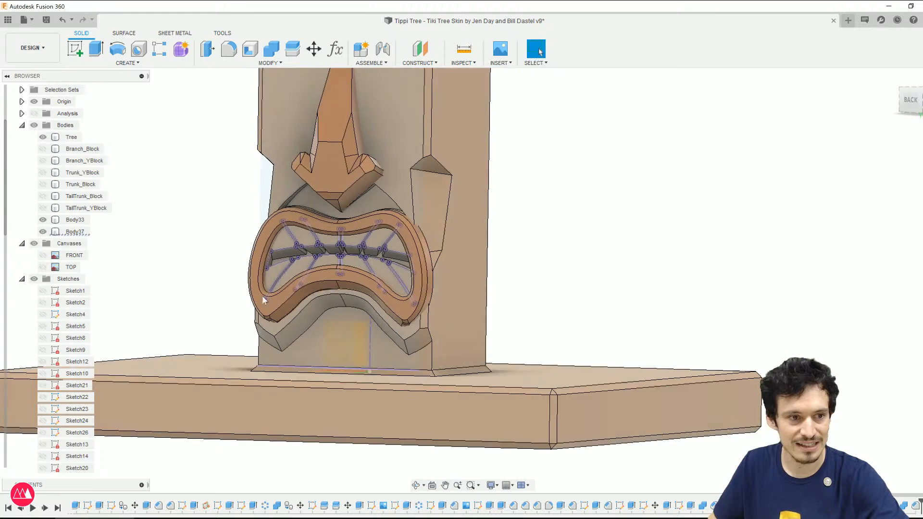
left_click(45, 256)
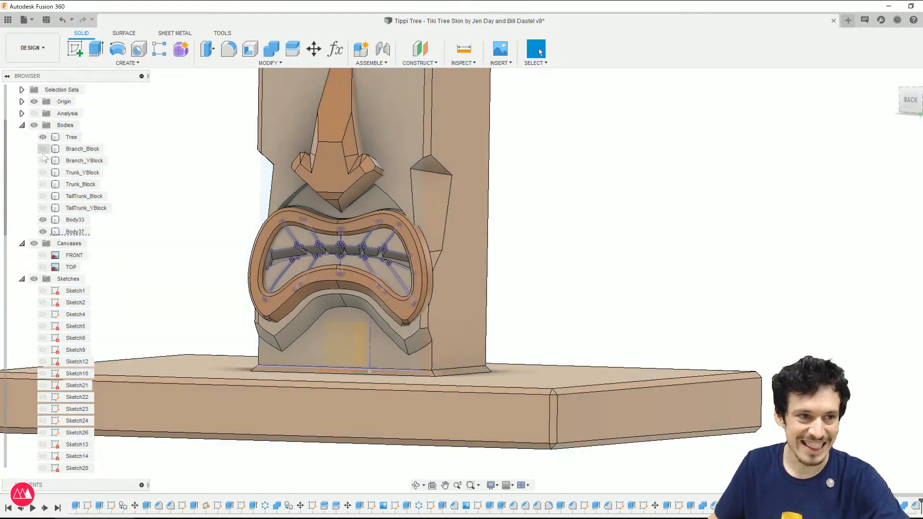
left_click(43, 255)
middle_click_drag(452, 307, 309, 397, "shift")
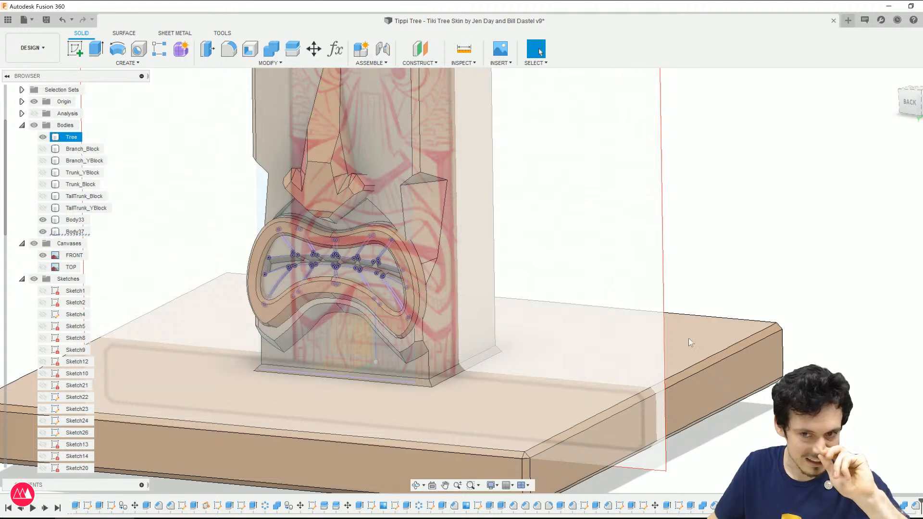
key("Escape")
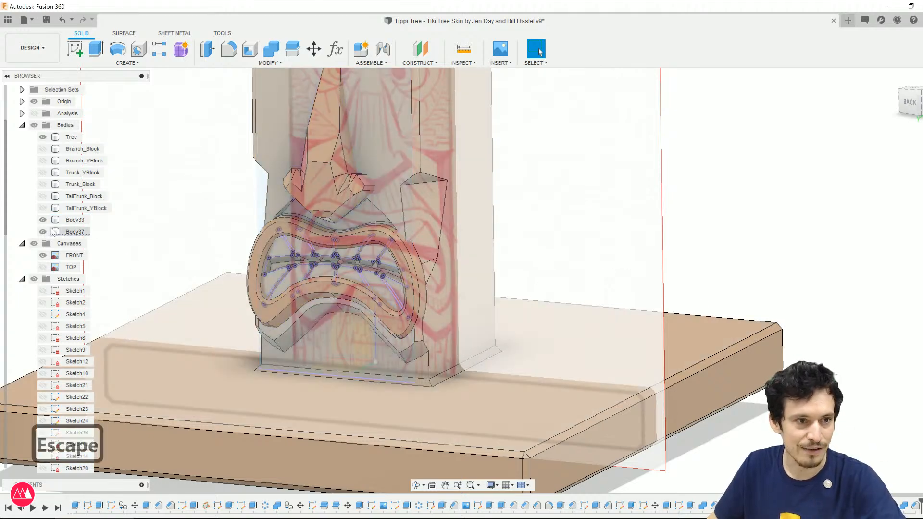
Step: Start a sketch on the flat chin face below the mouth, with the FRONT canvas shown as a tracing reference
left_click(42, 255)
left_click(423, 373)
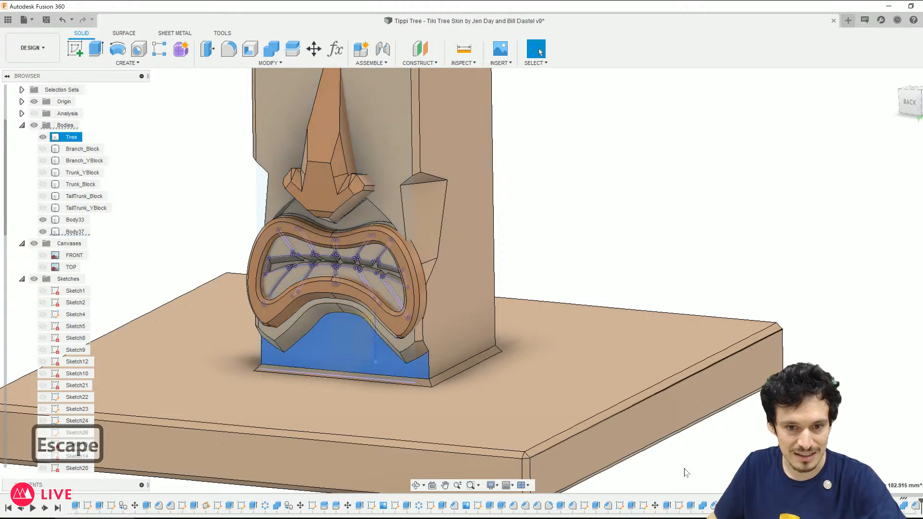
left_click(85, 47)
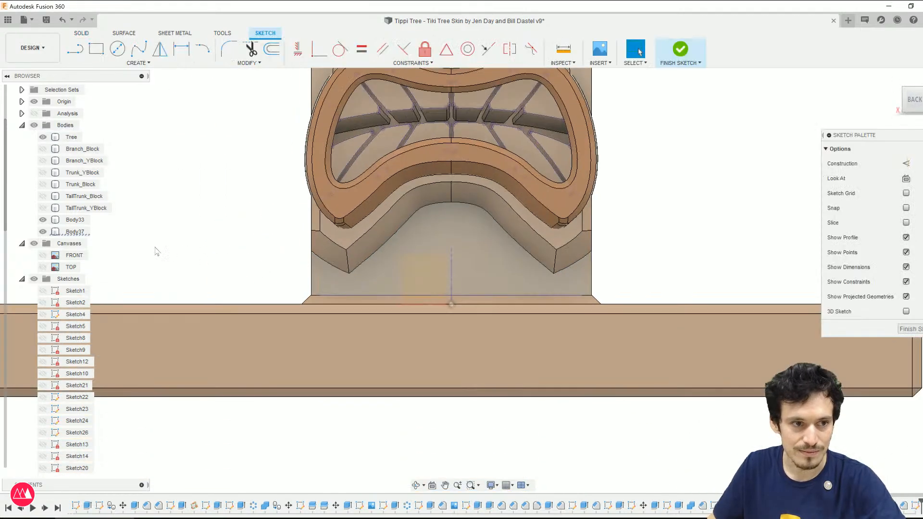
scroll(45, 283, "up", 3)
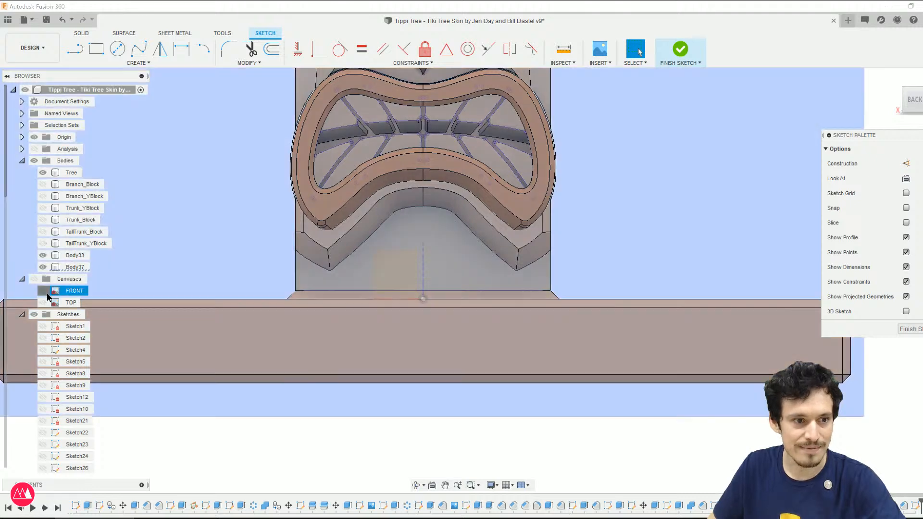
left_click(43, 290)
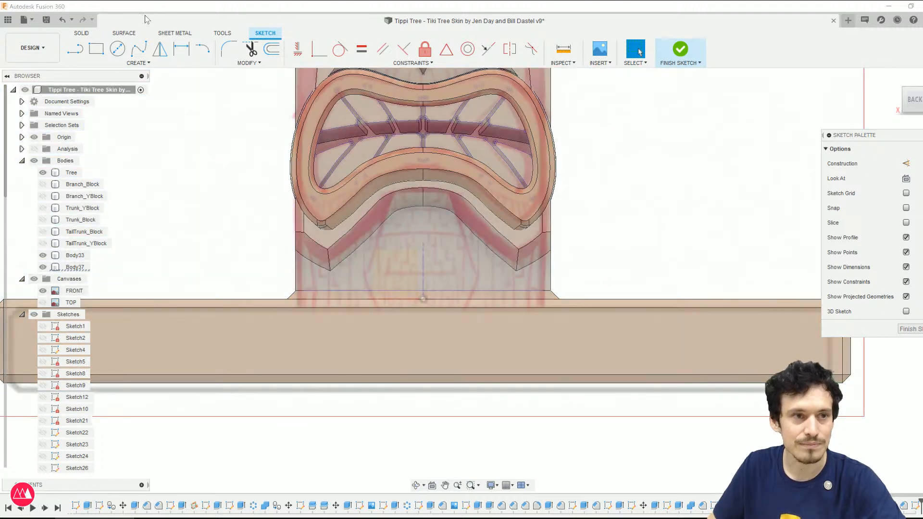
Step: Draw a two-point spline down the left chin outline on the canvas, from below the lip to its widest point, and straighten it
left_click(134, 54)
scroll(338, 229, "up", 3)
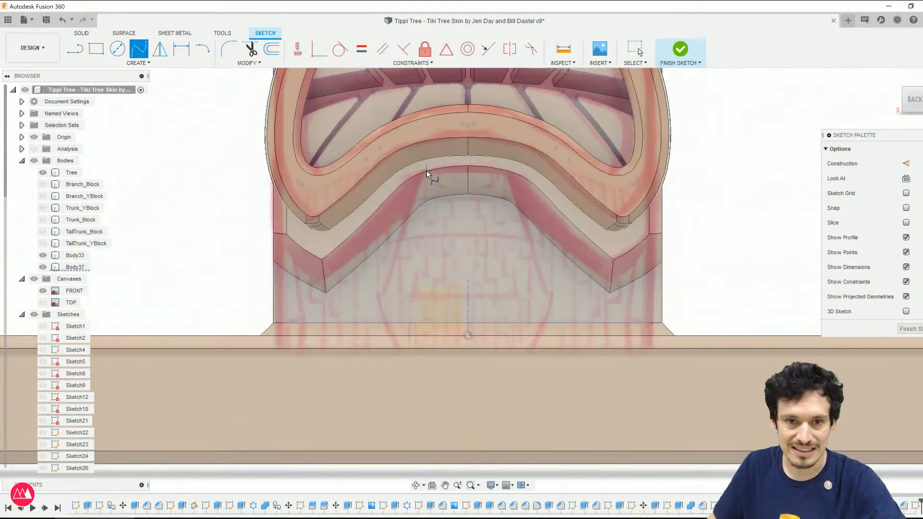
left_click(426, 170)
left_click(378, 298)
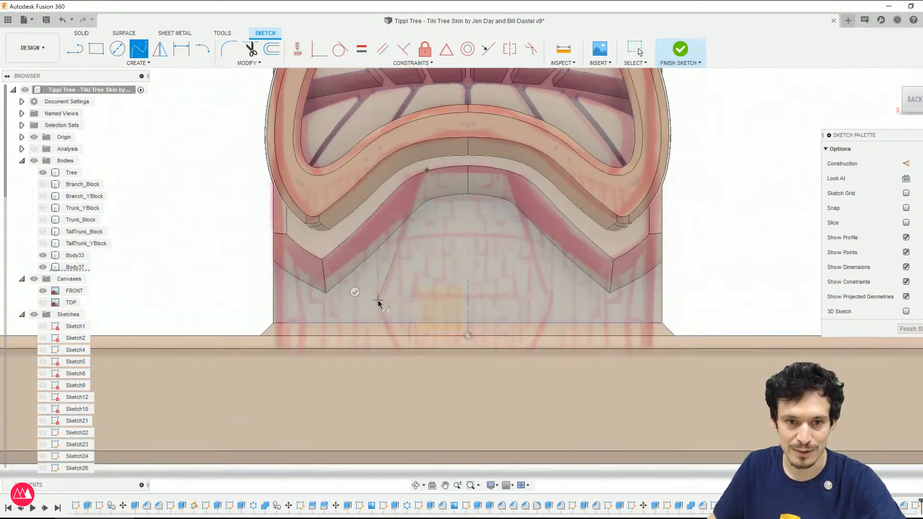
left_click(356, 293)
key("Escape")
key("Escape")
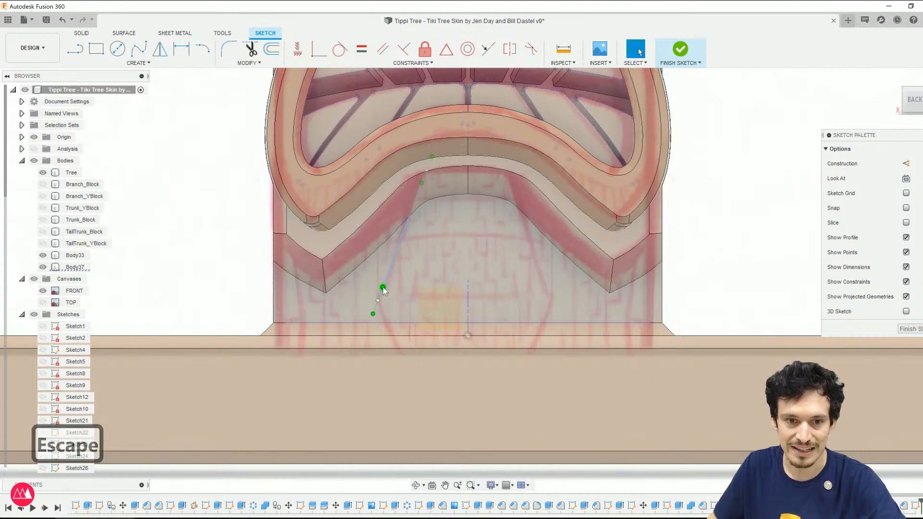
left_click_drag(384, 278, 387, 278)
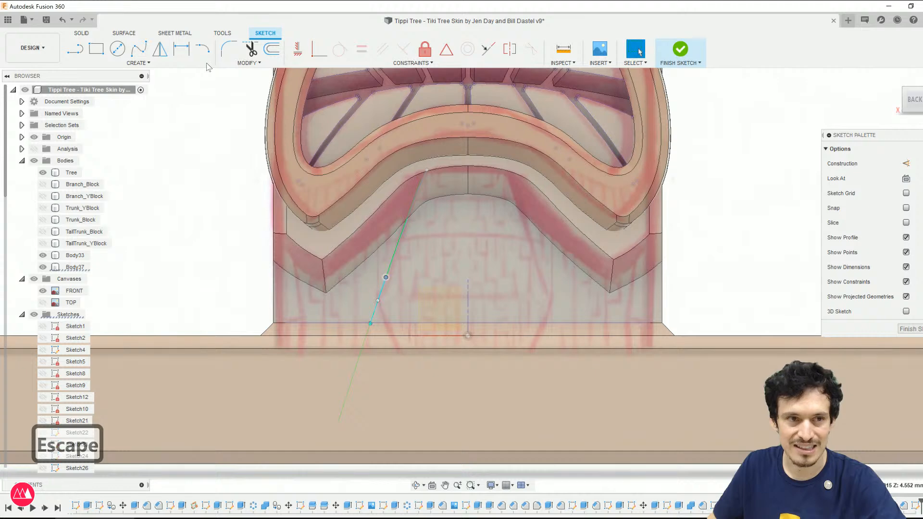
Step: Draw a second two-point spline from the first spline's lower end, following the inward-sloping chin outline down past the base's upper edge
left_click(139, 48)
left_click(378, 301)
left_click(406, 365)
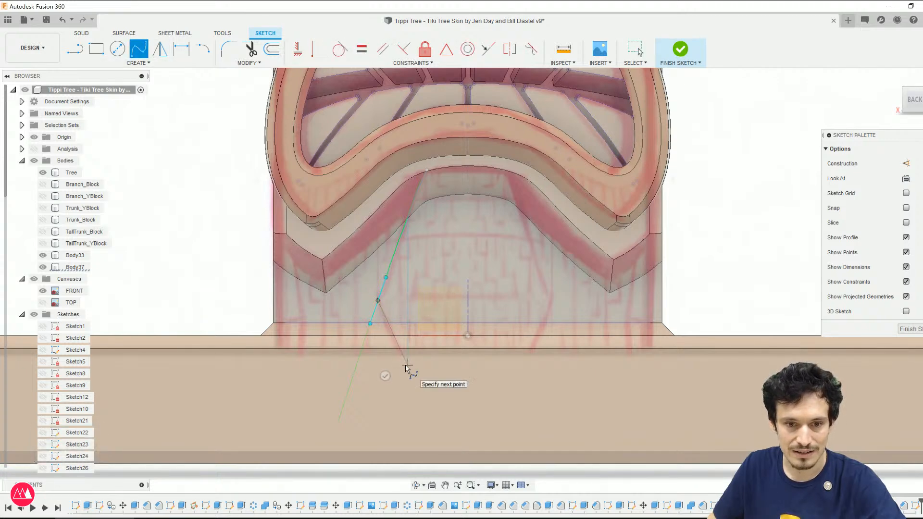
key("Escape")
left_click_drag(382, 308, 383, 317)
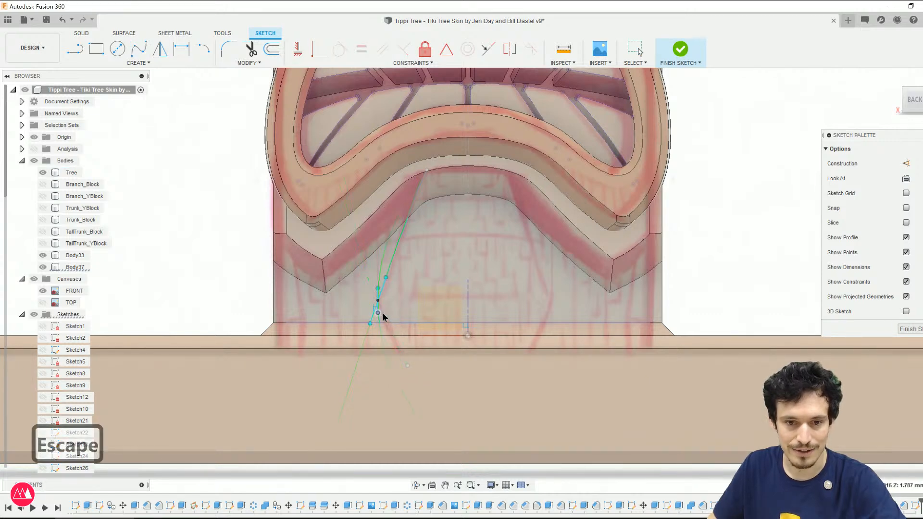
Step: Adjust the second spline's tangent handles so the curve follows the lower chin line on the canvas
scroll(384, 320, "up", 6)
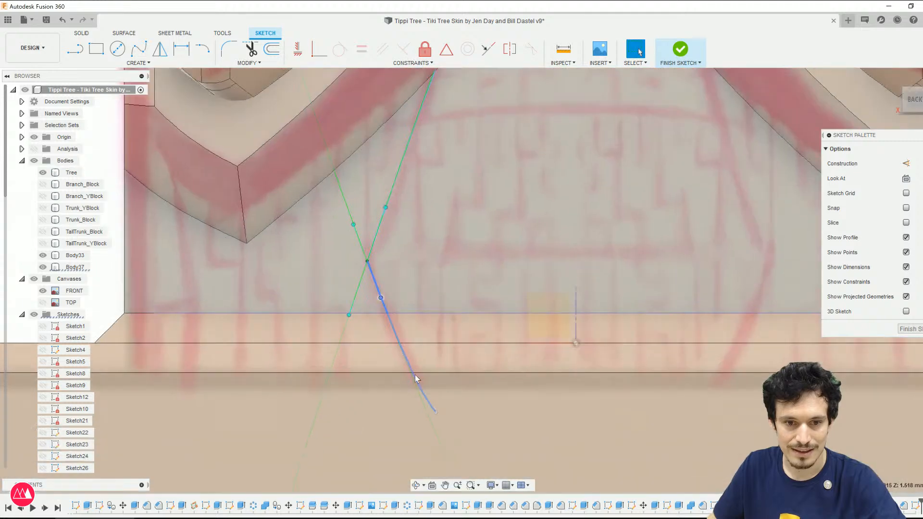
left_click(431, 418)
left_click_drag(445, 429, 412, 390)
left_click(436, 430)
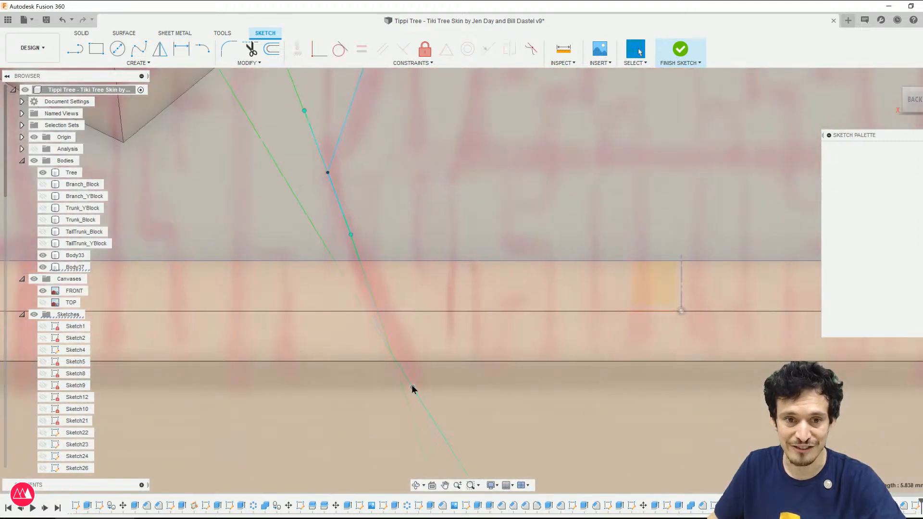
left_click_drag(403, 351, 406, 351)
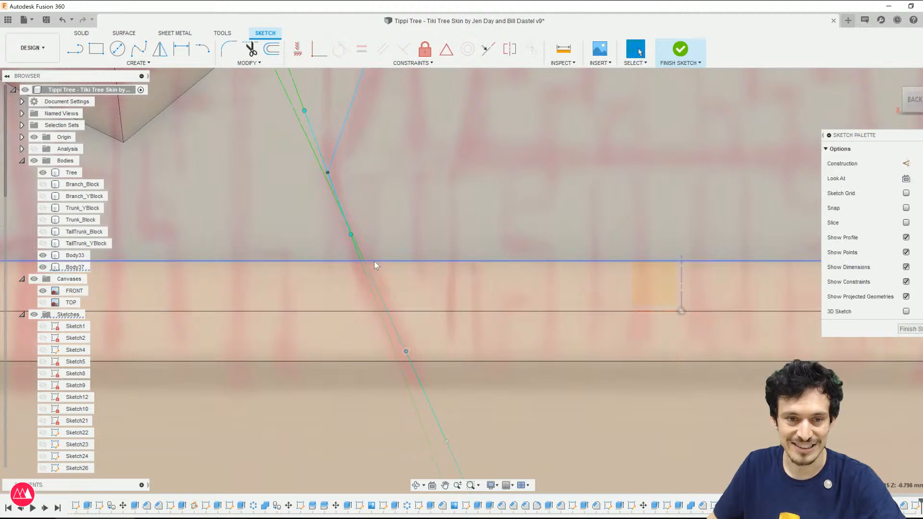
Step: Reposition the second spline's lower end point and shorten its upper tangent handle to refine the fit to the canvas
scroll(402, 310, "down", 3)
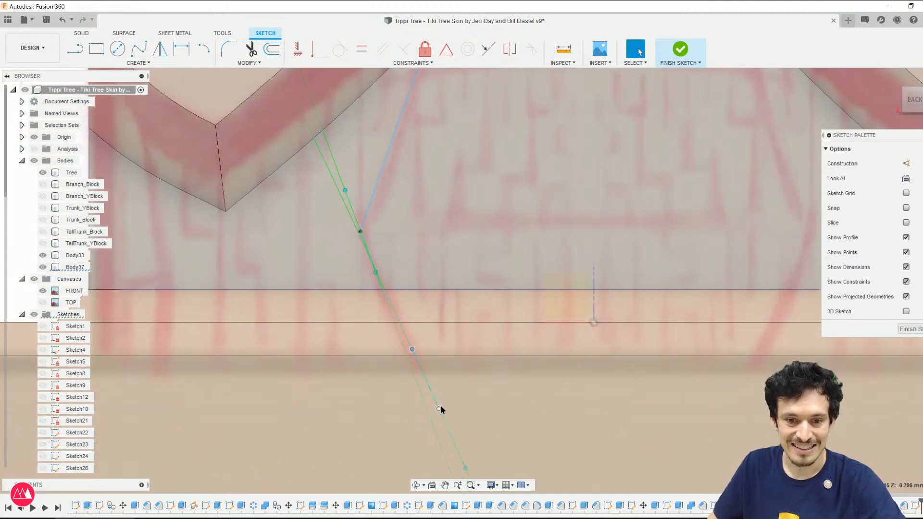
left_click(441, 408)
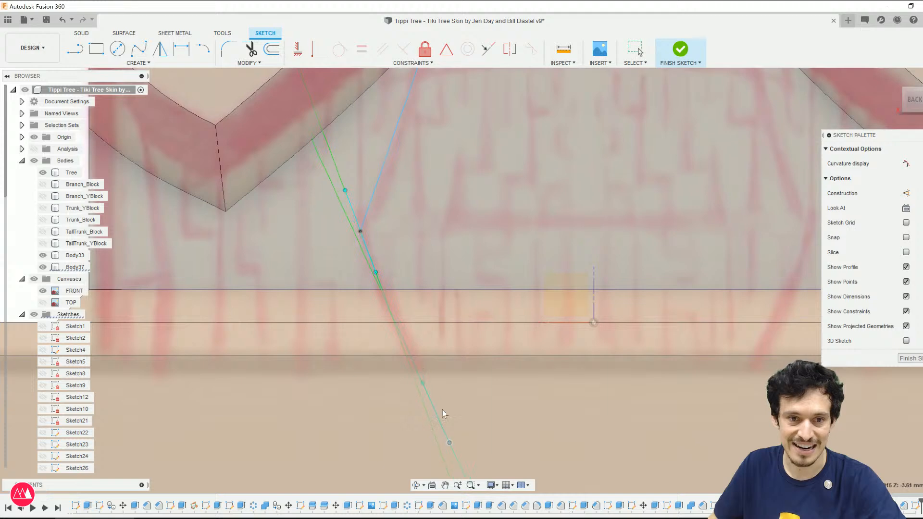
left_click_drag(376, 273, 370, 252)
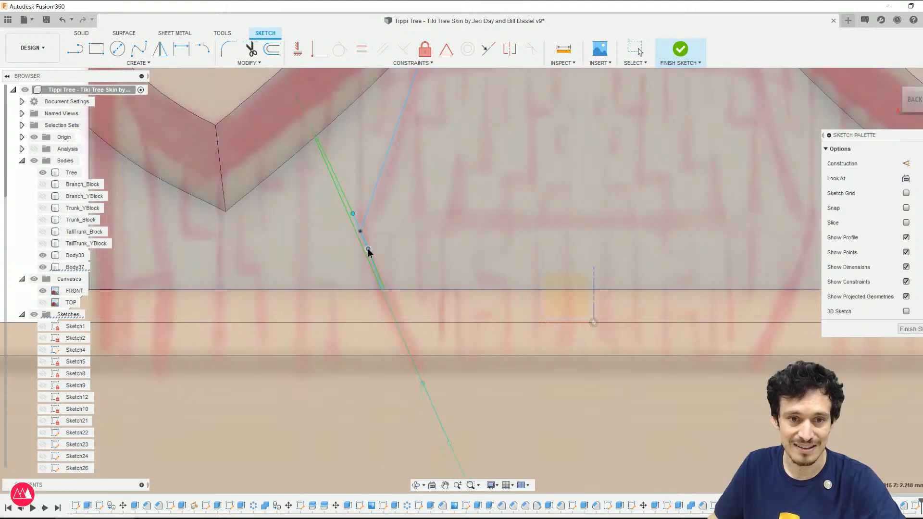
key("Escape")
scroll(418, 296, "down", 3)
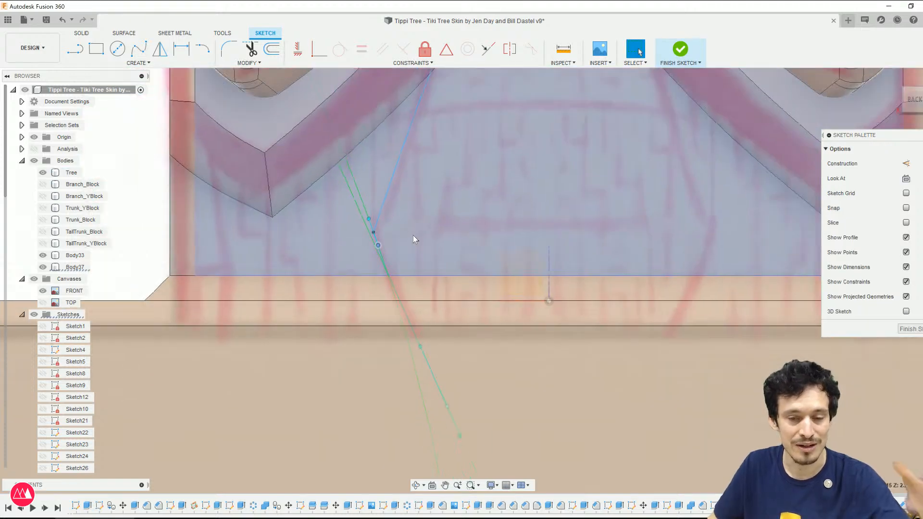
left_click(432, 350)
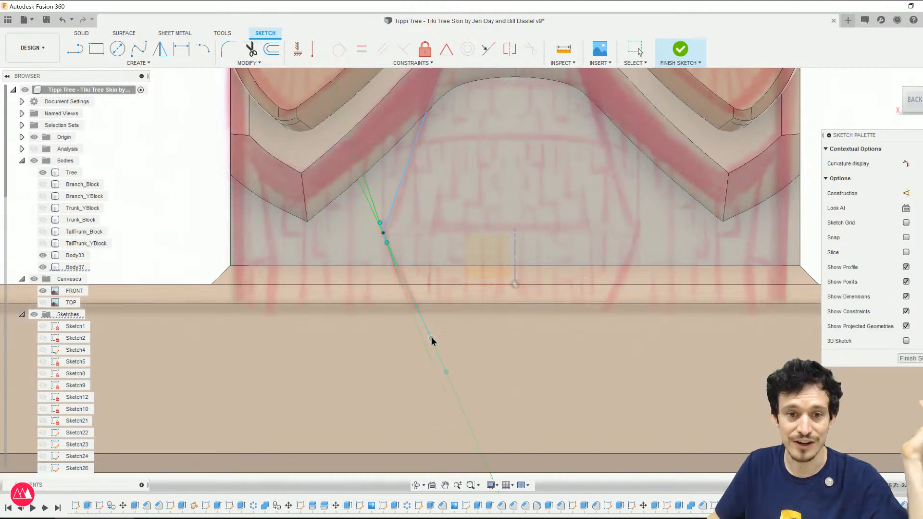
left_click_drag(431, 338, 431, 336)
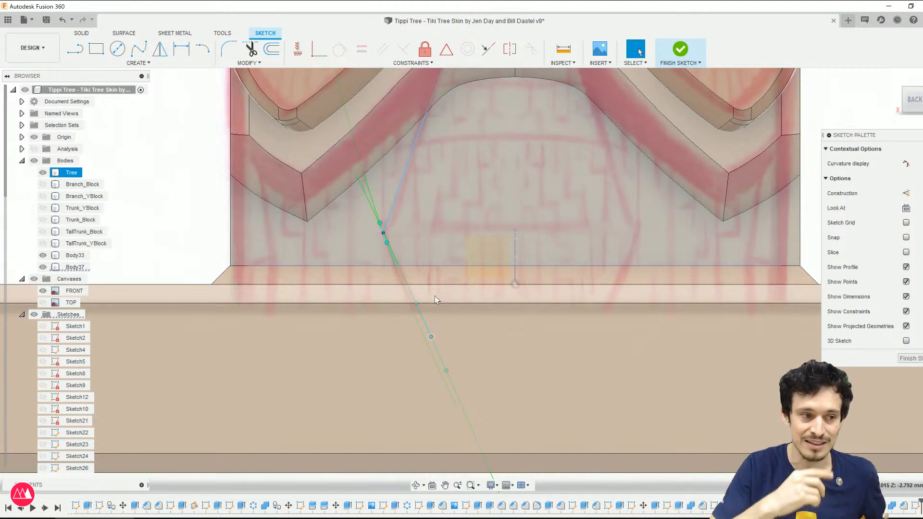
scroll(396, 212, "up", 2)
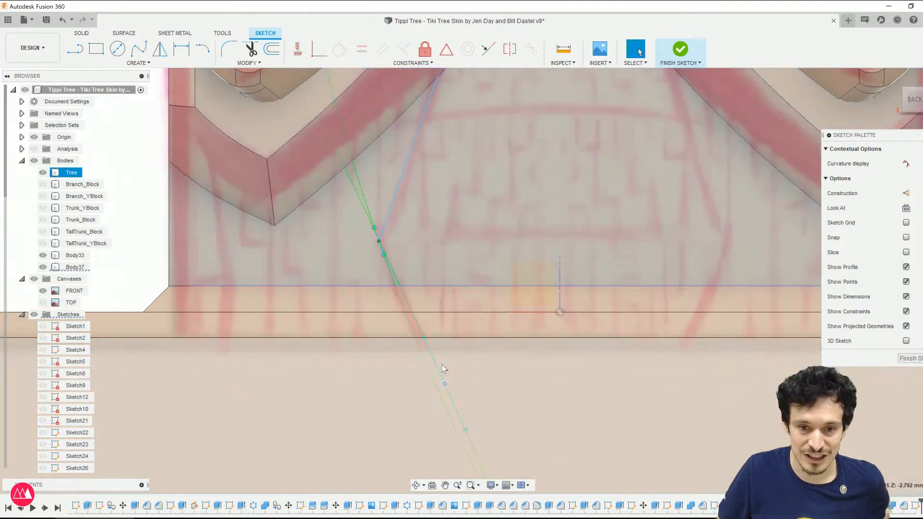
Step: Move the second spline's lower end point slightly up along the chin line and shorten that point's tangent handle
left_click_drag(445, 382, 440, 378)
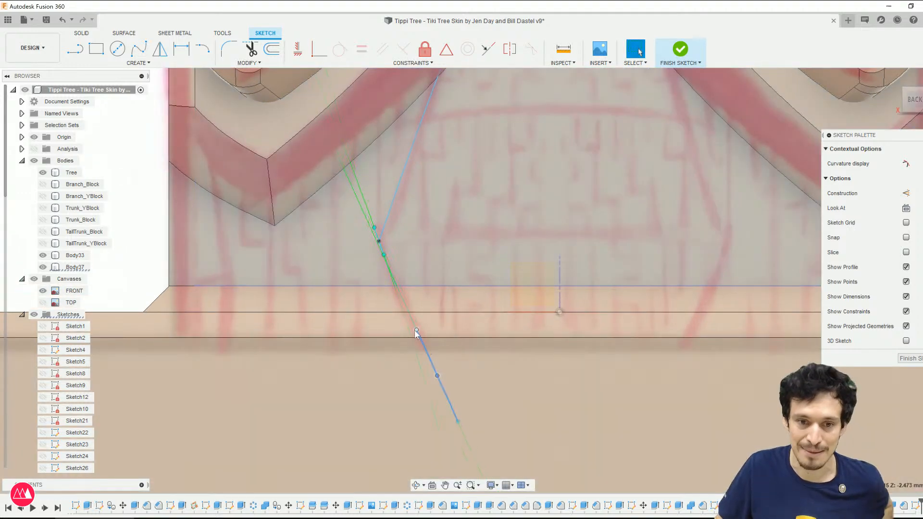
left_click_drag(416, 331, 420, 343)
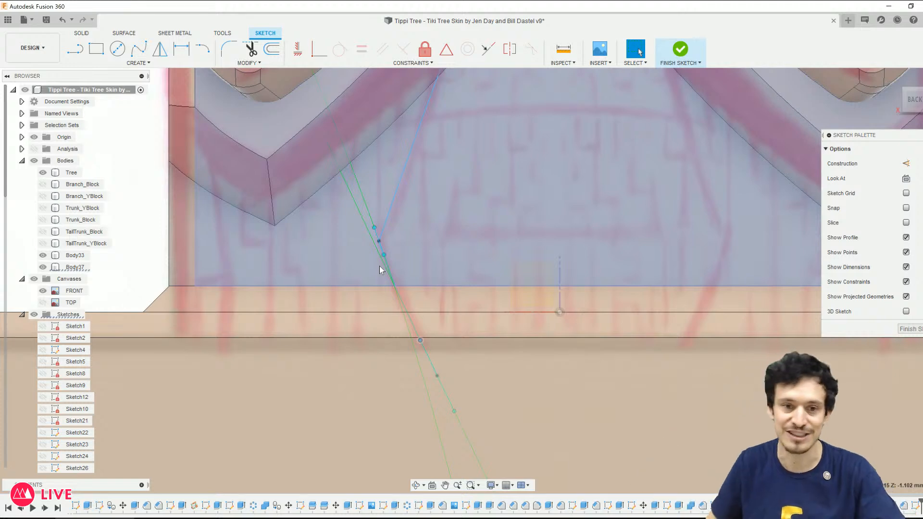
scroll(432, 345, "down", 4)
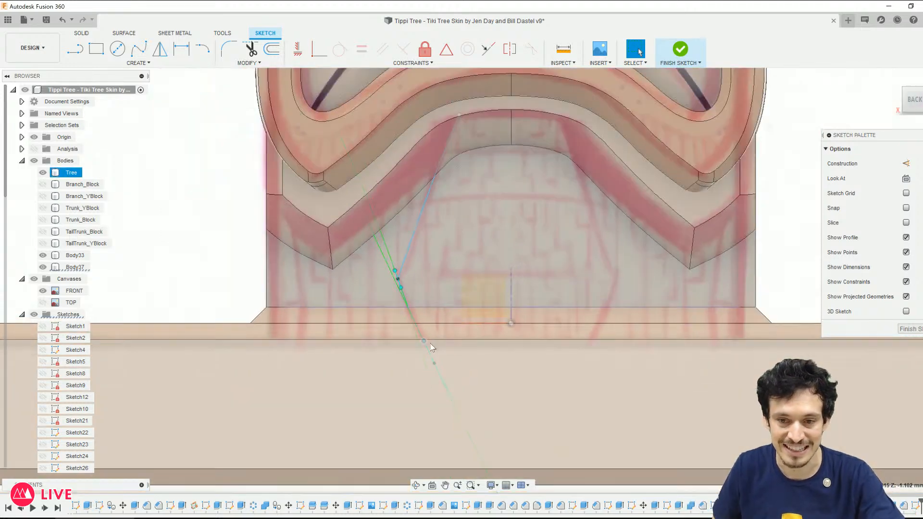
Step: Draw a vertical centre line through the chin, from below the base's upper edge to the underside of the lower lip
key("l")
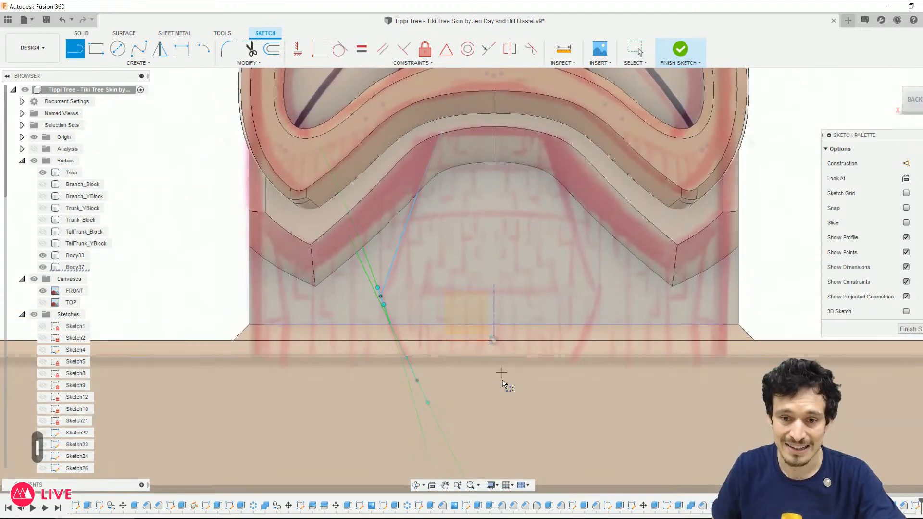
left_click(494, 424)
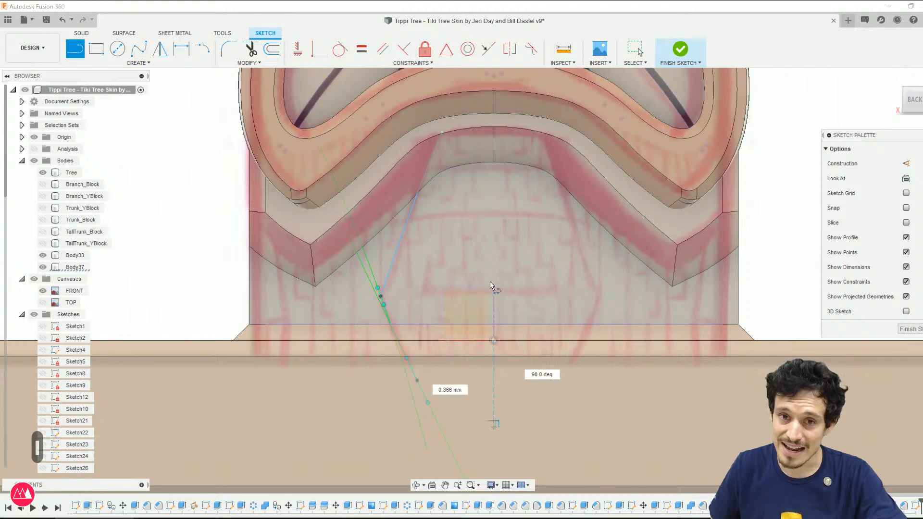
left_click(493, 101)
key("Escape")
Step: Draw a two-point spline from the first spline's upper end across to the vertical centre line beneath the lower lip
scroll(434, 141, "up", 3)
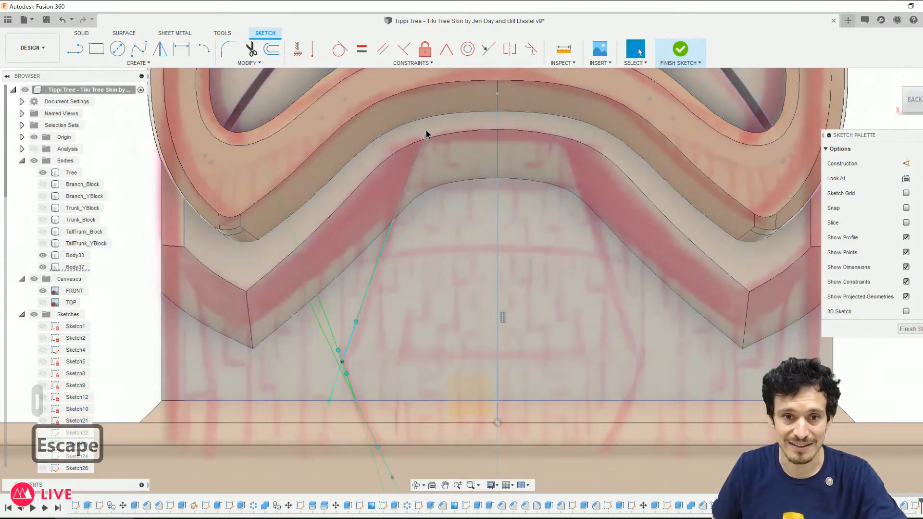
left_click(426, 131)
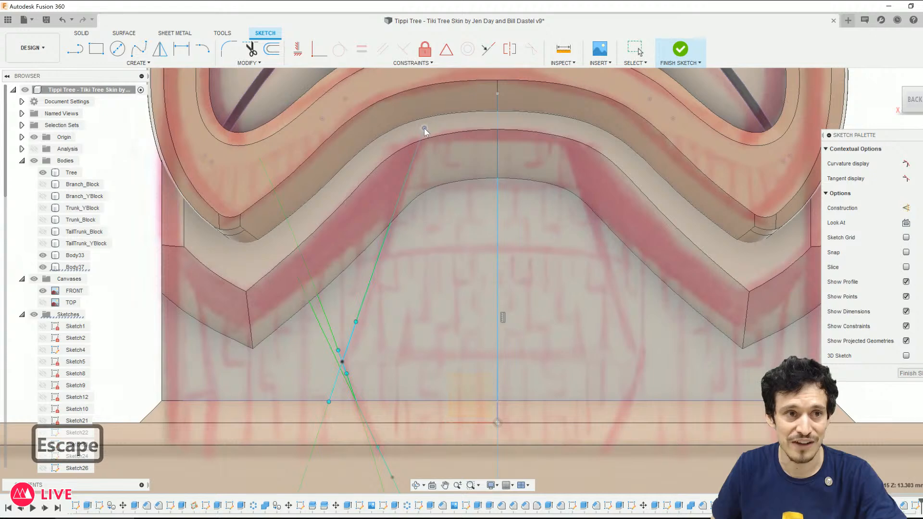
left_click(139, 48)
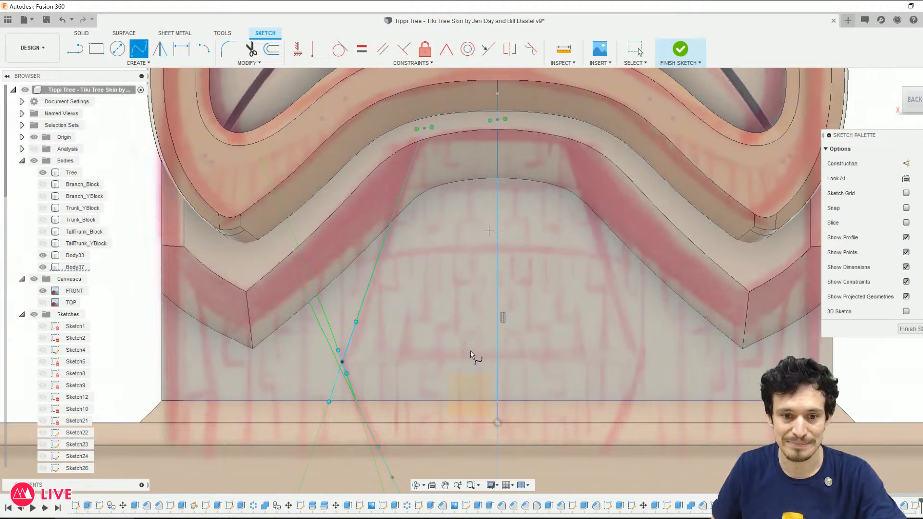
scroll(372, 435, "down", 1)
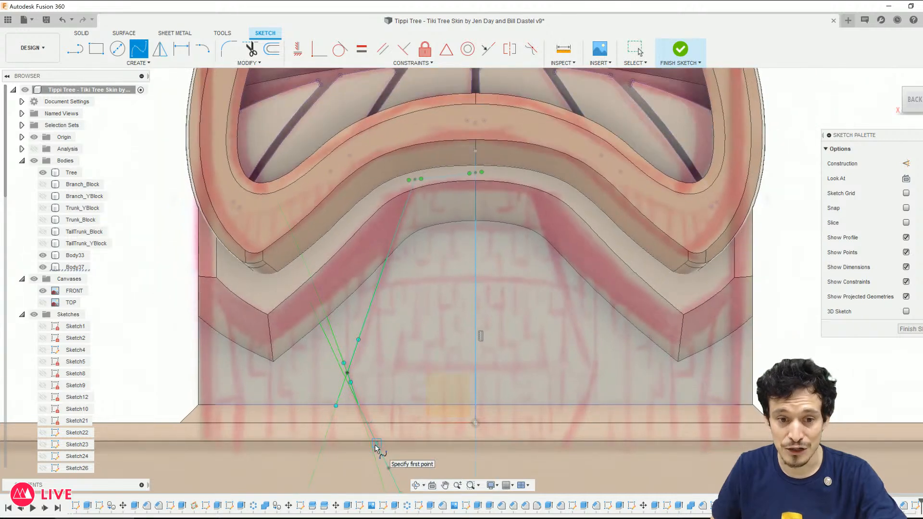
key("Escape")
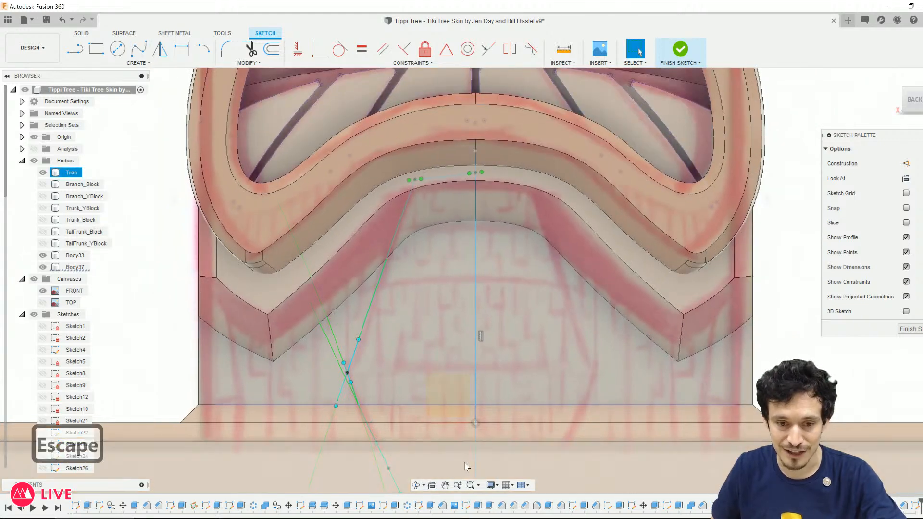
Step: Constrain the top spline's tangent handle at the centre line to horizontal and shorten it
mouse_move(395, 449)
middle_mouse_down("shift")
mouse_move(394, 188)
mouse_move(438, 210)
middle_mouse_up("shift")
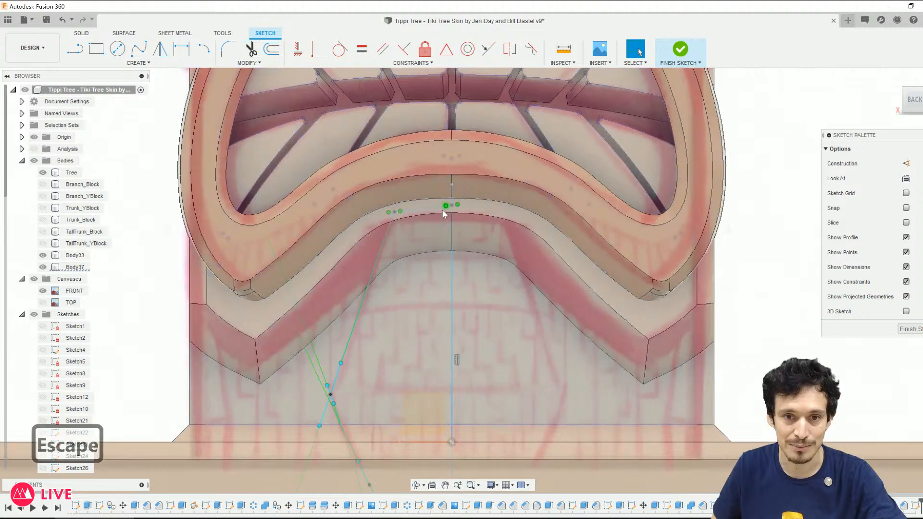
left_click(473, 211)
scroll(472, 212, "up", 5)
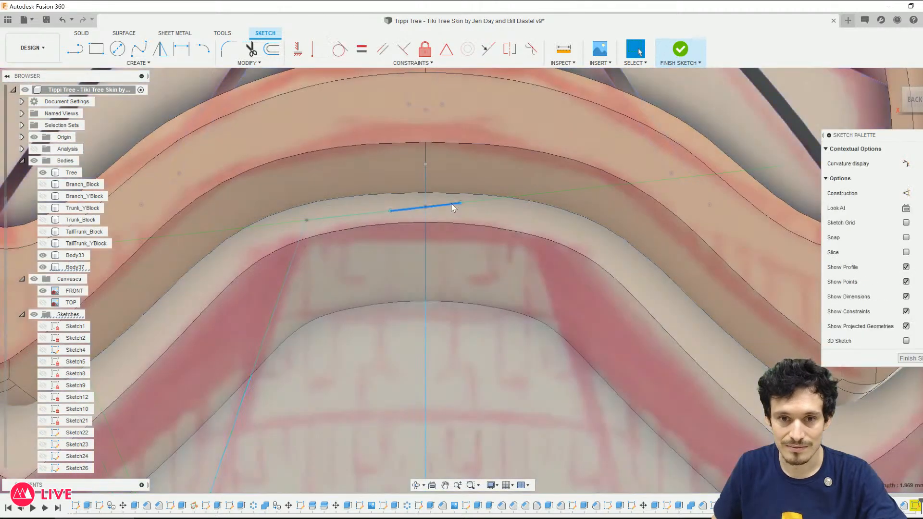
right_click(453, 207)
left_click(444, 301)
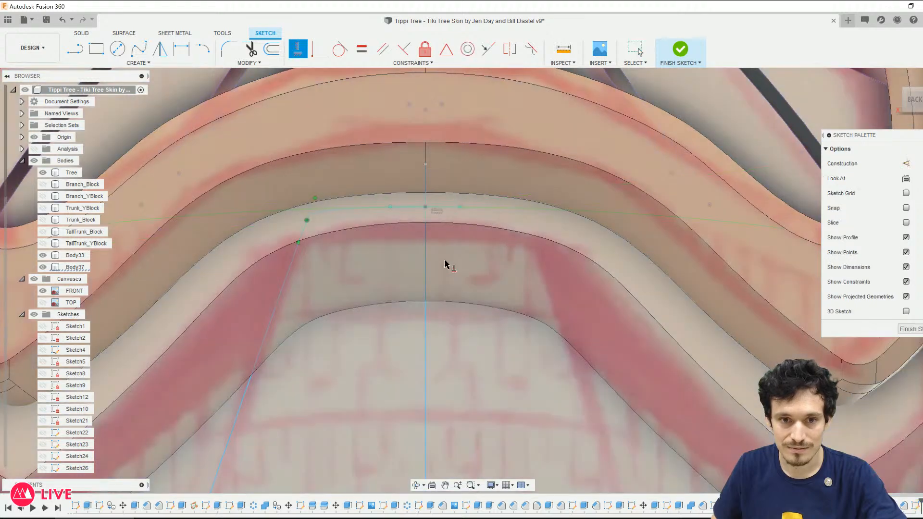
key("Escape")
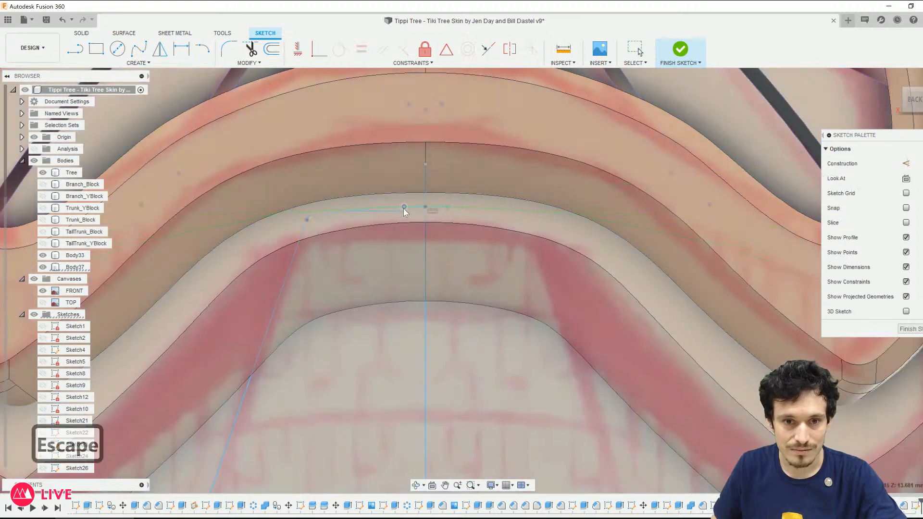
scroll(396, 335, "down", 5)
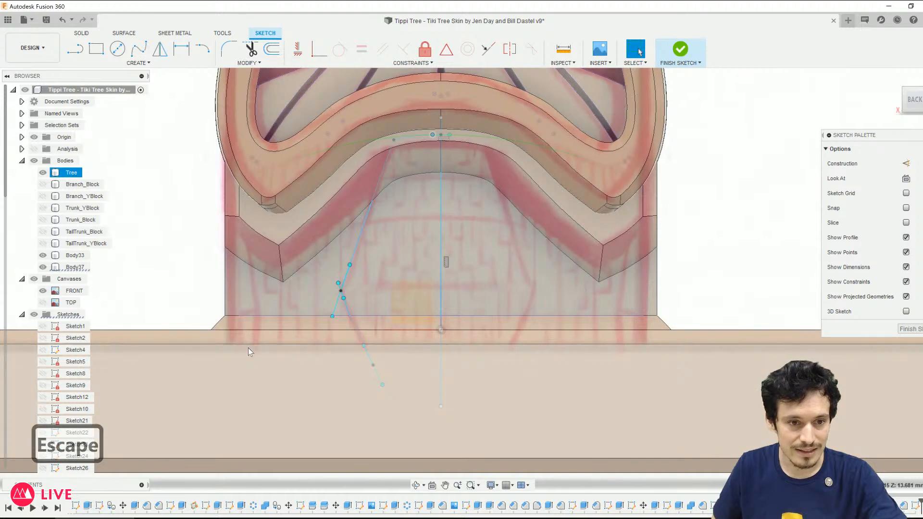
Step: Mirror the three chin outline splines about the vertical centre line
key("p")
scroll(236, 344, "down", 3)
key("Return")
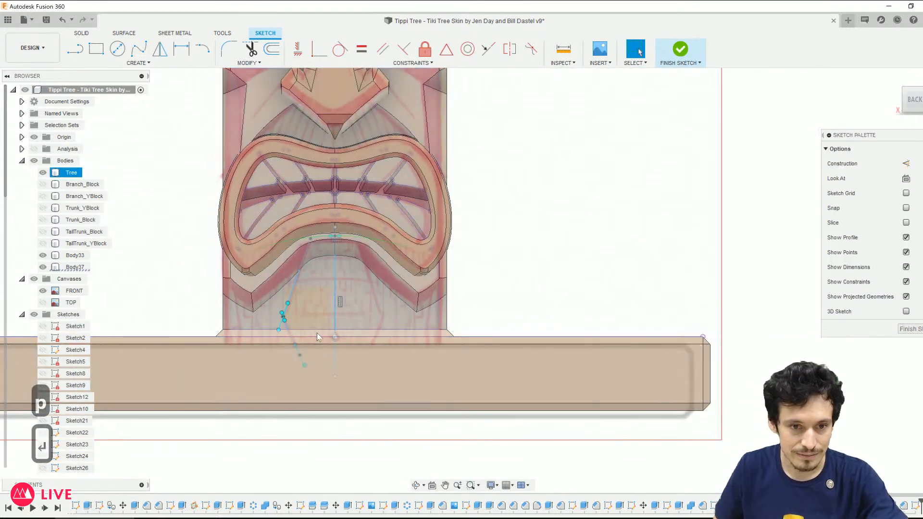
left_click(287, 331)
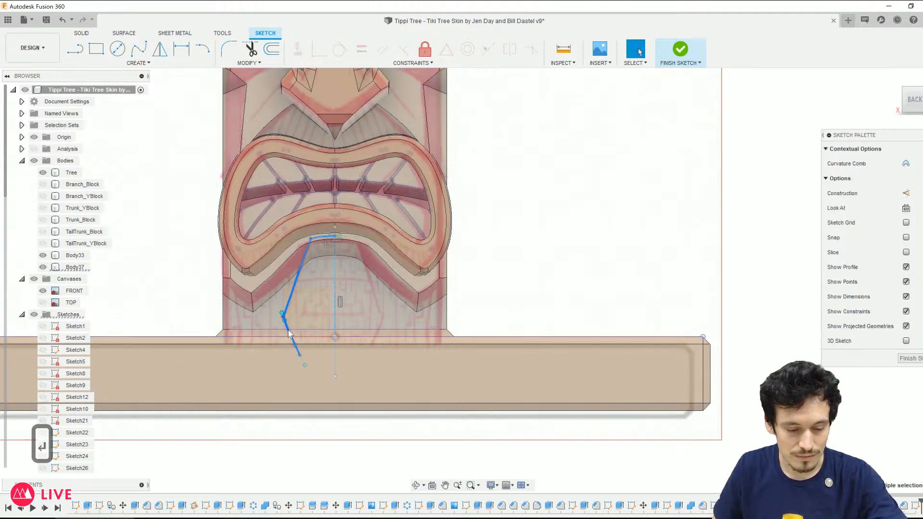
key("m")
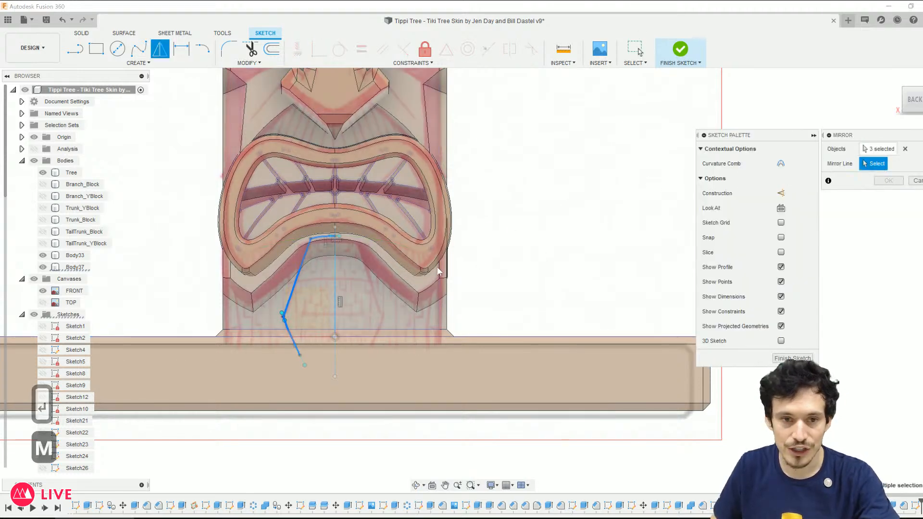
left_click(336, 281)
key("Return")
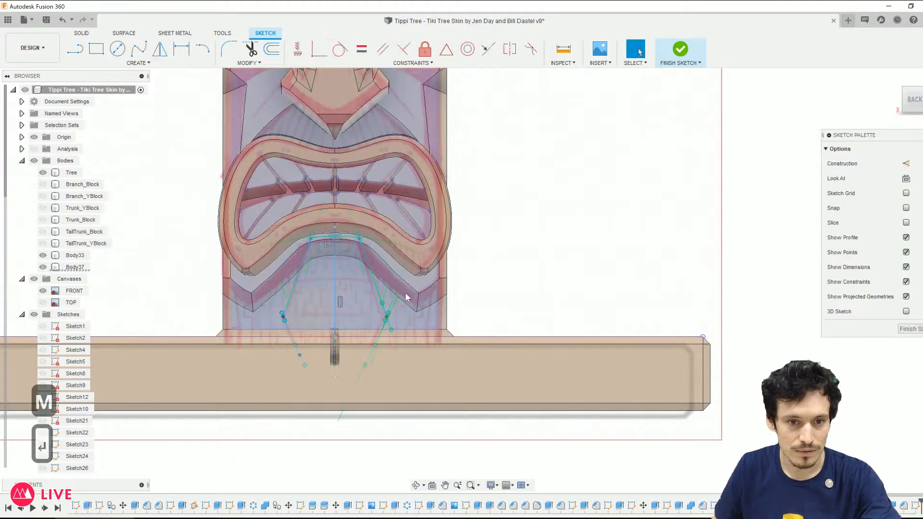
Step: Hide all bodies and the extra sketch showing the teeth outlines, leaving the mirrored chin outline over the front canvas
scroll(305, 335, "up", 3)
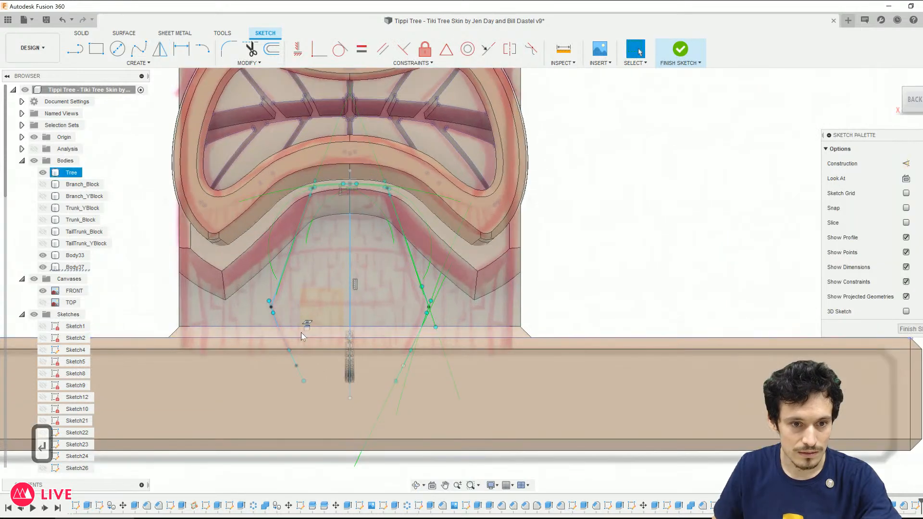
scroll(351, 178, "up", 4)
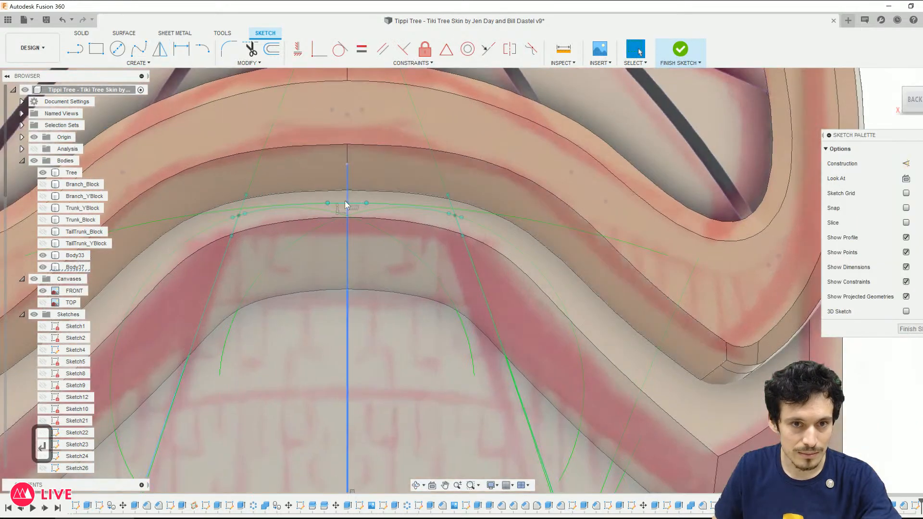
scroll(363, 207, "up", 2)
scroll(370, 206, "down", 8)
middle_click_drag(367, 232, 327, 260, "shift")
middle_click_drag(349, 304, 367, 280, "shift")
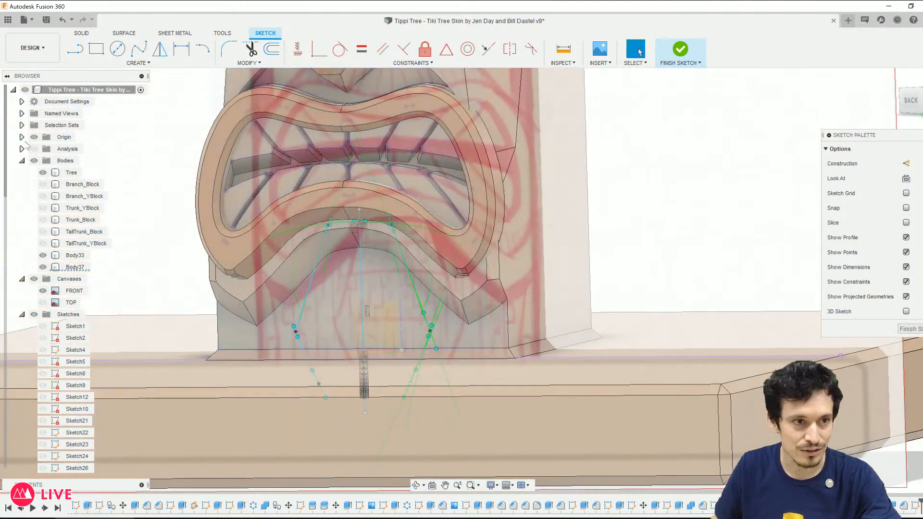
left_click(34, 161)
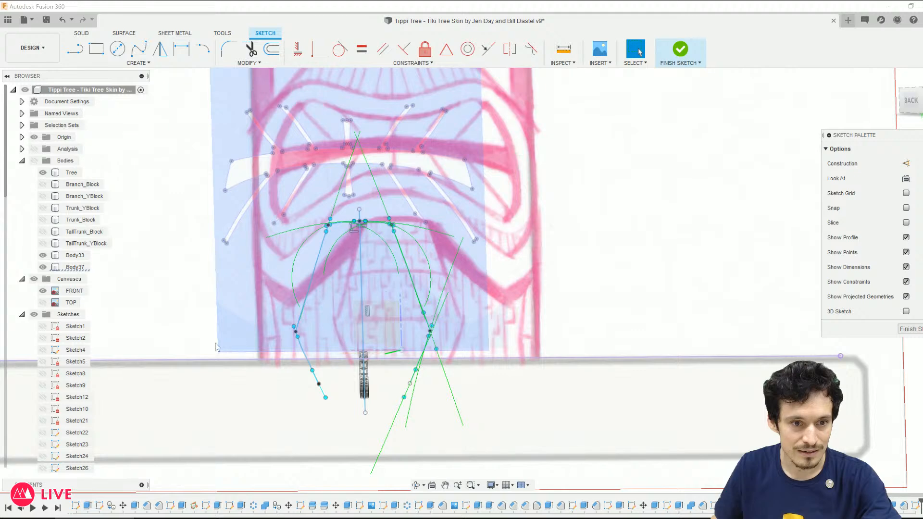
scroll(258, 304, "down", 5)
scroll(67, 356, "down", 8)
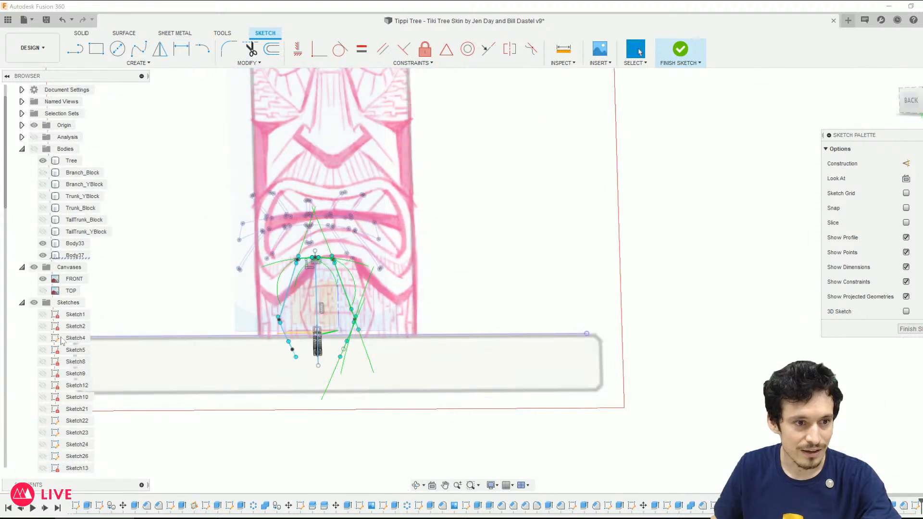
scroll(66, 358, "down", 1)
left_click(43, 385)
scroll(297, 307, "up", 3)
scroll(297, 308, "up", 1)
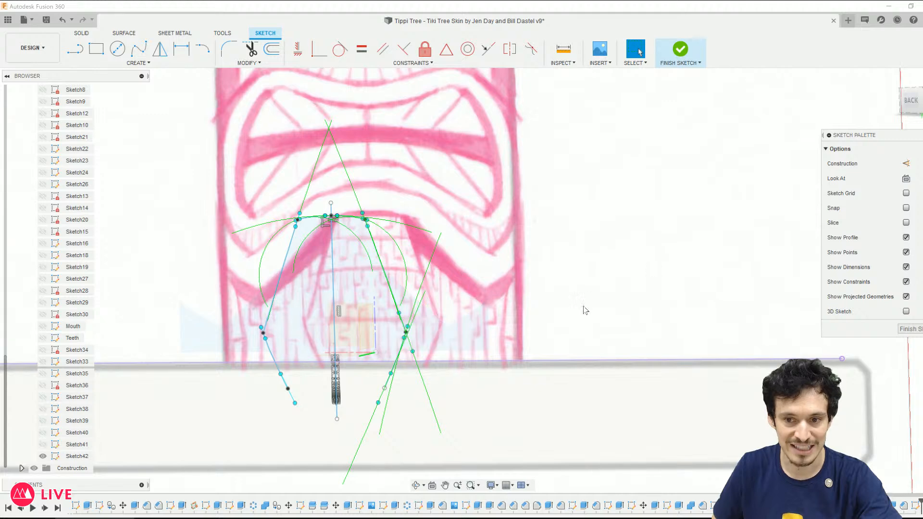
Step: Turn the visibility of the bodies back on
scroll(58, 430, "up", 3)
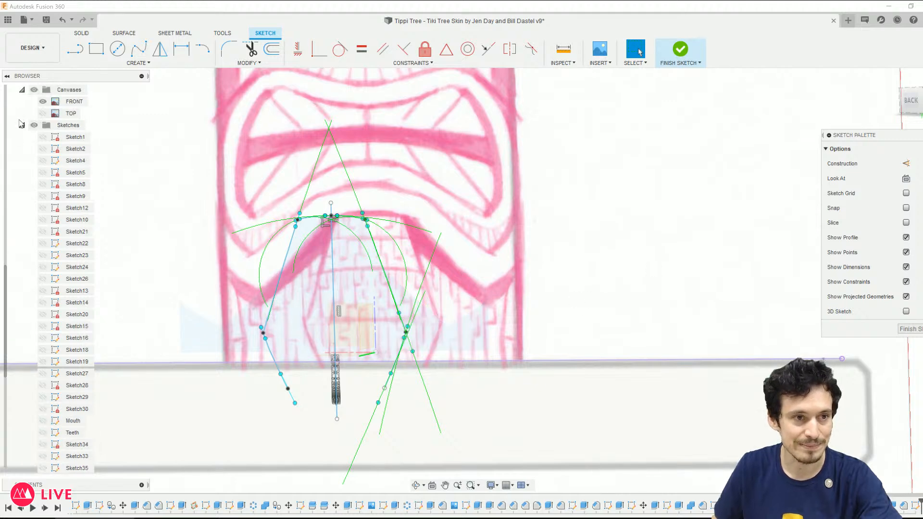
scroll(40, 110, "up", 4)
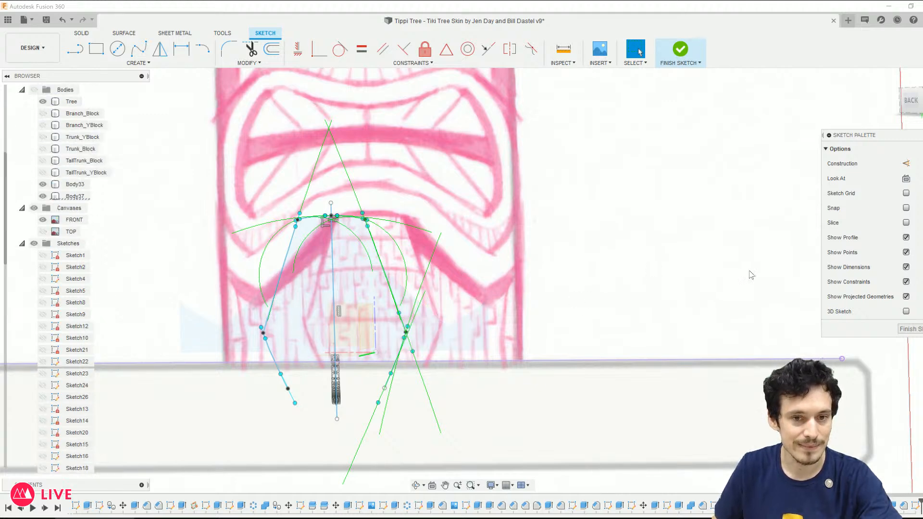
scroll(748, 274, "down", 3)
scroll(491, 304, "up", 3)
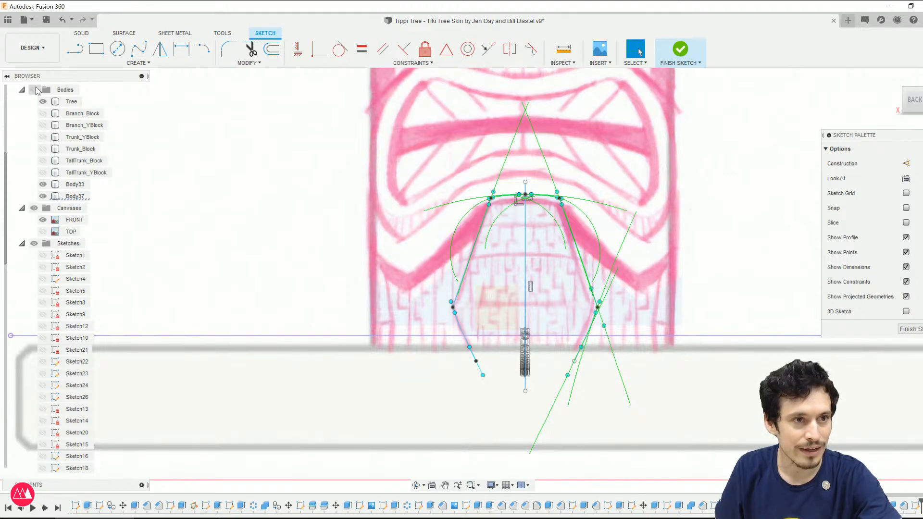
left_click(33, 89)
Step: Extrude all profiles inside the chin outline, including those below the base's upper edge, 2.96 mm toward the front
left_click(500, 259)
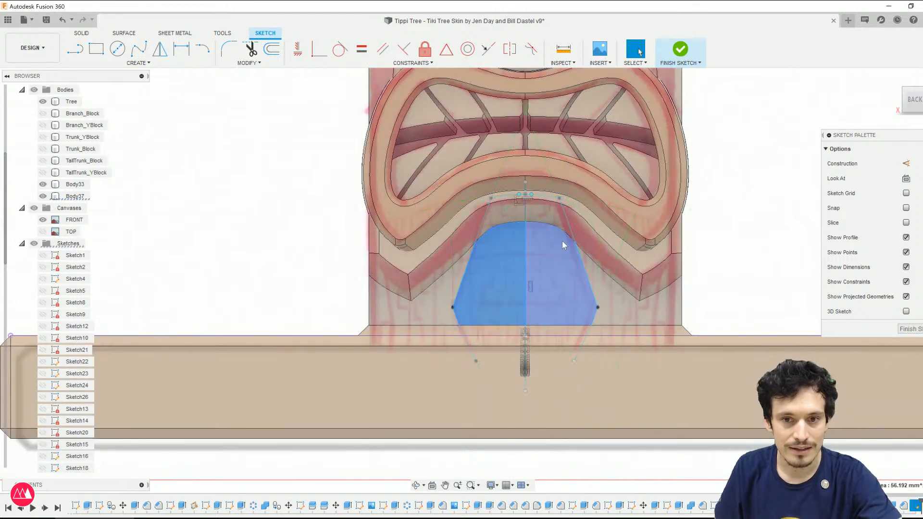
left_click(561, 270)
key("e")
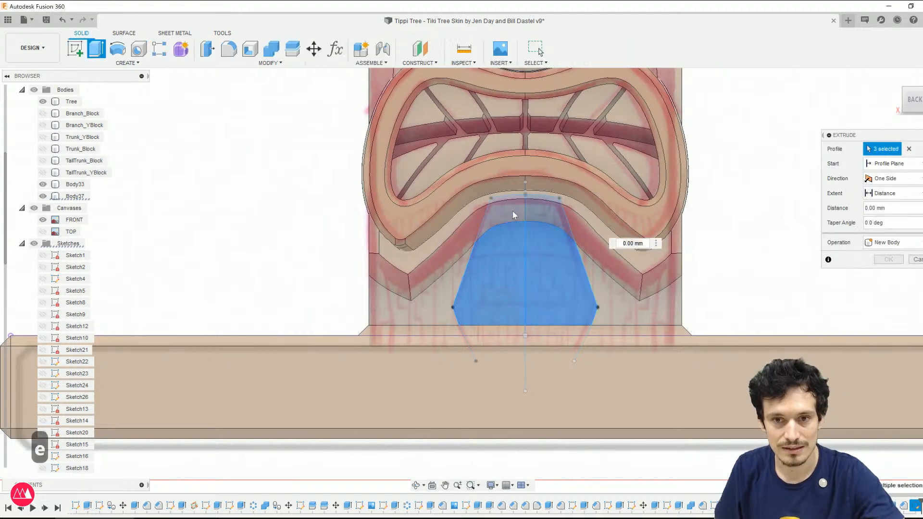
left_click(517, 330)
left_click(537, 332)
middle_click_drag(545, 285, 477, 286, "shift")
left_click_drag(458, 326, 432, 328)
scroll(433, 212, "up", 5)
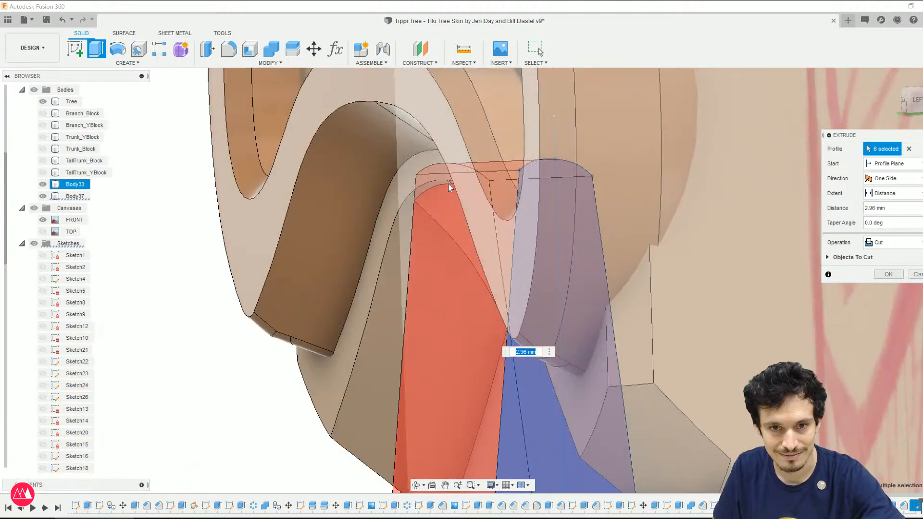
Step: Change the chin extrusion's operation to New Body, extend its distance to 4.919 mm, and finish it
middle_click_drag(424, 219, 515, 253, "shift")
scroll(444, 221, "down", 2)
scroll(444, 219, "down", 3)
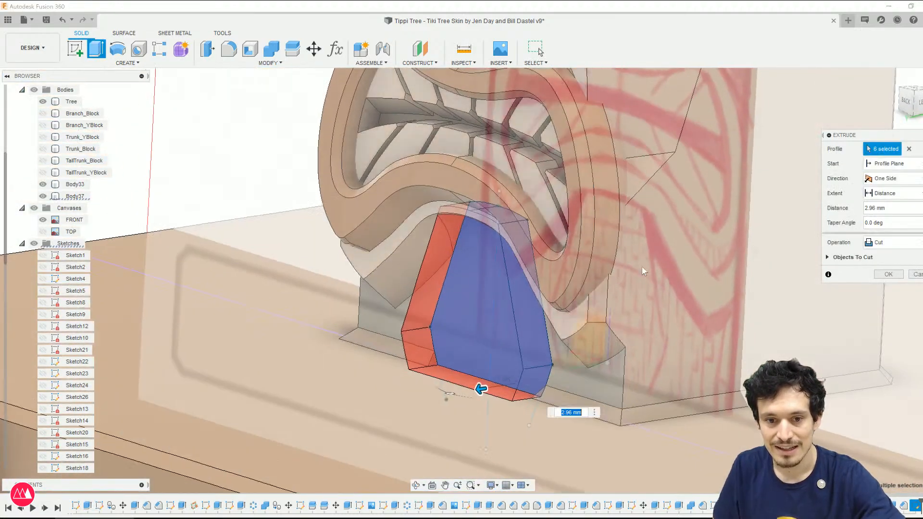
left_click(893, 242)
left_click(889, 288)
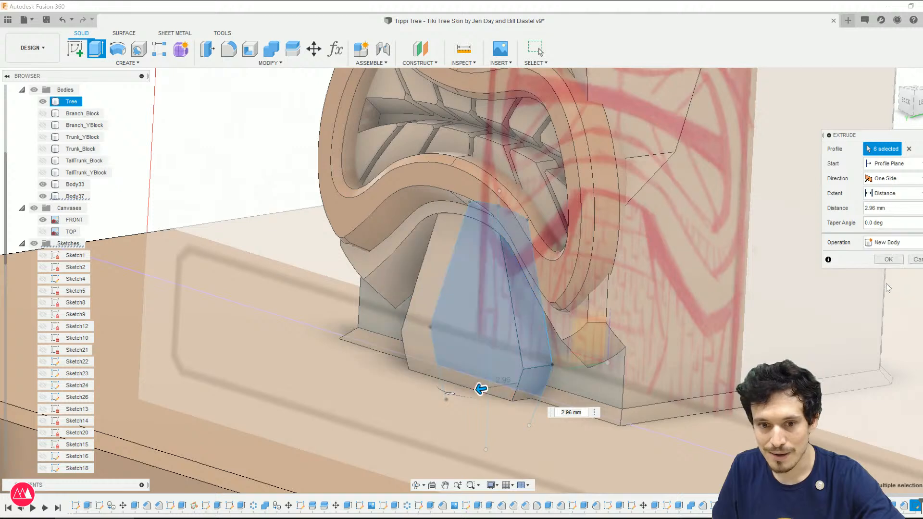
right_click(838, 317)
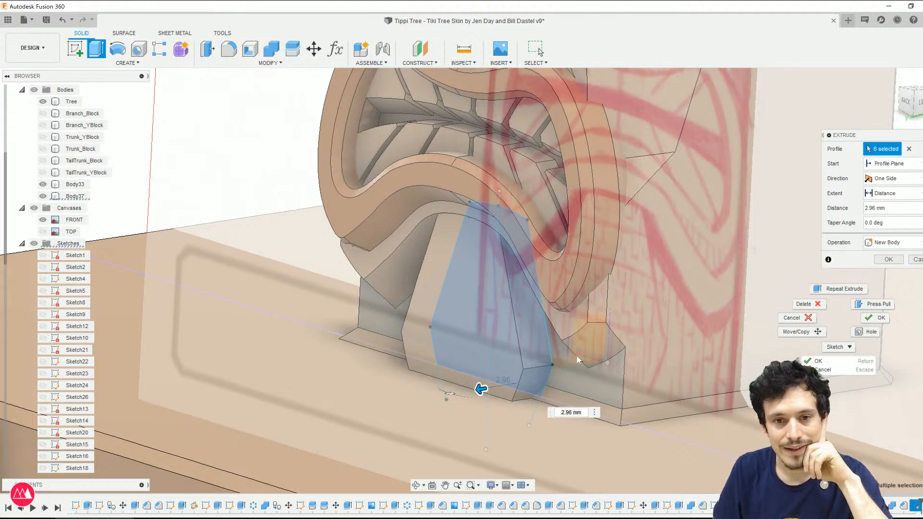
left_click_drag(478, 388, 461, 391)
key("Return")
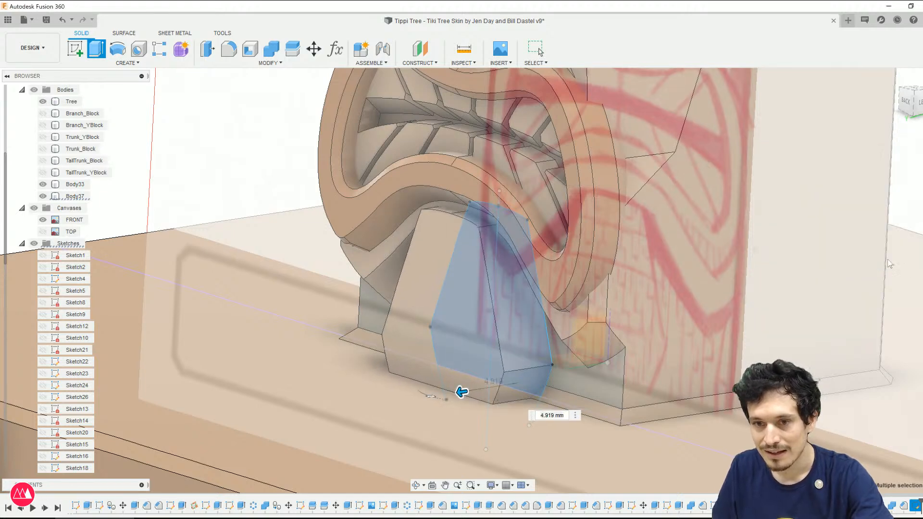
Step: Apply a blue appearance to the new chin body and hide the front canvas
scroll(375, 267, "down", 1)
scroll(379, 267, "down", 3)
key("a")
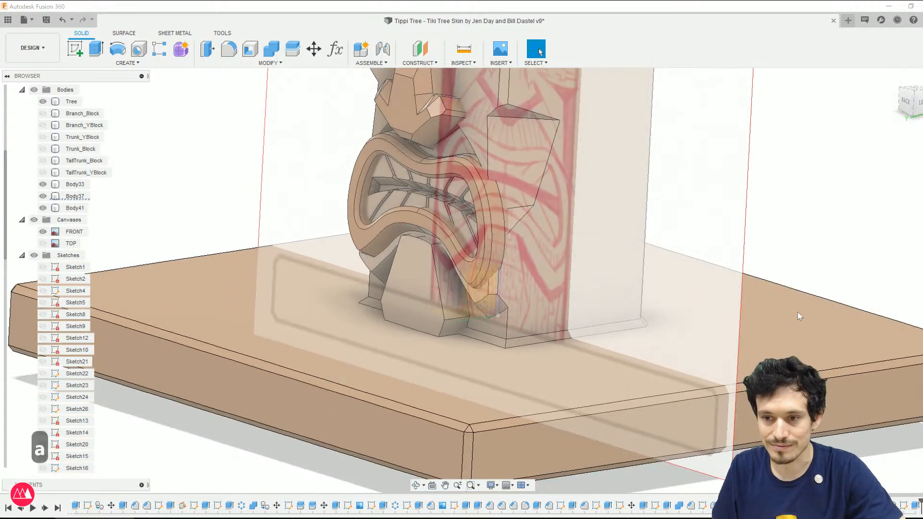
left_click_drag(782, 221, 423, 307)
left_click(918, 469)
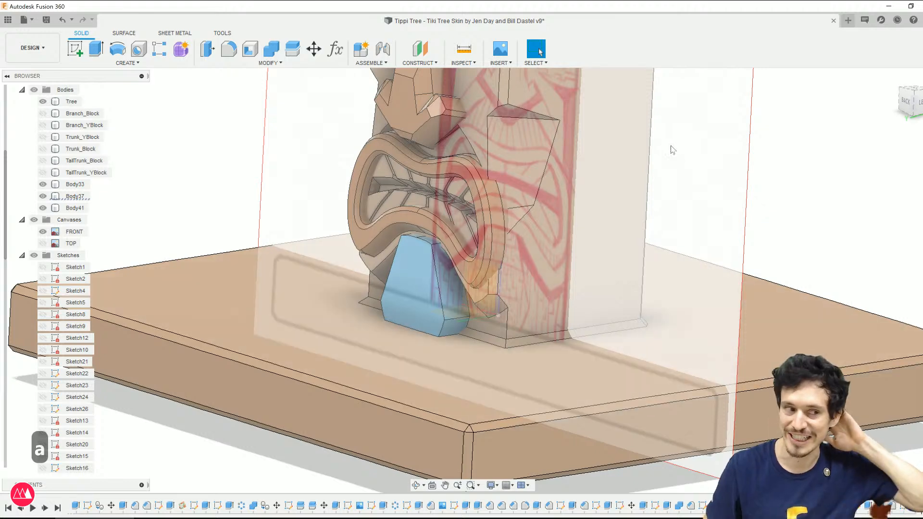
scroll(350, 282, "down", 3)
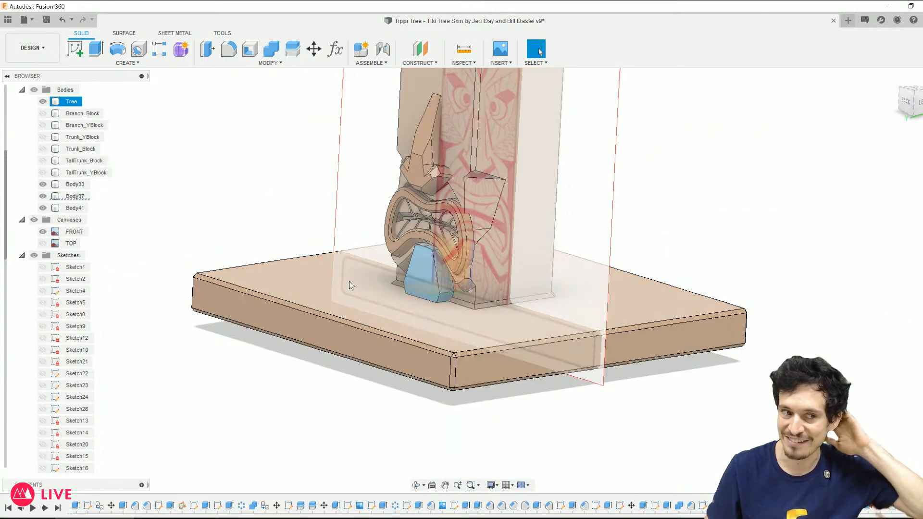
left_click(47, 234)
middle_click_drag(313, 407, 336, 423, "shift")
Step: Rename the mouth-ring body as Lips and the nose body as Nose
left_click(73, 184)
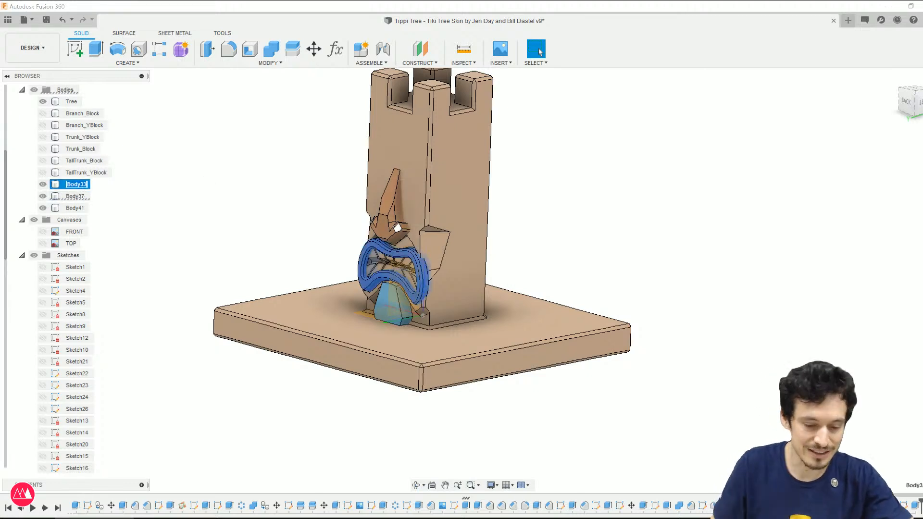
type("Lips")
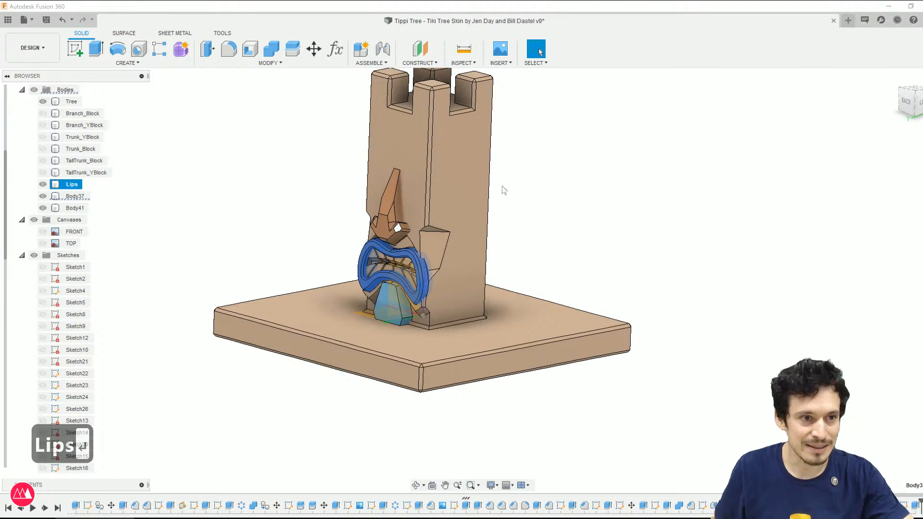
double_click(75, 196)
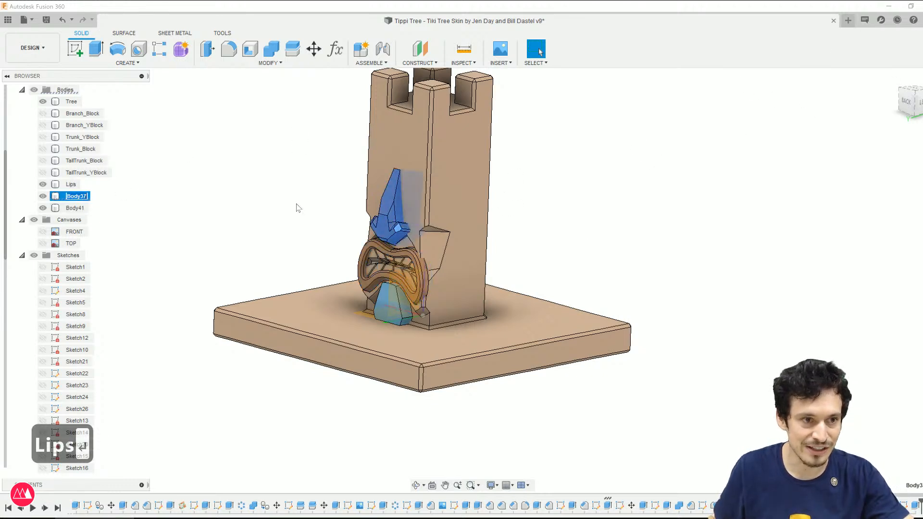
type("Nose")
key("Return")
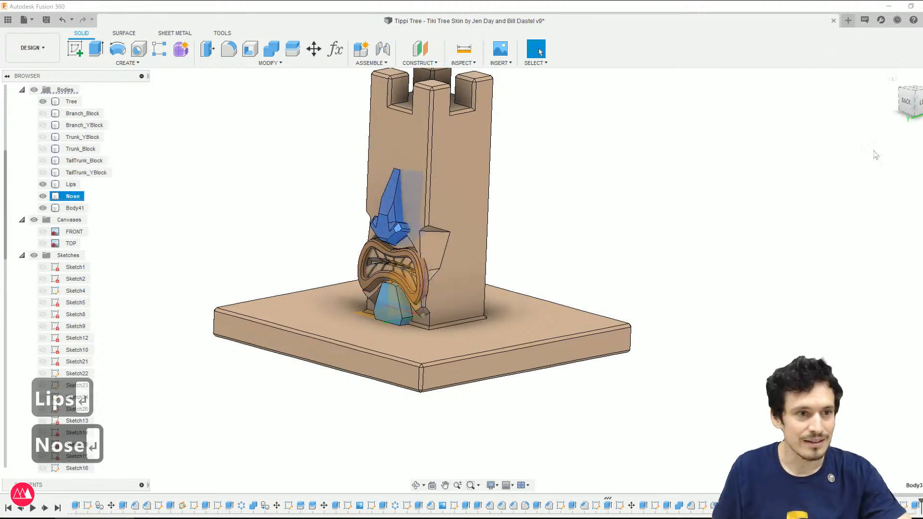
Step: Hide the Nose and Lips bodies, keeping only the tree and the blue chin body shown
left_click(243, 203)
left_click(43, 196)
left_click(42, 184)
middle_click_drag(205, 191, 187, 204, "shift")
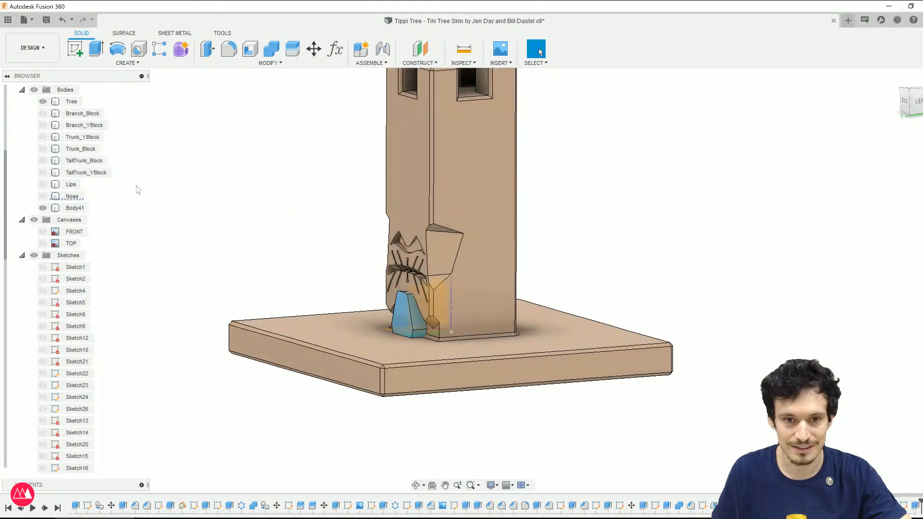
left_click(43, 101)
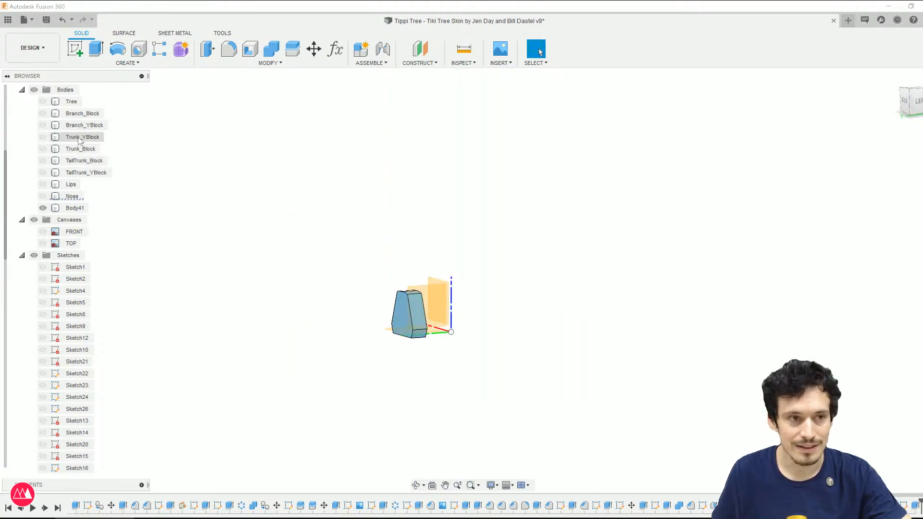
left_click(43, 101)
scroll(393, 378, "up", 4)
middle_click_drag(399, 364, 612, 249, "shift")
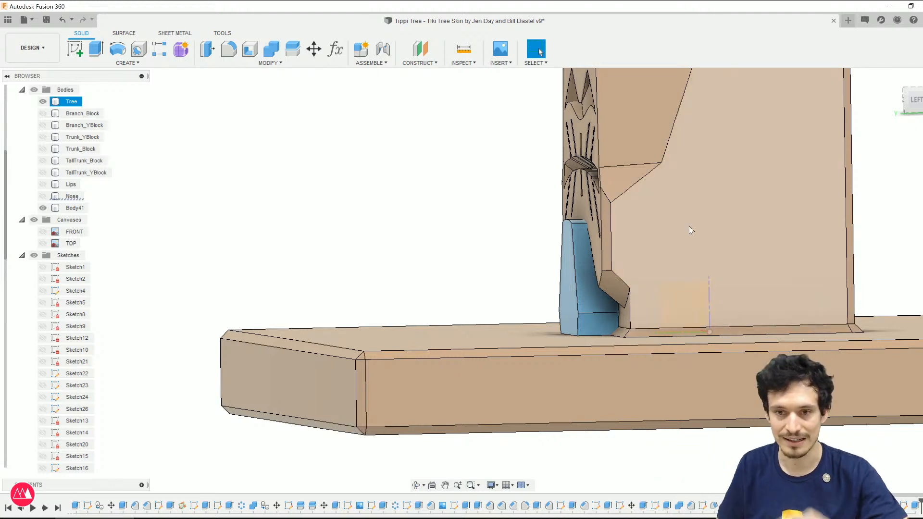
Step: Start a new sketch on the YZ plane, picking the plane from behind the tree's side face
left_click(494, 284)
left_click(684, 318)
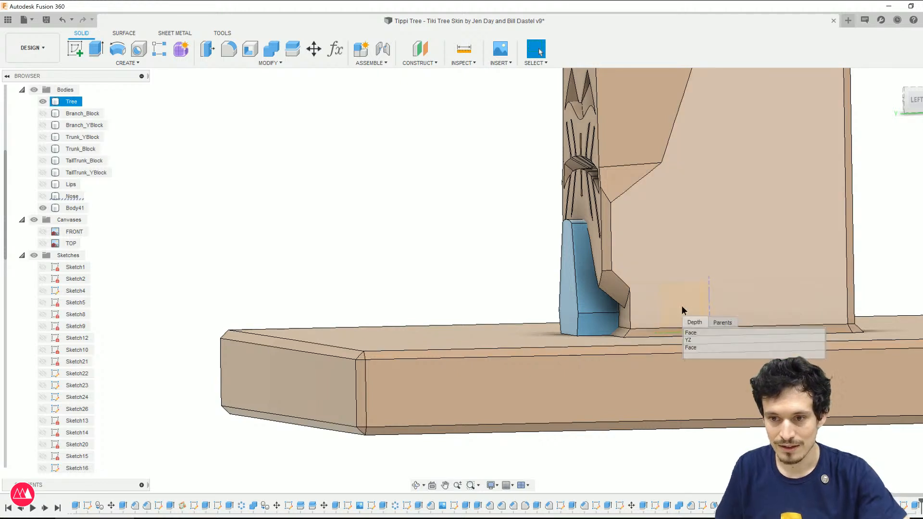
left_click(696, 342)
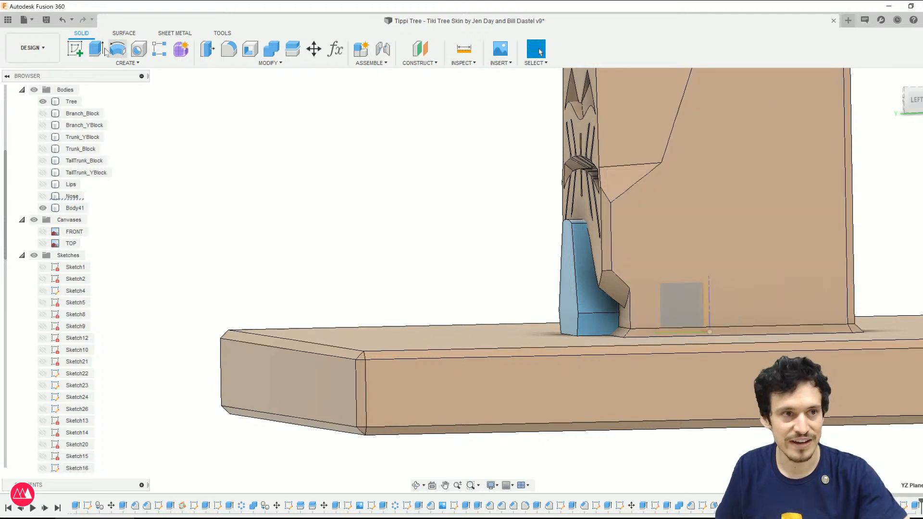
left_click(75, 49)
left_click(400, 309)
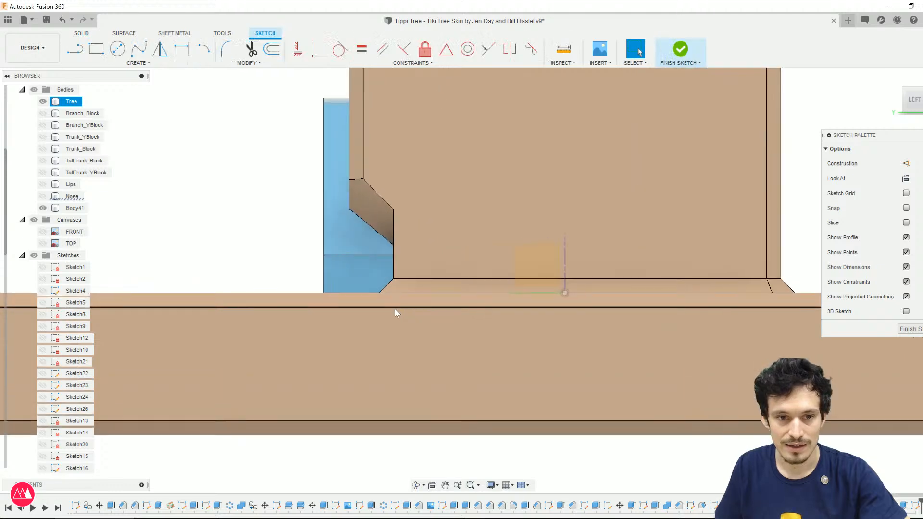
Step: Draw a slanted line about 37 mm long from the middle of the trunk down to below the base
left_click(76, 50)
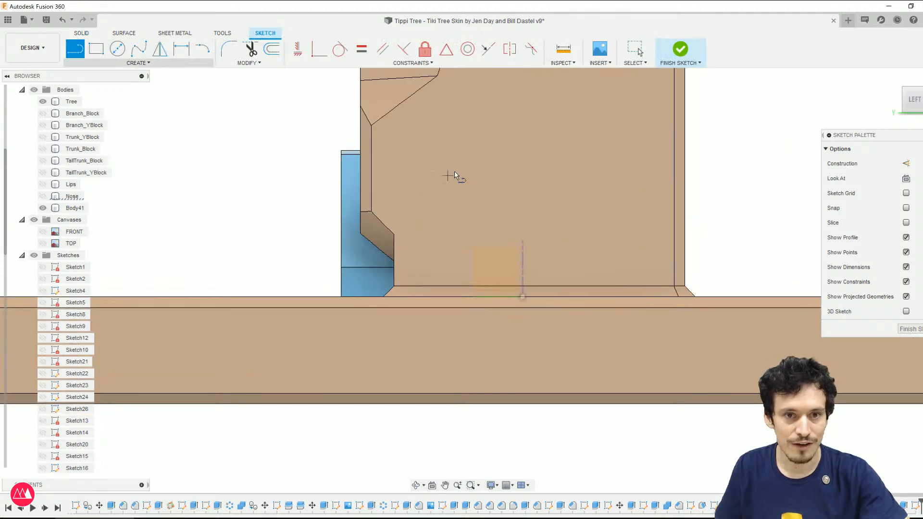
left_click(509, 105)
left_click(443, 460)
key("Escape")
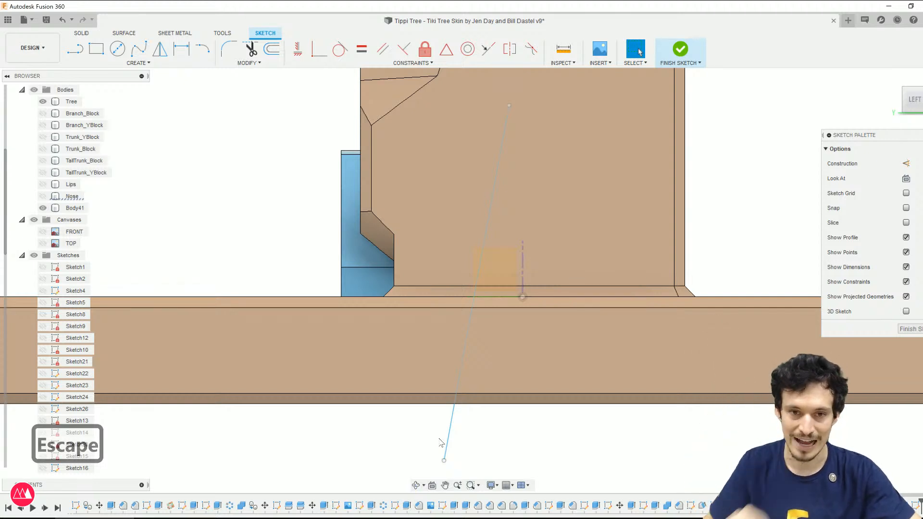
left_click(345, 298)
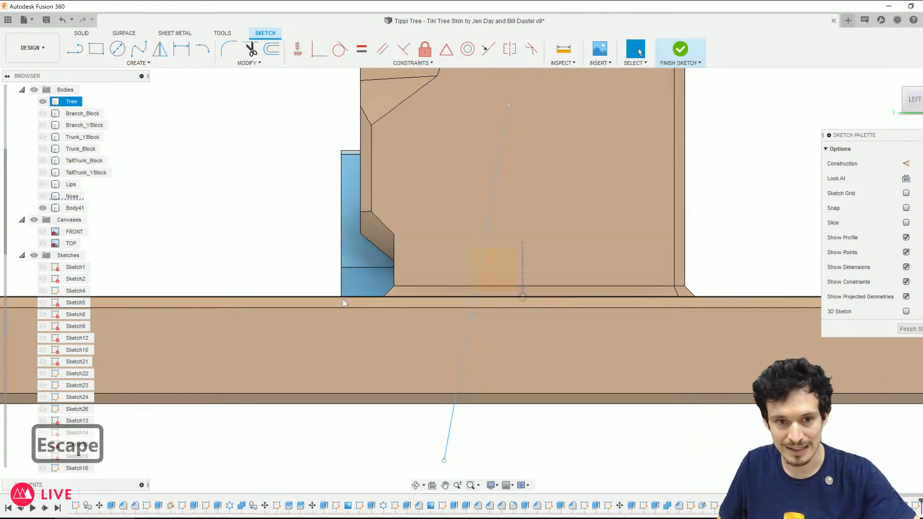
left_click(372, 154)
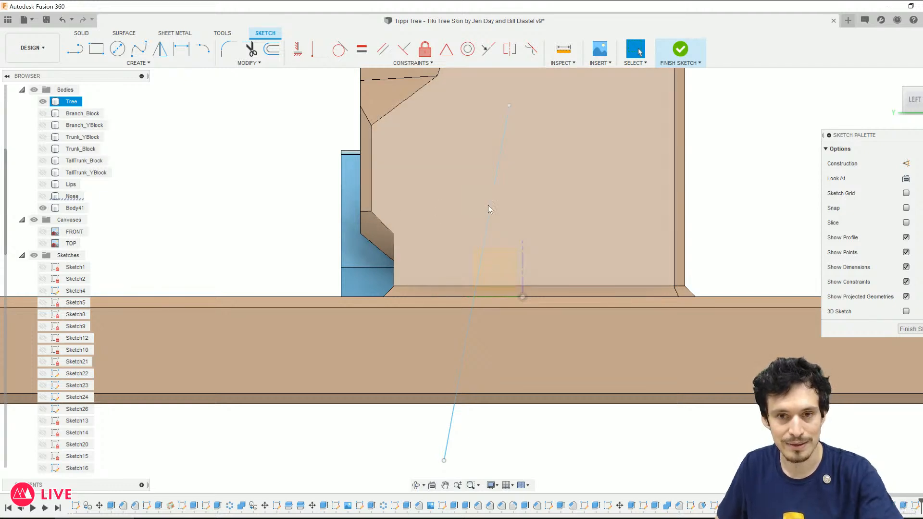
left_click(498, 163)
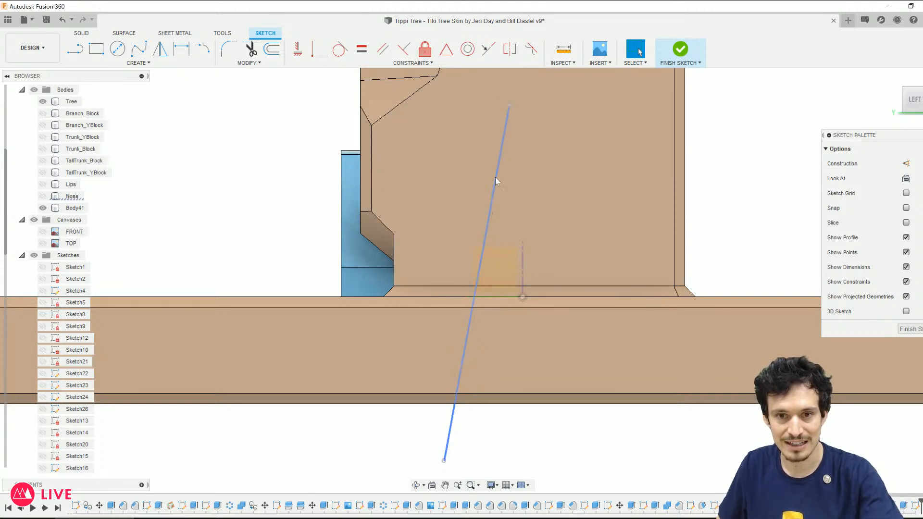
Step: Shift the slanted line toward the back of the tree so it runs close to the sketch origin
scroll(515, 379, "down", 3)
left_click_drag(453, 453, 452, 454)
left_click(469, 435)
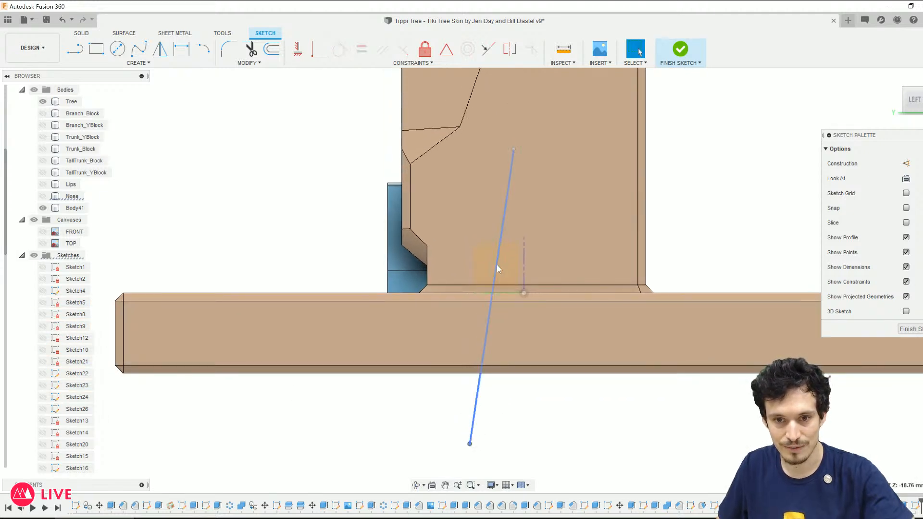
key("d")
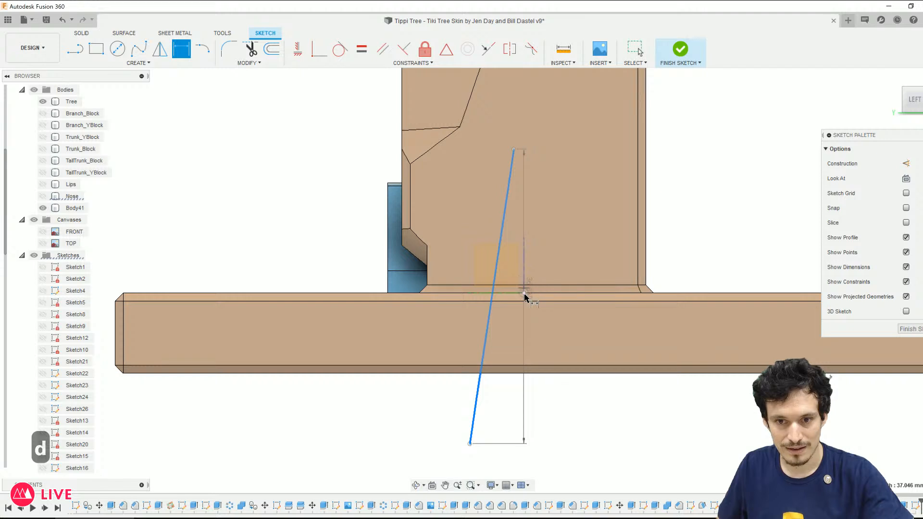
key("Escape")
key("Escape")
left_click_drag(485, 354, 513, 351)
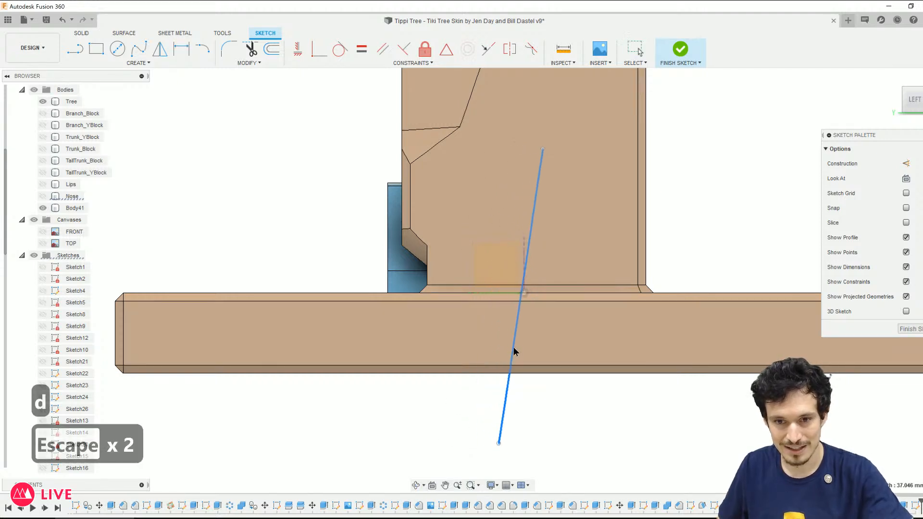
Step: Switch the model display to wireframe to expose the chin body's edges in the side view
scroll(397, 144, "up", 3)
key("ctrl+6")
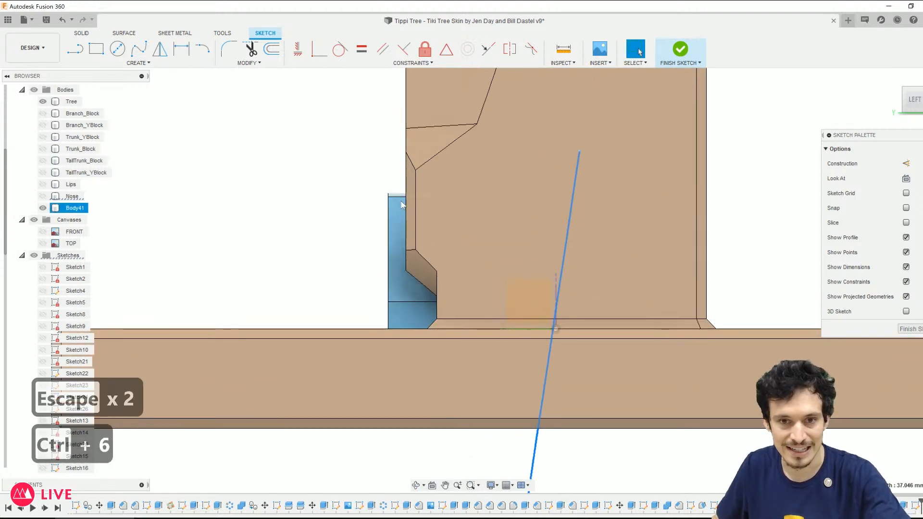
key("ctrl+7")
scroll(331, 190, "up", 2)
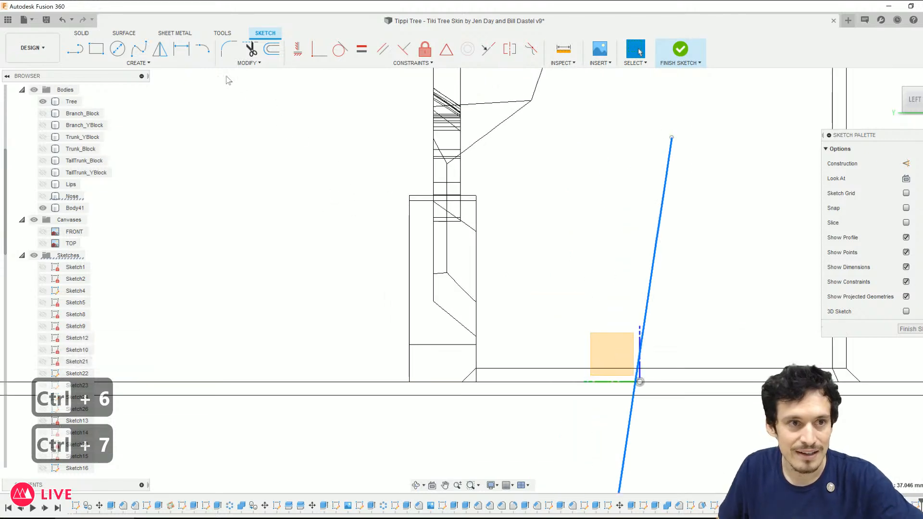
Step: Draw a two-point spline from above the chin's rear top corner to below its front bottom corner, and bend it into a gentle curve
left_click(139, 49)
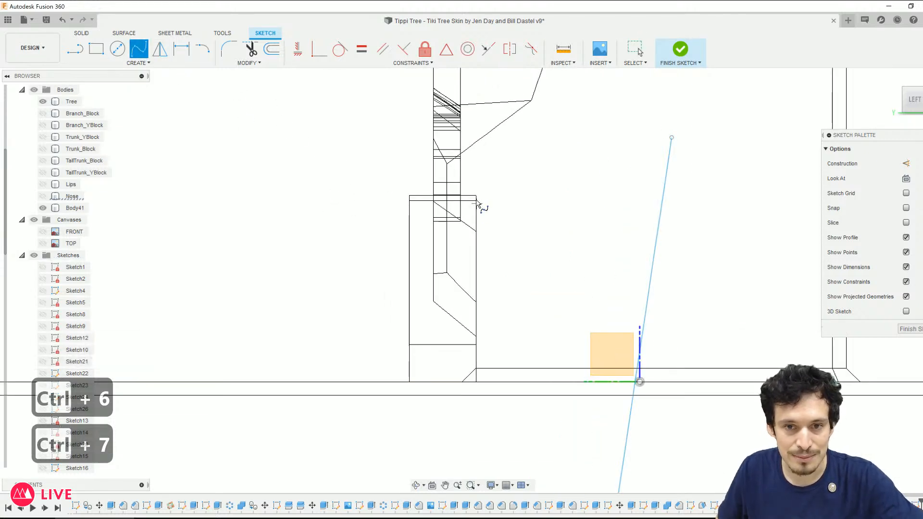
left_click(470, 187)
left_click(404, 411)
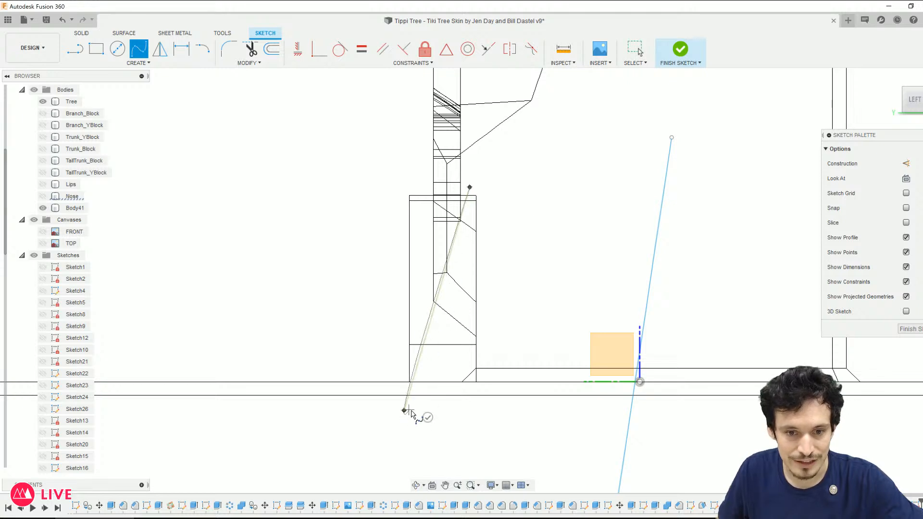
key("Escape")
left_click(414, 404)
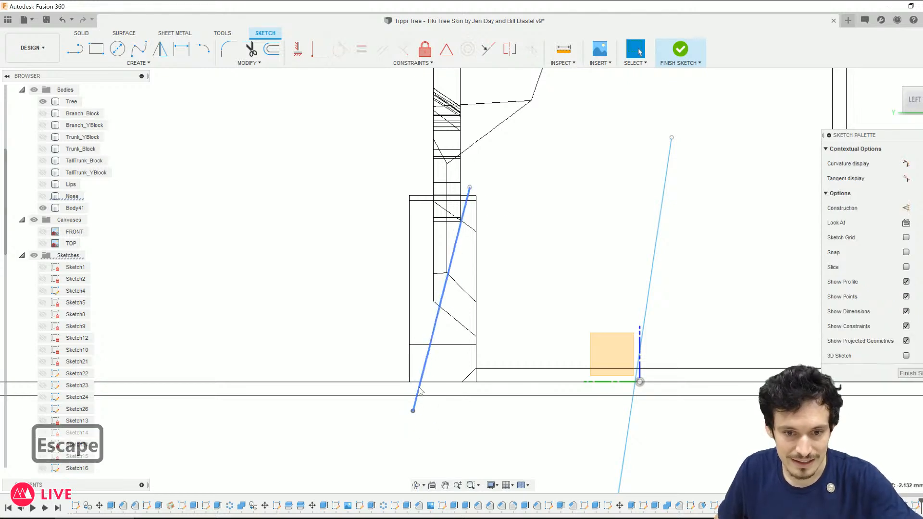
mouse_move(421, 392)
left_mouse_down()
mouse_move(412, 375)
mouse_move(418, 381)
left_mouse_up()
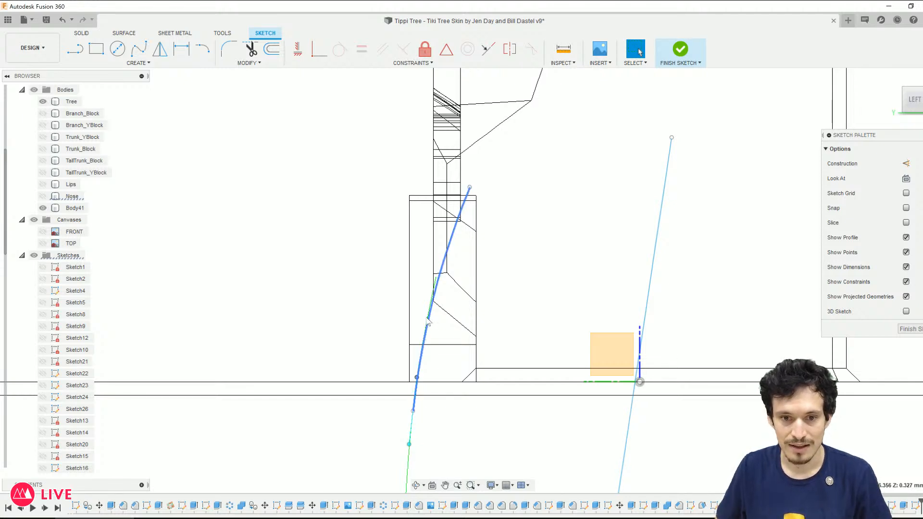
mouse_move(649, 281)
left_mouse_down()
mouse_move(714, 282)
mouse_move(504, 253)
mouse_move(759, 255)
mouse_move(556, 261)
mouse_move(674, 262)
mouse_move(659, 263)
left_mouse_up()
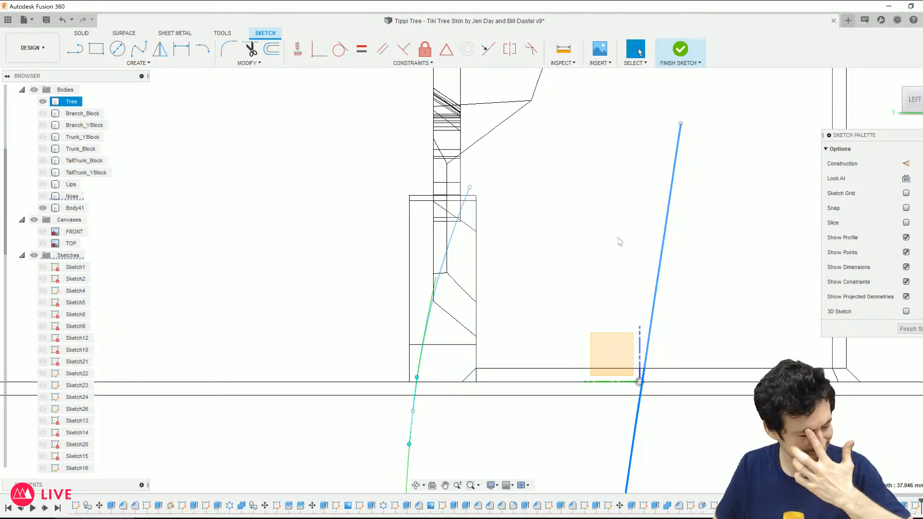
Step: Close the profile in front of the chin with a horizontal, a vertical and a slanted line joining the spline's two ends
left_click(75, 49)
left_click(412, 411)
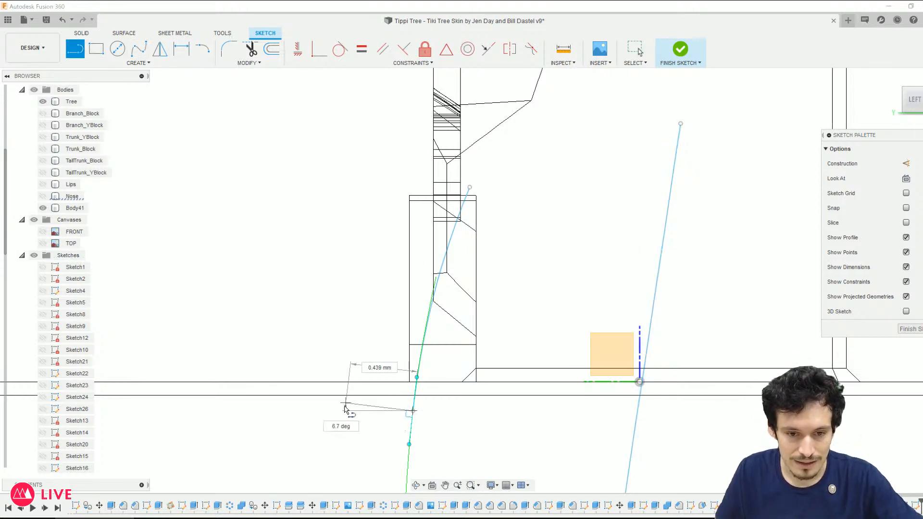
left_click(325, 411)
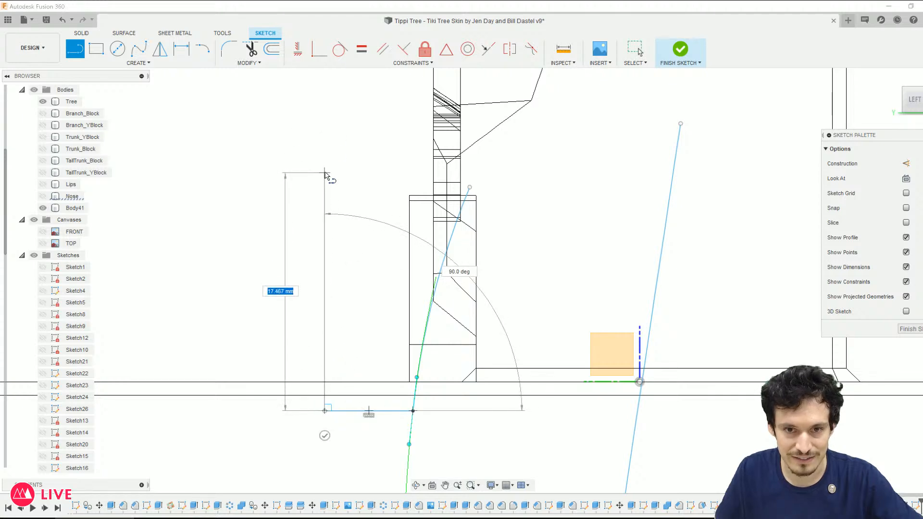
left_click(325, 120)
left_click(469, 187)
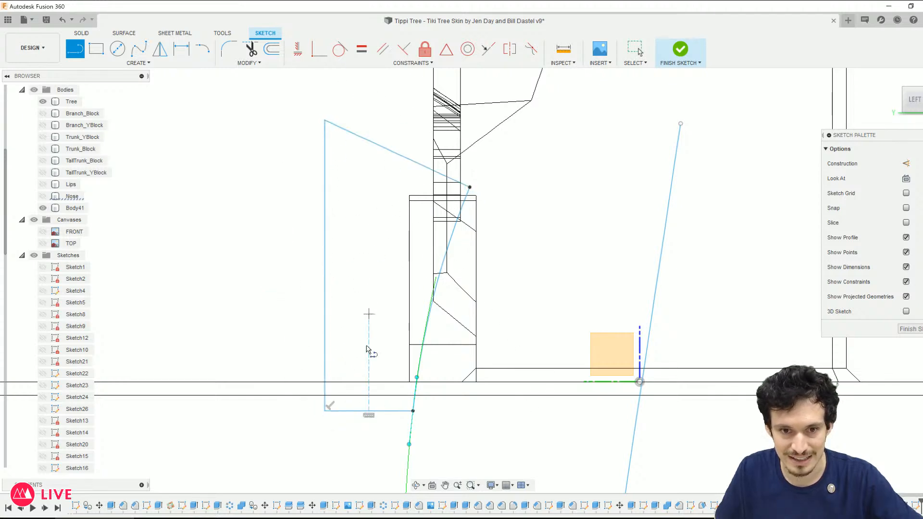
Step: Turn on the front canvas and inspect the spline profile against the chin drawing from an angle before returning to the side view
scroll(418, 343, "up", 5)
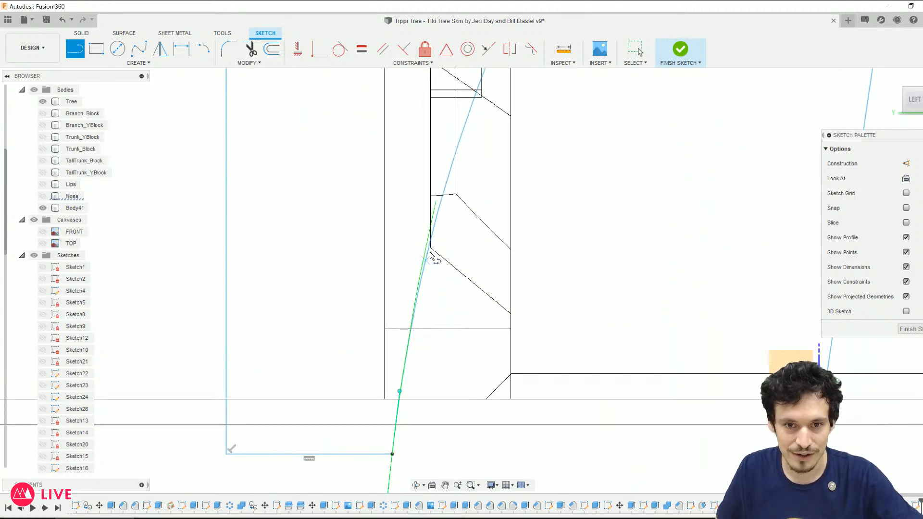
scroll(504, 285, "down", 2)
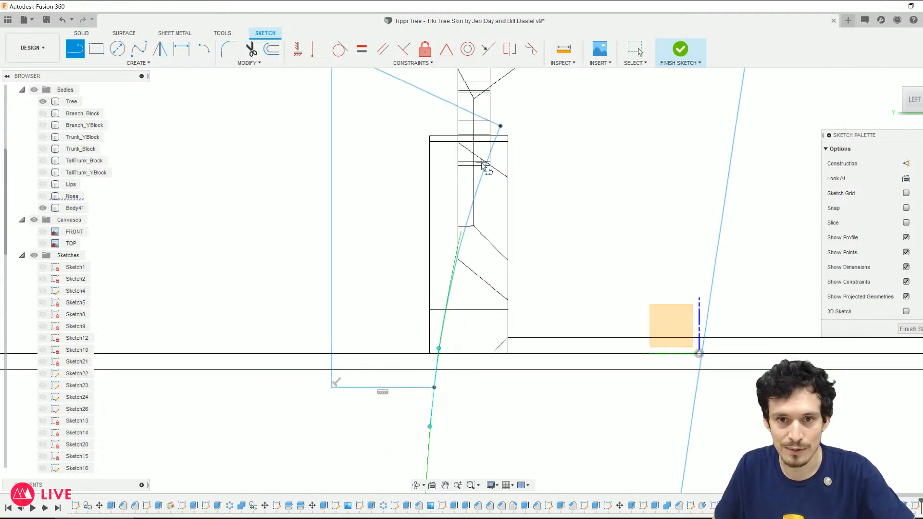
scroll(477, 174, "up", 1)
left_click(43, 231)
middle_click_drag(364, 242, 491, 238, "shift")
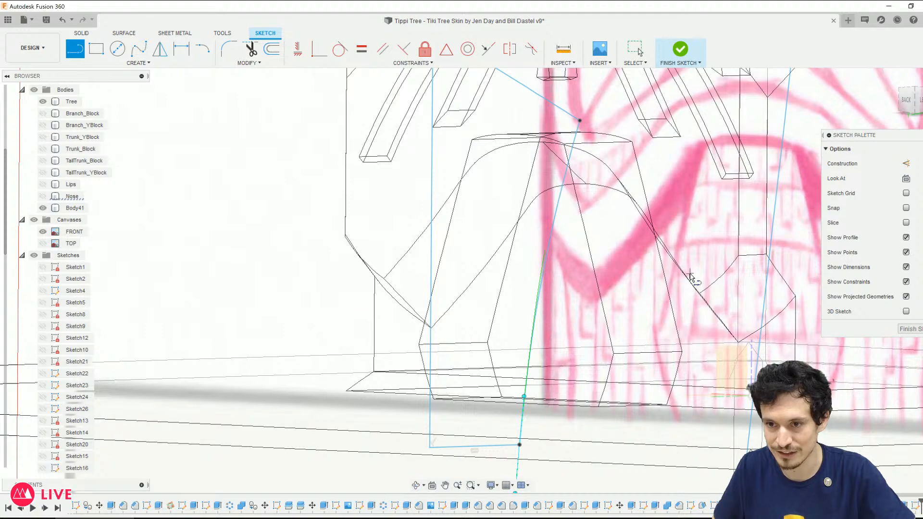
left_click(917, 101)
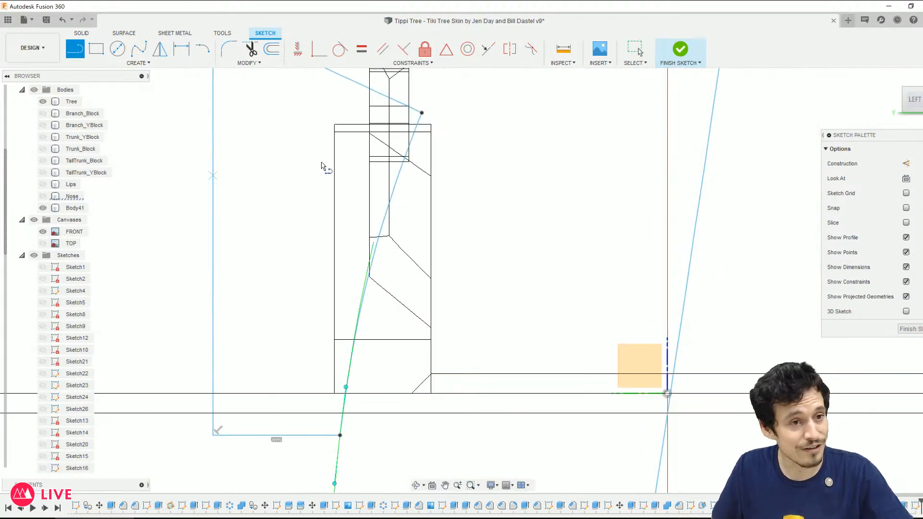
Step: Draw a small V-shaped notch from two lines on the rear side of the spline, in its upper part
scroll(404, 154, "up", 1)
scroll(414, 226, "down", 2)
scroll(406, 173, "up", 1)
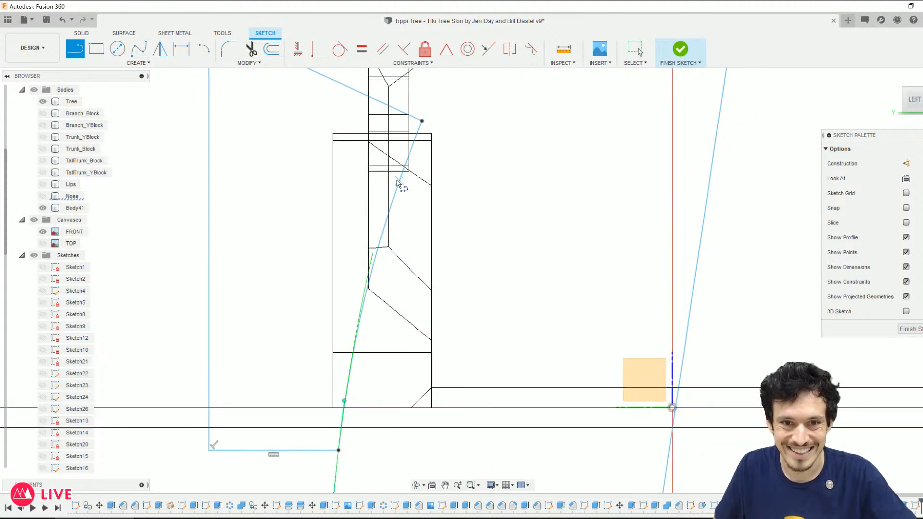
left_click(397, 187)
scroll(411, 211, "up", 2)
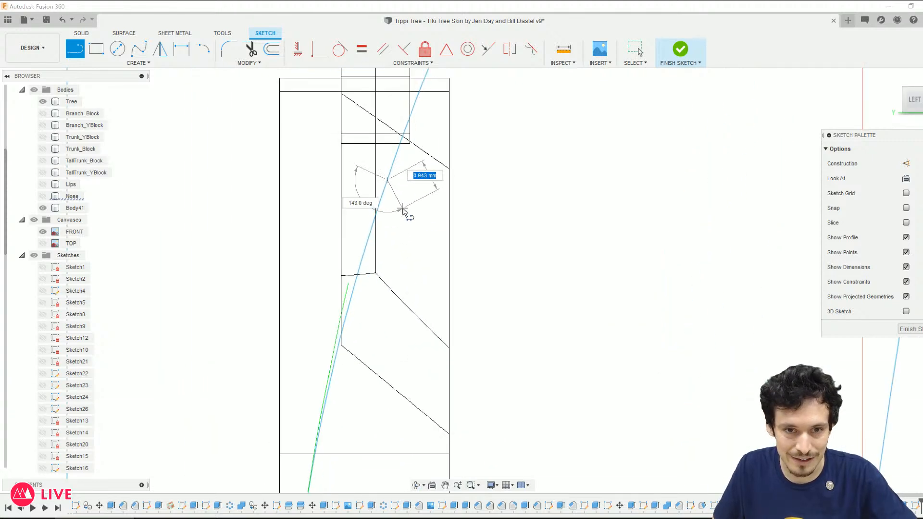
left_click(403, 208)
left_click(376, 214)
Step: Draw two more two-line V notches along the spline, one at mid-height and one near the chin's lower horizontal edge
scroll(385, 343, "down", 2)
middle_click_drag(358, 331, 387, 248)
scroll(387, 231, "up", 1)
left_click(392, 227)
left_click(406, 247)
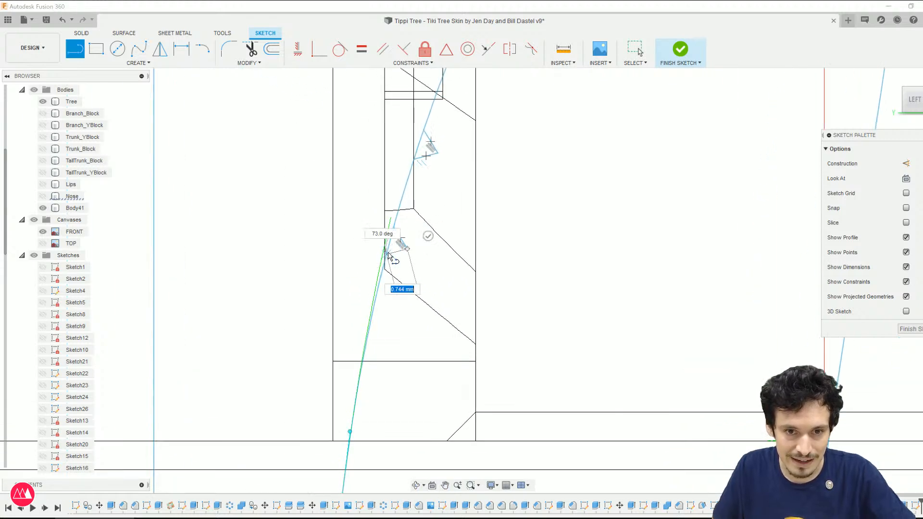
left_click(384, 255)
left_click(374, 344)
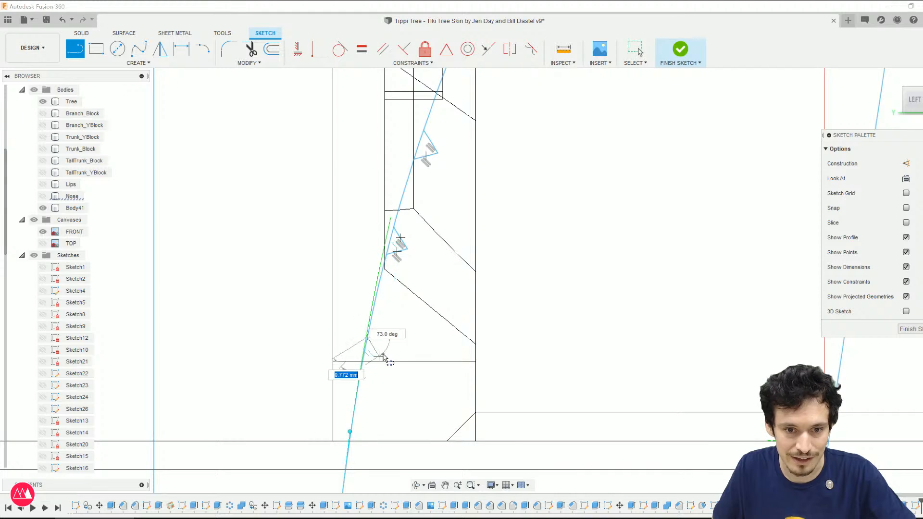
left_click(386, 354)
left_click(361, 367)
left_click(368, 338)
key("Escape")
Step: Adjust the tips of the lower two notches, shifting the middle one slightly up and the lowest one slightly down
scroll(380, 363, "up", 3)
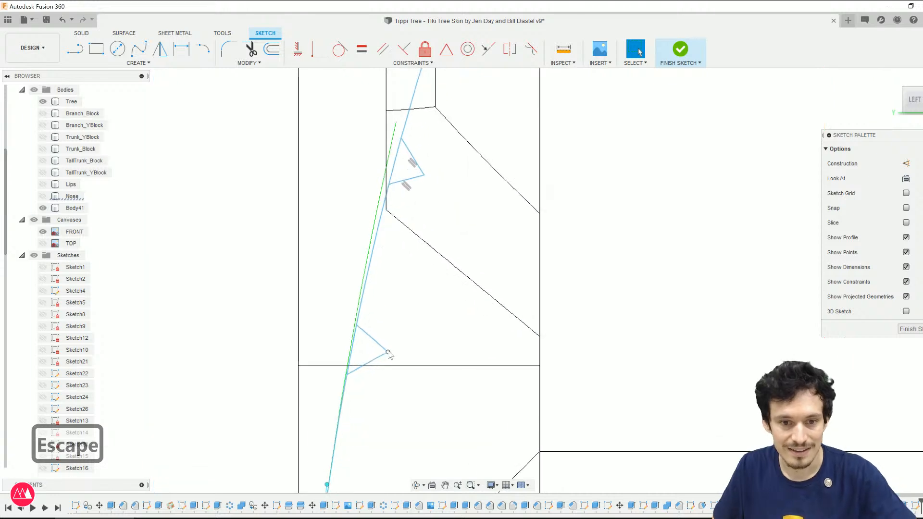
left_click(388, 358)
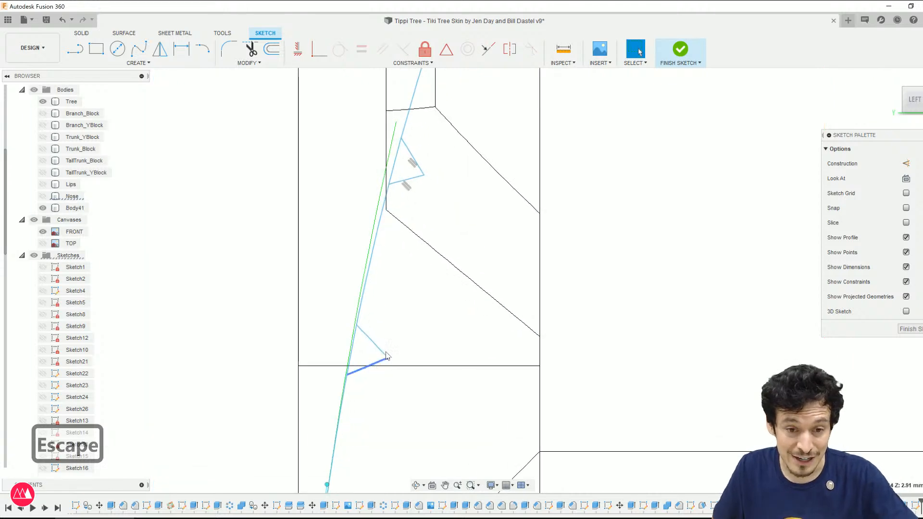
left_click_drag(424, 174, 427, 167)
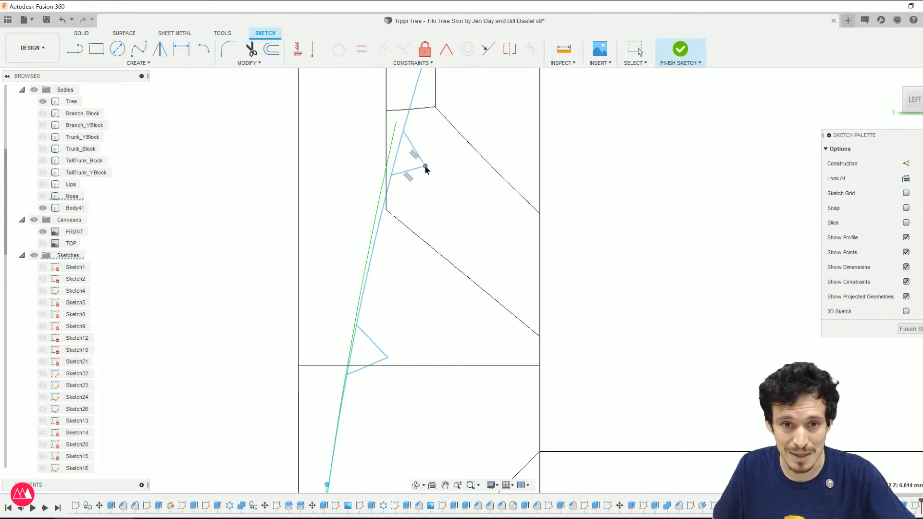
scroll(431, 211, "down", 4)
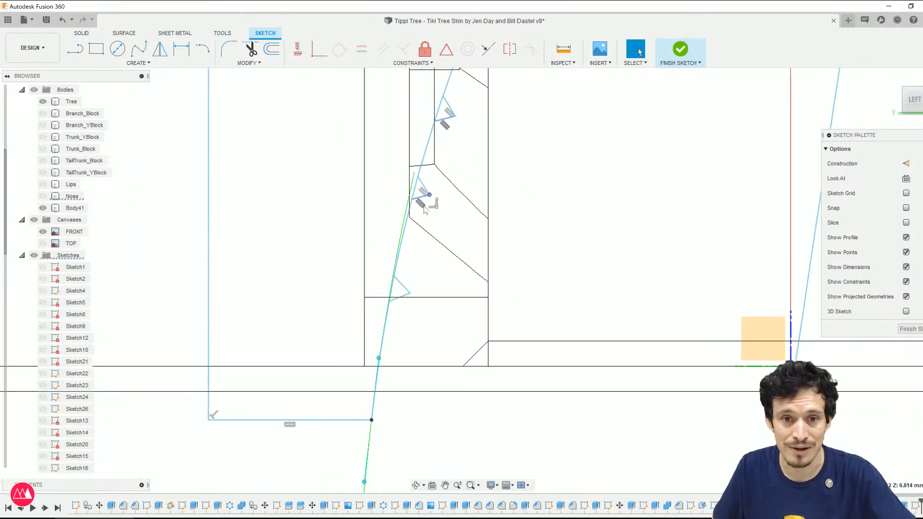
left_click_drag(390, 304, 409, 301)
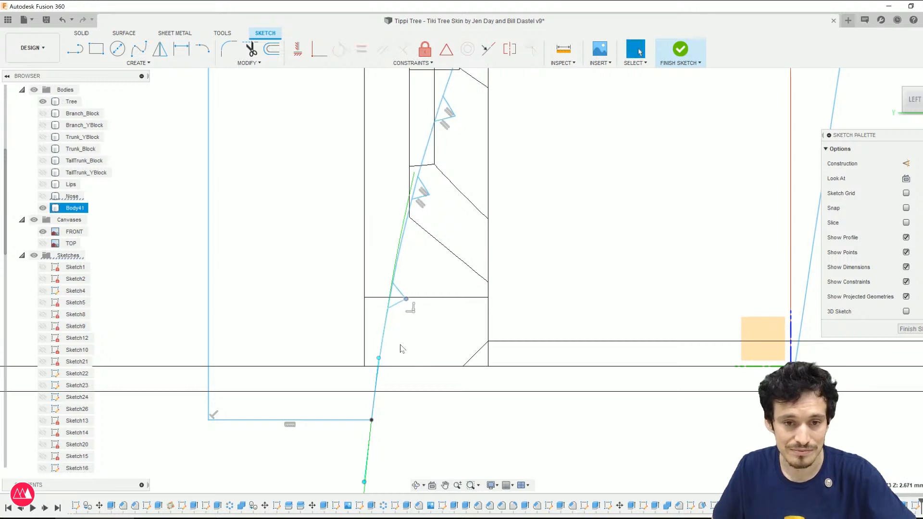
Step: Start a Revolve in shaded display with visible edges, selecting the closed profile together with its three small notch regions
scroll(402, 380, "down", 2)
scroll(403, 382, "down", 2)
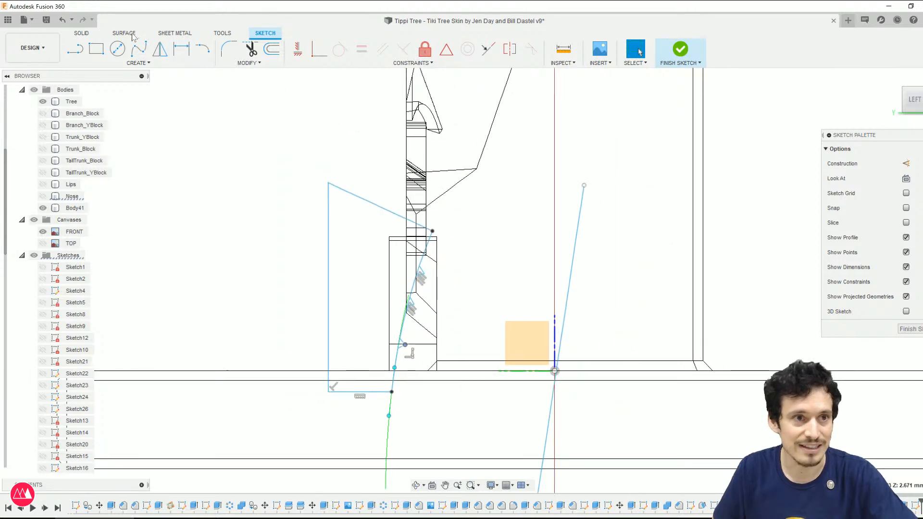
left_click(82, 33)
left_click(117, 48)
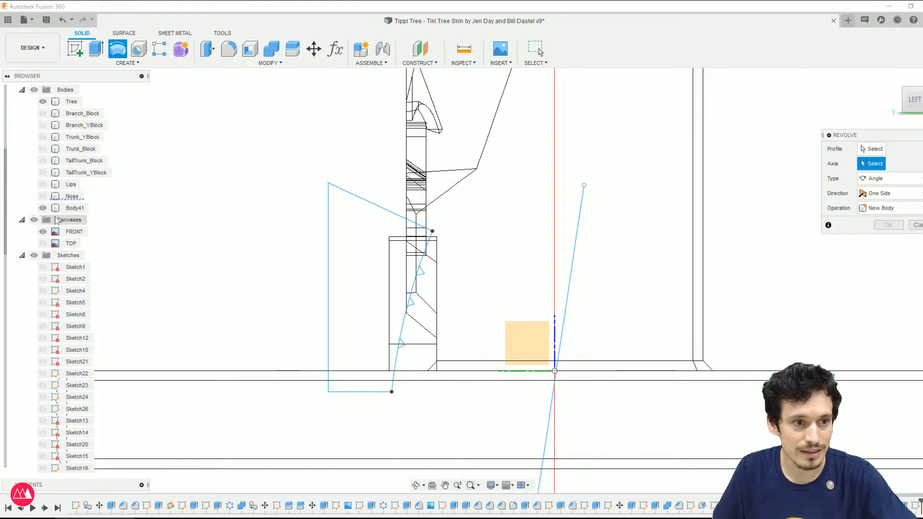
key("ctrl+6")
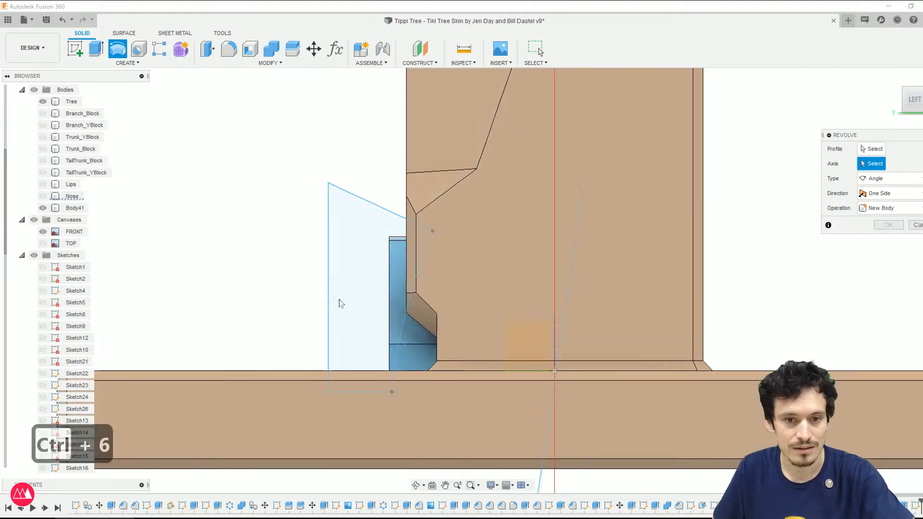
left_click(872, 149)
scroll(365, 317, "up", 1)
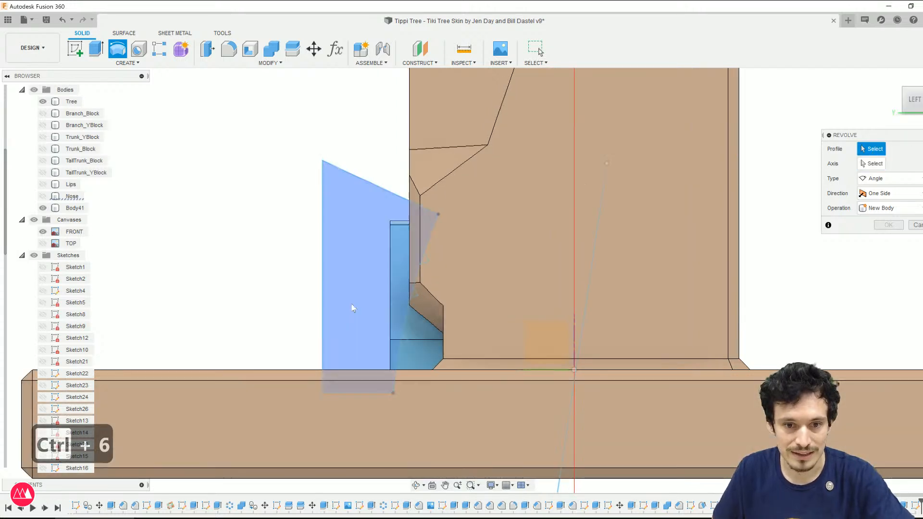
left_click(354, 327)
scroll(417, 395, "up", 2)
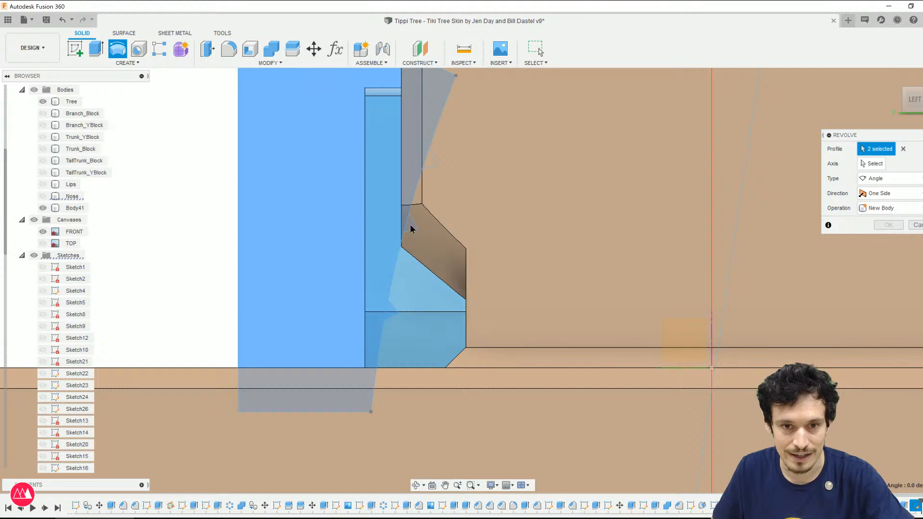
scroll(489, 293, "down", 2)
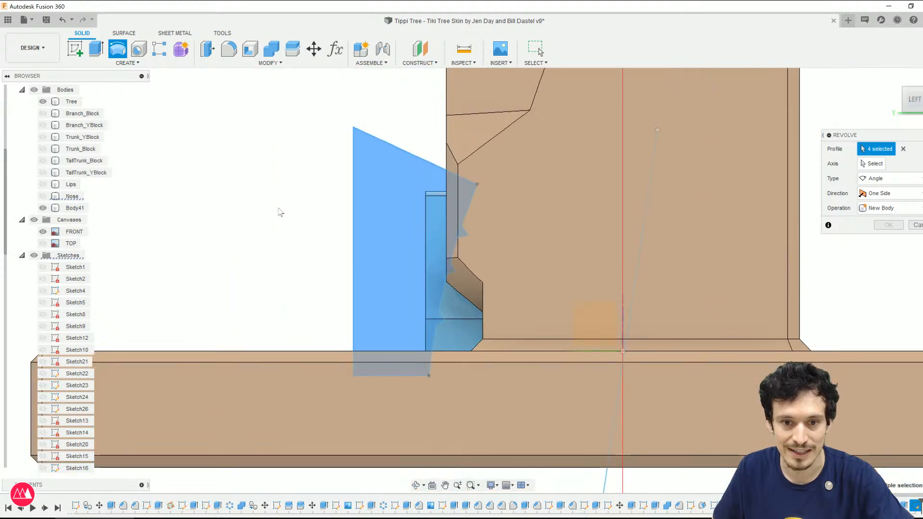
Step: Revolve the selected profiles 360 degrees about the slanted sketch line as a cut, excluding the Tree body so only Body41 is cut
middle_click_drag(264, 298, 281, 310, "shift")
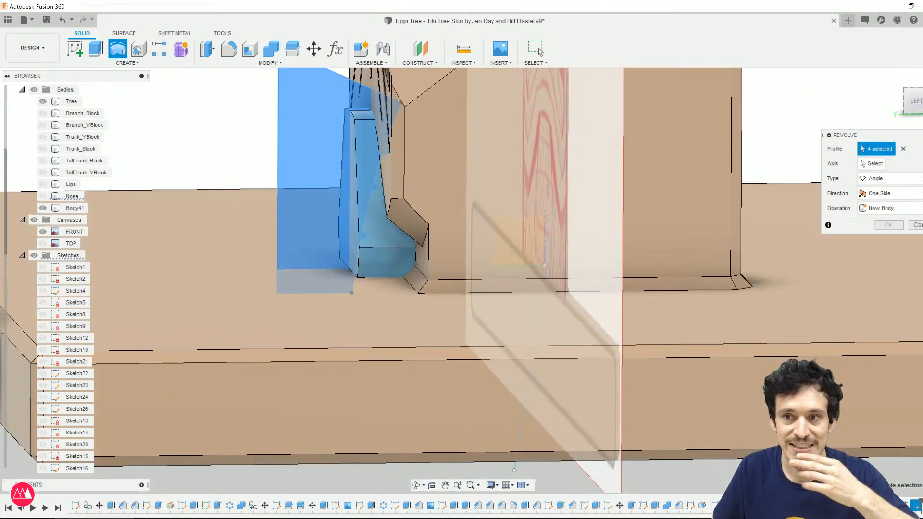
left_click(868, 164)
left_click(540, 311)
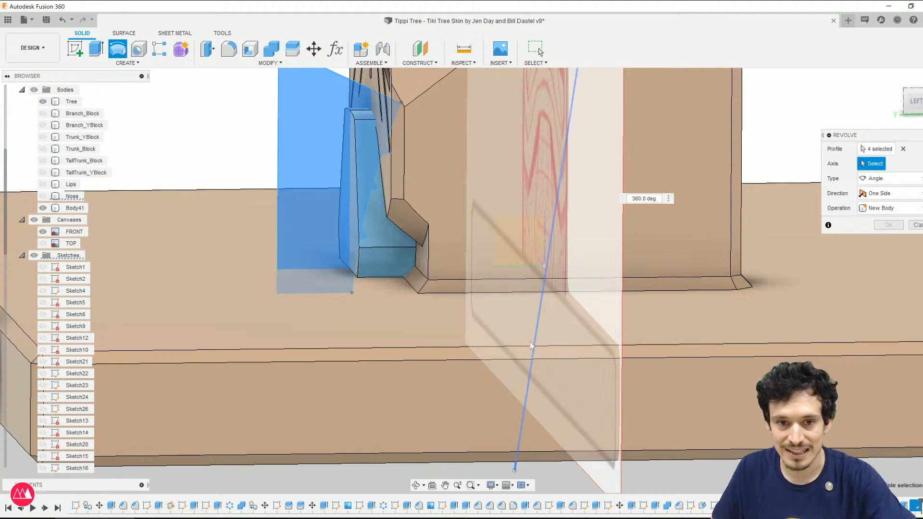
scroll(501, 385, "down", 2)
mouse_move(498, 395)
middle_mouse_down("shift")
mouse_move(487, 382)
mouse_move(491, 389)
middle_mouse_up("shift")
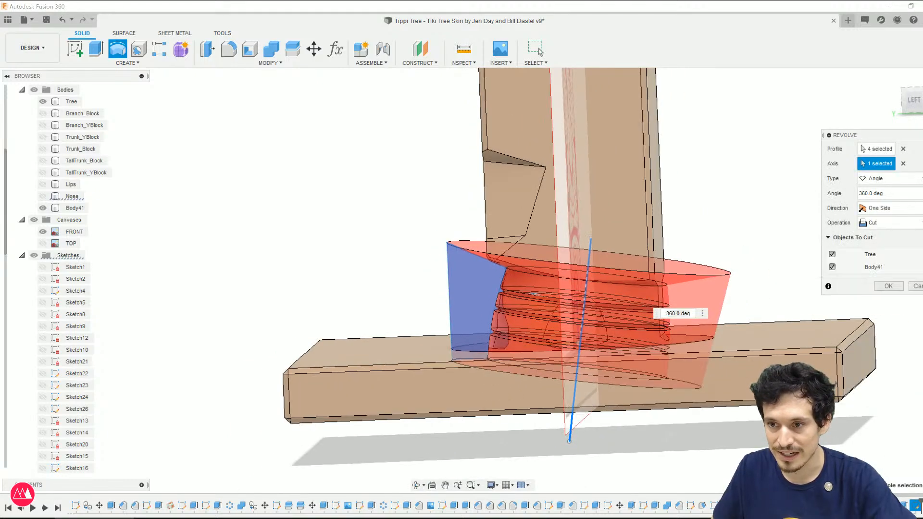
left_click(832, 254)
middle_click_drag(391, 332, 461, 332, "shift")
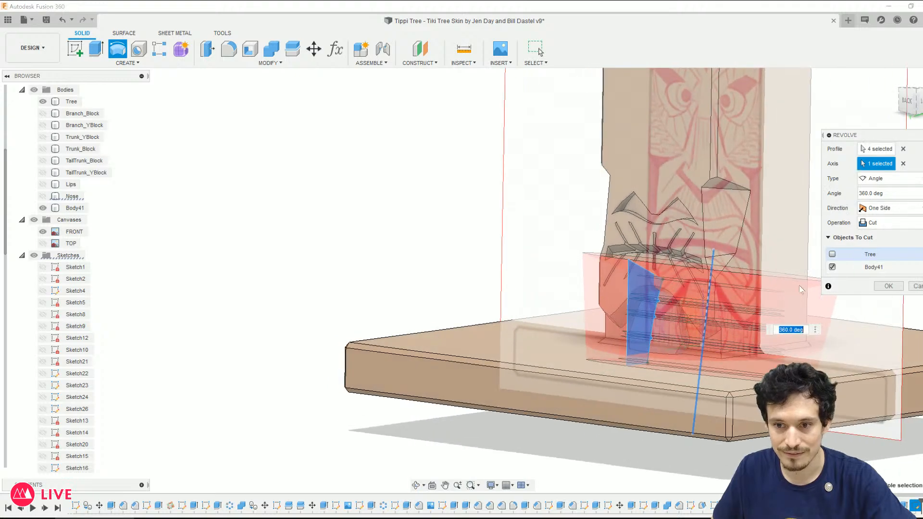
left_click(888, 290)
Step: Bring the grooved chin into view from the front and hide the FRONT canvas
scroll(406, 317, "down", 3)
scroll(517, 383, "up", 3)
middle_click_drag(594, 344, 624, 345, "shift")
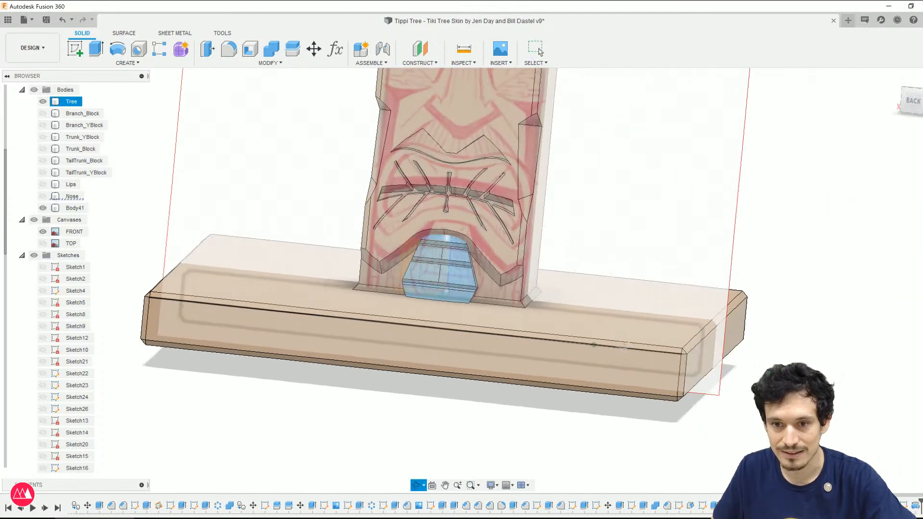
scroll(624, 348, "up", 2)
scroll(53, 173, "up", 2)
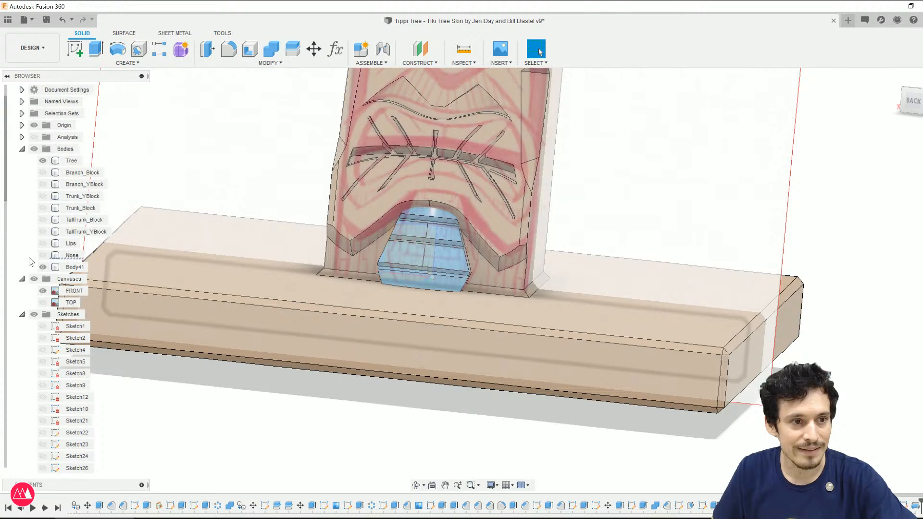
left_click(42, 291)
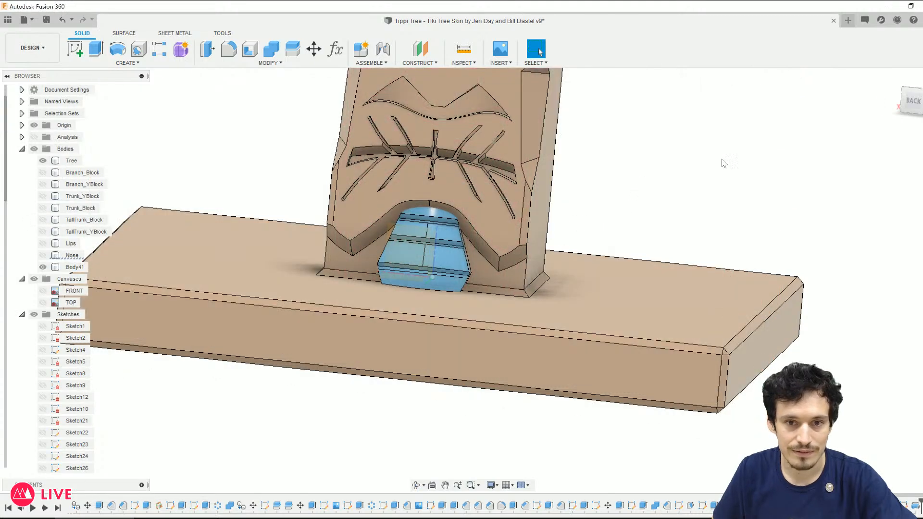
Step: Compare the chin with the FRONT canvas in the straight back view without edges, then restore edges including hidden ones and hide the canvas
left_click(912, 101)
key("ctrl+4")
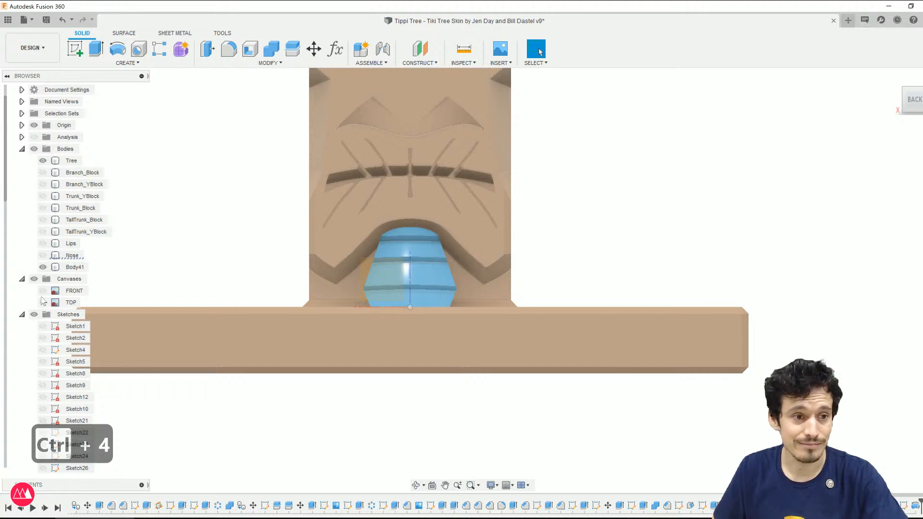
left_click(42, 290)
scroll(372, 316, "up", 3)
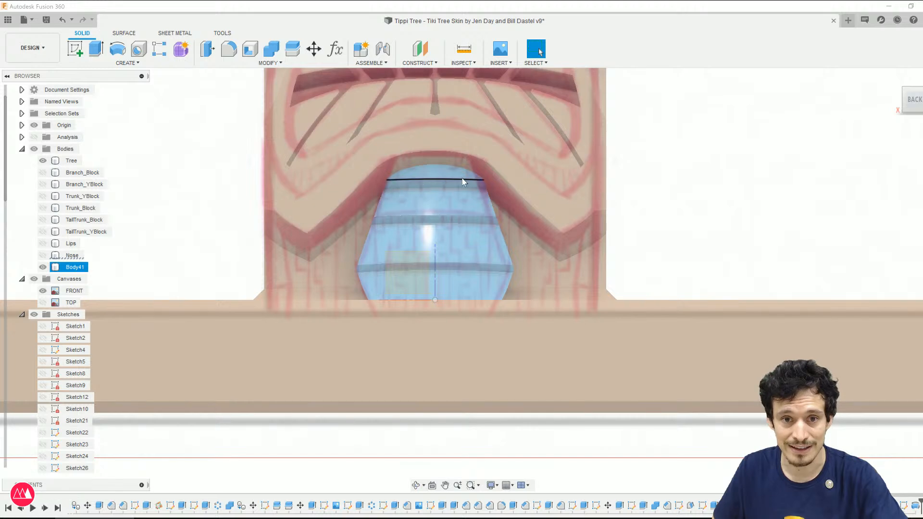
key("ctrl+5")
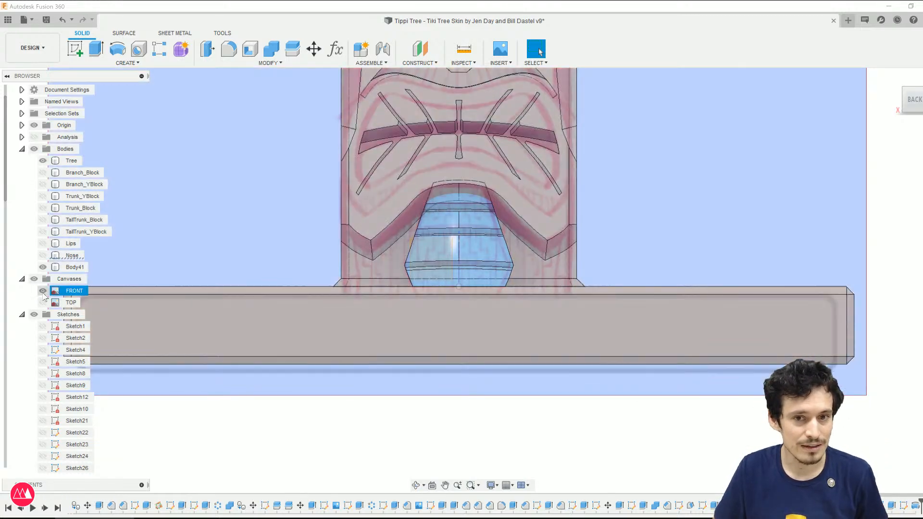
left_click(43, 291)
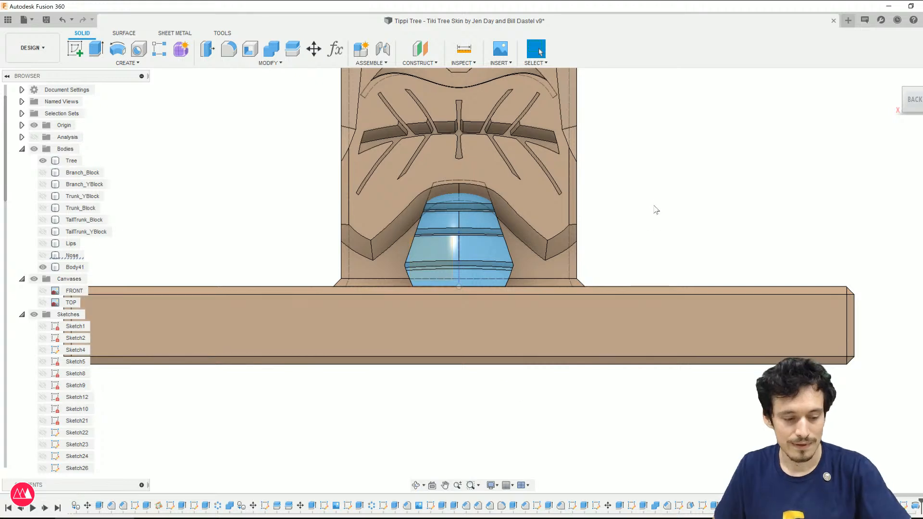
Step: Apply the orange-brown appearance already used in the design to the chin body
scroll(656, 210, "down", 2)
key("a")
left_click_drag(834, 221, 524, 248)
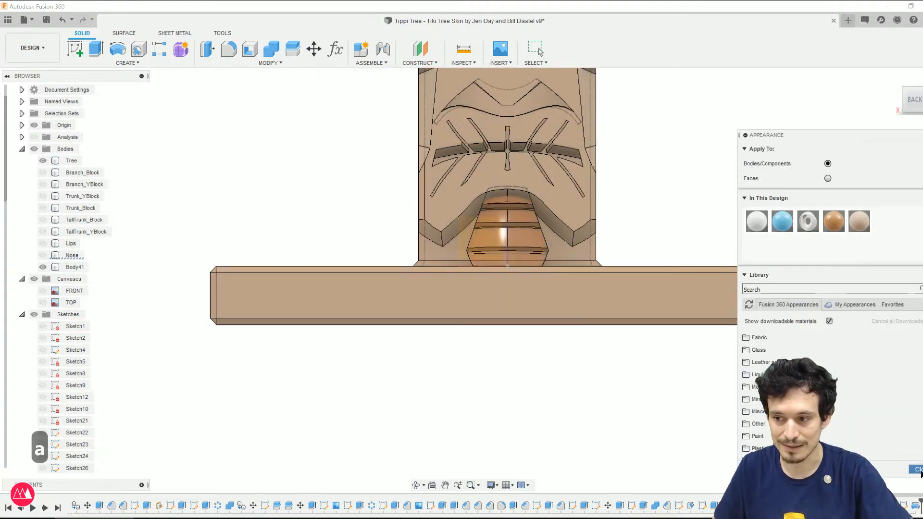
left_click(919, 470)
Step: Inspect the chin grooves from an angle and reopen the notched side profile sketch for editing
middle_click_drag(702, 372, 680, 337, "shift")
scroll(674, 176, "up", 2)
middle_click_drag(674, 176, 670, 237, "shift")
middle_click_drag(689, 166, 552, 222)
scroll(793, 338, "down", 2)
middle_click_drag(793, 339, 893, 486, "shift")
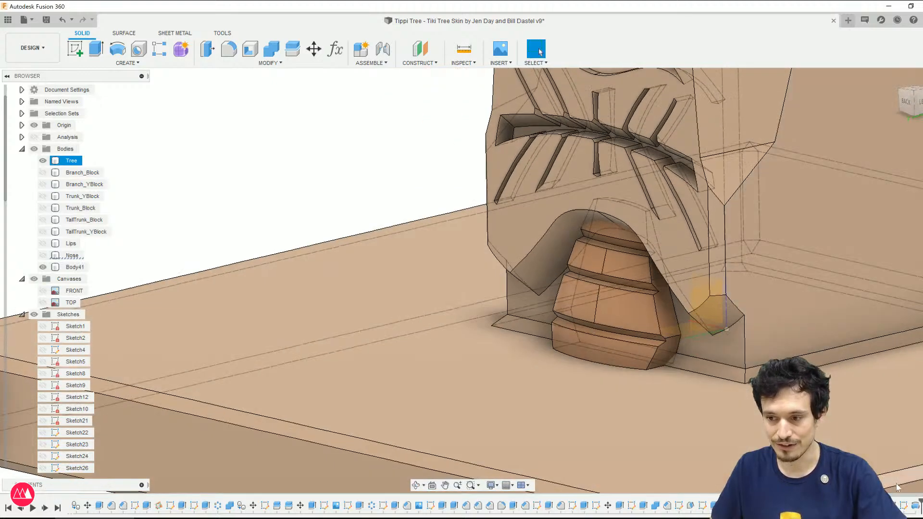
right_click(906, 508)
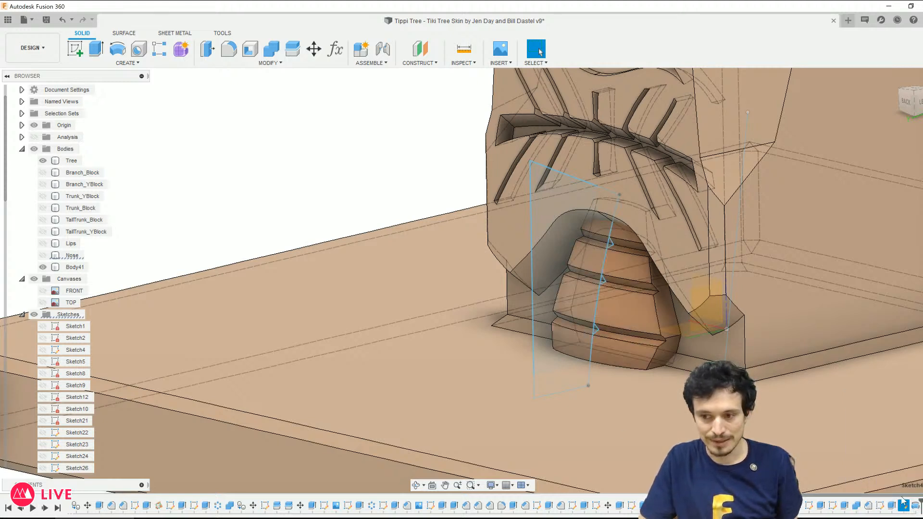
right_click(890, 506)
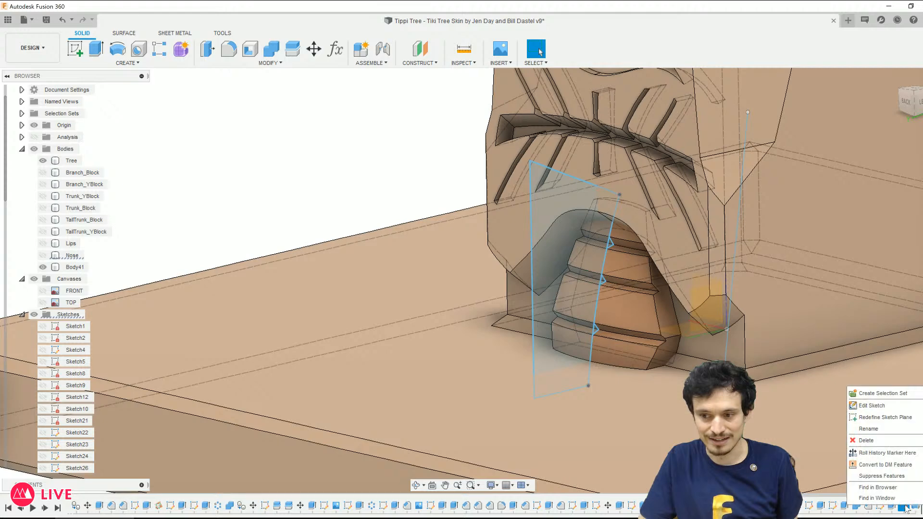
left_click(871, 405)
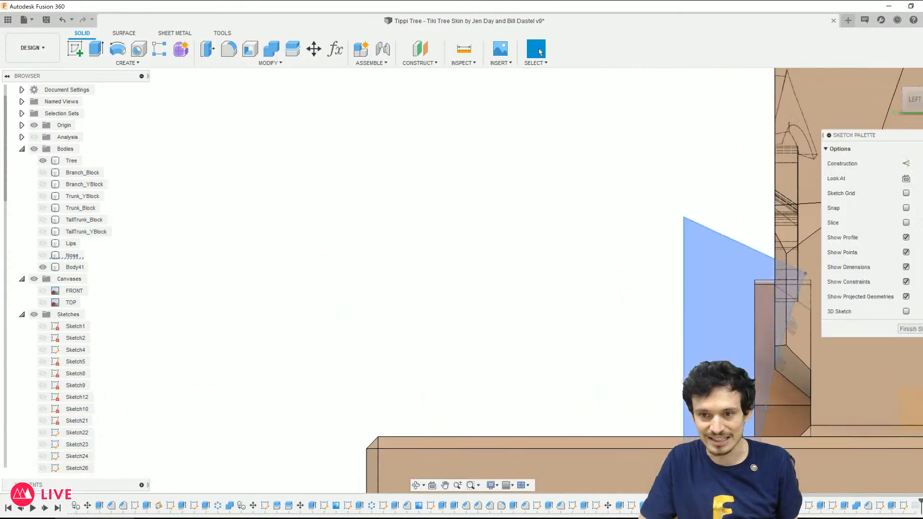
Step: Move the upper end point of the chin profile's spline slightly outward toward the front
left_click(765, 384)
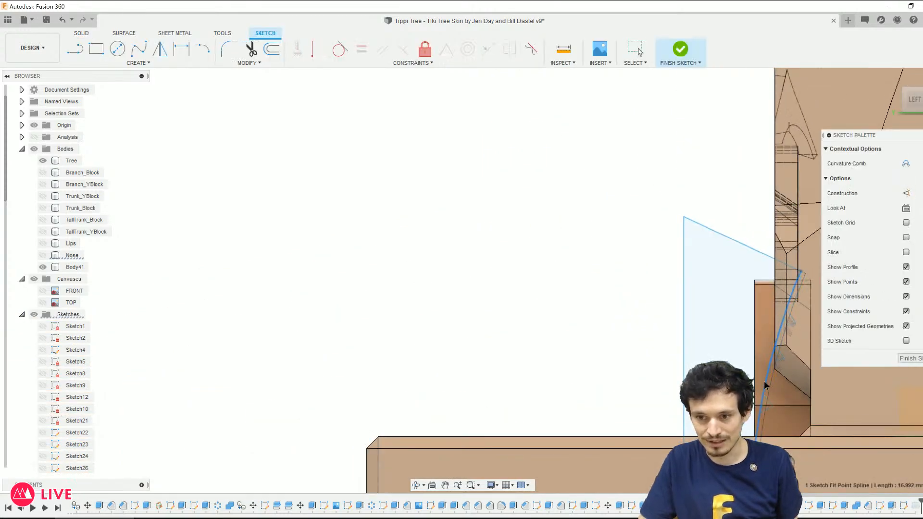
left_click(796, 272)
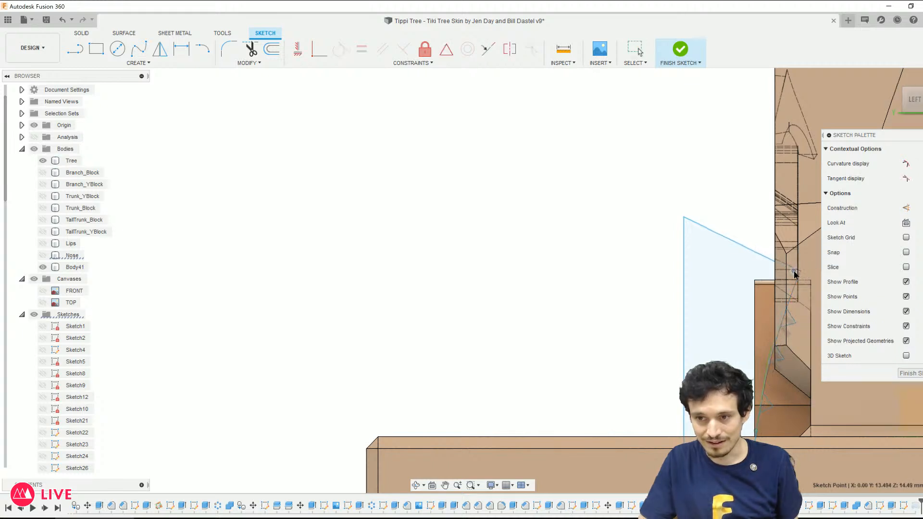
key("Escape")
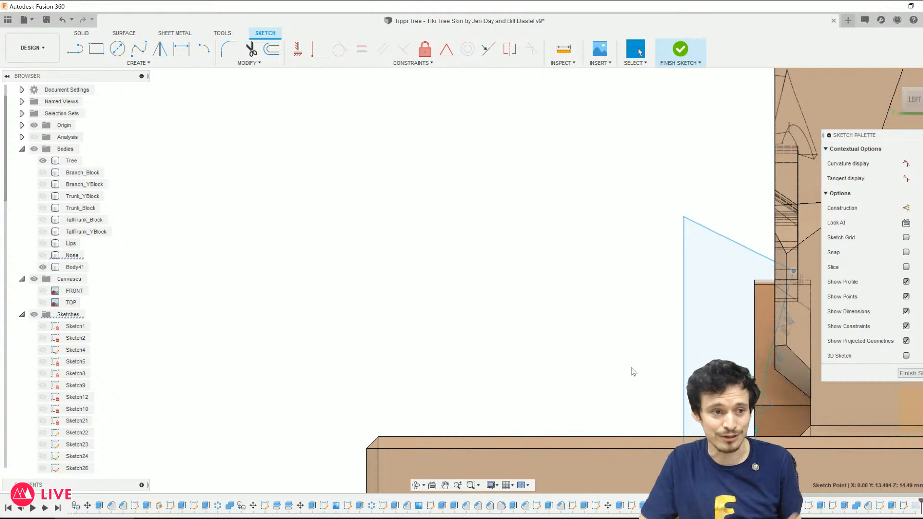
Step: Make the lowest notch of the chin profile smaller by moving its short edge and corner point
scroll(786, 359, "up", 5)
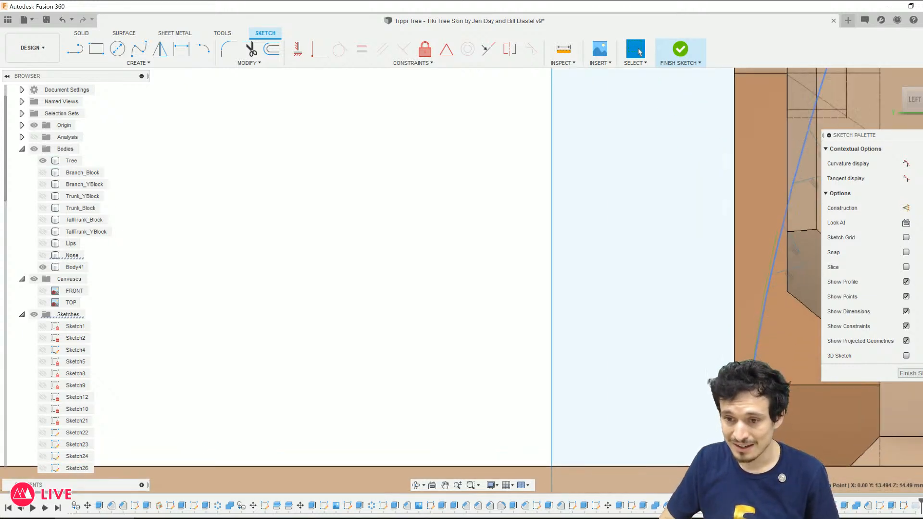
left_click(762, 365)
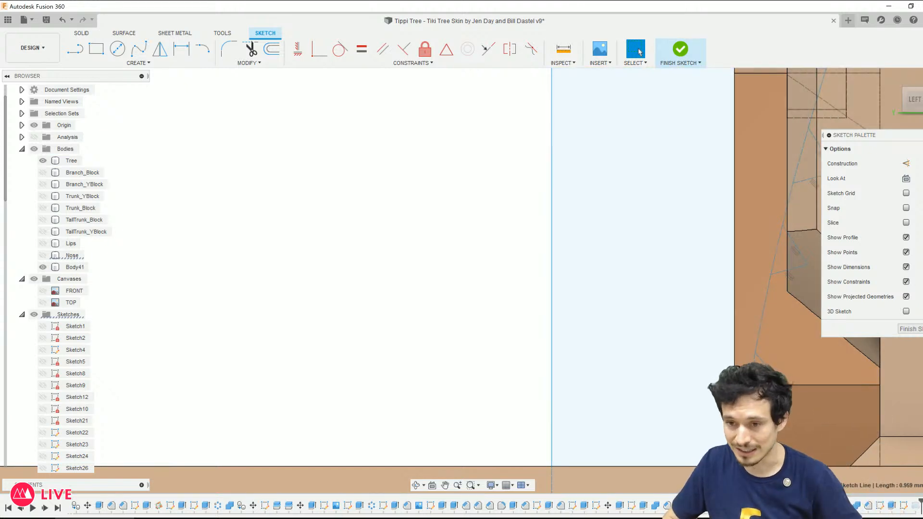
left_click(755, 364)
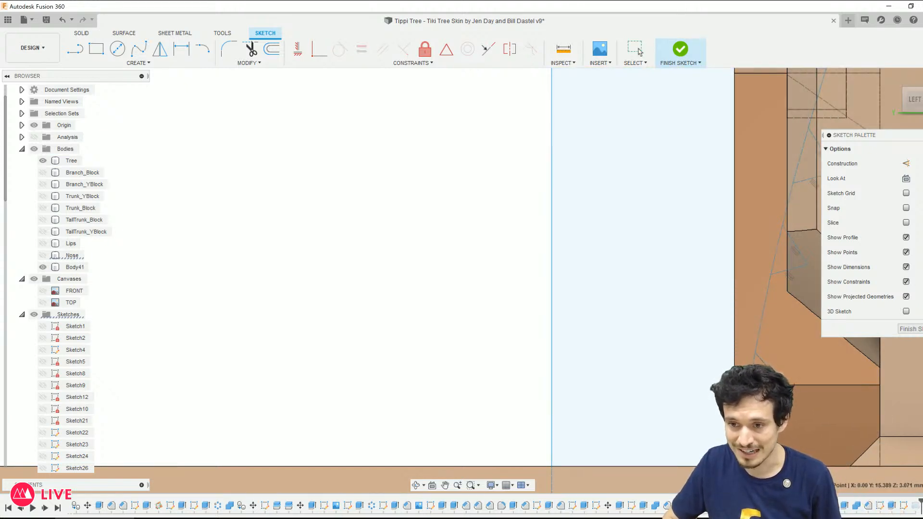
scroll(589, 329, "down", 2)
scroll(701, 256, "up", 2)
Step: Narrow the upper and middle notches of the chin profile by moving their lower edges up, and finish the sketch
mouse_move(743, 301)
left_mouse_down()
mouse_move(752, 284)
mouse_move(772, 277)
left_mouse_up()
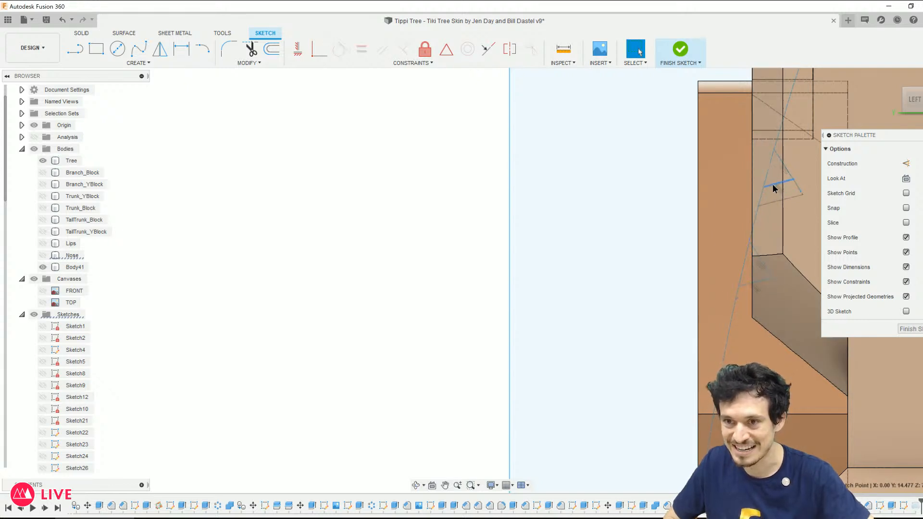
left_click_drag(773, 184, 772, 185)
scroll(753, 237, "down", 2)
mouse_move(659, 324)
middle_mouse_down()
mouse_move(635, 353)
mouse_move(640, 348)
middle_mouse_up()
scroll(724, 321, "up", 2)
left_click_drag(730, 278, 740, 263)
left_click(742, 264)
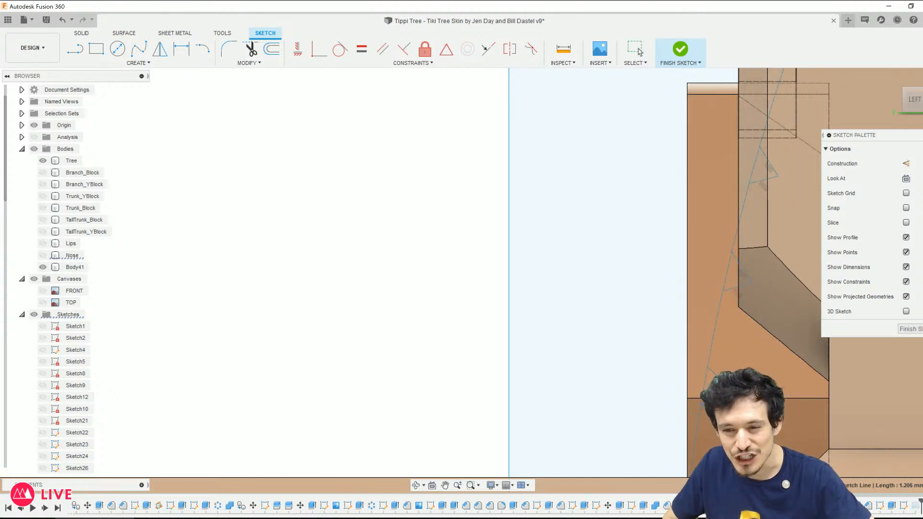
left_click(737, 285)
scroll(735, 322, "down", 3)
left_click(909, 330)
Step: Try to move the slanted revolve axis line closer to the chin in the profile sketch and check the updated curve
middle_click_drag(599, 360, 508, 378, "shift")
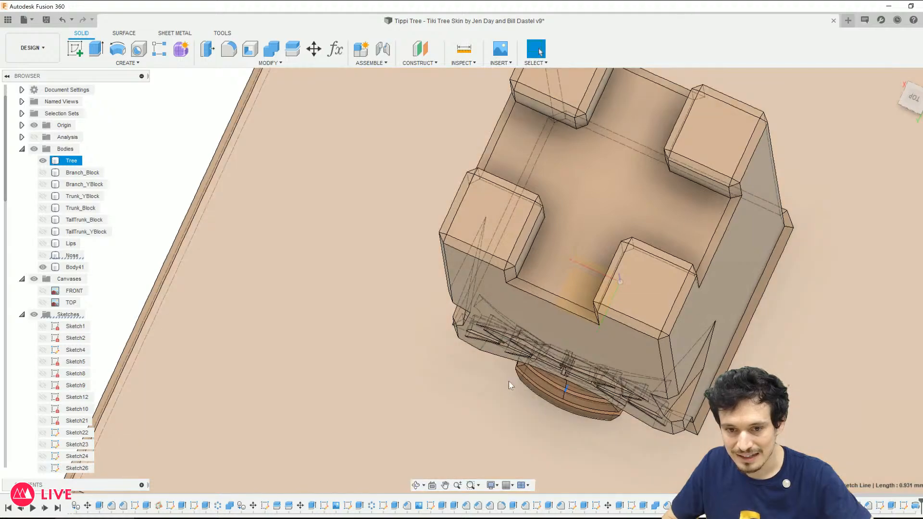
scroll(632, 401, "down", 2)
middle_click_drag(631, 402, 625, 342, "shift")
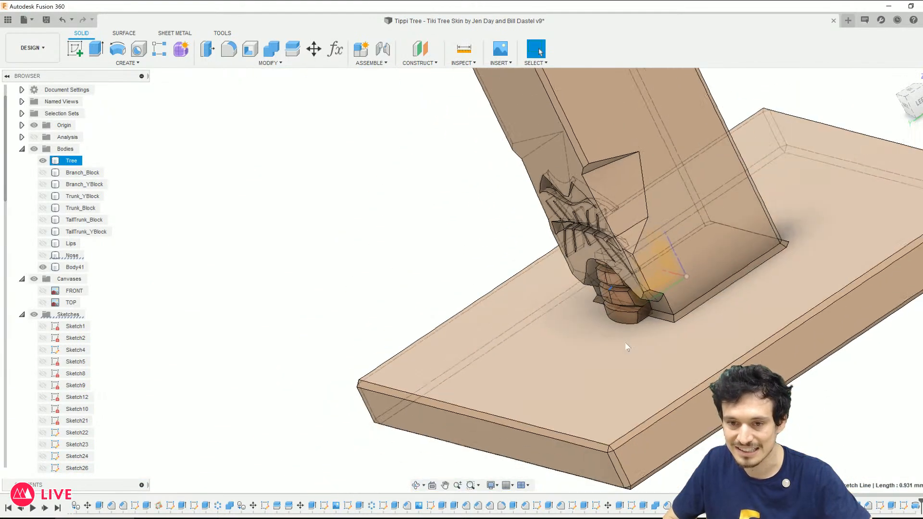
scroll(625, 342, "up", 2)
right_click(903, 505)
left_click(871, 408)
left_click_drag(639, 393, 624, 384)
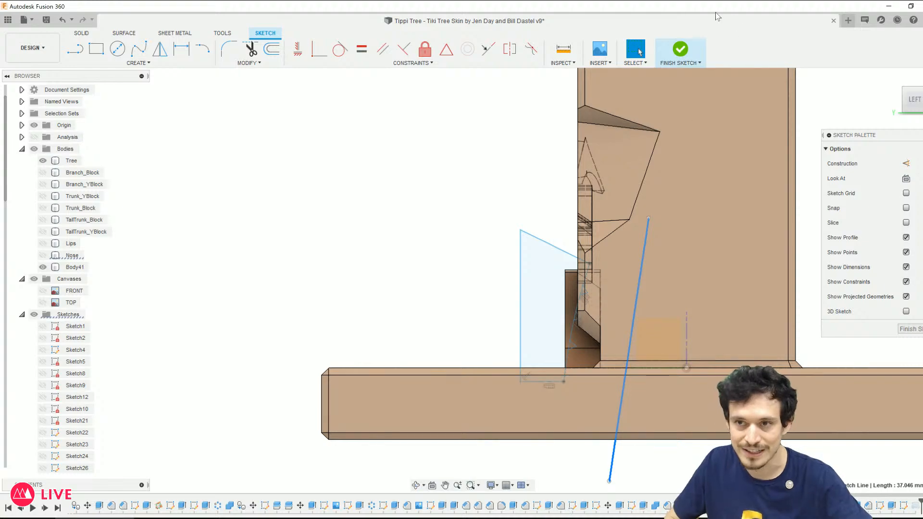
left_click(680, 49)
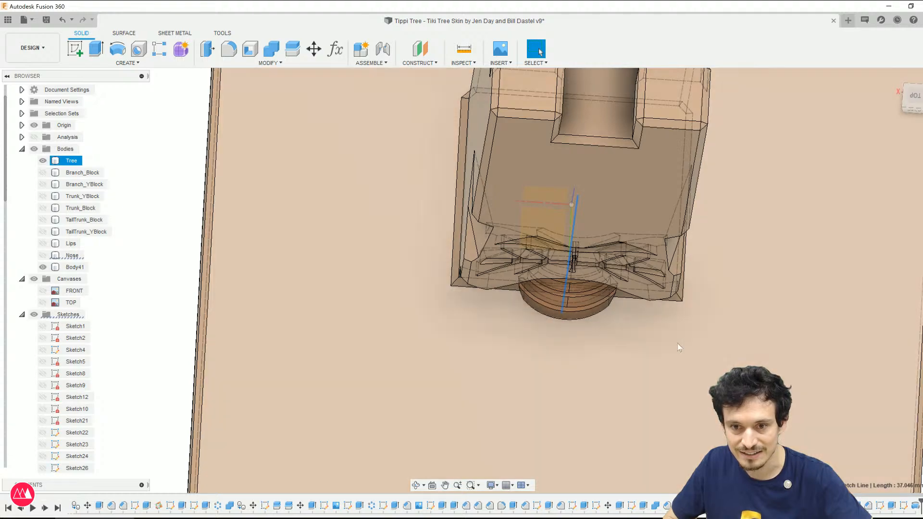
mouse_move(676, 343)
middle_mouse_down("shift")
mouse_move(606, 288)
mouse_move(562, 279)
mouse_move(553, 245)
middle_mouse_up("shift")
Step: Reopen the profile sketch, move the slanted revolve axis line farther back into the tree, and finish the sketch
right_click(903, 506)
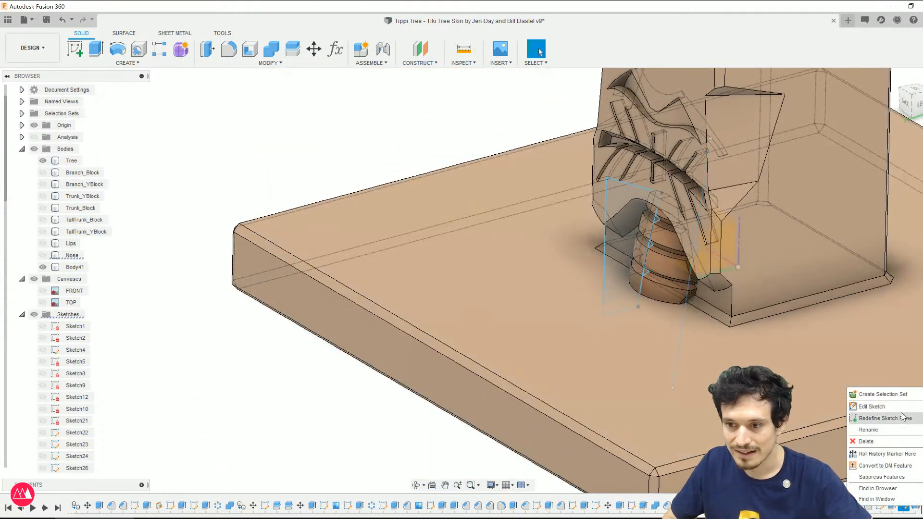
left_click(875, 406)
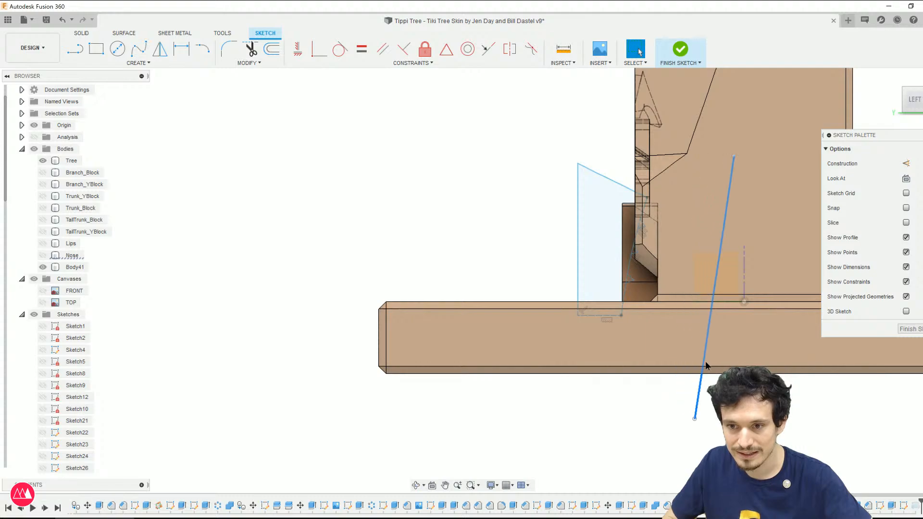
left_click_drag(703, 362, 723, 367)
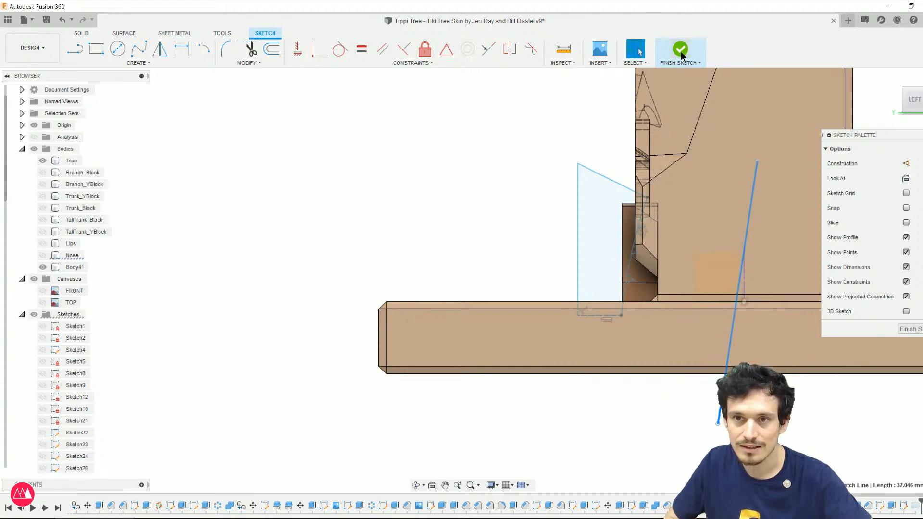
left_click(680, 51)
middle_click_drag(635, 274, 661, 271, "shift")
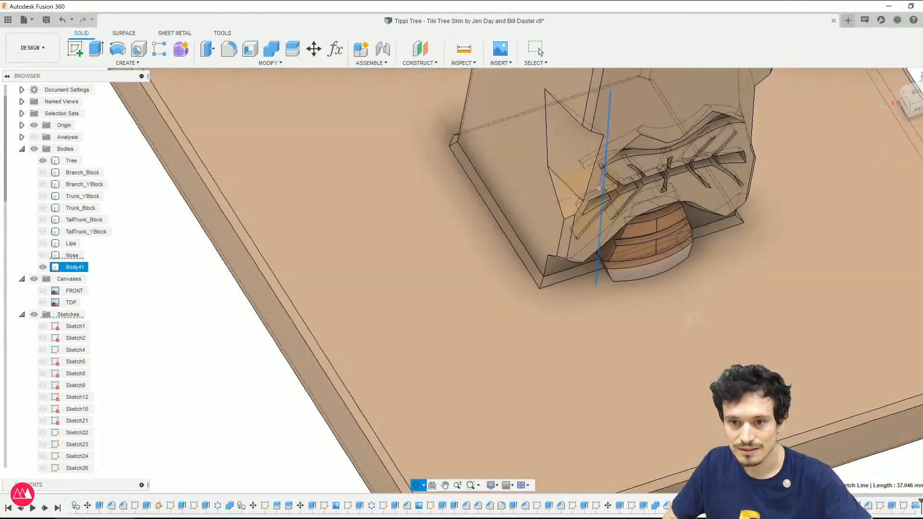
Step: Display the model shaded without edges, hide the origin, and bring the grooved chin into close view
key("ctrl+4")
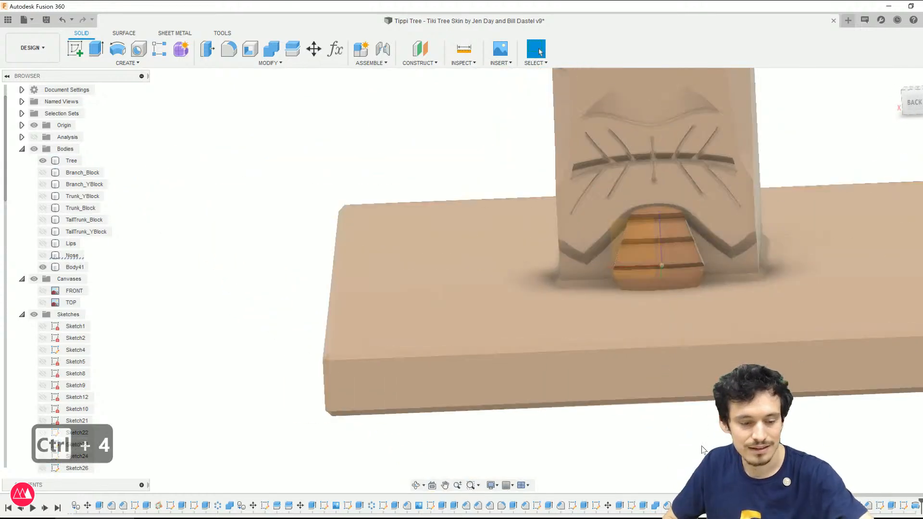
left_click(34, 125)
middle_click_drag(293, 294, 275, 308, "shift")
scroll(786, 337, "up", 3)
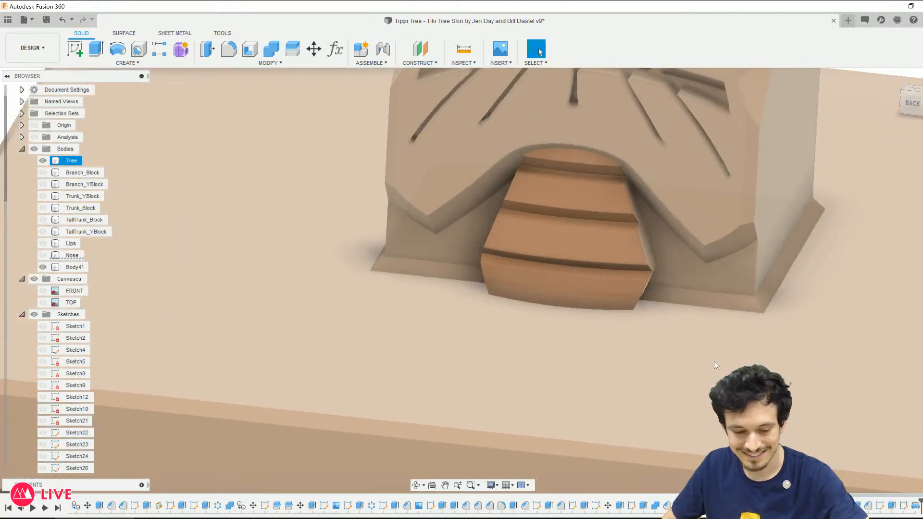
Step: Add a 1 mm two-distance chamfer along the side edges on both sides of the grooved chin, displaying hidden edges to check it
key("slash")
left_click(639, 298)
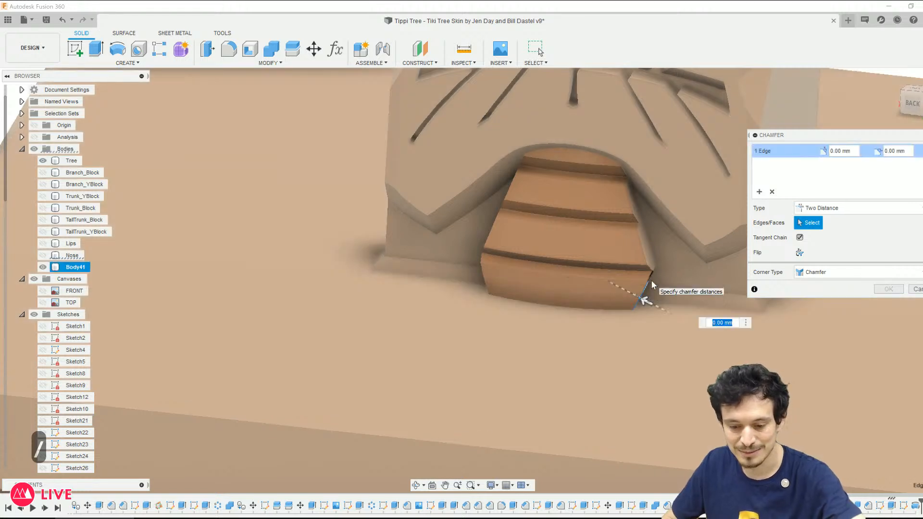
type("1")
left_click(643, 246)
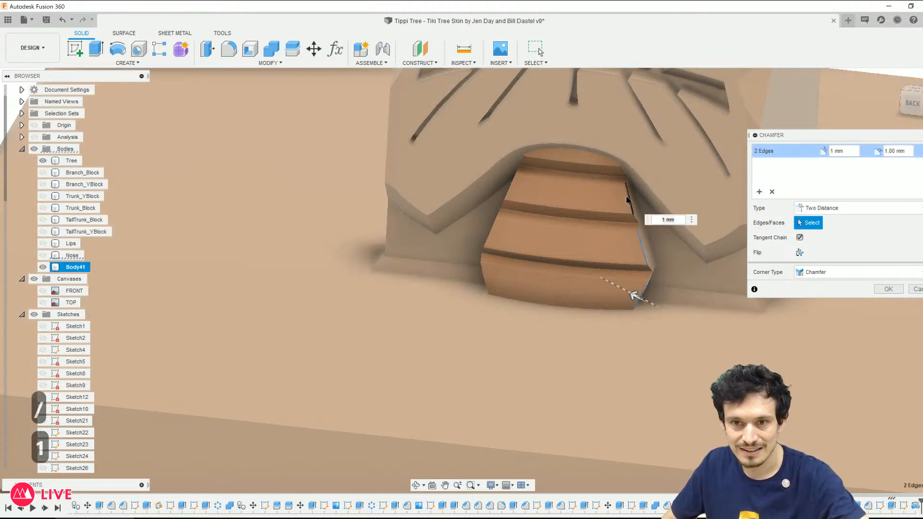
left_click(626, 195)
left_click(619, 152)
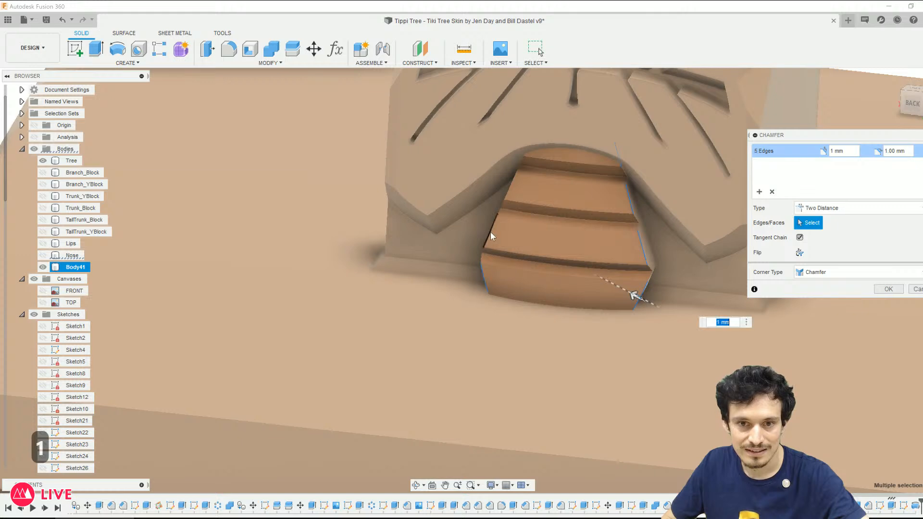
left_click(528, 157)
middle_click_drag(509, 363, 562, 363, "shift")
middle_click_drag(405, 285, 601, 286, "shift")
middle_click_drag(508, 362, 546, 378, "shift")
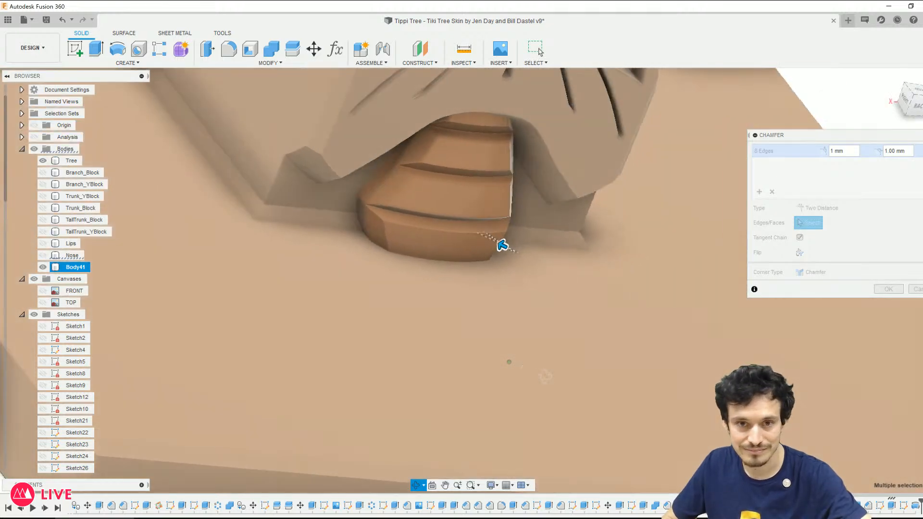
key("ctrl+5")
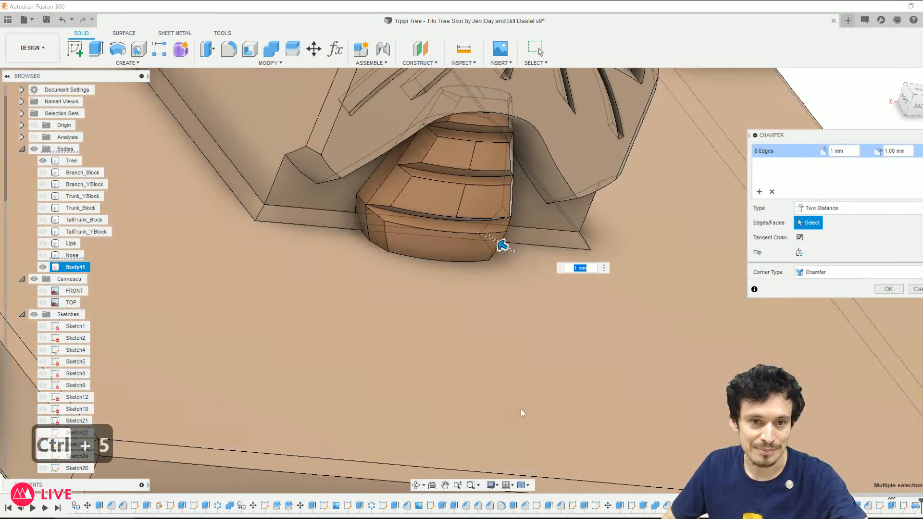
mouse_move(418, 382)
middle_mouse_down("shift")
mouse_move(441, 371)
mouse_move(374, 362)
middle_mouse_up("shift")
key("Return")
Step: Show the Lips and Nose bodies with the chin and display the whole tree shaded without edges
scroll(762, 352, "down", 3)
middle_click_drag(761, 352, 682, 353, "shift")
scroll(697, 363, "down", 2)
key("super")
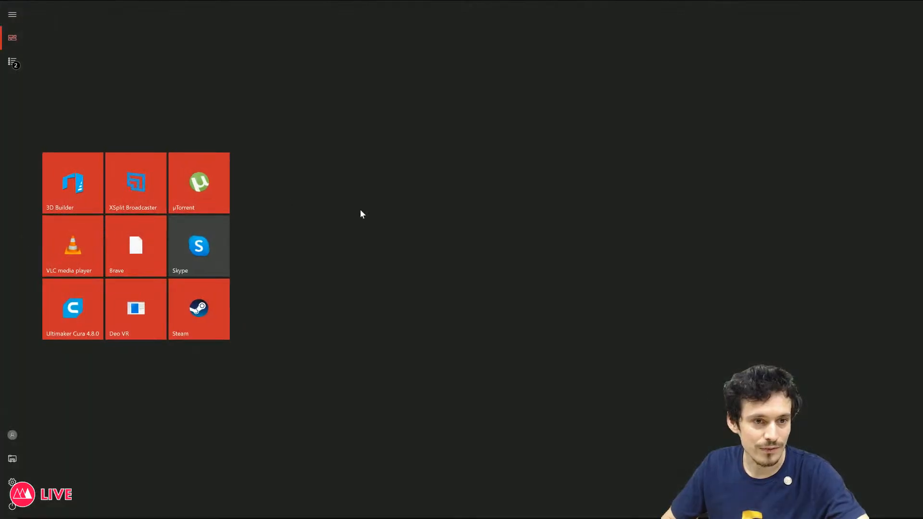
key("super")
left_click(43, 243)
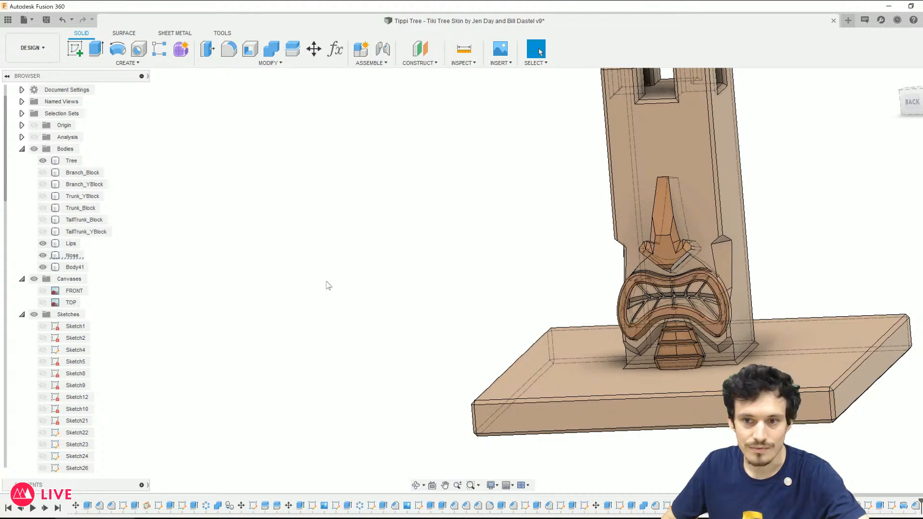
key("ctrl+4")
mouse_move(321, 305)
middle_mouse_down("shift")
mouse_move(392, 284)
mouse_move(381, 284)
mouse_move(373, 316)
mouse_move(320, 340)
middle_mouse_up("shift")
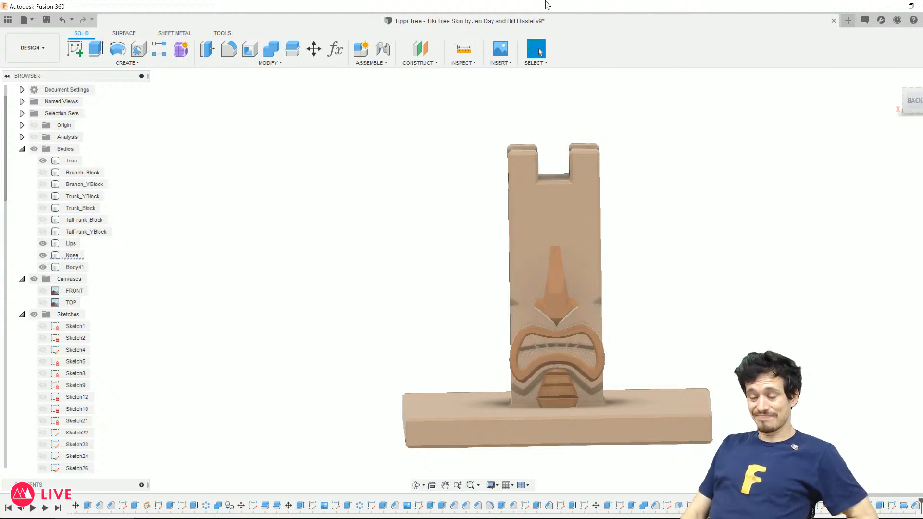
Step: Examine the carved nose, mouth and chin on the tree up close and from an angle
mouse_move(695, 301)
middle_mouse_down("shift")
mouse_move(712, 307)
mouse_move(705, 306)
middle_mouse_up("shift")
scroll(605, 317, "up", 4)
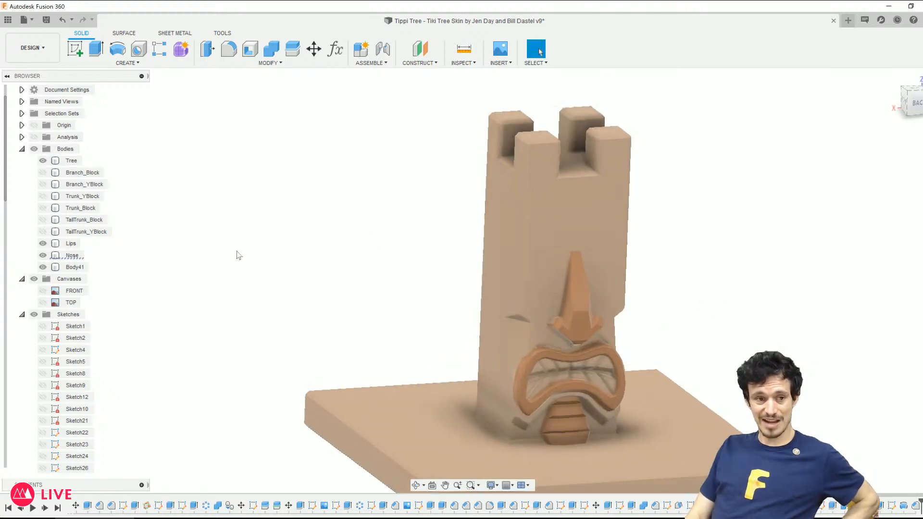
scroll(611, 335, "up", 2)
scroll(478, 344, "up", 2)
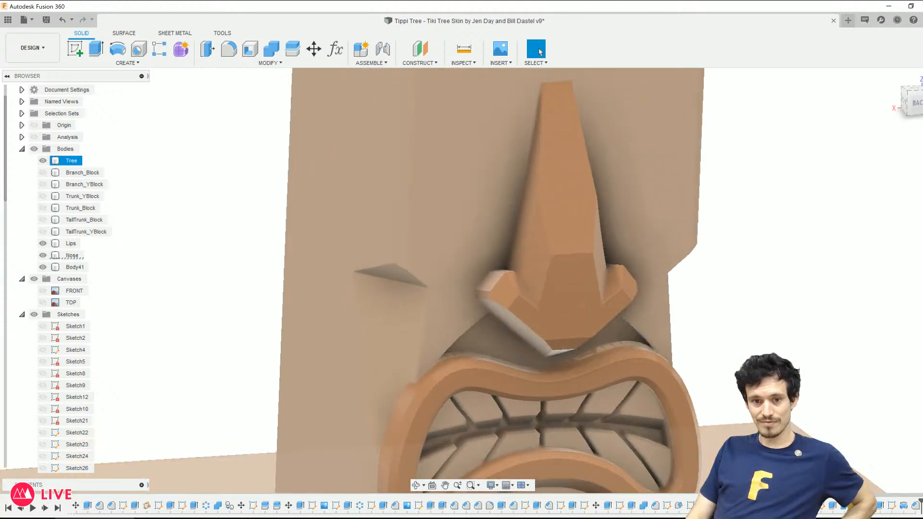
scroll(909, 323, "down", 4)
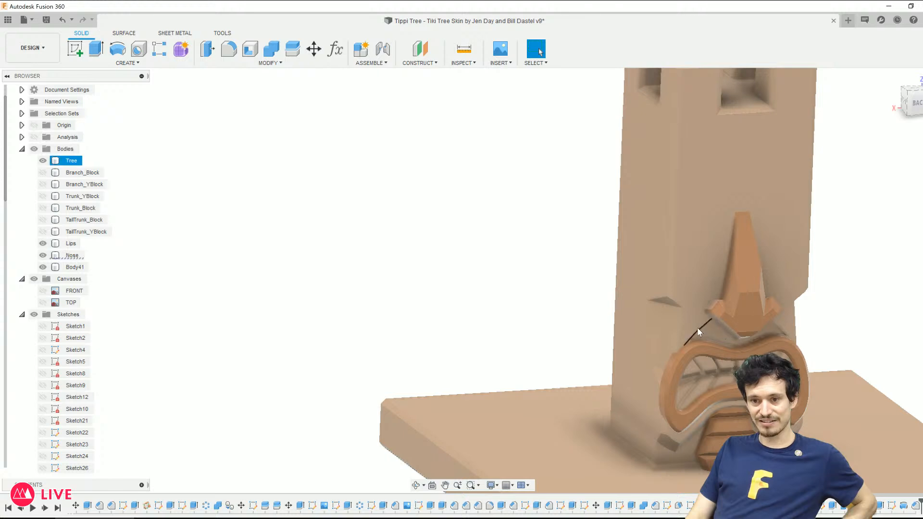
scroll(697, 332, "up", 2)
scroll(330, 264, "down", 2)
scroll(864, 301, "up", 1)
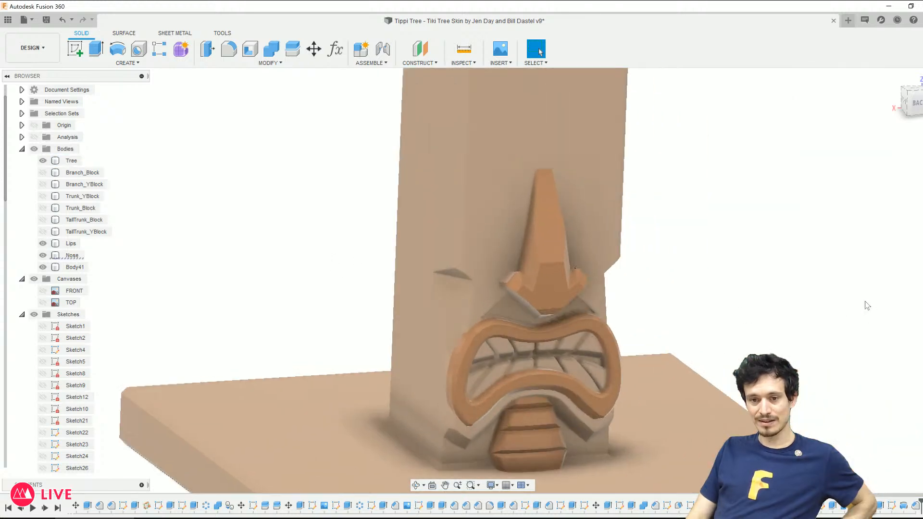
scroll(817, 289, "up", 1)
mouse_move(725, 273)
middle_mouse_down("shift")
mouse_move(717, 274)
mouse_move(729, 277)
middle_mouse_up("shift")
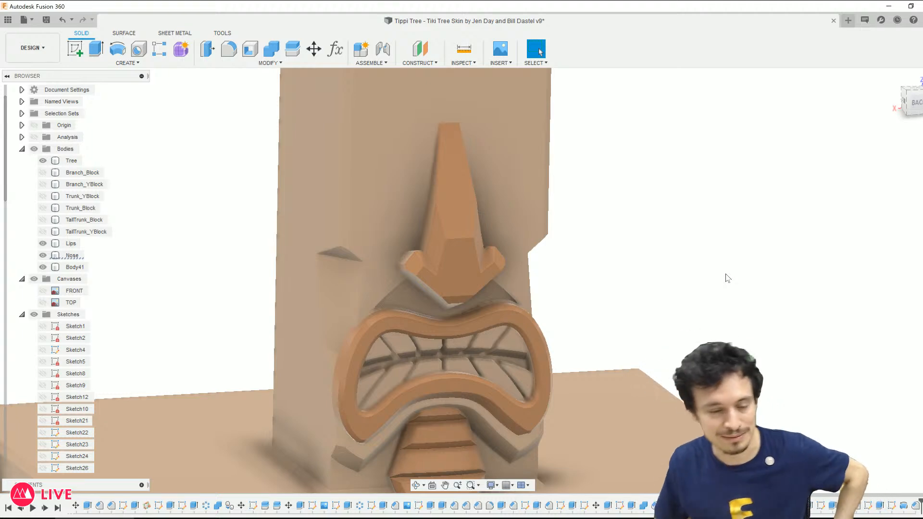
middle_click_drag(394, 287, 488, 294)
middle_click_drag(487, 294, 476, 293, "shift")
Step: Show the FRONT canvas and compare the area beside the nose with the drawing in the straight back view
left_click(43, 291)
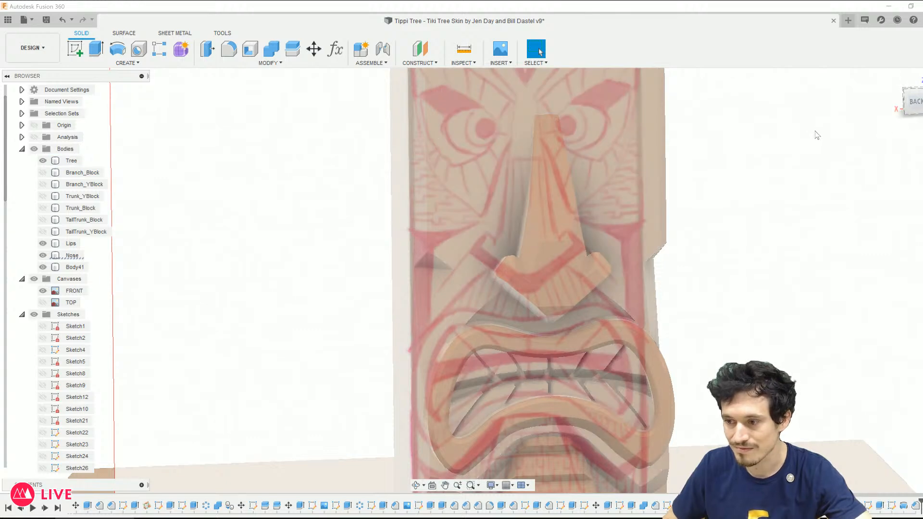
left_click(912, 104)
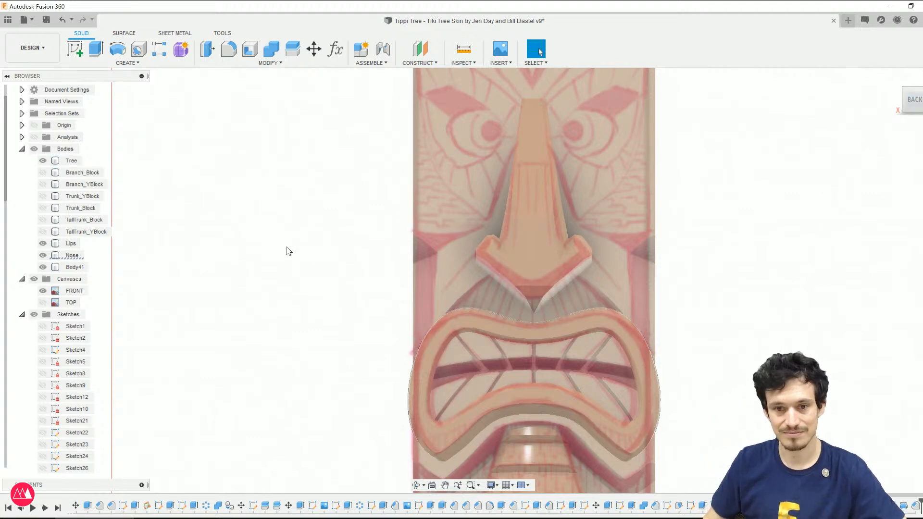
left_click(480, 290)
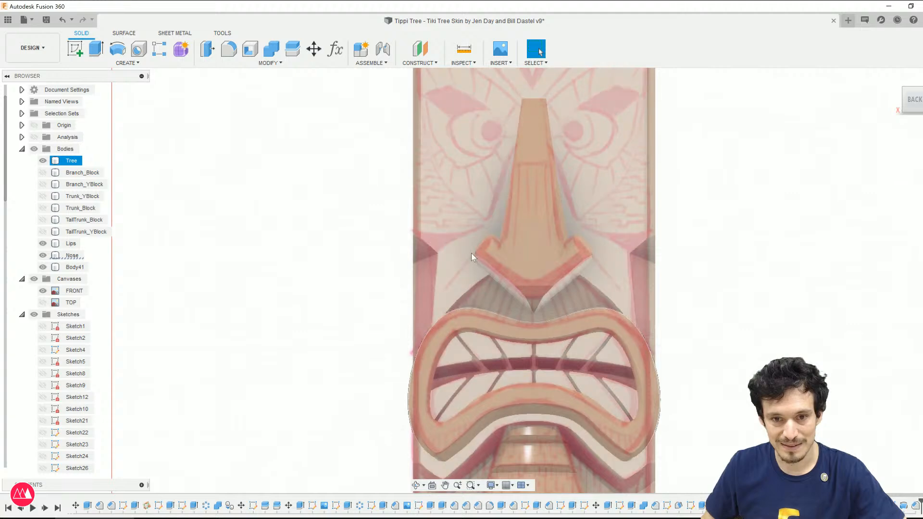
mouse_move(488, 297)
middle_mouse_down("shift")
mouse_move(432, 284)
mouse_move(485, 273)
mouse_move(429, 275)
mouse_move(460, 248)
mouse_move(440, 281)
mouse_move(467, 237)
middle_mouse_up("shift")
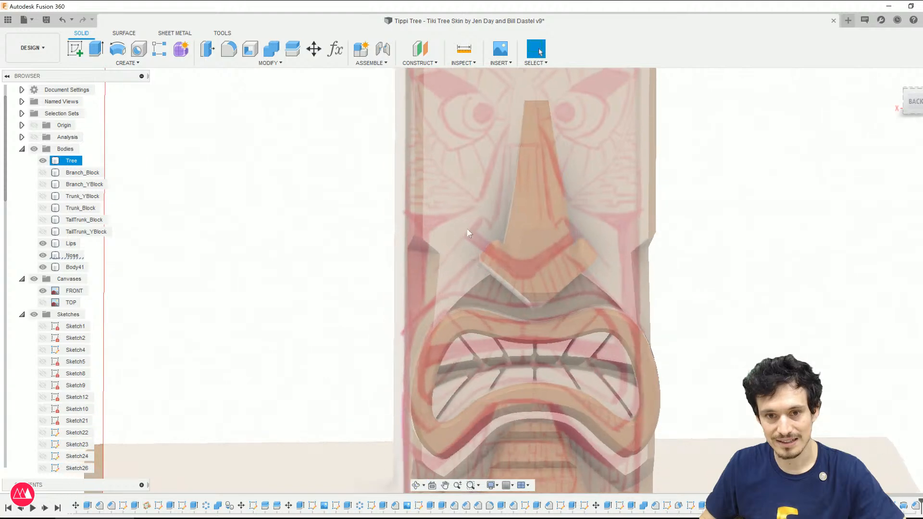
Step: Compare the tree's nose, mouth and cheeks with the FRONT canvas drawing in the straight back view
scroll(484, 191, "down", 2)
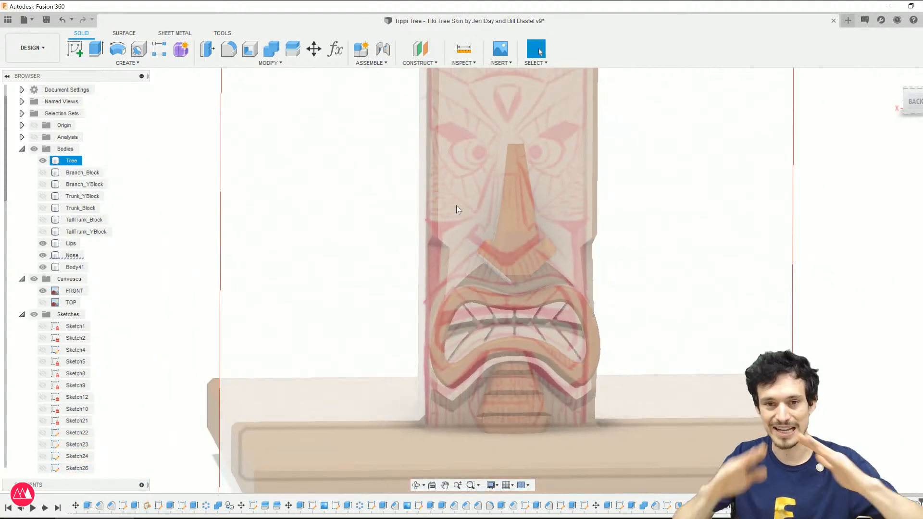
left_click(679, 180)
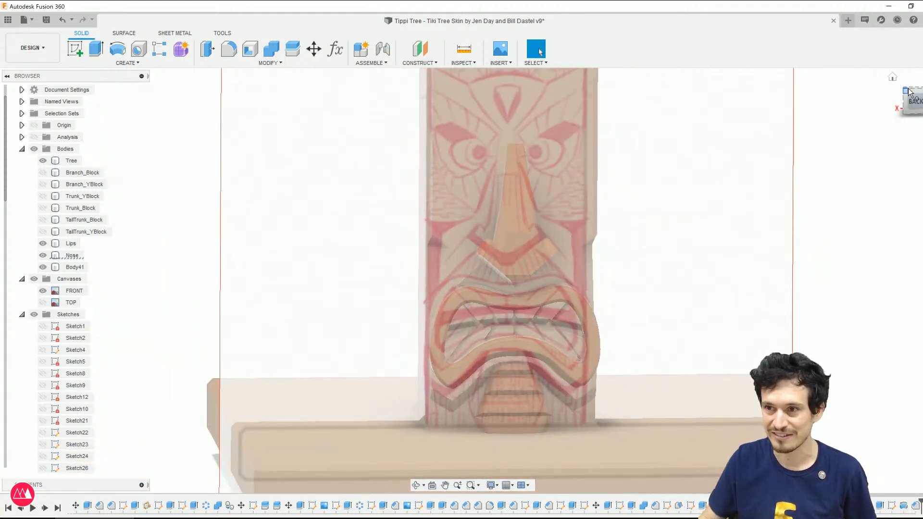
left_click(916, 101)
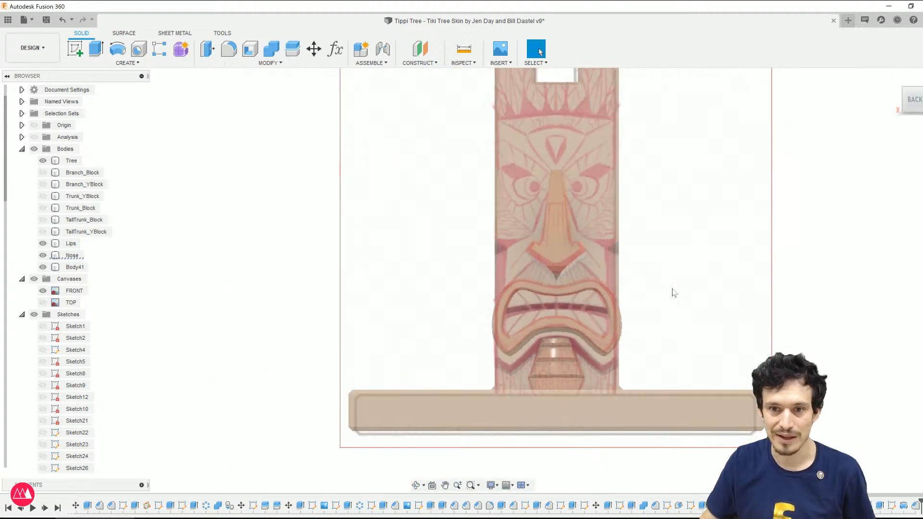
left_click(522, 231)
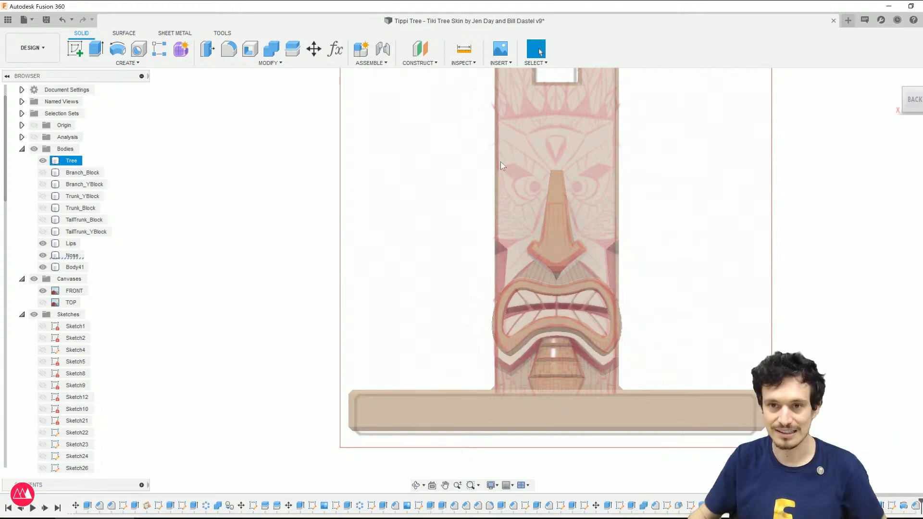
left_click(661, 202)
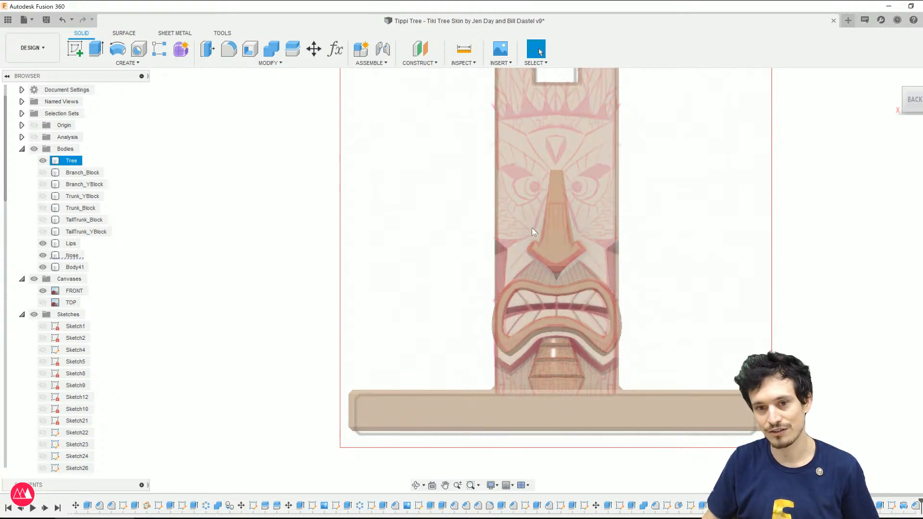
scroll(504, 238, "up", 4)
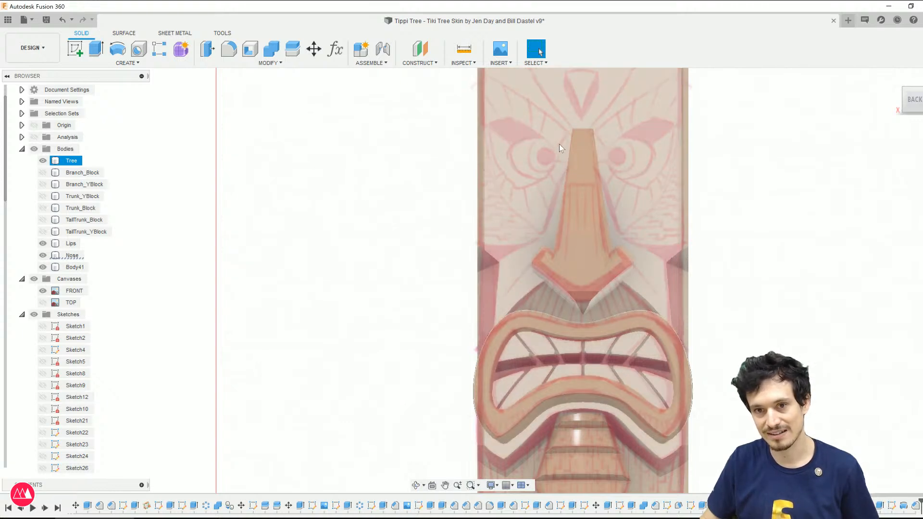
left_click(560, 314)
scroll(596, 320, "down", 2)
key("Escape")
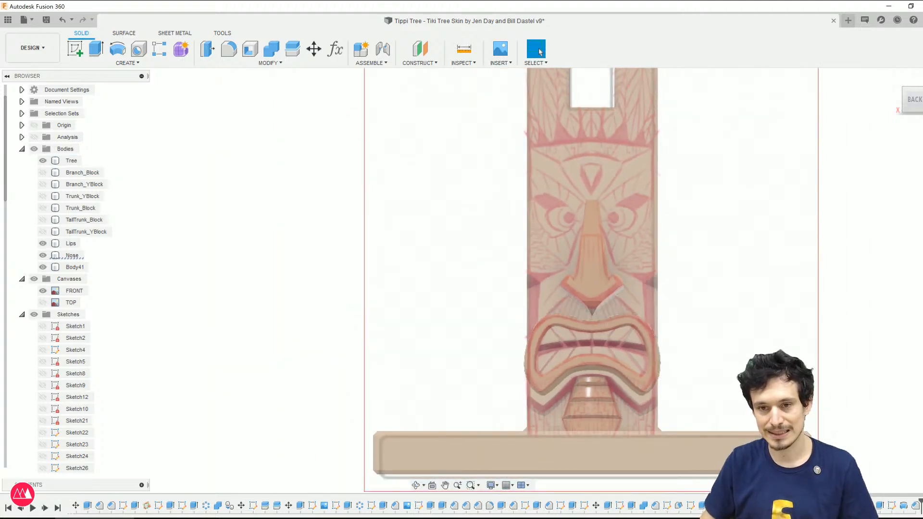
Step: Examine the side notches and cheek areas beside the nose against the canvas, from an angle and straight on
middle_click_drag(591, 259, 533, 269, "shift")
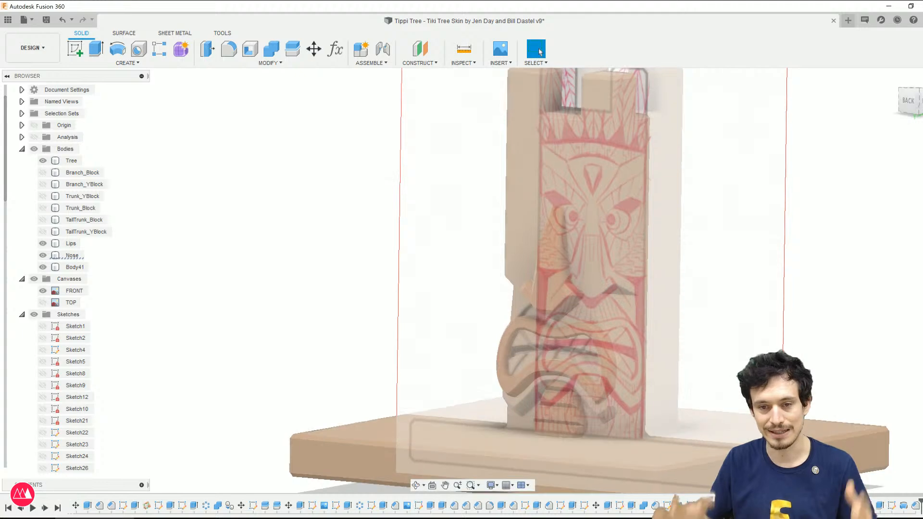
middle_click_drag(809, 237, 846, 234, "shift")
left_click(644, 183)
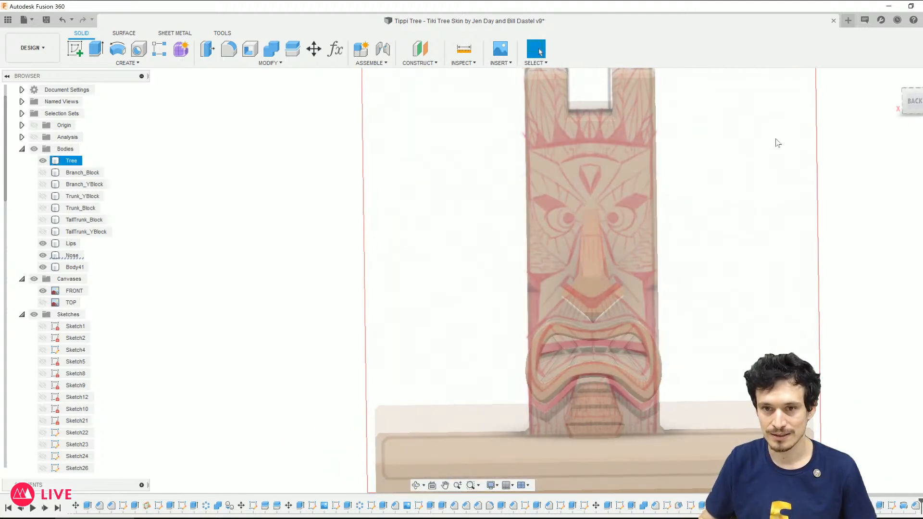
left_click(913, 102)
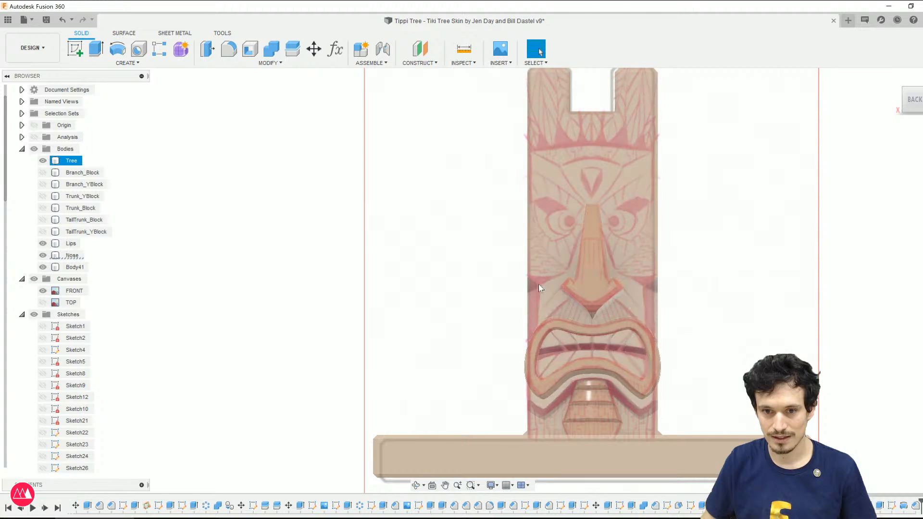
scroll(534, 281, "up", 1)
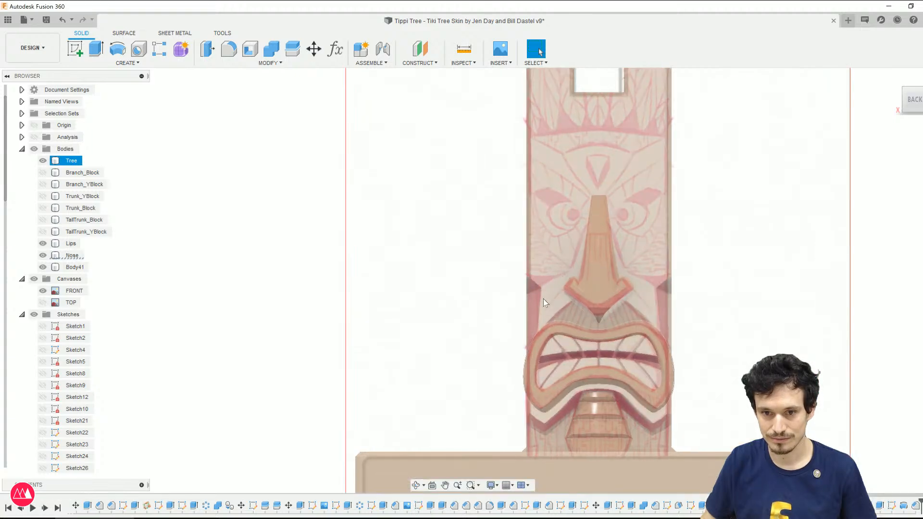
mouse_move(538, 321)
middle_mouse_down("shift")
mouse_move(560, 301)
mouse_move(531, 304)
middle_mouse_up("shift")
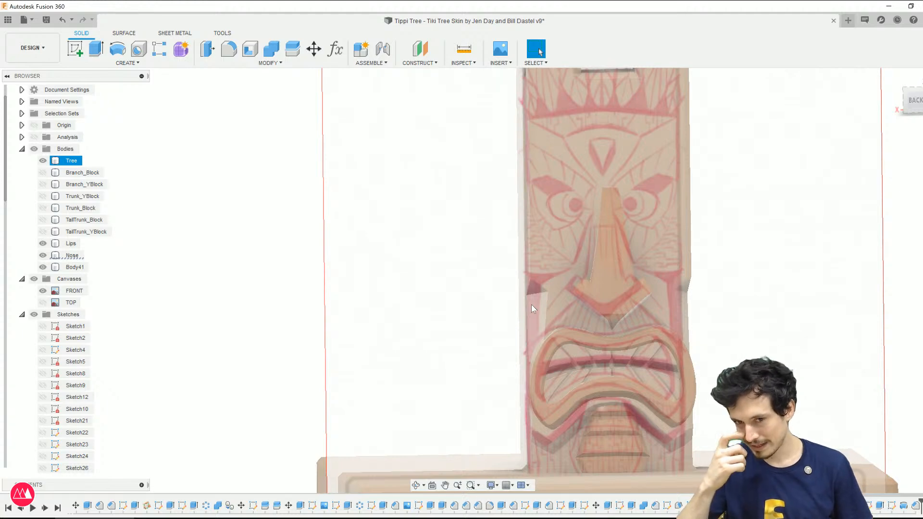
left_click(916, 101)
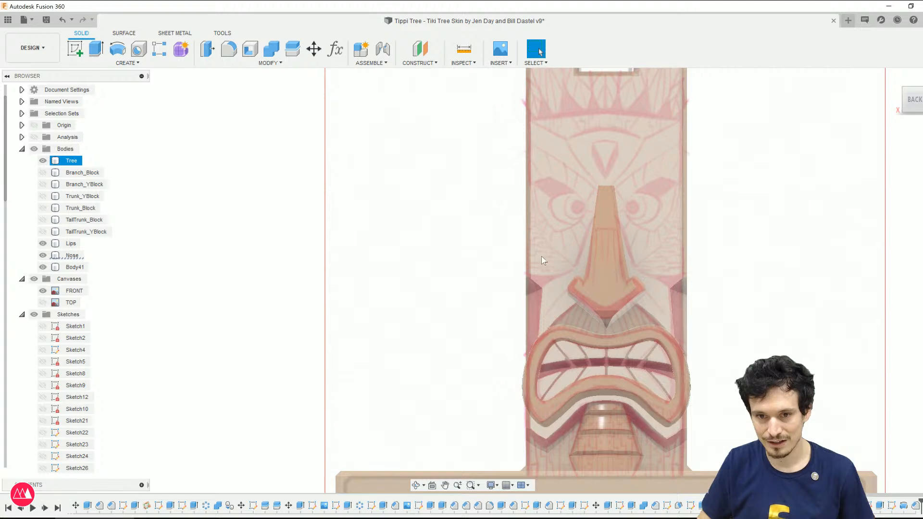
left_click(441, 247)
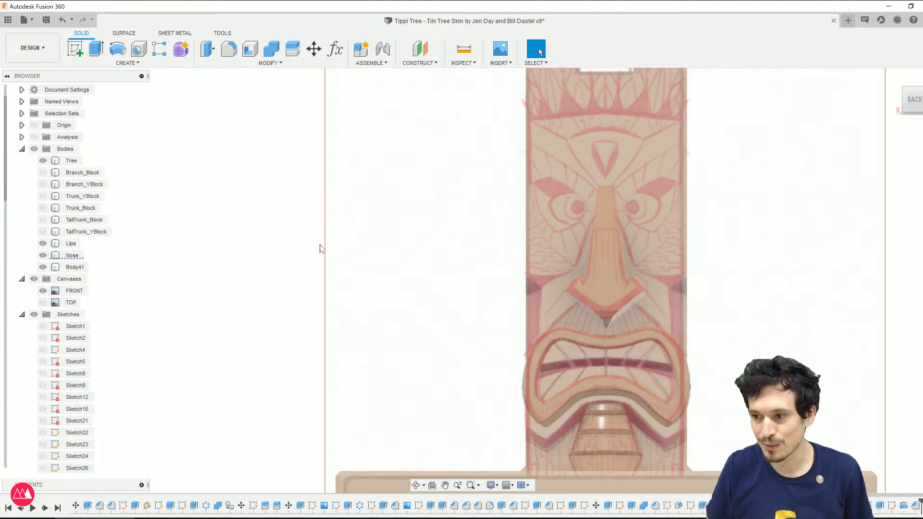
Step: Save the design as a new version with the description "User Saved"
key("ctrl+s")
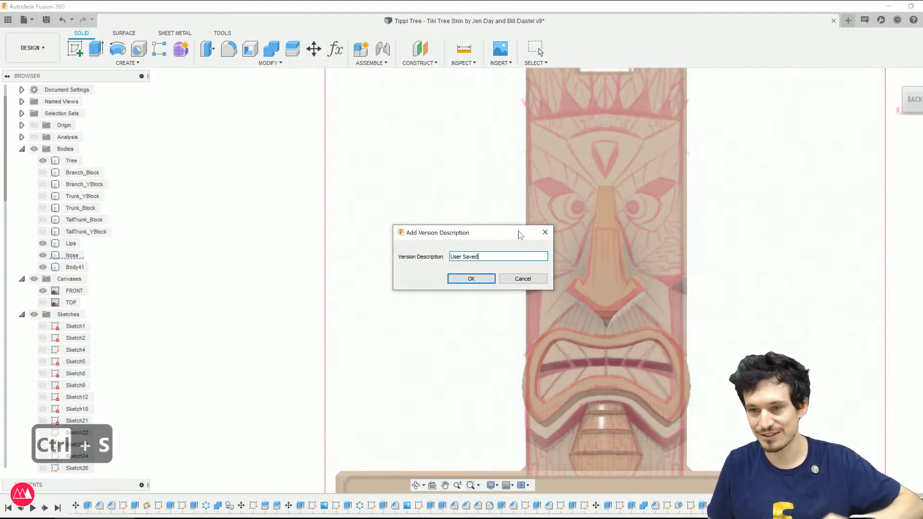
left_click(471, 277)
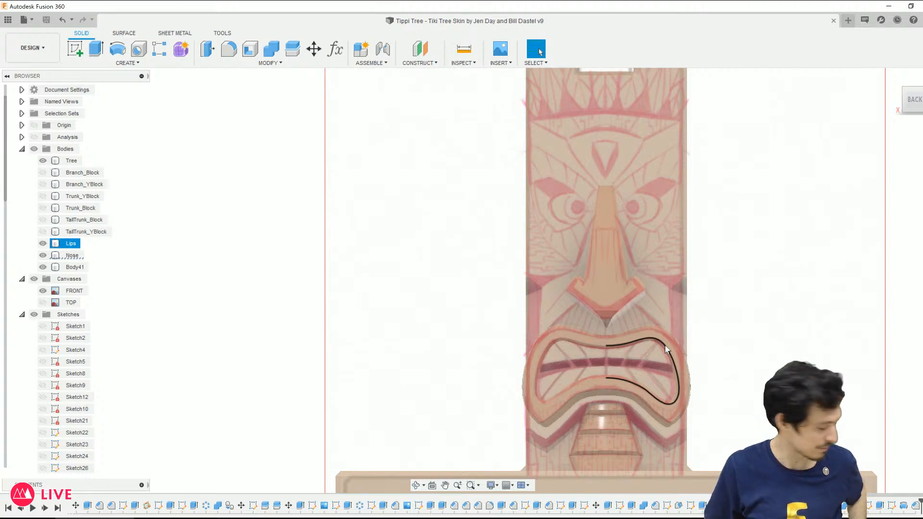
left_click(445, 296)
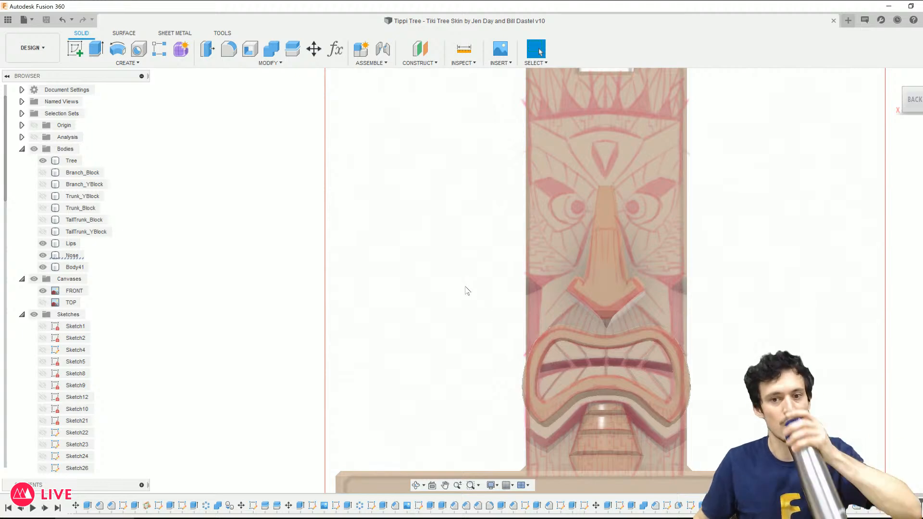
left_click(666, 202)
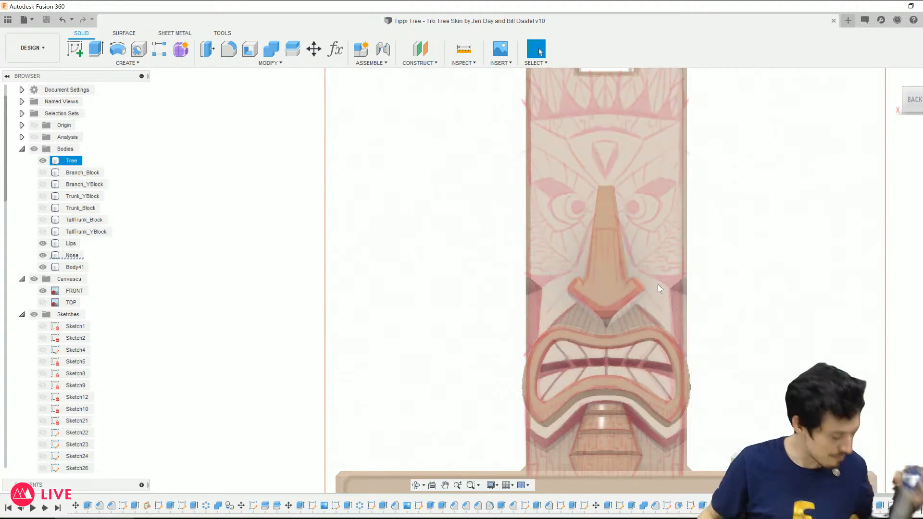
left_click(623, 253)
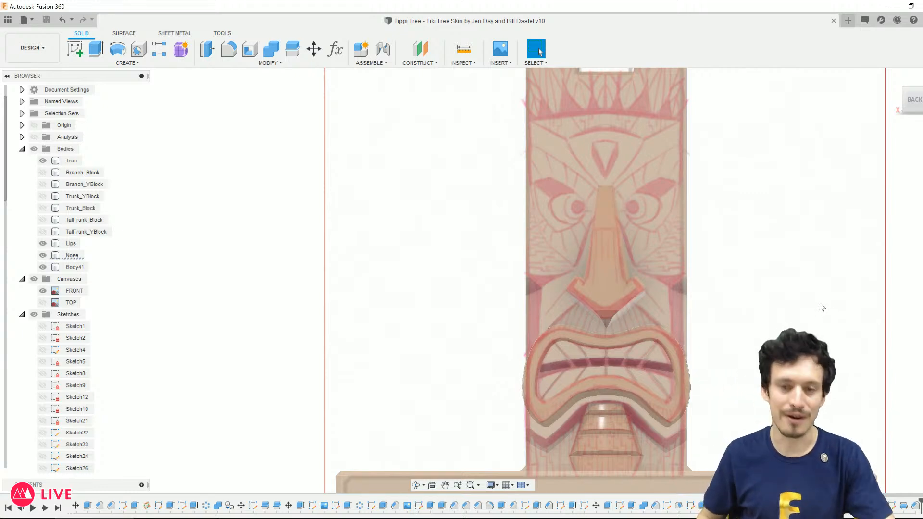
left_click(551, 207)
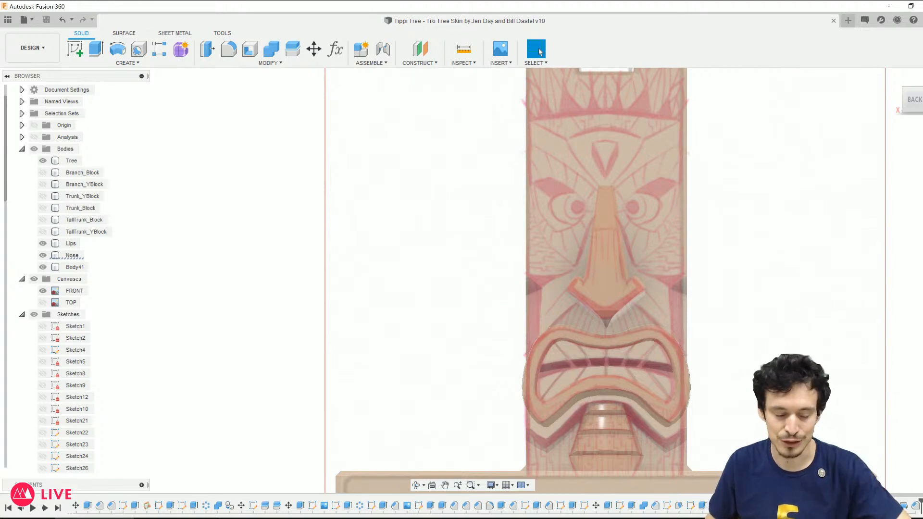
left_click(647, 371)
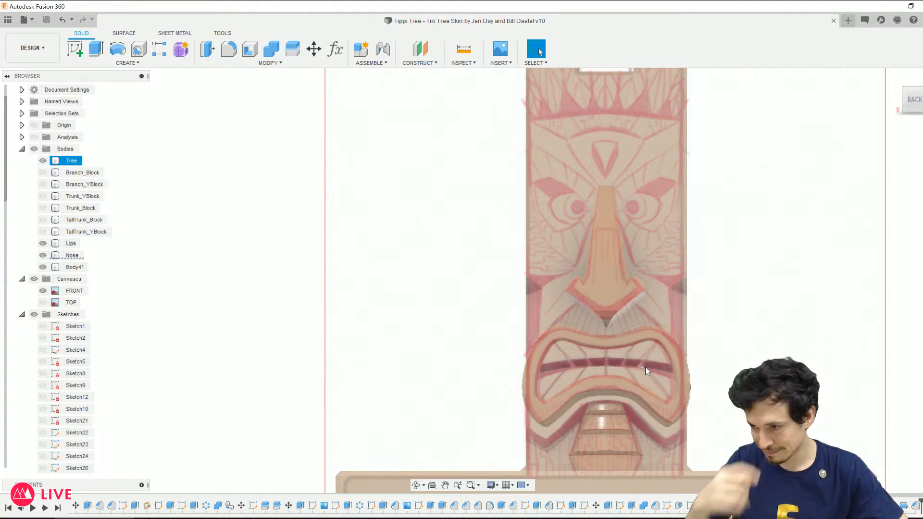
left_click(516, 248)
scroll(516, 248, "up", 1)
scroll(527, 261, "down", 2)
scroll(577, 302, "up", 1)
scroll(572, 283, "up", 1)
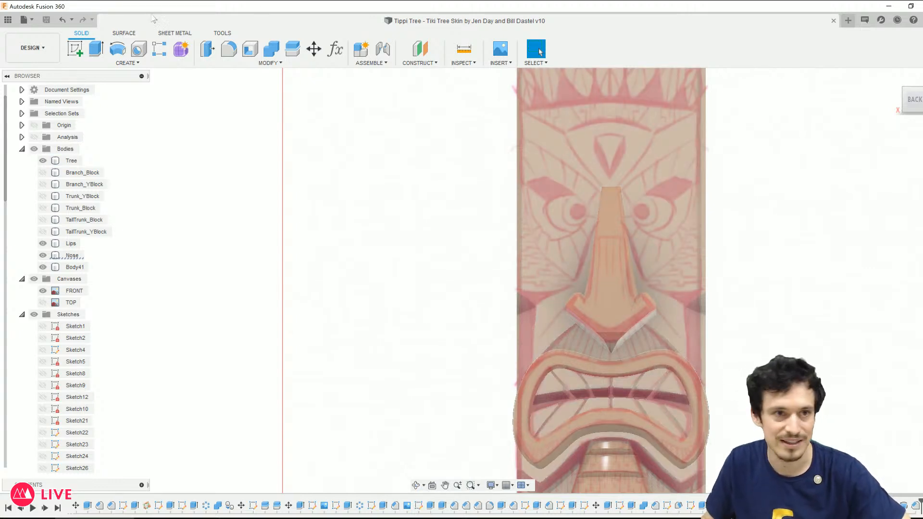
Step: Start a sketch on the tree's face and draw a vertical centre line from the base to above the tree's top
left_click(637, 155)
left_click(79, 50)
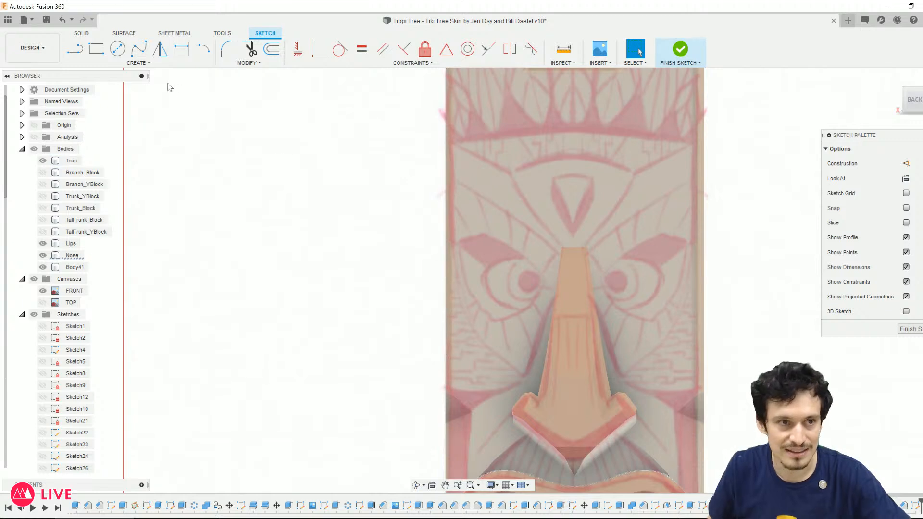
left_click(138, 48)
key("l")
scroll(577, 346, "down", 5)
left_click(582, 421)
left_click(576, 148)
key("Escape")
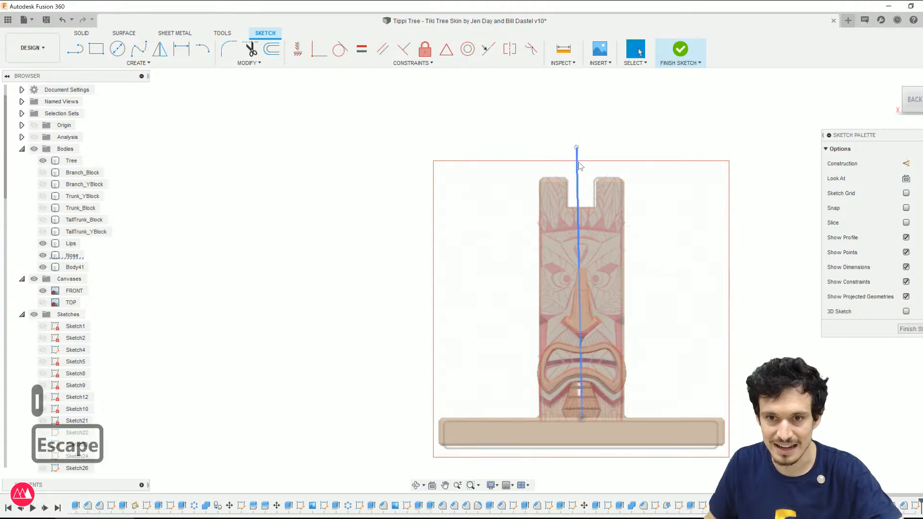
right_click(579, 165)
left_click(579, 268)
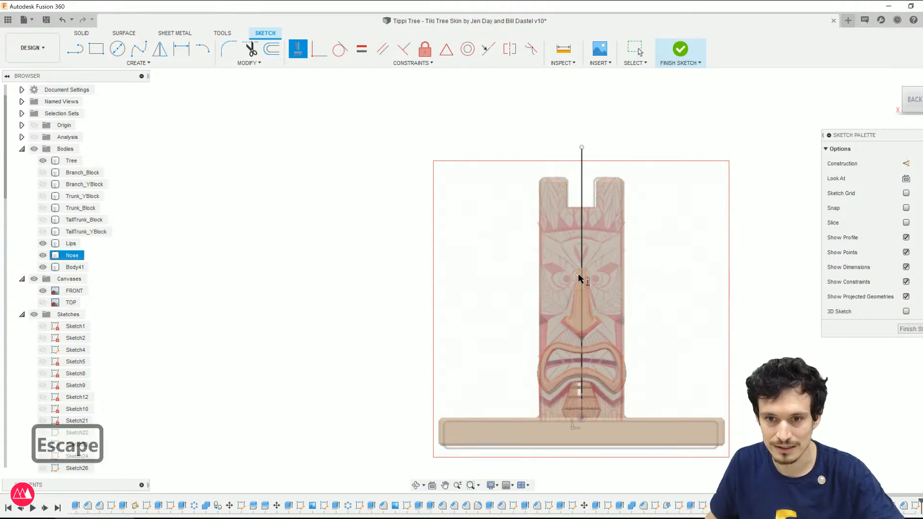
key("Escape")
Step: Draw a two-point fit point spline from the centre line at the nose bridge down to just above one nostril
scroll(581, 292, "up", 5)
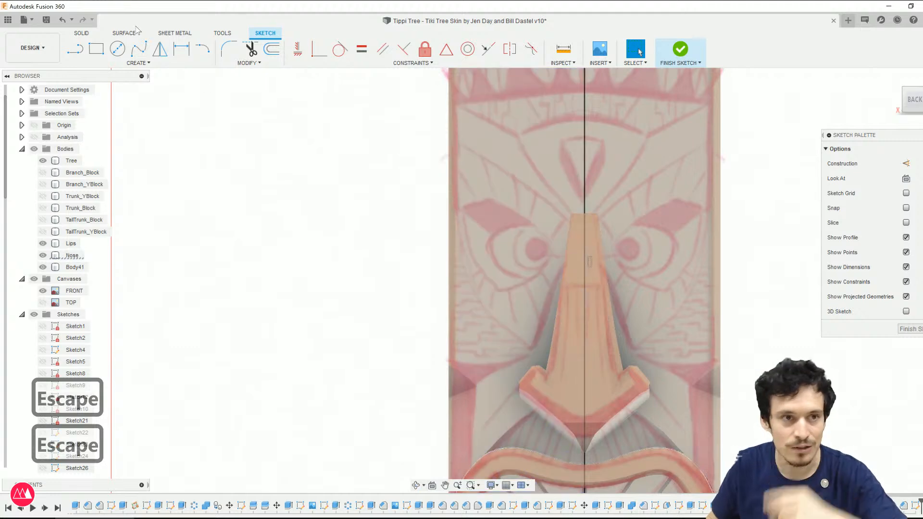
left_click(139, 48)
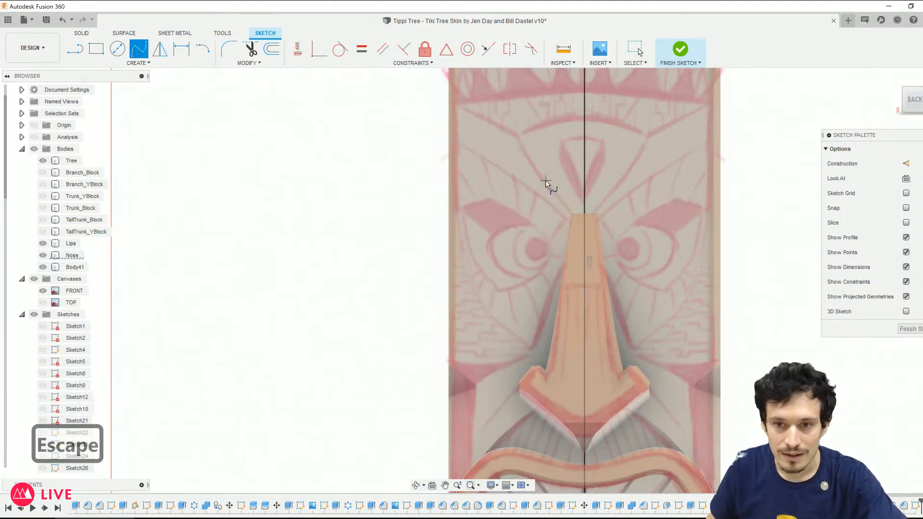
left_click(581, 256)
left_click(534, 351)
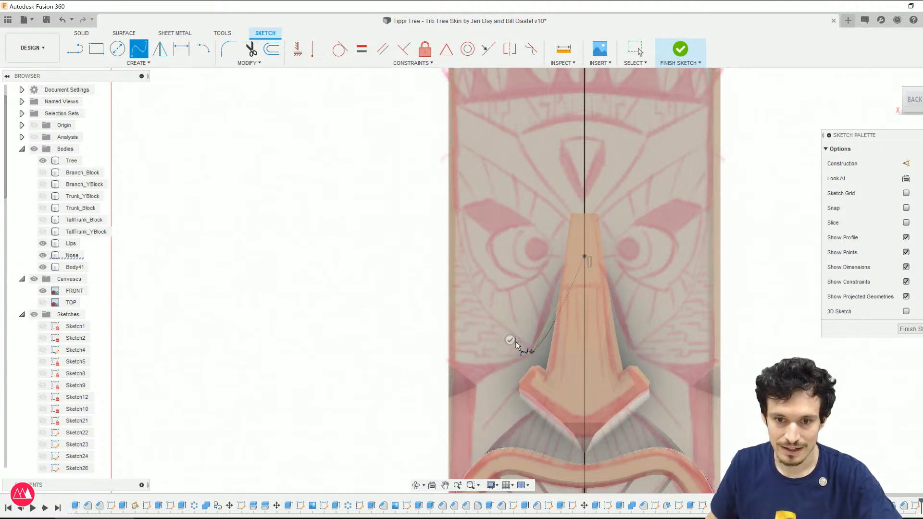
key("Escape")
Step: Adjust the tangent handles at both ends of the spline to follow the canvas line beside the nose
left_click(575, 264)
left_click_drag(572, 267, 577, 259)
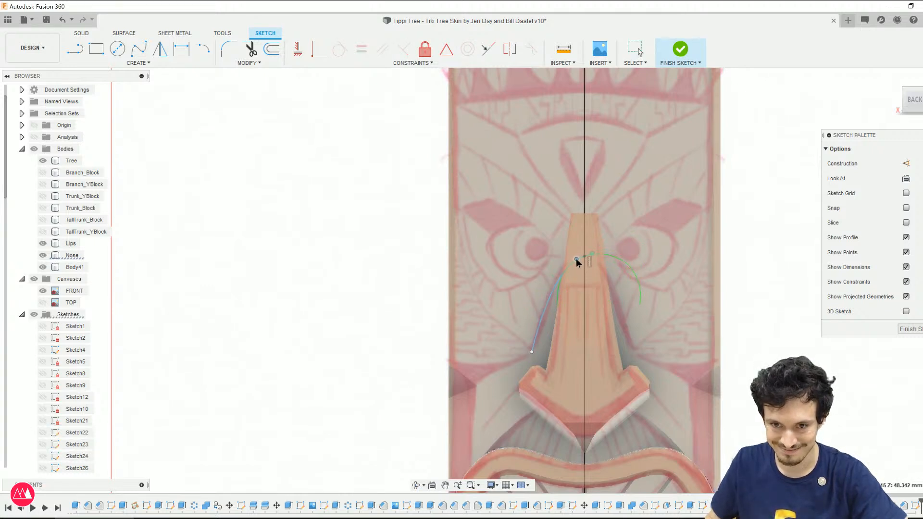
left_click(545, 306)
mouse_move(534, 340)
left_mouse_down()
mouse_move(539, 331)
mouse_move(537, 340)
left_mouse_up()
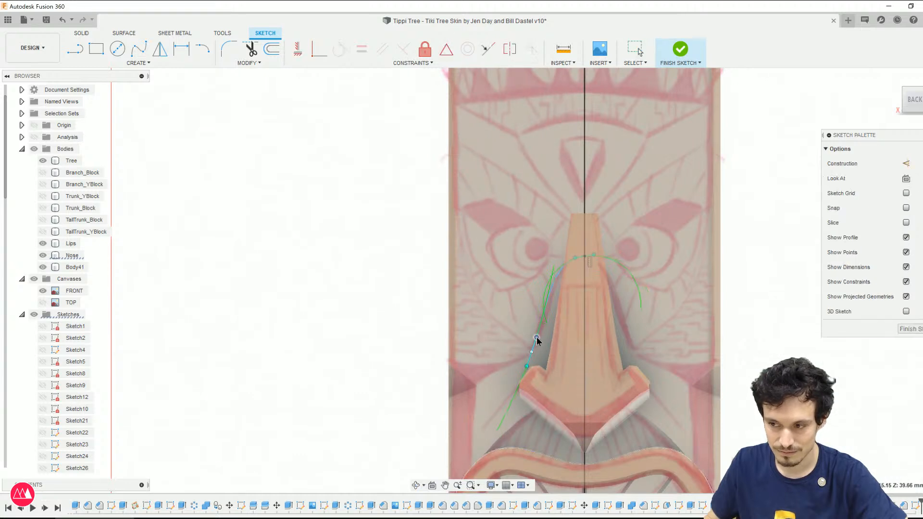
scroll(556, 210, "down", 2)
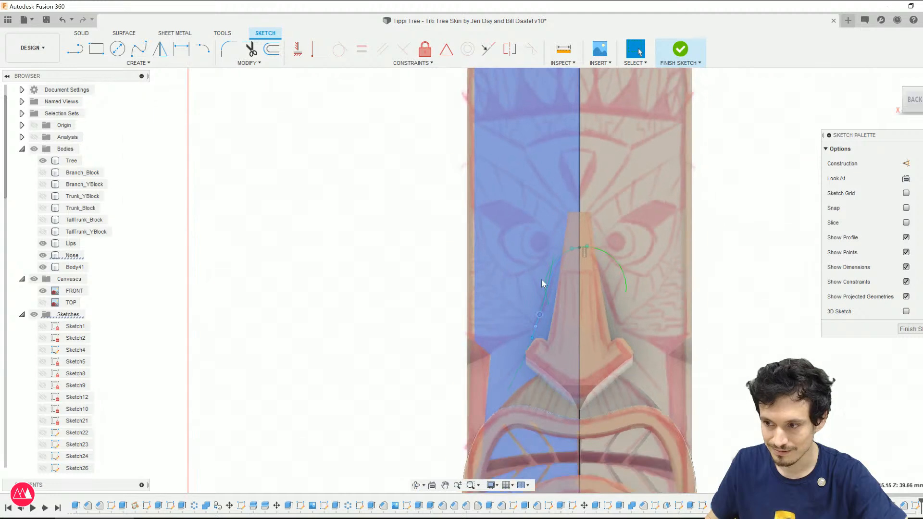
scroll(533, 320, "up", 2)
scroll(519, 323, "up", 1)
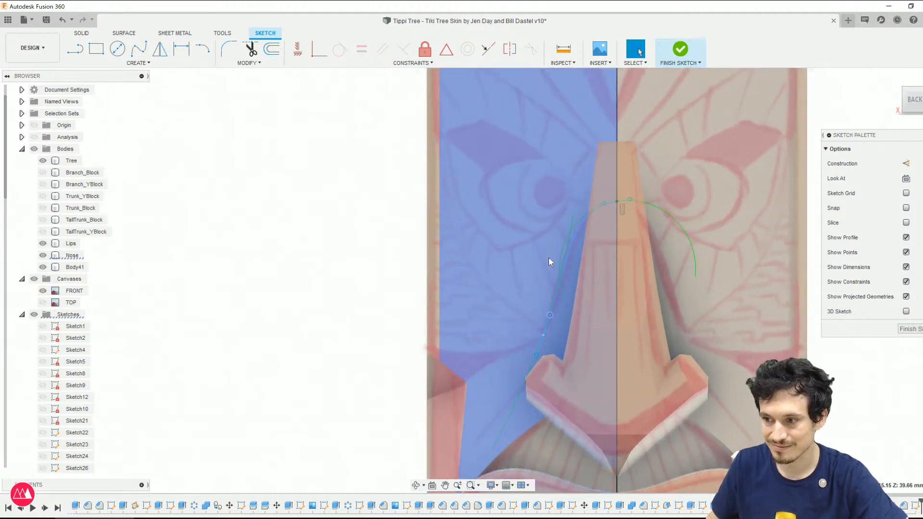
Step: Constrain the spline's tangent handle on the centre line to horizontal and shorten it
right_click(624, 201)
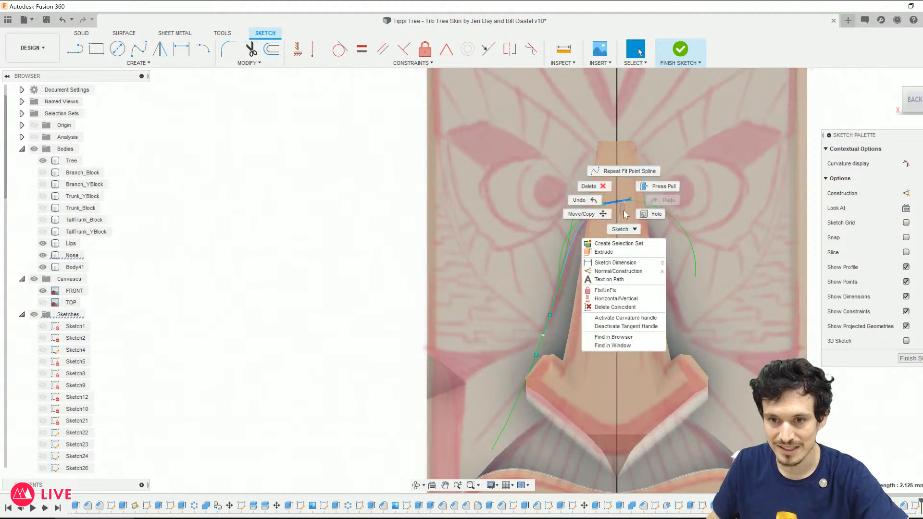
left_click(623, 299)
scroll(617, 201, "up", 3)
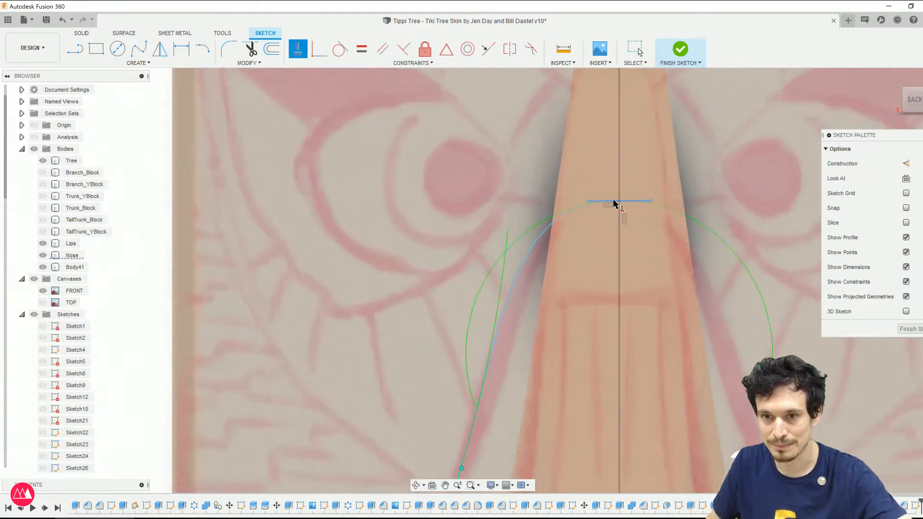
key("Escape")
left_click_drag(589, 201, 597, 203)
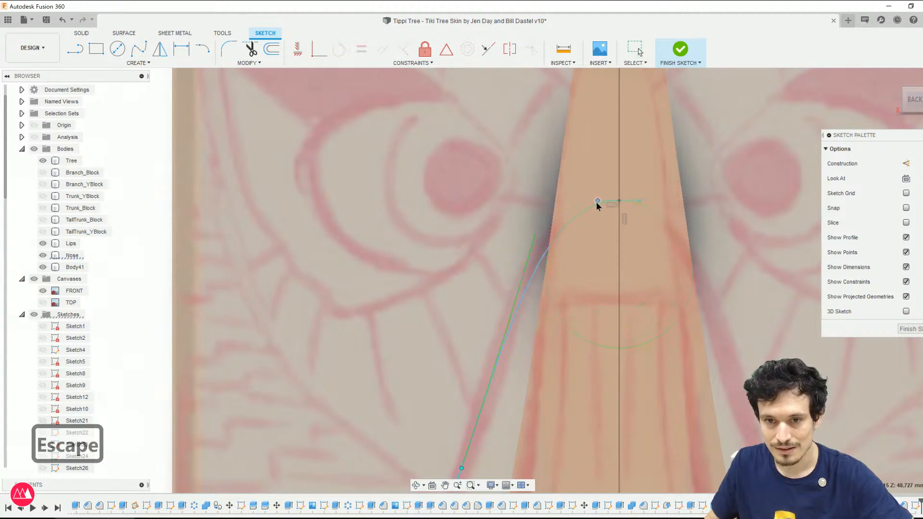
Step: Draw a two-point fit point spline from the nose contour's lower end up to the tree's side edge, with visible edges displayed
scroll(563, 184, "down", 2)
scroll(512, 383, "down", 2)
middle_click_drag(538, 404, 660, 434)
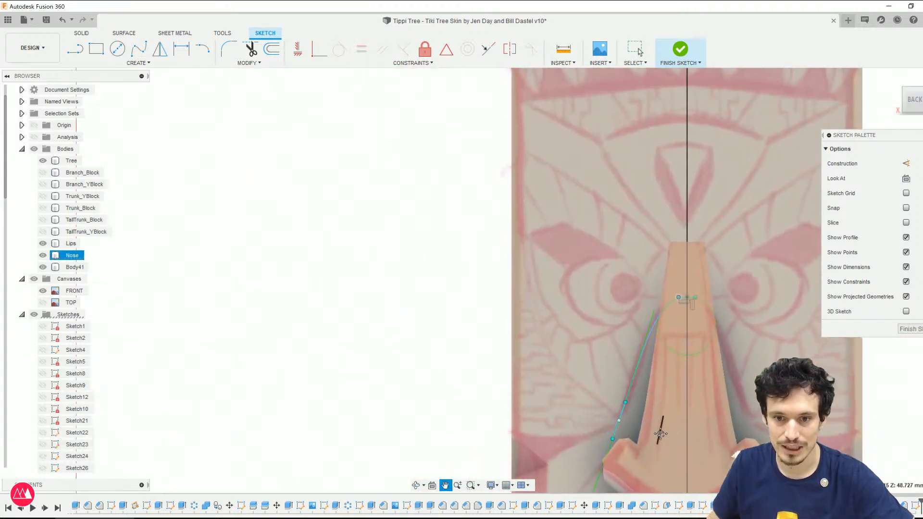
left_click(138, 49)
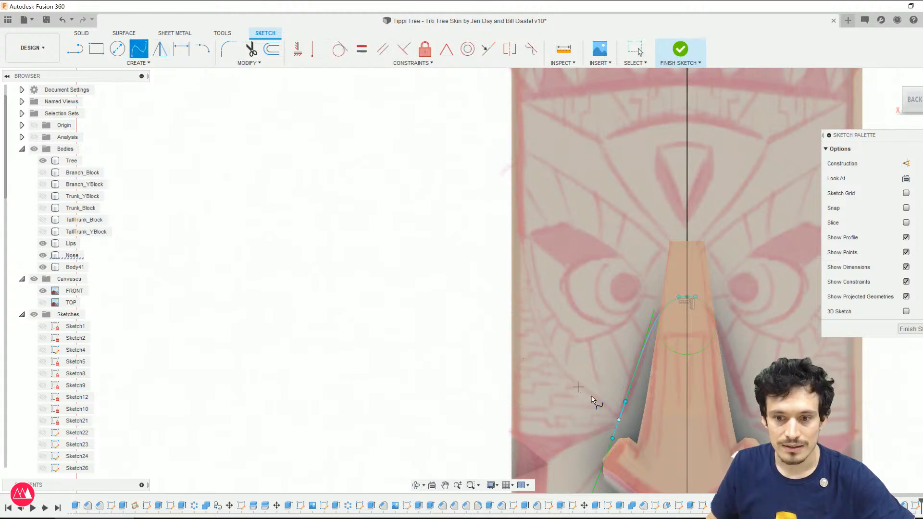
left_click(619, 421)
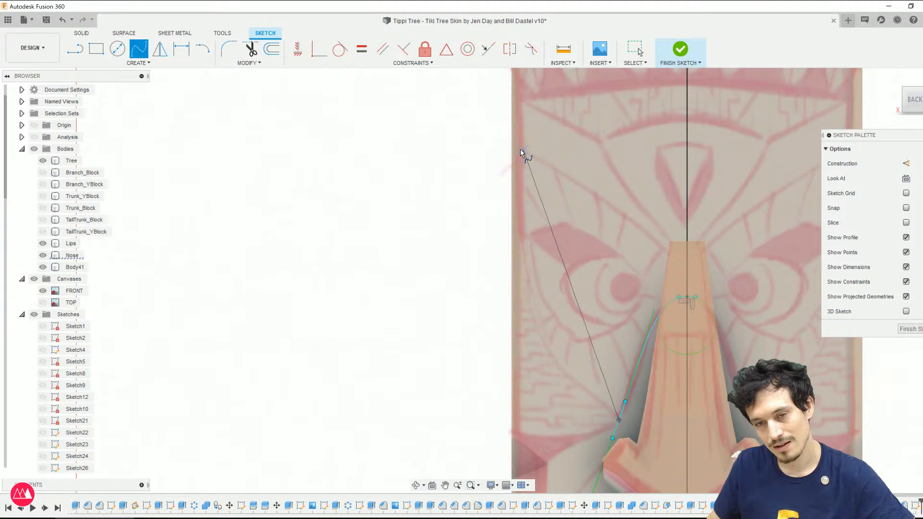
scroll(520, 149, "down", 2)
scroll(519, 149, "up", 2)
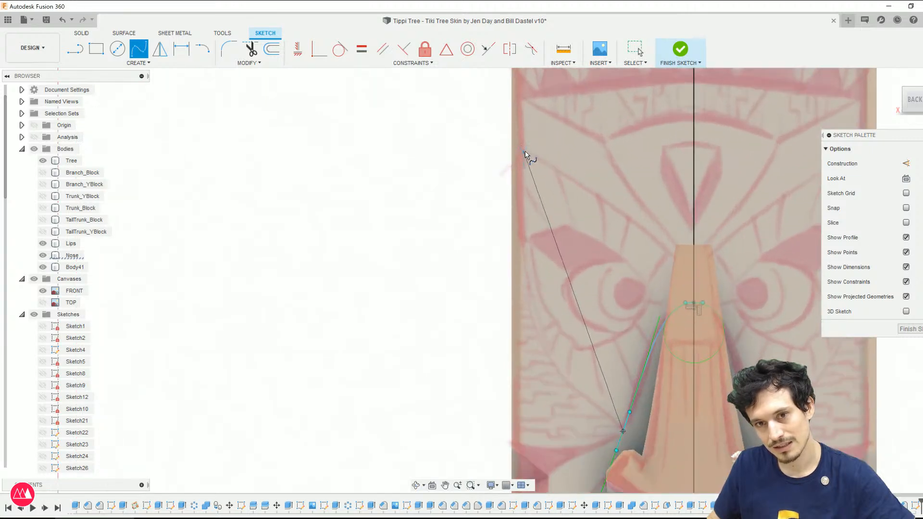
key("ctrl+6")
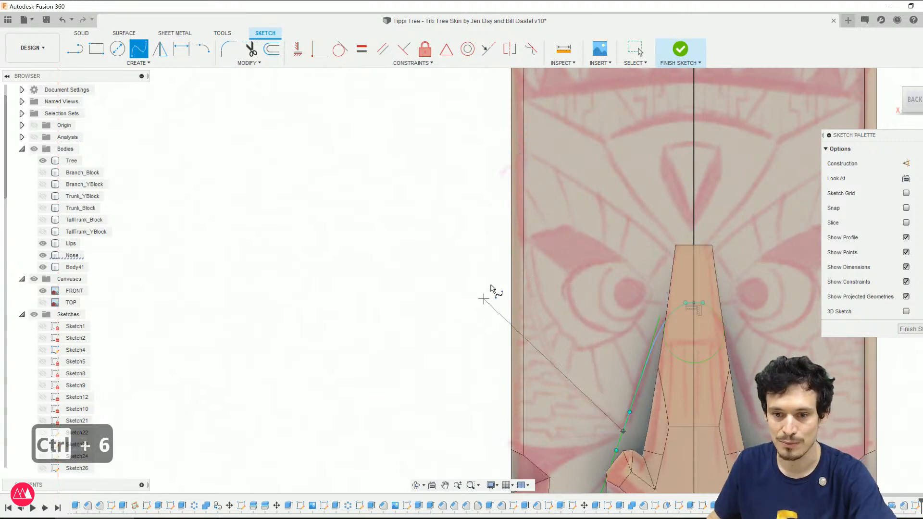
left_click(523, 153)
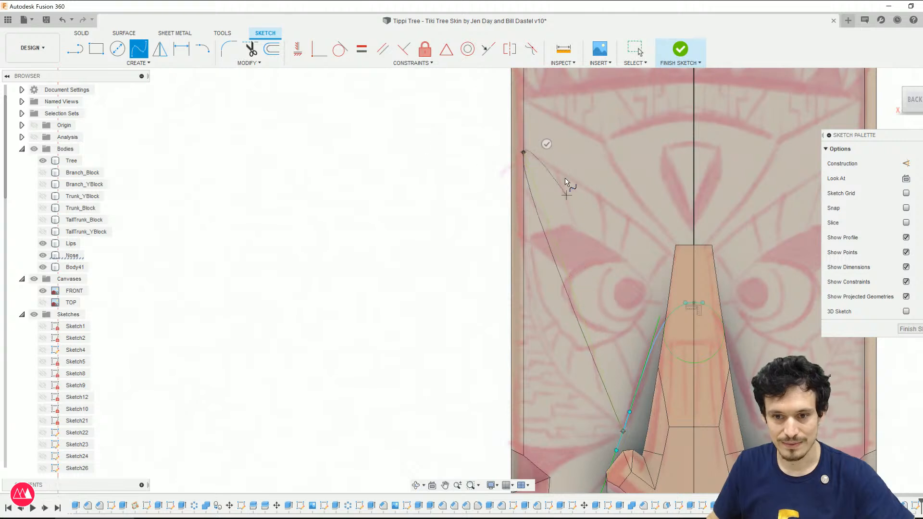
key("Escape")
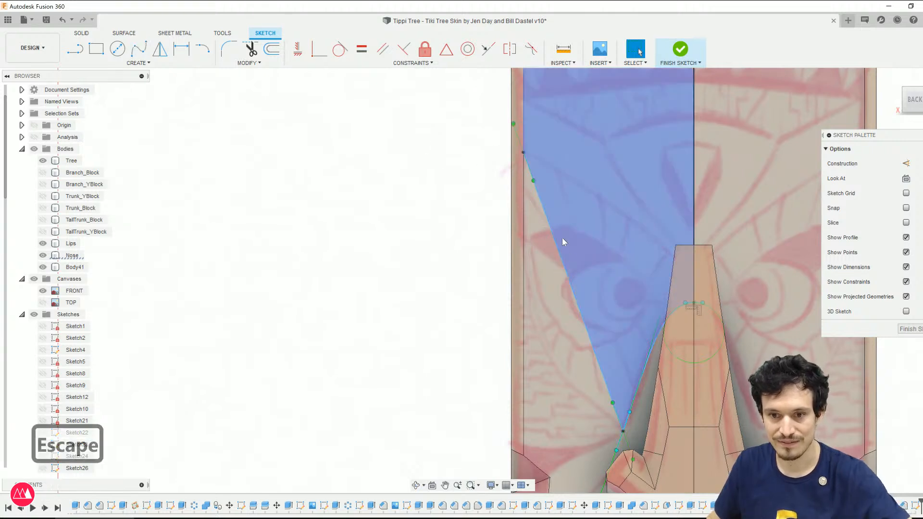
Step: Adjust the new spline's upper tangent handle, delete its automatic constraint and constrain the handle to vertical along the tree's side edge
left_click_drag(533, 180, 523, 207)
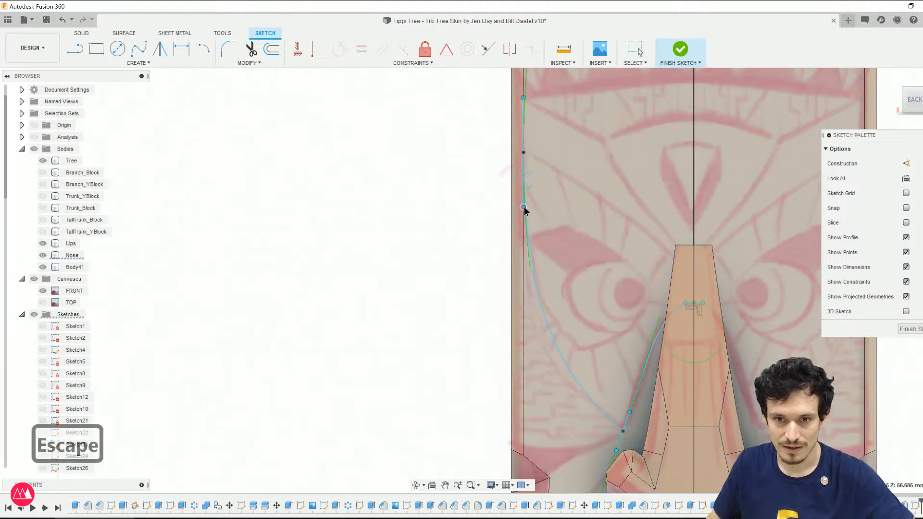
left_click(522, 113)
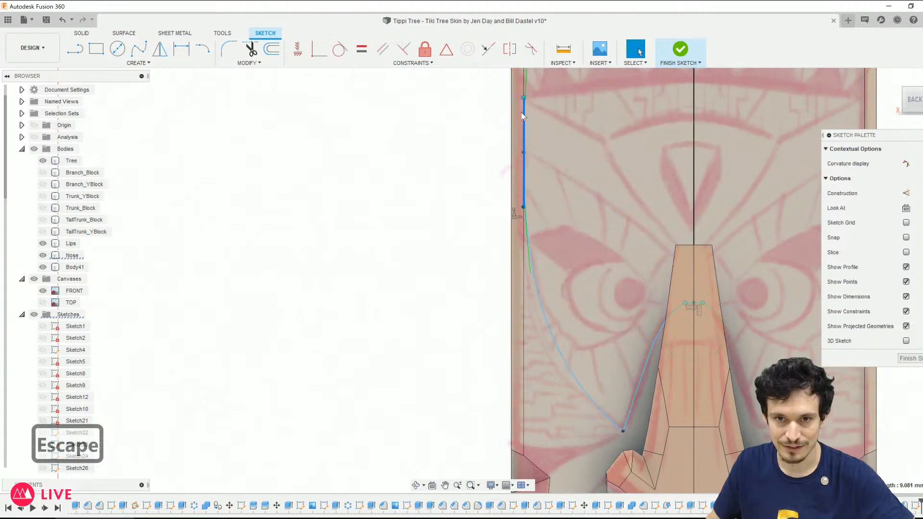
left_click(519, 217)
key("Delete")
mouse_move(523, 209)
left_mouse_down()
mouse_move(544, 222)
mouse_move(536, 206)
mouse_move(528, 221)
left_mouse_up()
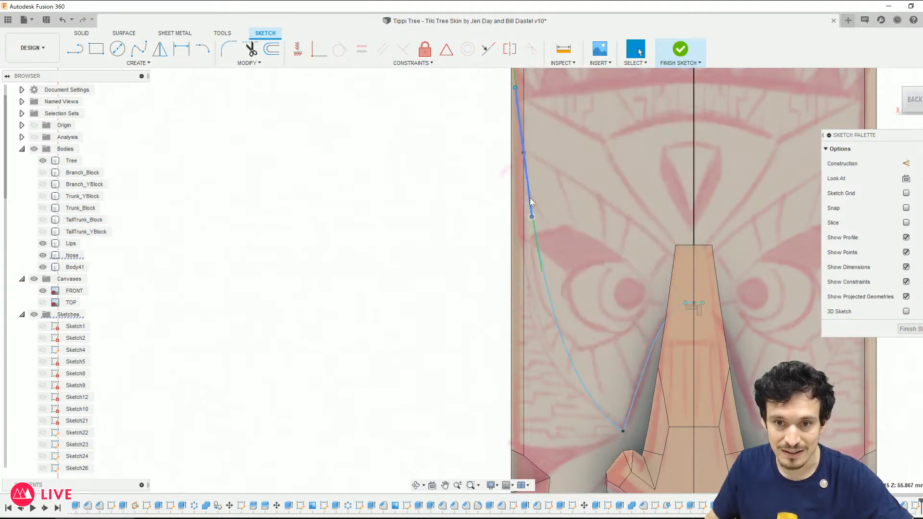
left_click(530, 207)
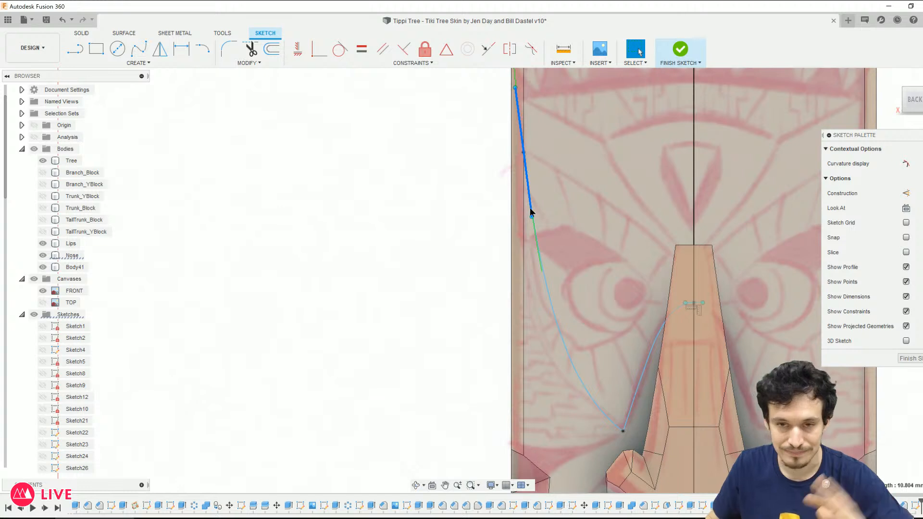
right_click(530, 208)
left_click(513, 318)
key("Escape")
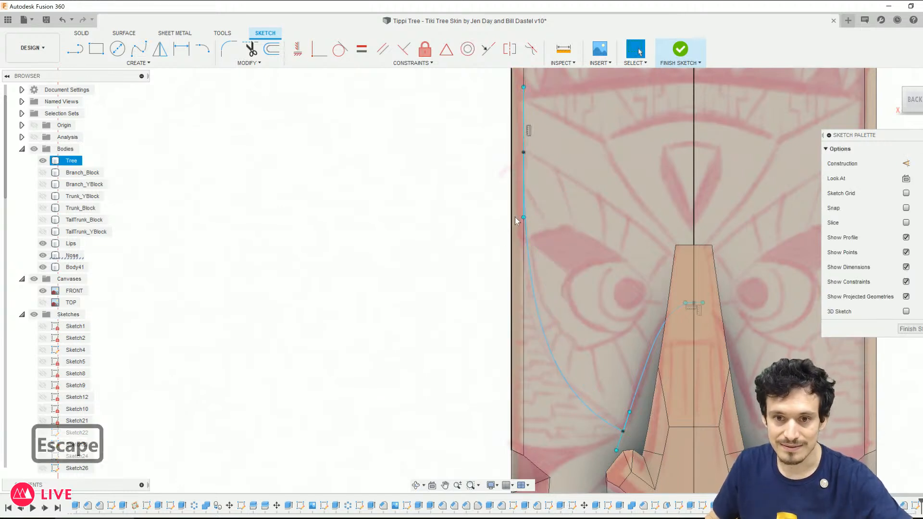
Step: Adjust the side spline's lower tangent handle so the curve follows the canvas line below the eye
left_click(601, 420)
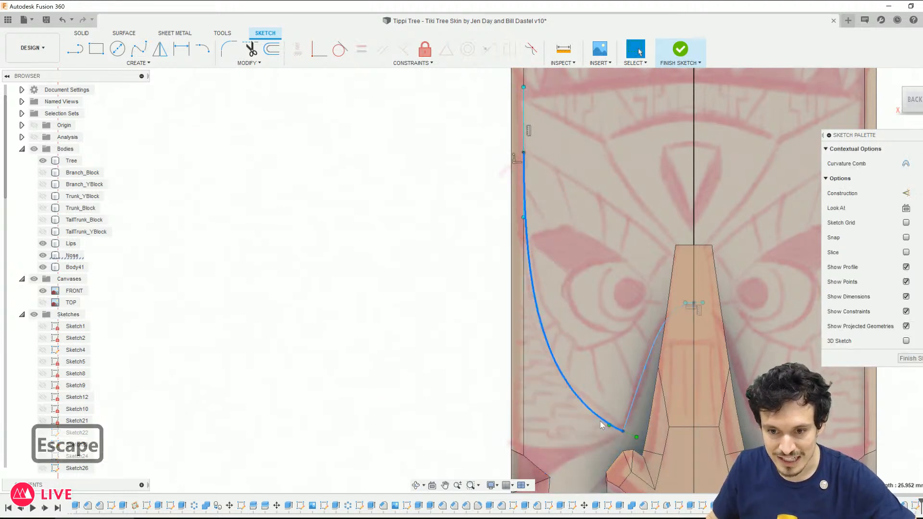
left_click_drag(605, 420, 599, 408)
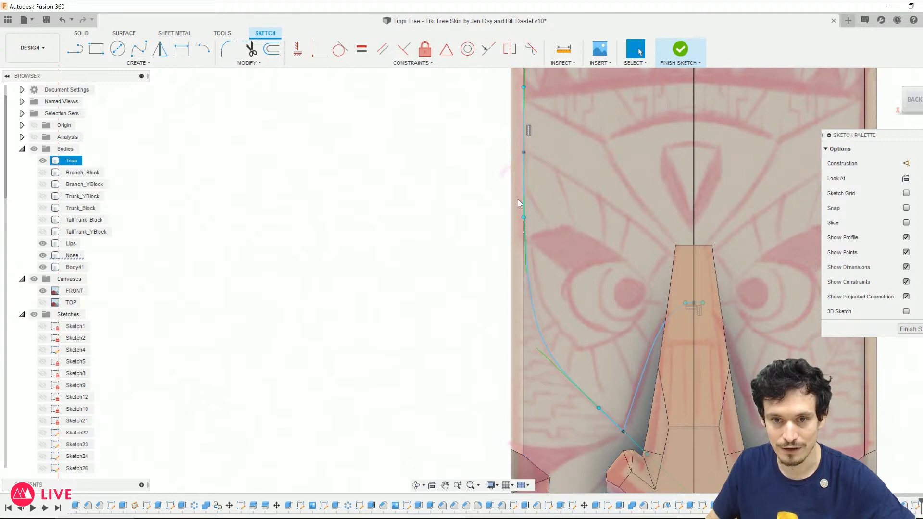
left_click(523, 154)
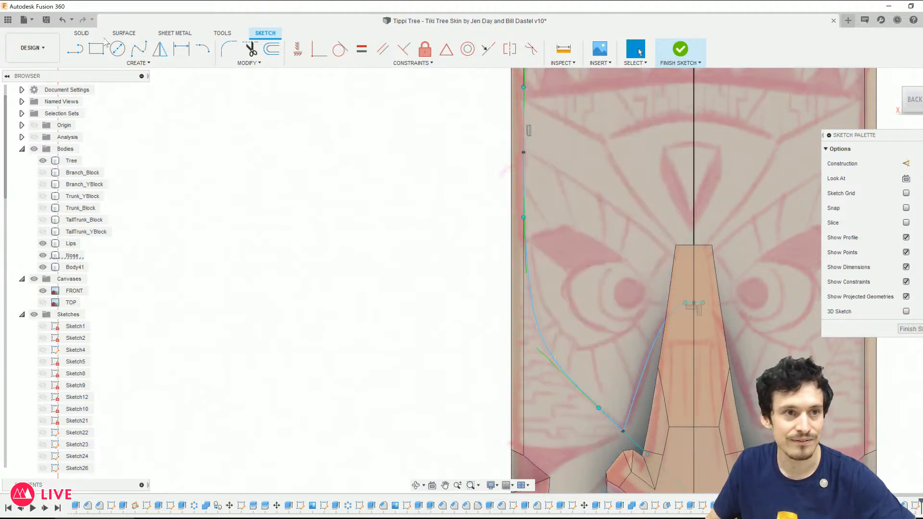
Step: Draw a two-point fit point spline from the side spline's upper end to the centre line just above the nose bridge contour
left_click(133, 49)
left_click(524, 152)
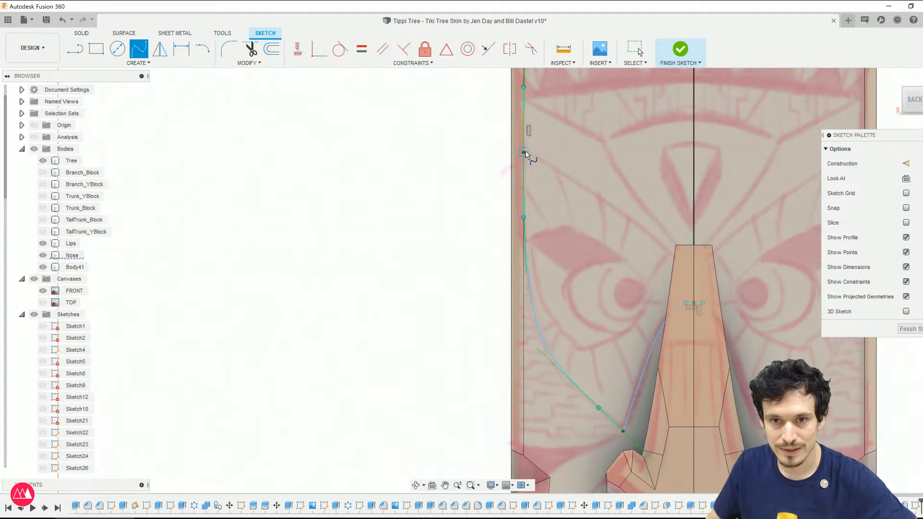
double_click(693, 275)
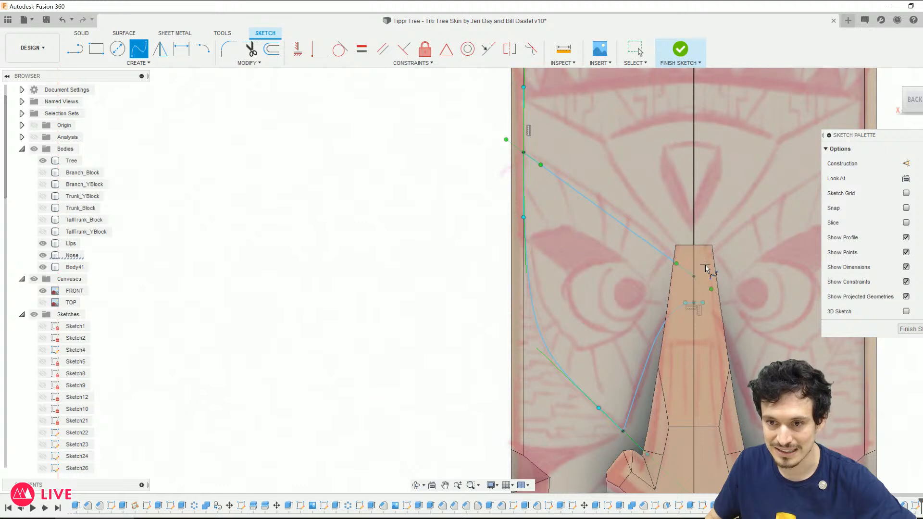
key("Escape")
Step: Adjust the tangent handles at both ends of the upper spline to follow the canvas line above the eye
mouse_move(676, 264)
left_mouse_down()
mouse_move(668, 249)
mouse_move(682, 260)
left_mouse_up()
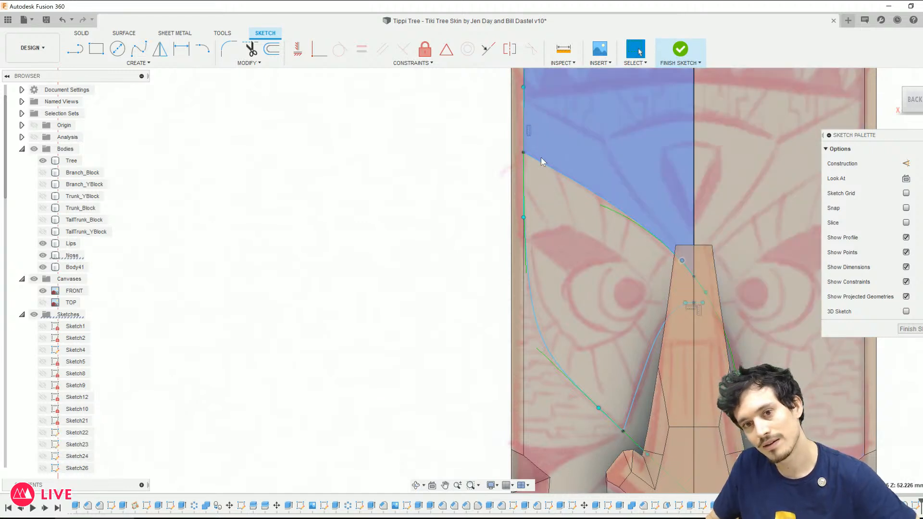
left_click(544, 162)
left_click_drag(543, 161, 536, 156)
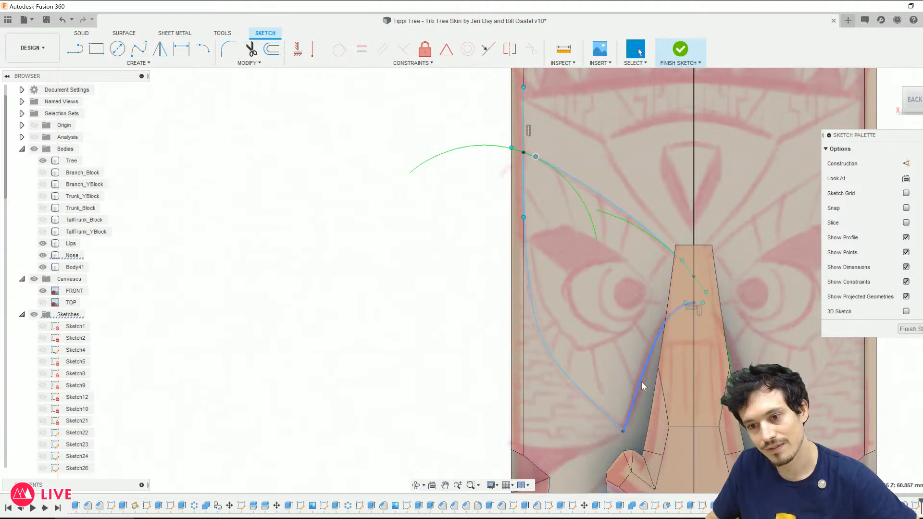
Step: Mirror the three eye-area splines about the vertical centre line
left_click(642, 384)
scroll(216, 255, "down", 2)
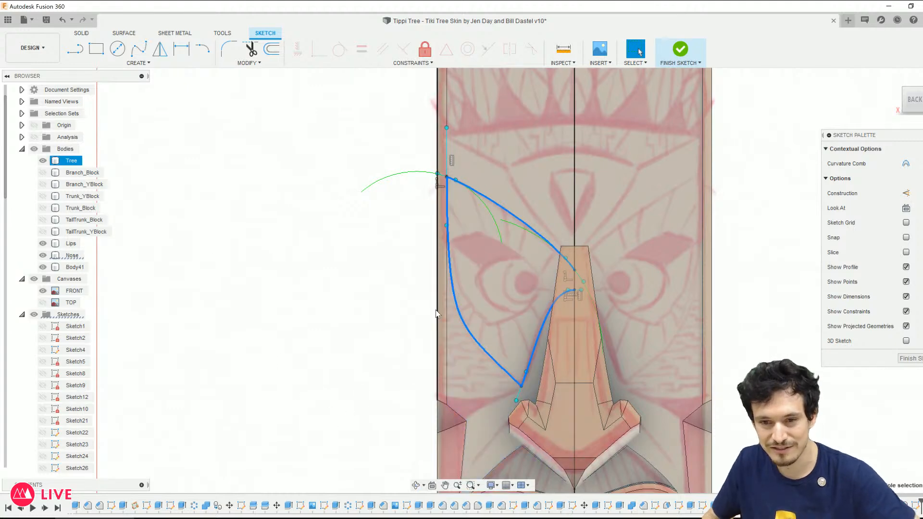
left_click(160, 49)
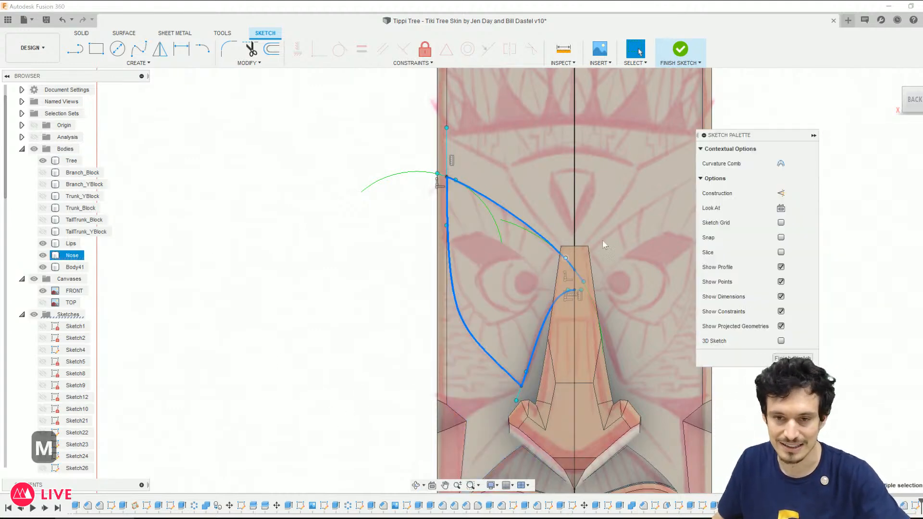
left_click(574, 200)
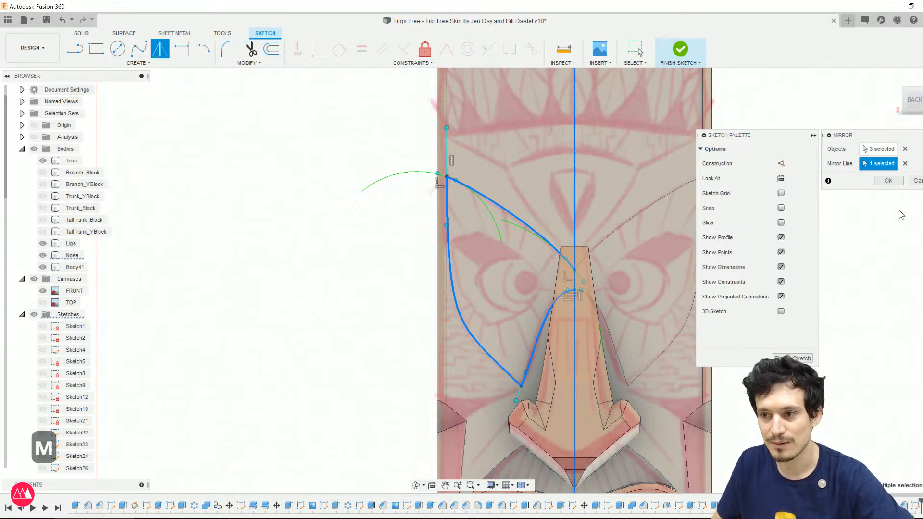
left_click(888, 180)
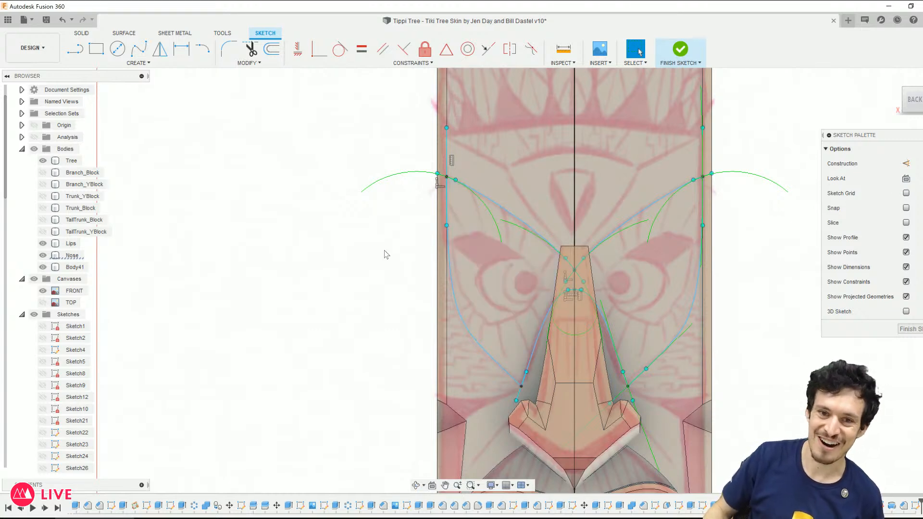
left_click(139, 49)
scroll(540, 296, "up", 2)
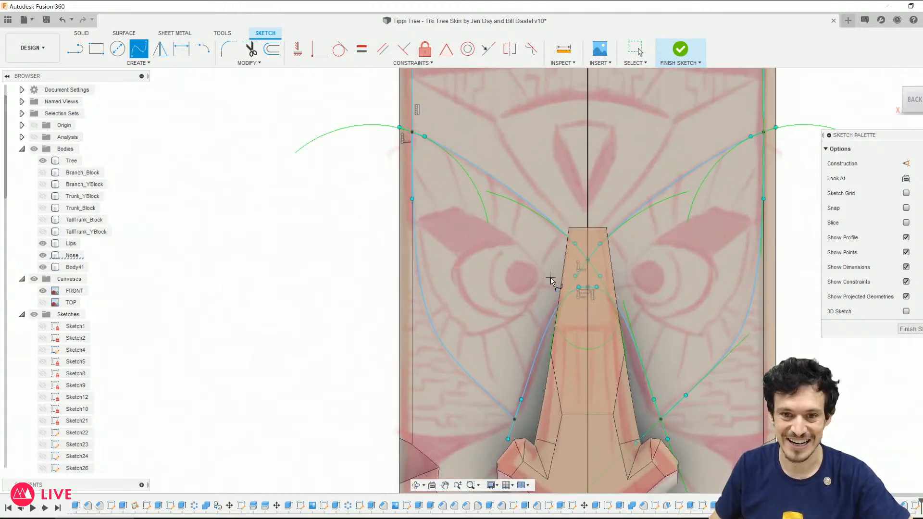
scroll(455, 310, "down", 2)
scroll(454, 308, "down", 1)
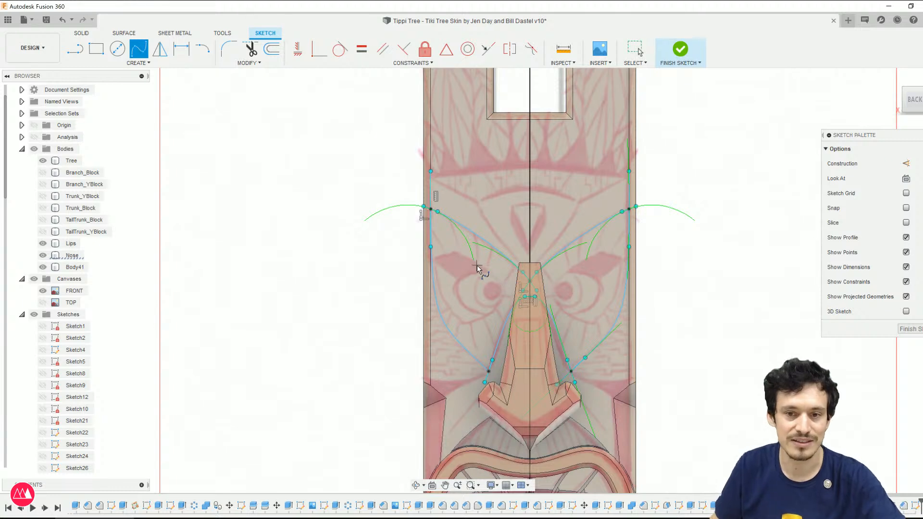
key("Escape")
Step: Start extruding only the two eye-area profiles beside the nose outward by about 5.8 mm, with the operation set to New Body
left_click(482, 287)
left_click(551, 293)
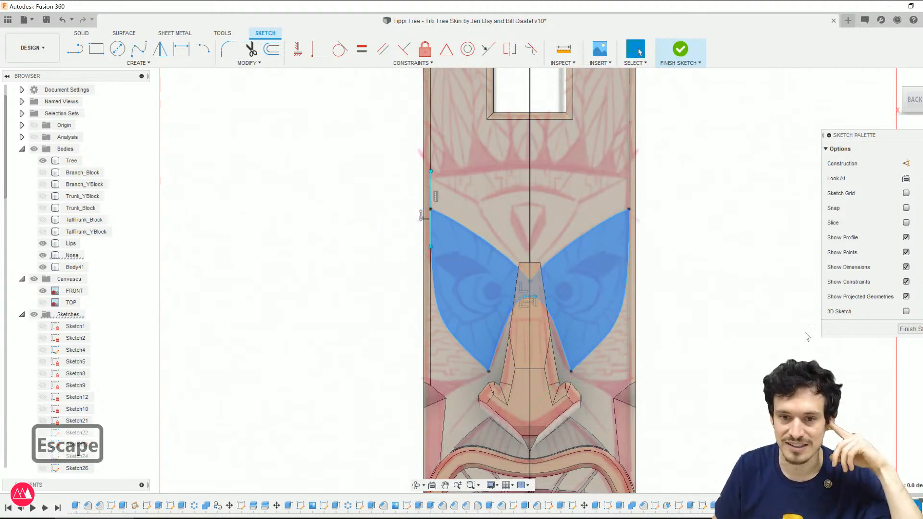
key("e")
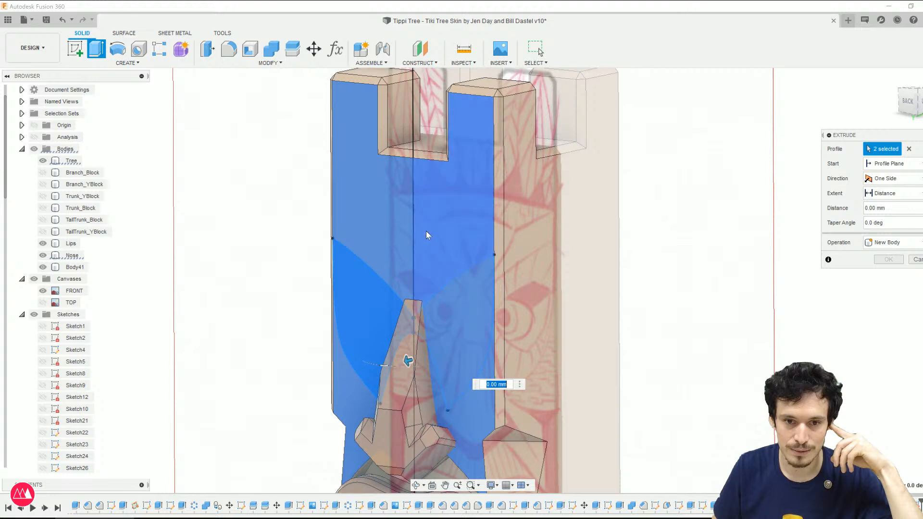
left_click(909, 148)
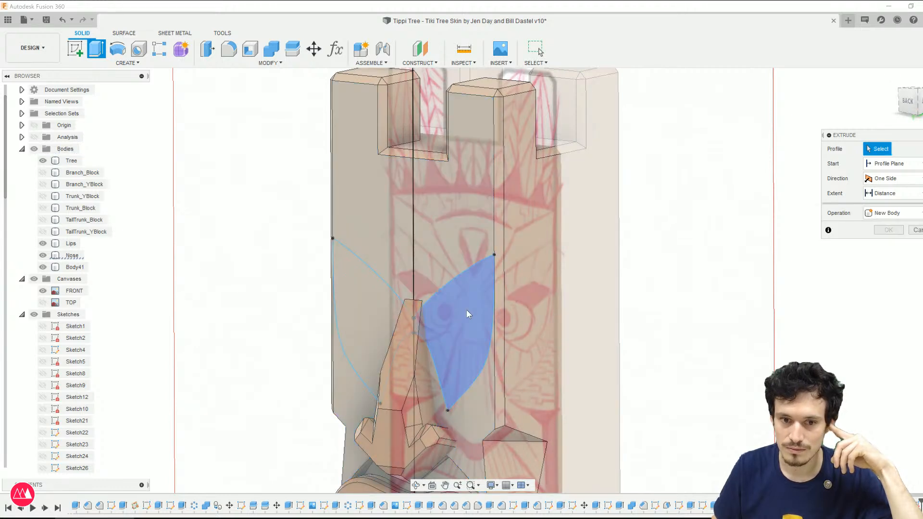
left_click(467, 312)
left_click(369, 320)
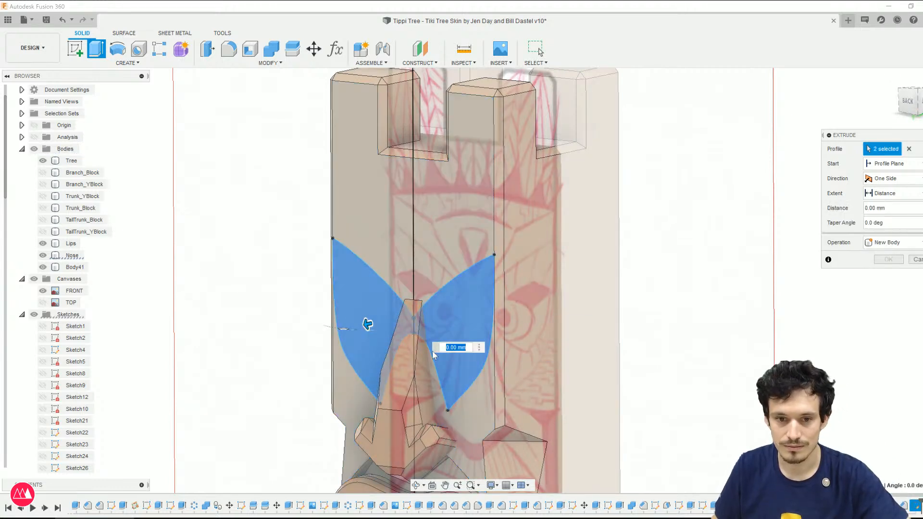
left_click_drag(367, 324, 344, 329)
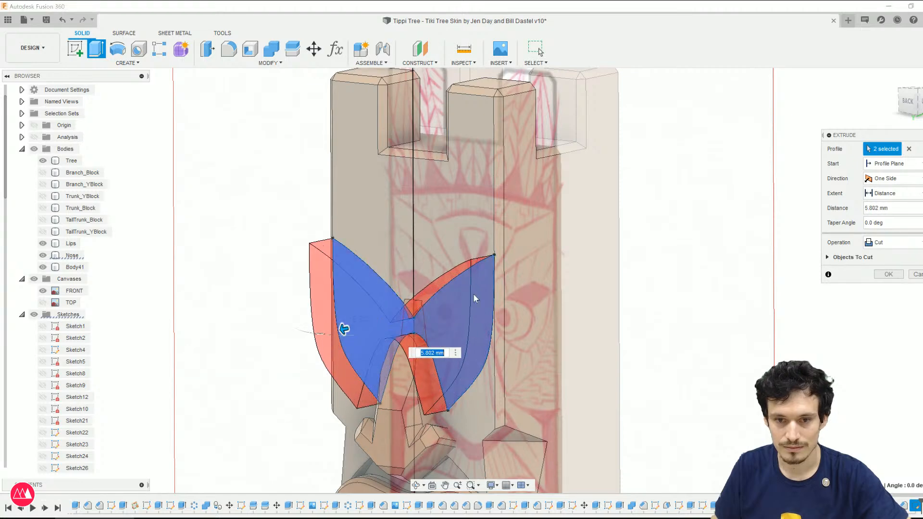
left_click(894, 243)
left_click(886, 284)
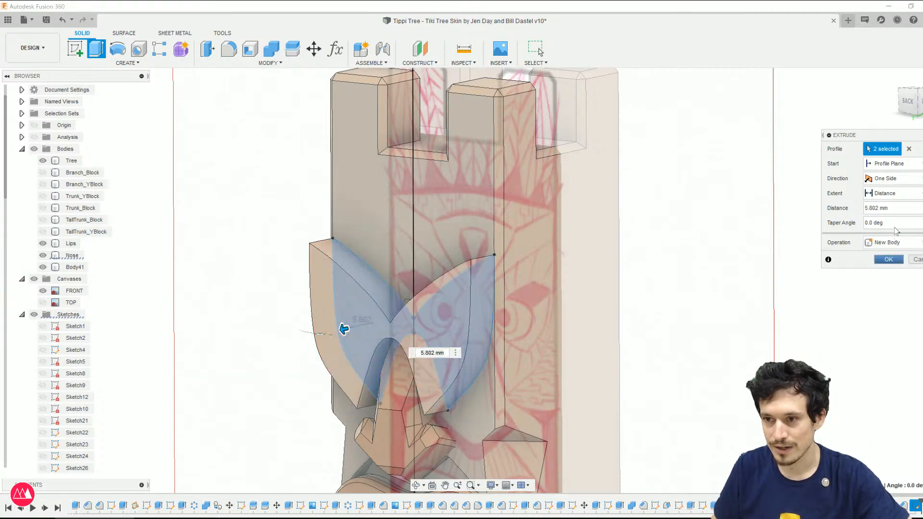
Step: Try extruding the two eye-area profiles 2 mm with a taper angle of -10 degrees
left_click(880, 223)
type("-45")
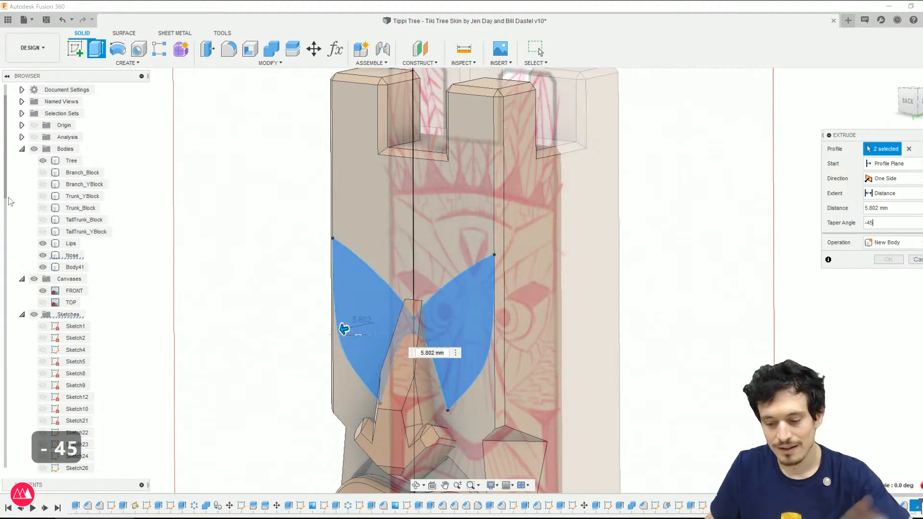
type("5")
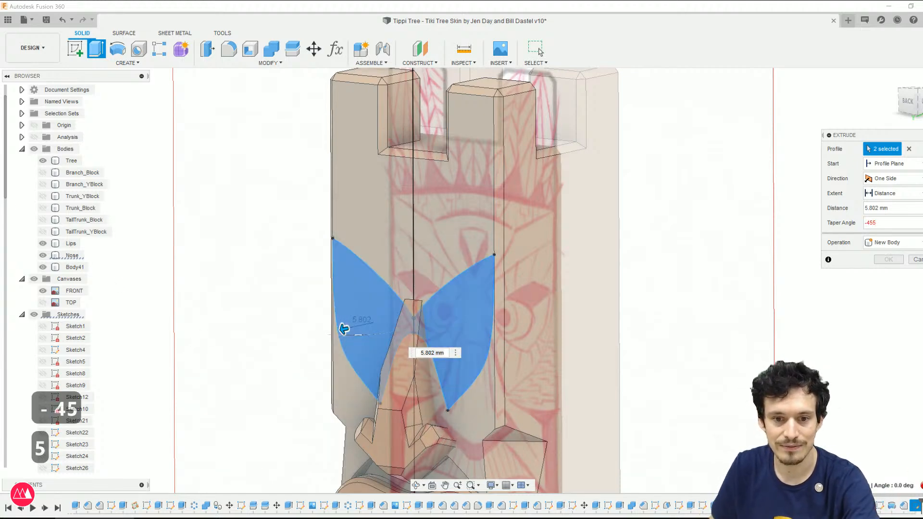
left_click(433, 353)
type("2")
left_click(878, 224)
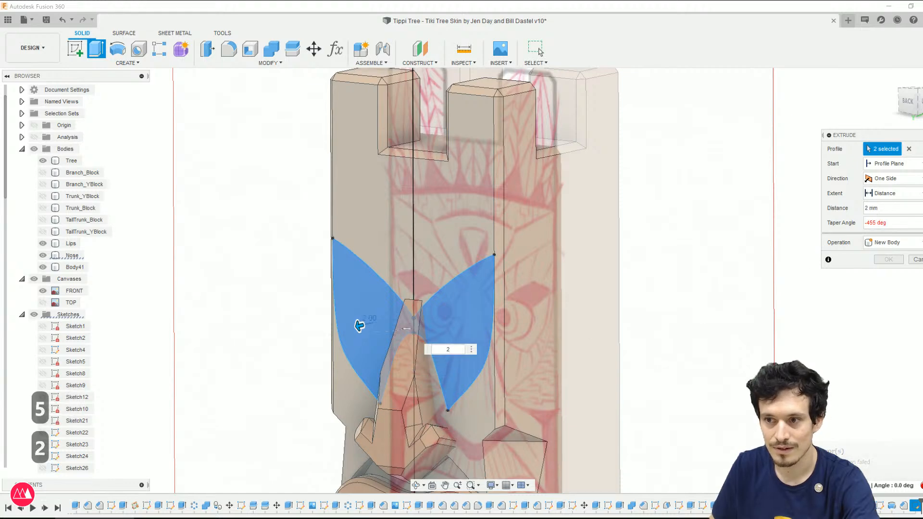
key("BackSpace")
key("BackSpace")
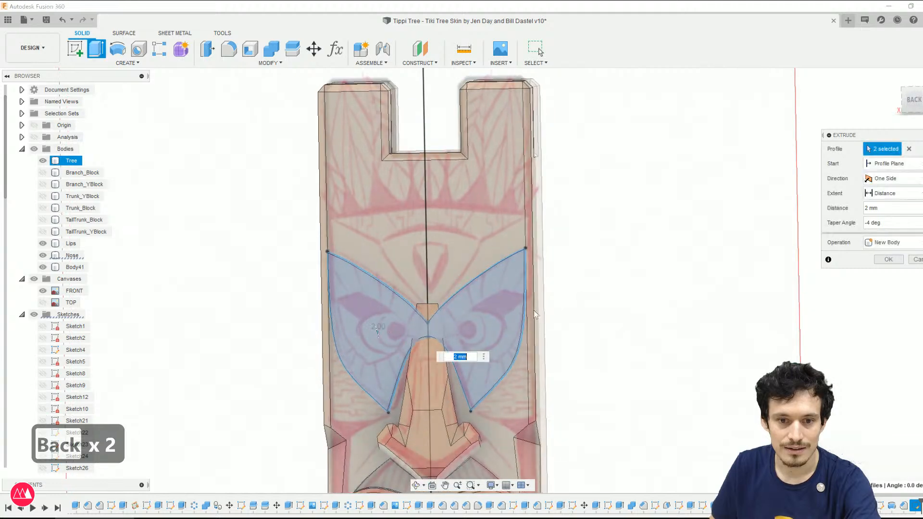
left_click_drag(872, 223, 864, 223)
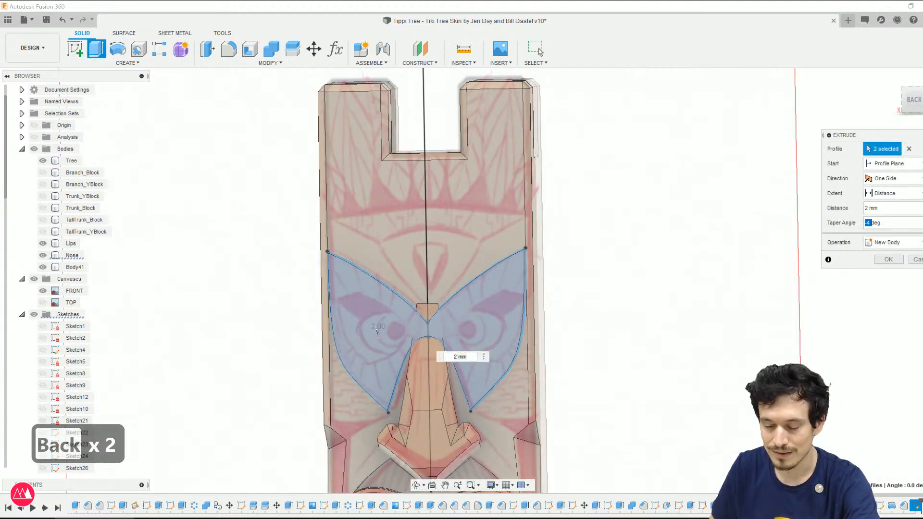
type("-10")
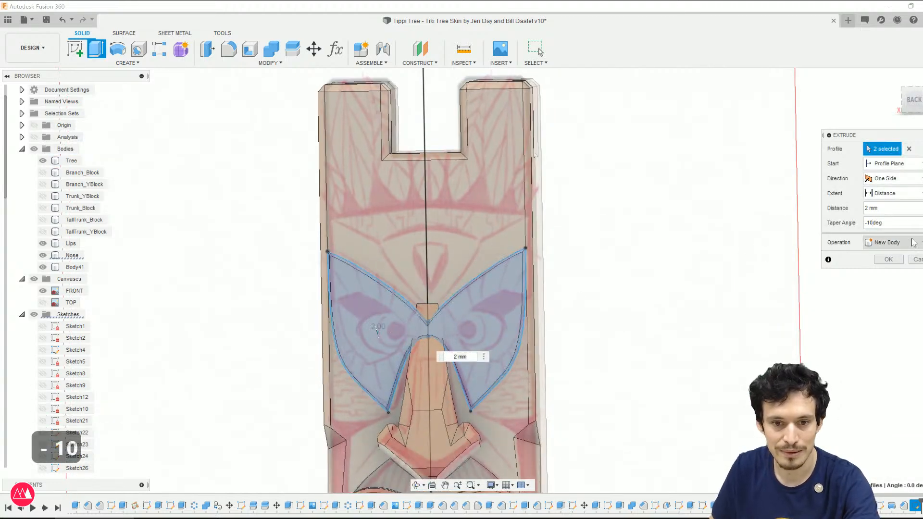
scroll(444, 329, "up", 2)
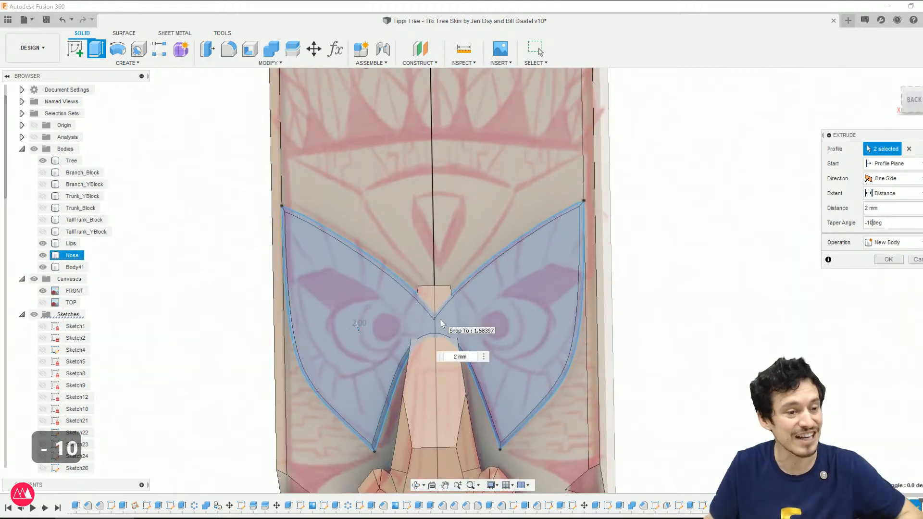
left_click(909, 260)
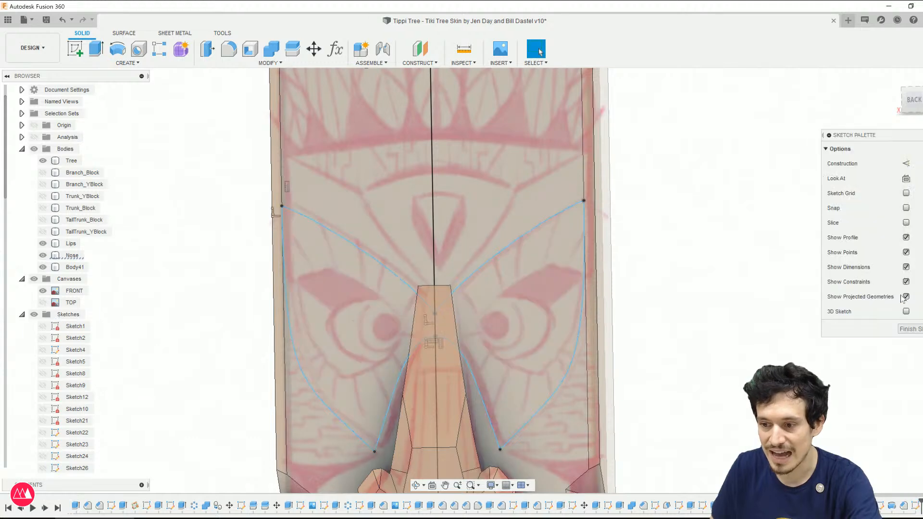
Step: Reopen the eye-area sketch for editing and delete the mirrored splines, keeping only the original half of the contour
left_click(910, 330)
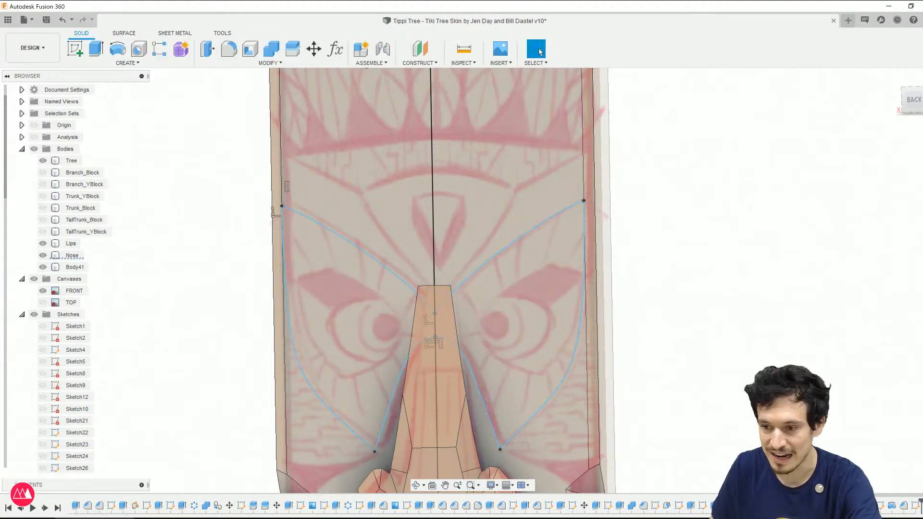
right_click(903, 511)
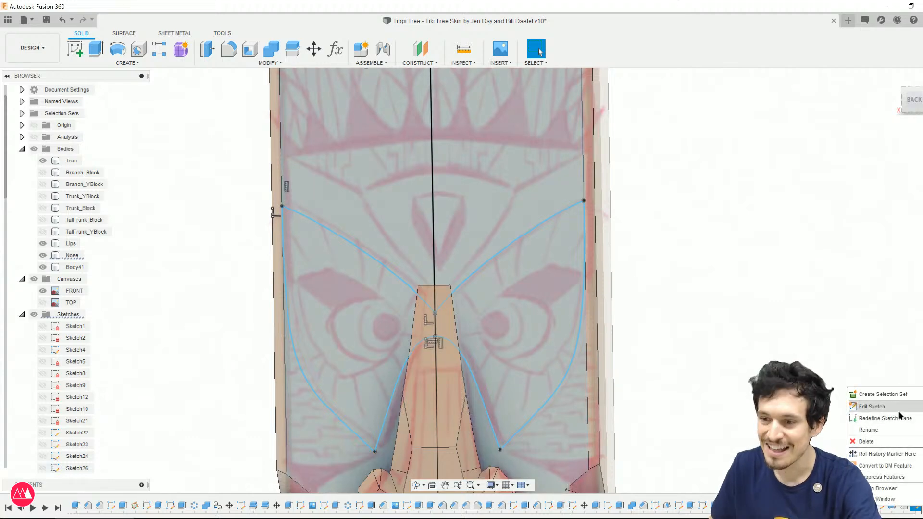
left_click(872, 407)
double_click(483, 366)
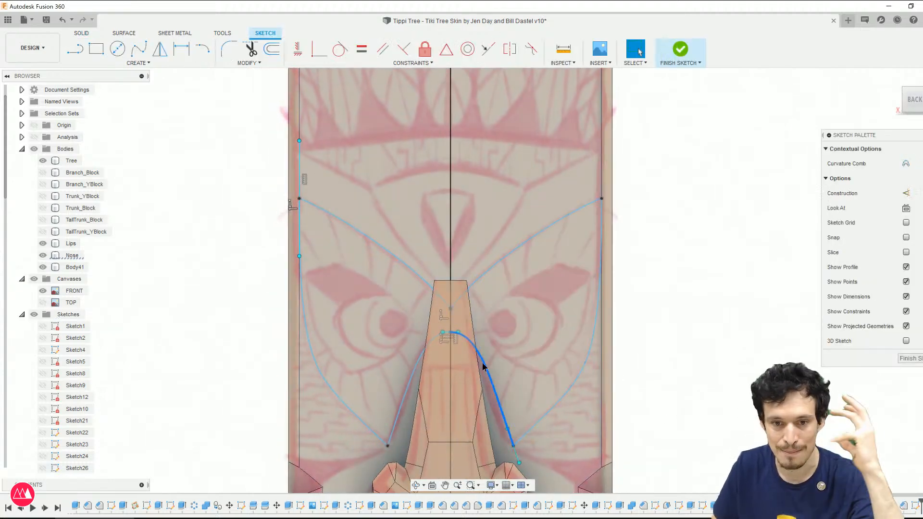
key("Delete")
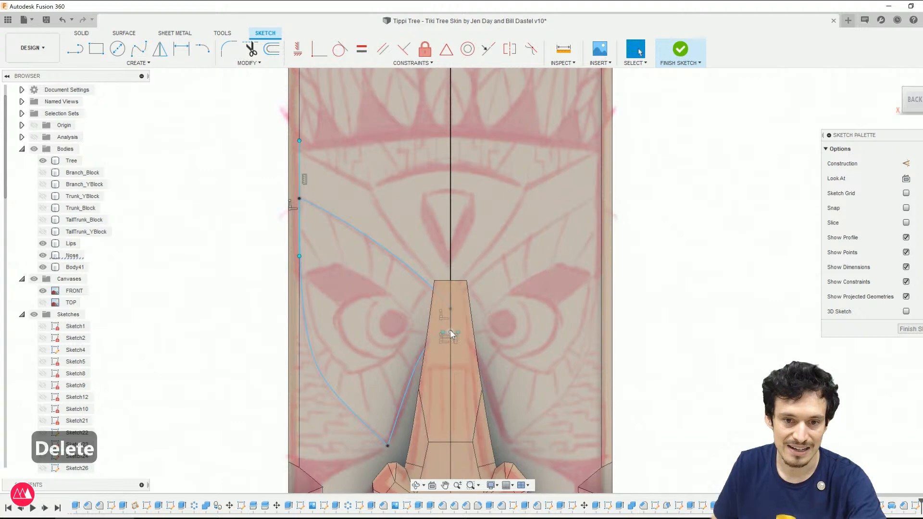
Step: Try moving the upper spline's centre-line endpoint toward the nose bridge, and undo the change
left_click(451, 334)
mouse_move(450, 309)
left_mouse_down()
mouse_move(450, 331)
mouse_move(437, 316)
left_mouse_up()
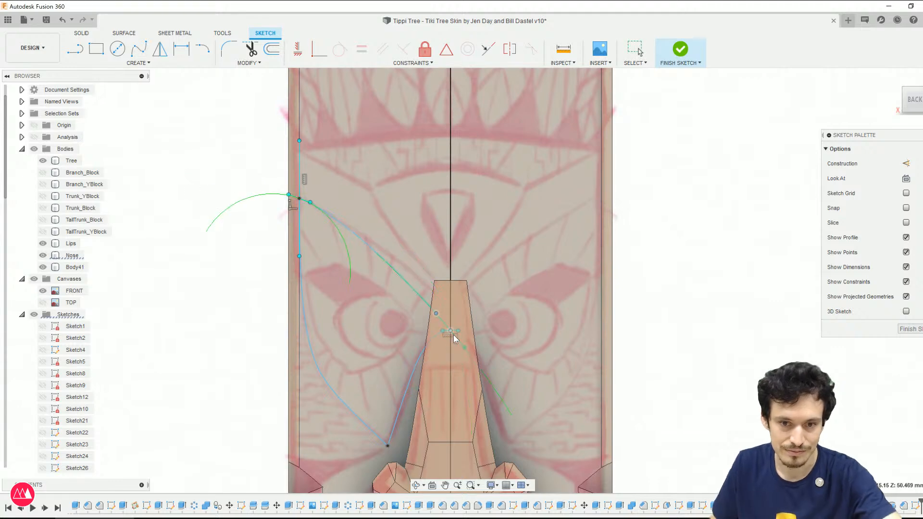
key("ctrl+z")
key("ctrl+z")
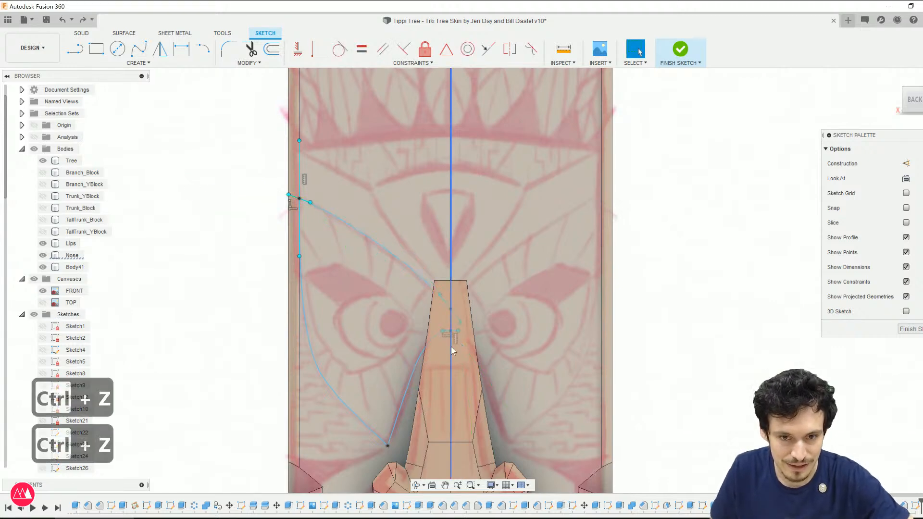
Step: Remove the horizontal constraint on the nose-side spline's tangent and join its upper end to the upper spline's end on the centre line
scroll(448, 335, "up", 2)
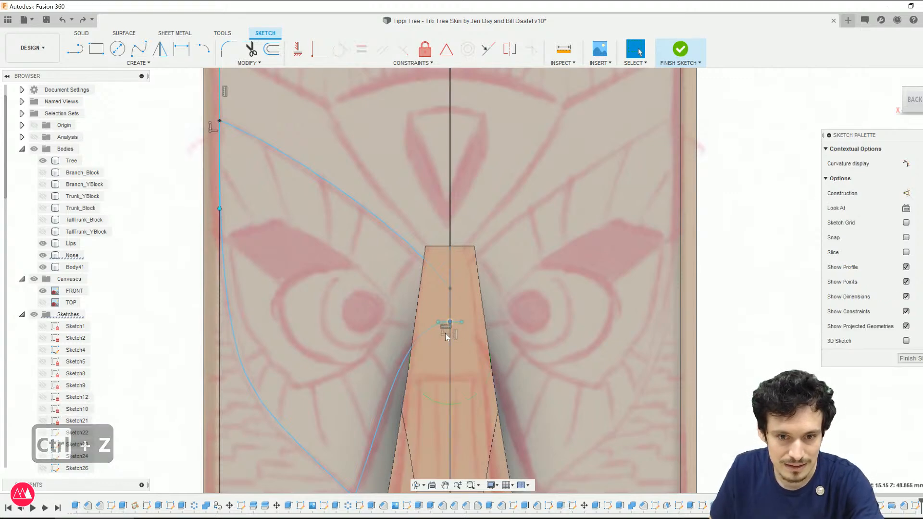
key("Delete")
mouse_move(449, 322)
left_mouse_down()
mouse_move(450, 293)
mouse_move(439, 294)
mouse_move(436, 313)
left_mouse_up()
scroll(299, 307, "down", 3)
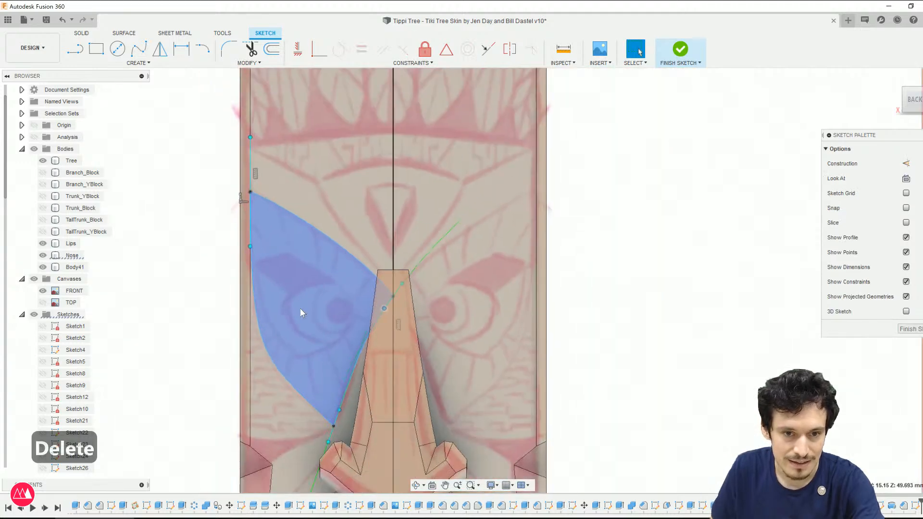
Step: Slightly reposition the lower tip of the eye contour where the side and nose-side splines meet
scroll(331, 423, "up", 3)
left_click_drag(335, 431, 337, 437)
scroll(336, 437, "down", 2)
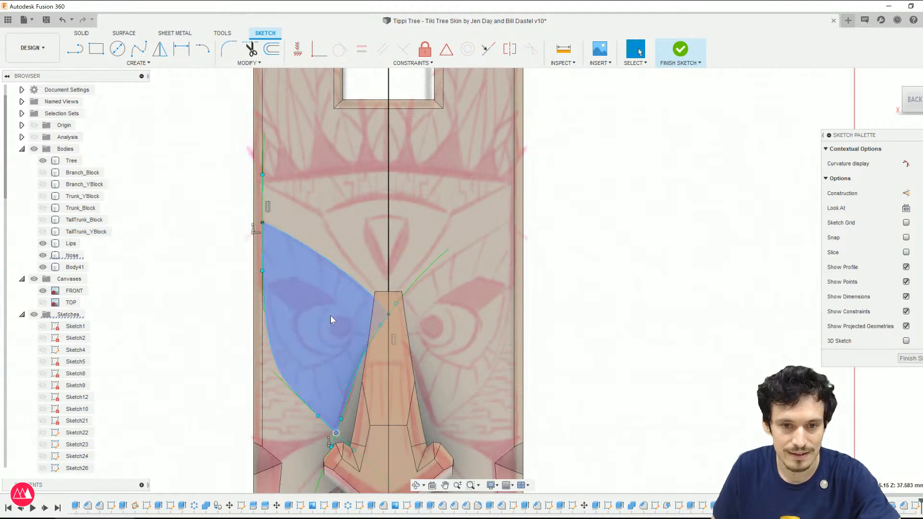
Step: Start extruding the closed eye-area profile outward by about 7.1 mm with a -45 degree taper, using the New Body operation
left_click(345, 328)
key("e")
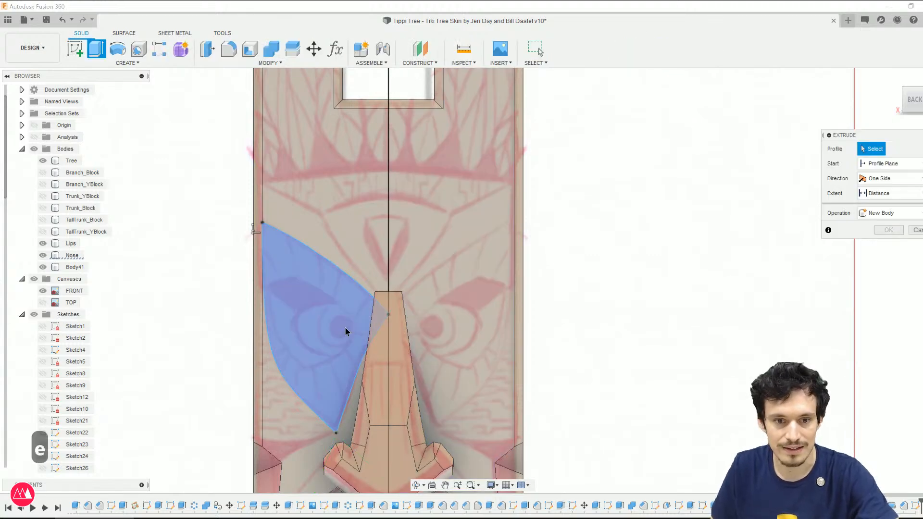
left_click_drag(330, 326, 889, 235)
type("-45")
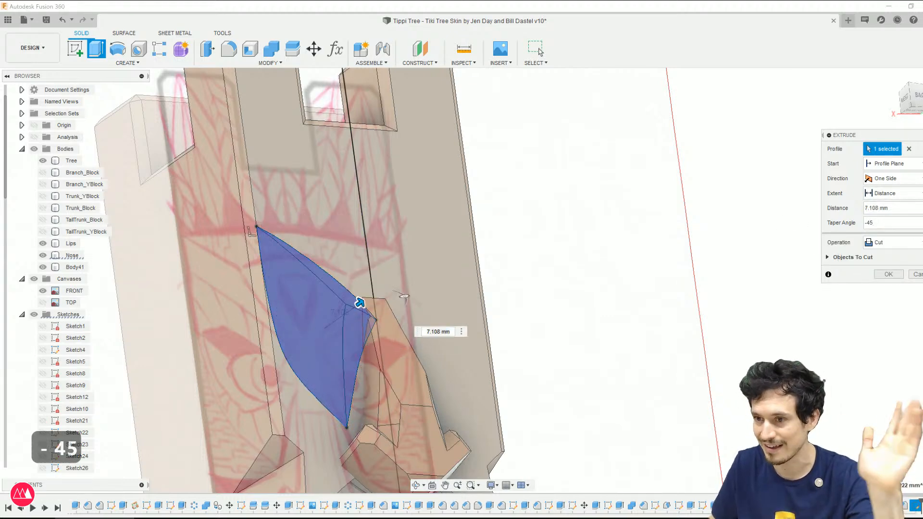
left_click(893, 242)
left_click(884, 284)
Step: Set the eye-area extrusion's taper angle to -40 degrees and its distance to 8 mm, and create the body
middle_click_drag(578, 351, 616, 315, "shift")
scroll(688, 262, "up", 4)
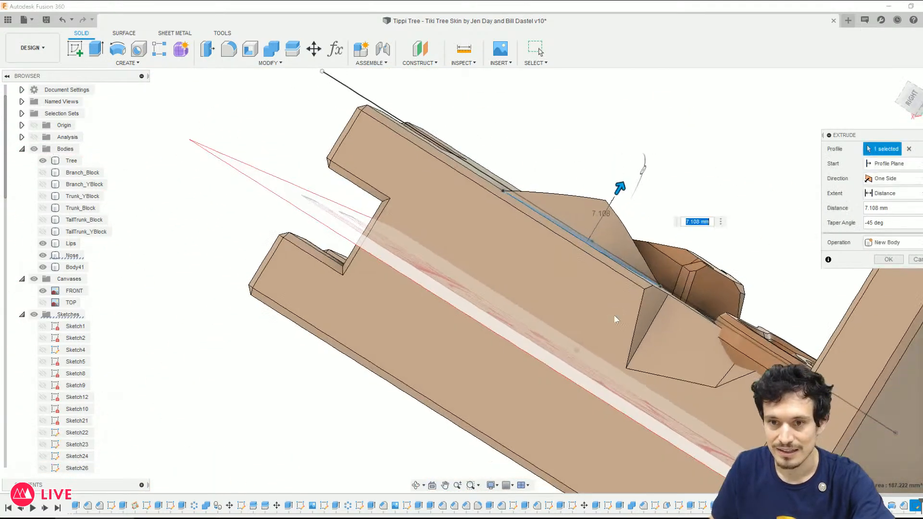
scroll(688, 261, "down", 3)
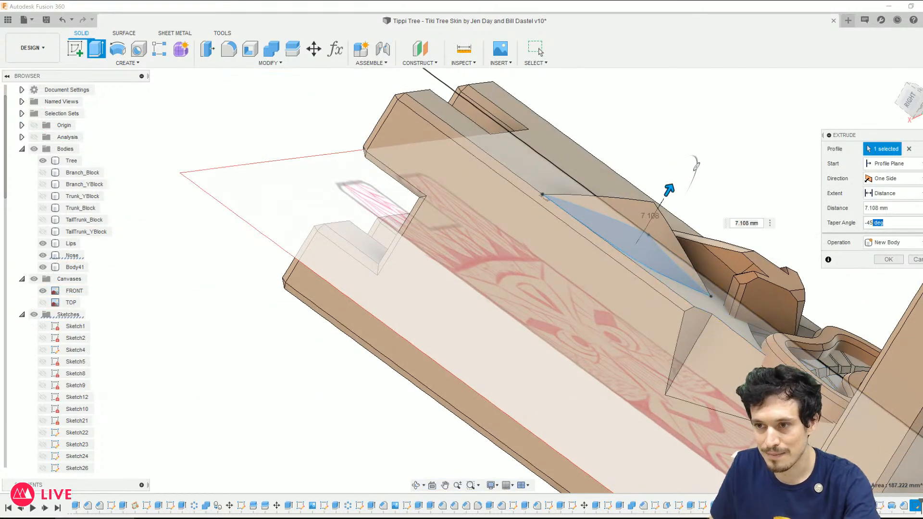
type("10")
key("BackSpace")
key("BackSpace")
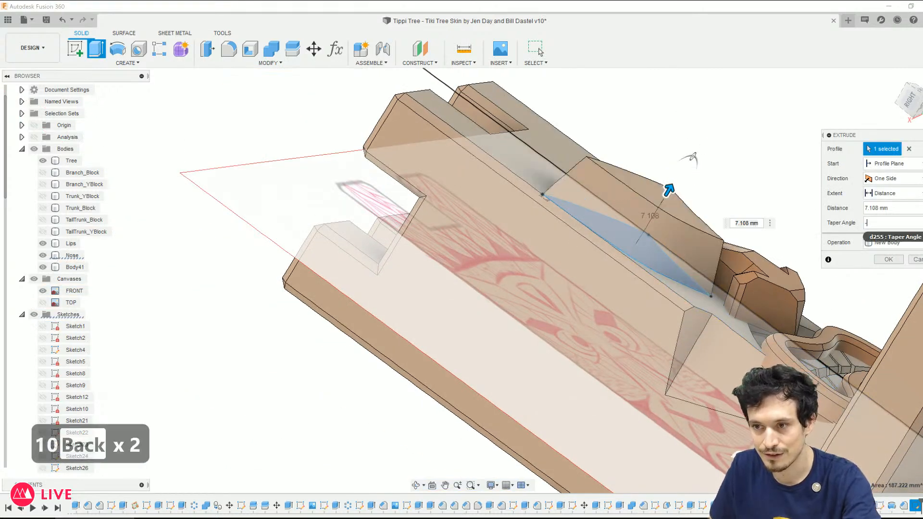
type("40")
middle_click_drag(702, 273, 747, 298, "shift")
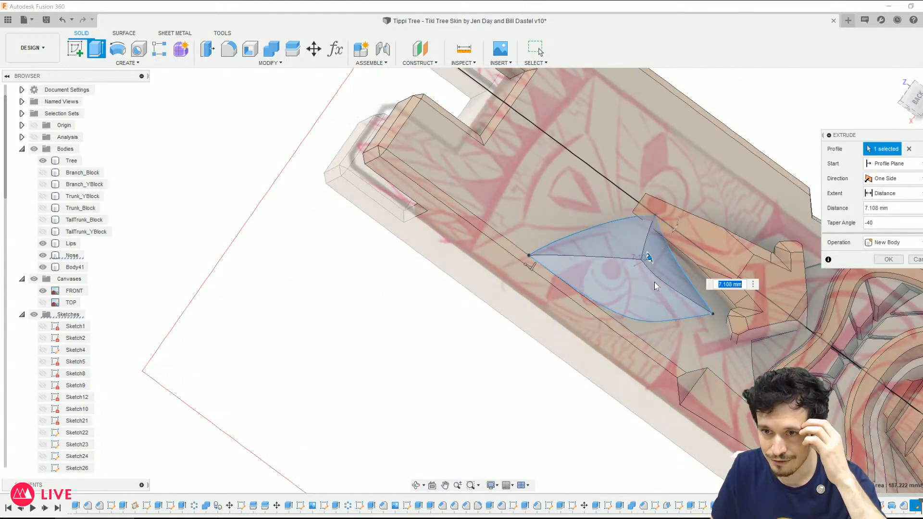
type("8")
key("Return")
Step: Start an offset construction plane from the tree's flat face behind the eye body, pulled outward about 3.2 mm
mouse_move(699, 319)
middle_mouse_down("shift")
mouse_move(721, 308)
mouse_move(740, 332)
mouse_move(695, 320)
middle_mouse_up("shift")
middle_click_drag(690, 359, 686, 355, "shift")
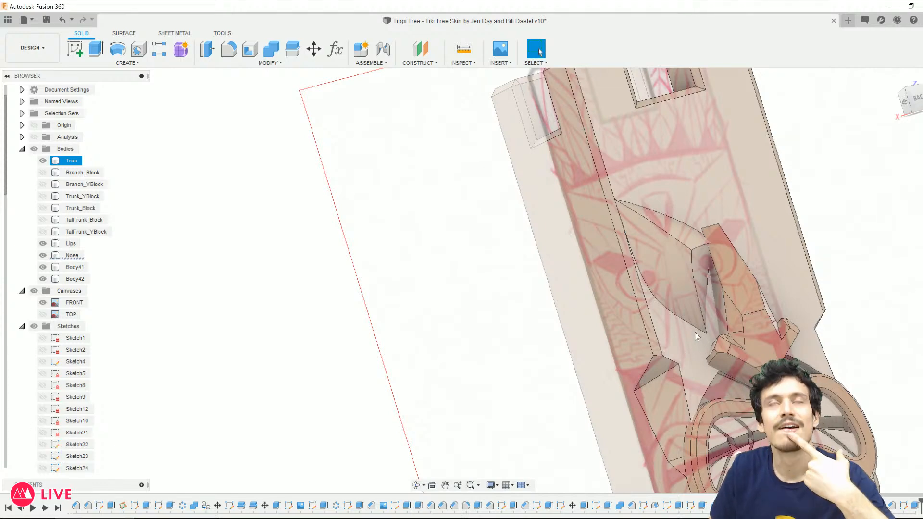
left_click(697, 336)
mouse_move(697, 337)
middle_mouse_down("shift")
mouse_move(704, 328)
mouse_move(692, 354)
middle_mouse_up("shift")
left_click(692, 354)
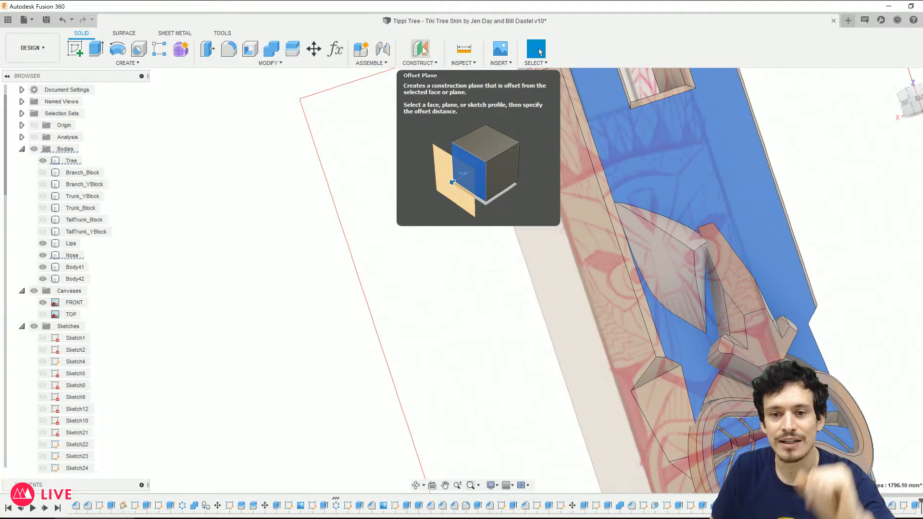
left_click(421, 50)
middle_click_drag(576, 287, 665, 288, "shift")
left_click_drag(665, 287, 684, 284)
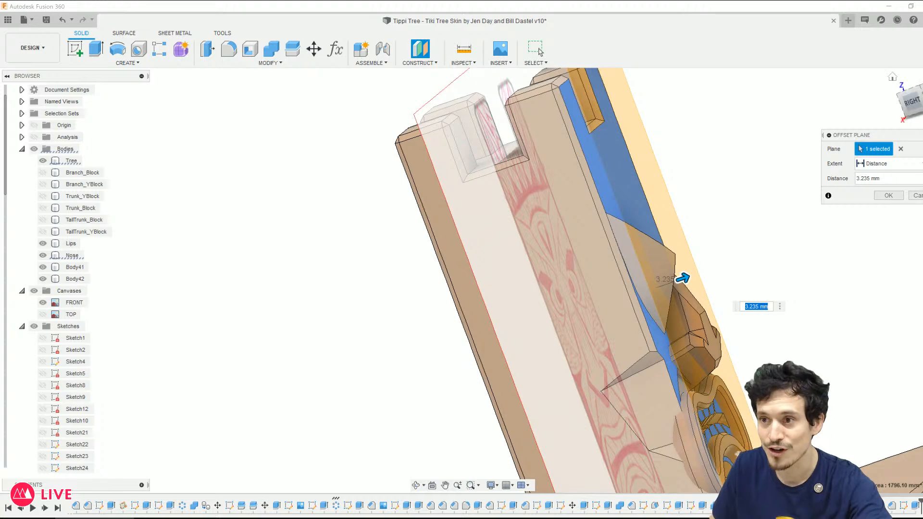
Step: Move the offset plane out to about 8.6 mm, beyond the eye body's peak, and create it
left_click(905, 109)
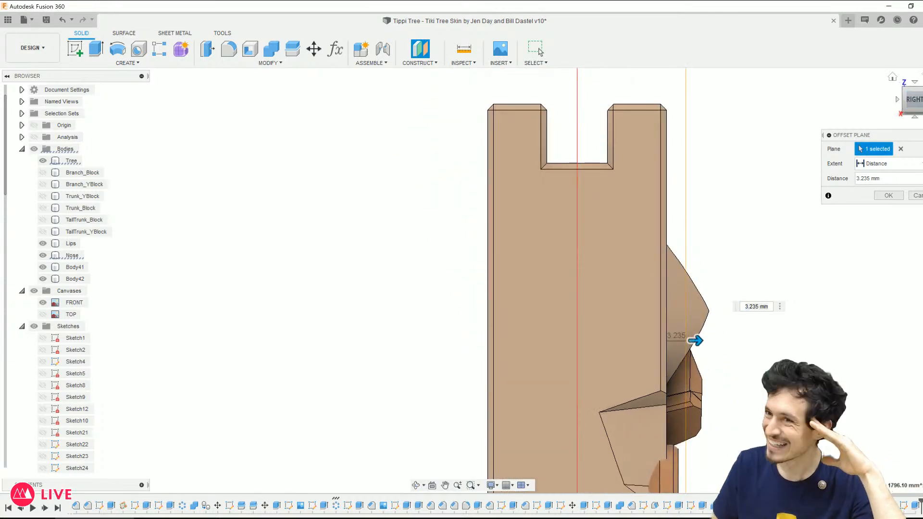
left_click(921, 99)
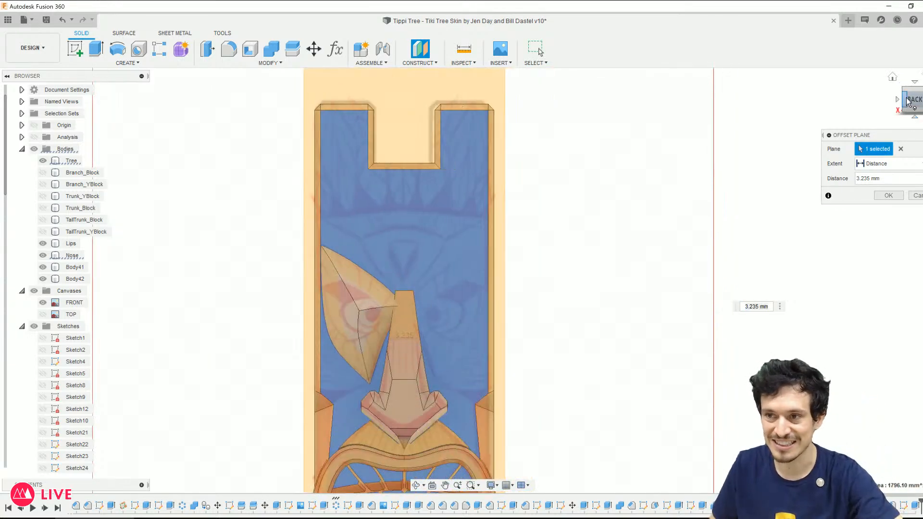
scroll(552, 298, "down", 2)
scroll(370, 307, "up", 2)
scroll(401, 318, "up", 2)
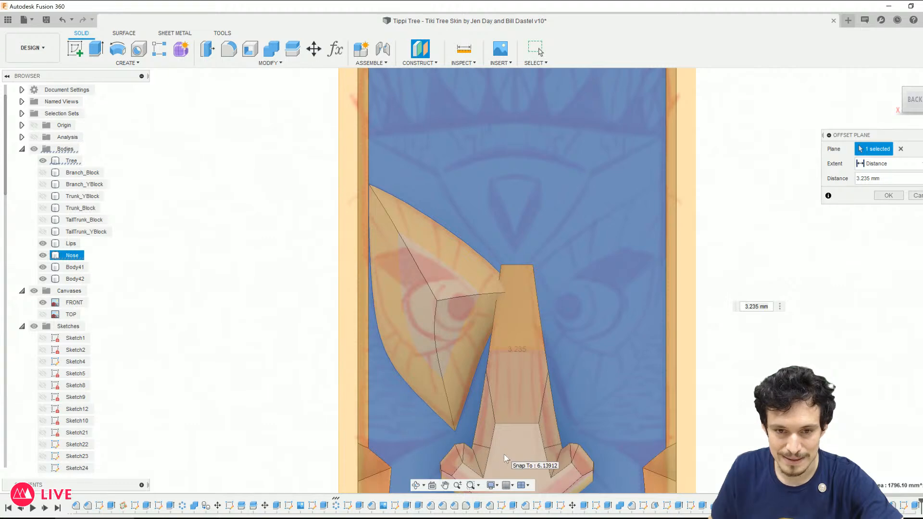
mouse_move(452, 343)
middle_mouse_down("shift")
mouse_move(515, 356)
mouse_move(448, 337)
middle_mouse_up("shift")
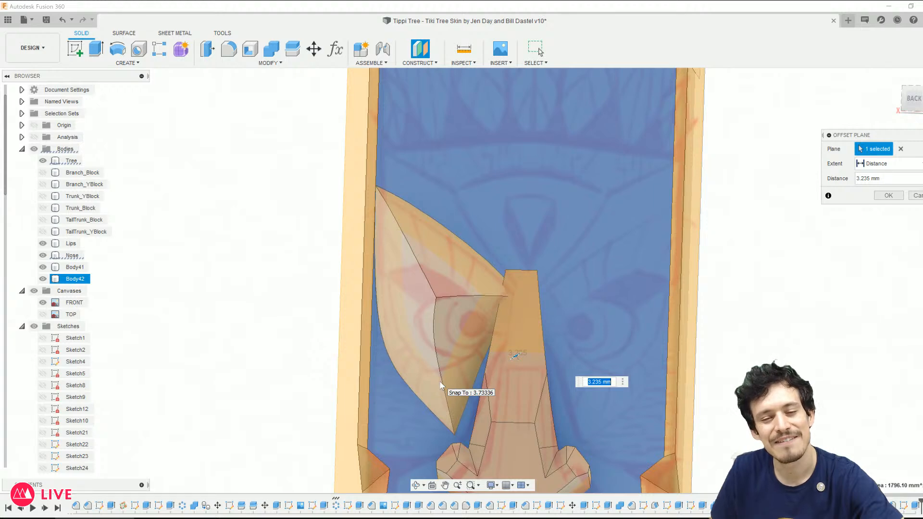
middle_click_drag(572, 394, 613, 368, "shift")
left_click_drag(534, 347, 575, 320)
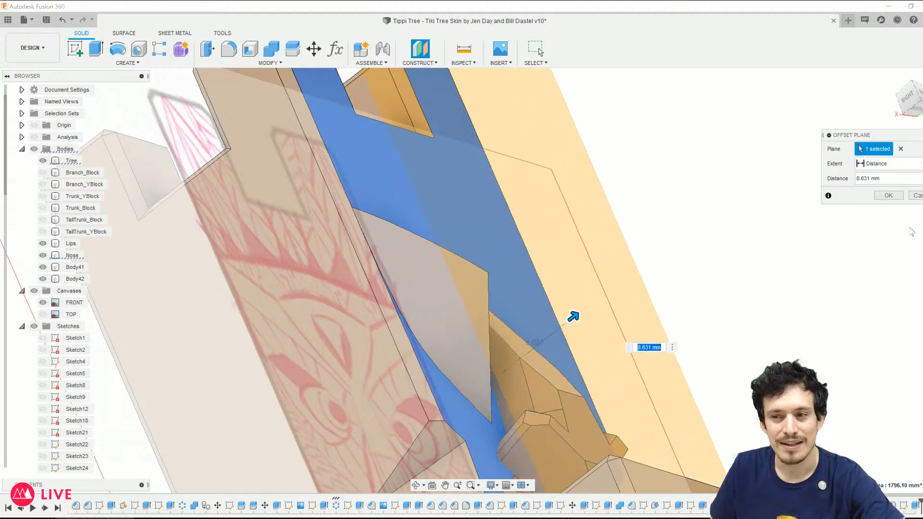
key("Return")
Step: Start a new sketch on the offset plane in front of the tapered eye-area body
left_click(513, 221)
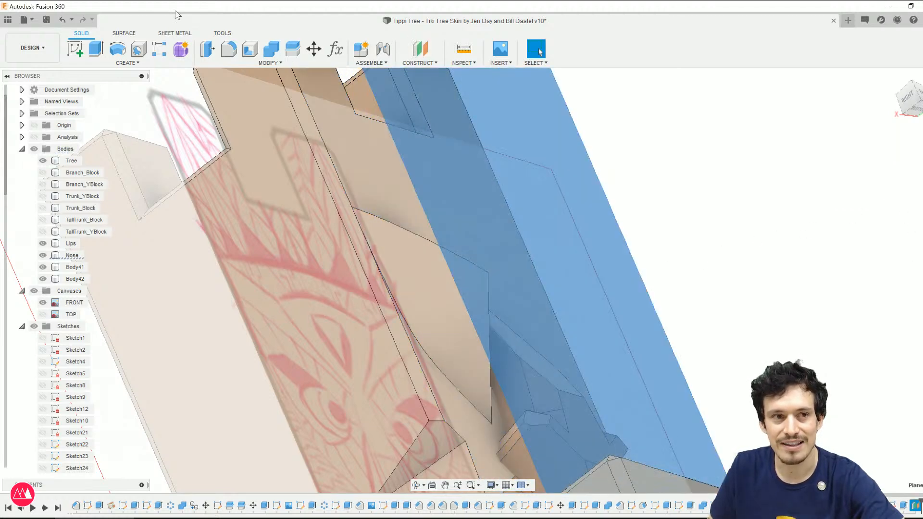
left_click(73, 50)
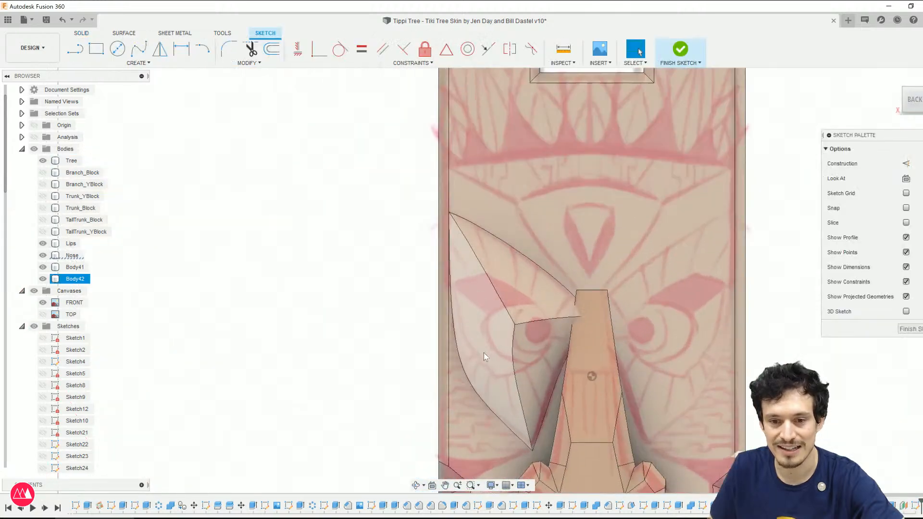
left_click(138, 48)
left_click(564, 322)
key("Escape")
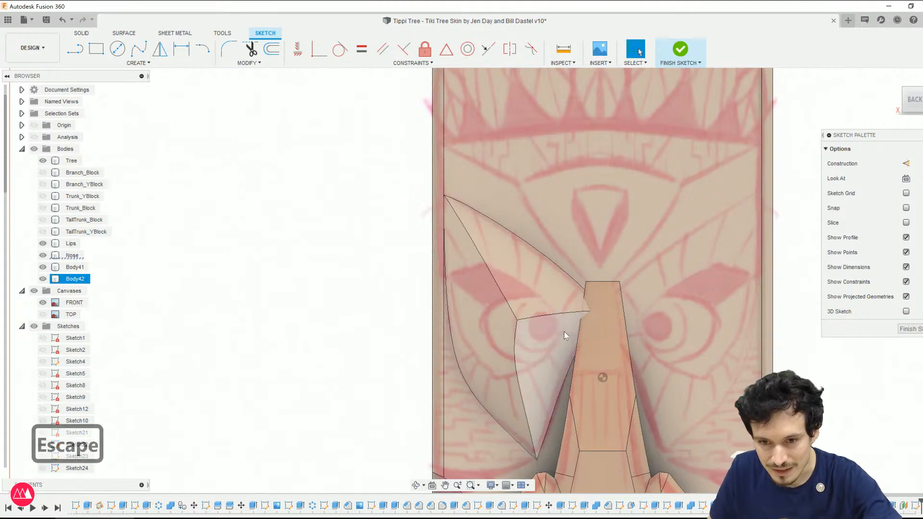
Step: Draw a three-point spline from the brow's upper corner around the inner eye corner to below the eye, following the FRONT canvas
left_click(138, 48)
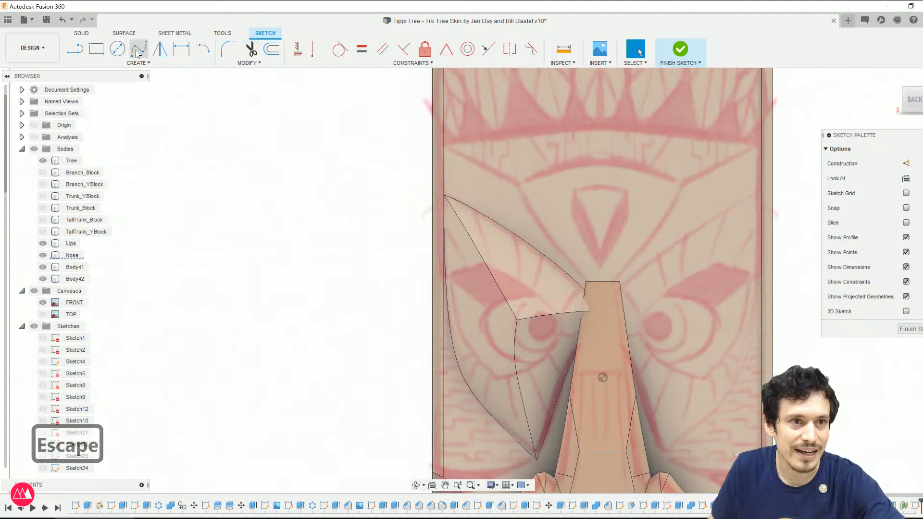
left_click(484, 264)
left_click(563, 326)
left_click(496, 381)
key("ctrl+z")
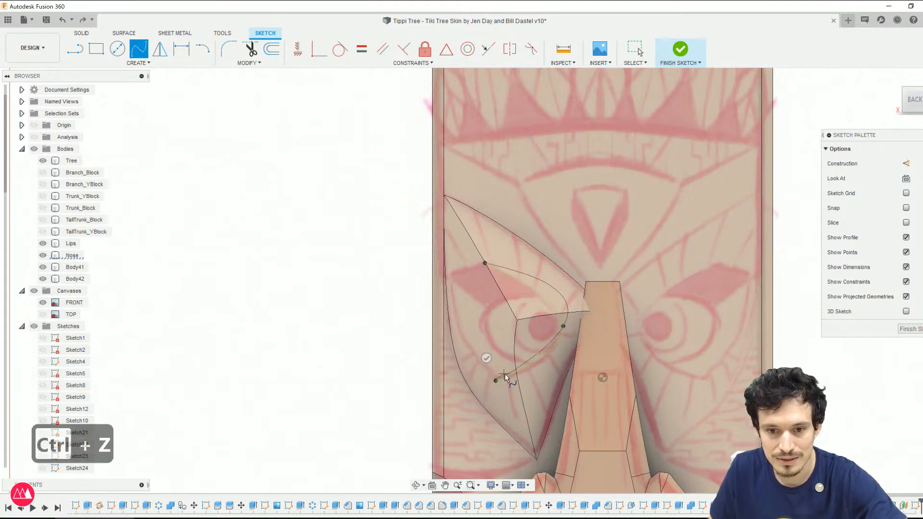
key("Escape")
scroll(561, 339, "up", 5)
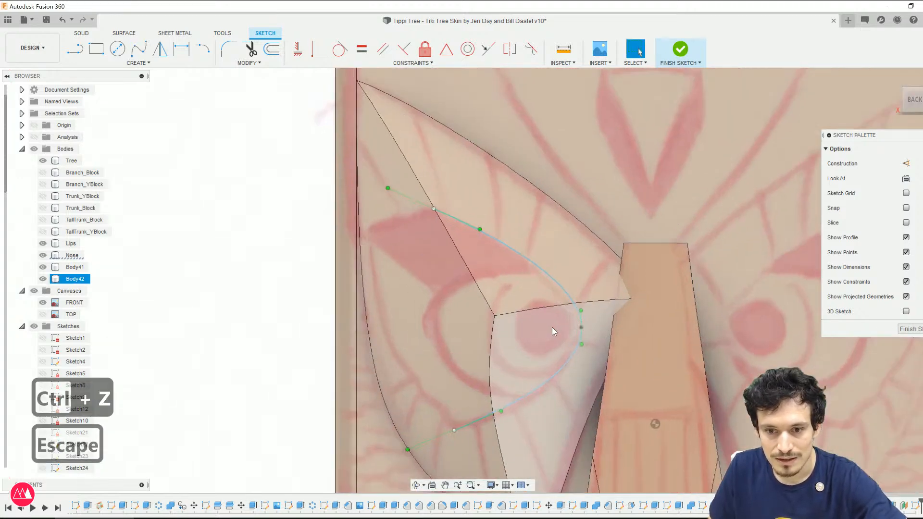
Step: Adjust the spline's tangent handles at the inner eye corner and both ends so the curve wraps around the traced eye
left_click_drag(608, 360, 606, 343)
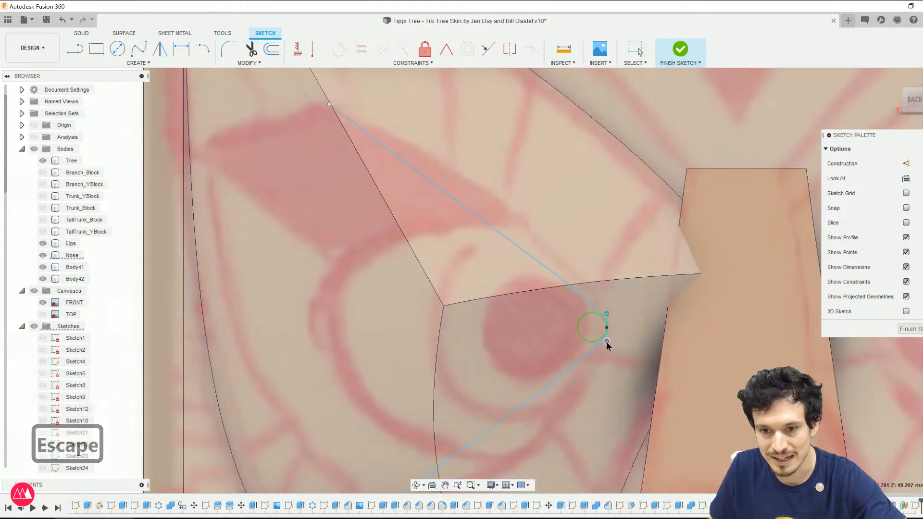
left_click_drag(606, 341, 606, 343)
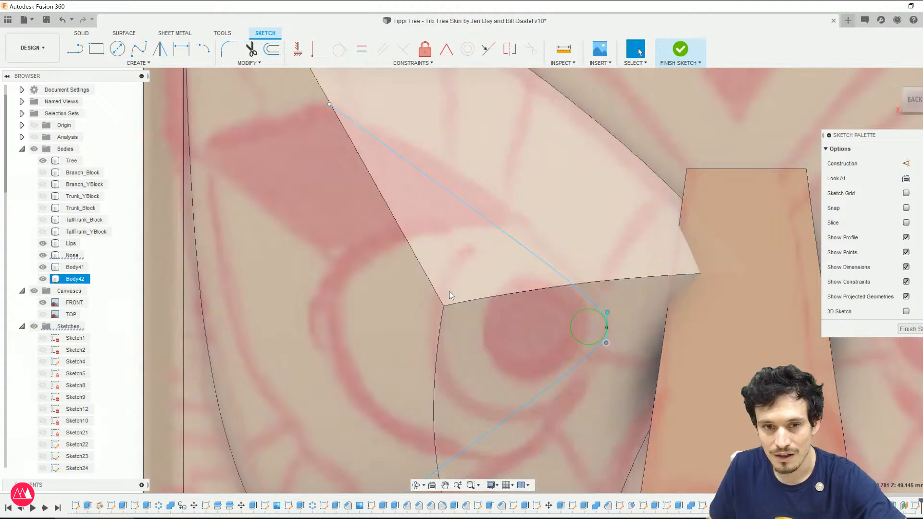
scroll(449, 293, "down", 3)
left_click(435, 226)
mouse_move(437, 226)
left_mouse_down()
mouse_move(442, 213)
mouse_move(450, 220)
left_mouse_up()
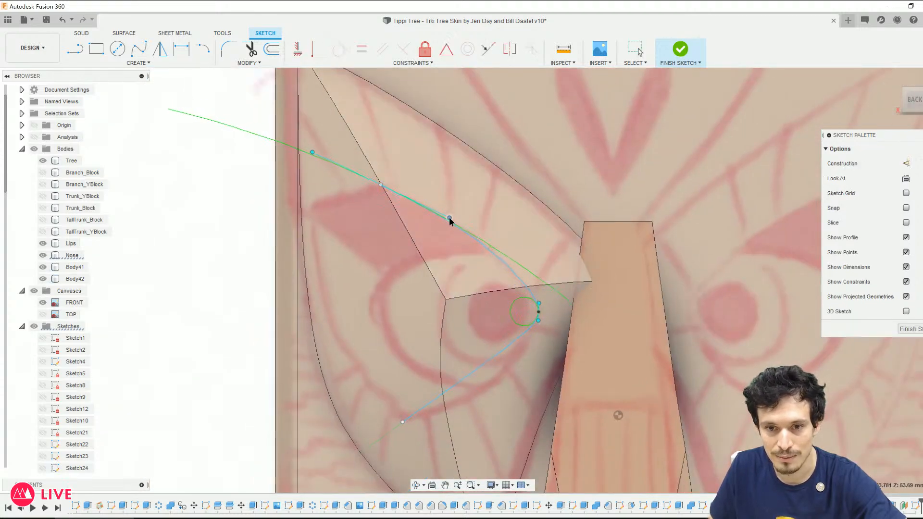
left_click(460, 379)
left_click_drag(459, 378, 479, 399)
scroll(529, 328, "up", 3)
left_click_drag(544, 315, 545, 314)
scroll(506, 343, "down", 3)
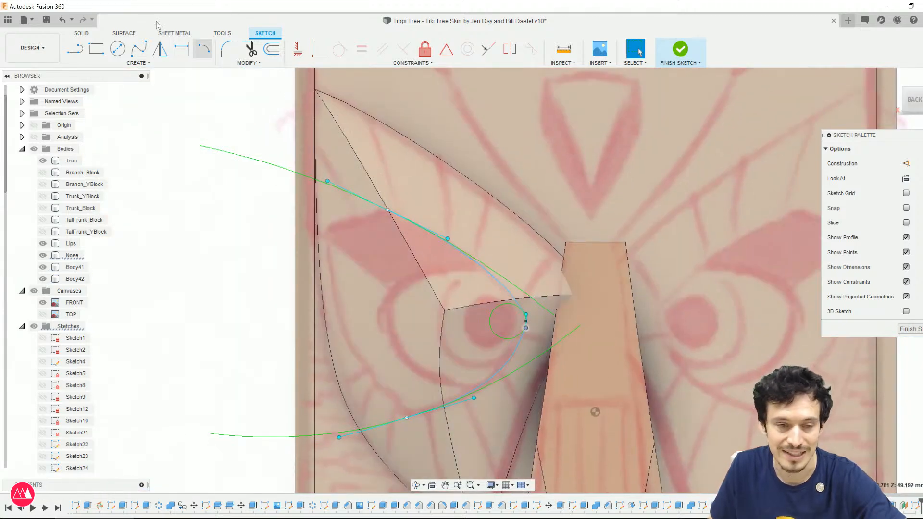
Step: Draw a second spline from the first one's lower end to the brow's outer corner, and bend it along the body's outer side
left_click(138, 48)
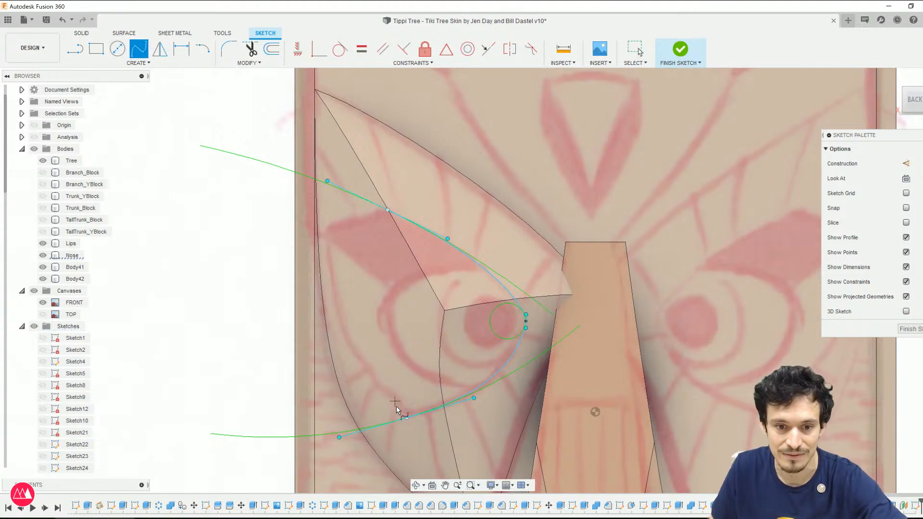
left_click(327, 229)
left_click(349, 220)
key("Escape")
left_click_drag(335, 249, 332, 271)
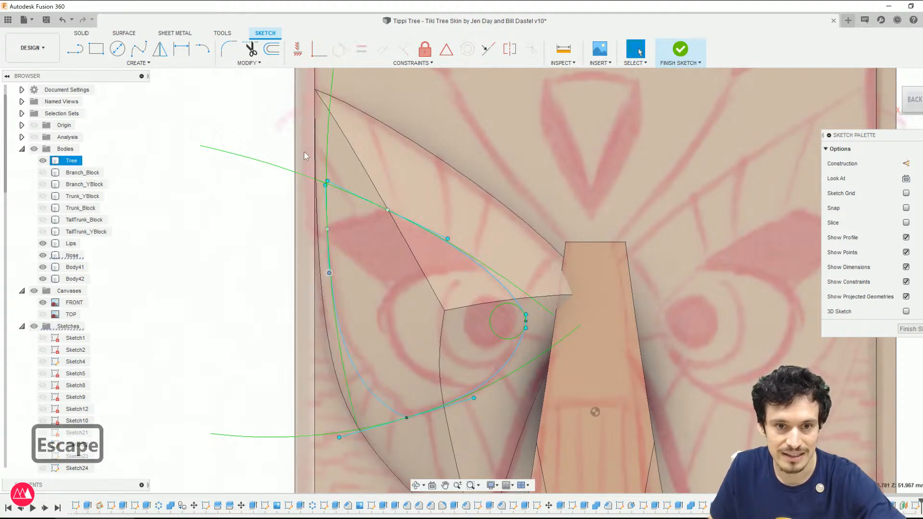
Step: Close the eye profile with a spline from the brow's outer corner to the first spline's upper end, and curve it along the brow
left_click(144, 46)
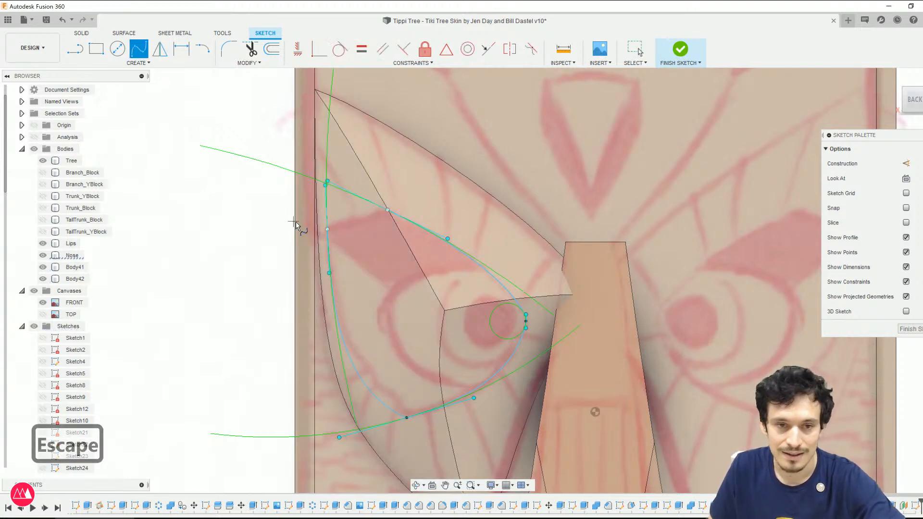
left_click(327, 229)
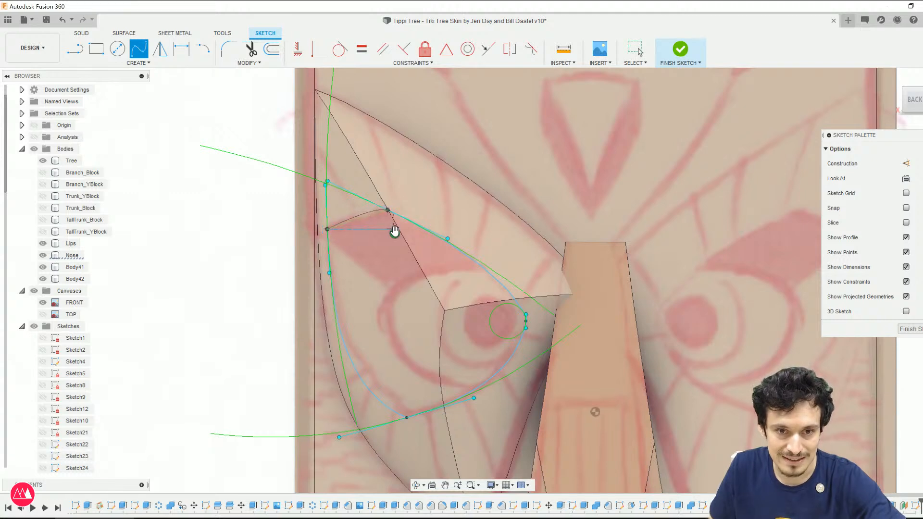
key("Escape")
scroll(375, 222, "up", 6)
left_click(268, 243)
mouse_move(268, 244)
left_mouse_down()
mouse_move(267, 236)
mouse_move(260, 245)
left_mouse_up()
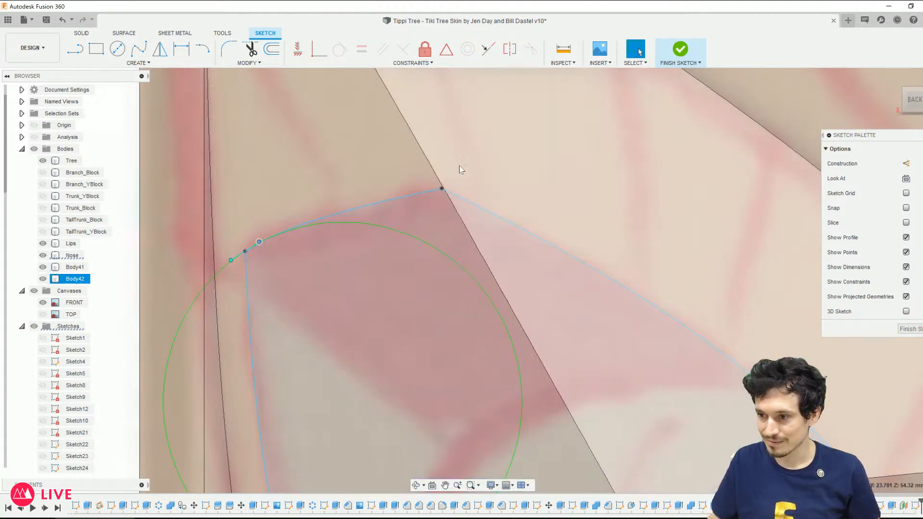
Step: Extrude the closed eye profile by -8.631 mm back to the tree's flat face, using the New Body operation
scroll(459, 171, "down", 4)
scroll(448, 202, "down", 3)
middle_click_drag(439, 307, 509, 271, "shift")
scroll(452, 299, "down", 2)
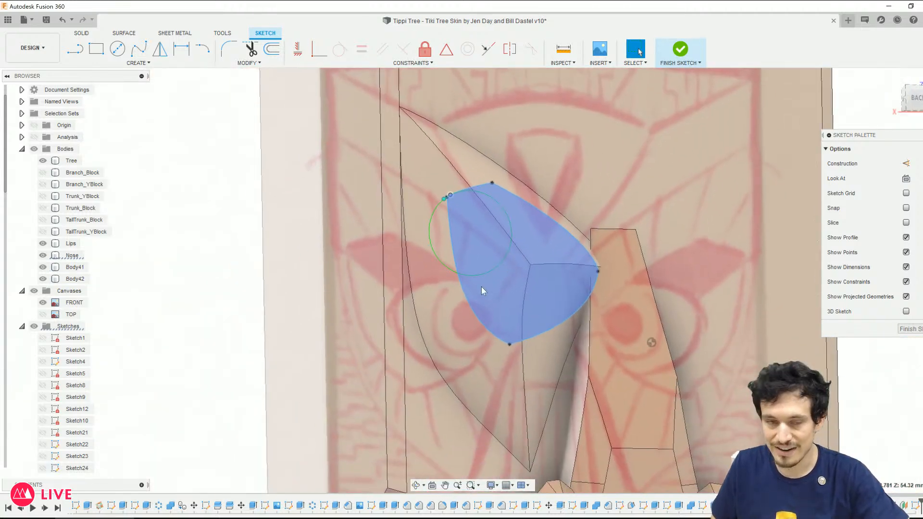
left_click(488, 285)
middle_click_drag(583, 355, 623, 348, "shift")
left_click(80, 33)
left_click(96, 48)
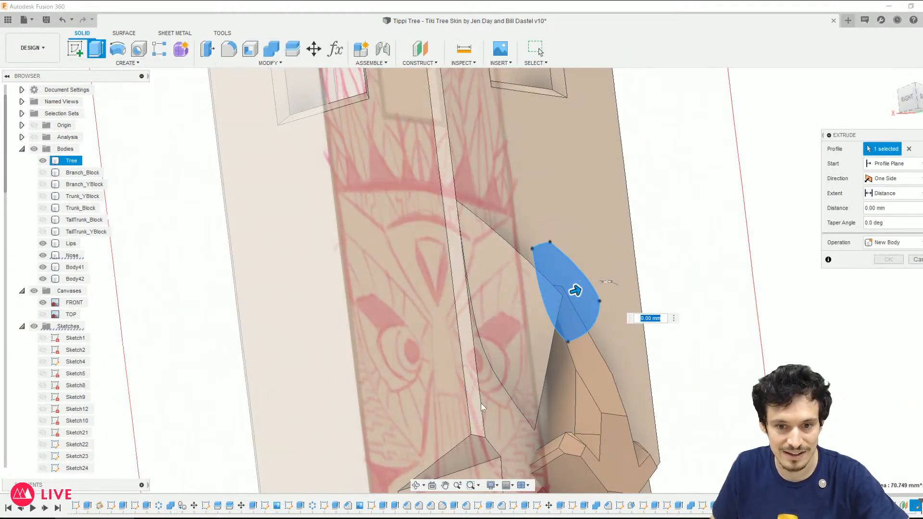
left_click_drag(479, 416, 489, 413)
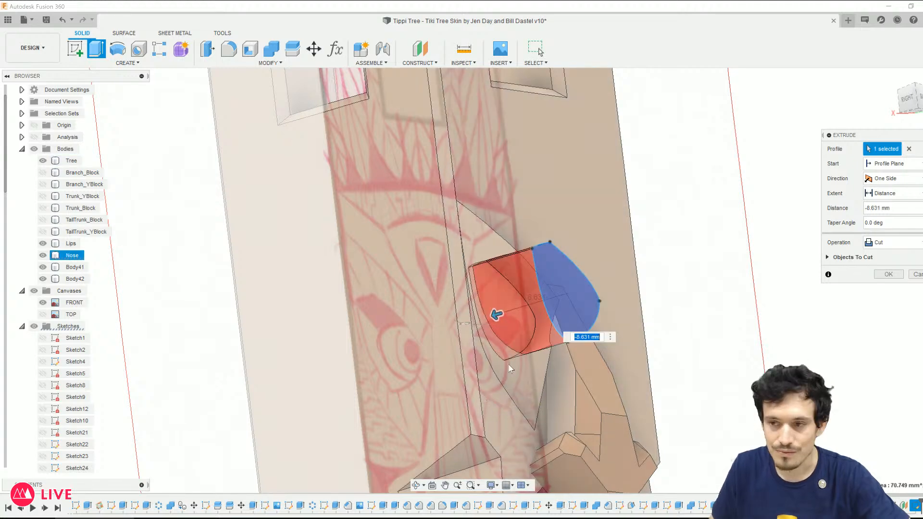
middle_click_drag(527, 383, 473, 399, "shift")
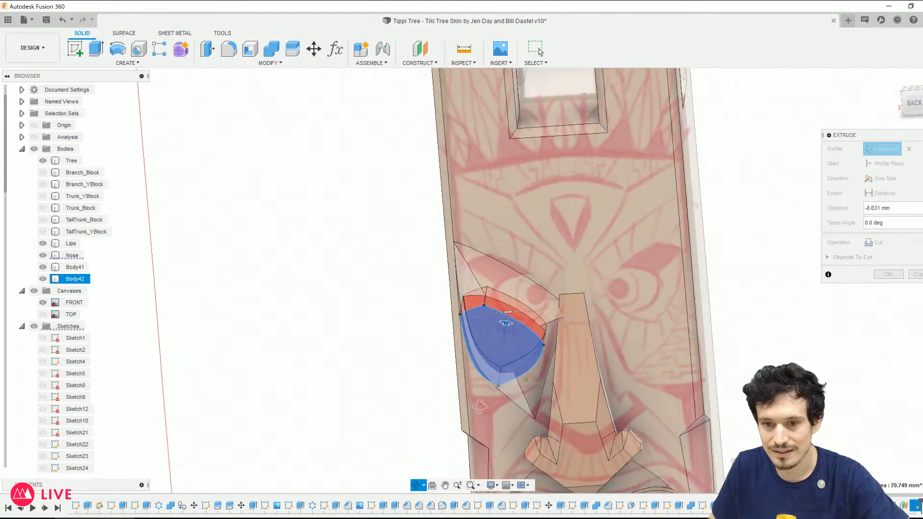
left_click(893, 242)
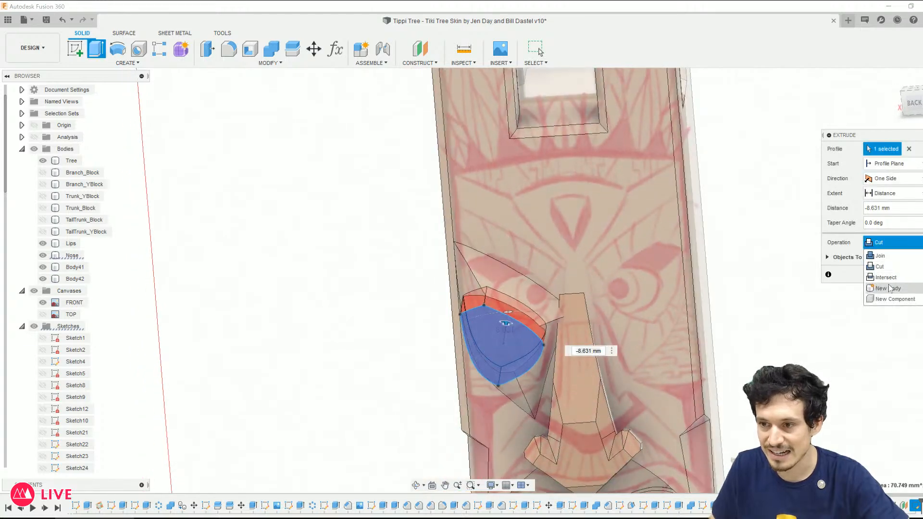
left_click(892, 287)
left_click(888, 260)
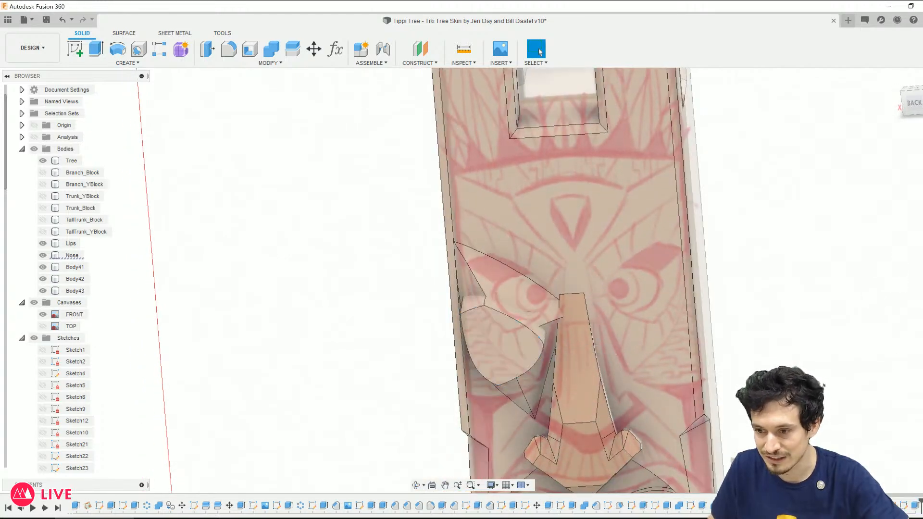
right_click(892, 505)
left_click(884, 410)
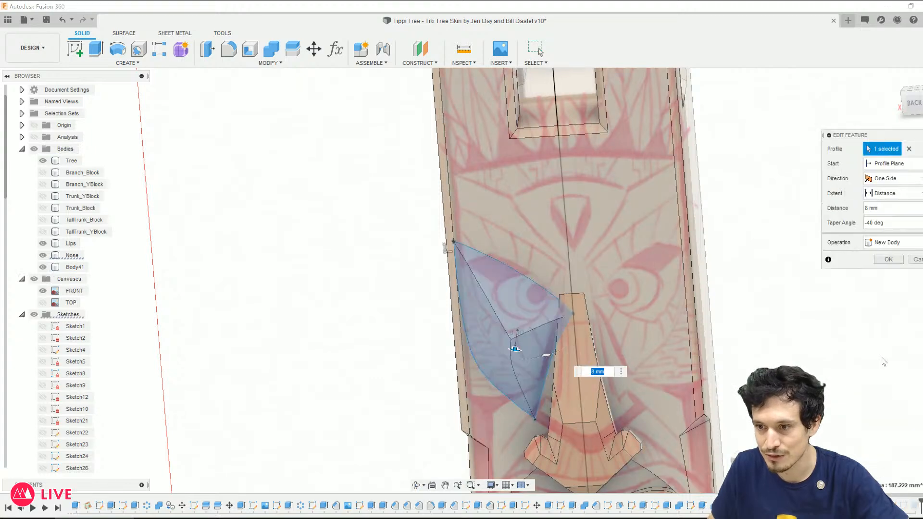
left_click(889, 260)
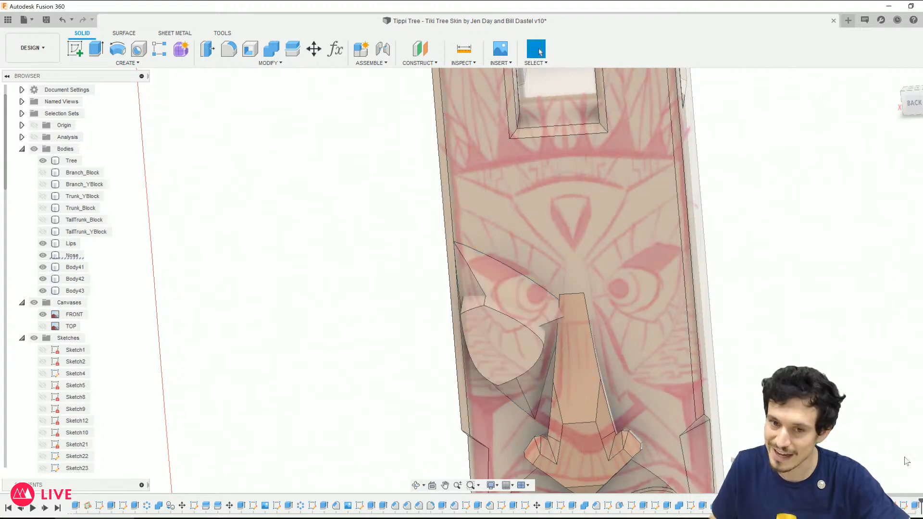
key("a")
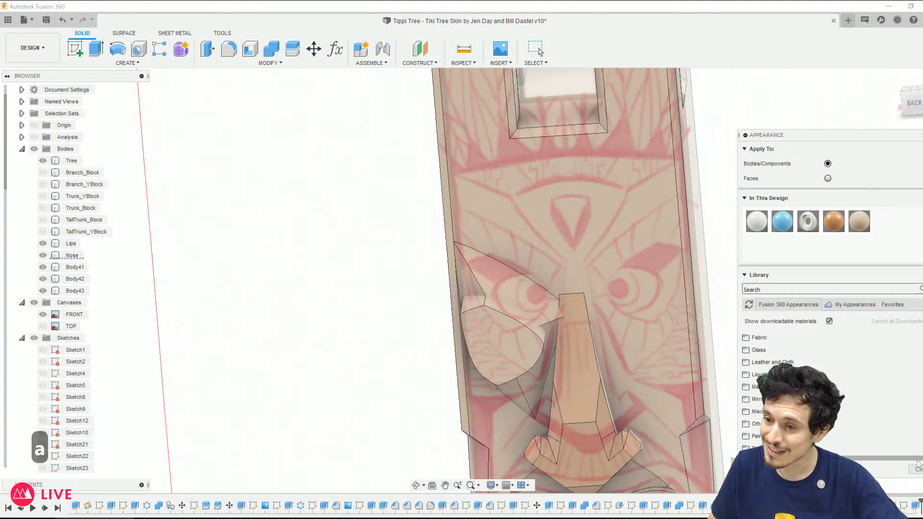
left_click(917, 468)
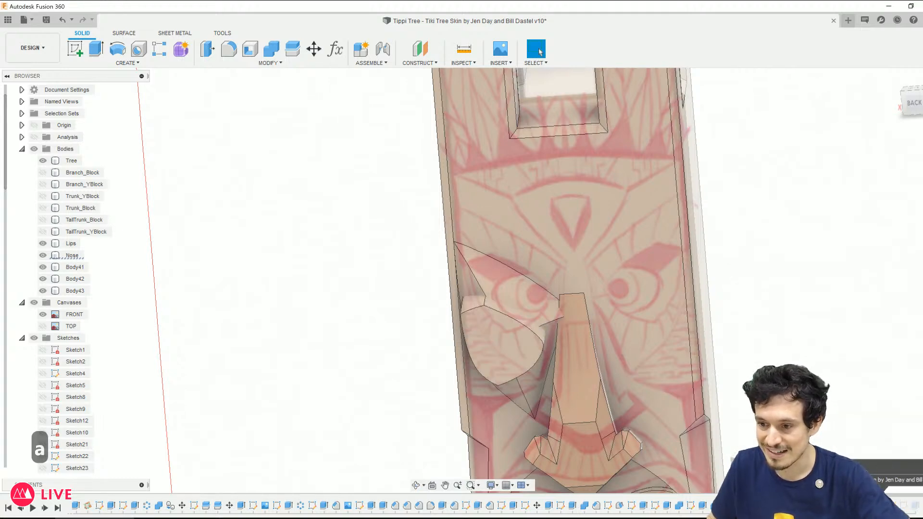
Step: Roll the timeline back to before the second eye extrusion and apply the design's blue appearance to the tapered eye-area body
key("a")
left_click_drag(834, 221, 508, 331)
left_click(537, 49)
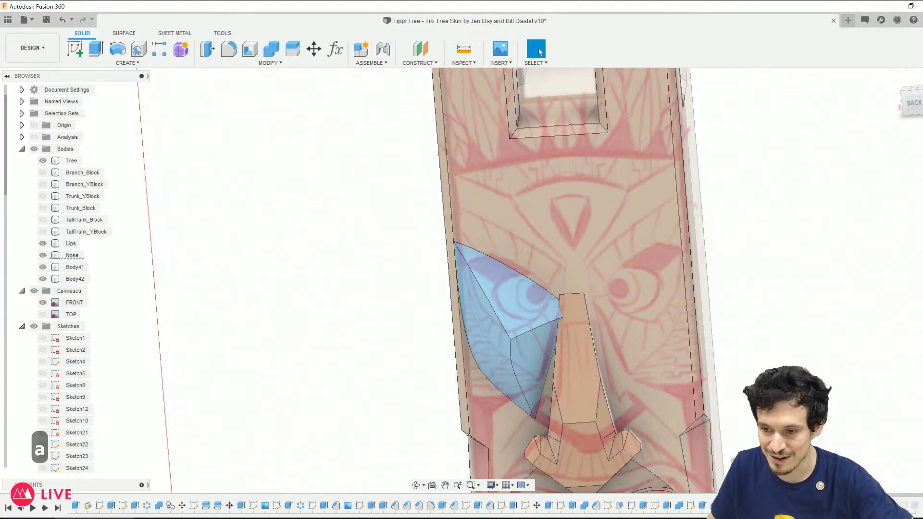
Step: Change the operation of the latest eye extrusion to Cut so that it cuts an opening in Body42
right_click(904, 505)
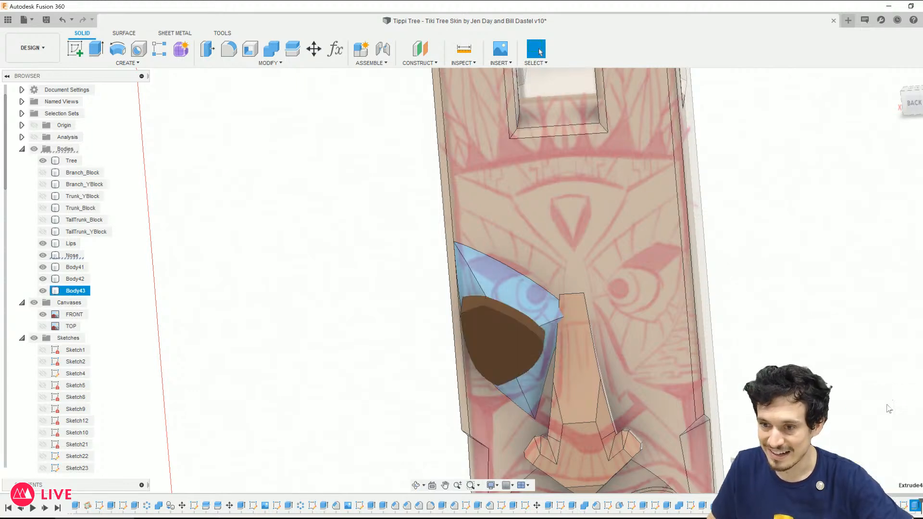
left_click(865, 406)
left_click(889, 242)
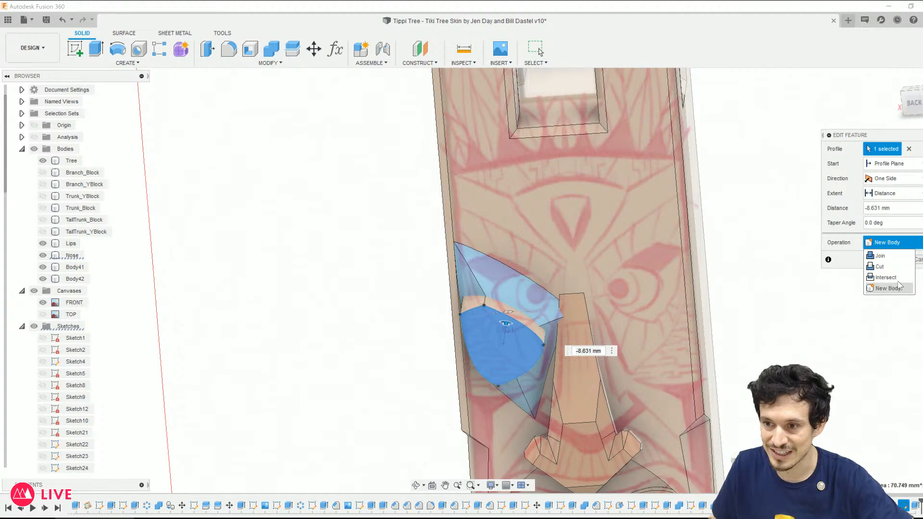
left_click(895, 266)
middle_click_drag(778, 307, 751, 338, "shift")
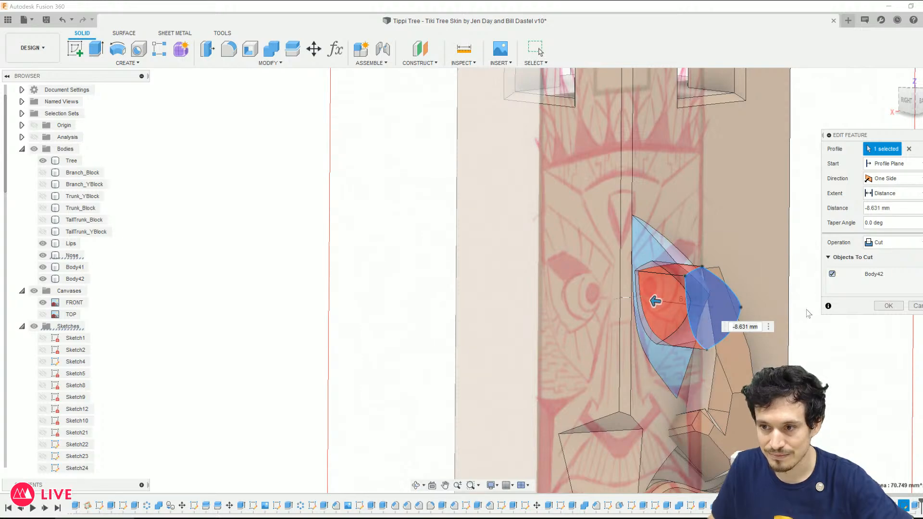
left_click(895, 308)
Step: Hide the Tree body and the FRONT canvas, and examine the inner walls of the eye opening
middle_click_drag(853, 355, 798, 347, "shift")
scroll(336, 250, "down", 1)
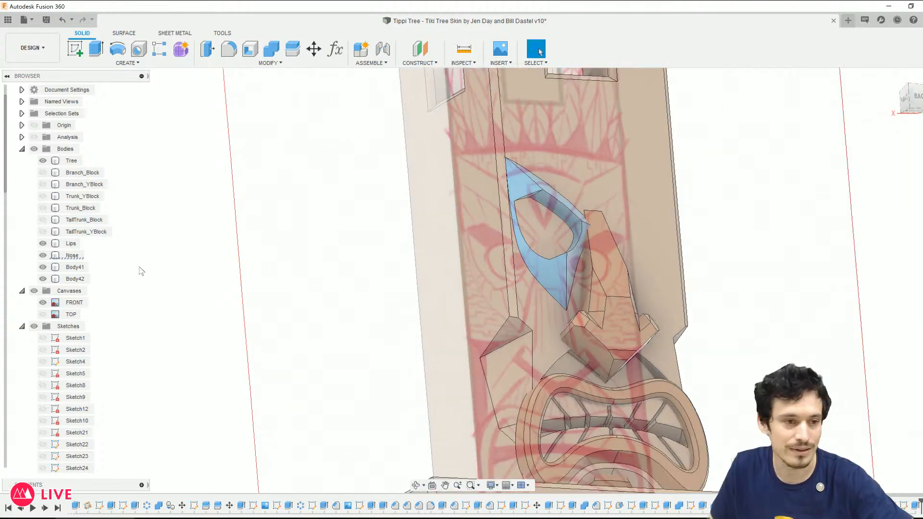
left_click(43, 161)
left_click(43, 161)
left_click(43, 160)
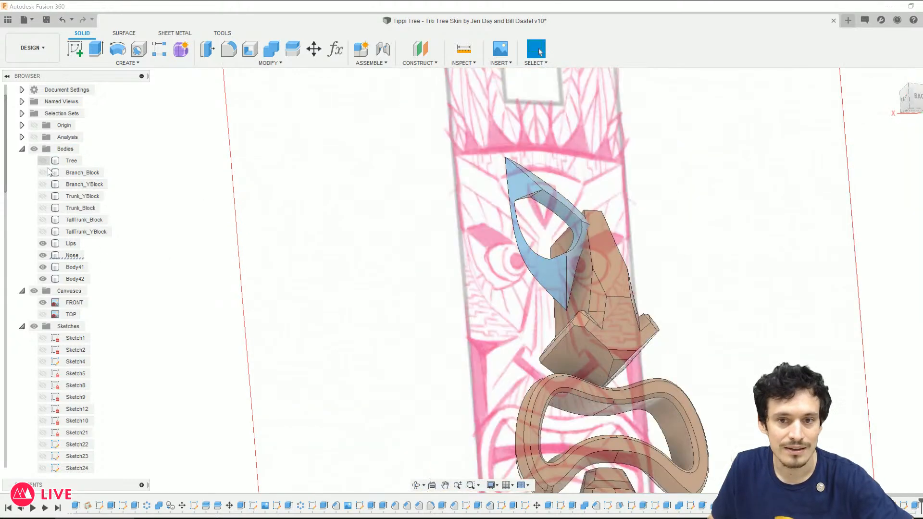
left_click(43, 302)
middle_click_drag(344, 330, 327, 358, "shift")
scroll(617, 227, "up", 3)
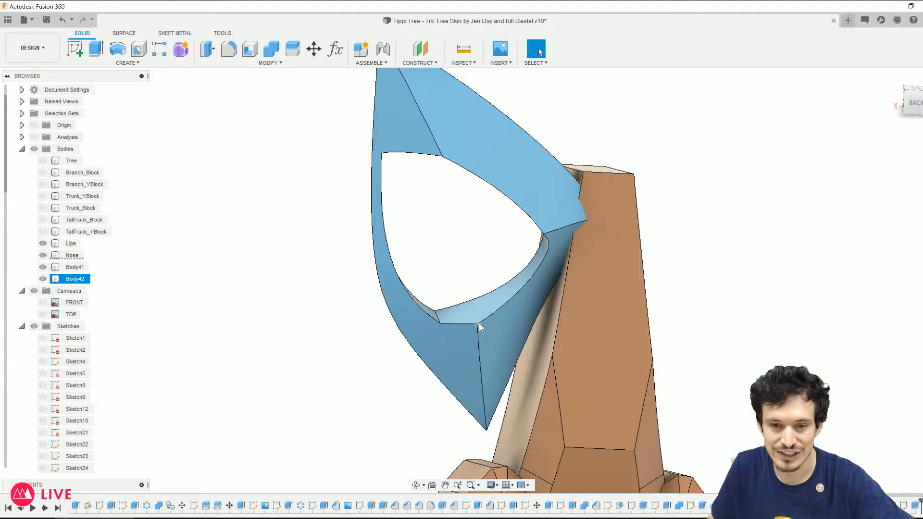
middle_click_drag(473, 310, 509, 259, "shift")
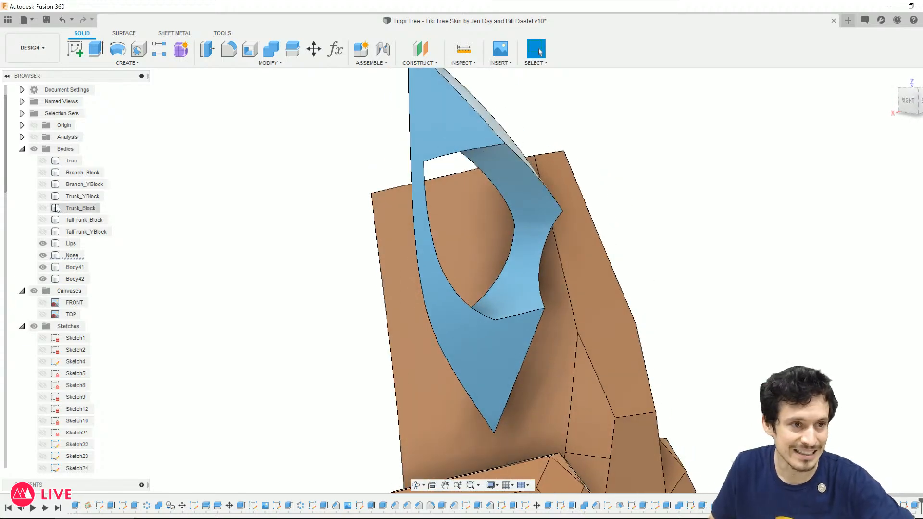
Step: Show the Tree body and start a Draft on the eye opening's three inner faces, using the tree's flat face as pull direction
left_click(43, 160)
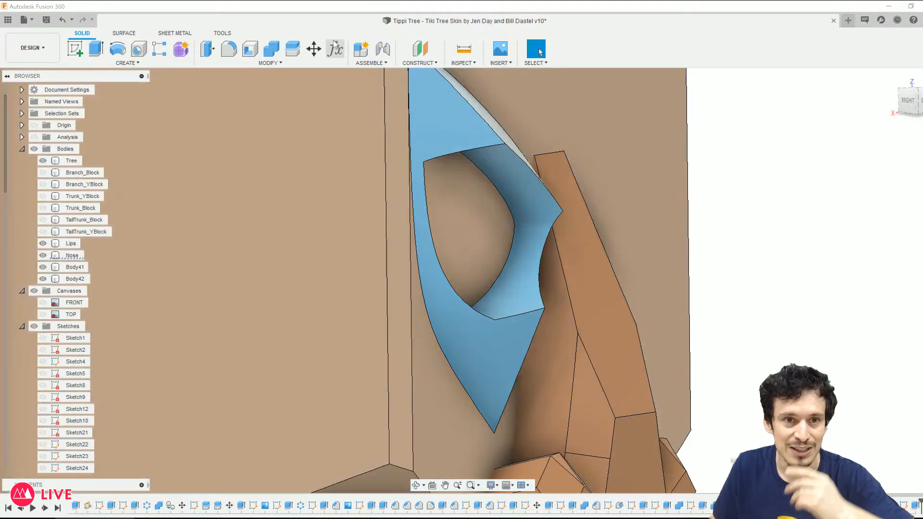
left_click(261, 63)
left_click(230, 118)
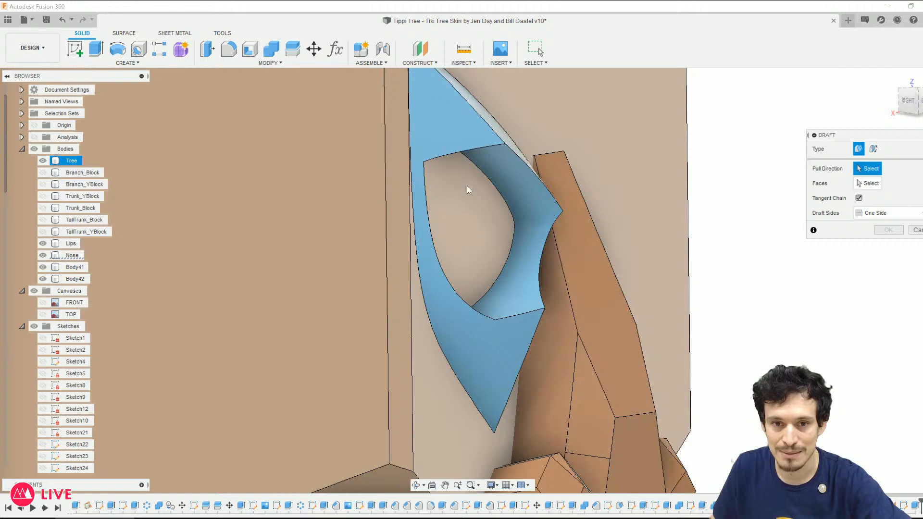
left_click(473, 241)
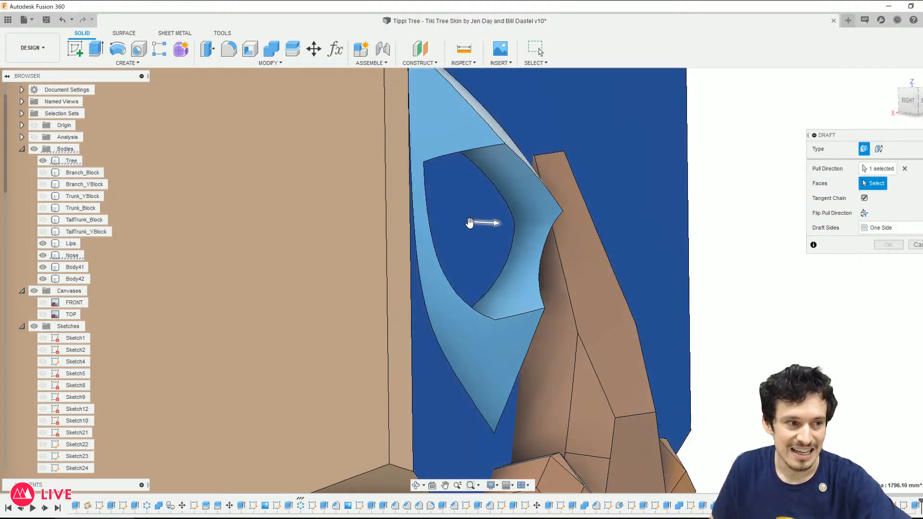
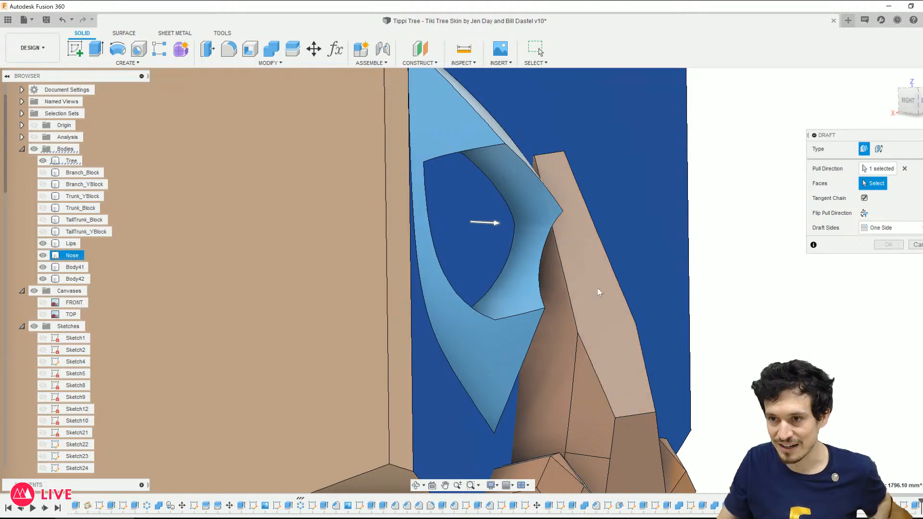
left_click(525, 221)
middle_click_drag(525, 221, 416, 315, "shift")
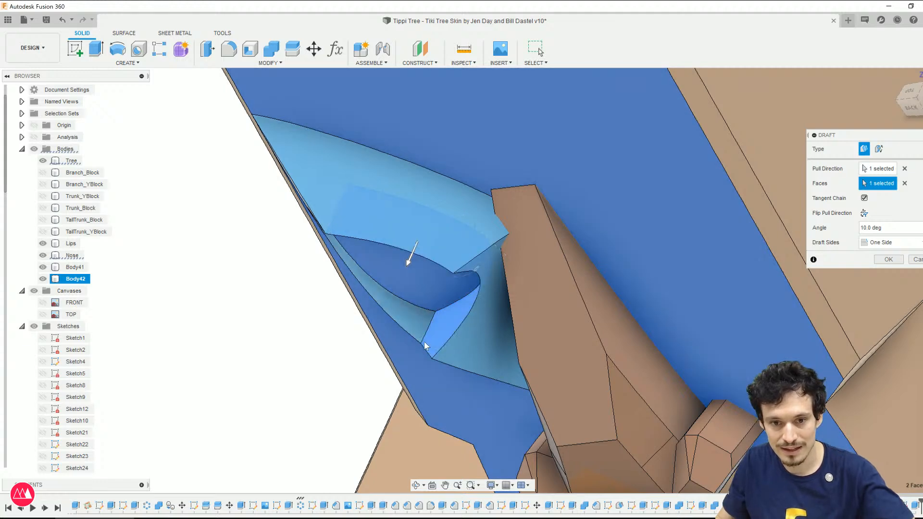
middle_click_drag(402, 315, 376, 299, "shift")
left_click(376, 299)
middle_click_drag(337, 354, 296, 248, "shift")
middle_click_drag(255, 334, 310, 335, "shift")
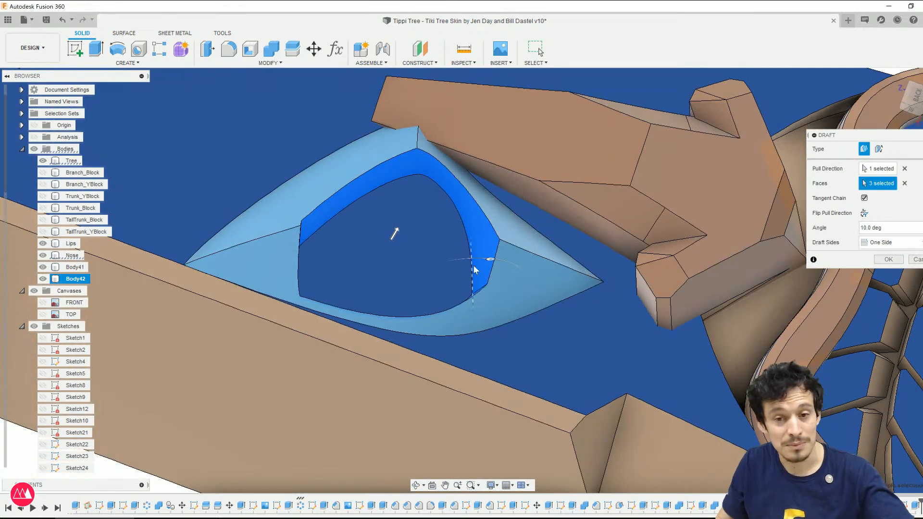
Step: Set the draft angle of the eye opening's inner faces to 65 degrees and apply the draft
left_click_drag(489, 259, 526, 272)
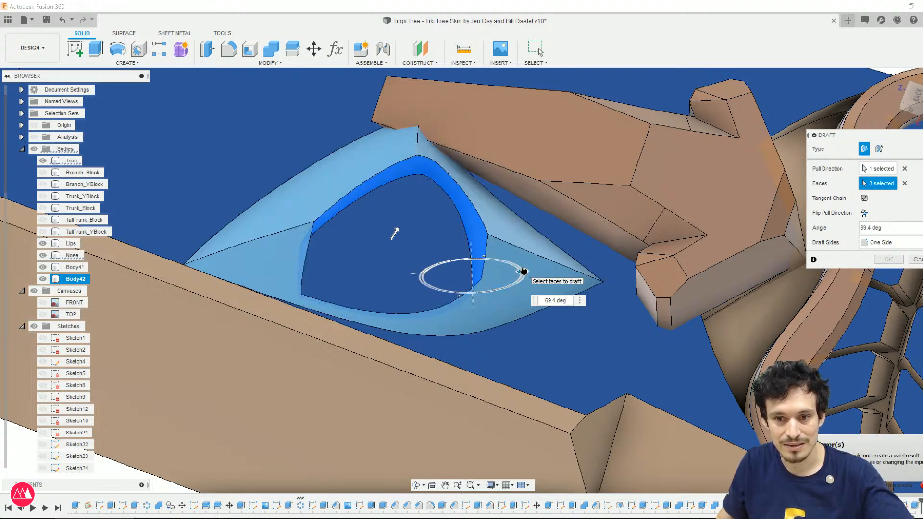
left_click_drag(521, 271, 520, 268)
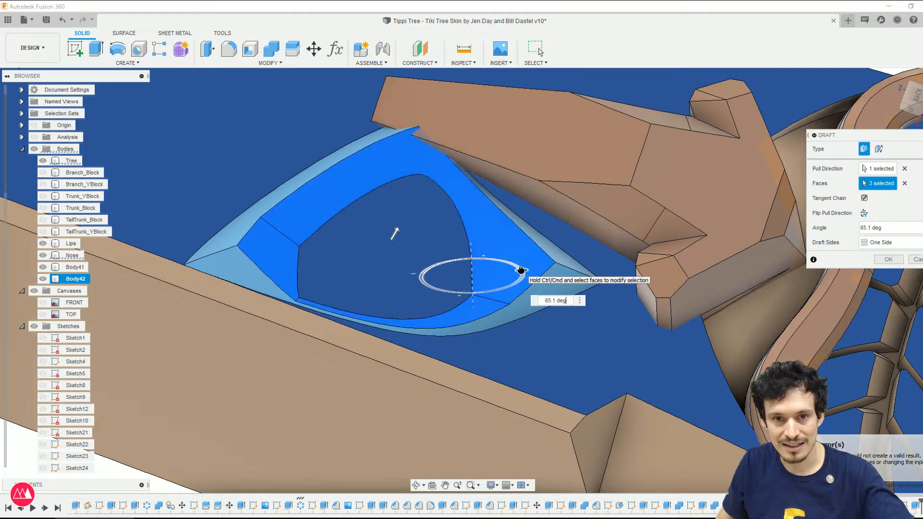
type("65")
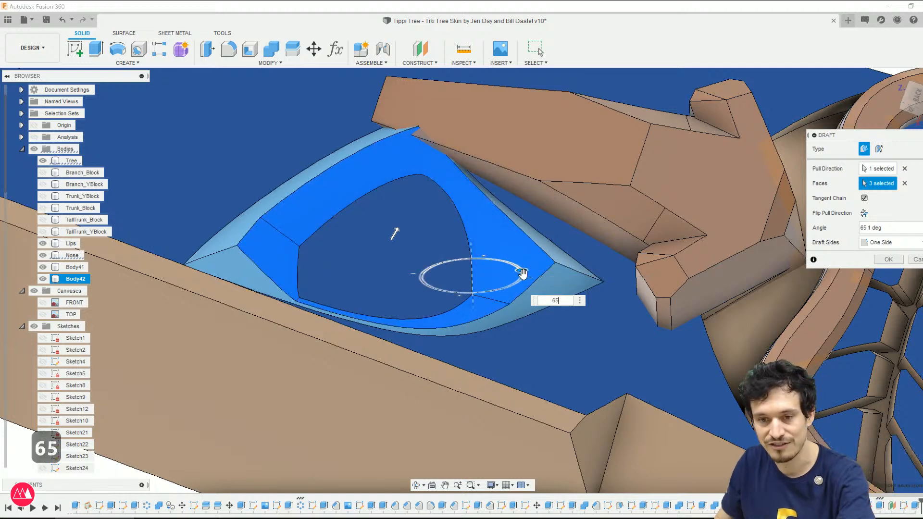
scroll(555, 281, "down", 3)
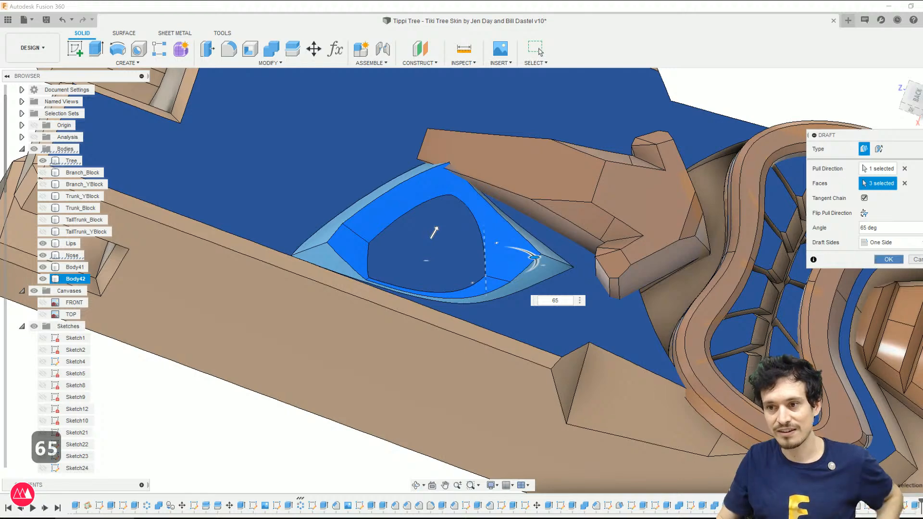
key("Return")
Step: Show the FRONT canvas over the back view of the model to compare the eye with the drawing
left_click(916, 96)
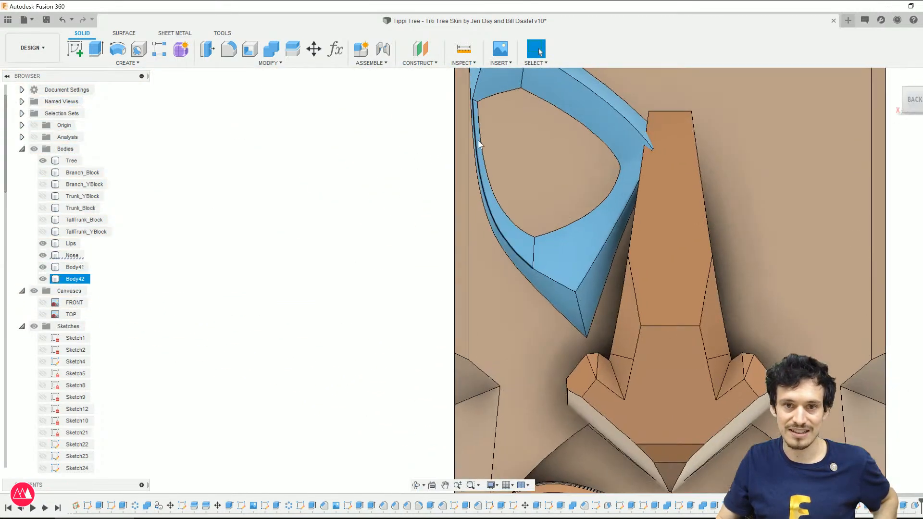
scroll(354, 222, "down", 3)
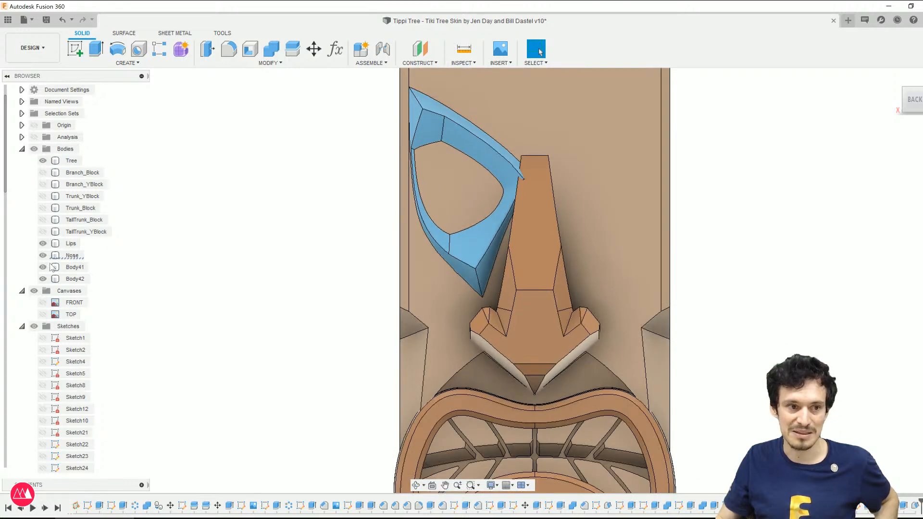
left_click(44, 302)
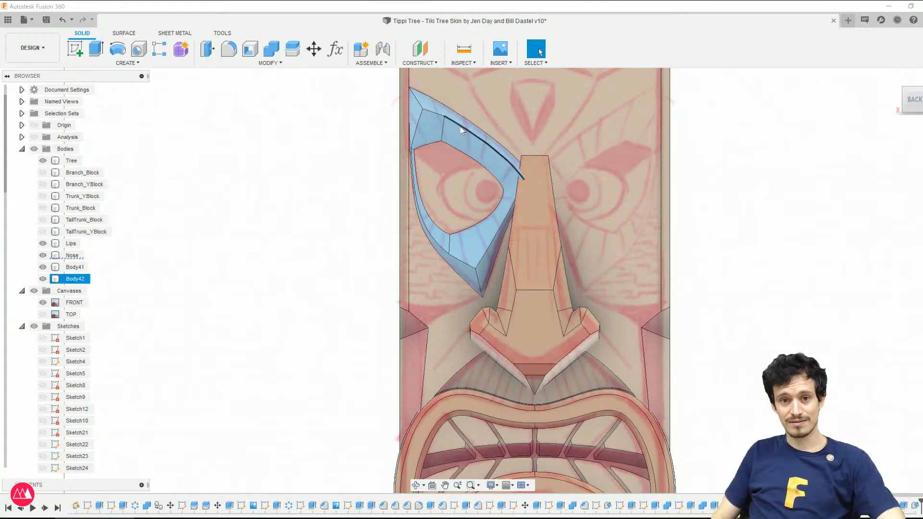
key("f")
left_click(446, 138)
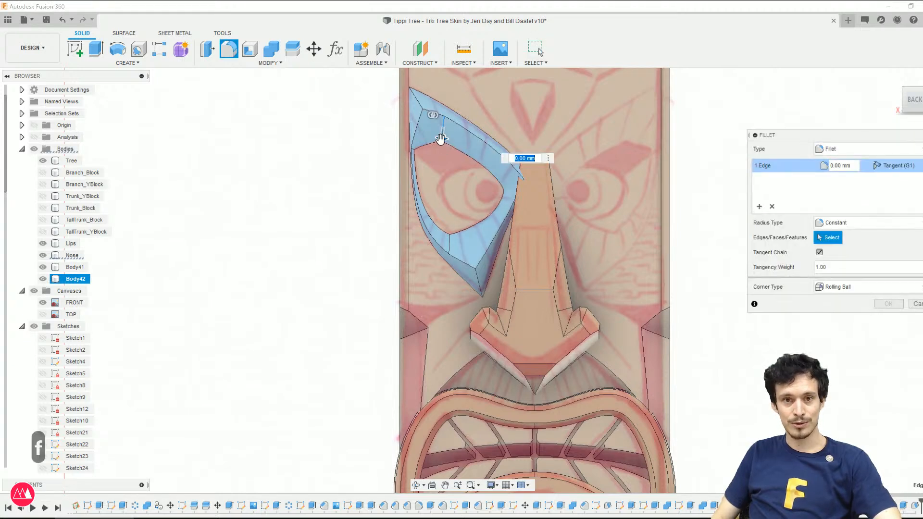
left_click_drag(442, 145, 443, 139)
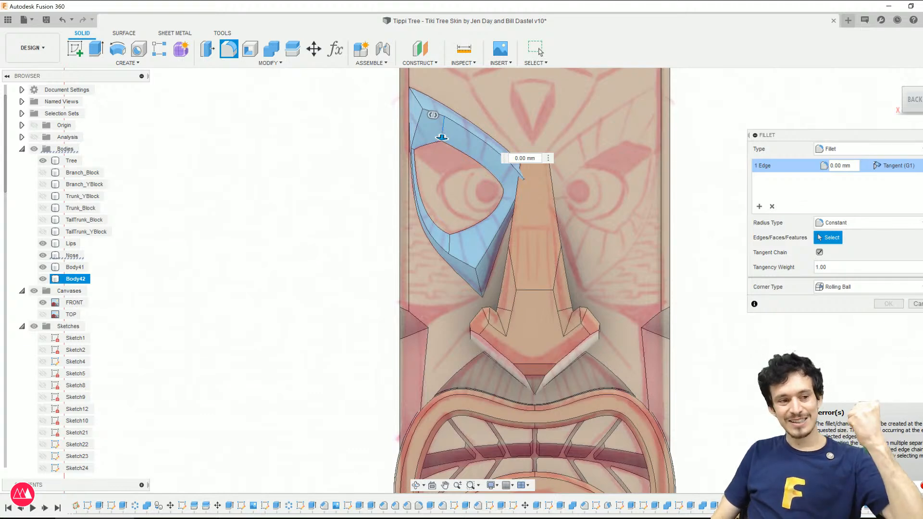
left_click(539, 50)
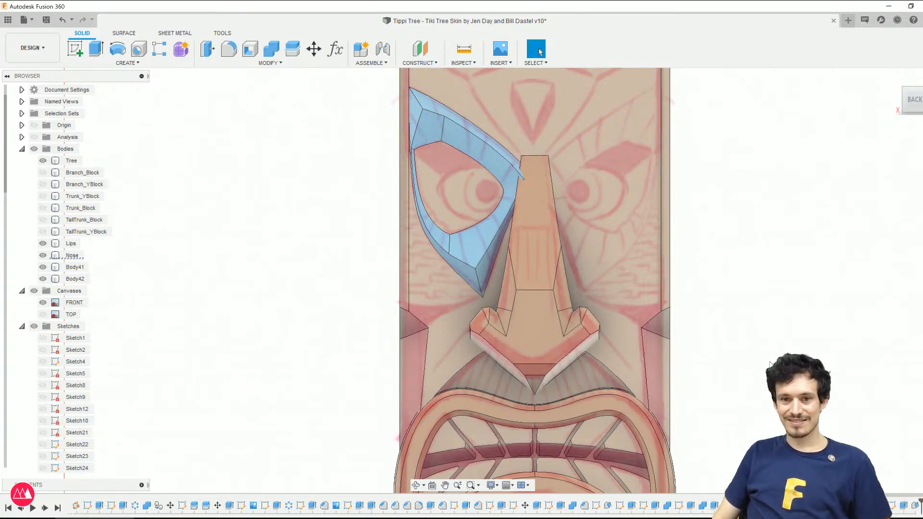
Step: Examine the sharp inner corner of the eye surround where it overlaps the nose
middle_click_drag(592, 230, 617, 236, "shift")
scroll(527, 173, "up", 5)
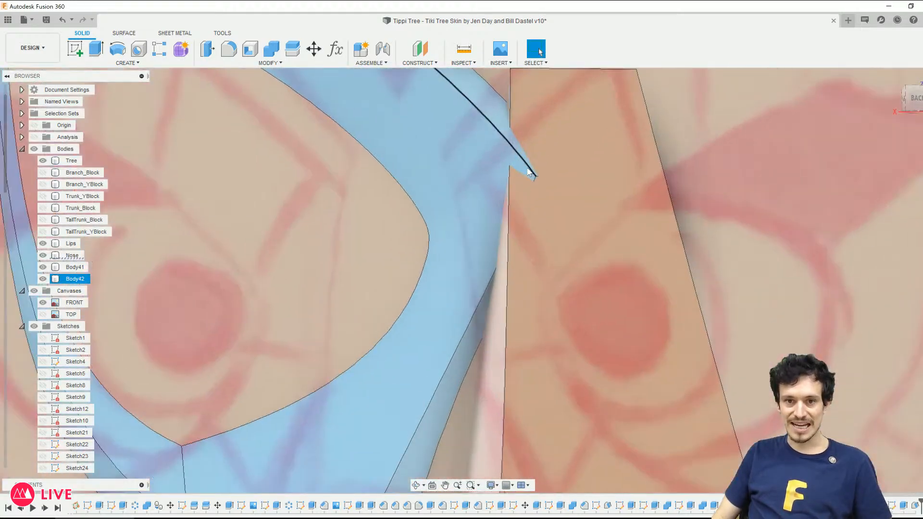
middle_click_drag(529, 172, 552, 201, "shift")
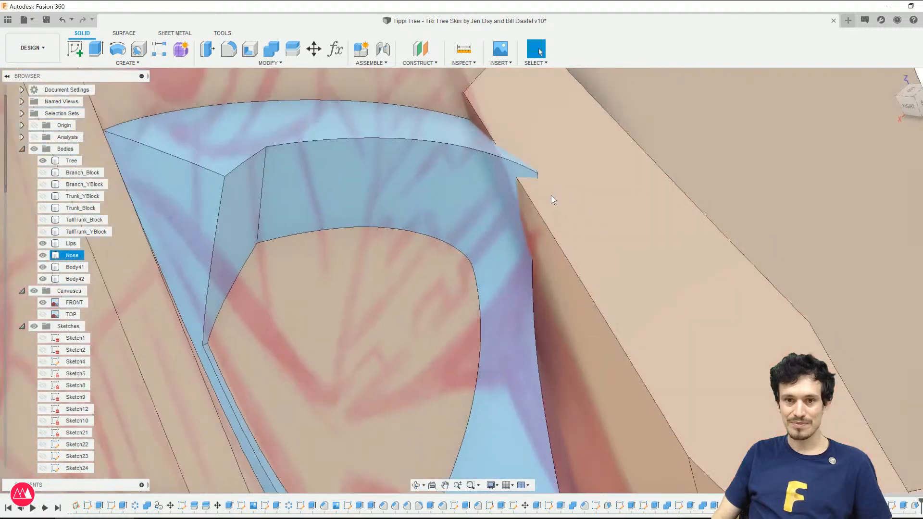
scroll(489, 183, "down", 5)
scroll(528, 283, "down", 2)
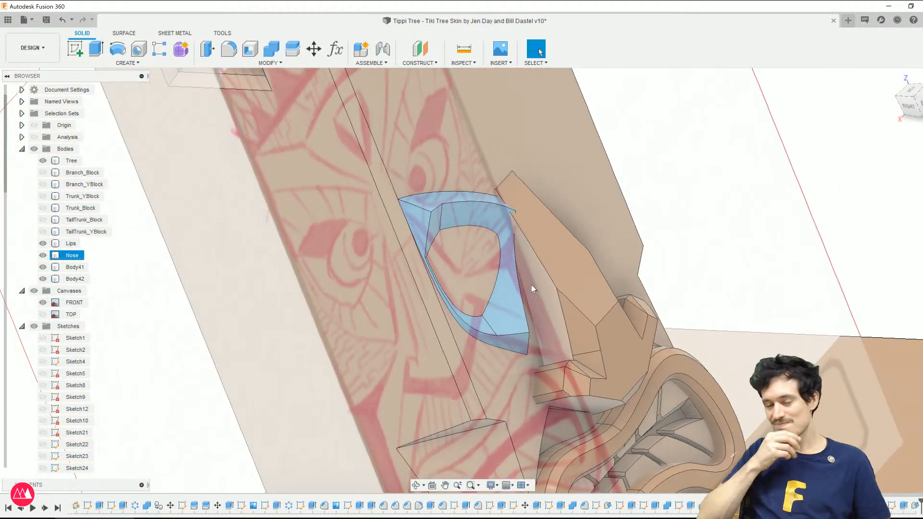
middle_click_drag(531, 285, 448, 253, "shift")
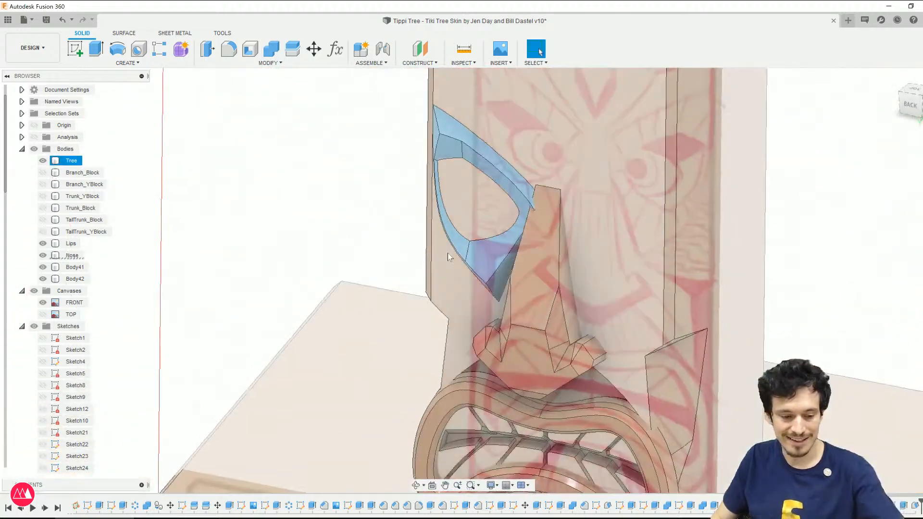
Step: Check the drawing with the bodies hidden, hide the FRONT canvas, and view the whole model from the back
key("ctrl+6")
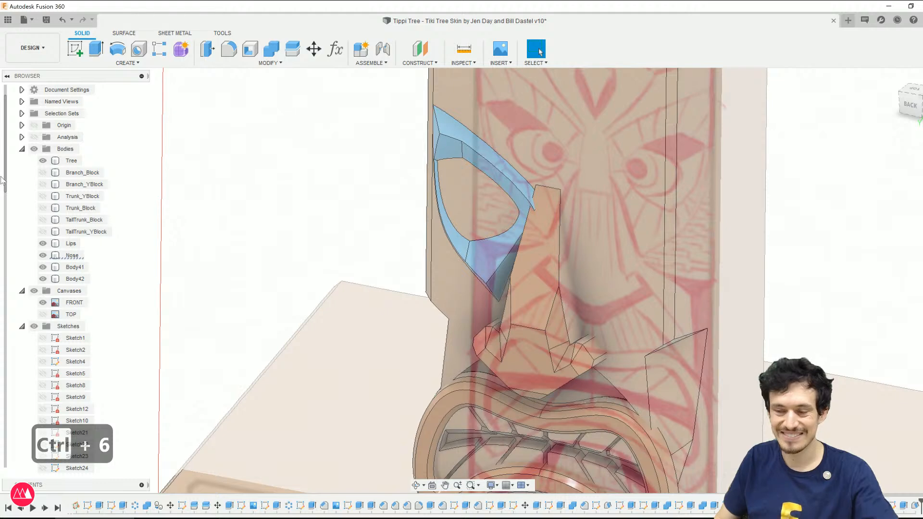
left_click(33, 150)
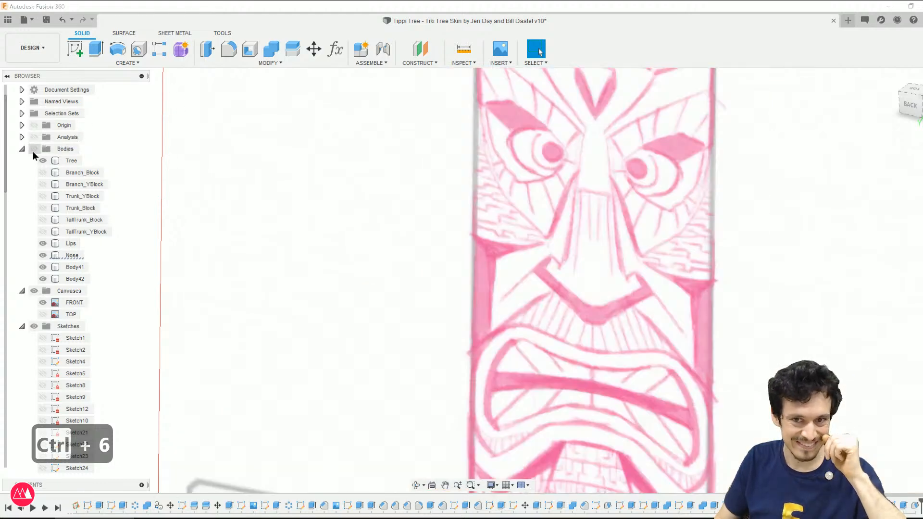
left_click(33, 149)
left_click(42, 302)
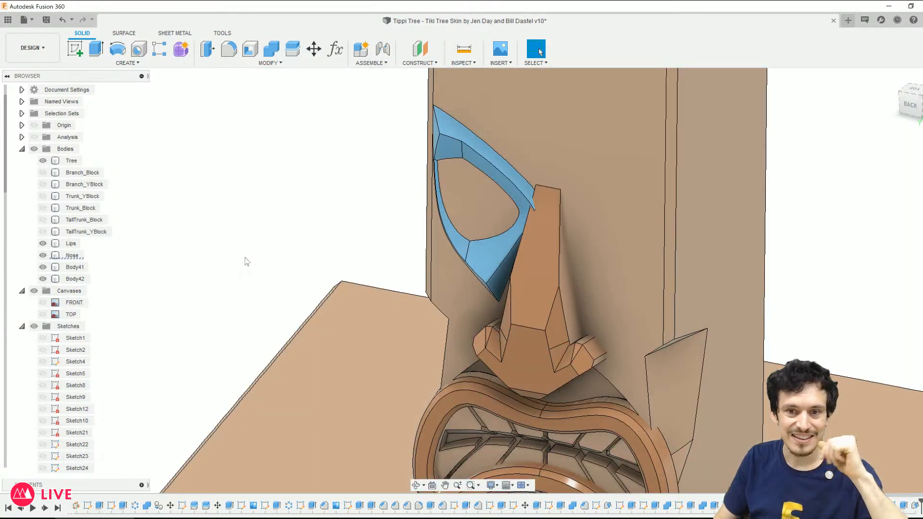
middle_click_drag(245, 259, 257, 240, "shift")
key("F6")
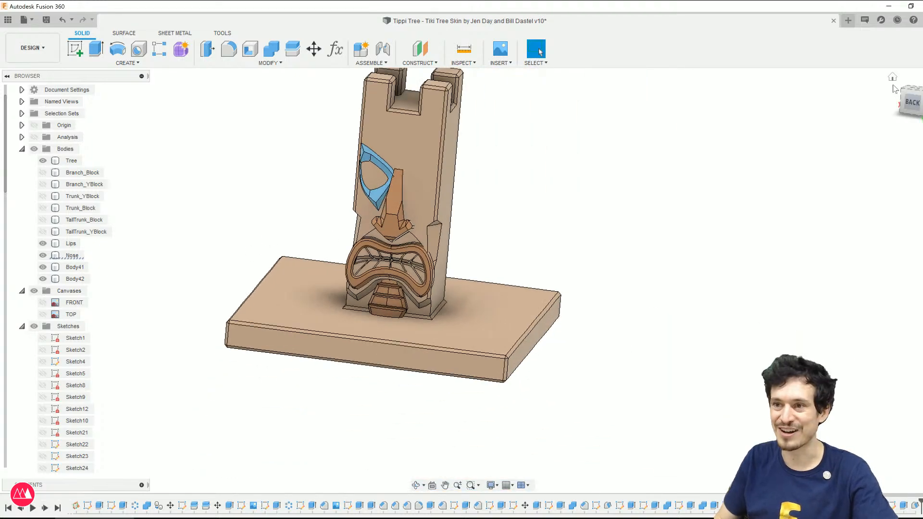
left_click(913, 109)
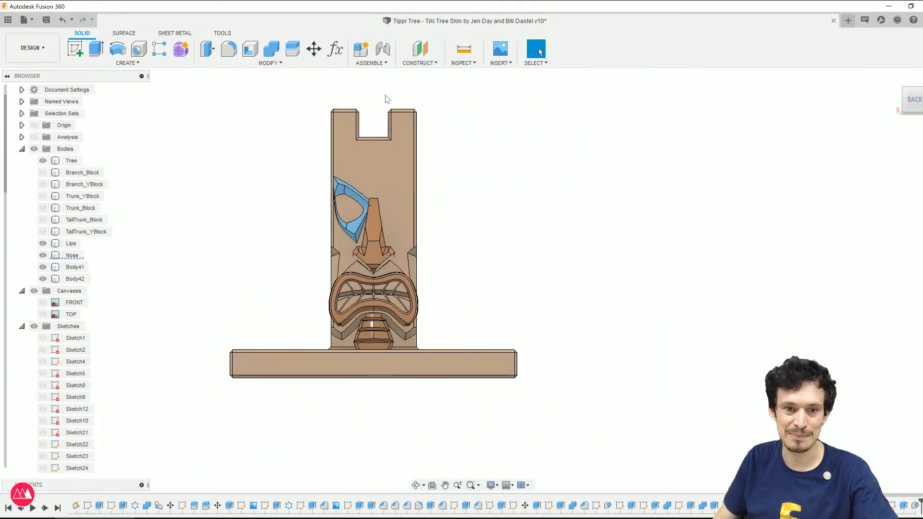
Step: Inspect the upper outer face of the eye surround where its corner overlaps the nose
scroll(369, 144, "up", 3)
scroll(409, 347, "up", 3)
scroll(460, 322, "up", 3)
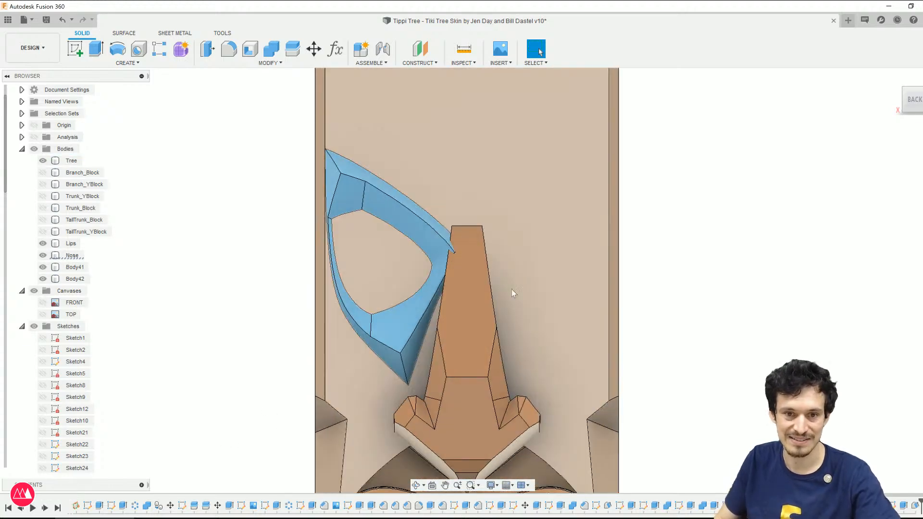
scroll(452, 255, "up", 2)
middle_click_drag(457, 261, 410, 201, "shift")
left_click(409, 197)
scroll(774, 466, "down", 3)
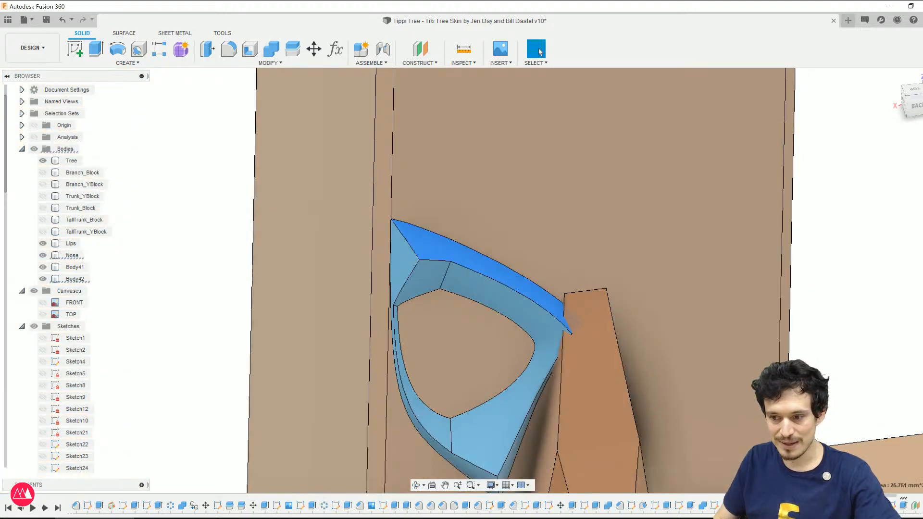
left_click(903, 505)
right_click(903, 506)
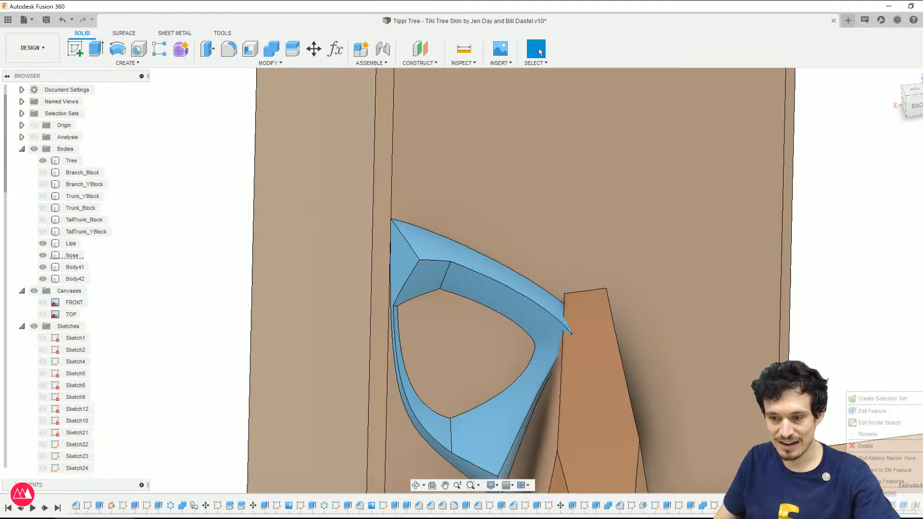
left_click(872, 411)
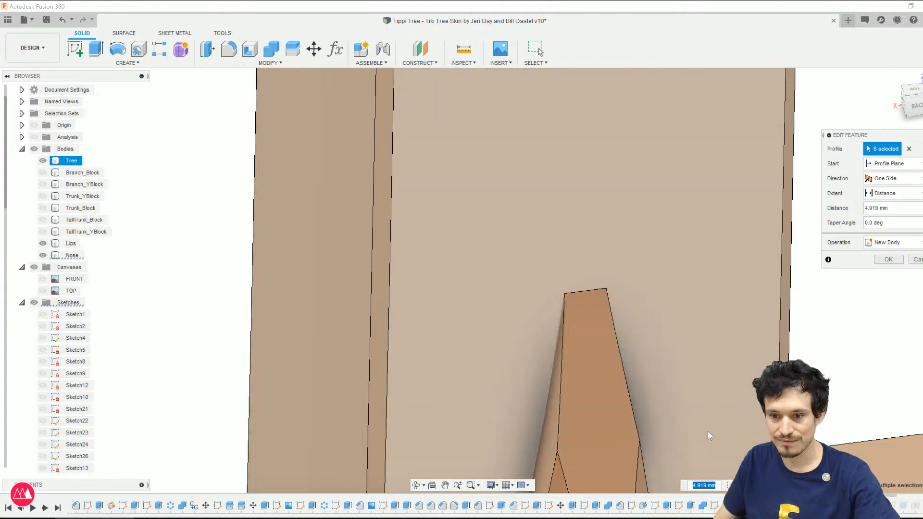
key("Escape")
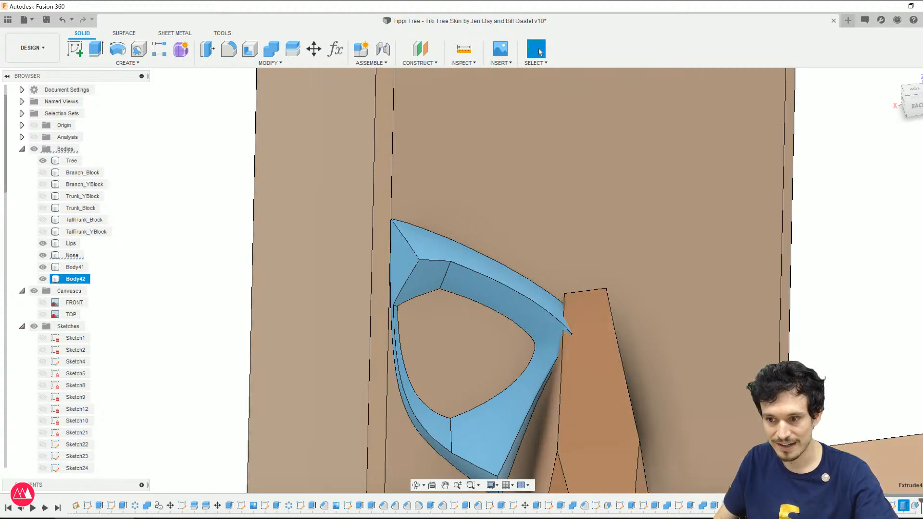
Step: Edit the draft of the eye surround's outer faces, adjusting its draft angle, and apply the change
right_click(895, 505)
left_click(865, 395)
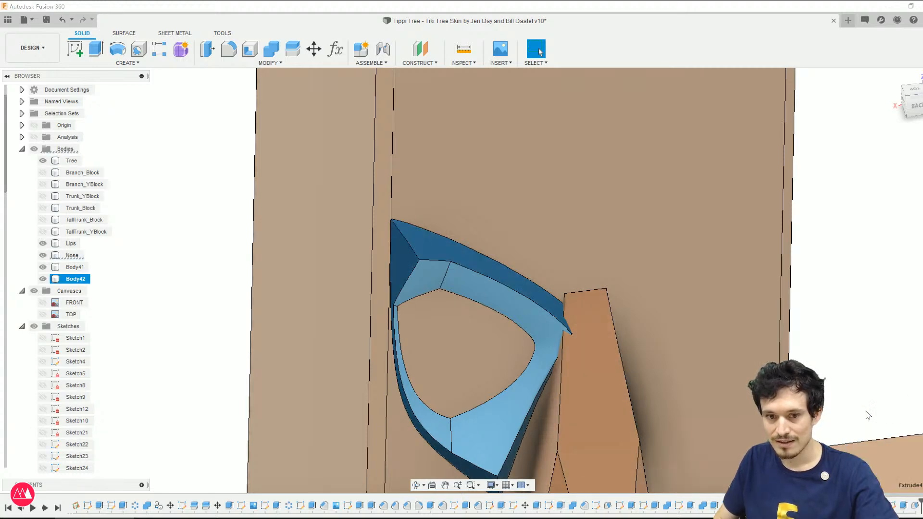
middle_click_drag(533, 347, 517, 308, "shift")
left_click_drag(883, 222, 868, 222)
type("5")
key("Return")
Step: Undo and redo the outer draft change to compare the eye surround's corner beside the nose
middle_click_drag(574, 381, 505, 341, "shift")
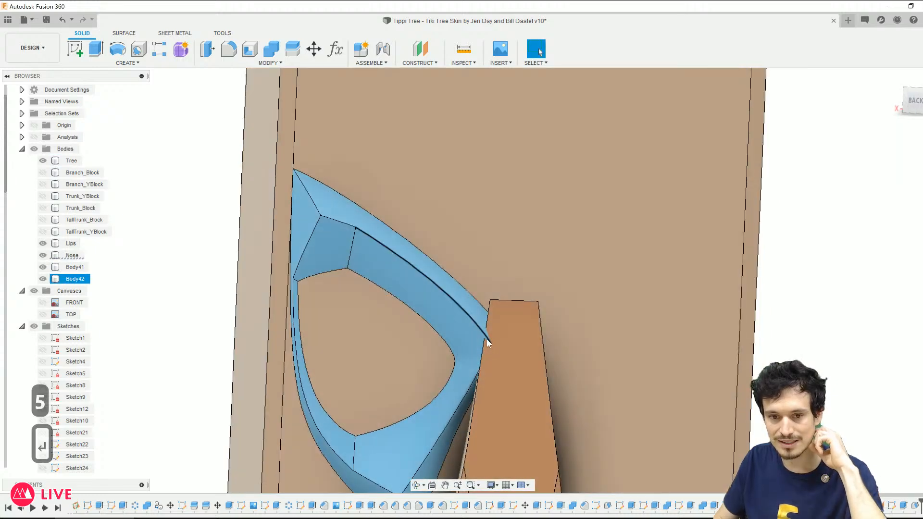
scroll(511, 336, "down", 5)
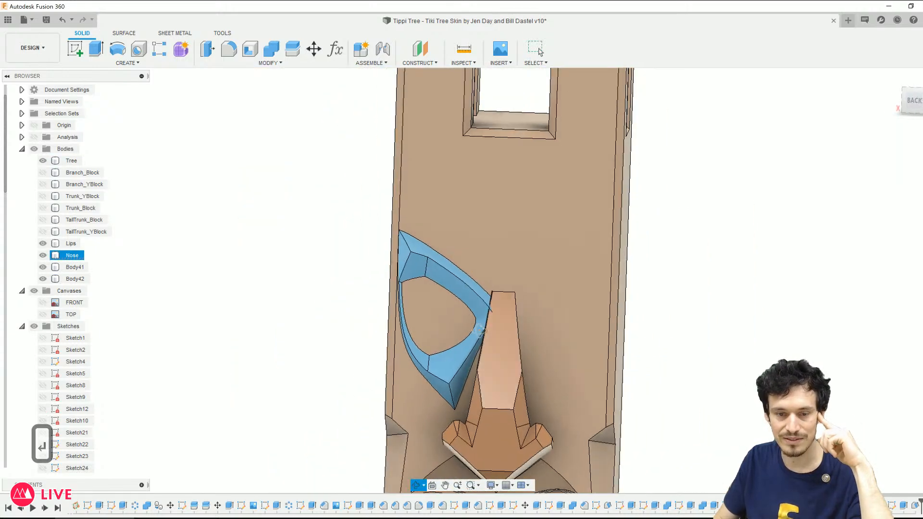
key("ctrl+z")
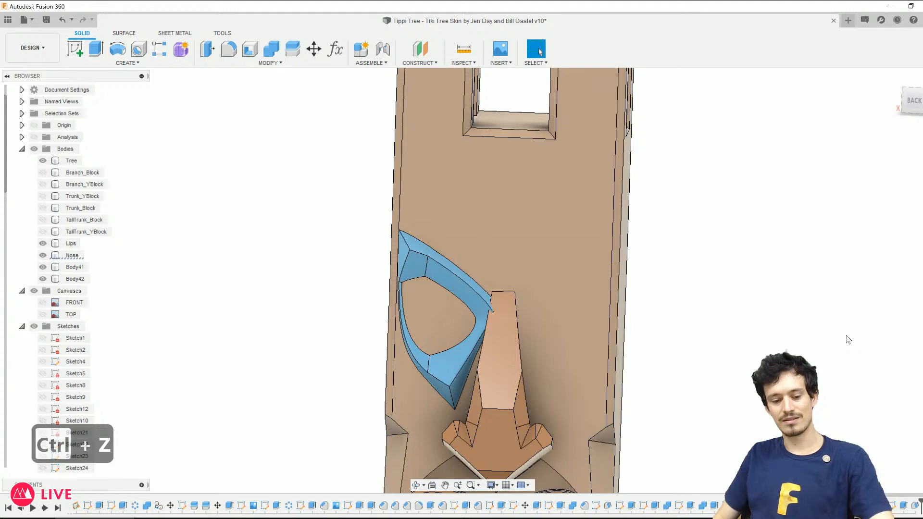
key("ctrl+y")
key("ctrl+y")
key("ctrl+y")
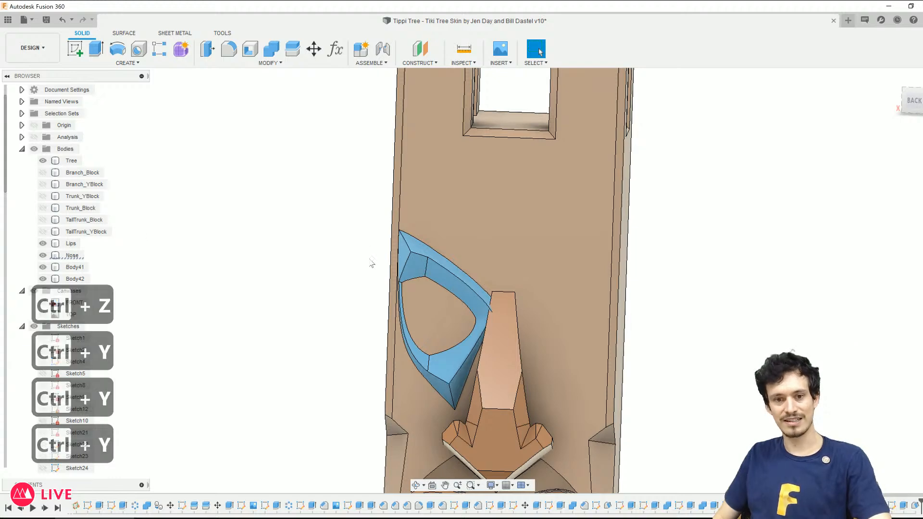
Step: Compare the eye surround's side profile by repeatedly undoing and redoing the outer draft change, leaving the change applied
middle_click_drag(410, 269, 497, 280, "shift")
key("ctrl+x")
key("ctrl+x")
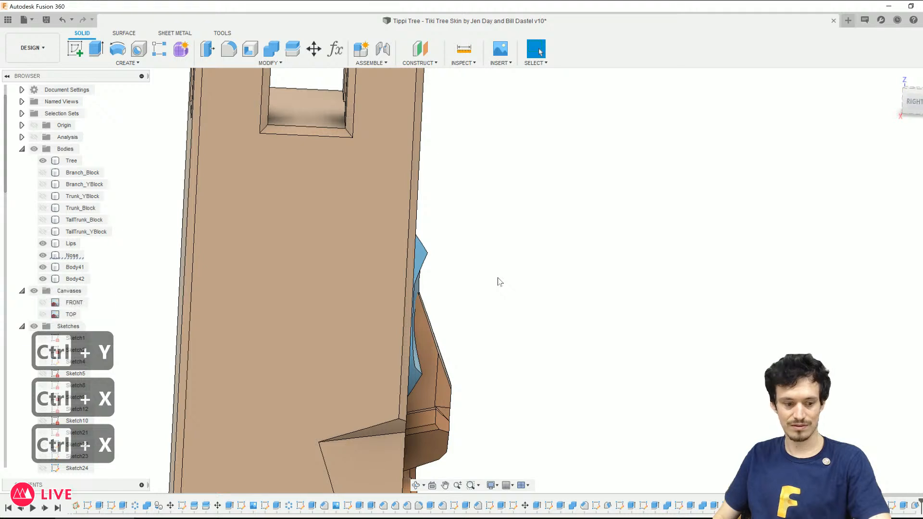
key("ctrl+z")
key("ctrl+y")
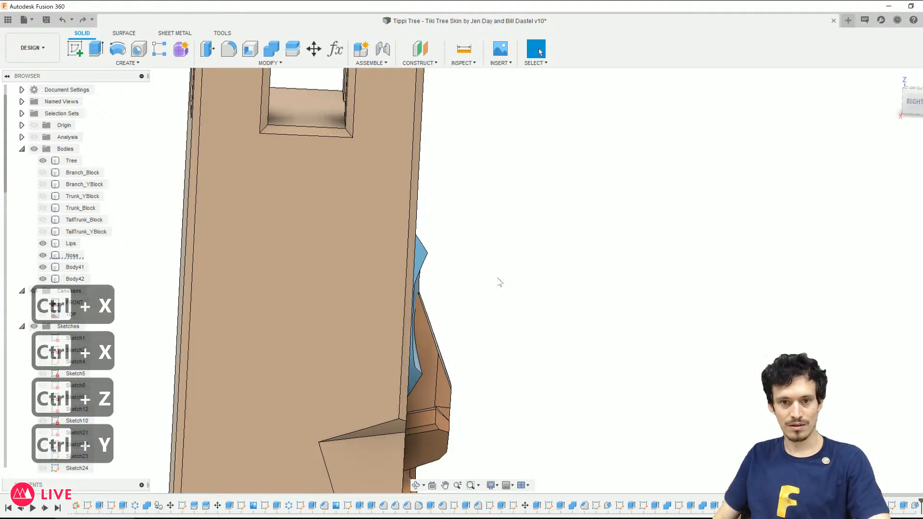
key("ctrl+z")
key("ctrl+y")
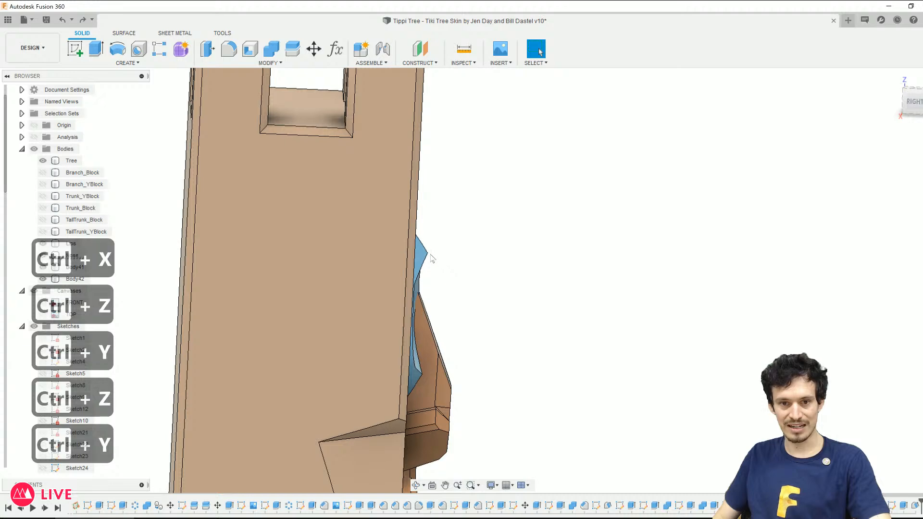
key("ctrl+z")
key("ctrl+y")
key("ctrl+z")
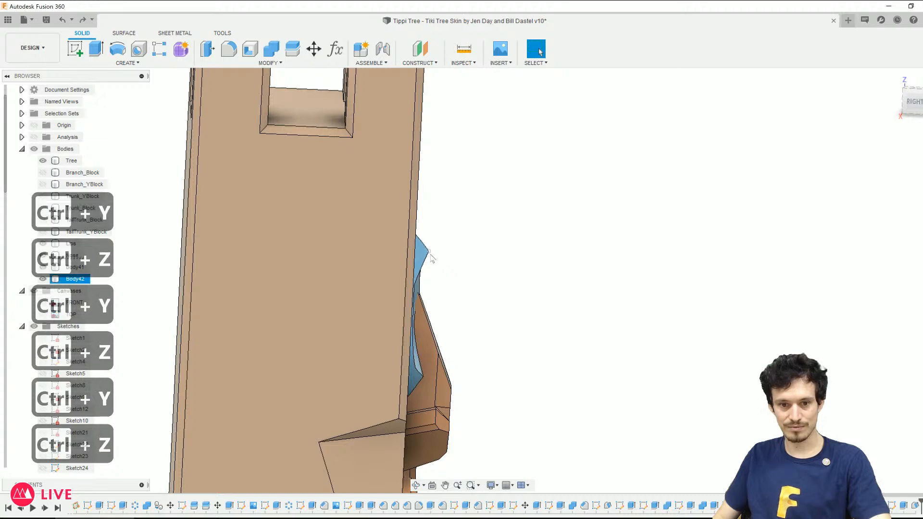
key("ctrl+y")
key("ctrl+z")
key("ctrl+y")
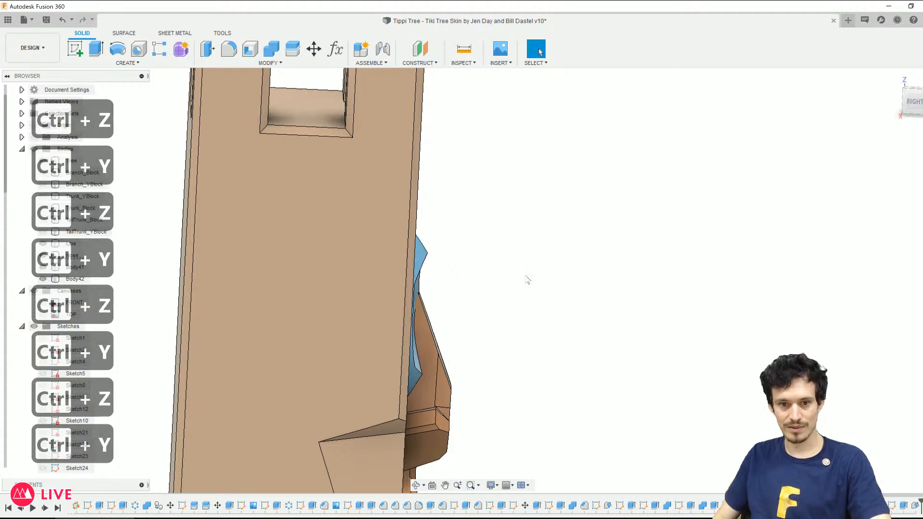
key("ctrl+z")
key("ctrl+y")
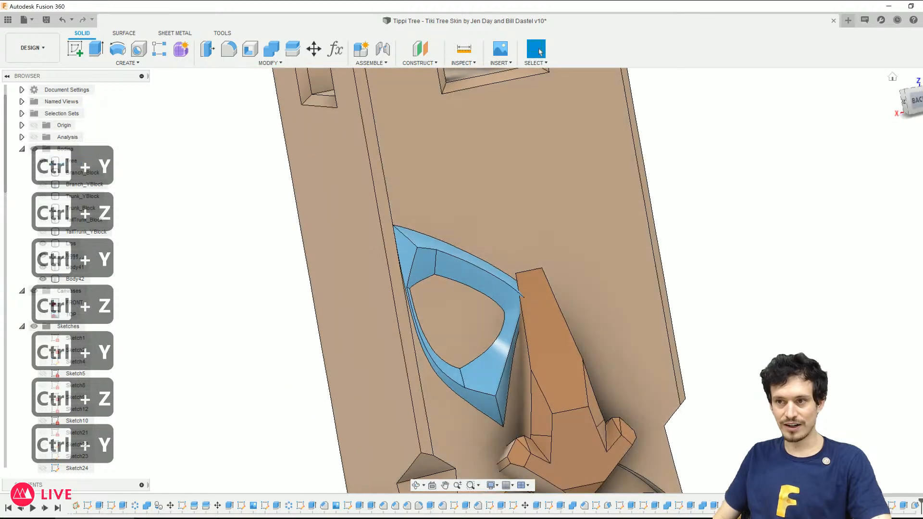
Step: Compare the eye surround in the back view with and without the outer draft change, finishing with it restored
left_click(915, 103)
key("ctrl+z")
key("ctrl+y")
key("ctrl+z")
key("ctrl+y")
key("ctrl+z")
key("ctrl+y")
key("ctrl+z")
key("ctrl+y")
key("ctrl+z")
key("ctrl+y")
Step: Try a two-distance chamfer of 0.4 mm by 0.50 mm on the two upper edges around the eye opening
left_click(608, 339)
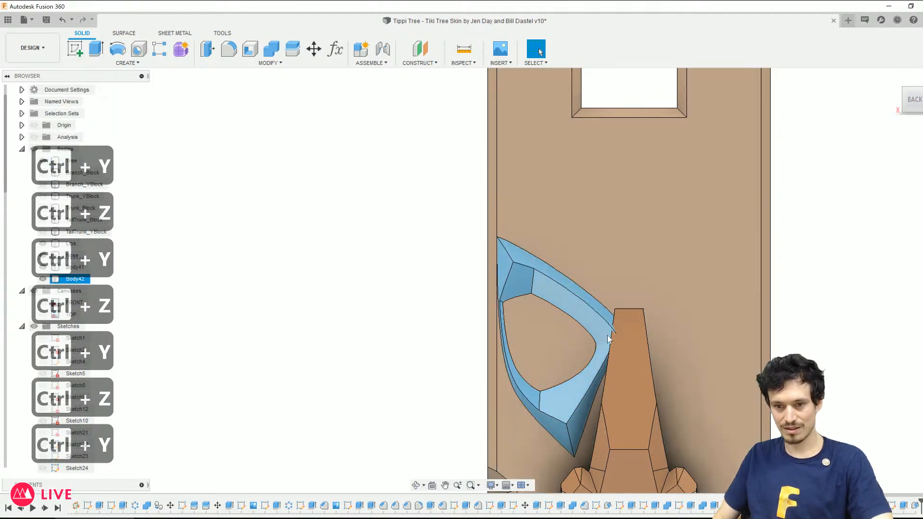
scroll(608, 338, "up", 3)
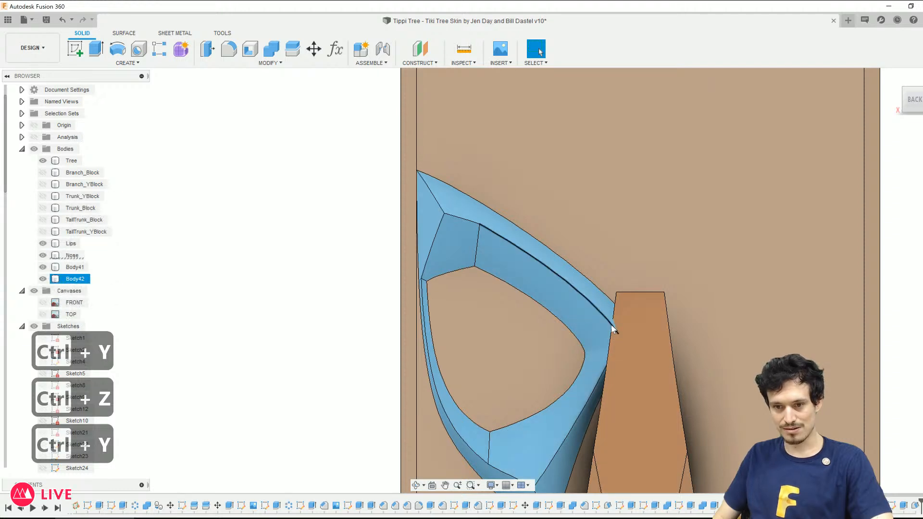
left_click(610, 325)
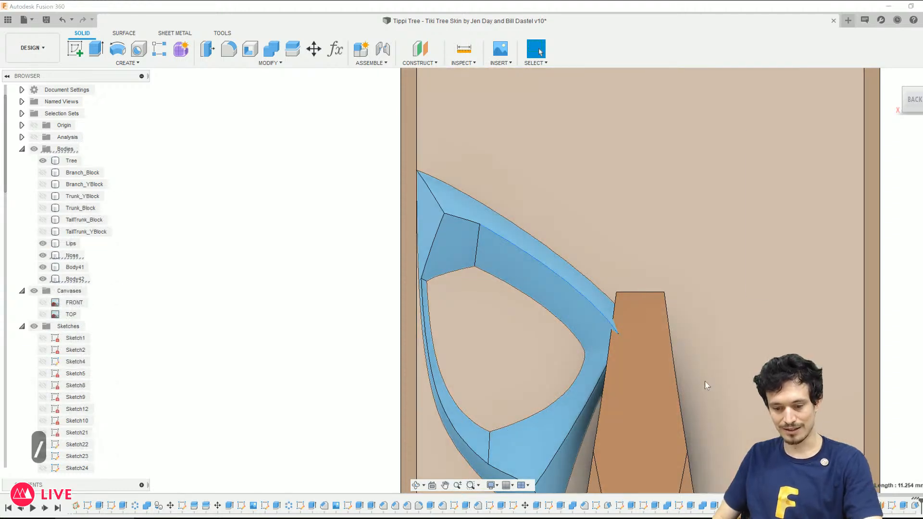
type("/.5")
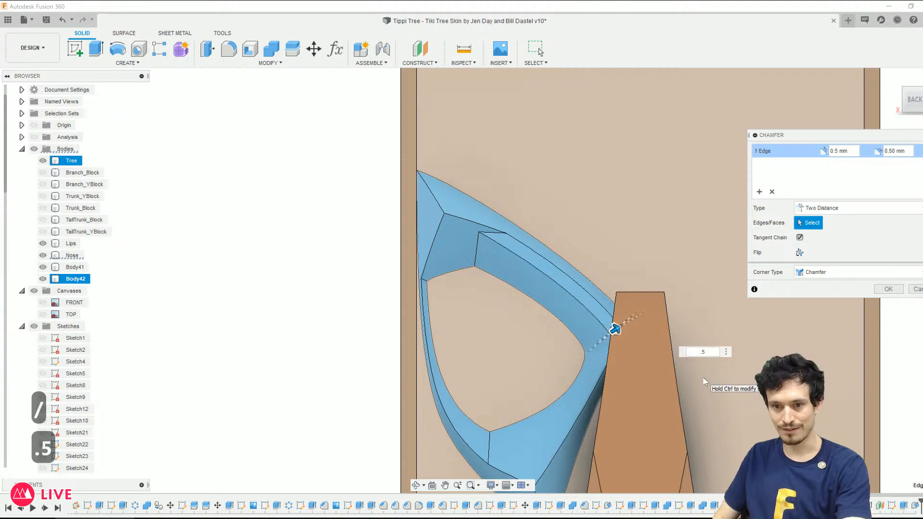
key("BackSpace")
type("4")
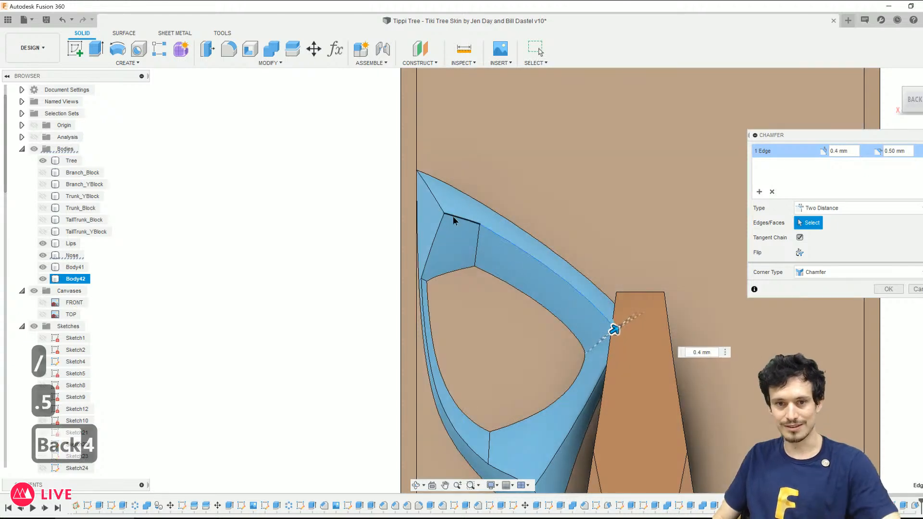
left_click(453, 220)
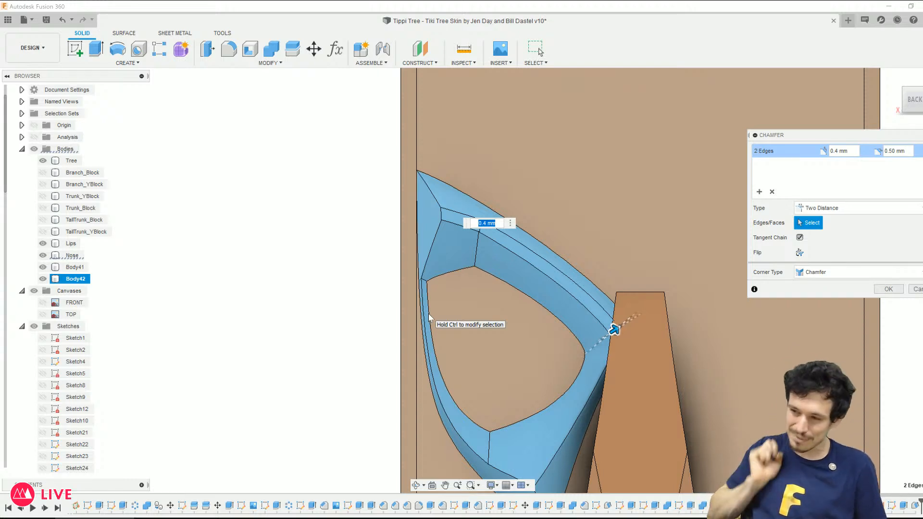
scroll(481, 269, "down", 4)
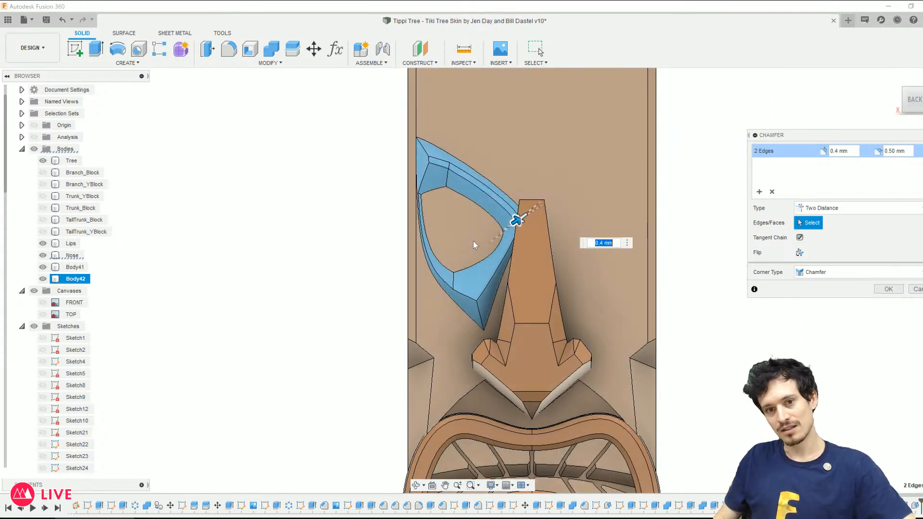
scroll(471, 245, "up", 4)
middle_click_drag(495, 237, 527, 266, "shift")
left_click(917, 289)
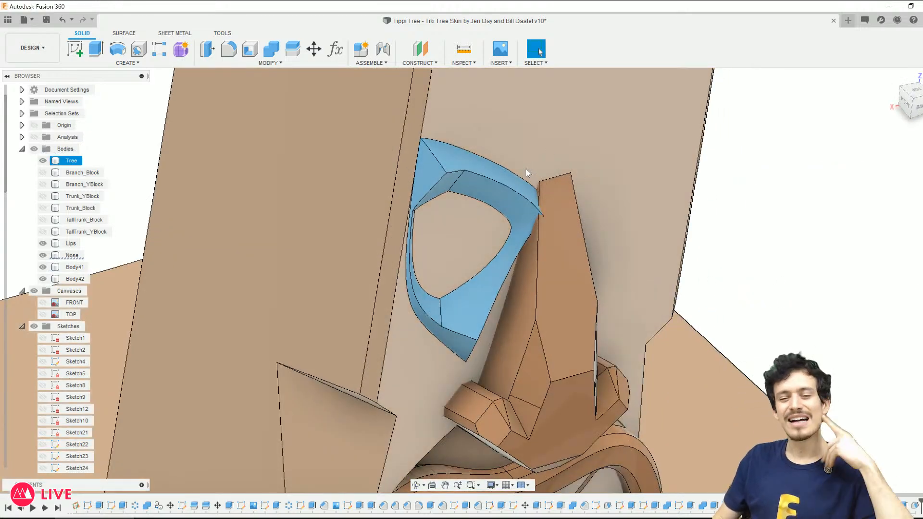
left_click(526, 181)
left_click(543, 232)
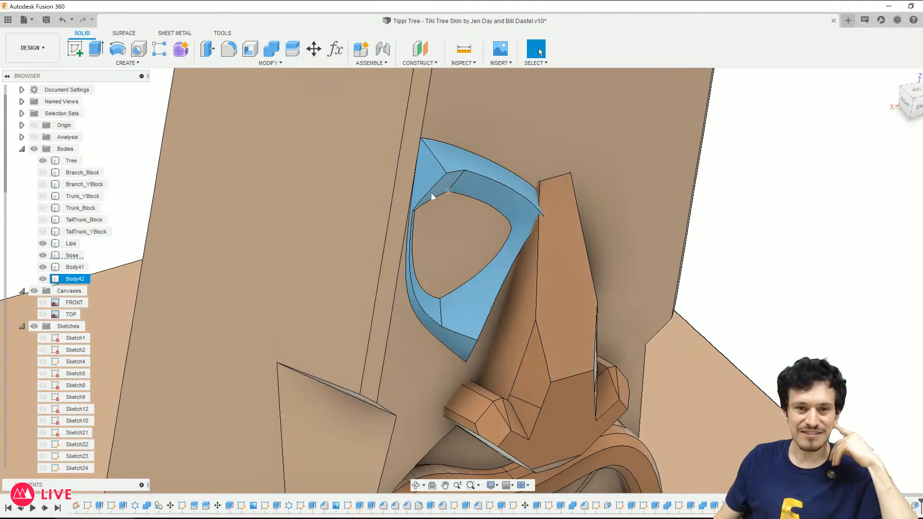
left_click(629, 331)
middle_click_drag(630, 331, 609, 354, "shift")
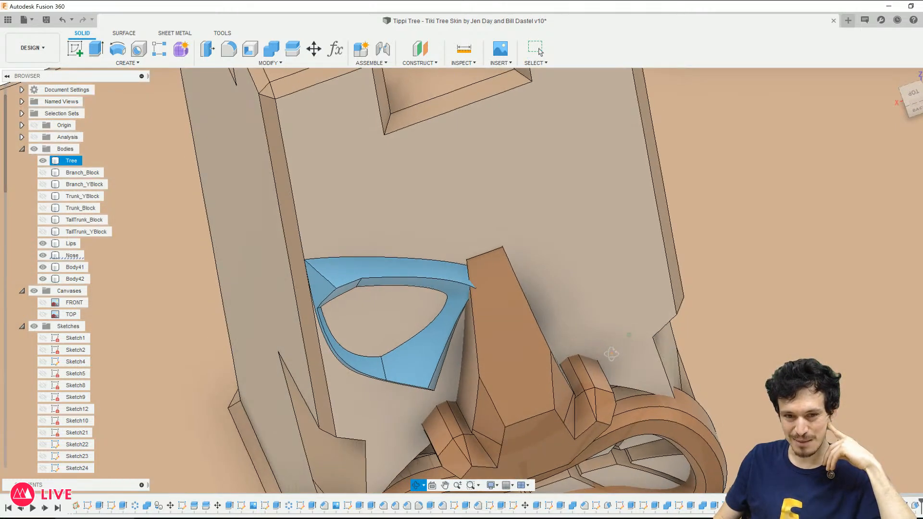
key("Escape")
Step: Offset the eye surround's upper outer face by about -0.516 mm to trim its corner back to the nose edge
scroll(500, 285, "up", 5)
left_click(398, 278)
scroll(448, 377, "down", 2)
middle_click_drag(448, 378, 482, 361, "shift")
left_click(207, 49)
mouse_move(444, 287)
left_mouse_down()
mouse_move(424, 294)
mouse_move(441, 287)
left_mouse_up()
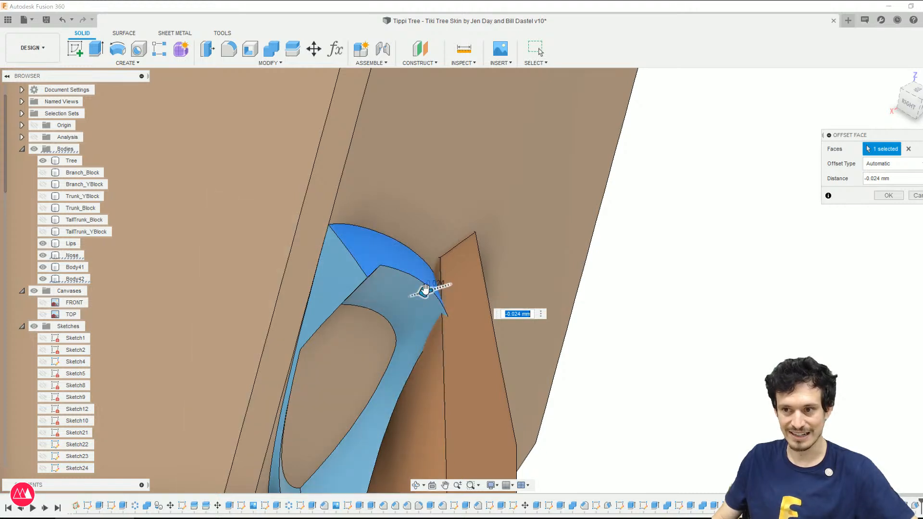
left_click_drag(423, 292, 407, 290)
scroll(444, 325, "up", 3)
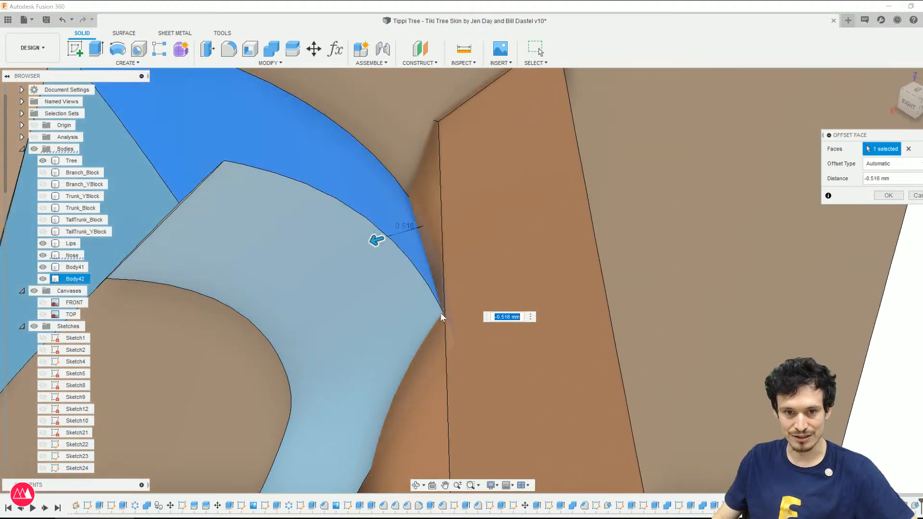
scroll(440, 314, "down", 5)
scroll(440, 316, "down", 3)
middle_click_drag(633, 210, 586, 192, "shift")
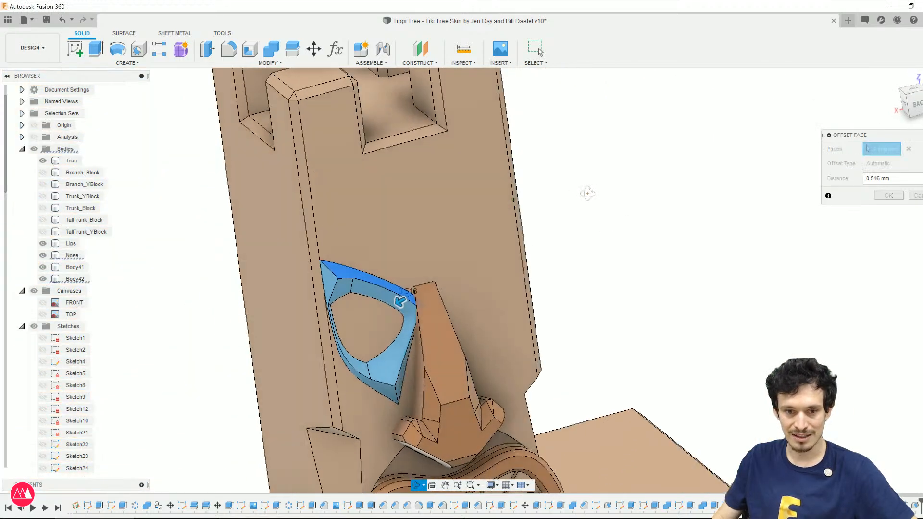
left_click(917, 102)
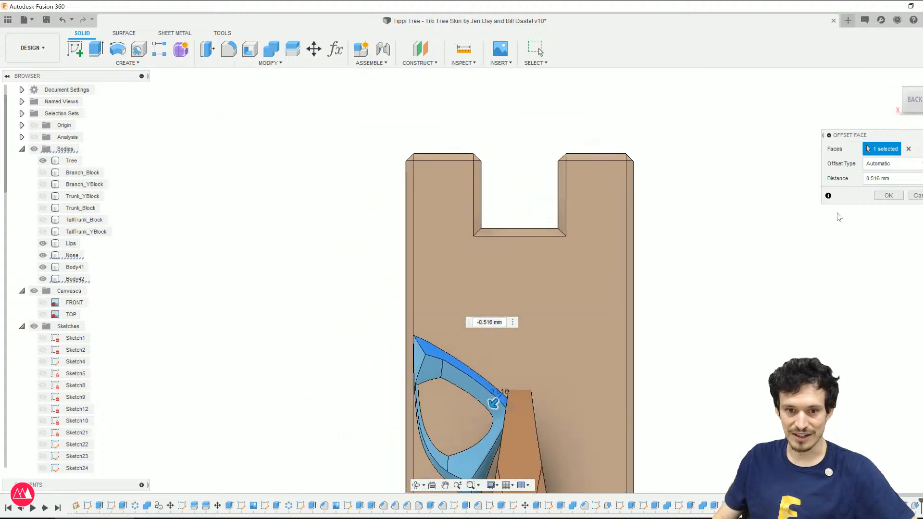
key("Escape")
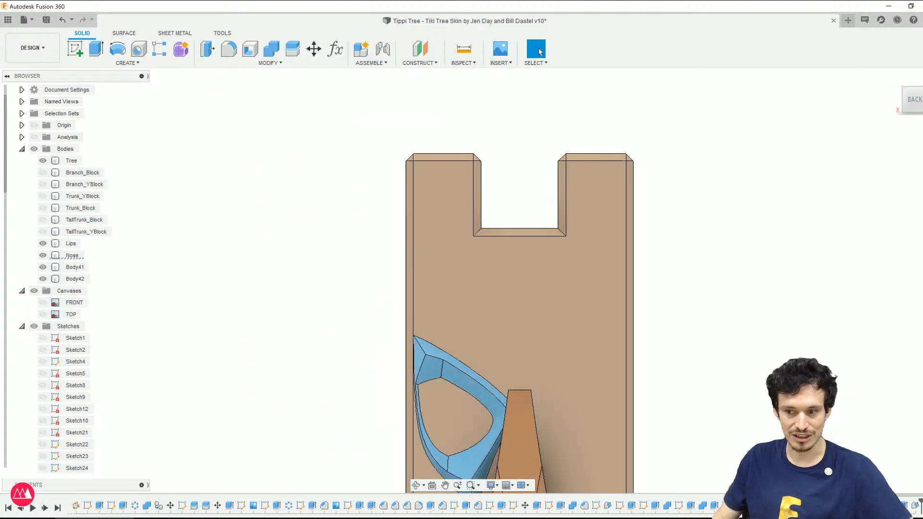
Step: Examine the eye surround's drafted inner faces and its corner beside the nose from the back and at an angle
mouse_move(918, 500)
left_mouse_down()
mouse_move(908, 500)
mouse_move(915, 505)
left_mouse_up()
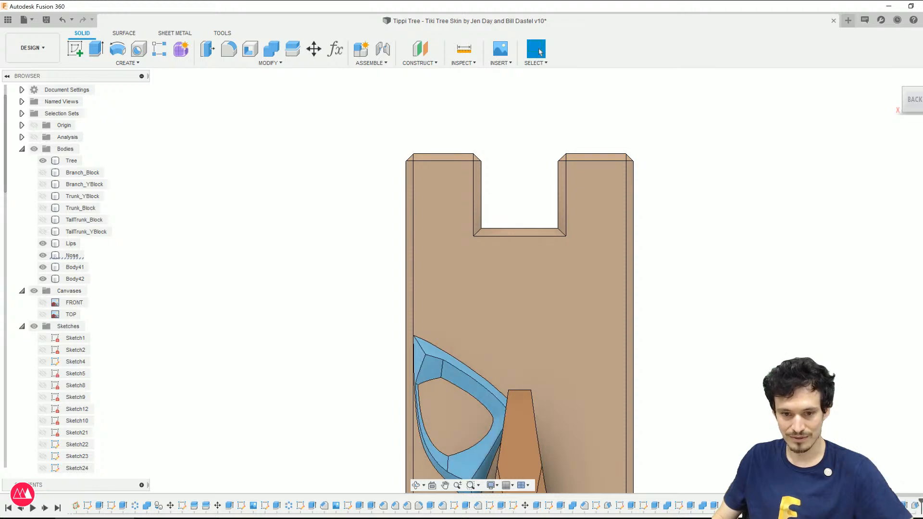
scroll(735, 251, "up", 2)
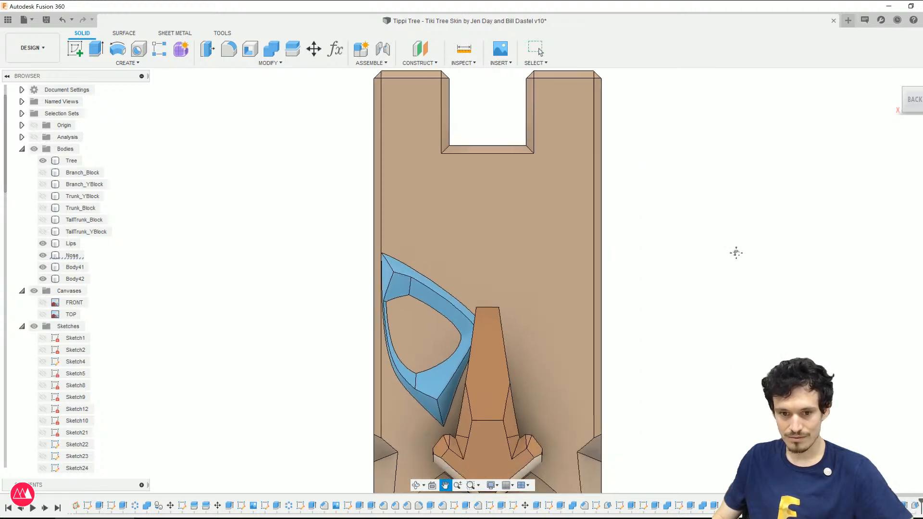
scroll(526, 336, "up", 2)
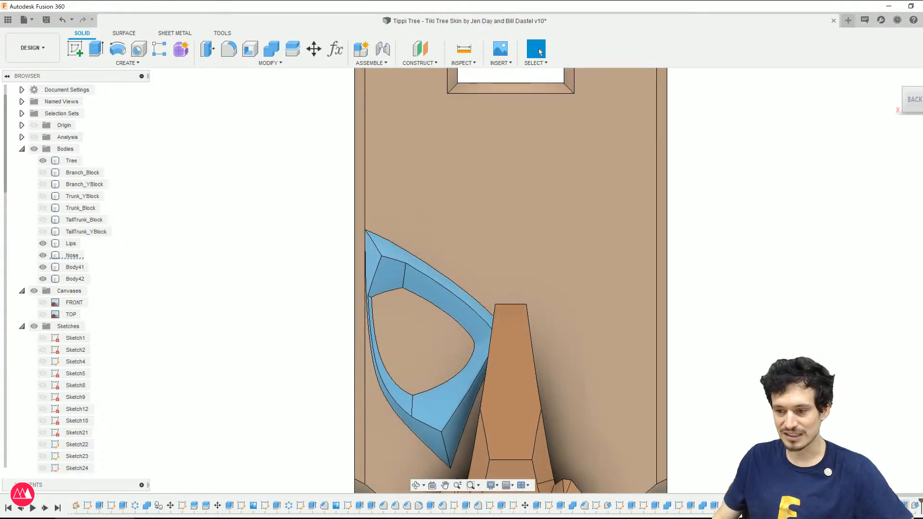
right_click(912, 506)
left_click(901, 421)
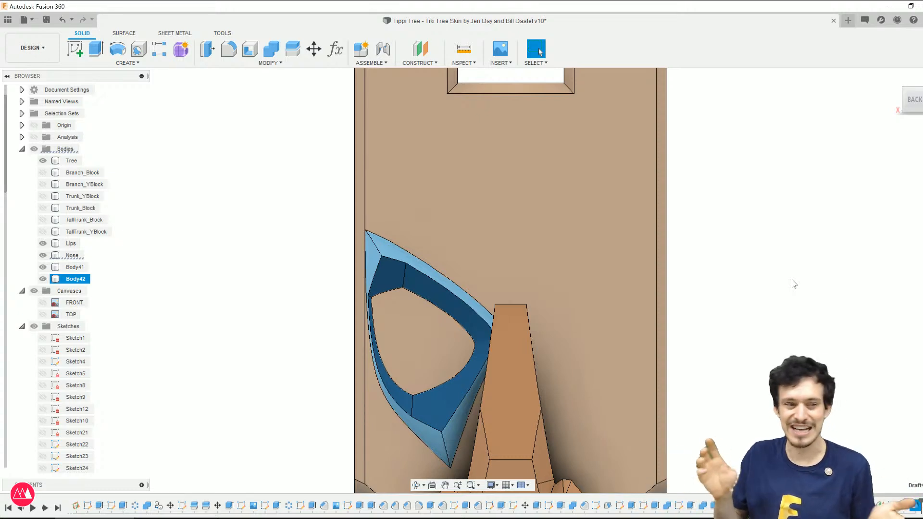
left_click(389, 201, "ctrl")
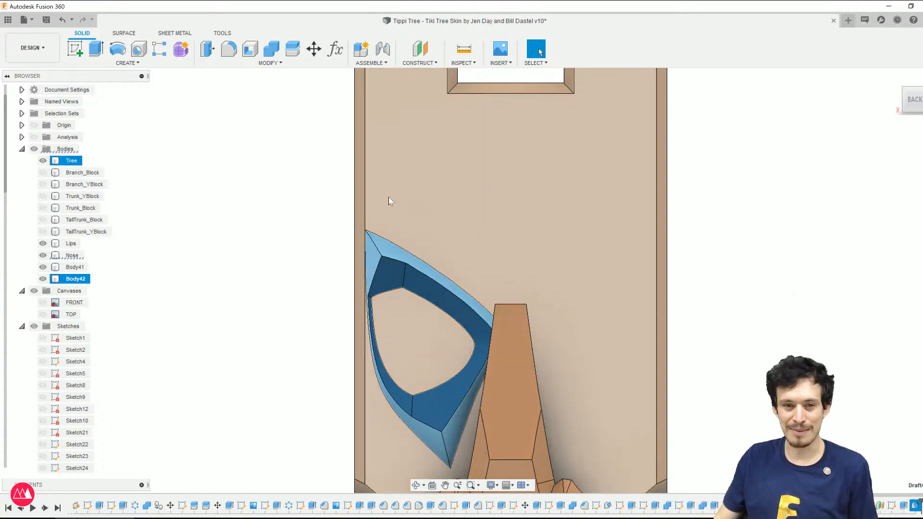
left_click(427, 228, "ctrl")
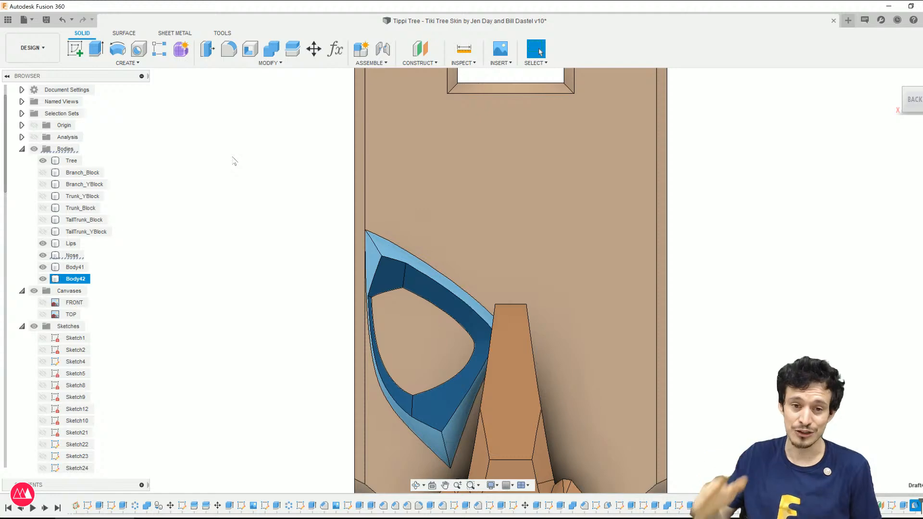
scroll(423, 320, "up", 3)
left_click(238, 336)
middle_click_drag(238, 335, 290, 364, "shift")
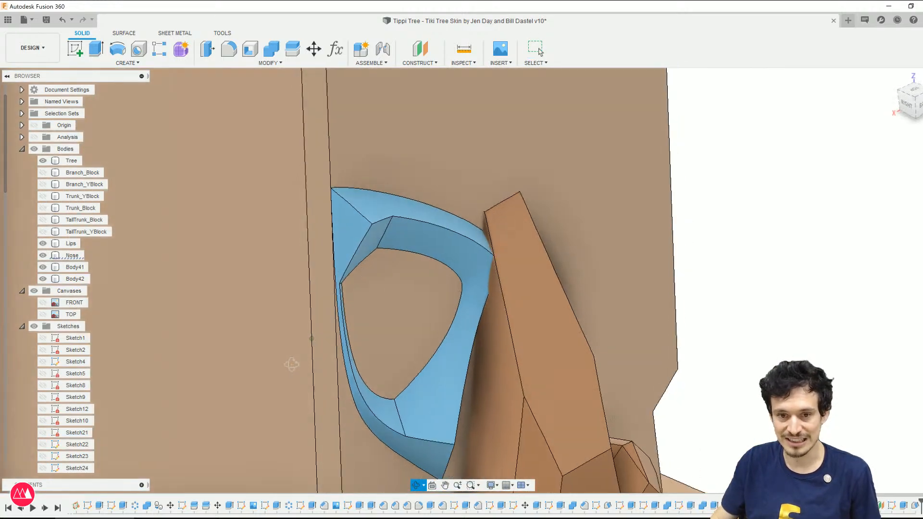
left_click(455, 256)
middle_click_drag(495, 355, 464, 358, "shift")
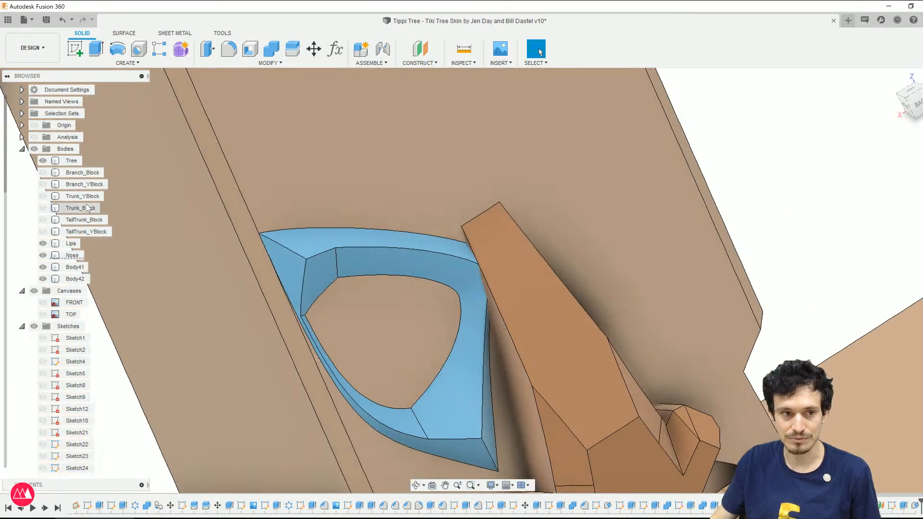
Step: Show the FRONT reference canvas over the model in the back view
left_click(43, 302)
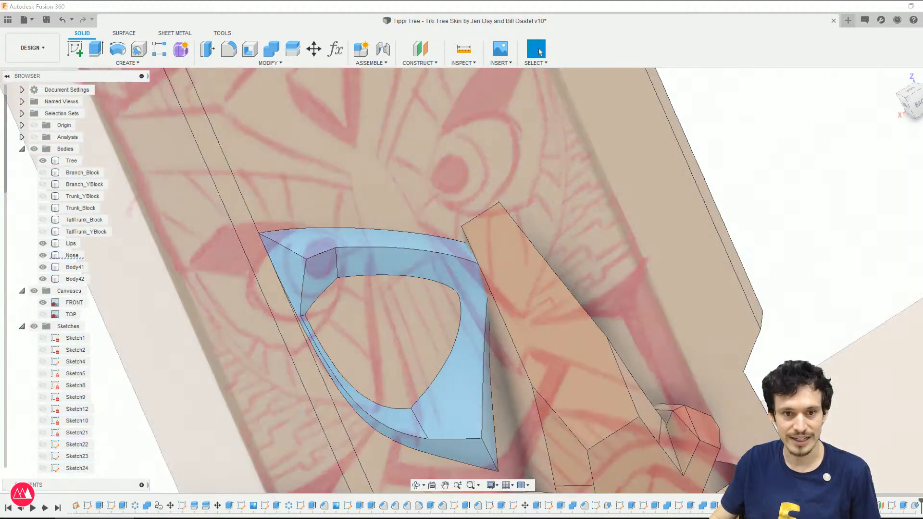
left_click(917, 105)
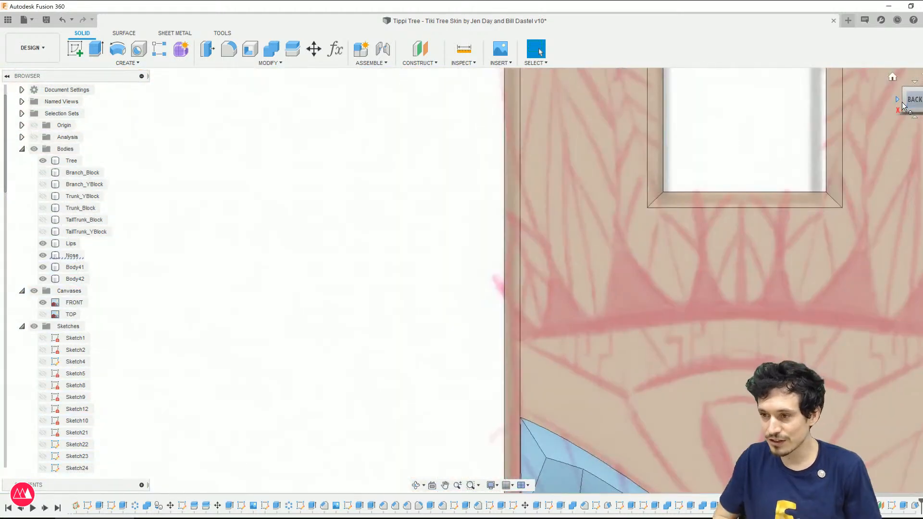
scroll(610, 317, "down", 3)
scroll(482, 184, "down", 3)
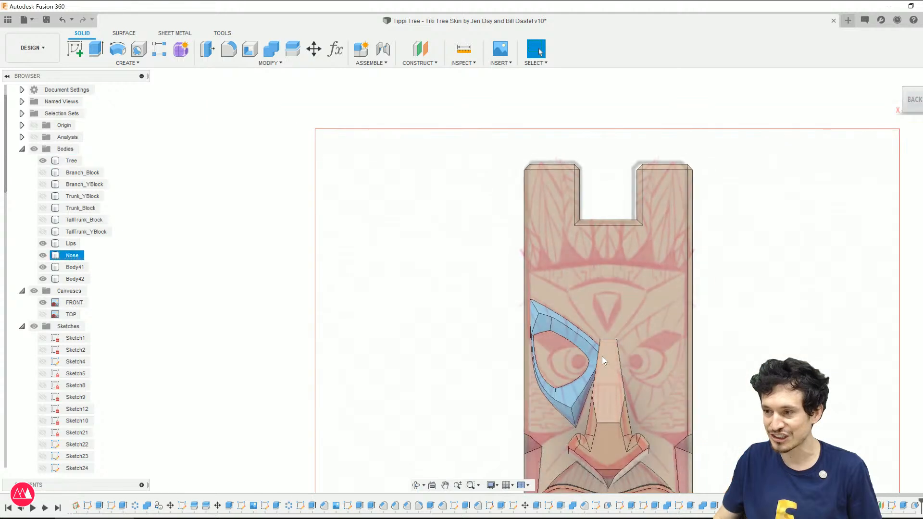
Step: Compare the eye surround and nose with the tiki face reference drawing, both close up and over the whole tree
scroll(608, 332, "up", 1)
scroll(591, 150, "down", 1)
scroll(590, 146, "down", 3)
scroll(627, 384, "up", 3)
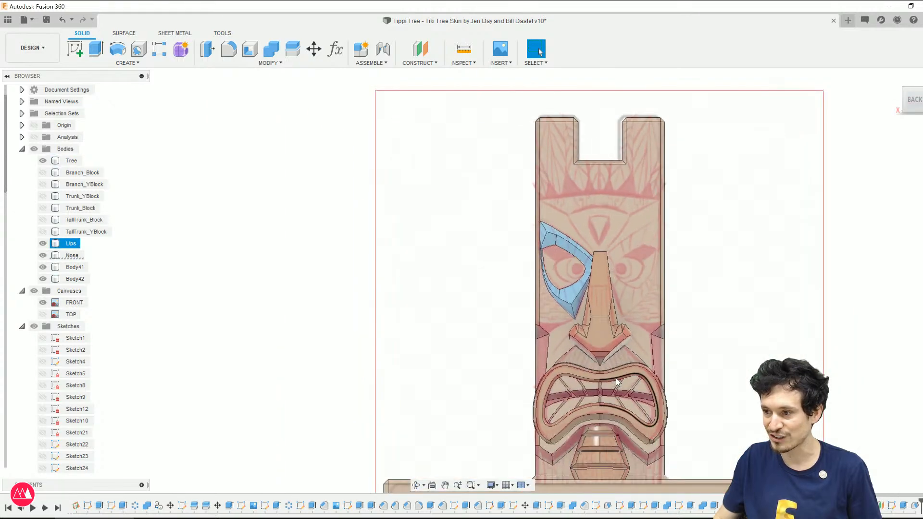
scroll(632, 292, "up", 1)
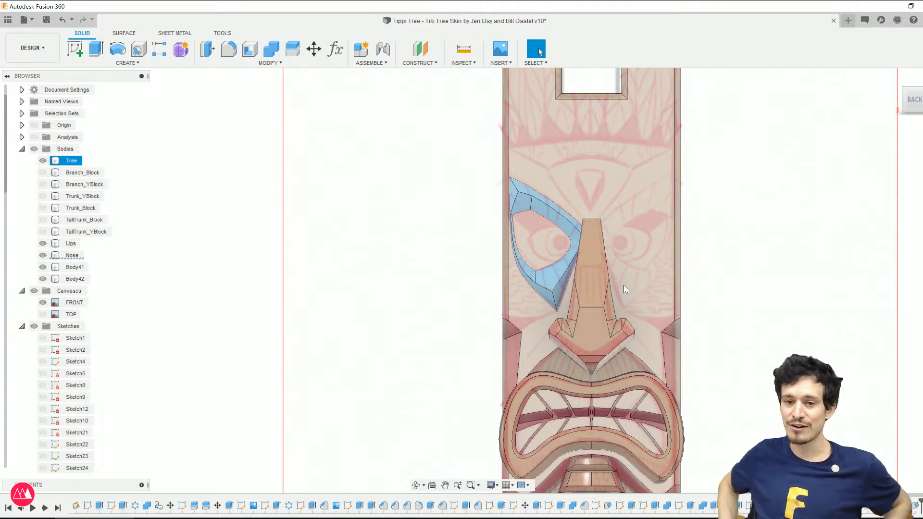
scroll(608, 259, "down", 3)
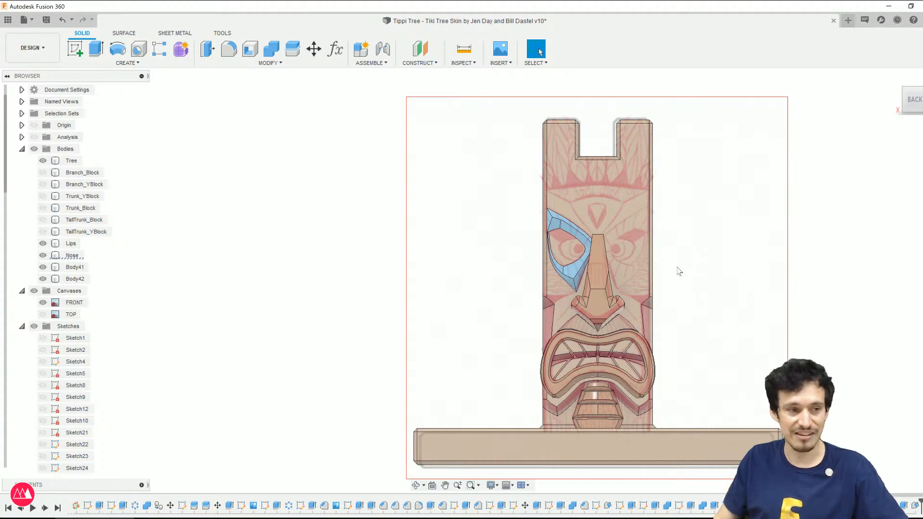
left_click(620, 264)
scroll(650, 269, "up", 5)
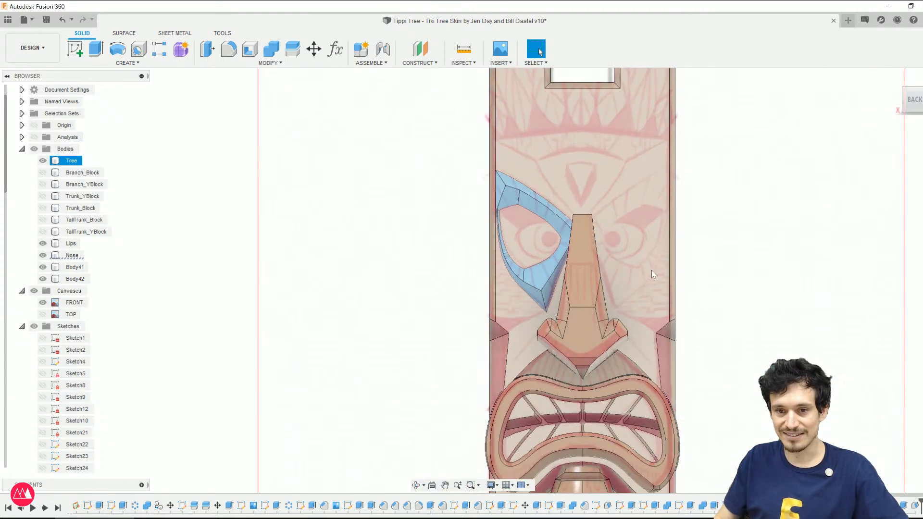
scroll(651, 271, "down", 5)
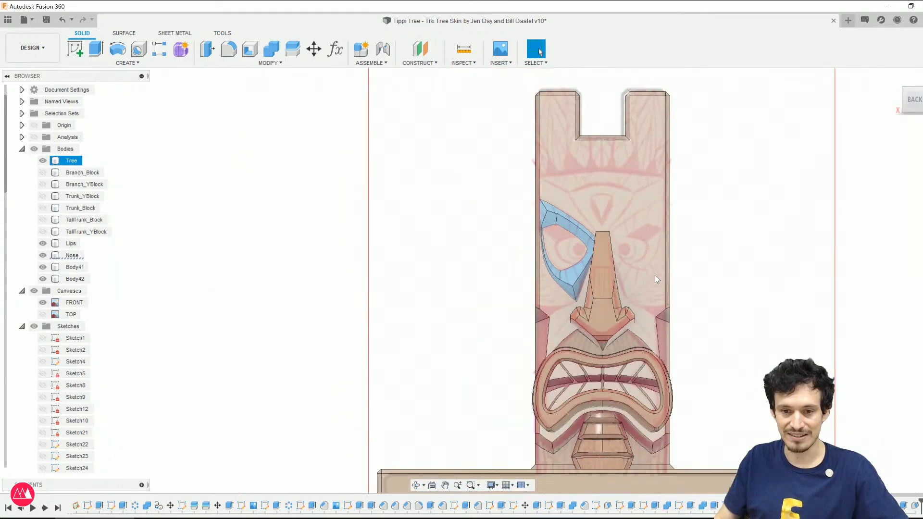
left_click(681, 212)
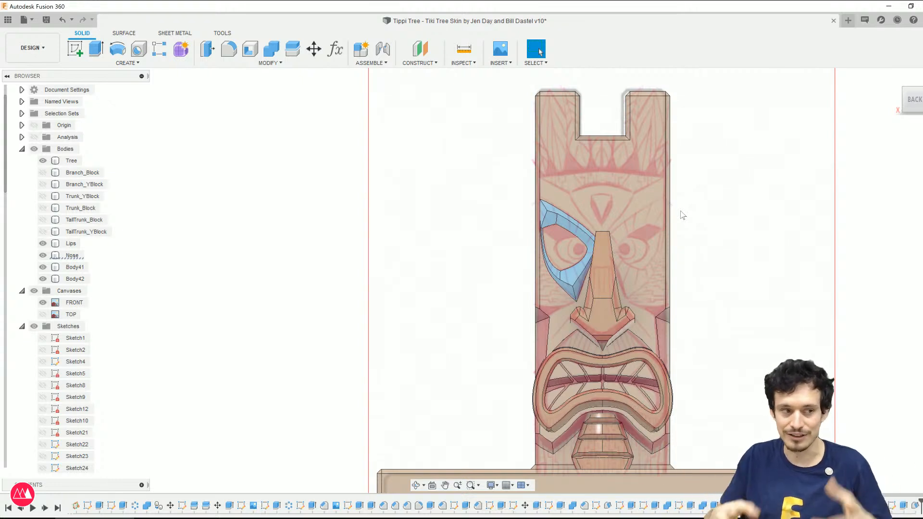
left_click(620, 252)
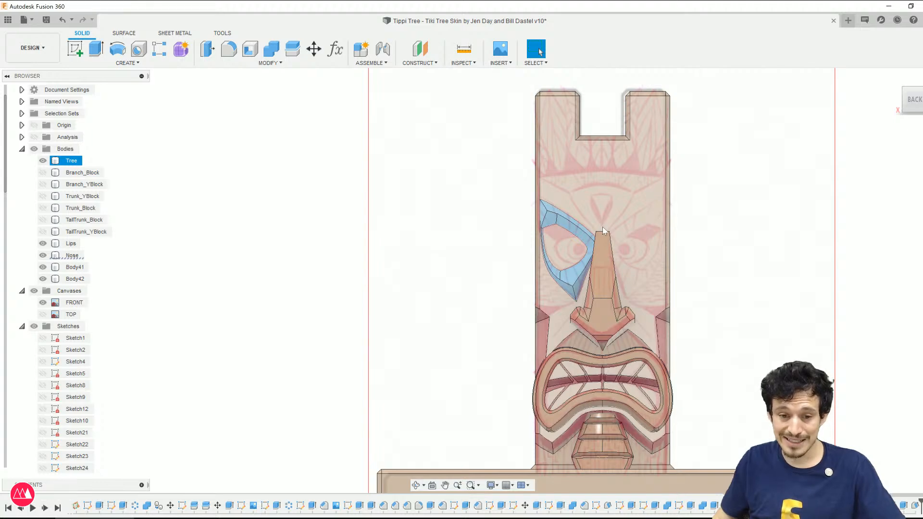
scroll(602, 227, "up", 6)
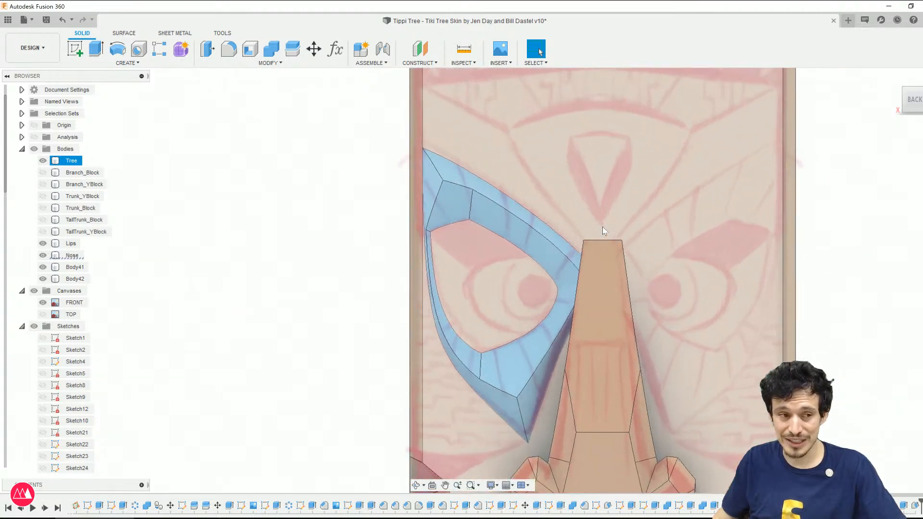
left_click(614, 253)
middle_click_drag(614, 253, 642, 269, "shift")
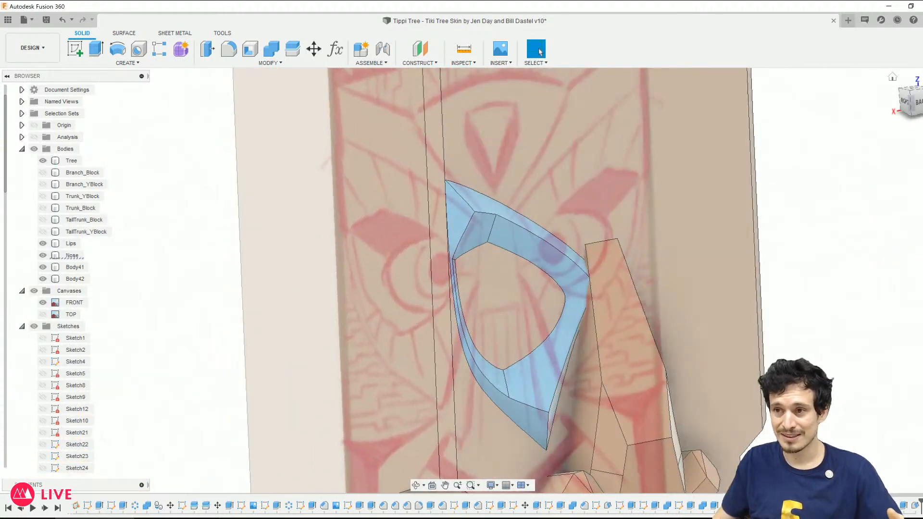
left_click(915, 102)
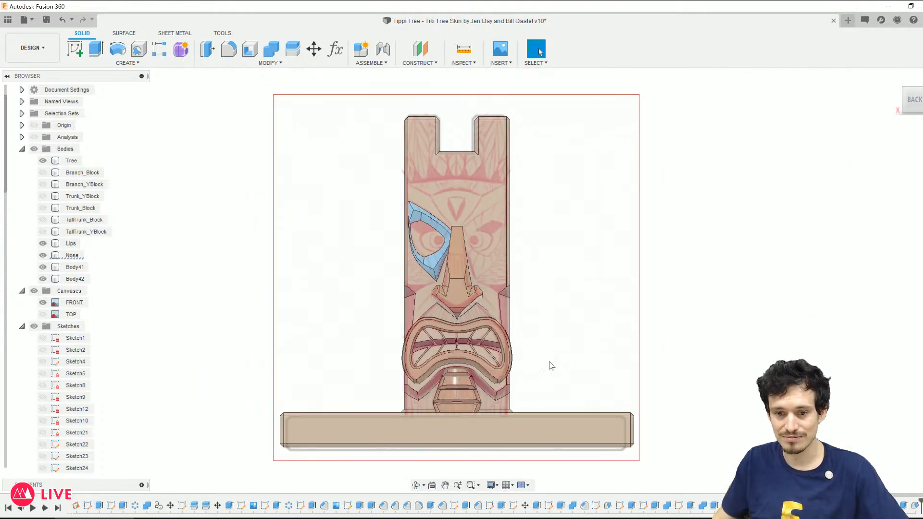
scroll(547, 355, "up", 2)
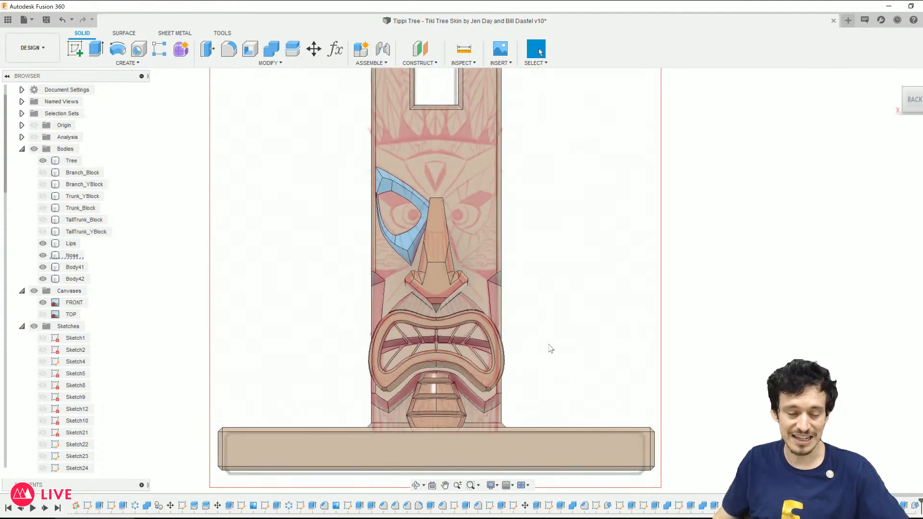
key("m")
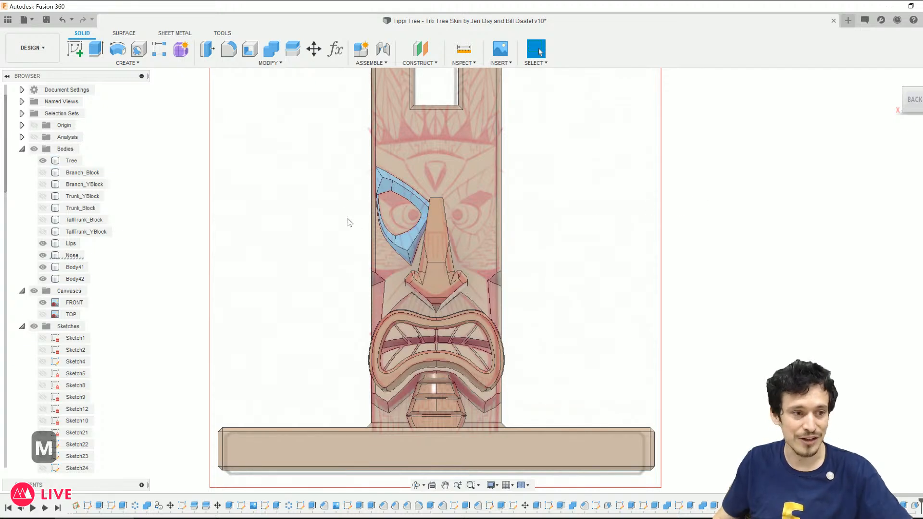
left_click(127, 63)
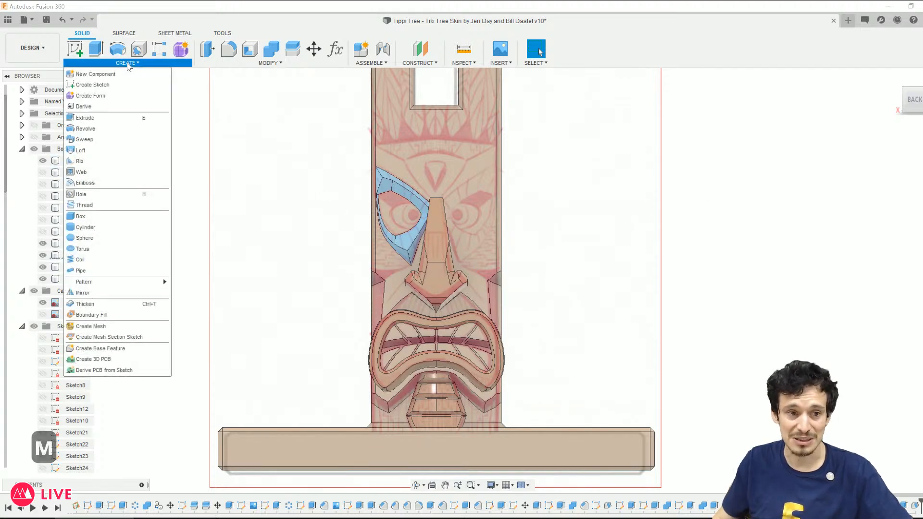
left_click(144, 294)
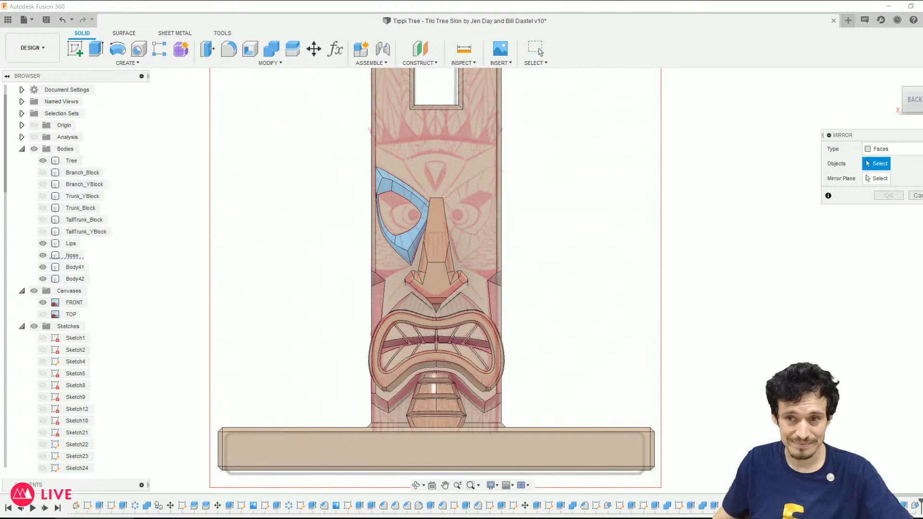
left_click(890, 149)
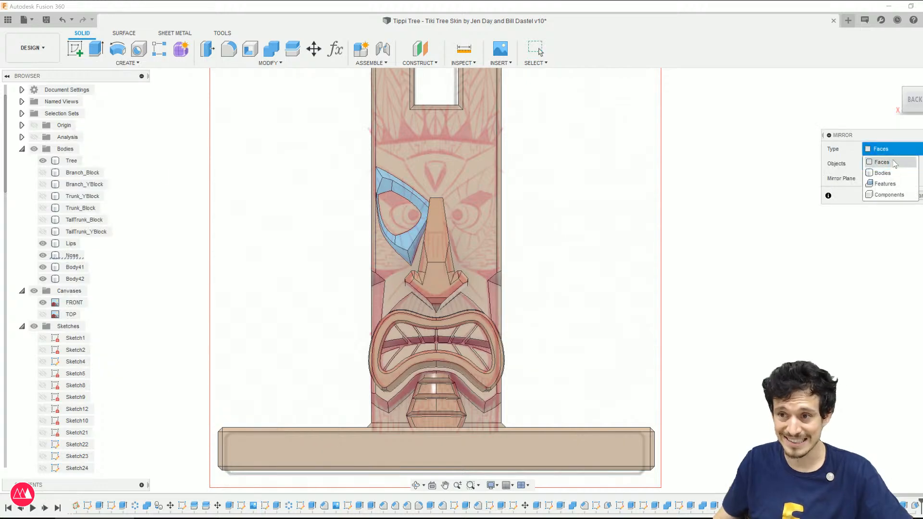
left_click(885, 184)
left_click(385, 185)
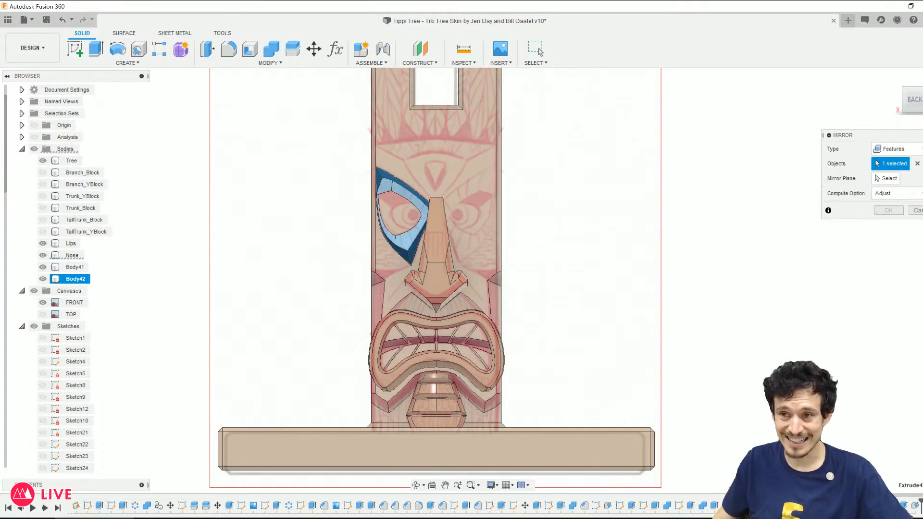
left_click(914, 164)
left_click(911, 150)
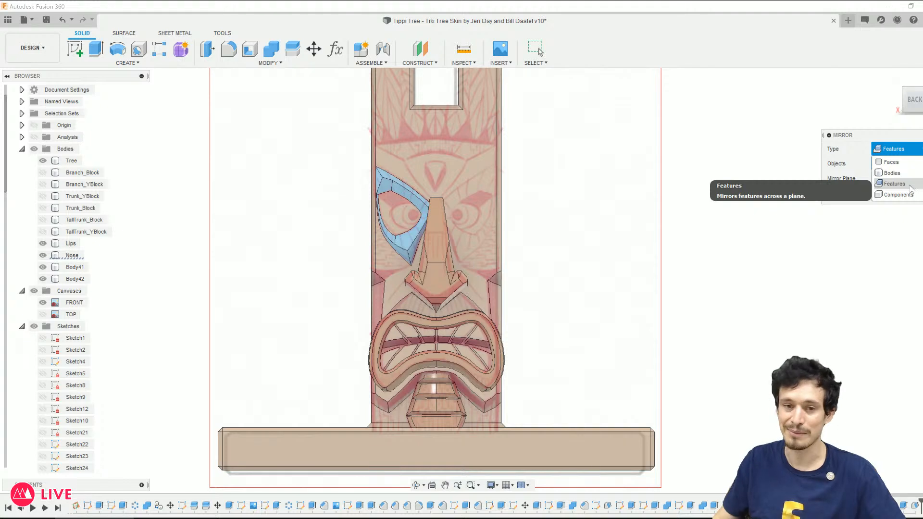
left_click(899, 173)
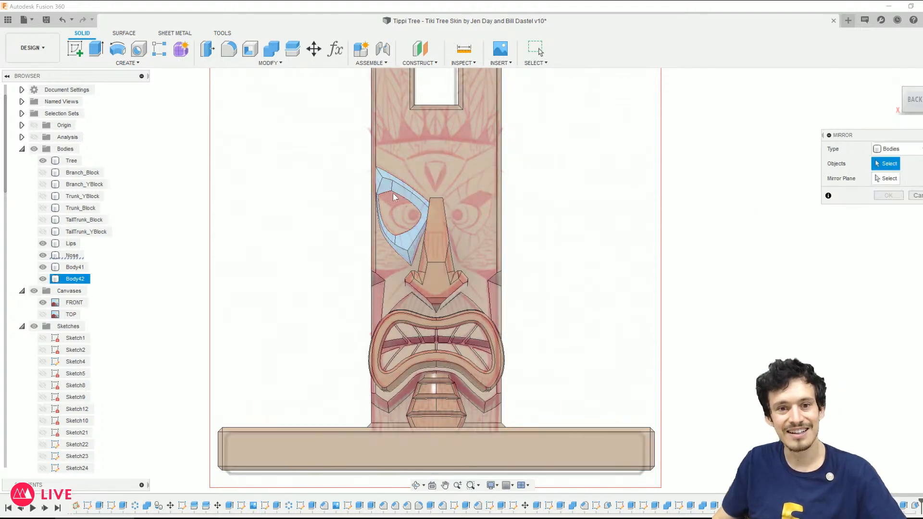
scroll(295, 204, "up", 3)
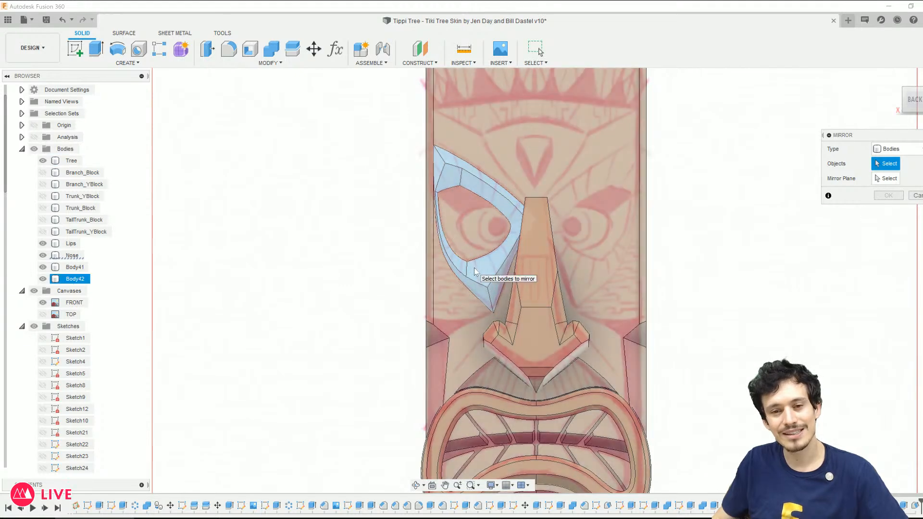
left_click(913, 197)
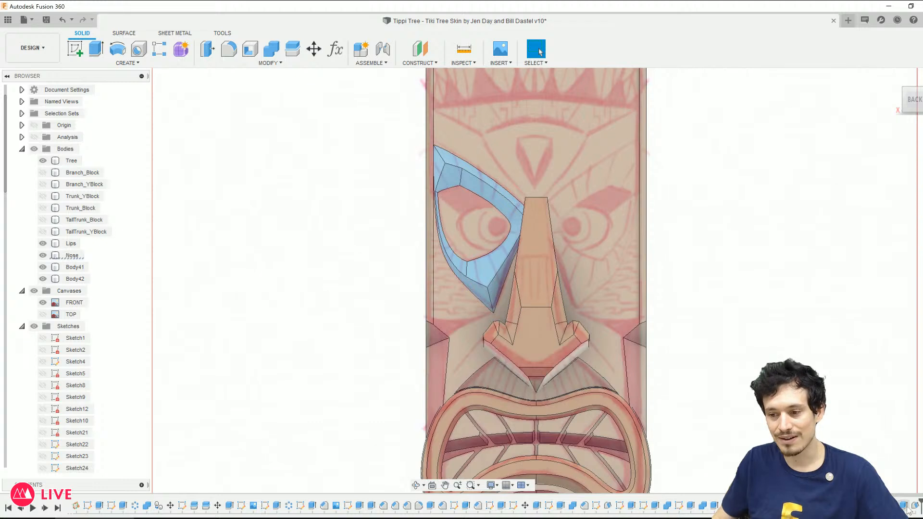
Step: Roll the history back to just before the draft on the eye opening's inner faces and delete that draft
left_click_drag(919, 502, 909, 504)
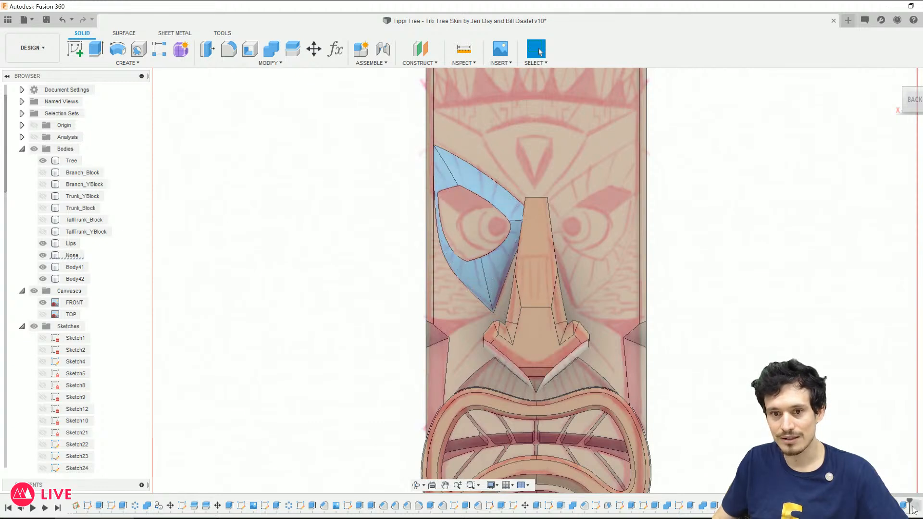
left_click(915, 504)
key("Delete")
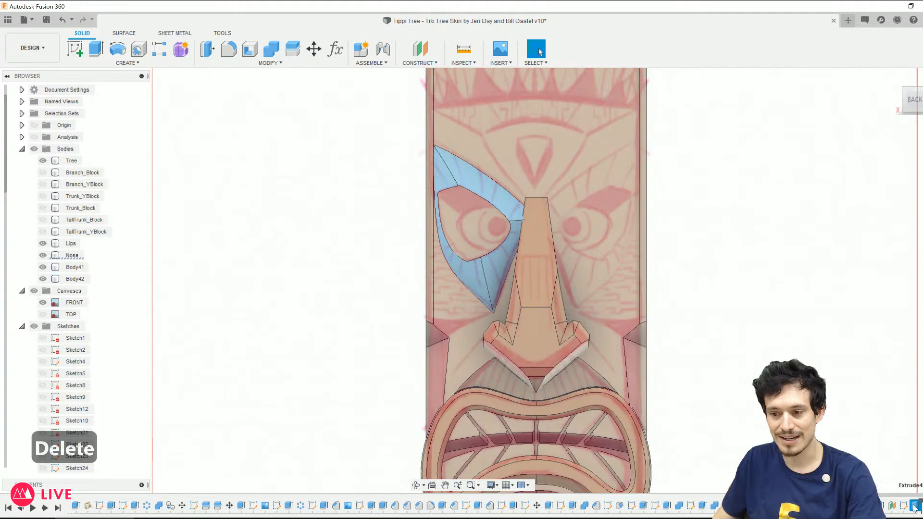
Step: Edit the eye opening's extruded cut and try a taper angle of -45 degrees
right_click(917, 509)
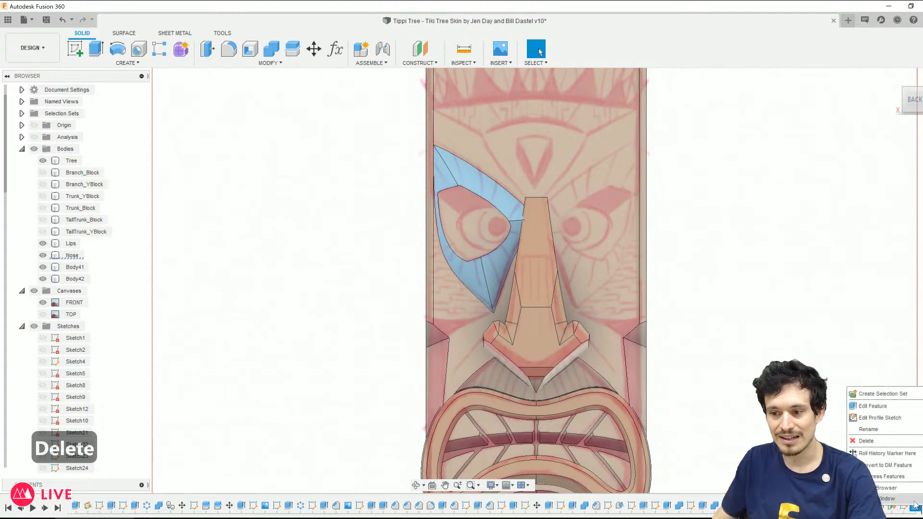
left_click(895, 413)
middle_click_drag(541, 231, 607, 274, "shift")
scroll(488, 222, "up", 3)
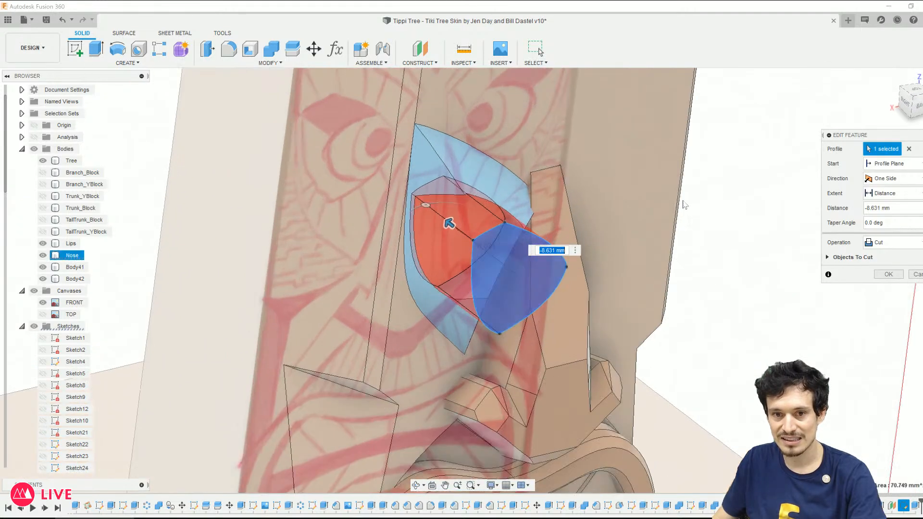
key("Tab")
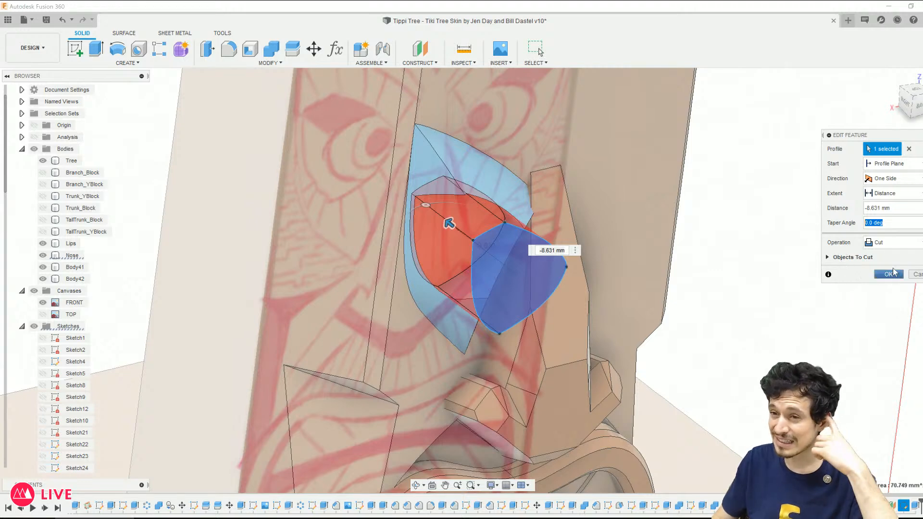
type("-45")
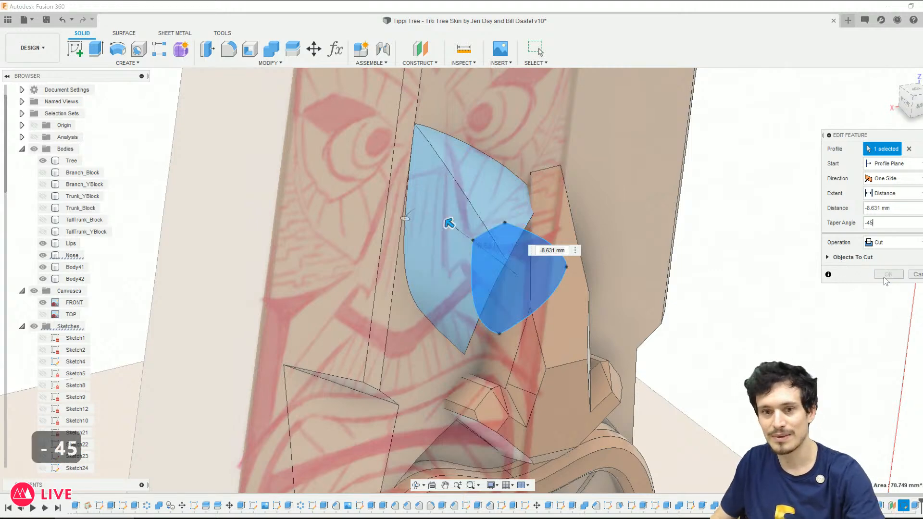
middle_click_drag(589, 239, 613, 267, "shift")
middle_click_drag(489, 273, 505, 309, "shift")
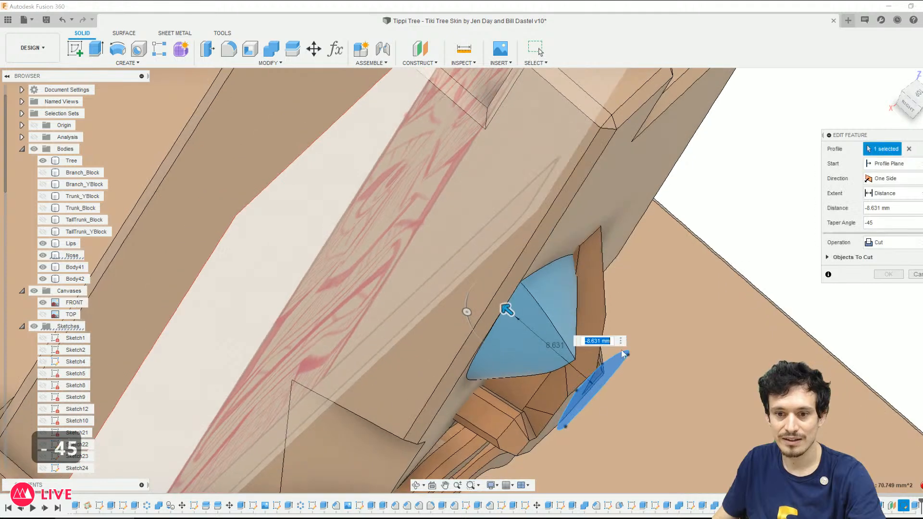
Step: Try taper angles of -15 and -1 degrees on the eye opening's cut, and discard the edit
type("-15")
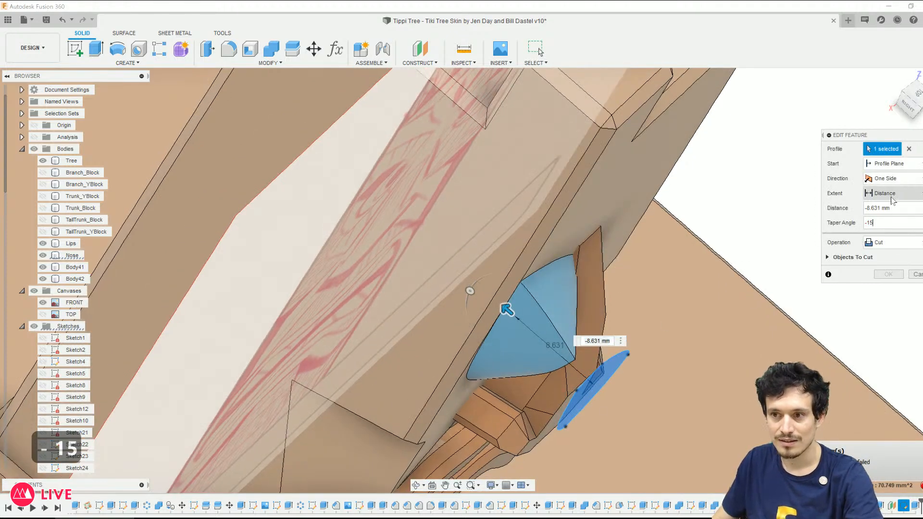
key("BackSpace")
middle_click_drag(641, 363, 562, 319, "shift")
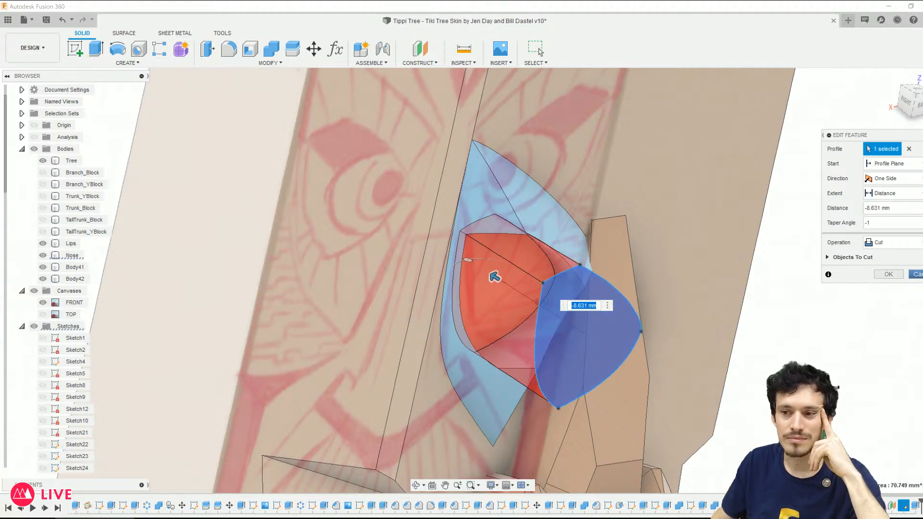
left_click(916, 274)
Step: Undo the deletion of the draft on the eye opening's inner faces, keeping the FRONT reference canvas shown
scroll(583, 279, "down", 3)
middle_click_drag(582, 278, 536, 255, "shift")
left_click(540, 259)
key("ctrl+z")
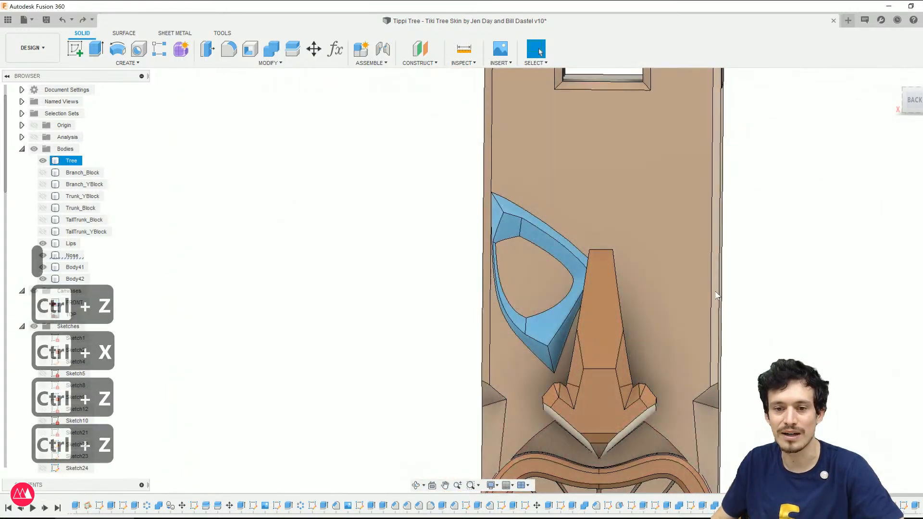
key("ctrl+y")
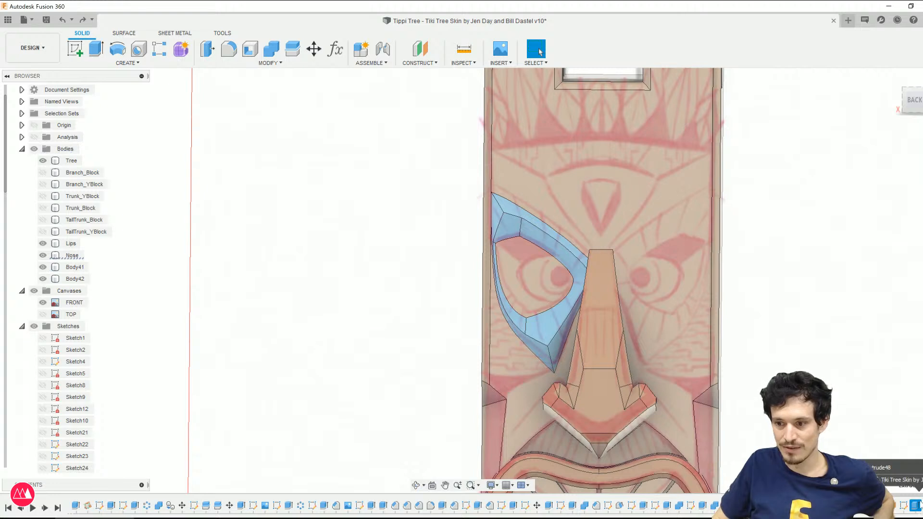
Step: Delete the eye opening's extruded cut despite its dependent features, and inspect its profile sketch against the solid eye surround
right_click(913, 507)
left_click(866, 440)
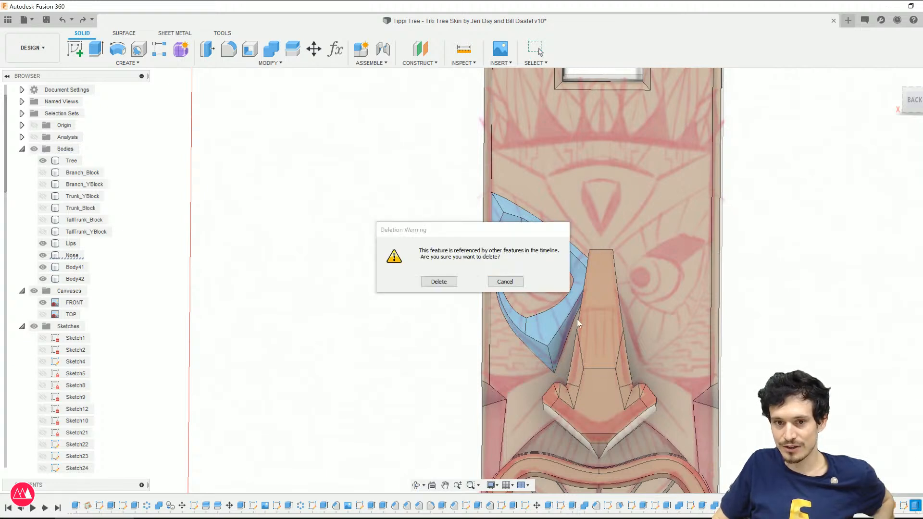
left_click(439, 282)
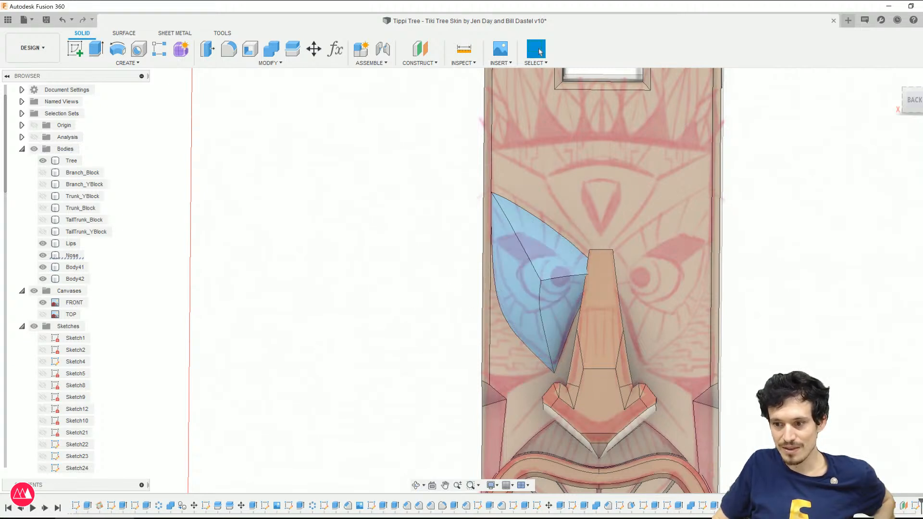
left_click(915, 505)
mouse_move(544, 255)
middle_mouse_down("shift")
mouse_move(577, 257)
mouse_move(481, 240)
middle_mouse_up("shift")
left_click(908, 106)
middle_click_drag(453, 294, 529, 269, "shift")
scroll(534, 250, "up", 3)
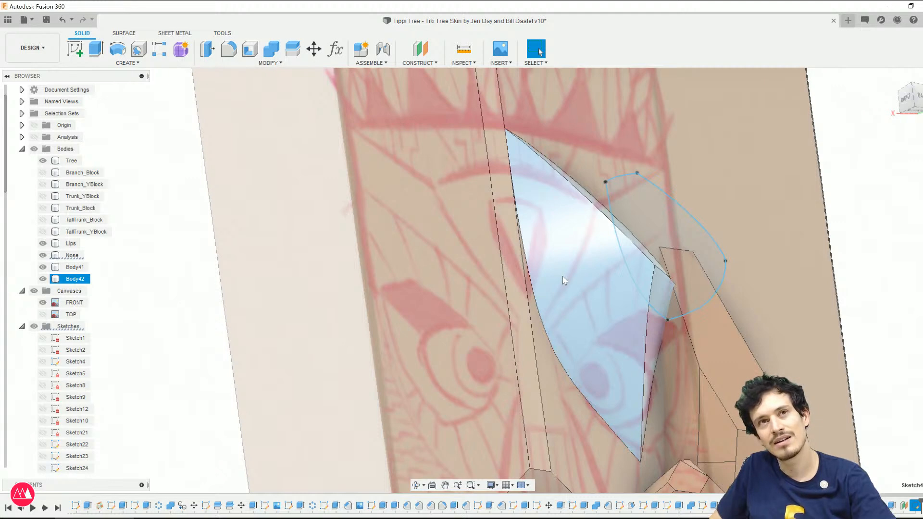
Step: Step back and forth through the deletion of the eye opening's cut, ending with the deletion undone
key("ctrl+z")
key("ctrl+z")
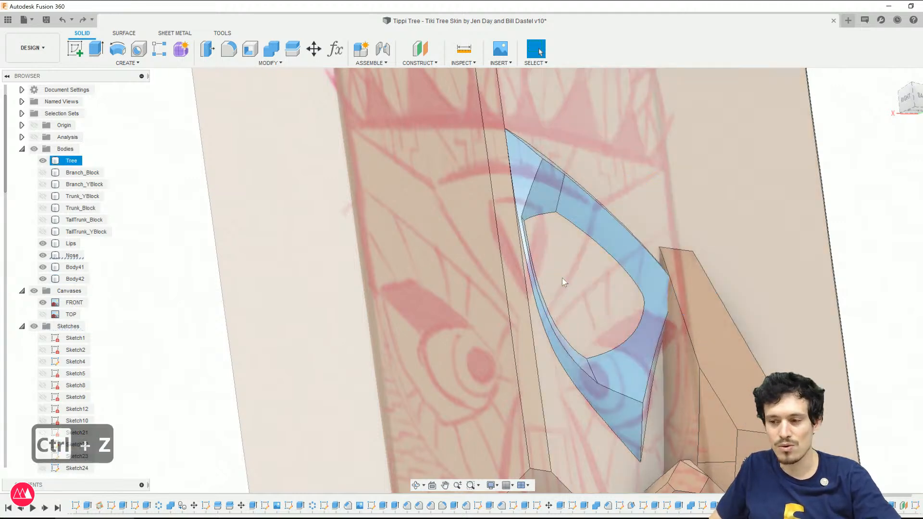
key("ctrl+y")
key("ctrl+y")
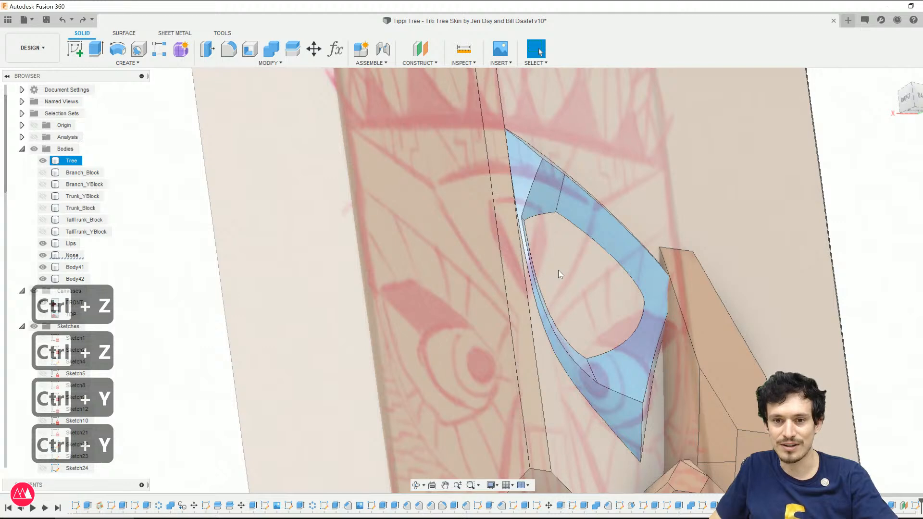
key("ctrl+y")
scroll(594, 293, "down", 2)
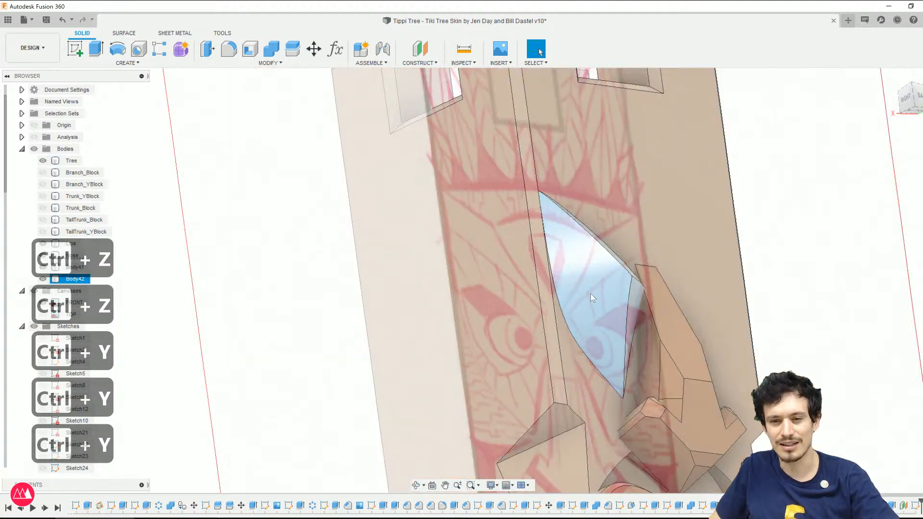
key("ctrl+y")
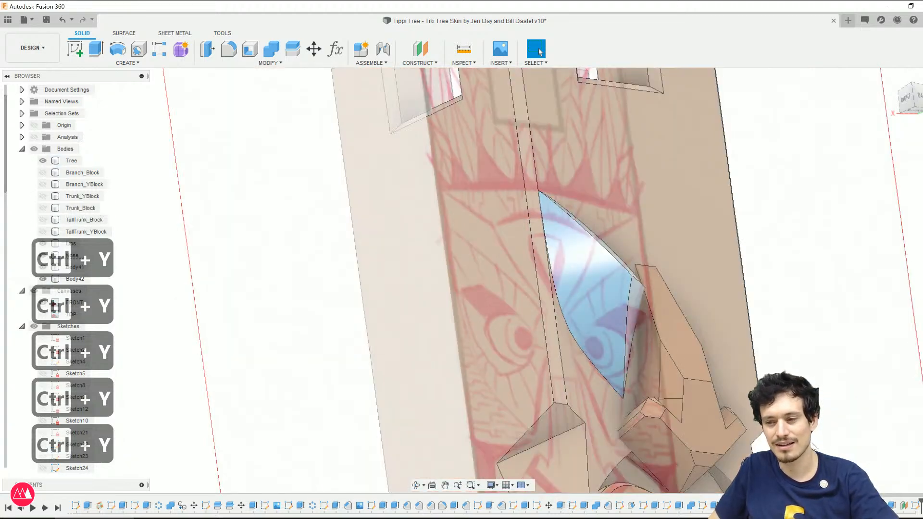
key("ctrl+y")
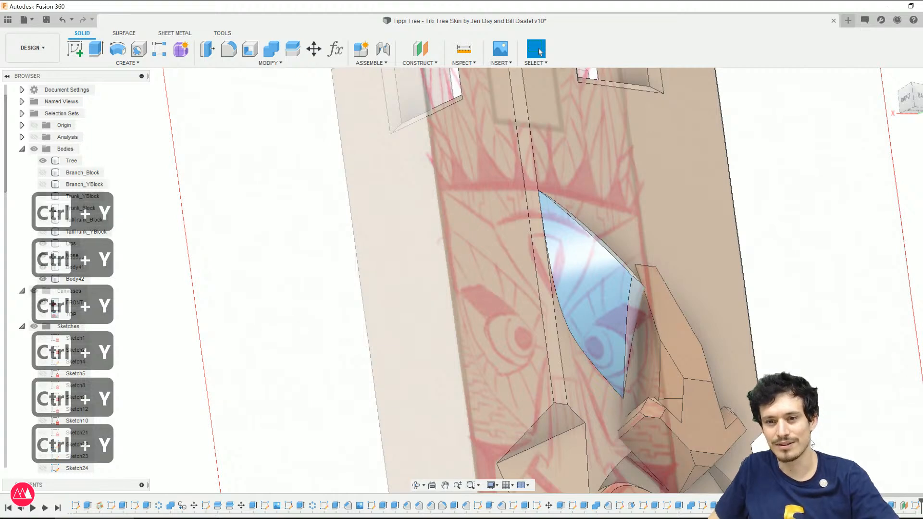
key("ctrl+z")
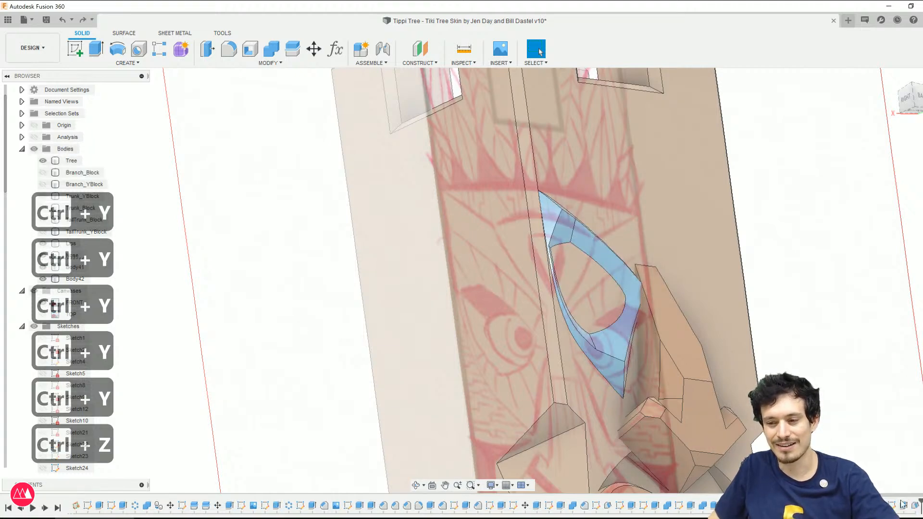
Step: Edit the draft on the eye opening's inner faces, flipping its pull direction and trying angles of -10 and 15 degrees
right_click(902, 505)
left_click(872, 419)
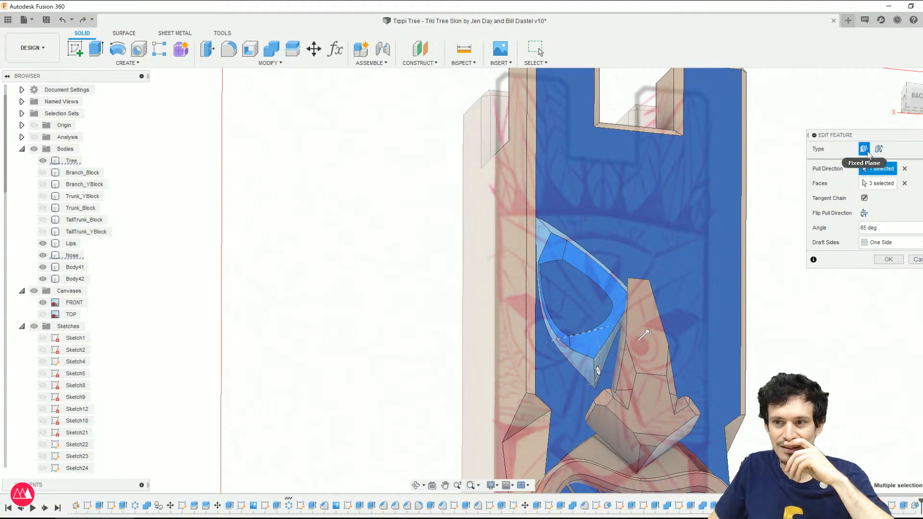
left_click(865, 213)
middle_click_drag(558, 312, 538, 355, "shift")
left_click(880, 183)
type("-10")
middle_click_drag(705, 299, 711, 295, "shift")
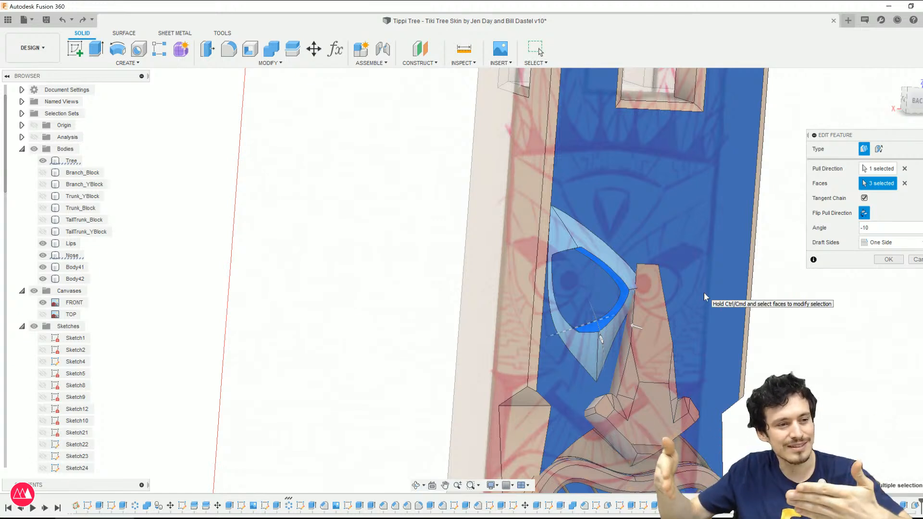
scroll(491, 260, "up", 1)
mouse_move(612, 354)
left_mouse_down()
mouse_move(623, 345)
mouse_move(614, 354)
mouse_move(612, 339)
left_mouse_up()
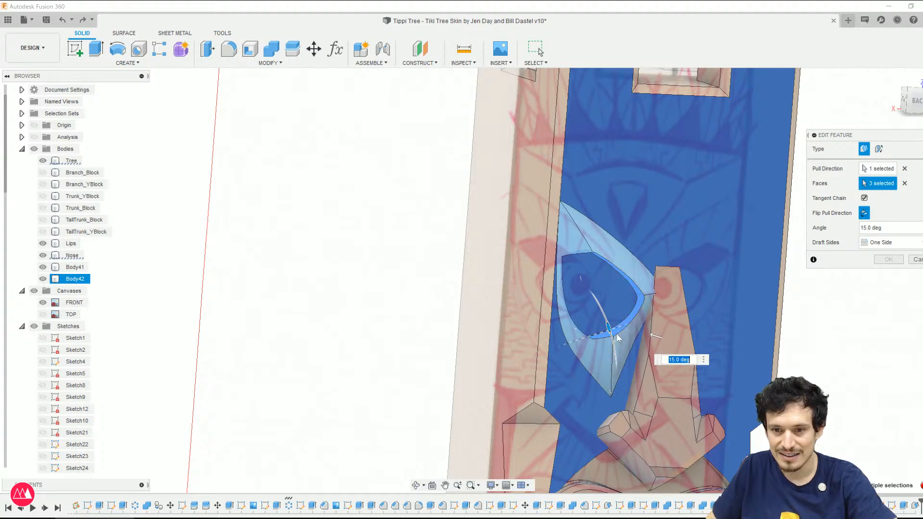
middle_click_drag(610, 309, 664, 303, "shift")
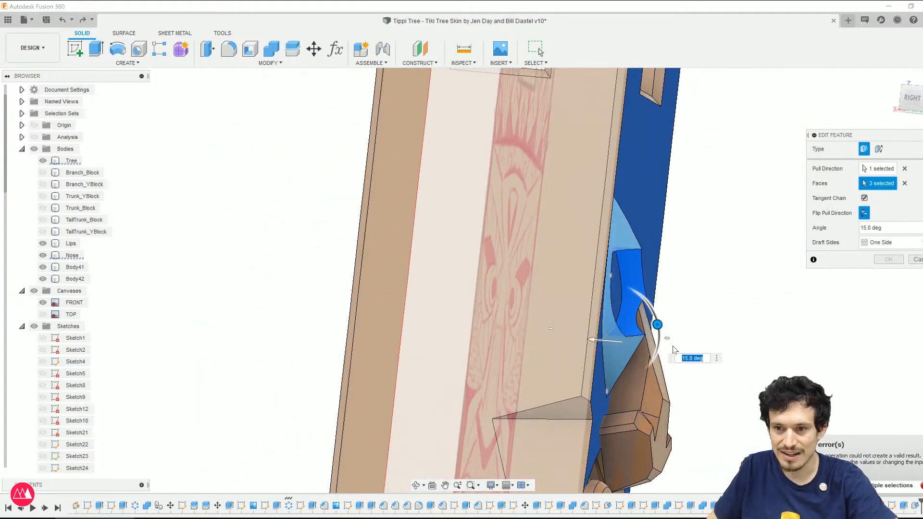
middle_click_drag(686, 286, 694, 333, "shift")
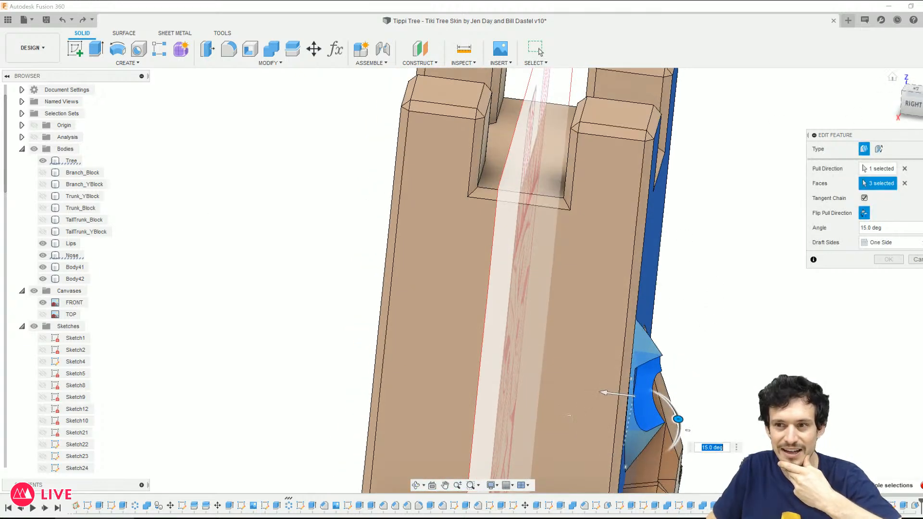
Step: Replace the draft's pull direction reference with the construction plane Plane5, showing that plane for the selection
left_click(904, 169)
scroll(35, 464, "down", 9)
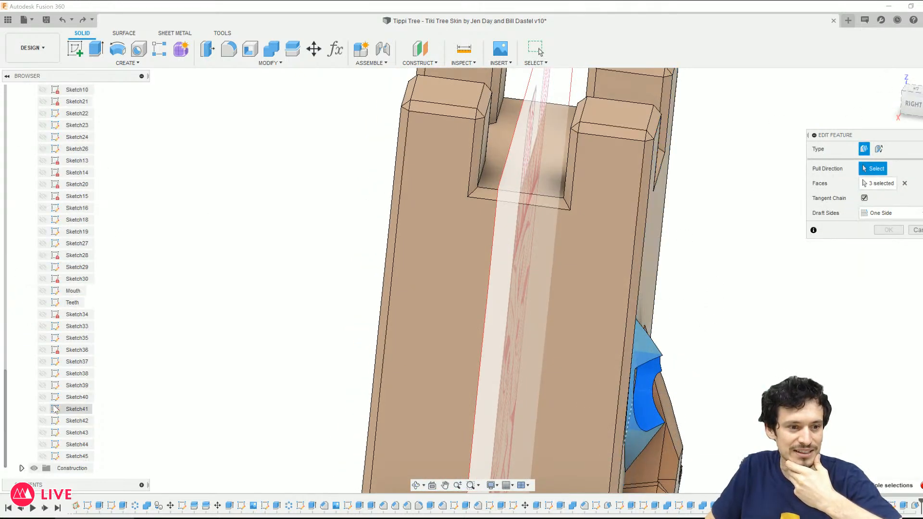
left_click(22, 468)
scroll(36, 464, "down", 3)
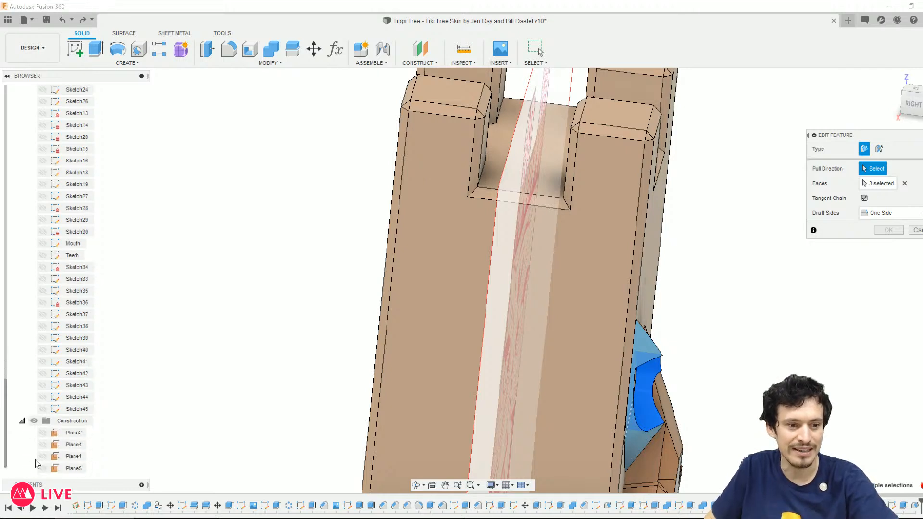
left_click(43, 468)
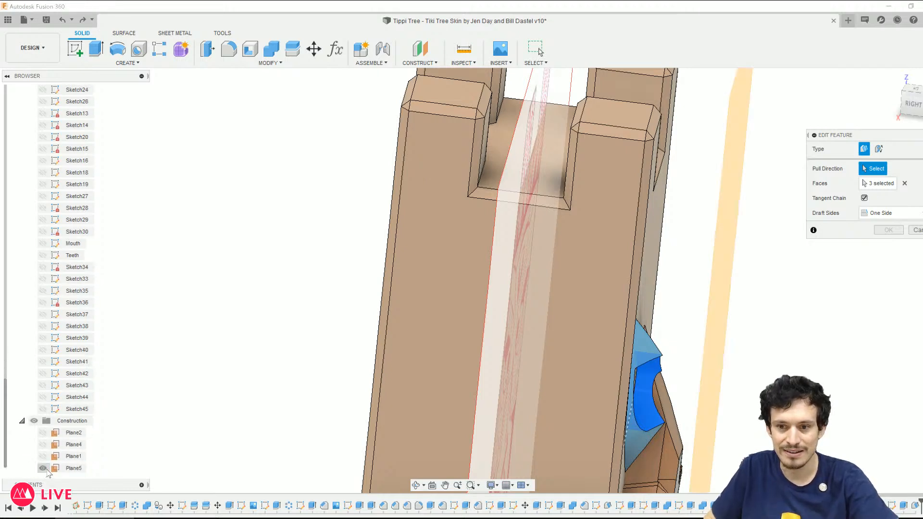
left_click(721, 320)
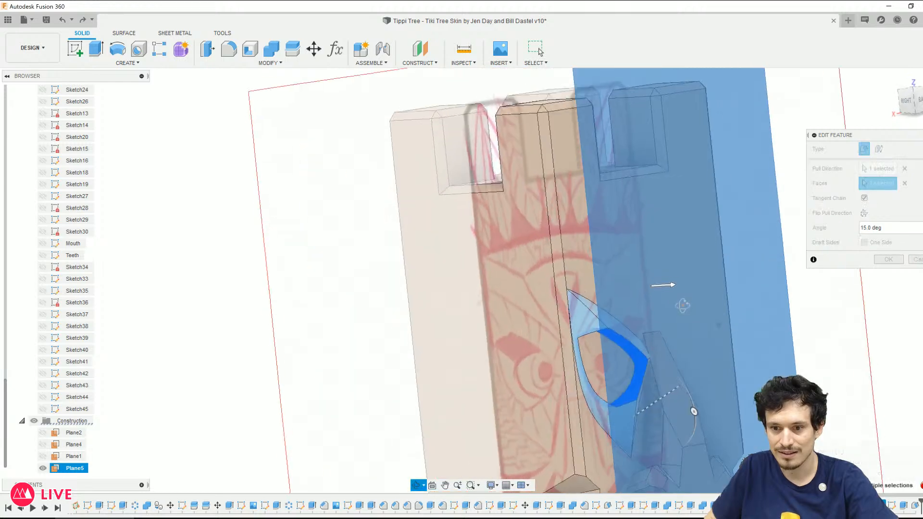
Step: Try draft angles of -8.1 and -4.3 degrees, flip the pull direction, and set the draft angle to 1 degree
left_click_drag(692, 404, 686, 383)
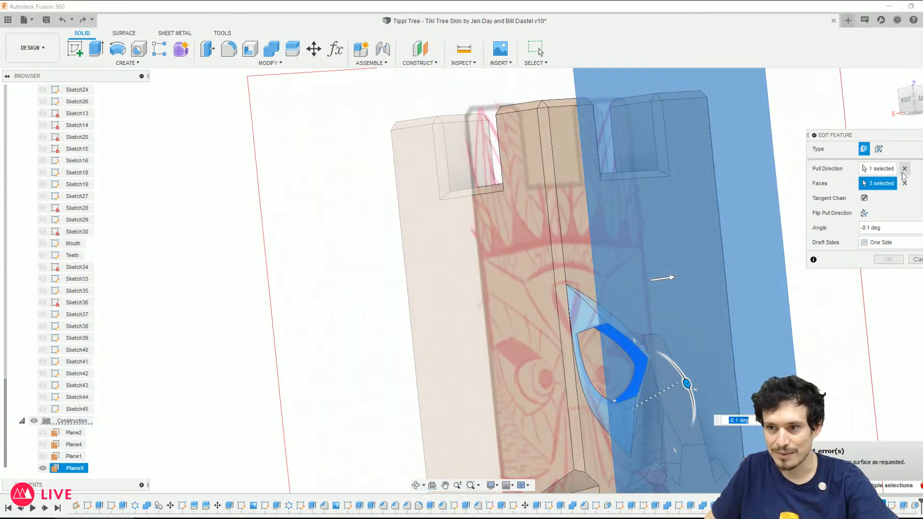
left_click(864, 213)
mouse_move(692, 397)
left_mouse_down()
mouse_move(686, 377)
mouse_move(692, 394)
left_mouse_up()
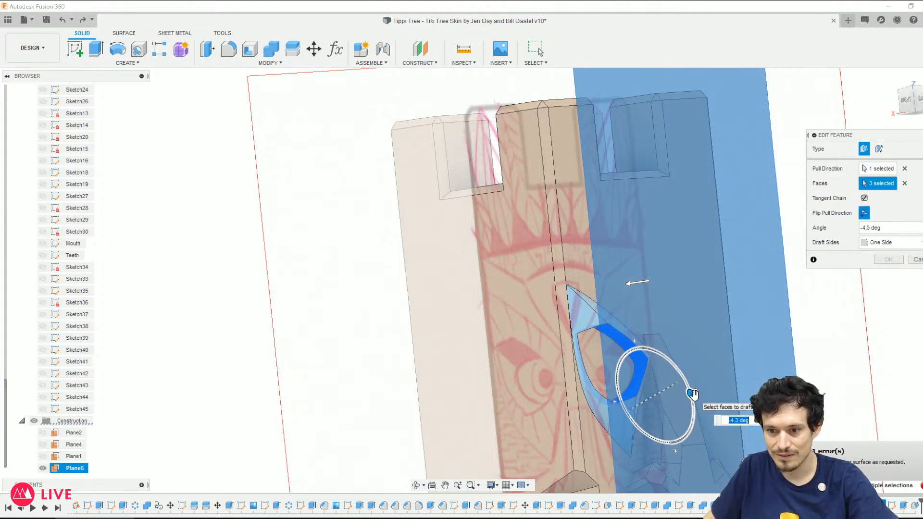
type("1")
scroll(474, 309, "down", 2)
middle_click_drag(473, 309, 519, 272, "shift")
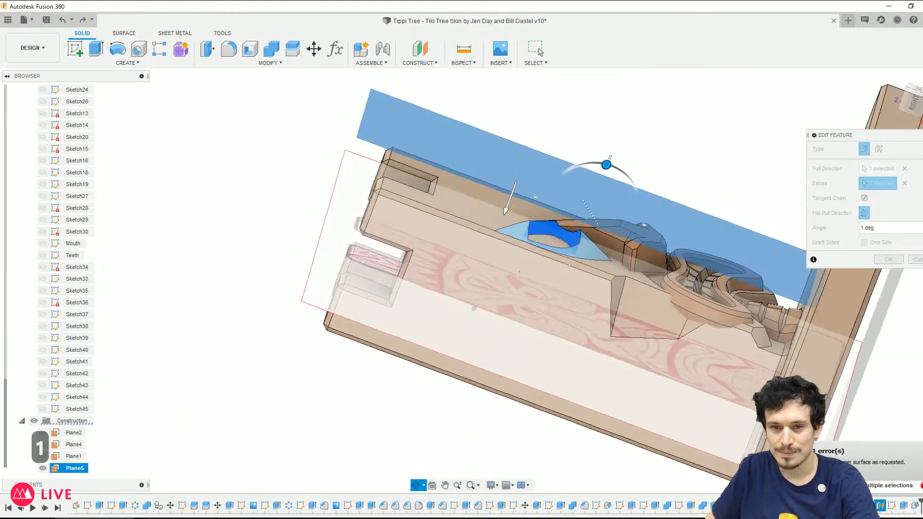
scroll(548, 200, "up", 3)
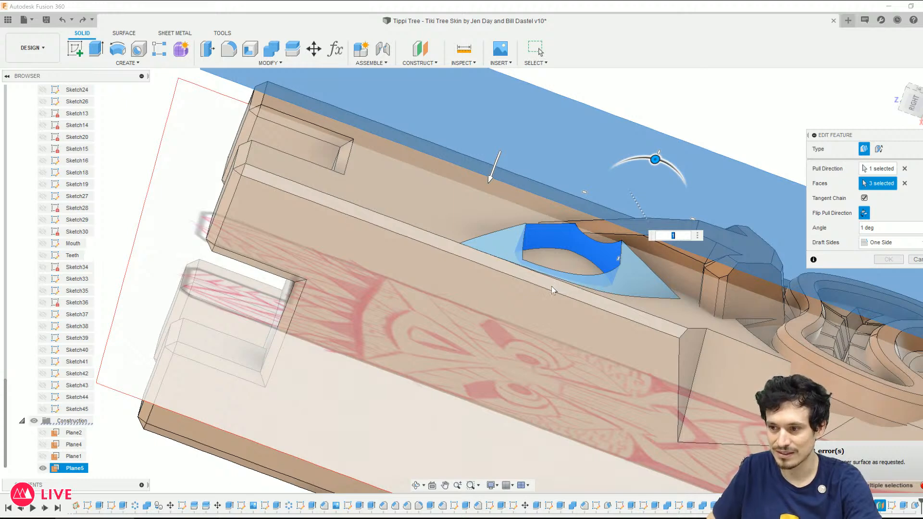
scroll(558, 271, "up", 2)
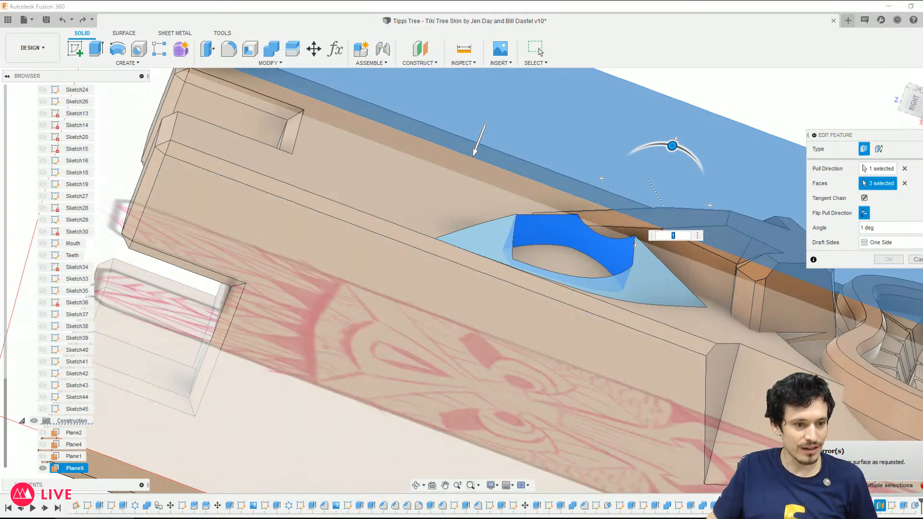
key("alt+Tab")
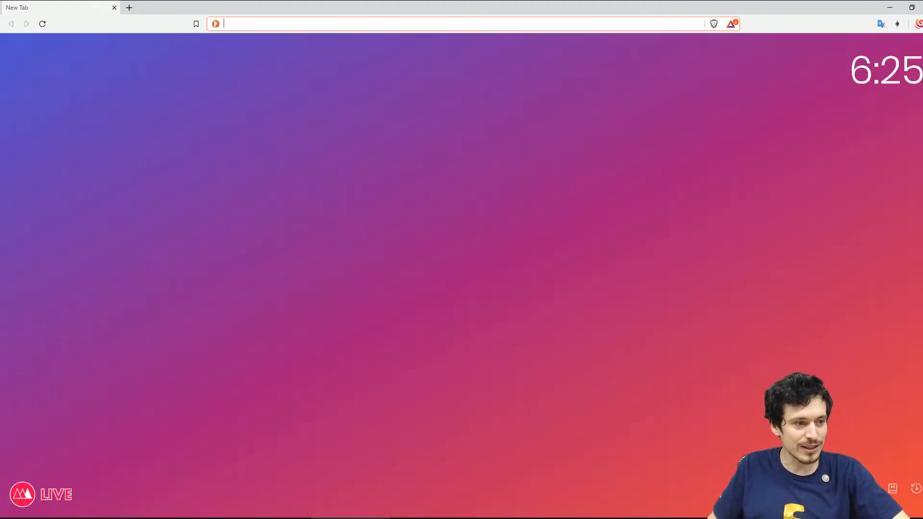
key("alt+Tab")
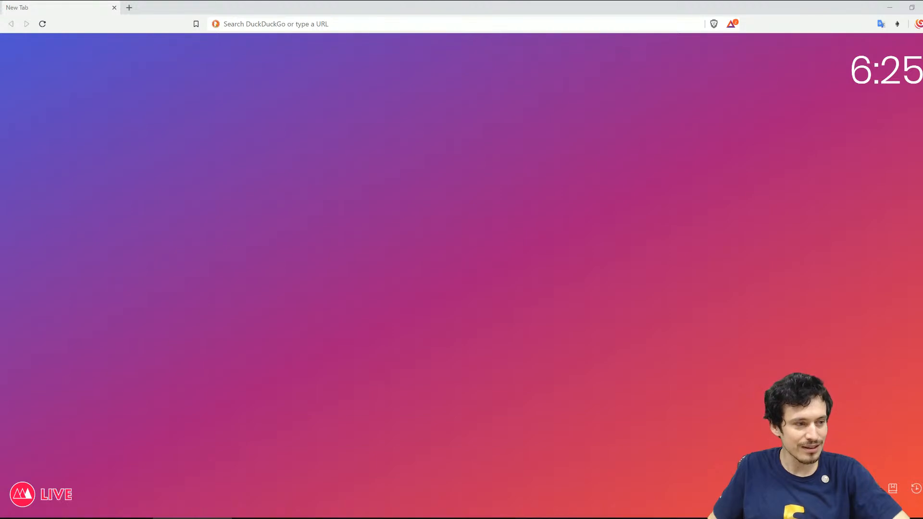
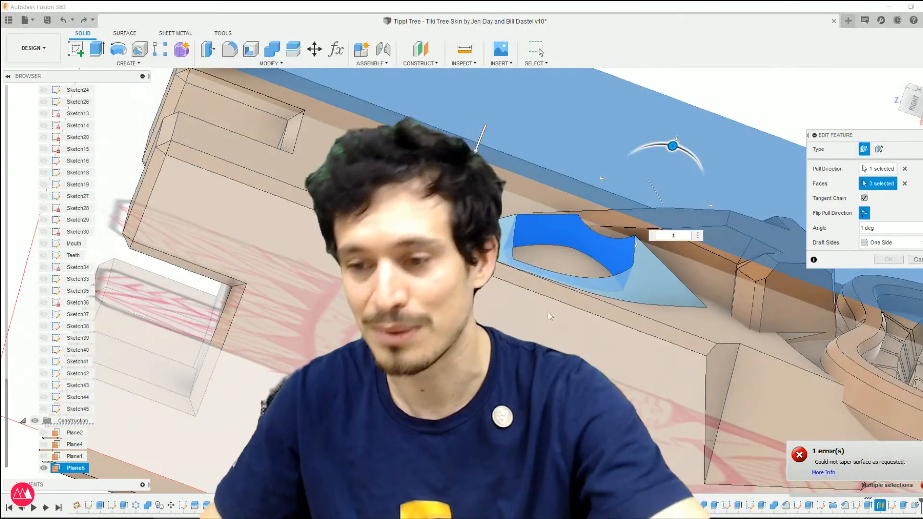
Step: Cancel the draft edit and delete the draft feature from the eye opening's inner faces
scroll(550, 315, "down", 3)
middle_click_drag(550, 315, 620, 269, "shift")
scroll(577, 207, "down", 4)
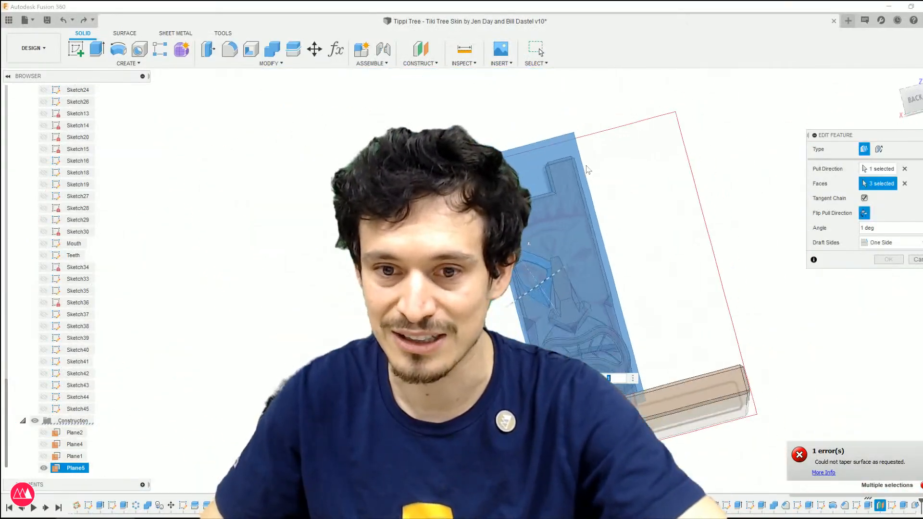
scroll(567, 356, "up", 5)
middle_click_drag(567, 336, 567, 293, "shift")
scroll(538, 298, "down", 3)
middle_click_drag(552, 192, 562, 189, "shift")
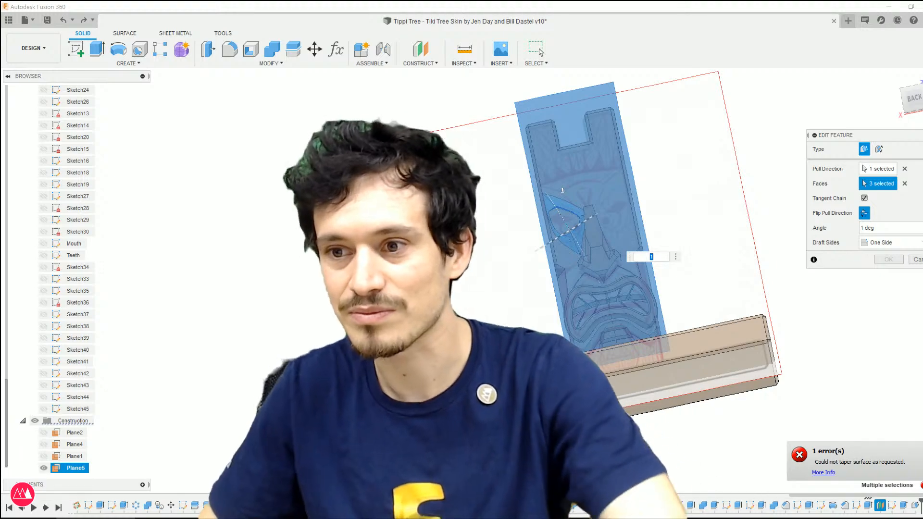
left_click(915, 259)
scroll(538, 203, "up", 4)
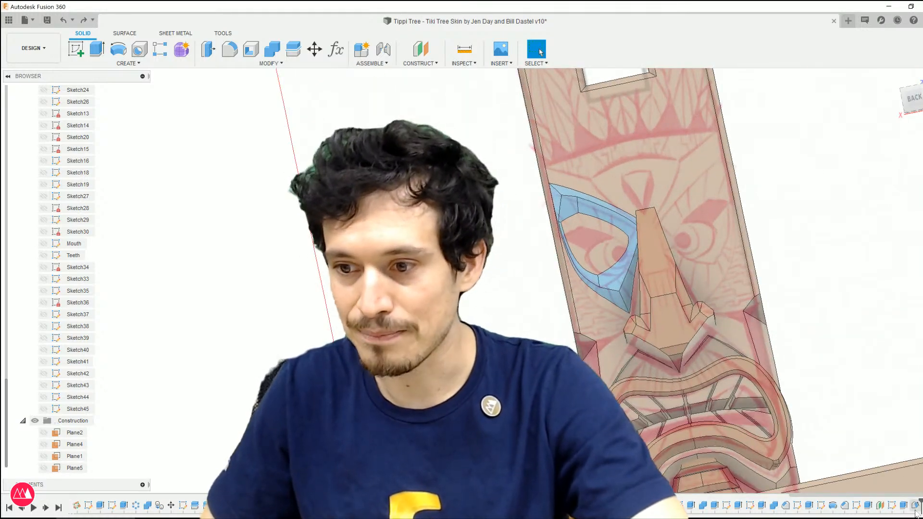
key("Delete")
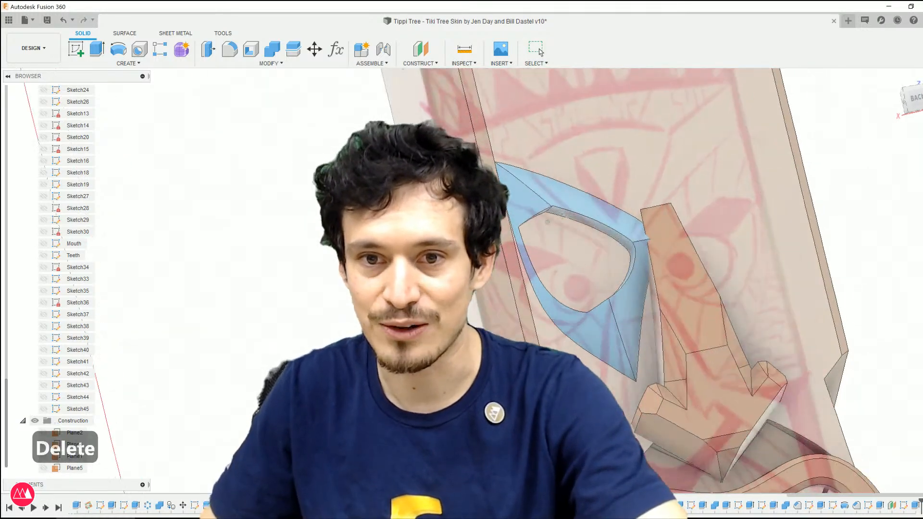
Step: Hide the FRONT reference canvas so the eye surround and nose show without the drawing
mouse_move(547, 222)
middle_mouse_down("shift")
mouse_move(570, 226)
mouse_move(545, 220)
middle_mouse_up("shift")
scroll(475, 318, "down", 1)
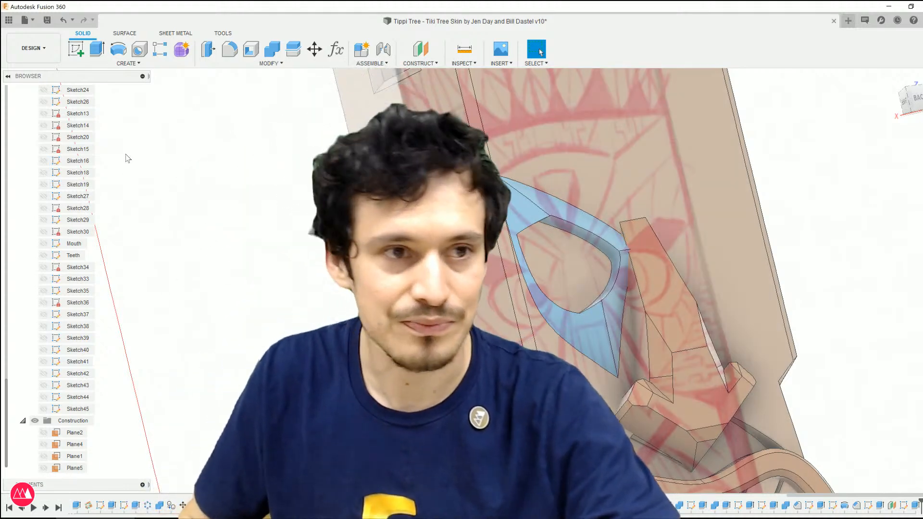
scroll(83, 366, "up", 9)
key("F6")
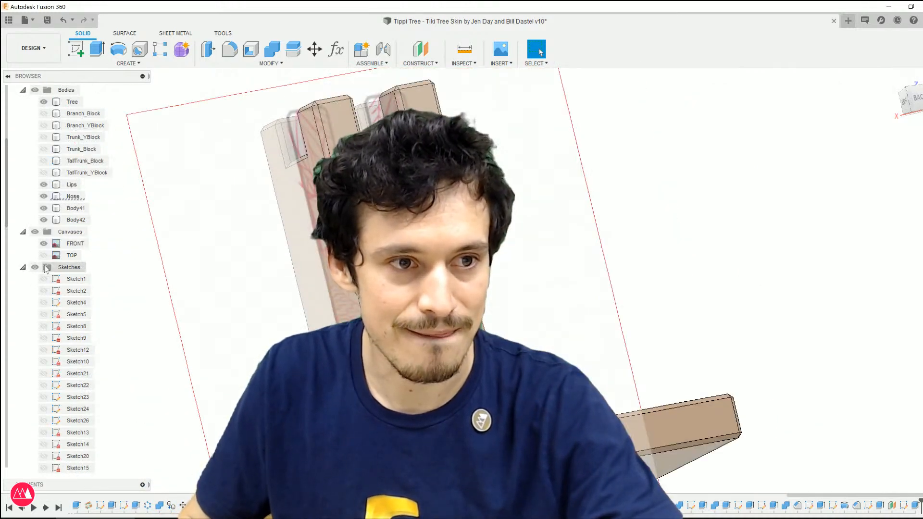
left_click(43, 244)
scroll(365, 283, "up", 5)
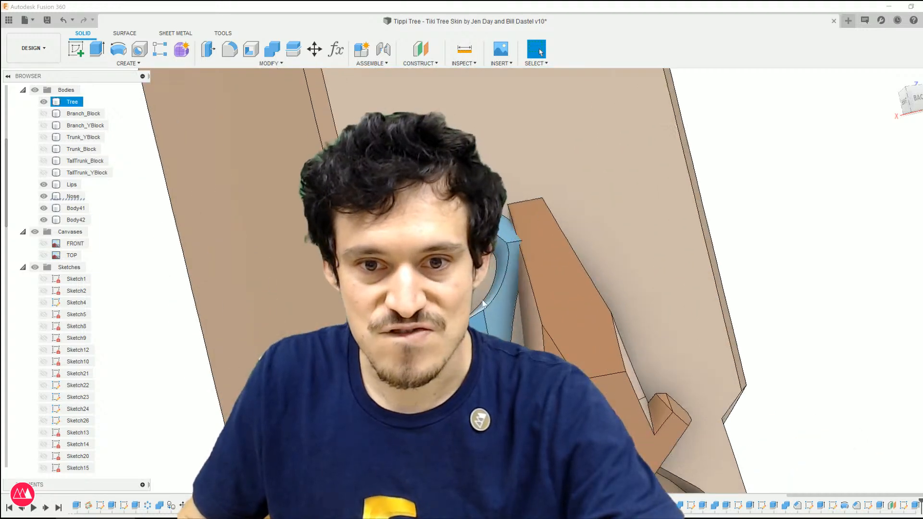
Step: Examine the eye opening's inner edges and the area where the eye surround meets the nose from several angles
middle_click_drag(483, 303, 506, 299, "shift")
left_click(506, 284)
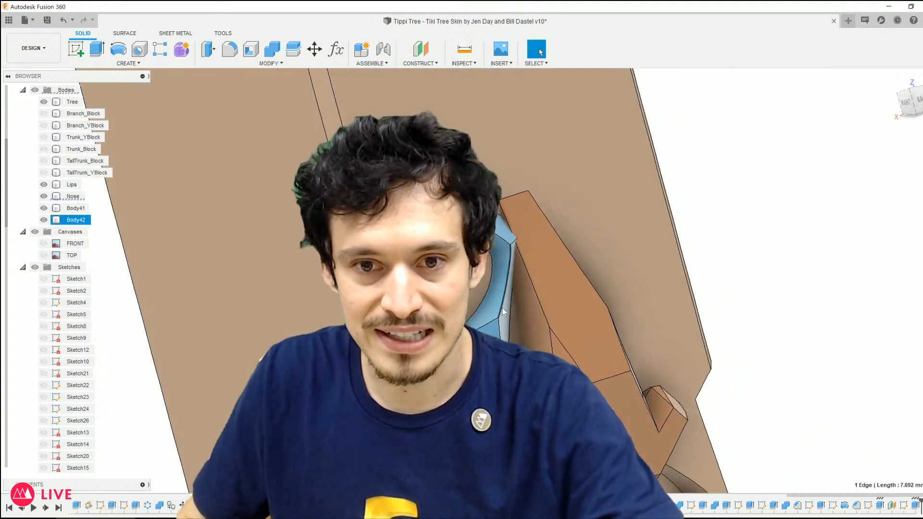
left_click(497, 241)
middle_click_drag(498, 240, 433, 216, "shift")
scroll(428, 214, "up", 5)
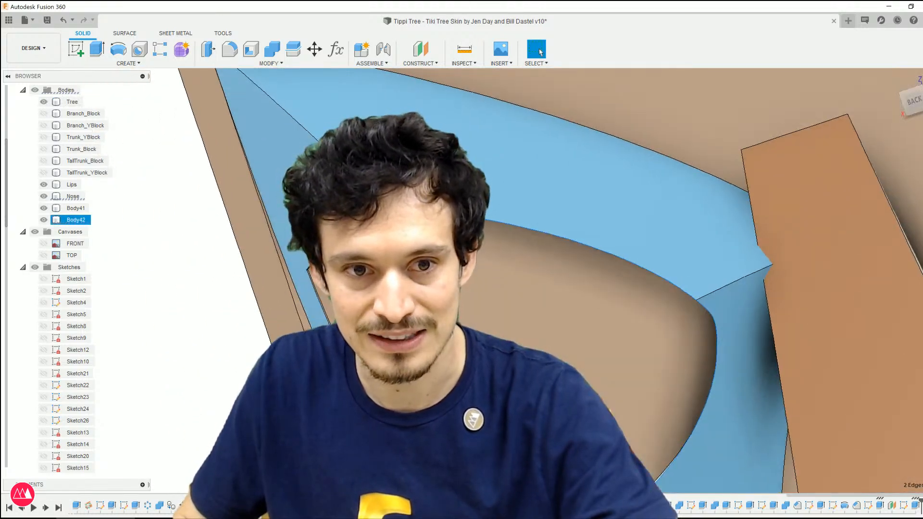
middle_click_drag(639, 432, 491, 274)
scroll(533, 274, "down", 3)
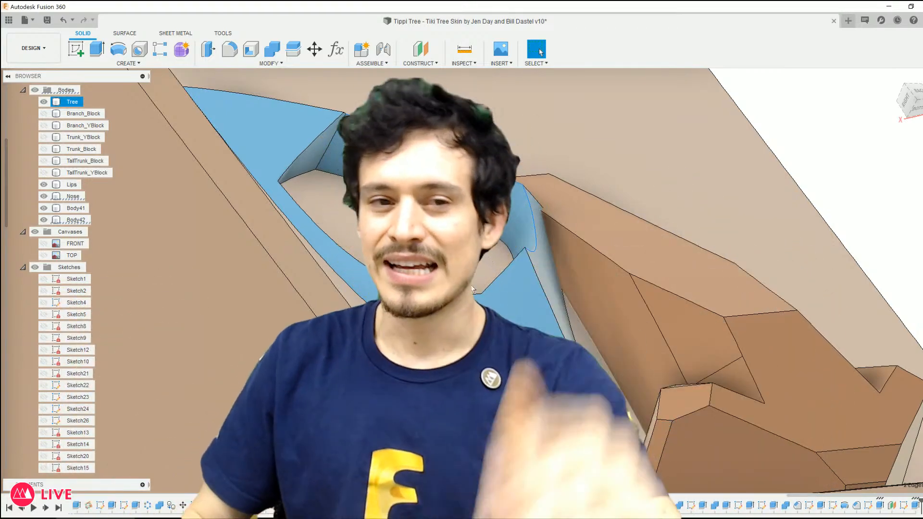
middle_click_drag(468, 220, 426, 258, "shift")
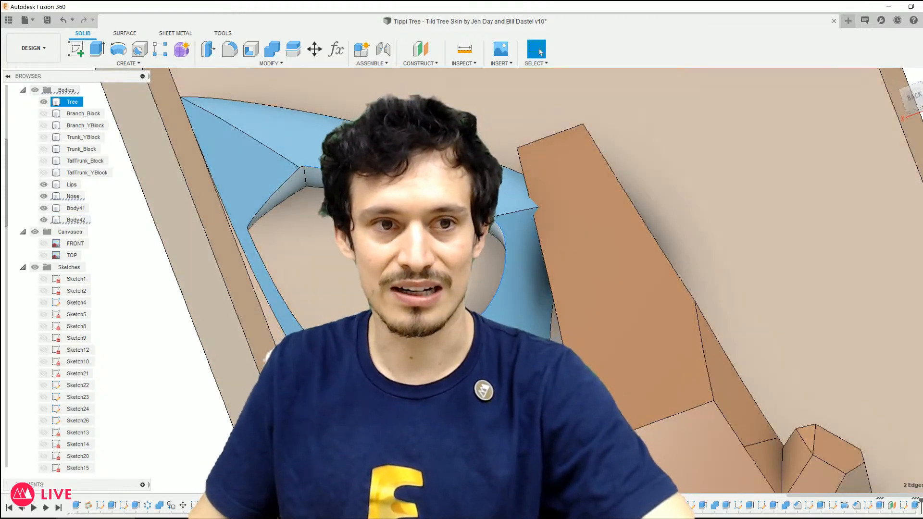
scroll(374, 243, "down", 3)
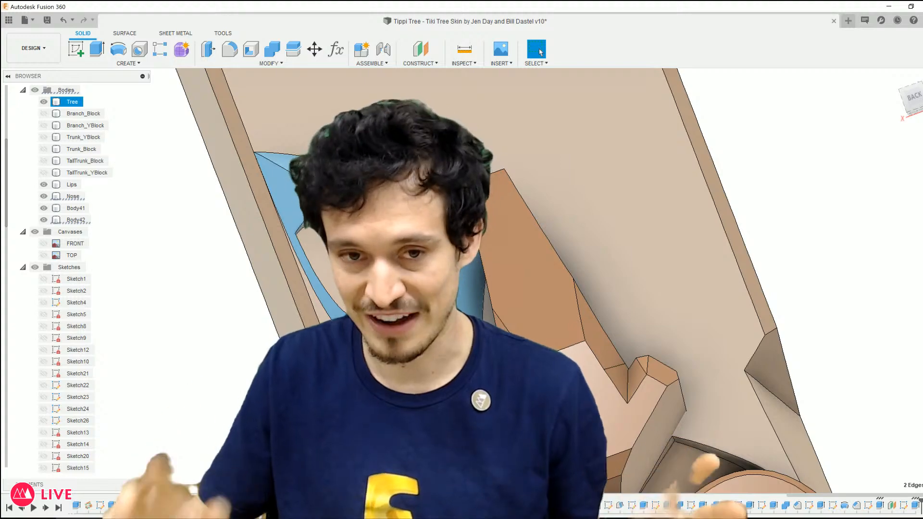
middle_click_drag(461, 289, 423, 247, "shift")
scroll(348, 180, "up", 4)
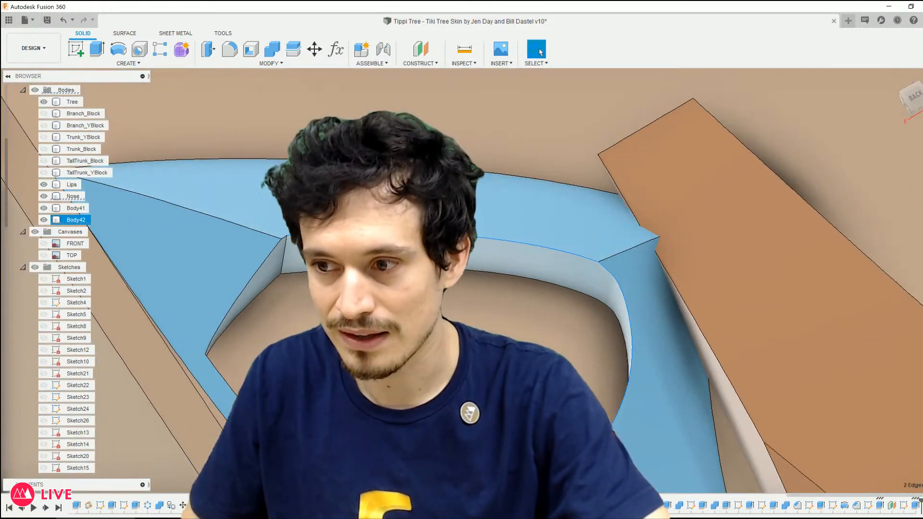
middle_click_drag(348, 180, 337, 173, "shift")
middle_click_drag(349, 226, 367, 192)
scroll(368, 192, "down", 2)
scroll(374, 249, "down", 1)
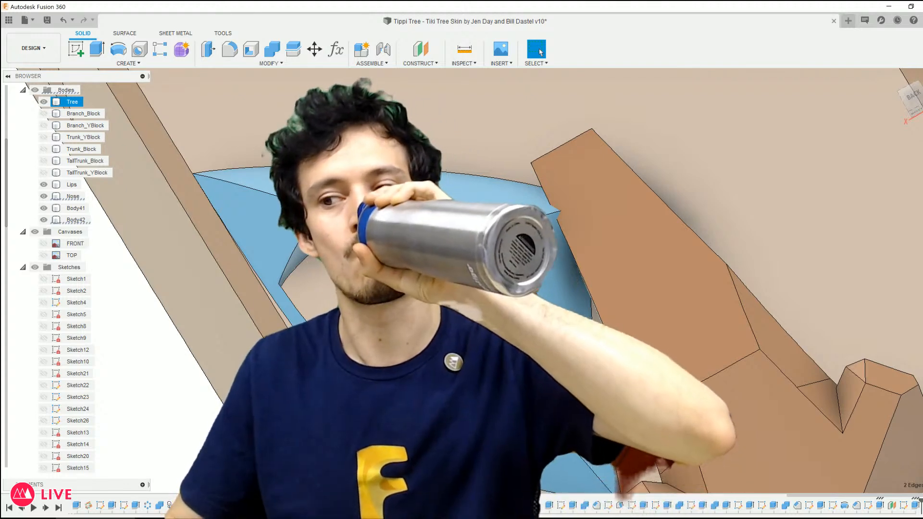
left_click(357, 234)
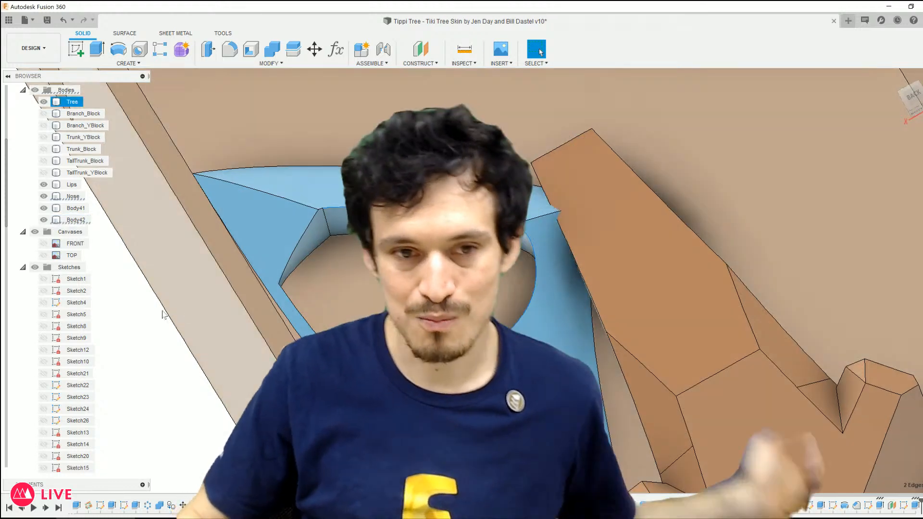
scroll(260, 171, "up", 2)
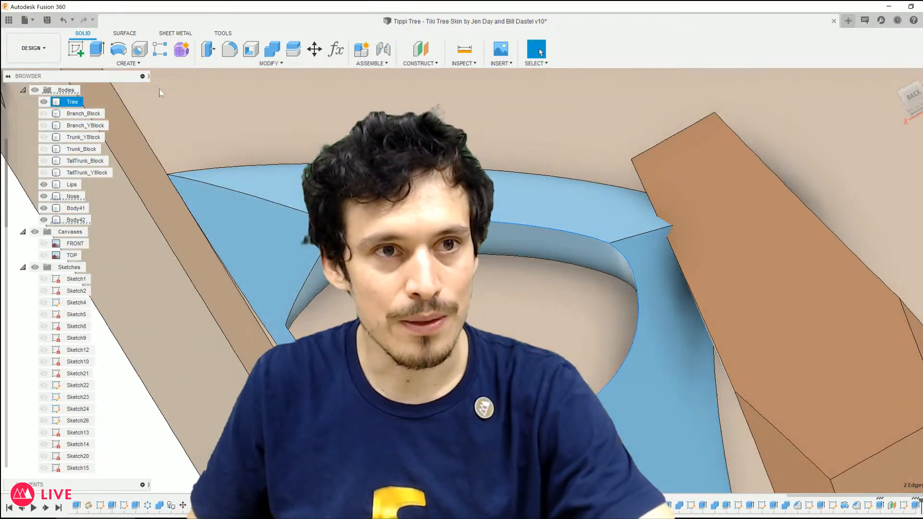
Step: Roll the timeline back to before the eye opening's cut, show Sketch45 and open it for editing with Project To Surface
left_click(124, 34)
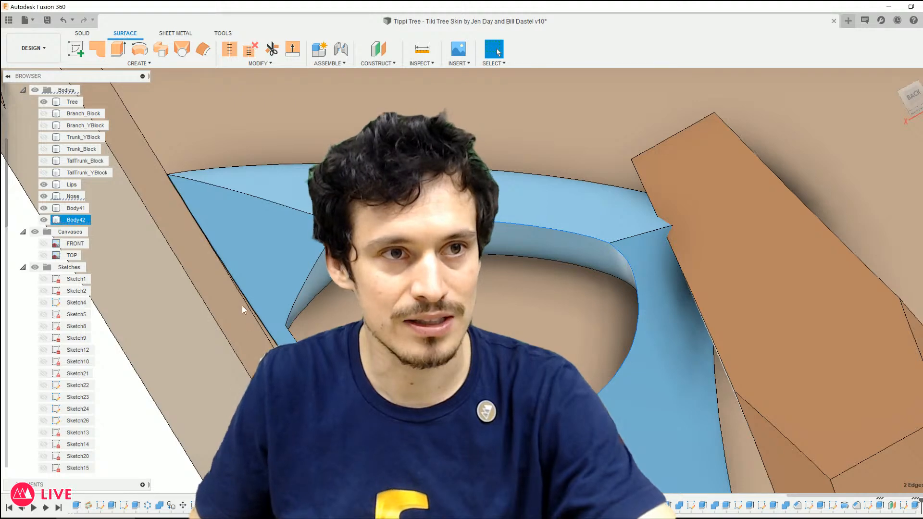
scroll(237, 266, "down", 3)
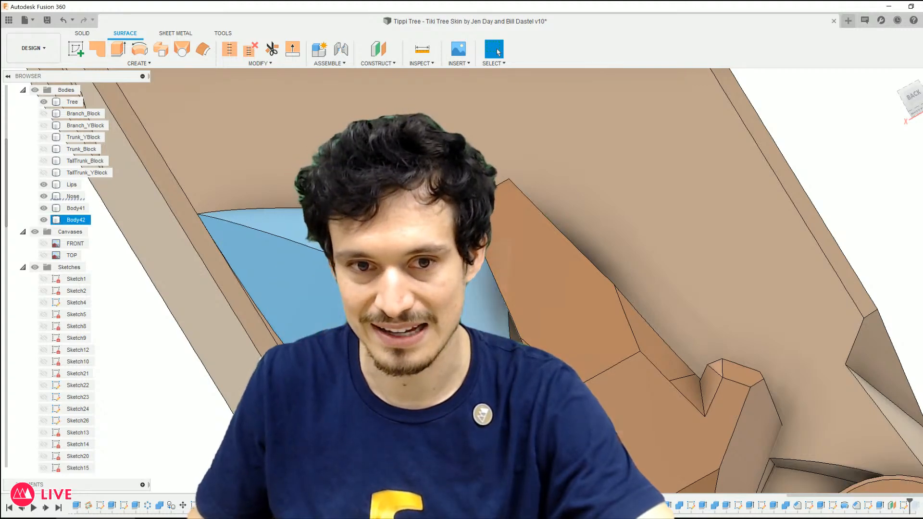
scroll(508, 391, "down", 2)
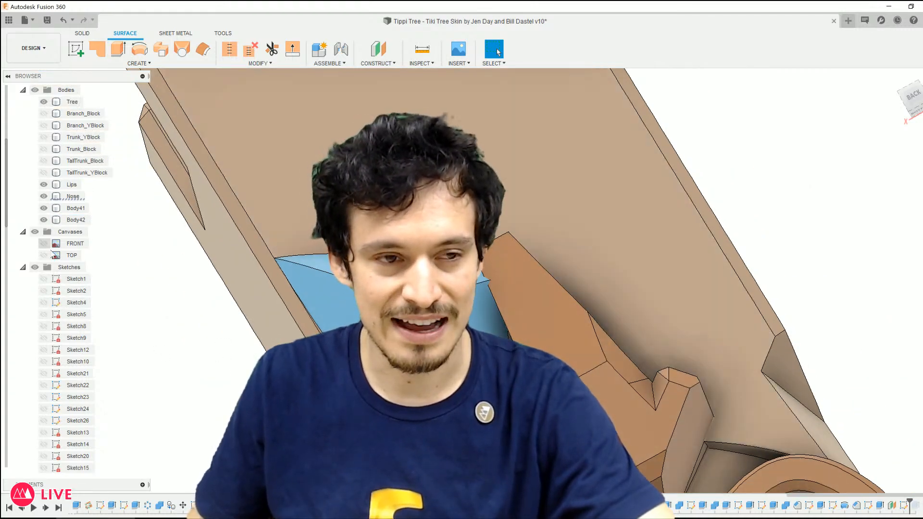
scroll(52, 252, "down", 4)
scroll(62, 438, "down", 2)
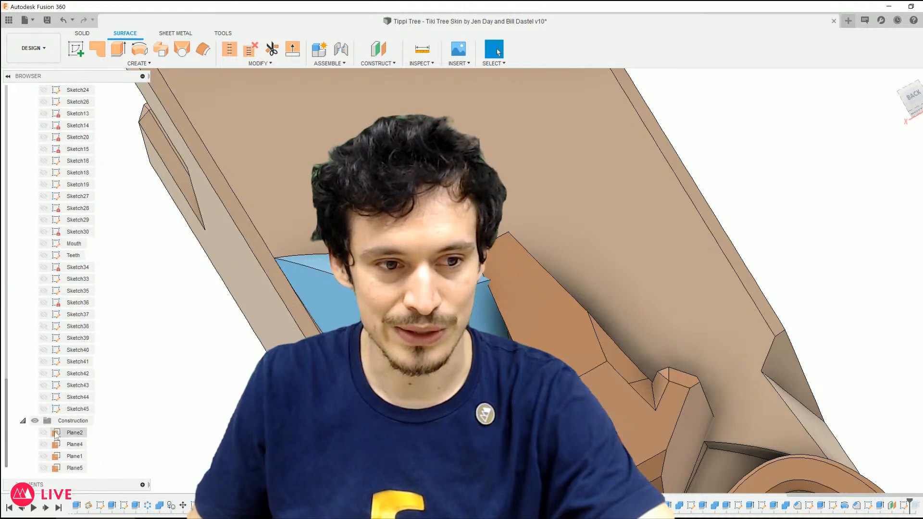
mouse_move(198, 405)
middle_mouse_down("shift")
mouse_move(209, 391)
mouse_move(215, 399)
middle_mouse_up("shift")
key("s")
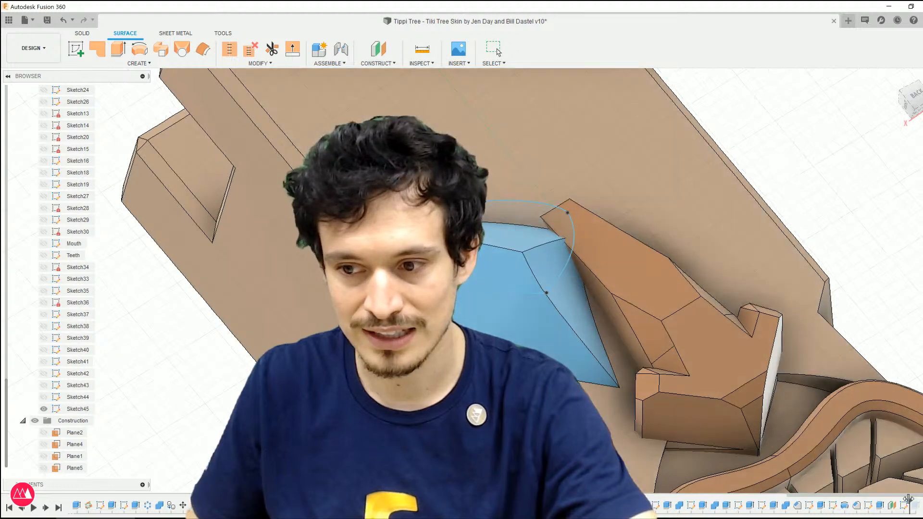
double_click(907, 505)
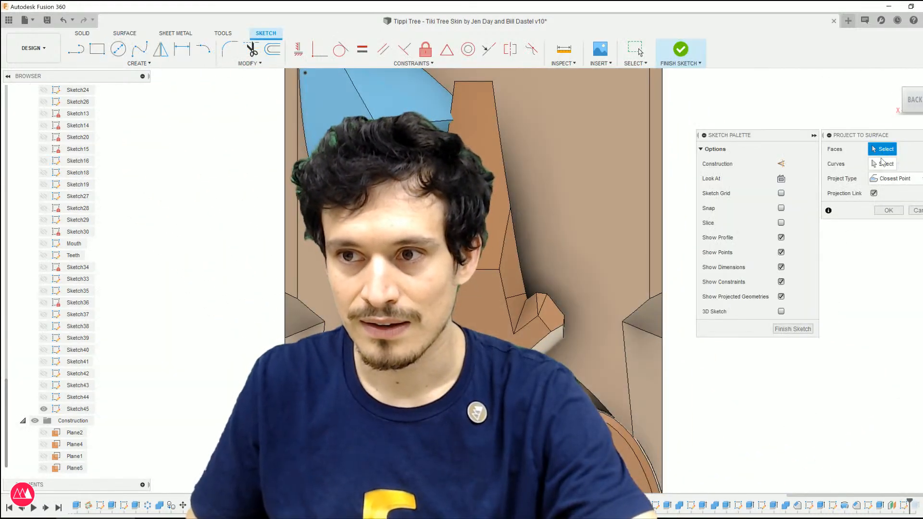
Step: Try to project three curves of the eye outline onto the three eye surround faces within Sketch45 using Closest Point, then finish the sketch
mouse_move(474, 187)
middle_mouse_down()
mouse_move(541, 335)
mouse_move(606, 336)
middle_mouse_up()
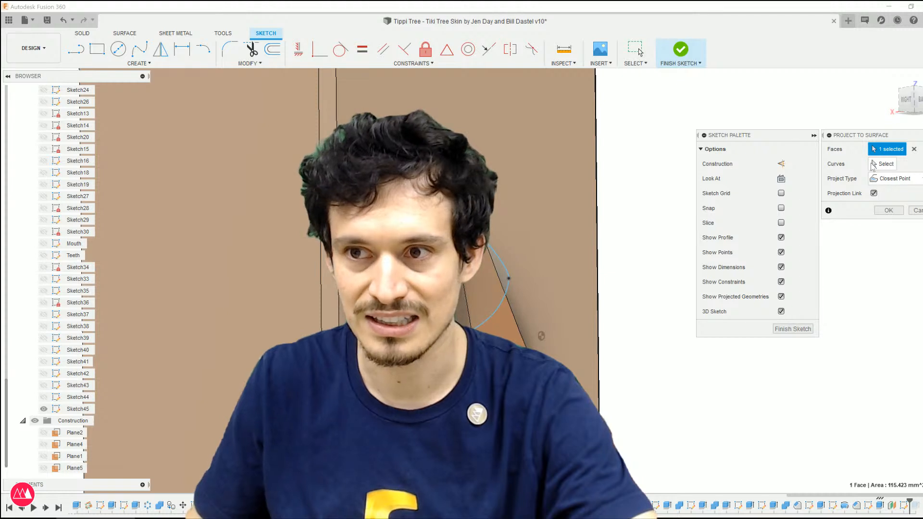
middle_click_drag(541, 336, 478, 317, "shift")
left_click(473, 308)
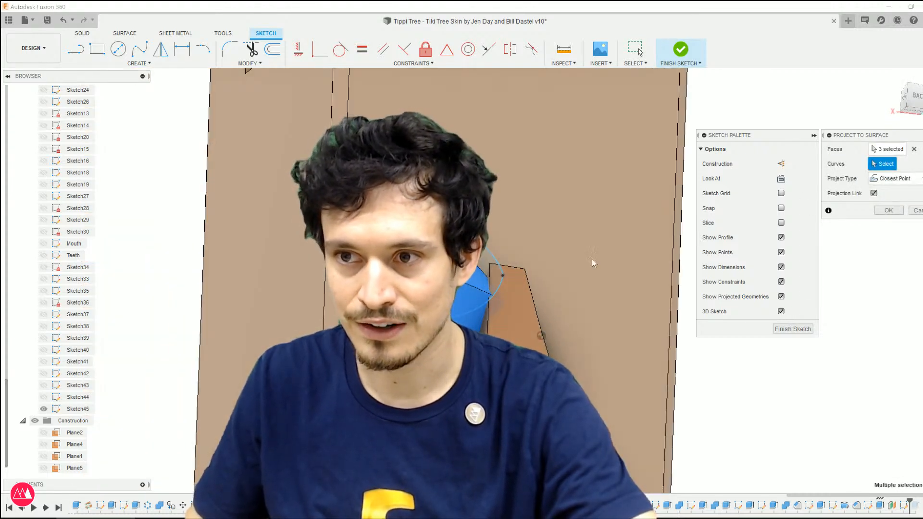
left_click(487, 301)
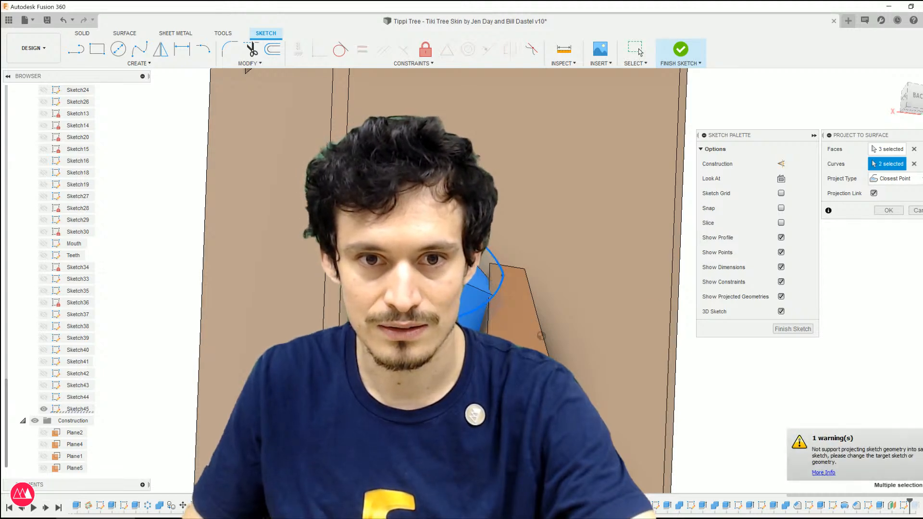
middle_click_drag(495, 307, 577, 312, "shift")
left_click(912, 180)
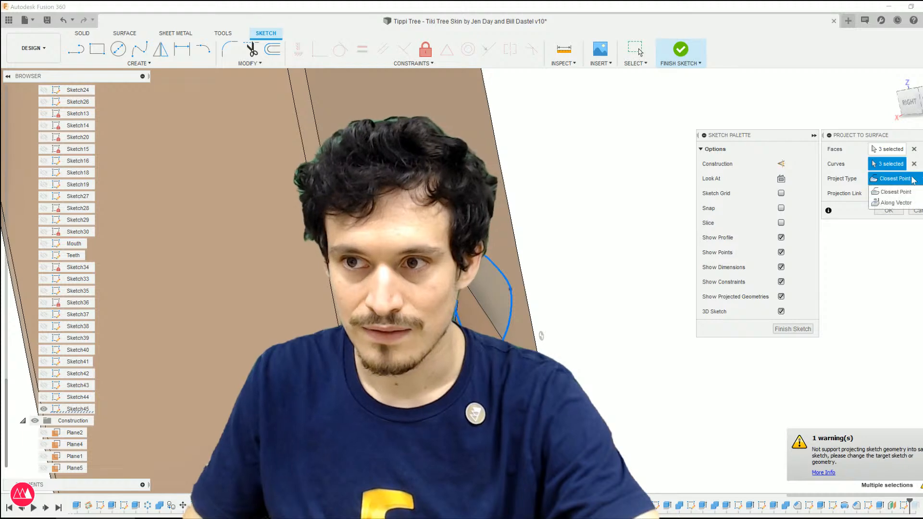
left_click(895, 191)
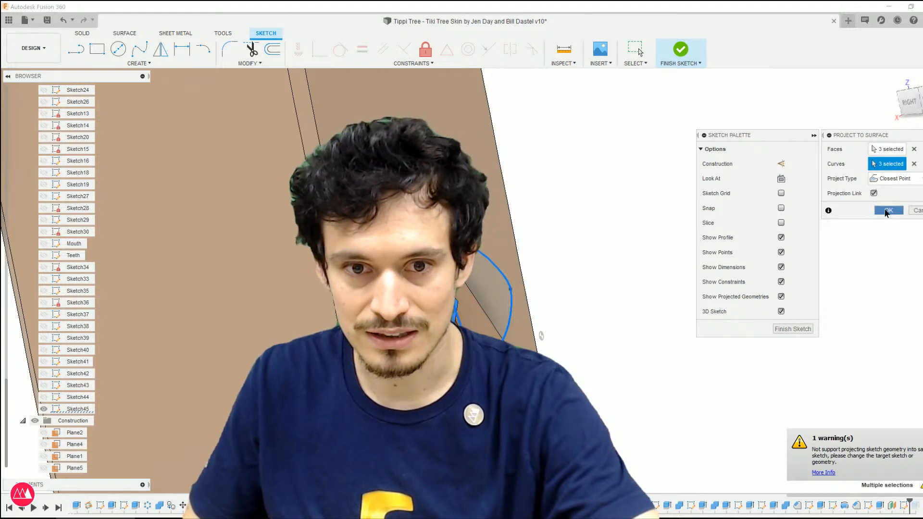
left_click(887, 211)
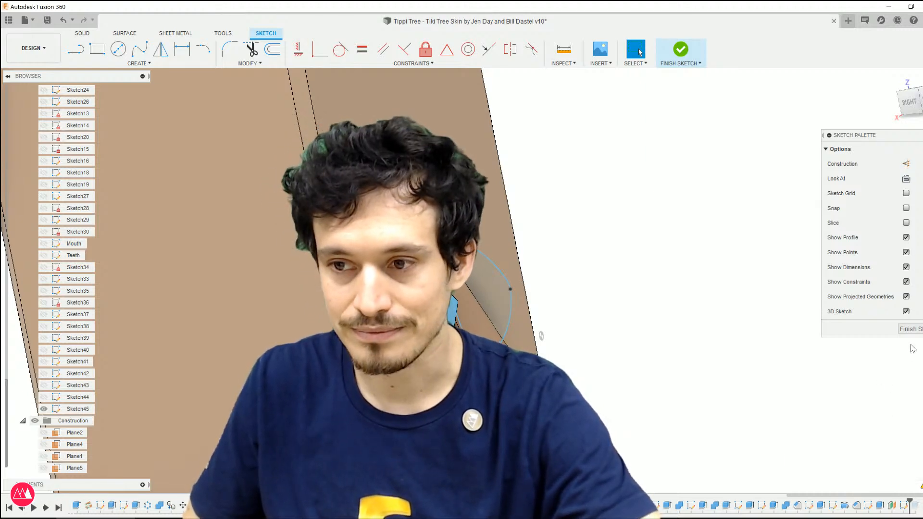
left_click(910, 330)
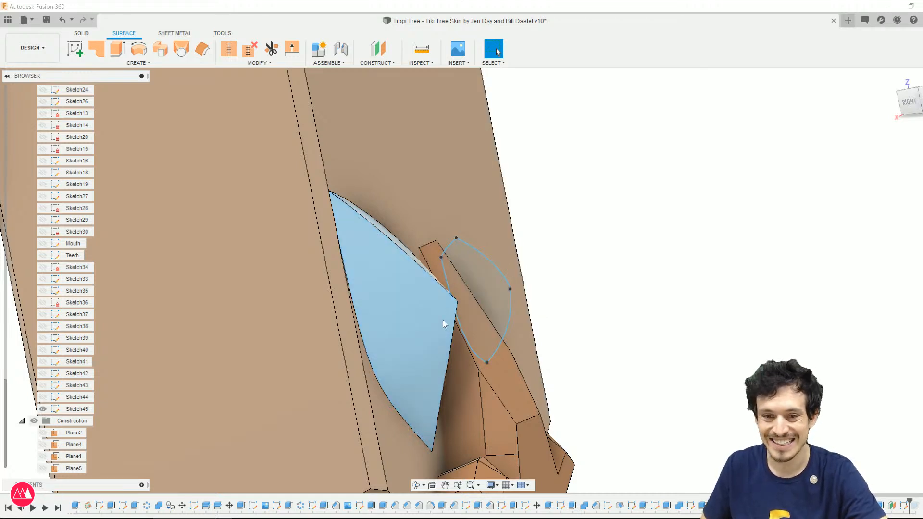
Step: Show Plane5 and start a new Project To Surface sketch on it
middle_click_drag(443, 321, 476, 319, "shift")
scroll(197, 105, "down", 2)
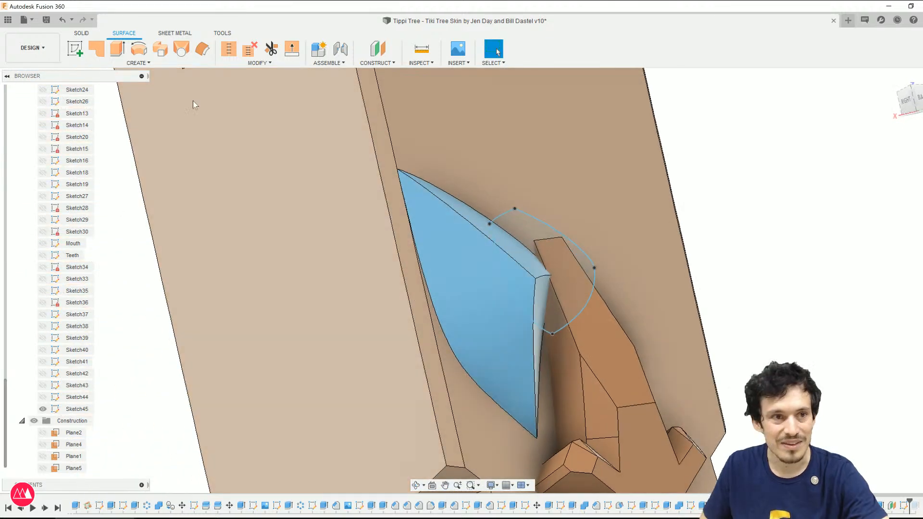
left_click(43, 468)
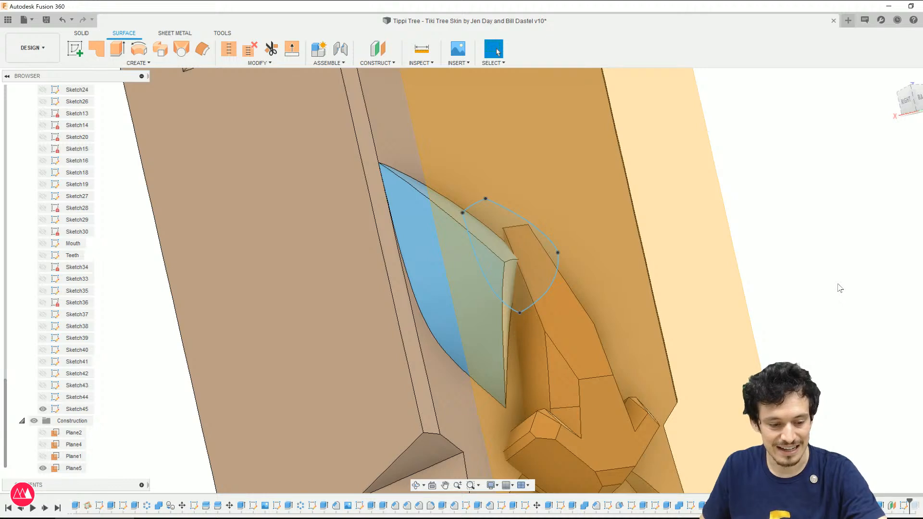
type("ss")
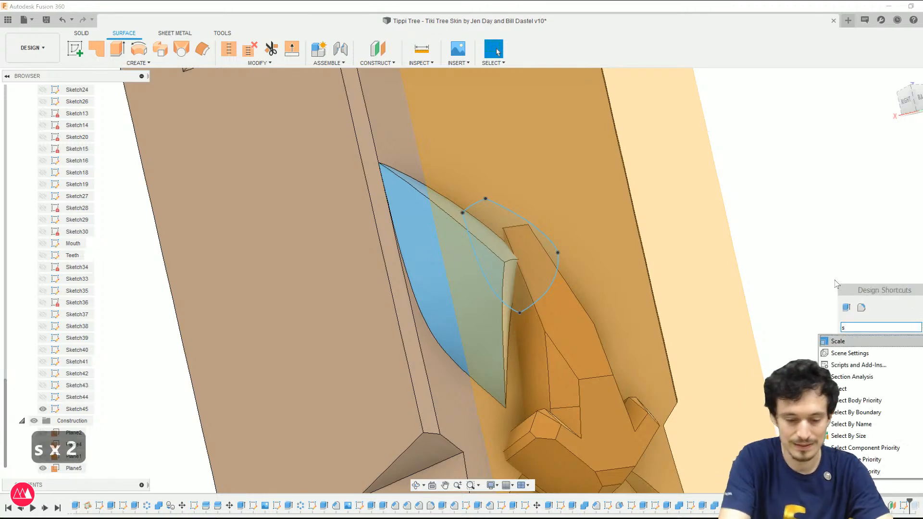
key("BackSpace")
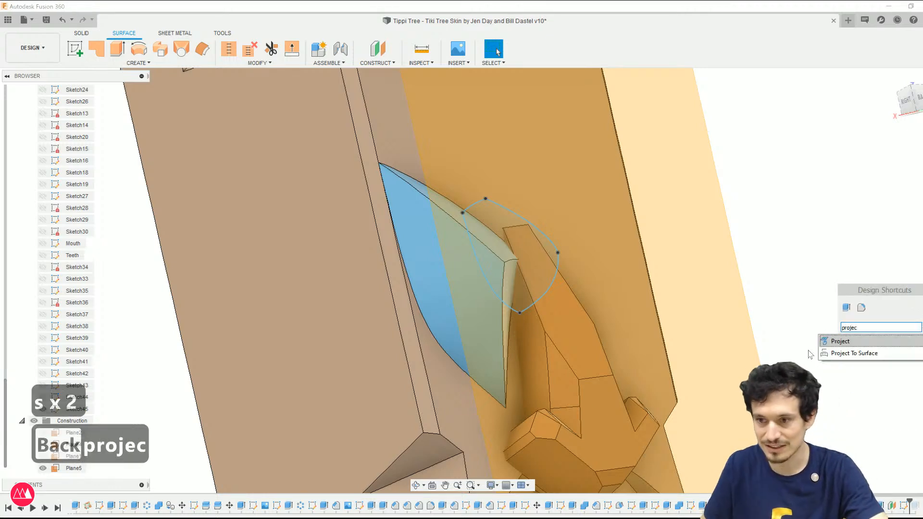
left_click(839, 353)
left_click(635, 332)
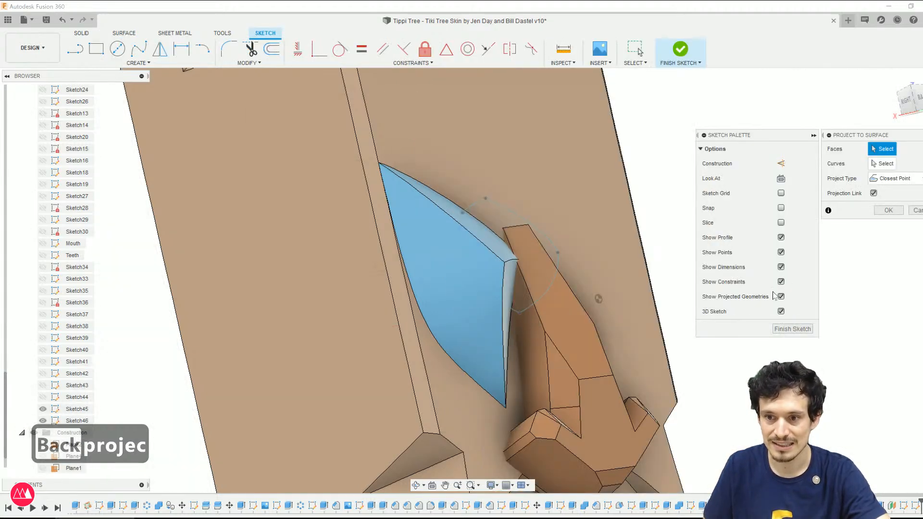
Step: Try projecting the three curves of the eye outline onto the three eye surround faces using Closest Point
left_click(425, 229)
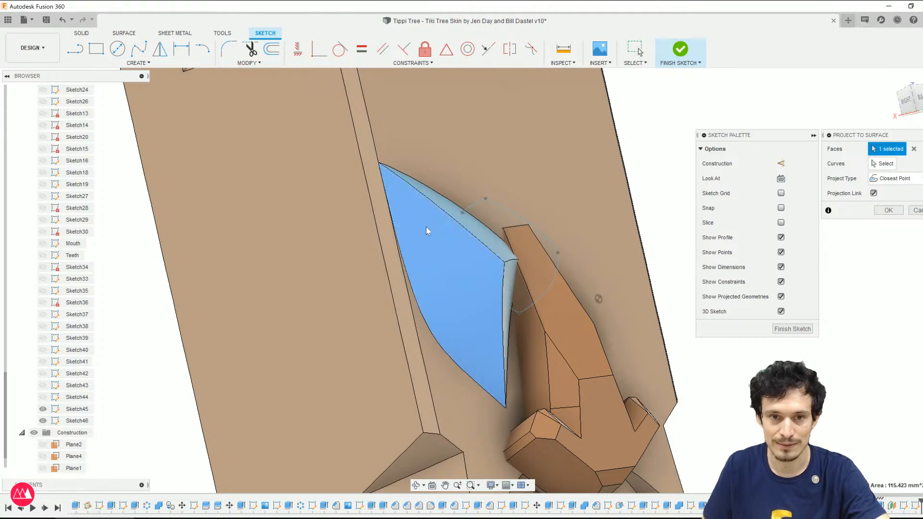
left_click(439, 199)
left_click(507, 273)
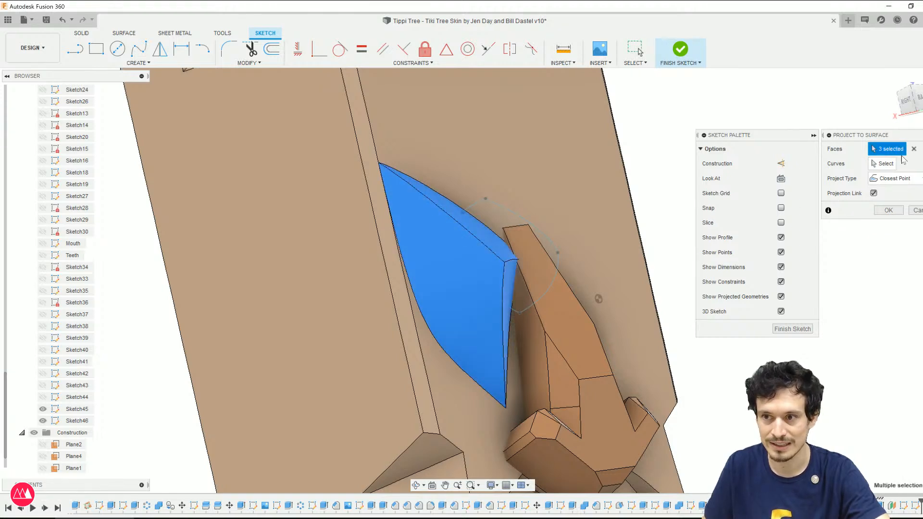
left_click(537, 299)
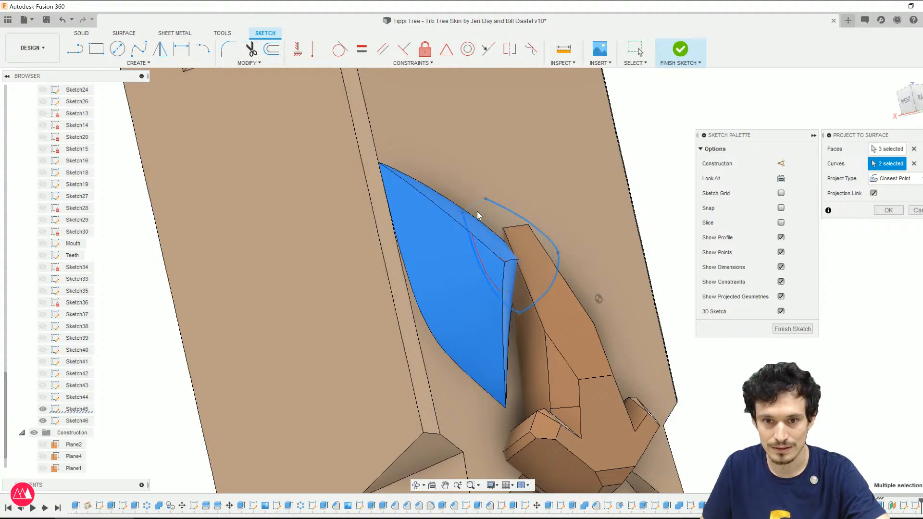
middle_click_drag(475, 207, 486, 234, "shift")
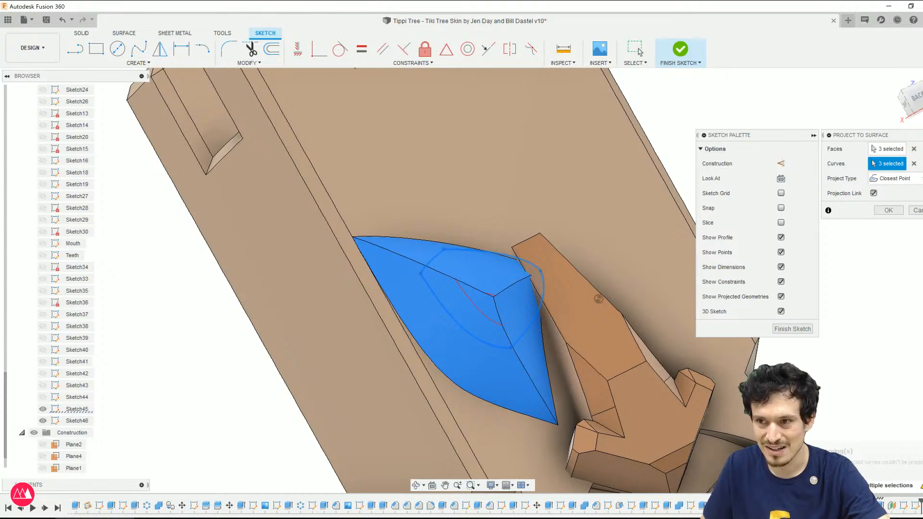
Step: Try Along Vector as the projection type, then return to Closest Point and inspect the projected curves around the eye surround's corner
left_click(894, 178)
left_click(894, 202)
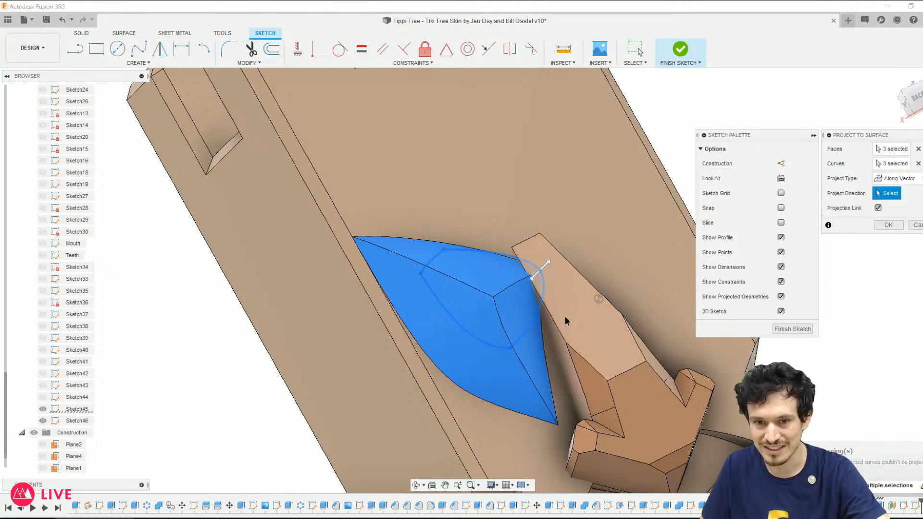
middle_click_drag(566, 320, 577, 319, "shift")
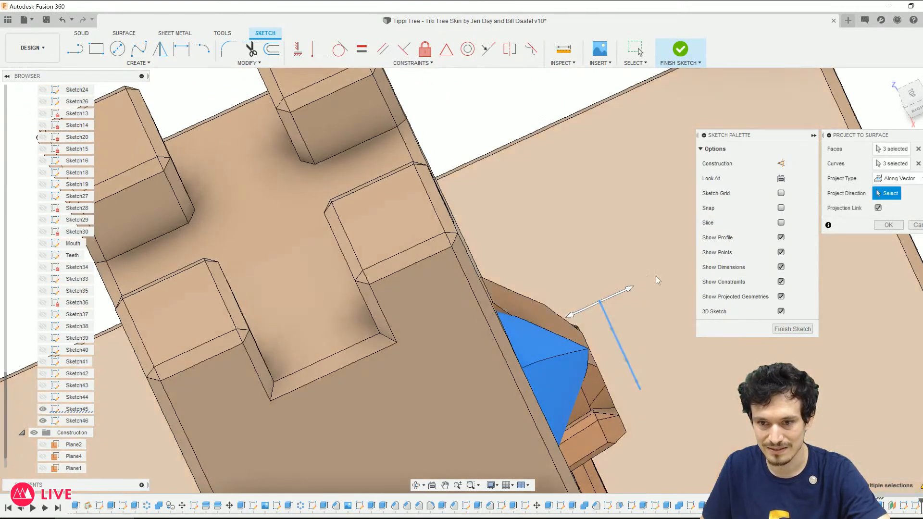
left_click(897, 186)
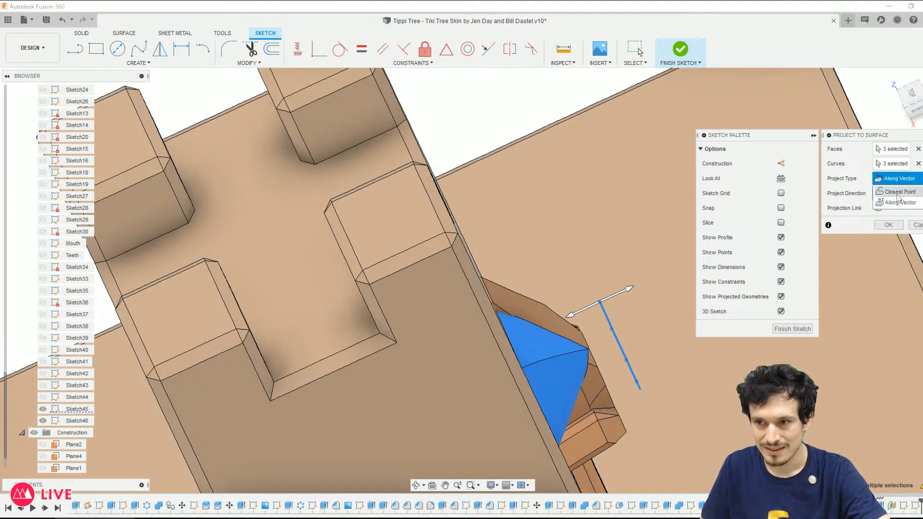
left_click(897, 194)
middle_click_drag(585, 324, 553, 312, "shift")
scroll(510, 328, "up", 2)
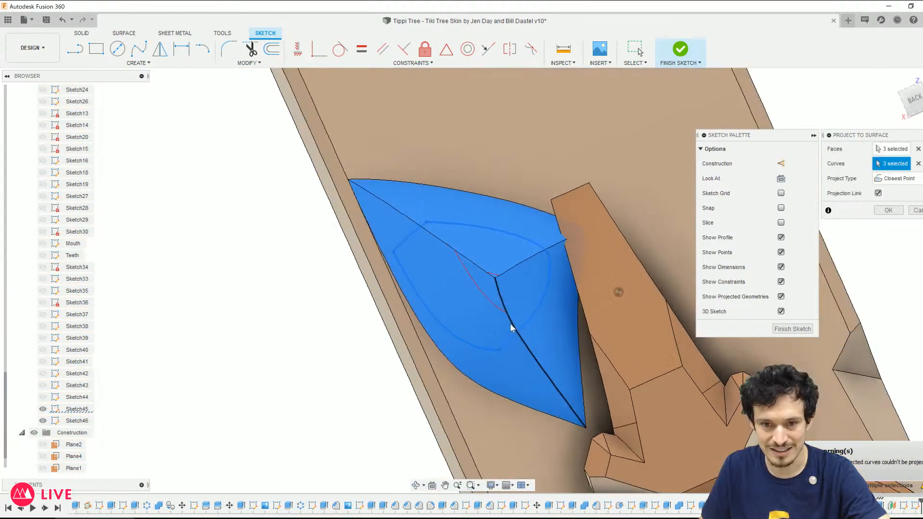
scroll(510, 327, "up", 3)
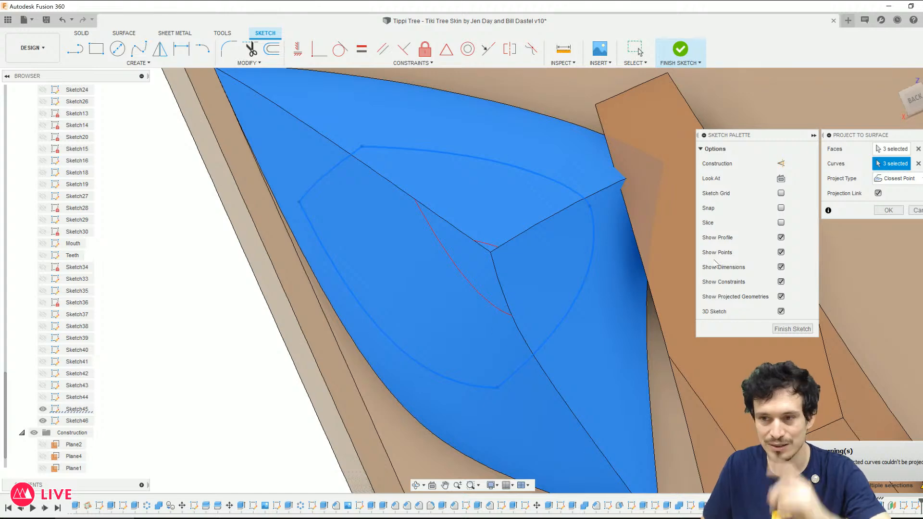
middle_click_drag(533, 302, 561, 278, "shift")
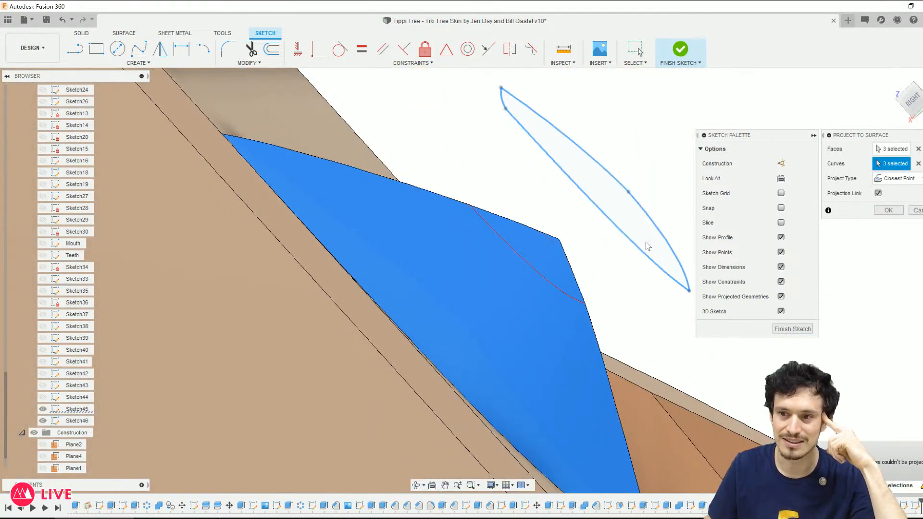
Step: Try the projection of the eye outline with Along Vector, then close the projection and finish the sketch
left_click(897, 178)
left_click(900, 202)
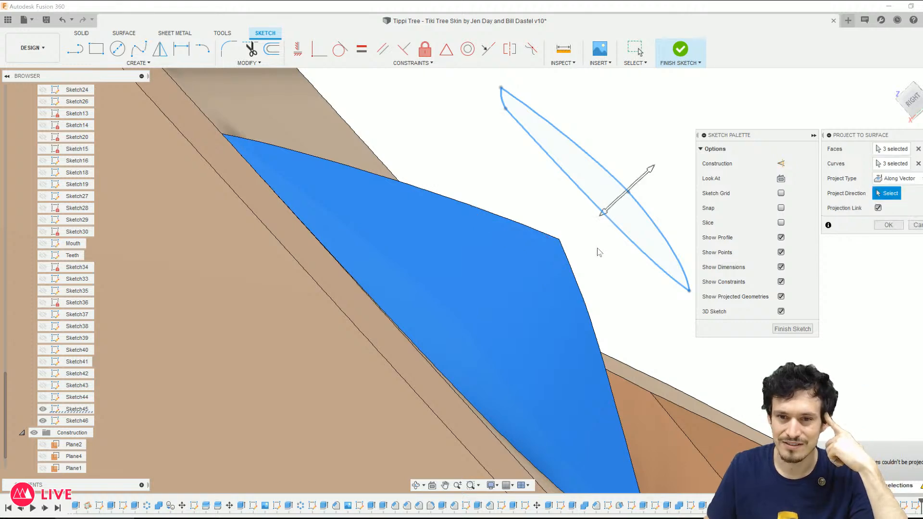
mouse_move(596, 251)
middle_mouse_down("shift")
mouse_move(620, 263)
mouse_move(533, 233)
middle_mouse_up("shift")
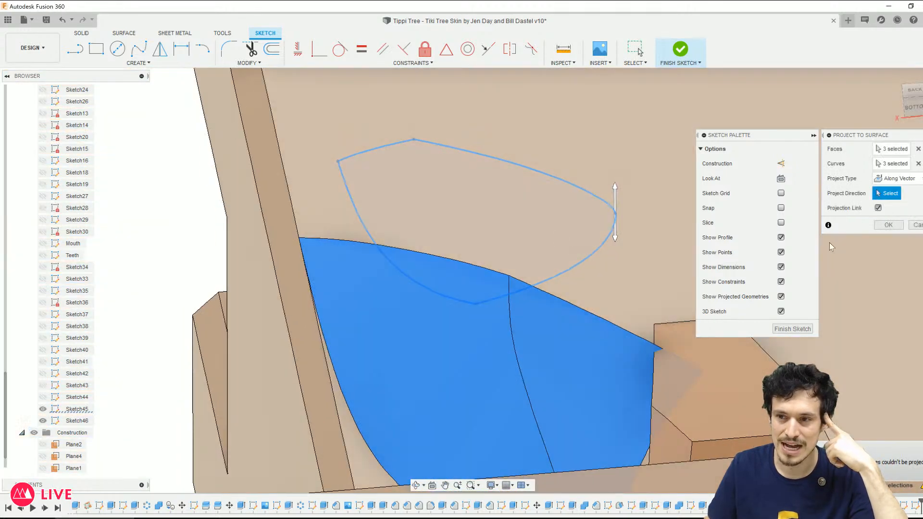
left_click(886, 225)
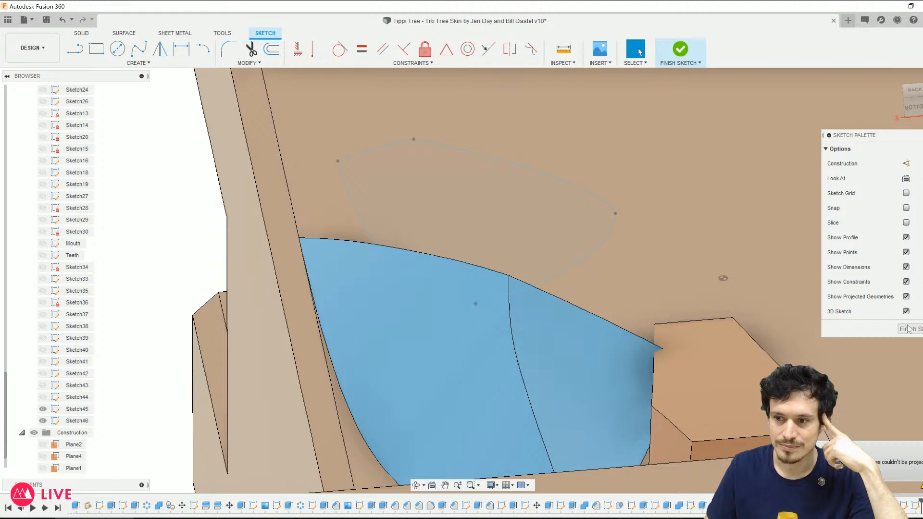
left_click(908, 329)
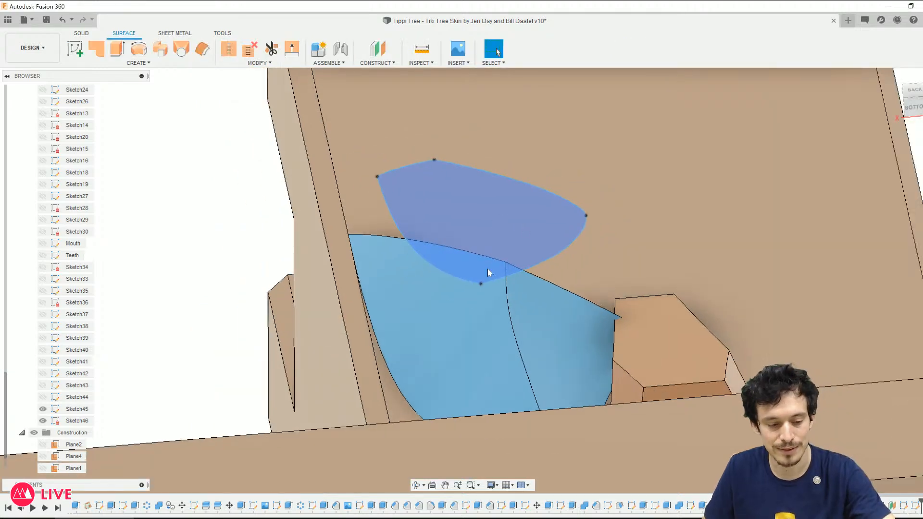
Step: Split the eye surround body using the eye outline in Sketch45 as the splitting tool
type("sspl")
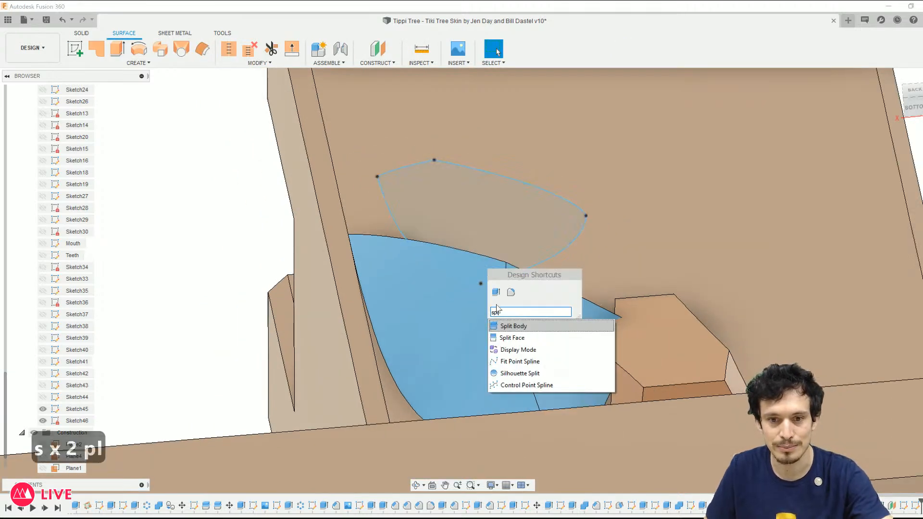
left_click(514, 326)
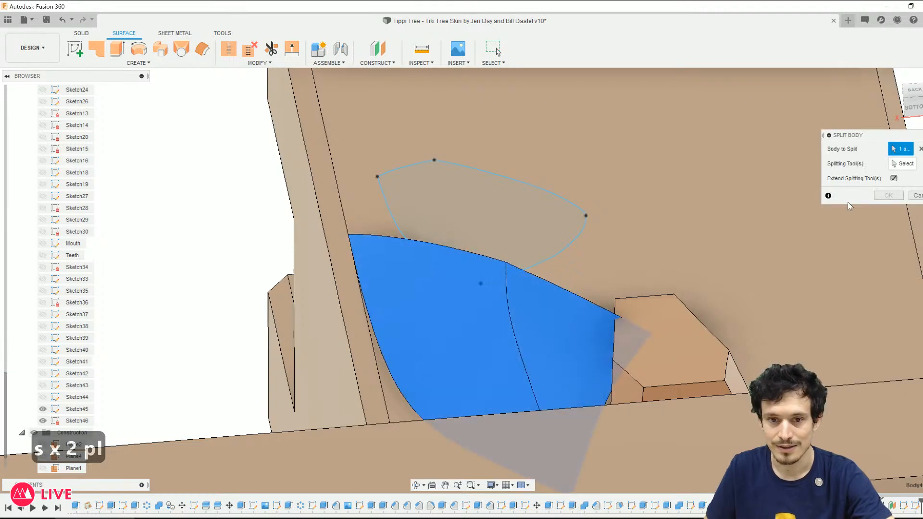
left_click(901, 163)
left_click(548, 194)
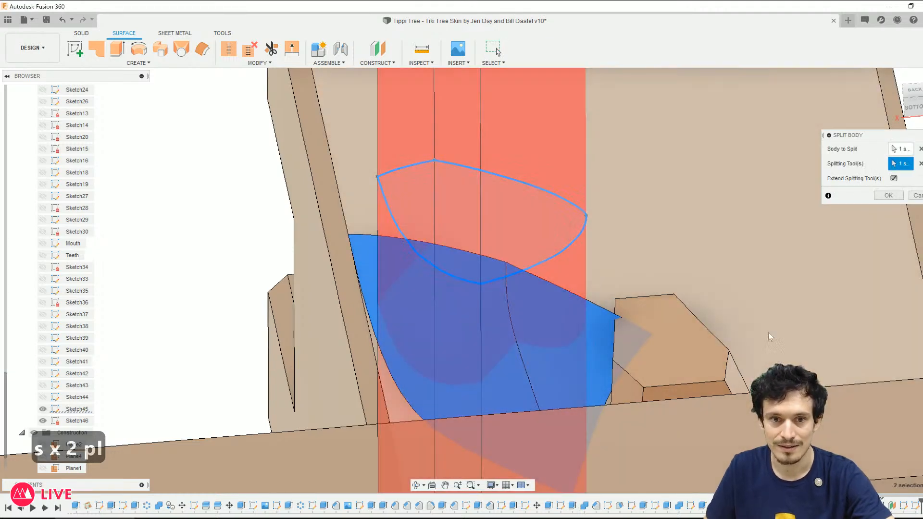
key("Return")
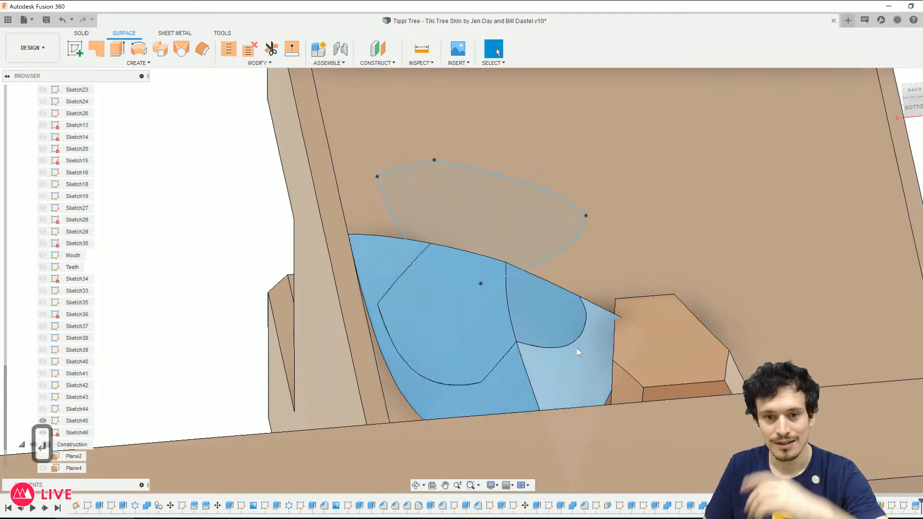
Step: Examine the split lines on the eye surround's faces, particularly where they cross the ridge edges
middle_click_drag(578, 352, 592, 377, "shift")
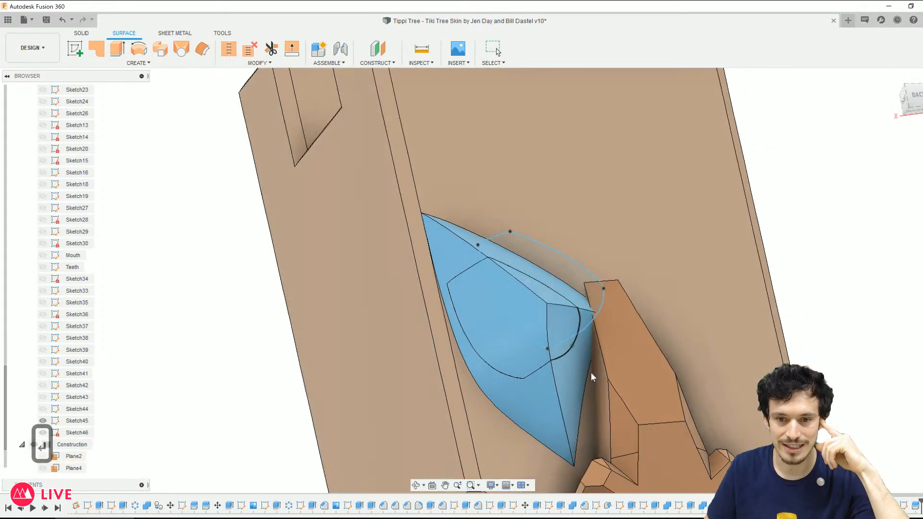
scroll(577, 369, "down", 2)
scroll(555, 362, "up", 5)
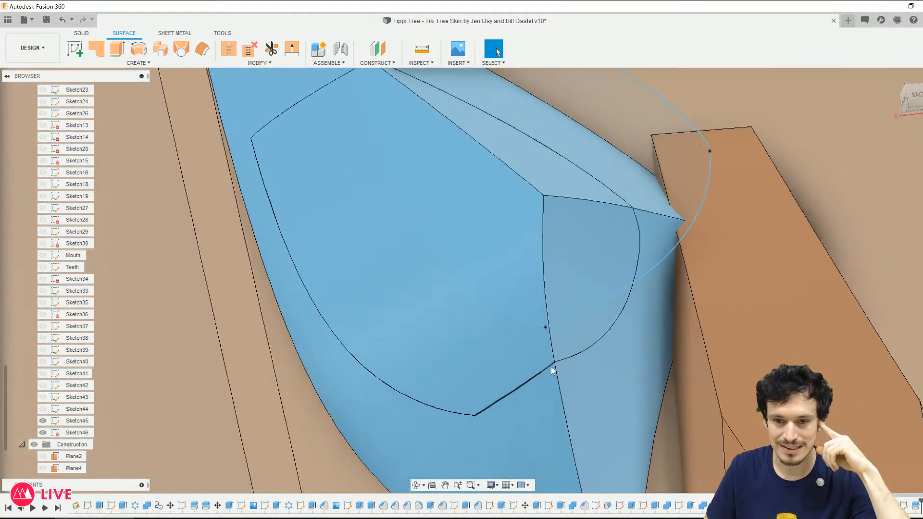
scroll(532, 381, "up", 5)
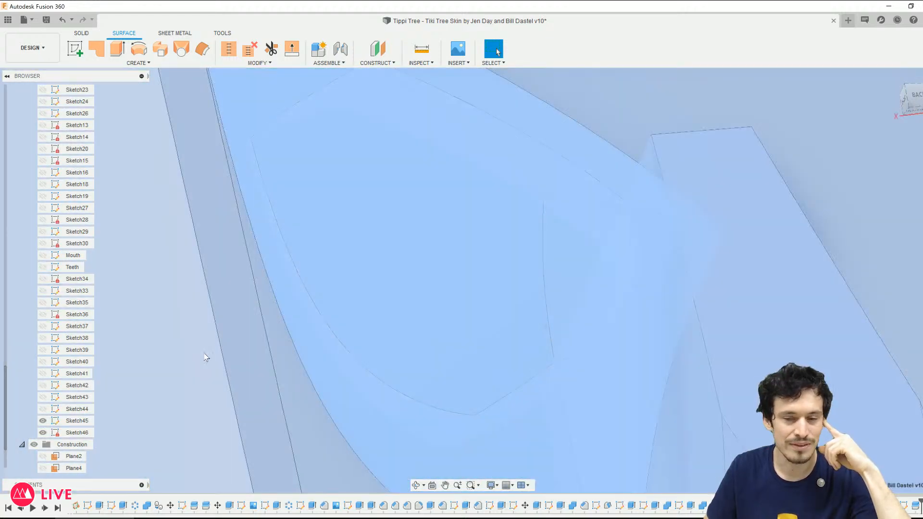
scroll(519, 355, "down", 4)
scroll(752, 326, "down", 2)
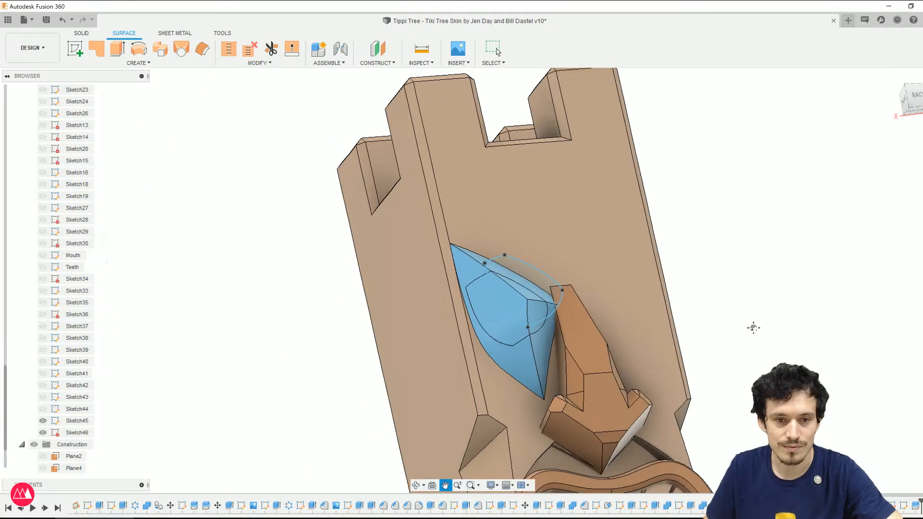
scroll(566, 331, "up", 3)
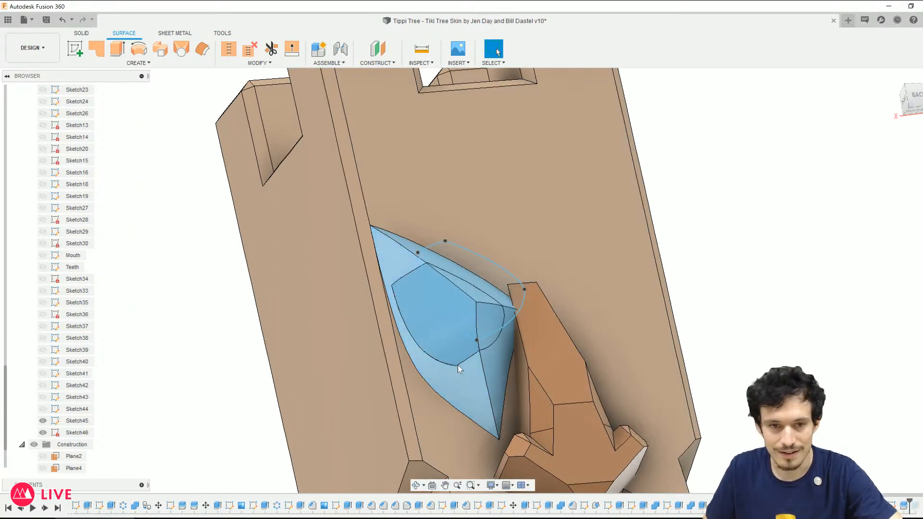
Step: Hide Sketch46 and Sketch45 so only the split eye surround shows
left_click(43, 433)
left_click(43, 421)
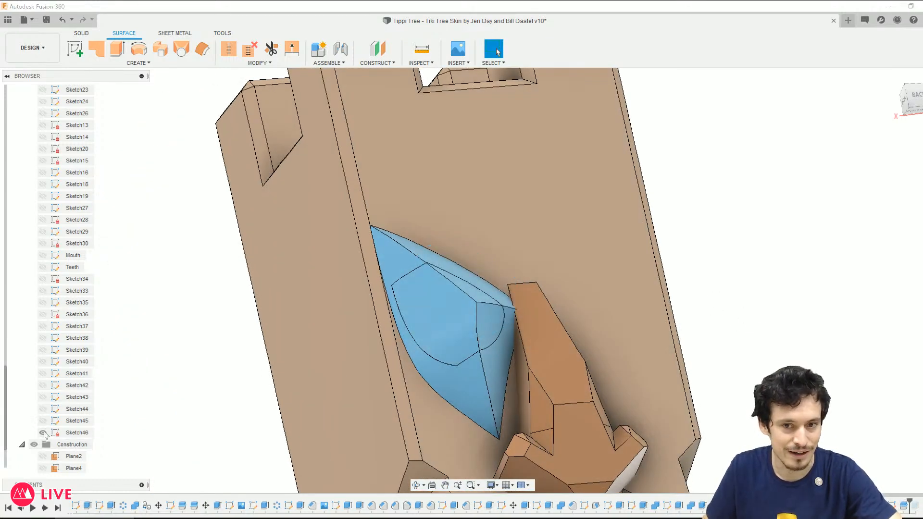
left_click(277, 335)
scroll(496, 366, "up", 2)
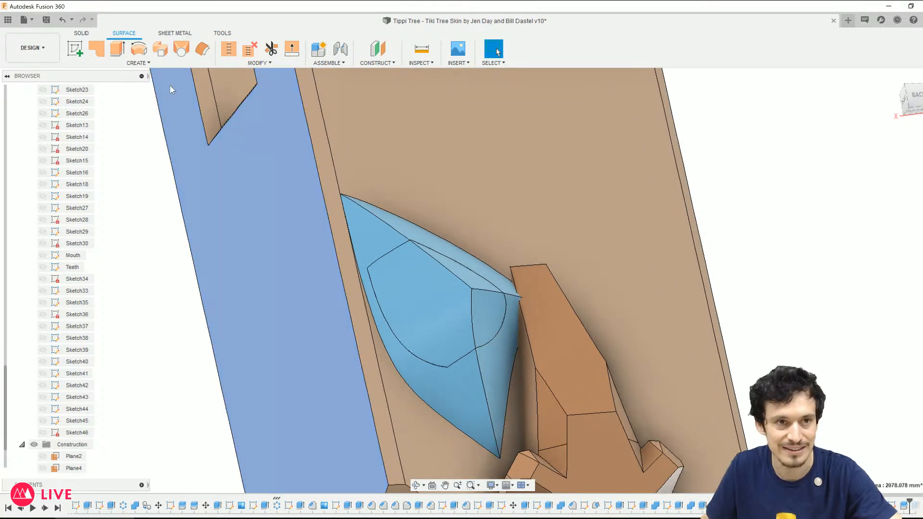
Step: Open Sketch46 for editing to check its contents, then finish the sketch
left_click(895, 504)
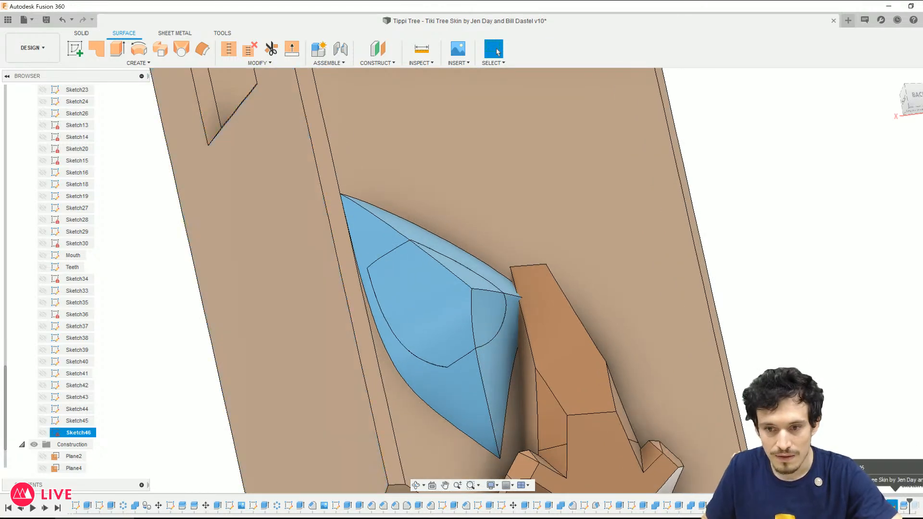
right_click(895, 504)
left_click(860, 410)
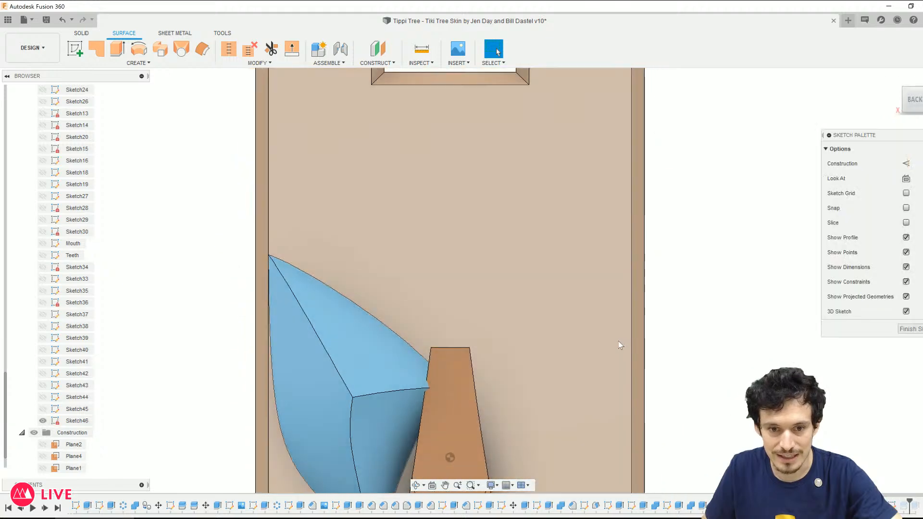
key("Escape")
left_click(680, 49)
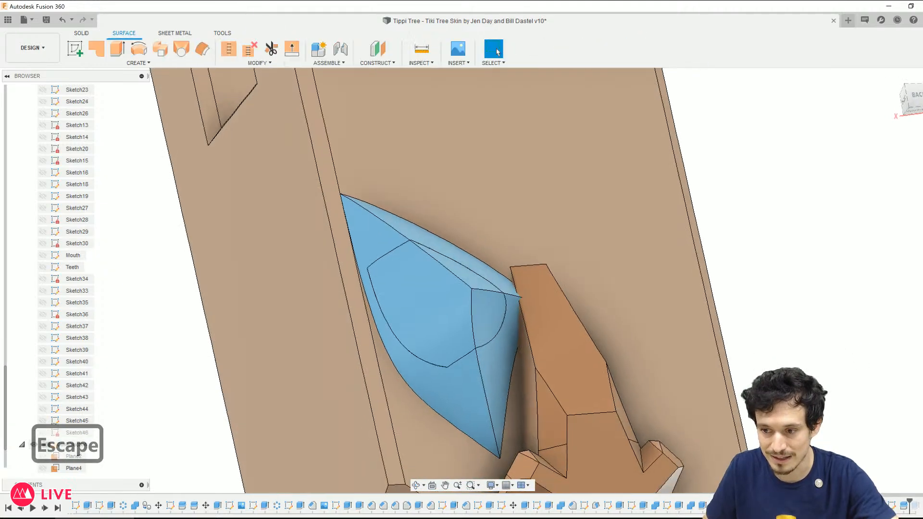
Step: Show construction Plane5 and start a new sketch on it
scroll(85, 447, "down", 1)
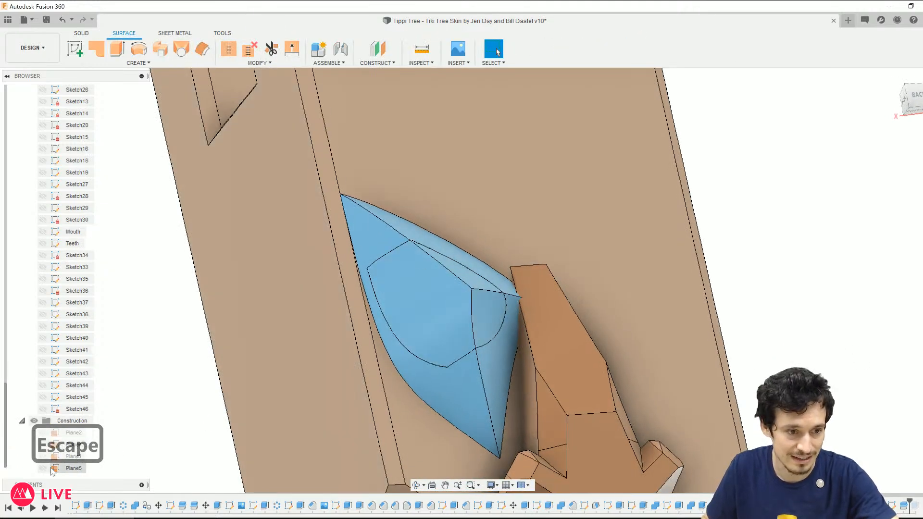
left_click(43, 468)
scroll(721, 279, "down", 3)
left_click(705, 296)
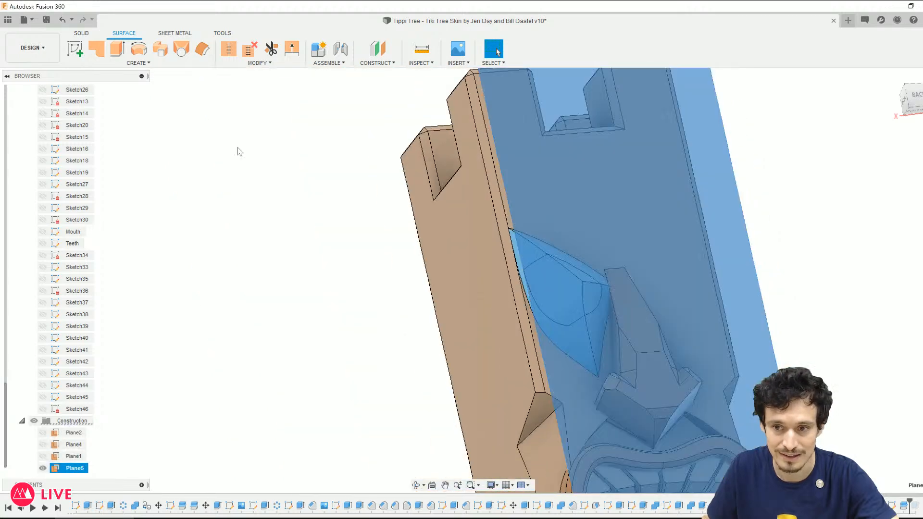
left_click(68, 47)
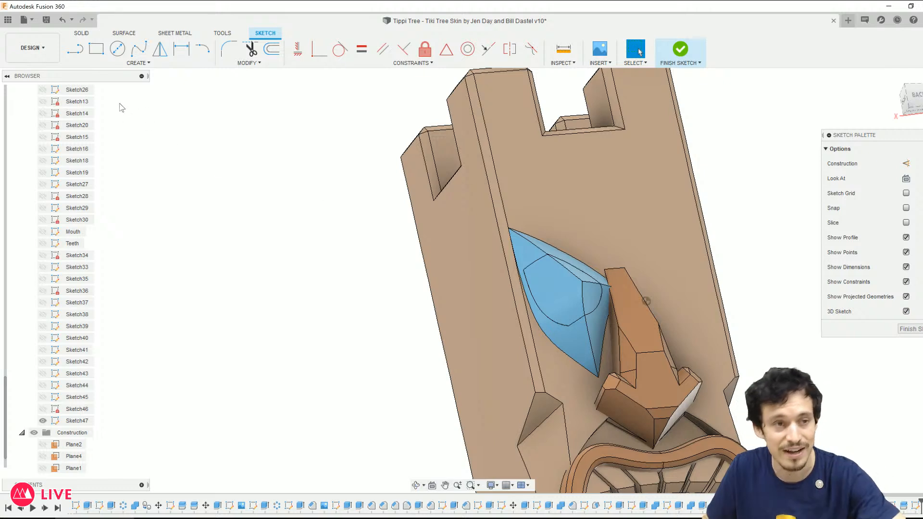
Step: Try to project the split edges outlining the eye opening into the new sketch on Plane5
key("p")
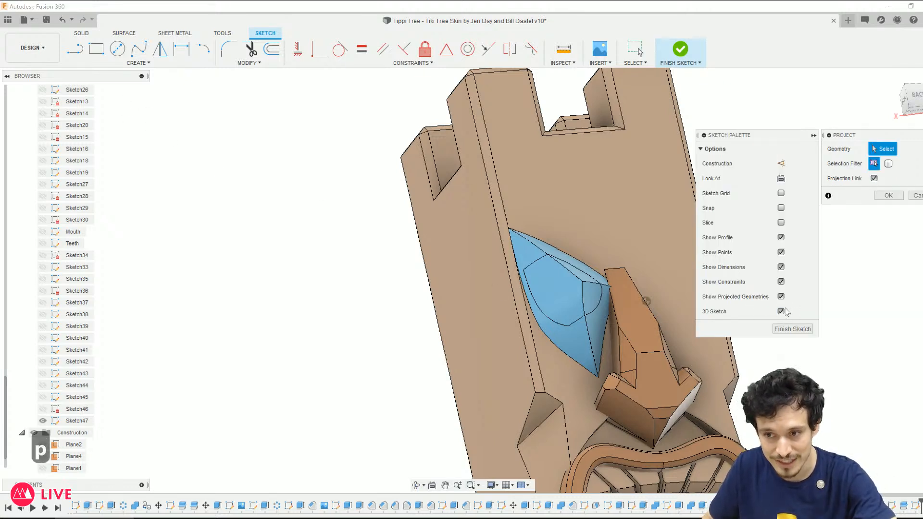
scroll(581, 319, "up", 3)
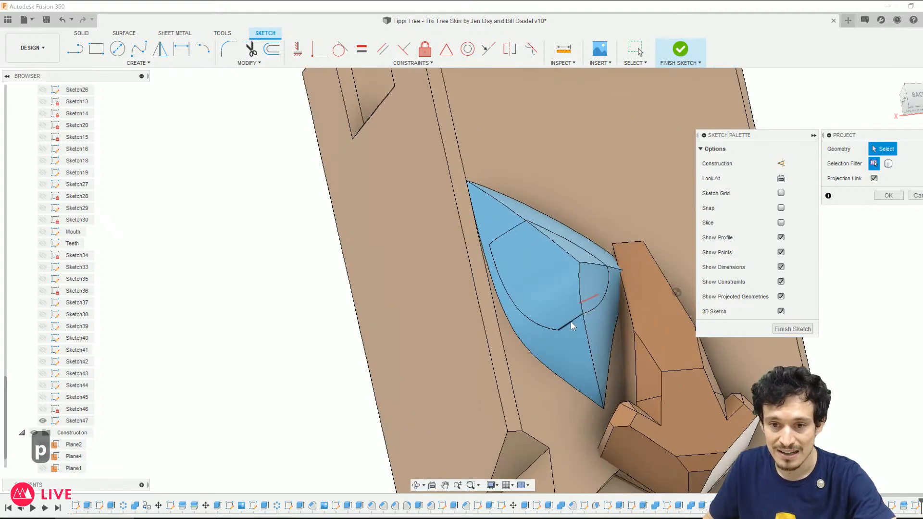
left_click(570, 321)
mouse_move(570, 321)
middle_mouse_down("shift")
mouse_move(600, 340)
mouse_move(618, 336)
mouse_move(563, 339)
middle_mouse_up("shift")
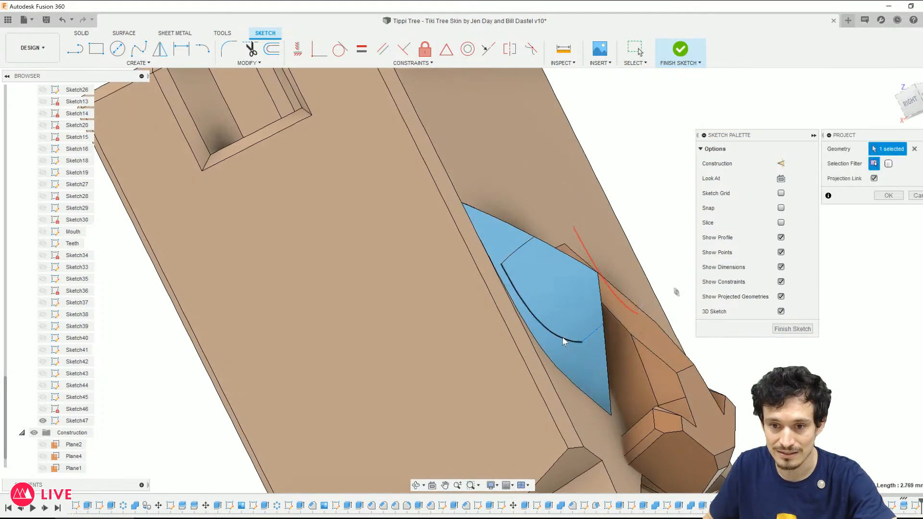
left_click(562, 337)
left_click(522, 244)
middle_click_drag(534, 262, 547, 331, "shift")
scroll(505, 304, "up", 6)
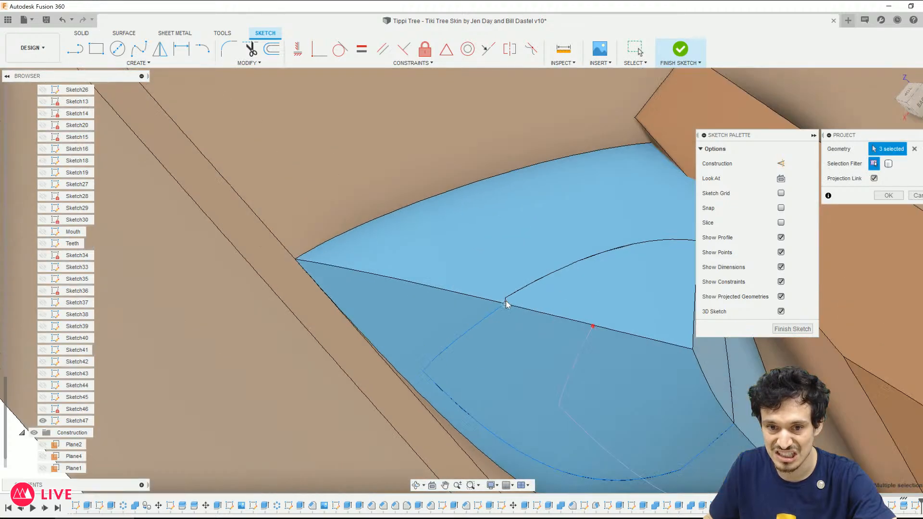
left_click(518, 289)
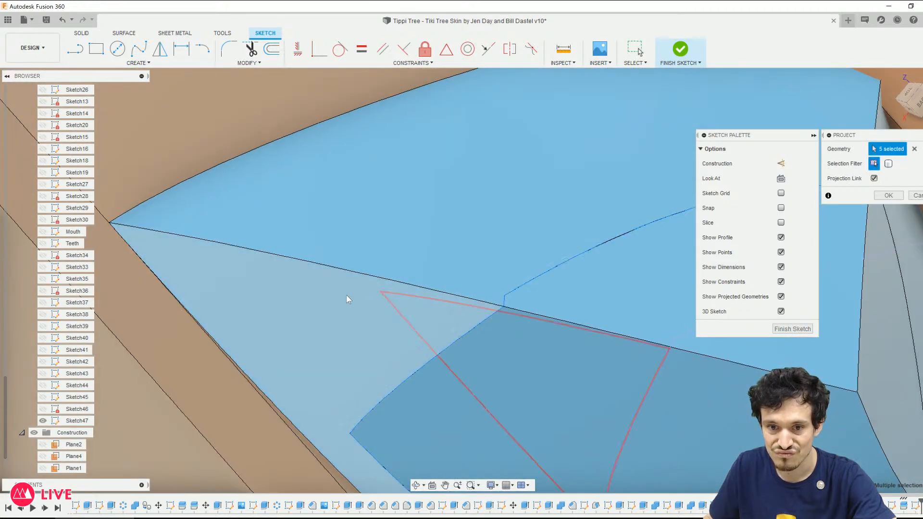
scroll(346, 294, "down", 6)
middle_click_drag(443, 307, 568, 384, "shift")
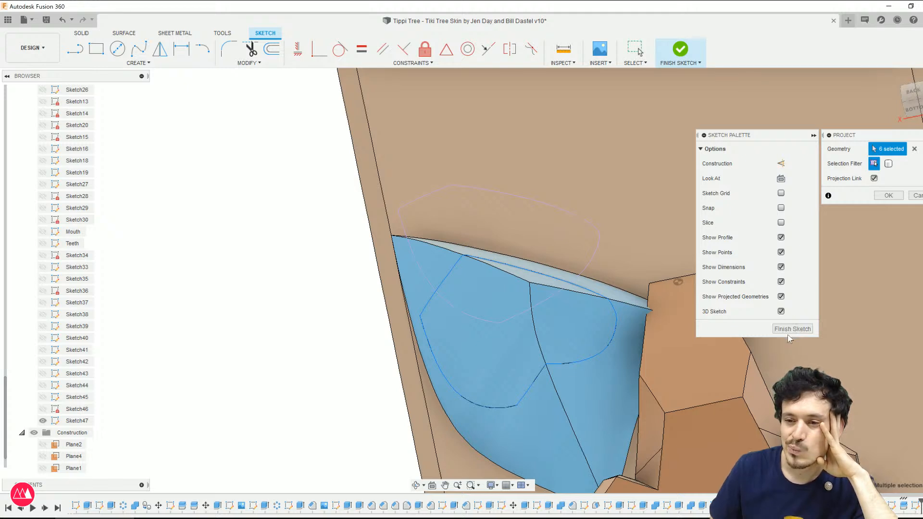
left_click(888, 196)
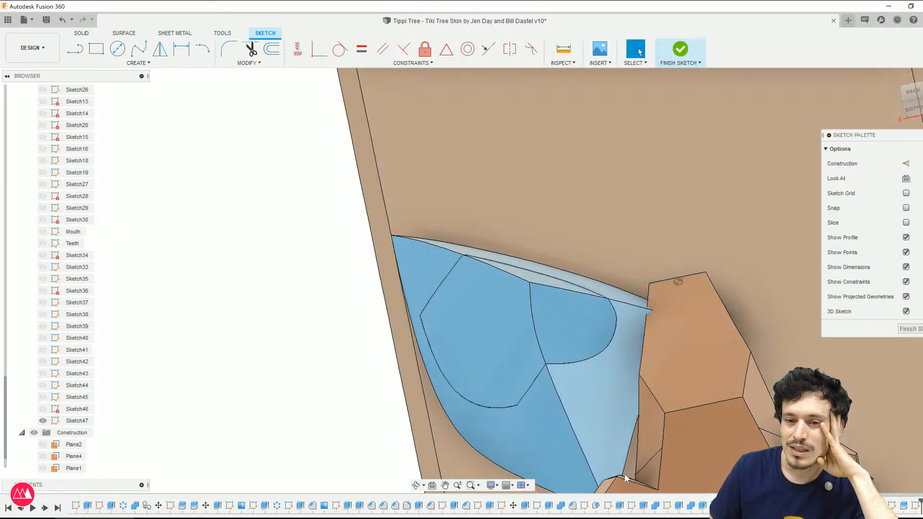
Step: Finish the sketch and hide Body42, the piece filling the eye opening
left_click(461, 358)
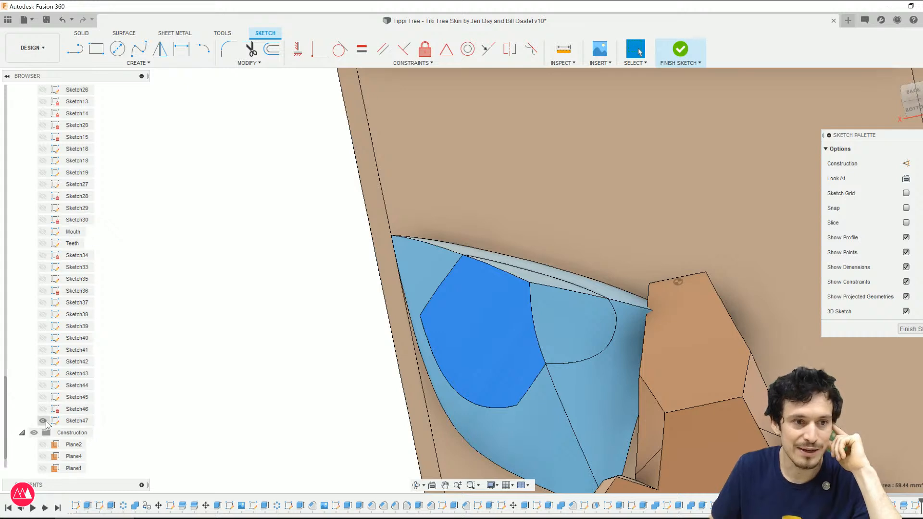
scroll(47, 387, "up", 3)
scroll(47, 386, "up", 6)
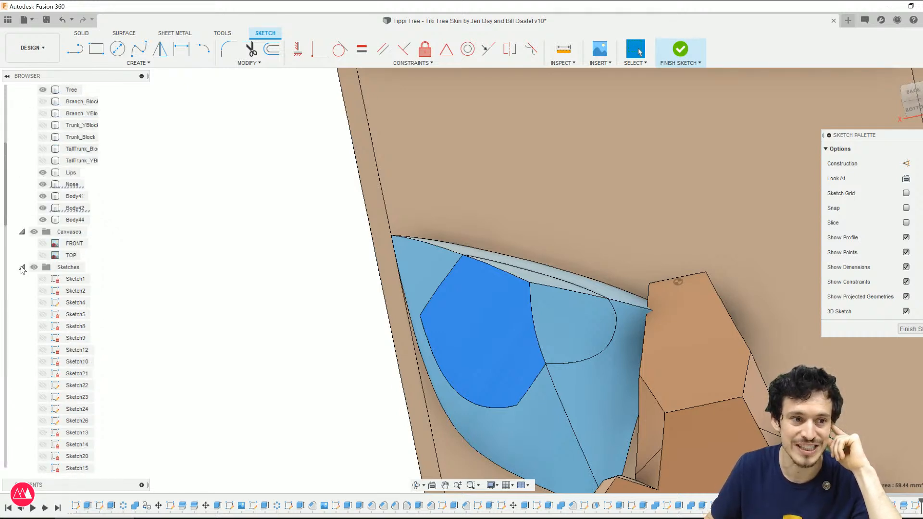
left_click(22, 267)
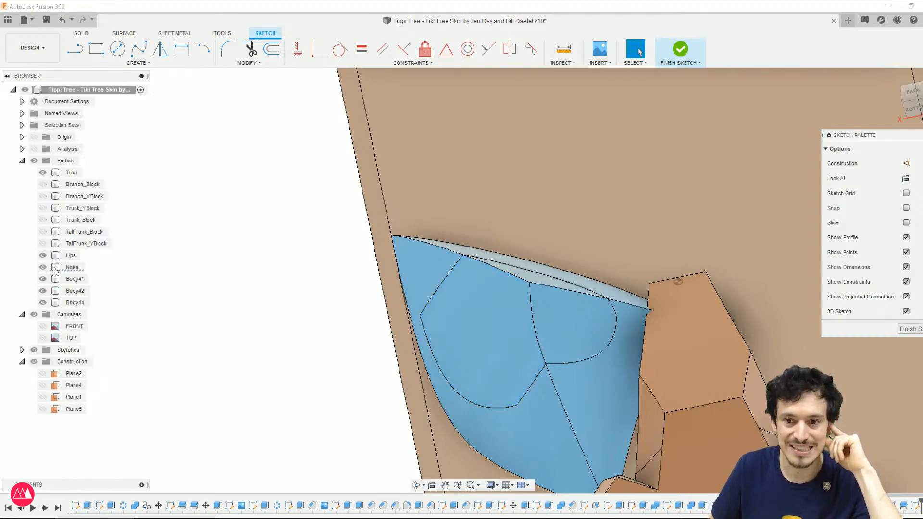
left_click(914, 329)
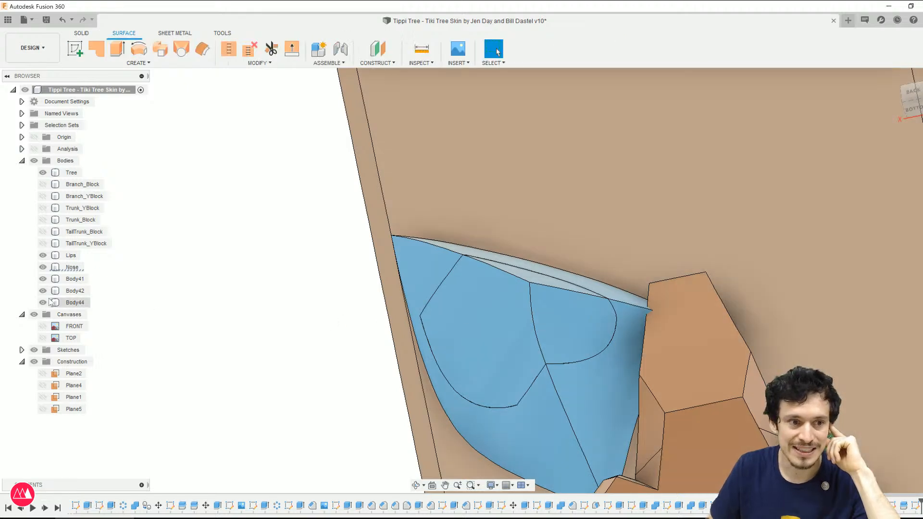
left_click(43, 291)
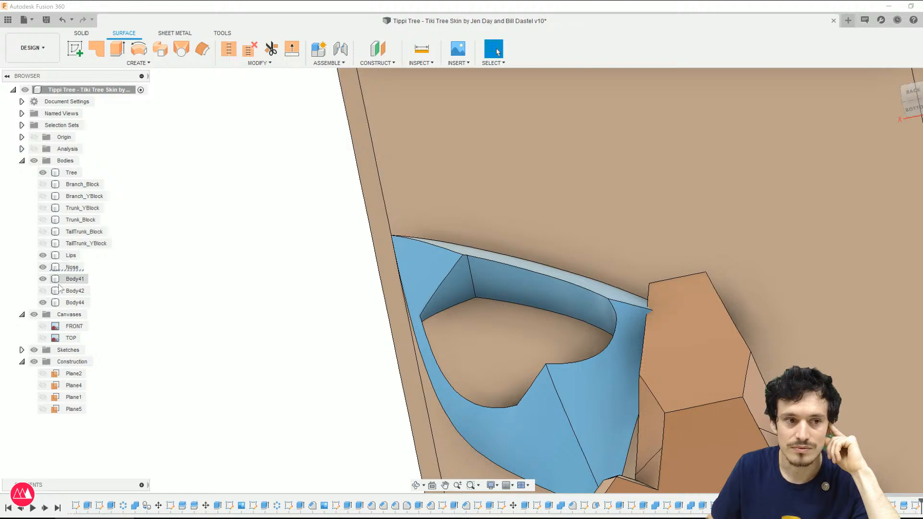
left_click(54, 291)
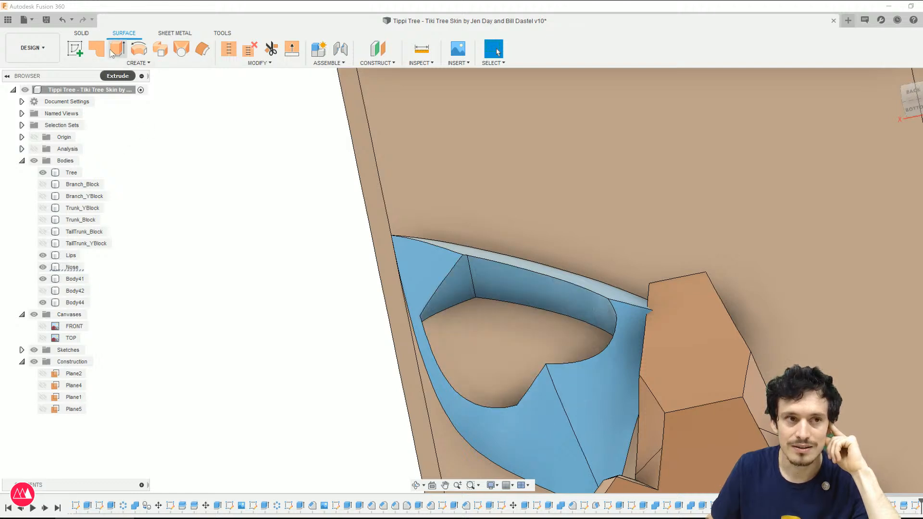
left_click(137, 63)
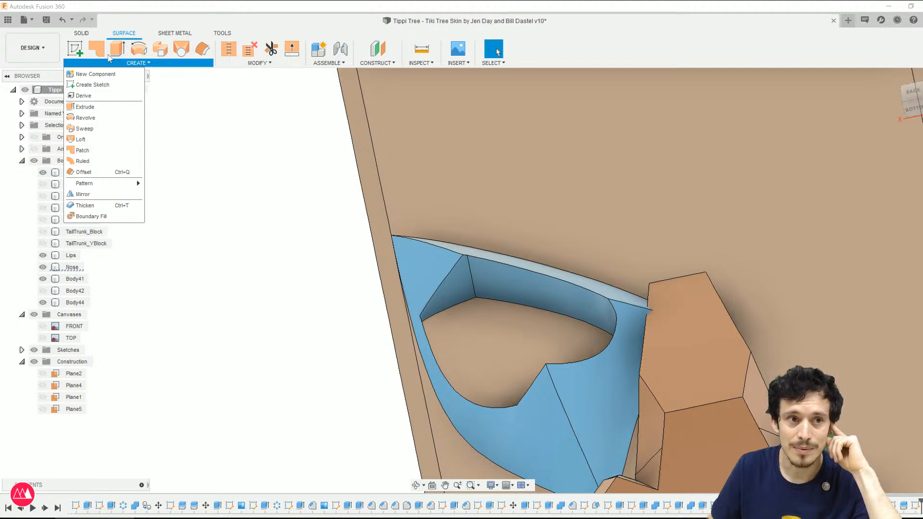
left_click(264, 63)
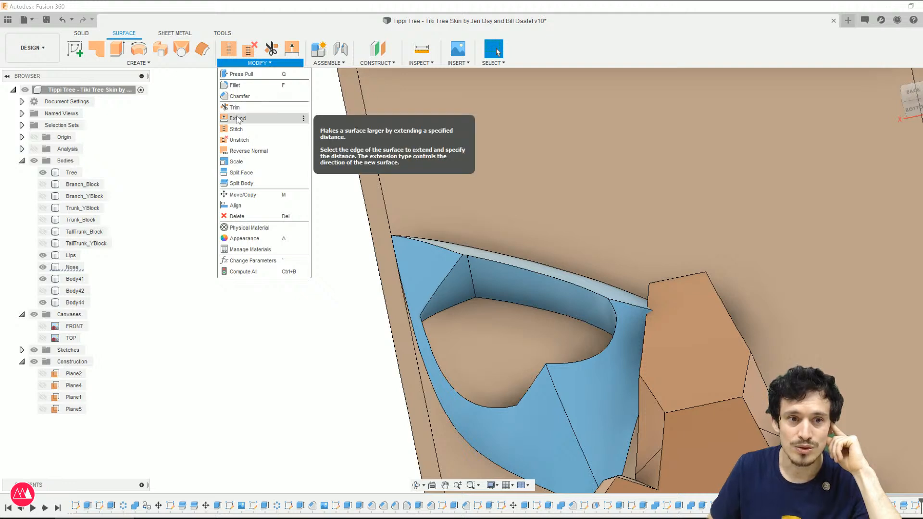
left_click(138, 63)
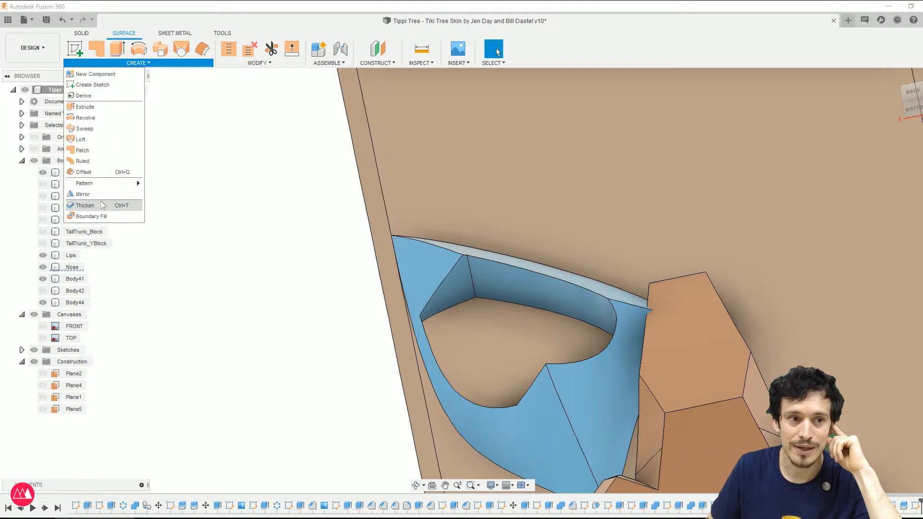
left_click(91, 216)
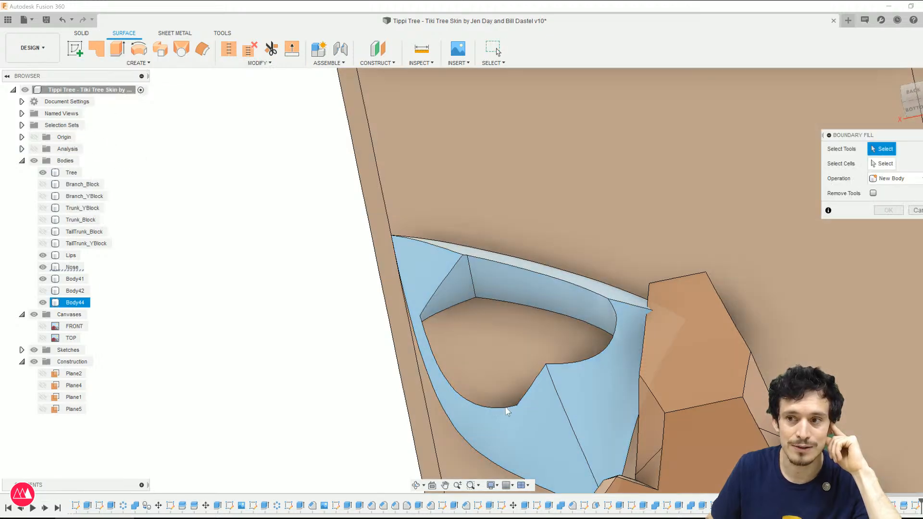
left_click(608, 406)
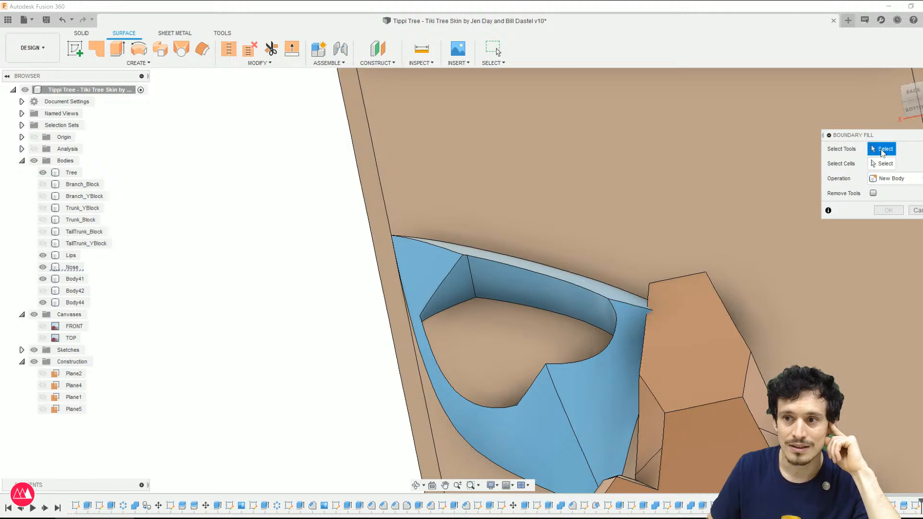
left_click(548, 352)
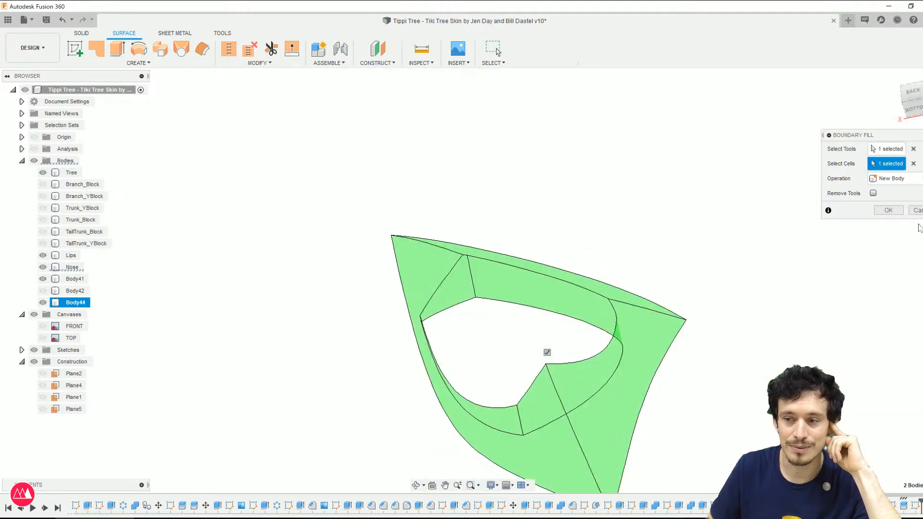
key("Return")
Step: Try to patch the eye opening in Body44 using its six outer rim edges as the boundary
left_click(96, 48)
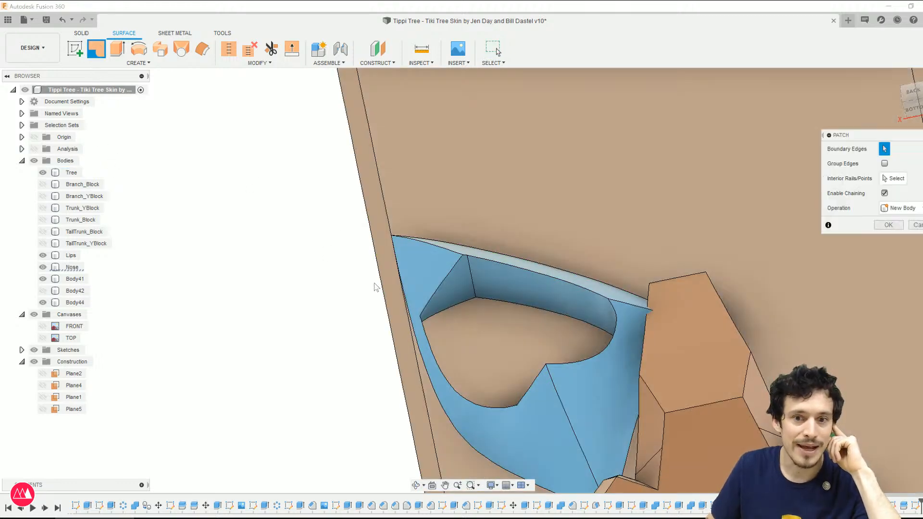
left_click(442, 289)
scroll(479, 264, "up", 3)
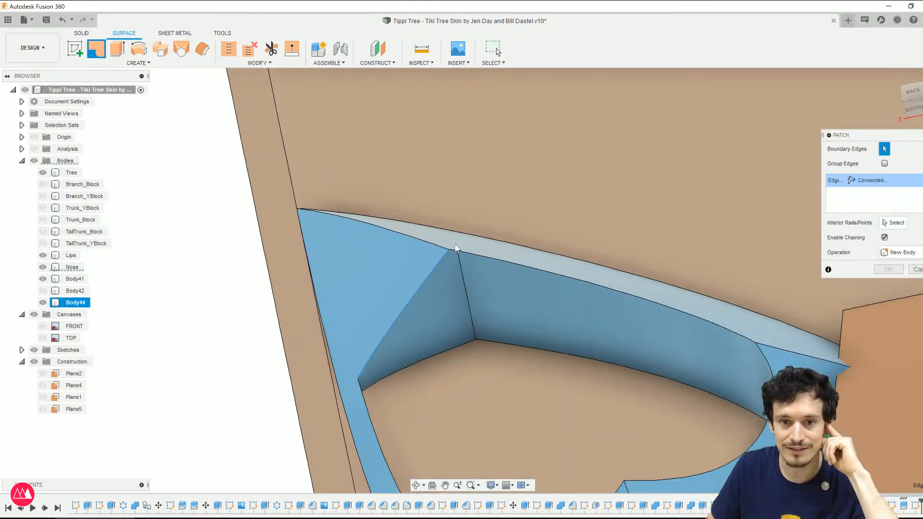
left_click(454, 252)
left_click(633, 297)
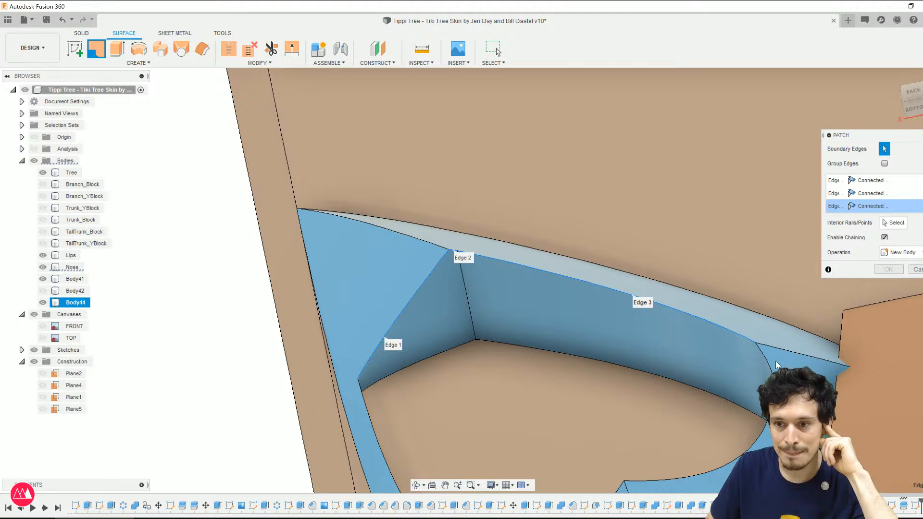
scroll(513, 332, "down", 3)
left_click(561, 424)
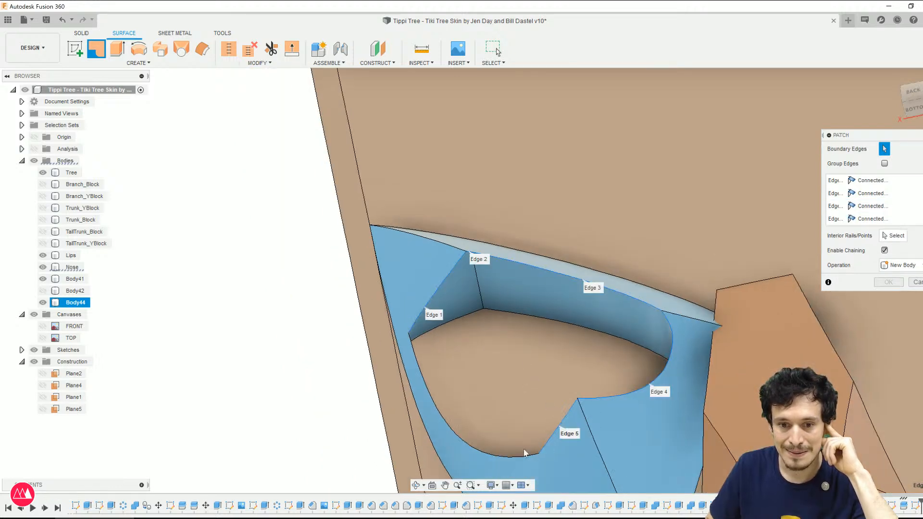
left_click(521, 455)
mouse_move(651, 319)
middle_mouse_down("shift")
mouse_move(598, 319)
mouse_move(653, 336)
middle_mouse_up("shift")
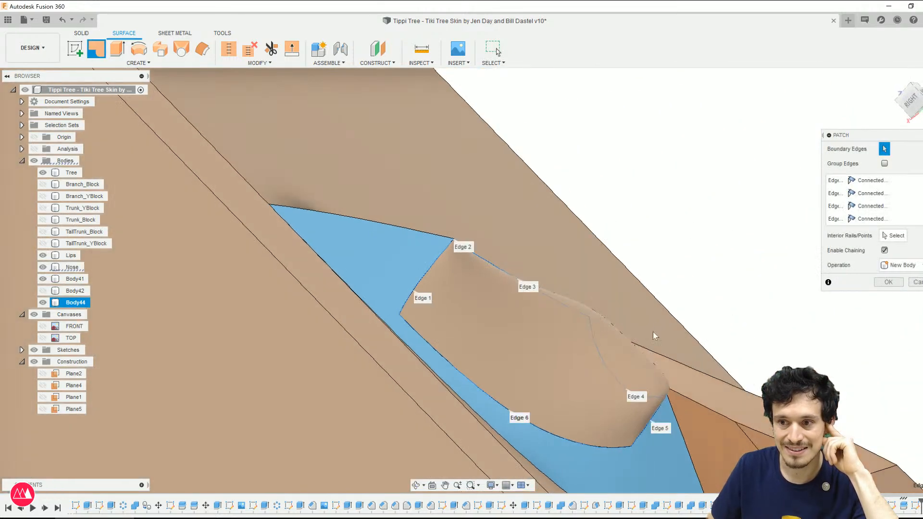
middle_click_drag(569, 347, 418, 280, "shift")
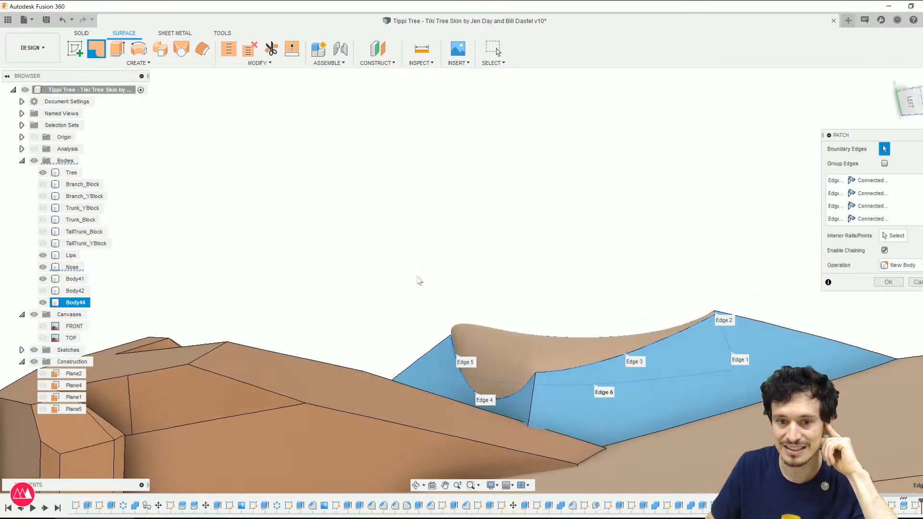
Step: Try an edge of the nose beside the eye as the patch's interior rail, then leave the Patch command
left_click(896, 237)
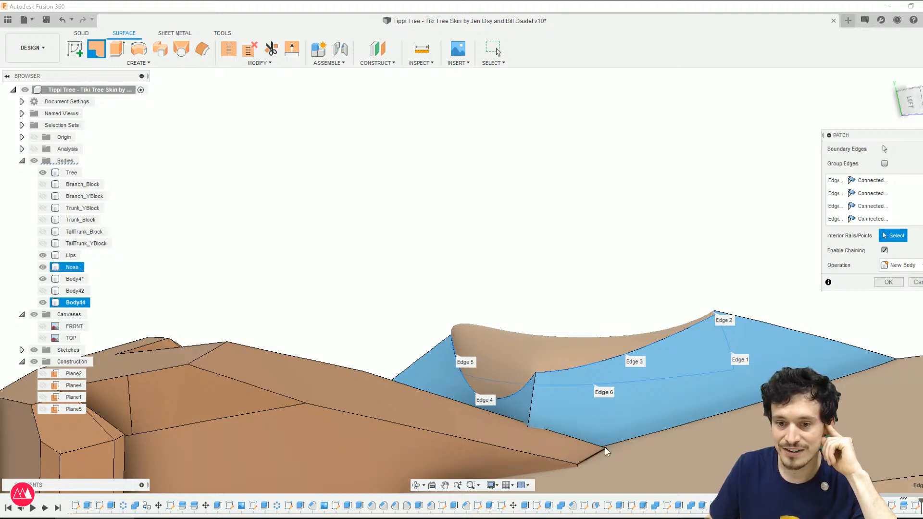
middle_click_drag(607, 451, 600, 476, "shift")
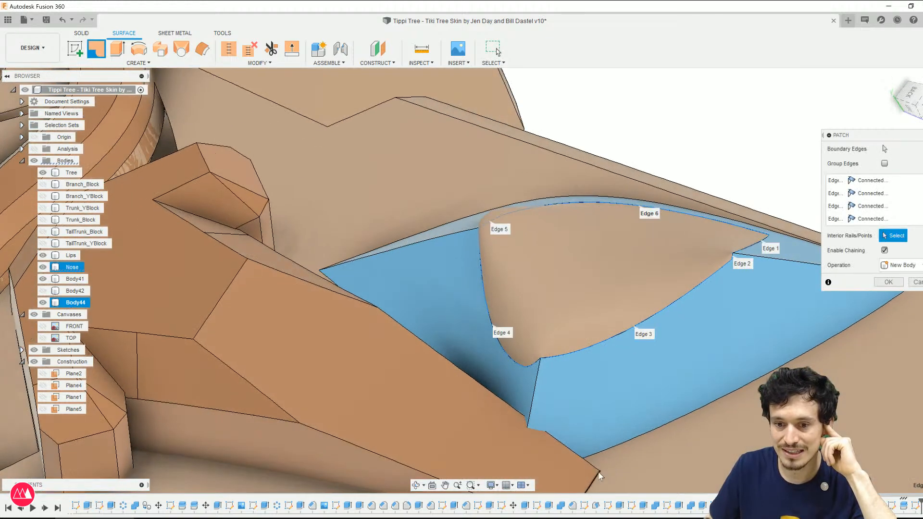
left_click(601, 470)
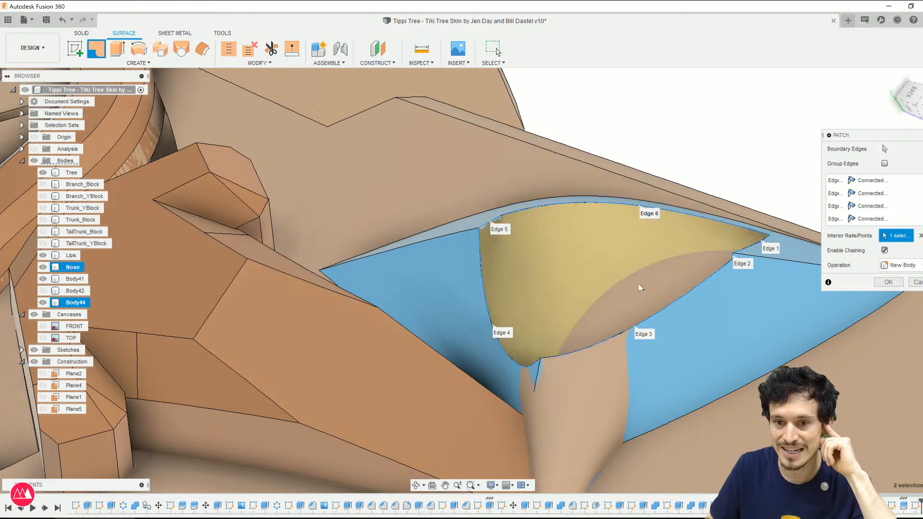
middle_click_drag(638, 284, 679, 307, "shift")
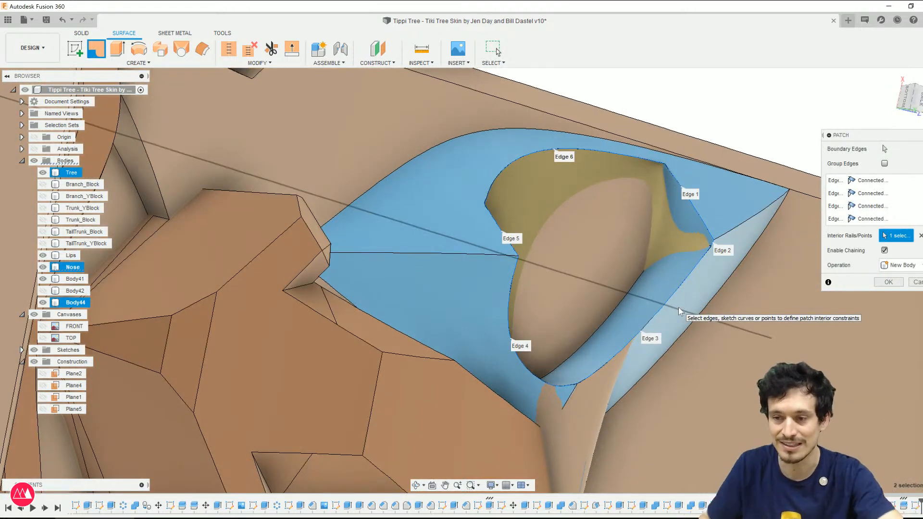
left_click(888, 282)
middle_click_drag(625, 292, 552, 288, "shift")
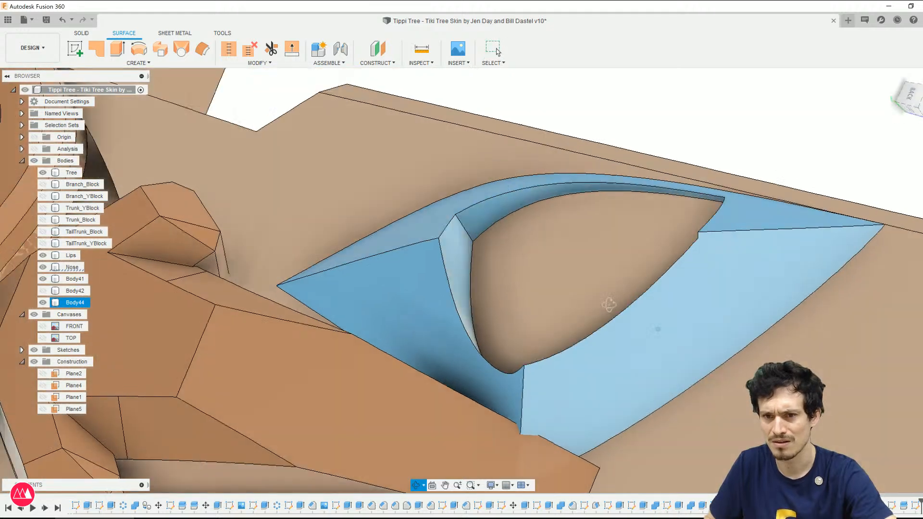
key("Escape")
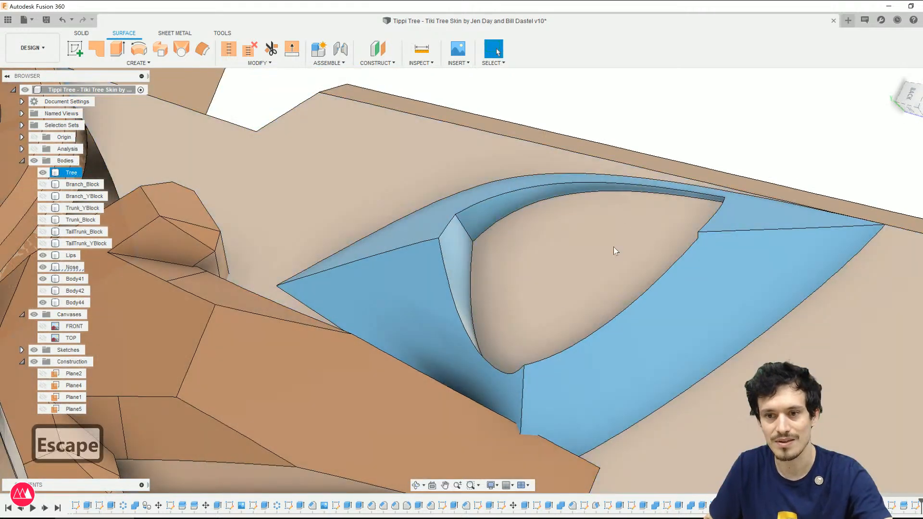
Step: Start a new sketch on the Tree body's flat face inside the eye opening
left_click(614, 247)
left_click(71, 50)
left_click(486, 151)
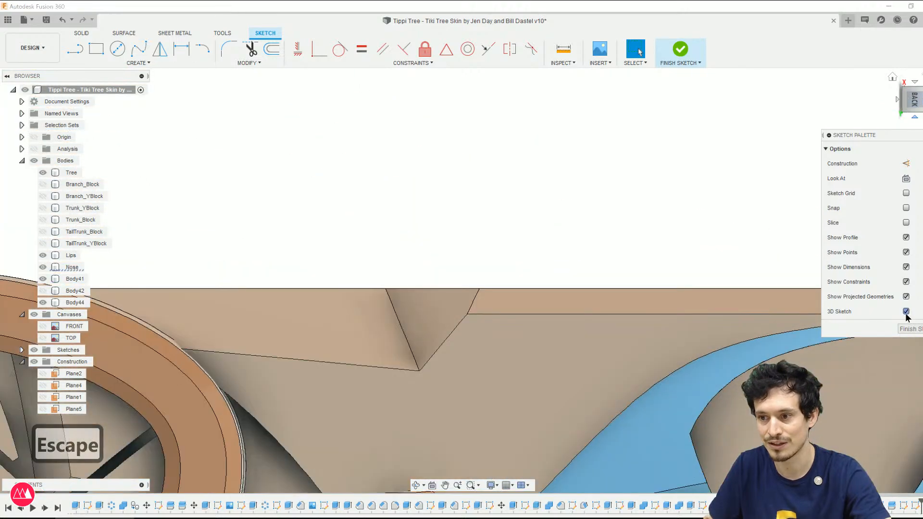
Step: Place a single sketch point inside the eye opening with 3D Sketch turned off, and finish the sketch
left_click(906, 312)
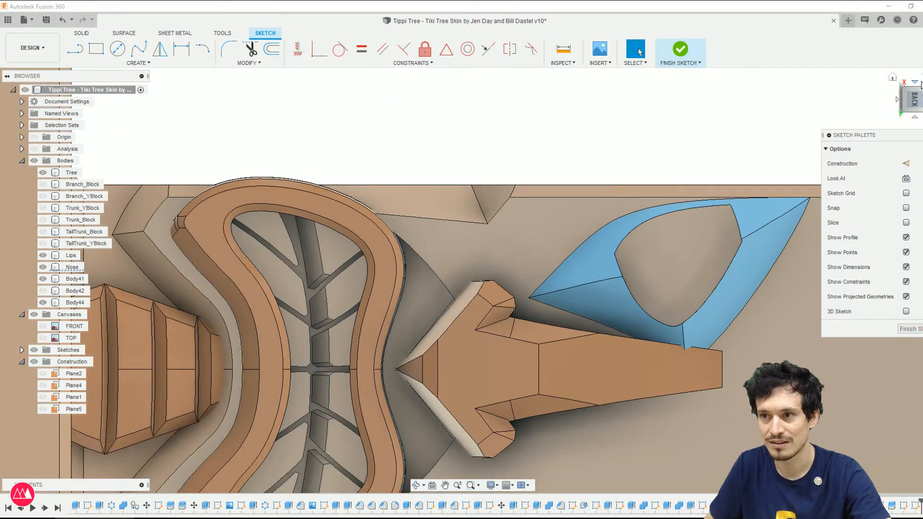
left_click(920, 85)
key("p")
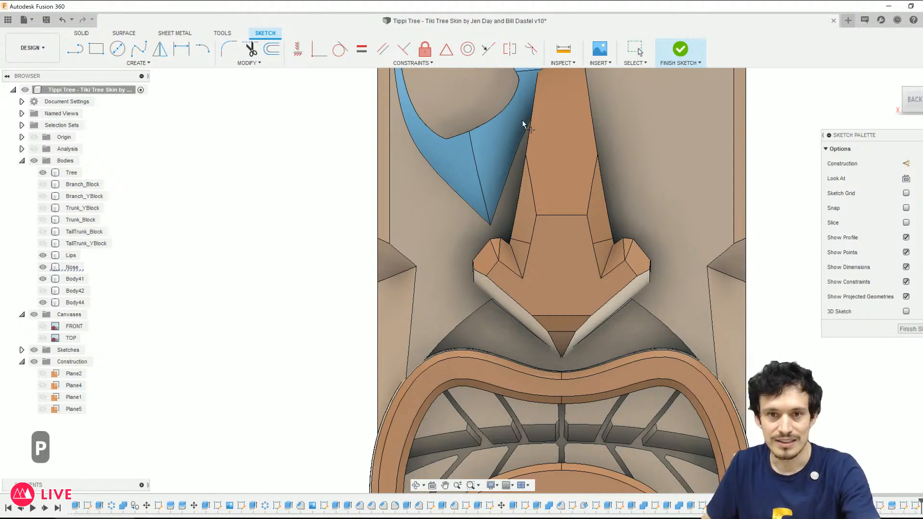
scroll(520, 124, "down", 3)
middle_click_drag(498, 122, 580, 254)
scroll(577, 253, "up", 2)
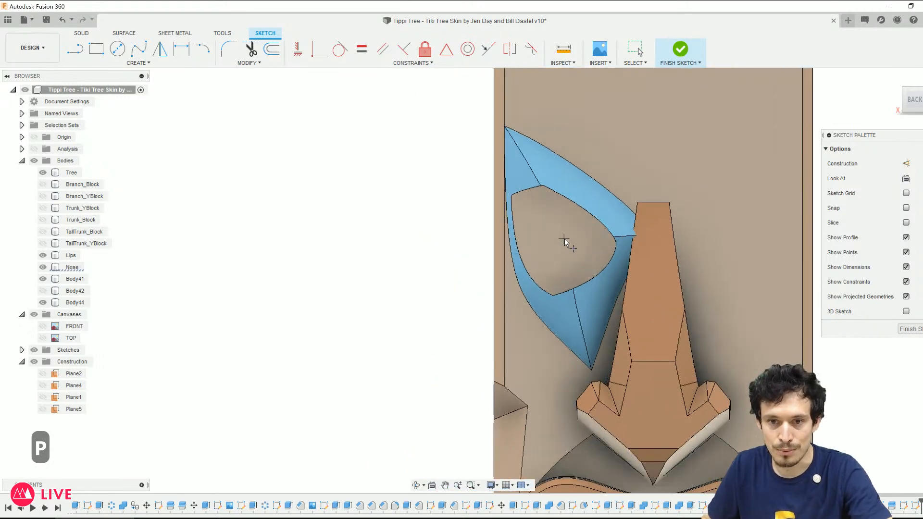
key("Escape")
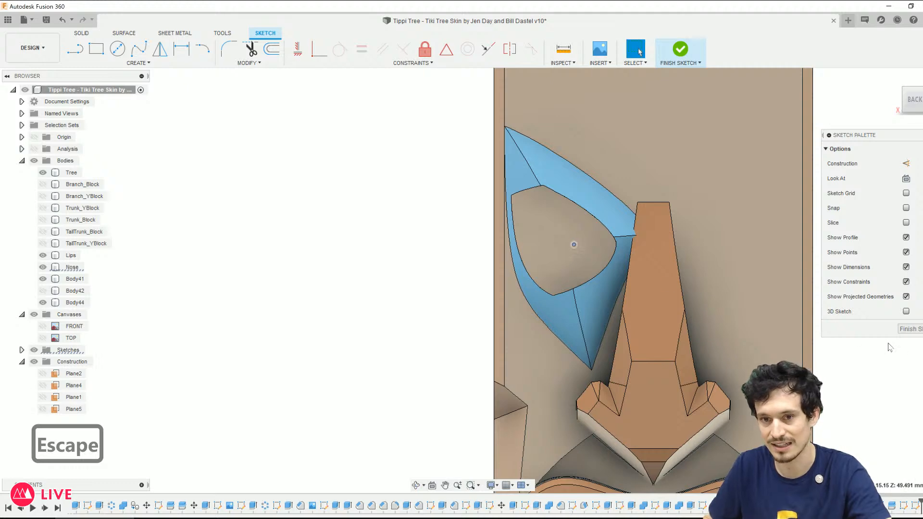
left_click(910, 328)
Step: Start a surface Patch on the eye opening using its six outer rim edges in Body44 as the boundary
middle_click_drag(586, 270, 616, 265, "shift")
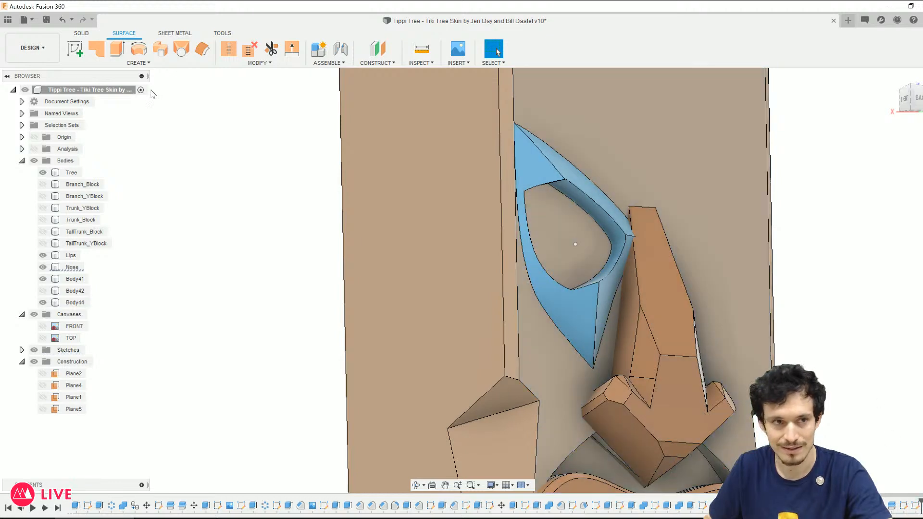
left_click(106, 64)
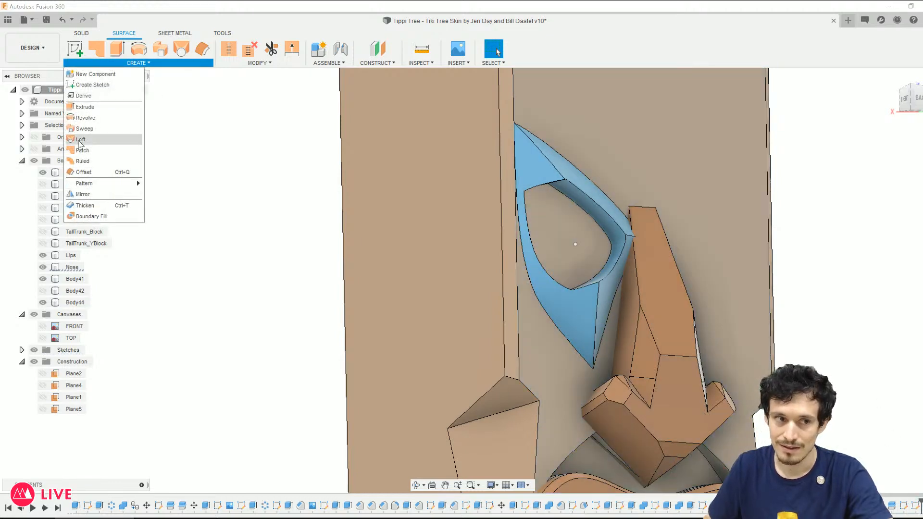
left_click(96, 57)
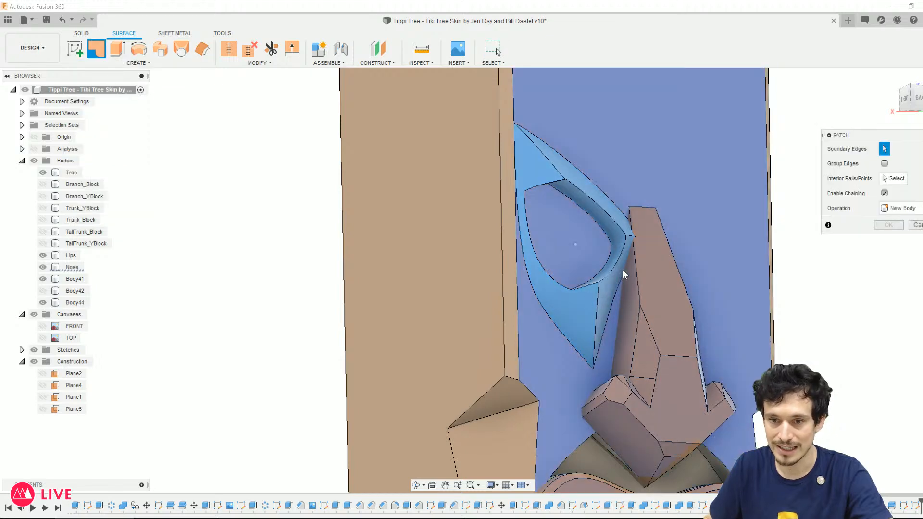
left_click(588, 288)
left_click(535, 252)
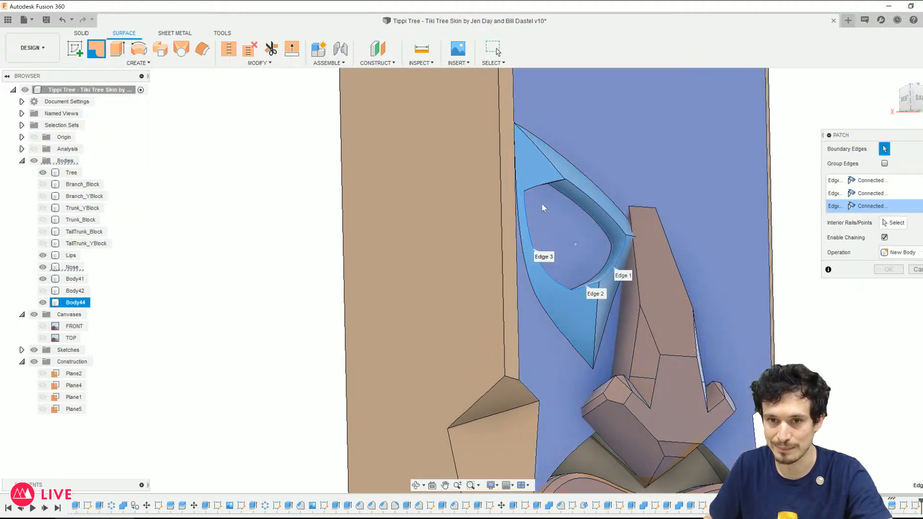
left_click(539, 188)
left_click(578, 188)
middle_click_drag(578, 188, 534, 181, "shift")
scroll(534, 180, "up", 5)
scroll(552, 231, "up", 3)
scroll(623, 298, "down", 2)
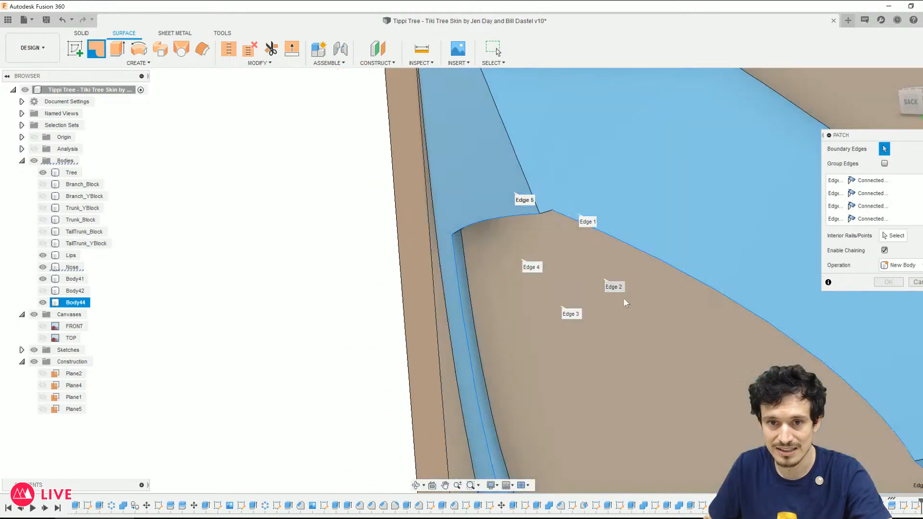
middle_click_drag(587, 230, 629, 286)
scroll(628, 287, "up", 2)
scroll(583, 275, "up", 1)
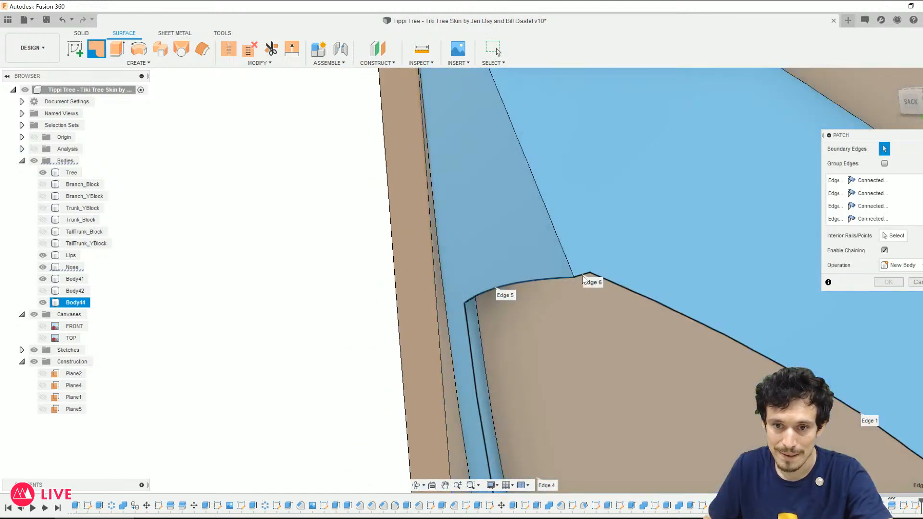
left_click(589, 275)
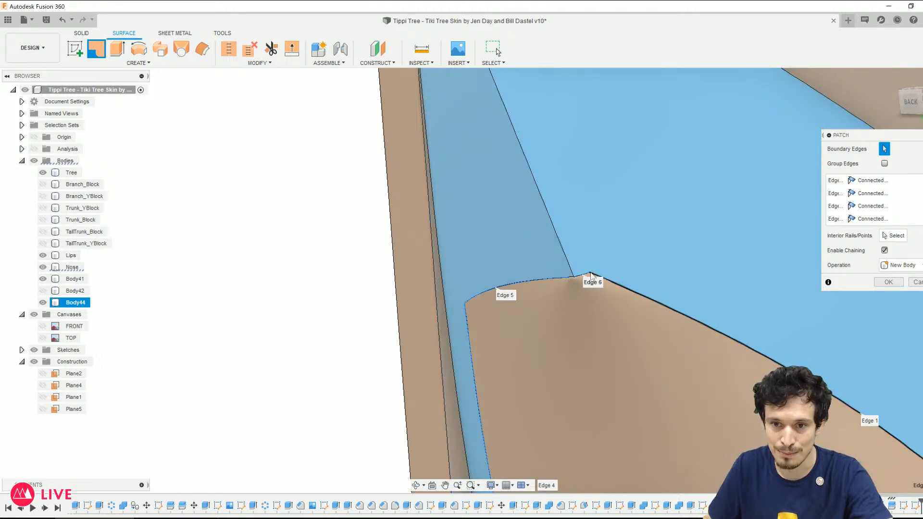
left_click(574, 276)
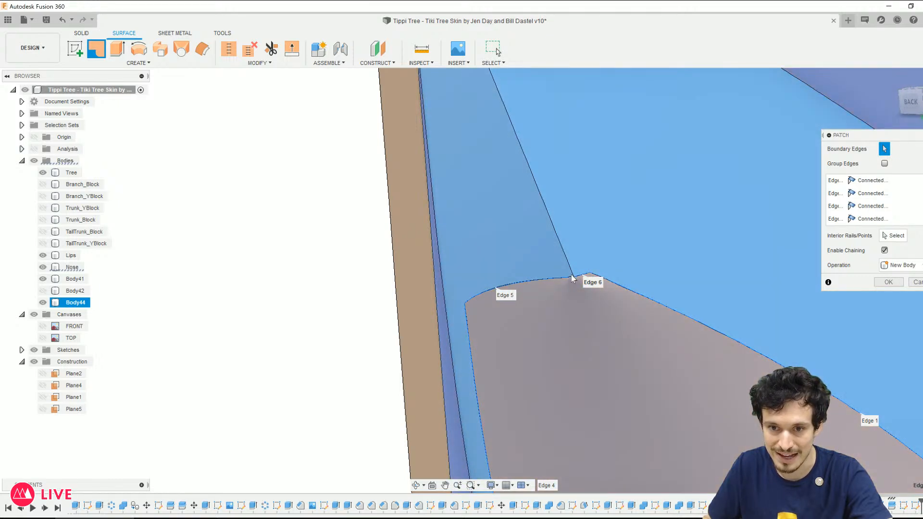
scroll(583, 274, "down", 3)
scroll(574, 370, "down", 2)
middle_click_drag(641, 413, 662, 336)
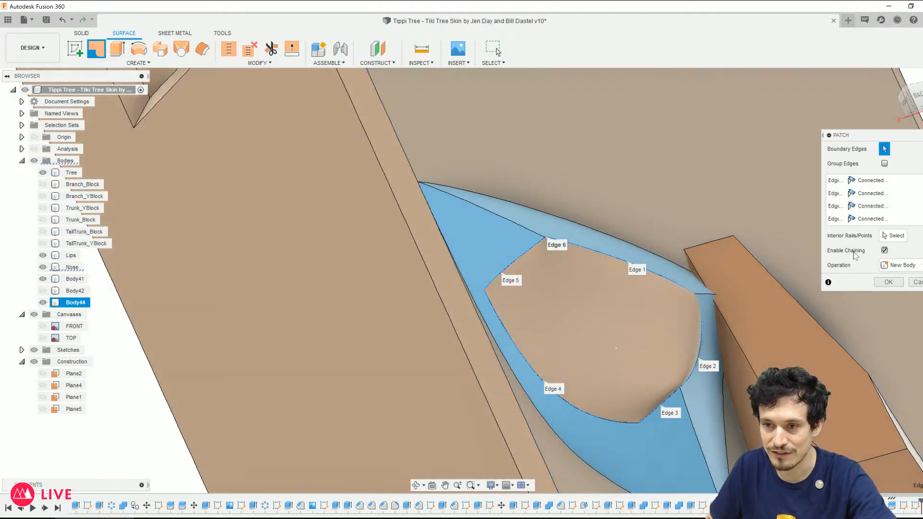
Step: Use the sketch point inside the eye opening as the patch's interior point
left_click(617, 350)
middle_click_drag(514, 353, 487, 401, "shift")
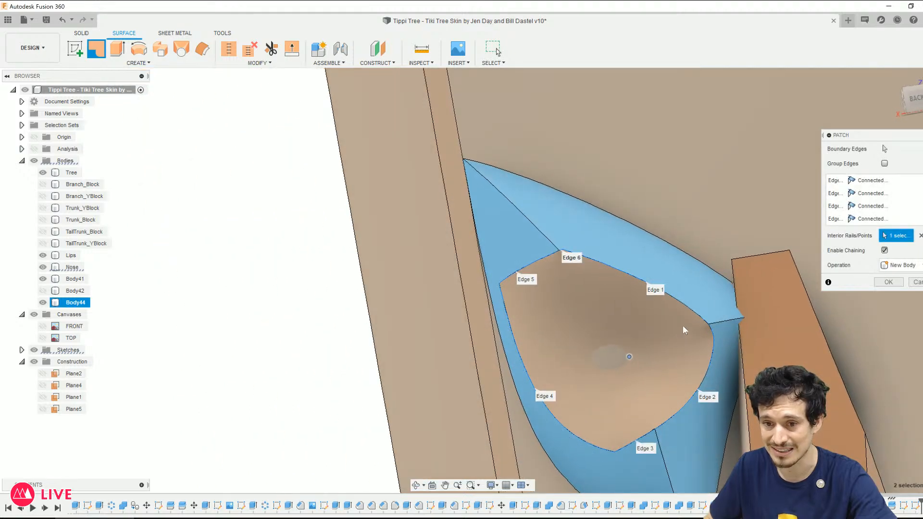
middle_click_drag(699, 383, 687, 323, "shift")
scroll(651, 321, "up", 3)
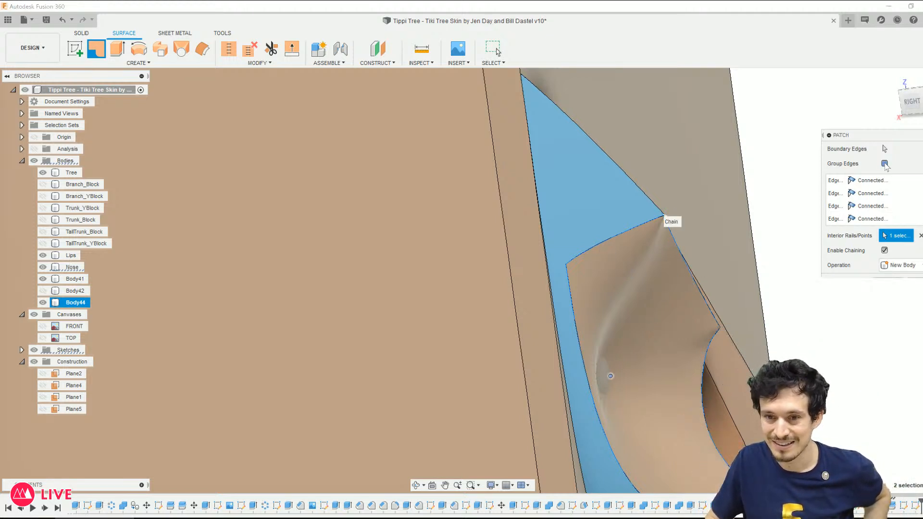
Step: Group the patch's boundary edges into one chain and create the patch as a new body
left_click(884, 164)
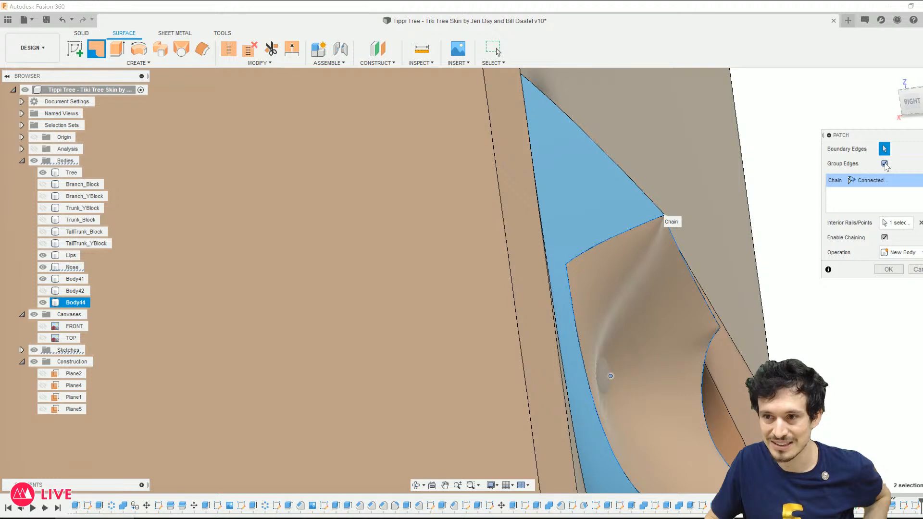
left_click(884, 163)
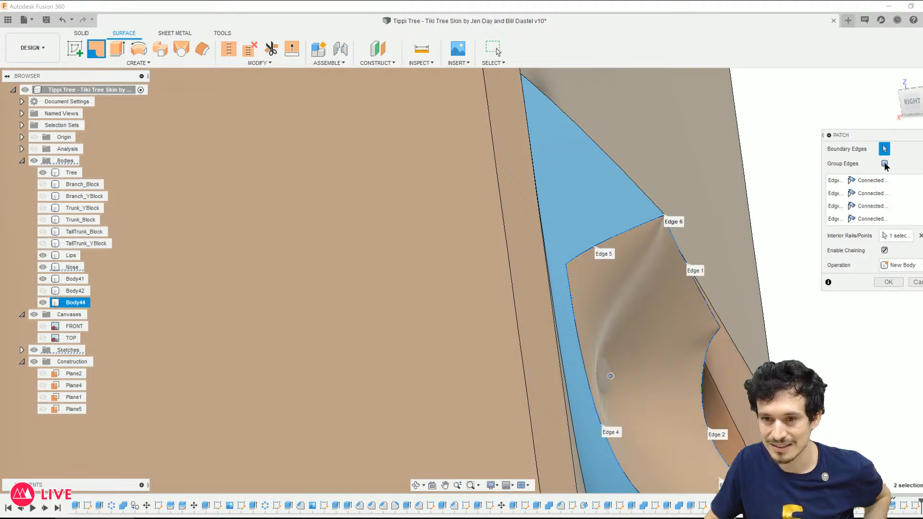
left_click(884, 164)
left_click(884, 164)
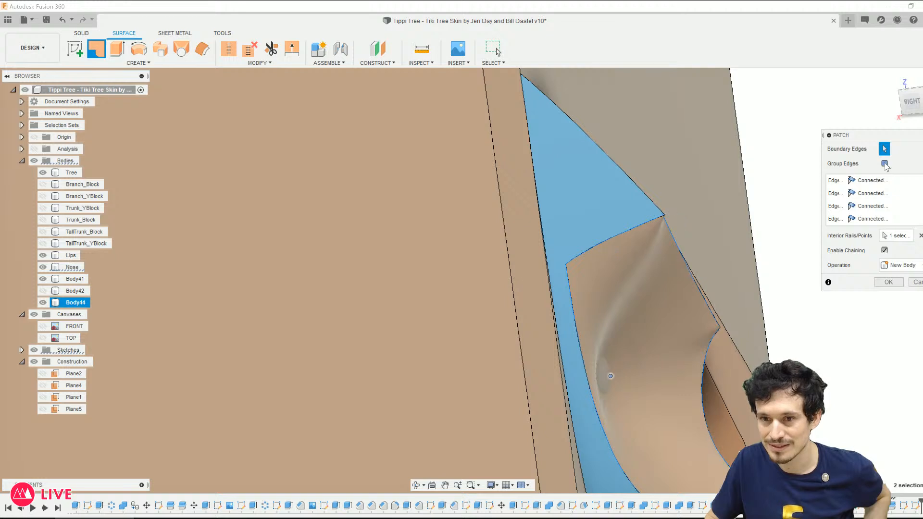
left_click(885, 164)
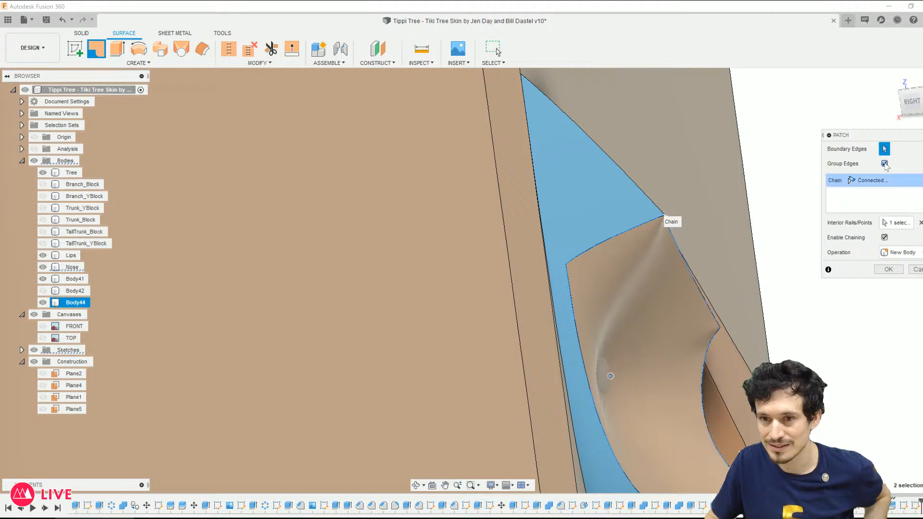
left_click(890, 269)
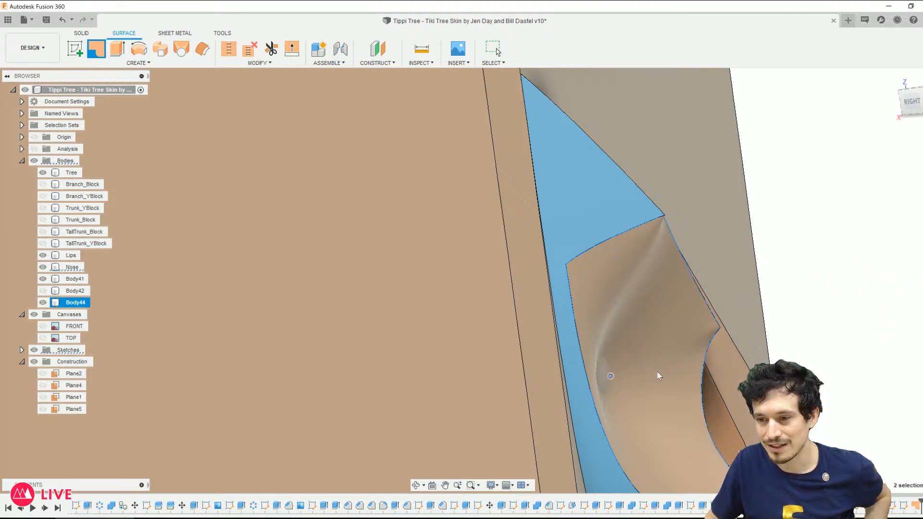
Step: Duplicate the blue plastic appearance, recolour the copy green and apply it to the new eye patch surface
scroll(670, 413, "down", 2)
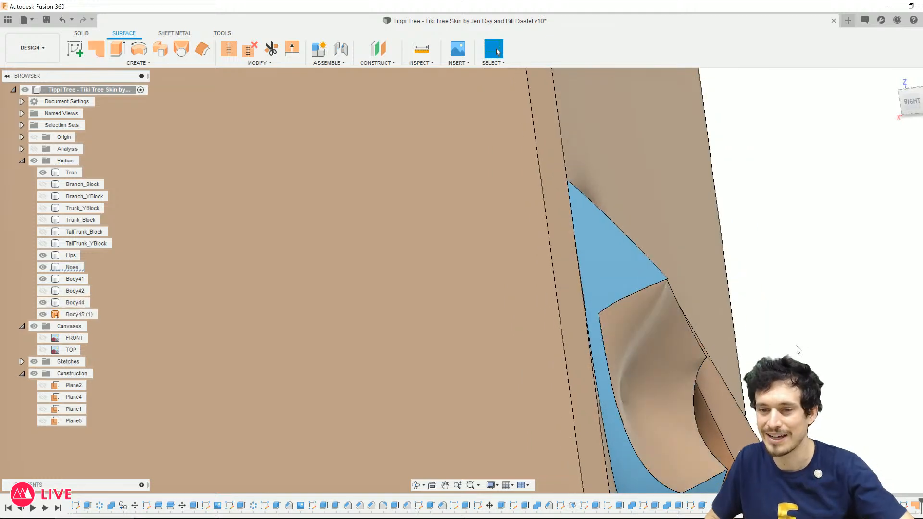
key("a")
right_click(782, 224)
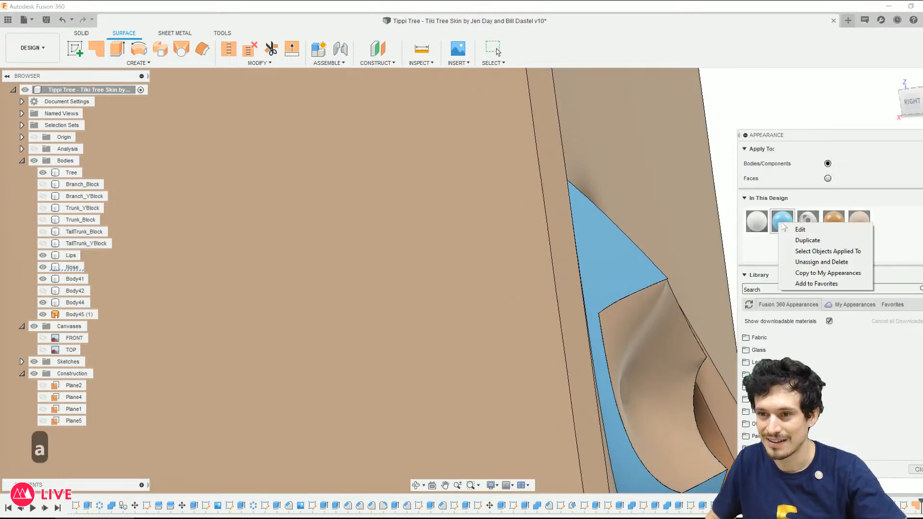
left_click(808, 241)
double_click(876, 217)
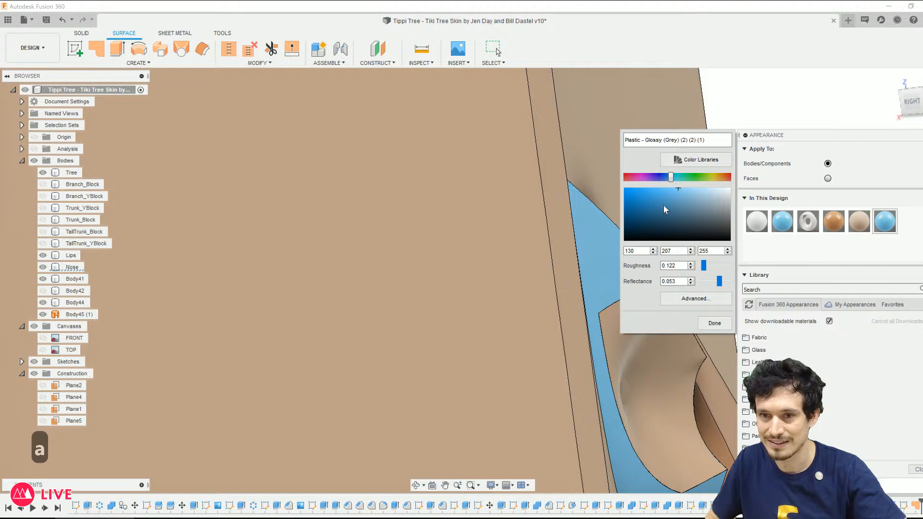
left_click(714, 323)
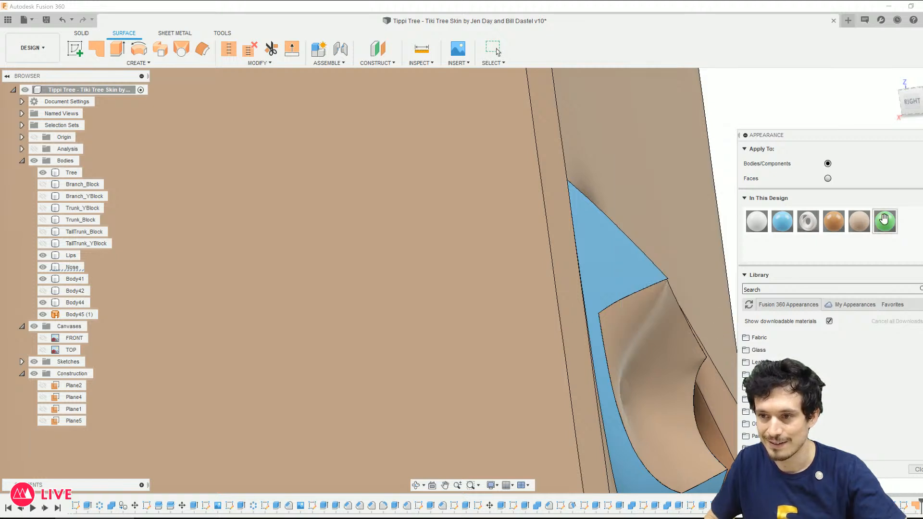
left_click_drag(884, 221, 639, 345)
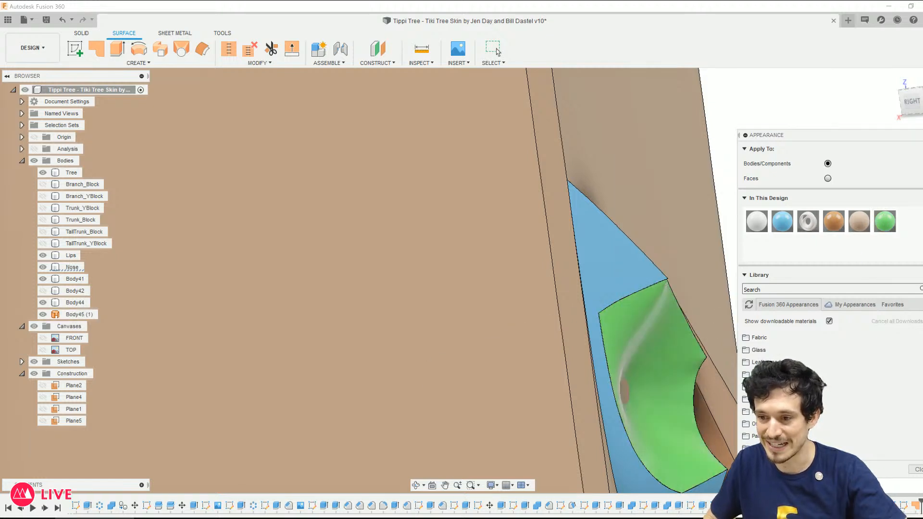
left_click(915, 469)
Step: Examine from several angles how the green patch meets the eye surround's rim and the flat face behind it
middle_click_drag(658, 416, 636, 344, "shift")
scroll(637, 336, "up", 10)
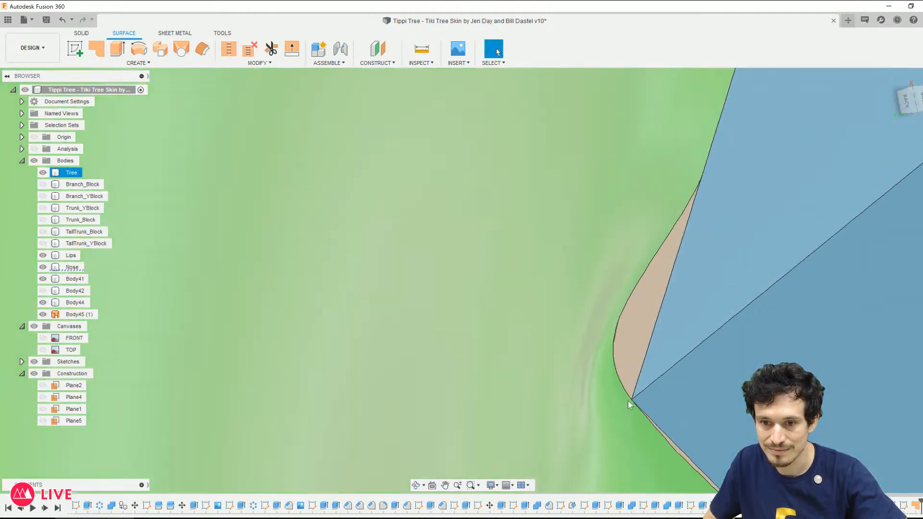
scroll(547, 355, "down", 5)
scroll(546, 357, "down", 5)
scroll(556, 297, "down", 3)
middle_click_drag(555, 301, 602, 151)
scroll(602, 151, "down", 2)
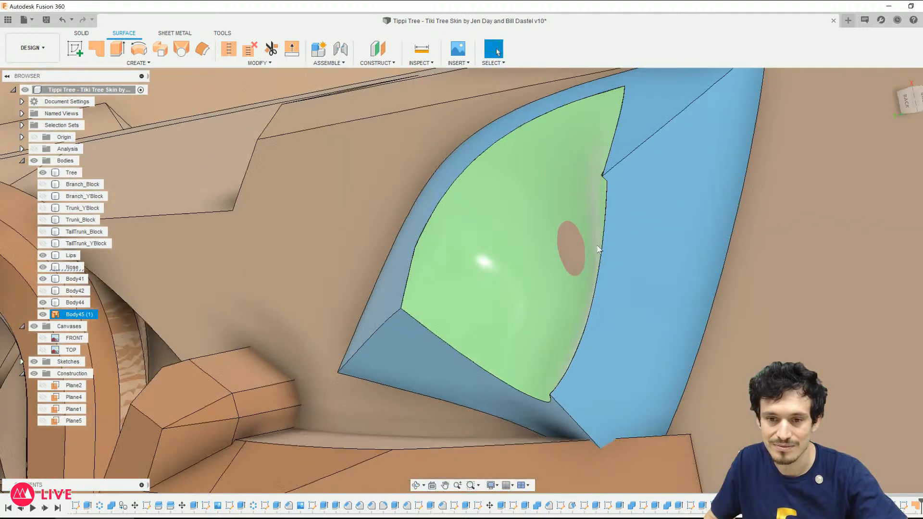
middle_click_drag(598, 249, 678, 321, "shift")
scroll(678, 322, "down", 2)
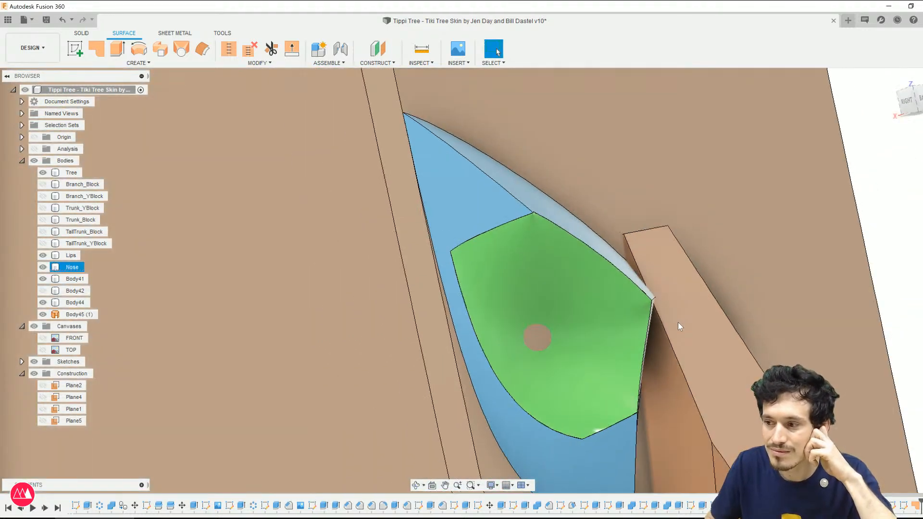
scroll(605, 395, "down", 1)
middle_click_drag(605, 395, 606, 371, "shift")
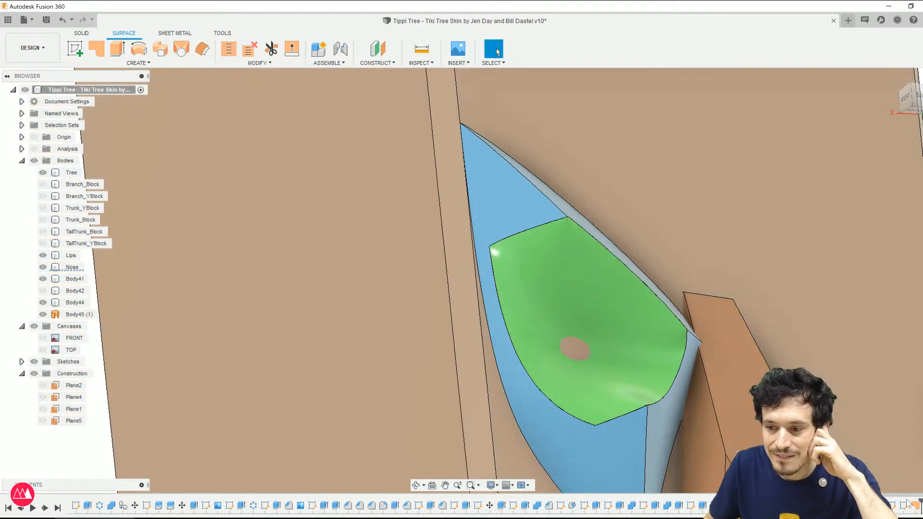
Step: Edit the point's sketch to move the point slightly within the eye opening toward the nose, and finish the sketch
right_click(904, 507)
left_click(889, 405)
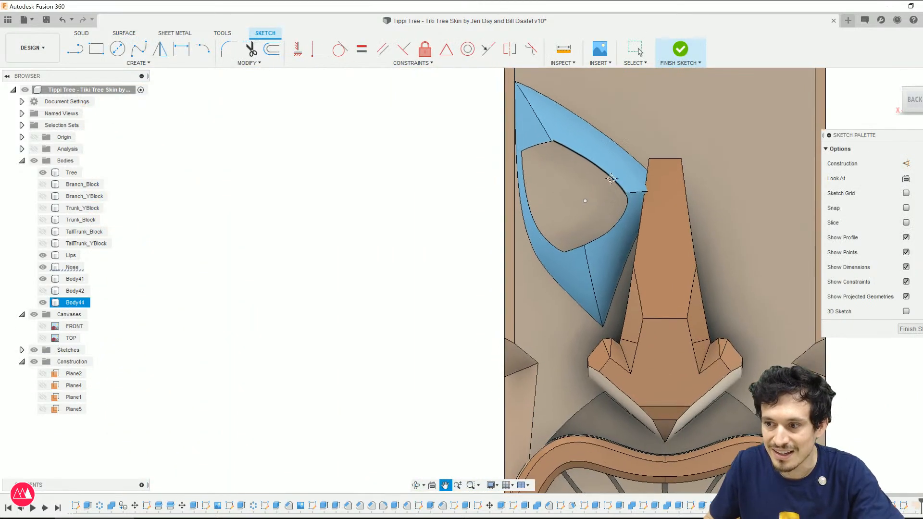
scroll(586, 226, "up", 4)
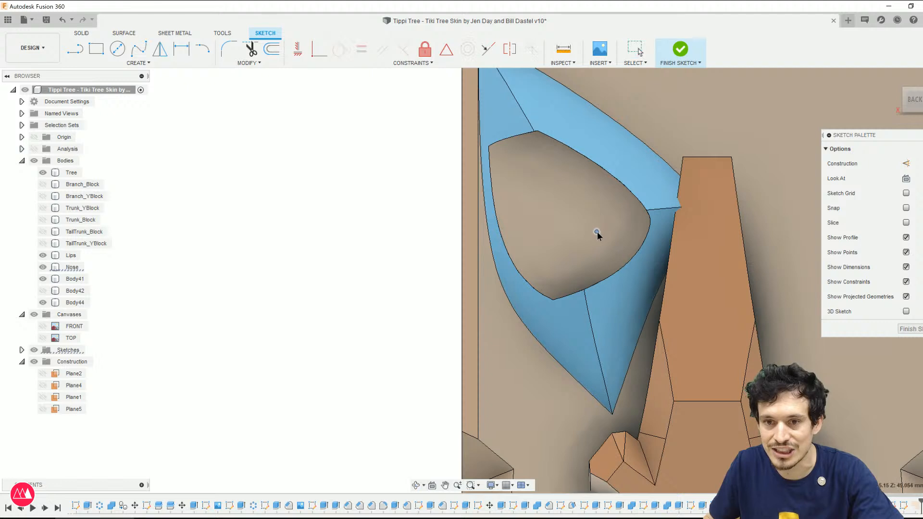
key("Escape")
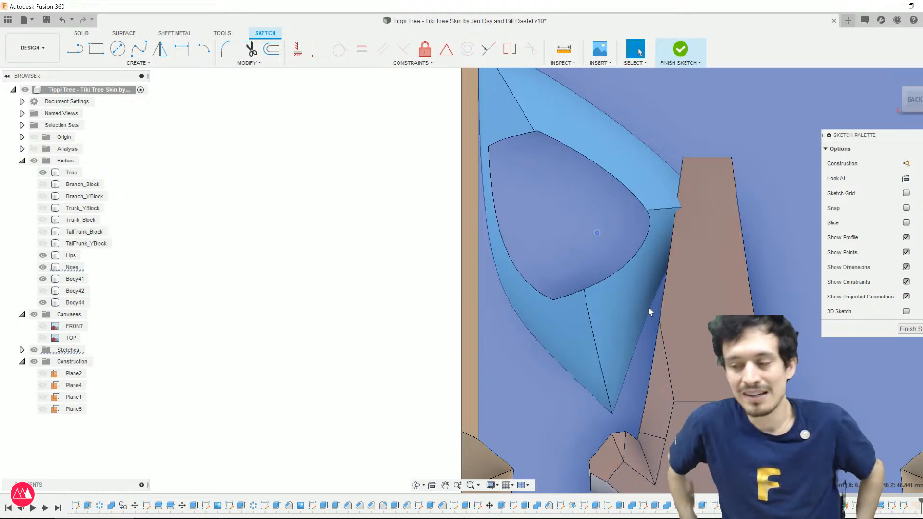
left_click(905, 178)
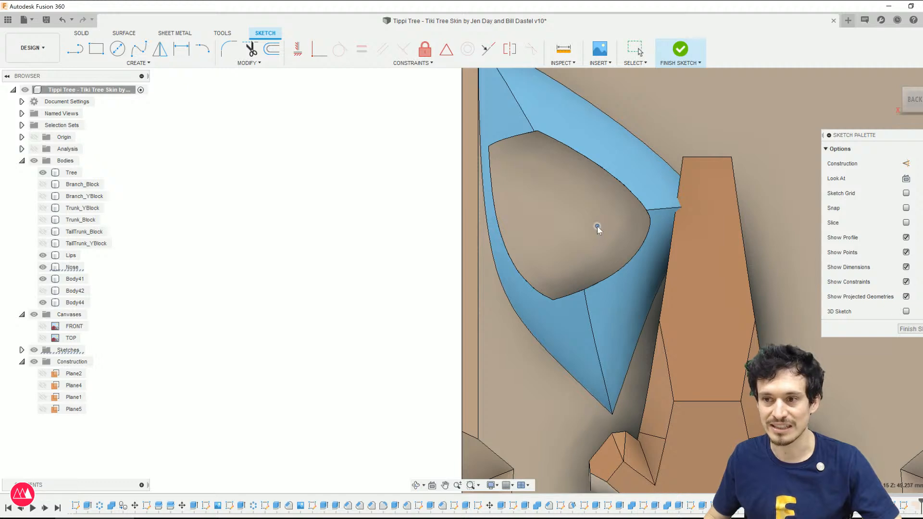
key("Escape")
left_click(910, 330)
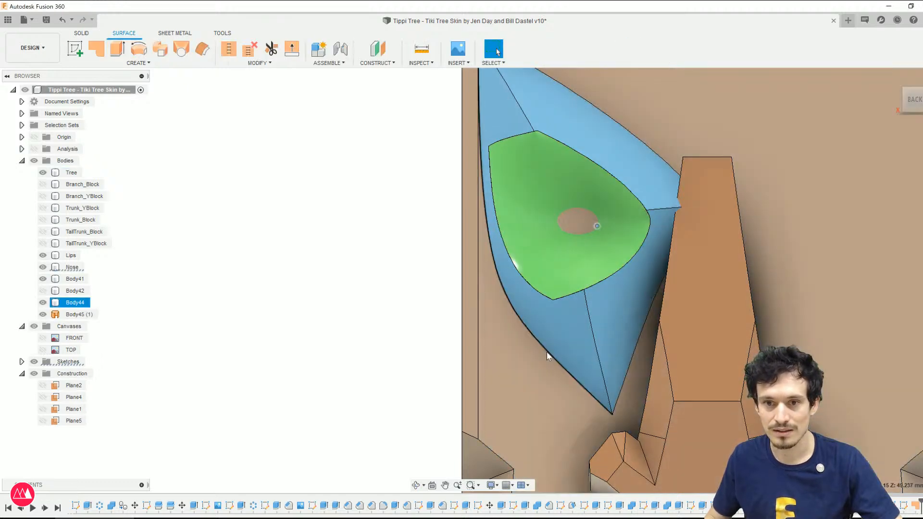
mouse_move(547, 352)
middle_mouse_down("shift")
mouse_move(610, 332)
mouse_move(572, 375)
mouse_move(557, 361)
middle_mouse_up("shift")
scroll(489, 169, "up", 2)
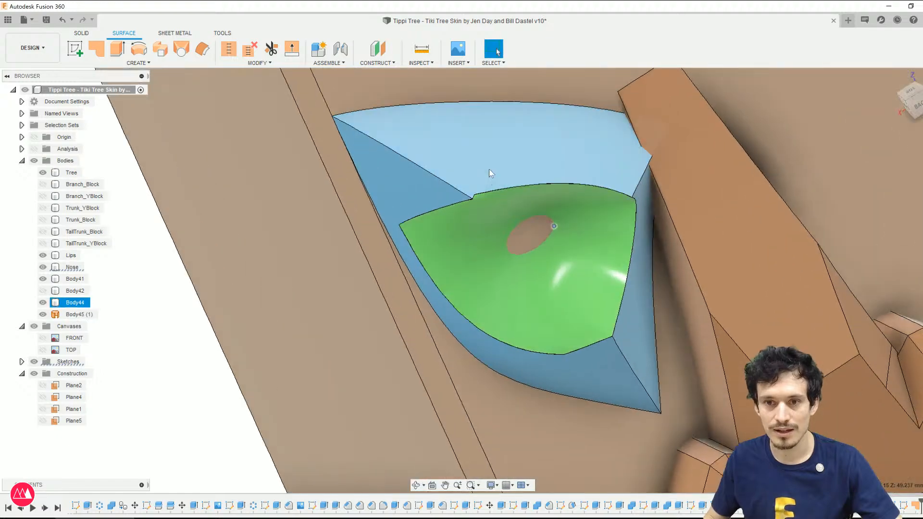
Step: Examine the seams between the green patch and the eye surround at each corner of the eye opening
scroll(633, 202, "up", 6)
scroll(646, 169, "up", 8)
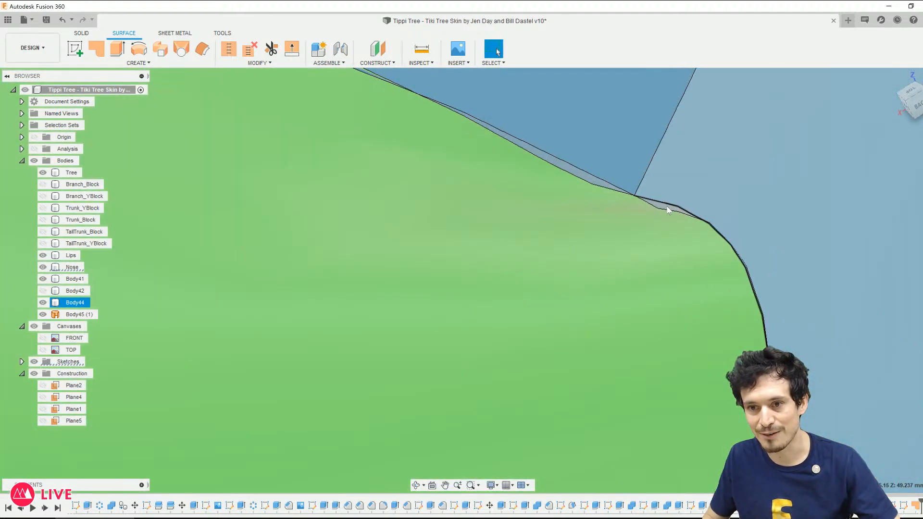
scroll(678, 241, "down", 10)
middle_click_drag(683, 284, 650, 134)
scroll(651, 157, "up", 5)
scroll(482, 368, "up", 2)
scroll(364, 370, "down", 8)
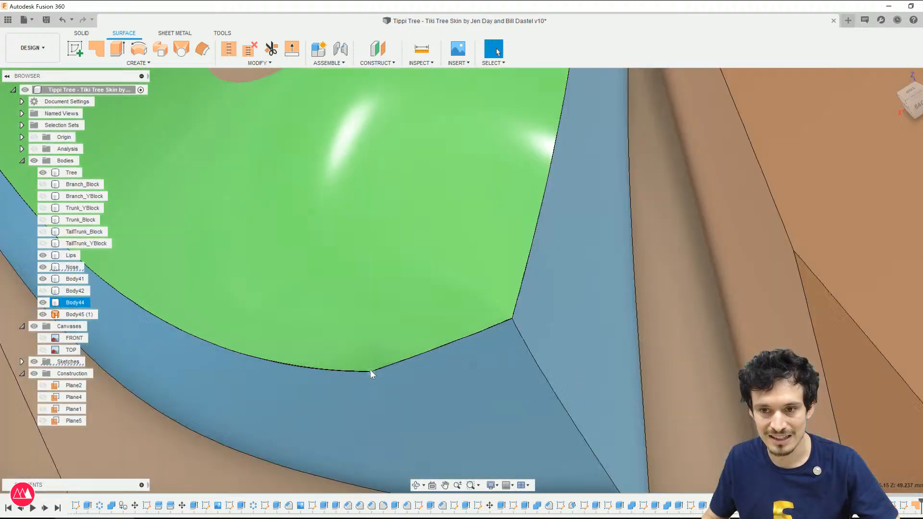
middle_click_drag(370, 370, 546, 426)
scroll(501, 338, "up", 6)
scroll(454, 354, "up", 3)
scroll(357, 206, "up", 3)
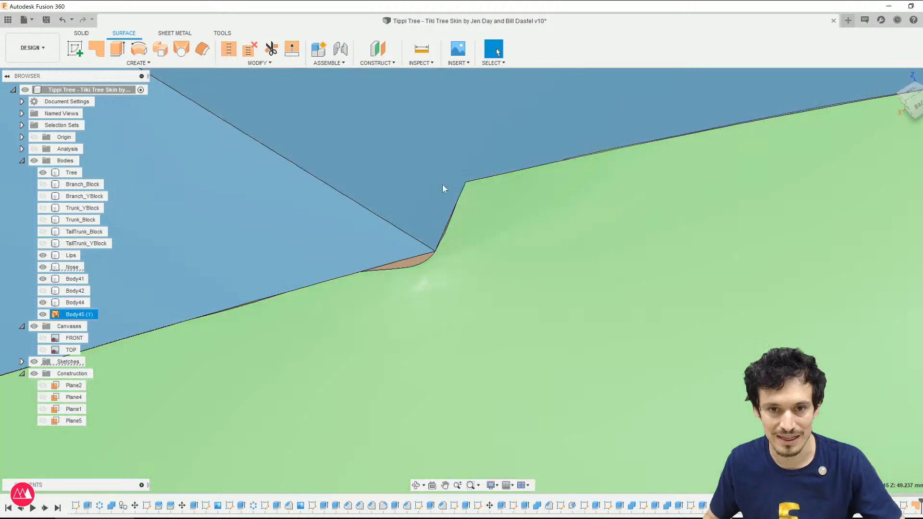
scroll(414, 238, "down", 10)
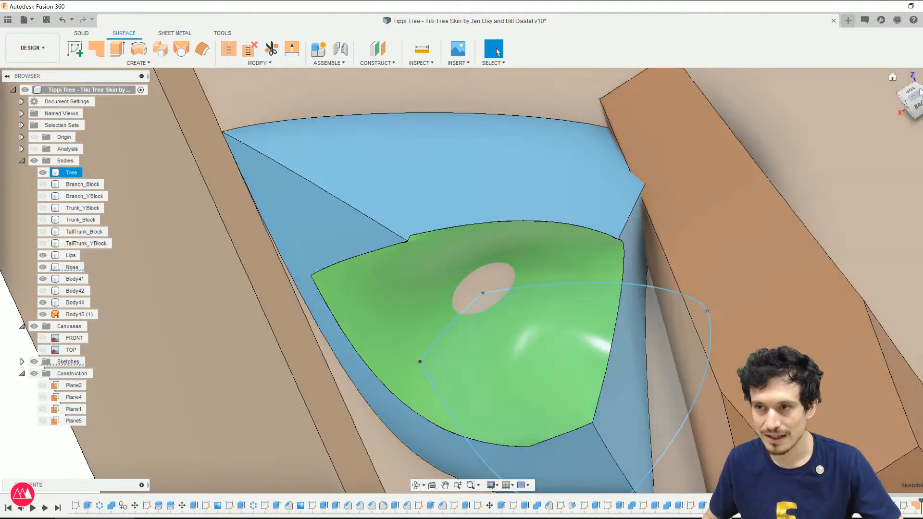
left_click(918, 108)
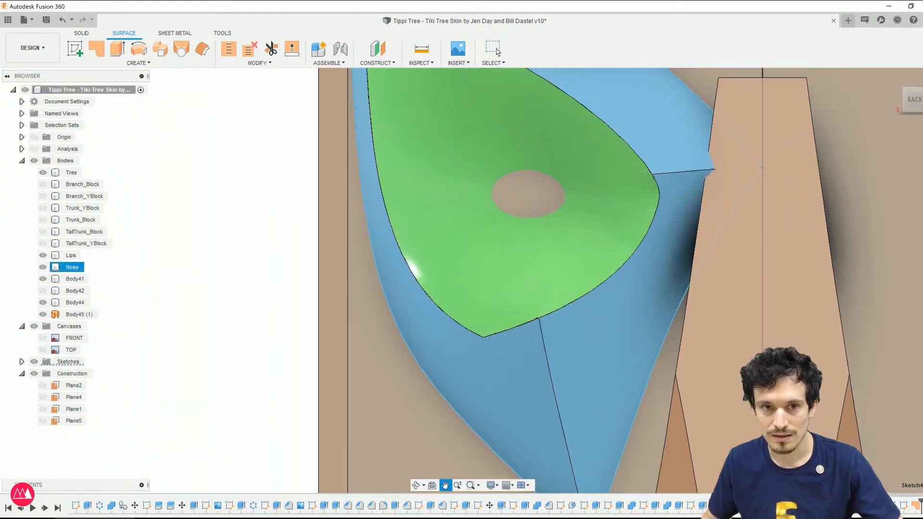
left_click(497, 52)
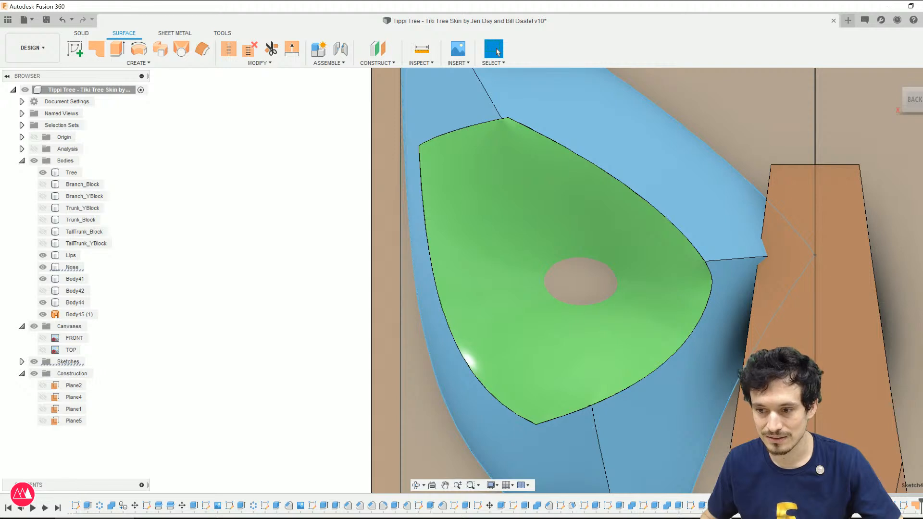
right_click(903, 505)
left_click(870, 406)
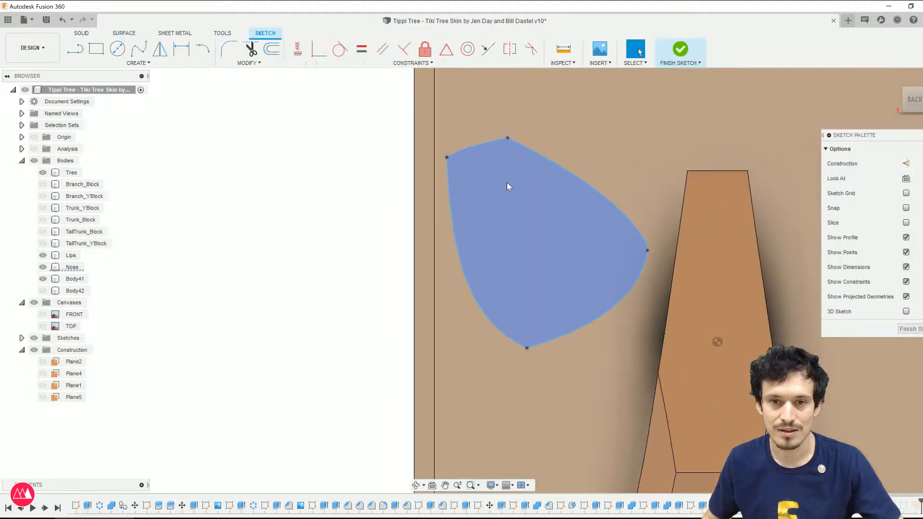
left_click(910, 328)
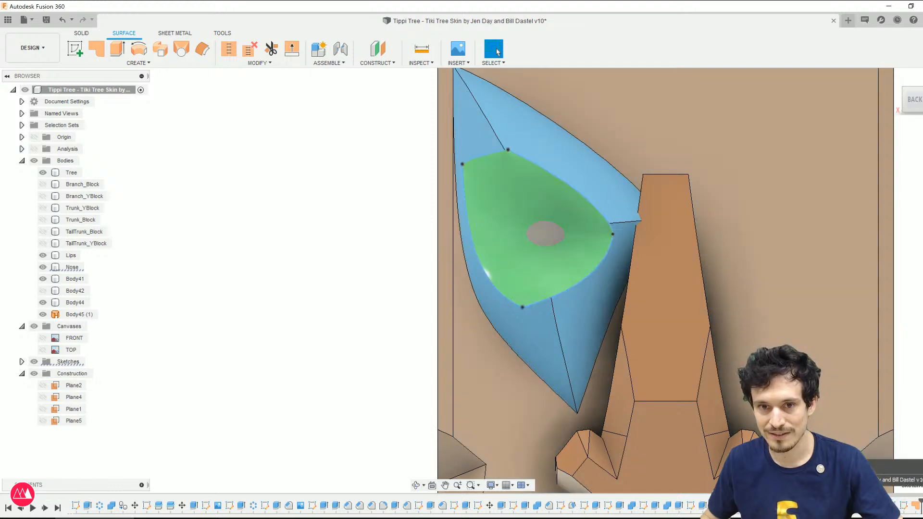
right_click(903, 505)
left_click(872, 405)
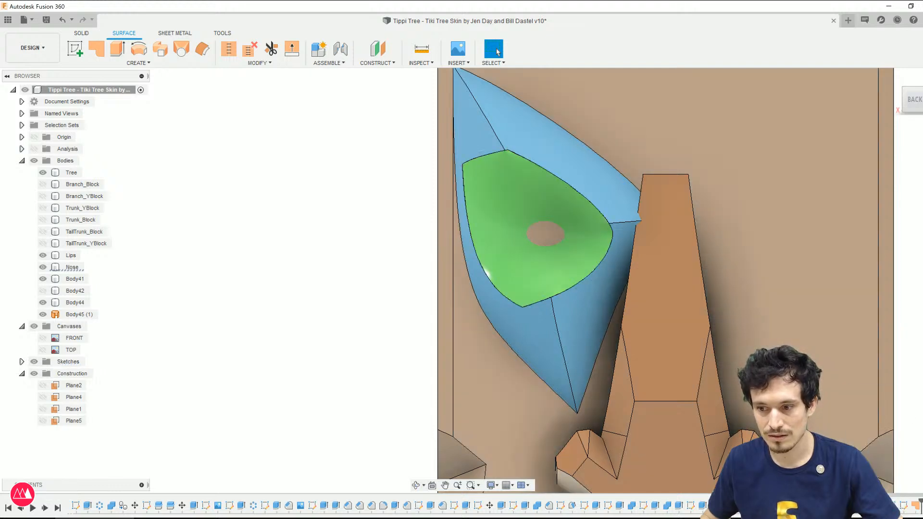
Step: Roll the timeline back to the eye outline's sketch and show the solid eye body Body42
right_click(903, 506)
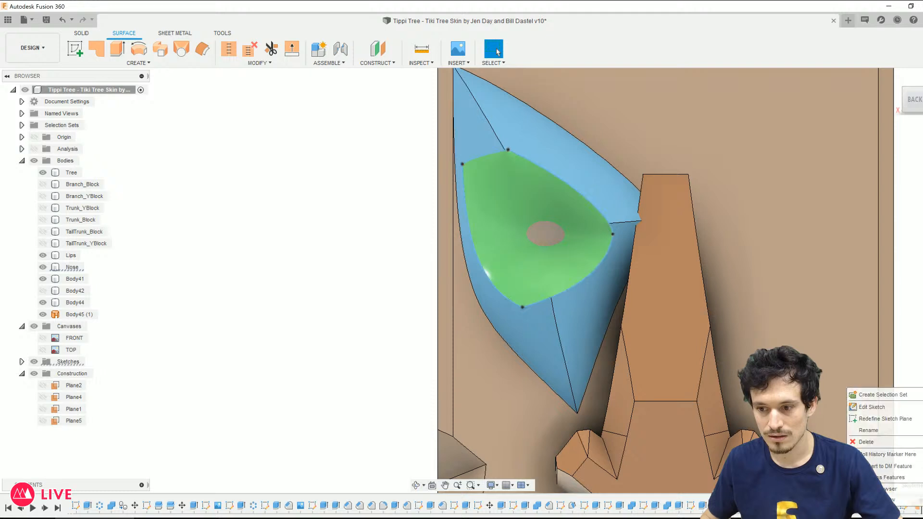
left_click(884, 454)
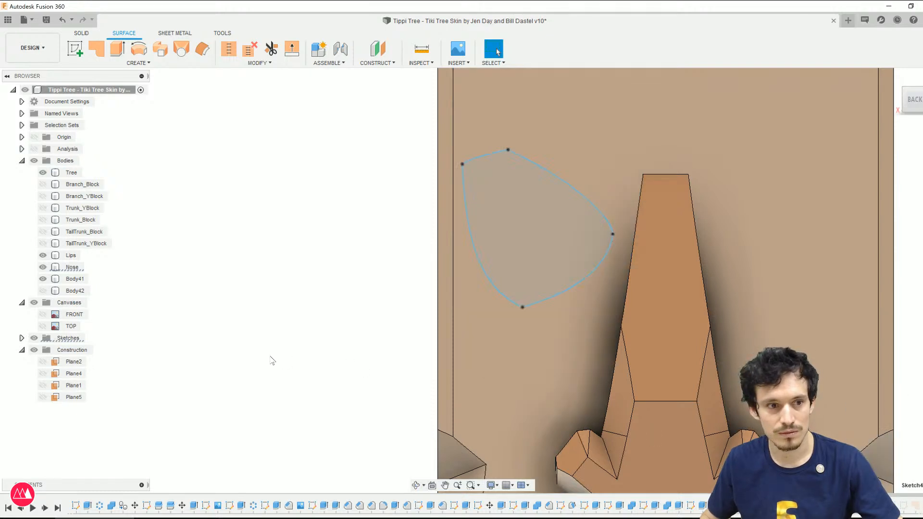
left_click(42, 278)
left_click(43, 291)
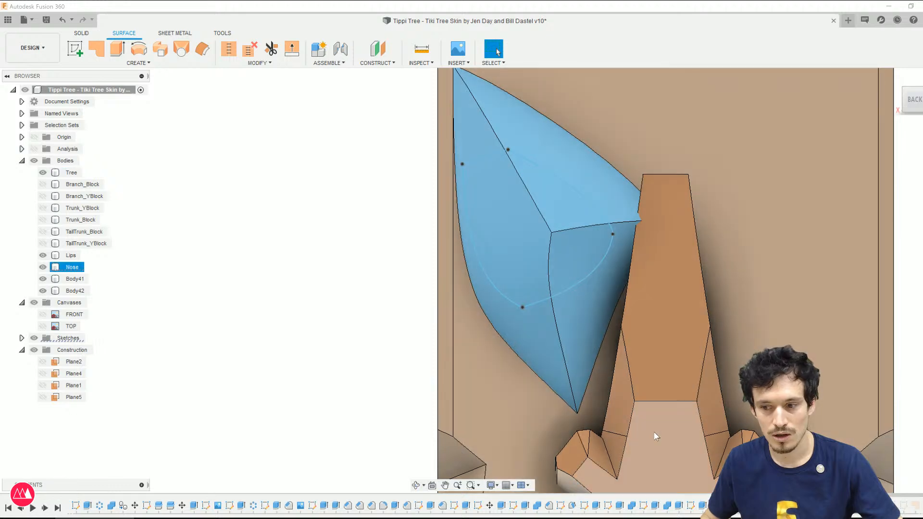
Step: Edit the eye outline's sketch and project the eye body's upper ridge edge into it
right_click(903, 506)
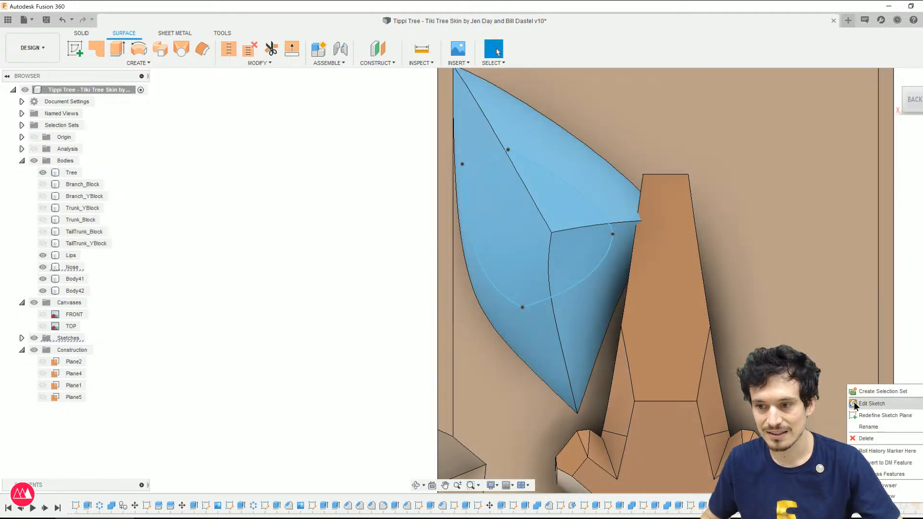
scroll(499, 142, "up", 5)
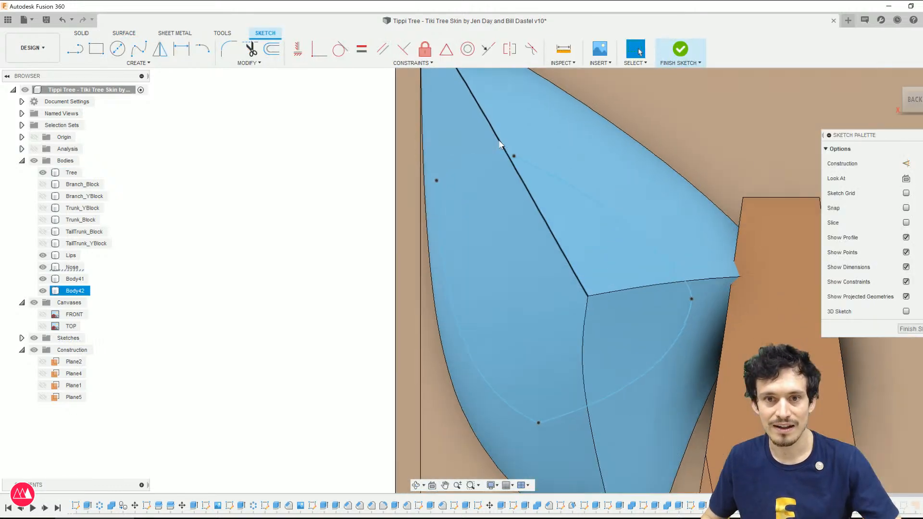
left_click(502, 145)
scroll(527, 169, "up", 1)
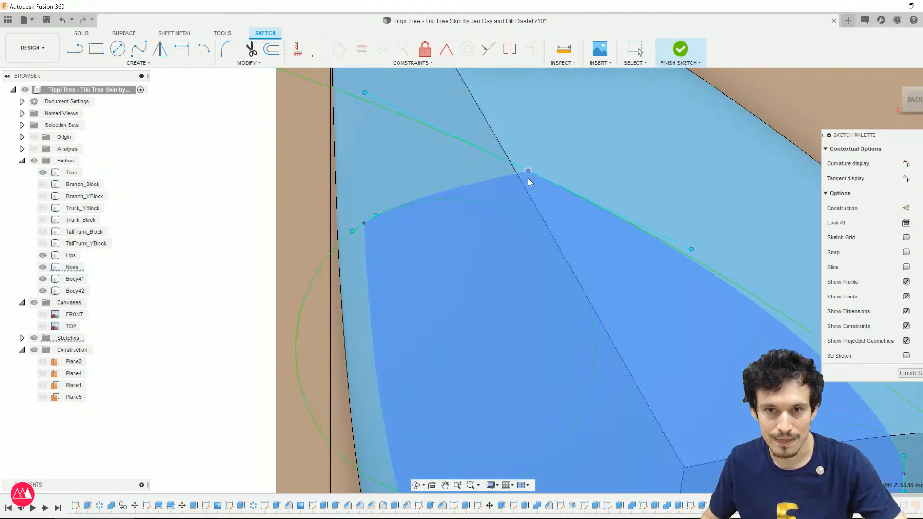
key("ctrl+z")
key("p")
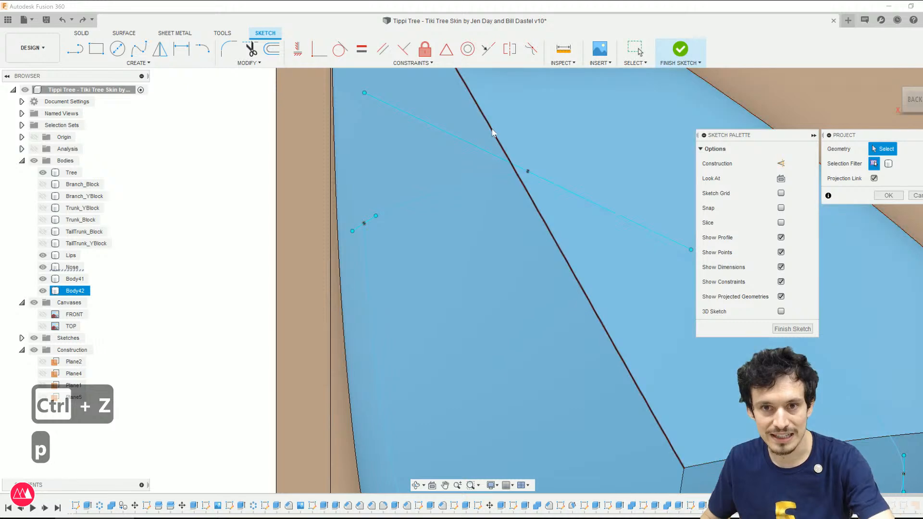
left_click(498, 135)
key("Return")
Step: Snap the outline's upper corner point onto the projected ridge edge and convert that edge to construction geometry
scroll(508, 145, "up", 3)
left_click_drag(542, 191, 523, 192)
scroll(464, 132, "down", 5)
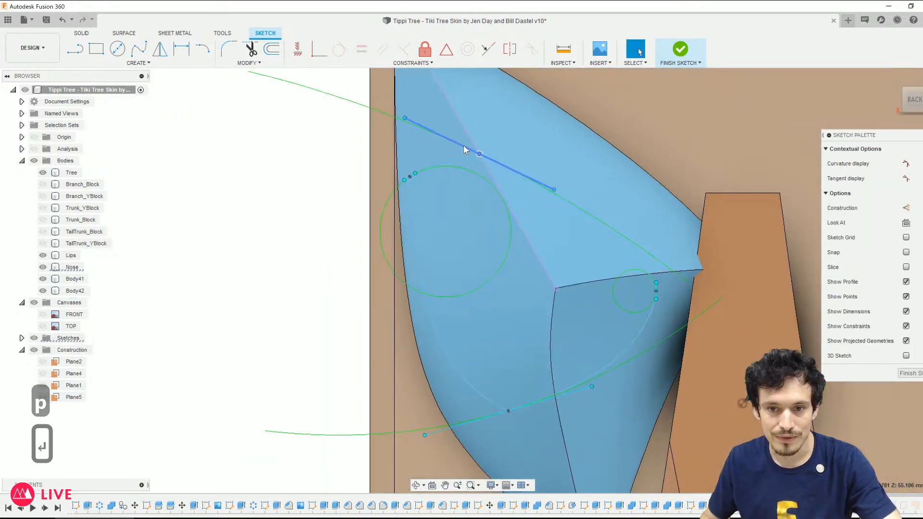
key("x")
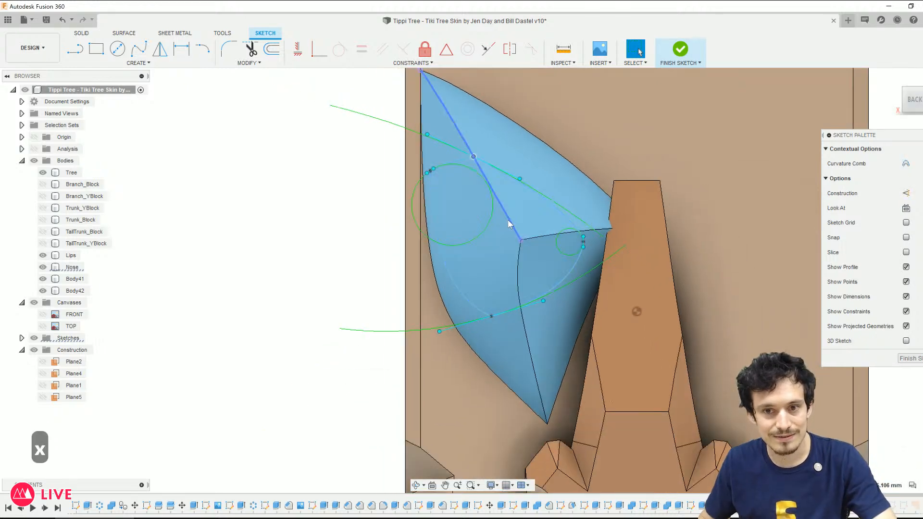
Step: Show the FRONT reference canvas and compare the eye outline with the drawn eye
left_click(43, 314)
scroll(481, 192, "up", 6)
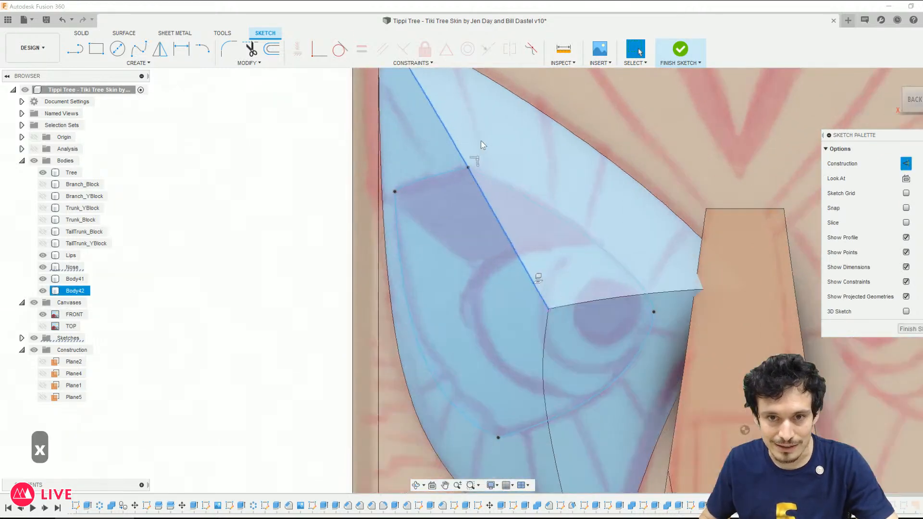
scroll(460, 201, "down", 6)
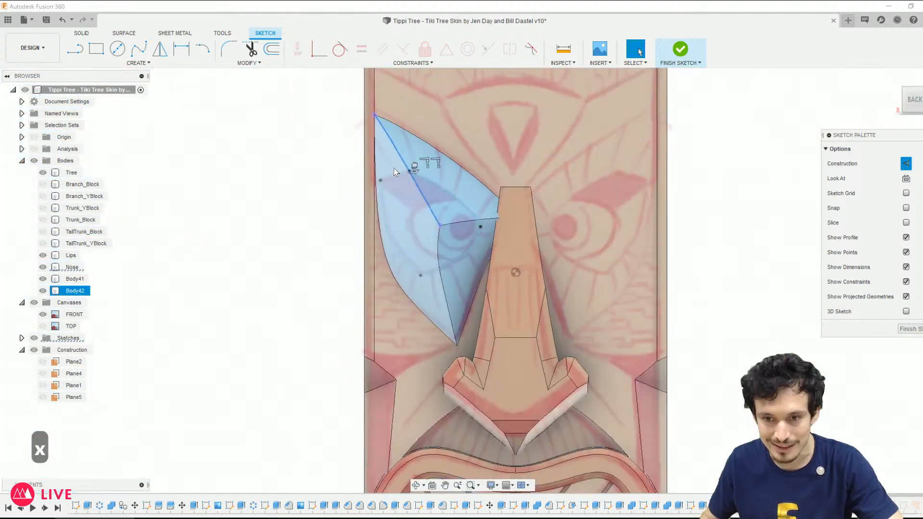
scroll(440, 267, "up", 4)
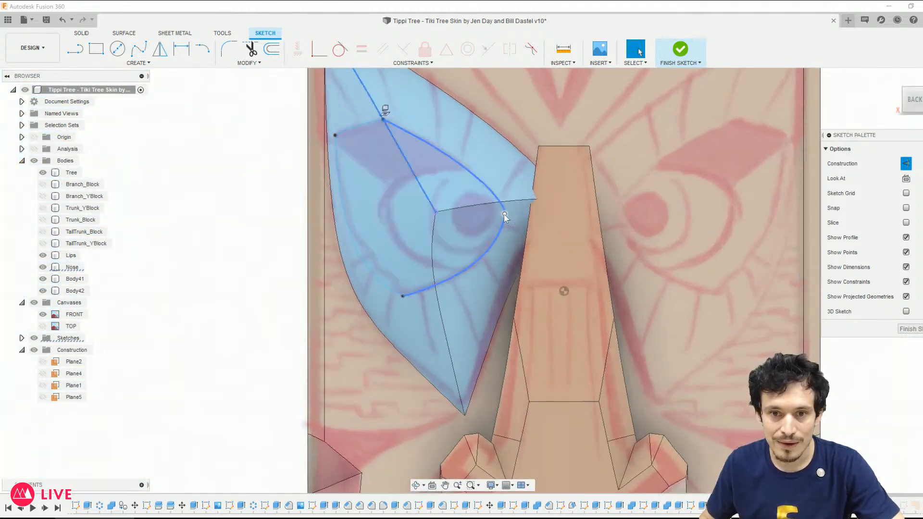
Step: Project the eye body's ridge edge that runs toward the nose into the outline sketch
left_click(505, 206)
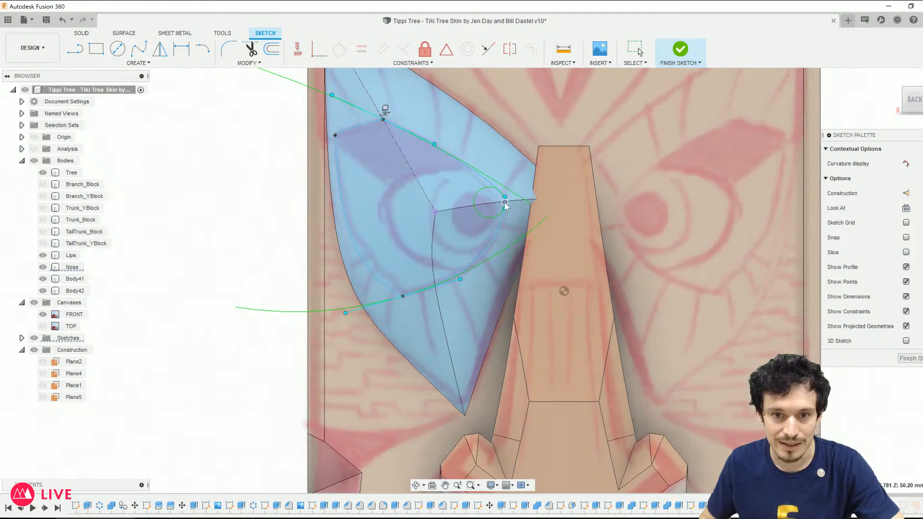
scroll(505, 206, "up", 5)
key("p")
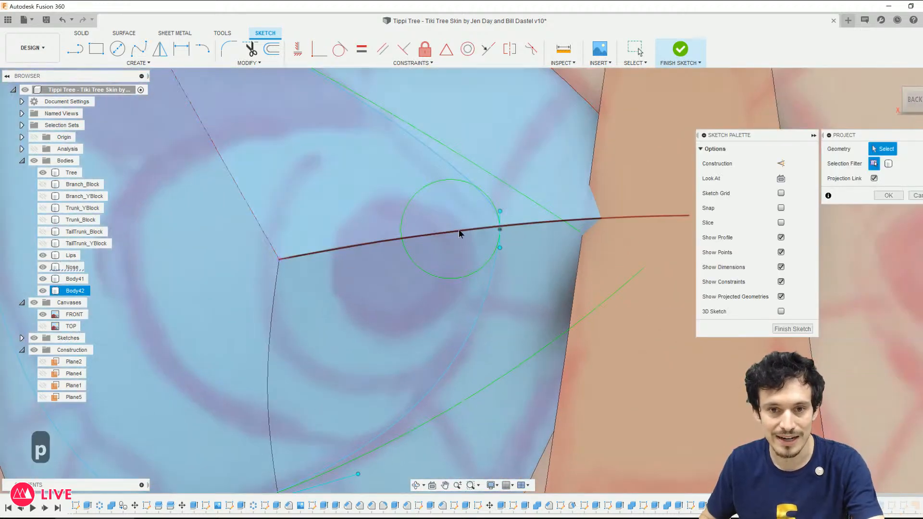
key("Escape")
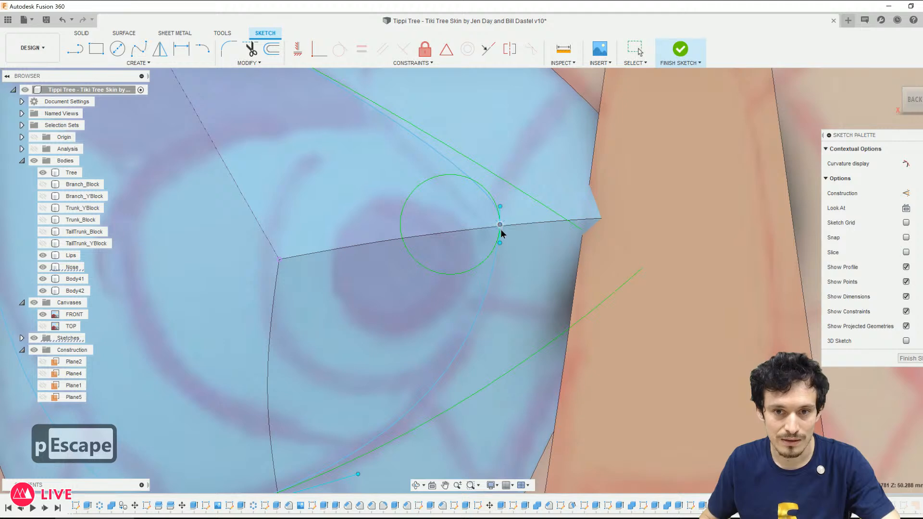
key("p")
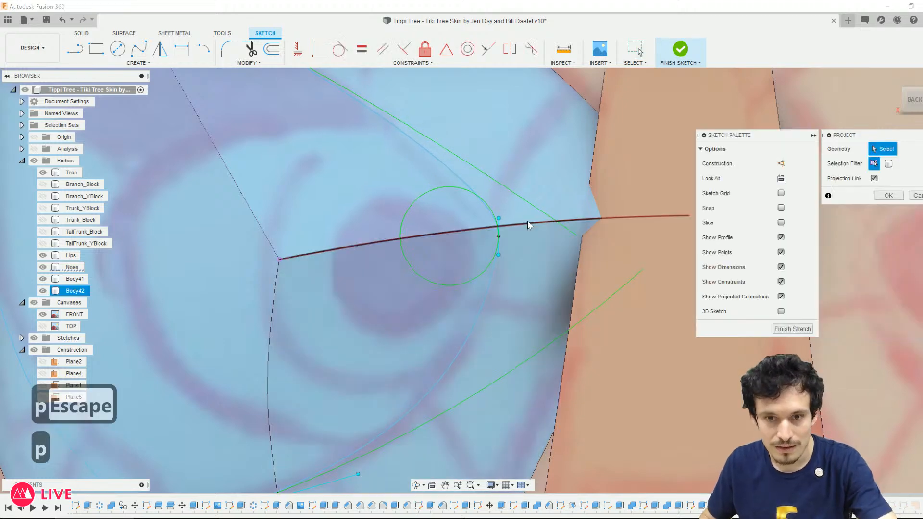
left_click(527, 221)
key("Return")
scroll(299, 247, "down", 5)
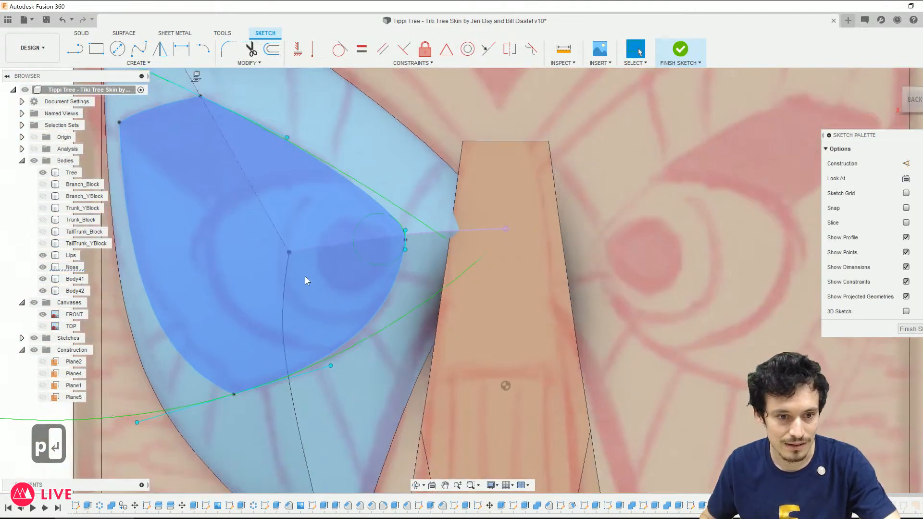
Step: Move the outline's nose-side spline point onto the projected ridge edge
scroll(406, 313, "up", 3)
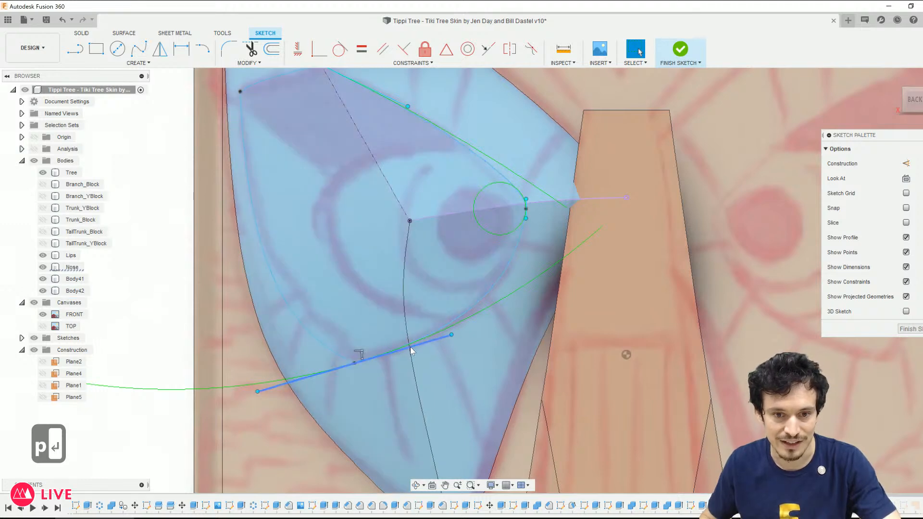
scroll(407, 347, "down", 3)
scroll(465, 276, "up", 6)
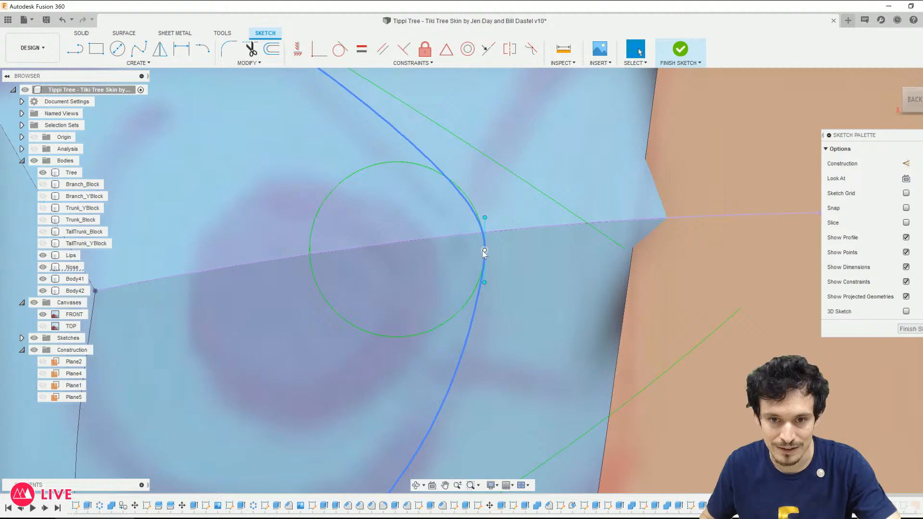
left_click(484, 234)
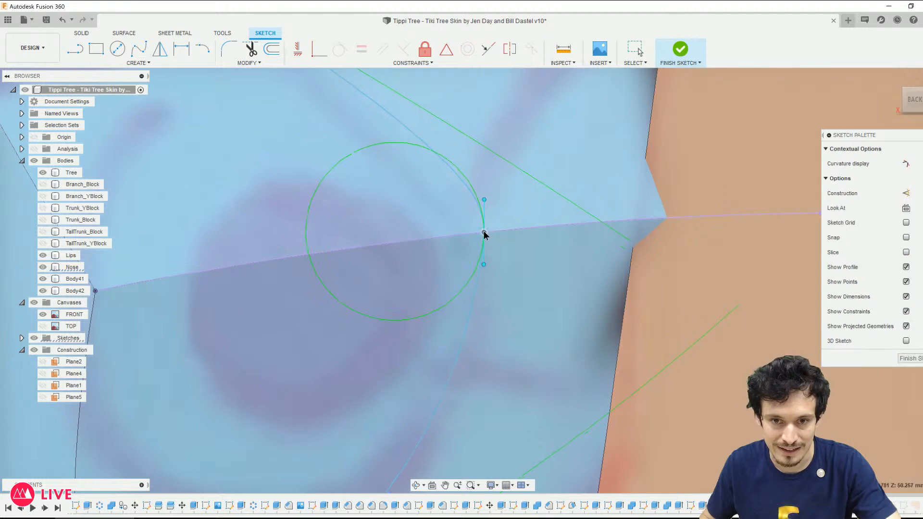
key("Escape")
scroll(486, 218, "down", 5)
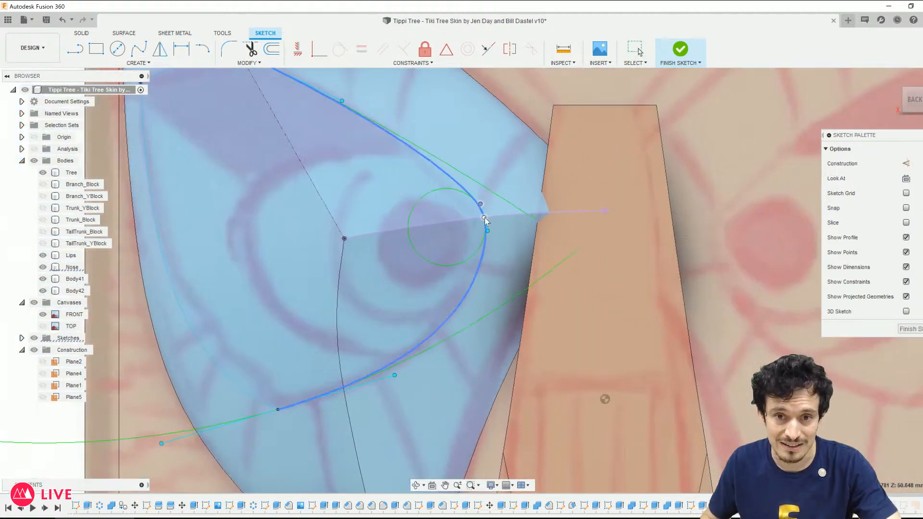
Step: Adjust the tangent handles at the outline's nose-side point and lower corner to follow the eye in the reference drawing
left_click(484, 221)
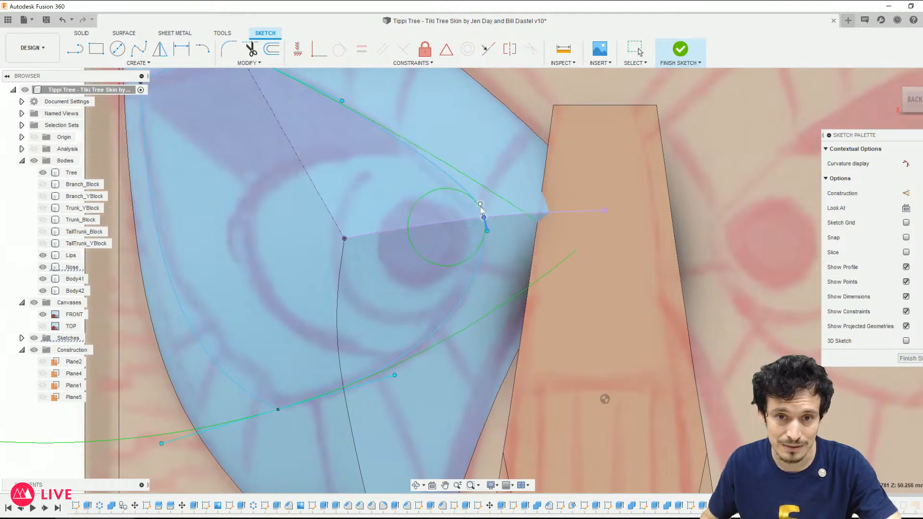
left_click_drag(478, 204, 477, 199)
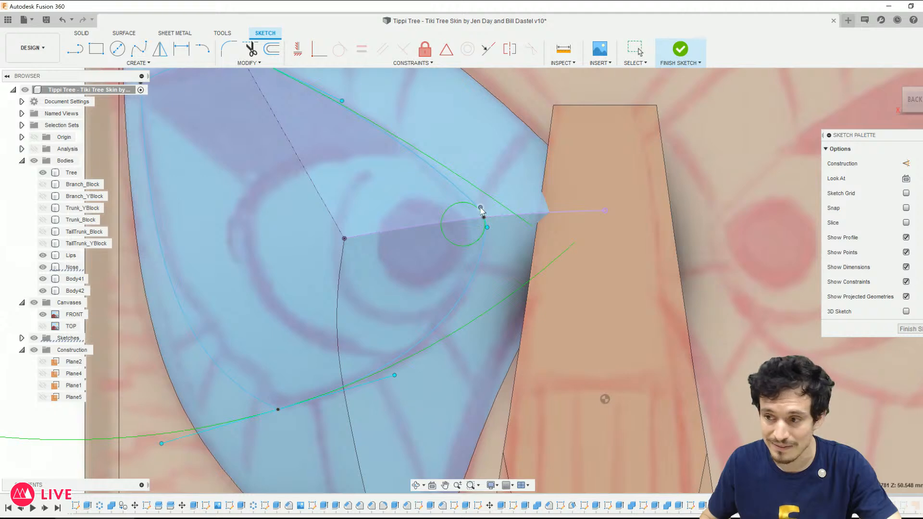
scroll(462, 327, "down", 3)
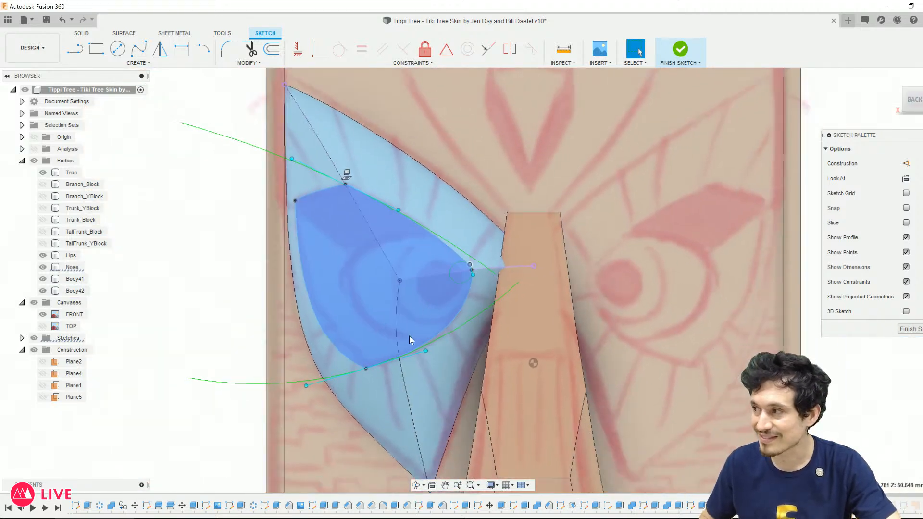
scroll(416, 354, "up", 3)
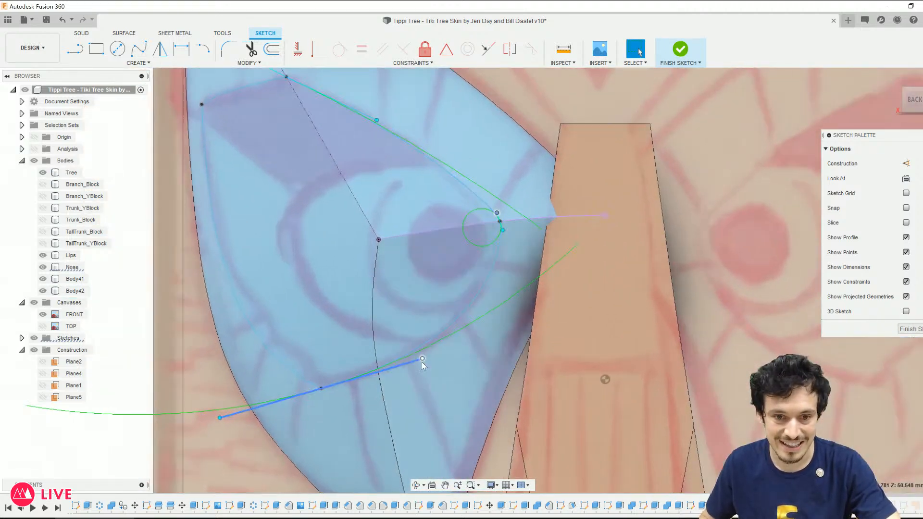
left_click_drag(421, 359, 422, 364)
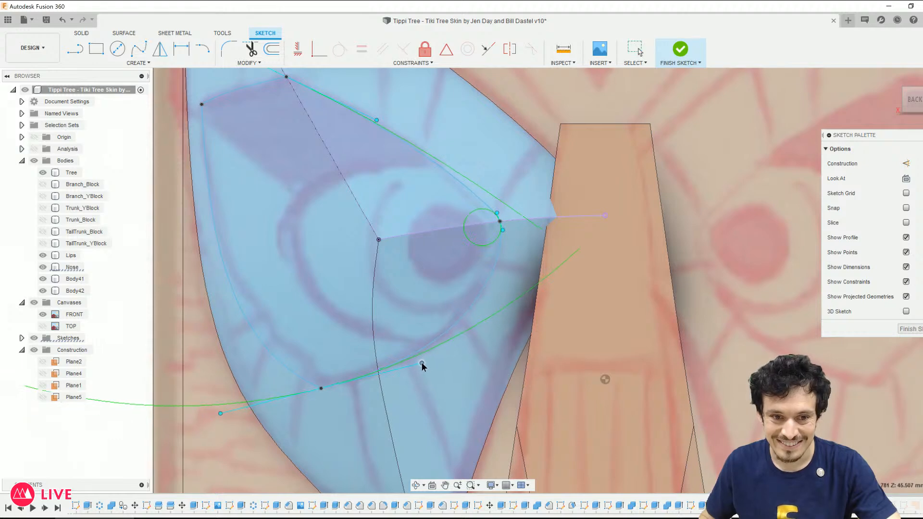
Step: Reposition the eye outline's lower corner point and adjust its tangent handle to follow the eye in the reference drawing
scroll(354, 353, "down", 3)
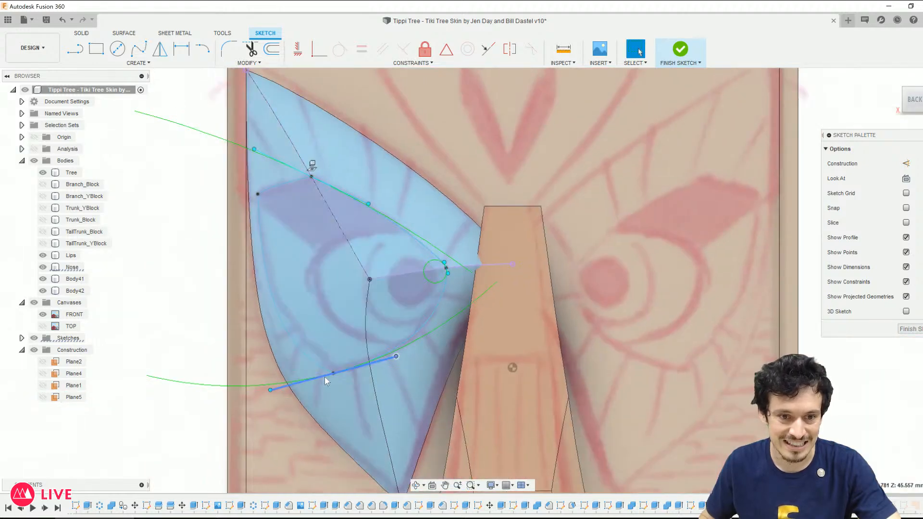
left_click_drag(333, 373, 338, 369)
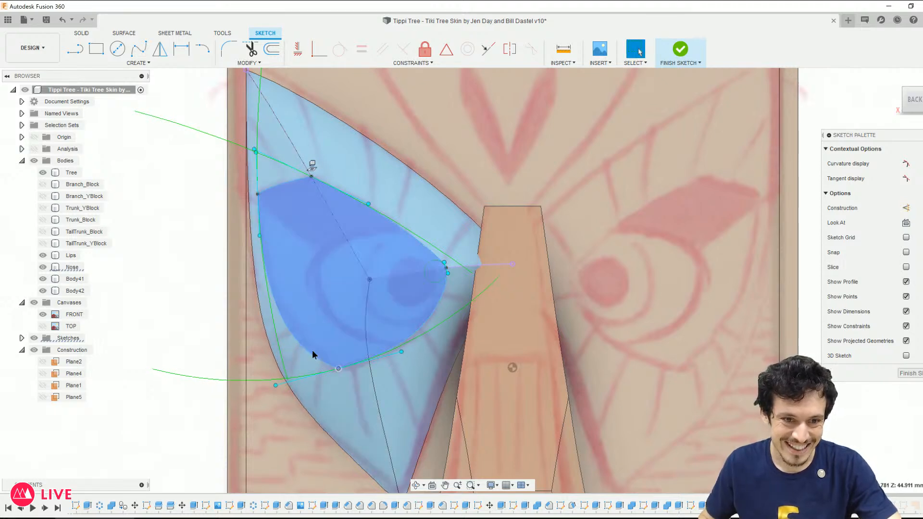
left_click_drag(339, 369, 339, 371)
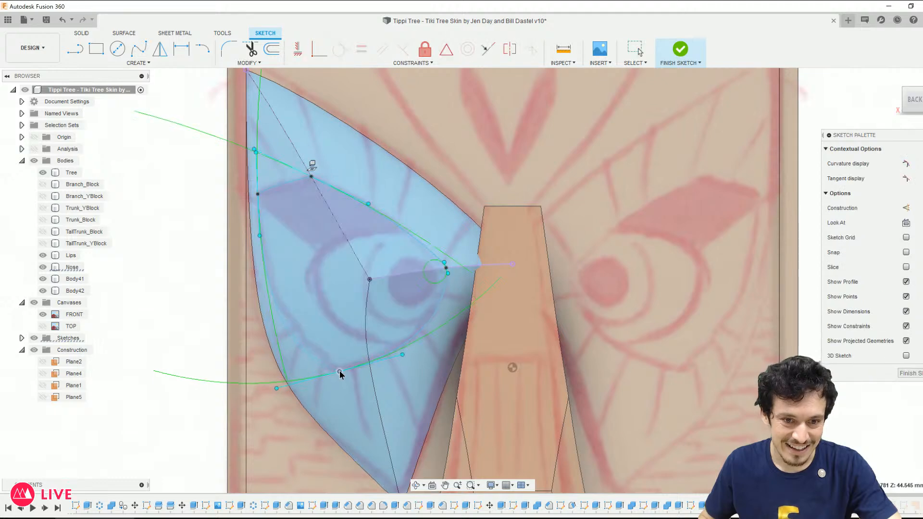
mouse_move(277, 387)
left_mouse_down()
mouse_move(288, 387)
mouse_move(280, 382)
left_mouse_up()
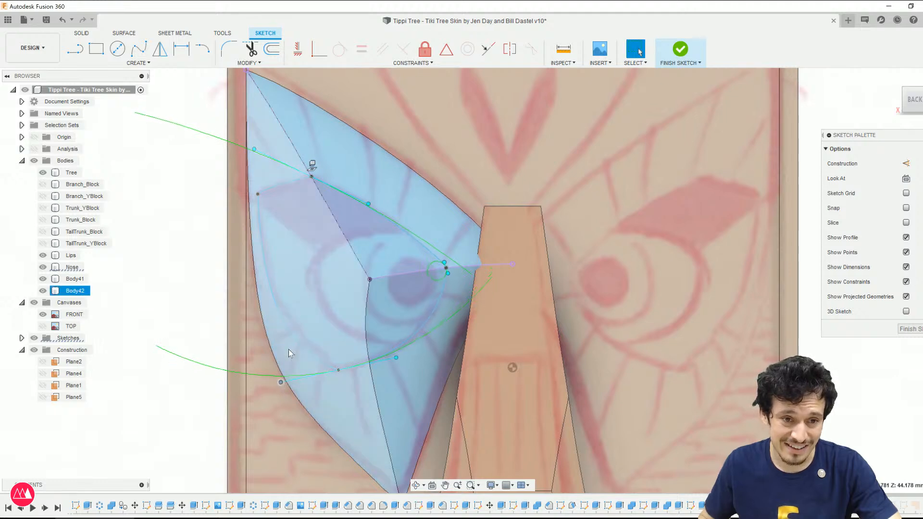
Step: Slightly shorten the tangent handle at the outline's outer corner and finish the sketch
left_click(261, 237)
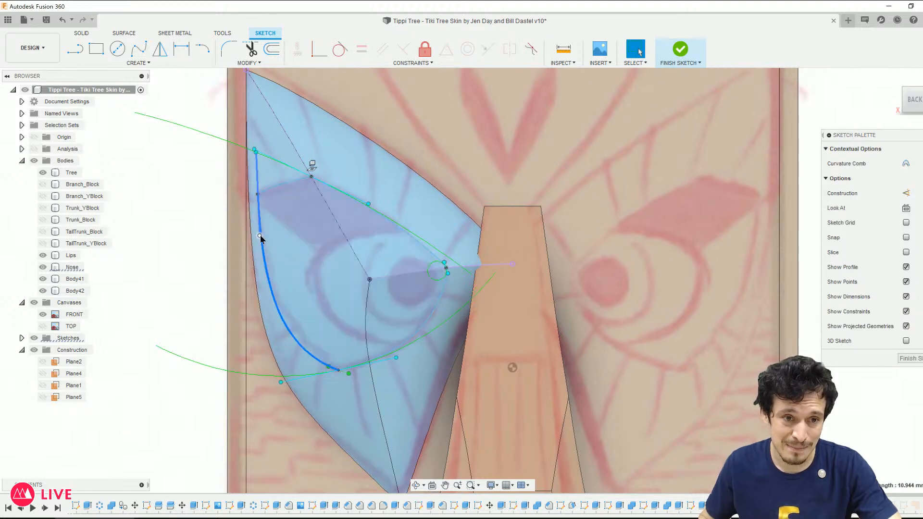
key("Escape")
left_click_drag(260, 231, 260, 233)
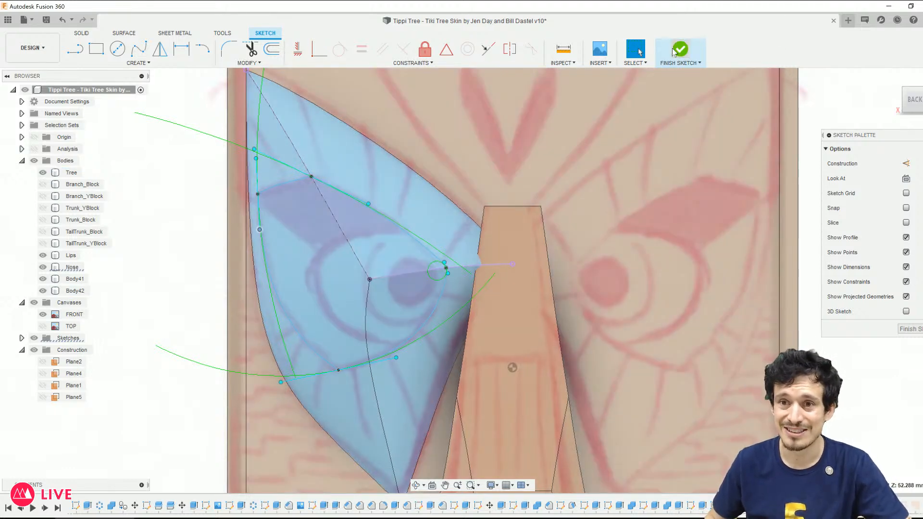
left_click(680, 49)
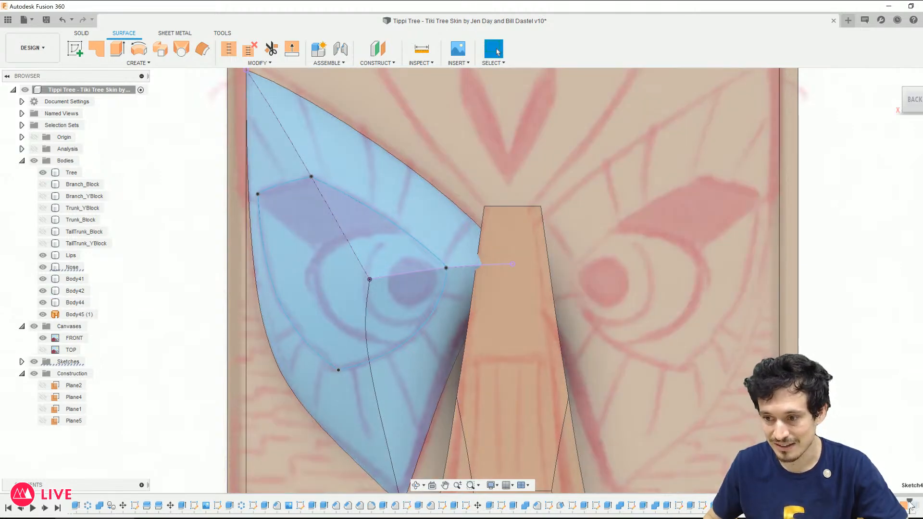
Step: Examine how the eye patch's corner meets the eye body's ridge edge, up close and from the straight back view
middle_click_drag(459, 355, 482, 314, "shift")
scroll(307, 199, "up", 8)
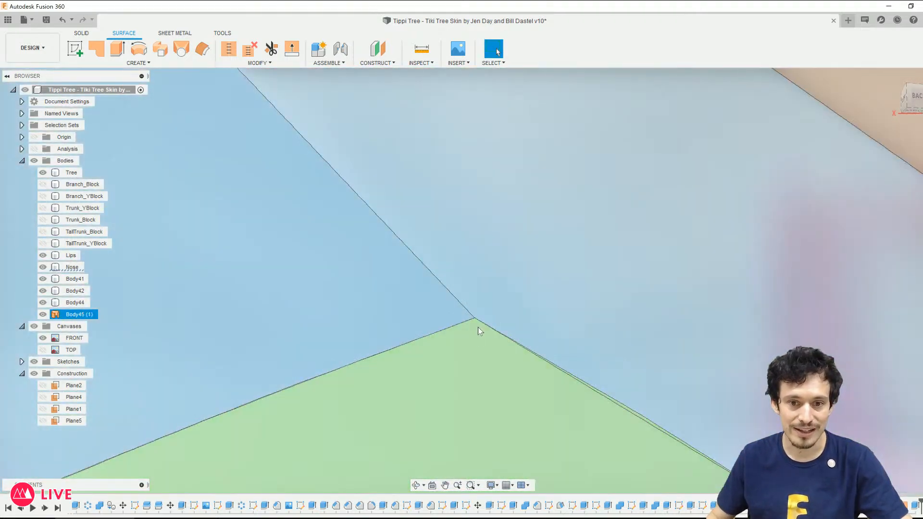
scroll(476, 327, "up", 3)
scroll(700, 438, "down", 10)
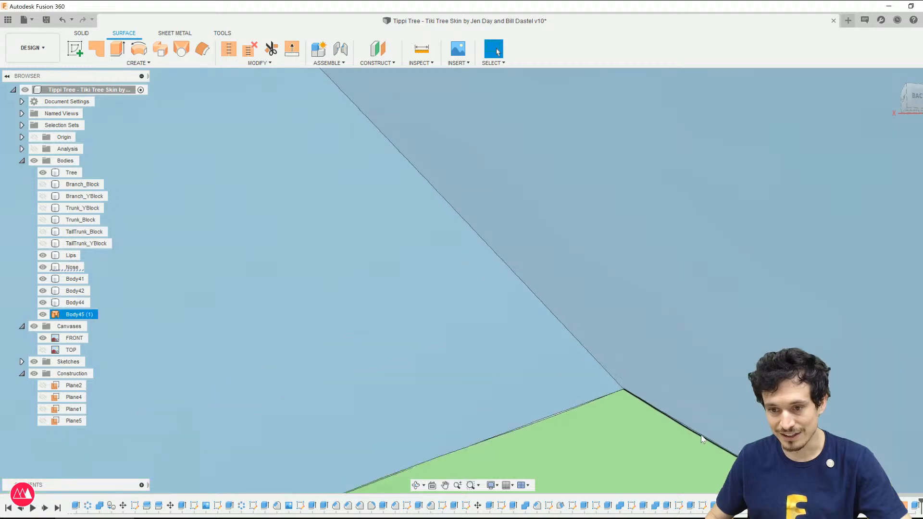
scroll(564, 378, "down", 10)
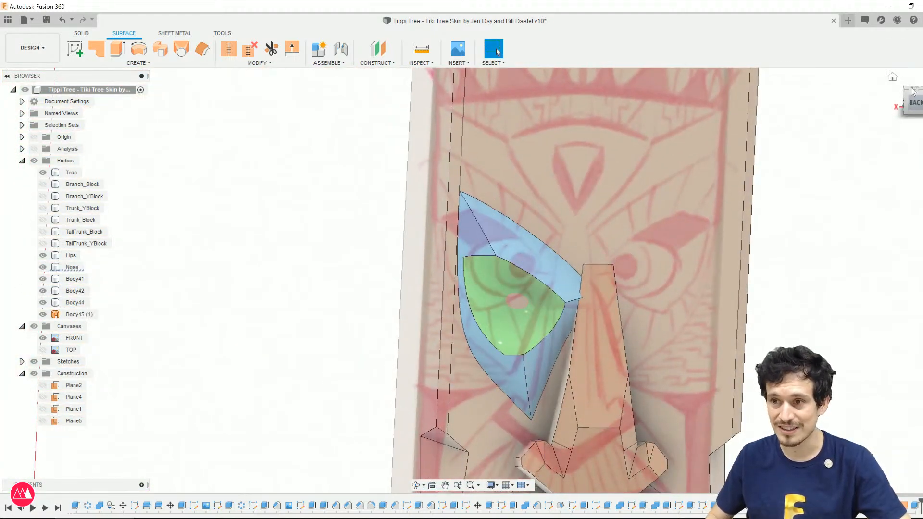
left_click(915, 103)
middle_click_drag(348, 320, 290, 329)
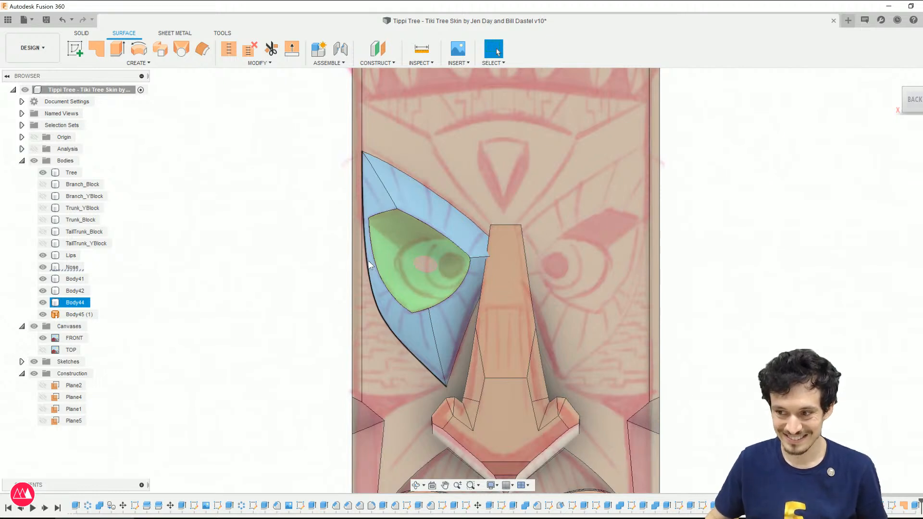
left_click(369, 264)
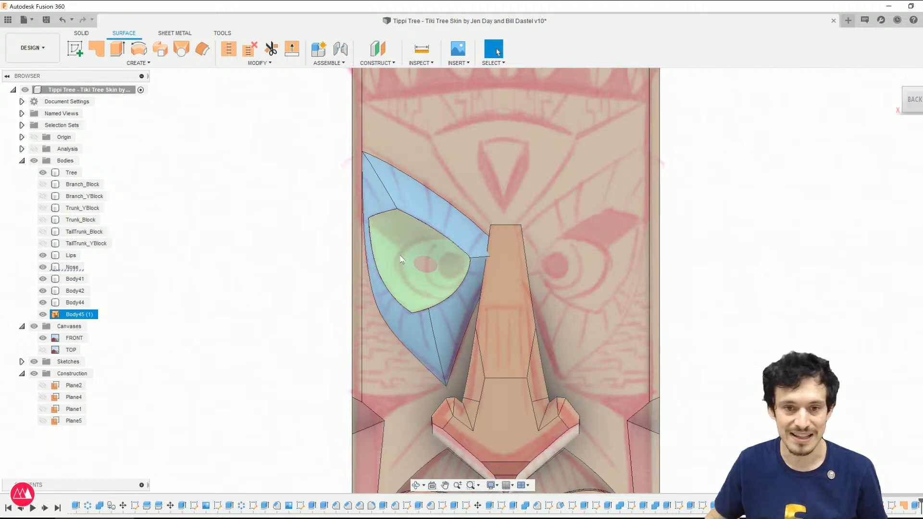
left_click(255, 318)
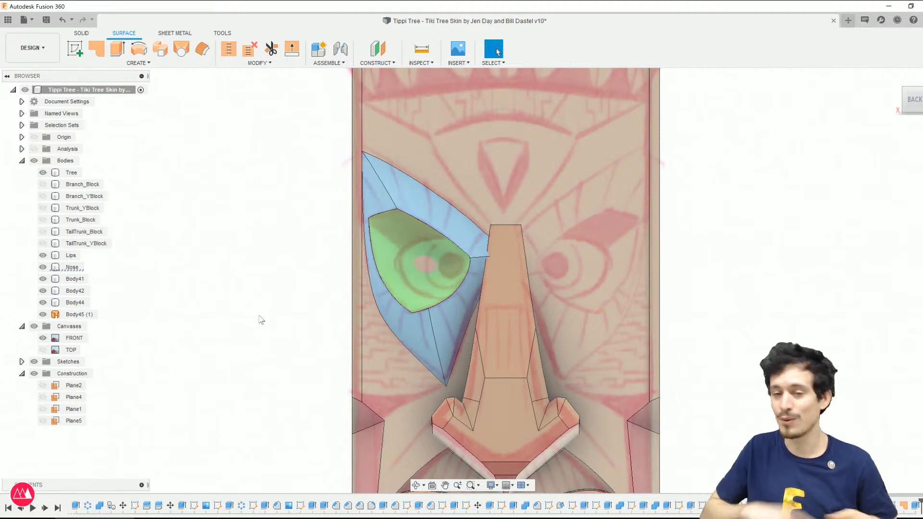
Step: Edit the sketch of the patch's interior point, moving the point toward the nose onto the drawn pupil, and finish the sketch
left_click(472, 253)
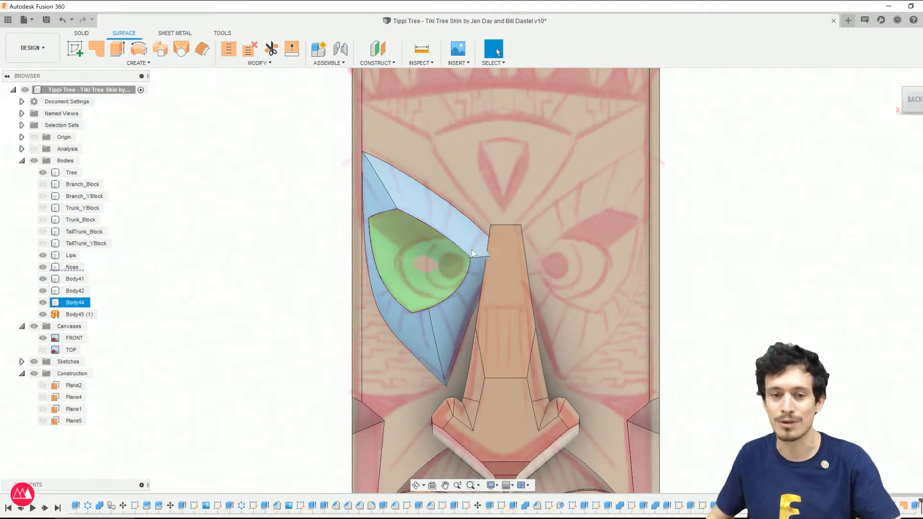
scroll(478, 270, "up", 2)
left_click(500, 268)
scroll(499, 268, "up", 3)
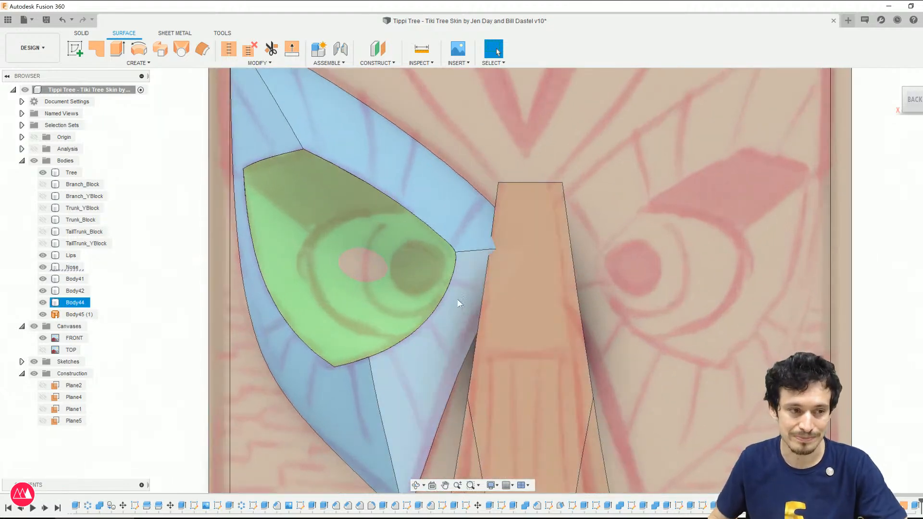
scroll(457, 298, "down", 3)
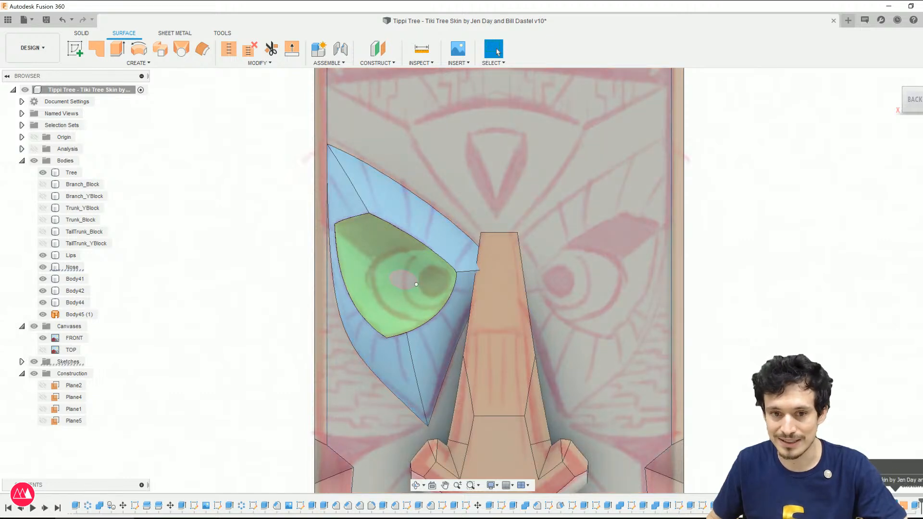
right_click(892, 505)
left_click(883, 409)
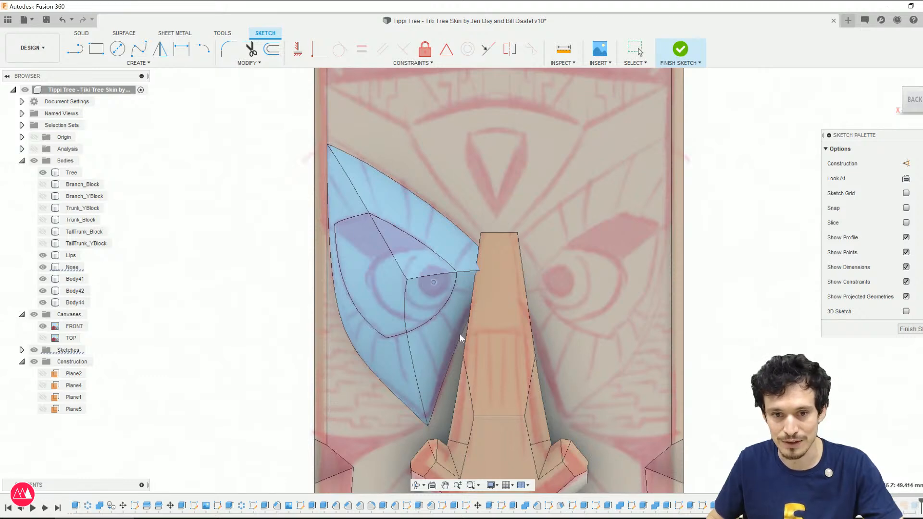
left_click(680, 50)
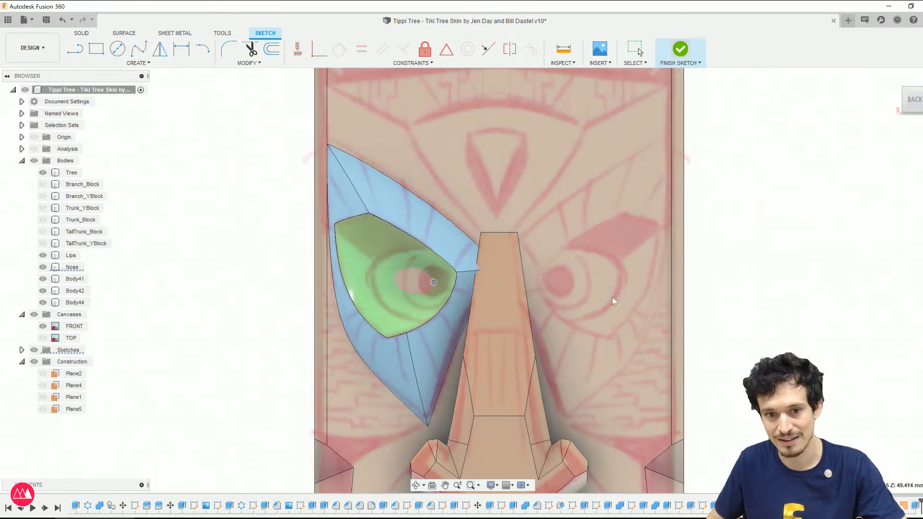
Step: Examine the eye patch's curvature and edges from below and from the straight back view against the reference drawing
mouse_move(336, 308)
middle_mouse_down("shift")
mouse_move(402, 317)
mouse_move(356, 316)
middle_mouse_up("shift")
scroll(403, 317, "up", 5)
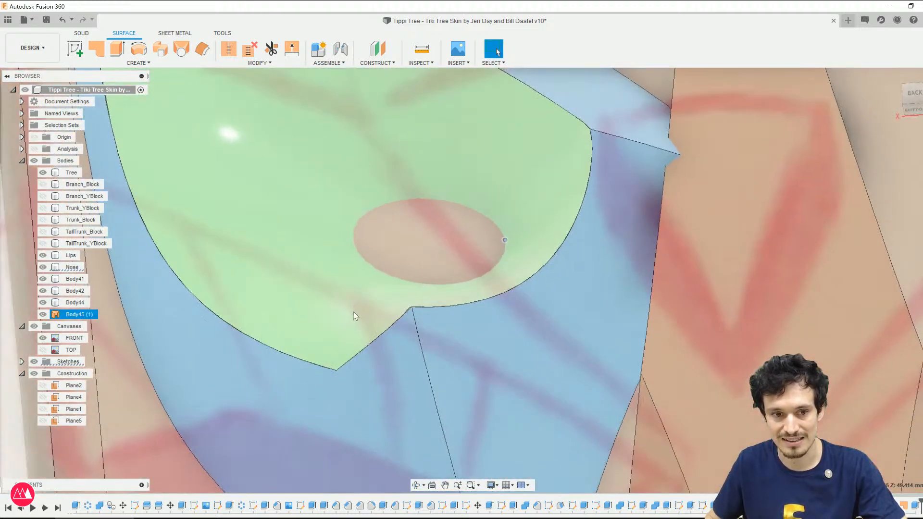
scroll(358, 325, "down", 6)
left_click(364, 336)
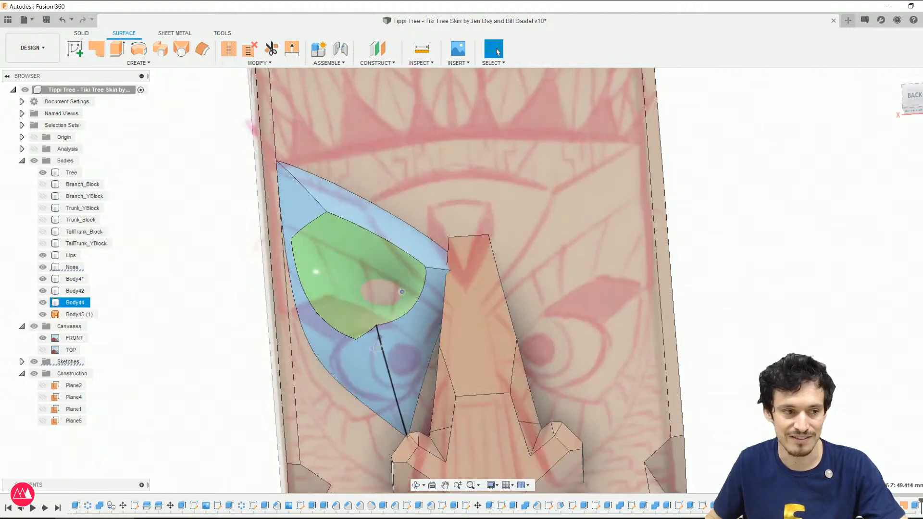
middle_click_drag(377, 347, 380, 370, "shift")
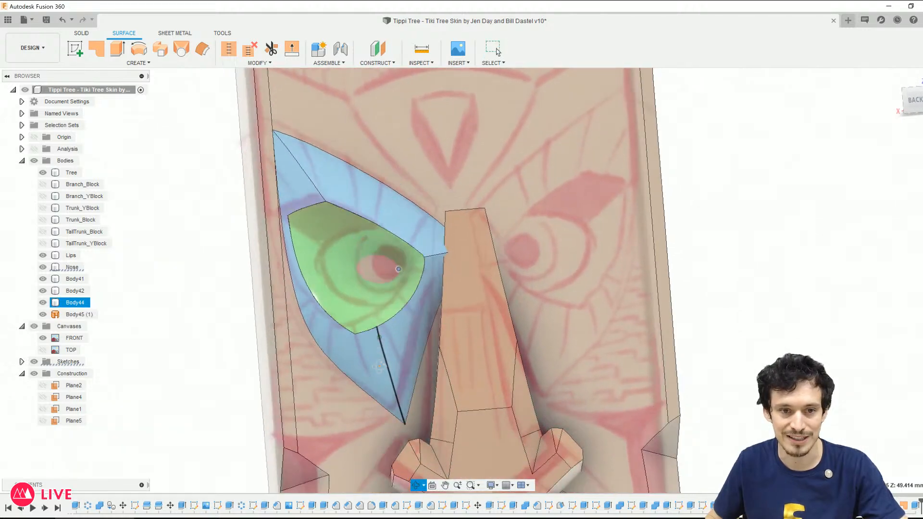
left_click(376, 362)
left_click(475, 308)
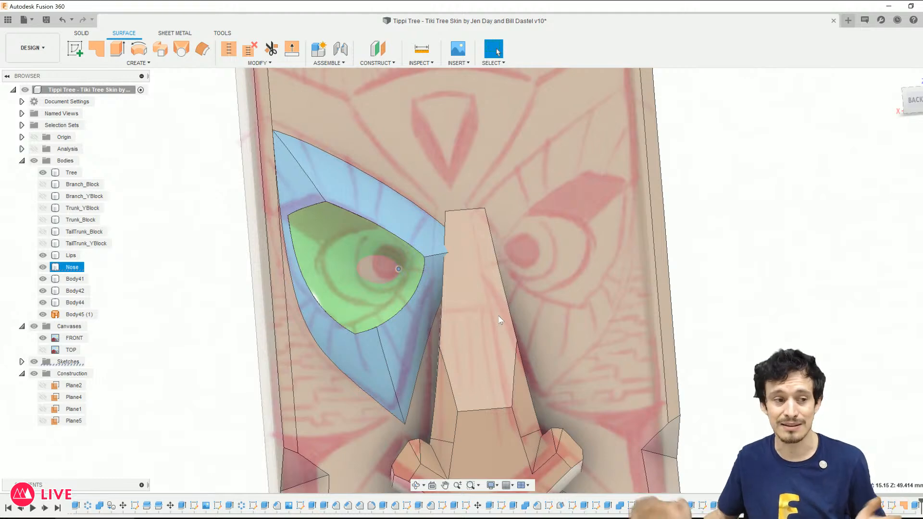
left_click(914, 99)
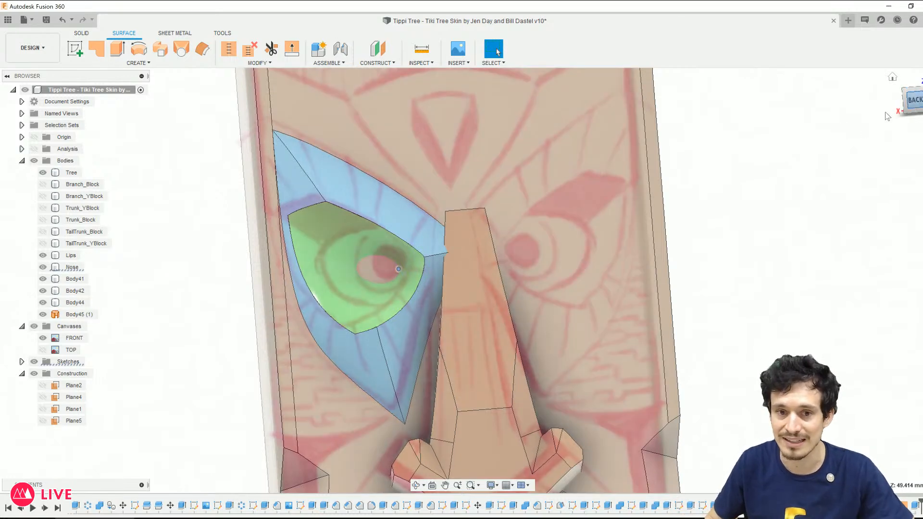
middle_click_drag(436, 253, 504, 316)
left_click(422, 303)
scroll(422, 303, "up", 3)
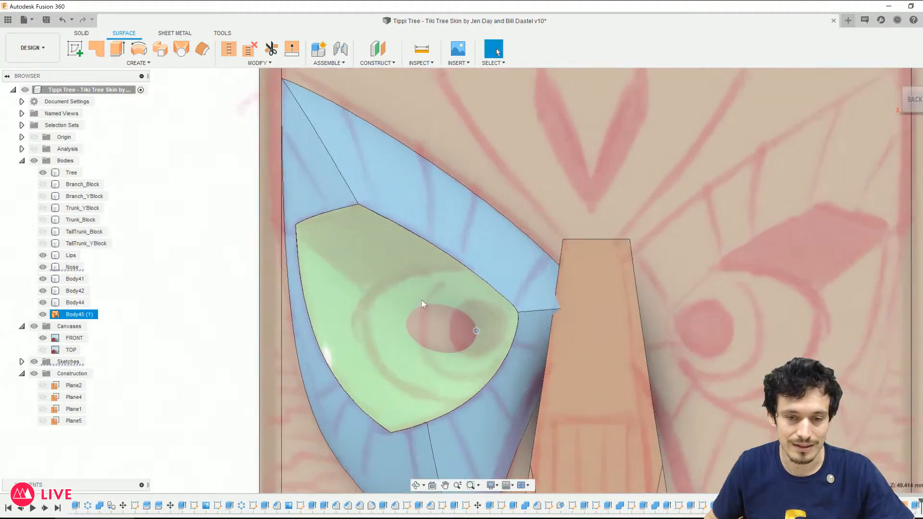
scroll(422, 300, "down", 5)
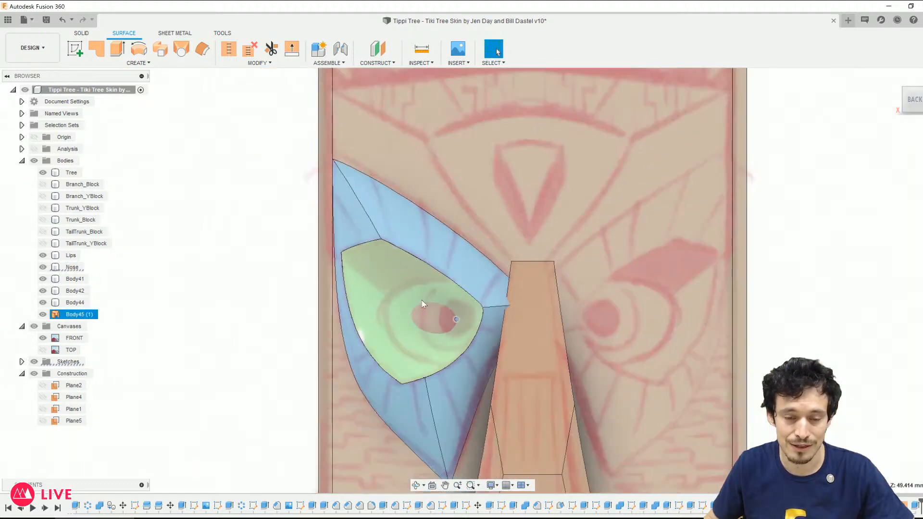
key("Escape")
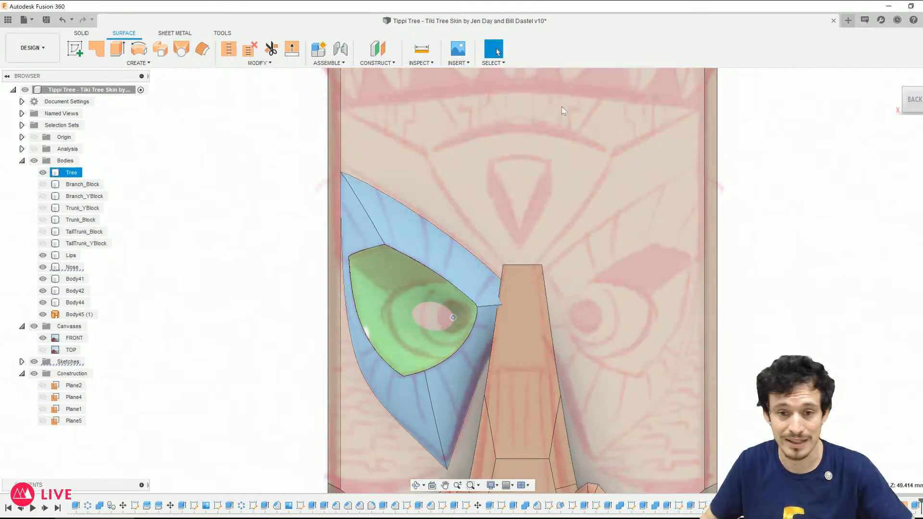
scroll(452, 226, "down", 1)
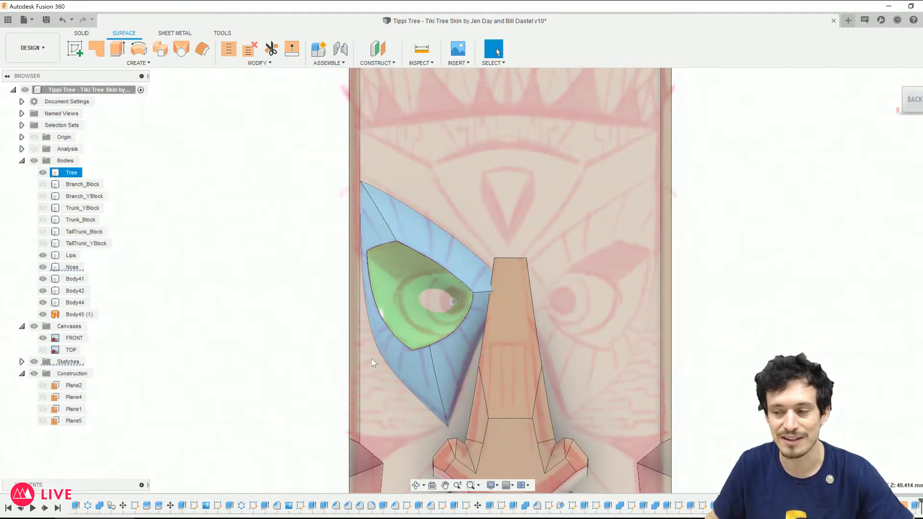
scroll(448, 314, "up", 3)
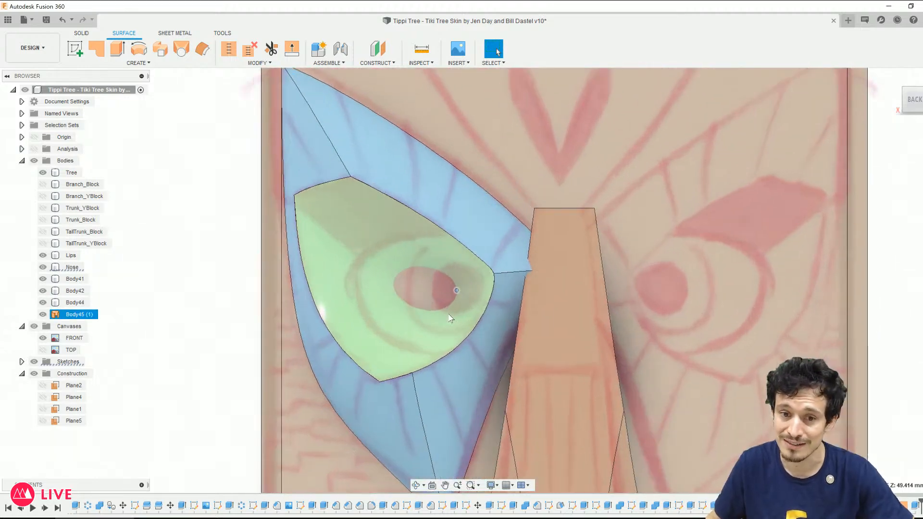
Step: Edit the eye patch feature to turn off Group Edges, keeping its boundary edges at Connected (G0) continuity
scroll(451, 319, "up", 10)
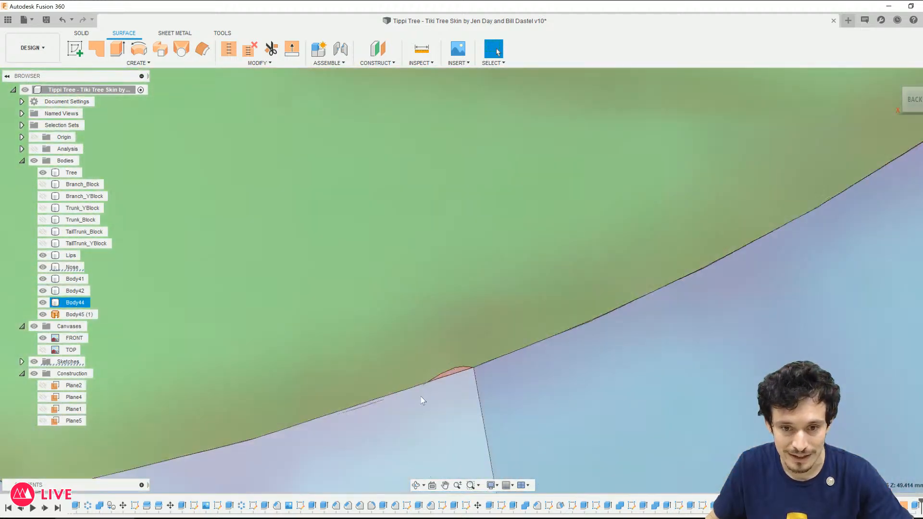
middle_click_drag(422, 401, 453, 406, "shift")
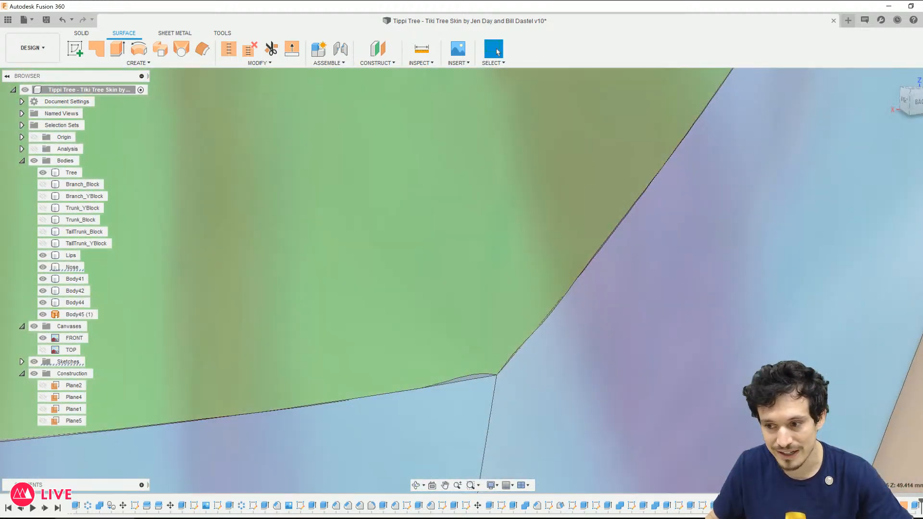
right_click(903, 505)
left_click(890, 415)
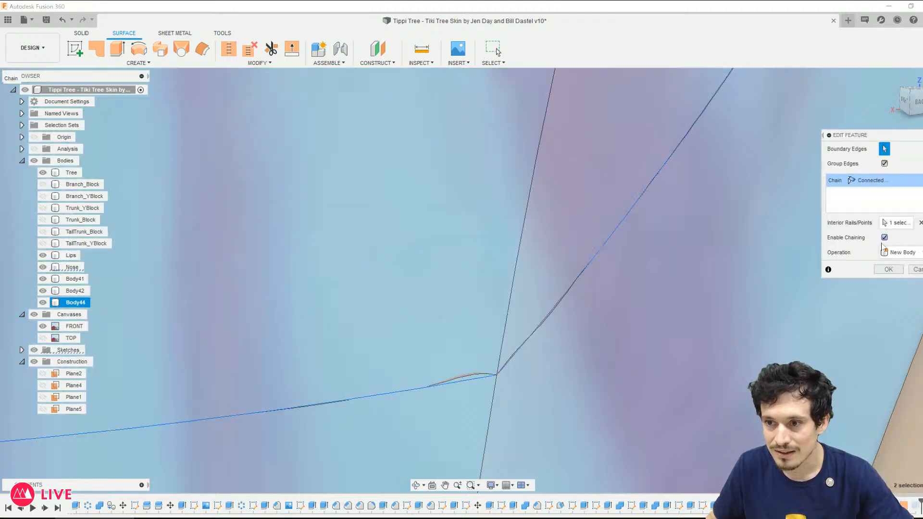
left_click(885, 238)
left_click(884, 164)
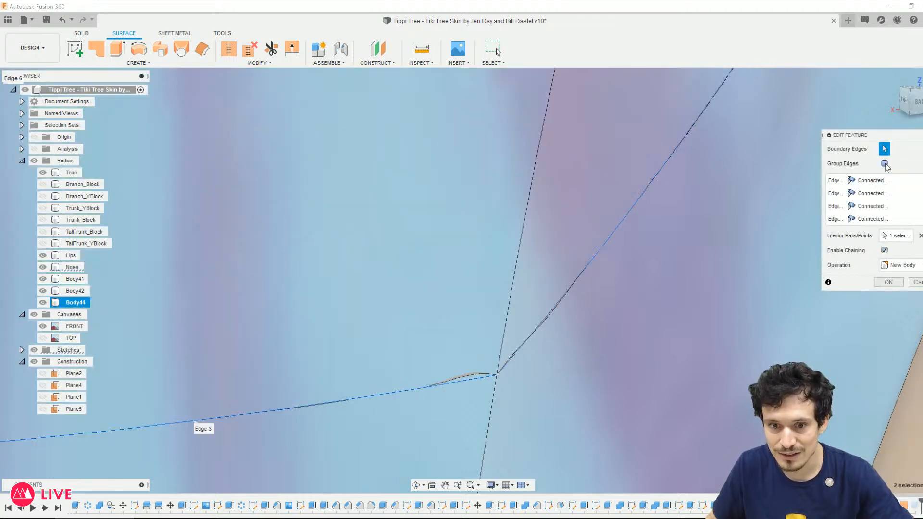
left_click(884, 164)
left_click(885, 164)
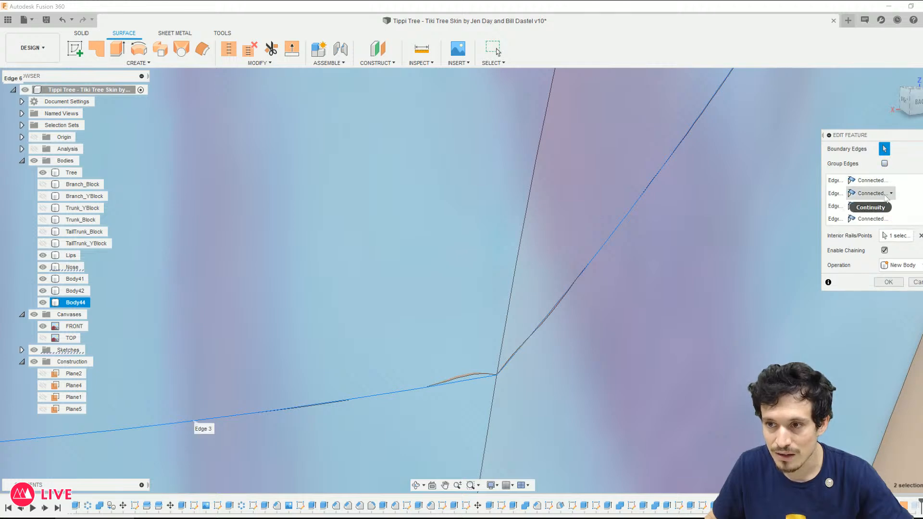
left_click(891, 180)
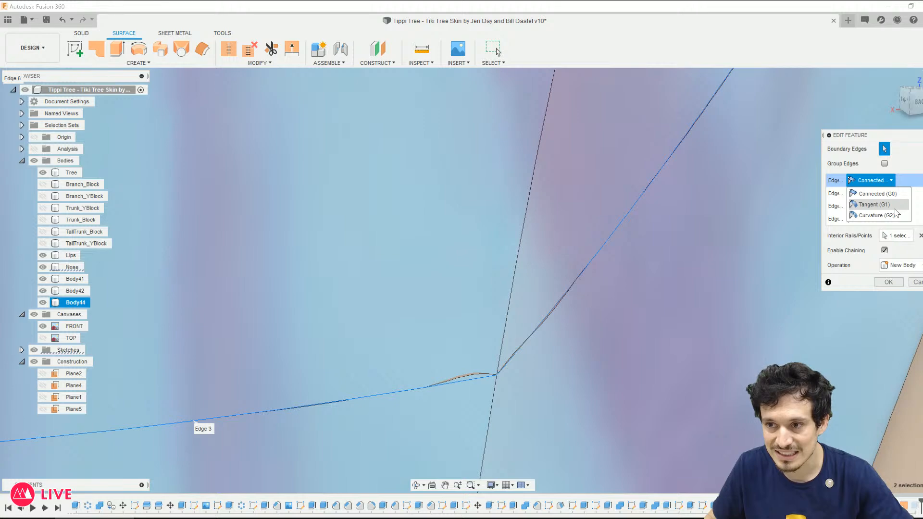
key("Escape")
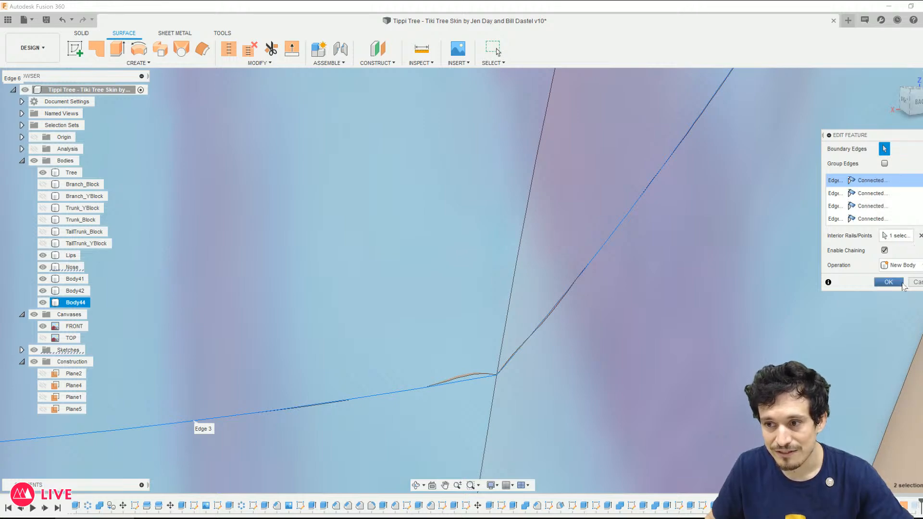
left_click(888, 282)
Step: Save the design as a new version with the description "User Saved"
scroll(466, 384, "down", 6)
scroll(521, 406, "down", 6)
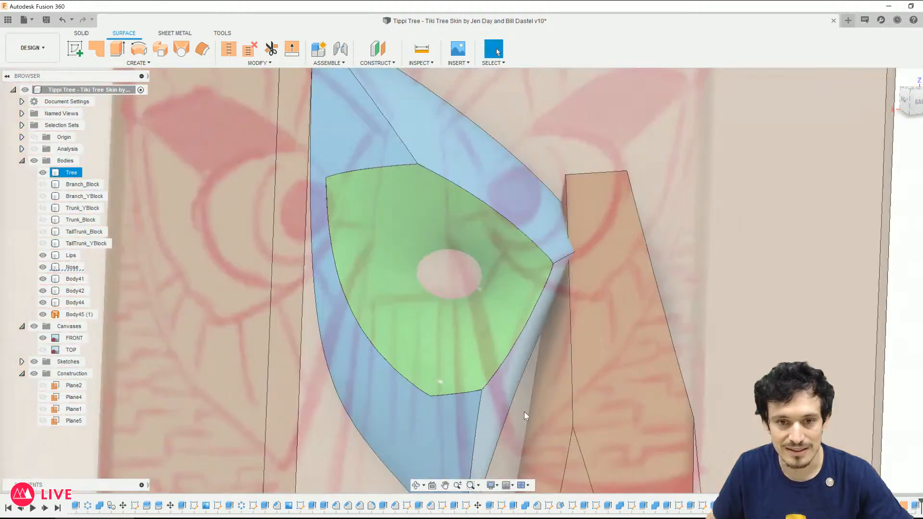
mouse_move(285, 366)
middle_mouse_down("shift")
mouse_move(344, 365)
mouse_move(271, 362)
middle_mouse_up("shift")
scroll(309, 368, "down", 5)
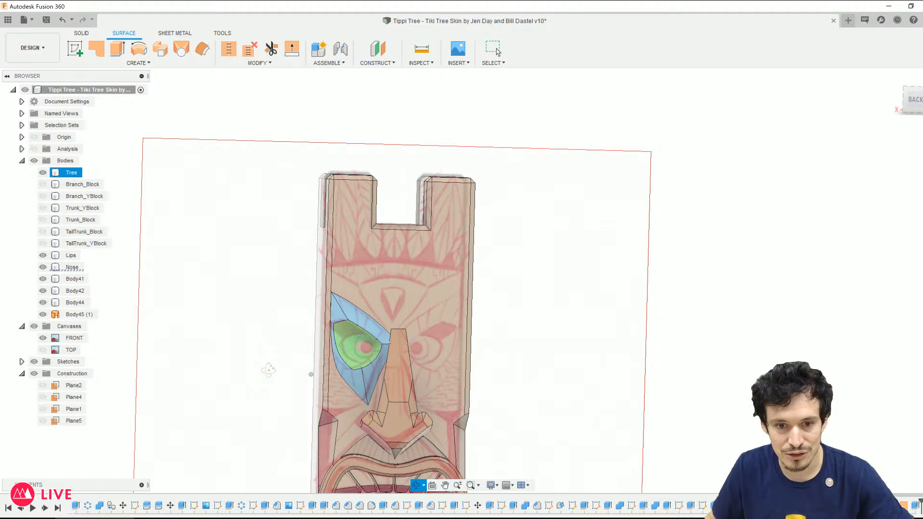
middle_click_drag(268, 370, 210, 368, "shift")
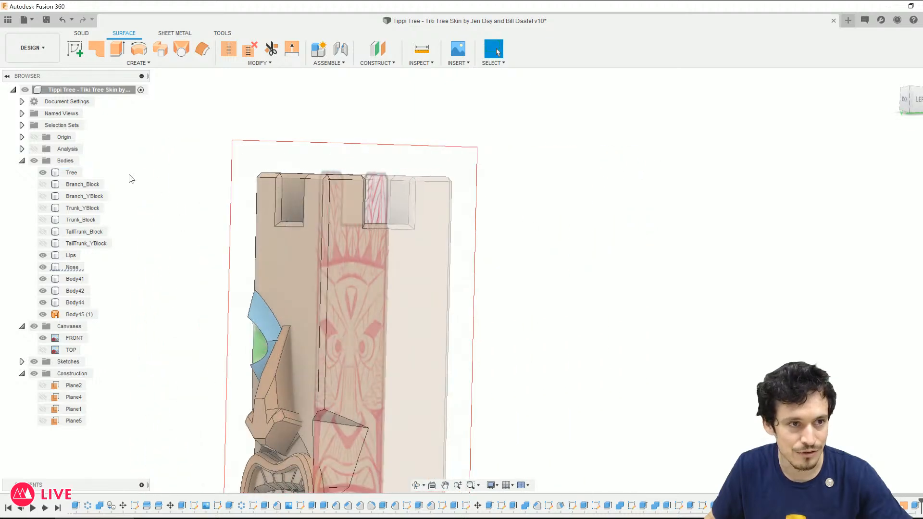
left_click(81, 34)
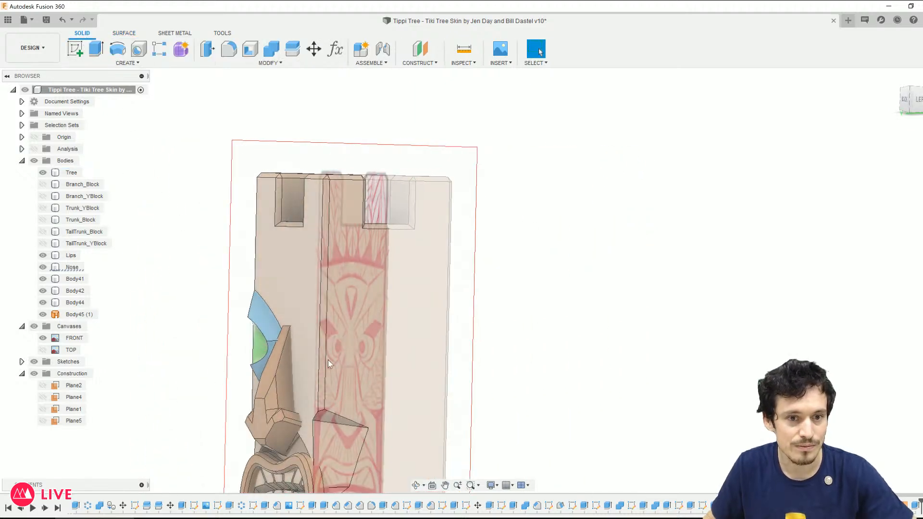
scroll(328, 360, "down", 2)
middle_click_drag(375, 405, 487, 403)
key("ctrl+s")
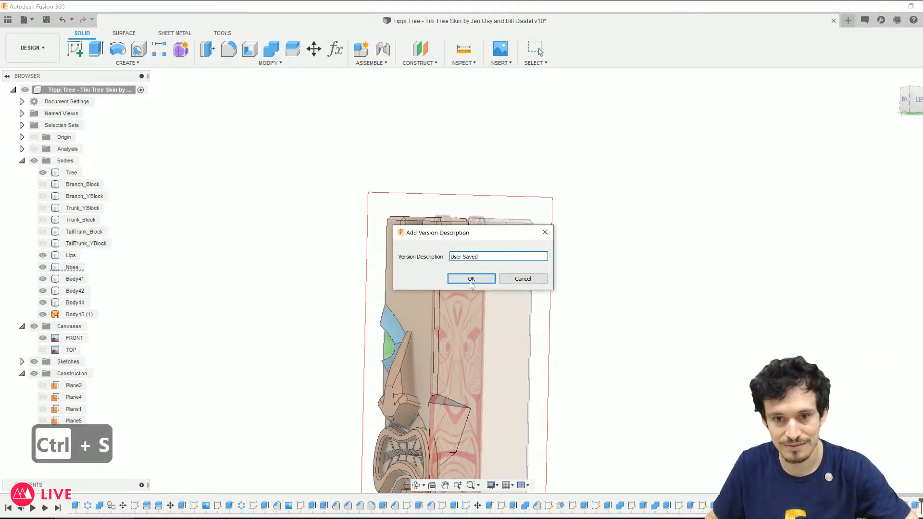
left_click(470, 279)
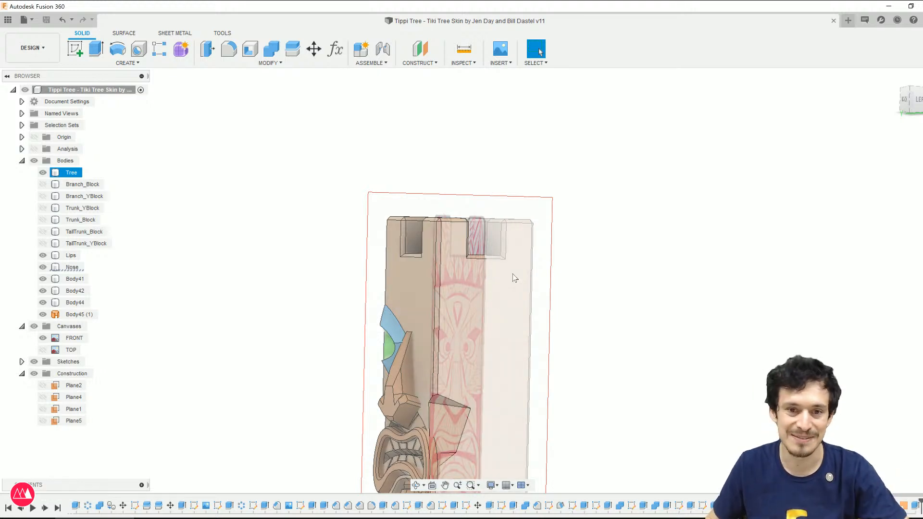
Step: Start a sketch on the vertical side origin plane and draw a circle about 14 mm in diameter in front of the tiki face
scroll(515, 278, "down", 3)
middle_click_drag(547, 192, 531, 205, "shift")
left_click(75, 49)
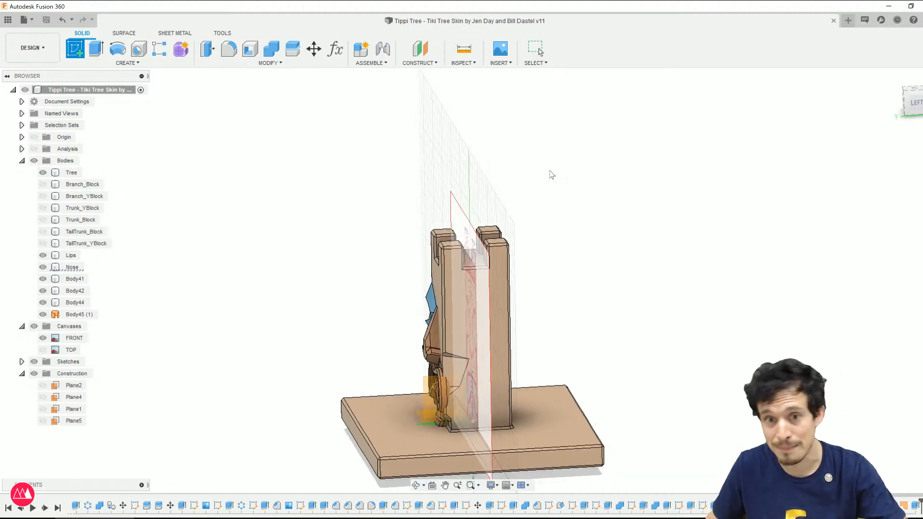
left_click(429, 410)
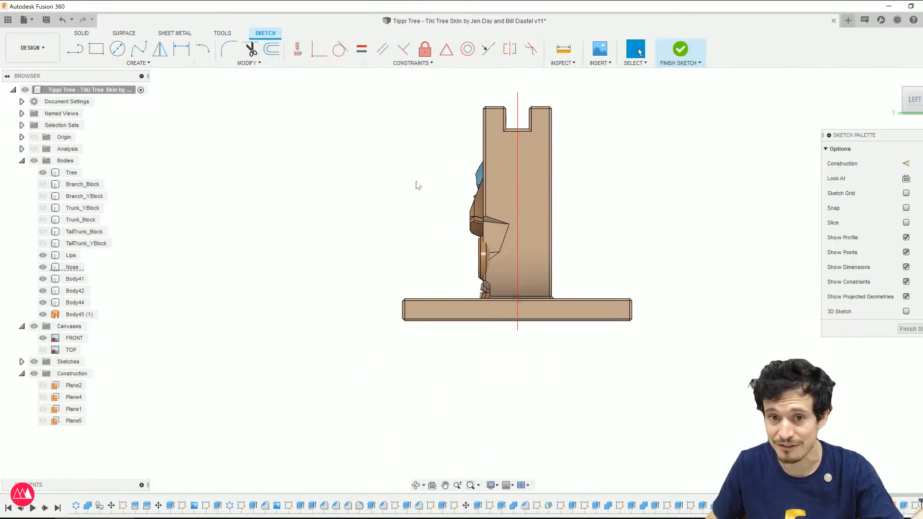
key("l")
key("c")
scroll(427, 200, "up", 5)
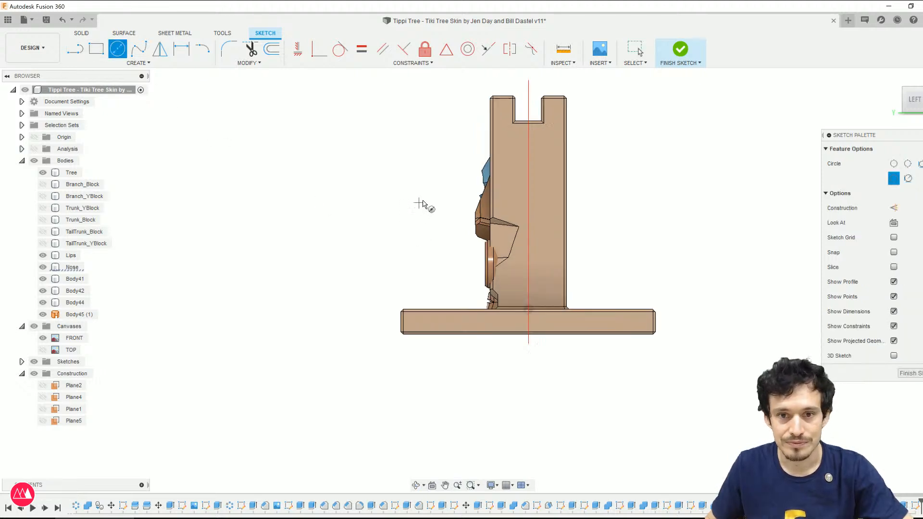
left_click(445, 187)
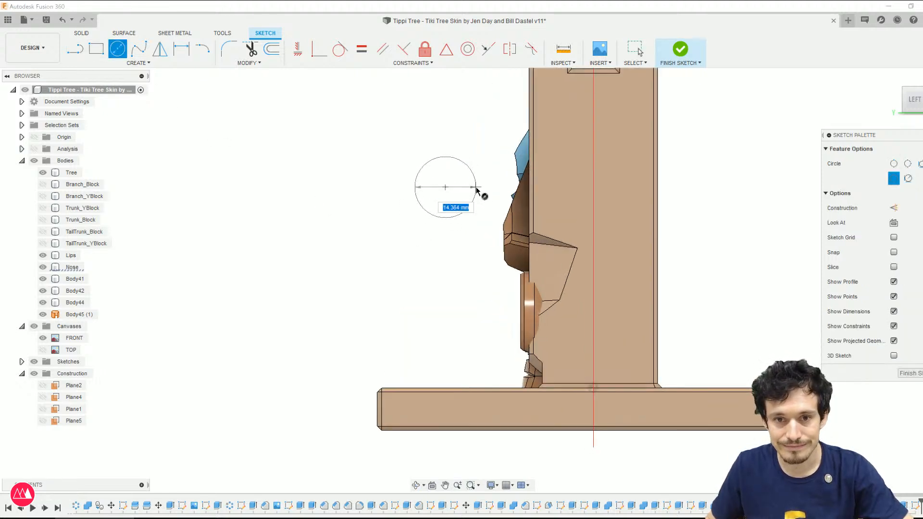
left_click(476, 190)
Step: Draw a horizontal line across the circle through its centre, from edge to edge
scroll(450, 181, "up", 3)
key("l")
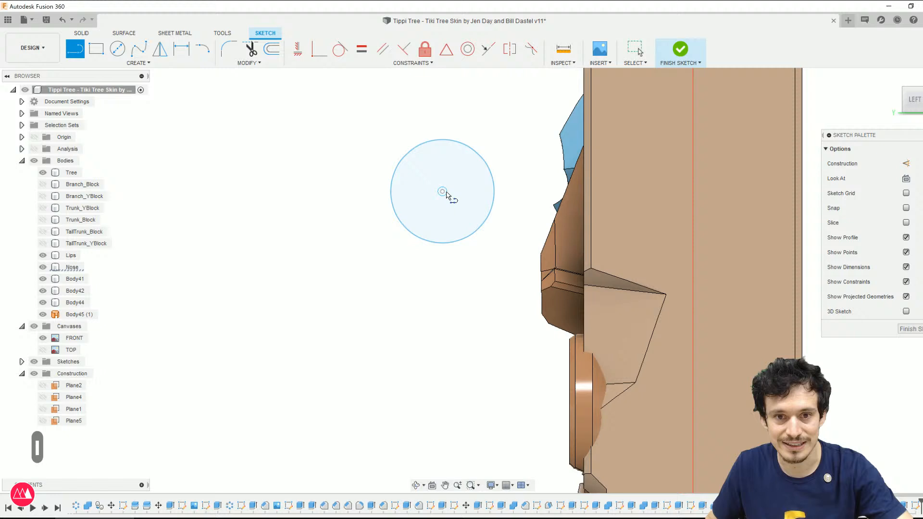
left_click(391, 192)
left_click(494, 192)
scroll(411, 171, "up", 3)
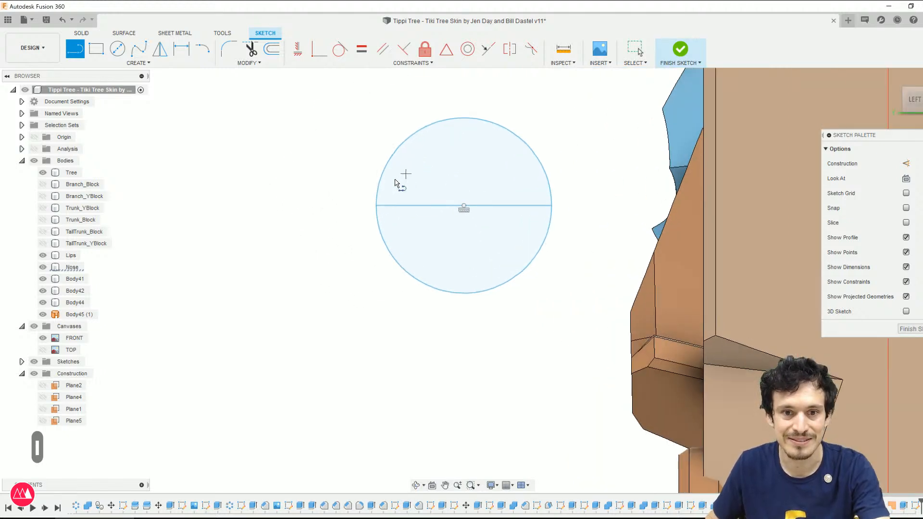
scroll(336, 195, "up", 1)
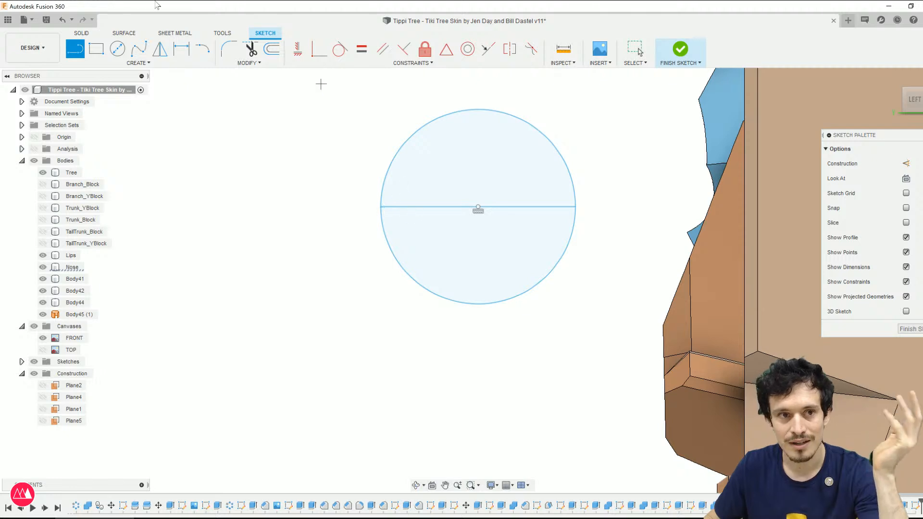
Step: Draw a smaller circle centred on the end of the diameter line farthest from the tree, overlapping the first circle
left_click(117, 48)
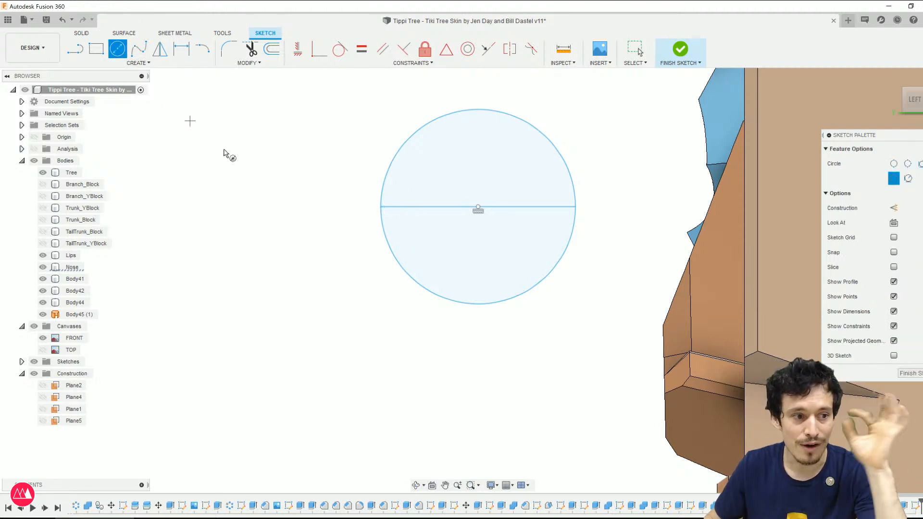
left_click(380, 207)
left_click(450, 207)
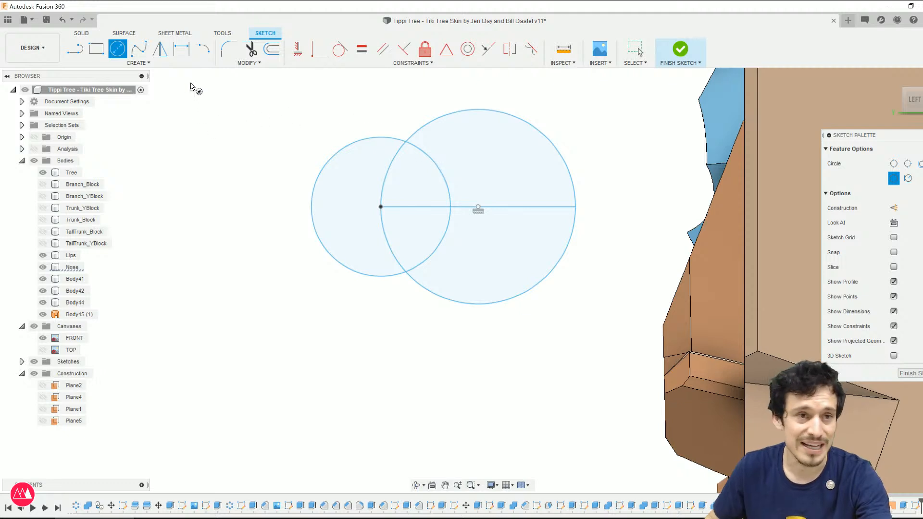
Step: Revolve the upper half-circle profile outside the smaller circle 360 degrees about the diameter line as a New Body
left_click(81, 32)
left_click(117, 48)
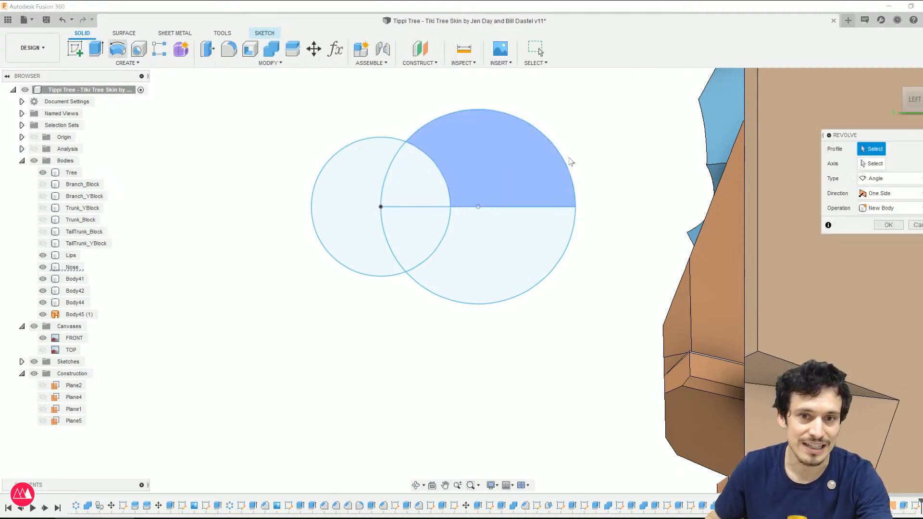
left_click(531, 164)
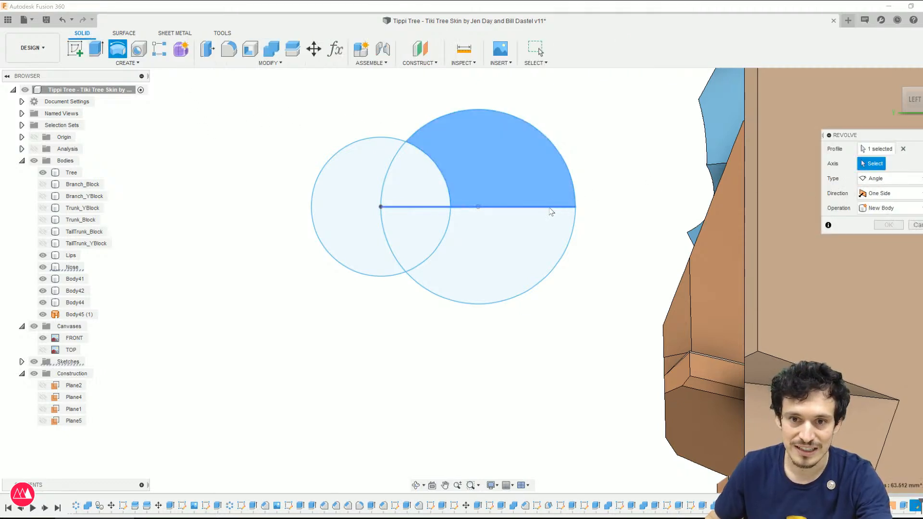
left_click(481, 208)
middle_click_drag(481, 208, 507, 220, "shift")
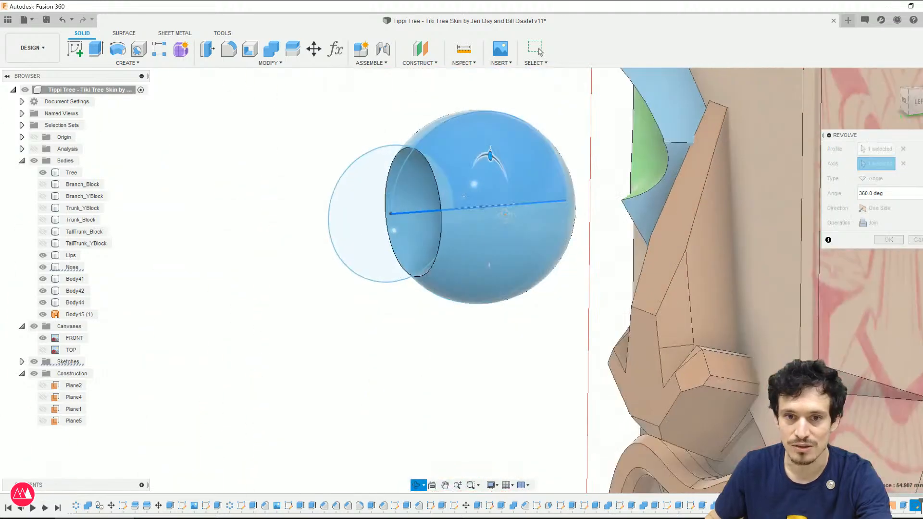
left_click(889, 224)
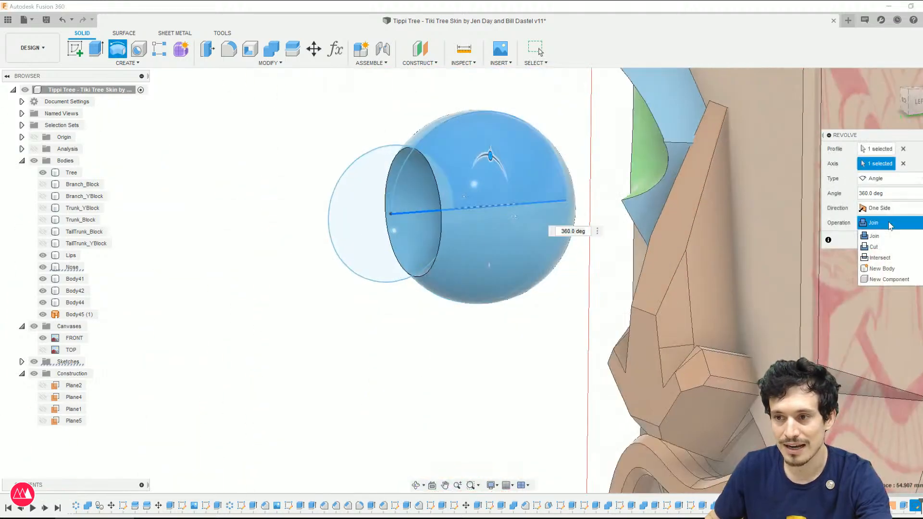
left_click(881, 268)
left_click(883, 238)
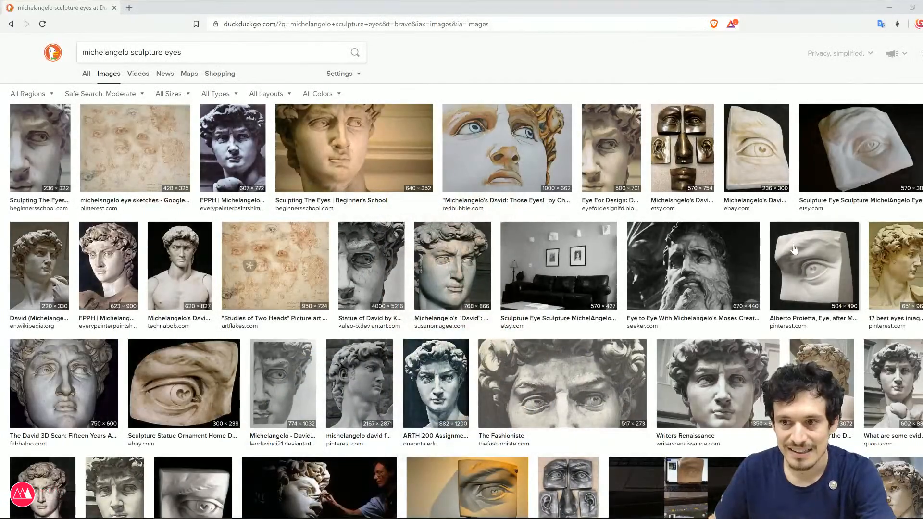
Step: Examine several Michelangelo sculpture images in the browser for how the eyes are carved, and return to Fusion 360
left_click(813, 270)
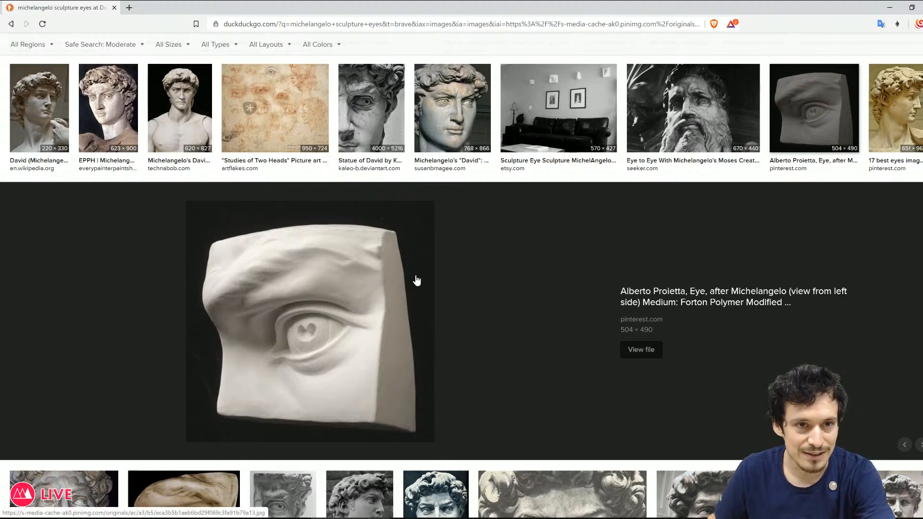
left_click(61, 126)
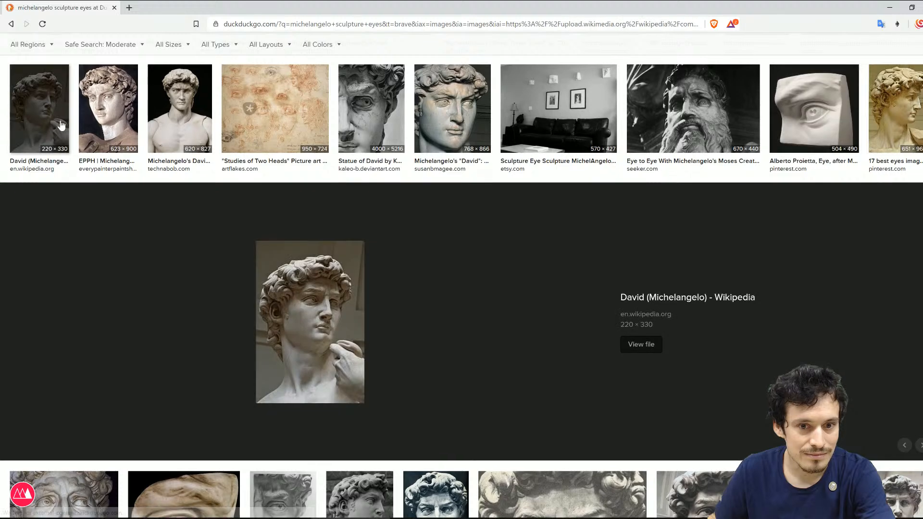
left_click(115, 128)
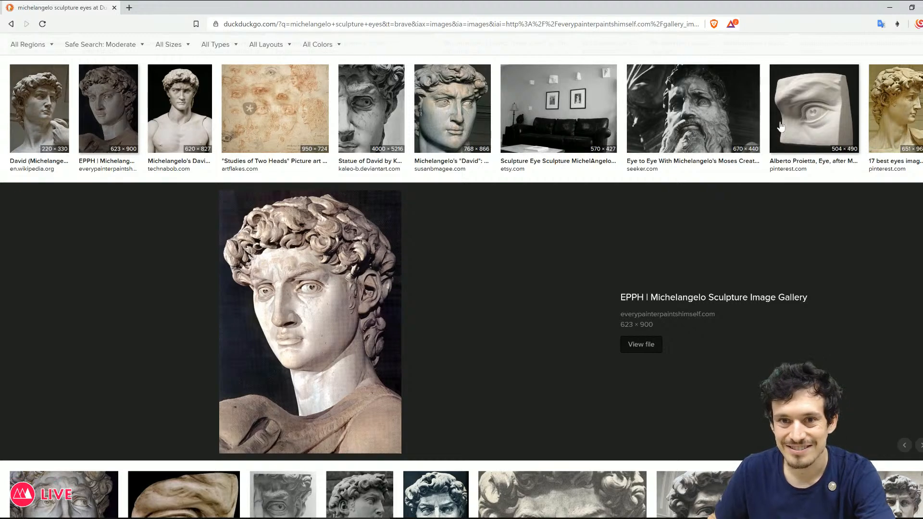
left_click(374, 92)
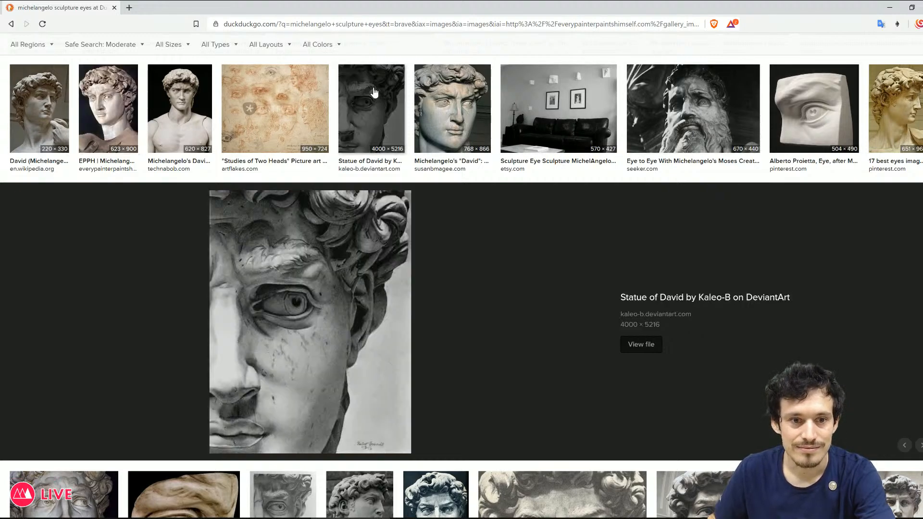
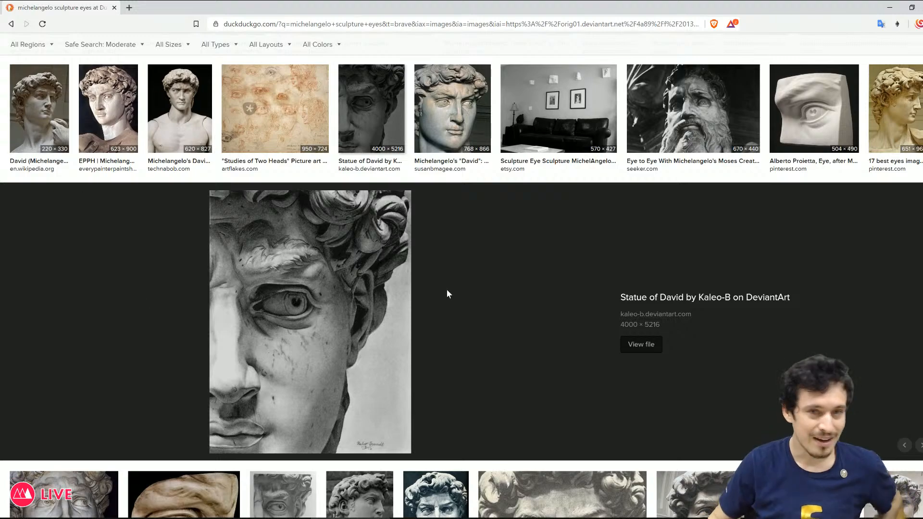
left_click(888, 8)
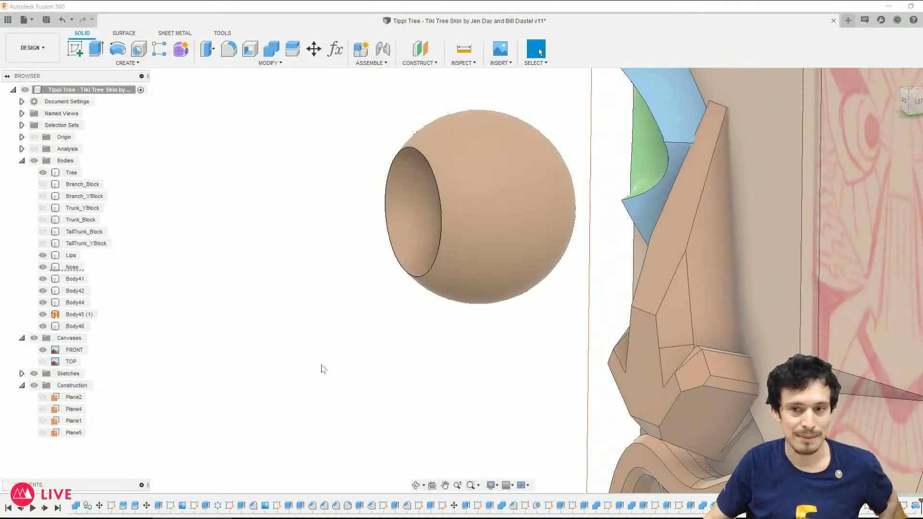
Step: Edit the sphere's sketch, deleting the smaller circle and drawing a slanted line from the large circle's centre to its upper edge facing away from the tree
right_click(905, 507)
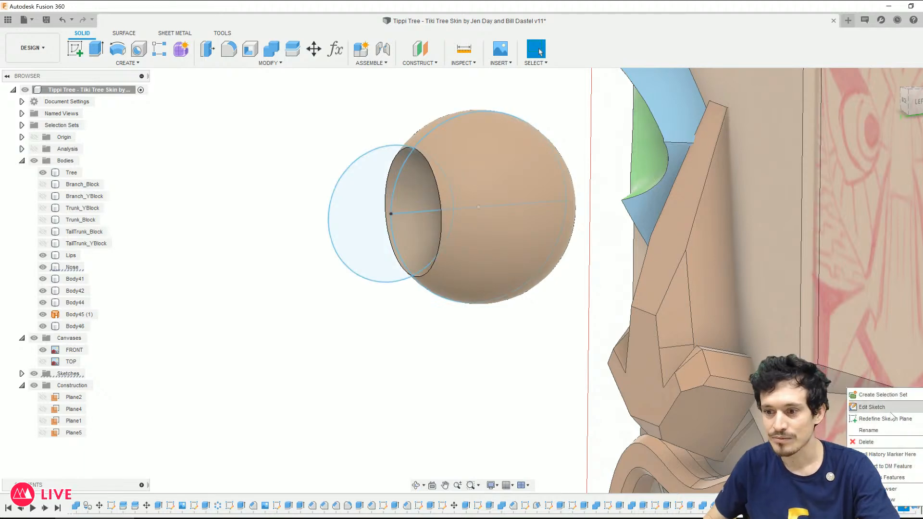
left_click(872, 407)
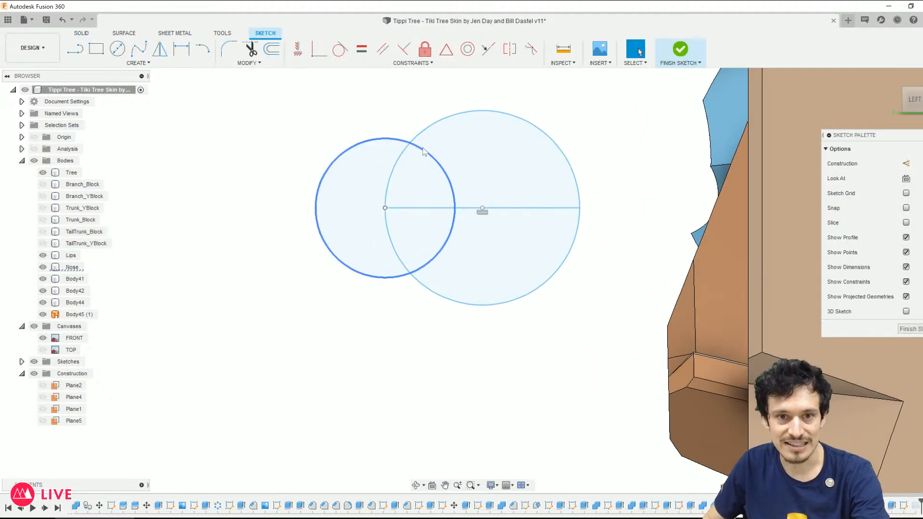
left_click(422, 149)
key("Delete")
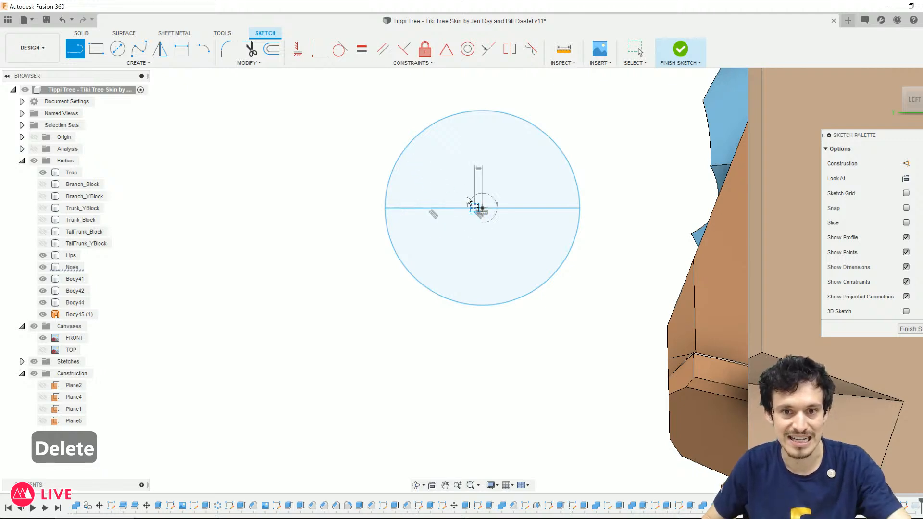
left_click(408, 146)
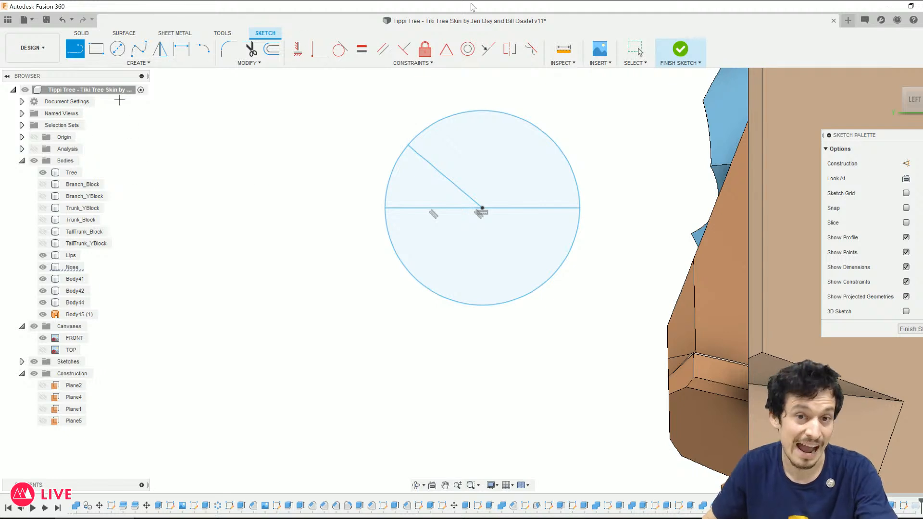
Step: Adjust the slanted radius line's end on the circle and set the circle's diameter to 13 mm
key("Escape")
left_click_drag(408, 145, 412, 151)
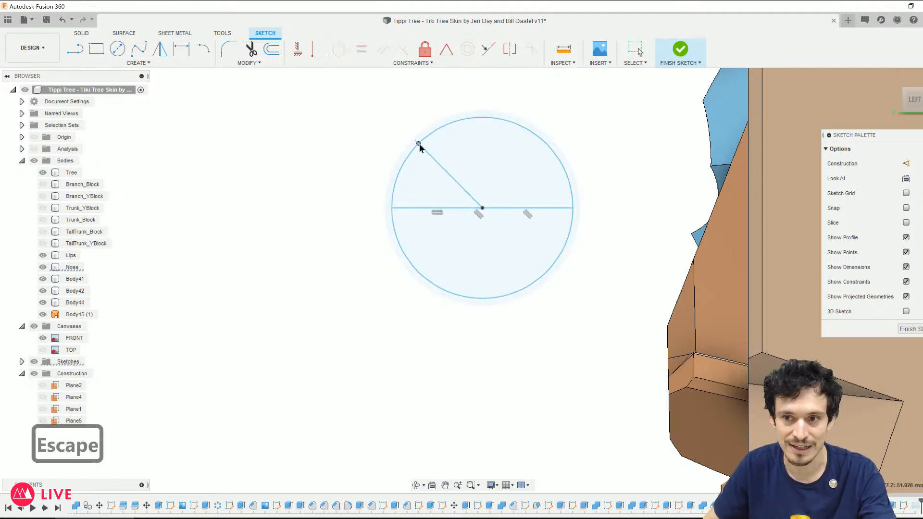
scroll(526, 205, "down", 3)
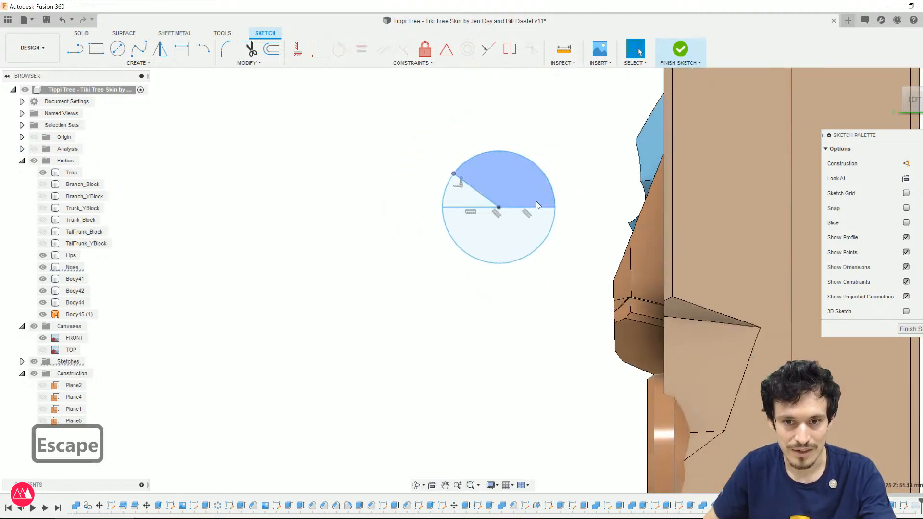
left_click(545, 175)
key("d")
left_click(545, 174)
left_click(533, 140)
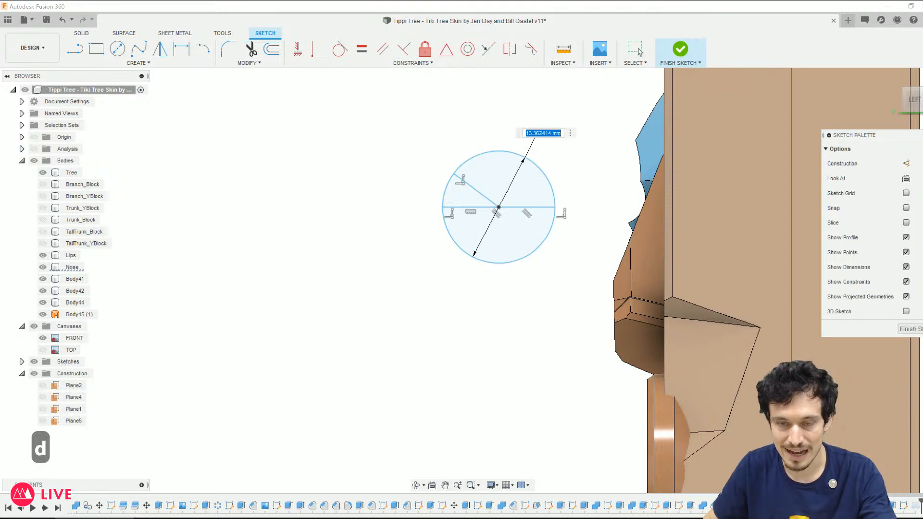
type("13")
key("Return")
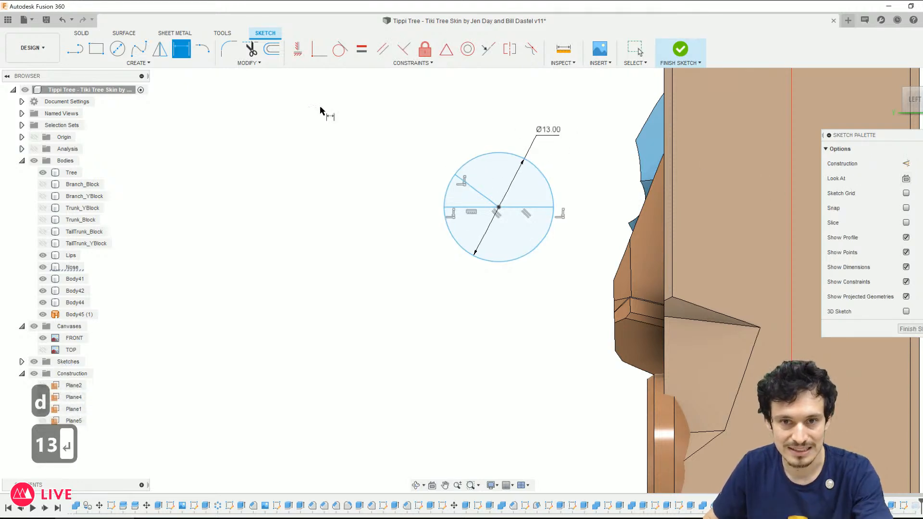
Step: Revolve the large upper sector of the circle 360 degrees about its horizontal diameter
left_click(82, 33)
left_click(117, 48)
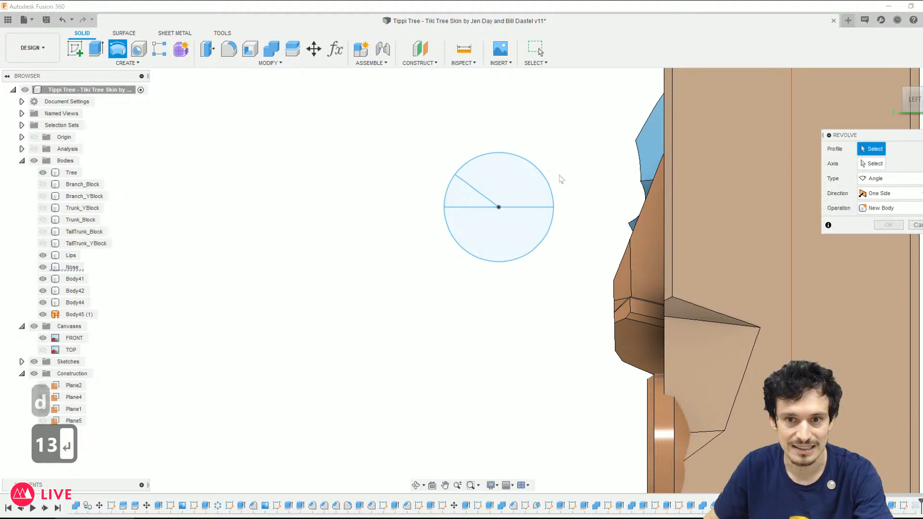
left_click(531, 187)
left_click(534, 207)
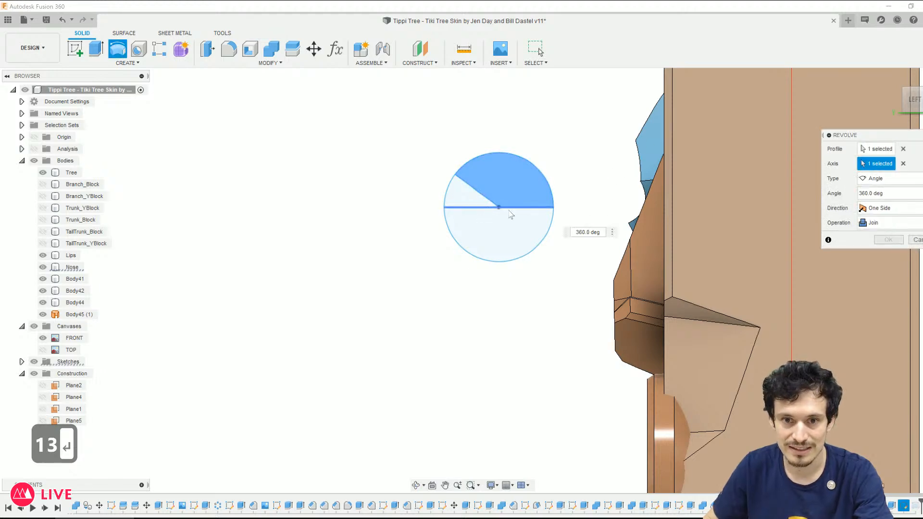
middle_click_drag(412, 309, 509, 305, "shift")
key("Return")
scroll(339, 305, "down", 3)
scroll(347, 280, "up", 3)
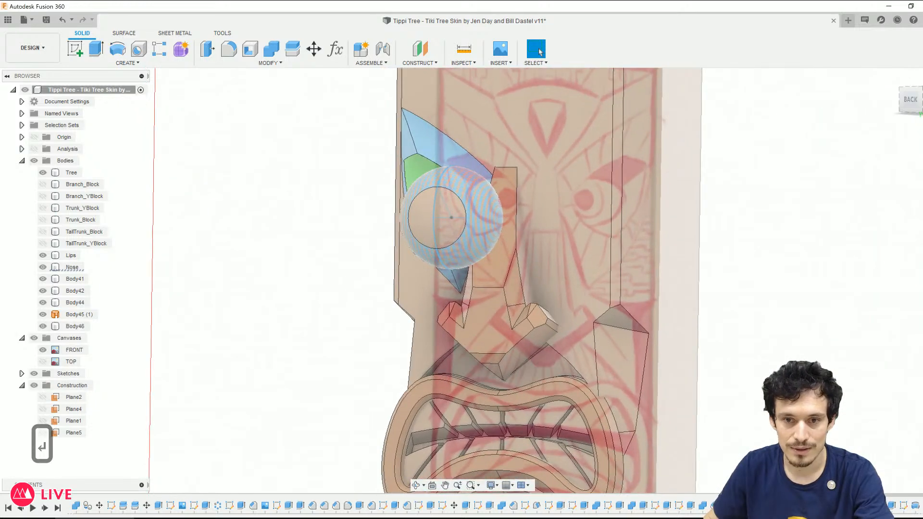
Step: Edit the latest revolve so its operation is New Body
right_click(918, 508)
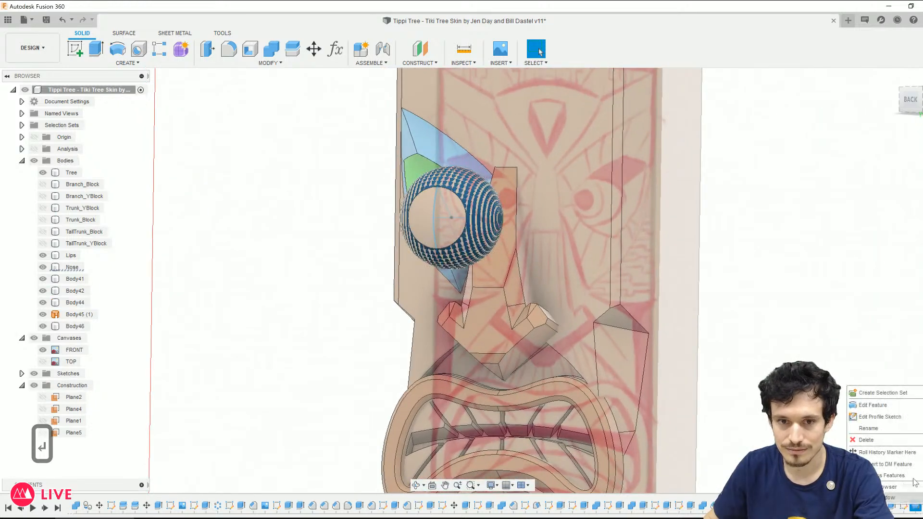
left_click(887, 404)
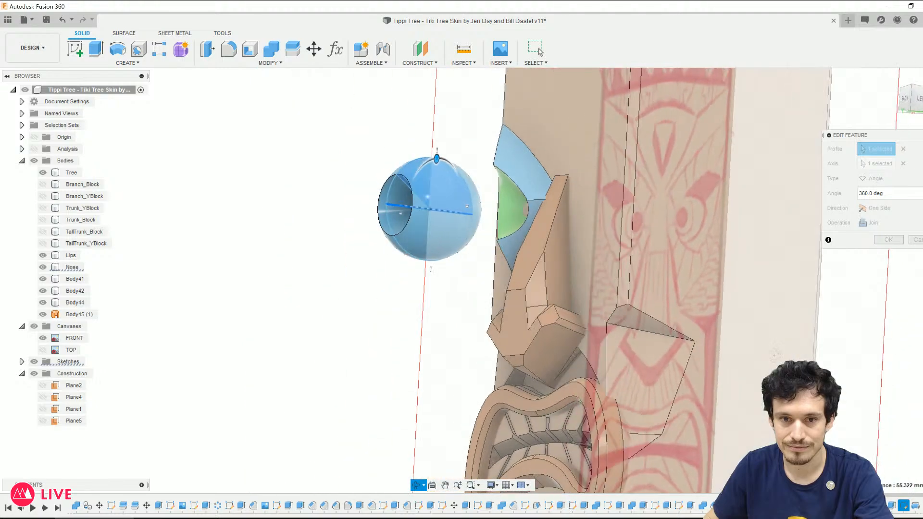
mouse_move(420, 190)
middle_mouse_down("shift")
mouse_move(440, 230)
mouse_move(461, 240)
mouse_move(430, 176)
middle_mouse_up("shift")
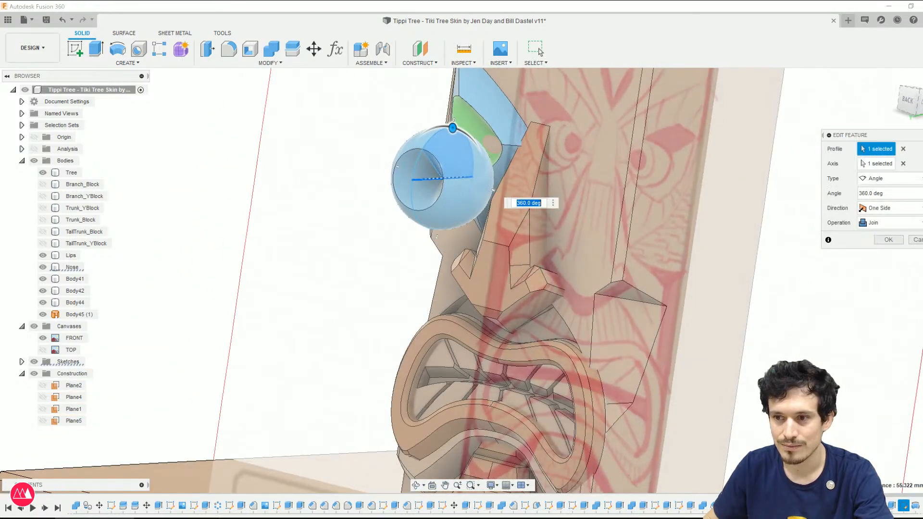
left_click(889, 222)
left_click(885, 266)
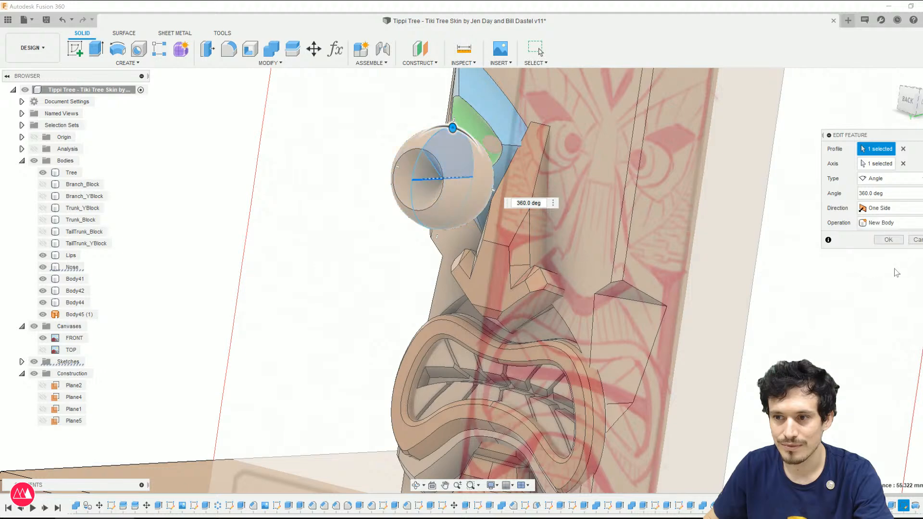
left_click(885, 239)
scroll(529, 351, "down", 2)
mouse_move(543, 339)
middle_mouse_down("shift")
mouse_move(547, 352)
mouse_move(530, 387)
mouse_move(552, 341)
middle_mouse_up("shift")
scroll(580, 338, "up", 1)
Step: Toggle the visibility of Body46 and Body47 to compare the two overlapping sphere bodies
left_click(425, 217)
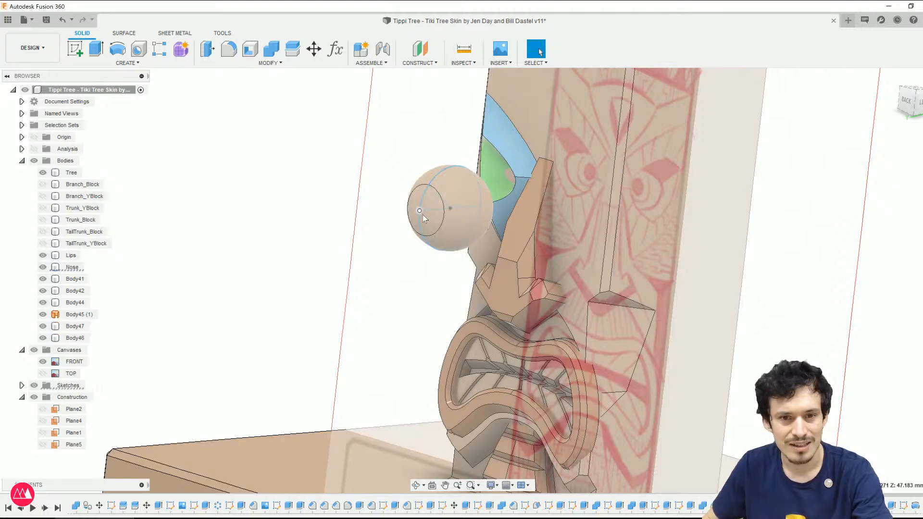
left_click(436, 225)
left_click(407, 298)
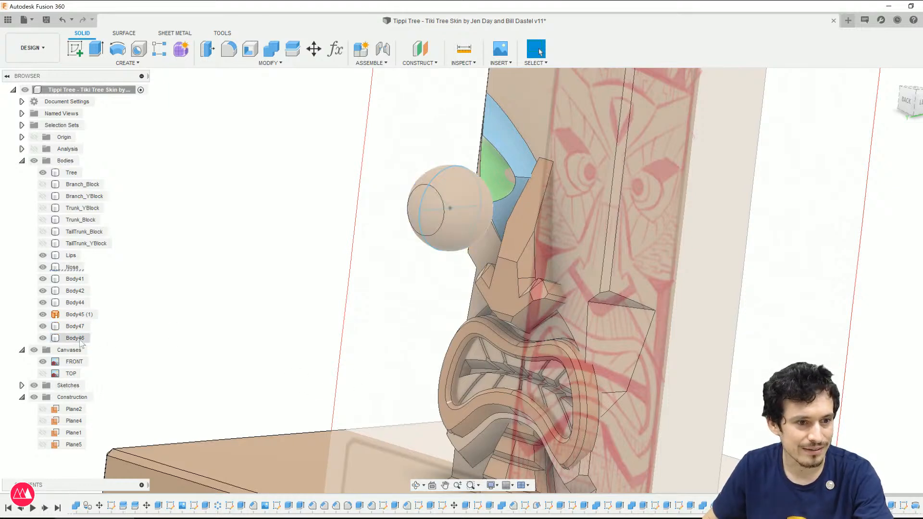
left_click(72, 338)
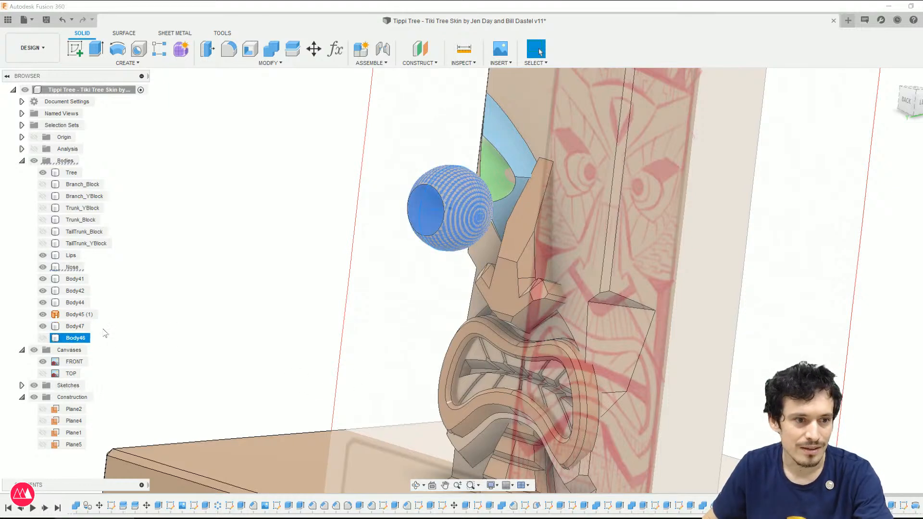
left_click(103, 330)
left_click(42, 326)
left_click(42, 326)
left_click(40, 337)
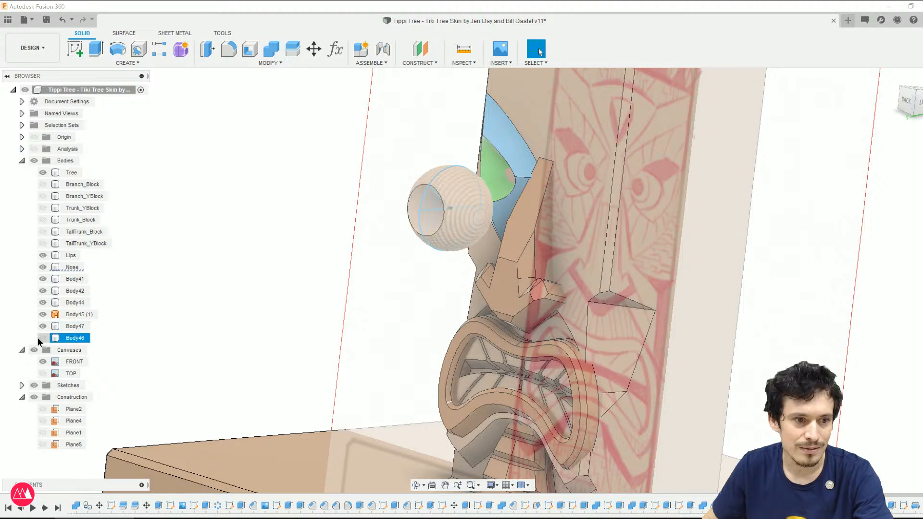
left_click(43, 326)
scroll(437, 185, "up", 3)
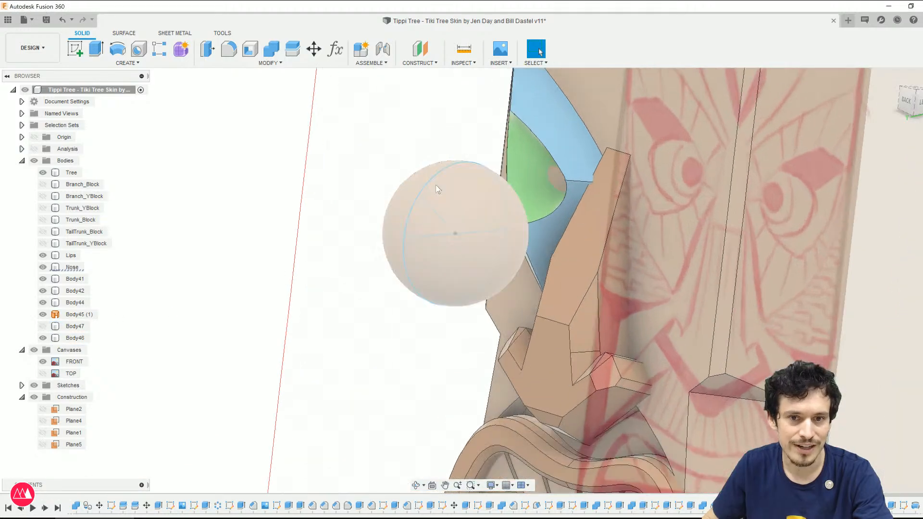
mouse_move(436, 189)
middle_mouse_down("shift")
mouse_move(337, 206)
mouse_move(435, 187)
middle_mouse_up("shift")
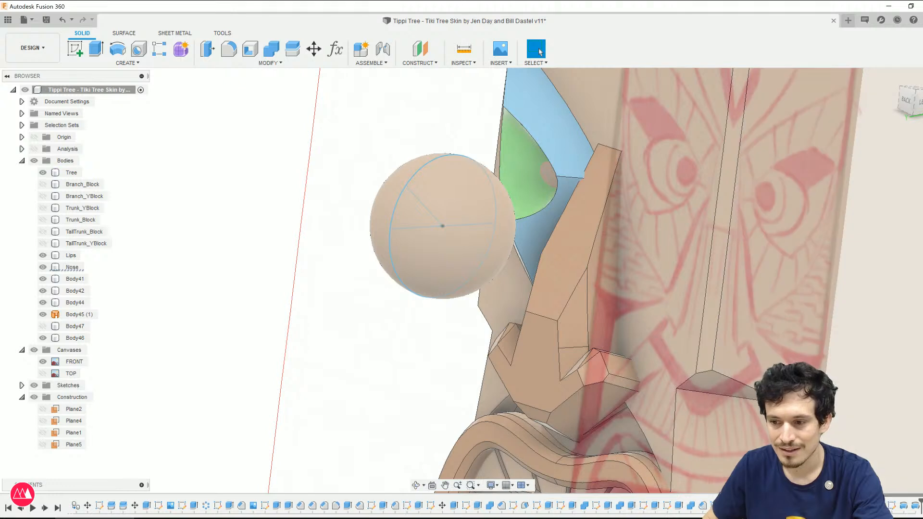
Step: Delete the revolve feature of the plain full sphere and show the recessed sphere, Body47
left_click(912, 507)
key("Delete")
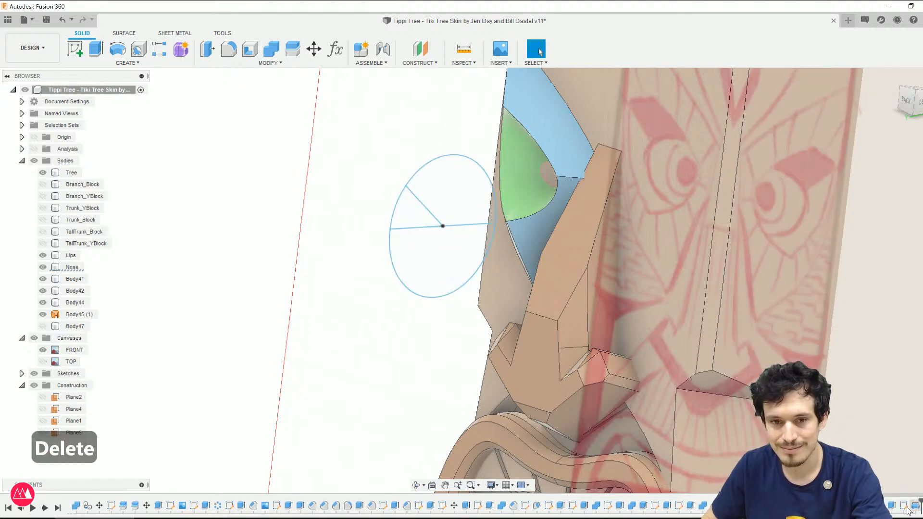
left_click(913, 507)
left_click(43, 326)
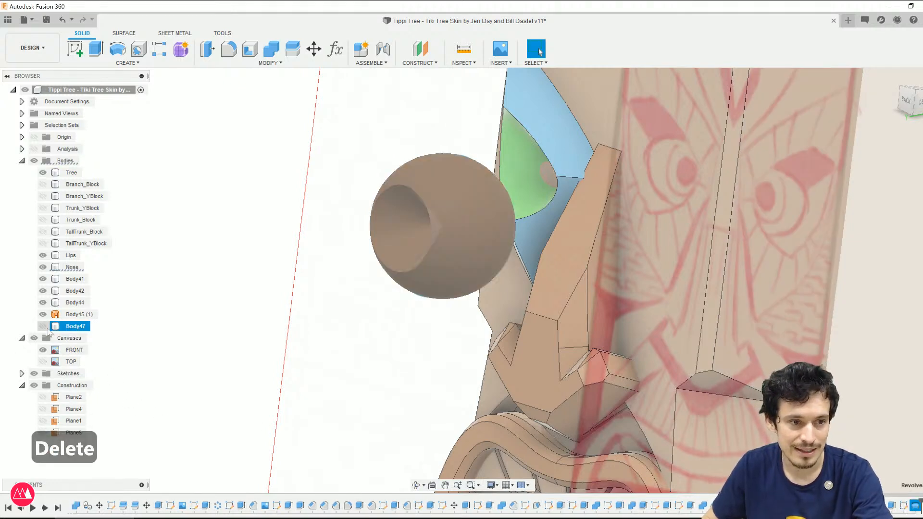
left_click(194, 325)
scroll(336, 302, "down", 2)
middle_click_drag(336, 302, 307, 301, "shift")
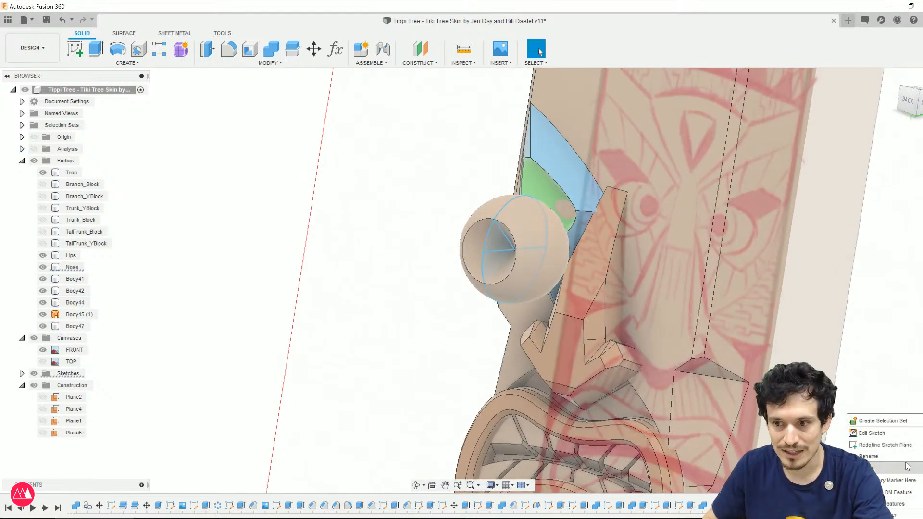
Step: Edit the eyeball's circle sketch and draw a small two-line notch inside the arc above the slanted line
left_click(897, 435)
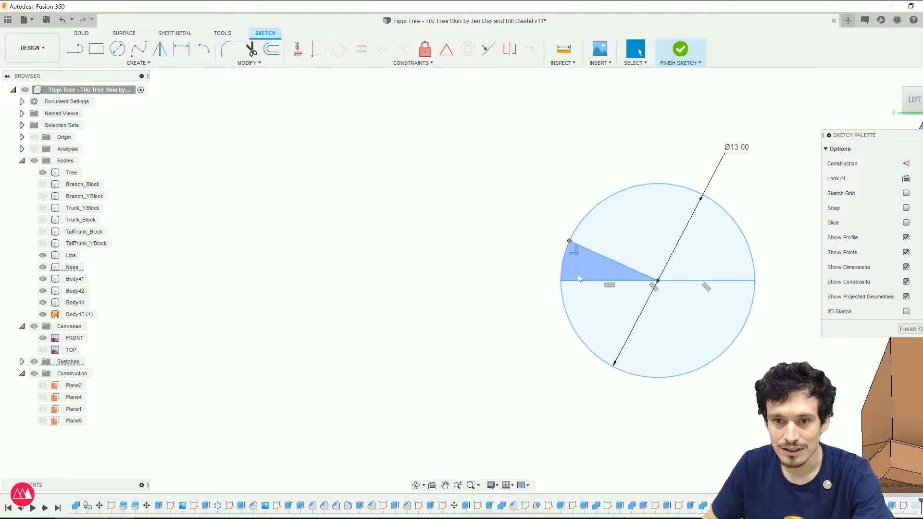
scroll(603, 194, "up", 3)
scroll(601, 198, "up", 2)
key("l")
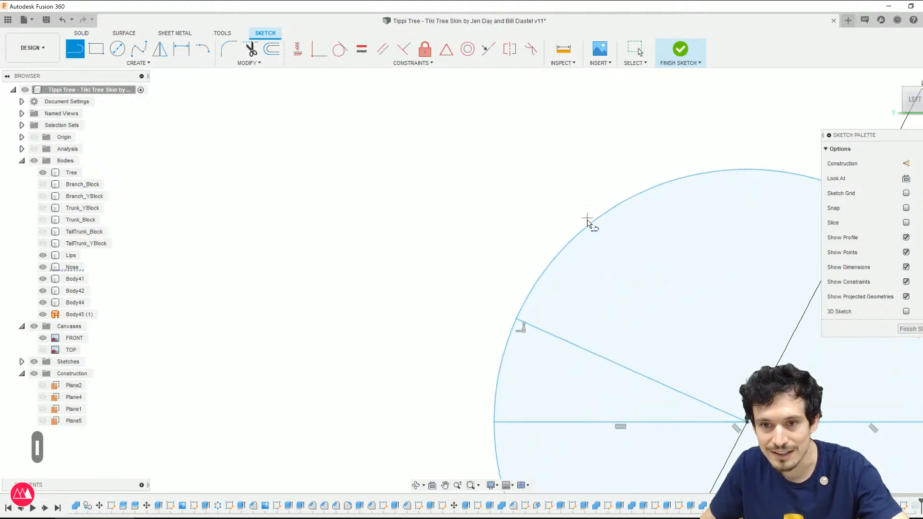
left_click(606, 238)
left_click(606, 215)
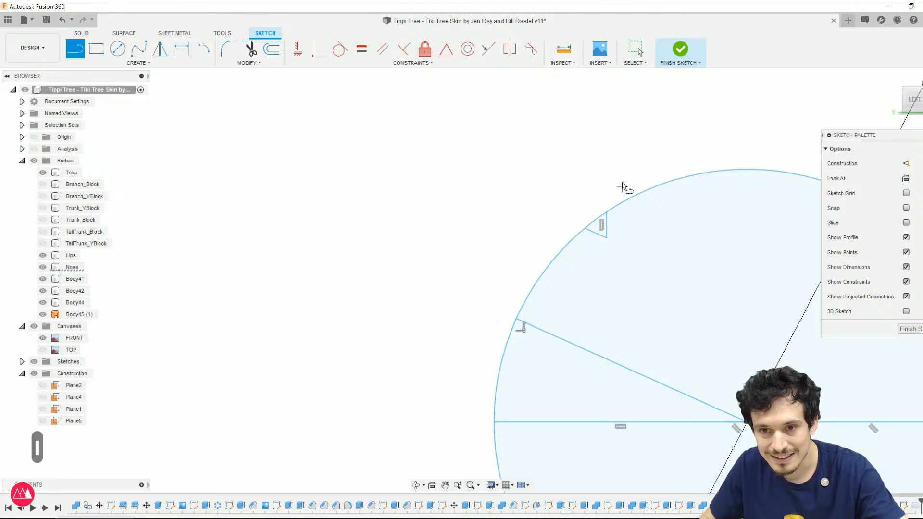
key("Escape")
left_click(680, 48)
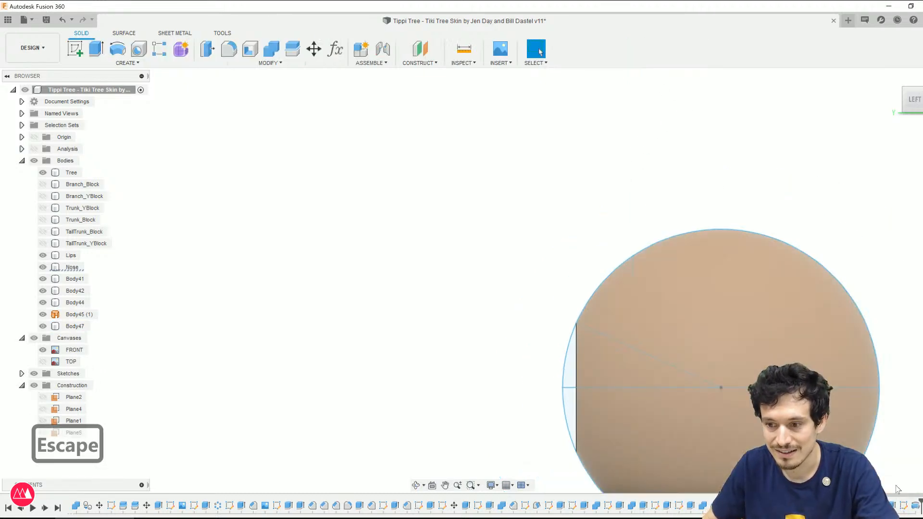
Step: Edit the eyeball's revolve to leave the notch out of its profile, and display the model shaded without edges
left_click(872, 404)
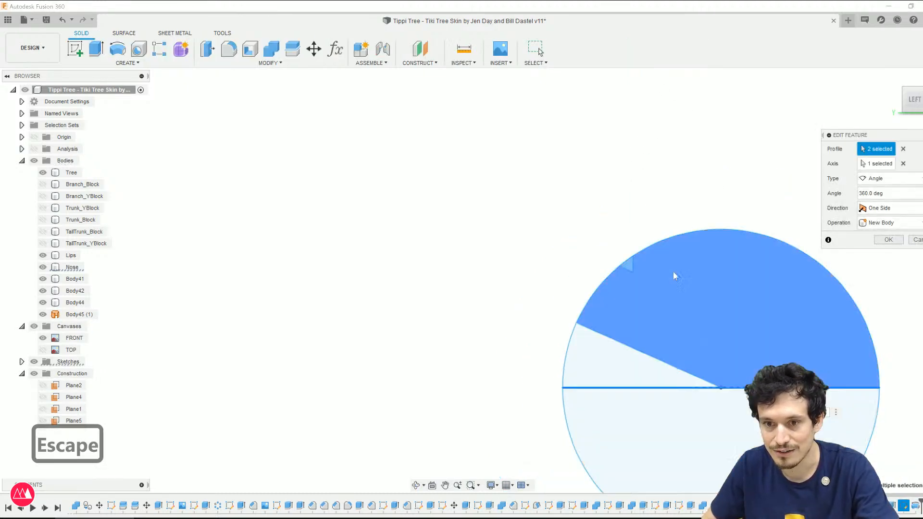
key("Return")
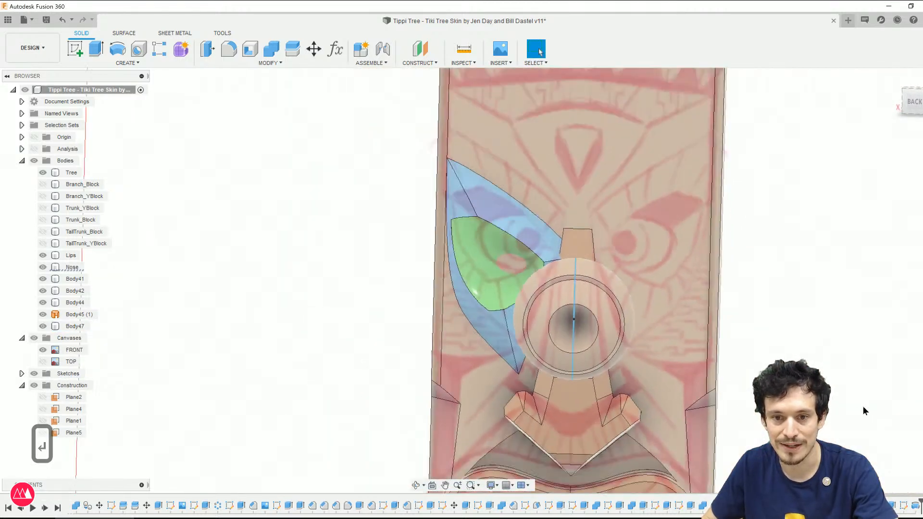
key("ctrl+4")
mouse_move(714, 387)
middle_mouse_down("shift")
mouse_move(706, 365)
mouse_move(668, 358)
mouse_move(746, 362)
mouse_move(702, 386)
mouse_move(747, 363)
middle_mouse_up("shift")
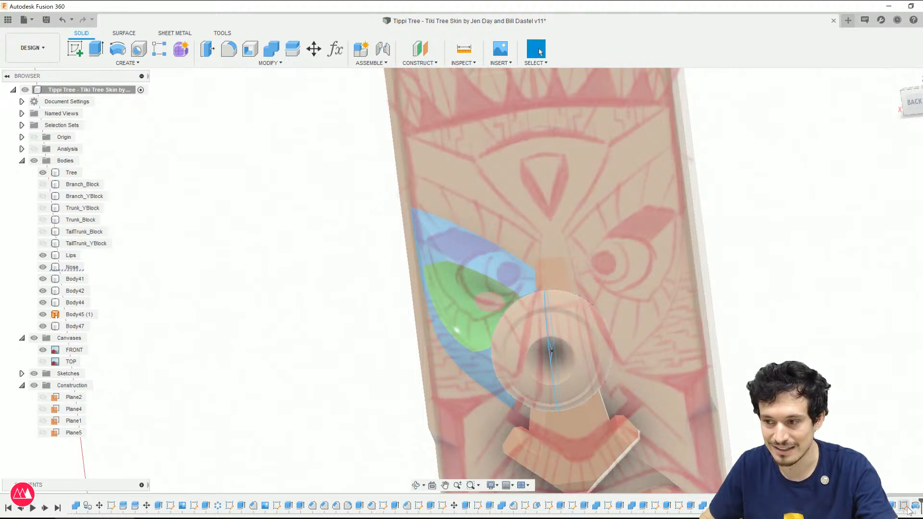
Step: Reshape the notch in the eyeball's sketch and set its vertical line's length to 0.2 mm
left_click(872, 408)
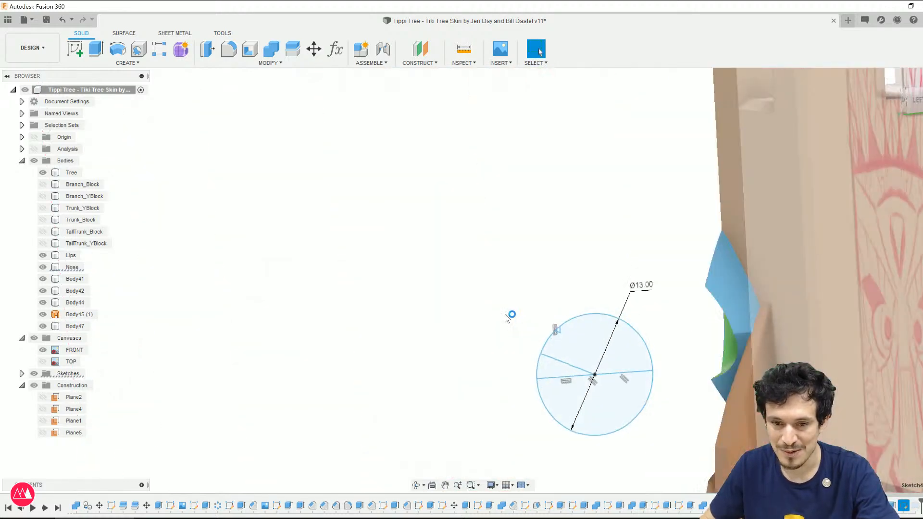
scroll(535, 347, "up", 5)
left_click_drag(544, 313, 546, 300)
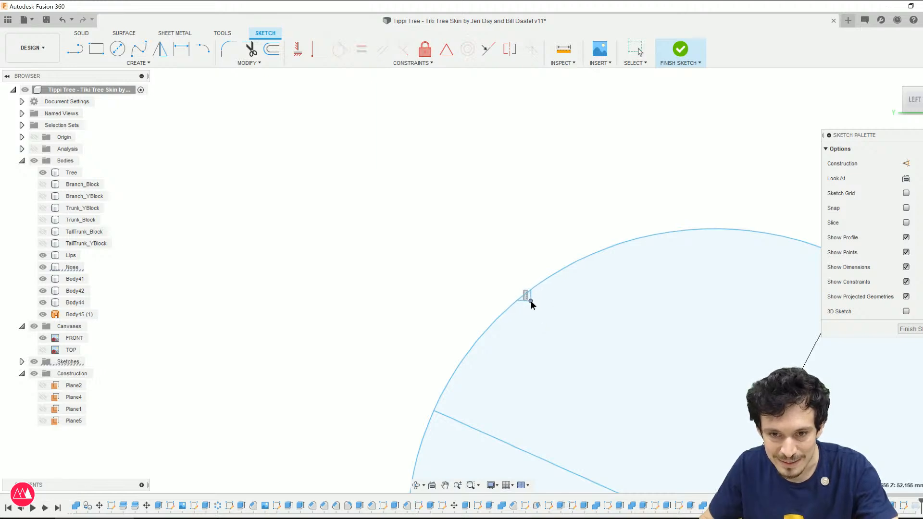
key("d")
left_click(535, 295)
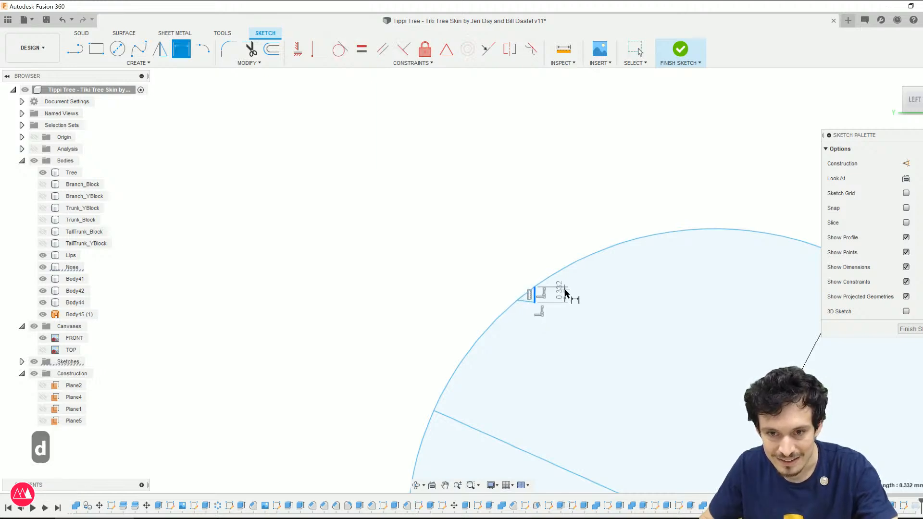
left_click(567, 292)
type(".2")
key("Return")
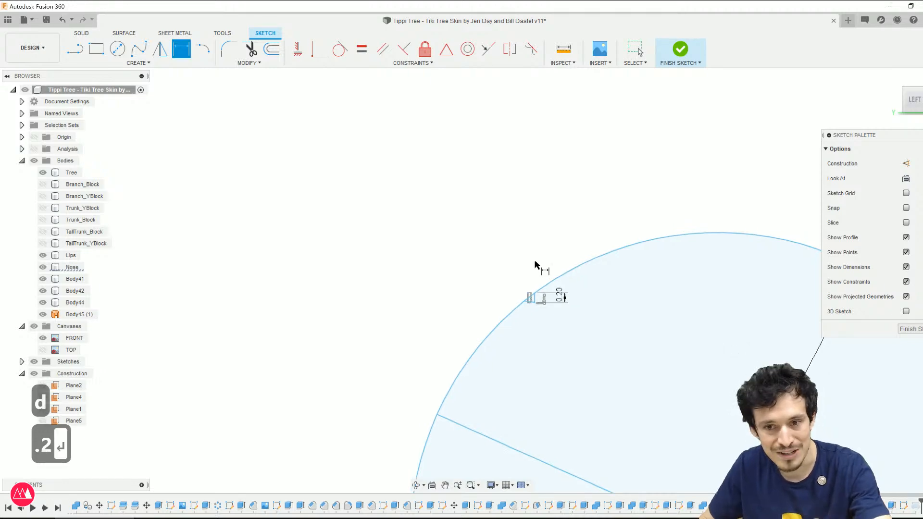
scroll(365, 143, "down", 3)
left_click(679, 49)
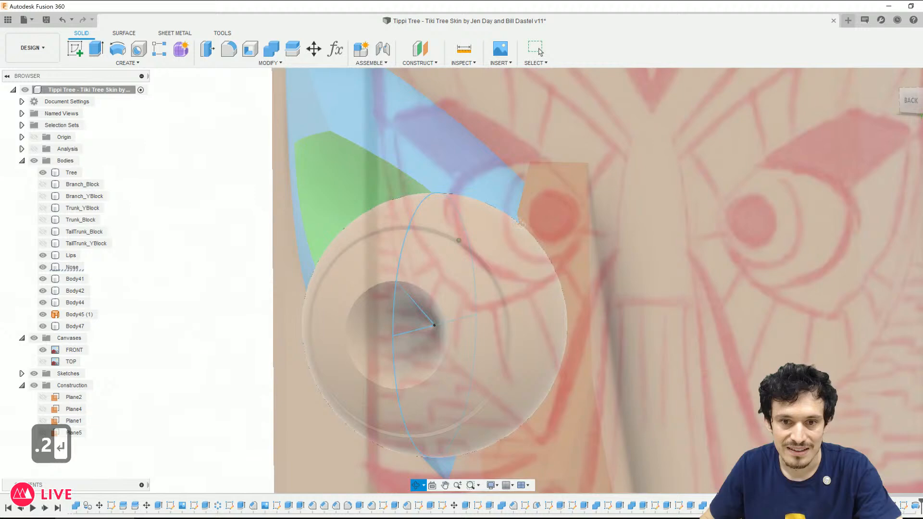
Step: Fillet the edge of the groove around the eyeball's pupil by 6.894 mm, and display the model shaded with hidden edges
middle_click_drag(521, 224, 469, 241, "shift")
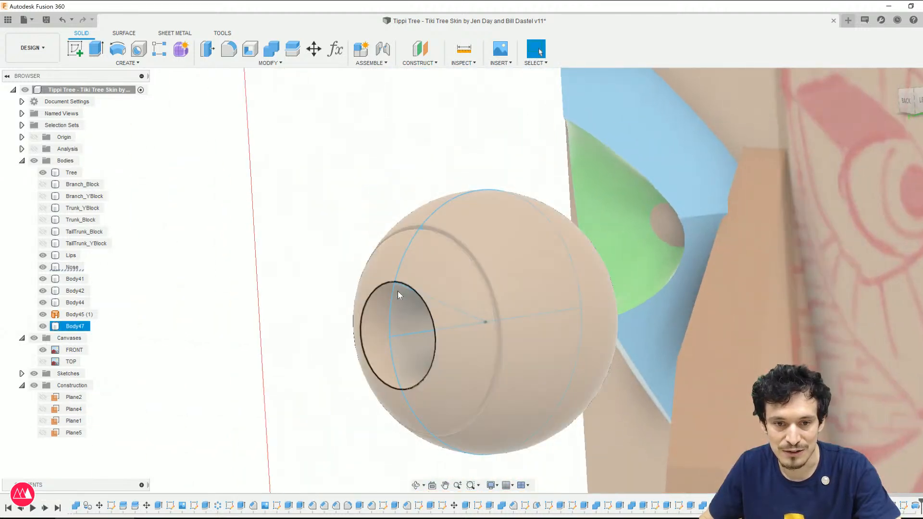
scroll(399, 293, "down", 2)
middle_click_drag(416, 271, 410, 232)
scroll(410, 231, "up", 4)
scroll(416, 213, "up", 2)
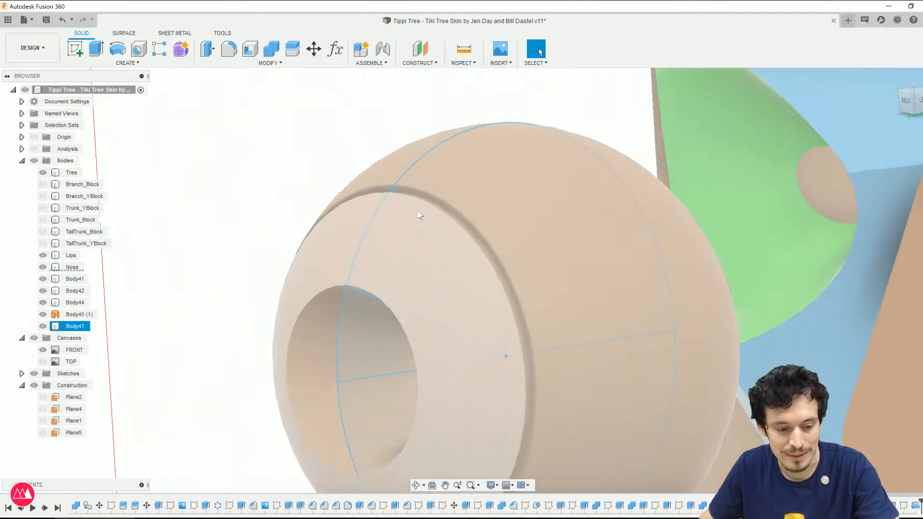
key("f")
left_click(422, 194)
mouse_move(421, 195)
left_mouse_down()
mouse_move(426, 219)
mouse_move(421, 198)
mouse_move(424, 216)
mouse_move(422, 199)
mouse_move(420, 210)
left_mouse_up()
key("ctrl+4")
key("ctrl+5")
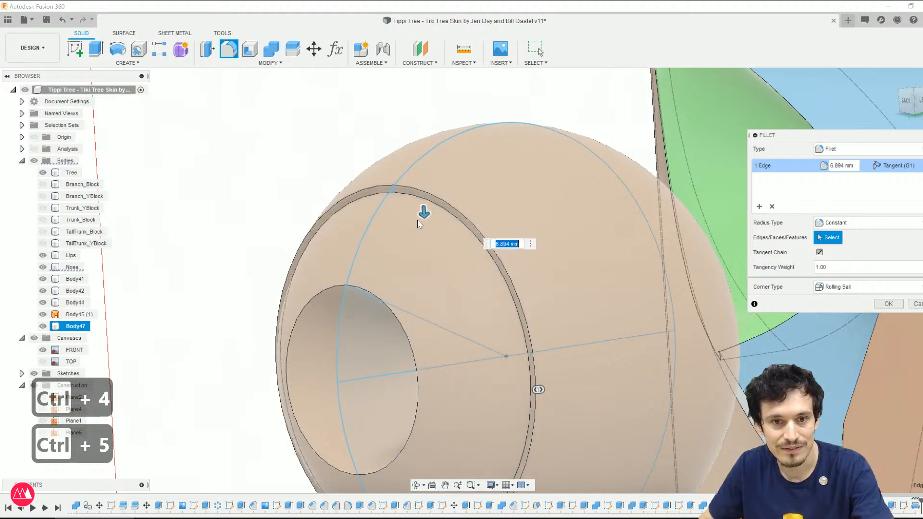
key("Return")
Step: View the face straight from the back and reopen the eyeball's circle sketch for editing
middle_click_drag(210, 204, 235, 223, "shift")
scroll(370, 346, "down", 3)
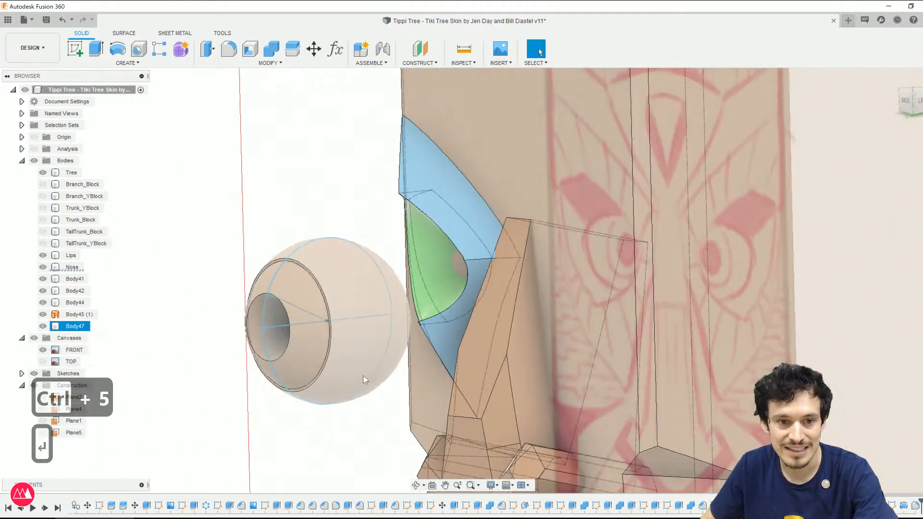
middle_click_drag(368, 377, 414, 390, "shift")
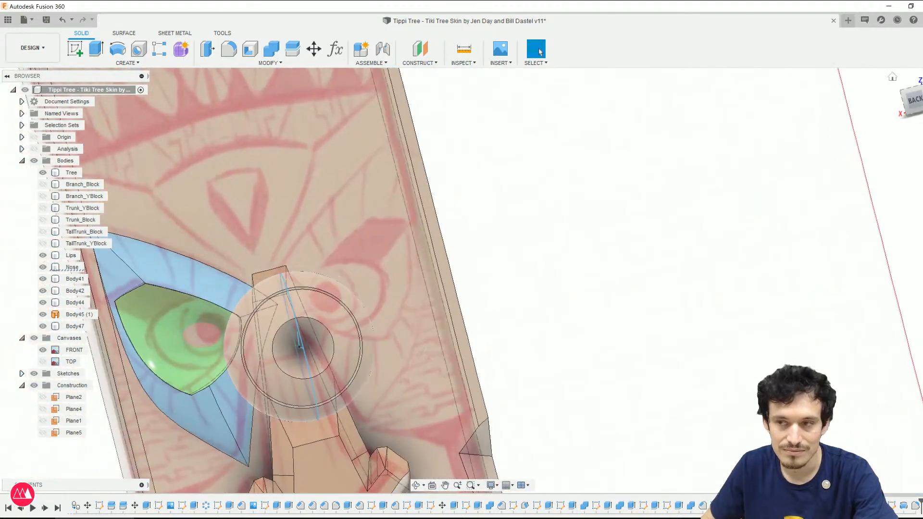
left_click(907, 101)
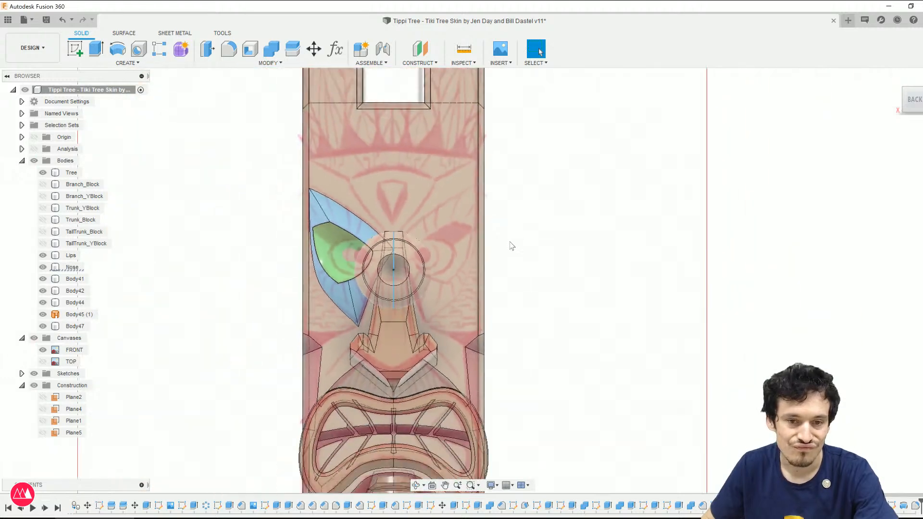
scroll(383, 239, "up", 4)
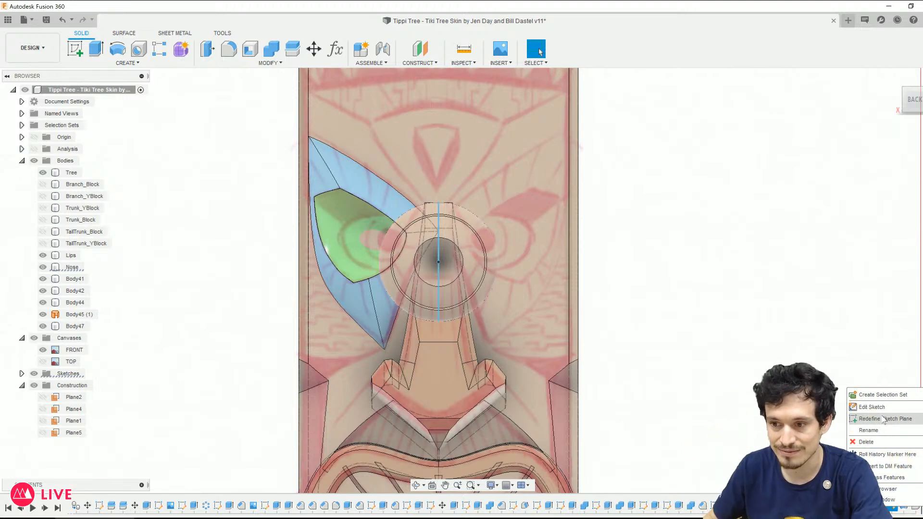
scroll(386, 298, "down", 3)
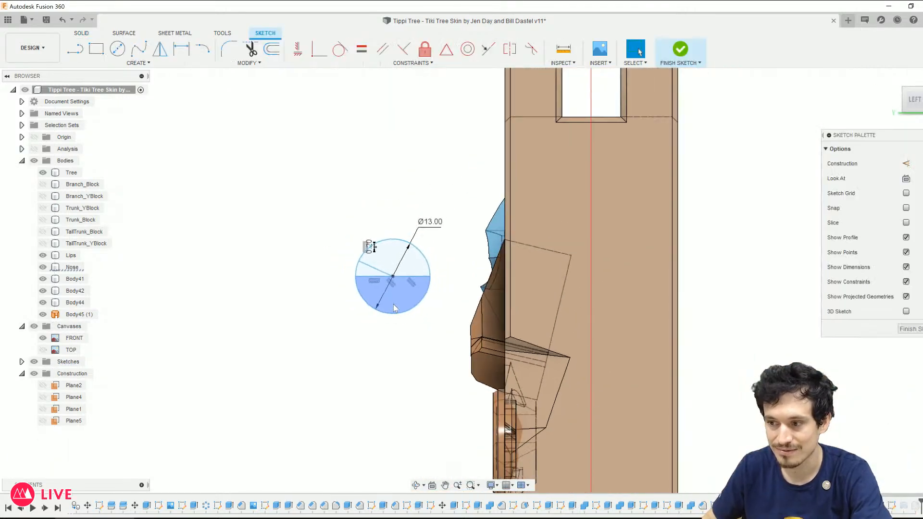
Step: Dimension the angle between the slanted line and the circle's horizontal diameter line at 18 degrees
scroll(353, 279, "up", 4)
left_click(411, 275)
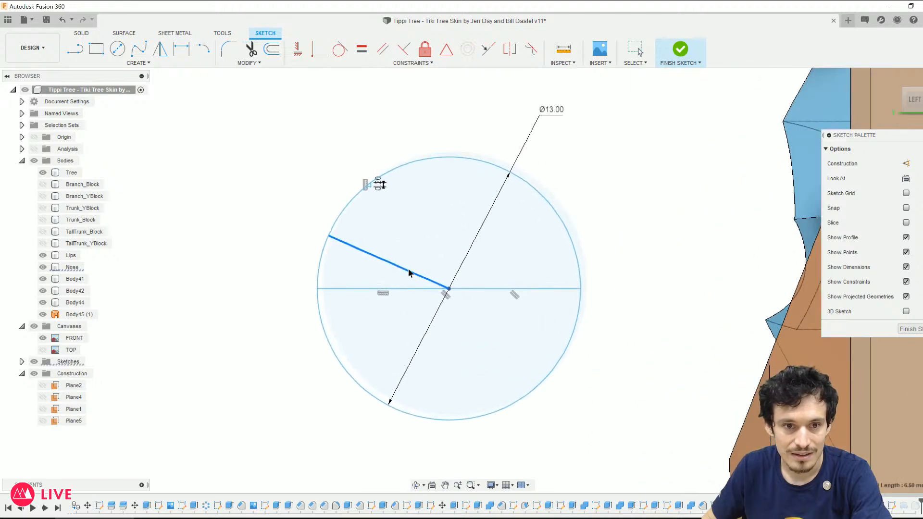
left_click(408, 291)
key("d")
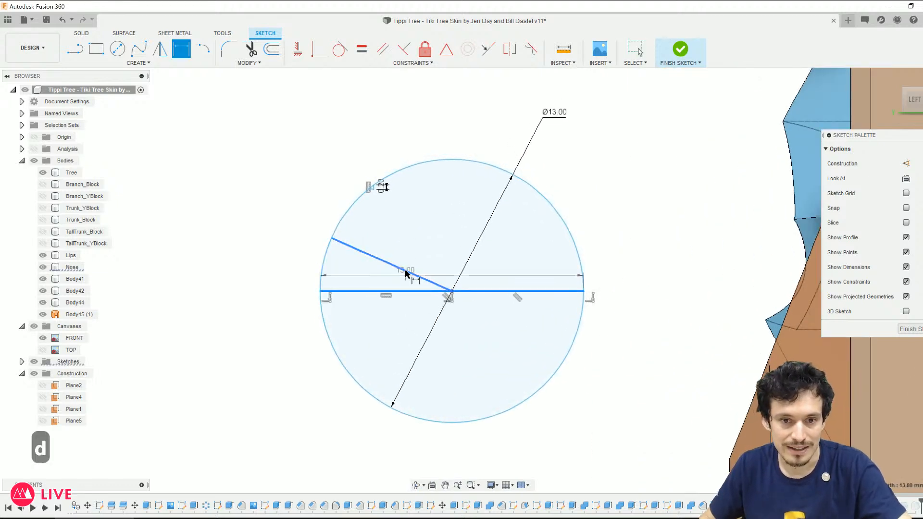
left_click(406, 272)
left_click(359, 273)
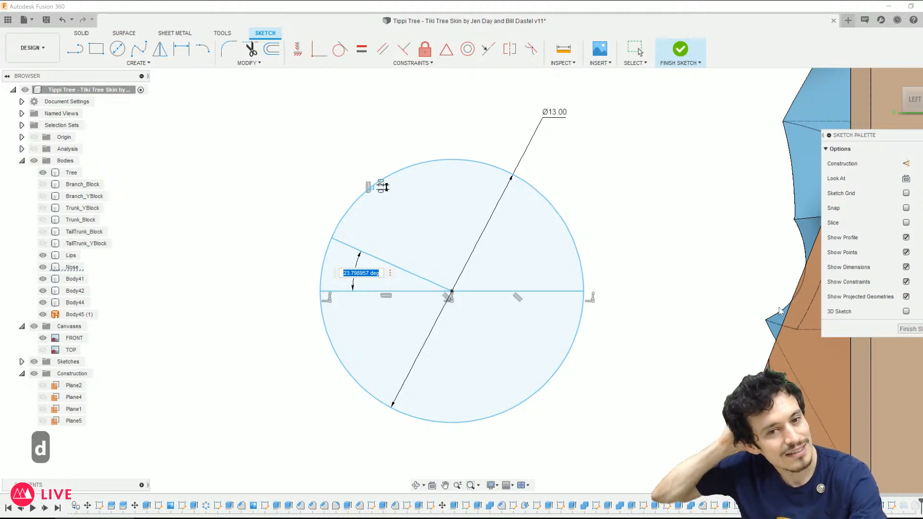
type("1/8")
key("BackSpace")
key("BackSpace")
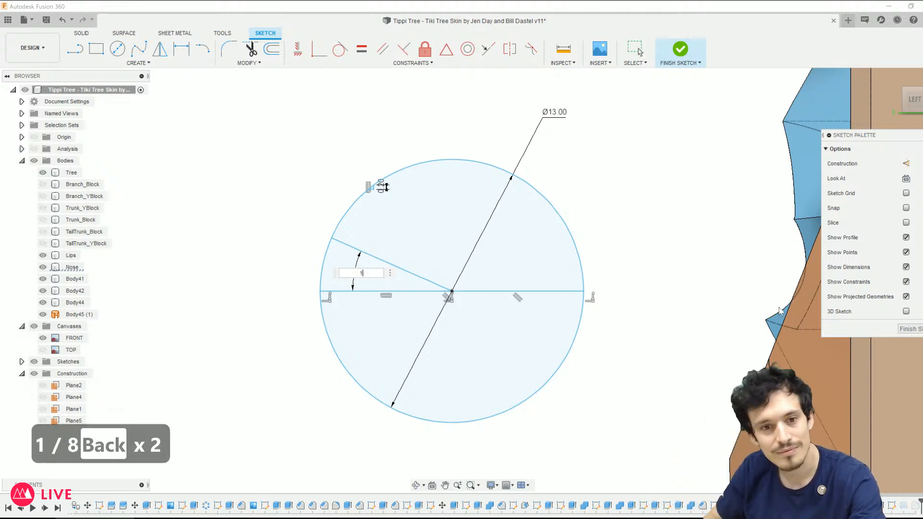
type("8")
key("Return")
Step: Delete the vertical constraint on the notch's short line in the eyeball sketch
scroll(369, 185, "up", 5)
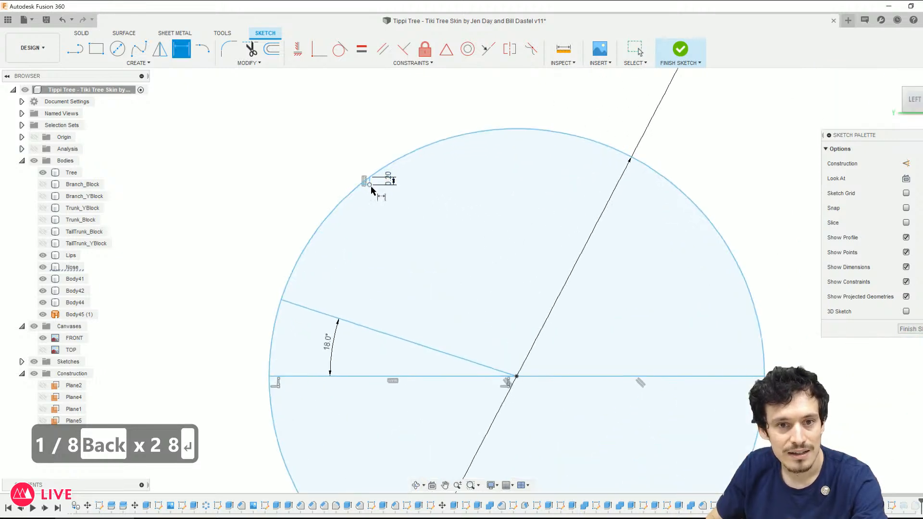
scroll(365, 184, "up", 2)
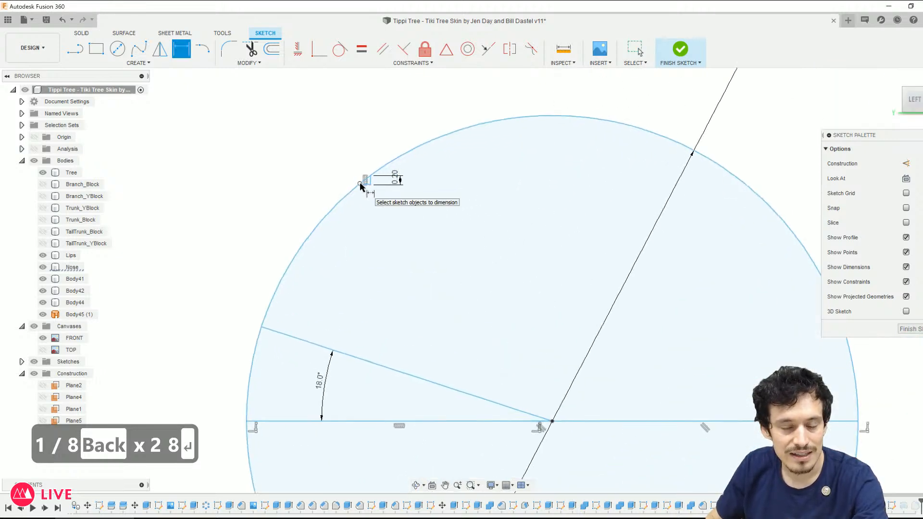
scroll(361, 185, "up", 2)
key("Escape")
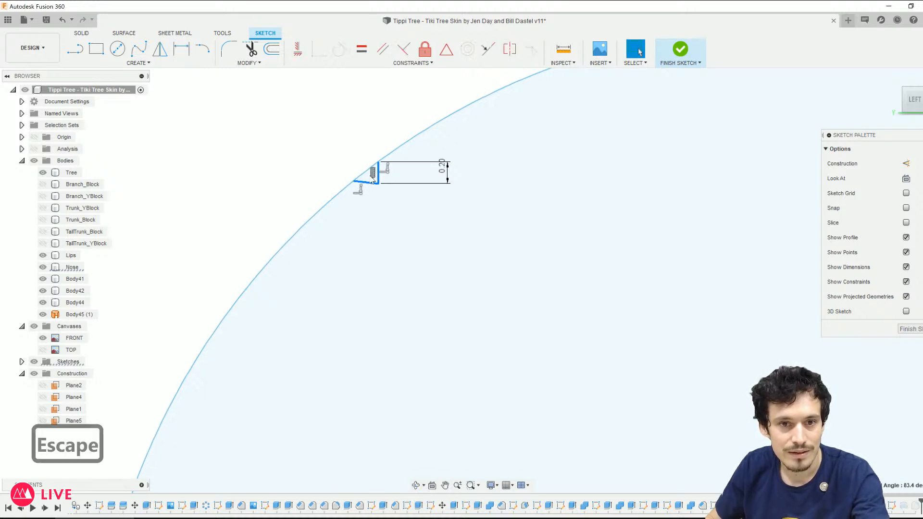
key("Delete")
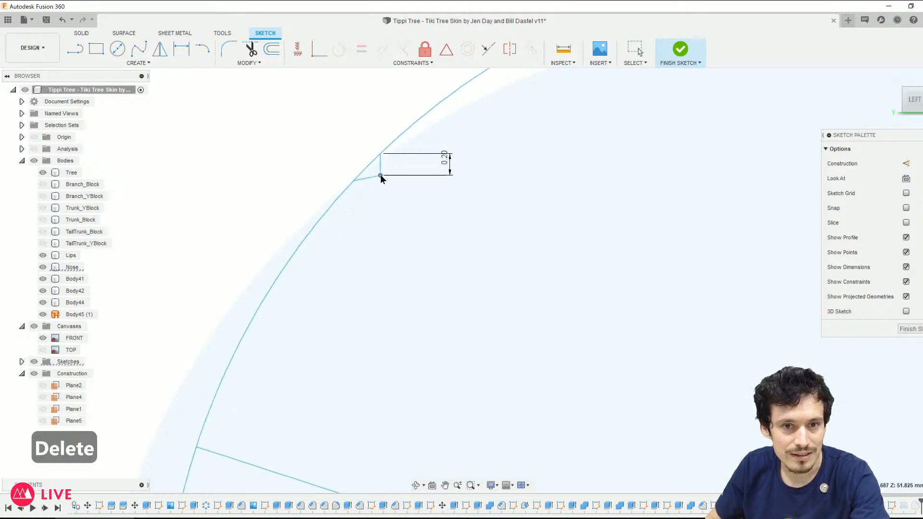
scroll(366, 192, "down", 6)
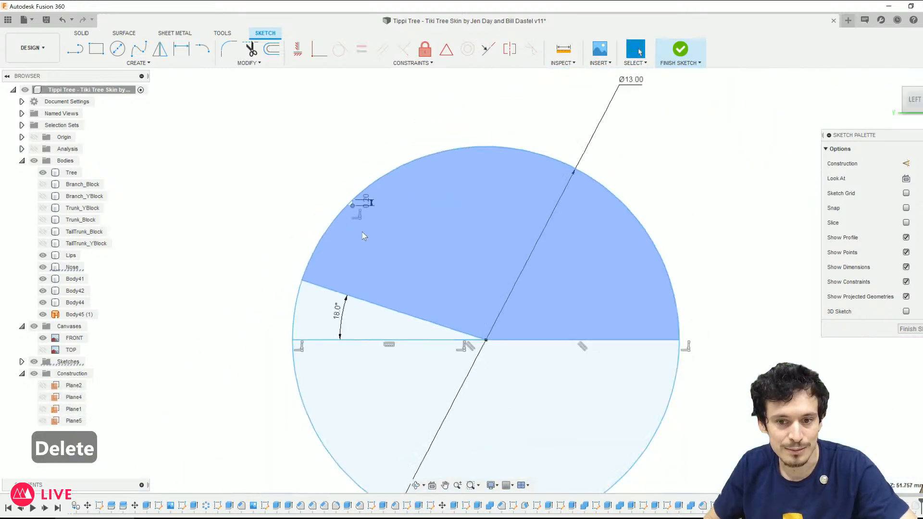
scroll(389, 240, "up", 1)
scroll(388, 242, "down", 1)
left_click_drag(384, 240, 355, 245)
key("ctrl+z")
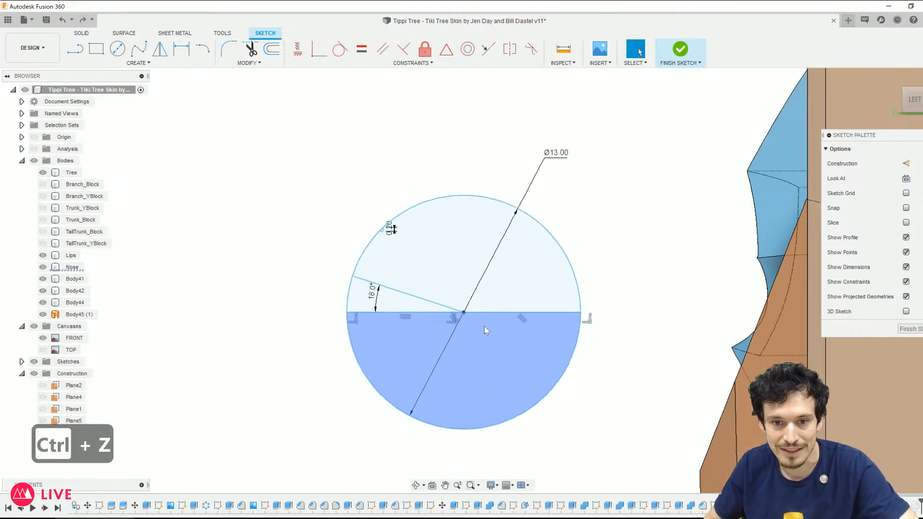
Step: Fix the circle's center point in place so the sketch geometry can no longer shift
scroll(484, 327, "down", 4)
scroll(492, 337, "up", 4)
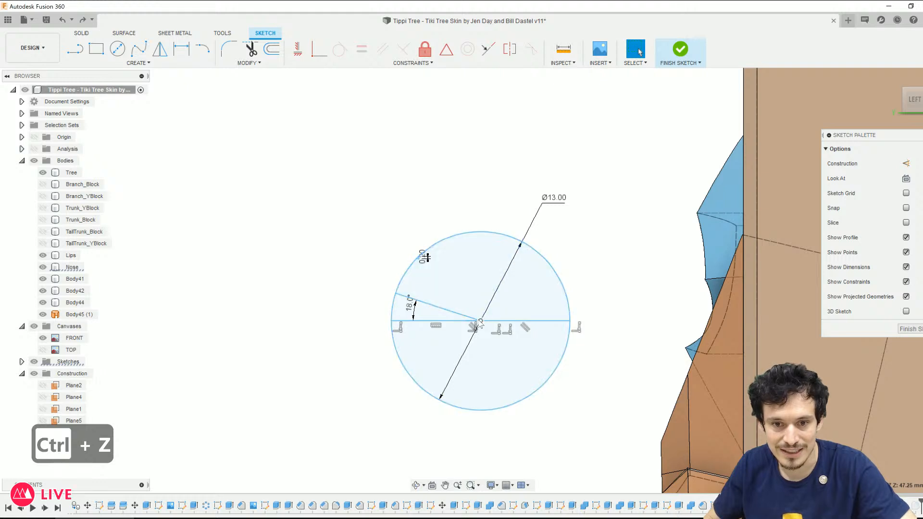
right_click(479, 325)
left_click(476, 402)
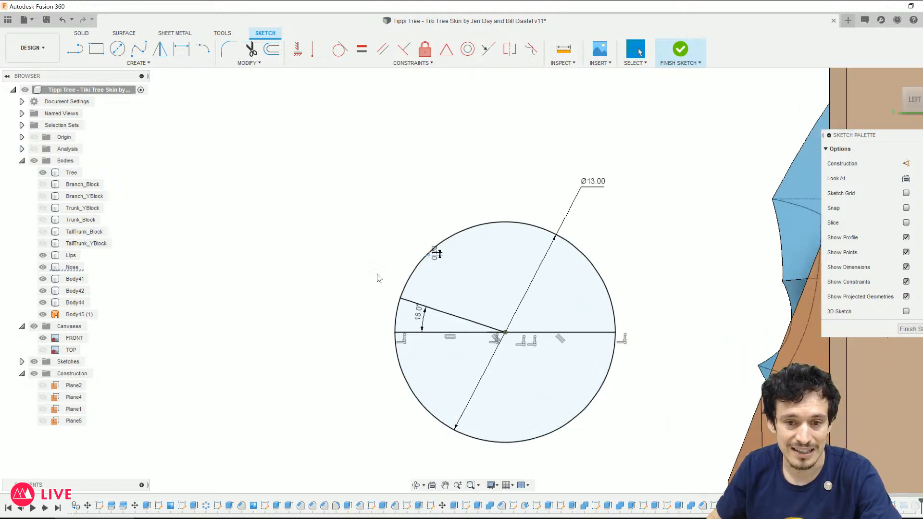
Step: Reposition the notch's inner corner and its upper endpoint on the arc, and finish the sketch
scroll(384, 276, "up", 5)
key("Escape")
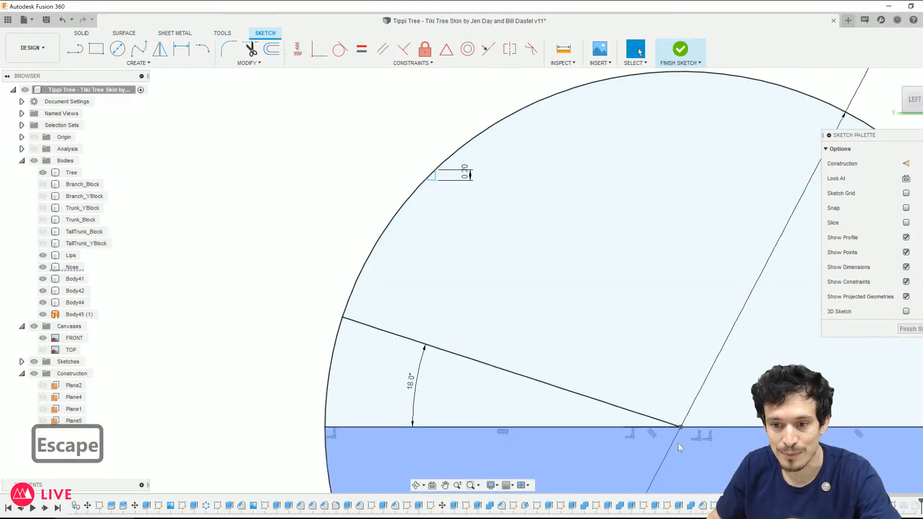
scroll(425, 149, "up", 1)
scroll(425, 149, "up", 1)
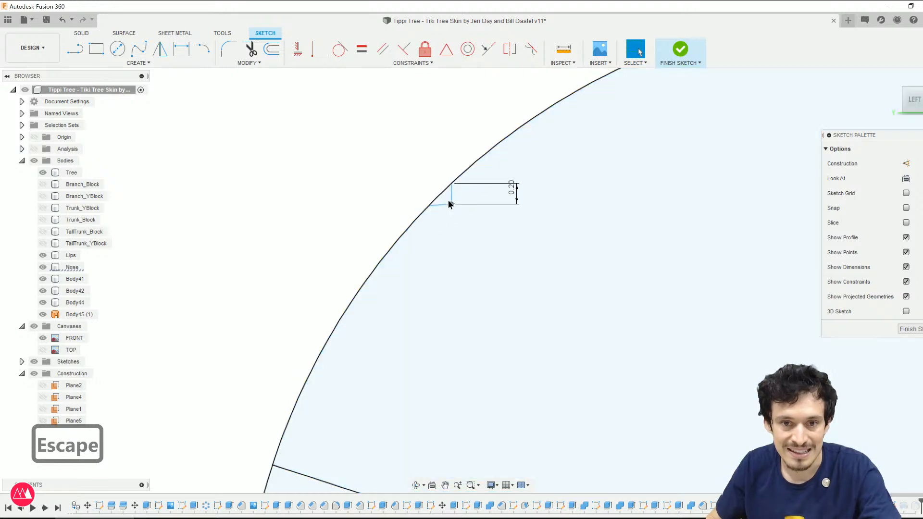
left_click(451, 204)
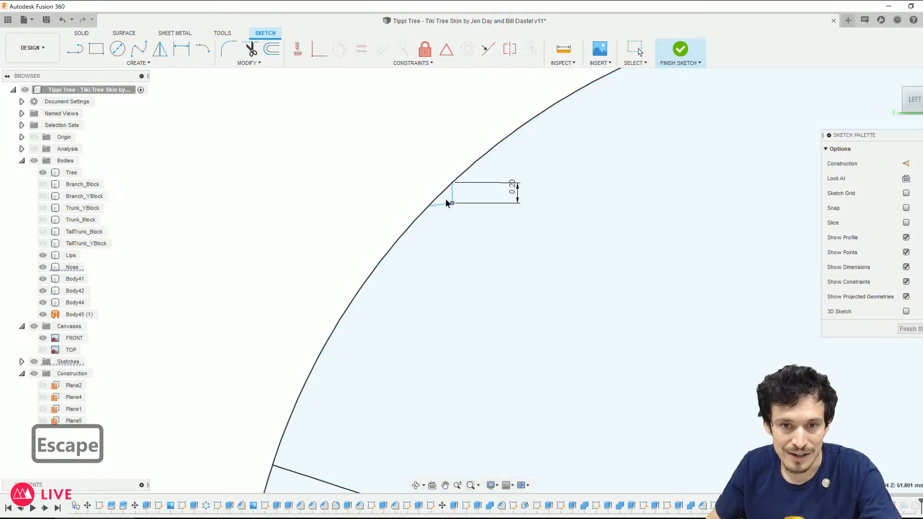
key("Escape")
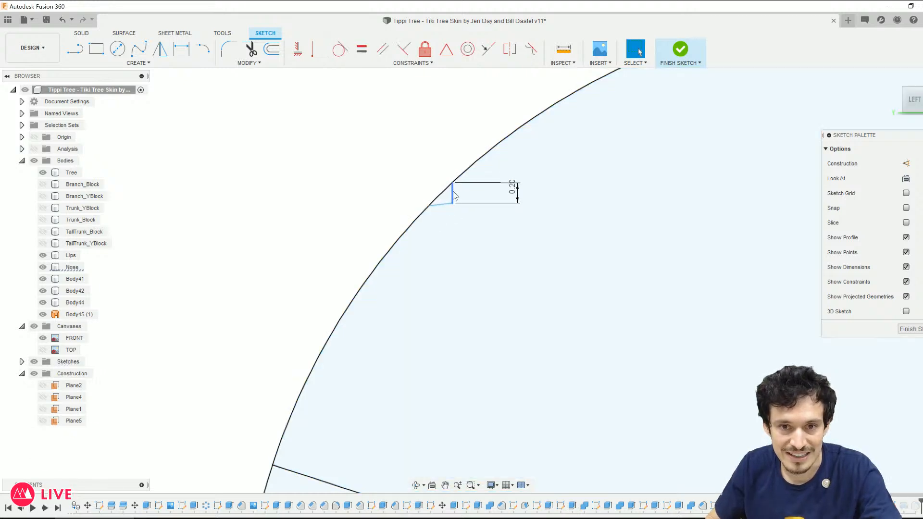
scroll(452, 192, "up", 2)
mouse_move(452, 176)
left_mouse_down()
mouse_move(441, 186)
mouse_move(446, 181)
left_mouse_up()
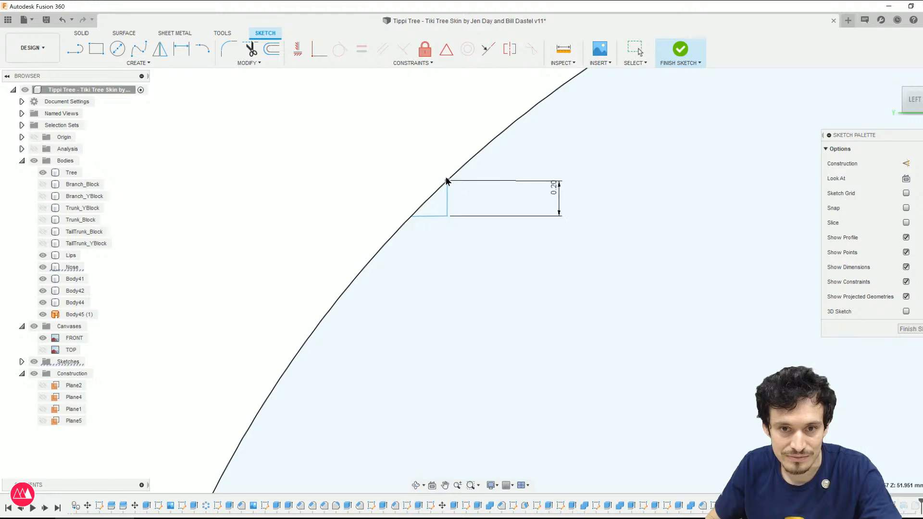
scroll(379, 143, "down", 4)
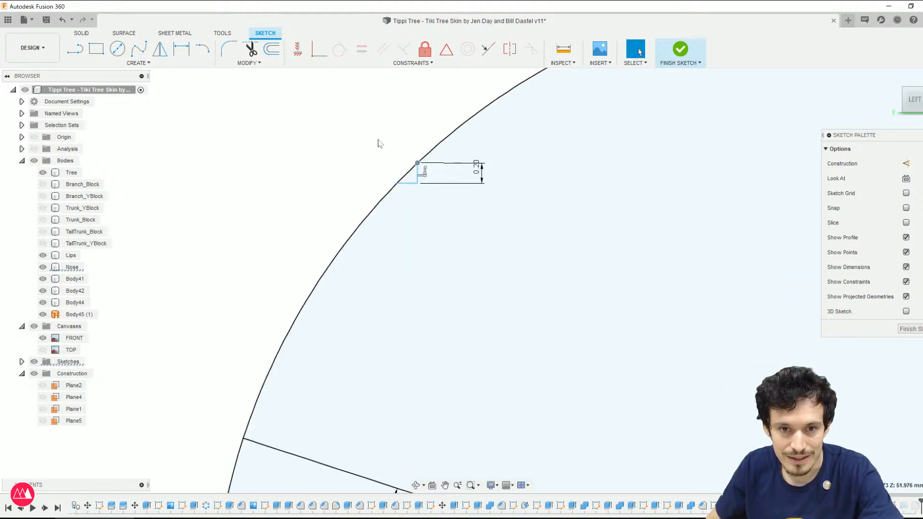
left_click(680, 50)
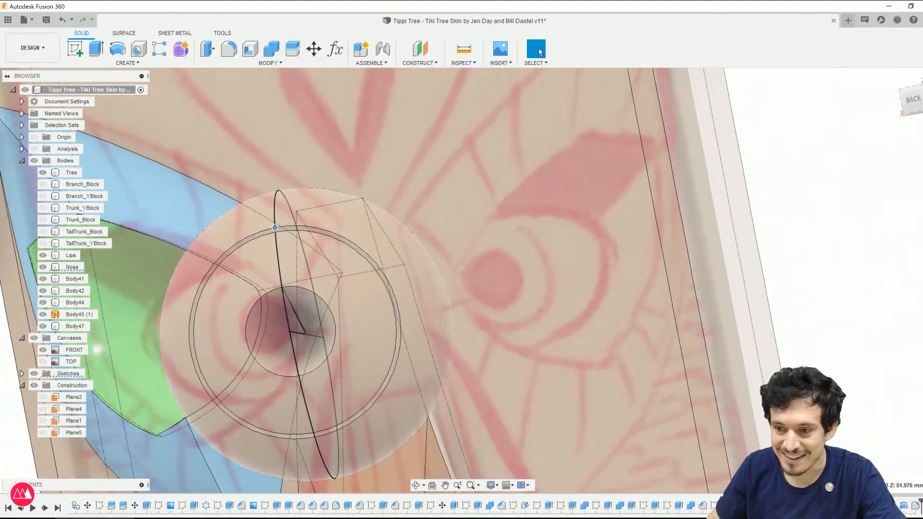
Step: Reopen the eyeball's sketch and slide the notch farther down the arc, tilting its 0.2 mm line
right_click(892, 505)
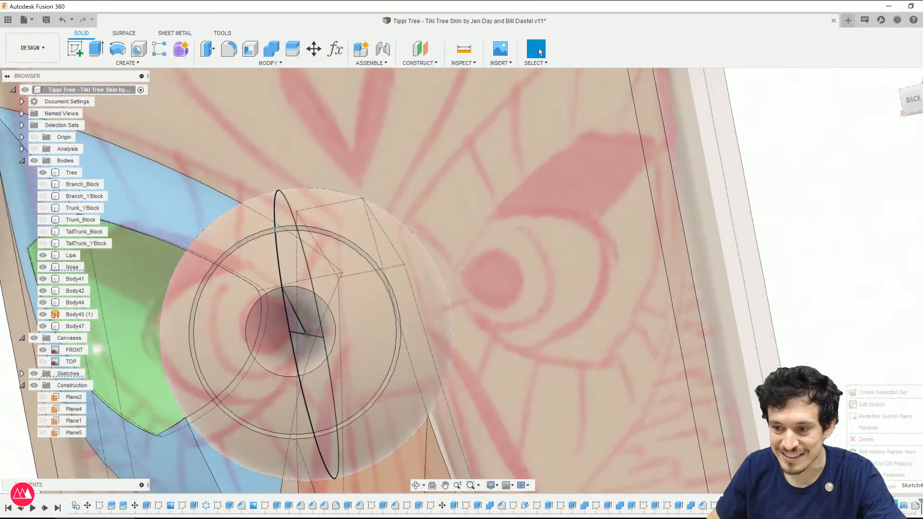
left_click(871, 404)
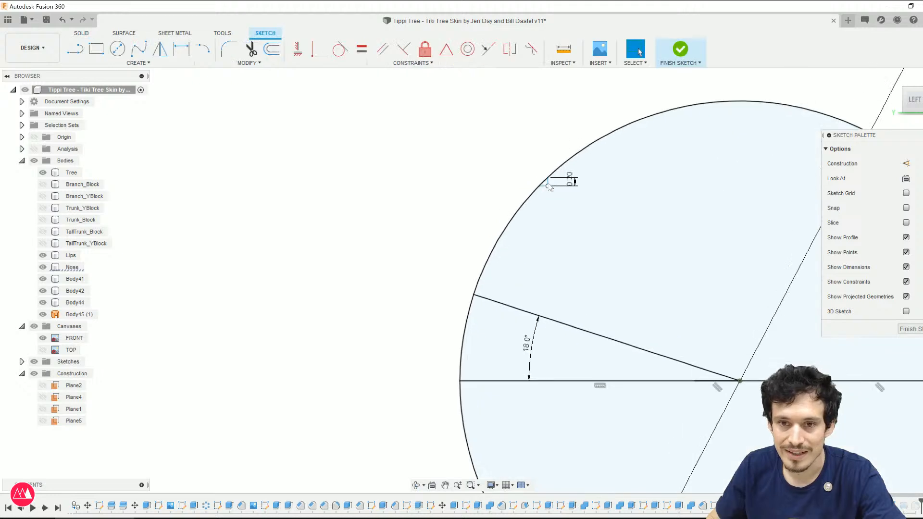
left_click_drag(532, 195, 535, 191)
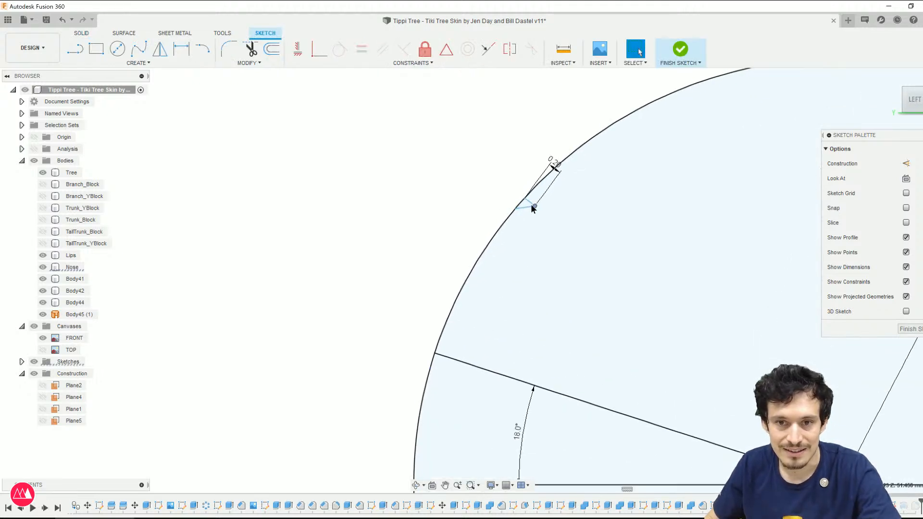
scroll(521, 209, "up", 5)
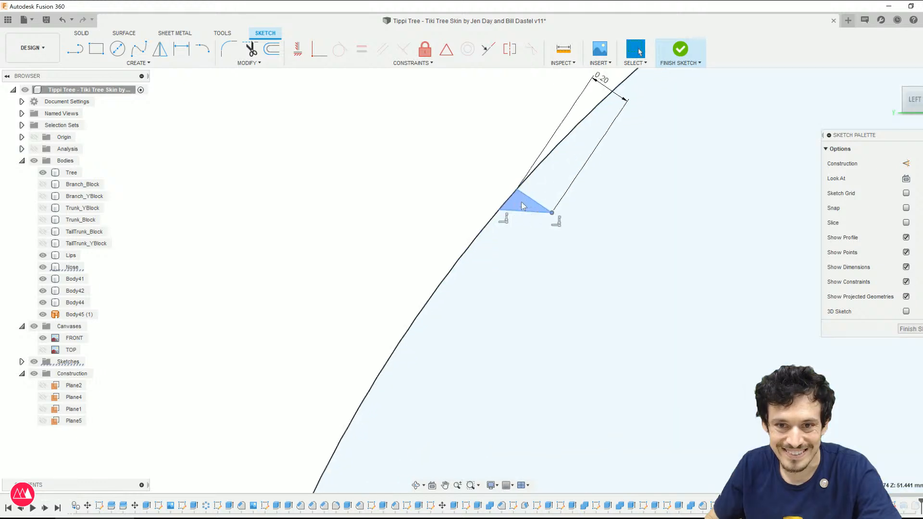
left_click_drag(530, 179, 542, 197)
Step: Draw a line from the circle's center to the arc at the notch, and delete the notch's lines
scroll(383, 200, "down", 5)
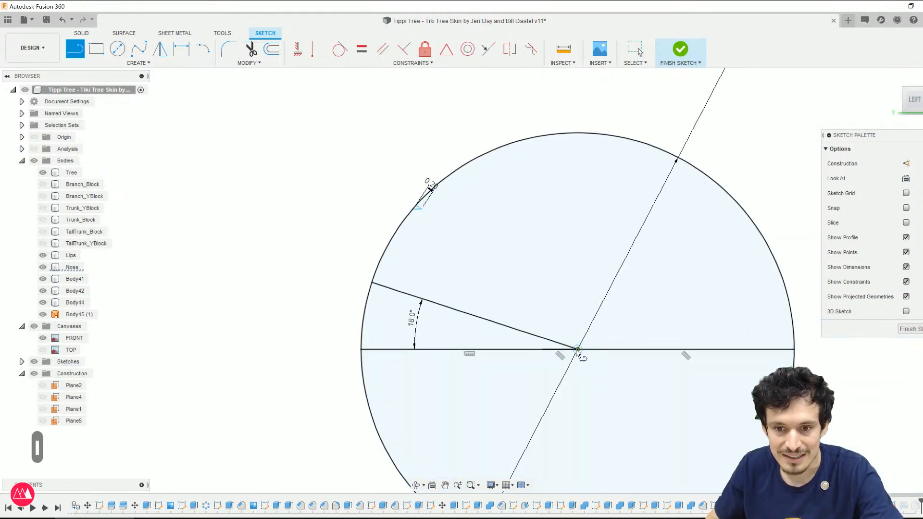
scroll(431, 291, "up", 5)
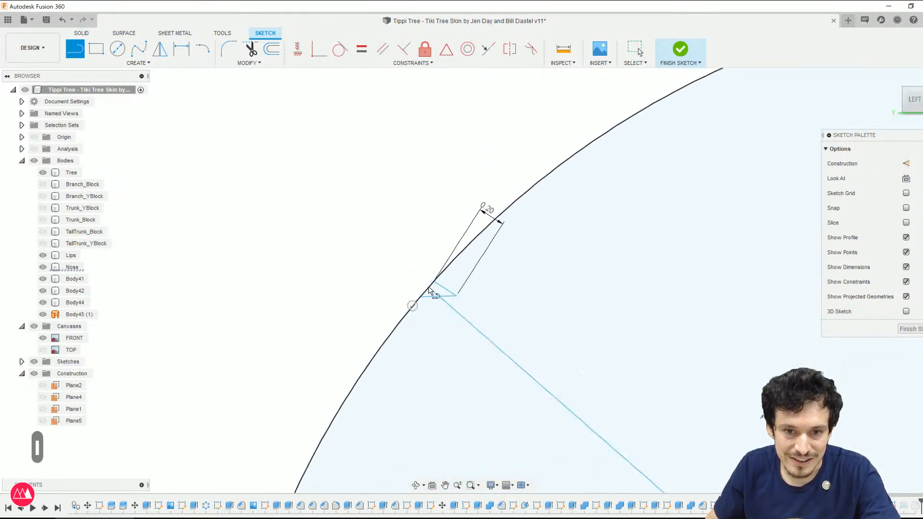
key("Escape")
key("Delete")
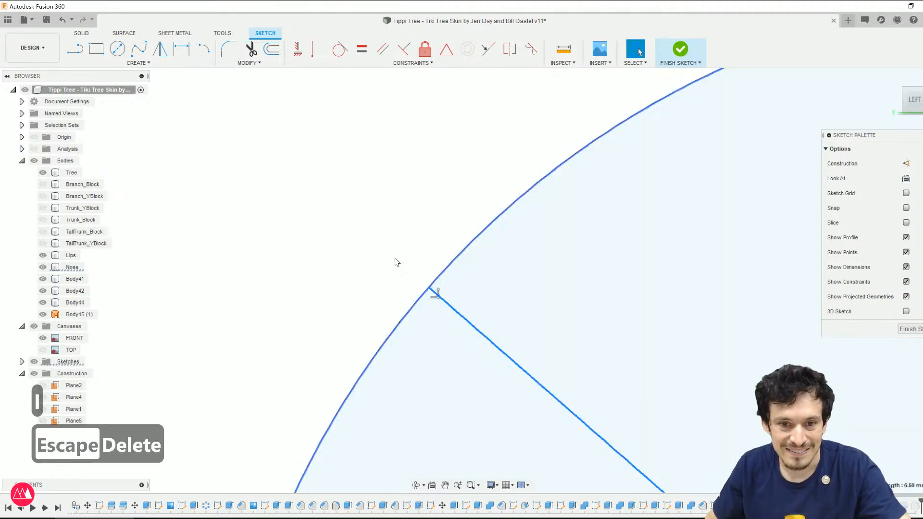
Step: Convert the new line from the circle's center to the arc into a construction line
scroll(396, 261, "down", 5)
key("x")
scroll(348, 253, "up", 5)
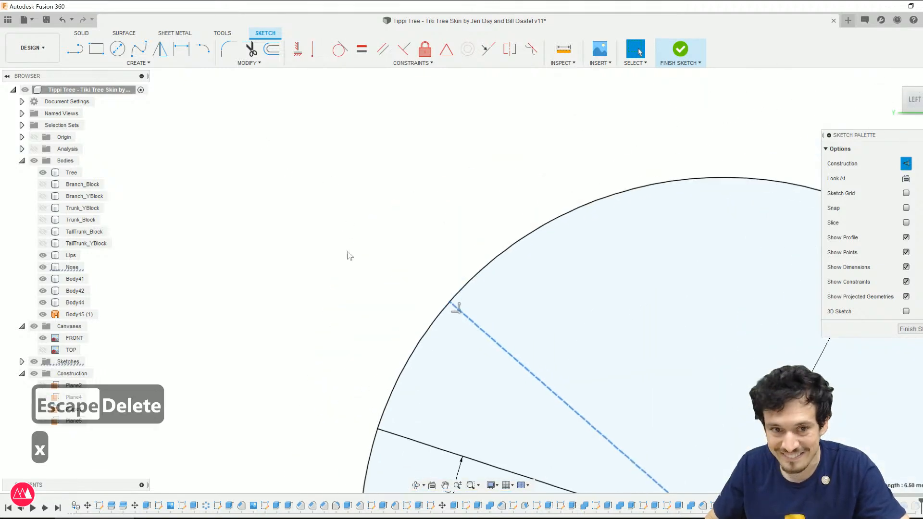
Step: Sketch a line about 0.364 mm long from the arc to the construction line and mirror it across that line to form a notch
key("l")
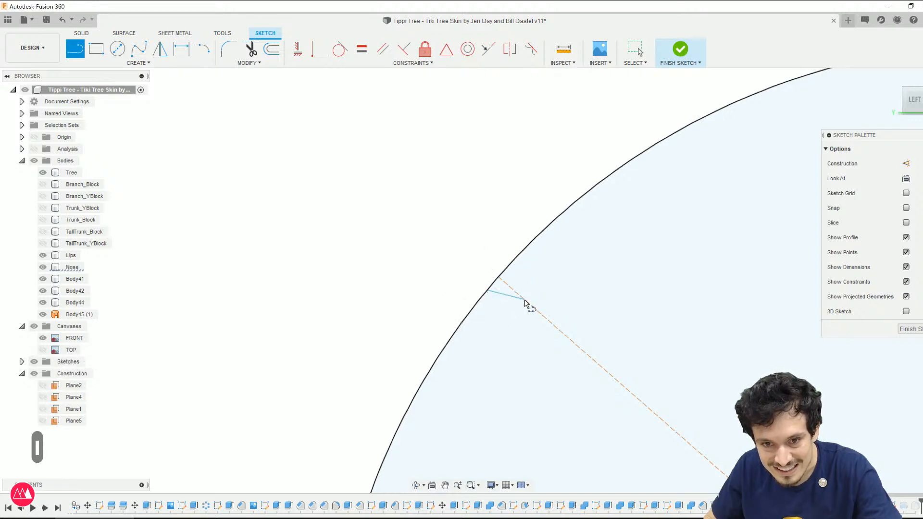
key("m")
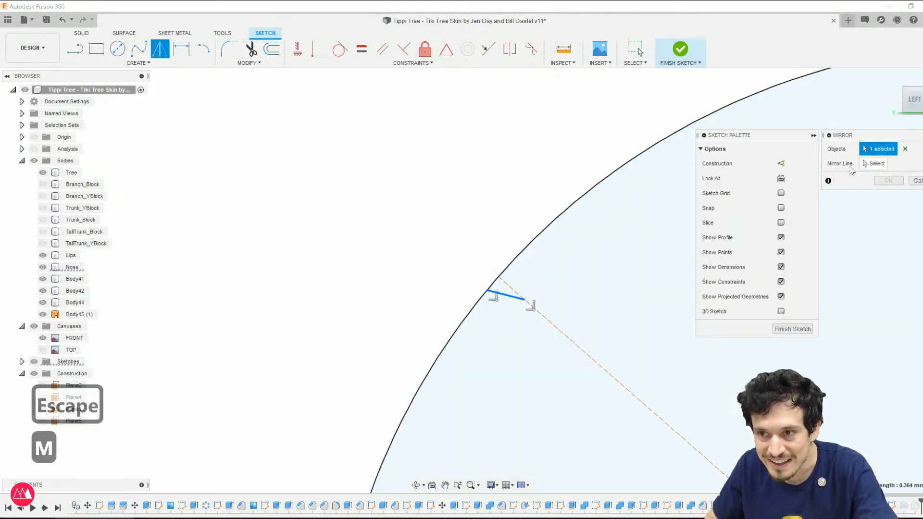
left_click(572, 343)
key("Return")
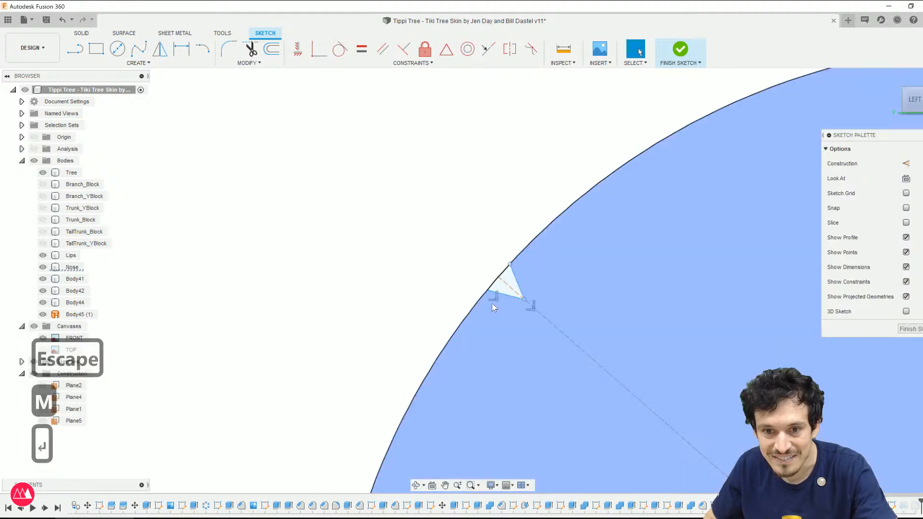
Step: Dimension the notch's opening to 0.3 mm and its side to 0.5 mm, and finish the sketch
scroll(529, 298, "up", 3)
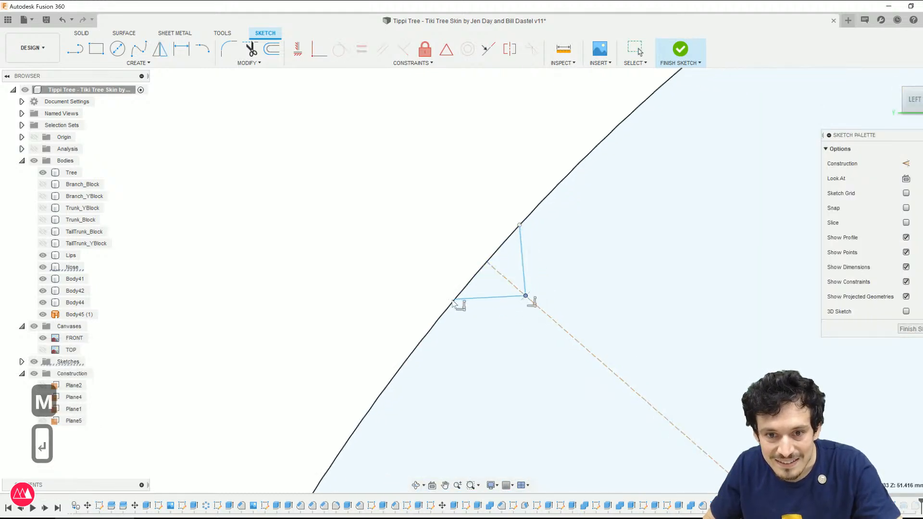
key("d")
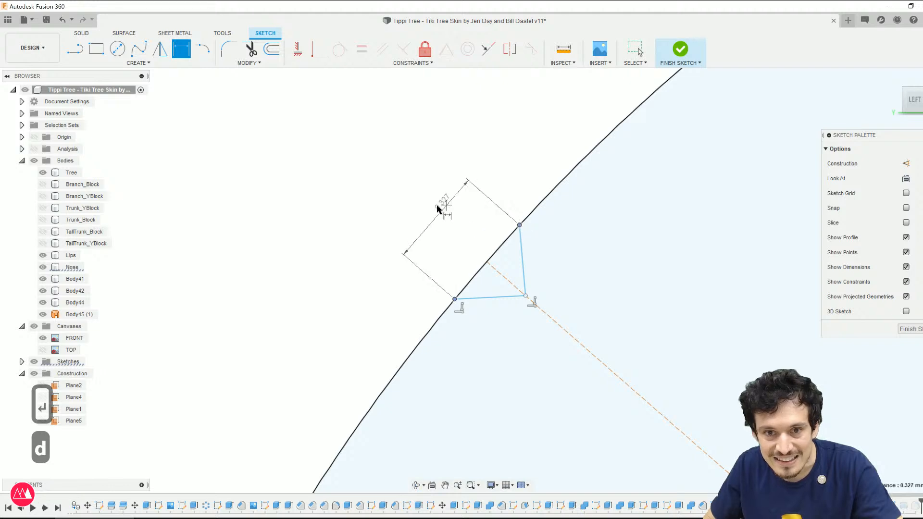
left_click(429, 211)
type(".3")
key("Return")
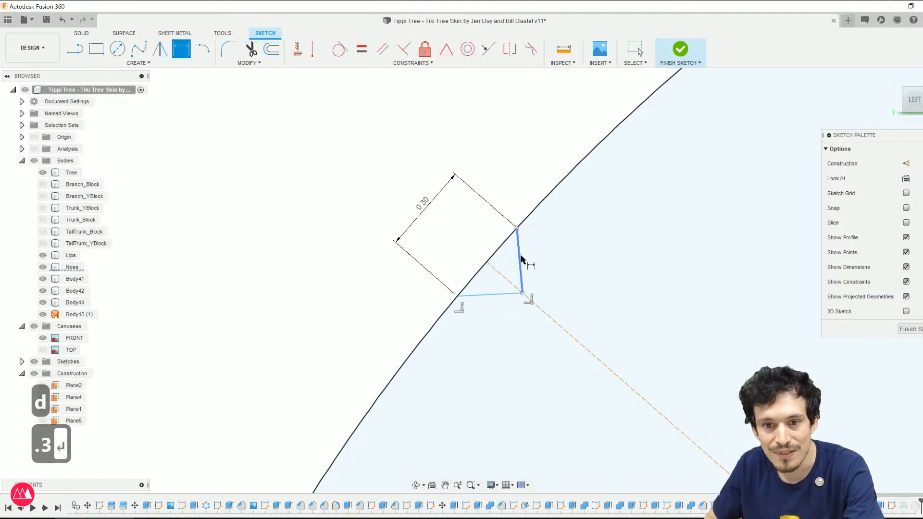
left_click(555, 124)
type(".5")
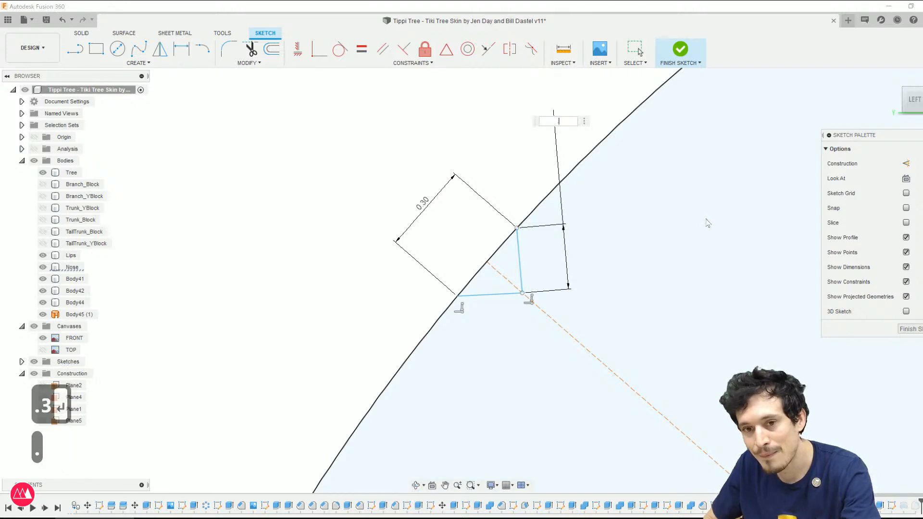
key("Return")
scroll(380, 230, "down", 5)
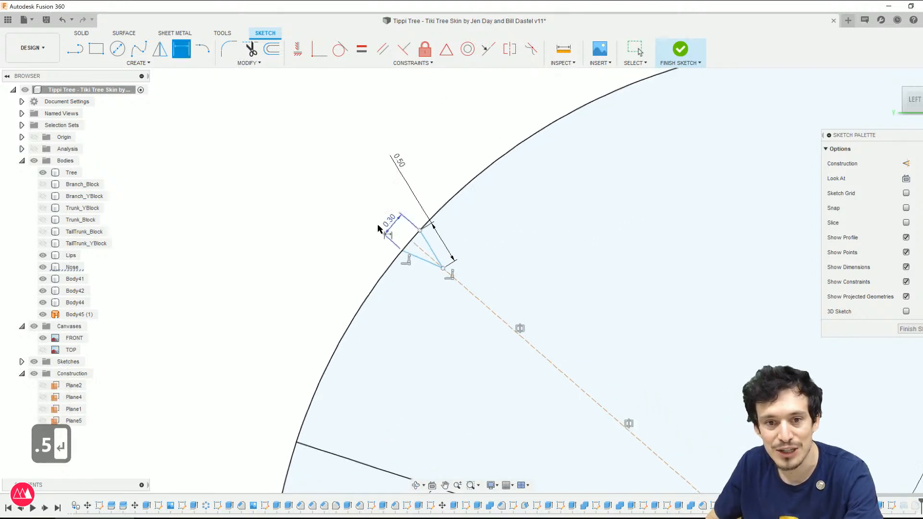
scroll(335, 170, "down", 8)
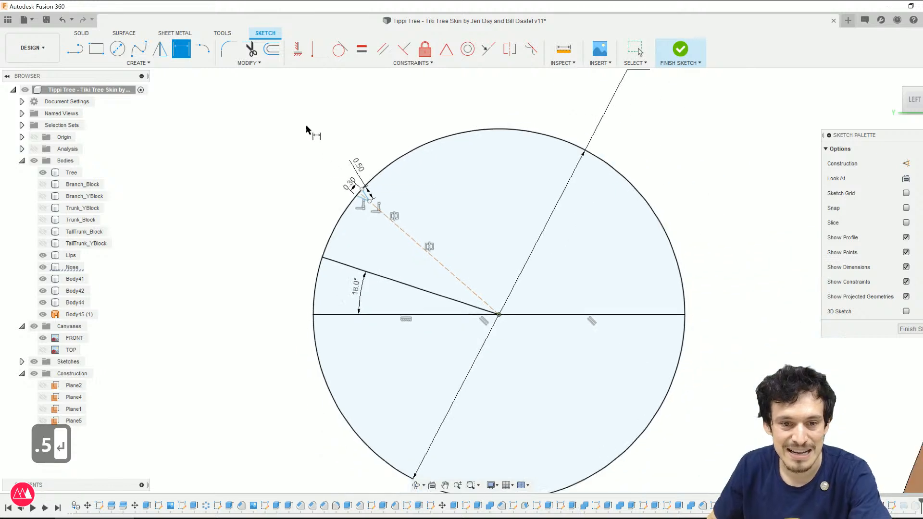
left_click(685, 48)
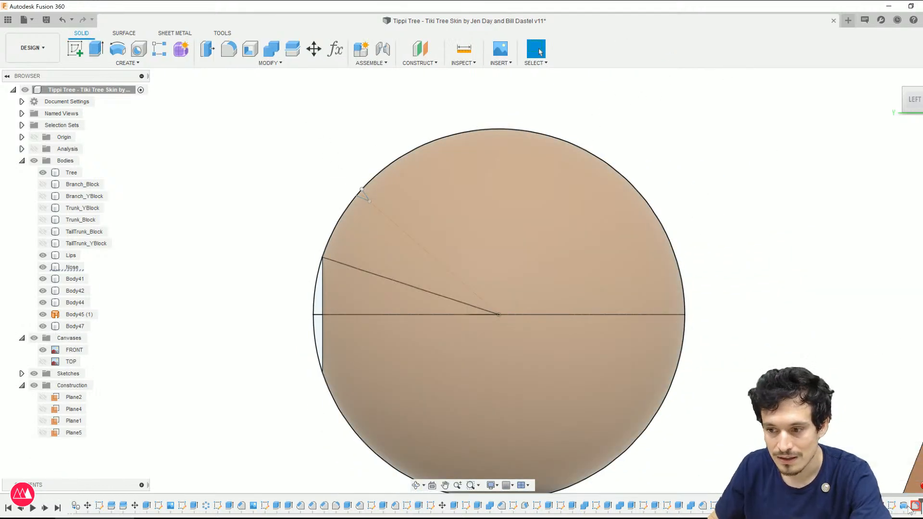
Step: Edit the eyeball's 360-degree revolve so its profile leaves out the new notch
right_click(910, 509)
left_click(871, 406)
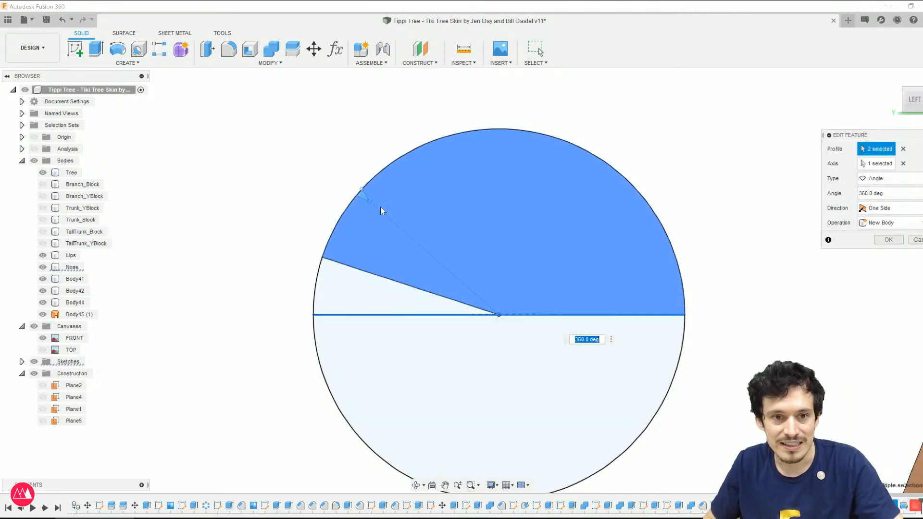
key("Return")
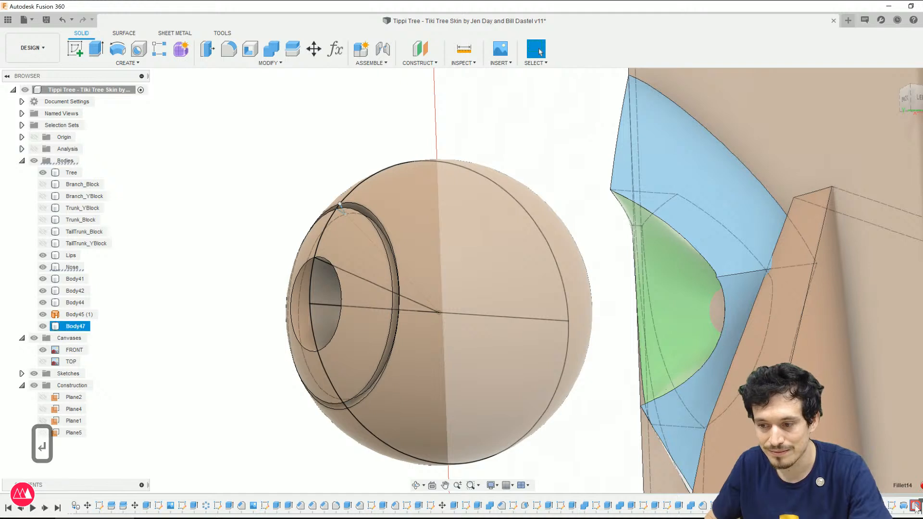
Step: Edit the eyeball's fillet to round the groove's inner rim edge with a radius of about 5.46 mm
left_click(872, 433)
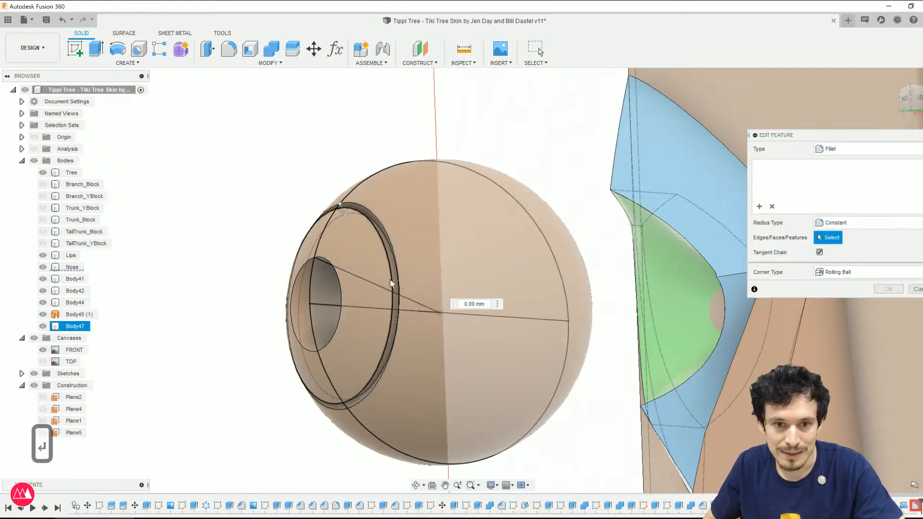
left_click_drag(394, 278, 384, 288)
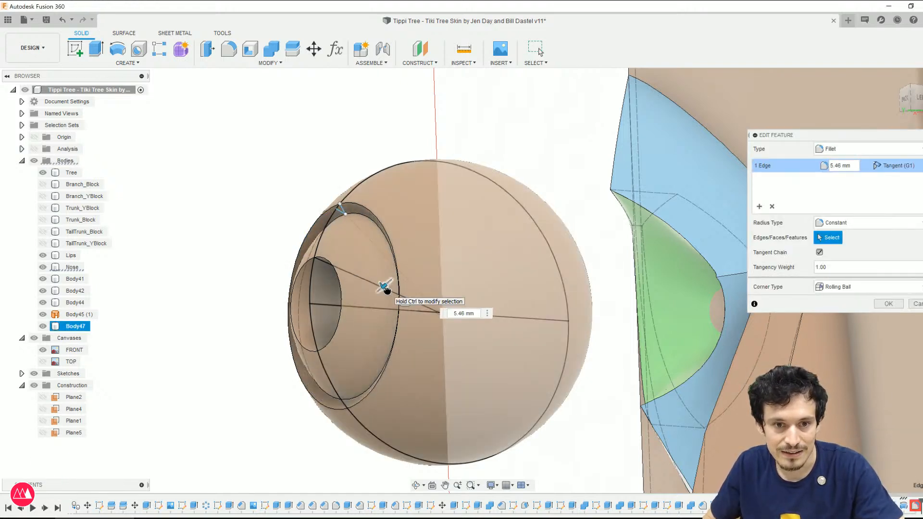
scroll(312, 343, "down", 1)
middle_click_drag(313, 342, 508, 319, "shift")
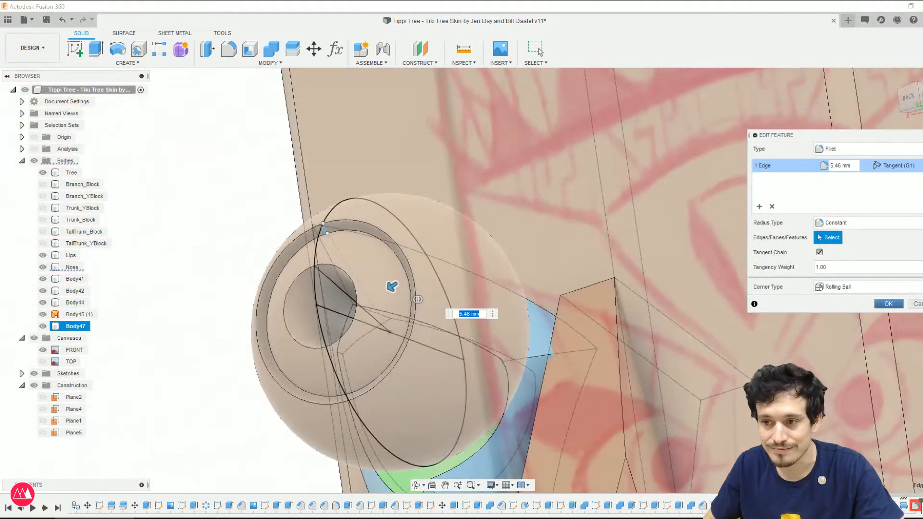
key("Return")
Step: Check the grooved eyeball against the face and hide the FRONT canvas
scroll(464, 370, "down", 3)
middle_click_drag(464, 370, 442, 363, "shift")
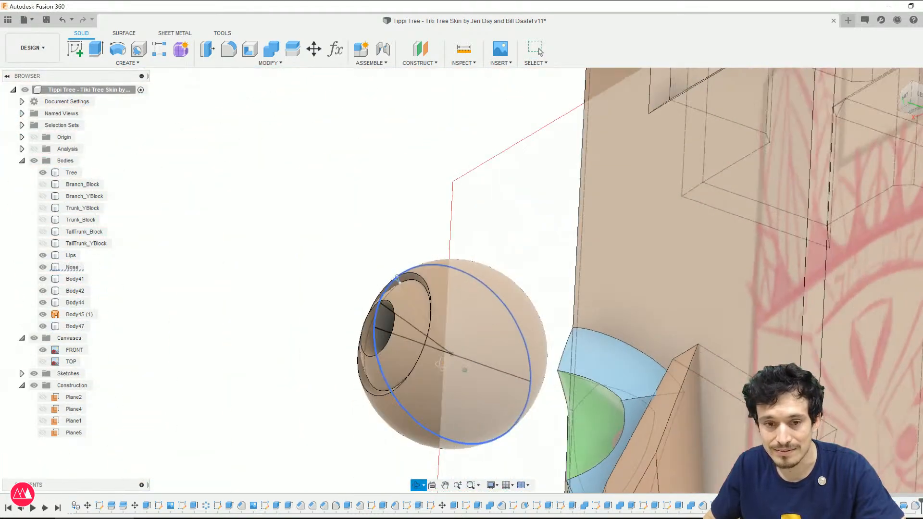
scroll(332, 418, "up", 3)
middle_click_drag(330, 417, 381, 416, "shift")
scroll(382, 415, "down", 3)
mouse_move(577, 341)
middle_mouse_down("shift")
mouse_move(610, 370)
mouse_move(584, 348)
middle_mouse_up("shift")
left_click(101, 304)
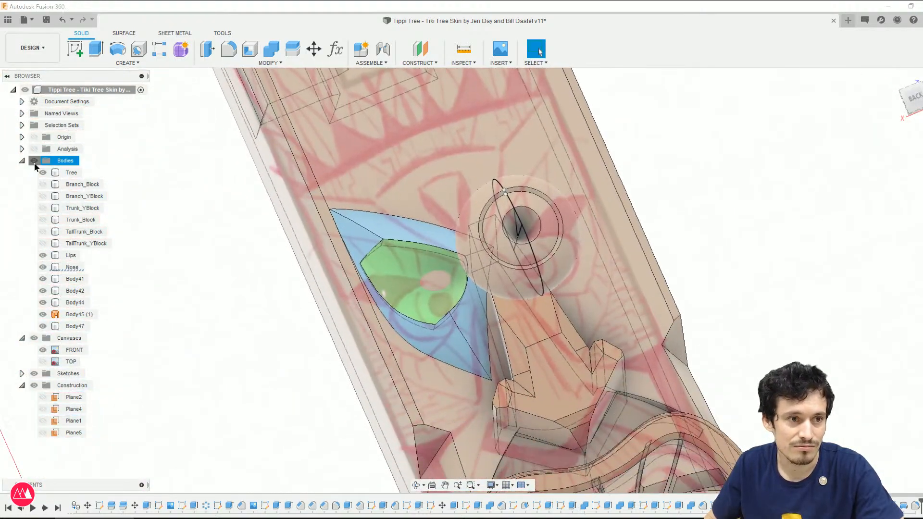
left_click(34, 161)
left_click(34, 160)
left_click(43, 350)
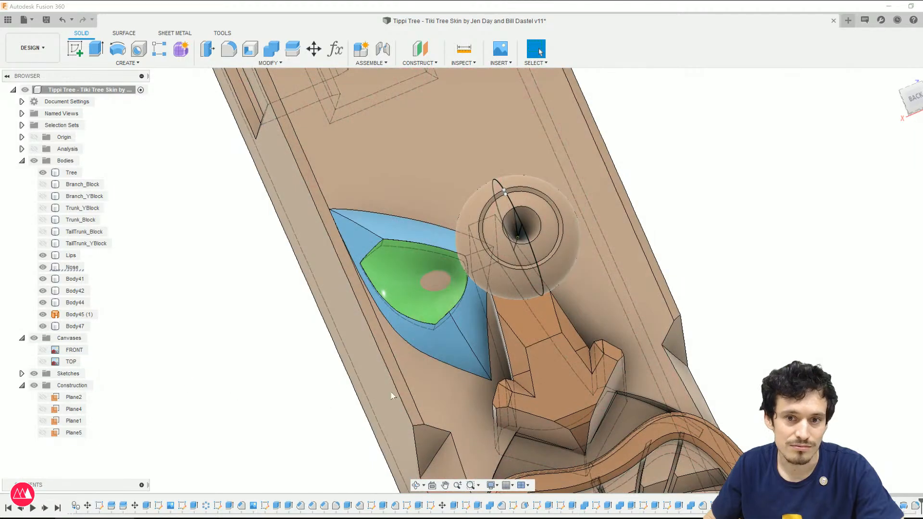
Step: Apply the design's white appearance to the eyeball body
scroll(391, 393, "down", 2)
middle_click_drag(430, 313, 472, 340, "shift")
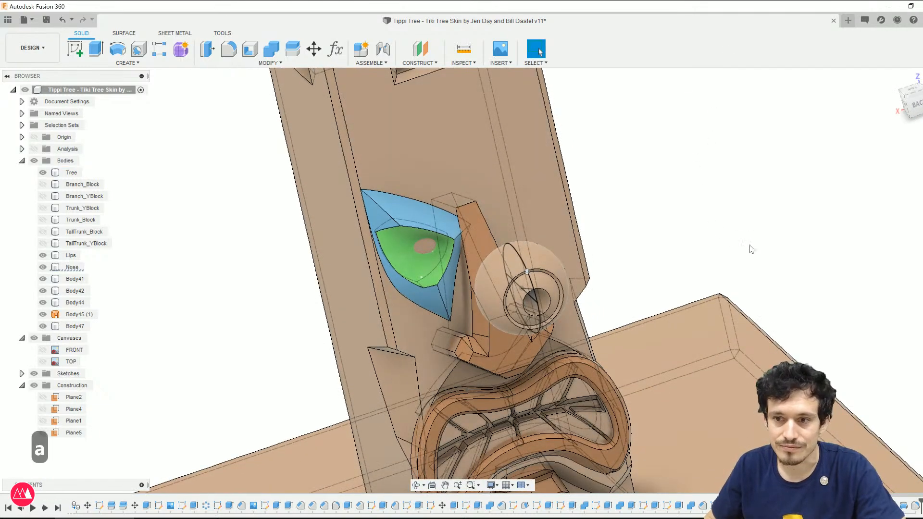
left_click_drag(756, 222, 528, 290)
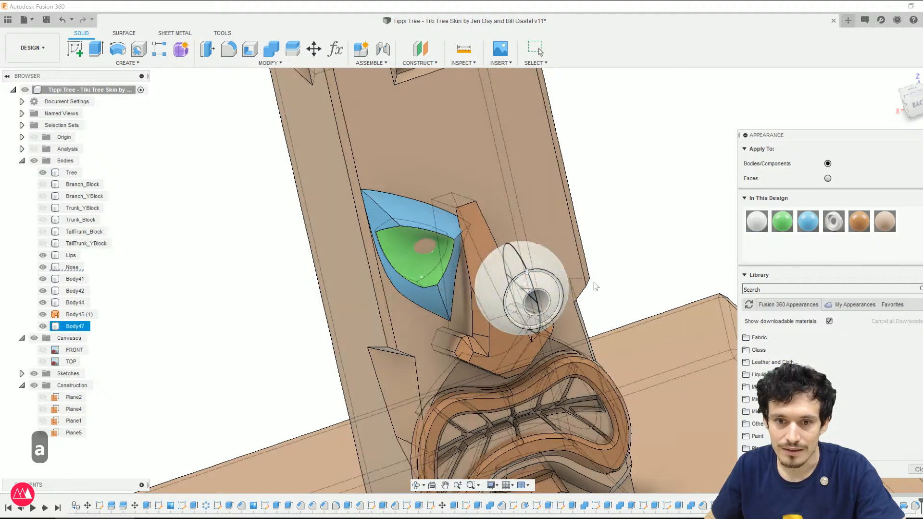
left_click(917, 469)
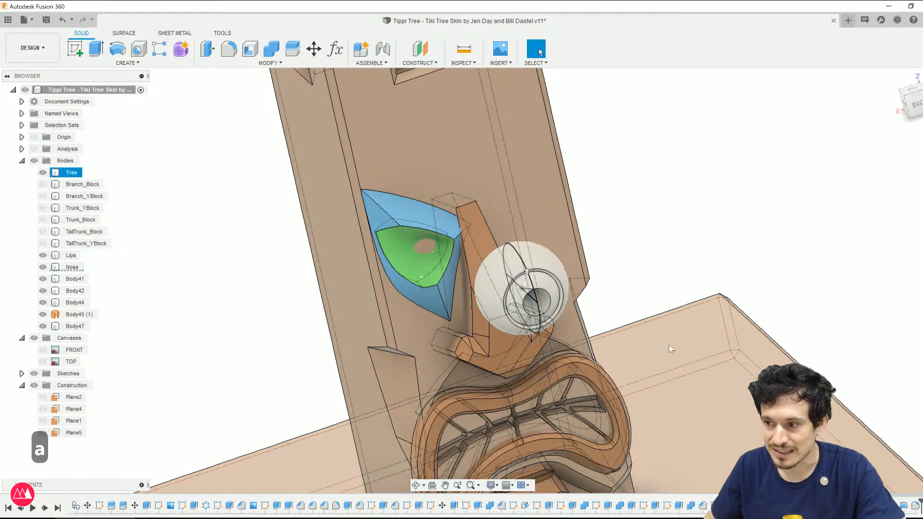
Step: Move the eyeball body into the eye socket, about 7.319 mm along X and about 1.789 mm along Z
scroll(543, 367, "up", 1)
mouse_move(493, 372)
middle_mouse_down("shift")
mouse_move(524, 355)
mouse_move(510, 367)
middle_mouse_up("shift")
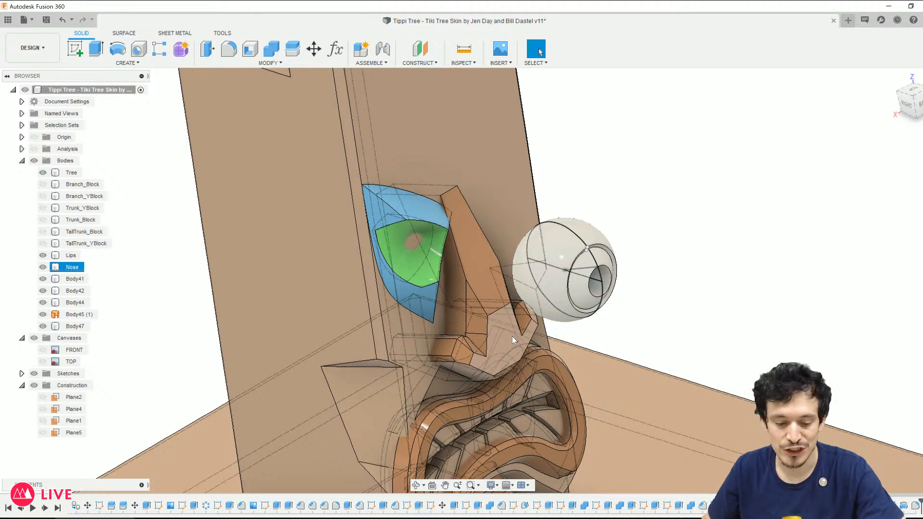
key("m")
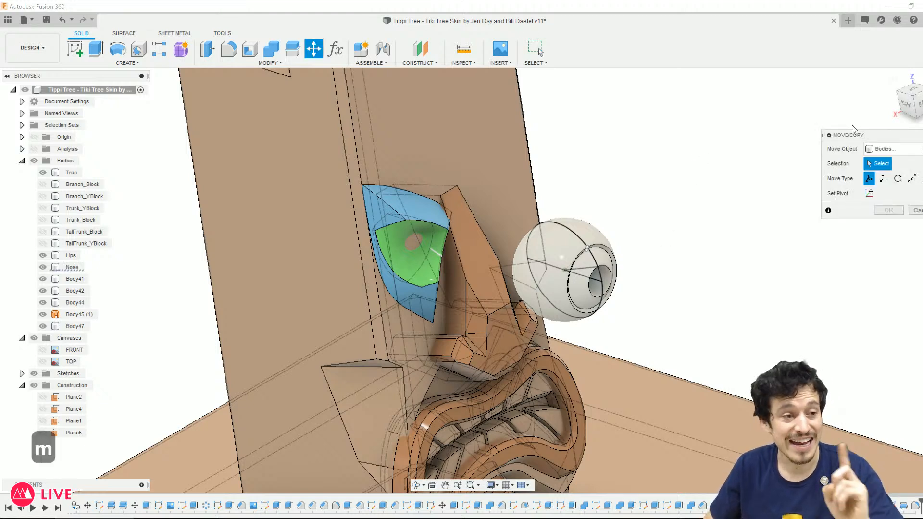
left_click(579, 276)
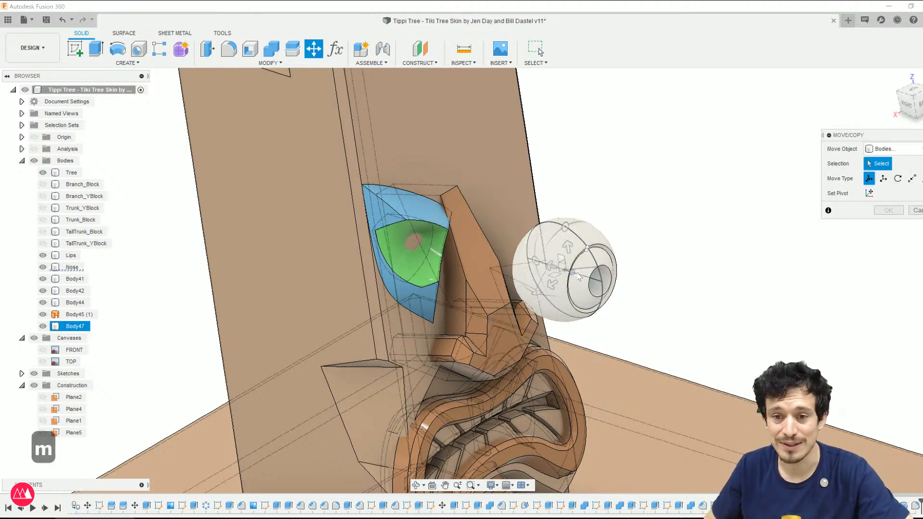
left_click(560, 253)
left_click_drag(581, 276, 373, 261)
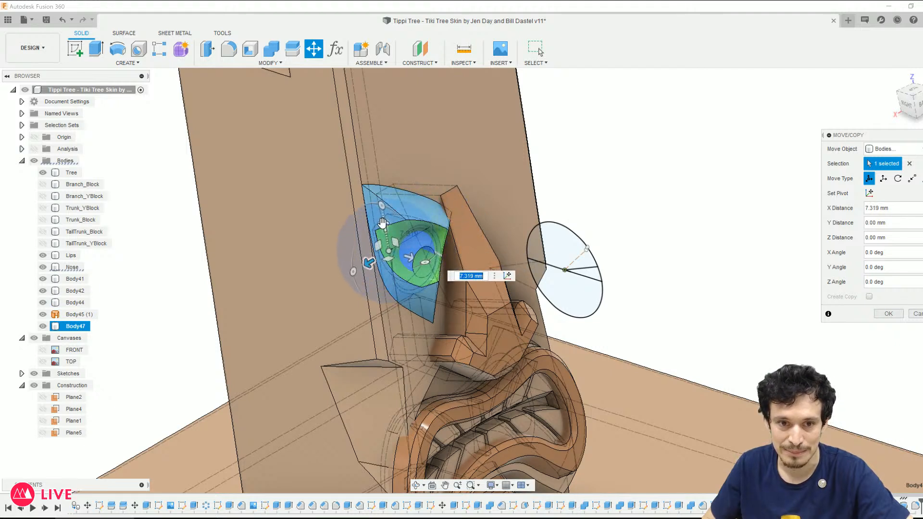
left_click_drag(382, 222, 385, 213)
Step: Examine the eyeball's fit in the socket, face the model from the back, and show the FRONT canvas
scroll(455, 266, "up", 2)
middle_click_drag(455, 266, 493, 230, "shift")
middle_click_drag(497, 308, 562, 288, "shift")
middle_click_drag(430, 315, 469, 321, "shift")
scroll(469, 321, "down", 2)
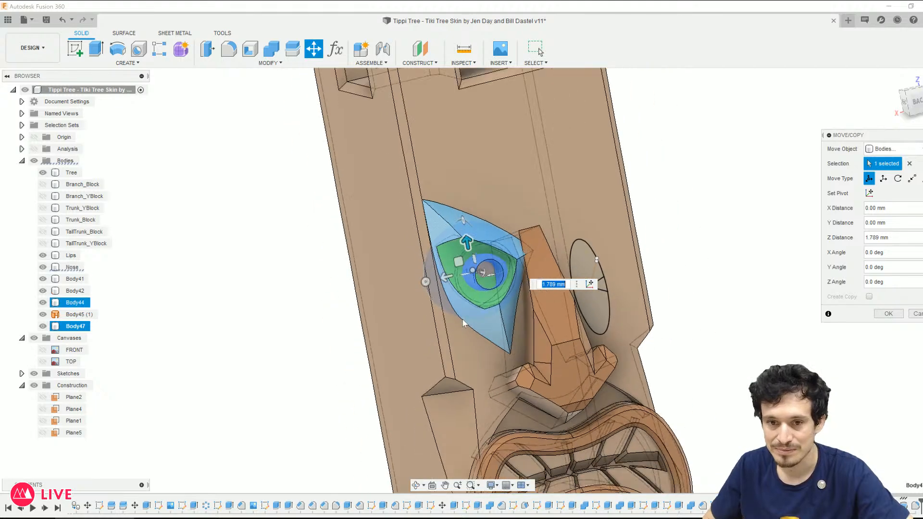
scroll(669, 326, "up", 2)
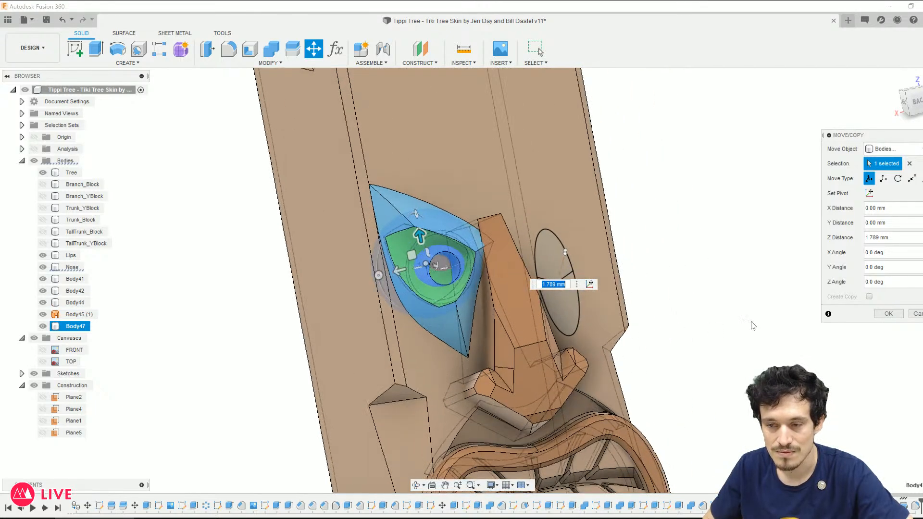
scroll(413, 360, "down", 1)
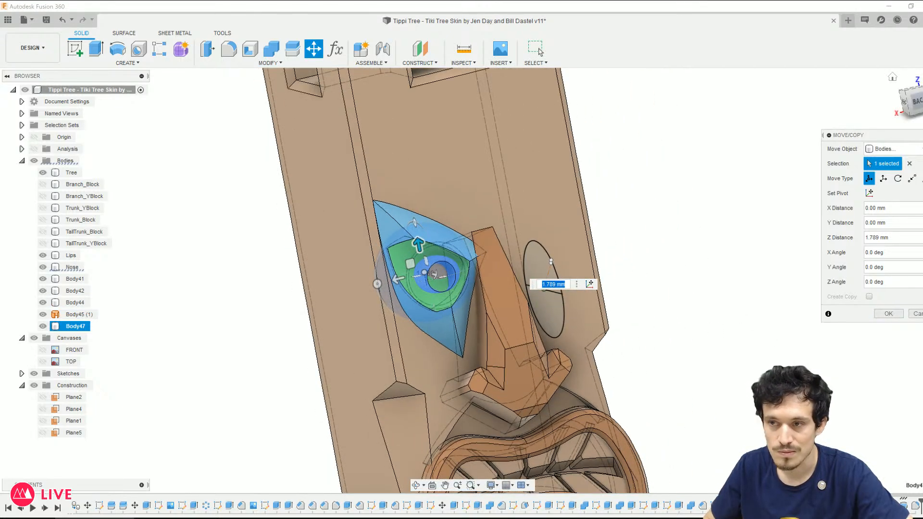
left_click(916, 104)
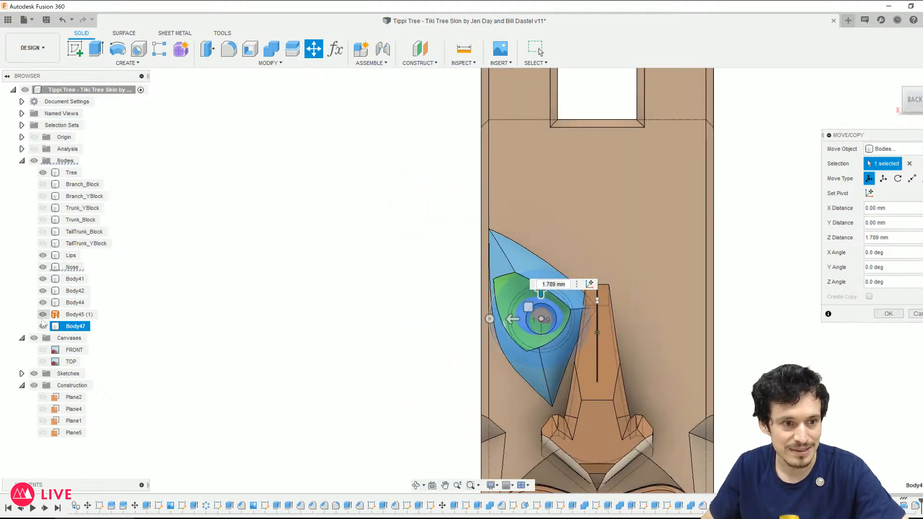
left_click(43, 349)
Step: Adjust the eyeball sideways along X and raise it about 0.369 mm along Z, using the canvas drawing as reference
scroll(552, 342, "up", 3)
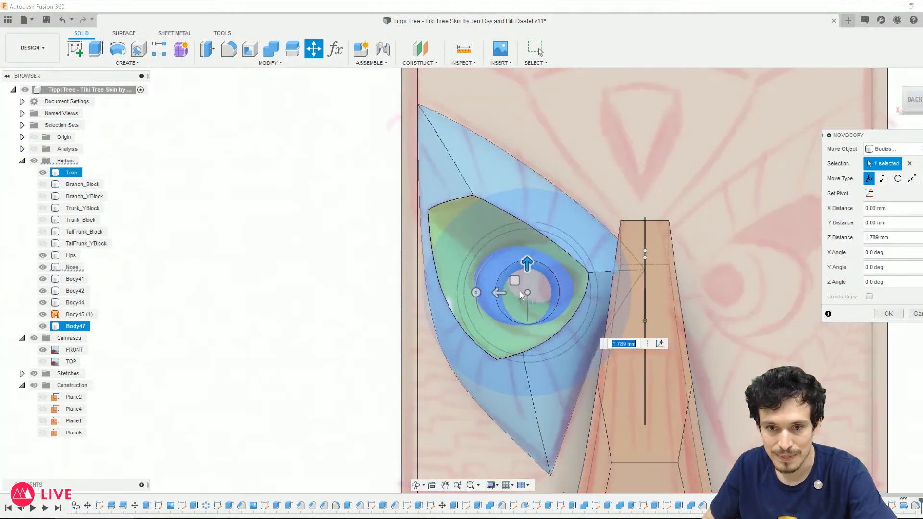
left_click_drag(508, 294, 528, 295)
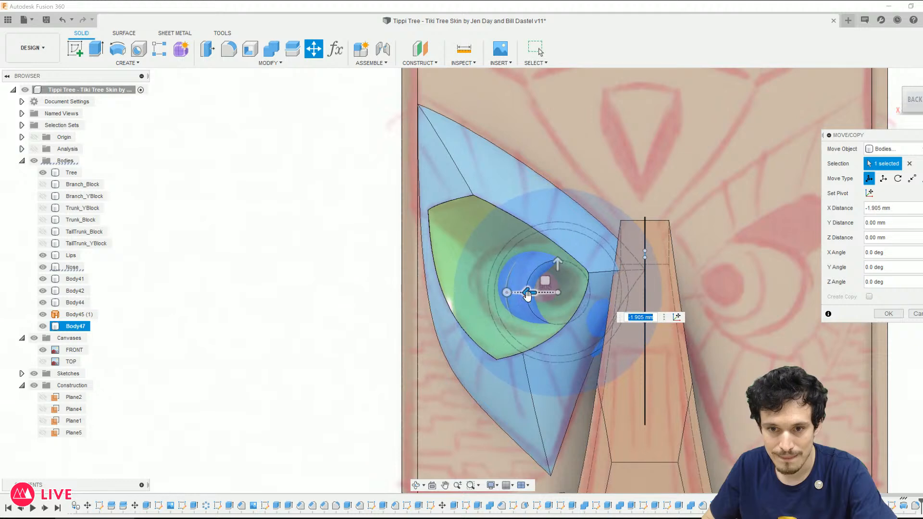
left_click_drag(557, 262, 557, 257)
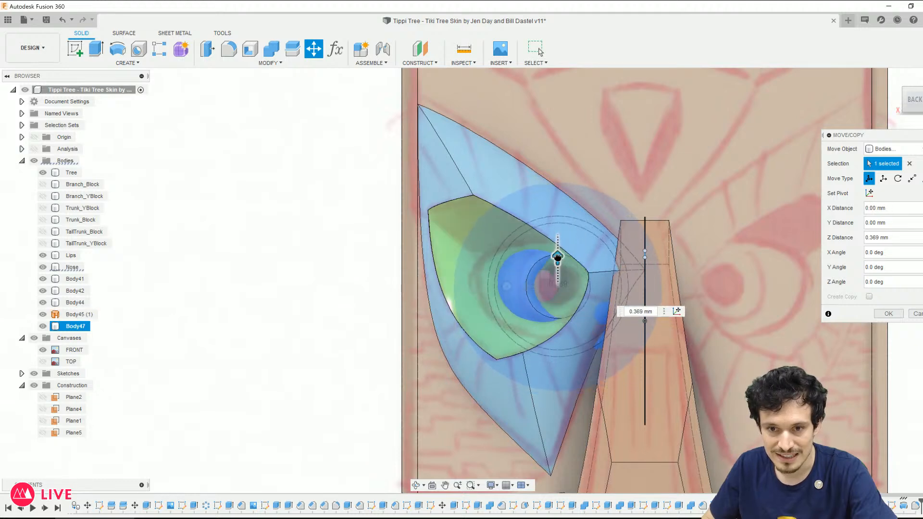
left_click_drag(525, 287, 493, 281)
Step: Rotate the eyeball about -7.2 degrees around the Z axis and face the model from the back
middle_click_drag(469, 260, 522, 329, "shift")
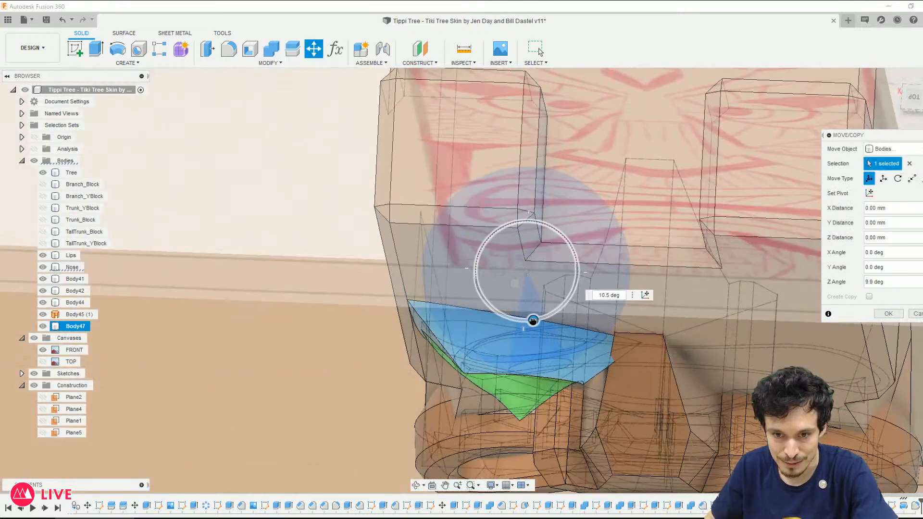
left_click_drag(518, 287, 537, 336)
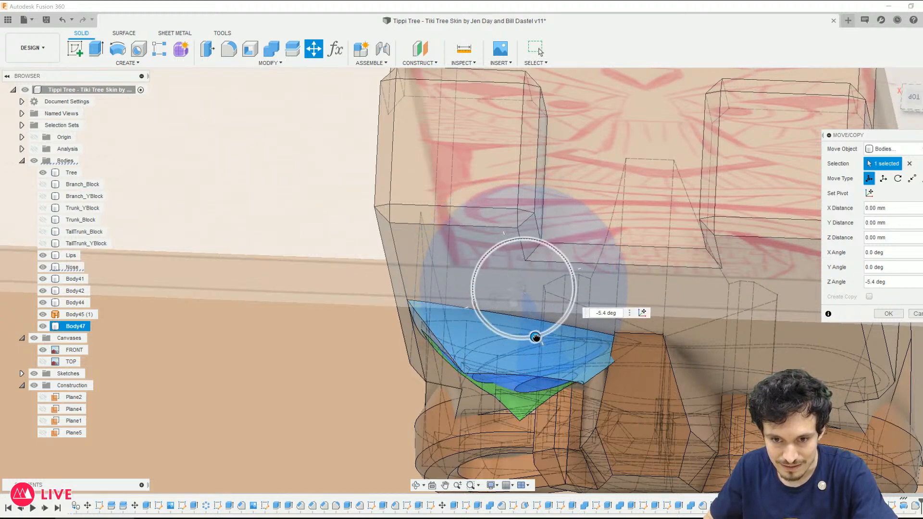
scroll(534, 355, "down", 2)
middle_click_drag(534, 355, 541, 270, "shift")
scroll(899, 83, "up", 1)
left_click(914, 101)
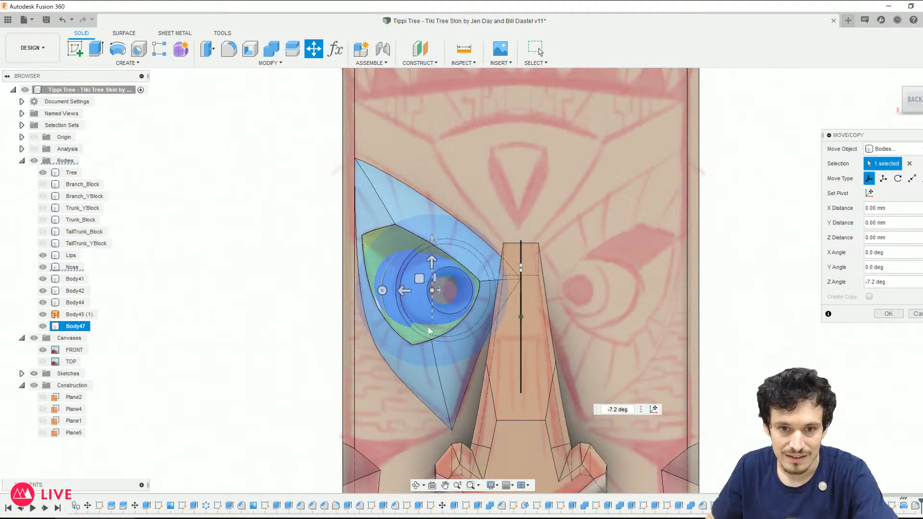
Step: Rotate the eyeball body to about -11.8 degrees around the Z axis and complete the move
mouse_move(497, 322)
middle_mouse_down("shift")
mouse_move(505, 280)
mouse_move(492, 328)
middle_mouse_up("shift")
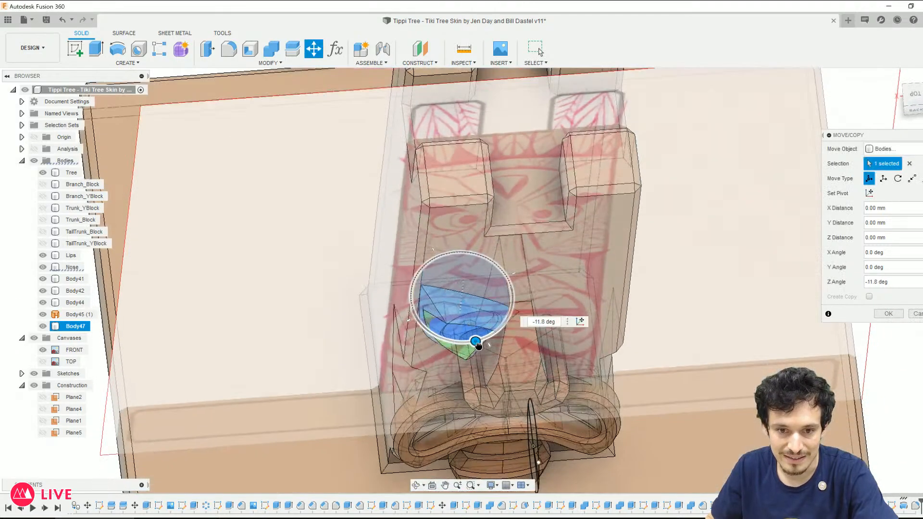
left_click(897, 316)
scroll(462, 340, "up", 4)
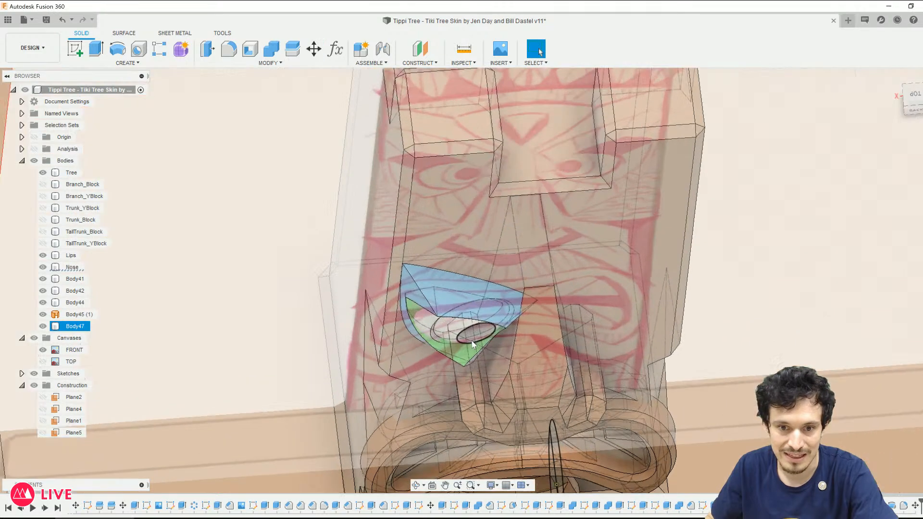
middle_click_drag(463, 343, 475, 308, "shift")
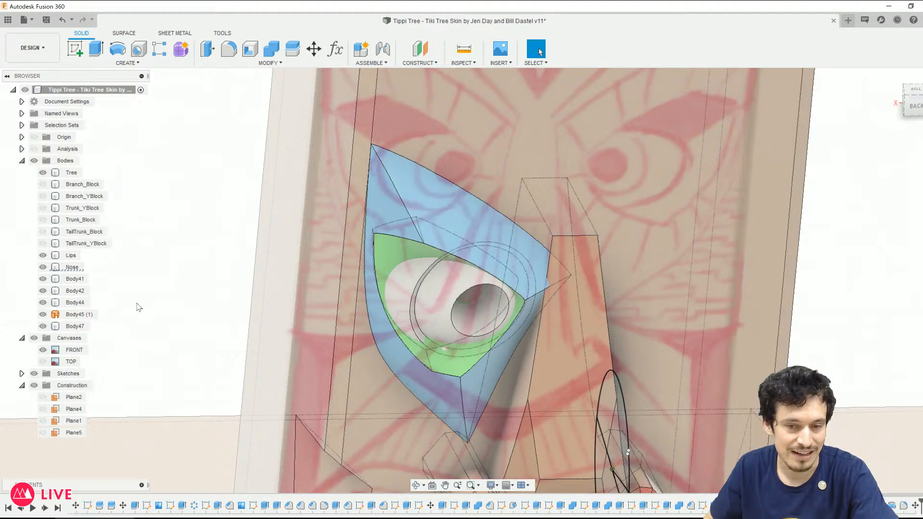
Step: Hide the FRONT canvas, keep the Tree body shown, and display the model shaded without edges
scroll(144, 317, "down", 3)
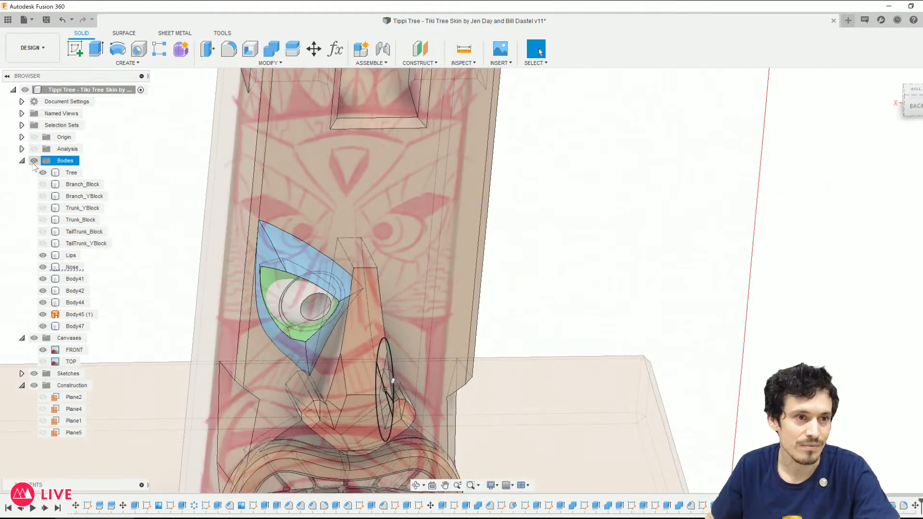
left_click(35, 161)
left_click(34, 162)
left_click(43, 173)
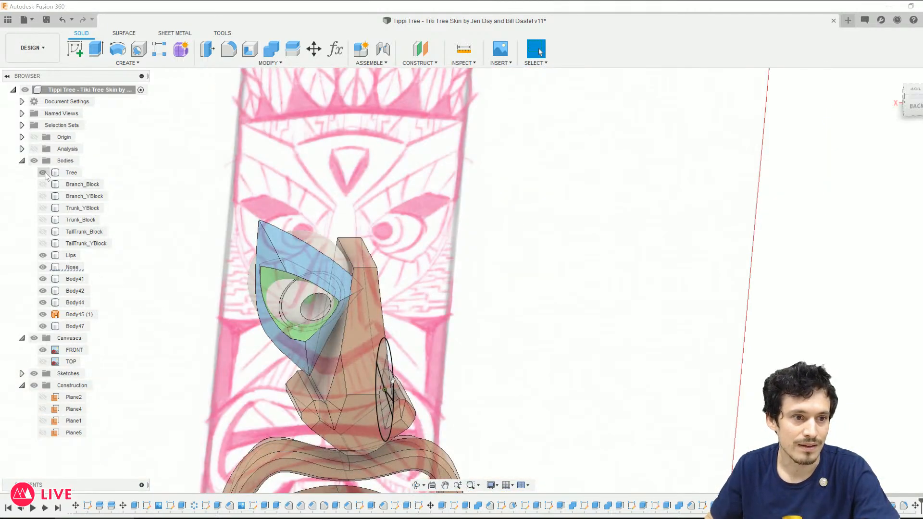
left_click(43, 173)
left_click(43, 349)
scroll(558, 269, "down", 4)
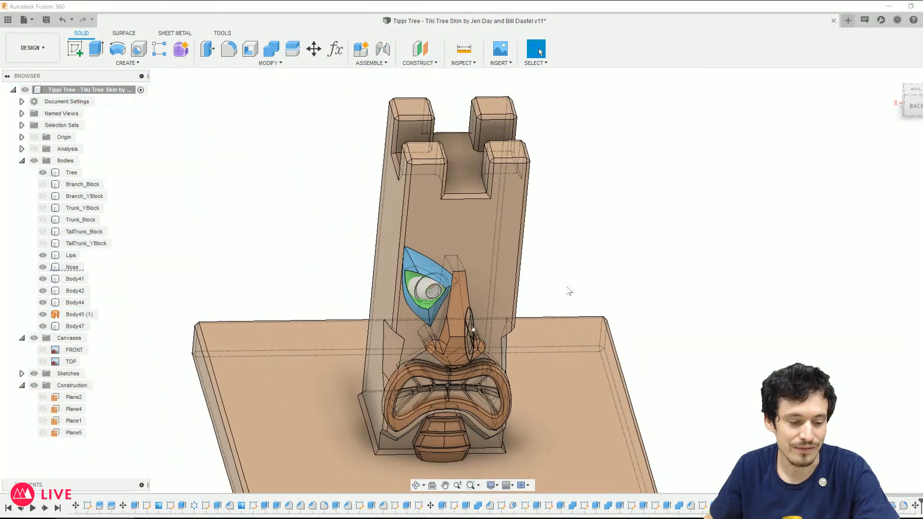
key("ctrl+4")
middle_click_drag(569, 291, 572, 244, "shift")
scroll(459, 249, "up", 5)
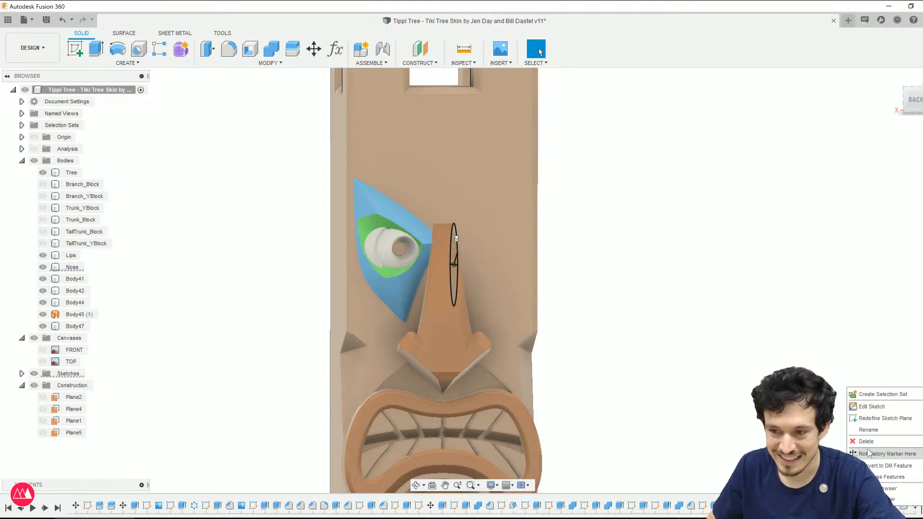
Step: Edit the eyeball's profile sketch and set the angle between the pupil line and the horizontal diameter to 15 degrees
left_click(867, 407)
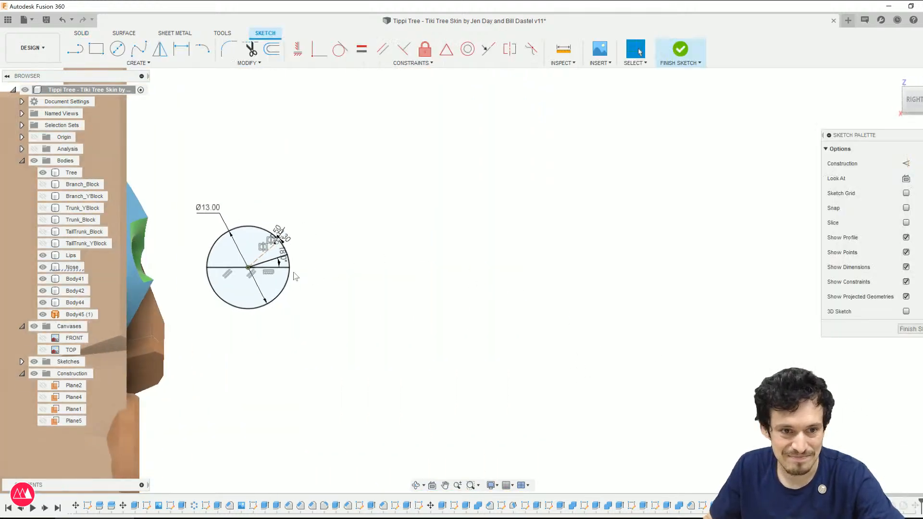
scroll(290, 254, "up", 4)
double_click(286, 252)
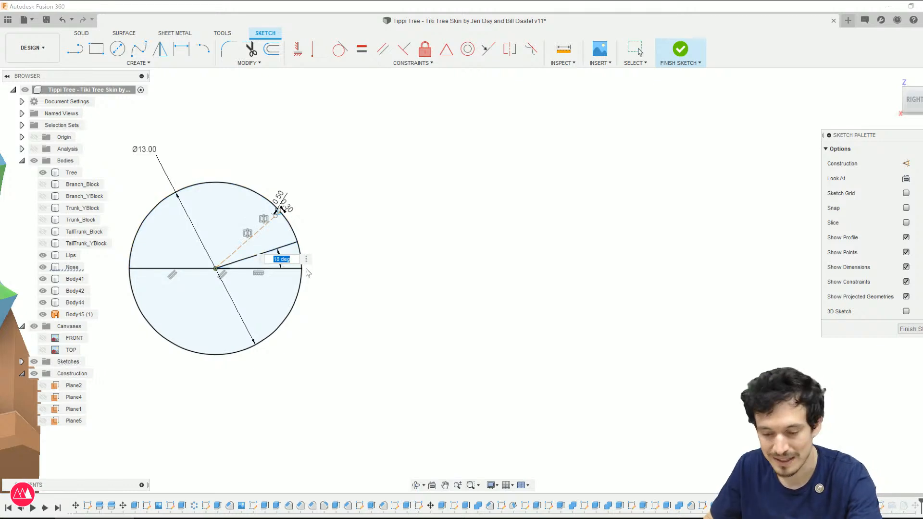
type("15")
key("Return")
Step: Set the small groove triangle's side length to 0.3 mm and its opening width to 0.2 mm
scroll(289, 203, "up", 3)
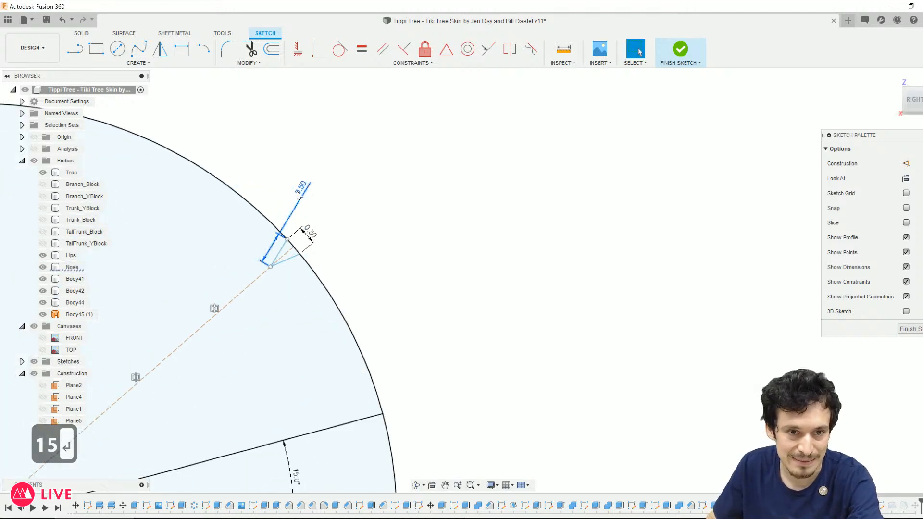
type(".3")
key("Return")
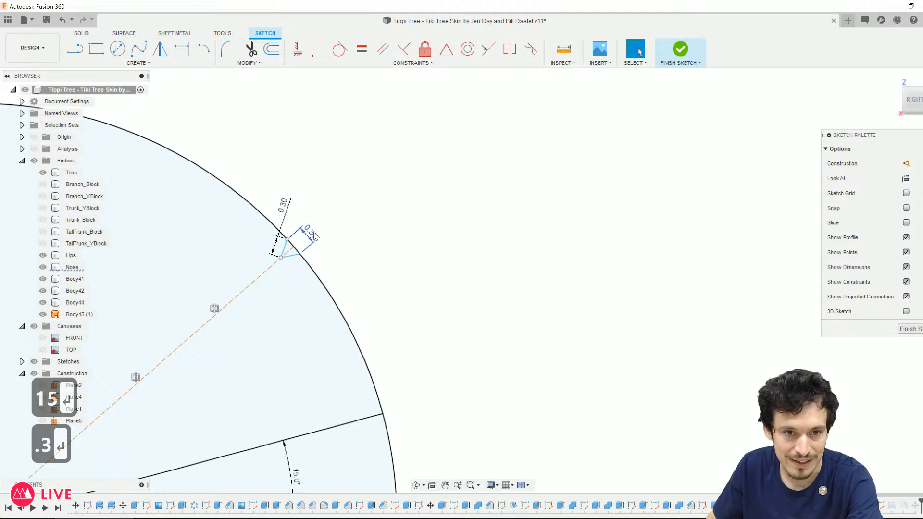
type(".2")
key("Return")
scroll(287, 292, "down", 5)
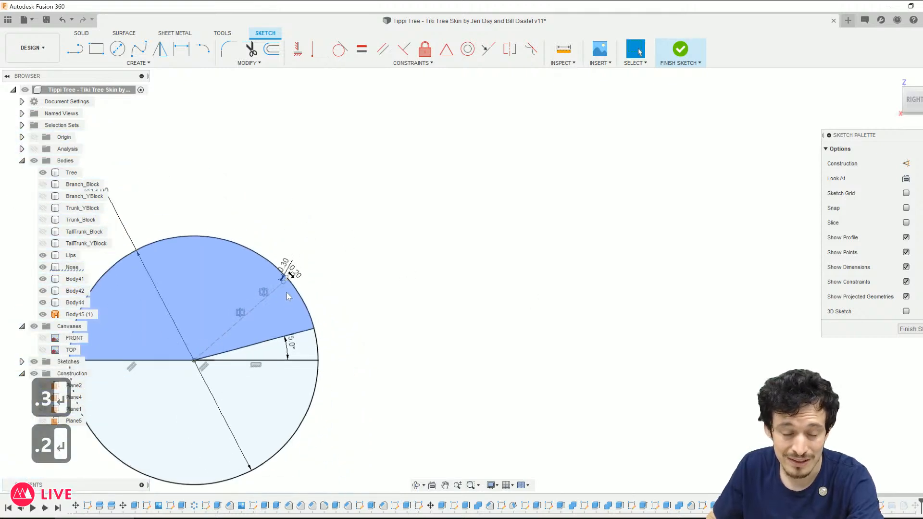
scroll(315, 300, "down", 4)
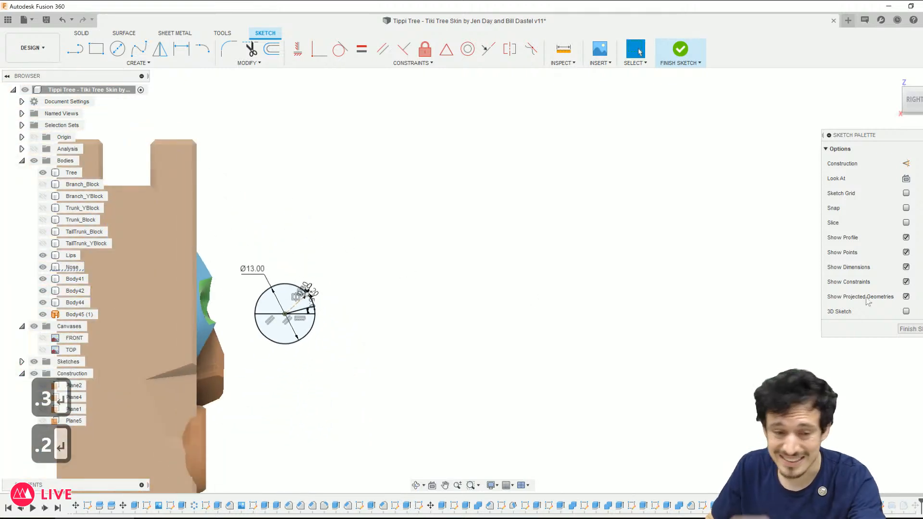
Step: Dimension the angle between the groove's construction line and the horizontal diameter, and finish the sketch
scroll(318, 309, "up", 5)
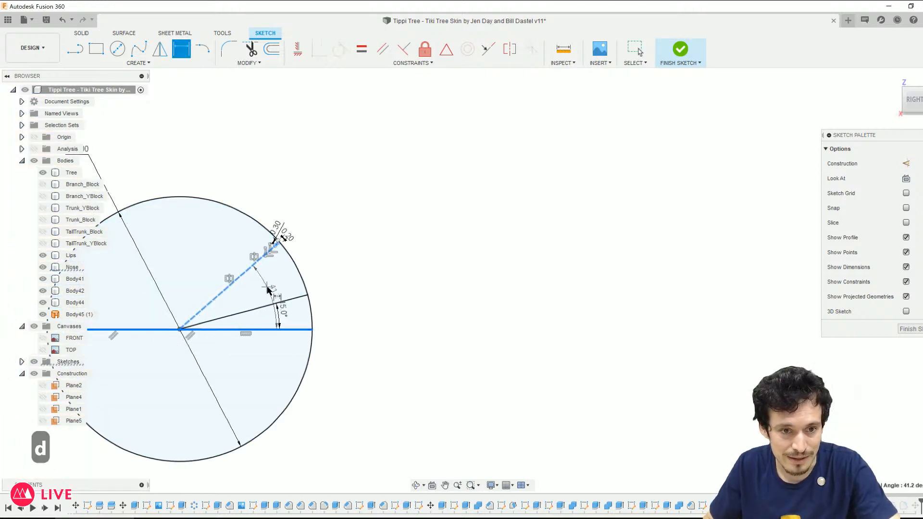
left_click(267, 288)
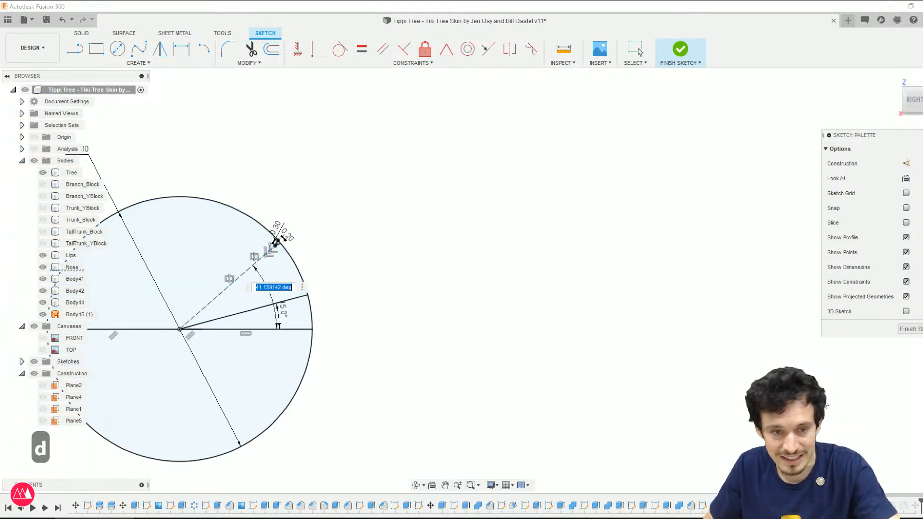
left_click(681, 50)
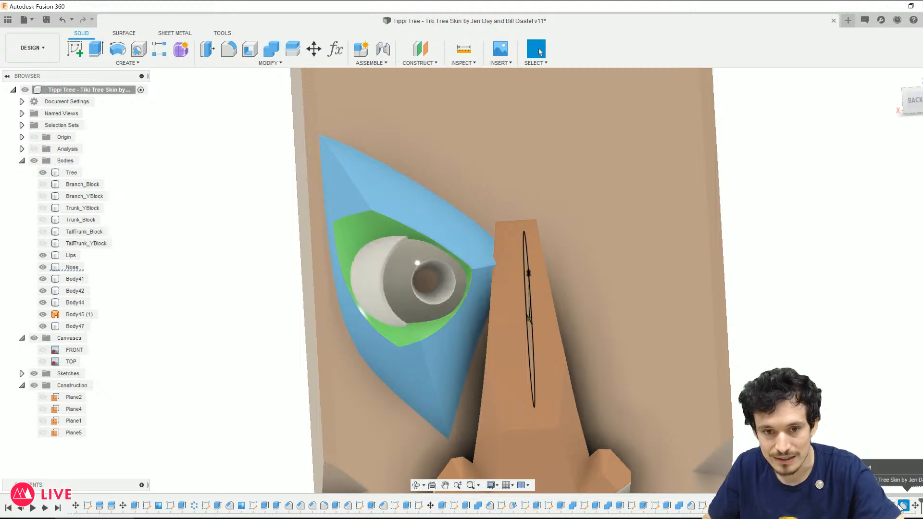
Step: Delete the eyeball's fillet feature that precedes its move in the design history, and inspect the groove up close
key("Delete")
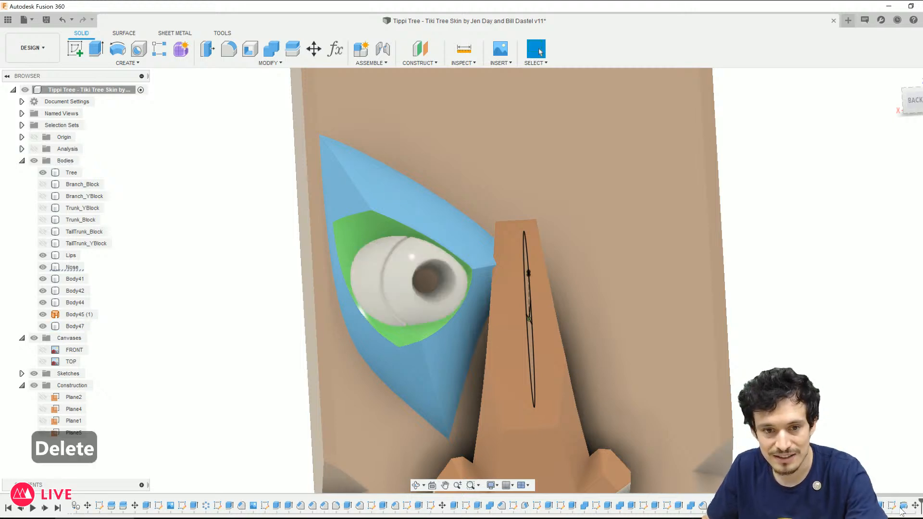
scroll(462, 335, "down", 2)
middle_click_drag(463, 336, 517, 312, "shift")
scroll(408, 273, "up", 6)
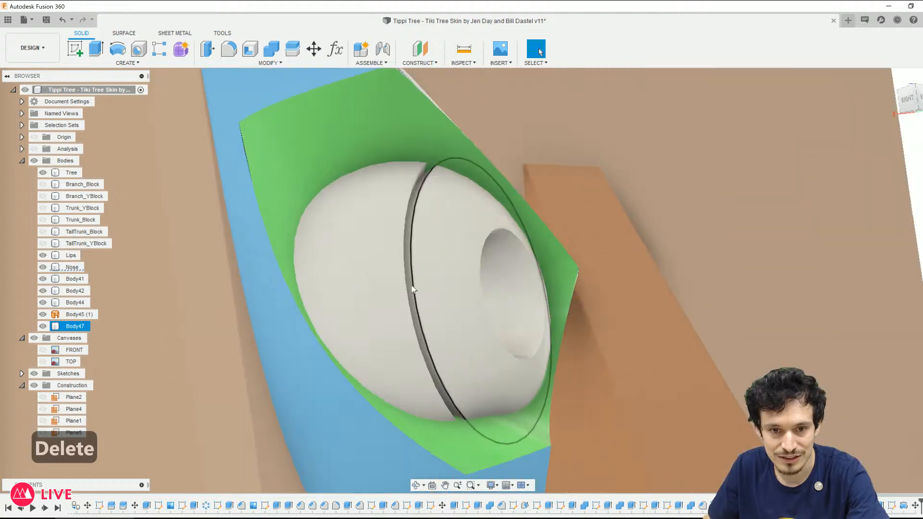
left_click(416, 186)
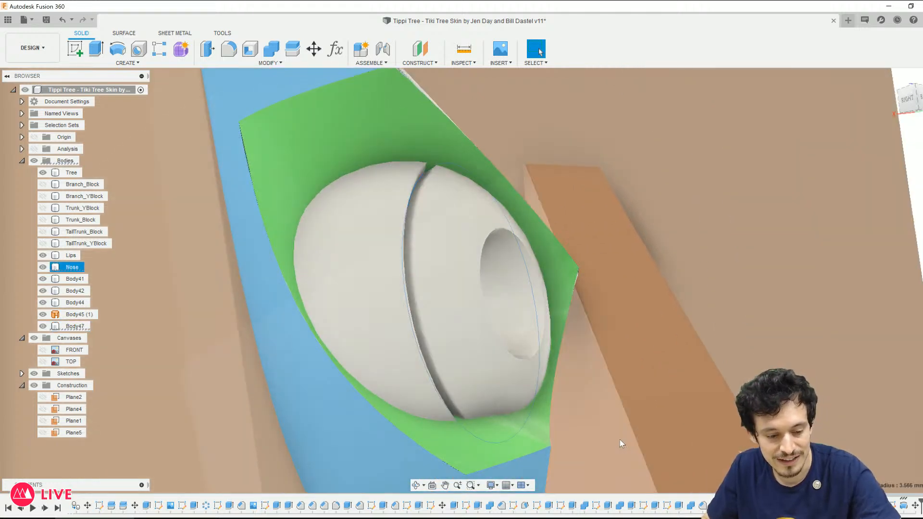
type("f")
type(".2")
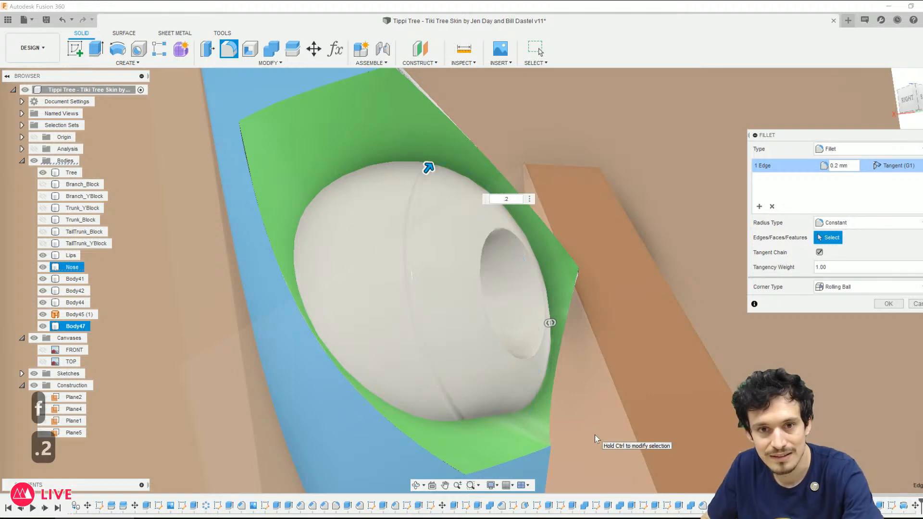
key("BackSpace")
type("1")
middle_click_drag(514, 401, 462, 379, "shift")
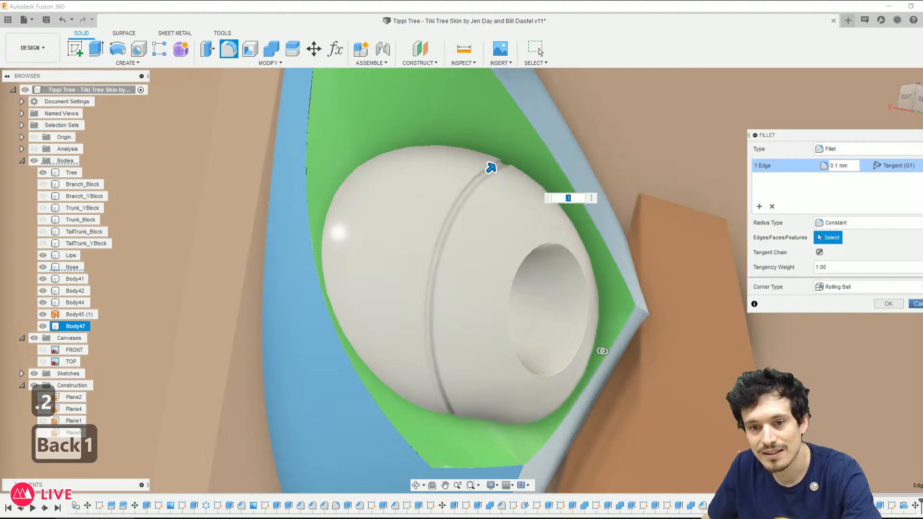
left_click(917, 305)
Step: Face the model from the back and show the FRONT canvas to compare the eyeball with the drawing
scroll(735, 377, "down", 6)
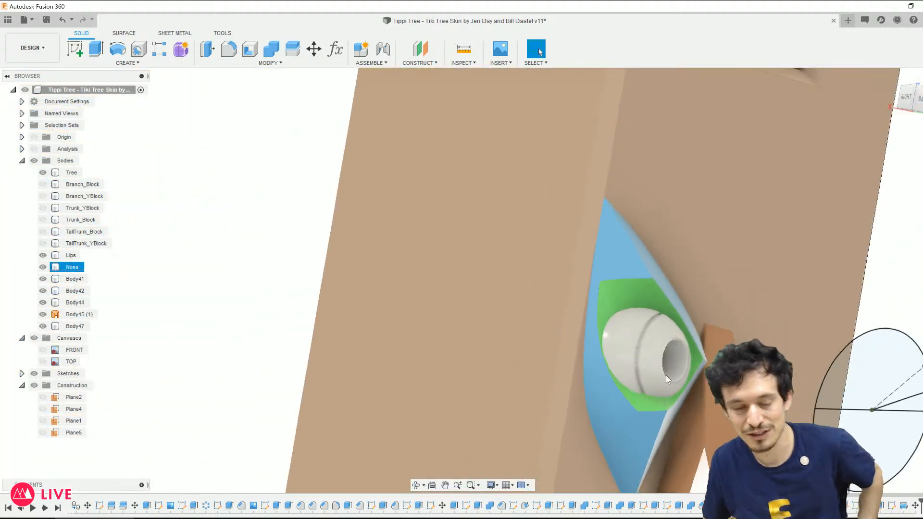
middle_click_drag(610, 339, 632, 277, "shift")
scroll(632, 283, "down", 1)
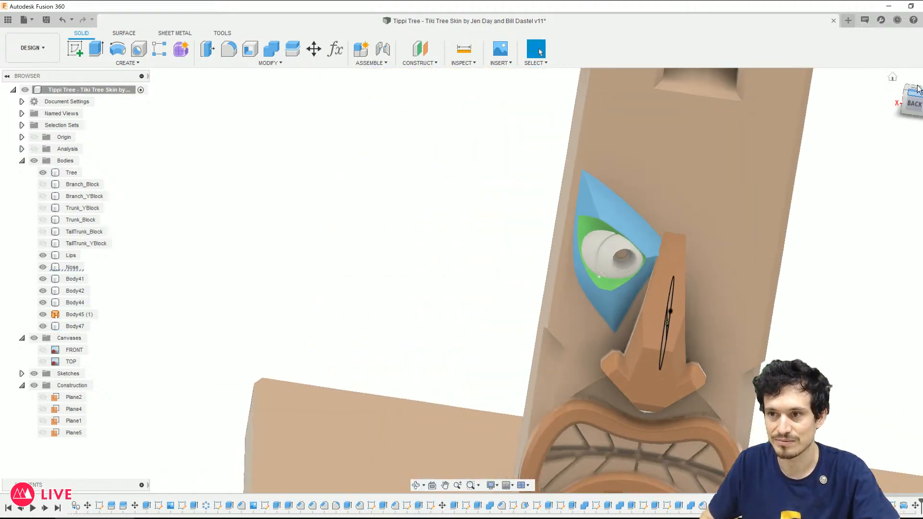
left_click(916, 105)
middle_click_drag(750, 357, 628, 276)
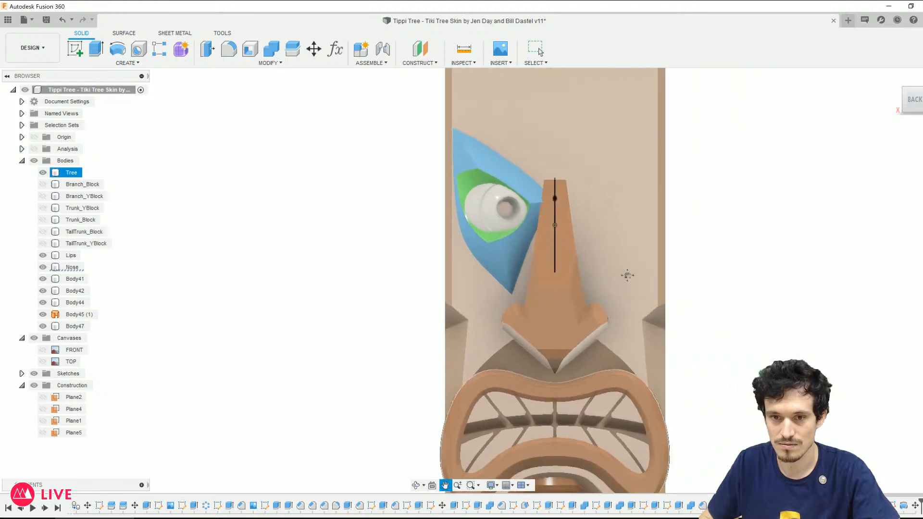
scroll(609, 283, "down", 2)
key("Escape")
left_click(43, 350)
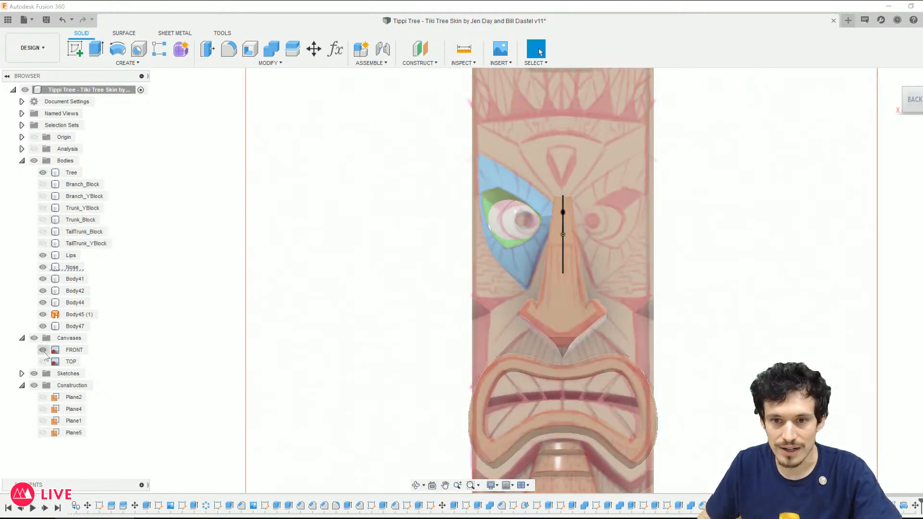
scroll(416, 247, "up", 2)
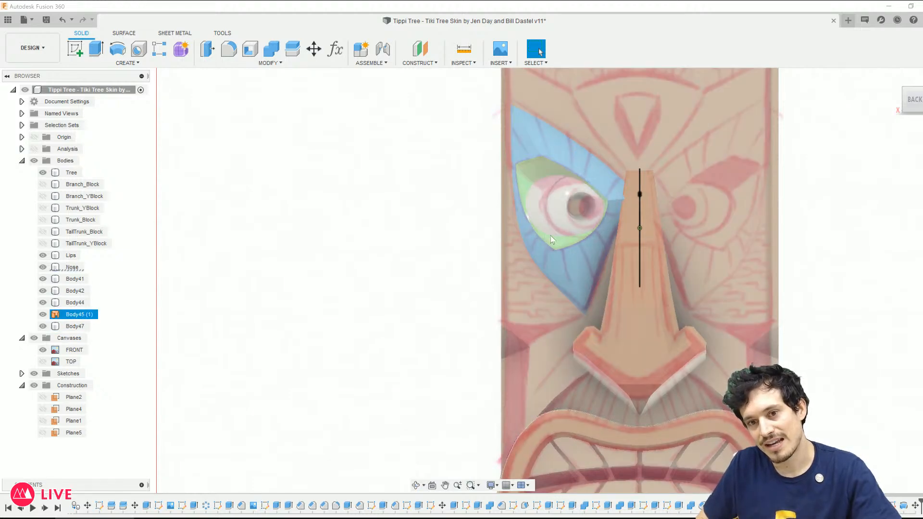
Step: Edit the eyeball's move feature and, seen from above, rotate the body about -4.2 degrees around the Z axis
left_click(913, 507)
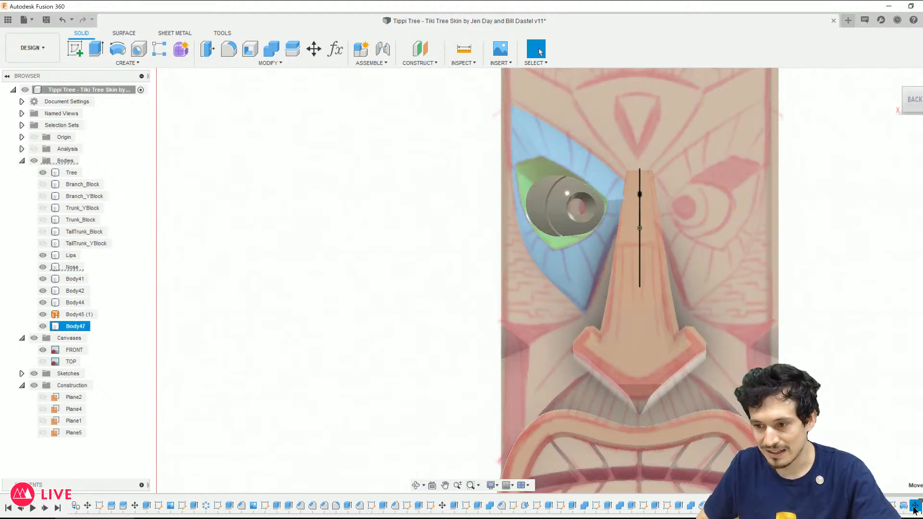
left_click(872, 406)
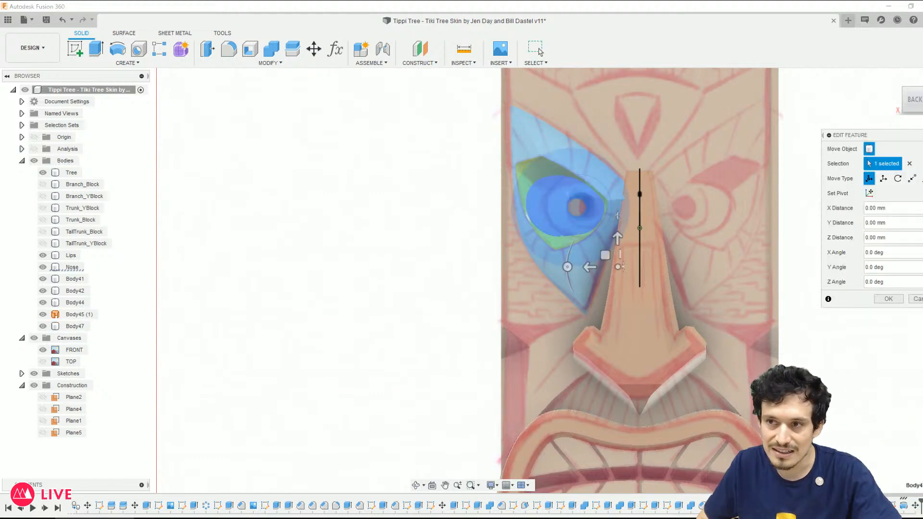
left_click(914, 83)
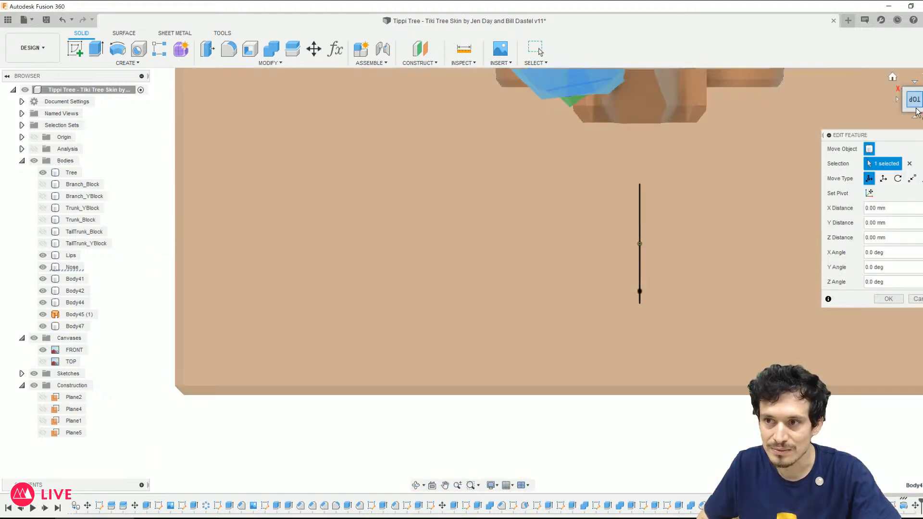
scroll(509, 413, "down", 3)
scroll(524, 298, "up", 3)
left_click(606, 182)
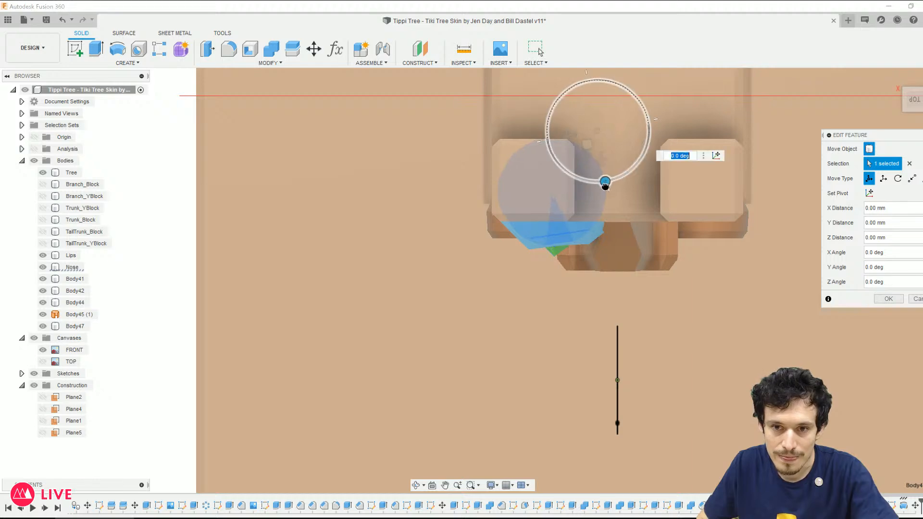
left_click_drag(605, 187, 605, 188)
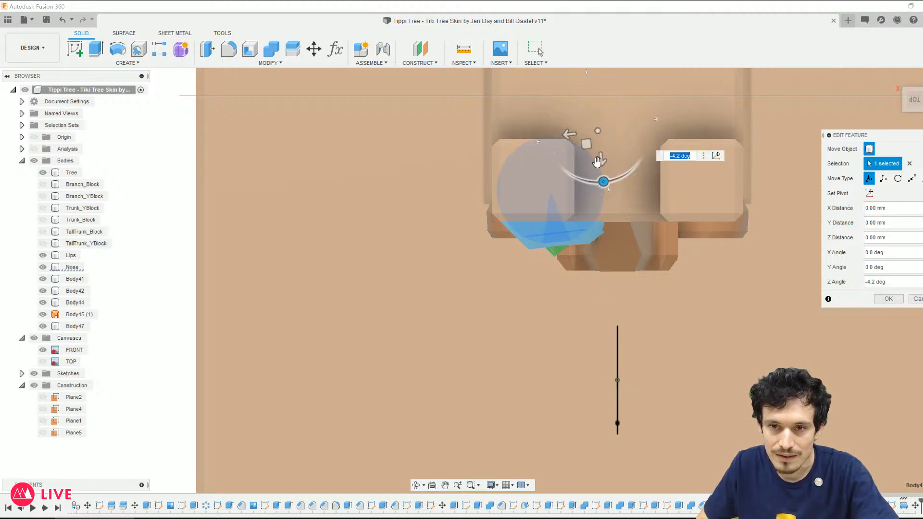
Step: Shift the eyeball about -1.218 mm along X to match the drawing from the back, and hide the FRONT canvas
left_click(914, 119)
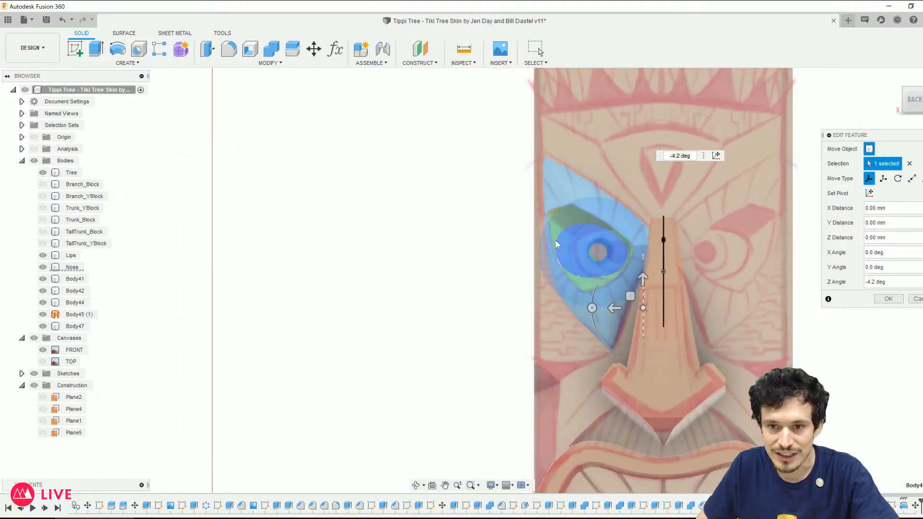
left_click_drag(612, 309, 618, 308)
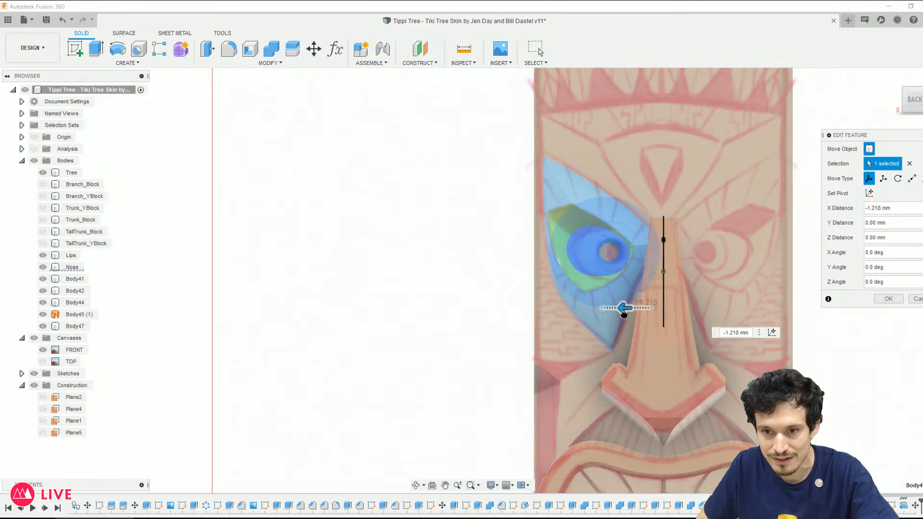
left_click(888, 298)
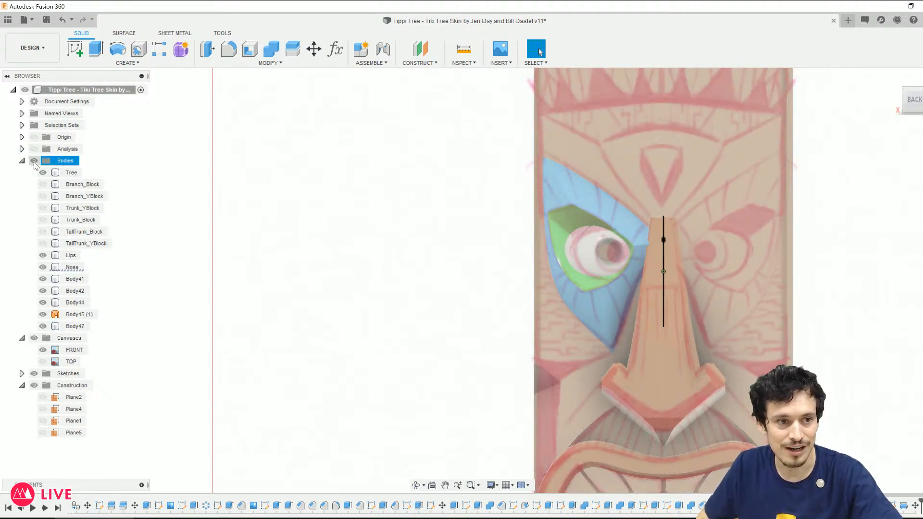
left_click(43, 350)
scroll(362, 346, "down", 3)
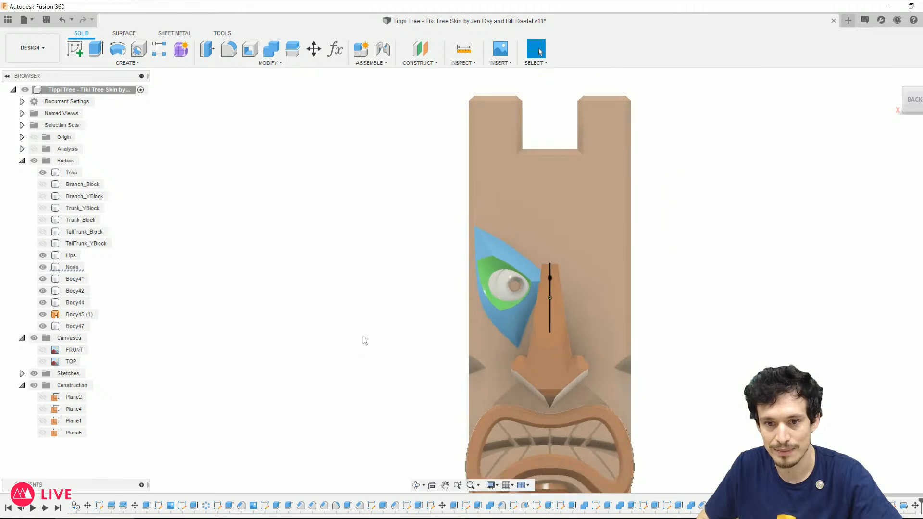
Step: Show the FRONT canvas over the face and compare the eye with the drawing from the back
scroll(422, 126, "down", 1)
middle_click_drag(690, 350, 694, 311)
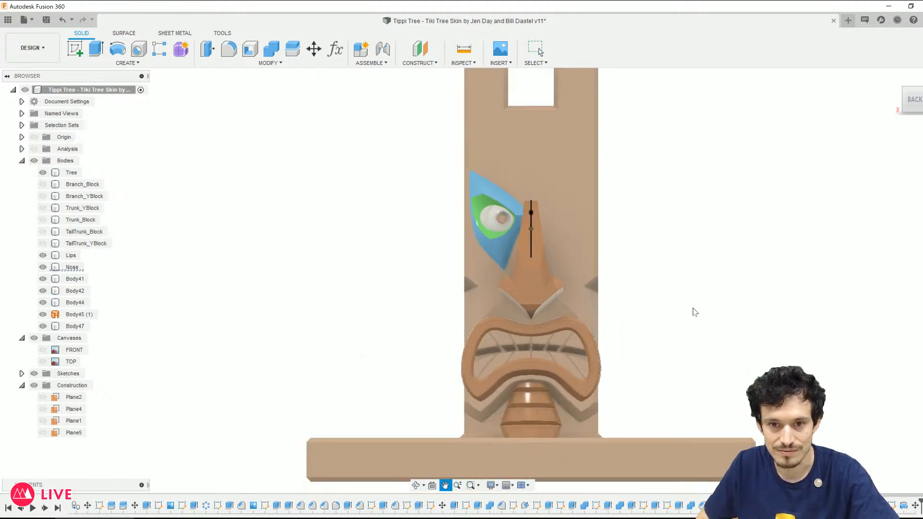
scroll(482, 187, "up", 2)
scroll(313, 279, "up", 2)
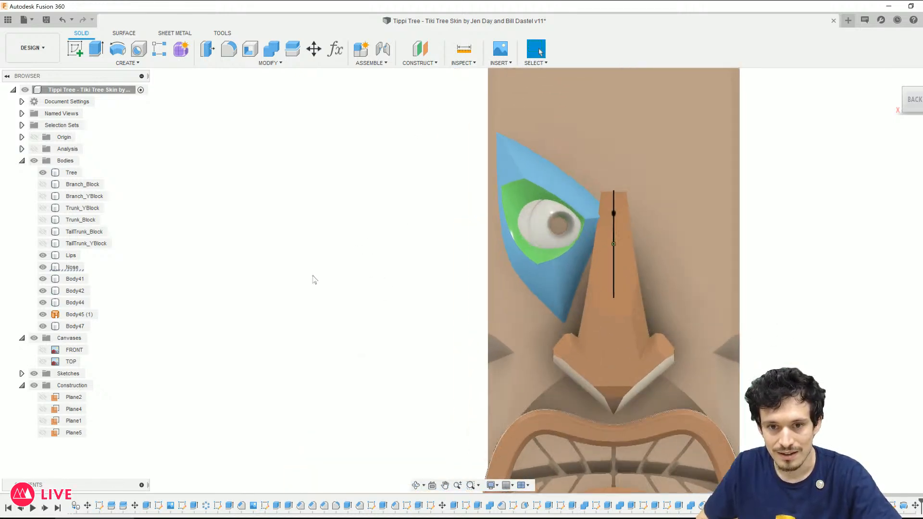
scroll(313, 279, "down", 1)
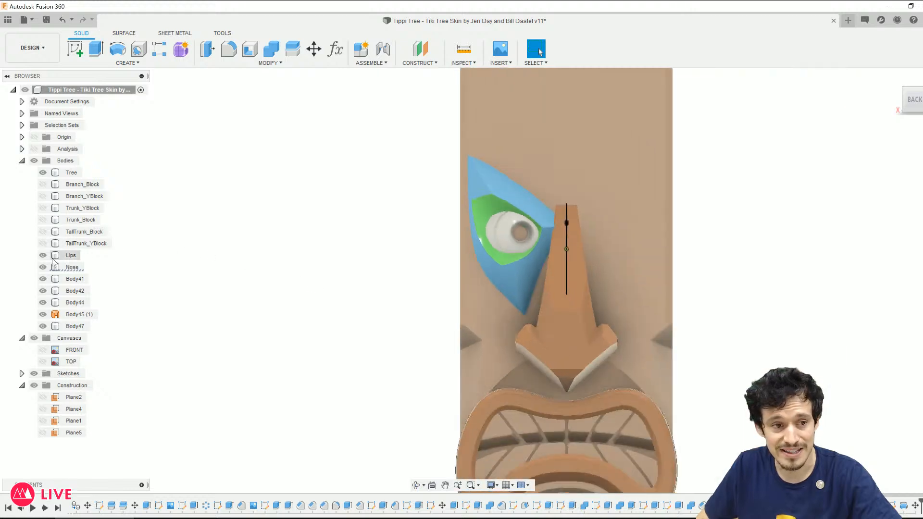
left_click(43, 350)
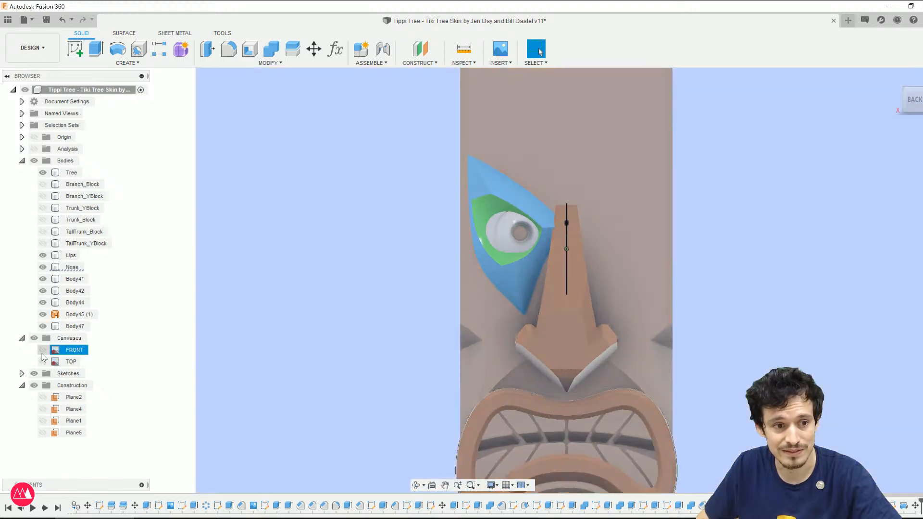
left_click(42, 355)
left_click(42, 354)
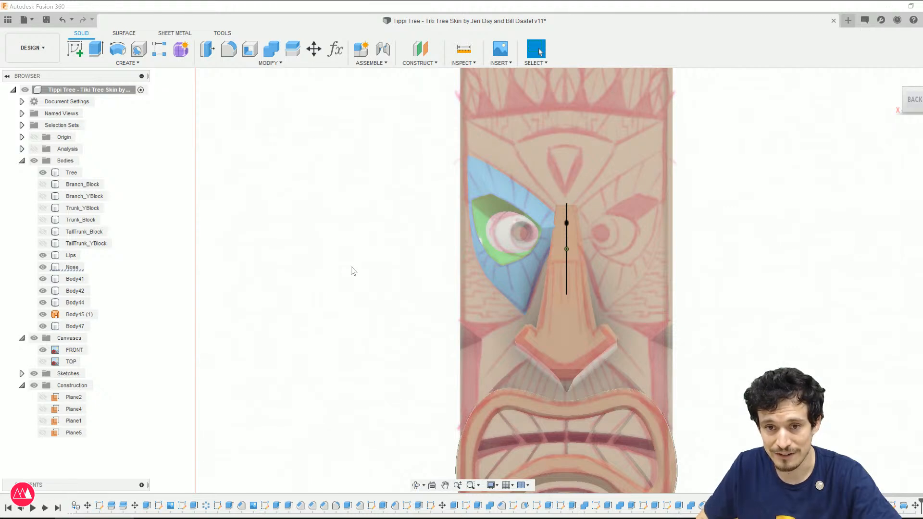
left_click(662, 254)
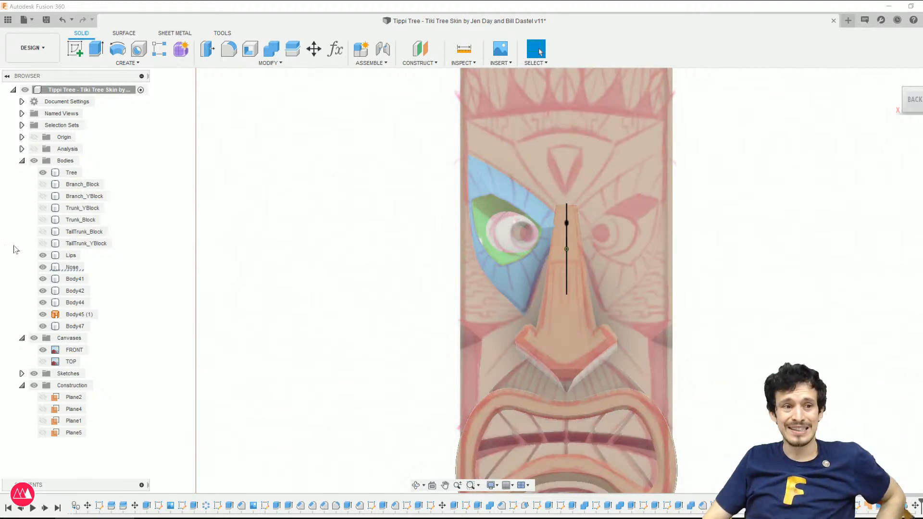
Step: Hide the Tree, Body44, Body42, Body41, Nose and Lips bodies as well as the FRONT canvas
left_click(43, 173)
scroll(539, 221, "up", 1)
scroll(456, 250, "down", 2)
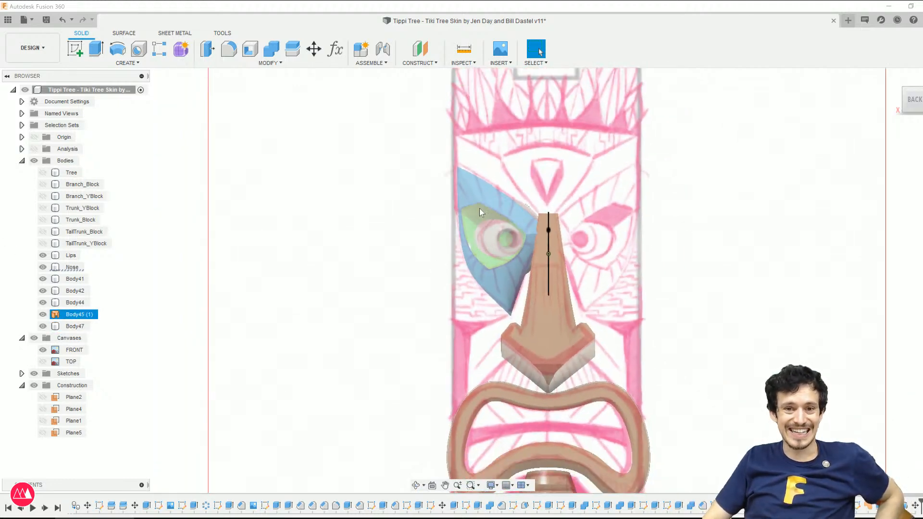
left_click(472, 211)
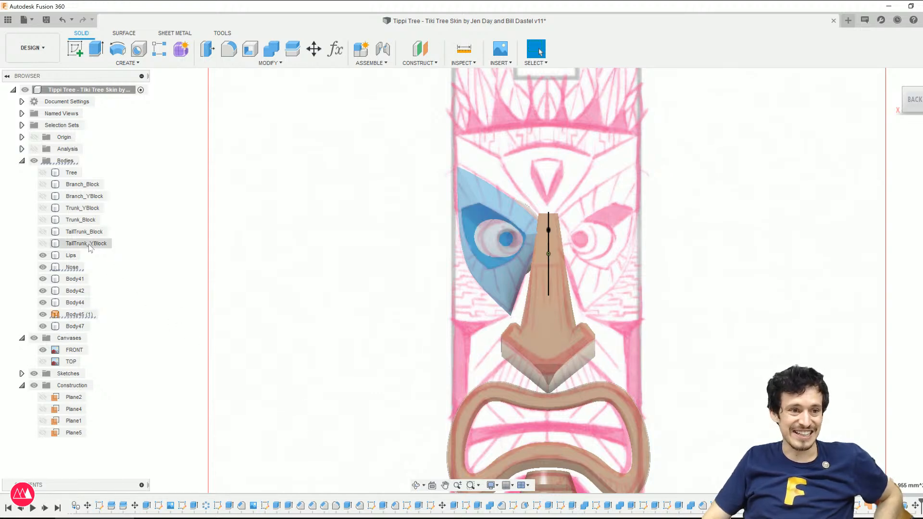
left_click(43, 302)
left_click(43, 290)
left_click(43, 278)
left_click(43, 267)
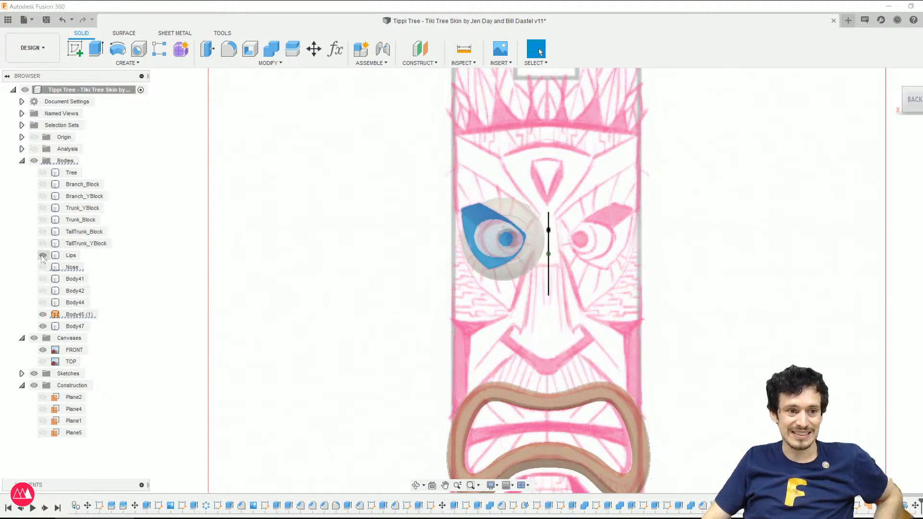
left_click(43, 256)
left_click(43, 350)
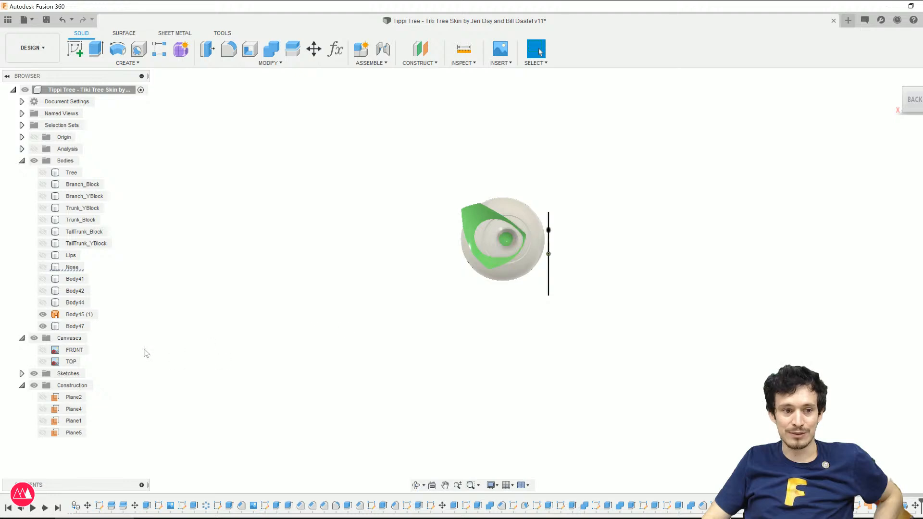
Step: Hide Body47, show Body44, and inspect the curved surface inside the blue eye socket from several angles
left_click(43, 327)
left_click(43, 302)
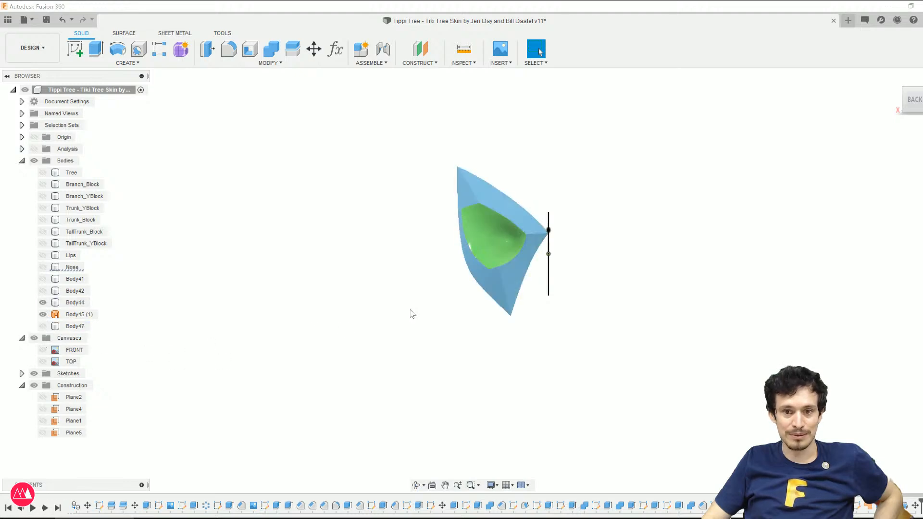
mouse_move(412, 314)
middle_mouse_down("shift")
mouse_move(540, 321)
mouse_move(461, 321)
middle_mouse_up("shift")
scroll(576, 235, "up", 5)
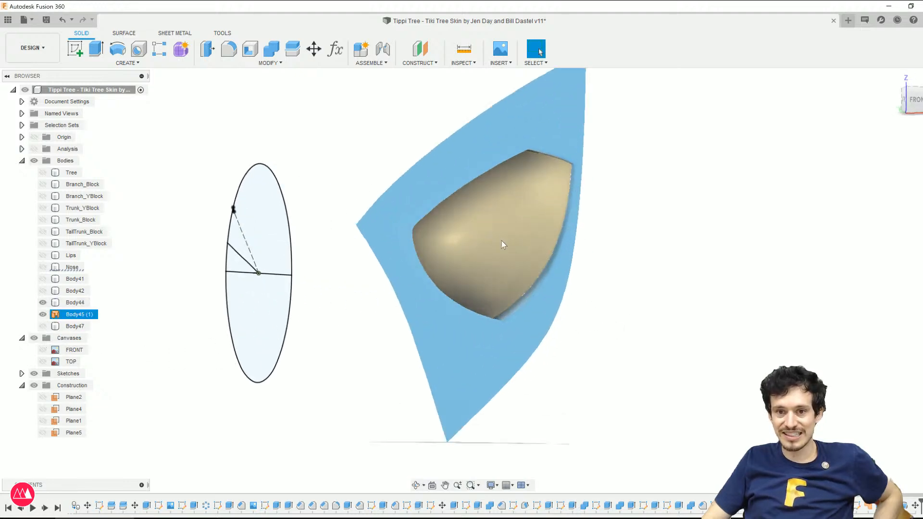
mouse_move(502, 244)
middle_mouse_down("shift")
mouse_move(524, 242)
mouse_move(519, 295)
mouse_move(608, 324)
middle_mouse_up("shift")
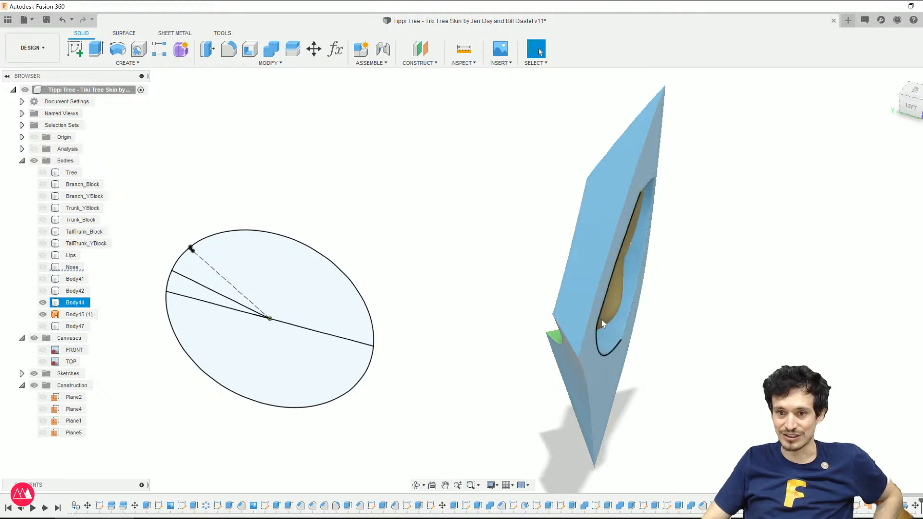
mouse_move(606, 279)
middle_mouse_down("shift")
mouse_move(580, 299)
mouse_move(560, 295)
middle_mouse_up("shift")
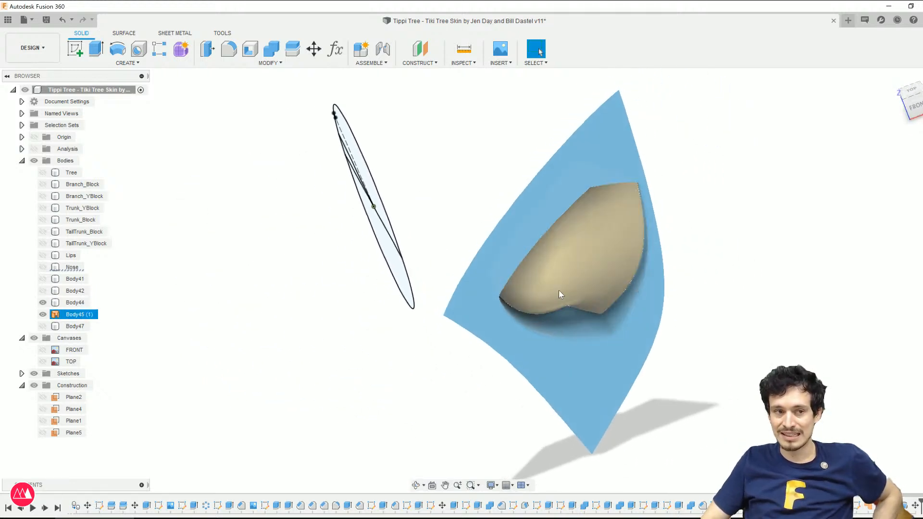
left_click(123, 33)
left_click(100, 50)
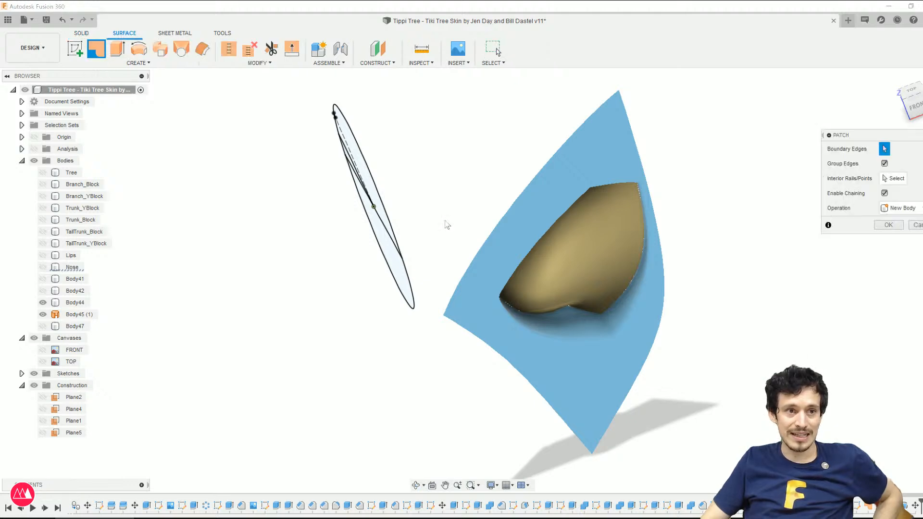
scroll(574, 317, "up", 3)
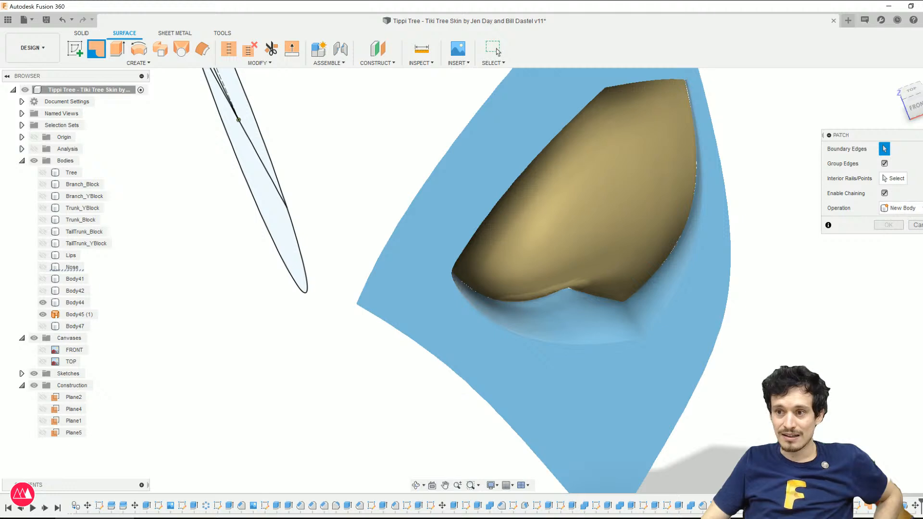
left_click(498, 52)
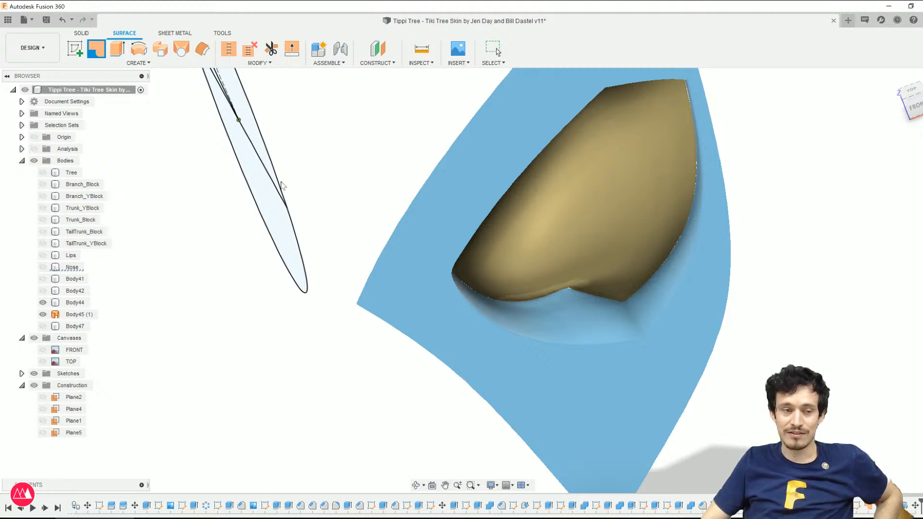
Step: Offset the inner side faces of the blue socket's opening by 0 mm as a new surface body
left_click(137, 63)
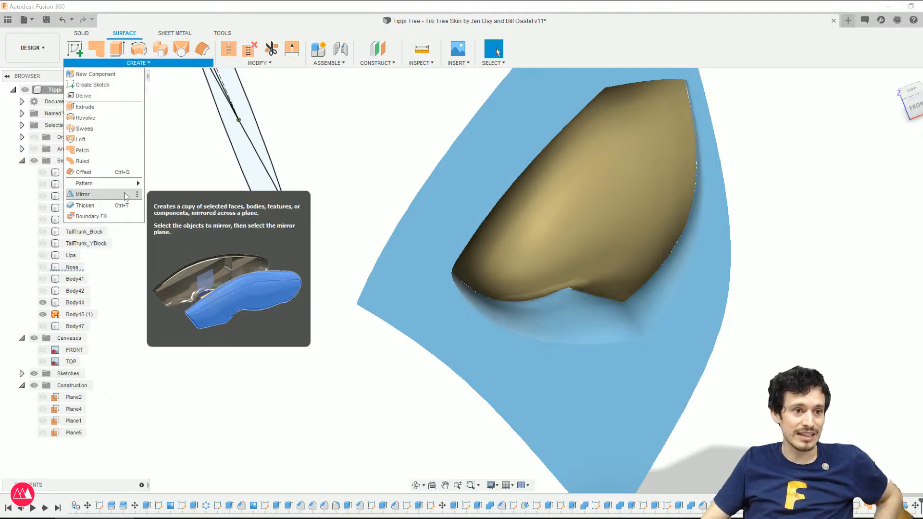
left_click(115, 171)
left_click(582, 322)
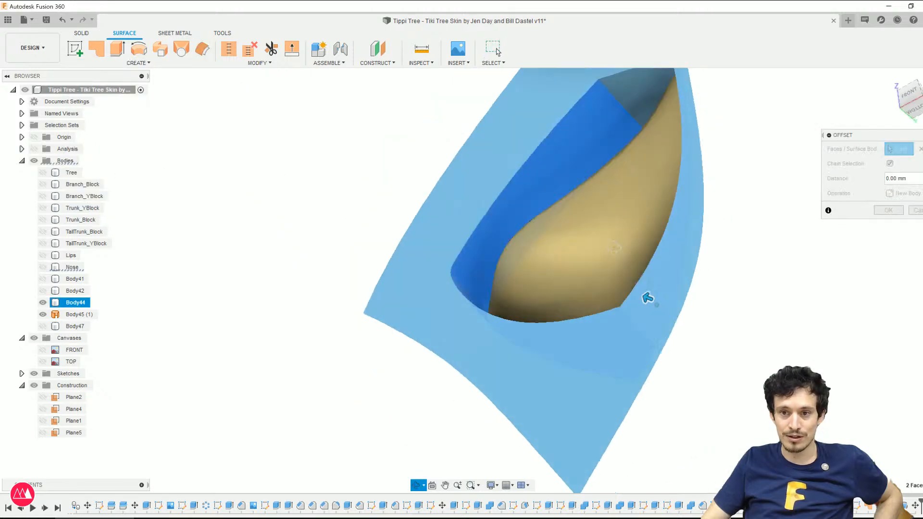
middle_click_drag(646, 298, 536, 122, "shift")
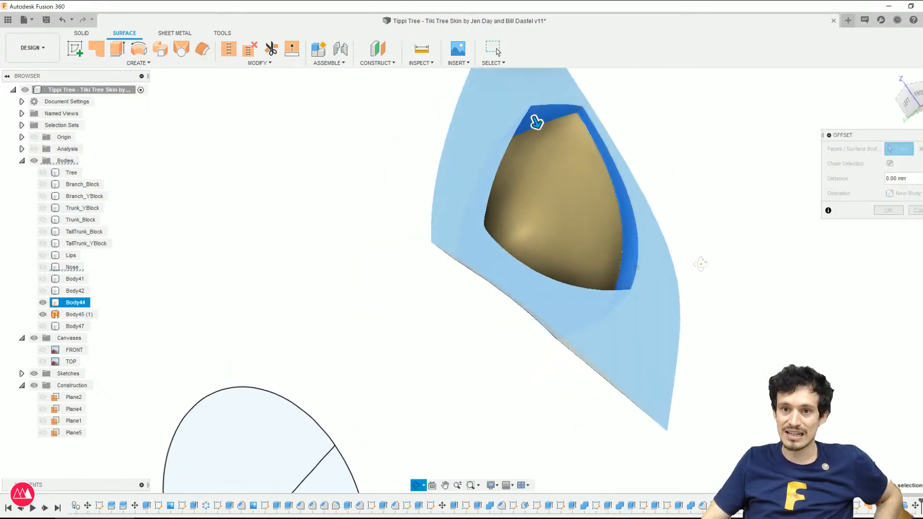
middle_click_drag(700, 264, 682, 260, "shift")
scroll(530, 123, "up", 3)
scroll(530, 123, "down", 3)
middle_click_drag(635, 354, 607, 427, "shift")
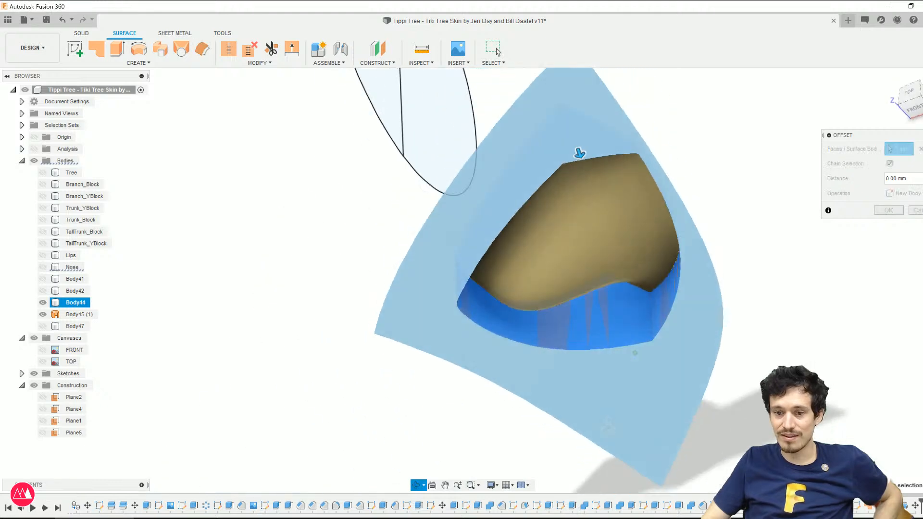
key("Return")
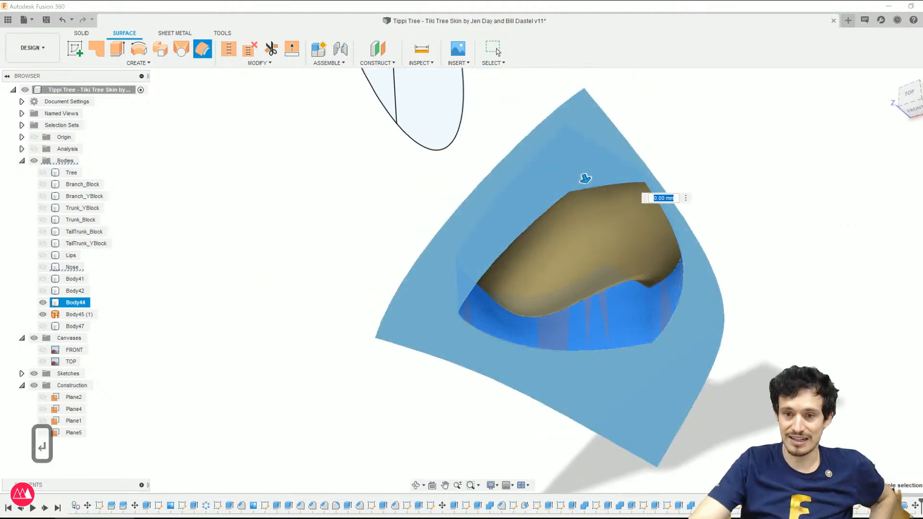
left_click(649, 363)
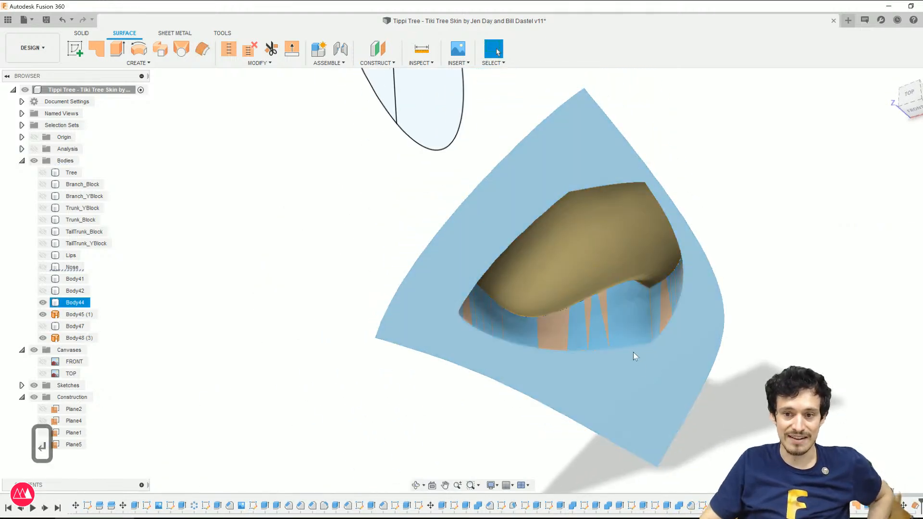
left_click(97, 48)
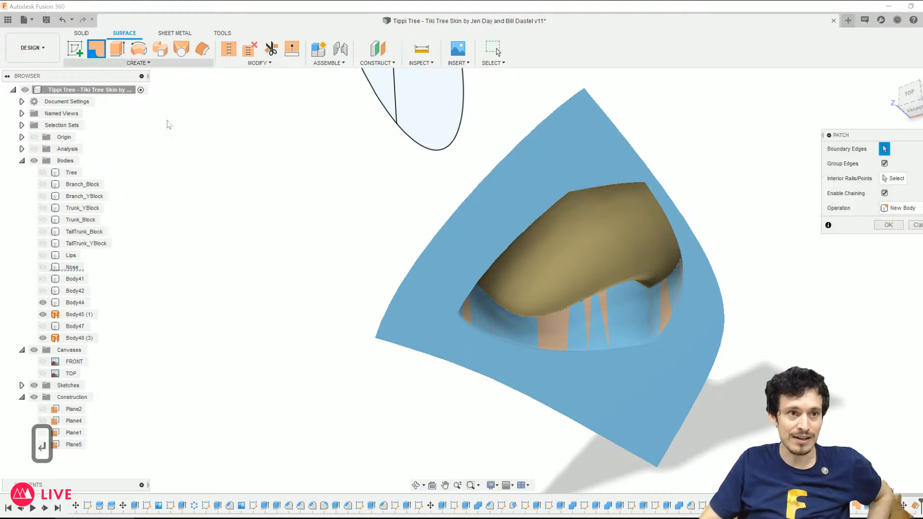
left_click(532, 348)
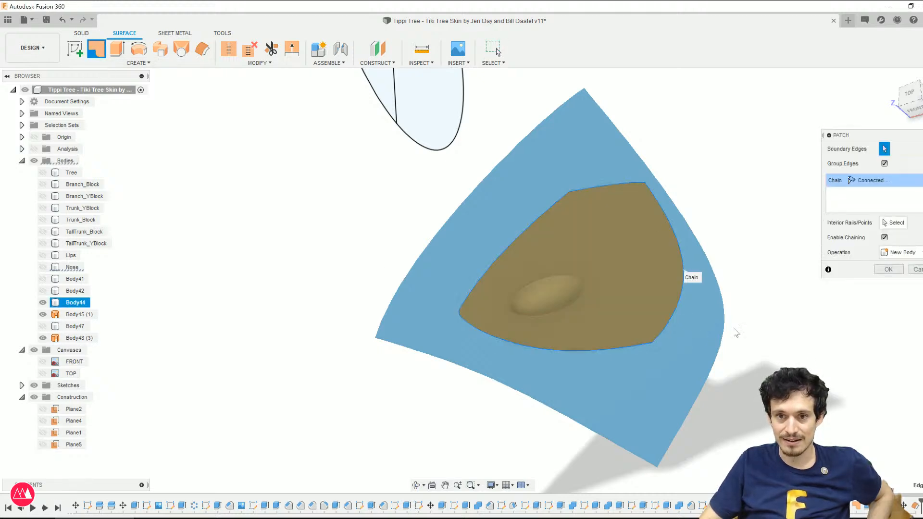
scroll(659, 350, "up", 6)
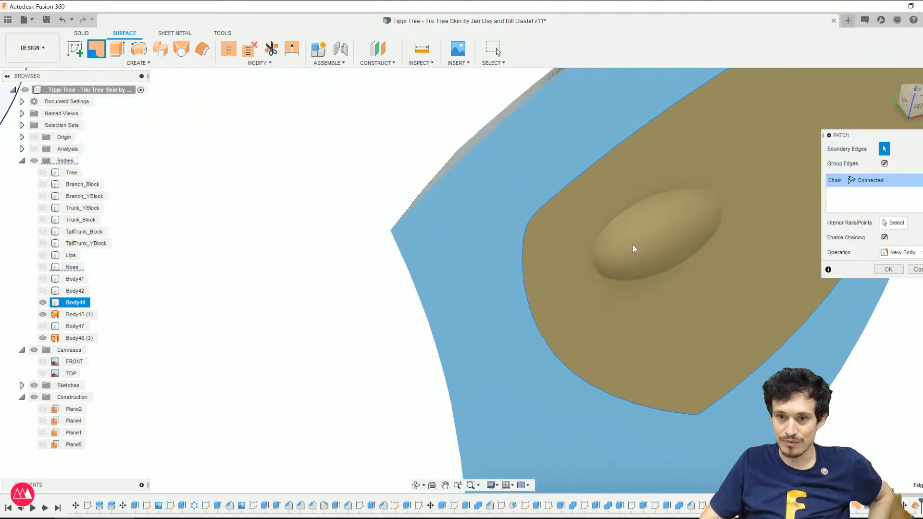
mouse_move(634, 247)
middle_mouse_down("shift")
mouse_move(669, 259)
mouse_move(696, 248)
mouse_move(691, 243)
mouse_move(739, 277)
mouse_move(691, 268)
mouse_move(659, 278)
mouse_move(663, 302)
mouse_move(655, 293)
mouse_move(630, 299)
middle_mouse_up("shift")
scroll(594, 303, "down", 4)
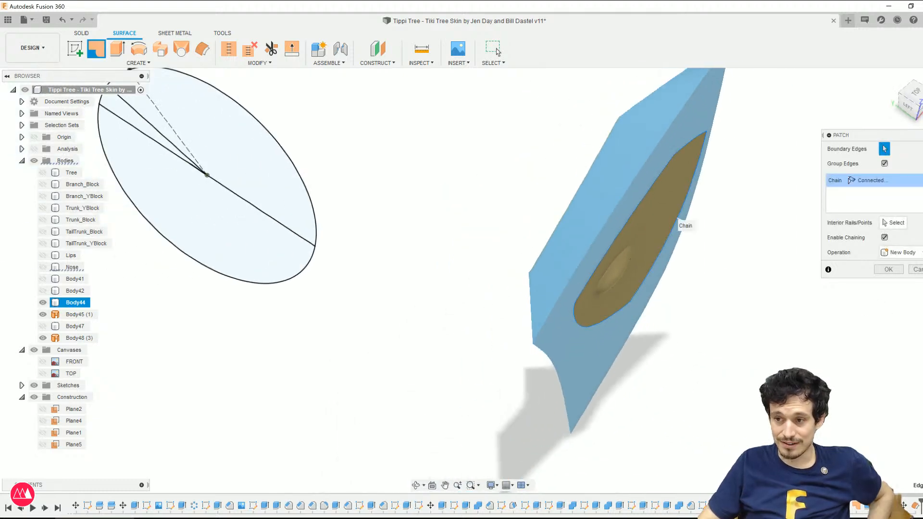
key("Return")
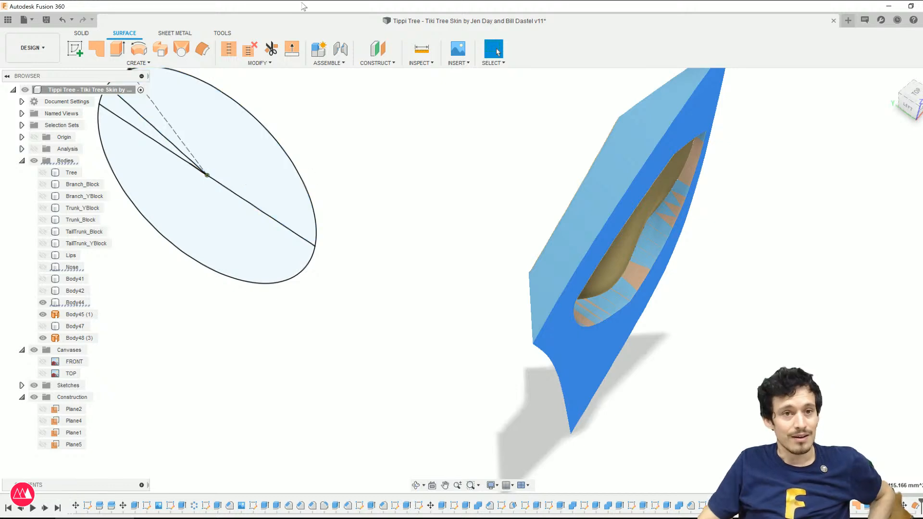
Step: Create a construction plane offset about 2.253 mm outward from the blue socket's front face
left_click(378, 48)
left_click(587, 325)
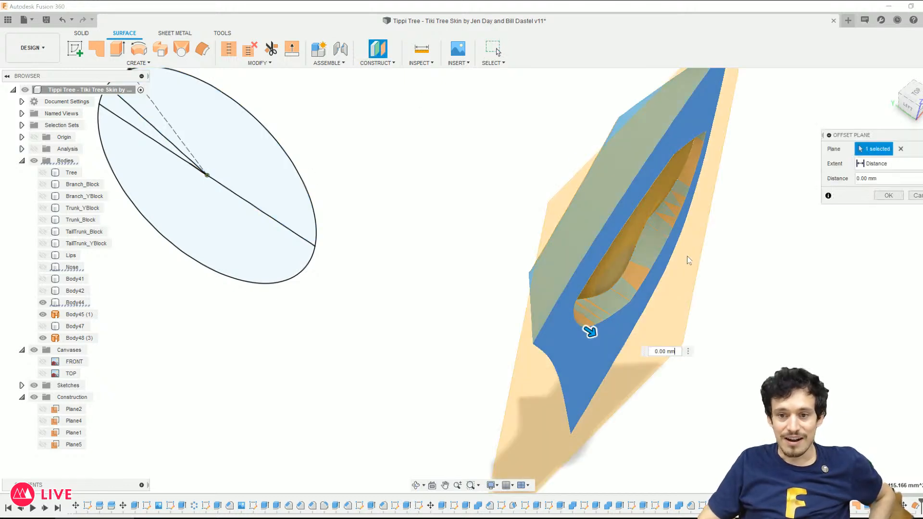
left_click_drag(593, 330, 628, 357)
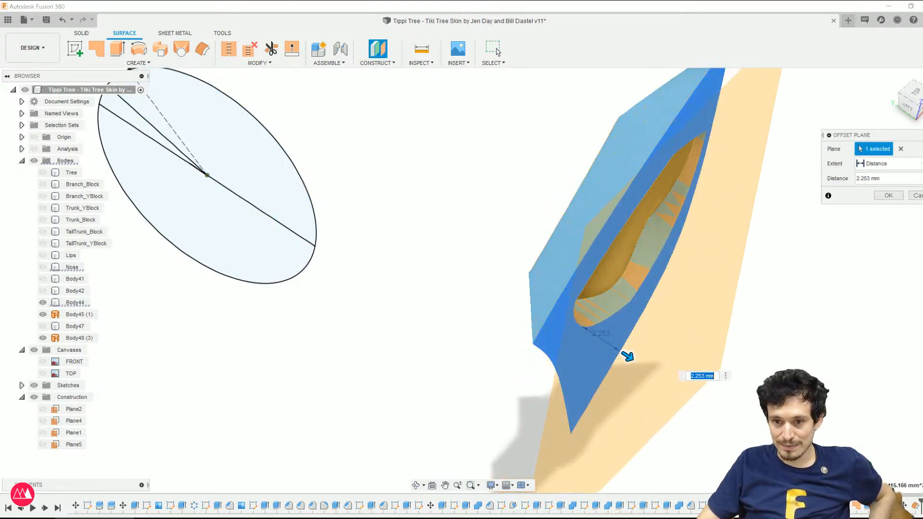
left_click(888, 196)
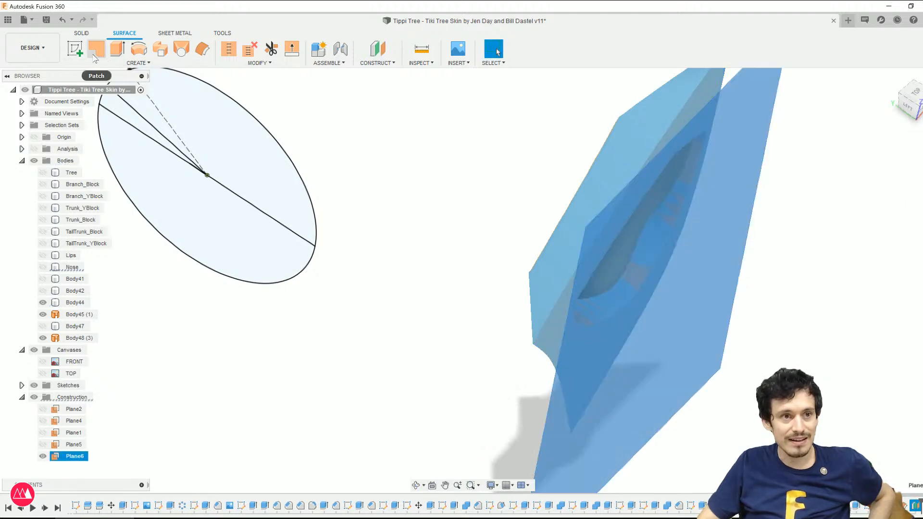
Step: Sketch a single point on the new offset plane in front of the socket opening's inner half, and finish the sketch
left_click(74, 48)
left_click(528, 196)
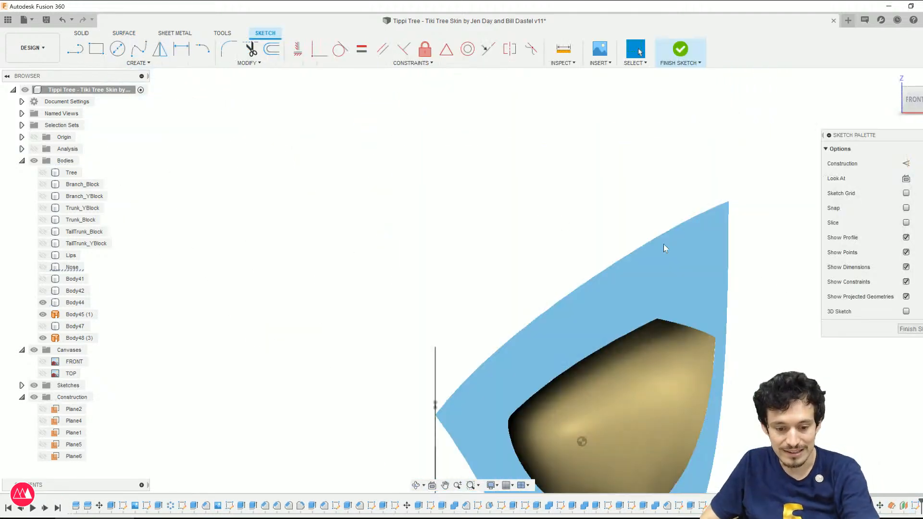
scroll(601, 382, "down", 2)
middle_click_drag(601, 382, 600, 324)
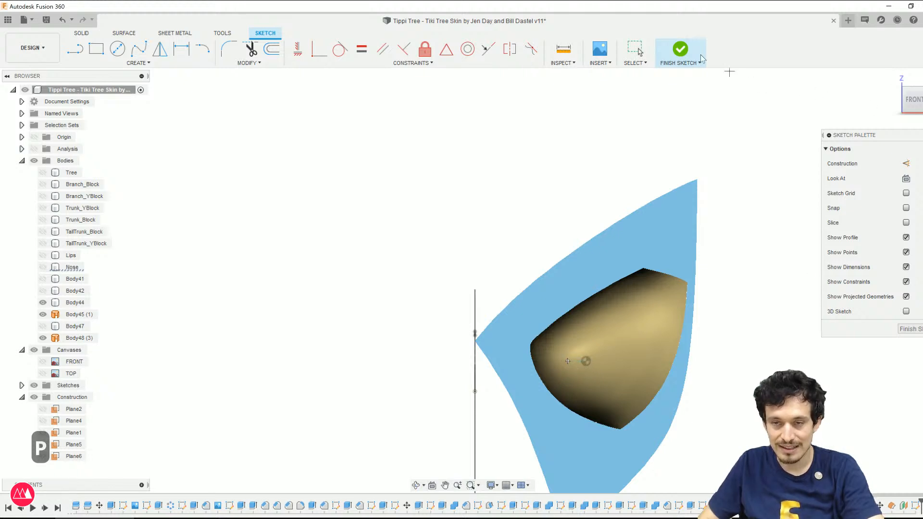
left_click(680, 49)
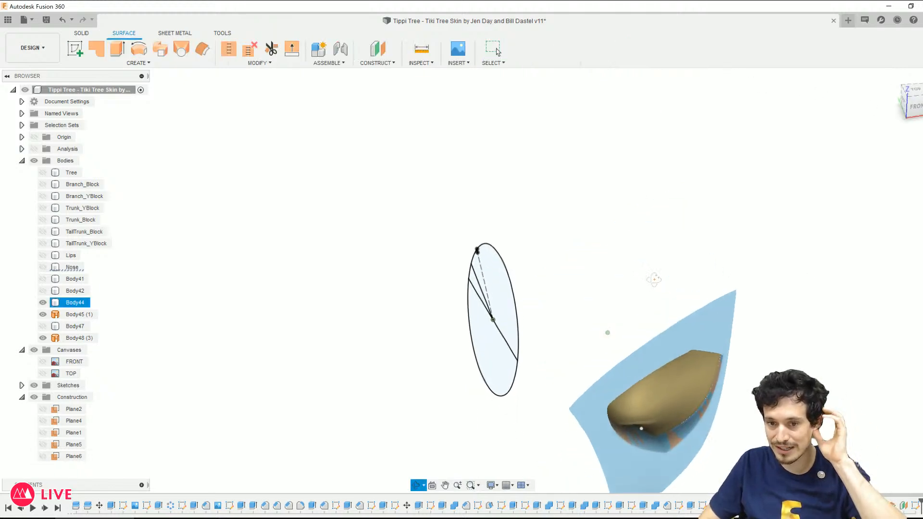
Step: Patch the edge loop of the blue socket's opening as a new surface body, with the sketched point as interior point
left_click(96, 45)
left_click(525, 365)
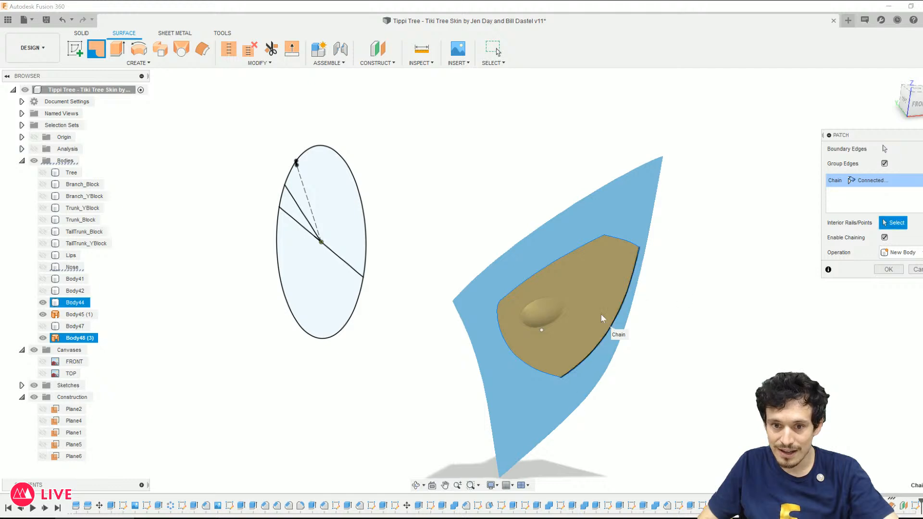
left_click(543, 331)
mouse_move(563, 375)
middle_mouse_down("shift")
mouse_move(651, 339)
mouse_move(642, 302)
middle_mouse_up("shift")
left_click(888, 270)
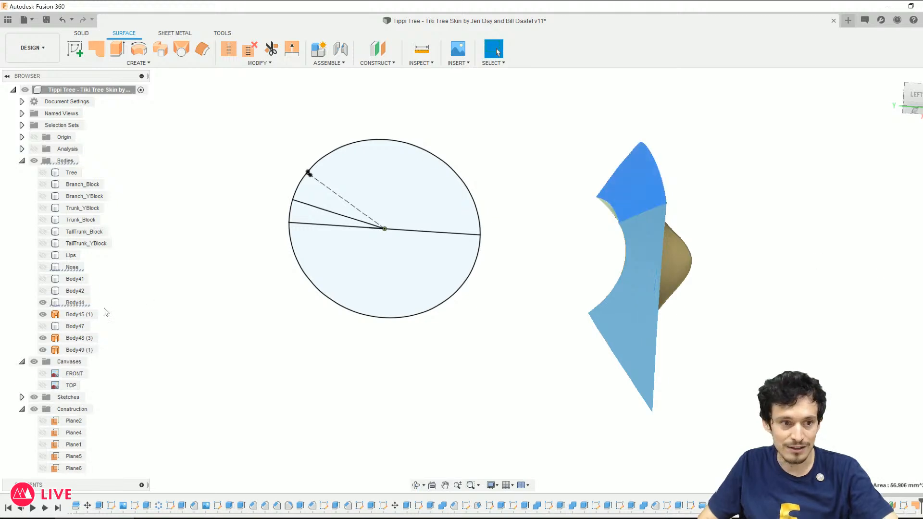
Step: Hide Body44 and stitch the three visible surface bodies together with a 0.10 mm tolerance
left_click(43, 303)
mouse_move(659, 355)
middle_mouse_down("shift")
mouse_move(563, 340)
mouse_move(482, 346)
mouse_move(456, 319)
mouse_move(345, 352)
mouse_move(485, 334)
mouse_move(473, 376)
middle_mouse_up("shift")
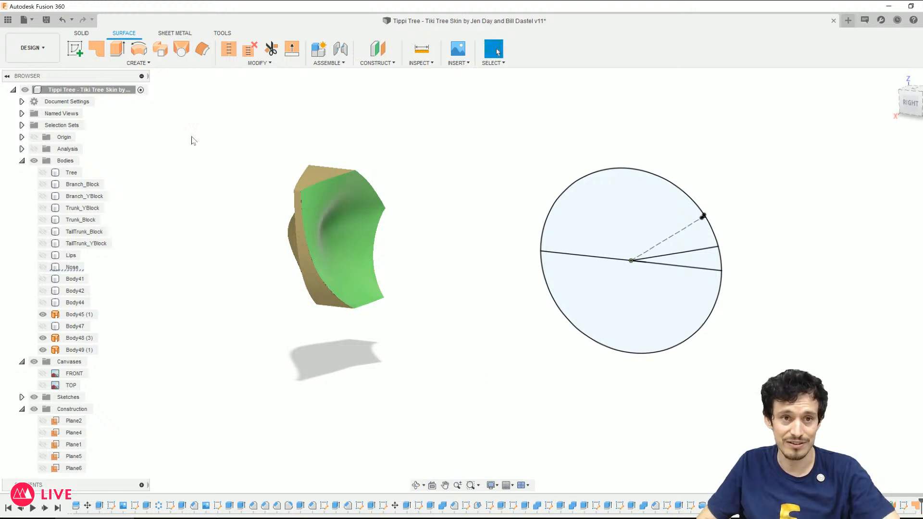
left_click(230, 52)
left_click_drag(217, 116, 443, 381)
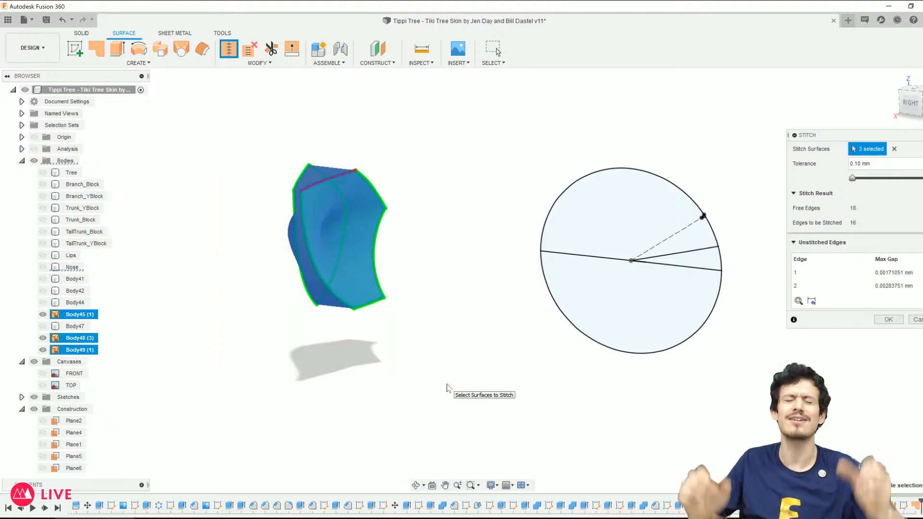
scroll(335, 173, "up", 1)
scroll(335, 173, "up", 6)
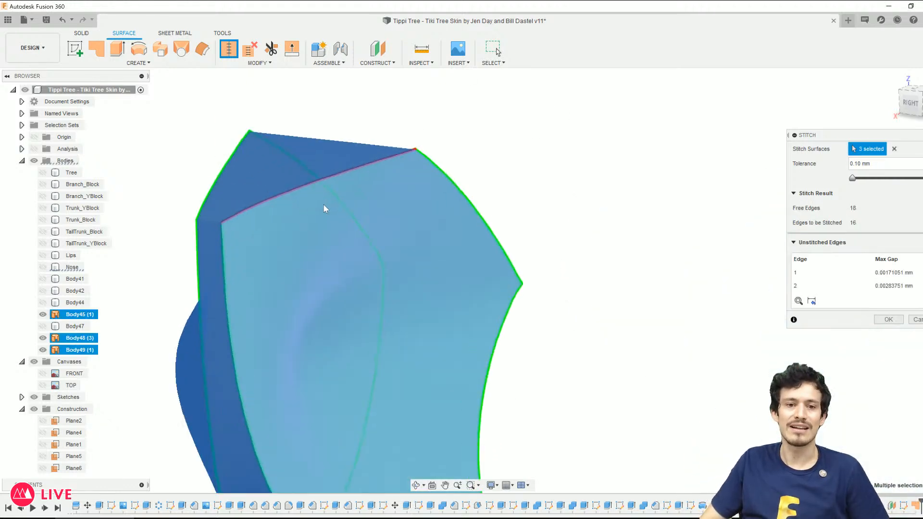
middle_click_drag(423, 183, 375, 179, "shift")
scroll(376, 182, "down", 5)
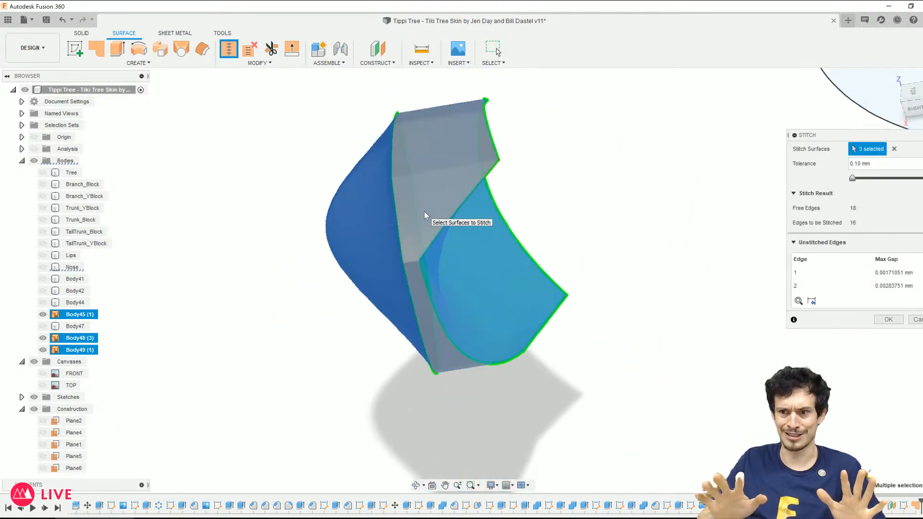
left_click(885, 320)
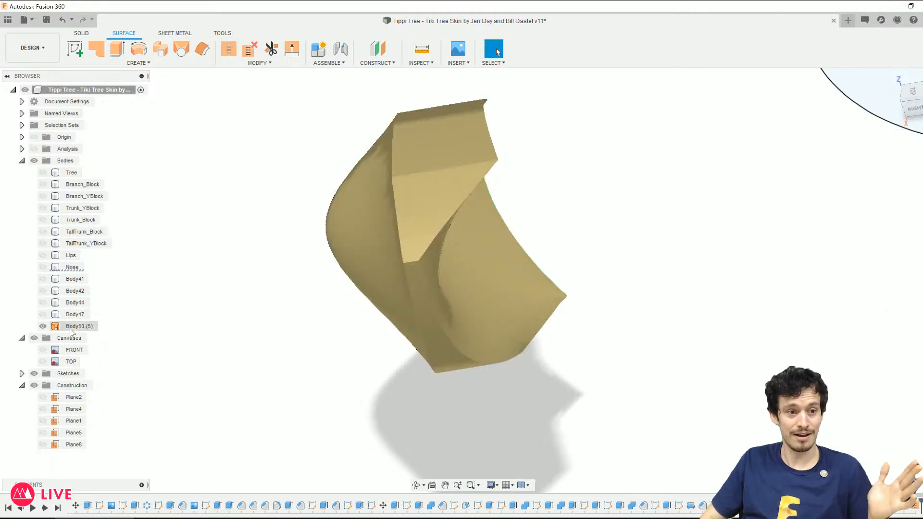
Step: Show Body47 briefly against the stitched body, and inspect the stitched body's edges and corners from several angles
left_click(43, 327)
left_click(42, 326)
left_click(43, 314)
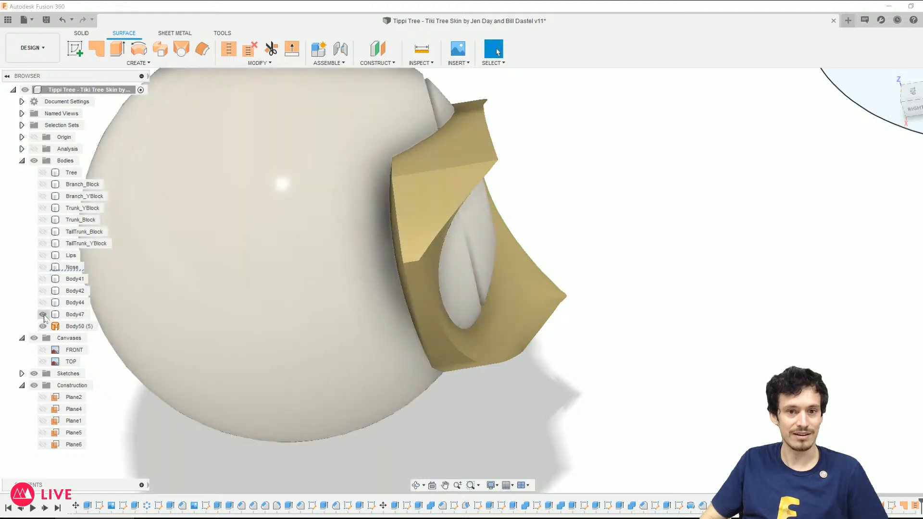
left_click(43, 315)
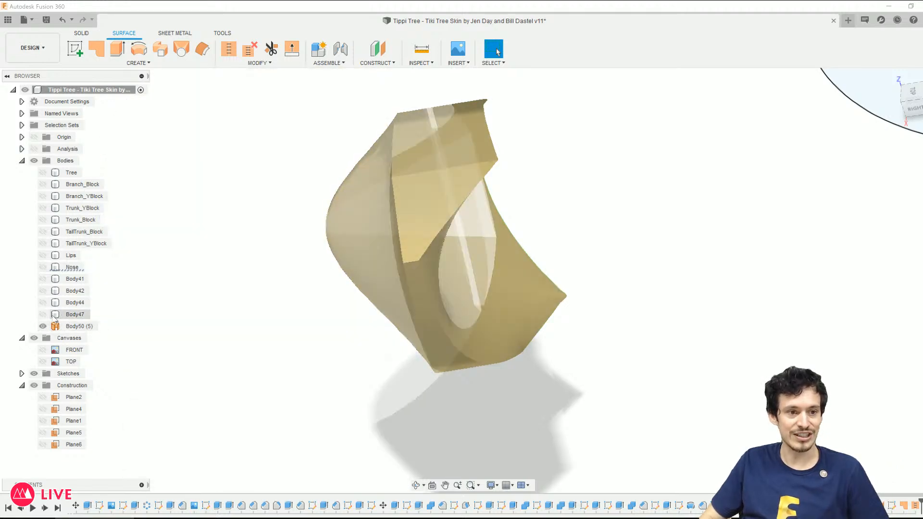
left_click(72, 326)
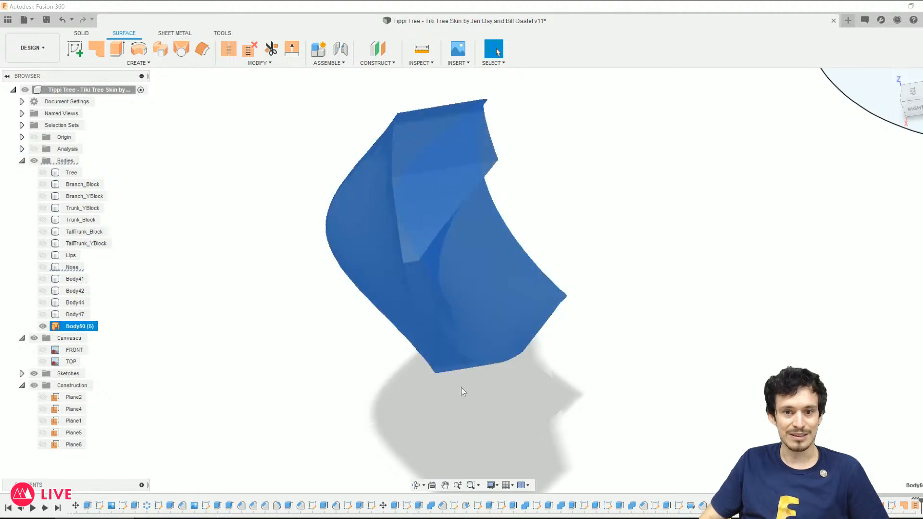
mouse_move(786, 288)
middle_mouse_down("shift")
mouse_move(703, 270)
mouse_move(797, 293)
mouse_move(782, 295)
middle_mouse_up("shift")
scroll(666, 288, "down", 1)
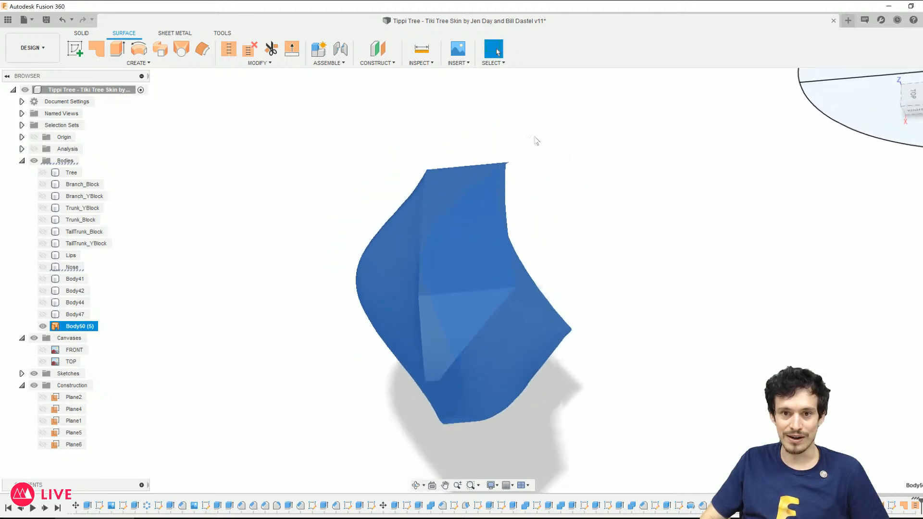
scroll(516, 148, "up", 4)
scroll(490, 183, "up", 4)
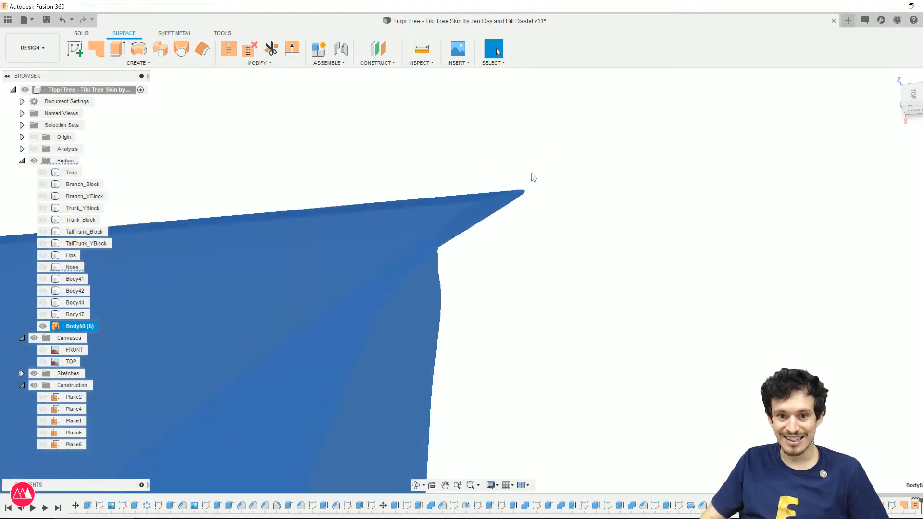
scroll(690, 248, "down", 3)
middle_click_drag(645, 261, 626, 258, "shift")
scroll(628, 252, "down", 5)
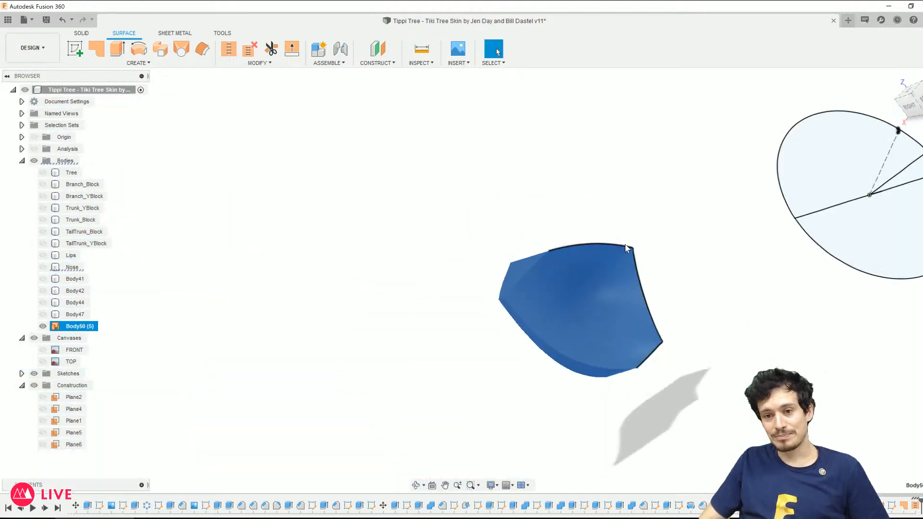
scroll(627, 277, "up", 2)
scroll(628, 286, "up", 2)
middle_click_drag(742, 347, 705, 438, "shift")
scroll(684, 426, "up", 5)
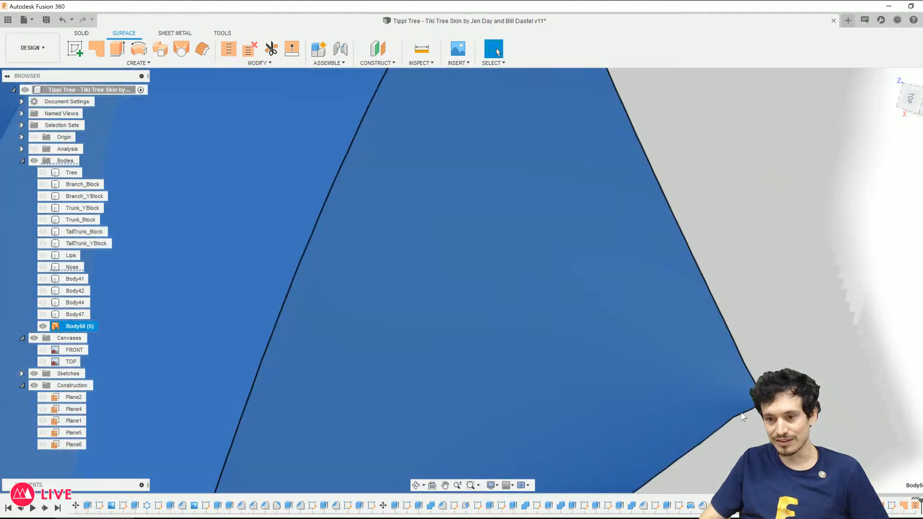
scroll(756, 360, "up", 2)
scroll(726, 360, "down", 6)
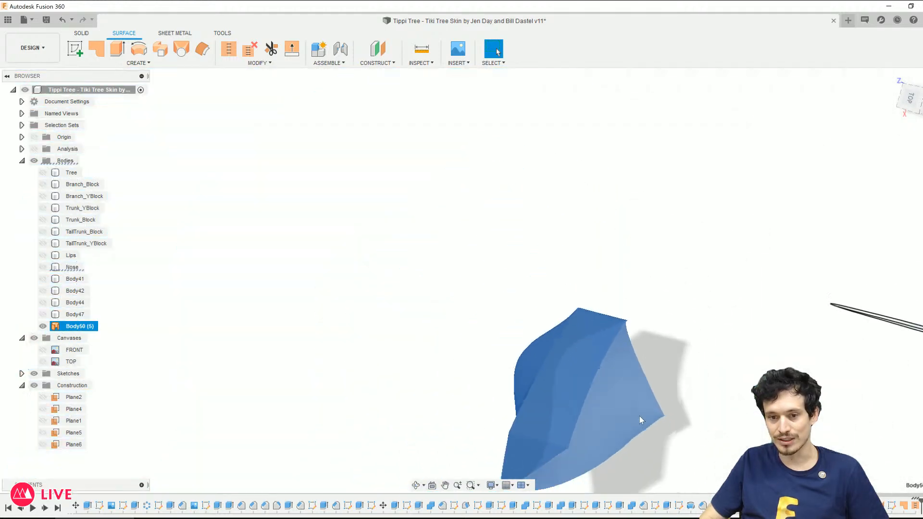
scroll(523, 301, "up", 4)
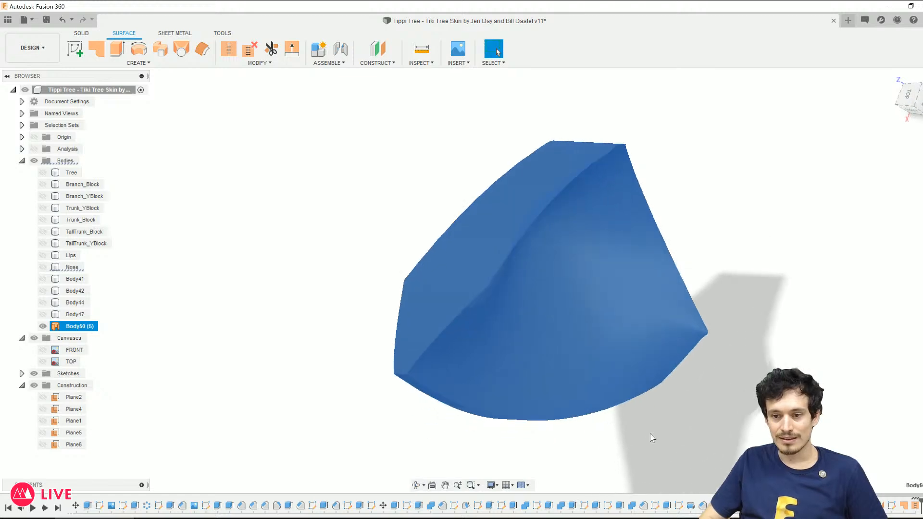
Step: Edit the stitch feature, check its two unstitched edges, and set the tolerance to 4.247 mm
right_click(917, 514)
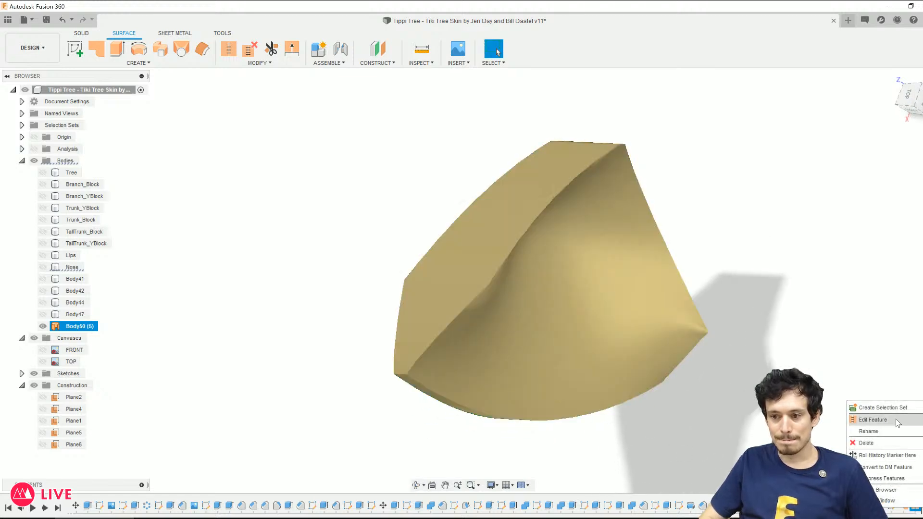
left_click(879, 364)
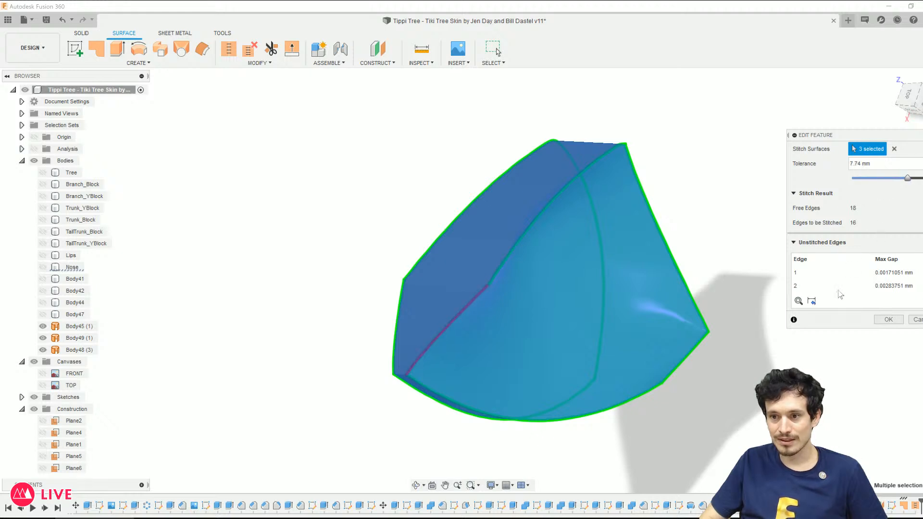
left_click(837, 273)
left_click(838, 285)
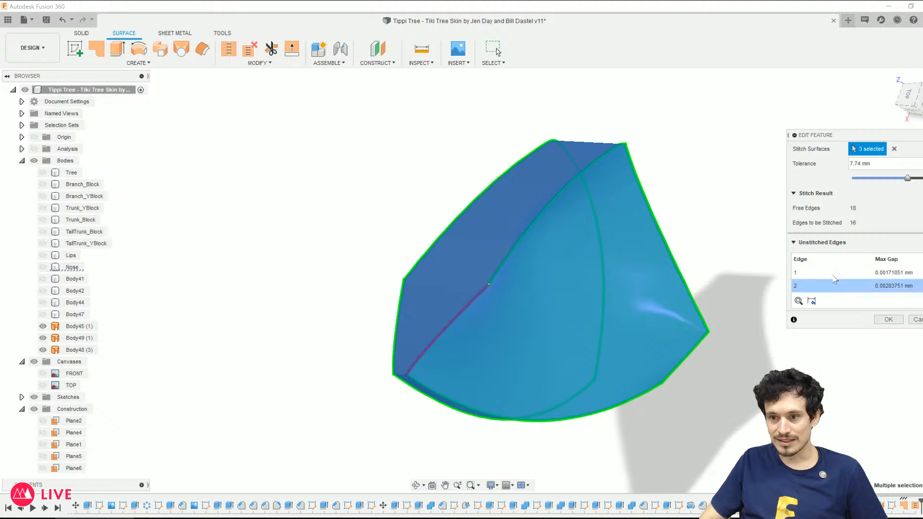
left_click(839, 273)
left_click(840, 284)
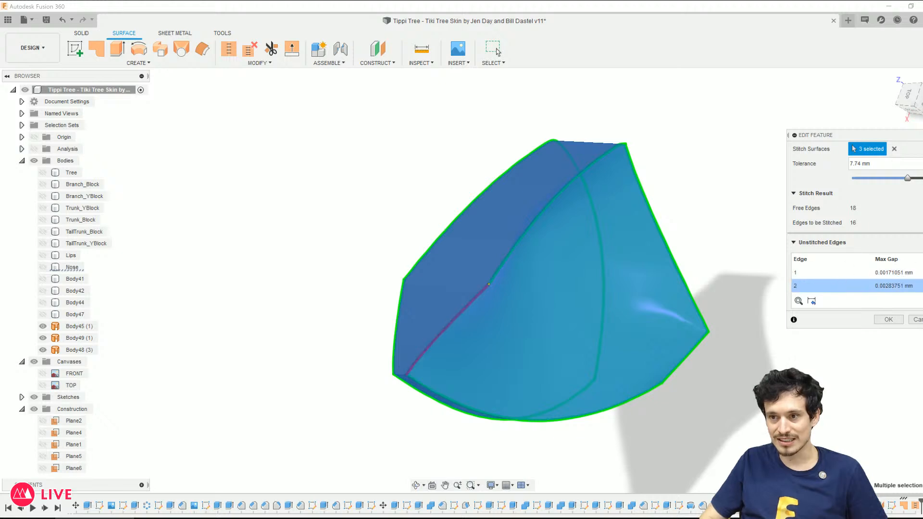
left_click_drag(916, 182, 920, 180)
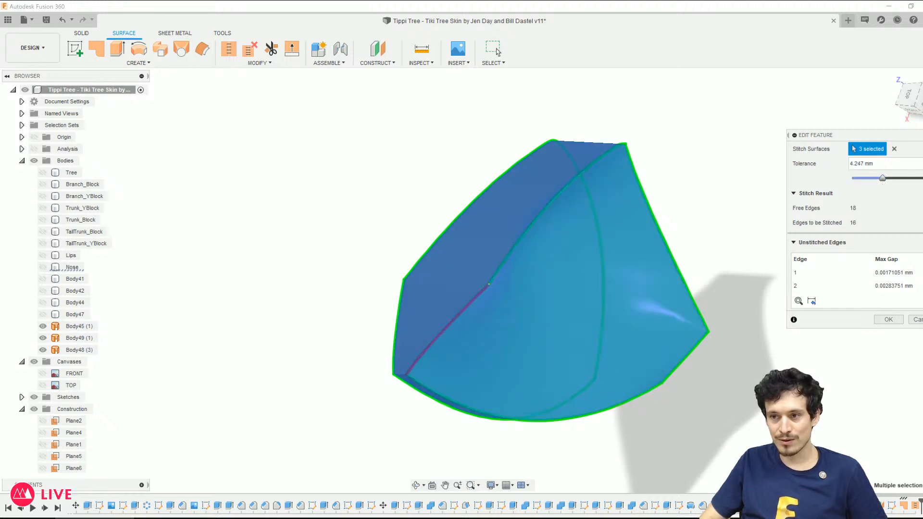
left_click(899, 319)
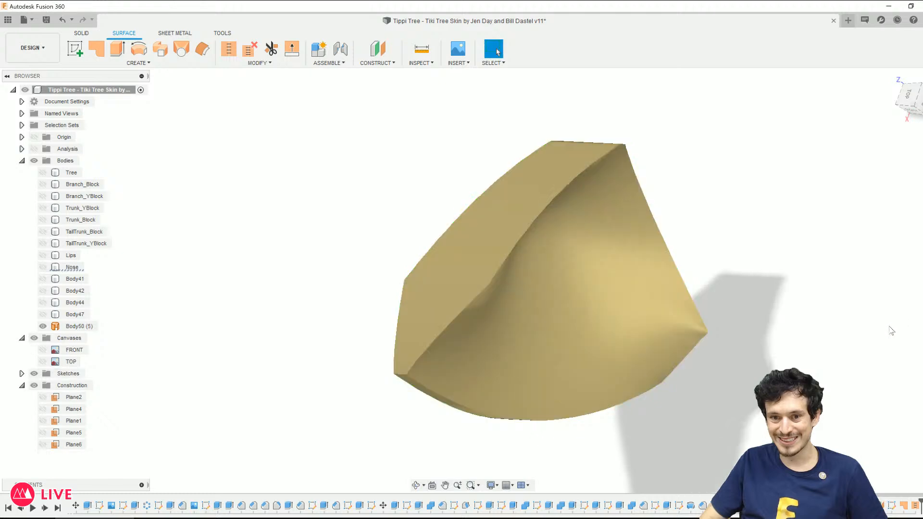
Step: Show the origin planes and cut through the stitched body with a section analysis based on the YZ plane
middle_click_drag(881, 330, 619, 268, "shift")
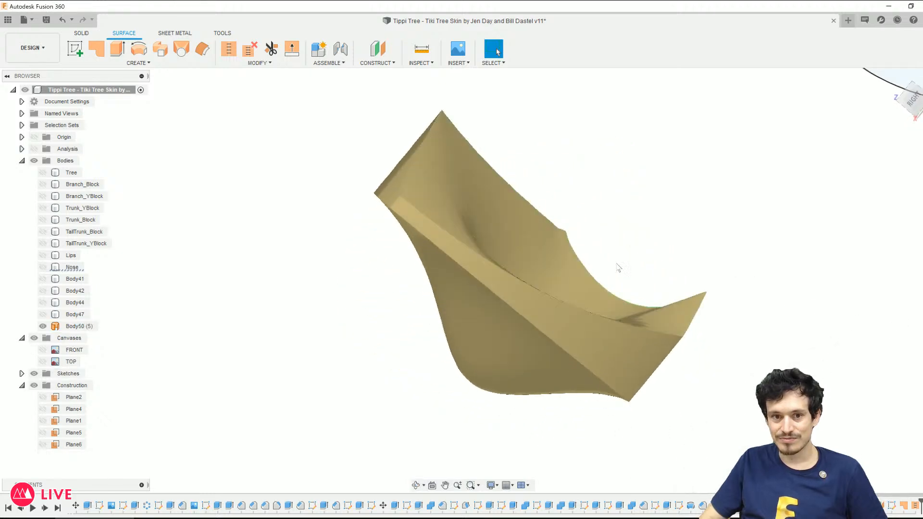
scroll(217, 222, "down", 2)
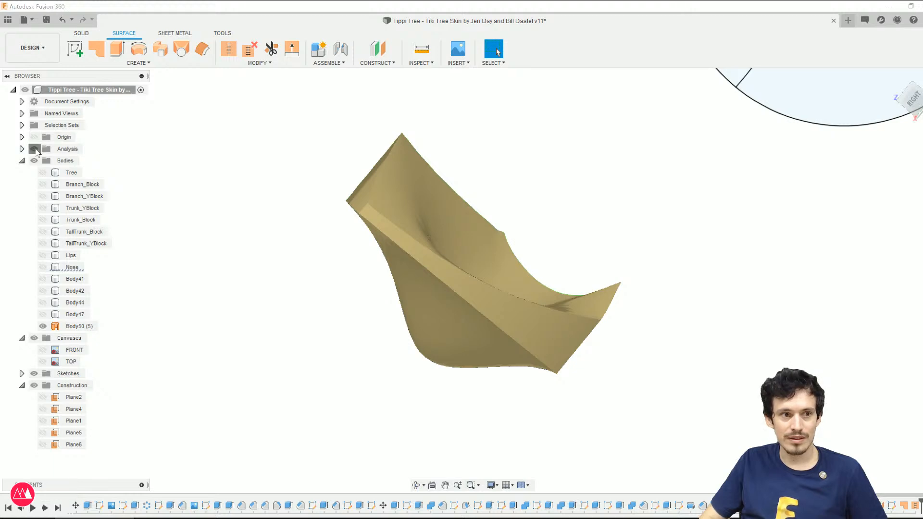
left_click(500, 283)
left_click(427, 63)
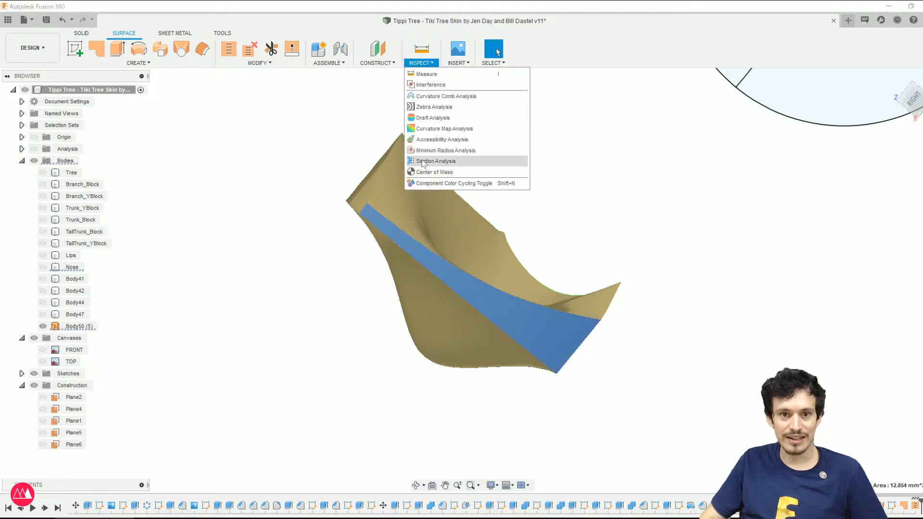
left_click(453, 159)
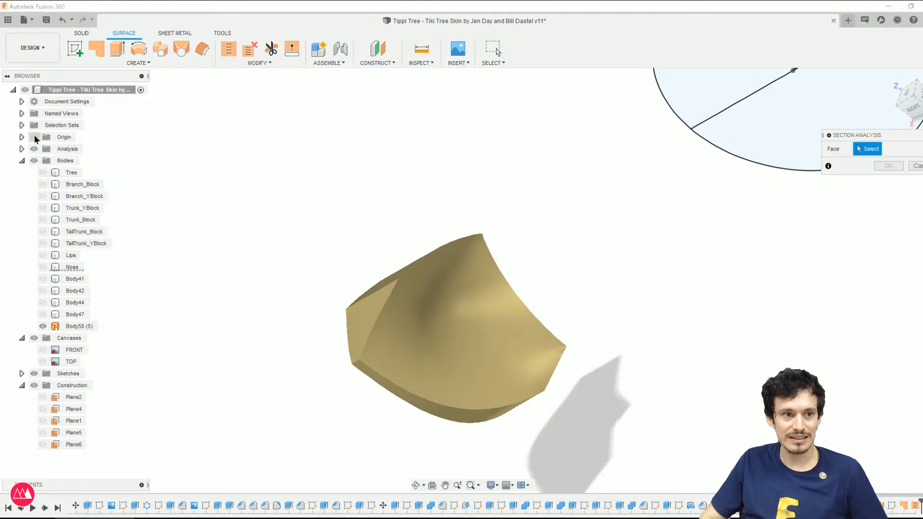
left_click(35, 137)
scroll(572, 272, "down", 4)
middle_click_drag(589, 261, 634, 308, "shift")
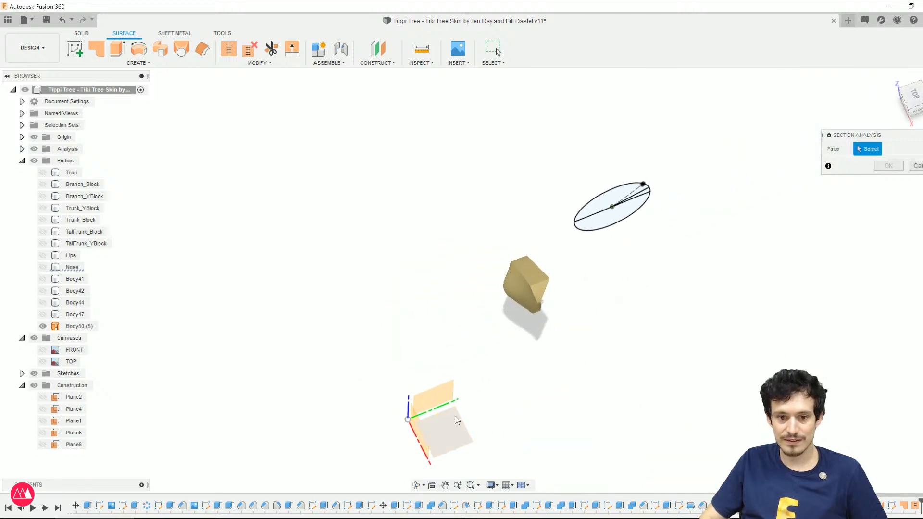
middle_click_drag(457, 420, 584, 283, "shift")
scroll(495, 384, "down", 2)
left_click(539, 469)
scroll(581, 363, "down", 1)
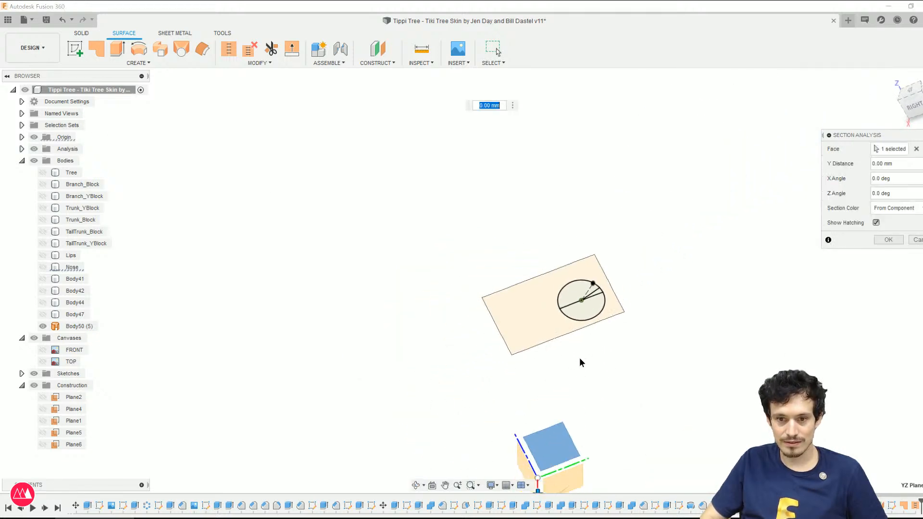
middle_click_drag(580, 362, 563, 344, "shift")
left_click_drag(584, 412, 571, 435)
key("Escape")
middle_click_drag(554, 352, 541, 209, "shift")
left_click(35, 149)
scroll(536, 346, "up", 4)
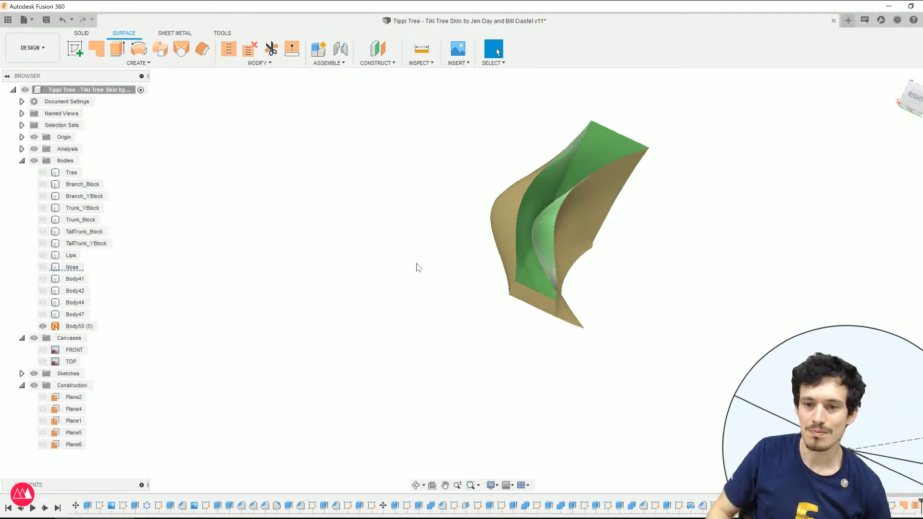
Step: Examine the upper corner of the sectioned body where the curved inner surface meets the side faces
scroll(529, 251, "down", 2)
middle_click_drag(529, 251, 514, 280, "shift")
scroll(606, 210, "up", 5)
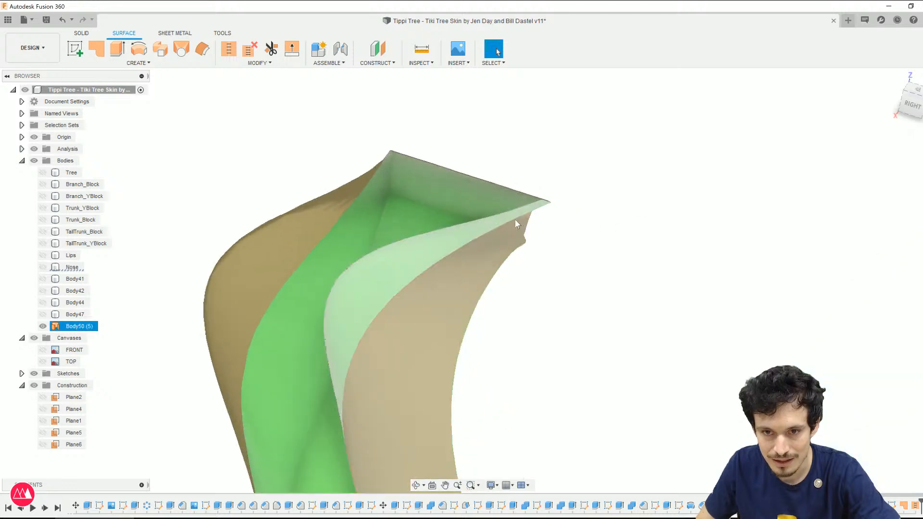
scroll(542, 207, "up", 5)
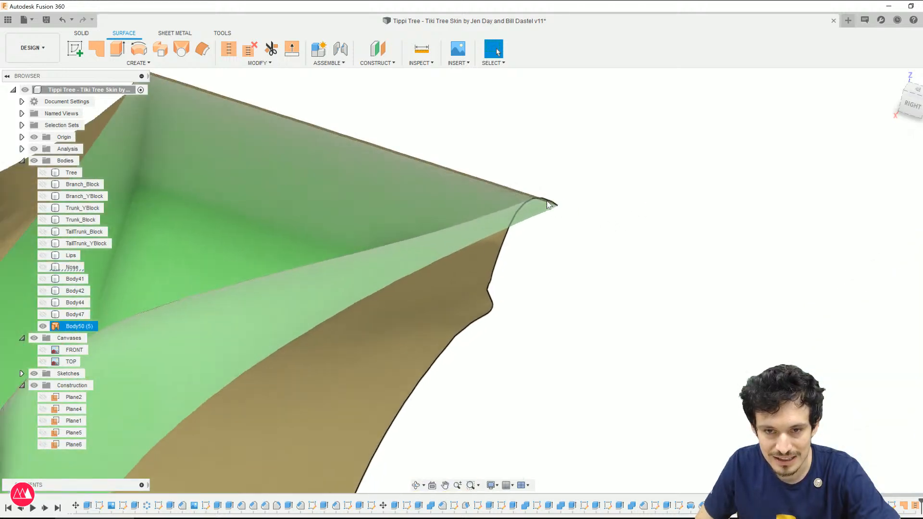
scroll(546, 215, "down", 5)
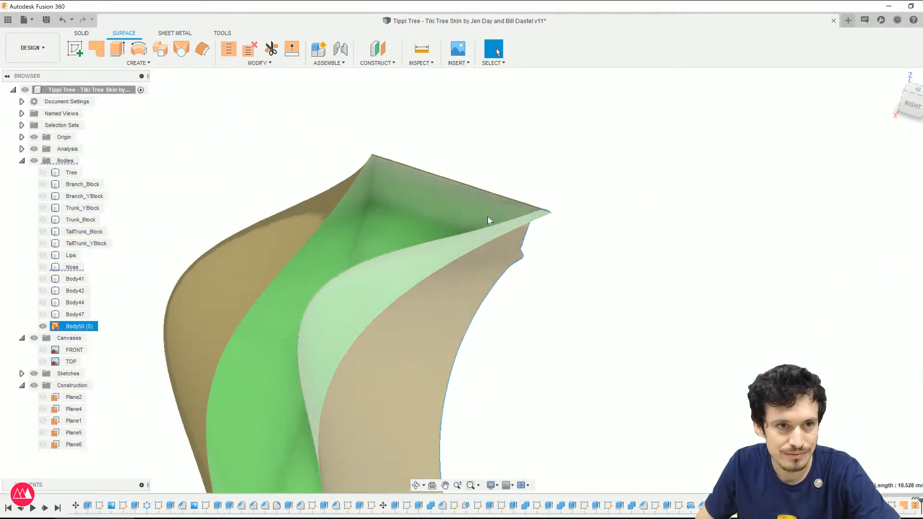
left_click(133, 63)
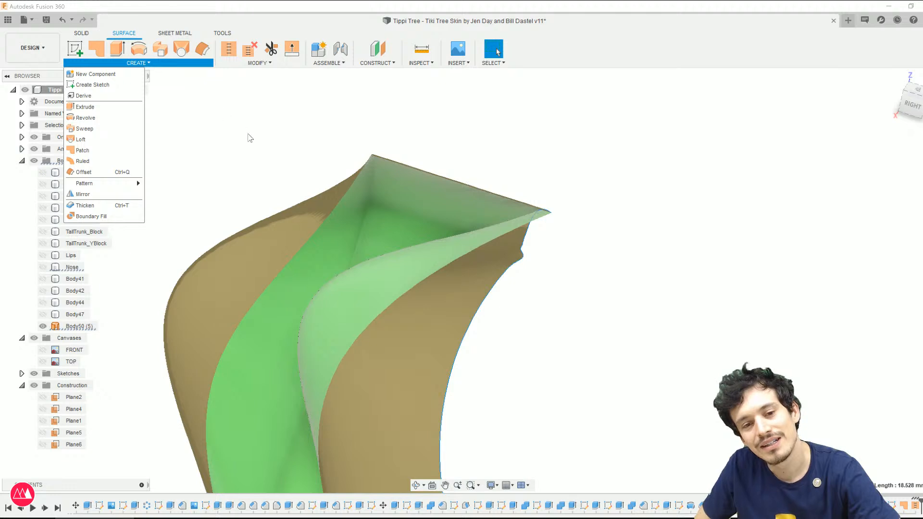
scroll(254, 140, "down", 2)
left_click(335, 247)
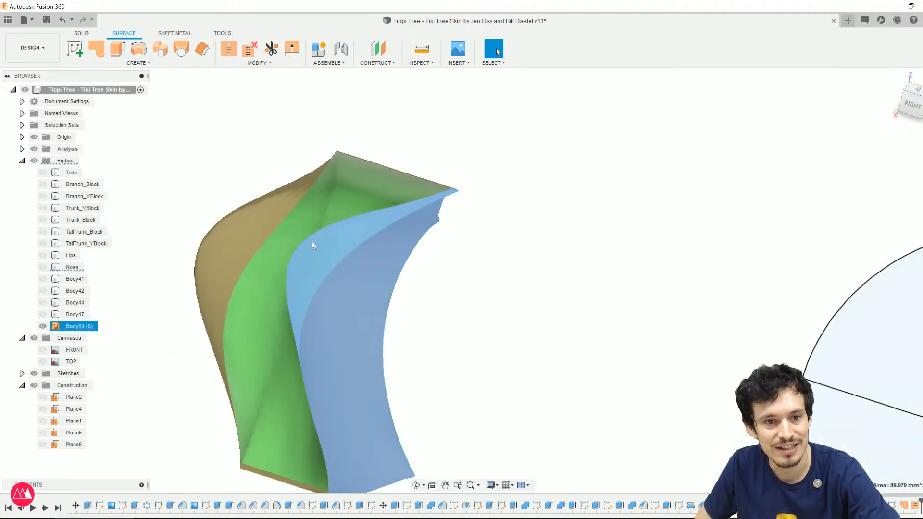
key("Escape")
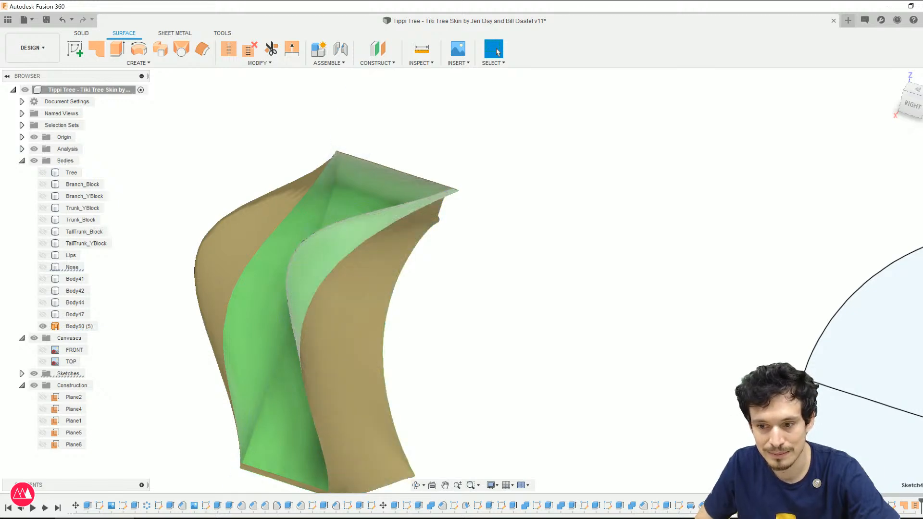
Step: With the history rolled back before Body47, show the Tree body and construct a plane offset 2 mm from its carved trunk face
left_click(389, 268)
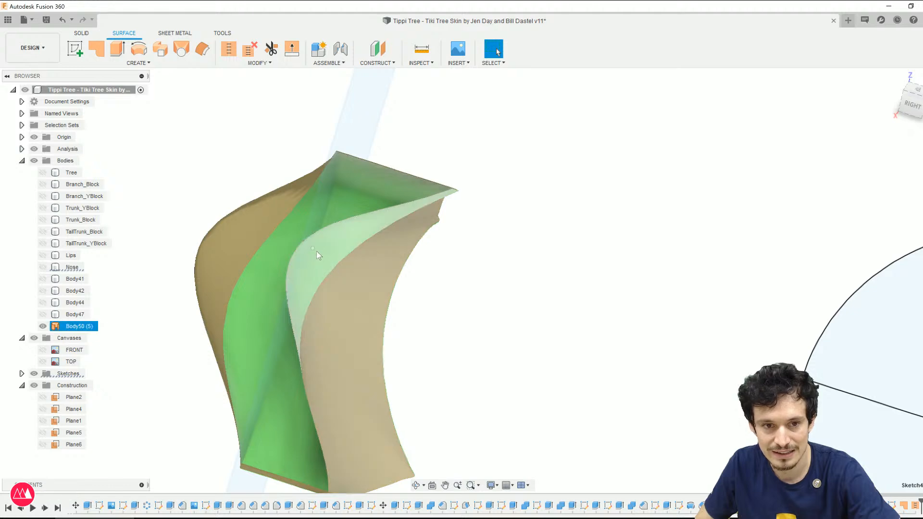
key("Escape")
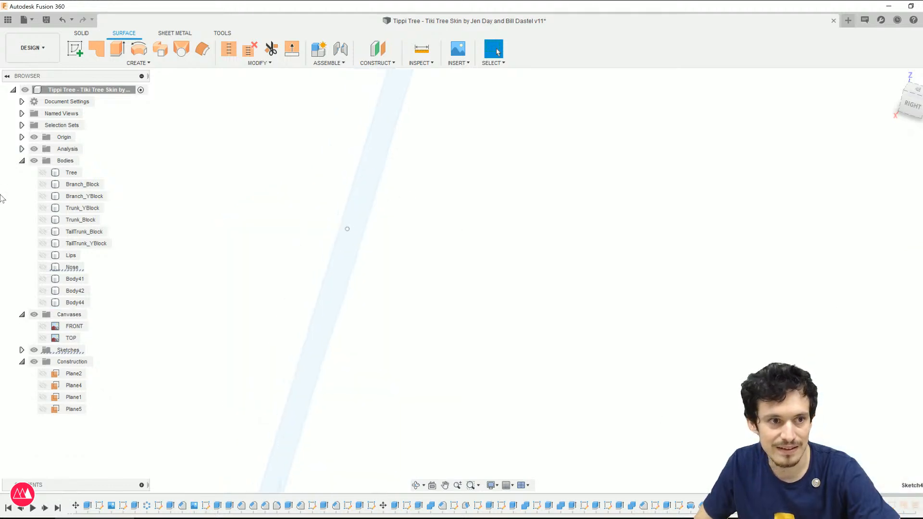
left_click(43, 173)
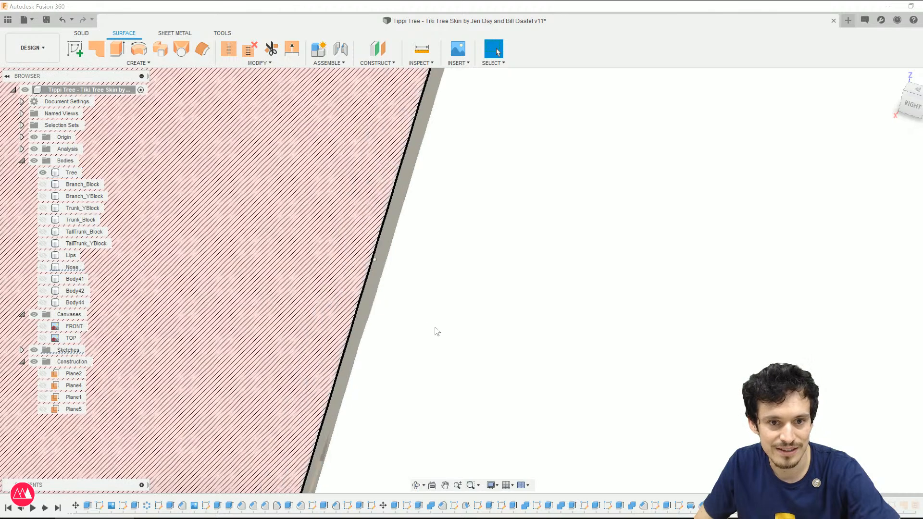
left_click(378, 49)
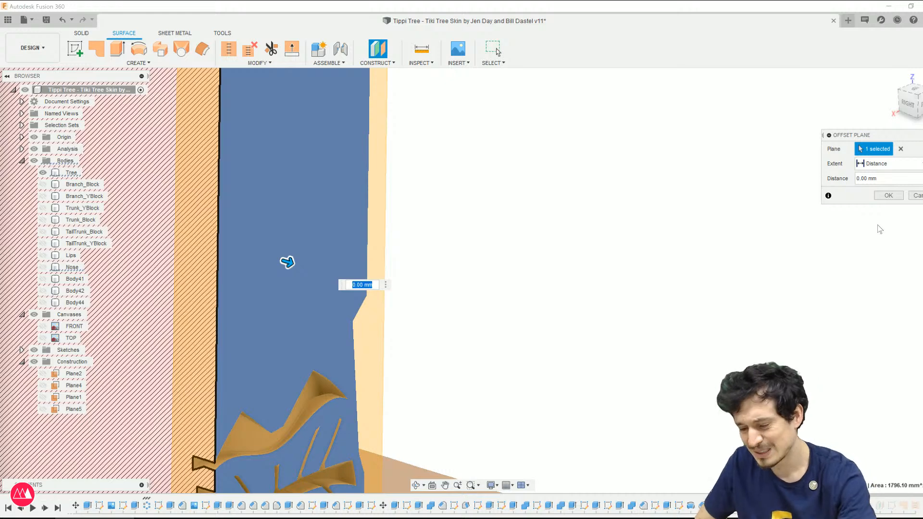
type("2")
key("Return")
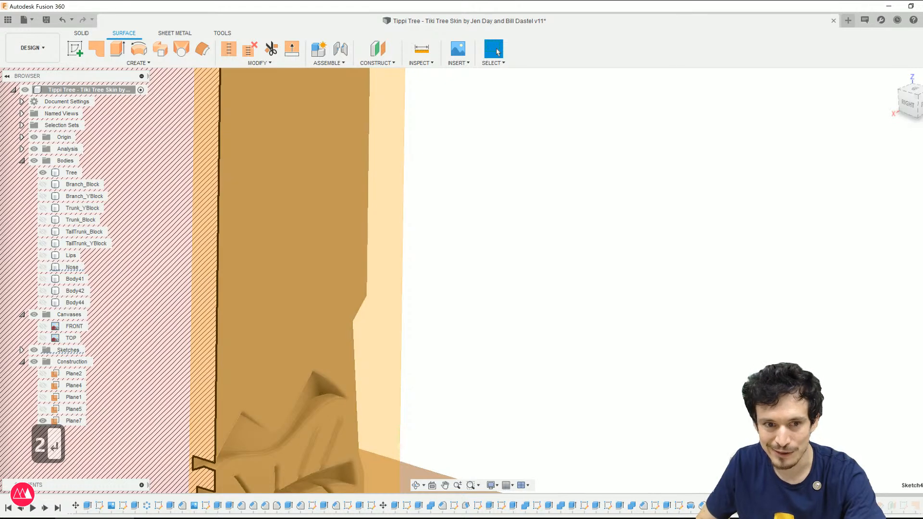
Step: Redefine the sketch plane of the following eye sketch to the new offset plane
right_click(904, 505)
left_click(842, 416)
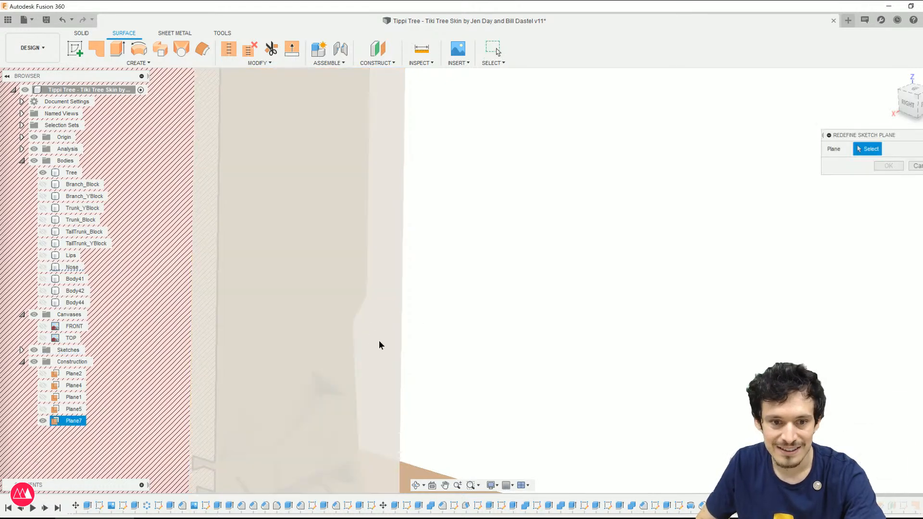
left_click(379, 345)
left_click(887, 168)
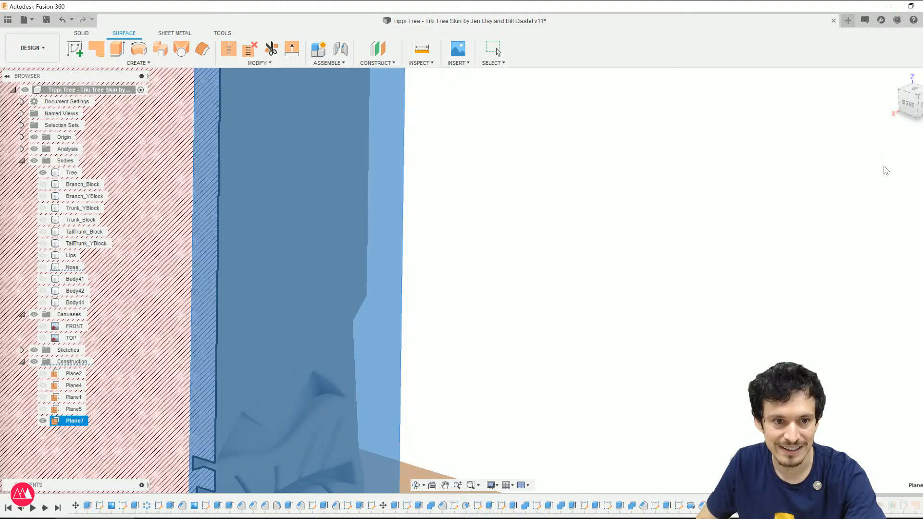
Step: Show Body44, Body42, Body41 and the Nose around the tree, and turn off the section analysis
left_click(43, 303)
left_click(43, 290)
left_click(42, 279)
left_click(43, 267)
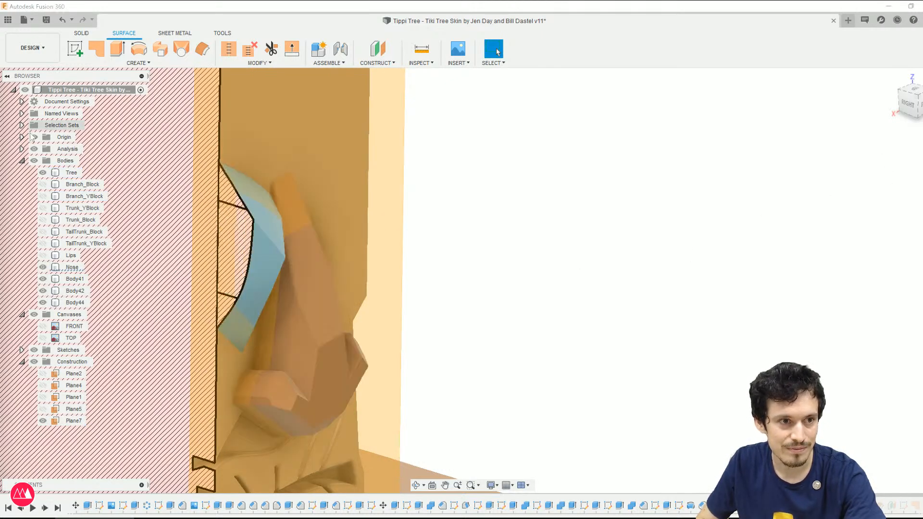
left_click(34, 149)
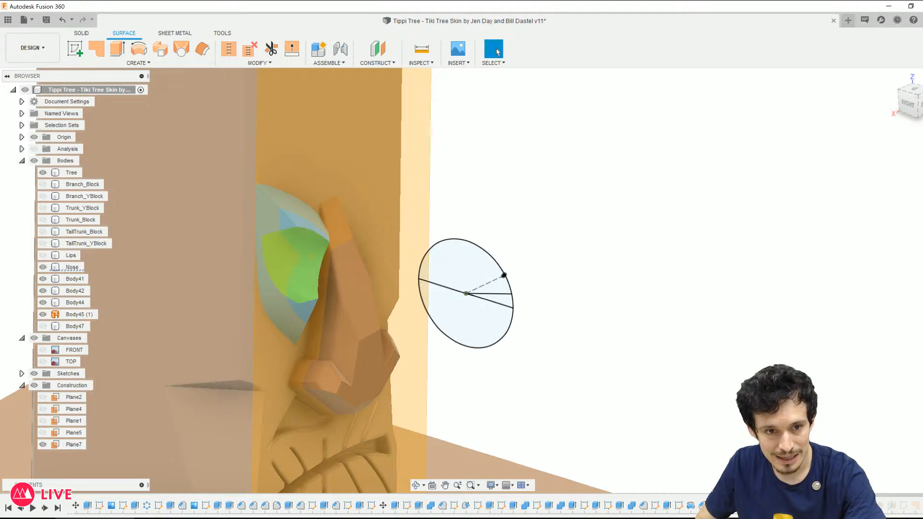
Step: Roll the design history forward through the stitch feature, checking the eye patch against the blue socket and the offset plane
scroll(361, 315, "down", 2)
mouse_move(369, 314)
middle_mouse_down("shift")
mouse_move(337, 272)
mouse_move(370, 296)
mouse_move(385, 326)
middle_mouse_up("shift")
key("Escape")
scroll(304, 287, "up", 4)
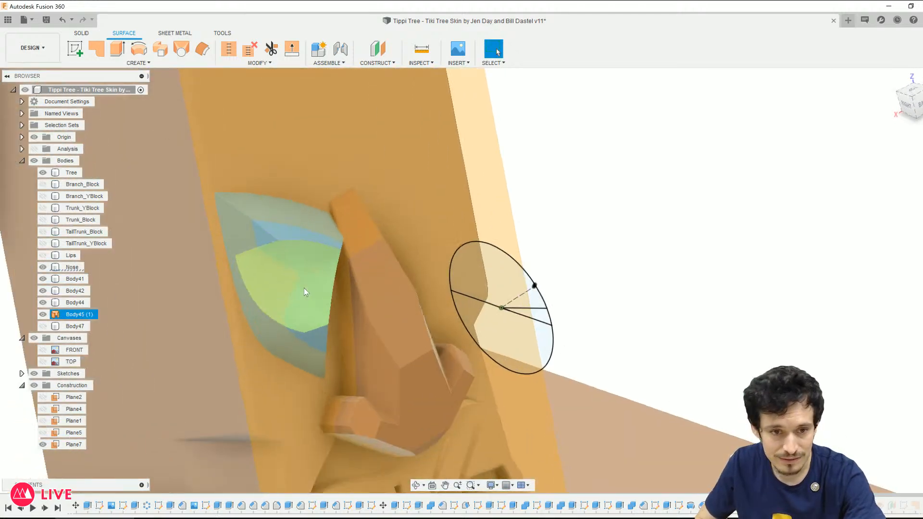
middle_click_drag(321, 327, 349, 283, "shift")
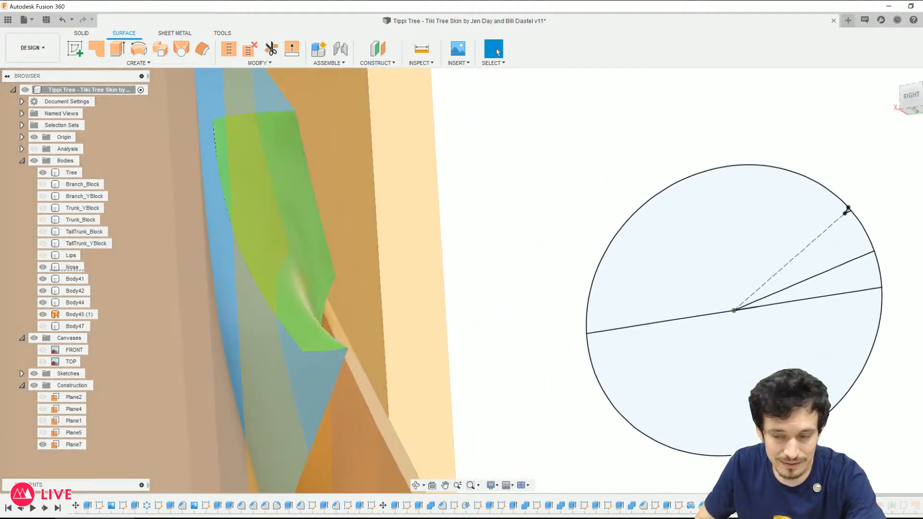
left_click_drag(876, 505, 920, 506)
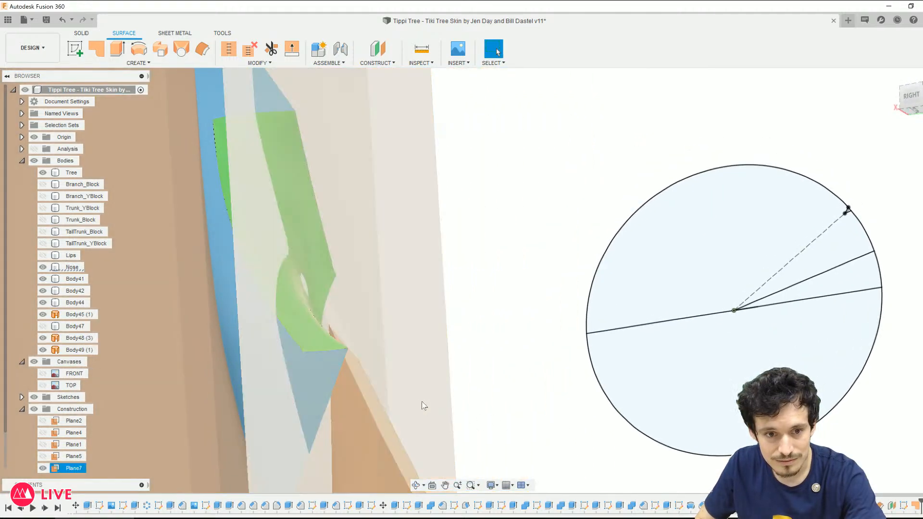
scroll(423, 406, "down", 5)
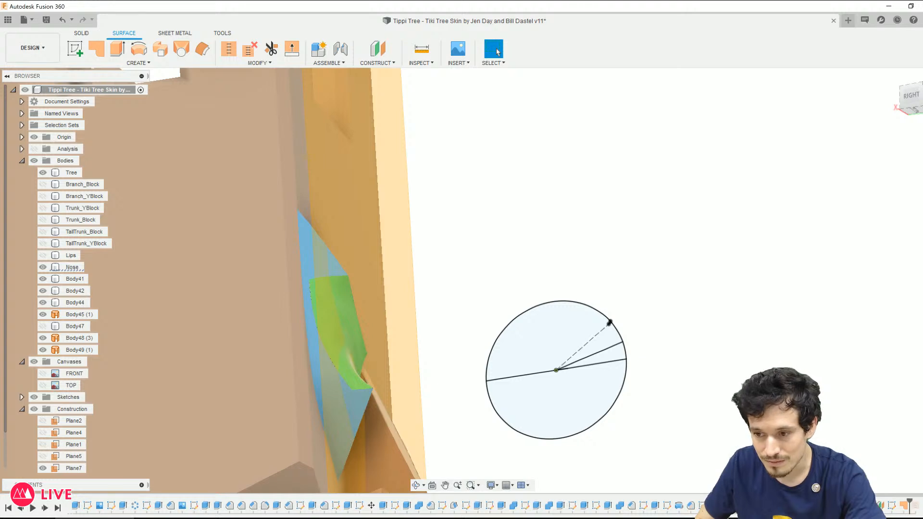
left_click(914, 505)
left_click_drag(909, 505, 921, 505)
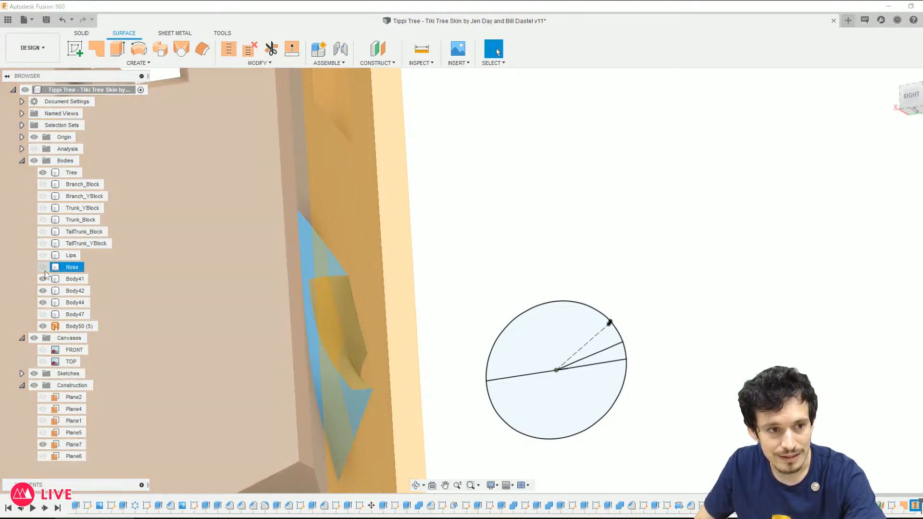
Step: Isolate the stitched eye body by hiding Body41, Body42, Body44, the Nose and the Tree
left_click(42, 281)
left_click(42, 291)
left_click(42, 302)
left_click(43, 267)
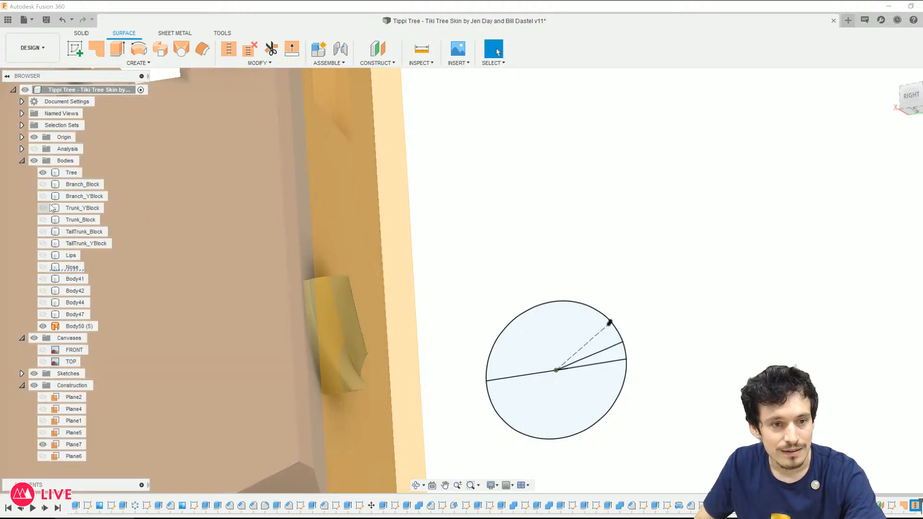
left_click(43, 172)
Step: Compare the stitched eye body with the offset plane from several angles, and hide Plane7
scroll(335, 389, "up", 8)
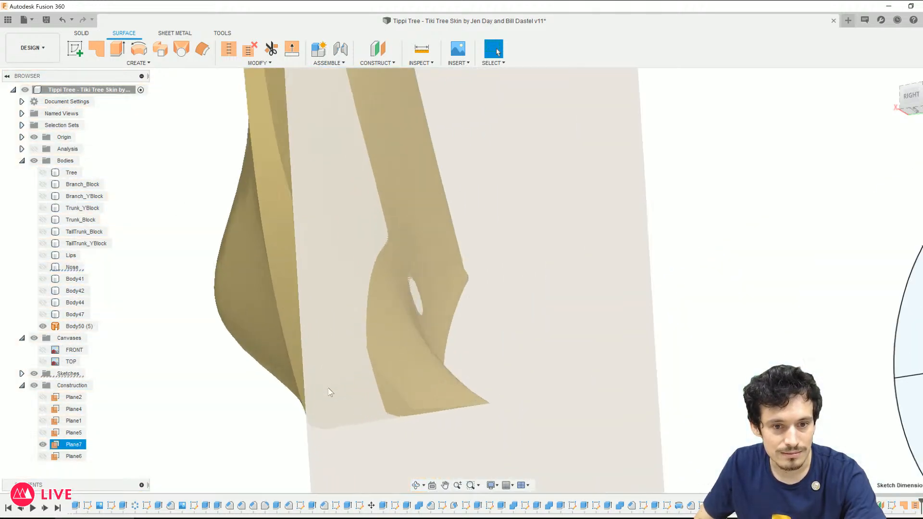
middle_click_drag(424, 424, 428, 442, "shift")
scroll(424, 412, "down", 4)
scroll(336, 287, "down", 3)
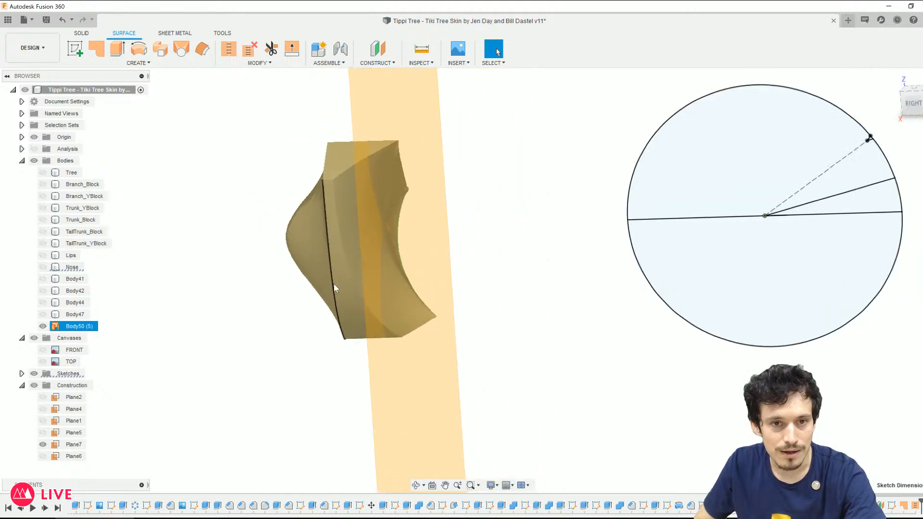
mouse_move(336, 287)
middle_mouse_down("shift")
mouse_move(334, 299)
mouse_move(414, 313)
mouse_move(414, 346)
mouse_move(308, 311)
mouse_move(385, 352)
middle_mouse_up("shift")
left_click(385, 353)
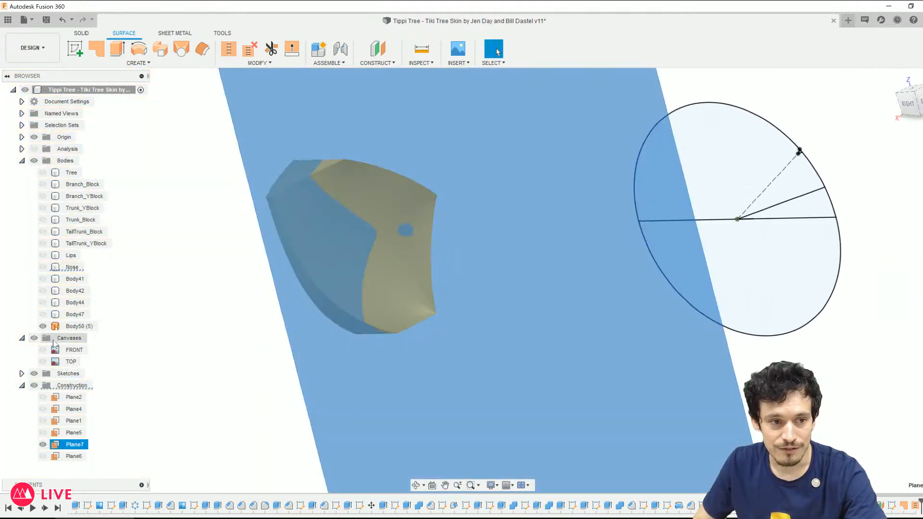
left_click(42, 444)
left_click(256, 364)
Step: Examine the edge and corner where the stitched body's curved front surface meets its side faces
mouse_move(332, 245)
middle_mouse_down("shift")
mouse_move(377, 232)
mouse_move(367, 255)
mouse_move(370, 203)
mouse_move(362, 190)
mouse_move(359, 250)
middle_mouse_up("shift")
scroll(355, 176, "up", 6)
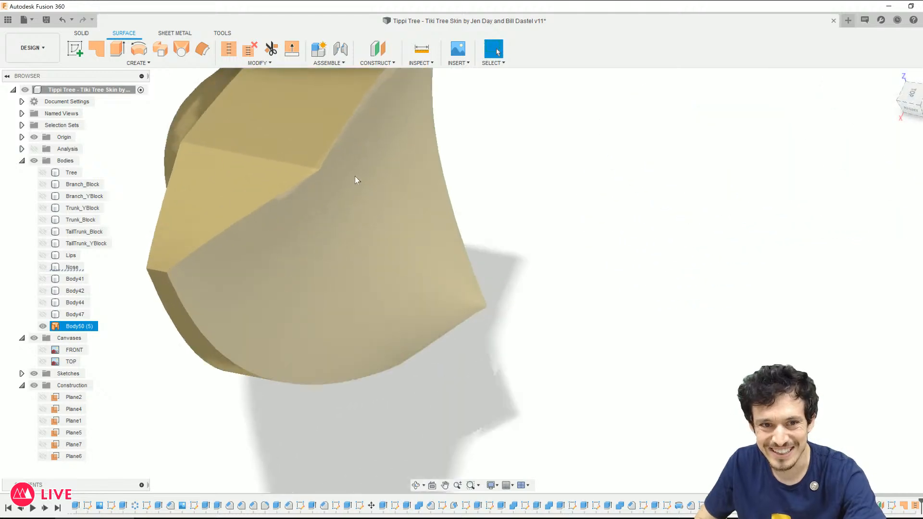
middle_click_drag(278, 167, 179, 199, "shift")
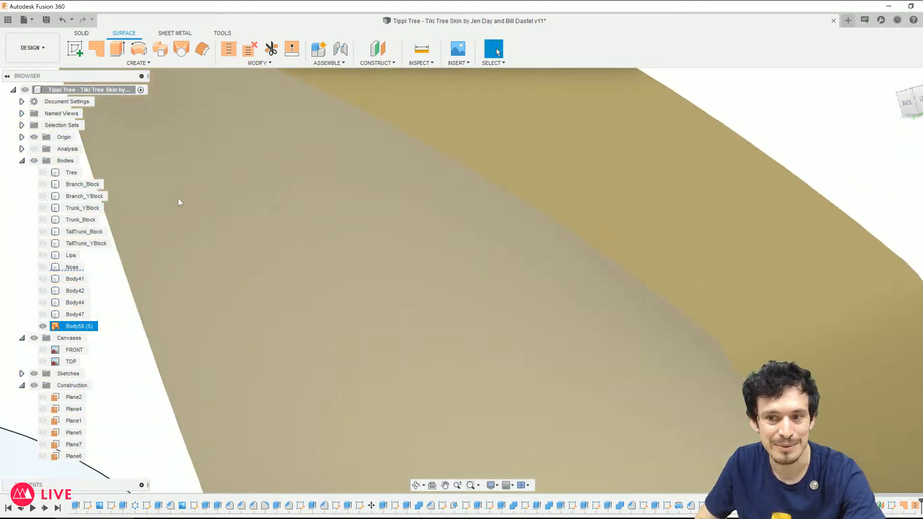
scroll(179, 199, "down", 2)
middle_click_drag(677, 402, 714, 364, "shift")
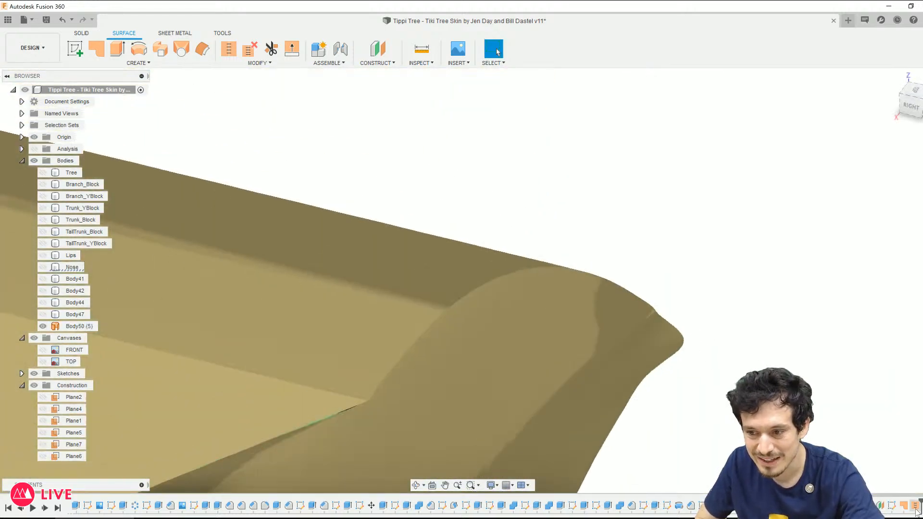
Step: Delete the stitch feature and examine the seam between the green front patch and the side surfaces
right_click(915, 508)
left_click(915, 508)
left_click(915, 507)
key("Delete")
scroll(628, 222, "down", 3)
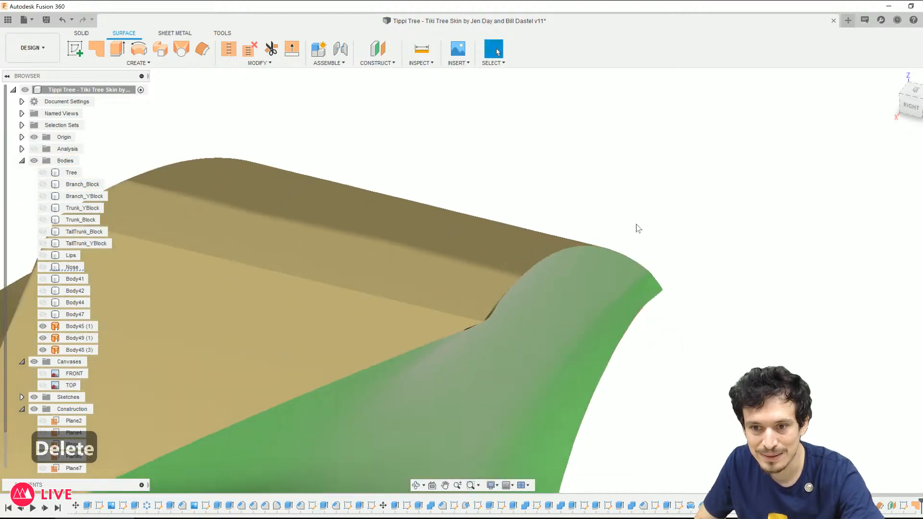
scroll(639, 298, "down", 2)
scroll(549, 301, "up", 6)
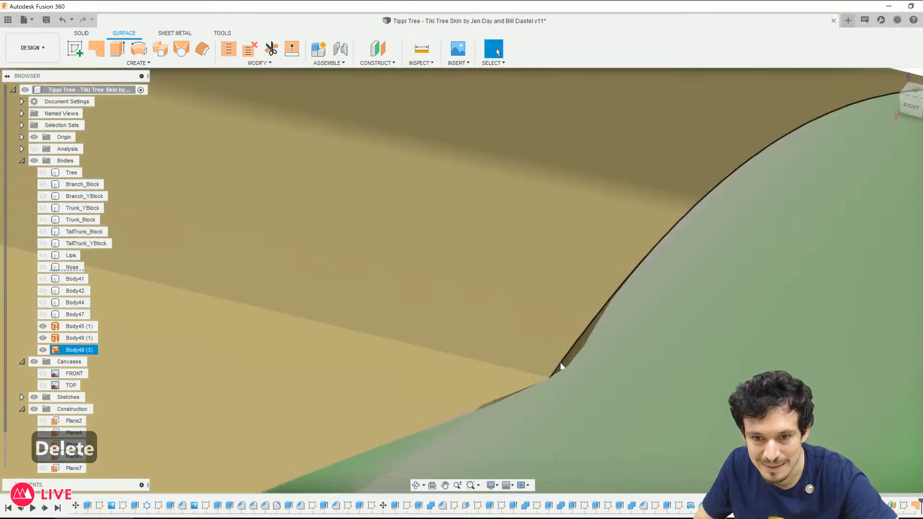
middle_click_drag(565, 369, 257, 173)
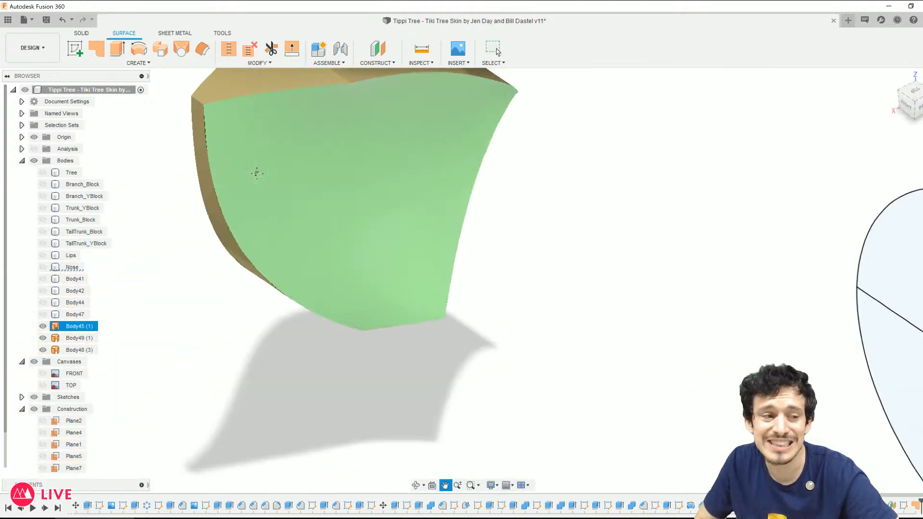
scroll(257, 174, "down", 3)
left_click(448, 175)
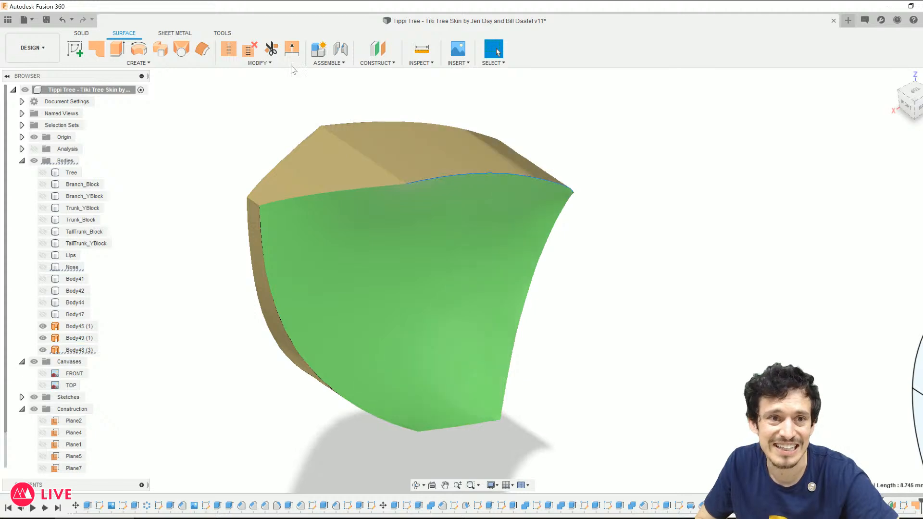
Step: Try to stitch Body45, Body49 and Body48 at 0.10 mm tolerance, and take the green front patch out of the selection
left_click(229, 48)
scroll(465, 323, "down", 3)
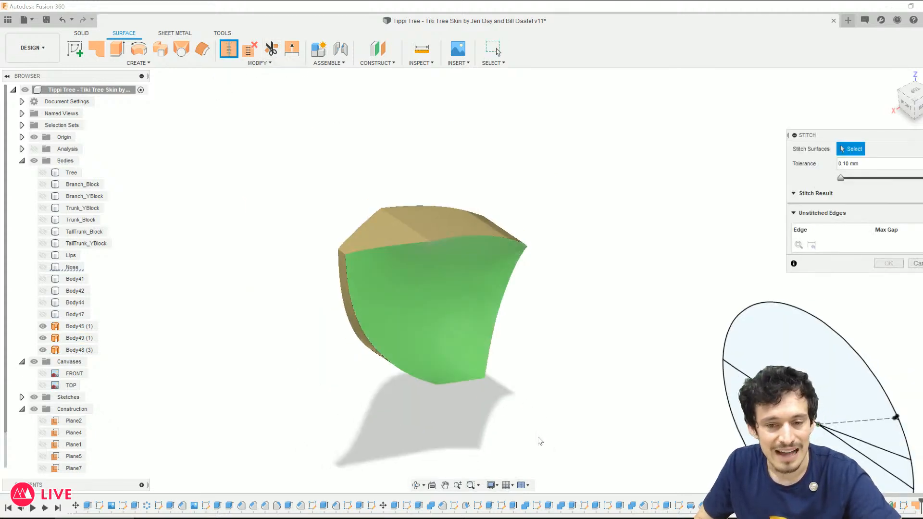
left_click_drag(544, 445, 327, 114)
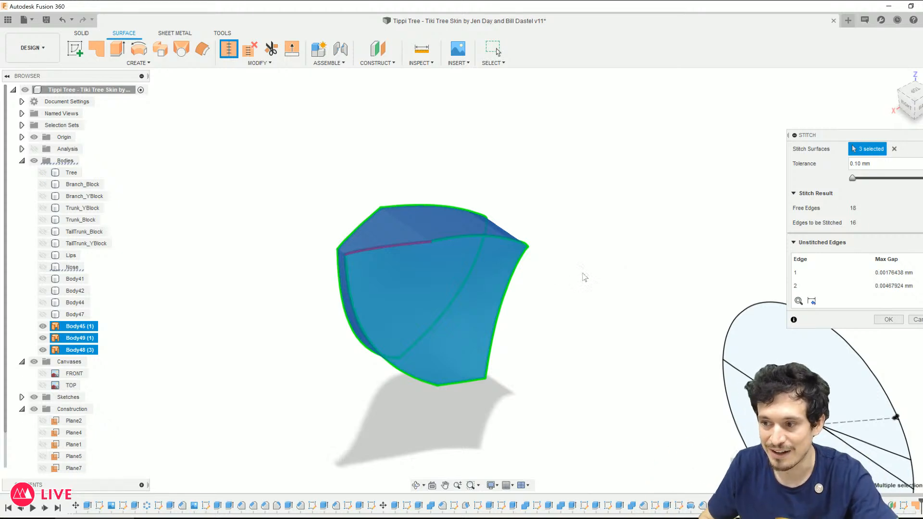
scroll(278, 306, "up", 3)
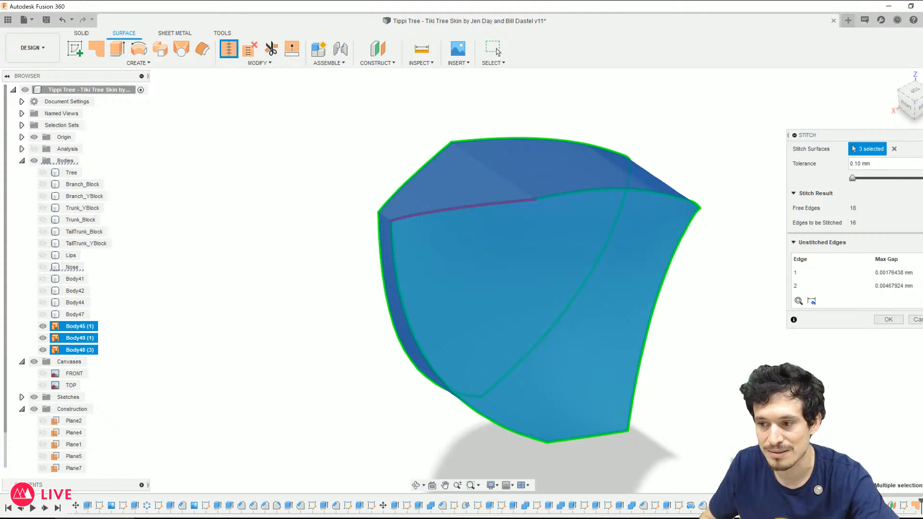
left_click(552, 251)
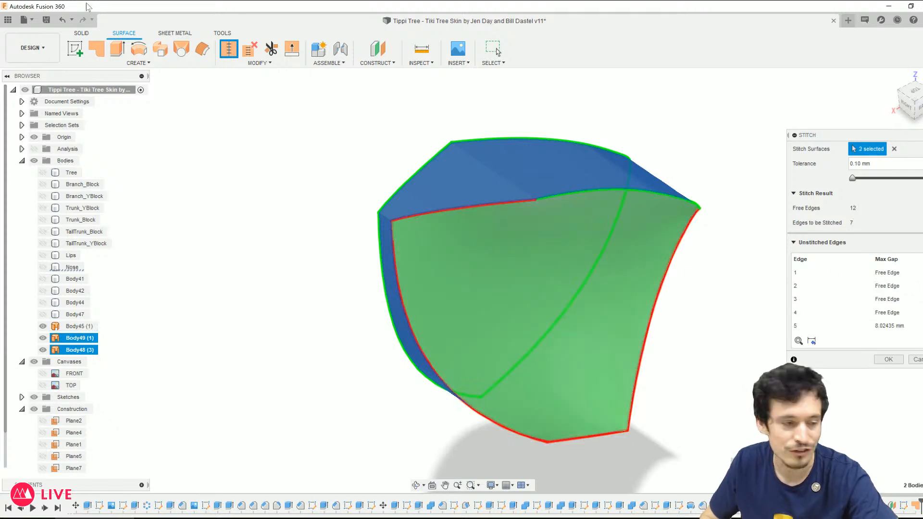
left_click(888, 359)
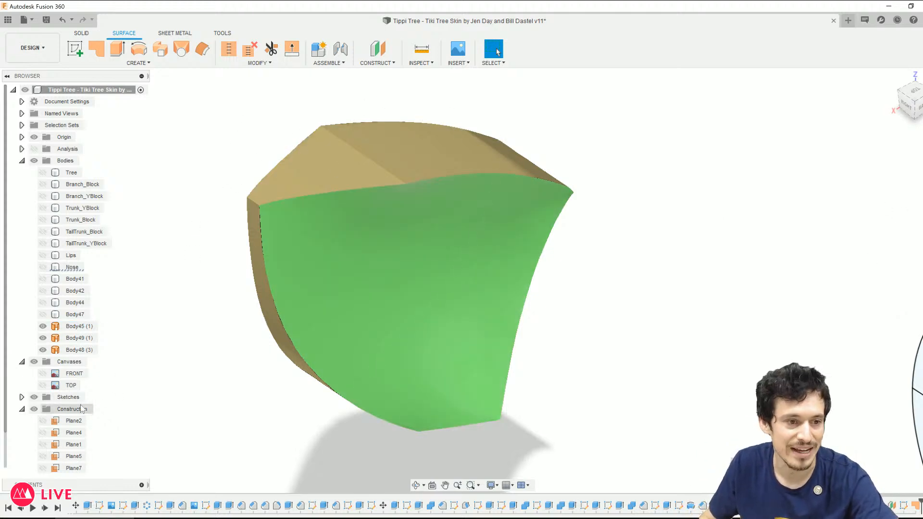
Step: Show Body47, Body44, Body42, Body41 and the Nose together with the eye surfaces, and view the assembly from the side
left_click(44, 340)
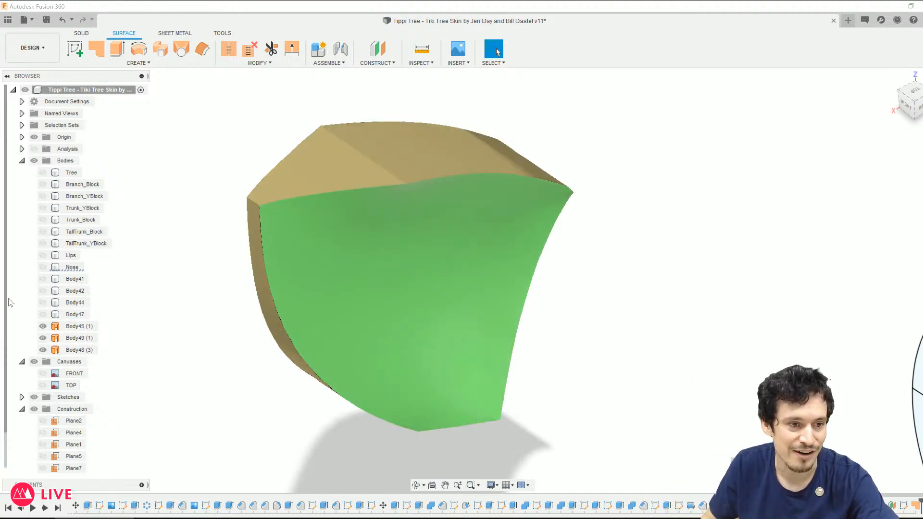
left_click(43, 314)
left_click(43, 303)
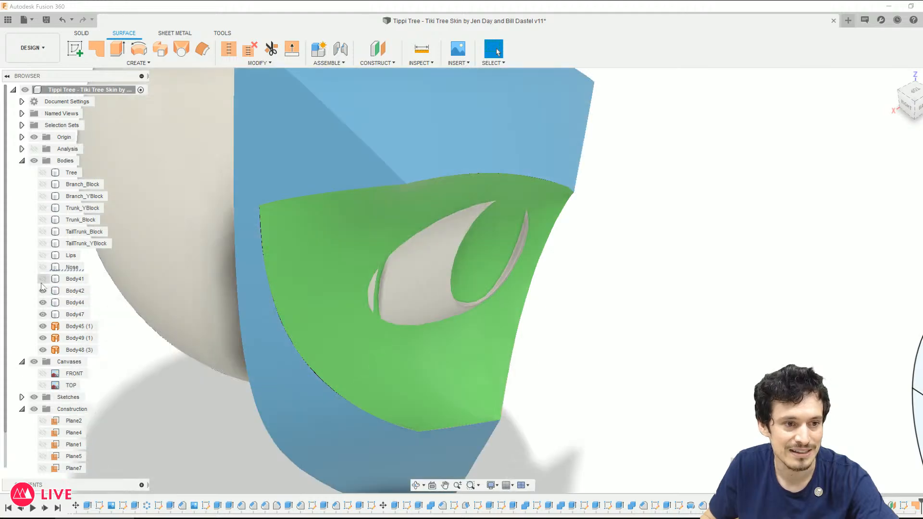
left_click(42, 291)
left_click(43, 279)
left_click(42, 268)
scroll(198, 264, "down", 5)
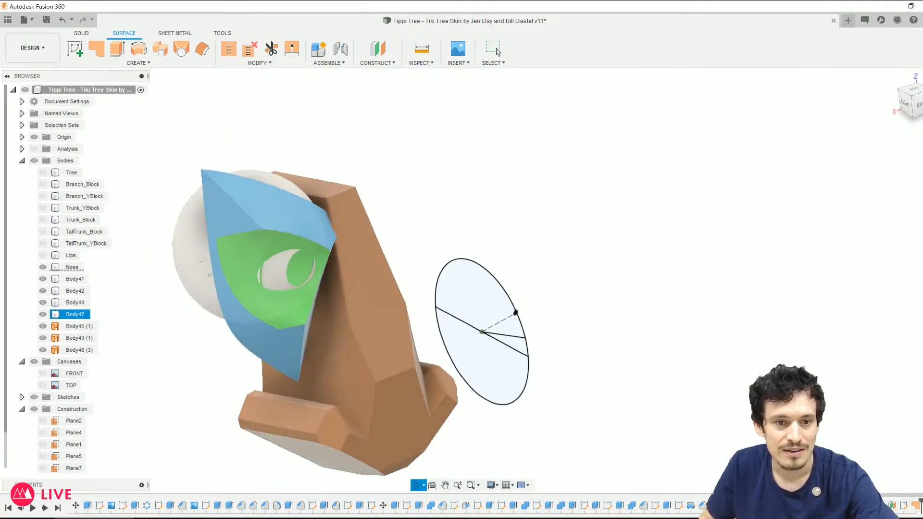
middle_click_drag(201, 260, 176, 247, "shift")
middle_click_drag(249, 244, 224, 270, "shift")
Step: Undo the last six visibility changes to the eye, socket and nose bodies
key("ctrl+z")
key("ctrl+z")
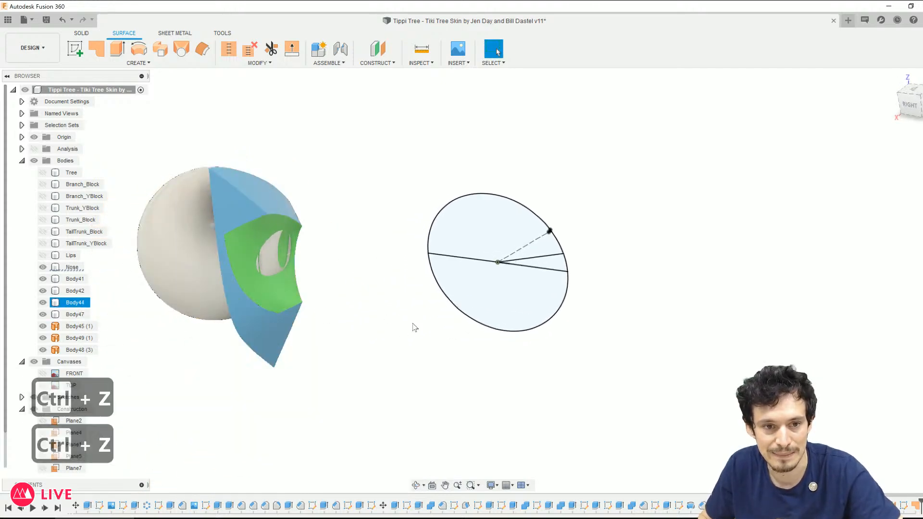
key("ctrl+z")
key("ctrl+z")
key("ctrl+z")
key("ctrl+z")
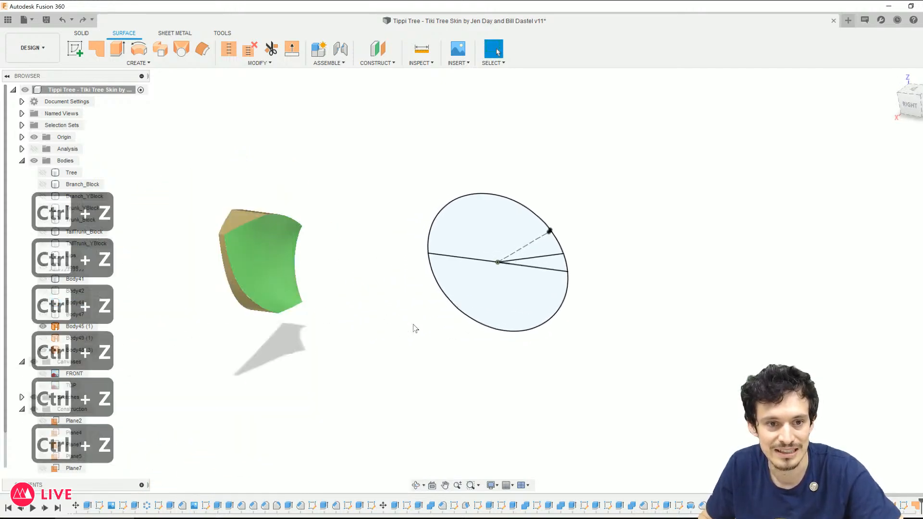
Step: Undo the changes back past the stitch to restore Body45, Body49 and Body48 as separate eye surfaces
key("ctrl+z")
key("ctrl+z")
key("ctrl+z")
key("ctrl+z")
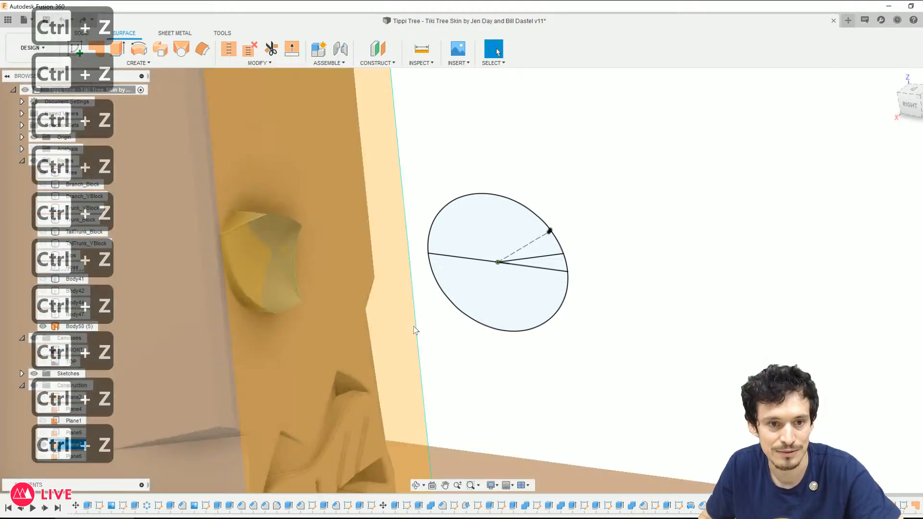
key("ctrl+z")
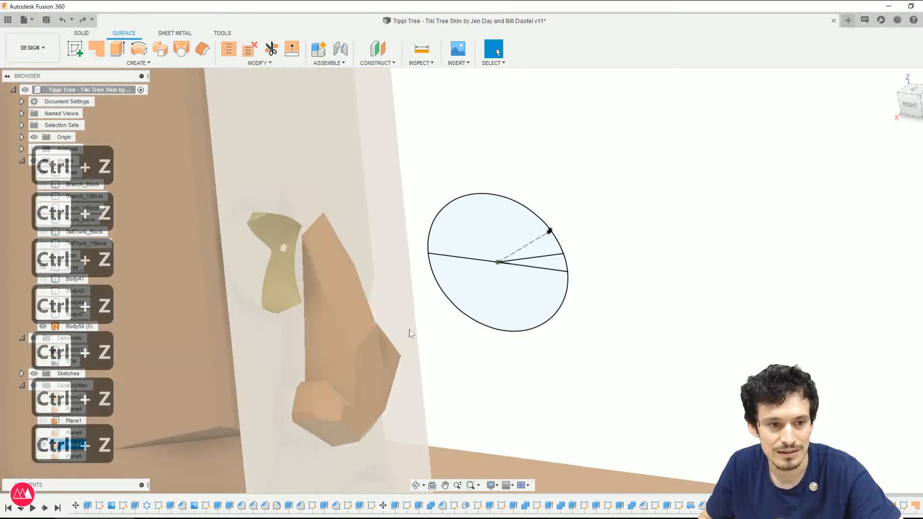
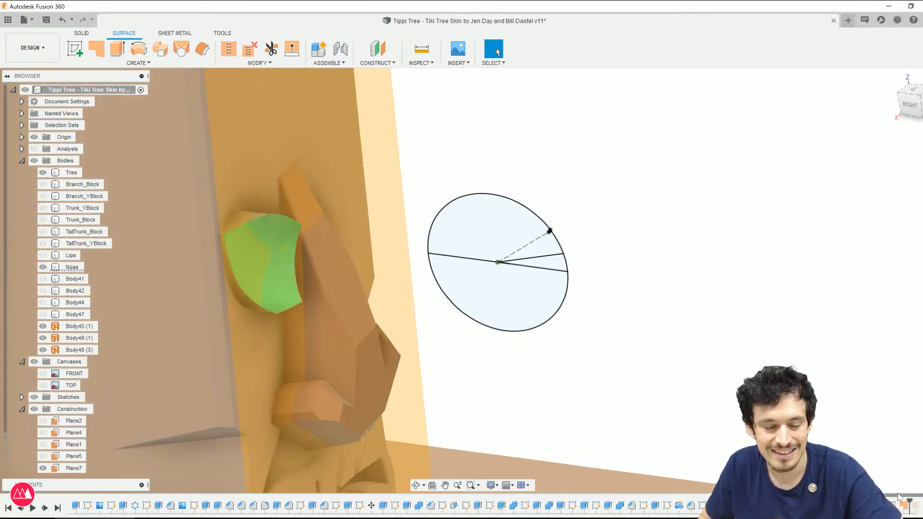
left_click(913, 508)
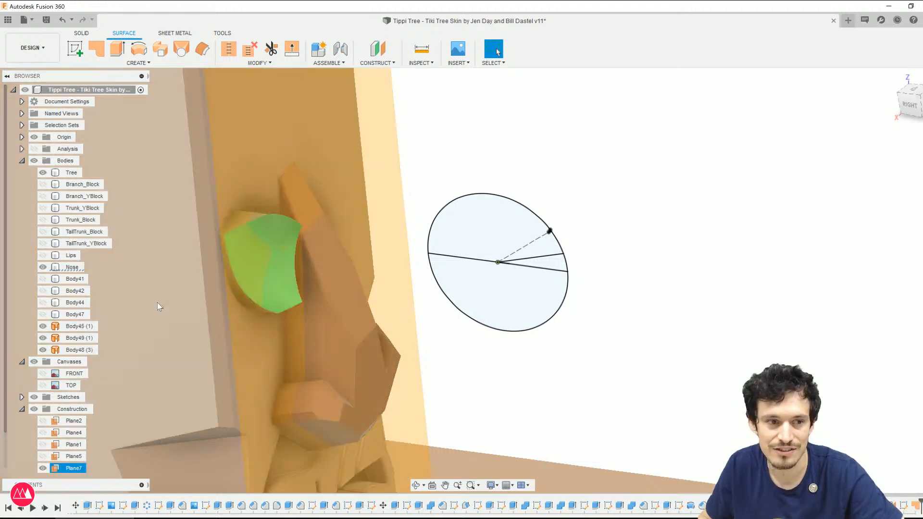
Step: Inspect Body47 and Body44 against the eye surfaces, switching the visibility of Body45 and Body49 to examine the socket
left_click(42, 314)
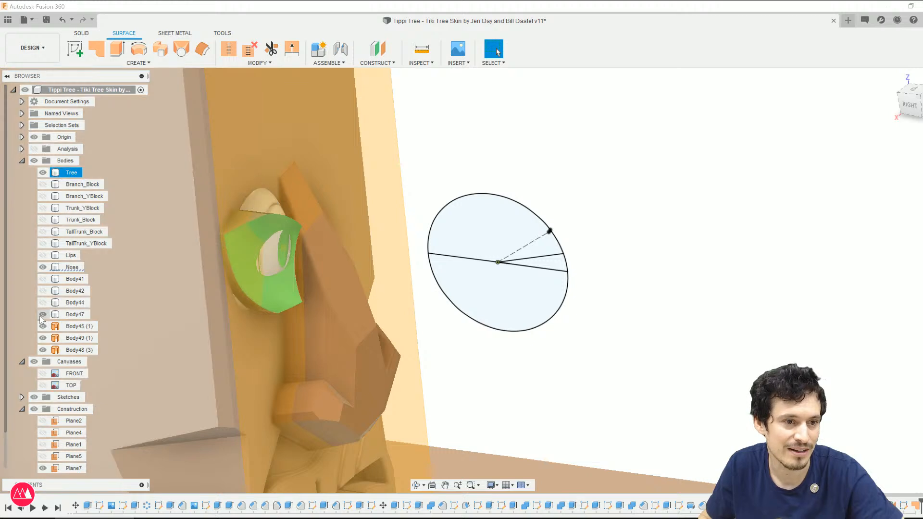
left_click(43, 314)
left_click(42, 303)
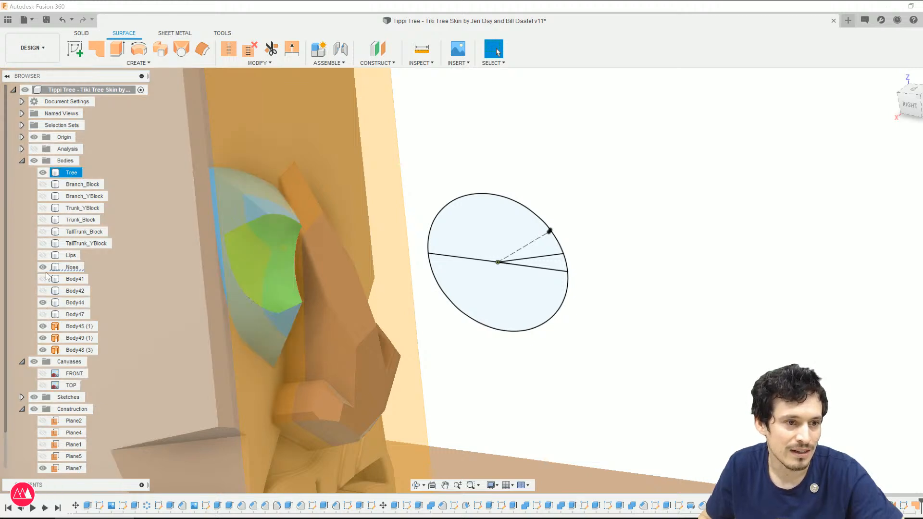
left_click(254, 202)
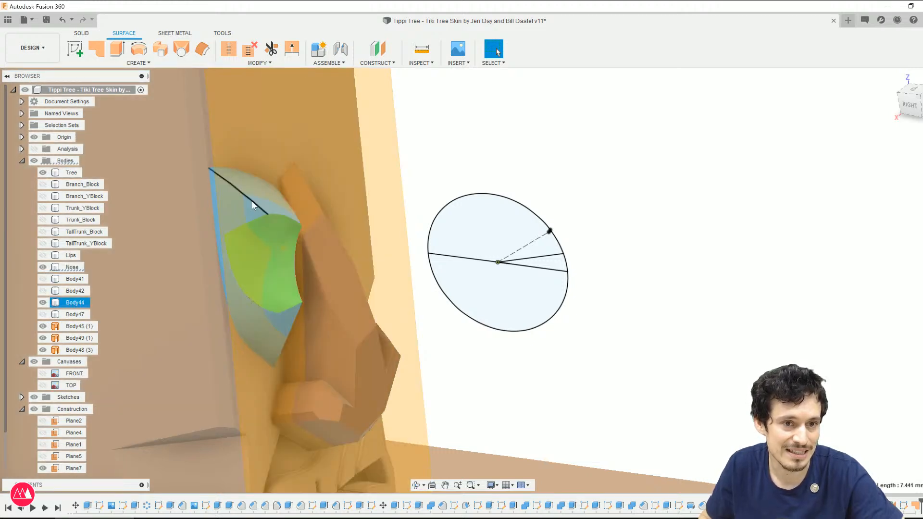
left_click(42, 290)
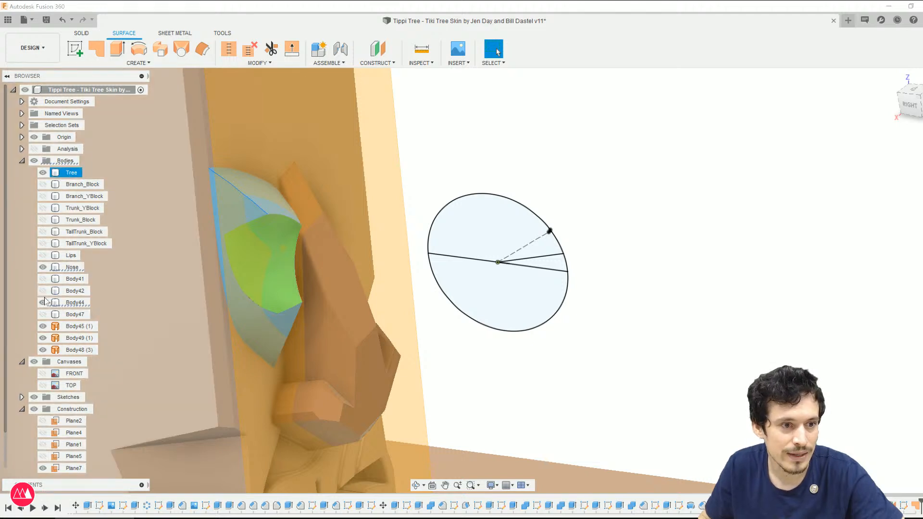
left_click(43, 303)
left_click(43, 302)
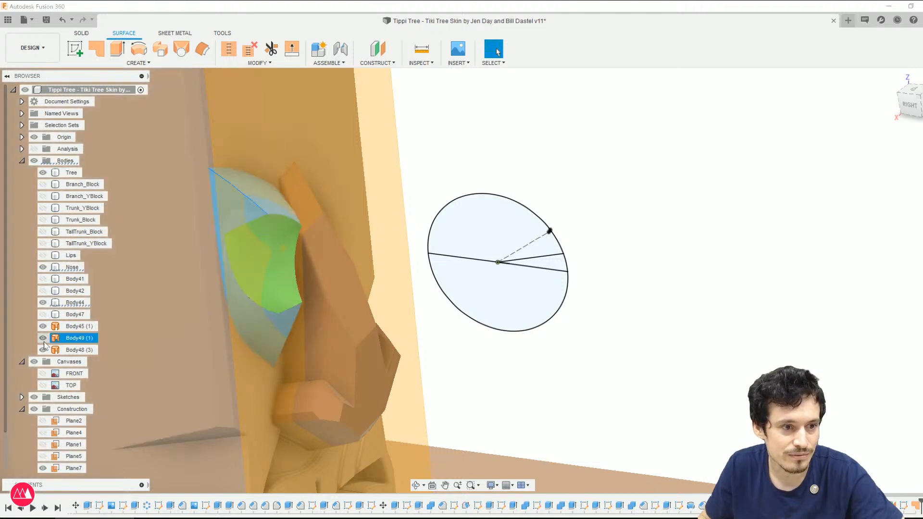
left_click(42, 326)
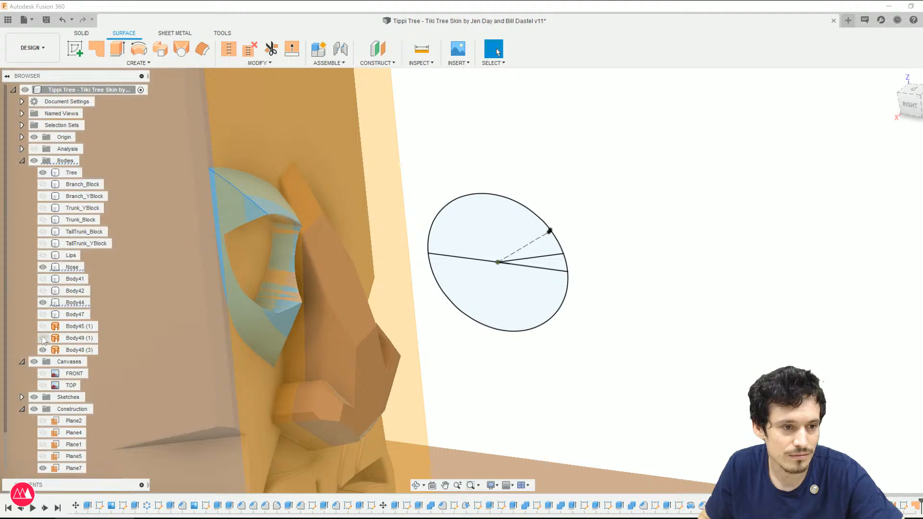
left_click(43, 338)
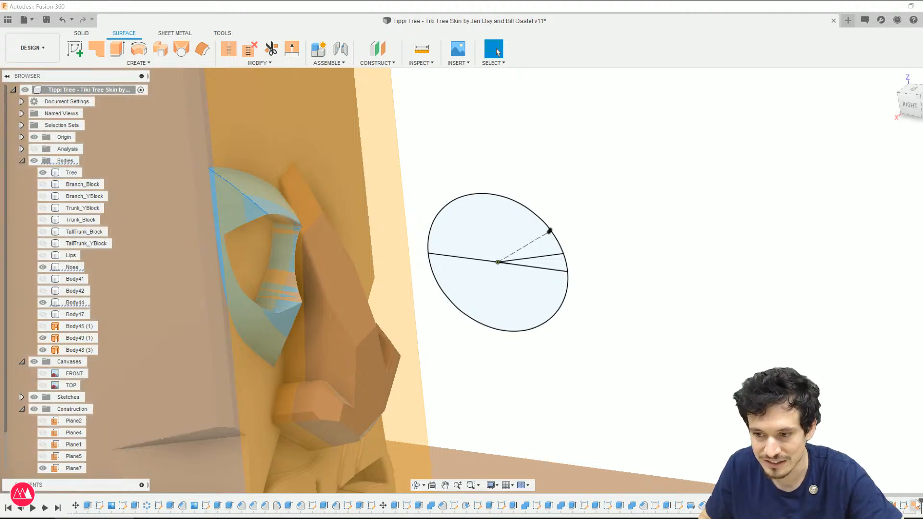
Step: Roll the model history back to before Body49 and Body48, and identify Body45, Body47, Body44 and Body42 around the eye
left_click_drag(918, 501, 885, 504)
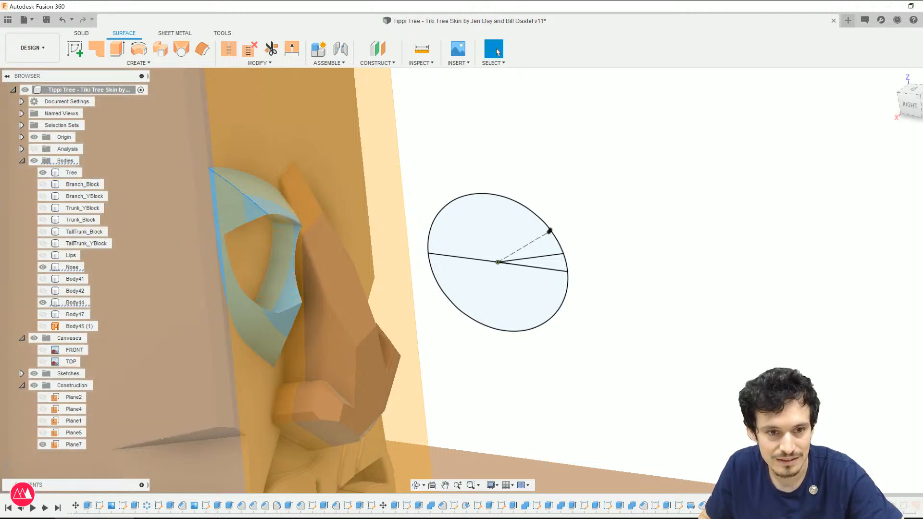
left_click(44, 329)
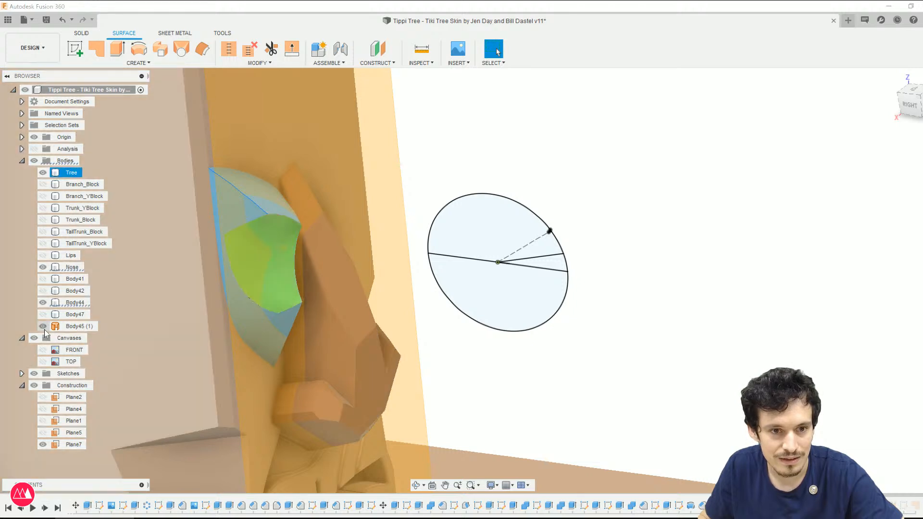
left_click(45, 329)
left_click(43, 315)
left_click(43, 314)
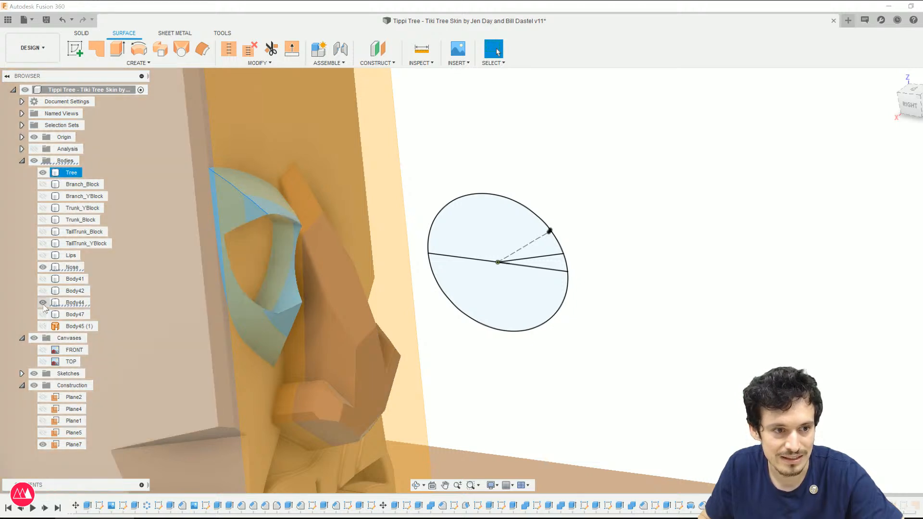
left_click(43, 303)
left_click(43, 303)
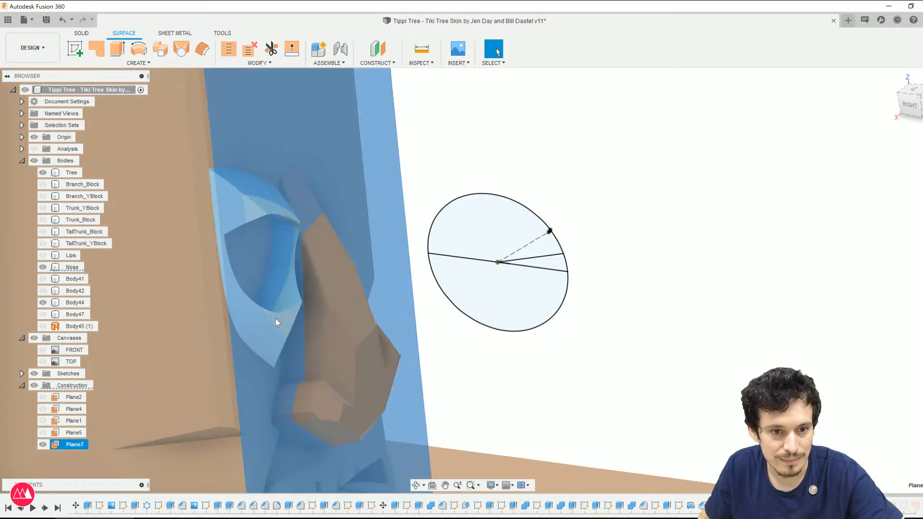
left_click(75, 291)
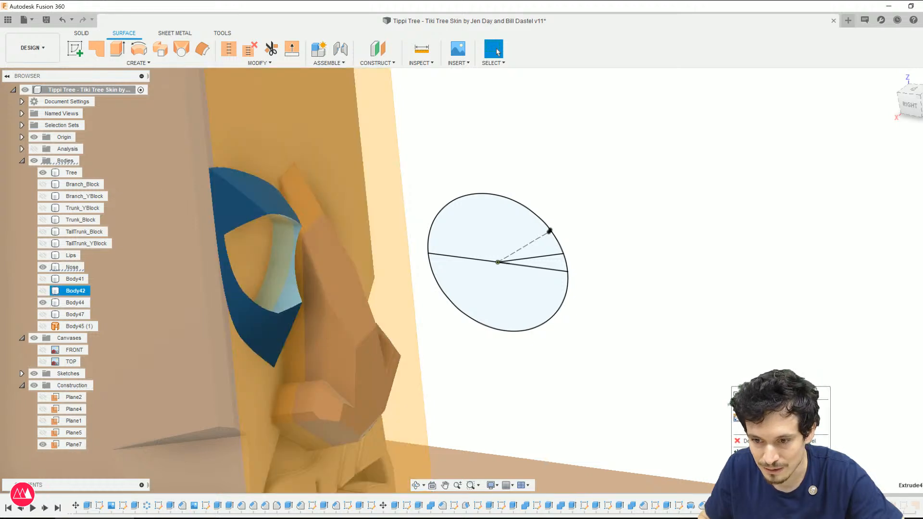
Step: Step the model history back to before the solid eye body Body42 was created
key("ctrl+z")
key("ctrl+z")
key("ctrl+z")
key("ctrl+z")
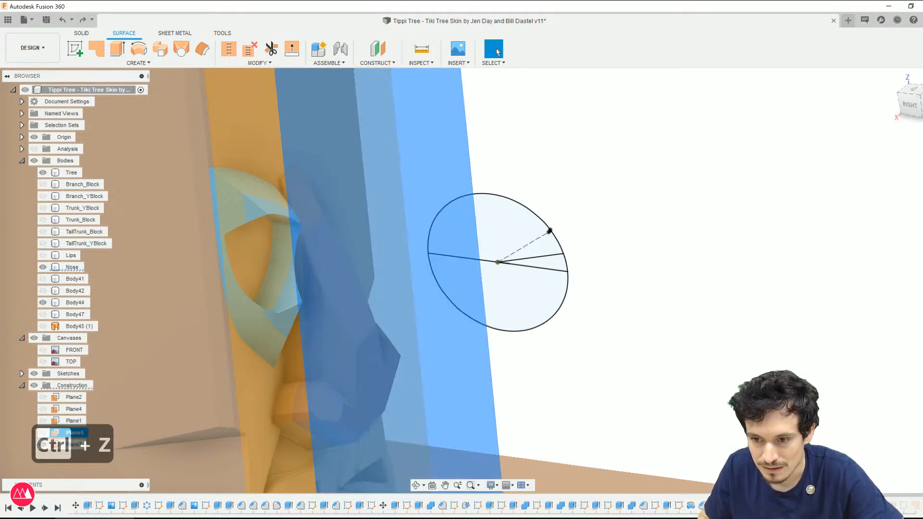
key("ctrl+z")
key("ctrl+z")
key("ctrl+z")
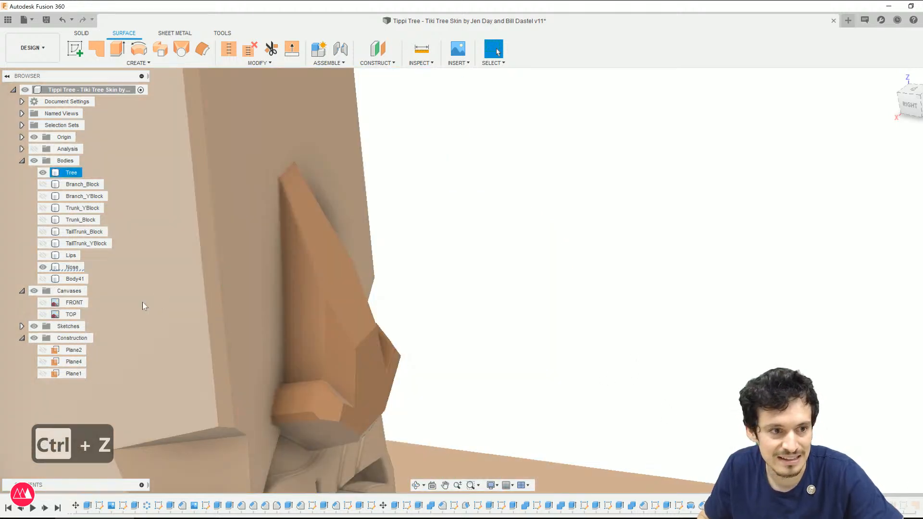
Step: Show Body41, bring the model history to just before the eye socket is cut, and show Body42
left_click(43, 255)
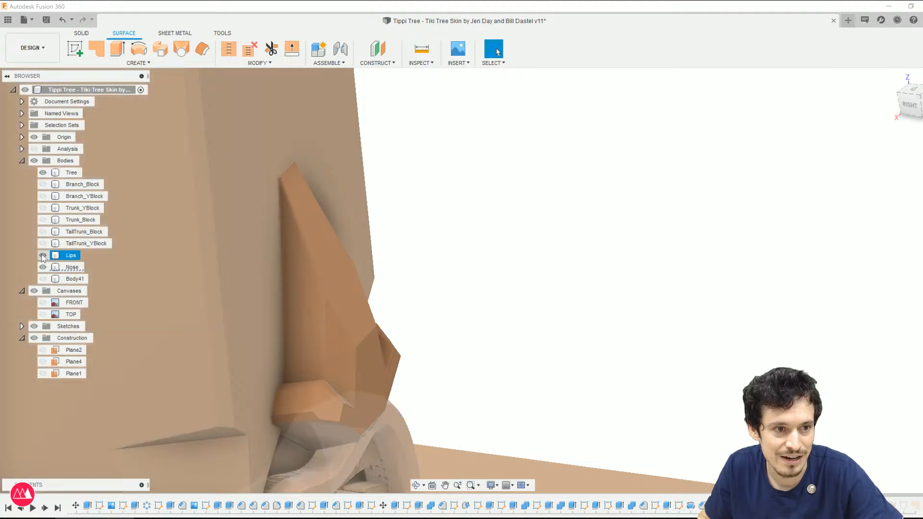
left_click(42, 279)
scroll(545, 223, "down", 3)
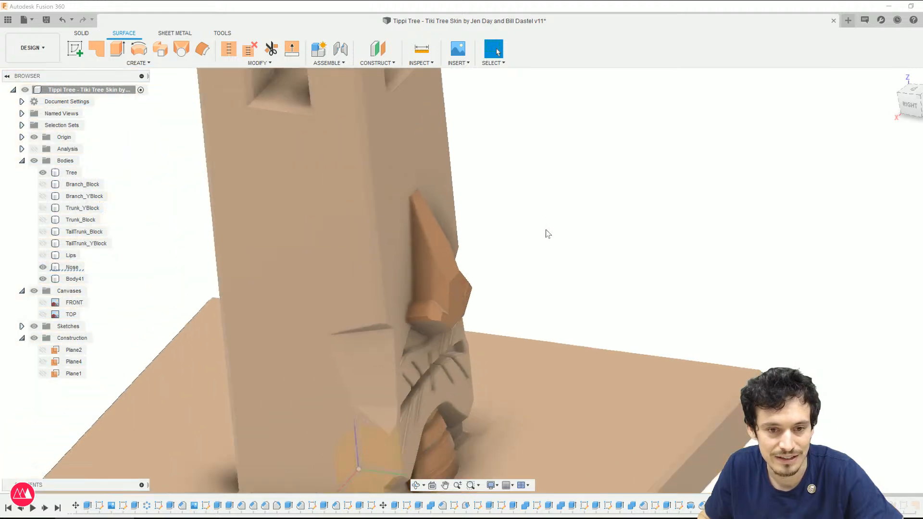
scroll(548, 234, "down", 2)
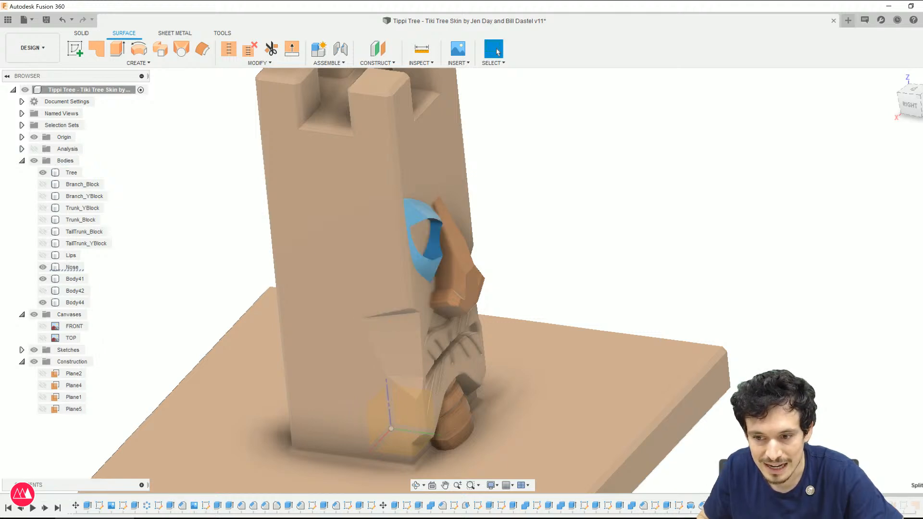
key("ctrl+z")
left_click(43, 290)
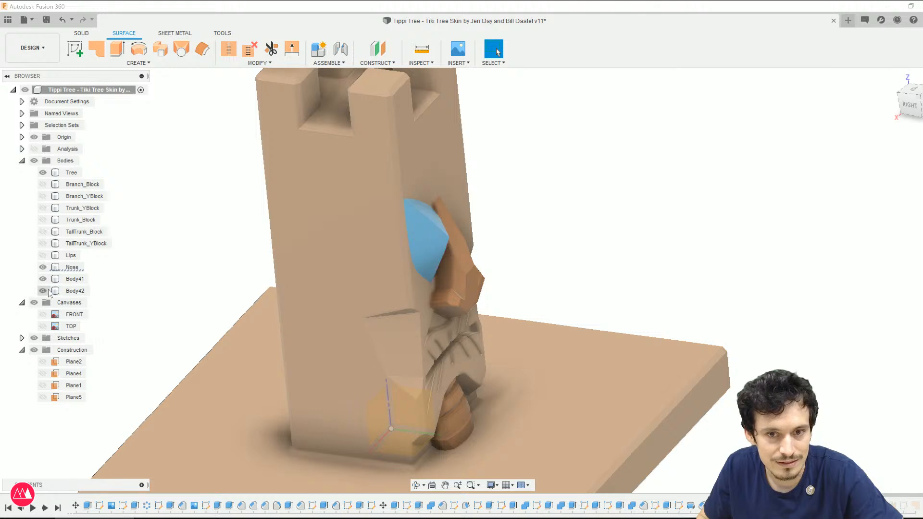
Step: Duplicate the solid eye body Body42 in place with no offset, and hide the copy
left_click(425, 236)
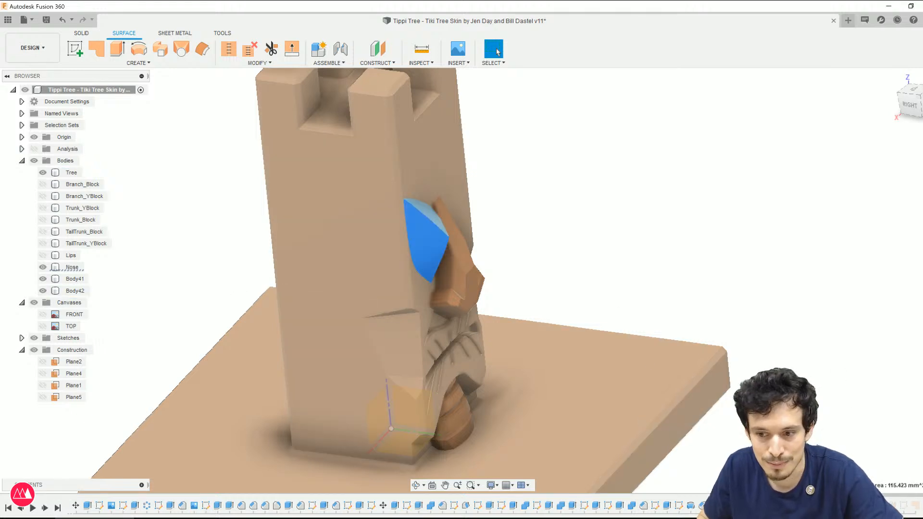
left_click(812, 307)
middle_click_drag(780, 288, 414, 290, "shift")
left_click(114, 291)
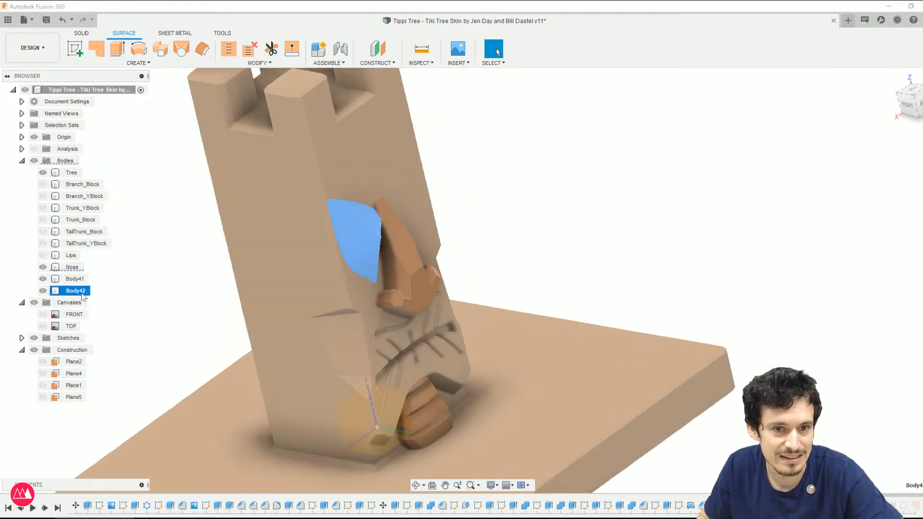
key("ctrl+c")
key("ctrl+v")
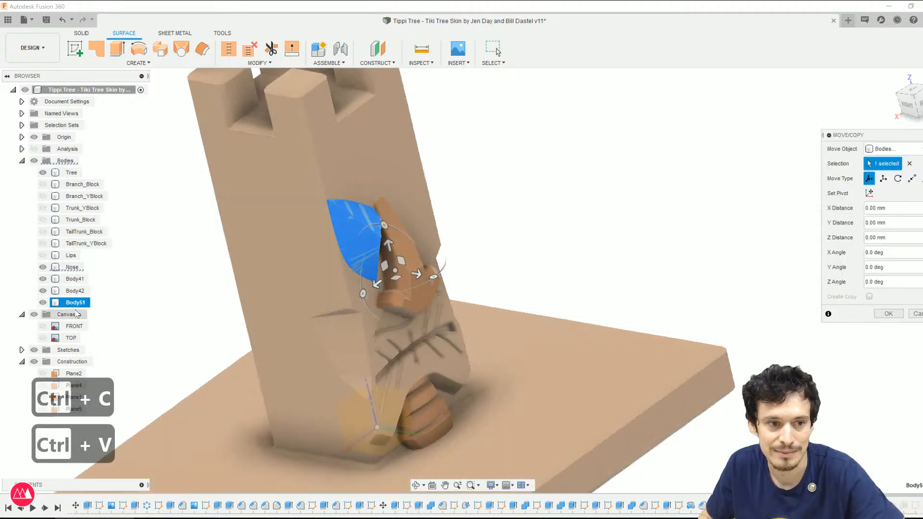
left_click(888, 313)
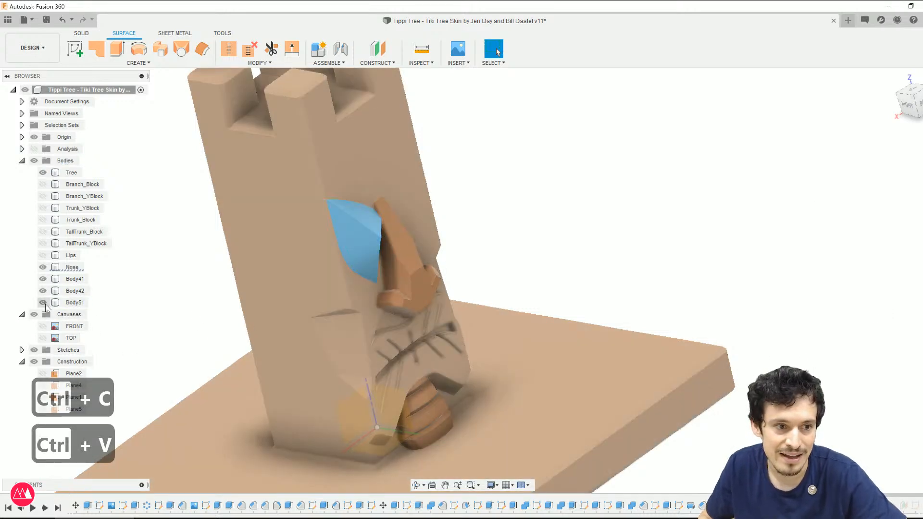
left_click(44, 302)
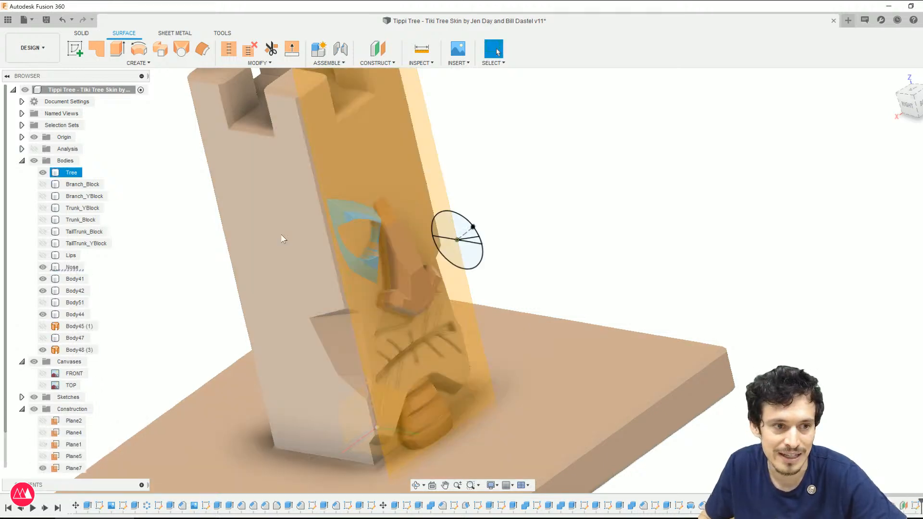
Step: Hide Body44 and Body48, show the green patch Body45, and check the copied eye body Body51 before hiding it
left_click(43, 315)
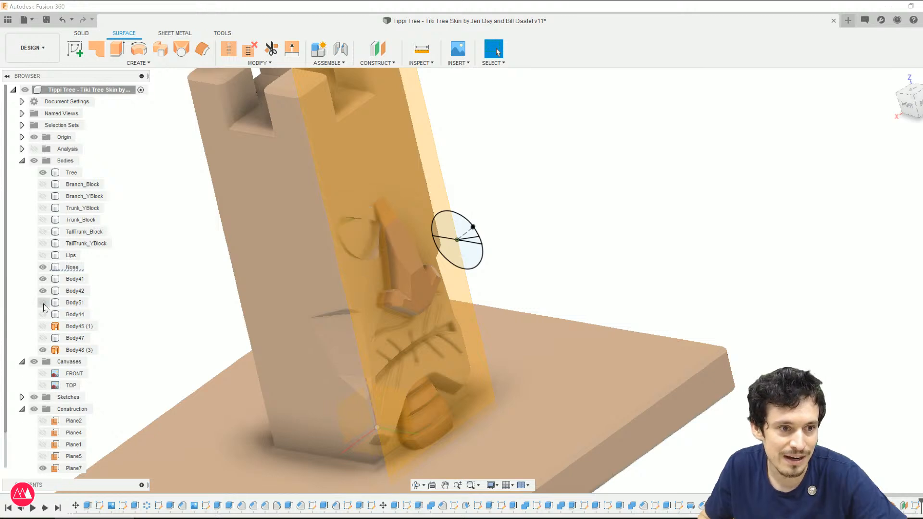
left_click(43, 302)
left_click(43, 350)
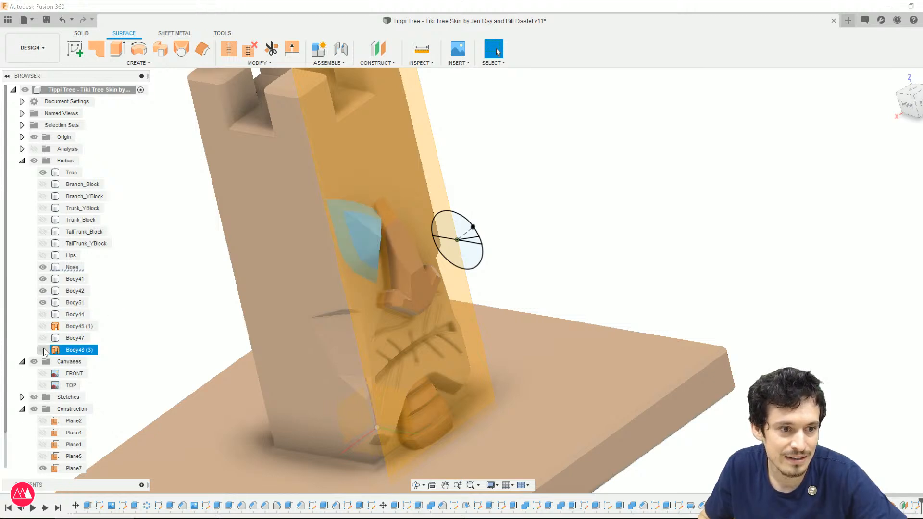
left_click(42, 327)
left_click(43, 303)
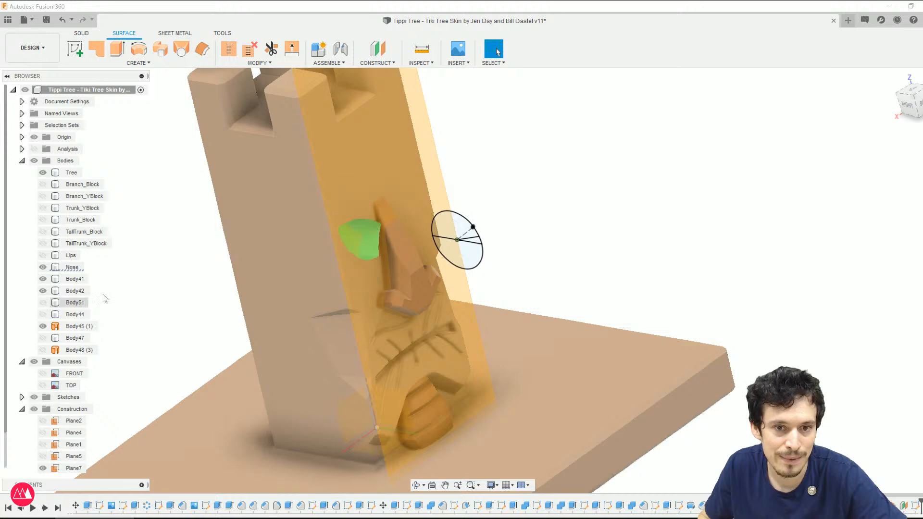
Step: Compare the green patch with Body47 and Body44, leave those two hidden, and show the solid copy Body51
scroll(360, 231, "up", 5)
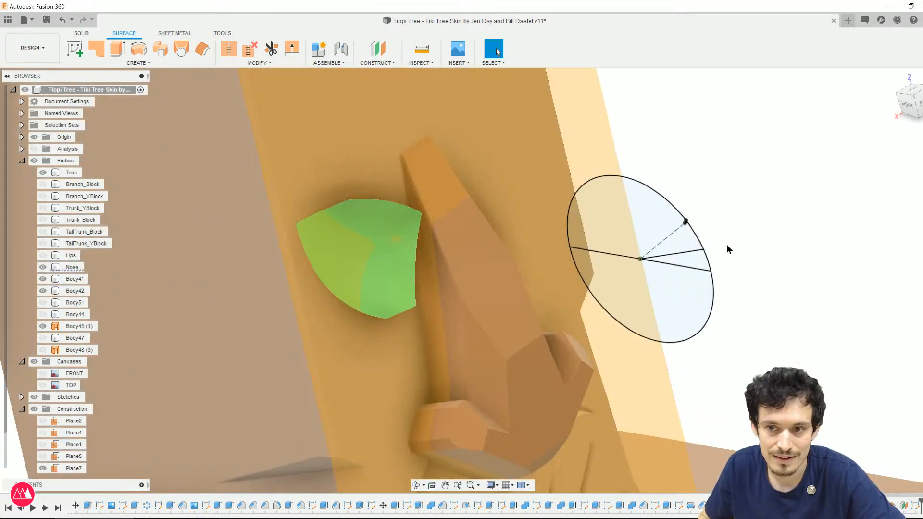
scroll(758, 268, "down", 3)
left_click(43, 338)
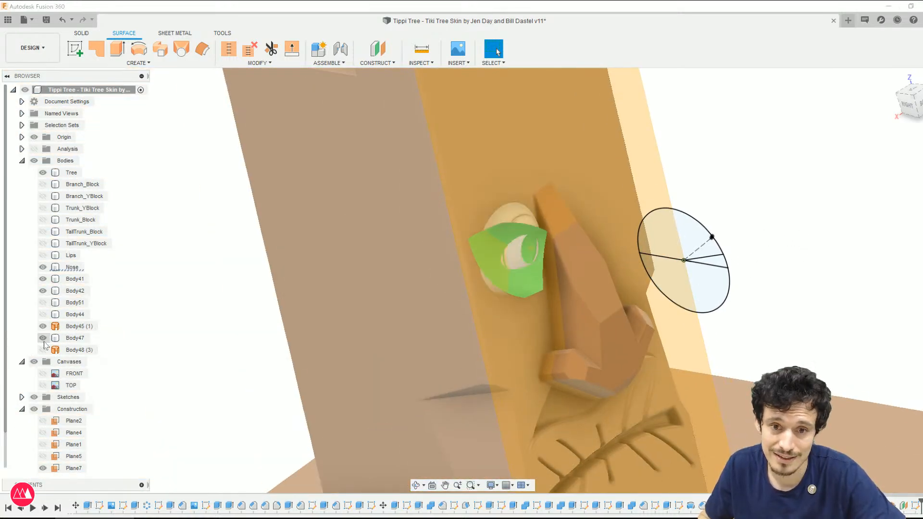
left_click(43, 337)
left_click(42, 315)
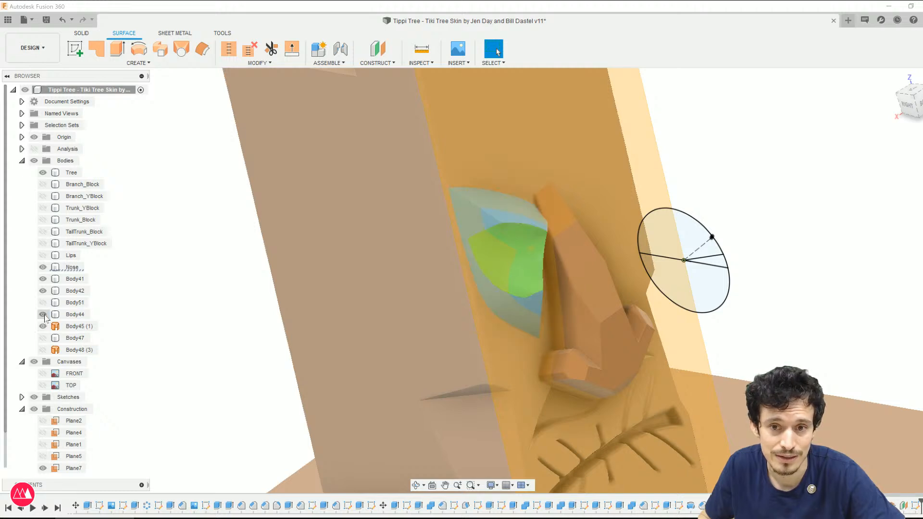
left_click(42, 314)
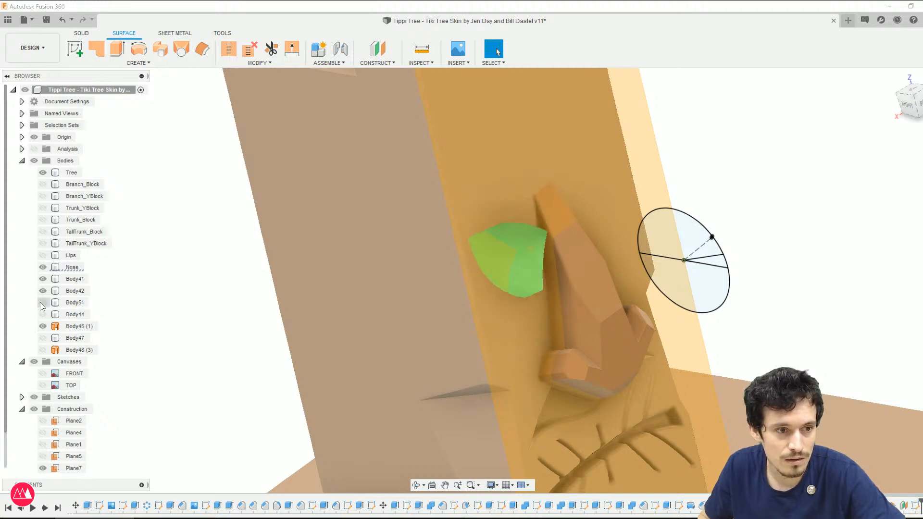
left_click(43, 303)
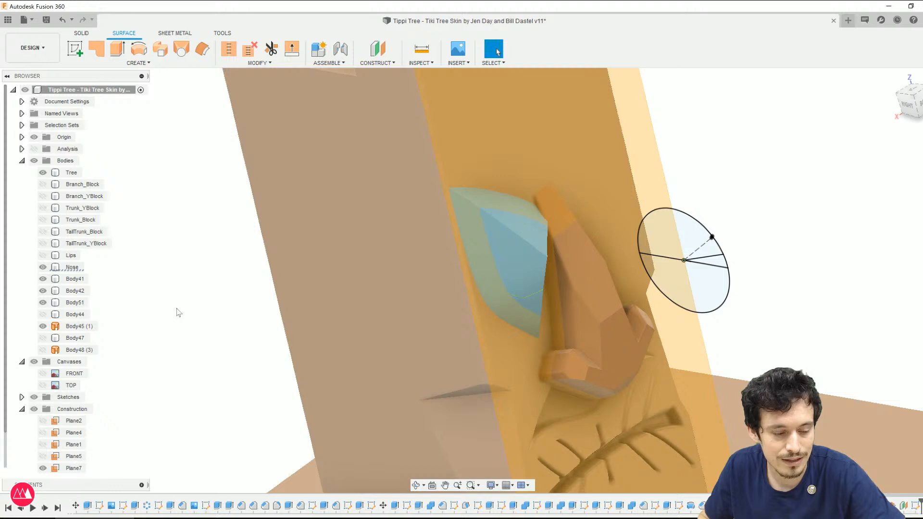
Step: Split the solid eye body Body51 using the green patch Body45 as the splitting tool, with the tool extended
type("sspl")
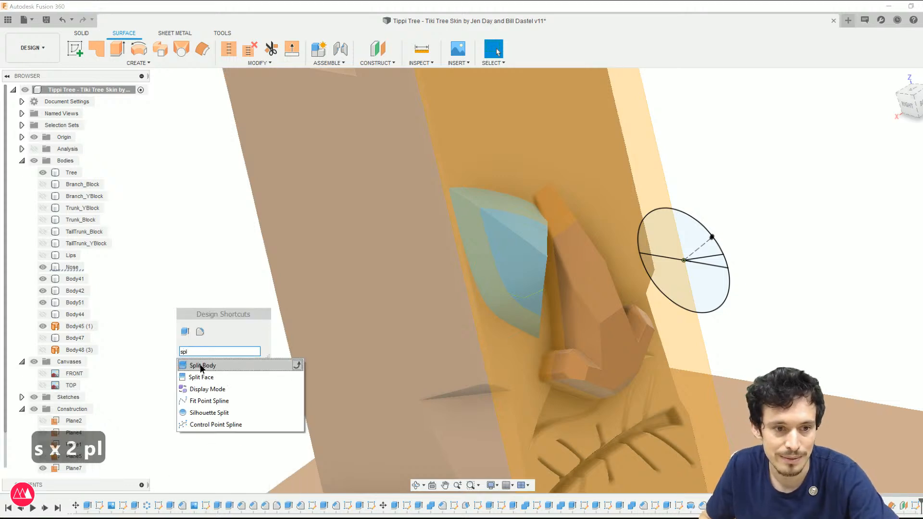
left_click(202, 366)
left_click(529, 268)
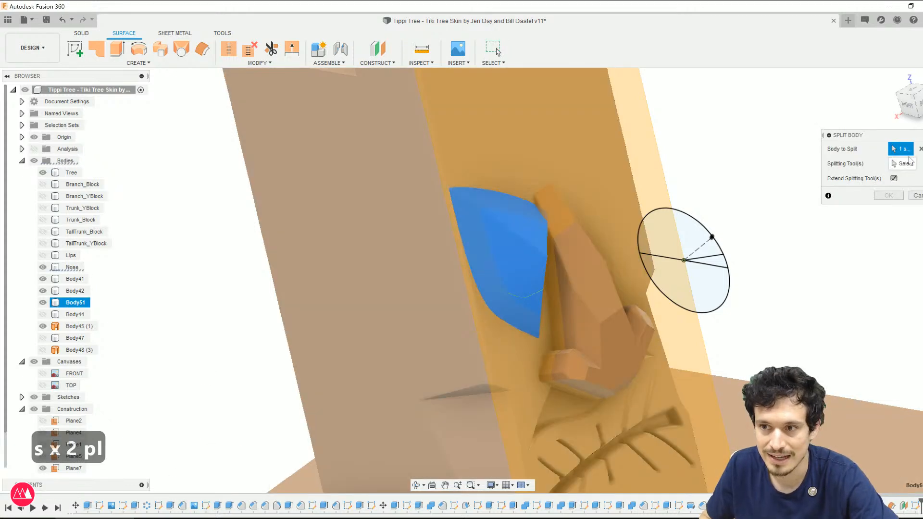
left_click(904, 164)
left_click(532, 296)
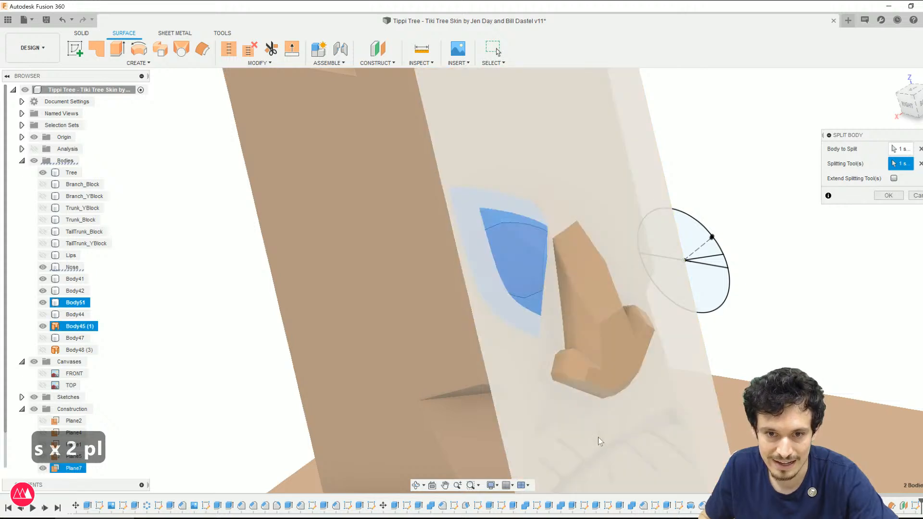
left_click(893, 179)
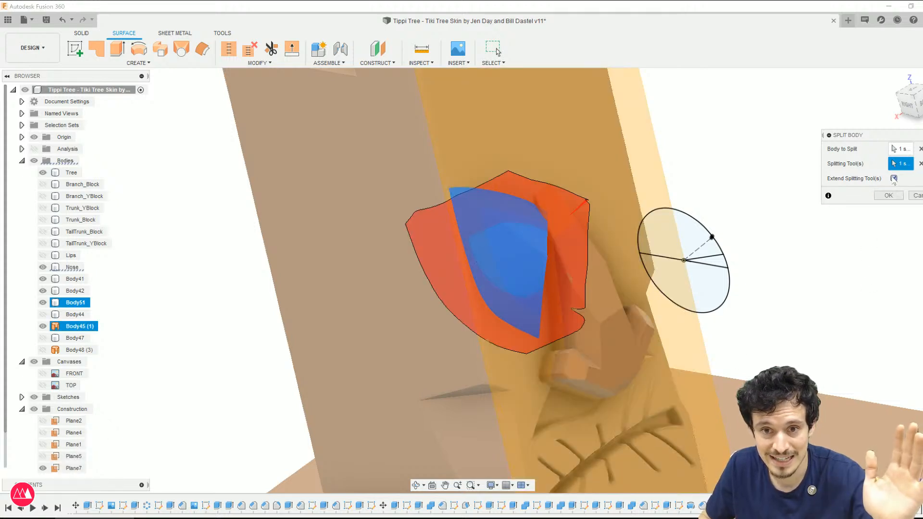
scroll(569, 200, "up", 5)
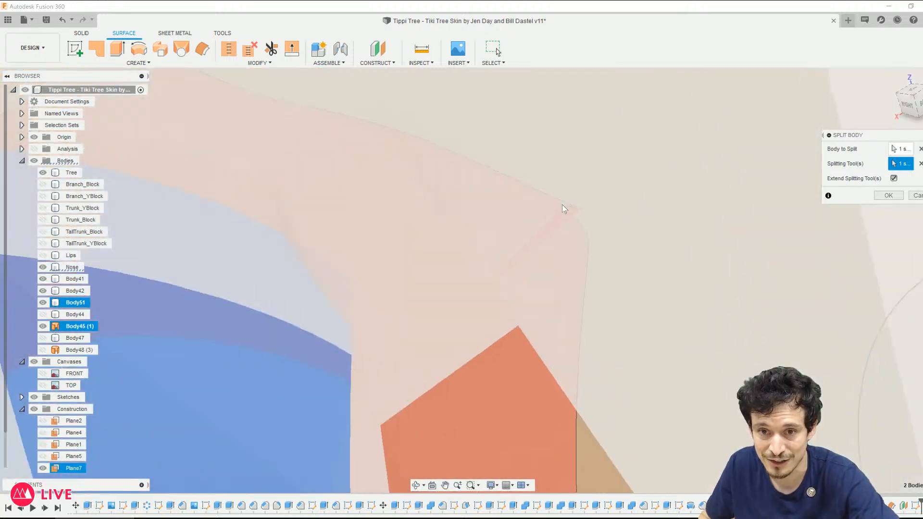
middle_click_drag(563, 210, 390, 354, "shift")
scroll(589, 338, "down", 3)
scroll(366, 317, "down", 4)
scroll(356, 265, "up", 5)
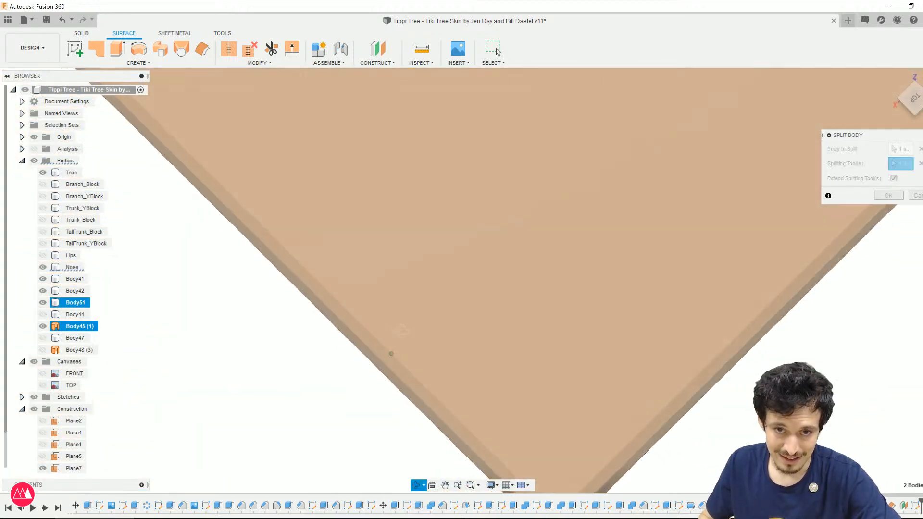
scroll(397, 332, "down", 5)
scroll(409, 129, "up", 2)
middle_click_drag(452, 233, 443, 178, "shift")
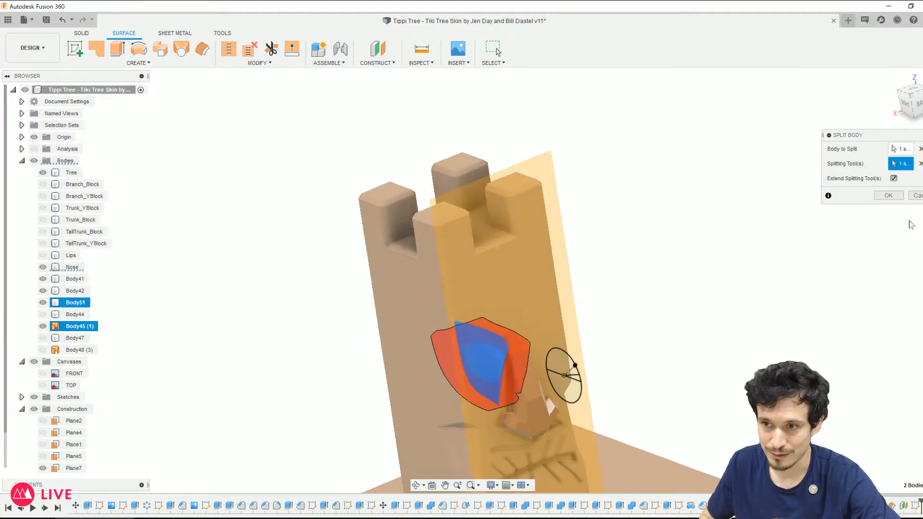
left_click(888, 196)
Step: Hide the split-off piece Body52 and the green patch Body45 to expose the hollowed eye body
scroll(498, 379, "up", 5)
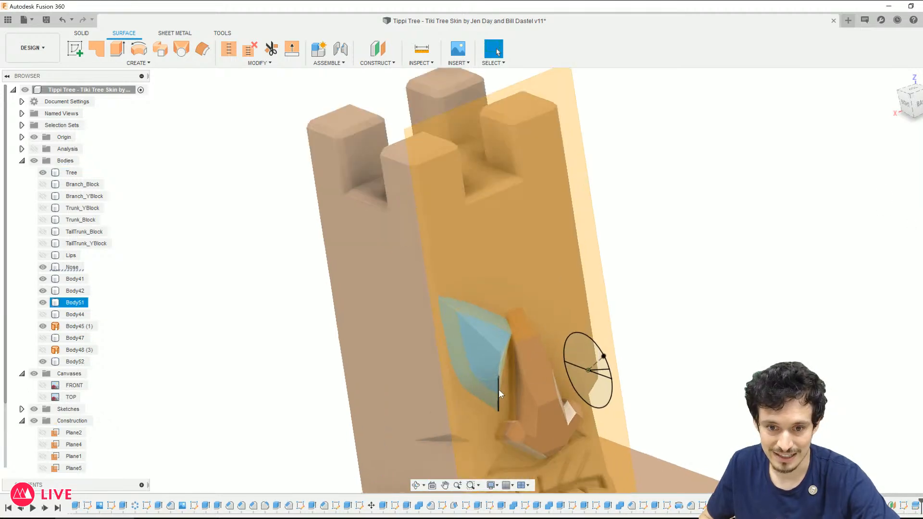
left_click(451, 269)
left_click(42, 361)
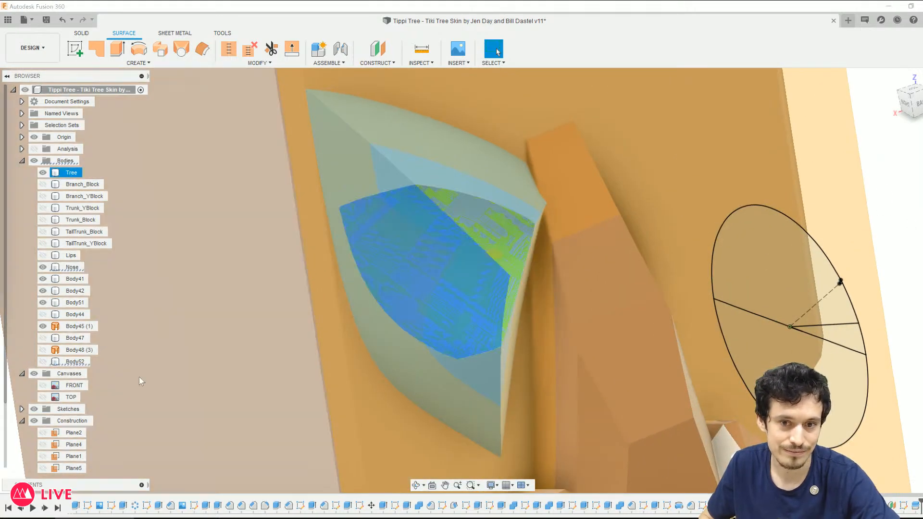
left_click(140, 377)
double_click(477, 258)
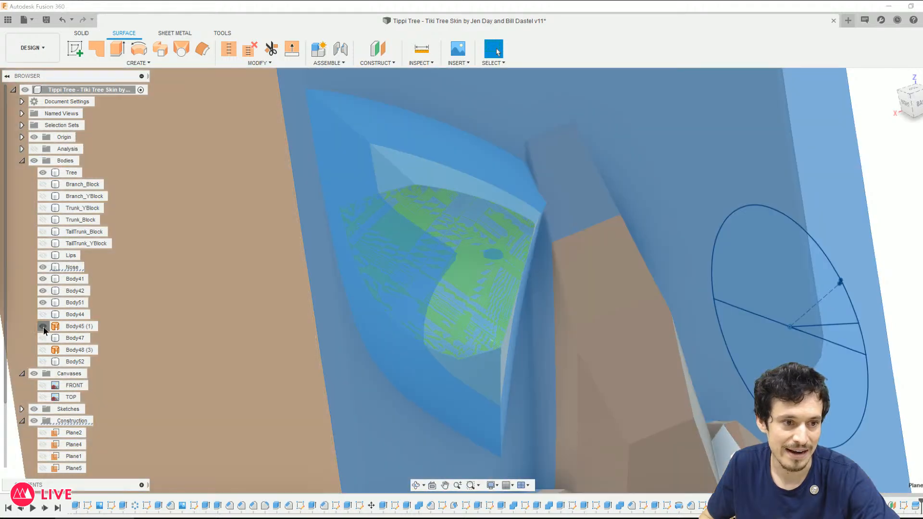
left_click(43, 325)
Step: Examine the hollowed surface of eye body Body51 close up, in side profile and together with the whole face
scroll(236, 370, "down", 5)
left_click(235, 373)
scroll(511, 322, "up", 1)
left_click(641, 325)
middle_click_drag(392, 378, 436, 363, "shift")
scroll(373, 355, "up", 6)
middle_click_drag(267, 307, 693, 292)
scroll(554, 211, "up", 3)
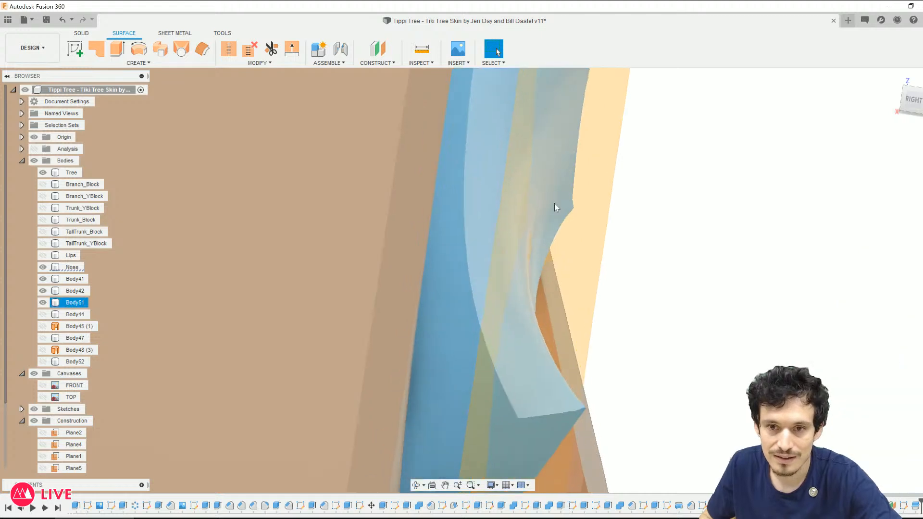
left_click(572, 209)
key("Escape")
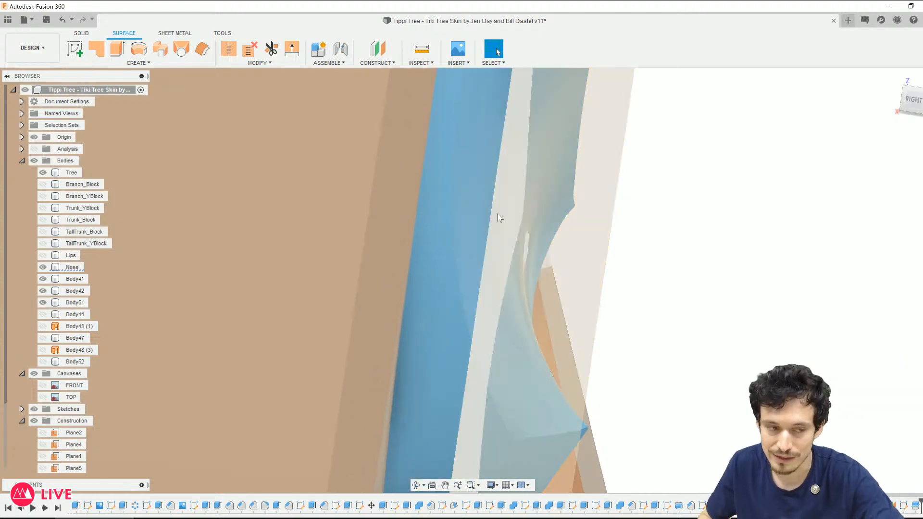
scroll(530, 221, "down", 3)
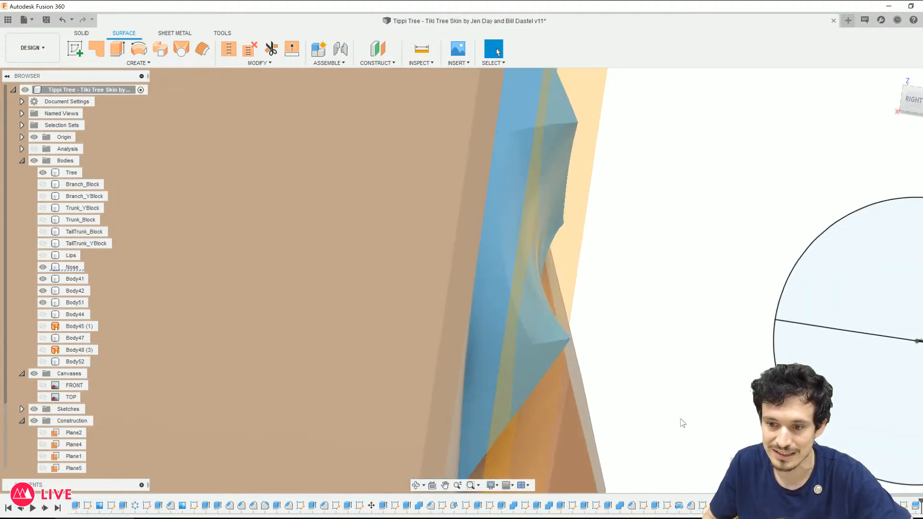
middle_click_drag(819, 441, 705, 327, "shift")
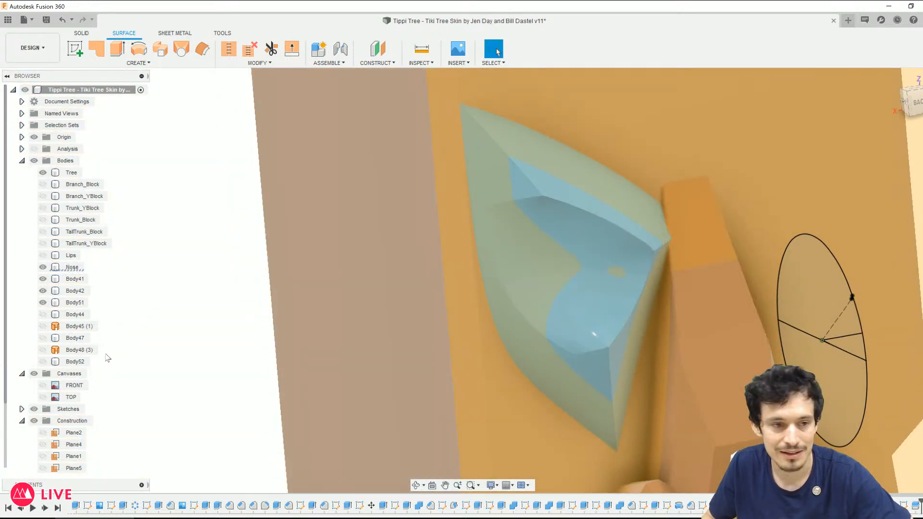
left_click(350, 352)
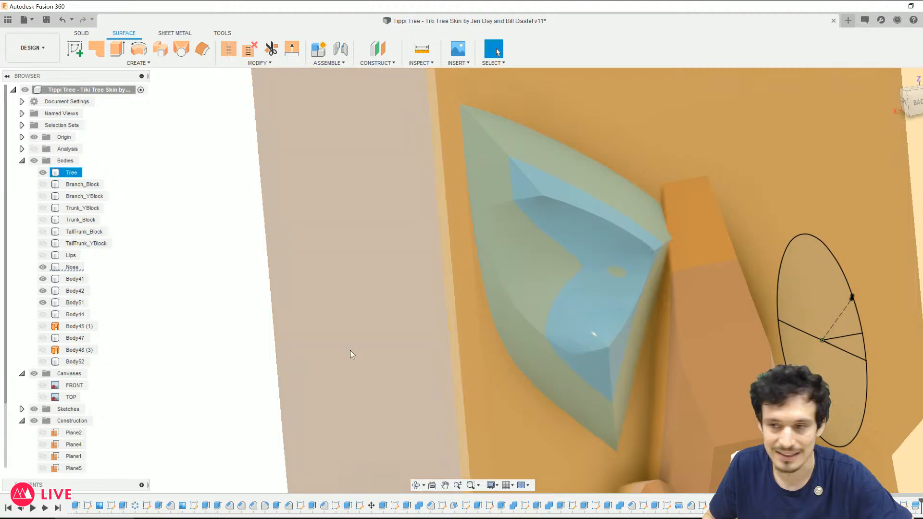
scroll(296, 345, "down", 3)
middle_click_drag(296, 346, 330, 256, "shift")
scroll(269, 202, "up", 1)
left_click(154, 189)
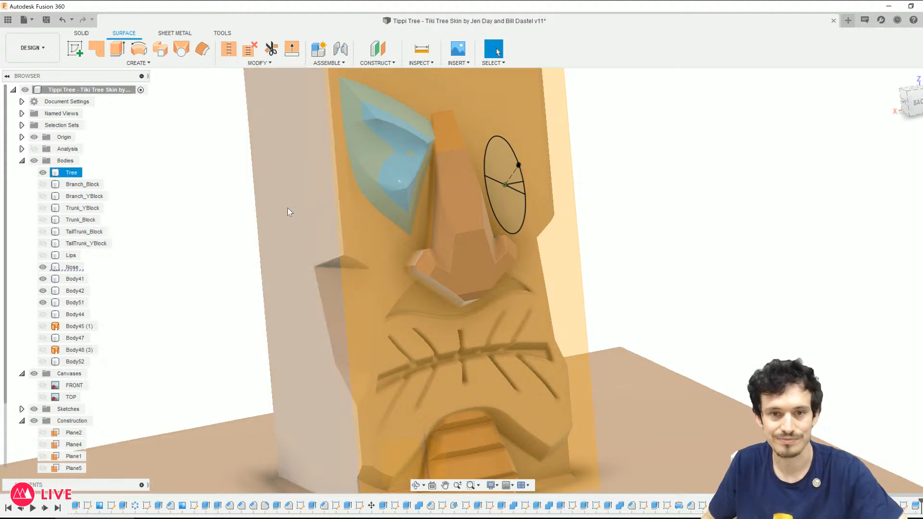
Step: Save the design, show Body44 and the green patch Body45, and compare Body44 with and without Body51
key("ctrl+s")
key("Return")
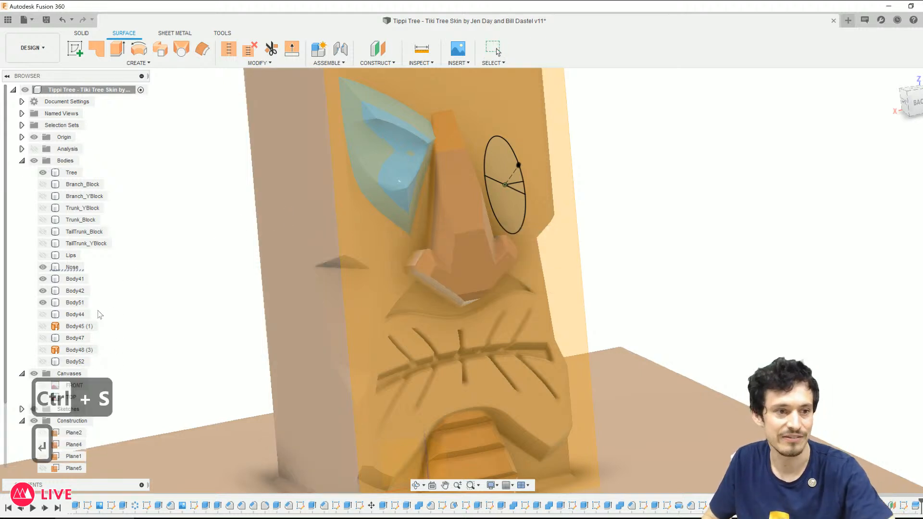
left_click(44, 315)
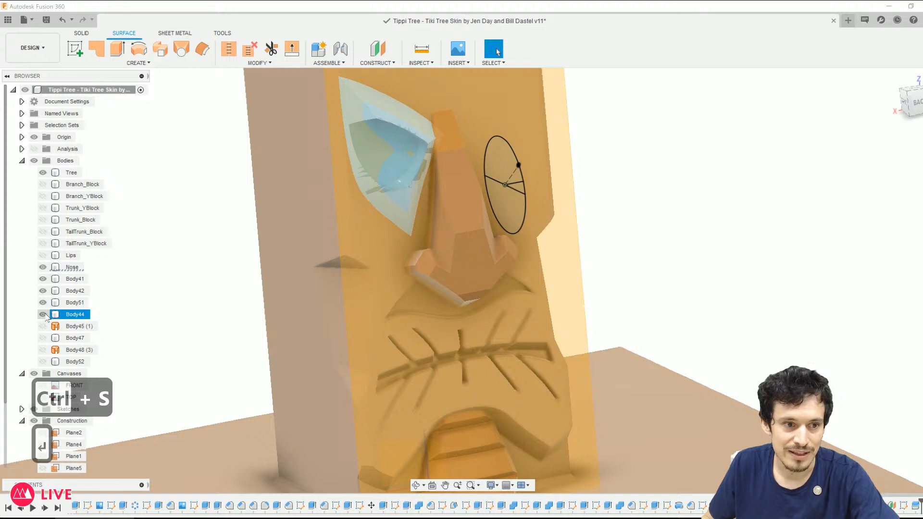
left_click(43, 302)
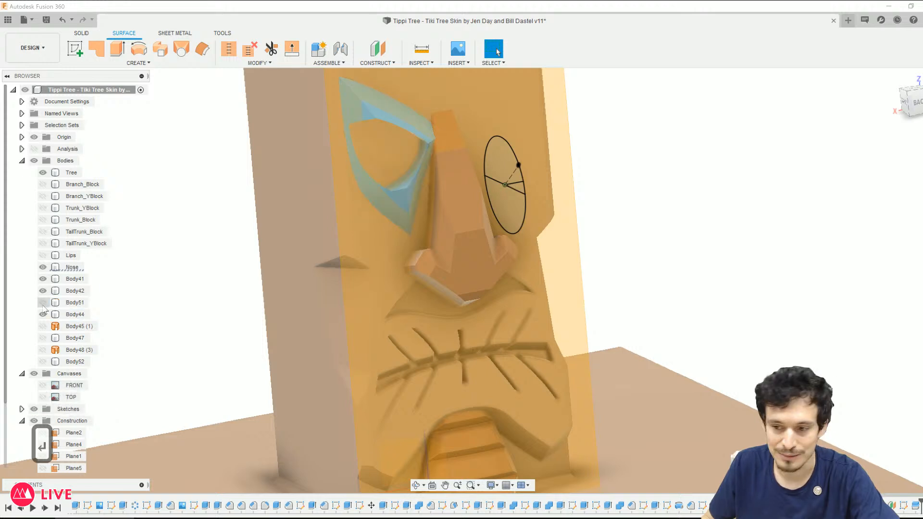
left_click(43, 302)
left_click(43, 326)
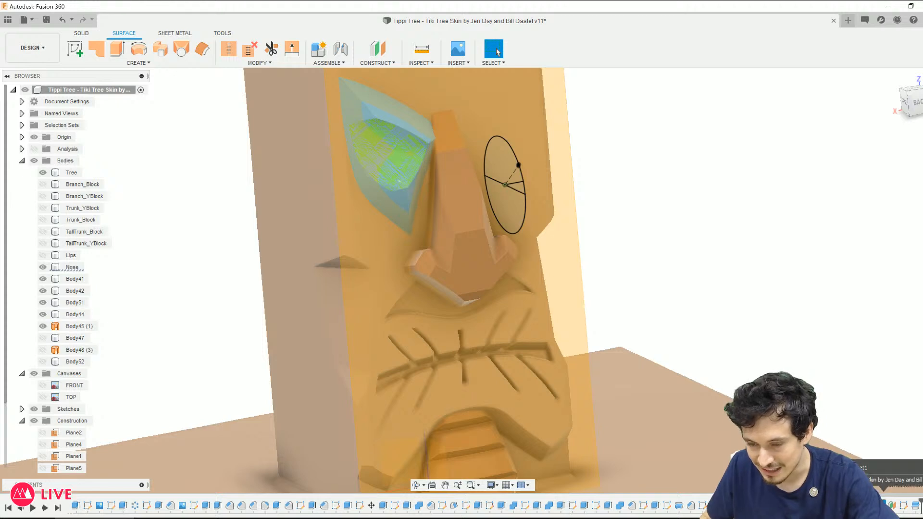
Step: Delete the feature in the model history that produces the surface body Body48
key("Delete")
left_click(438, 281)
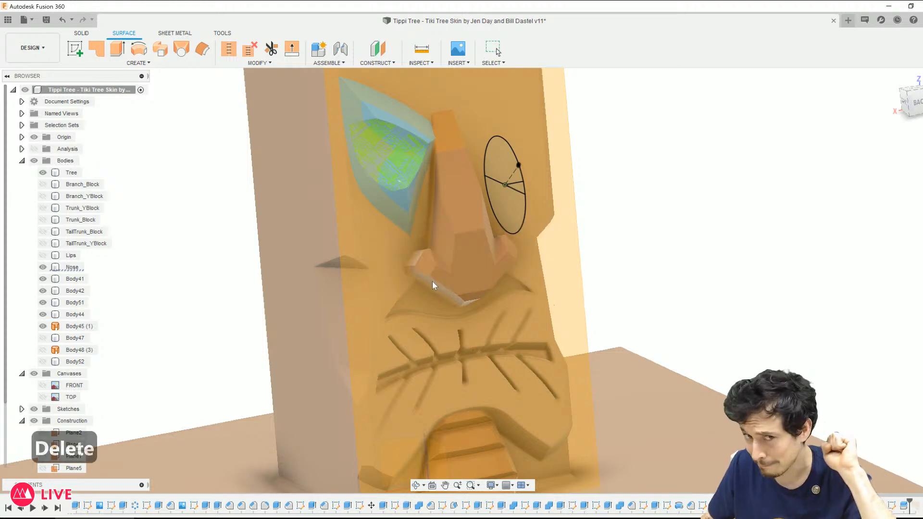
left_click(400, 173)
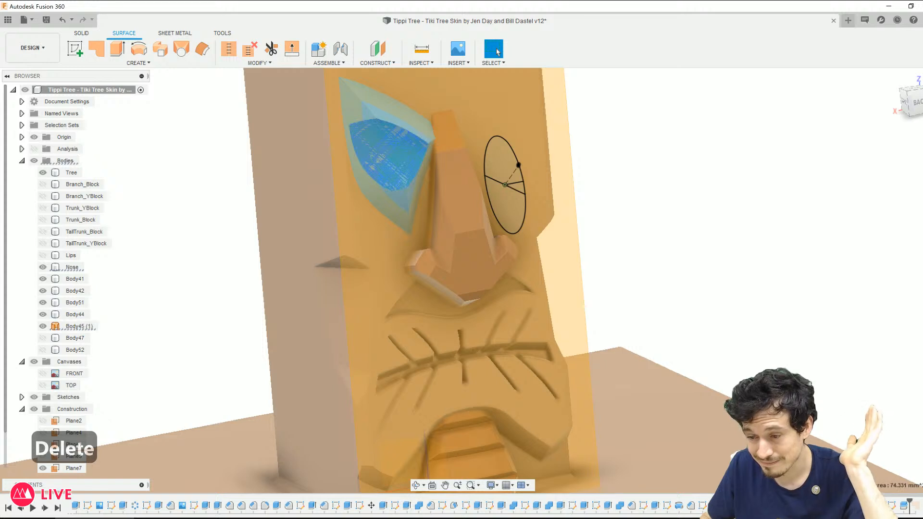
left_click(832, 332)
Step: Remove the green patch Body45 as a history feature, checking it with an undo and redo
left_click(72, 326)
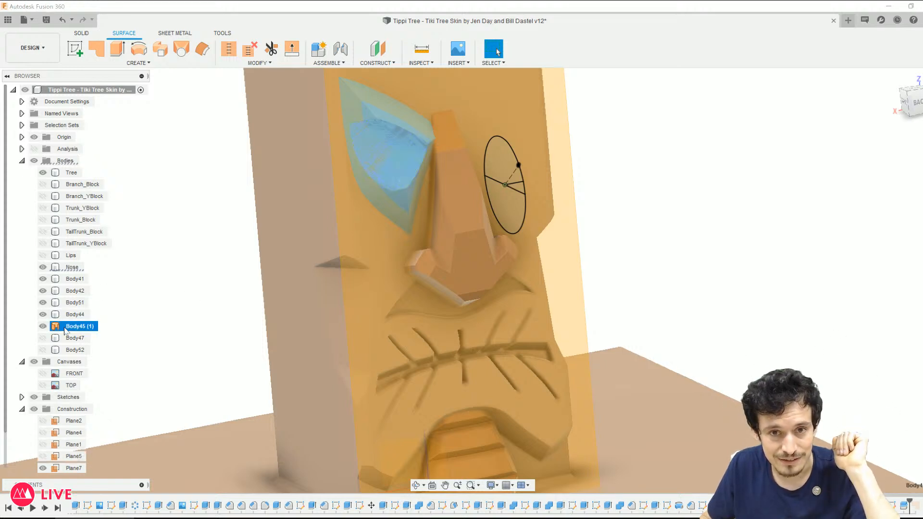
right_click(72, 327)
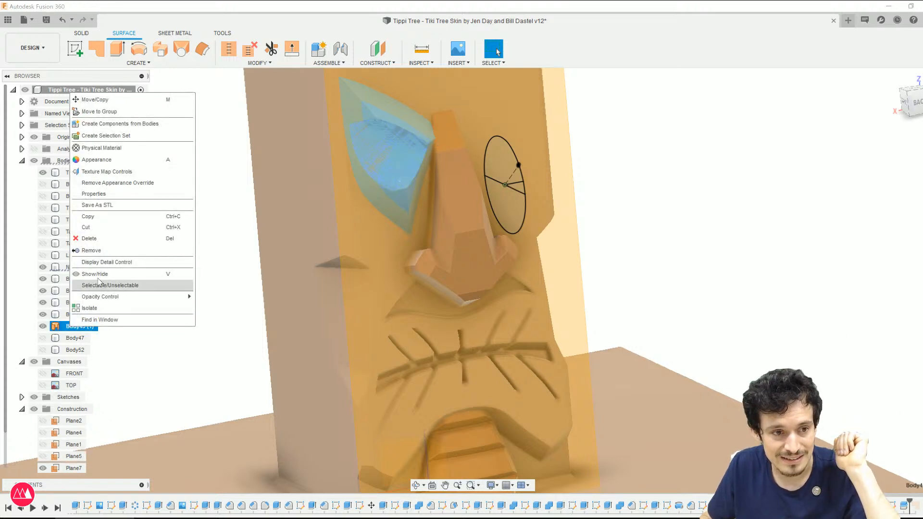
left_click(107, 254)
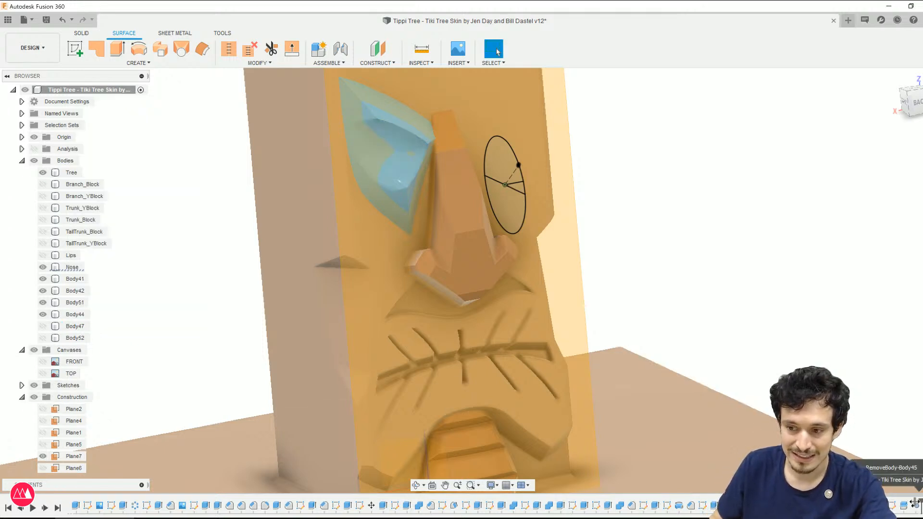
key("ctrl+z")
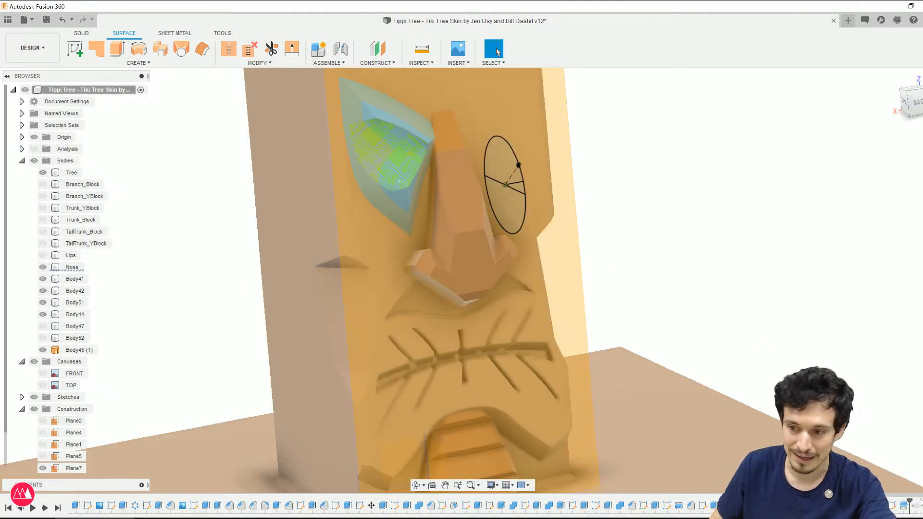
key("ctrl+y")
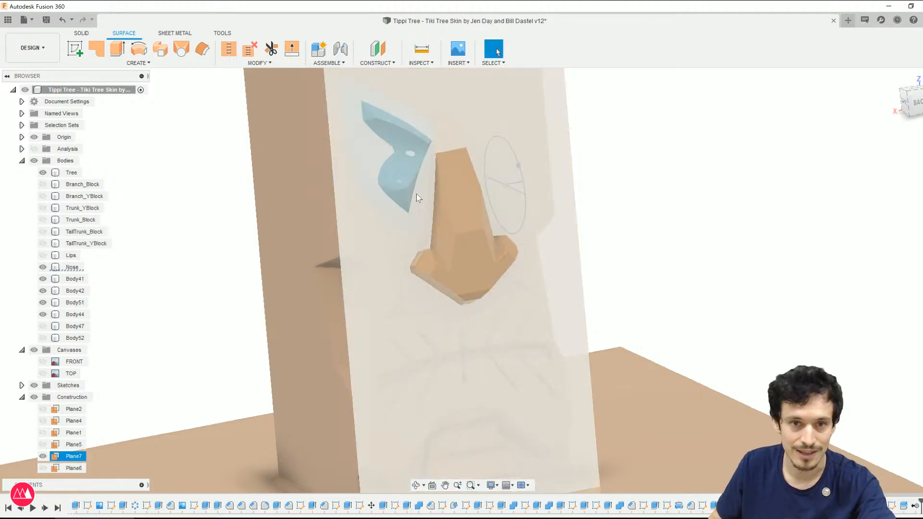
Step: Show the eyeball body Body47 and remove the split-off piece Body52 as a history feature
left_click(43, 326)
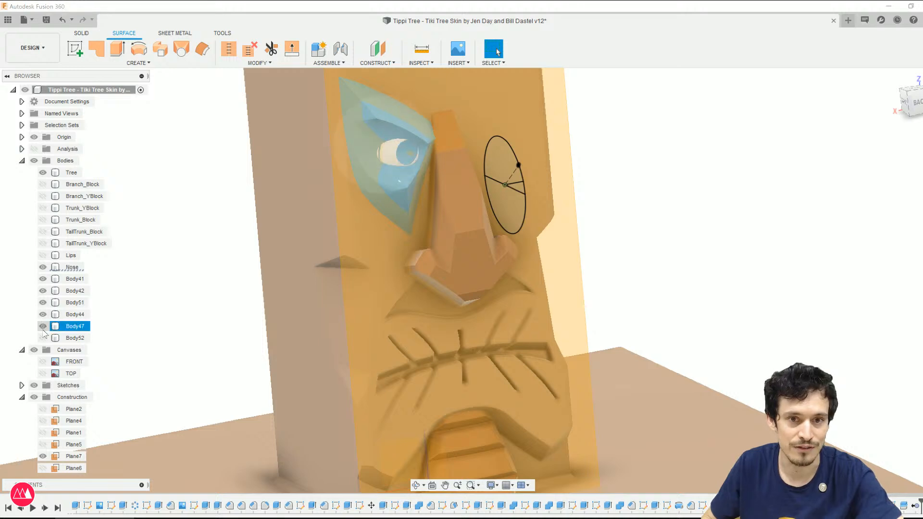
left_click(42, 338)
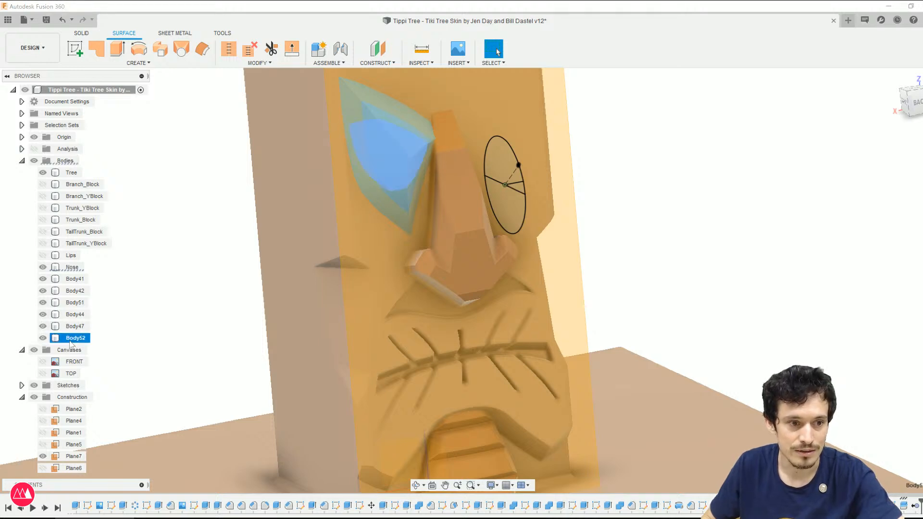
right_click(70, 342)
left_click(106, 264)
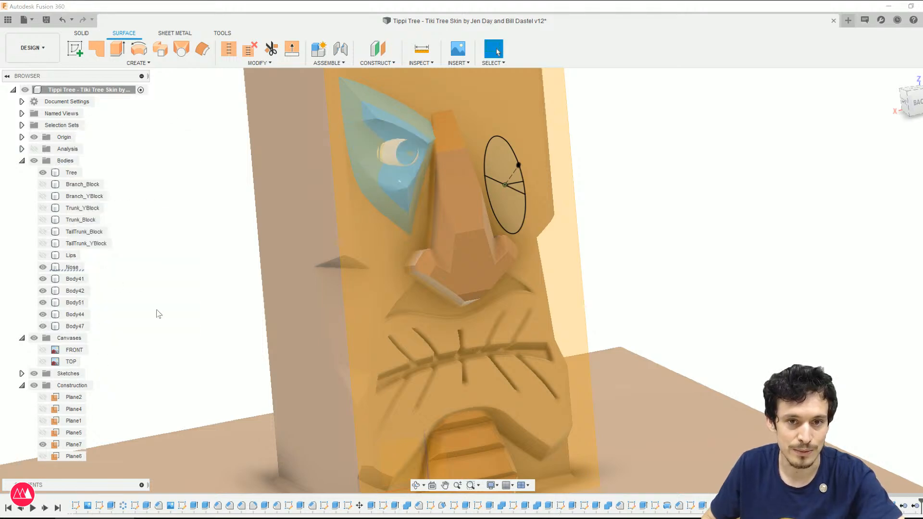
Step: Examine how the eyeball sits in the carved eye socket from the front, from above and in side profile
middle_click_drag(321, 210, 358, 284, "shift")
scroll(370, 207, "up", 2)
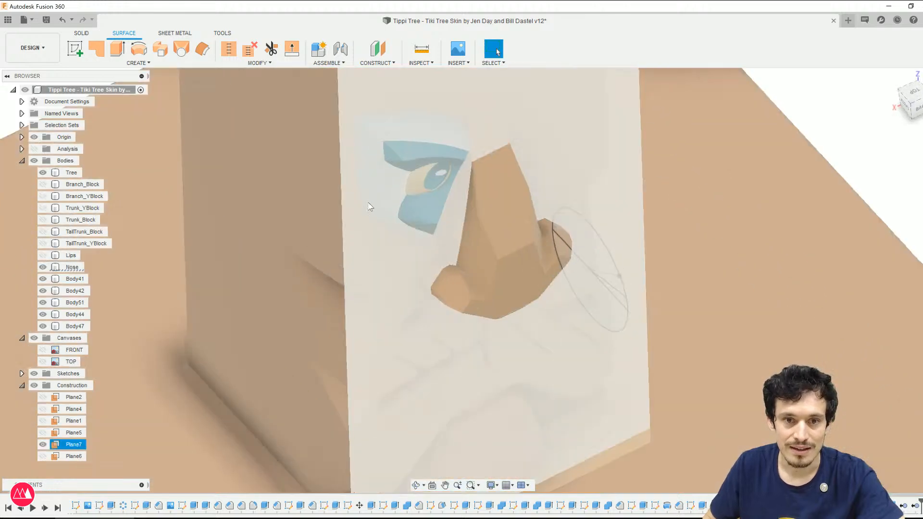
scroll(403, 203, "up", 3)
scroll(417, 250, "down", 2)
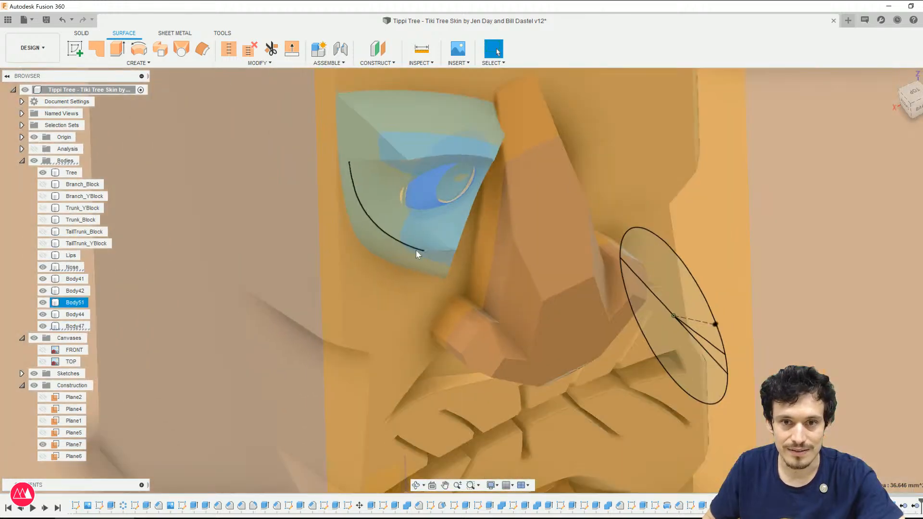
scroll(416, 249, "down", 1)
scroll(436, 188, "up", 4)
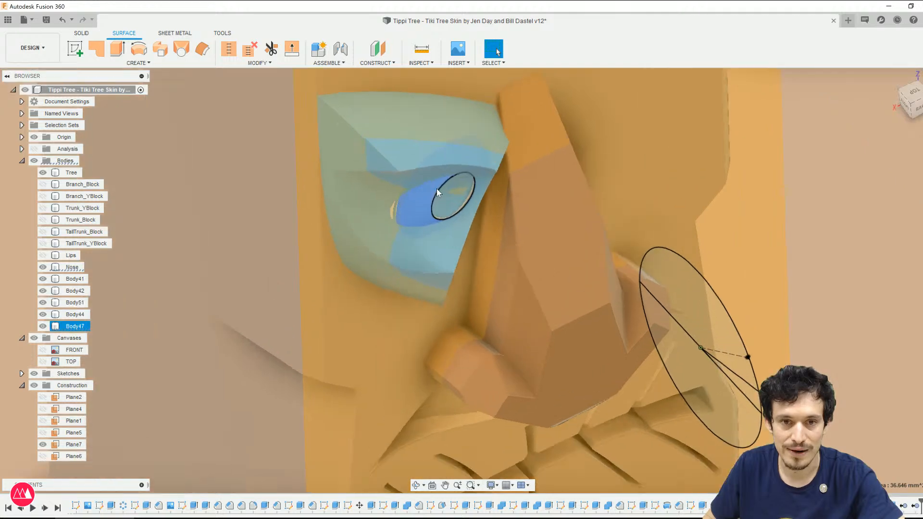
scroll(436, 189, "down", 5)
middle_click_drag(436, 190, 636, 479, "shift")
middle_click_drag(523, 376, 514, 331, "shift")
scroll(515, 333, "down", 3)
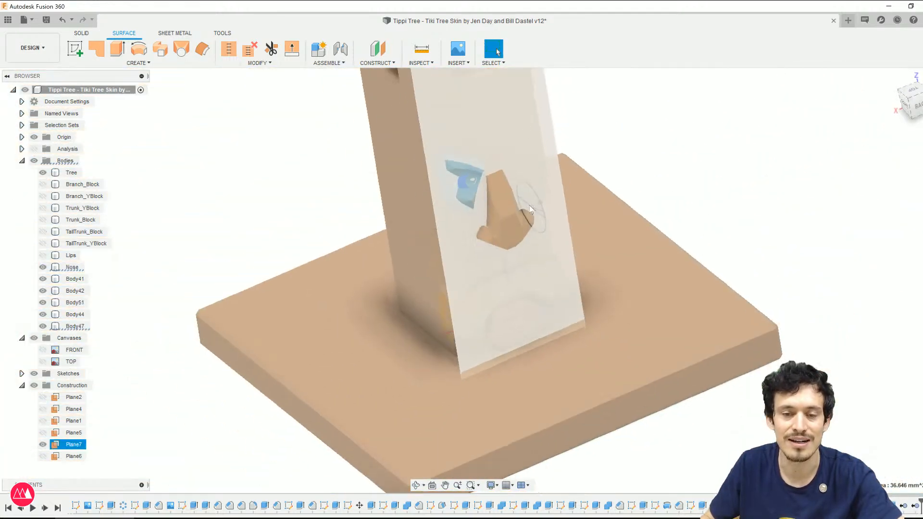
middle_click_drag(475, 186, 749, 219)
scroll(494, 210, "up", 2)
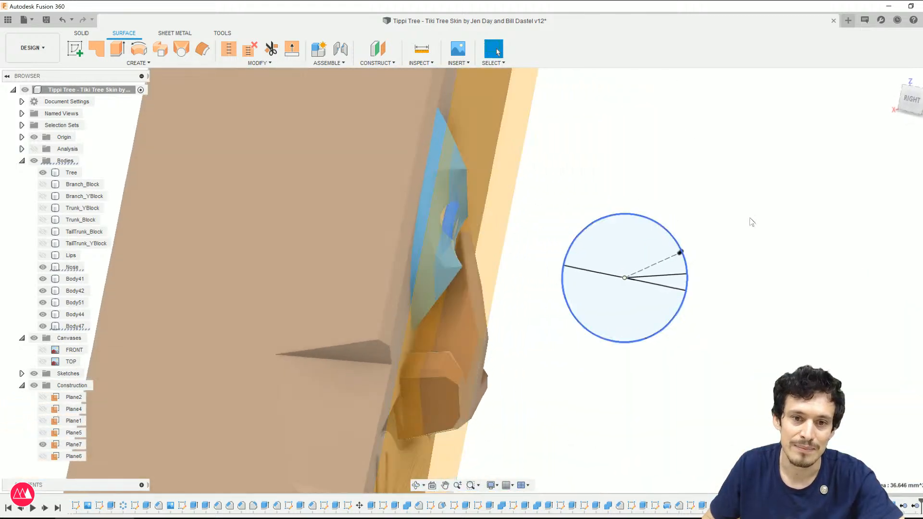
Step: Hide the construction plane Plane7 and inspect the eyeball inside the carved eye socket
left_click(43, 444)
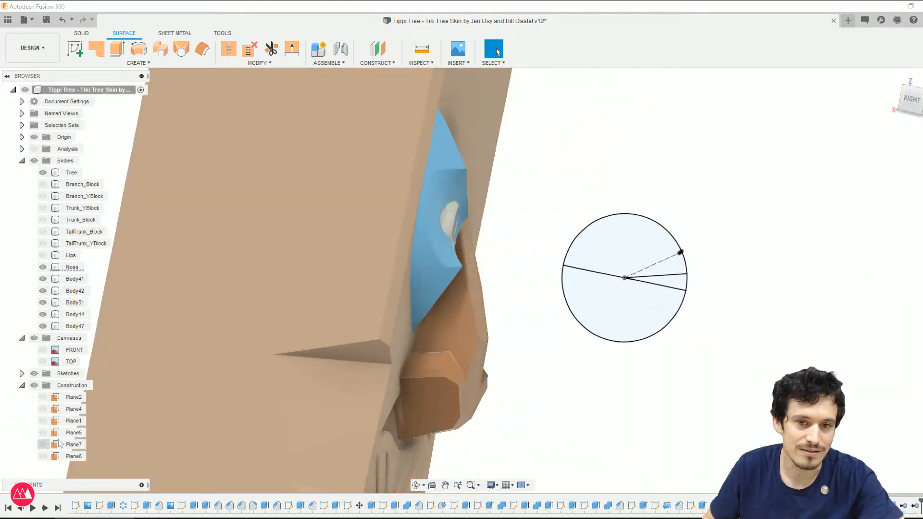
middle_click_drag(657, 427, 649, 436, "shift")
middle_click_drag(630, 435, 640, 431, "shift")
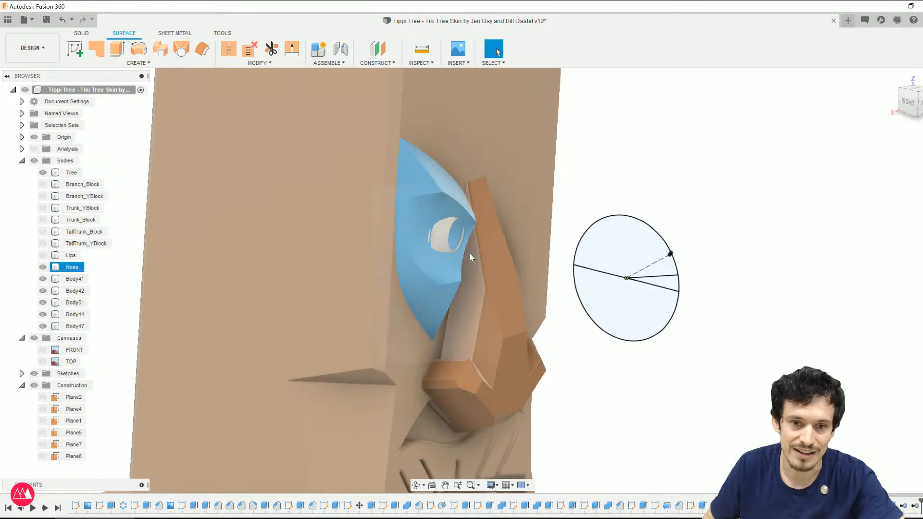
left_click(435, 259)
mouse_move(428, 258)
middle_mouse_down("shift")
mouse_move(466, 264)
mouse_move(433, 250)
mouse_move(411, 269)
mouse_move(423, 268)
middle_mouse_up("shift")
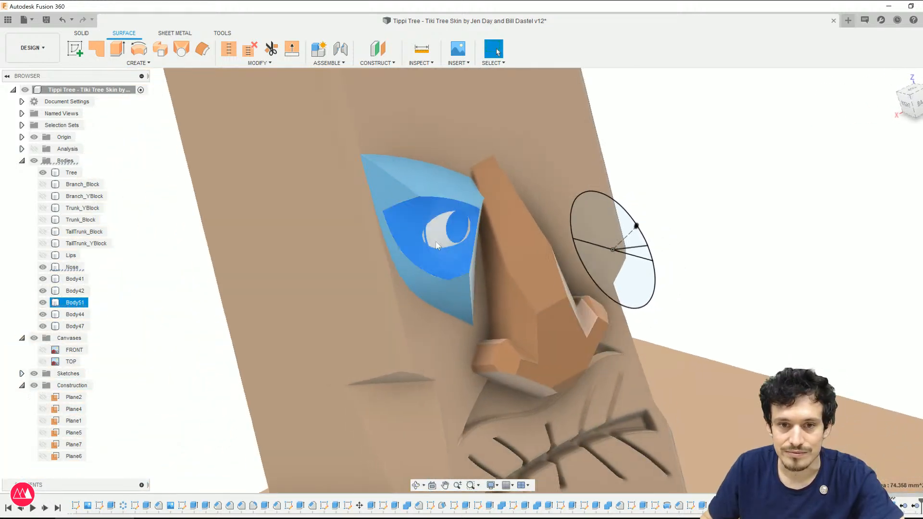
Step: Delete the surface patch feature that produces the surface body Body49 from the model history
left_click(440, 234)
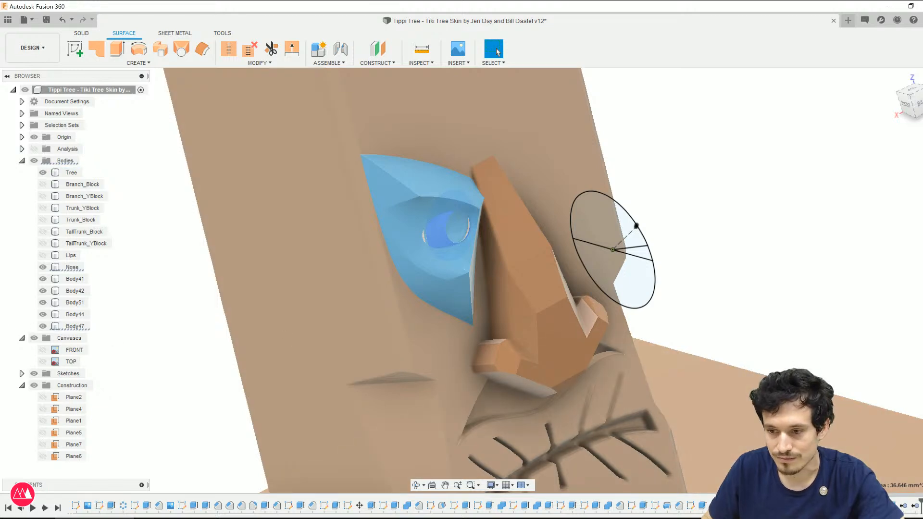
key("m")
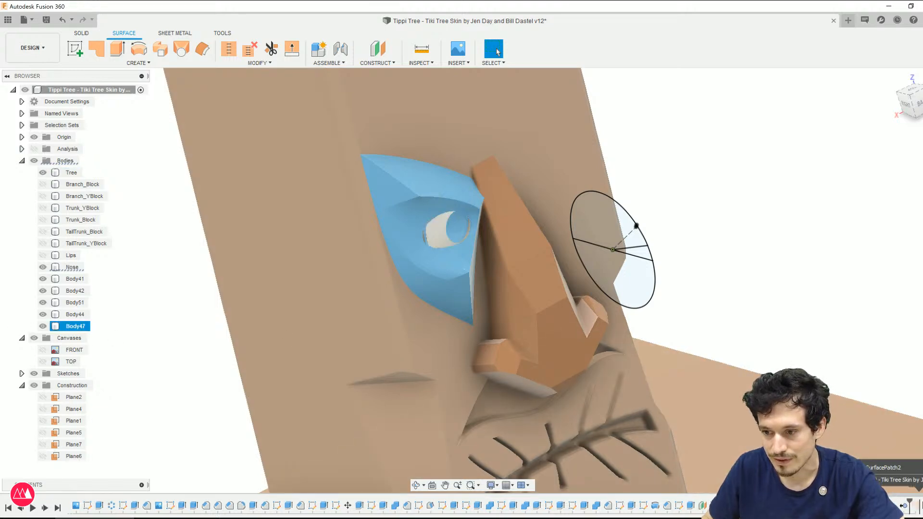
left_click(497, 51)
left_click_drag(898, 500, 916, 507)
left_click(903, 505)
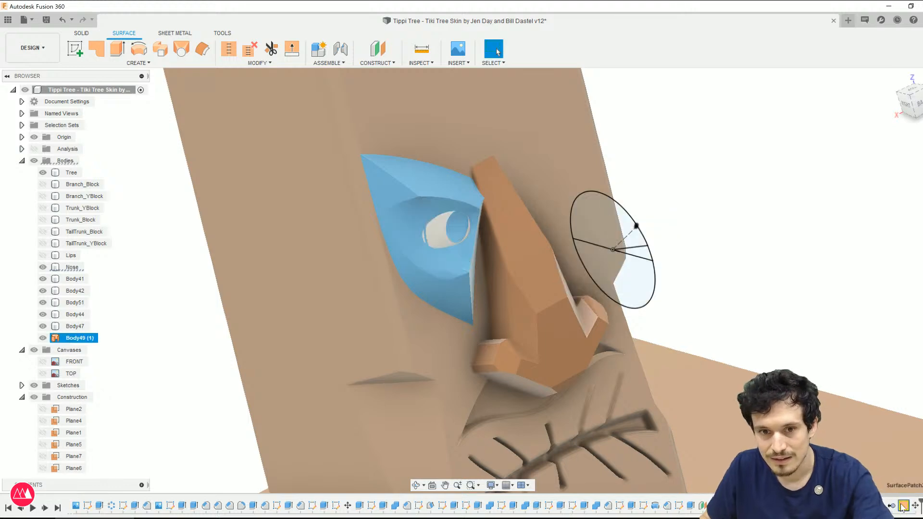
key("Delete")
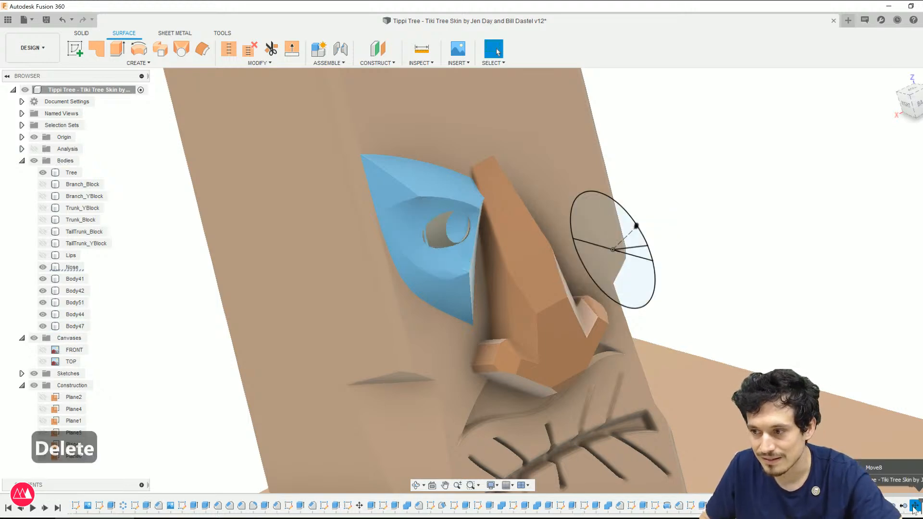
Step: Edit the eyeball's existing move feature, shifting the eyeball about 0.157 mm along Y
right_click(914, 506)
left_click(877, 409)
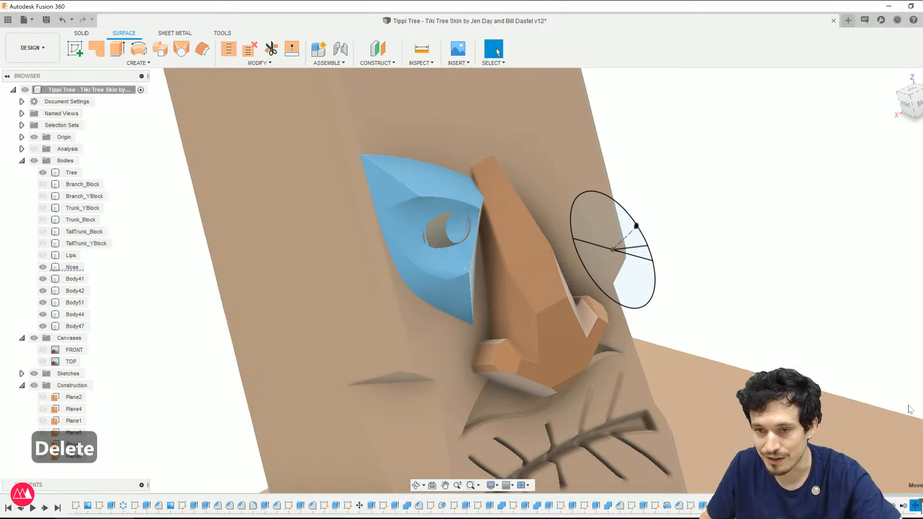
left_click_drag(441, 246, 445, 247)
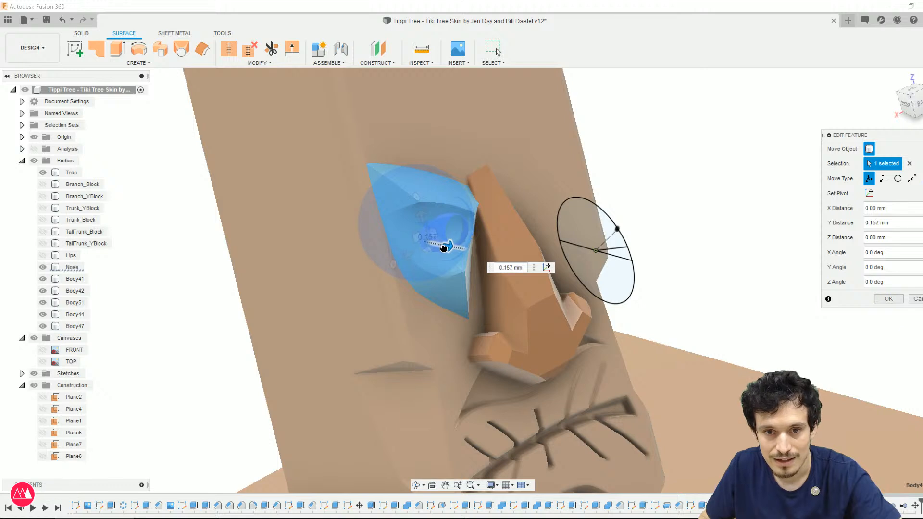
left_click(496, 52)
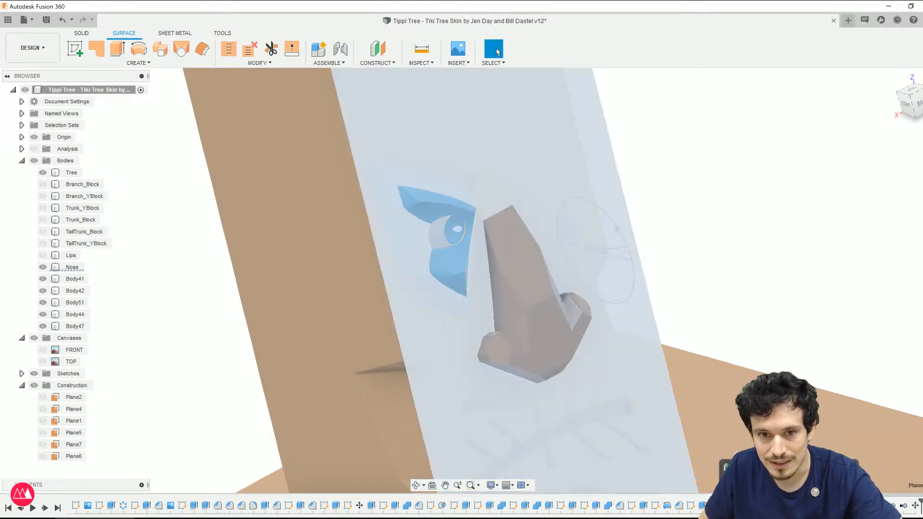
Step: Open the eye socket's surface patch feature and examine its boundary edges and interior point in side profile
middle_click_drag(420, 286, 461, 288, "shift")
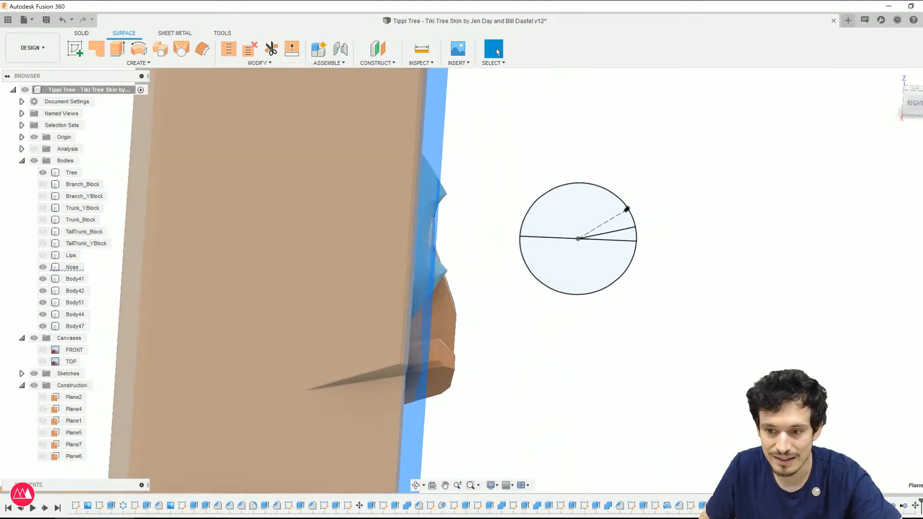
middle_click_drag(753, 373, 702, 375, "shift")
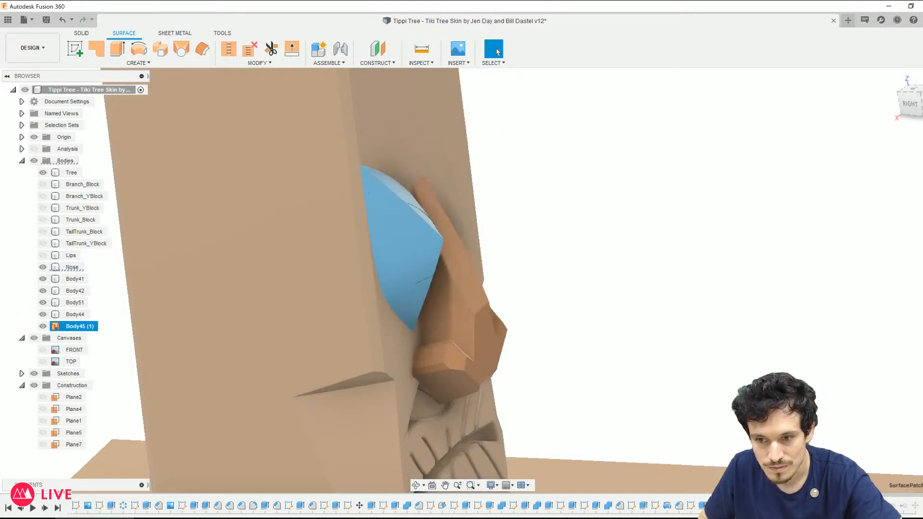
scroll(618, 262, "down", 2)
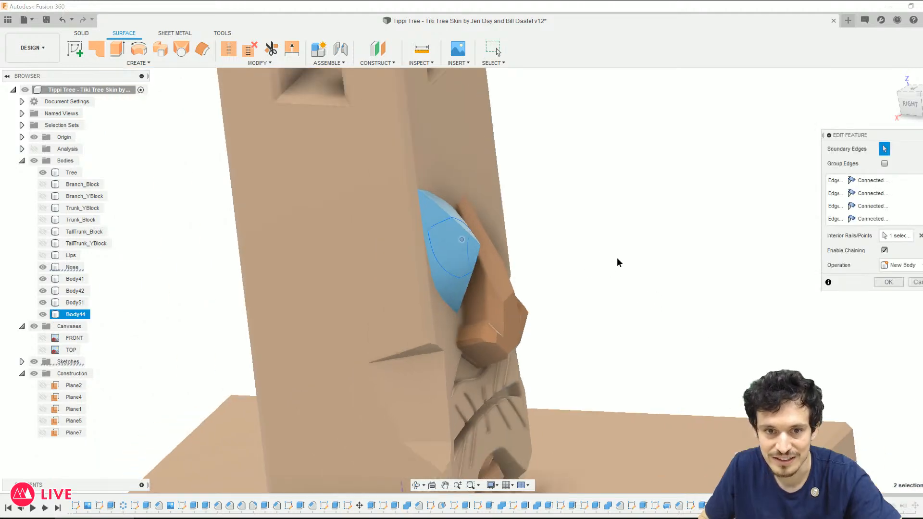
middle_click_drag(618, 261, 634, 257, "shift")
left_click(914, 104)
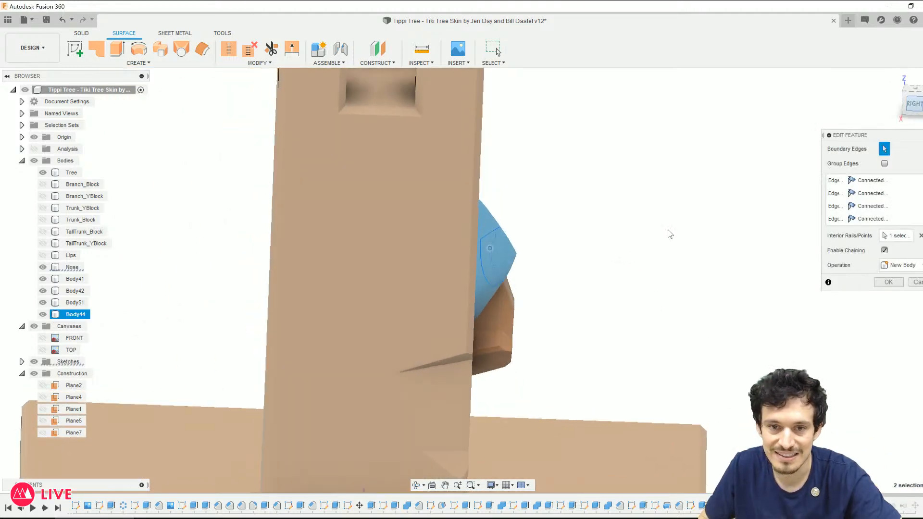
scroll(463, 200, "down", 3)
scroll(475, 370, "up", 2)
scroll(476, 365, "up", 3)
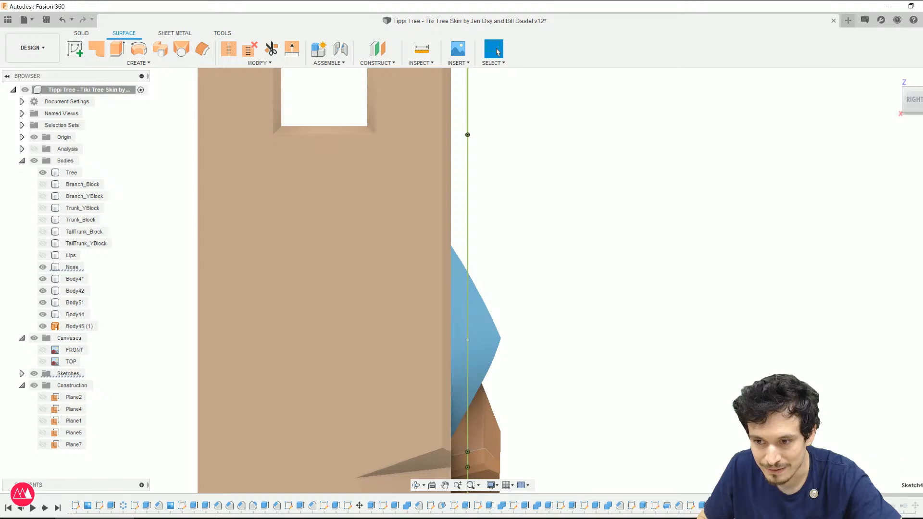
Step: Redefine the plane of the sketch behind the socket patch to the tree's flat face carrying the nose and eye
scroll(631, 370, "down", 2)
middle_click_drag(632, 373, 536, 265, "shift")
left_click(524, 252)
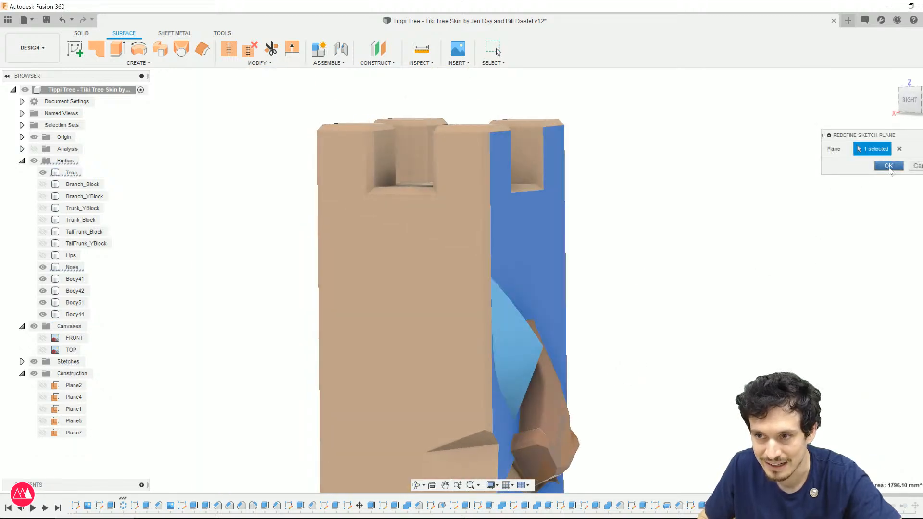
left_click(888, 165)
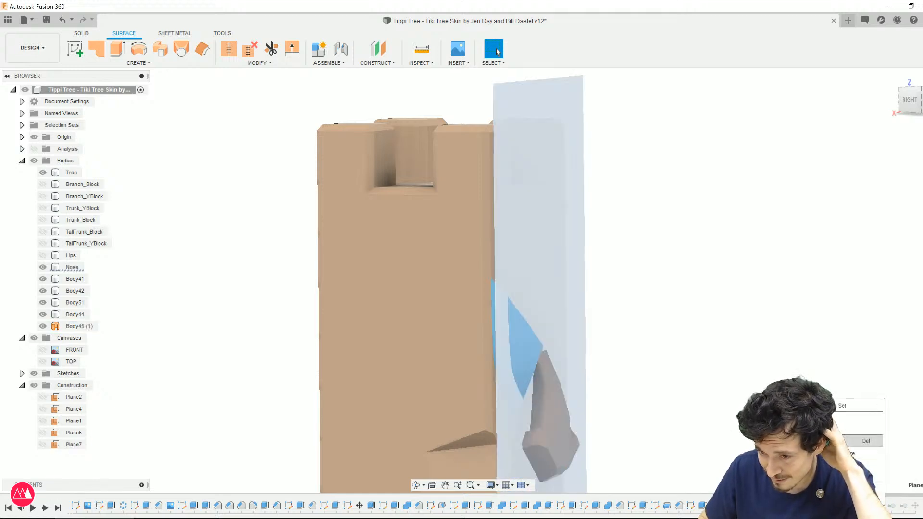
Step: Delete the construction plane Plane7 from the model history
key("Delete")
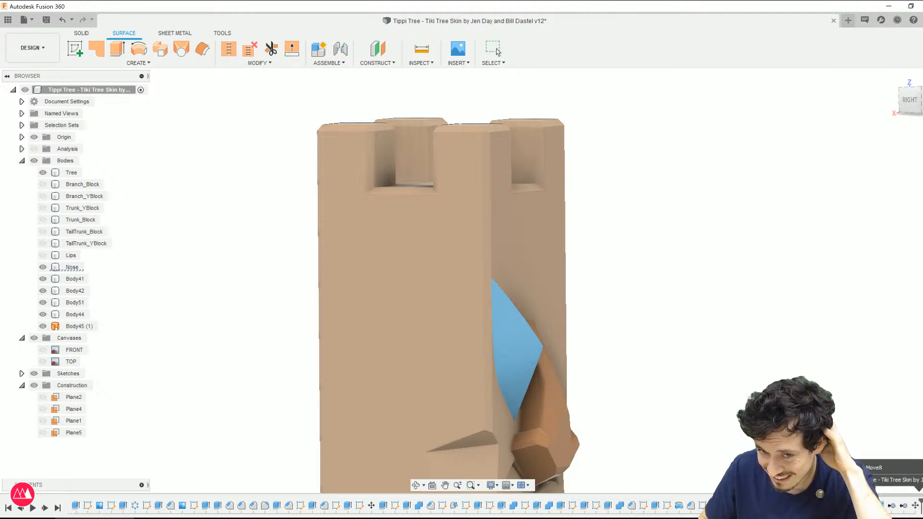
key("ctrl+z")
scroll(670, 388, "down", 2)
mouse_move(669, 389)
middle_mouse_down("shift")
mouse_move(663, 402)
mouse_move(633, 400)
middle_mouse_up("shift")
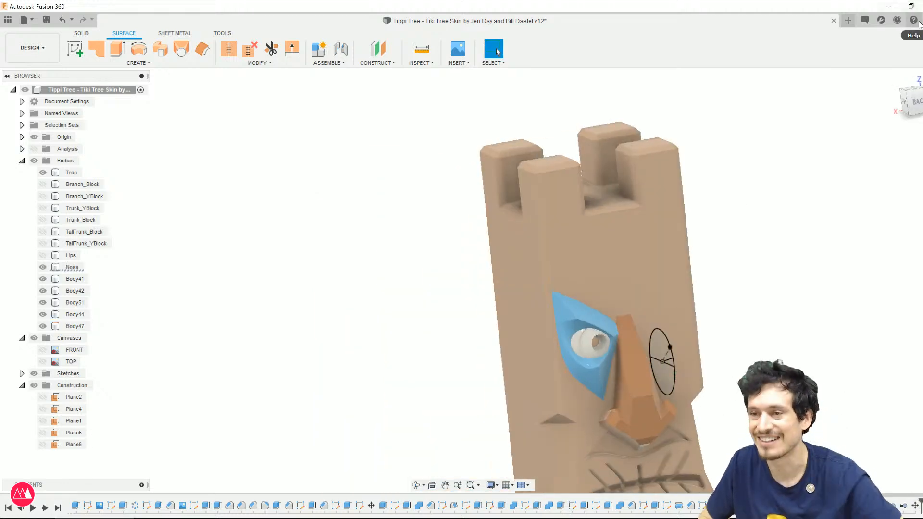
Step: Examine the eyeball and its socket straight on, facing the tiki face
left_click(907, 108)
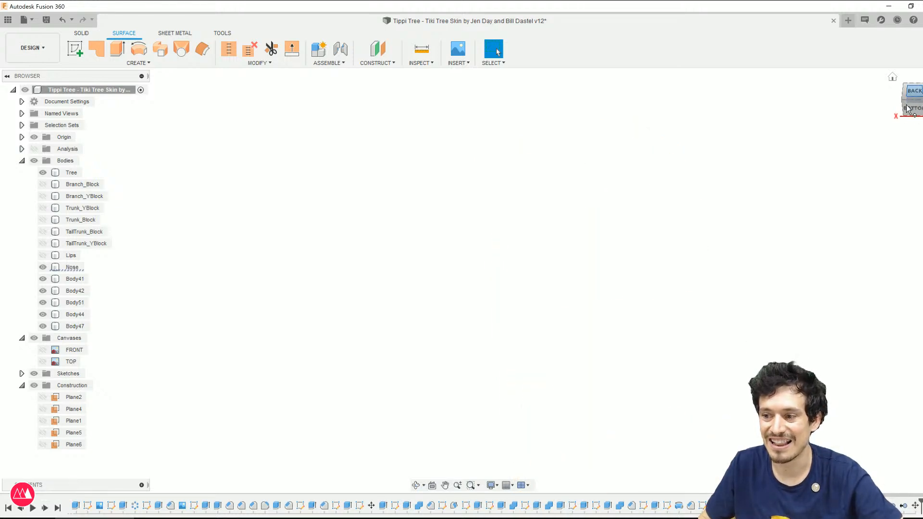
scroll(618, 239, "down", 5)
scroll(626, 173, "down", 2)
scroll(681, 305, "up", 1)
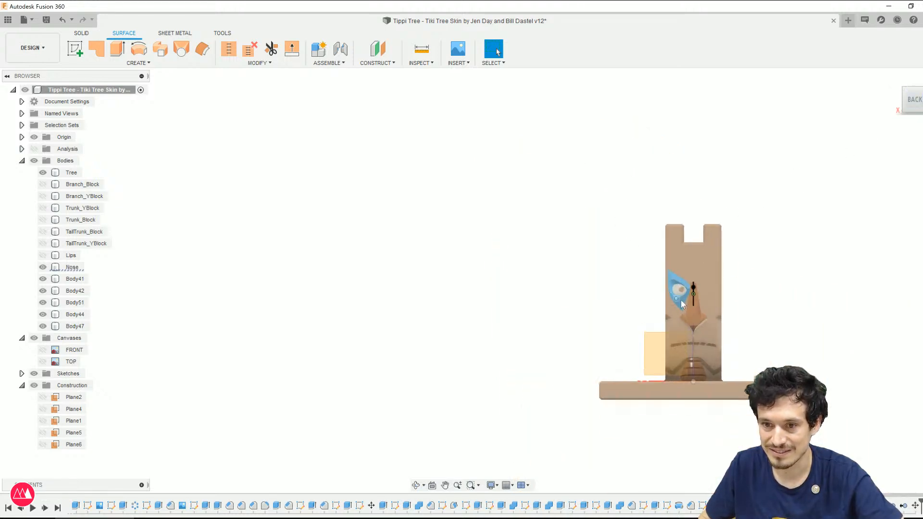
scroll(682, 303, "up", 2)
left_click(638, 245)
scroll(638, 245, "up", 6)
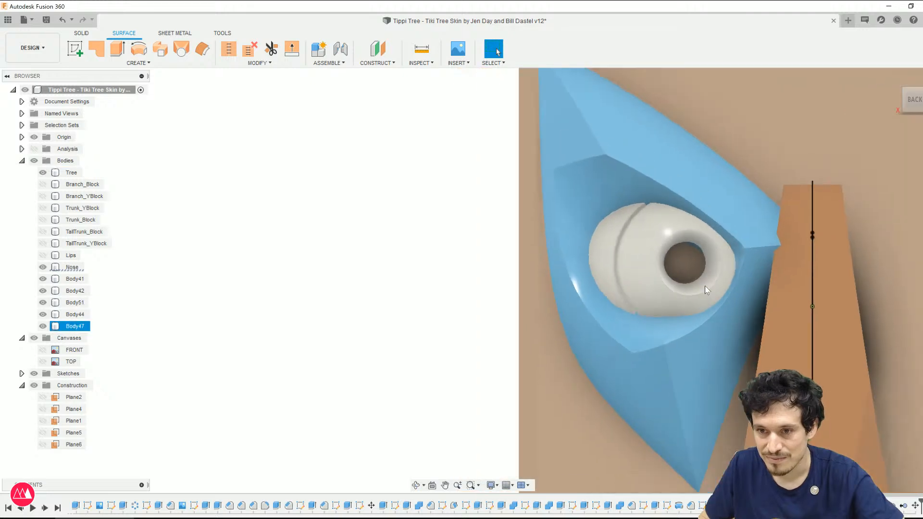
scroll(704, 287, "down", 4)
left_click(593, 317)
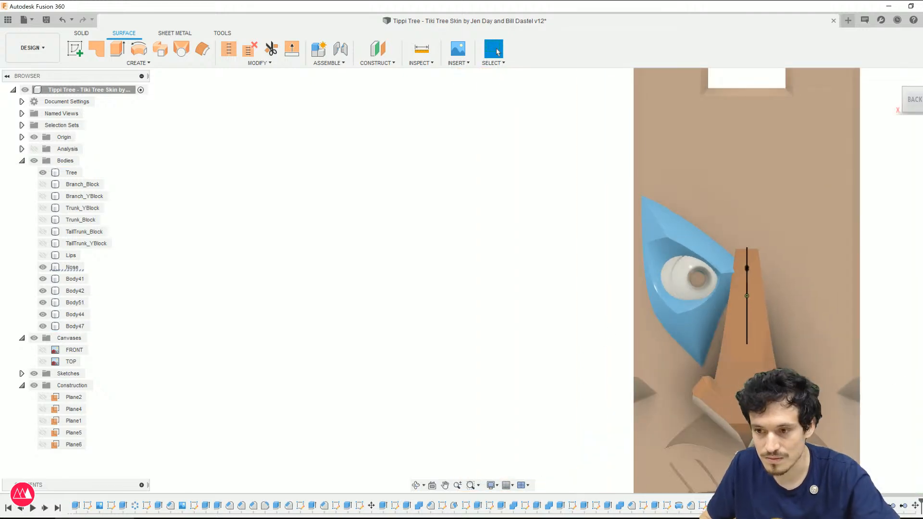
Step: Reopen the move feature of the eyeball Body47 for editing and show the FRONT canvas as a reference
right_click(915, 506)
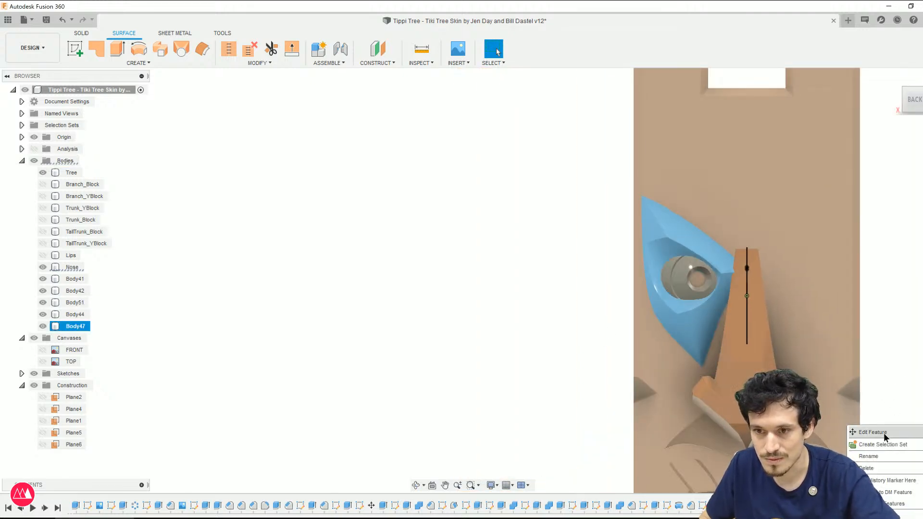
left_click(886, 433)
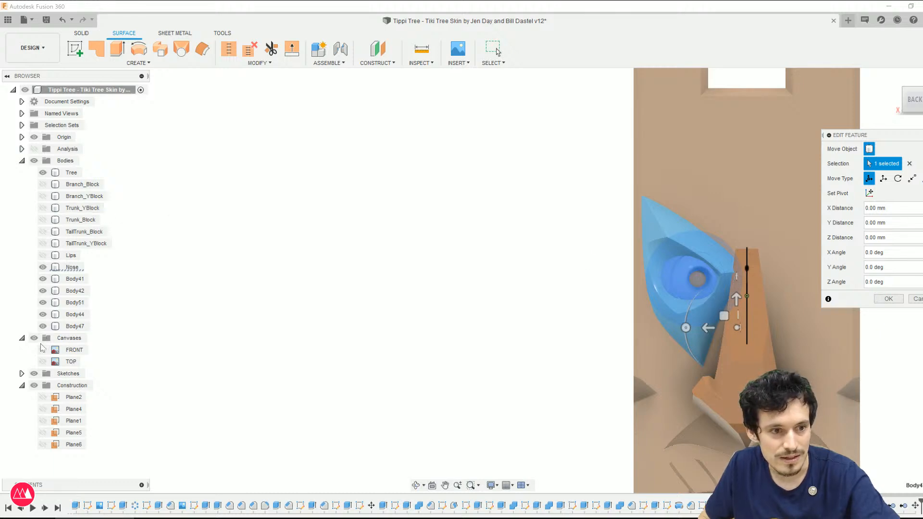
left_click(43, 349)
scroll(553, 267, "up", 4)
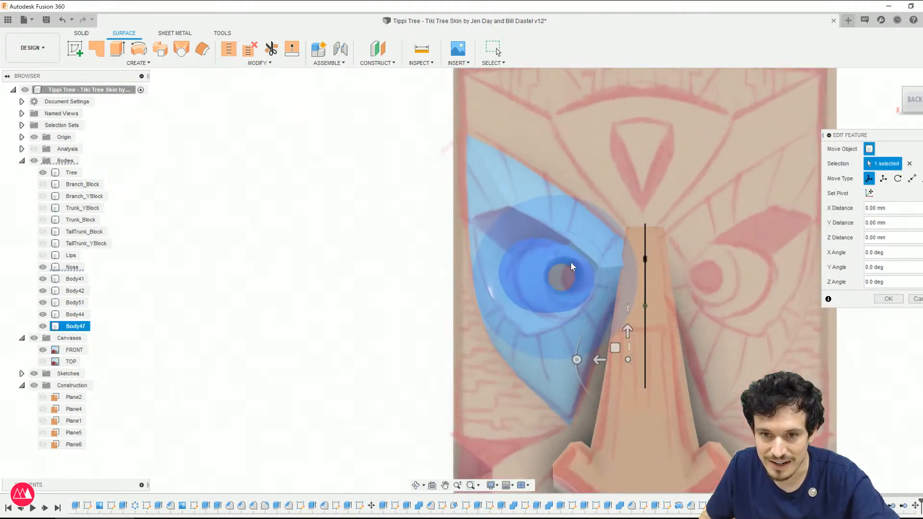
scroll(572, 266, "up", 3)
Step: Shift the eyeball about 0.611 mm along X, checking it against the eye drawn on the FRONT canvas
left_click_drag(640, 356, 642, 352)
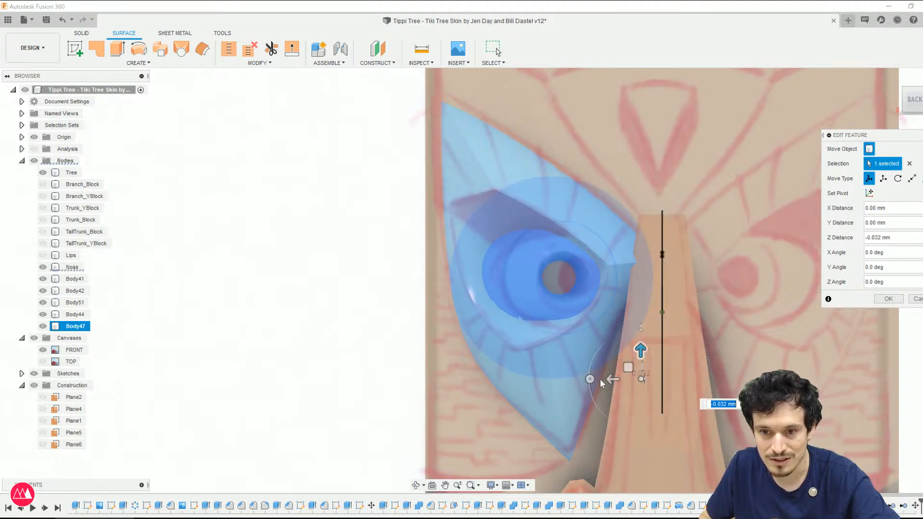
mouse_move(612, 380)
left_mouse_down()
mouse_move(598, 378)
mouse_move(619, 382)
mouse_move(602, 379)
left_mouse_up()
scroll(559, 268, "down", 2)
middle_click_drag(560, 275, 582, 230, "shift")
left_click_drag(620, 245, 584, 207)
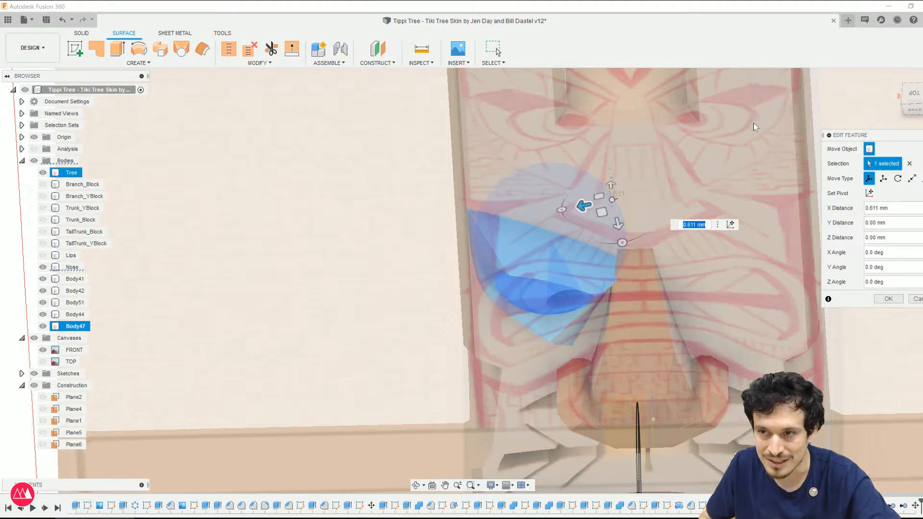
left_click(913, 110)
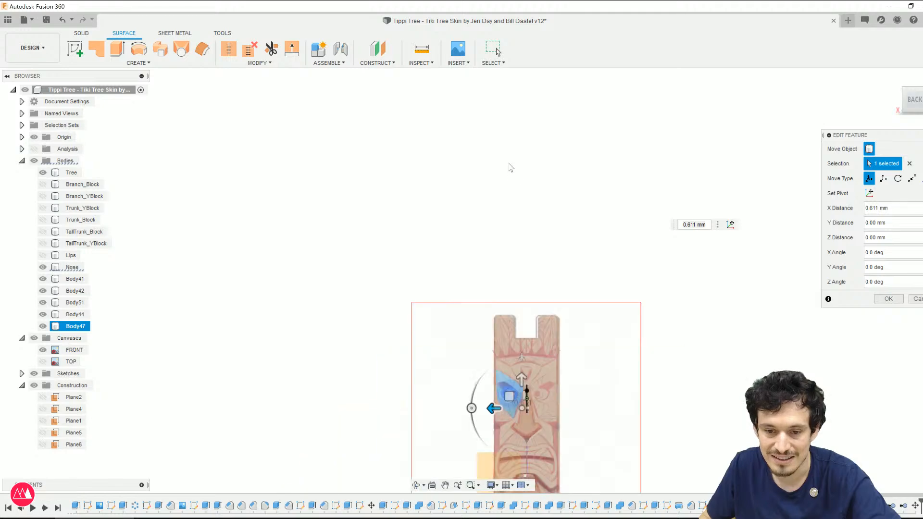
scroll(504, 237, "up", 10)
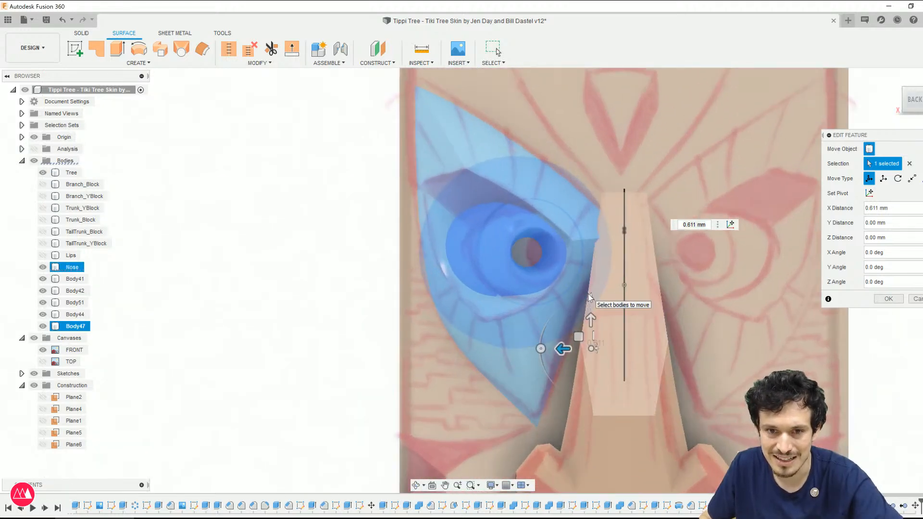
scroll(589, 298, "up", 2)
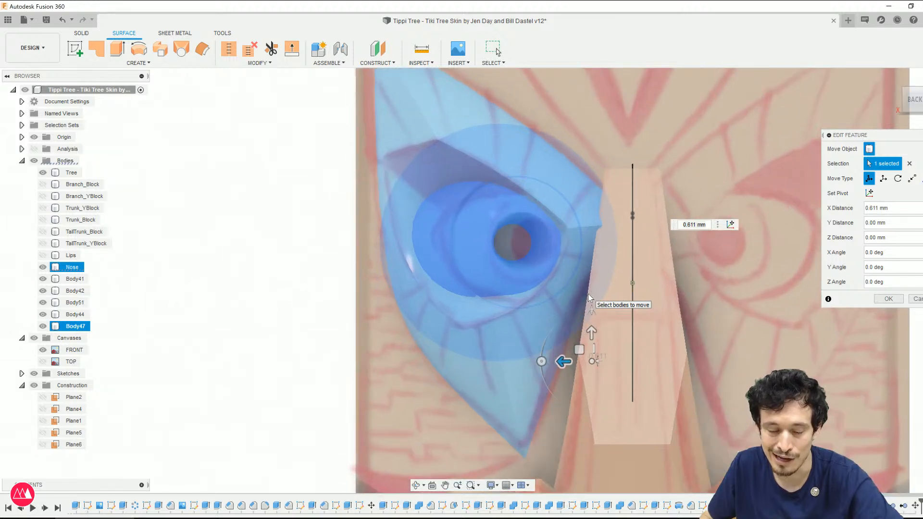
left_click(886, 299)
scroll(644, 272, "down", 4)
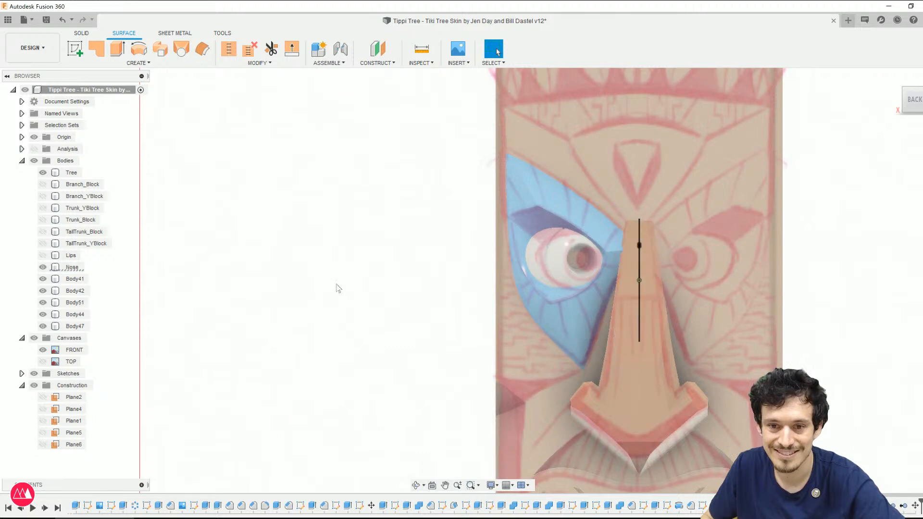
scroll(336, 288, "down", 2)
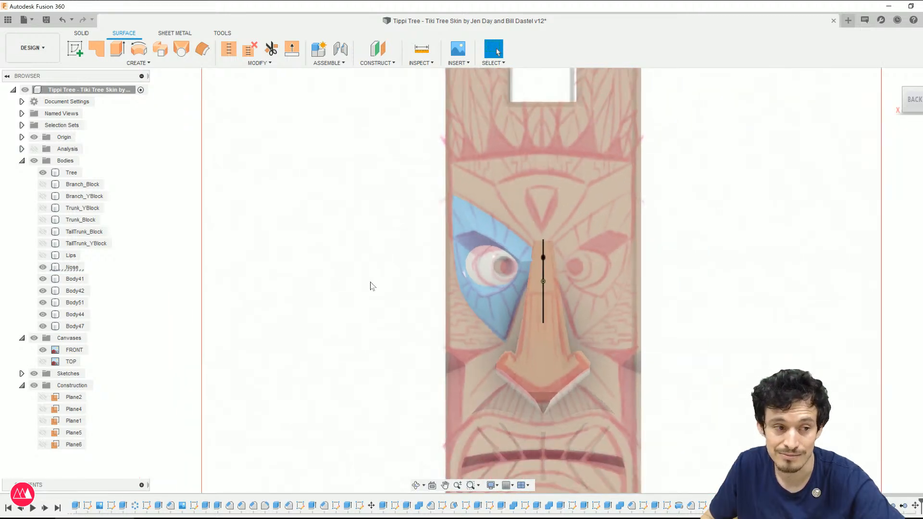
scroll(372, 286, "down", 2)
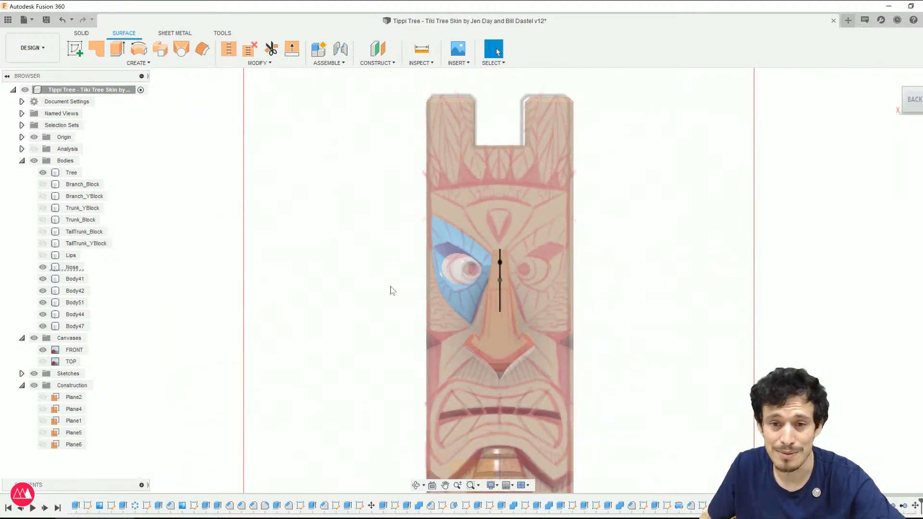
scroll(609, 304, "up", 3)
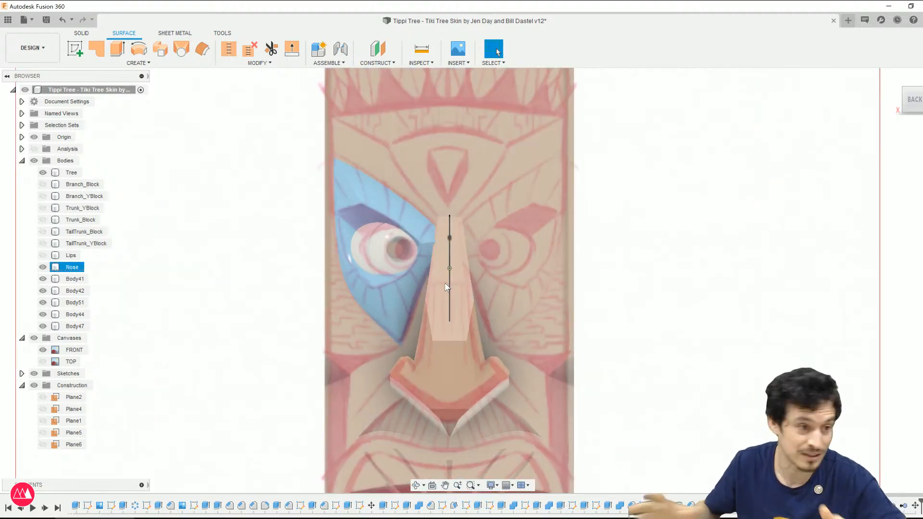
Step: Hide the FRONT canvas and examine the eye and nose of the tiki face at an angle and in profile
mouse_move(423, 274)
middle_mouse_down("shift")
mouse_move(440, 293)
mouse_move(424, 301)
mouse_move(642, 202)
mouse_move(584, 171)
middle_mouse_up("shift")
scroll(442, 169, "up", 3)
middle_click_drag(389, 172, 408, 186, "shift")
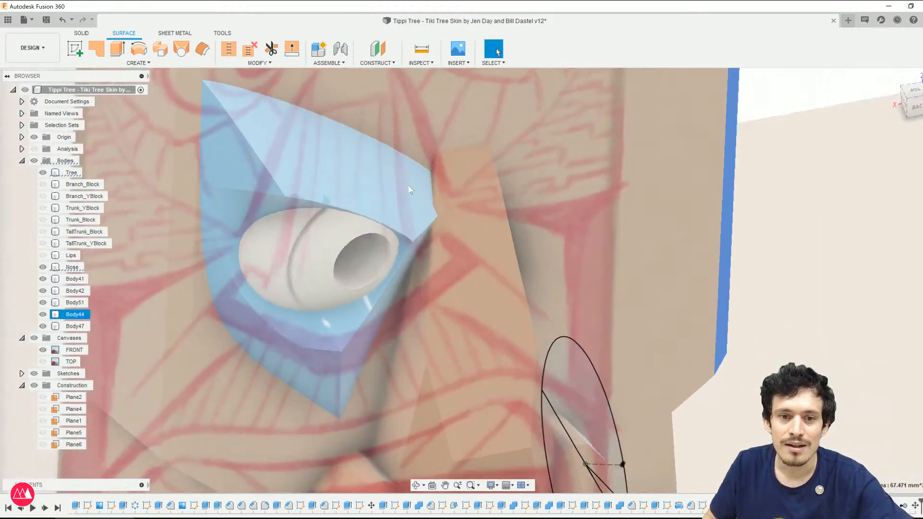
scroll(361, 222, "down", 5)
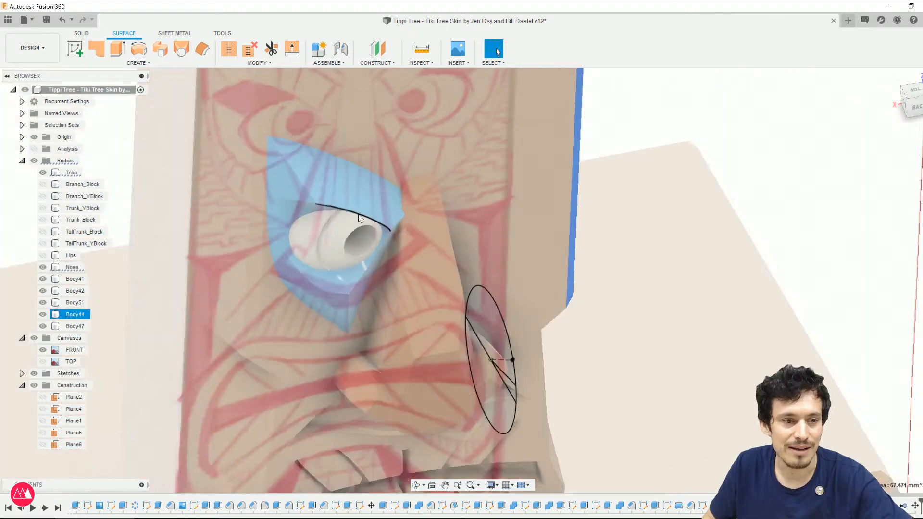
left_click(43, 349)
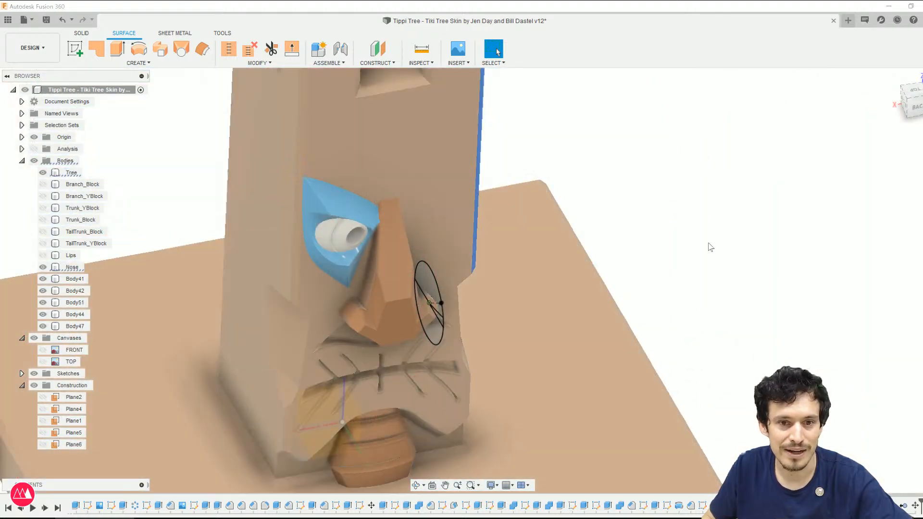
mouse_move(709, 245)
middle_mouse_down("shift")
mouse_move(705, 210)
mouse_move(718, 244)
middle_mouse_up("shift")
middle_click_drag(495, 144, 387, 288)
scroll(491, 230, "up", 7)
scroll(524, 238, "down", 5)
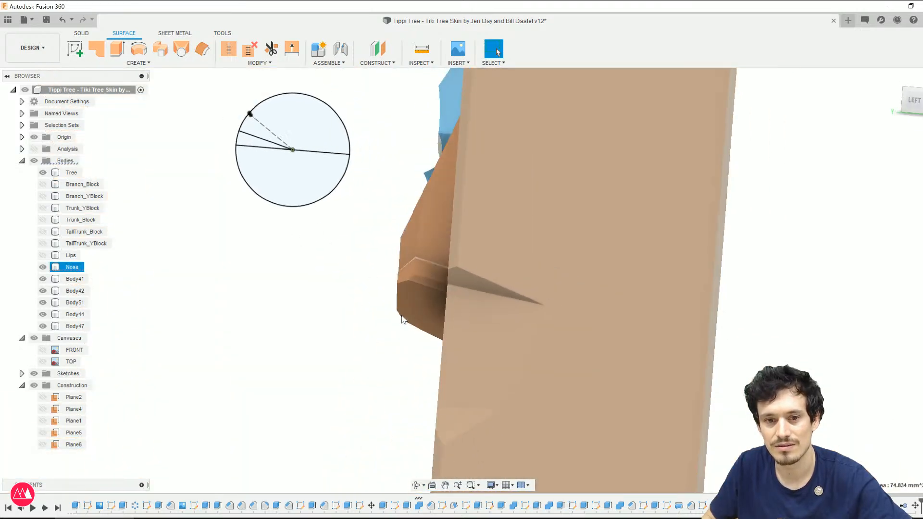
scroll(423, 215, "down", 1)
middle_click_drag(423, 215, 481, 233, "shift")
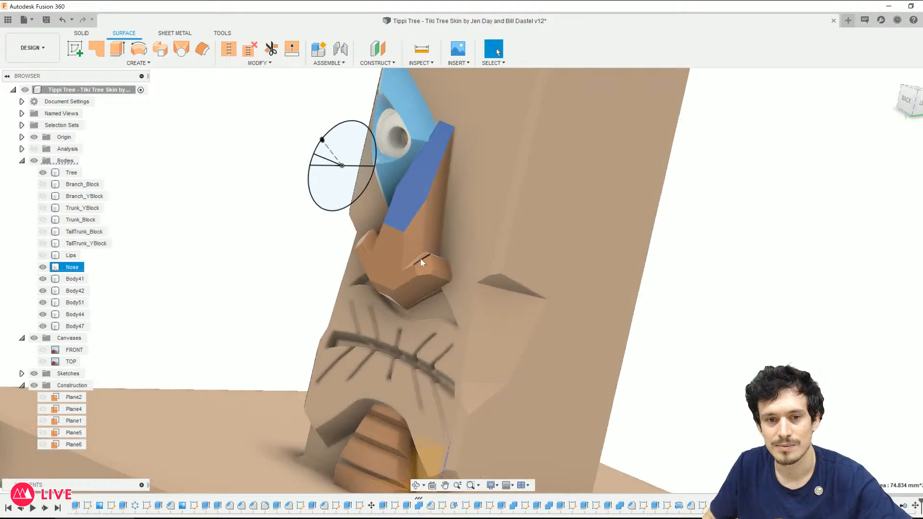
Step: Try to offset the front face of the nose tip outward by about 1.239 mm with Offset Face
left_click(393, 277)
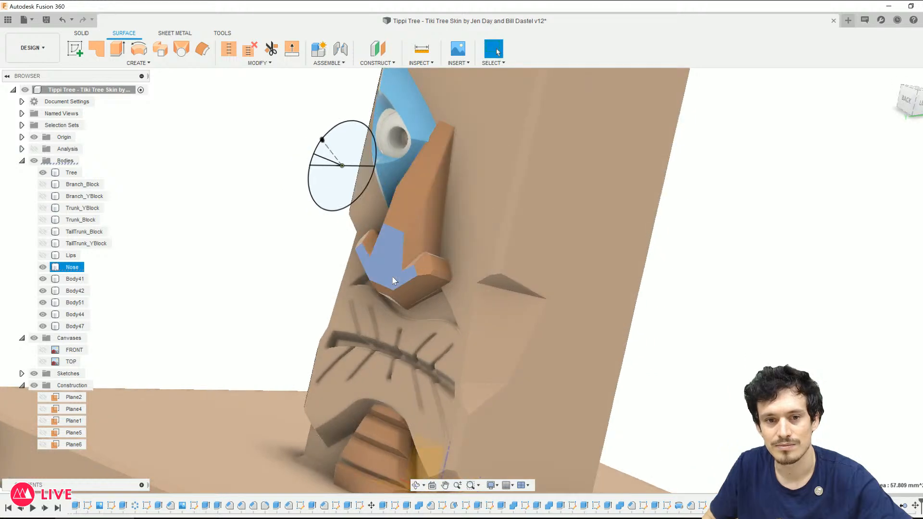
left_click(81, 34)
left_click(207, 48)
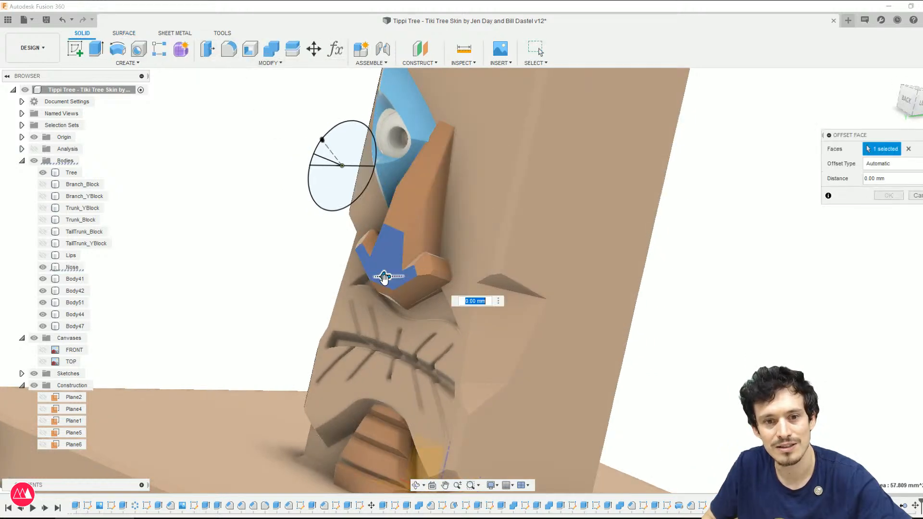
left_click_drag(380, 277, 387, 277)
scroll(401, 280, "up", 5)
middle_click_drag(437, 284, 404, 301, "shift")
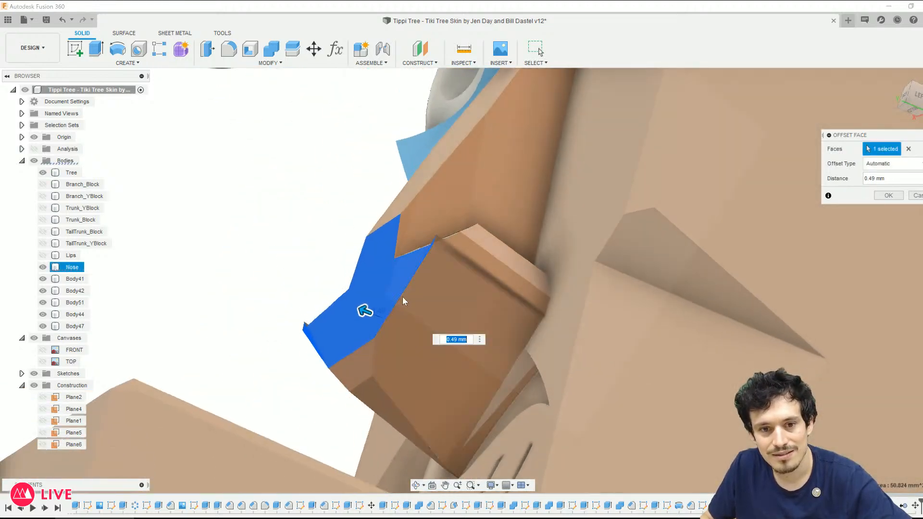
left_click_drag(363, 311, 350, 303)
middle_click_drag(351, 303, 460, 308, "shift")
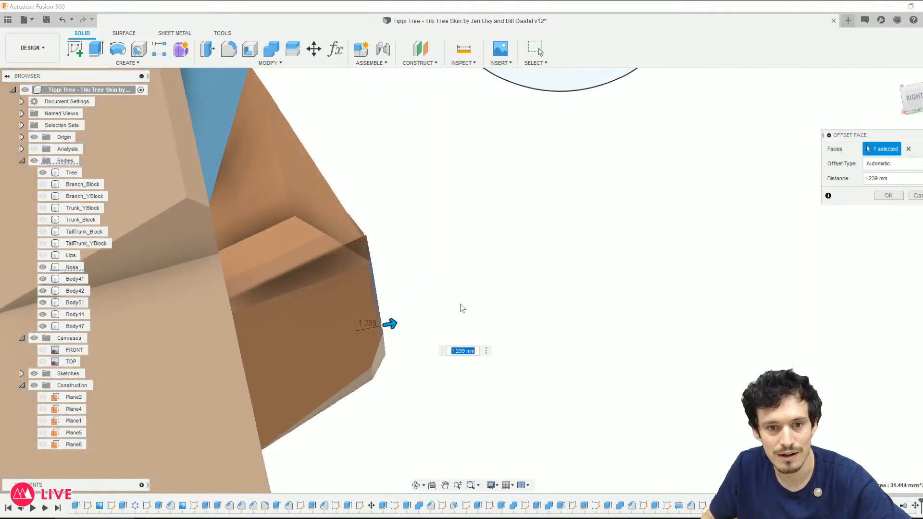
Step: Try the nose tip offset as a New Offset of about 0.079 mm, inspect the nostril edges, and cancel the command
left_click(897, 163)
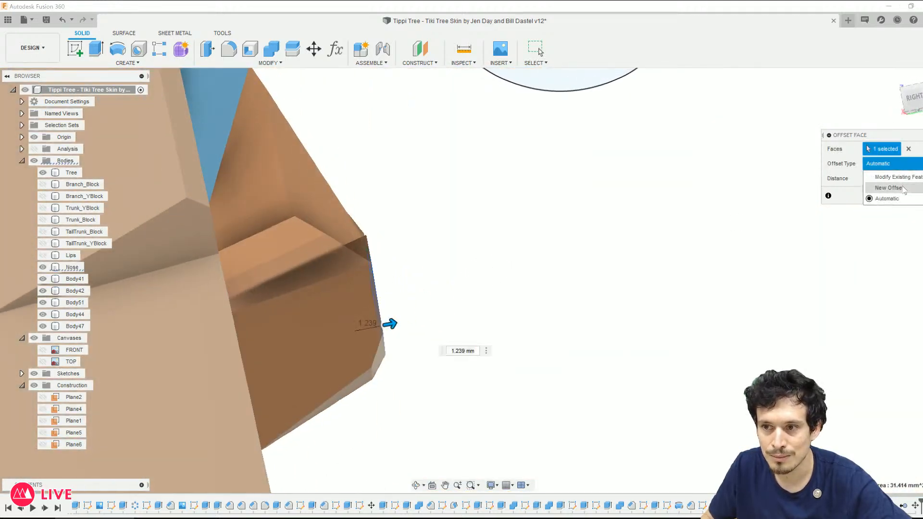
left_click(900, 188)
middle_click_drag(371, 272, 402, 319, "shift")
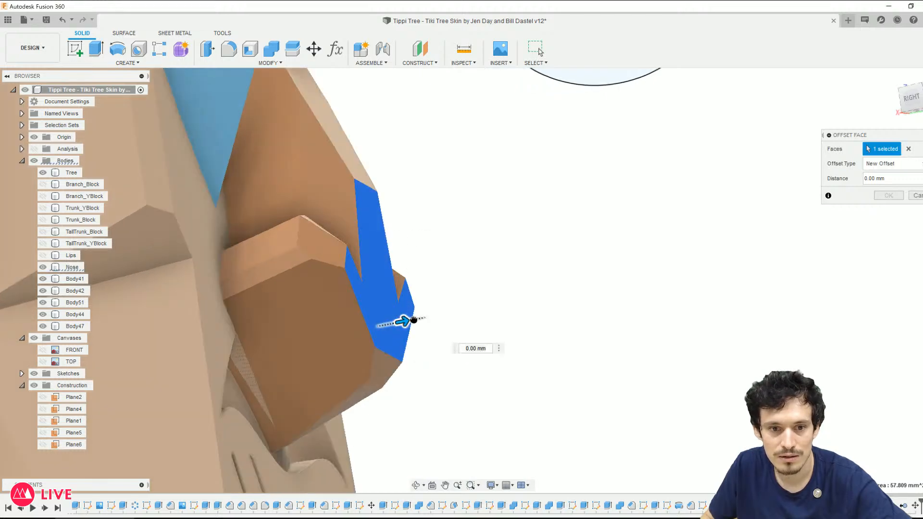
left_click_drag(413, 320, 407, 315)
middle_click_drag(522, 289, 500, 255, "shift")
scroll(317, 302, "up", 10)
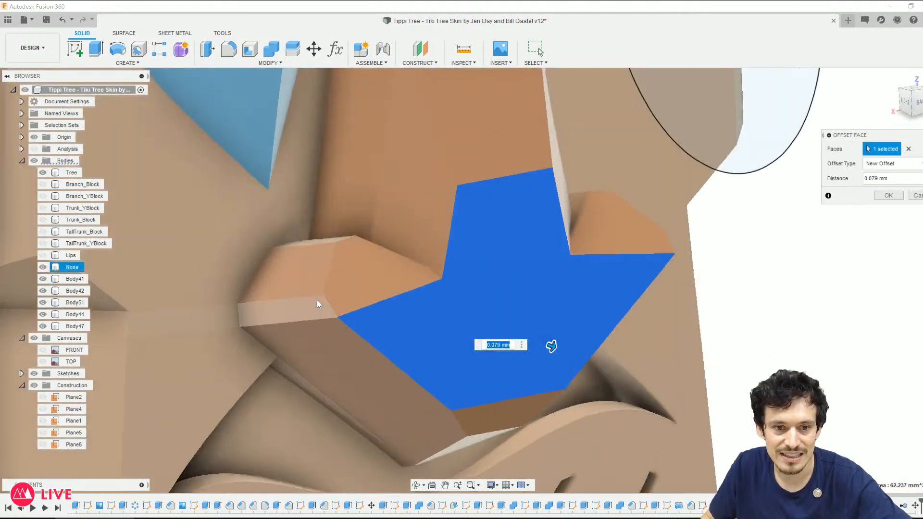
scroll(325, 309, "down", 1)
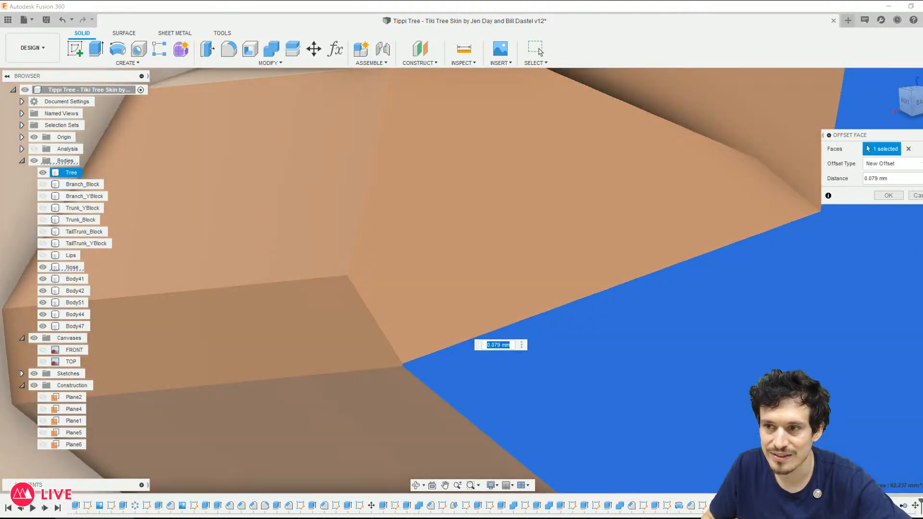
key("Escape")
Step: Clear the selection and show the FRONT canvas over the whole tiki tree
scroll(465, 291, "down", 8)
scroll(581, 360, "down", 1)
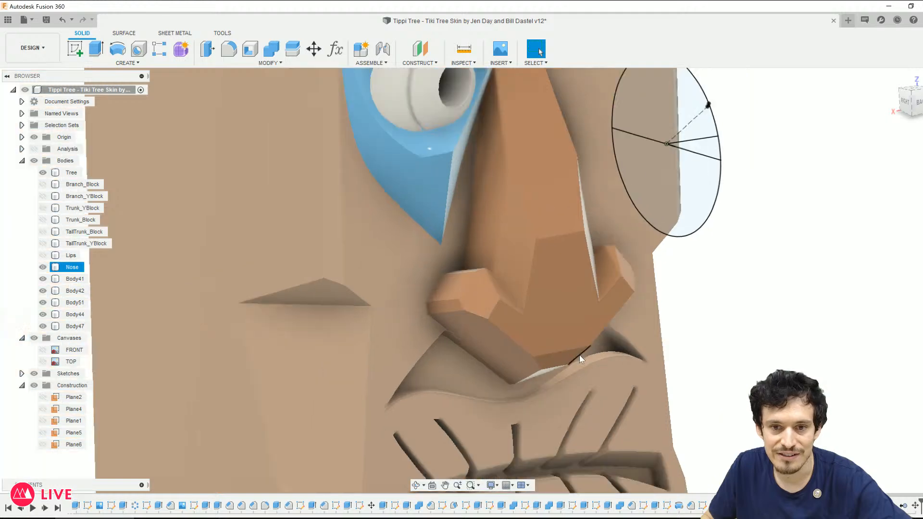
middle_click_drag(581, 360, 551, 330, "shift")
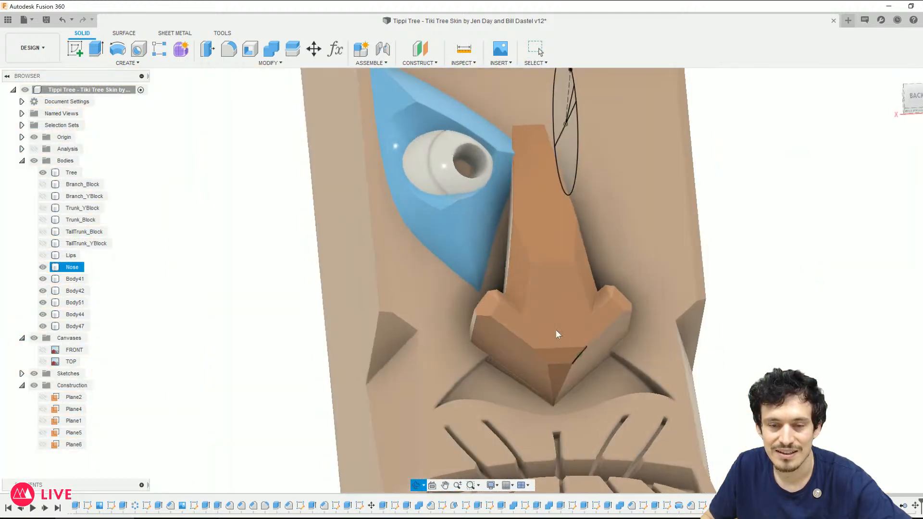
scroll(555, 332, "down", 5)
scroll(543, 283, "down", 3)
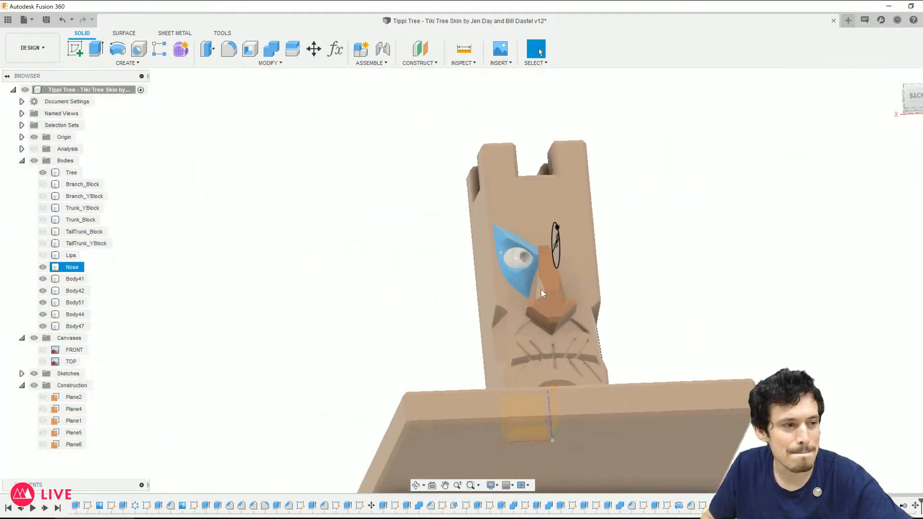
left_click(246, 272)
left_click(42, 350)
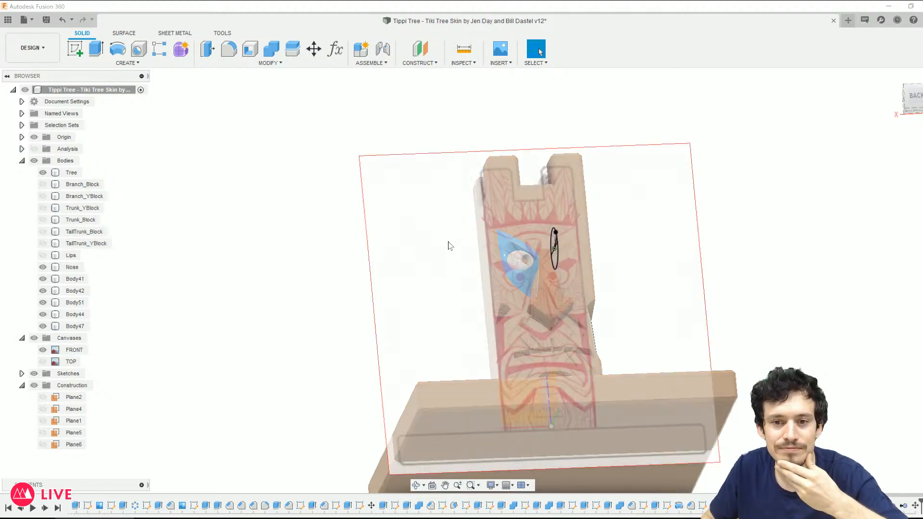
Step: Save the tiki tree design as a new version with the description "User Saved"
mouse_move(447, 243)
middle_mouse_down("shift")
mouse_move(441, 260)
mouse_move(388, 259)
mouse_move(406, 267)
mouse_move(413, 259)
mouse_move(376, 255)
mouse_move(492, 299)
middle_mouse_up("shift")
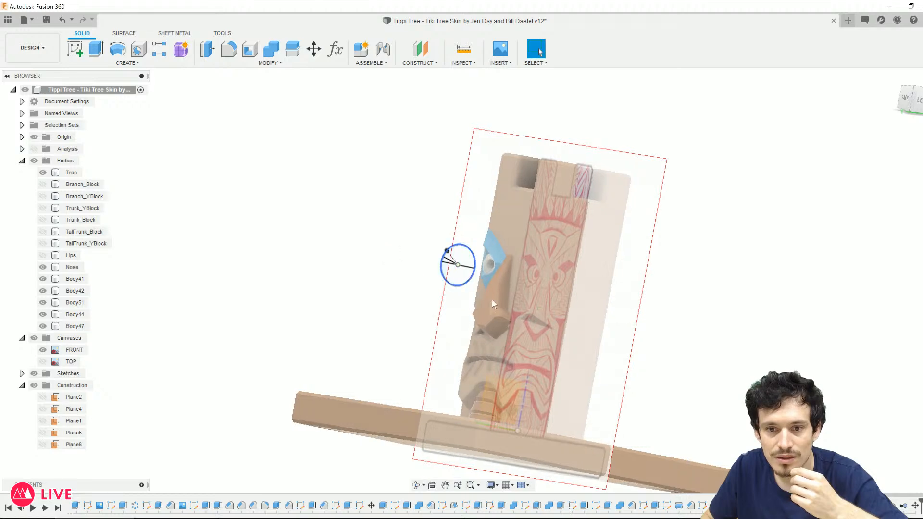
scroll(574, 301, "up", 6)
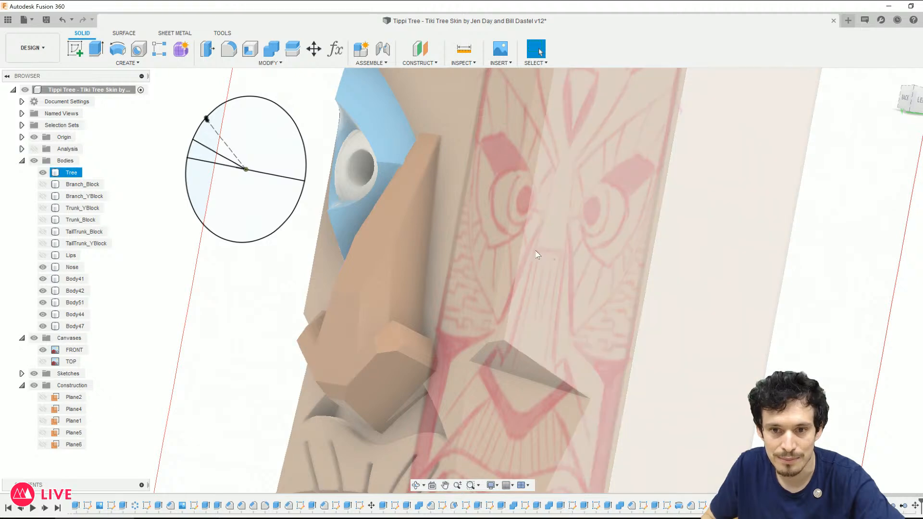
middle_click_drag(534, 247, 542, 273, "shift")
left_click(876, 87)
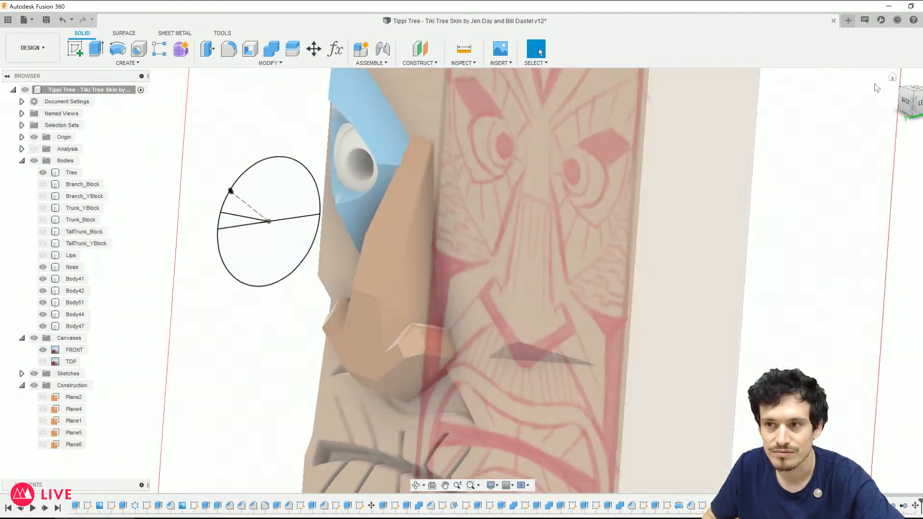
left_click(665, 206)
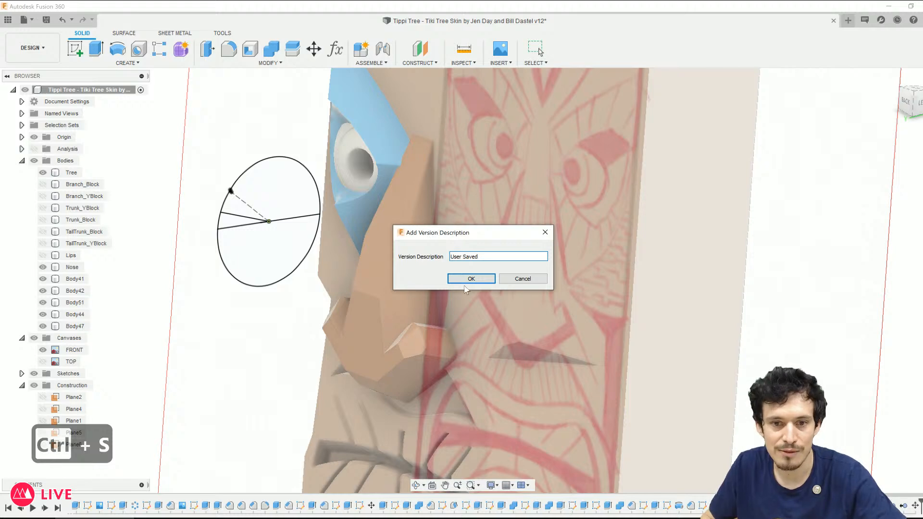
left_click(465, 277)
Step: Roll the design history back to the Combine feature that shapes the nose body
scroll(445, 290, "down", 3)
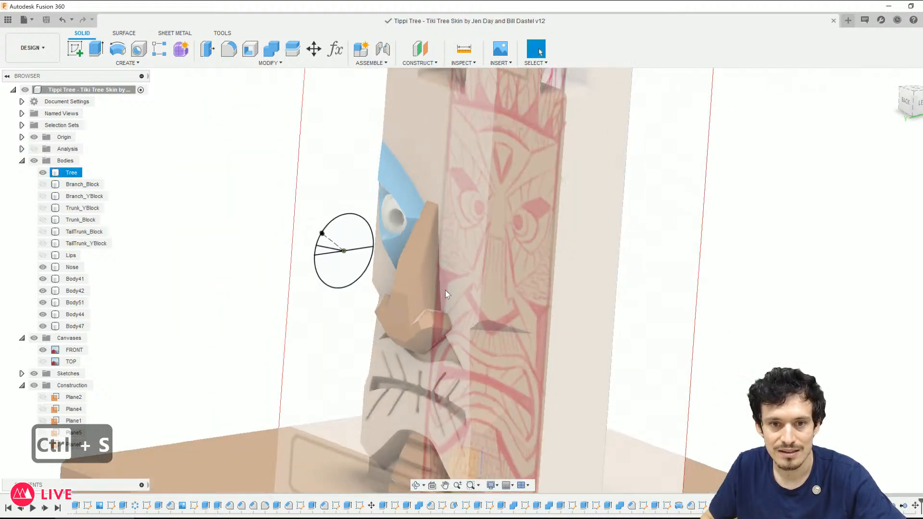
scroll(421, 295, "up", 2)
left_click(400, 254)
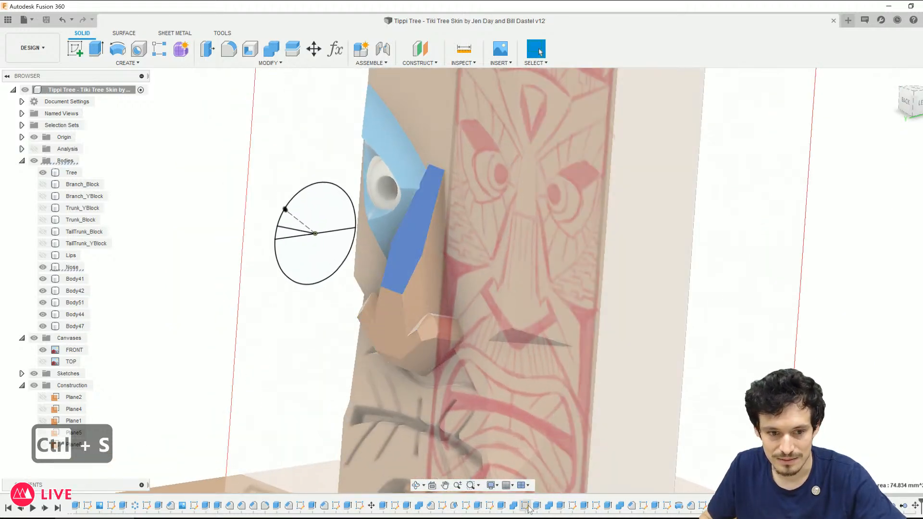
scroll(528, 509, "up", 7)
scroll(528, 509, "down", 13)
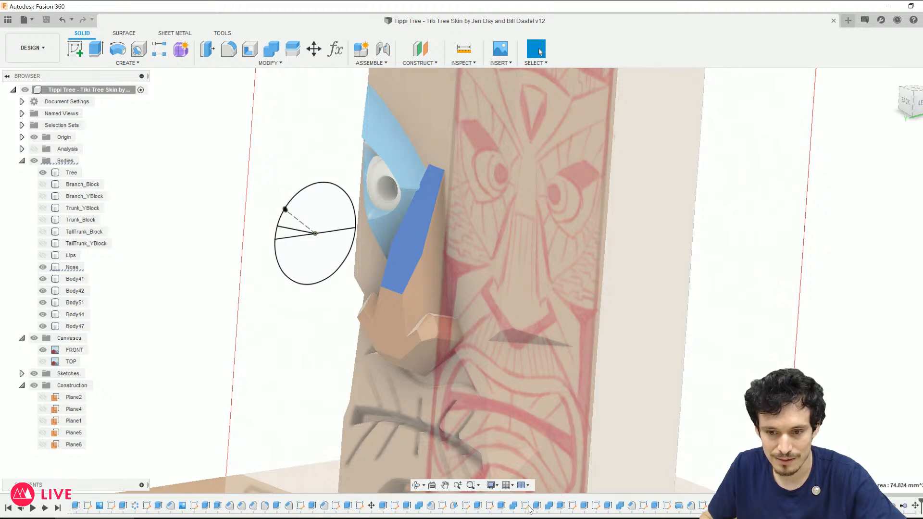
scroll(528, 509, "up", 5)
scroll(528, 509, "down", 5)
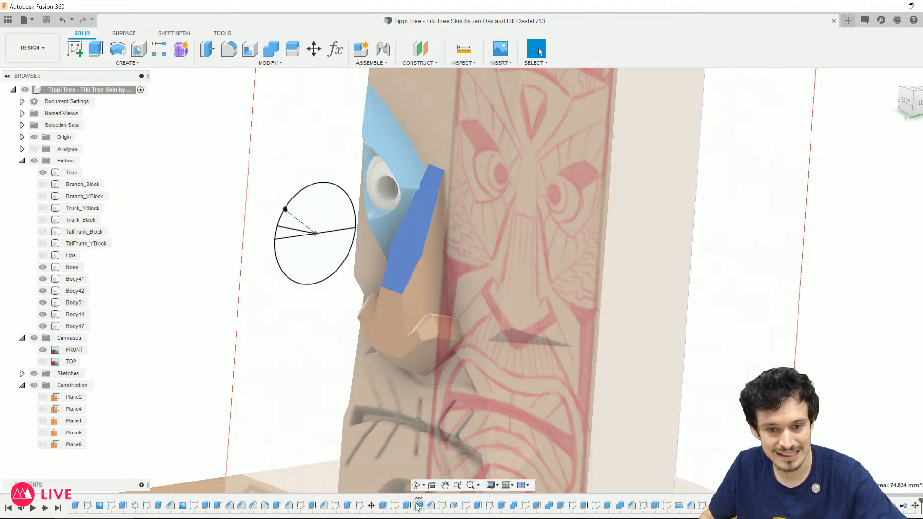
right_click(419, 505)
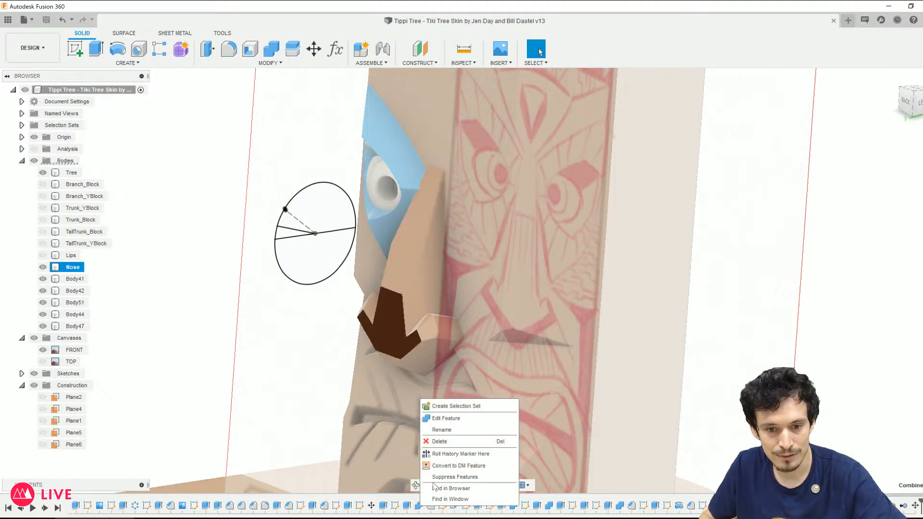
left_click(454, 454)
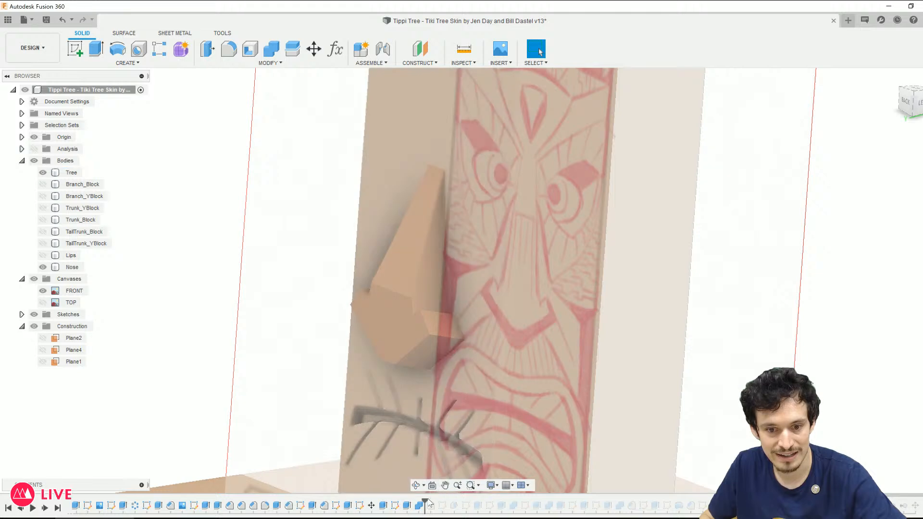
Step: Roll the history back to the nose's side profile sketch, open that sketch for editing and close it again
left_click_drag(426, 504, 402, 501)
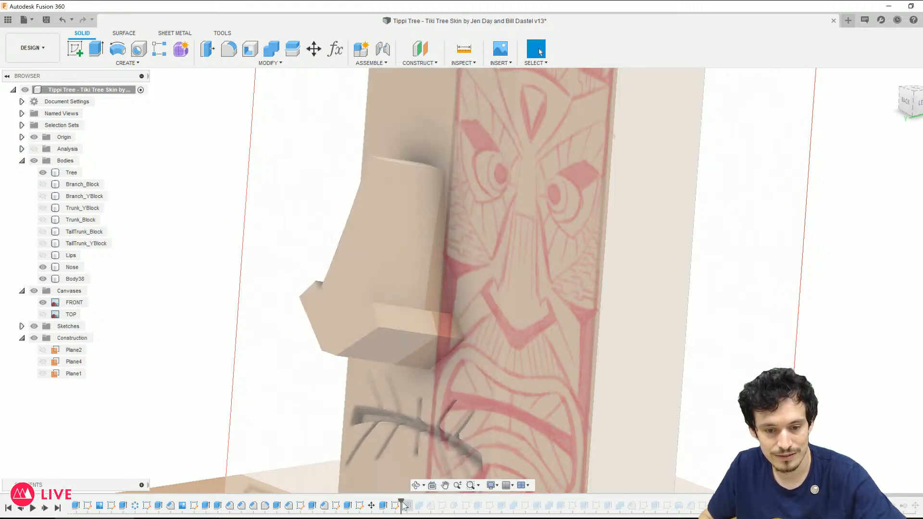
right_click(394, 510)
left_click(409, 408)
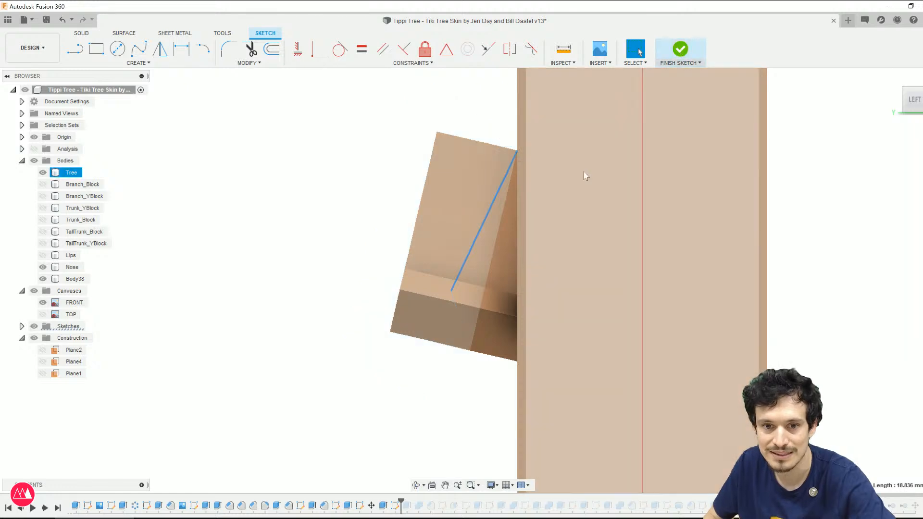
left_click(680, 48)
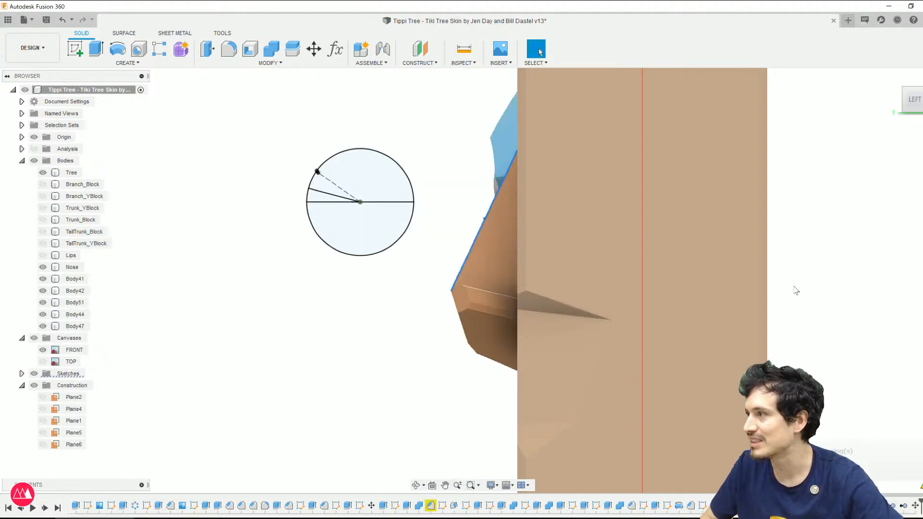
Step: Hide all sketches and the FRONT canvas to leave only the solid bodies in view
scroll(794, 286, "down", 2)
middle_click_drag(582, 236, 490, 247, "shift")
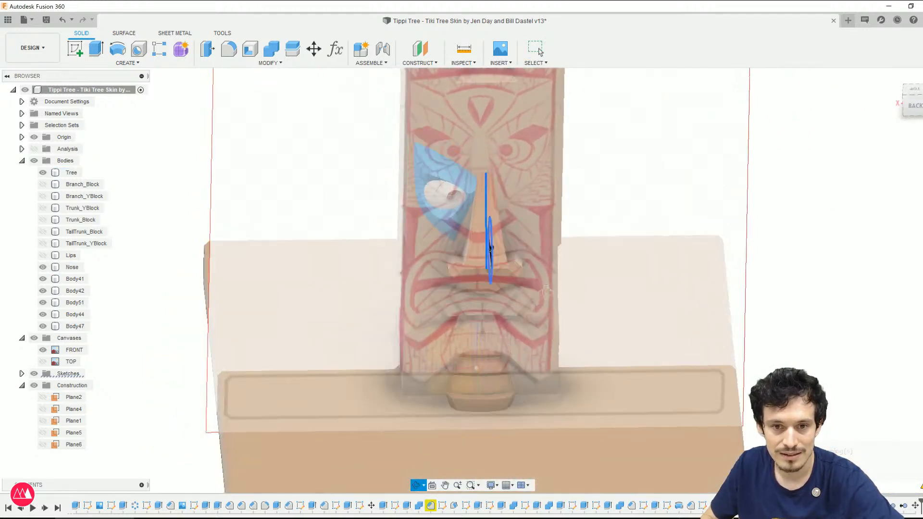
mouse_move(546, 291)
middle_mouse_down("shift")
mouse_move(510, 274)
mouse_move(556, 289)
middle_mouse_up("shift")
scroll(462, 178, "up", 2)
middle_click_drag(460, 177, 481, 166, "shift")
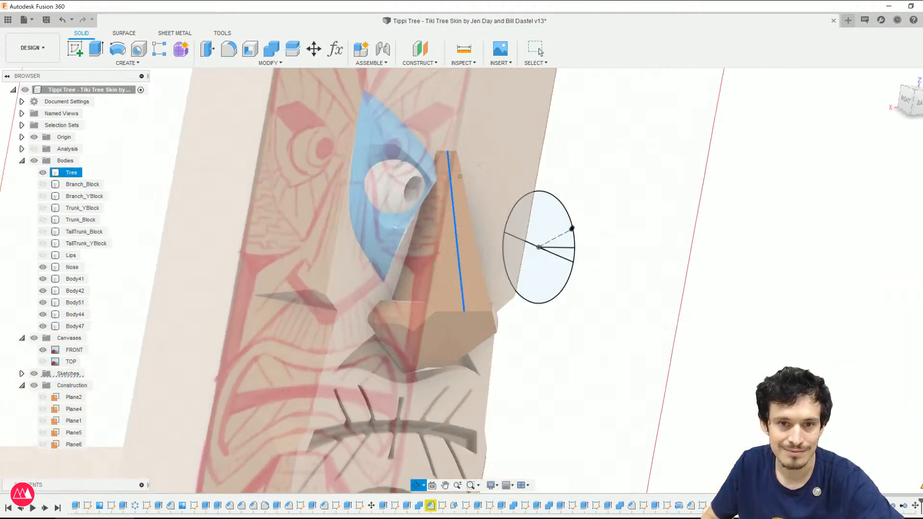
scroll(480, 163, "up", 1)
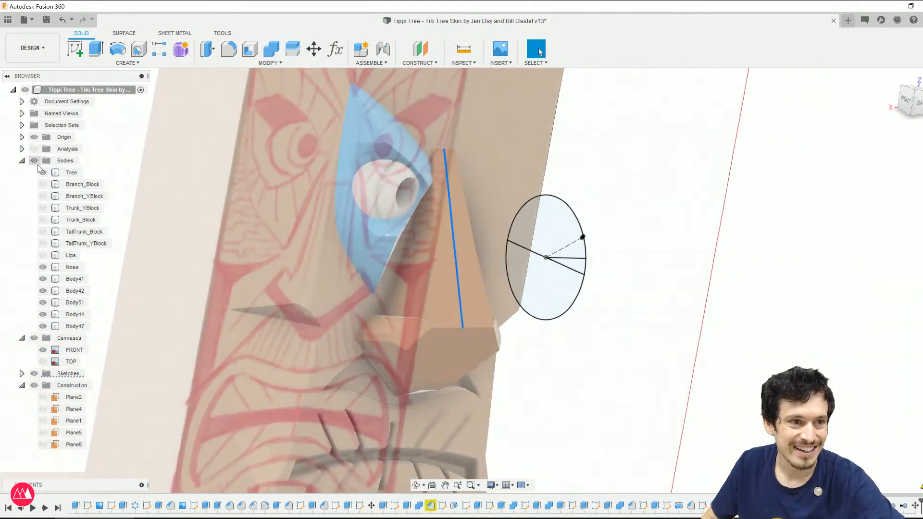
scroll(423, 289, "down", 3)
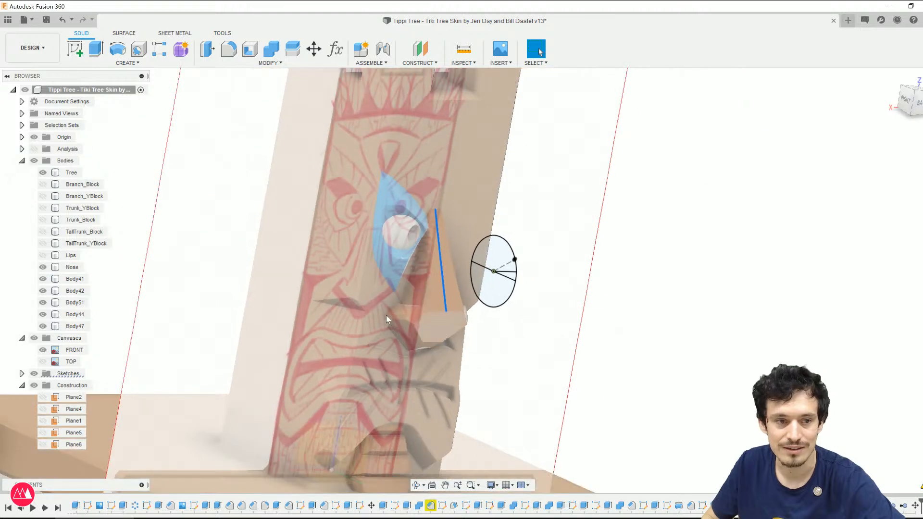
left_click(34, 374)
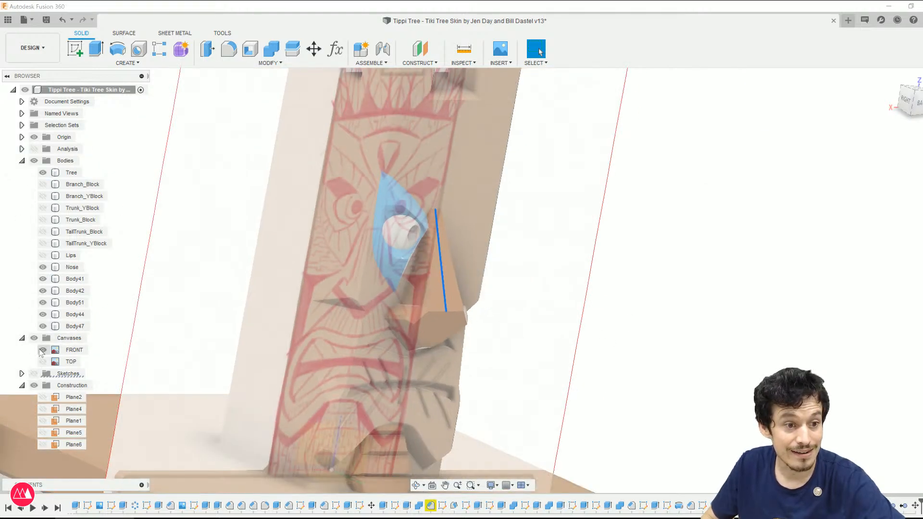
left_click(42, 350)
Step: Examine the nose bridge, tip and nostrils and how they meet the eye and upper lip from several angles
middle_click_drag(440, 323, 407, 310, "shift")
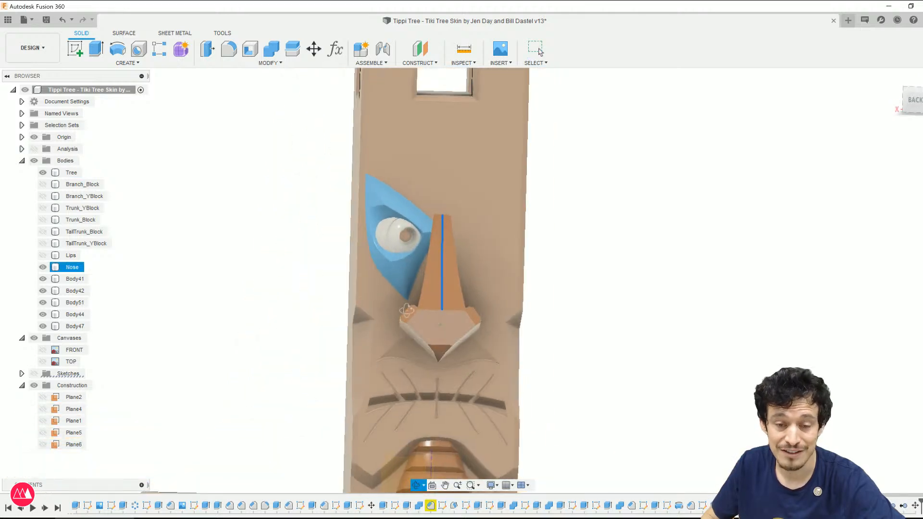
scroll(434, 238, "up", 5)
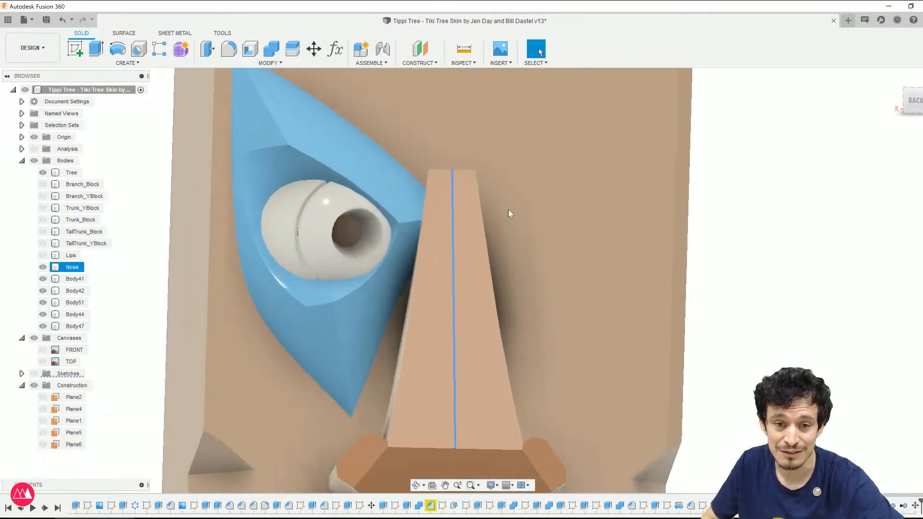
left_click(509, 208)
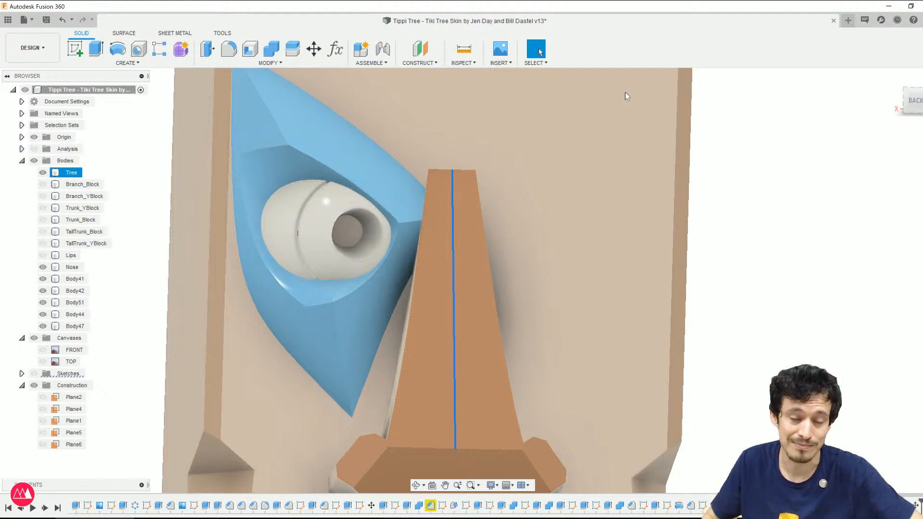
middle_click_drag(543, 210, 497, 230, "shift")
scroll(567, 221, "down", 6)
scroll(497, 230, "down", 3)
left_click(502, 310)
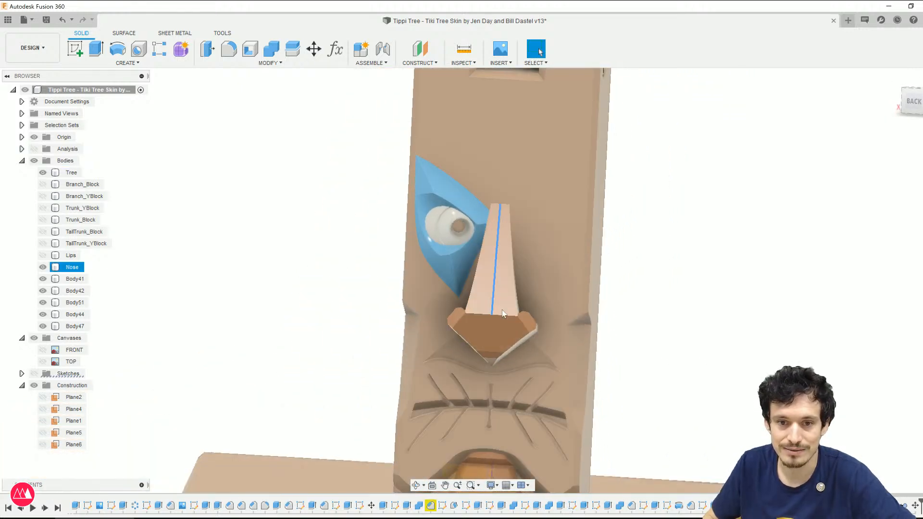
scroll(506, 345, "down", 3)
left_click(506, 344)
scroll(506, 354, "up", 5)
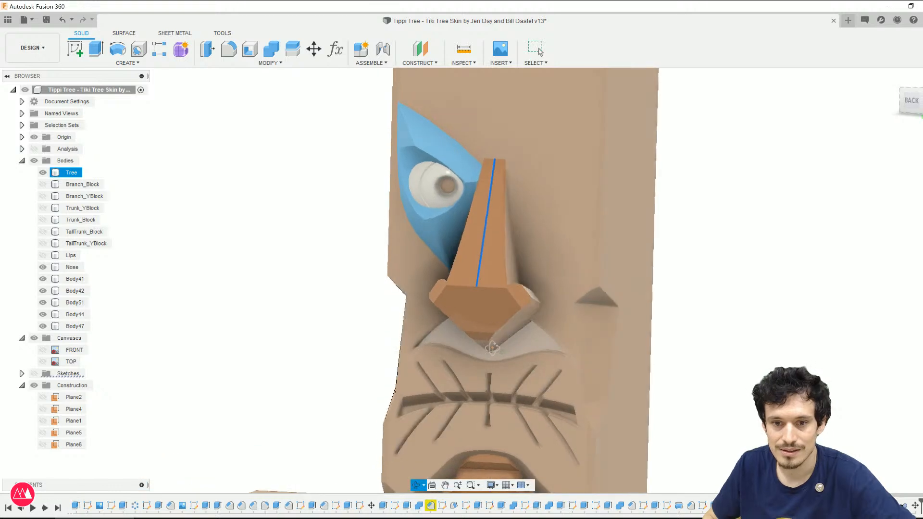
middle_click_drag(482, 348, 506, 327, "shift")
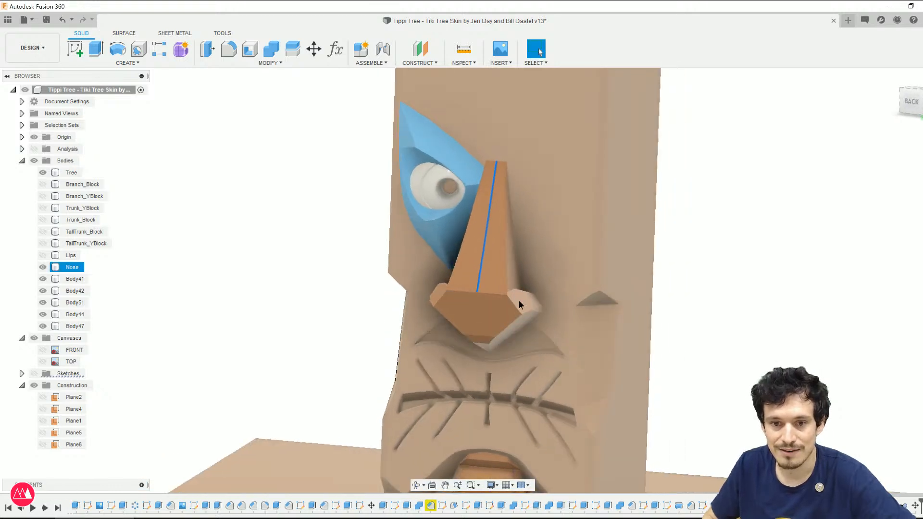
middle_click_drag(406, 354, 381, 348, "shift")
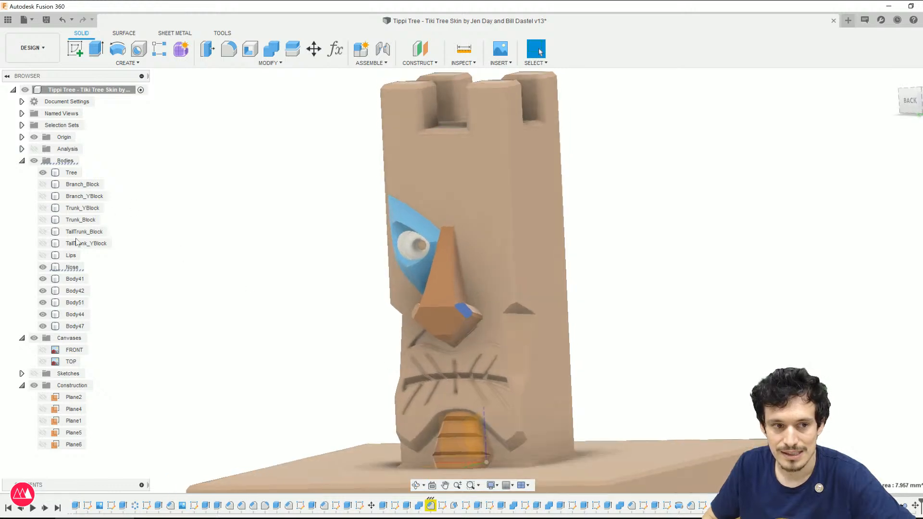
Step: Show the FRONT canvas to compare the carved face with the reference drawing, and hide it again
left_click(43, 350)
middle_click_drag(224, 329, 201, 340, "shift")
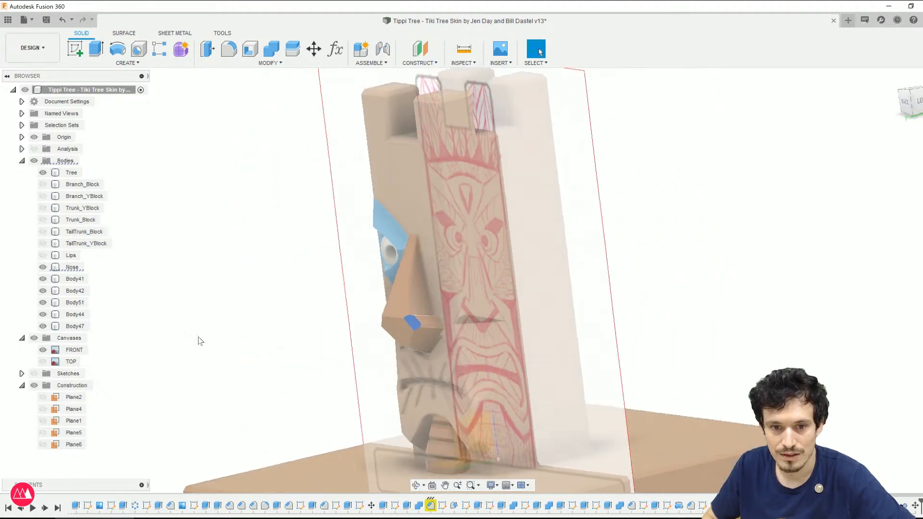
left_click(43, 350)
middle_click_drag(250, 317, 344, 310, "shift")
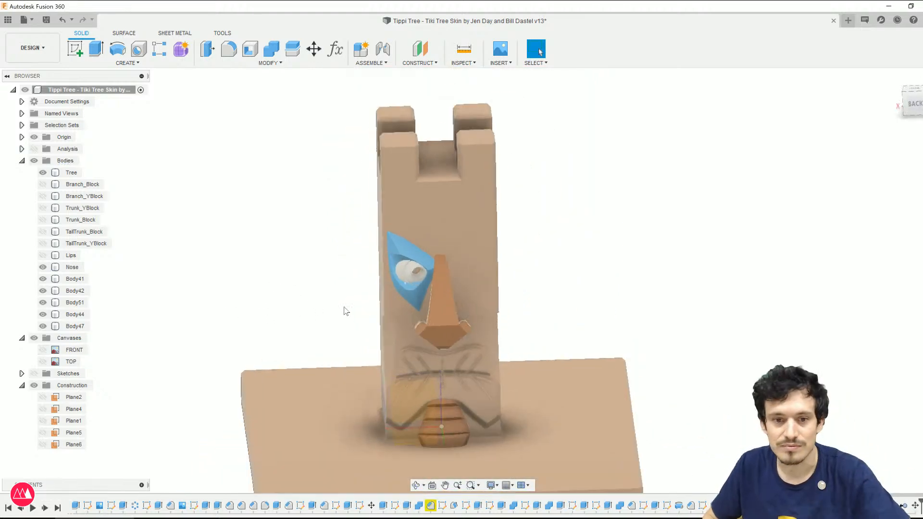
Step: Undo the last four visibility changes to the sketches and the FRONT canvas
scroll(416, 294, "up", 4)
middle_click_drag(439, 302, 480, 295, "shift")
scroll(468, 355, "up", 2)
scroll(468, 355, "down", 5)
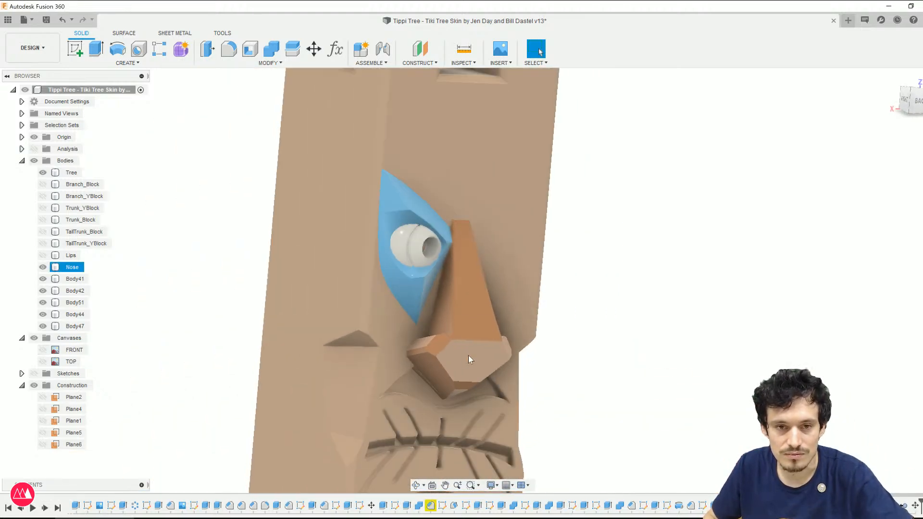
key("ctrl+z")
key("ctrl+z")
key("ctrl+z")
key("ctrl+z")
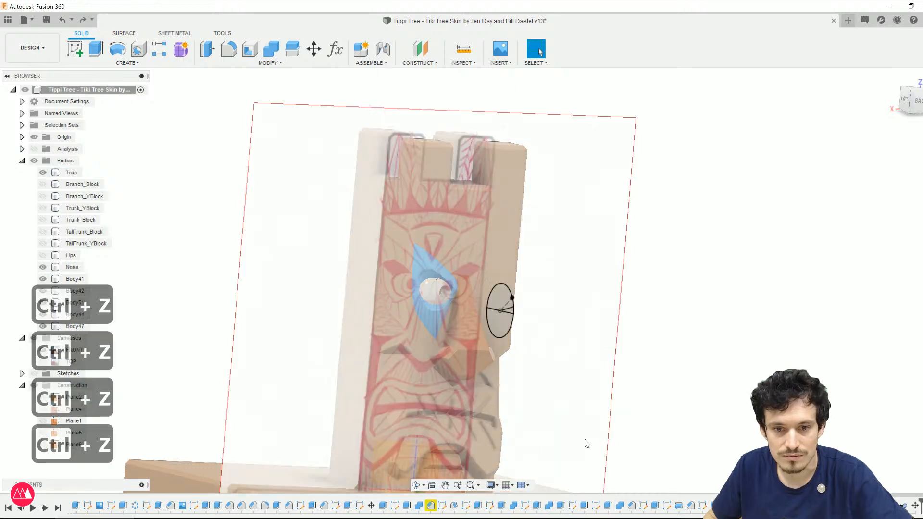
key("Escape")
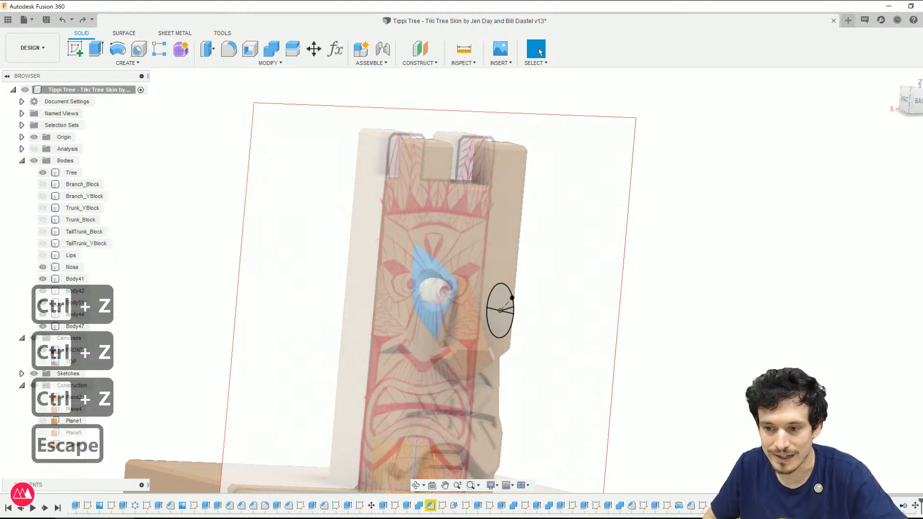
right_click(842, 505)
left_click(863, 404)
middle_click_drag(746, 339, 653, 140, "shift")
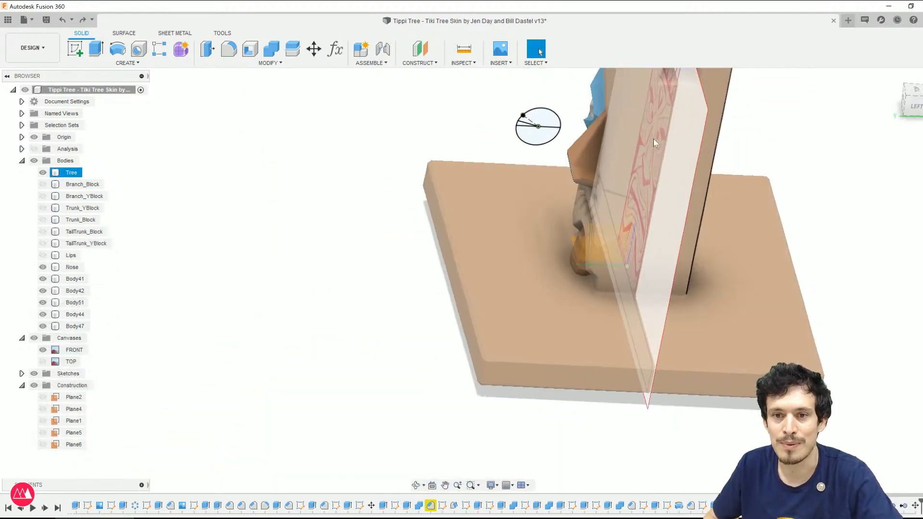
scroll(511, 78, "up", 3)
middle_click_drag(644, 284, 693, 225, "shift")
middle_click_drag(684, 264, 719, 271, "shift")
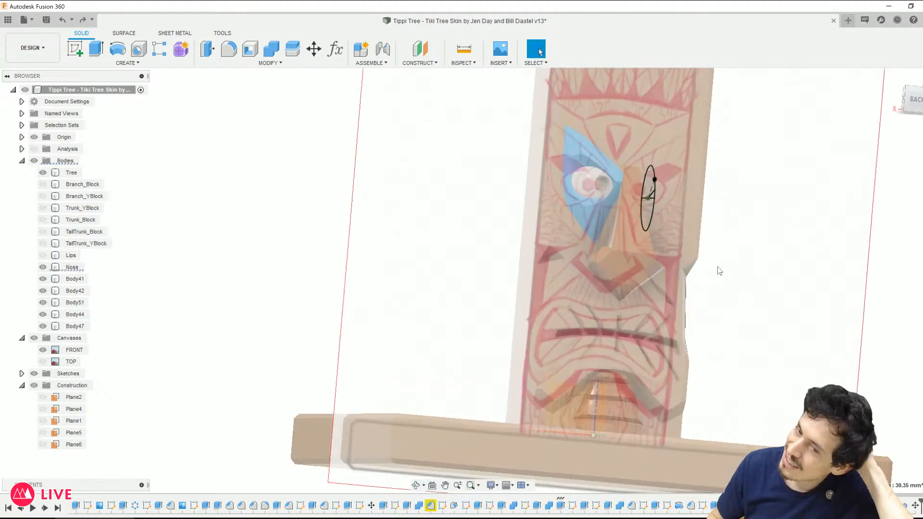
Step: Hide the FRONT canvas to view the nose and mouth area without the reference drawing
left_click(44, 173)
left_click(43, 172)
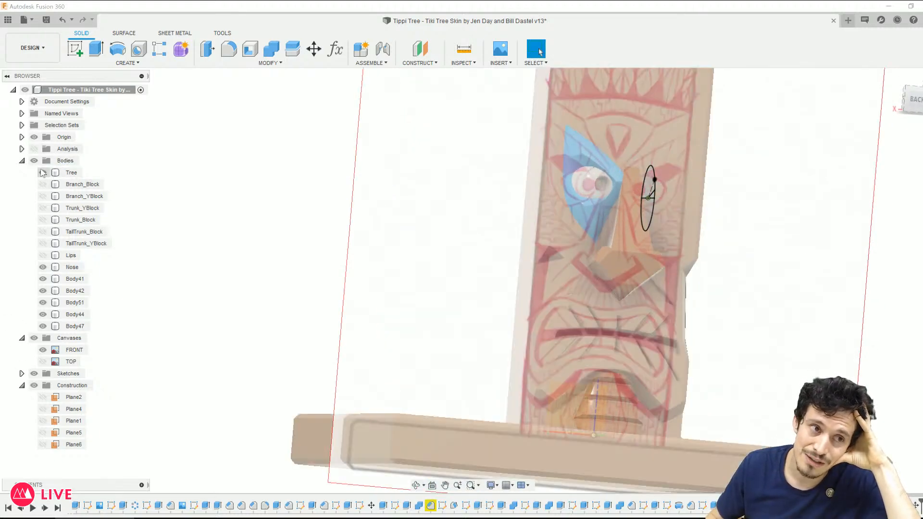
left_click(42, 350)
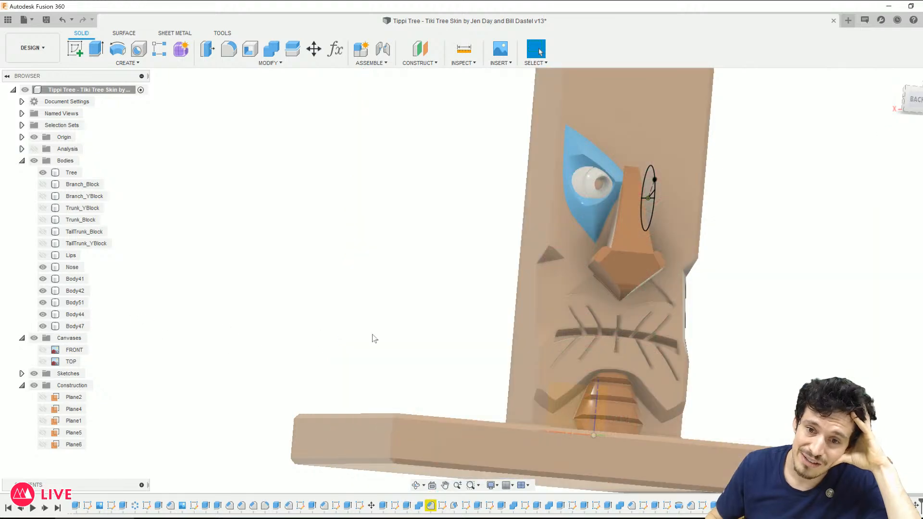
scroll(531, 293, "up", 5)
middle_click_drag(677, 305, 774, 296, "shift")
scroll(696, 300, "down", 4)
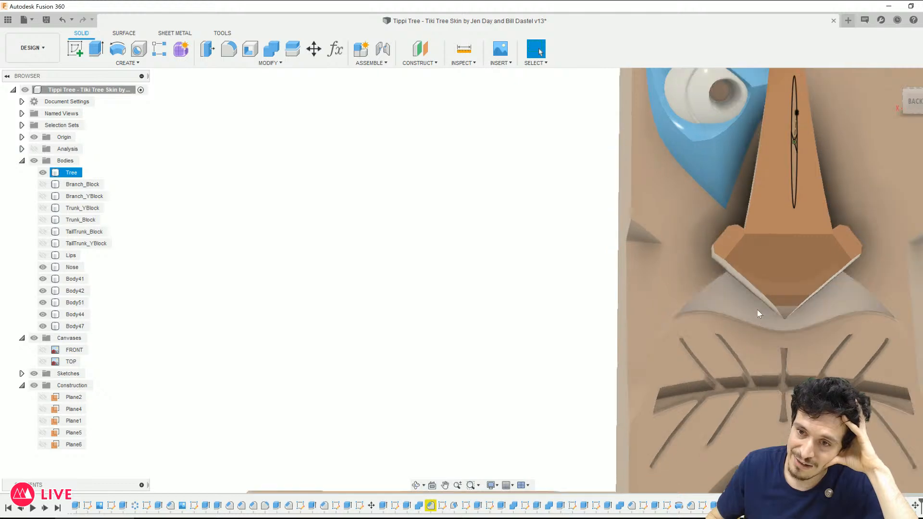
Step: Open the nose's Chamfer15 feature to check its edge sets around the nostrils and tip, and leave it without changes
scroll(855, 251, "down", 2)
middle_click_drag(856, 251, 827, 274, "shift")
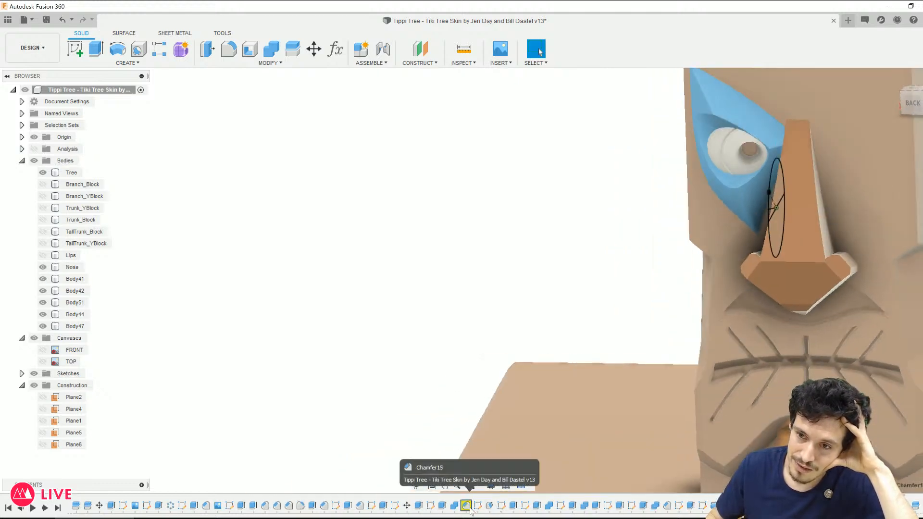
right_click(466, 506)
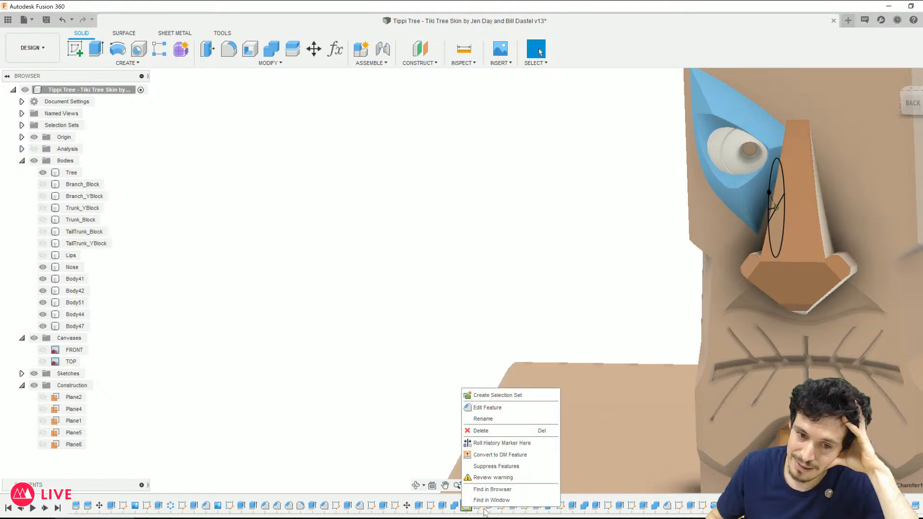
left_click(493, 407)
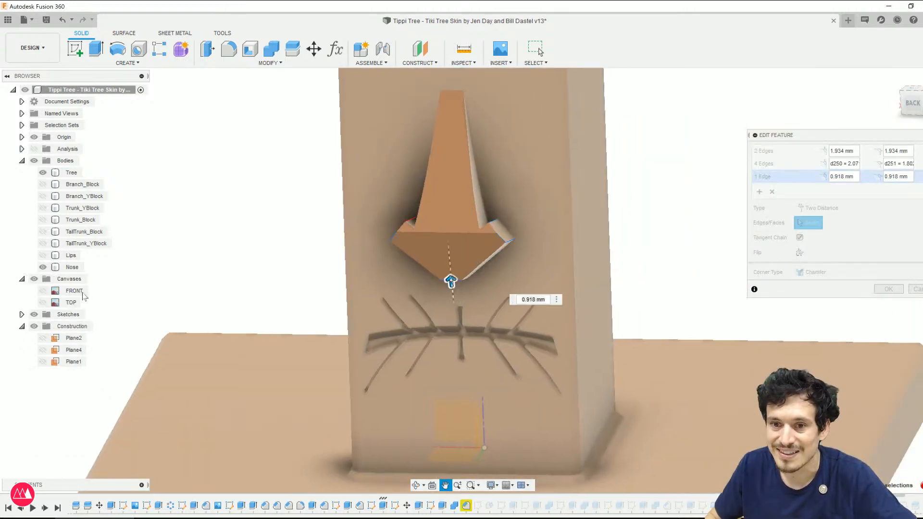
scroll(425, 241, "up", 4)
middle_click_drag(425, 242, 508, 193, "shift")
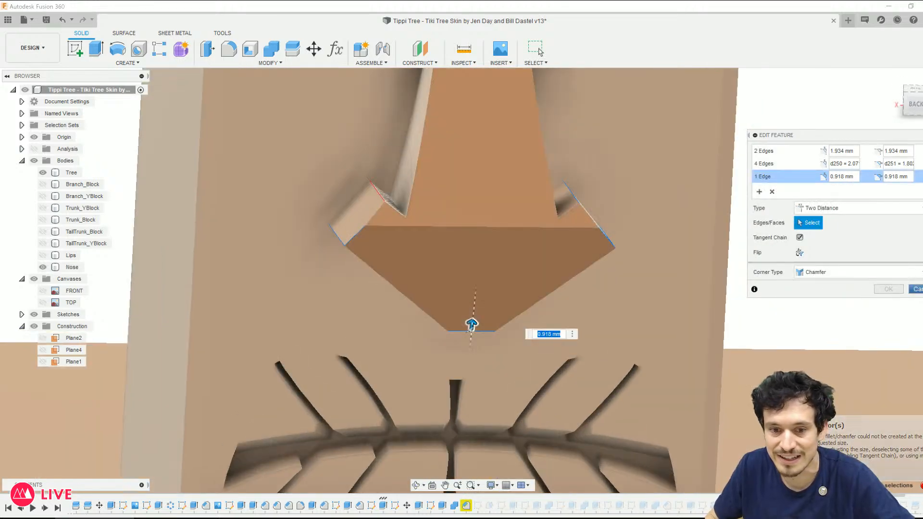
key("Escape")
Step: Try suppressing the nose's Chamfer15 feature, and undo back to the earlier state with the history rolled back before the nose features
right_click(466, 512)
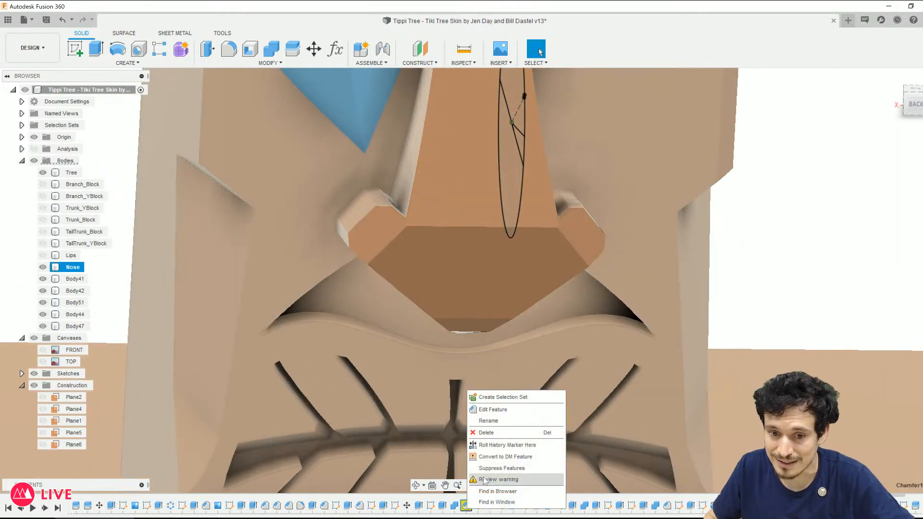
left_click(489, 477)
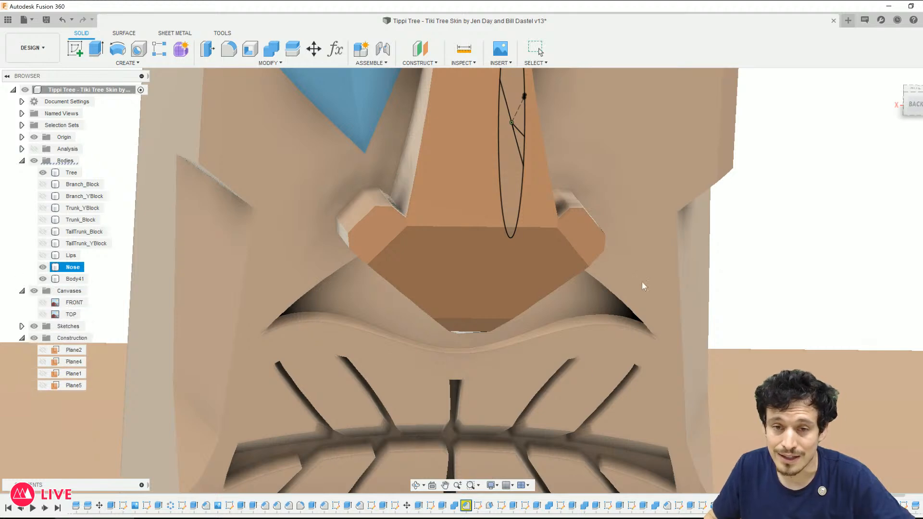
key("ctrl+z")
key("ctrl+z")
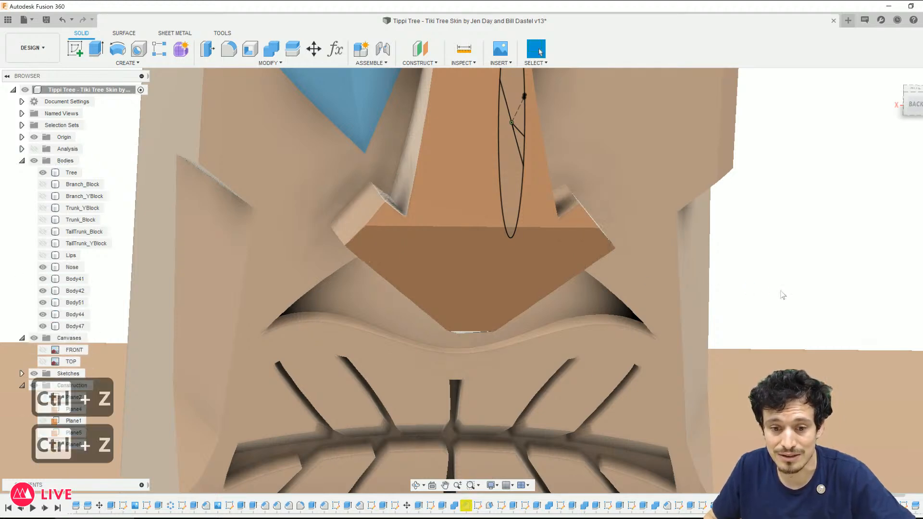
key("ctrl+z")
key("ctrl+z")
key("ctrl+z")
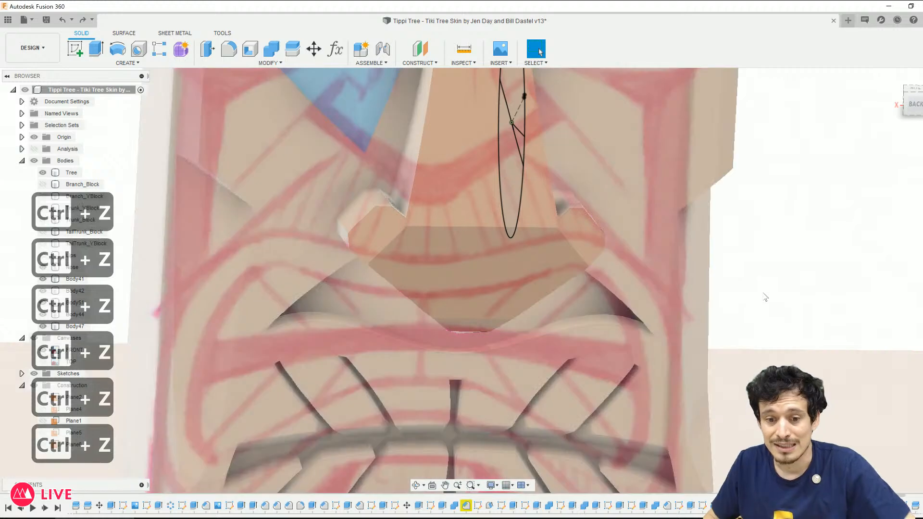
key("ctrl+z")
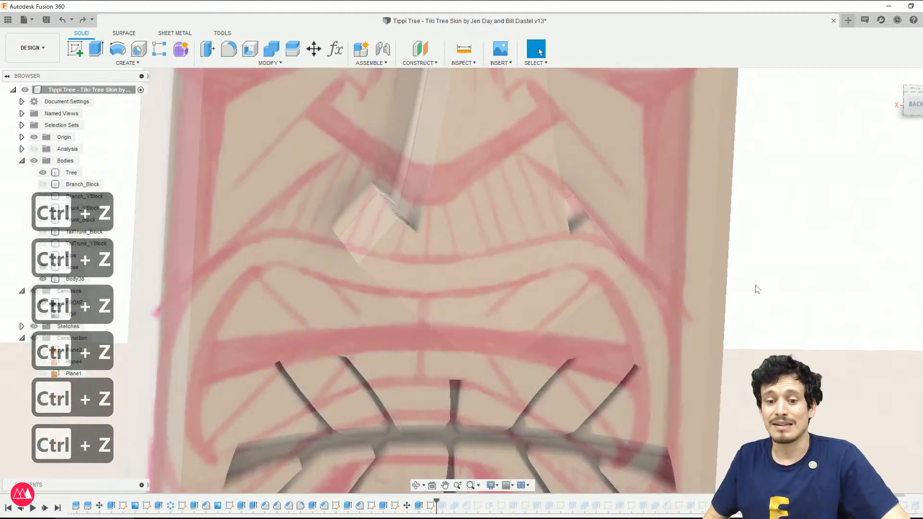
Step: Open the nose's side-profile sketch at the rollback point, undo out of it, and redo to restore the full feature history
double_click(434, 506)
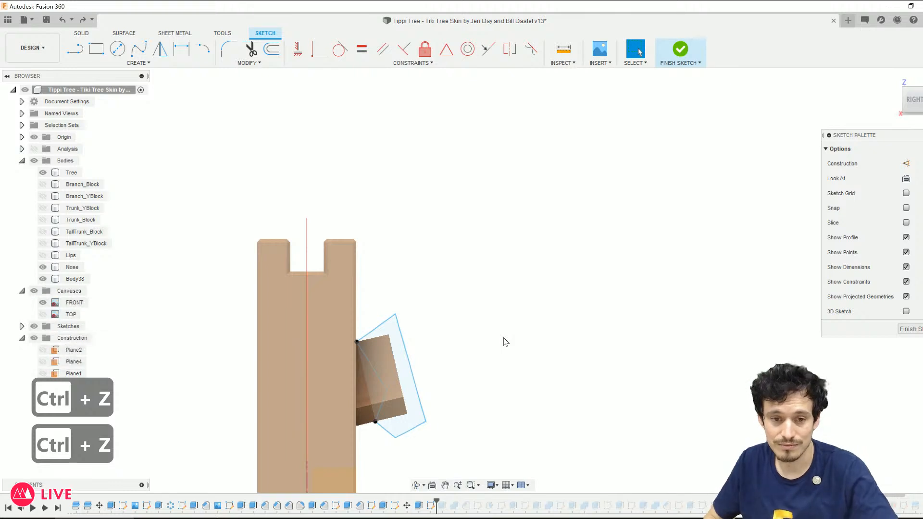
key("ctrl+z")
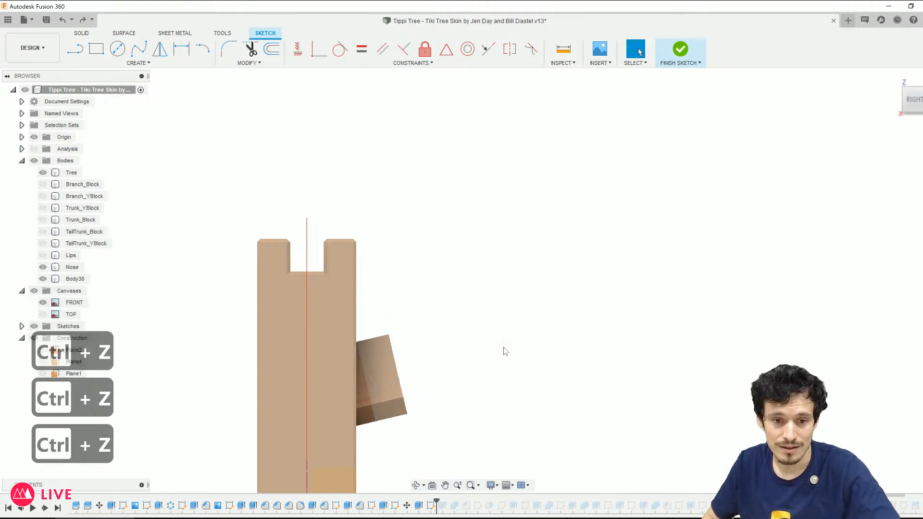
key("ctrl+z")
scroll(504, 357, "down", 3)
middle_click_drag(505, 356, 457, 340, "shift")
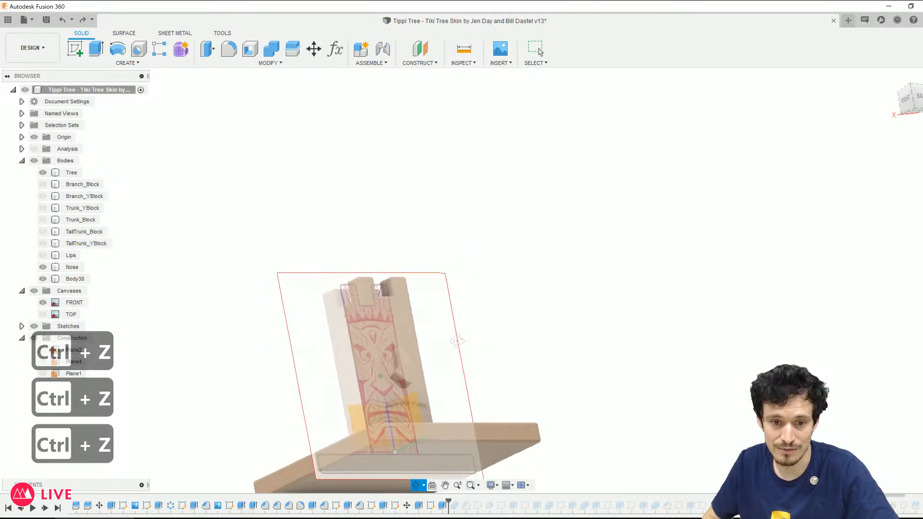
scroll(368, 335, "down", 1)
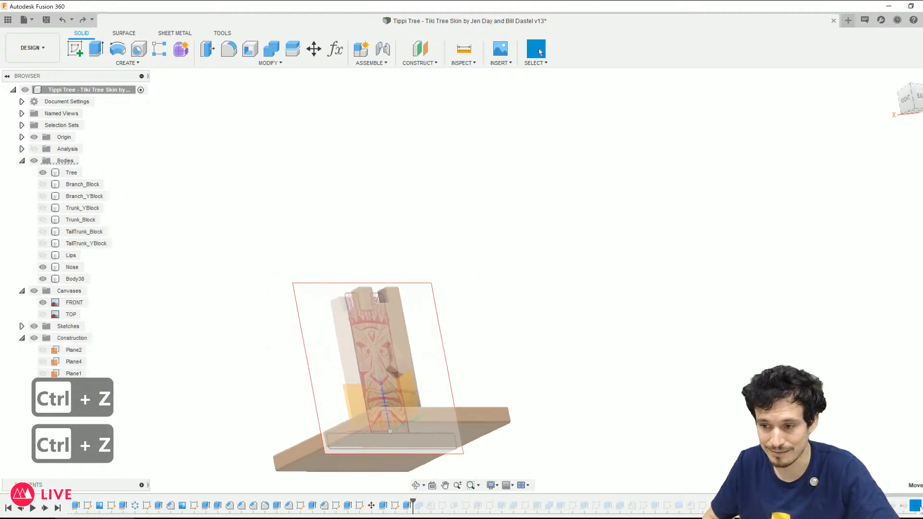
key("ctrl+y")
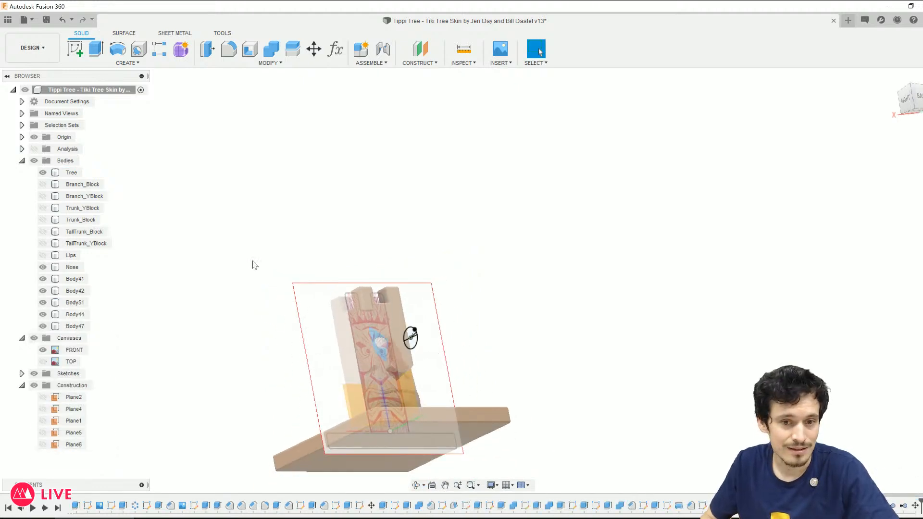
Step: Hide the FRONT canvas and view the whole tree with its single eye, nose and mouth at an angle
left_click(43, 350)
middle_click_drag(397, 257, 379, 302, "shift")
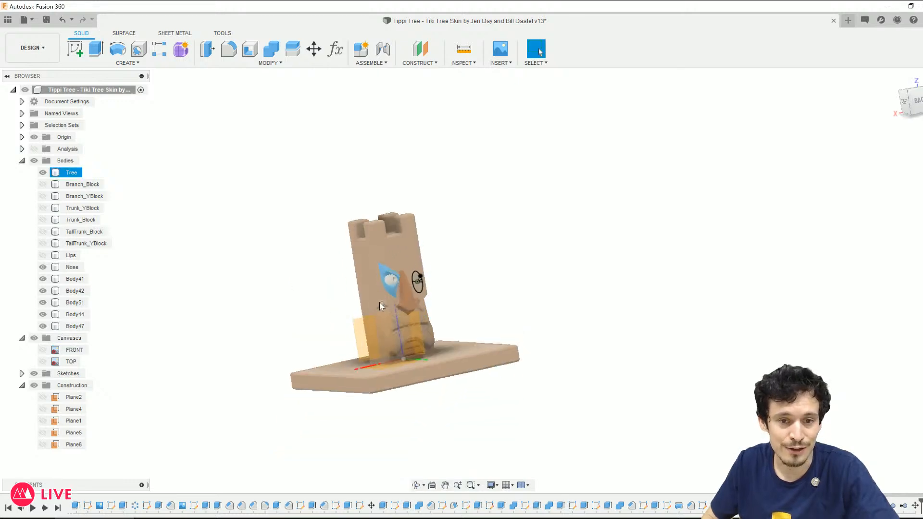
scroll(318, 309, "up", 6)
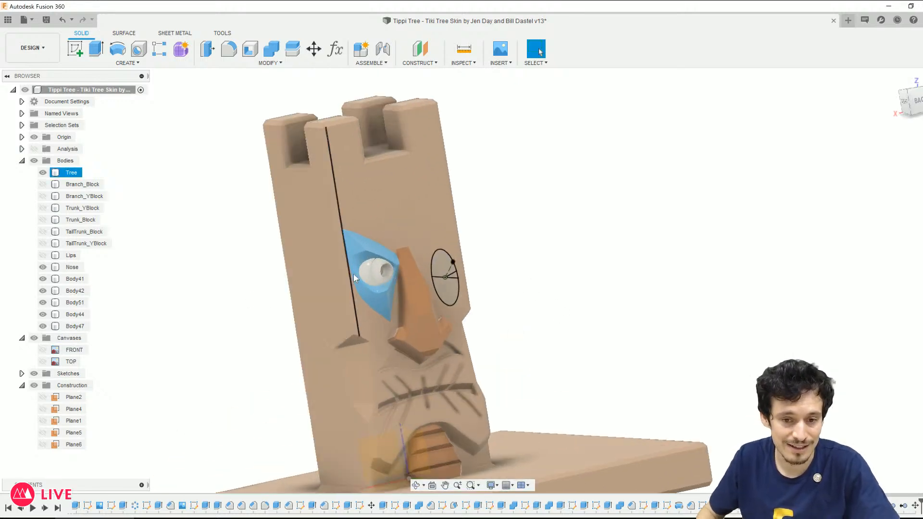
left_click(473, 252)
left_click(413, 274)
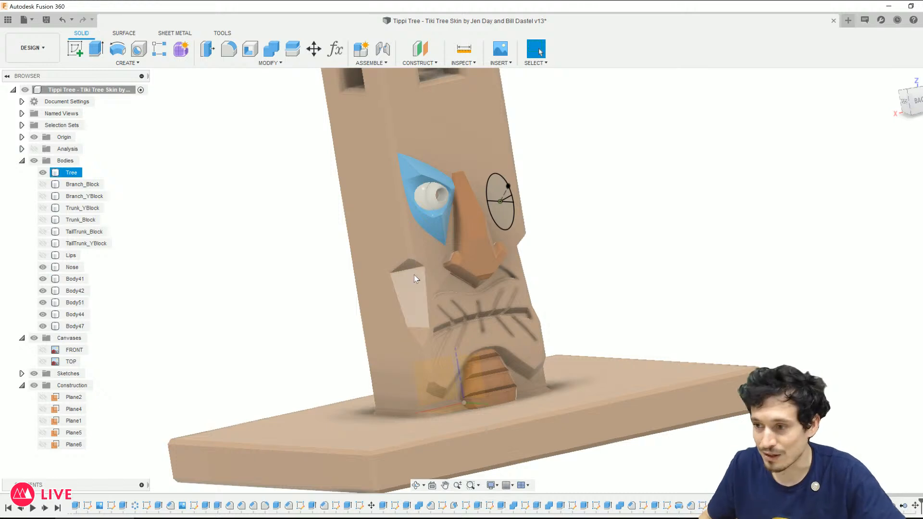
middle_click_drag(543, 294, 571, 311, "shift")
scroll(571, 311, "down", 1)
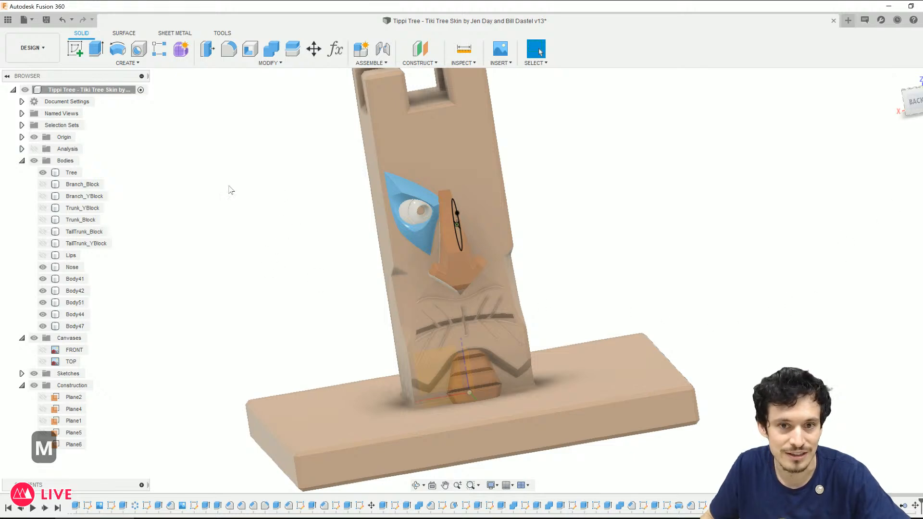
Step: Mirror the eyeball and blue eye surround bodies (Body47 and Body44) across the face's vertical centre plane with the Join operation
left_click(131, 61)
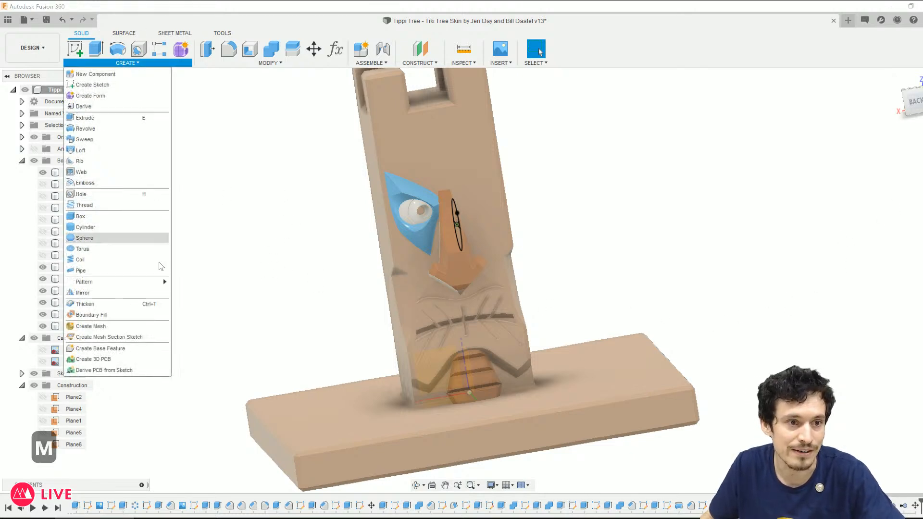
left_click(96, 291)
left_click(889, 149)
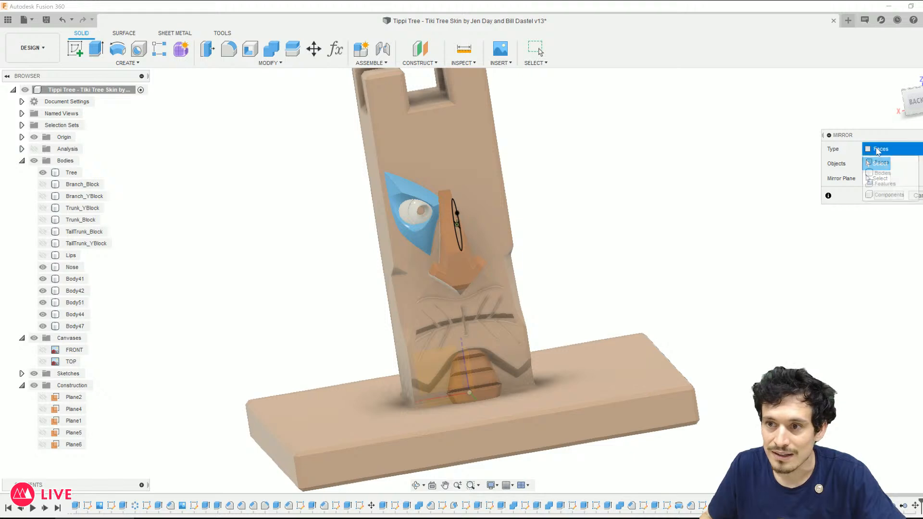
left_click(879, 183)
left_click(421, 218)
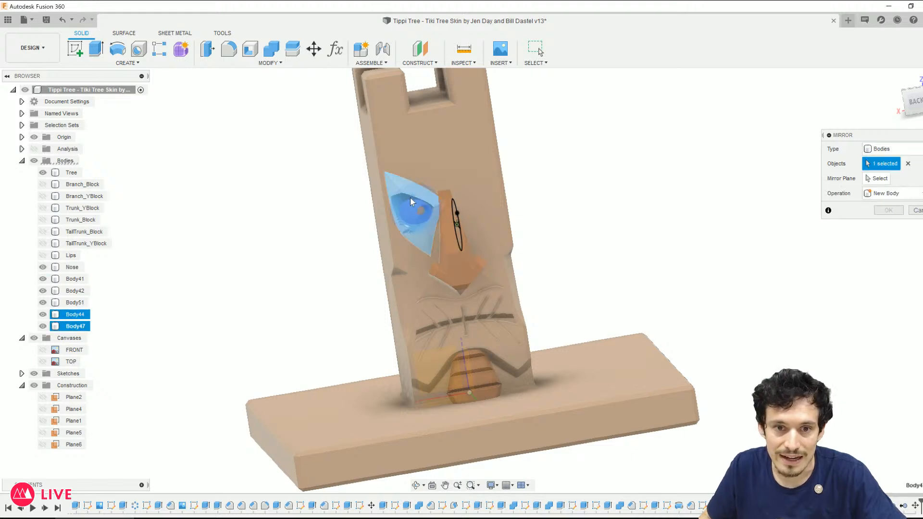
left_click(875, 178)
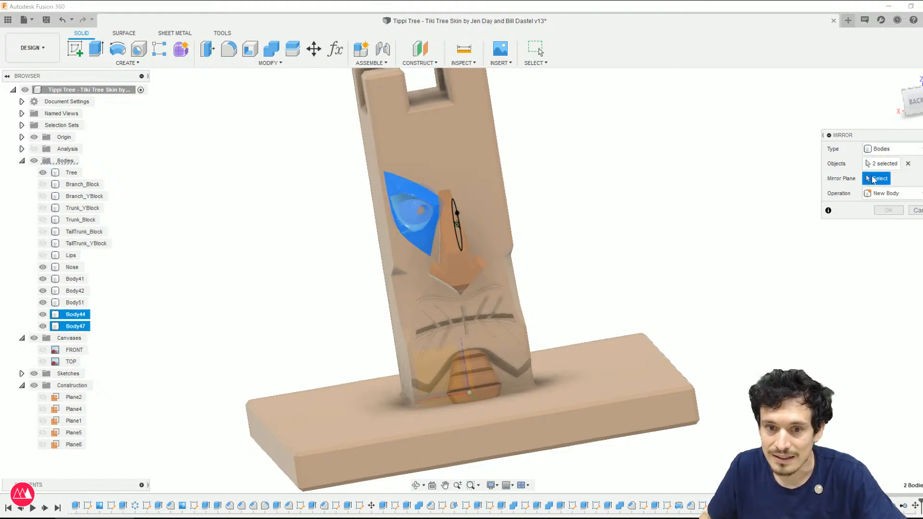
left_click(465, 376)
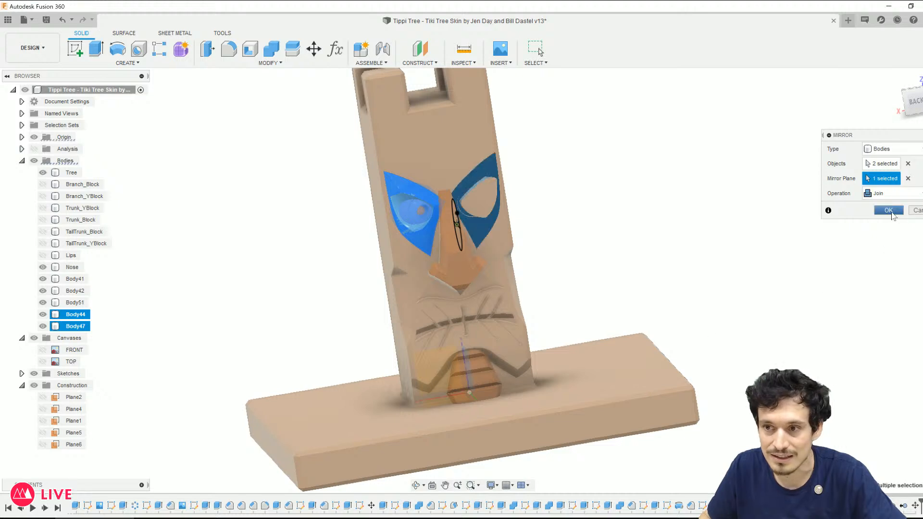
left_click(888, 211)
Step: Examine both eyes from below, toggling the visibility of Body51 and Body44 to compare the overlapping blue eye surrounds
scroll(483, 160, "up", 5)
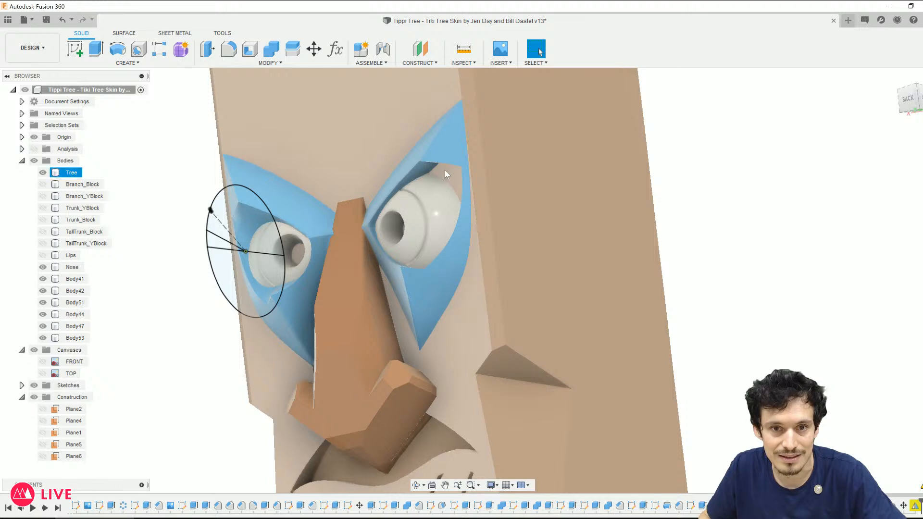
mouse_move(445, 170)
middle_mouse_down("shift")
mouse_move(426, 125)
mouse_move(447, 166)
middle_mouse_up("shift")
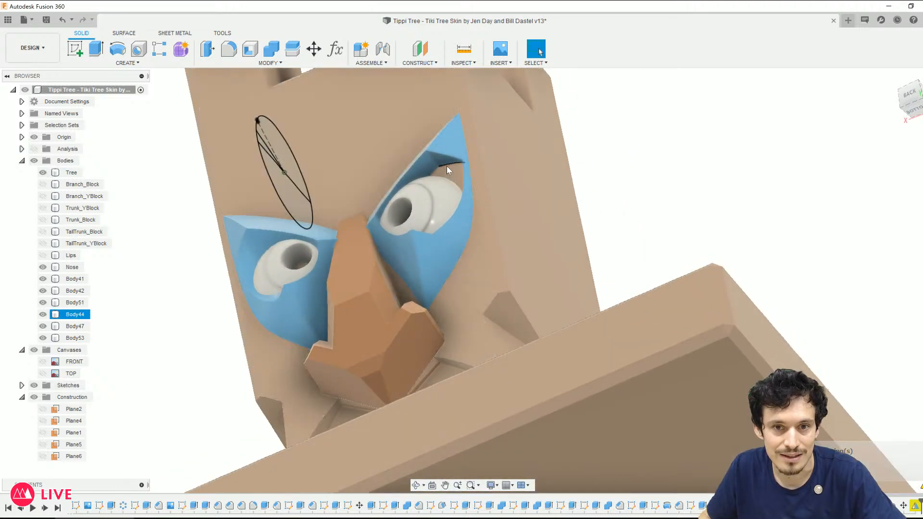
left_click(43, 302)
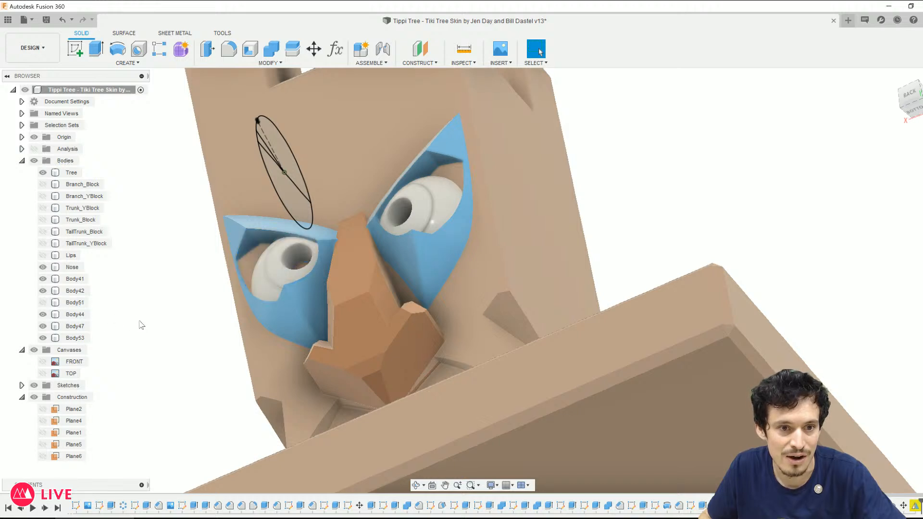
left_click(57, 303)
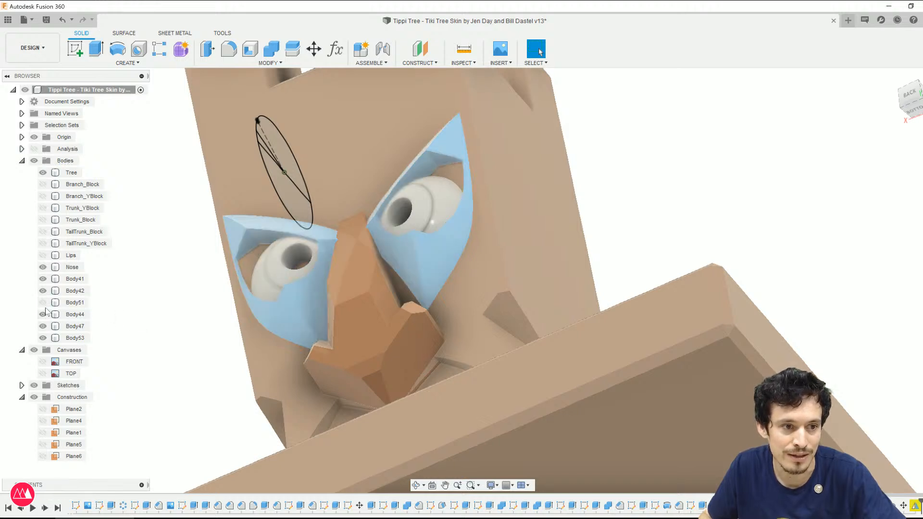
left_click(43, 292)
left_click(43, 315)
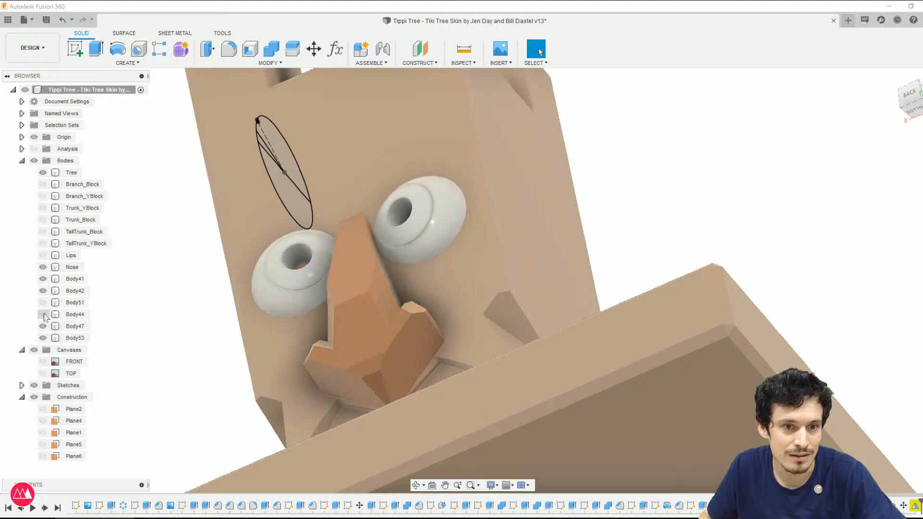
left_click(42, 304)
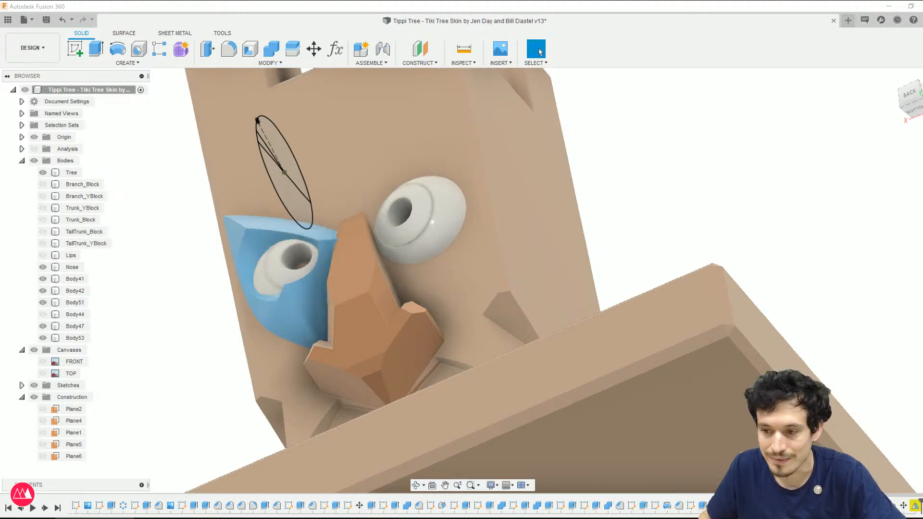
left_click(43, 303)
left_click(43, 303)
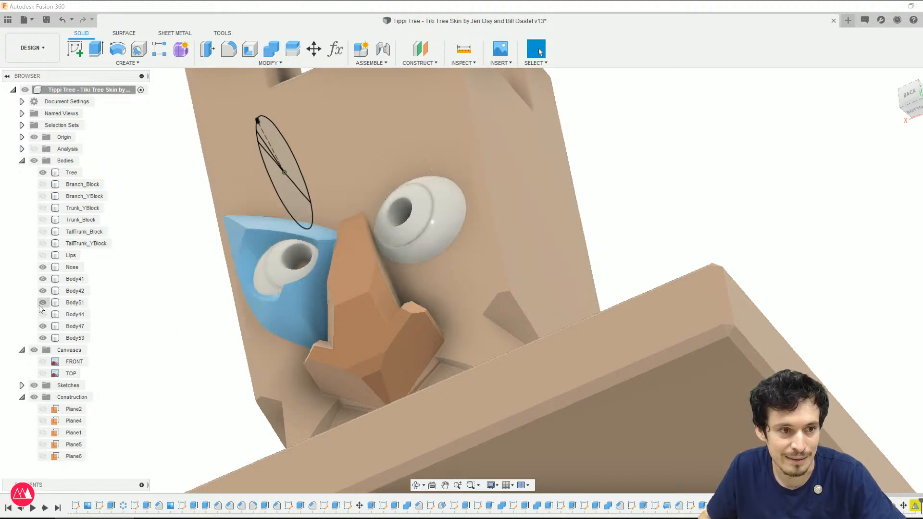
left_click(43, 315)
left_click(82, 315)
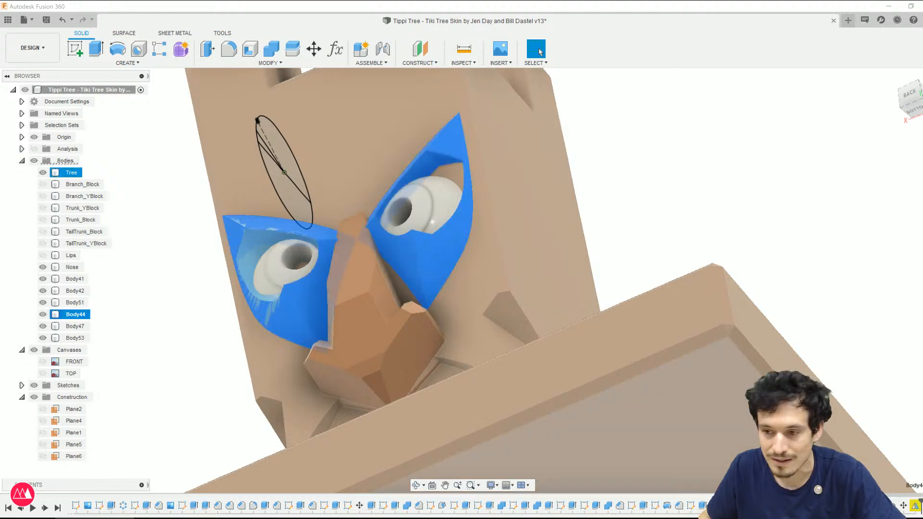
Step: Roll the history back before the eye mirror, hide Body51 and remove the overlapping eye surround Body44
left_click_drag(920, 505, 909, 505)
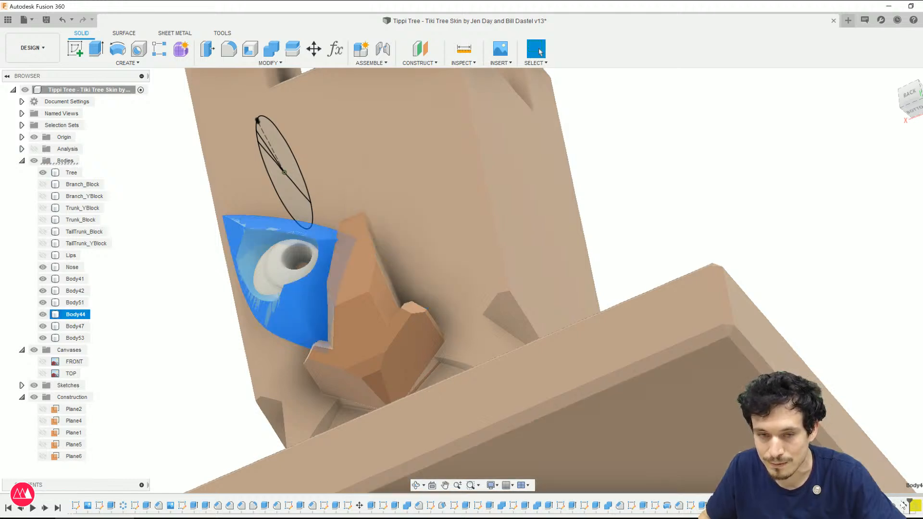
left_click(42, 303)
left_click(86, 315)
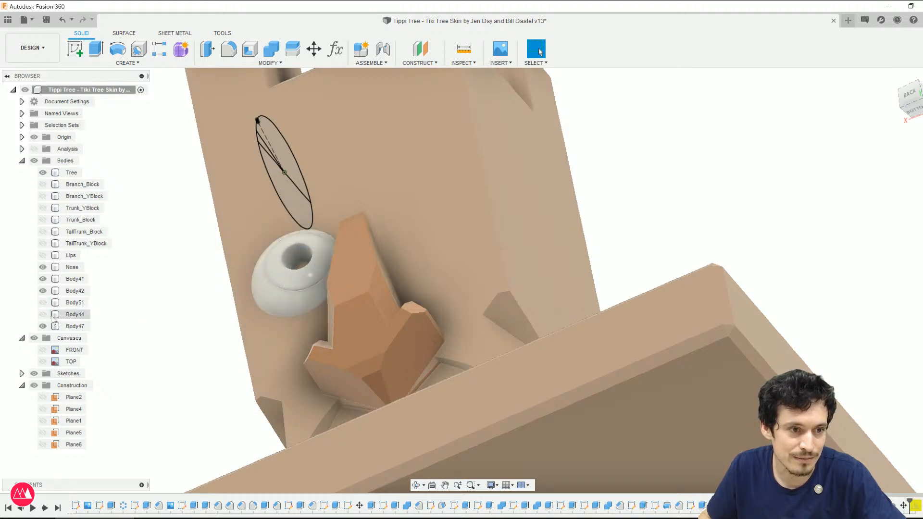
left_click(43, 314)
right_click(77, 315)
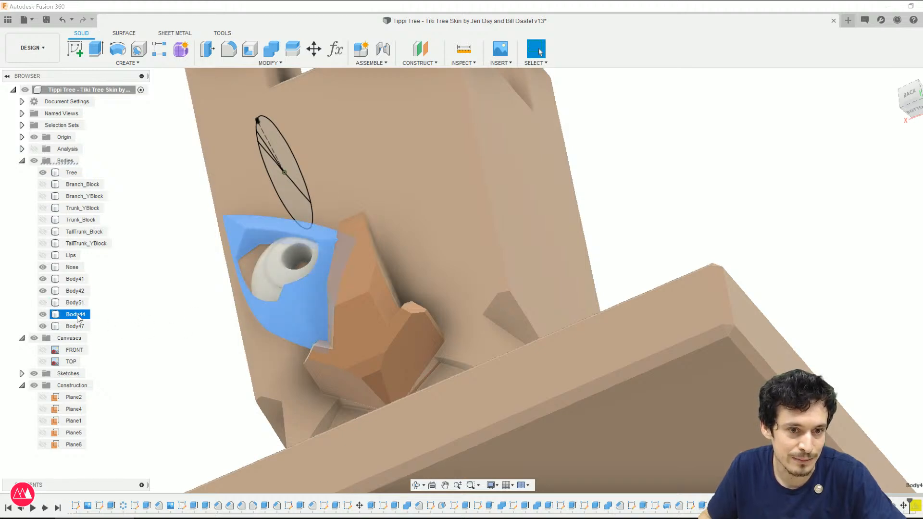
left_click(114, 239)
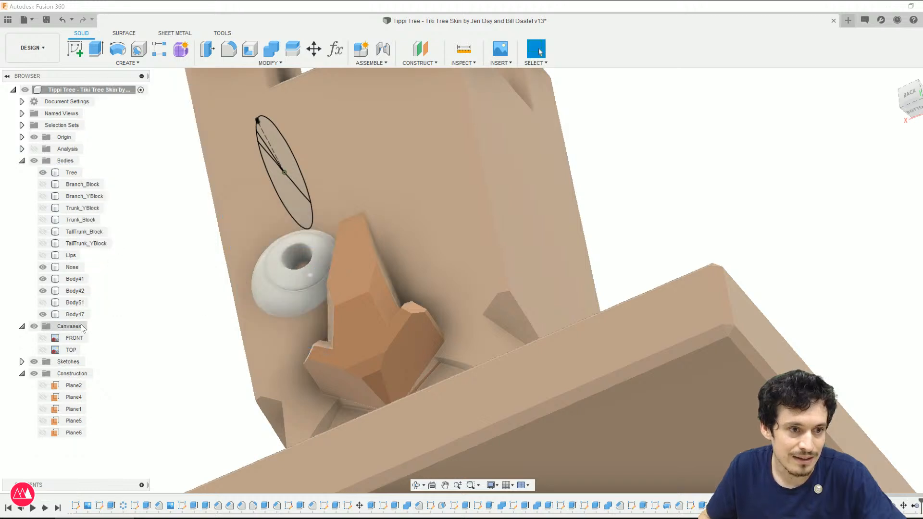
Step: Roll the history forward past the eye mirror and edit that feature to also mirror the blue eye surround Body51, with the Join operation
middle_click_drag(151, 334, 182, 350, "shift")
scroll(906, 490, "up", 1)
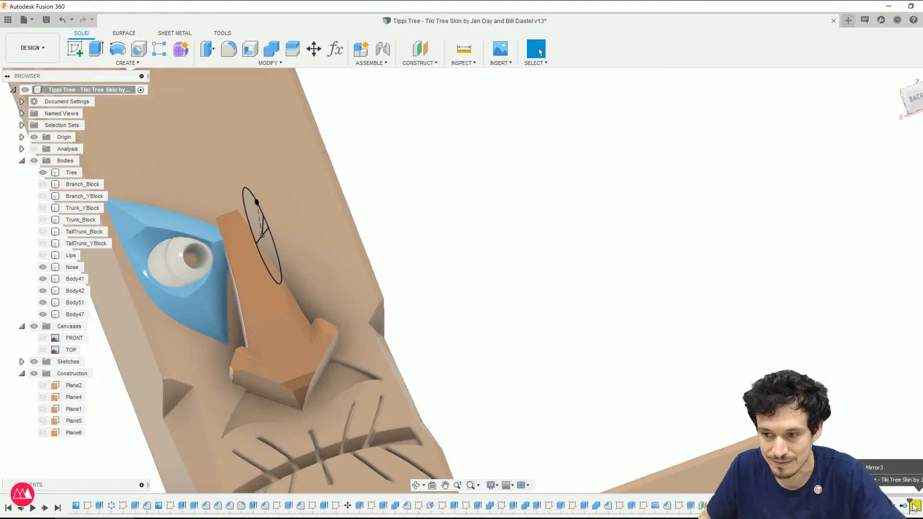
left_click_drag(916, 504, 922, 505)
right_click(916, 506)
left_click(894, 403)
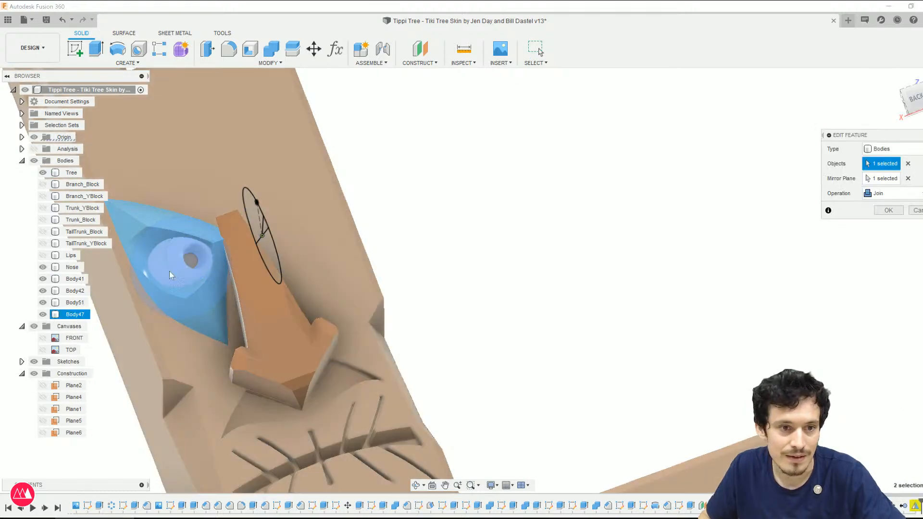
left_click(75, 302)
left_click(891, 193)
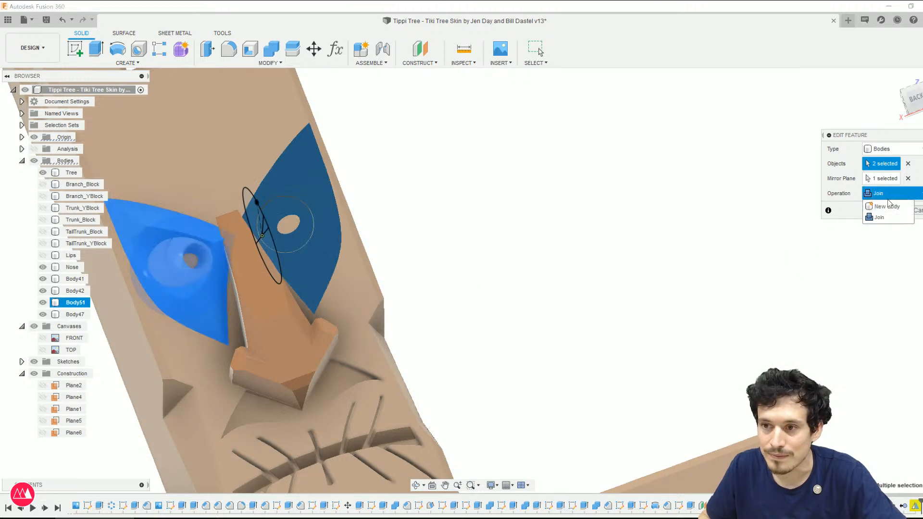
left_click(889, 215)
left_click(889, 210)
scroll(554, 200, "down", 5)
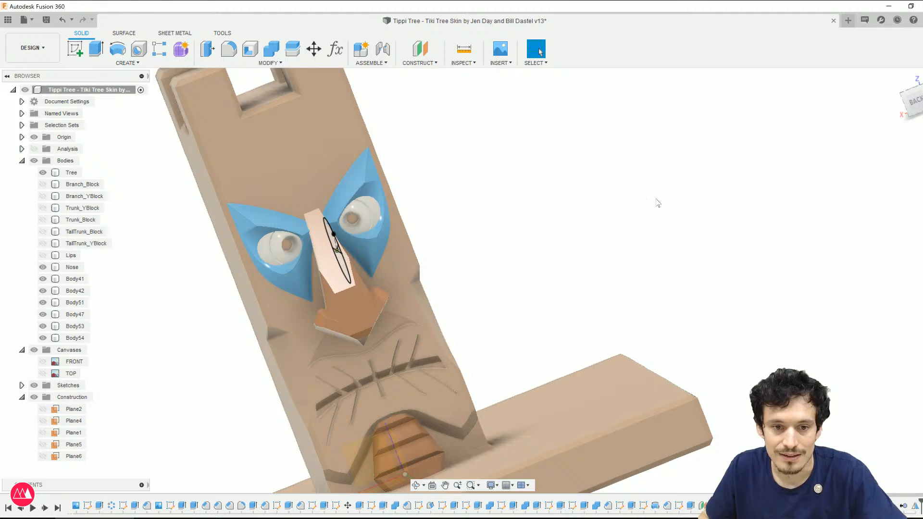
Step: Show the Lips body and apply the orange appearance used on the nose to both blue eye surrounds
left_click(43, 255)
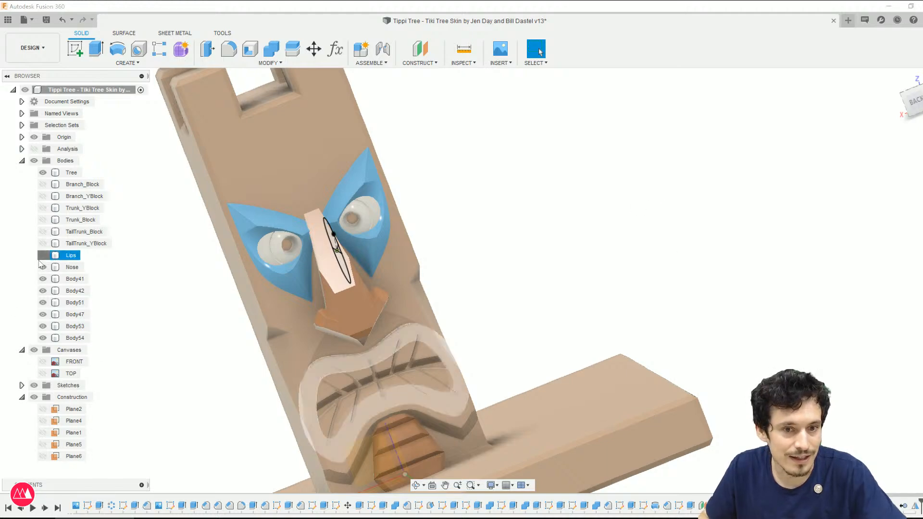
middle_click_drag(498, 319, 648, 256, "shift")
key("a")
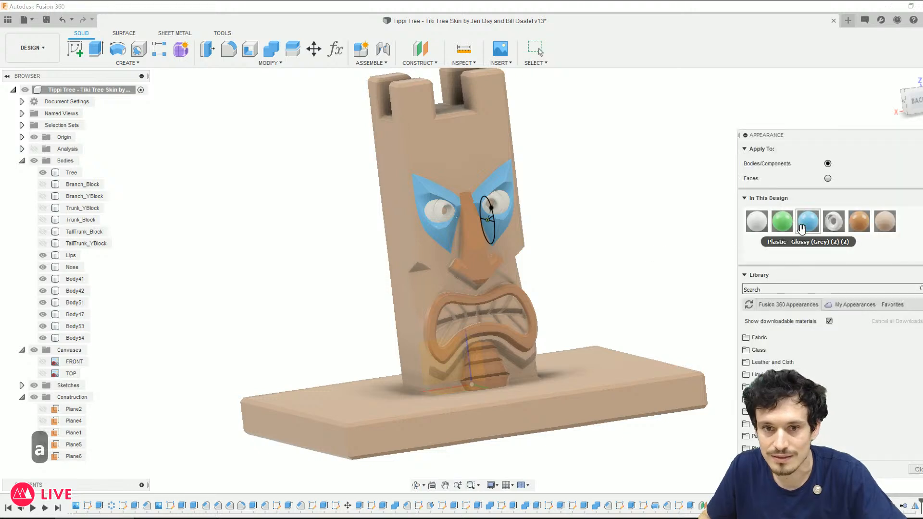
left_click_drag(808, 221, 509, 178)
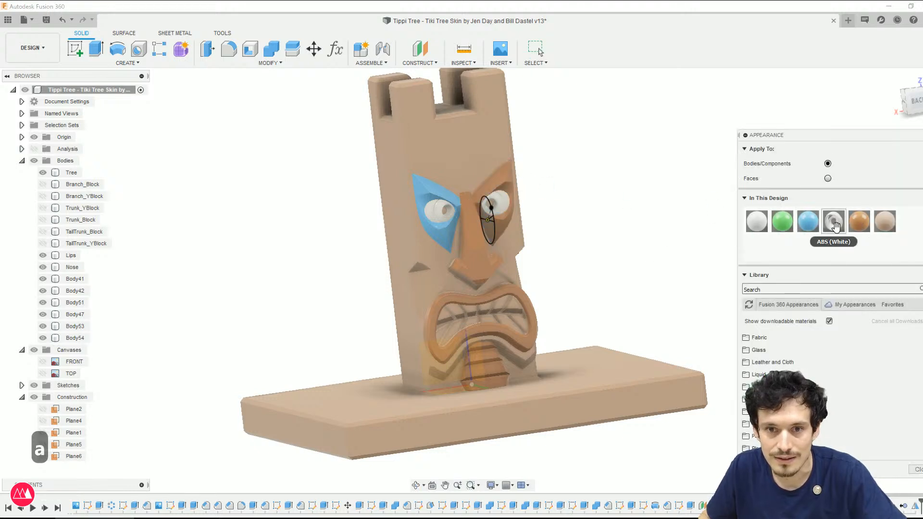
left_click_drag(854, 222, 455, 188)
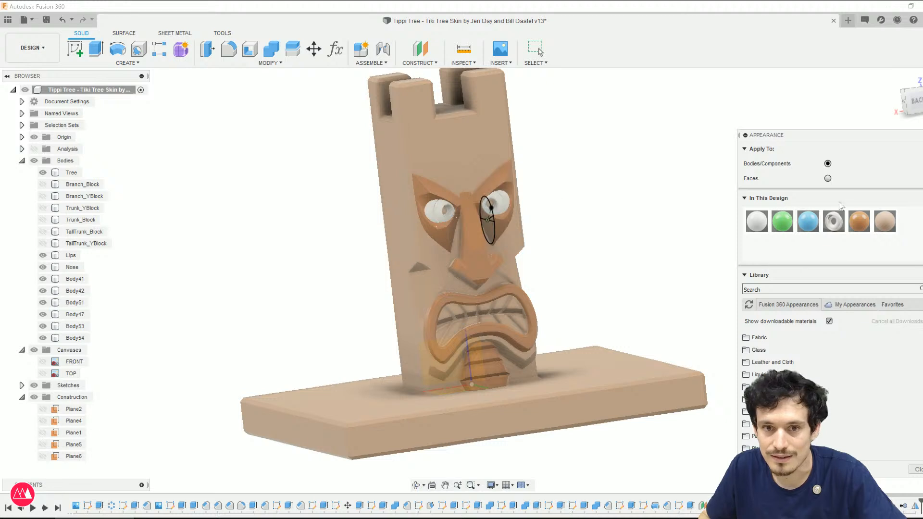
Step: Apply the tree's beige appearance to both white eyeballs
left_click_drag(881, 224, 442, 212)
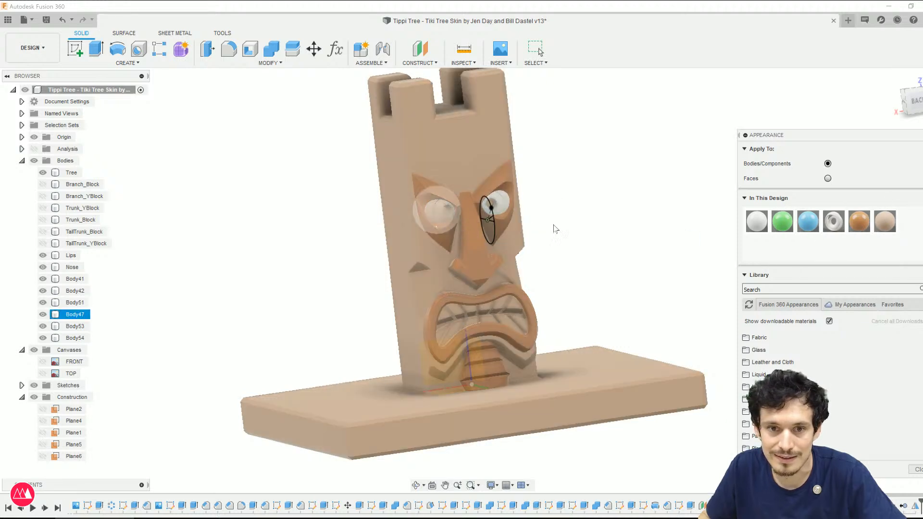
left_click_drag(888, 221, 514, 210)
key("Escape")
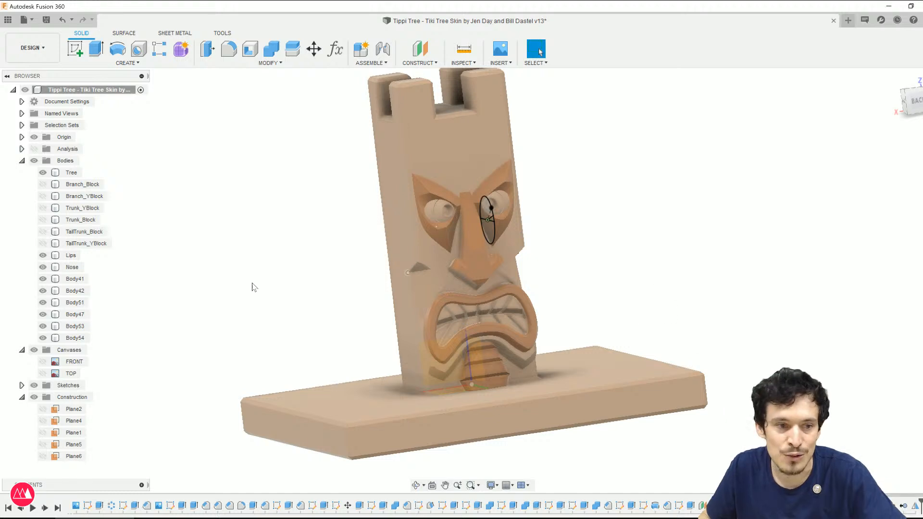
Step: Hide Sketch47 and Sketch49 to clear the leftover circle profile over the nose
left_click(43, 338)
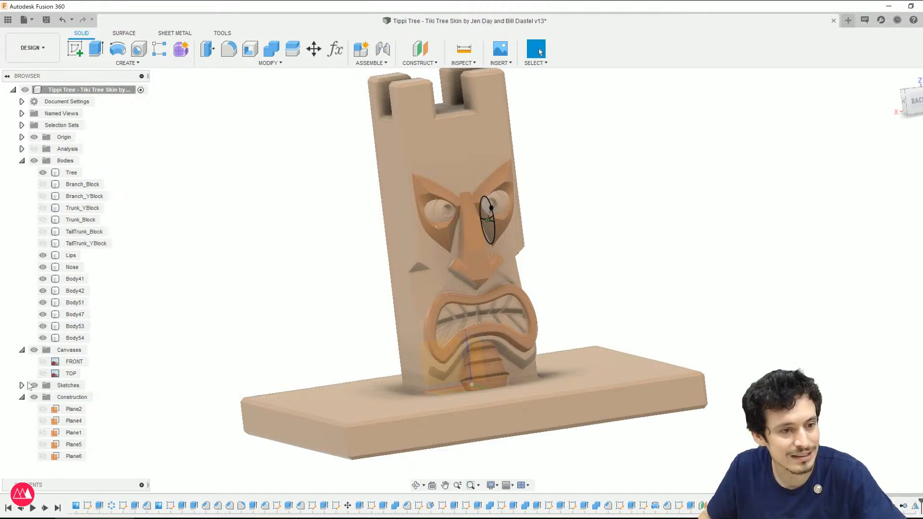
left_click(22, 385)
scroll(38, 398, "down", 15)
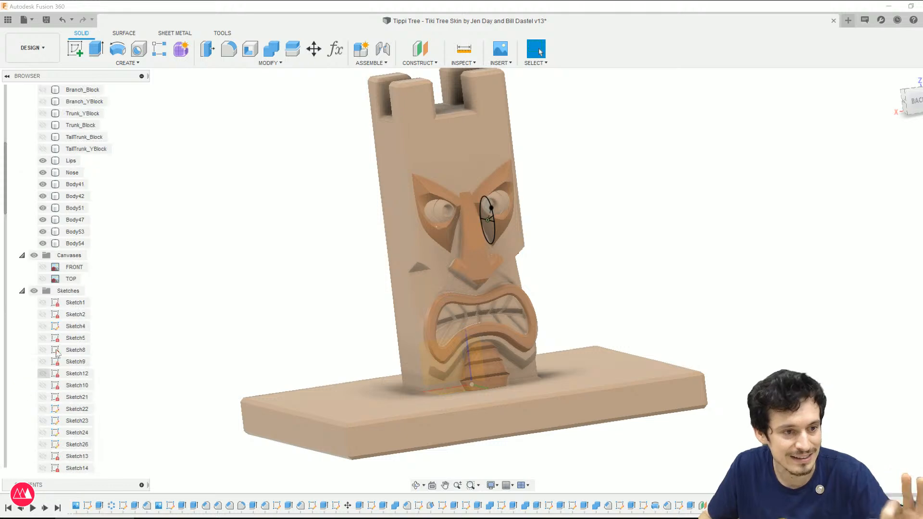
scroll(53, 415, "down", 1)
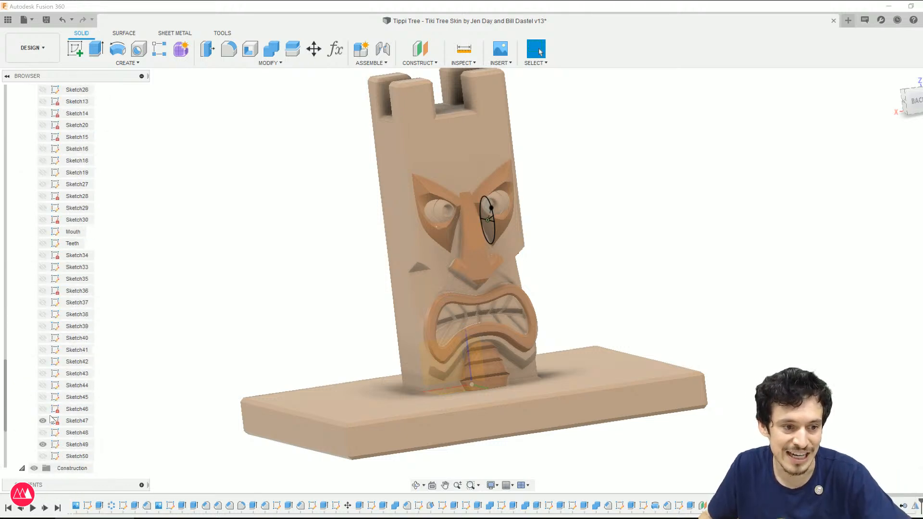
left_click(42, 409)
left_click(43, 433)
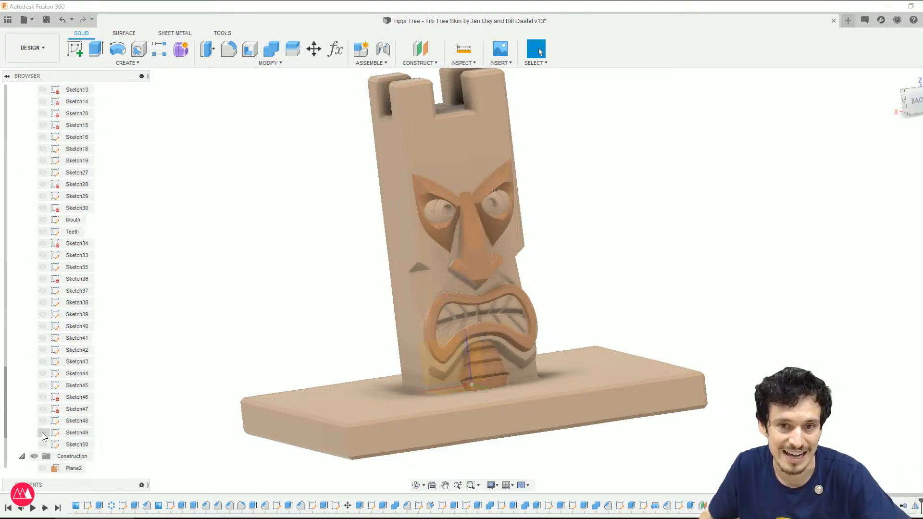
scroll(47, 365, "up", 1)
scroll(47, 365, "up", 15)
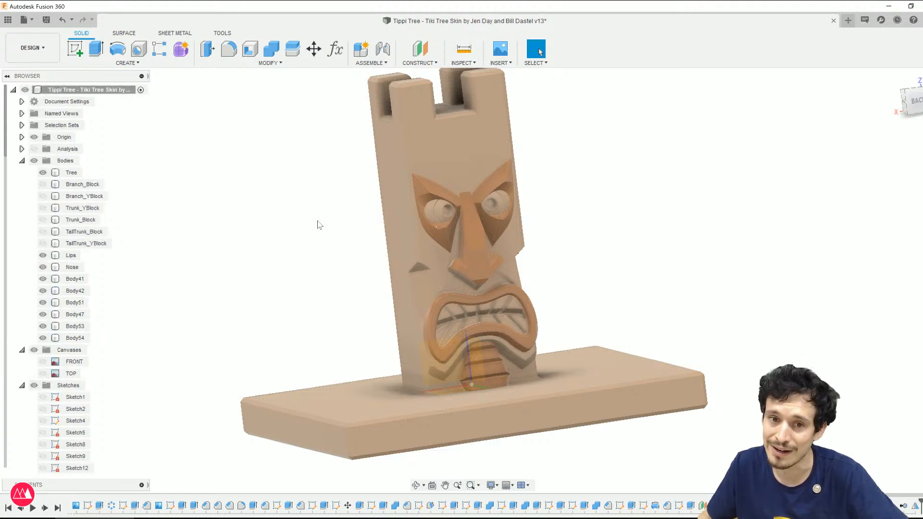
Step: Hide the origin and switch to the Render workspace
scroll(457, 162, "up", 7)
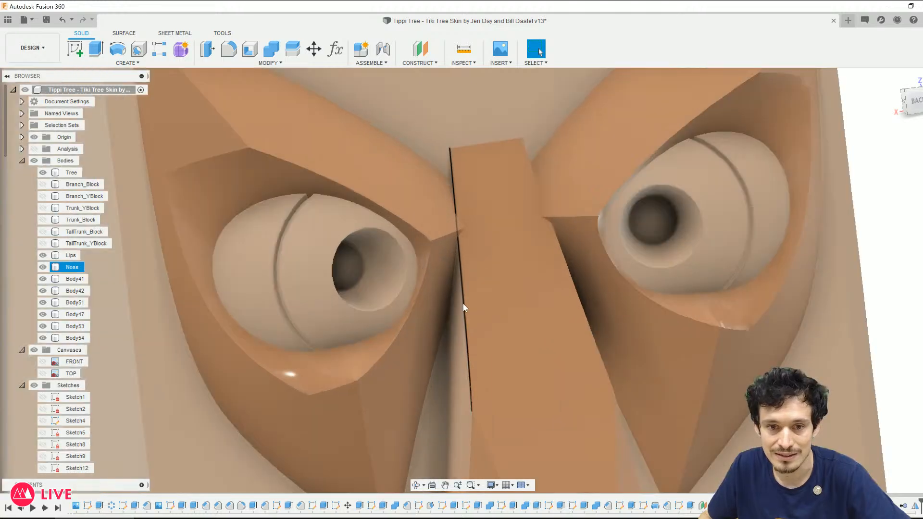
scroll(463, 304, "down", 6)
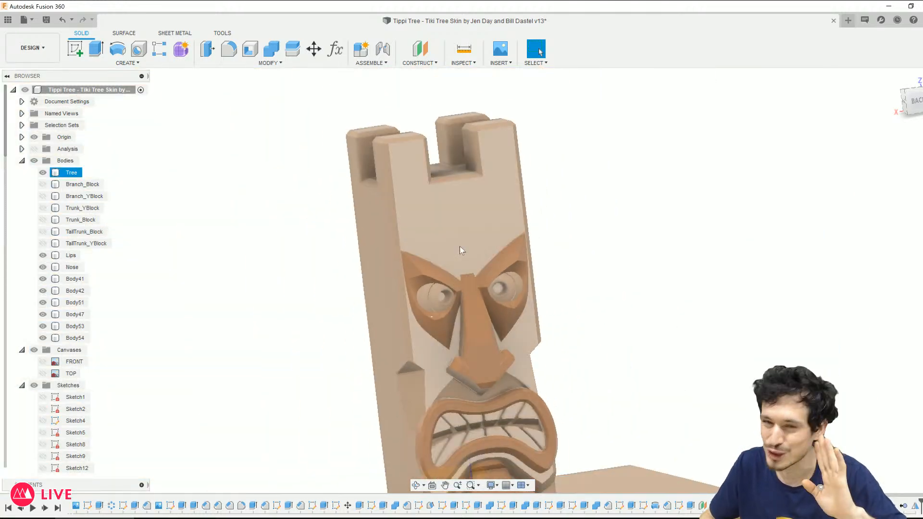
scroll(665, 305, "down", 3)
scroll(671, 305, "up", 6)
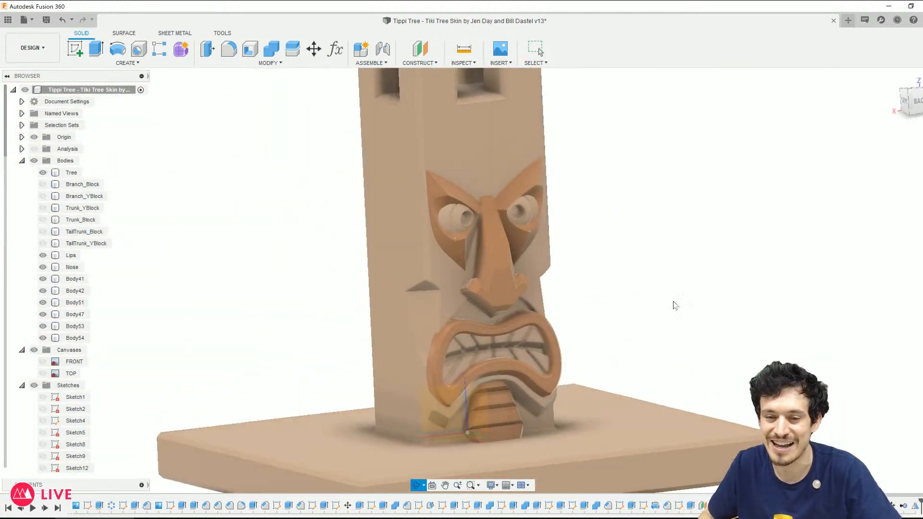
middle_click_drag(658, 324, 673, 221)
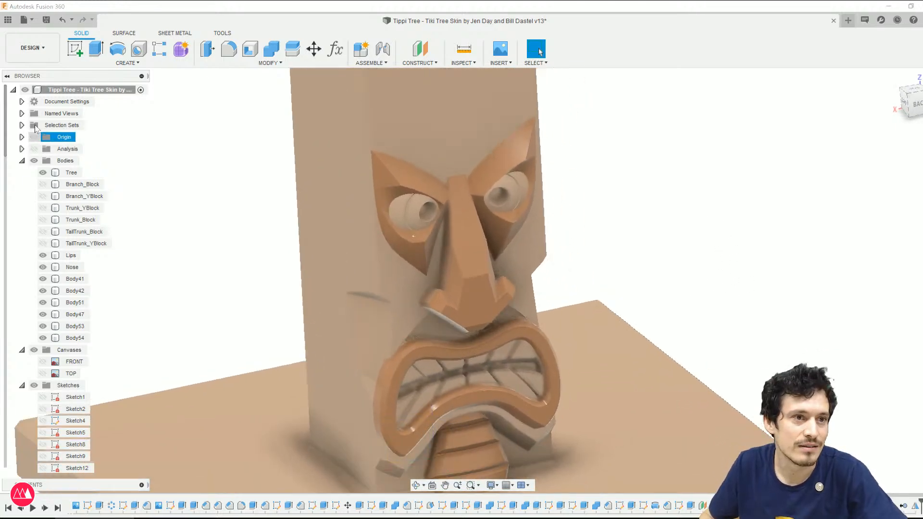
left_click(46, 54)
left_click(22, 106)
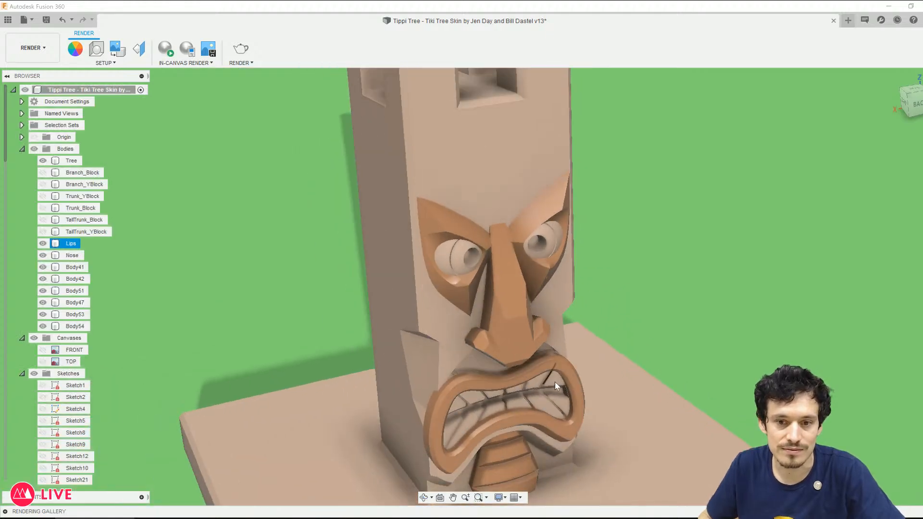
Step: Start an in-canvas render of the tiki face seen at an angle, with resolution limited to 100 % and the view unlocked
middle_click_drag(554, 382, 547, 313, "shift")
scroll(547, 313, "up", 1)
left_click(187, 50)
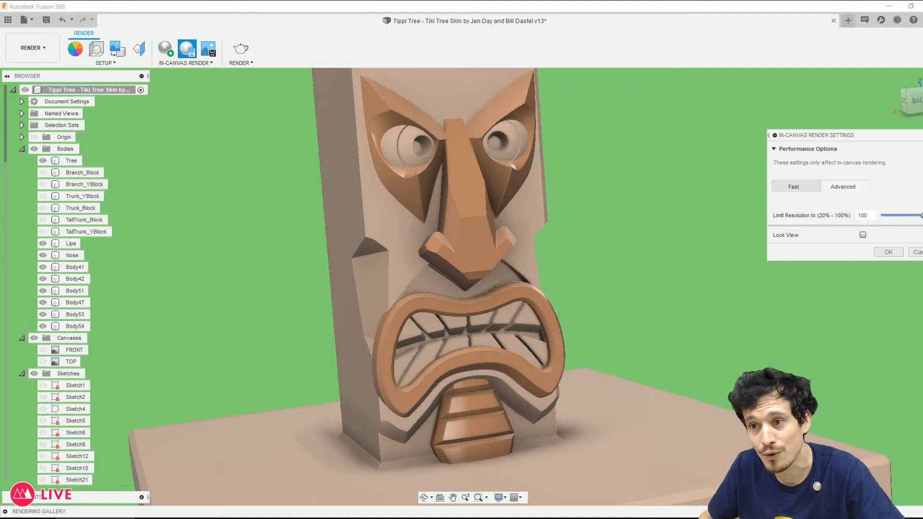
left_click(887, 251)
left_click(165, 50)
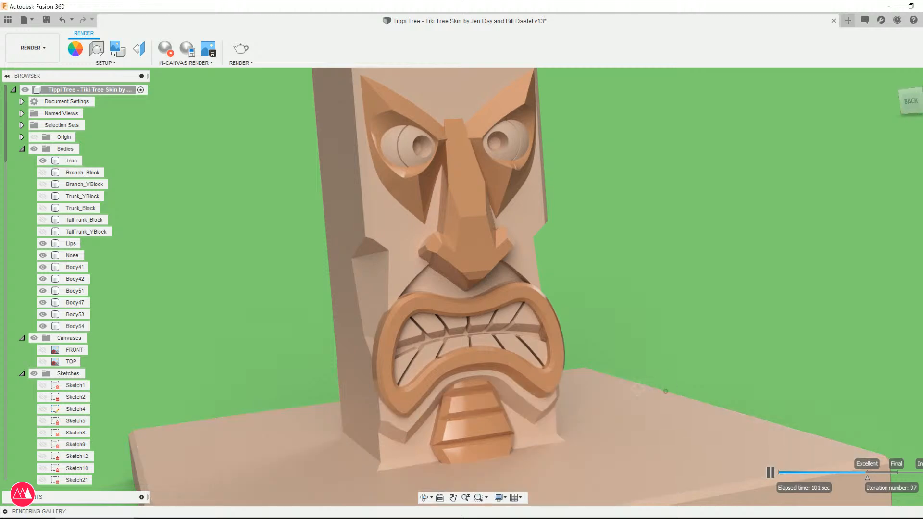
Step: Render the face from above and from its other side to examine the eyes, nose and mouth
middle_click_drag(638, 389, 606, 371, "shift")
scroll(605, 371, "down", 2)
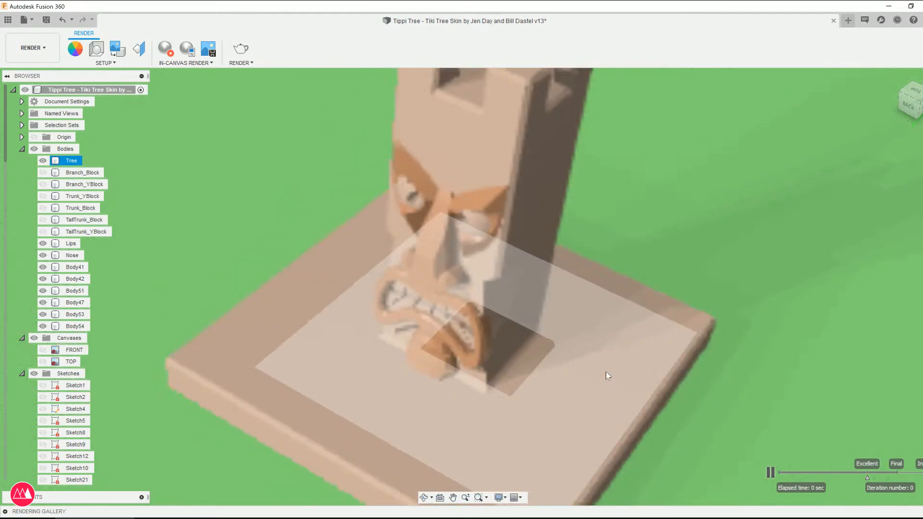
scroll(466, 211, "up", 2)
scroll(444, 445, "up", 2)
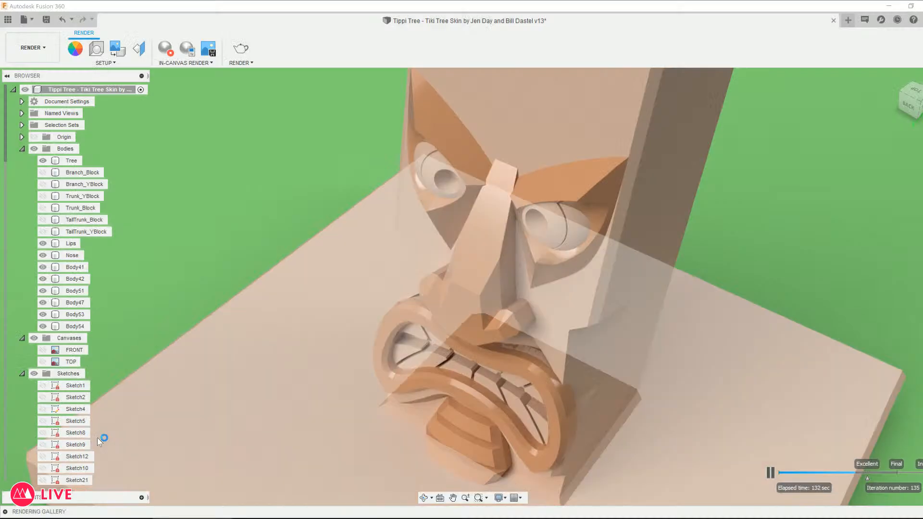
left_click(98, 438)
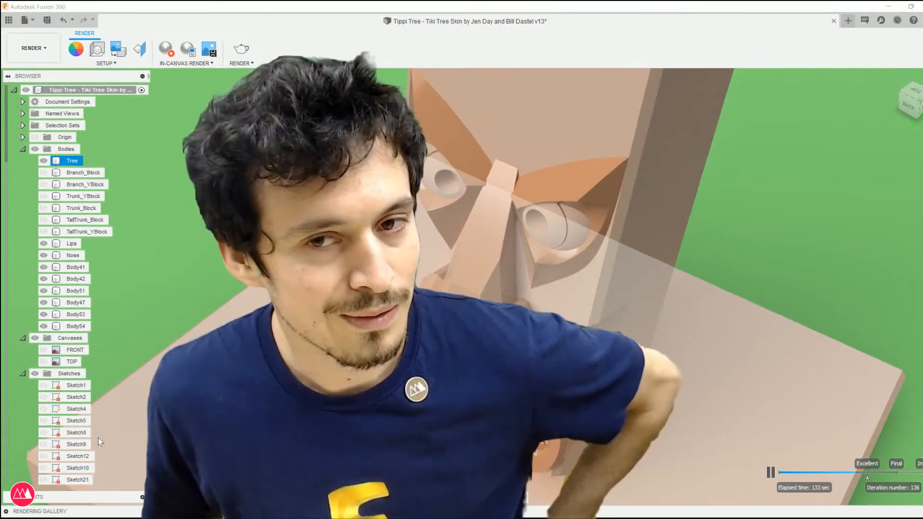
left_click(115, 379)
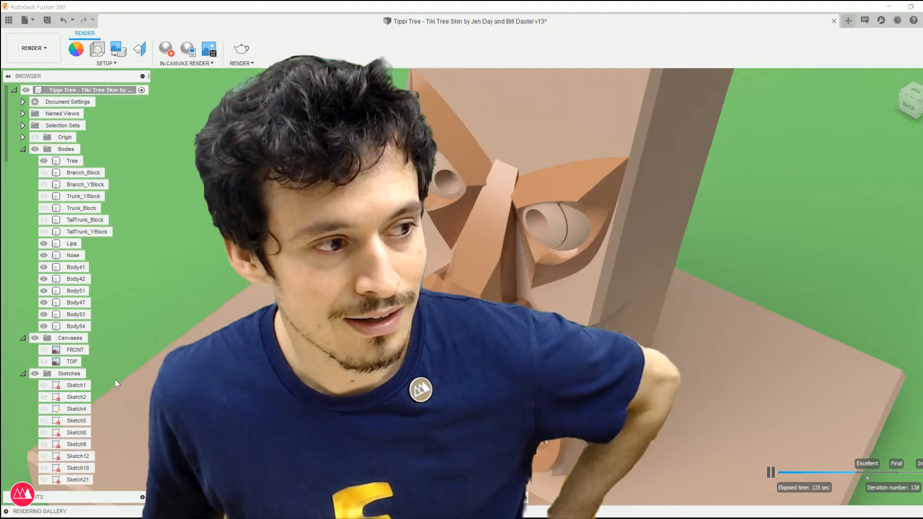
left_click(113, 387)
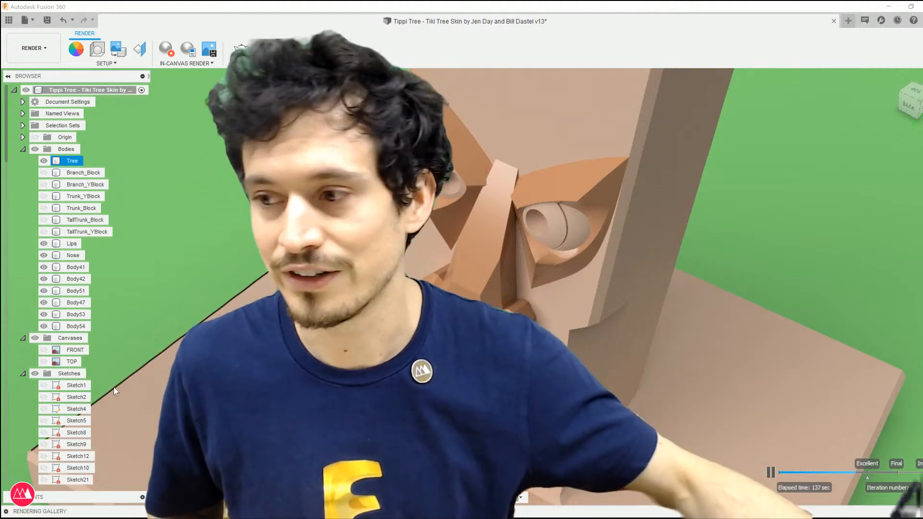
left_click(118, 368)
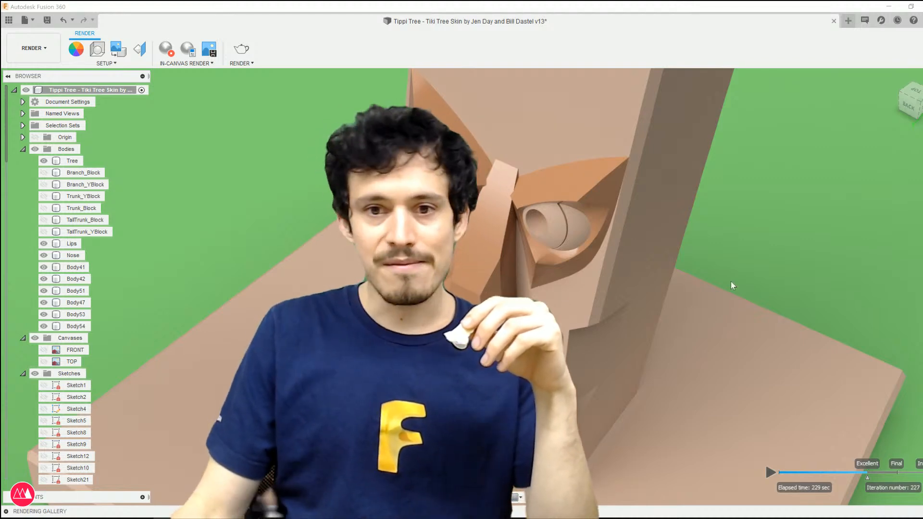
Step: Lock the view for the in-canvas render
left_click(659, 250)
scroll(721, 267, "down", 1)
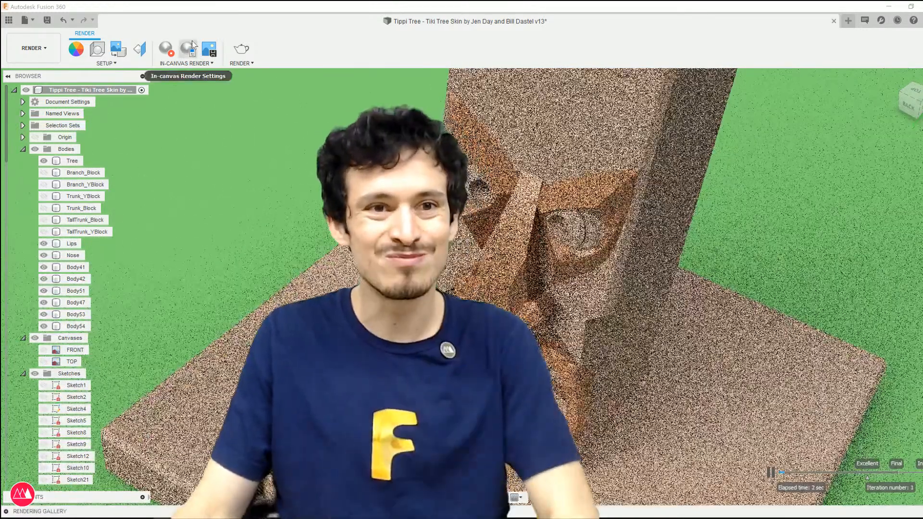
left_click(194, 52)
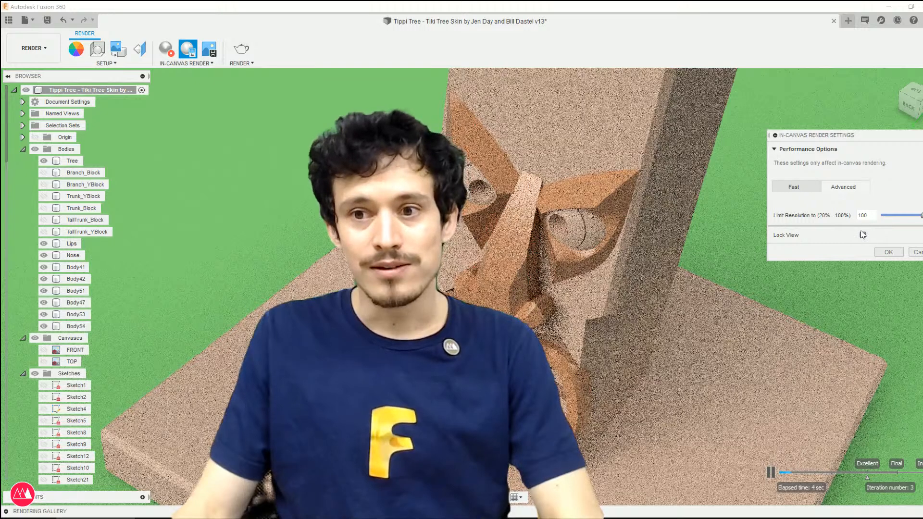
left_click(888, 252)
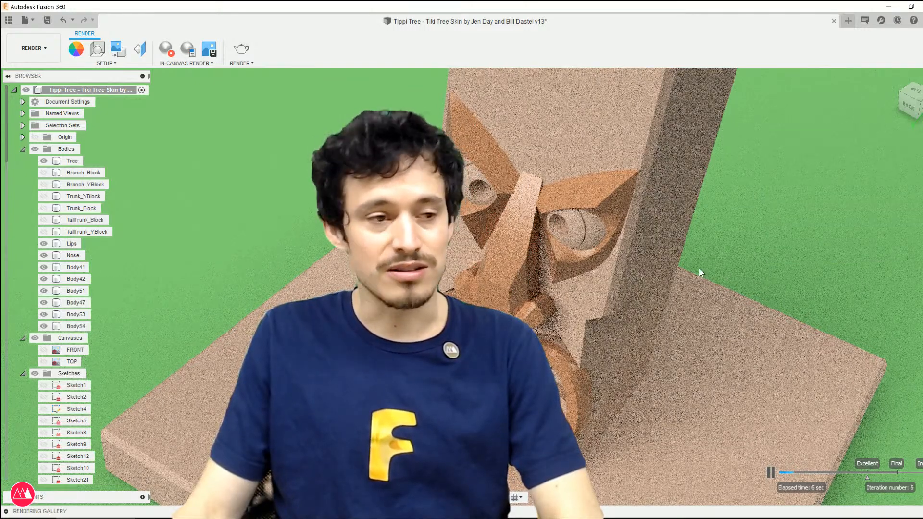
Step: Set the in-canvas render to Fast with the view unlocked, and render the eye close up
left_click(187, 50)
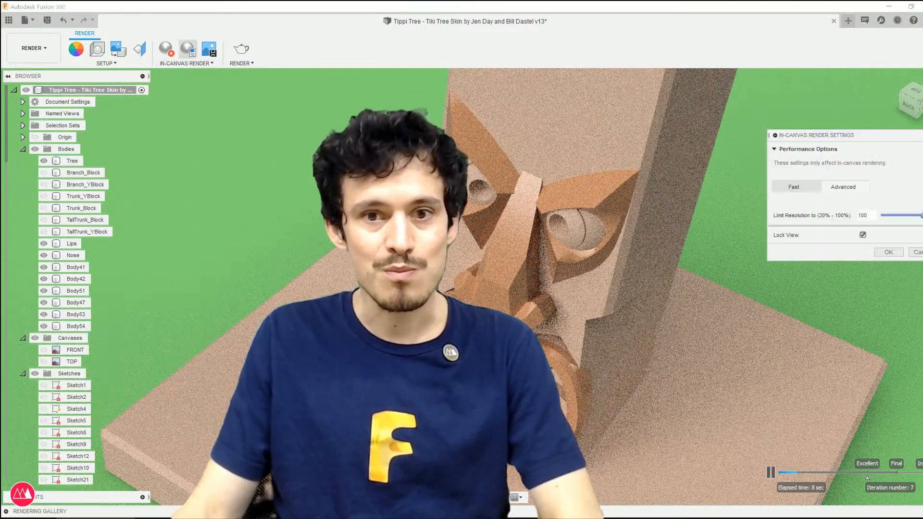
left_click(794, 187)
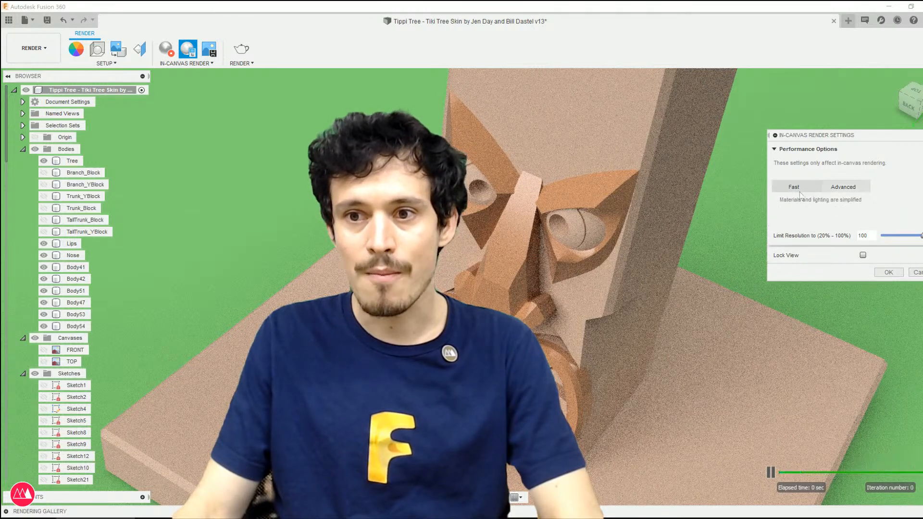
left_click(862, 255)
left_click(888, 272)
left_click(570, 247)
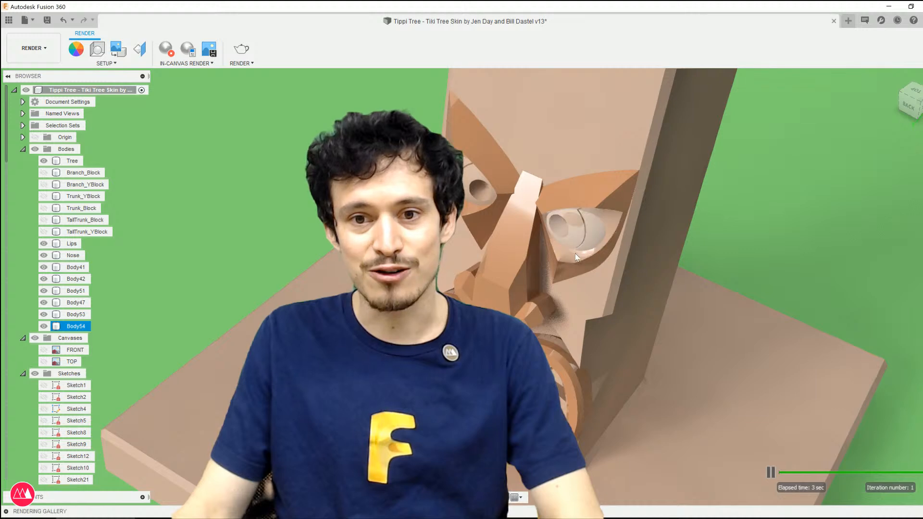
scroll(572, 252, "up", 5)
left_click(789, 304)
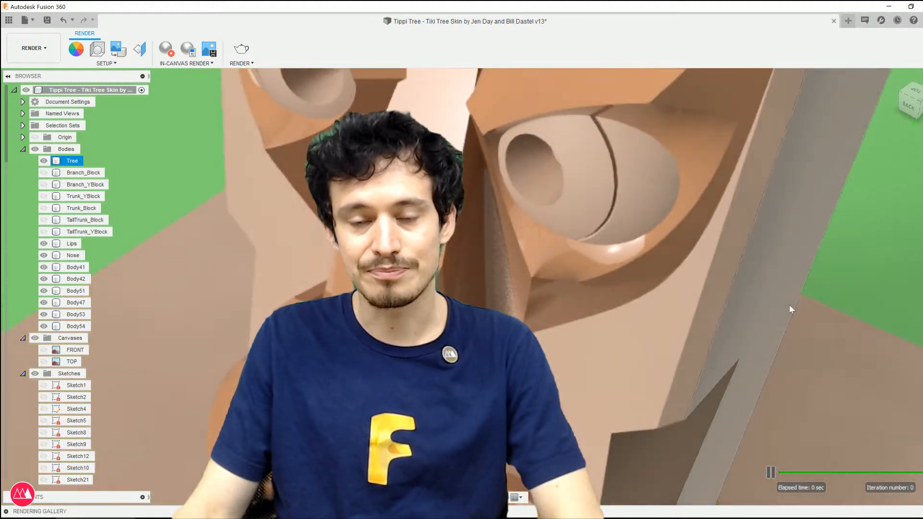
Step: Examine the rendered face from an angle and in side profile, close up on the lower eyelid and eyeball
scroll(789, 304, "down", 4)
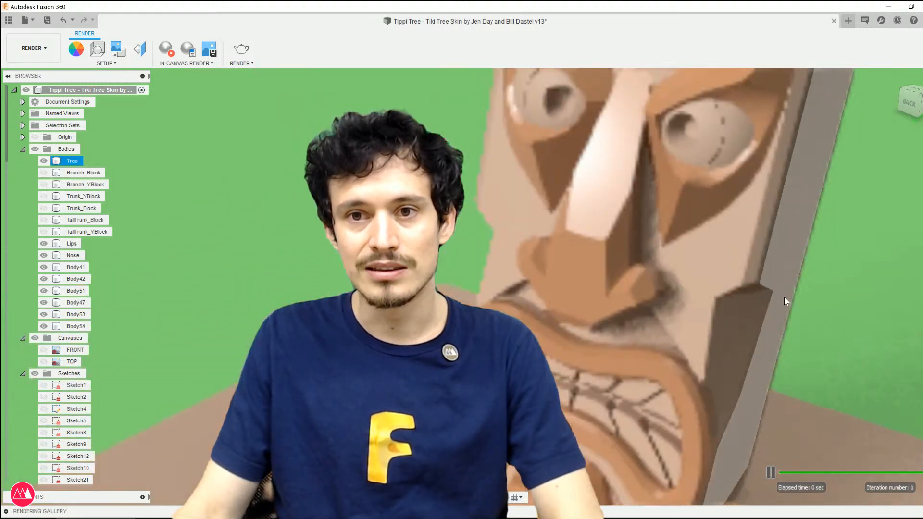
left_click(705, 207)
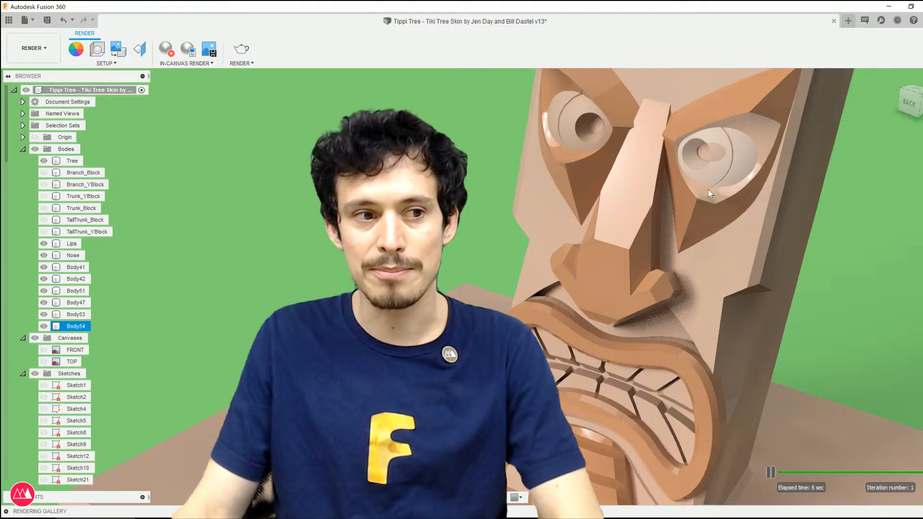
left_click(718, 206)
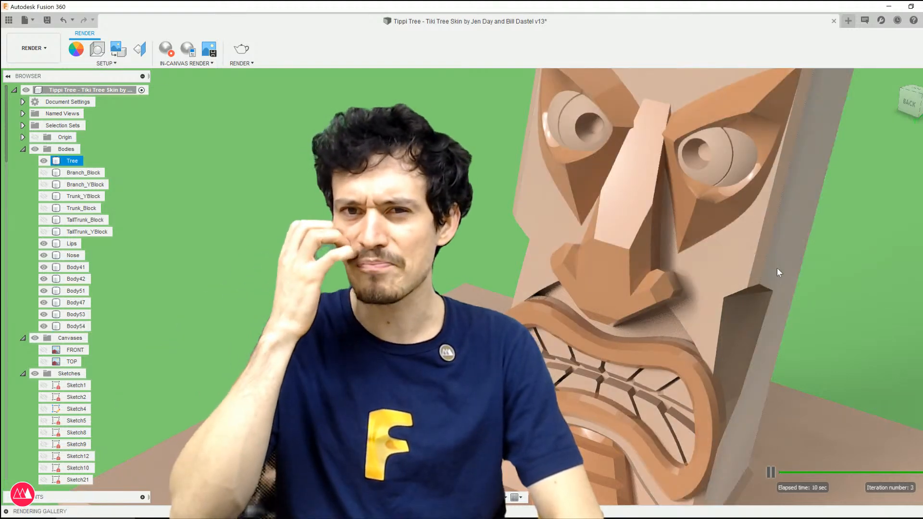
scroll(760, 254, "up", 1)
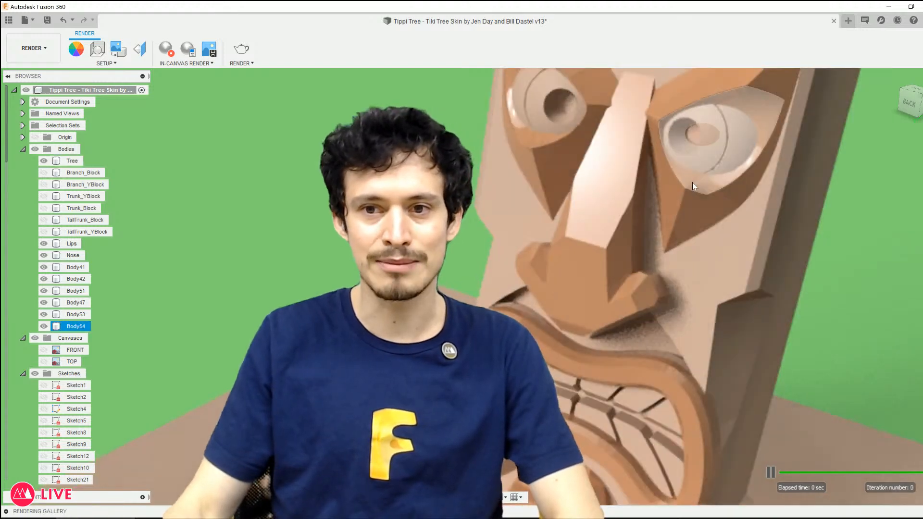
middle_click_drag(692, 182, 644, 168, "shift")
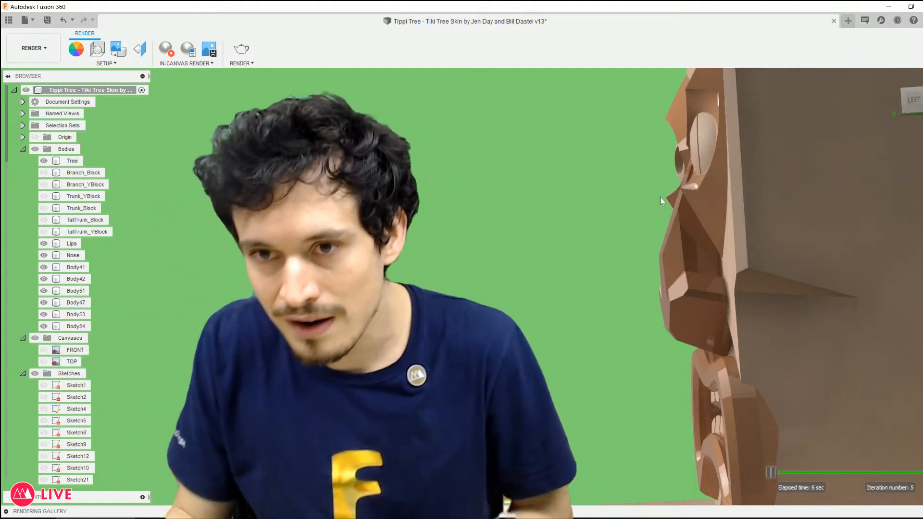
scroll(701, 182, "up", 4)
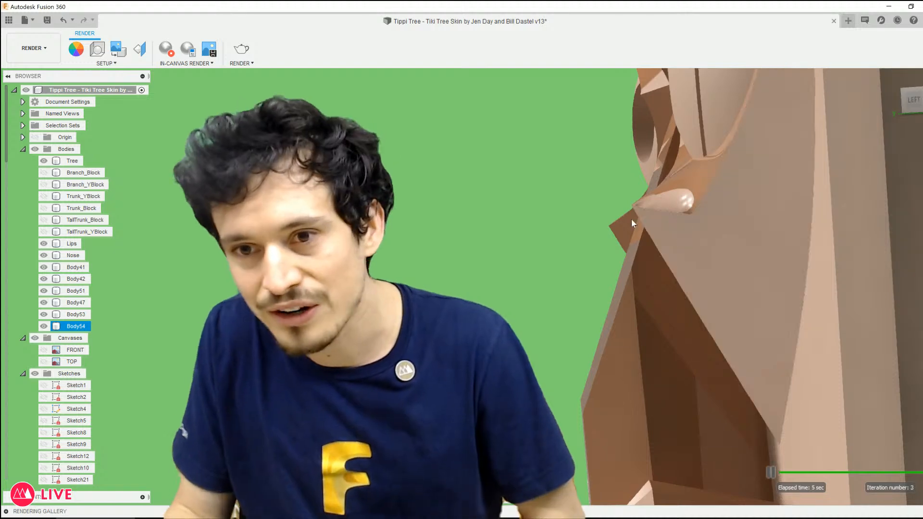
scroll(584, 213, "down", 4)
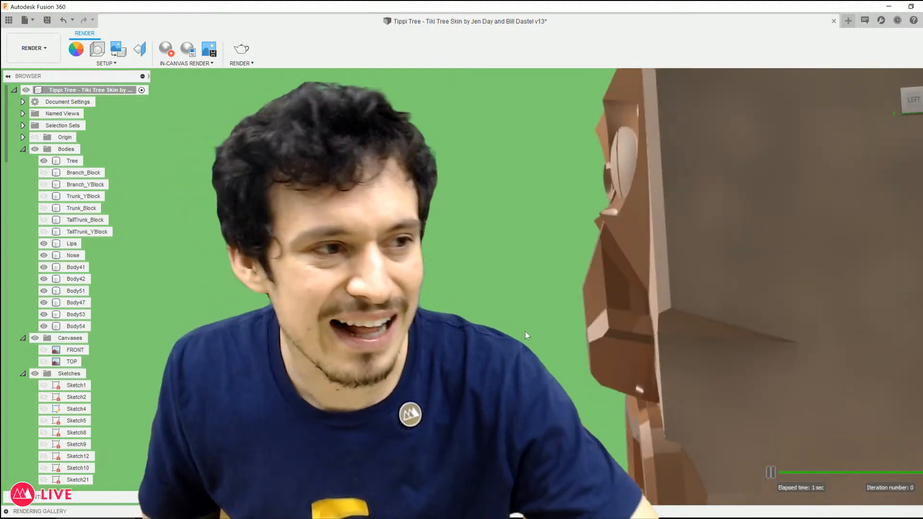
scroll(544, 273, "up", 3)
scroll(546, 279, "up", 4)
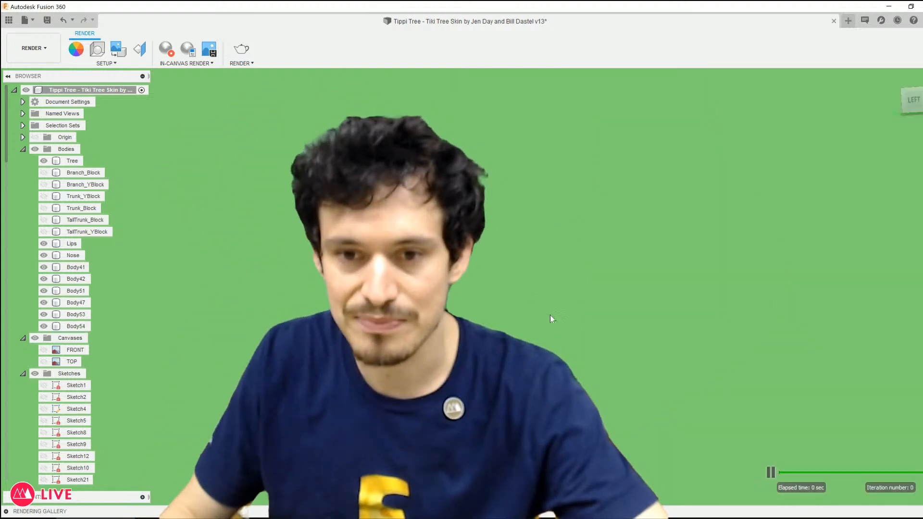
scroll(584, 327, "down", 6)
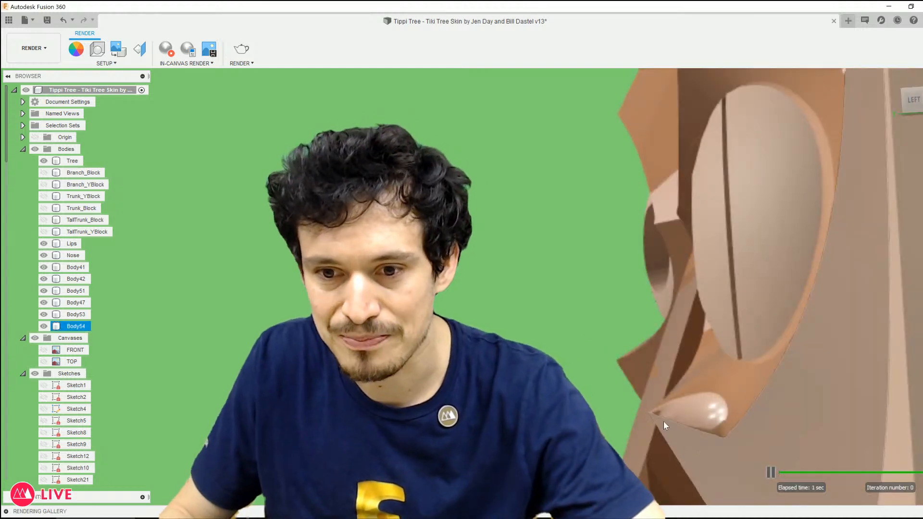
Step: Switch to the Design workspace with the lower eyelid in close-up
left_click(30, 57)
left_click(23, 72)
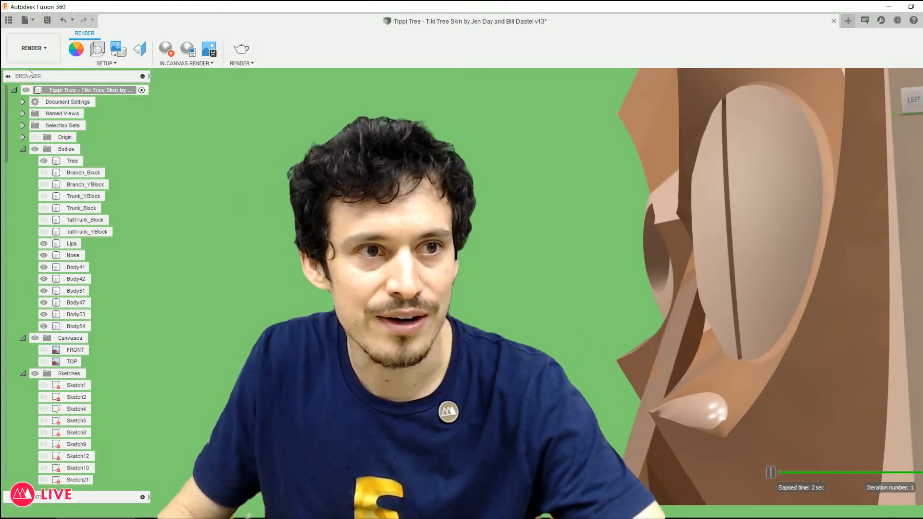
middle_click_drag(464, 272, 465, 304, "shift")
scroll(465, 305, "up", 5)
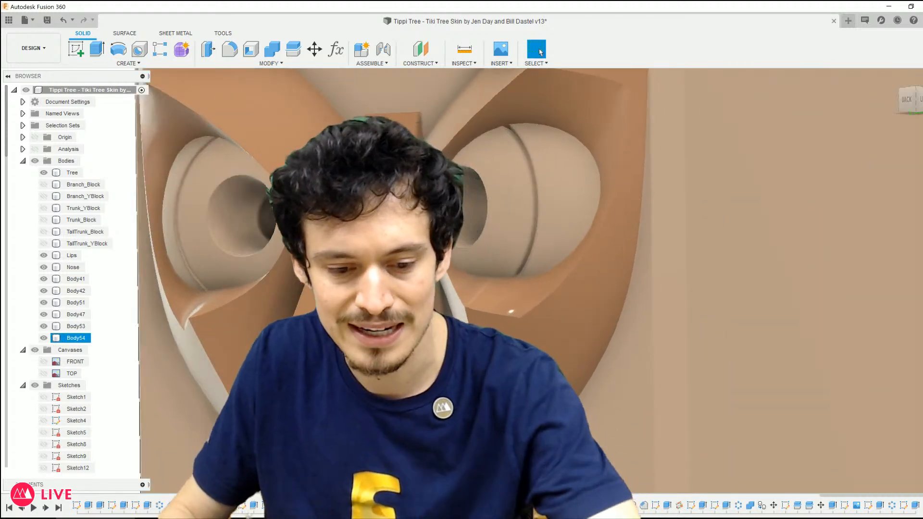
Step: Try an equal-distance chamfer on the outer and lower edges of the eye surround, with distances of 0.3 mm and 0.2 mm
key("/")
left_click(474, 310)
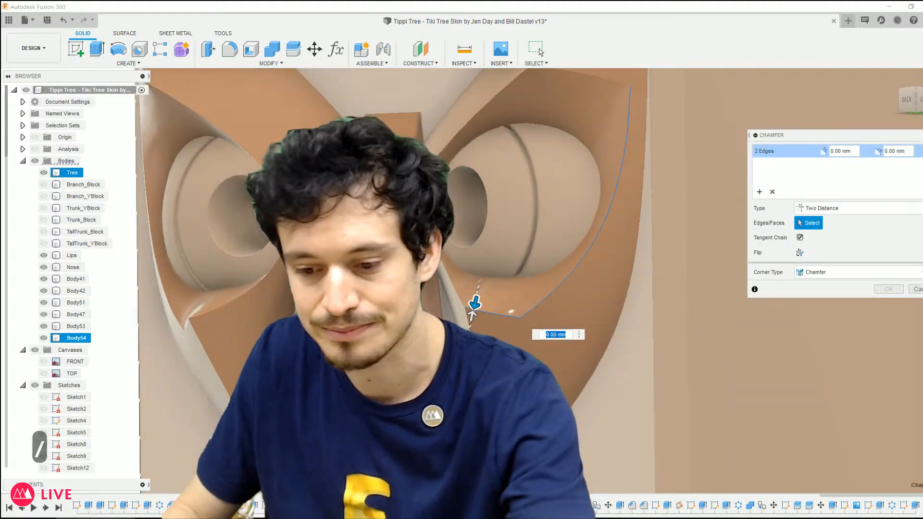
left_click(826, 210)
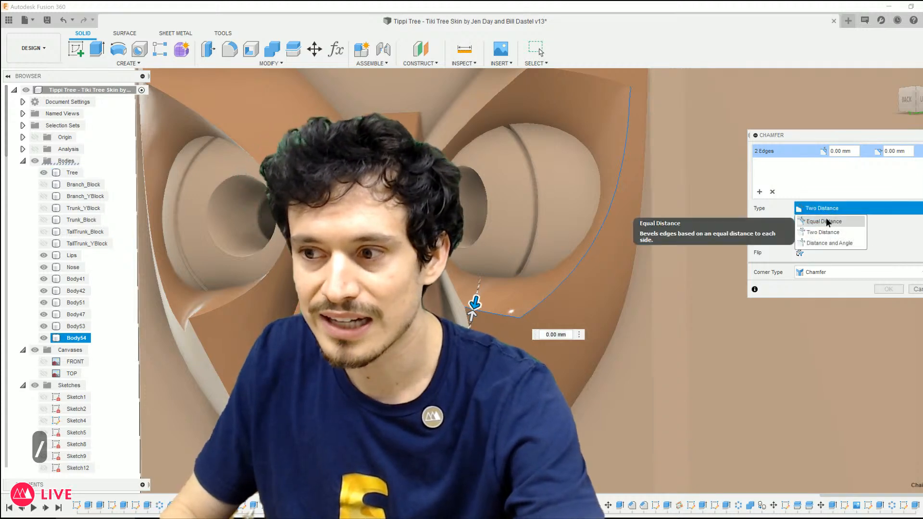
left_click(825, 221)
type(".3")
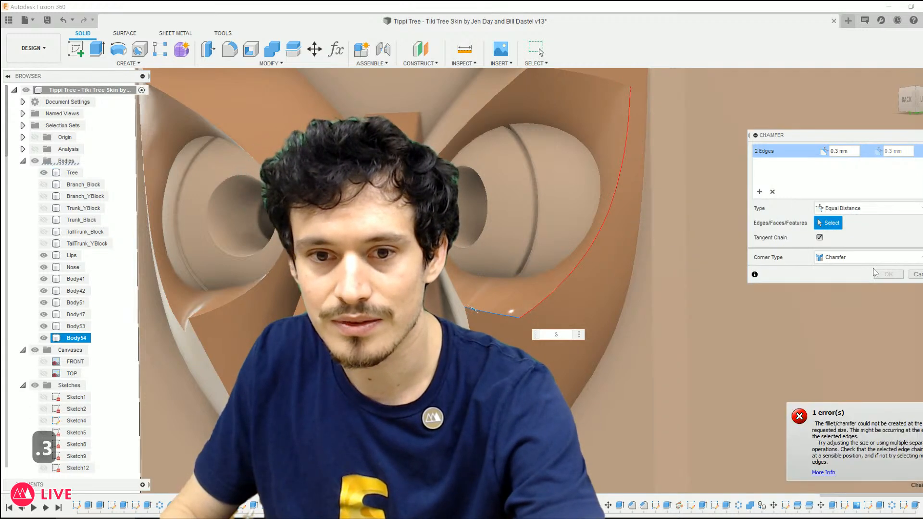
key("BackSpace")
key("BackSpace")
type("2")
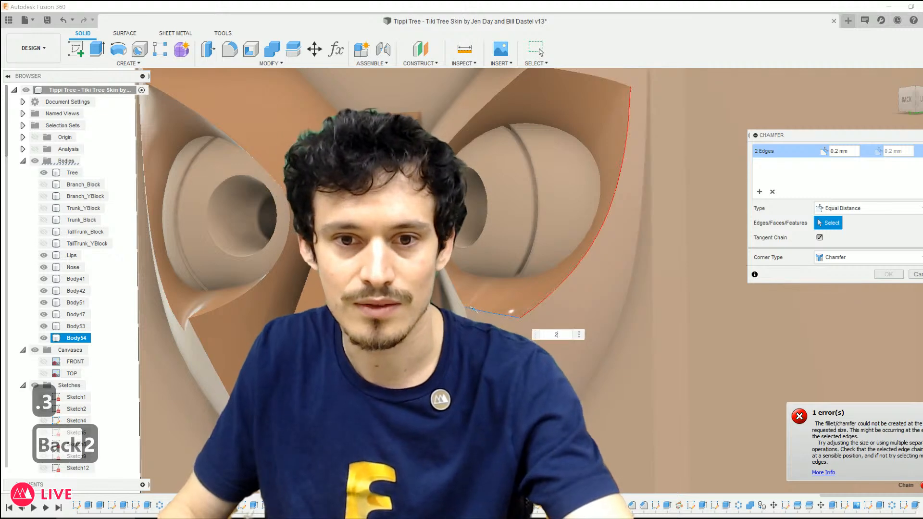
Step: Try adding the eye surround's inner edges to the chamfer with the distance set to 0.1 mm
left_click(454, 290)
left_click(461, 288)
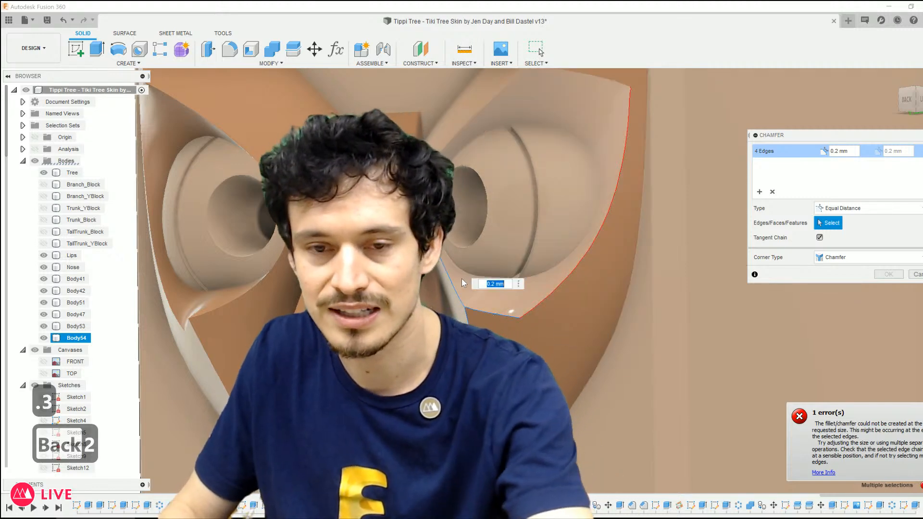
type(".1")
key("Return")
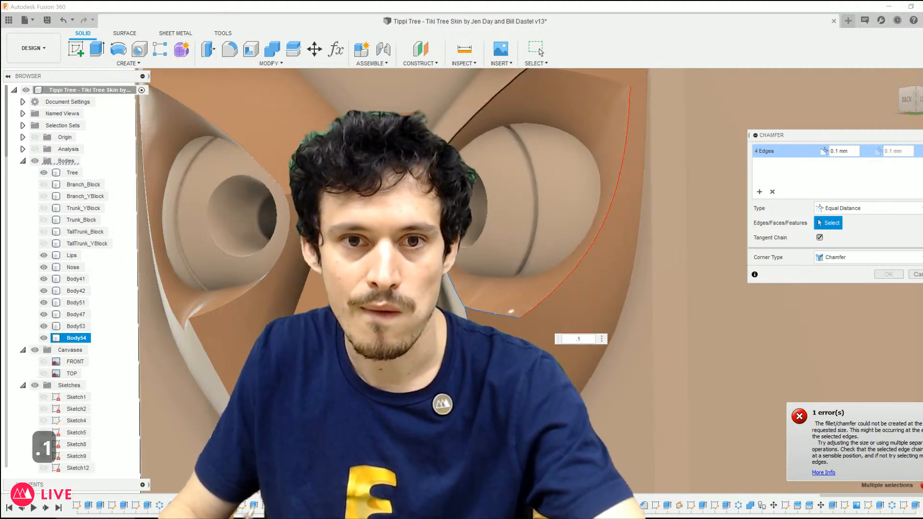
Step: Try extending the 0.1 mm chamfer to the upper eye and brow edges, and cancel the chamfer
scroll(435, 240, "down", 3)
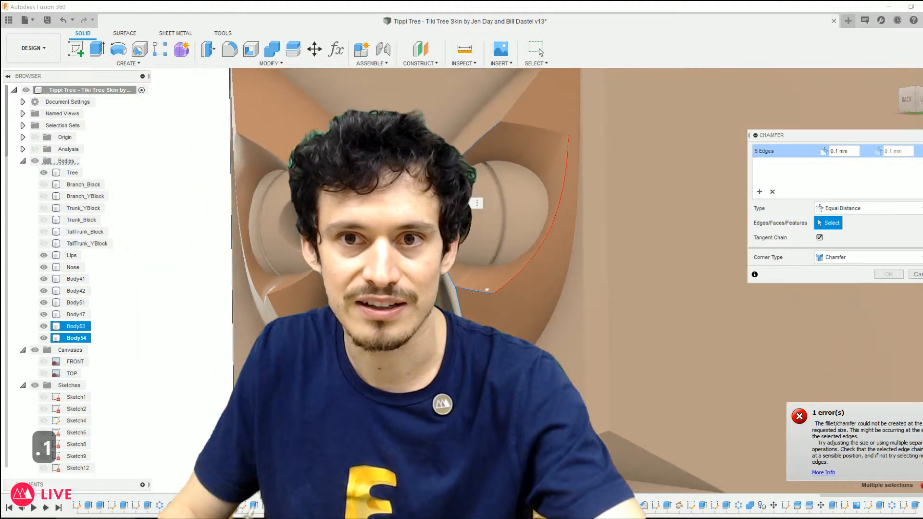
left_click(509, 120)
left_click(492, 292)
scroll(493, 294, "down", 3)
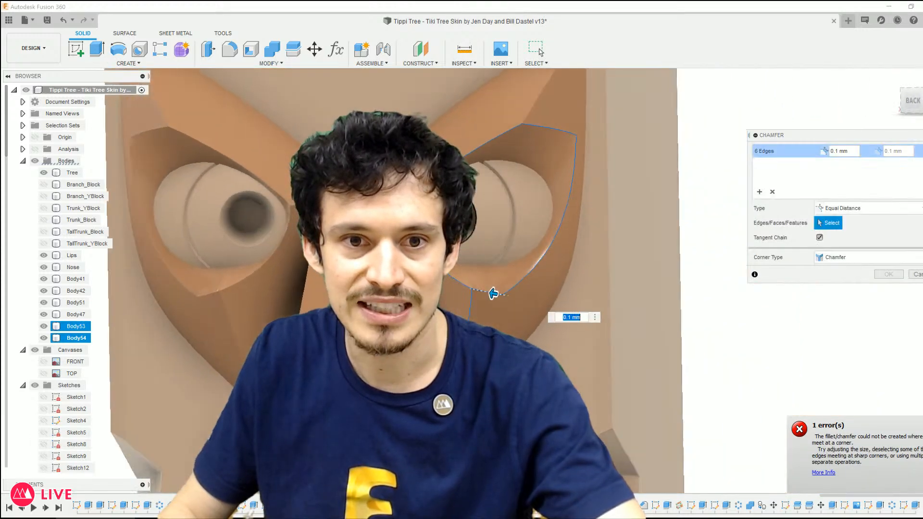
left_click(527, 121)
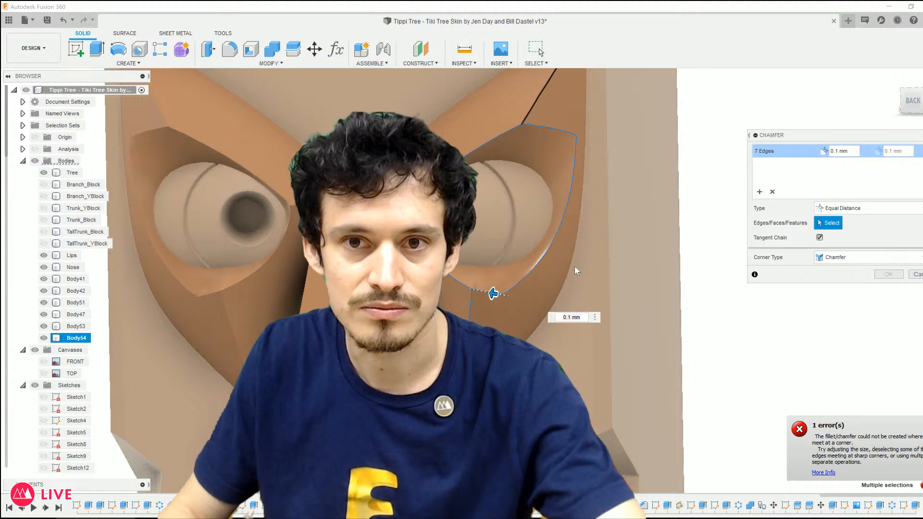
left_click(566, 241)
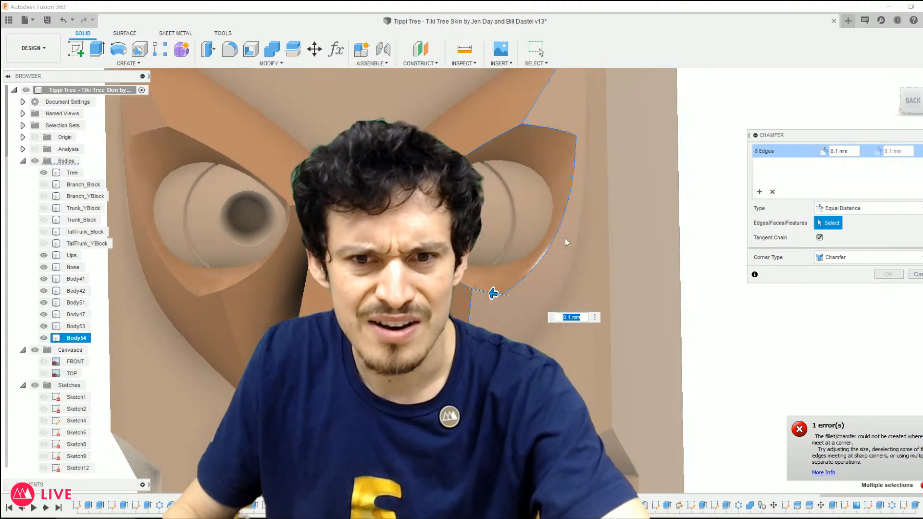
scroll(518, 202, "down", 3)
middle_click_drag(518, 303, 513, 284, "shift")
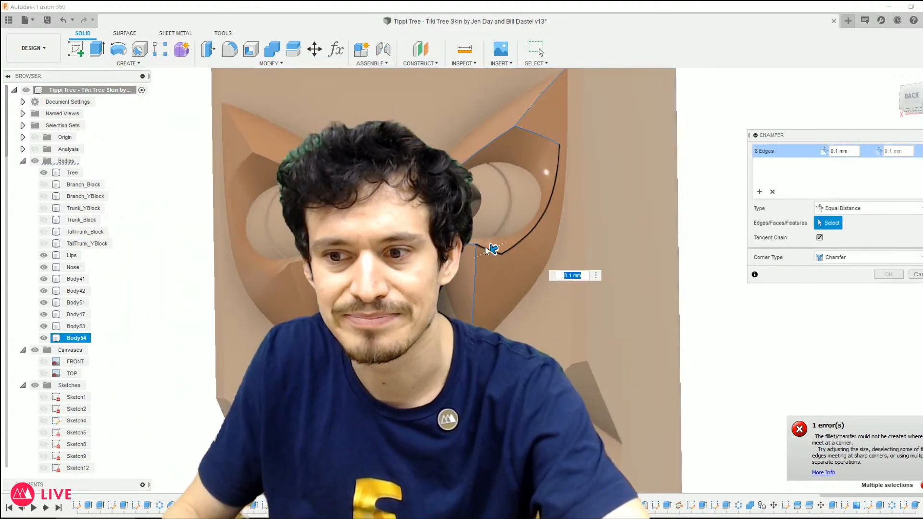
scroll(488, 250, "up", 3)
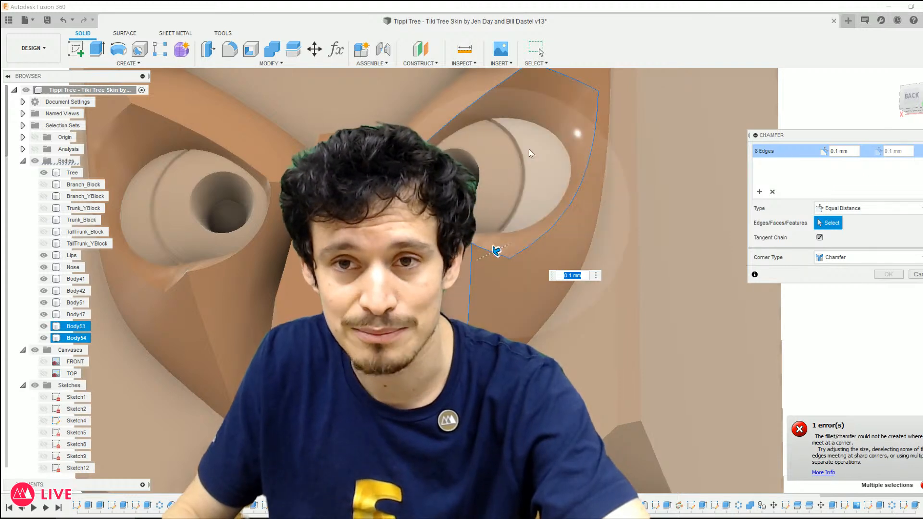
scroll(566, 326, "down", 3)
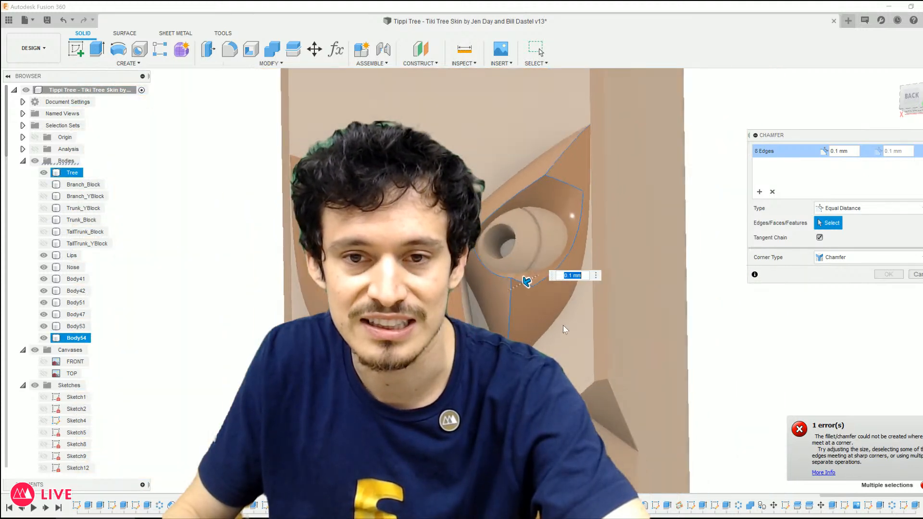
middle_click_drag(563, 324, 582, 339, "shift")
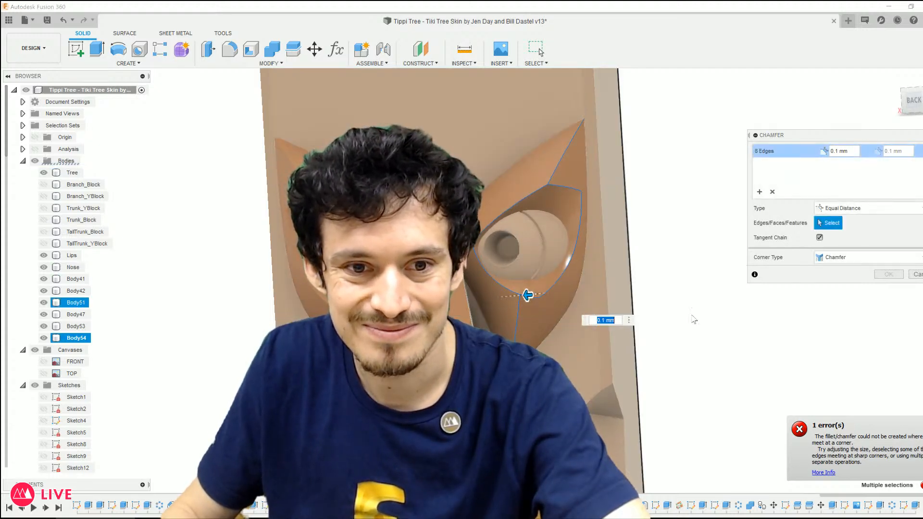
left_click(915, 273)
Step: Examine the eye and its surround from the front and the side in the unrendered model
scroll(556, 301, "up", 5)
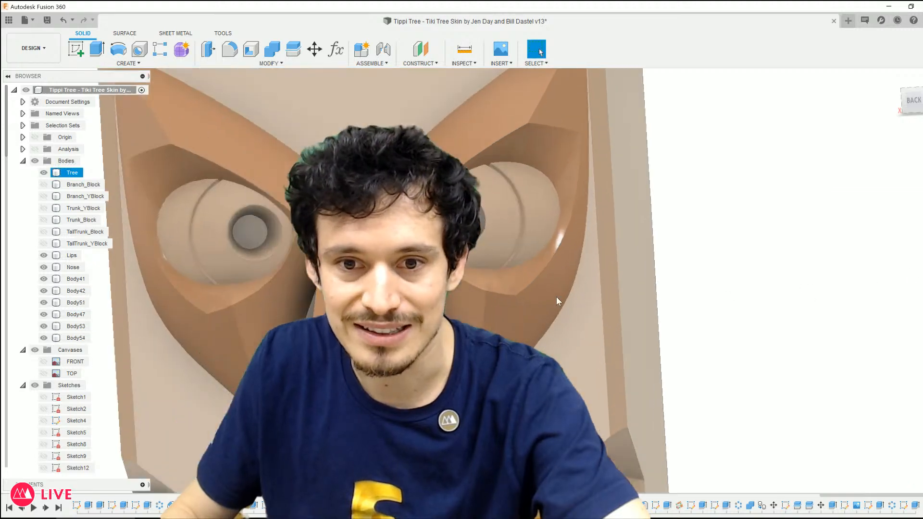
mouse_move(475, 288)
middle_mouse_down("shift")
mouse_move(462, 301)
mouse_move(454, 366)
mouse_move(457, 303)
mouse_move(476, 289)
middle_mouse_up("shift")
middle_click_drag(477, 285, 577, 397, "shift")
scroll(477, 285, "down", 3)
left_click(452, 288)
scroll(518, 327, "up", 4)
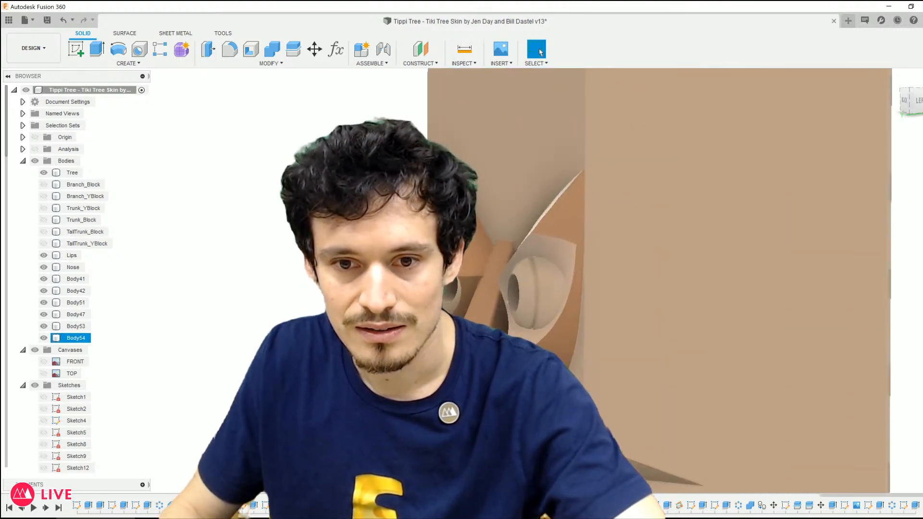
middle_click_drag(518, 328, 560, 332, "shift")
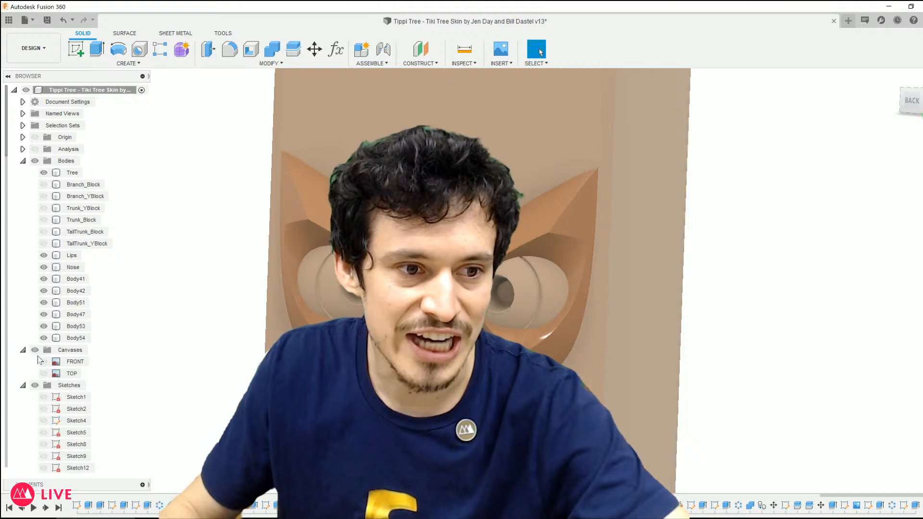
Step: Show the FRONT canvas and set the Back view to compare the eyes and nose with the reference drawing
left_click(43, 361)
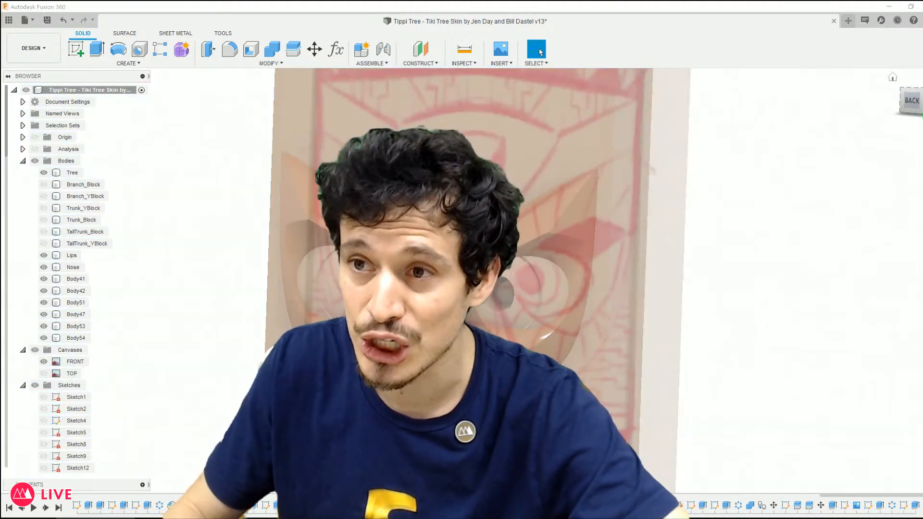
left_click(912, 100)
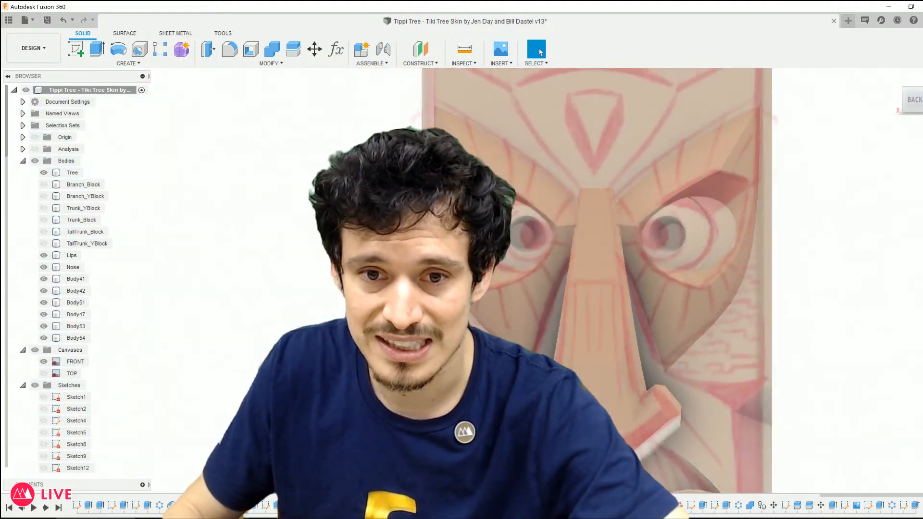
left_click(496, 288)
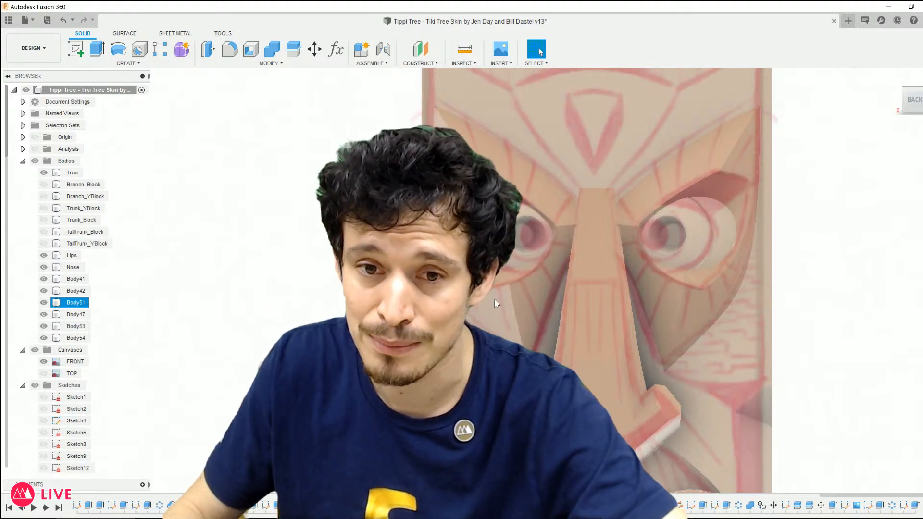
key("Escape")
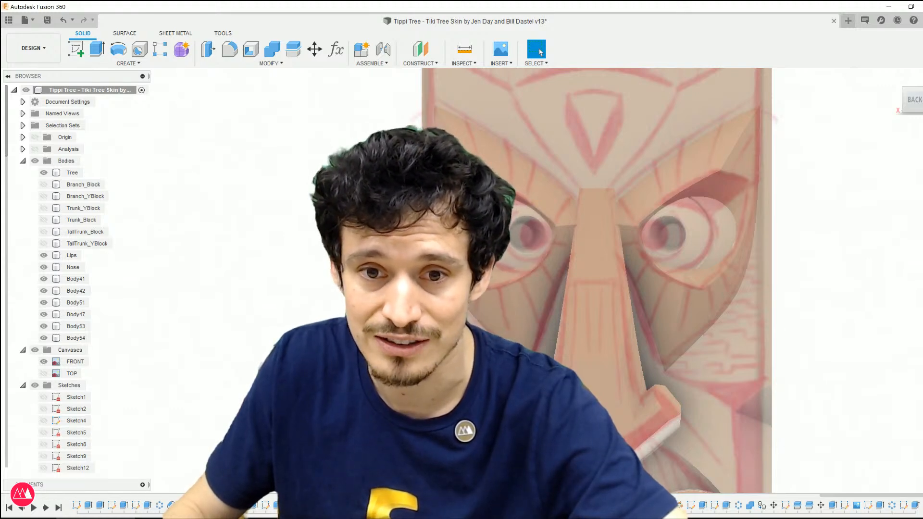
left_click(498, 284)
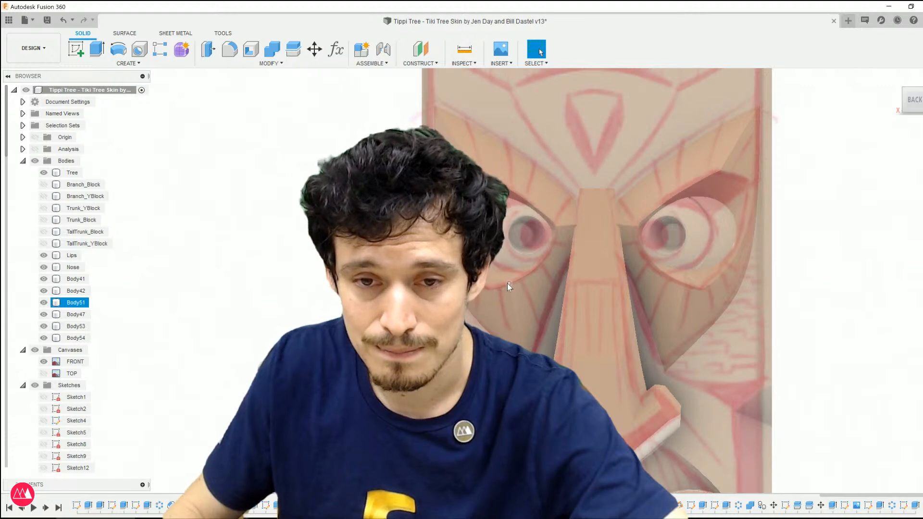
left_click_drag(507, 284, 518, 336)
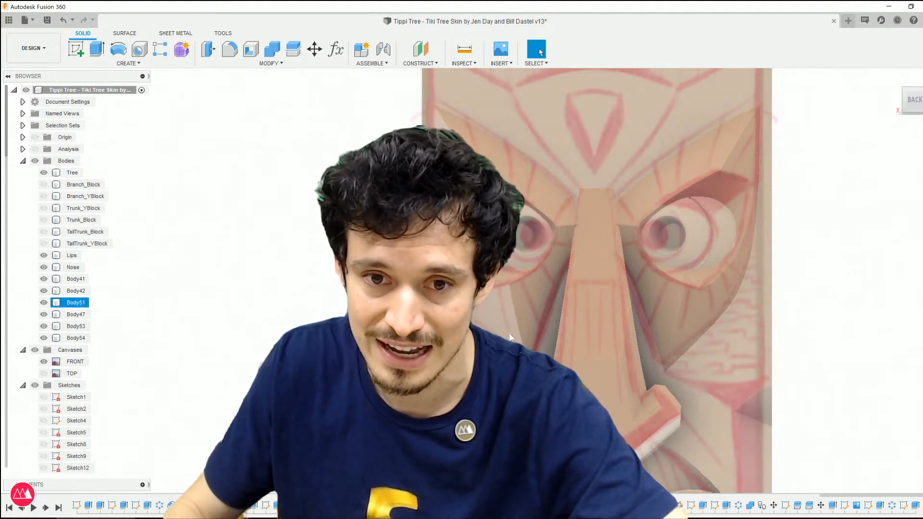
left_click(622, 397)
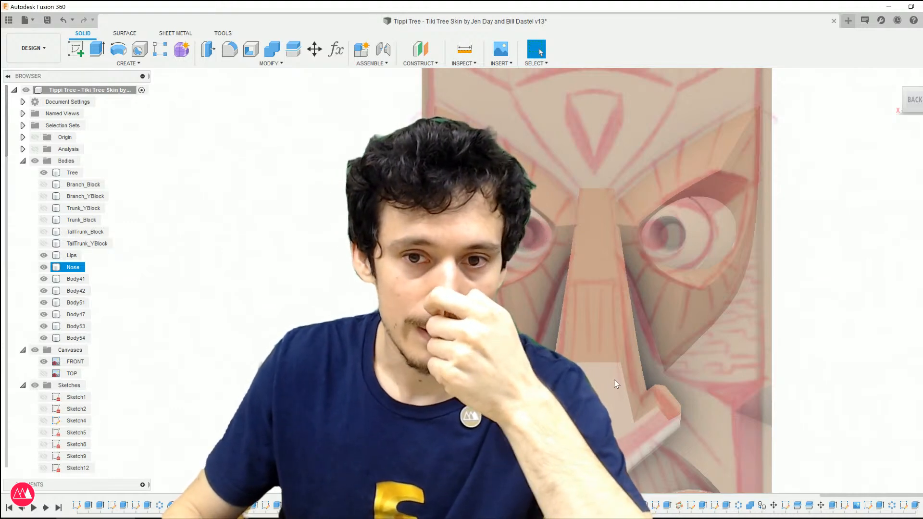
Step: Hide the FRONT reference canvas and view the whole tiki face without the drawing
middle_click_drag(804, 301, 808, 307, "shift")
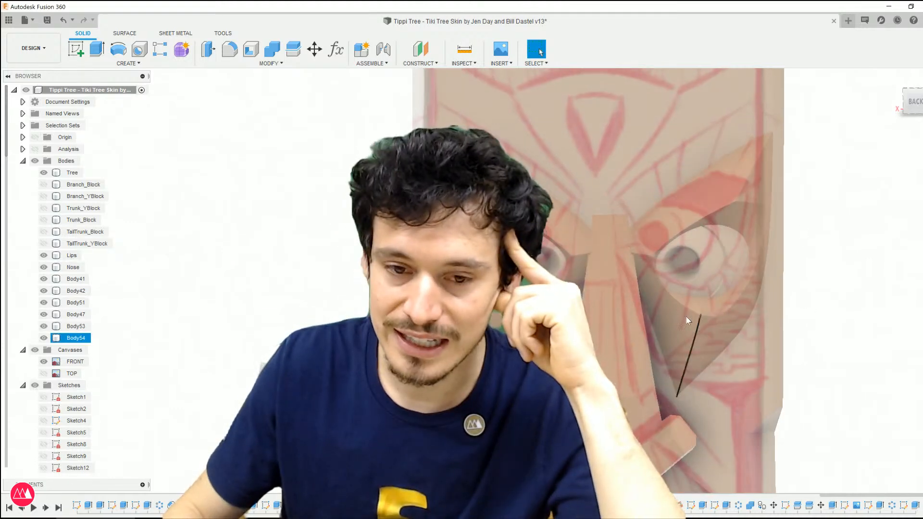
key("Escape")
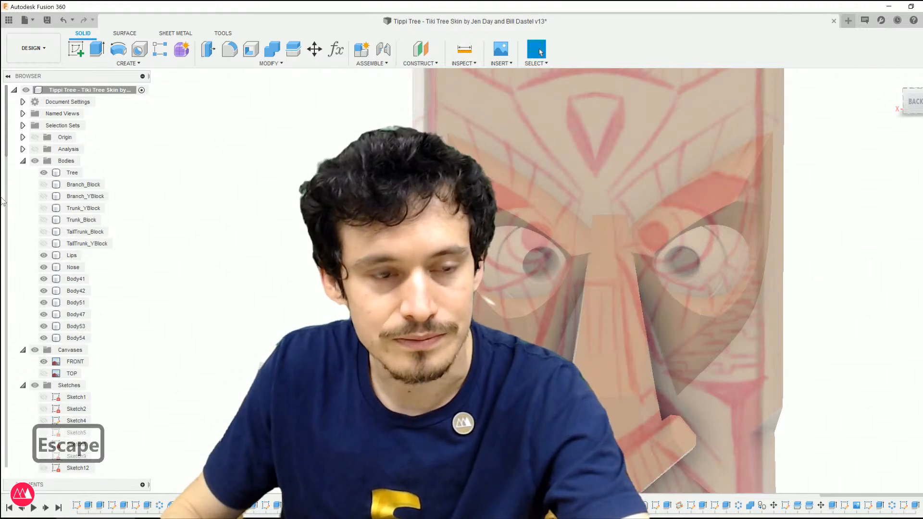
left_click(43, 361)
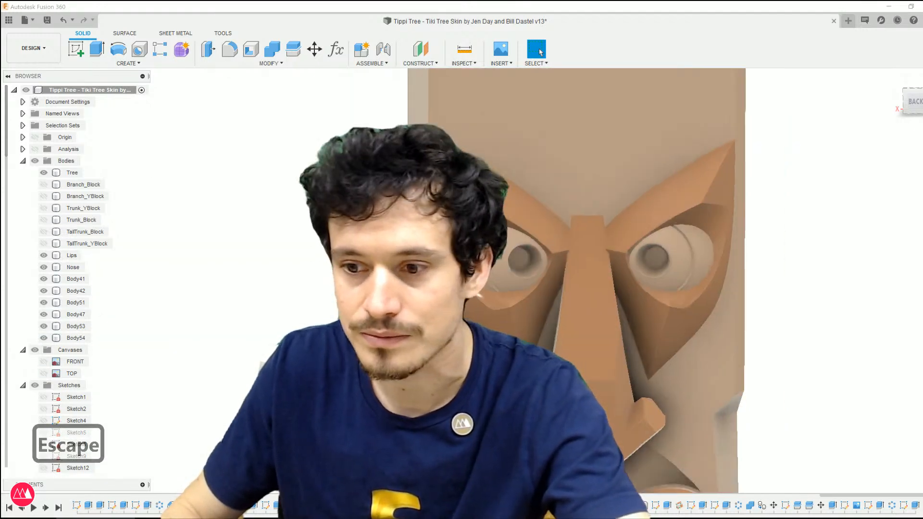
middle_click_drag(488, 317, 505, 315, "shift")
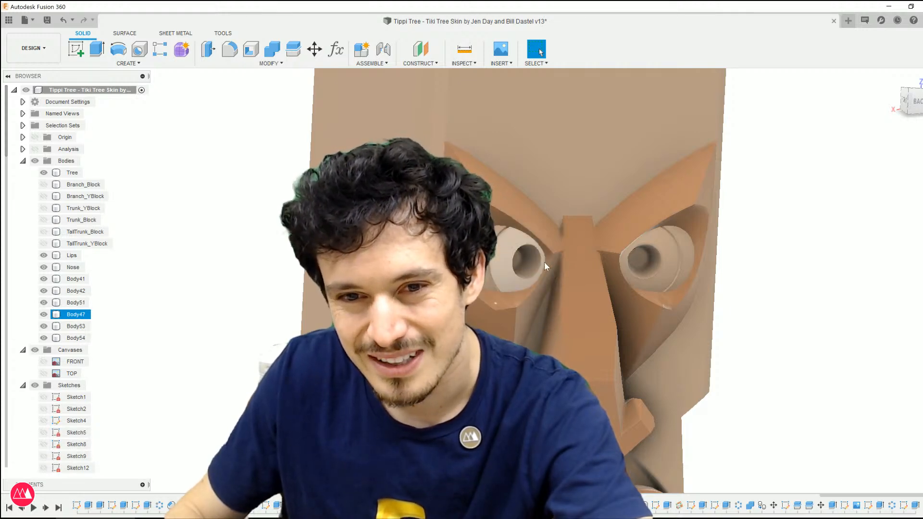
middle_click_drag(557, 250, 510, 253, "shift")
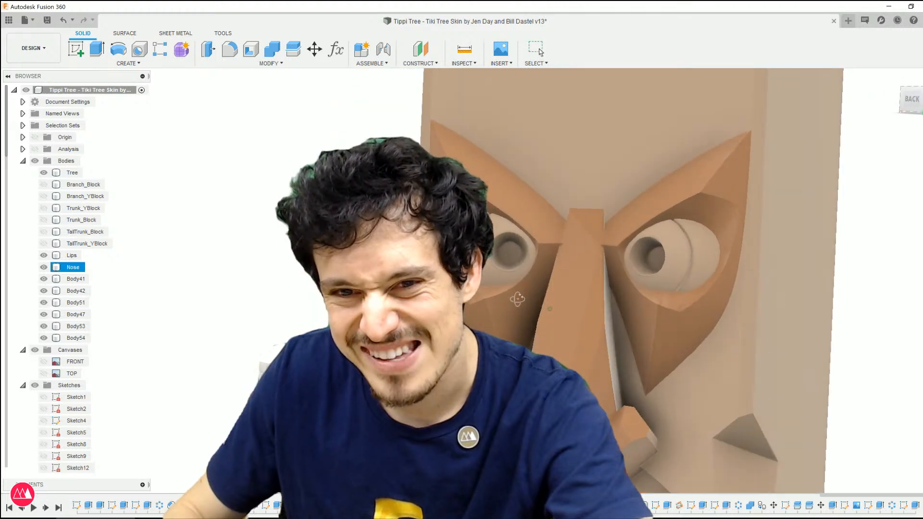
scroll(510, 253, "down", 5)
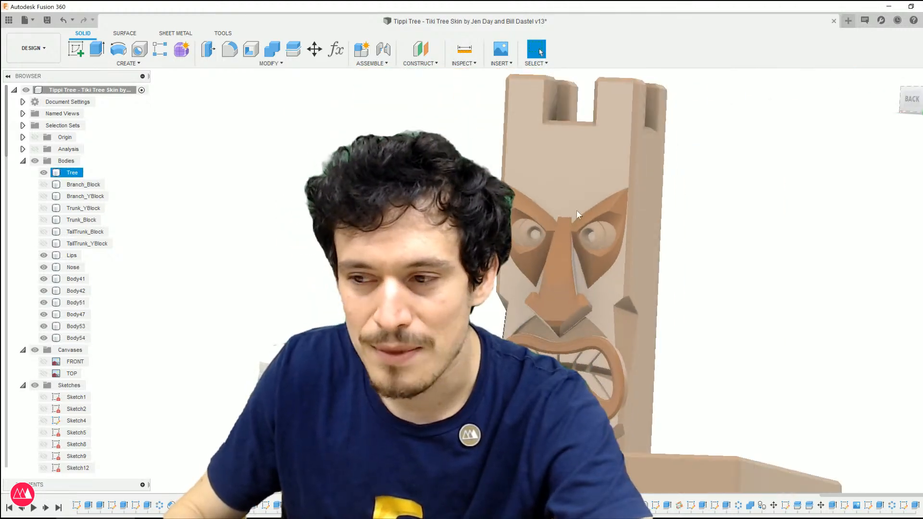
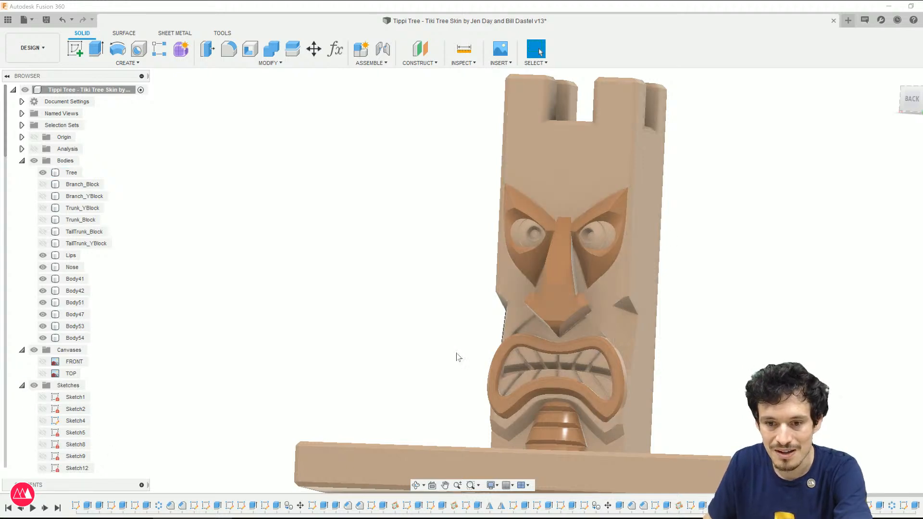
Step: Examine the tiki's eyes, nose and mouth from several angles, both close up and from a distance
middle_click_drag(575, 387, 601, 404, "shift")
scroll(572, 170, "up", 1)
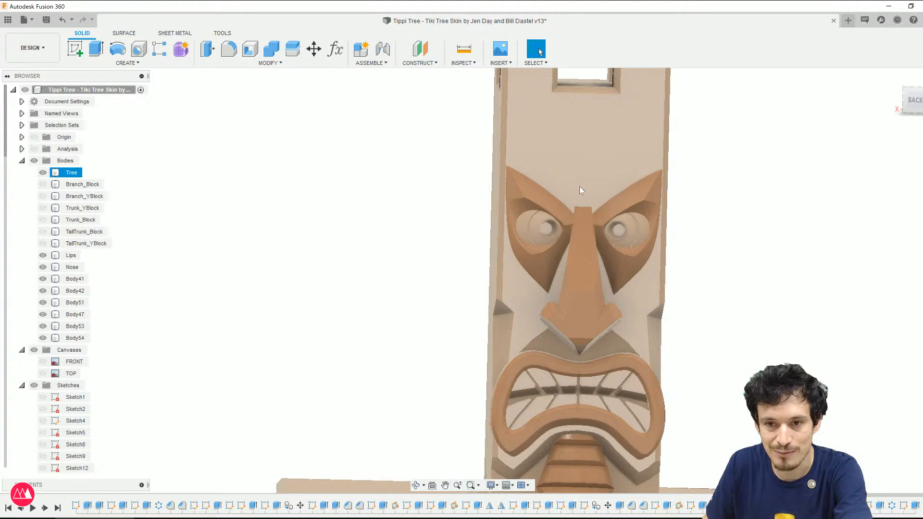
middle_click_drag(579, 185, 572, 218, "shift")
left_click(597, 219)
scroll(592, 215, "up", 4)
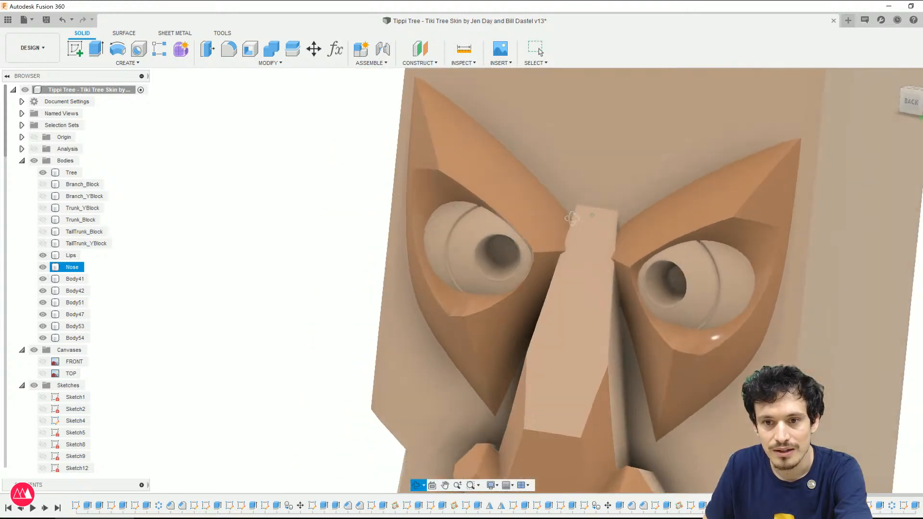
scroll(589, 255, "down", 5)
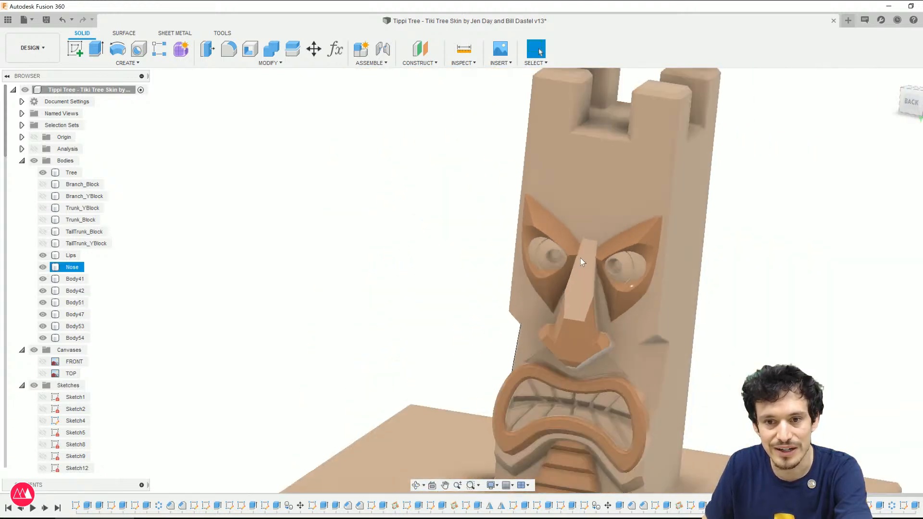
scroll(683, 351, "up", 1)
left_click(698, 356)
scroll(902, 501, "down", 3)
Step: Roll the design history back to the full untrimmed eyeball with its pupil recess, before the eye was trimmed and mirrored
scroll(905, 505, "down", 5)
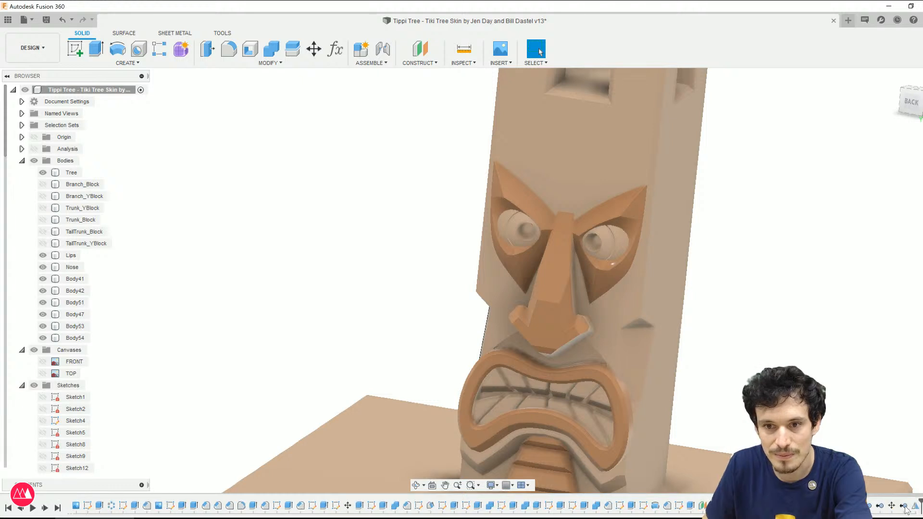
scroll(613, 331, "up", 5)
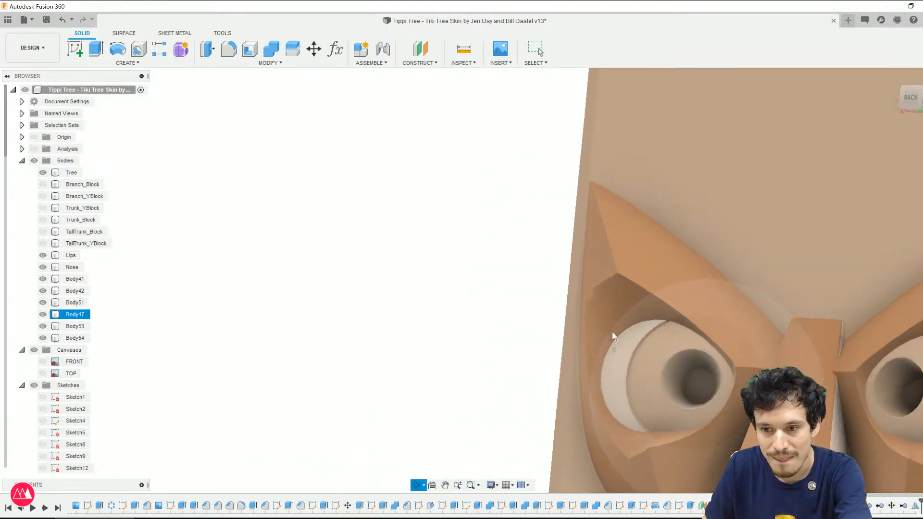
left_click_drag(907, 500, 870, 496)
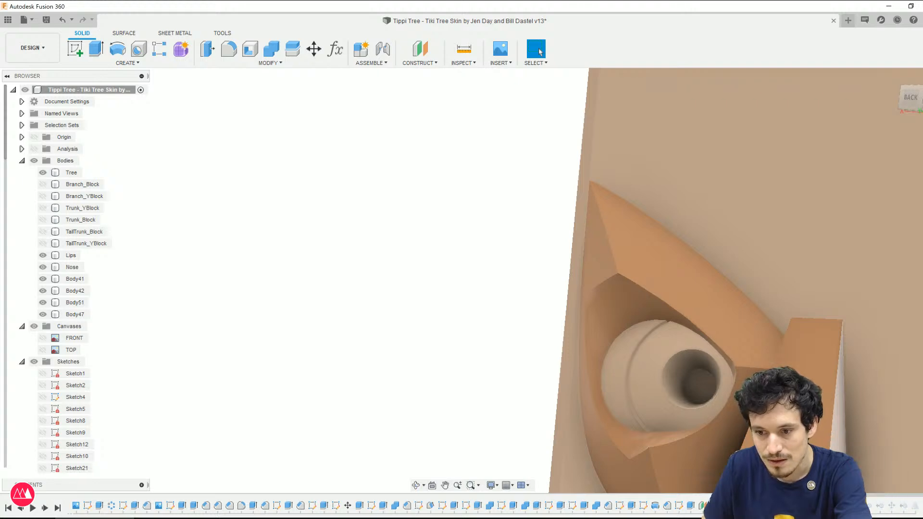
mouse_move(681, 497)
left_mouse_down()
mouse_move(649, 496)
mouse_move(700, 502)
left_mouse_up()
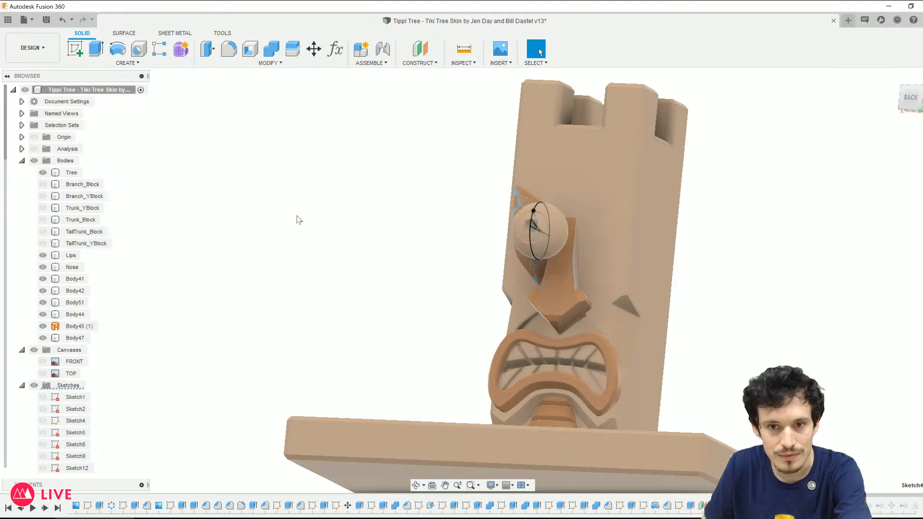
scroll(298, 220, "up", 1)
Step: Show Sketch49 and set up a Revolve of the triangular pupil profile about the line through the eyeball's centre
left_click(46, 377)
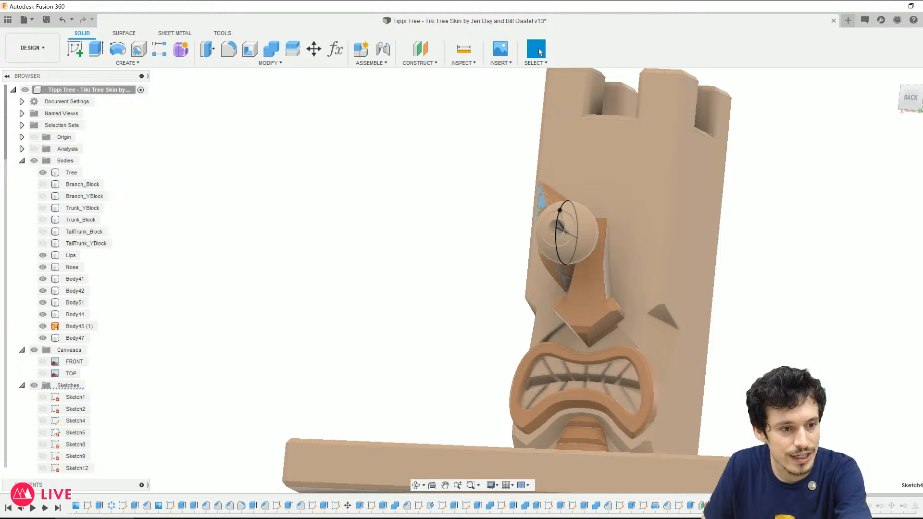
scroll(55, 429, "down", 10)
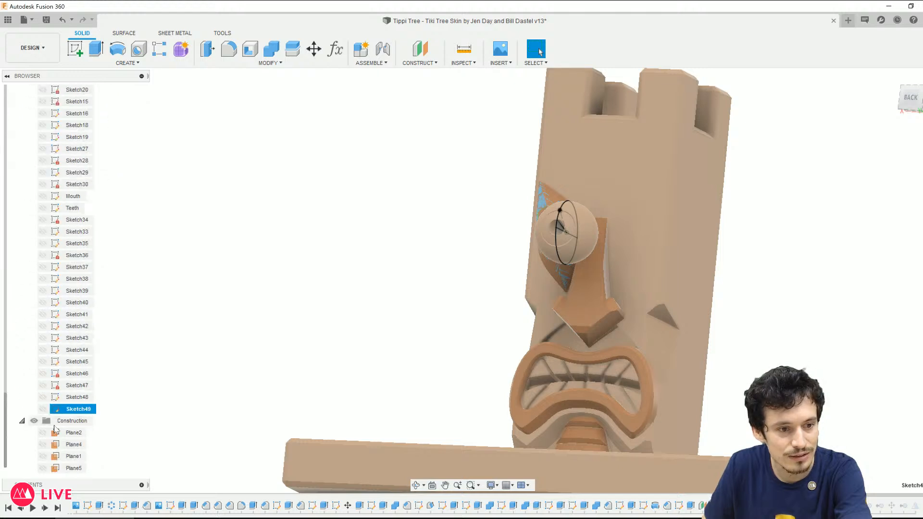
left_click(118, 48)
scroll(620, 247, "up", 3)
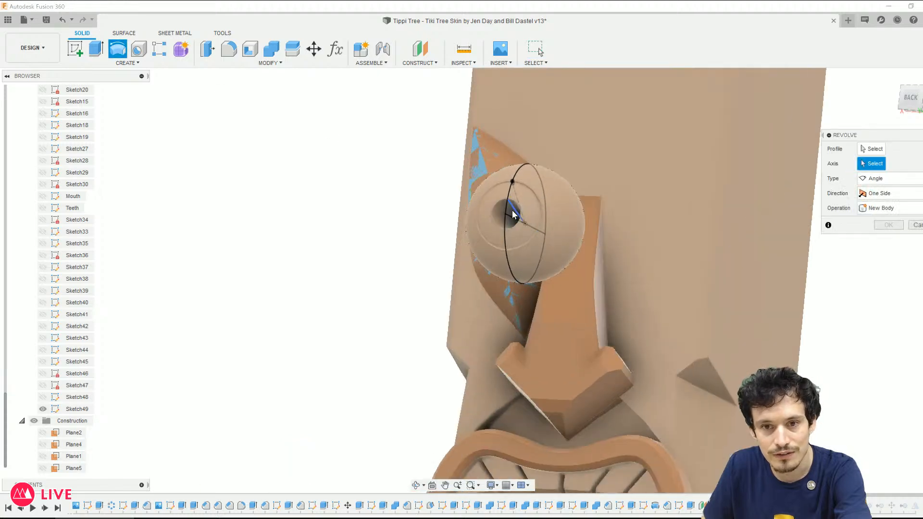
scroll(513, 214, "up", 5)
left_click(871, 149)
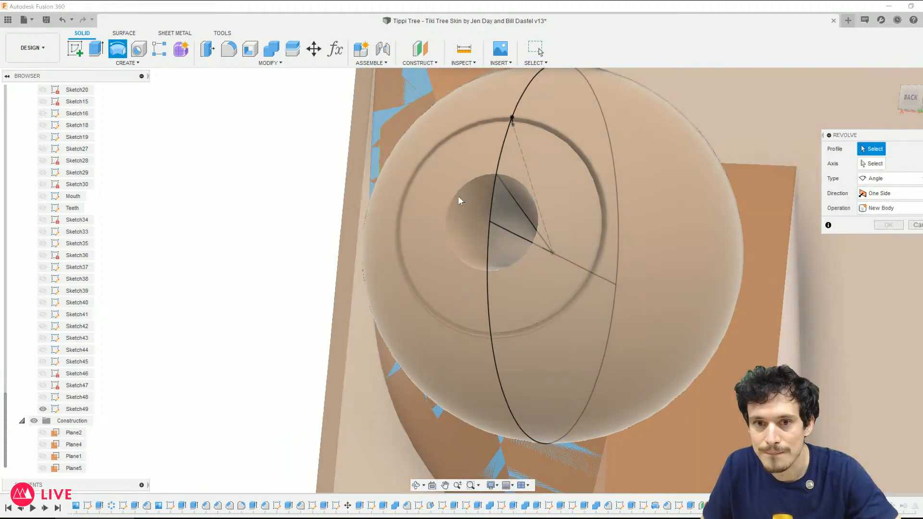
left_click(509, 207)
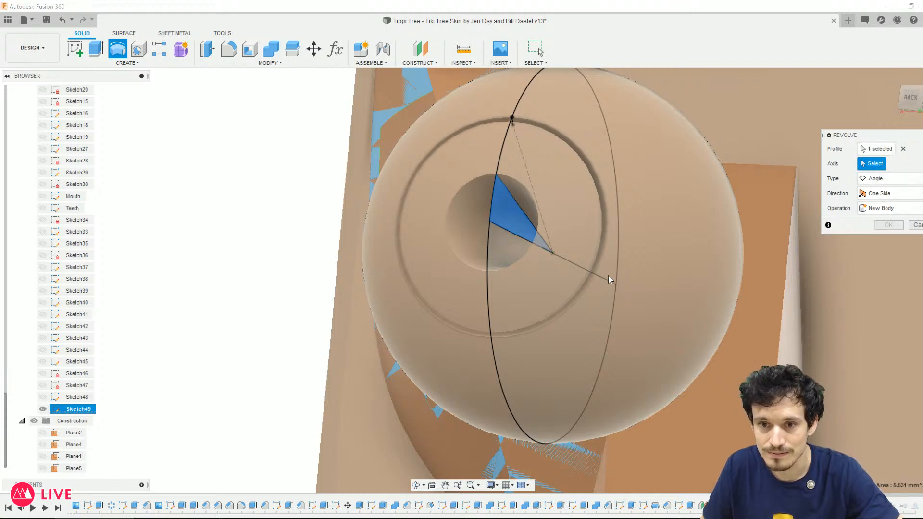
left_click(634, 273)
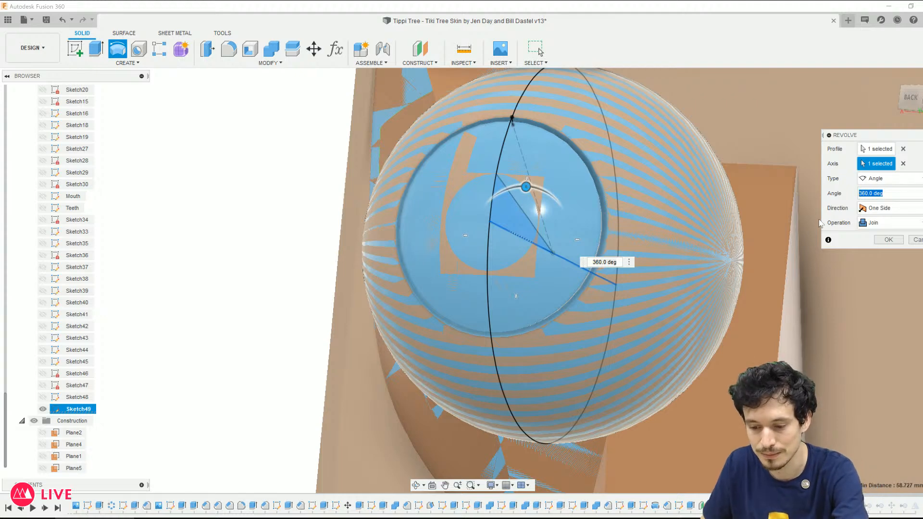
Step: Complete the pupil wedge revolve with an angle of 40 deg, symmetric direction and the Join operation
key("Return")
middle_click_drag(602, 250, 611, 258, "shift")
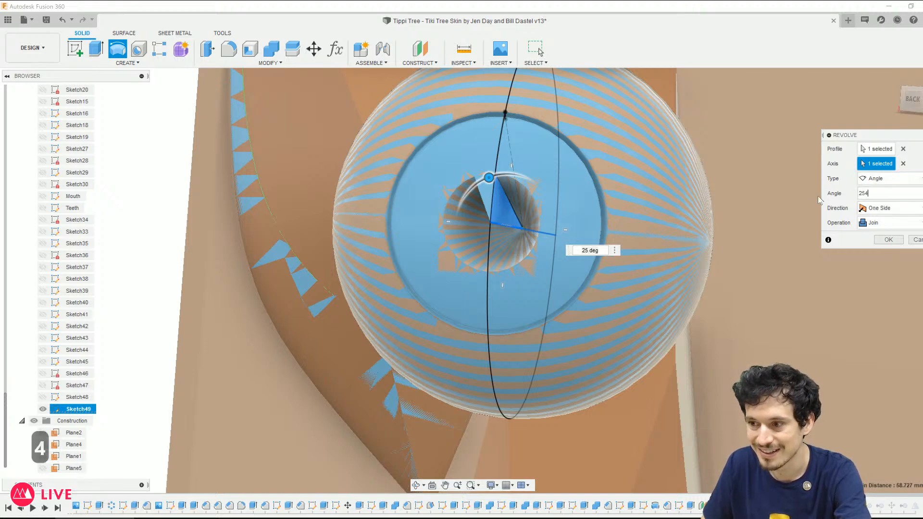
key("Return")
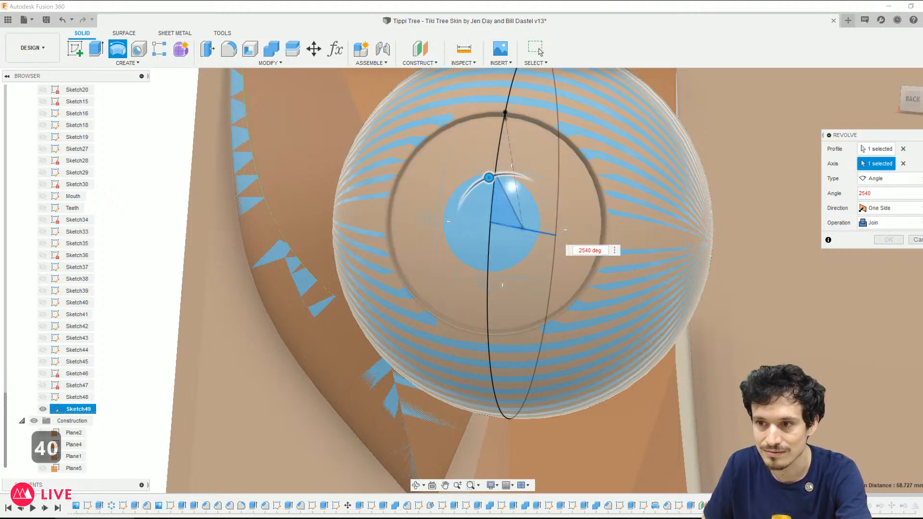
left_click(889, 207)
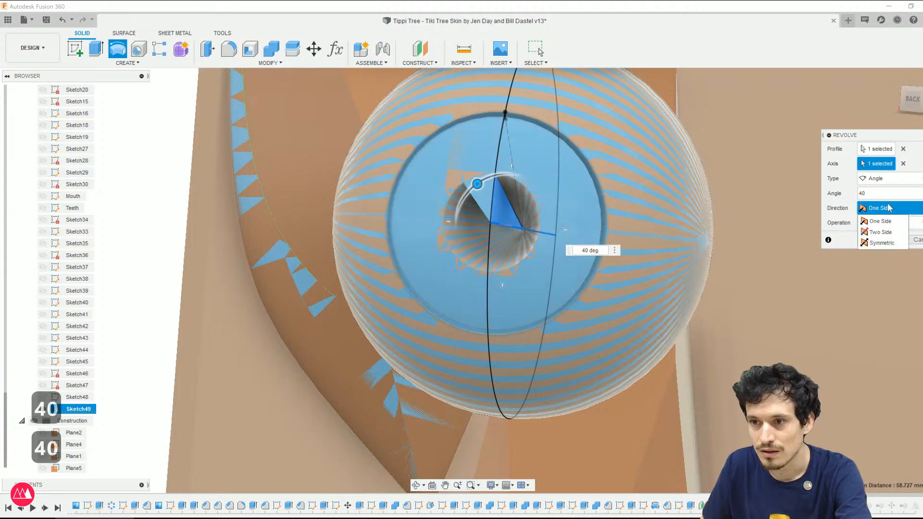
left_click(894, 244)
middle_click_drag(545, 219, 565, 246, "shift")
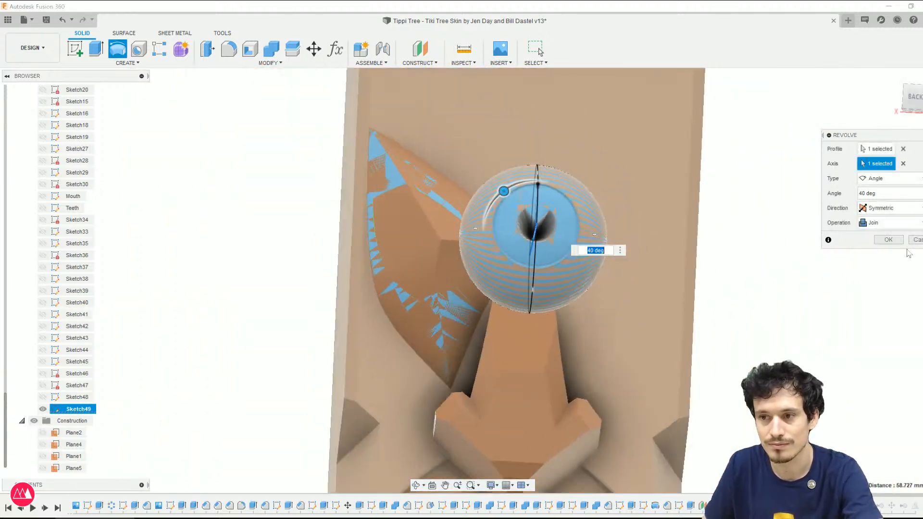
left_click(888, 239)
middle_click_drag(722, 298, 745, 303, "shift")
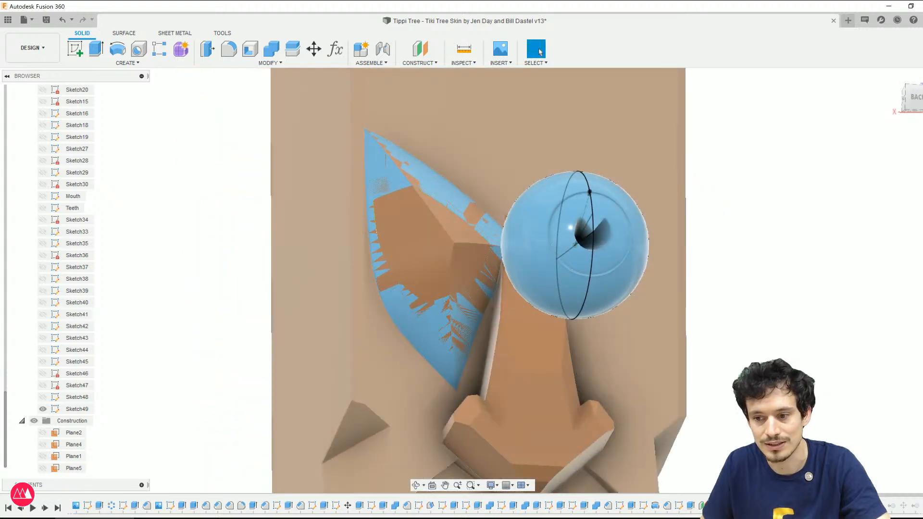
Step: Change the pupil wedge revolve's operation to New Body
key("ctrl+z")
key("ctrl+y")
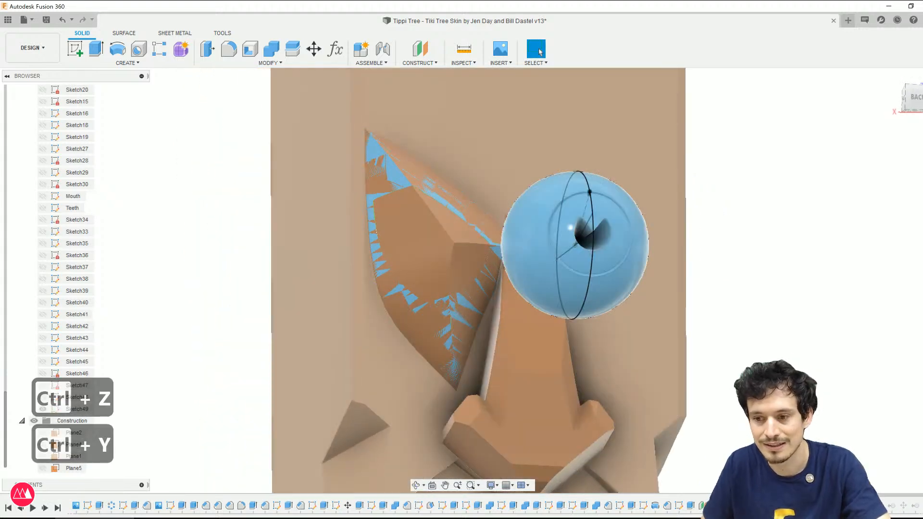
right_click(835, 505)
left_click(852, 407)
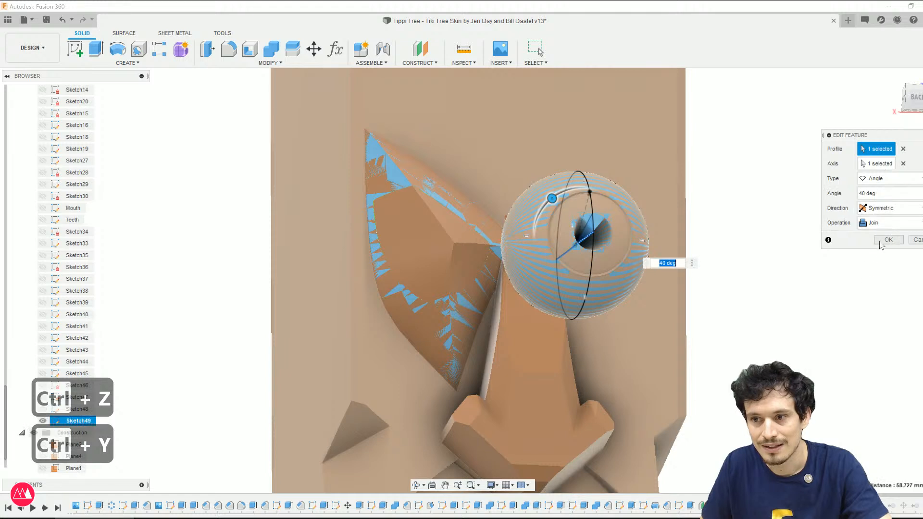
left_click(884, 223)
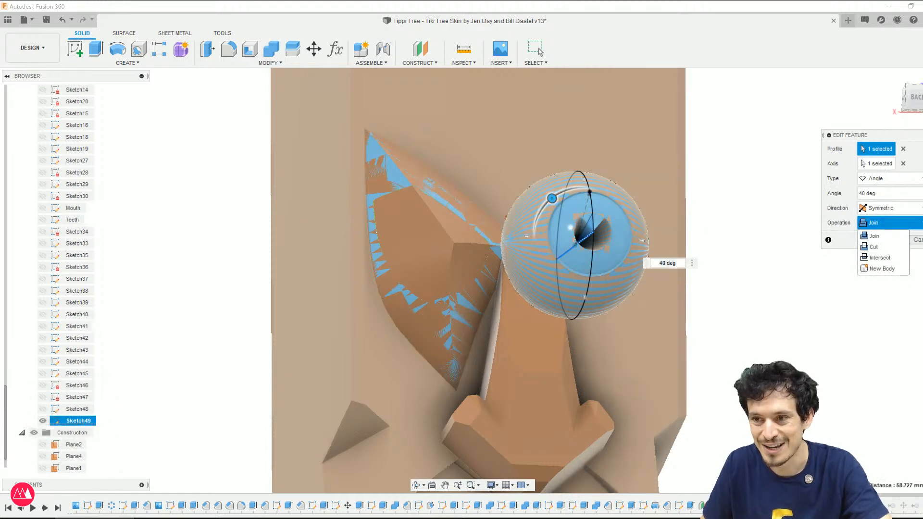
left_click(867, 268)
left_click(886, 241)
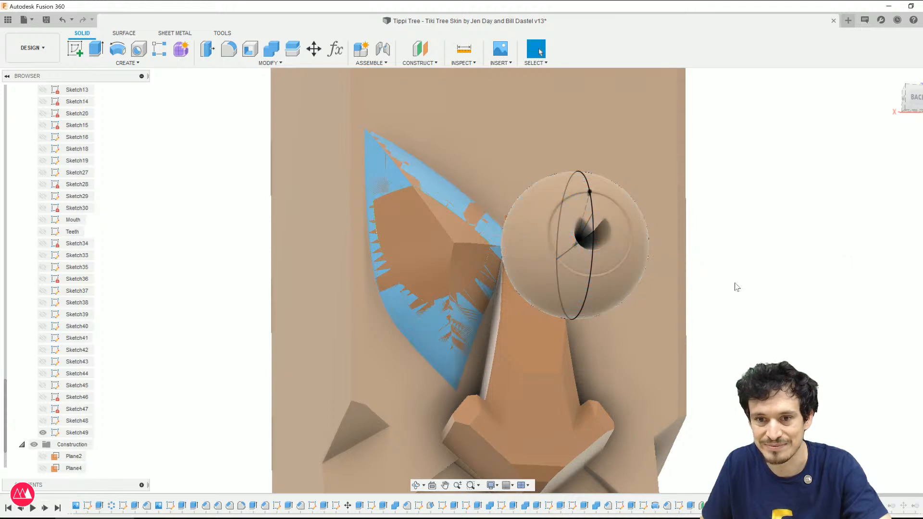
Step: Combine the eyeball with the pupil wedge body using the Join operation
key("c")
left_click(619, 242)
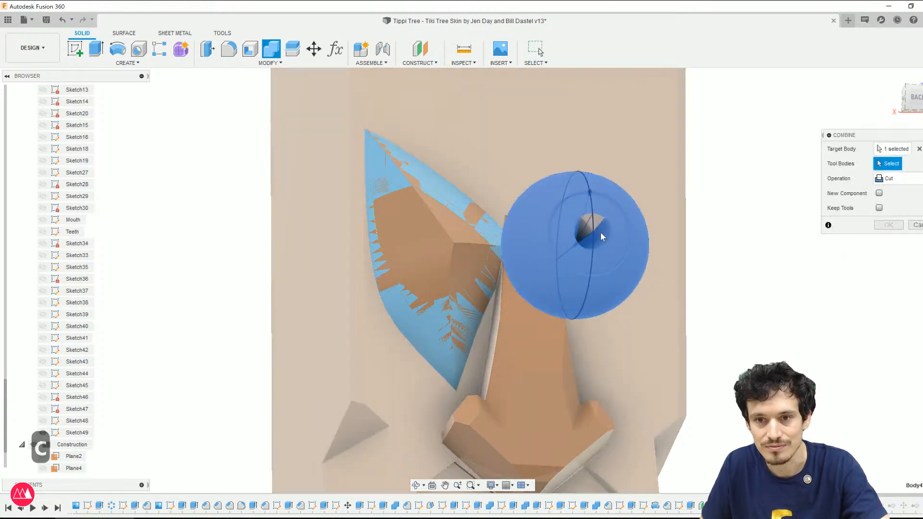
left_click(598, 228)
left_click(900, 179)
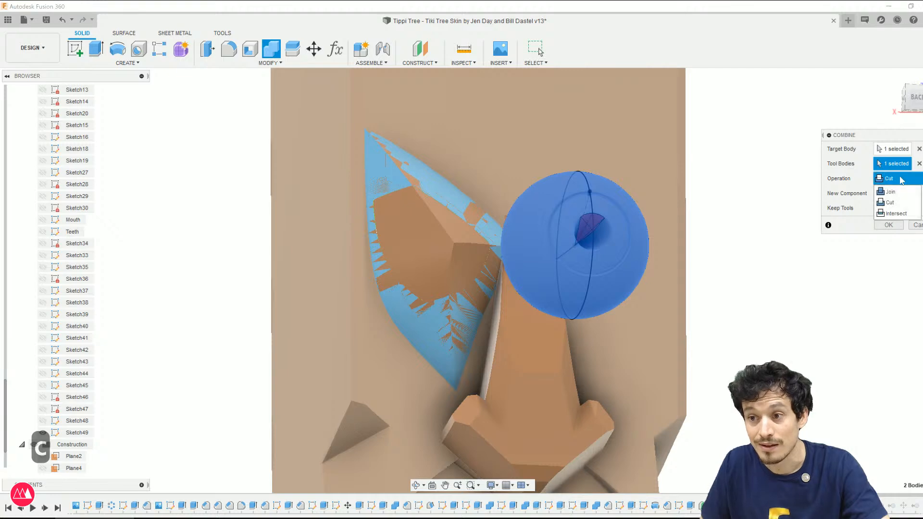
left_click(896, 193)
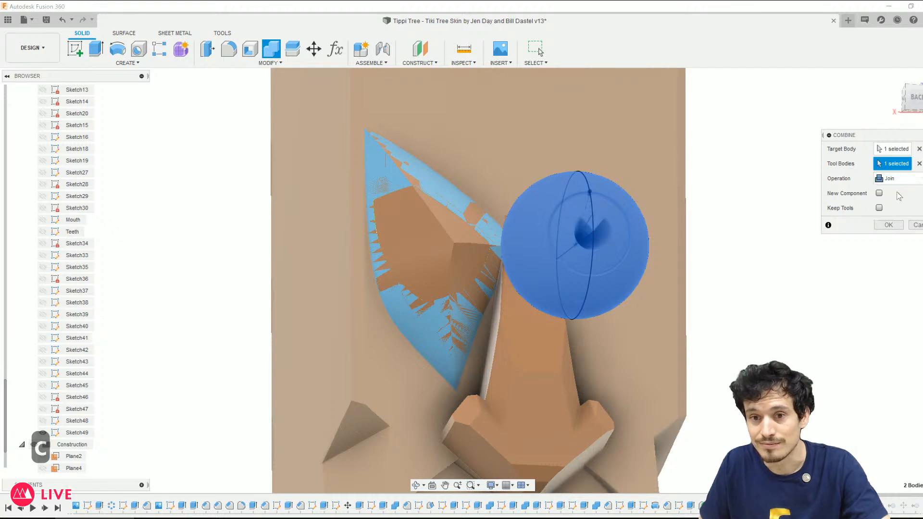
left_click(888, 226)
Step: Set up a 0.5 mm fillet on the highlight wedge's tip edge and the two inner corner edges where it meets the pupil
scroll(598, 233, "up", 5)
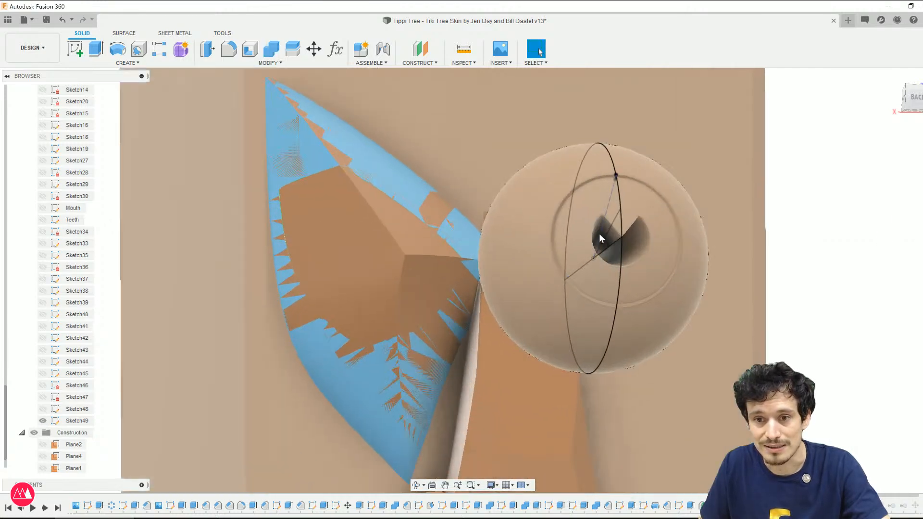
key("f")
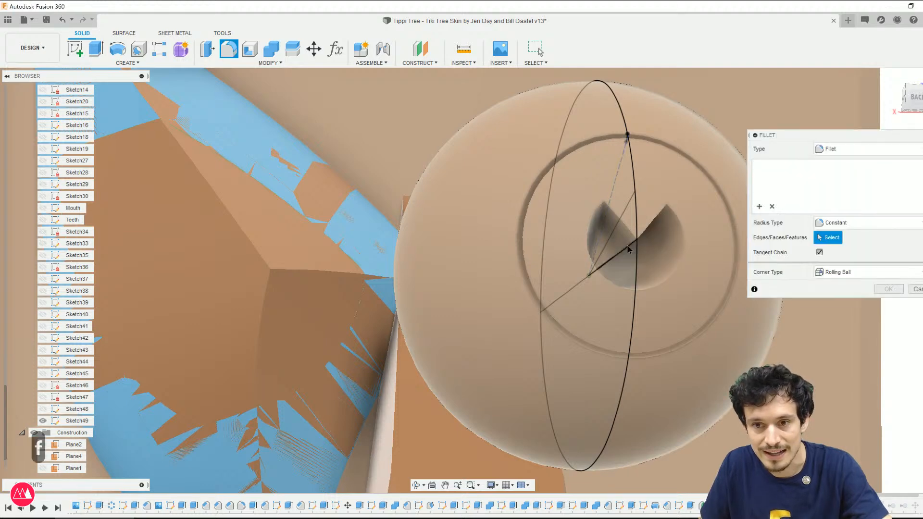
left_click(631, 254)
type(".1")
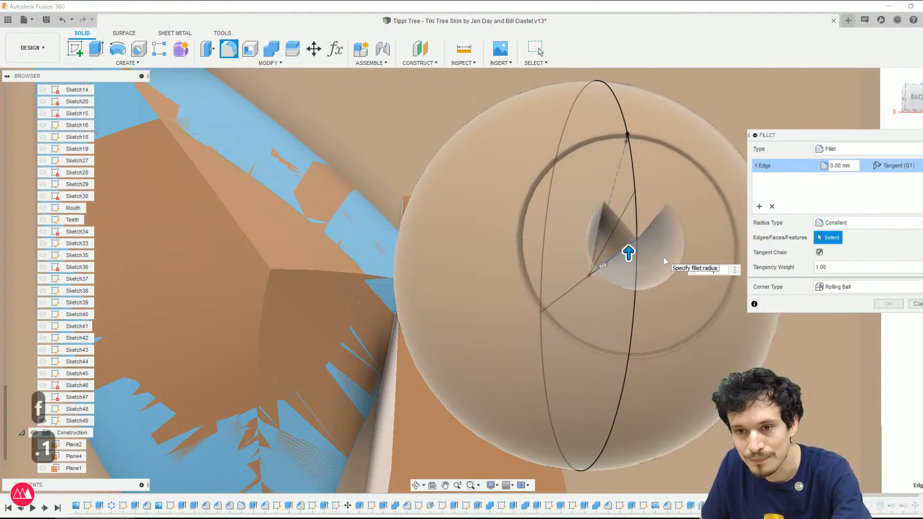
key("BackSpace")
type("5")
middle_click_drag(670, 223, 654, 236, "shift")
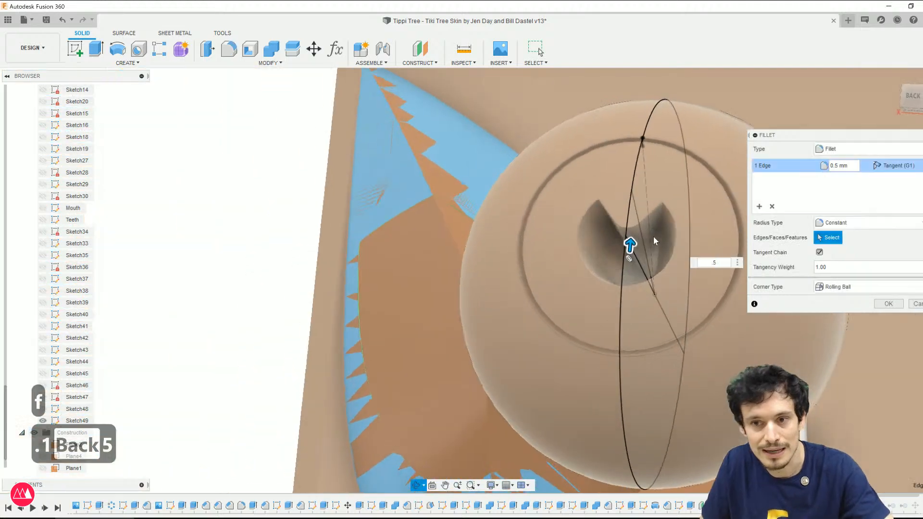
left_click(663, 221)
left_click(609, 222)
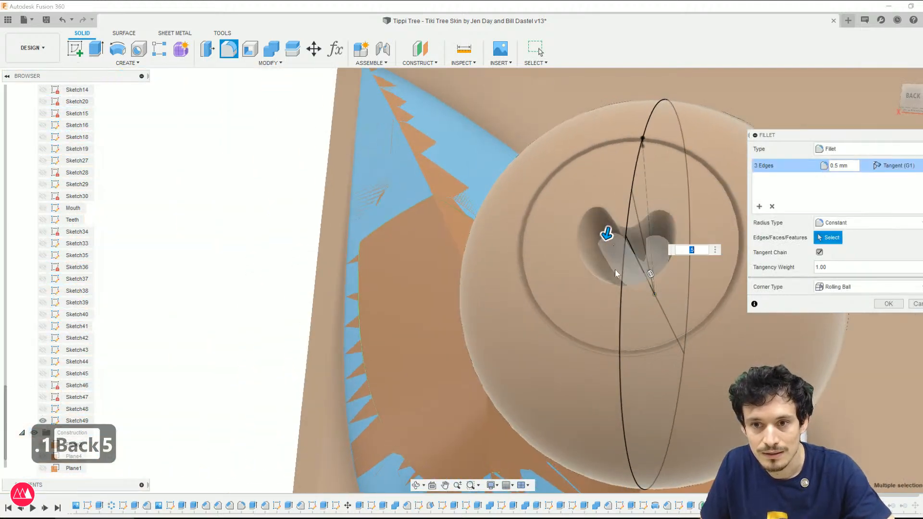
Step: Set the radius of the three-edge pupil wedge fillet to 0.4 mm and complete the fillet
middle_click_drag(615, 269, 620, 291, "shift")
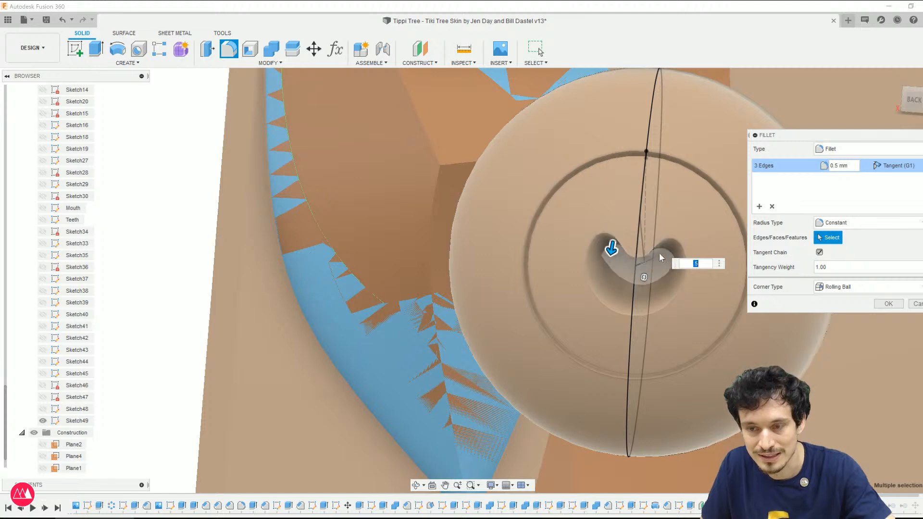
type(".4")
middle_click_drag(689, 327, 608, 313, "shift")
key("Return")
Step: Edit the pupil wedge's revolve feature and set its angle to 35 deg
scroll(605, 335, "down", 3)
middle_click_drag(625, 374, 710, 406, "shift")
scroll(717, 410, "down", 1)
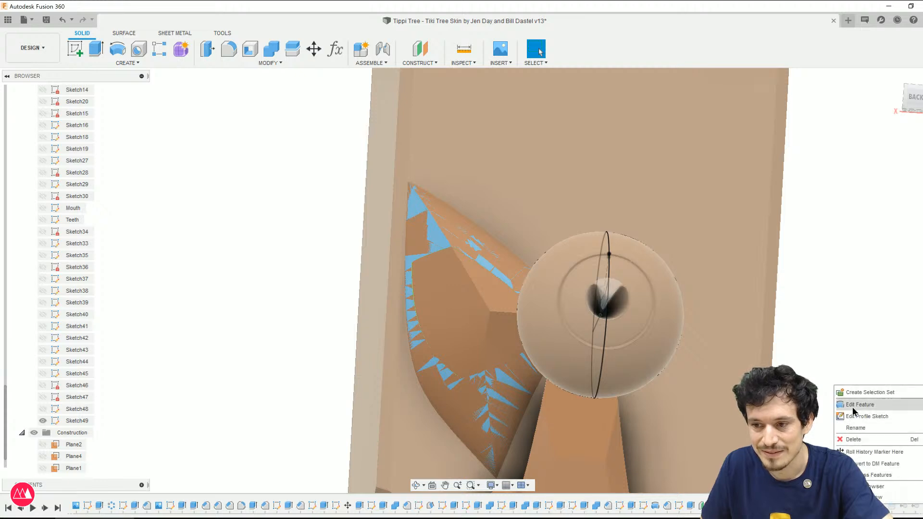
left_click(853, 406)
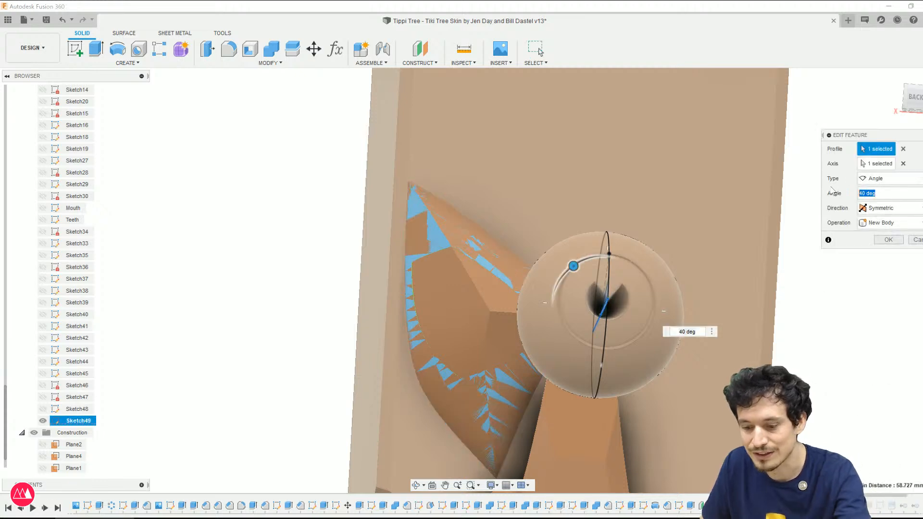
type("35")
key("Return")
Step: Roll the history forward past the eyeball trim and mirror to bring both eyes into the model
scroll(319, 280, "down", 4)
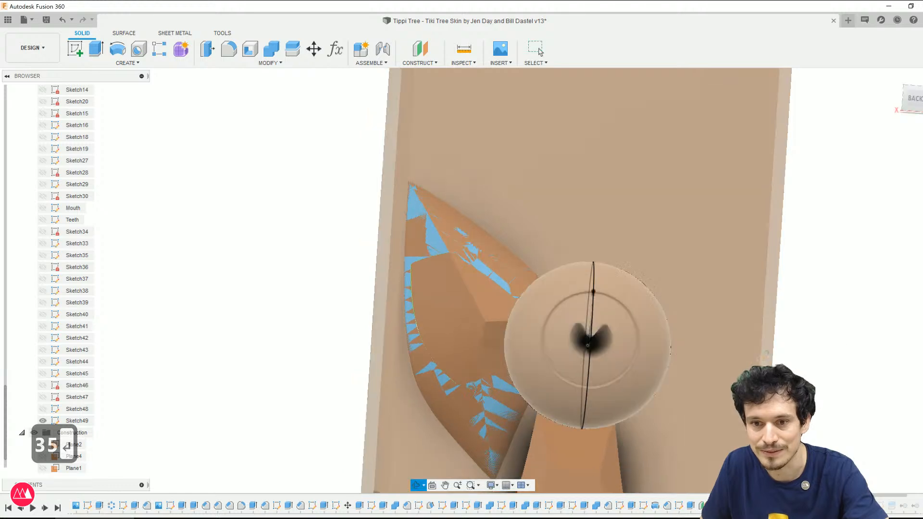
scroll(318, 280, "down", 1)
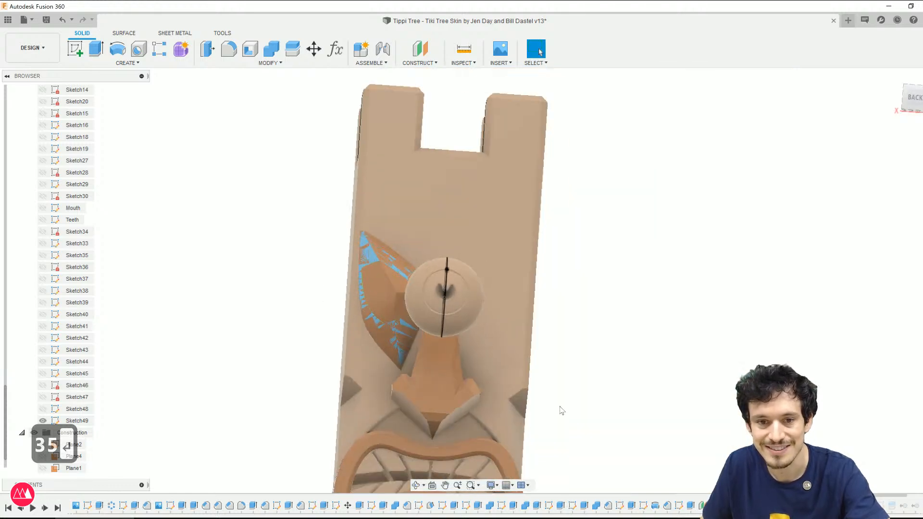
scroll(904, 509, "down", 3)
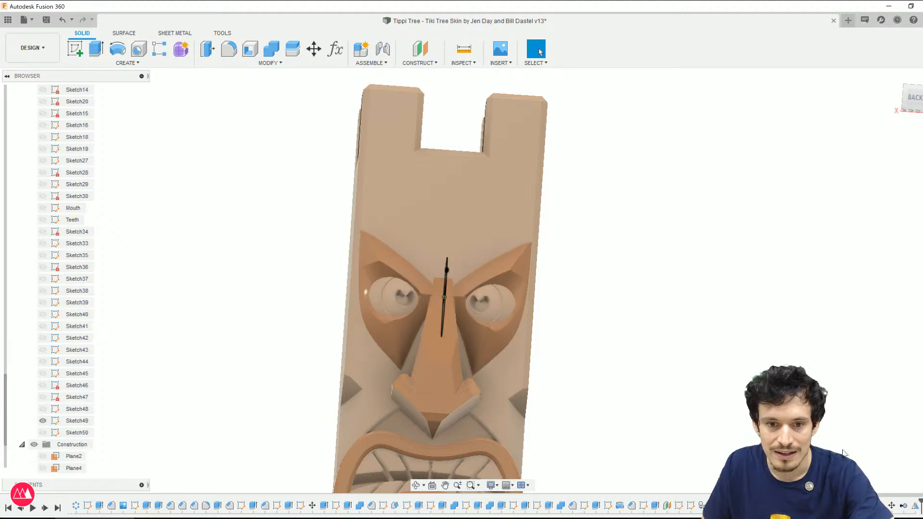
scroll(474, 310, "up", 4)
mouse_move(475, 310)
middle_mouse_down("shift")
mouse_move(433, 313)
mouse_move(482, 318)
mouse_move(480, 346)
mouse_move(488, 311)
middle_mouse_up("shift")
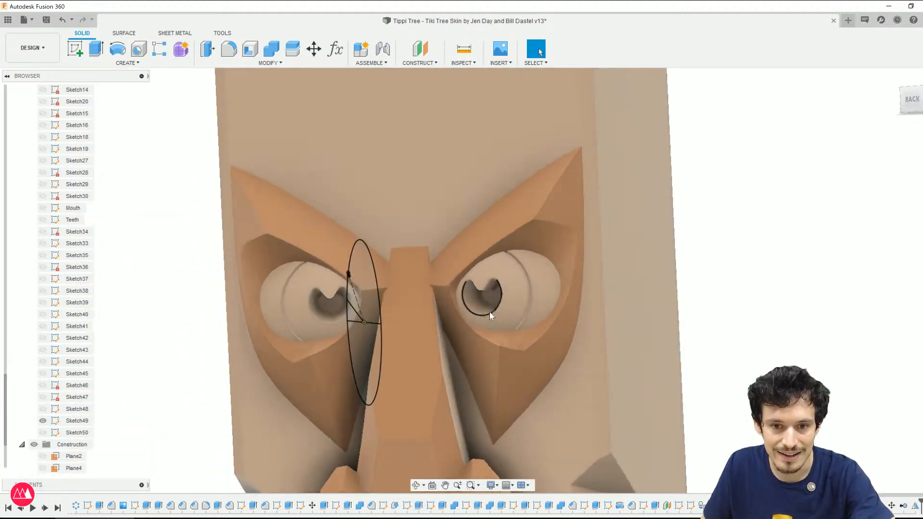
Step: Examine the filleted pupil recess and its inner face on both eyes up close and from several angles
scroll(483, 307, "up", 3)
scroll(483, 306, "up", 2)
scroll(514, 300, "up", 4)
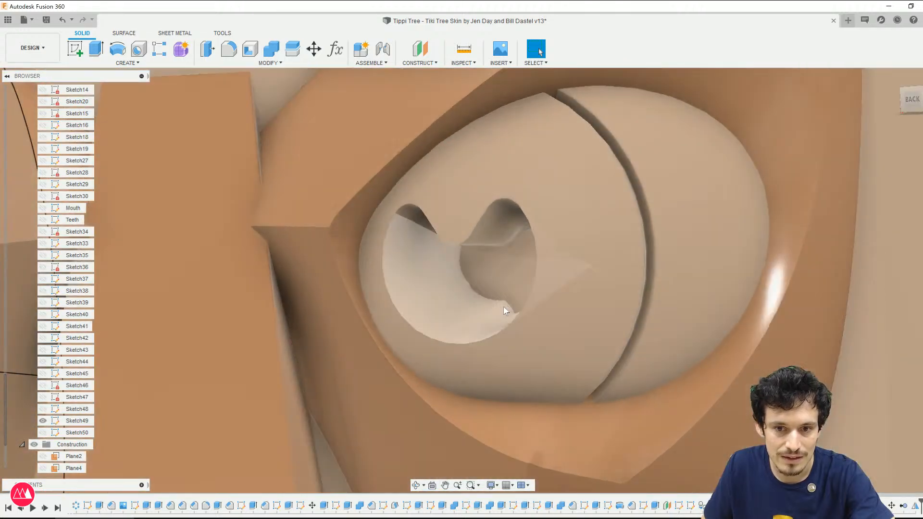
mouse_move(518, 276)
middle_mouse_down("shift")
mouse_move(501, 276)
mouse_move(502, 325)
mouse_move(479, 331)
middle_mouse_up("shift")
scroll(506, 337, "up", 3)
left_click(587, 331)
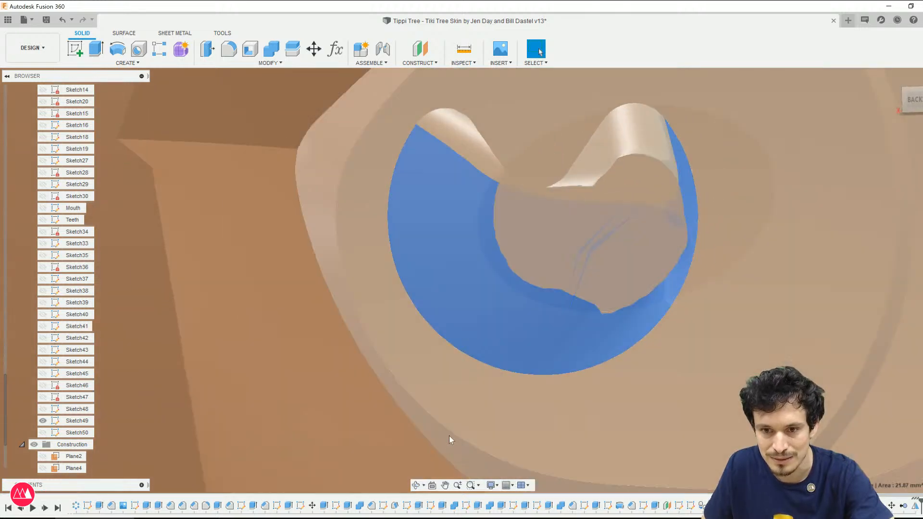
scroll(483, 389, "down", 3)
mouse_move(483, 389)
middle_mouse_down("shift")
mouse_move(513, 400)
mouse_move(517, 377)
mouse_move(504, 390)
middle_mouse_up("shift")
scroll(504, 390, "down", 4)
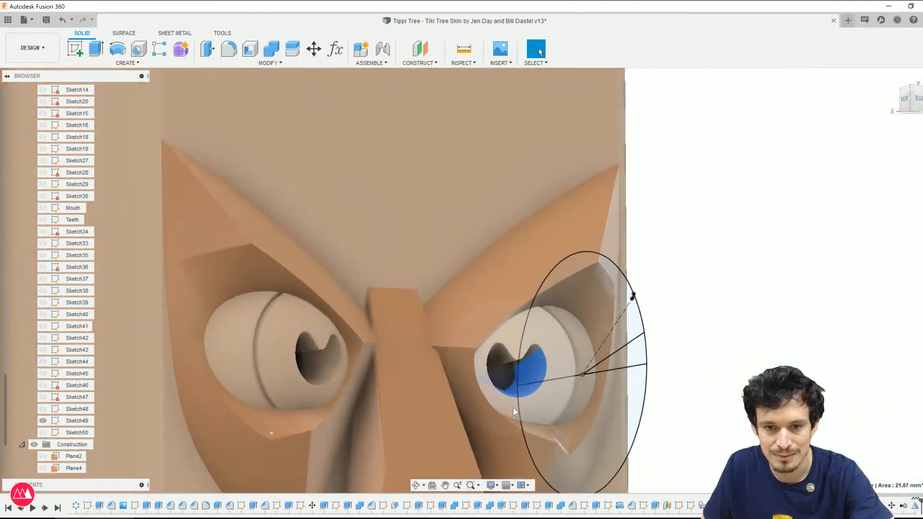
scroll(298, 377, "down", 1)
left_click(311, 376)
middle_click_drag(311, 376, 279, 394, "shift")
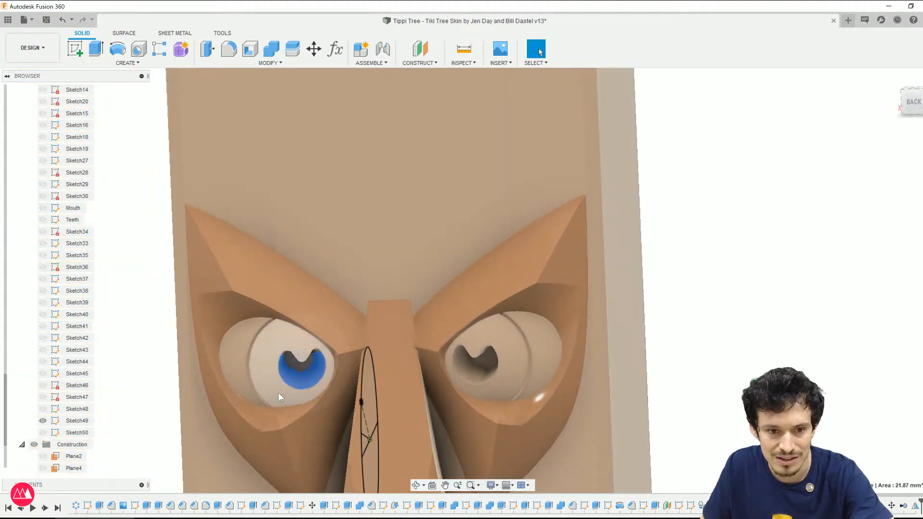
Step: Step the history back to the untrimmed eyeball, advance it through the trim and mirror again, and review the face's eyes
key("ctrl+z")
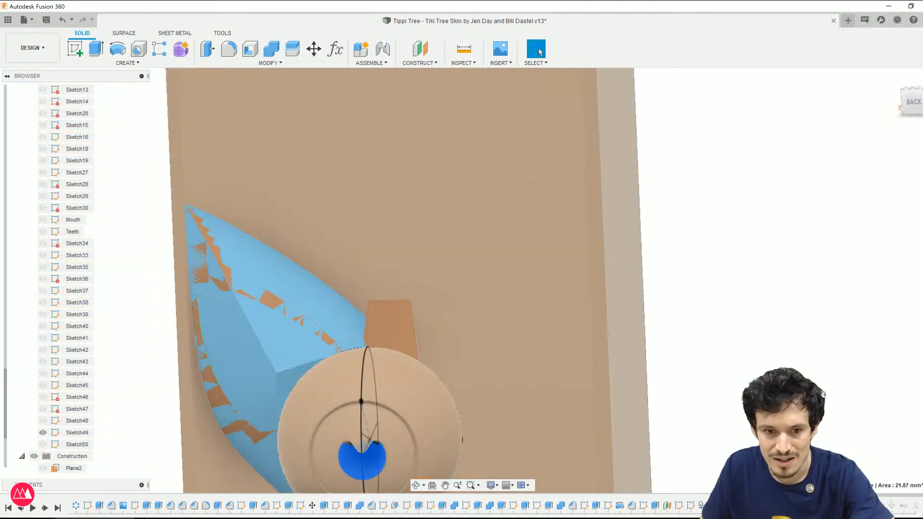
left_click(378, 461)
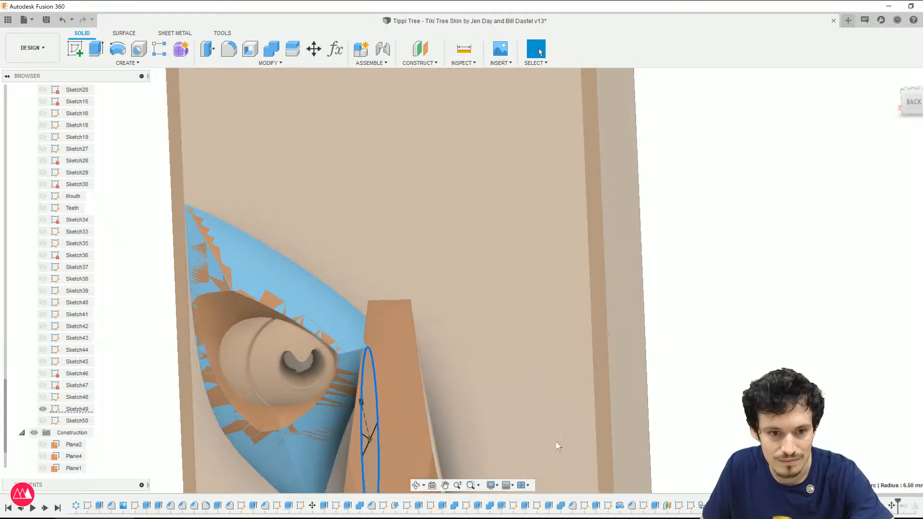
left_click(303, 370)
scroll(487, 336, "down", 3)
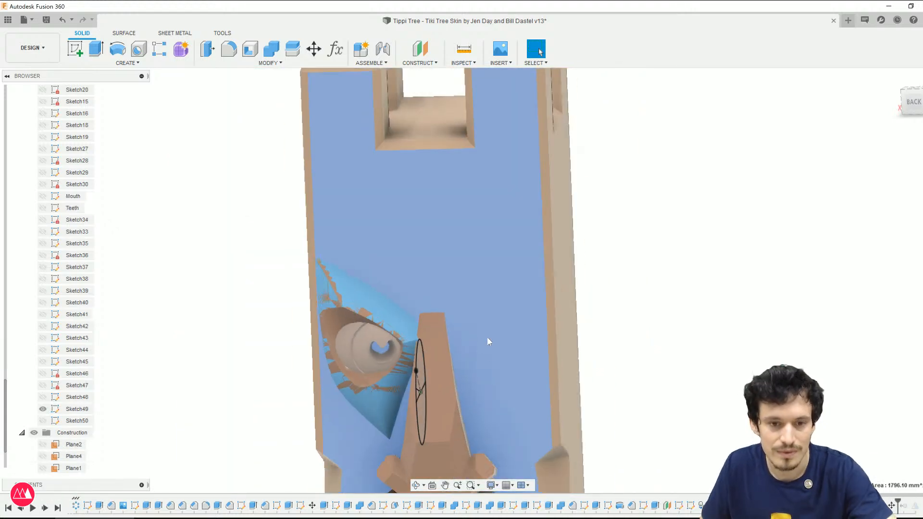
middle_click_drag(520, 331, 587, 188)
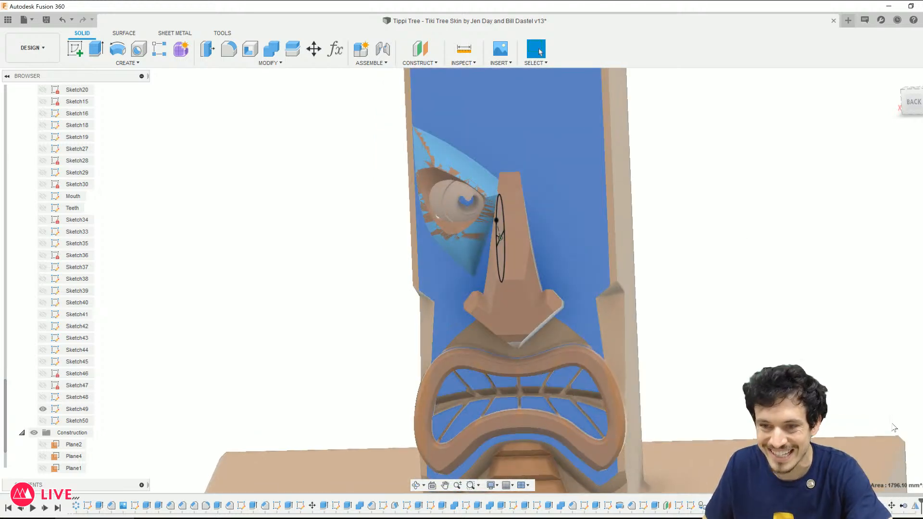
scroll(500, 164, "up", 1)
left_click(740, 235)
middle_click_drag(711, 246, 706, 264)
mouse_move(543, 260)
middle_mouse_down("shift")
mouse_move(552, 255)
mouse_move(553, 225)
mouse_move(541, 235)
mouse_move(565, 236)
middle_mouse_up("shift")
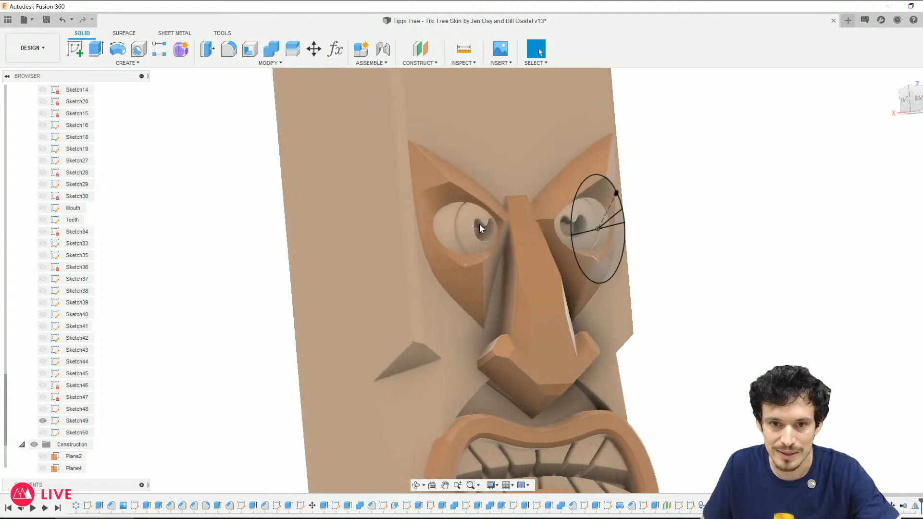
scroll(480, 224, "up", 5)
scroll(486, 235, "down", 2)
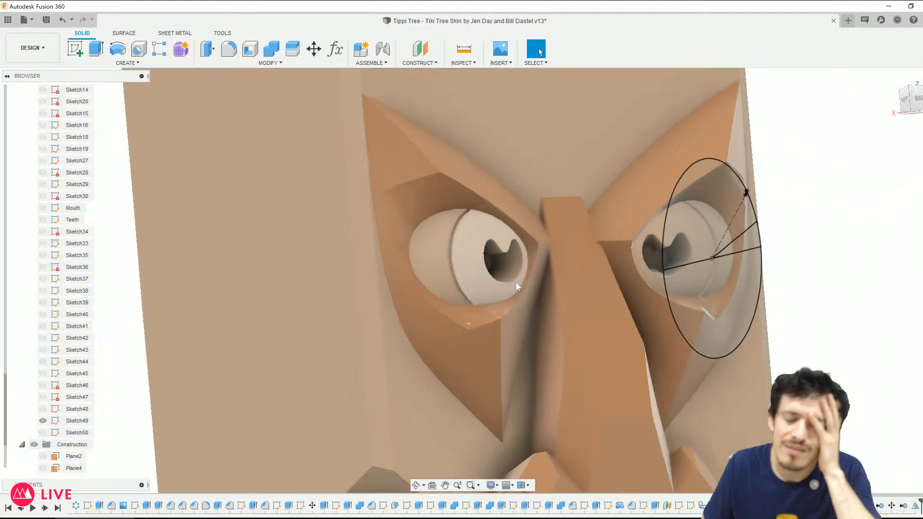
scroll(517, 286, "down", 3)
Step: Rotate the original trimmed eyeball body by a Y angle of -25.8 deg with Move/Copy, viewed from the back
left_click(513, 262)
key("m")
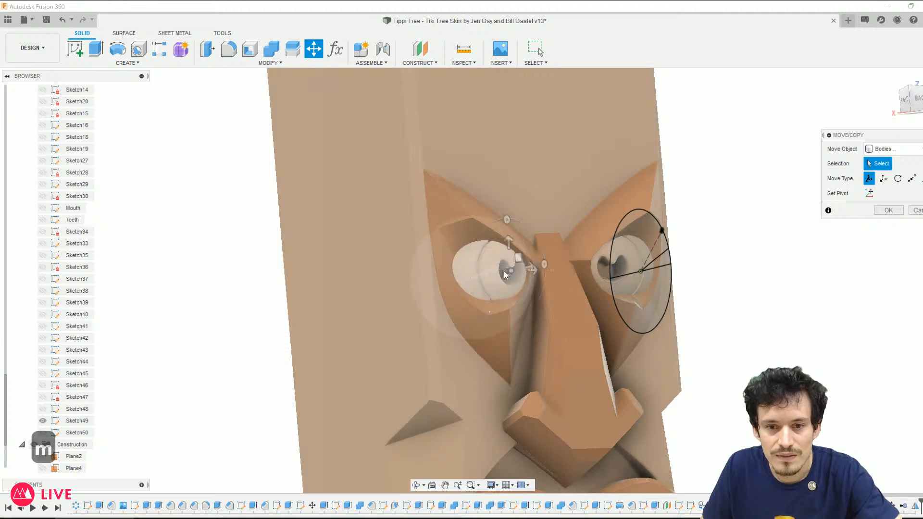
middle_click_drag(497, 276, 524, 279, "shift")
left_click(486, 270)
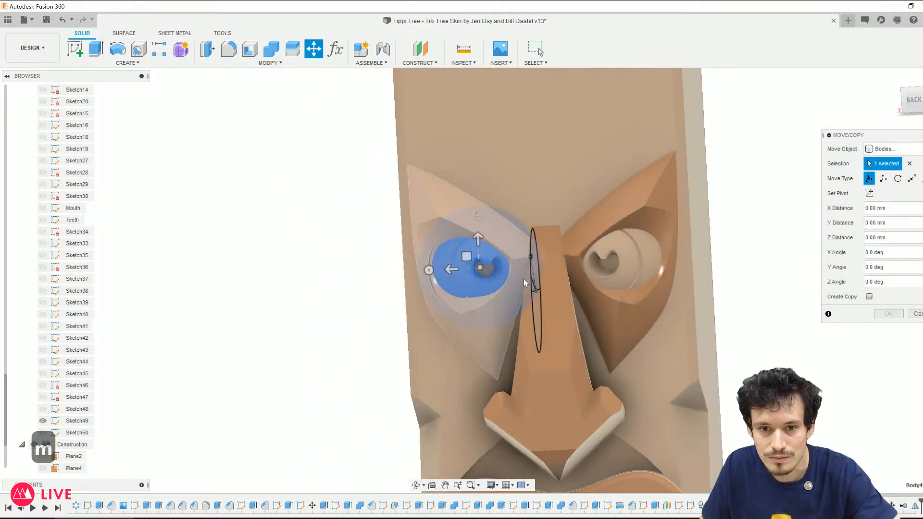
middle_click_drag(626, 260, 652, 323, "shift")
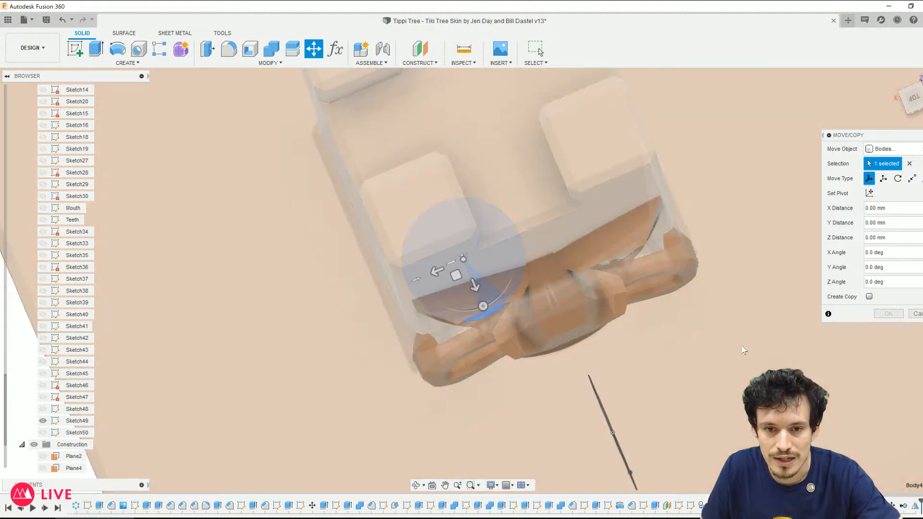
middle_click_drag(596, 361, 589, 303, "shift")
left_click(917, 115)
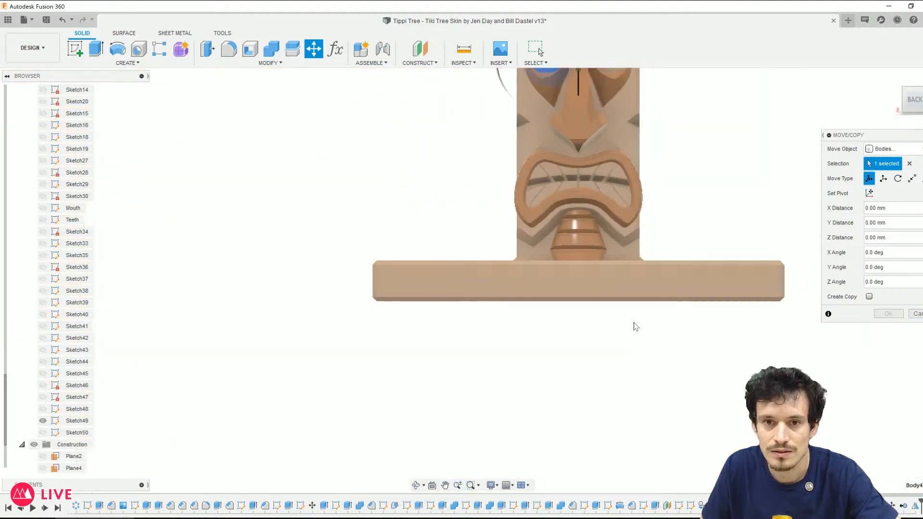
scroll(627, 351, "up", 5)
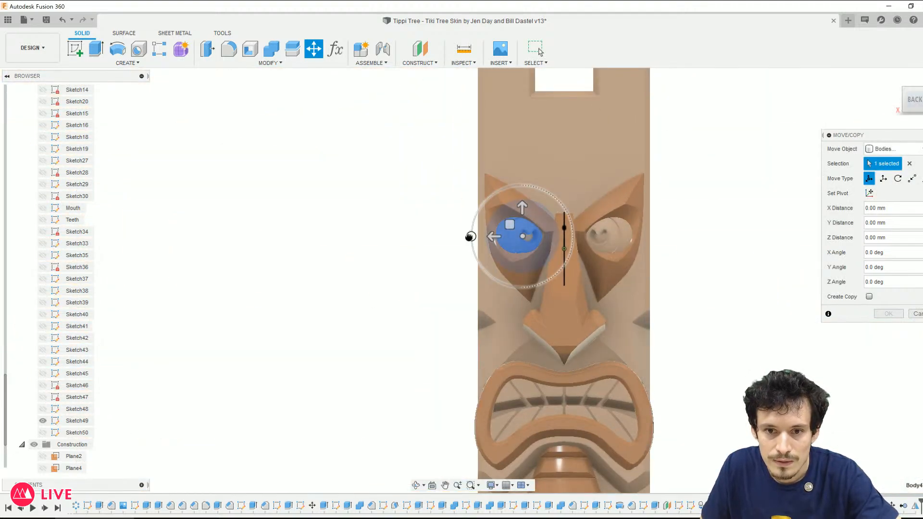
left_click_drag(471, 236, 483, 218)
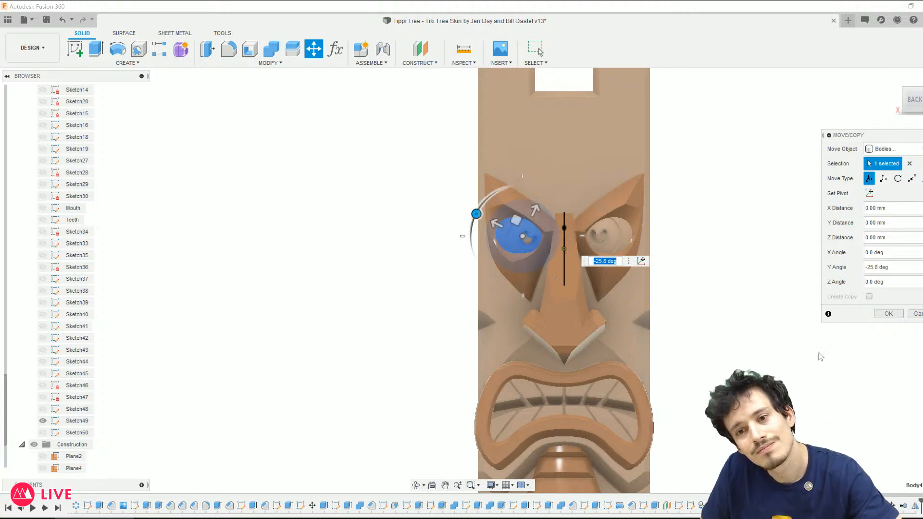
left_click(888, 313)
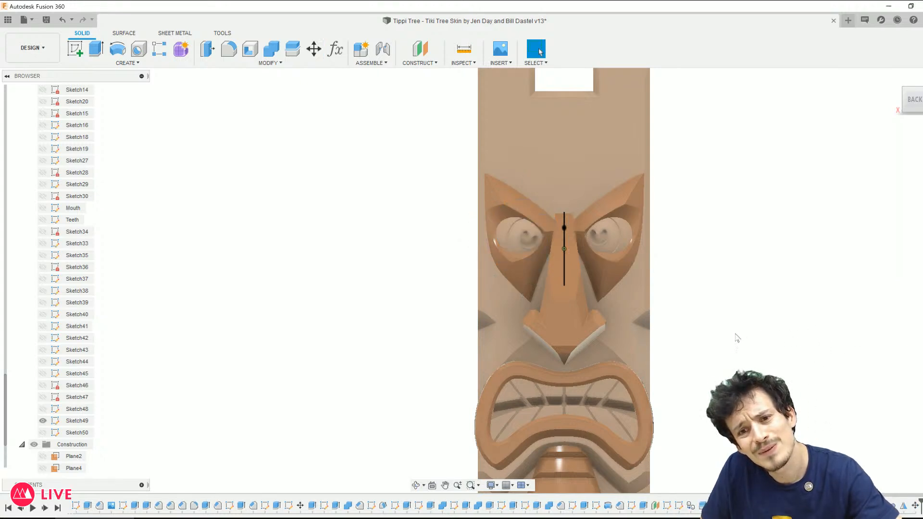
Step: Start moving the mirrored eyeball body and rotate it by a Y angle of -41.8 deg
mouse_move(737, 338)
middle_mouse_down("shift")
mouse_move(749, 339)
mouse_move(743, 341)
middle_mouse_up("shift")
key("m")
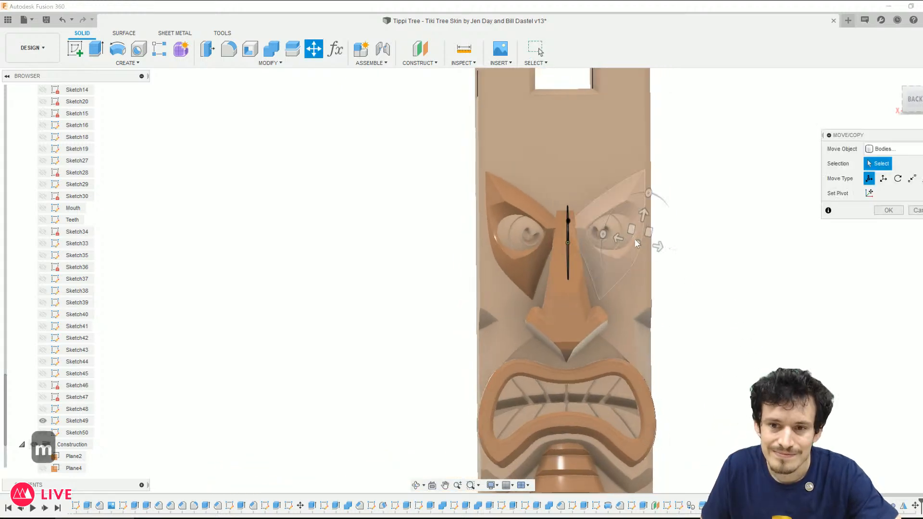
left_click(634, 230)
middle_click_drag(771, 212, 783, 286, "shift")
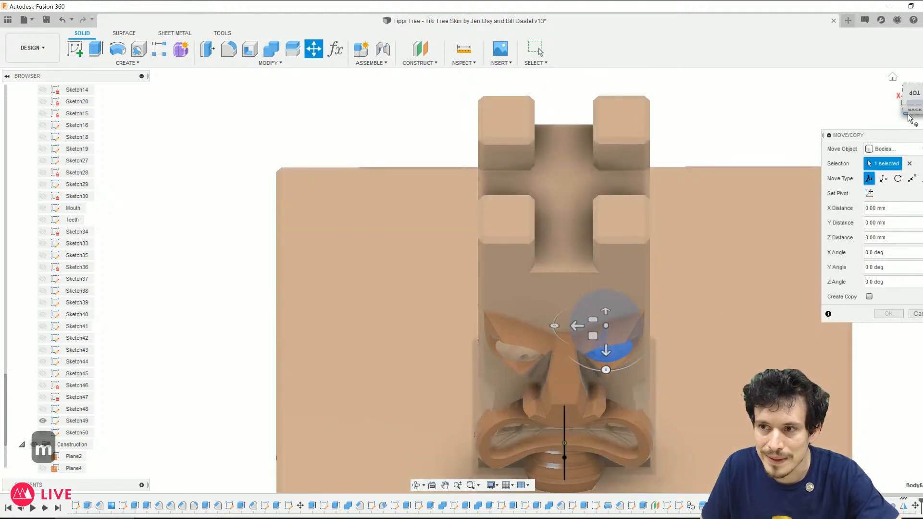
scroll(585, 204, "up", 2)
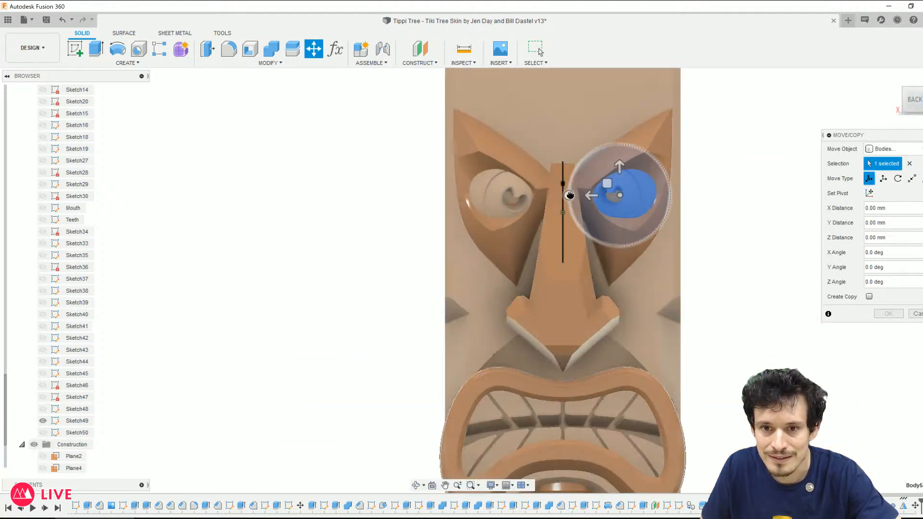
left_click_drag(571, 195, 583, 157)
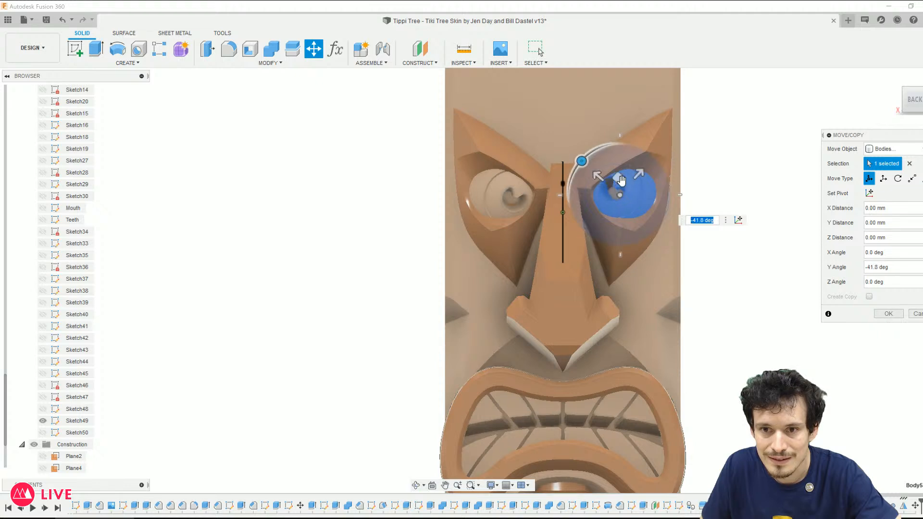
left_click_drag(618, 183, 618, 186)
Step: Shift the rotated mirrored eyeball by a Y distance of -0.661 mm and apply the move
scroll(633, 215, "down", 2)
middle_click_drag(633, 215, 598, 263, "shift")
left_click_drag(564, 298, 568, 296)
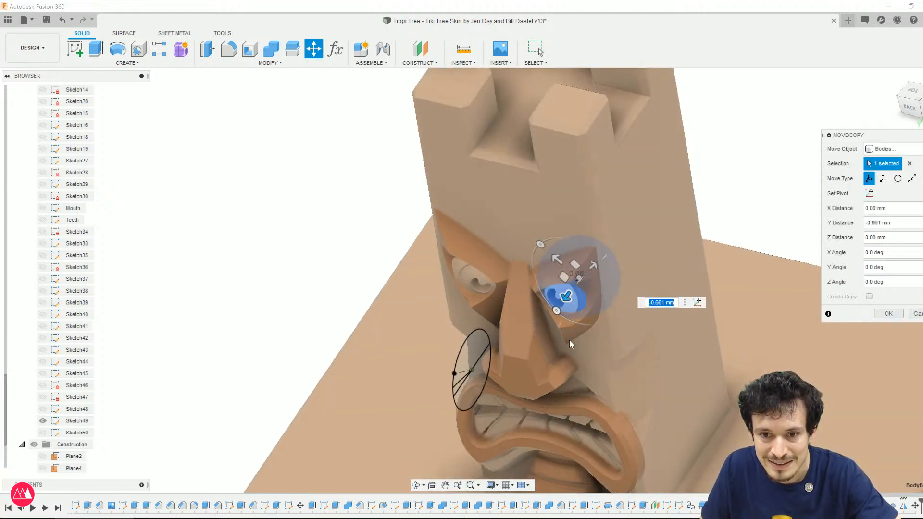
left_click(907, 111)
scroll(610, 168, "up", 5)
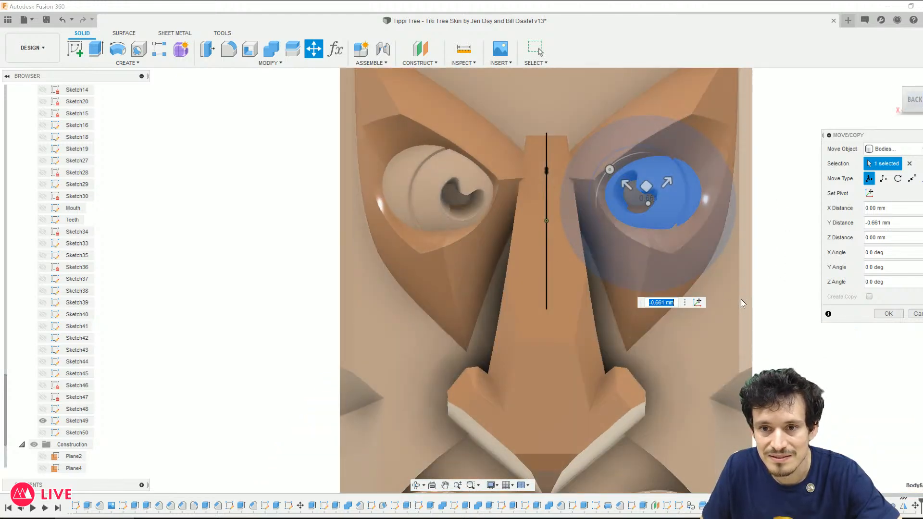
left_click(884, 315)
mouse_move(846, 328)
middle_mouse_down("shift")
mouse_move(857, 323)
mouse_move(846, 328)
middle_mouse_up("shift")
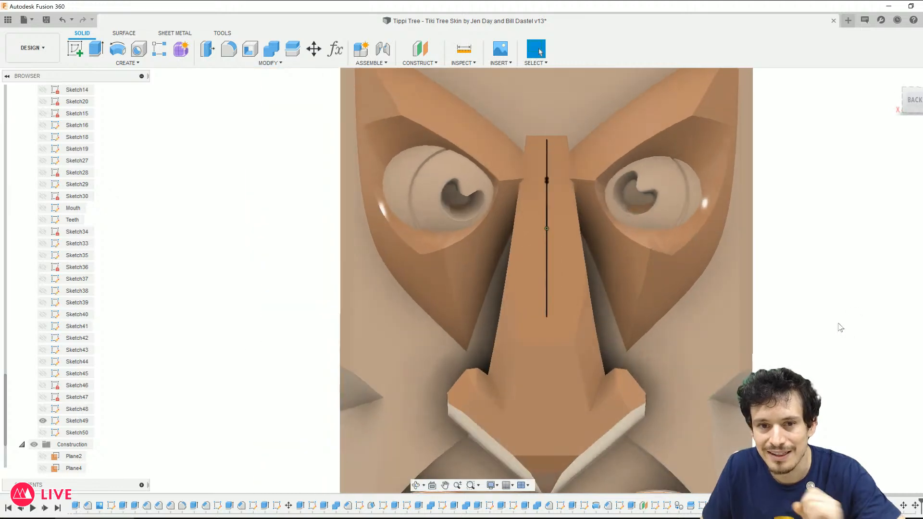
Step: Edit the original eyeball's move feature and set its Z distance to -0.588 mm, viewed from the back
right_click(903, 505)
left_click(873, 407)
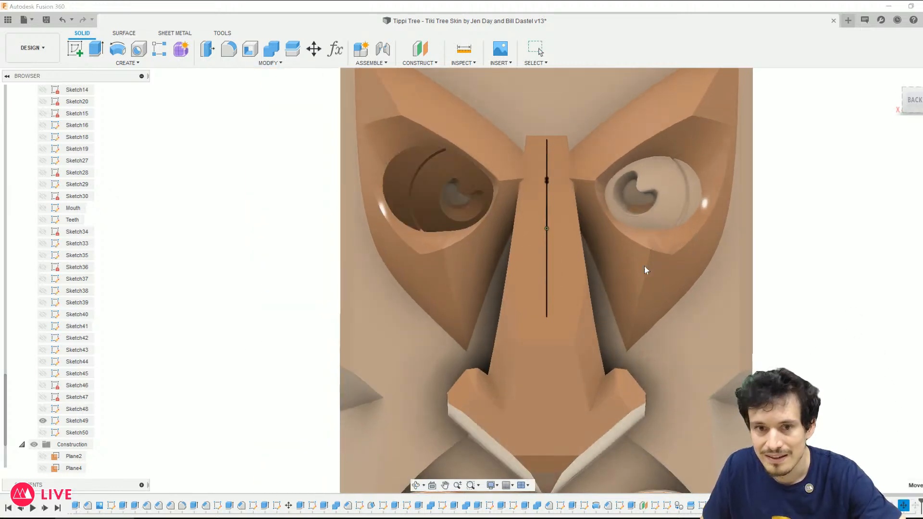
left_click_drag(441, 282, 485, 278)
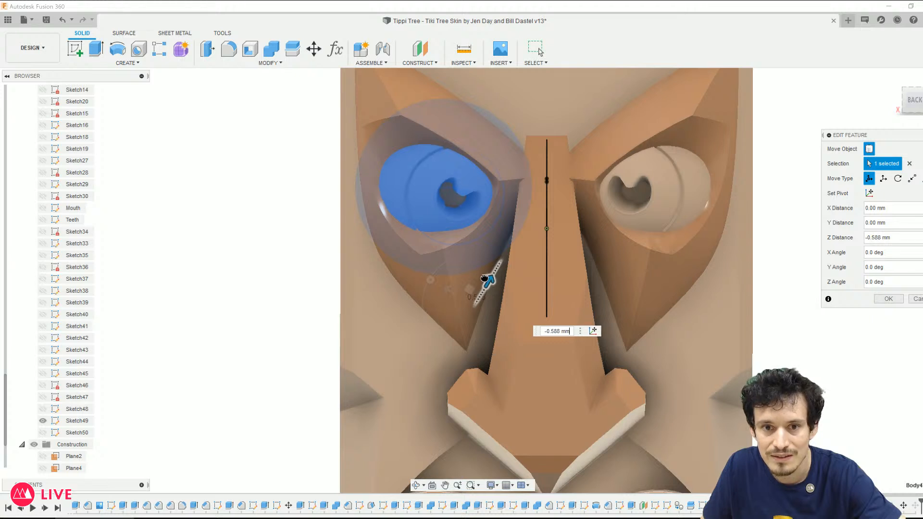
scroll(474, 261, "down", 3)
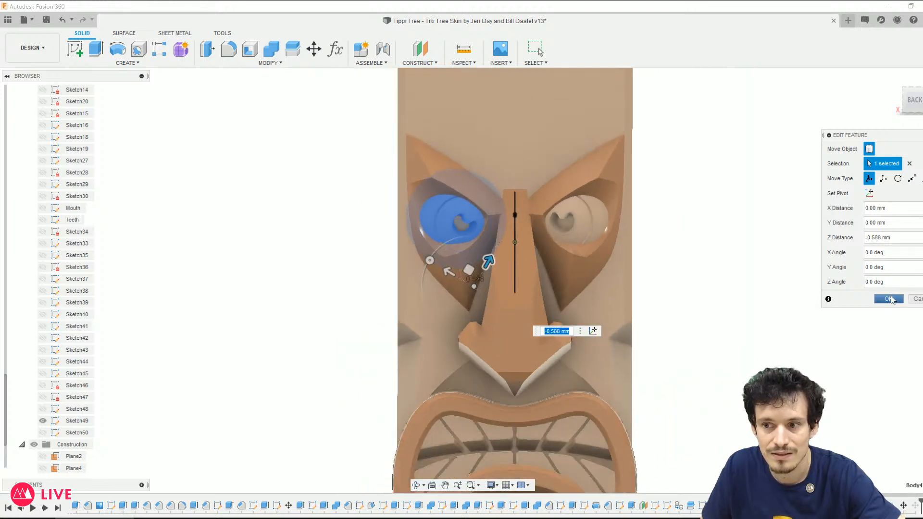
left_click(885, 298)
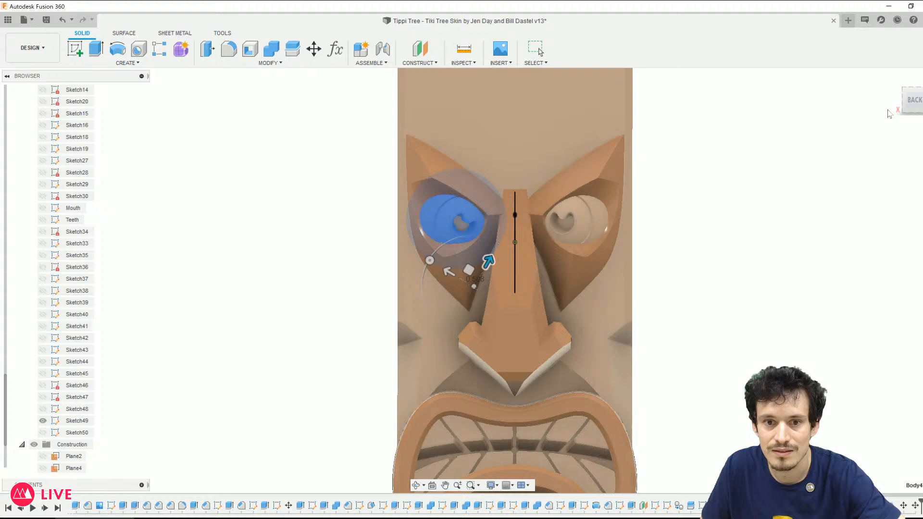
left_click(912, 100)
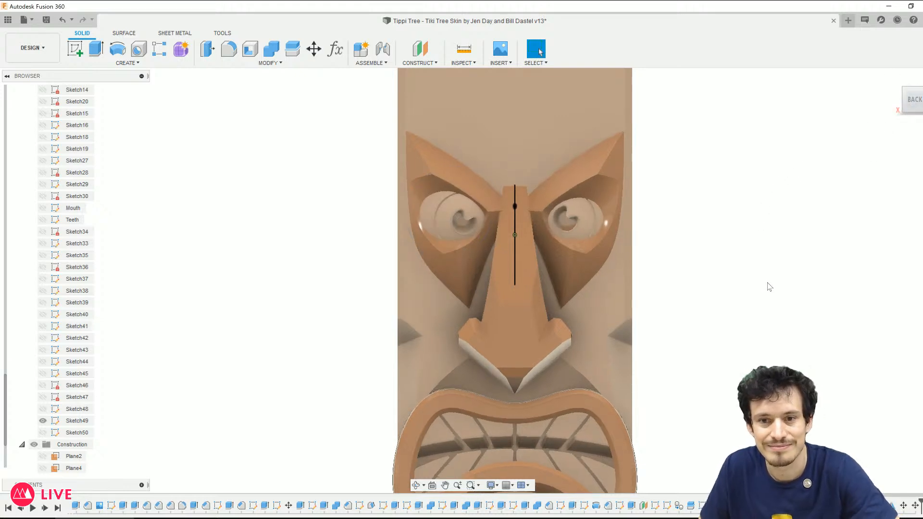
Step: Undo the separate eyeball moves and rotations, redoing enough to restore the mirrored eye
key("ctrl+z")
key("ctrl+z")
key("ctrl+z")
key("ctrl+z")
key("ctrl+z")
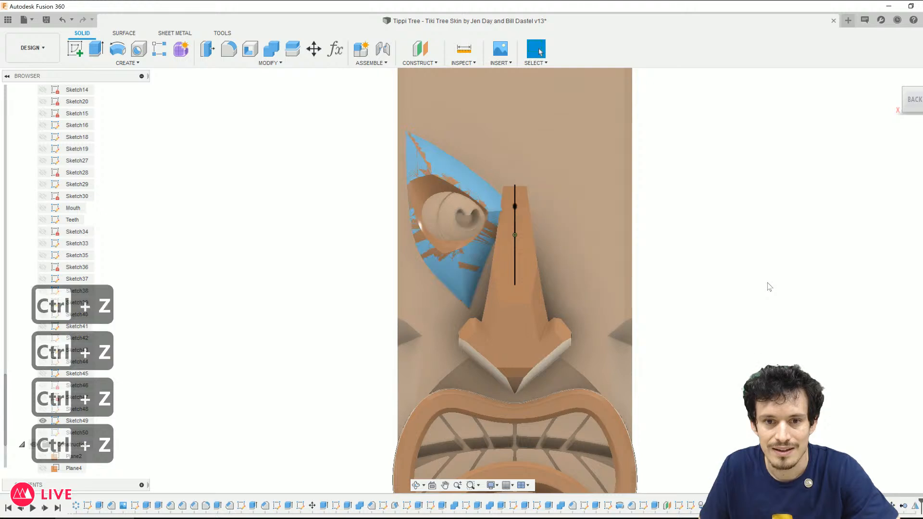
key("ctrl+y")
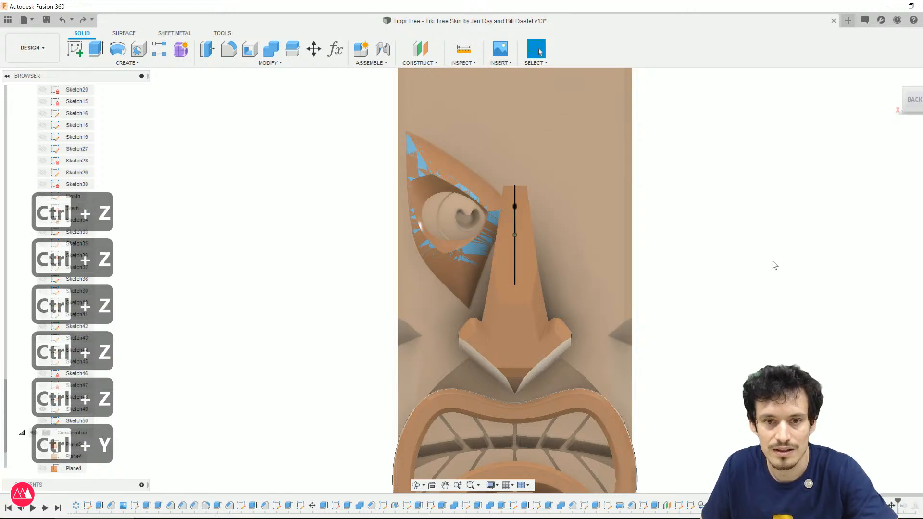
key("ctrl+y")
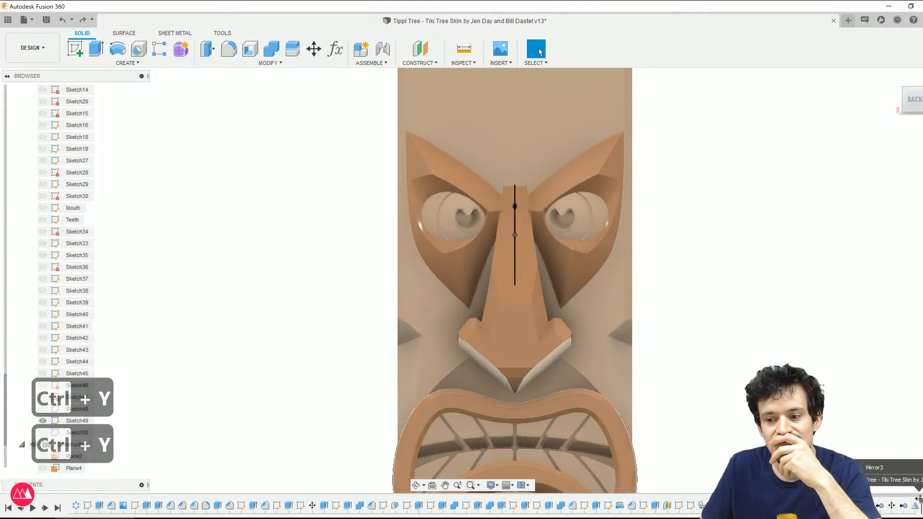
Step: Roll the history back to the untrimmed eyeball and rotate that body by a Y angle of -41.0 deg with Move/Copy
left_click_drag(887, 498, 890, 502)
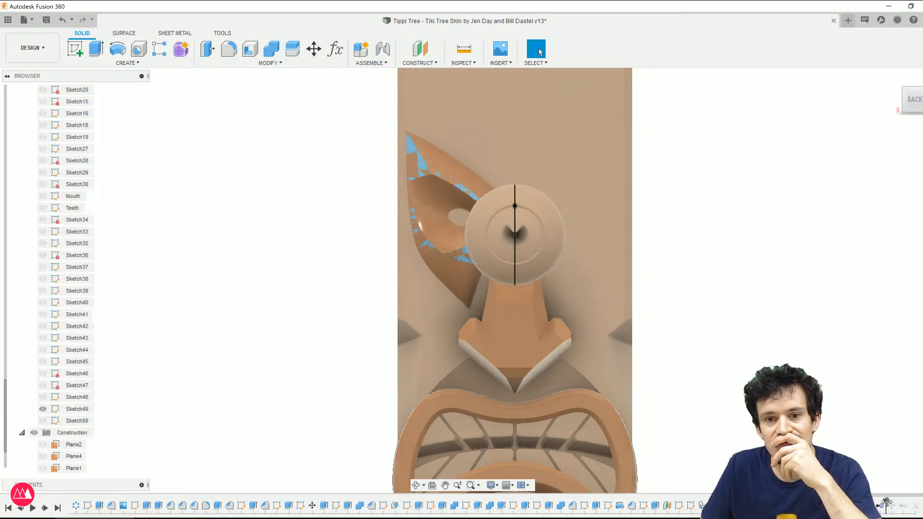
key("m")
left_click(549, 236)
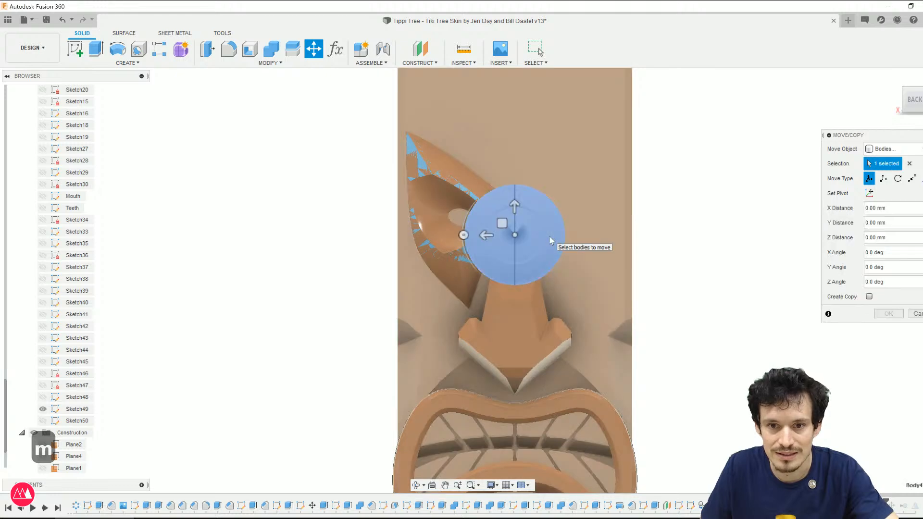
left_click_drag(460, 235, 472, 200)
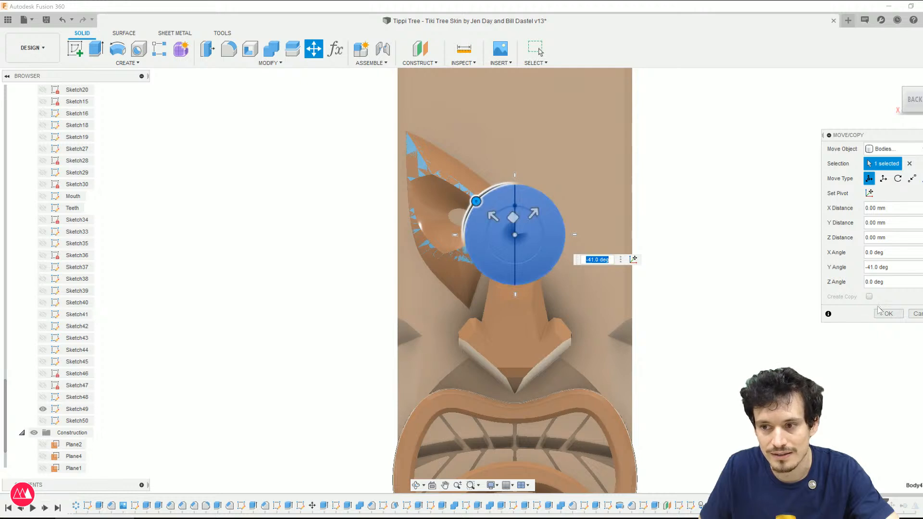
left_click(880, 312)
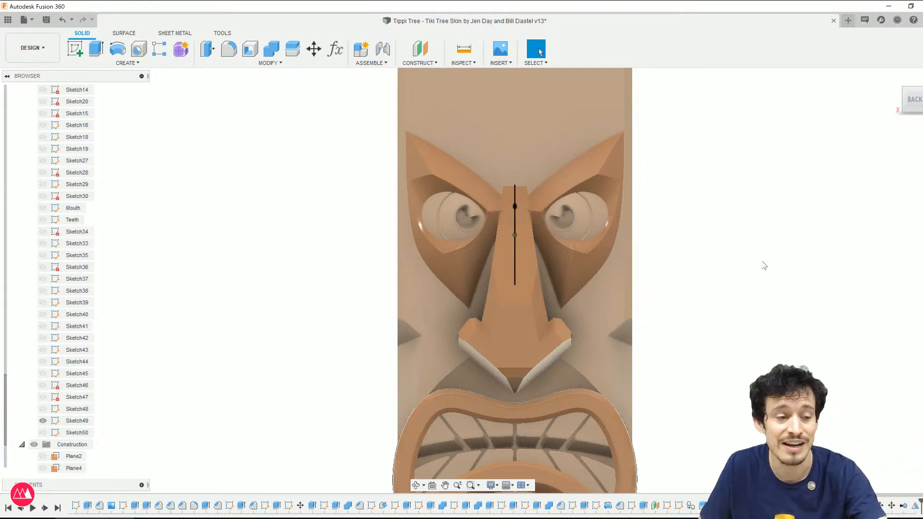
Step: Check the regenerated eyes on the whole face and save the design as a new version
scroll(671, 181, "up", 3)
scroll(671, 182, "down", 2)
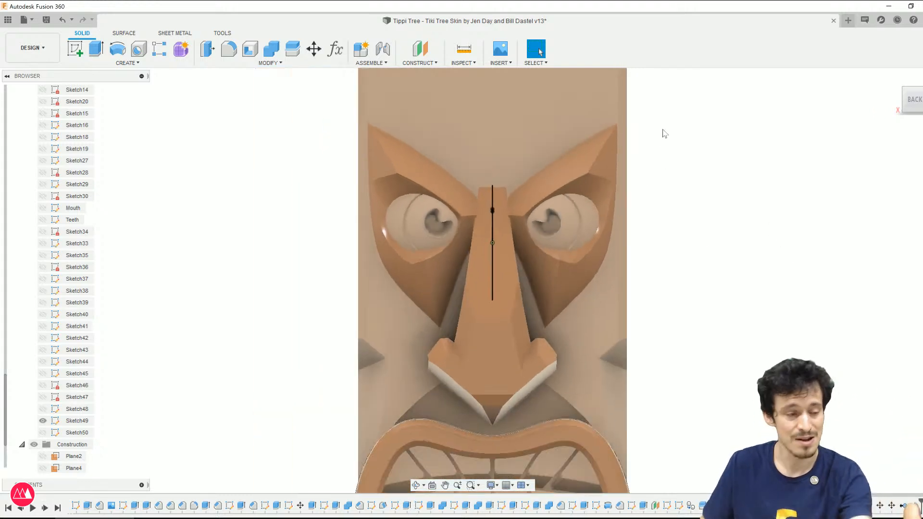
scroll(497, 181, "down", 2)
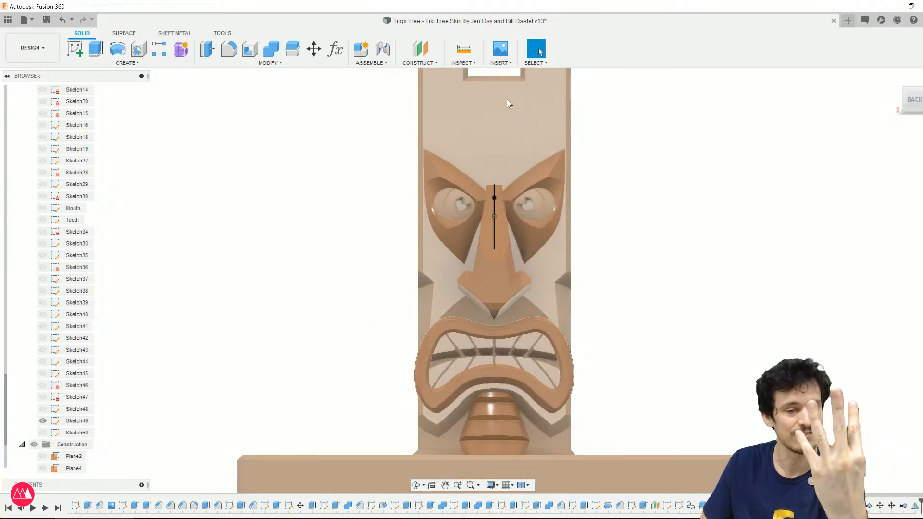
key("ctrl+s")
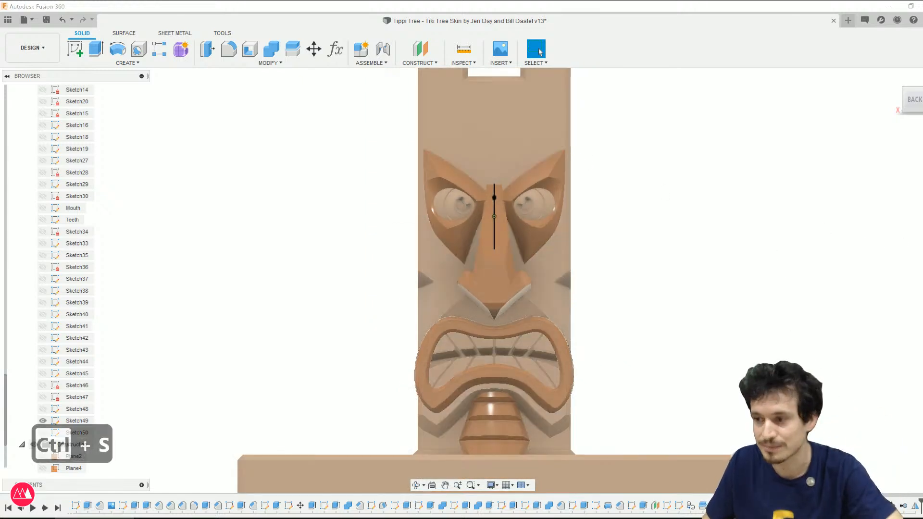
key("Return")
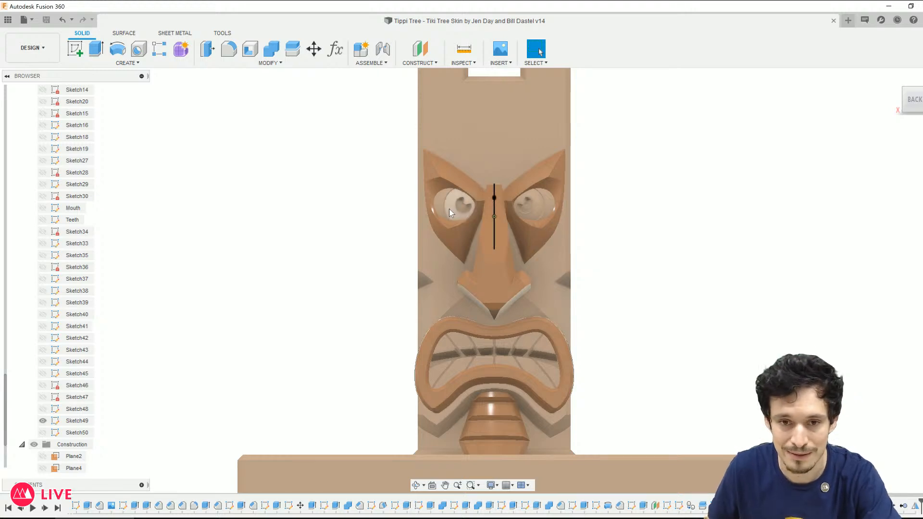
Step: Review the tiki face as a whole and the eyes up close from several angles
scroll(570, 260, "down", 2)
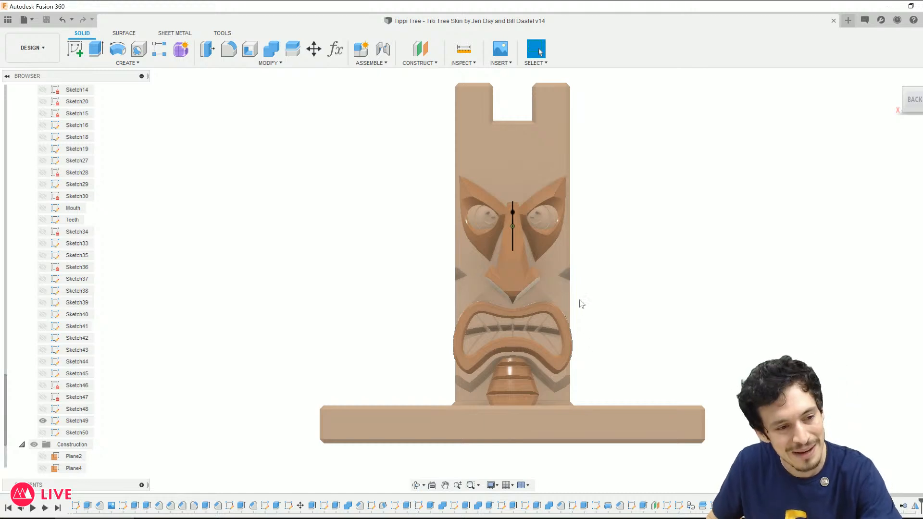
scroll(474, 230, "up", 5)
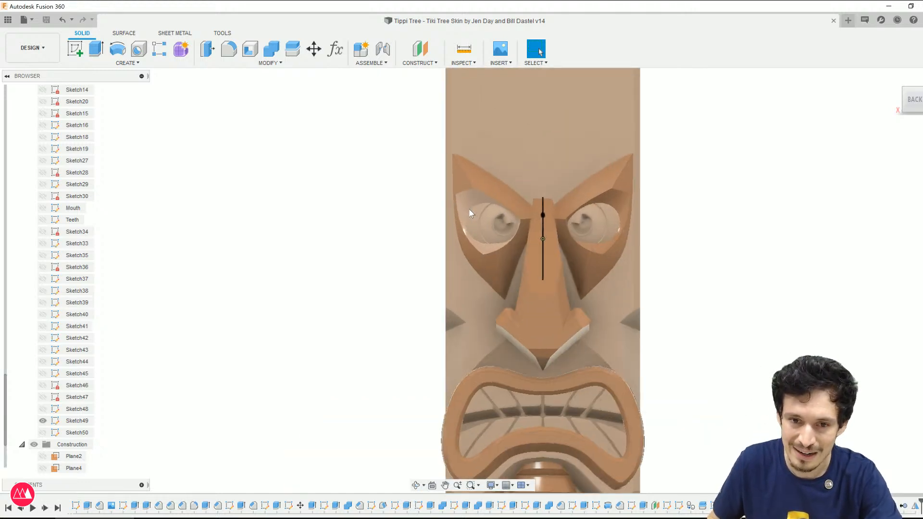
scroll(383, 275, "down", 3)
mouse_move(759, 337)
middle_mouse_down("shift")
mouse_move(712, 356)
mouse_move(753, 339)
middle_mouse_up("shift")
scroll(668, 308, "down", 3)
scroll(637, 336, "up", 3)
mouse_move(636, 336)
middle_mouse_down("shift")
mouse_move(657, 317)
mouse_move(625, 308)
middle_mouse_up("shift")
scroll(570, 235, "up", 6)
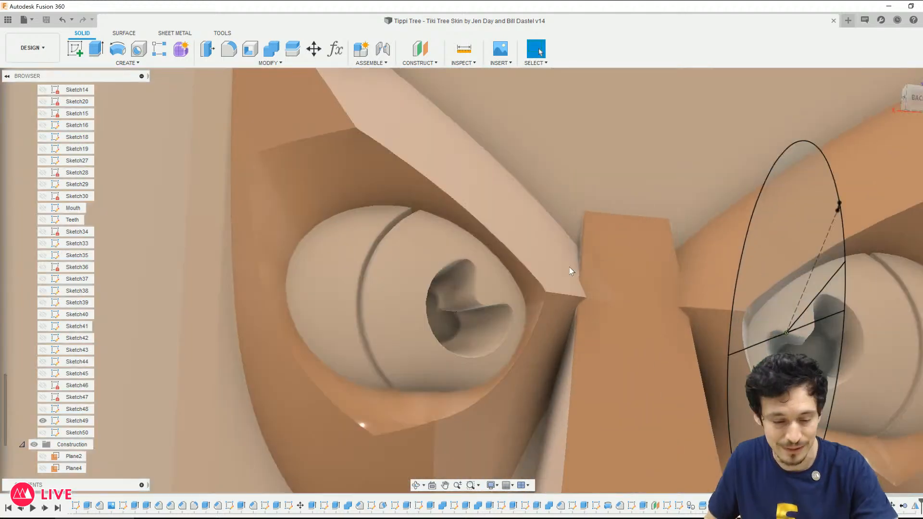
Step: Switch the visual style to shaded with visible edges and inspect the eyeball, pupil recess and lower eyelid up close
key("ctrl+6")
scroll(618, 319, "down", 3)
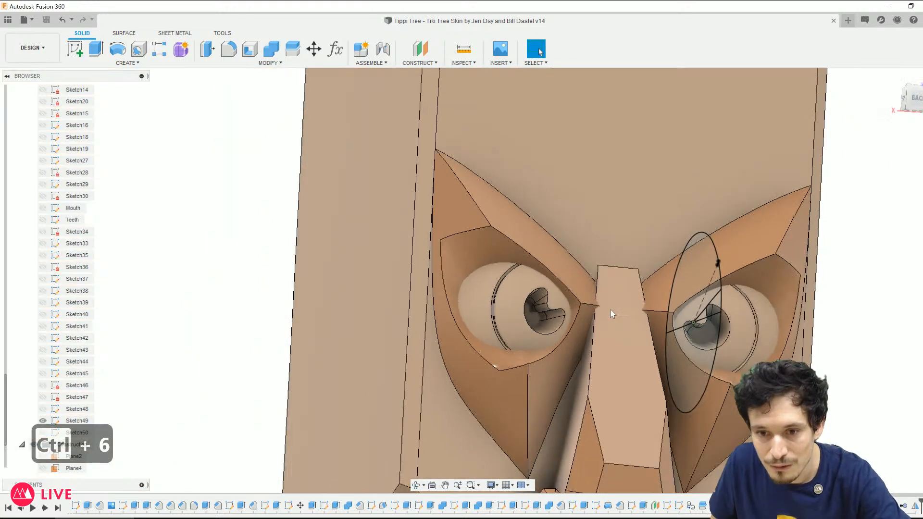
middle_click_drag(591, 313, 520, 365, "shift")
scroll(511, 382, "down", 3)
scroll(521, 366, "up", 5)
scroll(534, 317, "down", 4)
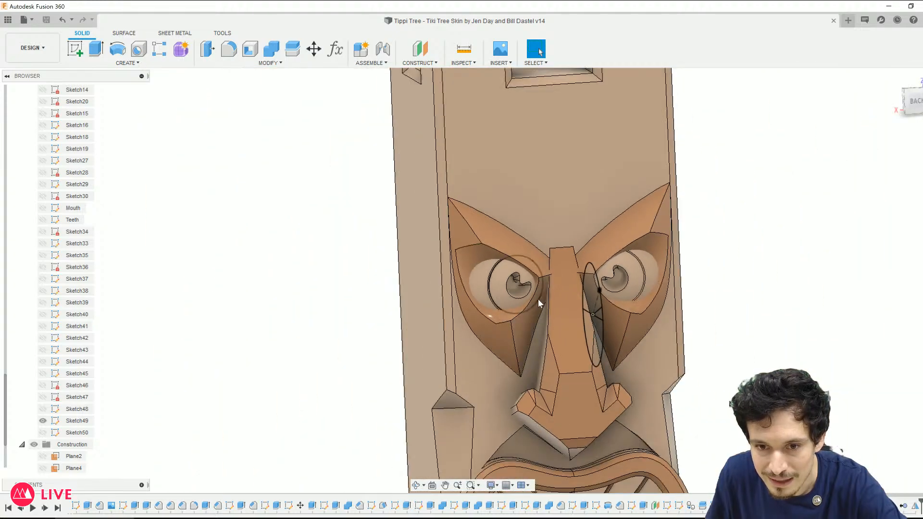
scroll(538, 301, "down", 2)
scroll(539, 299, "up", 7)
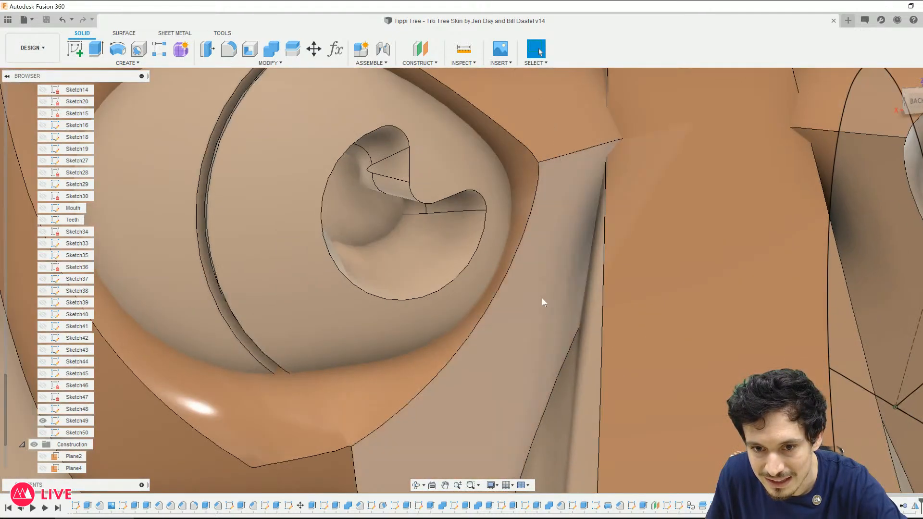
middle_click_drag(541, 298, 552, 332, "shift")
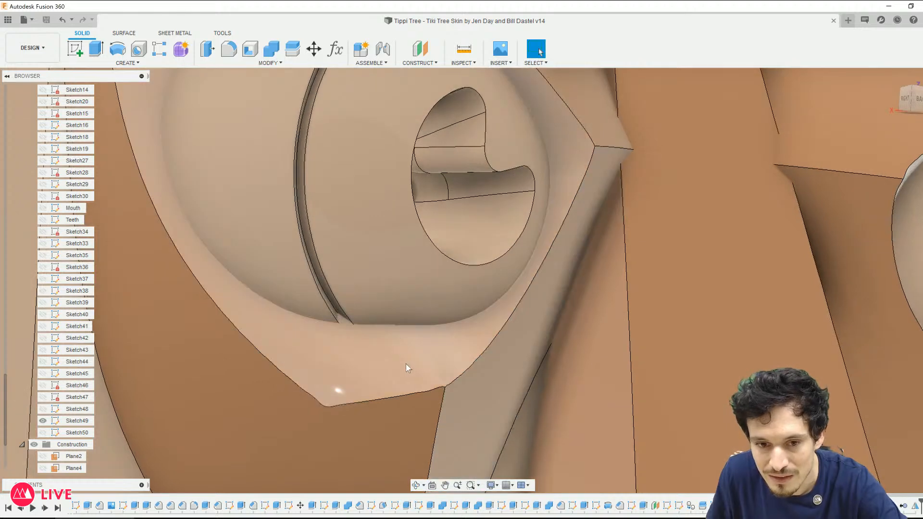
Step: Select the inner socket face around the original eyeball and examine it from several angles
left_click(433, 375)
scroll(329, 354, "down", 2)
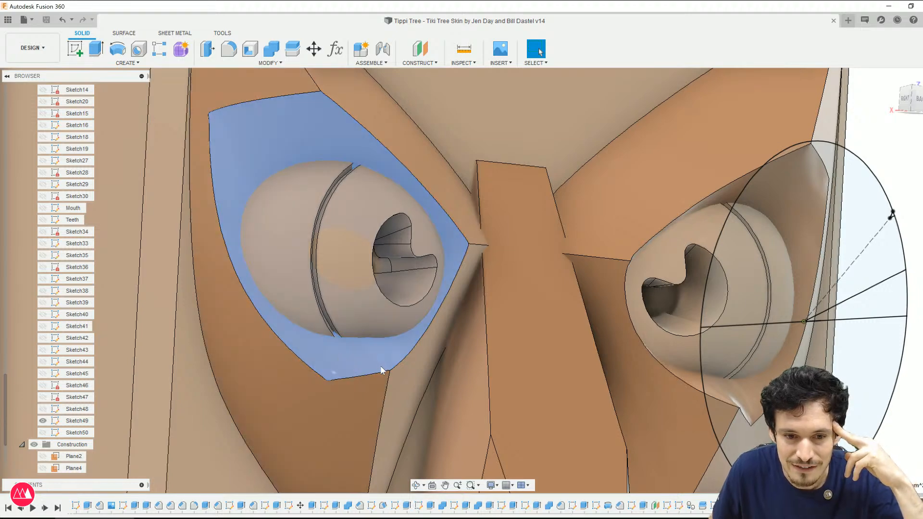
middle_click_drag(381, 370, 428, 377, "shift")
middle_click_drag(350, 356, 275, 350, "shift")
scroll(351, 341, "down", 3)
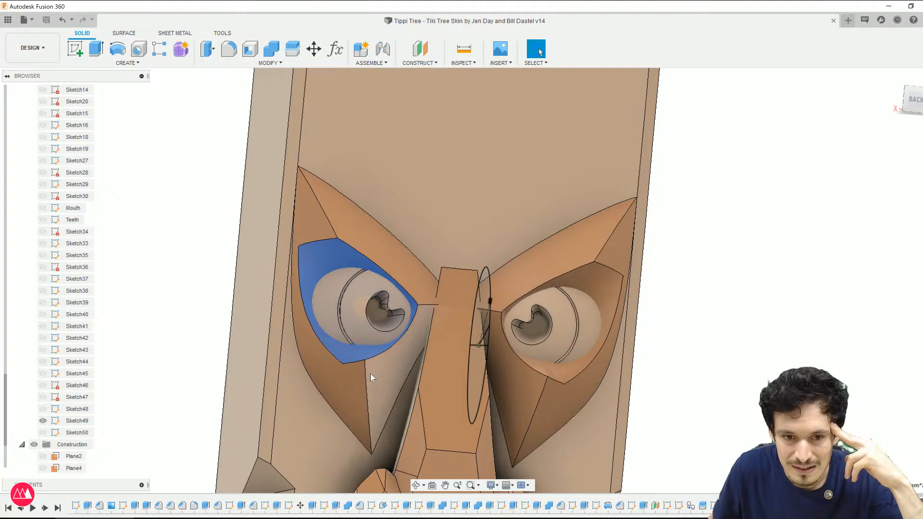
middle_click_drag(373, 376, 353, 378, "shift")
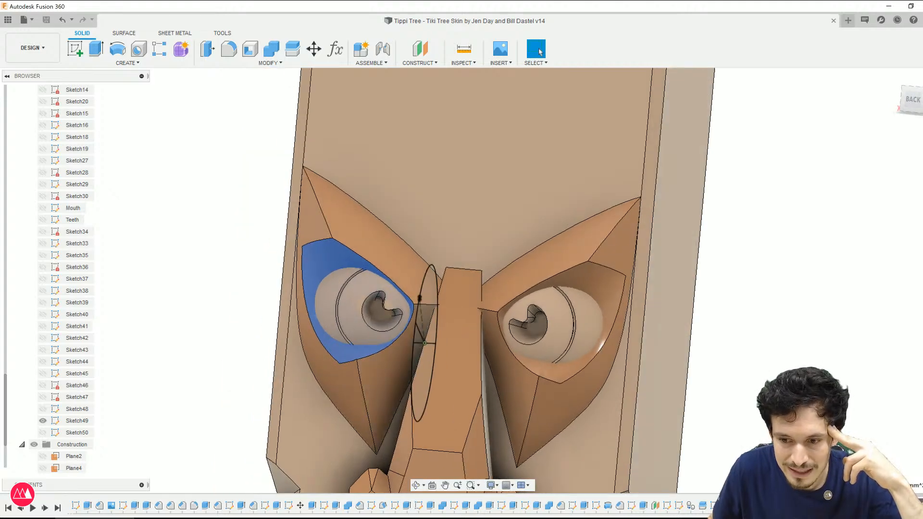
Step: Open Sketch48 from the history to inspect it and leave the sketch without editing its geometry
left_click(680, 507)
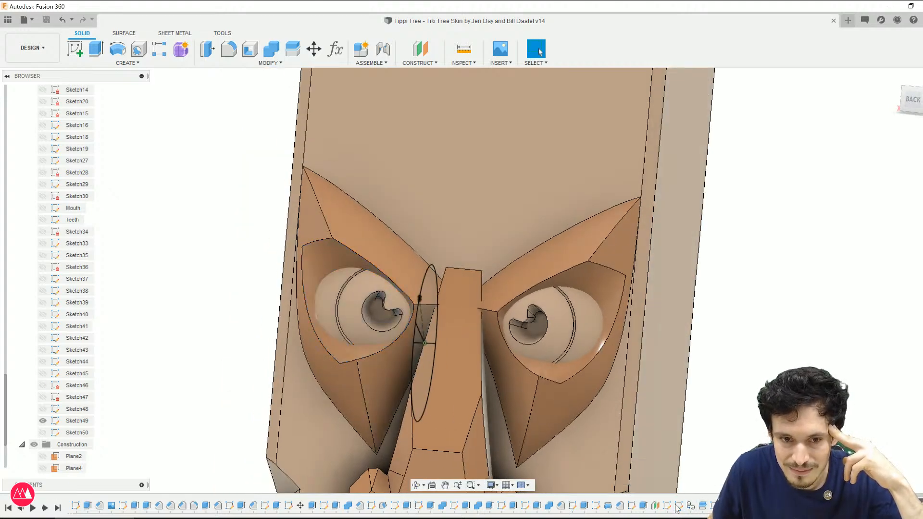
right_click(723, 506)
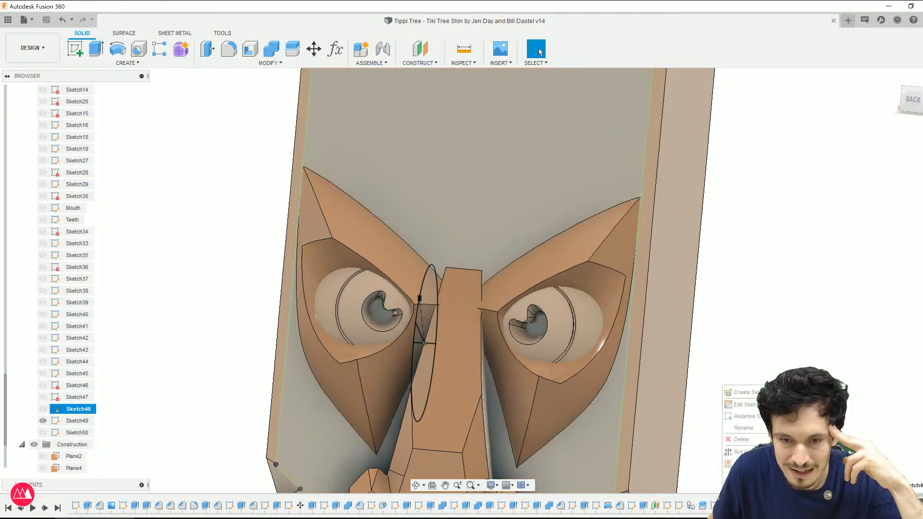
left_click(740, 406)
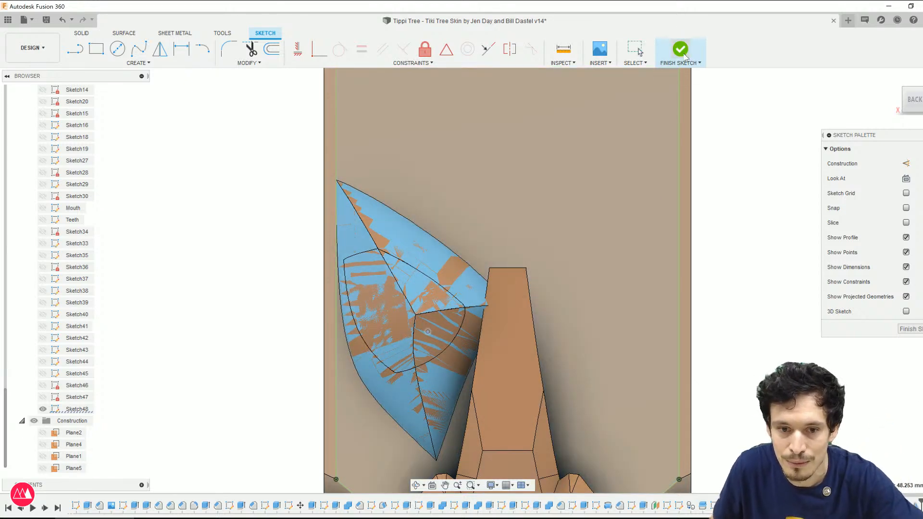
key("Escape")
Step: Show the FRONT reference canvas over the tiki face for comparison
mouse_move(385, 385)
middle_mouse_down("shift")
mouse_move(437, 384)
mouse_move(376, 387)
middle_mouse_up("shift")
scroll(377, 385, "down", 5)
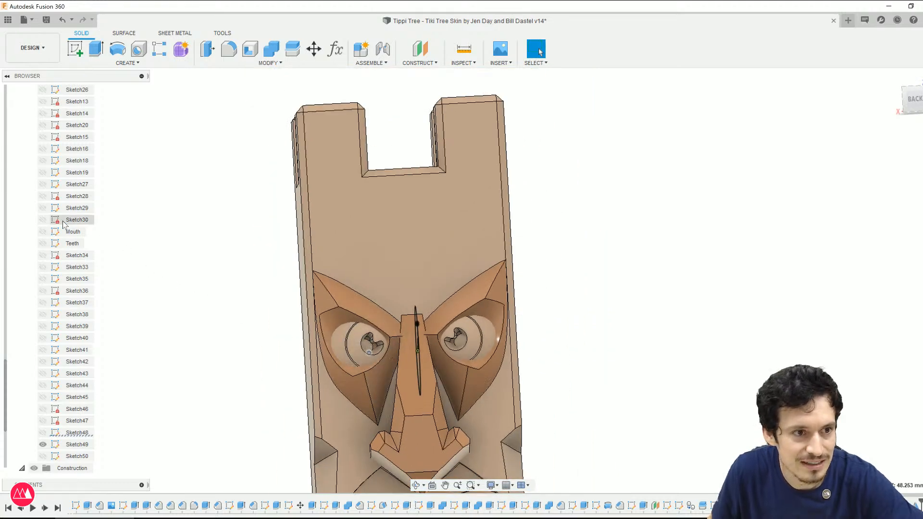
scroll(63, 224, "up", 15)
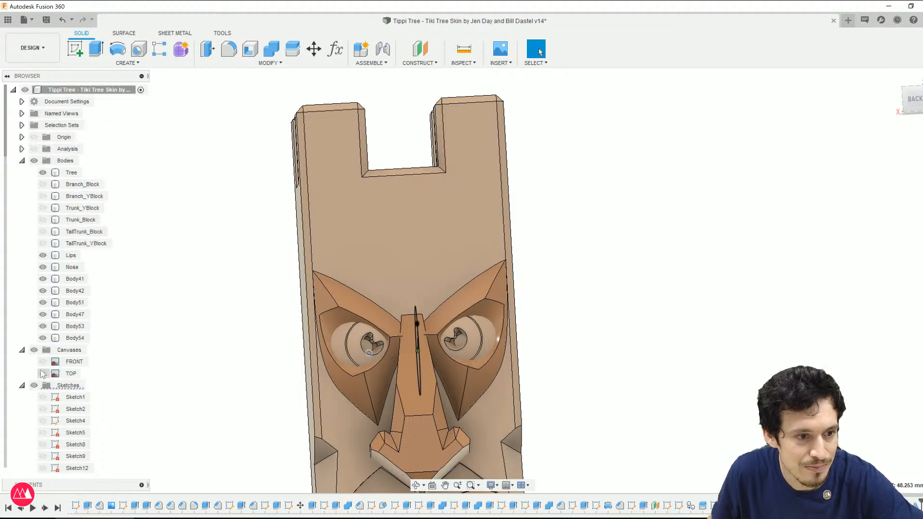
left_click(42, 361)
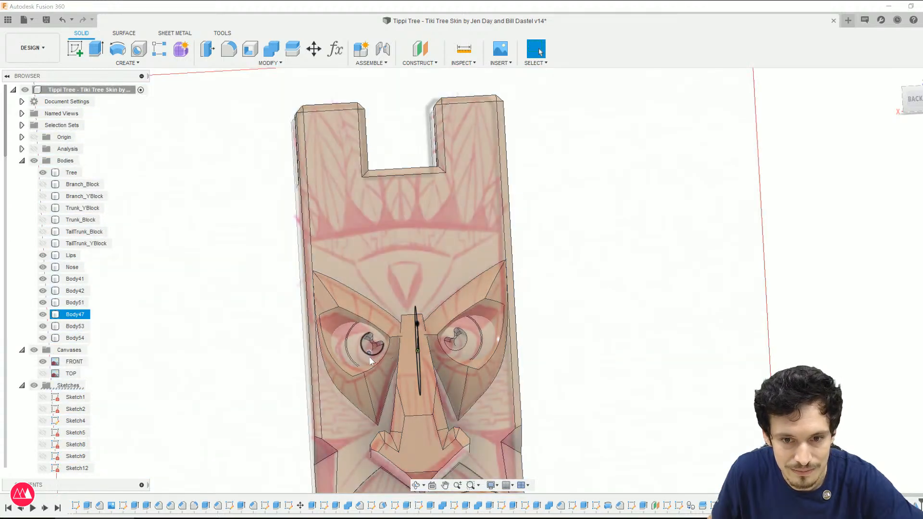
Step: Set the angle of the dashed line to the small iris groove notch in the 13 mm eyeball circle sketch to 25°
scroll(452, 368, "up", 3)
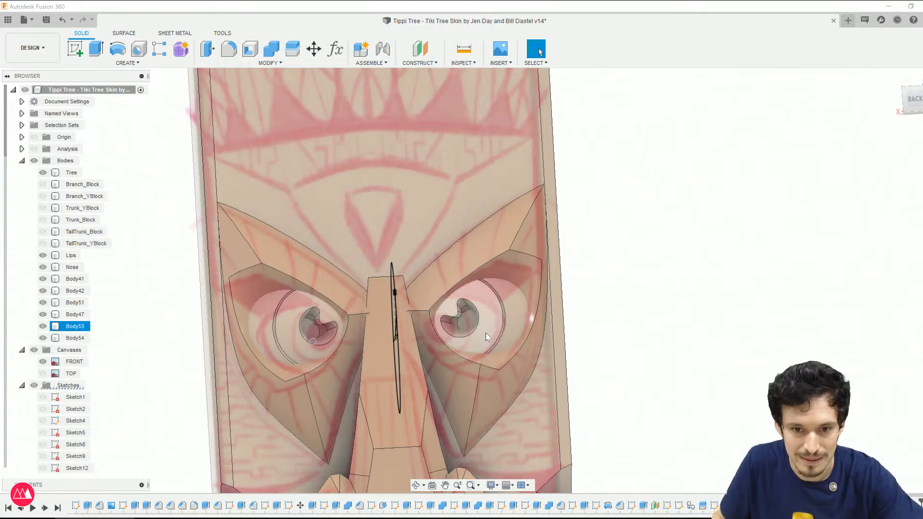
scroll(486, 333, "up", 3)
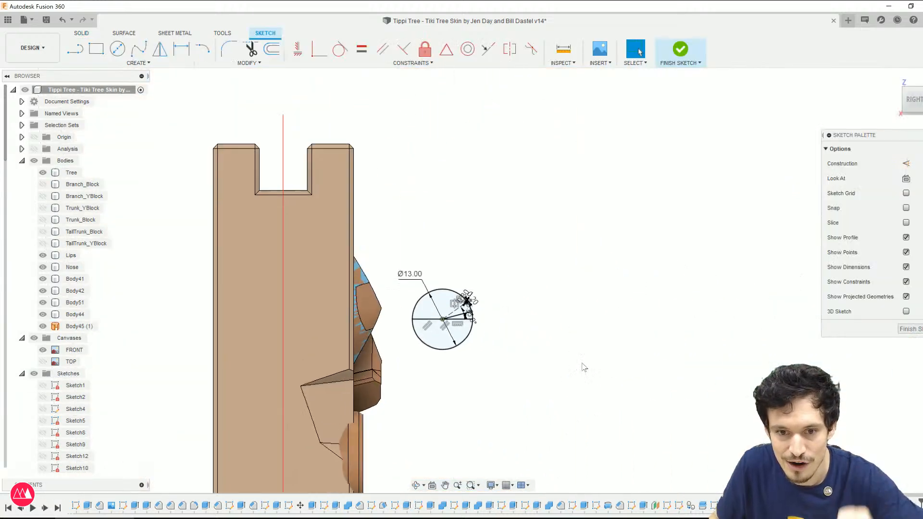
scroll(490, 318, "up", 5)
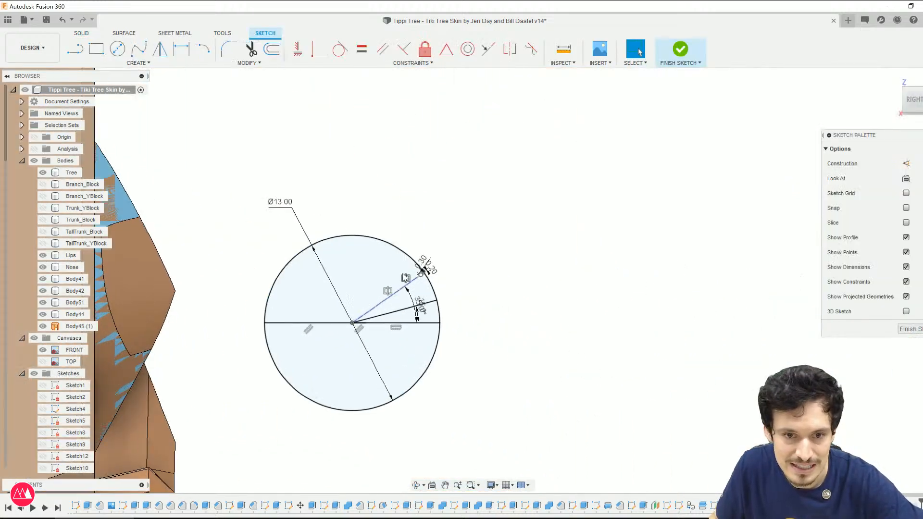
double_click(420, 304)
type("25")
key("Return")
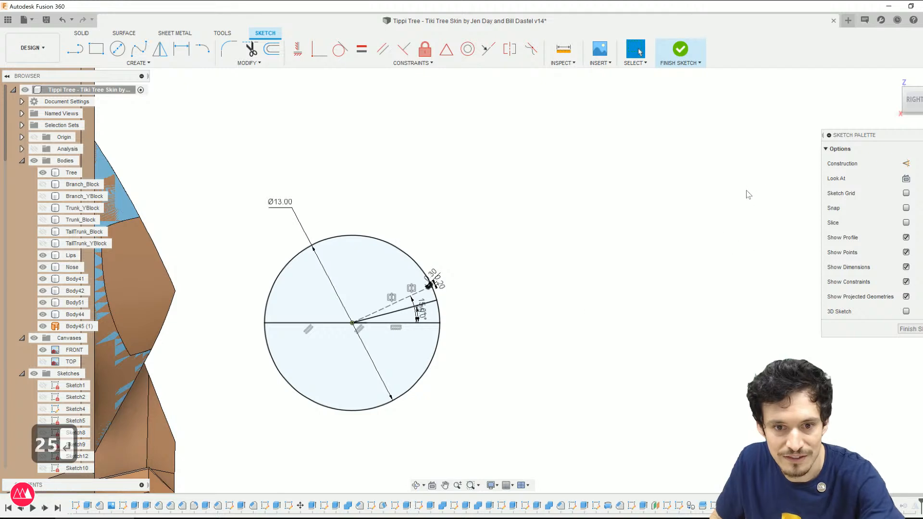
Step: Set the iris groove line's angle to 30°, finish the eyeball sketch, and check the irises against the reference canvas
scroll(428, 314, "up", 7)
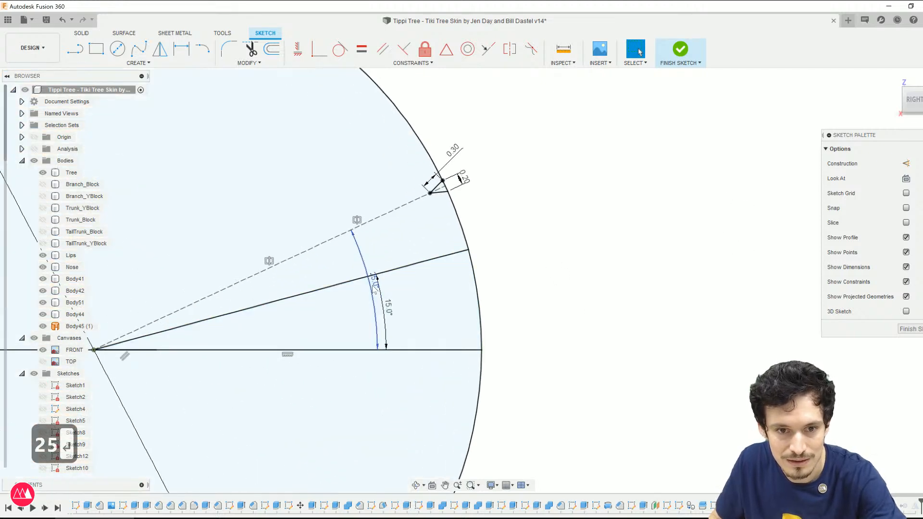
double_click(374, 283)
type("30")
key("Return")
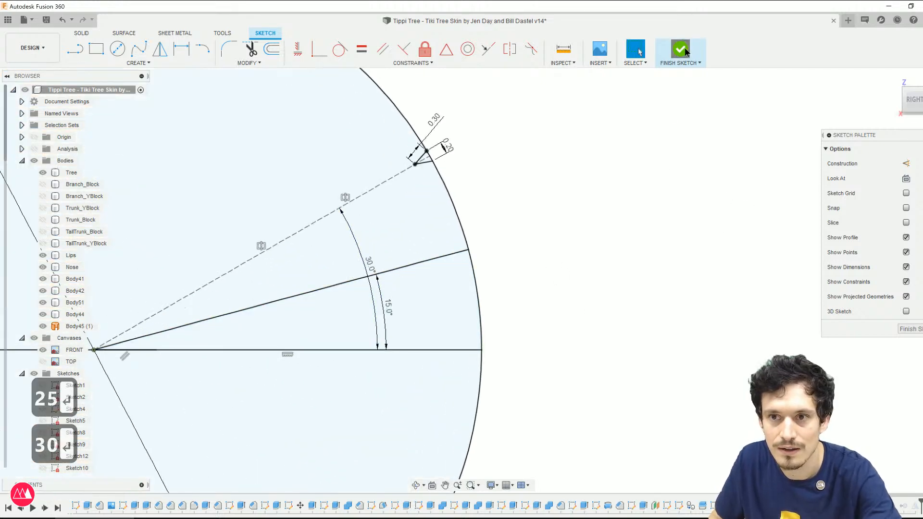
left_click(685, 51)
scroll(483, 288, "down", 7)
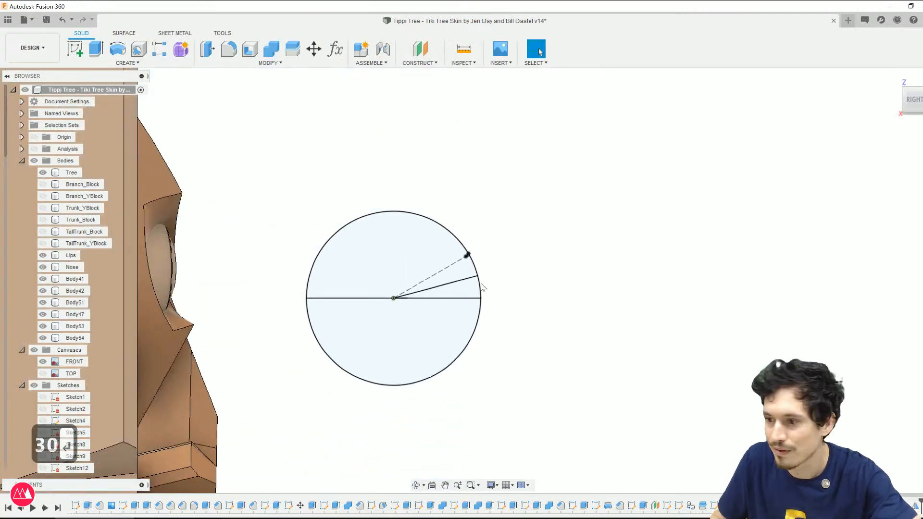
scroll(483, 287, "up", 1)
scroll(488, 280, "down", 5)
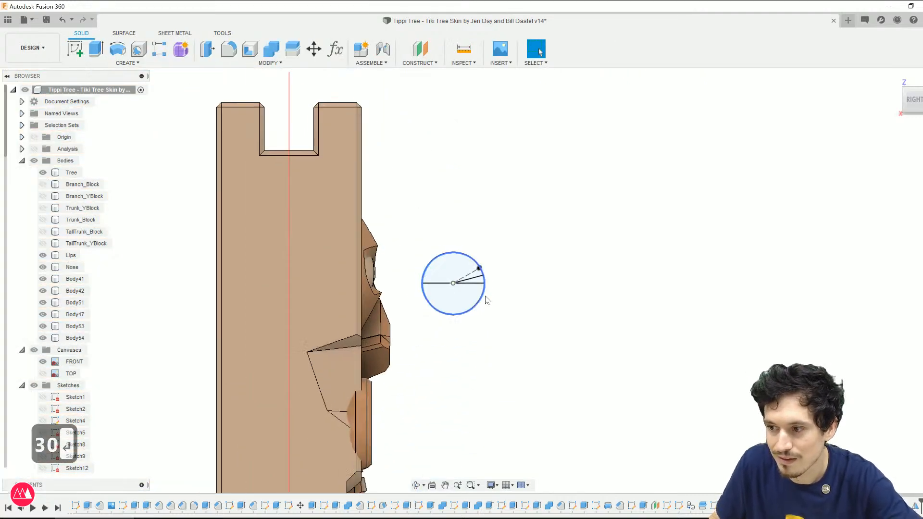
middle_click_drag(486, 301, 559, 277, "shift")
key("Escape")
scroll(500, 267, "up", 6)
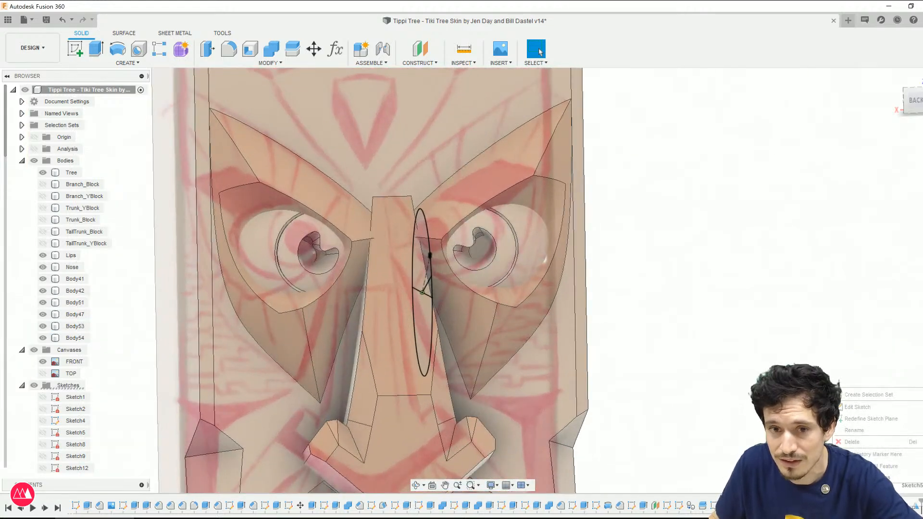
Step: Reopen the eyeball sketch, move the iris groove's angle dimension clear of the others, set it to 27°, and finish the sketch
left_click(858, 407)
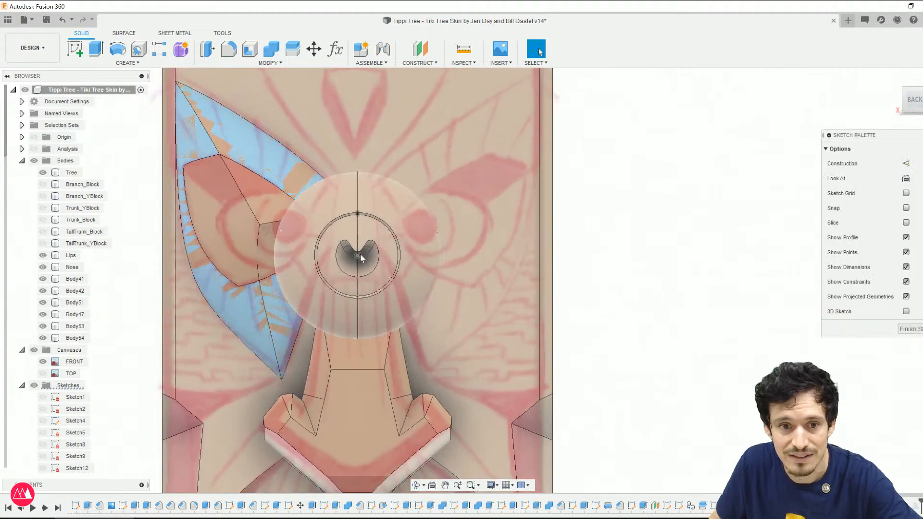
key("Escape")
key("ctrl+z")
key("ctrl+z")
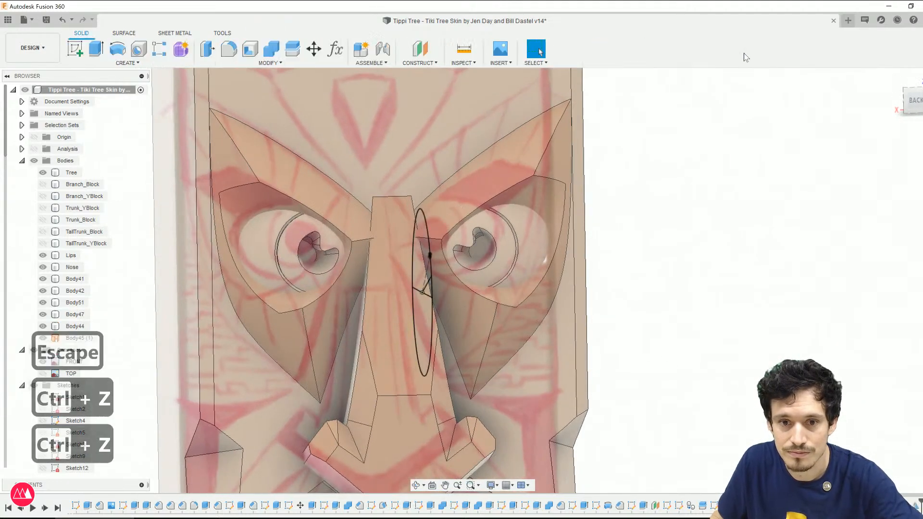
scroll(668, 296, "up", 4)
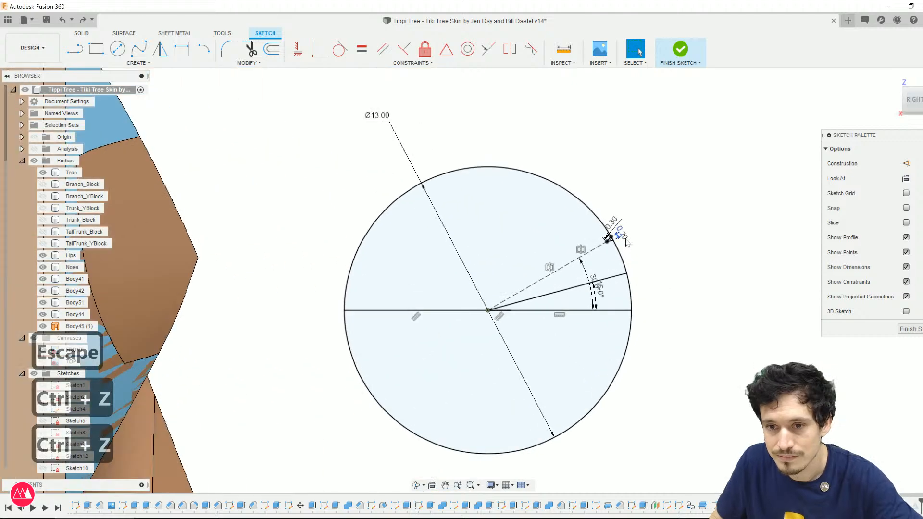
left_click_drag(590, 281, 558, 237)
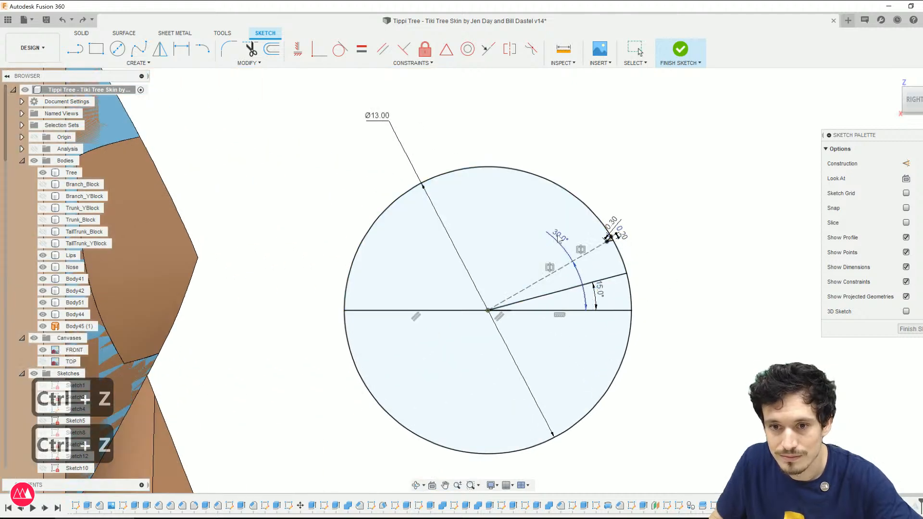
double_click(557, 237)
type("27")
key("Return")
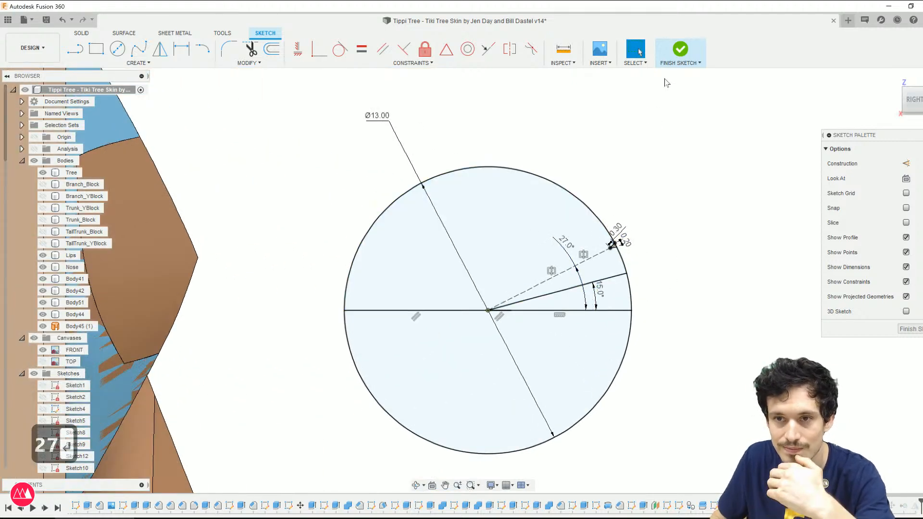
left_click(685, 49)
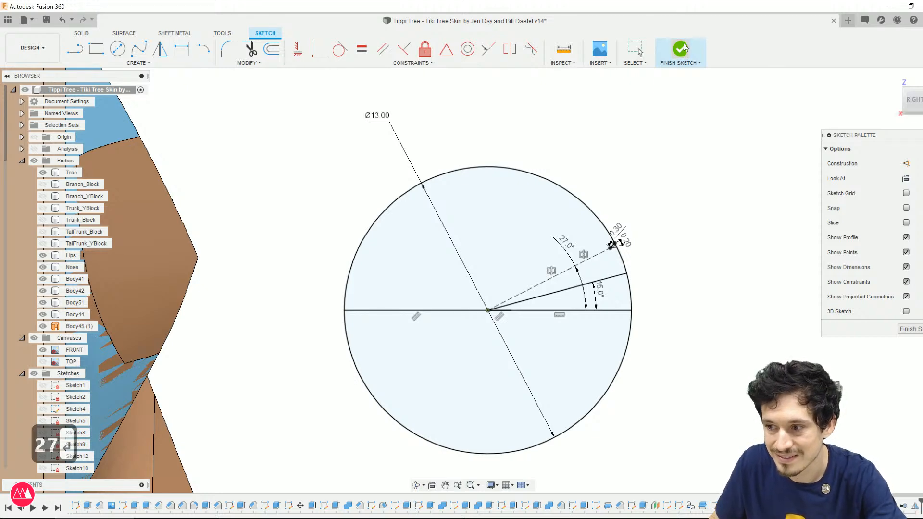
Step: Hide the FRONT reference canvas behind the tiki face
scroll(571, 162, "down", 4)
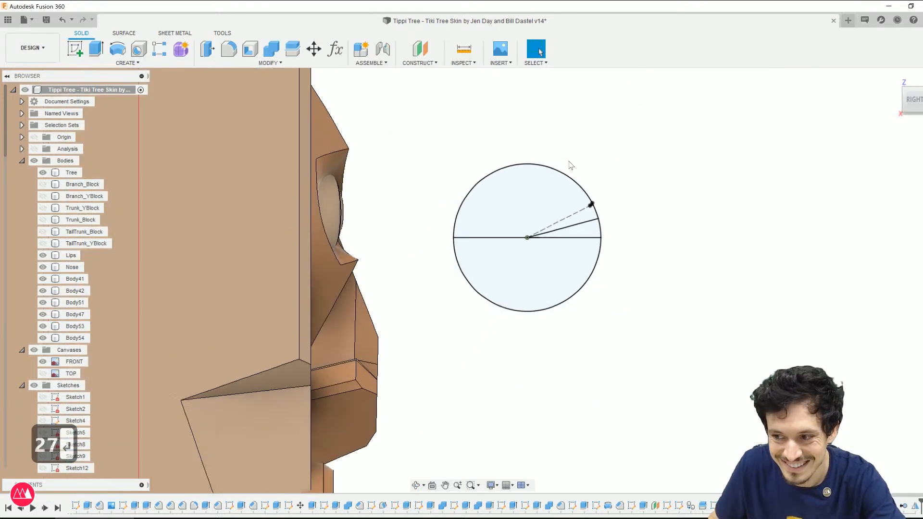
mouse_move(595, 196)
middle_mouse_down("shift")
mouse_move(524, 211)
mouse_move(653, 178)
middle_mouse_up("shift")
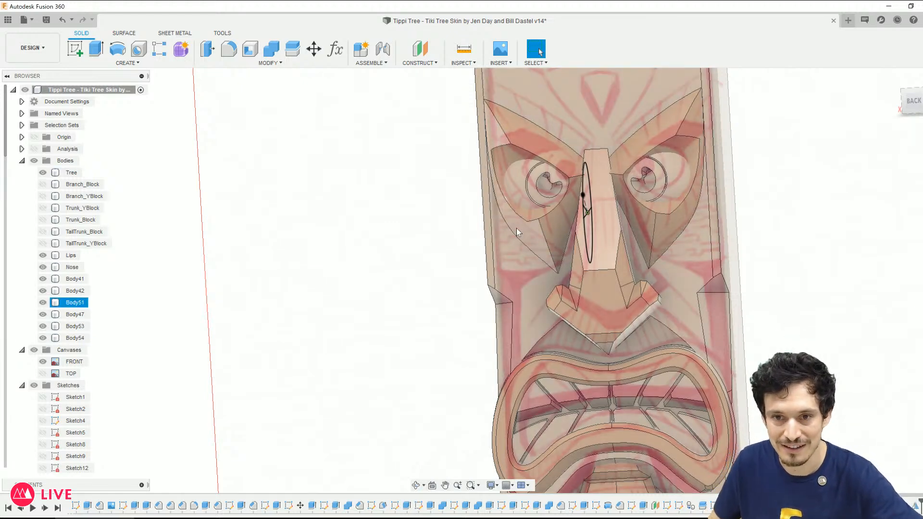
left_click(43, 374)
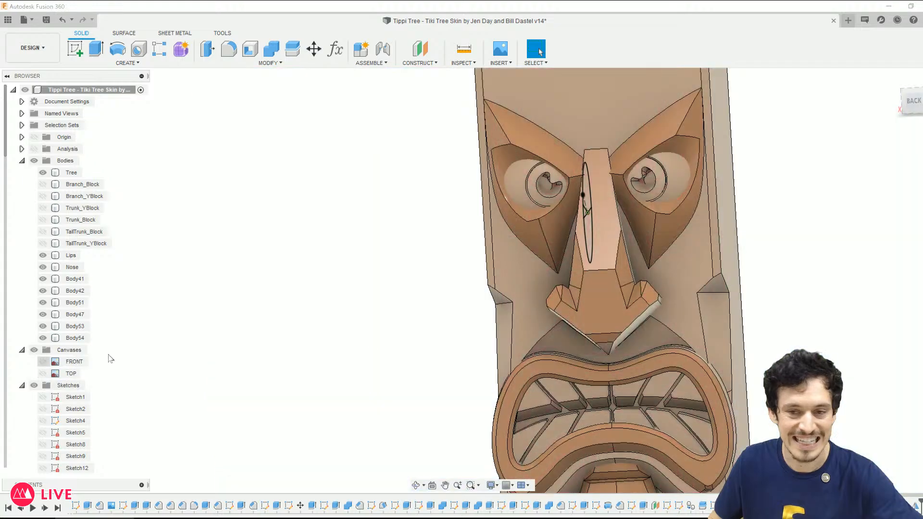
Step: Examine the irises, pupils and eye sockets up close and in the context of the whole tiki face
scroll(648, 153, "up", 5)
scroll(651, 216, "up", 2)
middle_click_drag(649, 269, 670, 290, "shift")
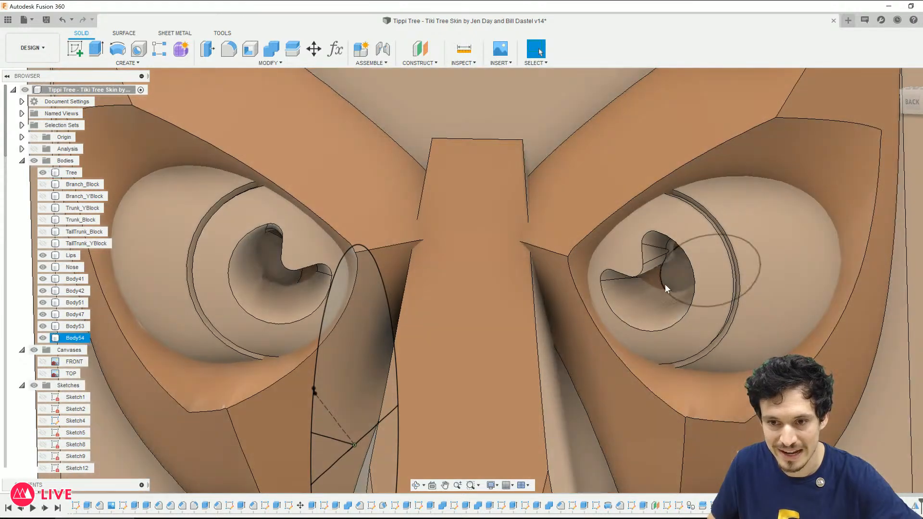
scroll(212, 316, "down", 5)
scroll(239, 316, "up", 2)
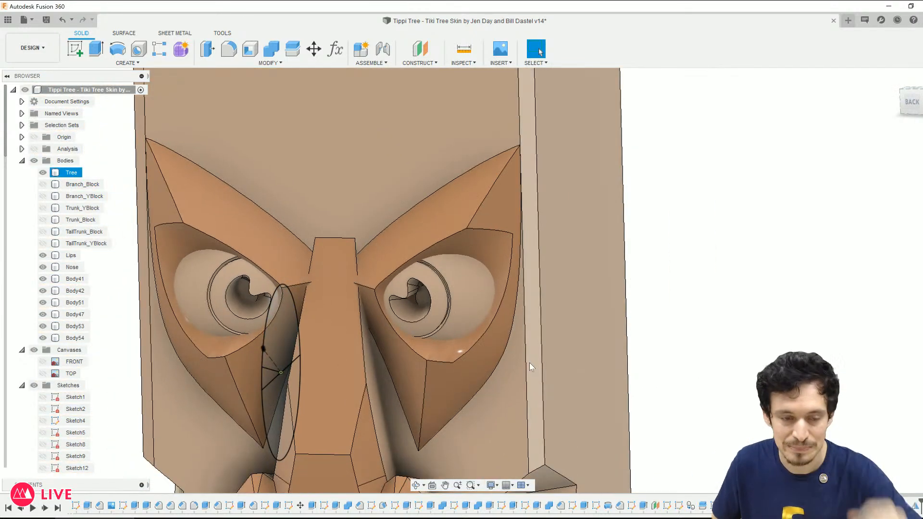
scroll(601, 211, "down", 6)
mouse_move(601, 310)
middle_mouse_down("shift")
mouse_move(609, 308)
mouse_move(602, 313)
middle_mouse_up("shift")
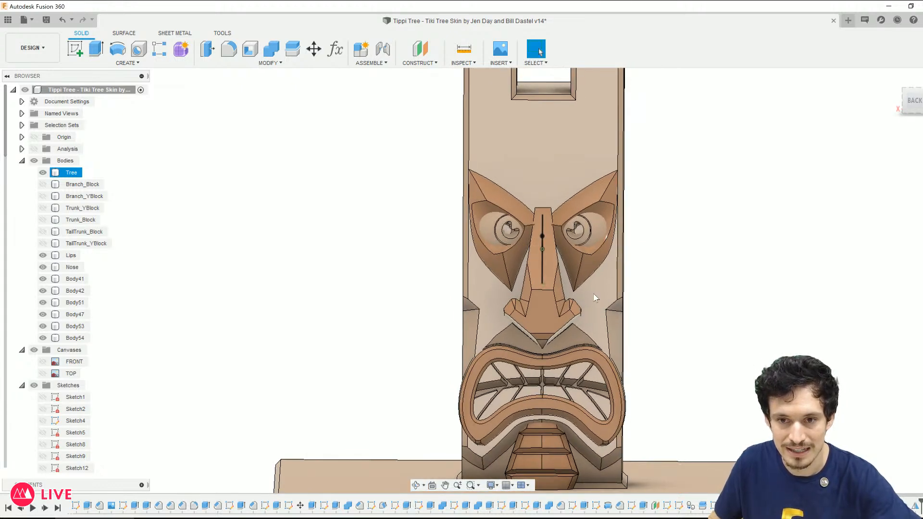
scroll(577, 238, "up", 4)
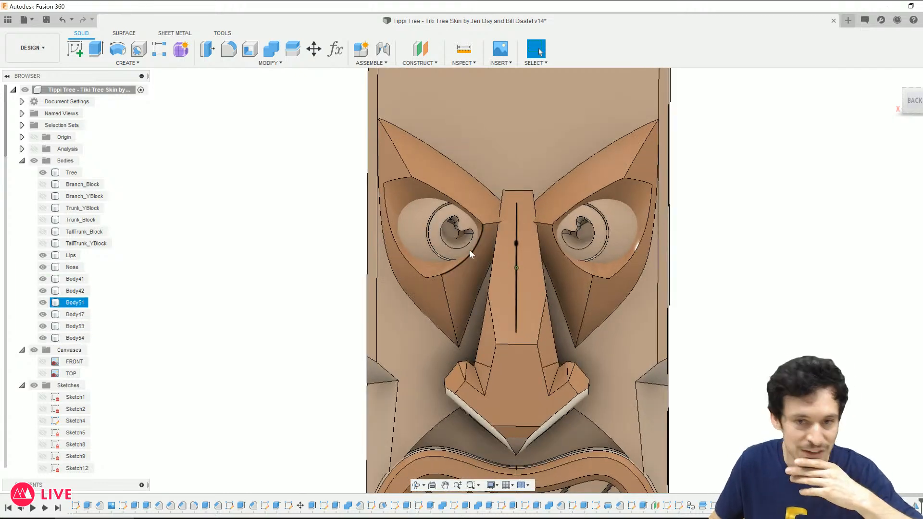
Step: Combine with the Cut operation, using eye socket Body51 as target and eyeball Body47 as tool body, with Keep Tools enabled
scroll(415, 337, "down", 3)
key("c")
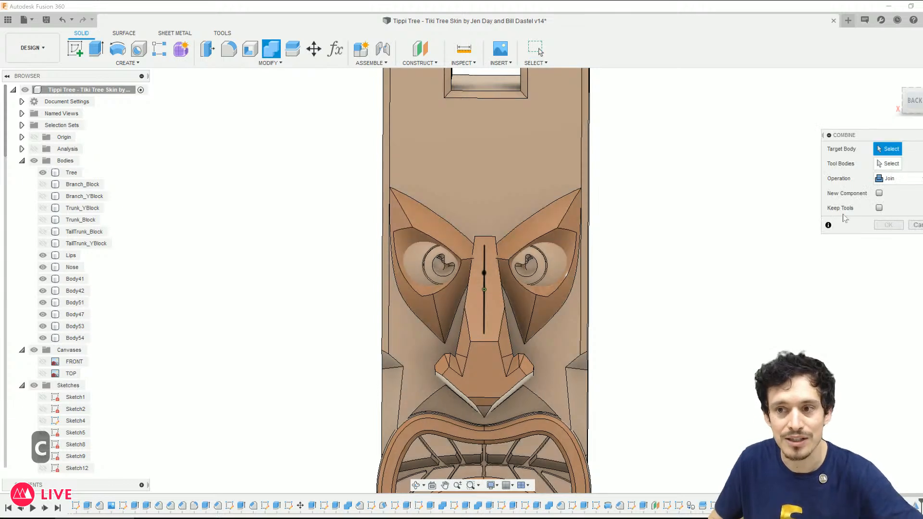
left_click(559, 123)
left_click(894, 178)
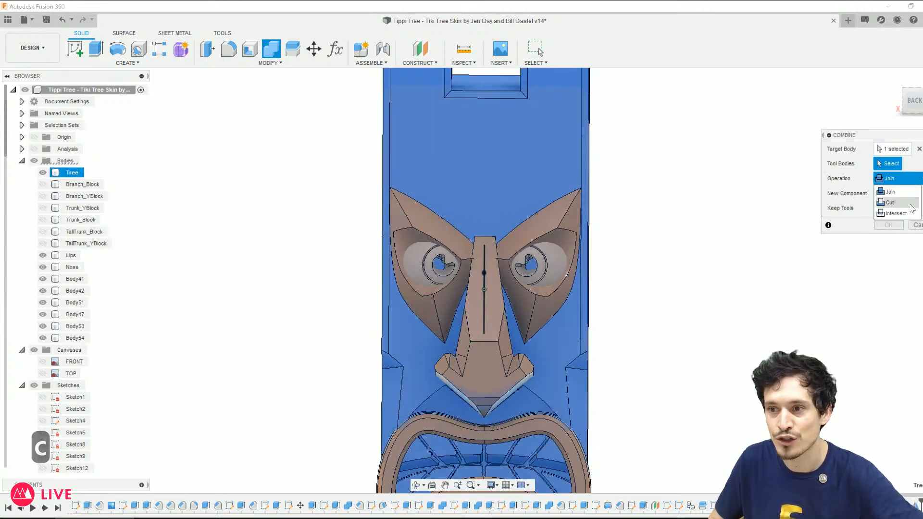
left_click(889, 193)
left_click(896, 150)
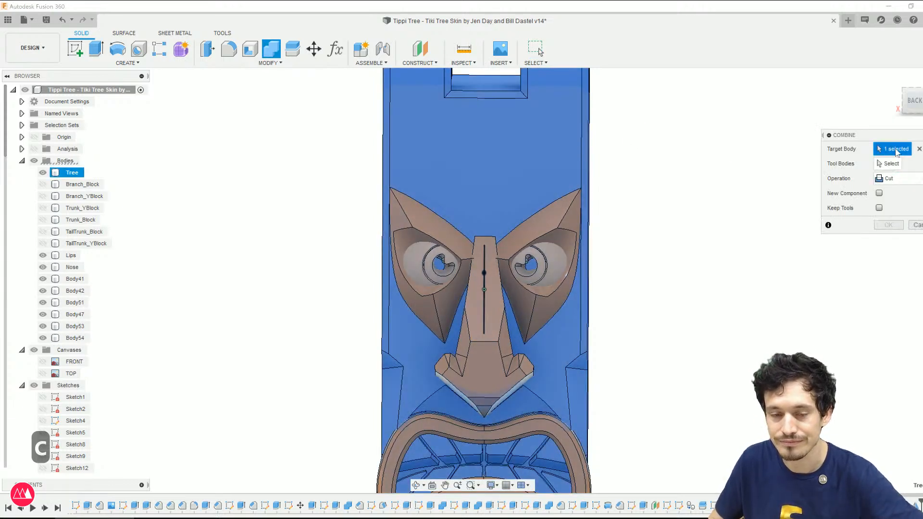
left_click(918, 149)
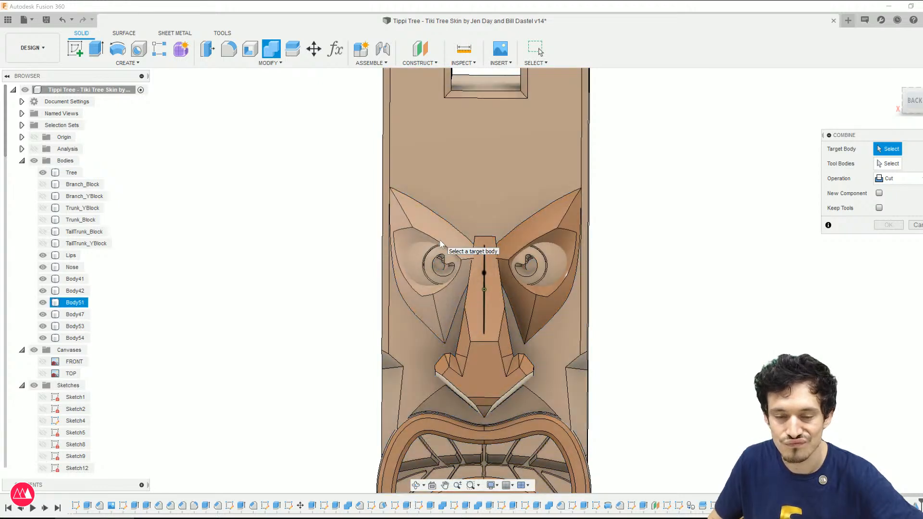
left_click(441, 240)
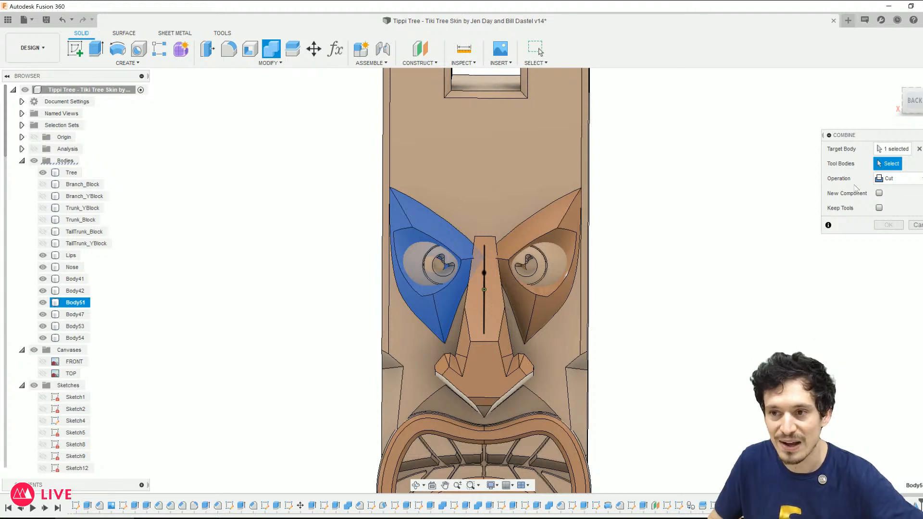
left_click(435, 262)
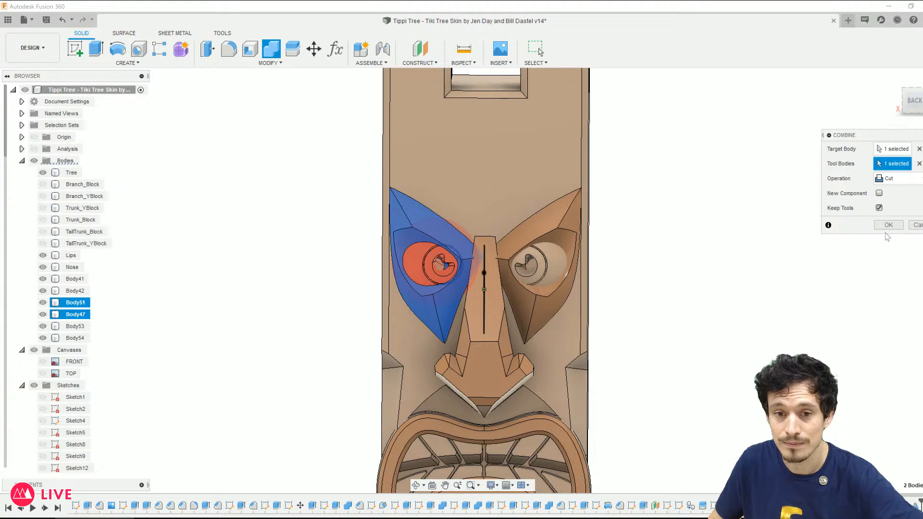
left_click(888, 226)
Step: Temporarily hide eye socket Body51 to examine the eyeball behind it, and show the socket again
scroll(438, 282, "up", 6)
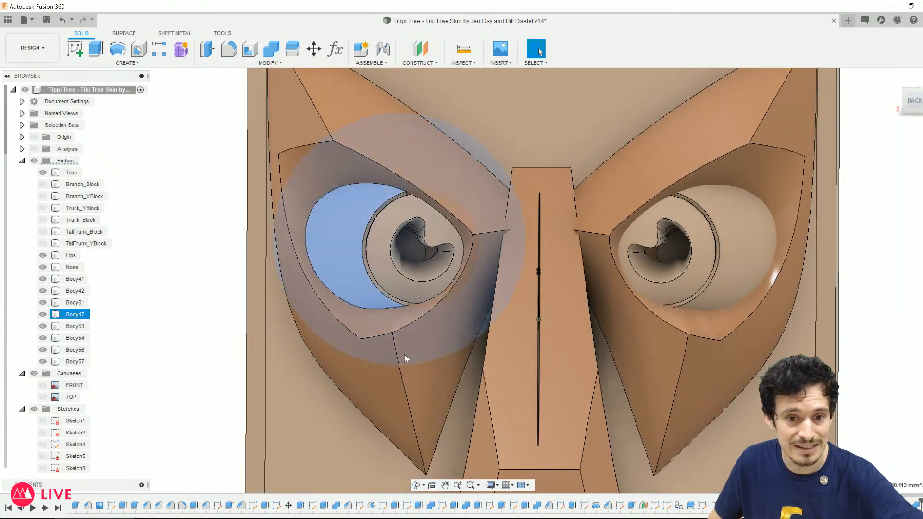
left_click(422, 425)
left_click(72, 304)
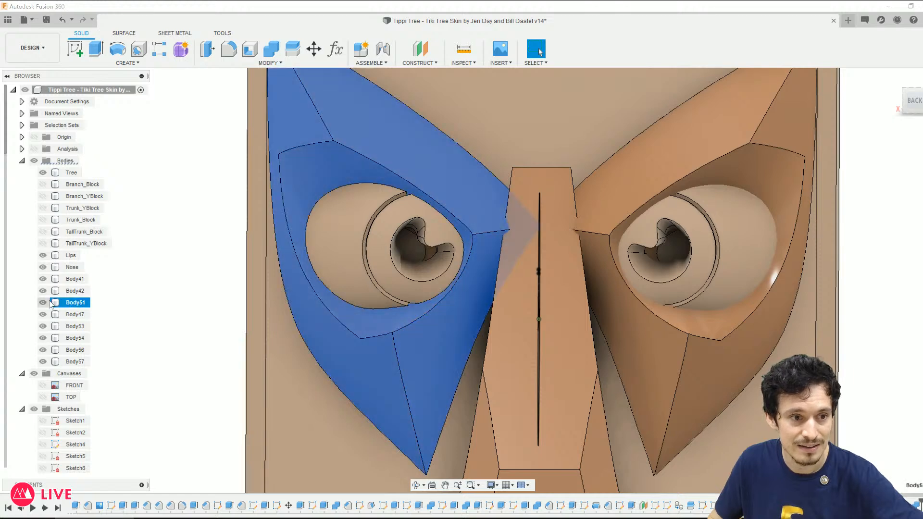
left_click(44, 302)
left_click(431, 250)
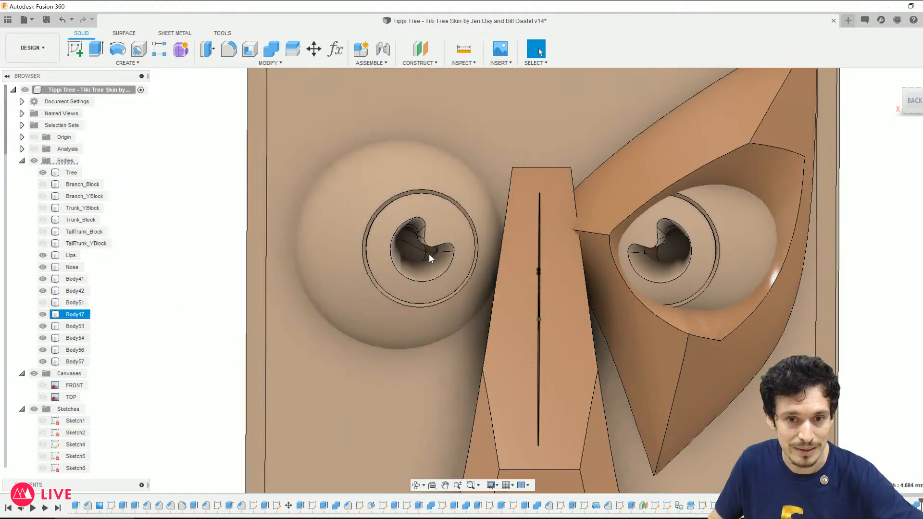
Step: Combine with the Cut operation, using Tree as target and eyeball Body47 as tool body, with Keep Tools enabled
scroll(223, 382, "down", 10)
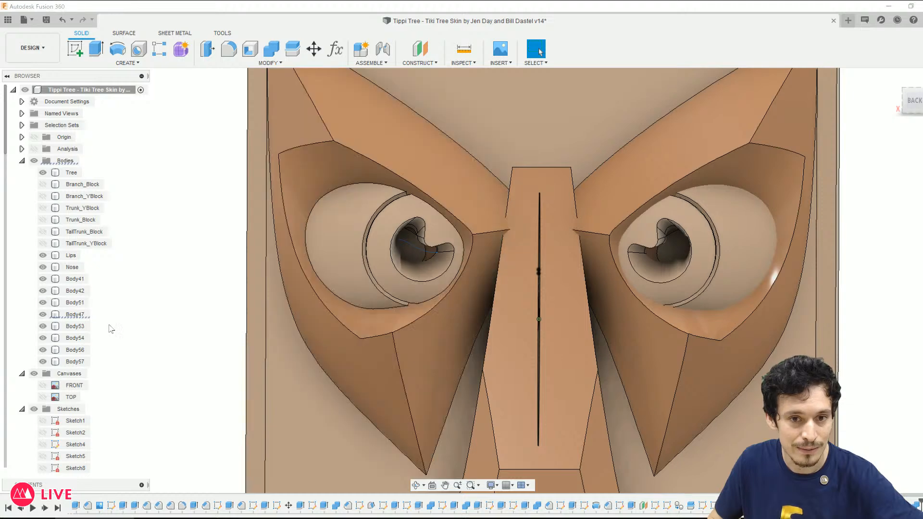
scroll(596, 296, "up", 1)
key("c")
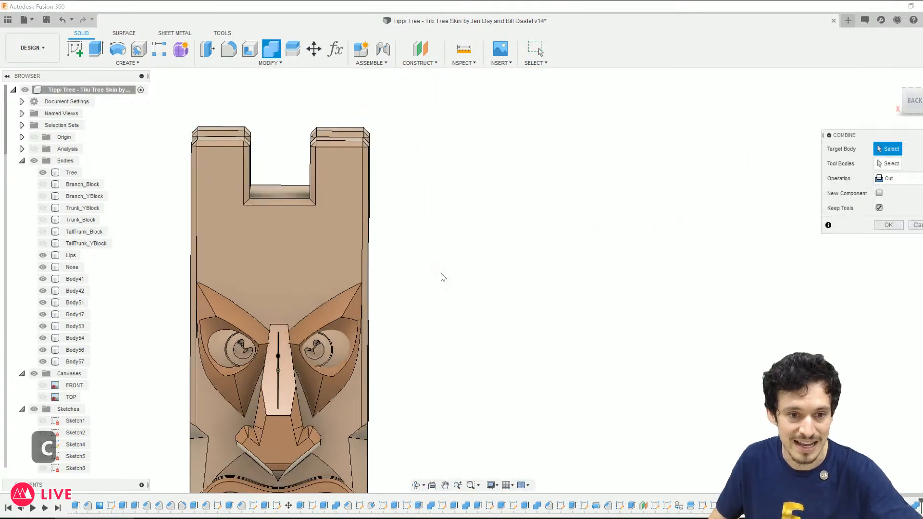
left_click(315, 262)
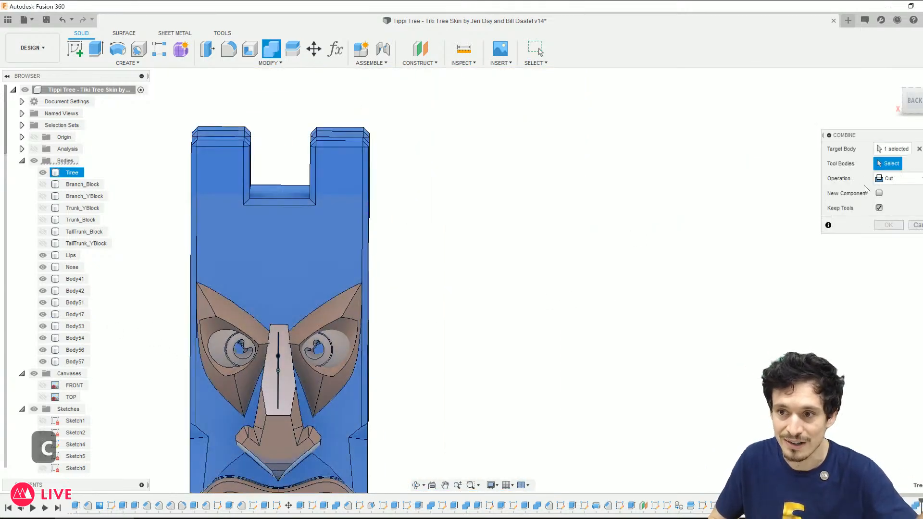
left_click(238, 355)
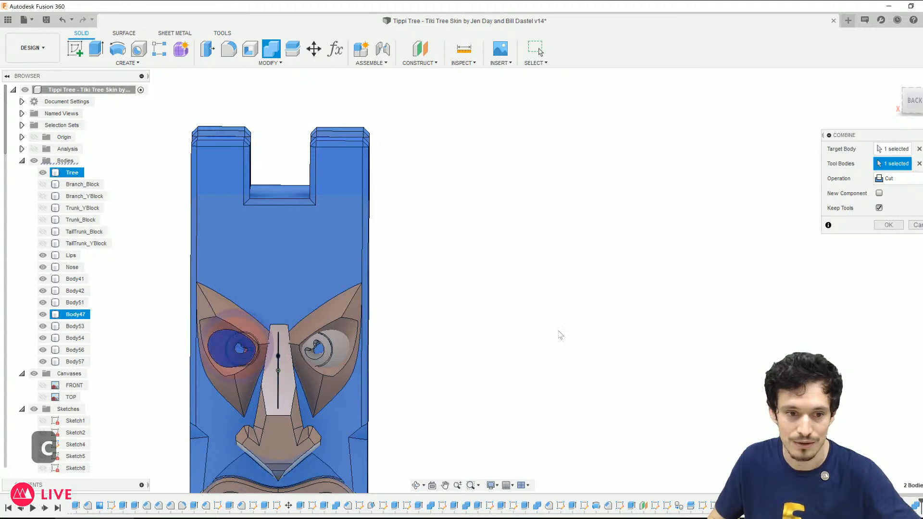
left_click(889, 225)
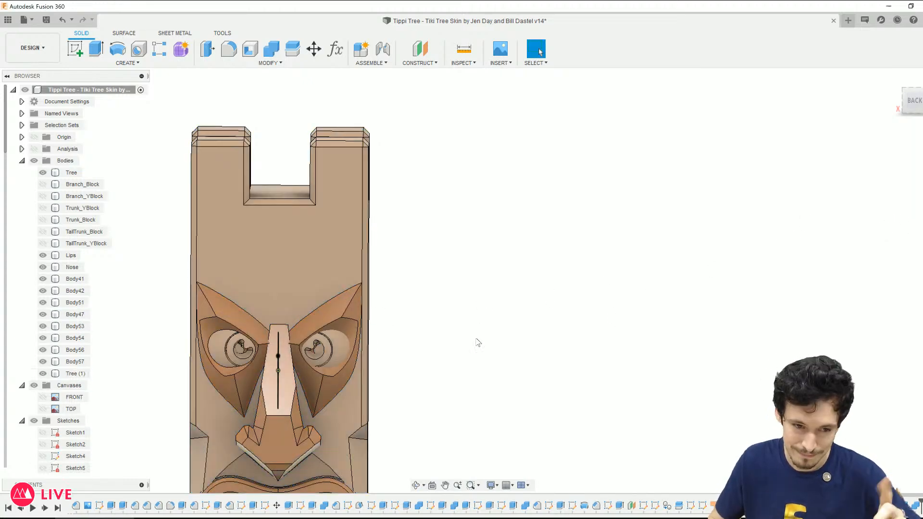
Step: Hide the main tree body Tree (1), eye socket Body51 and eyeball Body47 to expose the fragments behind them
left_click_drag(476, 337, 644, 259)
key("Escape")
key("v")
left_click(388, 233)
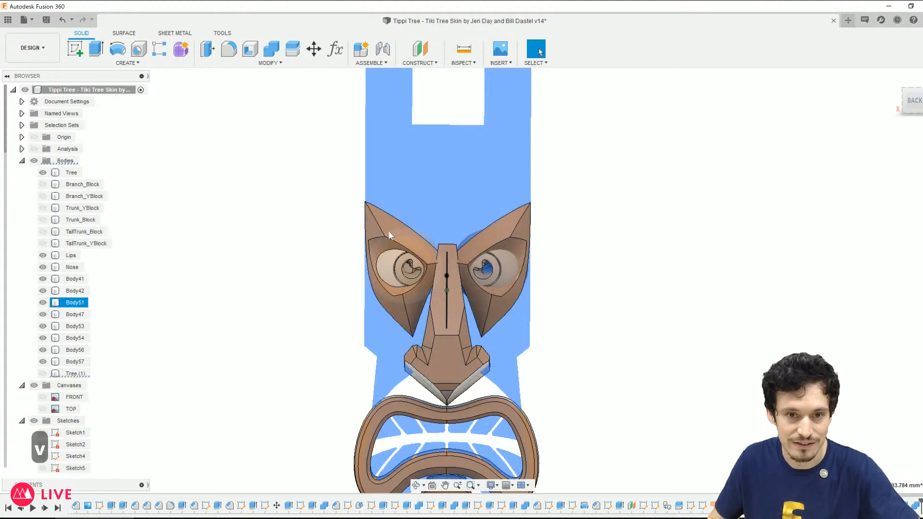
key("v")
left_click(365, 279)
key("v")
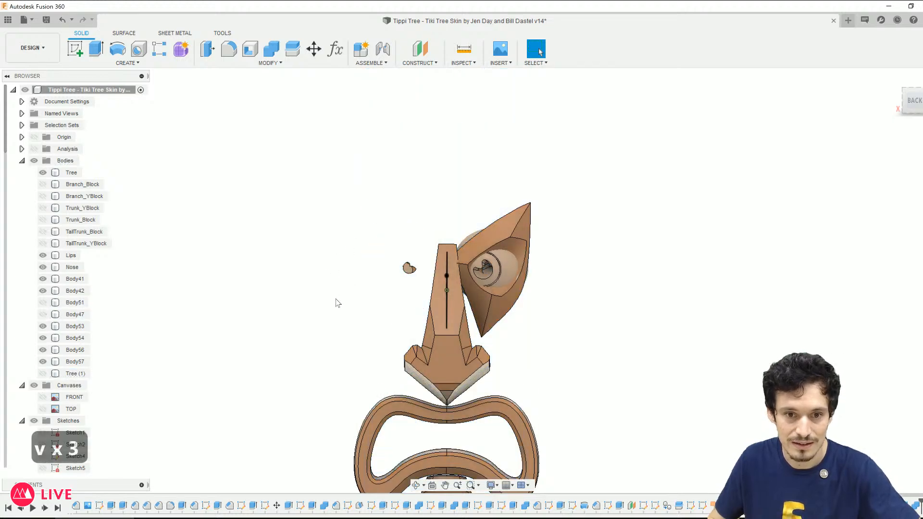
Step: Examine the leftover pupil-shaped fragments beside the nose from several angles
middle_click_drag(338, 303, 386, 289, "shift")
scroll(387, 289, "up", 3)
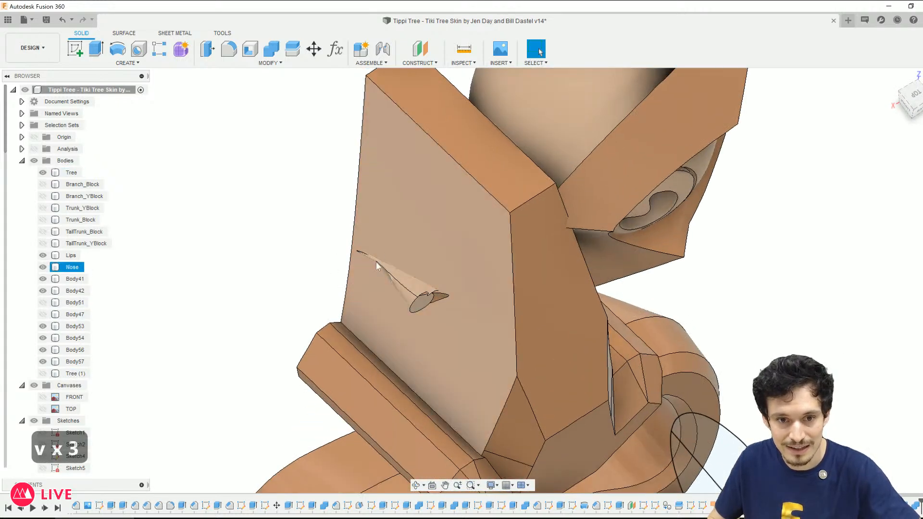
middle_click_drag(403, 332, 528, 356, "shift")
scroll(582, 343, "up", 5)
scroll(529, 356, "down", 6)
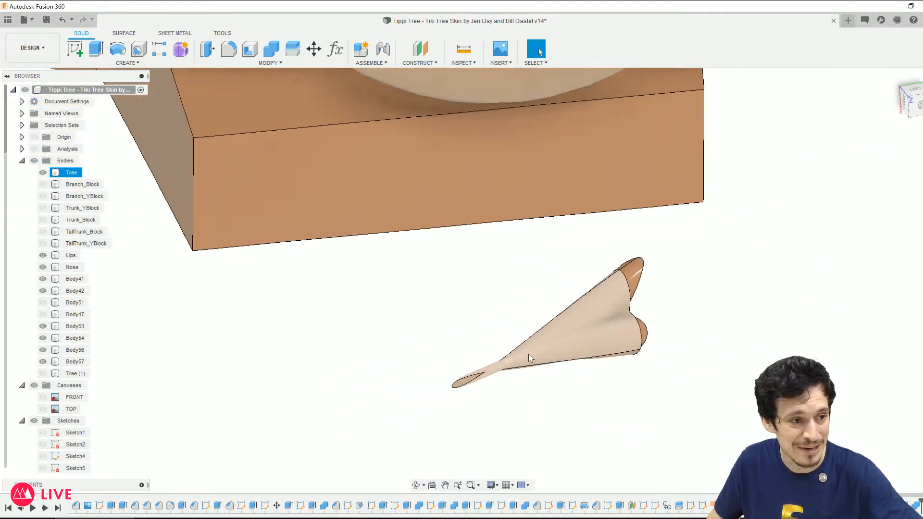
scroll(529, 357, "up", 5)
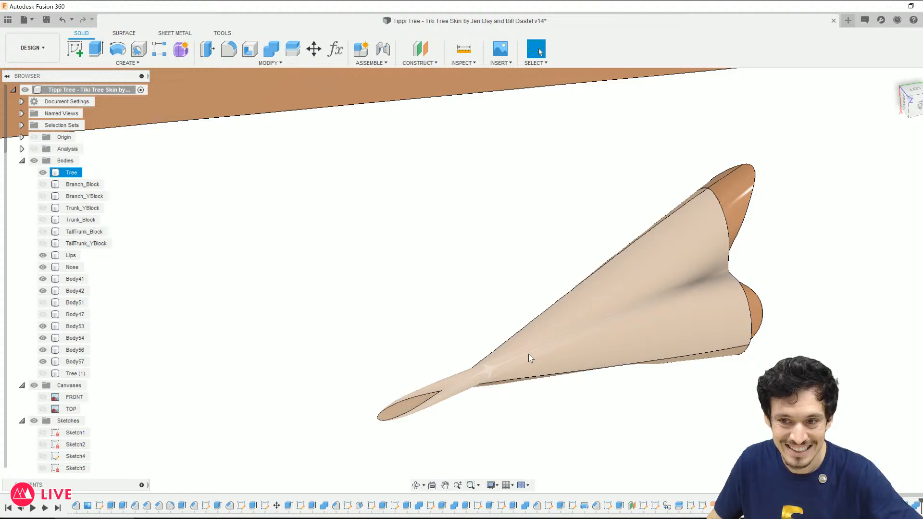
scroll(529, 357, "down", 2)
scroll(529, 358, "down", 3)
middle_click_drag(528, 357, 428, 360, "shift")
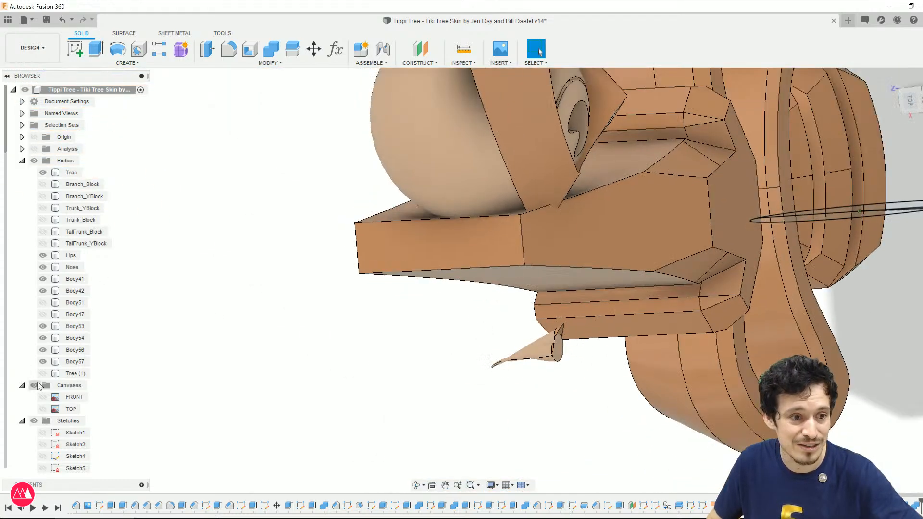
Step: Remove the leftover fragment bodies Body56, Body57 and Tree, keeping the main Tree (1) body
left_click(83, 328, "shift")
left_click(559, 373)
middle_click_drag(559, 372, 588, 355, "shift")
left_click_drag(560, 341, 560, 341)
left_click(578, 418)
middle_click_drag(578, 419, 566, 385, "shift")
scroll(565, 384, "down", 1)
left_click_drag(555, 400, 606, 342)
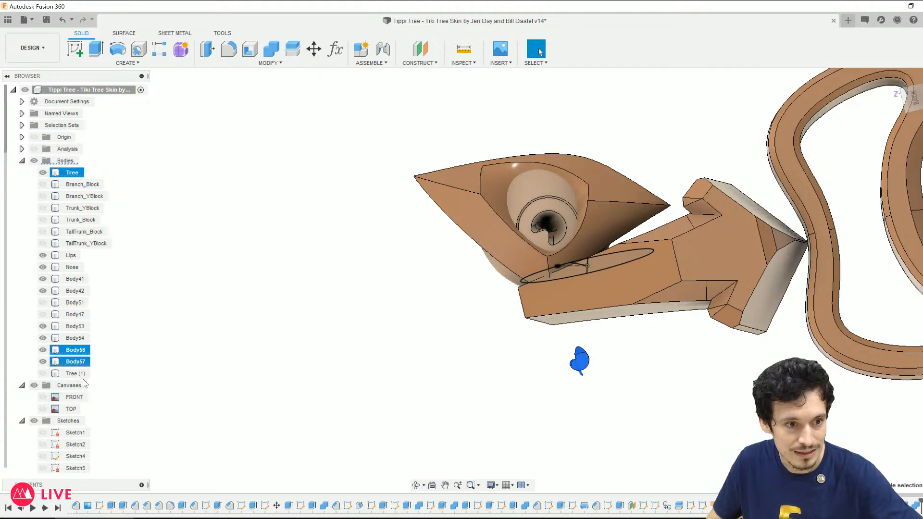
right_click(82, 355)
left_click(110, 308)
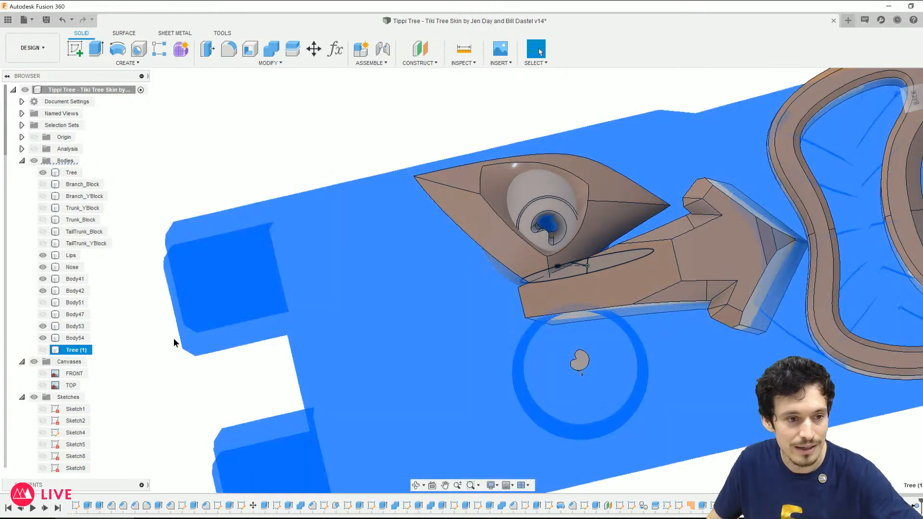
left_click(175, 341)
right_click(69, 172)
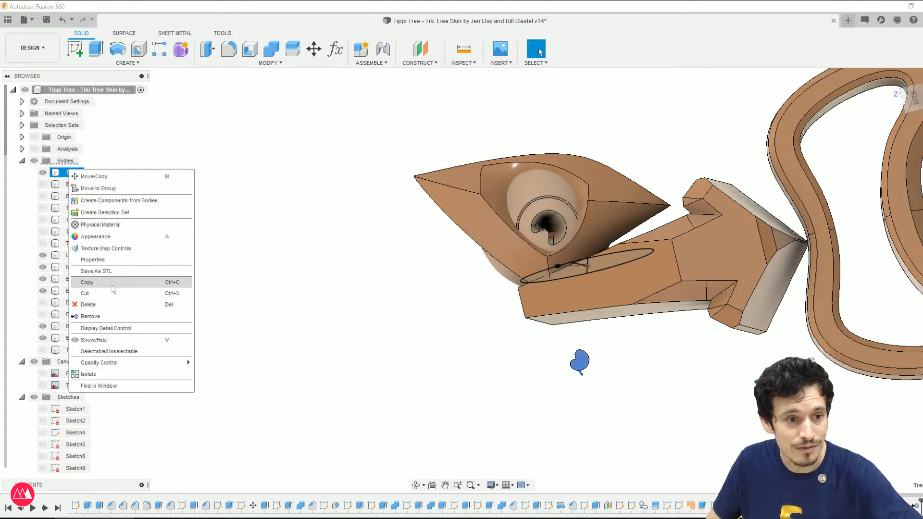
left_click(111, 316)
Step: Show the main body Tree (1), eyeball Body47 and eye socket Body51 again
left_click(43, 338)
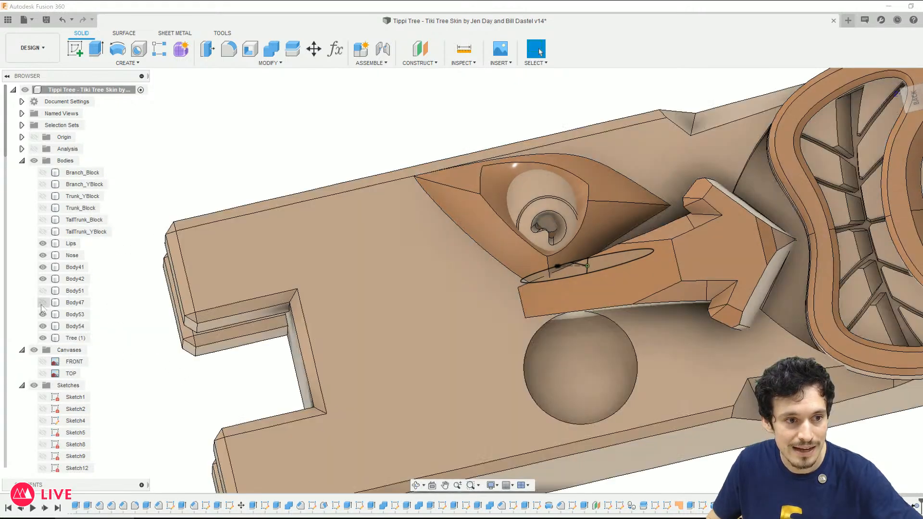
left_click(43, 303)
left_click(43, 290)
Step: Examine the inside of the pupil recess in eyeball Body47 and how it meets the eye socket
middle_click_drag(293, 399, 350, 73, "shift")
scroll(308, 179, "up", 4)
middle_click_drag(354, 271, 349, 250, "shift")
scroll(351, 250, "up", 10)
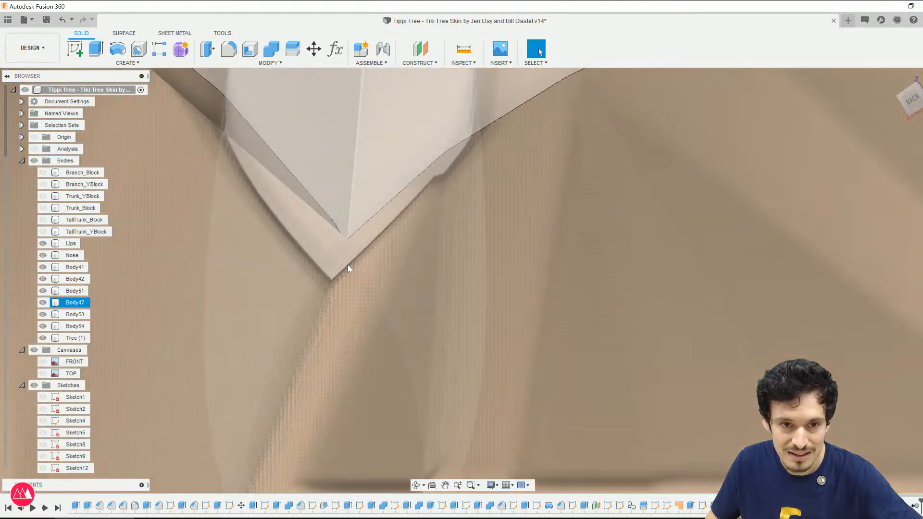
scroll(348, 268, "down", 5)
middle_click_drag(348, 268, 357, 287, "shift")
scroll(317, 132, "down", 12)
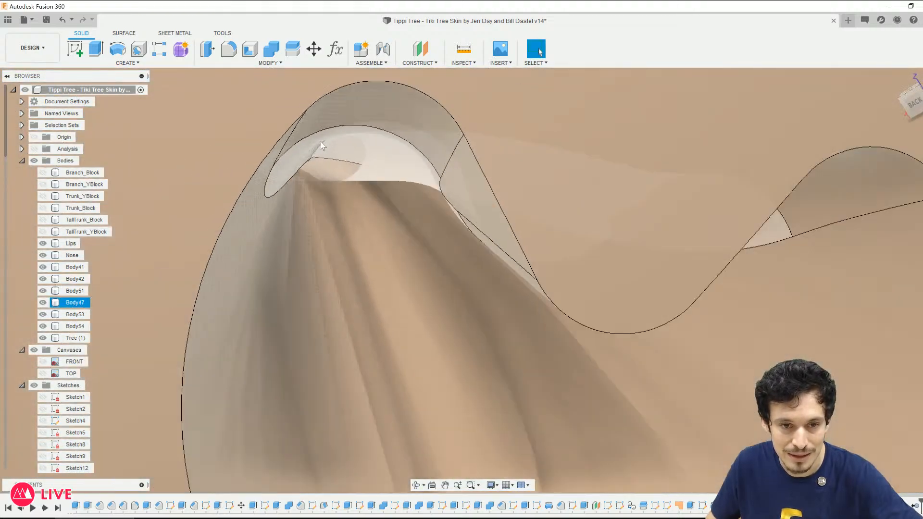
scroll(344, 236, "down", 2)
scroll(285, 320, "up", 1)
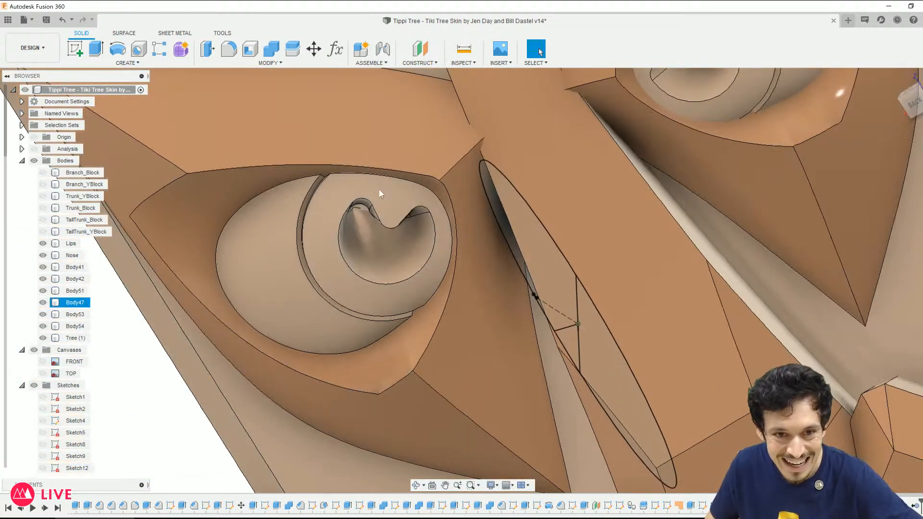
mouse_move(394, 262)
middle_mouse_down("shift")
mouse_move(377, 239)
mouse_move(389, 295)
middle_mouse_up("shift")
scroll(390, 229, "up", 4)
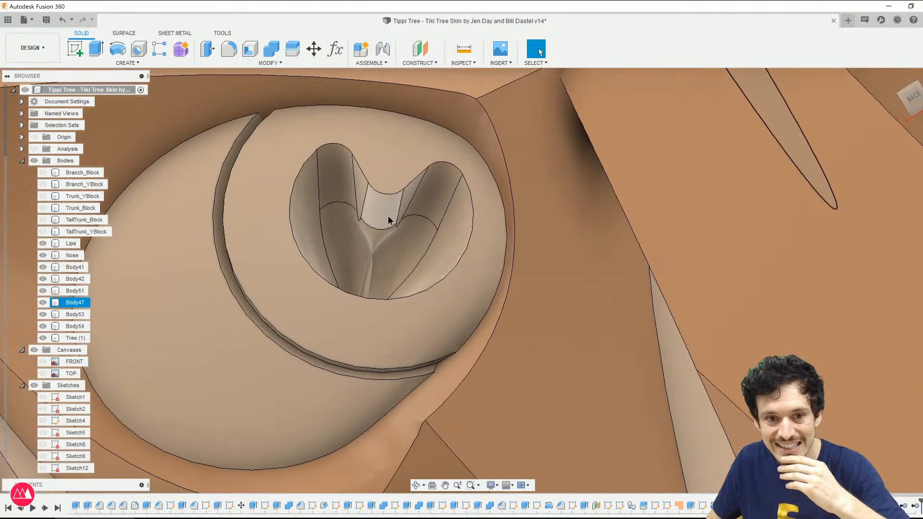
Step: Edit the 0.4 mm pupil fillet and deselect the edge at the notch's central corner, keeping two edges
left_click(388, 215)
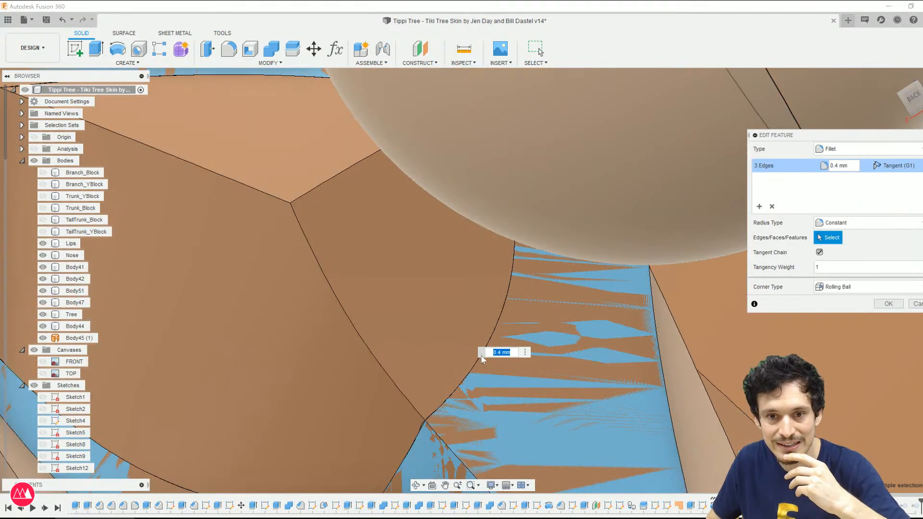
scroll(481, 319, "down", 7)
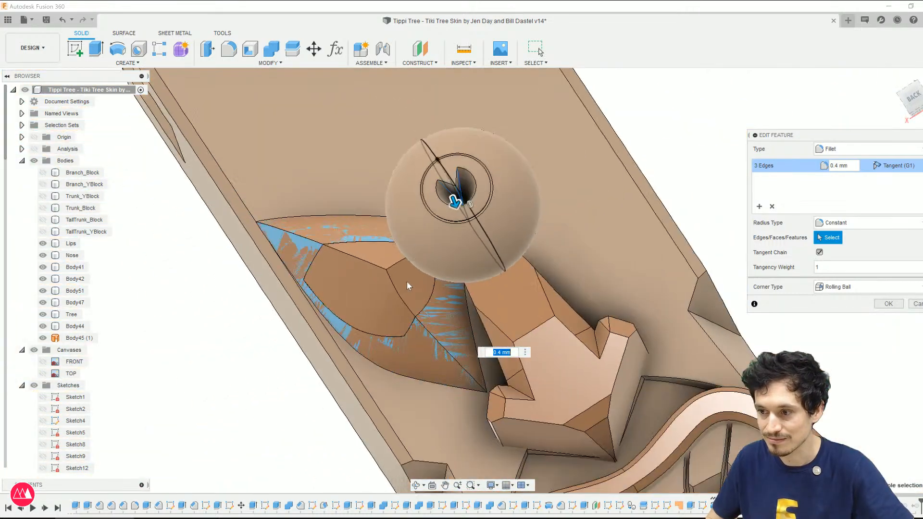
middle_click_drag(406, 282, 403, 318)
scroll(403, 318, "up", 8)
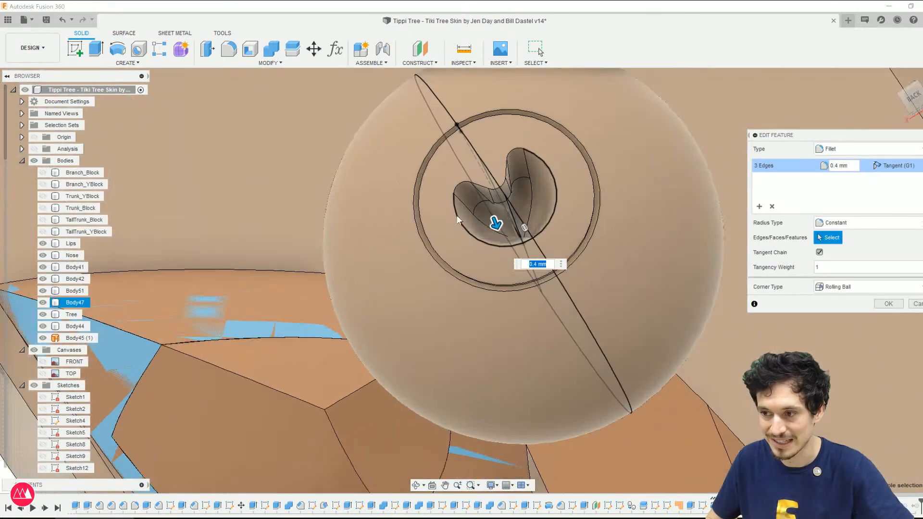
scroll(510, 284, "up", 6)
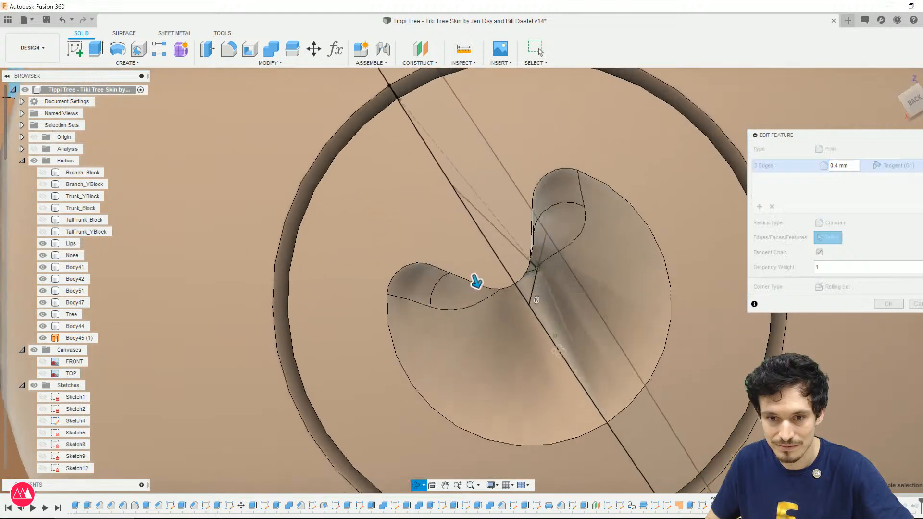
middle_click_drag(557, 346, 555, 338, "shift")
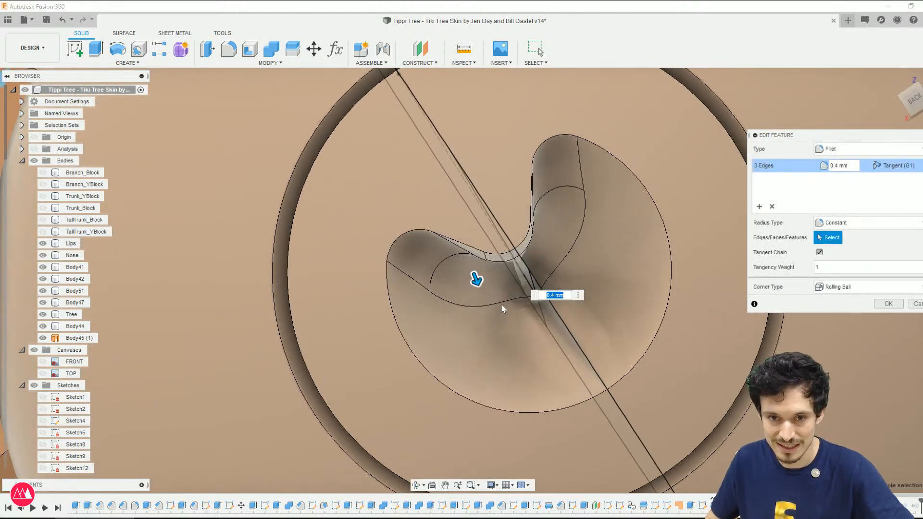
key("ctrl")
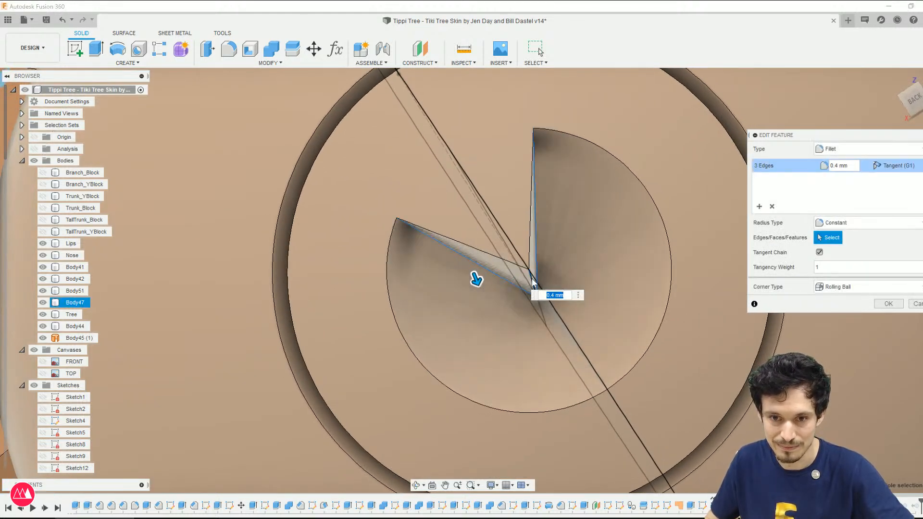
left_click(532, 279, "ctrl")
middle_click_drag(511, 343, 521, 334, "shift")
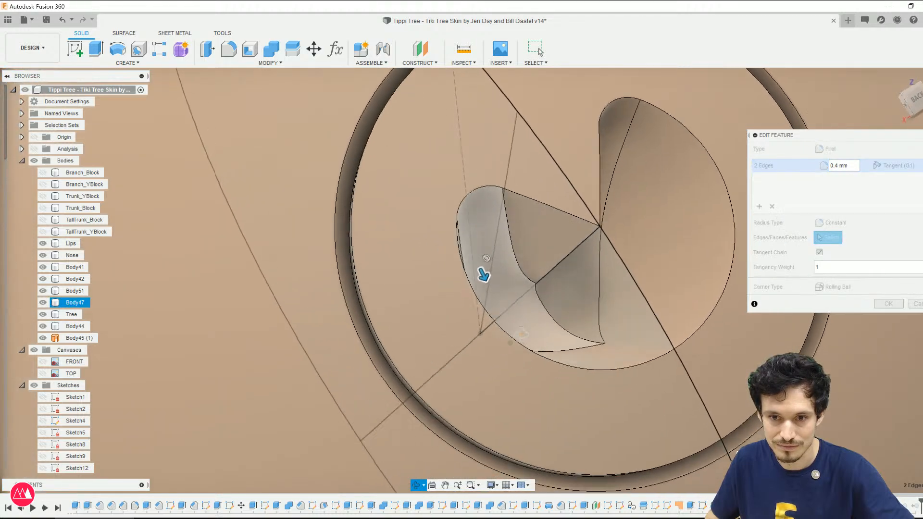
middle_click_drag(483, 275, 478, 274, "shift")
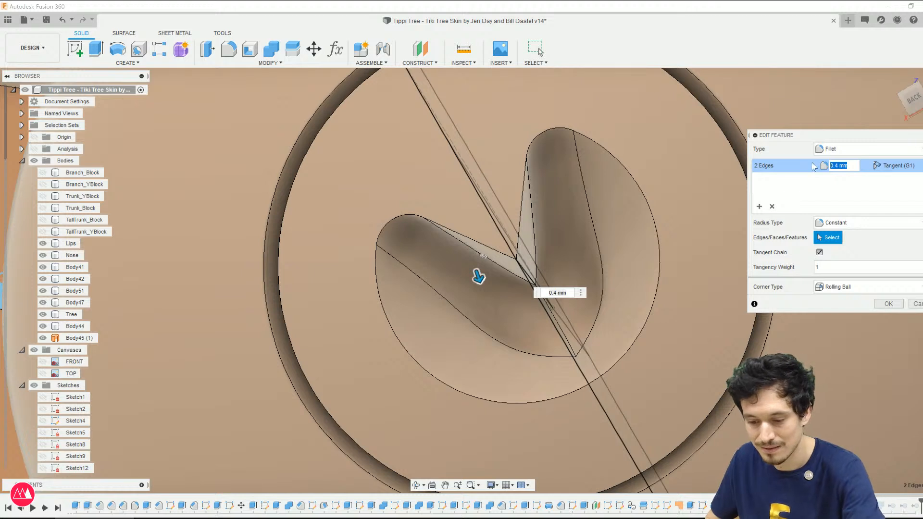
Step: Set the radius of the two-edge pupil fillet to 0.2 mm
type("3")
key("BackSpace")
key("BackSpace")
type(".3")
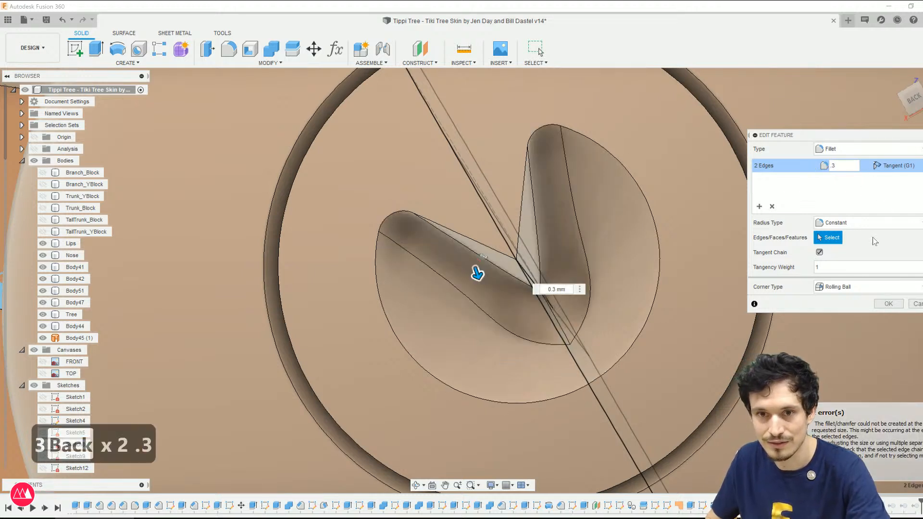
key("BackSpace")
type("2")
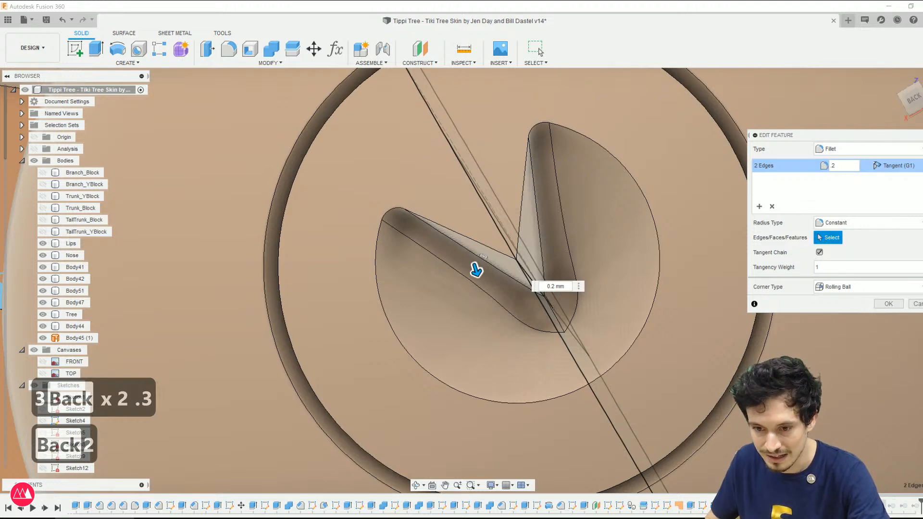
key("Return")
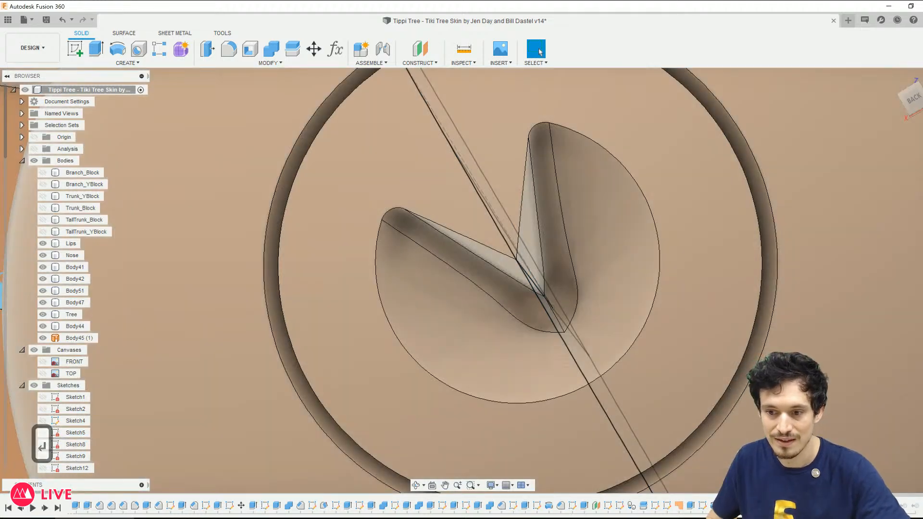
Step: Add a separate 0.3 mm fillet to the central corner edges of the pupil notch
left_click(587, 327)
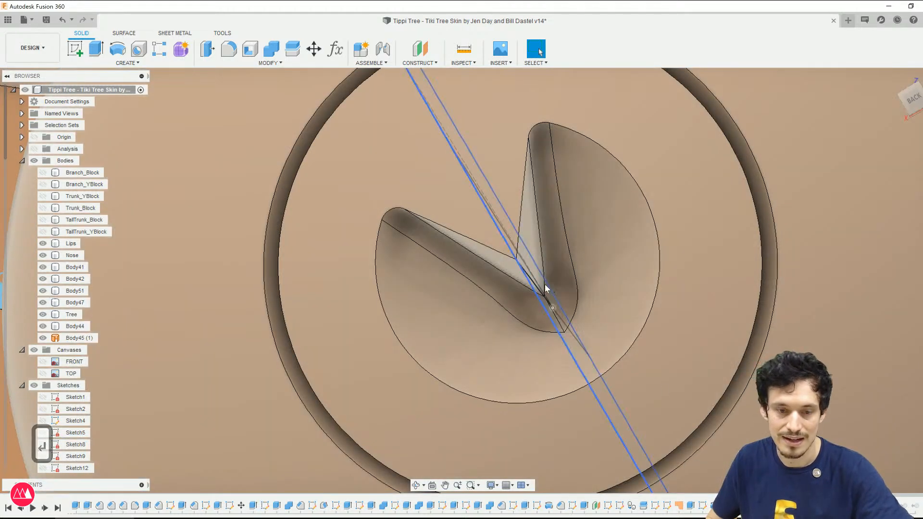
key("f")
left_click(531, 280)
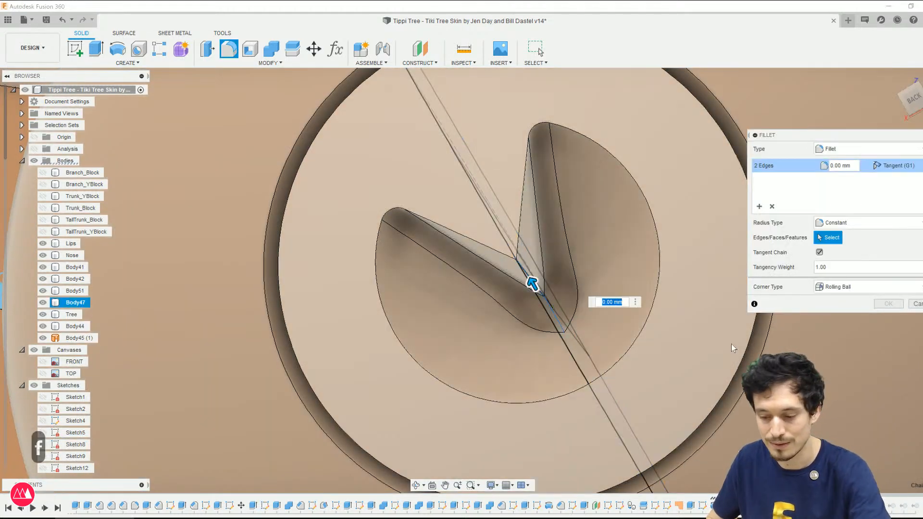
type(".2")
key("BackSpace")
type("3")
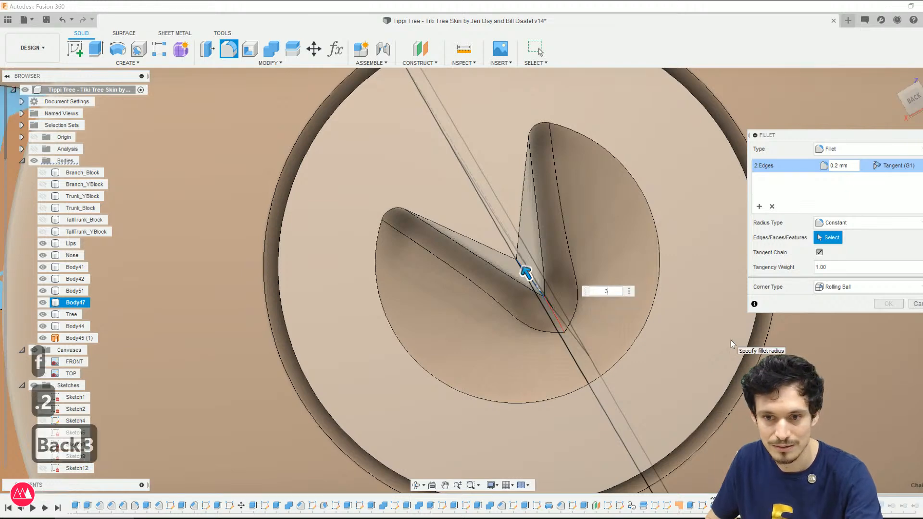
middle_click_drag(731, 339, 546, 305, "shift")
key("Return")
Step: Roll the timeline forward to its end to rebuild the complete tiki face with the edited pupils
scroll(520, 315, "down", 5)
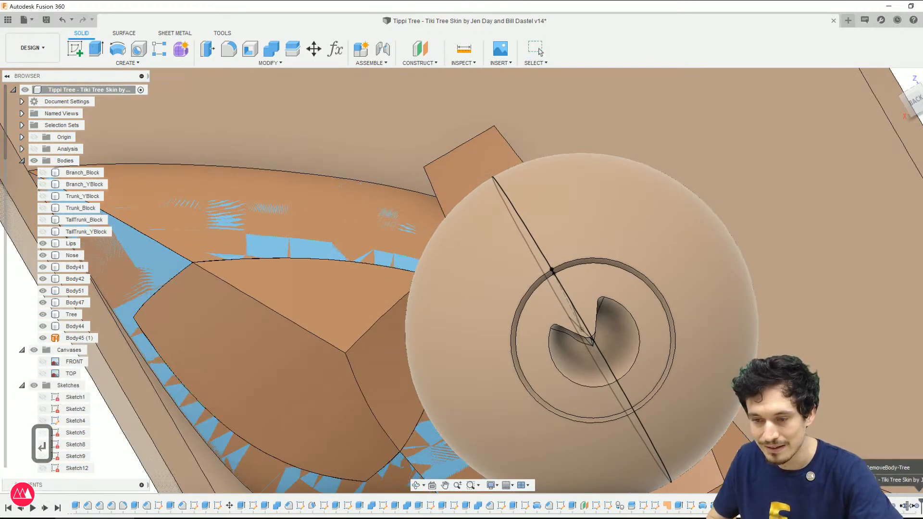
left_click_drag(907, 505, 919, 506)
scroll(620, 332, "down", 3)
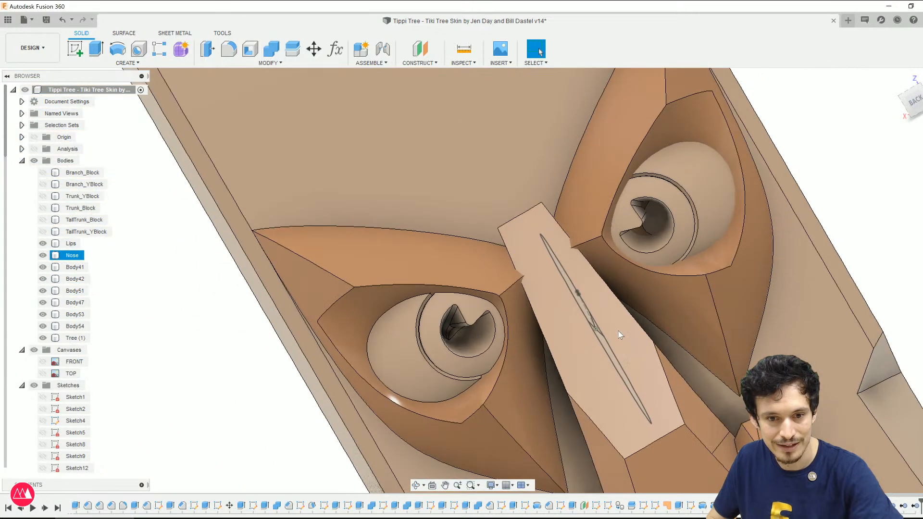
Step: Switch the visual style to shaded without visible edges for the whole tiki face
middle_click_drag(618, 334, 779, 322, "shift")
scroll(503, 240, "up", 3)
scroll(504, 241, "up", 2)
middle_click_drag(503, 241, 455, 146, "shift")
scroll(476, 175, "down", 1)
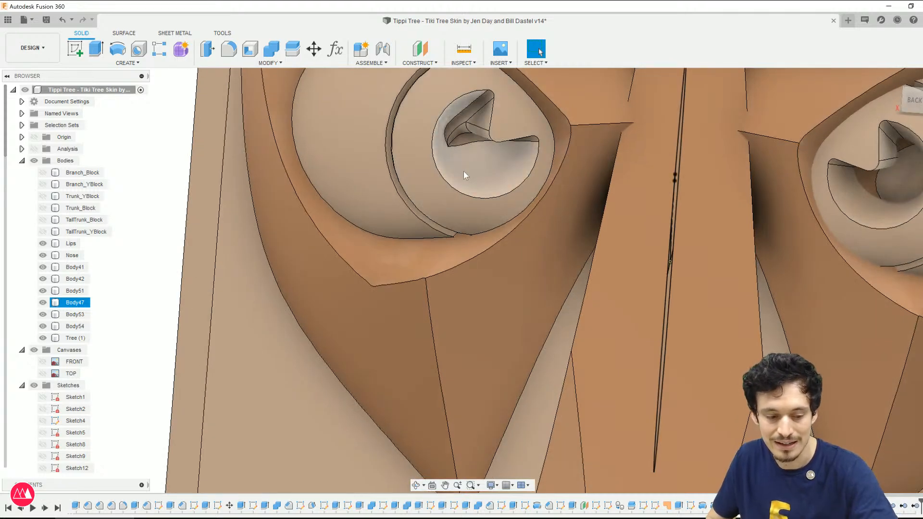
key("ctrl+4")
scroll(479, 239, "down", 4)
key("Escape")
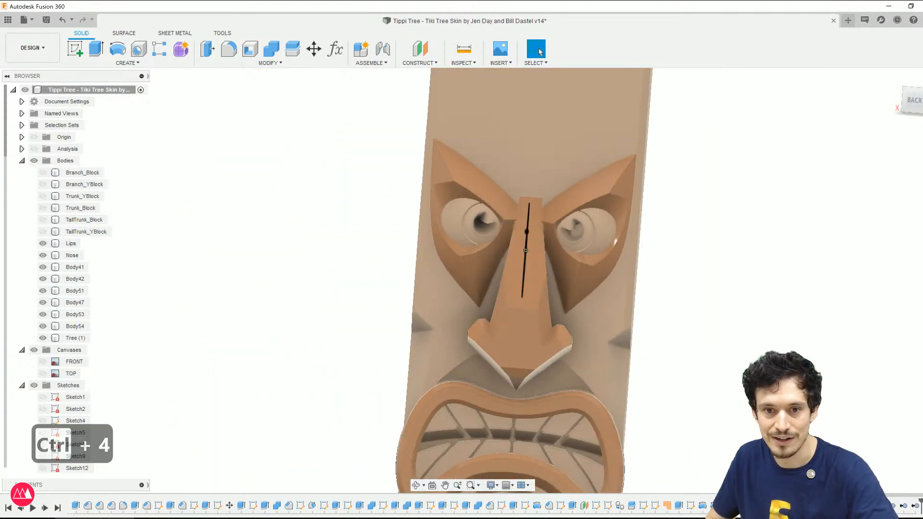
Step: Cut the right eyeball Body53 out of the surrounding eye socket Body54 with Combine, keeping the eyeball as a tool
mouse_move(627, 199)
middle_mouse_down("shift")
mouse_move(586, 188)
mouse_move(623, 189)
mouse_move(616, 197)
middle_mouse_up("shift")
scroll(597, 95, "up", 2)
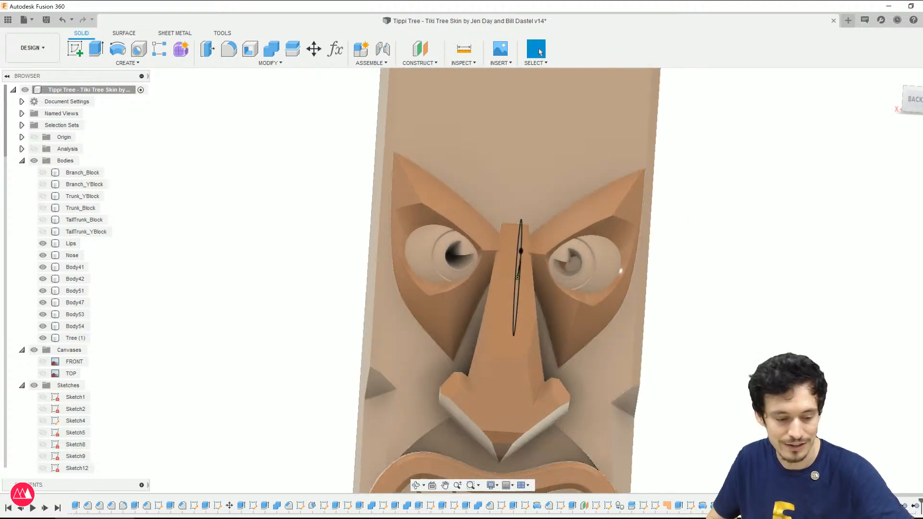
key("c")
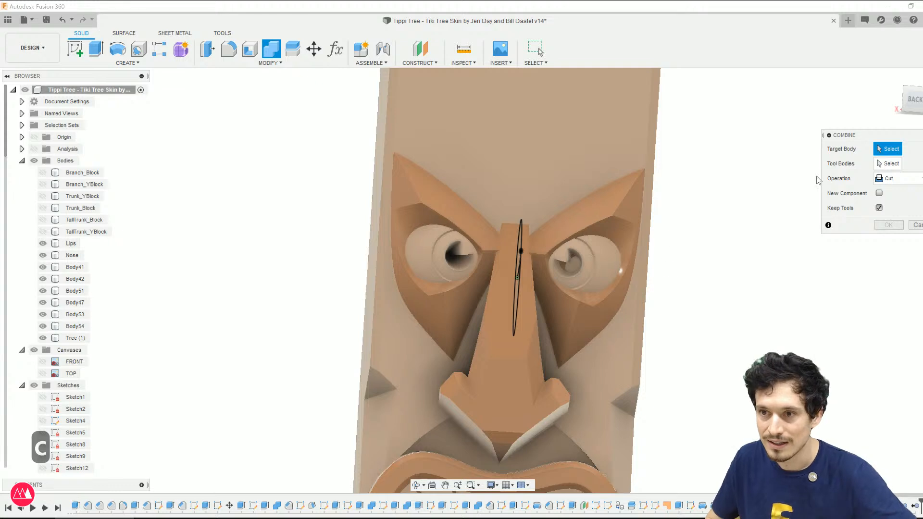
left_click(642, 258)
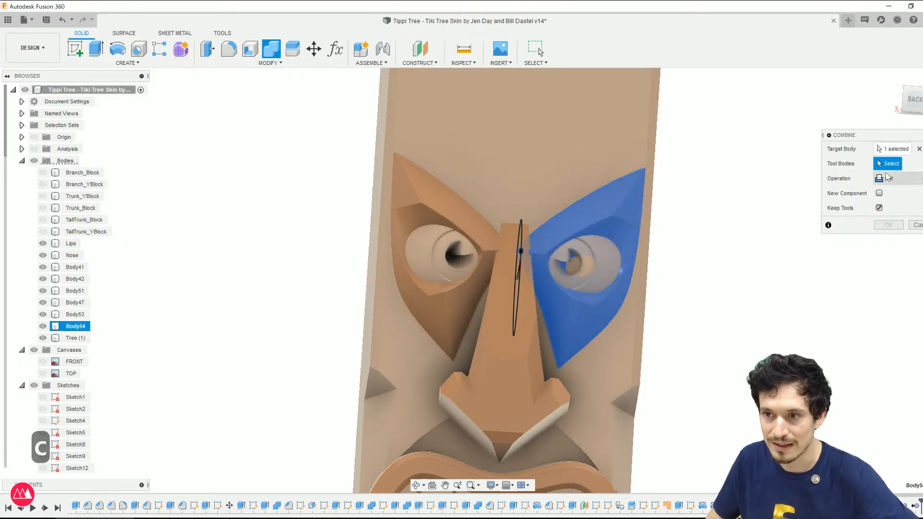
left_click(577, 264)
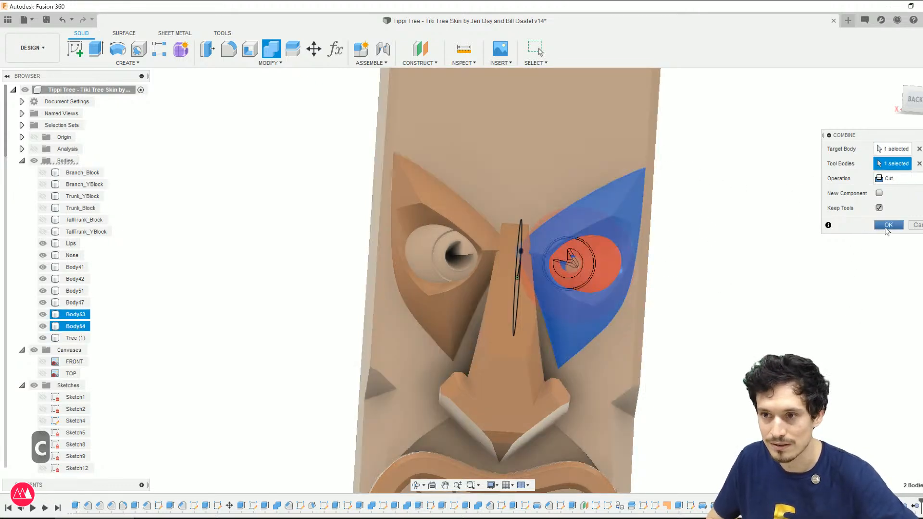
left_click(887, 225)
Step: Cut the right eyeball Body53 out of the tree body with Combine, keeping the eyeball
key("c")
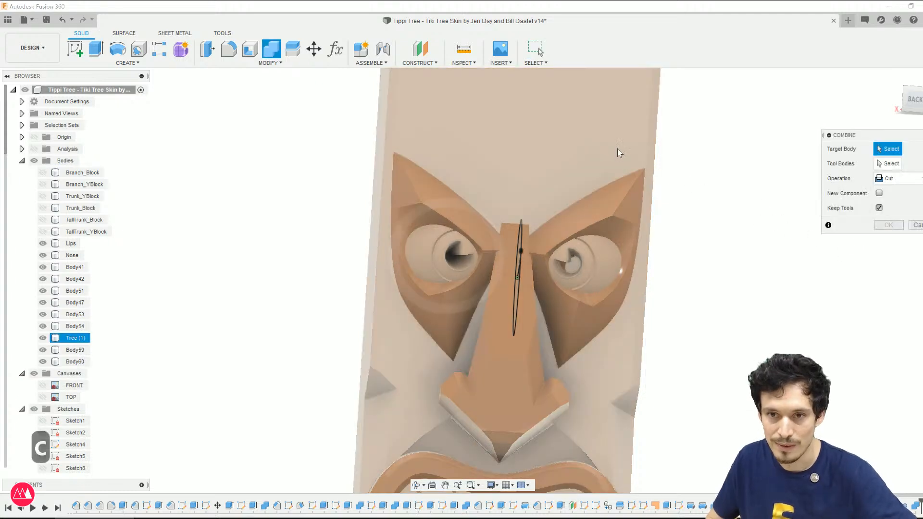
left_click(619, 153)
left_click(572, 263)
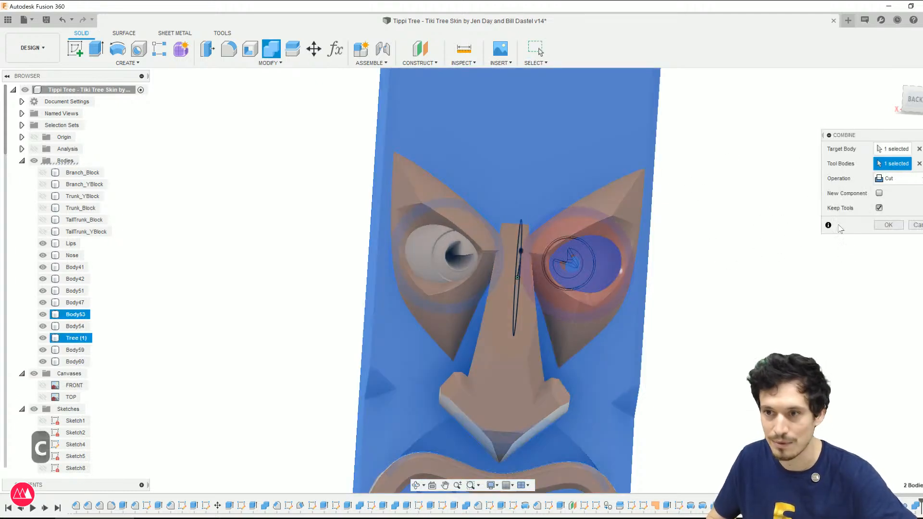
left_click(889, 225)
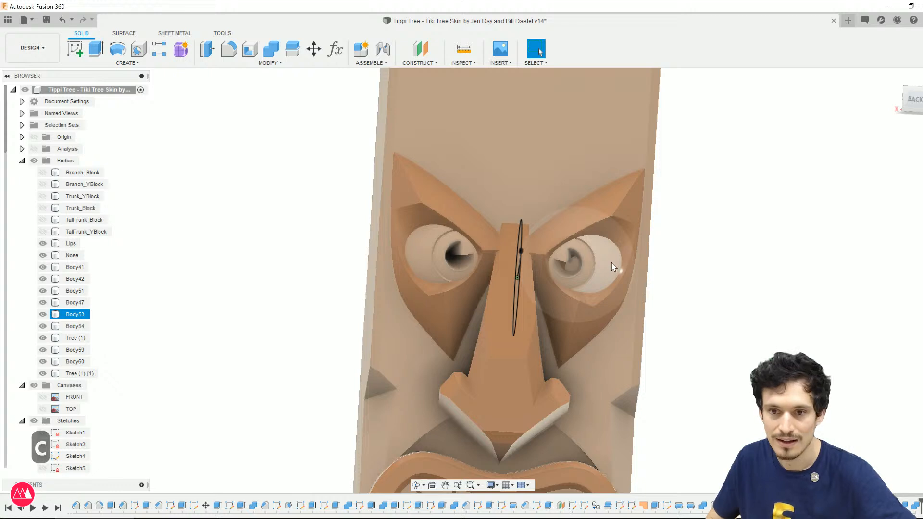
Step: Hide the right eyeball, its eye socket and the large tree body to expose the pupil fragments
left_click(611, 263)
key("v")
key("v")
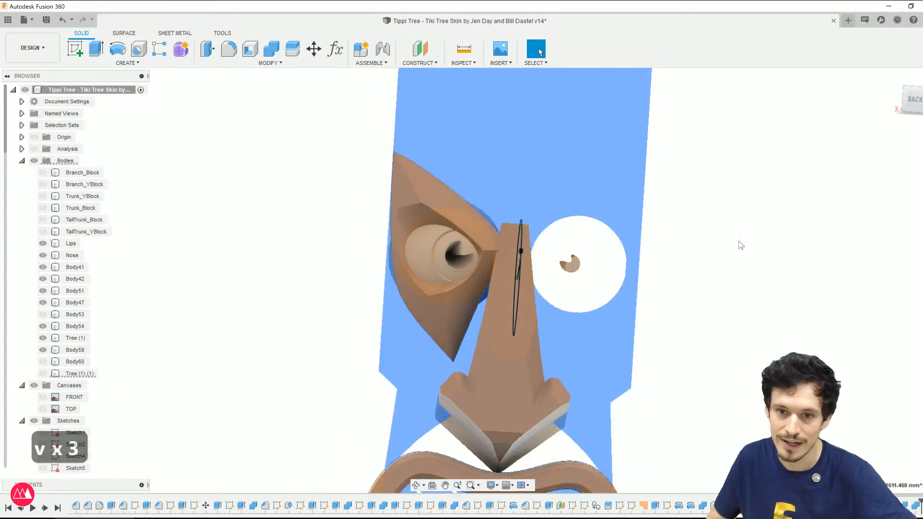
left_click(789, 303)
middle_click_drag(706, 247, 648, 302, "shift")
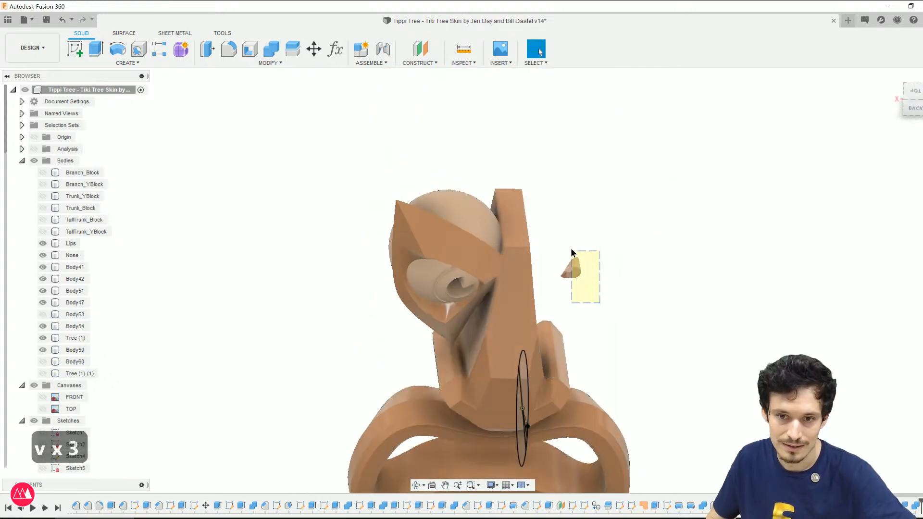
left_click_drag(571, 252, 562, 236)
right_click(66, 339)
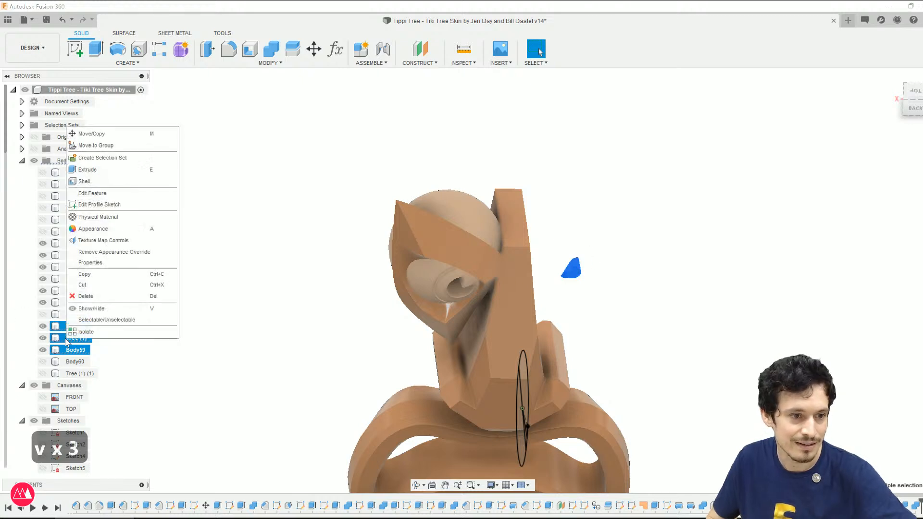
right_click(78, 346)
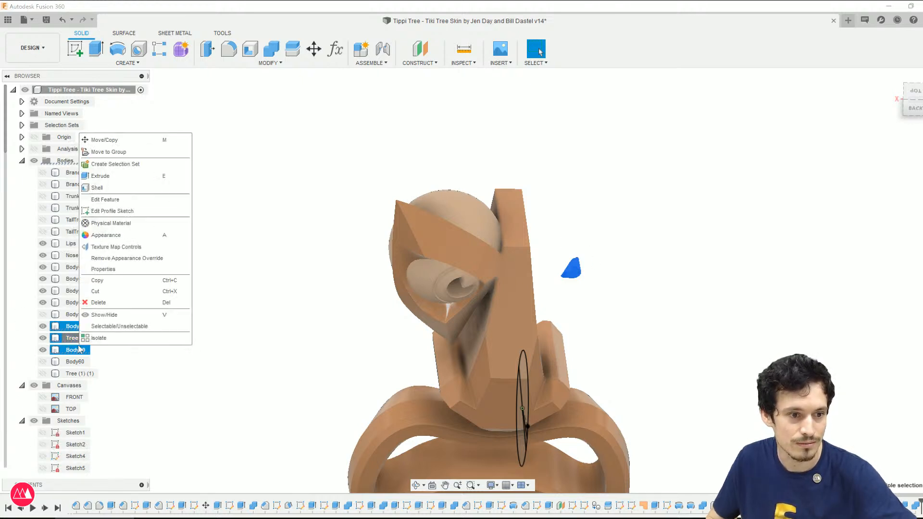
right_click(78, 351)
left_click(103, 356)
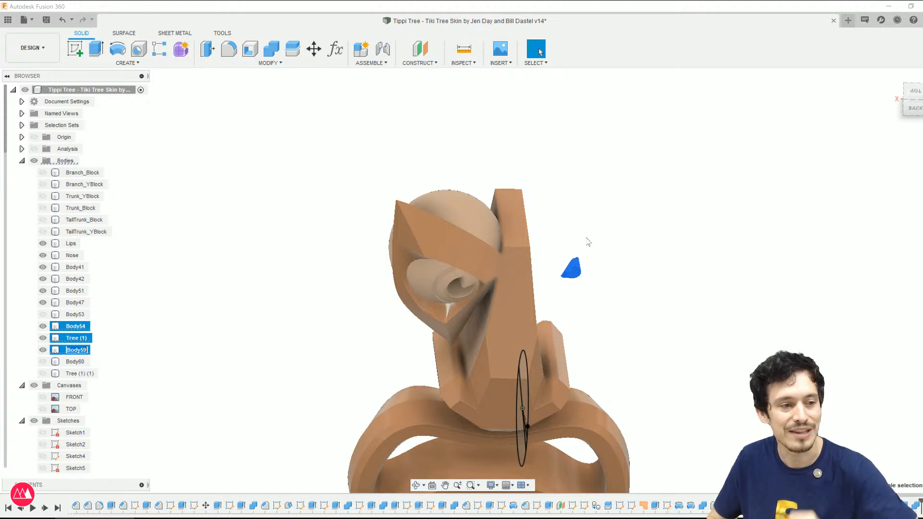
left_click(621, 234)
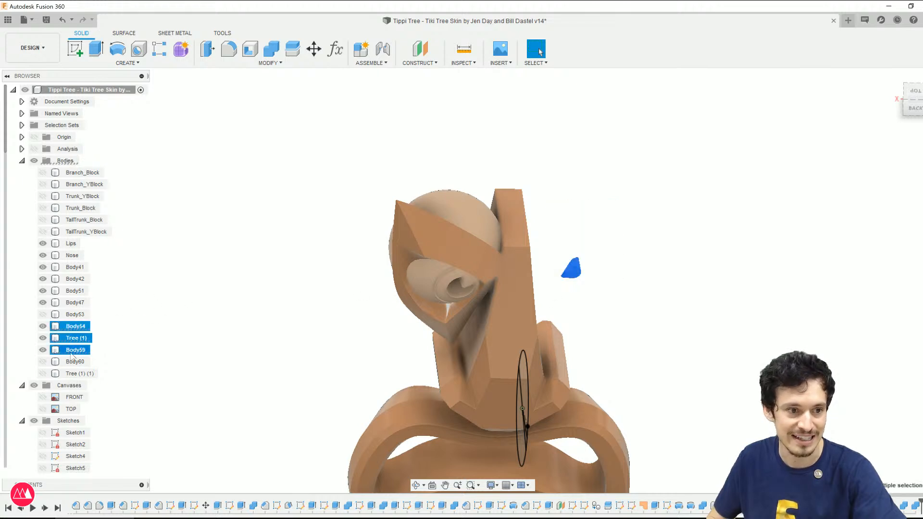
right_click(76, 328)
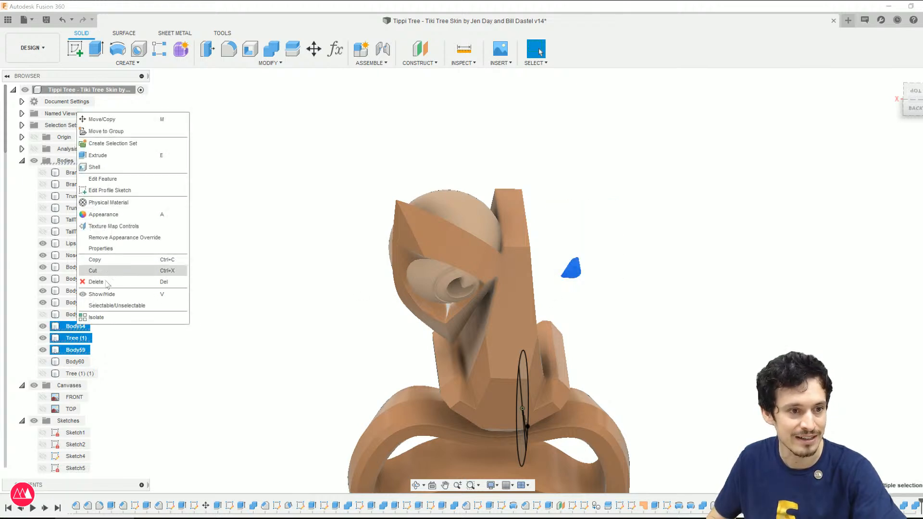
left_click(115, 354)
left_click(105, 356)
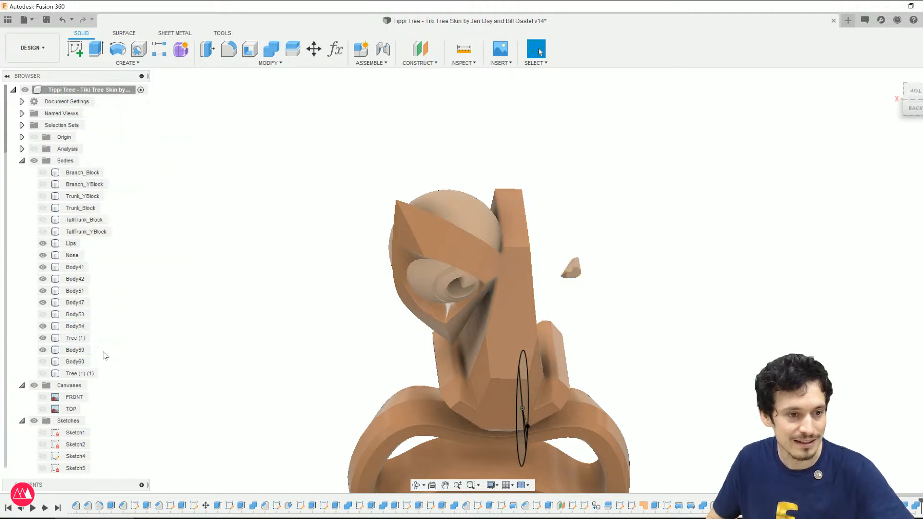
Step: Remove the three leftover pupil fragments Body54, Tree (1) and Body59 from the design
right_click(82, 329)
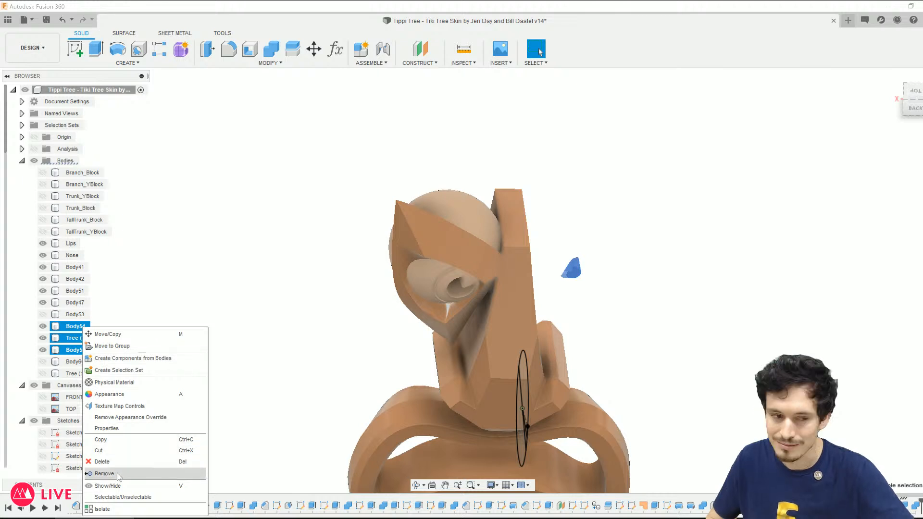
left_click(105, 473)
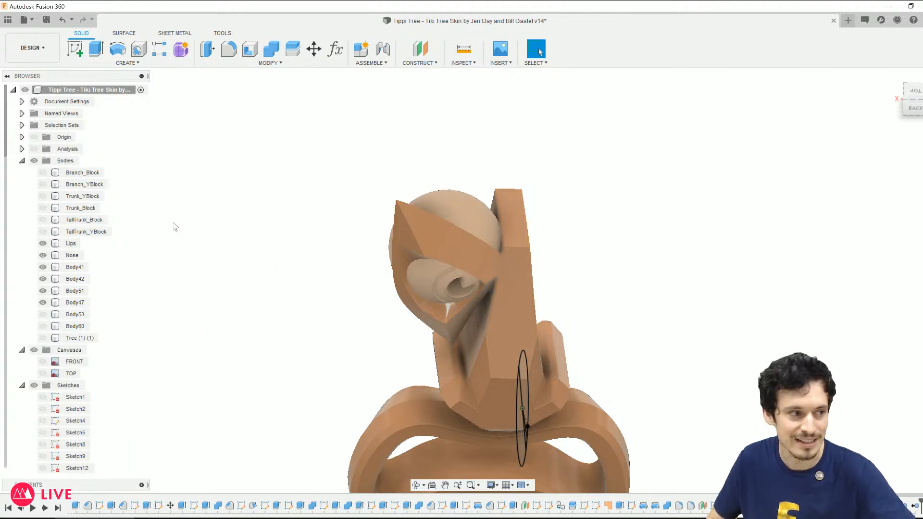
Step: Toggle the remaining hidden bodies to check them, and show the tree, right eye socket and right eyeball
left_click(43, 337)
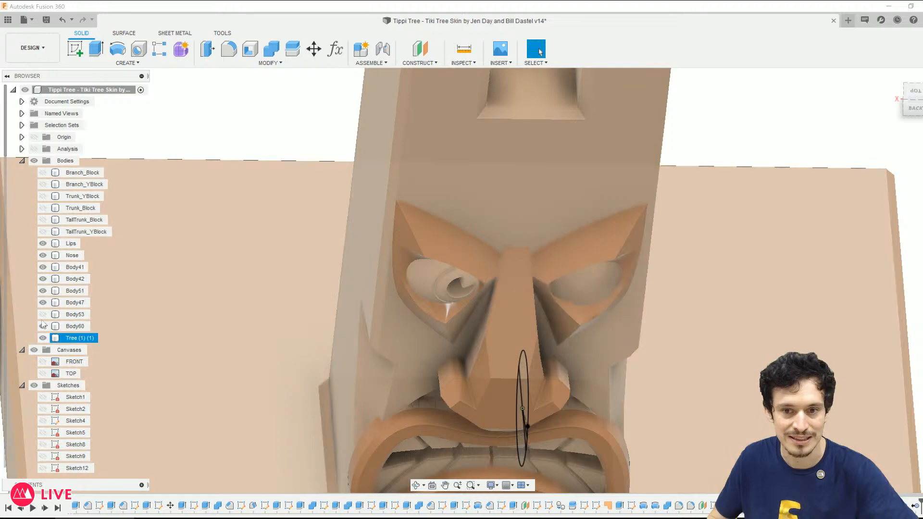
middle_click_drag(268, 292, 241, 231, "shift")
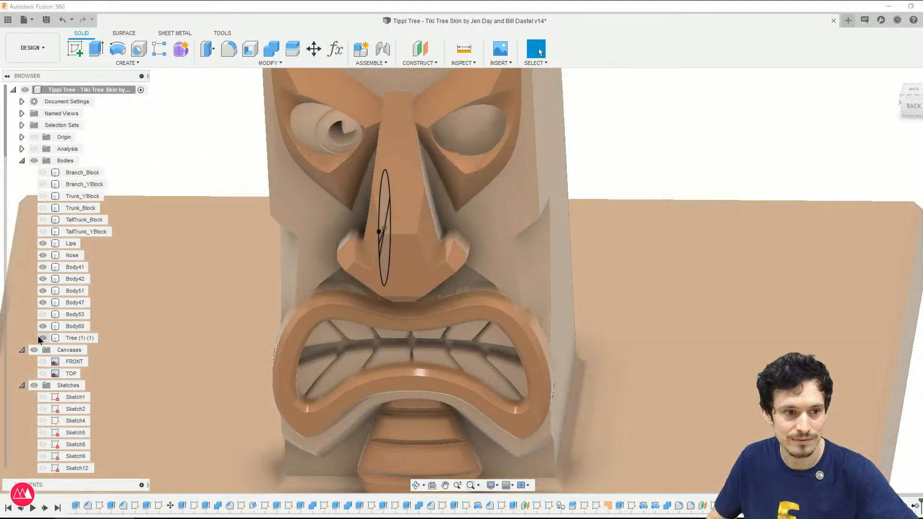
left_click(43, 338)
left_click(43, 326)
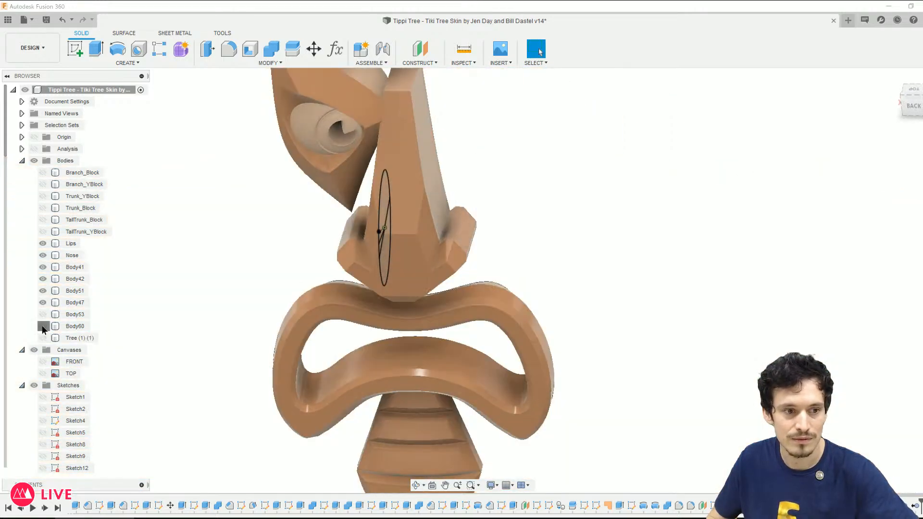
left_click(42, 326)
left_click(42, 314)
left_click(44, 326)
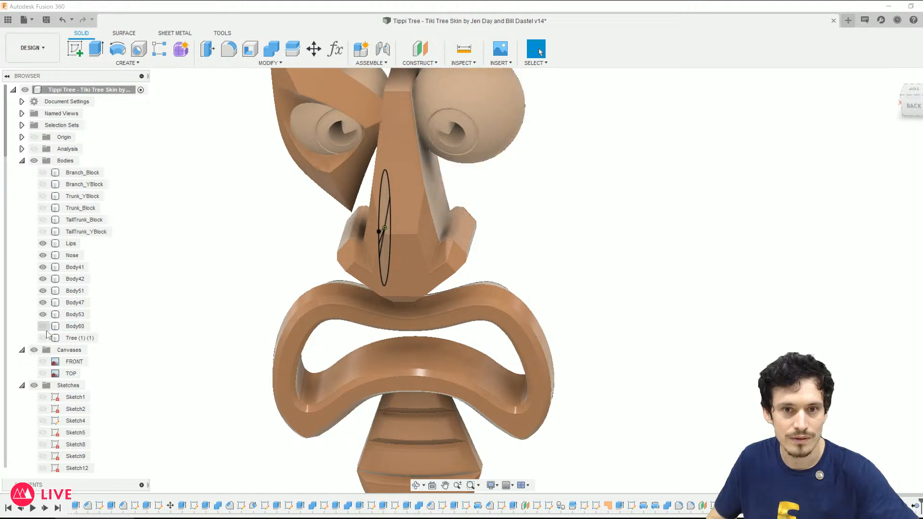
left_click(43, 338)
left_click(43, 326)
scroll(179, 352, "down", 2)
middle_click_drag(178, 352, 184, 328, "shift")
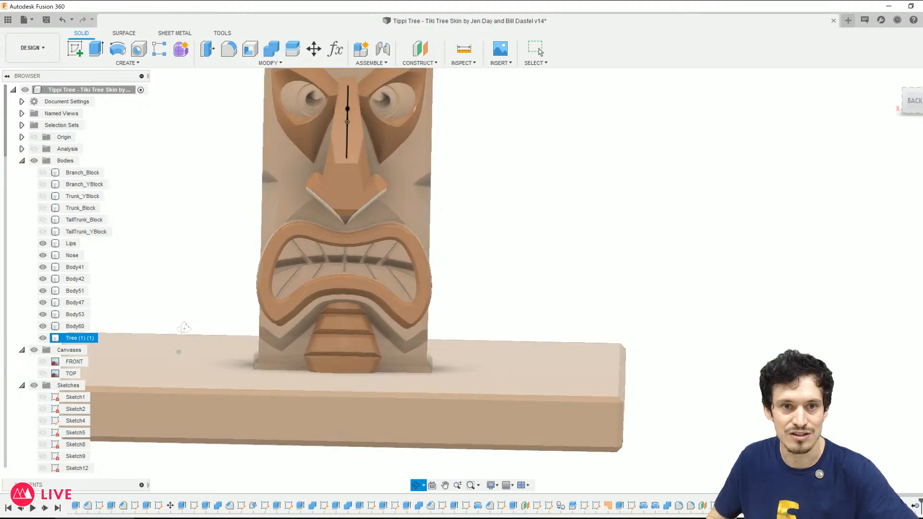
Step: Save the design as a new version with the description "User Saved"
middle_click_drag(309, 258, 339, 367)
key("ctrl+s")
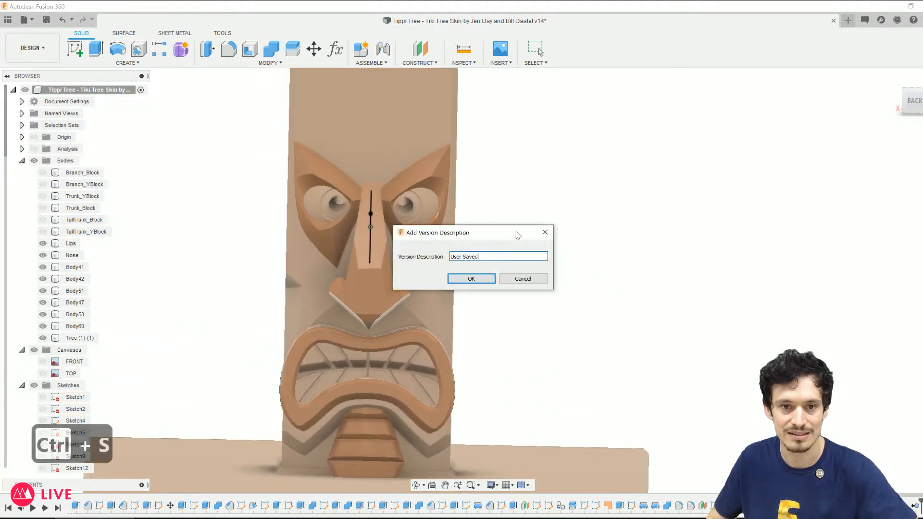
left_click(471, 276)
scroll(502, 309, "down", 3)
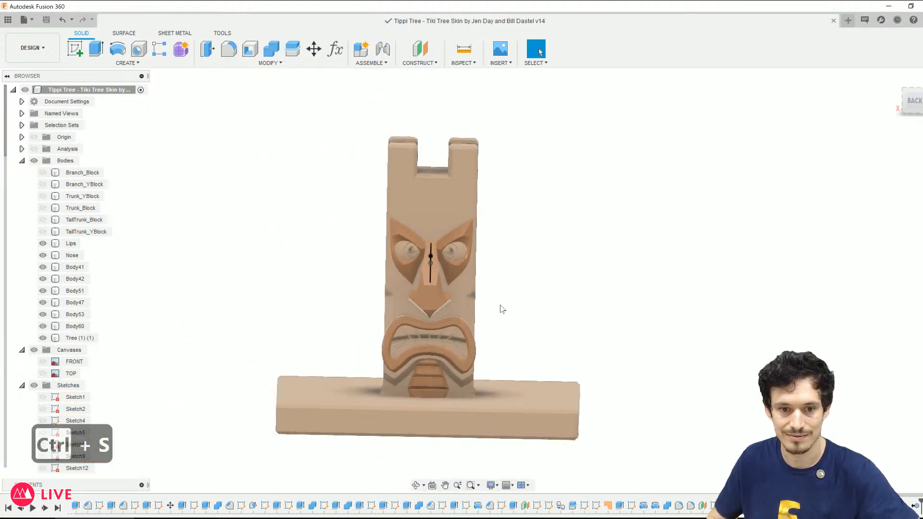
Step: Inspect the complete tiki tree and its face from the sides, front and above
mouse_move(589, 316)
middle_mouse_down("shift")
mouse_move(552, 324)
mouse_move(579, 330)
middle_mouse_up("shift")
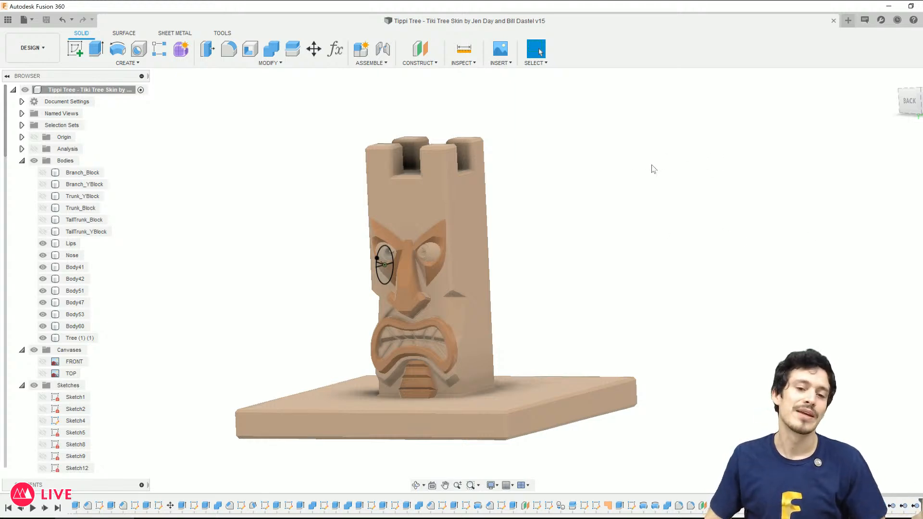
middle_click_drag(578, 248, 600, 280, "shift")
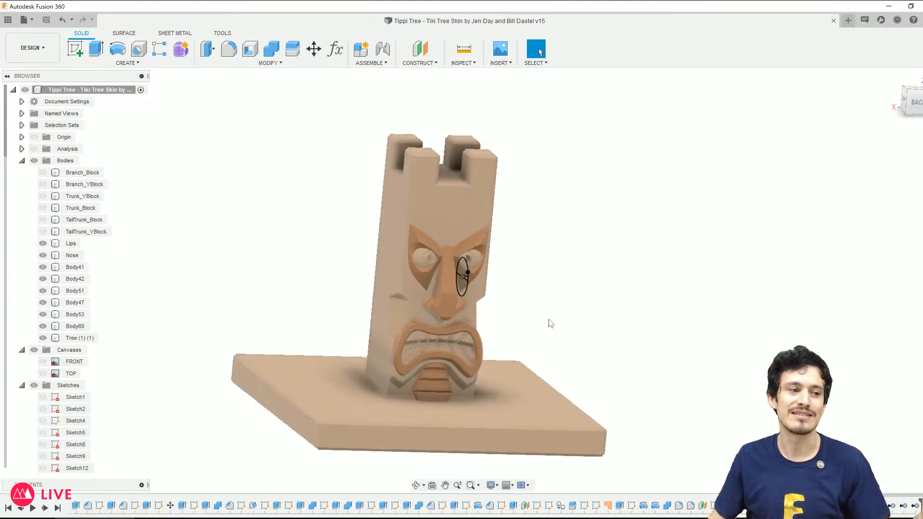
middle_click_drag(547, 321, 515, 334, "shift")
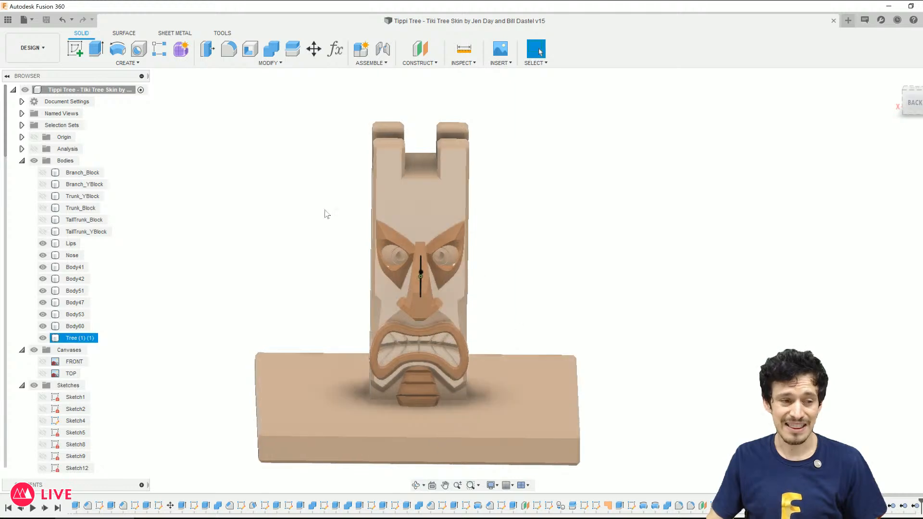
left_click(232, 348)
middle_click_drag(517, 275, 524, 347, "shift")
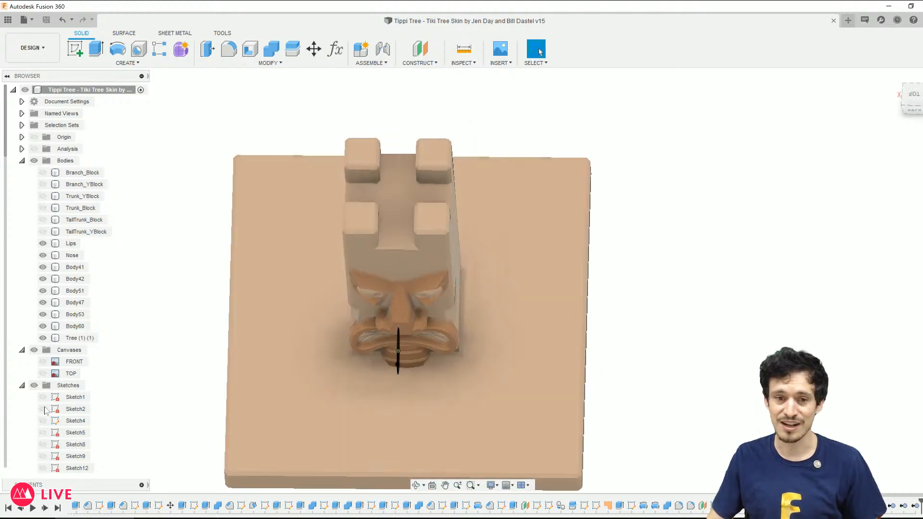
middle_click_drag(700, 340, 691, 300, "shift")
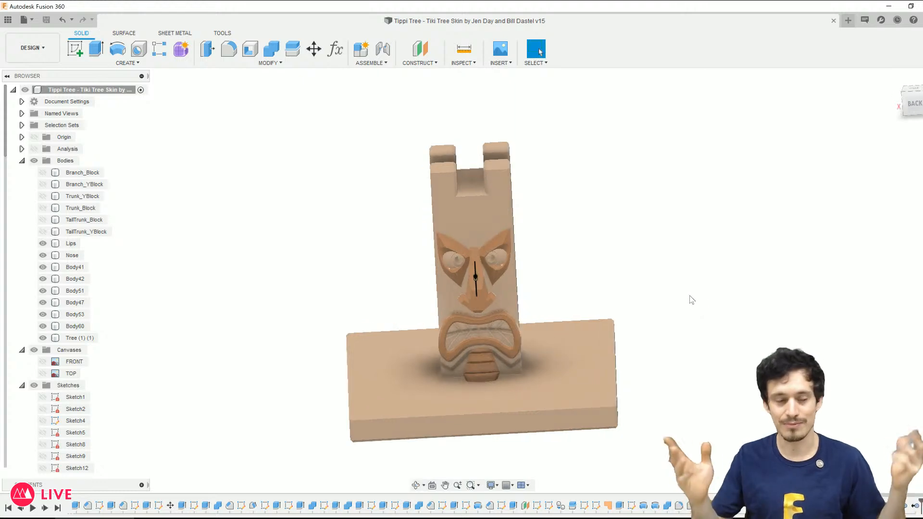
scroll(520, 339, "up", 5)
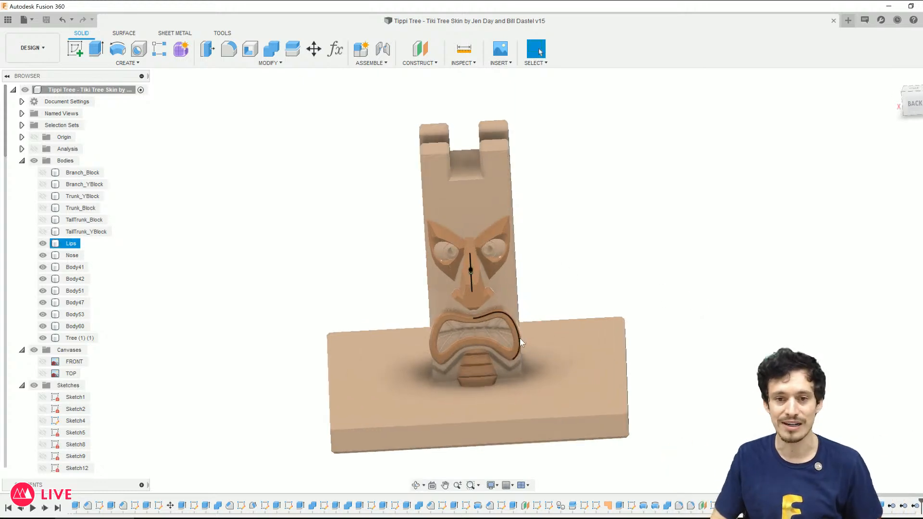
left_click(520, 339)
middle_click_drag(530, 330, 531, 356, "shift")
scroll(530, 355, "down", 3)
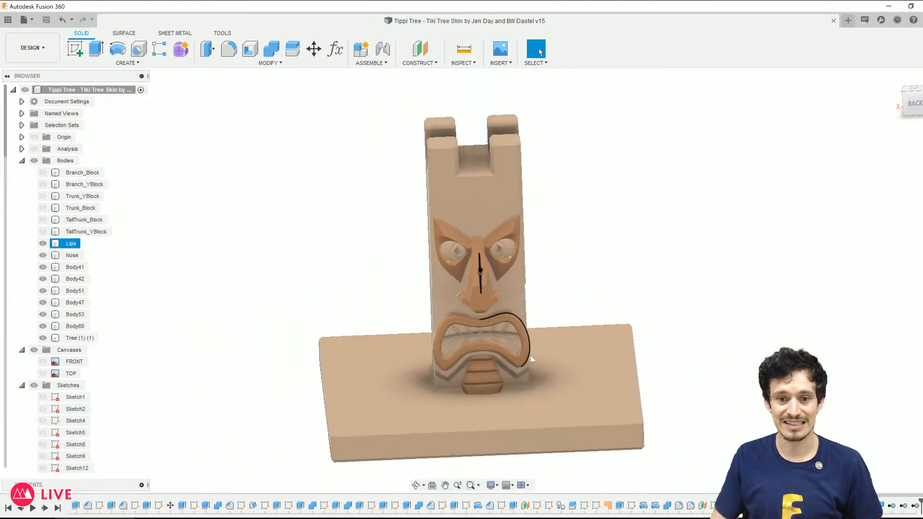
Step: Reapply the shaded visual style without edges and save the design again
key("ctrl+4")
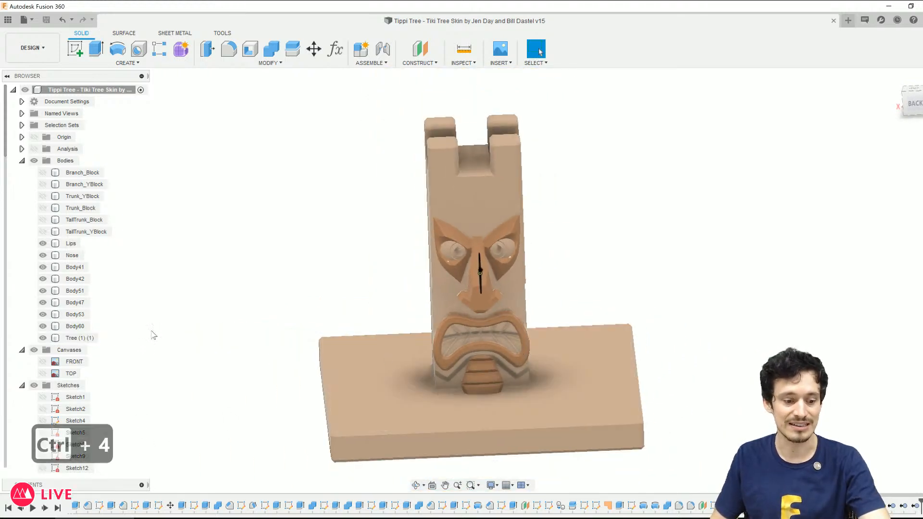
key("ctrl+s")
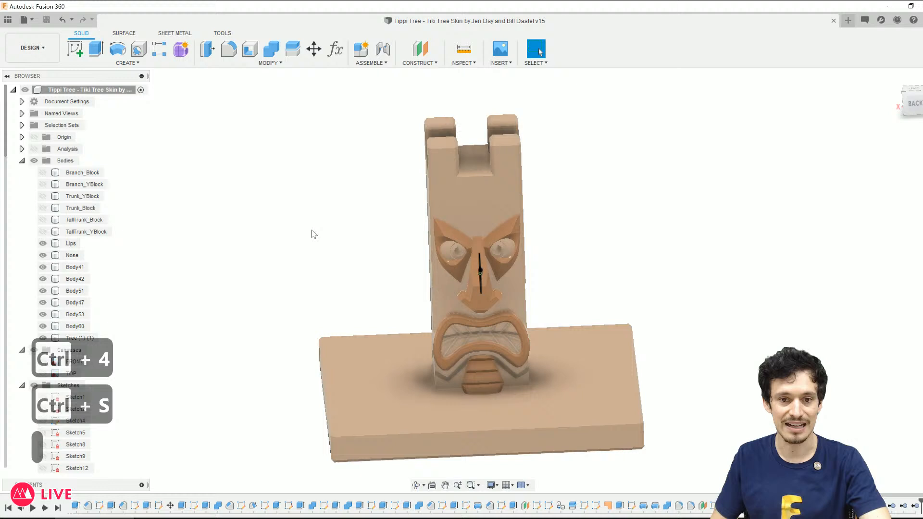
Step: Switch to the Render workspace, frame the tiki face at an angle and start the in-canvas render
left_click(31, 48)
left_click(29, 107)
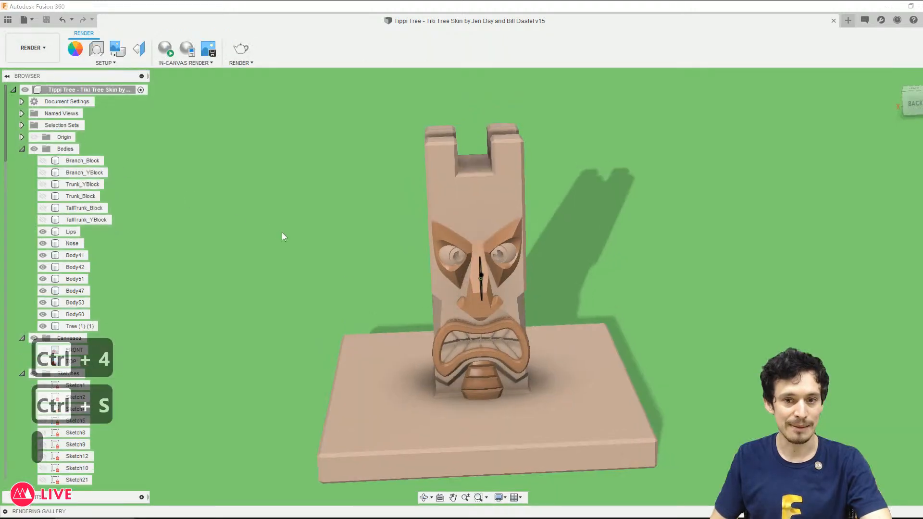
middle_click_drag(529, 336, 572, 445, "shift")
scroll(524, 394, "up", 6)
scroll(546, 416, "up", 2)
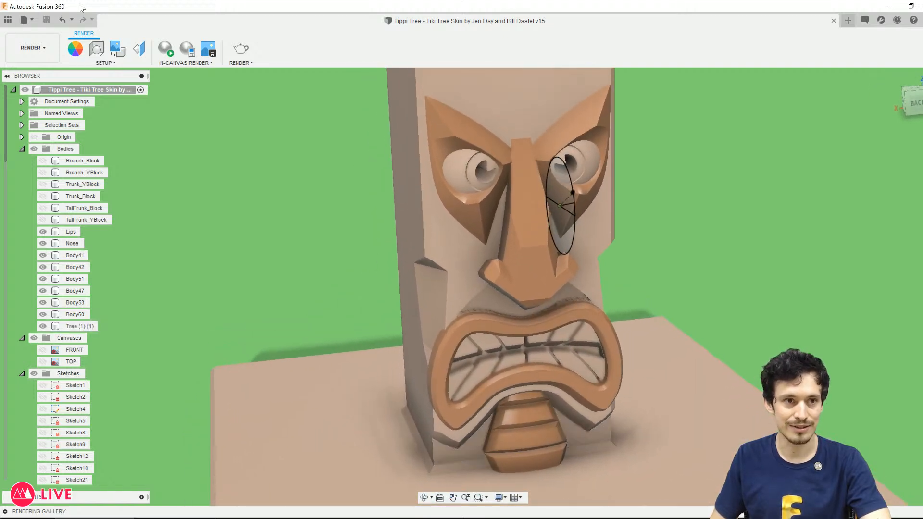
left_click(165, 49)
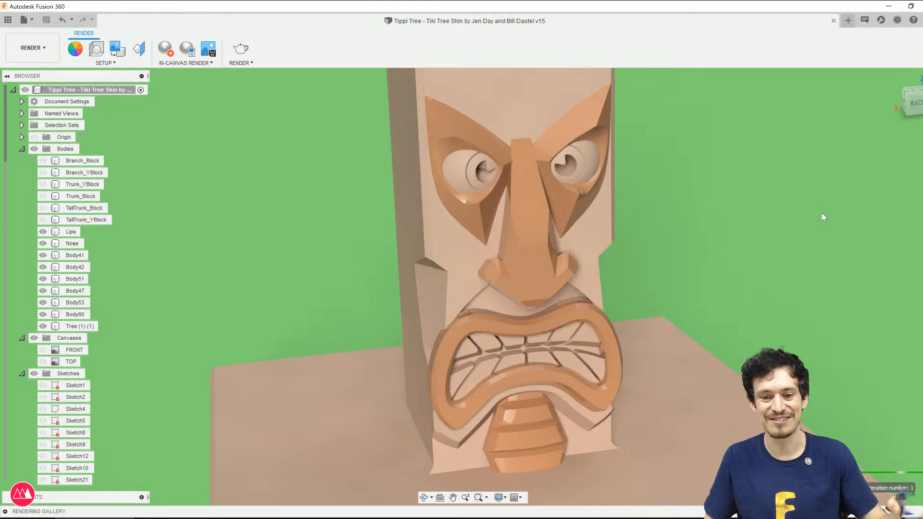
Step: Examine the eyes, nose and mouth of the rendered tiki face up close and from farther away
left_click(418, 262)
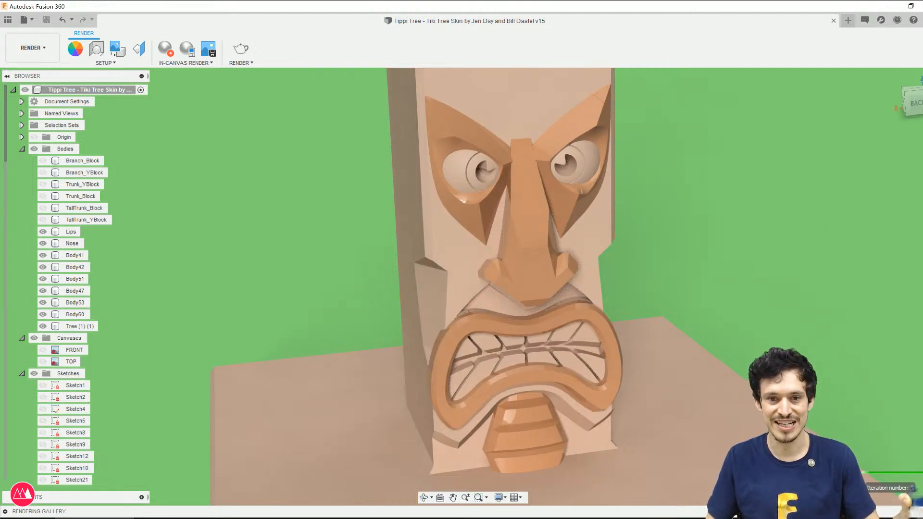
left_click(469, 197)
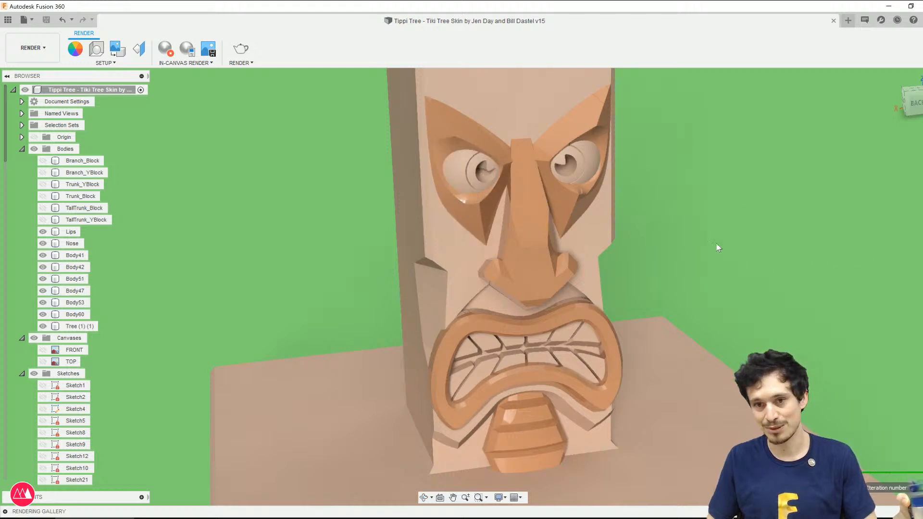
left_click(583, 180)
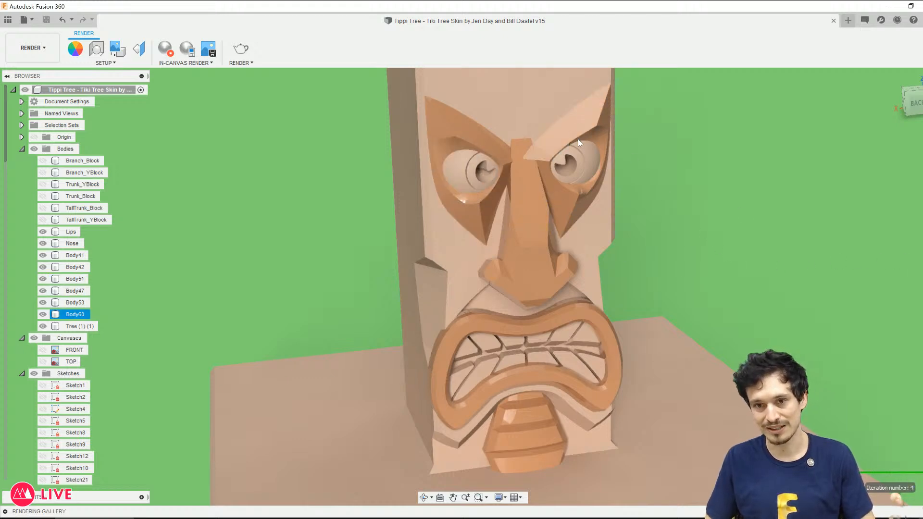
left_click(584, 188)
scroll(710, 148, "up", 3)
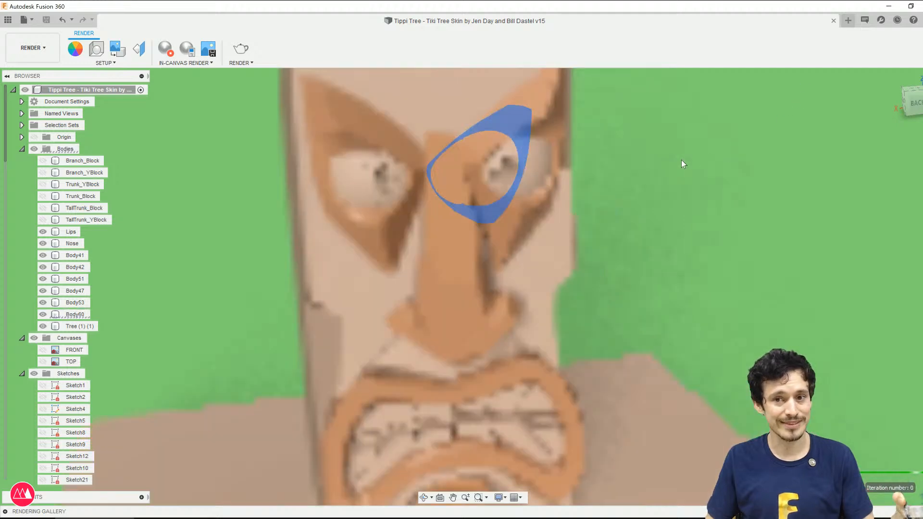
scroll(516, 210, "down", 3)
scroll(516, 210, "down", 2)
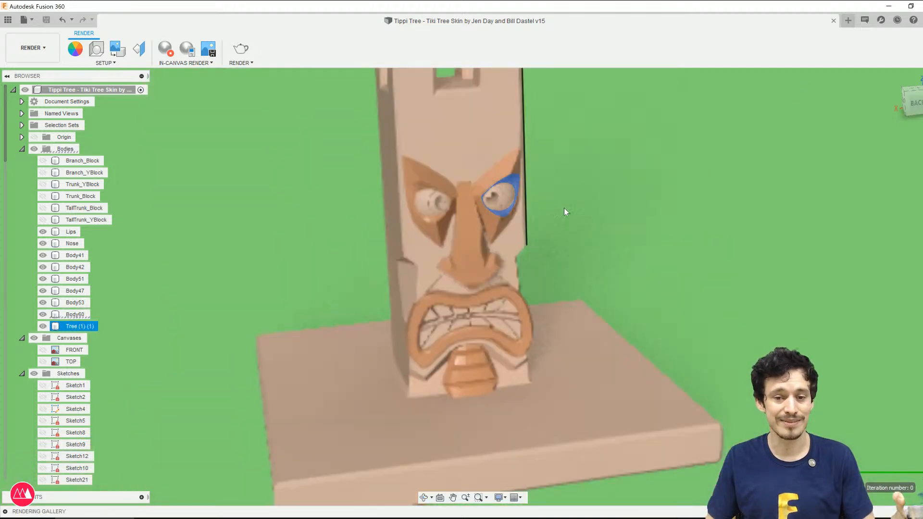
left_click(840, 372)
scroll(836, 370, "down", 1)
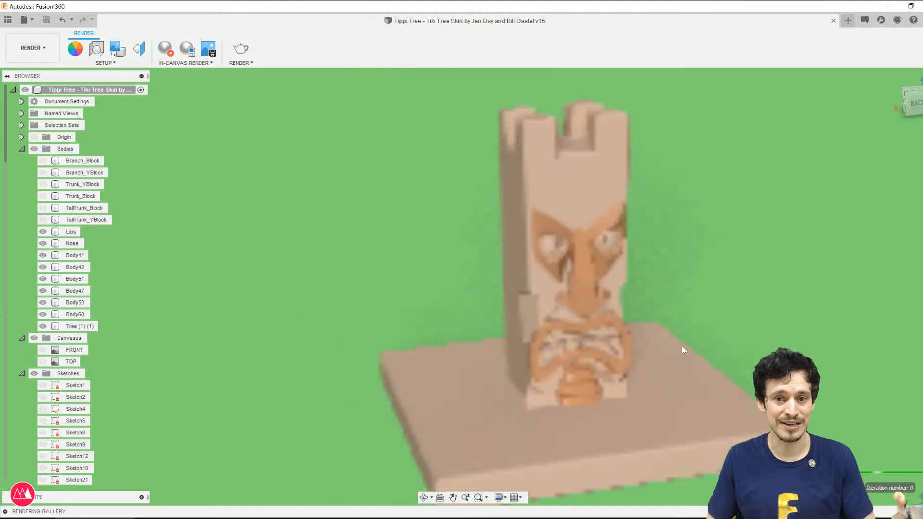
scroll(680, 298, "up", 3)
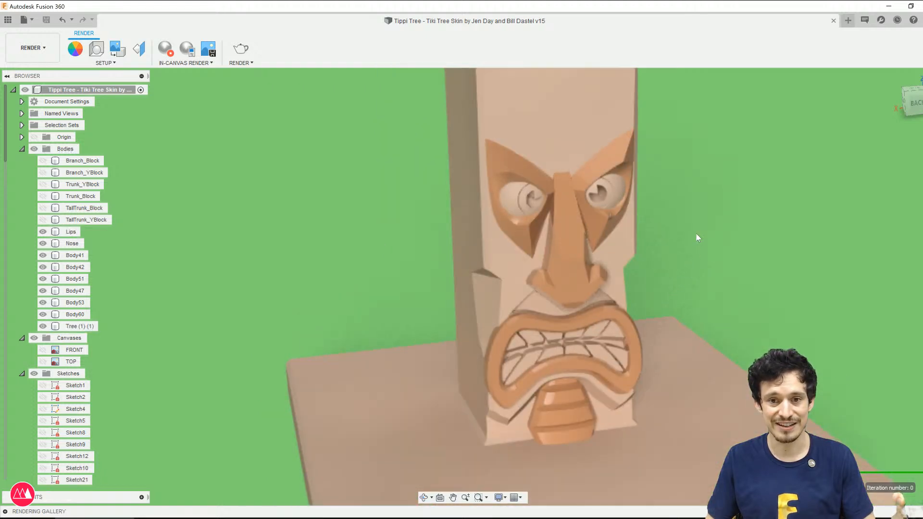
scroll(696, 232, "up", 1)
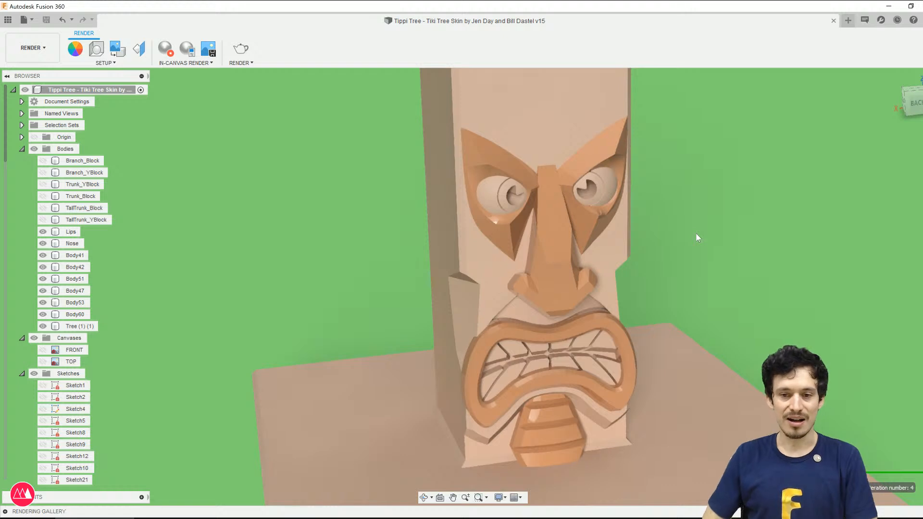
Step: Save the tiki tree design from the Render workspace
key("ctrl+s")
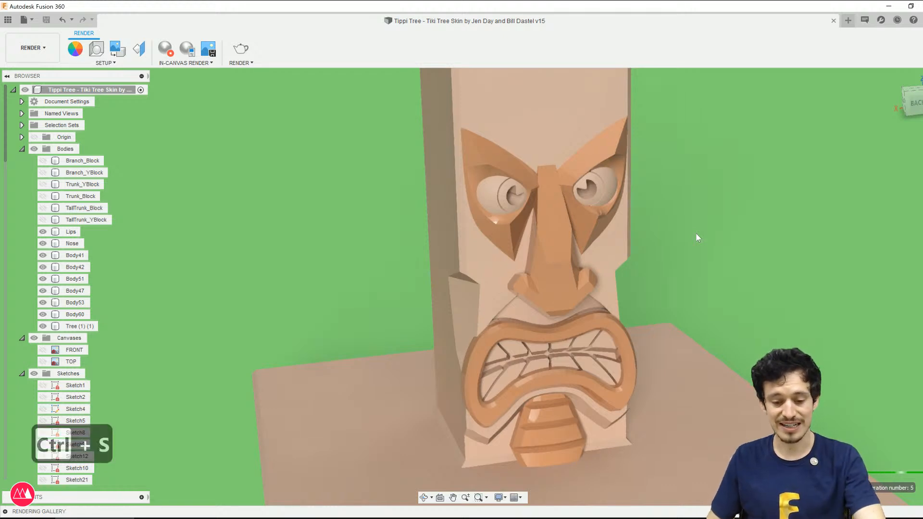
key("Return")
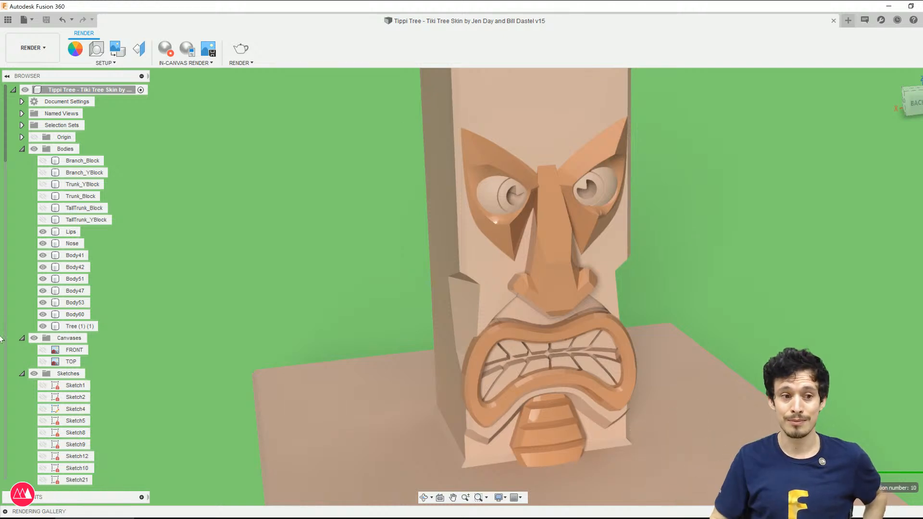
Step: Show the FRONT canvas in the rendered scene and hide it again
left_click(44, 350)
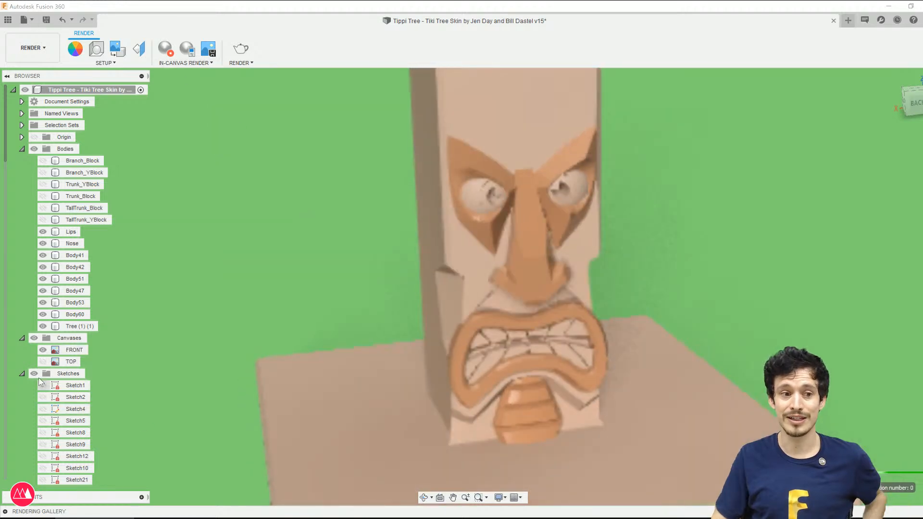
scroll(352, 372, "up", 3)
scroll(163, 363, "down", 1)
scroll(83, 337, "down", 1)
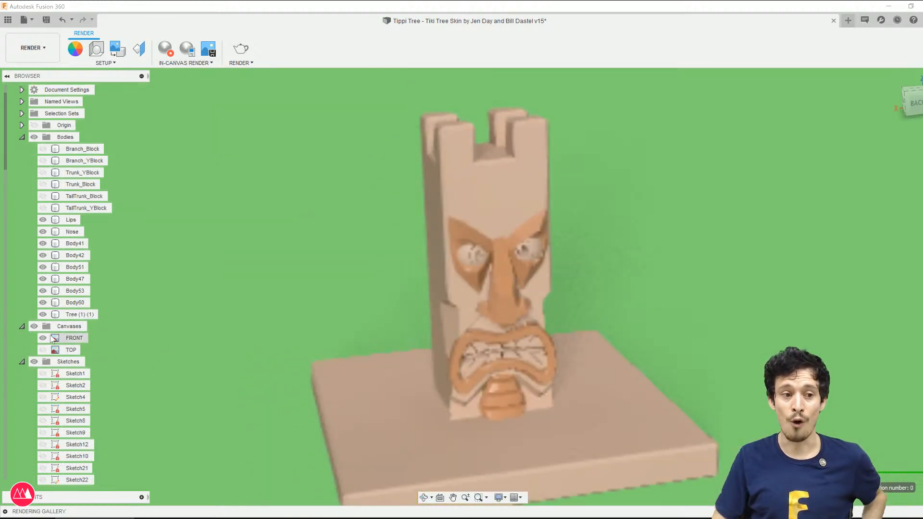
left_click(44, 338)
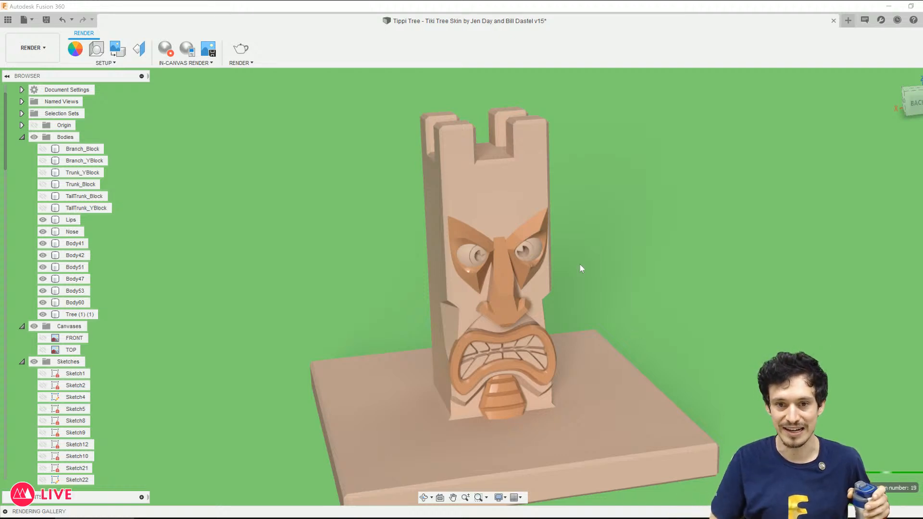
Step: Review the full rendered tiki tree on its base from several distances, leaving nothing selected
left_click(522, 245)
scroll(537, 270, "up", 3)
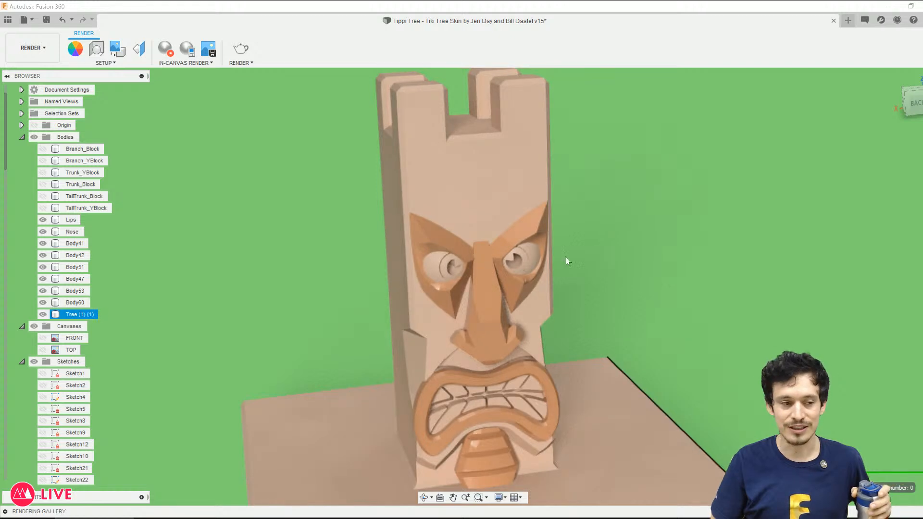
scroll(624, 241, "down", 3)
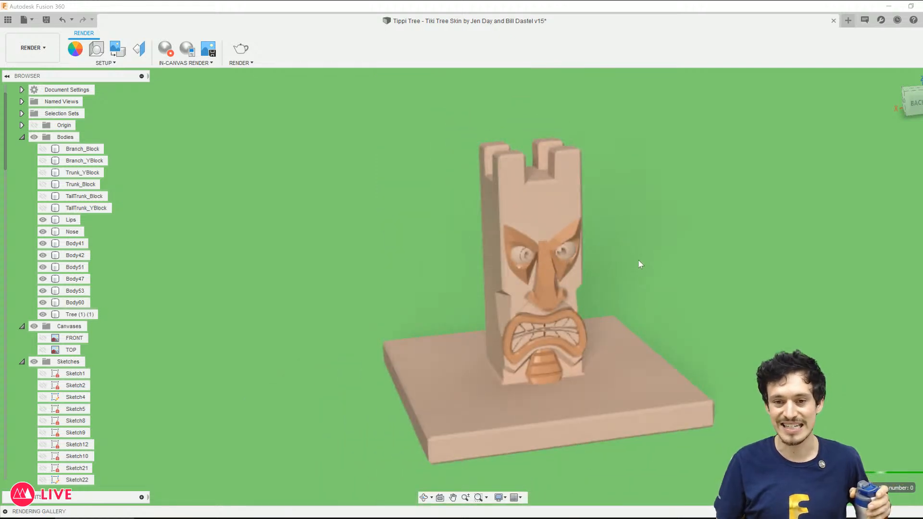
scroll(239, 270, "down", 2)
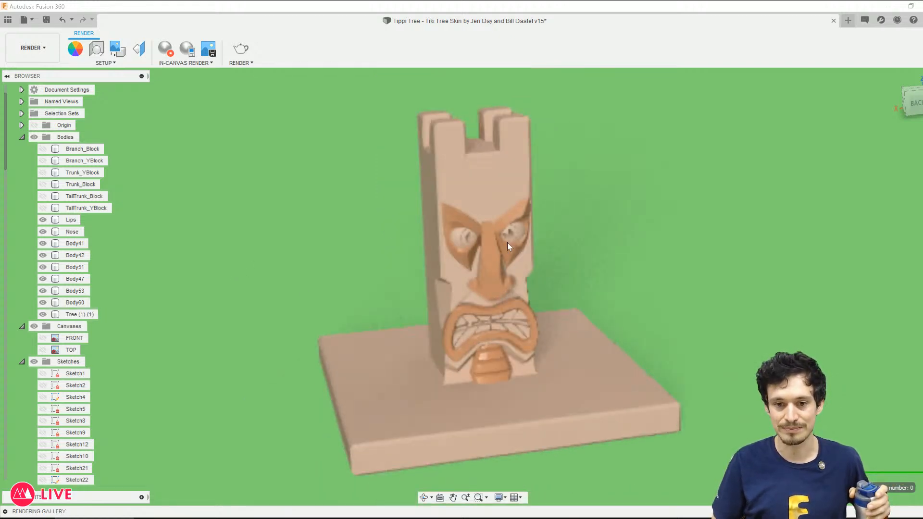
scroll(507, 242, "up", 3)
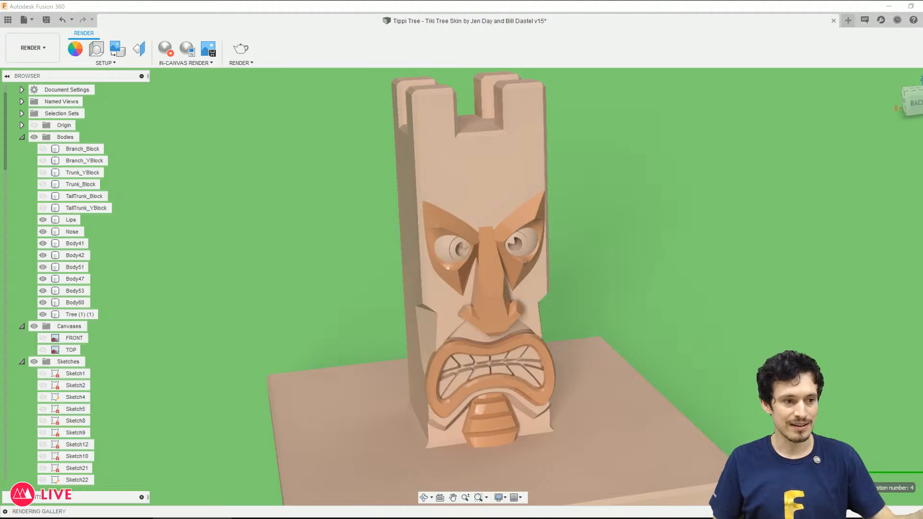
left_click(416, 411)
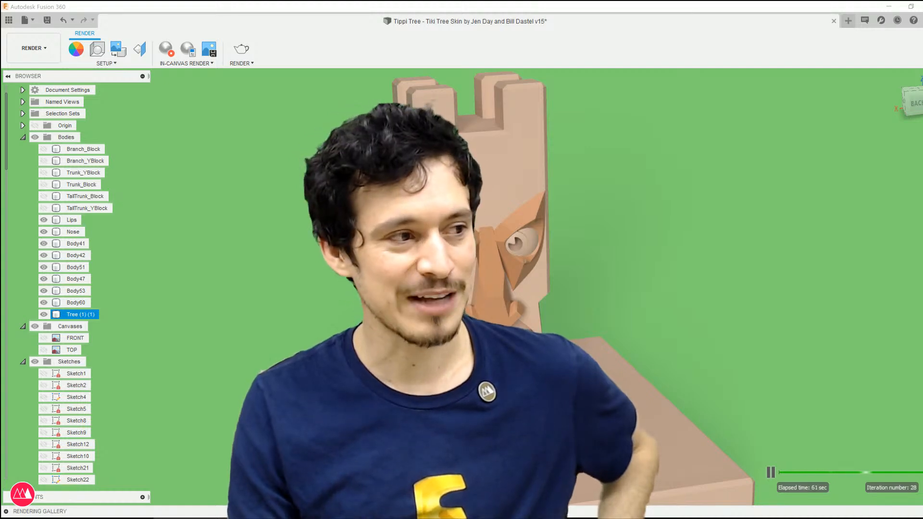
key("Escape")
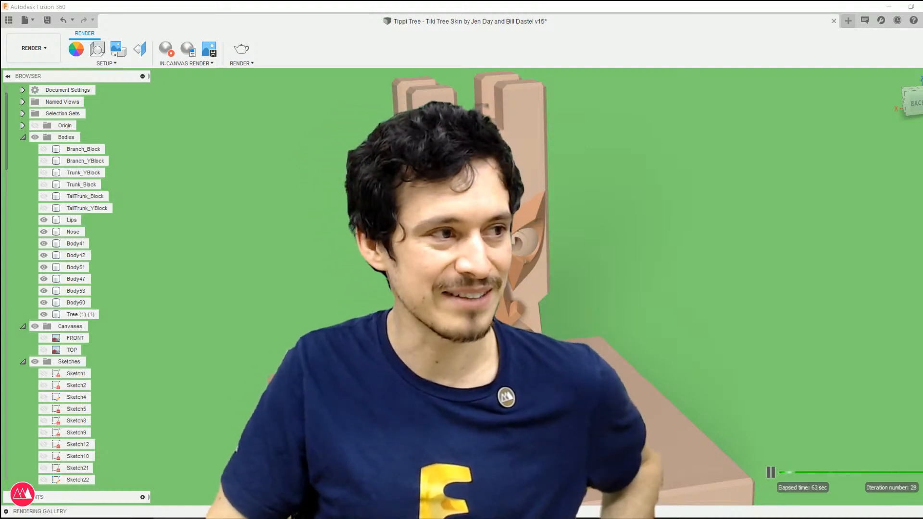